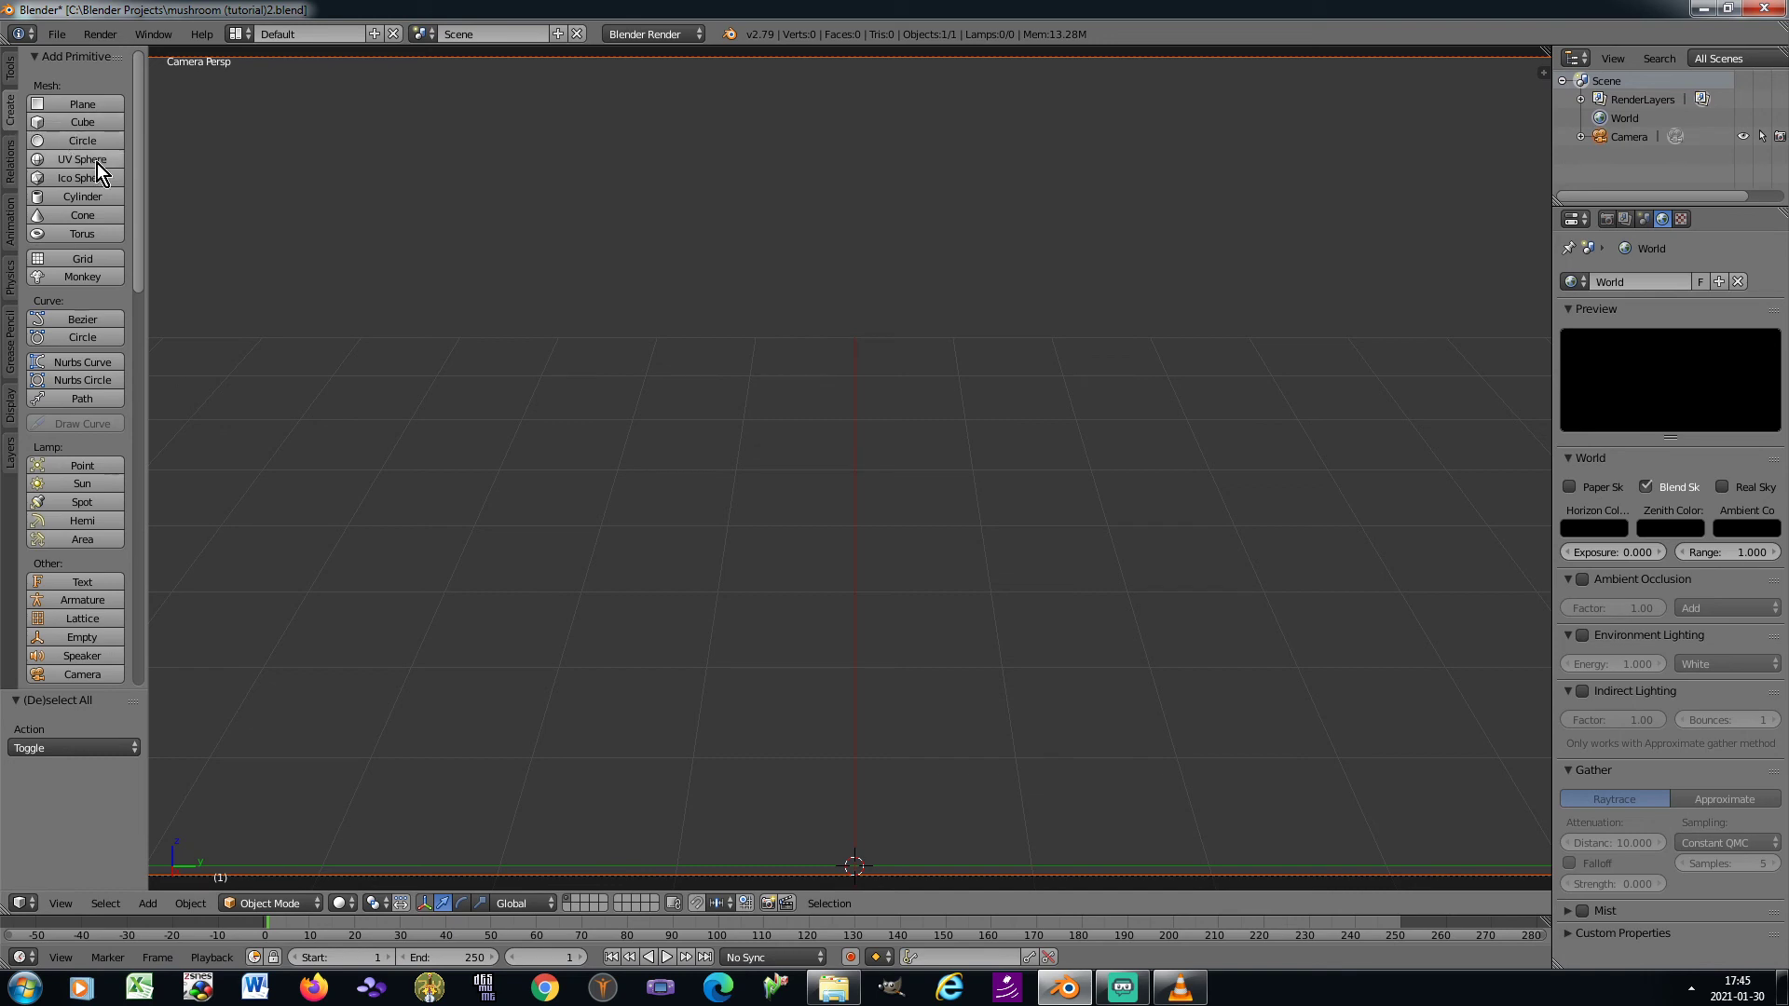
Add a cylinder mesh with 24 vertices at the 3D cursor
click(102, 199)
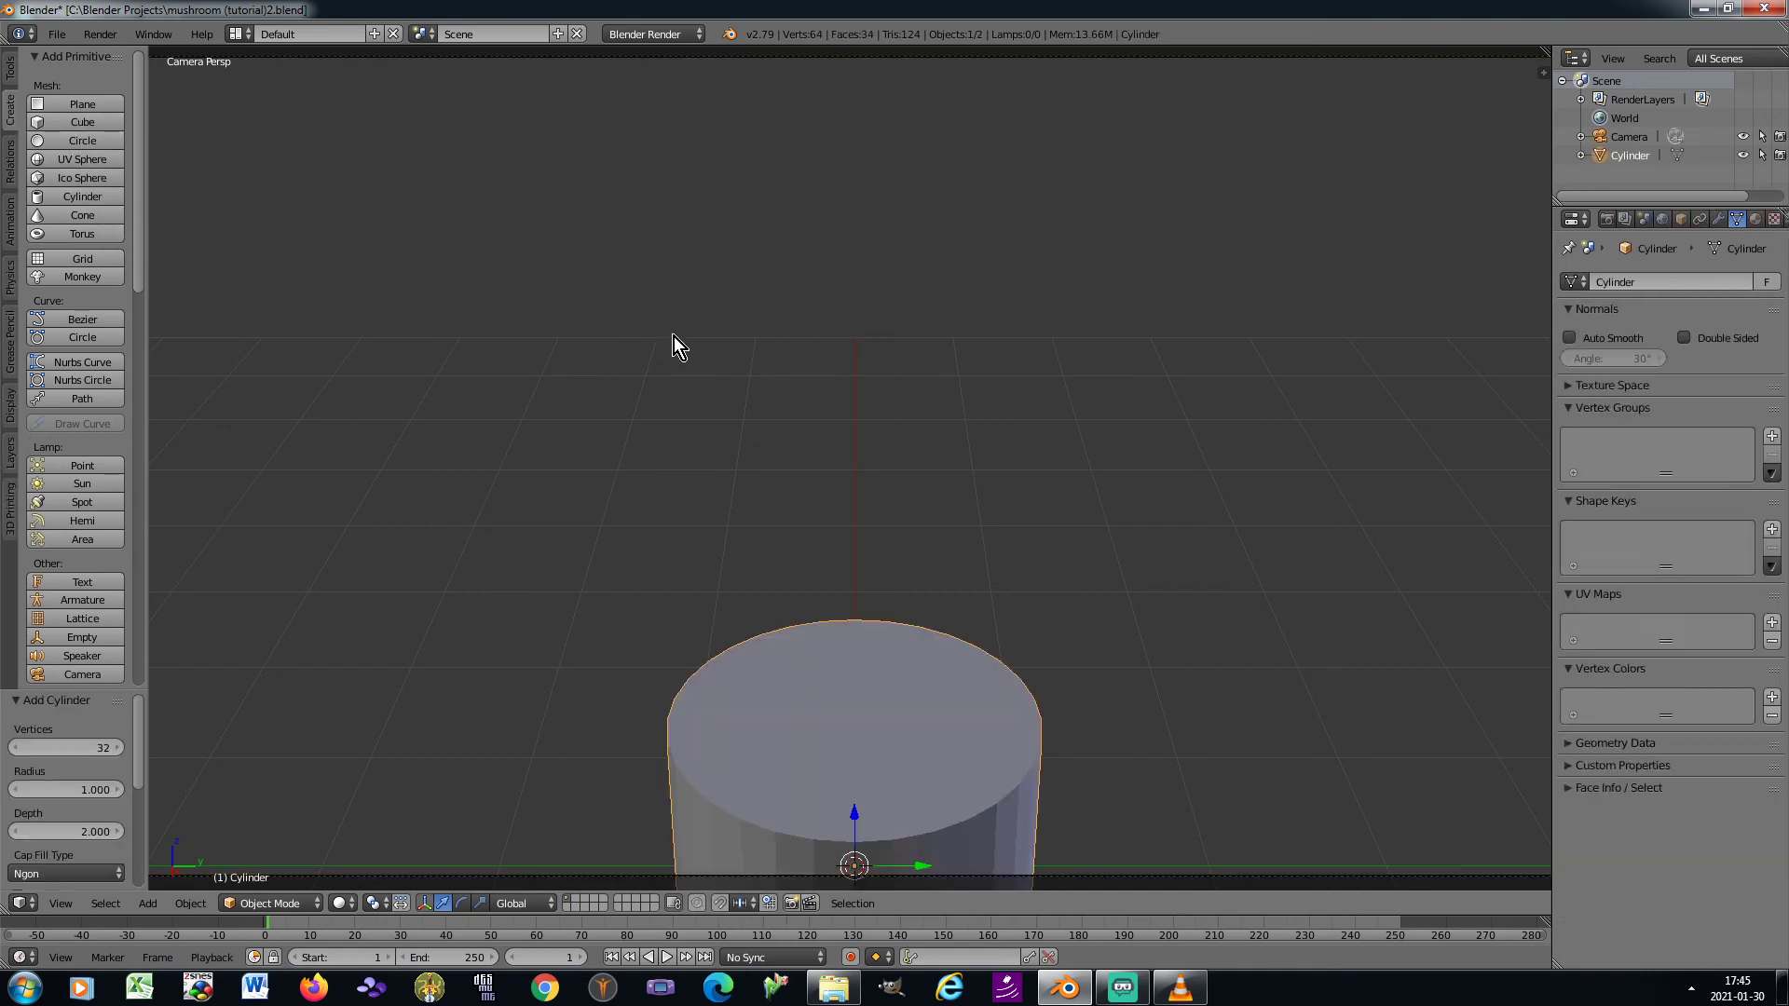
click(82, 743)
text(24)
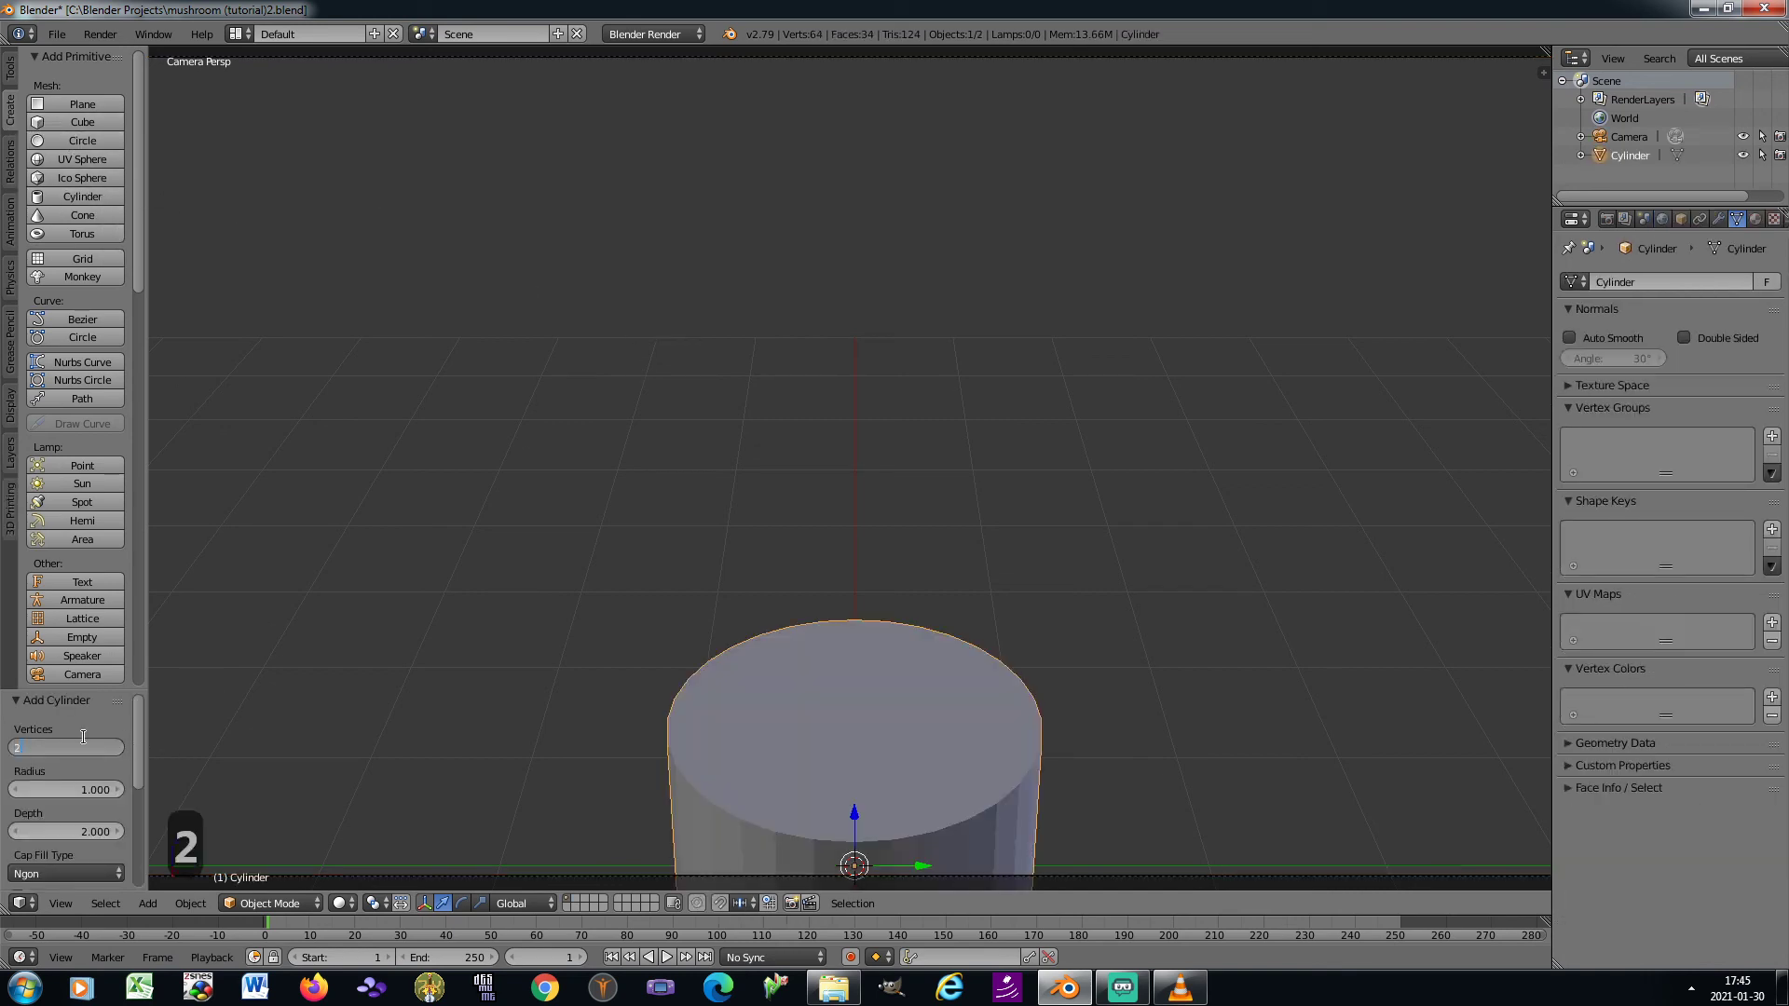
key(Return)
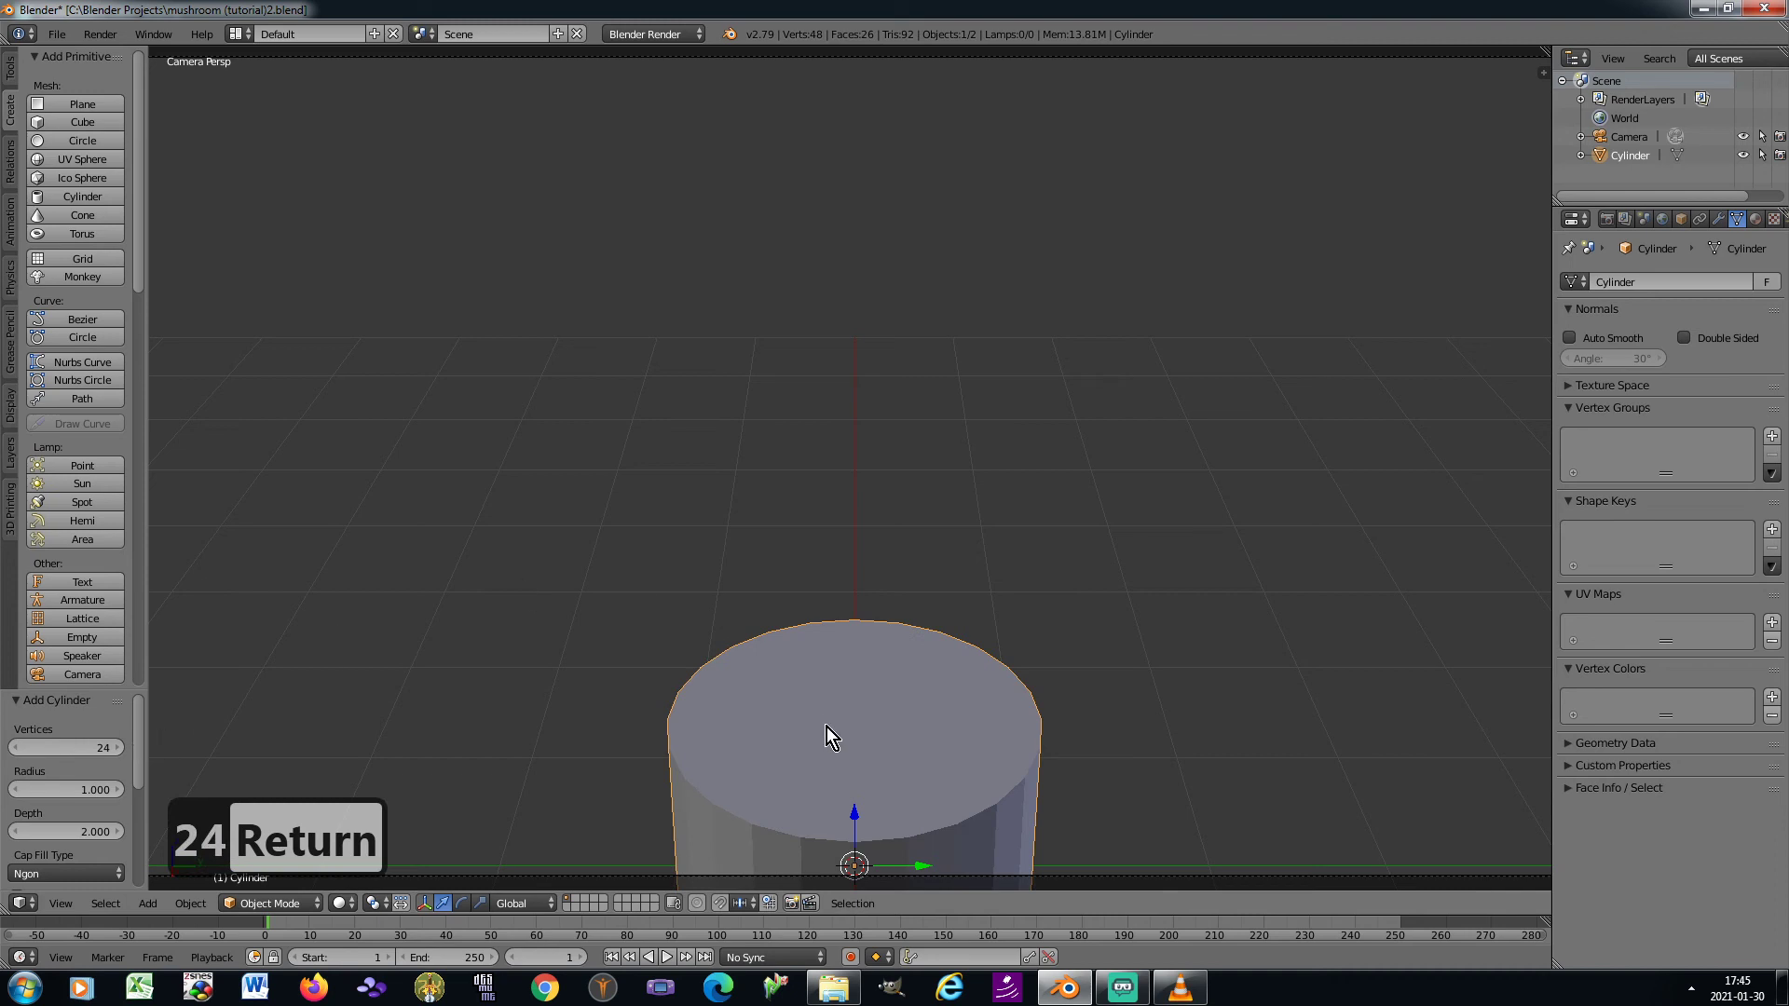
Move the cylinder about -3.79 units along the global X axis
key(g)
key(x)
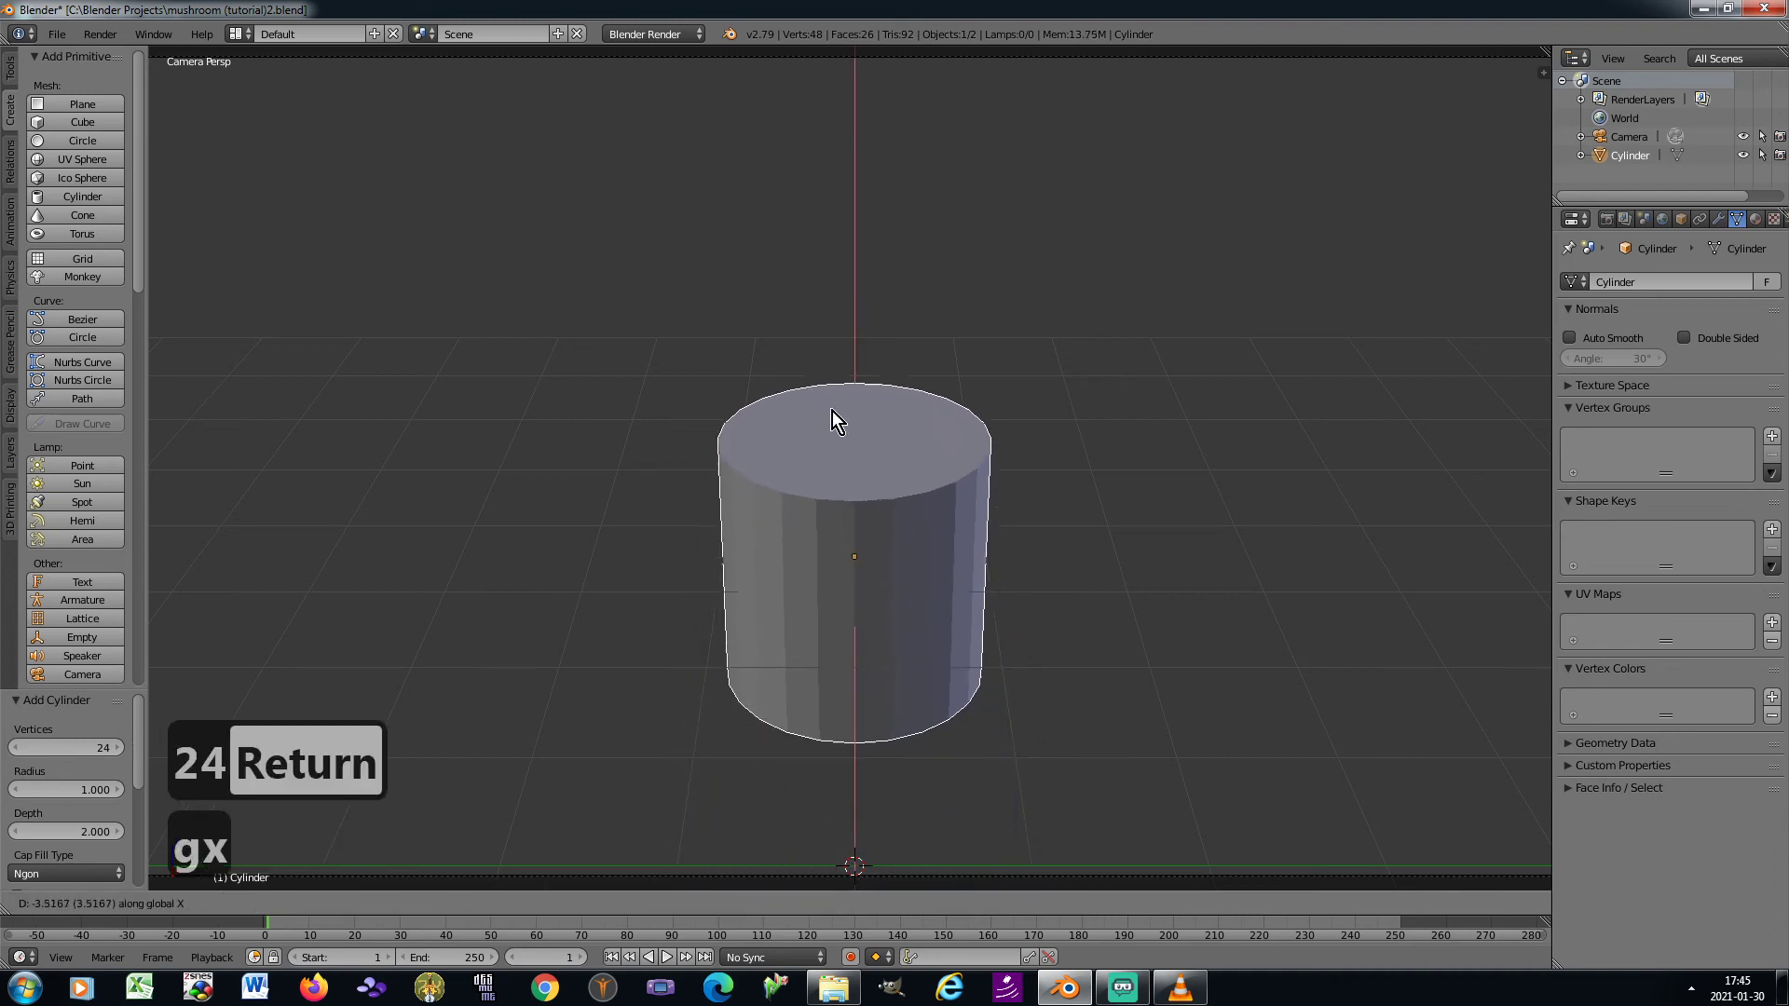
click(831, 406)
Scale the cylinder to about 0.48 in X and Y, and stretch it by about 1.64 along Z
key(s)
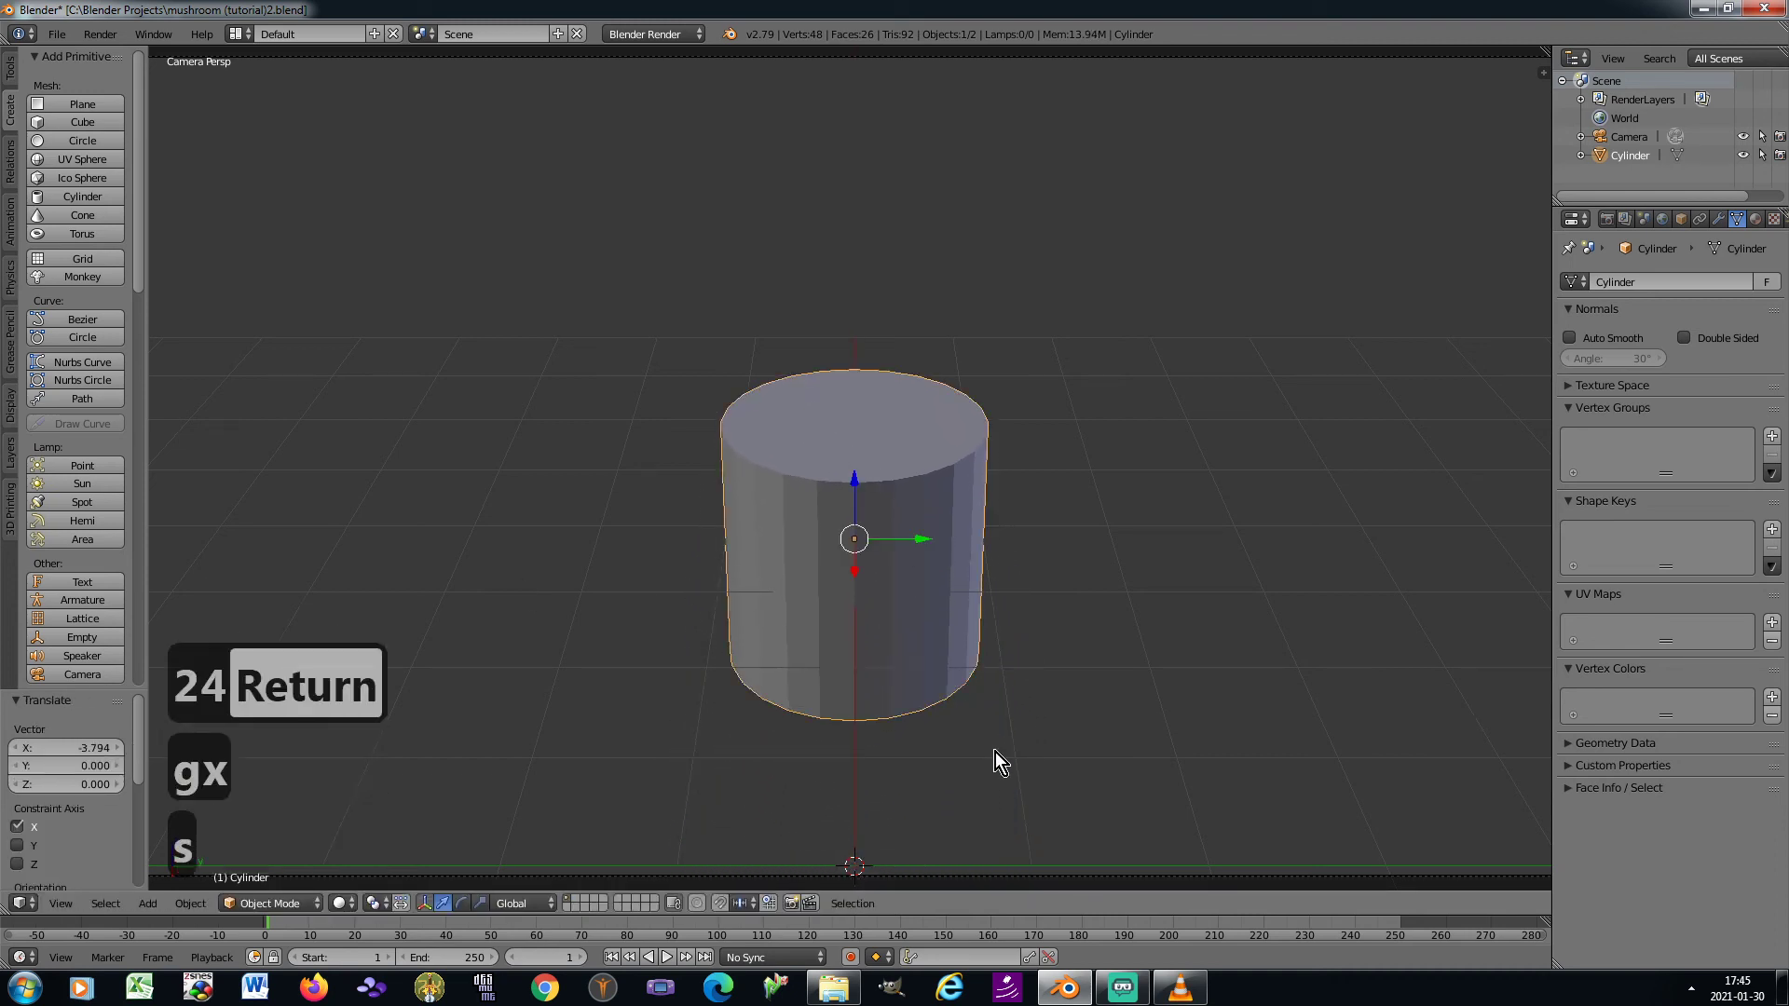
key(z)
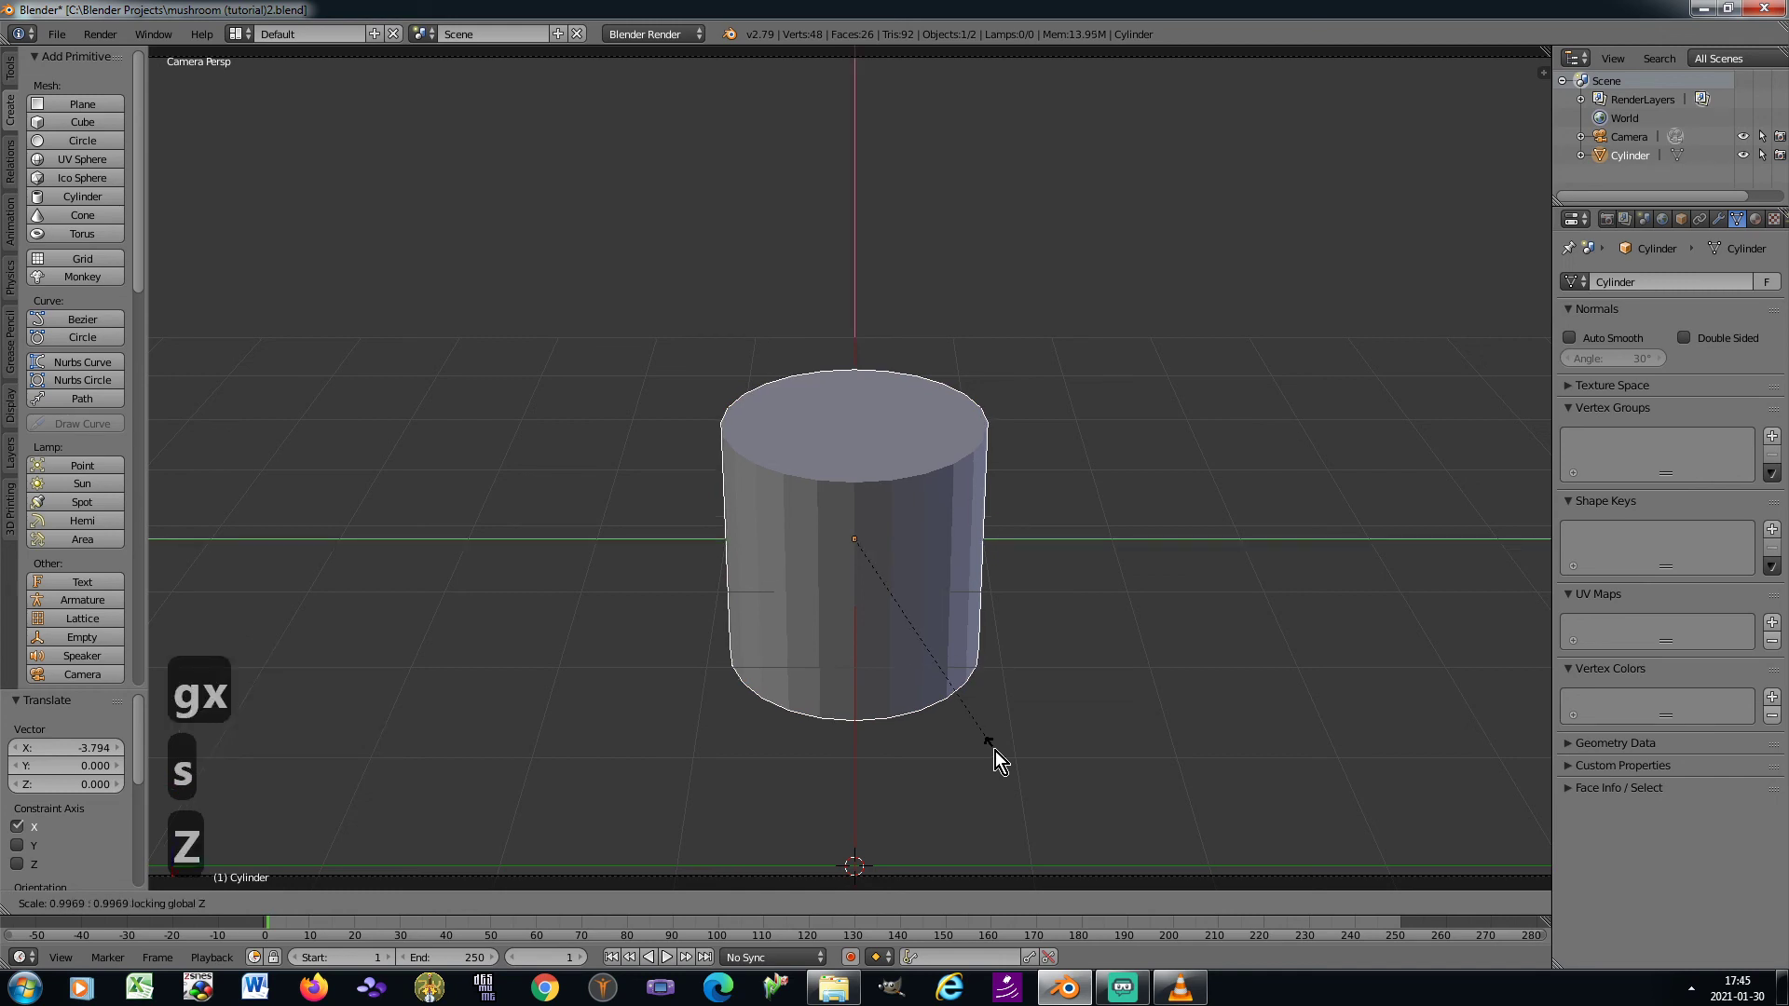
click(903, 648)
key(s)
key(z)
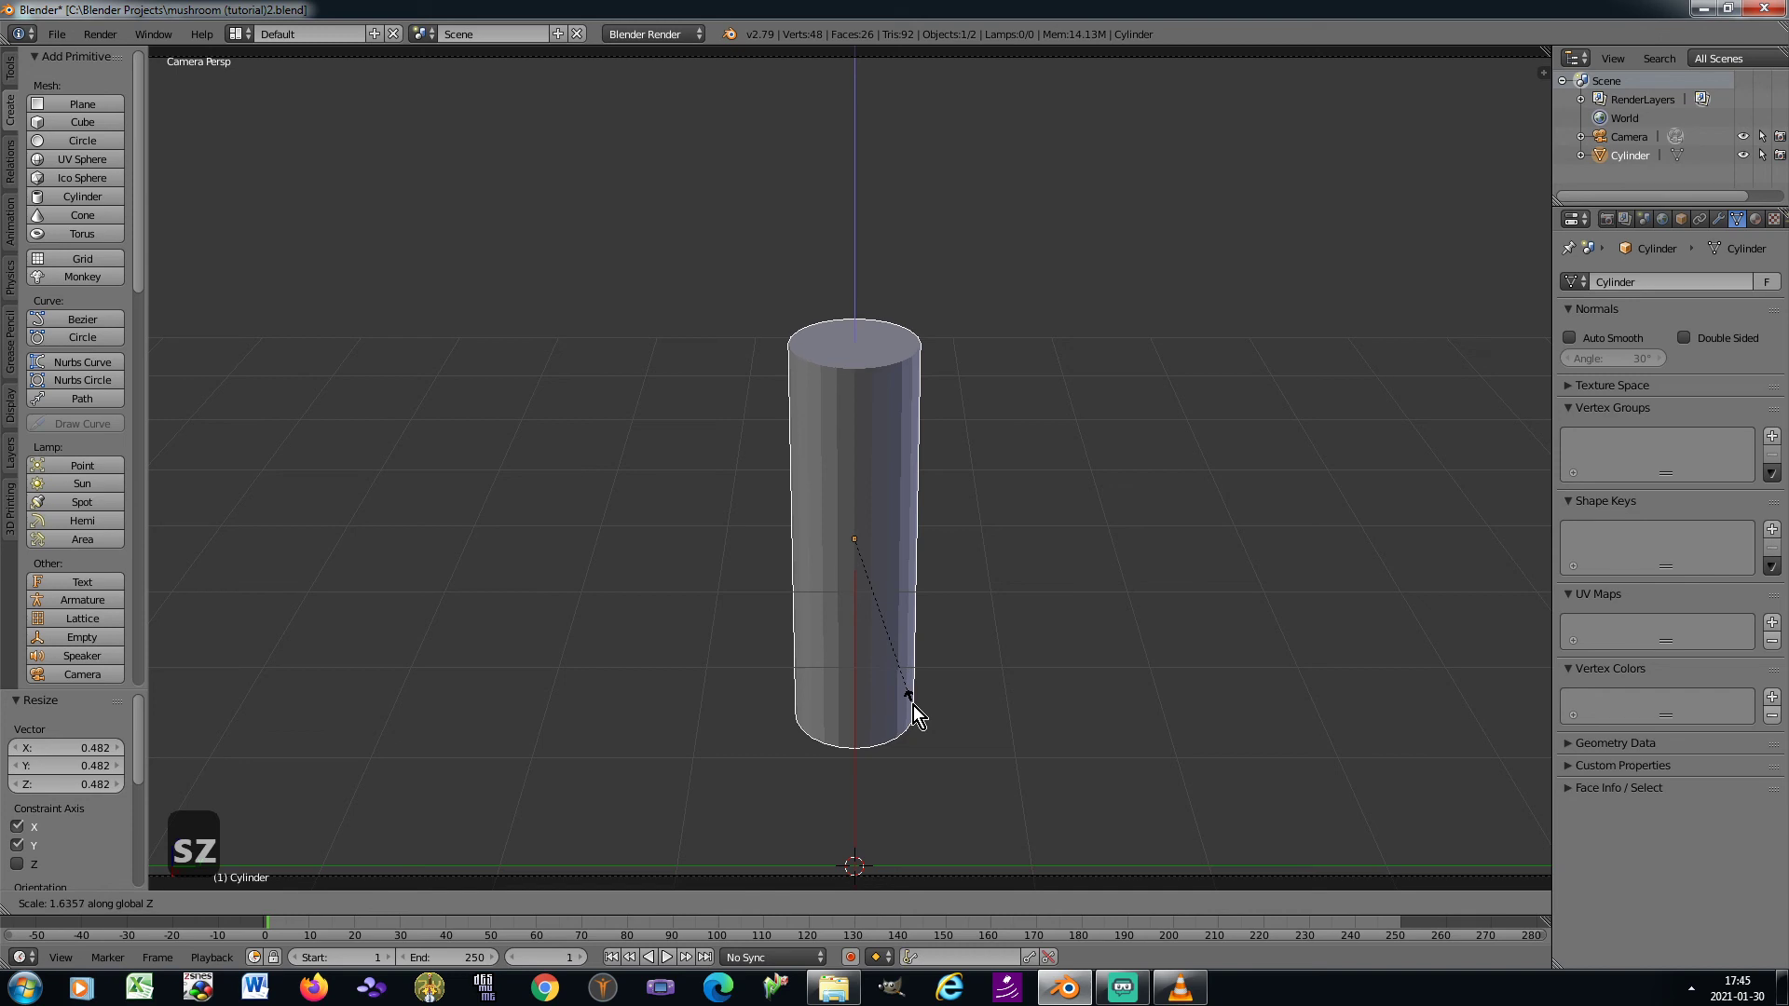
click(913, 707)
key(s)
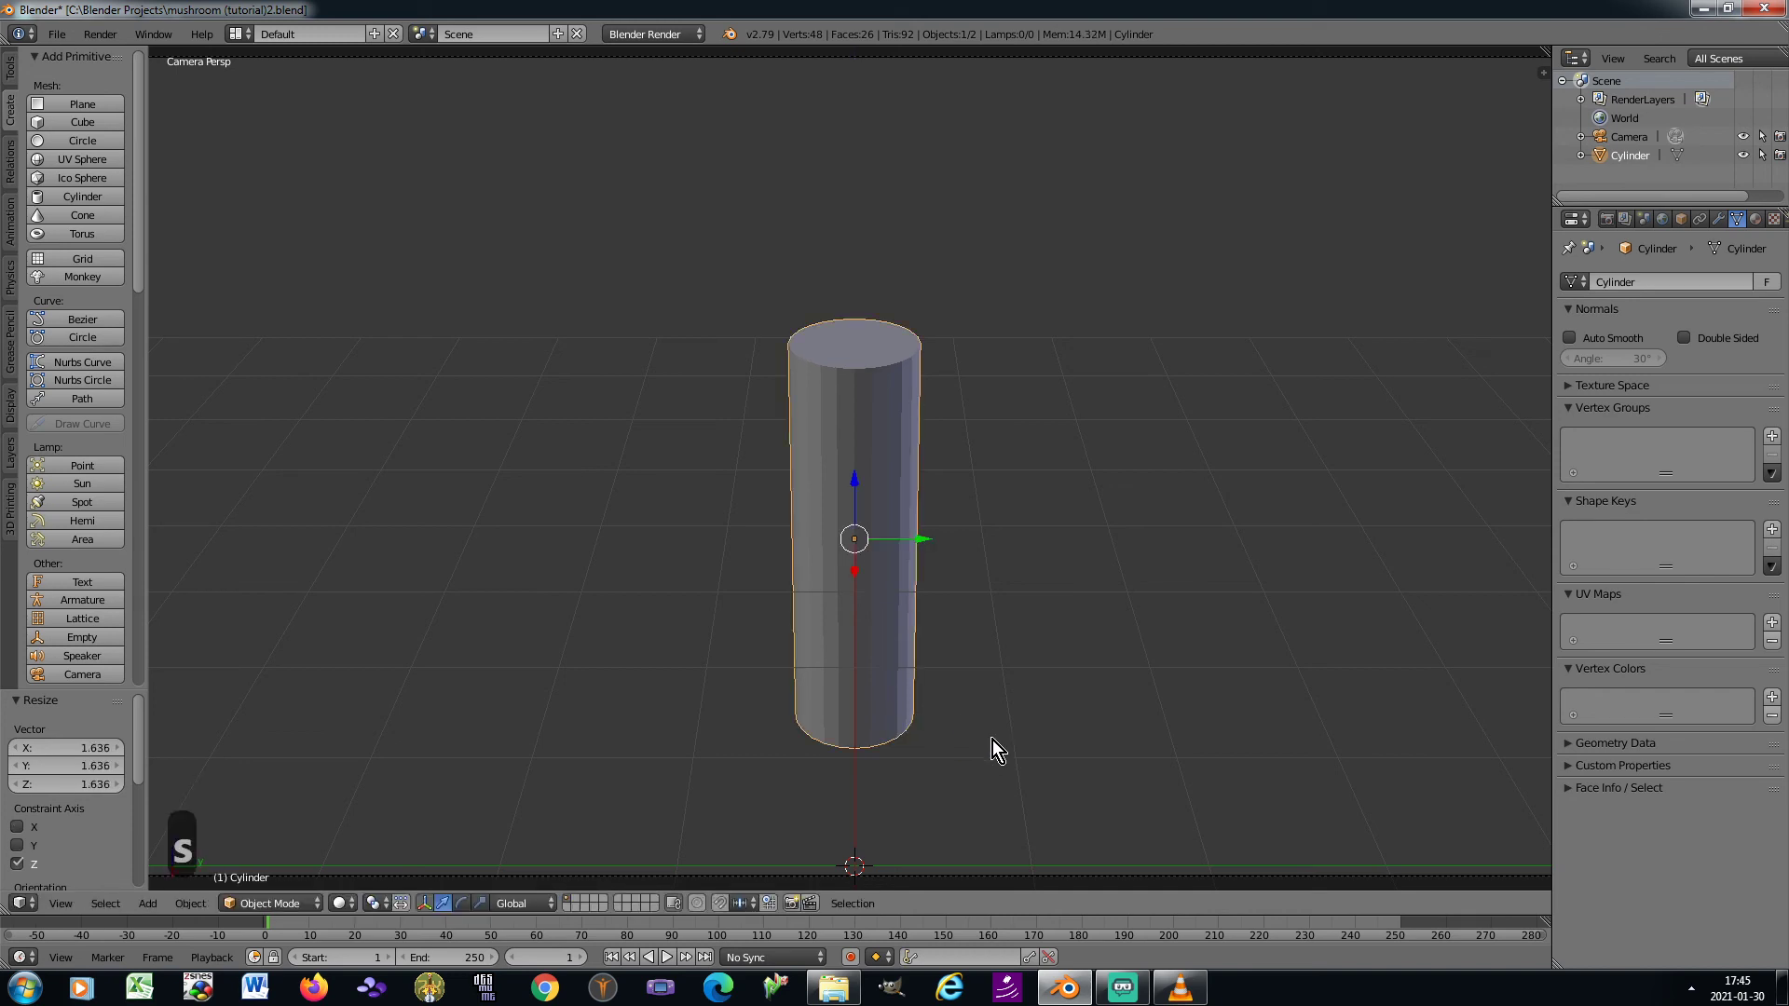
key(x)
key(Escape)
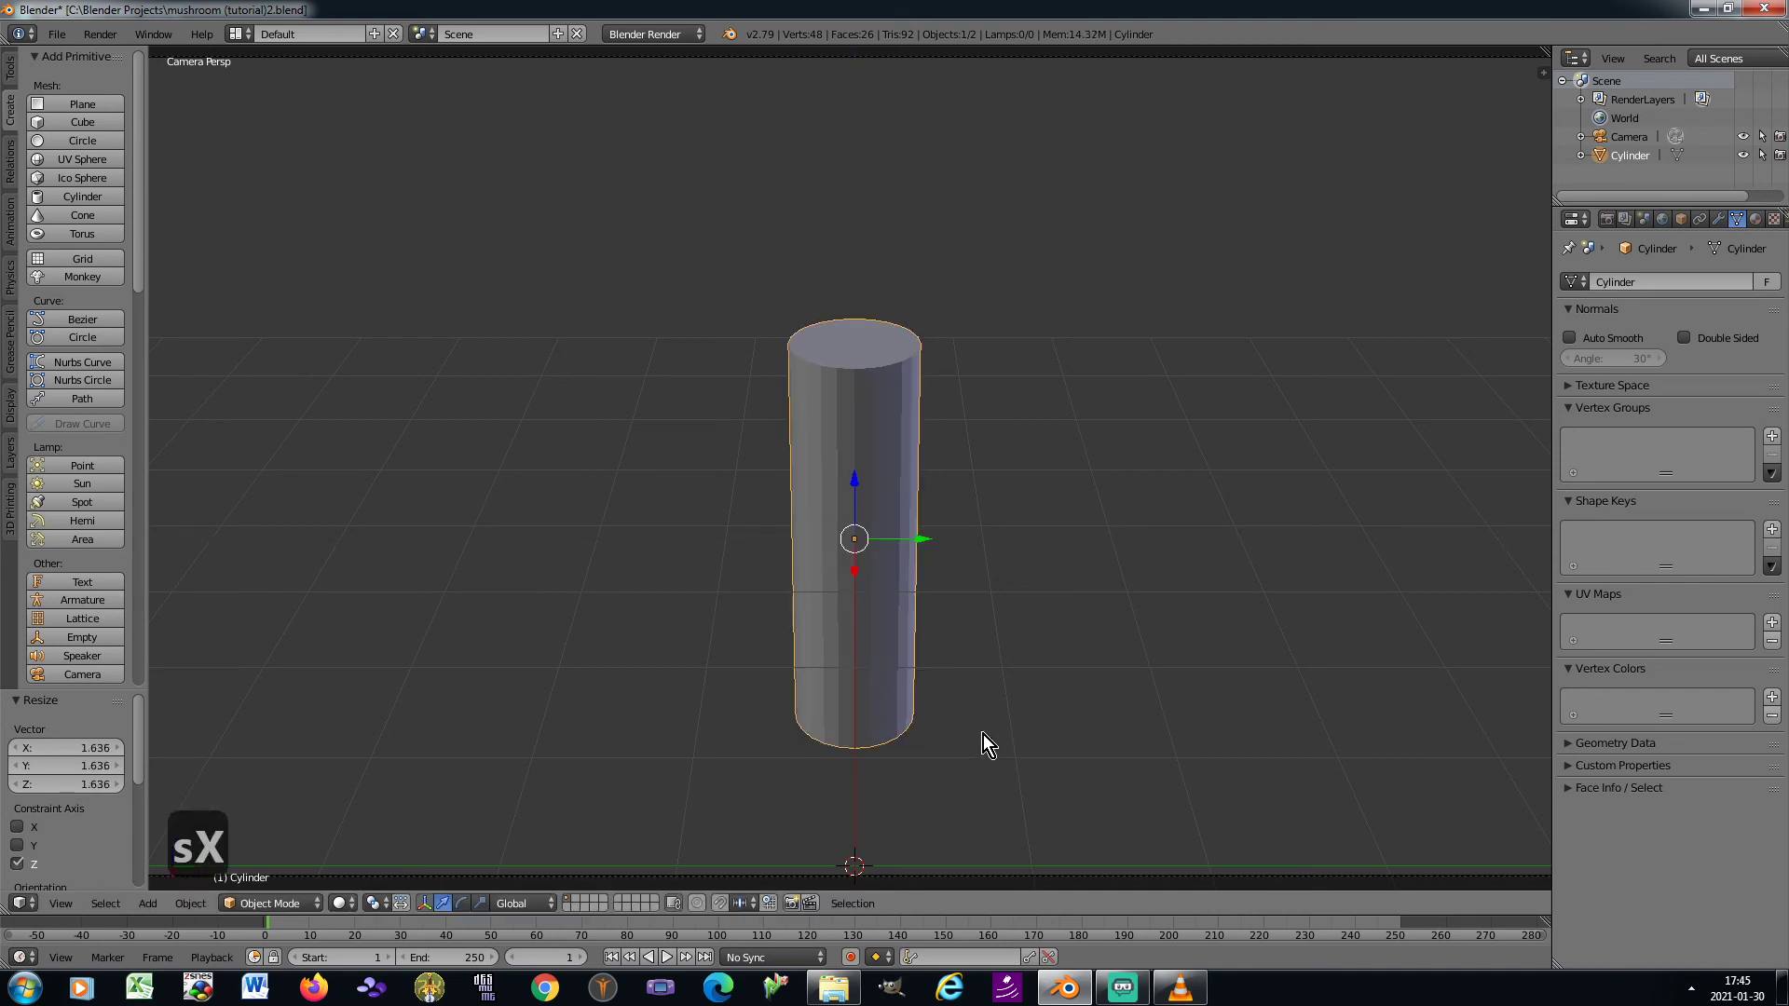
Narrow the cylinder by scaling it to about 0.87 in X and Y only, leaving out Z
key(s)
key(z)
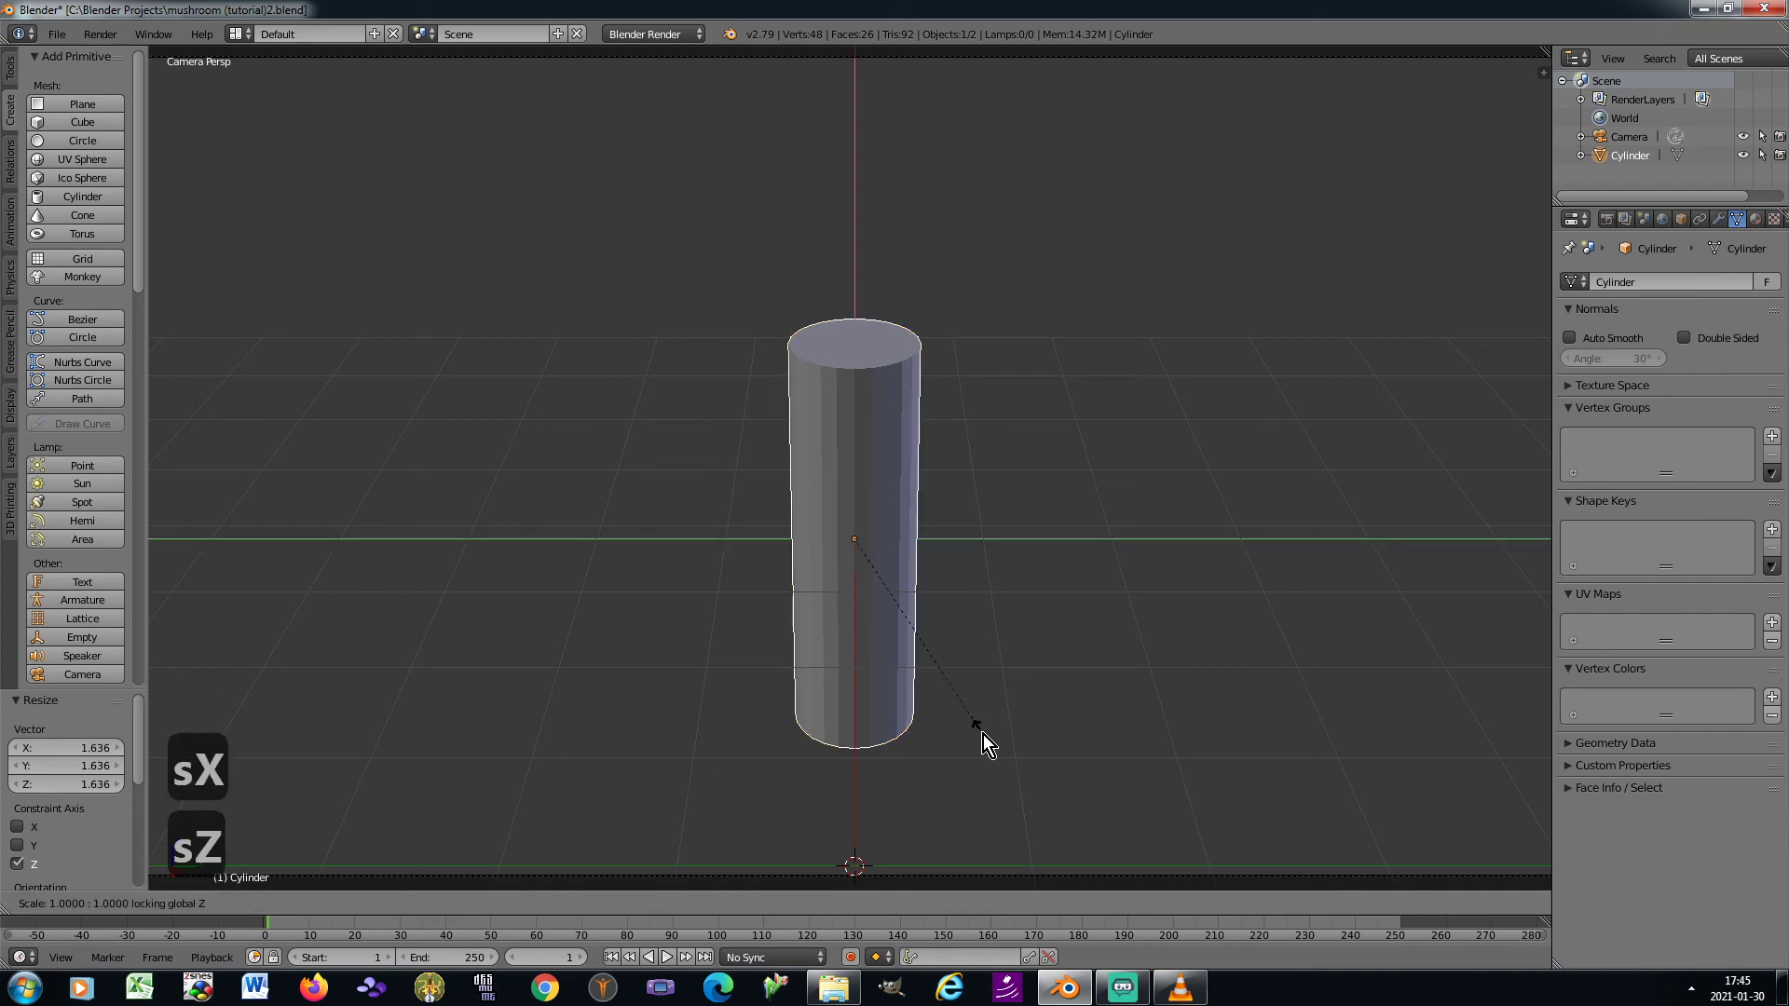
key(shift+z)
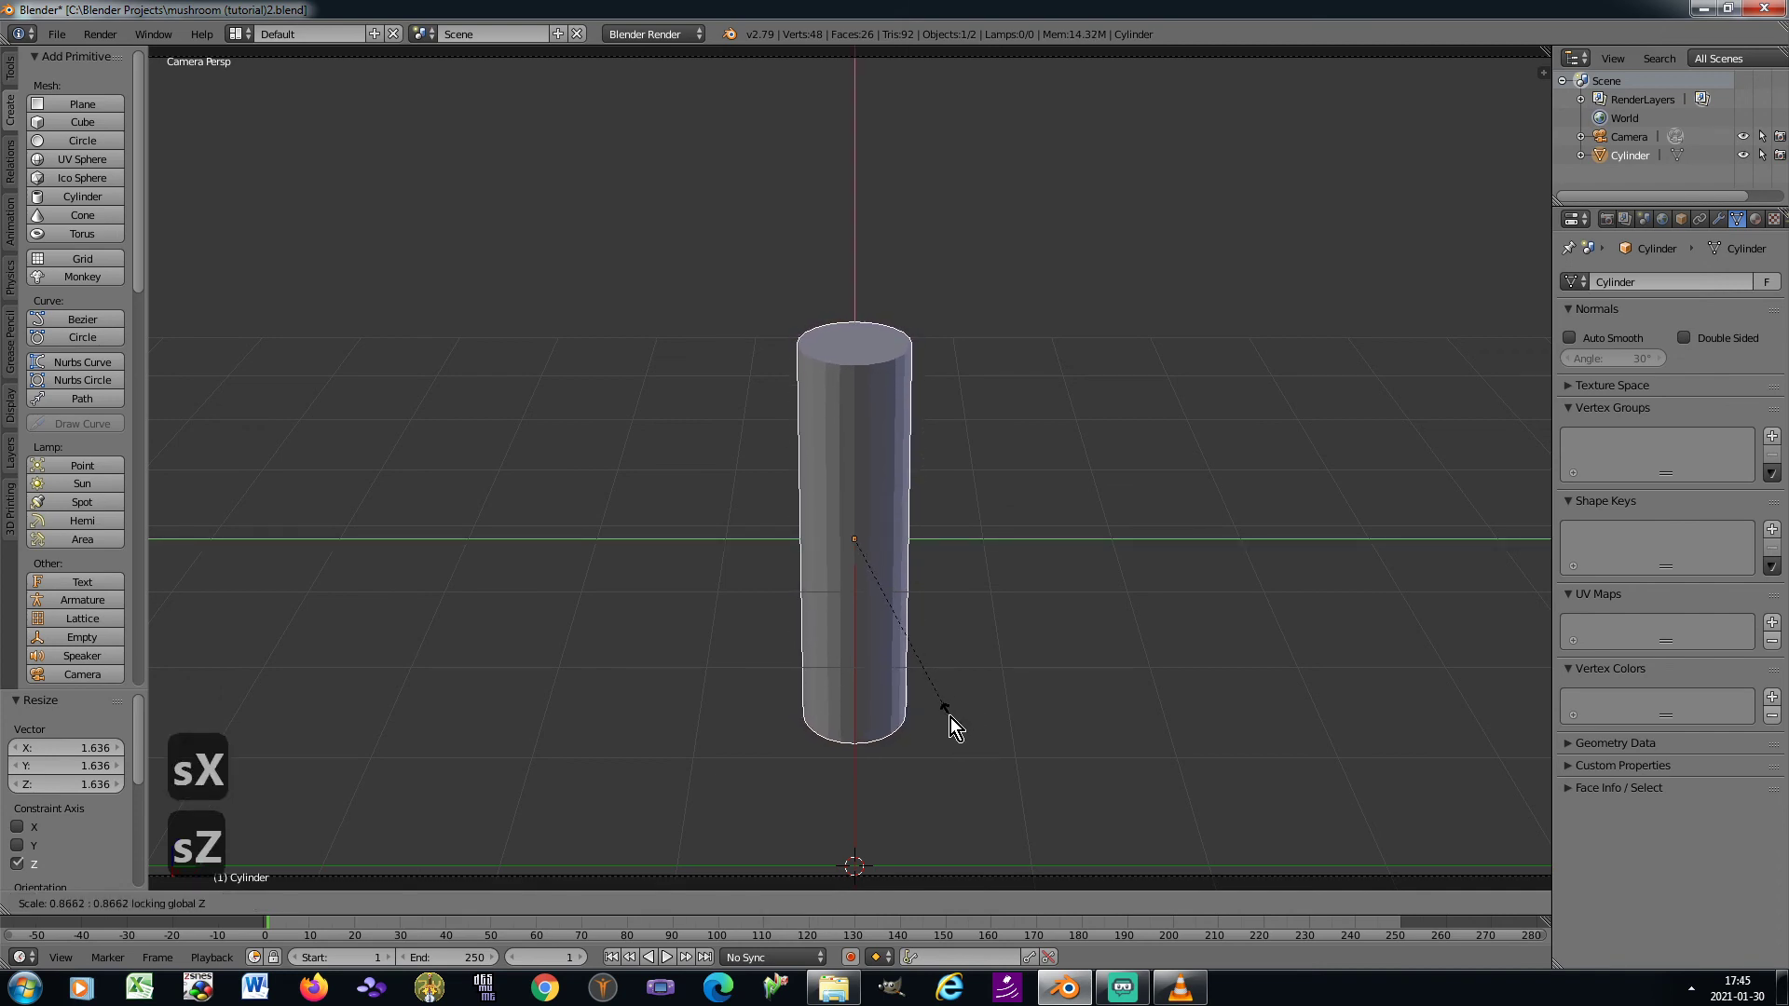
click(950, 718)
Shade the cylinder smooth and apply its rotation and scale
click(10, 67)
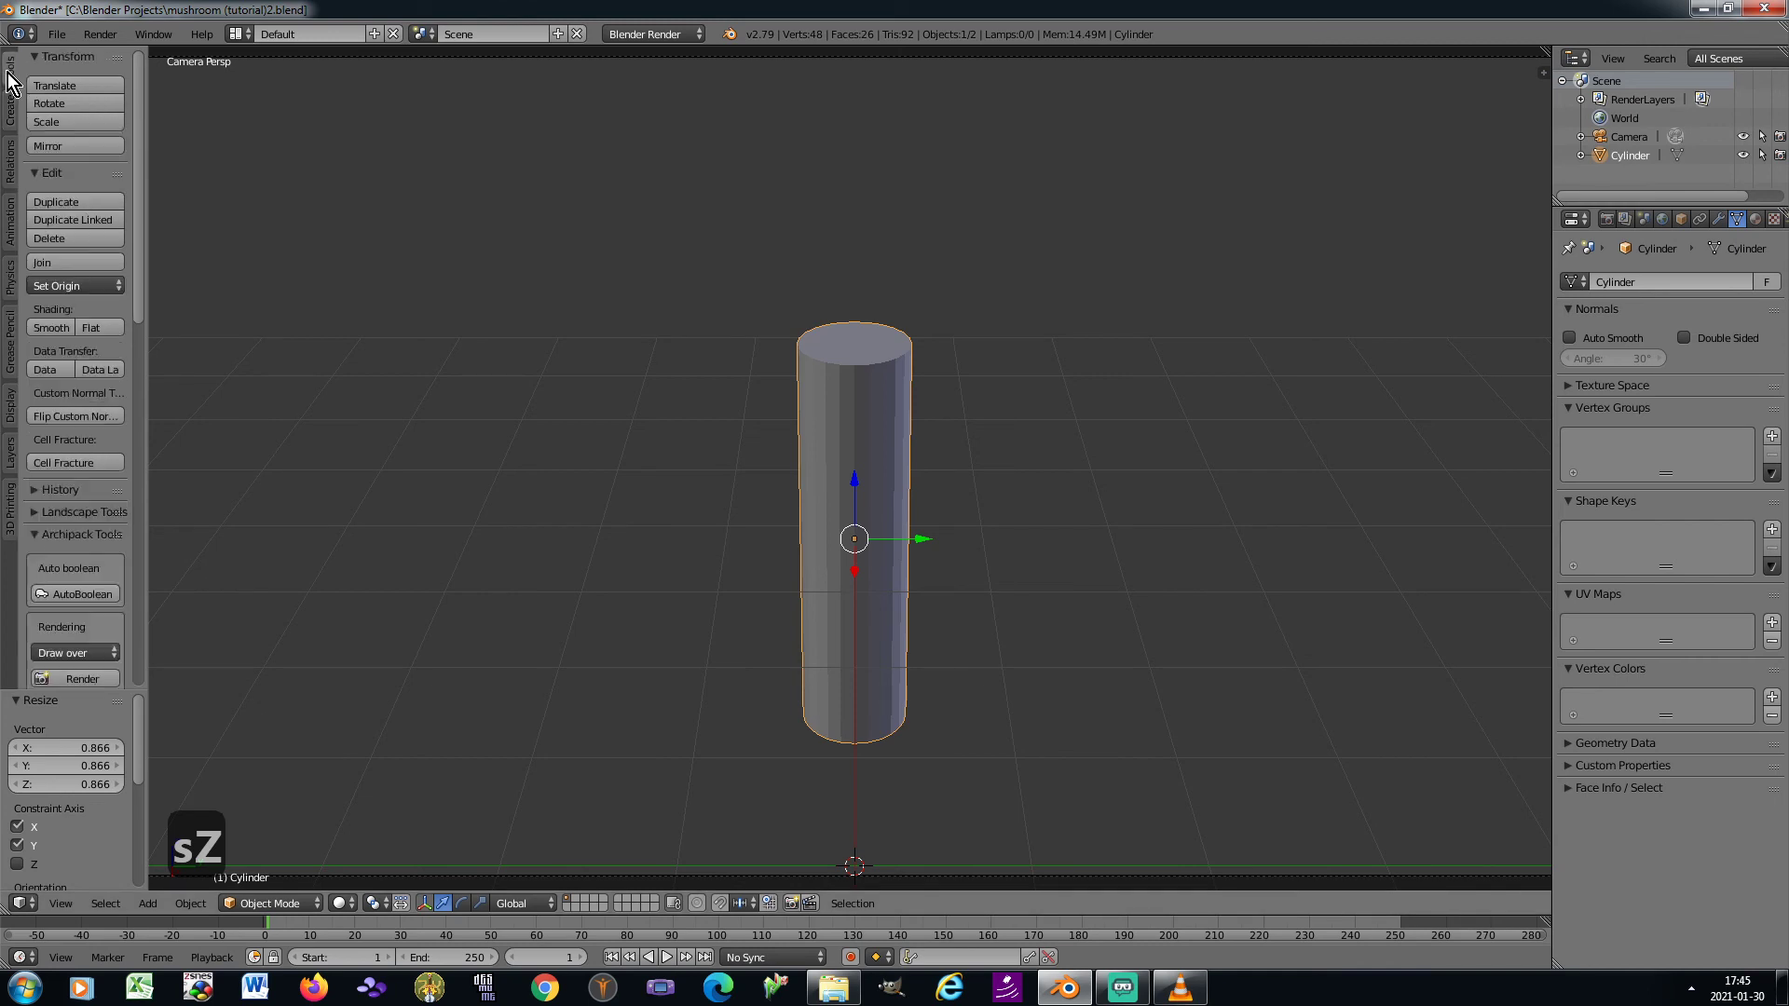
click(42, 328)
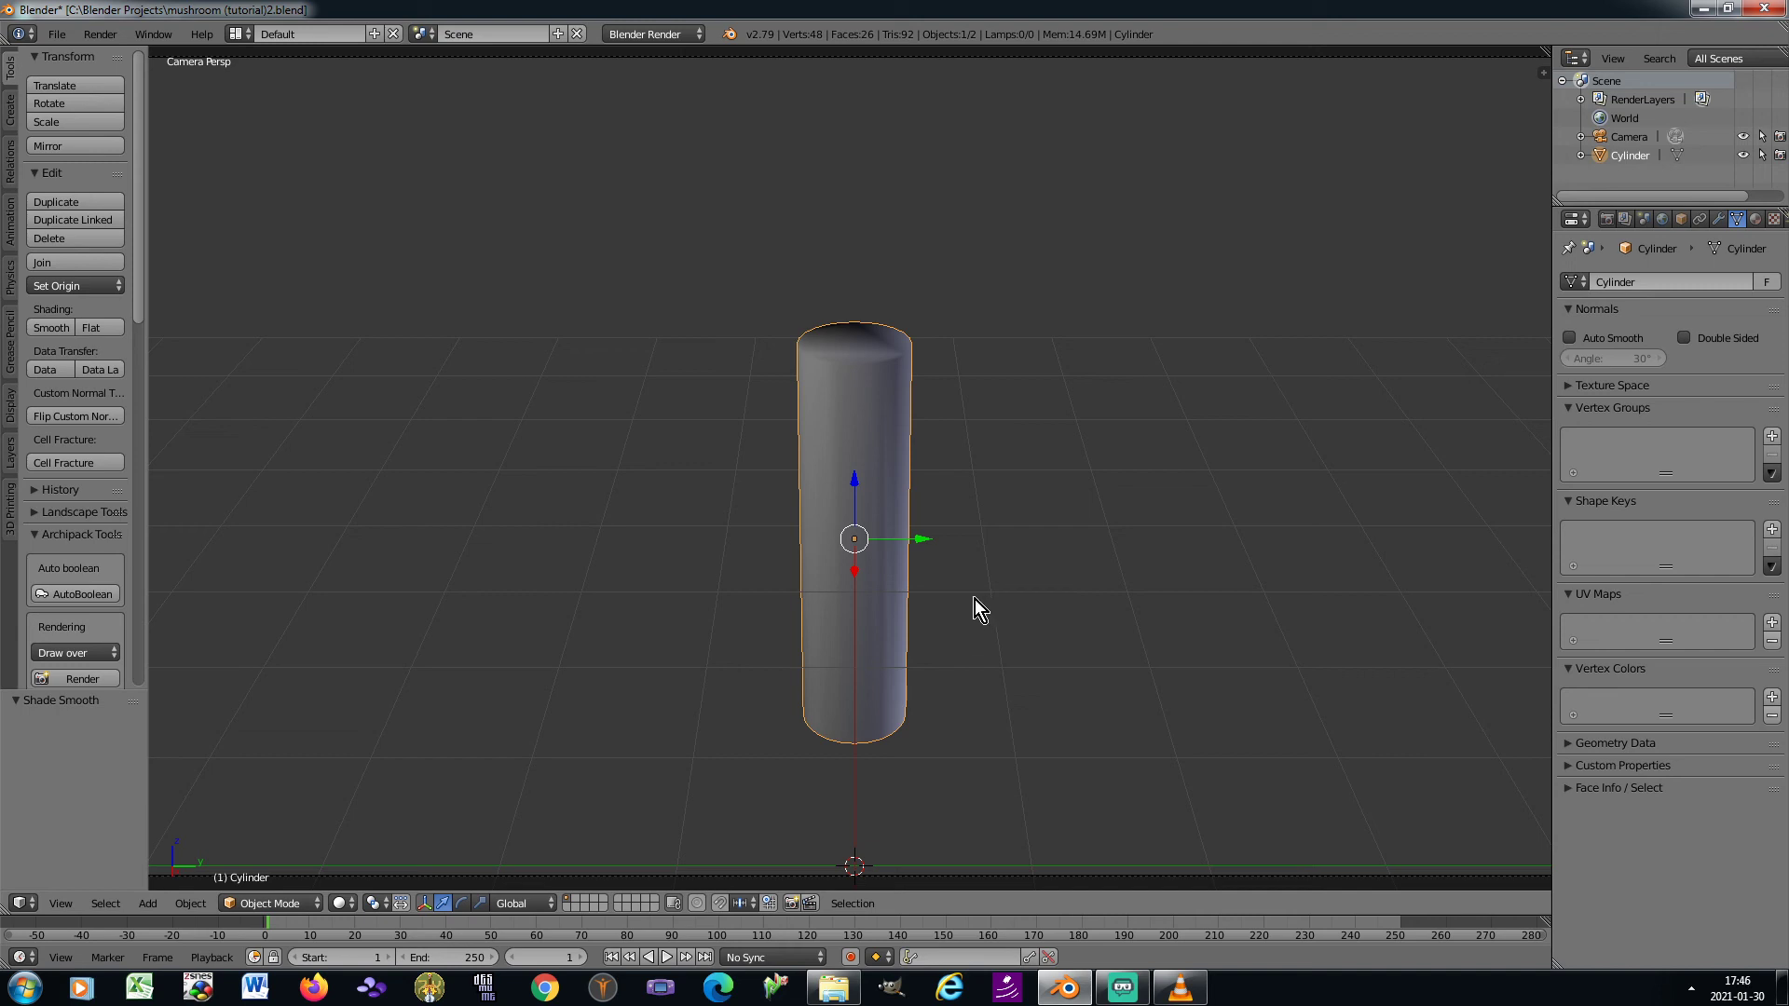
key(ctrl+a)
click(948, 660)
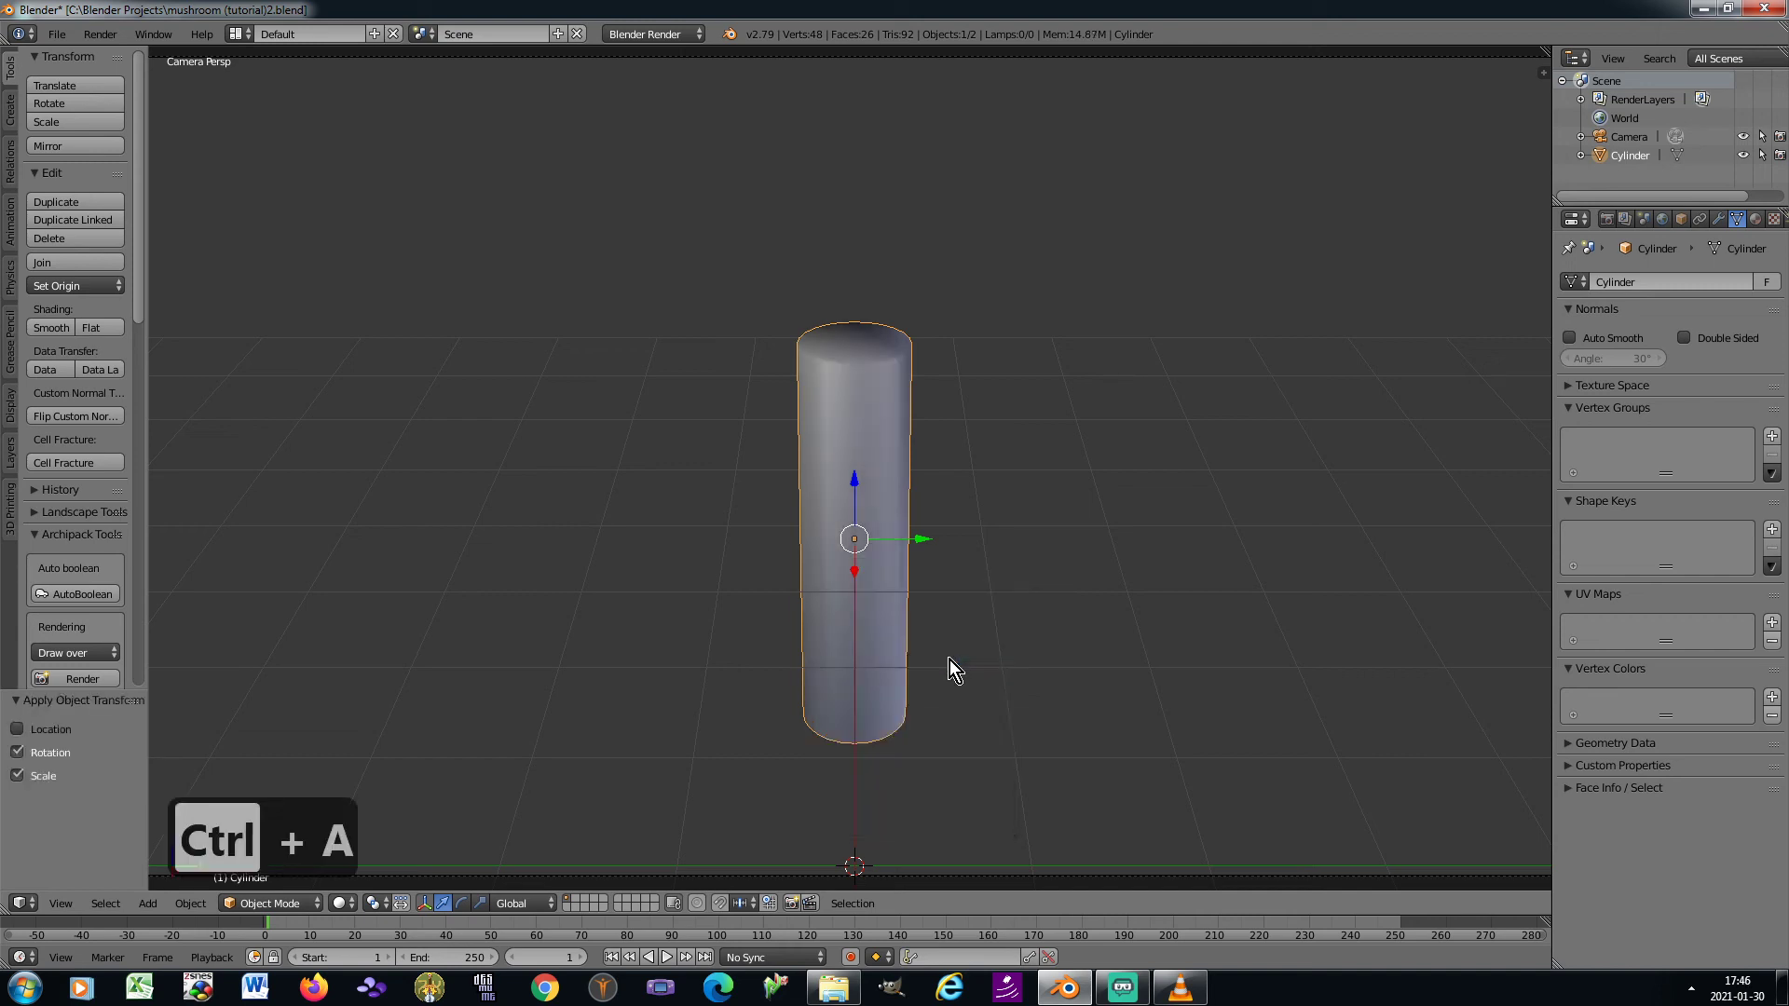
In Edit Mode and right orthographic view, add 26 evenly spaced horizontal loop cuts along the cylinder without sliding them
key(Tab)
key(KP_0)
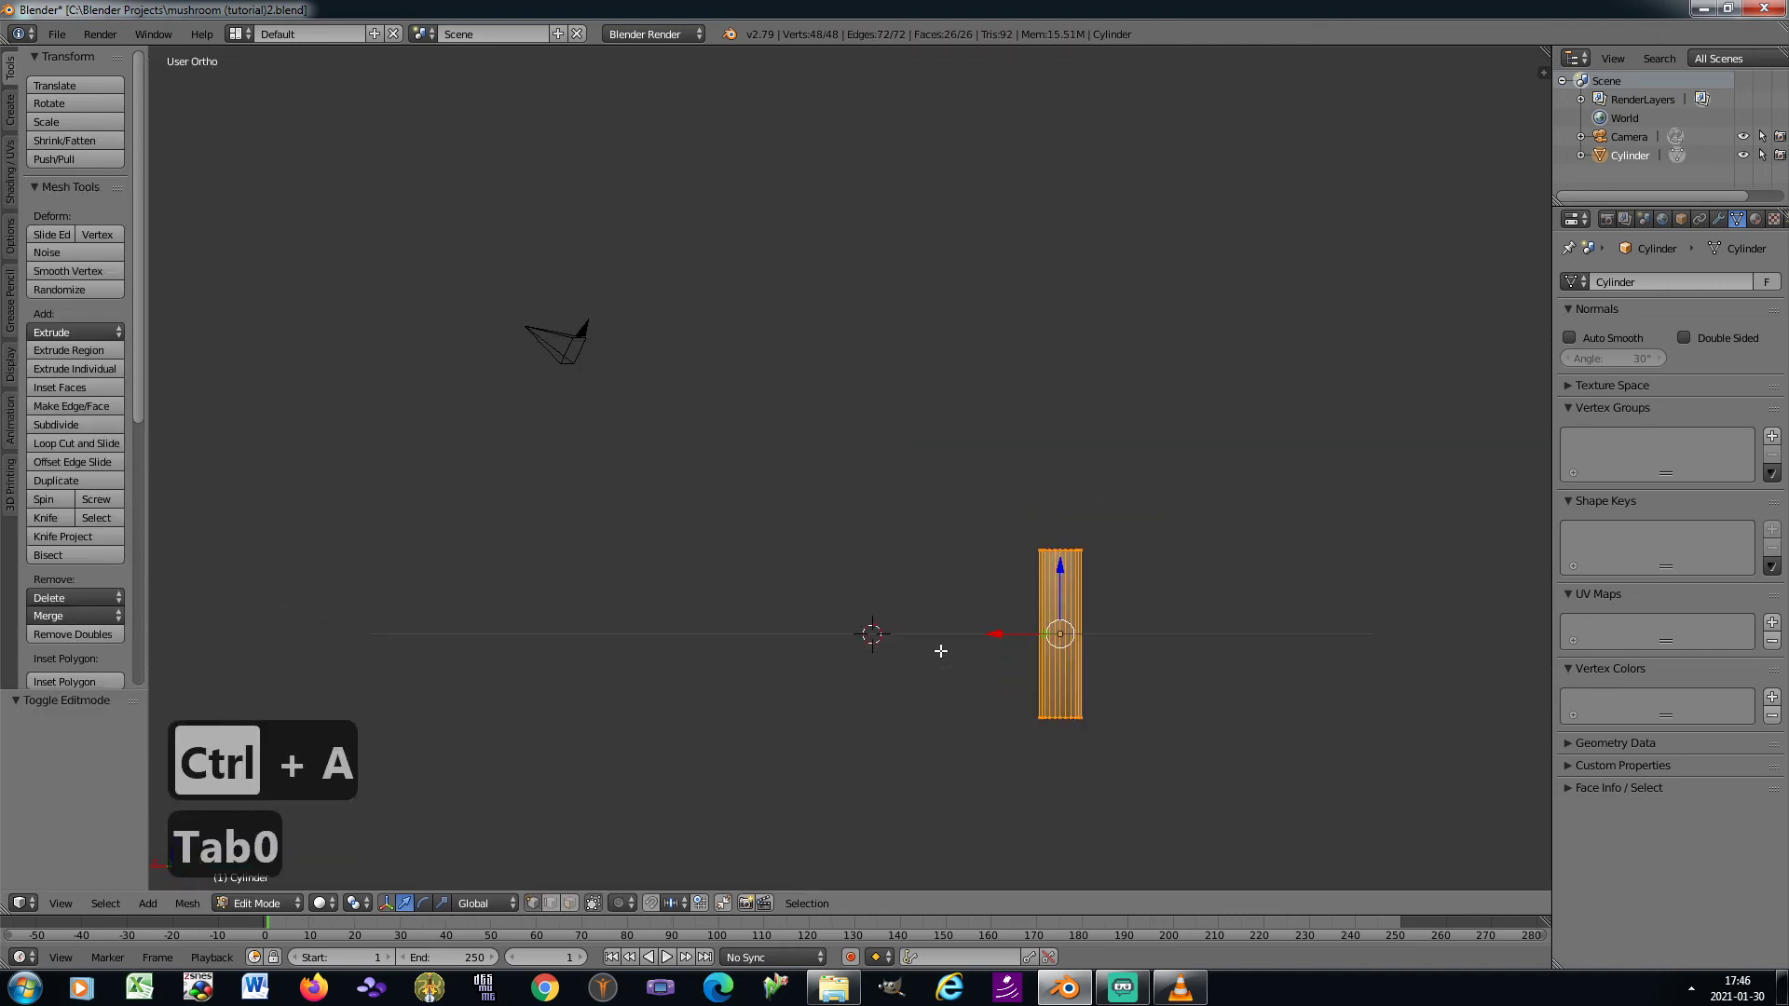
key(KP_3)
key(KP_Decimal)
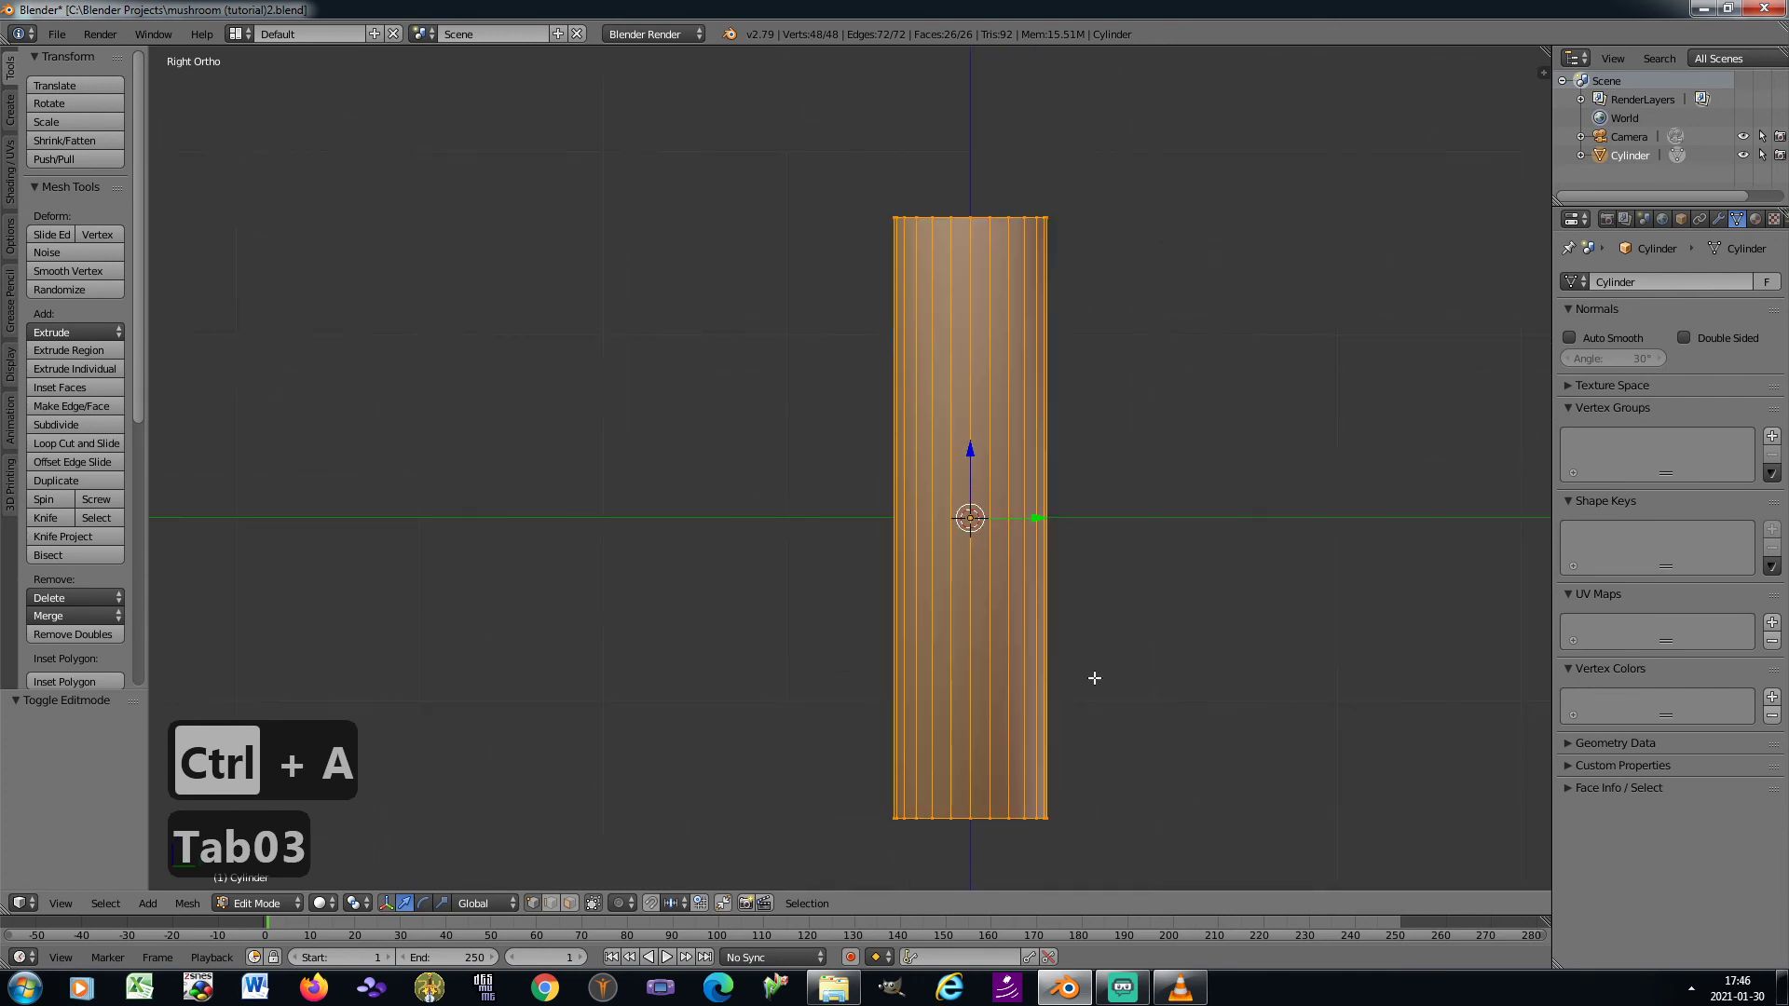
key(ctrl+r)
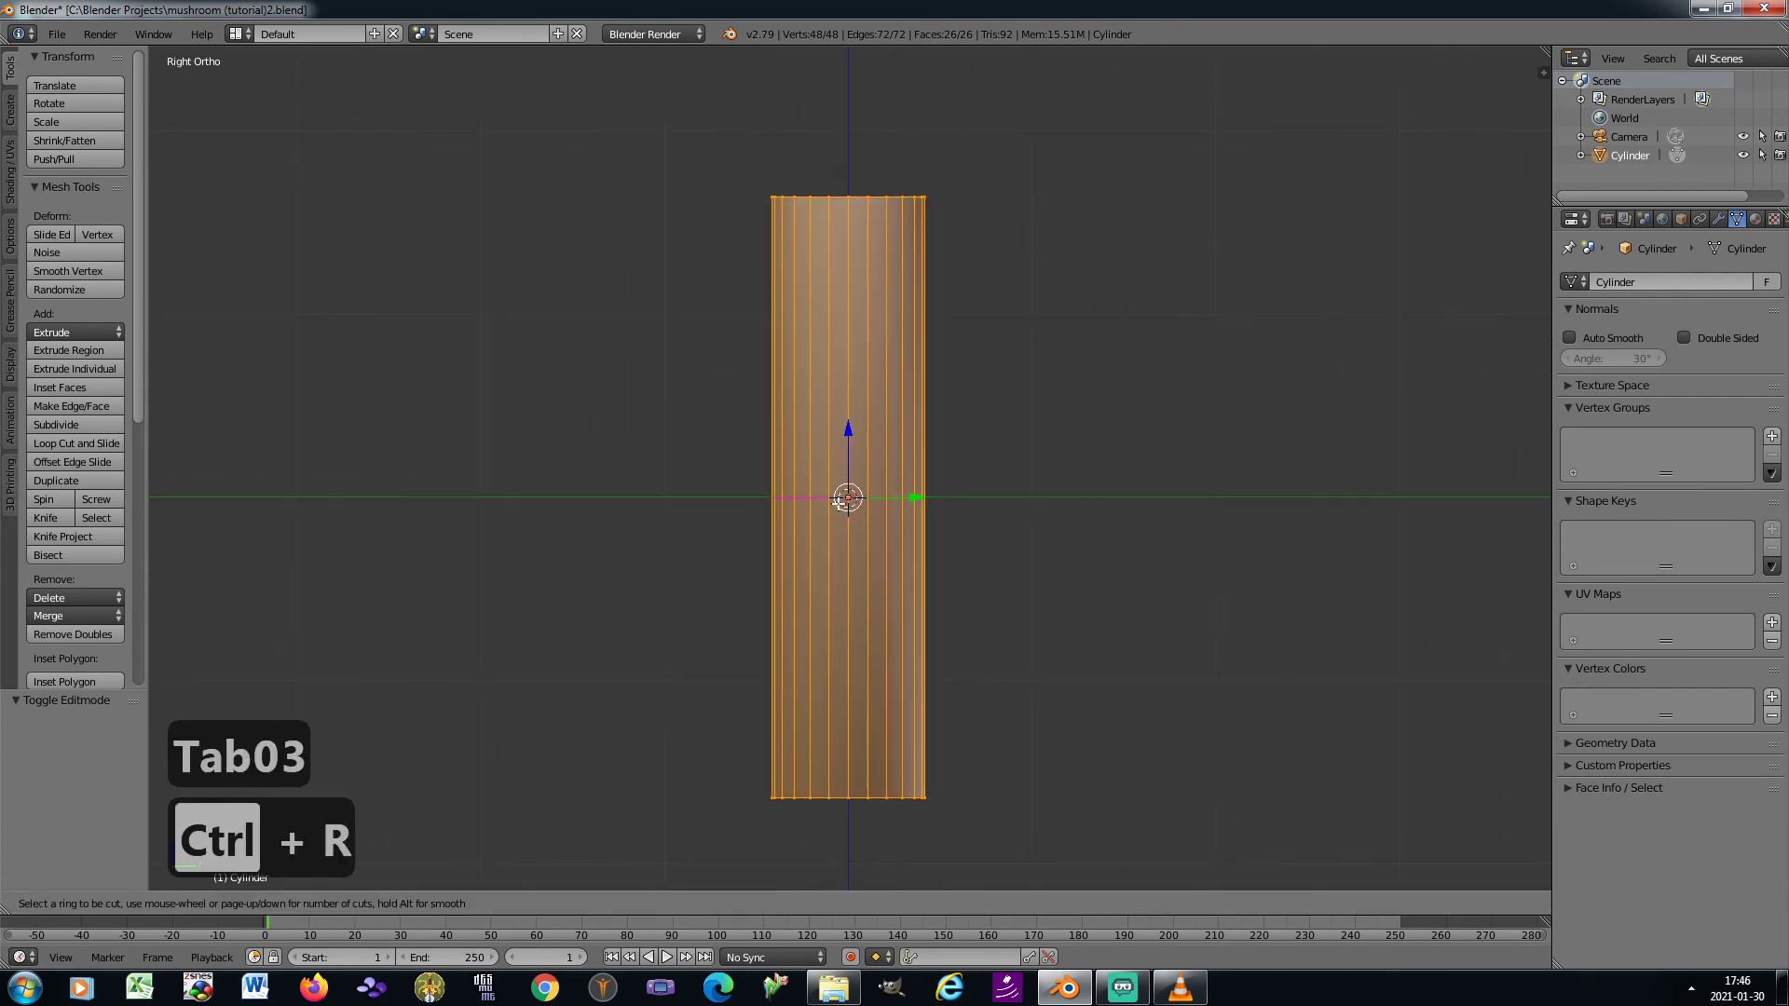
scroll(839, 501, up, 9)
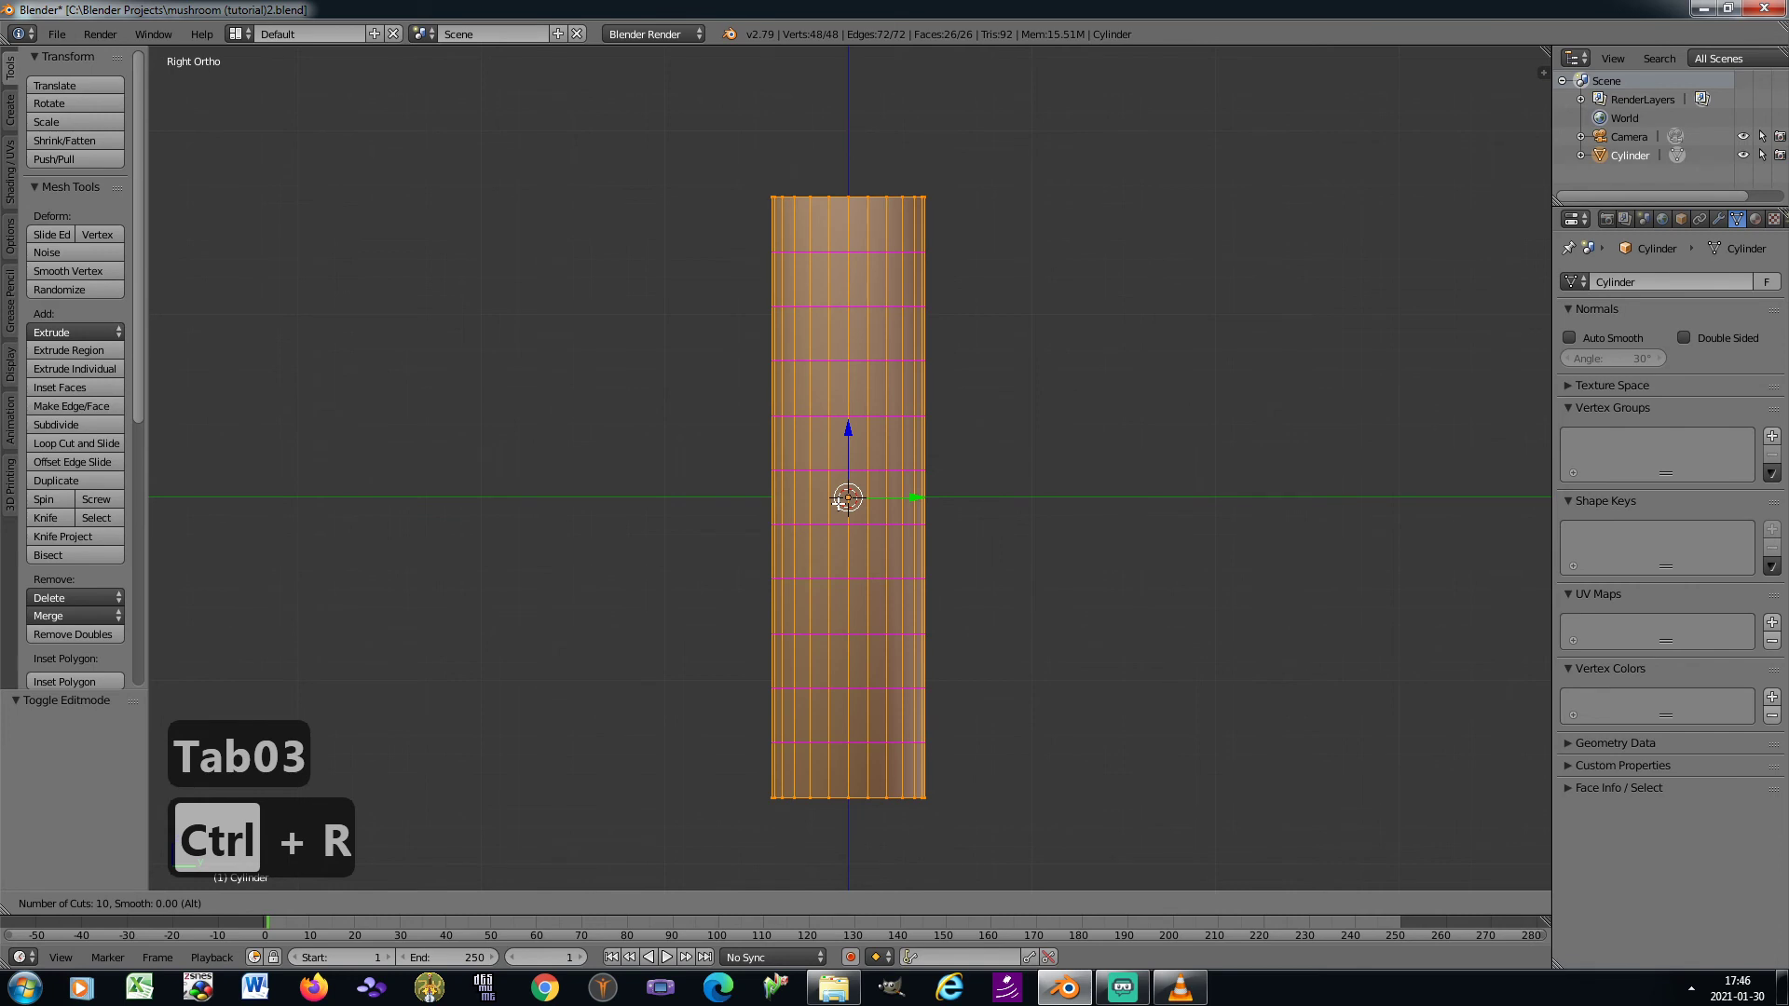
scroll(839, 501, up, 14)
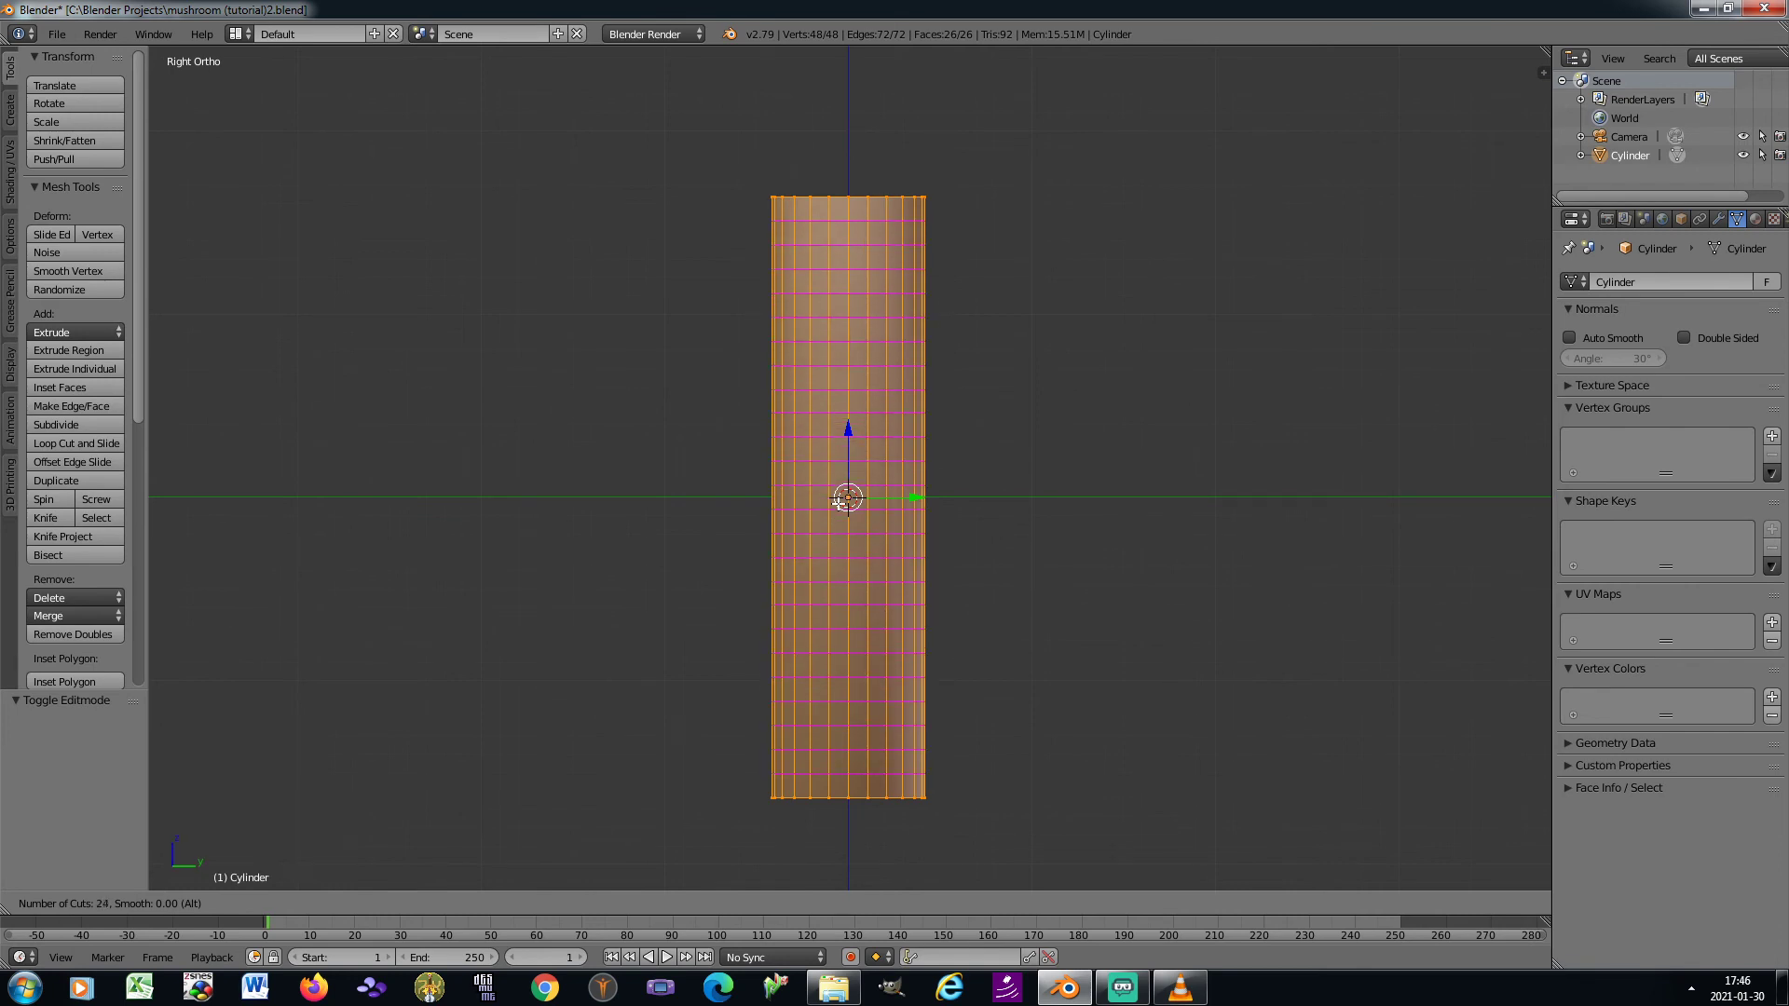
scroll(839, 502, up, 2)
click(839, 501)
right_click(839, 501)
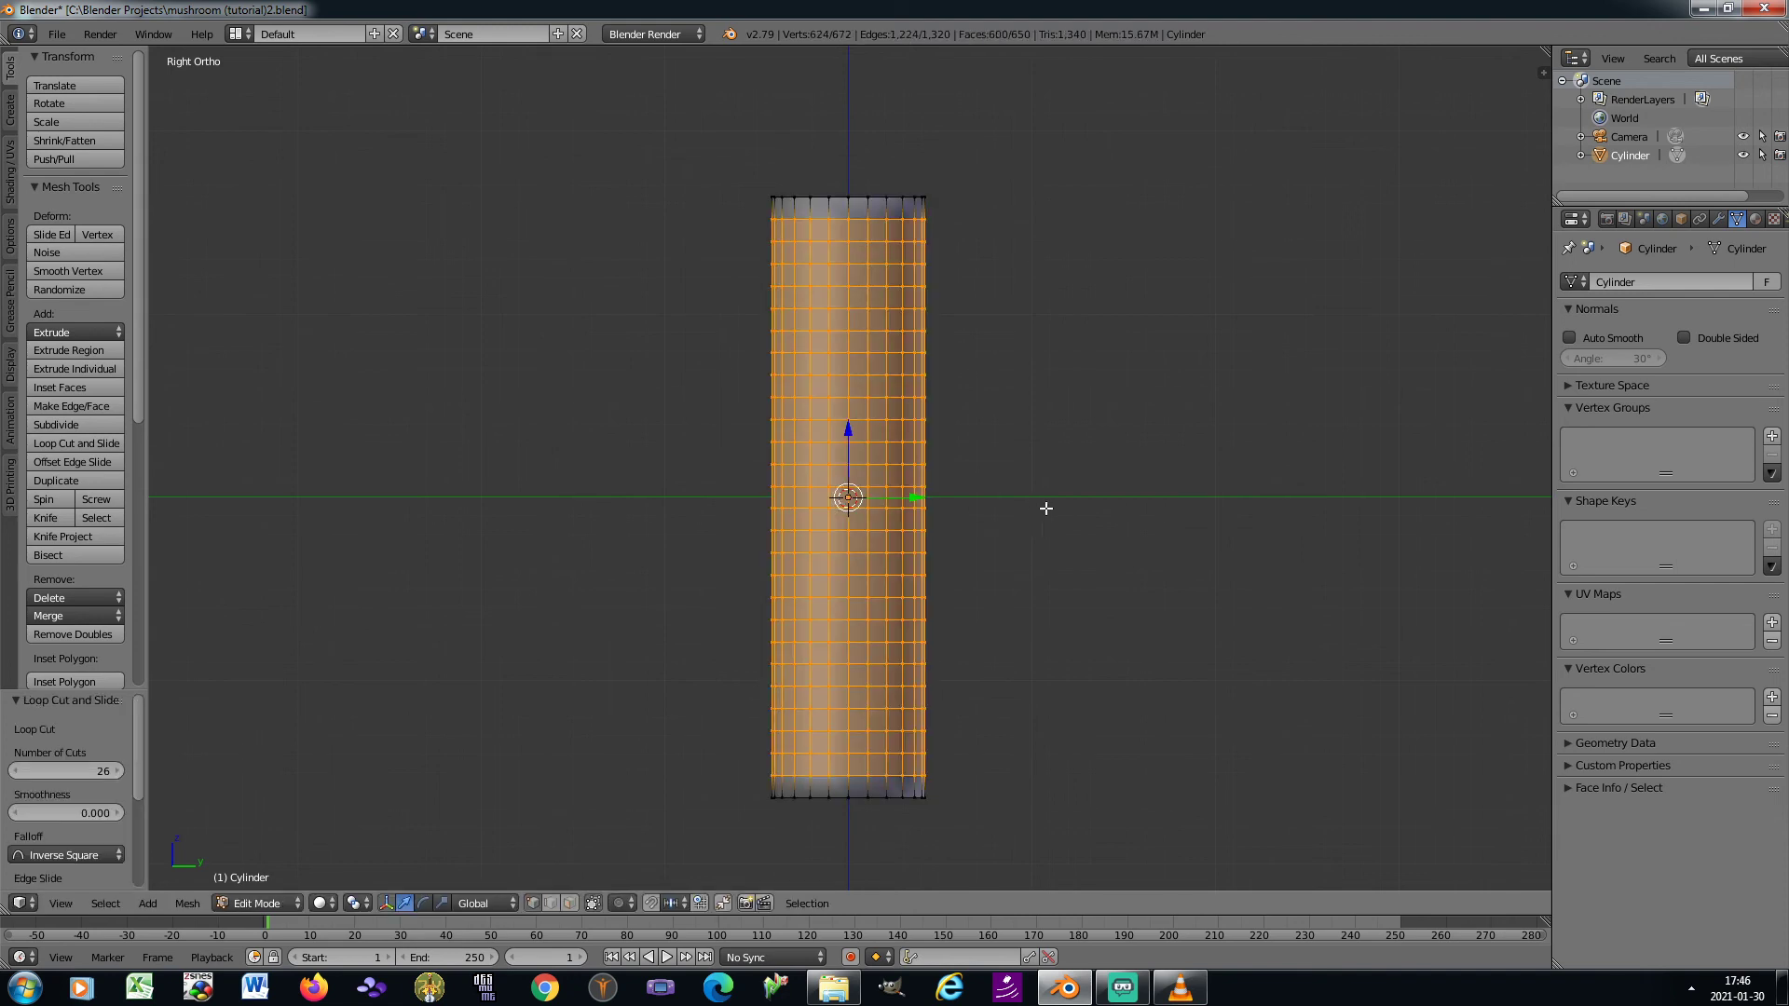
In Object Mode, stretch the cylinder by about 1.14 along Z and apply its rotation and scale
key(Tab)
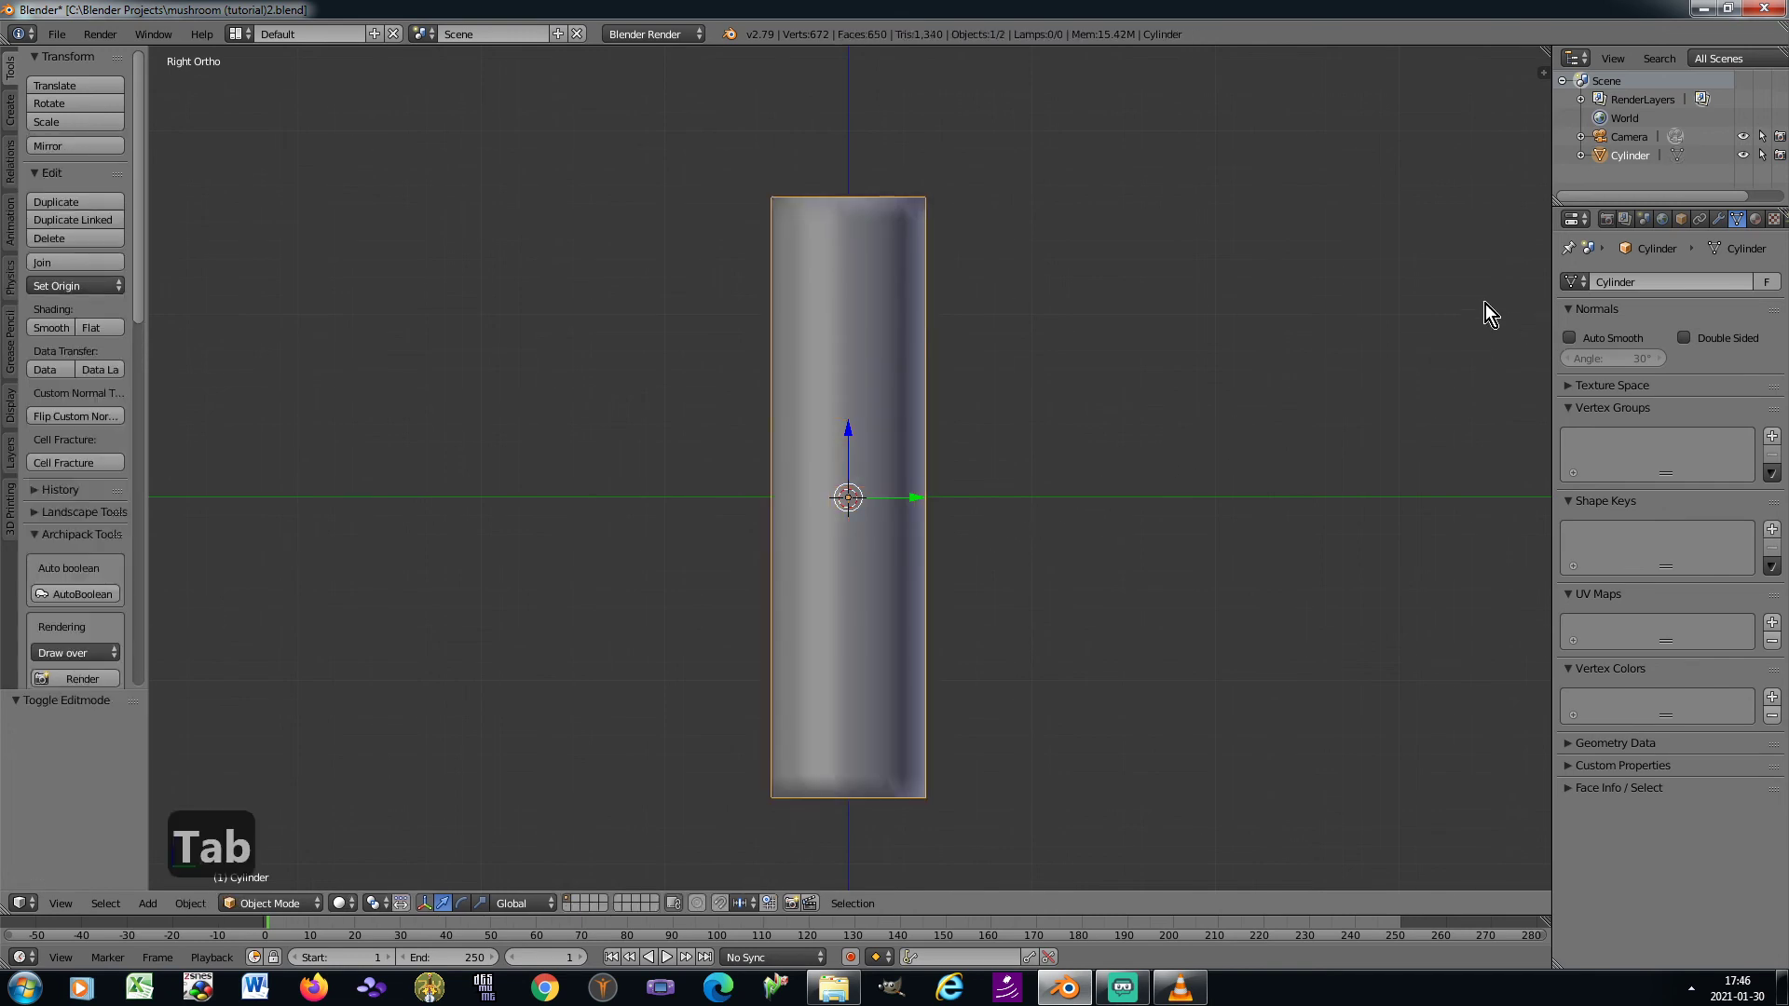
key(Tab)
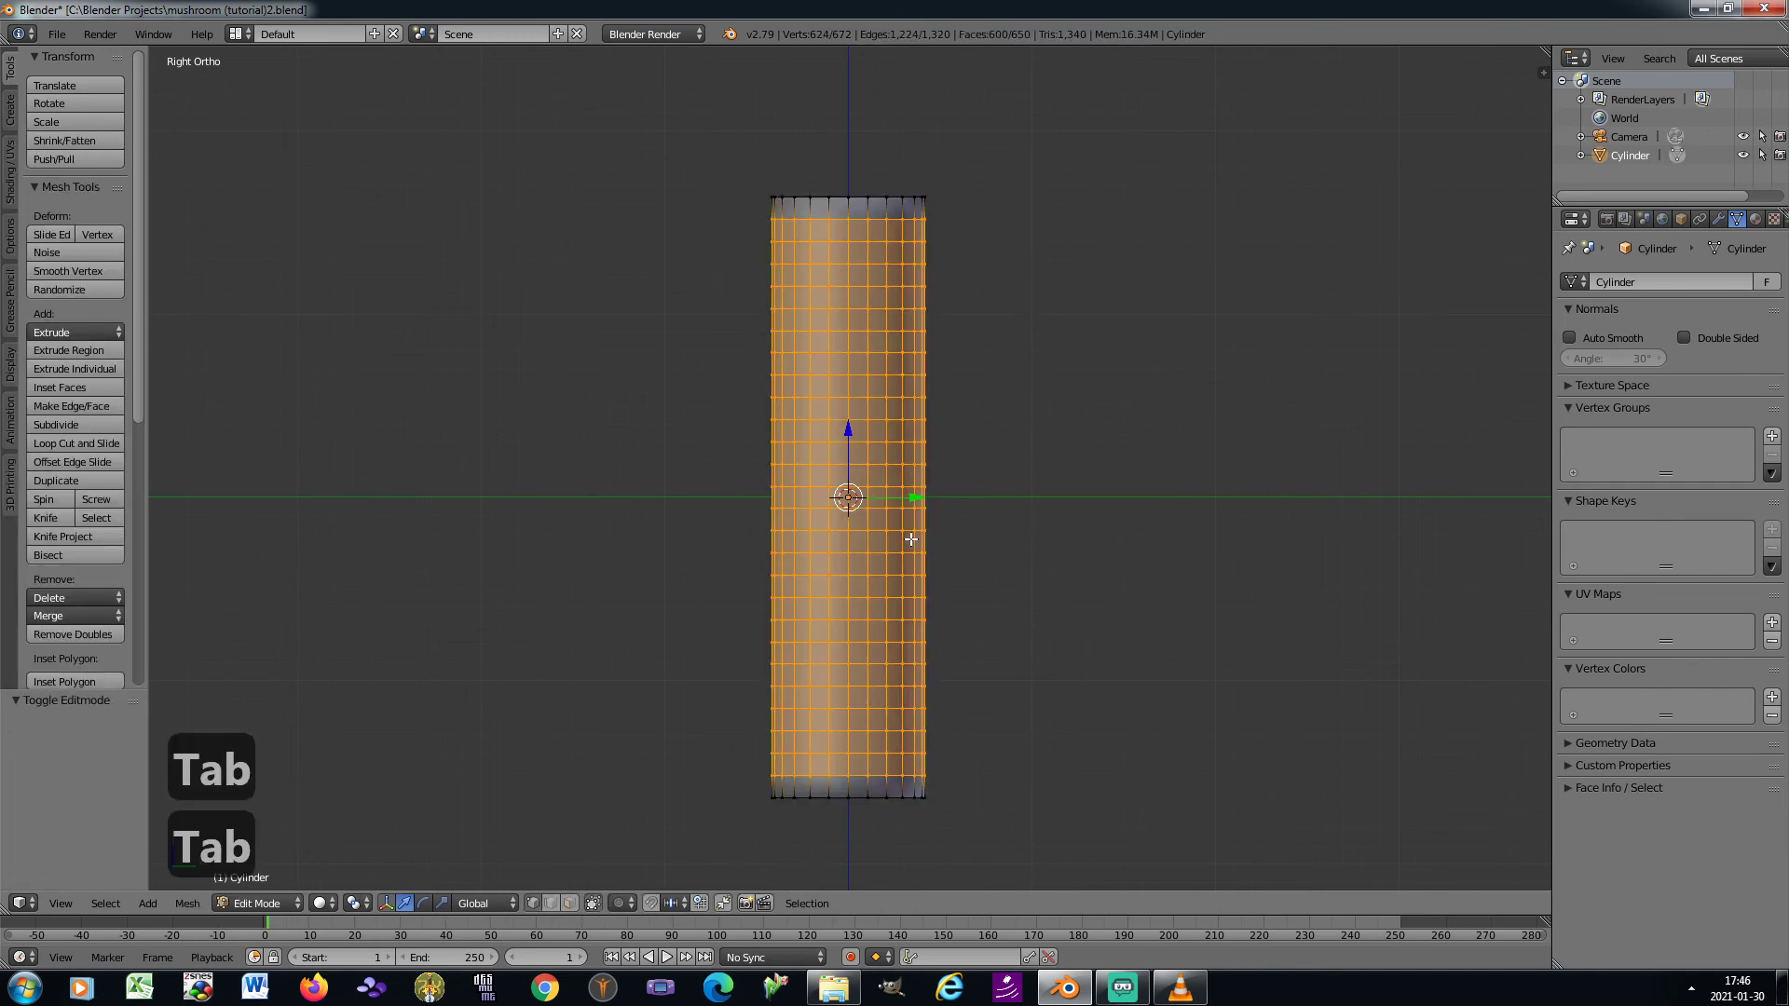
key(Tab)
key(s)
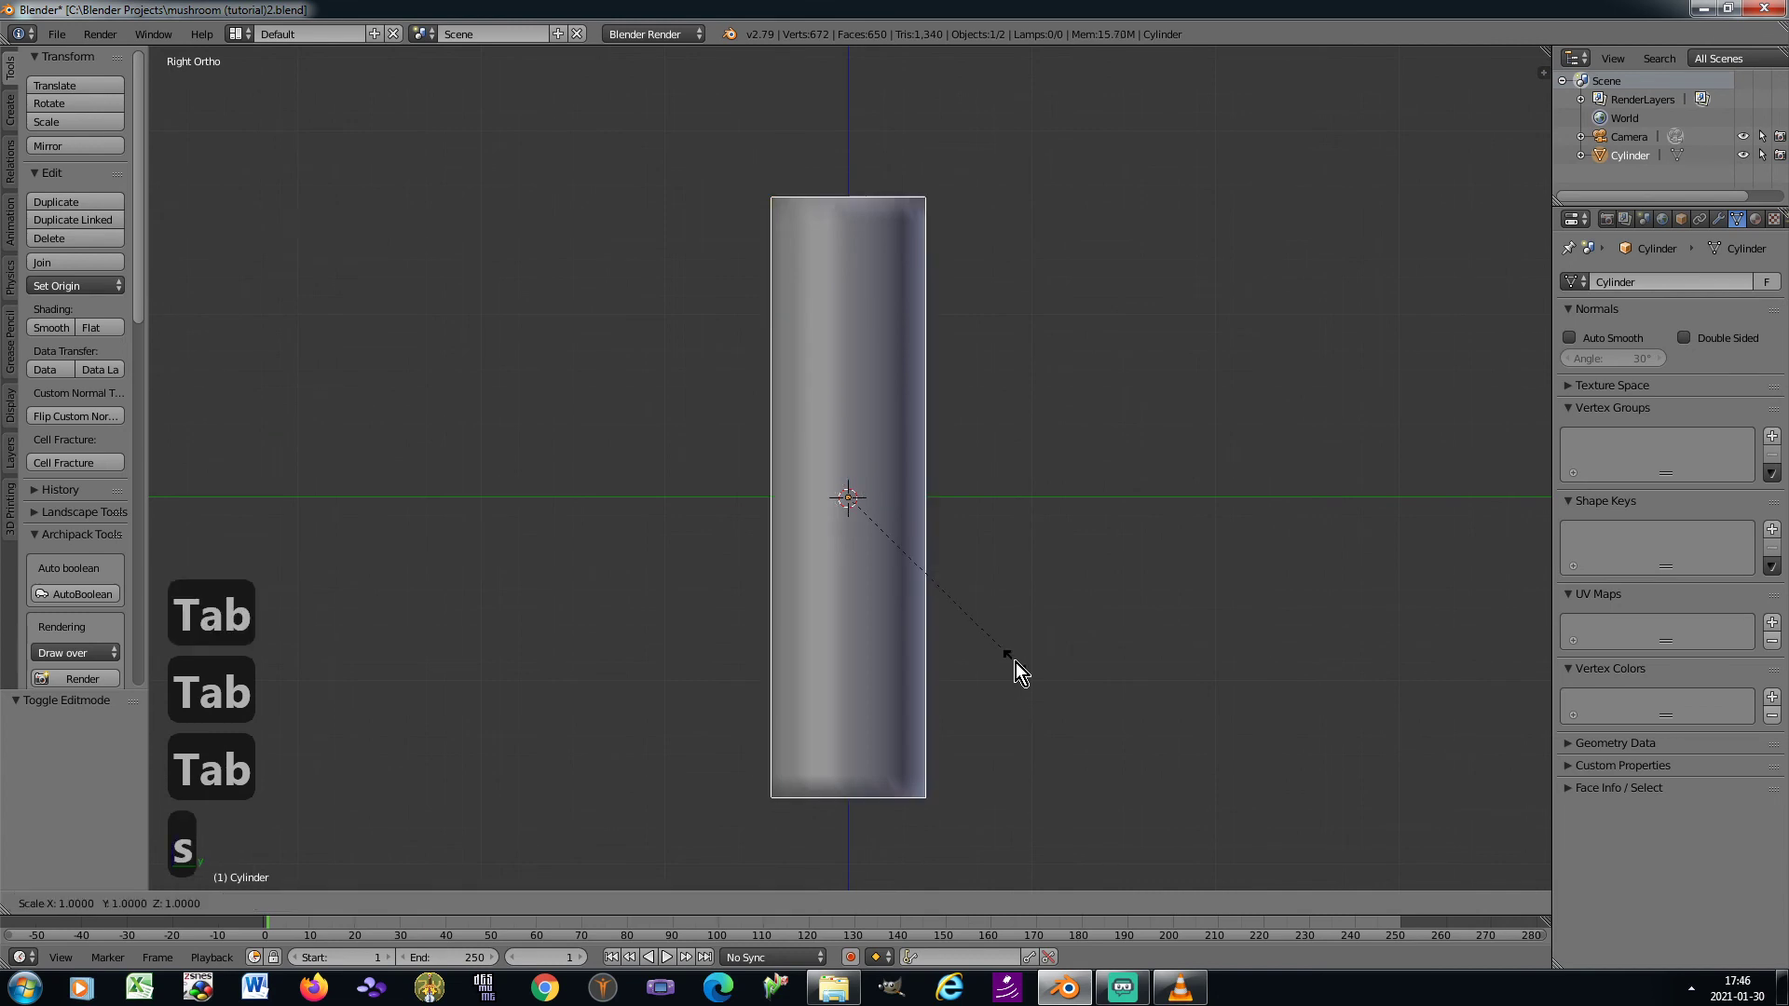
key(z)
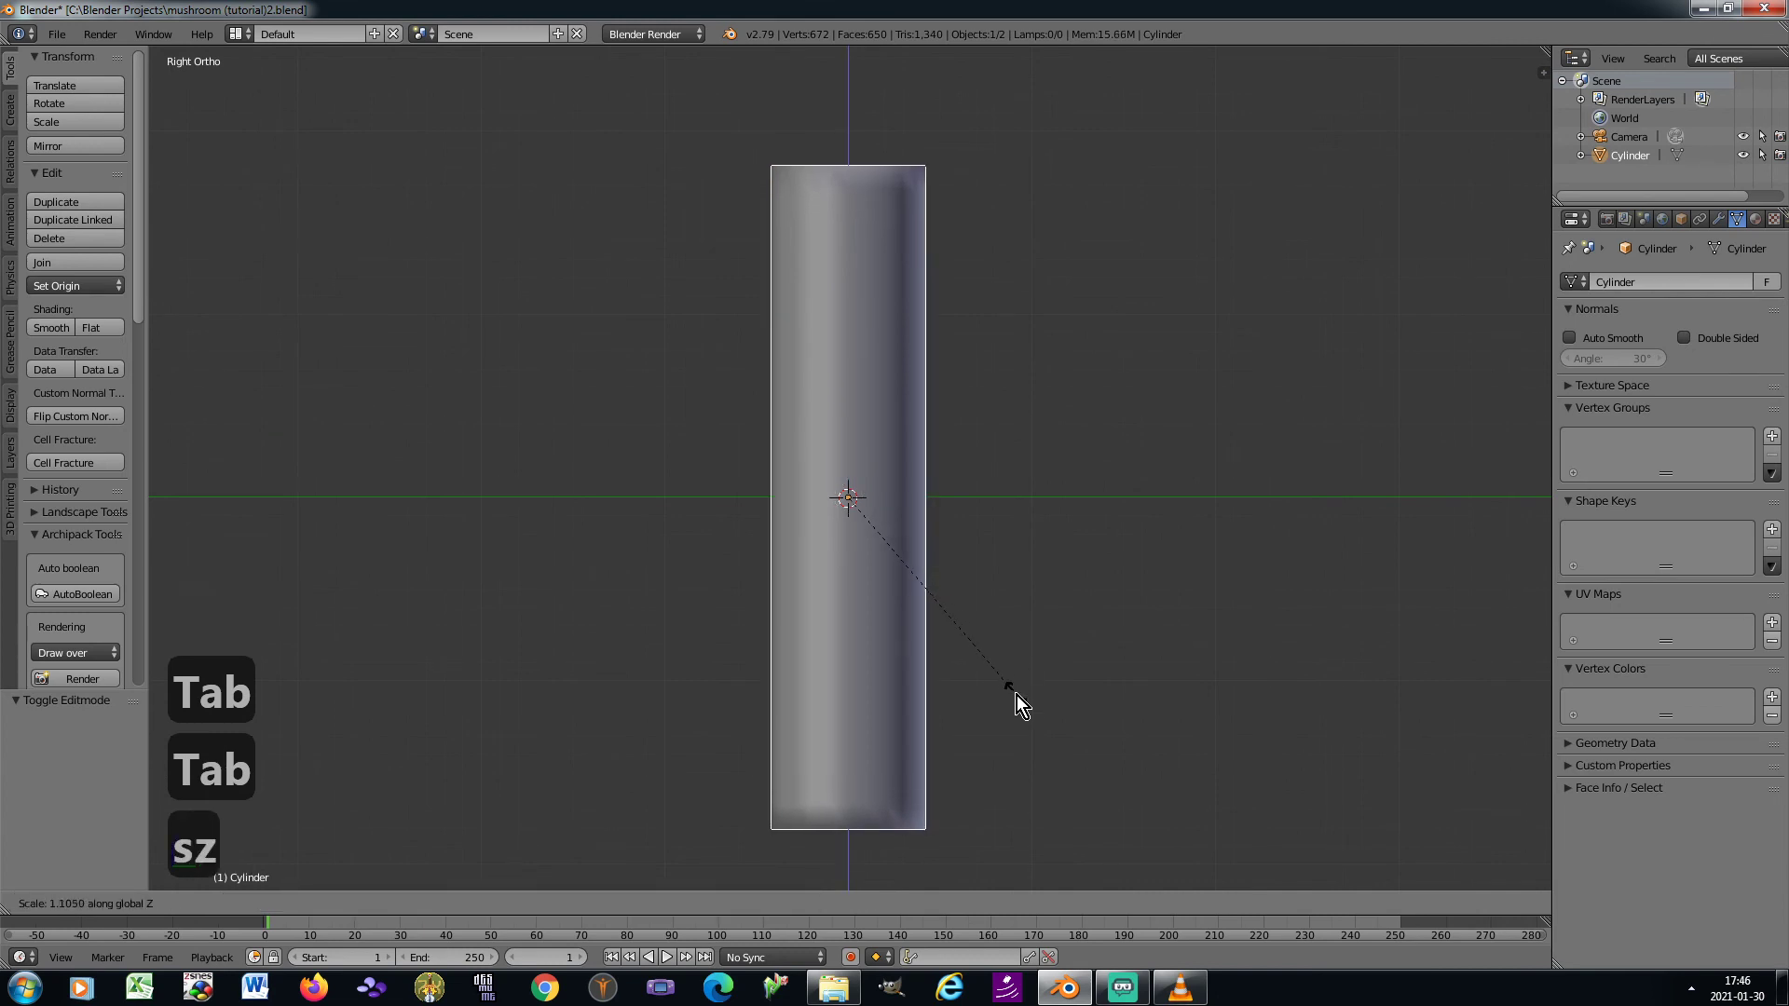
click(1017, 706)
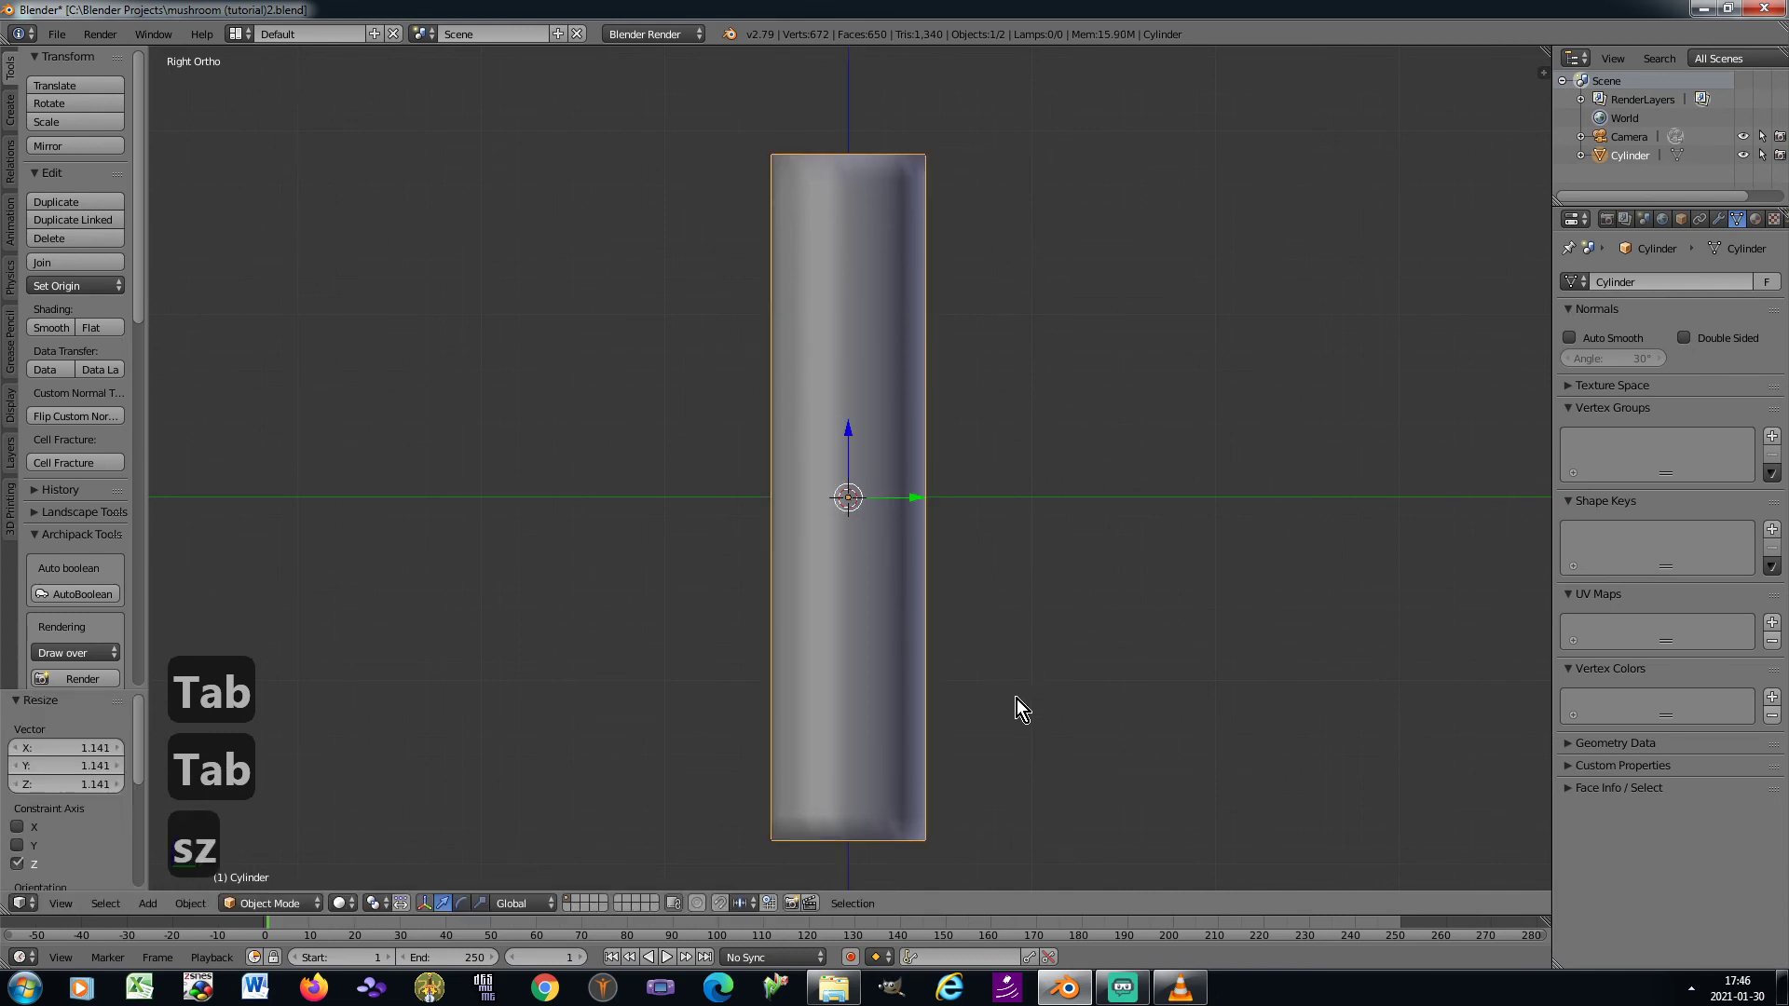
key(ctrl+a)
click(1042, 652)
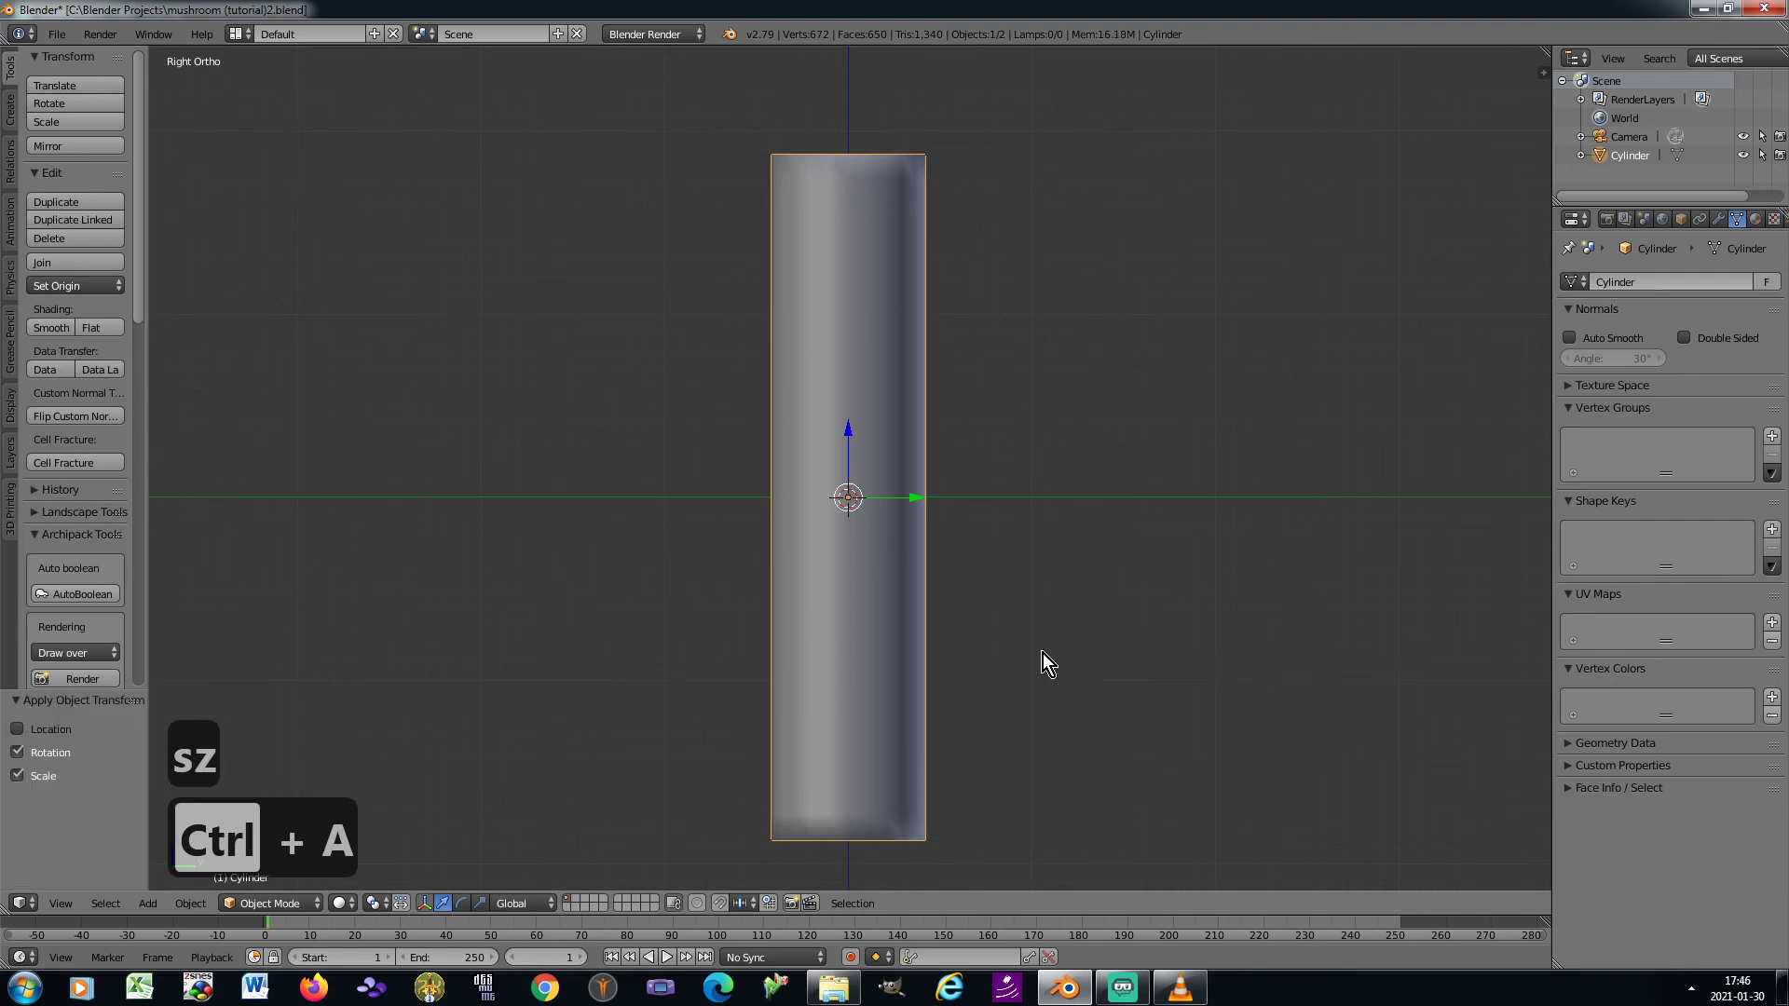
Select only the bottom ring of vertices of the cylinder in Edit Mode
key(Tab)
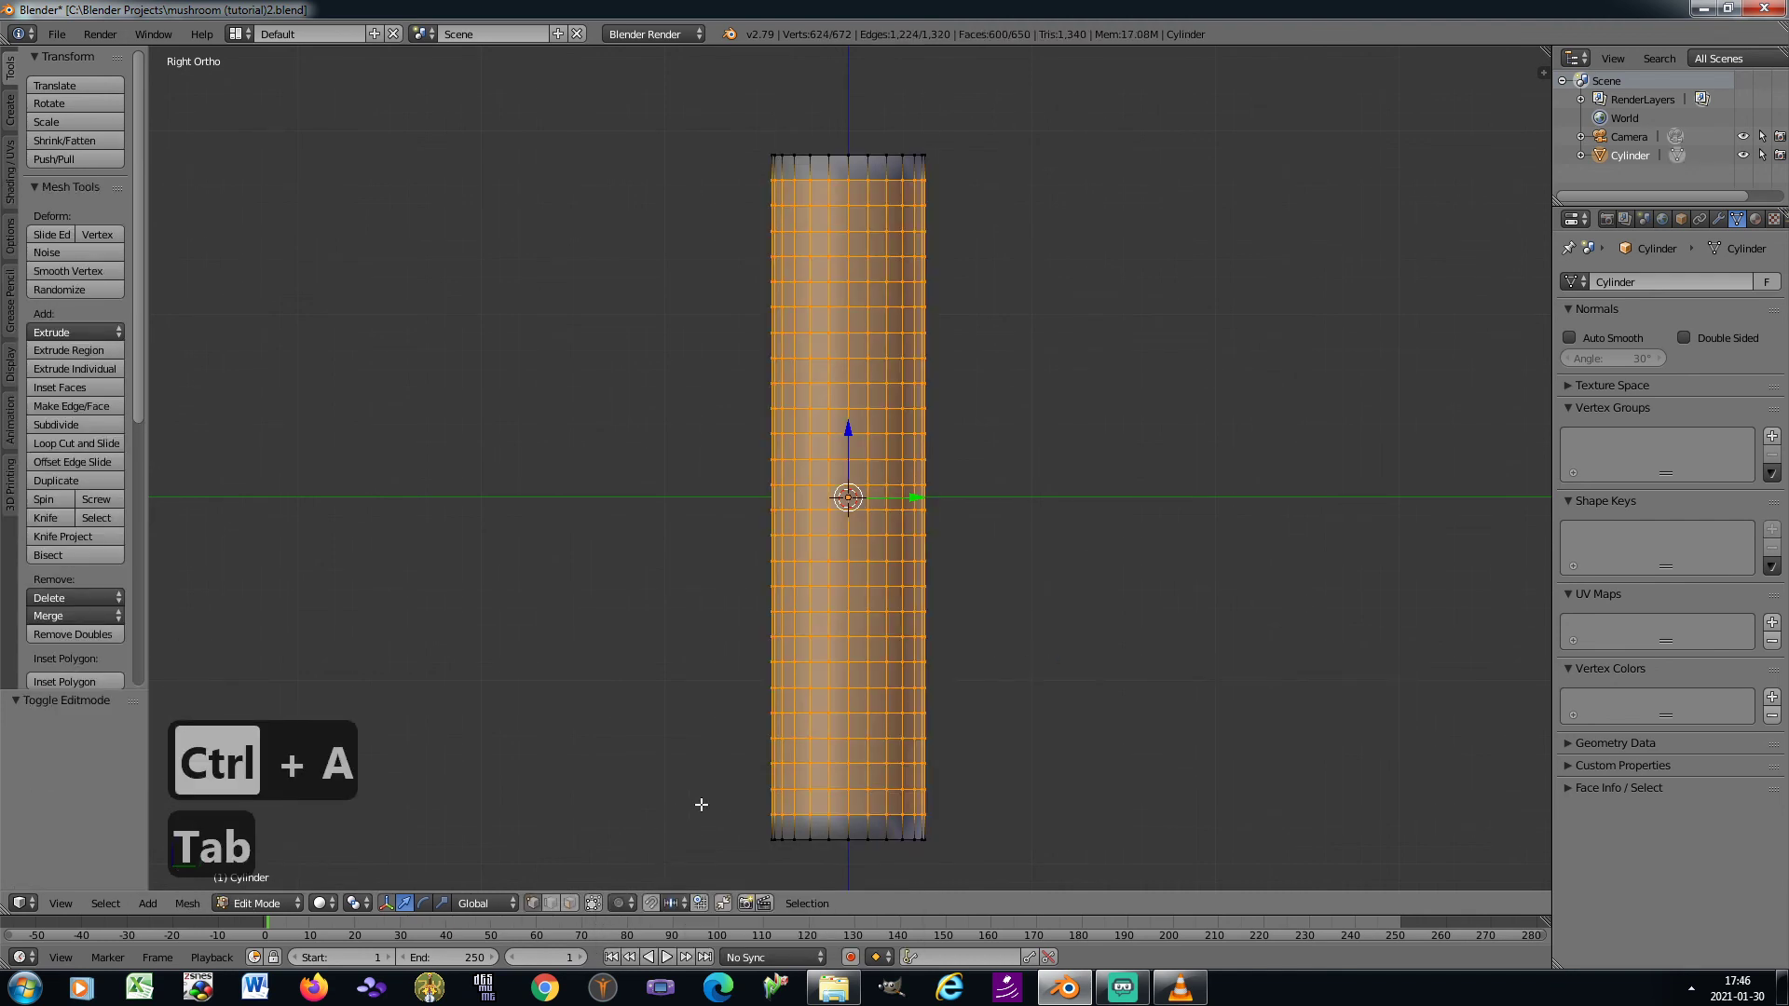
key(a)
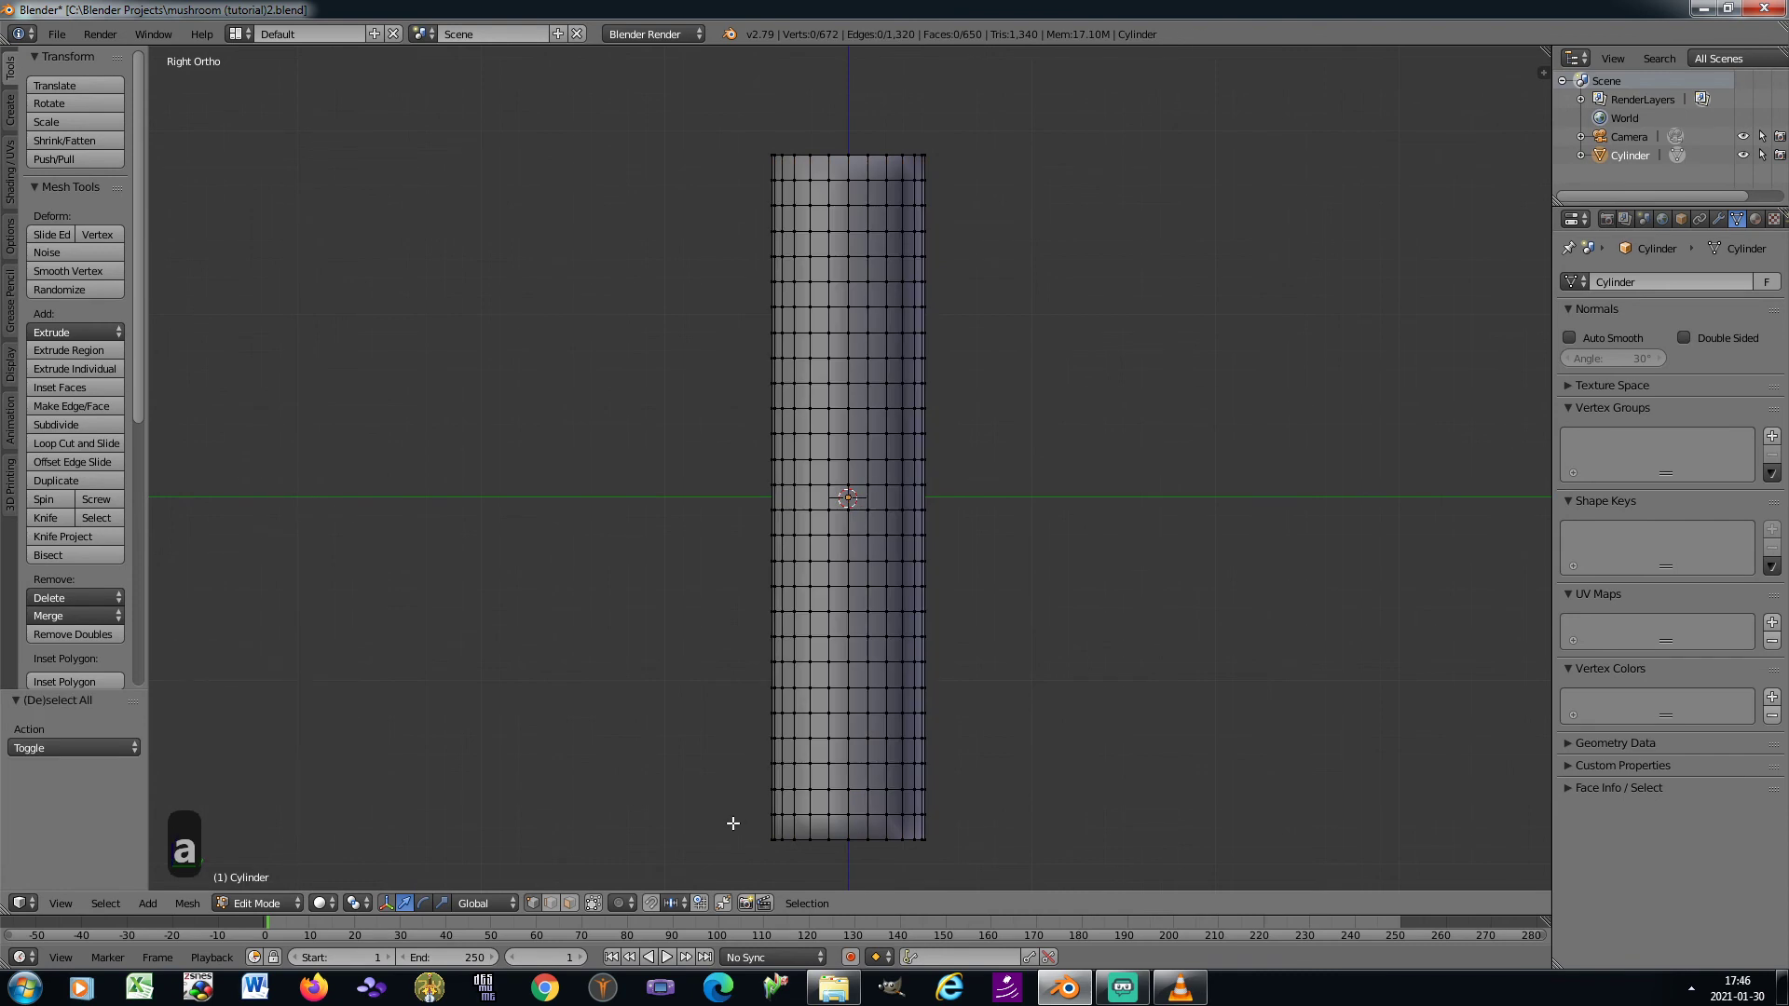
key(b)
drag(732, 824, 970, 864)
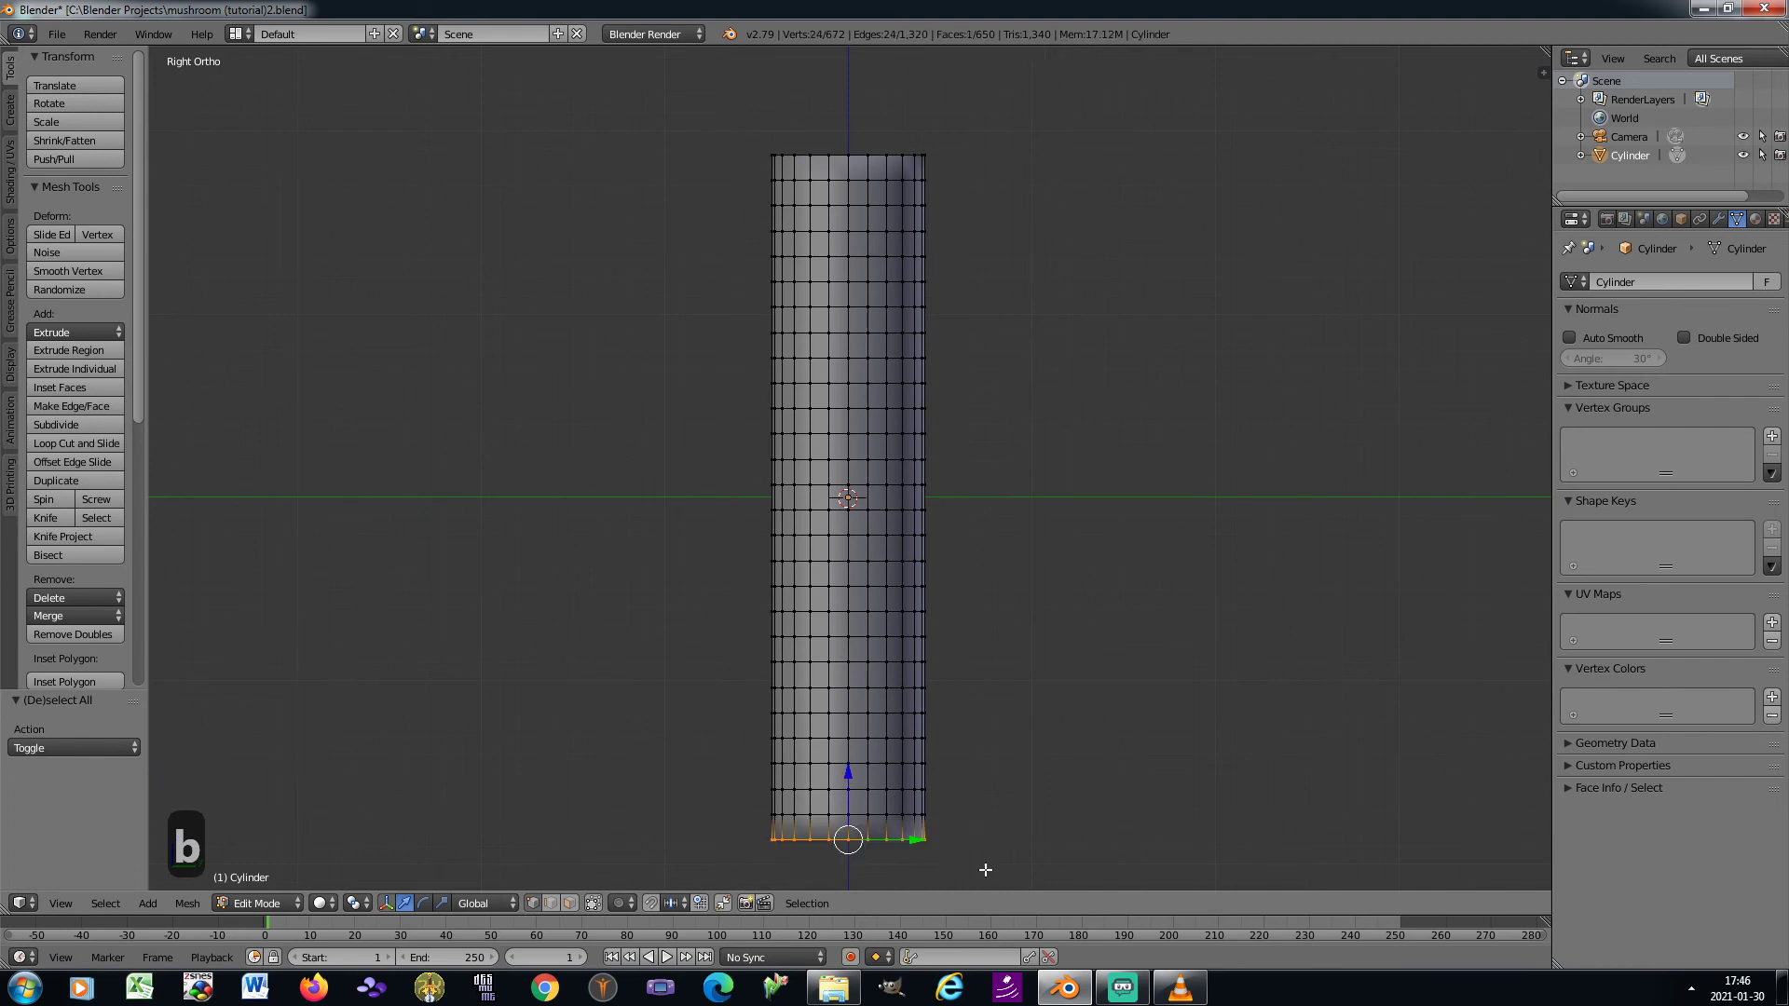
Turn on connected proportional editing with the Sharp falloff
click(619, 903)
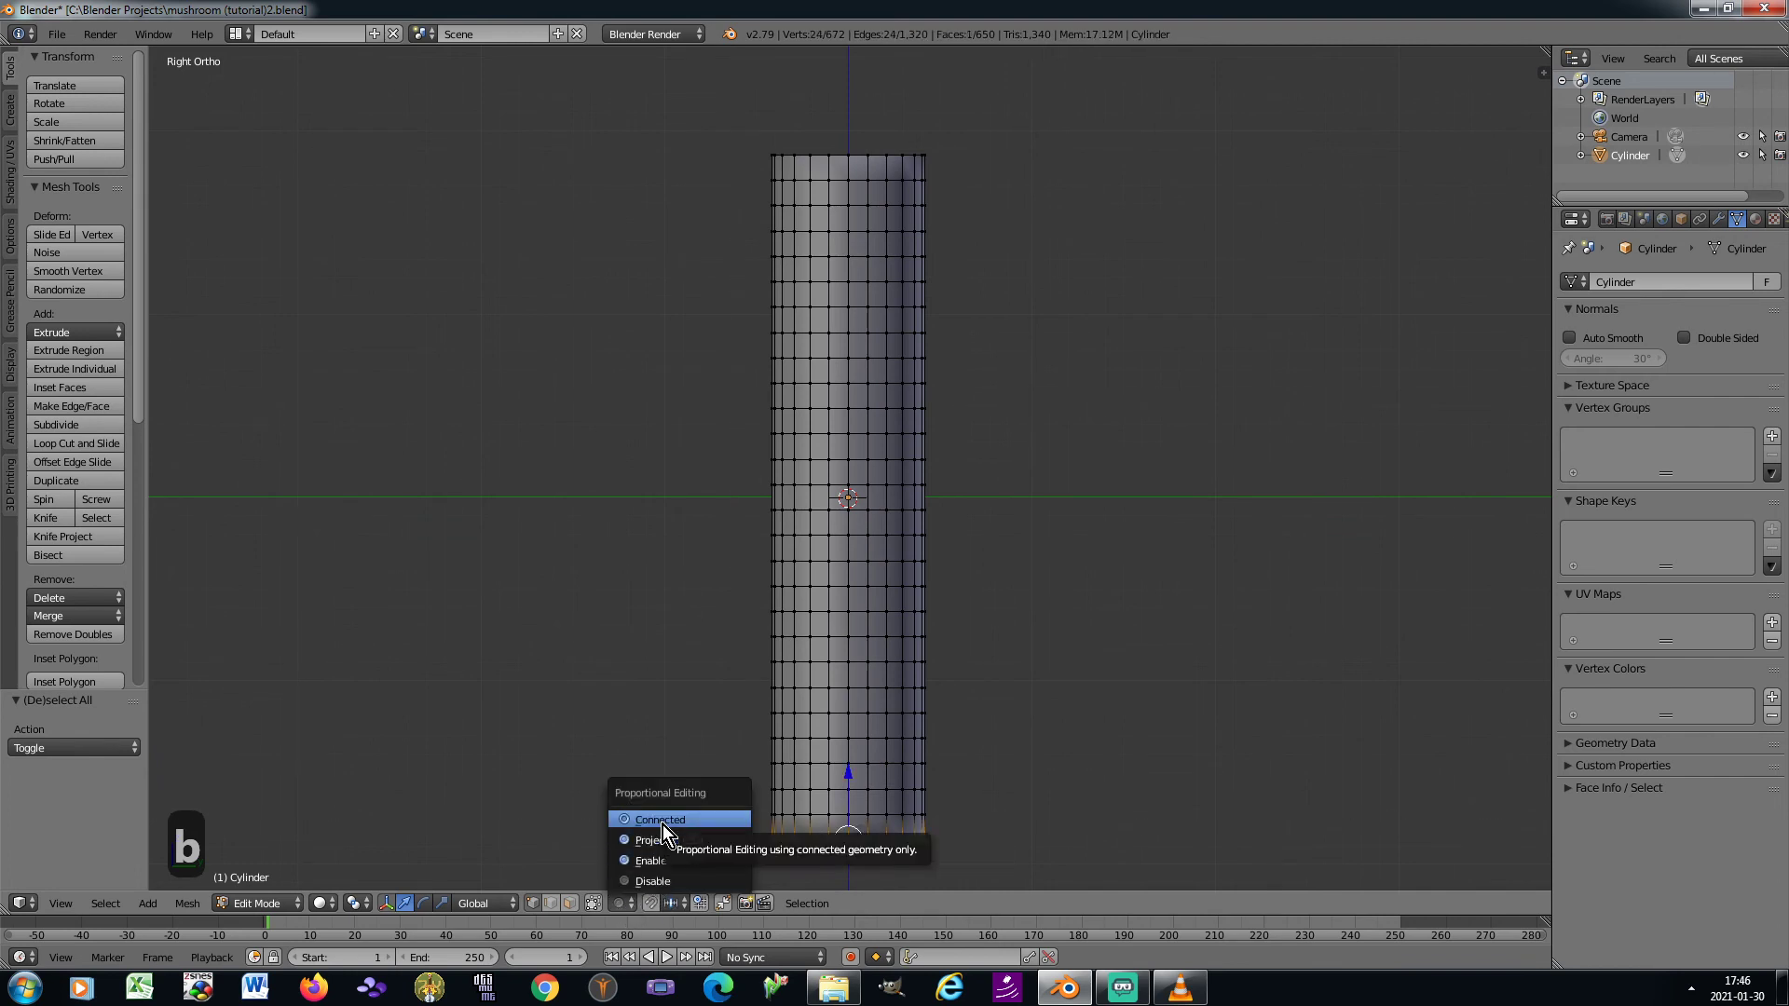
click(663, 825)
click(652, 903)
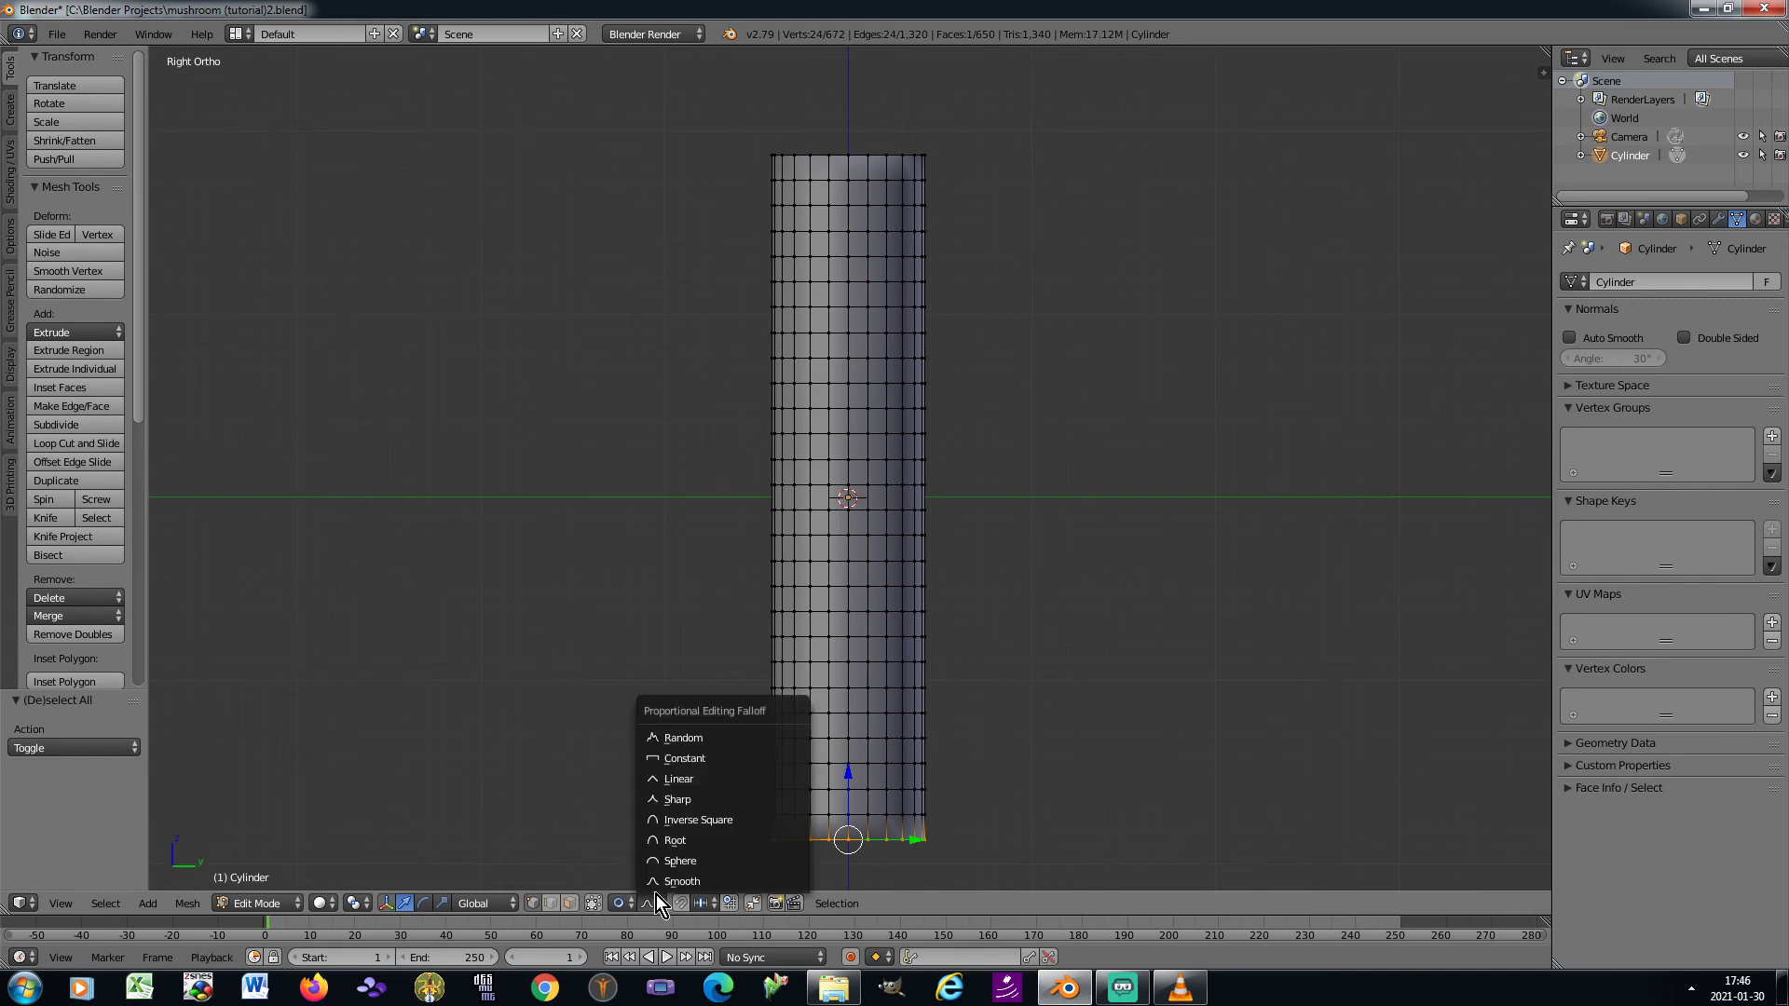
click(694, 800)
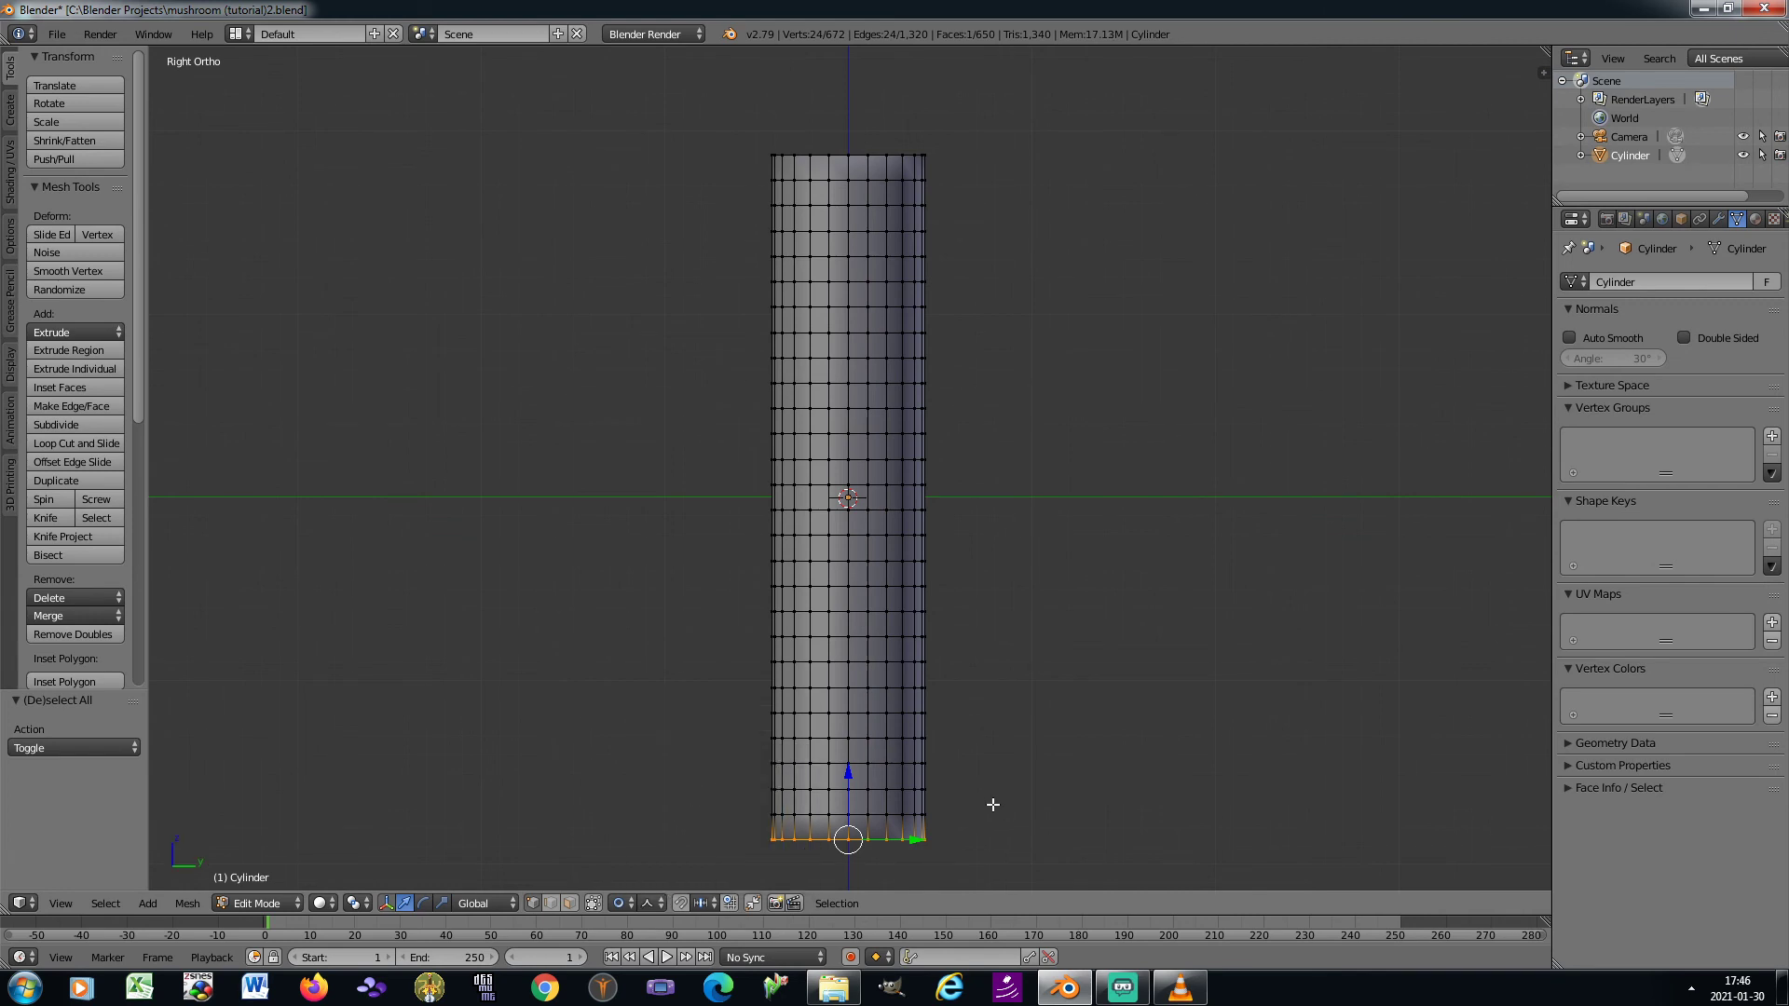
Flare the cylinder's bottom ring outward by scaling it about 1.48 in X and Y only, with a proportional size of 1.33
shift+middle_drag(978, 811, 975, 770)
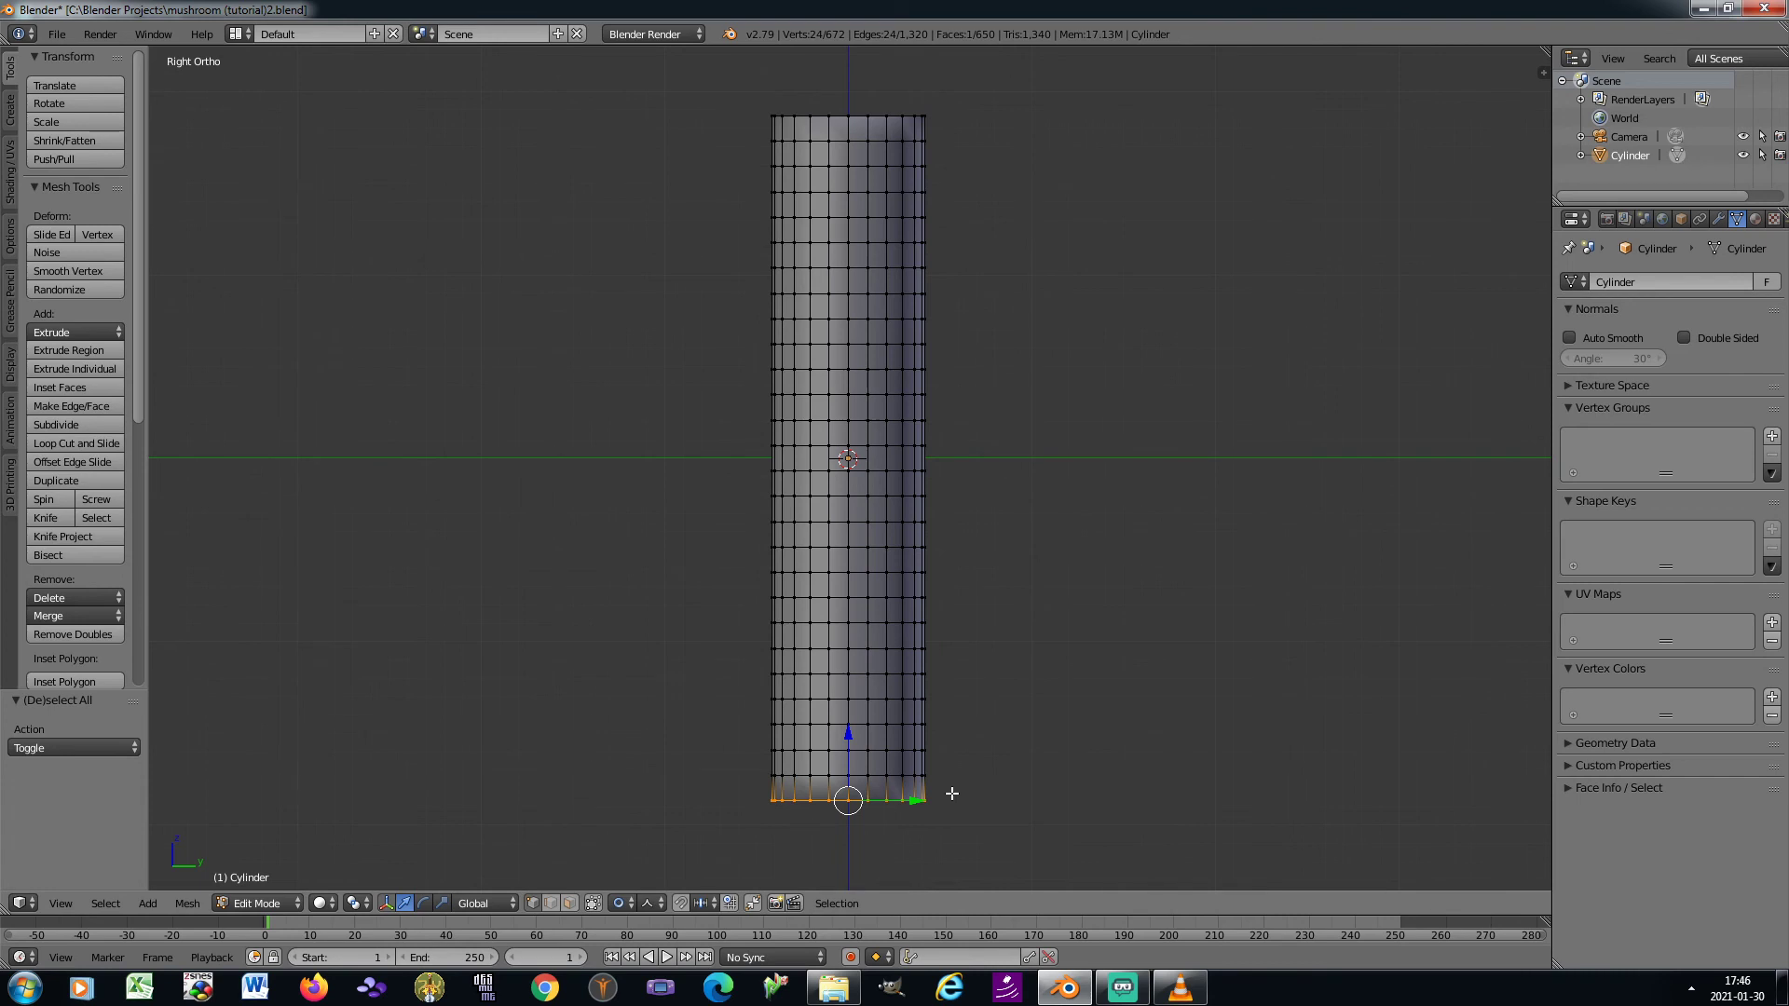
key(s)
key(z)
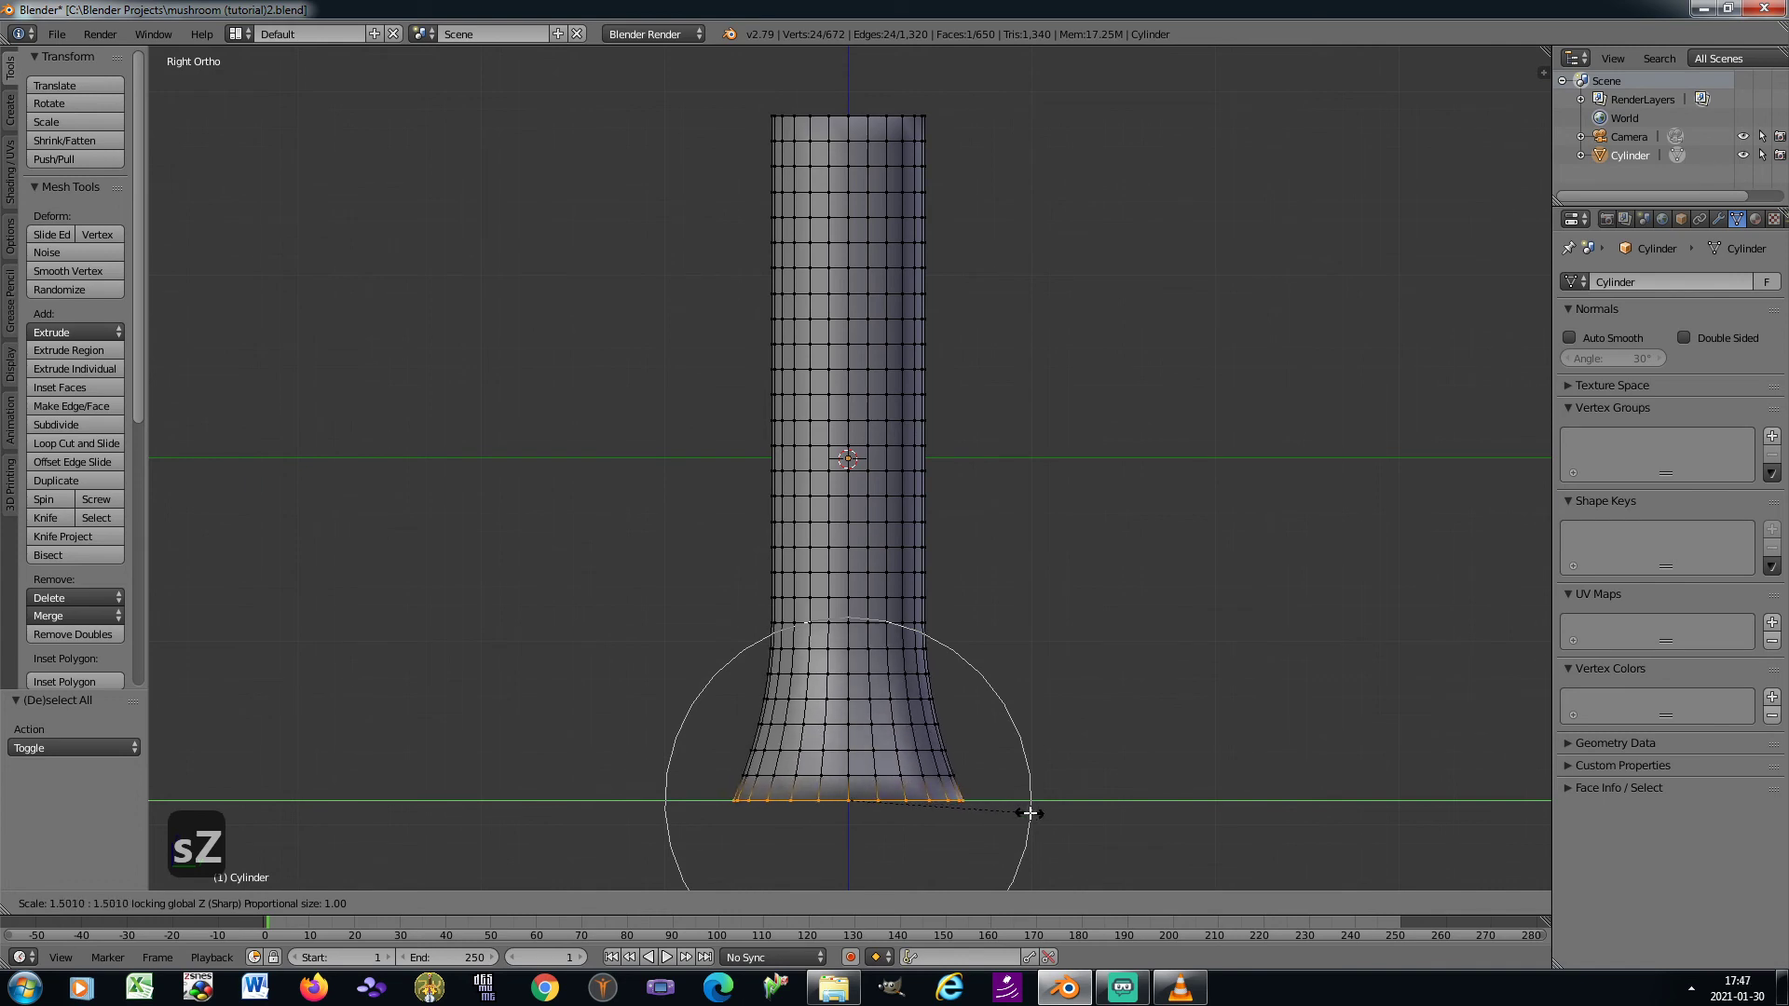
scroll(1029, 813, down, 2)
scroll(1029, 812, down, 1)
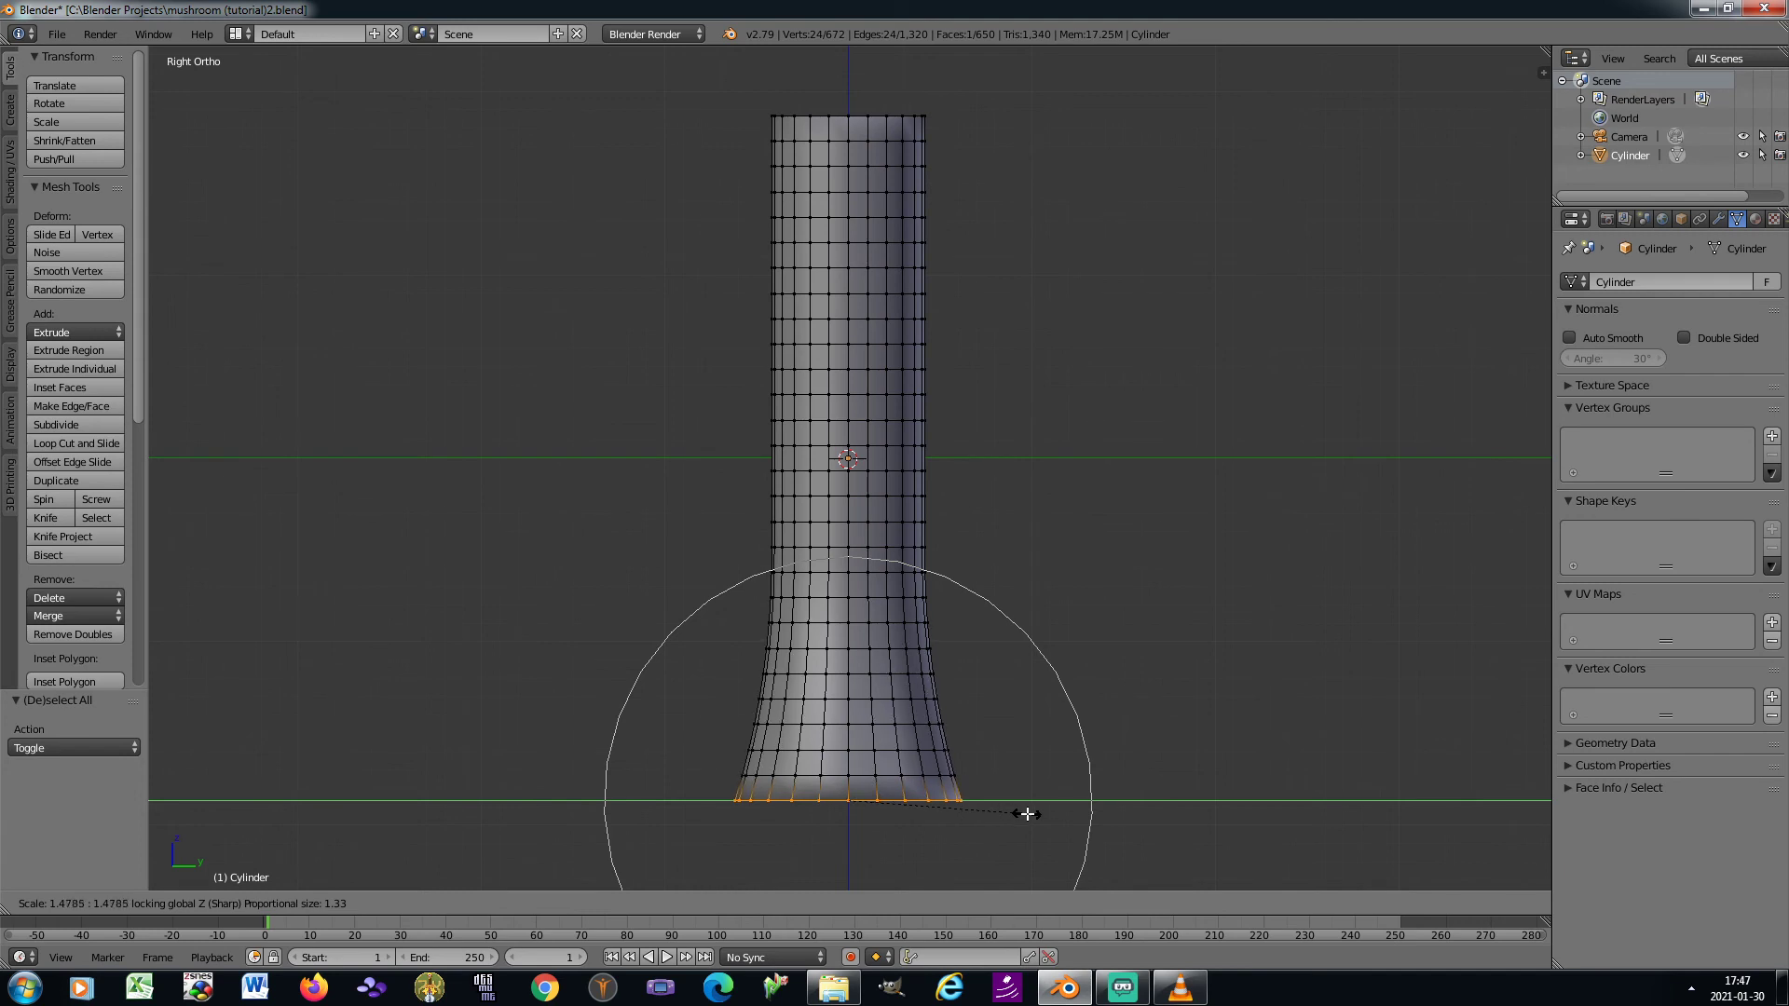
click(1026, 813)
Change the proportional editing falloff to Sphere
click(656, 906)
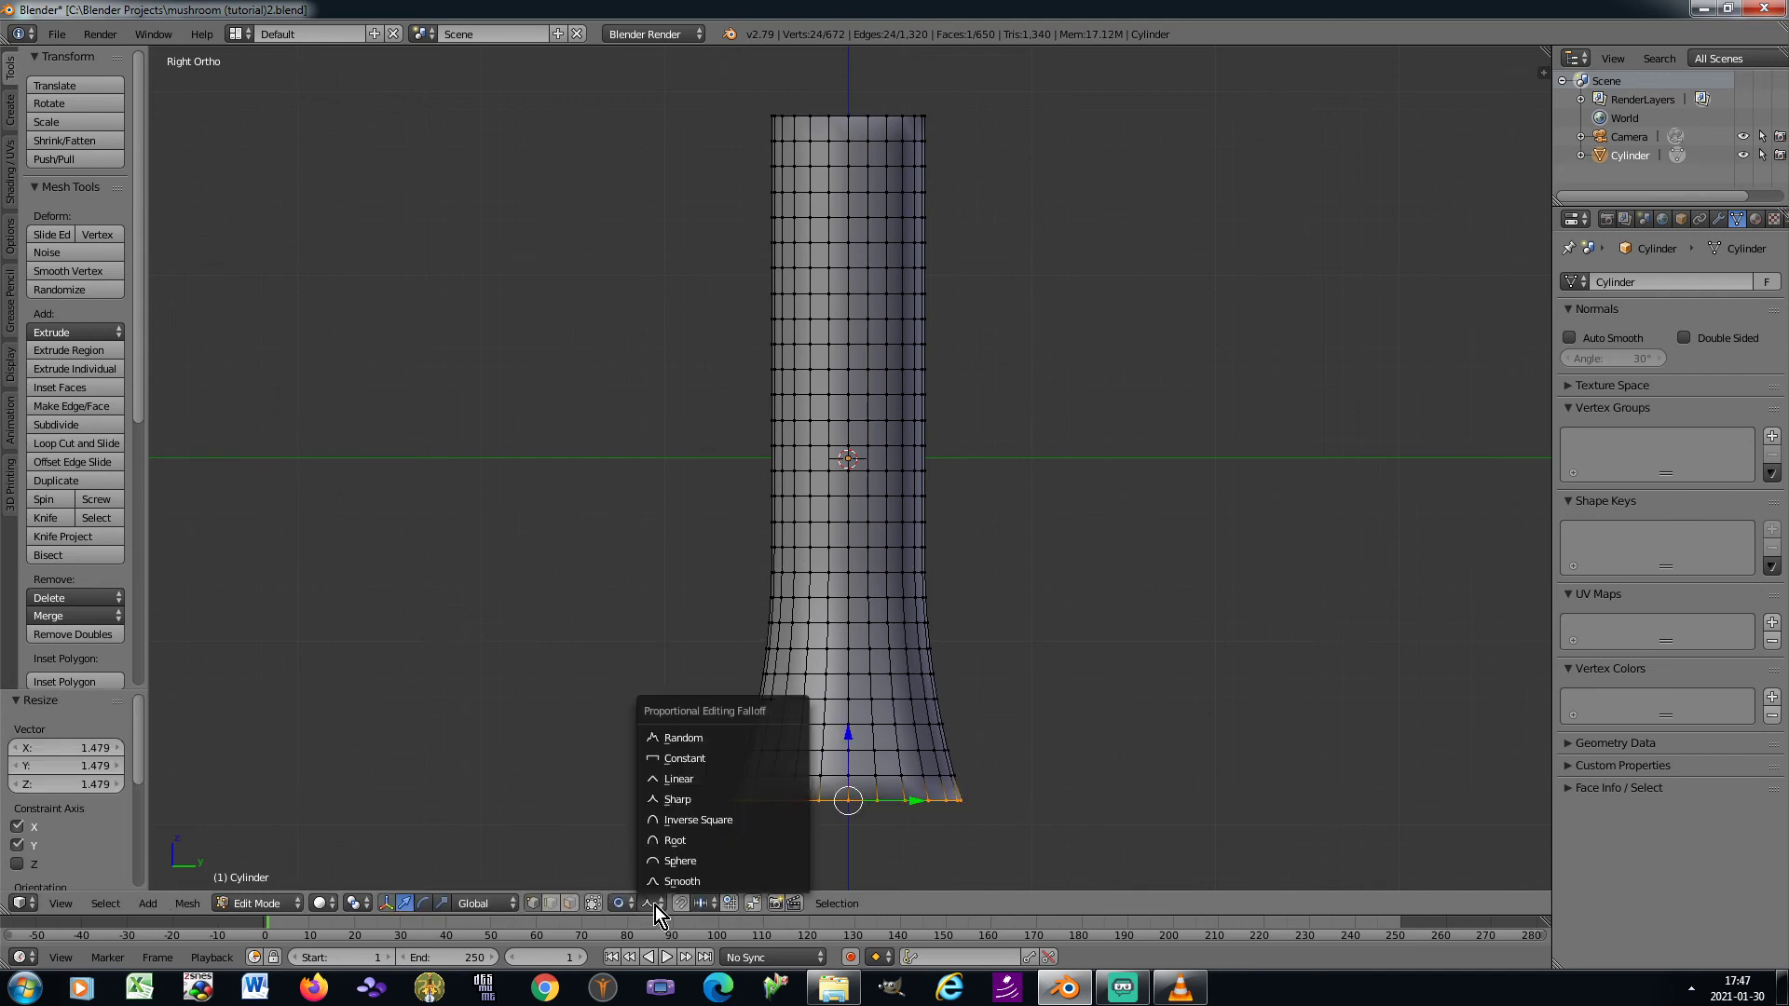
click(678, 860)
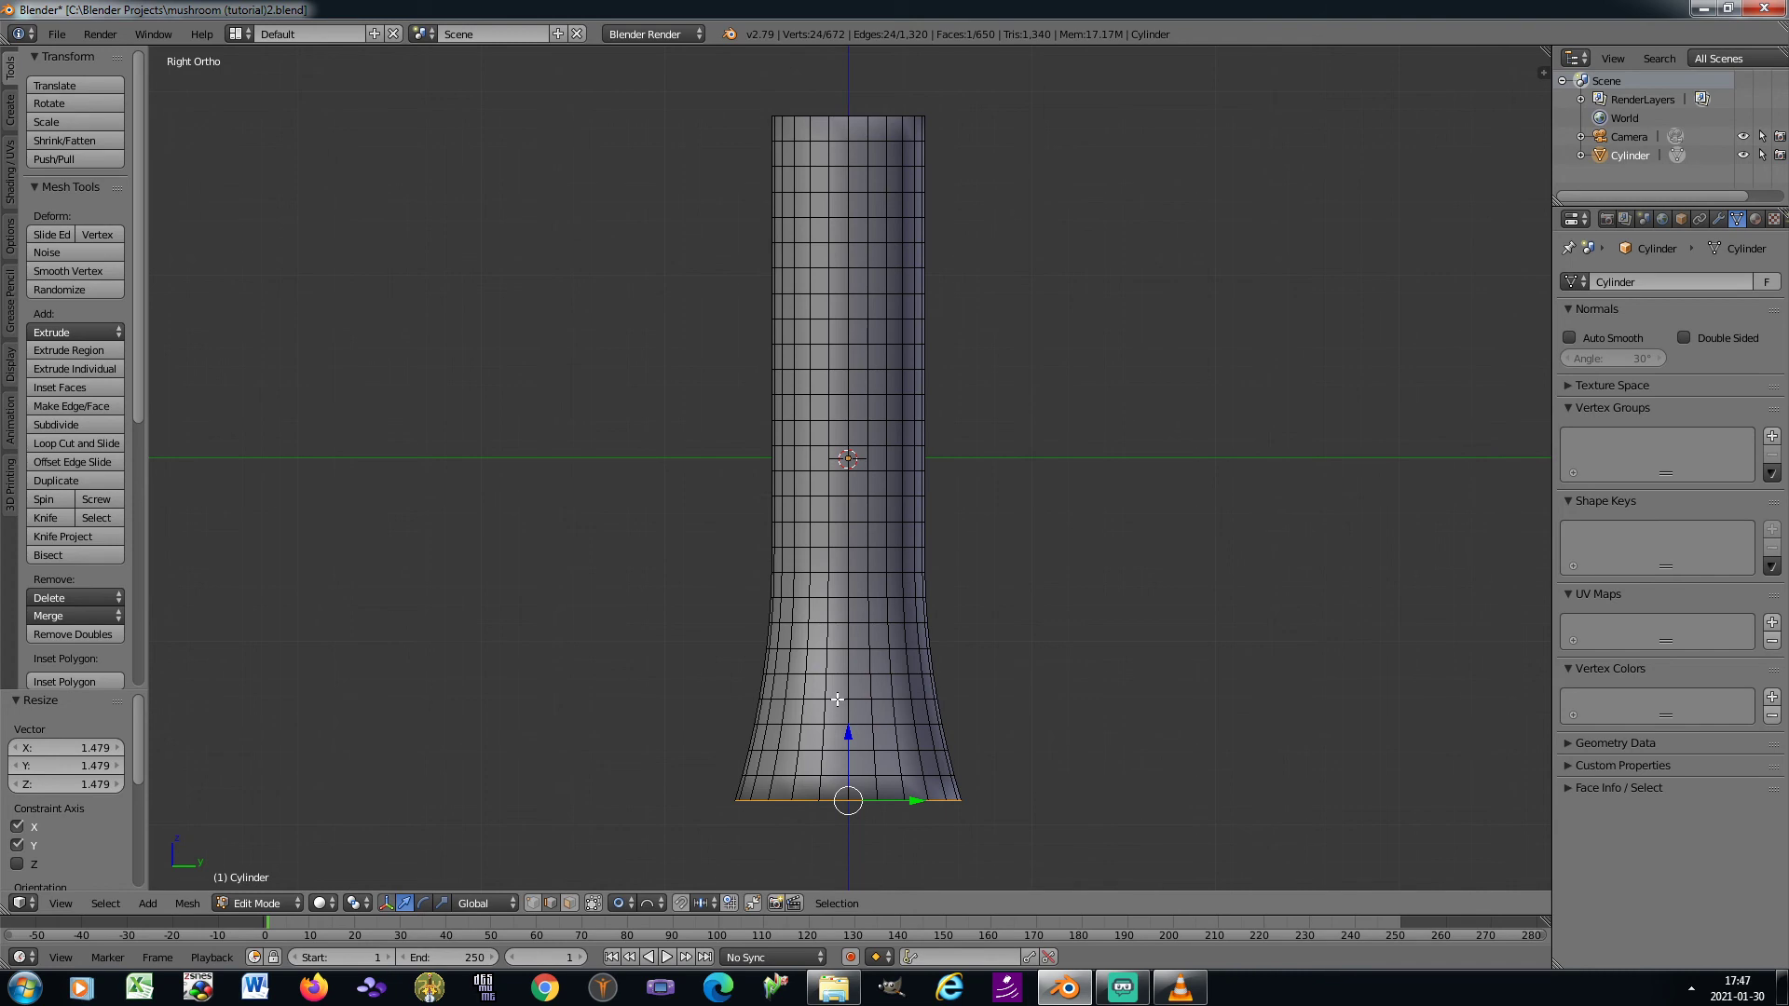
right_click(838, 699)
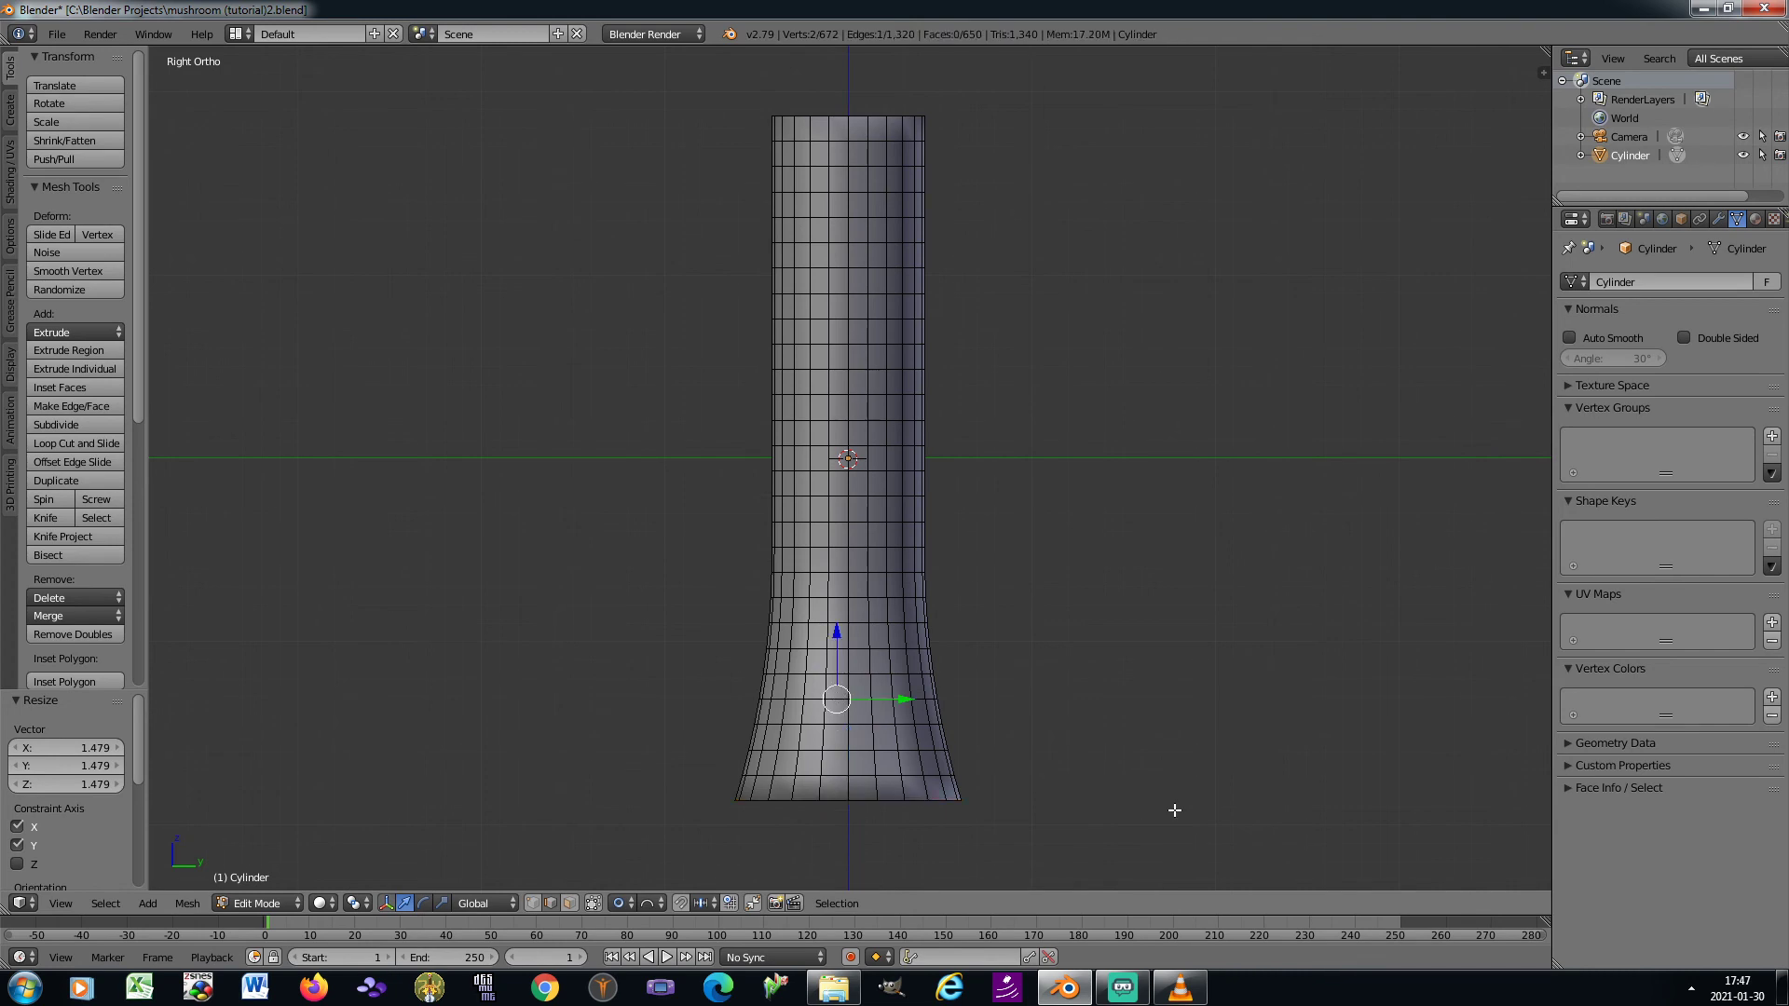
key(ctrl+e)
click(1149, 890)
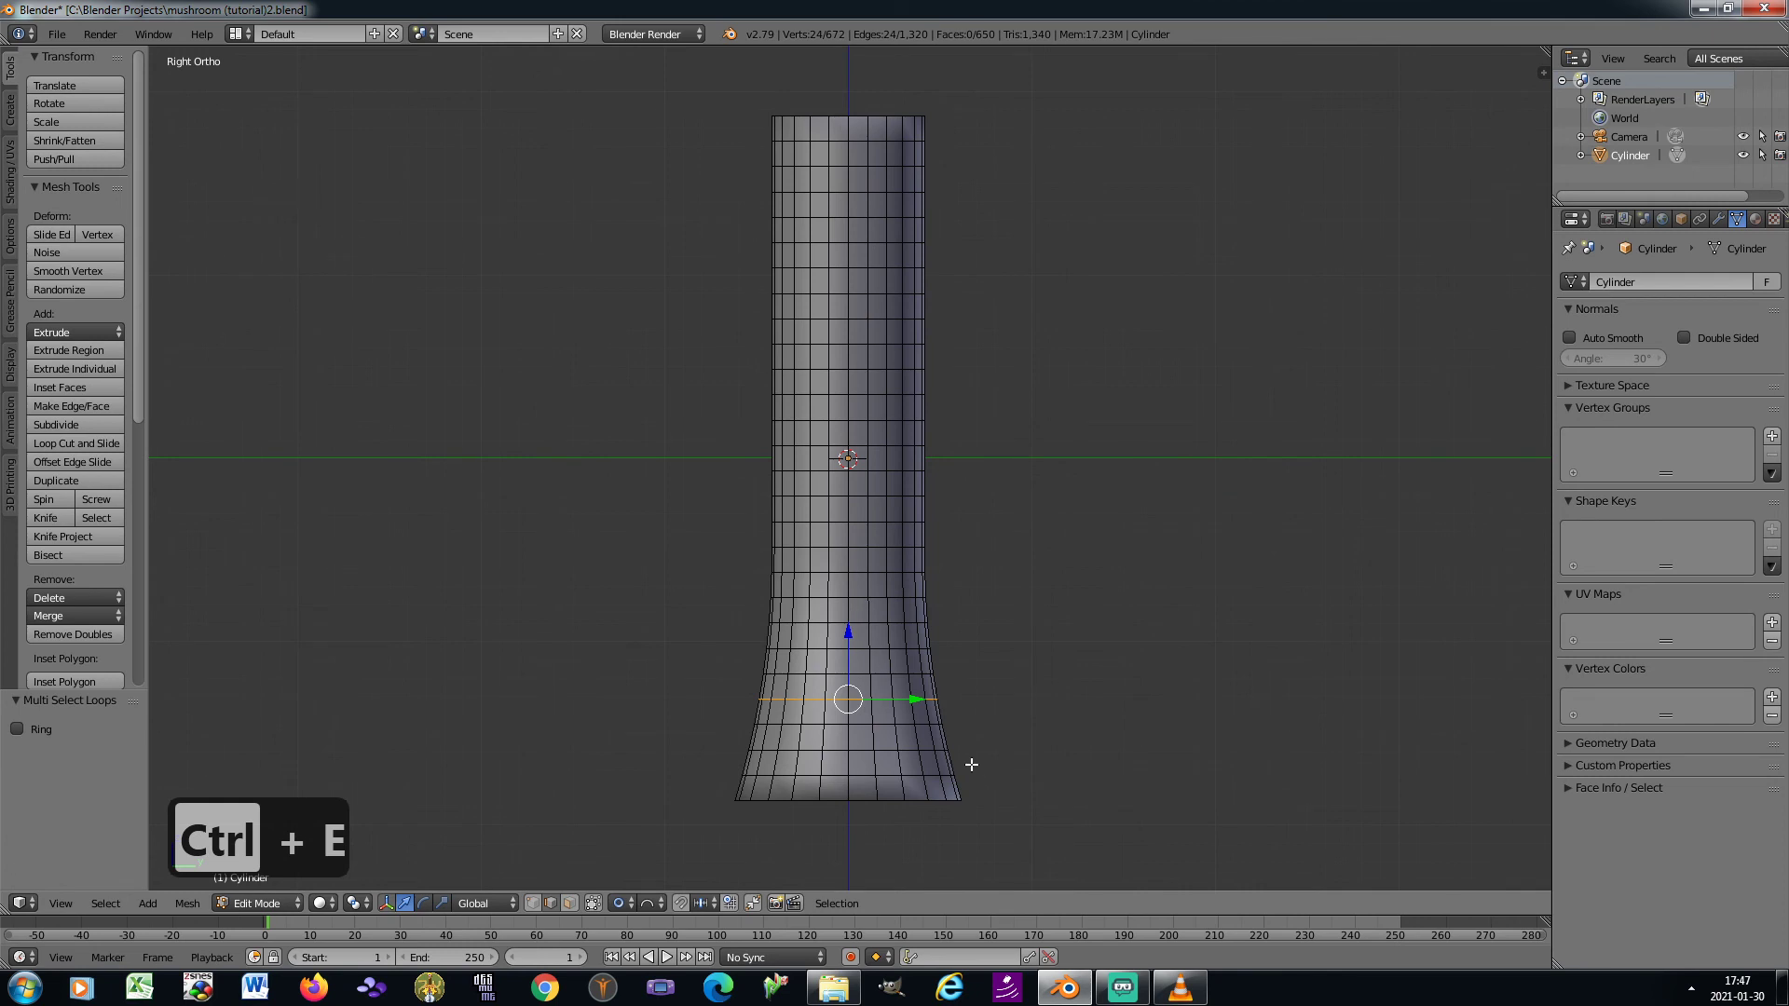
key(s)
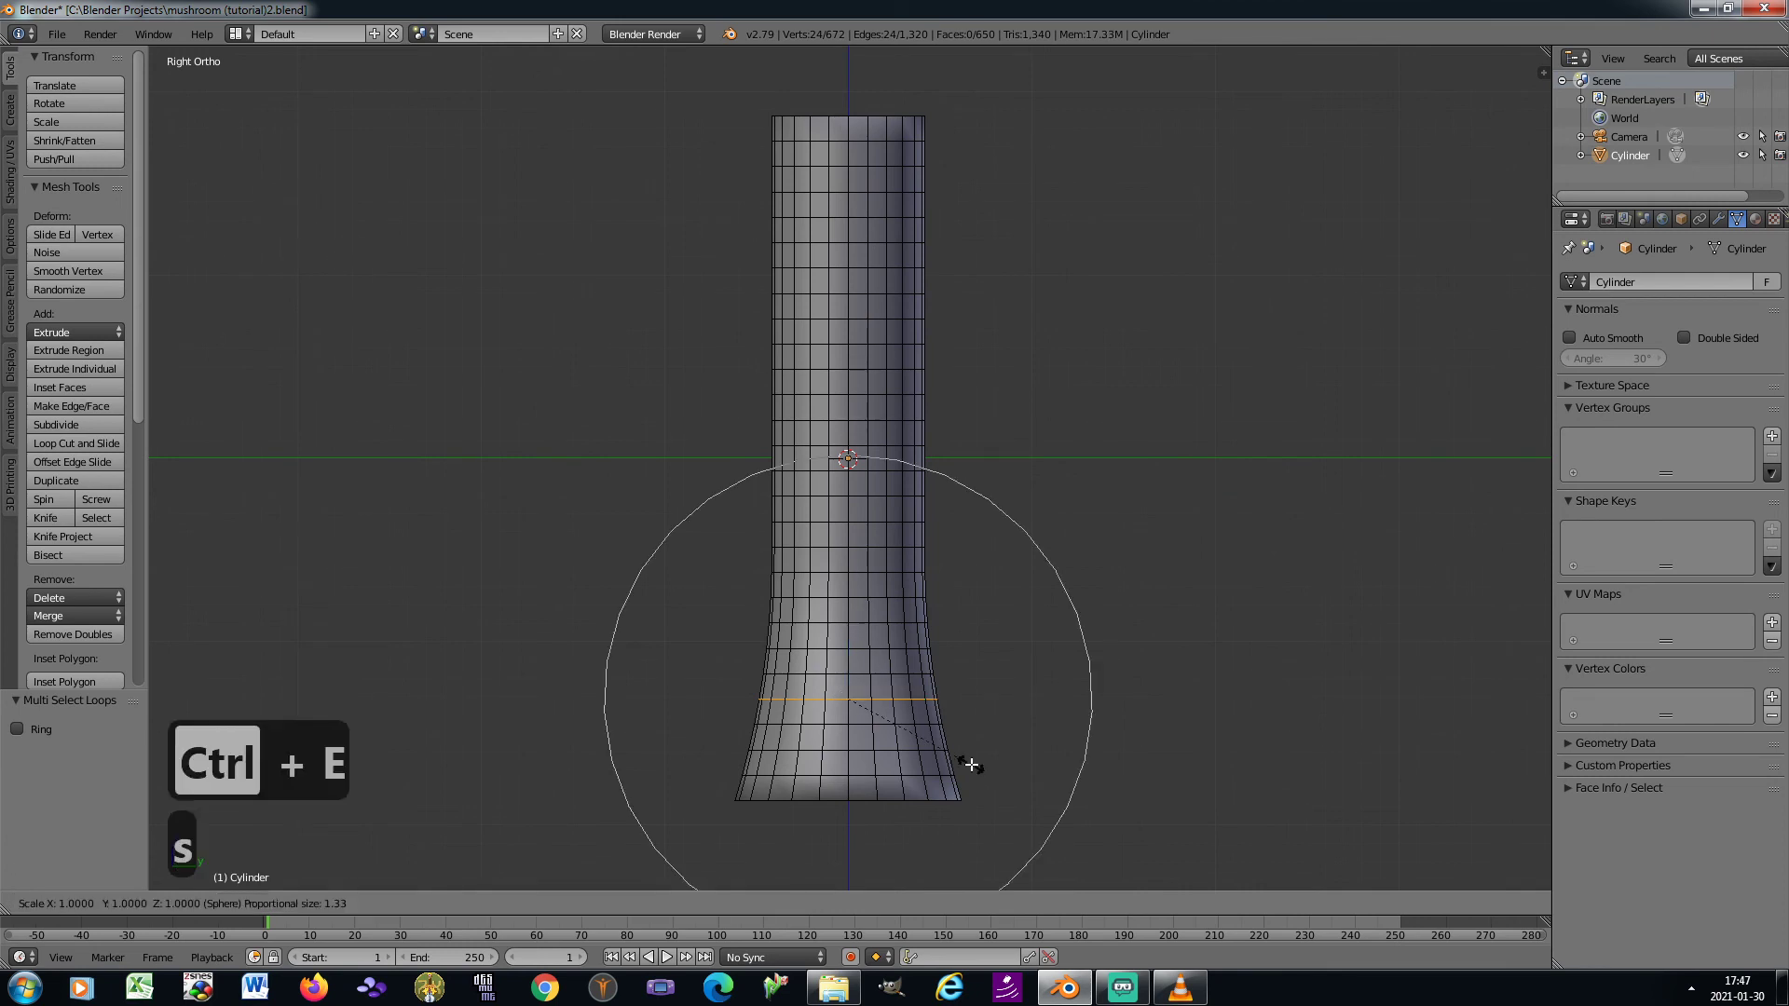
key(z)
scroll(972, 765, up, 10)
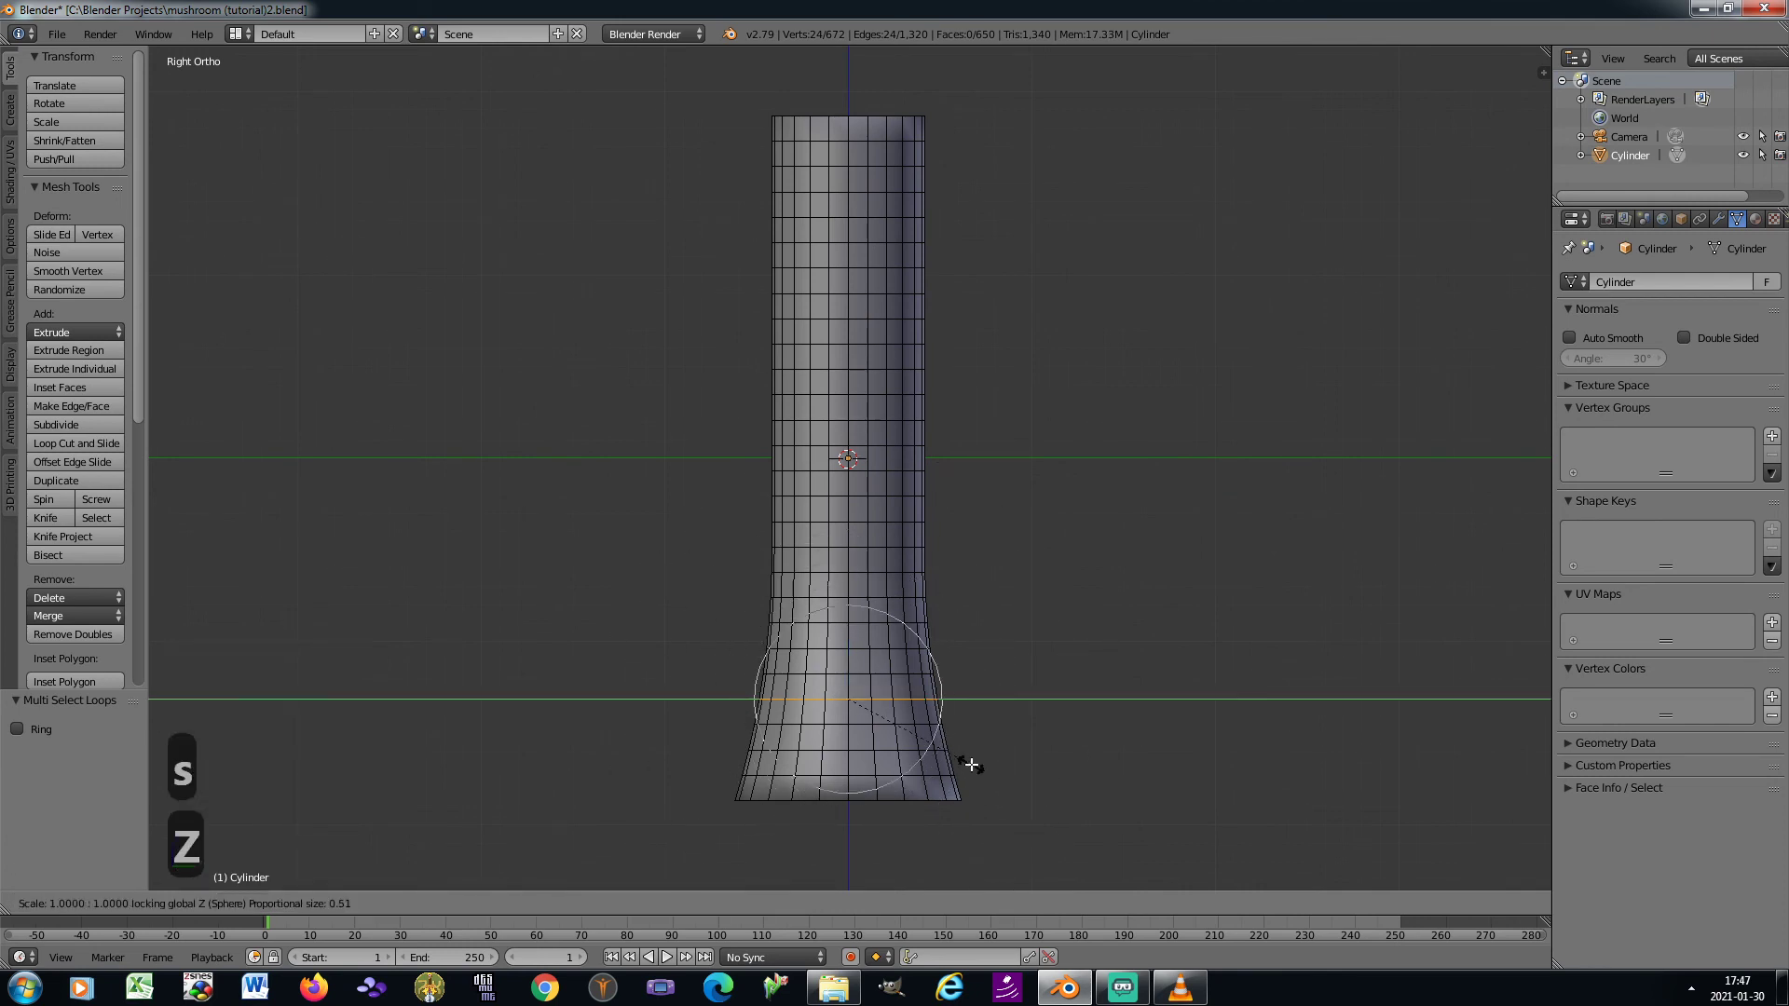
scroll(1013, 783, up, 2)
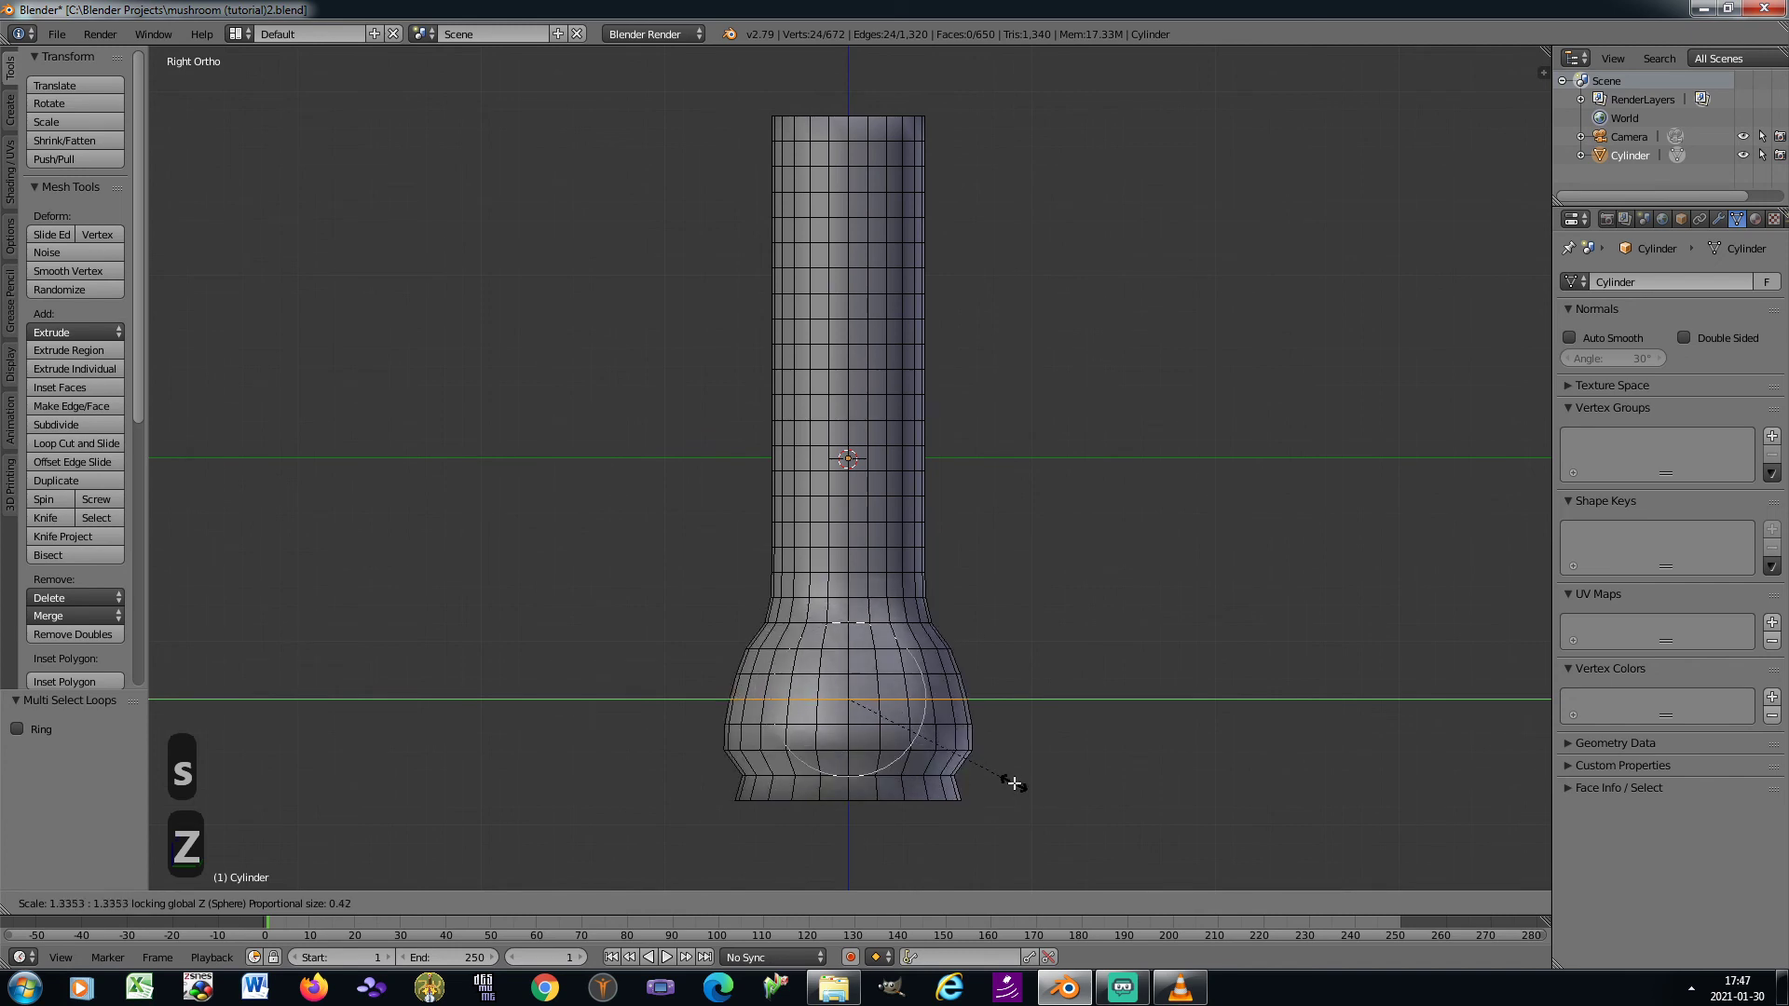
scroll(1013, 783, down, 1)
right_click(1013, 782)
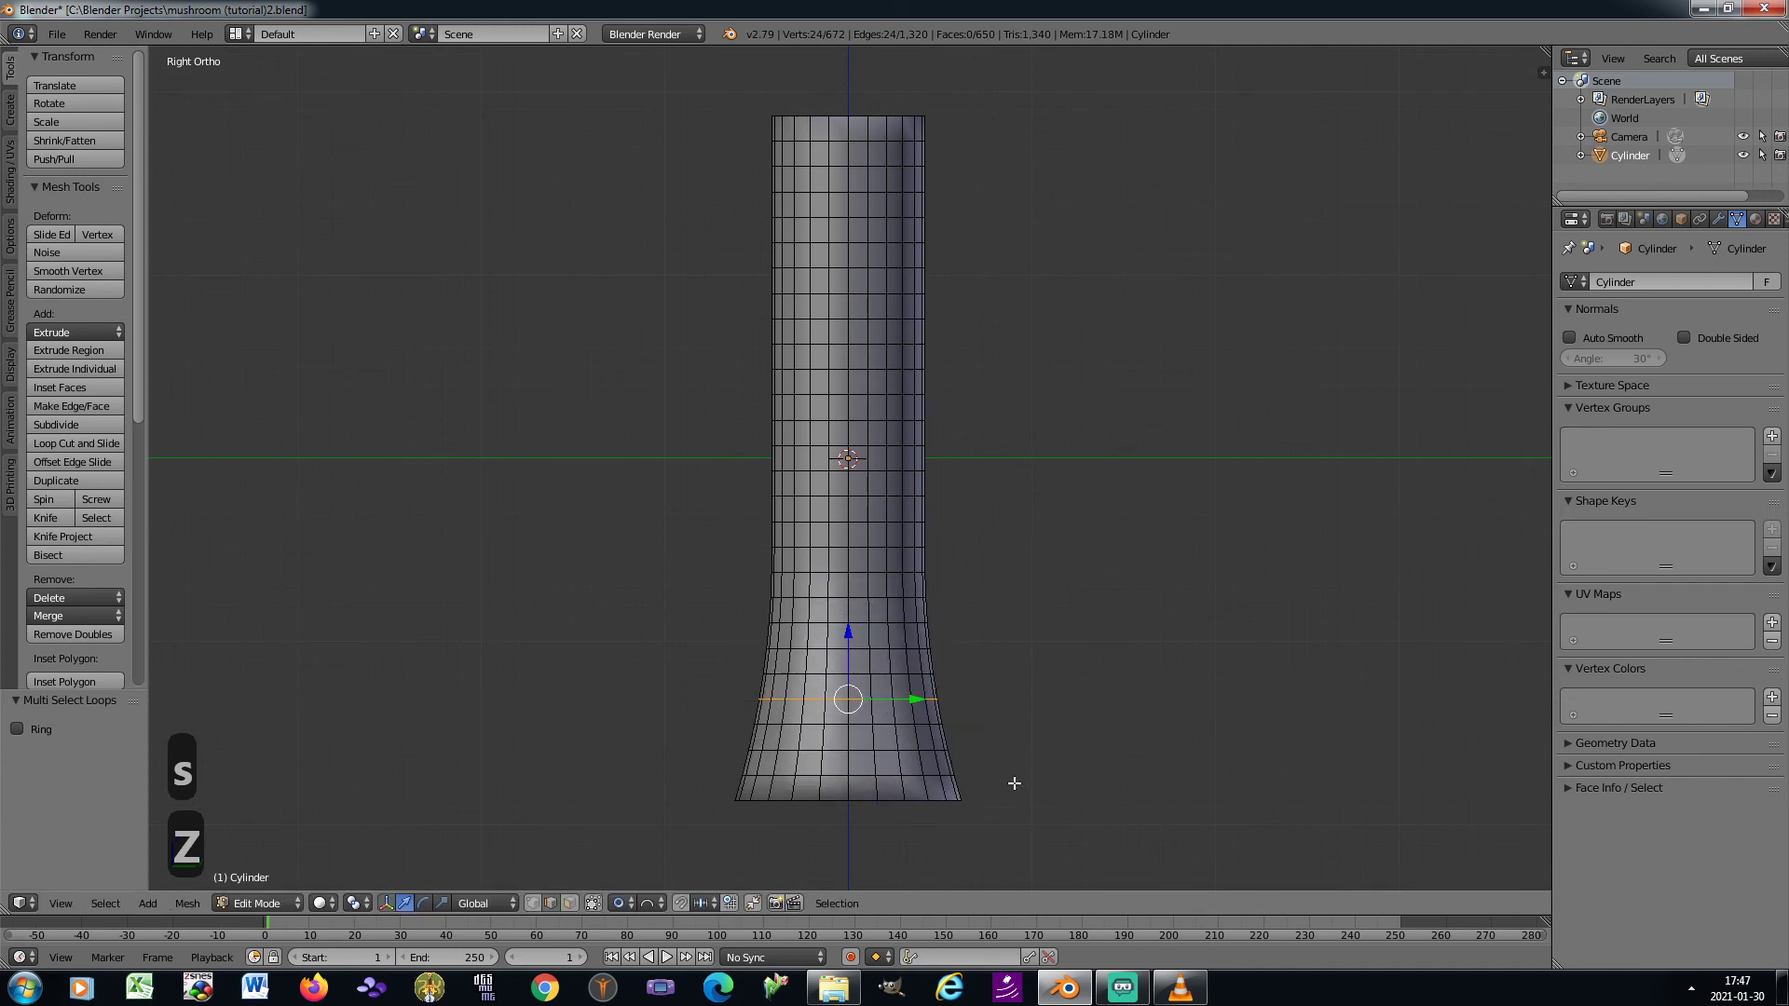
Bulge the stem base by scaling the third edge loop above the bottom rim about 1.22 in X and Y, with proportional size 0.32
right_click(873, 734)
key(ctrl+e)
click(1060, 818)
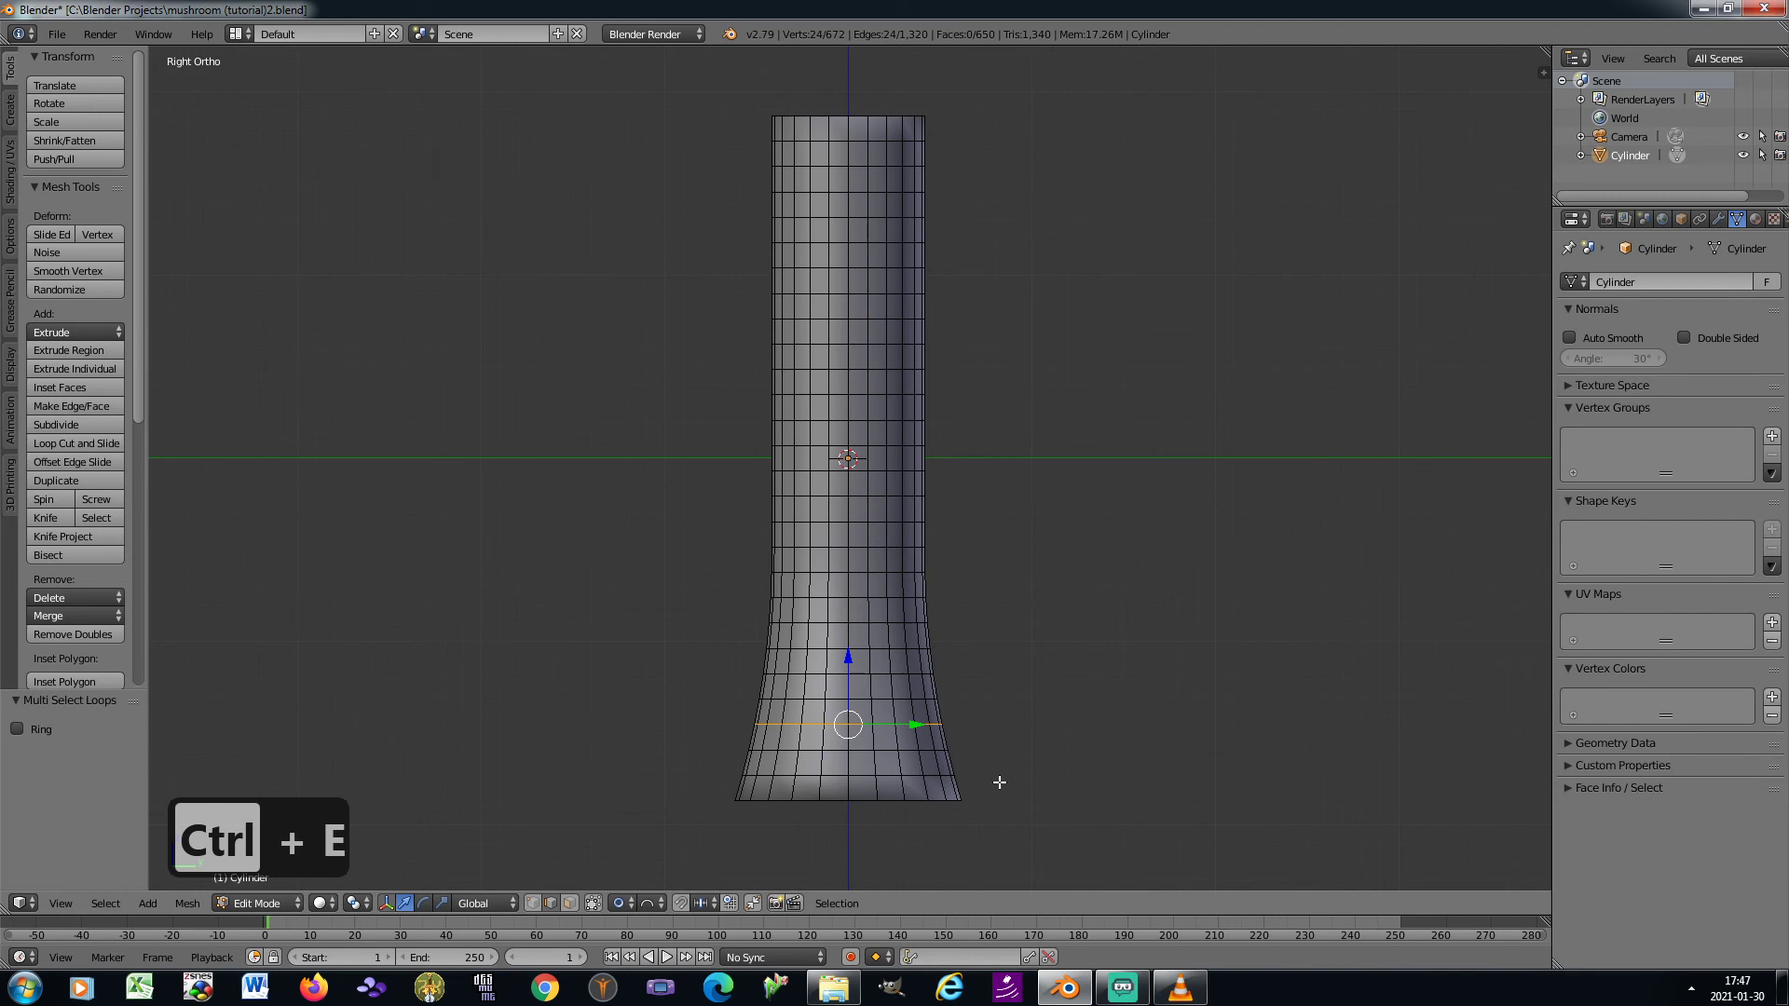
key(s)
key(shift+z)
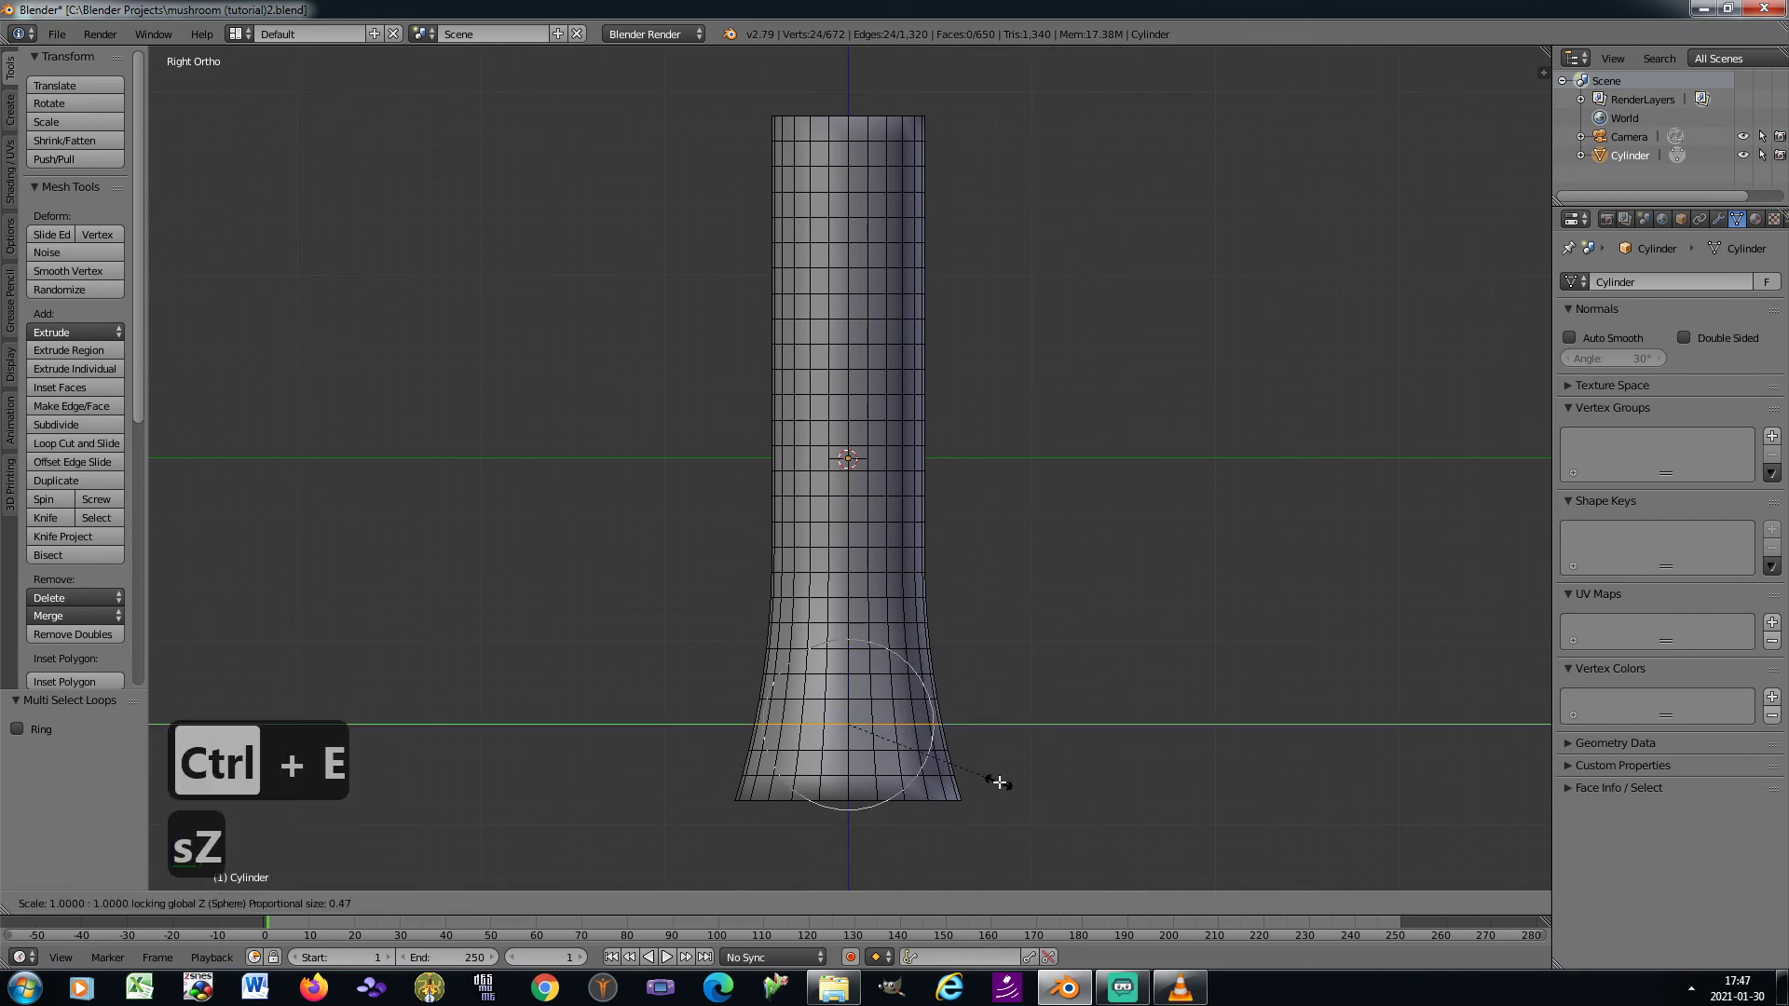
scroll(1025, 797, up, 1)
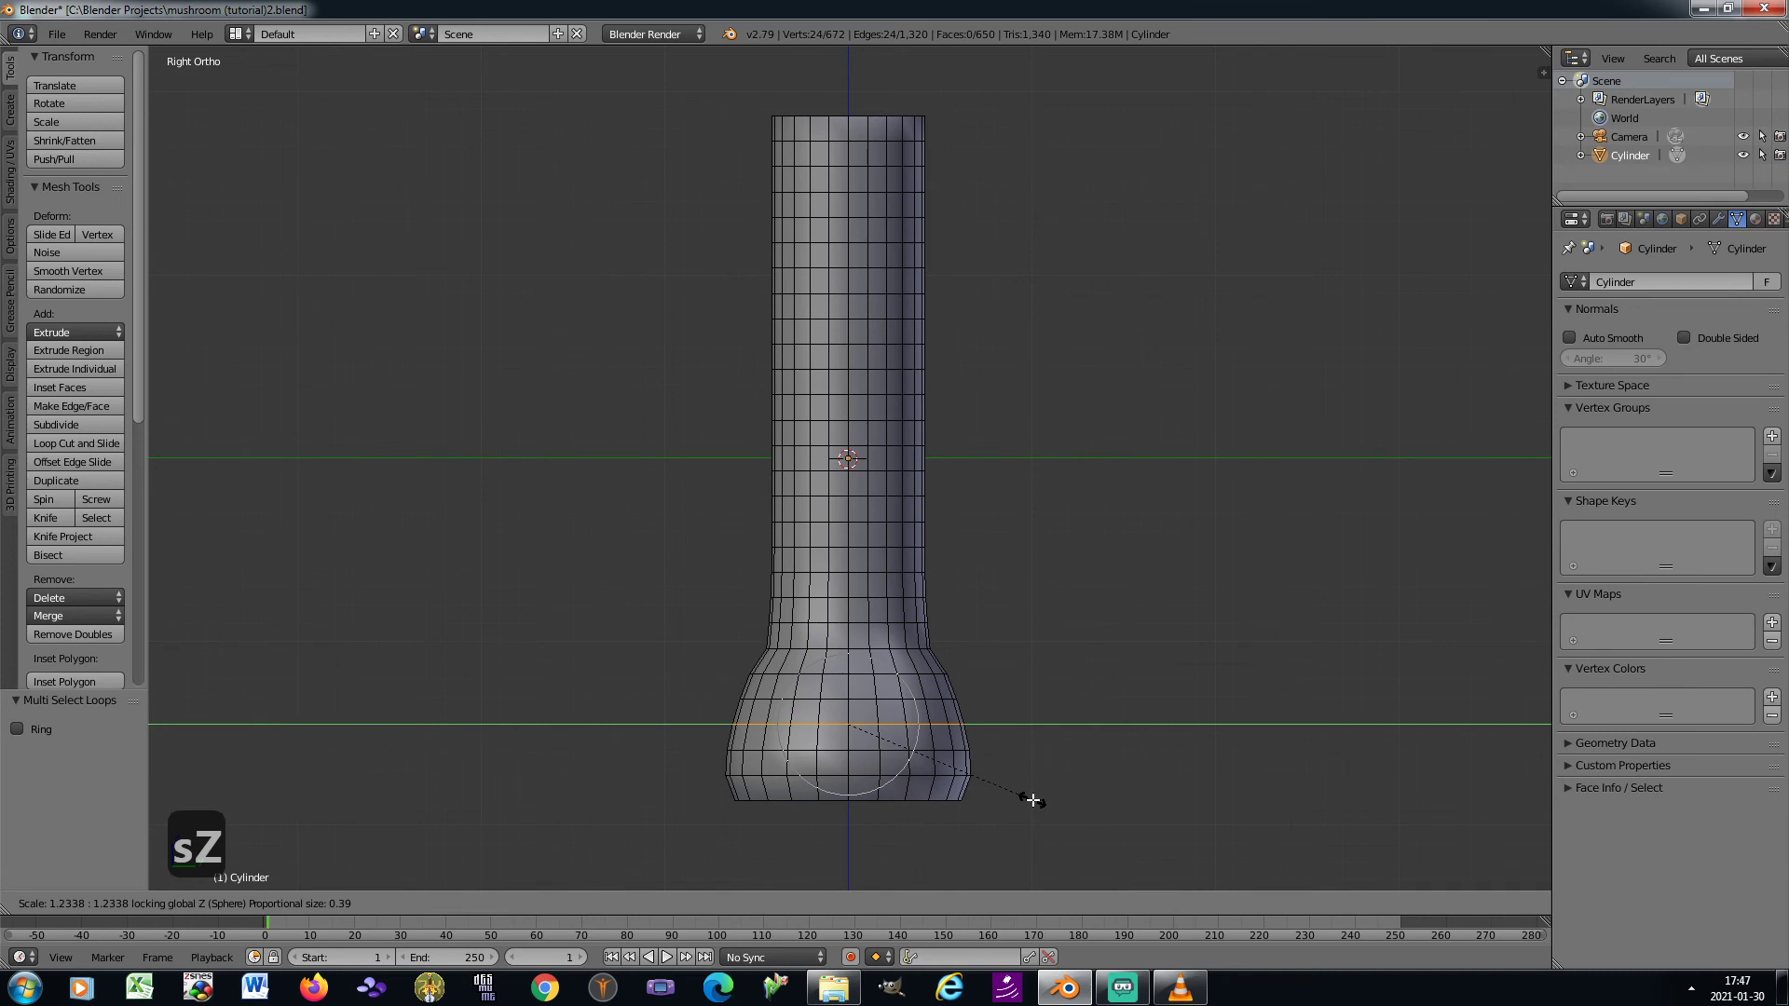
scroll(1035, 800, up, 1)
scroll(1035, 799, up, 1)
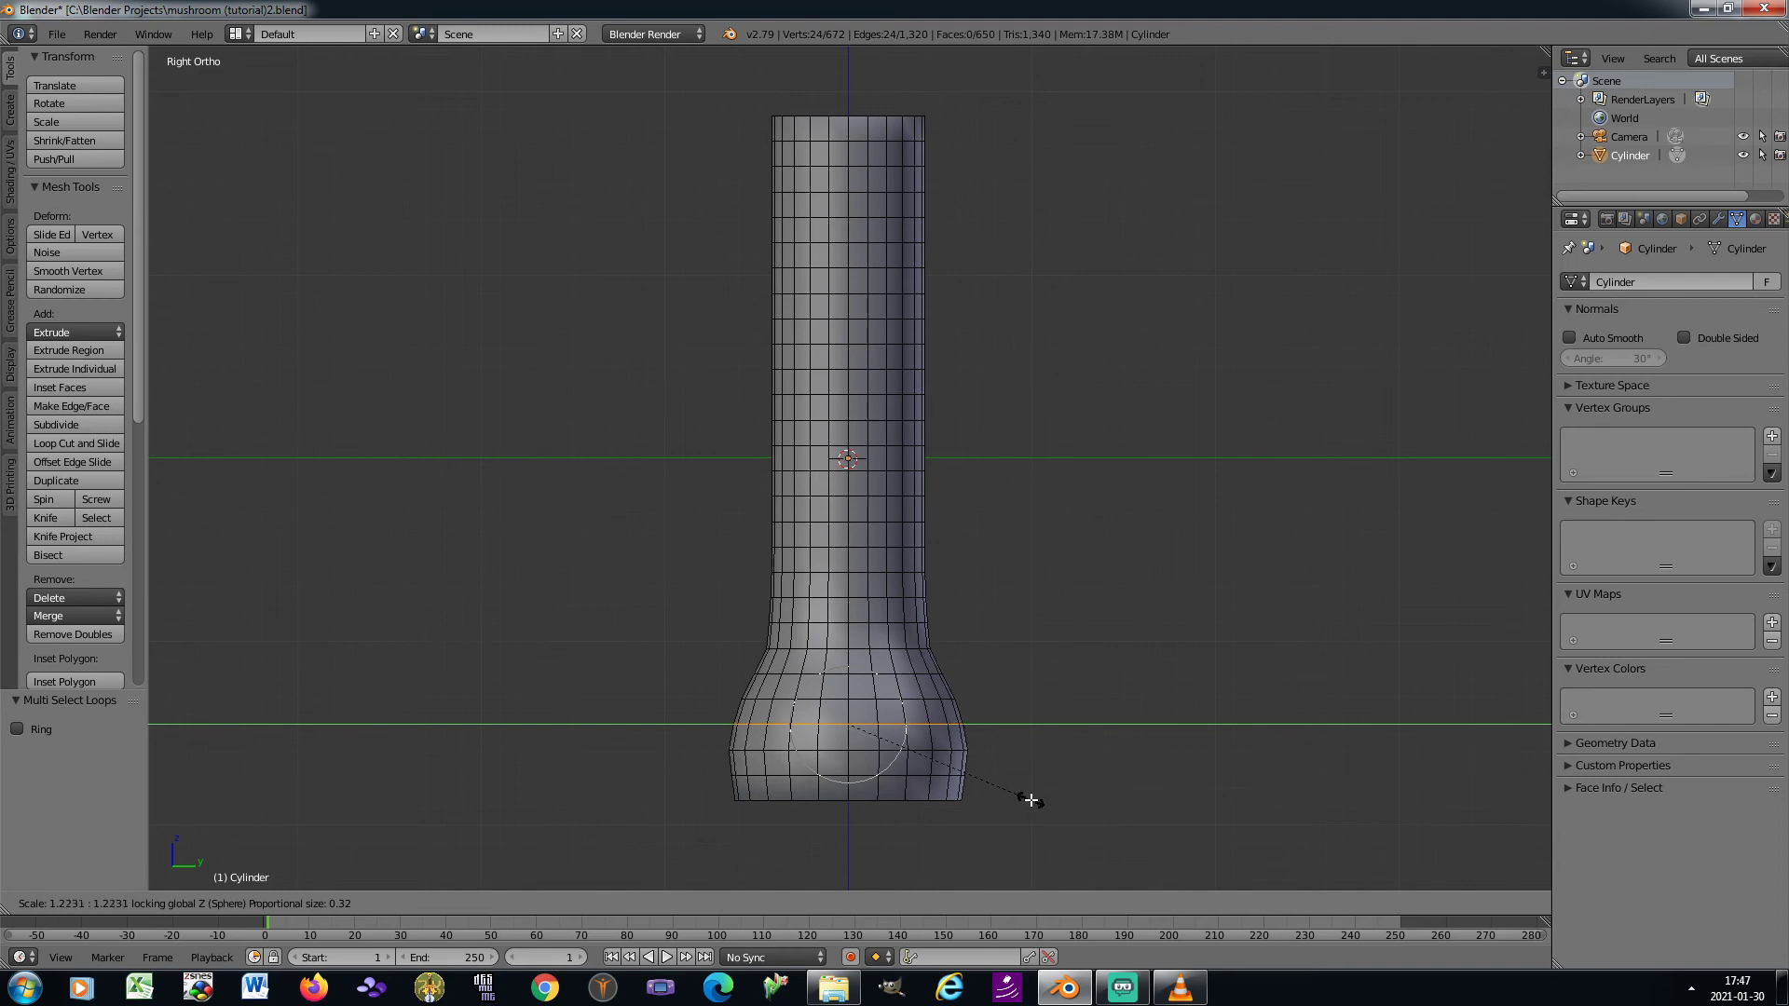
click(1032, 799)
Return to Object Mode and add a Subdivision Surface modifier to the cylinder
key(Tab)
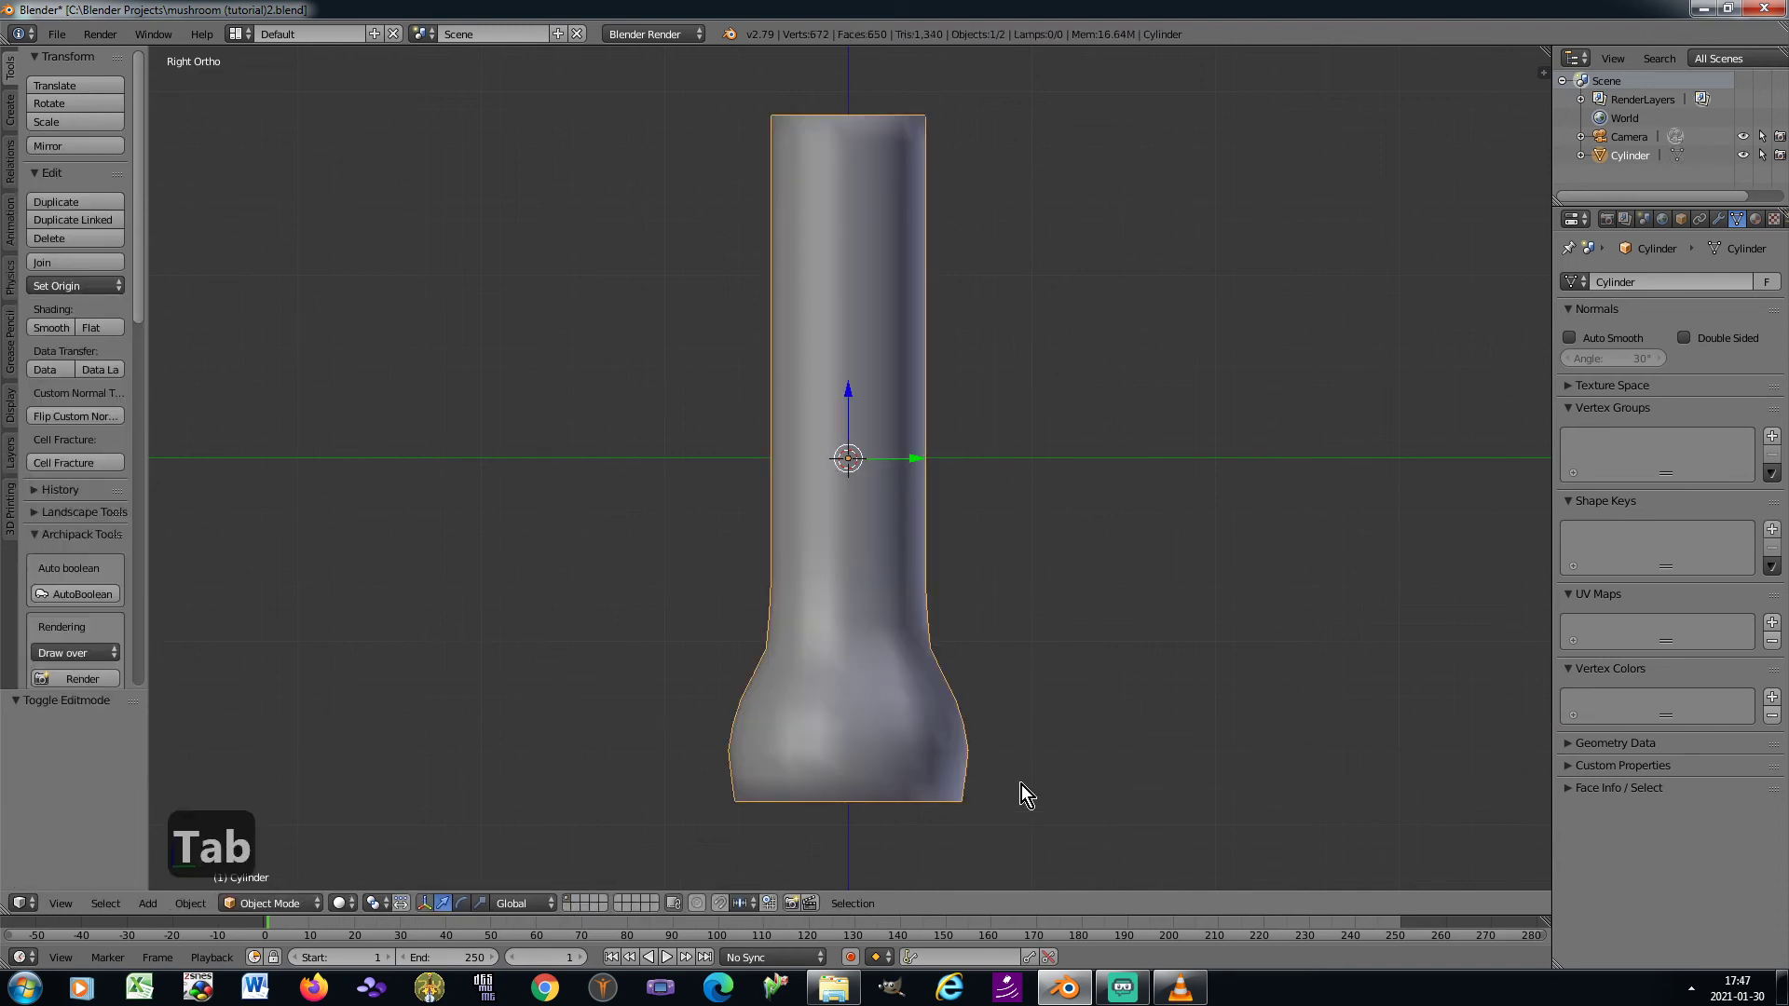
click(1719, 220)
click(1681, 281)
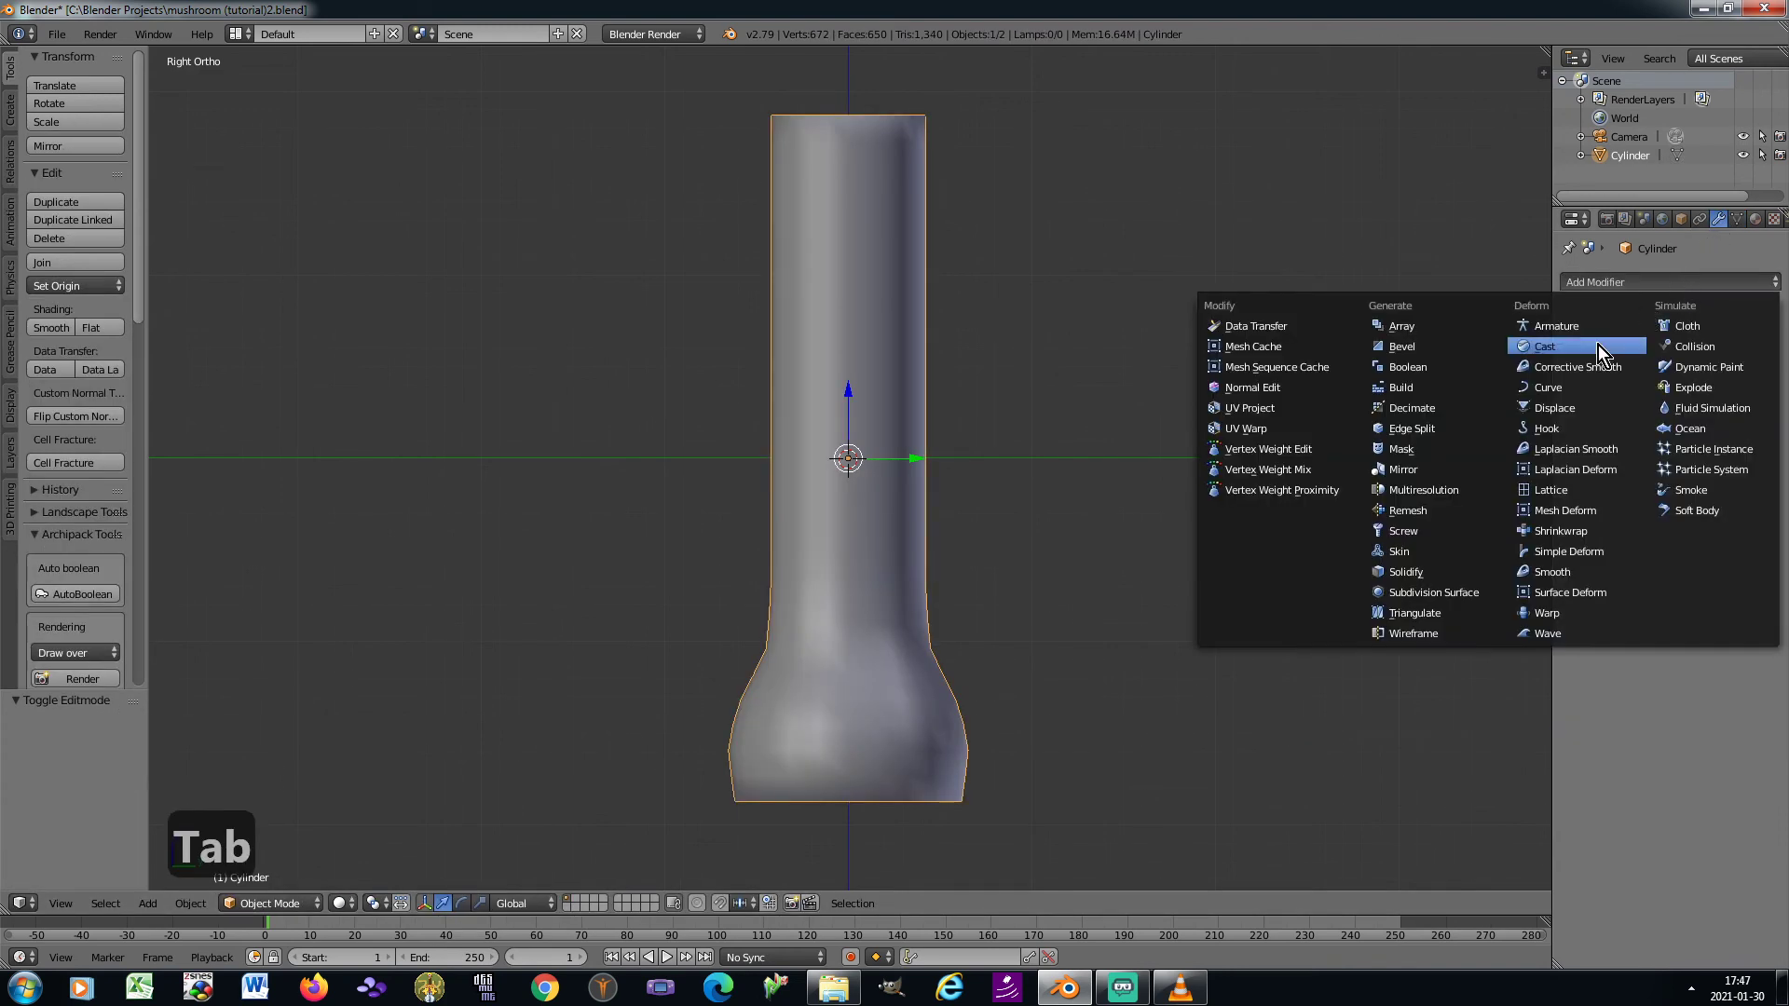
click(1472, 591)
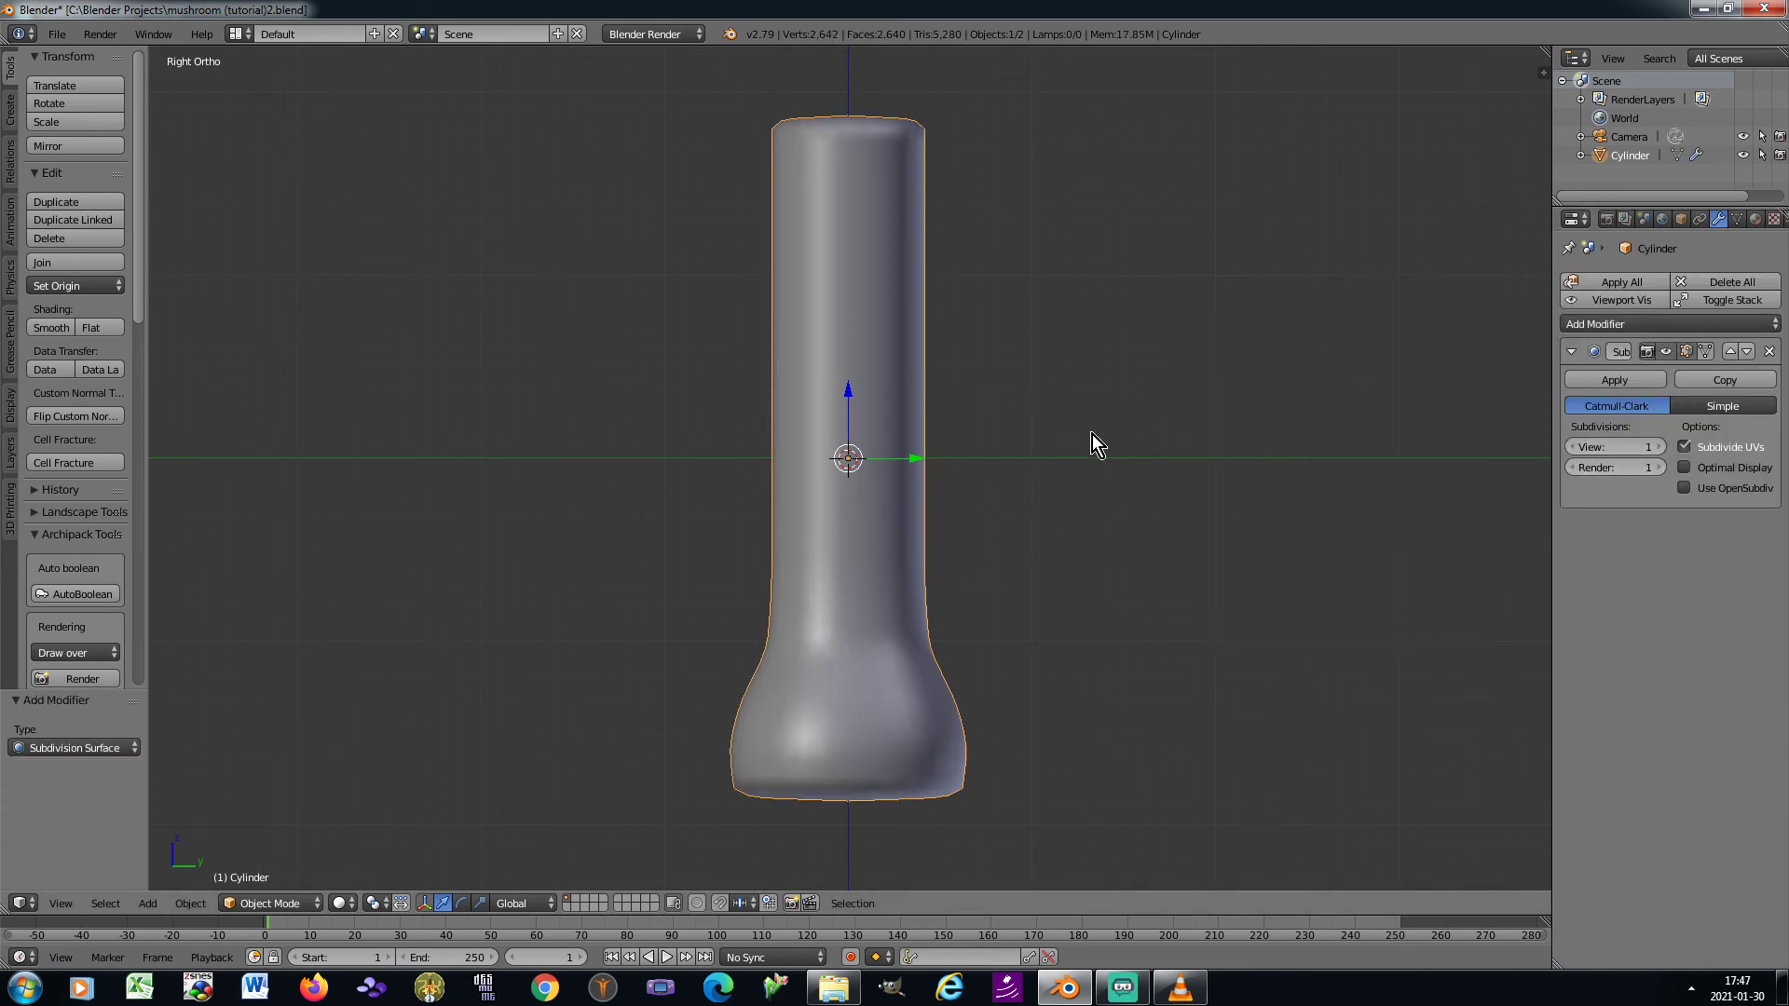
In Edit Mode with vertex selection, select only the top ring of the stem's vertices
scroll(1028, 458, down, 5)
scroll(1025, 458, up, 4)
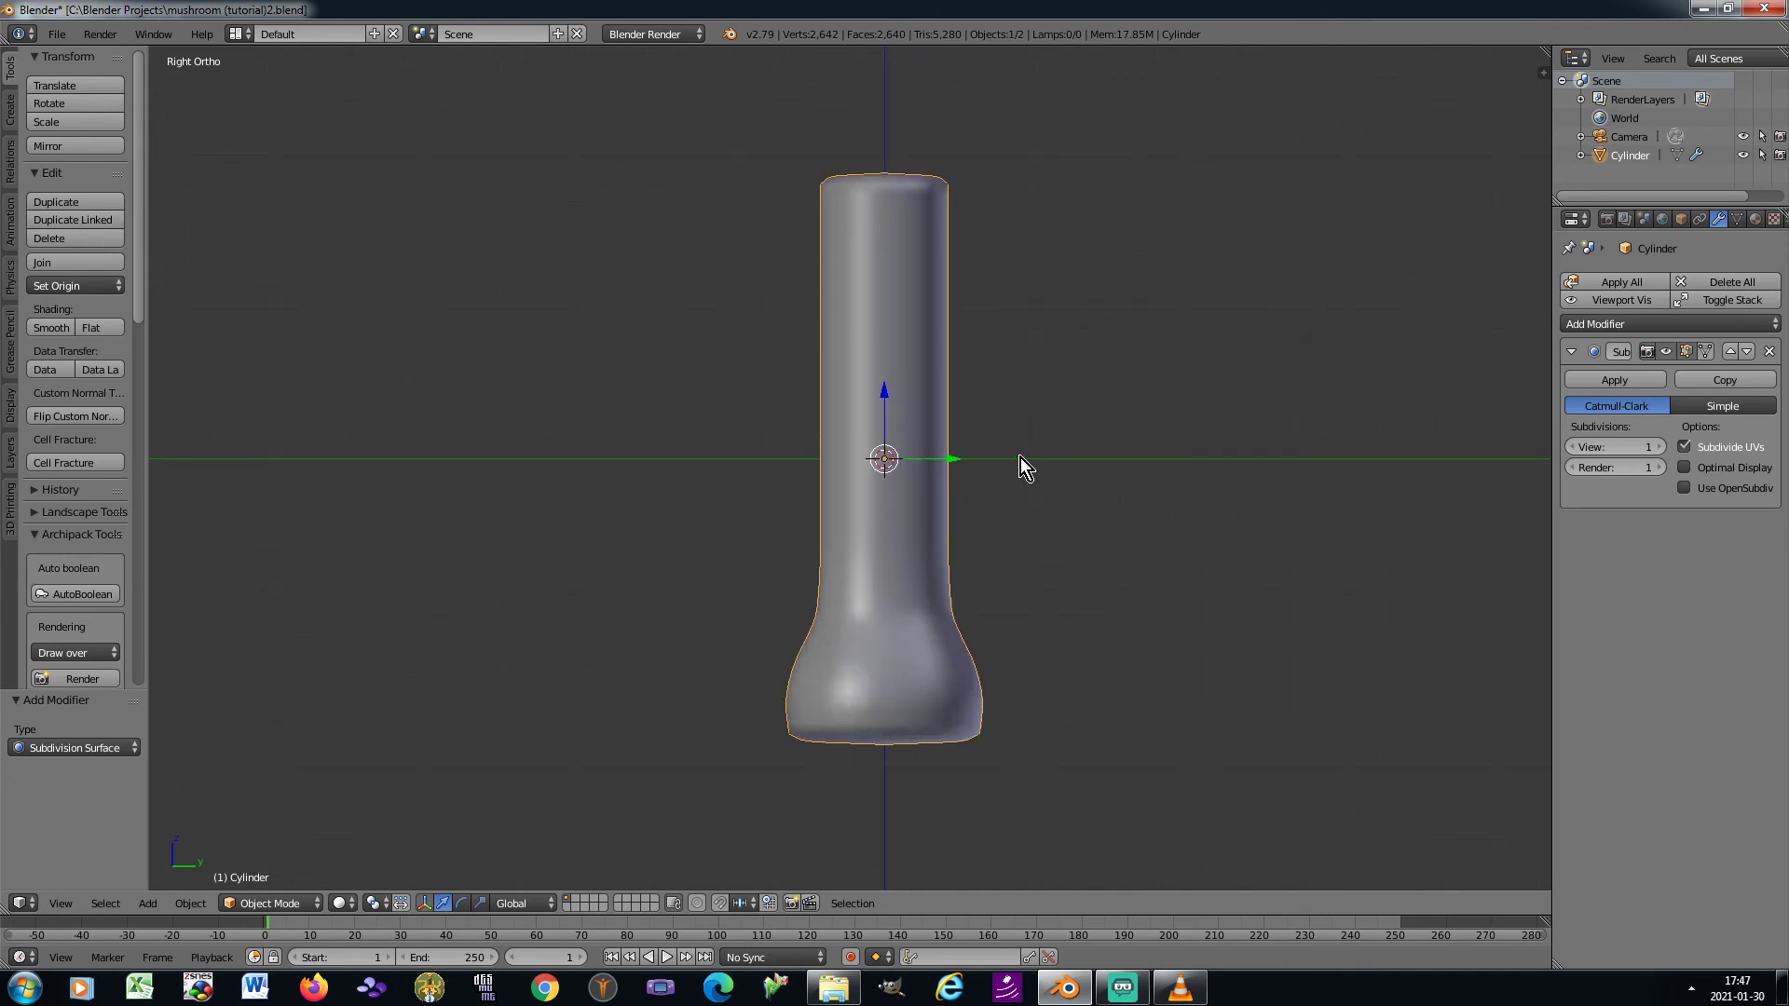
scroll(1020, 457, up, 1)
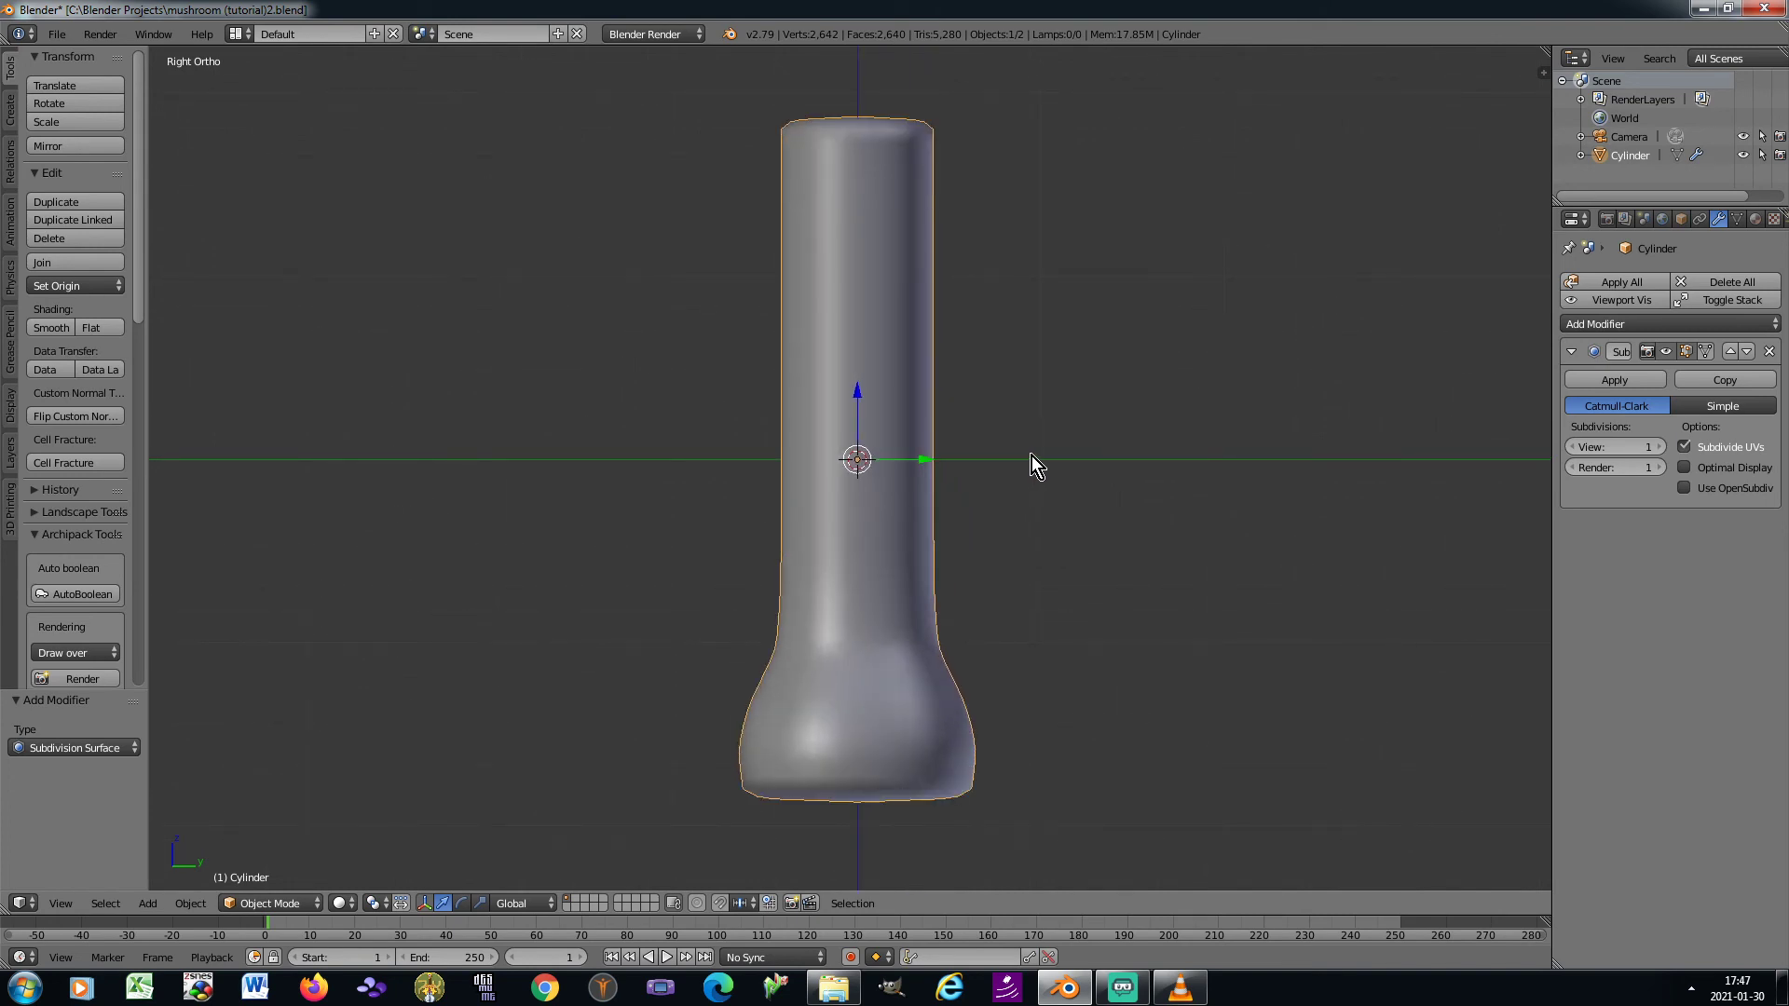
key(Tab)
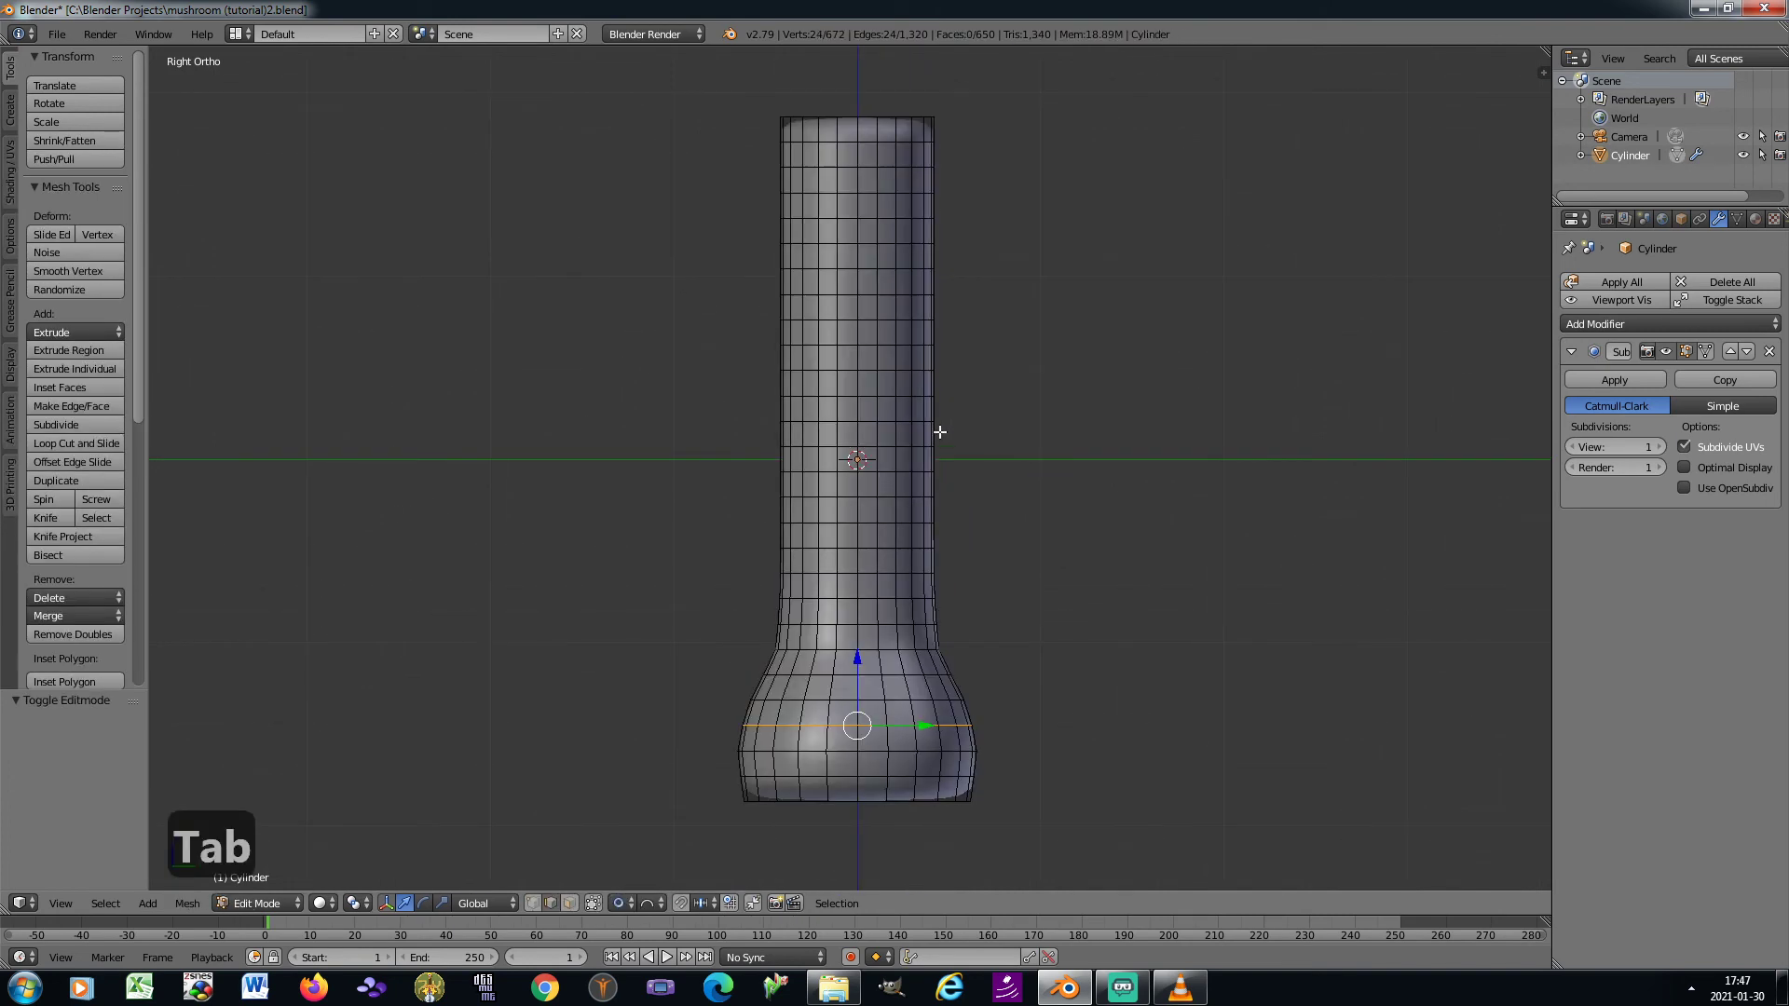
click(533, 903)
key(a)
key(b)
drag(722, 102, 964, 128)
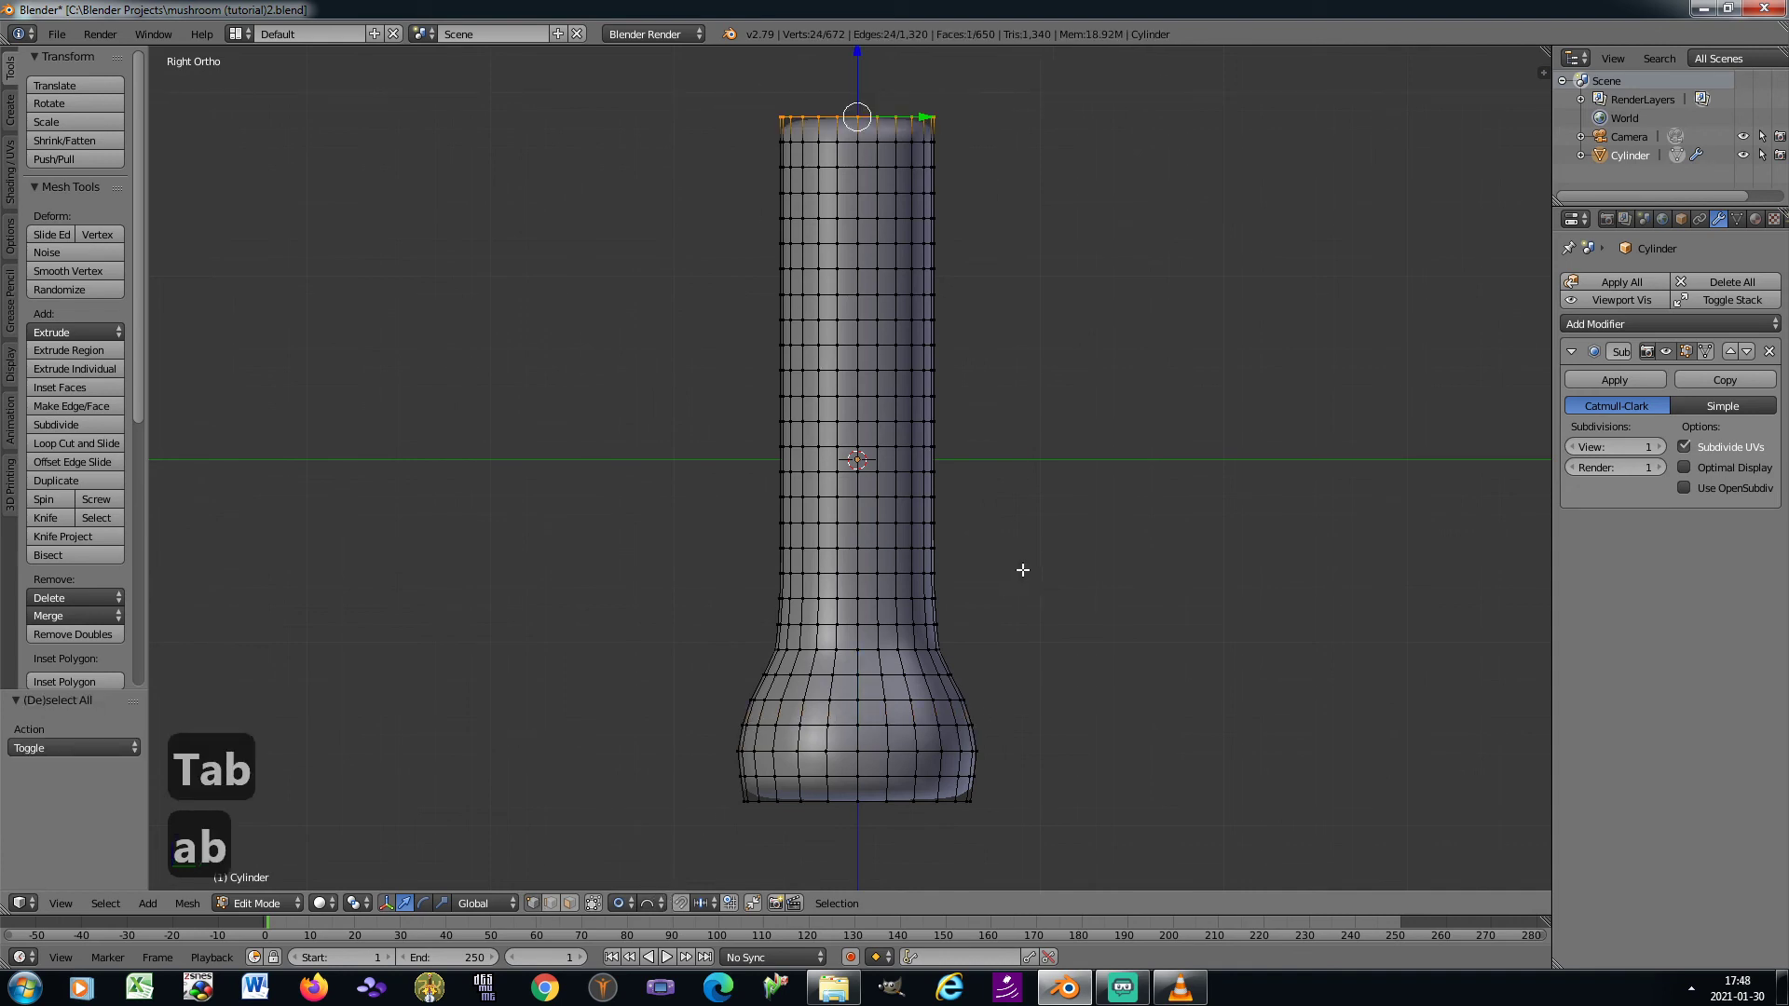
Taper the stem upward by scaling the top ring to about 0.73 in X and Y, with a proportional size of 2.85
shift+middle_drag(1059, 498, 1059, 511)
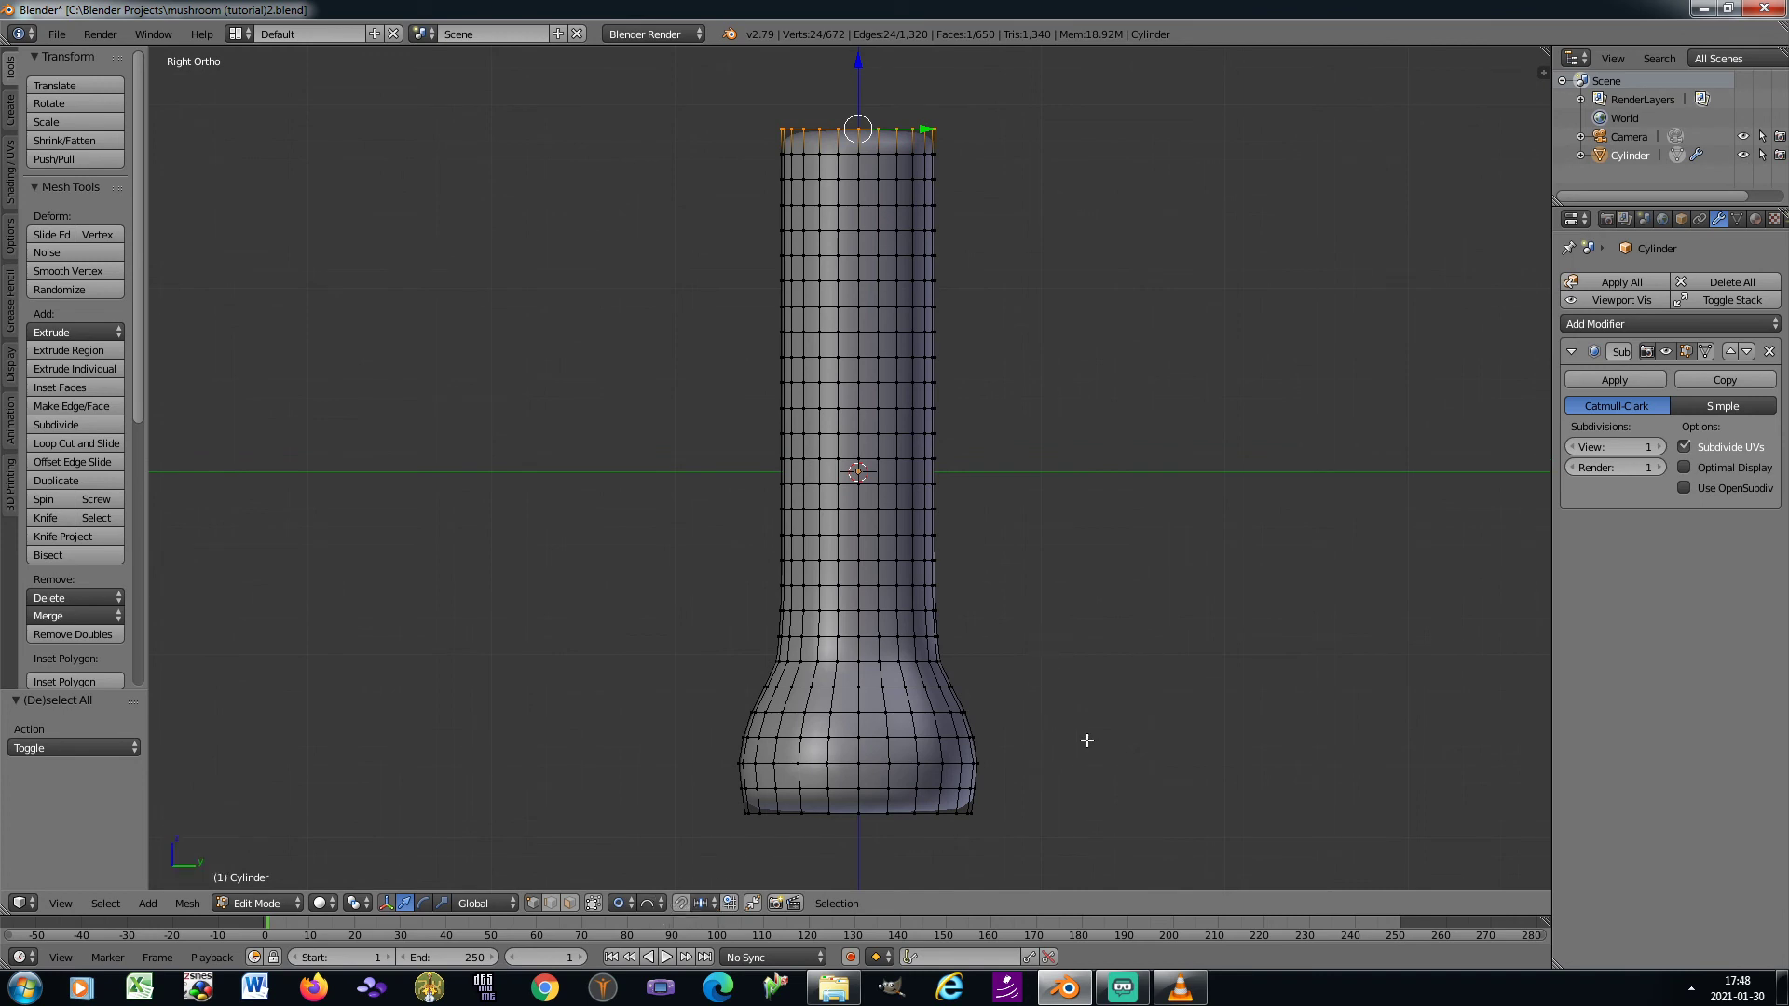
key(s)
key(z)
scroll(1083, 742, down, 4)
scroll(1084, 742, down, 13)
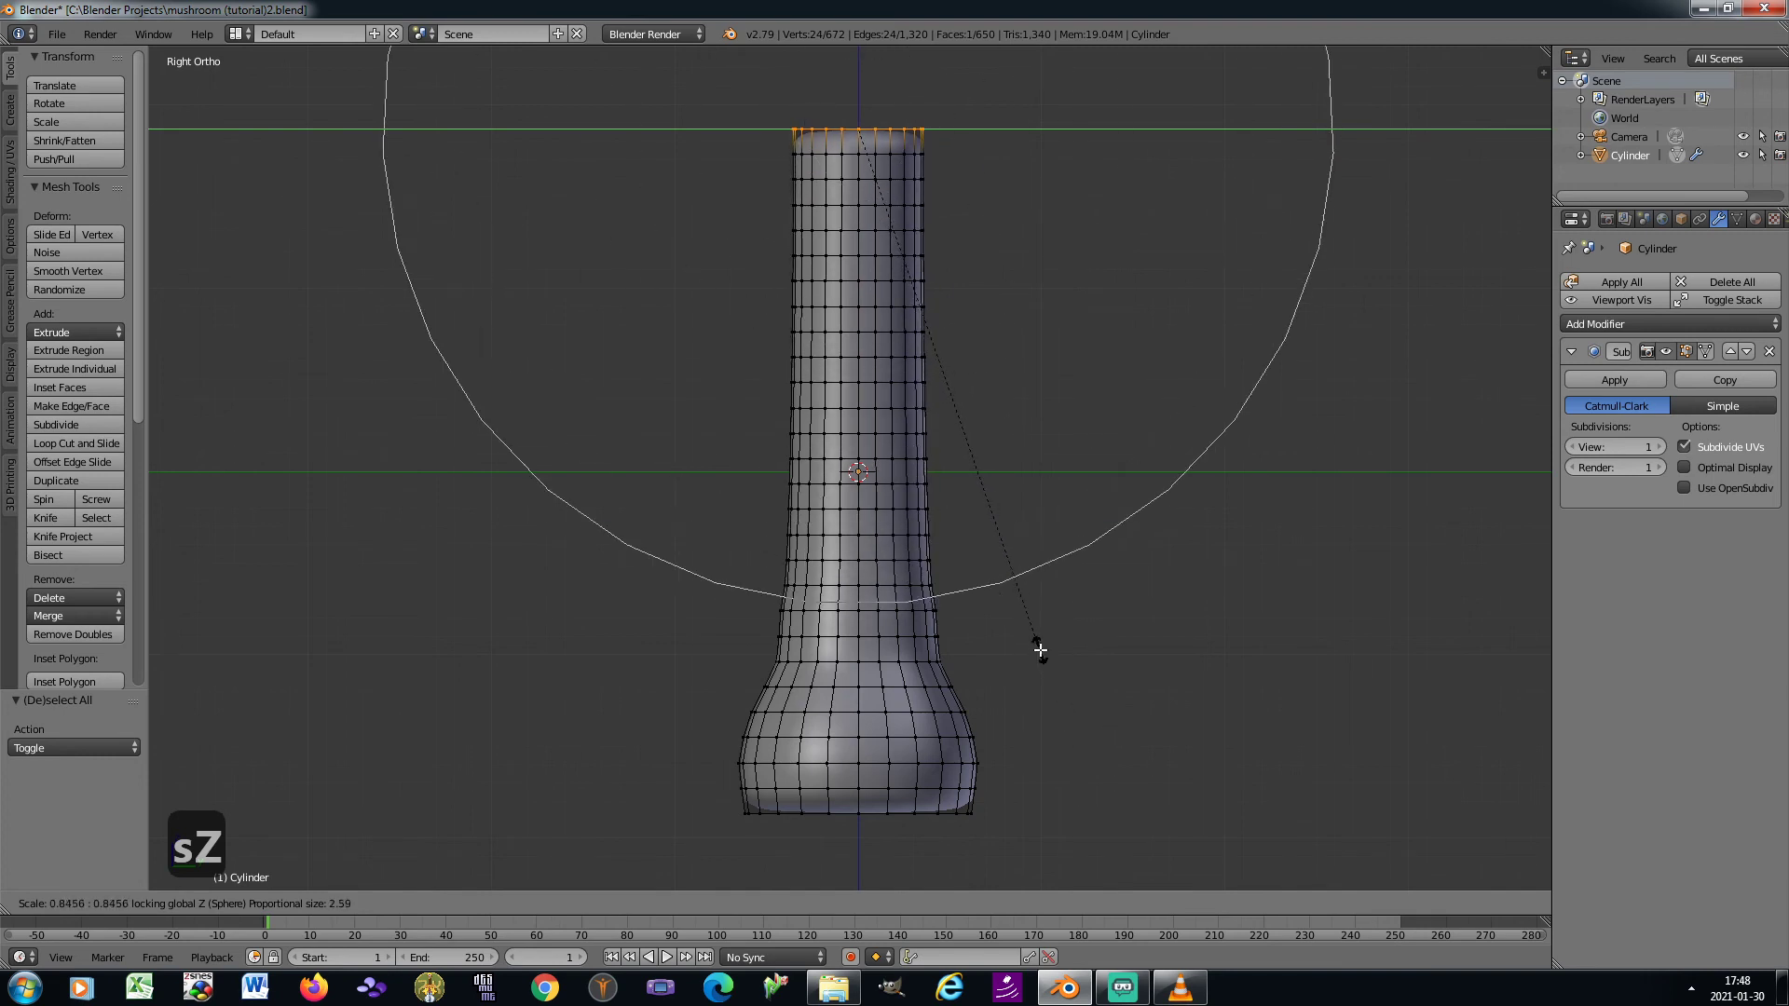
scroll(1038, 647, down, 1)
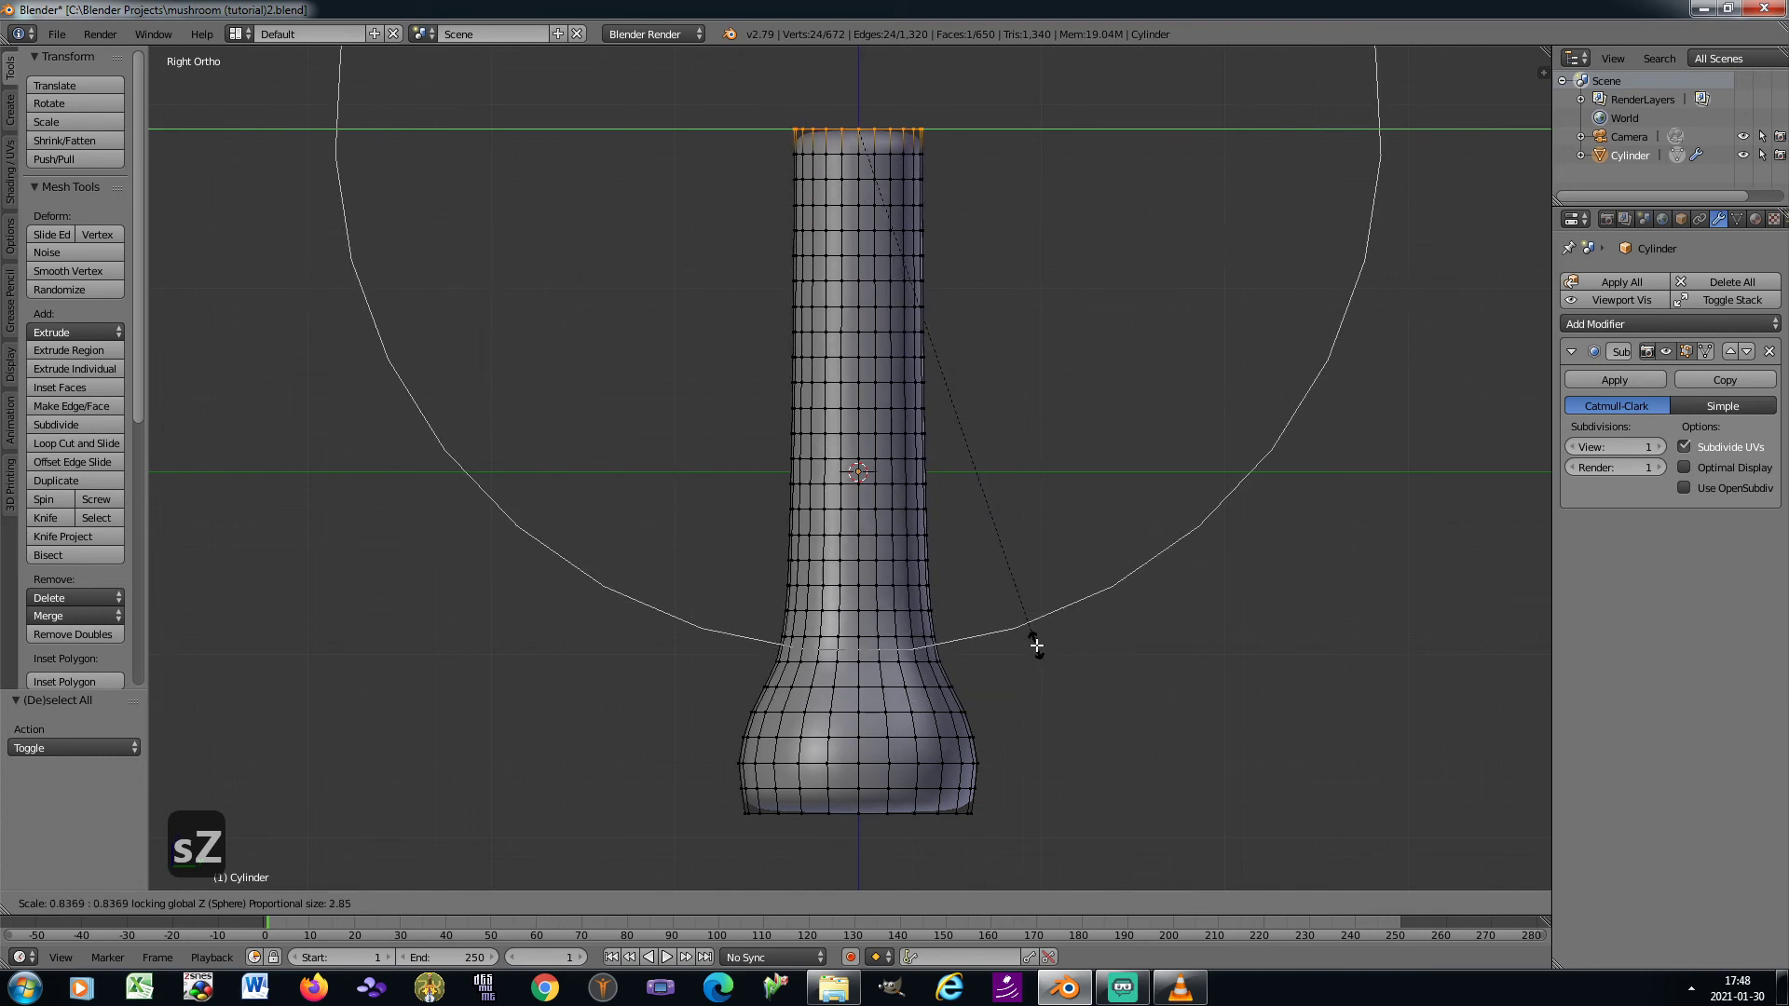
scroll(1036, 645, up, 1)
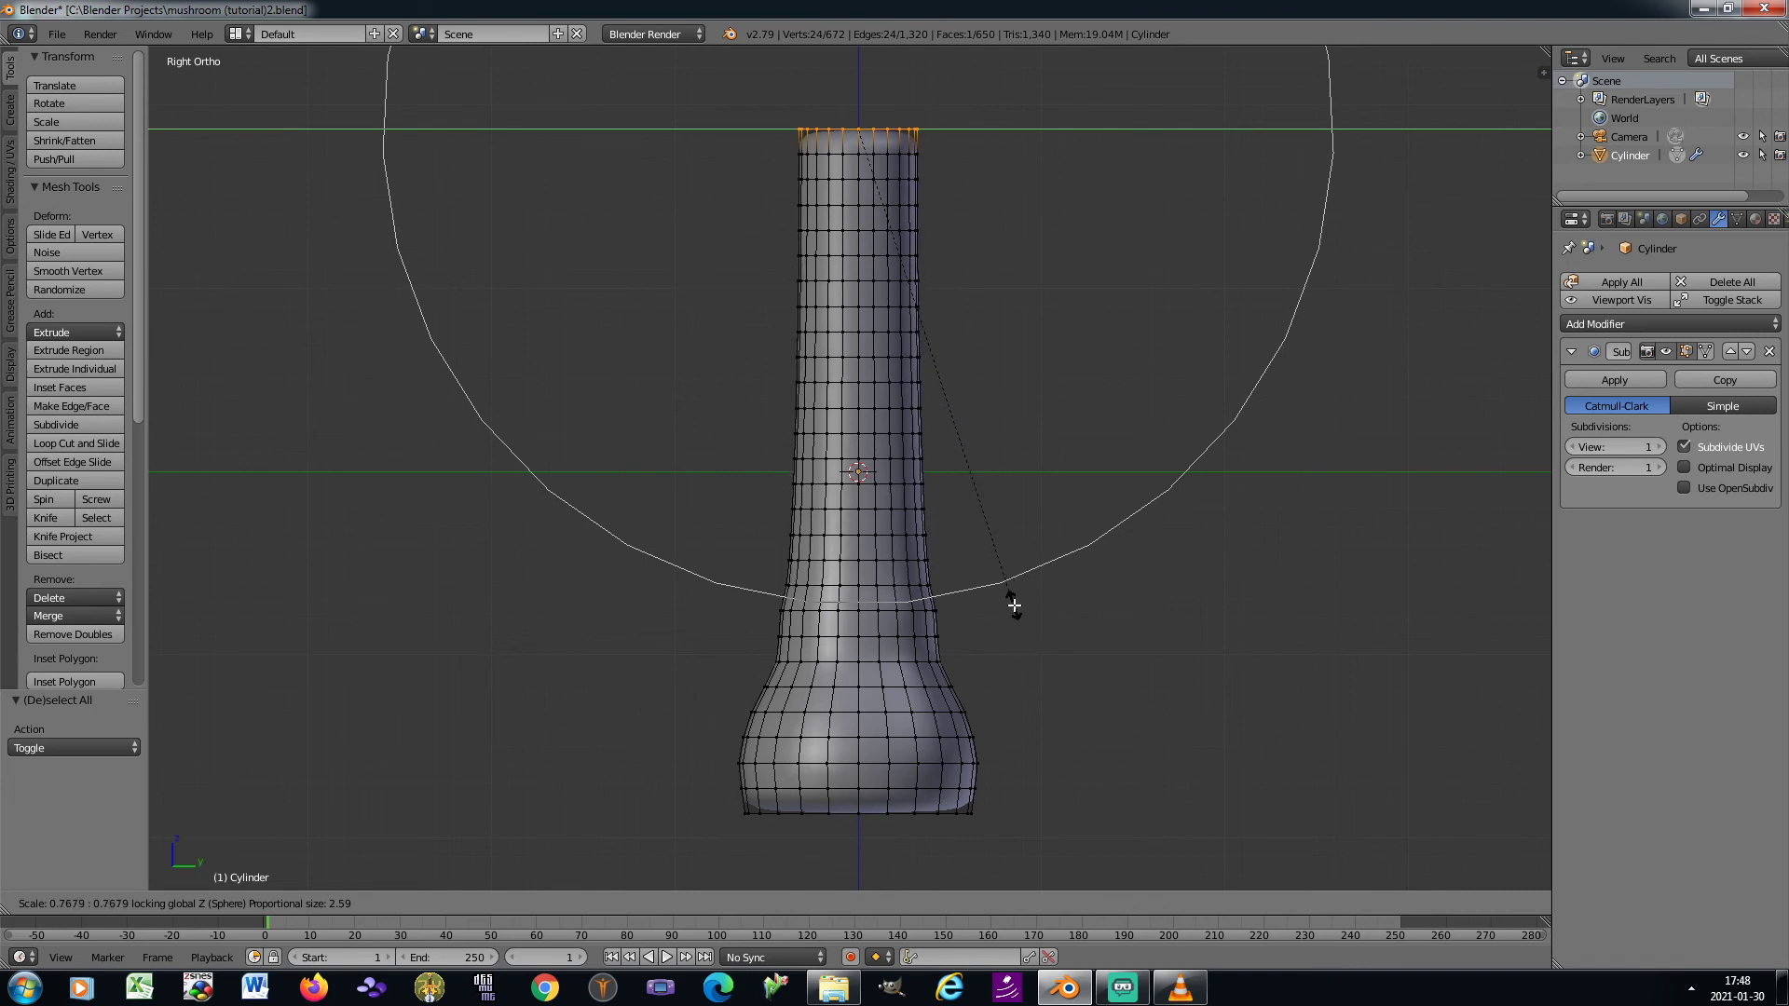
scroll(1014, 606, down, 1)
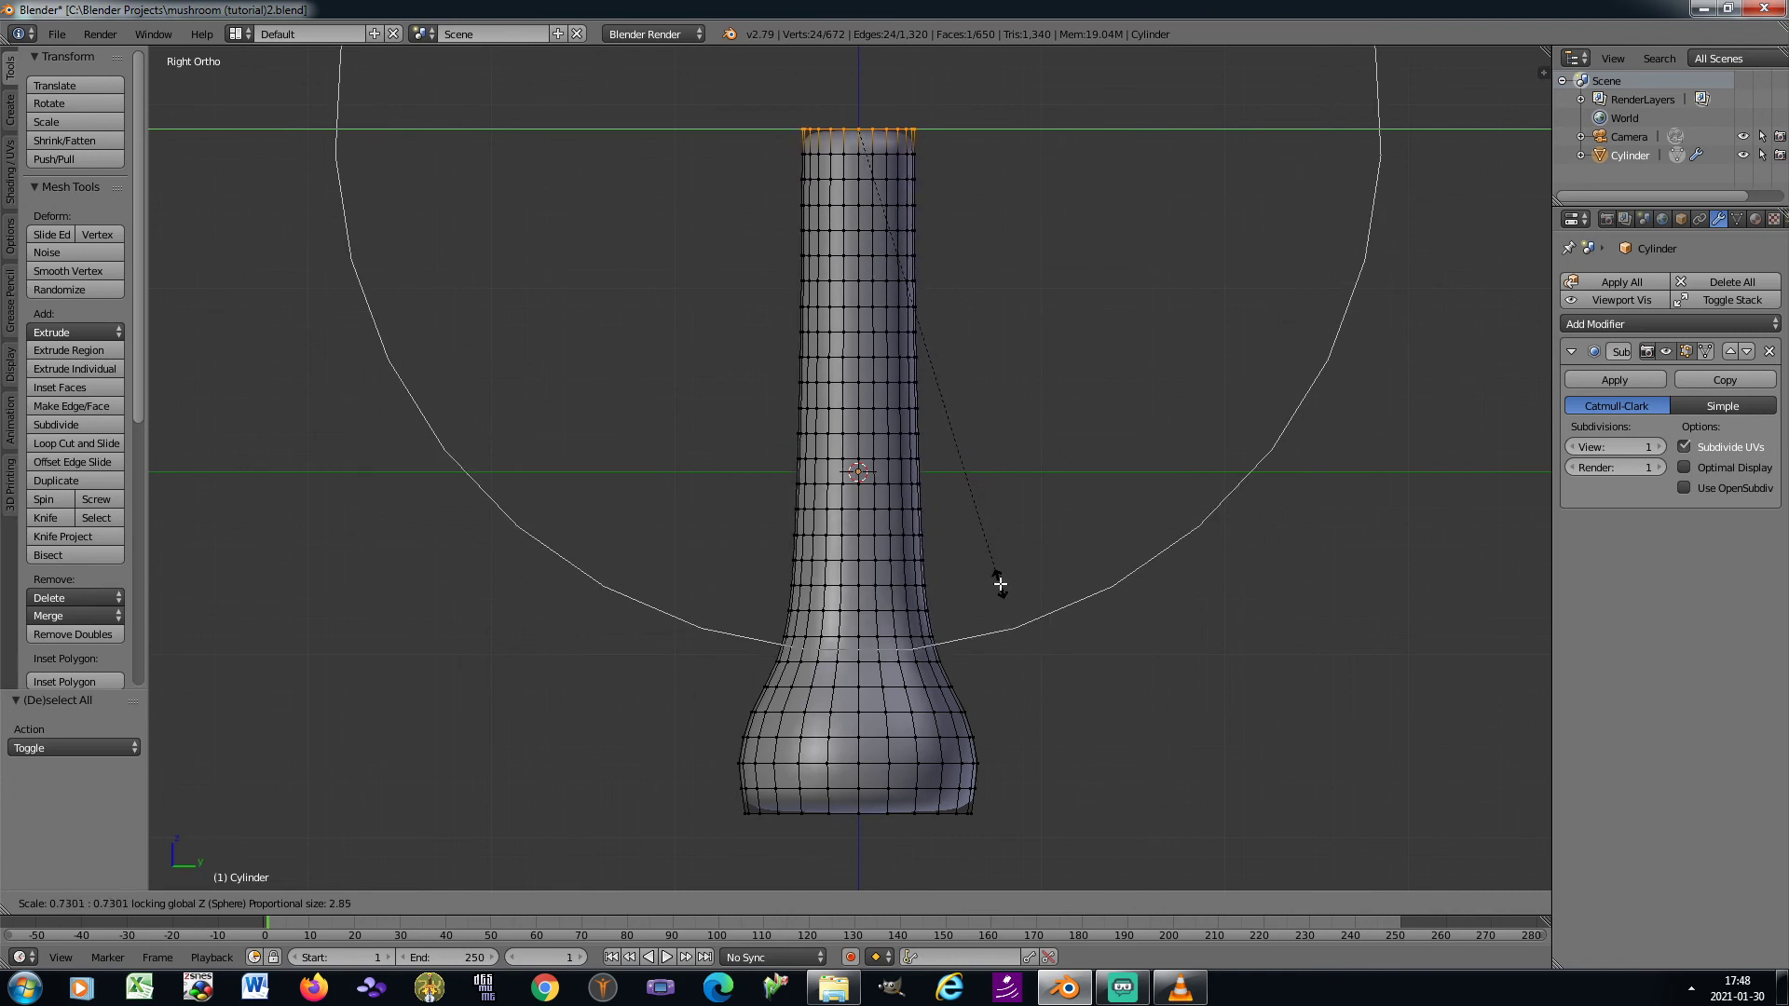
click(1000, 584)
In Object Mode, apply the stem's rotation and scale
key(Tab)
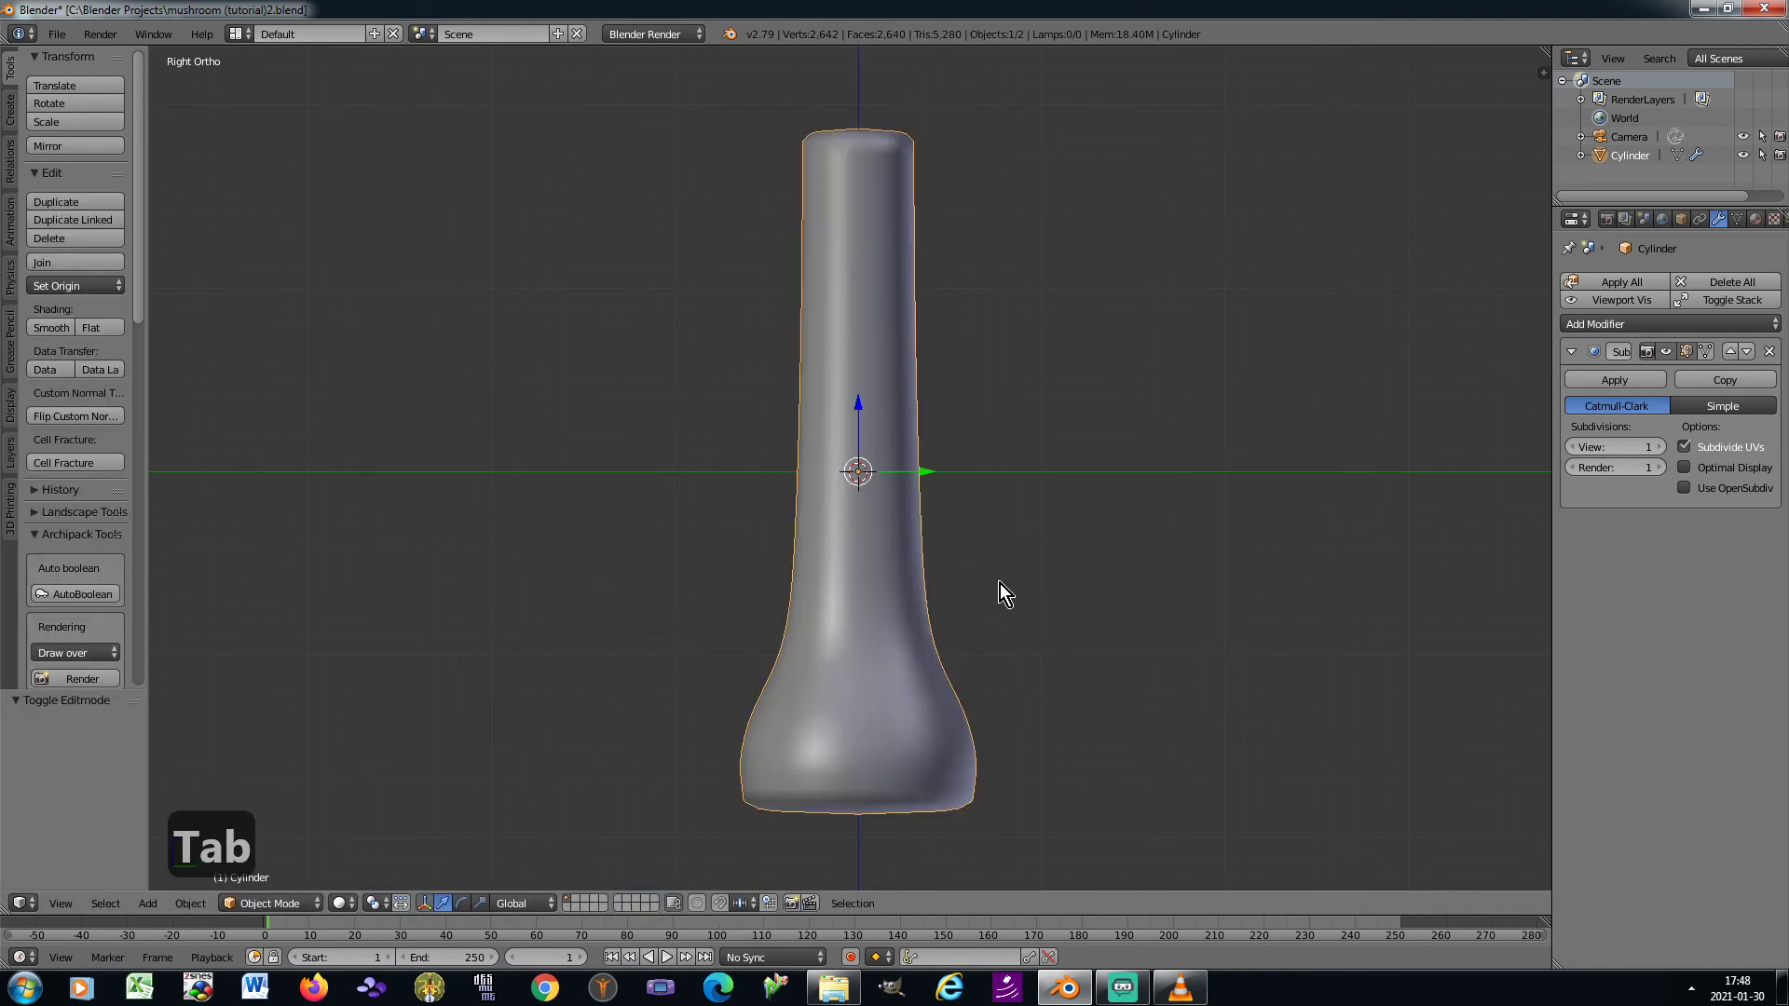
key(ctrl+a)
click(1114, 604)
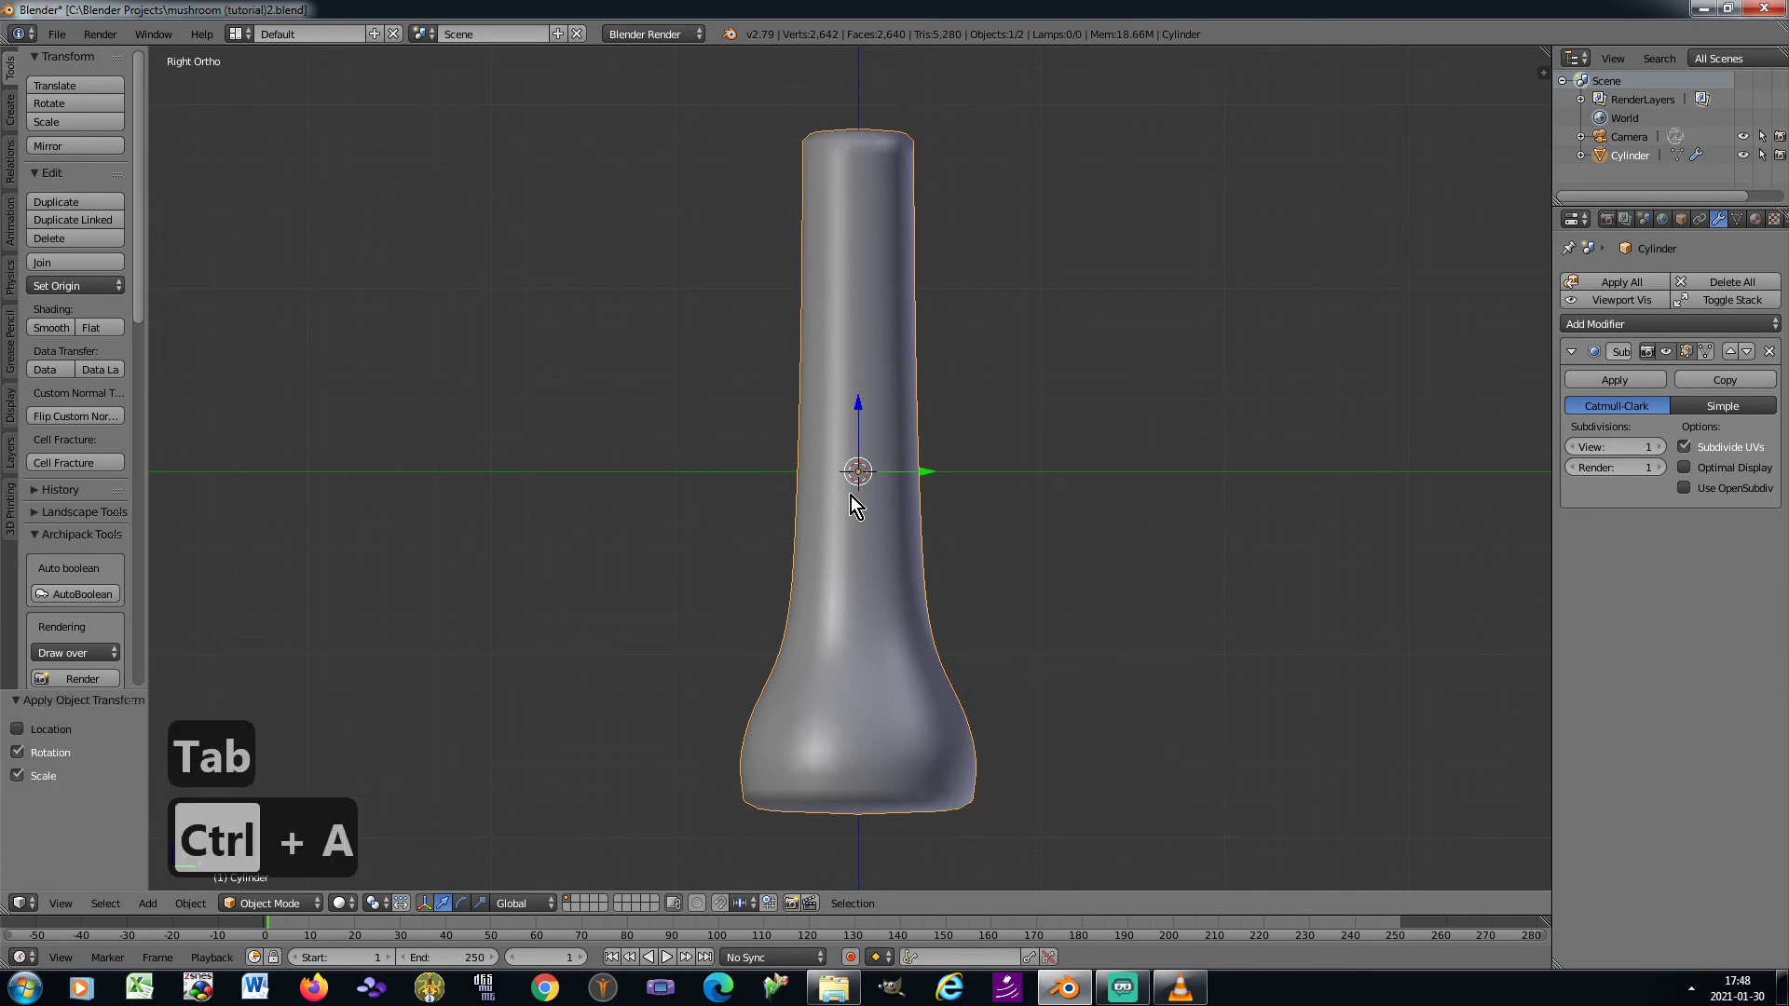
In Edit Mode with face selection, select only the seventh ring of faces from the stem's top
key(Tab)
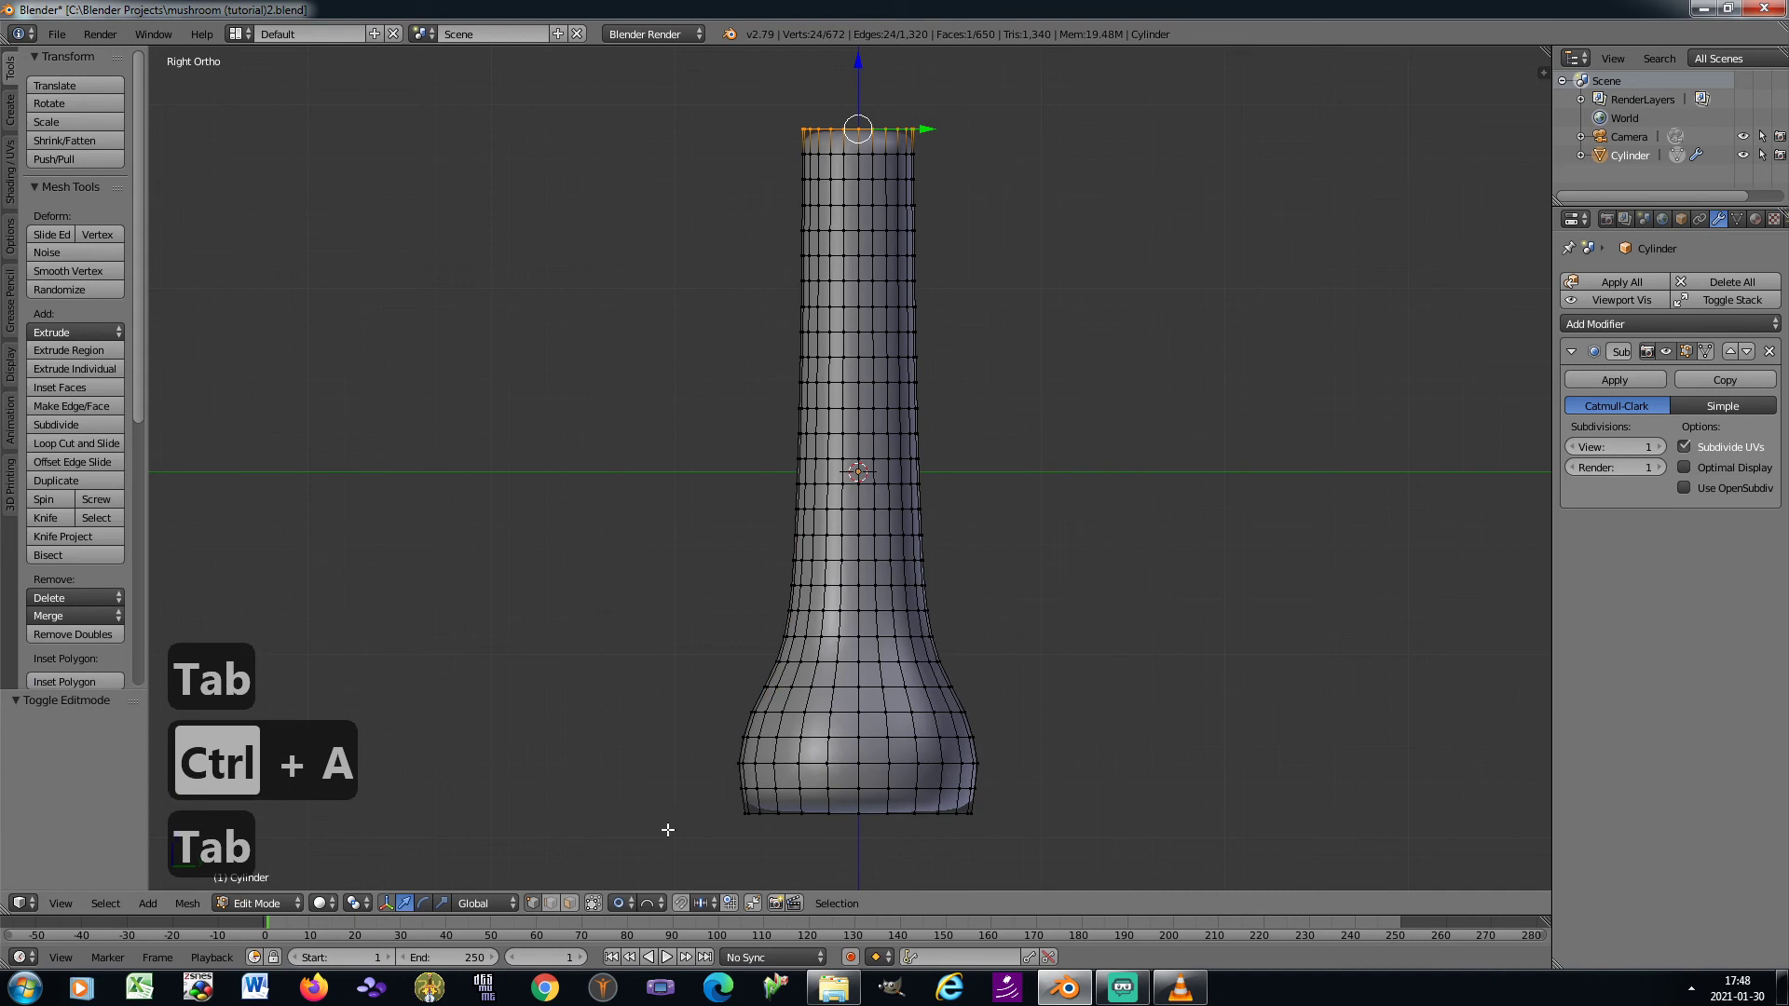
click(568, 903)
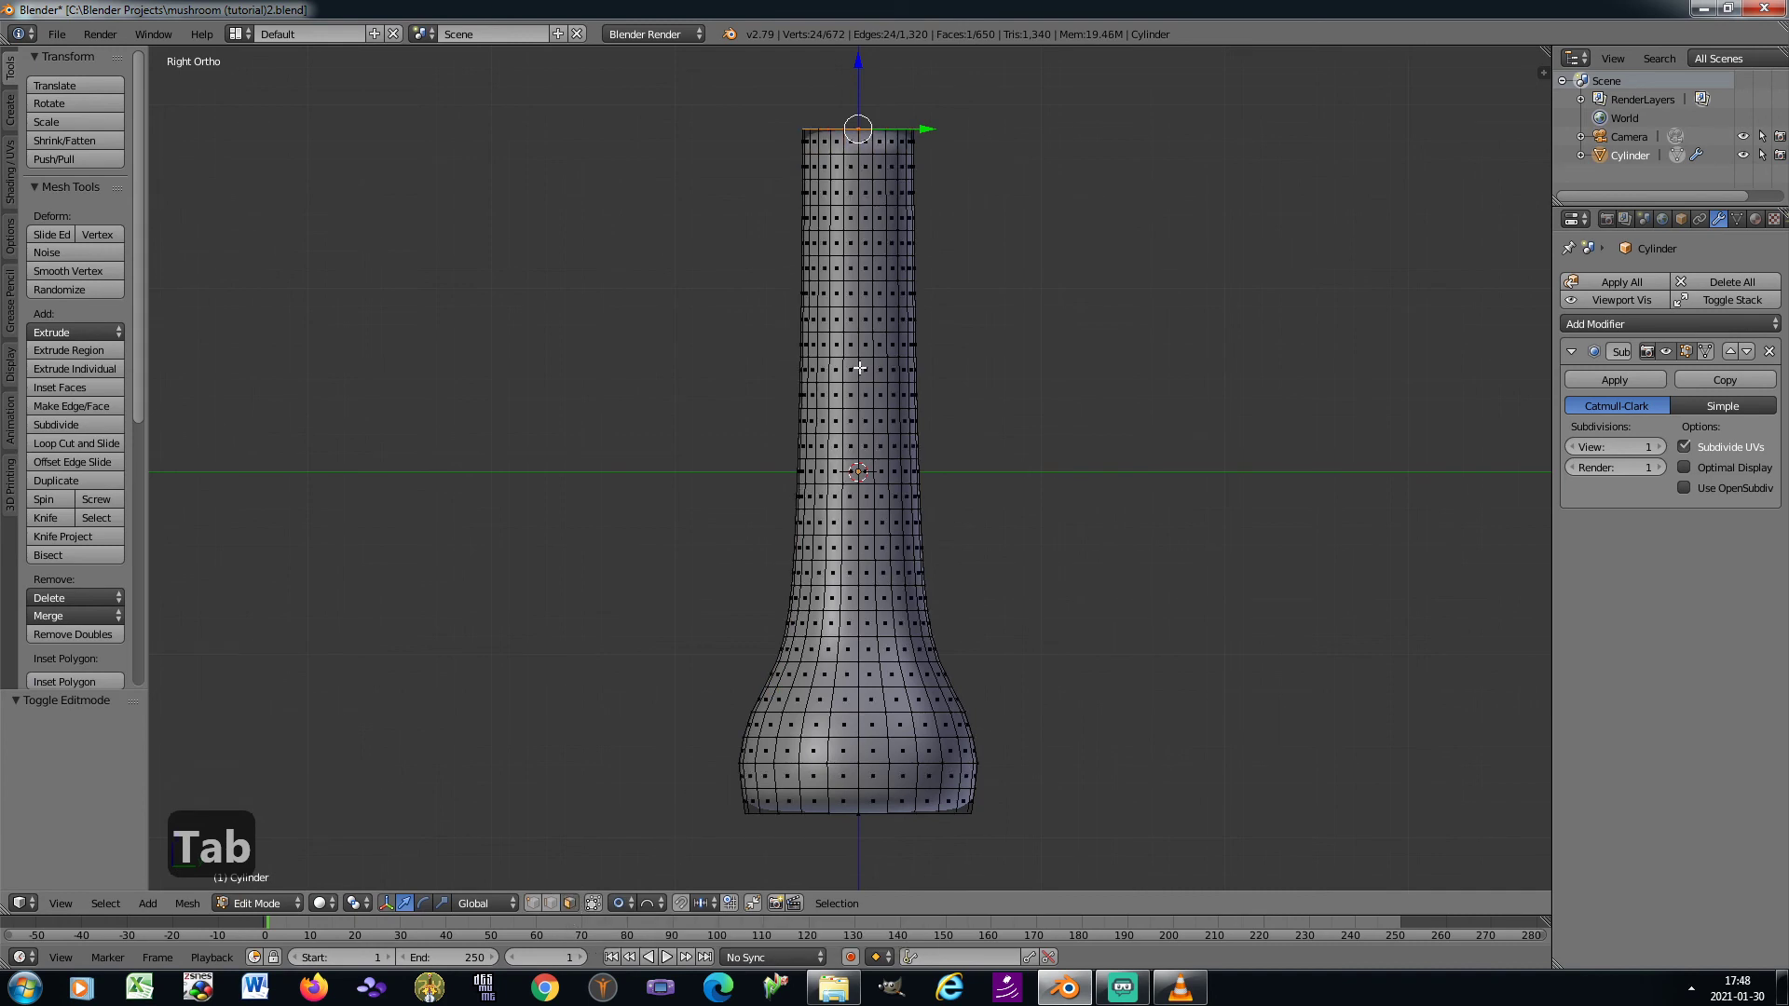
scroll(859, 368, up, 1)
key(a)
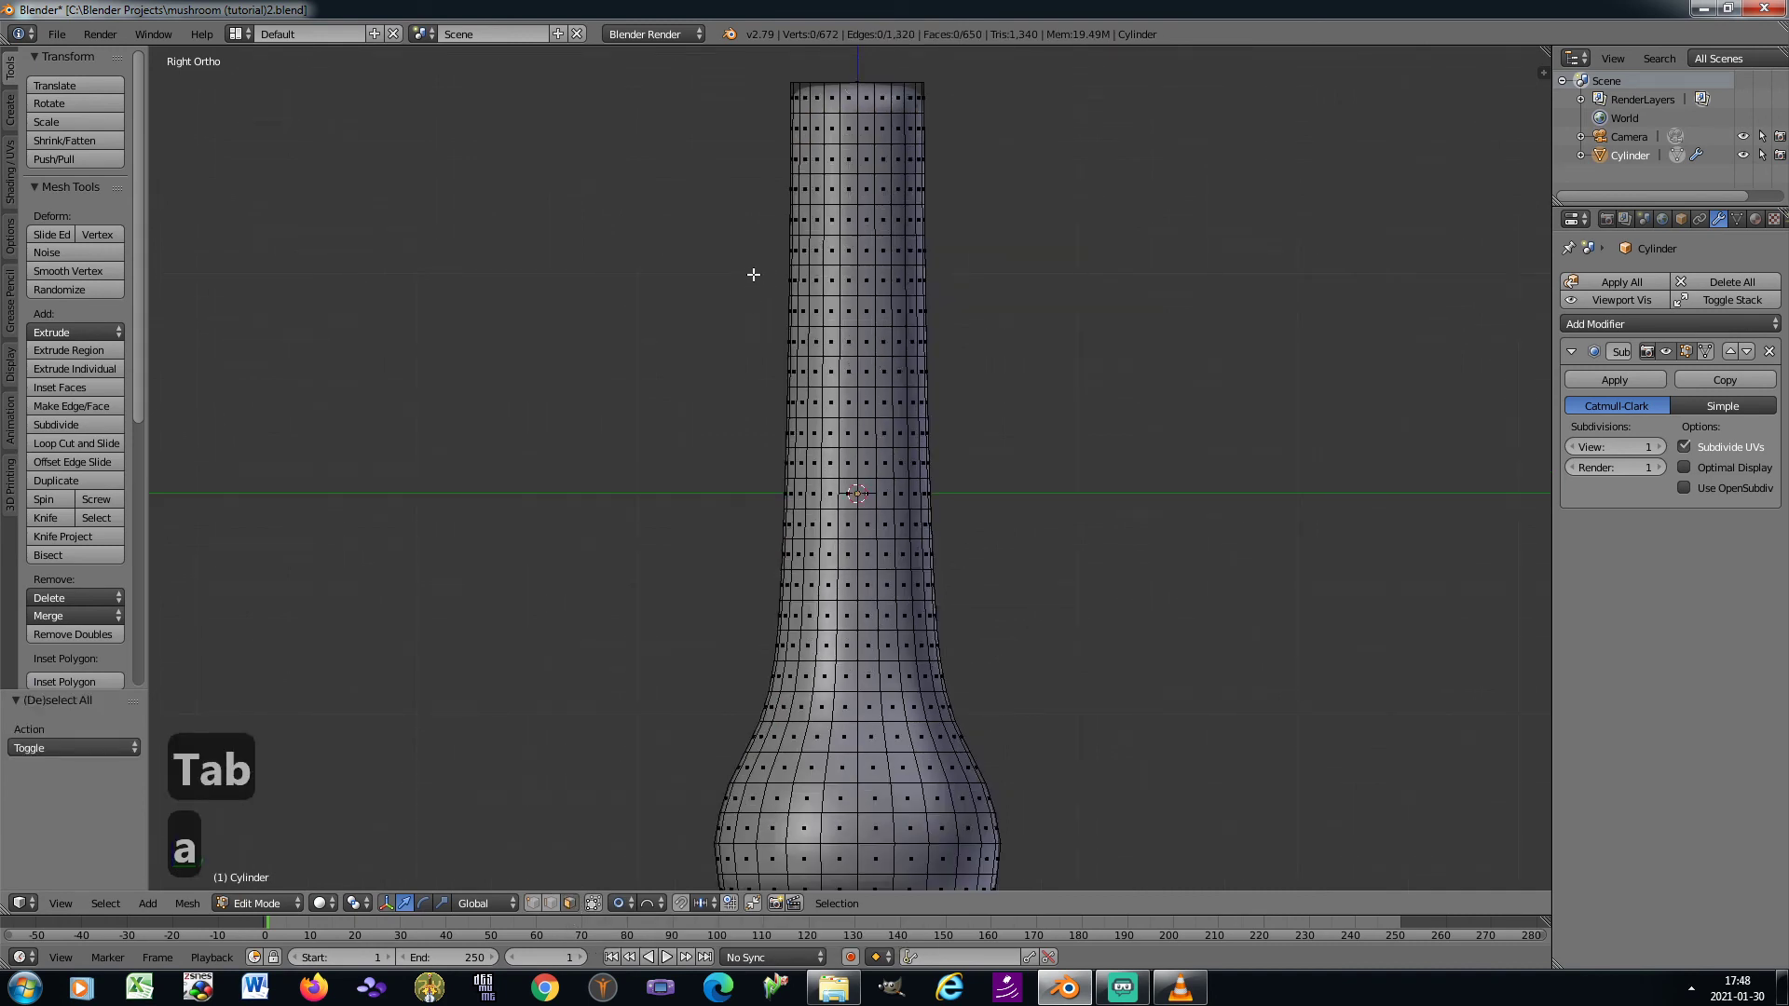
key(b)
drag(754, 275, 969, 285)
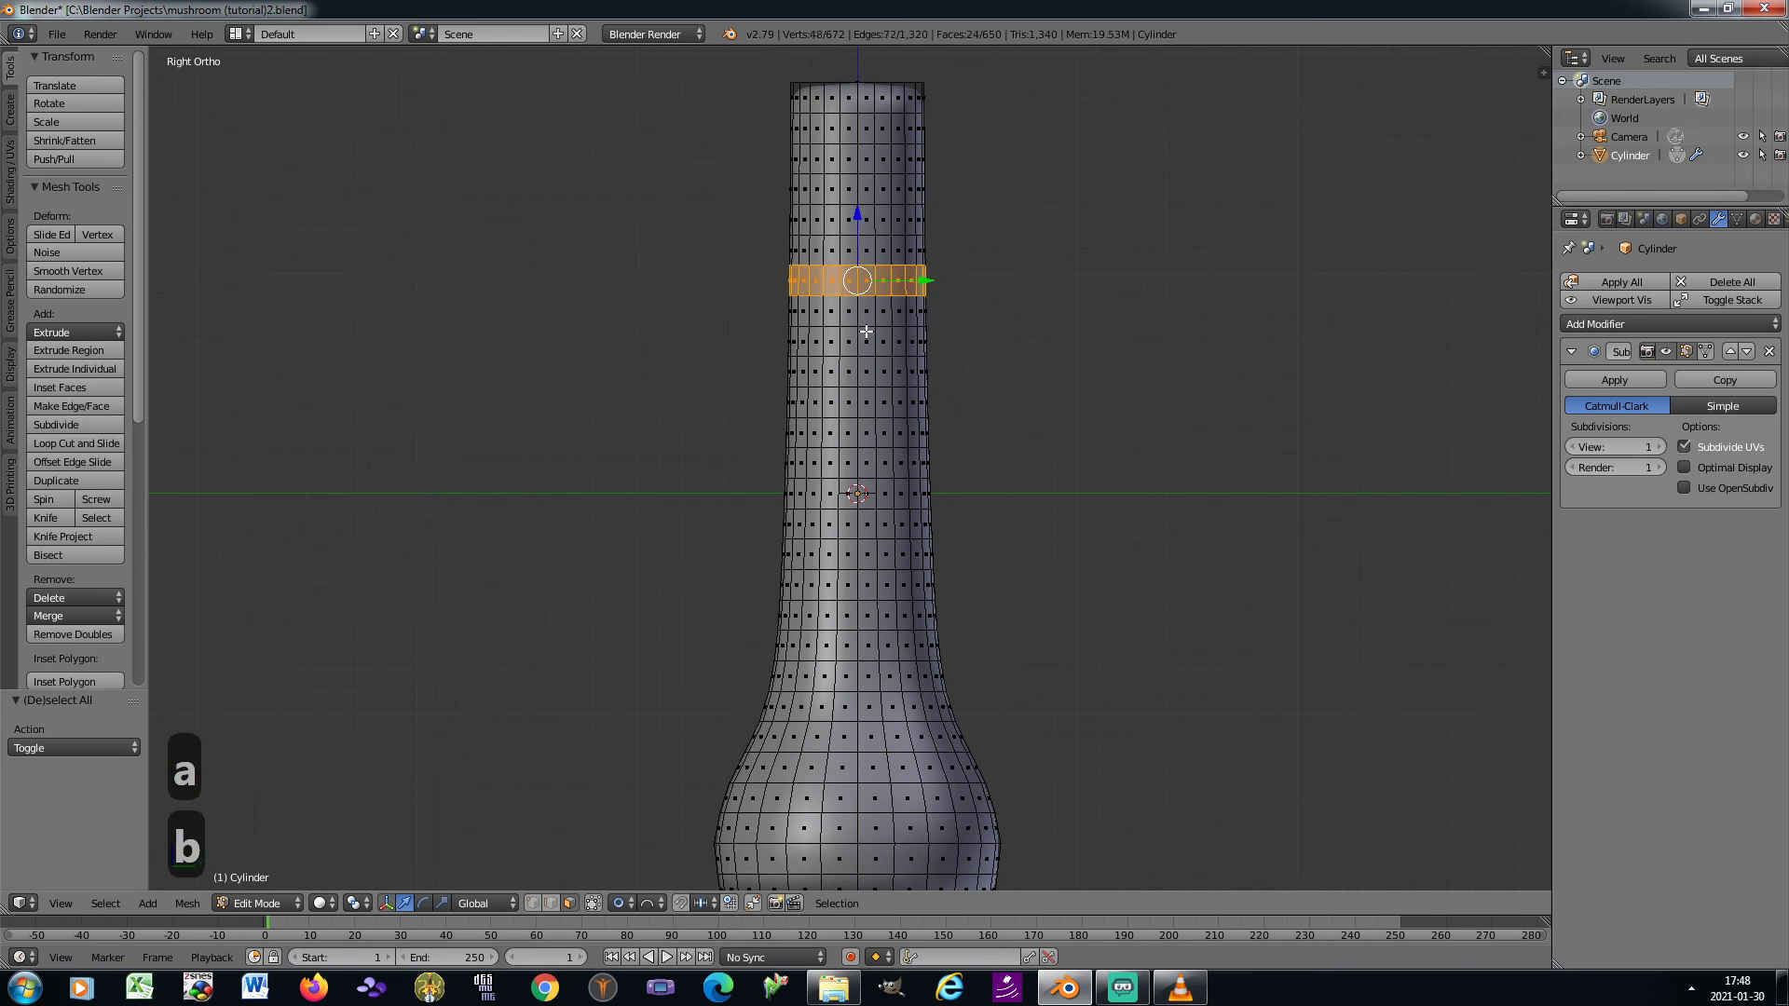
Disable proportional editing and flatten the selected face ring by scaling it to about 0.803 along Z
click(613, 902)
click(639, 876)
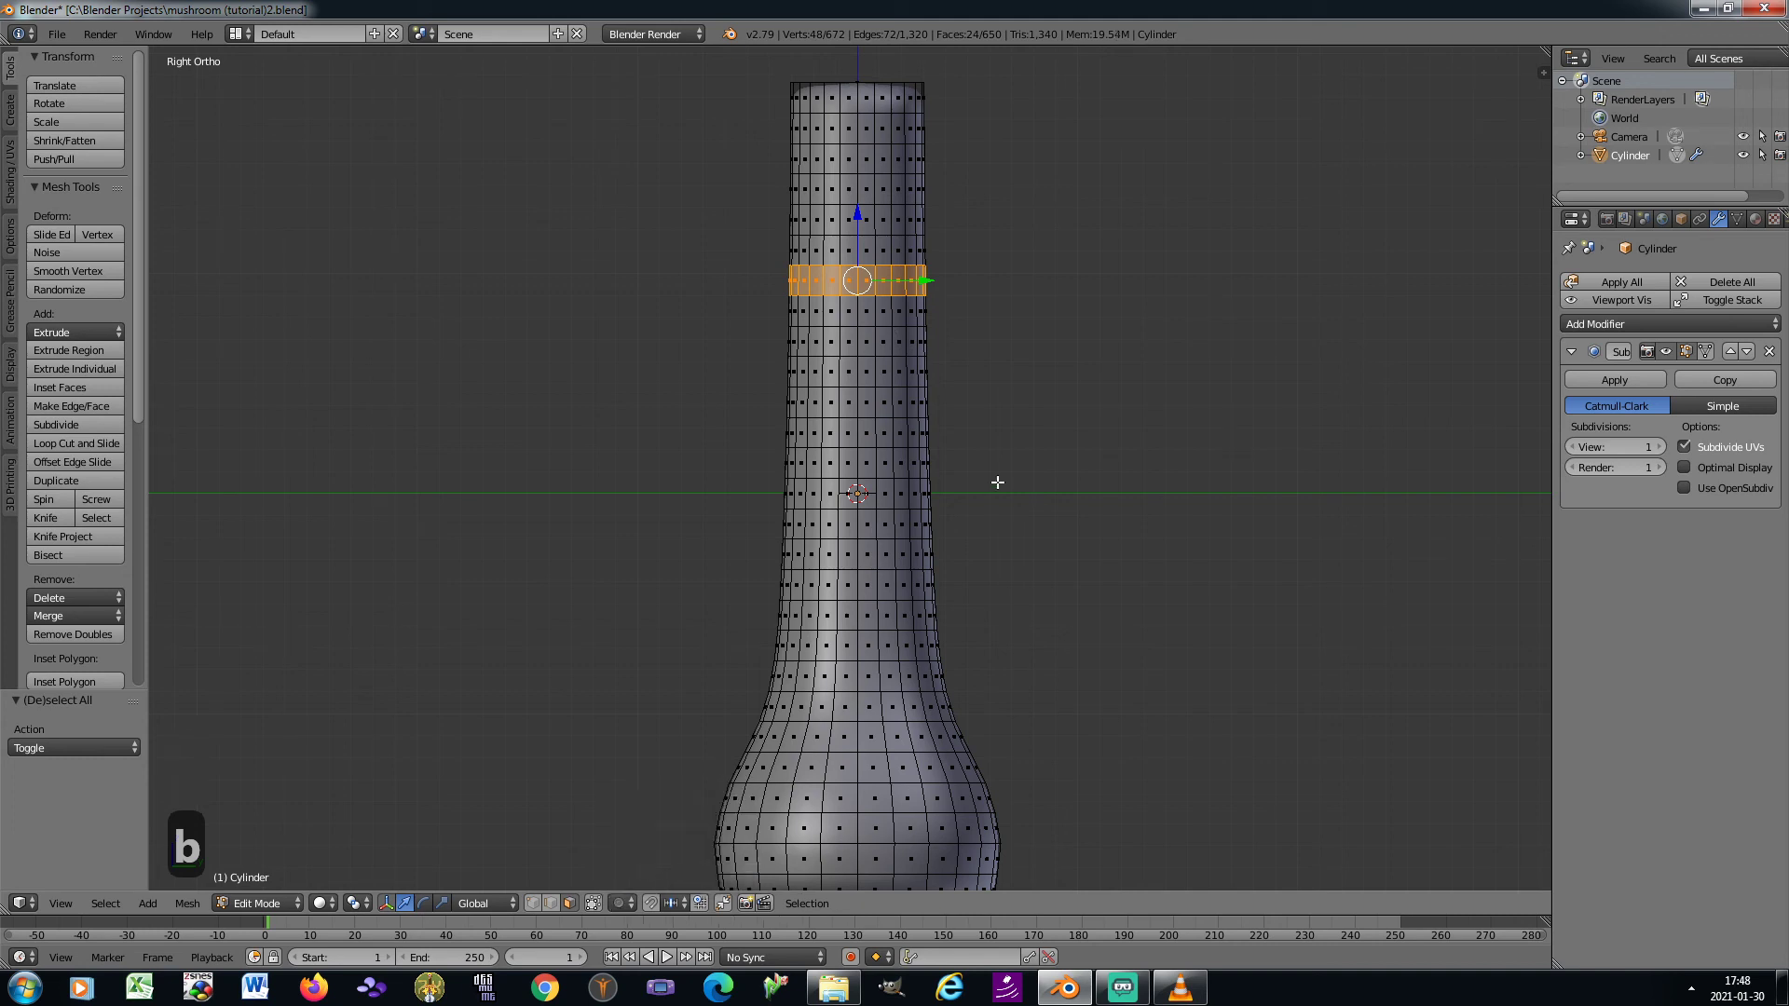
key(s)
key(z)
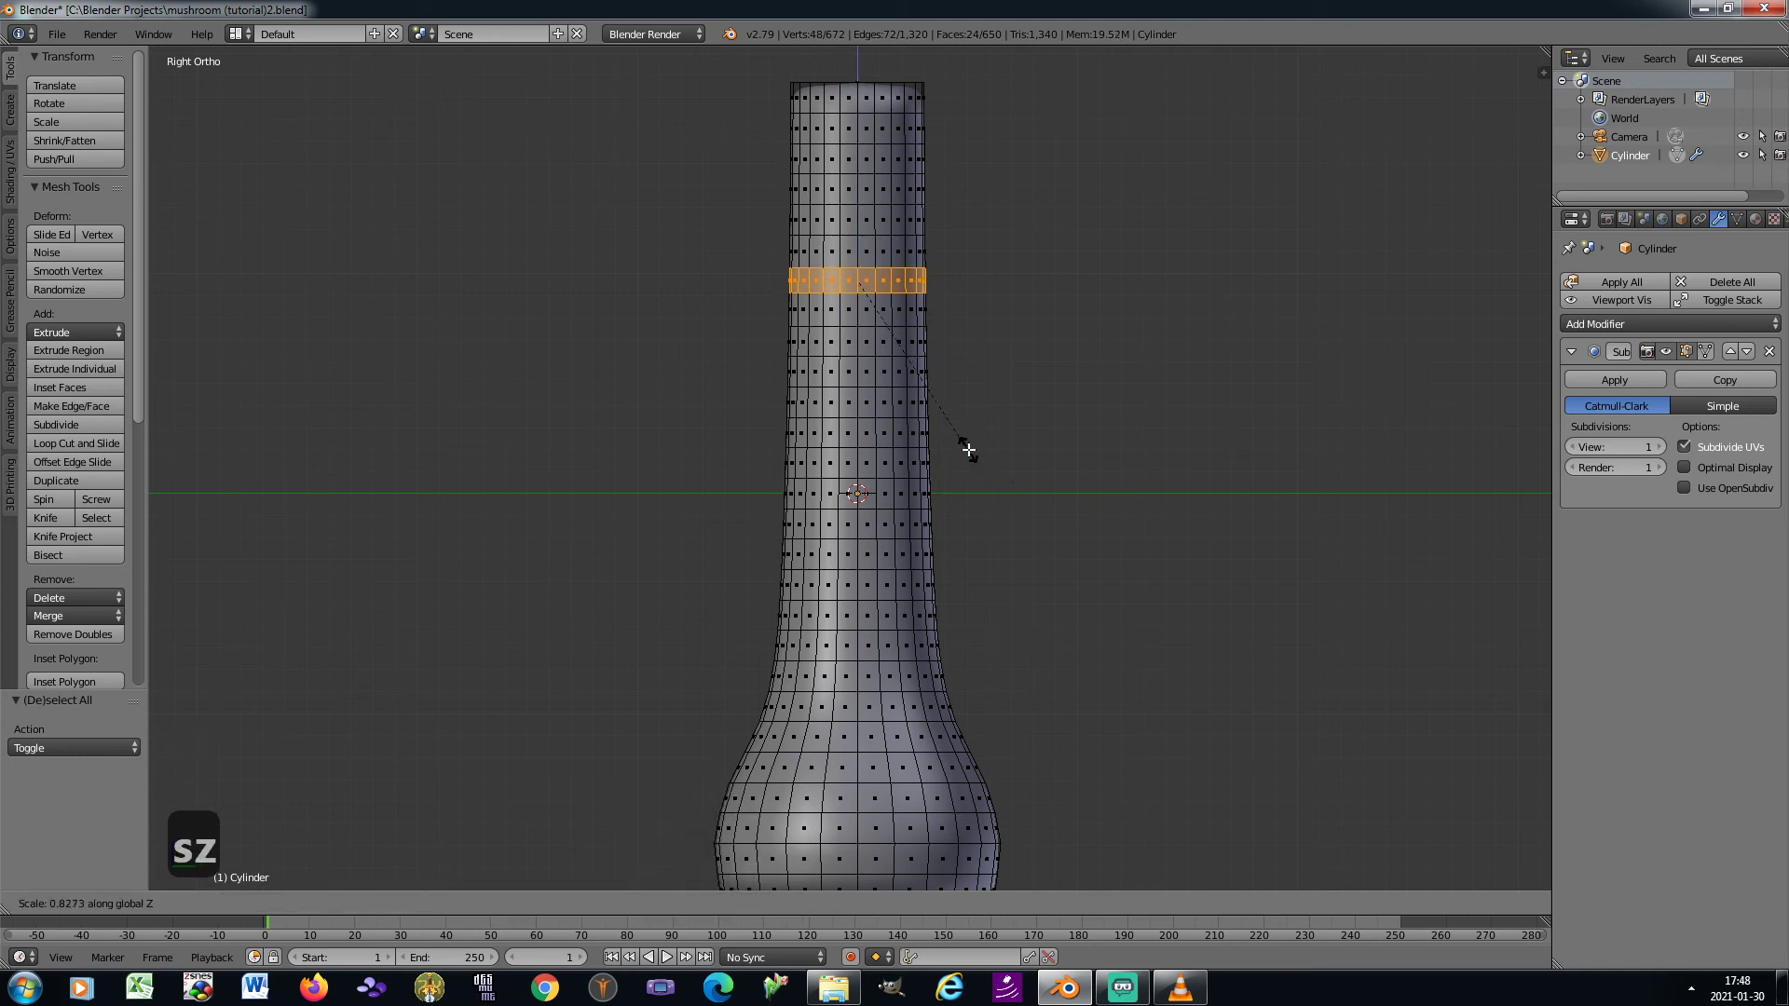
click(964, 446)
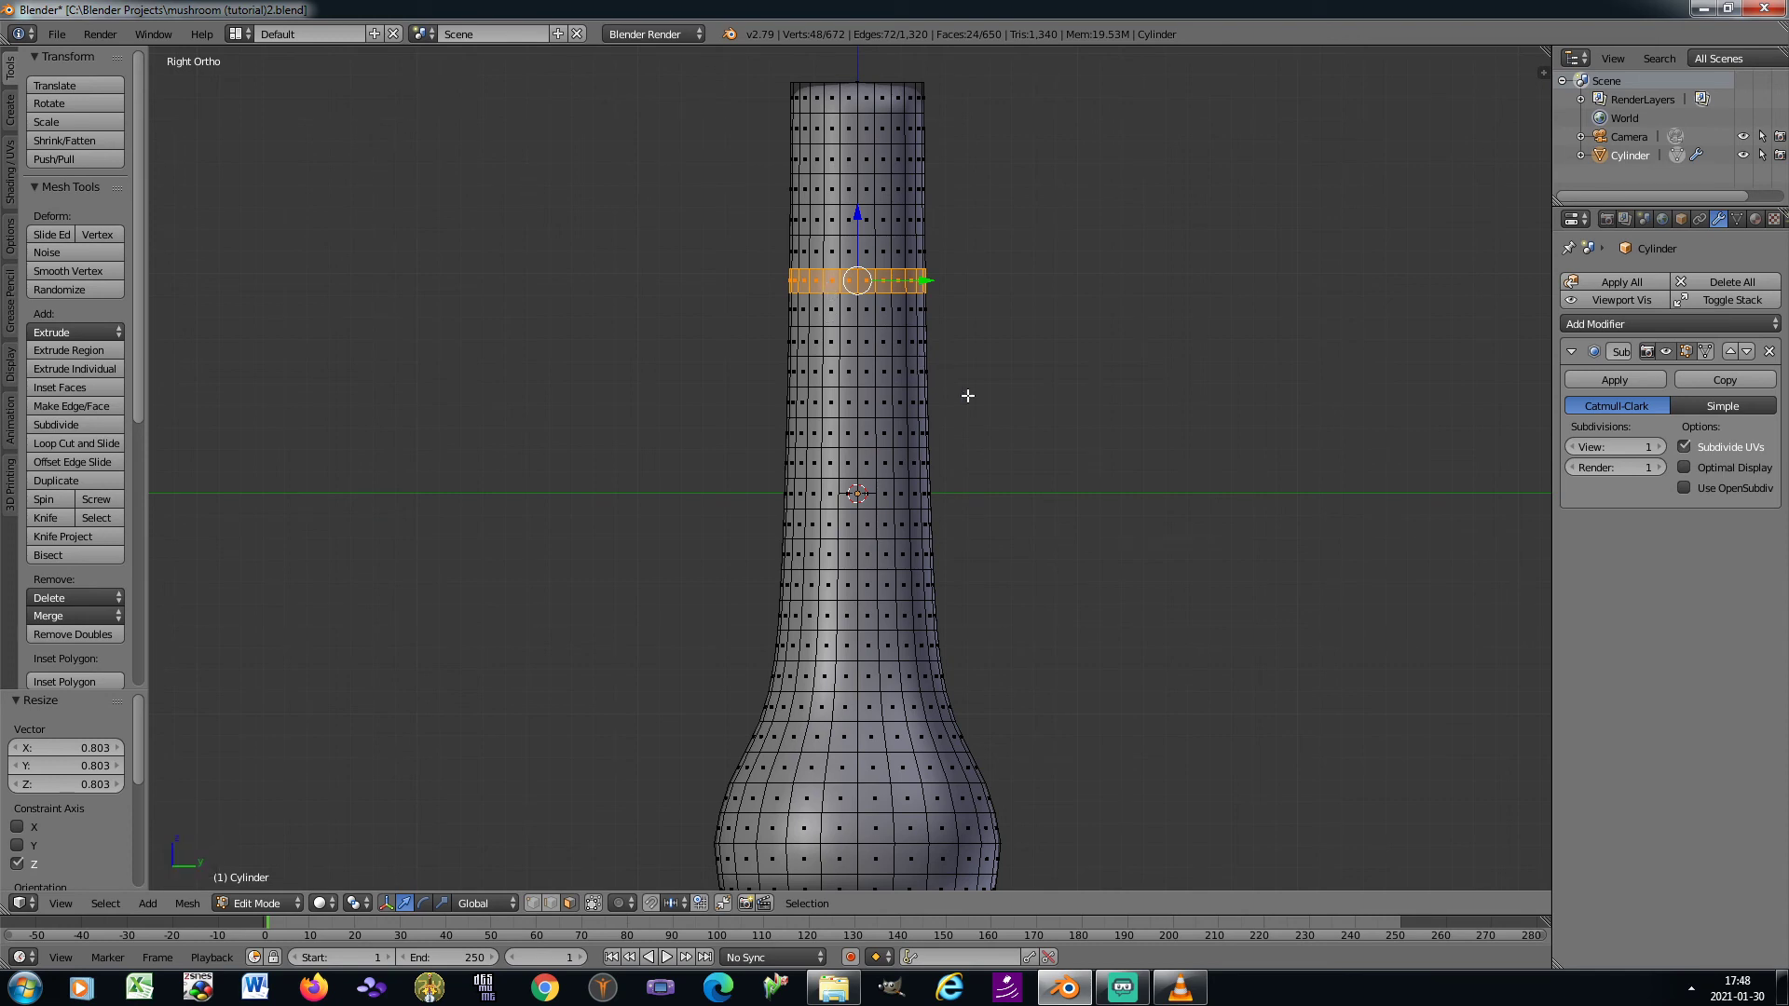
Extrude the selected face ring outward, scaling it to about 1.395 in X and Y
key(e)
key(s)
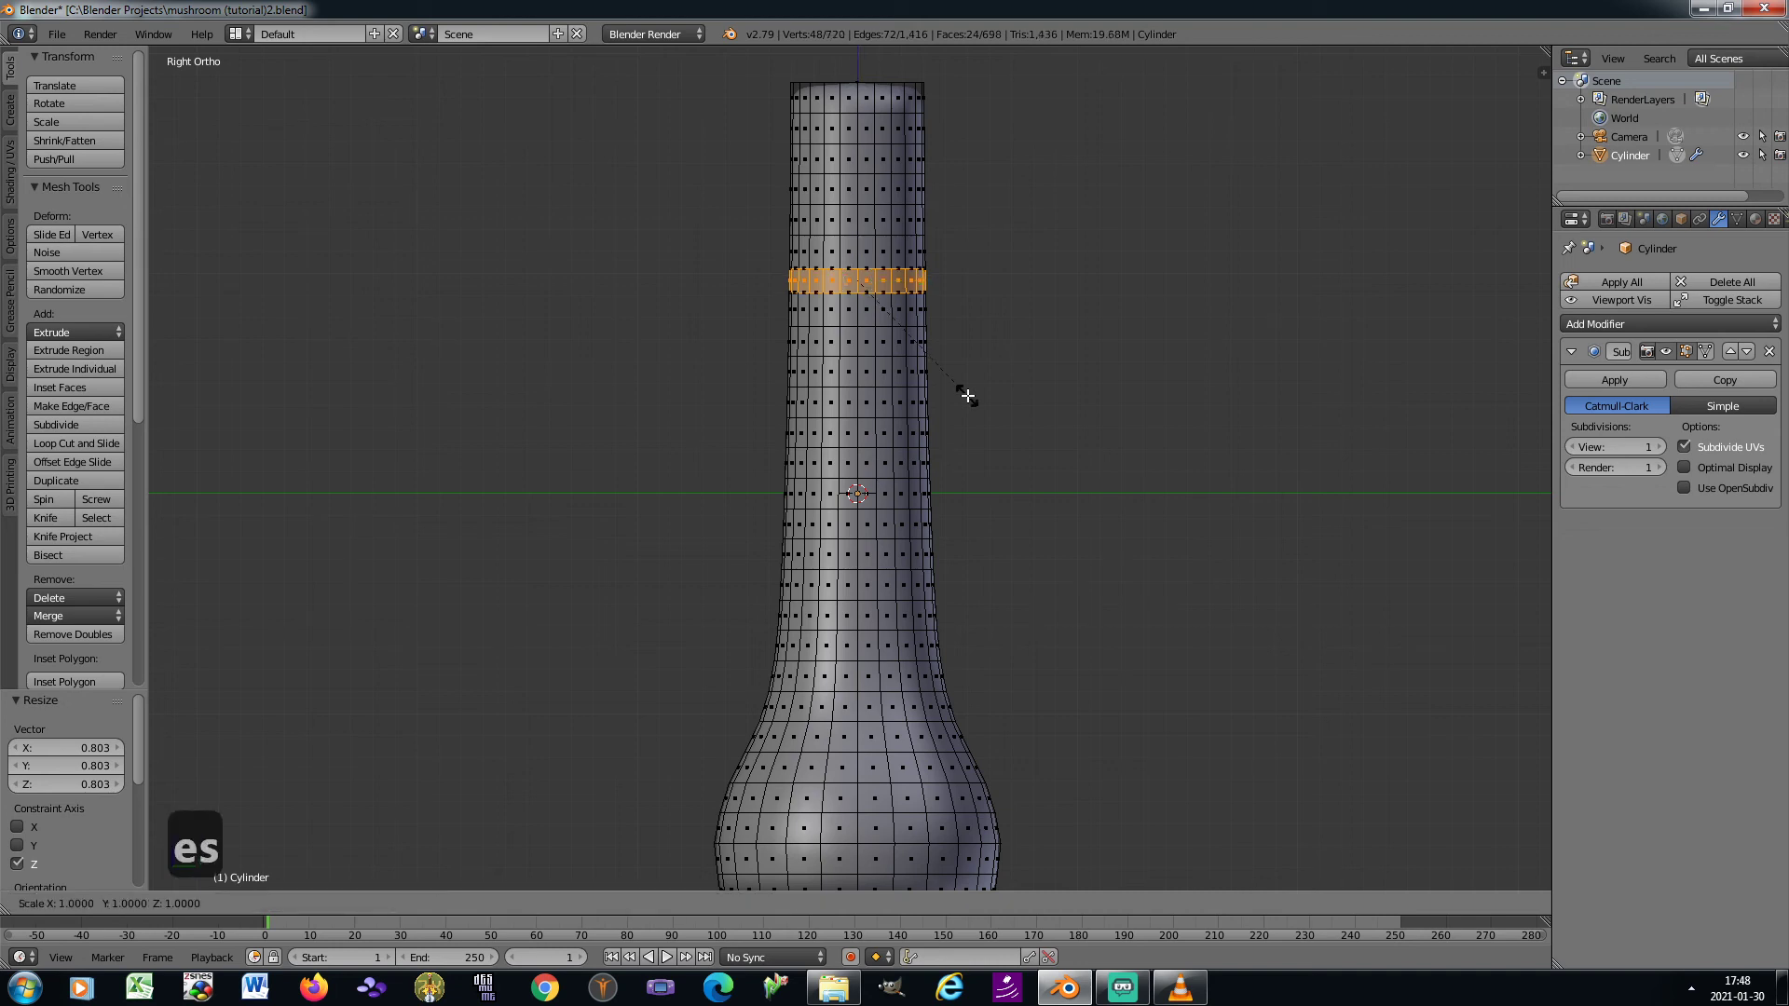
key(z)
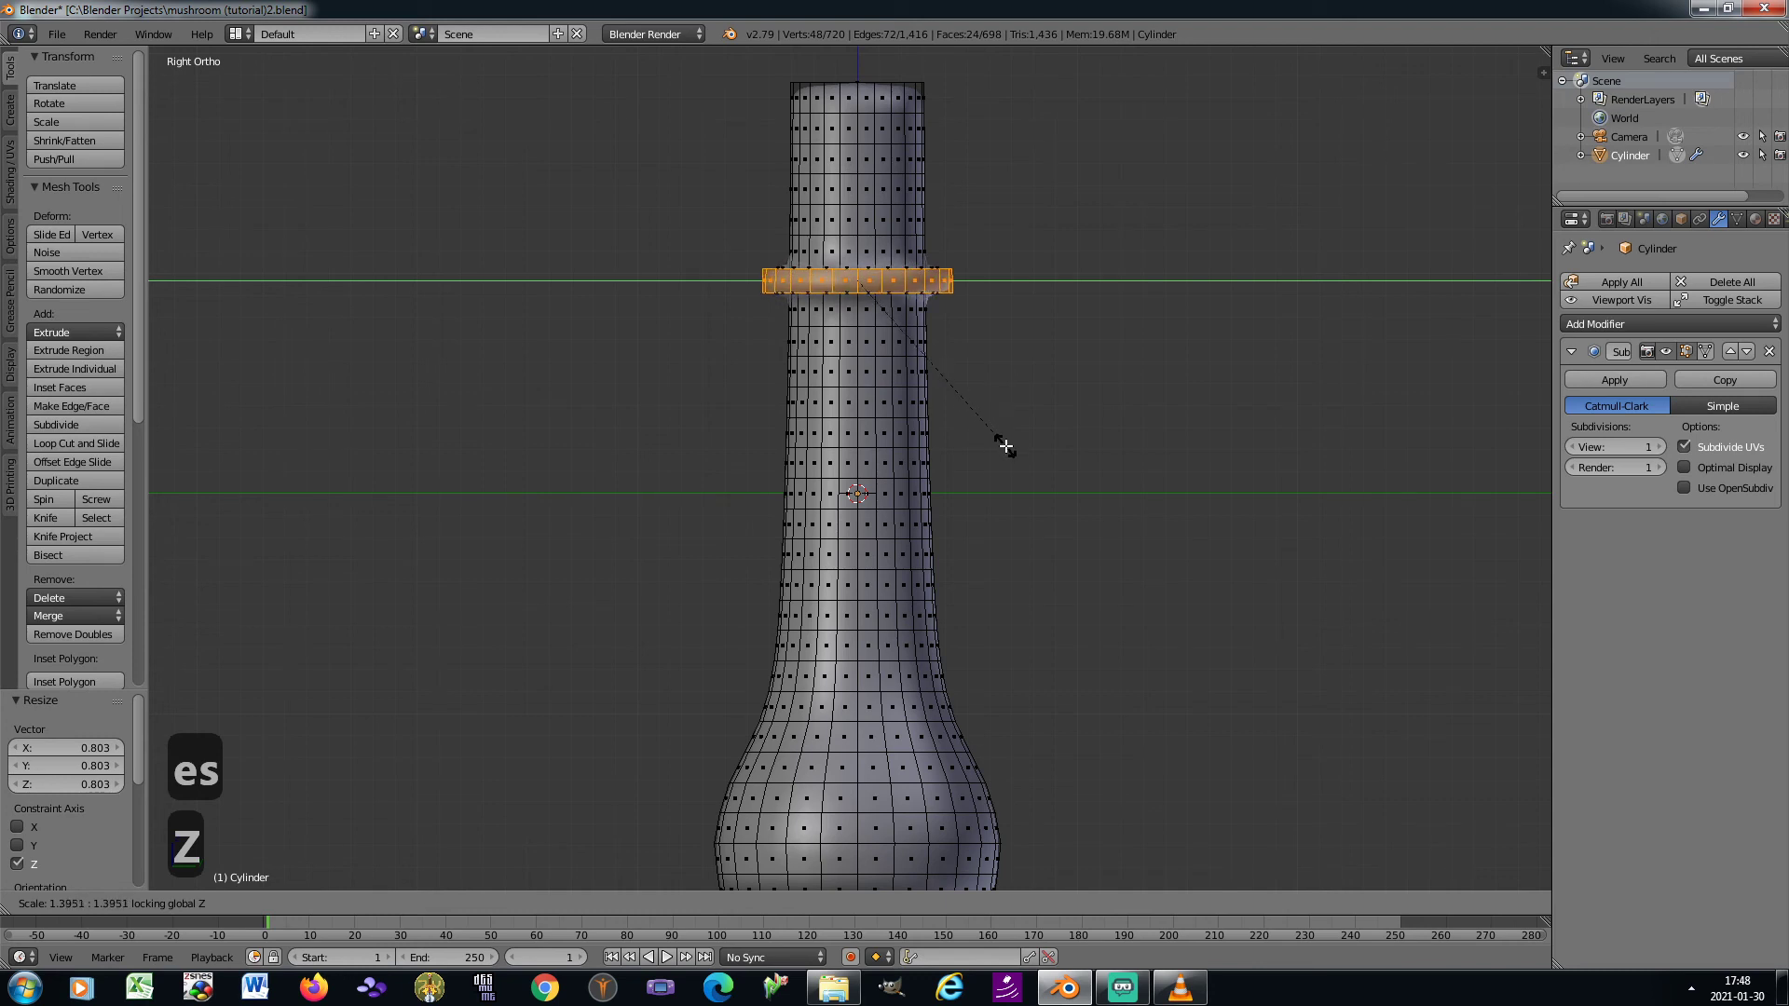
click(1005, 446)
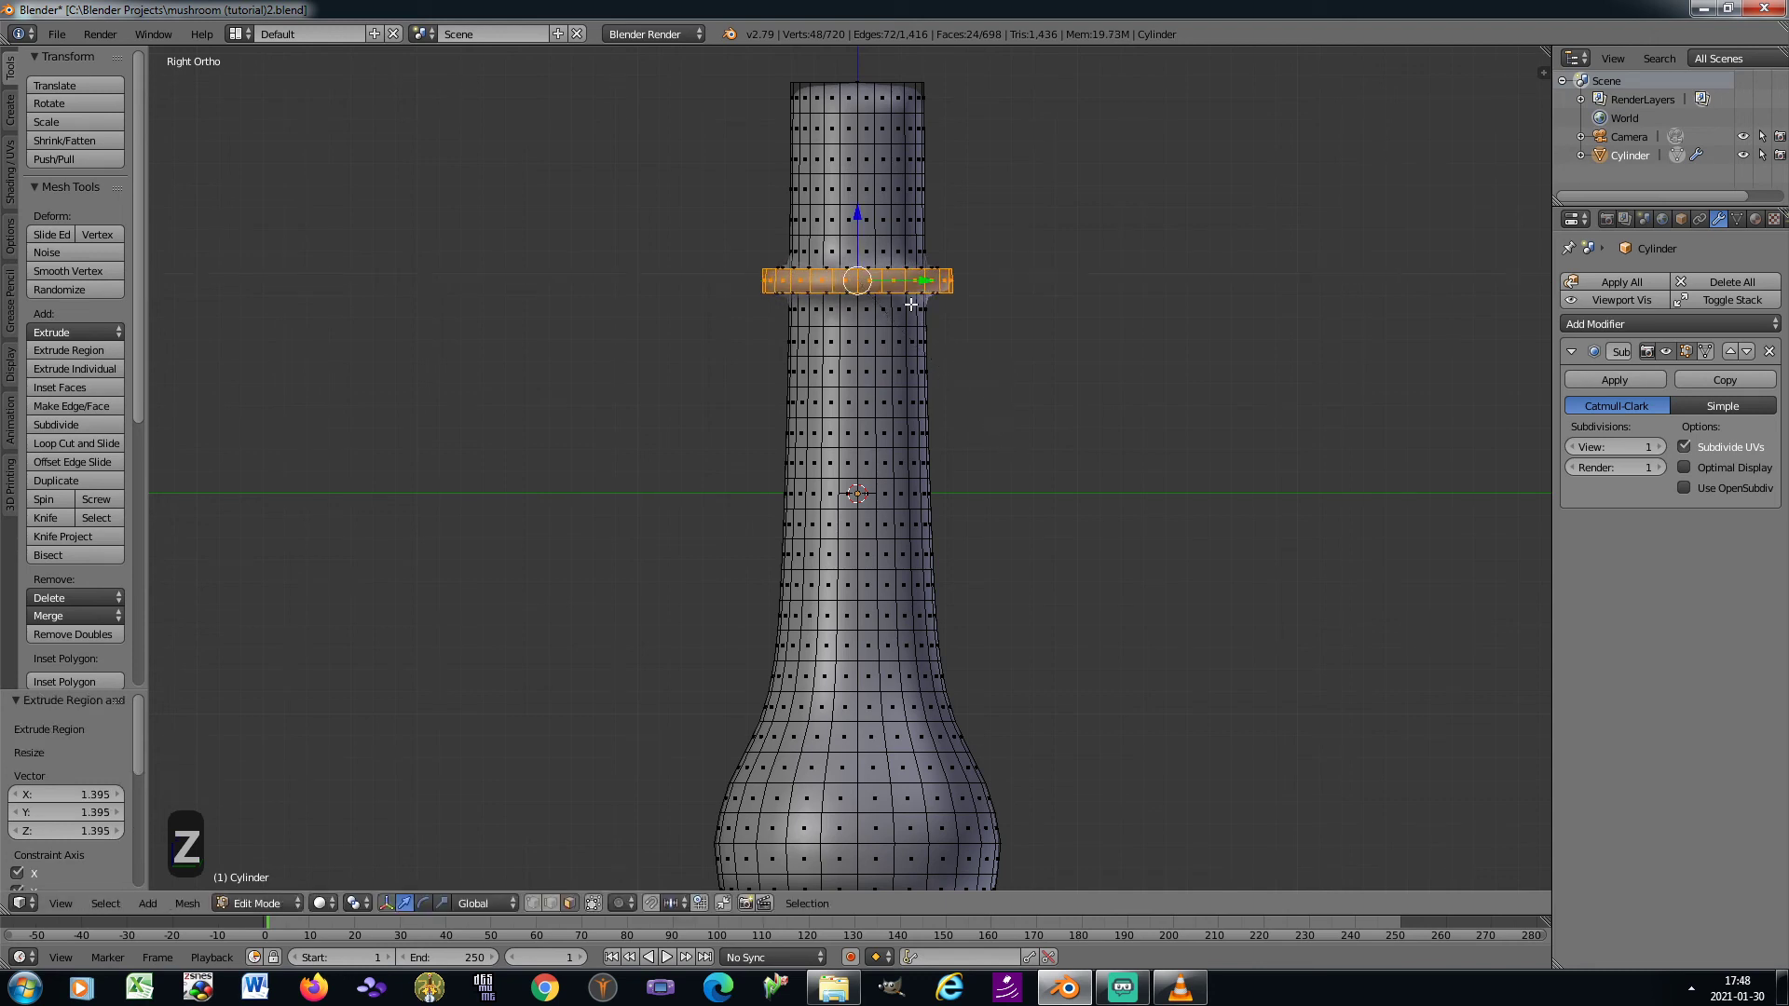
Extrude the ring outward again at about 1.227 in X and Y, and lower its outer faces about 0.466 along Z
key(e)
key(s)
key(shift+z)
click(949, 374)
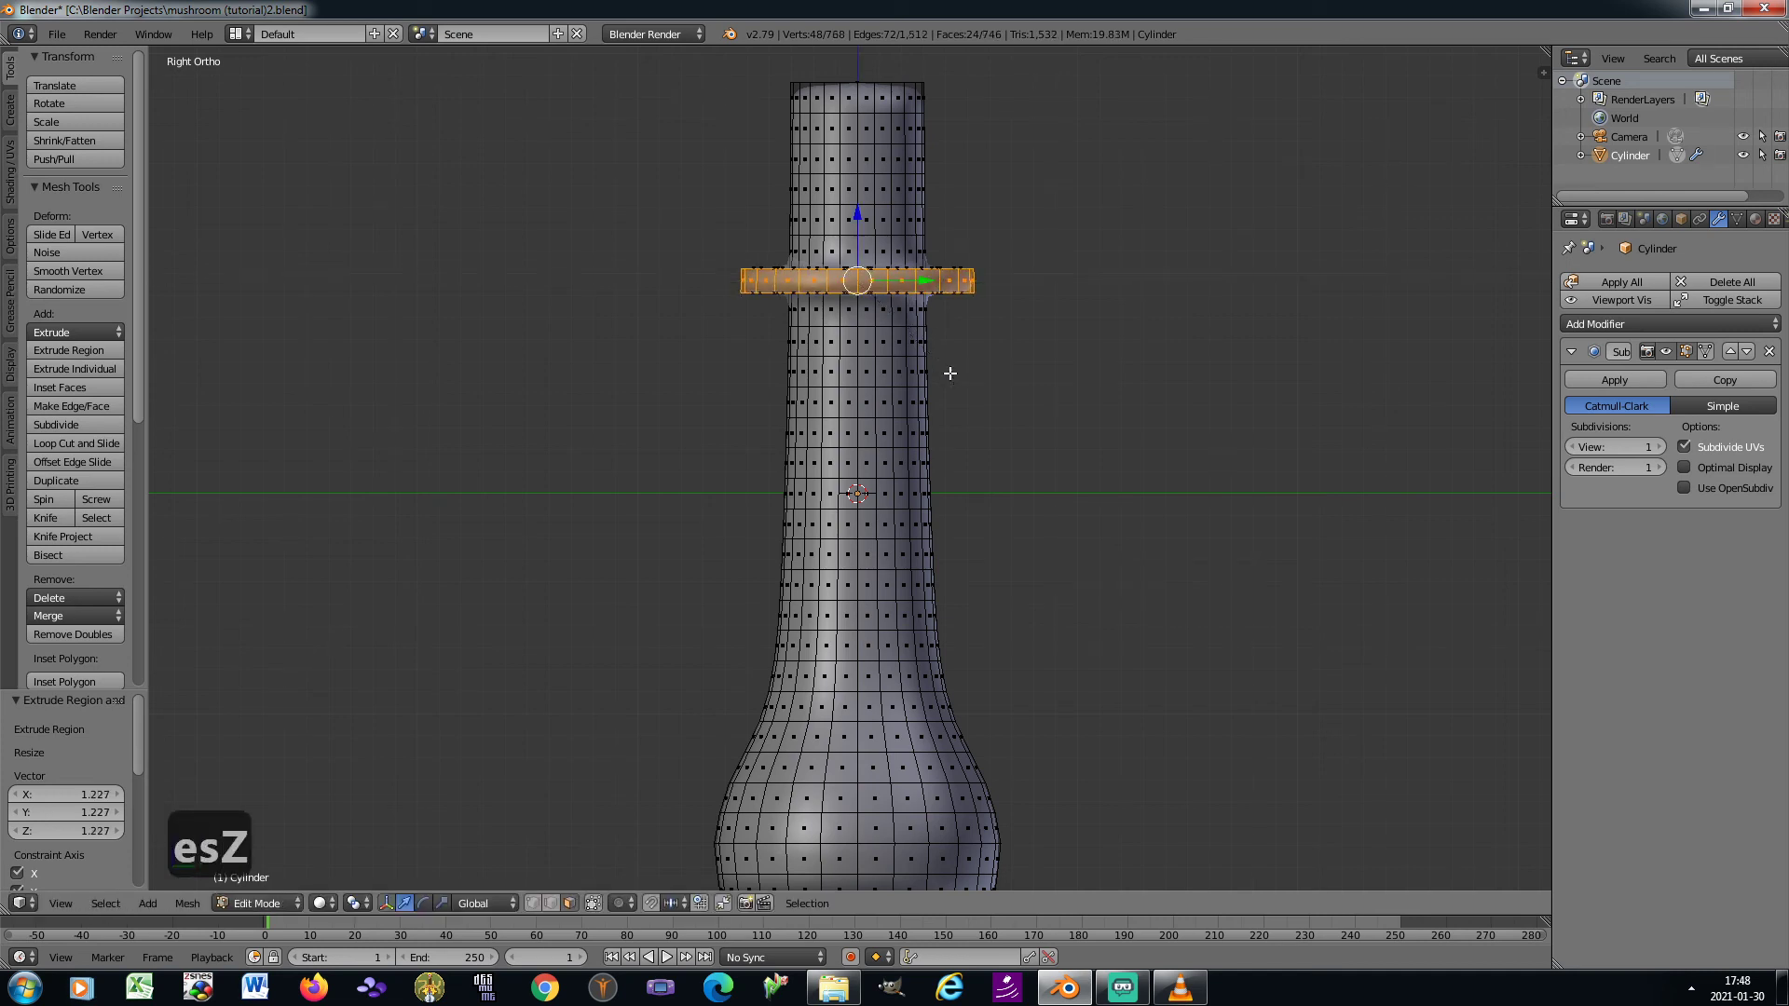
key(g)
key(z)
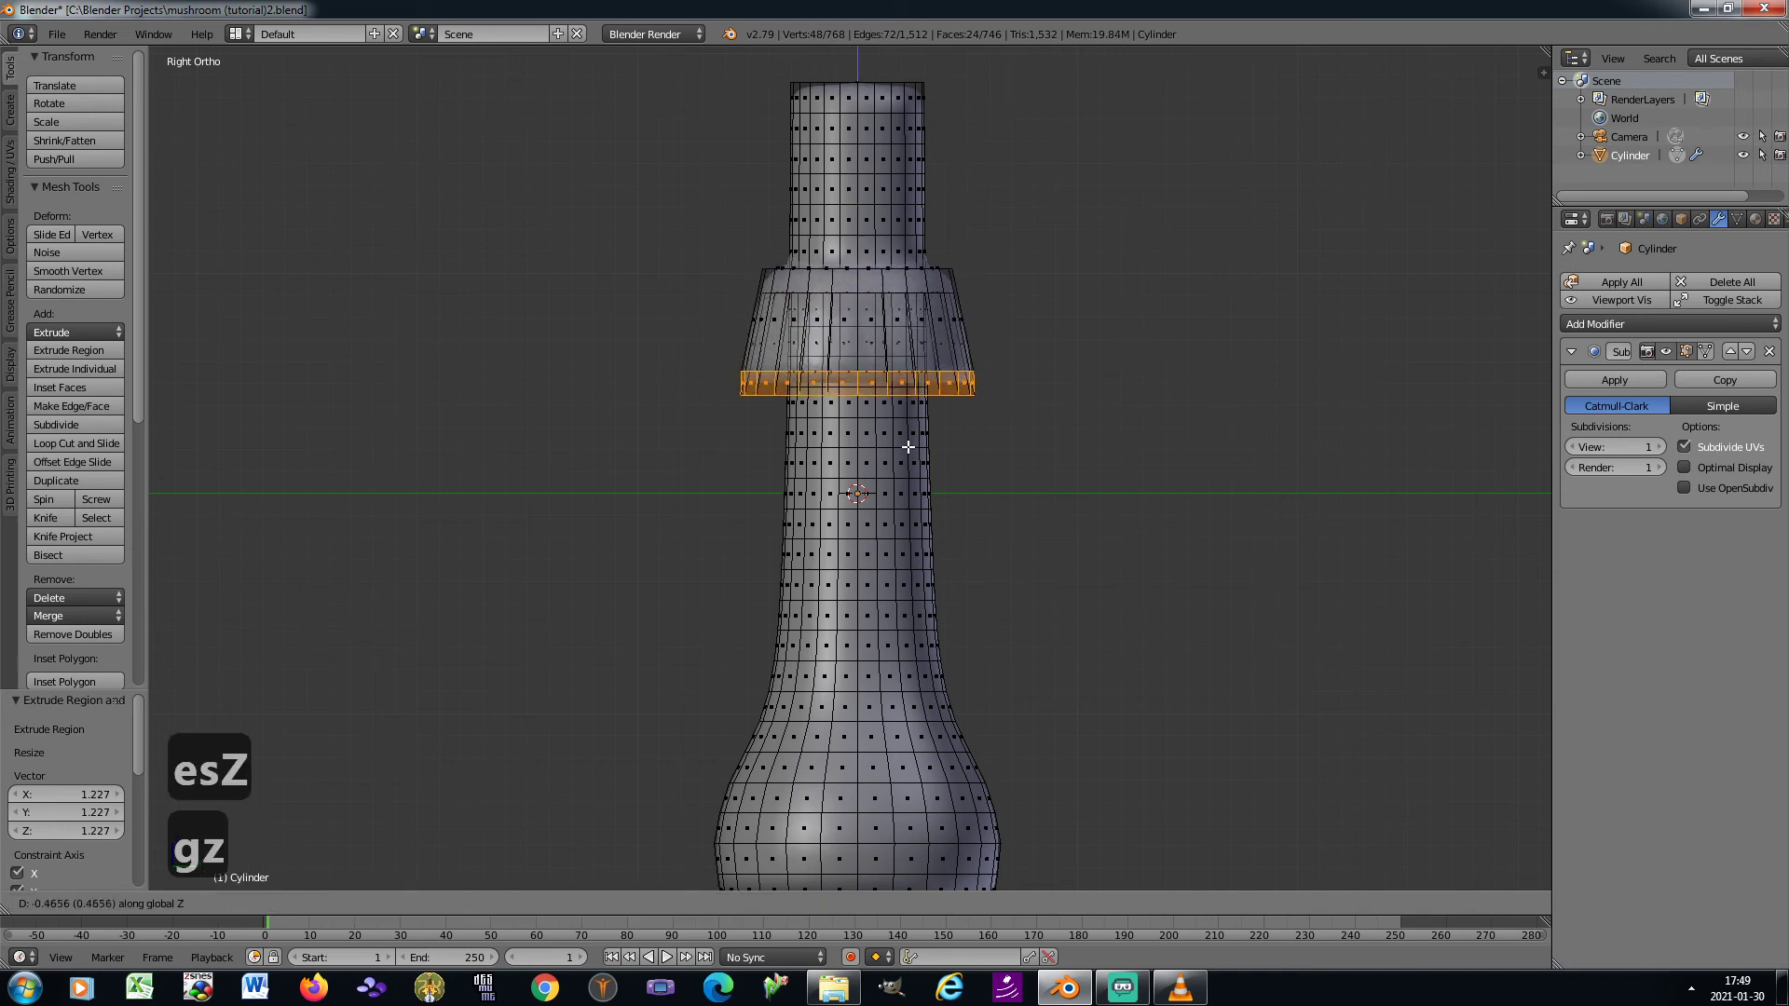
click(909, 447)
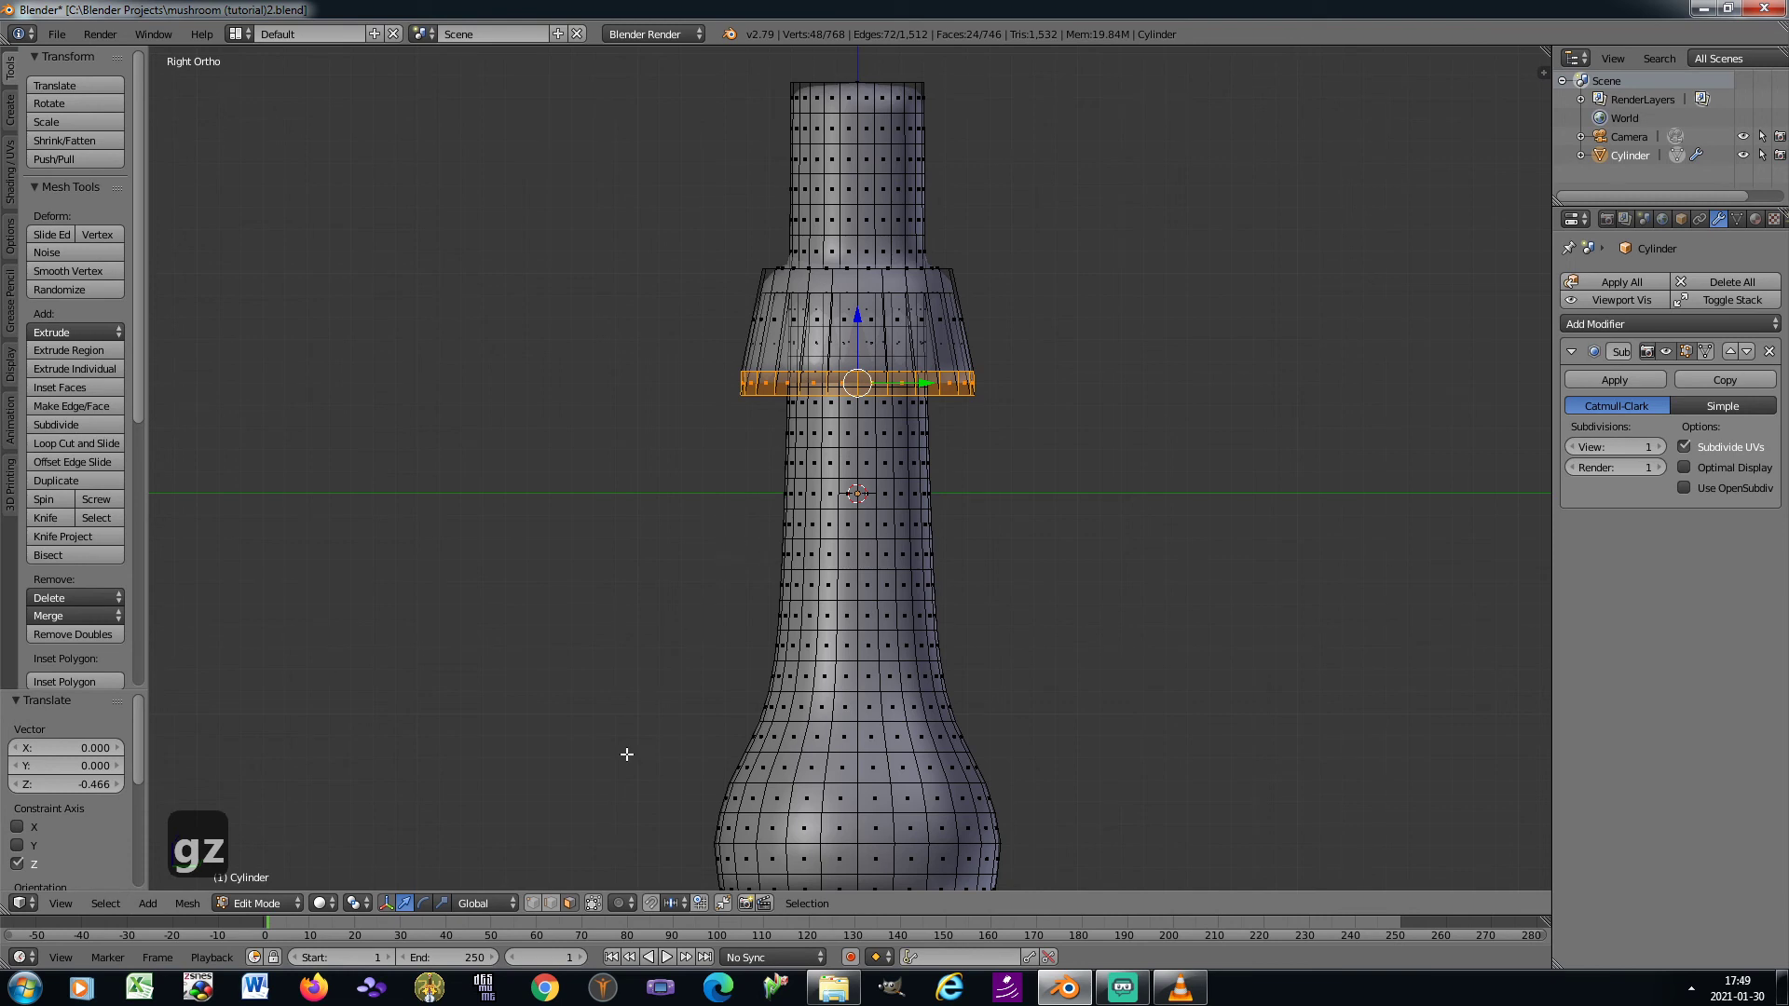
With edge selection, select the upper edge loop of the skirt's lowest band and scale it to about 1.149
click(552, 903)
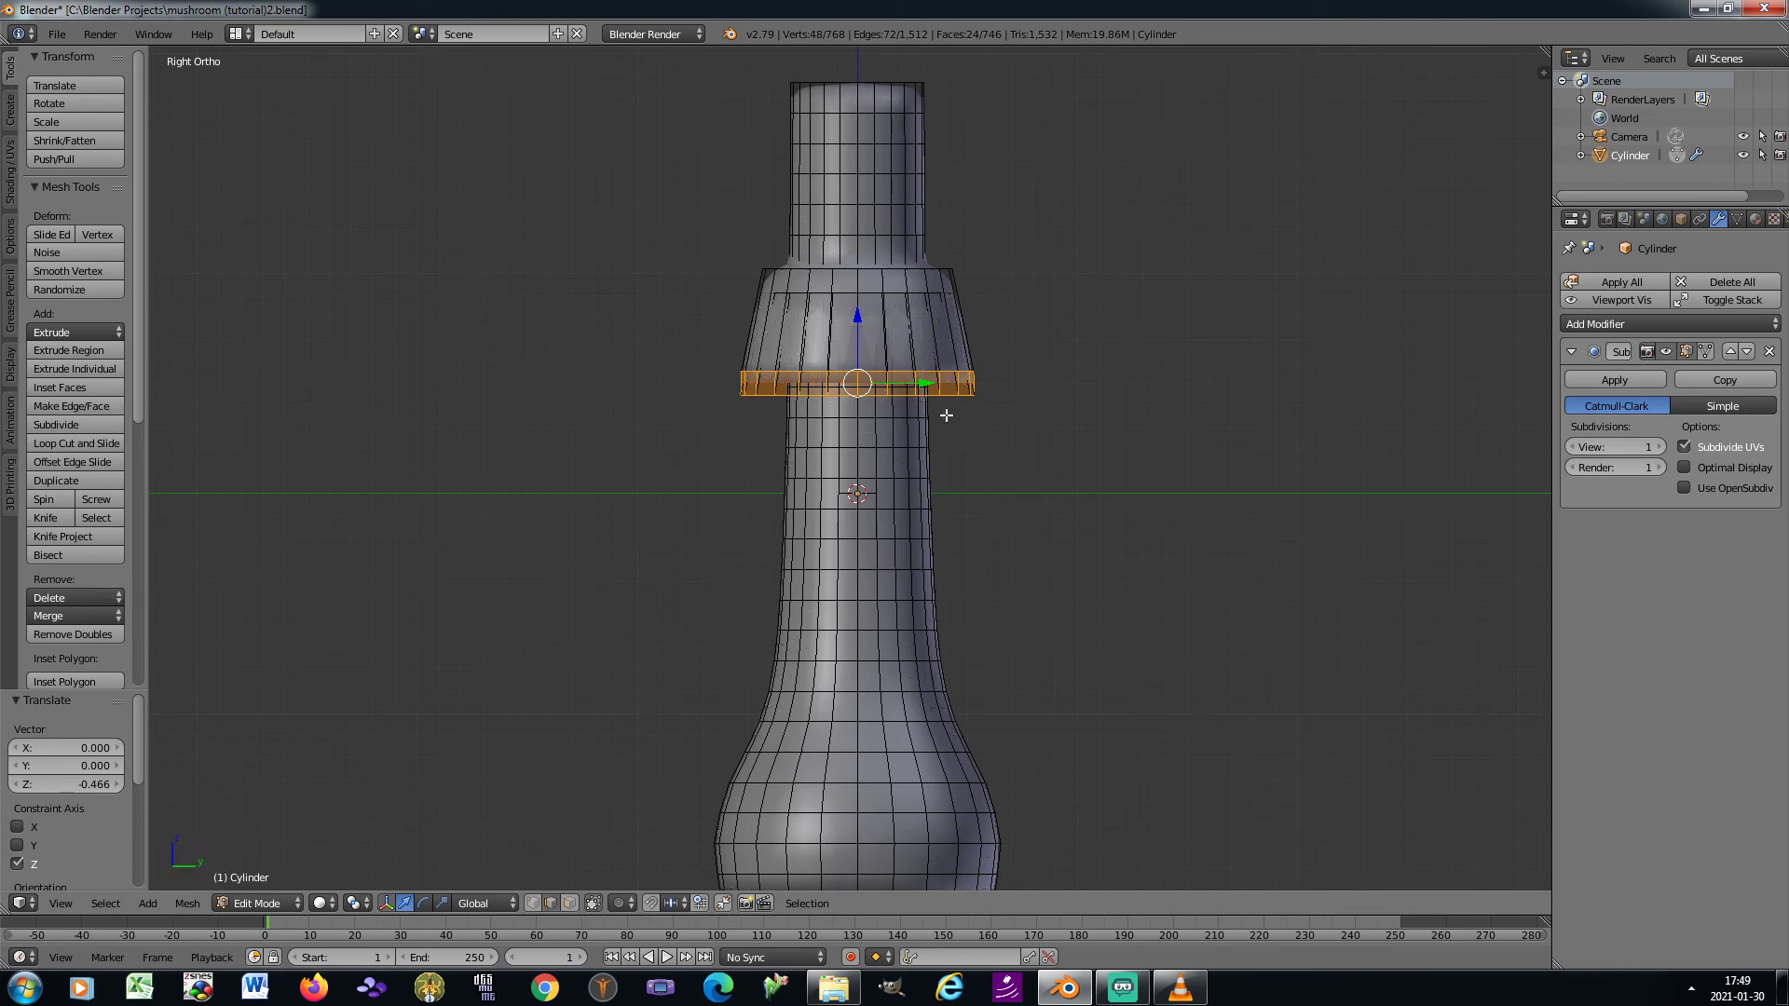
scroll(947, 415, up, 1)
right_click(949, 364)
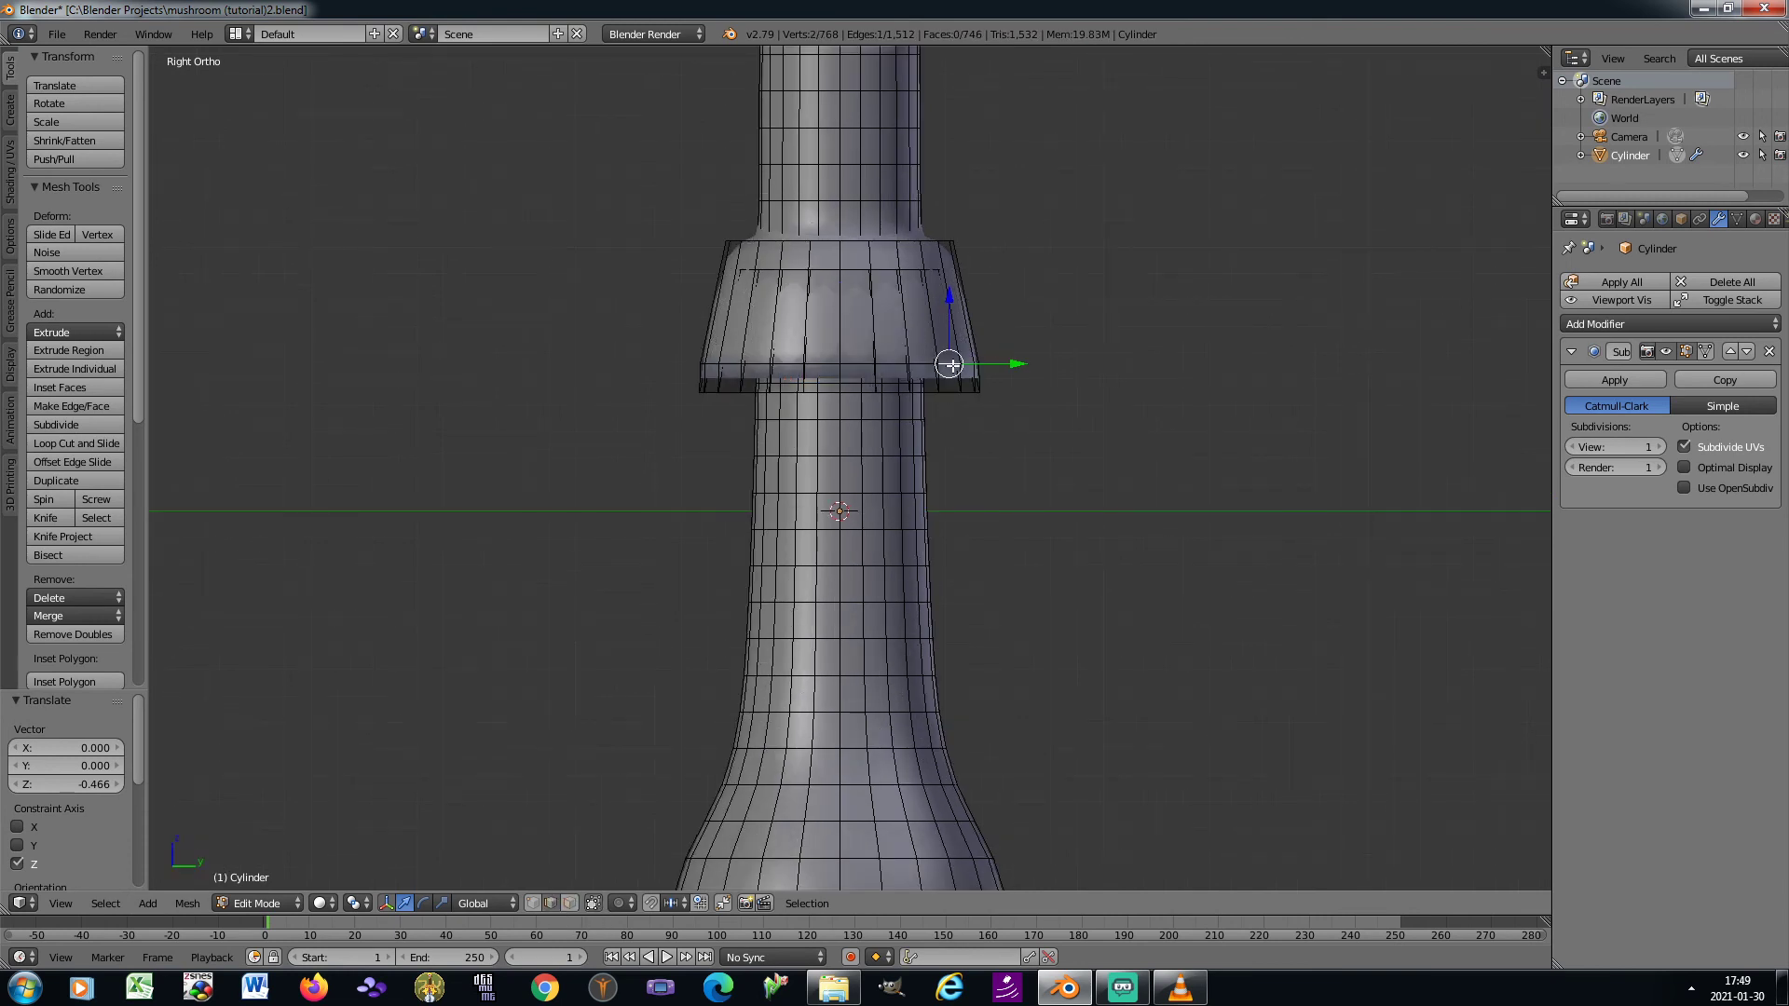
key(Tab)
key(Tab)
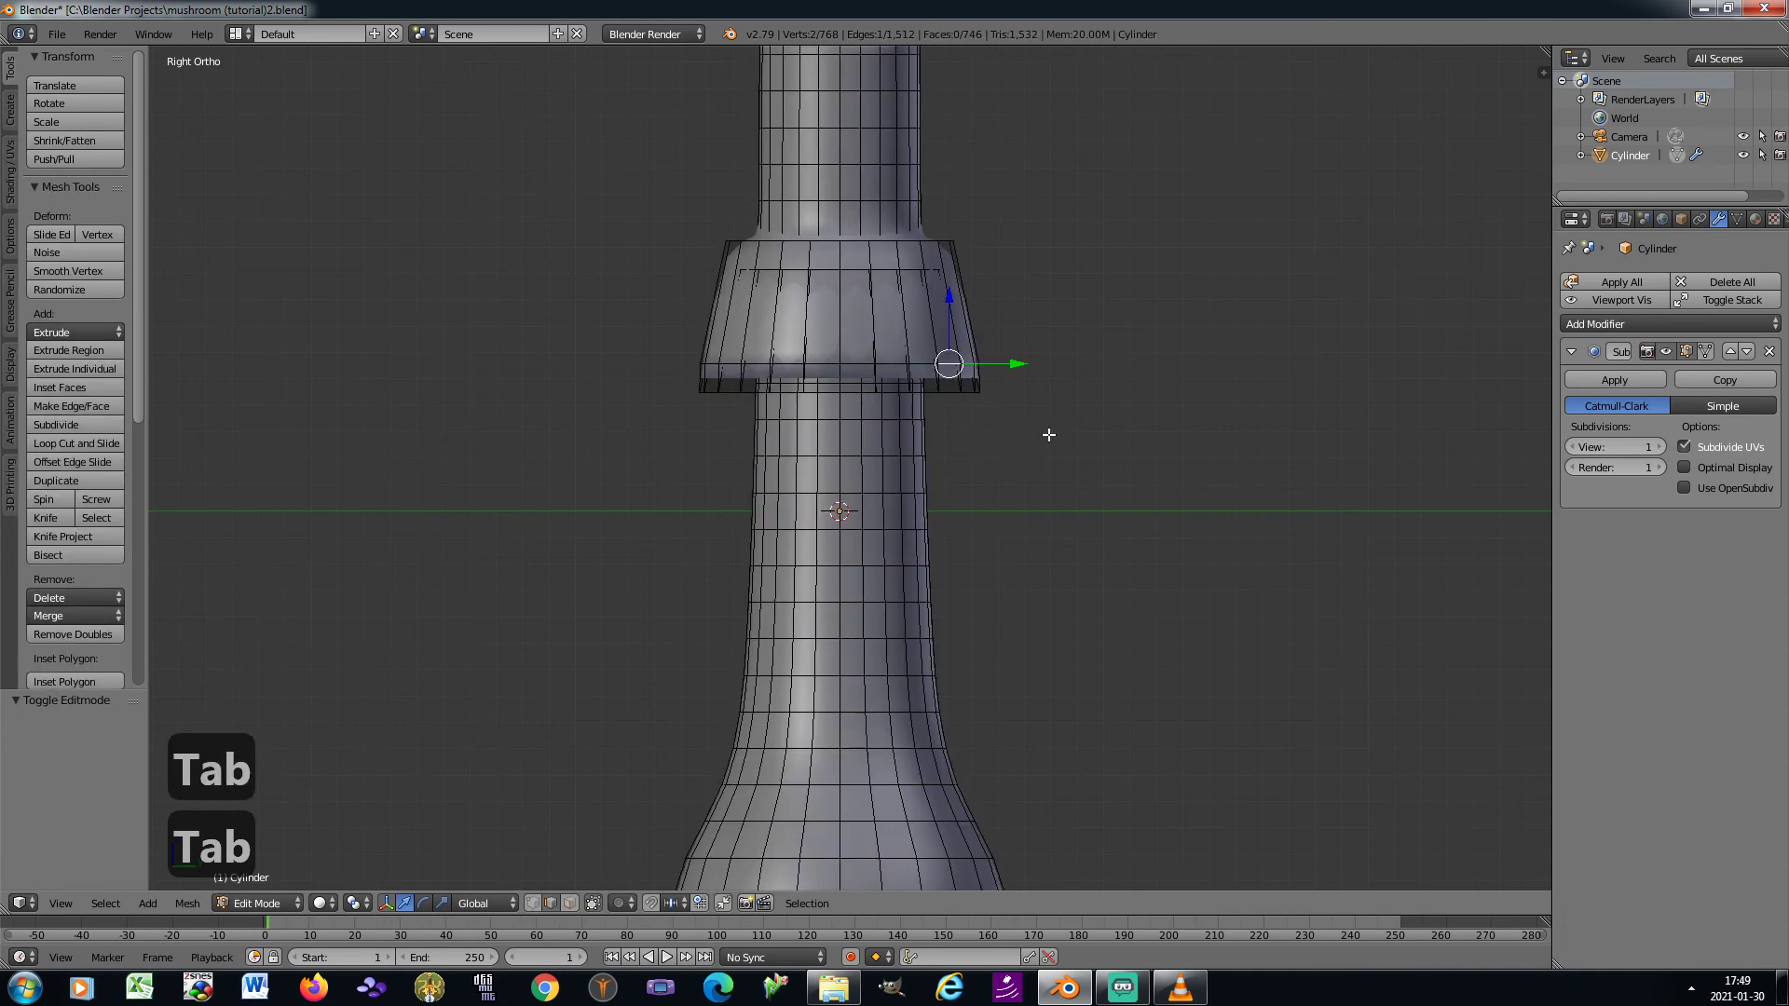
key(ctrl+e)
click(1064, 467)
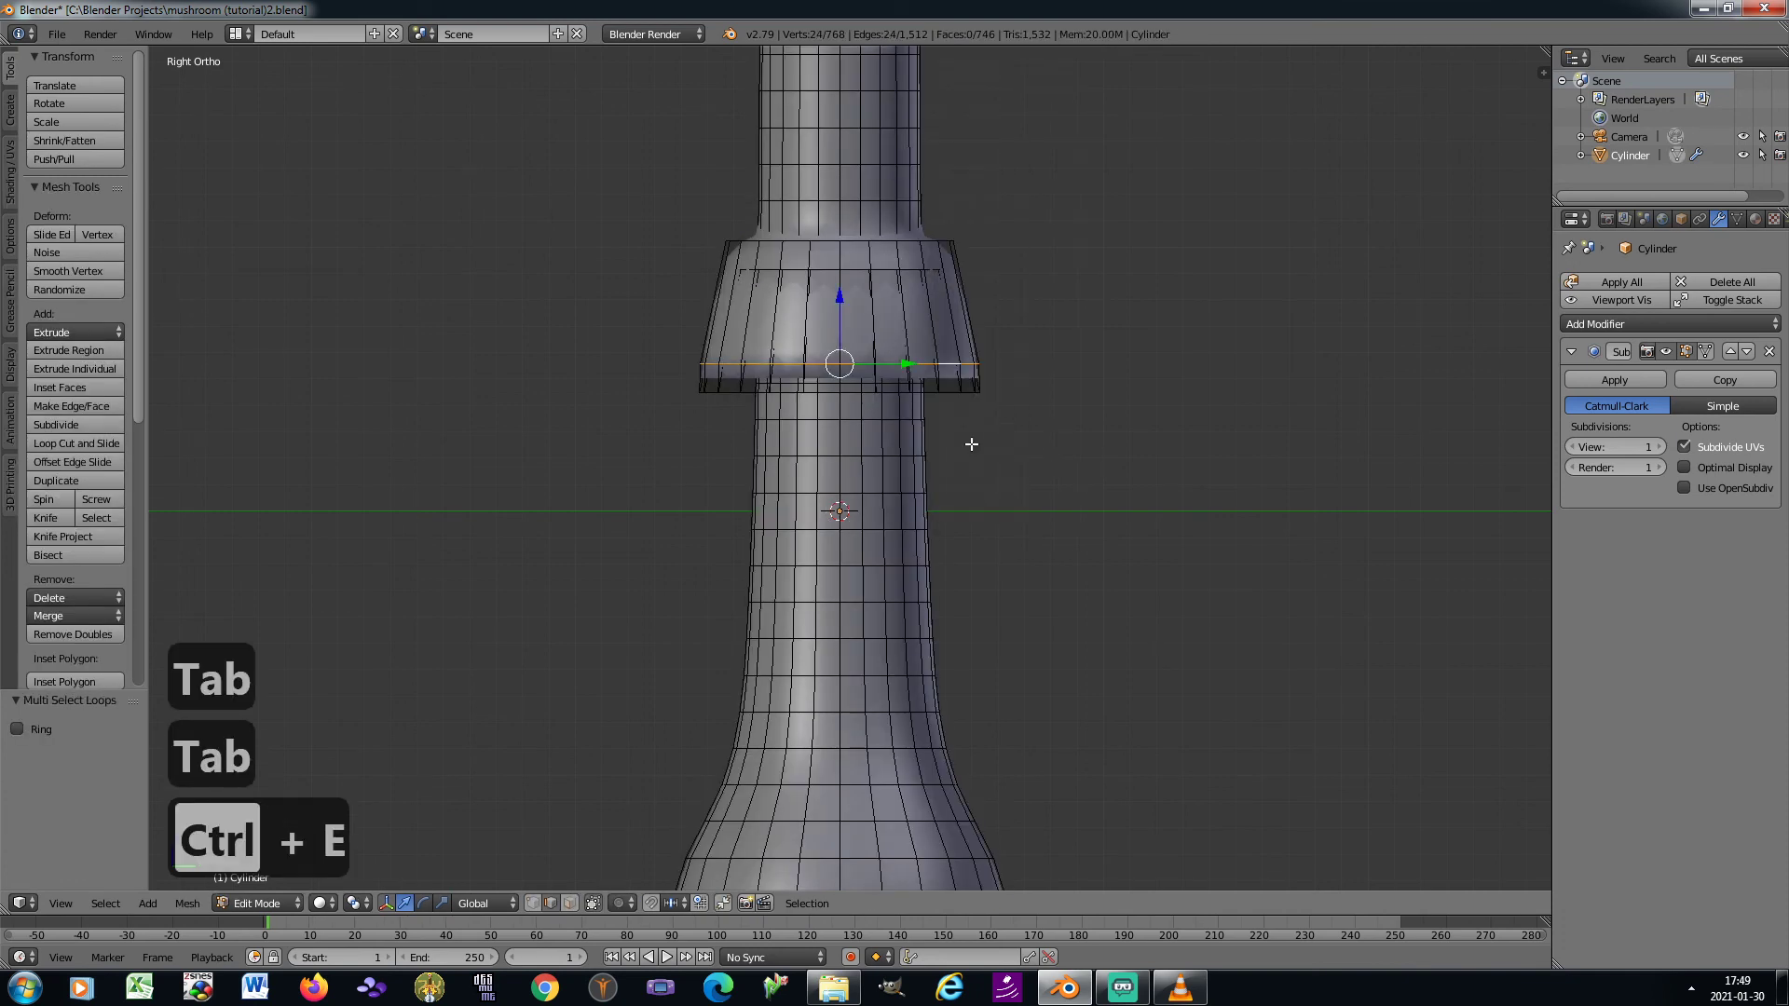
key(s)
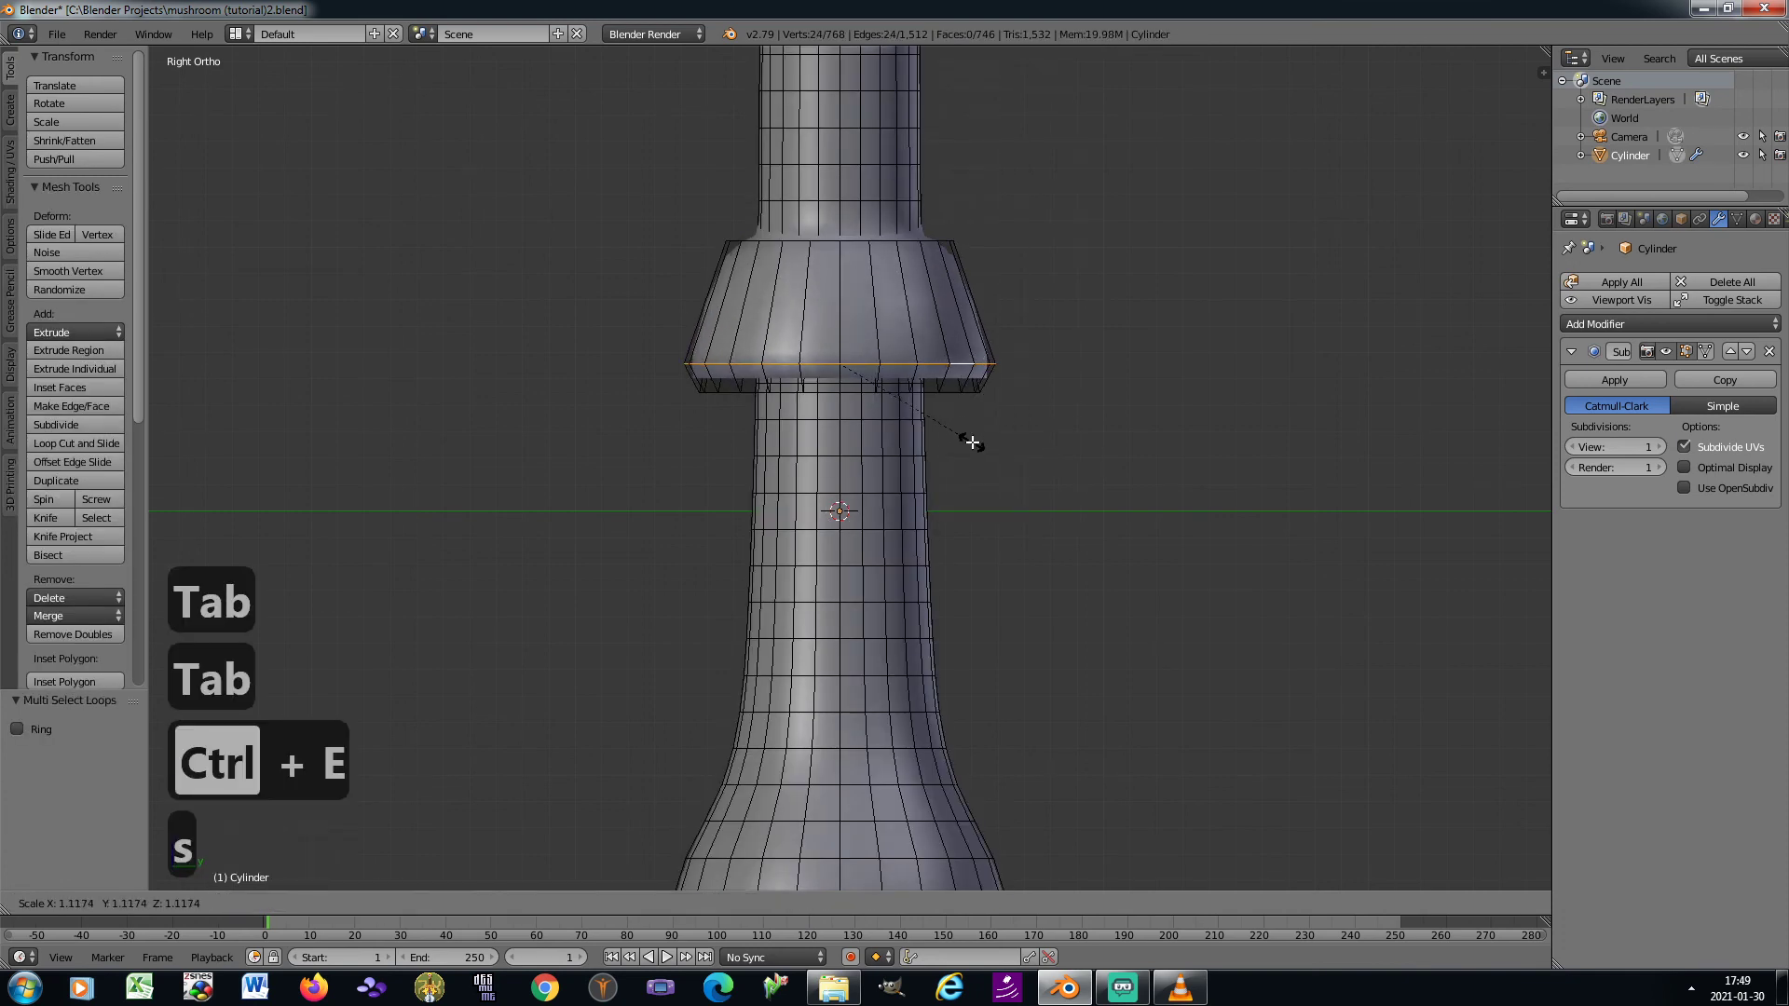
click(974, 447)
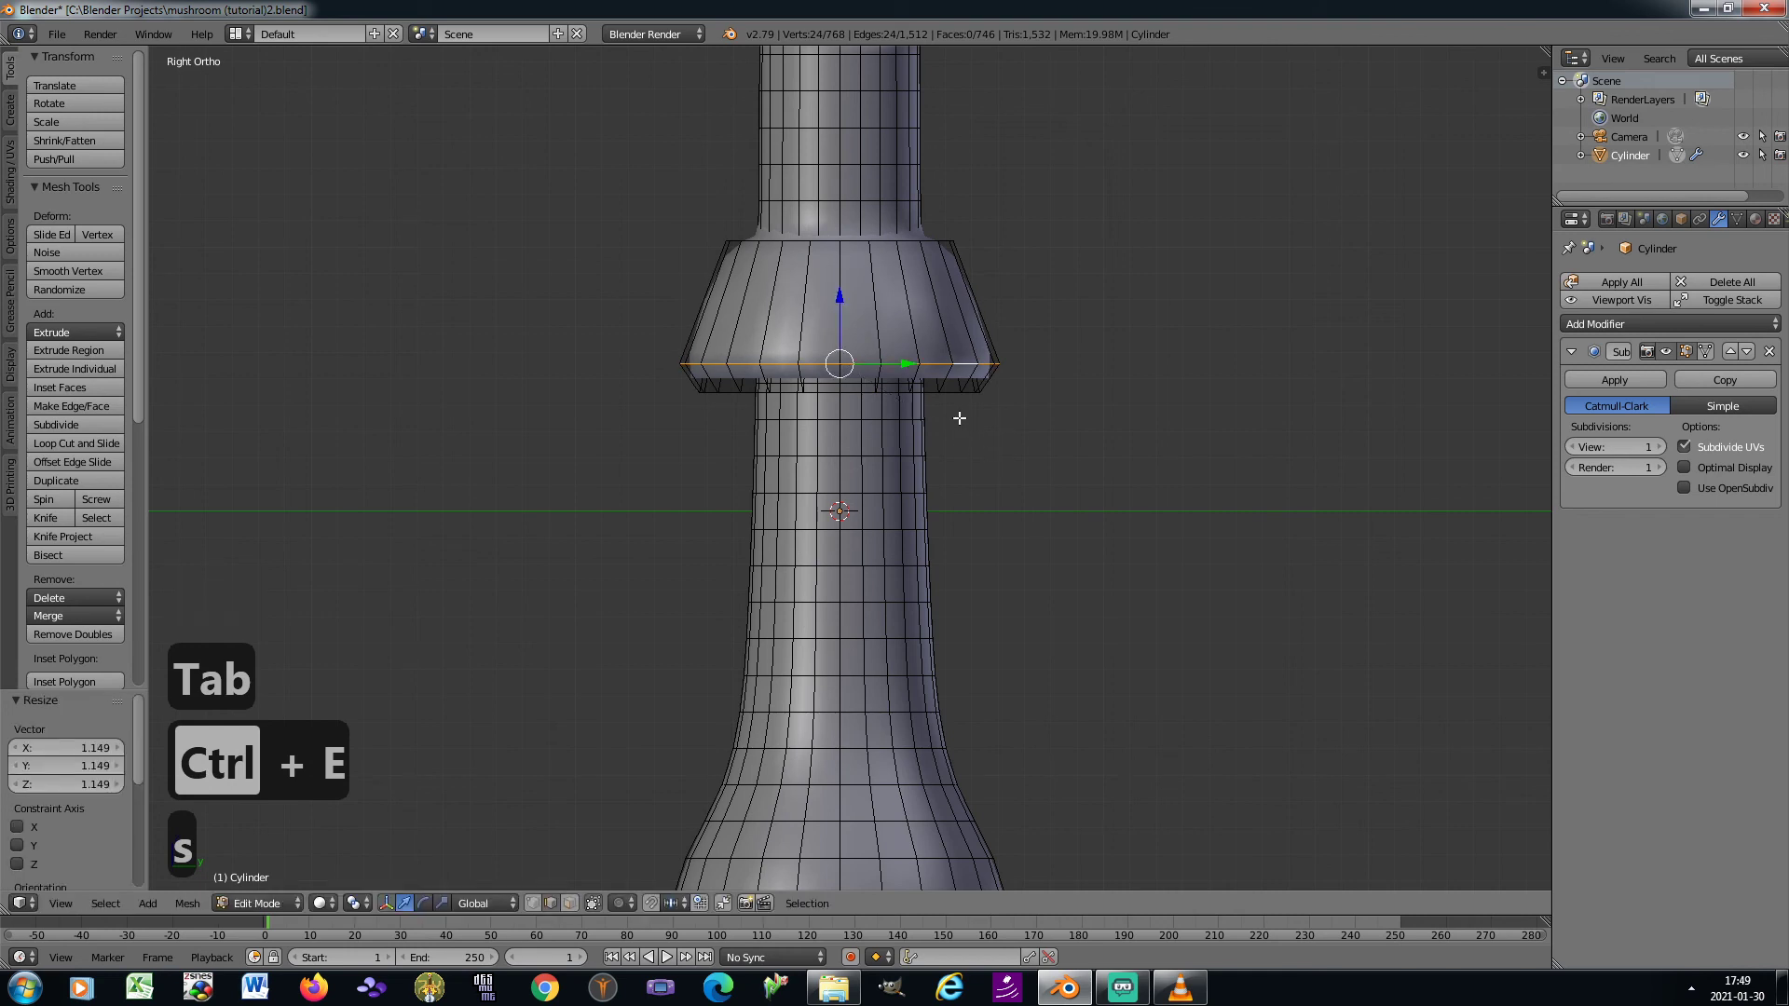
Lower the selected edge loop about 0.138 along Z and check the smoothed skirt in Object Mode
key(g)
key(z)
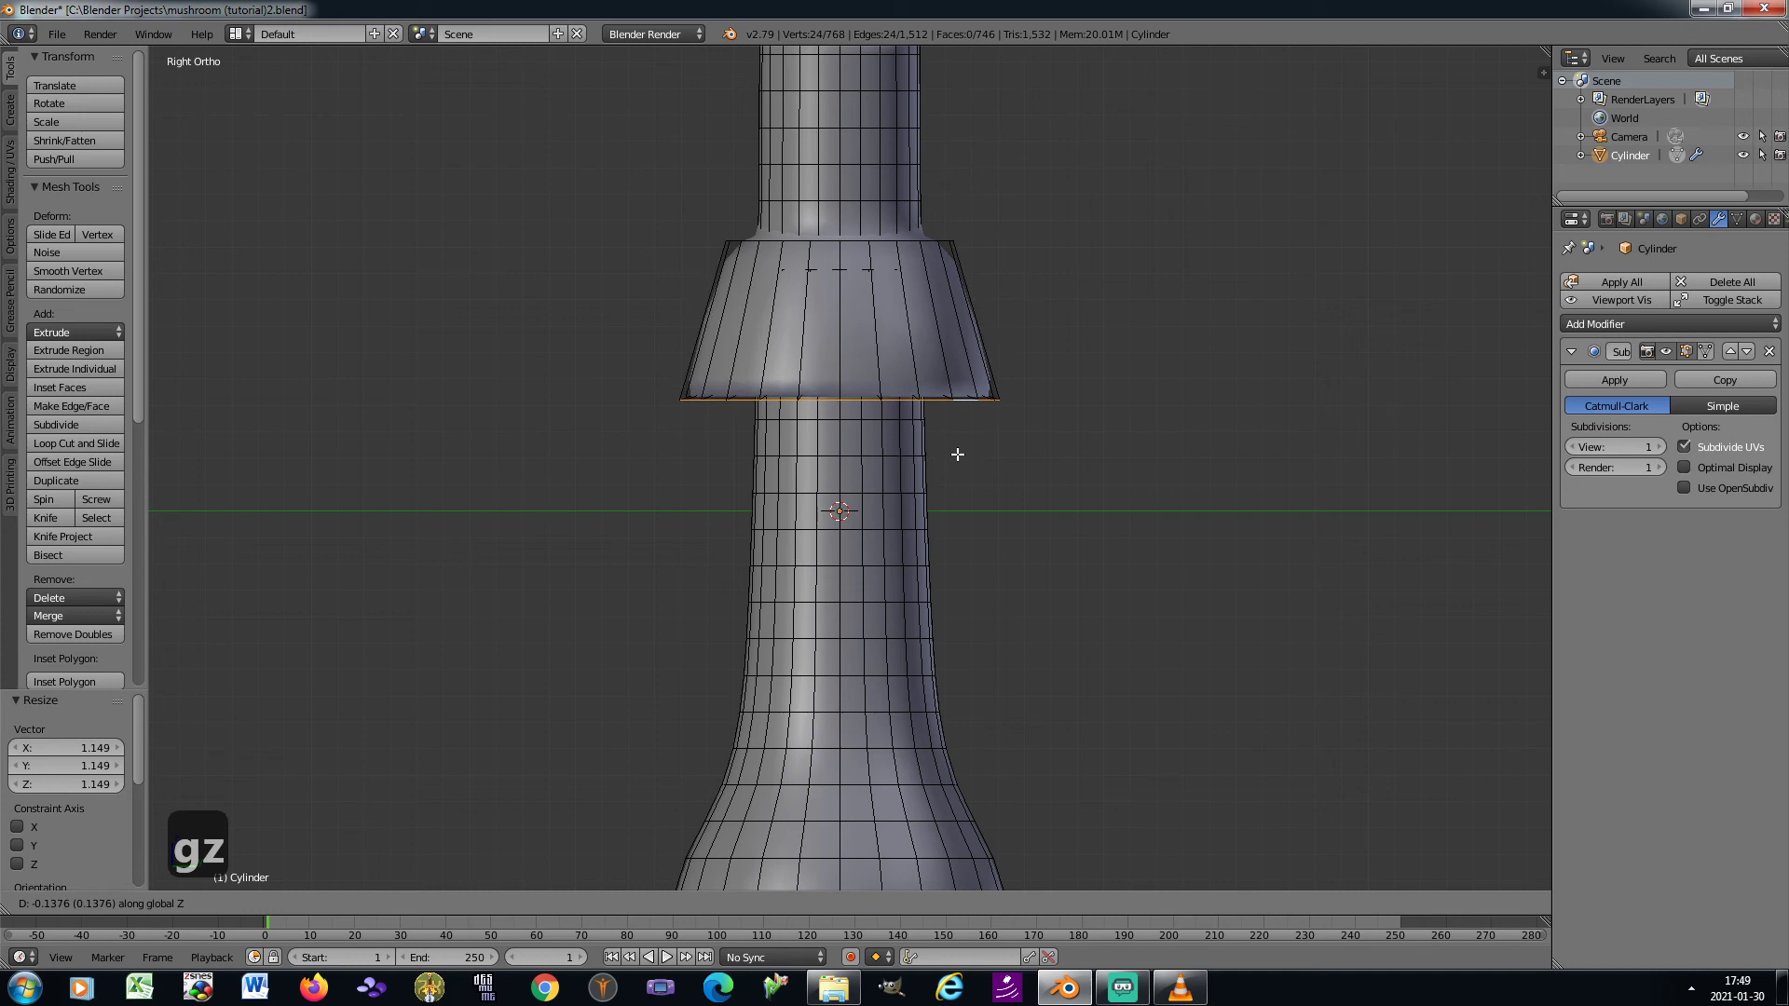
click(957, 454)
key(Tab)
scroll(959, 430, down, 3)
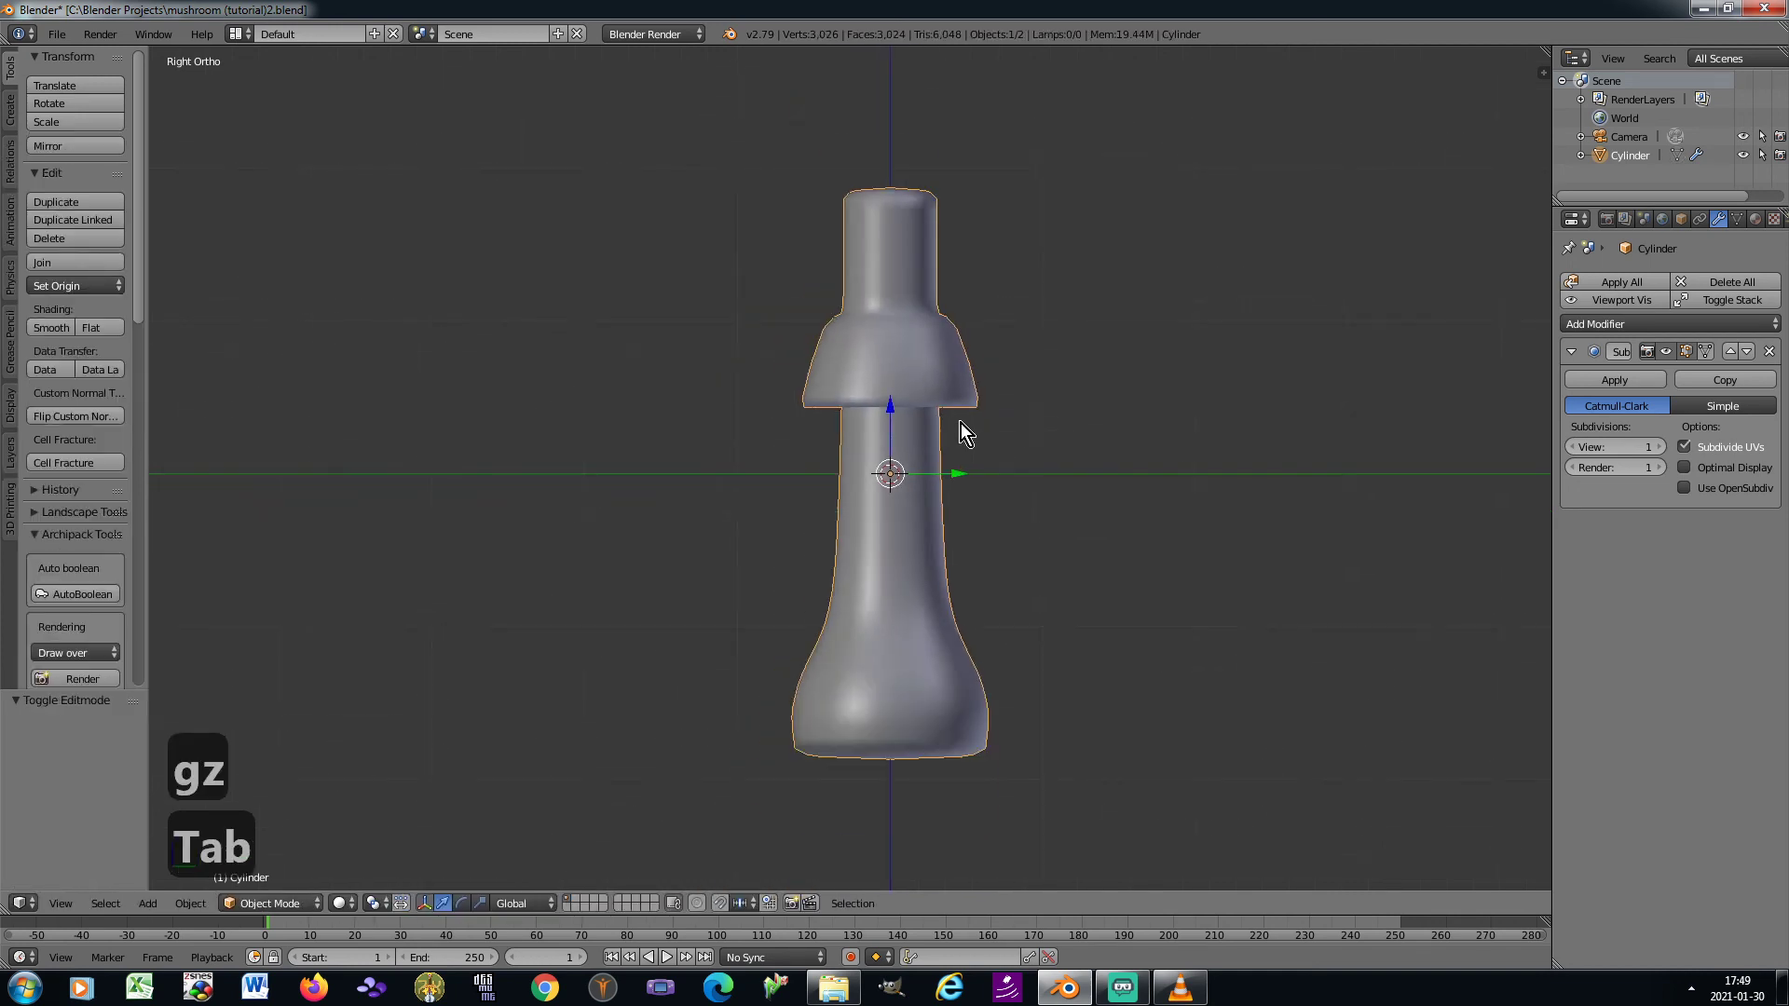
In Edit Mode, select the two complete edge loops that form the underside rim of the skirt
key(Tab)
scroll(969, 410, up, 1)
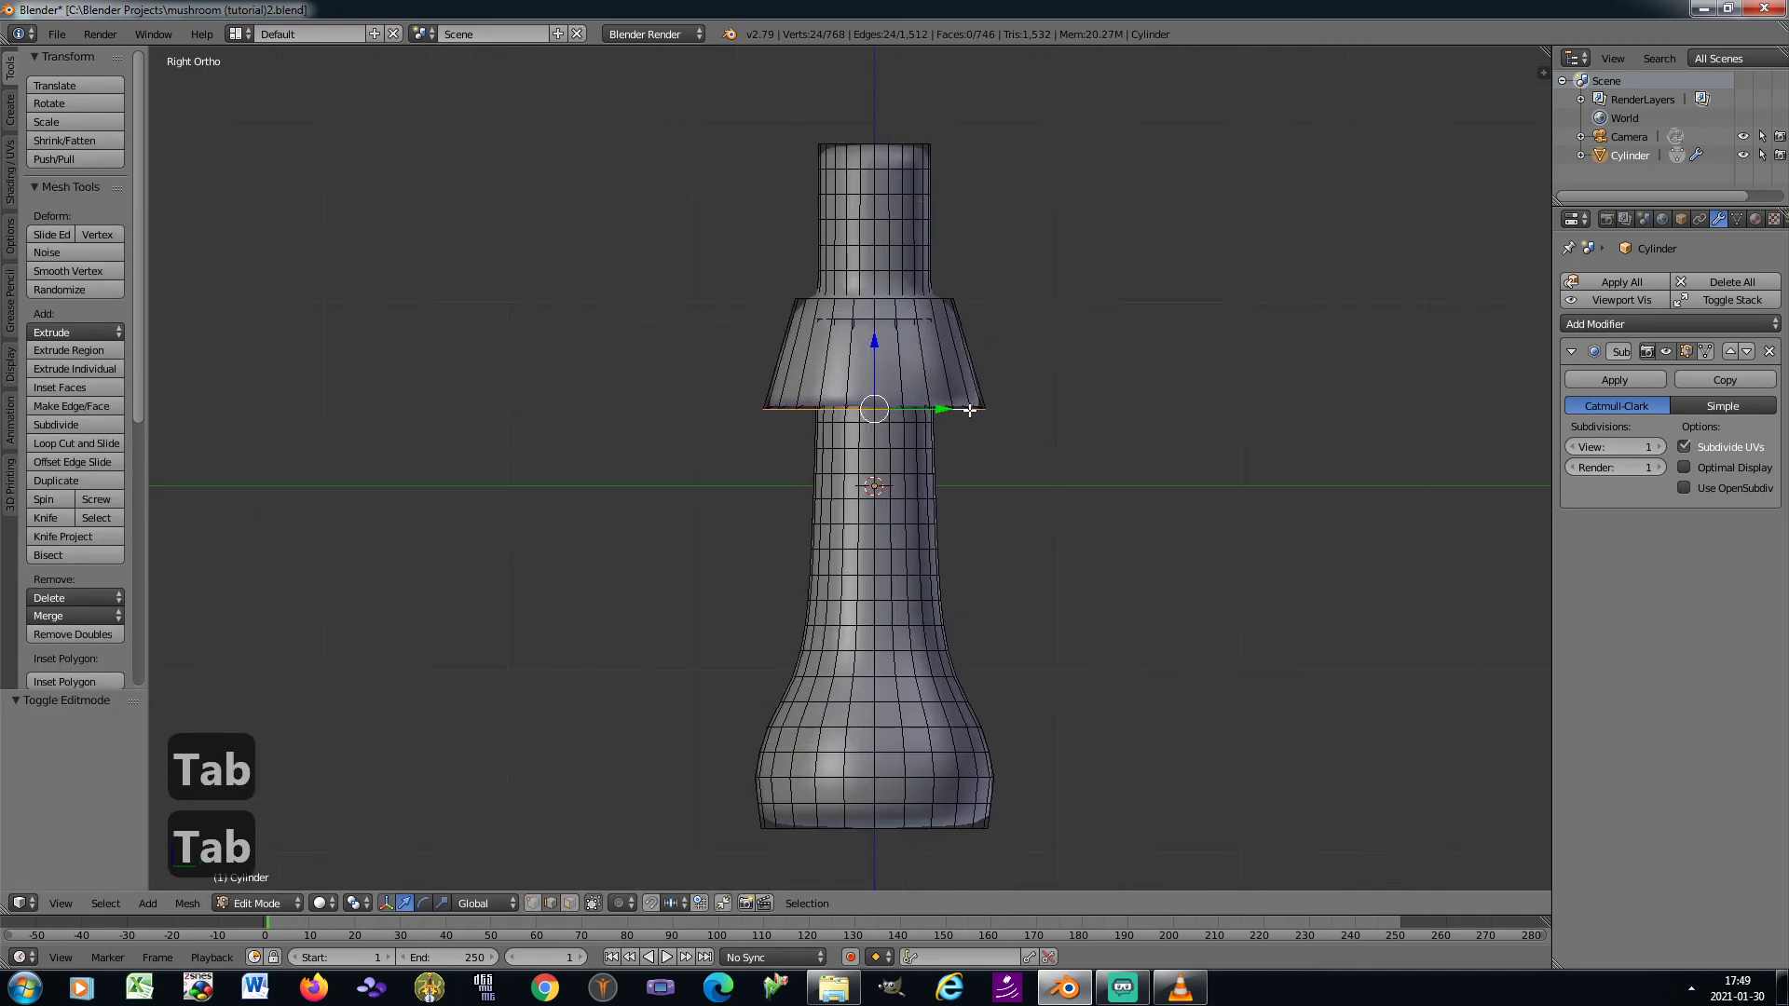
key(ctrl+KP_Add)
key(ctrl+KP_Add)
scroll(917, 410, up, 2)
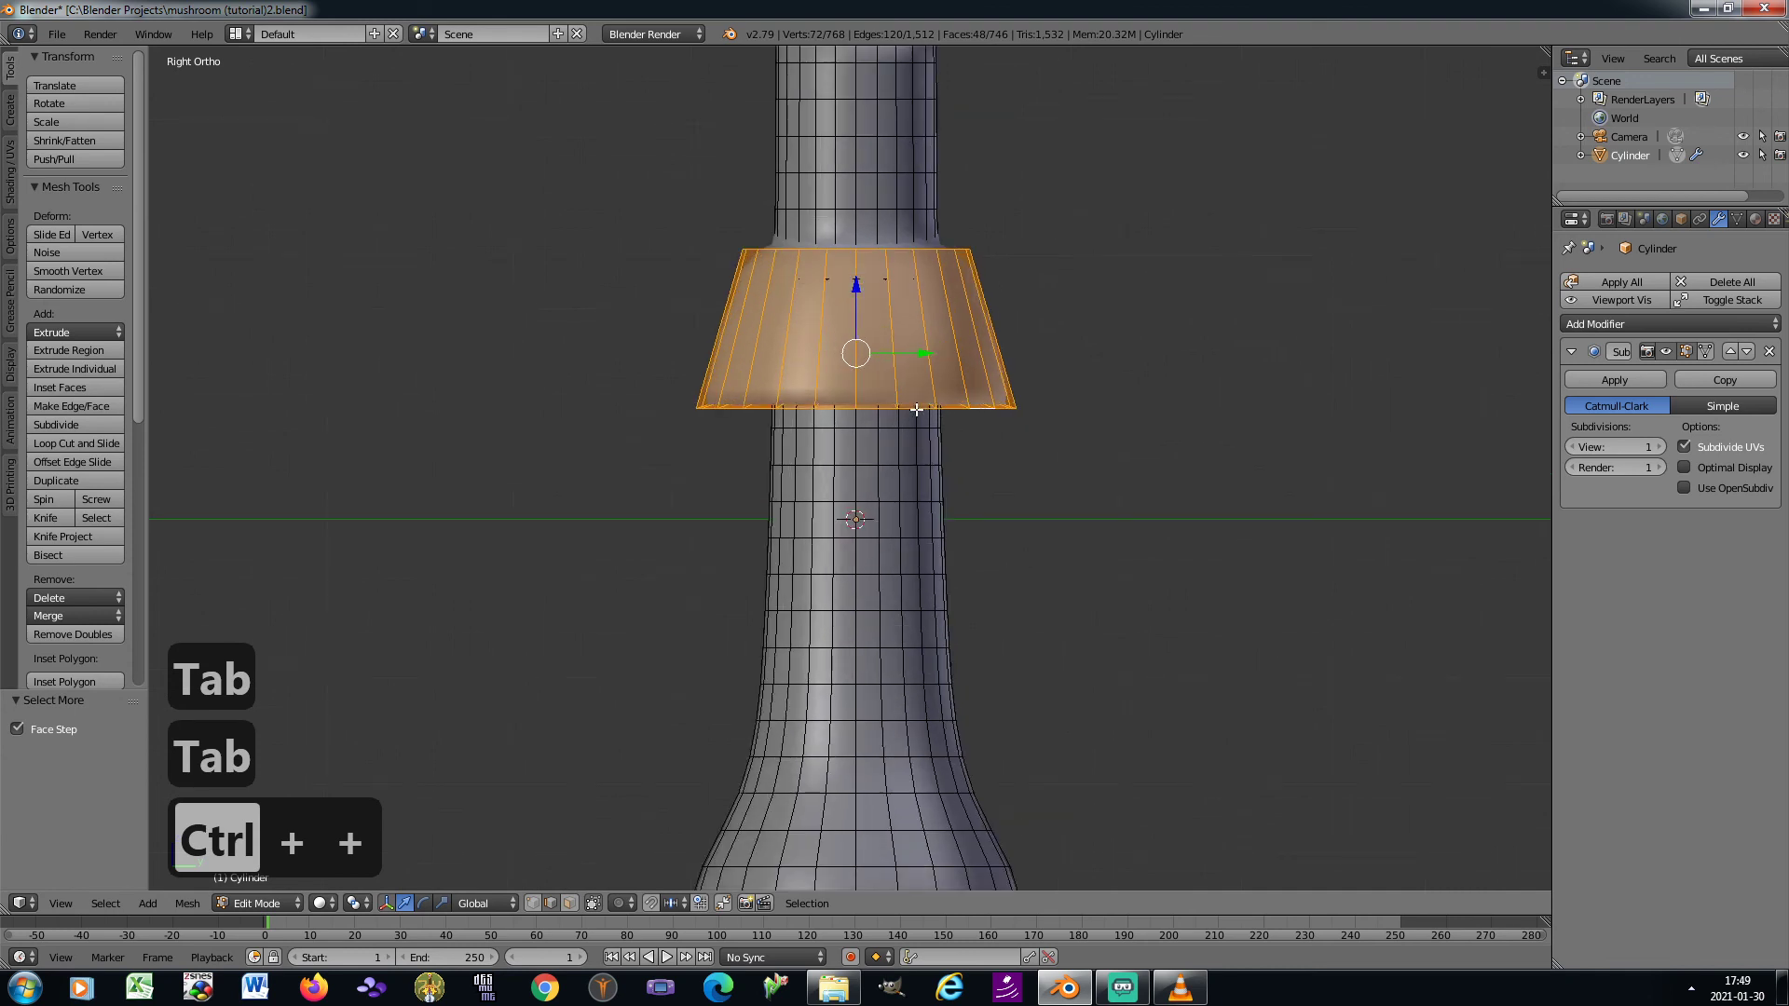
key(KP_2)
key(KP_2)
key(KP_2)
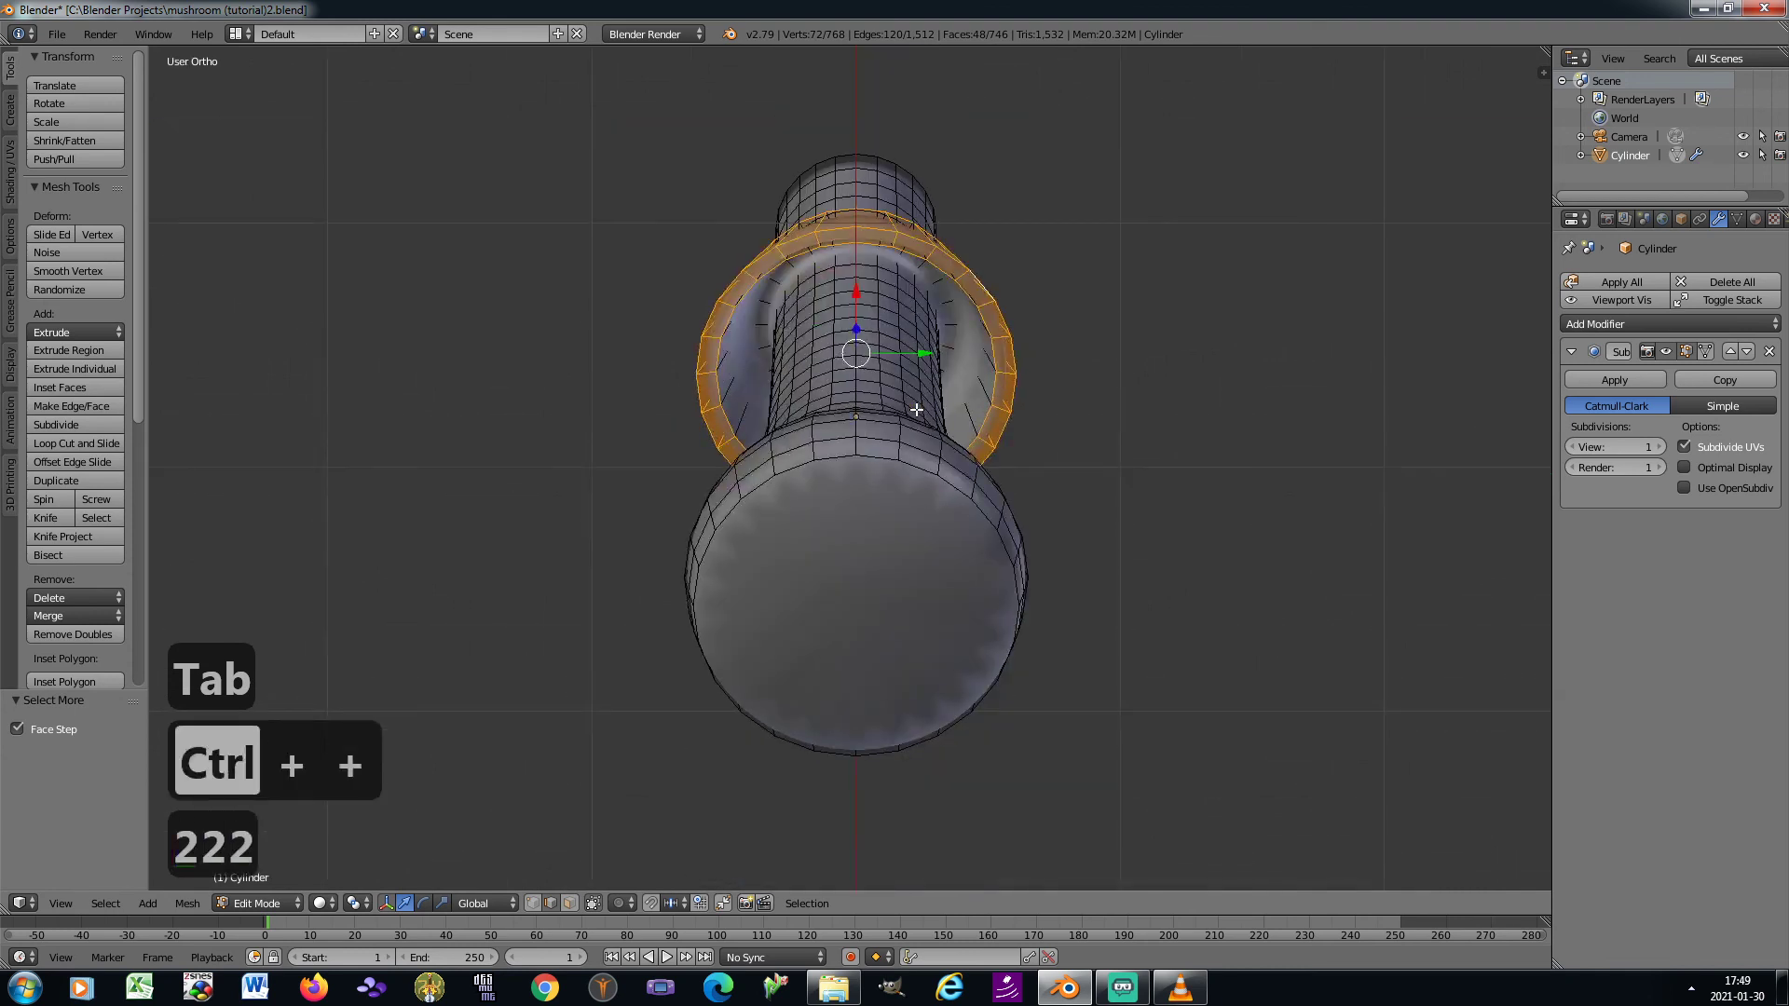
scroll(822, 249, up, 2)
right_click(855, 217)
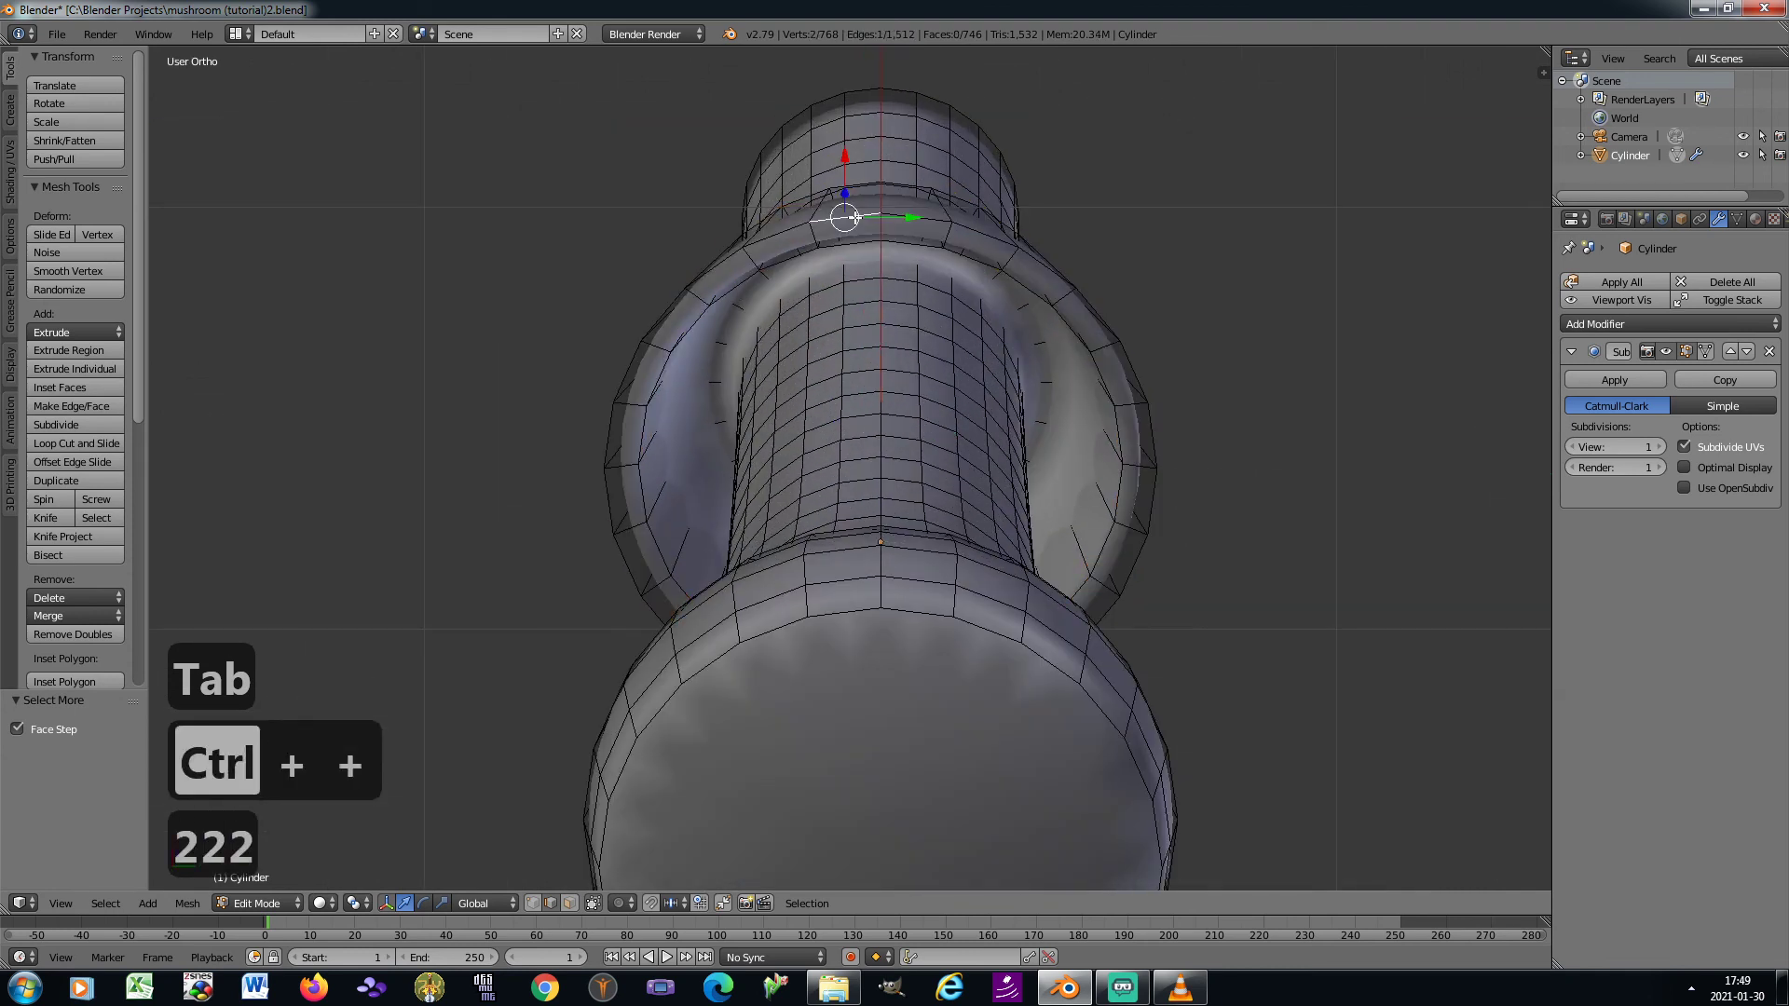
key(ctrl+e)
click(1264, 495)
Raise the two rim loops about 0.071 along Z and scale them slightly inward
key(KP_8)
key(KP_8)
key(KP_8)
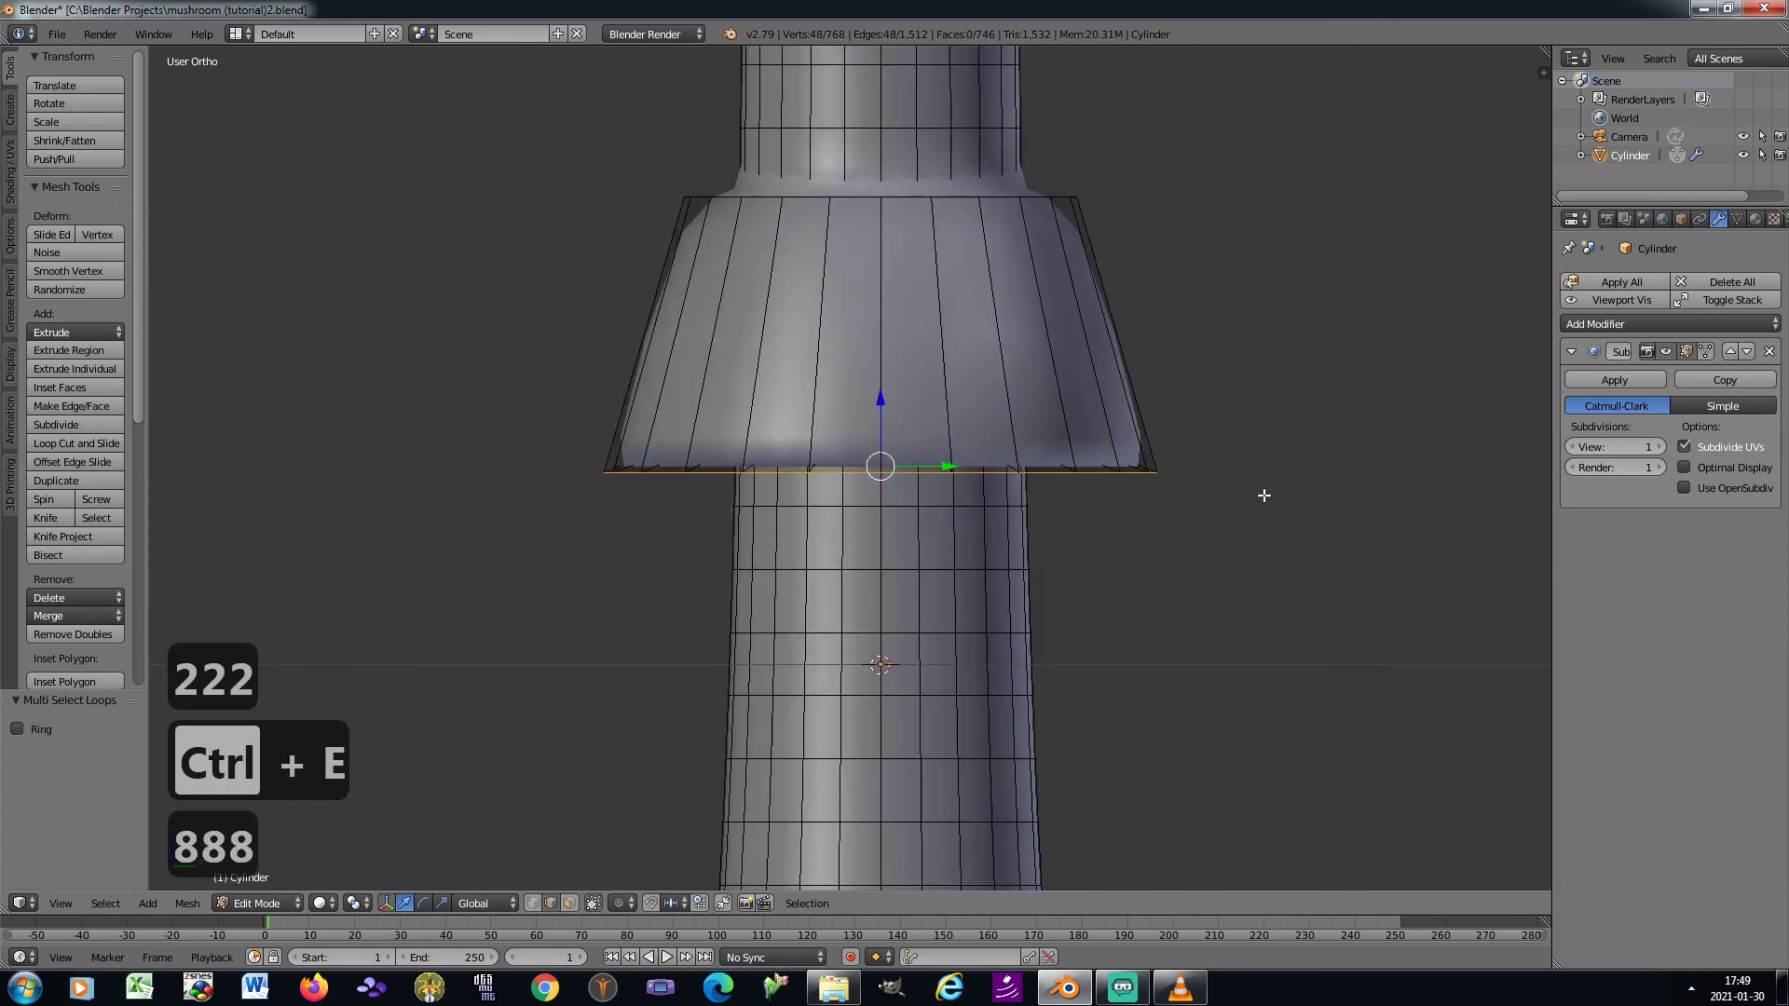
key(g)
key(z)
click(1090, 588)
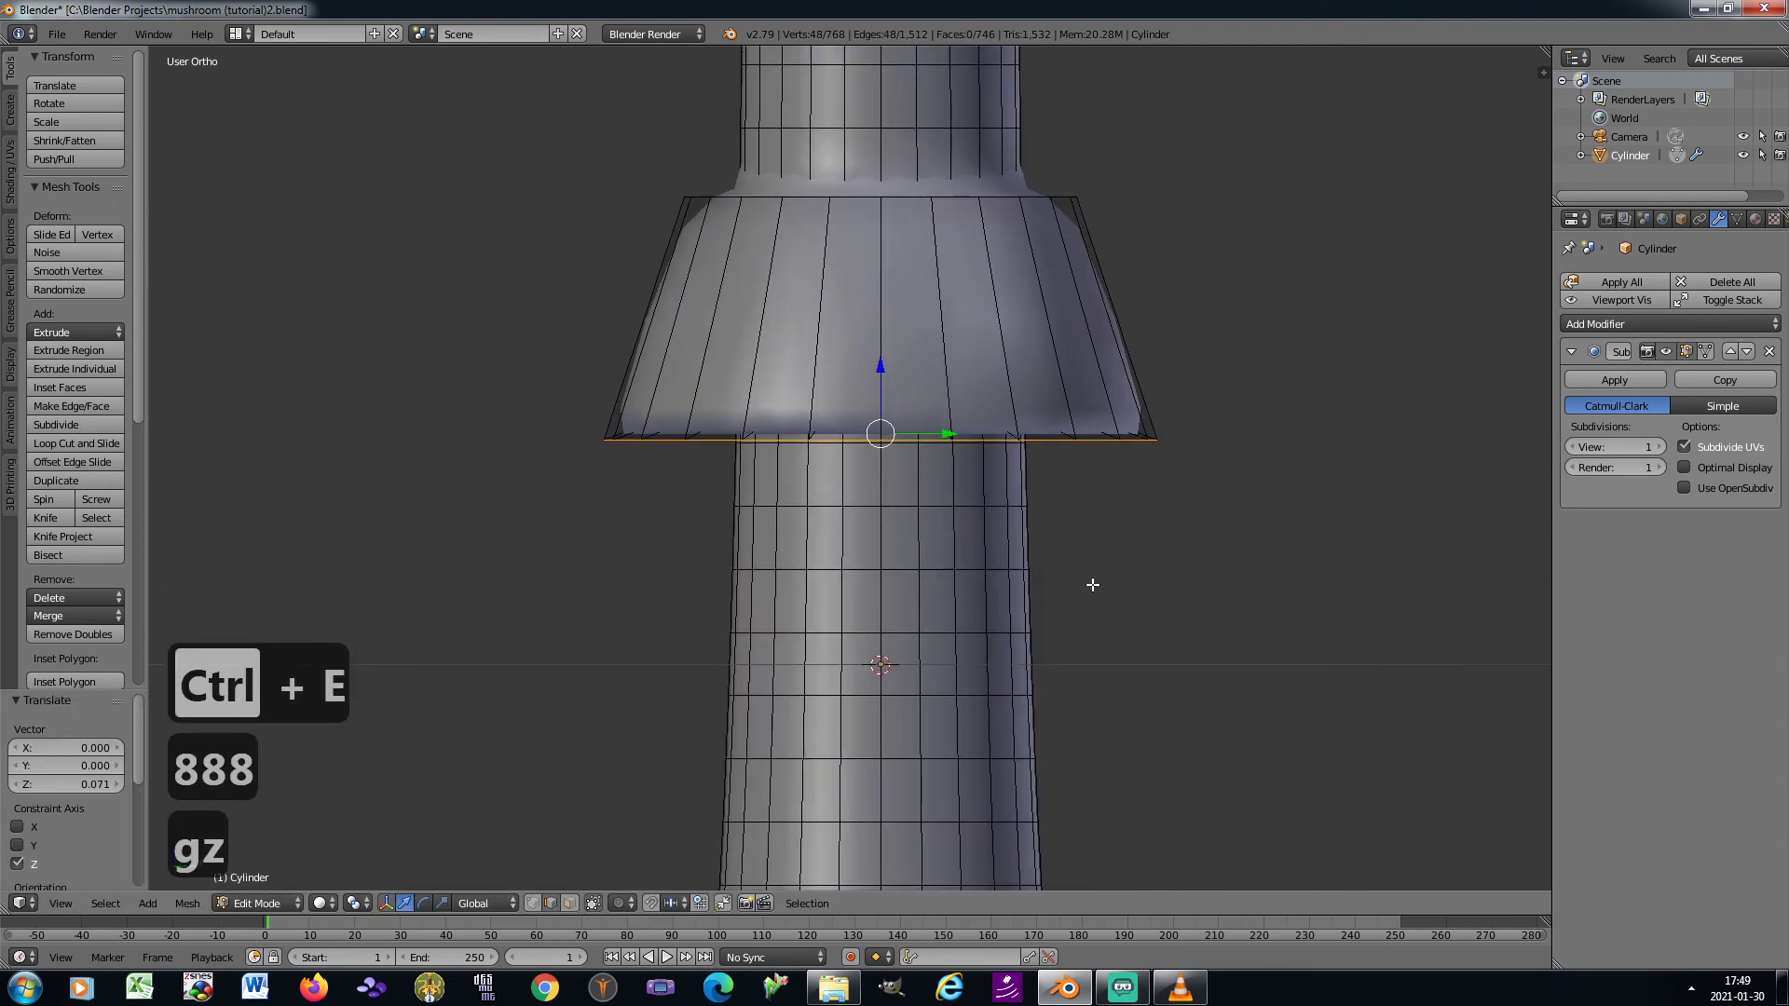
key(s)
click(1081, 583)
scroll(1070, 547, down, 6)
key(Tab)
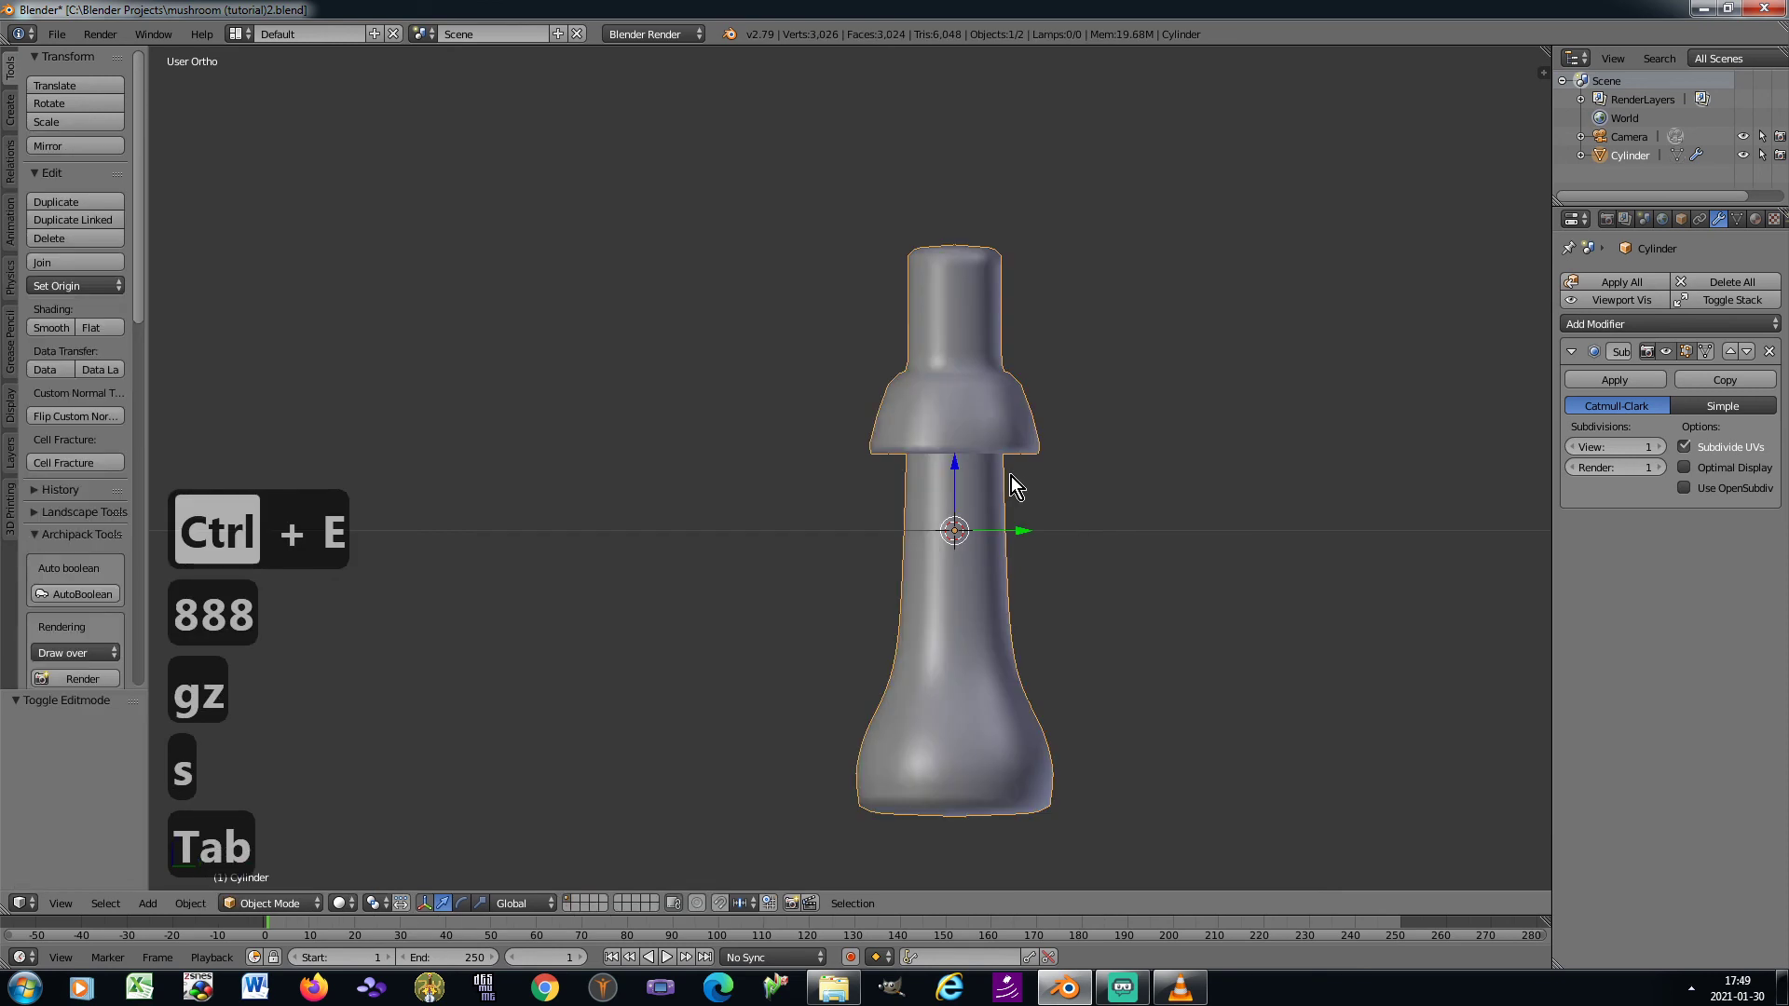
In Object Mode, apply the stem's Subdivision Surface modifier and add a new Subdivision Surface modifier
scroll(1006, 453, up, 3)
key(Tab)
key(Tab)
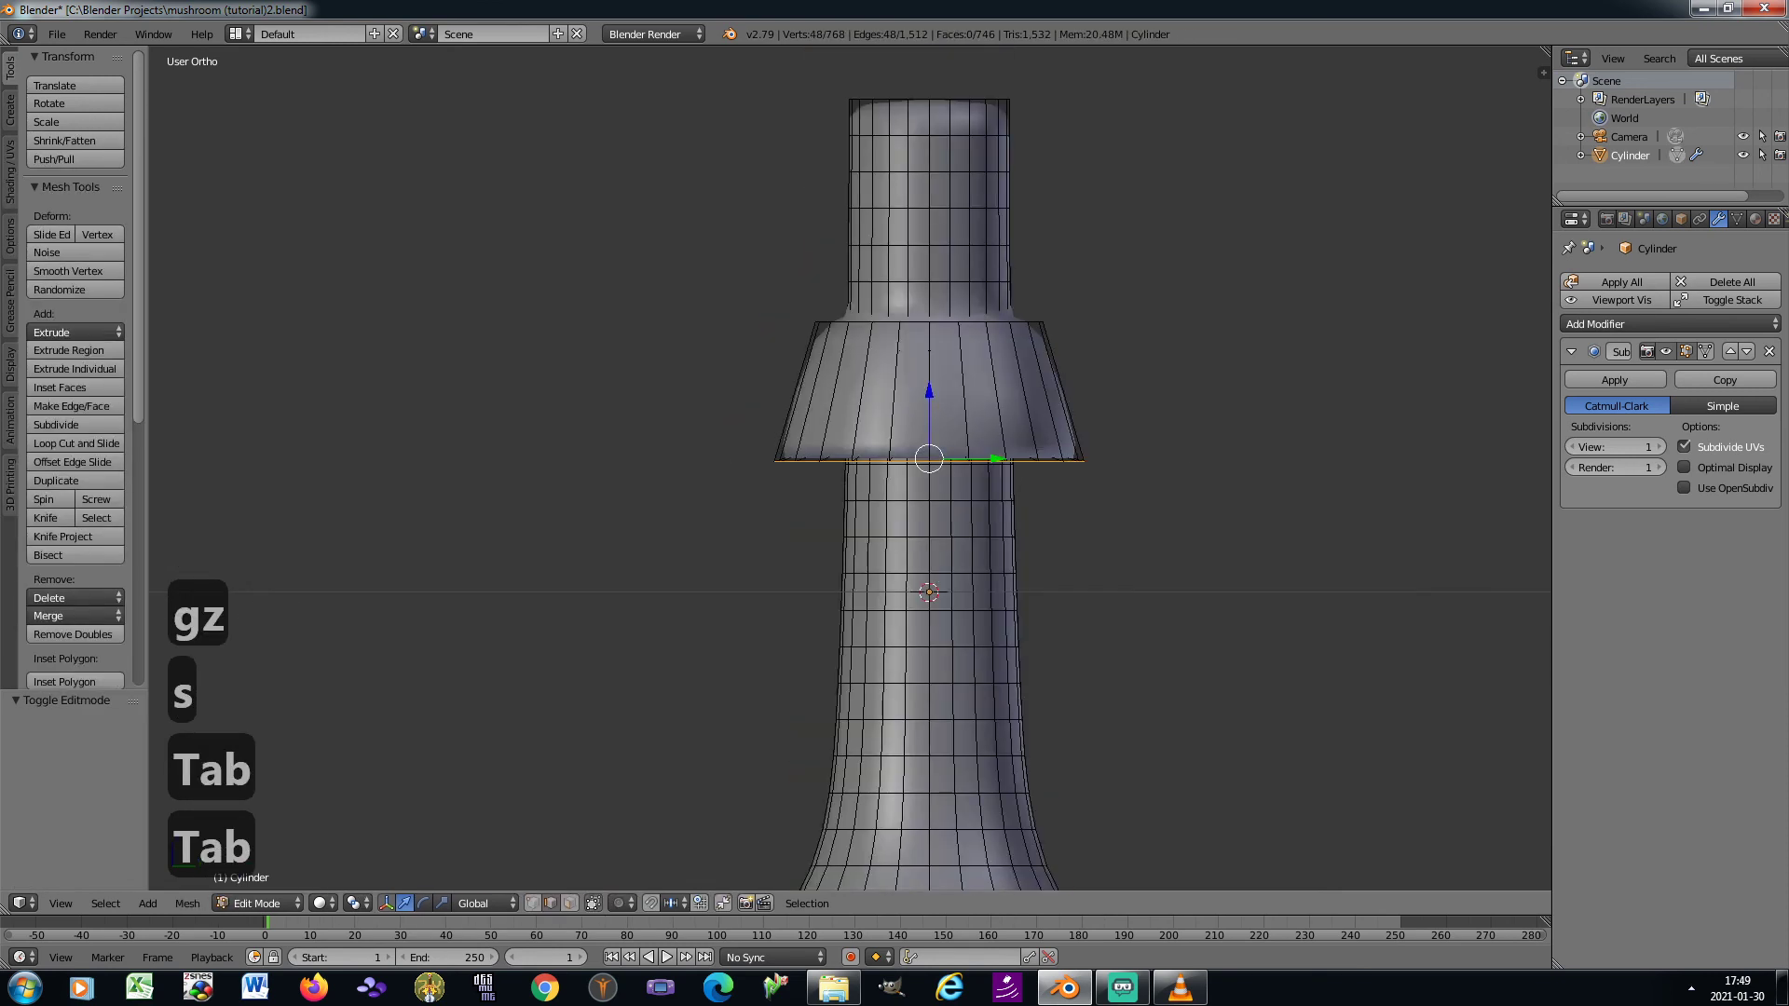
click(1574, 383)
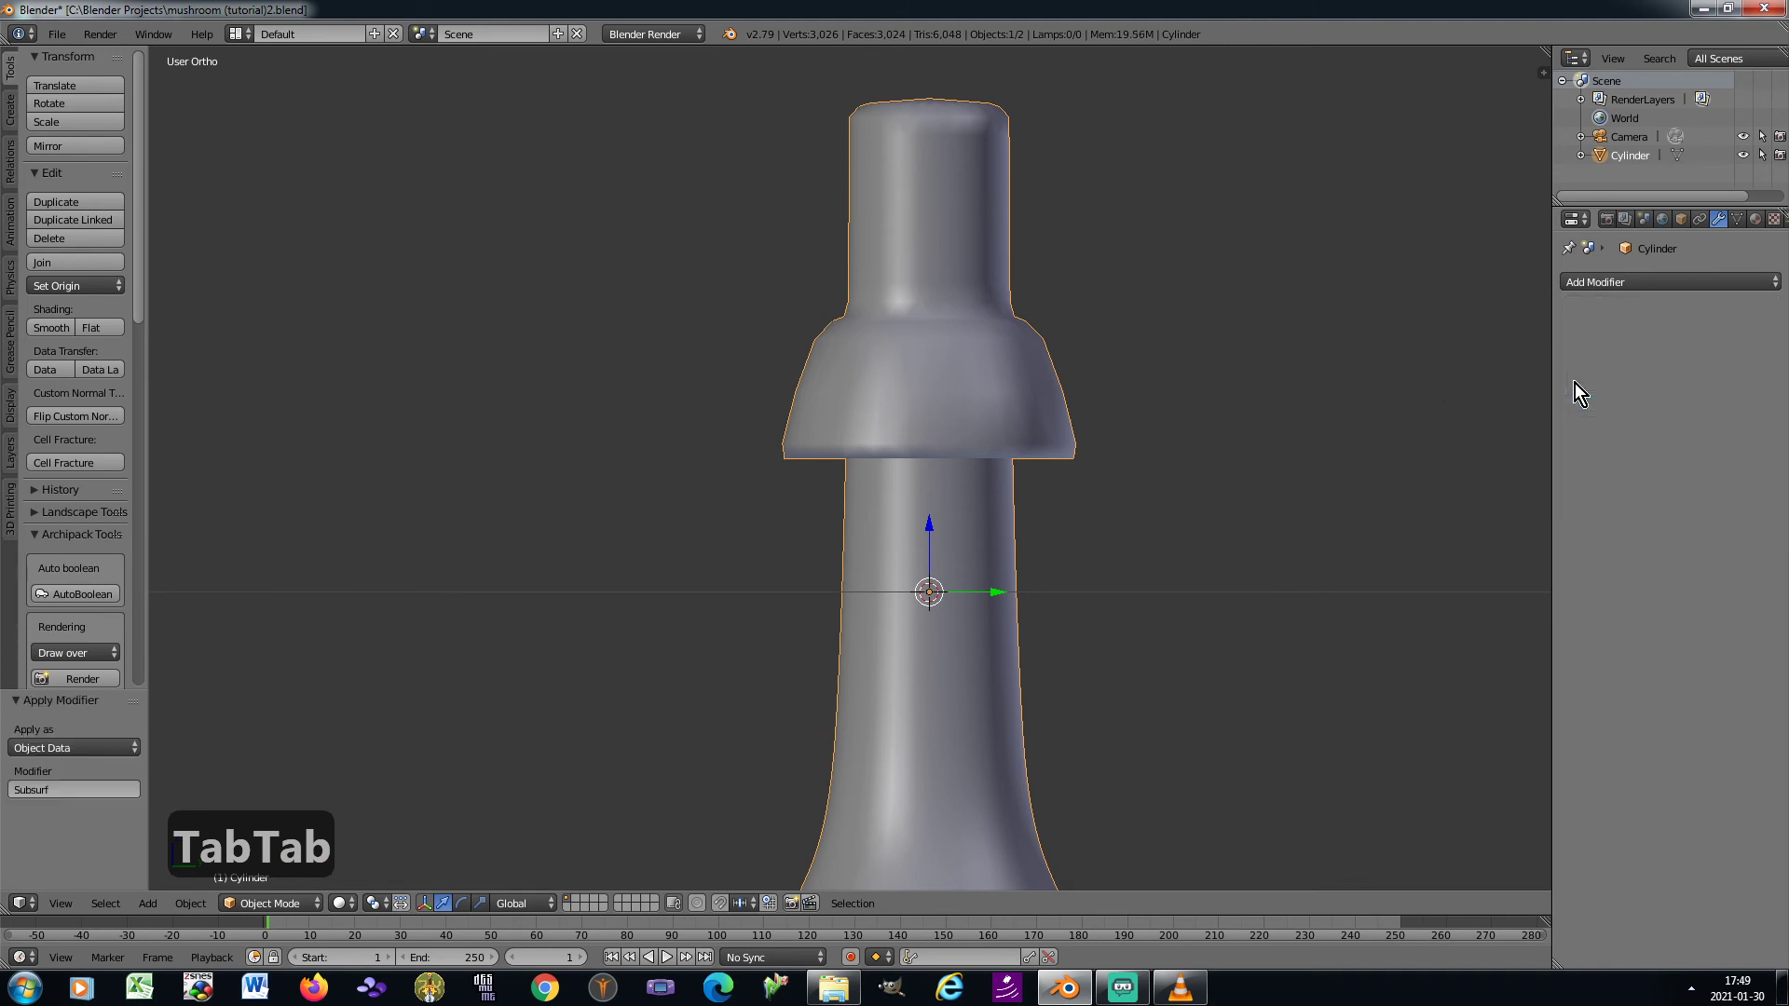
click(1646, 278)
click(1457, 595)
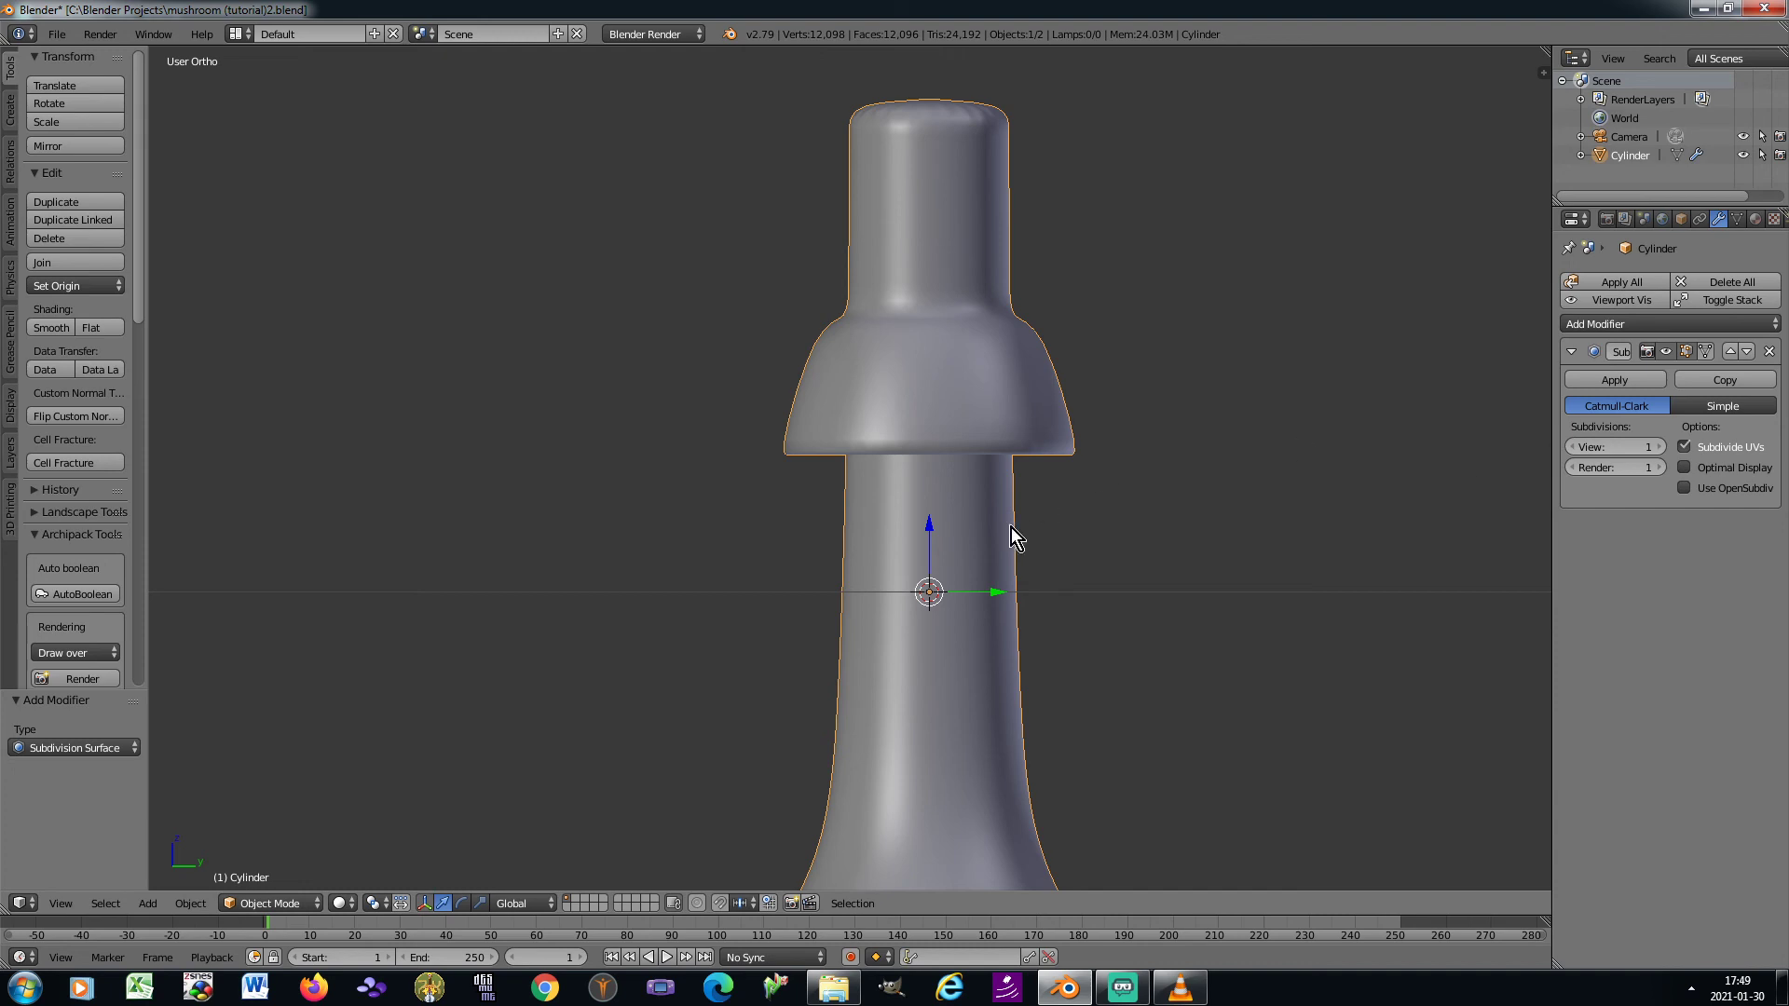
In Edit Mode, select five spaced vertices along one half of the skirt's bottom rim
key(Tab)
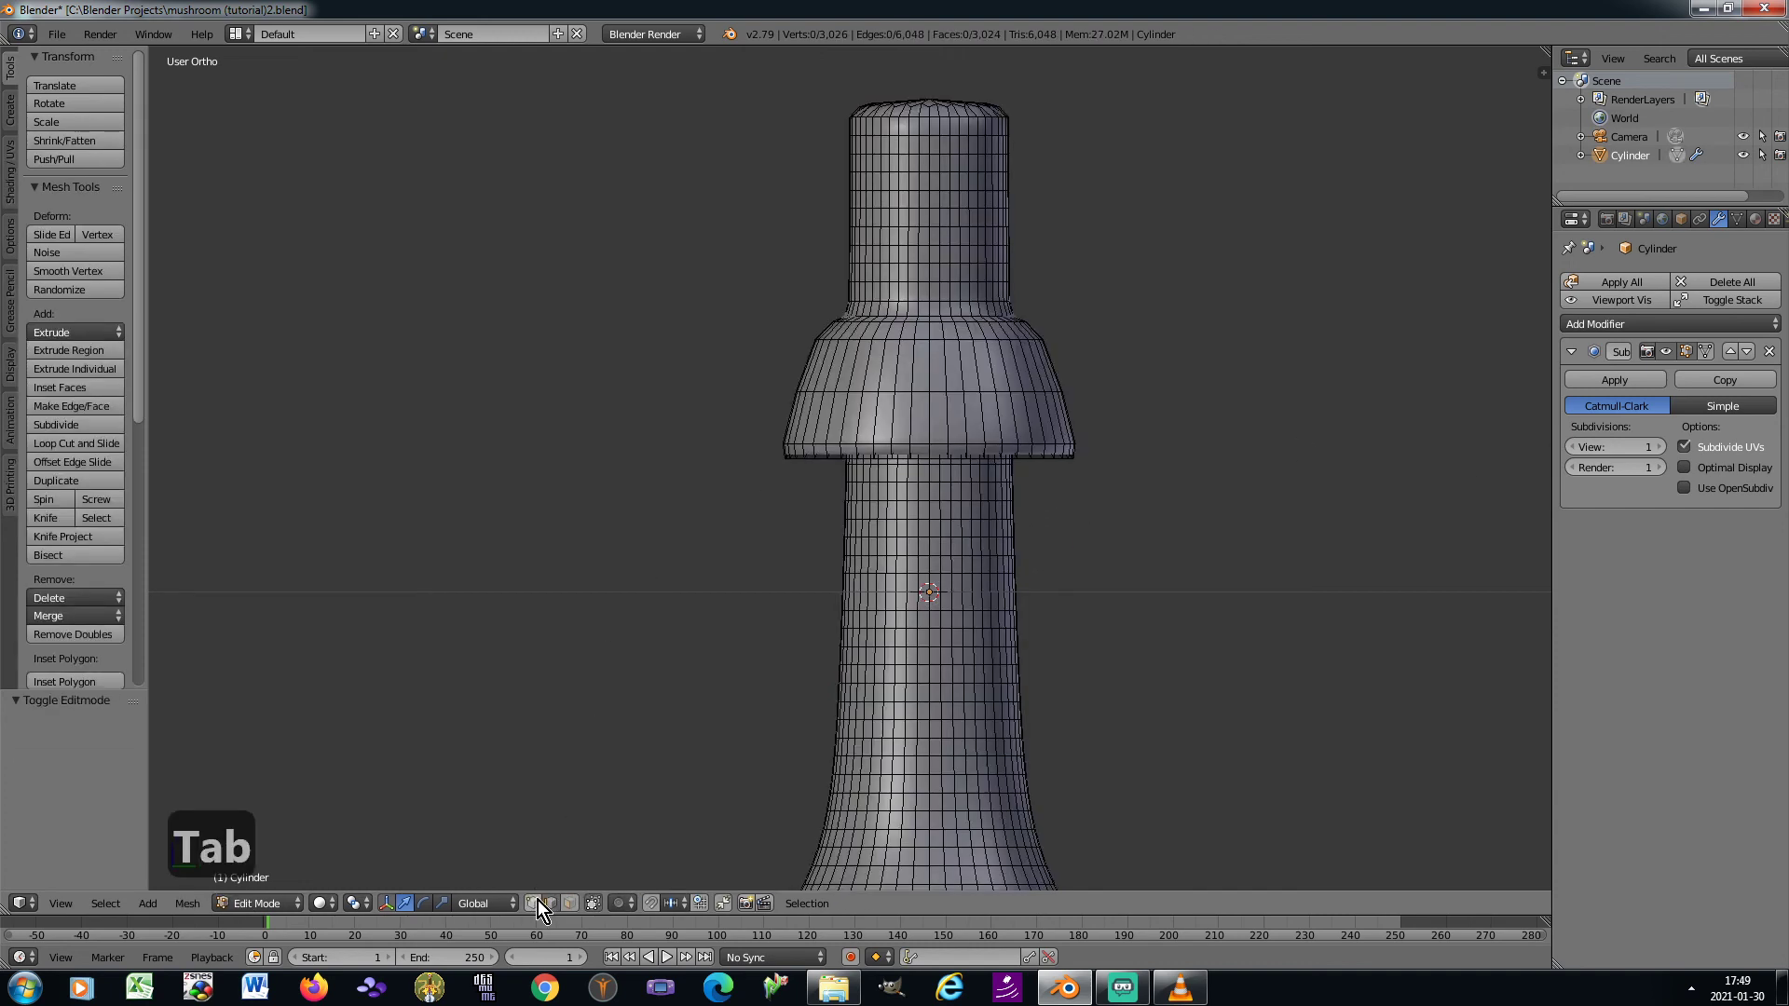
scroll(917, 459, up, 2)
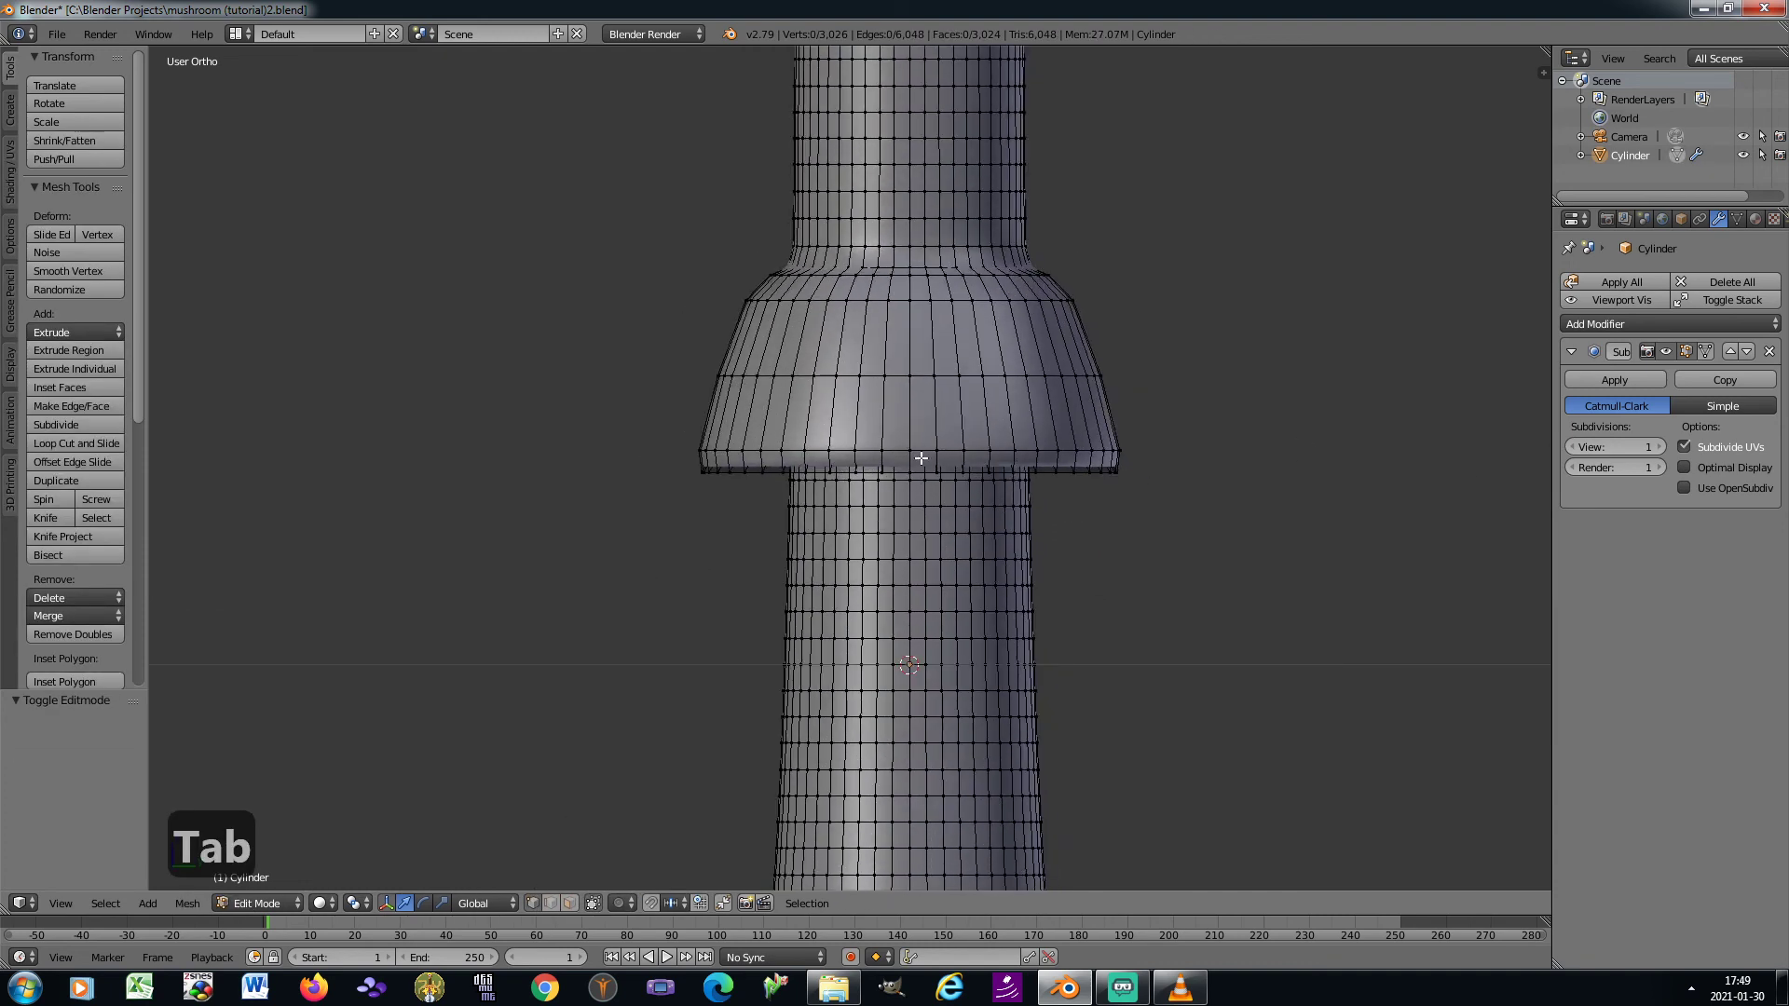
key(KP_2)
key(KP_2)
key(KP_2)
scroll(921, 459, up, 3)
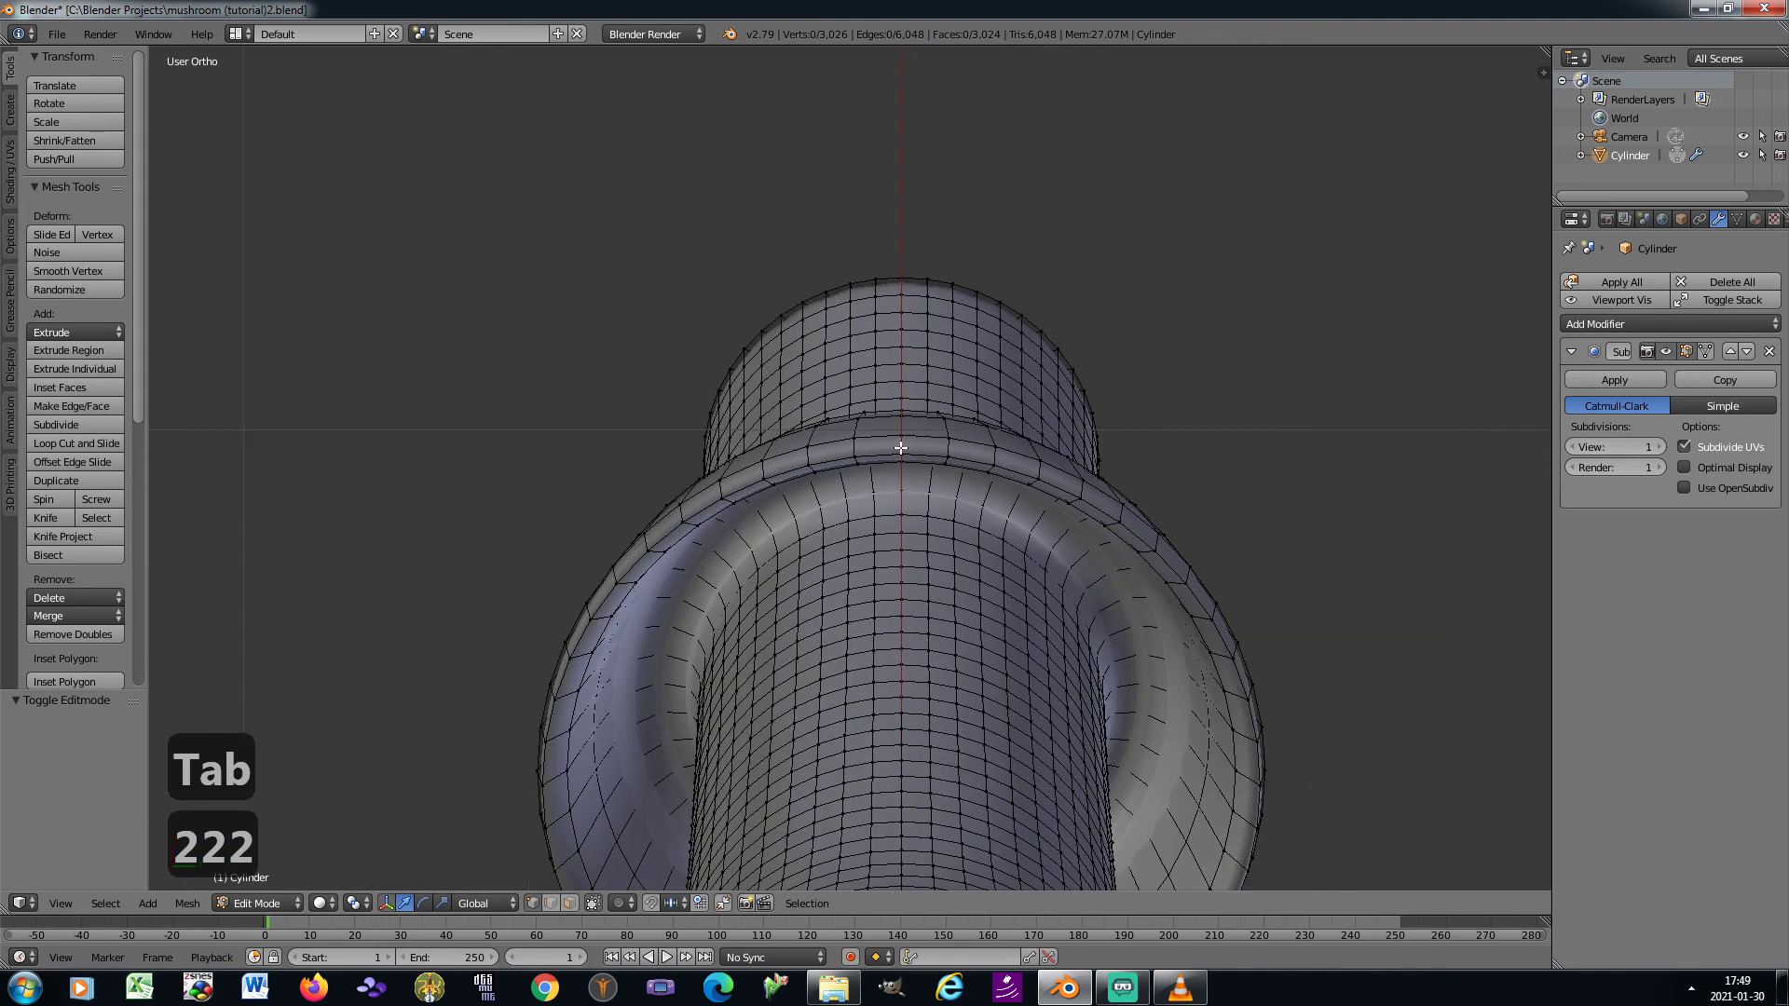
right_click(901, 452)
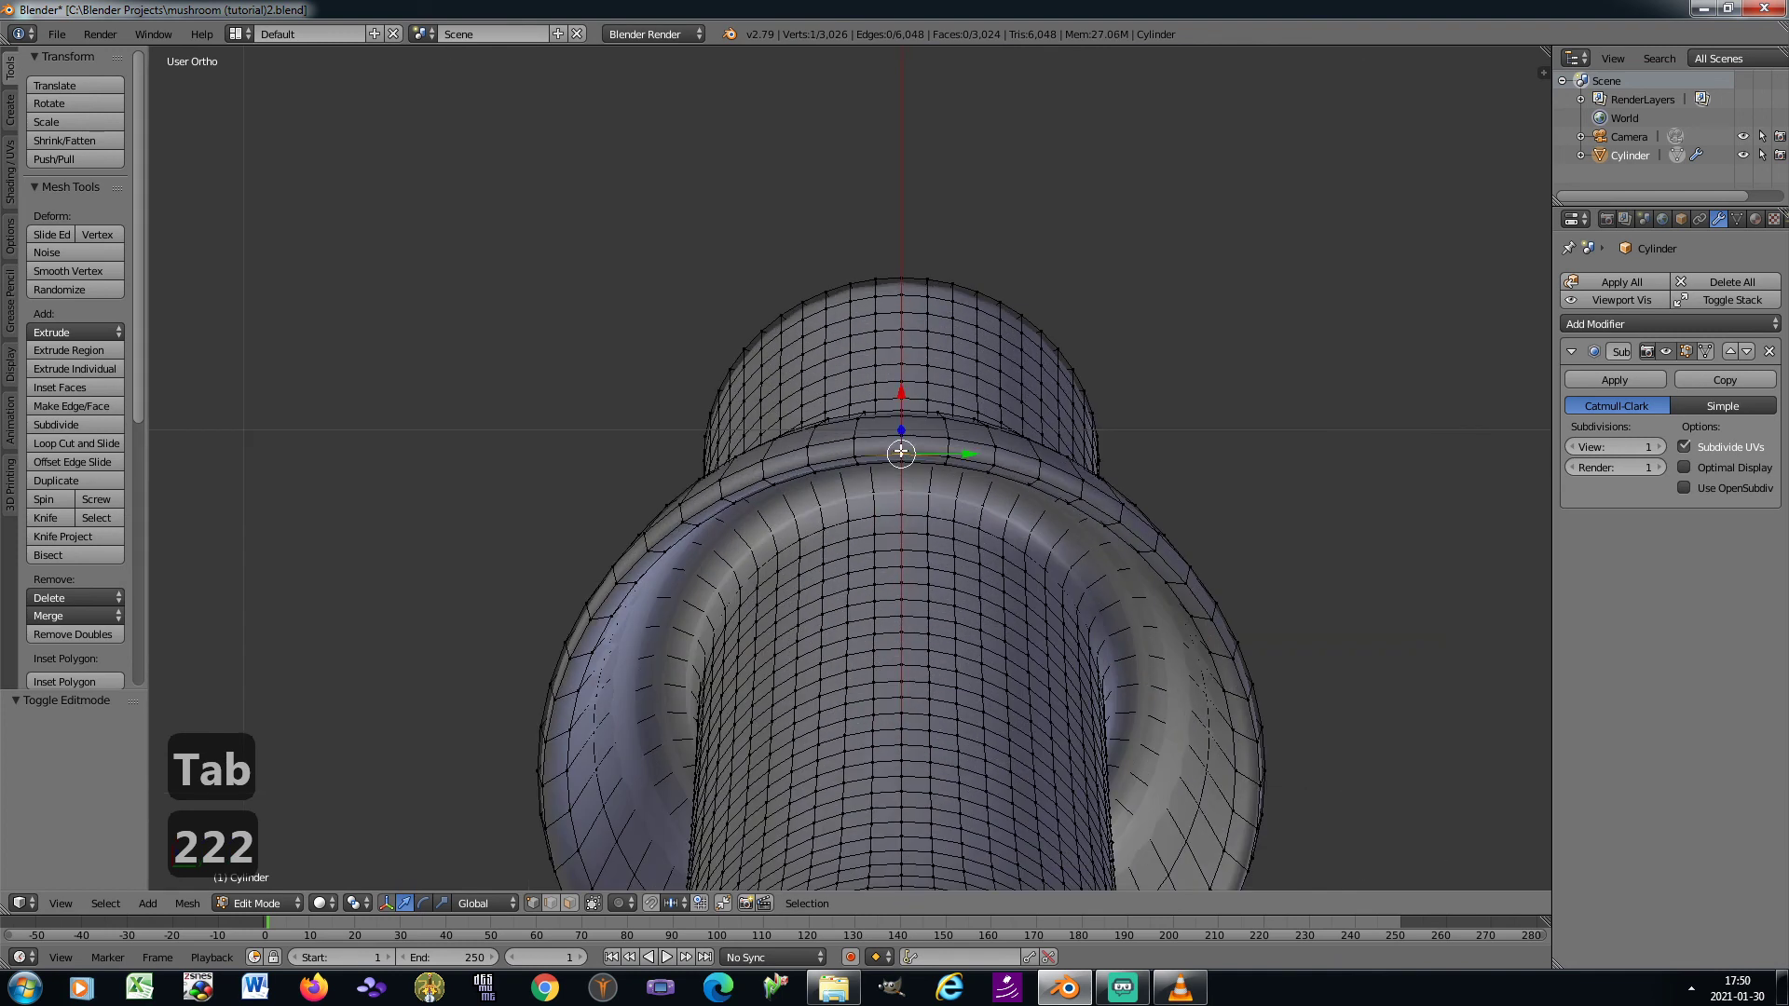
shift+right_click(1189, 578)
shift+middle_drag(1193, 574, 1171, 422)
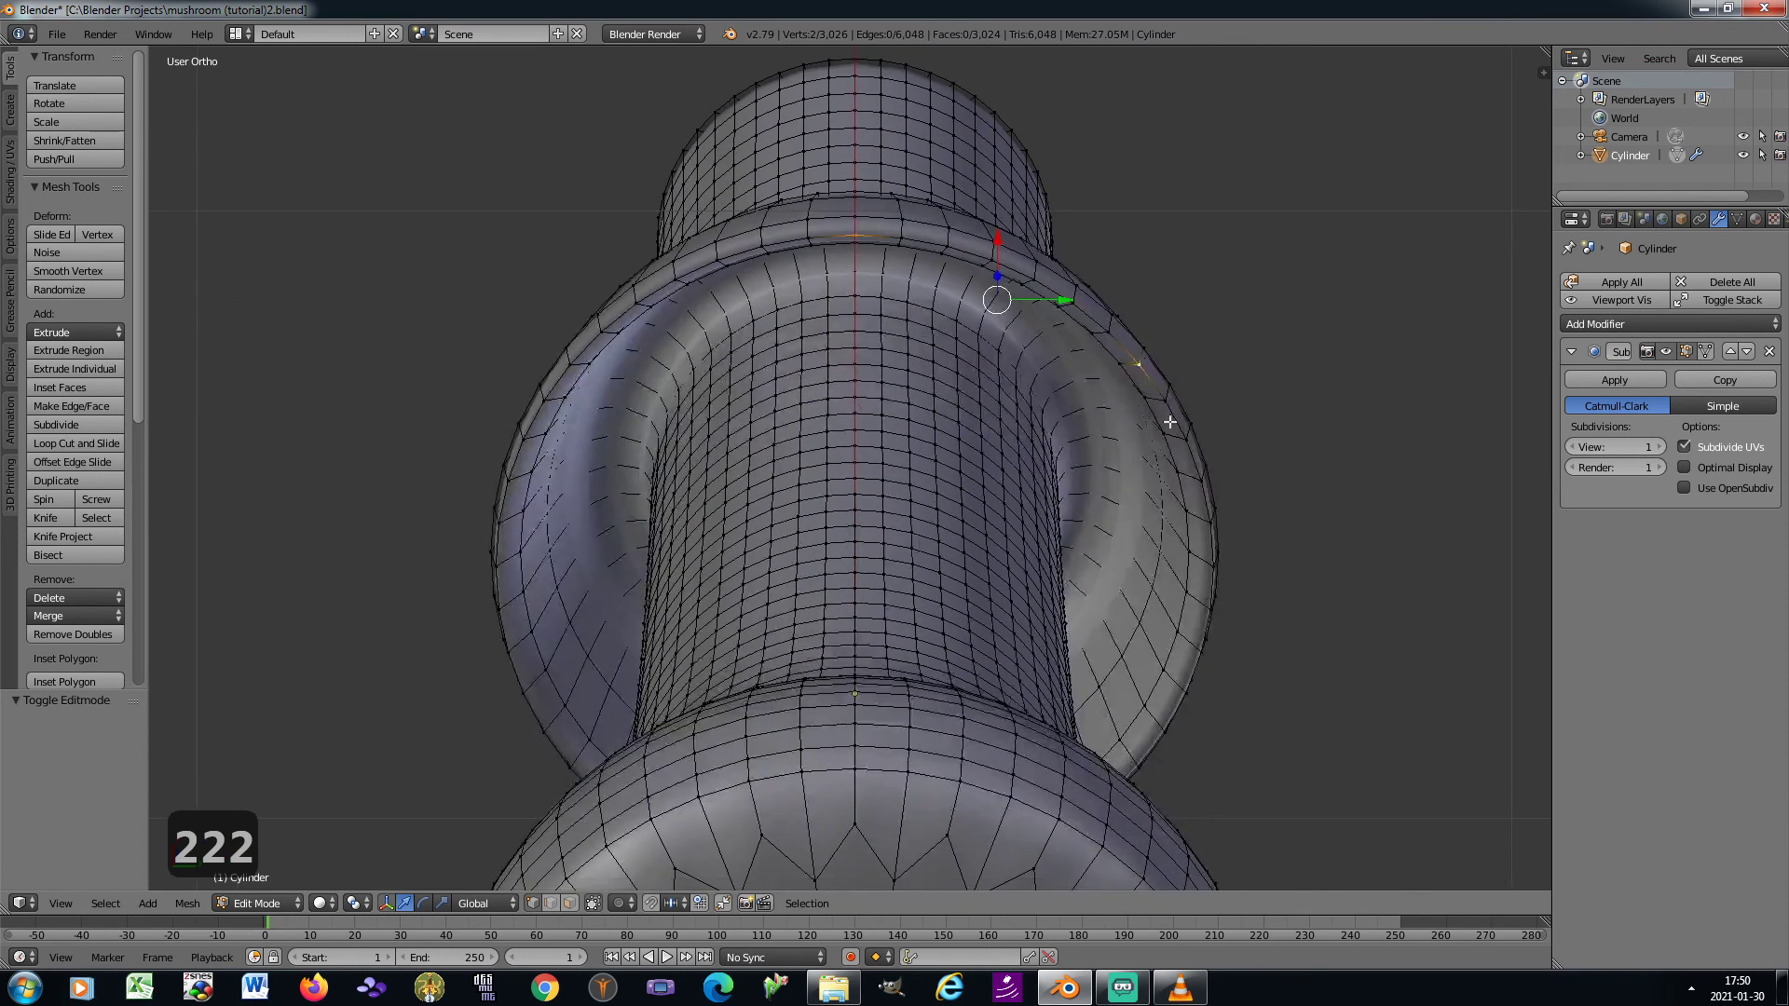
shift+right_click(1211, 595)
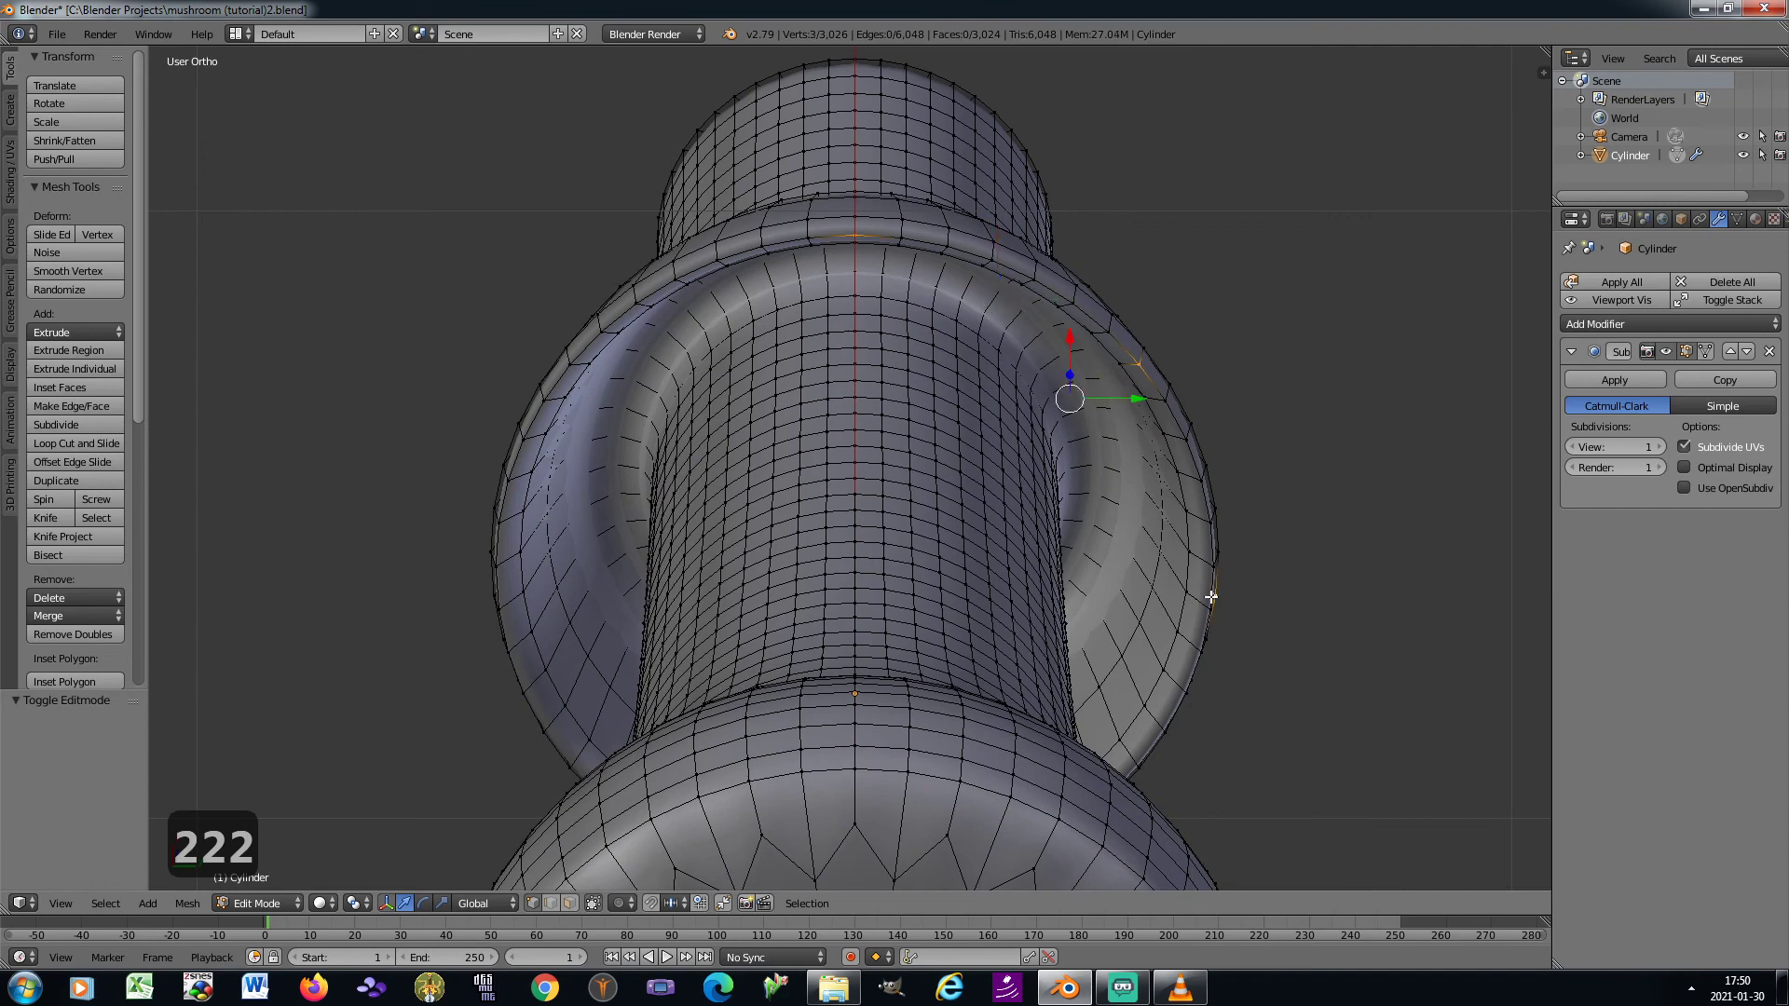
shift+right_click(606, 331)
shift+right_click(500, 523)
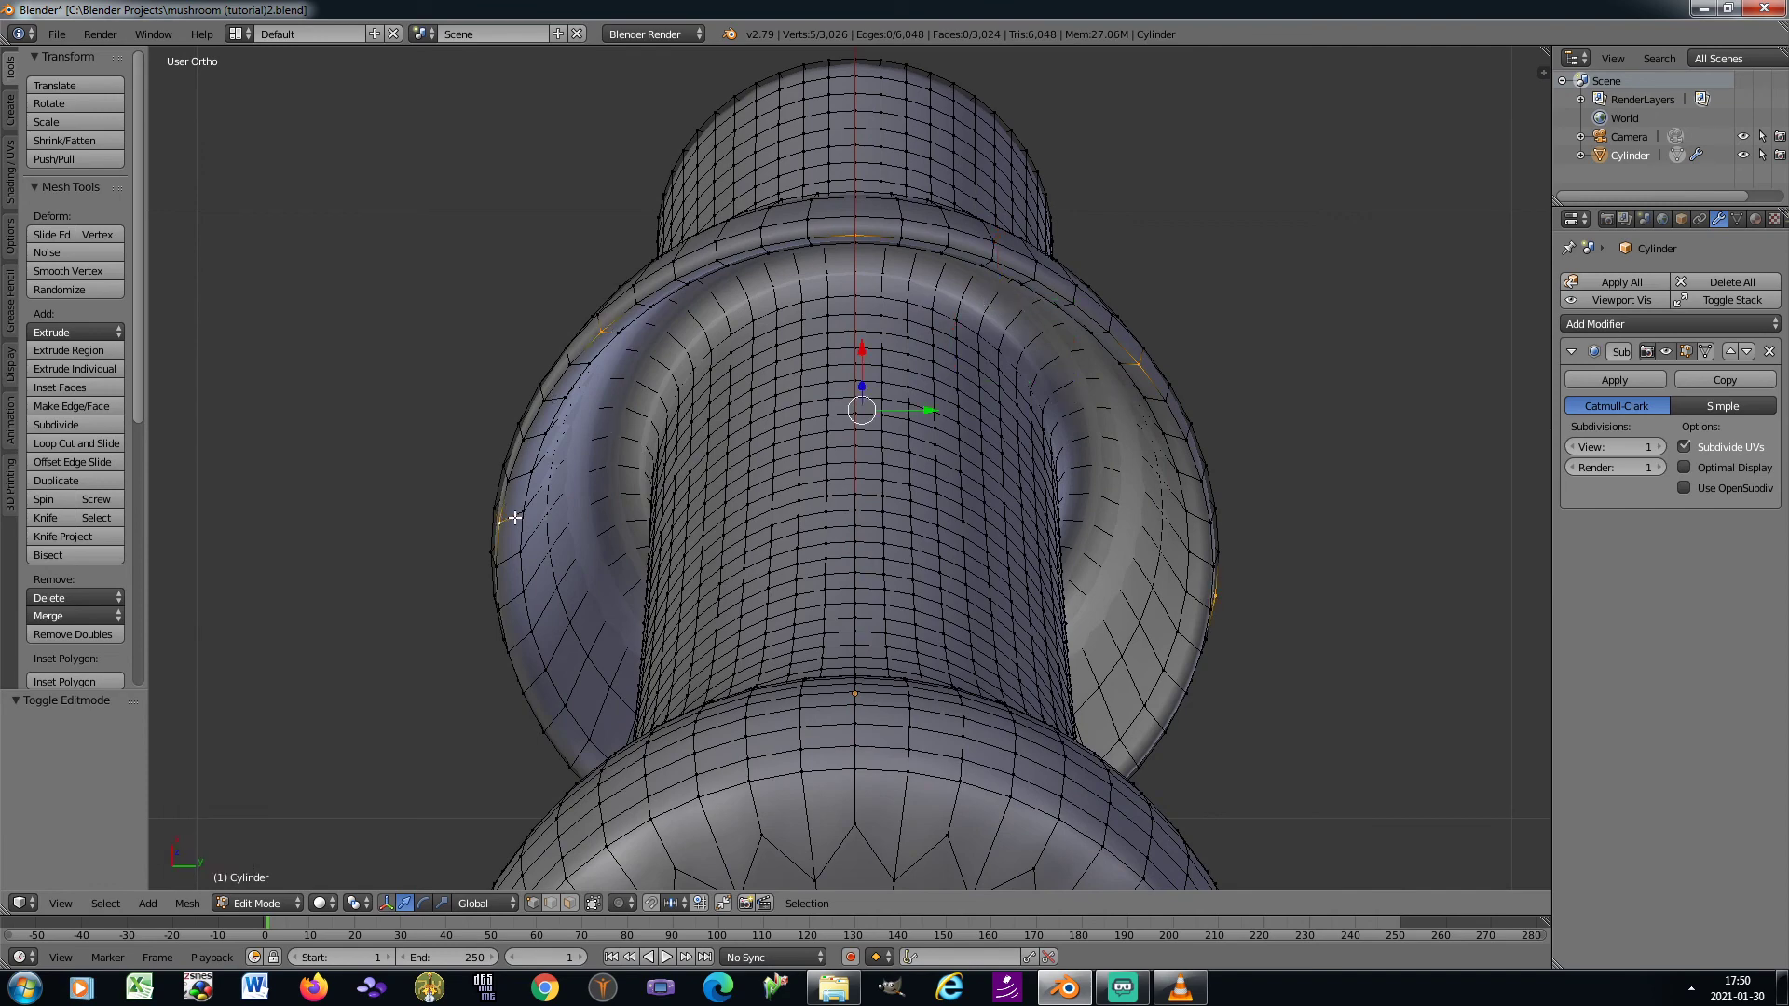
Add three more spaced vertices around the remaining part of the skirt's bottom rim to the selection
key(KP_4)
key(KP_4)
key(KP_4)
key(KP_4)
key(KP_8)
key(KP_8)
key(KP_8)
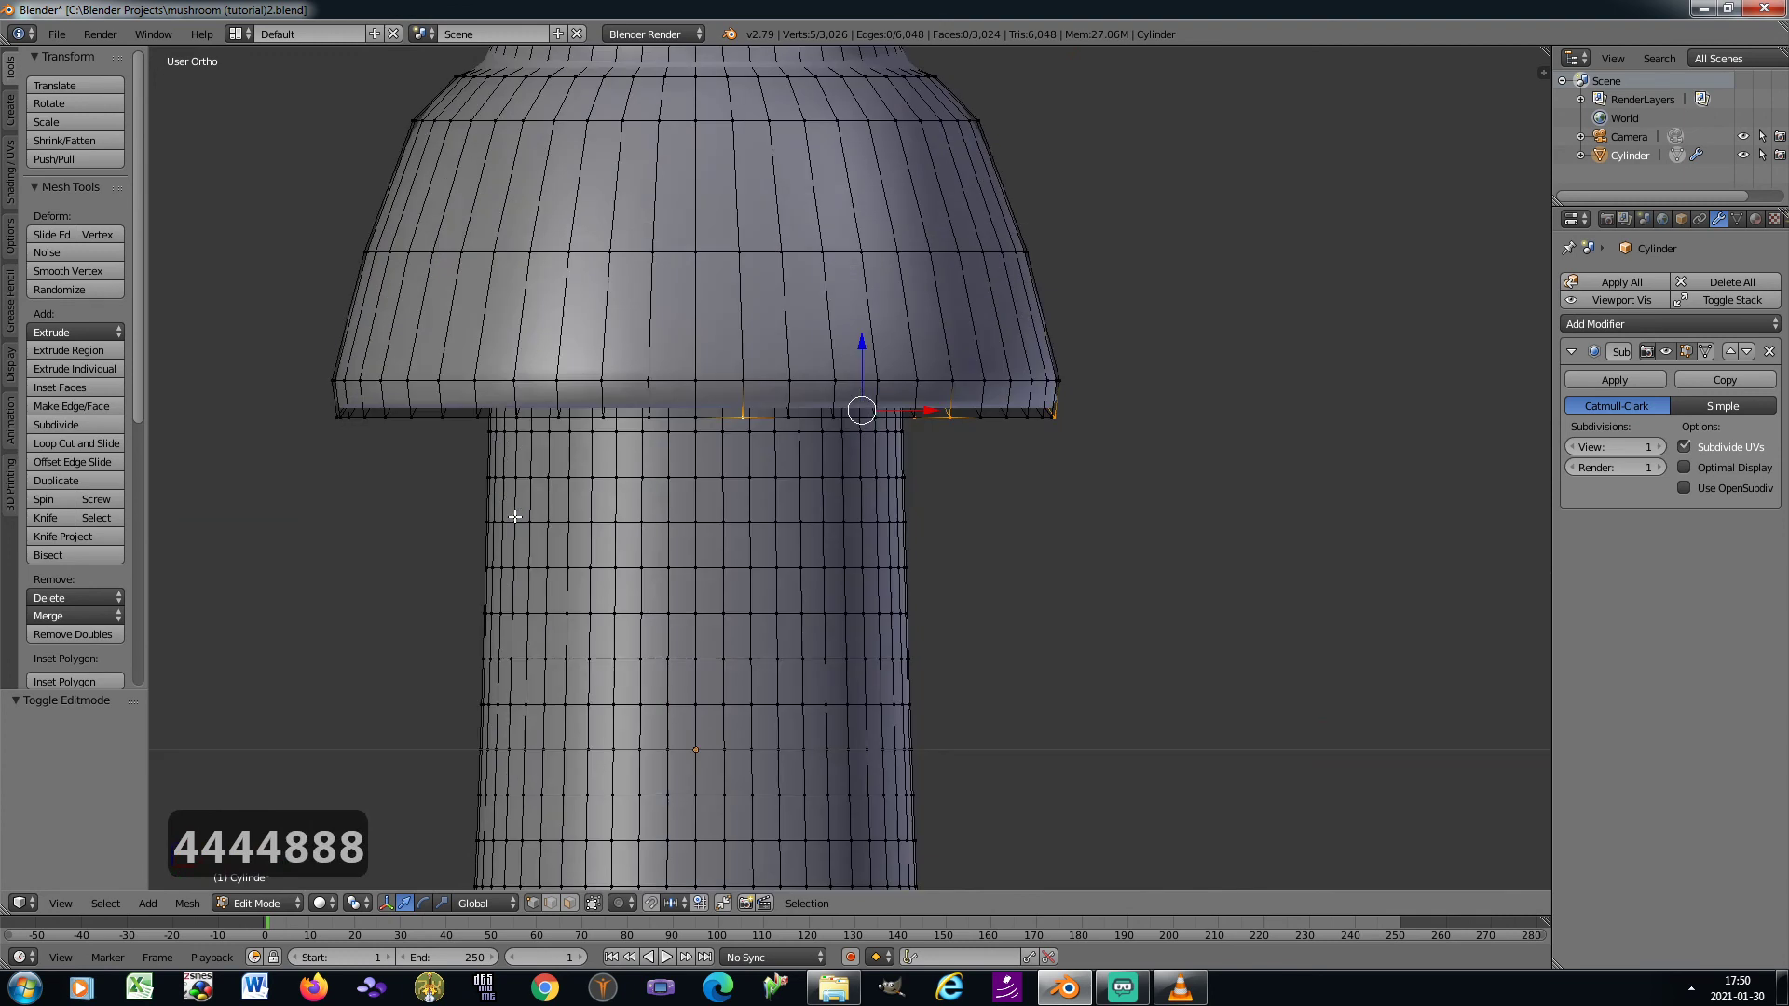
key(KP_4)
key(KP_4)
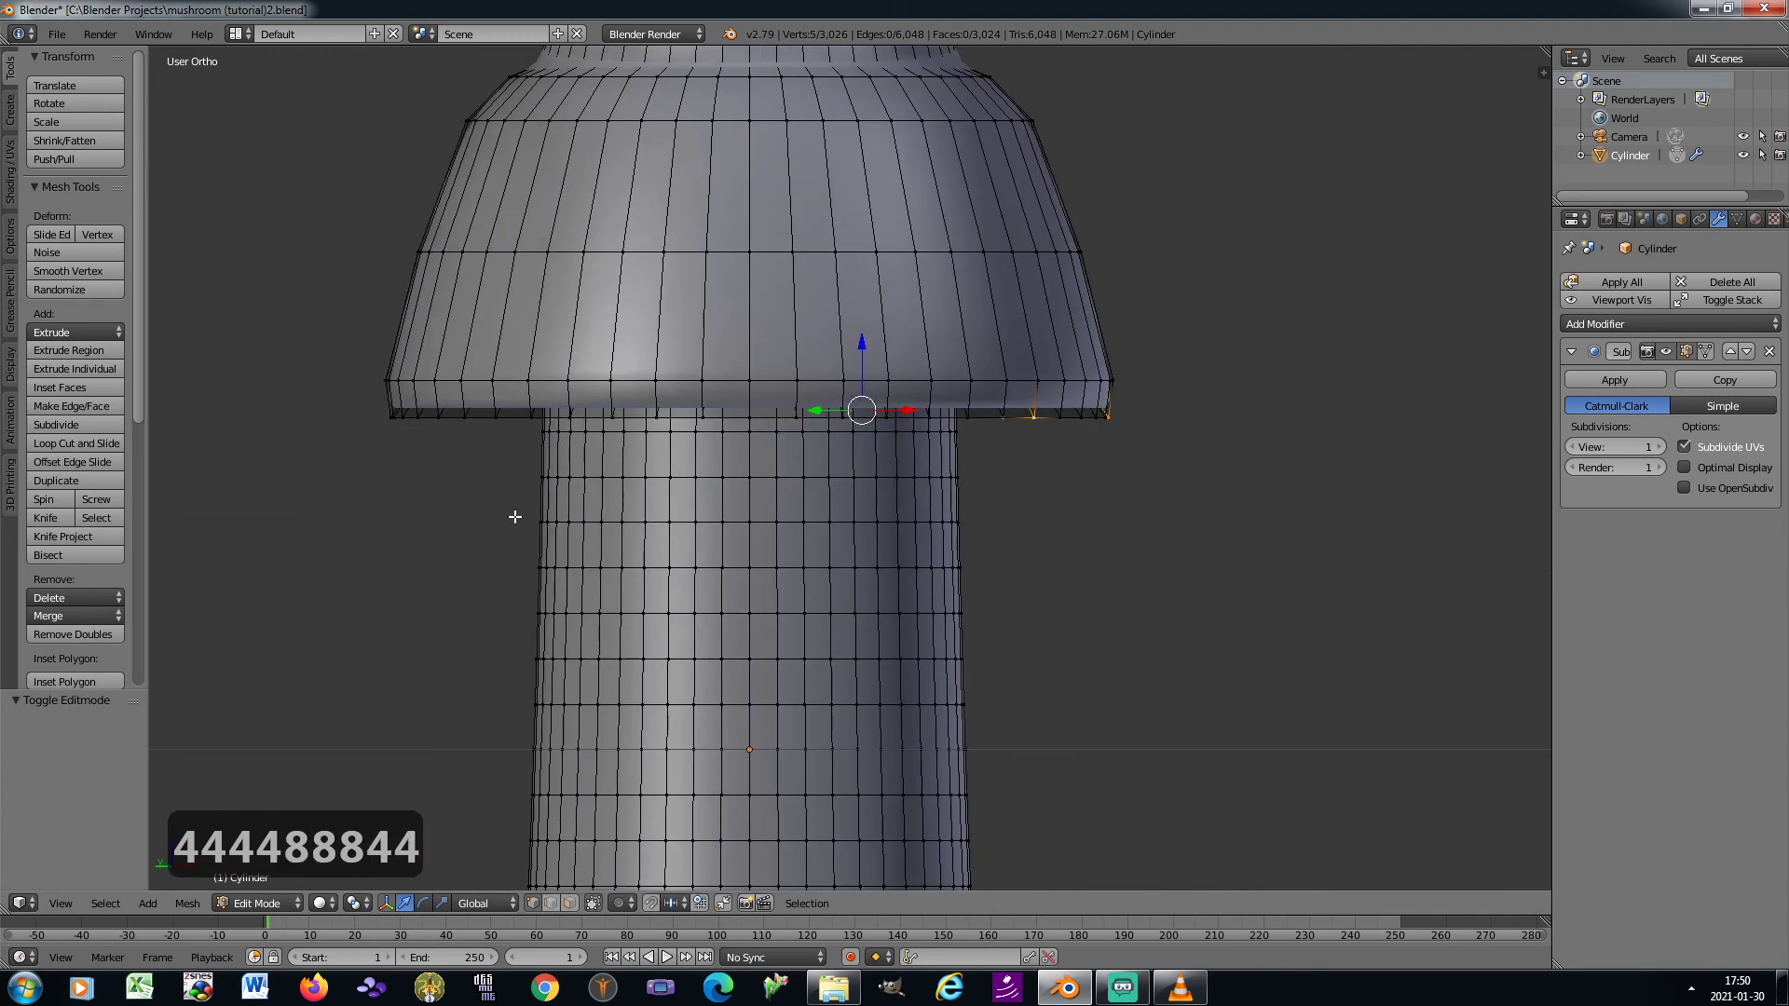
shift+right_click(751, 414)
key(KP_2)
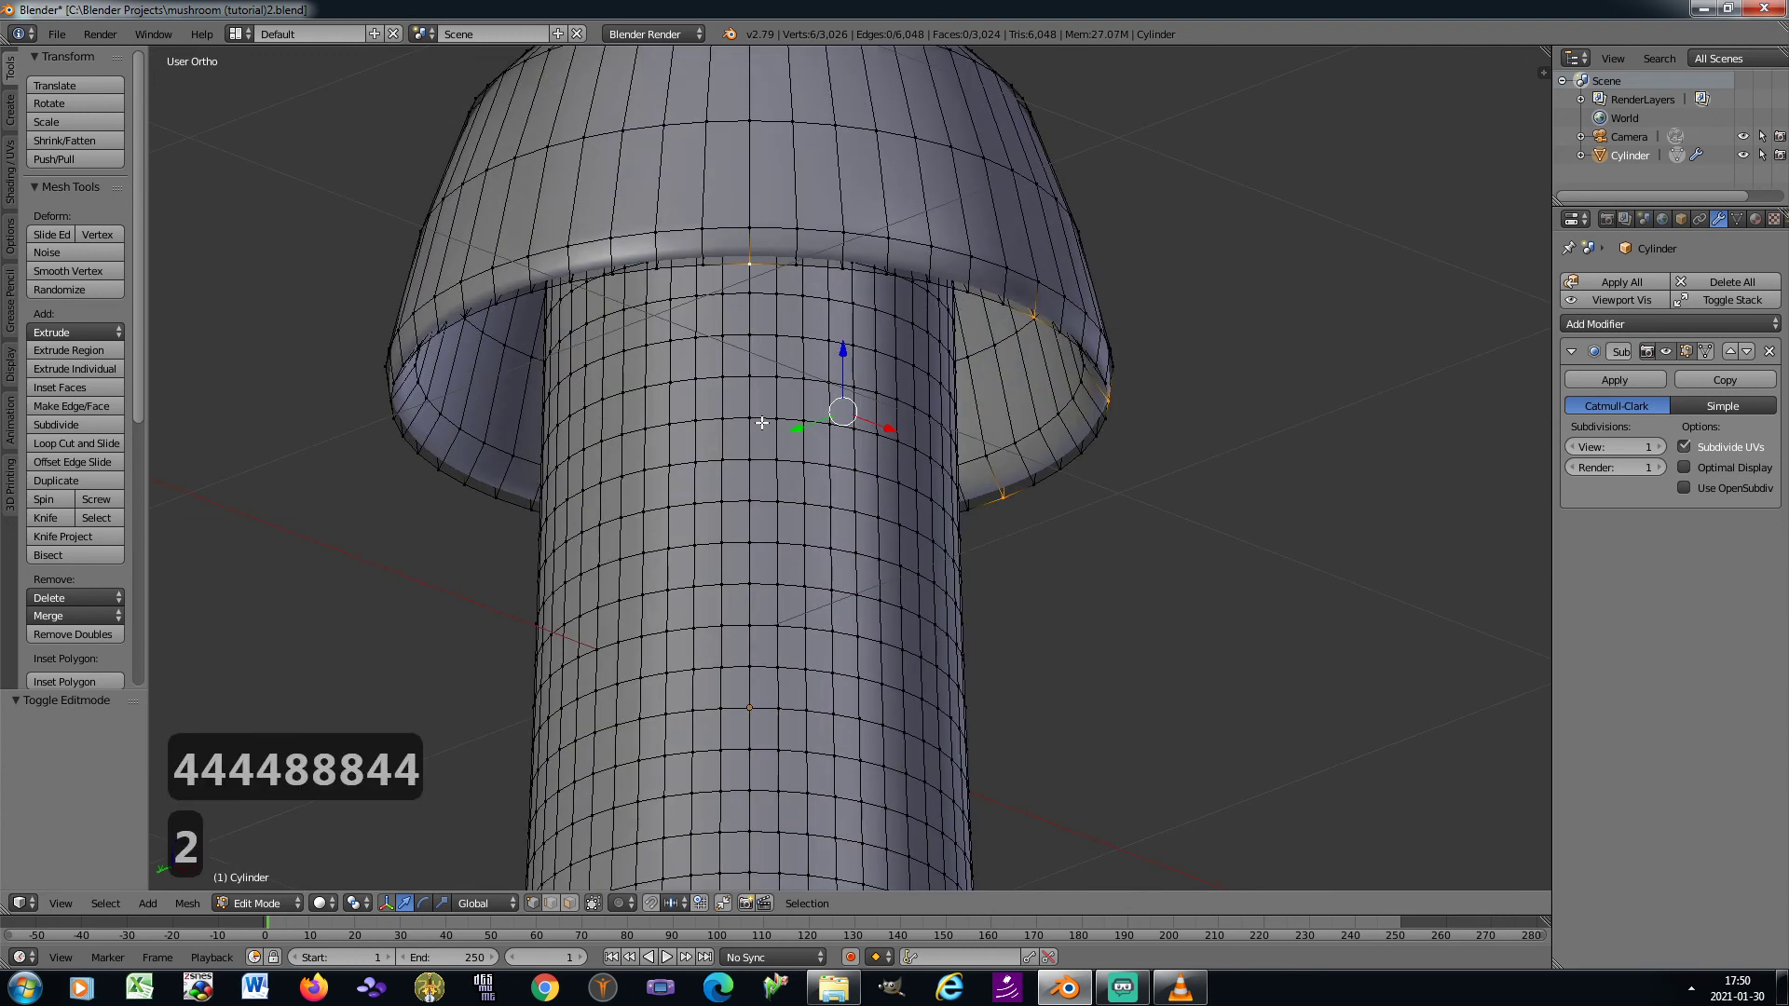
shift+right_click(473, 313)
shift+right_click(443, 473)
Deselect the stray vertex above the skirt's rim and add a vertex on the rim's lower edge instead
key(KP_4)
key(KP_4)
key(KP_4)
key(KP_4)
key(KP_4)
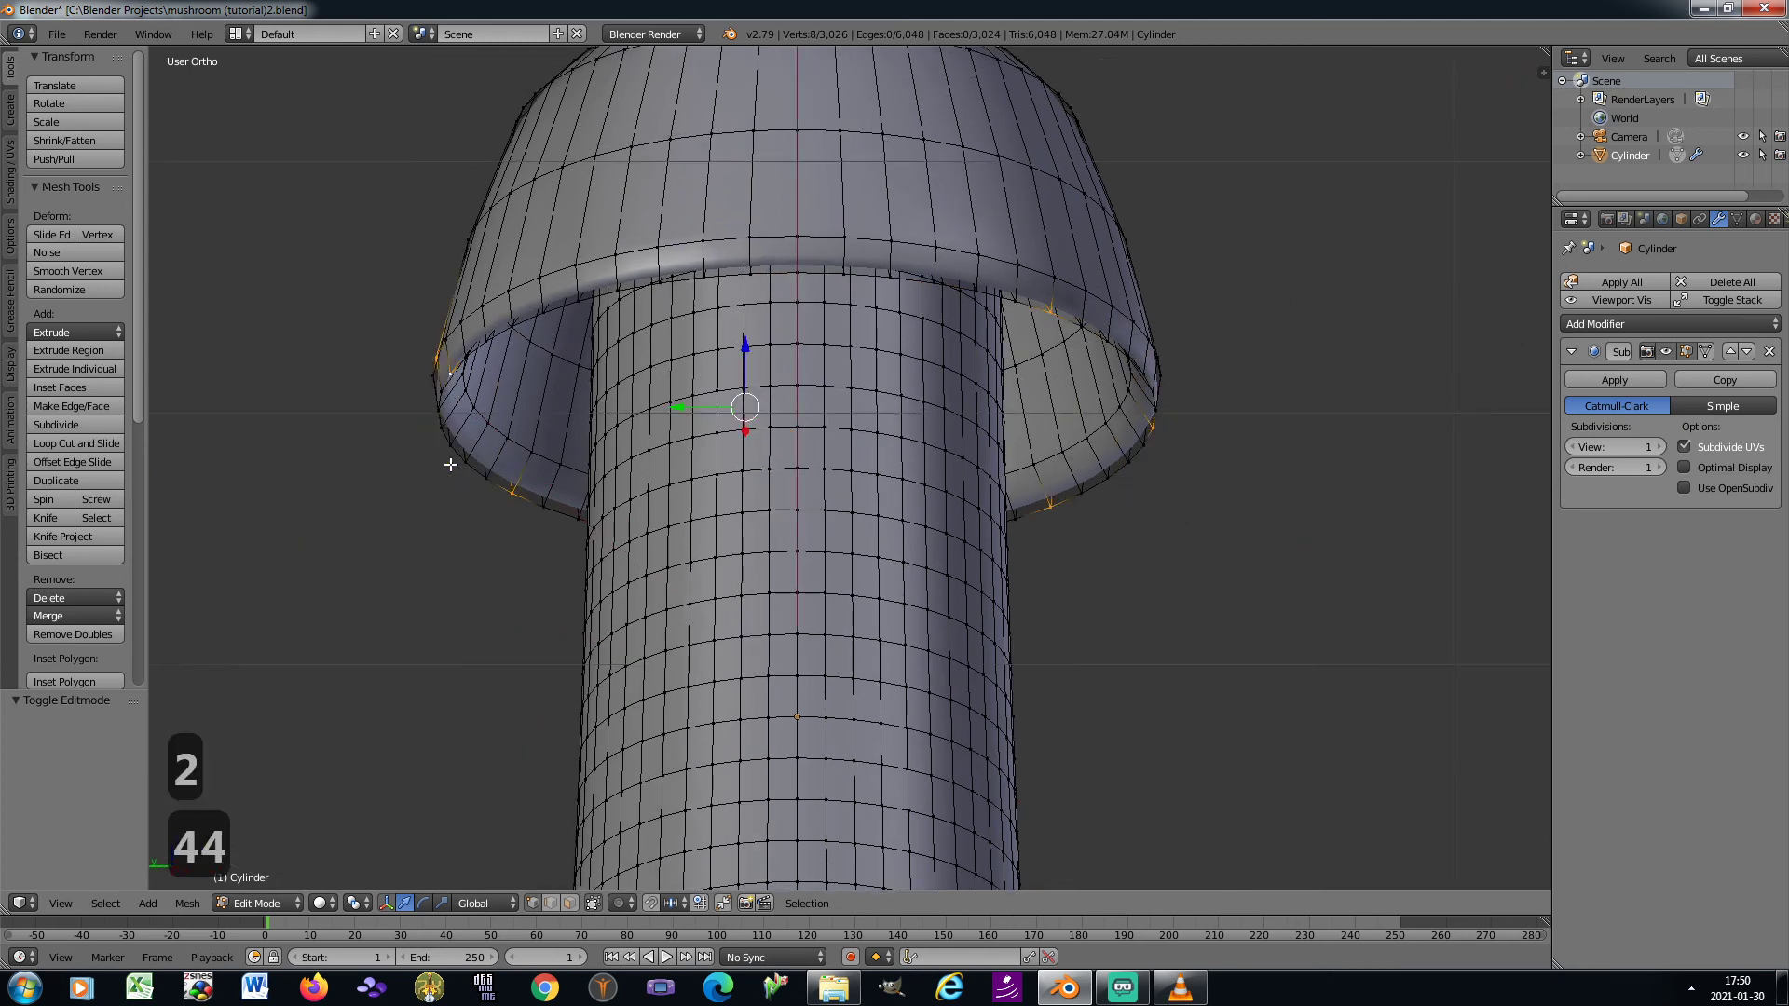
shift+right_click(718, 270)
key(KP_6)
key(KP_6)
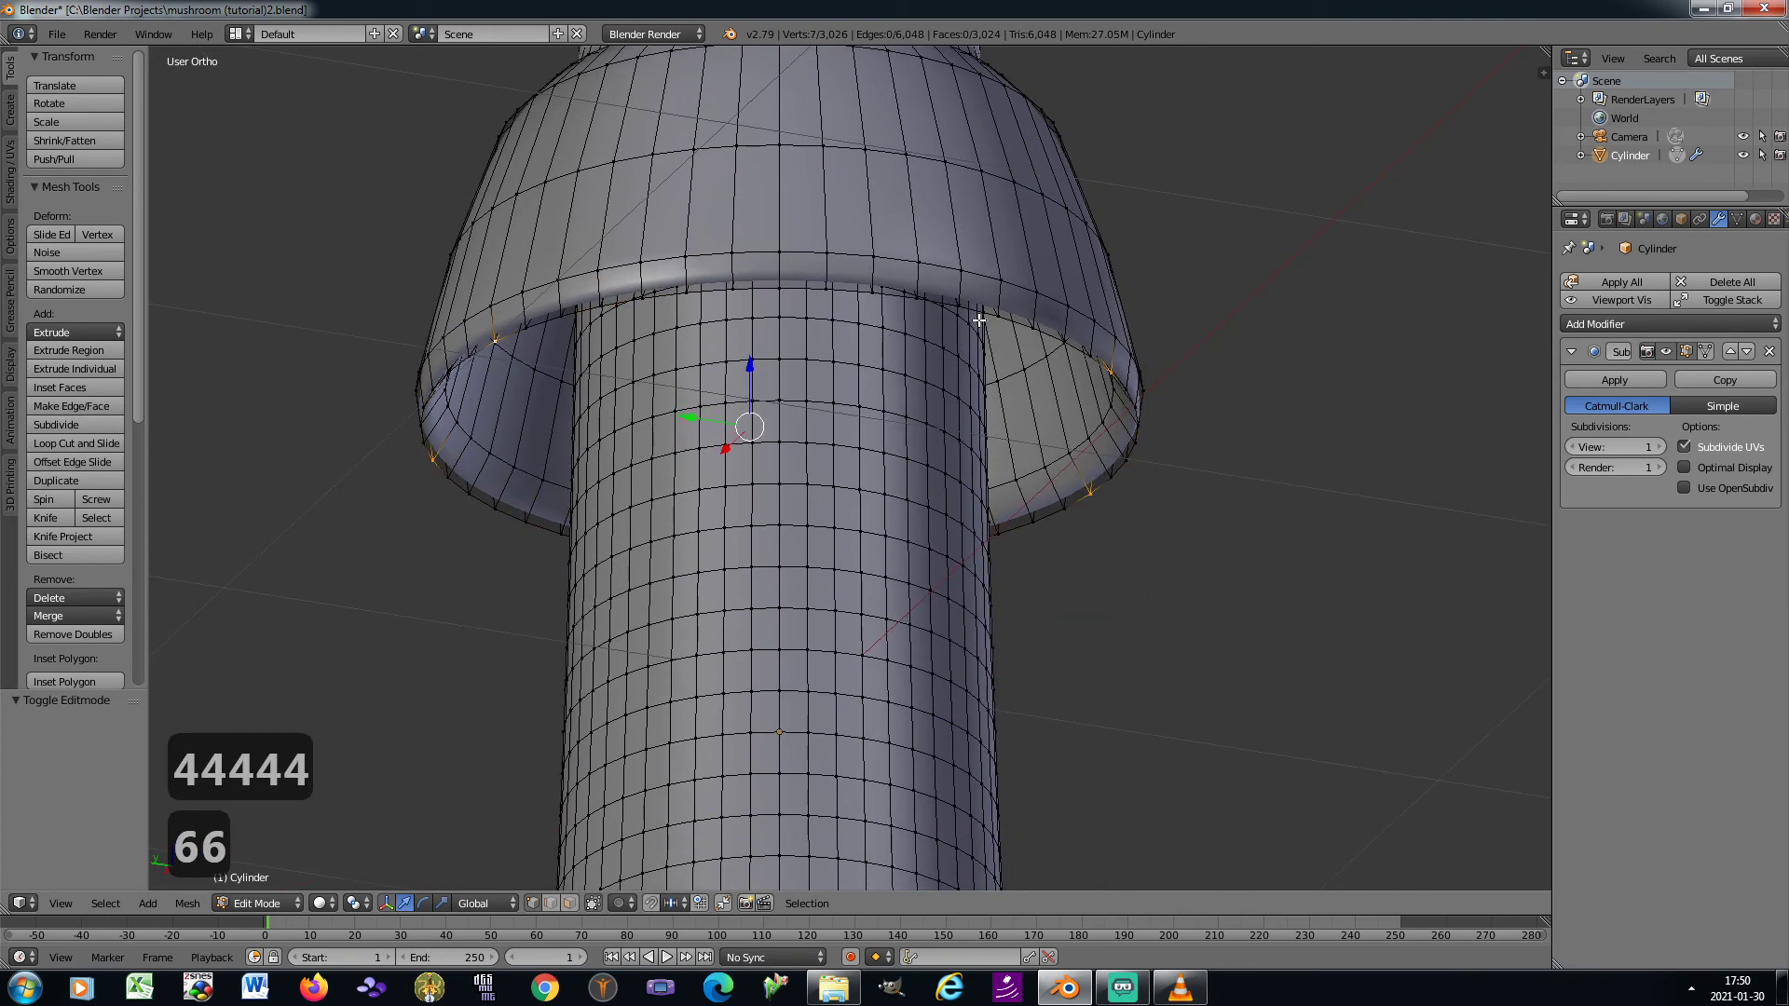
shift+right_click(776, 289)
Even out the rim selection by swapping two selected vertices for neighbouring ones farther along the skirt's bottom edge
key(KP_8)
key(KP_2)
key(KP_2)
key(KP_2)
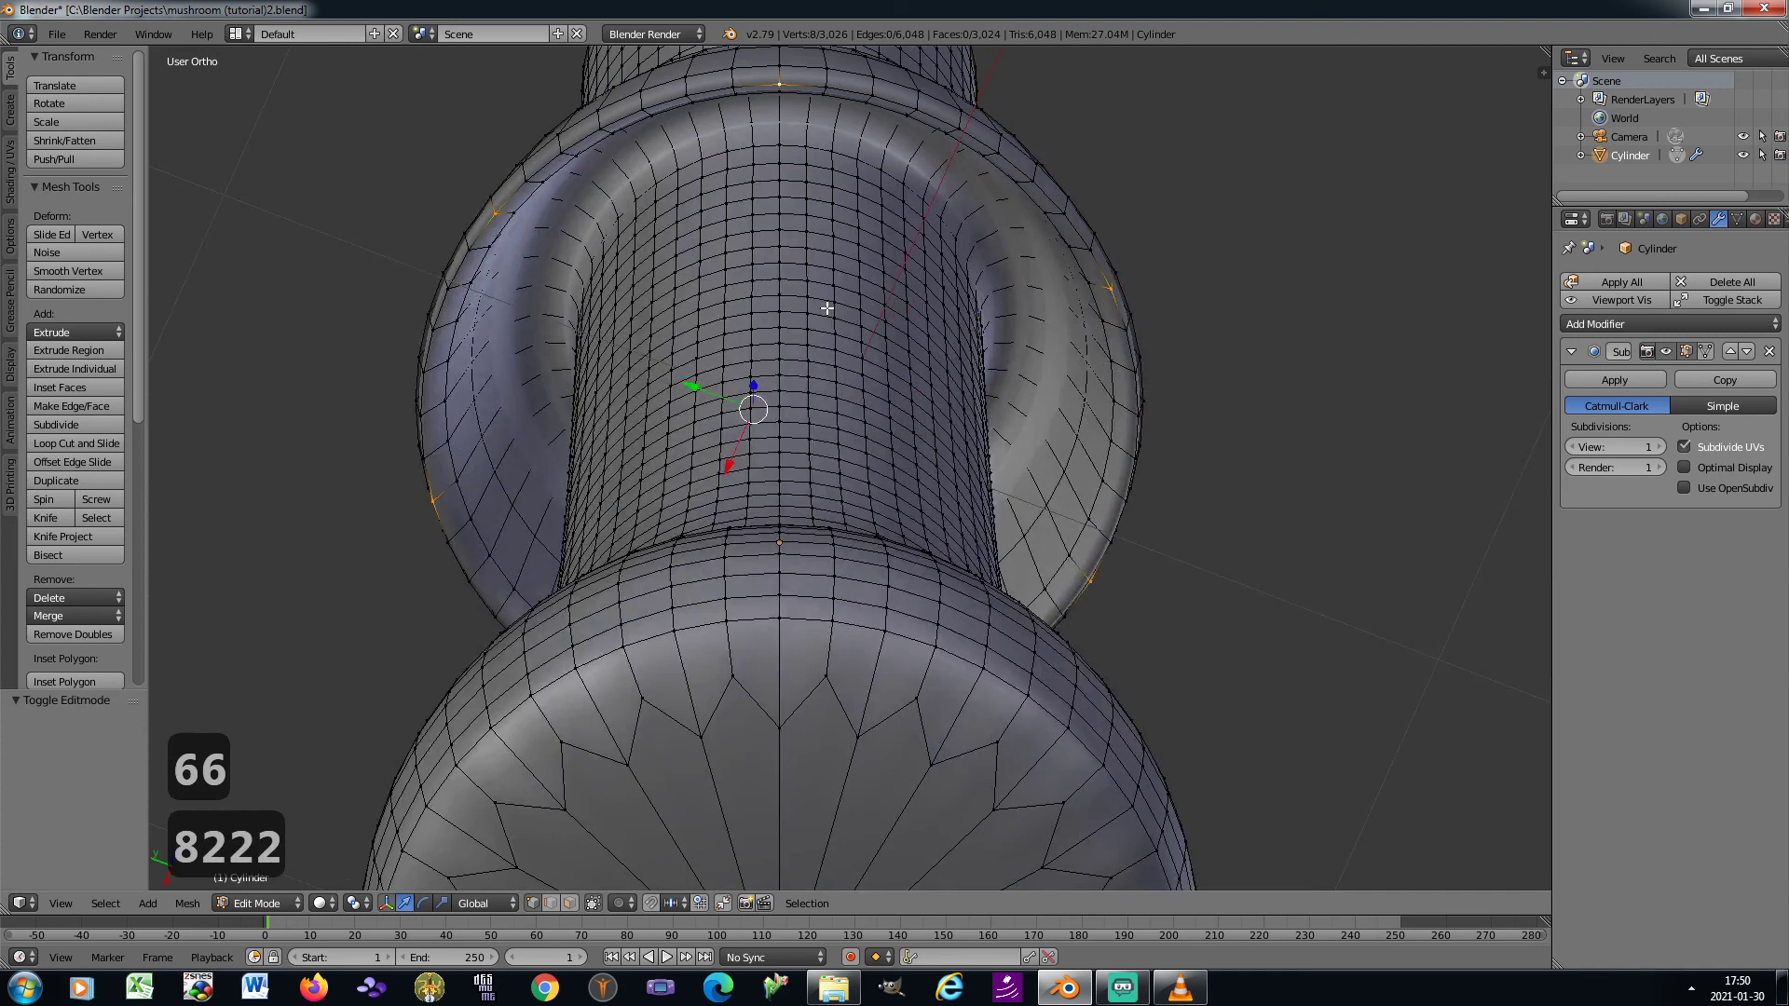
key(KP_6)
key(KP_6)
key(KP_6)
key(KP_6)
key(KP_6)
key(KP_6)
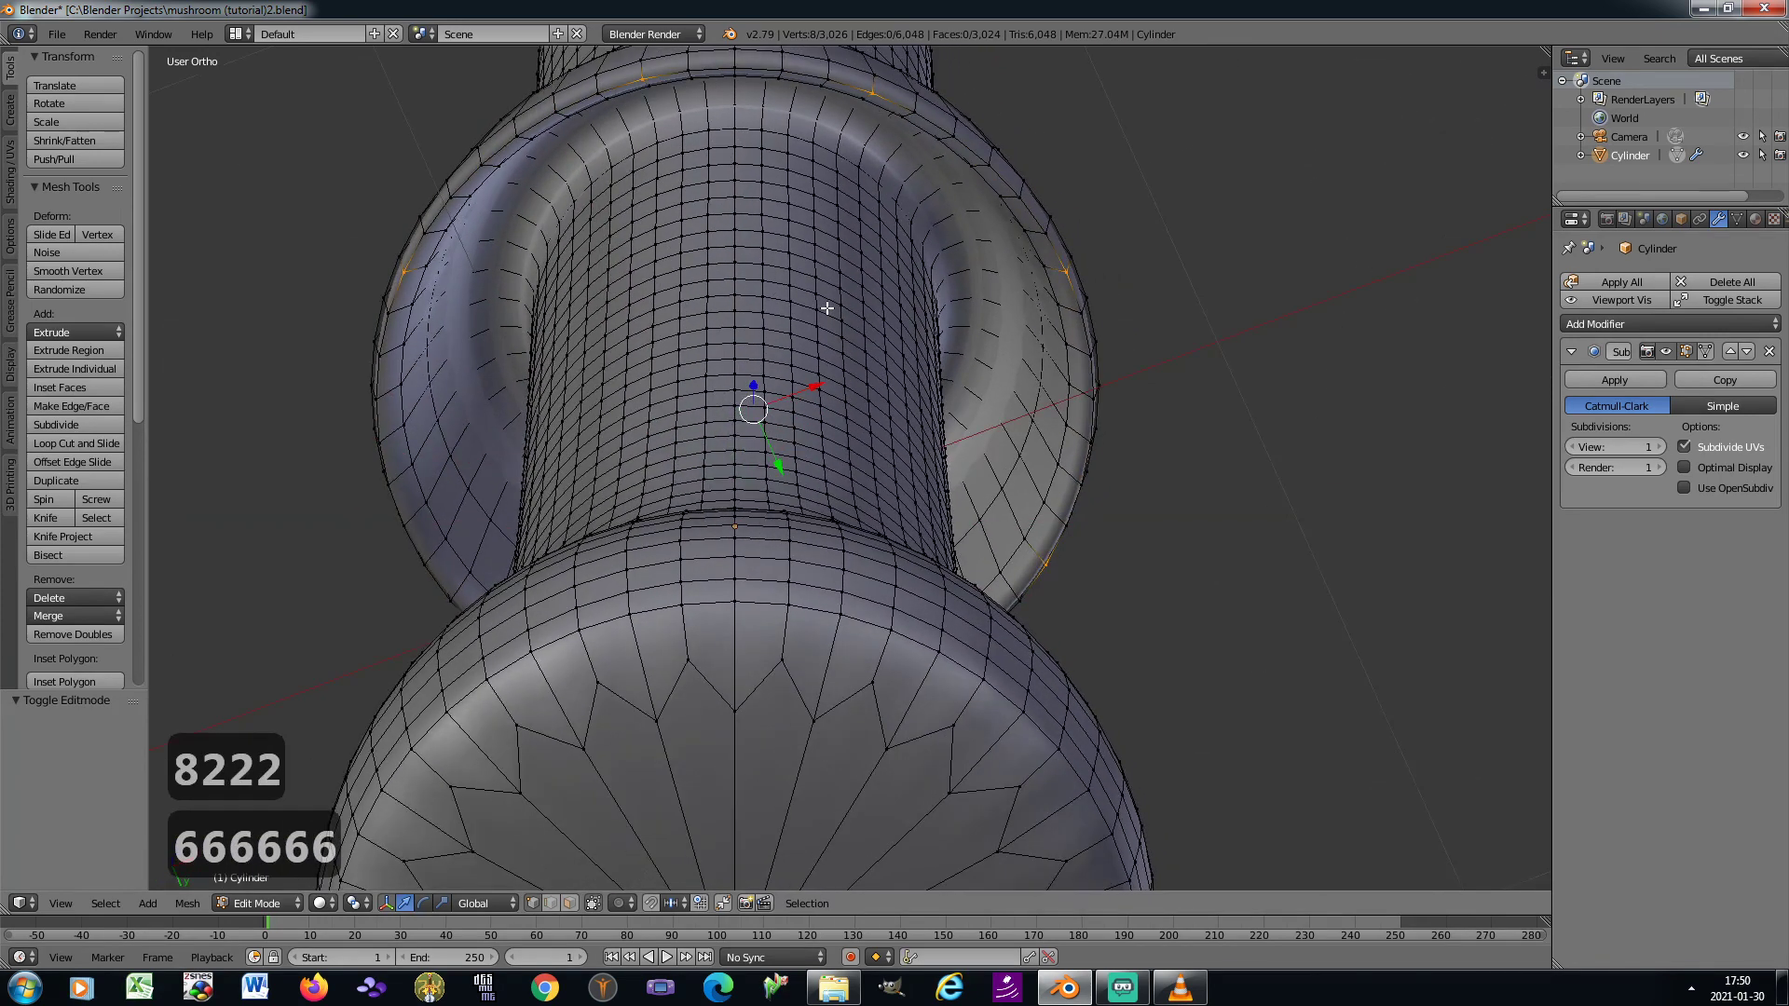
shift+right_click(878, 95)
shift+right_click(943, 134)
shift+right_click(1065, 272)
shift+right_click(1084, 312)
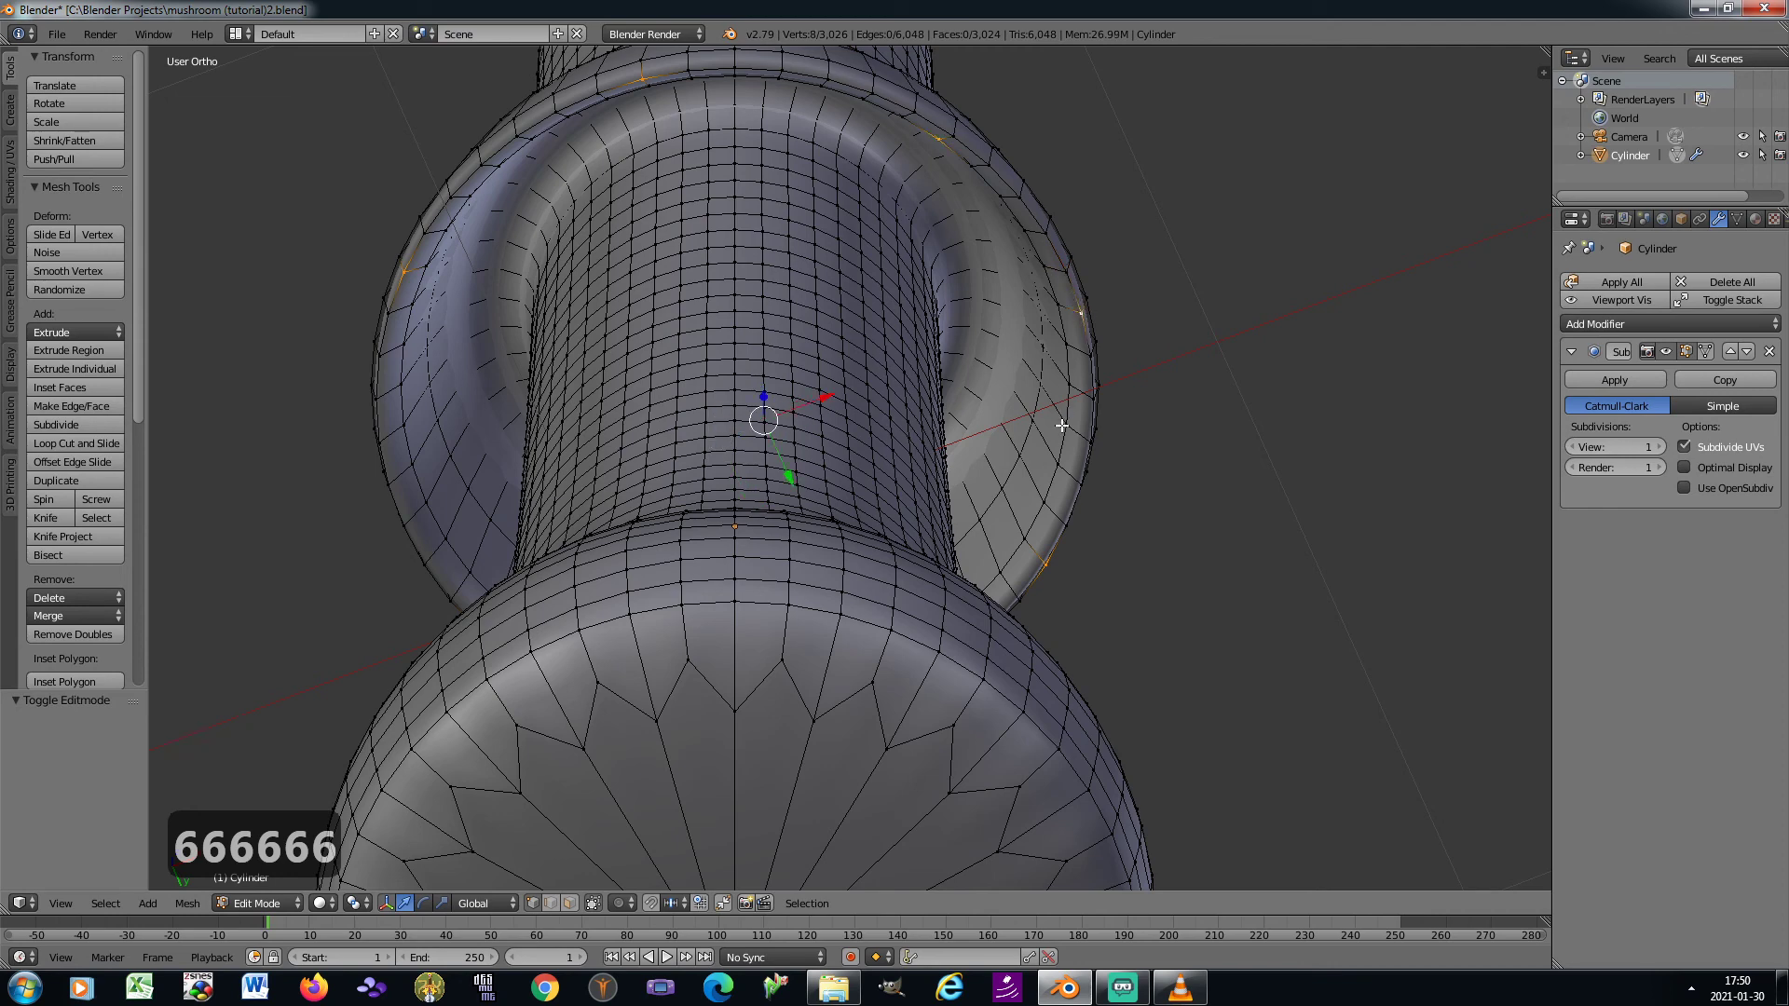
Enable Connected proportional editing with Smooth falloff
key(KP_8)
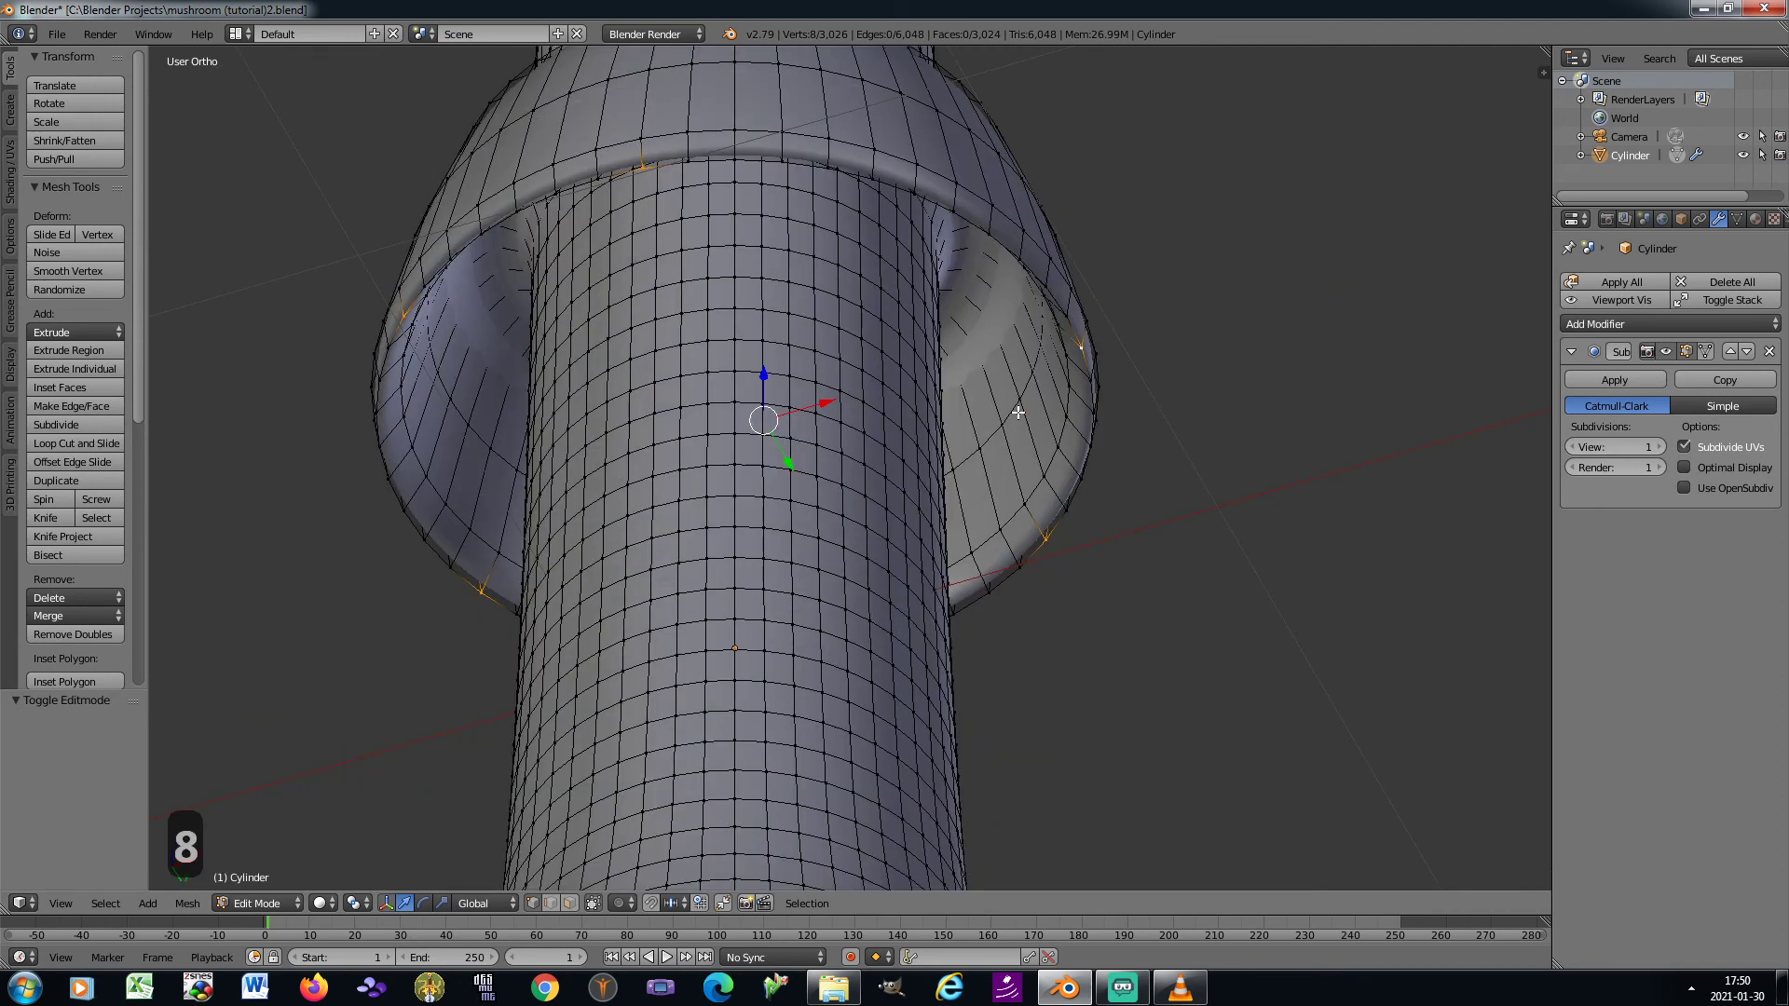
key(KP_8)
key(KP_8)
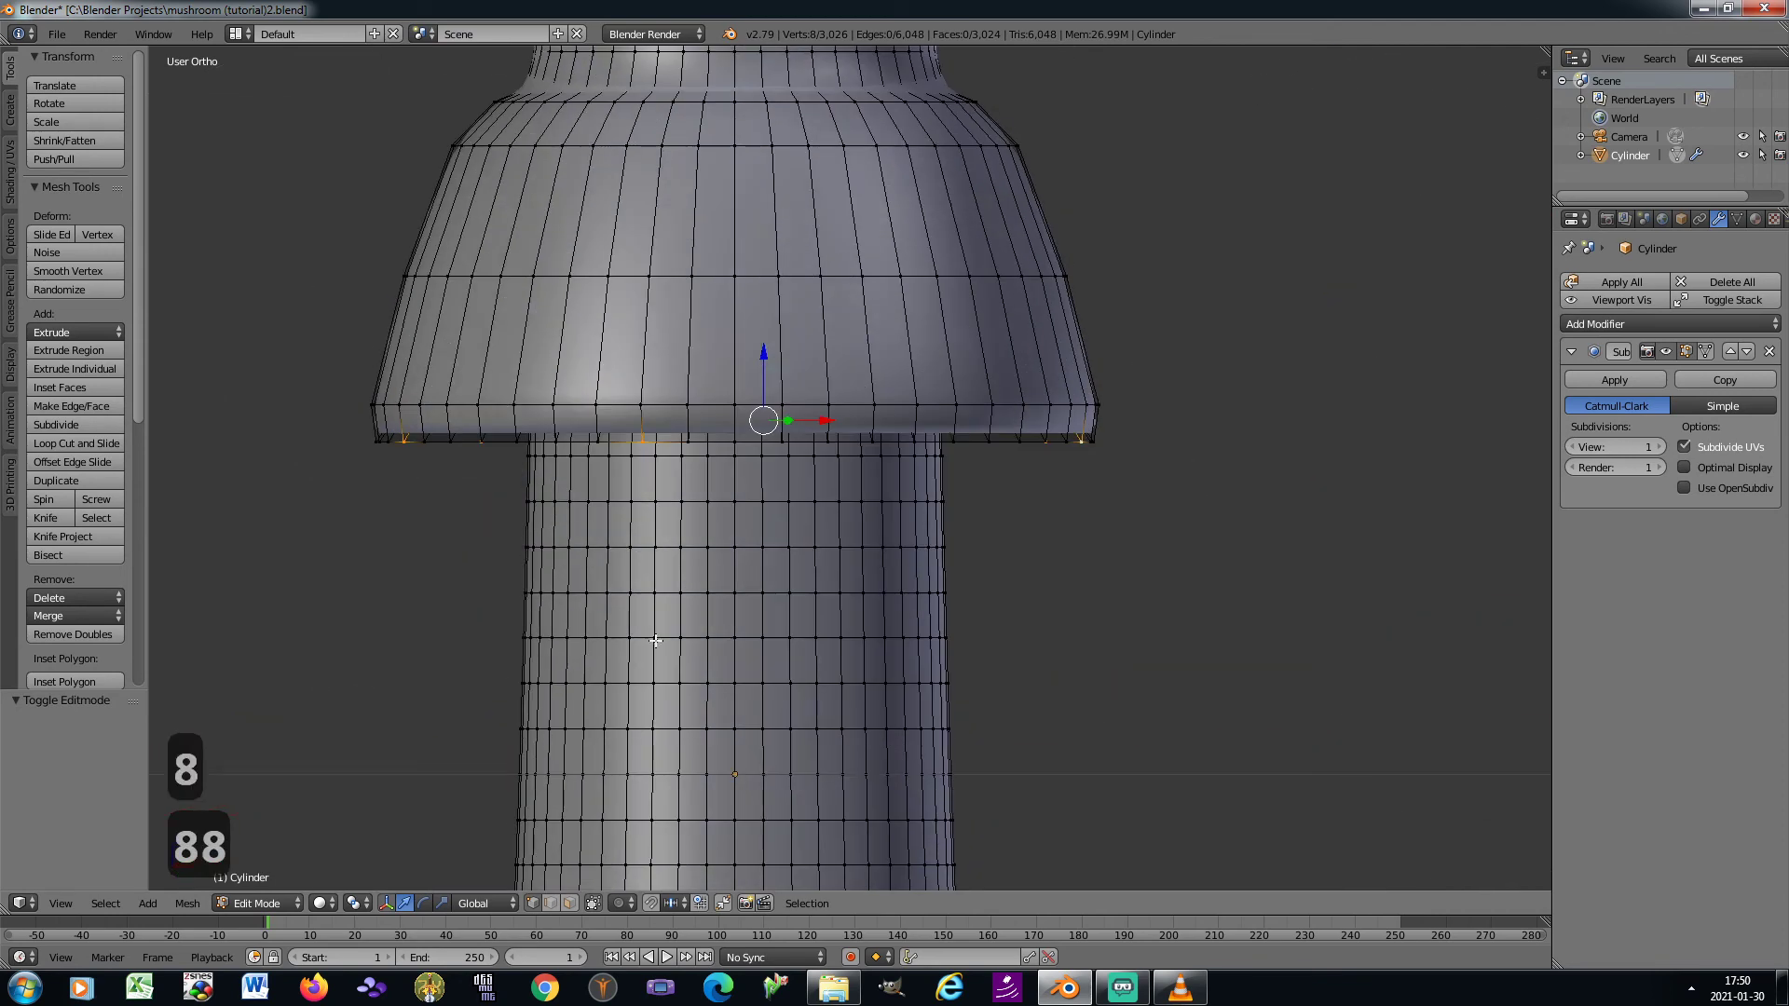
click(624, 904)
click(634, 823)
click(655, 903)
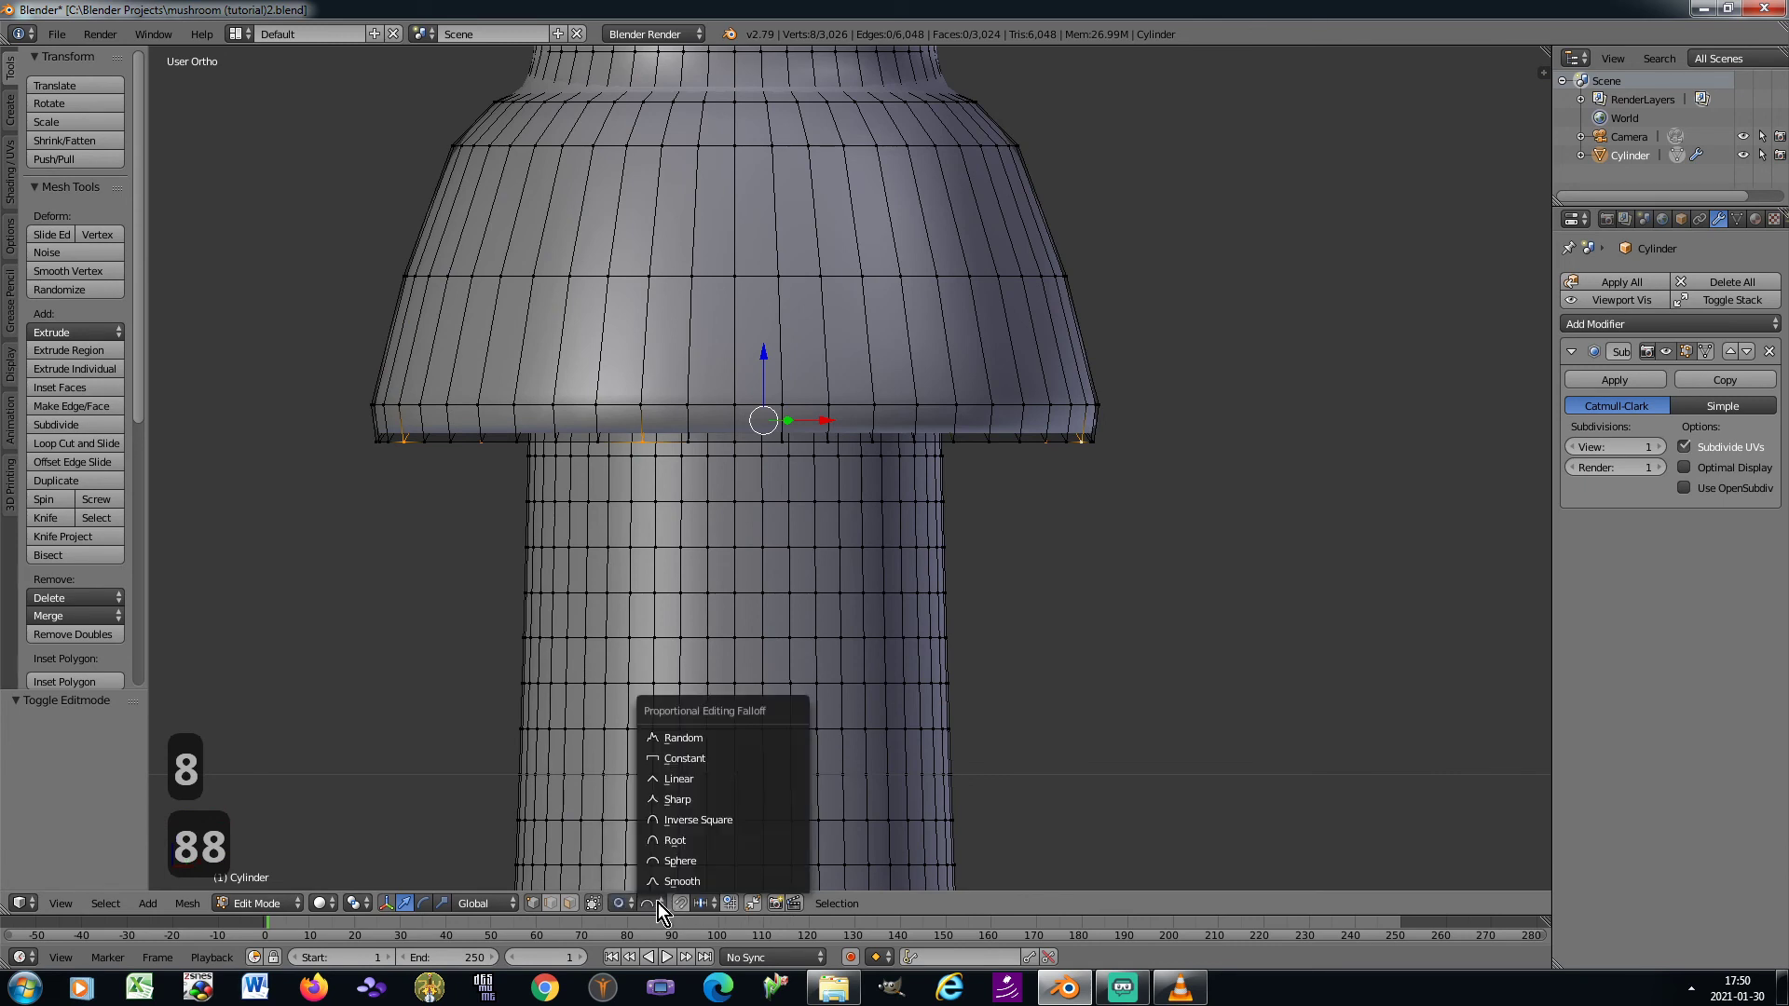
click(674, 881)
Lower the selected rim vertices about 0.165 along Z with a proportional size of 0.20 and return to Object Mode
scroll(816, 545, down, 1)
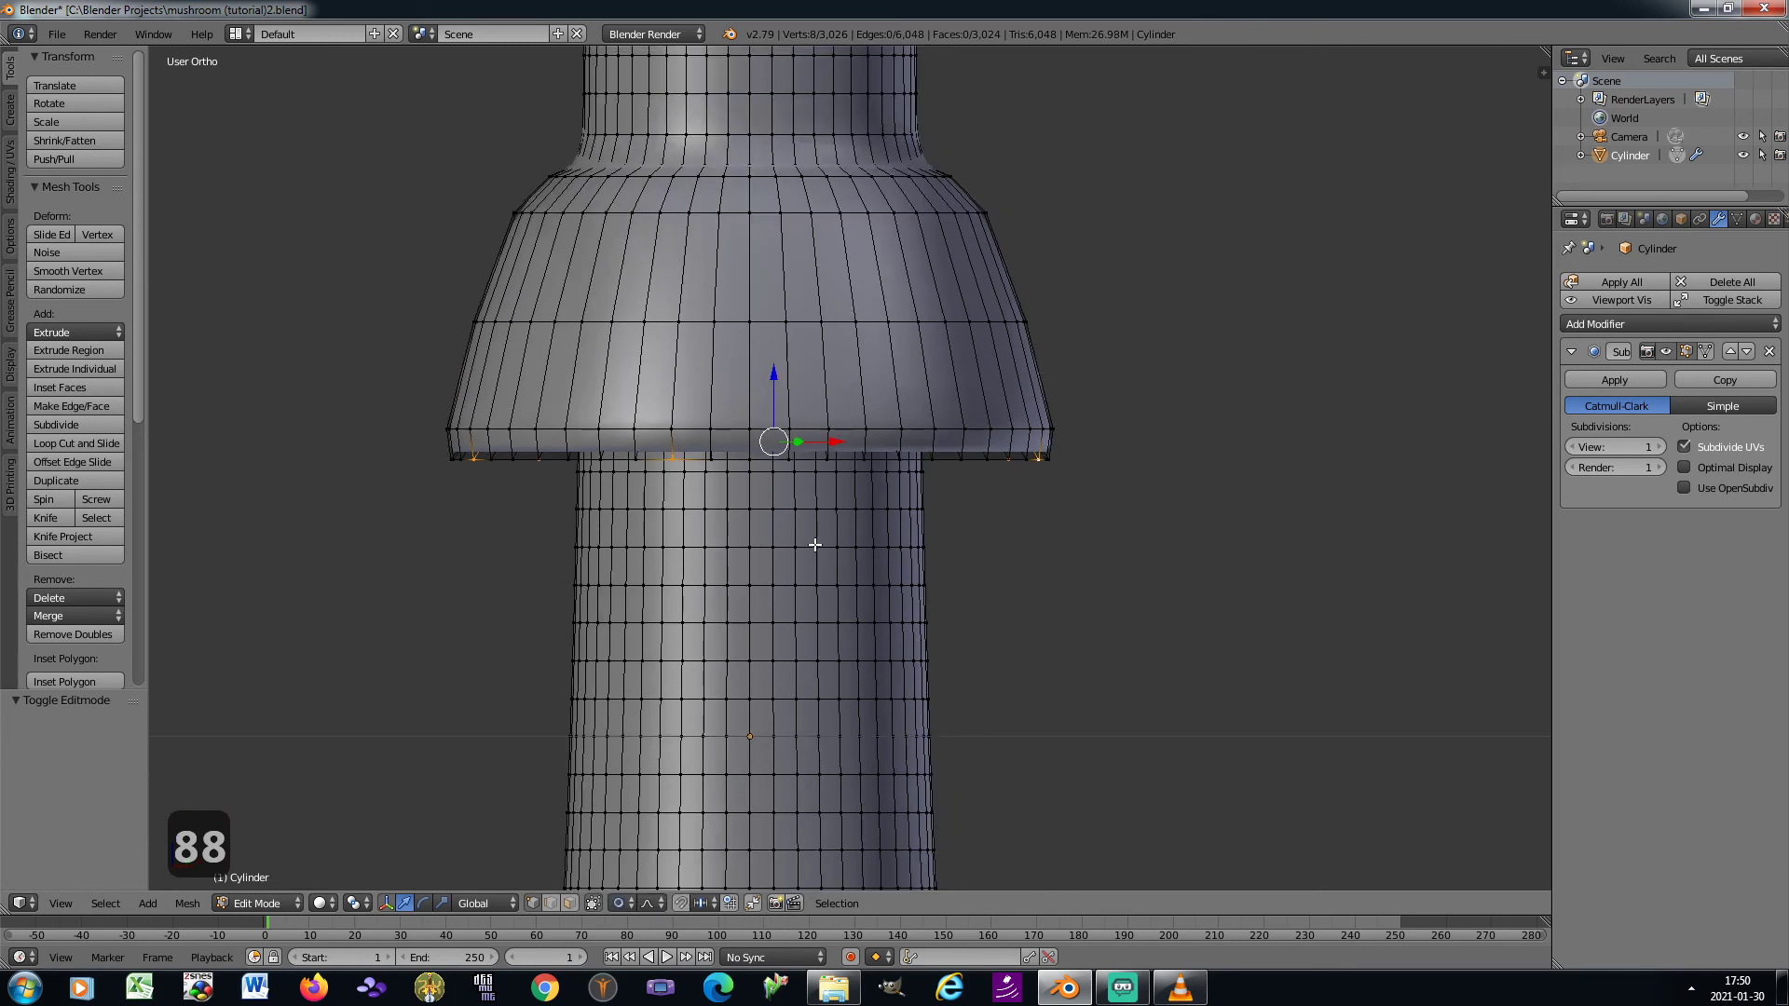
key(g)
key(z)
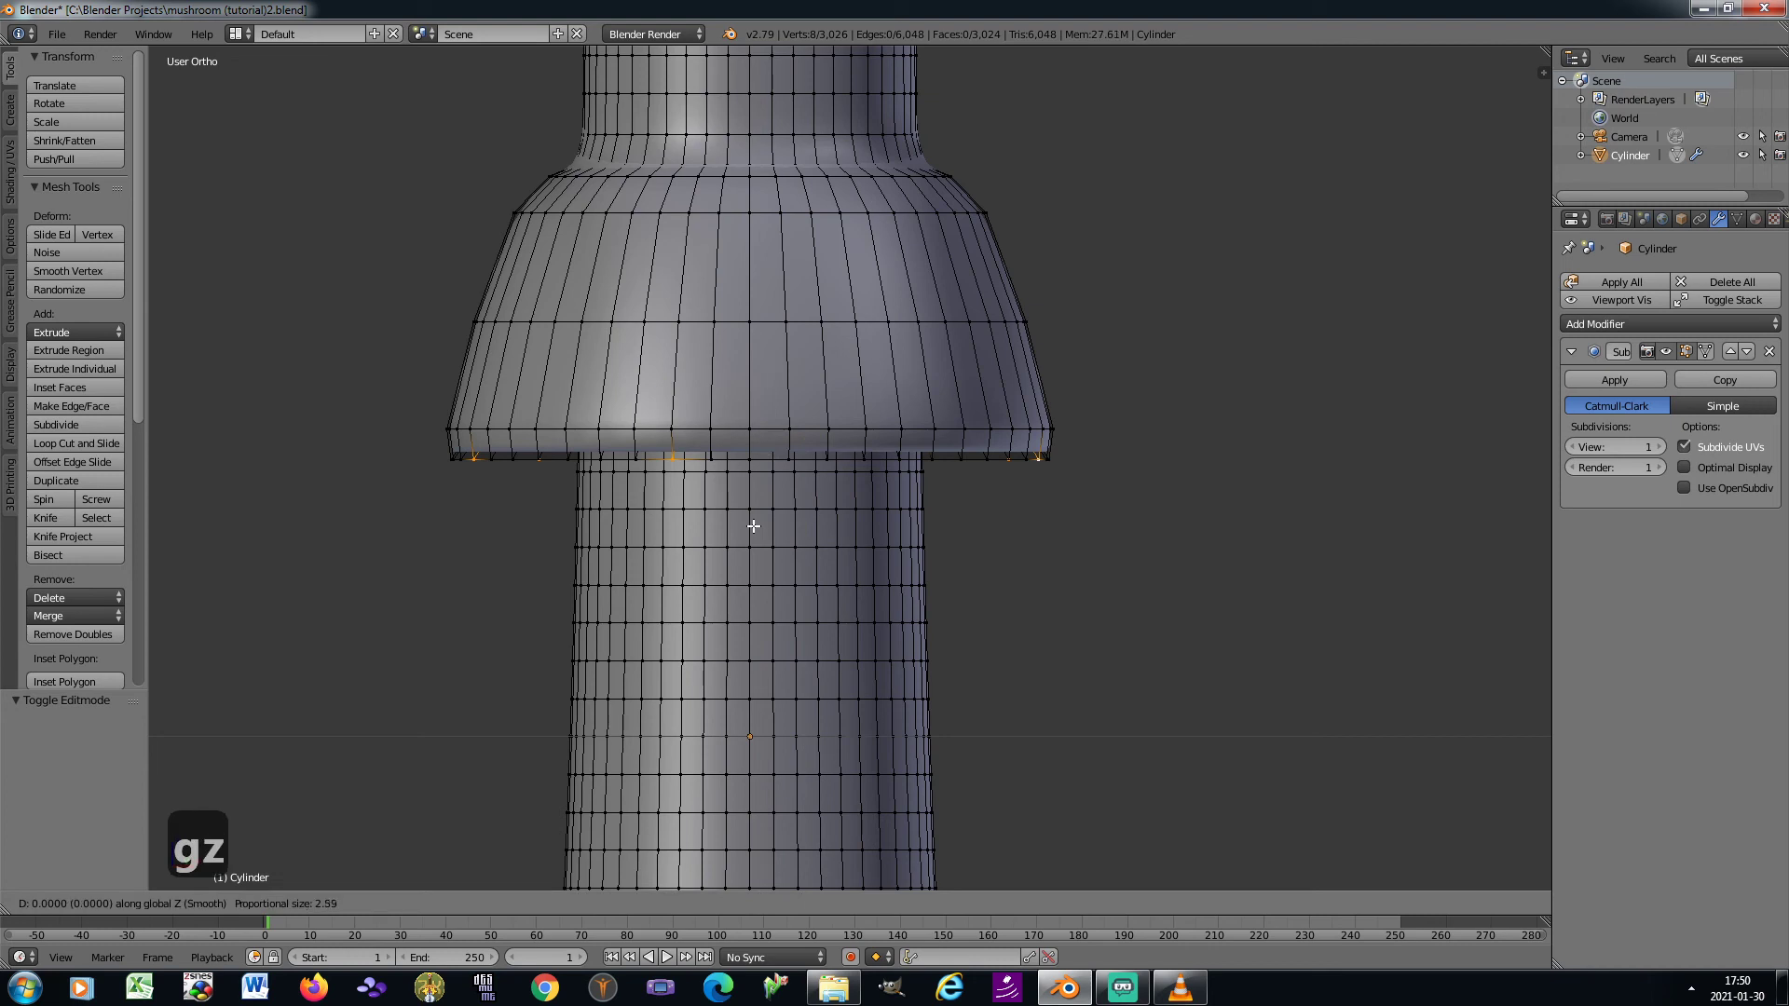
scroll(753, 526, up, 13)
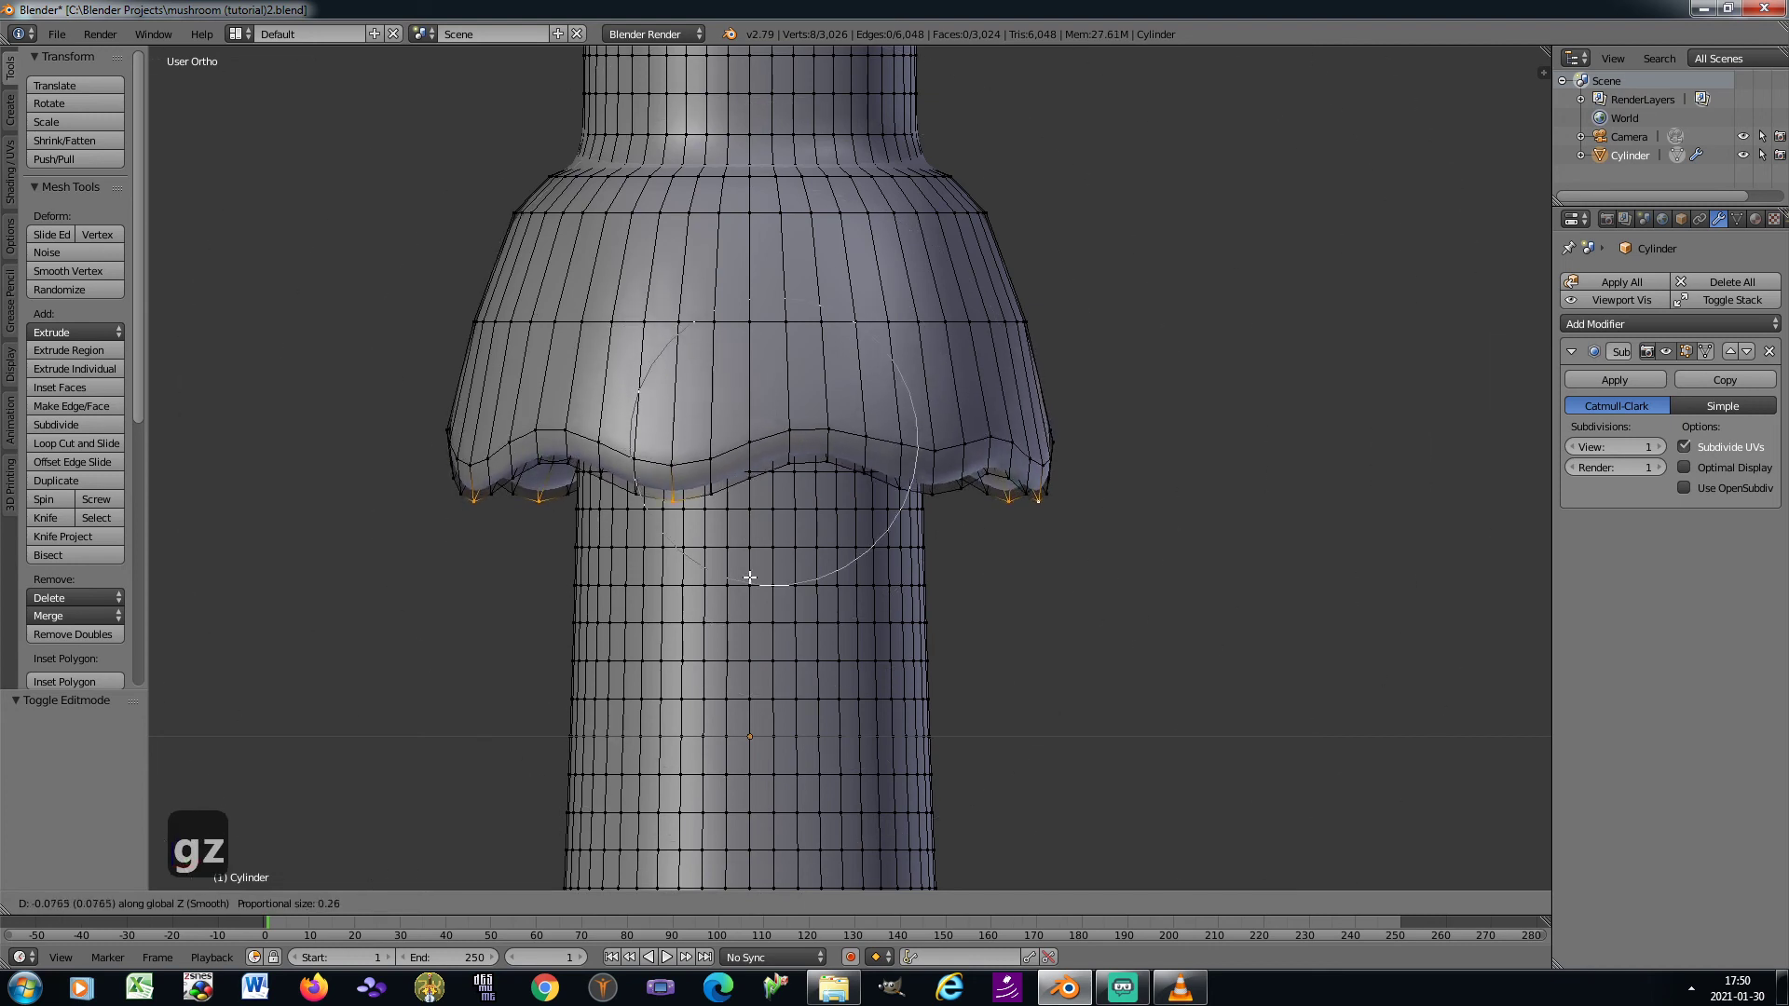
scroll(749, 613, up, 1)
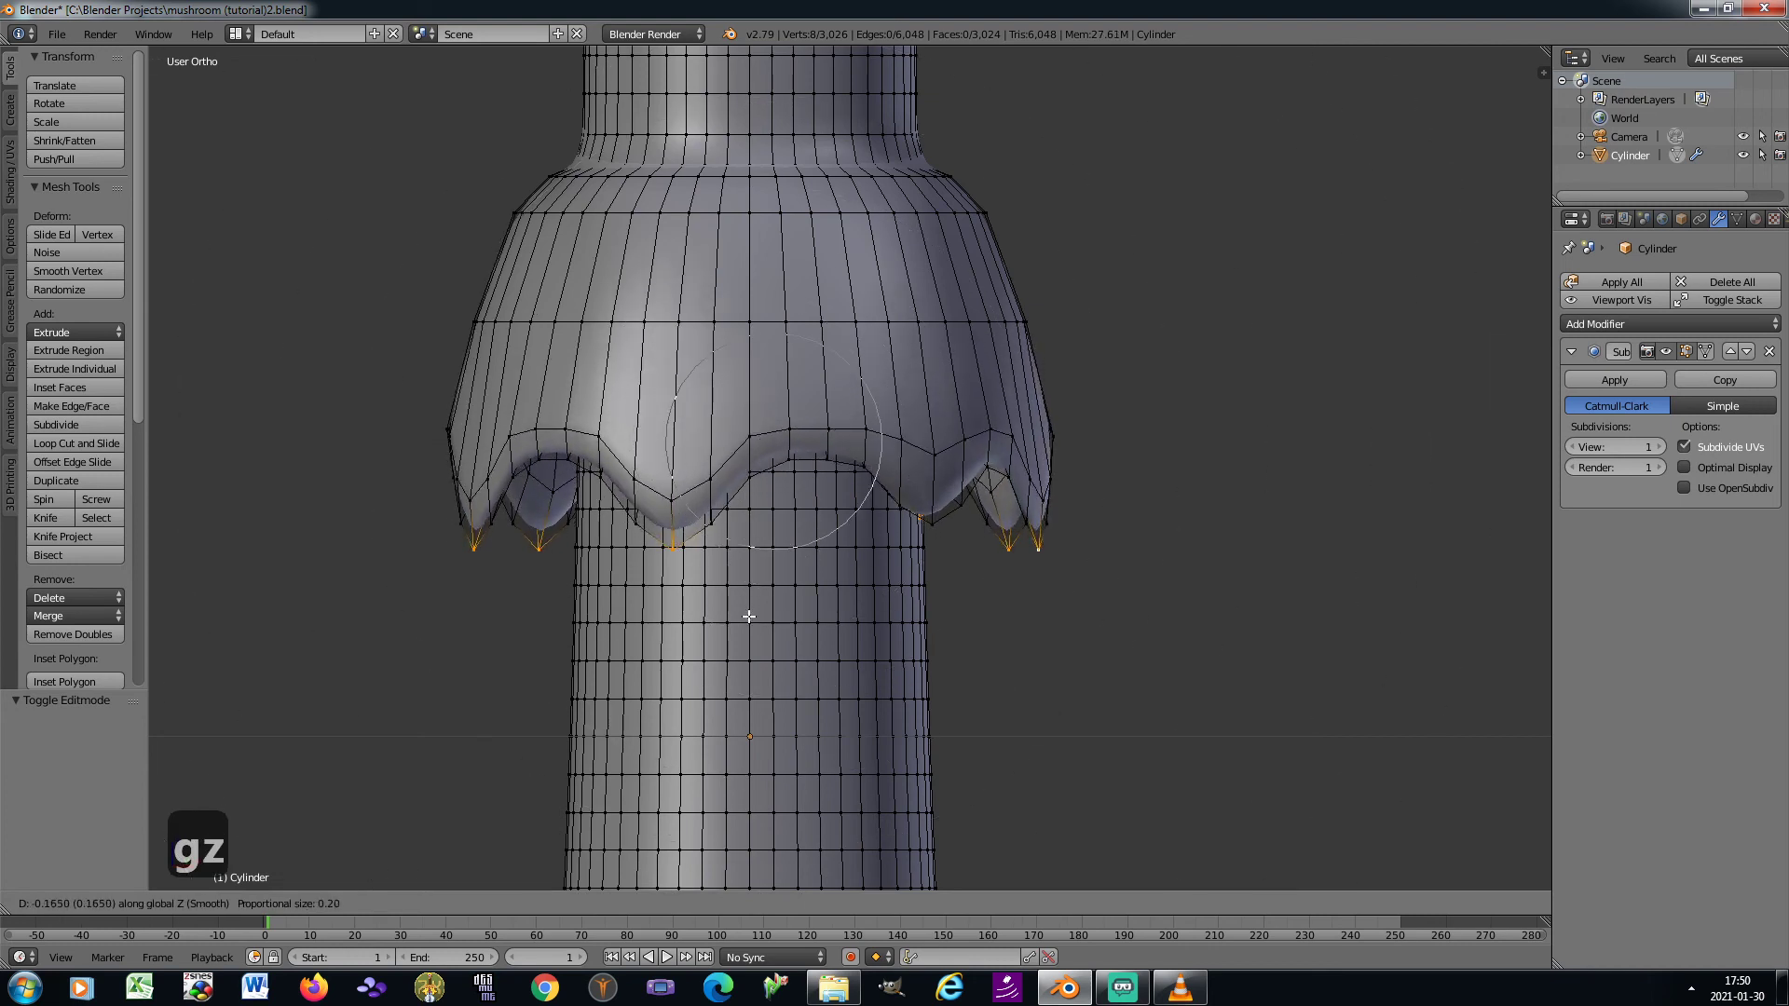
click(748, 614)
key(Tab)
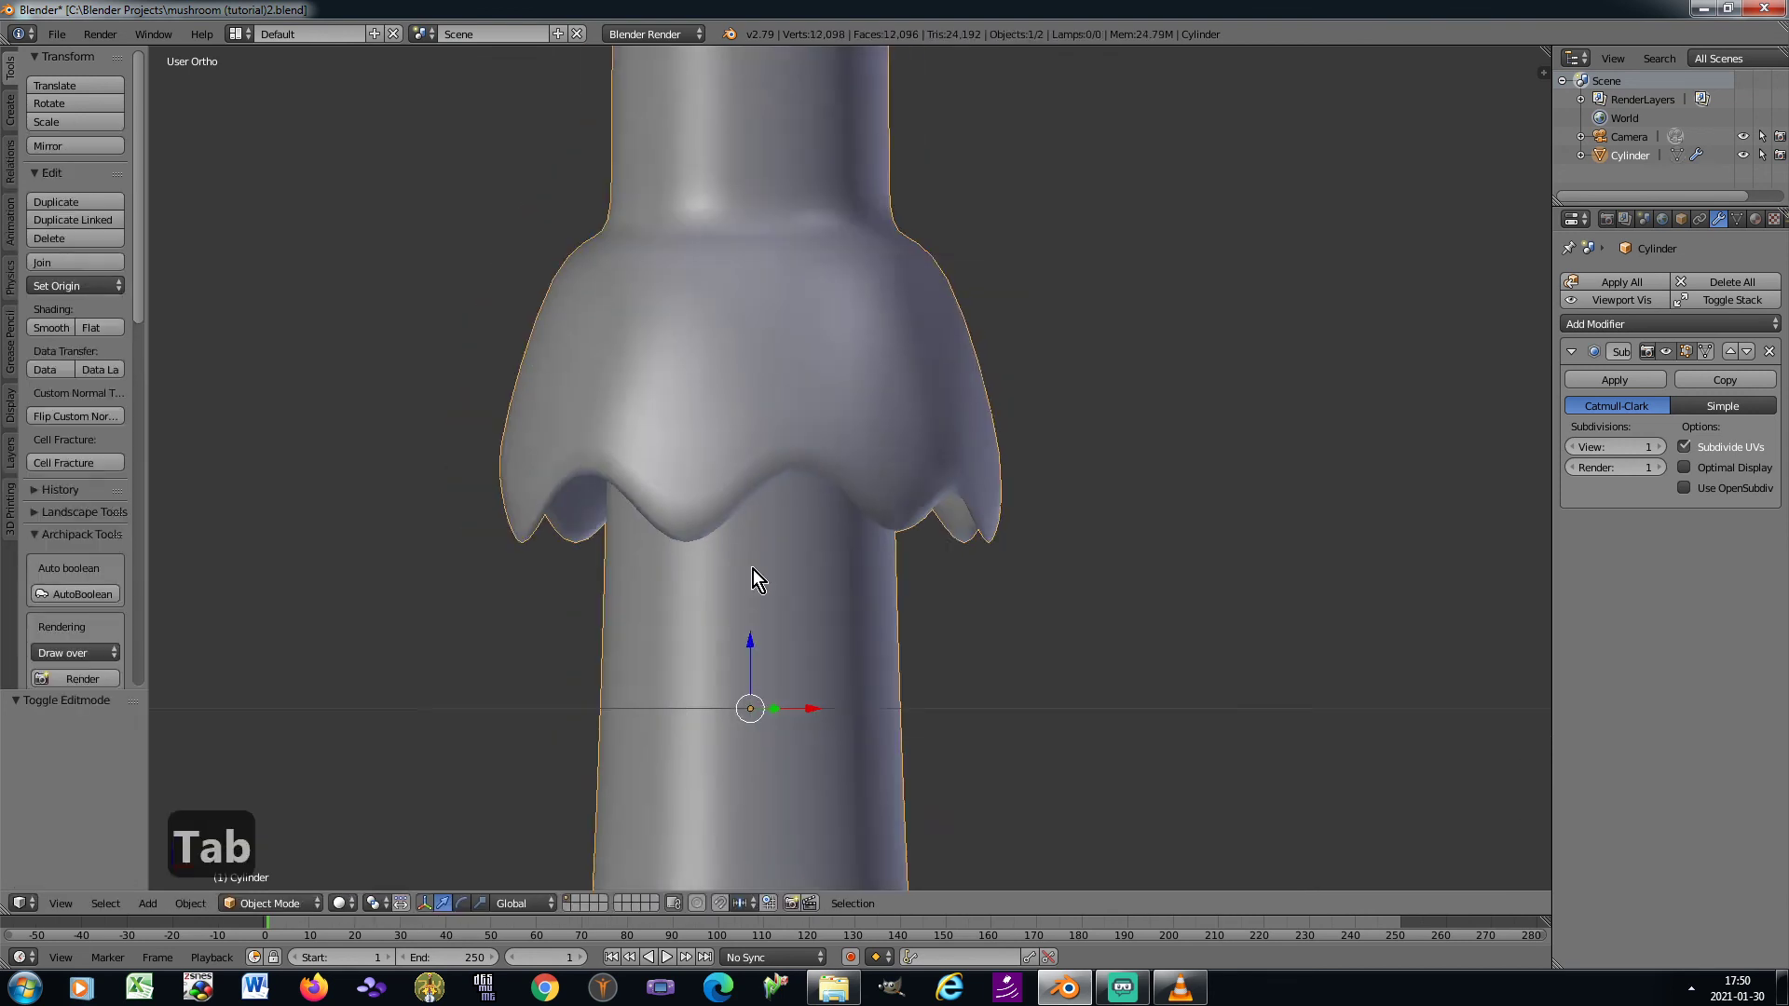
Save the file and apply the stem's rotation and scale
scroll(753, 573, down, 6)
scroll(753, 570, down, 2)
shift+middle_drag(748, 584, 838, 519)
scroll(827, 512, up, 2)
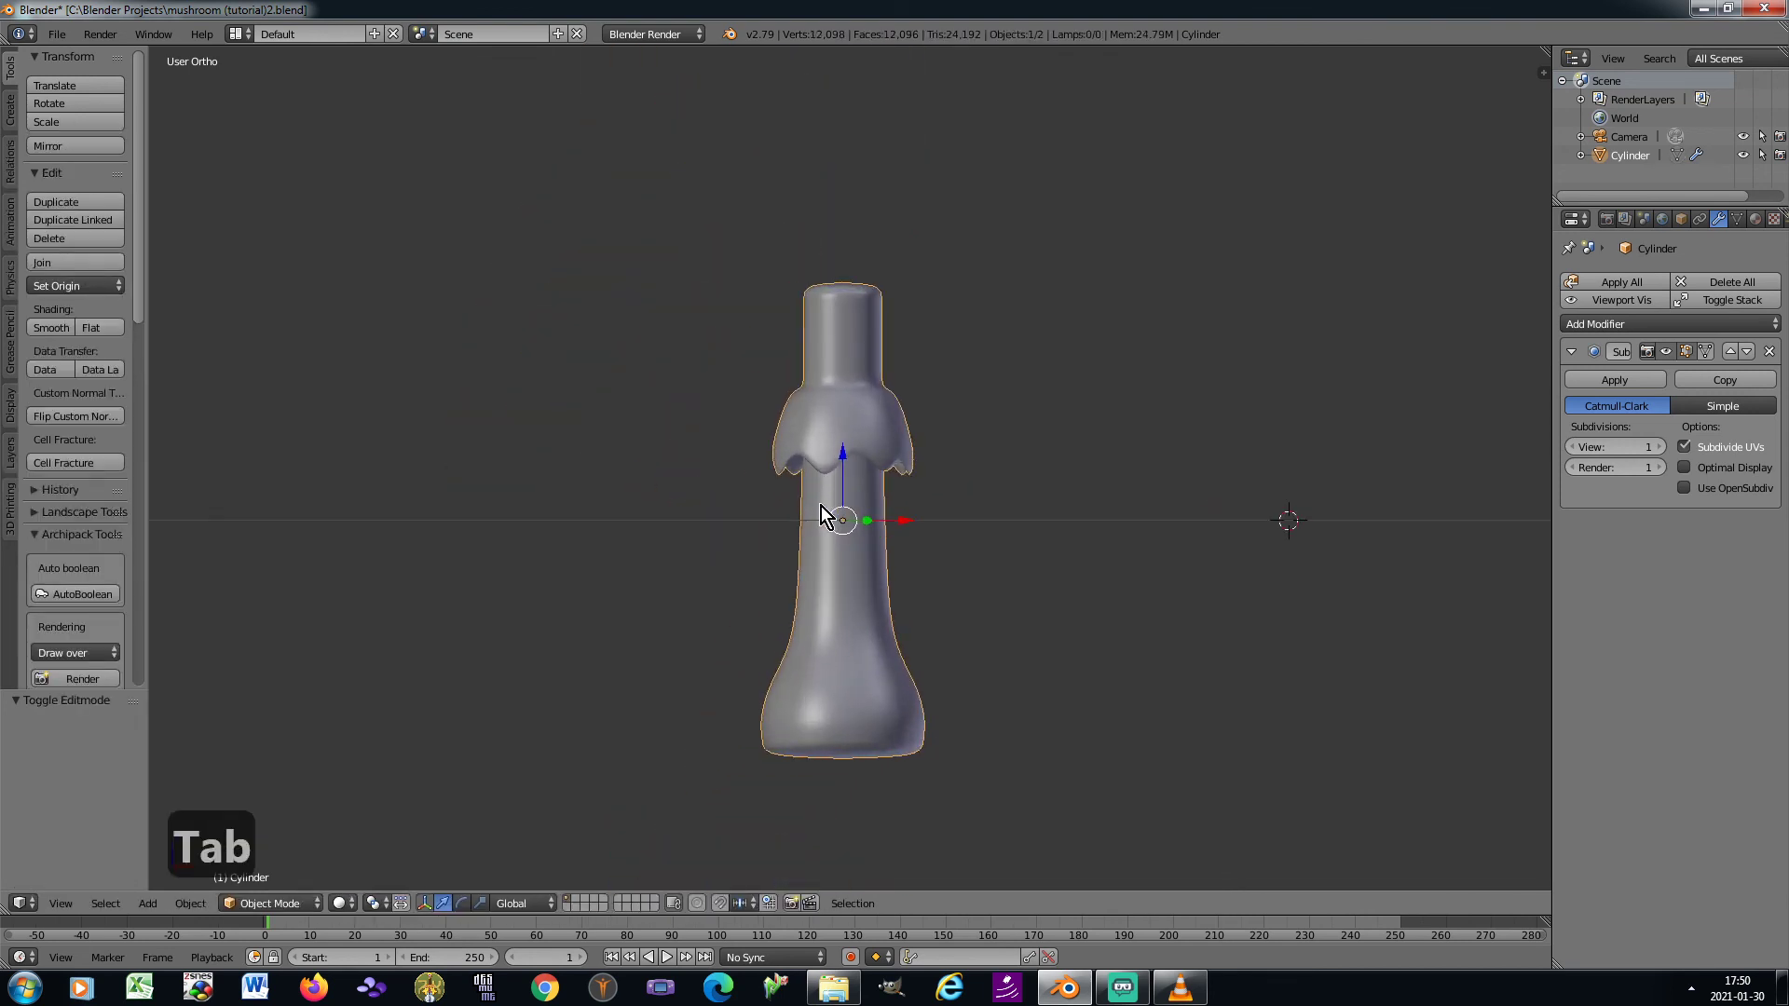
key(ctrl+s)
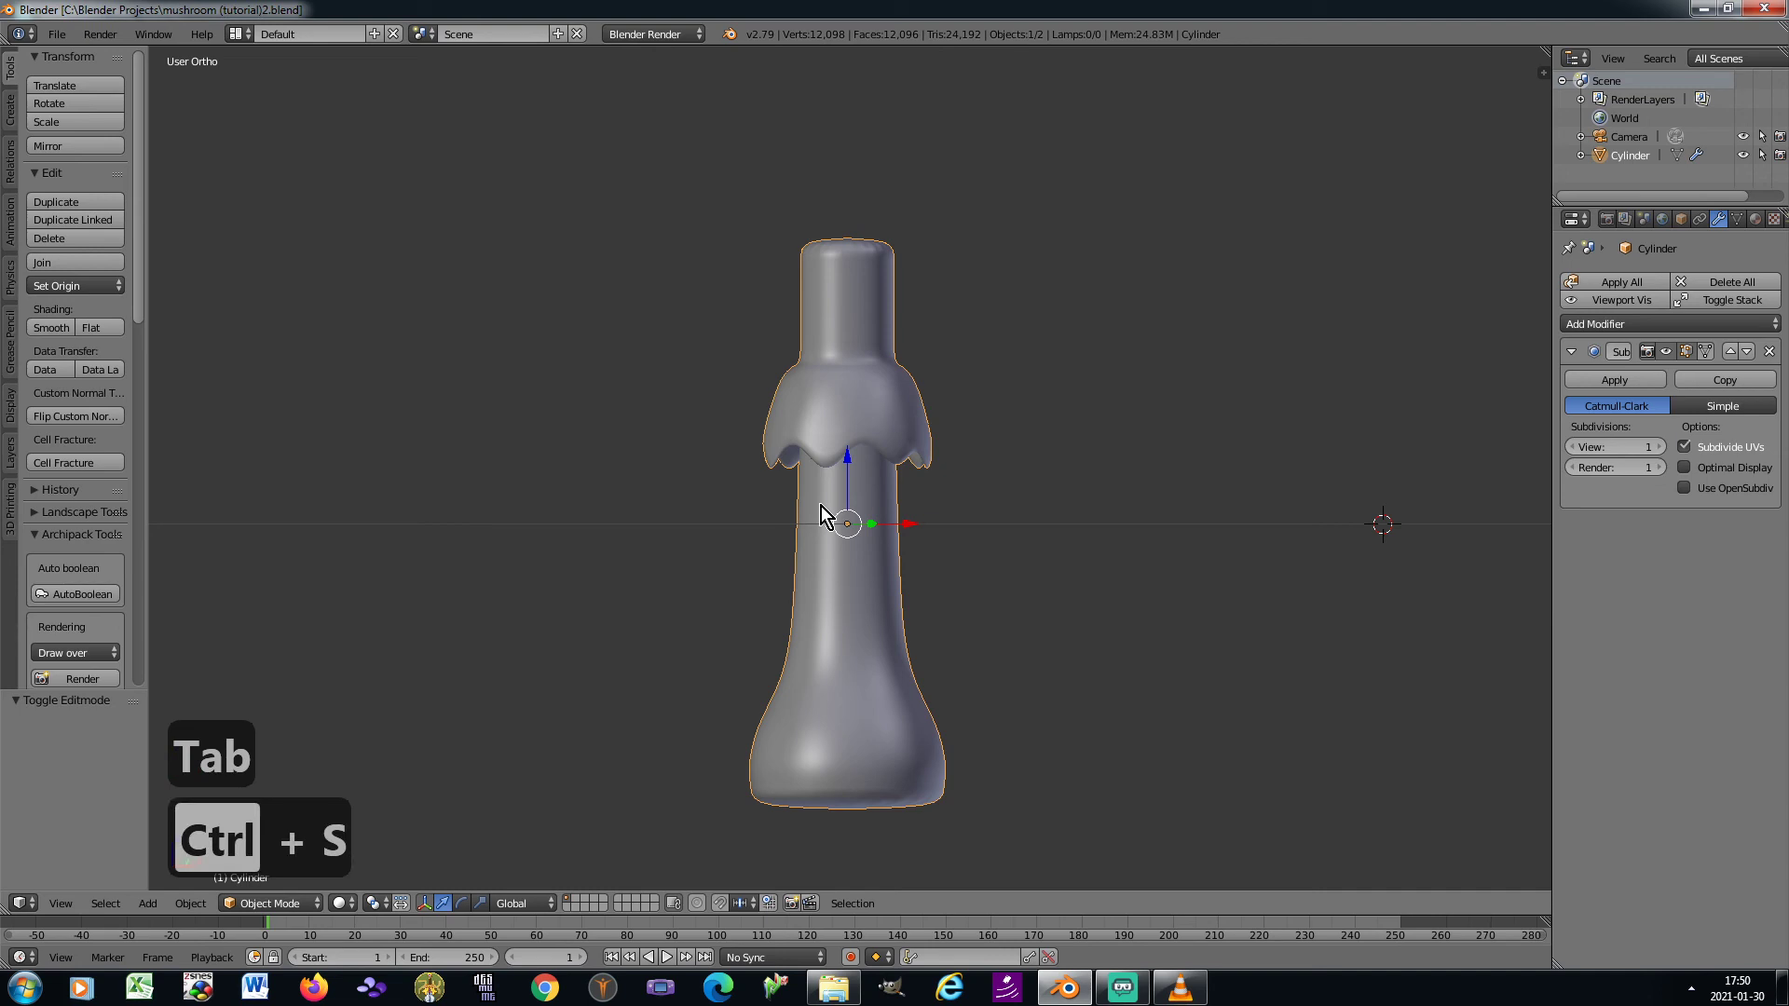
key(ctrl+a)
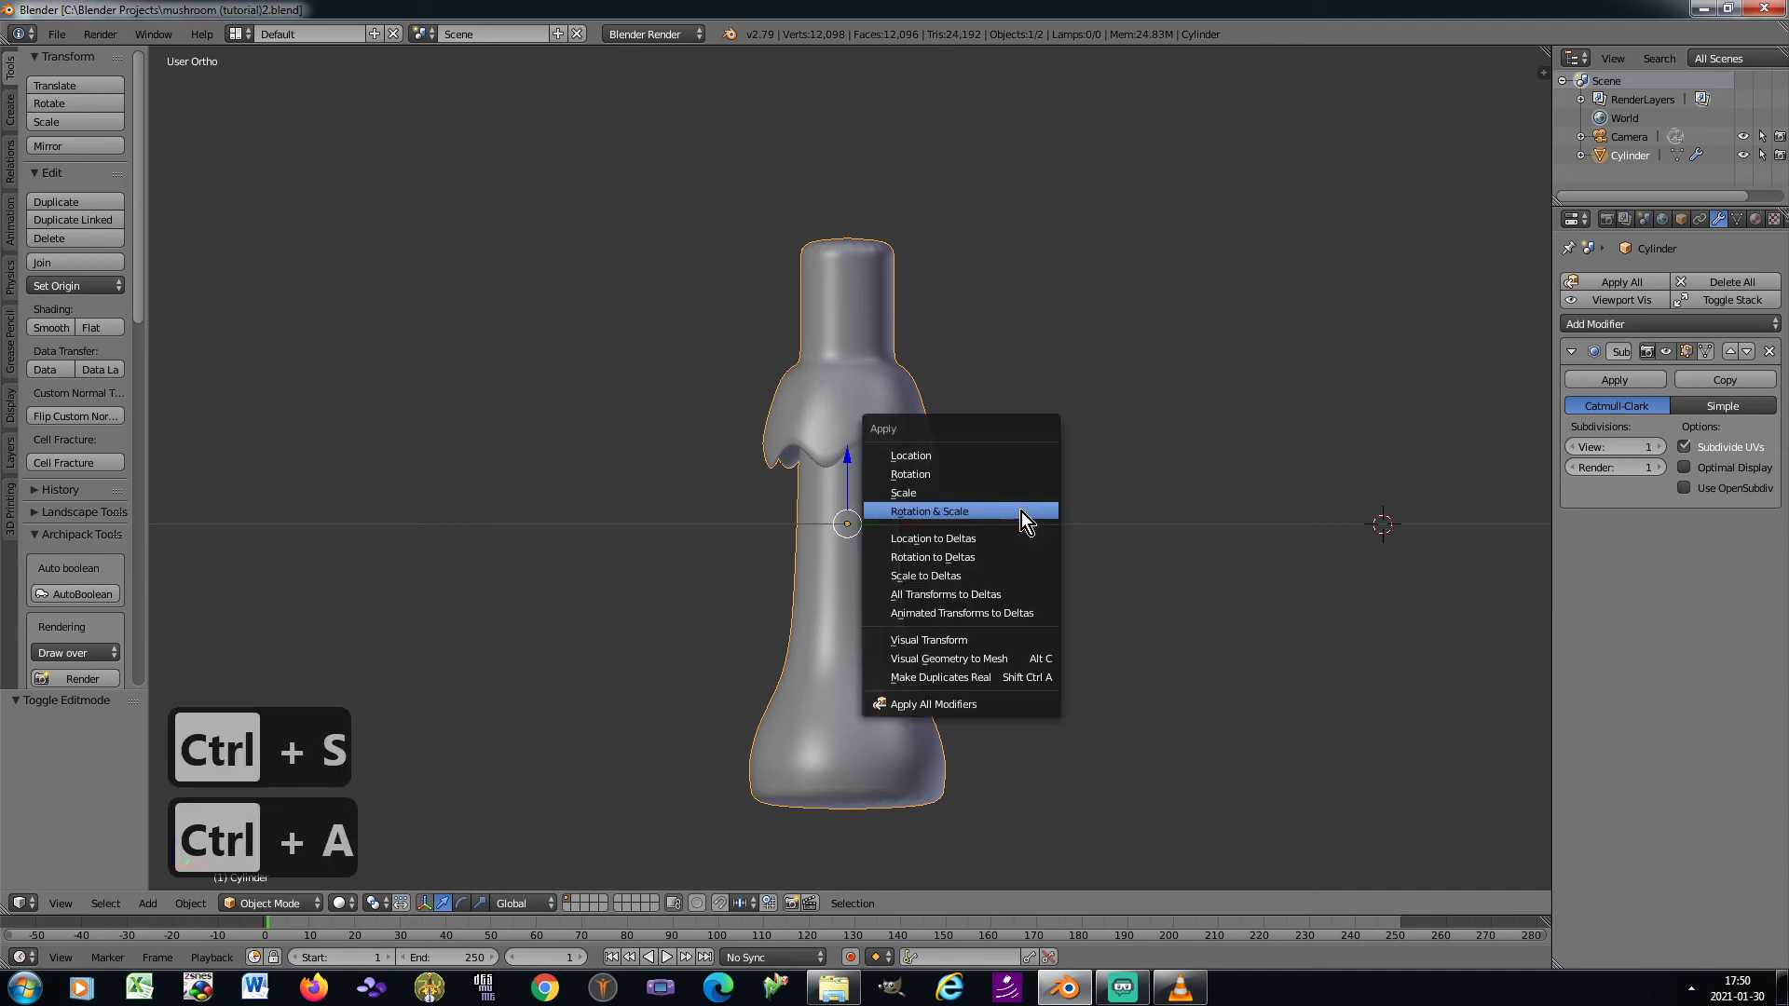
click(1021, 521)
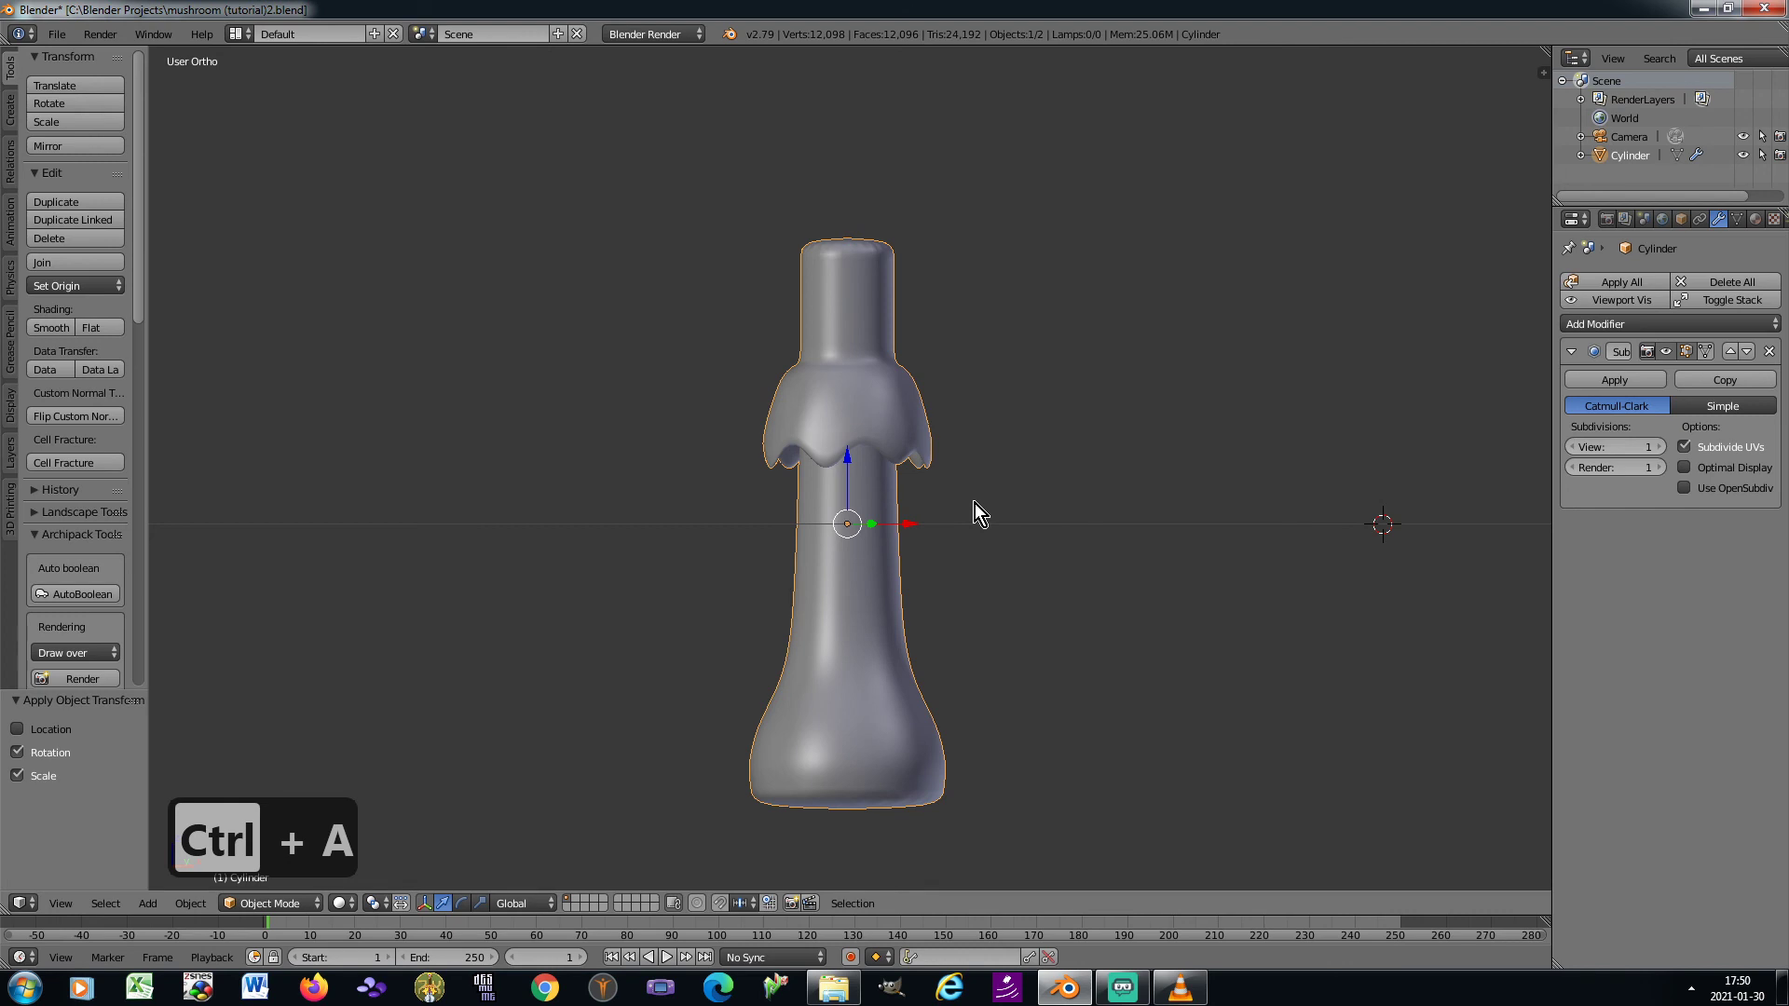
Add a Single Vert mesh object at the 3D cursor in the right orthographic view
key(KP_0)
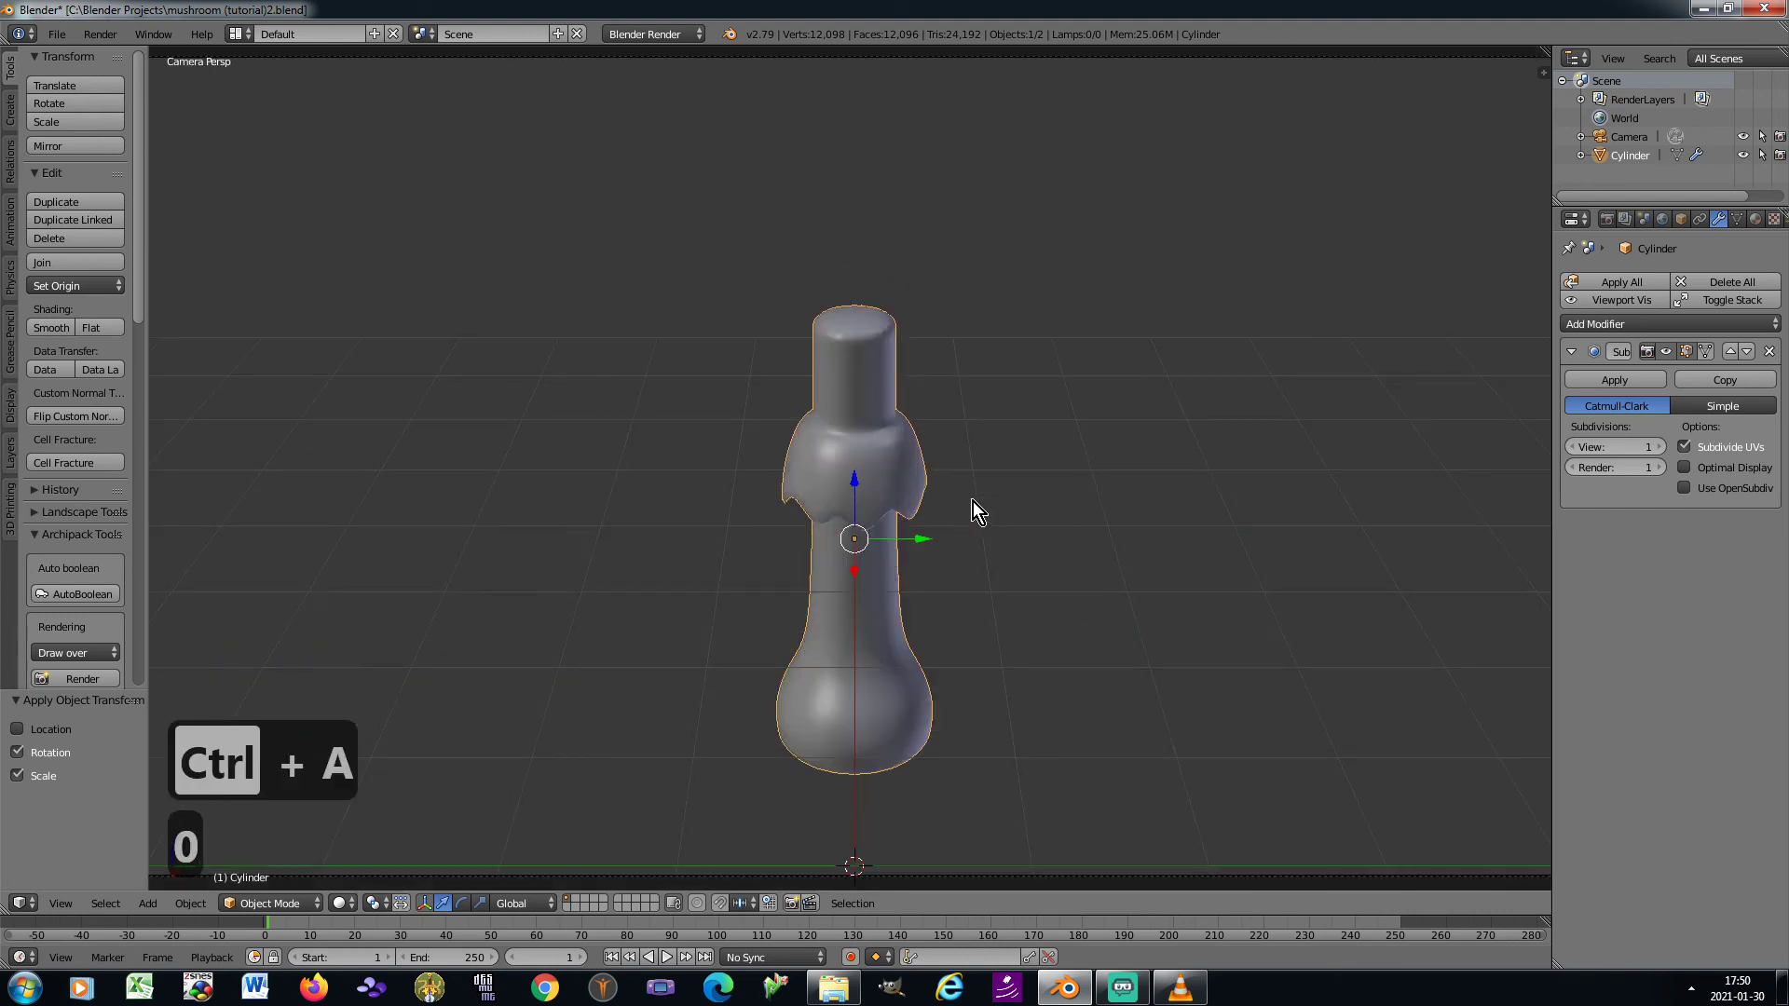
key(KP_0)
key(KP_3)
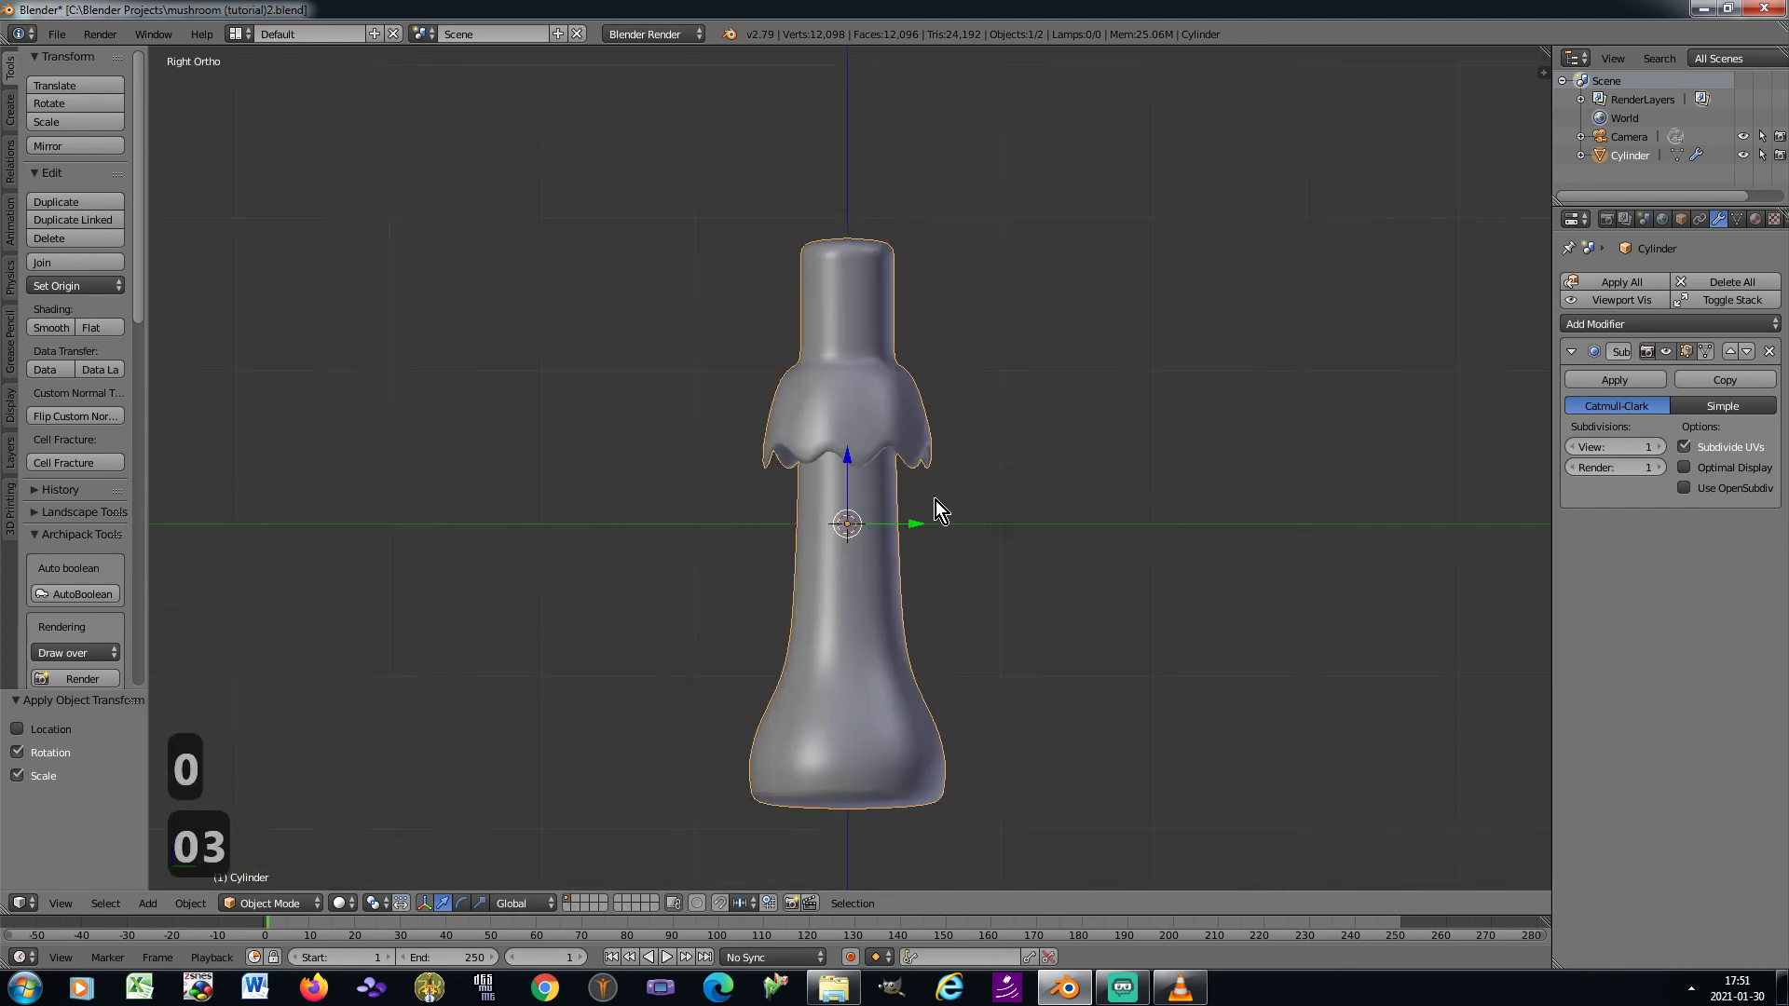
shift+middle_drag(762, 449, 749, 517)
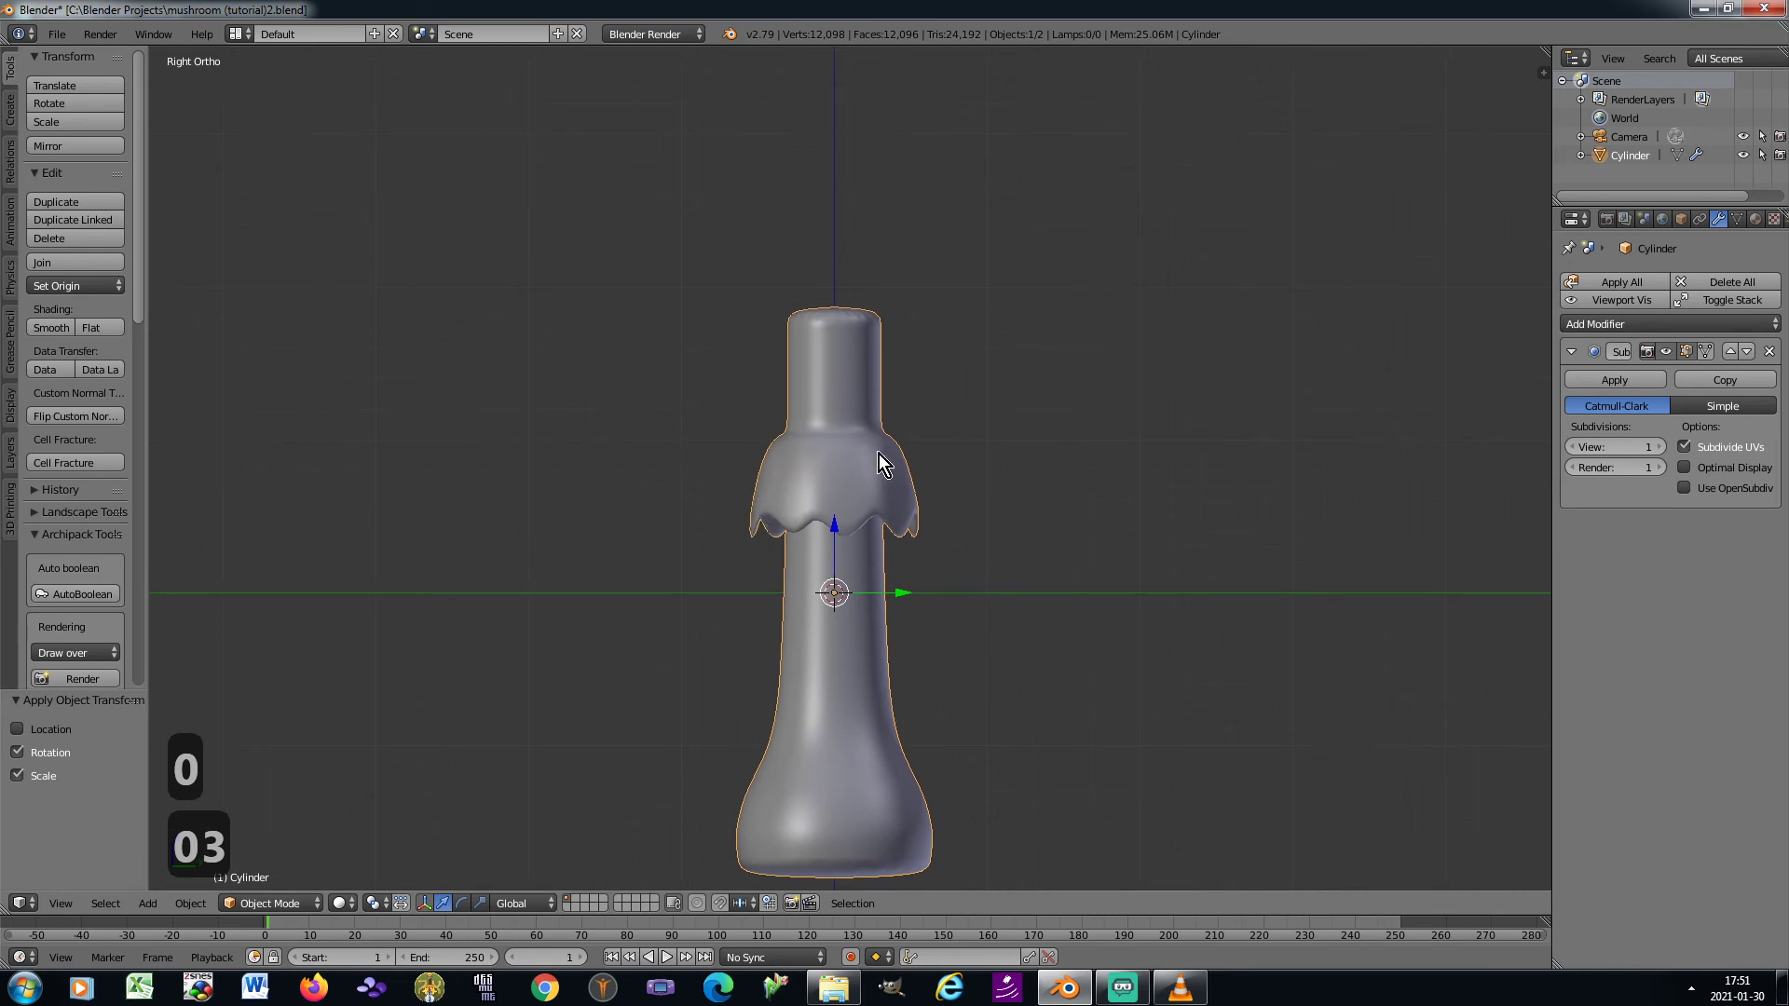
key(space)
mouse_move(466, 416)
mouse_move(595, 425)
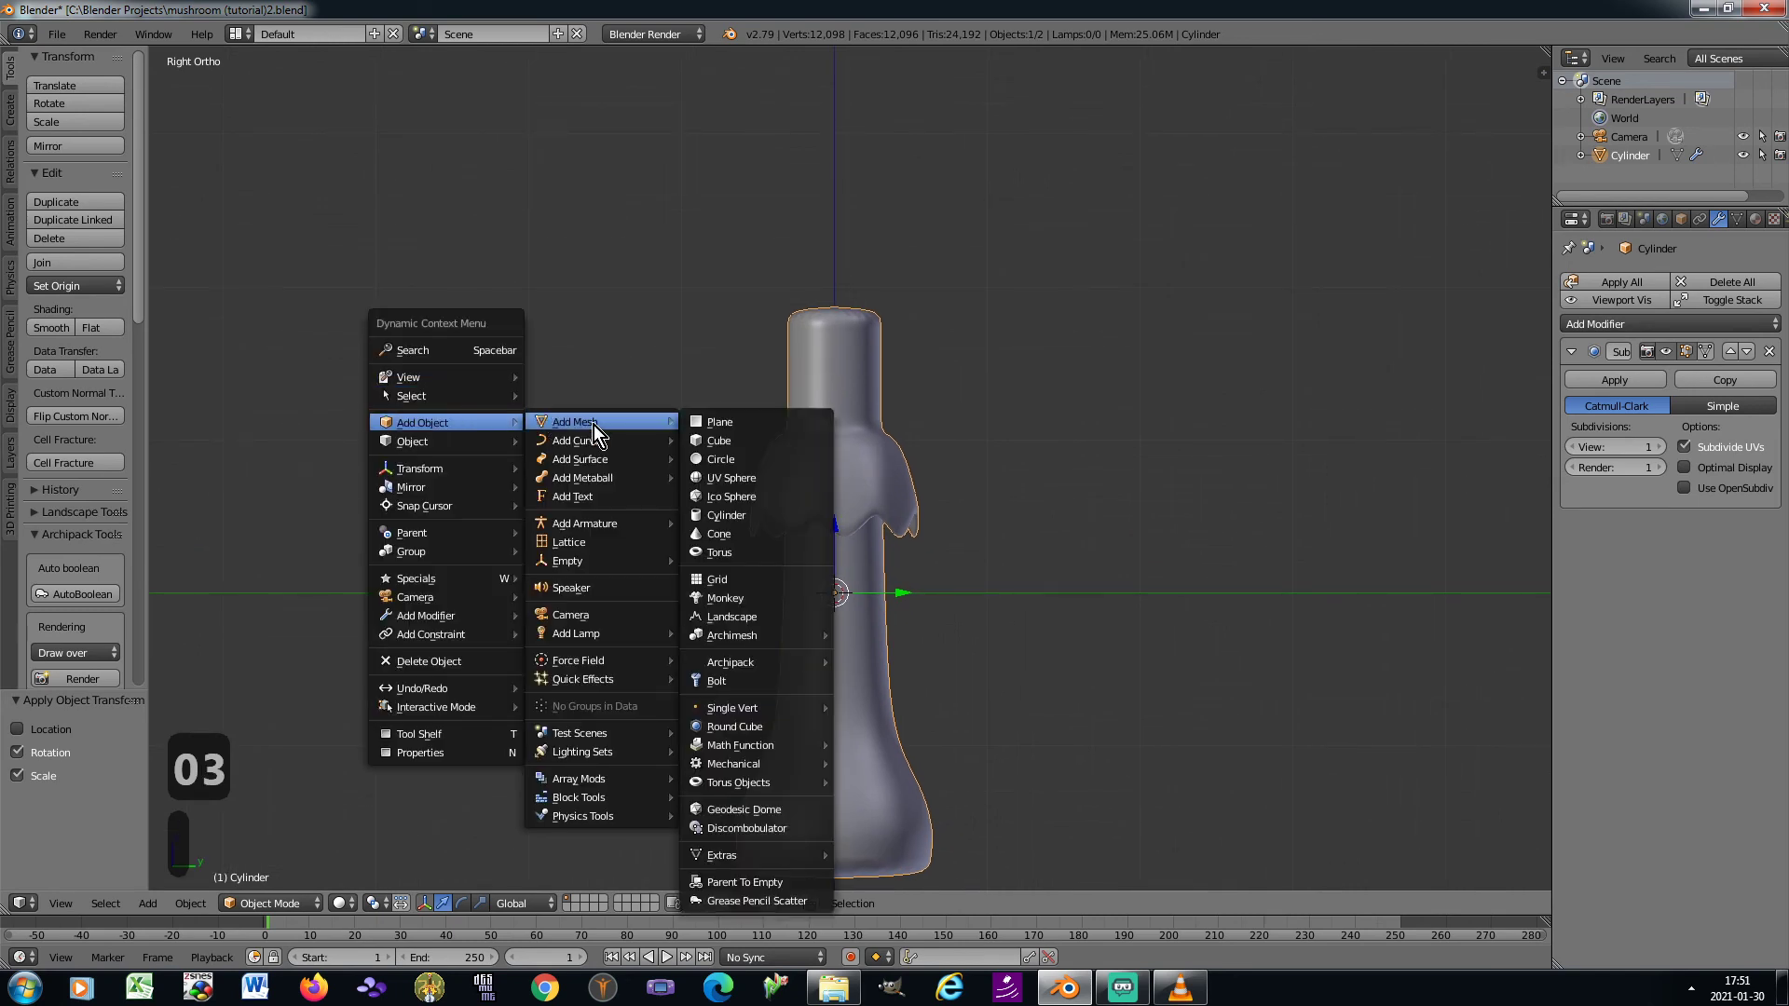
mouse_move(803, 714)
click(864, 712)
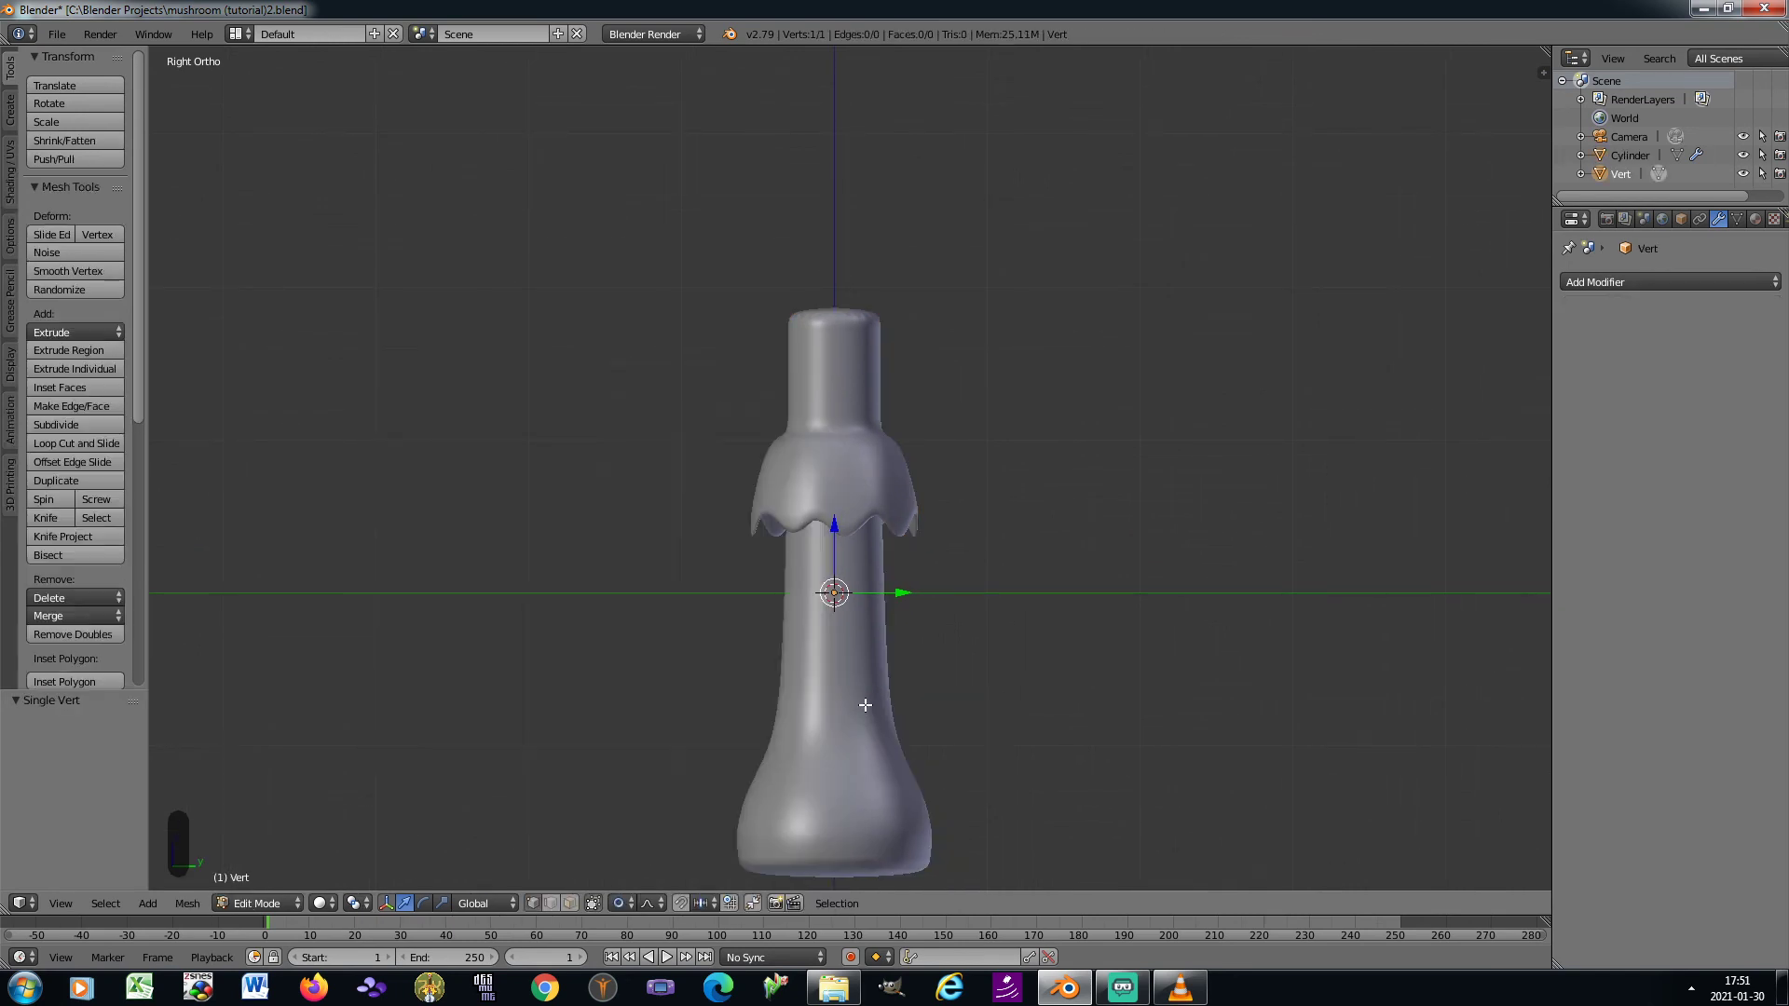
In Object Mode, raise the new vertex object along Z to the top of the stem
key(Tab)
key(g)
key(z)
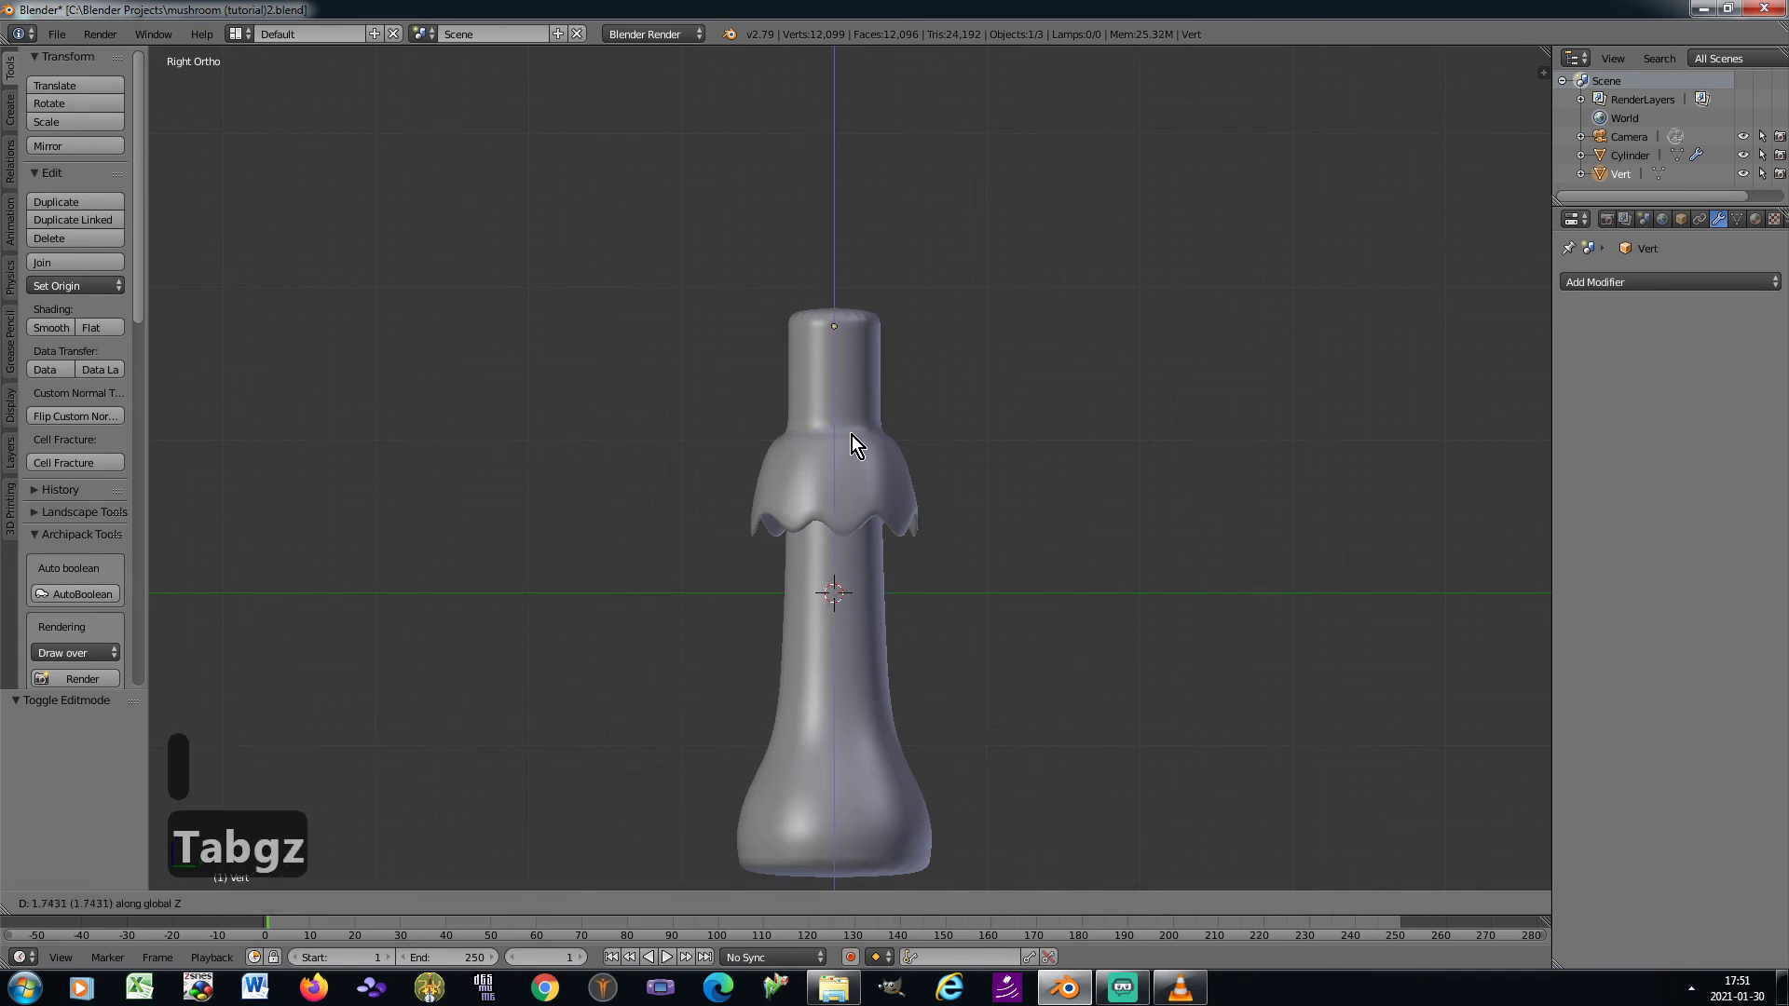
click(850, 429)
Enter Edit Mode on the vertex object and disable proportional editing
key(Tab)
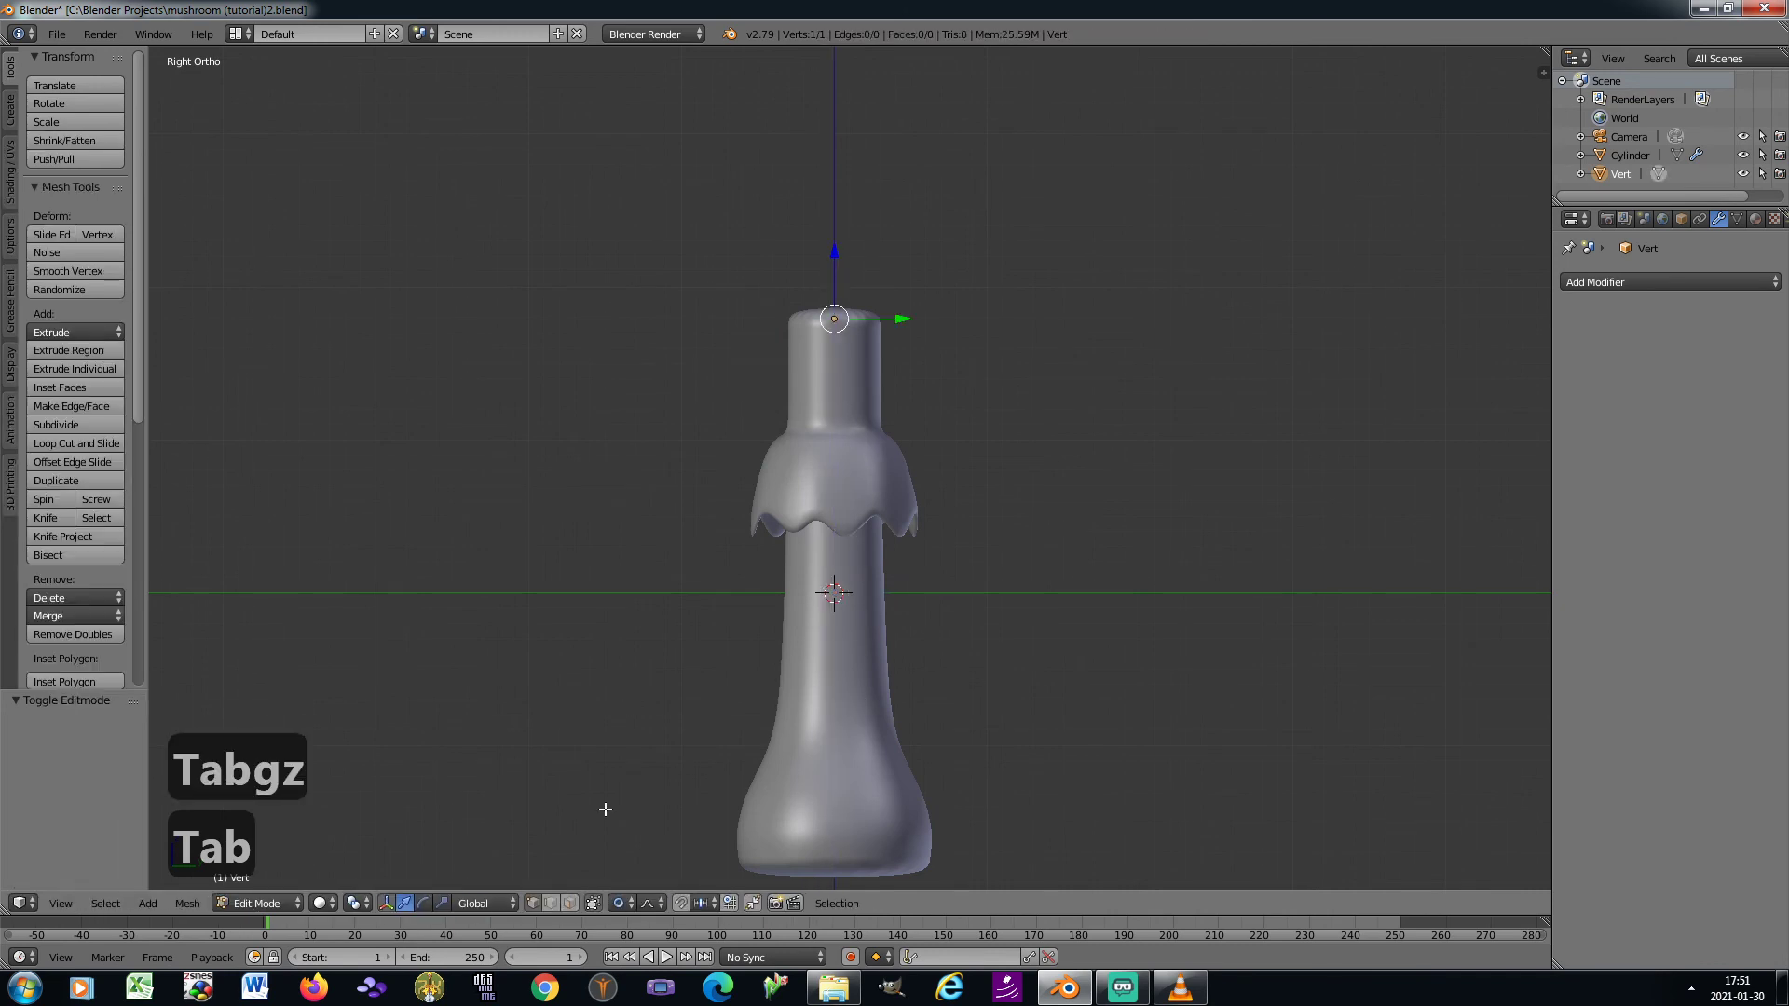
click(624, 902)
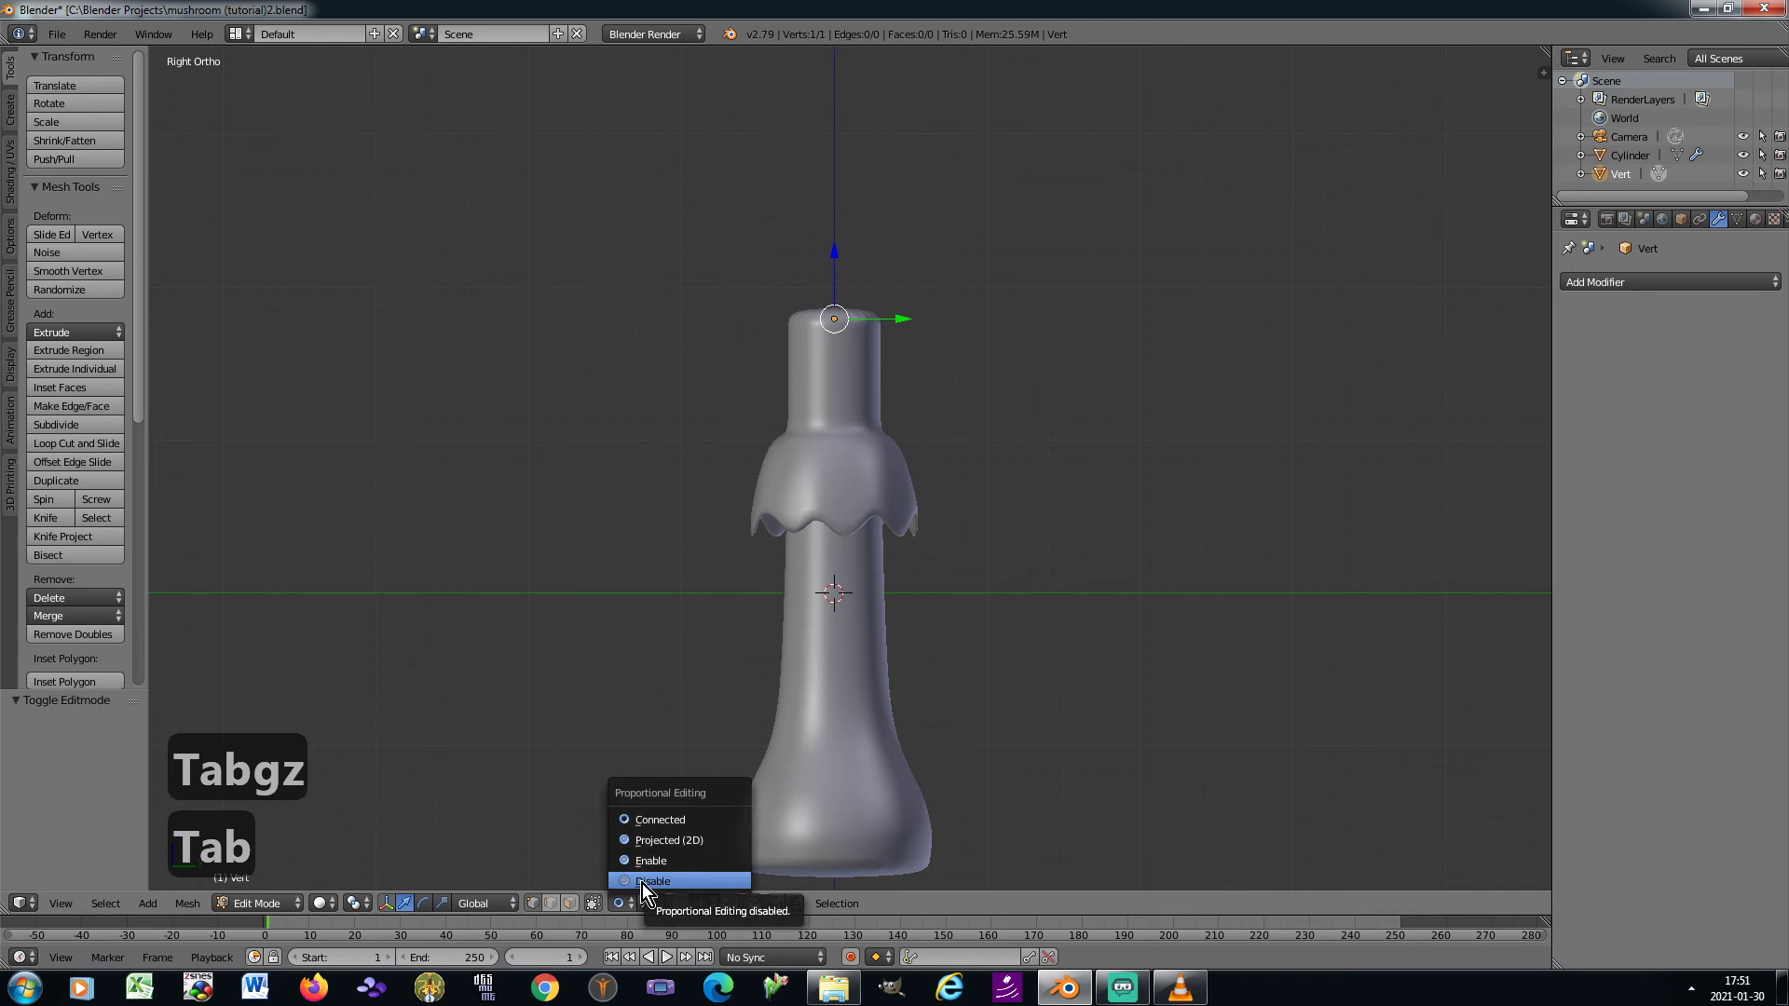
click(641, 882)
shift+middle_drag(772, 497, 793, 511)
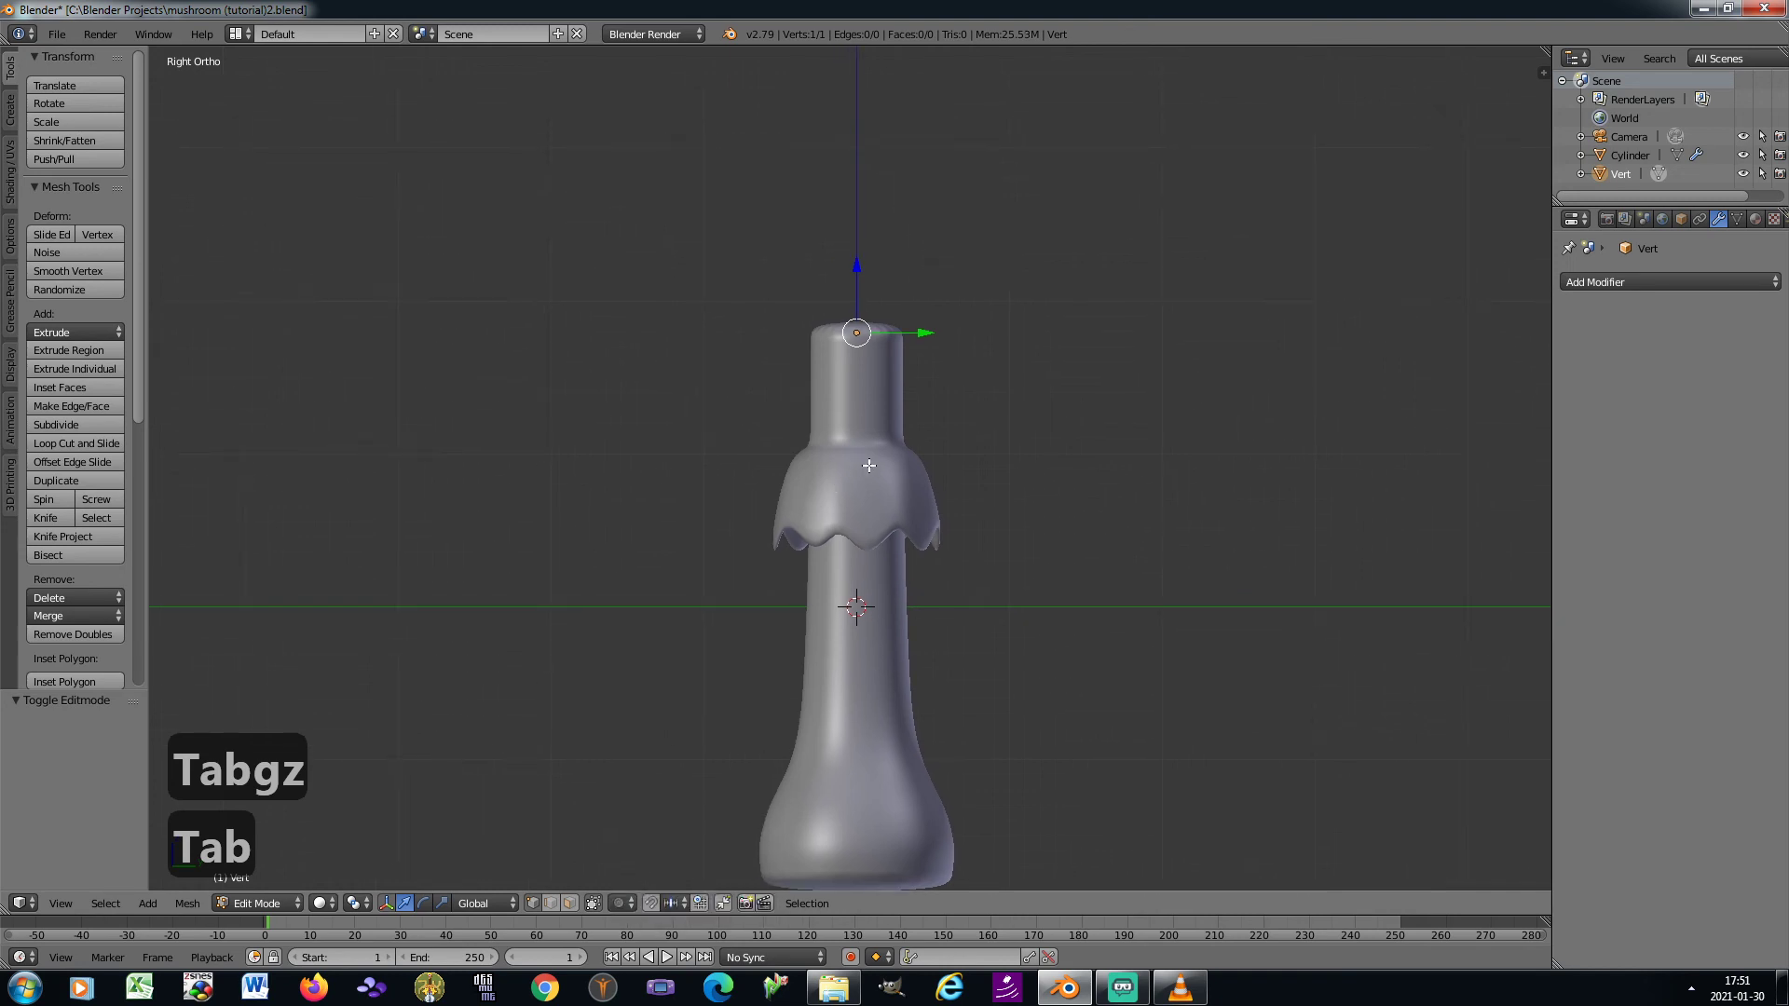
Extrude the vertex repeatedly outward from the stem's top to outline the underside of the cap in a shallow arch
key(e)
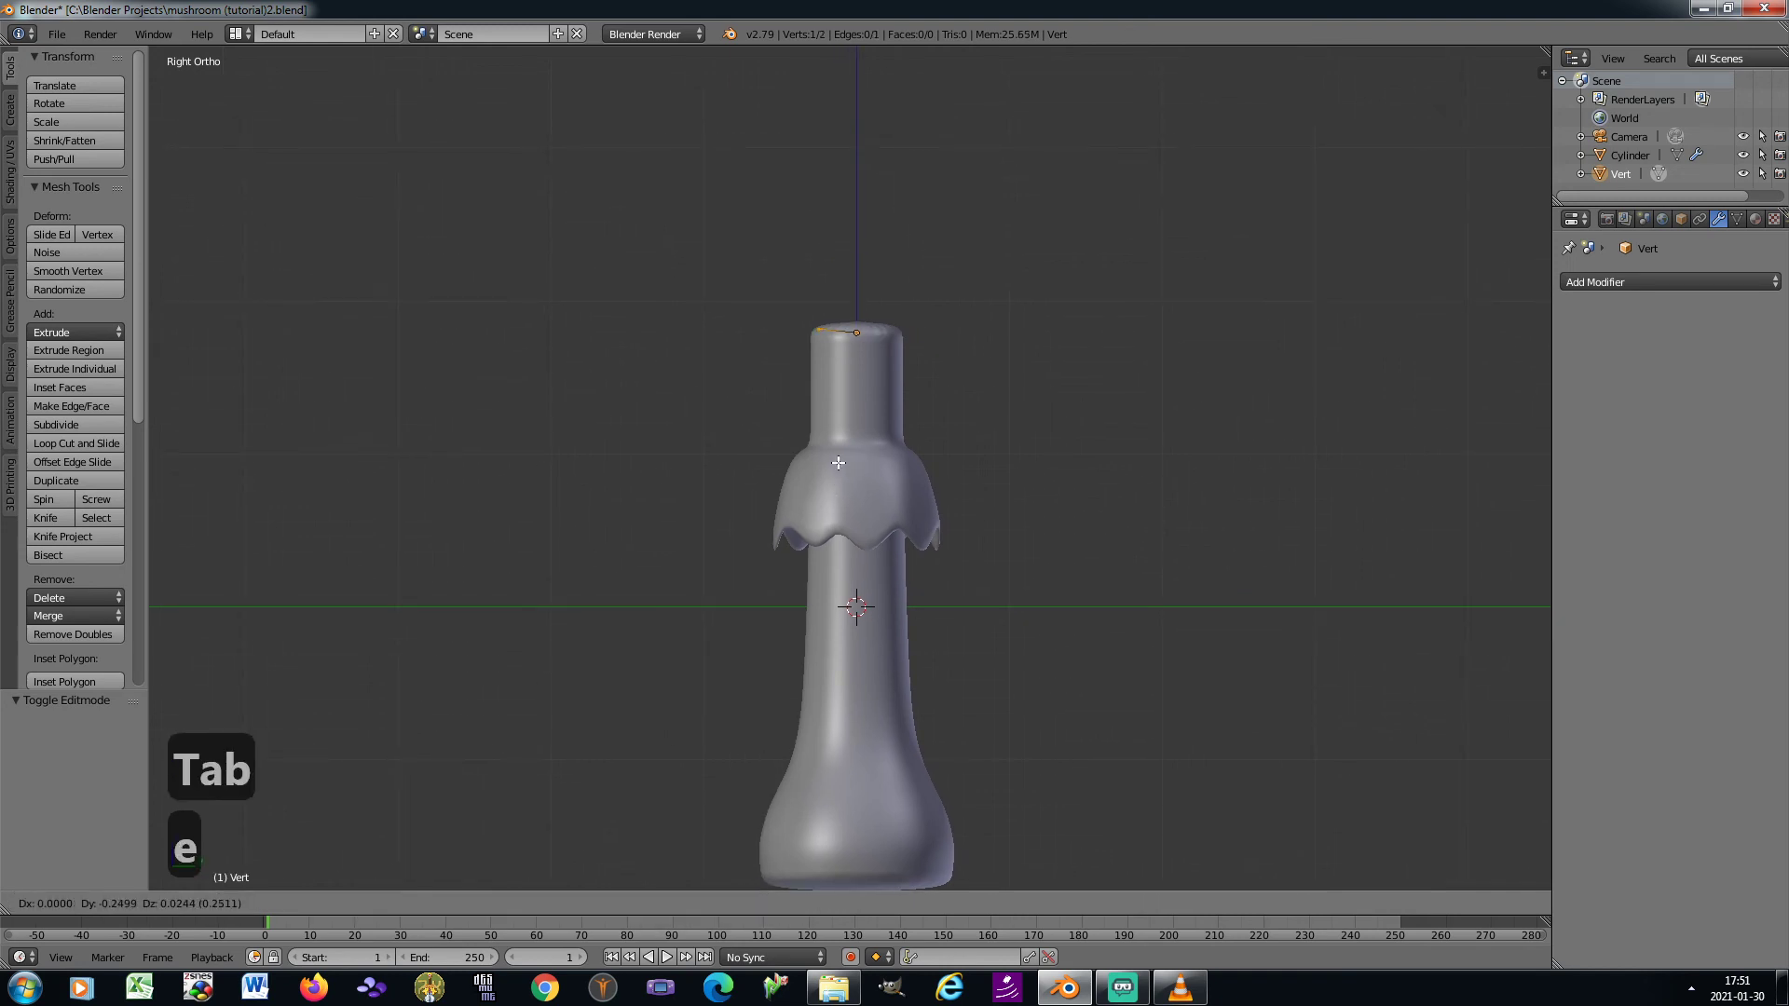
click(836, 463)
key(e)
click(790, 443)
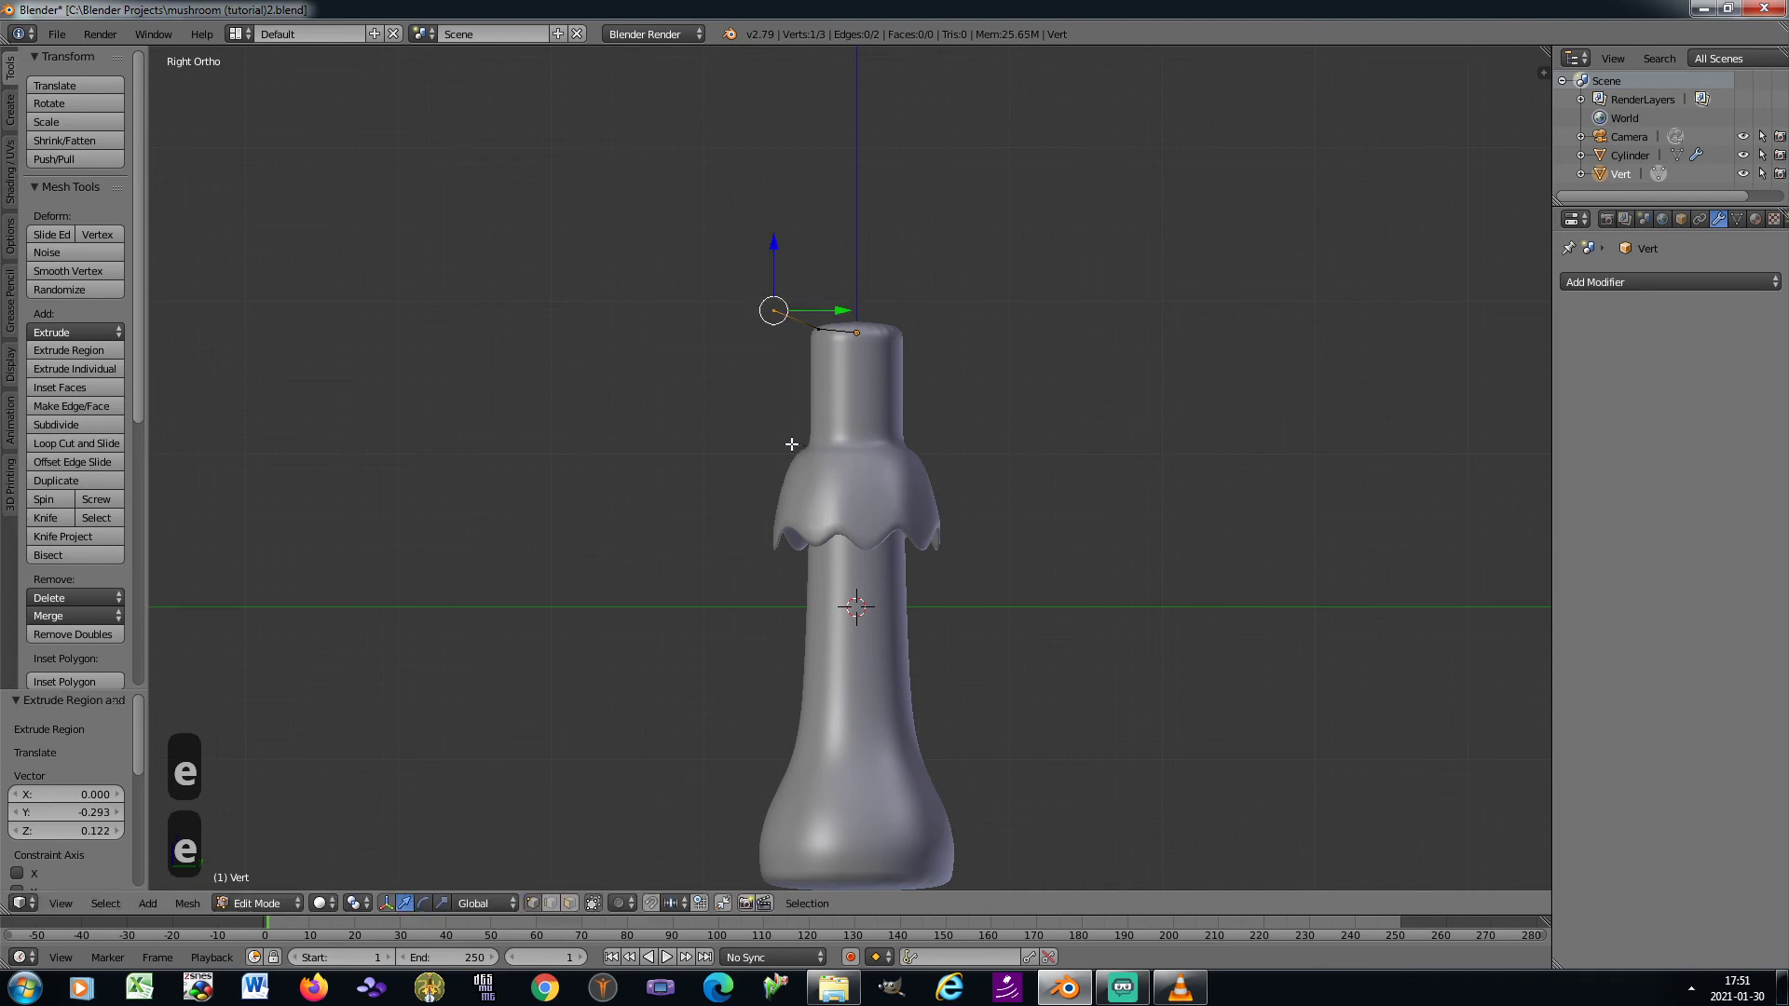
key(e)
click(695, 435)
key(e)
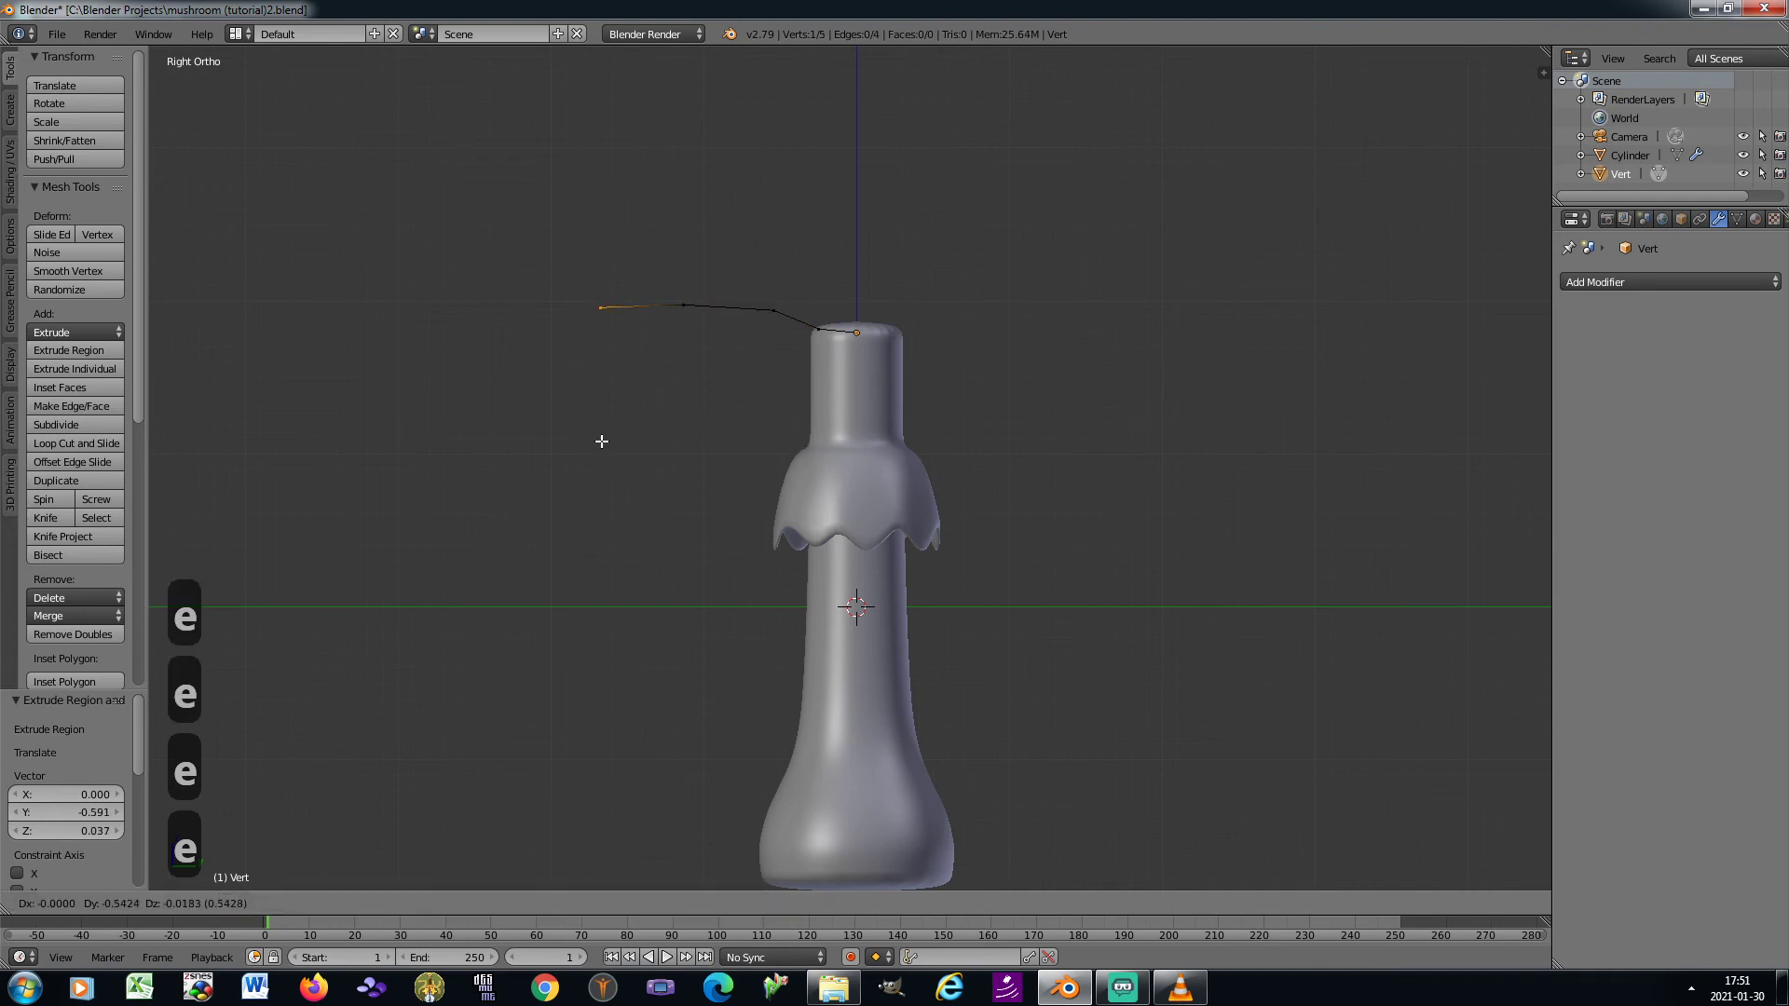
click(577, 449)
key(e)
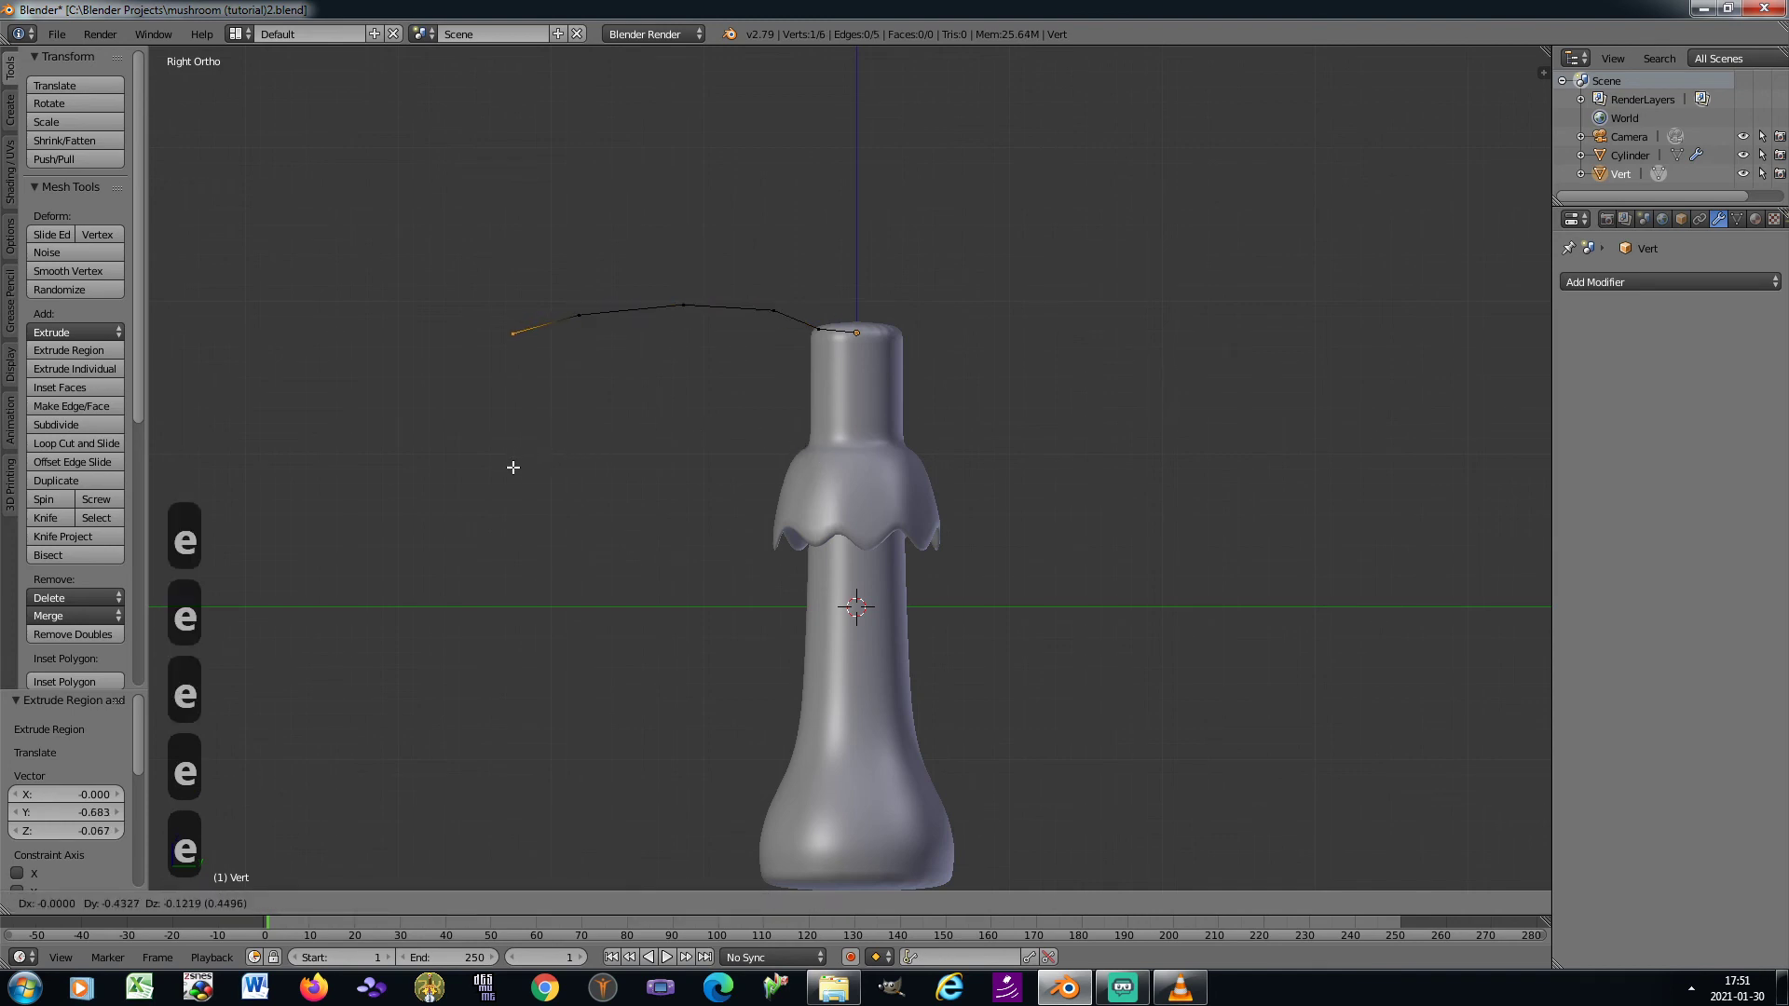
click(511, 471)
Extrude three more vertices that curl outward and upward to form the cap's rounded rim
key(e)
click(492, 461)
key(e)
click(477, 434)
key(e)
click(492, 388)
Extrude the profile up over the cap's top and back inward, dipping to end on the central axis above the stem
key(e)
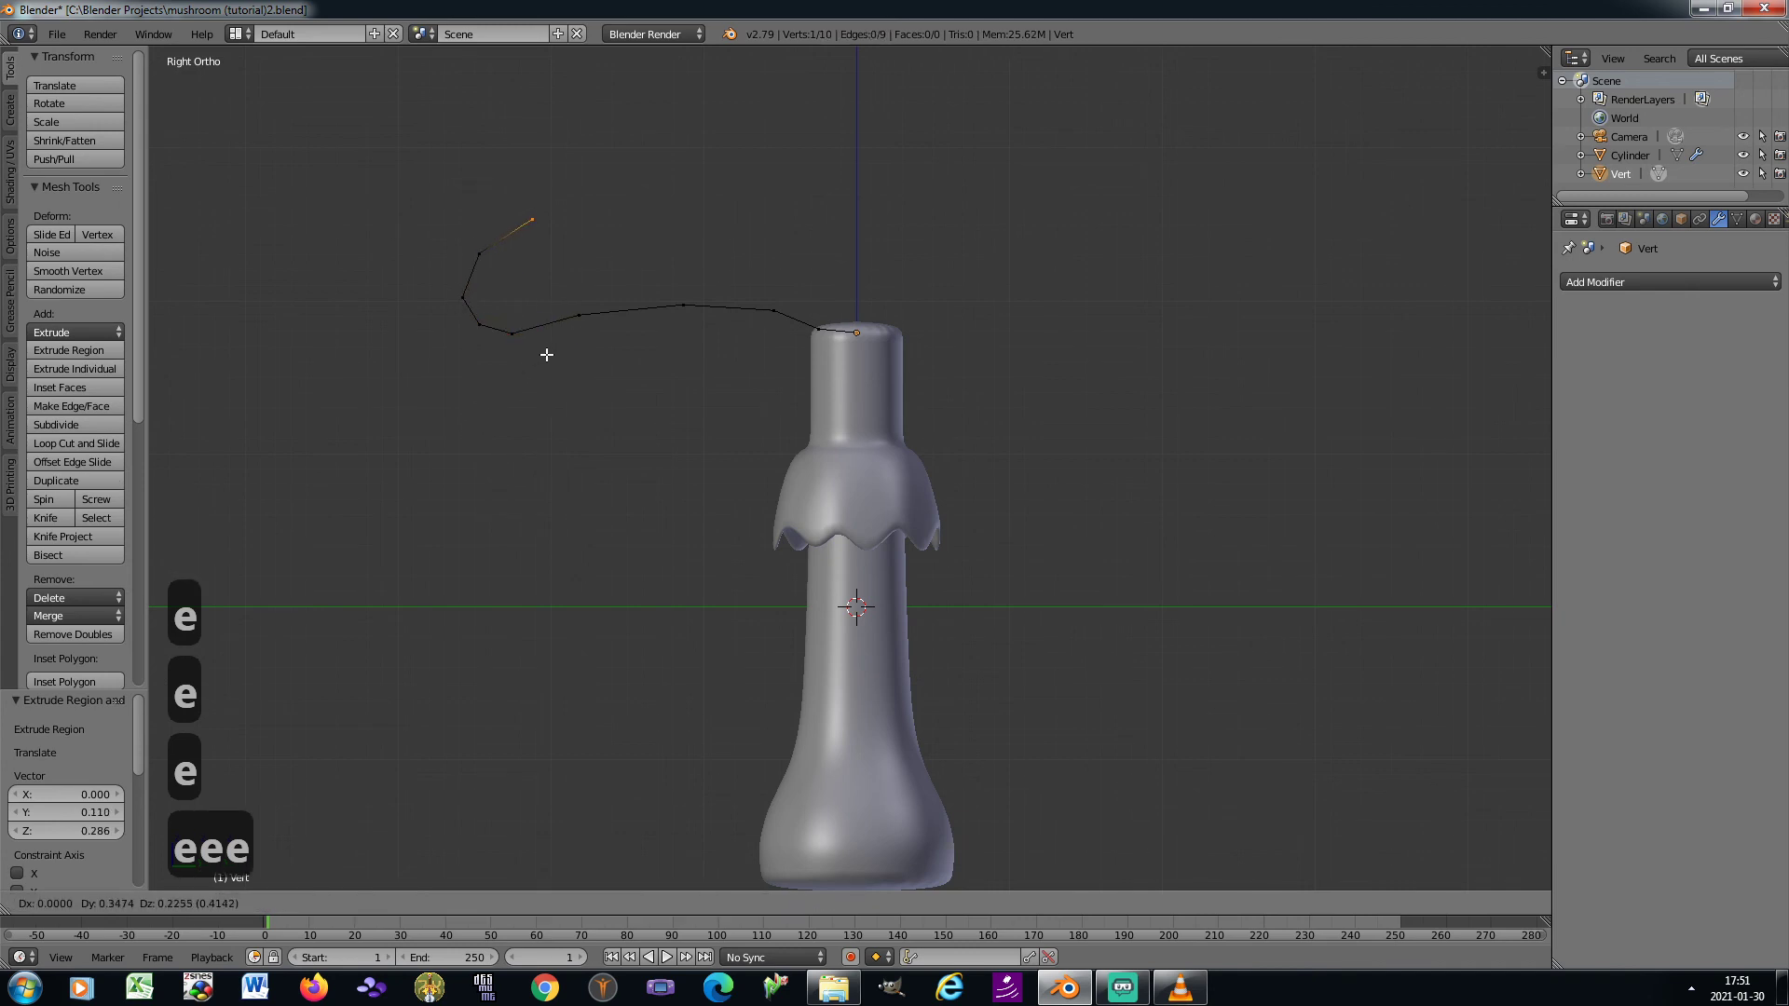
click(554, 350)
key(e)
click(610, 326)
key(e)
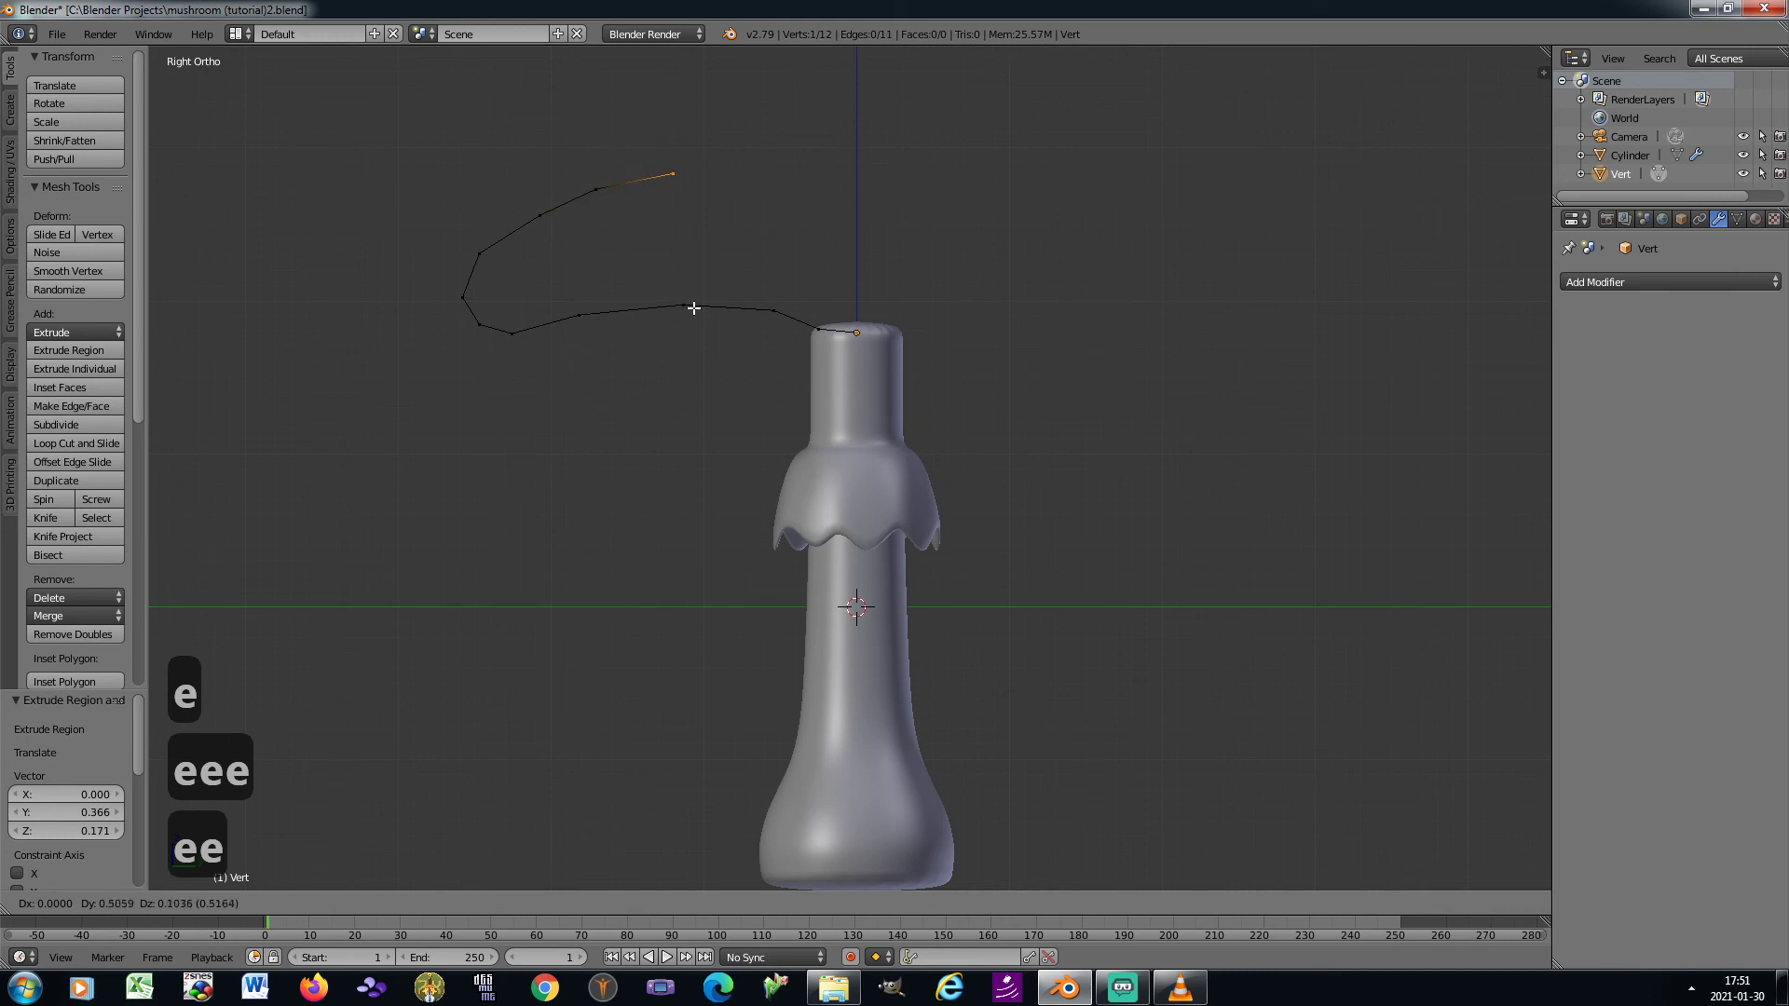
click(702, 308)
key(e)
click(791, 308)
key(e)
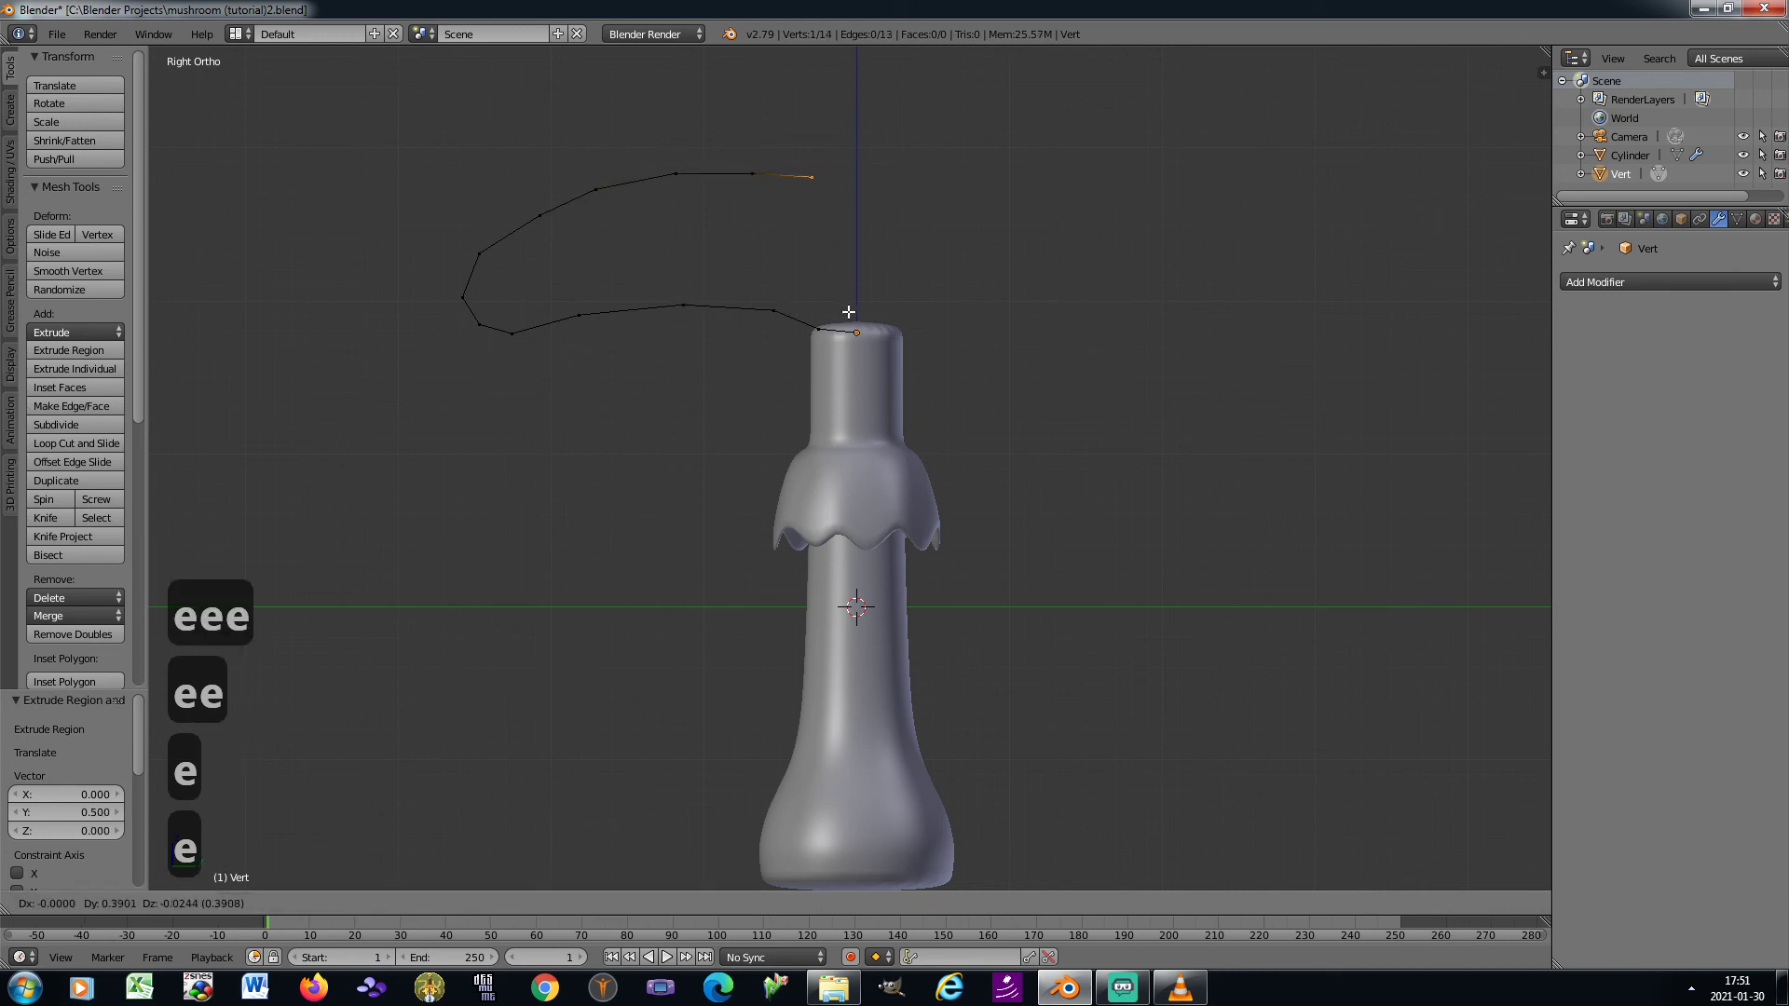
click(858, 319)
key(e)
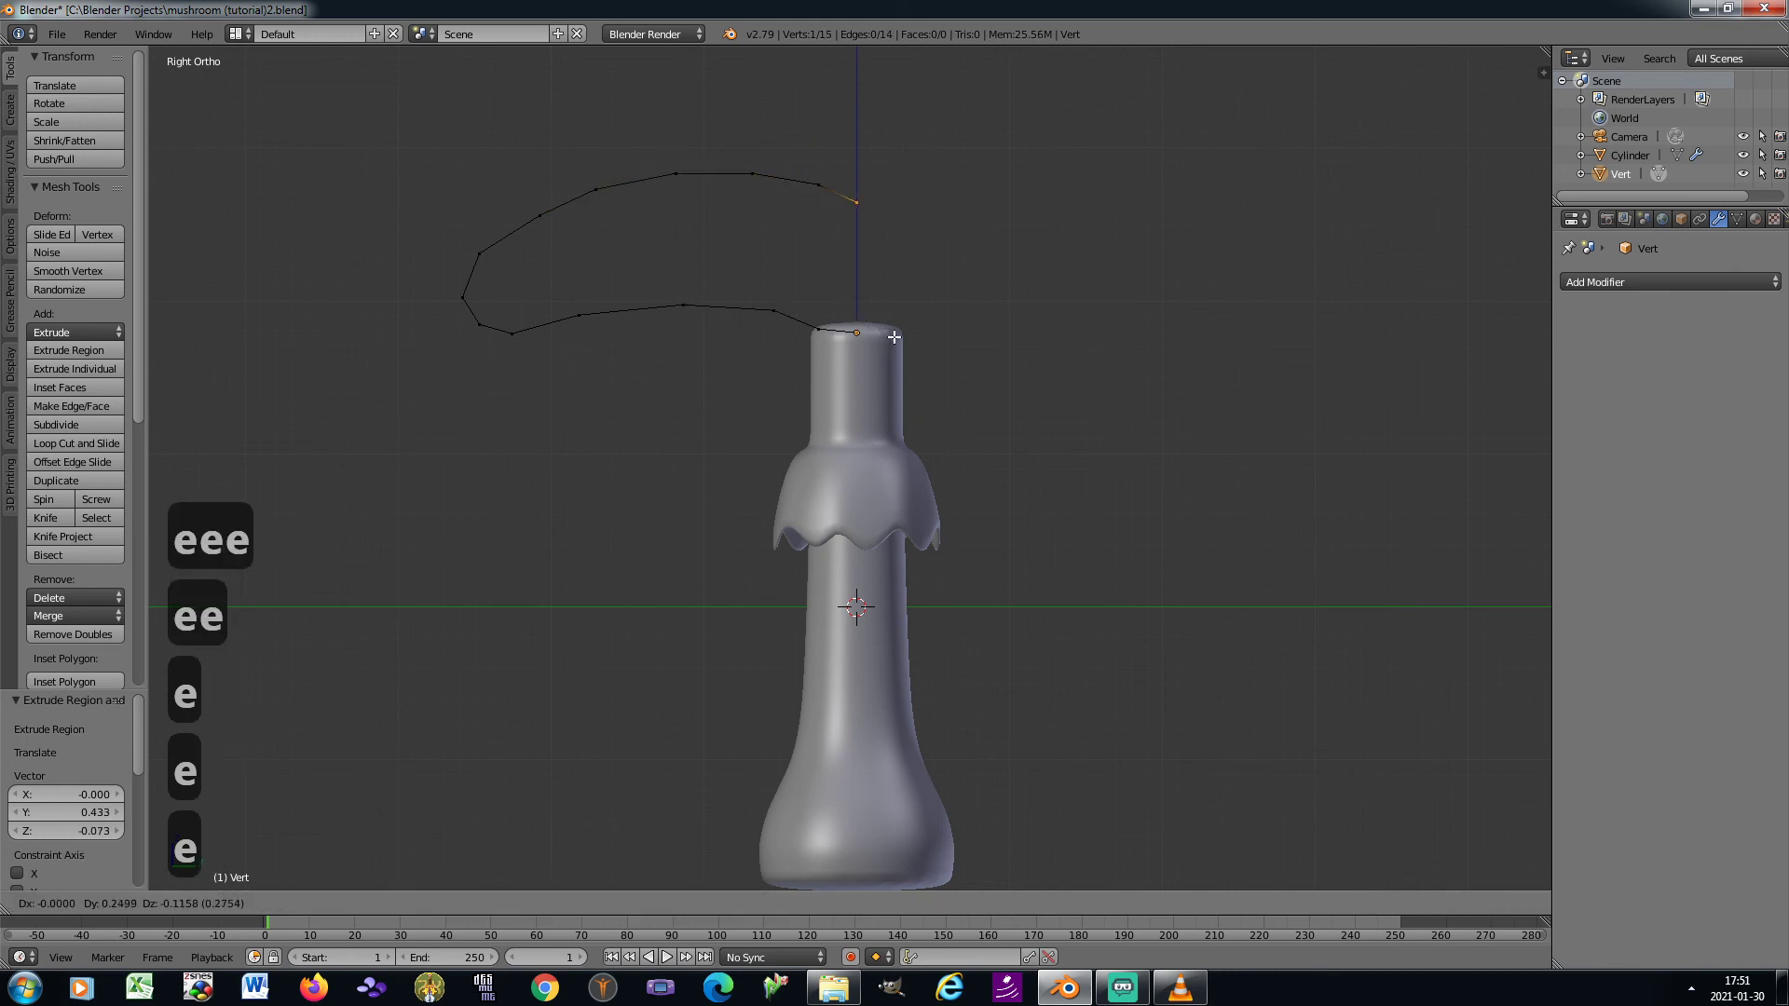
click(894, 337)
Set the Y coordinate of the profile's last vertex to 0
key(n)
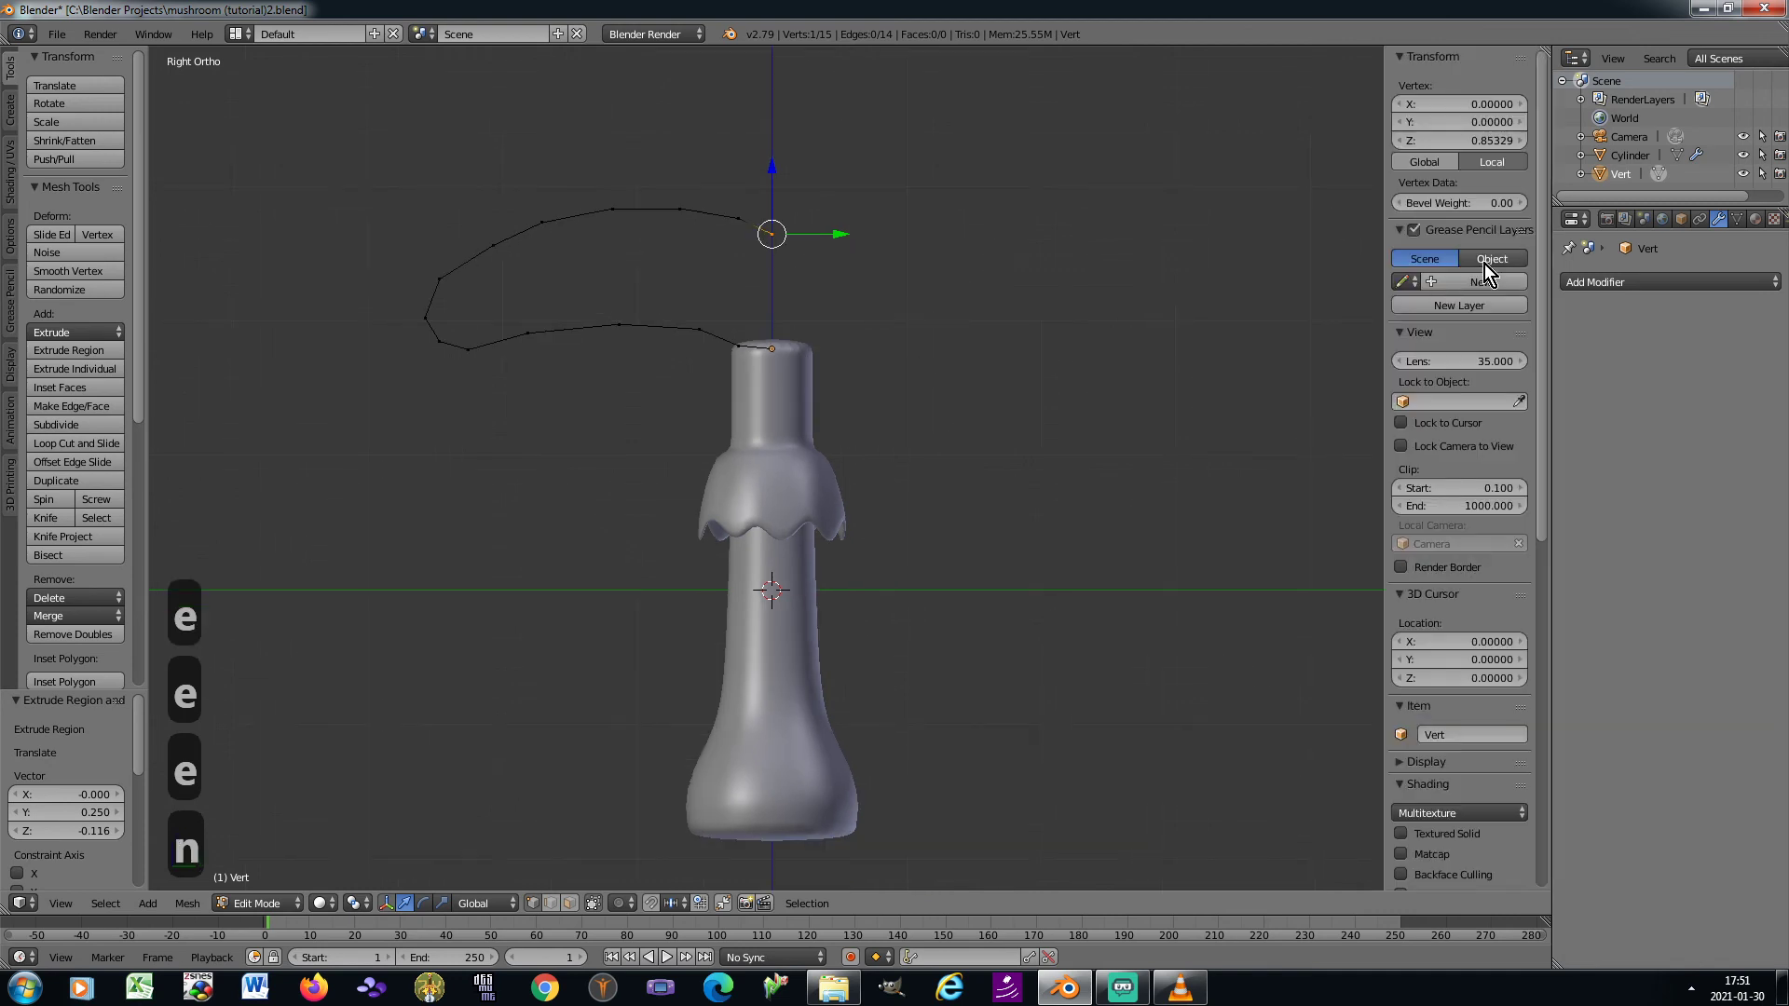
click(1457, 121)
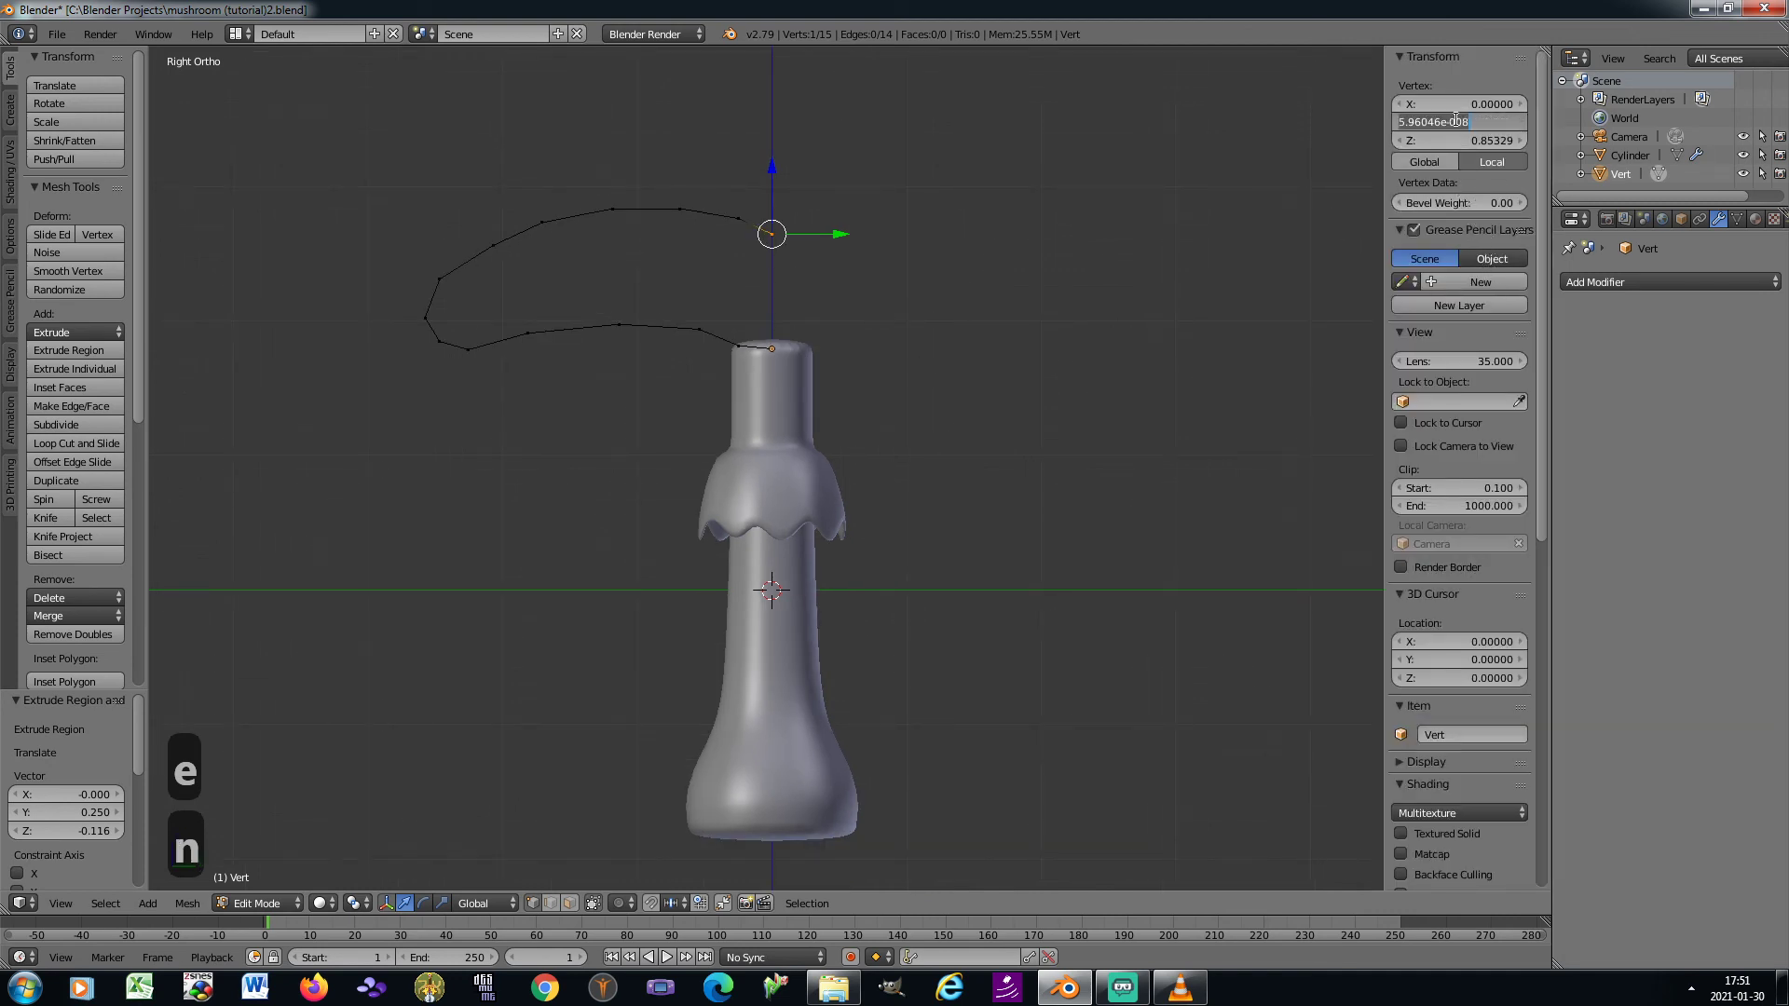
text(0)
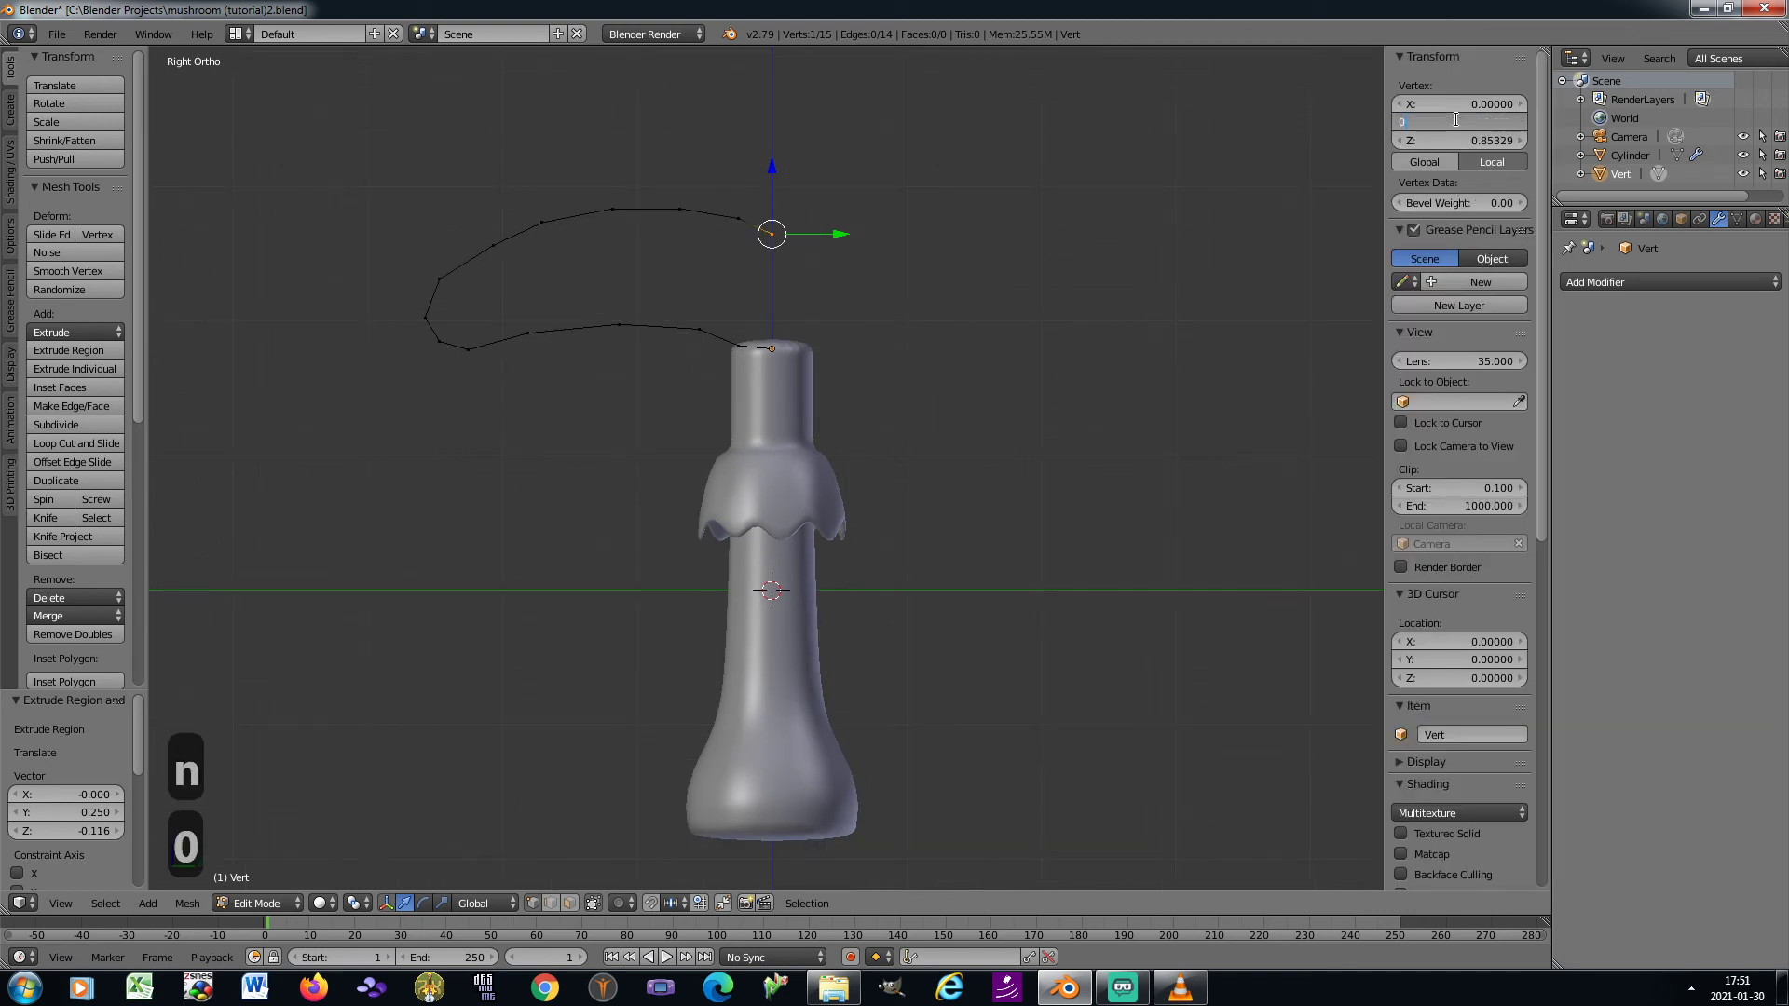
key(Return)
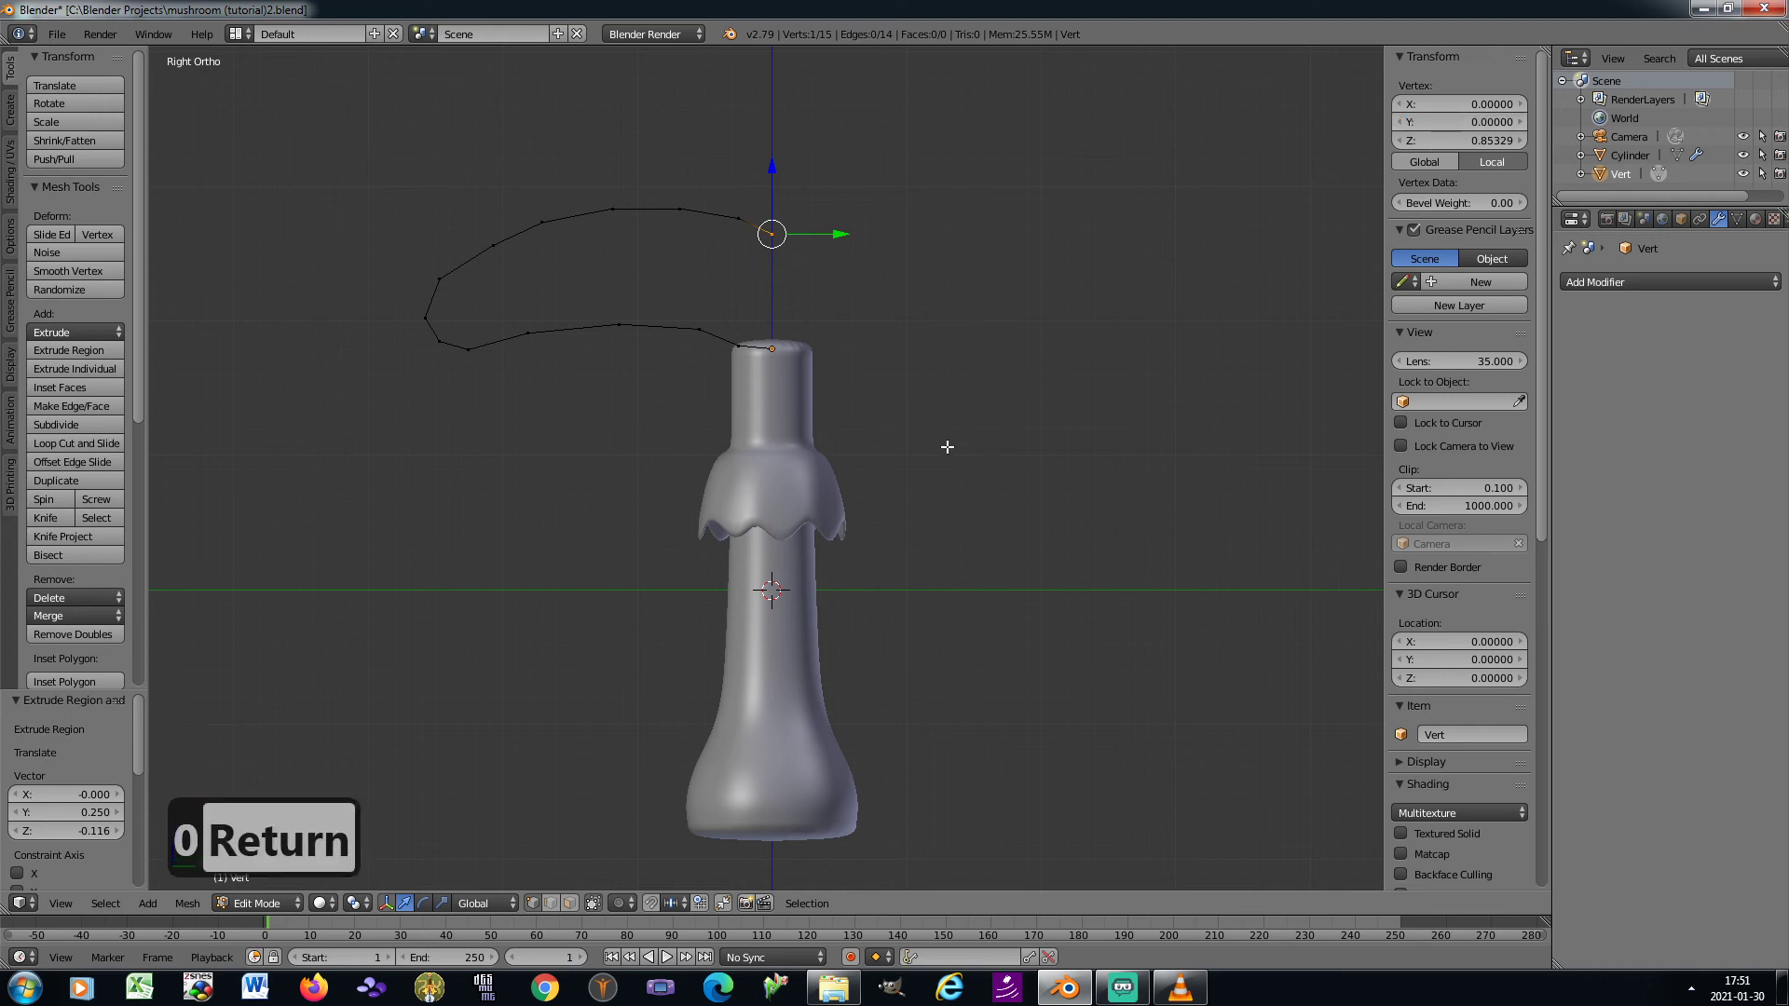
Return to Object Mode and add a Screw modifier to the cap profile
key(Tab)
click(1664, 283)
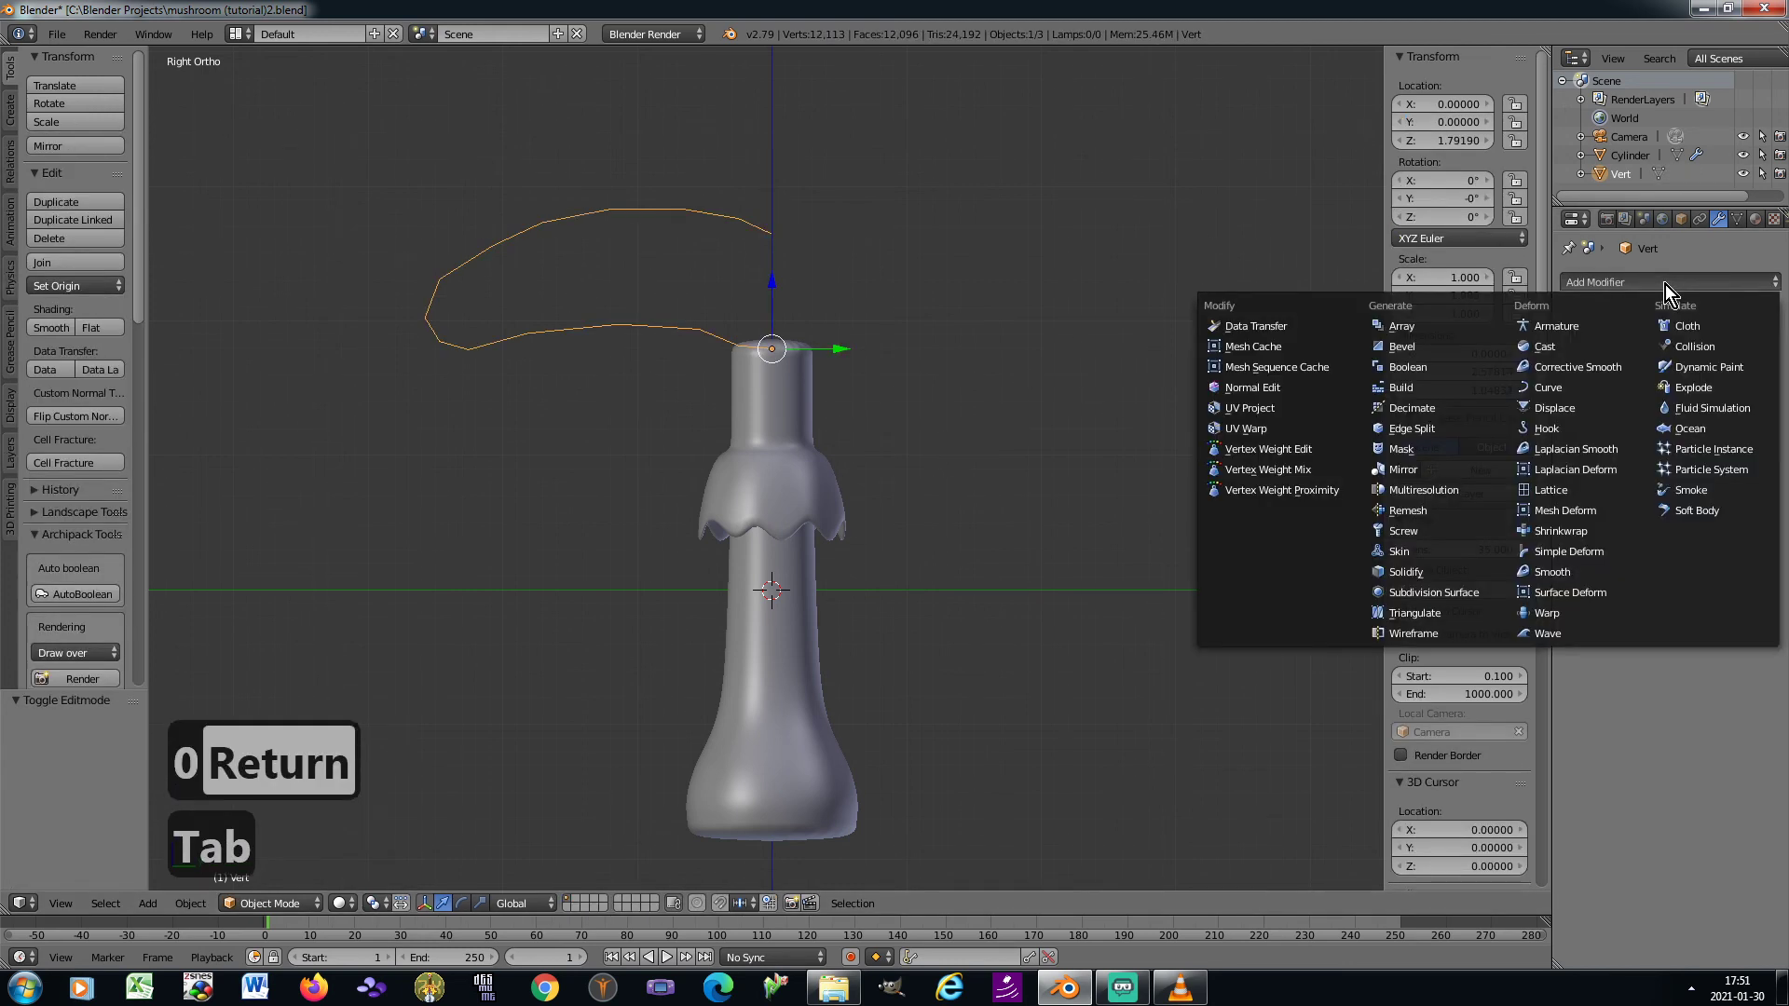
click(1445, 533)
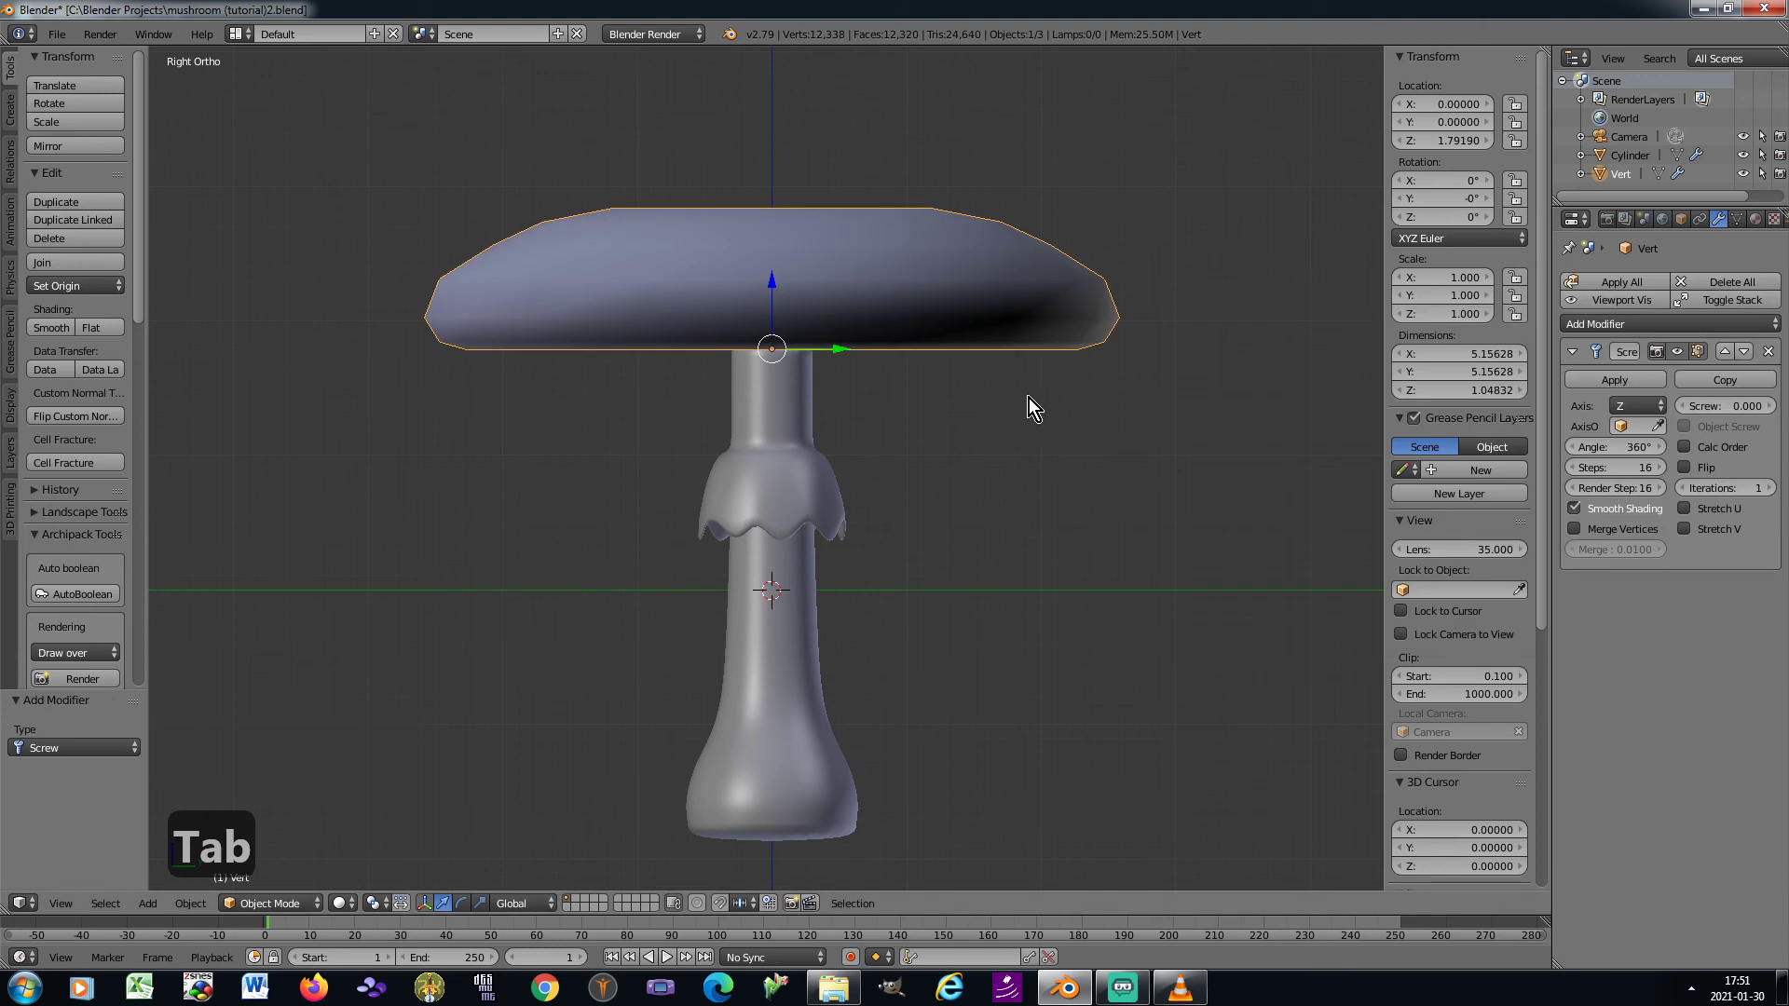
Apply the cap's rotation and scale, and enable Flip and Merge Vertices in its Screw modifier
key(ctrl+a)
click(1126, 411)
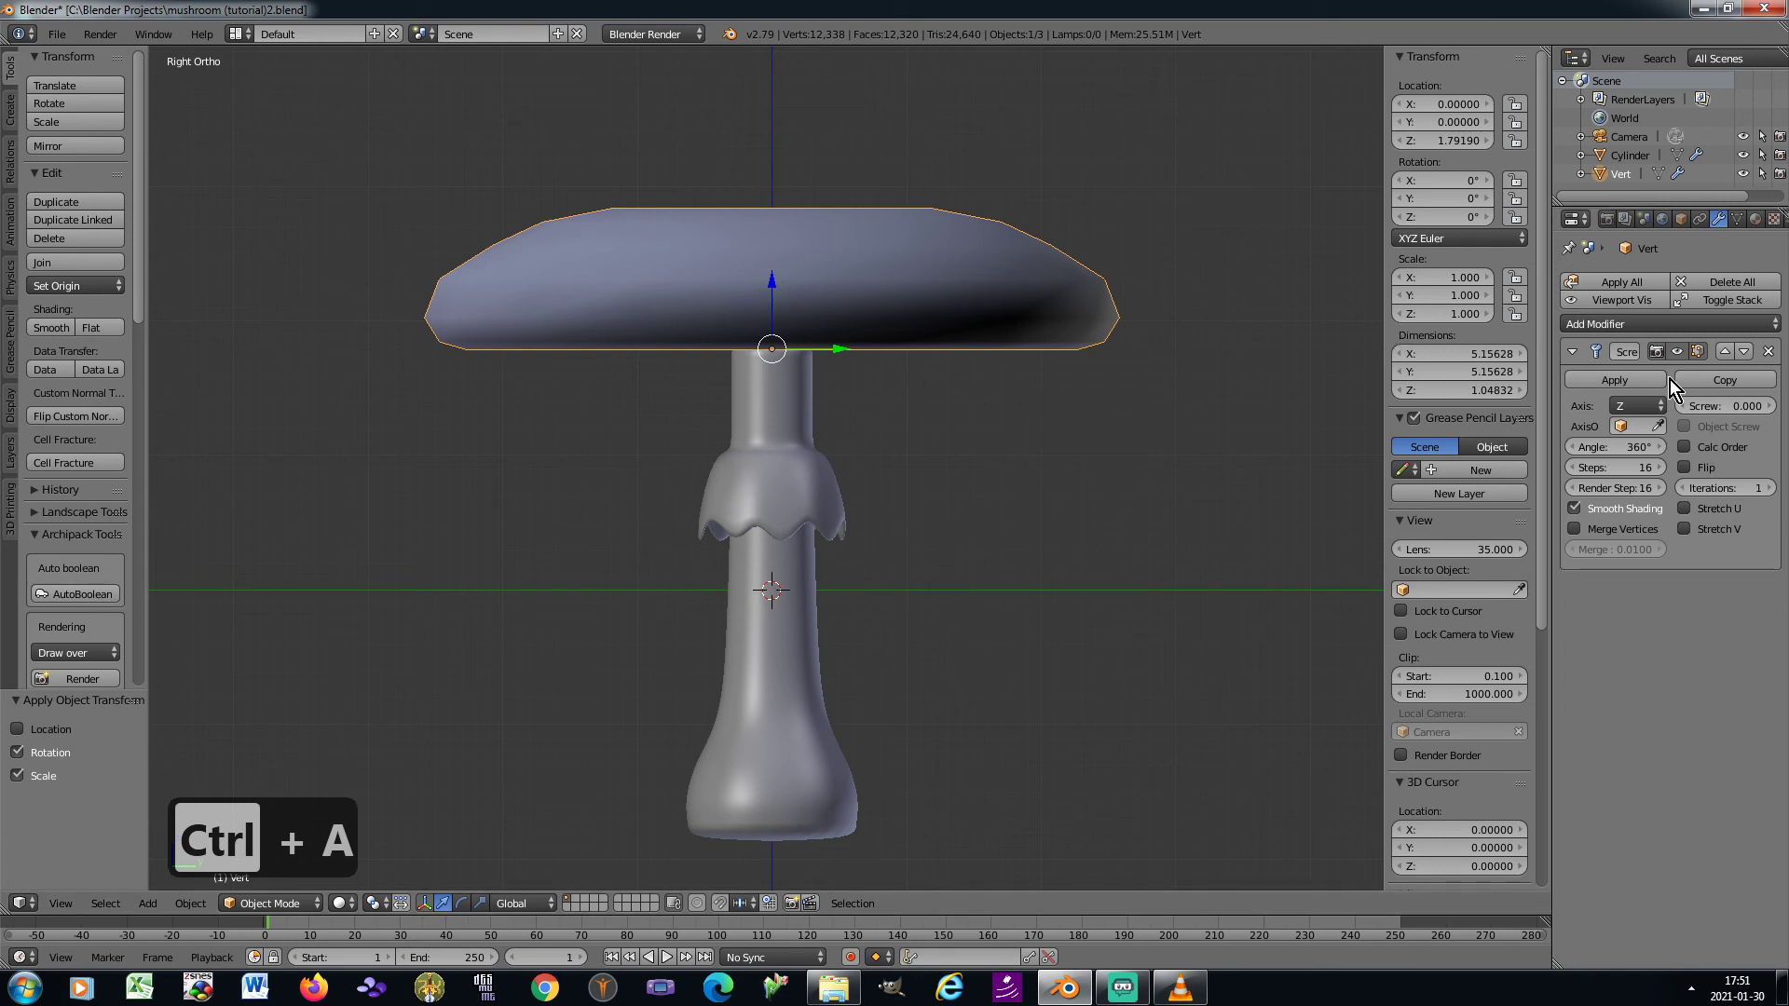
click(1687, 468)
click(1574, 529)
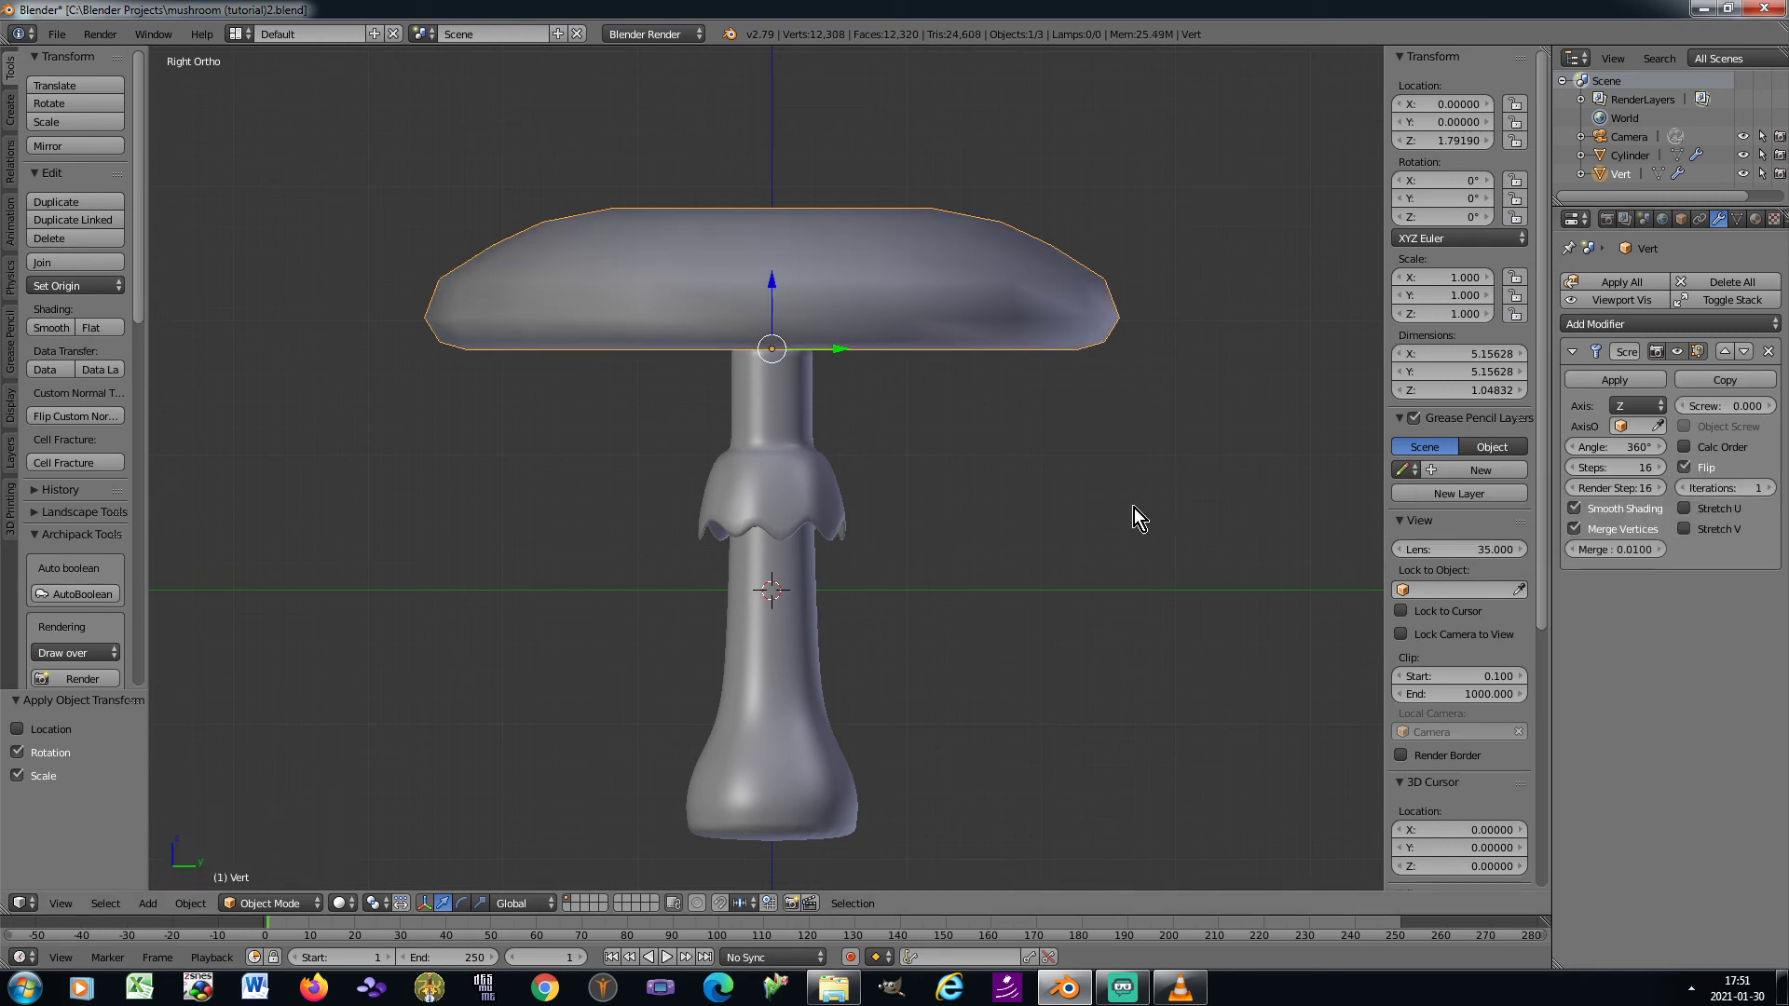
Scale the cap along Z by about 1.104 in the right orthographic view
key(KP_8)
key(KP_8)
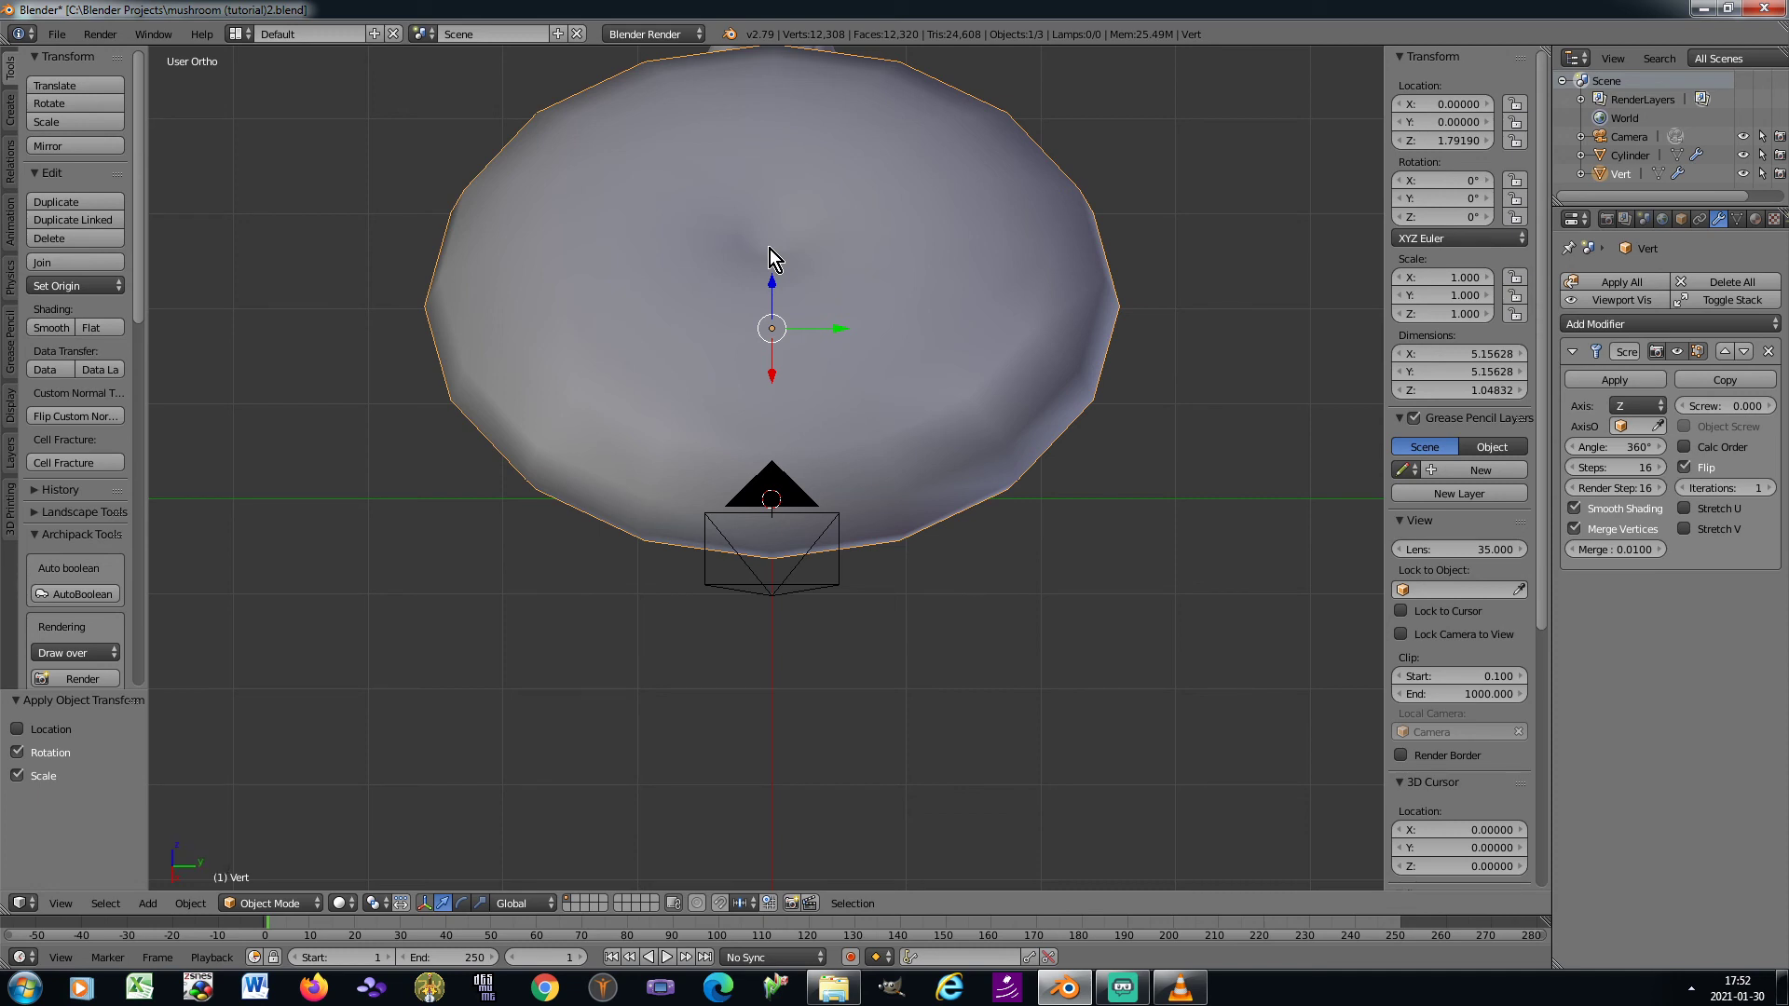
key(KP_3)
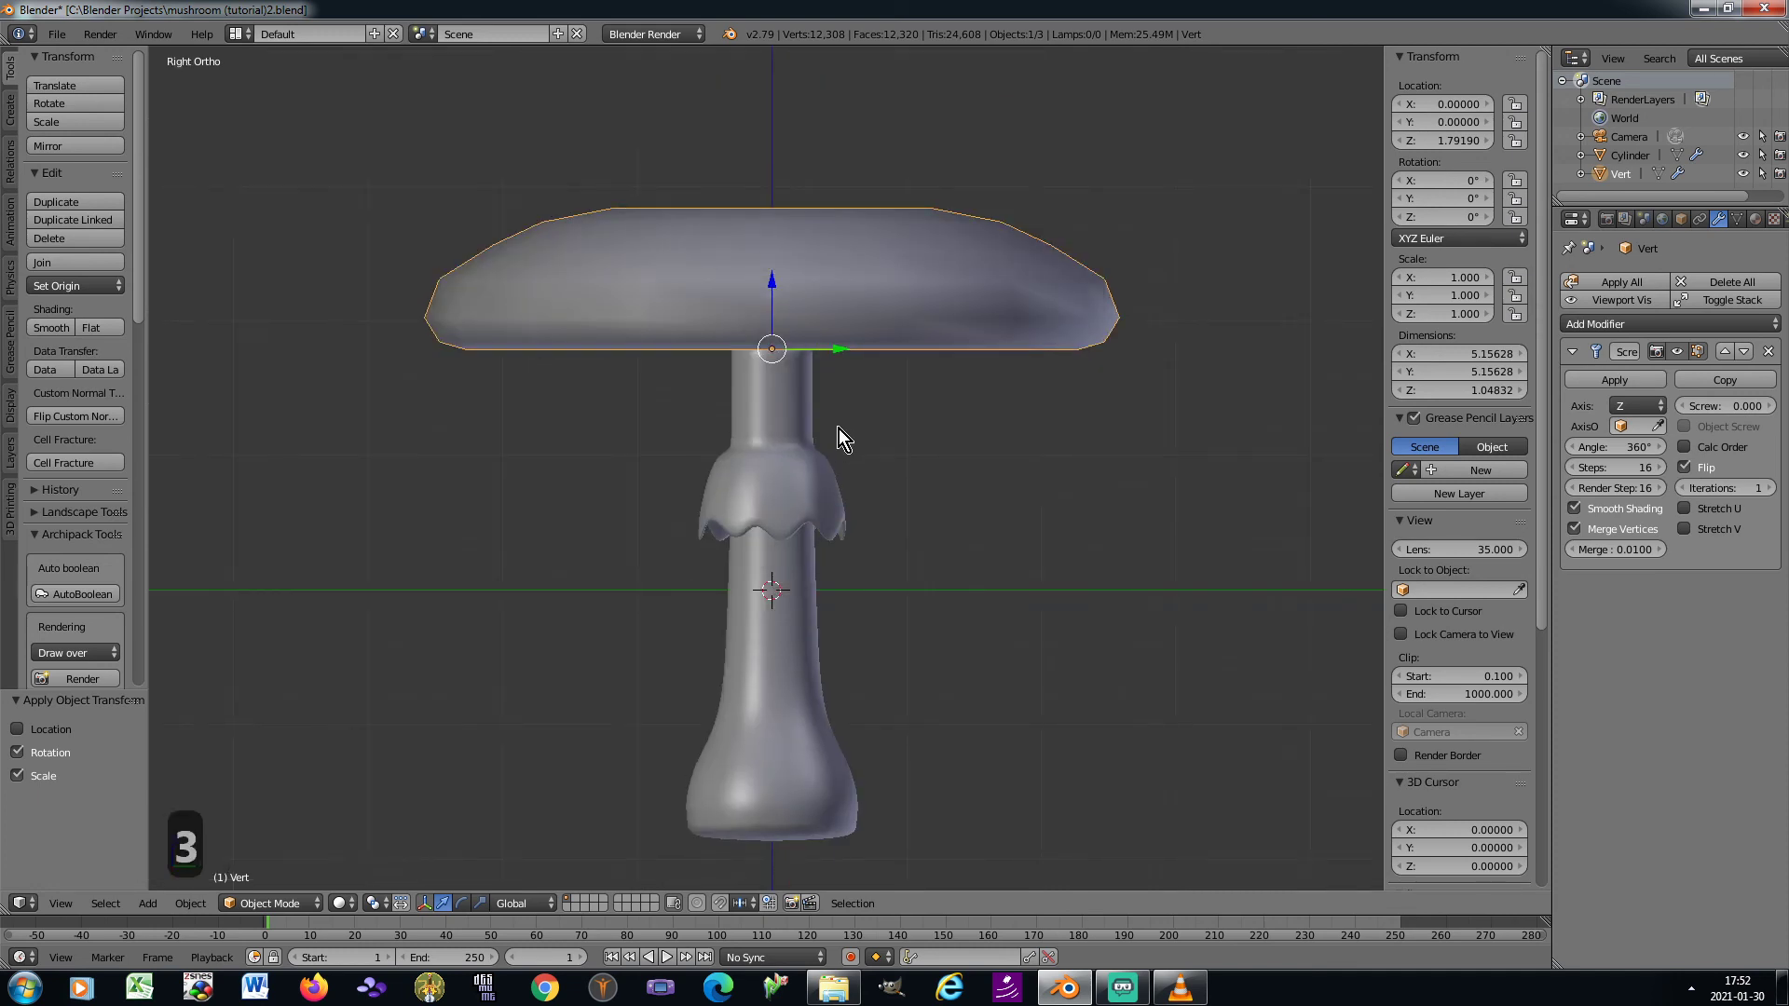
key(s)
key(z)
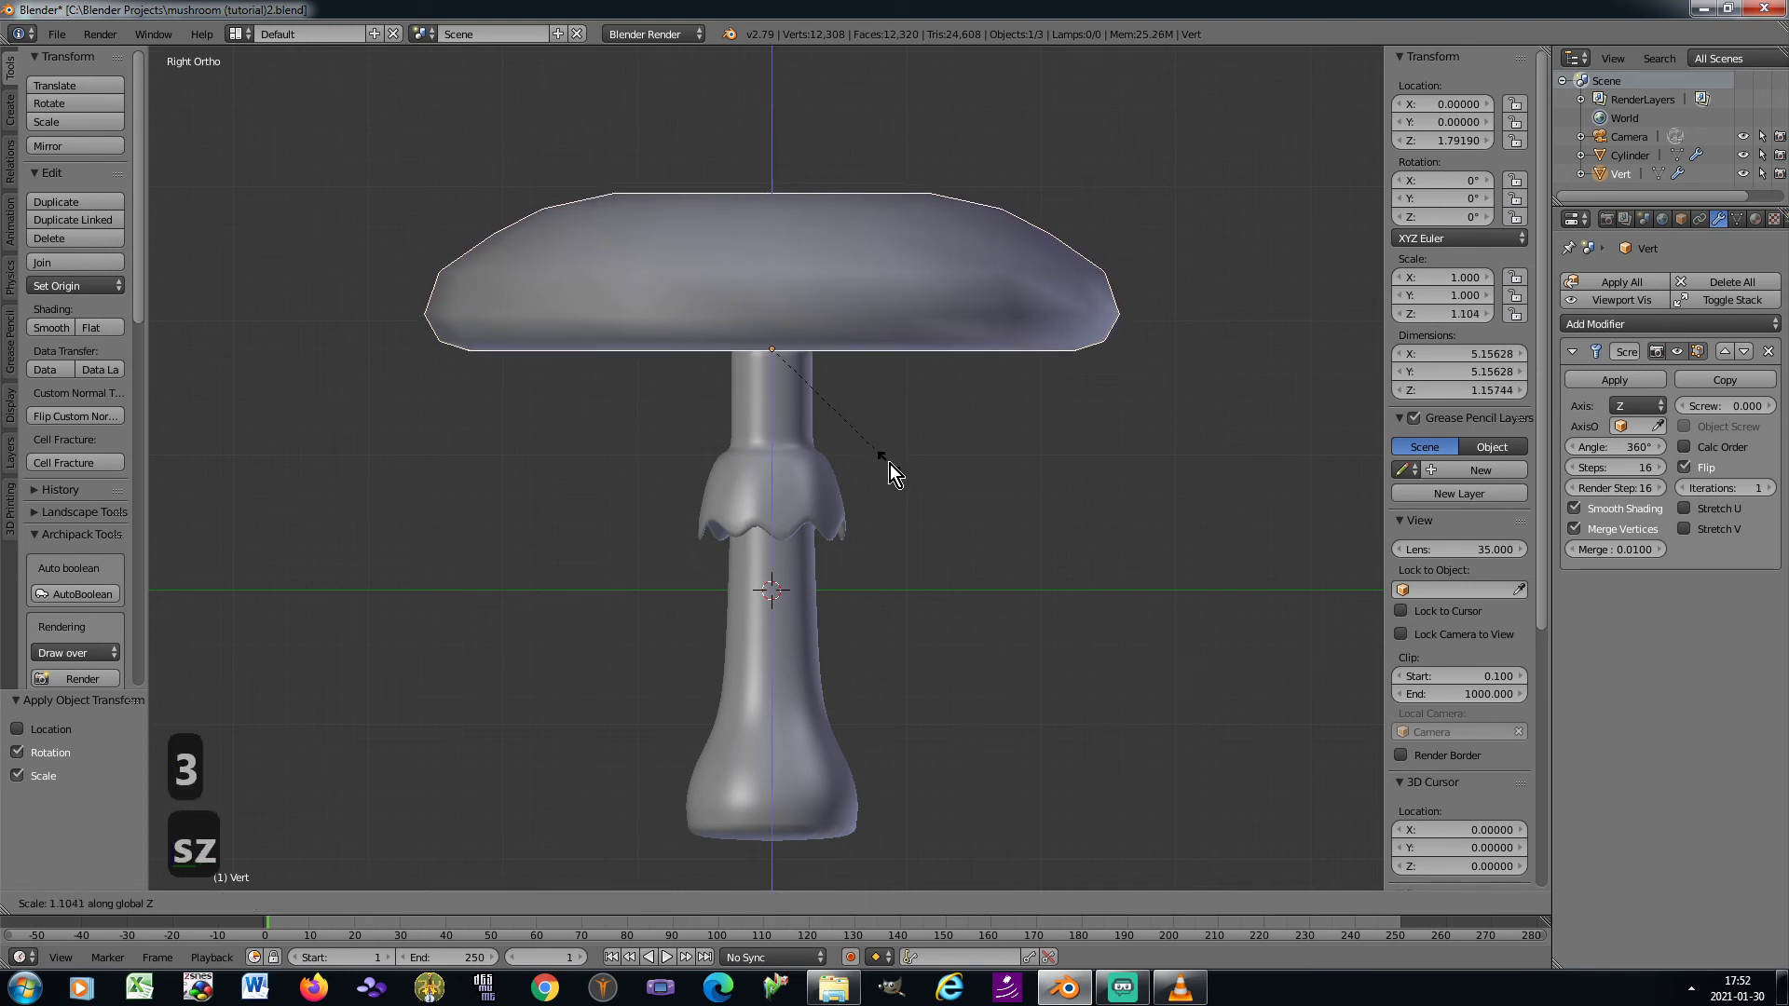
click(890, 464)
Select the stem and snap the 3D cursor to it
key(KP_0)
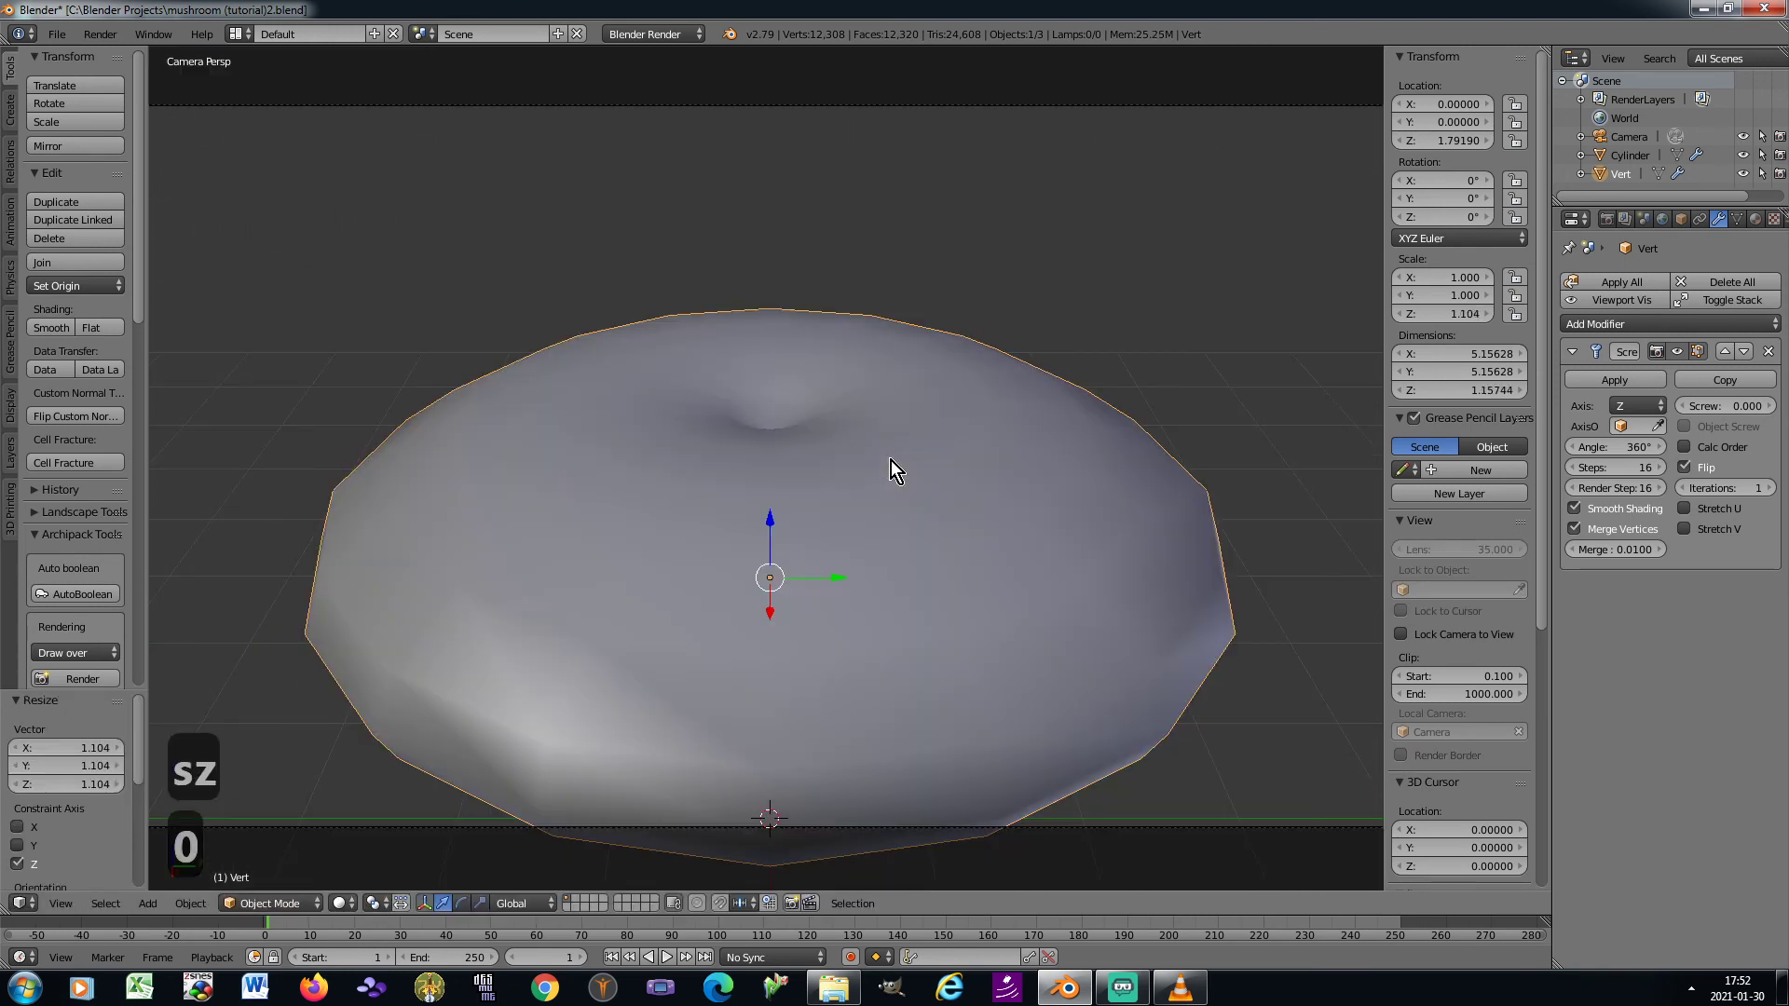
key(KP_0)
key(KP_6)
key(KP_6)
key(KP_6)
key(KP_6)
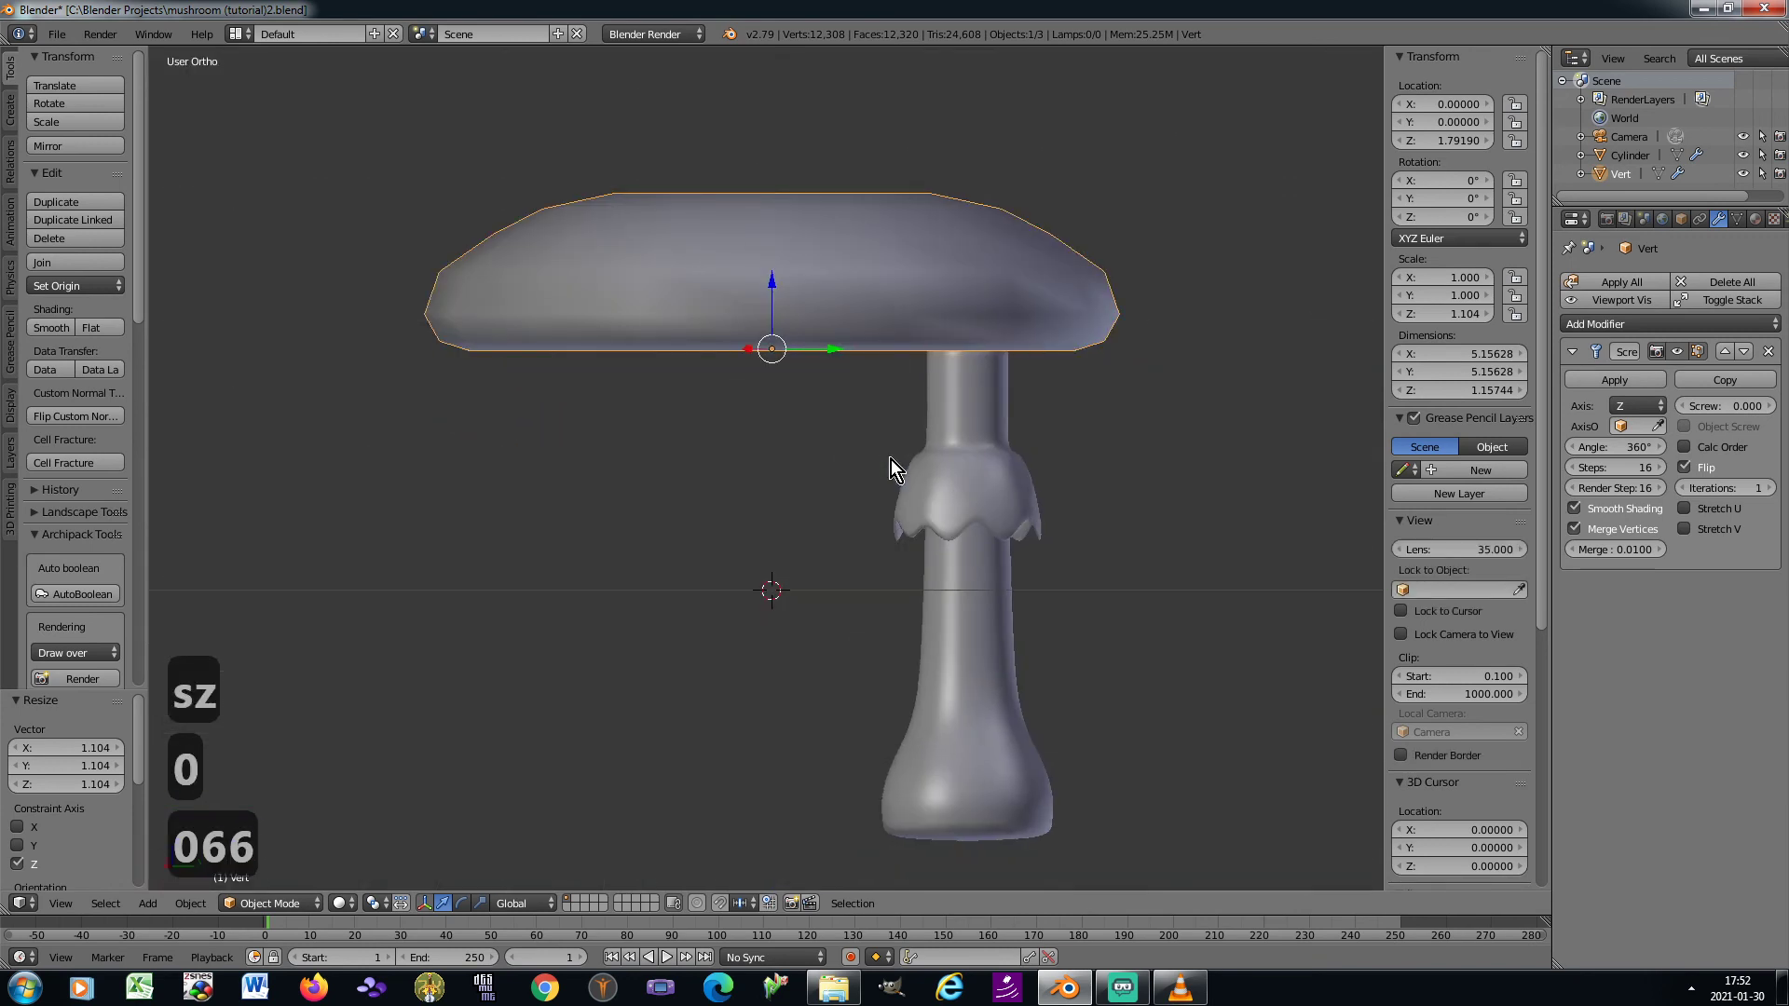
scroll(891, 460, down, 2)
shift+middle_drag(866, 434, 736, 433)
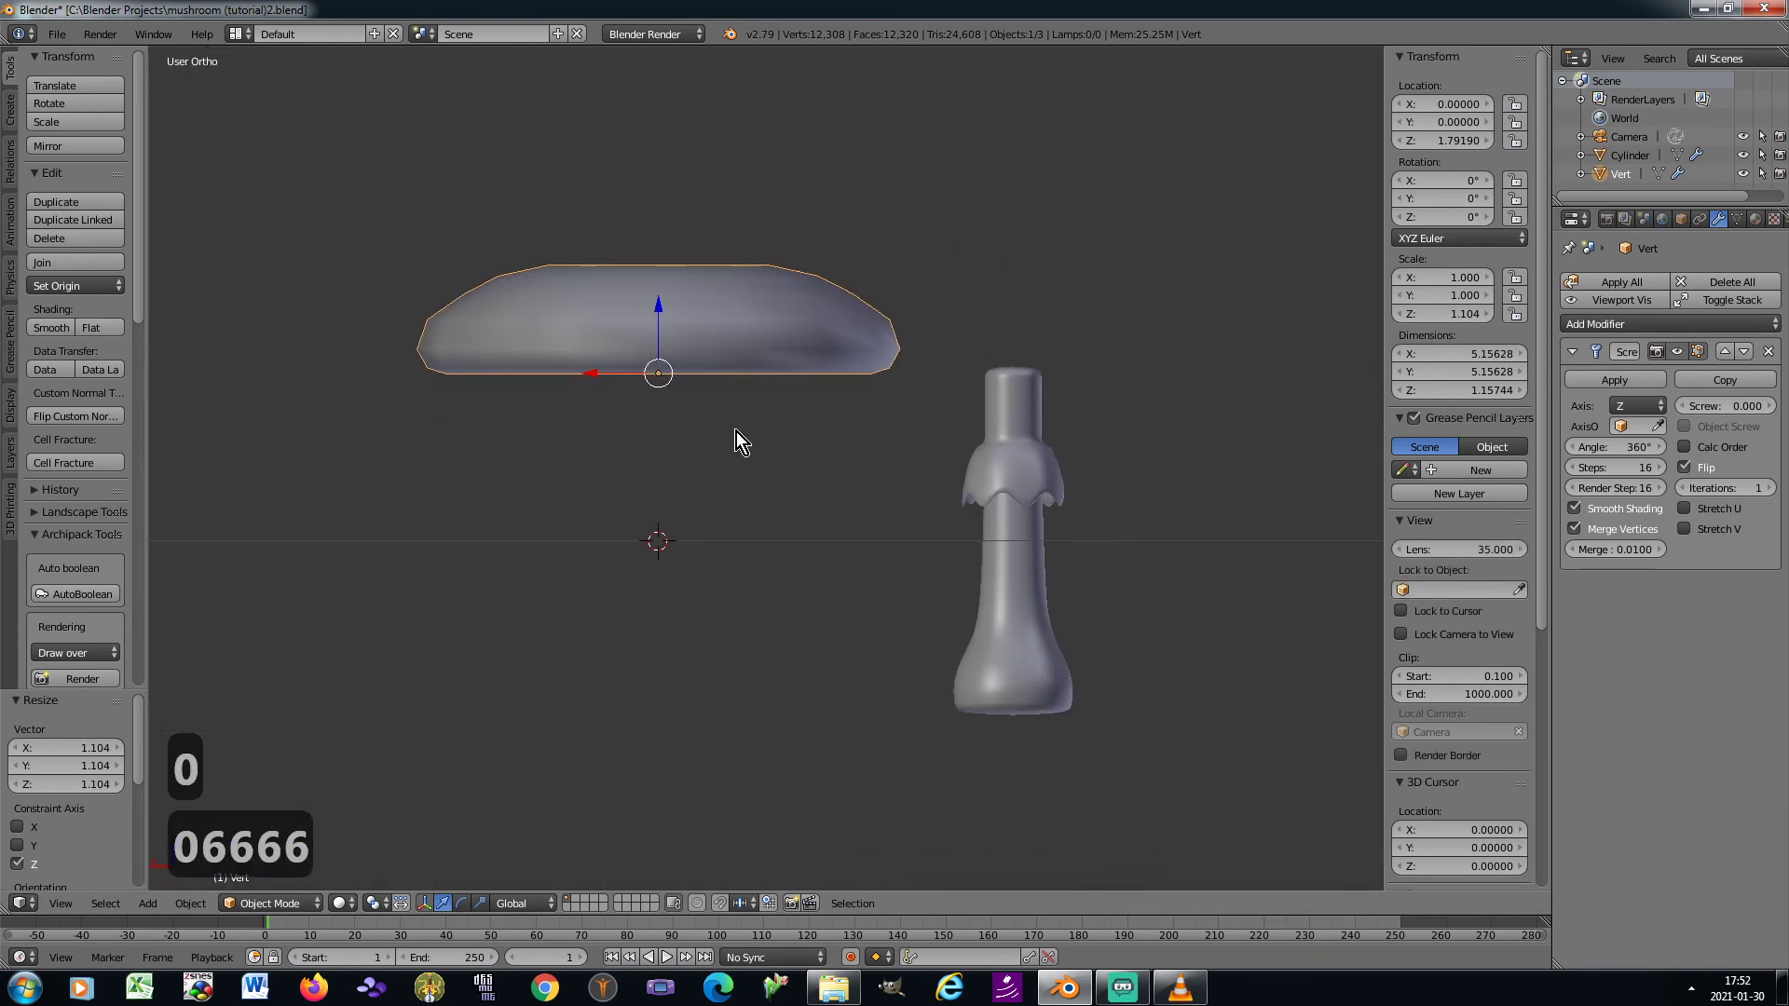
key(g)
right_click(724, 430)
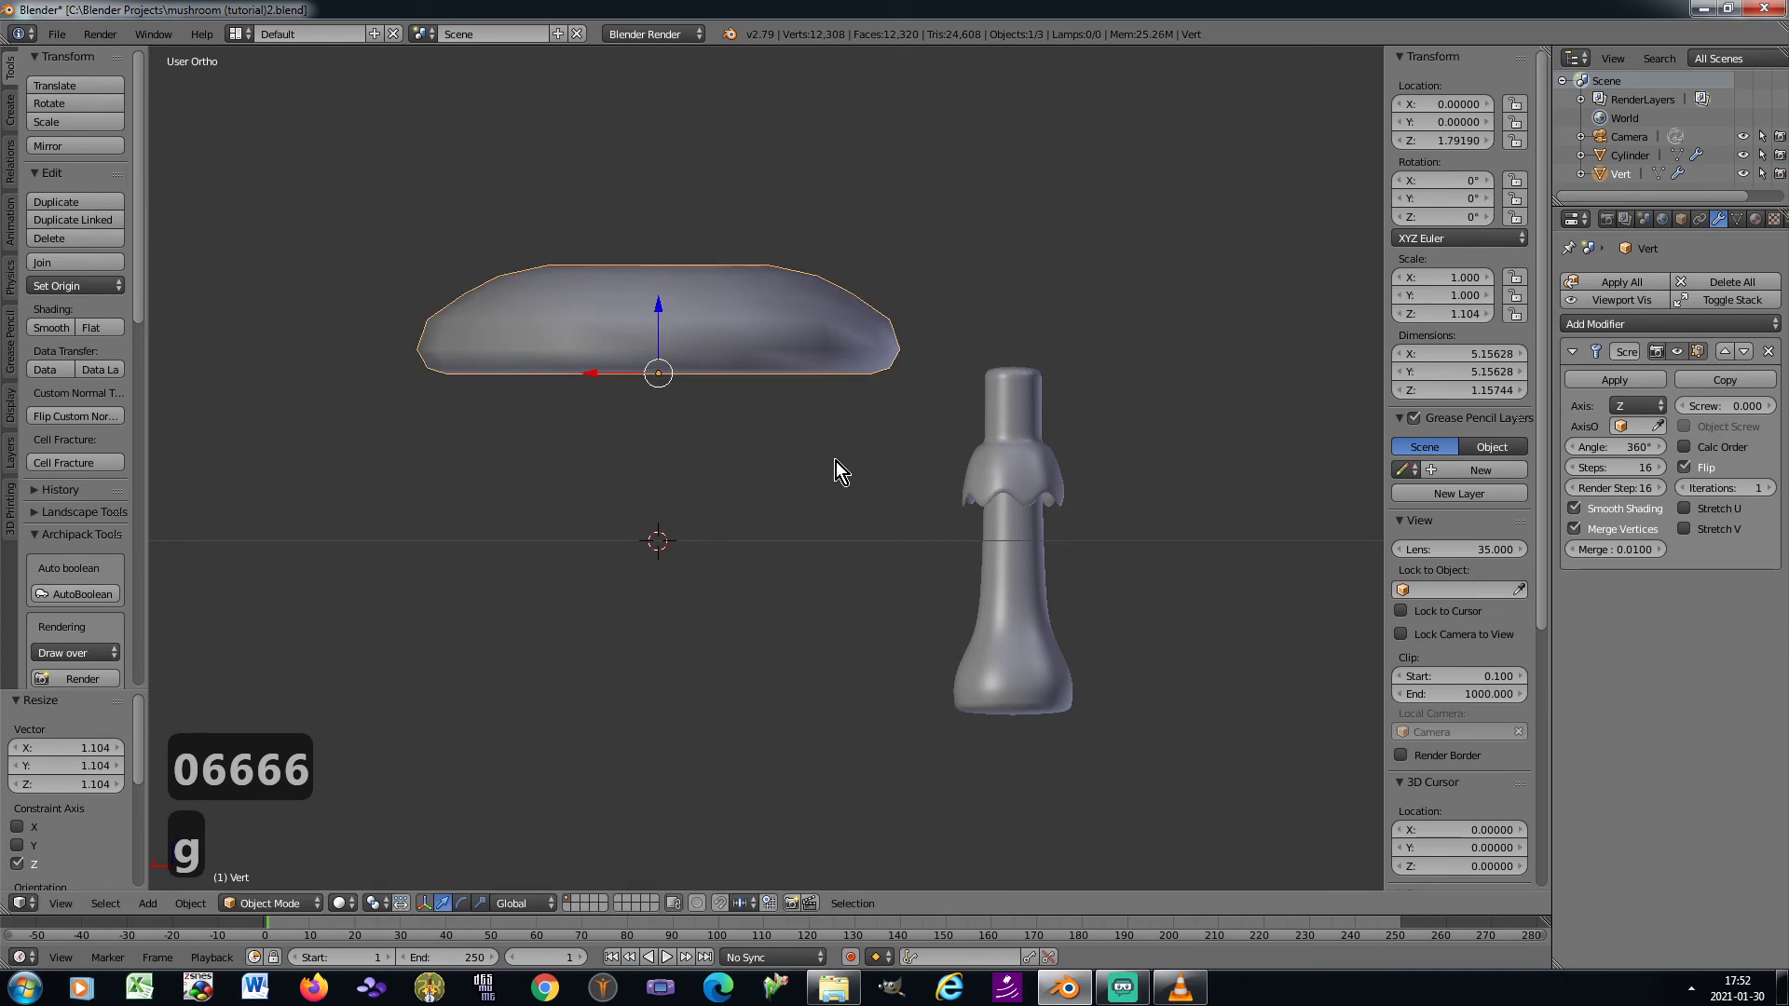
right_click(1024, 509)
key(shift+s)
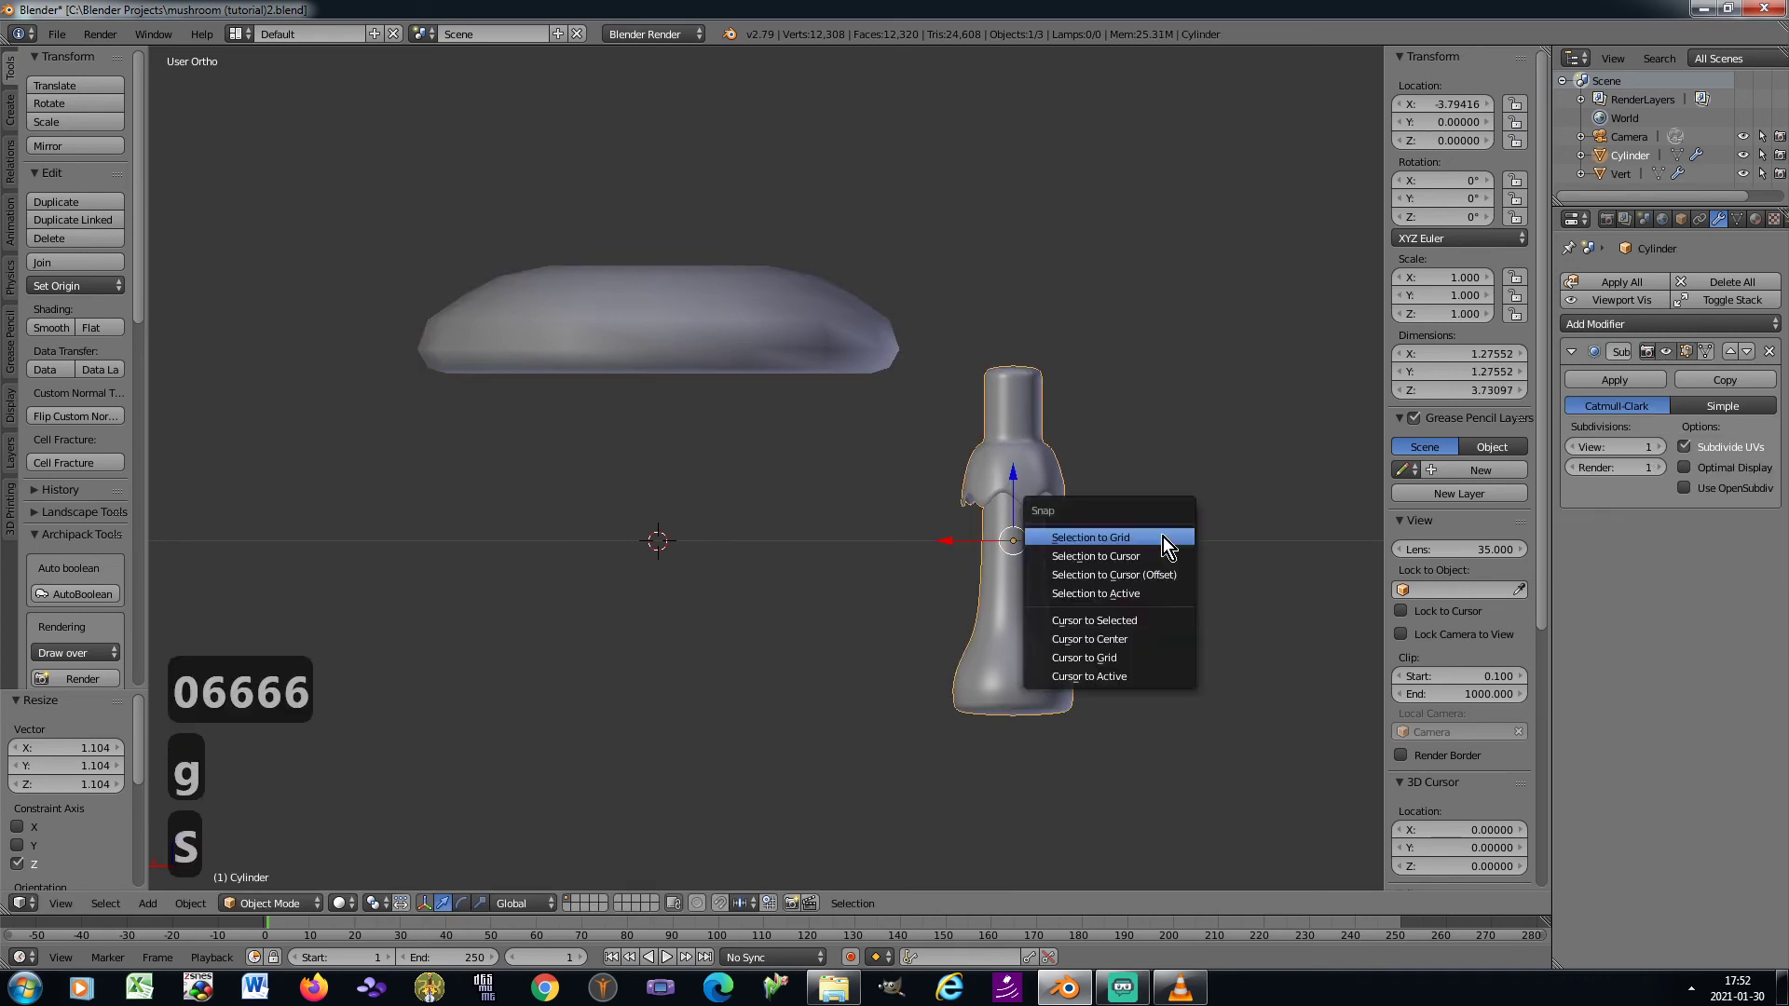
click(1155, 619)
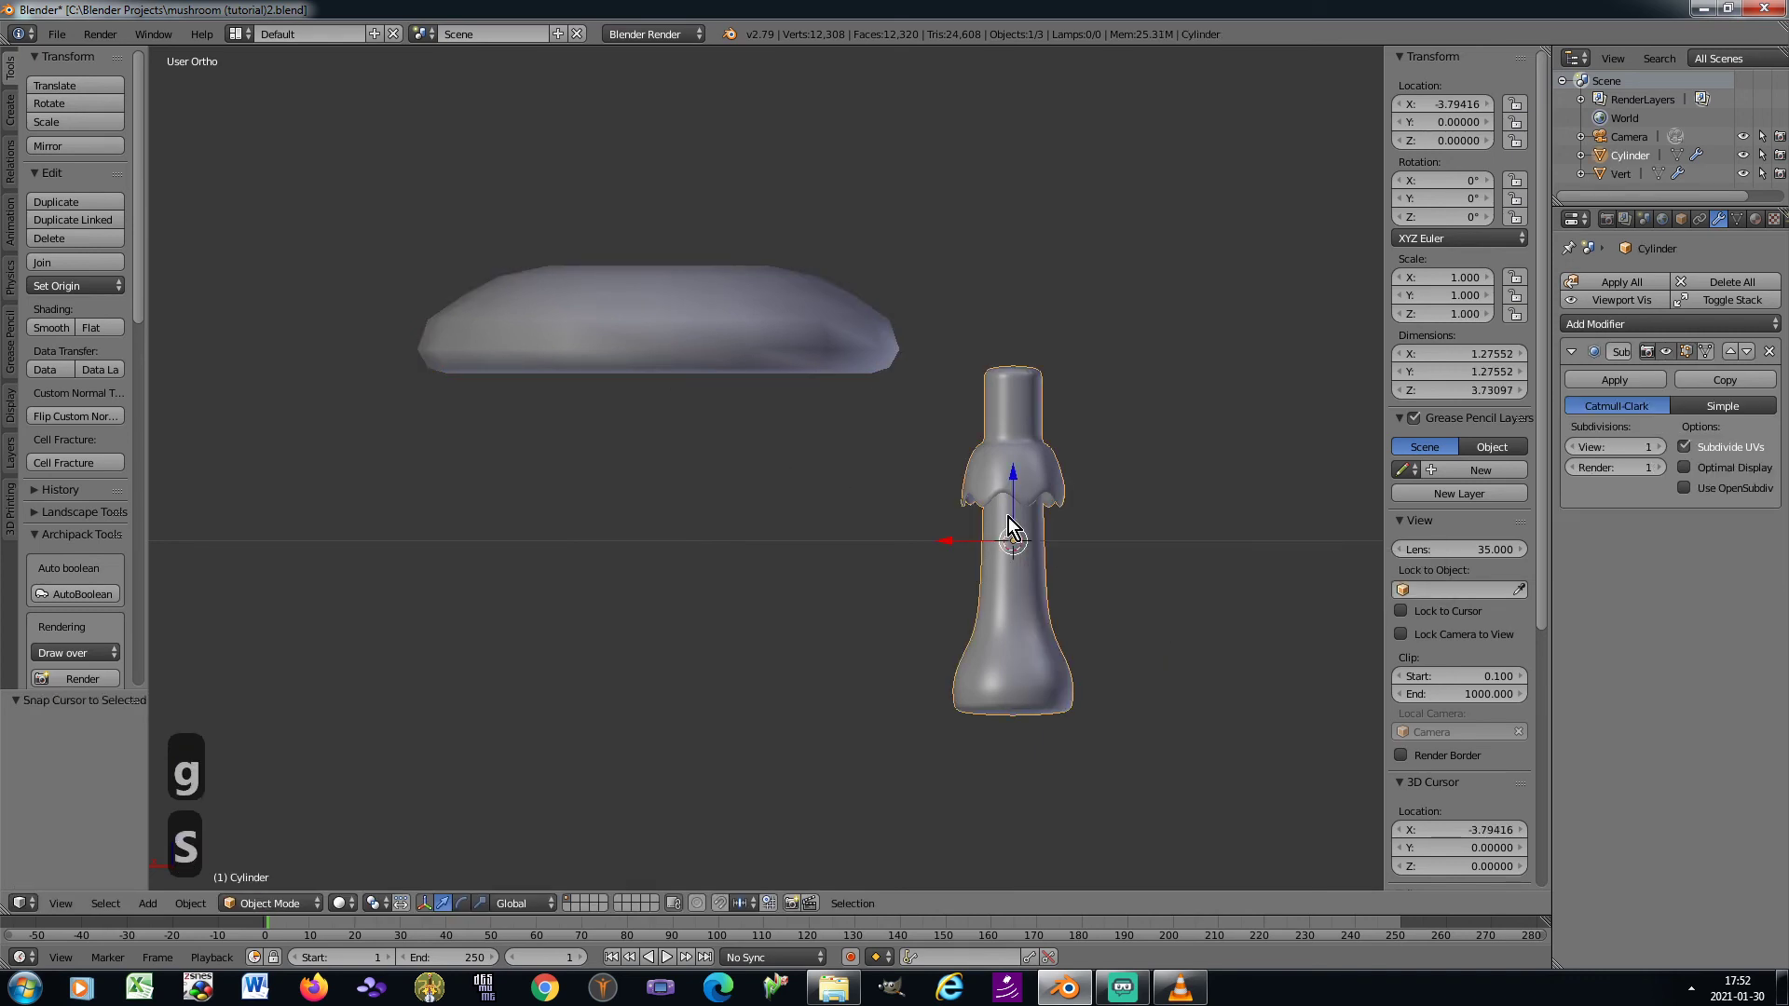
Snap the cap to the 3D cursor and raise it about 1.744 along Z onto the stem's top
right_click(695, 350)
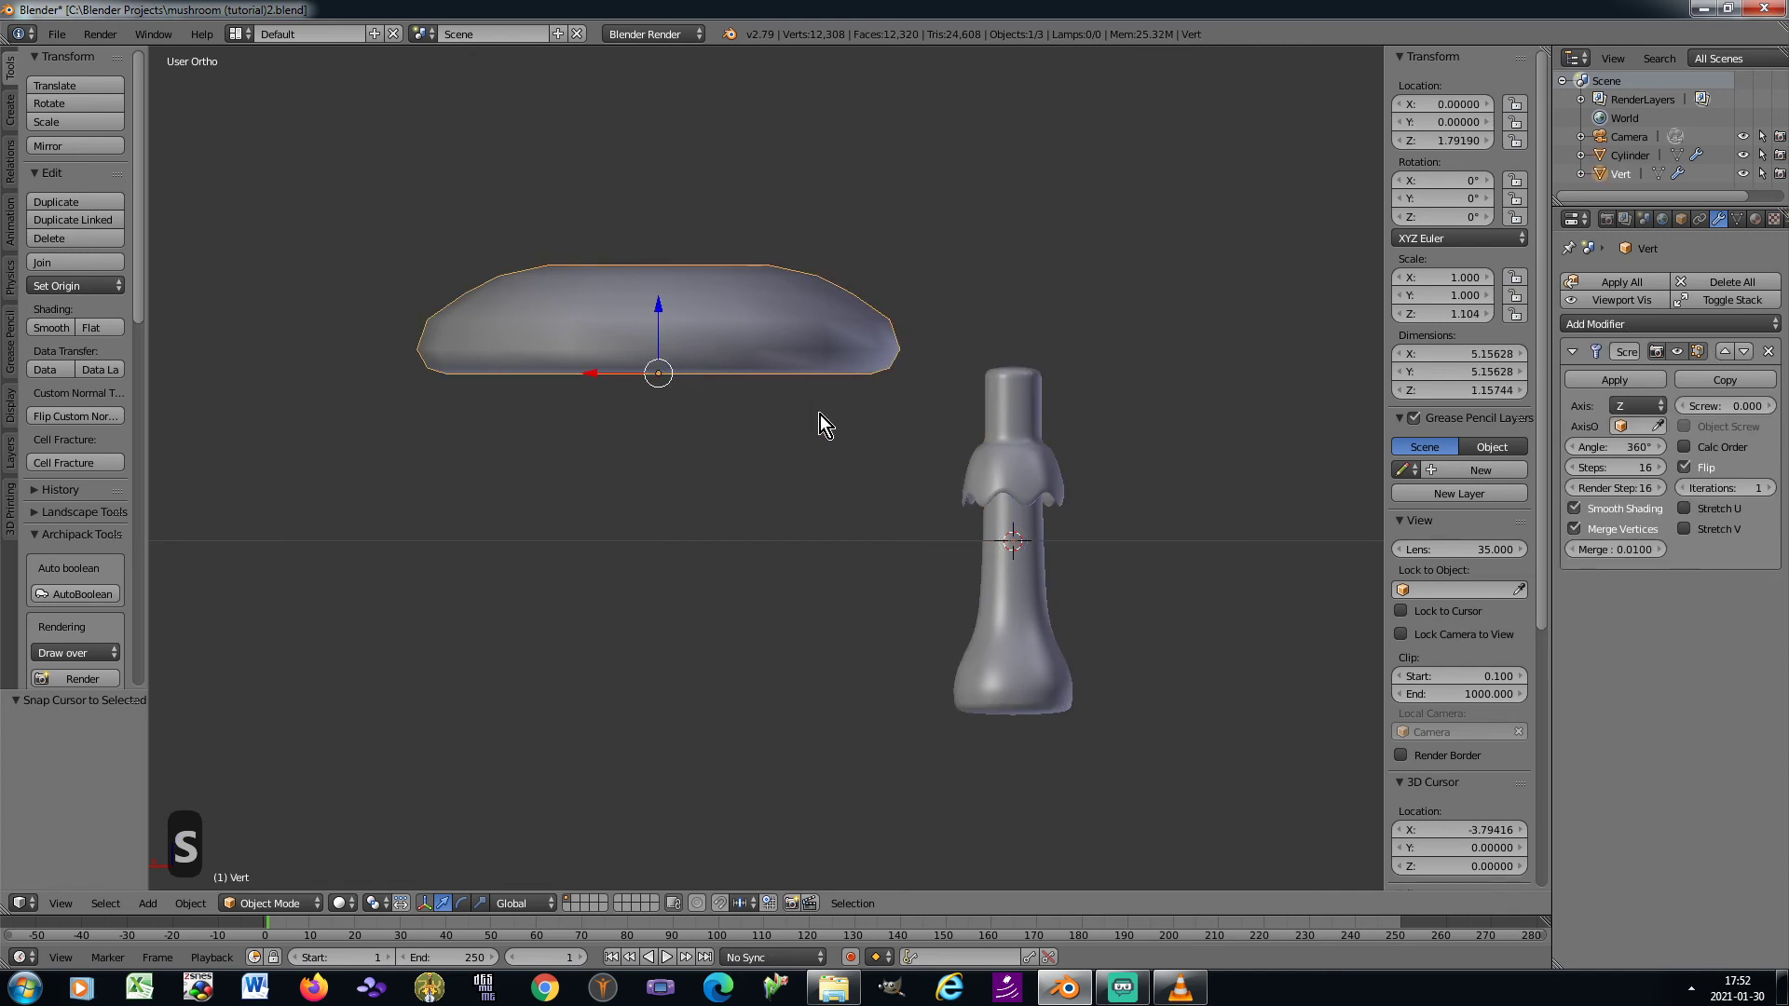
key(shift+s)
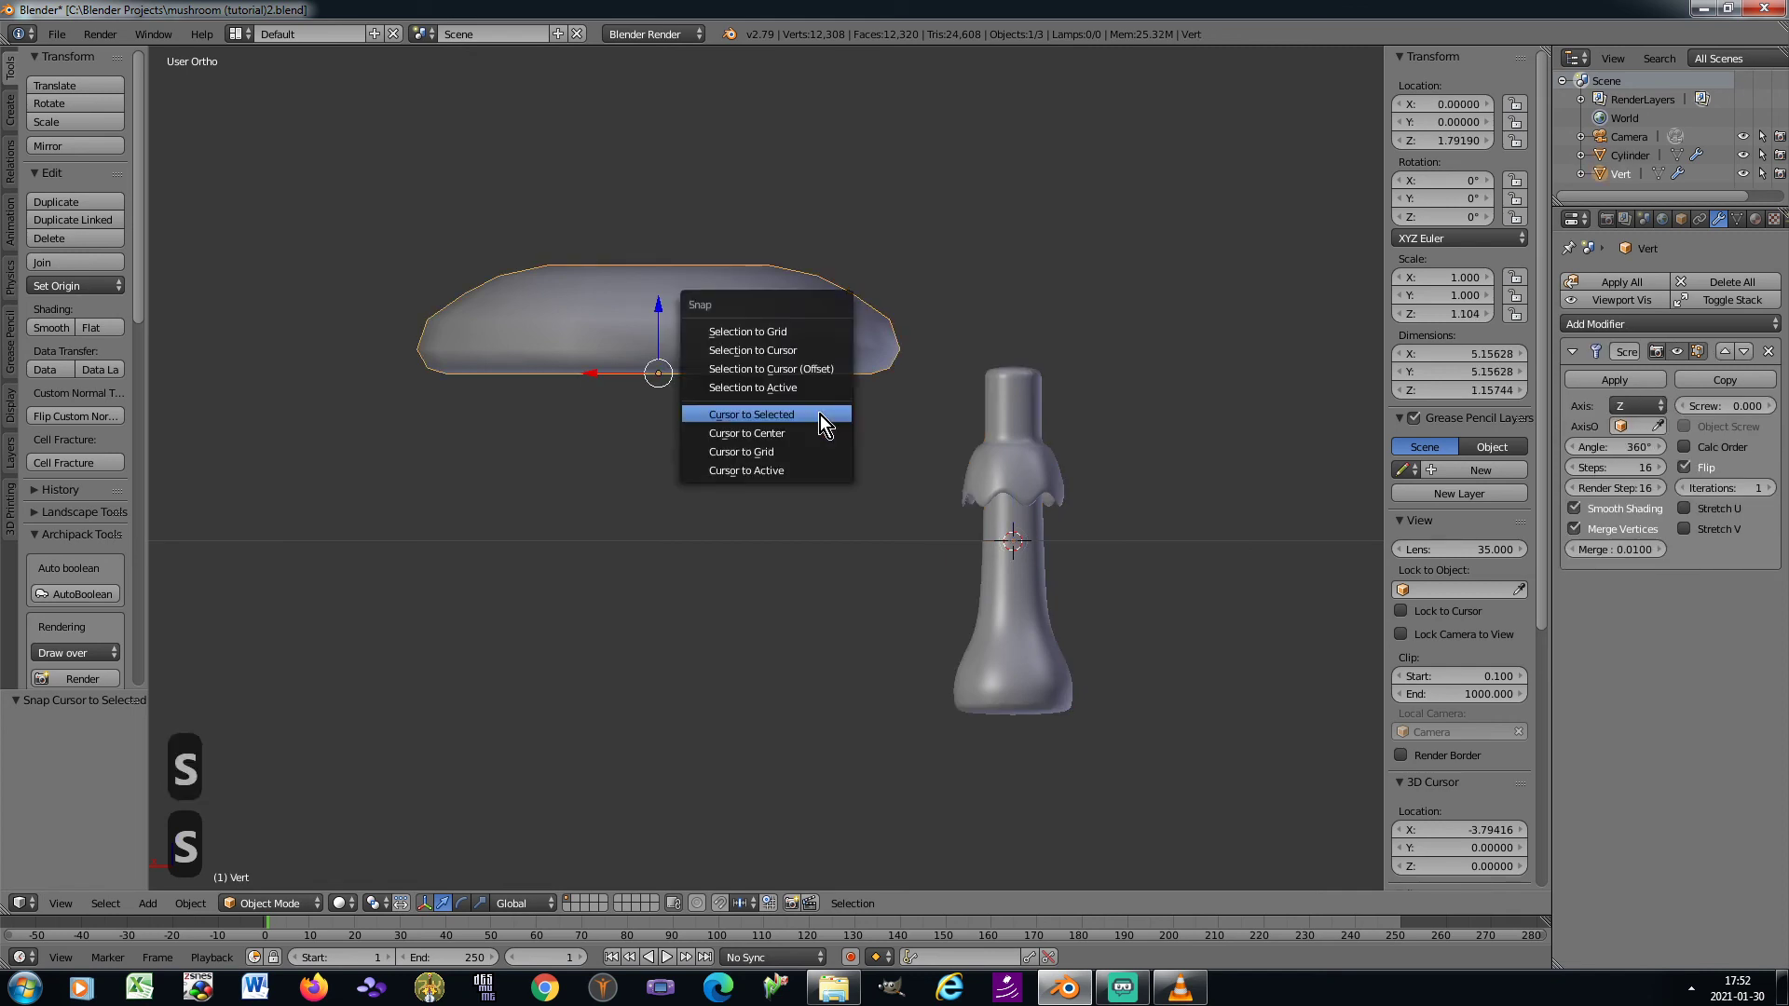
click(802, 352)
key(g)
key(z)
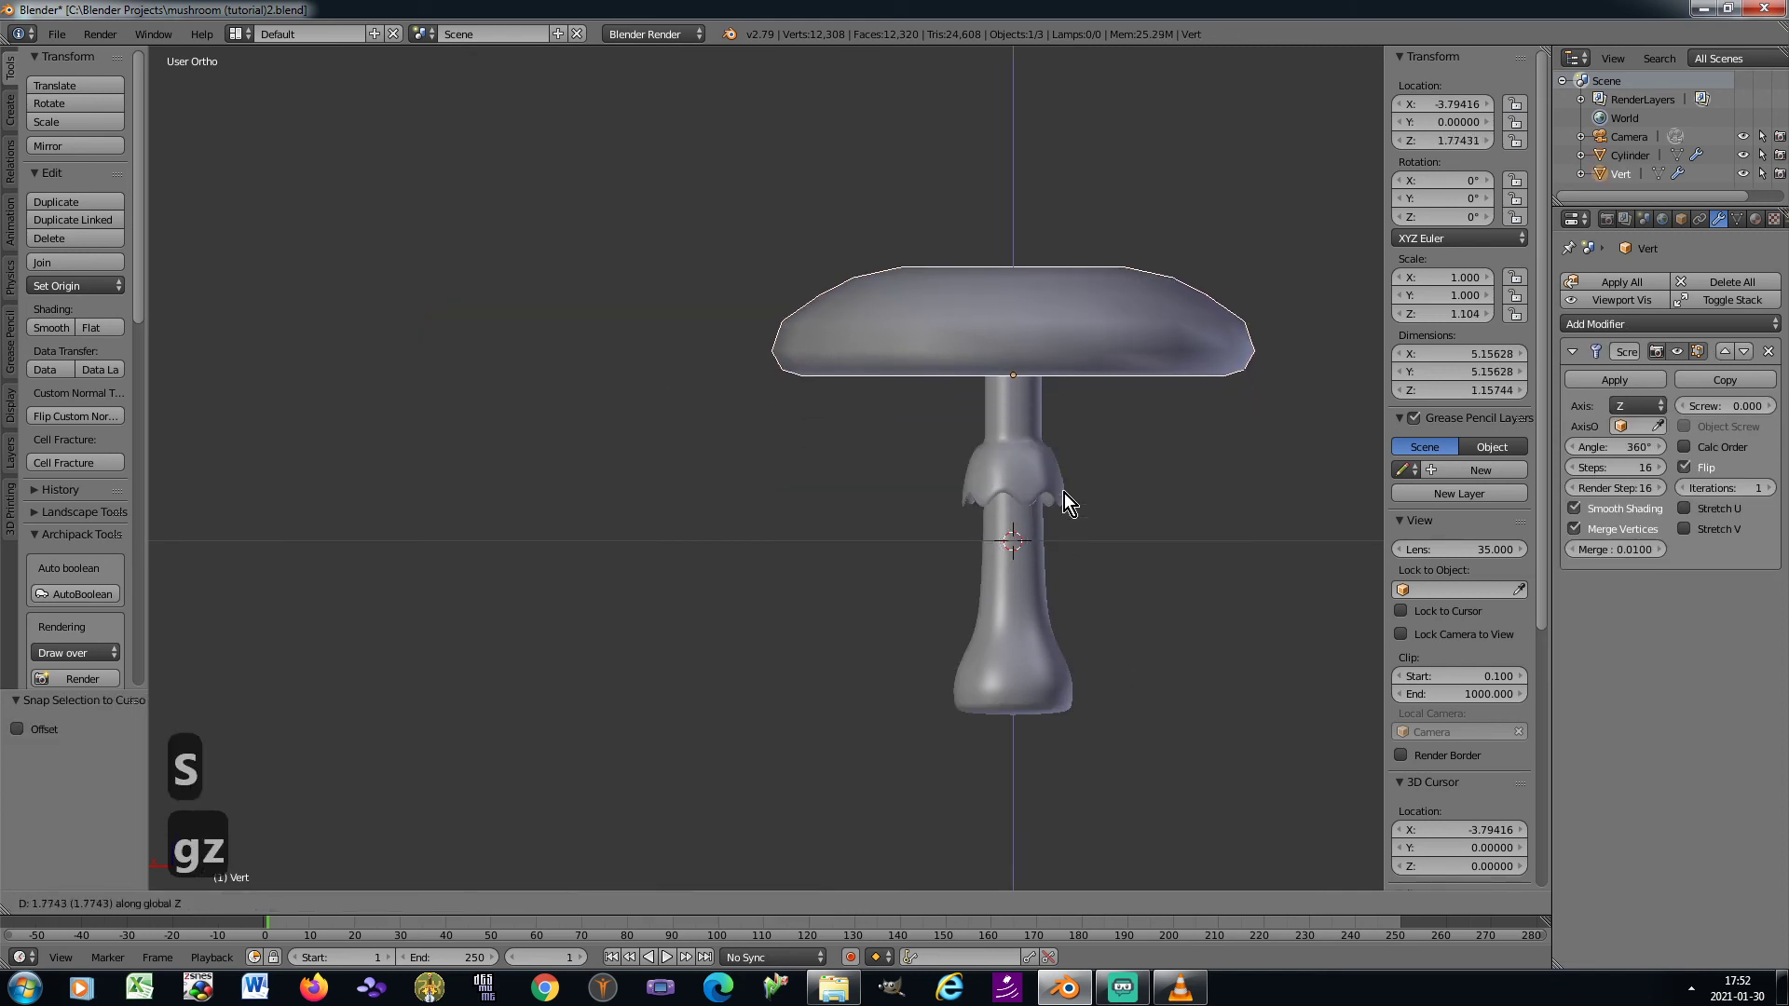
click(1064, 495)
Raise the cap about 0.016 more along Z, checking its fit on the stem in wireframe
key(z)
scroll(1054, 398, up, 4)
key(g)
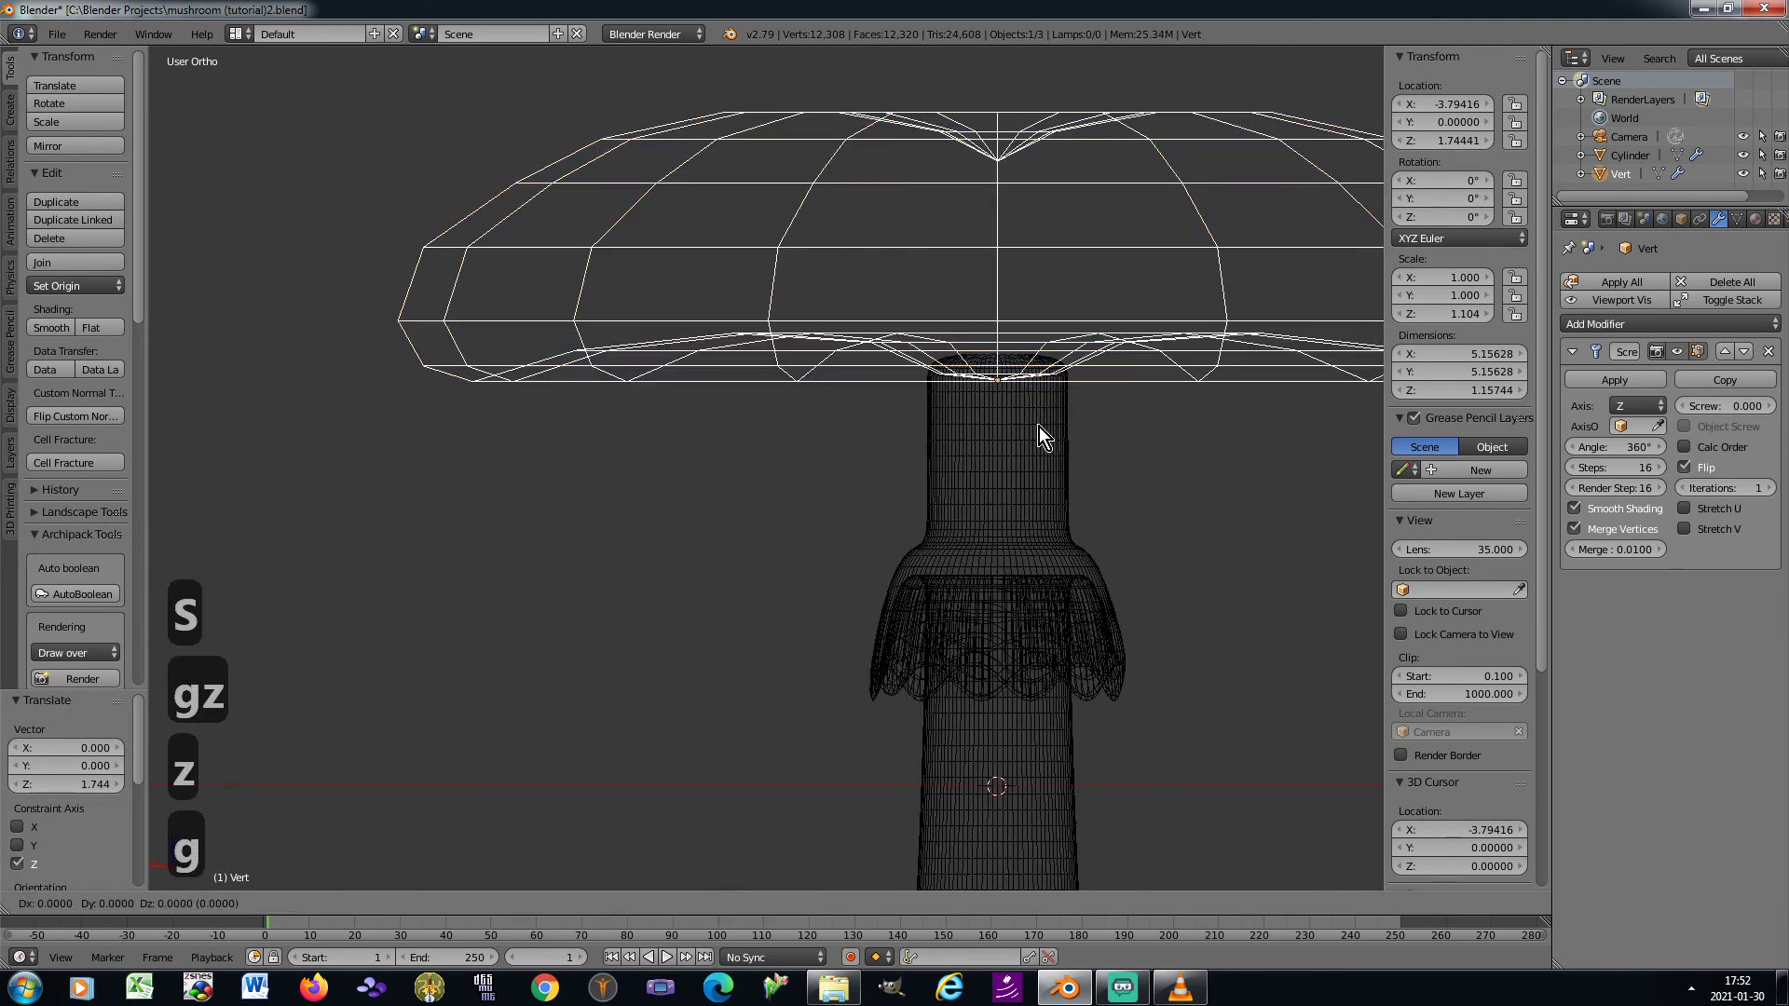
key(z)
click(1038, 423)
key(z)
Add a Subdivision Surface modifier to the cap in camera view and apply the cap's rotation and scale
key(KP_0)
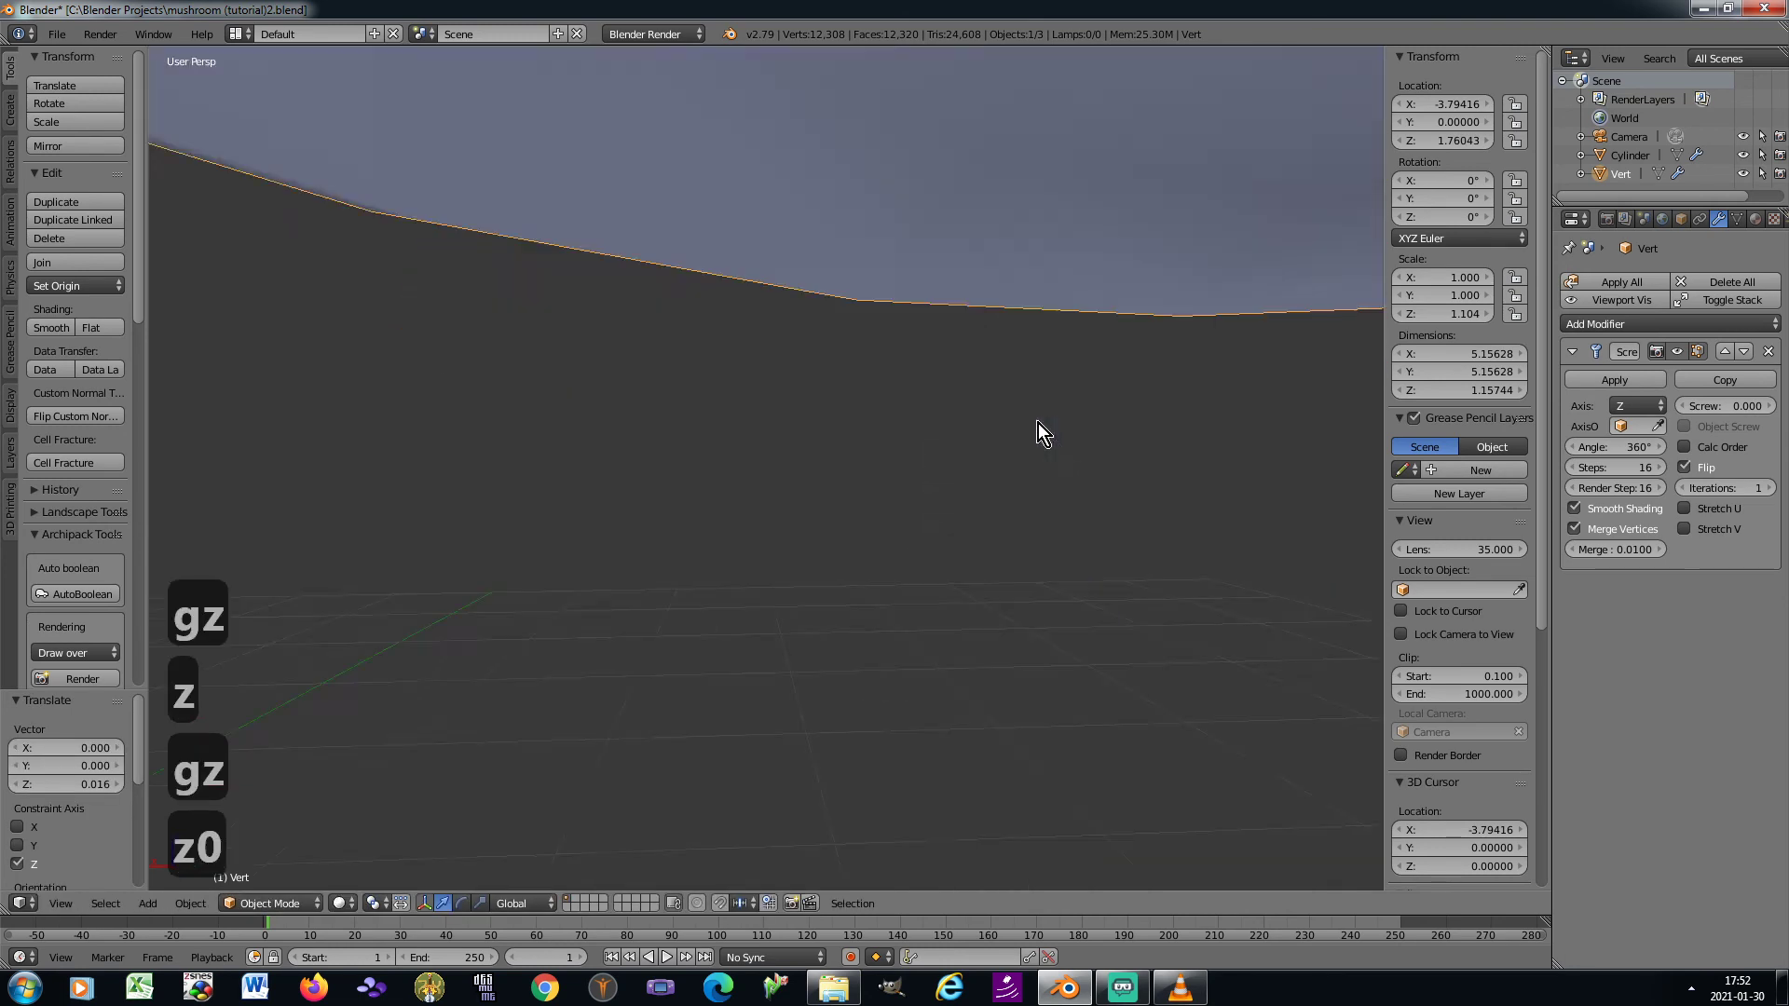
click(1620, 326)
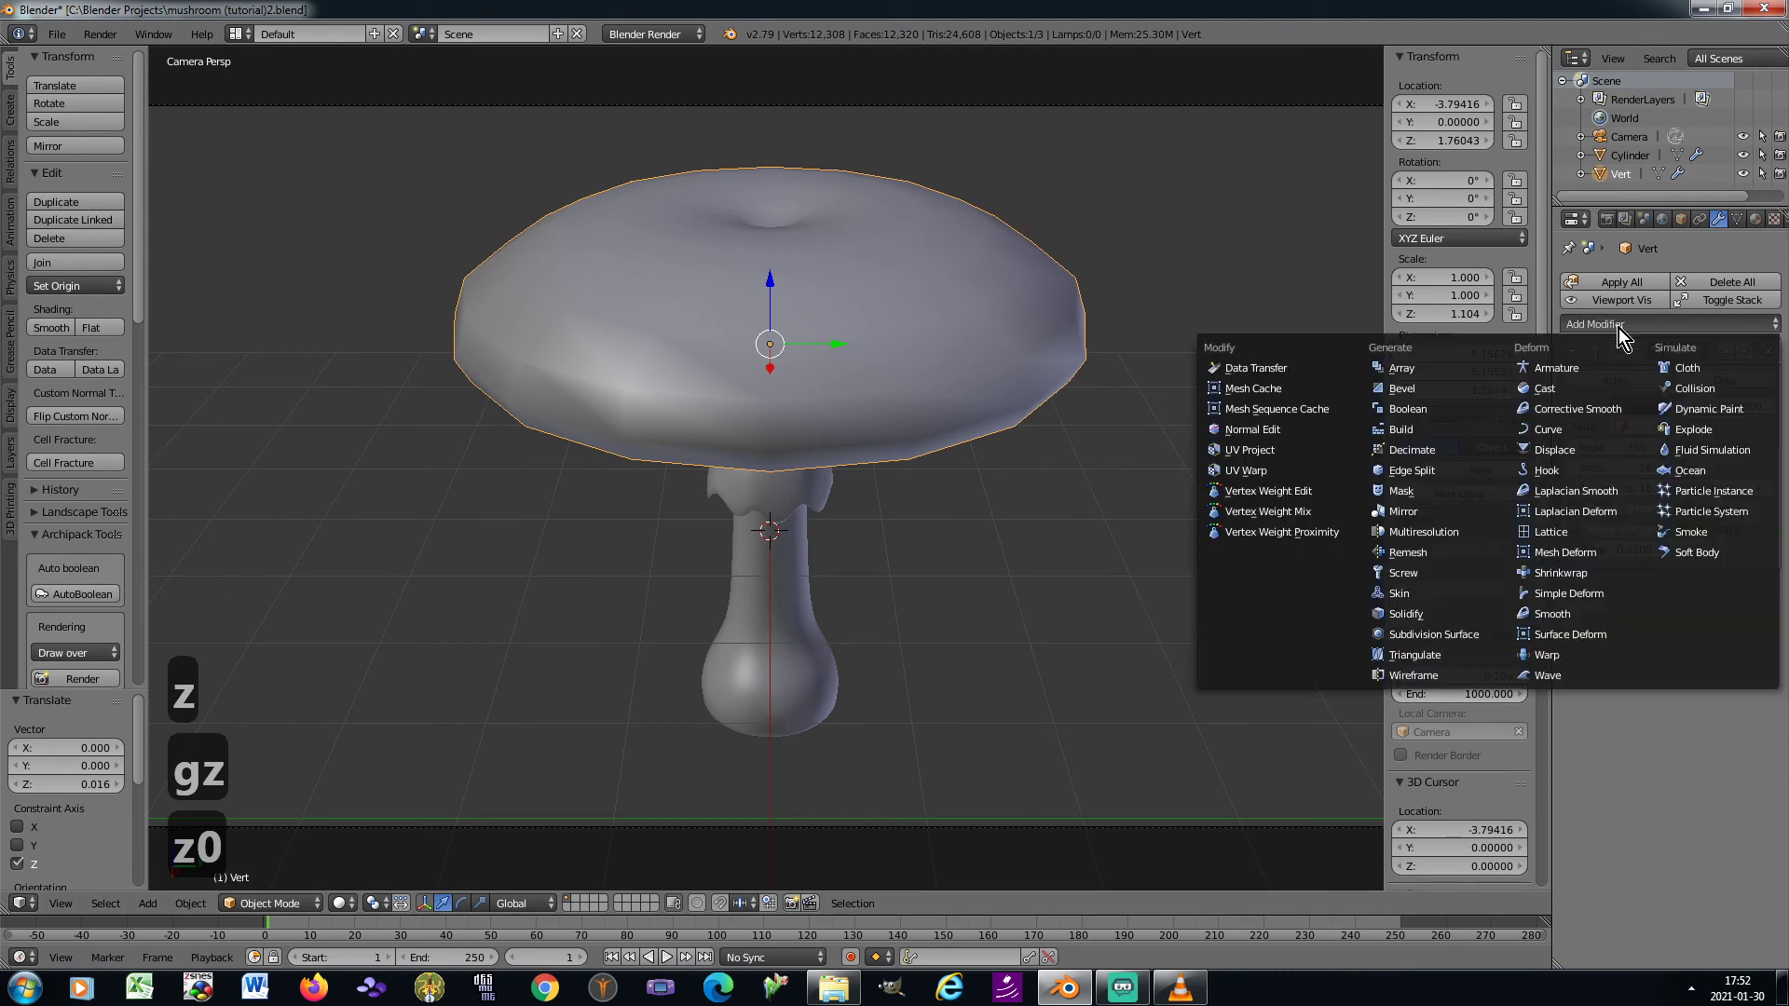
click(1451, 639)
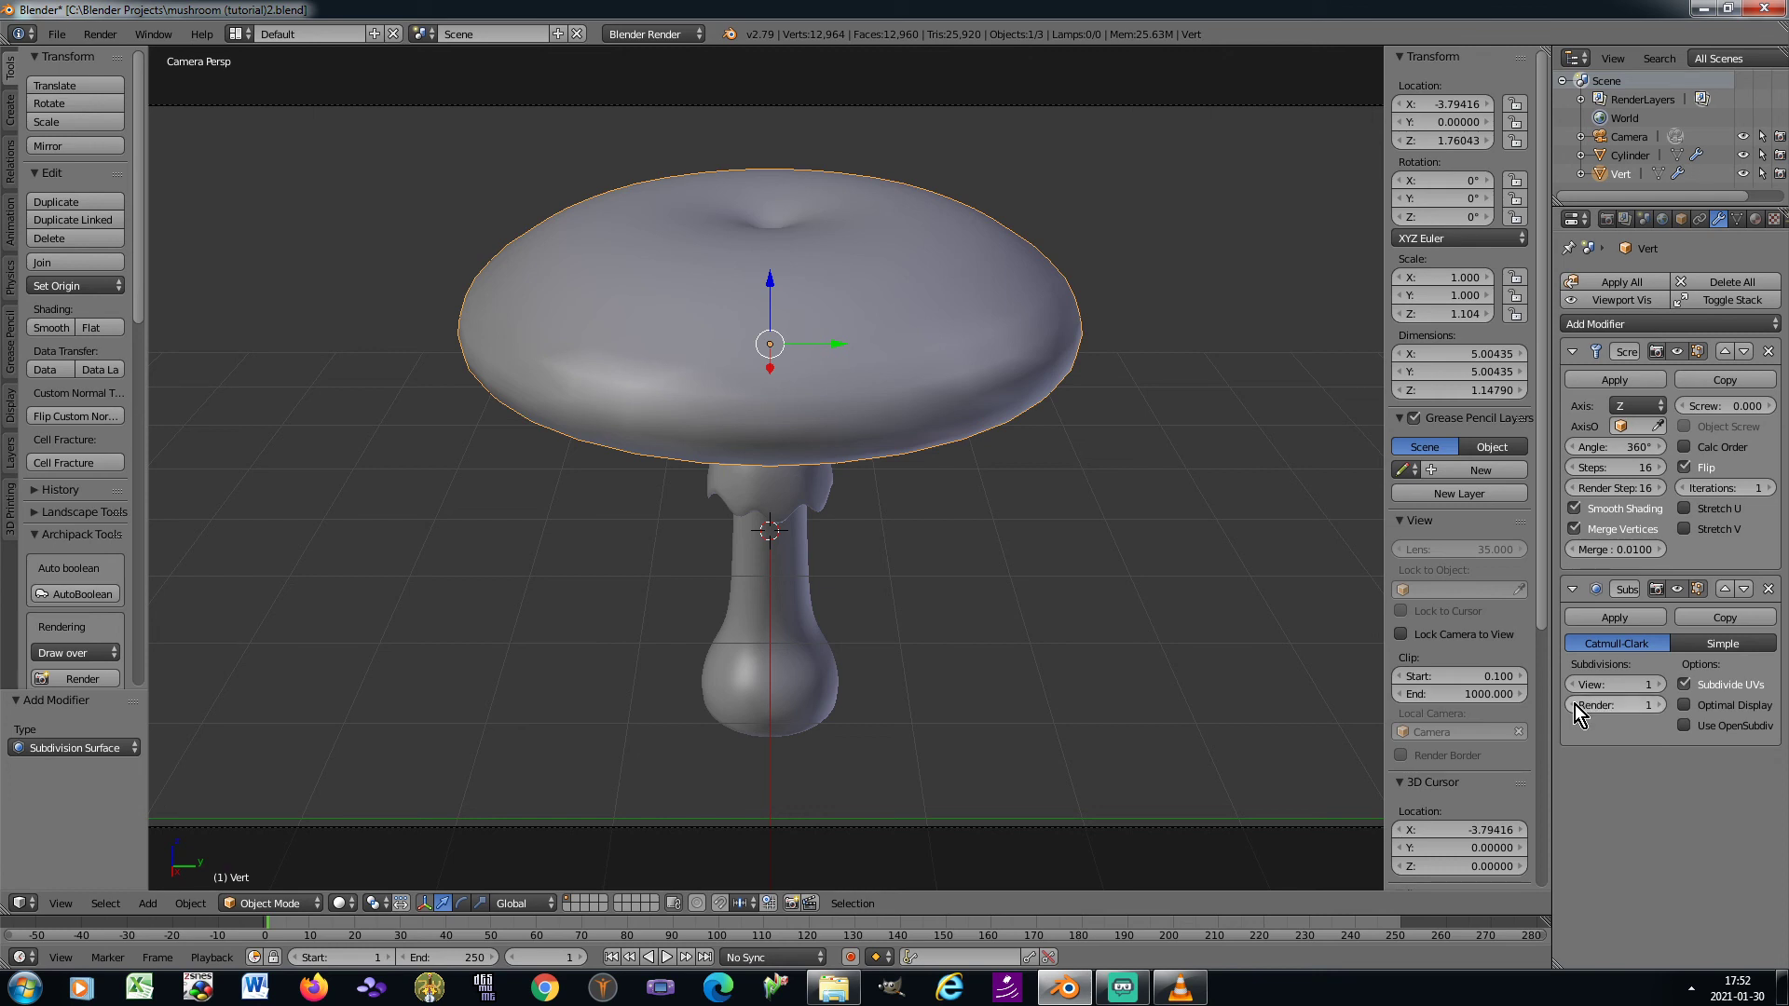
key(ctrl+a)
click(1149, 489)
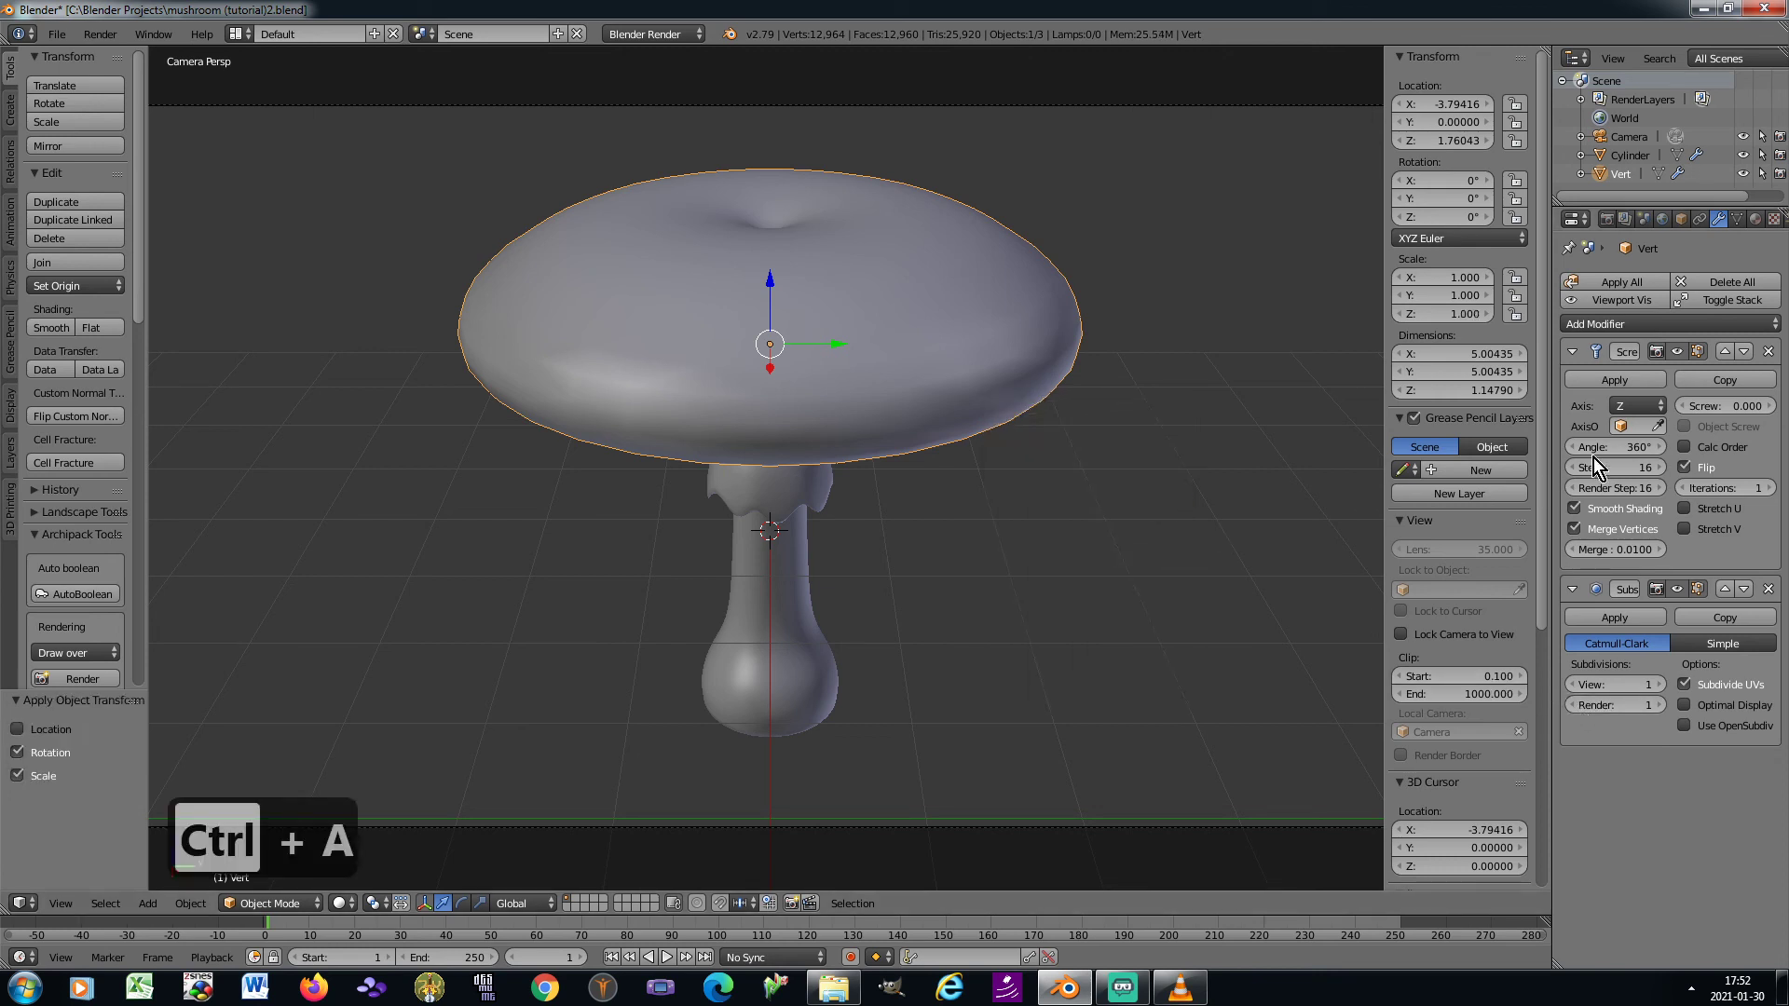
Apply the cap's Screw and Subdivision Surface modifiers and enter Edit Mode on it
click(1591, 380)
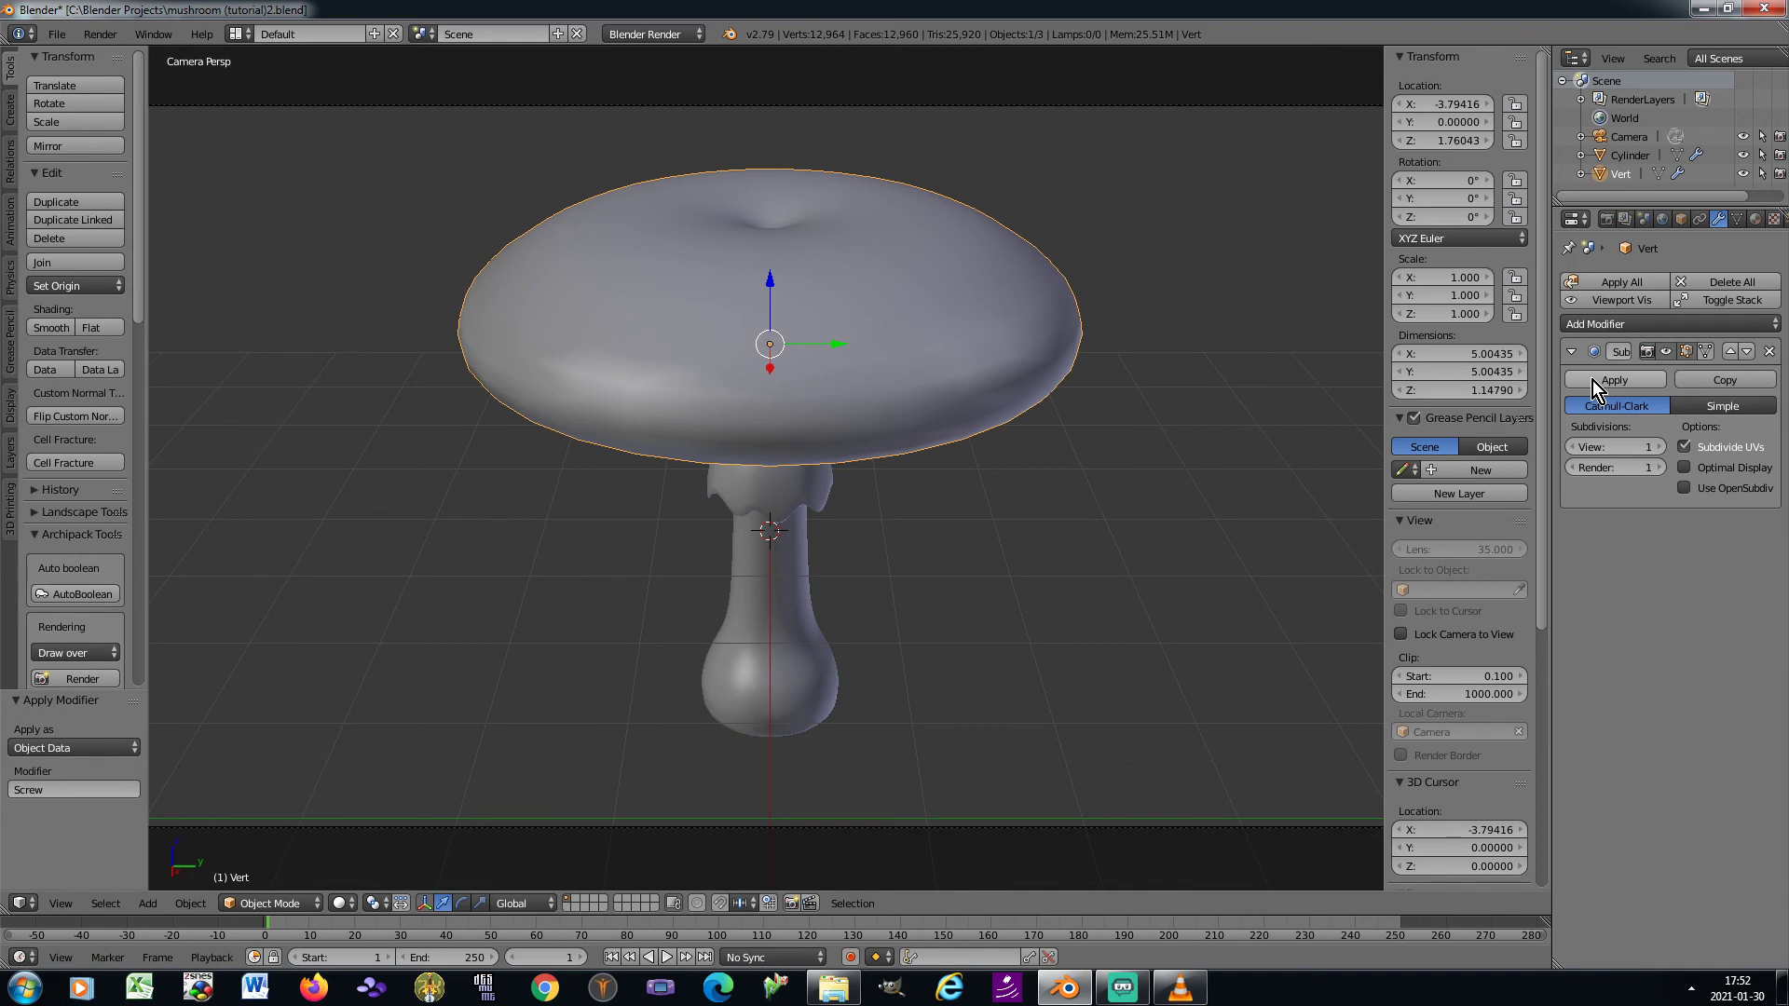
click(1591, 380)
key(Tab)
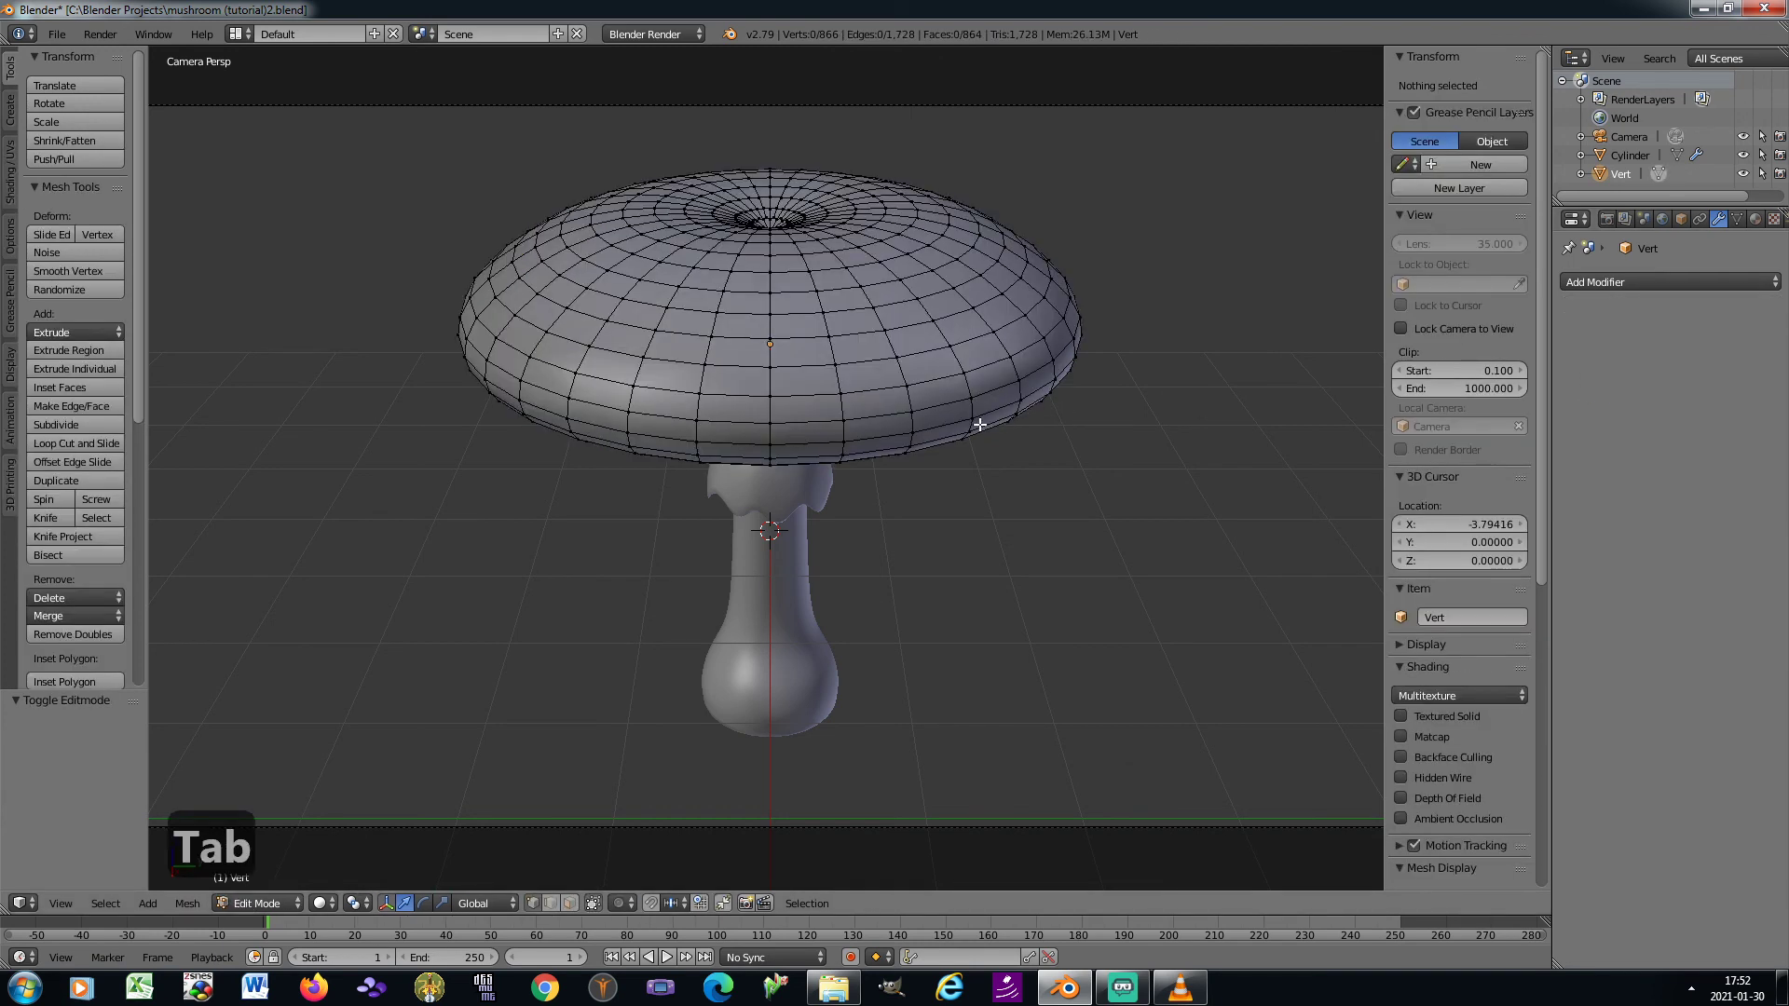
Randomize all the cap's vertices with an amount of 0.050 and the normal alignment set to 1.000
key(a)
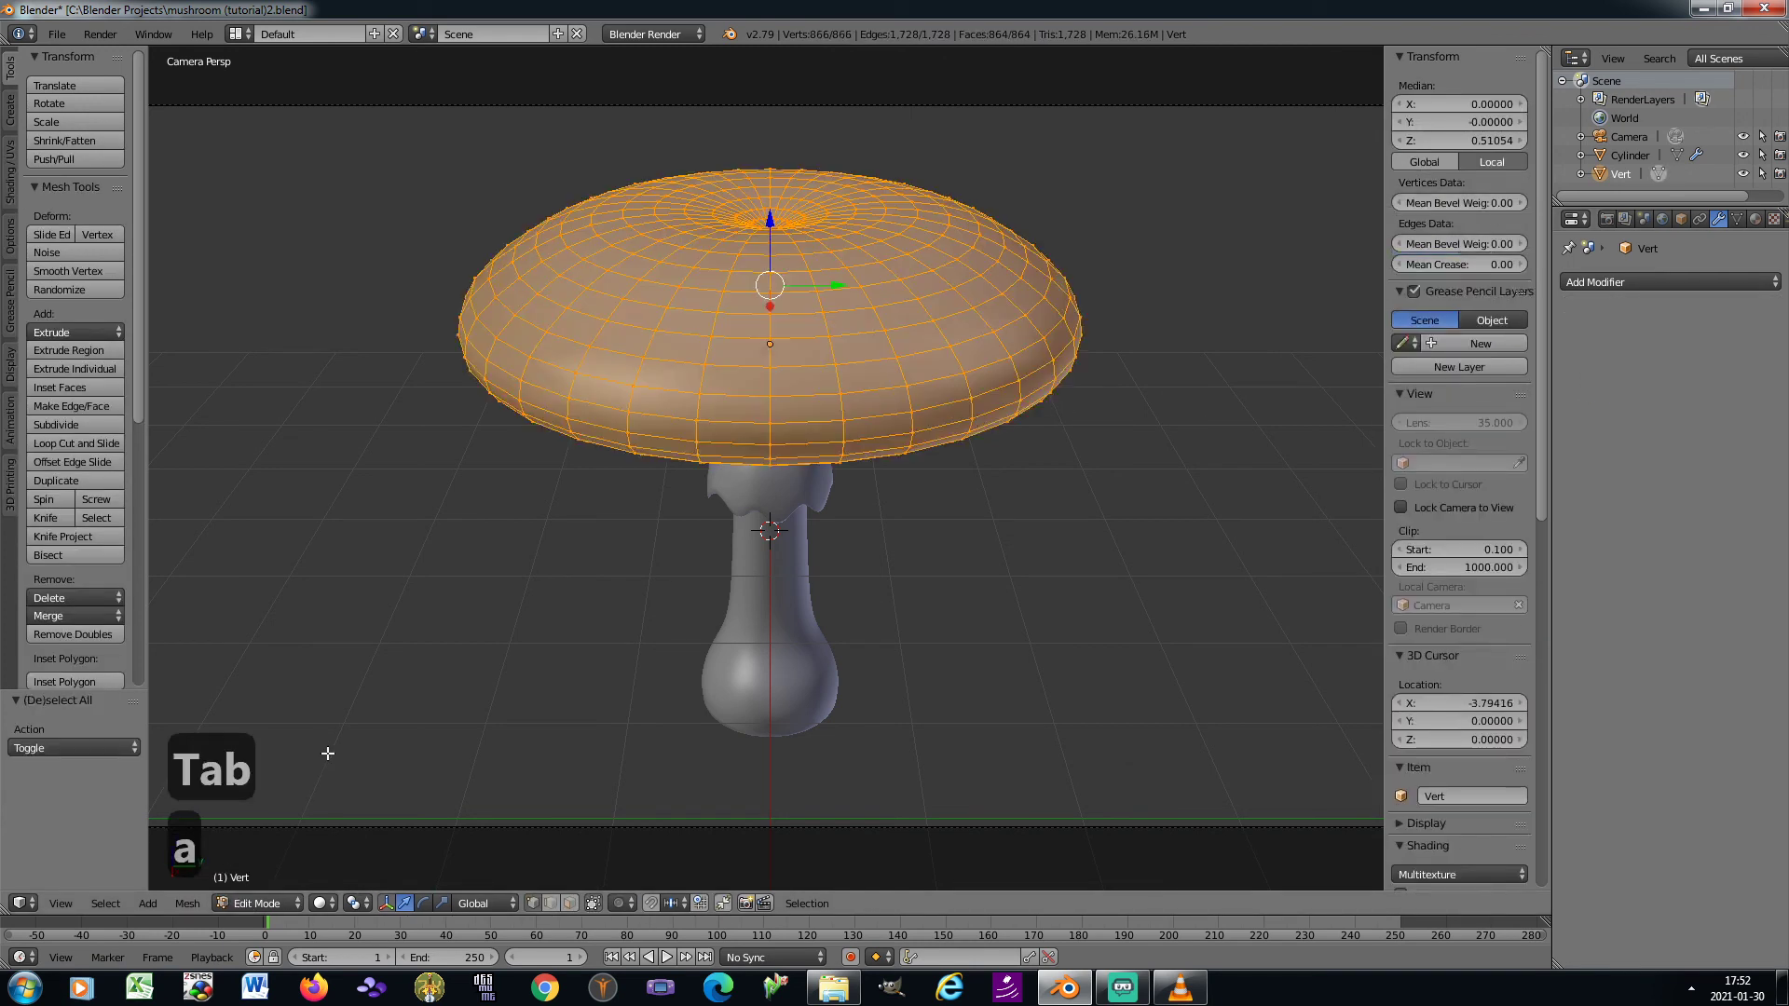
click(187, 910)
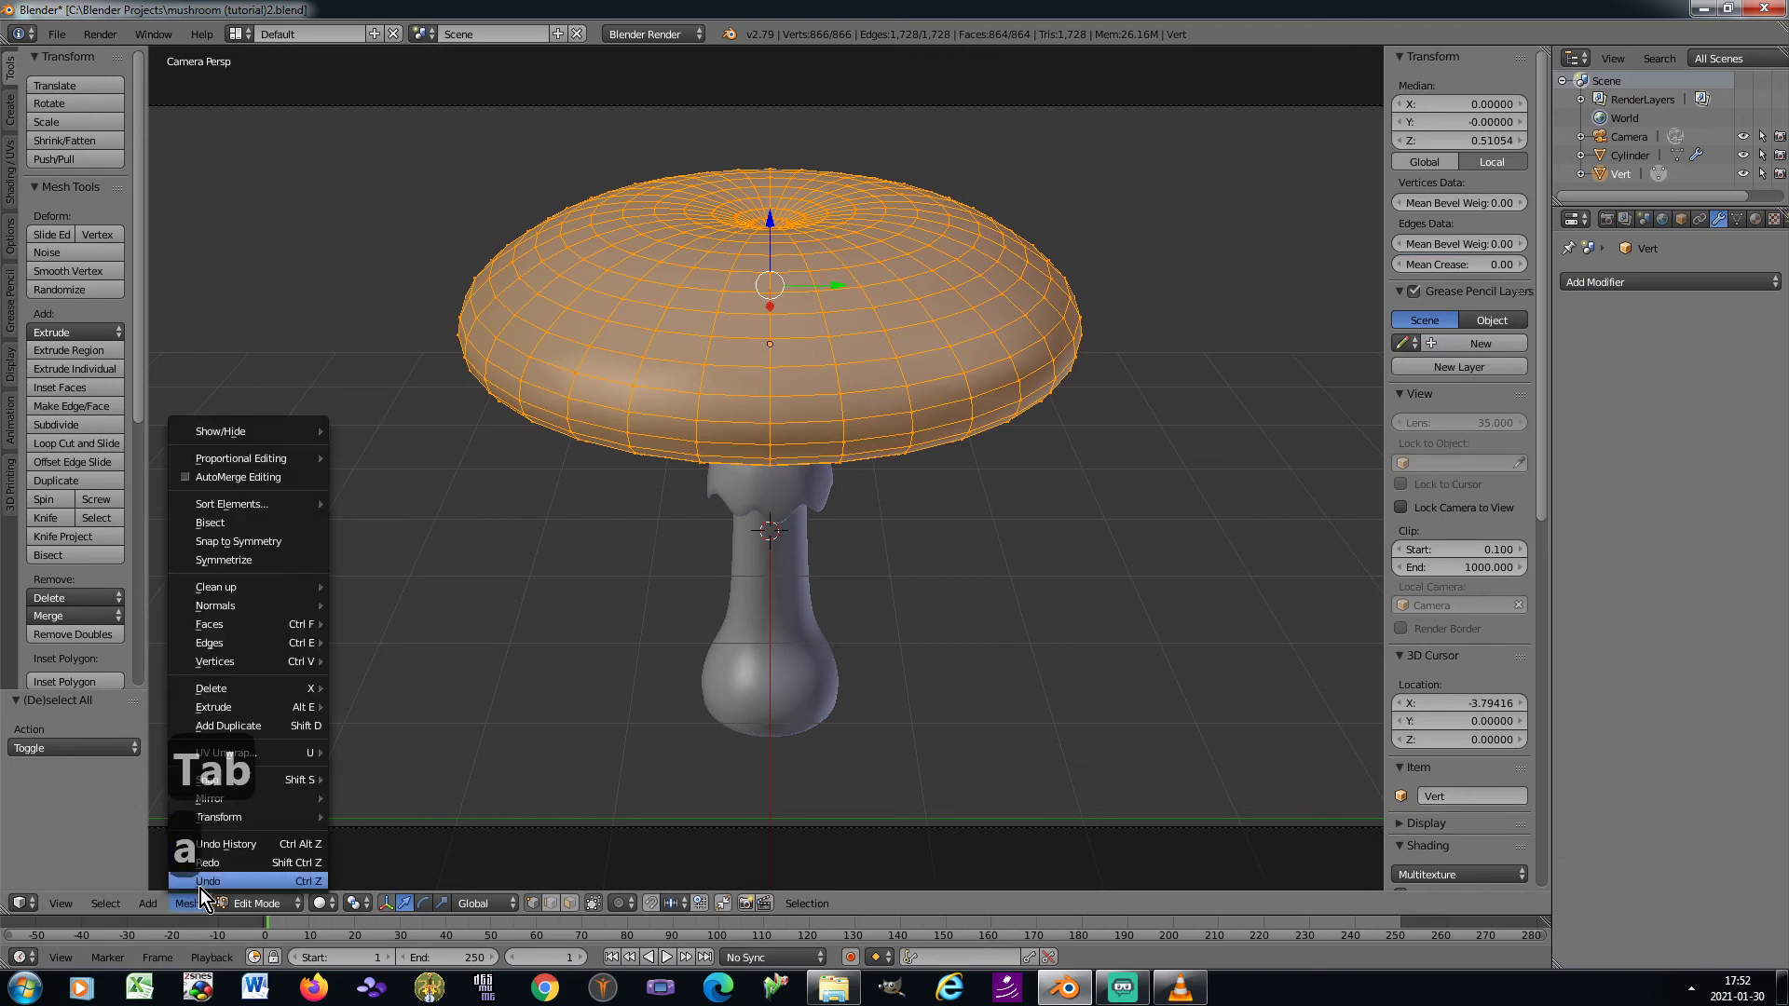
mouse_move(240, 819)
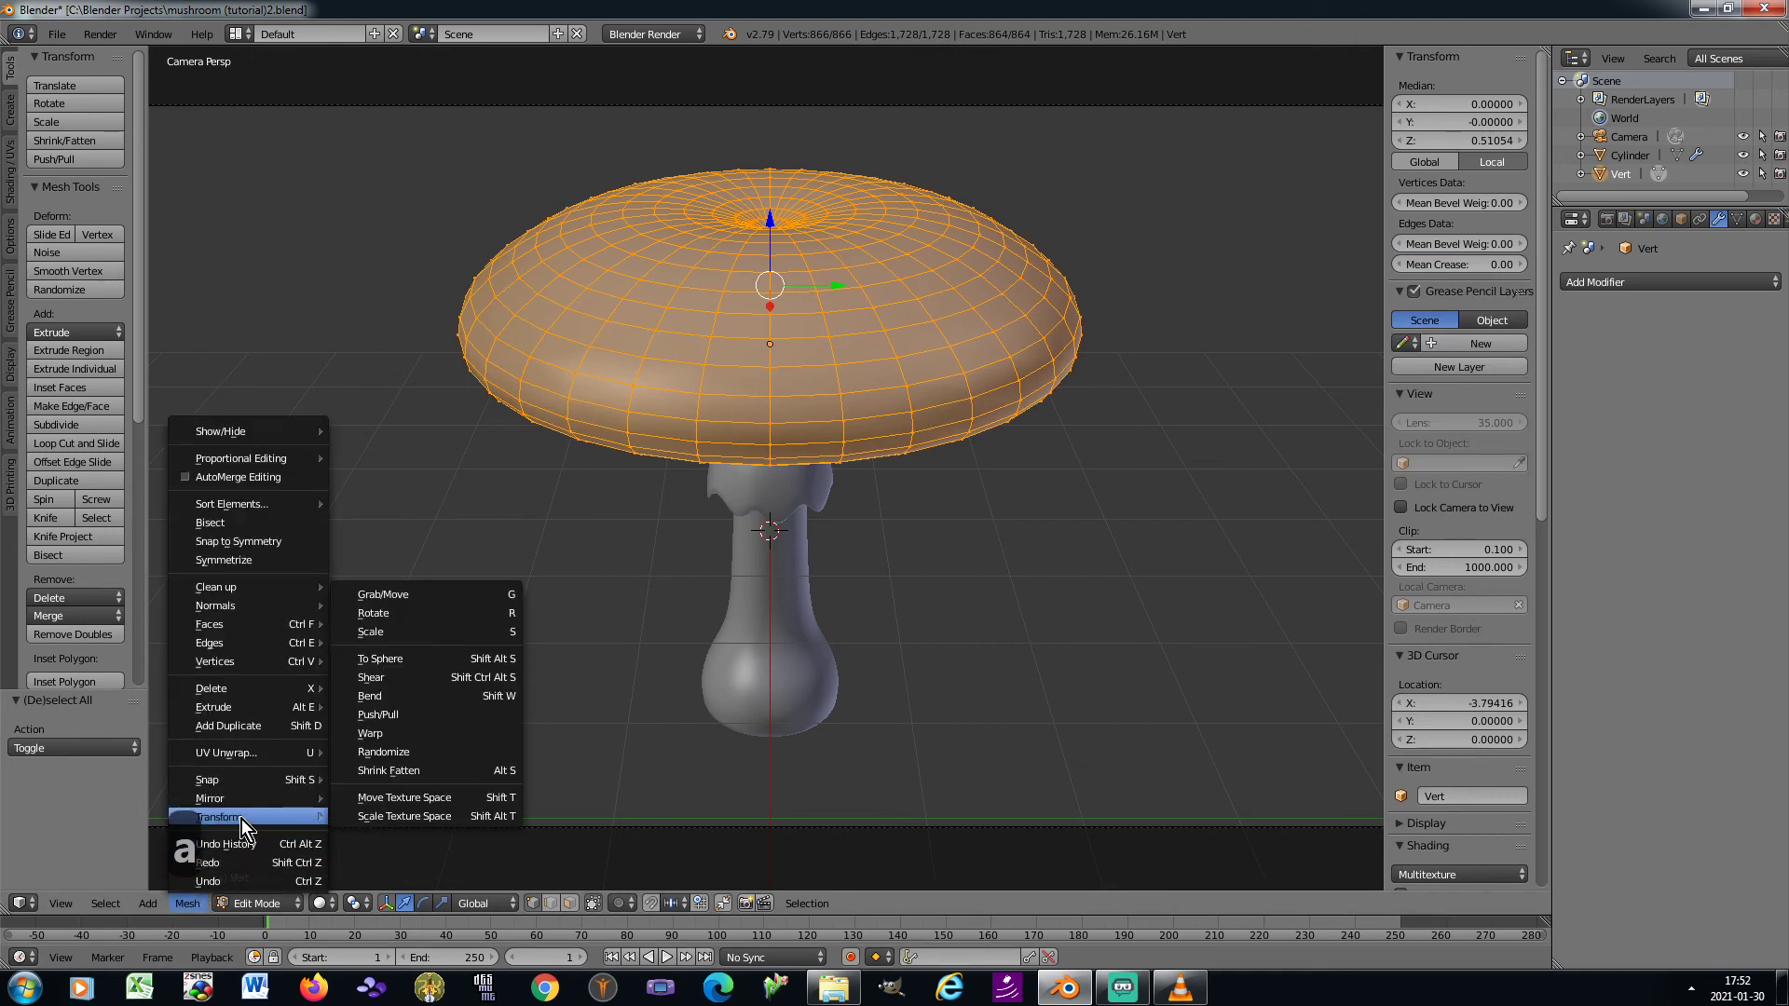
click(428, 753)
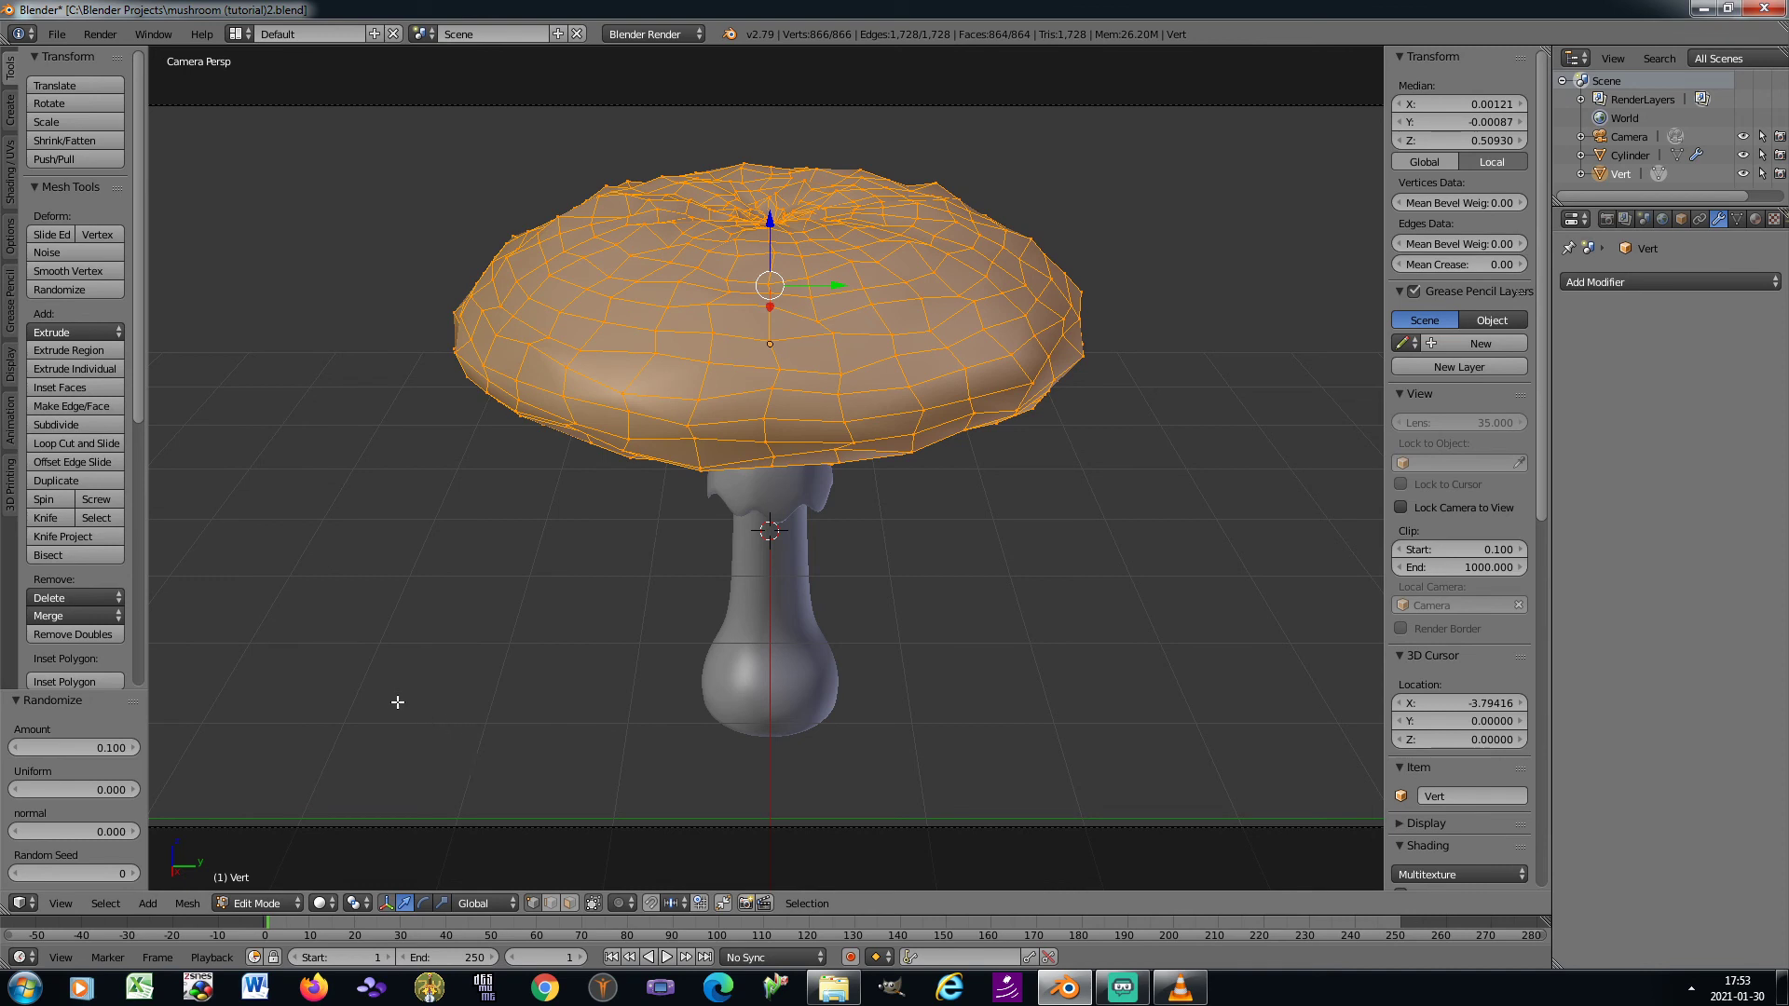
drag(64, 835, 187, 835)
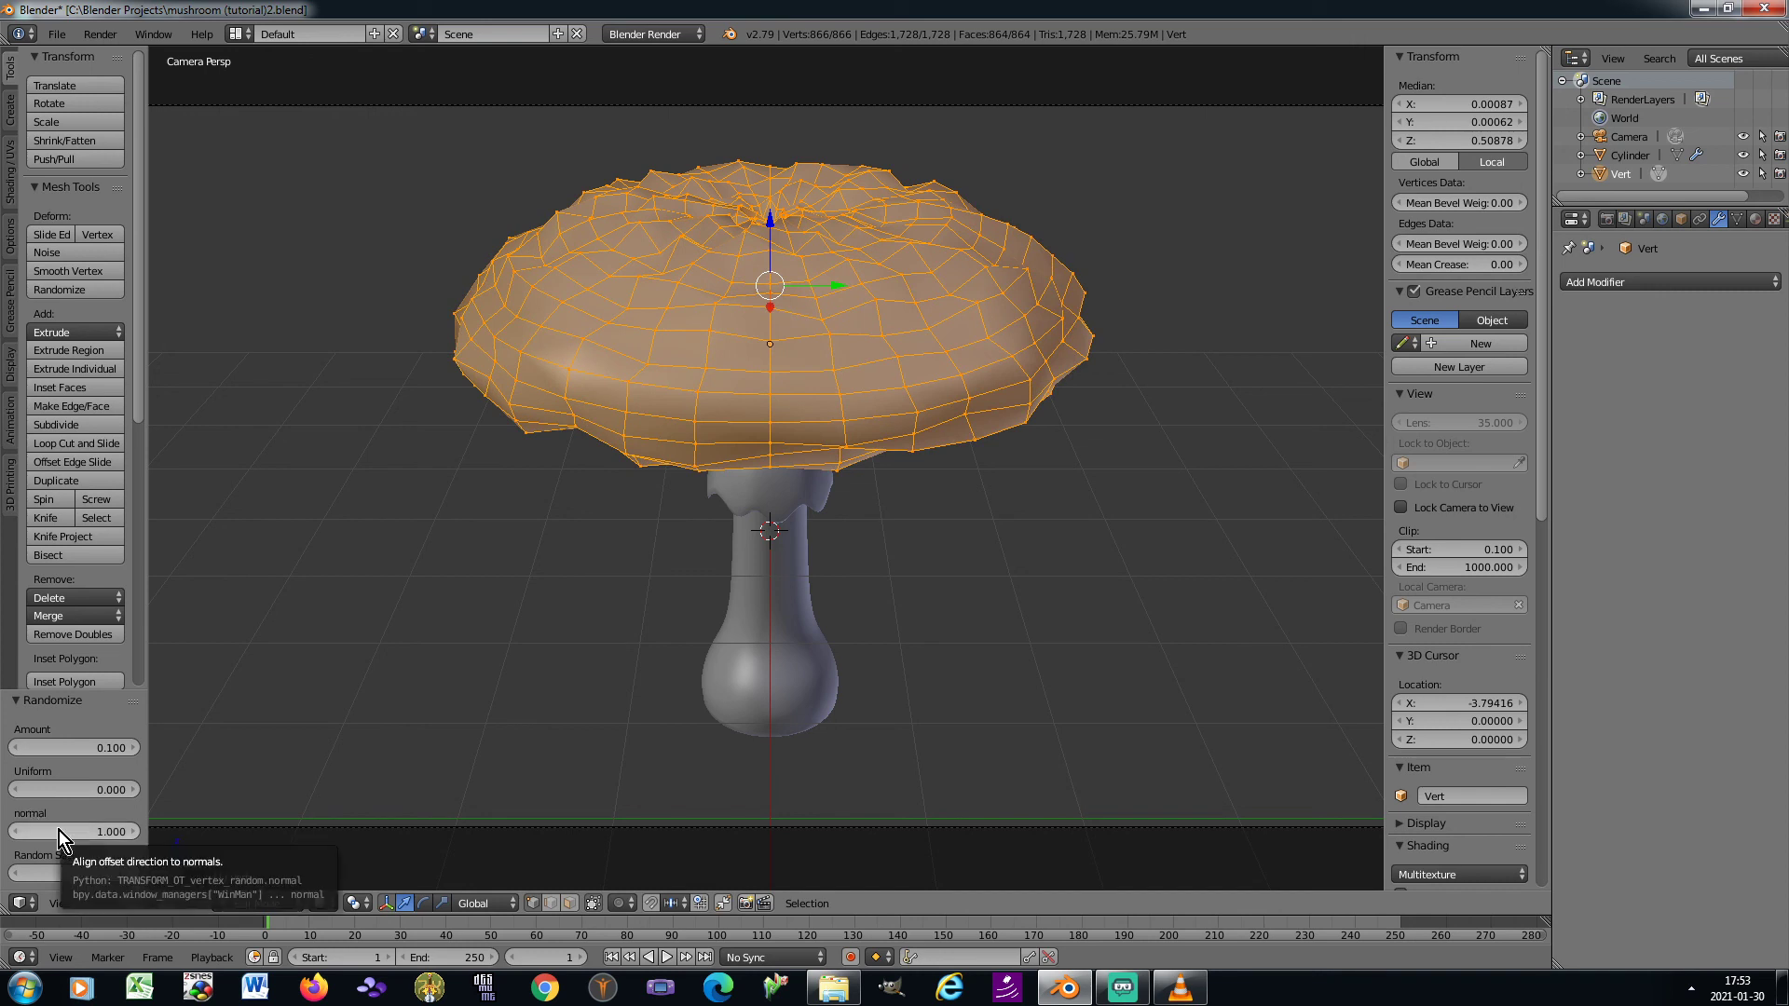
click(16, 748)
click(17, 748)
click(16, 748)
click(17, 748)
click(17, 748)
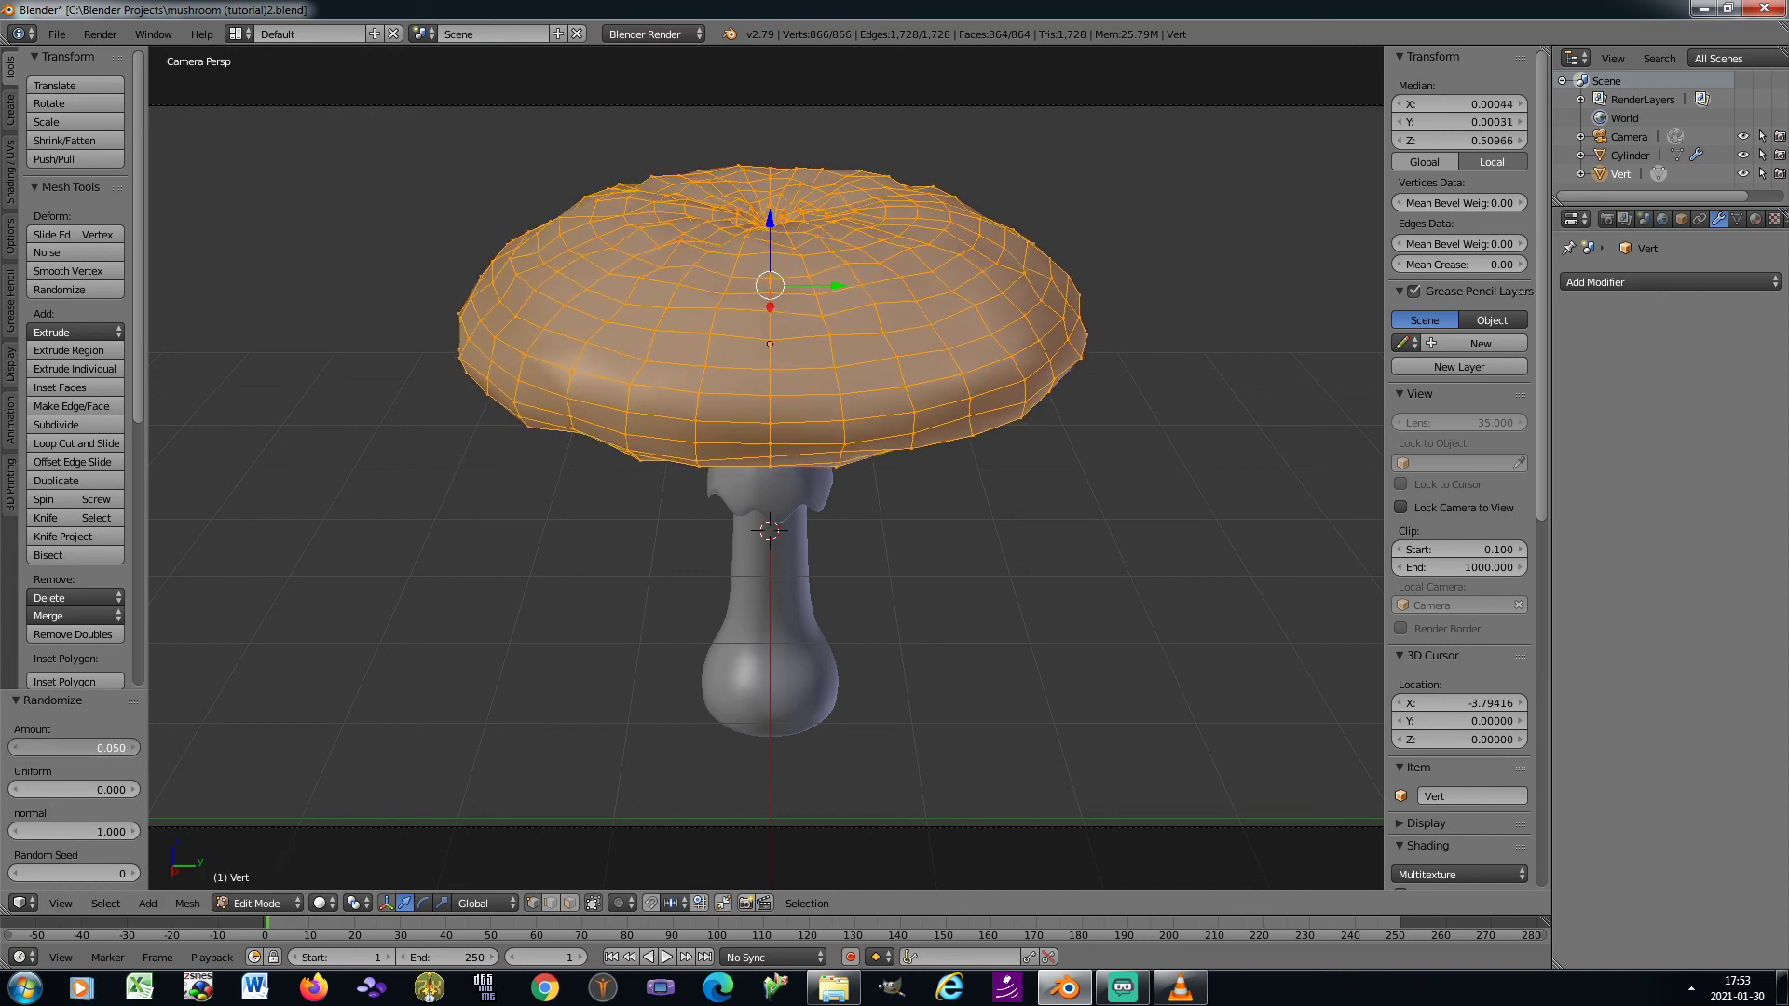
click(17, 748)
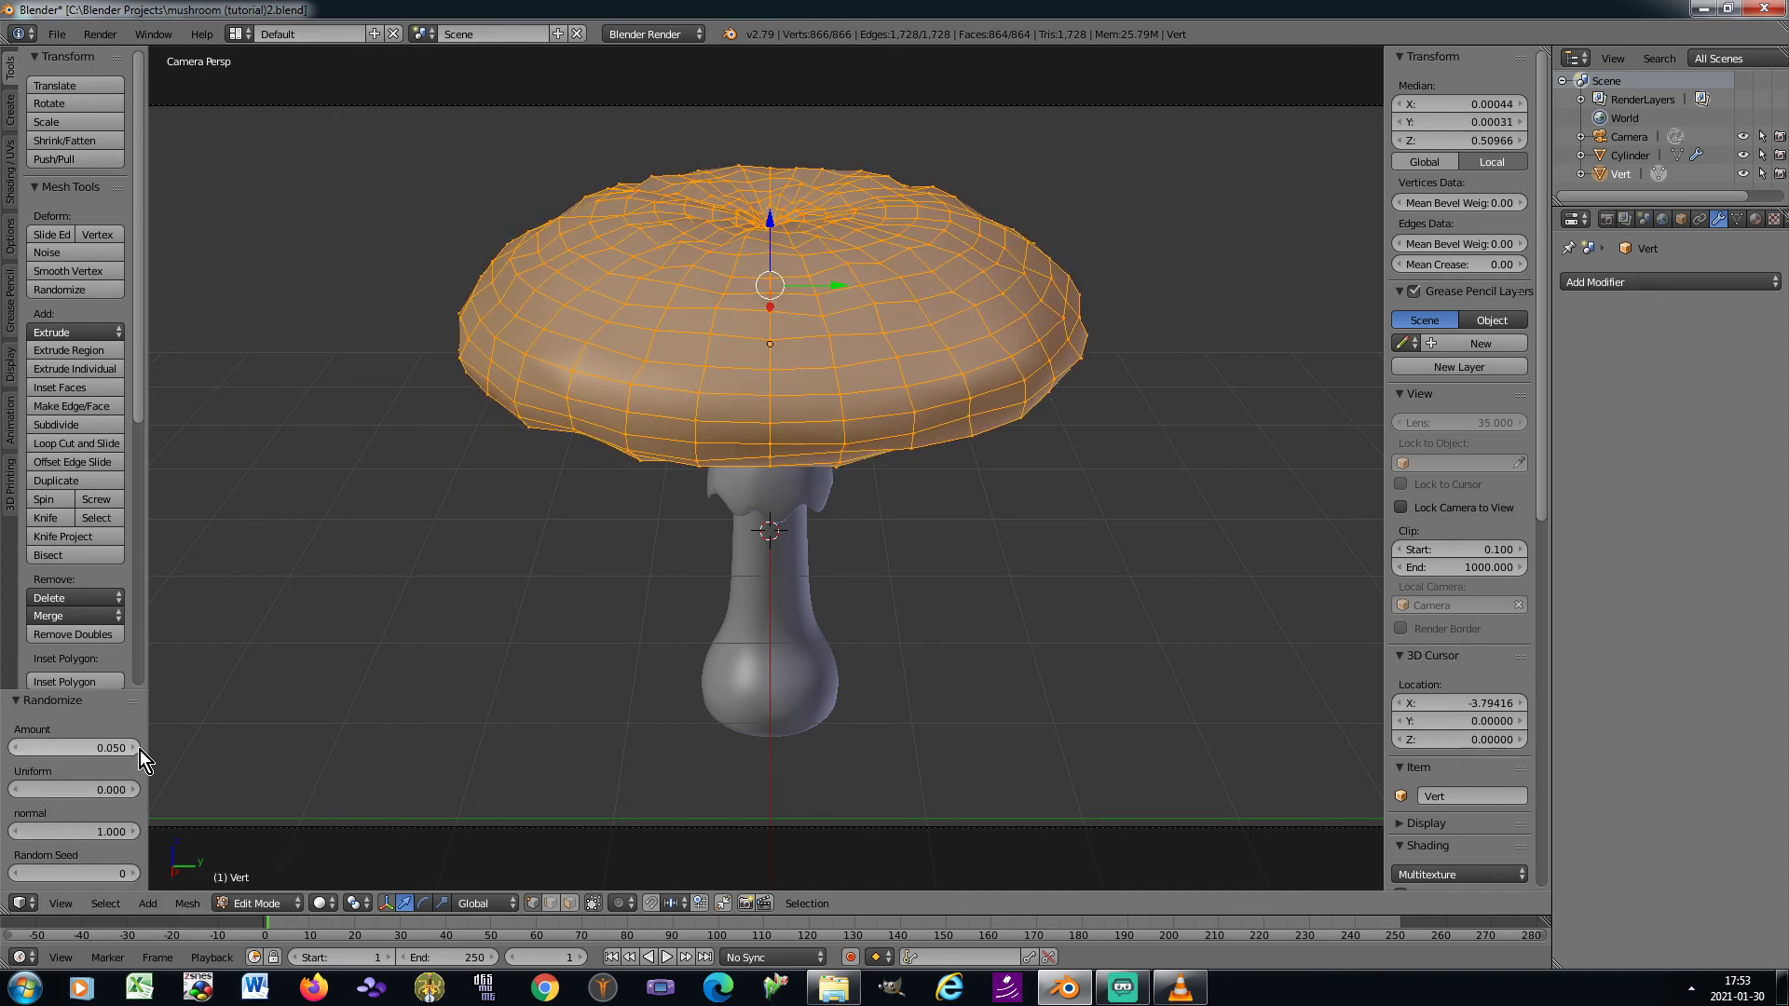
In Object Mode, give the cap a Subdivision Surface modifier with 1 render subdivision and apply its rotation and scale
key(Tab)
click(1667, 281)
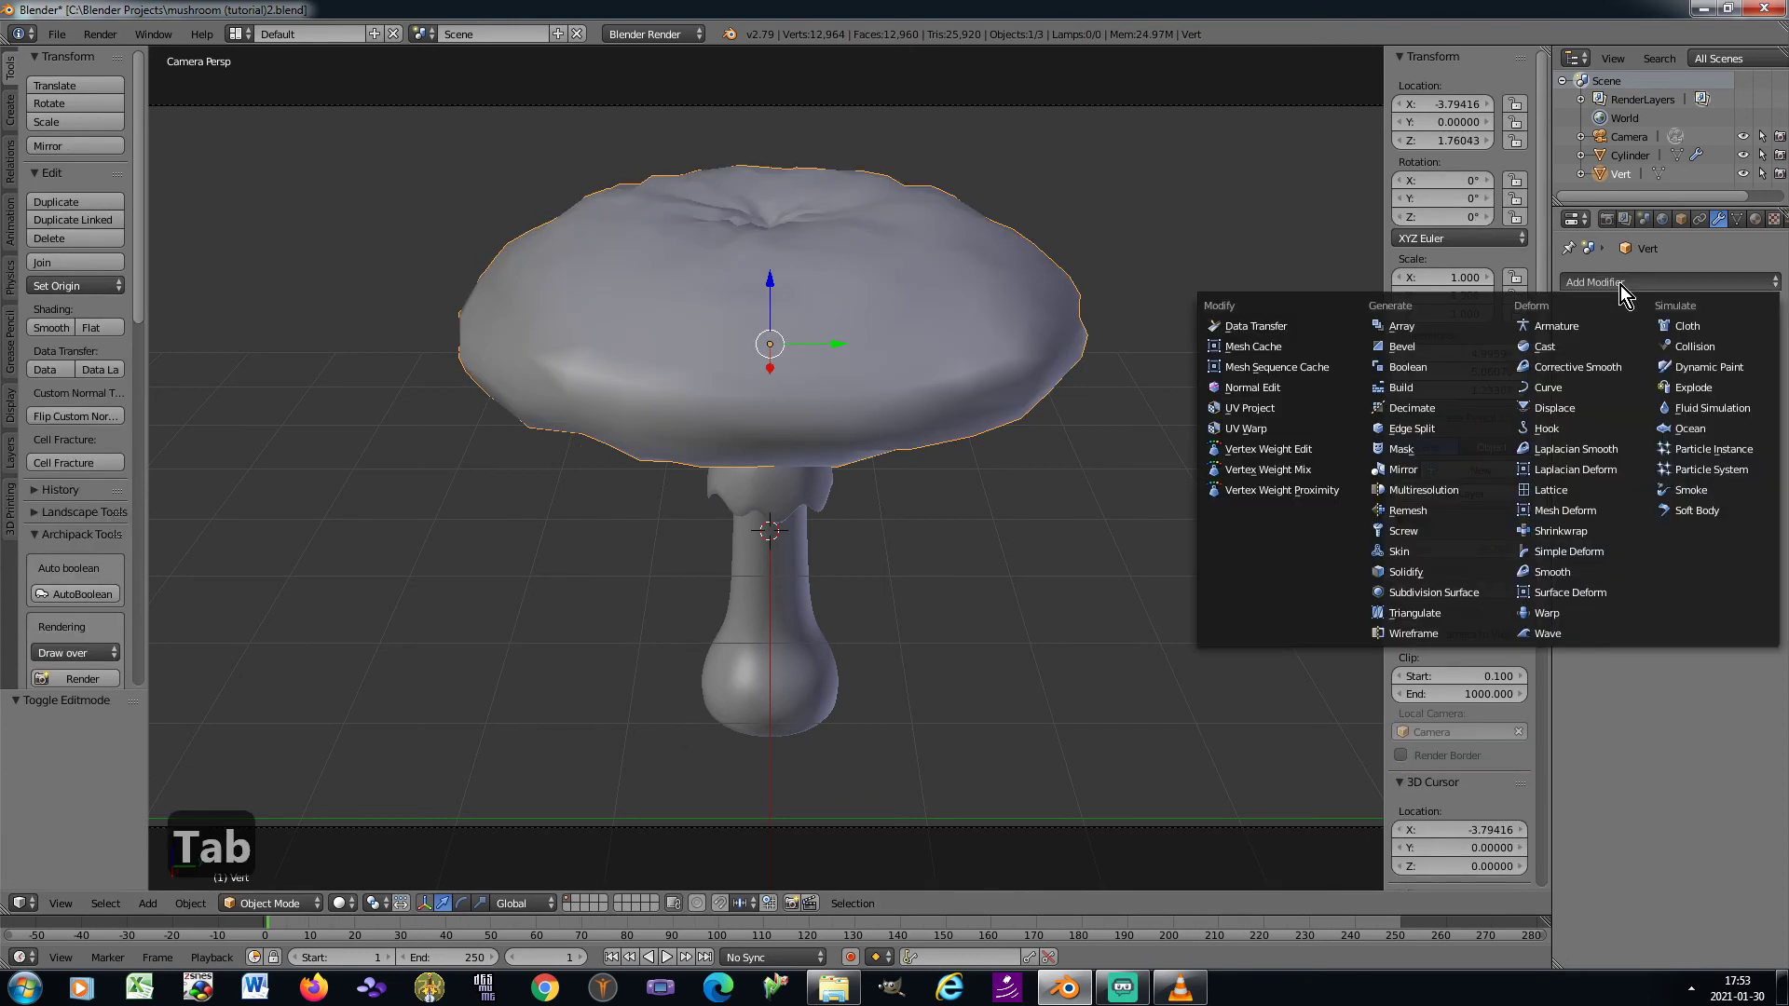
click(1455, 587)
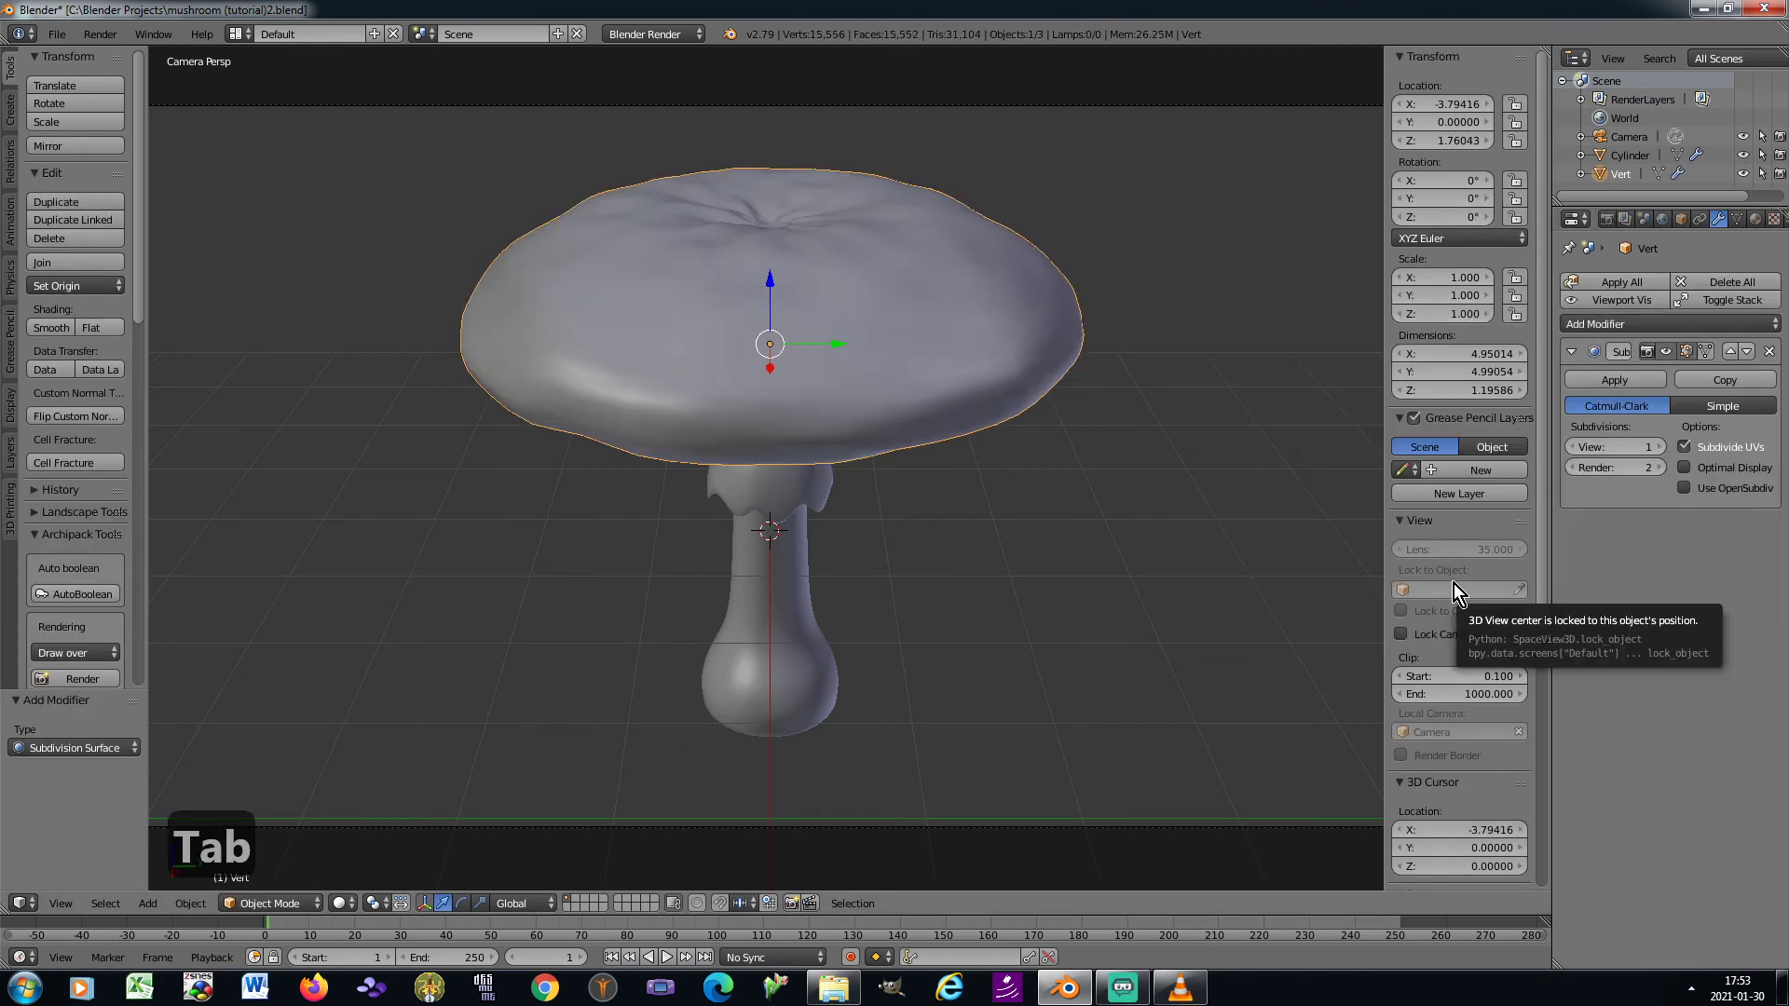
click(1573, 467)
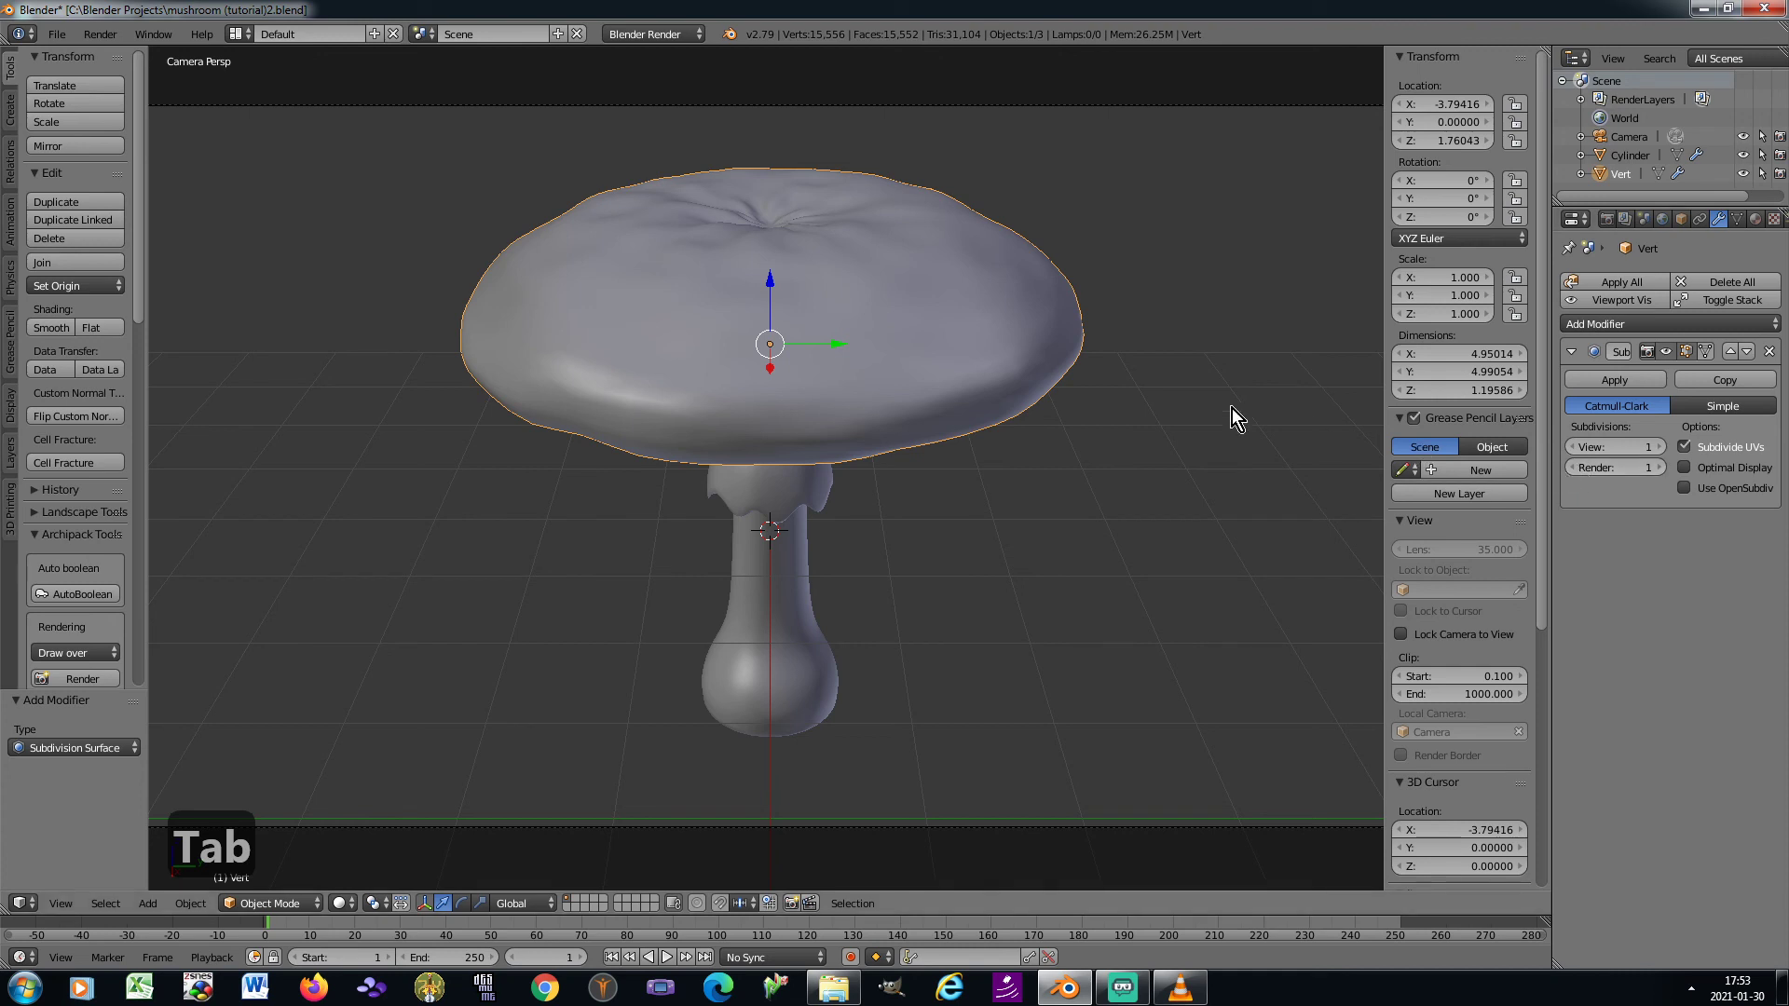
key(ctrl+a)
click(1178, 393)
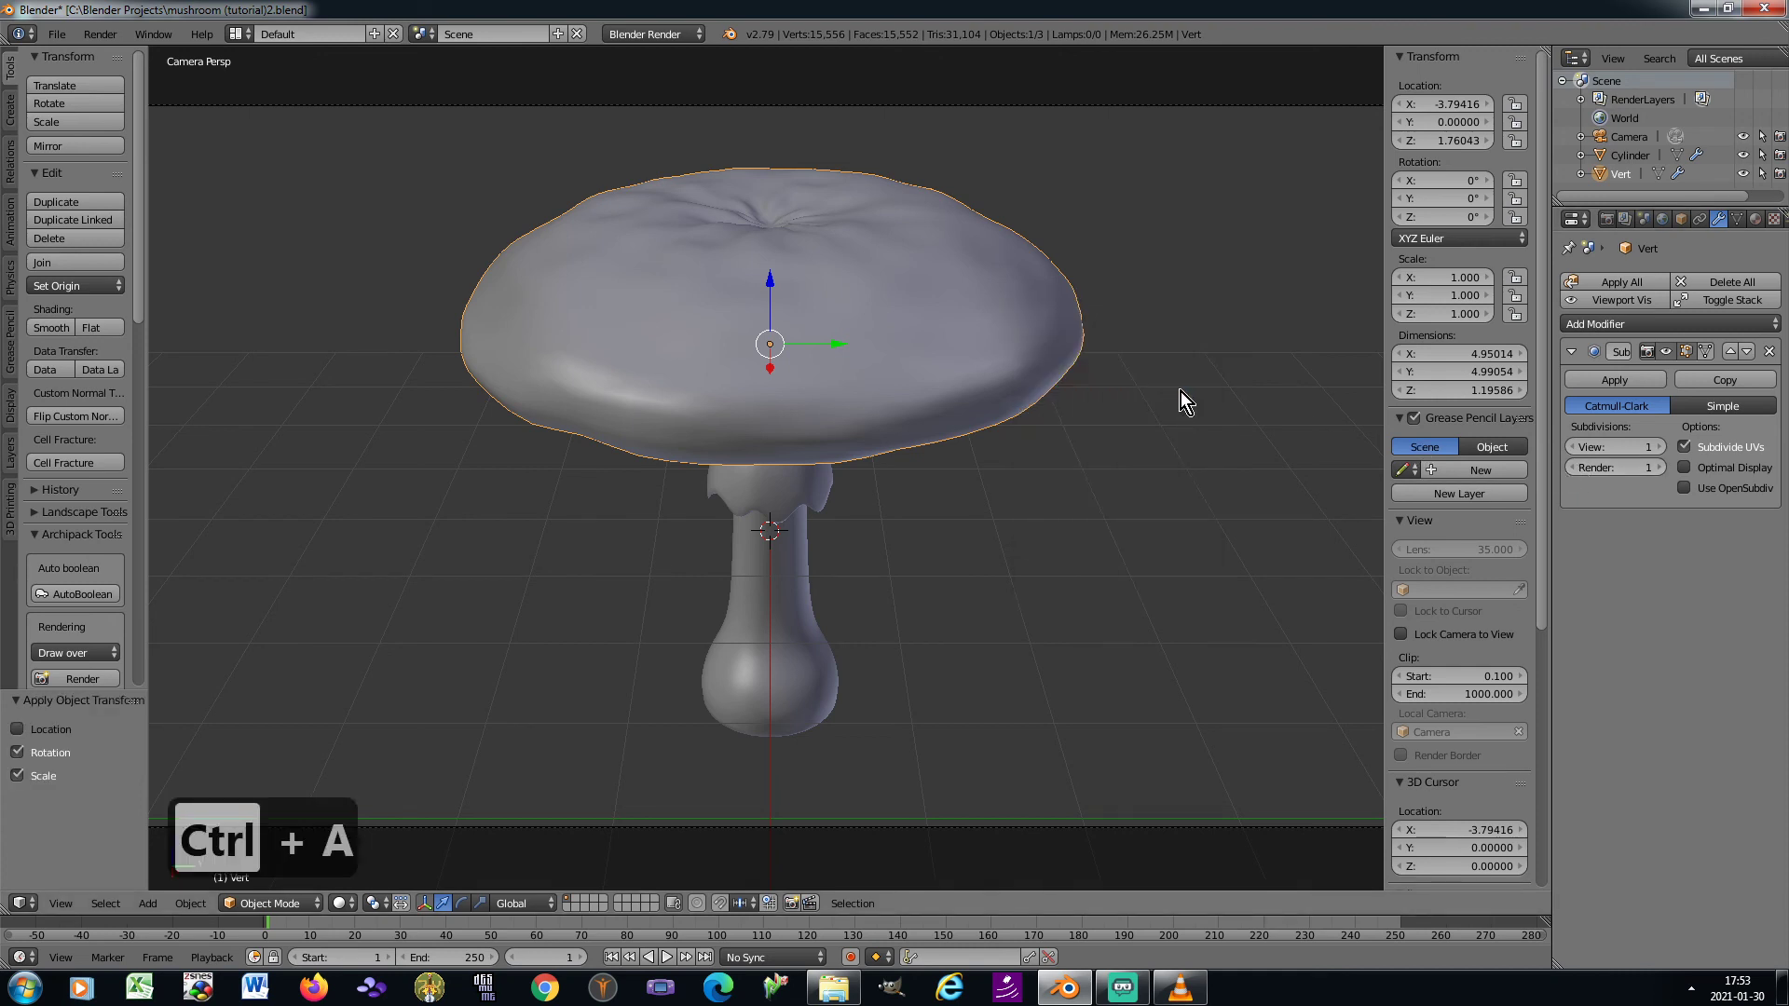
In Edit Mode from above, circle-select only the innermost vertices at the centre of the cap's top
key(KP_3)
key(KP_8)
key(KP_8)
key(KP_8)
key(KP_8)
scroll(1226, 395, down, 7)
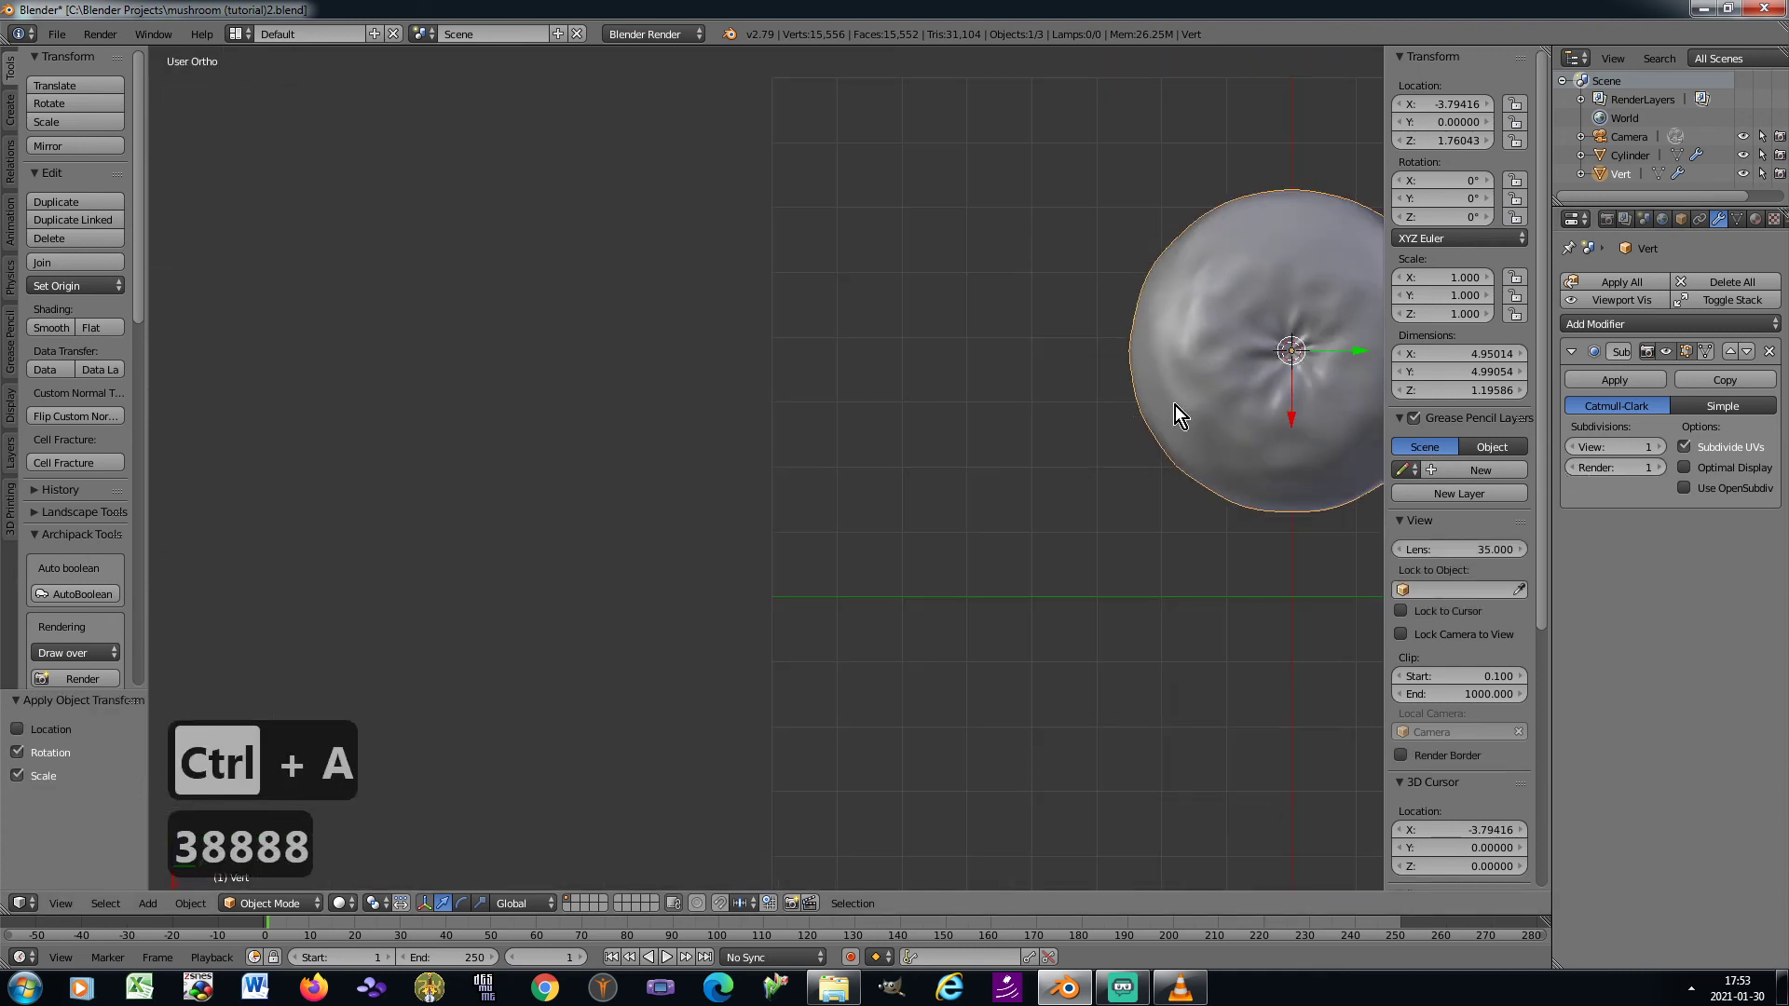
shift+middle_drag(1290, 386, 915, 462)
scroll(913, 399, up, 4)
key(Tab)
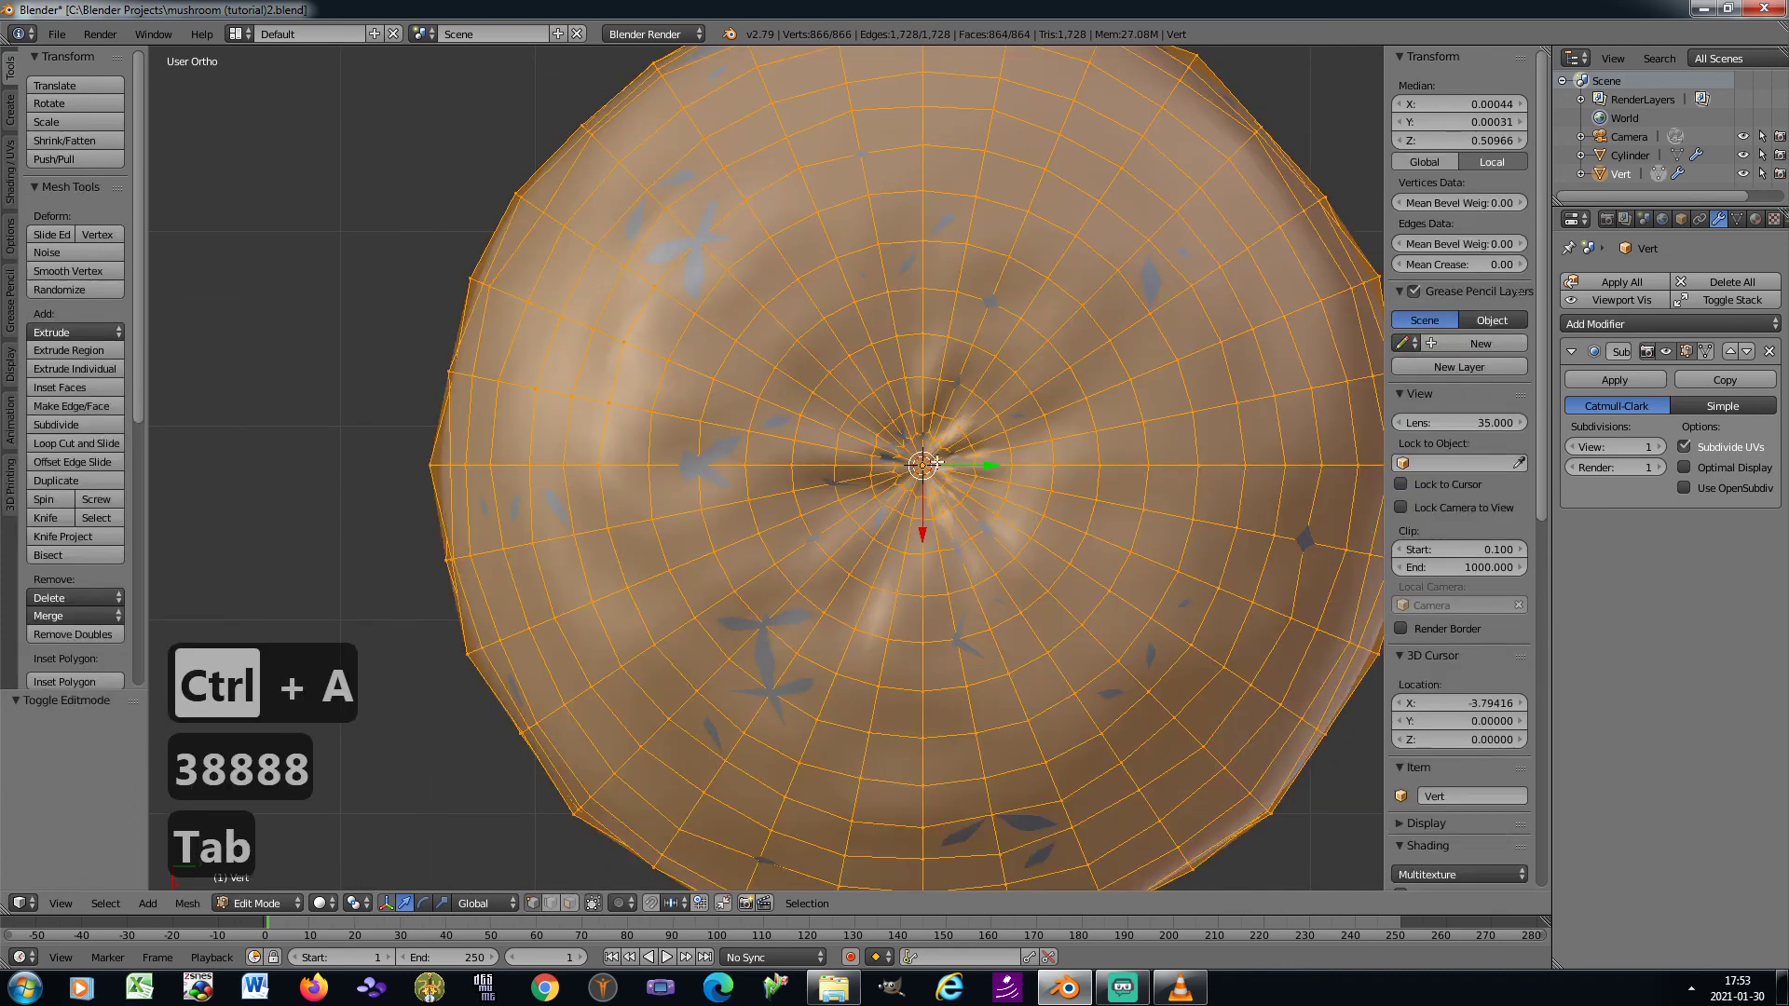
scroll(937, 462, up, 2)
key(a)
key(c)
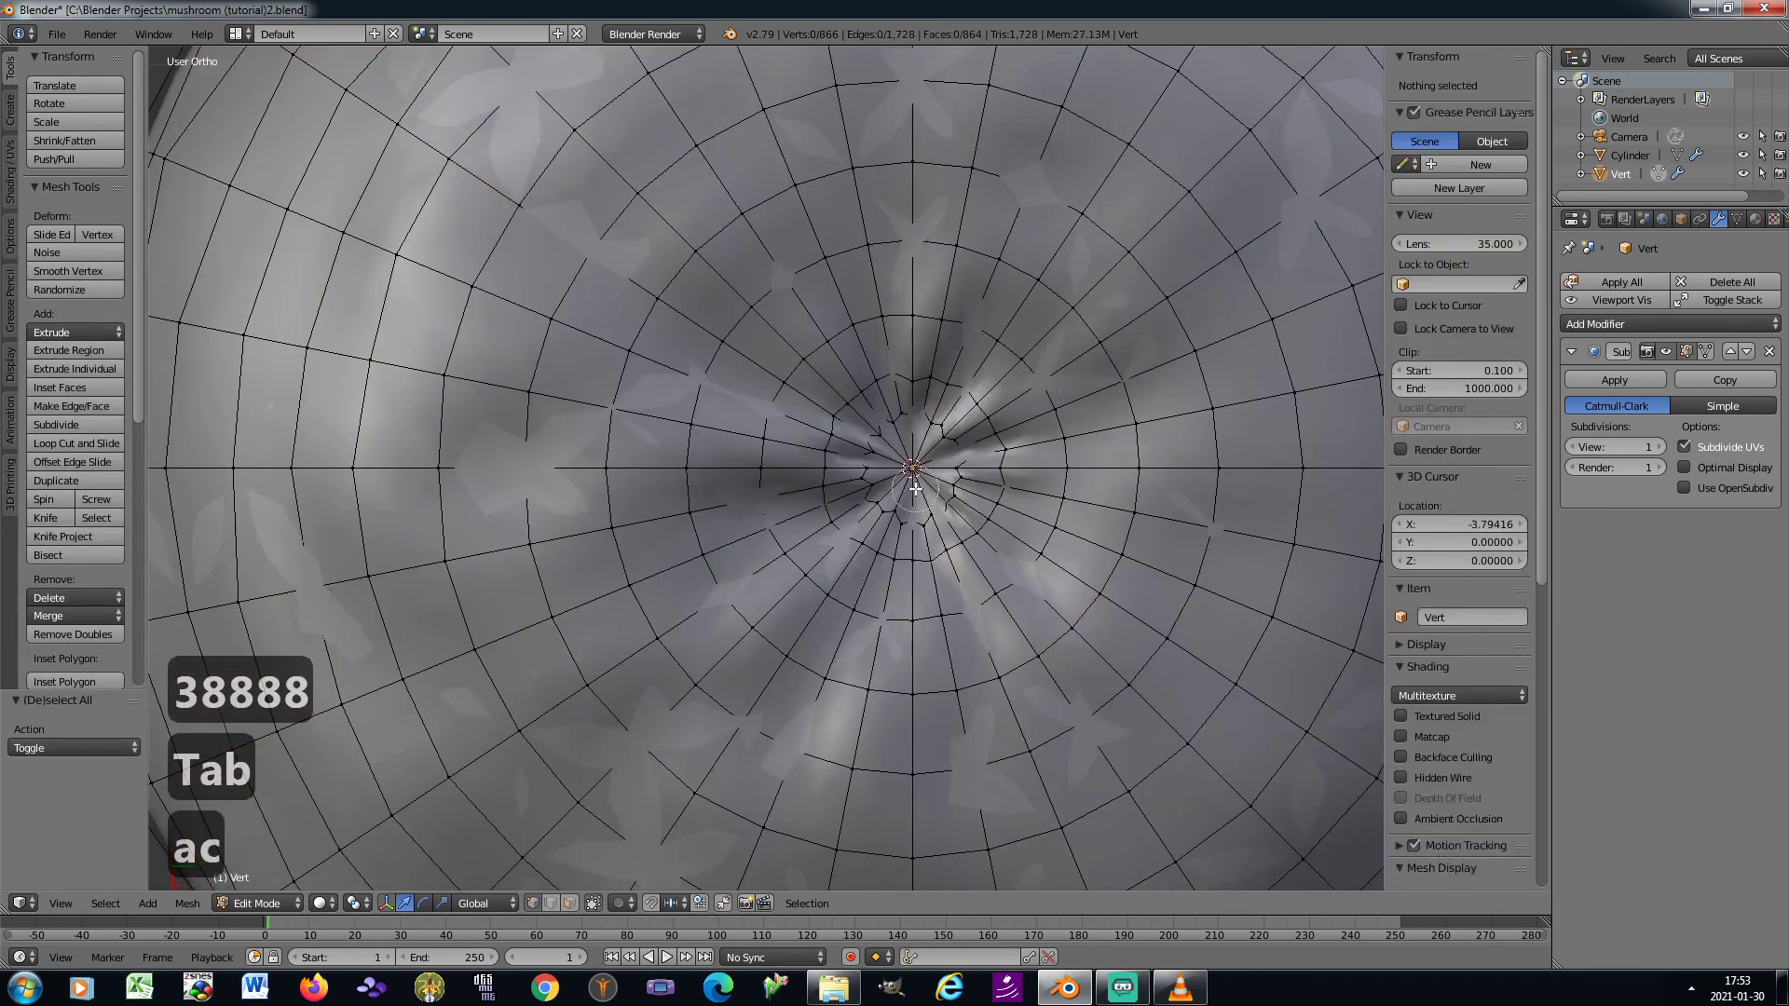
drag(914, 484, 930, 463)
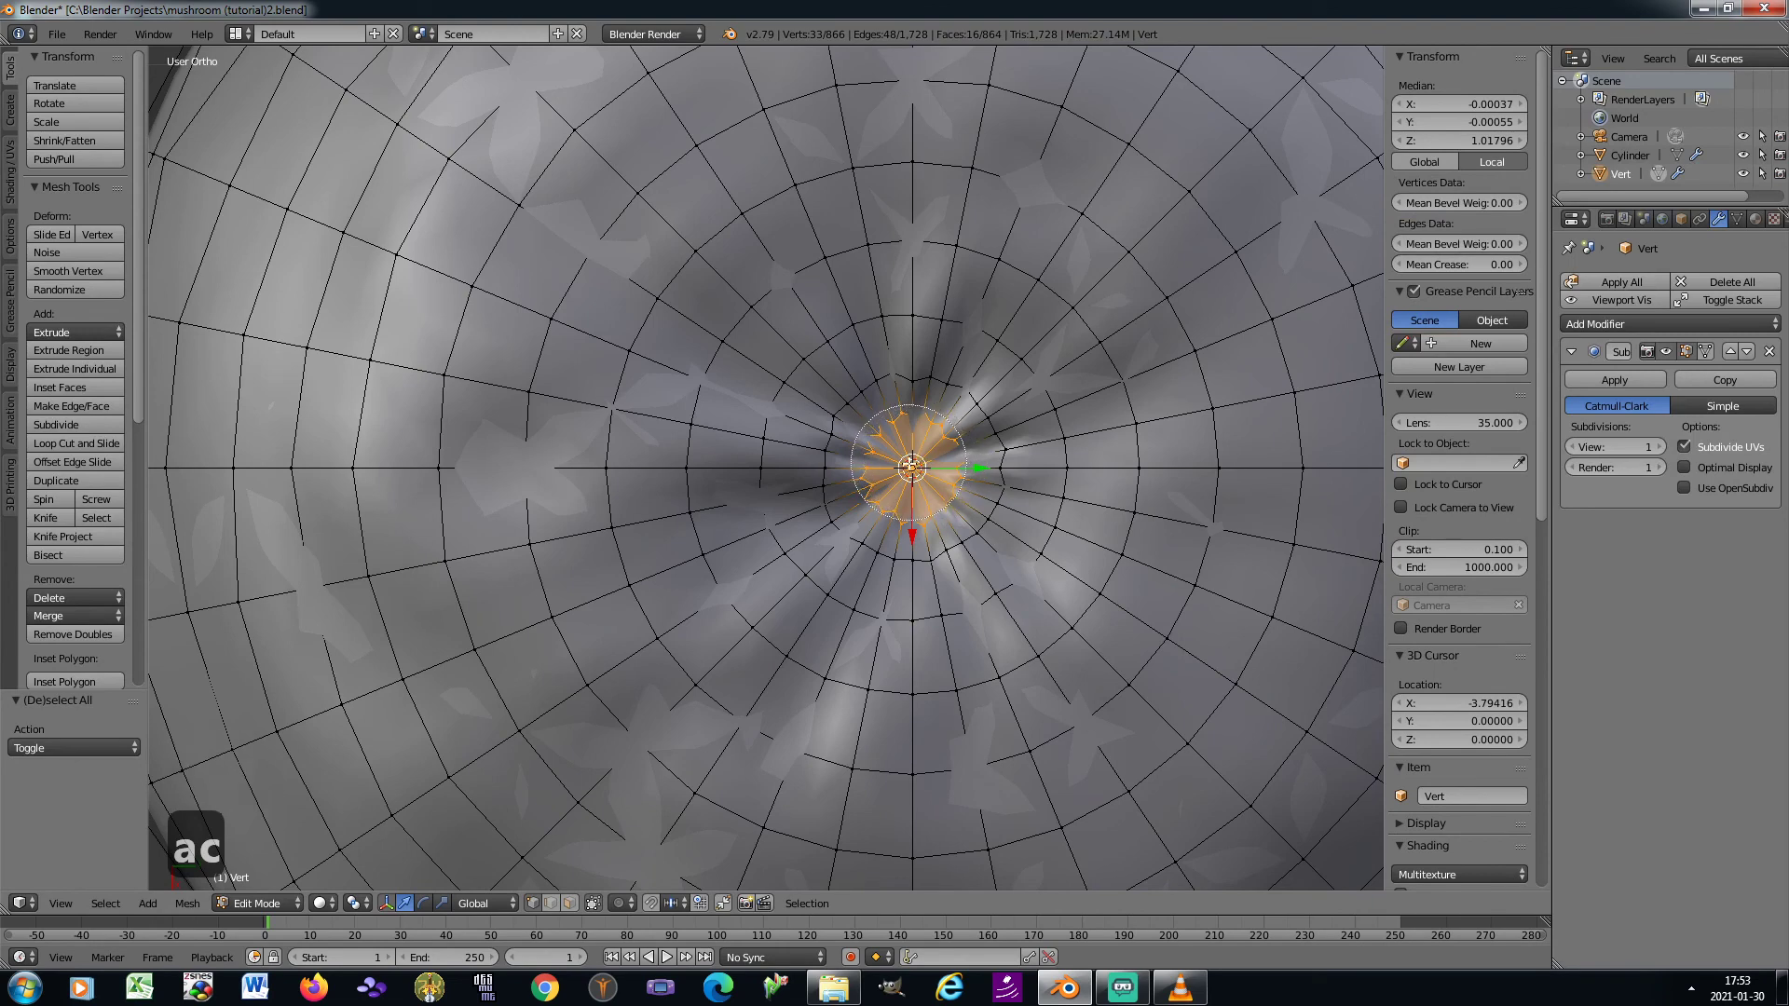
right_click(920, 466)
Flatten the selected centre vertices along Z to about 0.10 scale, using connected proportional editing with a size of about 0.42
key(KP_2)
key(KP_2)
key(KP_2)
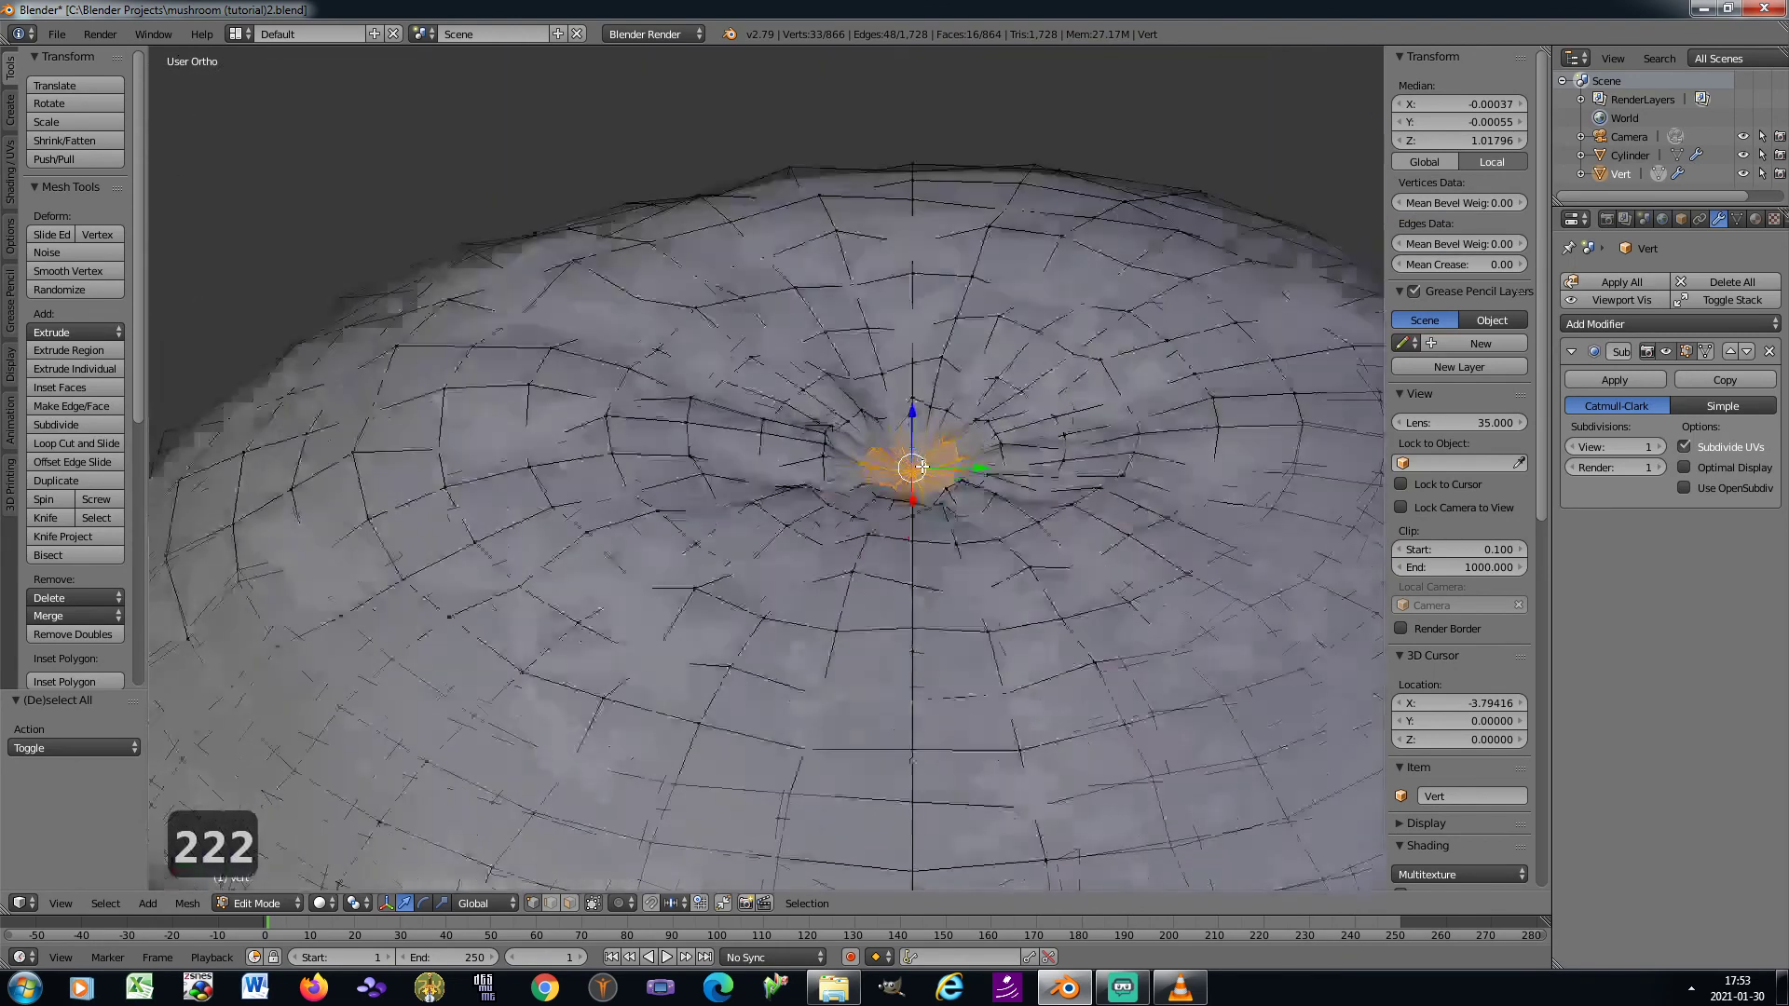
key(KP_8)
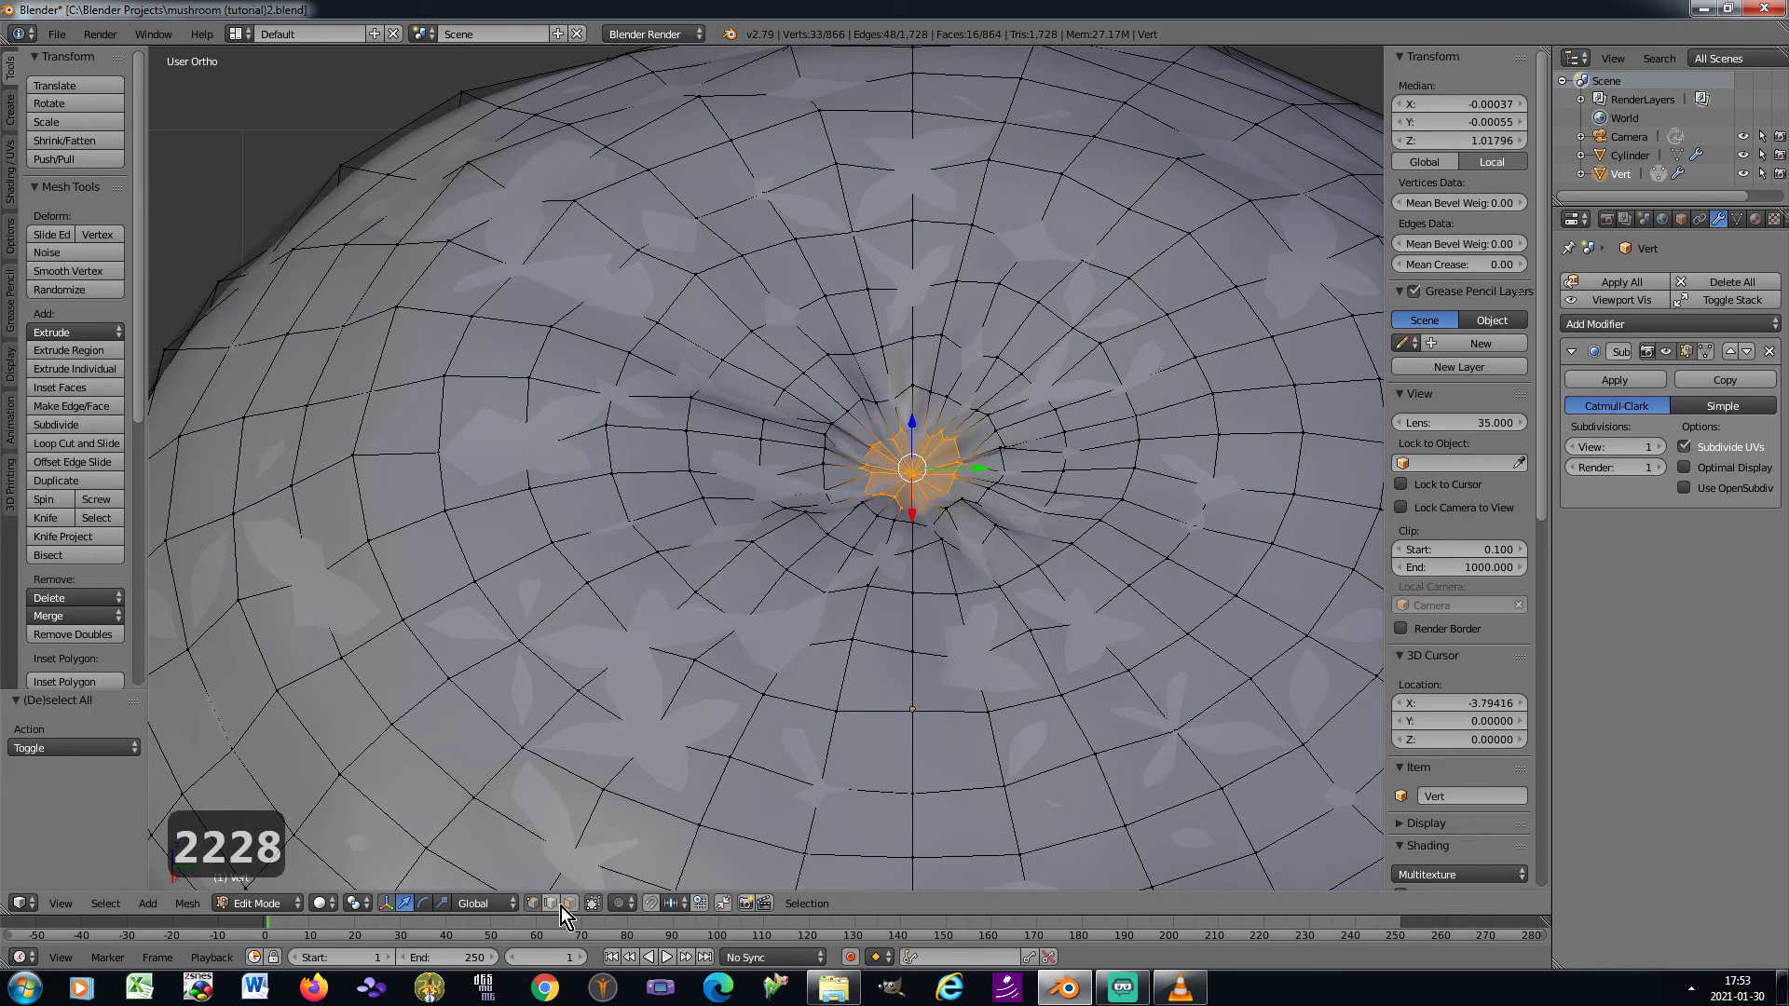
click(625, 902)
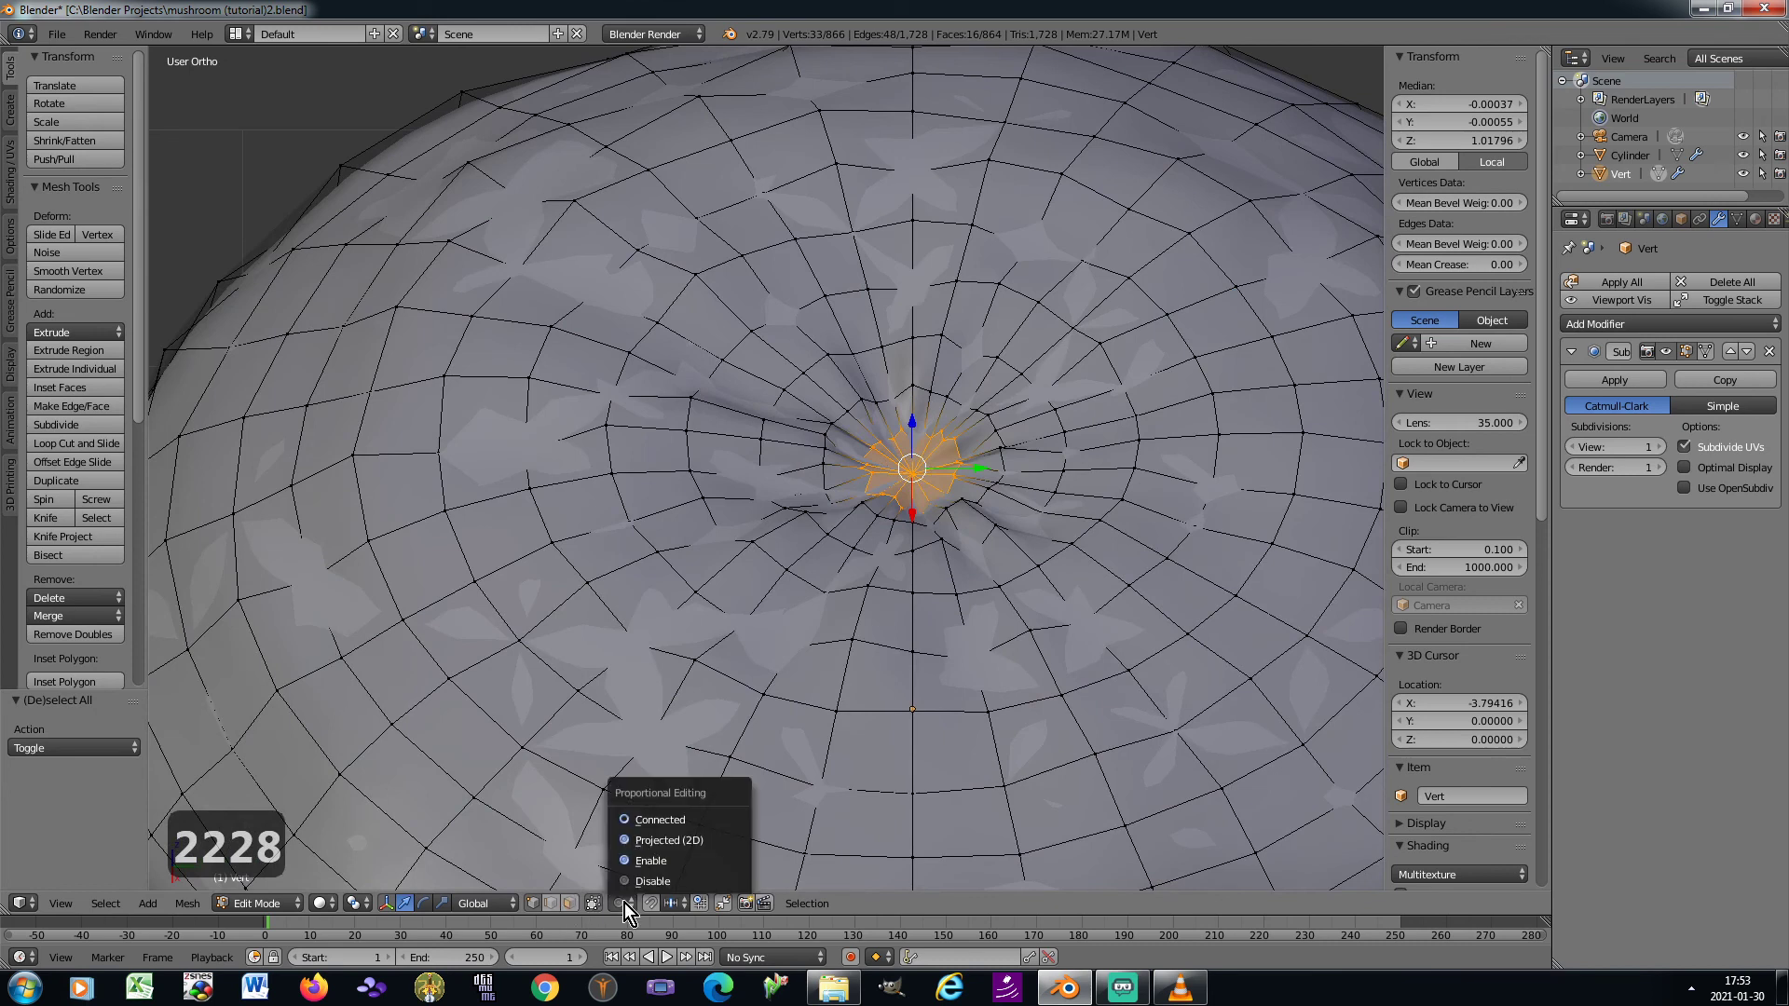
click(652, 820)
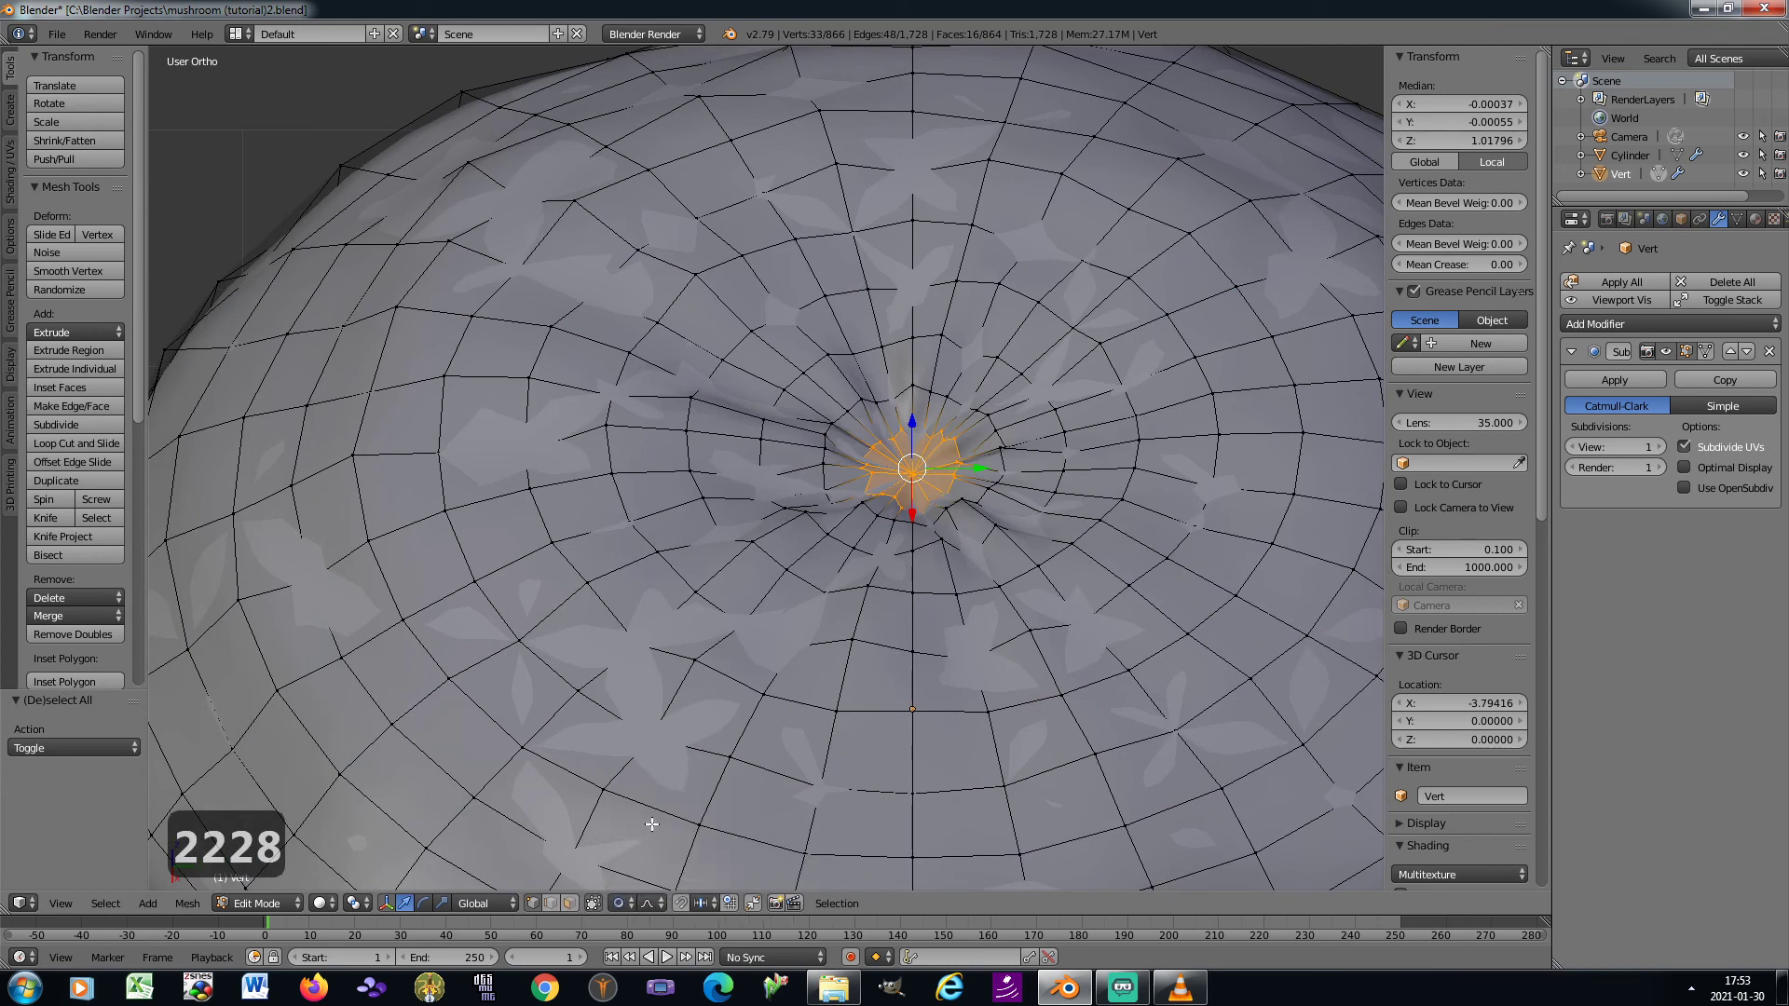
scroll(941, 655, down, 1)
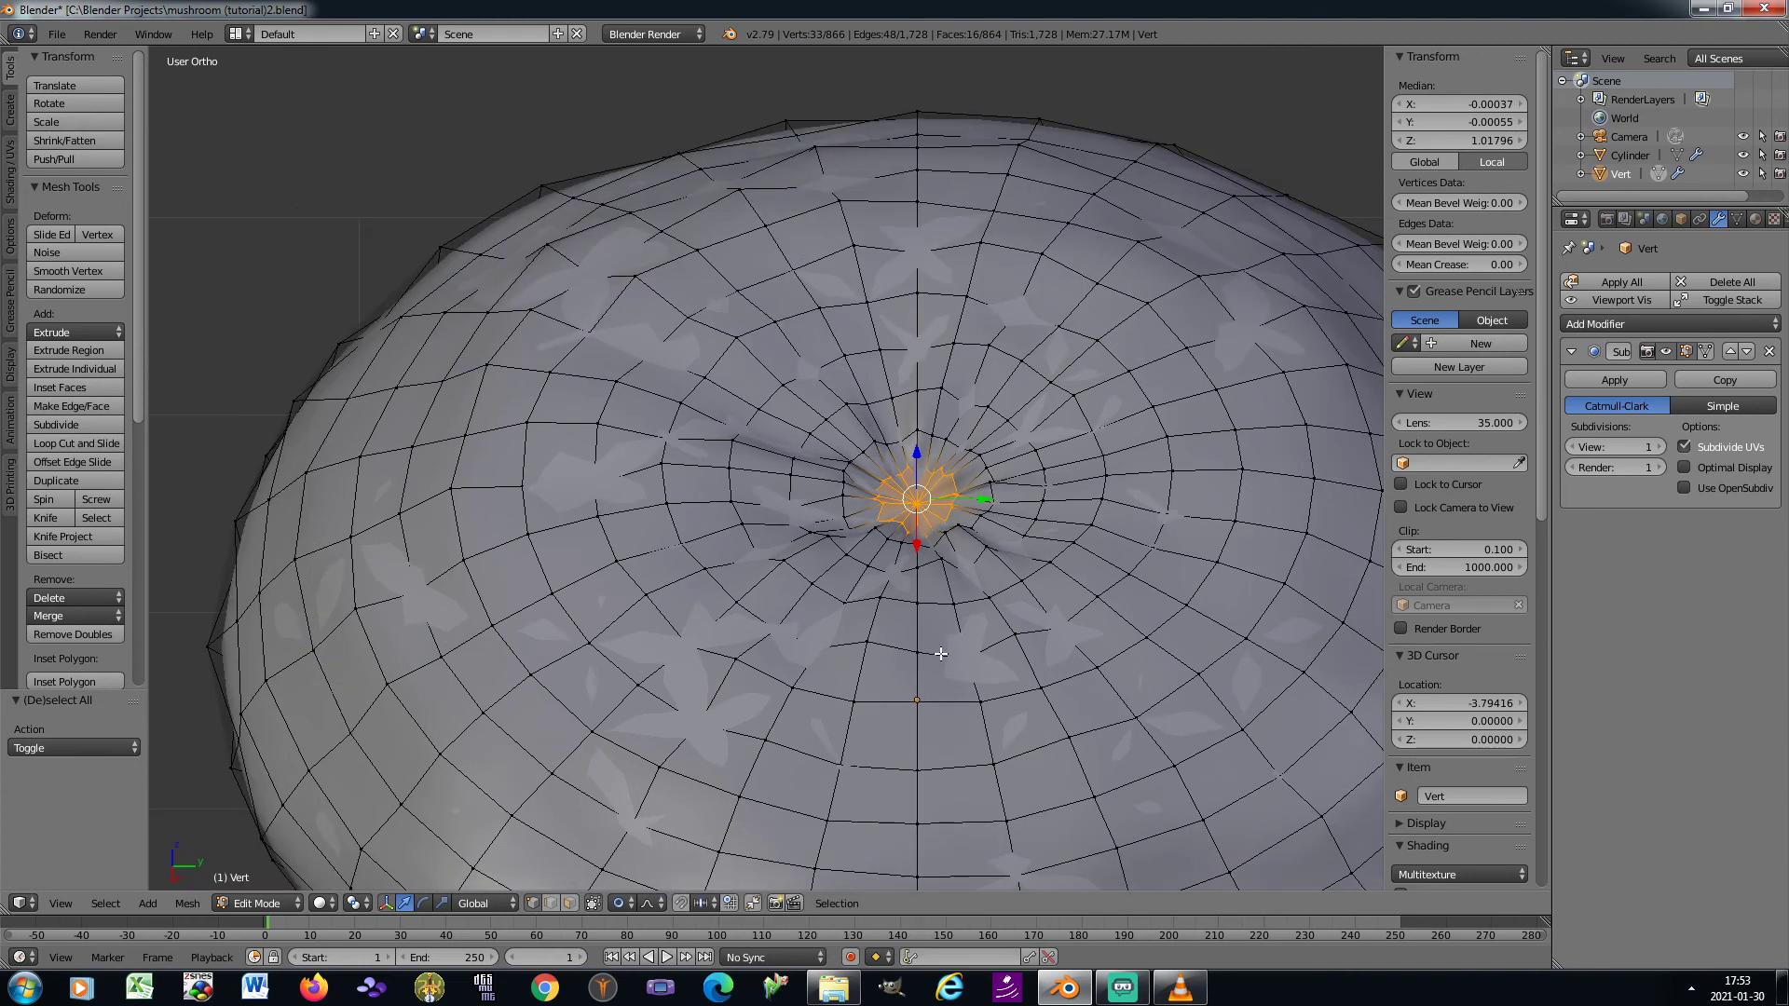
key(s)
key(z)
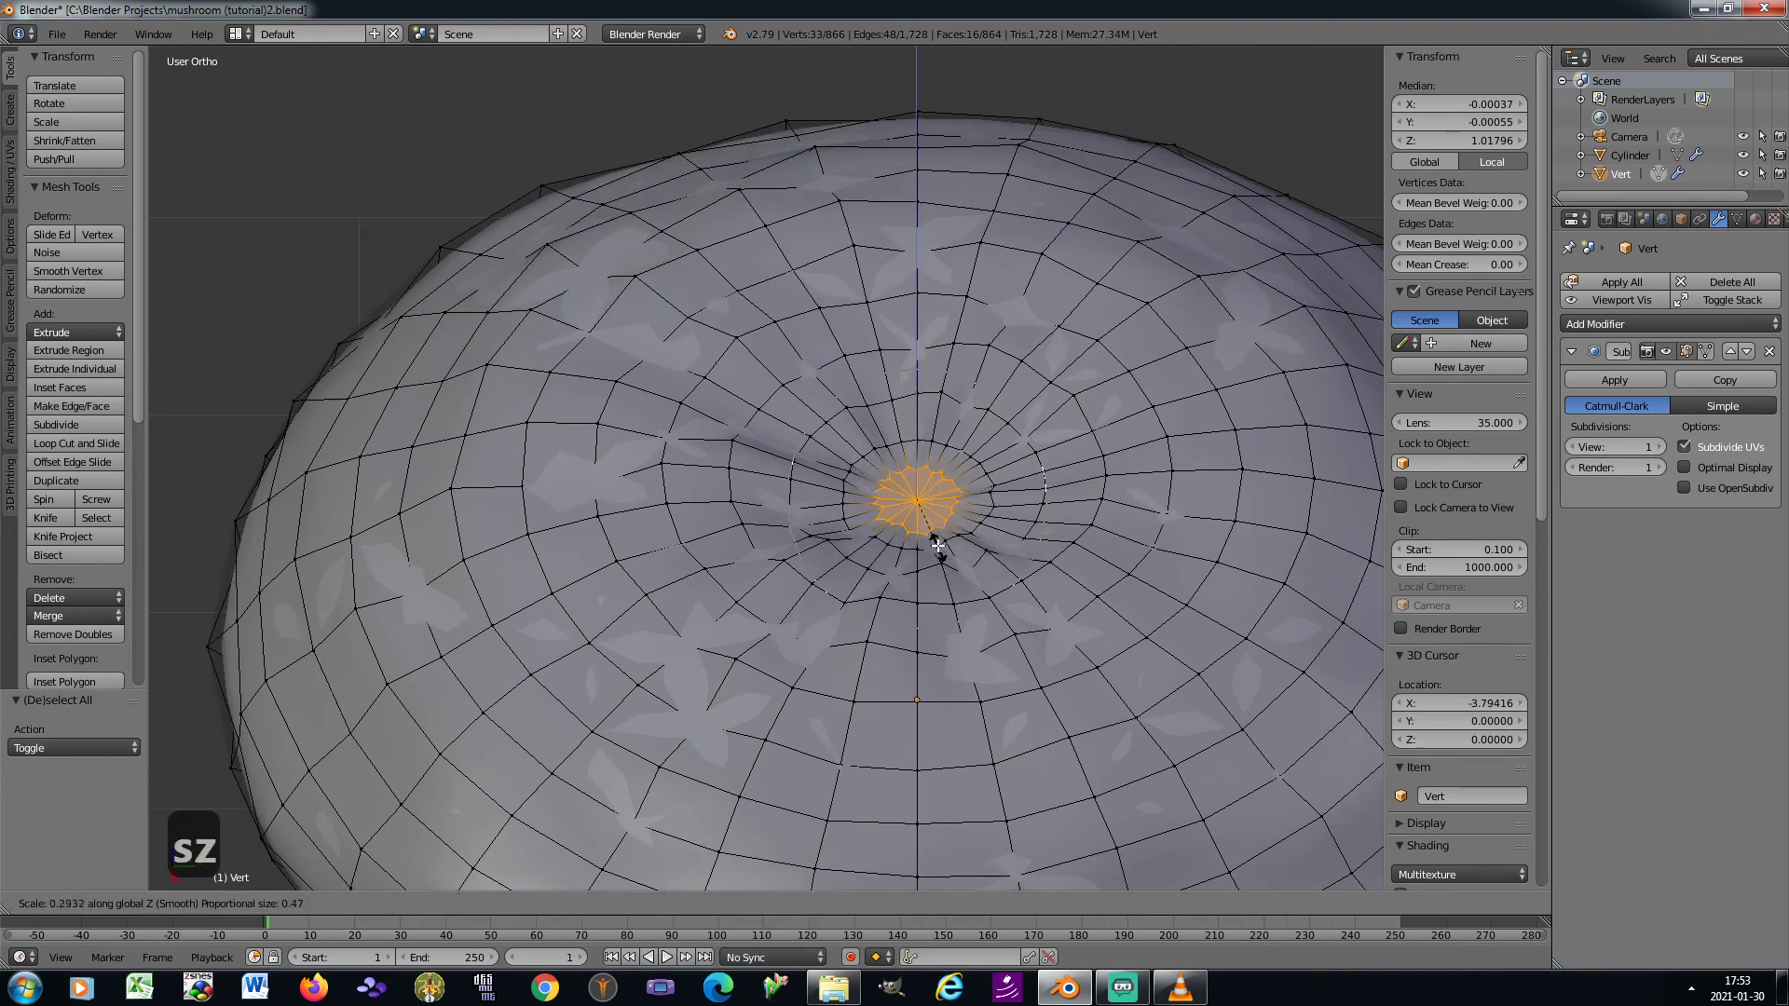
scroll(922, 518, up, 1)
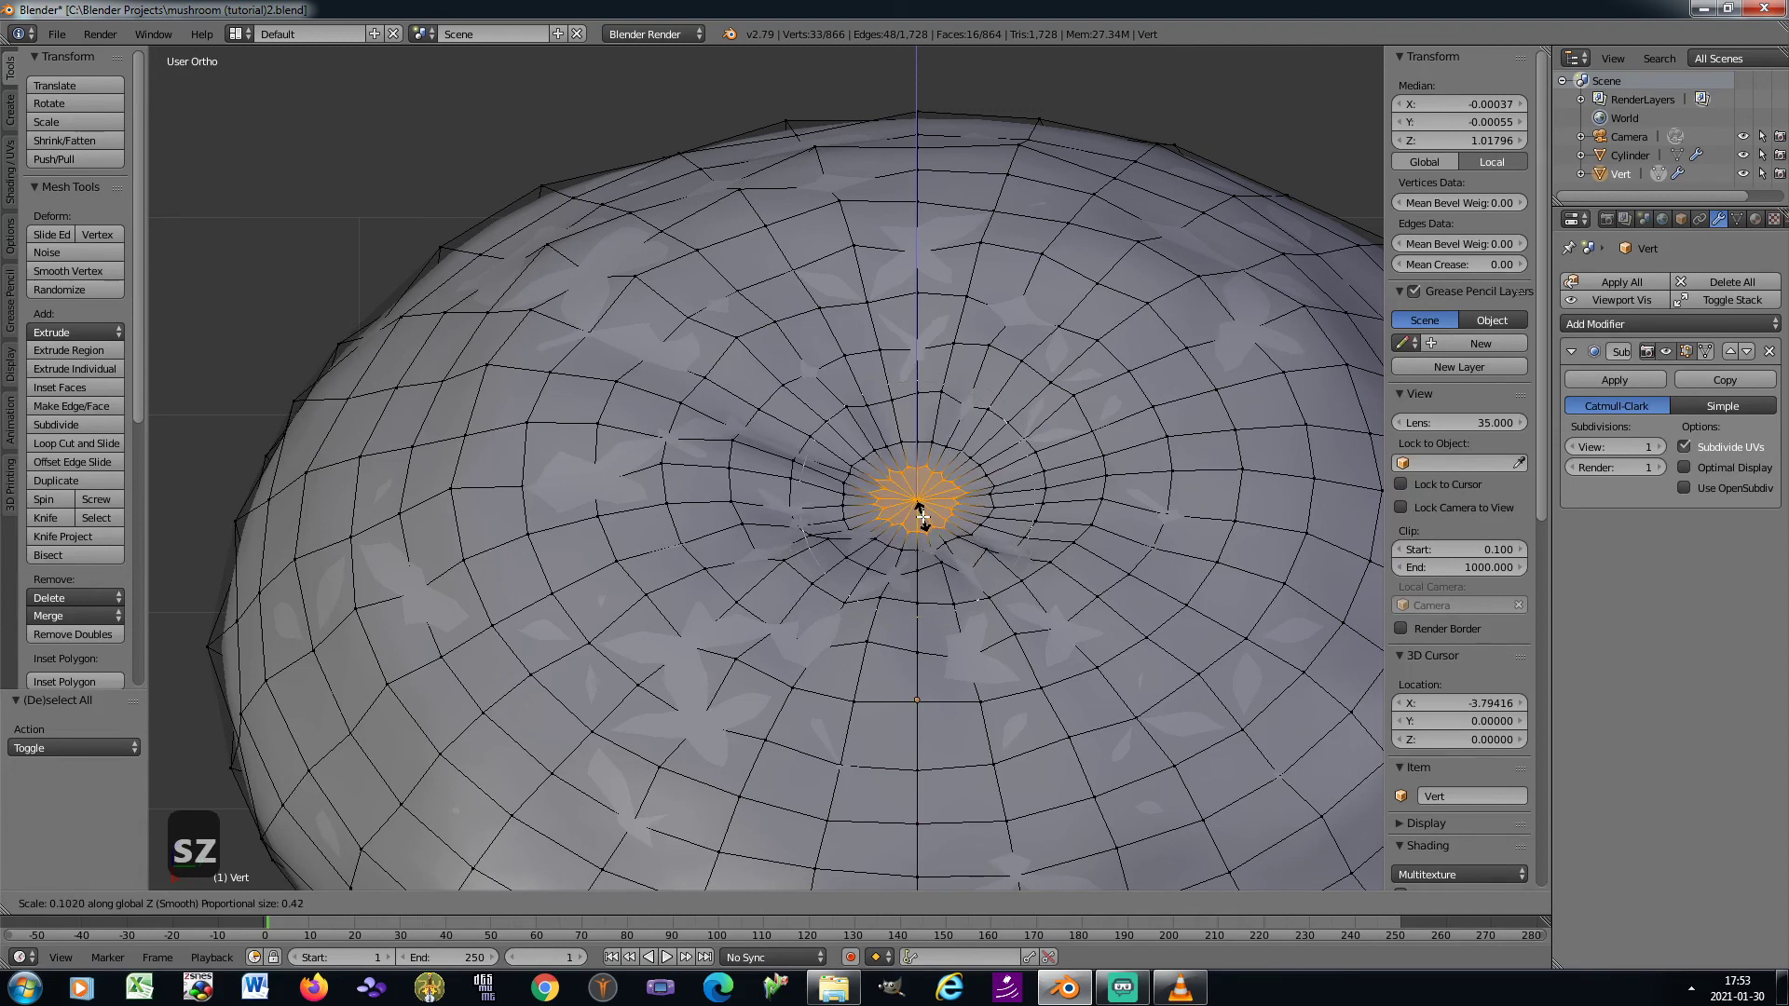
click(921, 518)
Return to Object Mode, apply the cap's rotation and scale, and check the mushroom in camera view
key(Tab)
scroll(925, 523, down, 4)
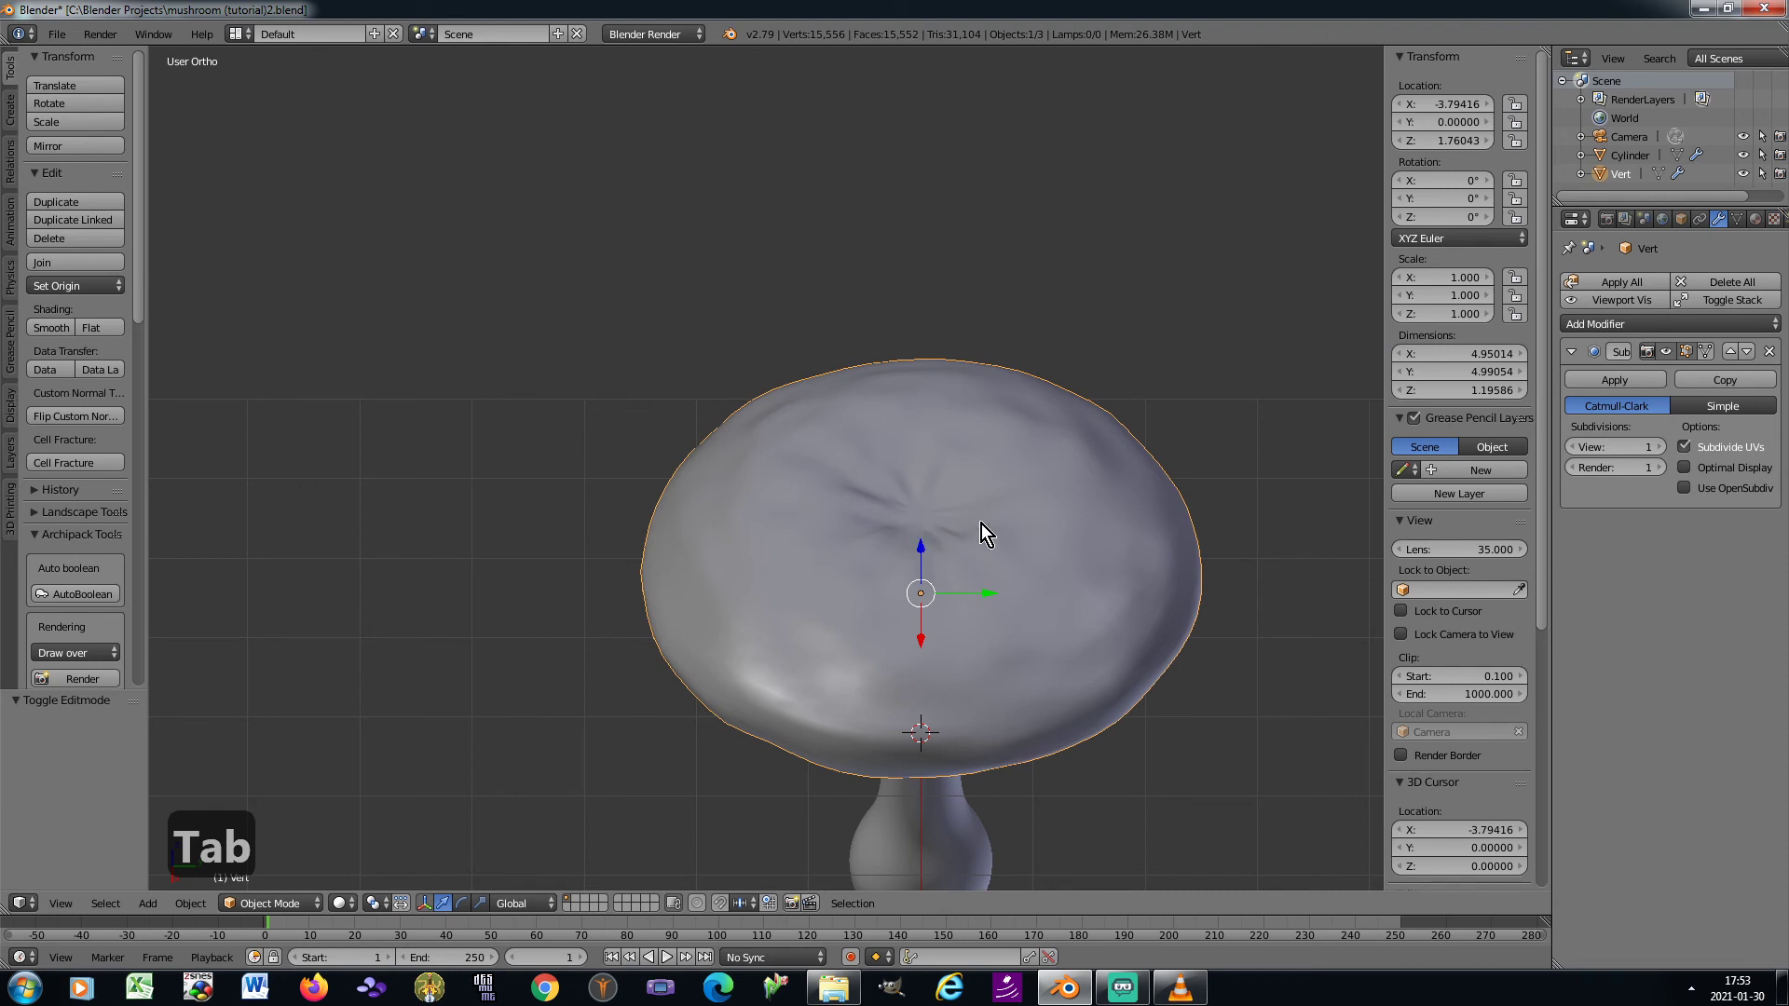
key(ctrl+a)
click(1038, 522)
key(KP_3)
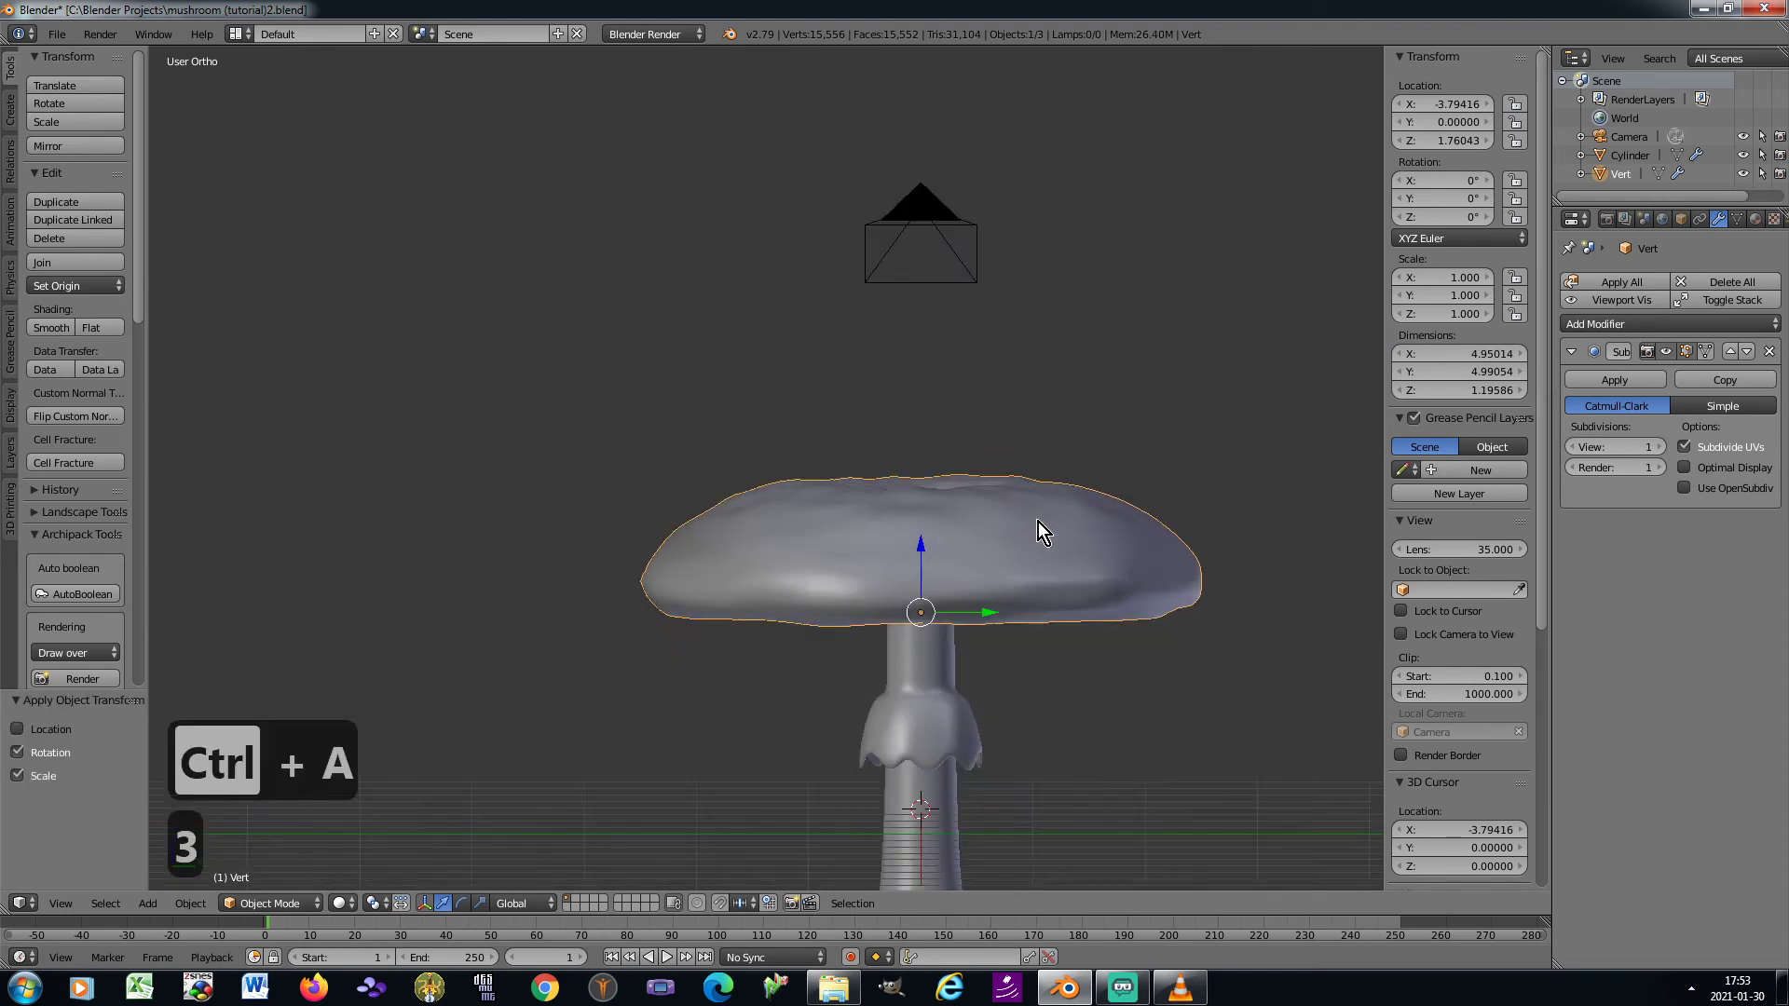
key(KP_0)
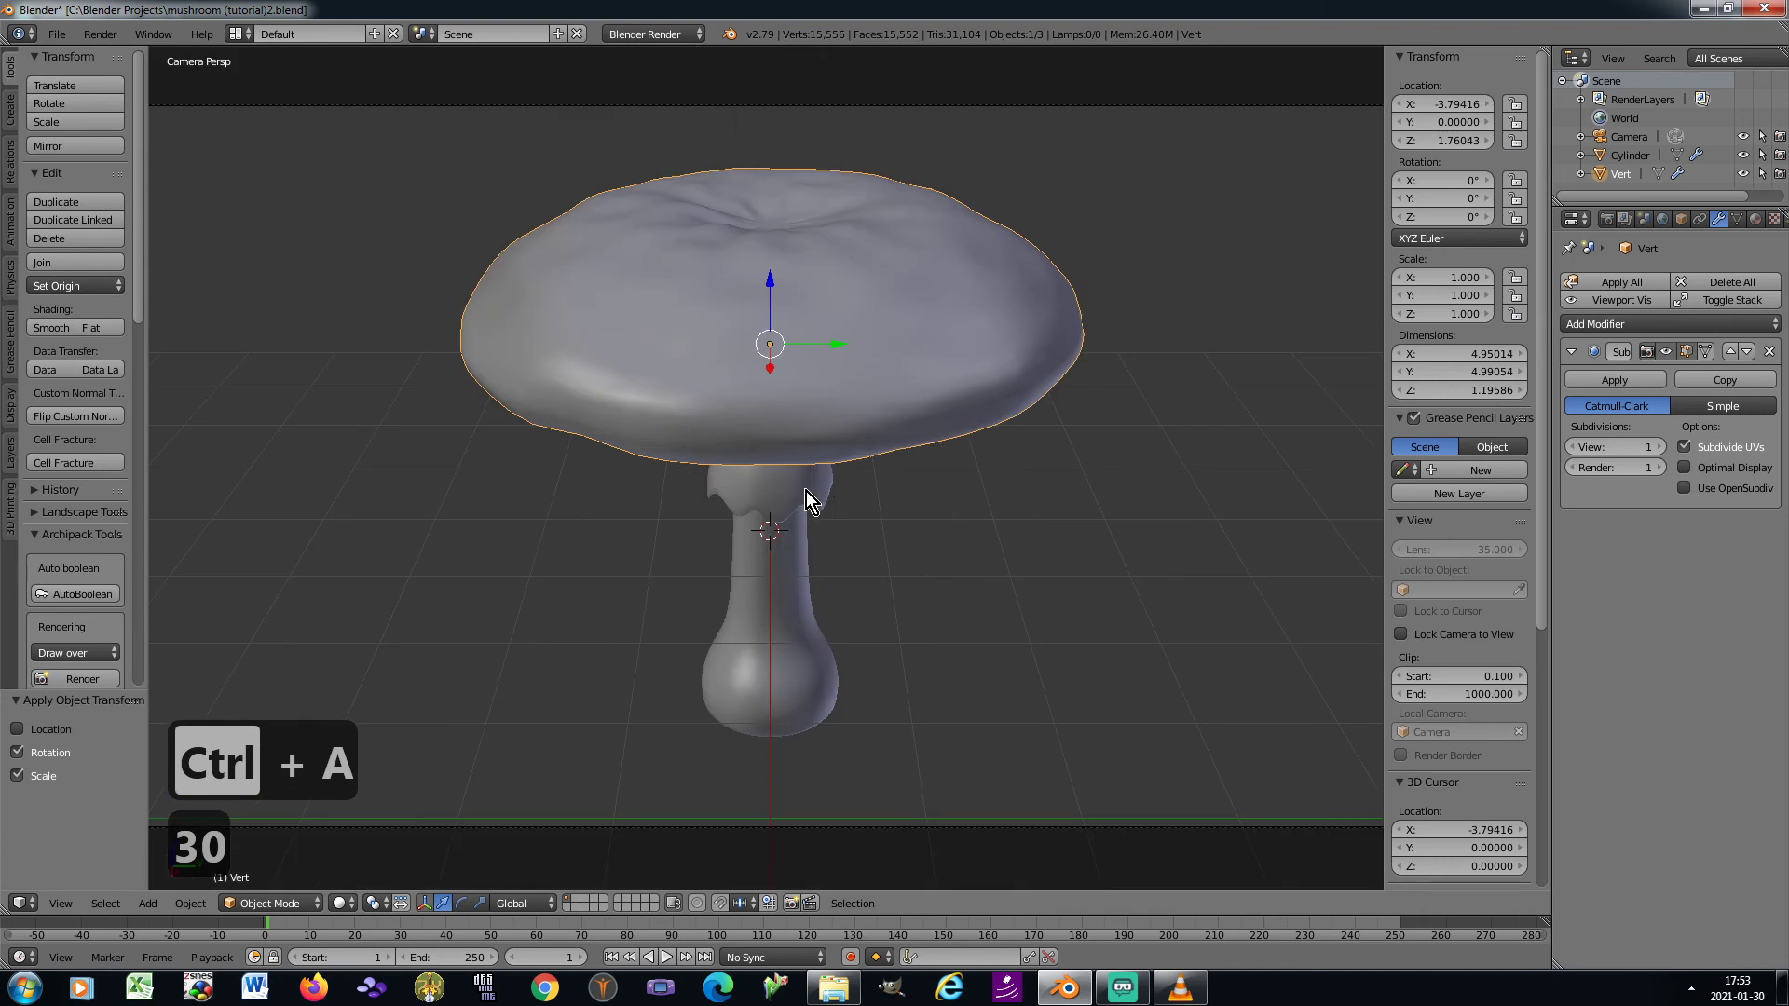
shift+middle_drag(807, 490, 824, 511)
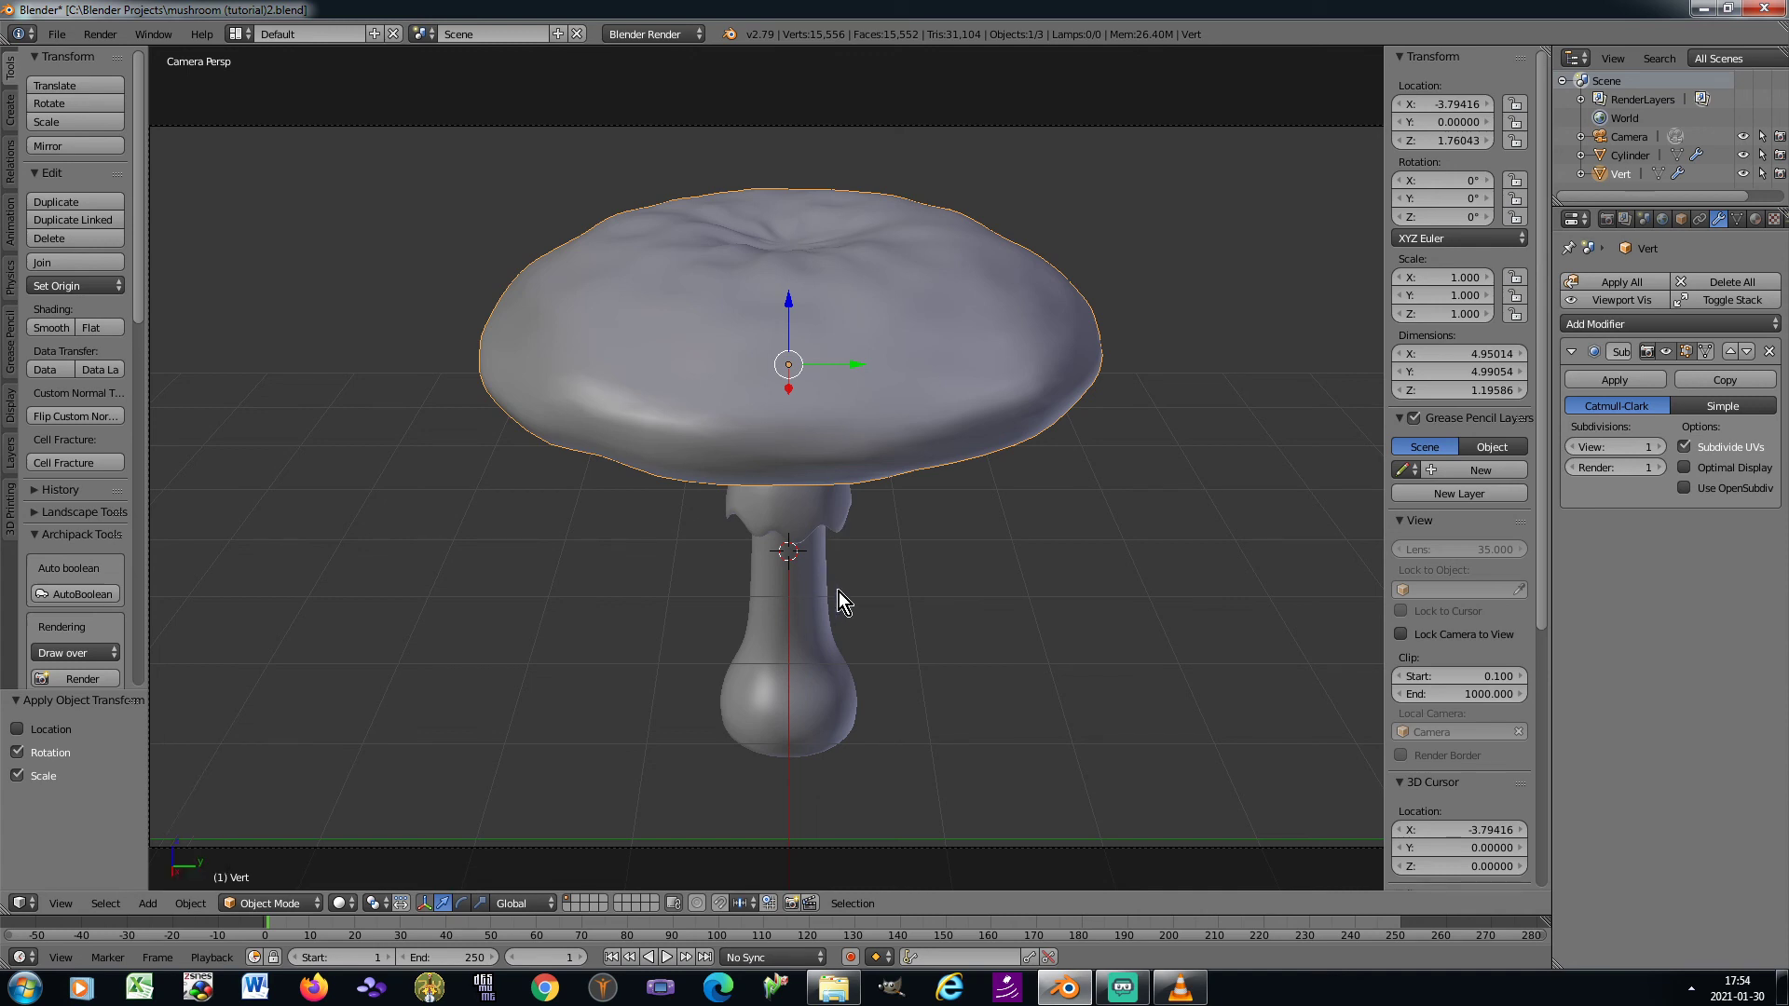
Edit the stem and select the centre vertex of its underside, growing the selection once to the surrounding faces
key(KP_3)
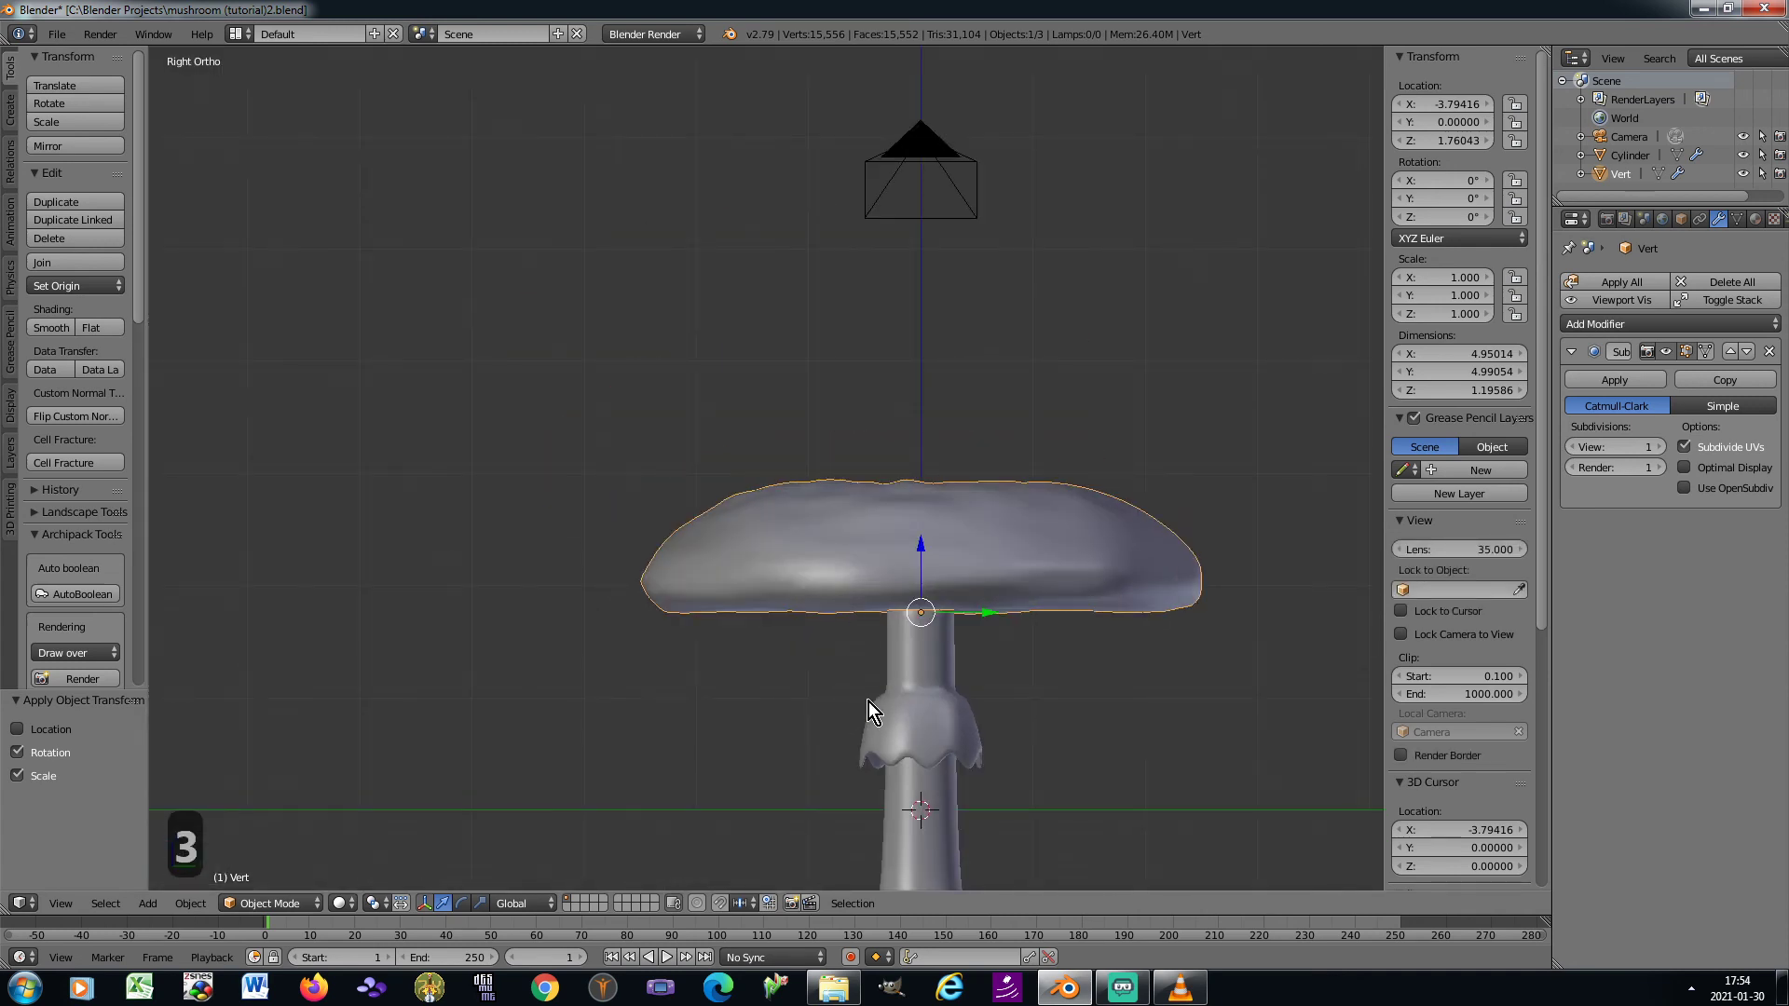
shift+middle_drag(868, 710, 798, 501)
right_click(840, 586)
key(Tab)
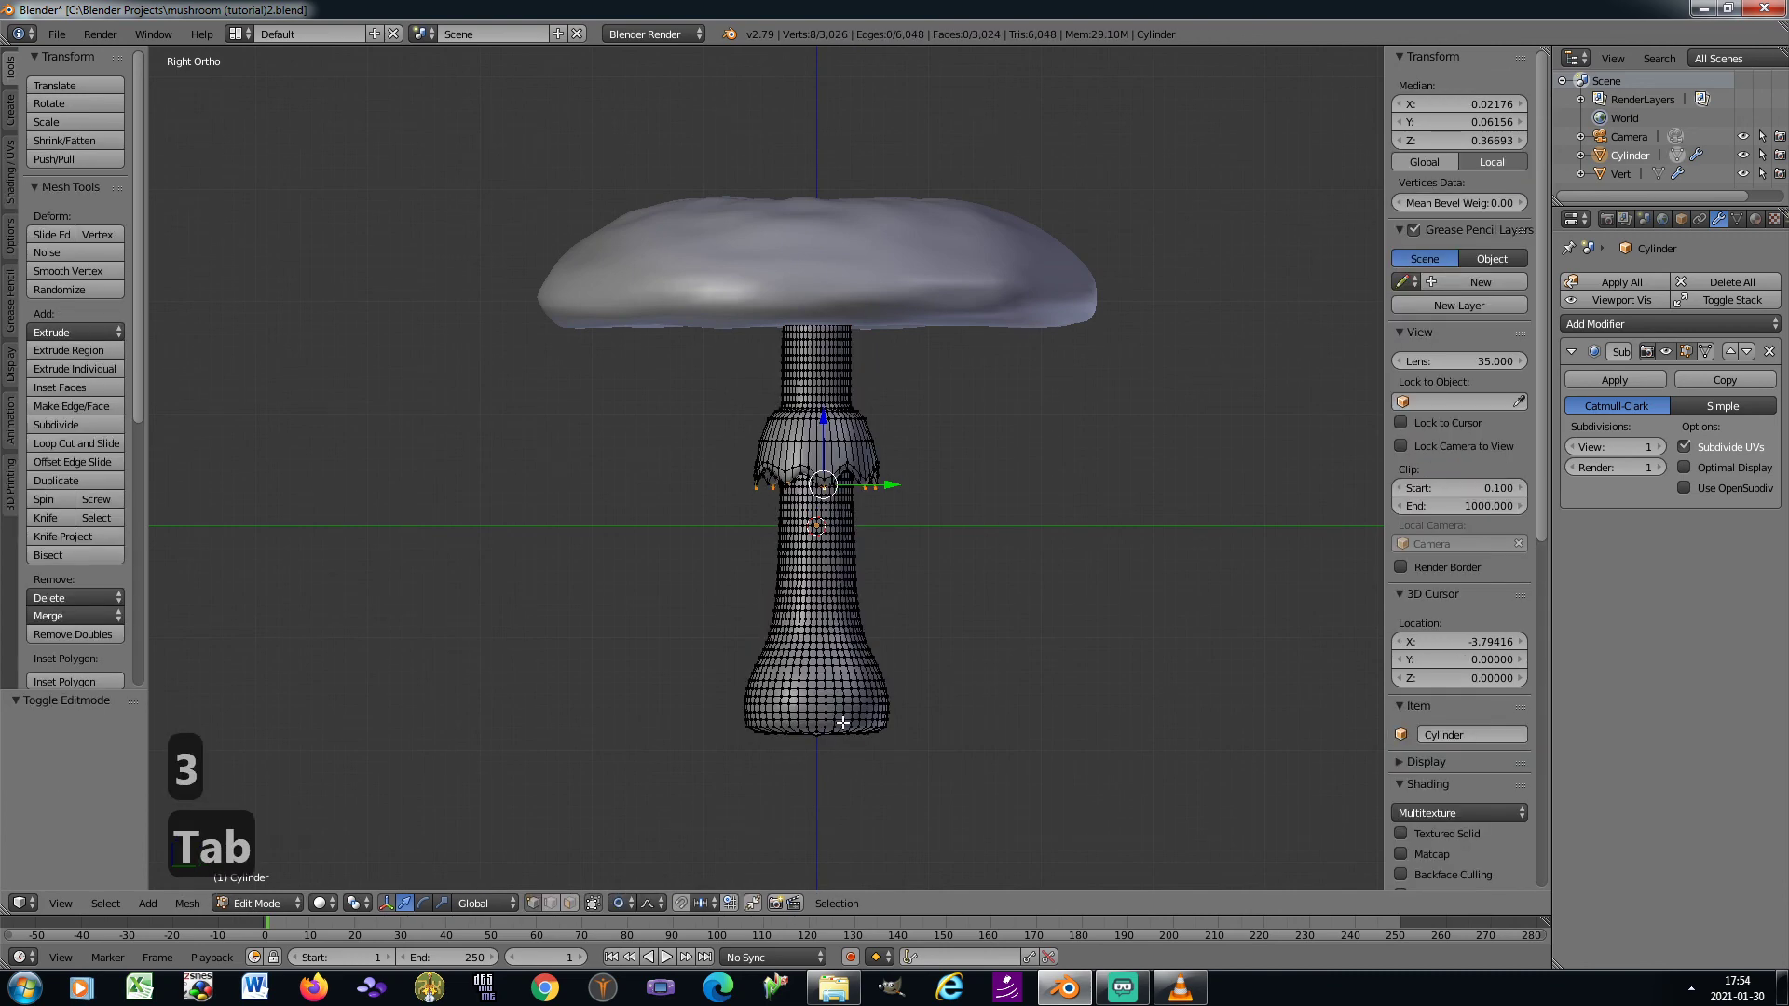
key(KP_2)
key(KP_2)
key(KP_2)
key(KP_2)
scroll(825, 534, up, 5)
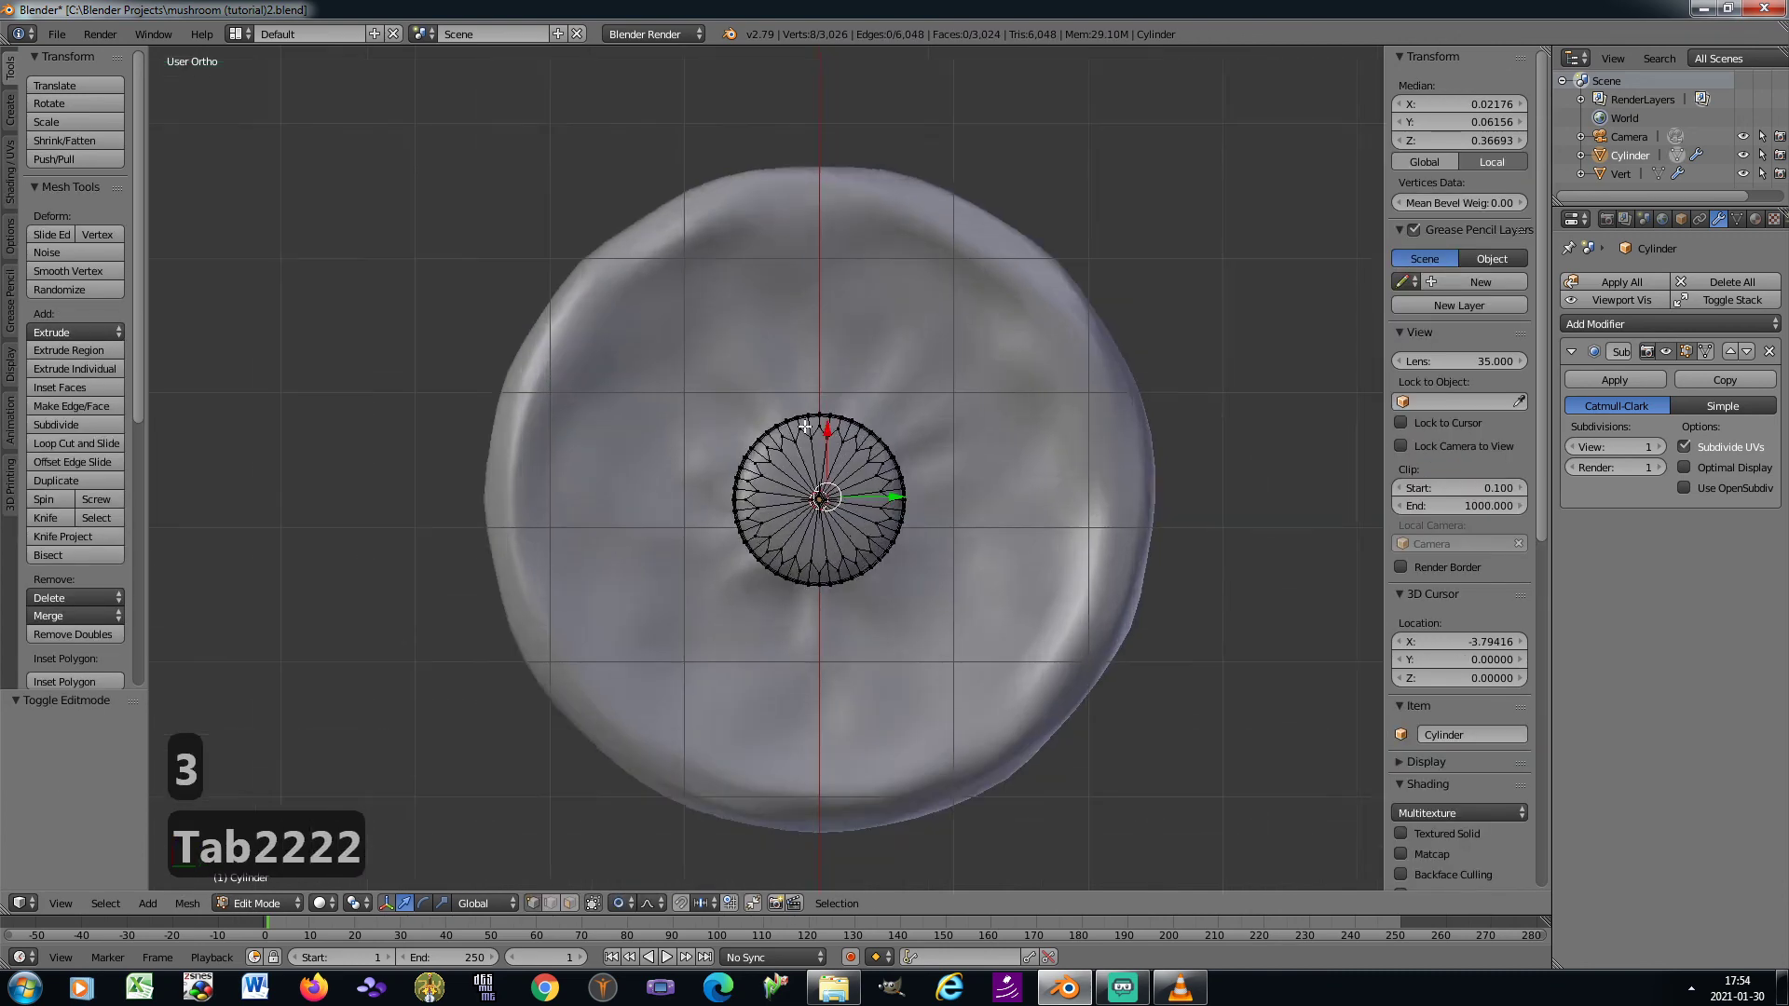
right_click(836, 578)
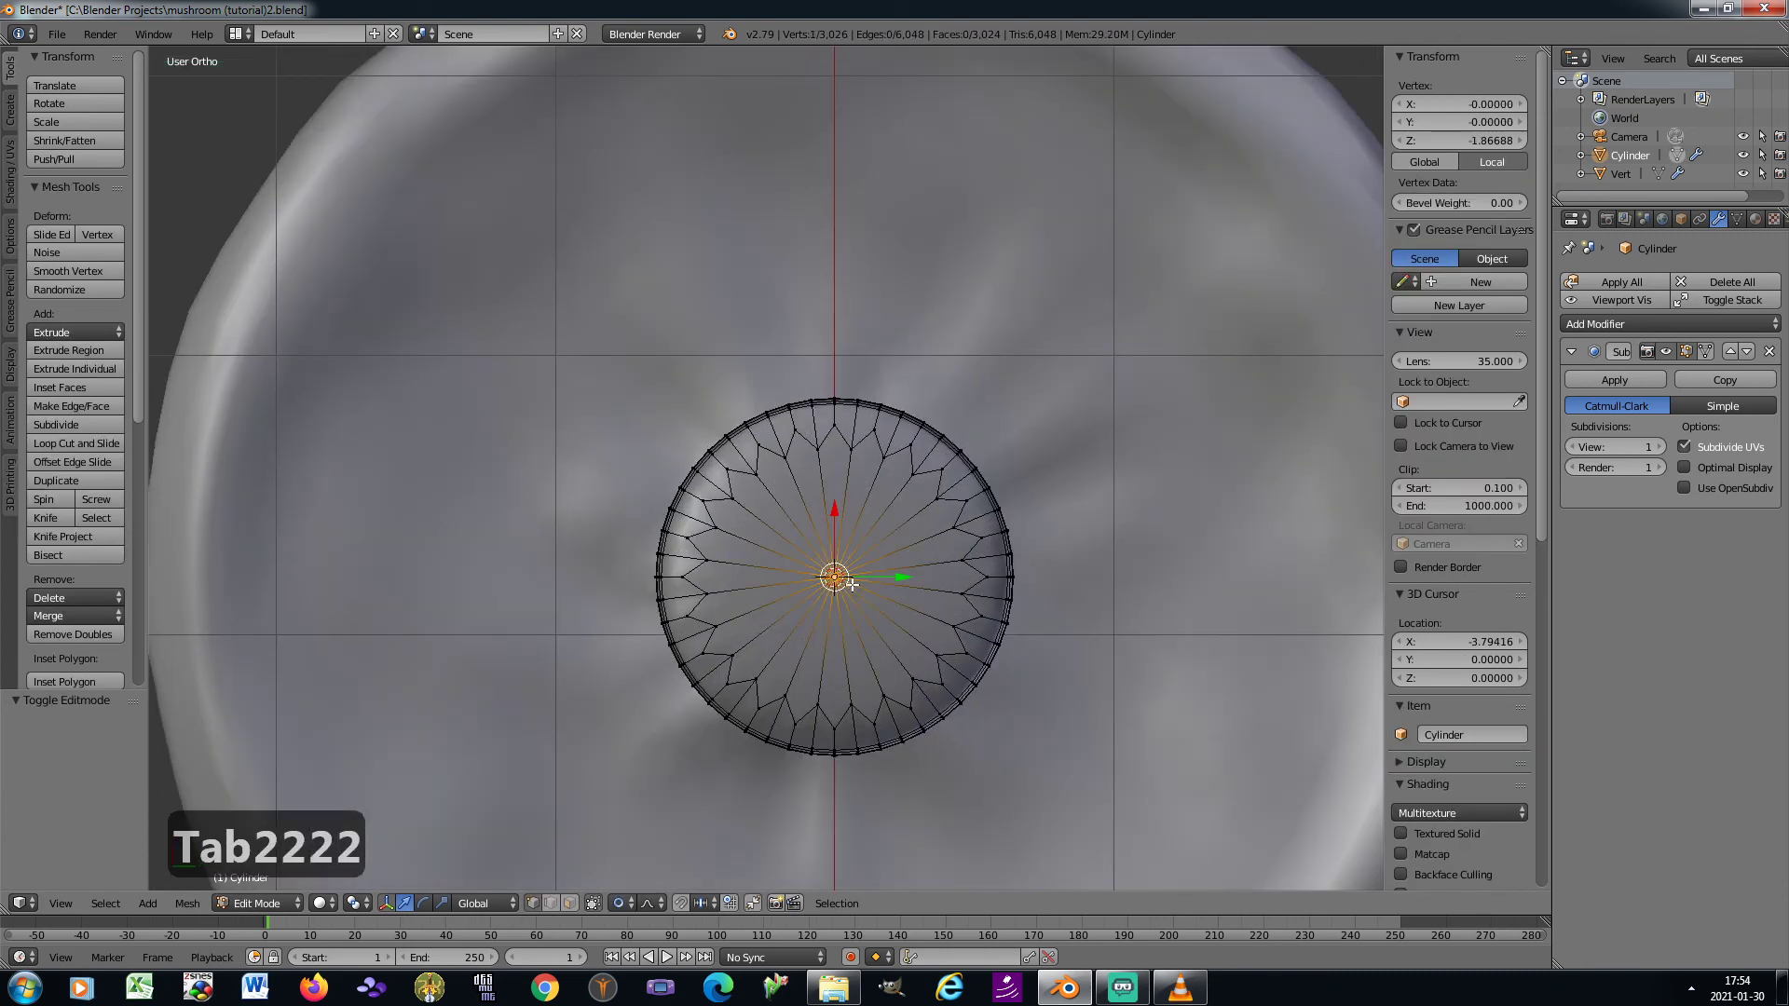
key(ctrl+KP_Add)
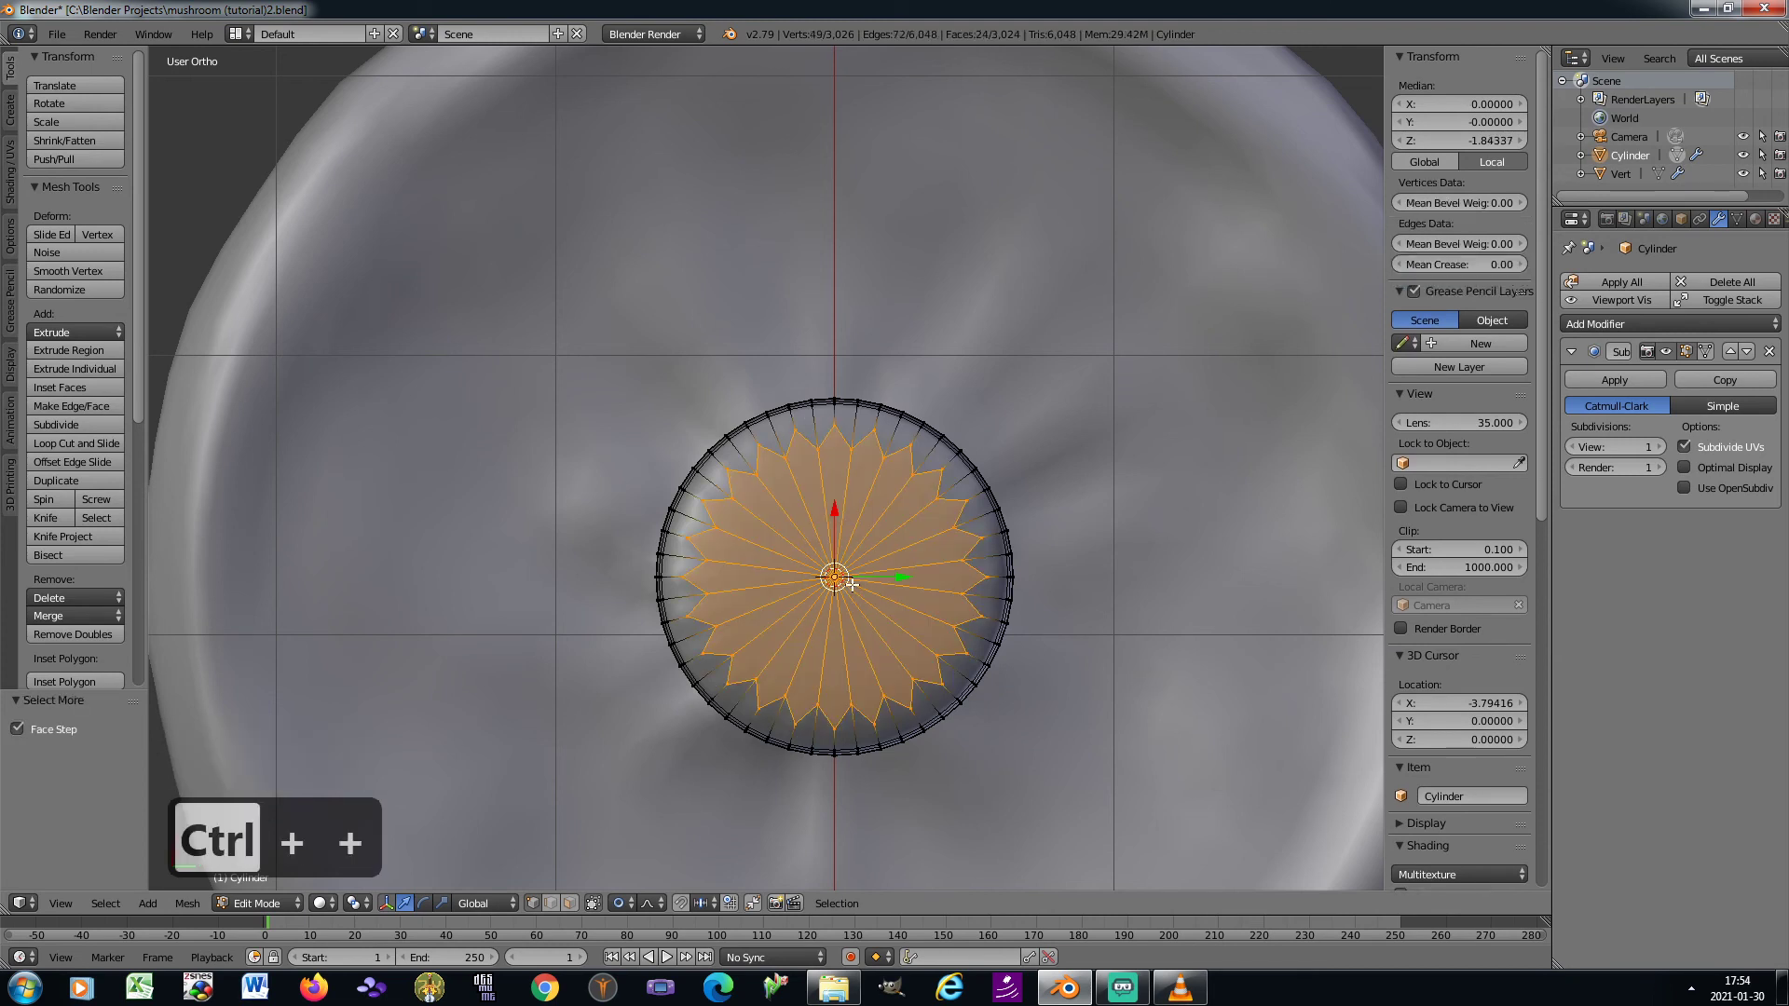
Create a vertex group on the stem and assign the selected underside vertices to it
click(1737, 220)
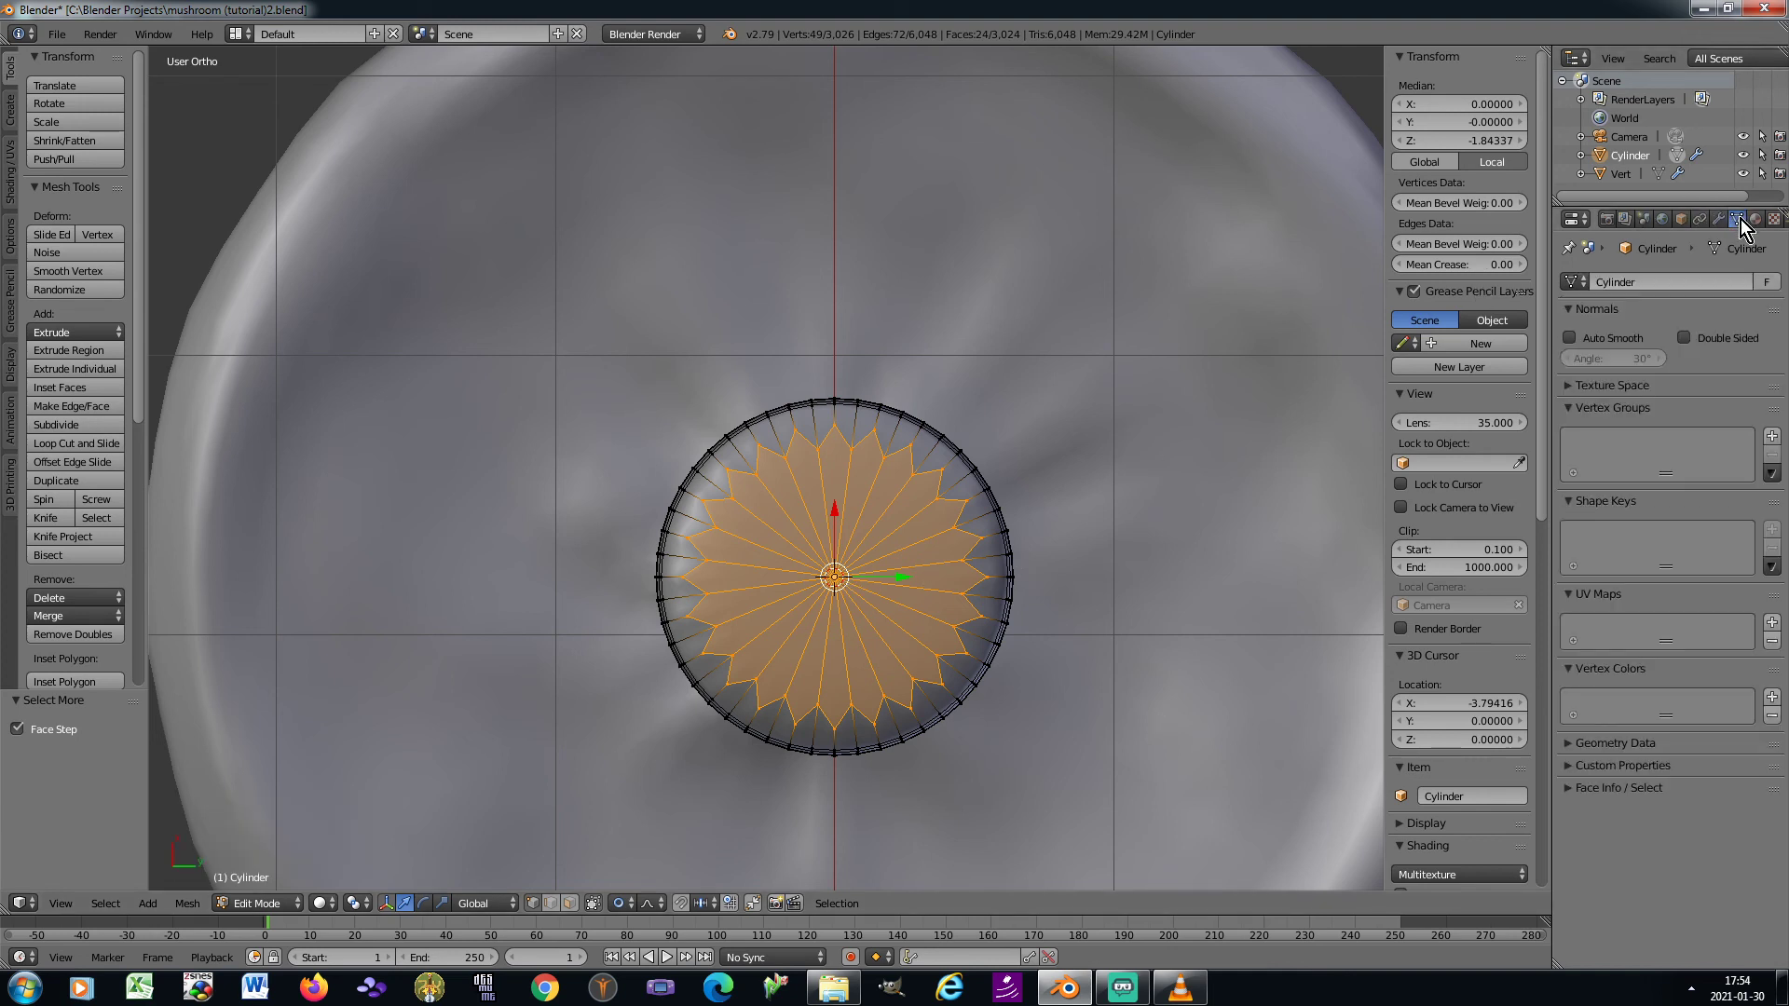
click(1772, 437)
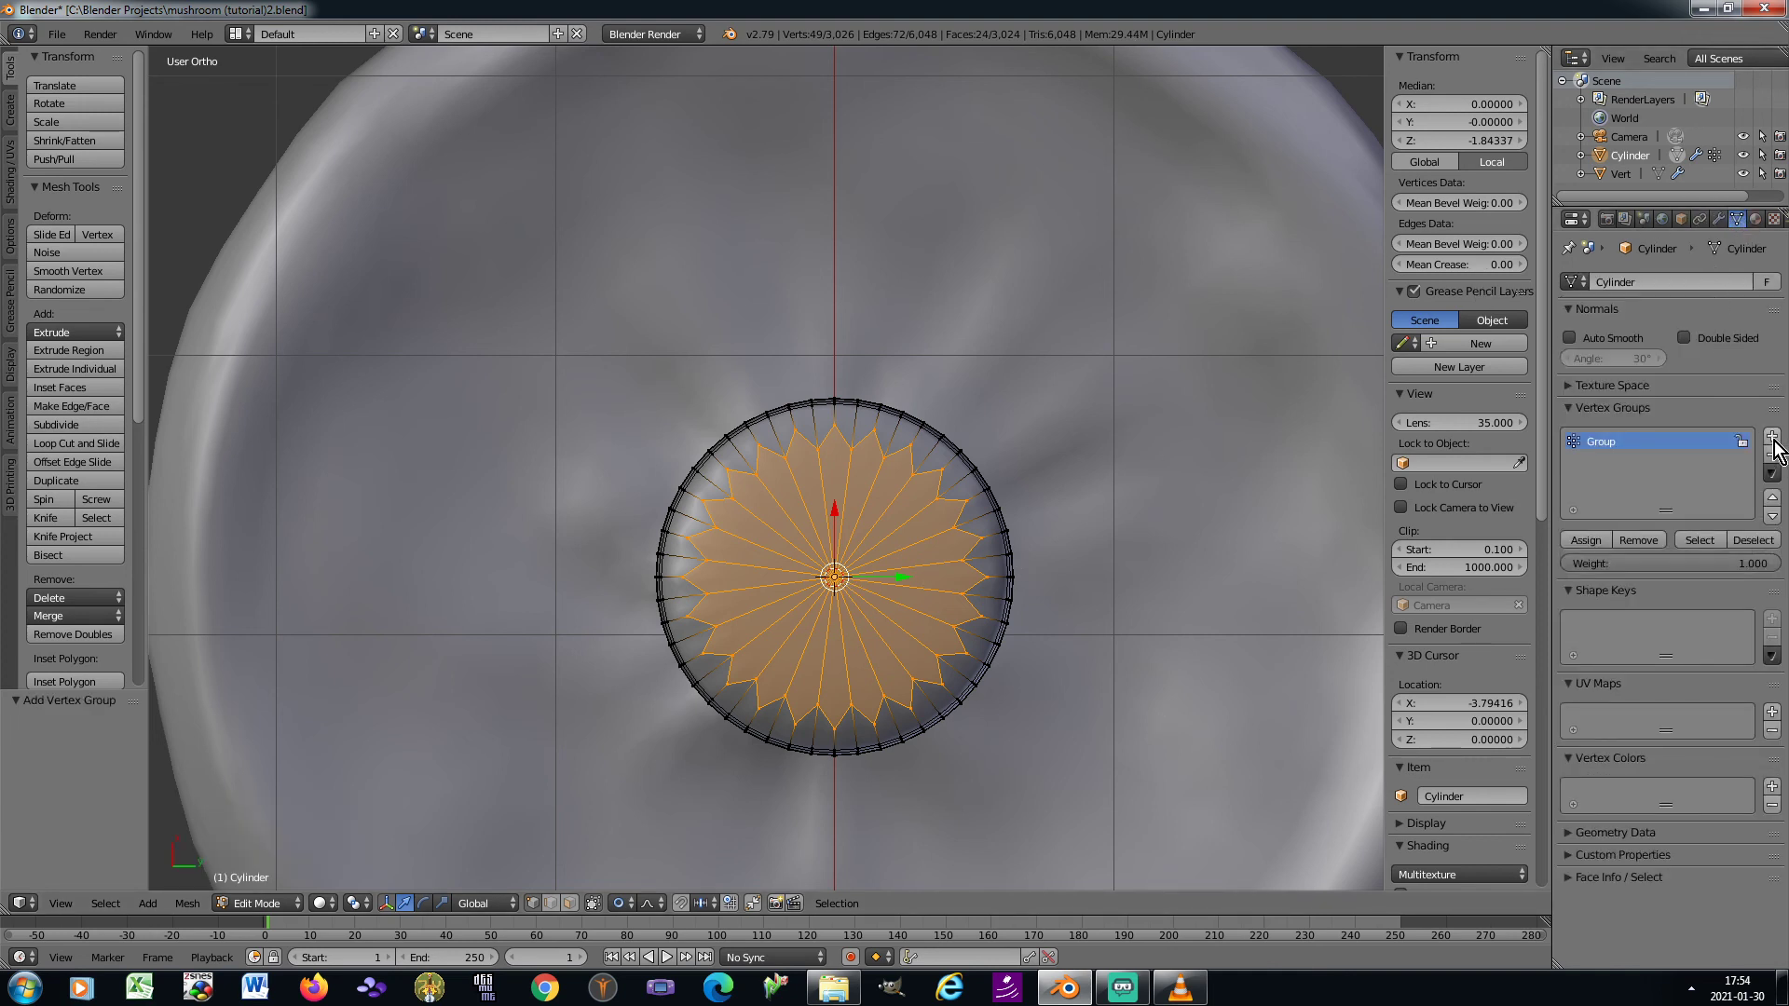
click(1589, 542)
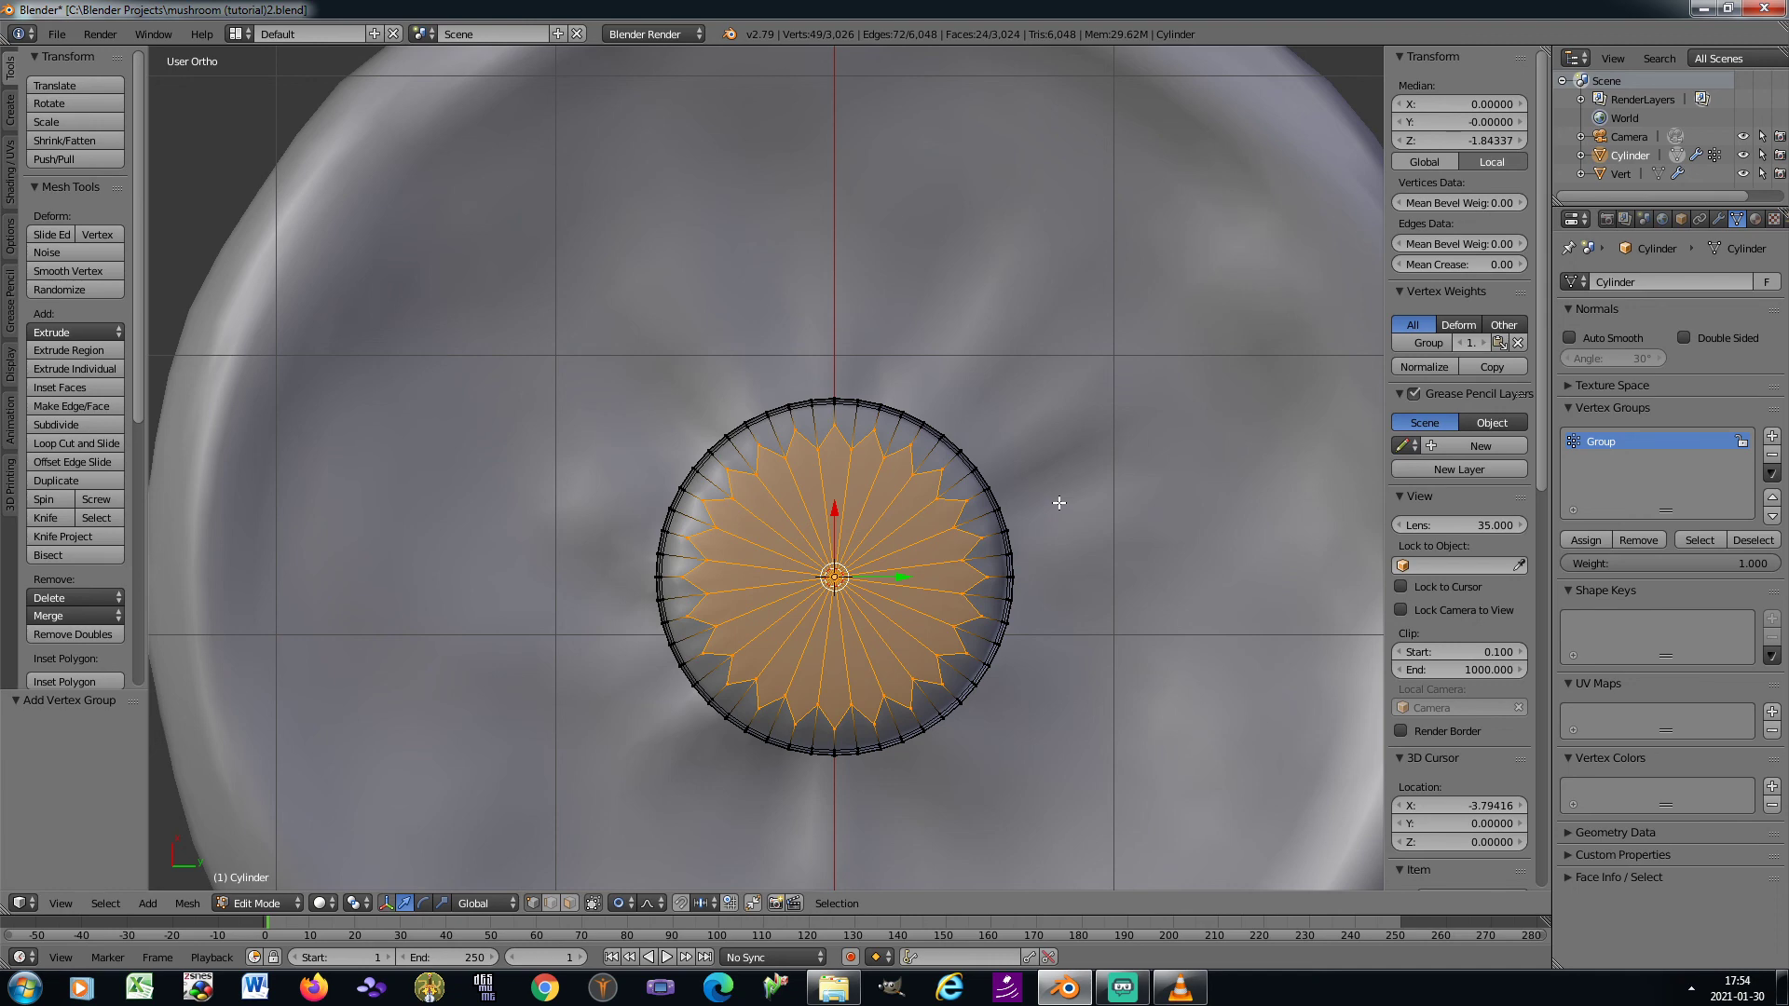
key(KP_8)
key(KP_8)
key(KP_8)
key(KP_8)
key(KP_8)
key(KP_8)
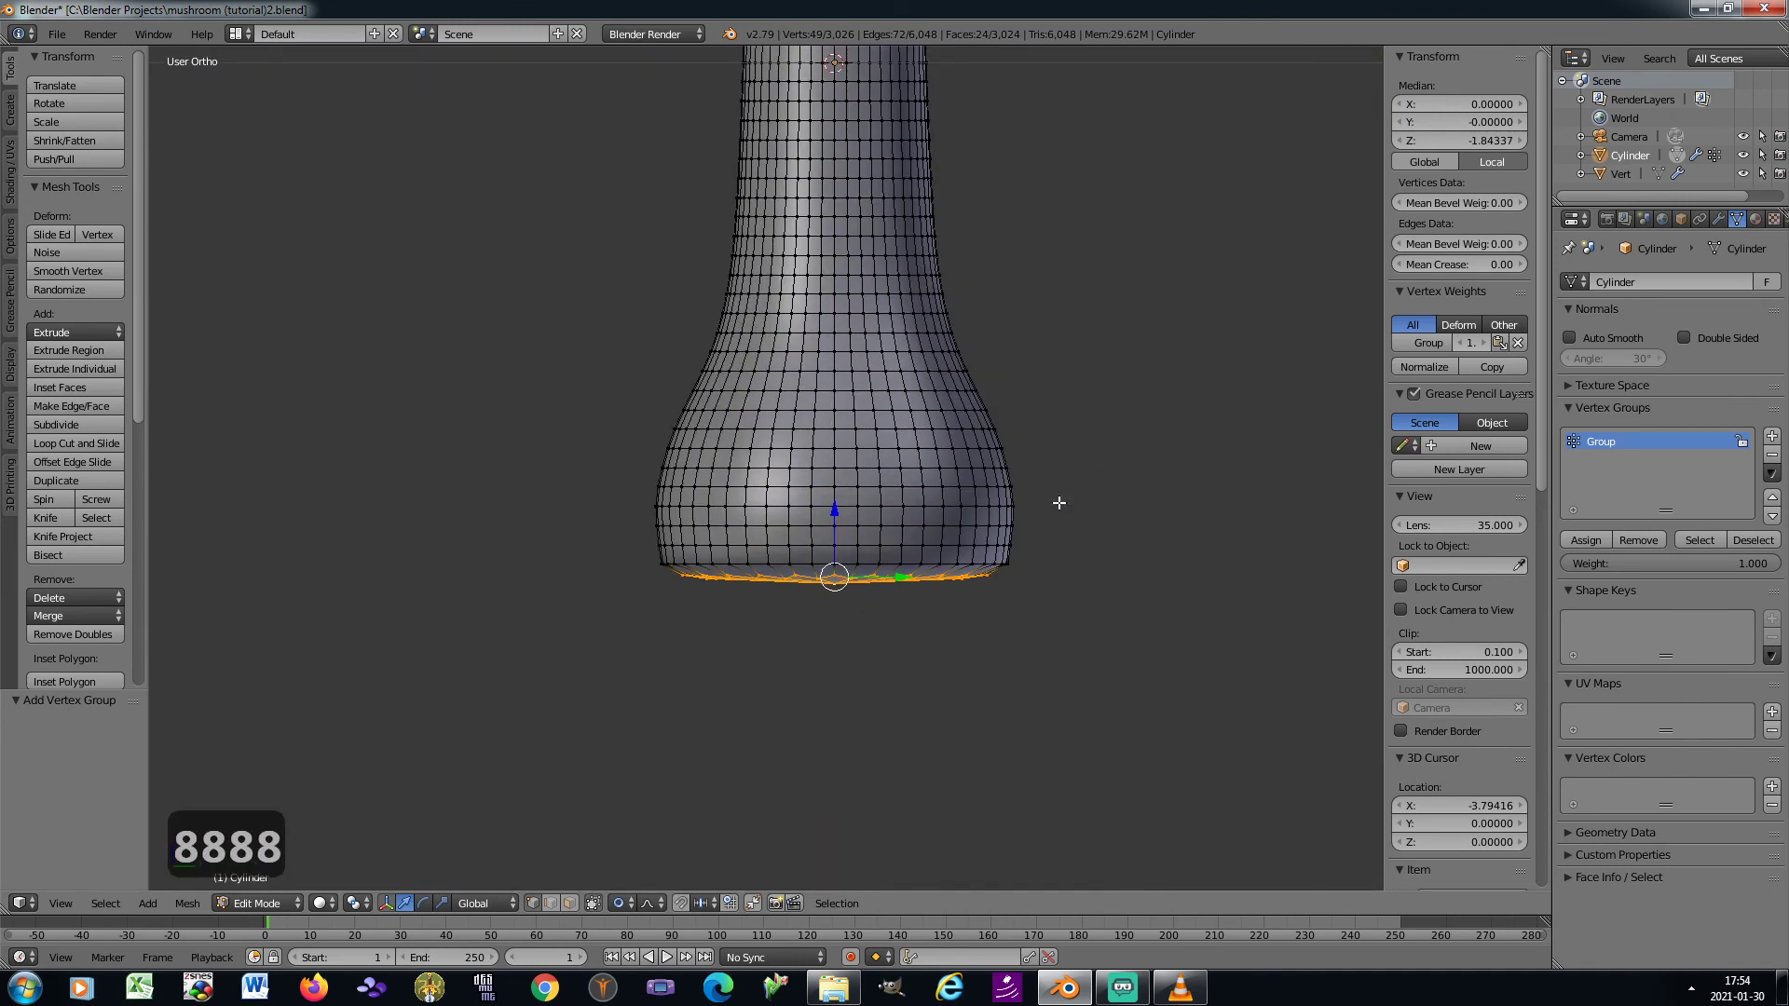
Return to Object Mode and add a new particle system of type Hair to the stem
key(Tab)
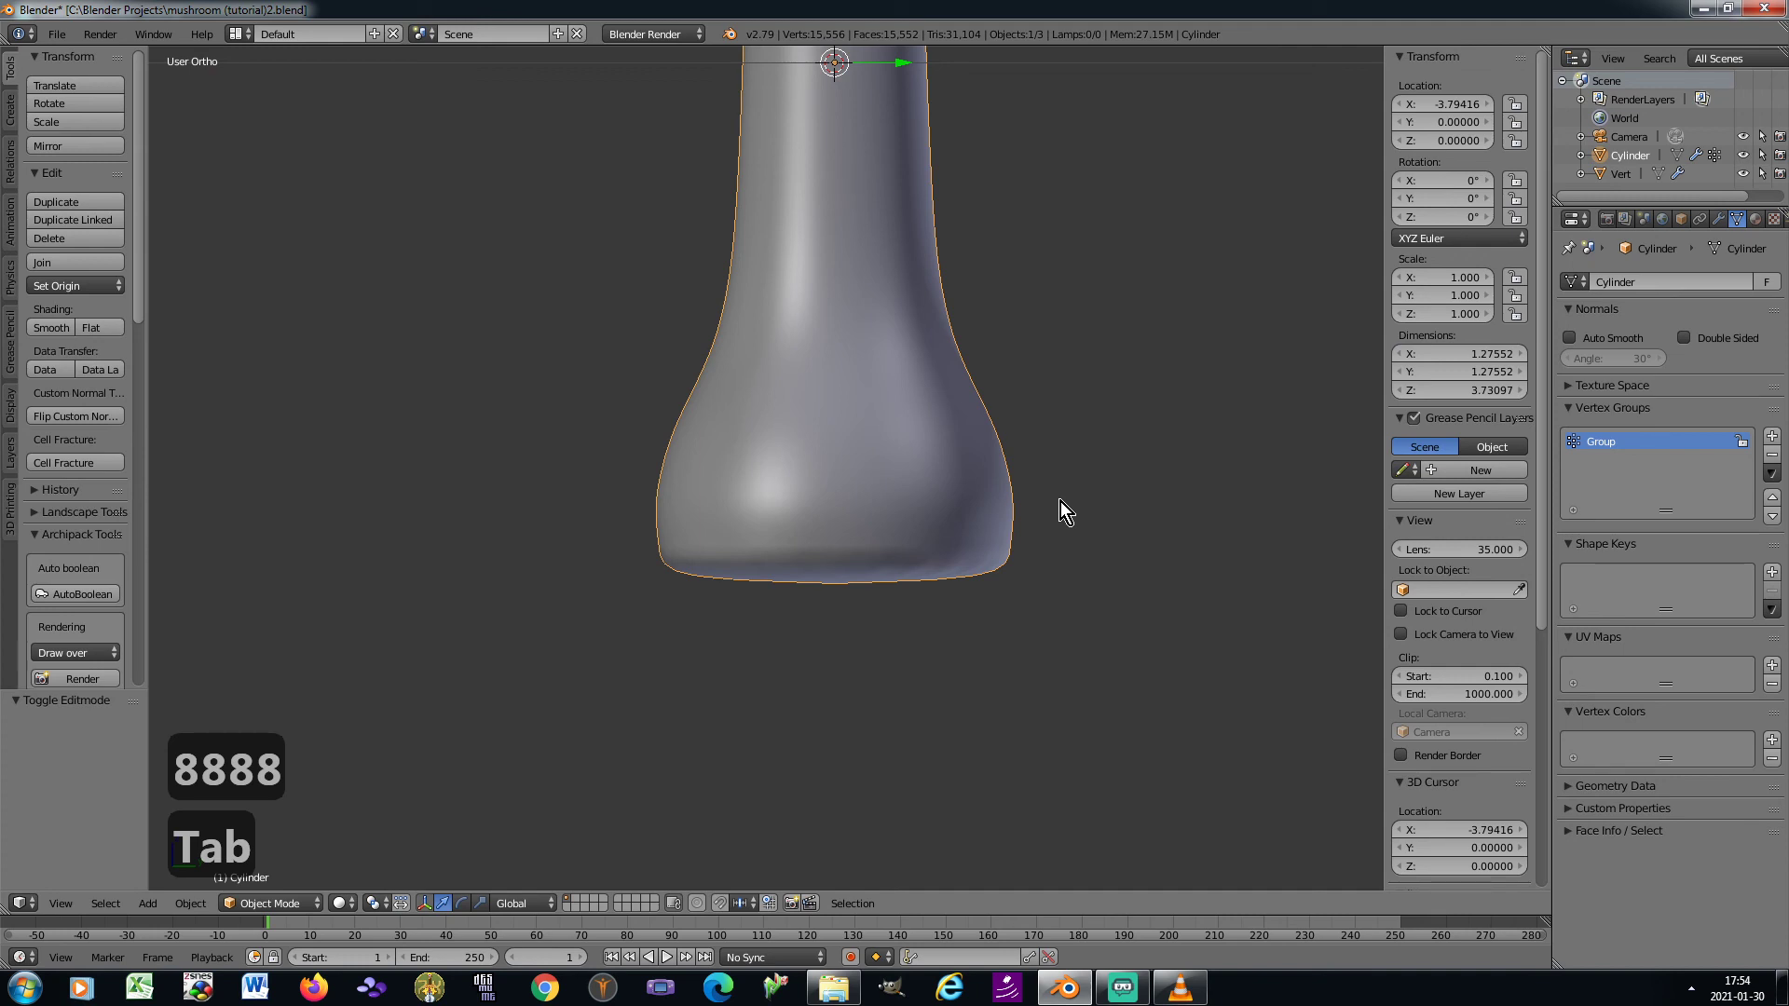
click(1775, 220)
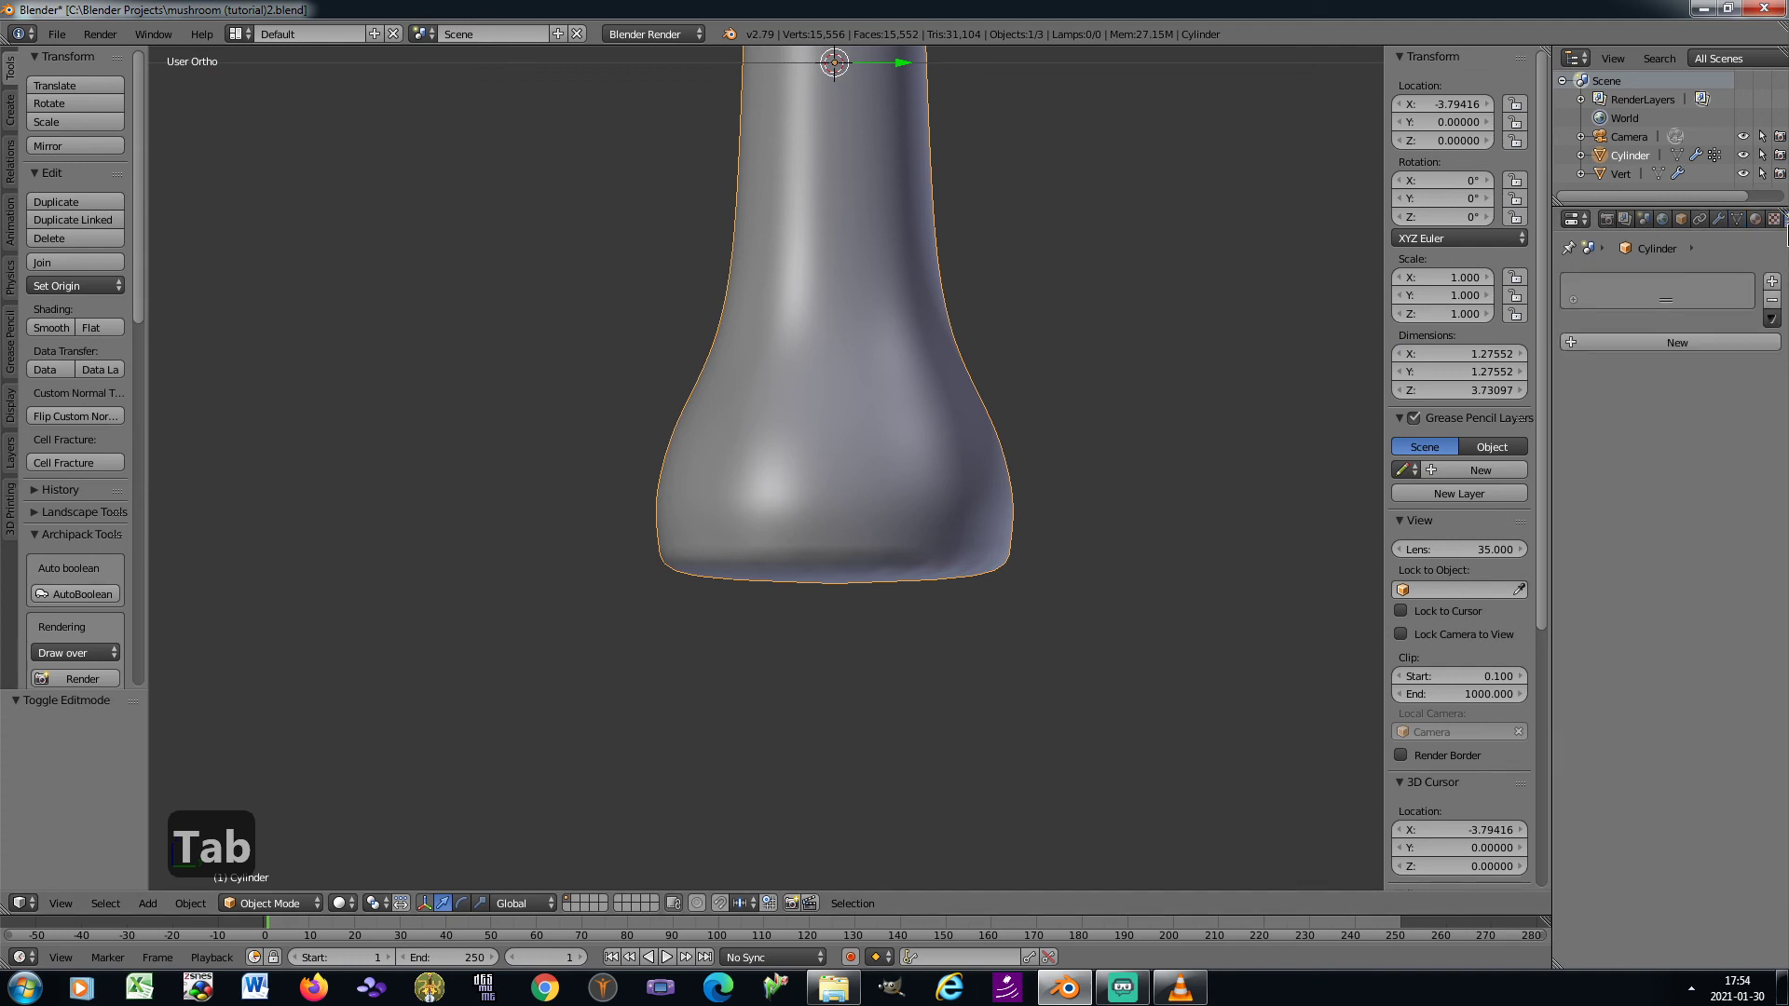
click(1584, 343)
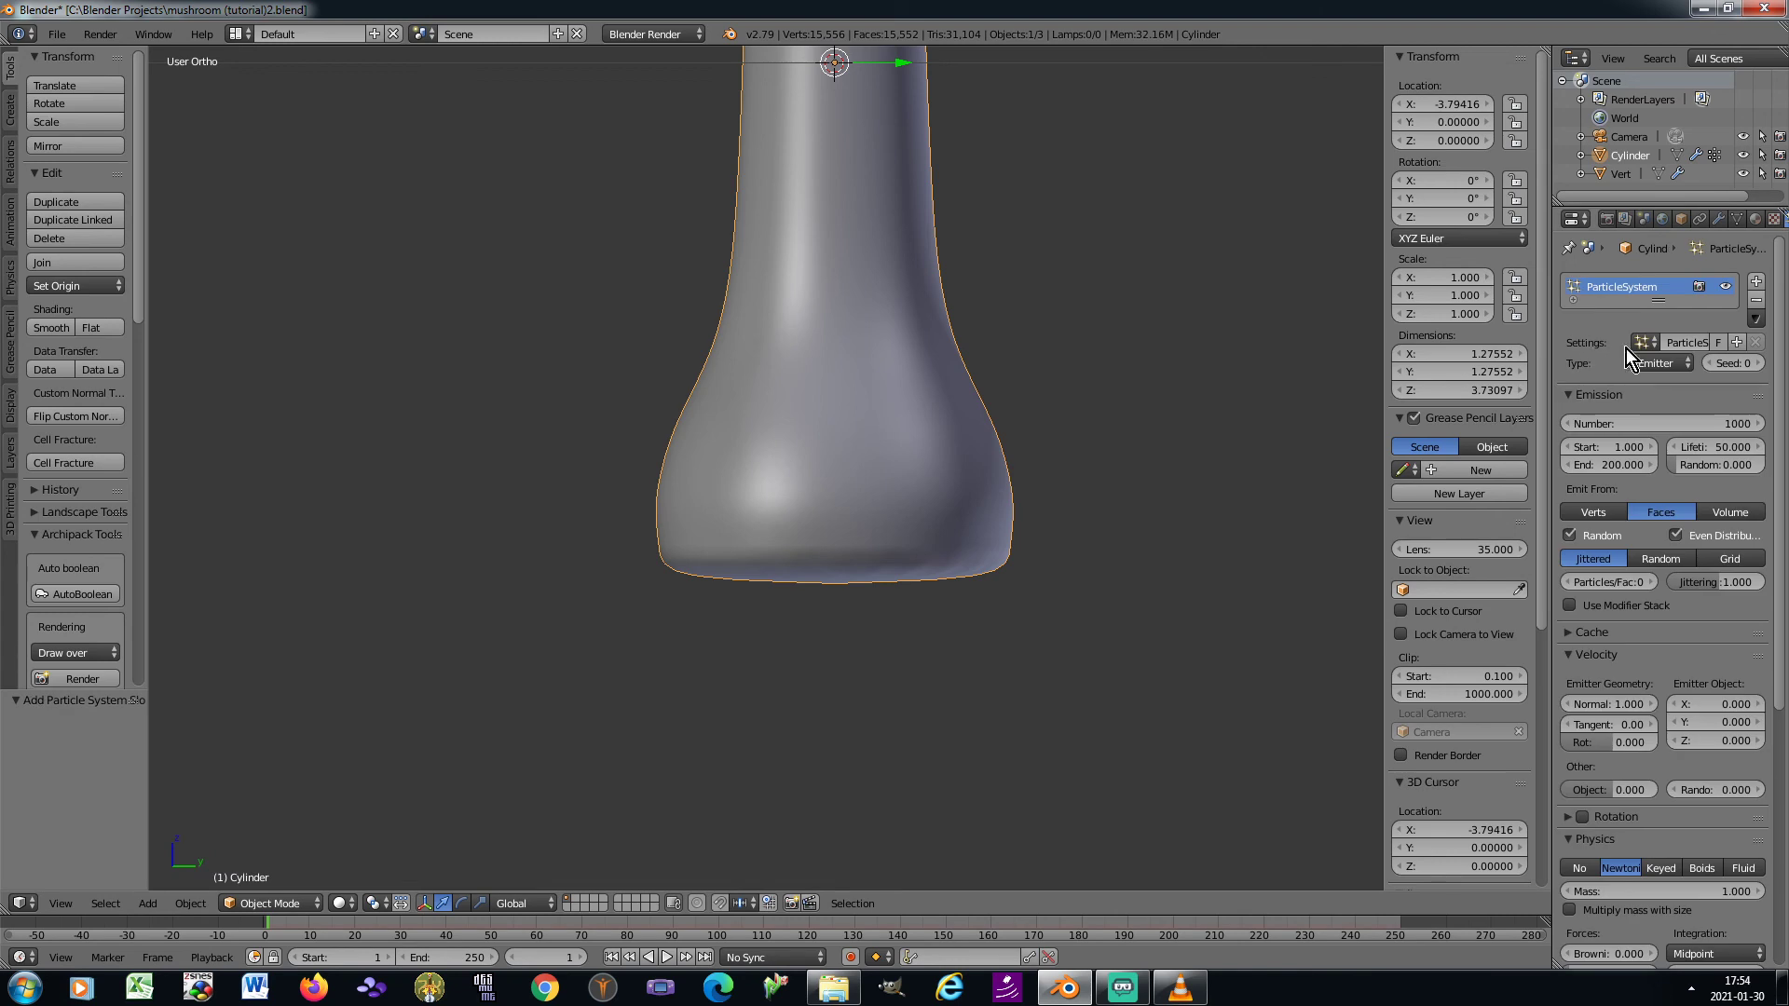
click(1674, 364)
click(1663, 322)
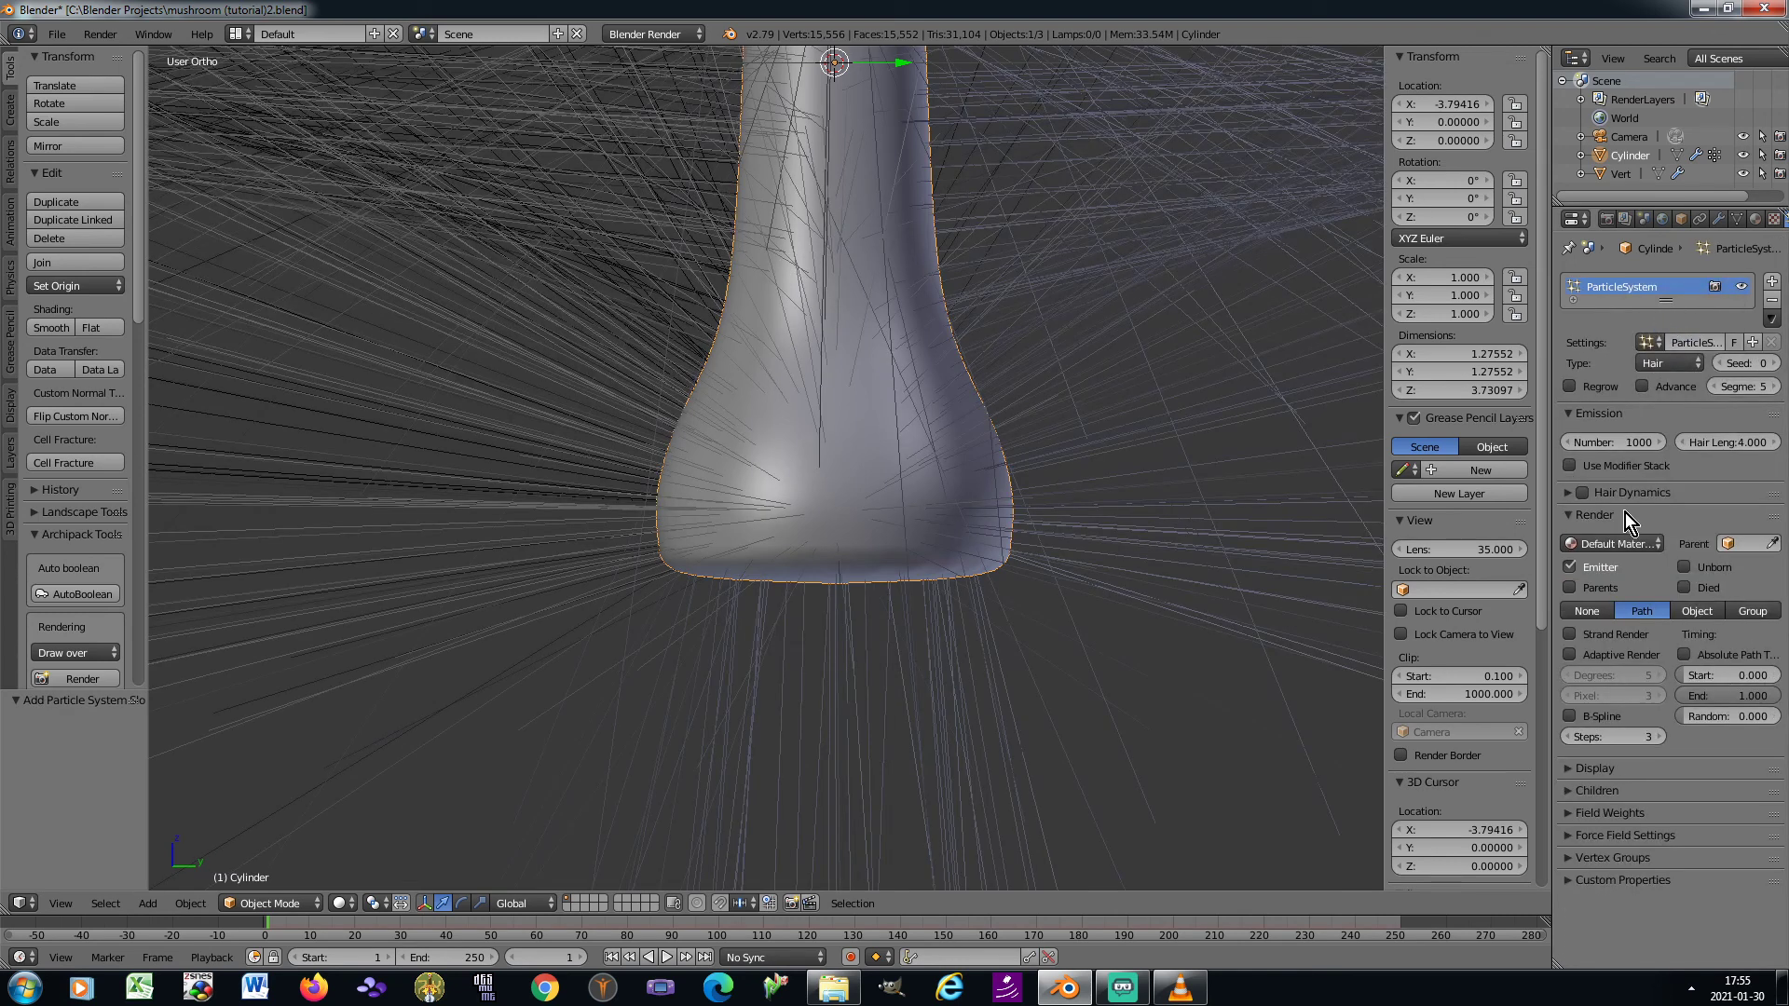
Limit the hair density to the vertex group Group, so hair grows only from the stem's underside
click(1571, 857)
click(1677, 881)
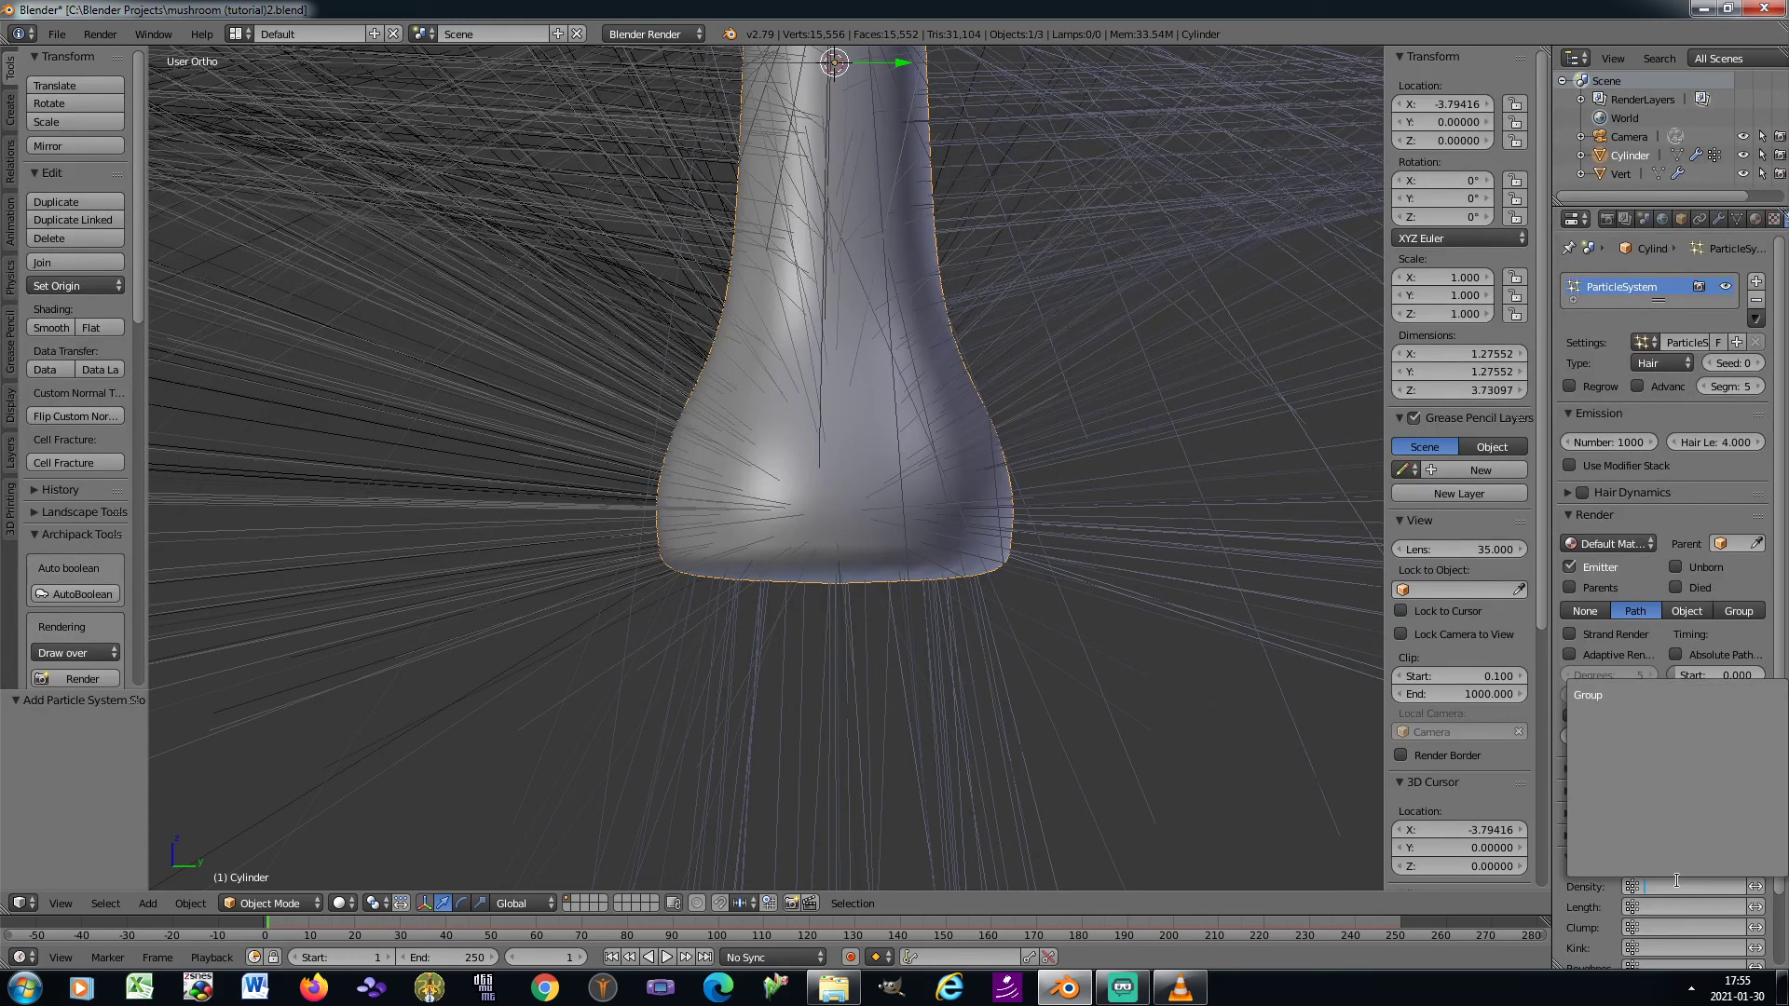
click(1602, 695)
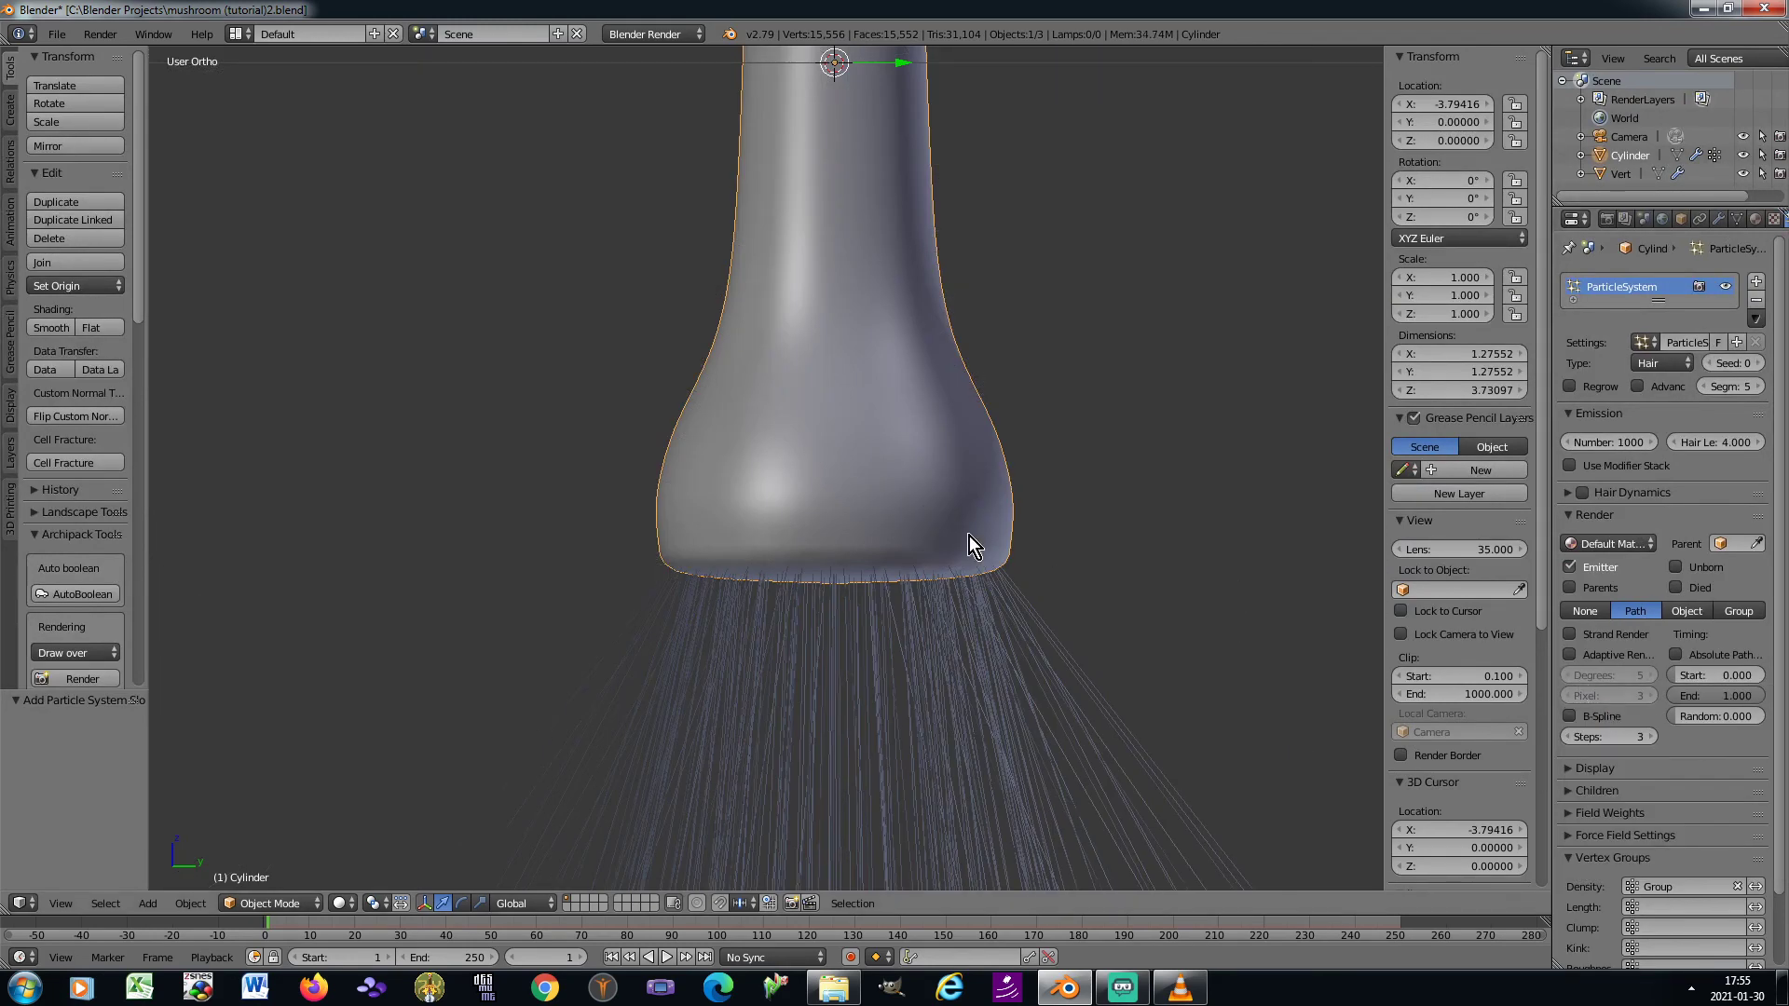
Set the stem's hair particle number to 300 and the hair length to 0.1
scroll(960, 533, down, 5)
scroll(948, 529, down, 2)
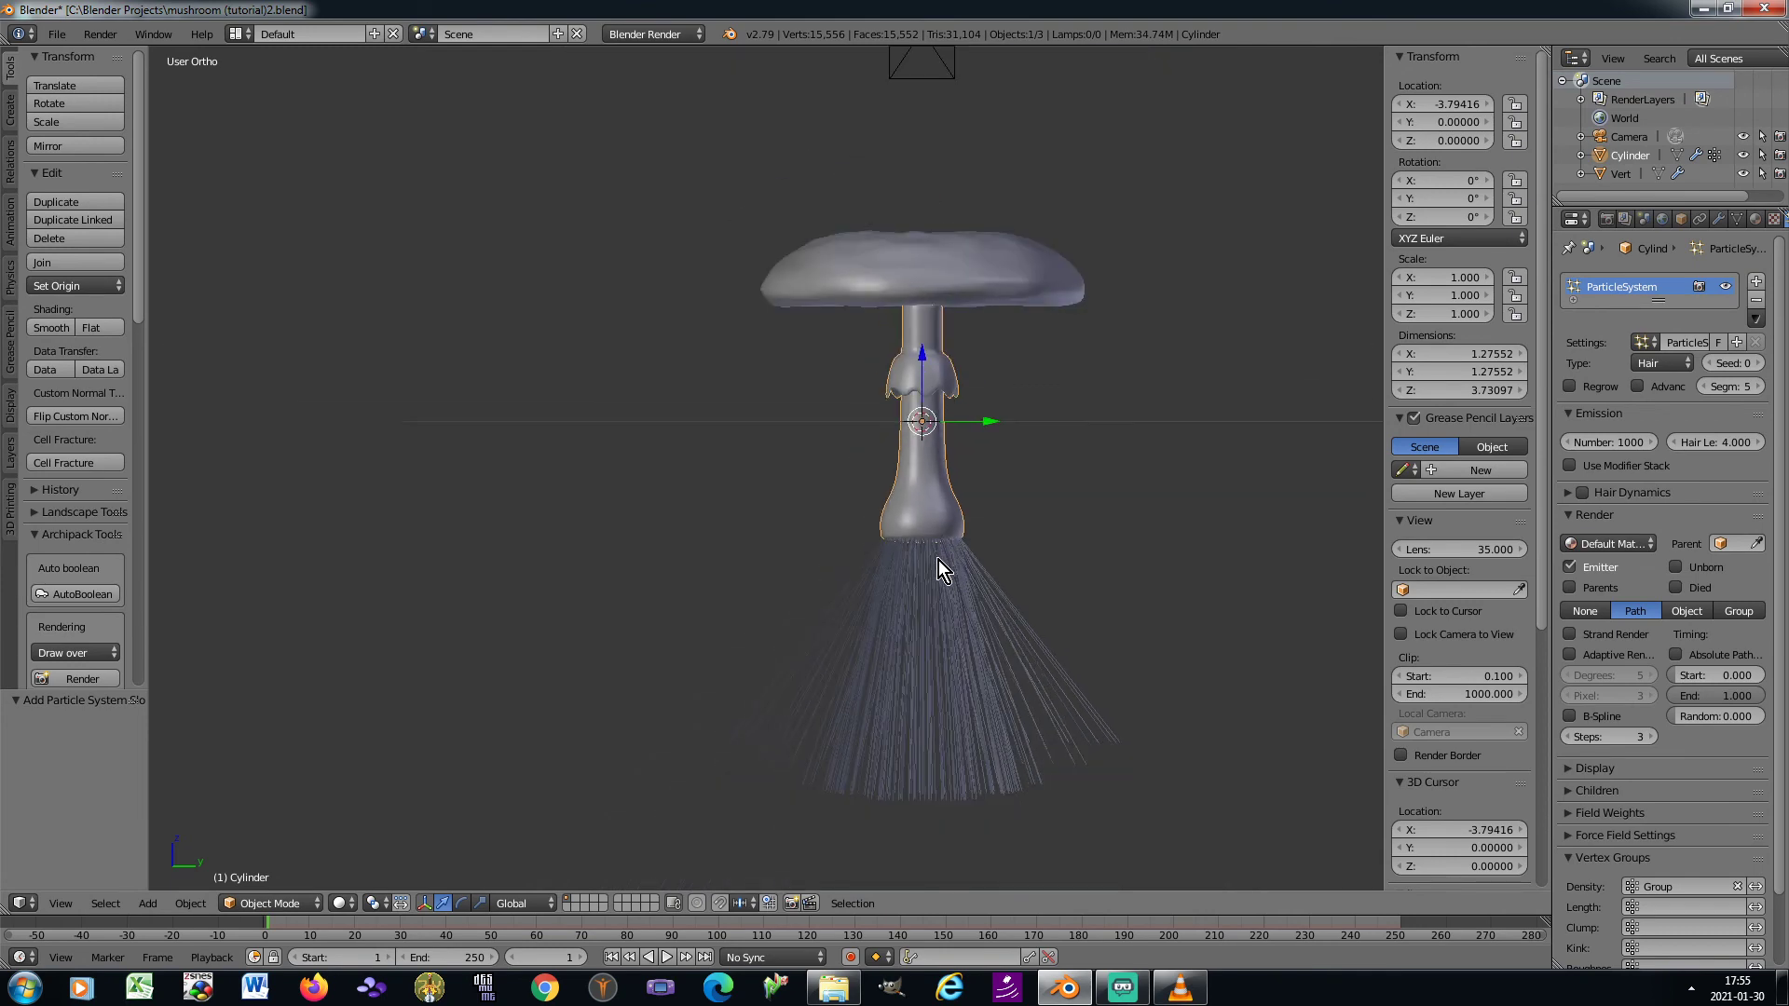
scroll(937, 559, up, 4)
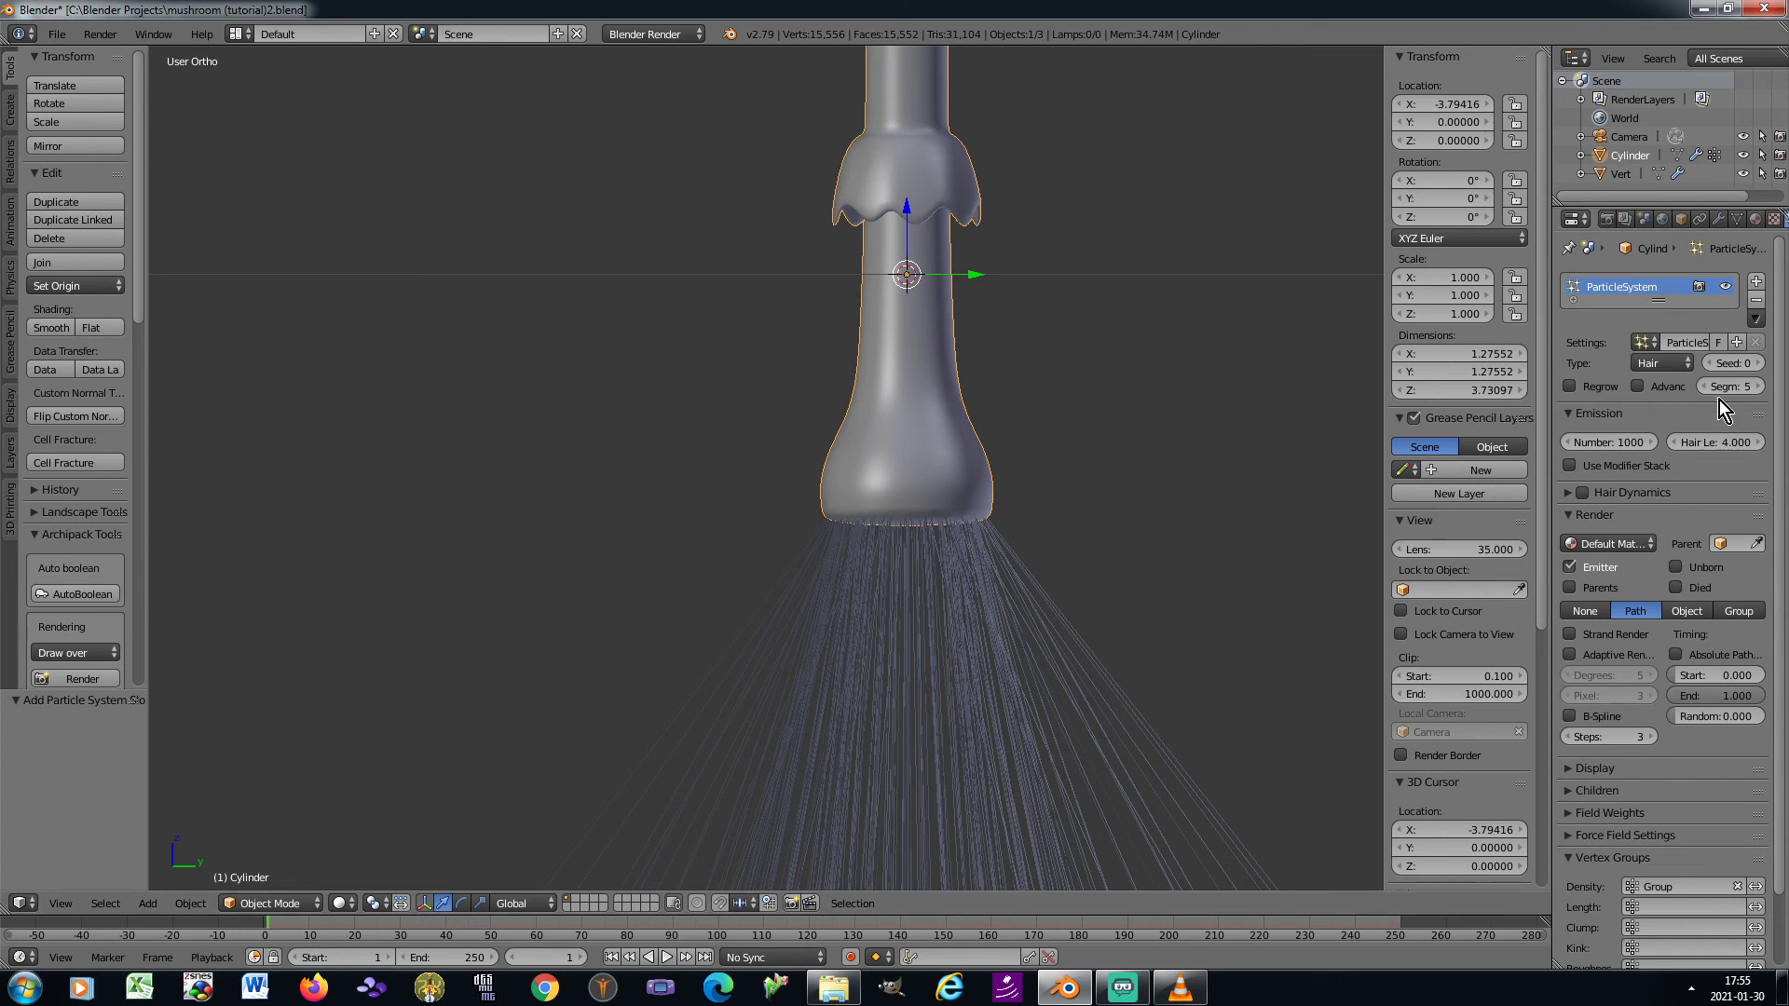
text(300)
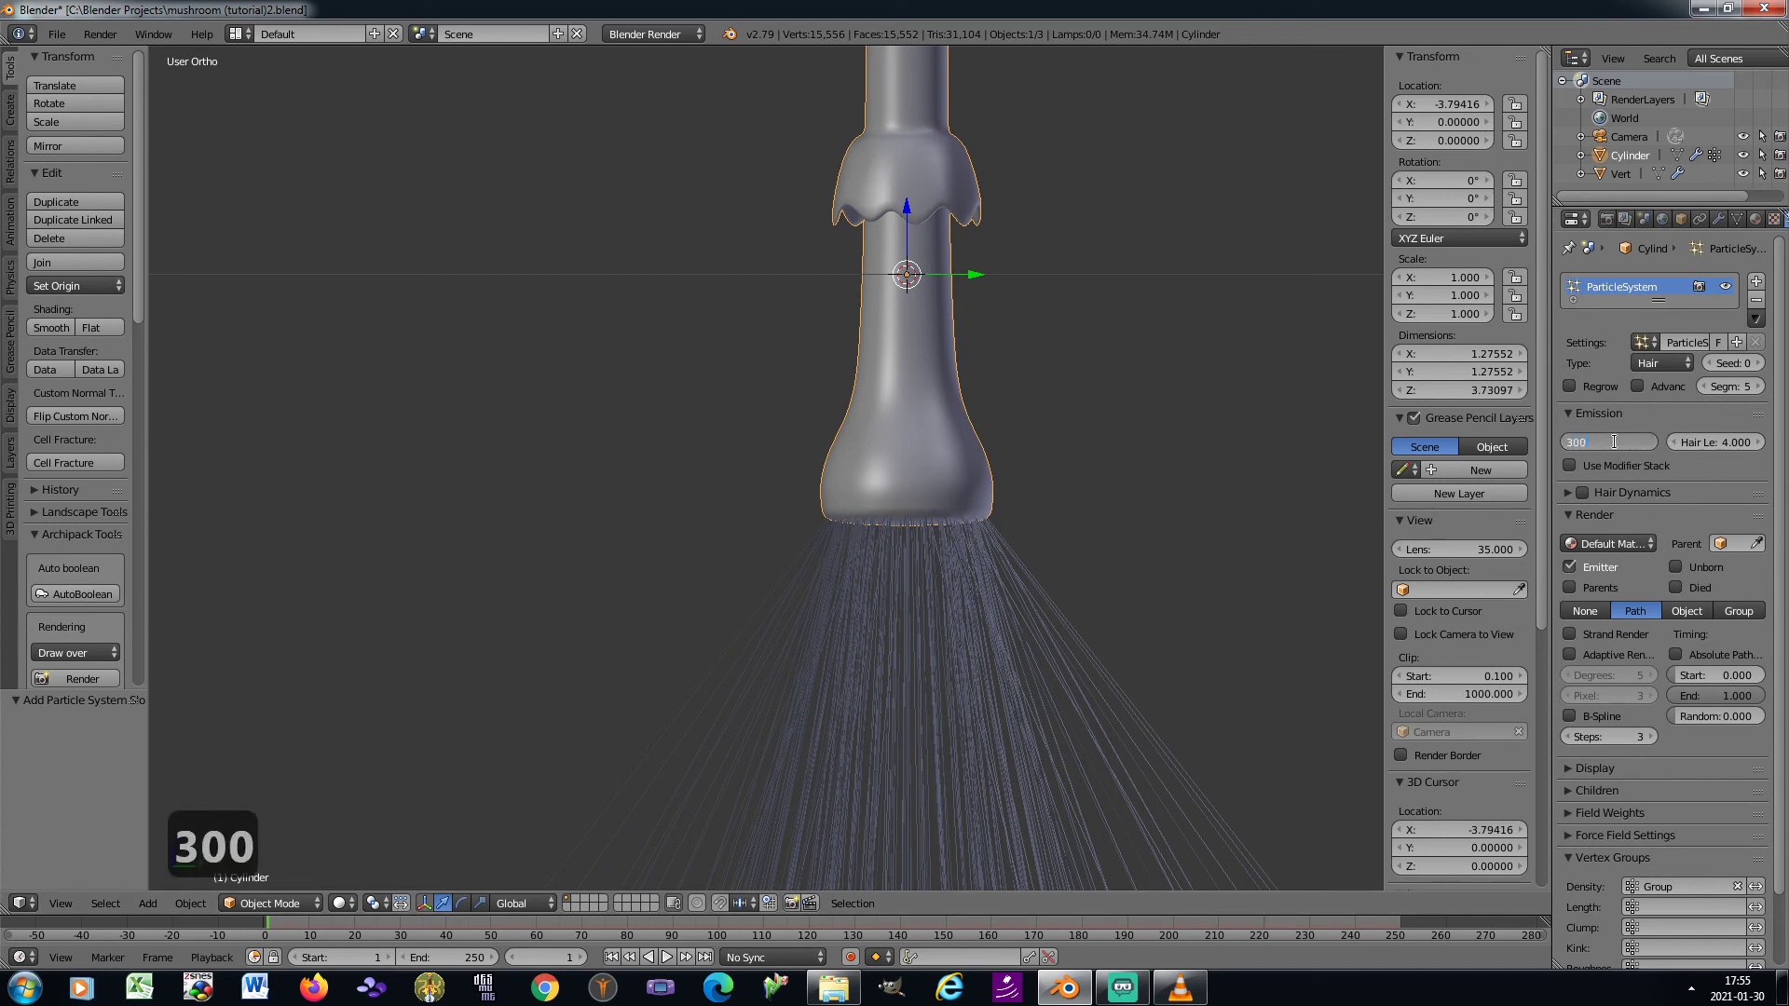
key(Return)
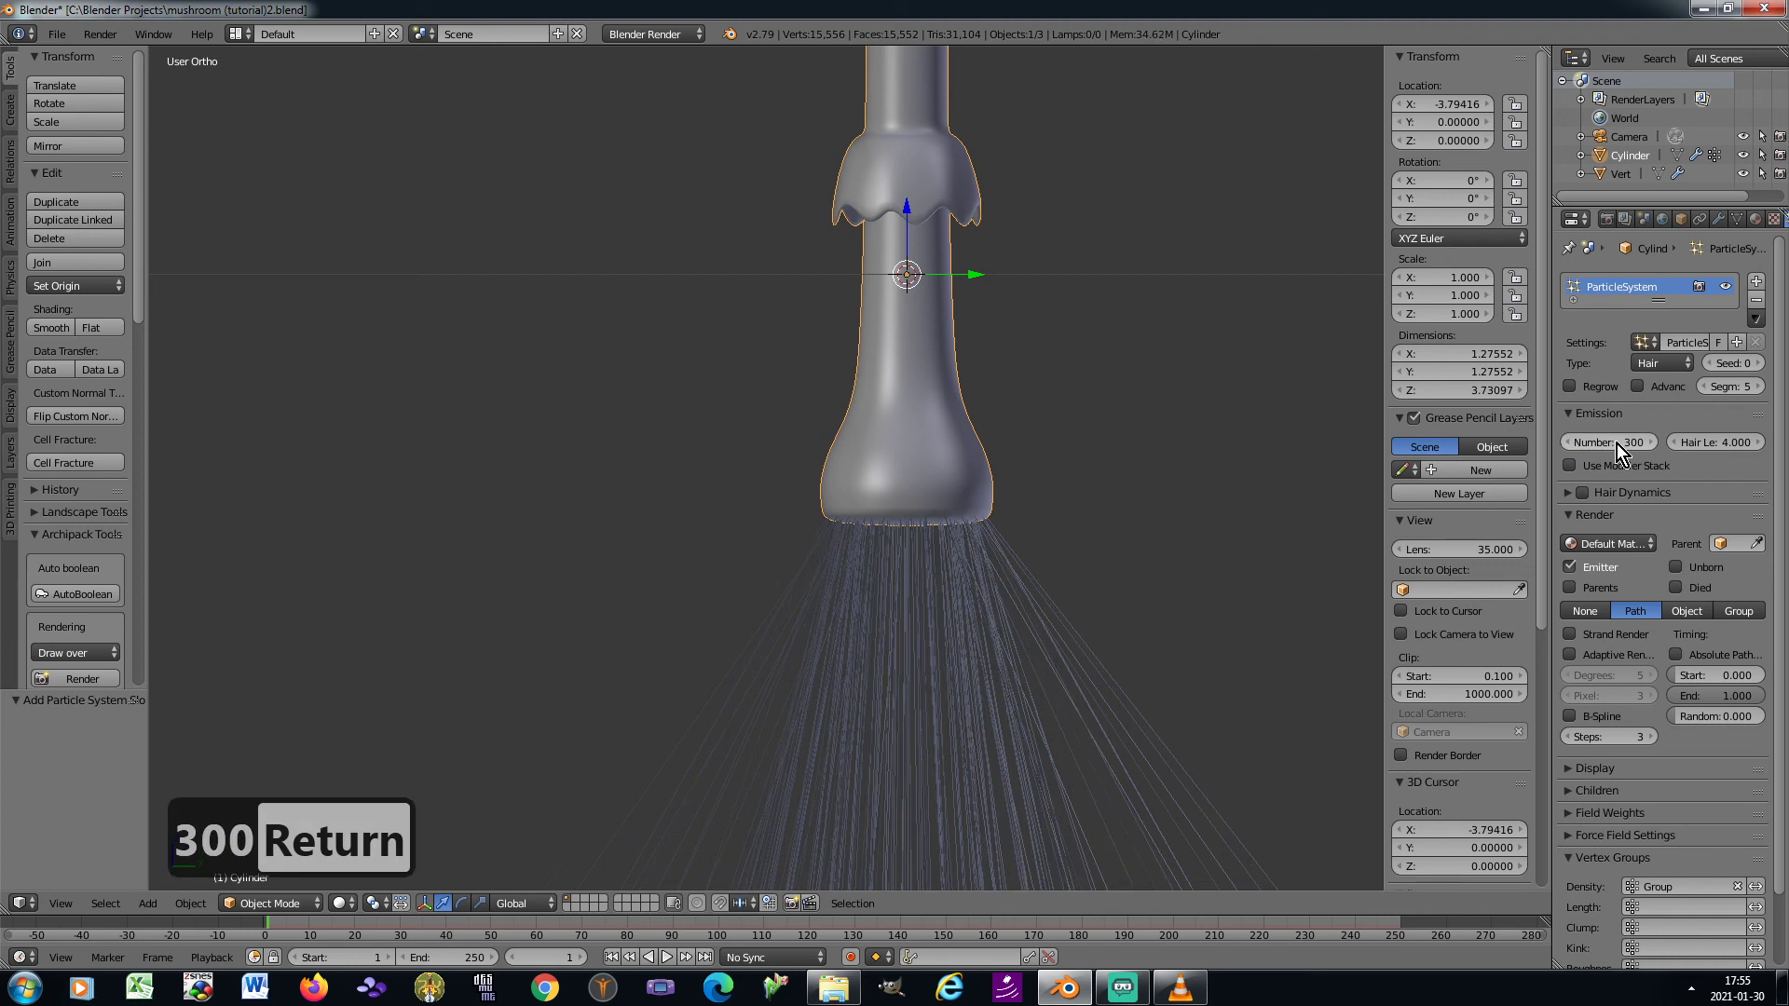
click(1713, 442)
text(1)
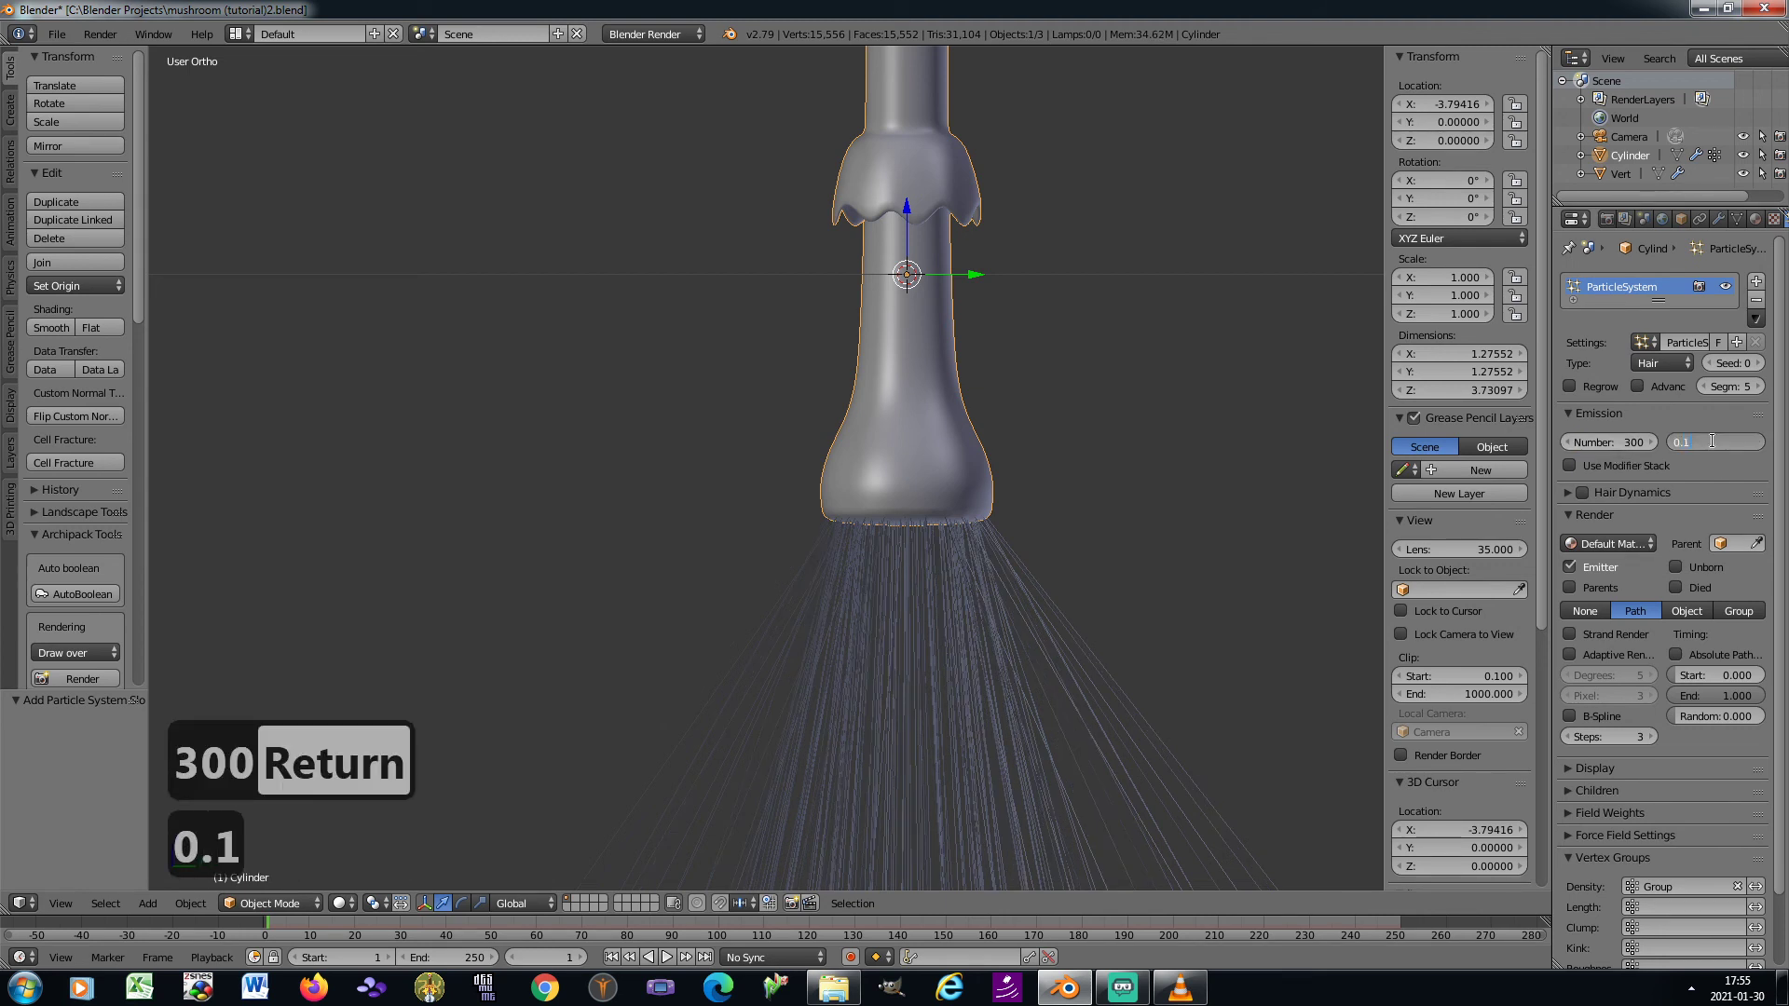
key(Return)
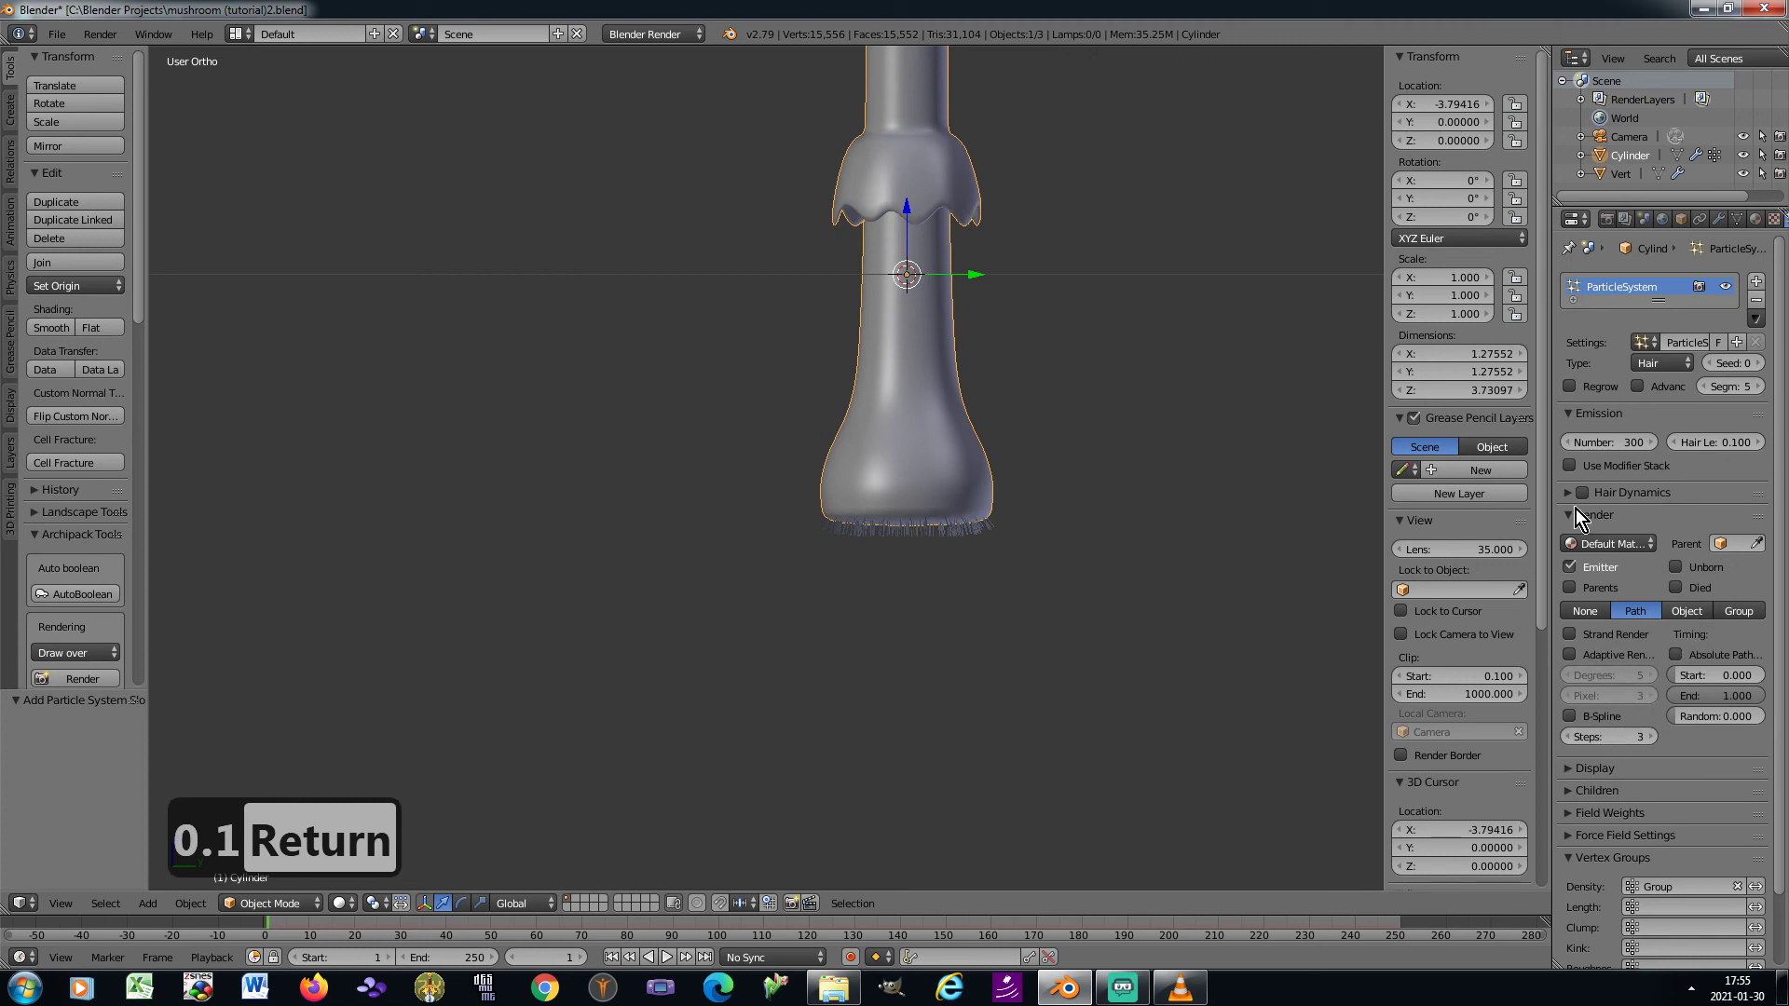
Enable the advanced hair settings, then set the emitter object's Z velocity to -0.1 and the random velocity to 0.2
click(1640, 391)
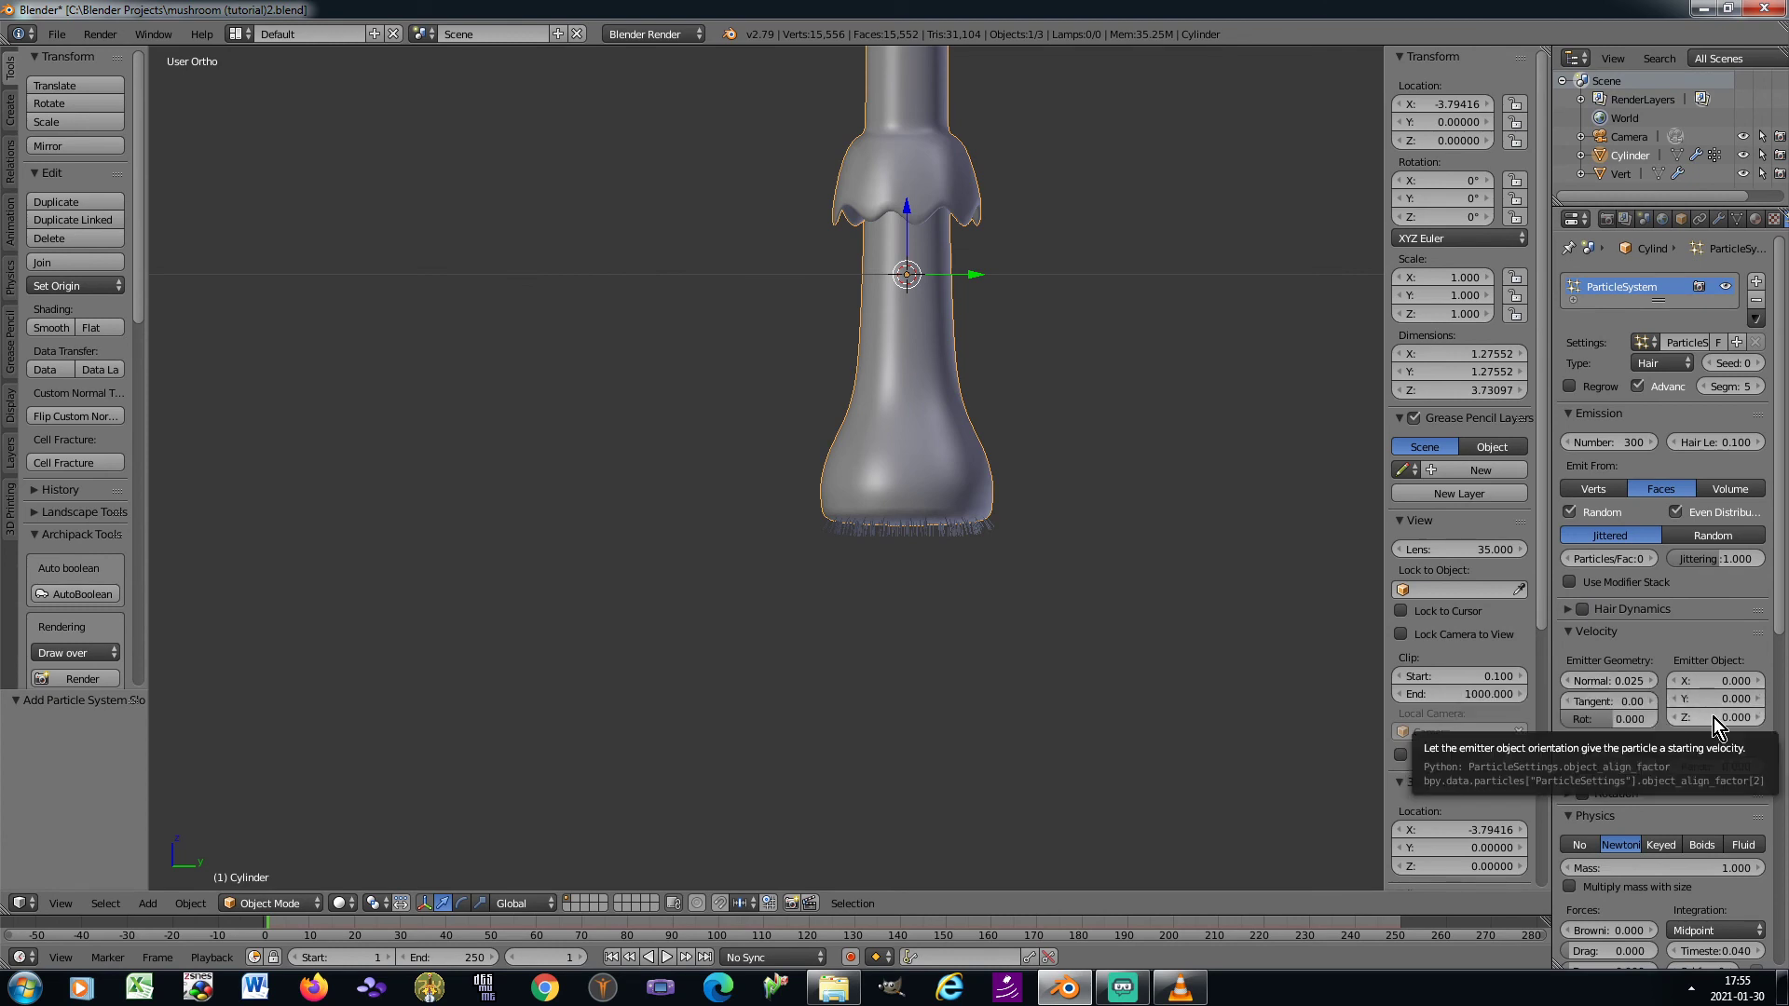
click(1713, 717)
text(-)
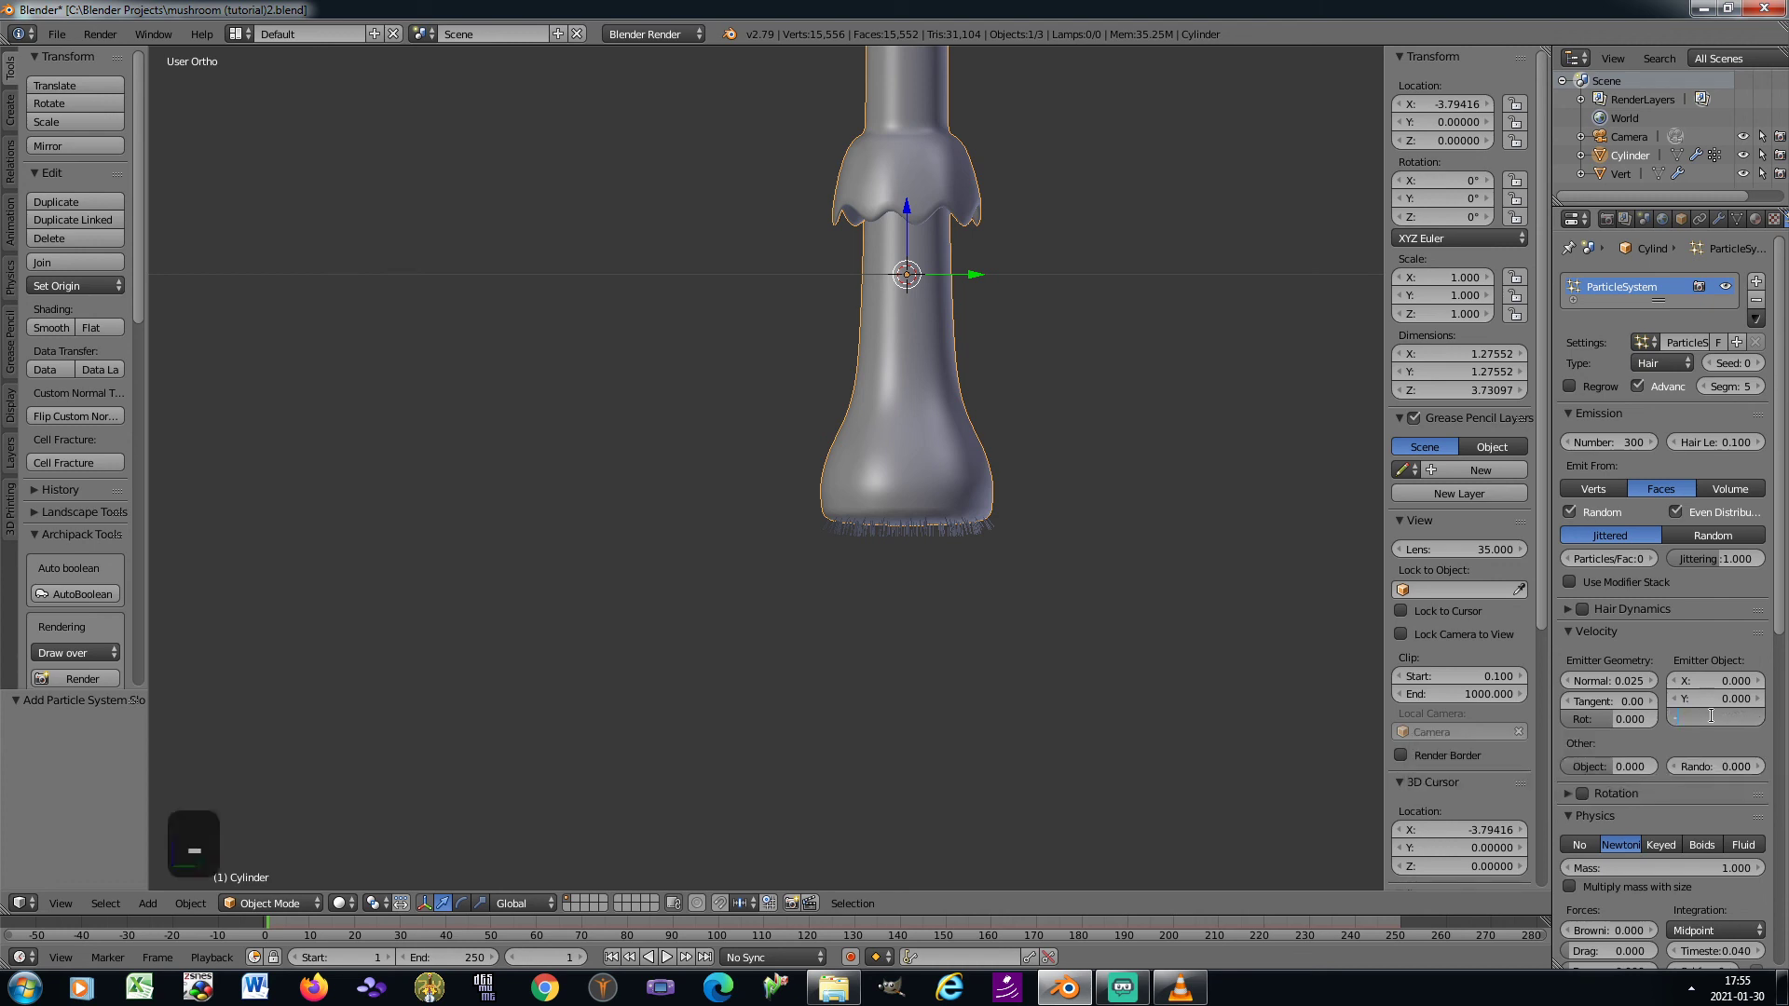
text(0.1)
key(Return)
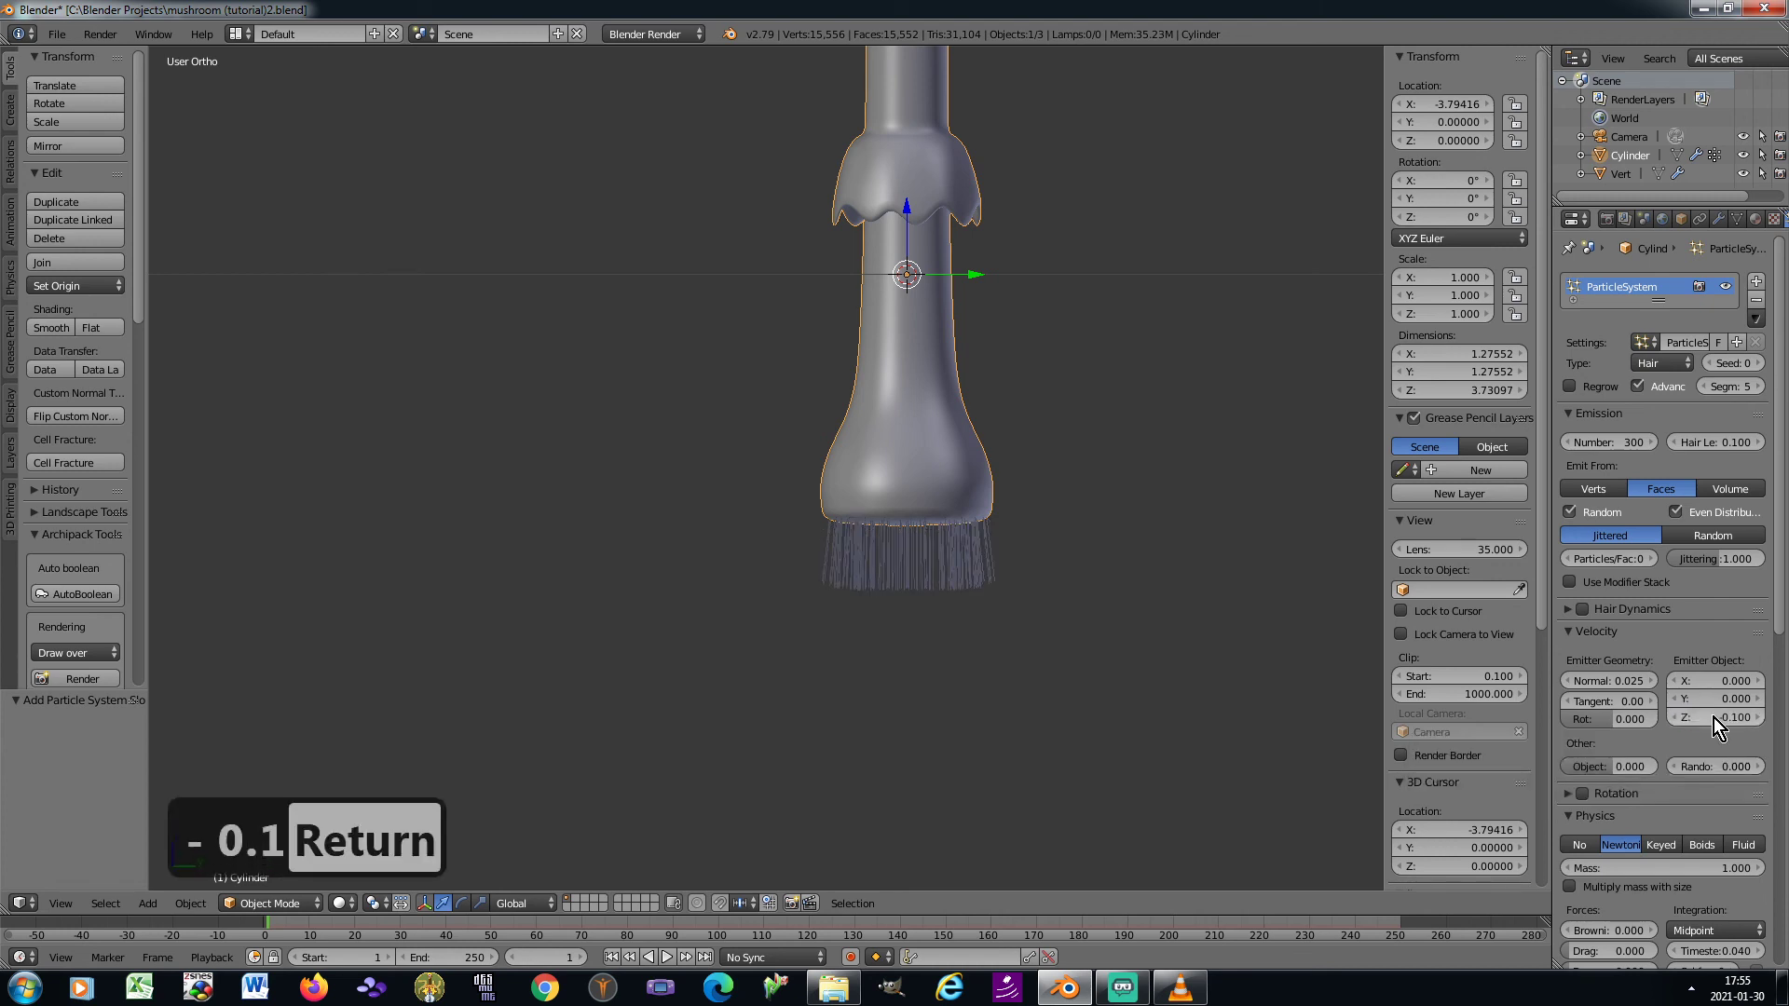
click(1705, 767)
text(0.2)
key(Return)
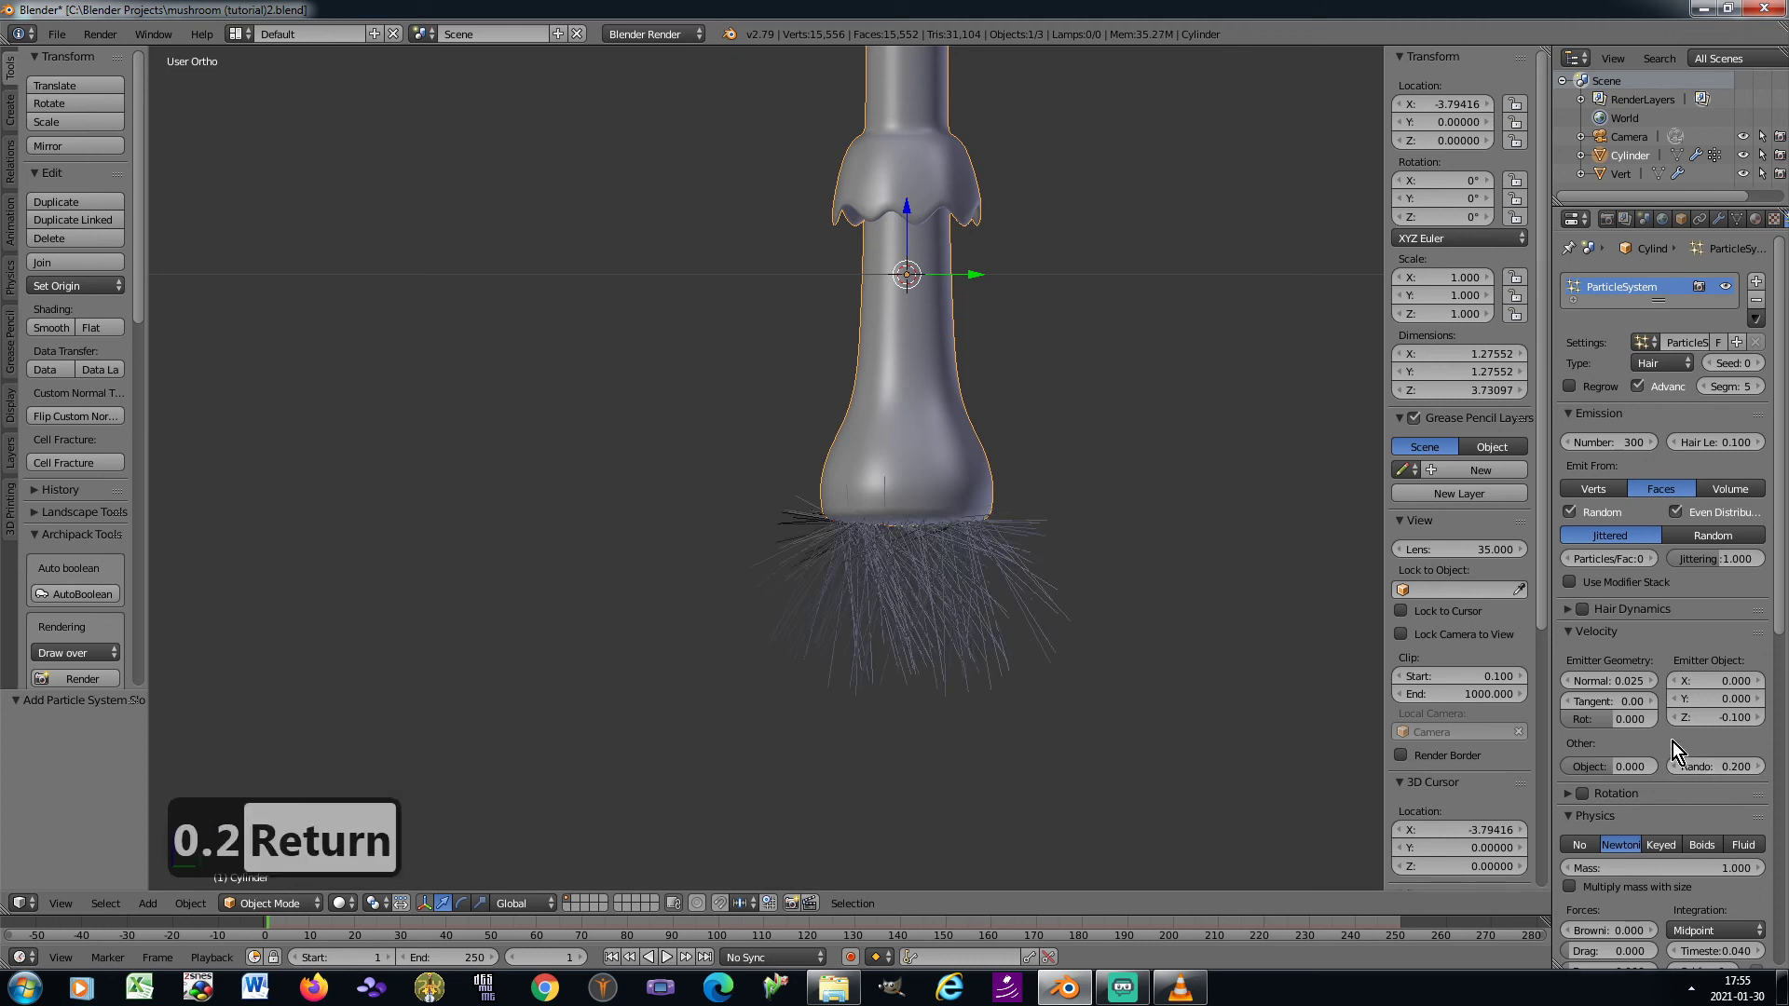
Raise the hair display steps to 4 and set the Brownian force to 0.2
scroll(1675, 745, down, 8)
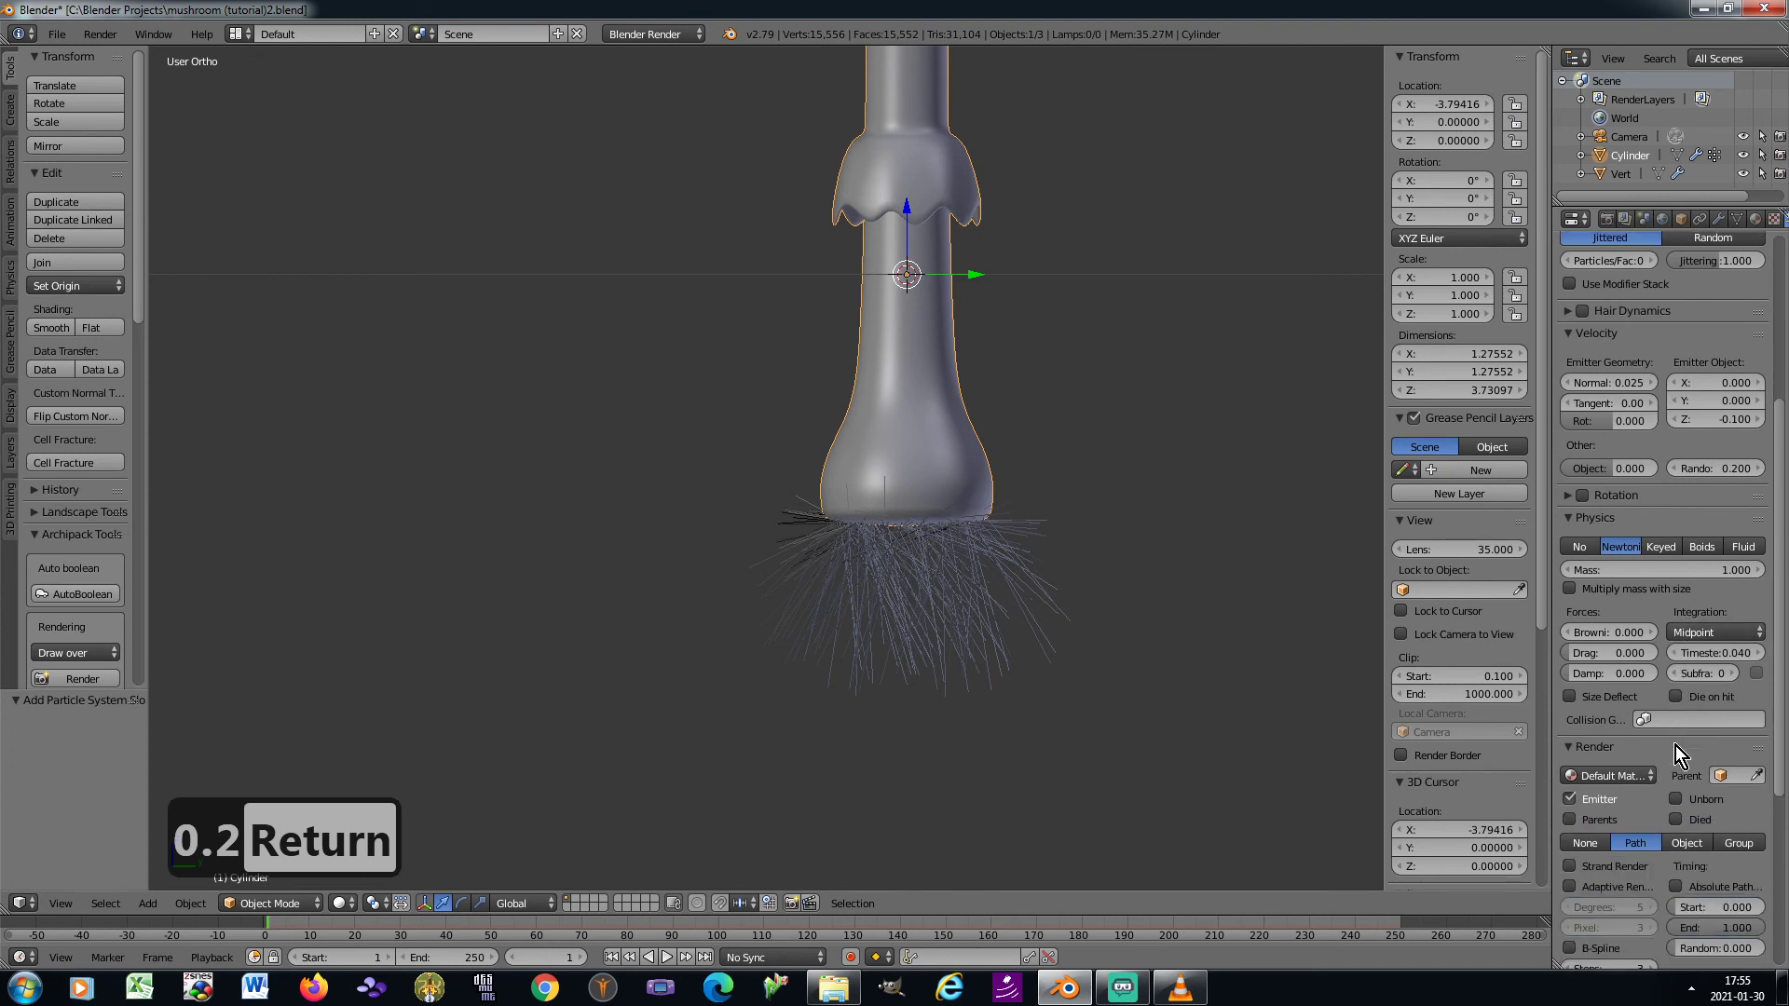
scroll(1675, 746, down, 6)
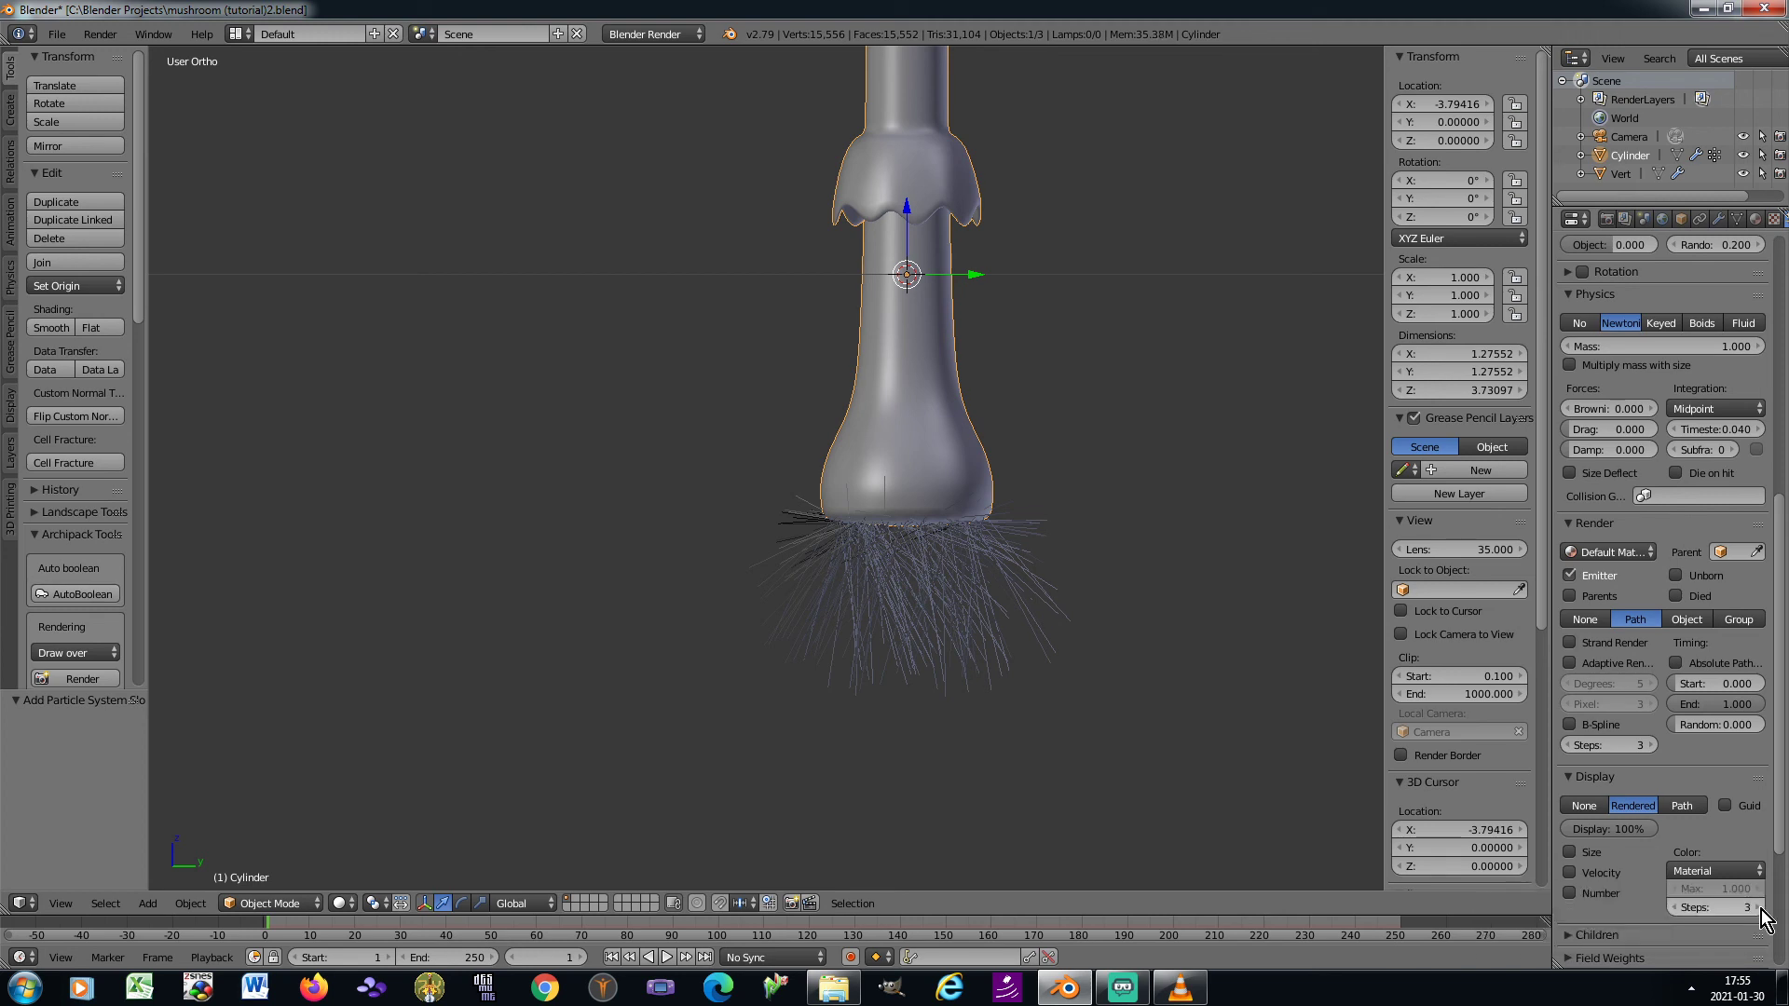
click(1757, 908)
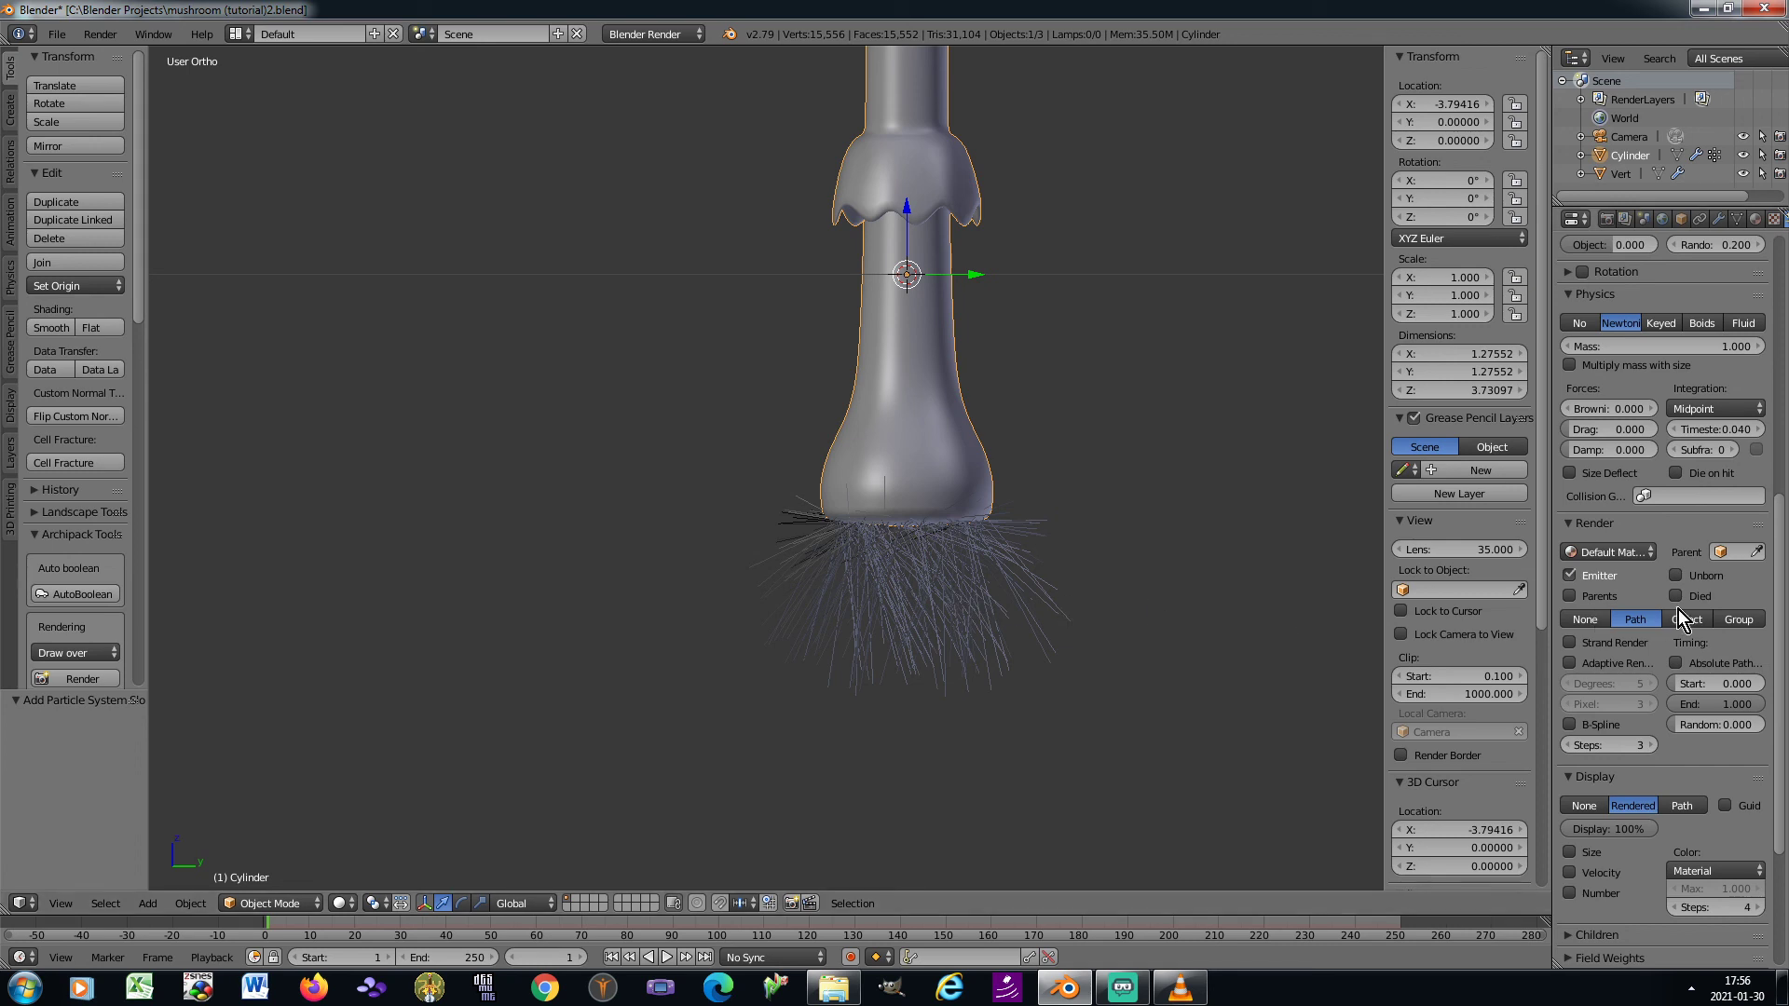
click(1602, 411)
text(0.2)
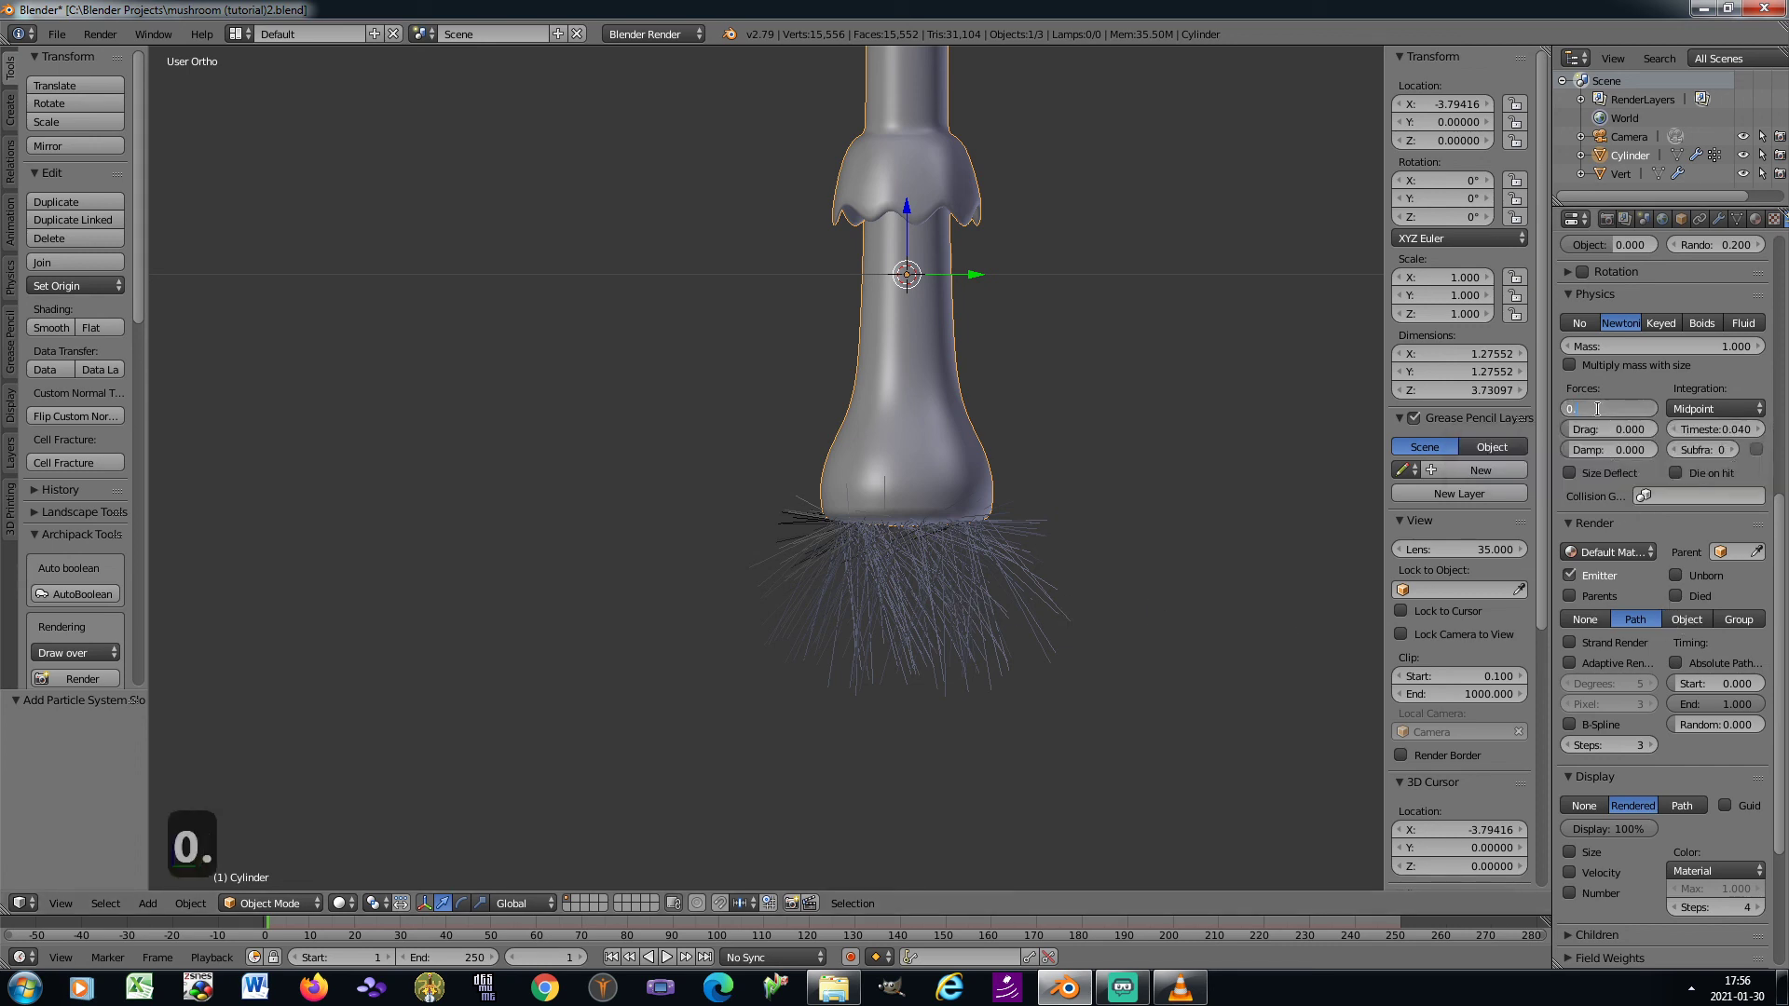
key(Return)
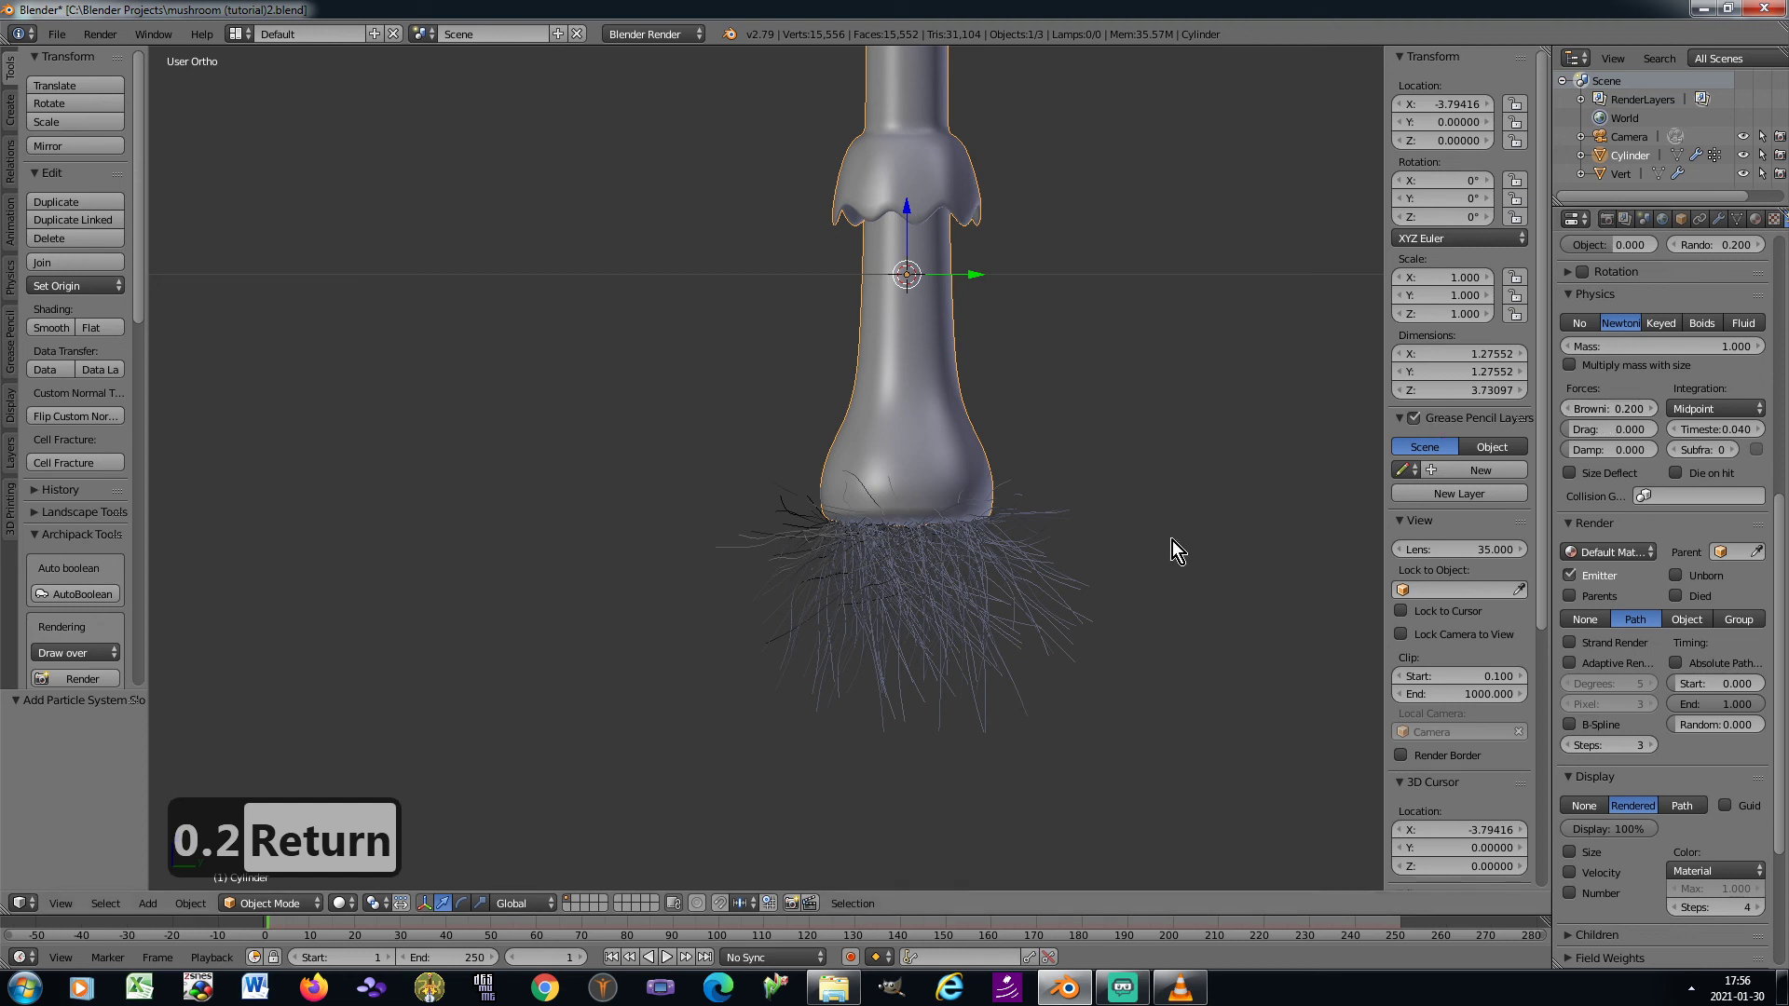
Apply the stem's rotation and scale, and switch the stem to Particle Edit mode
scroll(917, 568, up, 1)
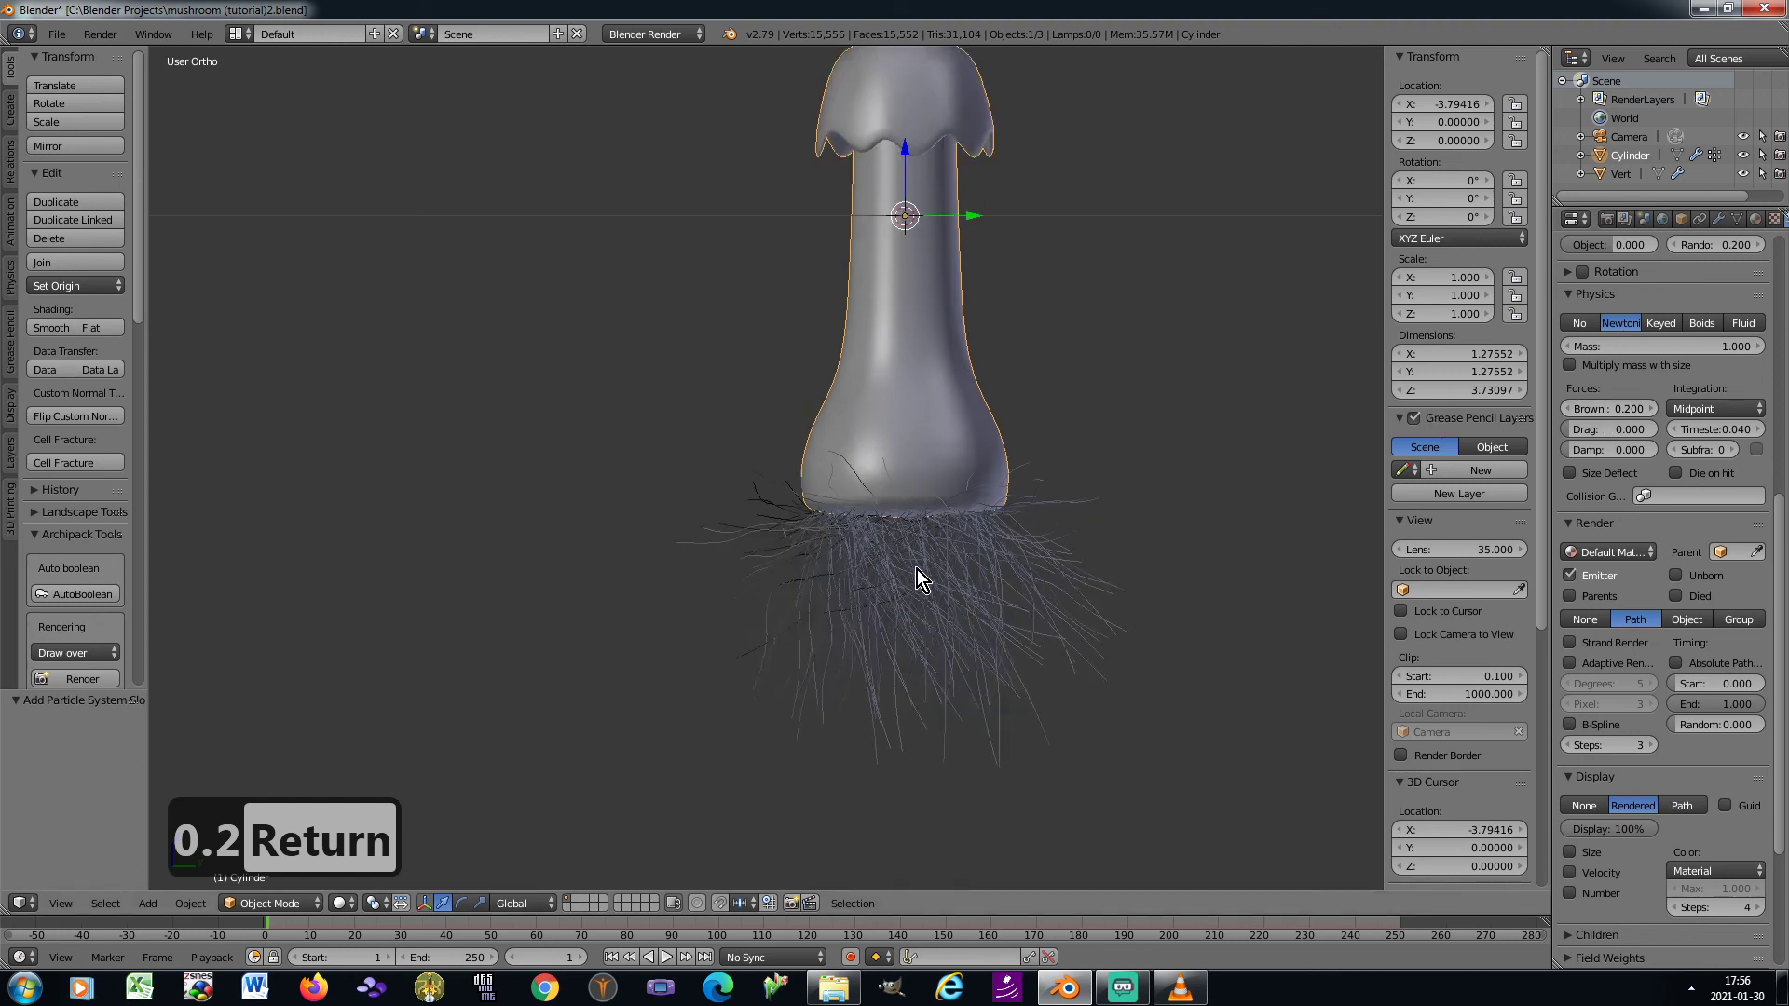
key(ctrl+a)
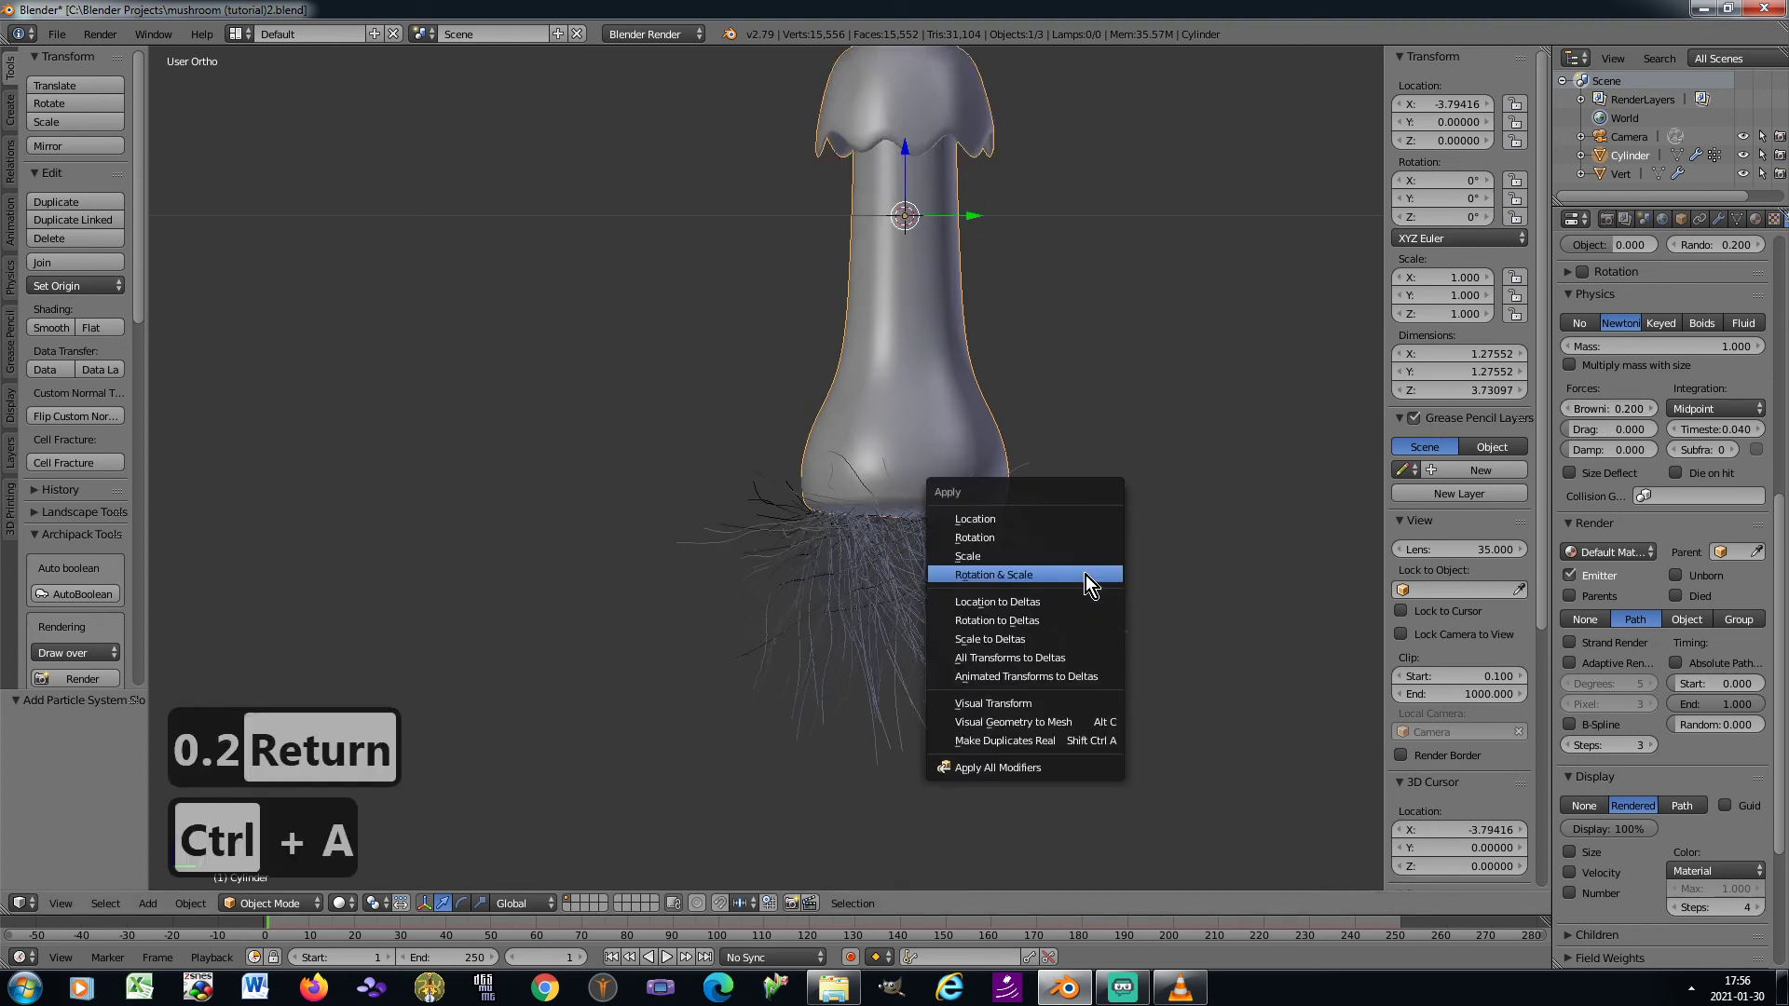
click(1087, 573)
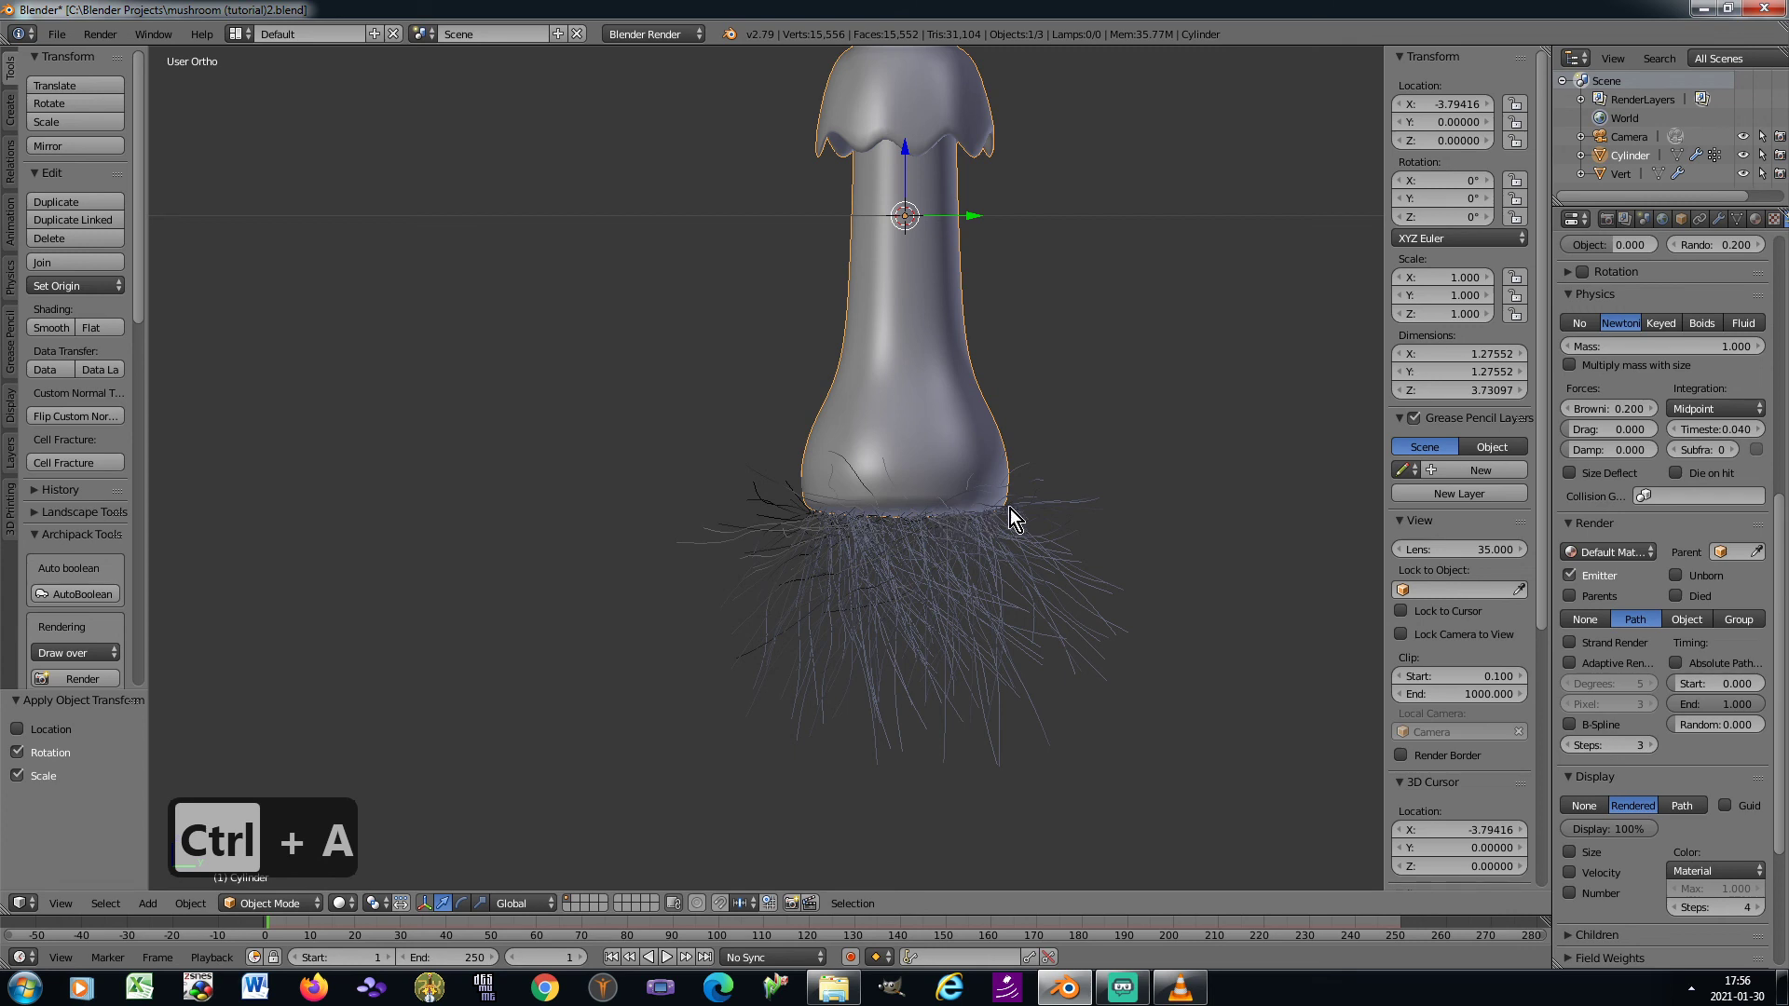
click(270, 904)
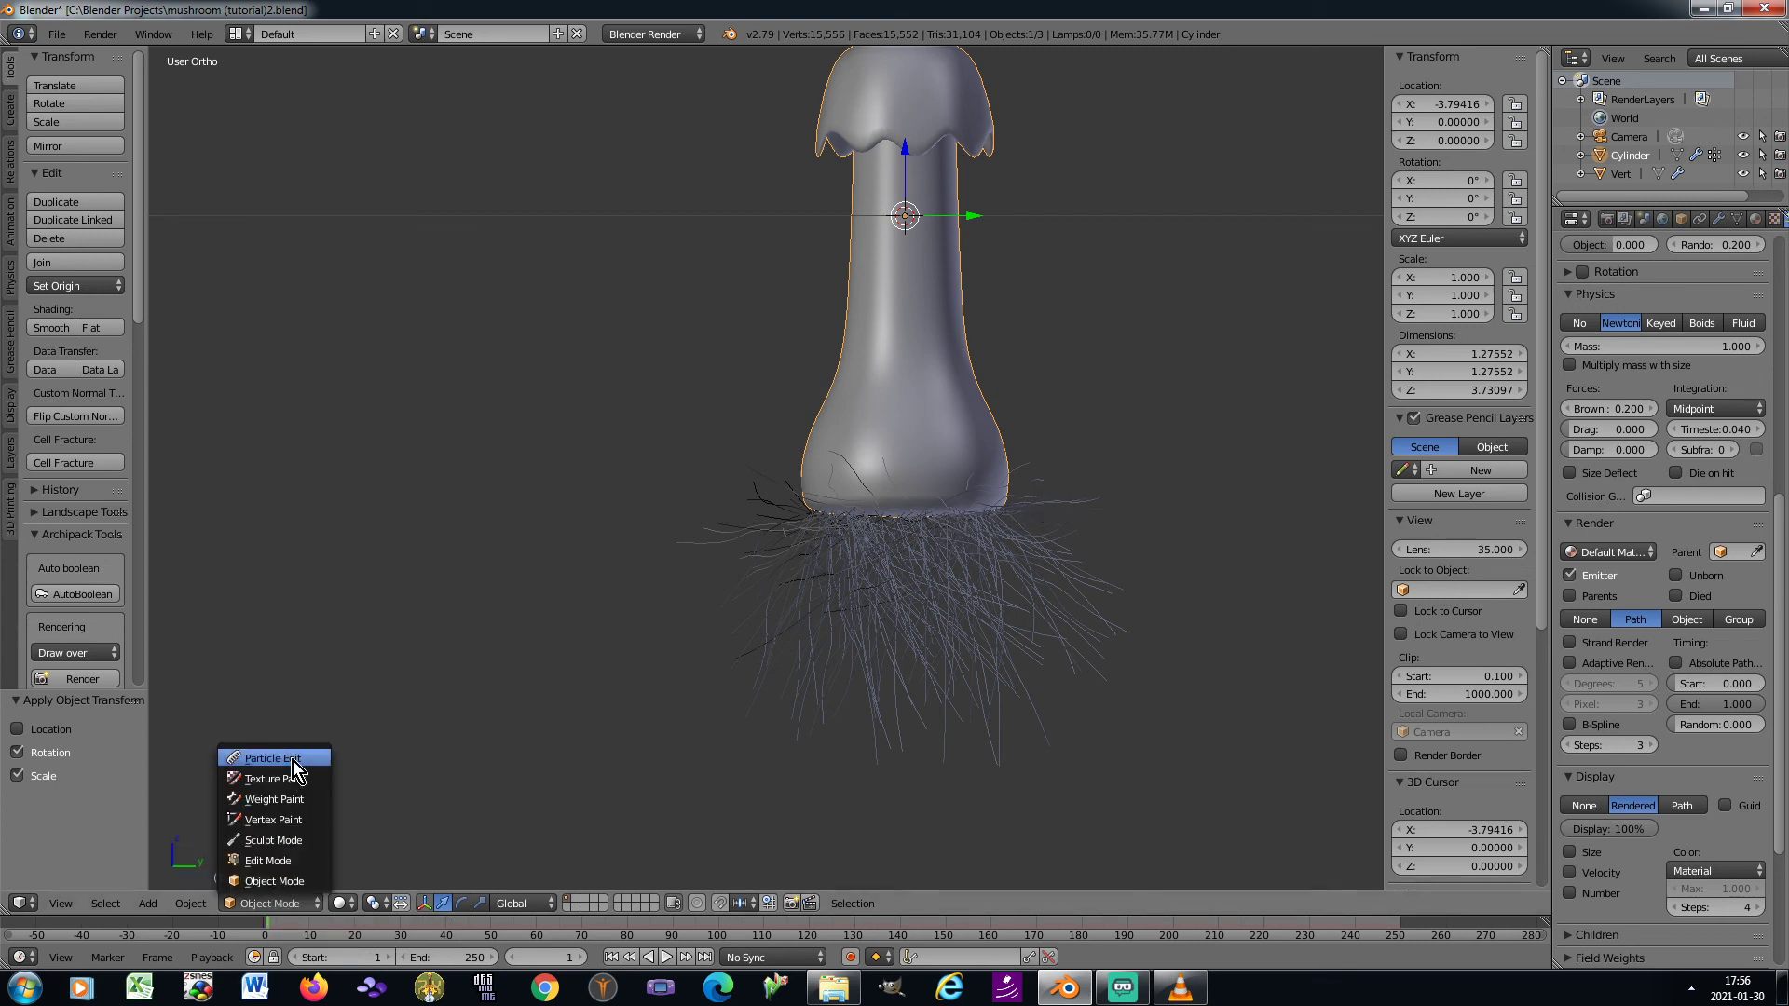
click(293, 761)
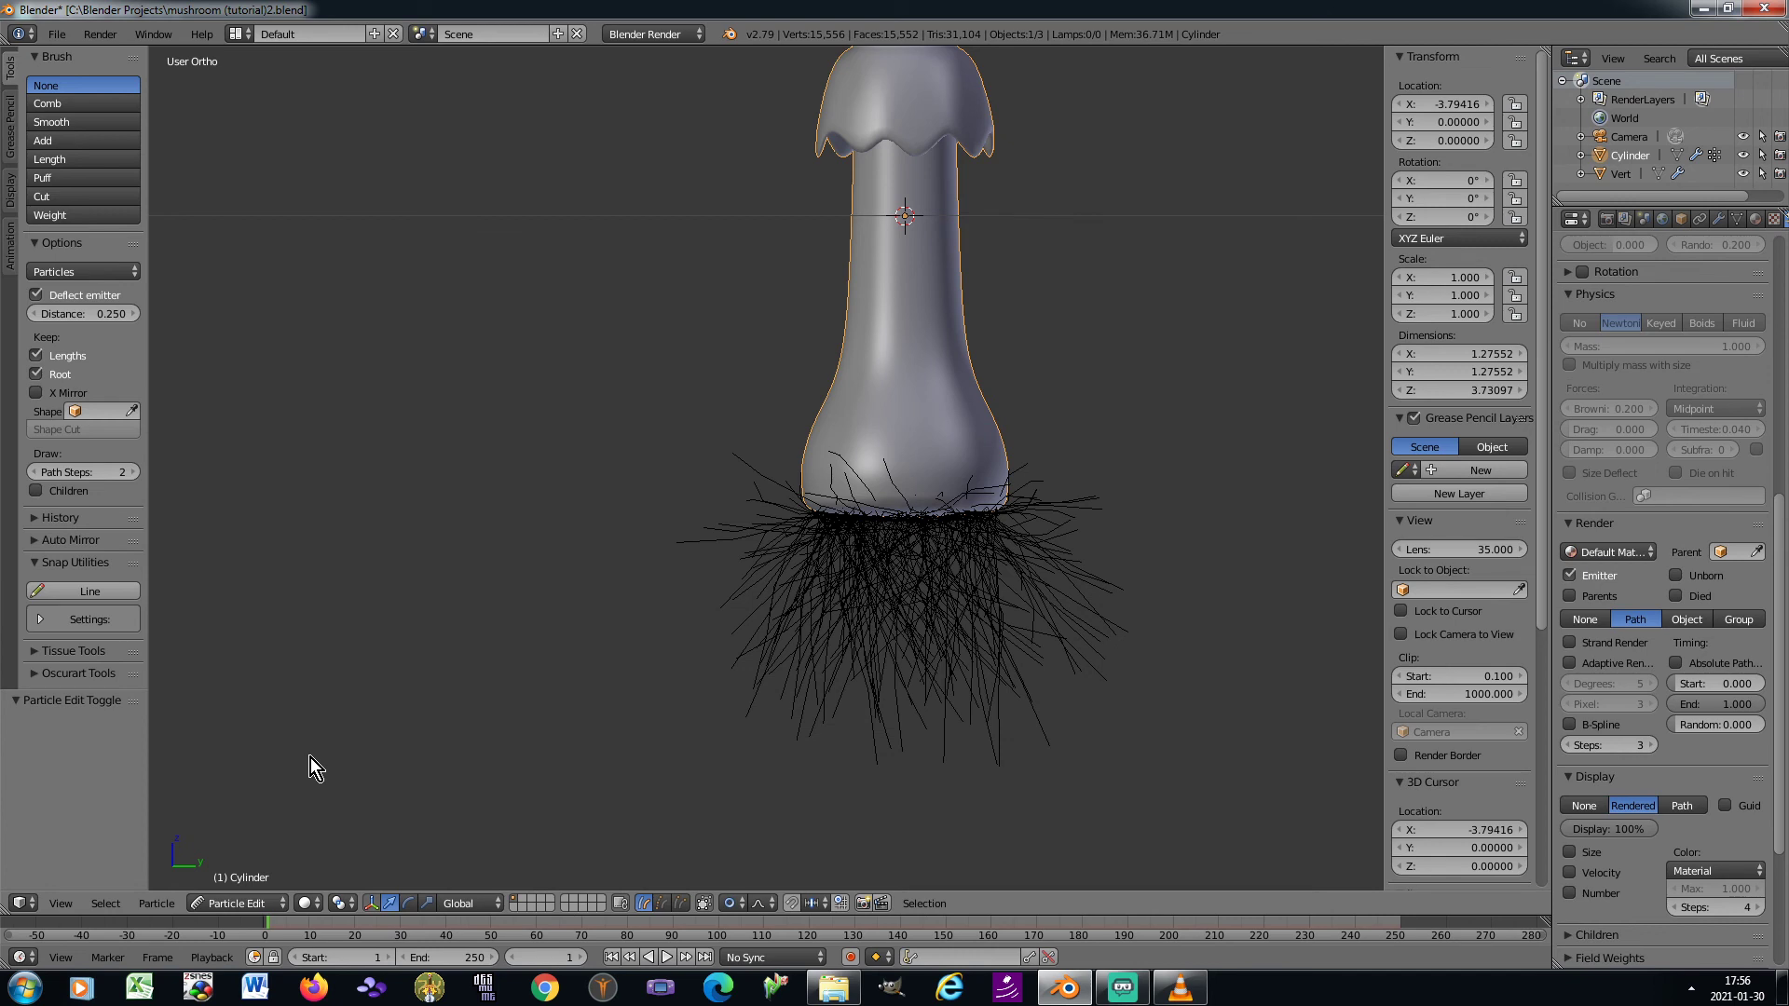
Choose the Comb brush with a radius of 118 px and turn off limiting the selection to visible hairs
click(73, 105)
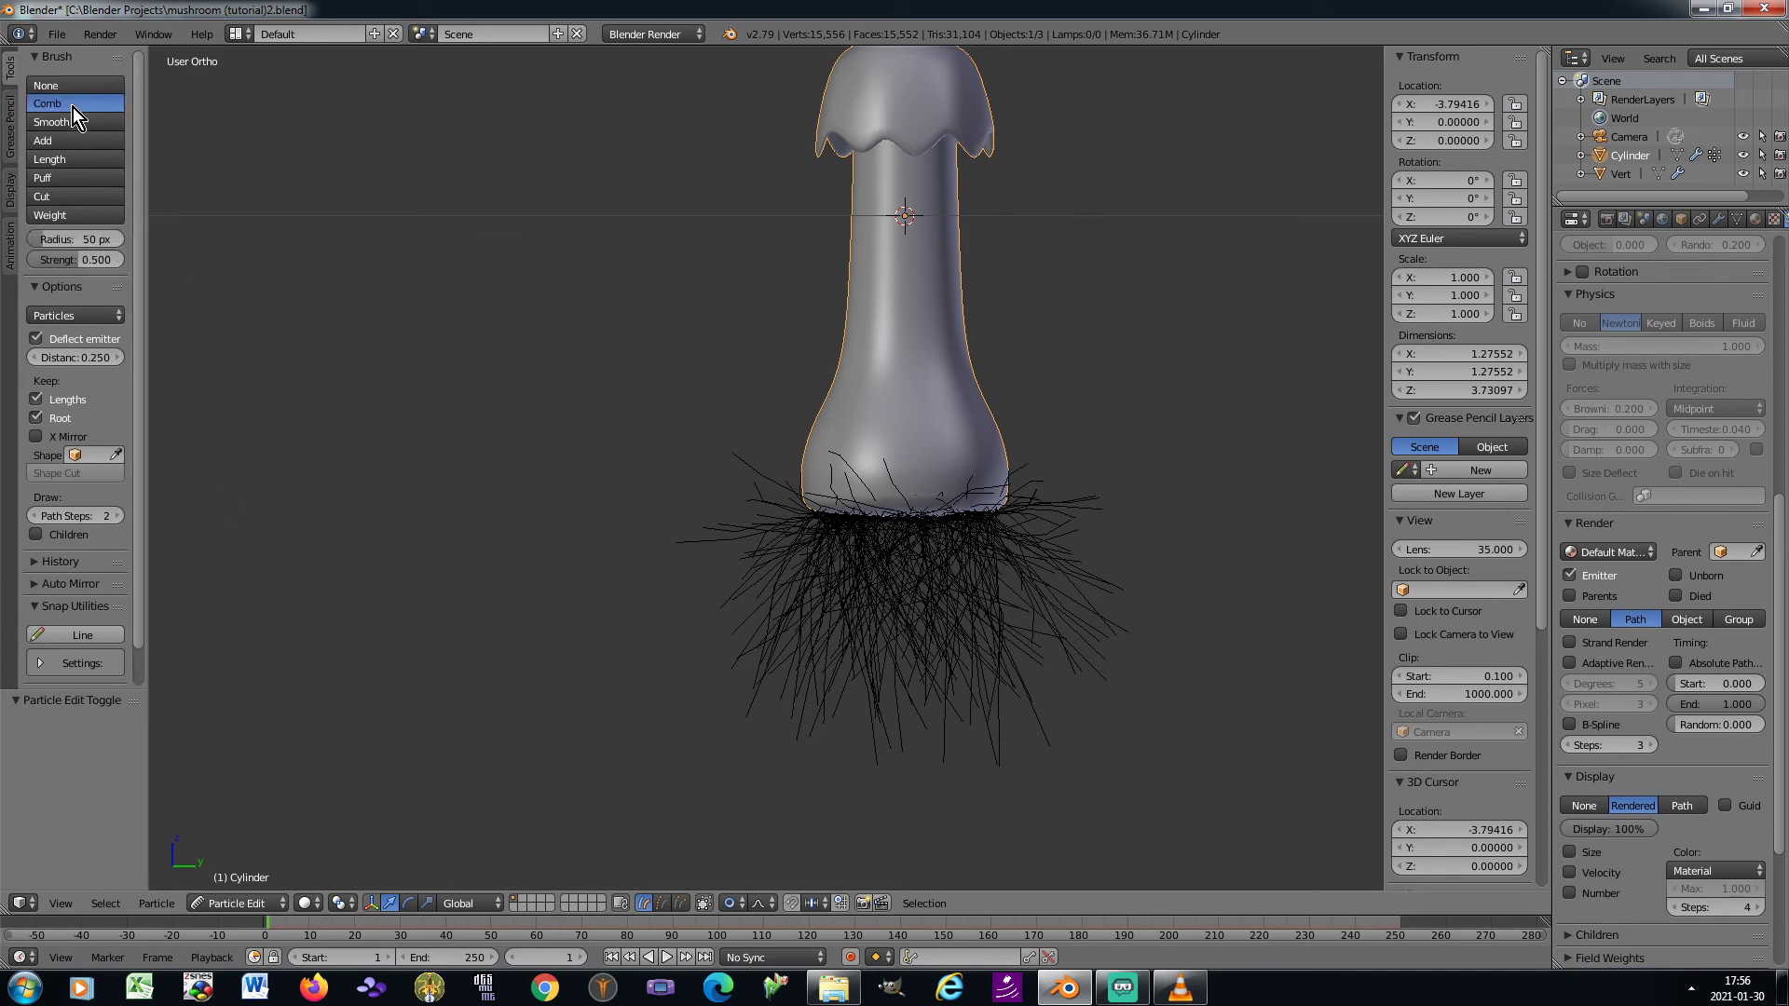
click(705, 903)
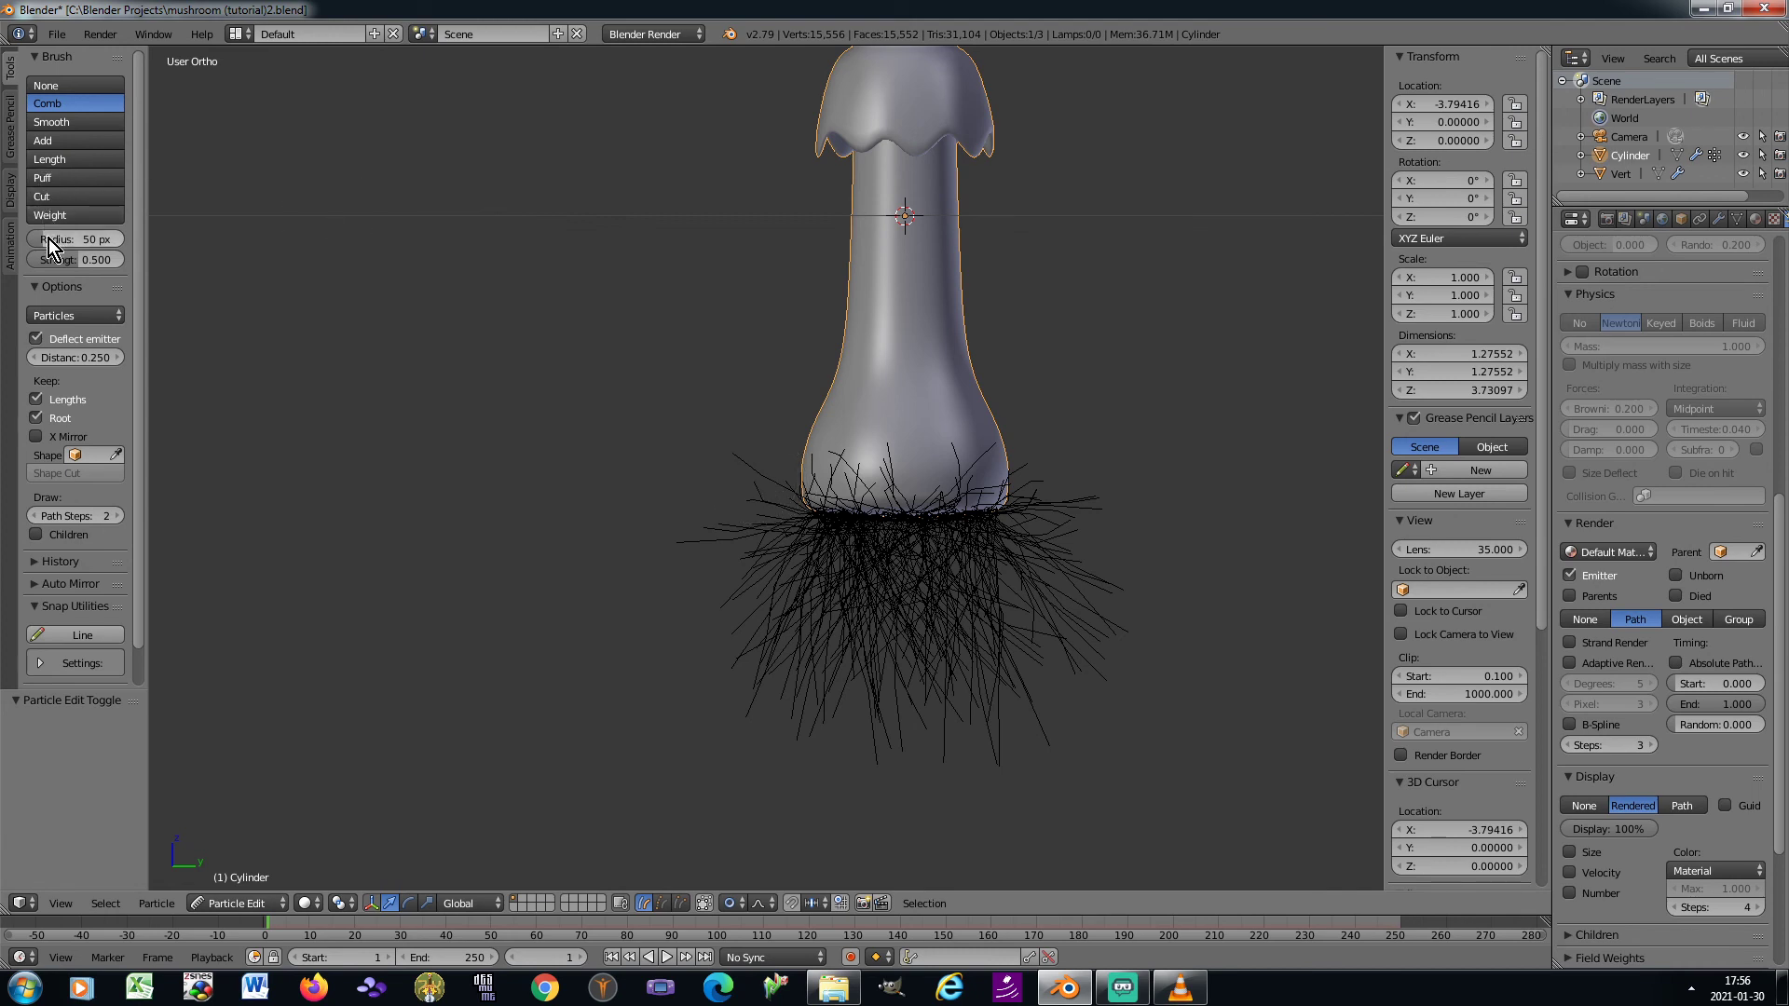
drag(47, 239, 56, 238)
Comb the stray hairs around the stem's base outward and downward, clearing those that stick up over the bulb
mouse_move(717, 332)
mouse_down()
mouse_move(730, 382)
mouse_move(667, 624)
mouse_up()
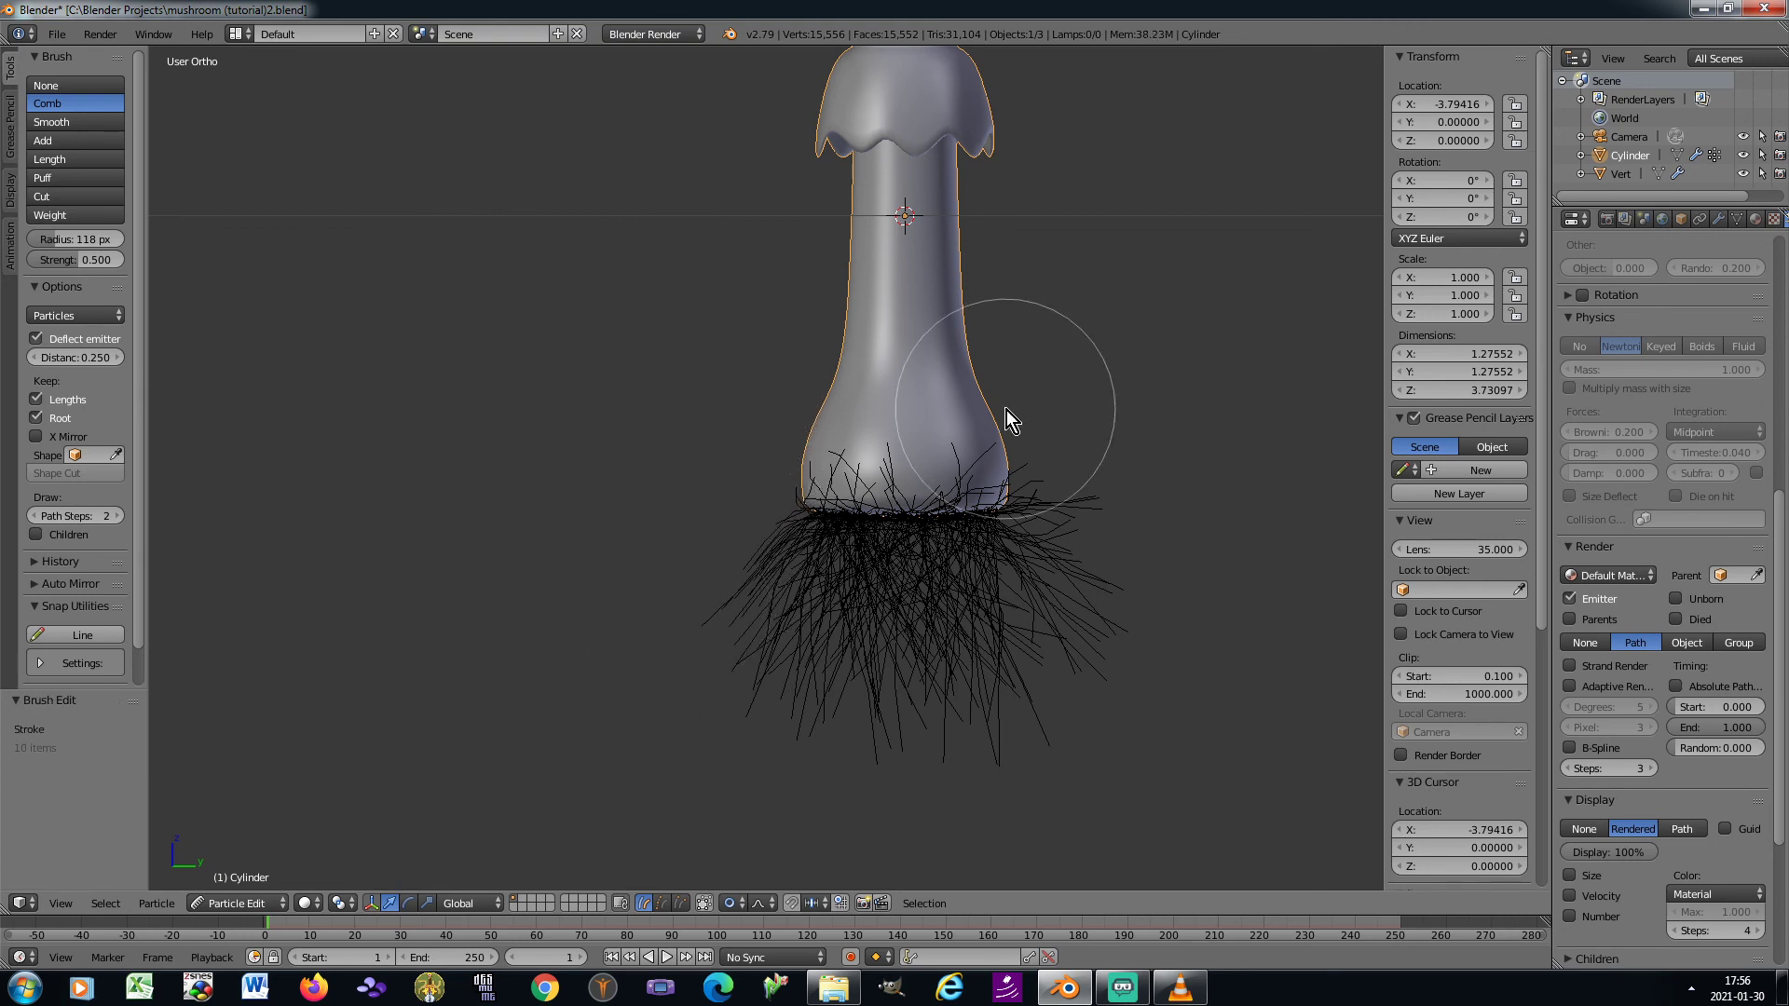
mouse_move(1007, 410)
mouse_down()
mouse_move(1063, 404)
mouse_move(1154, 552)
mouse_up()
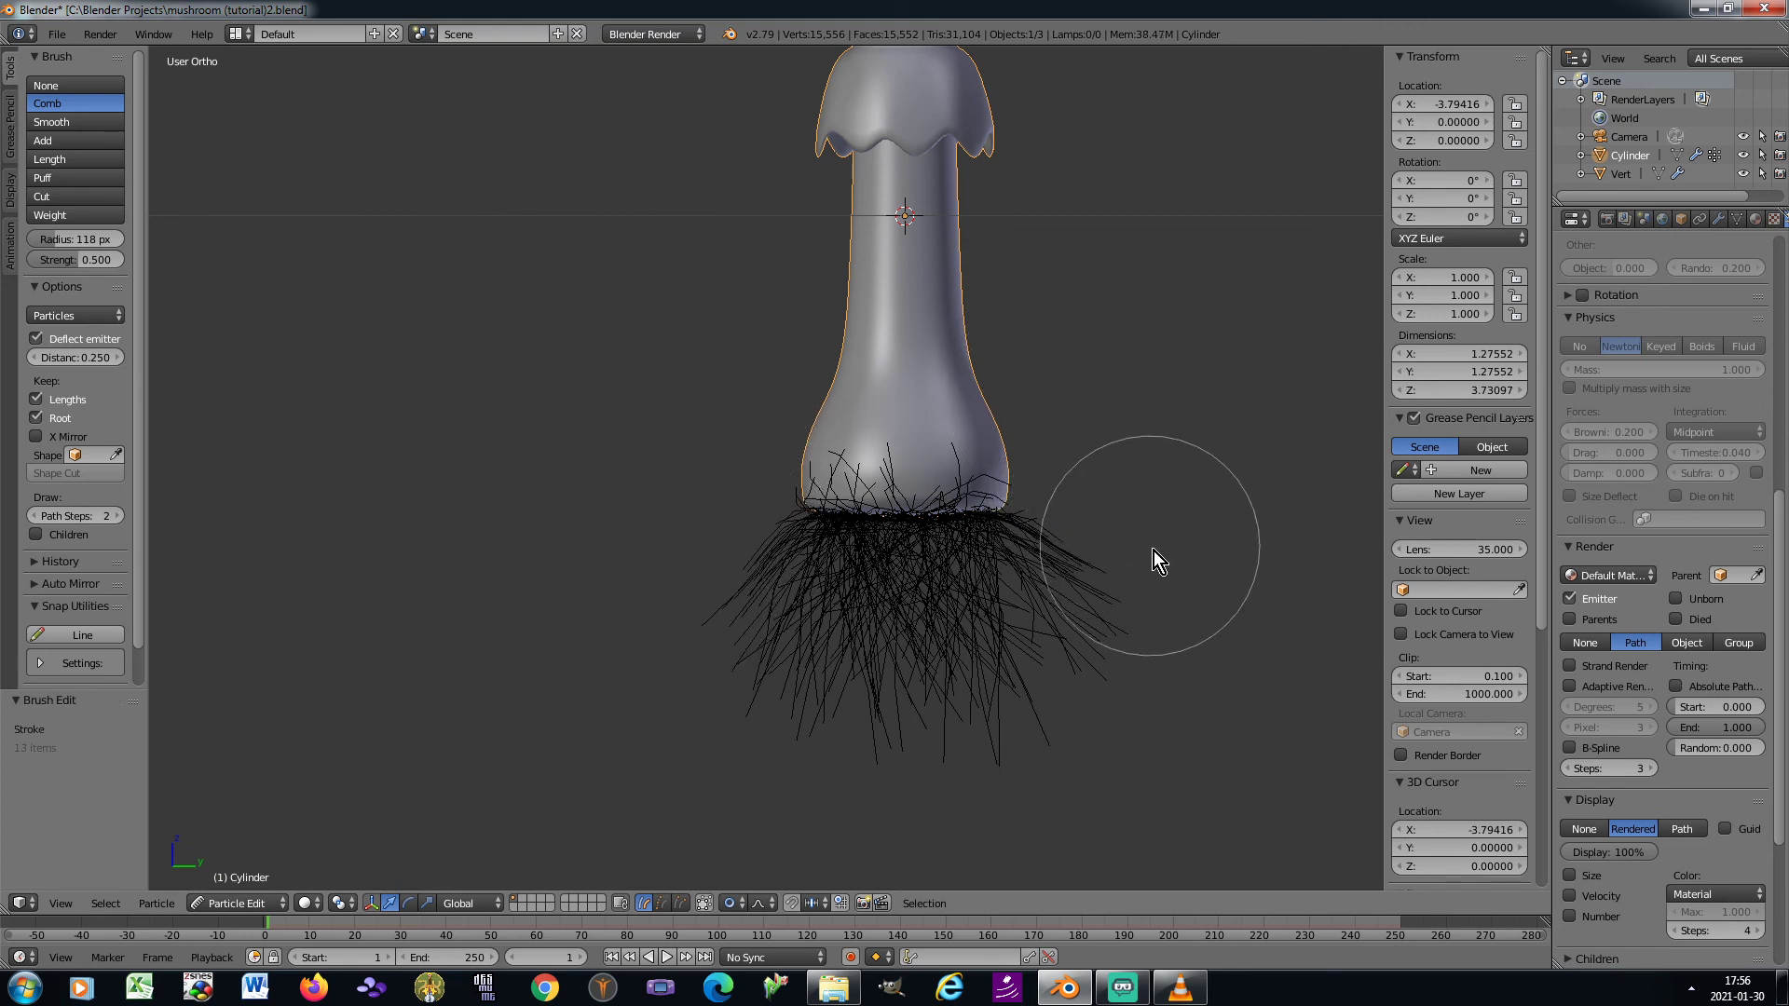
drag(936, 339, 945, 412)
drag(921, 344, 920, 442)
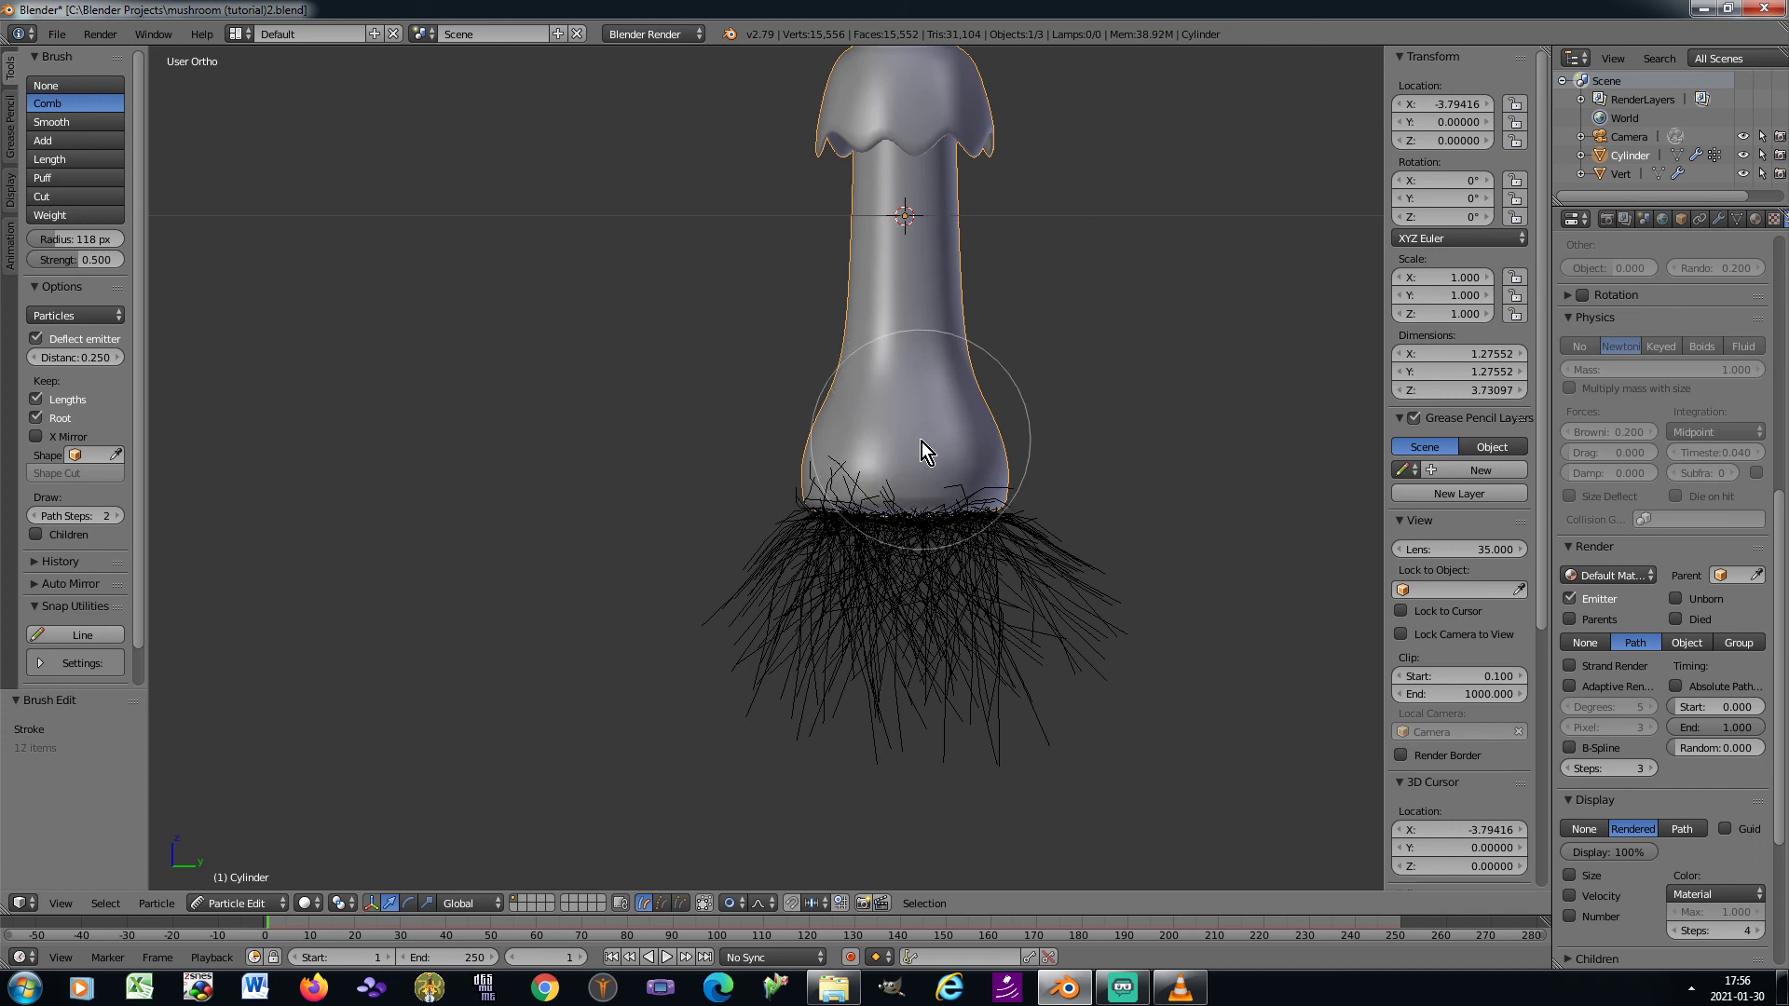
drag(853, 389, 846, 438)
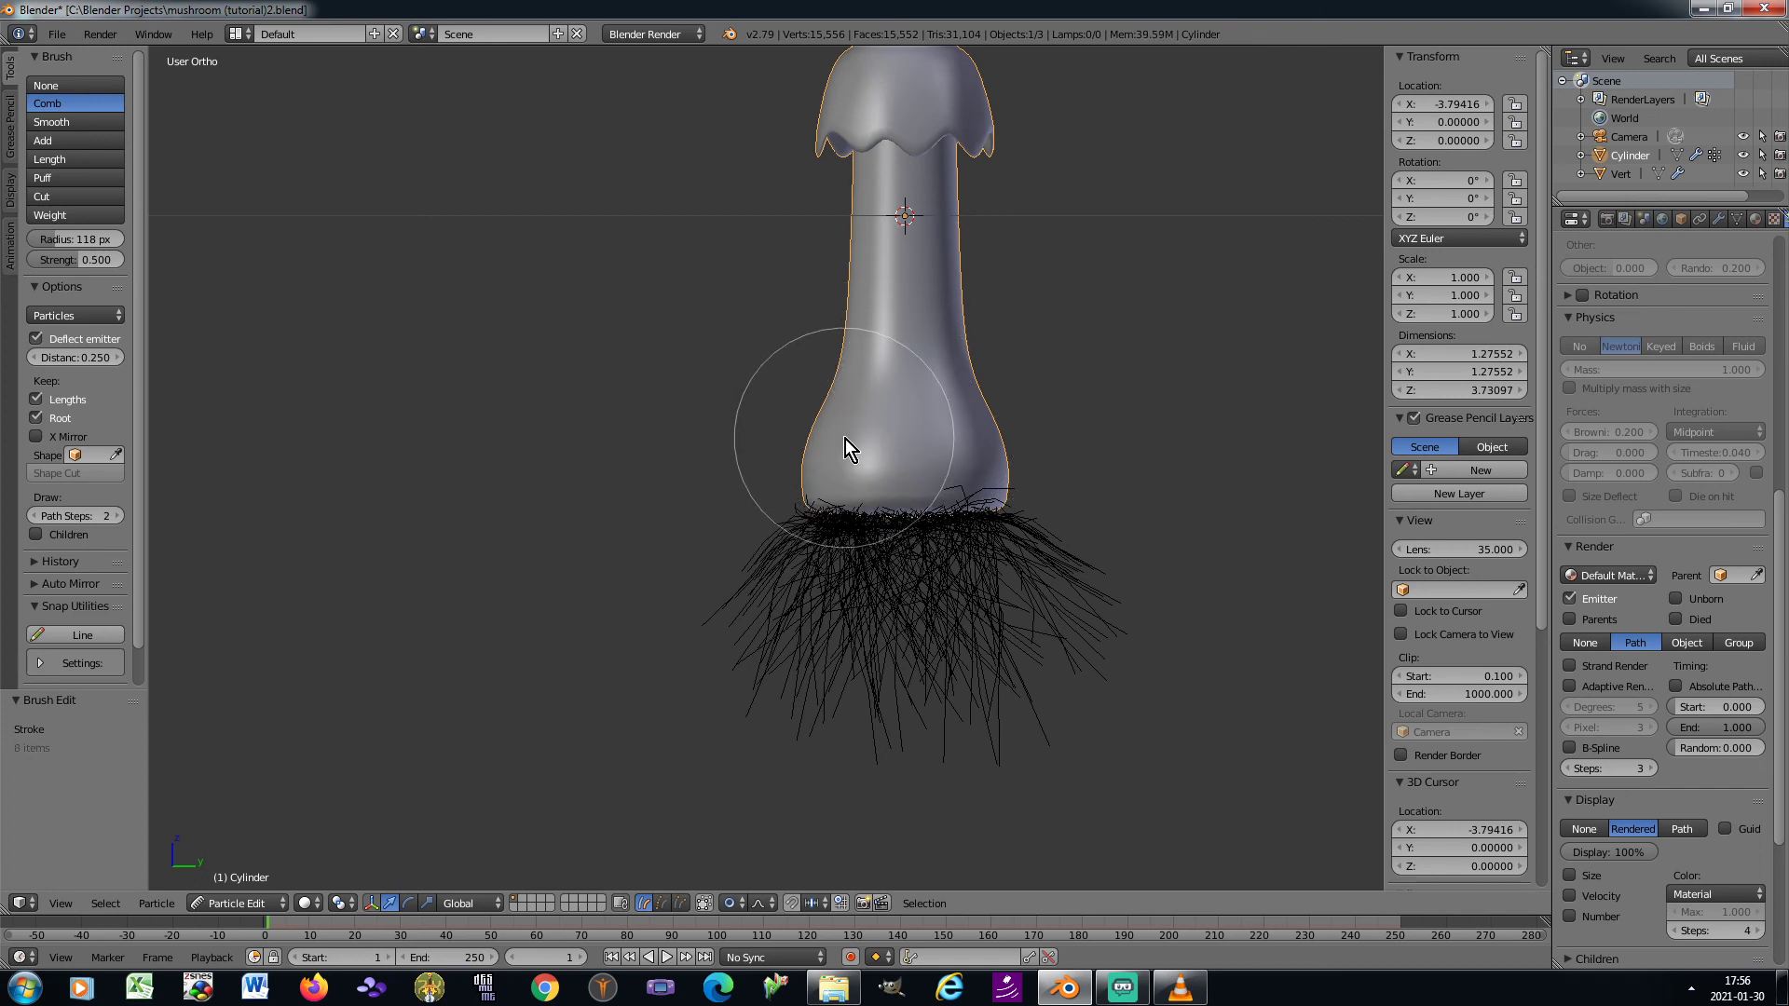
Comb the remaining stray root hairs outward and downward from several angles around the stem's base
key(KP_6)
key(KP_6)
key(KP_6)
key(KP_6)
key(KP_6)
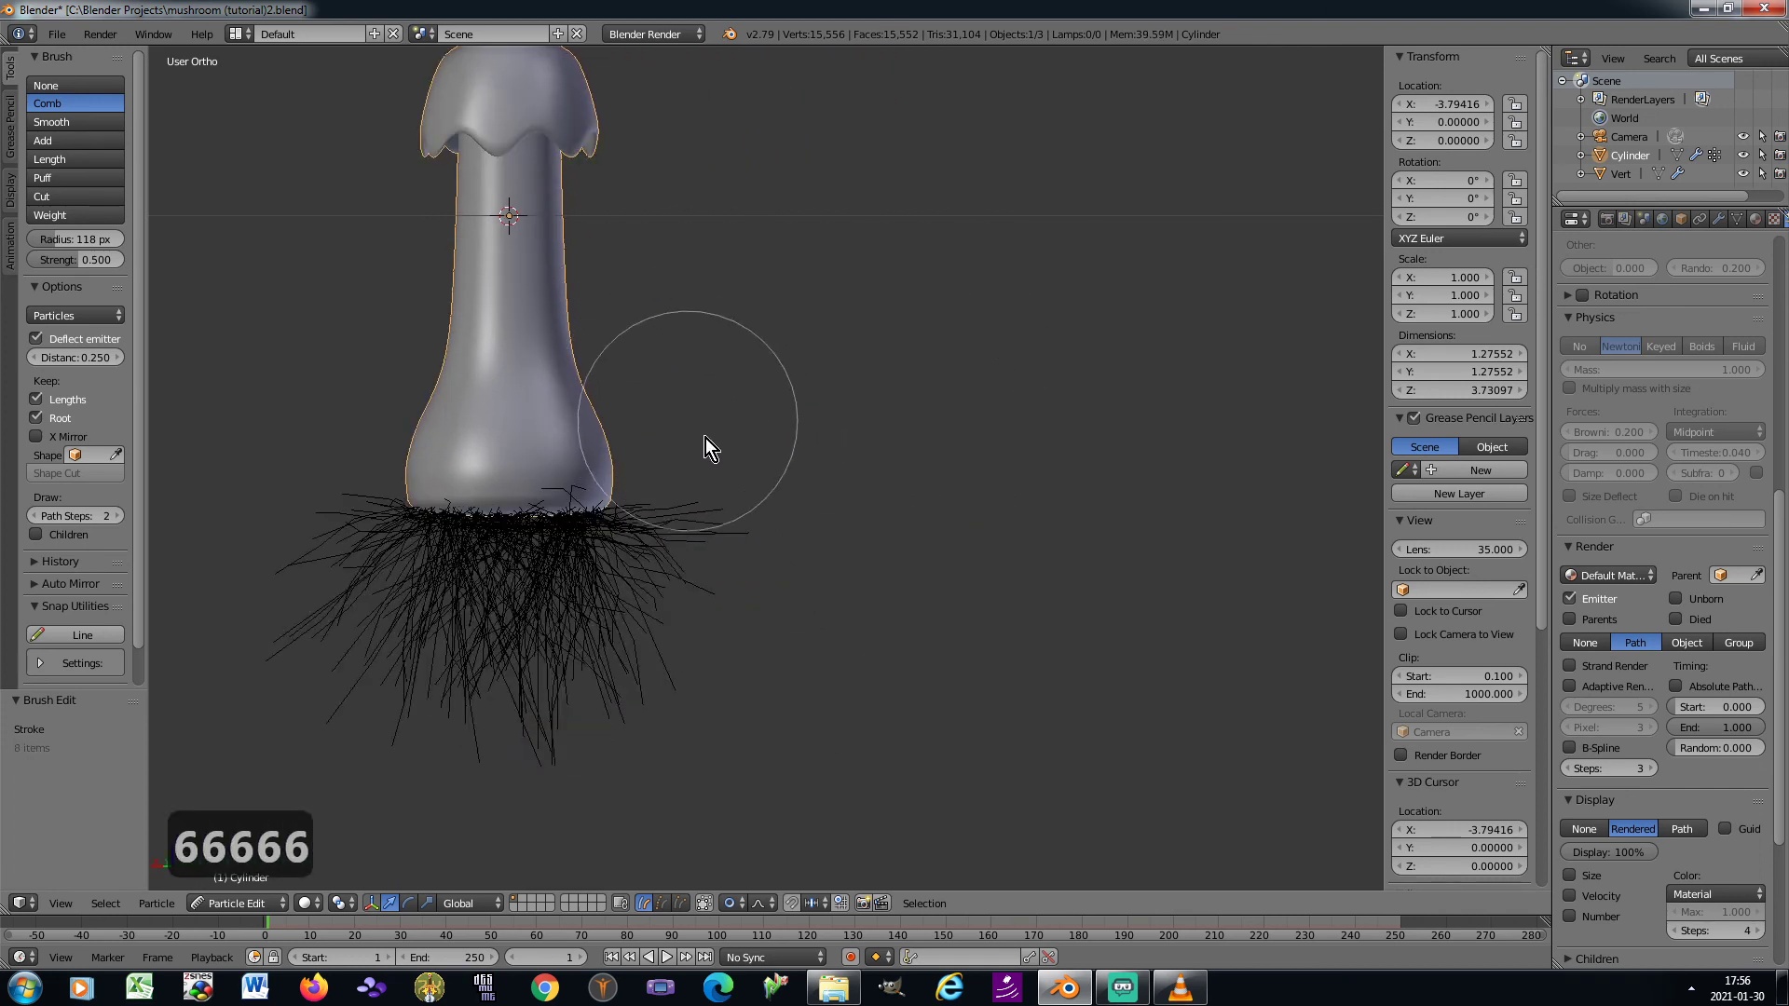
drag(710, 440, 731, 511)
mouse_move(553, 316)
mouse_down()
mouse_move(546, 466)
mouse_move(327, 471)
mouse_move(251, 494)
mouse_move(270, 539)
mouse_move(300, 549)
mouse_up()
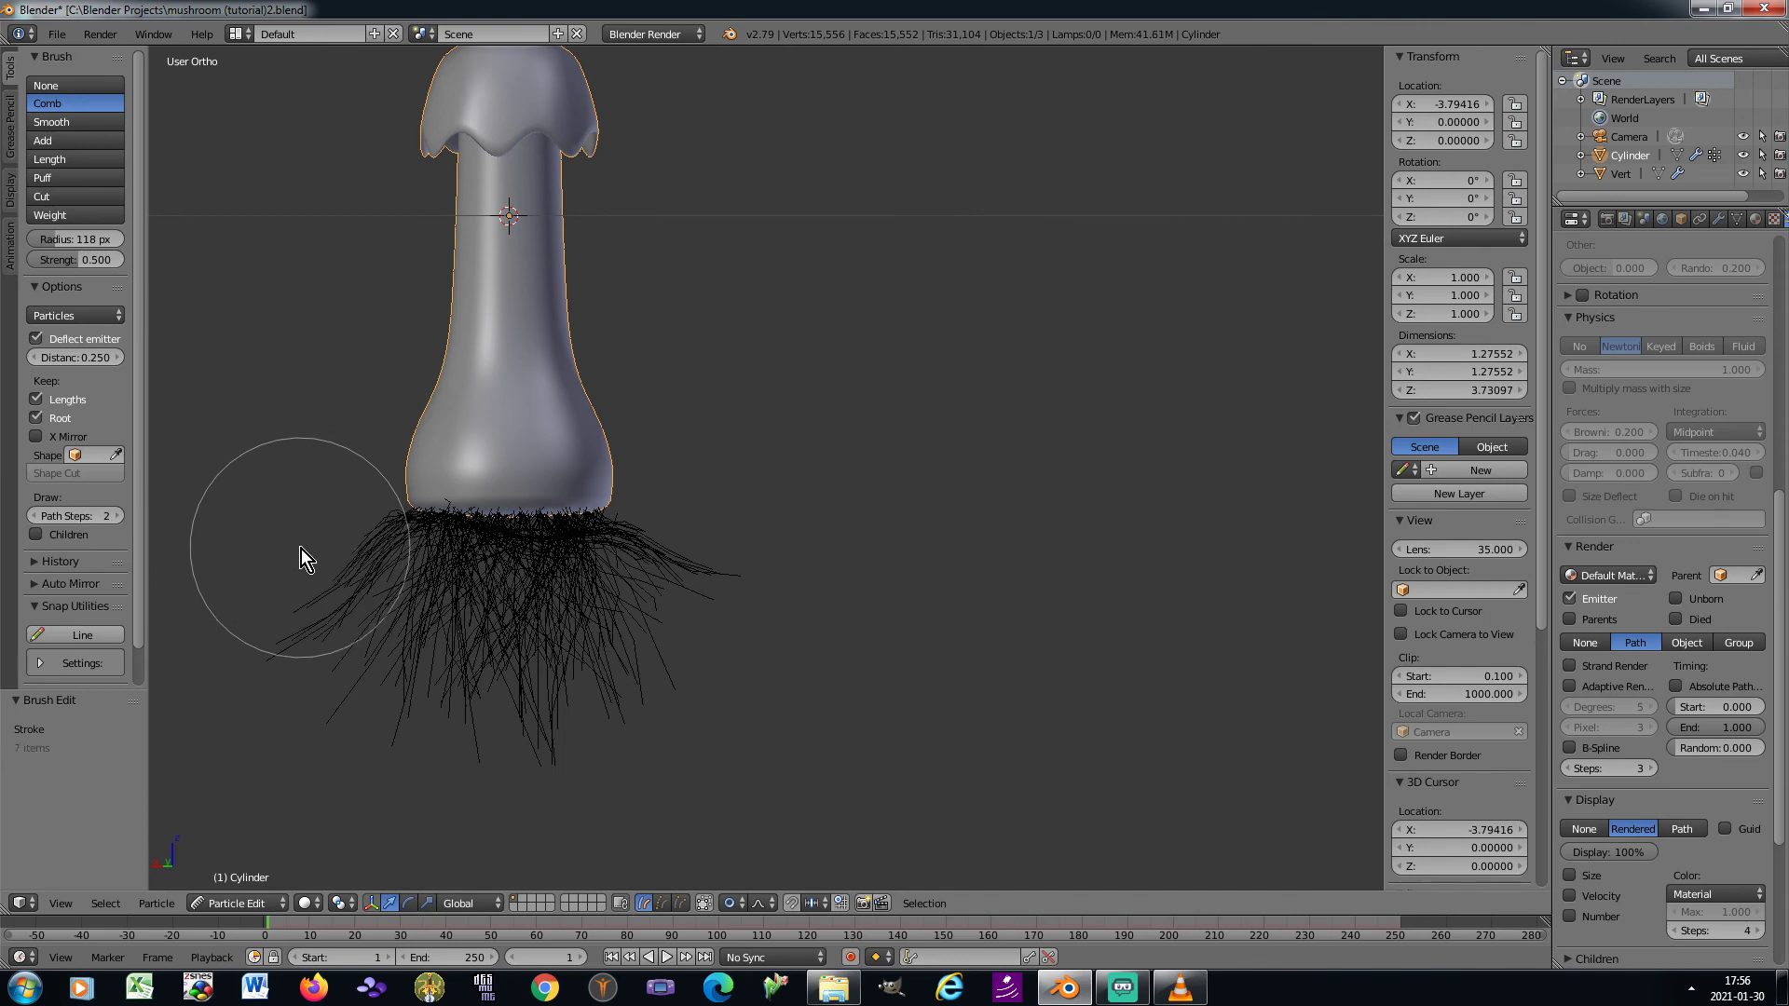
key(KP_6)
key(KP_6)
key(KP_6)
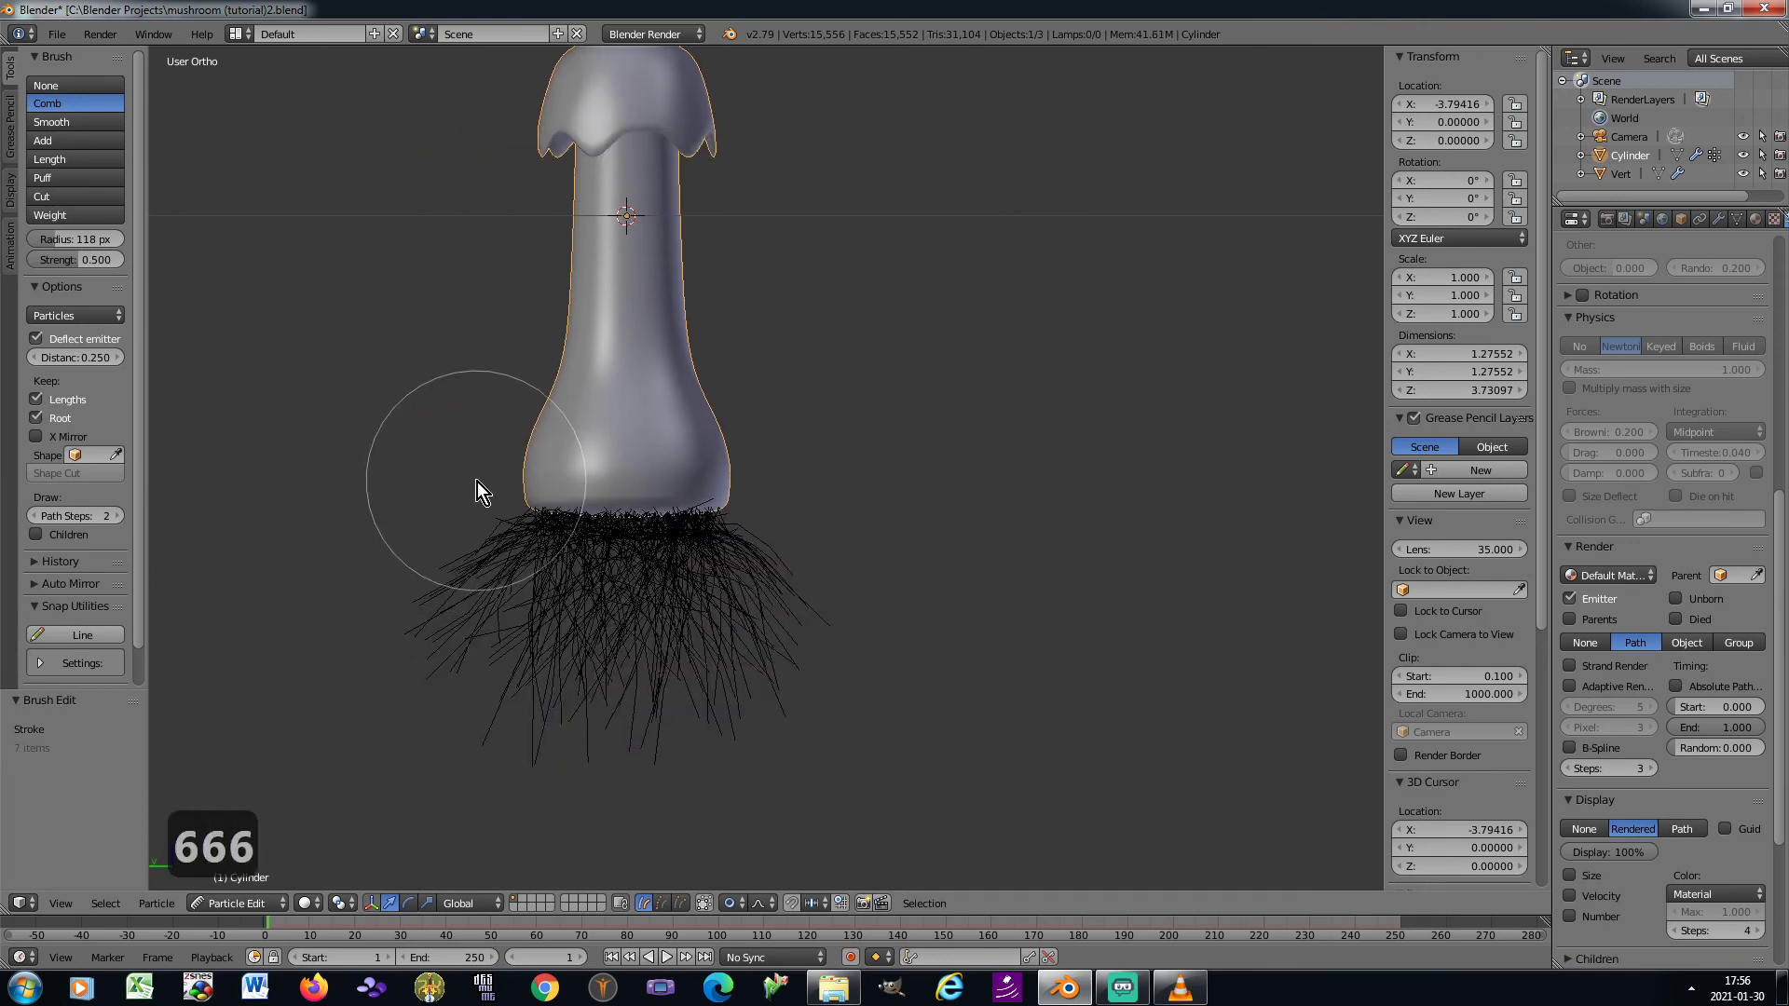
click(474, 497)
key(KP_6)
key(KP_6)
key(KP_6)
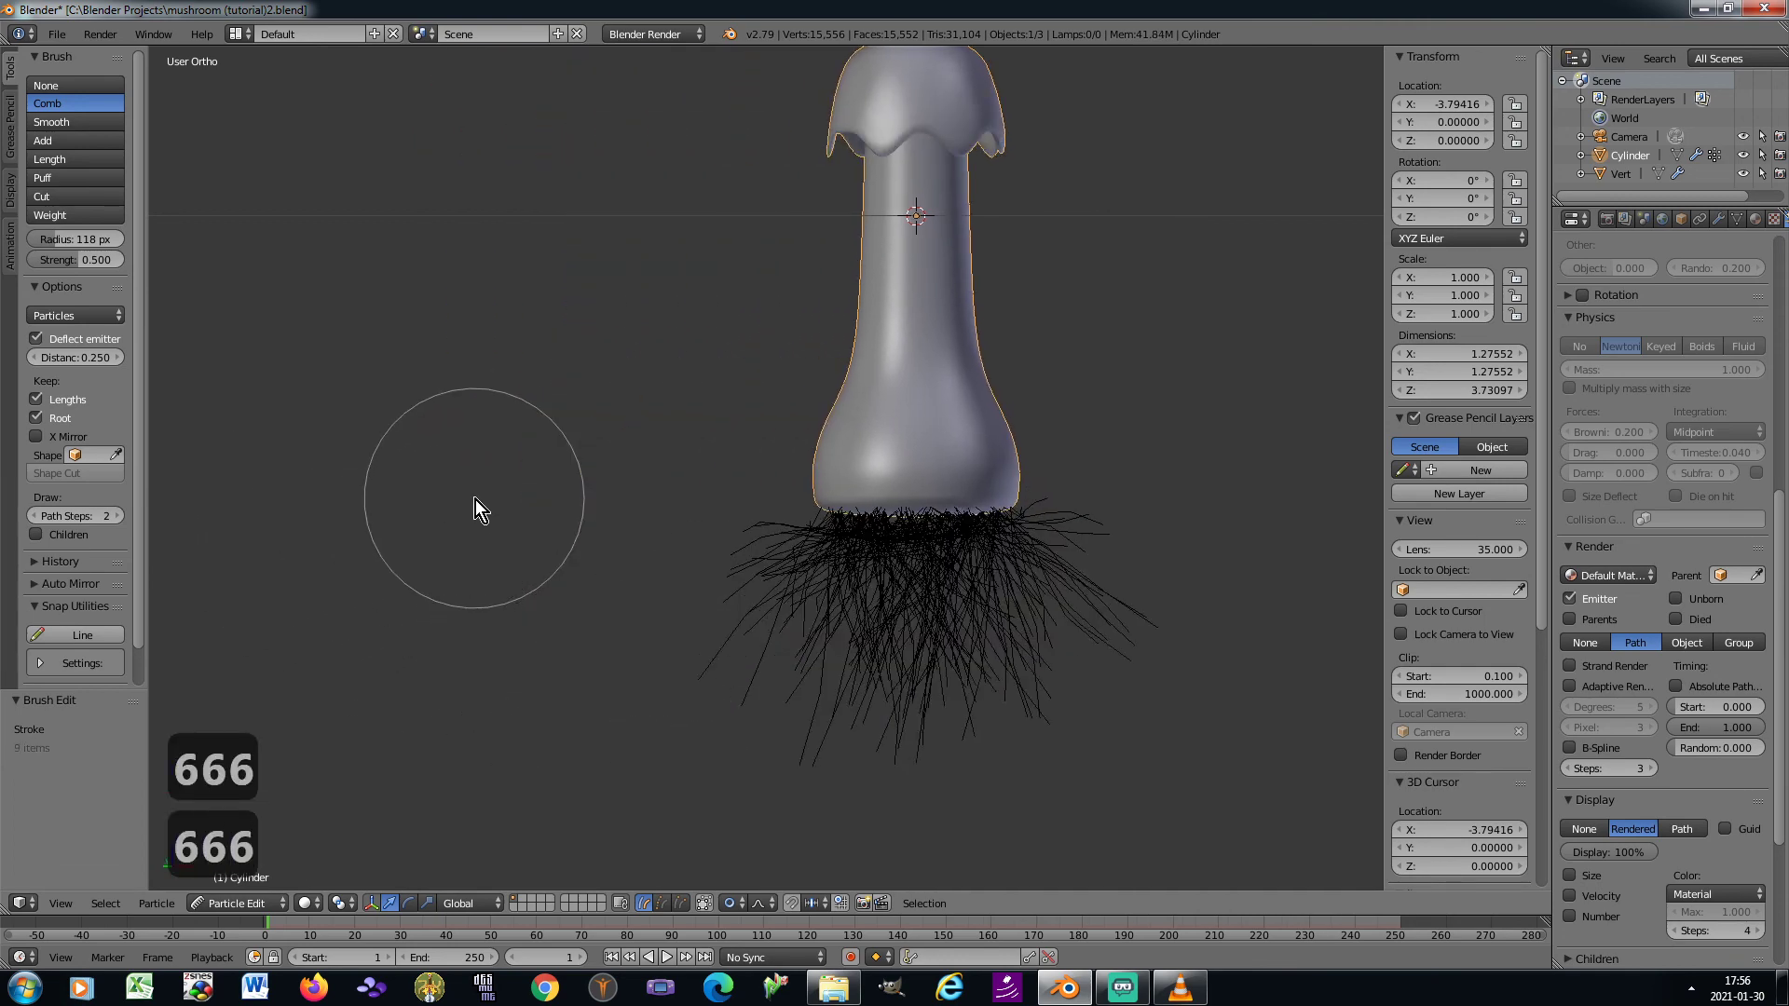
mouse_move(1132, 433)
mouse_down()
mouse_move(1115, 473)
mouse_move(1093, 429)
mouse_up()
key(KP_6)
key(KP_6)
key(KP_6)
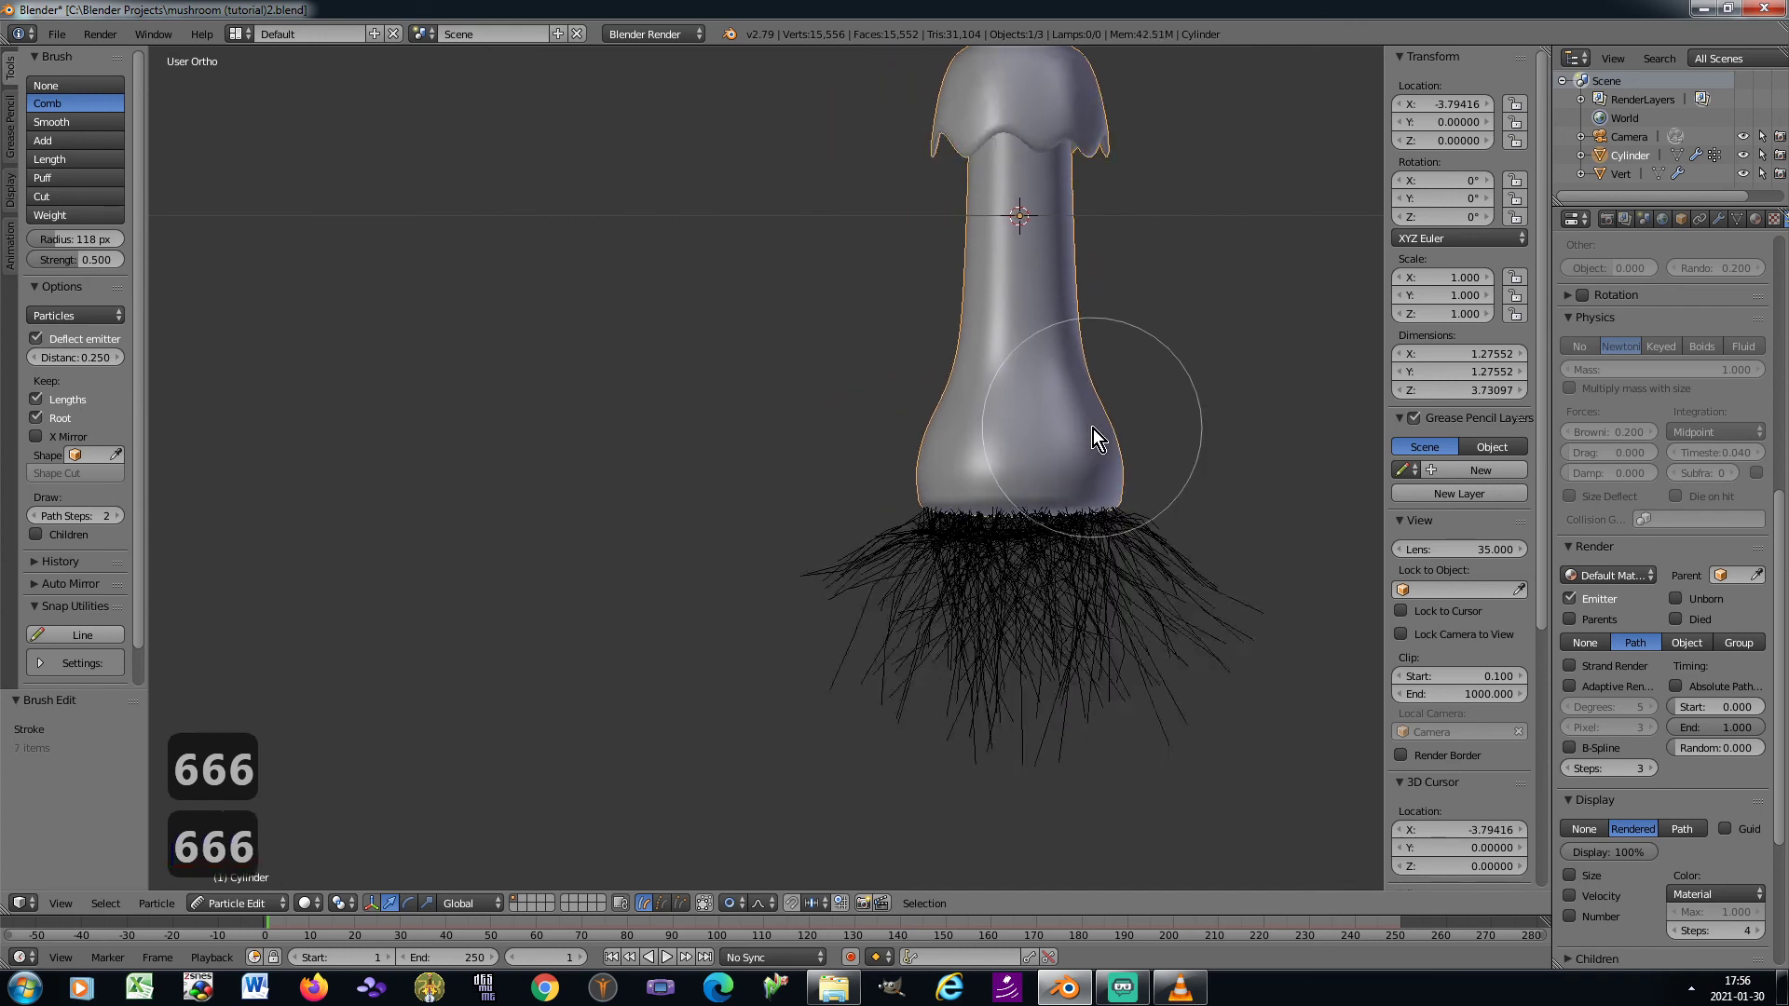
key(KP_6)
key(KP_3)
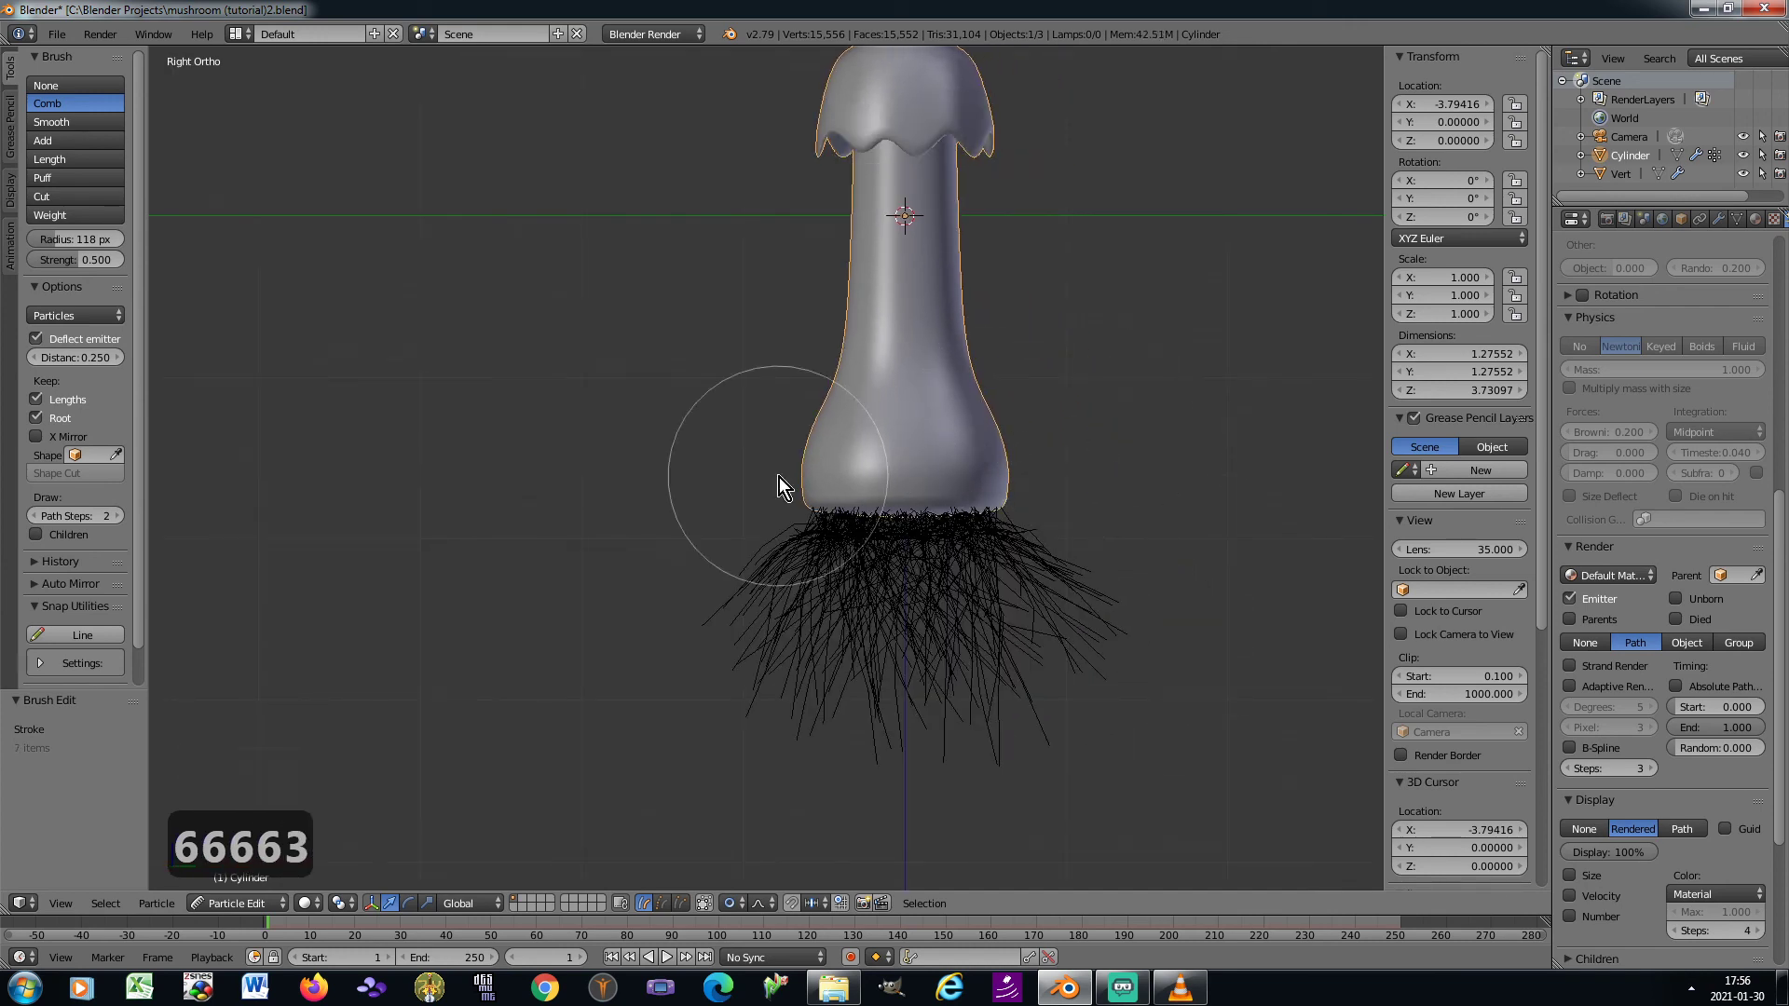
Return the stem to Object Mode, look through the camera, and save over the existing mushroom (tutorial)2.blend file
click(243, 904)
click(243, 881)
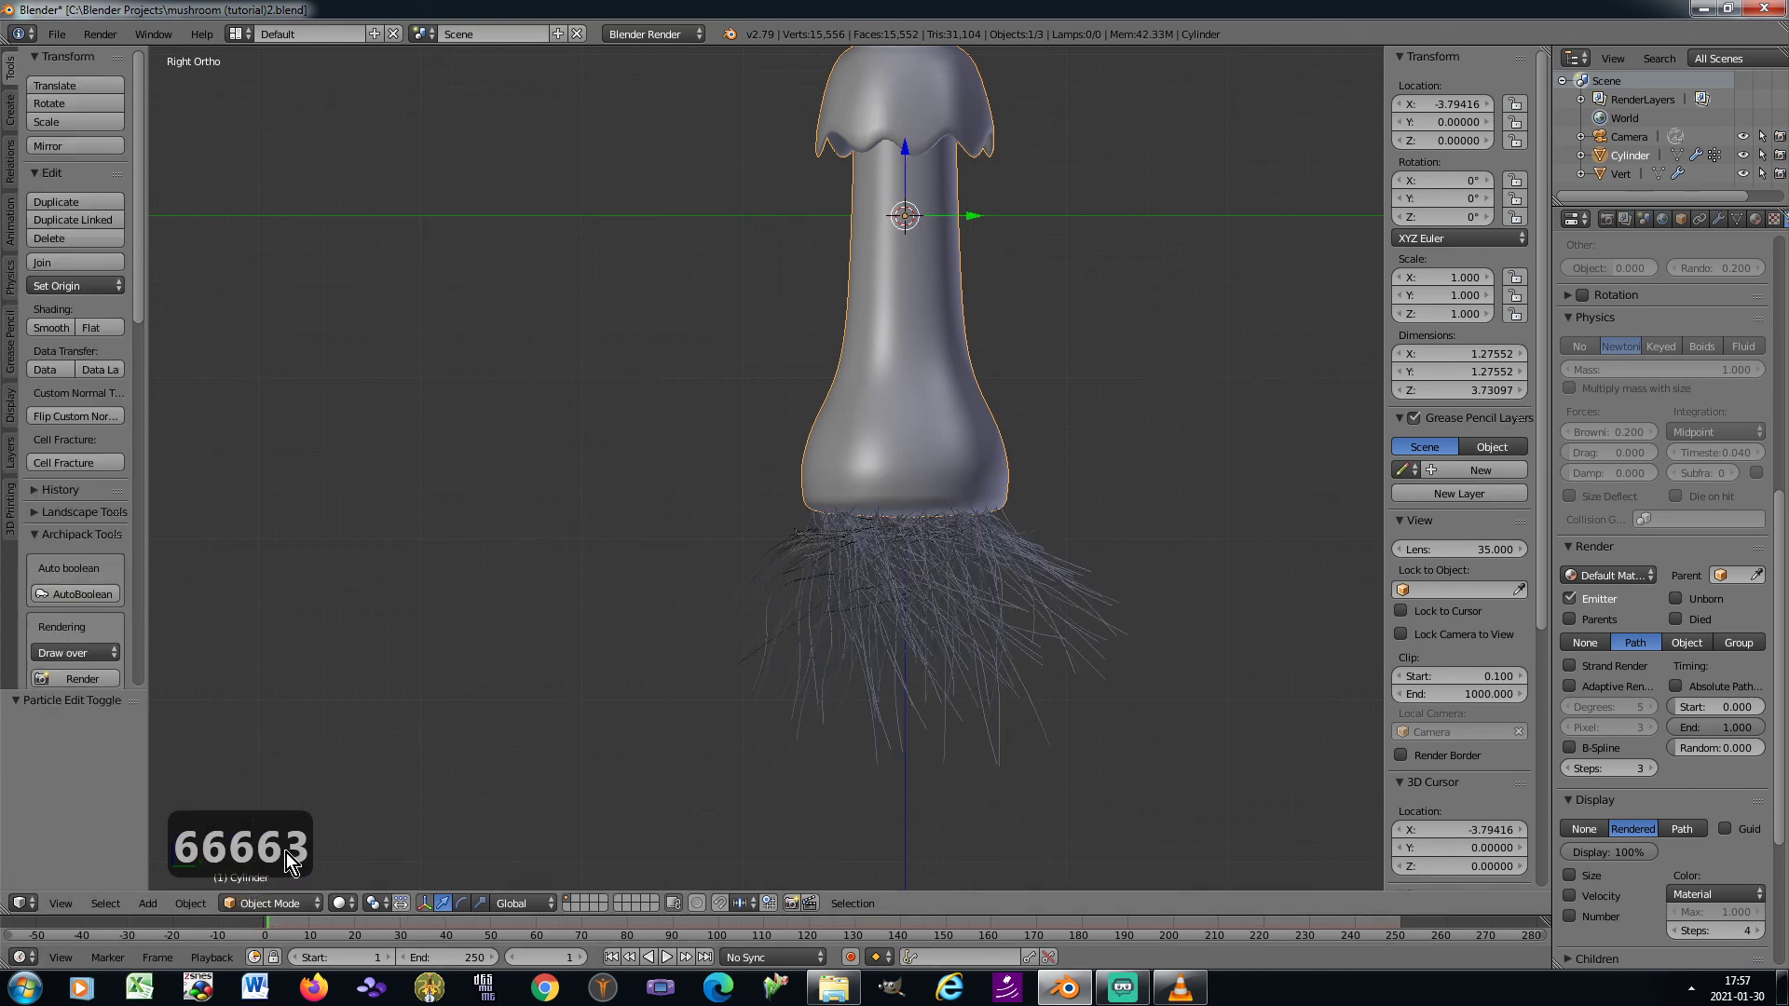
key(KP_0)
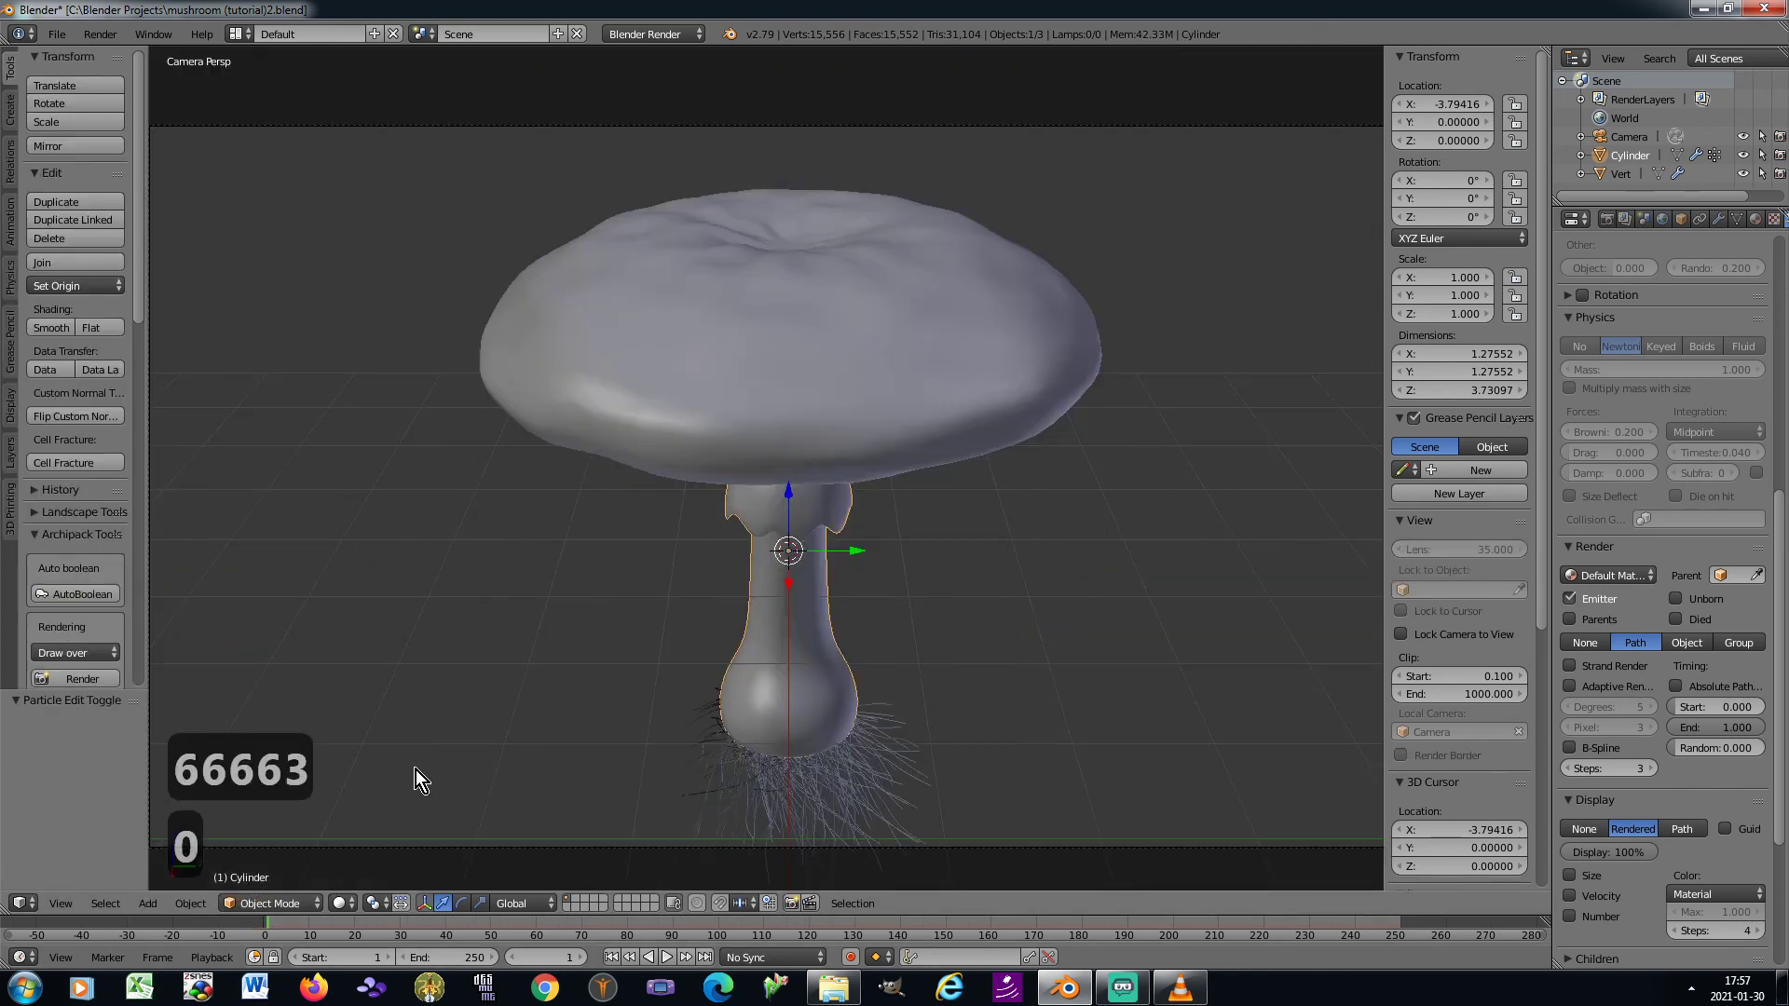
key(n)
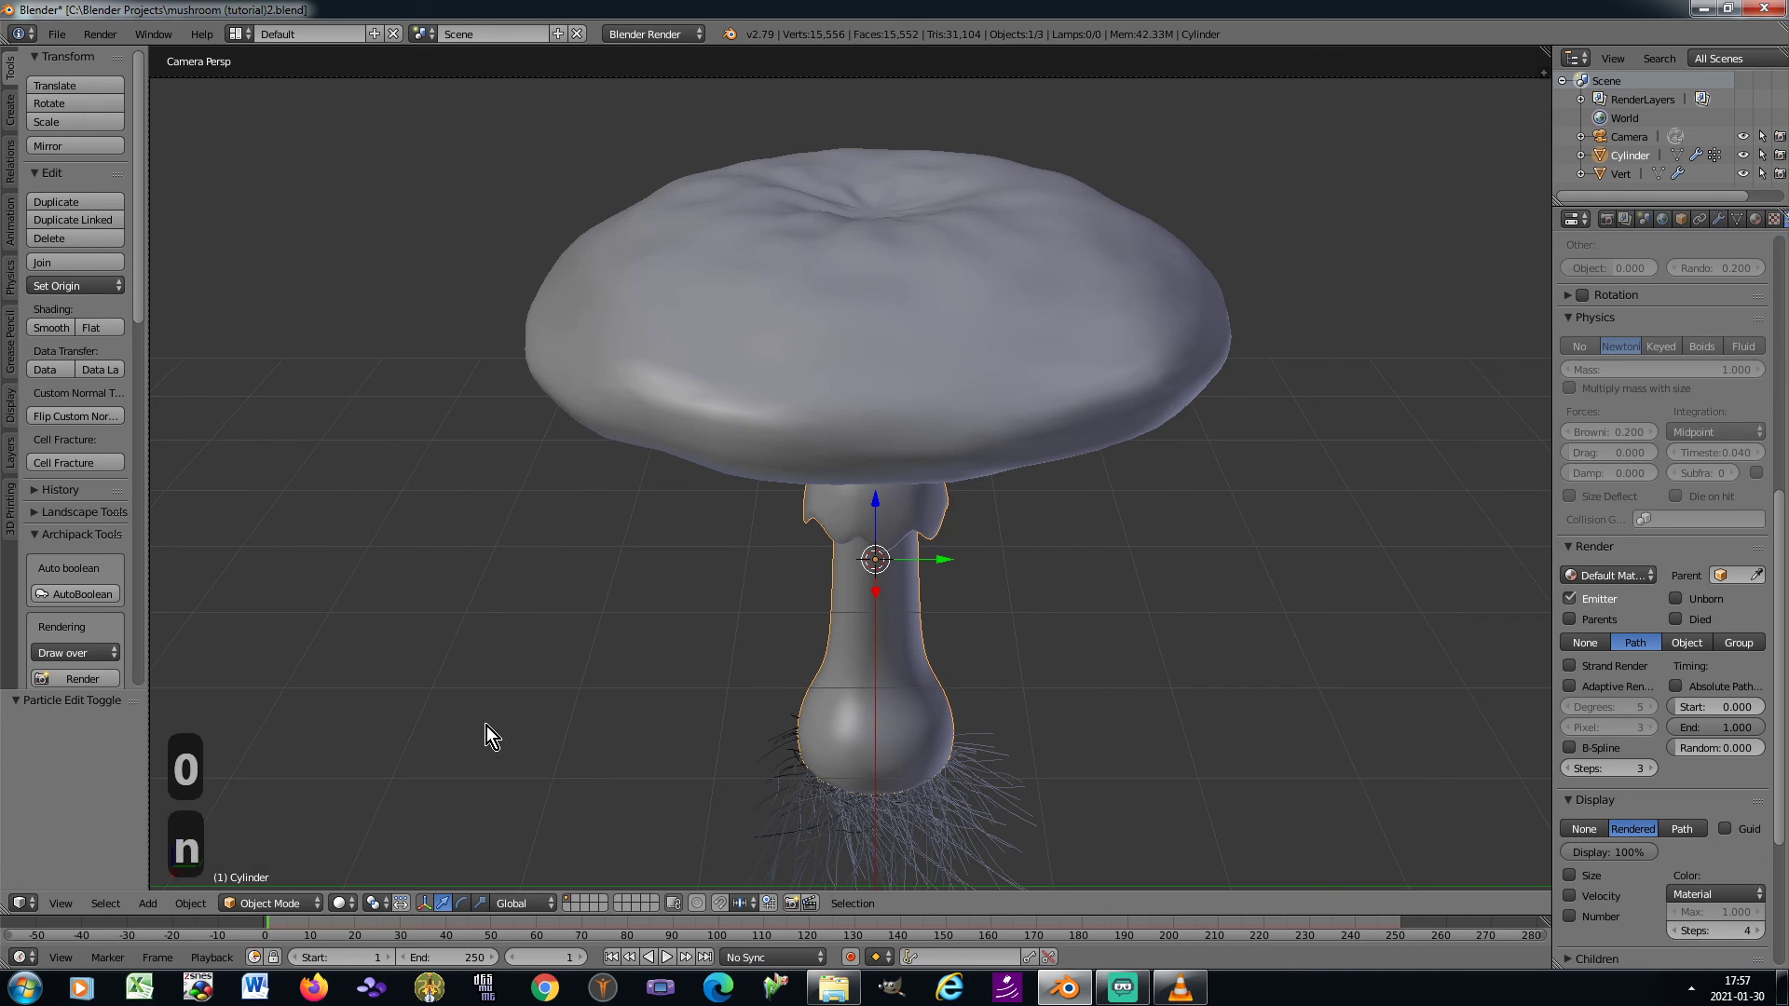
key(ctrl+s)
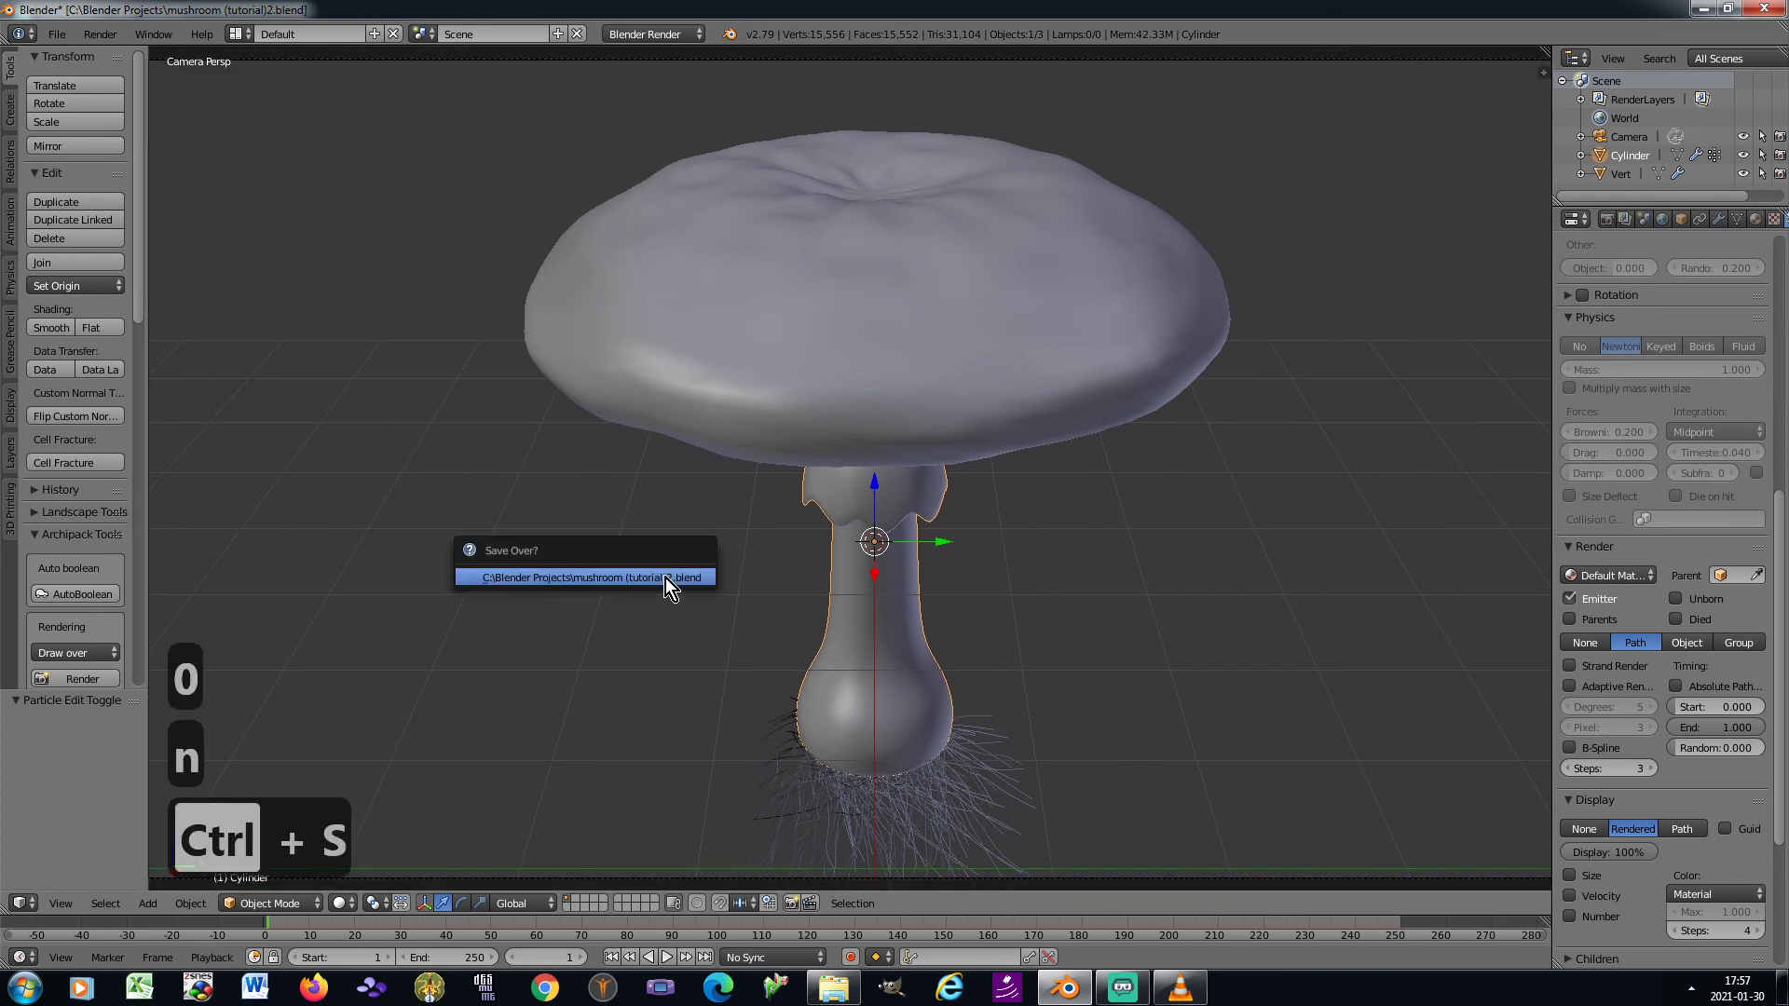
click(666, 578)
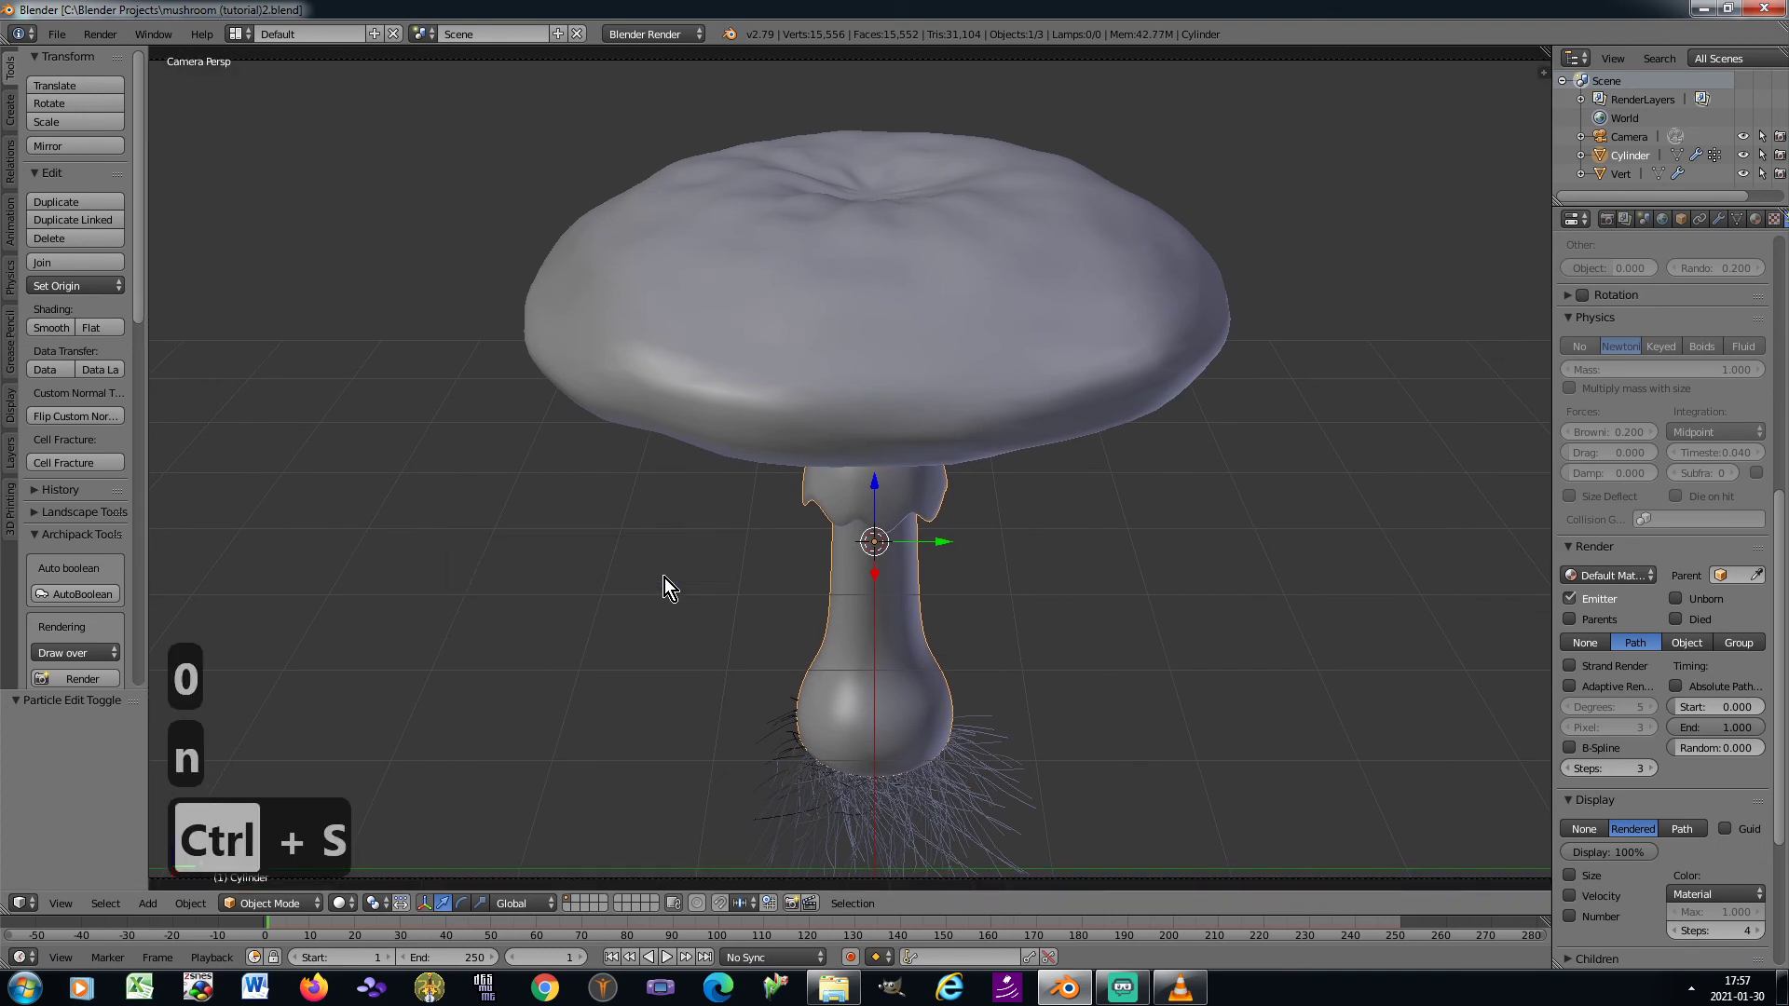
Scale the cap and stem together to about 0.856 and apply their rotation and scale
shift+right_click(859, 377)
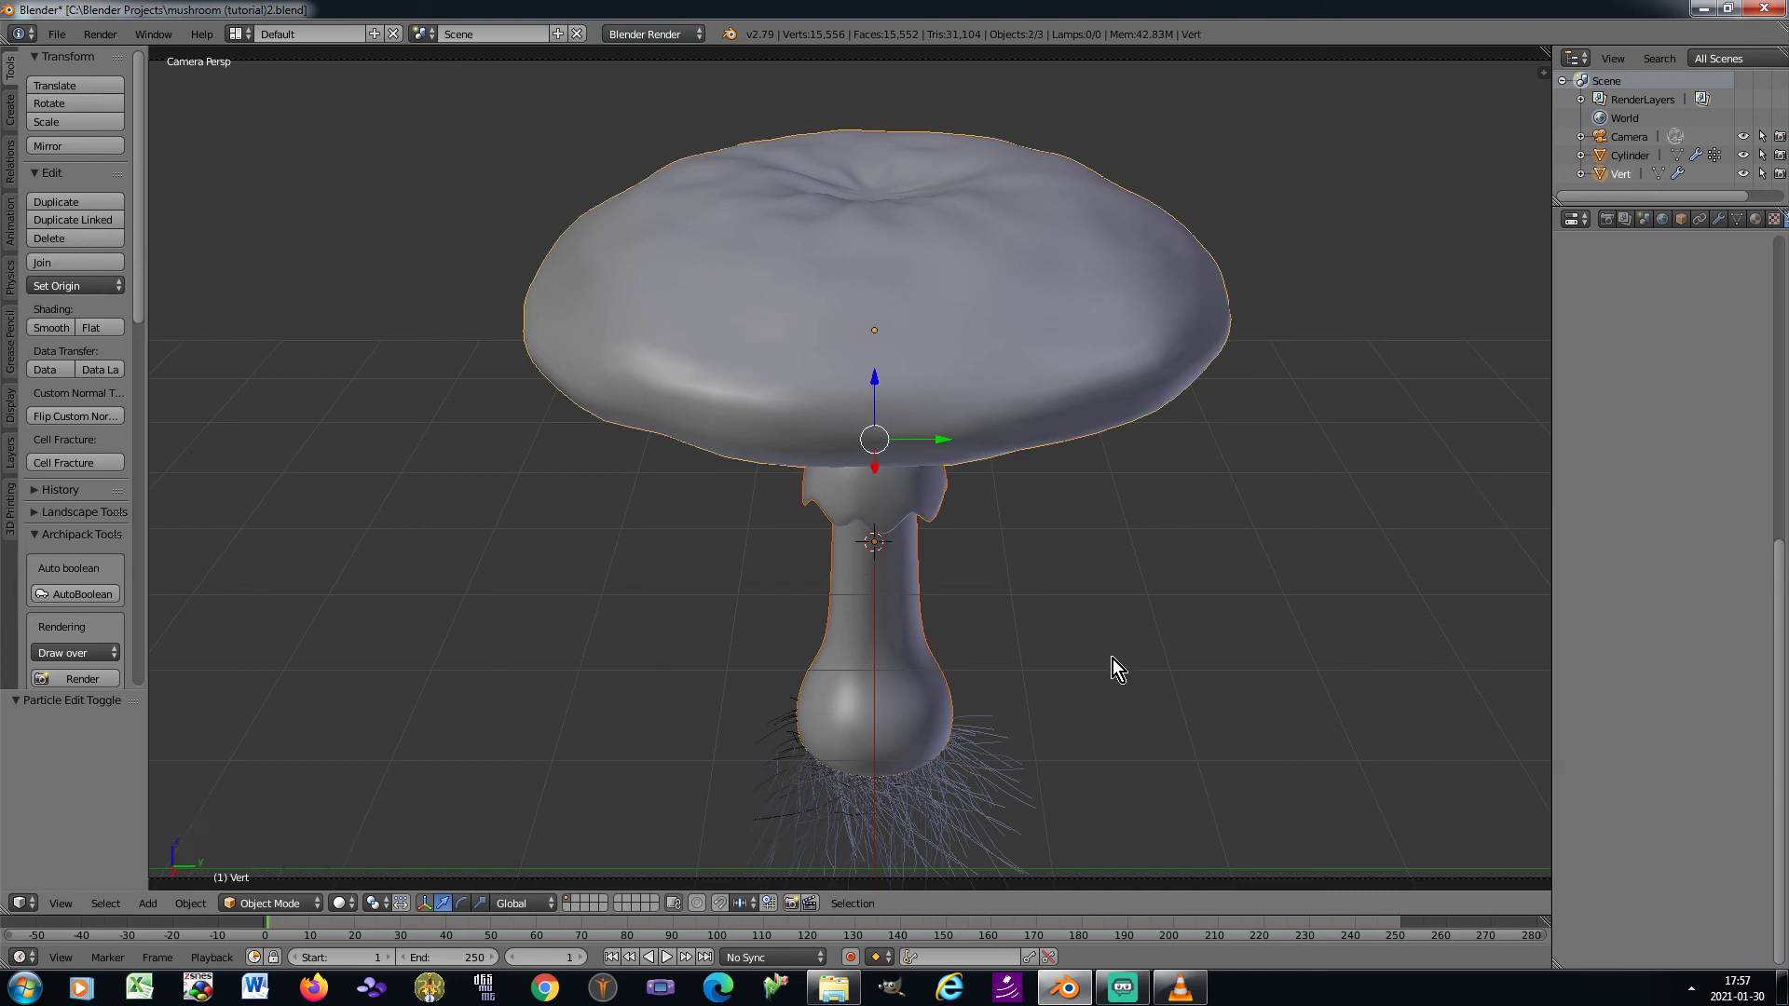
key(s)
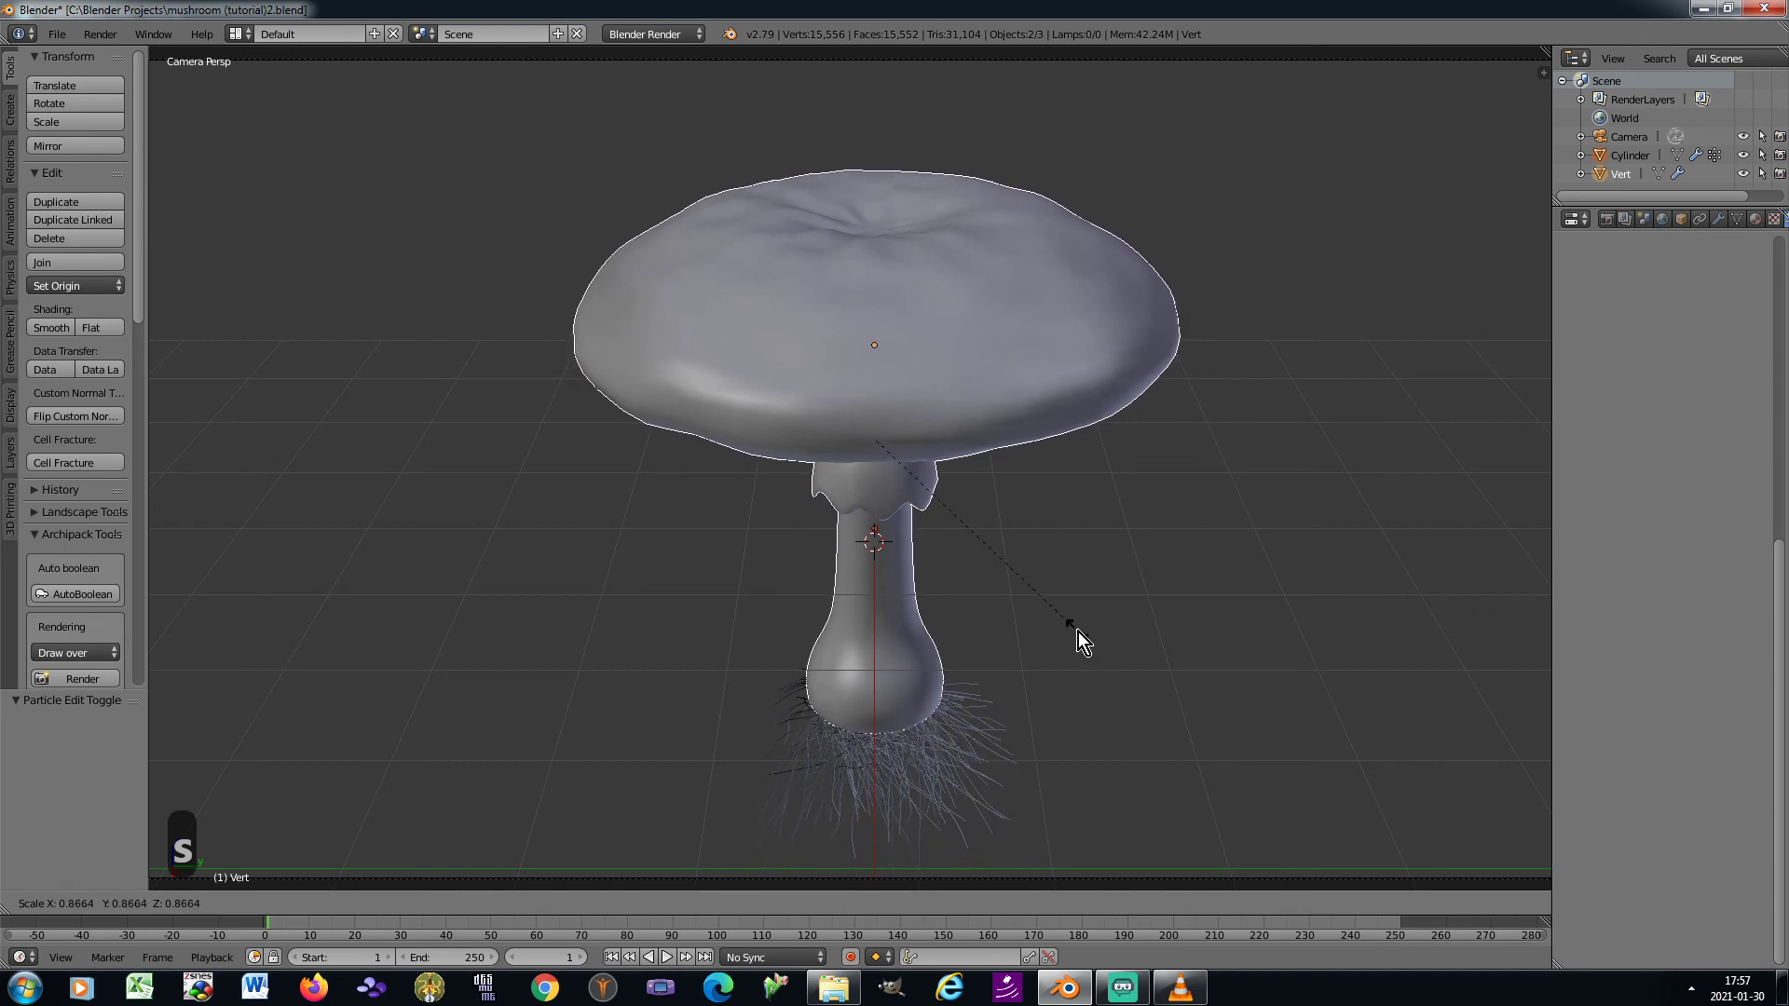
click(1076, 628)
key(ctrl+a)
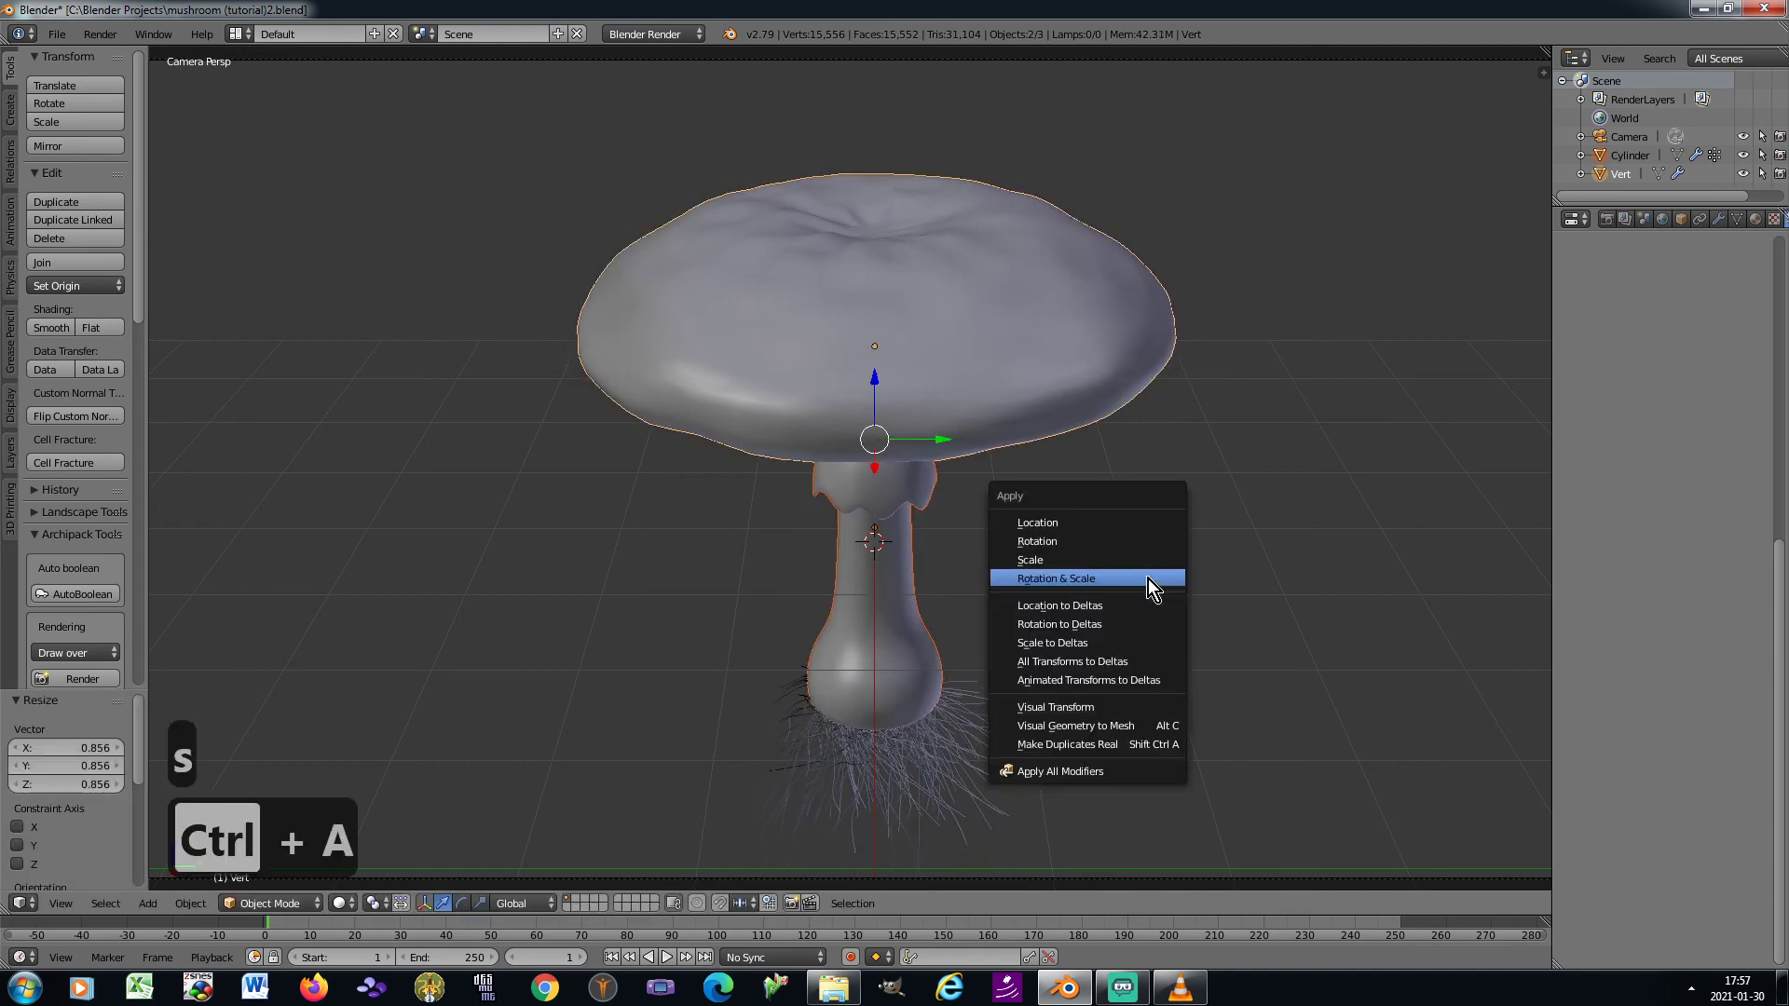
click(1148, 579)
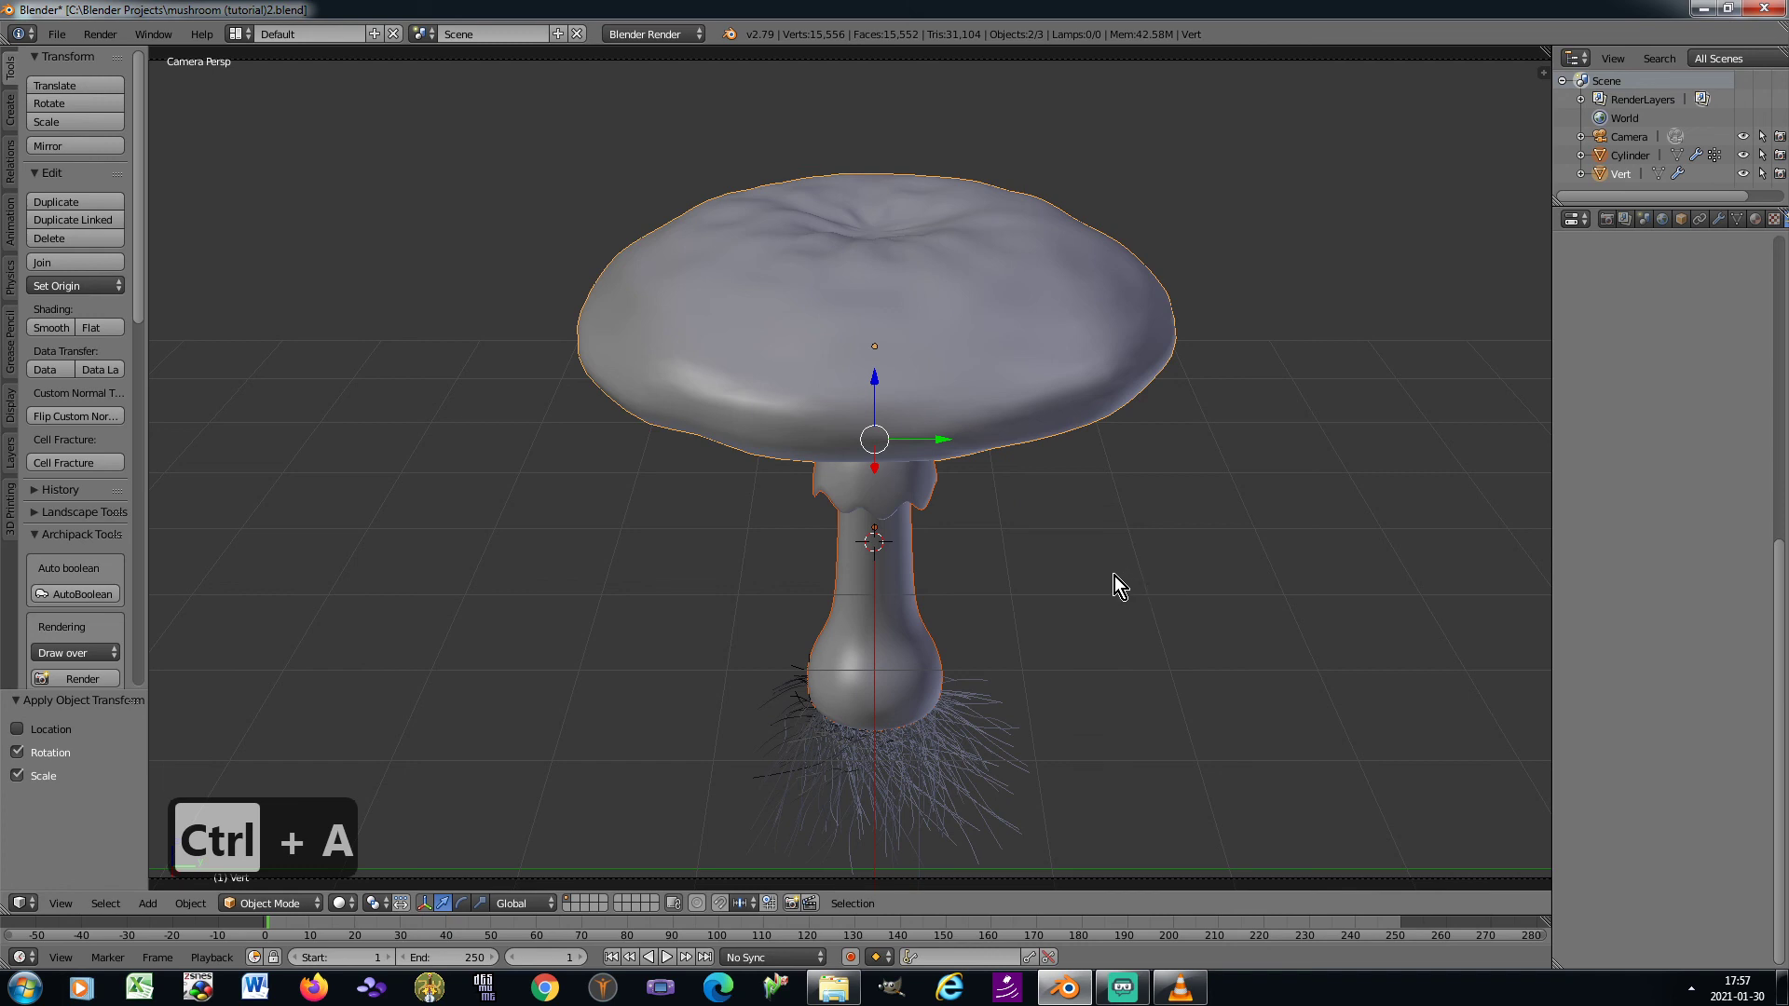
Select only the stem and give it a new material
right_click(885, 568)
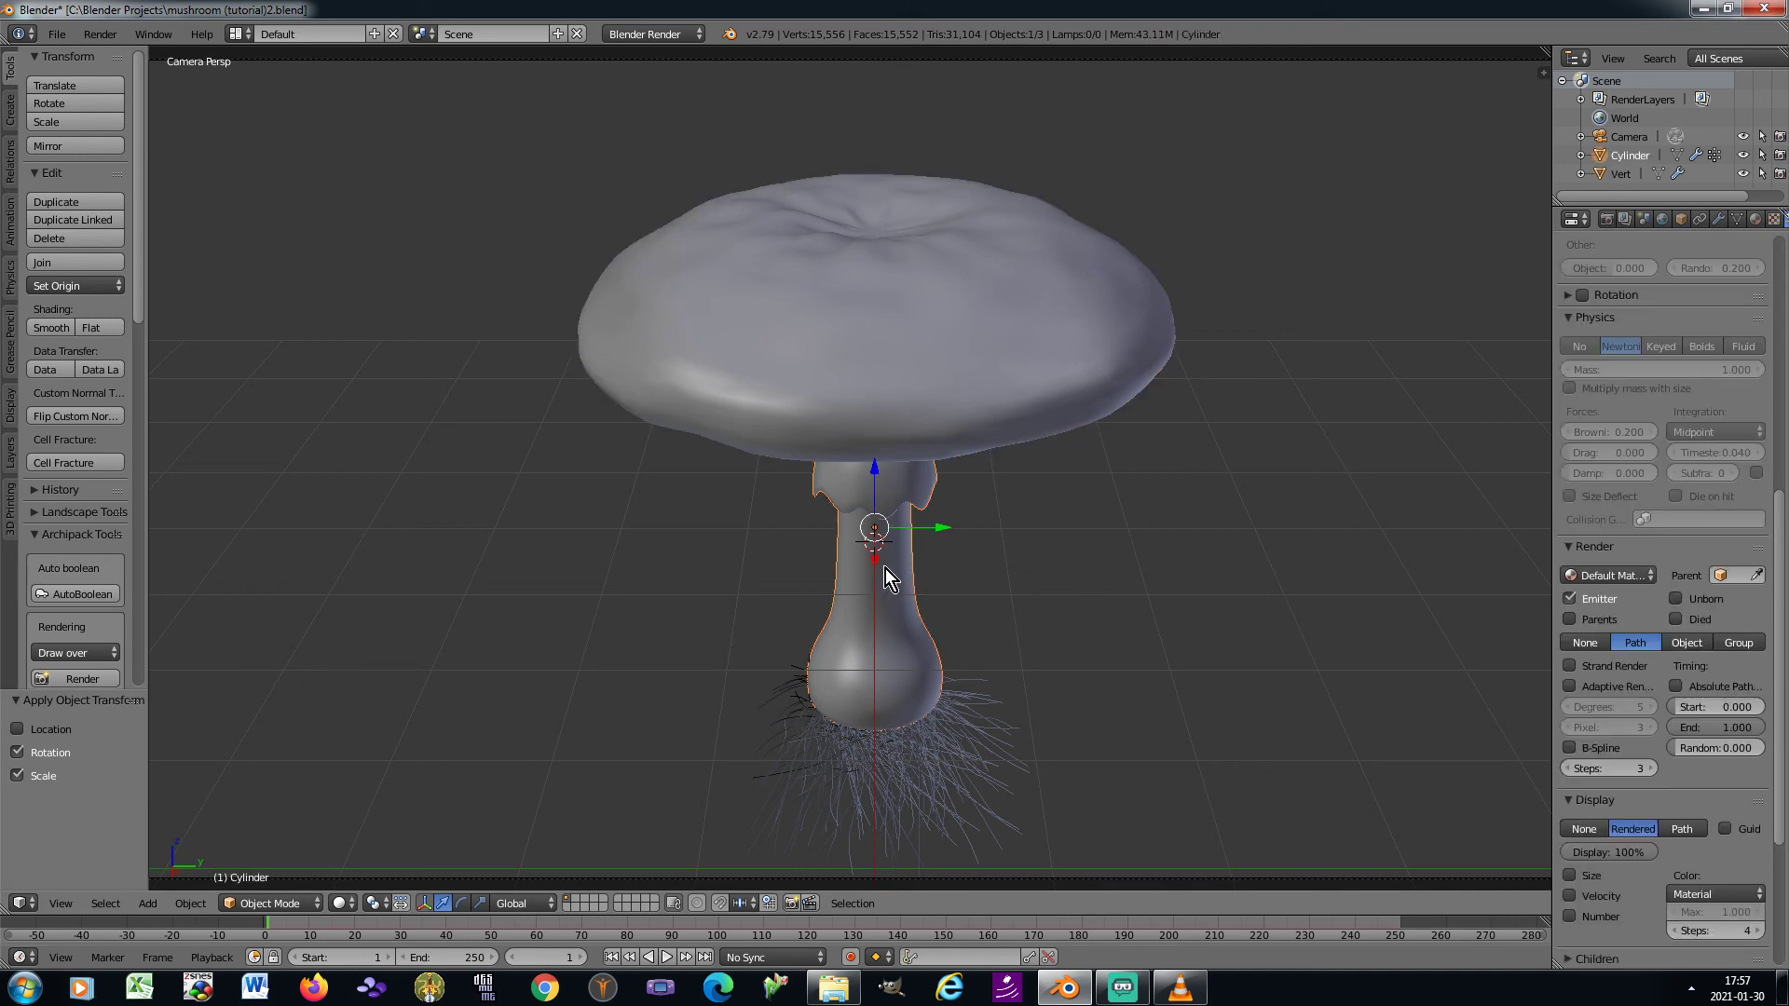
scroll(1728, 406, up, 12)
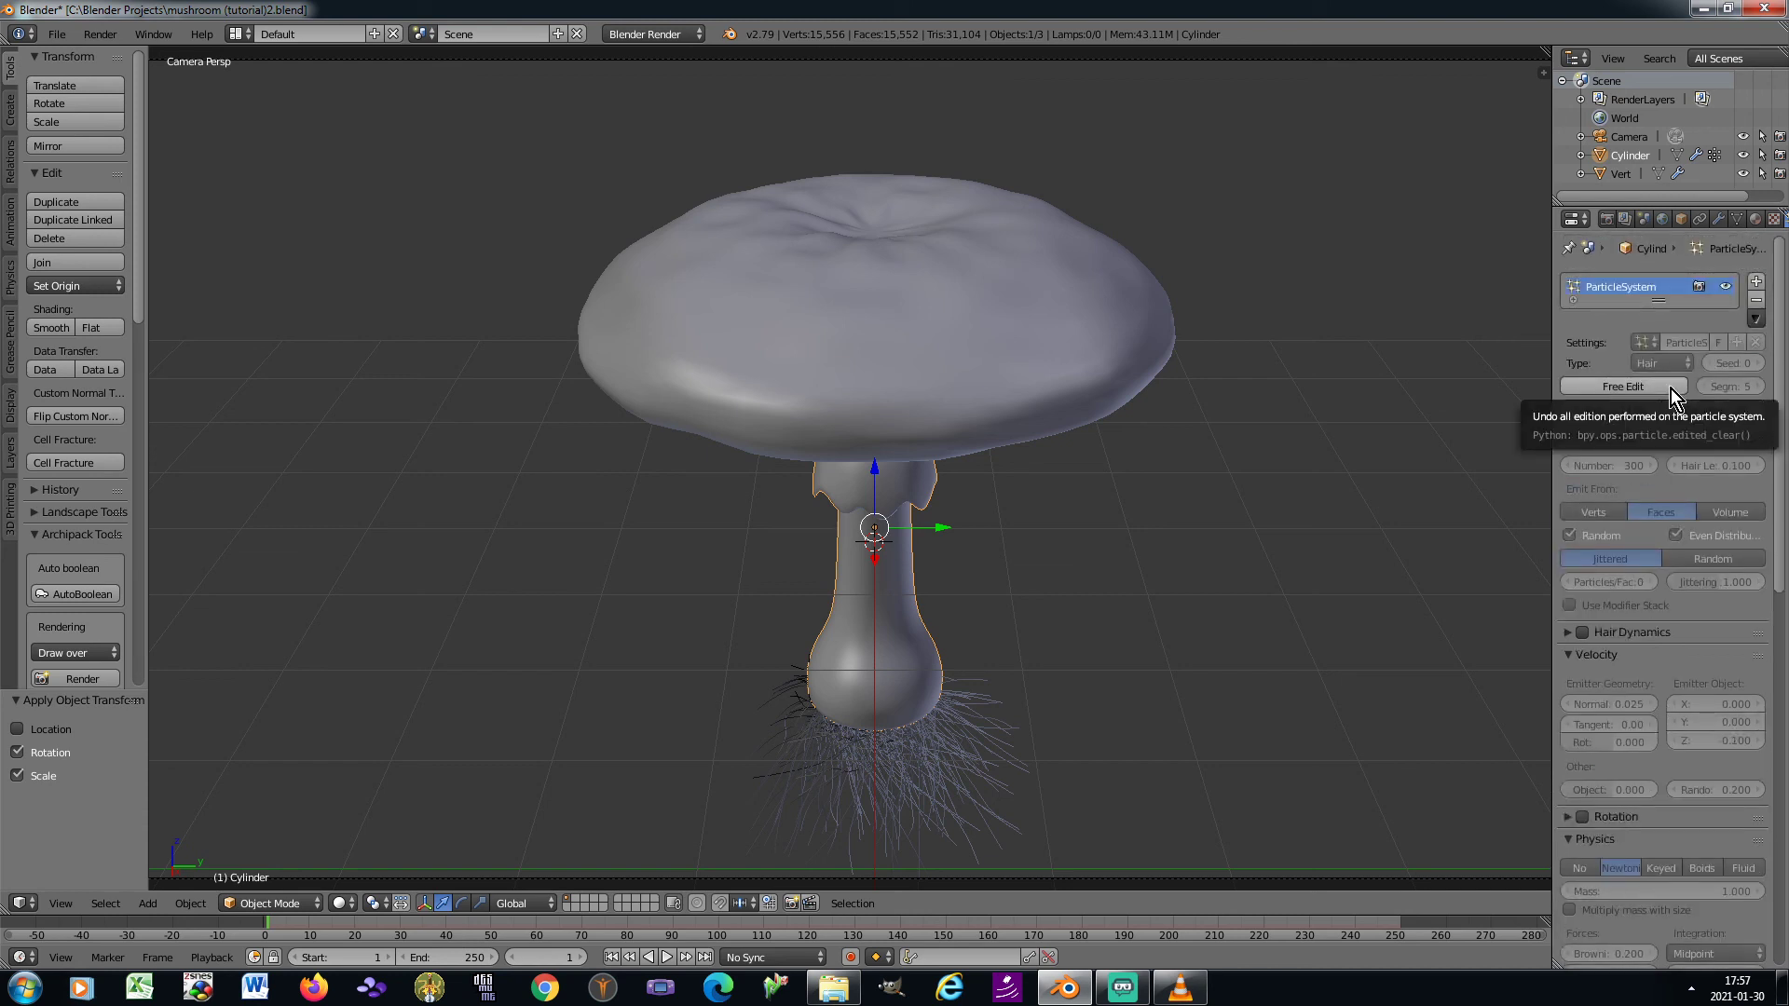
click(1755, 219)
click(1603, 342)
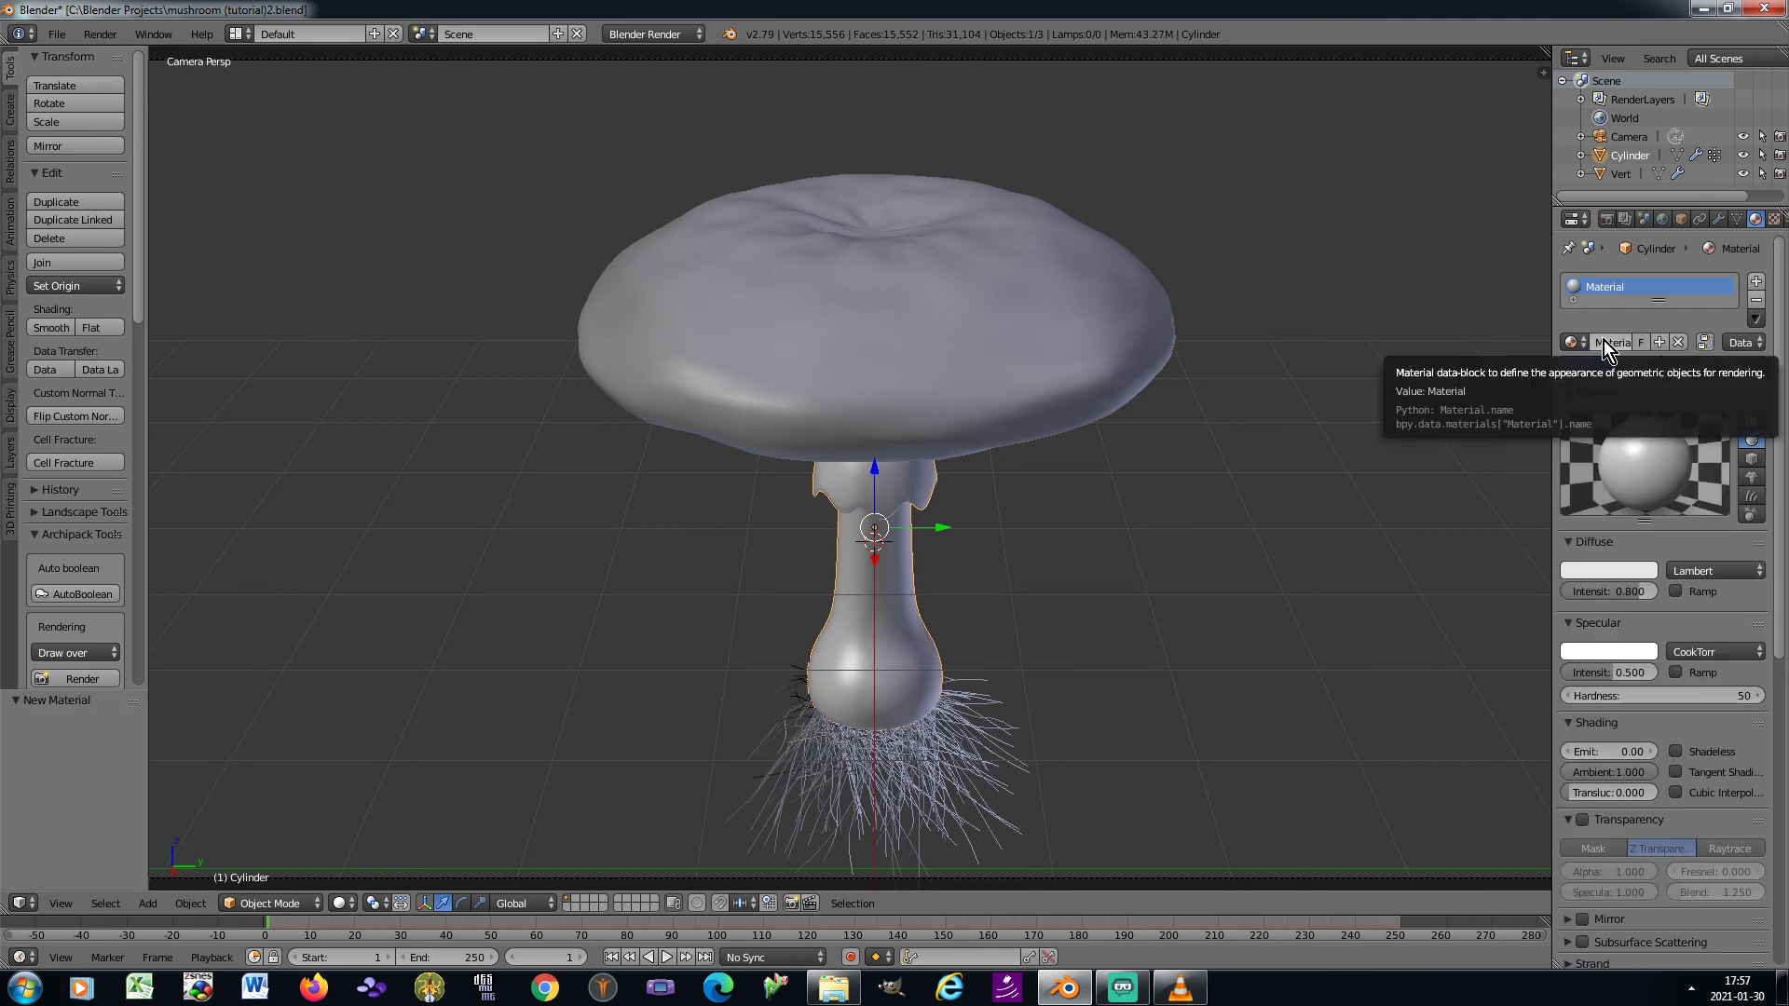
Set the stem material's diffuse colour to RGB 0.8, 0.7, 0.5
click(1618, 573)
click(1548, 504)
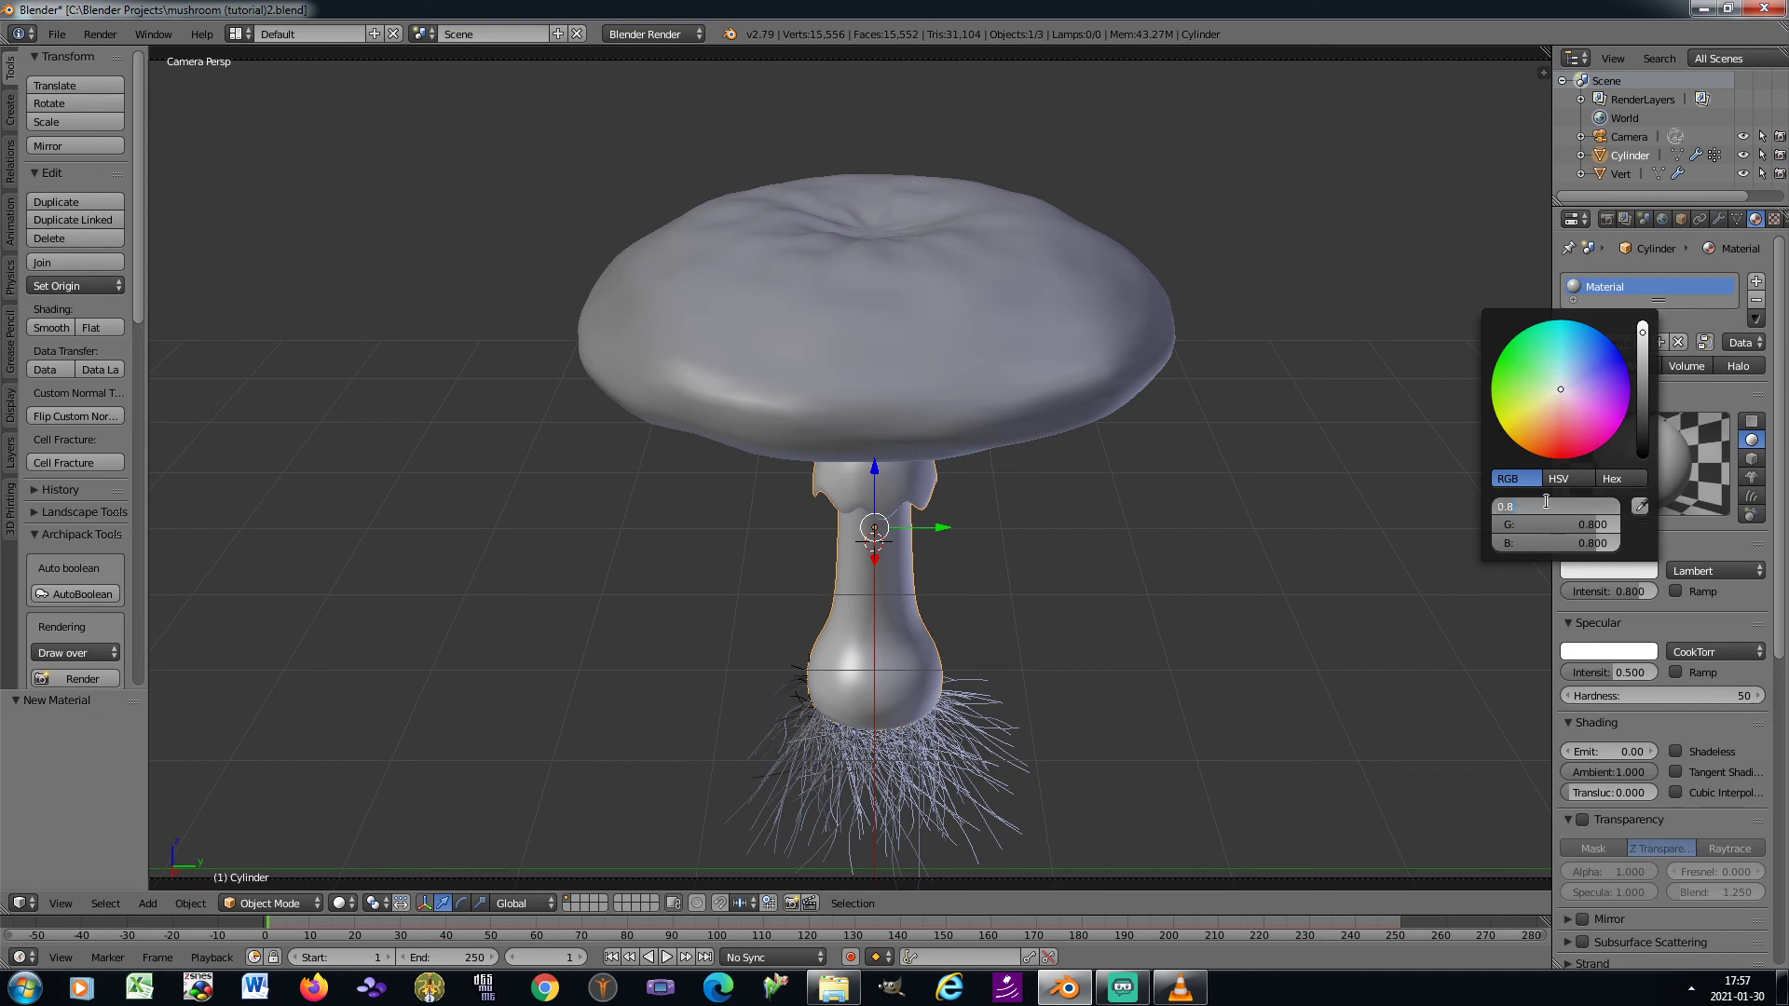
text(0.8)
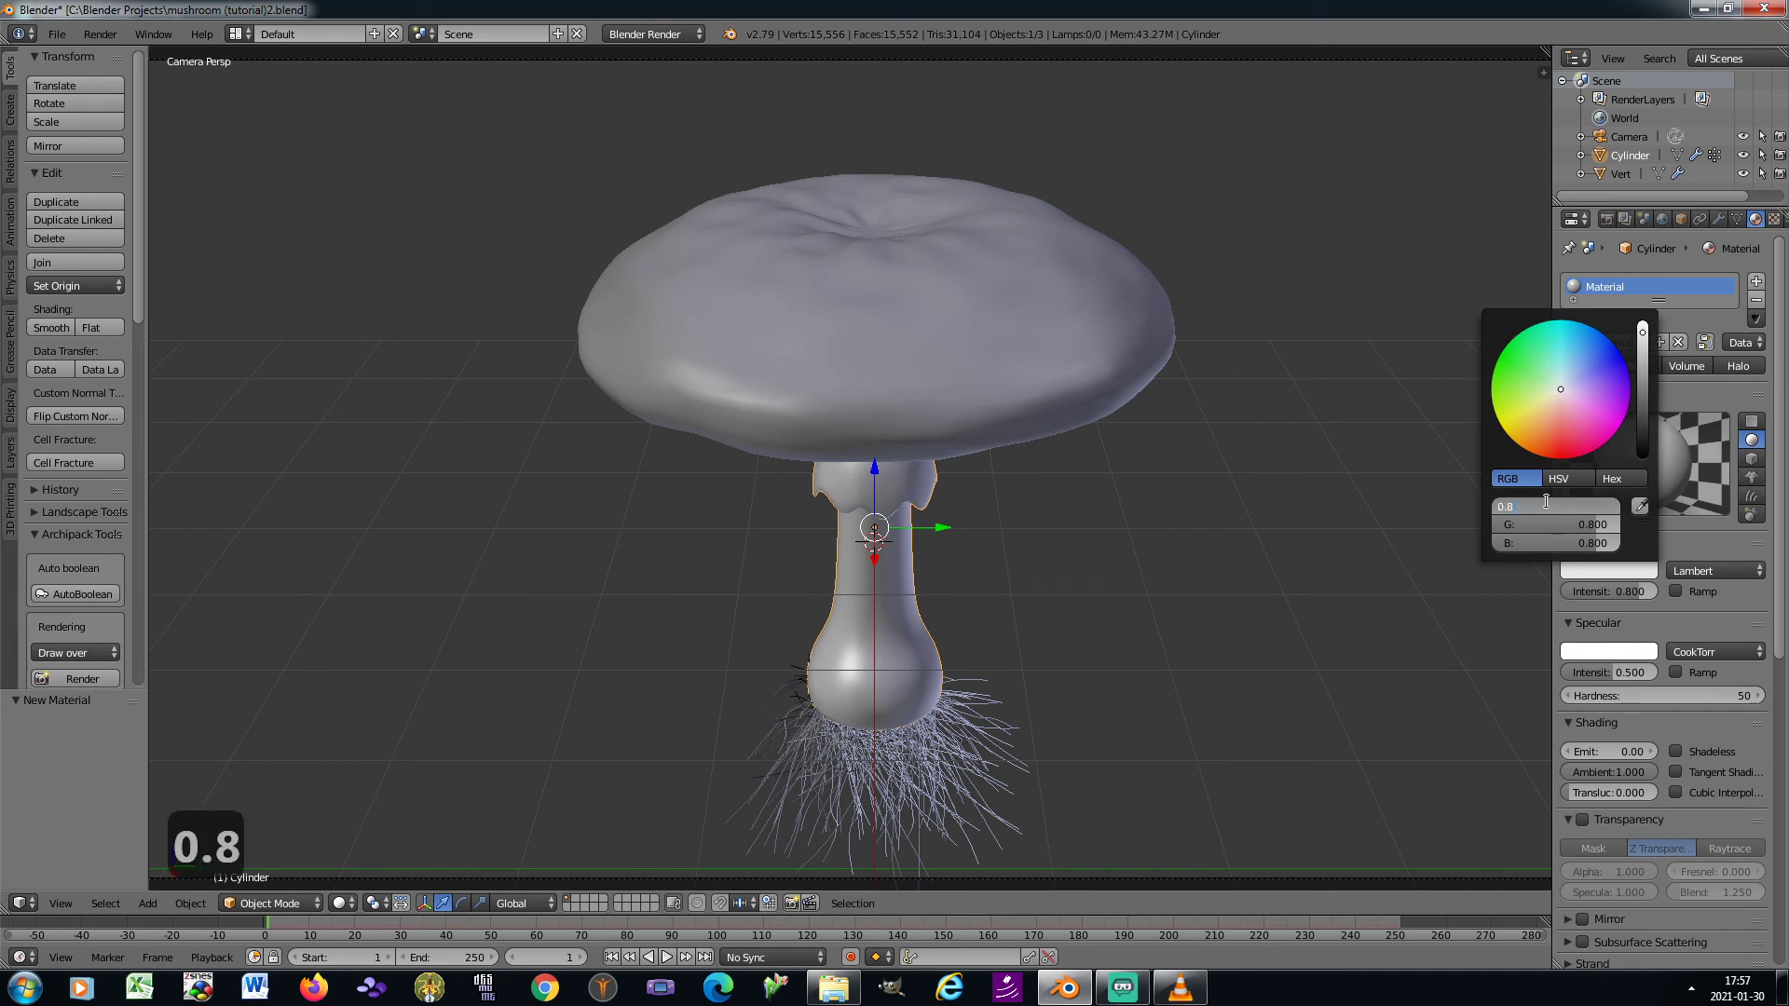
key(Tab)
text(0.7)
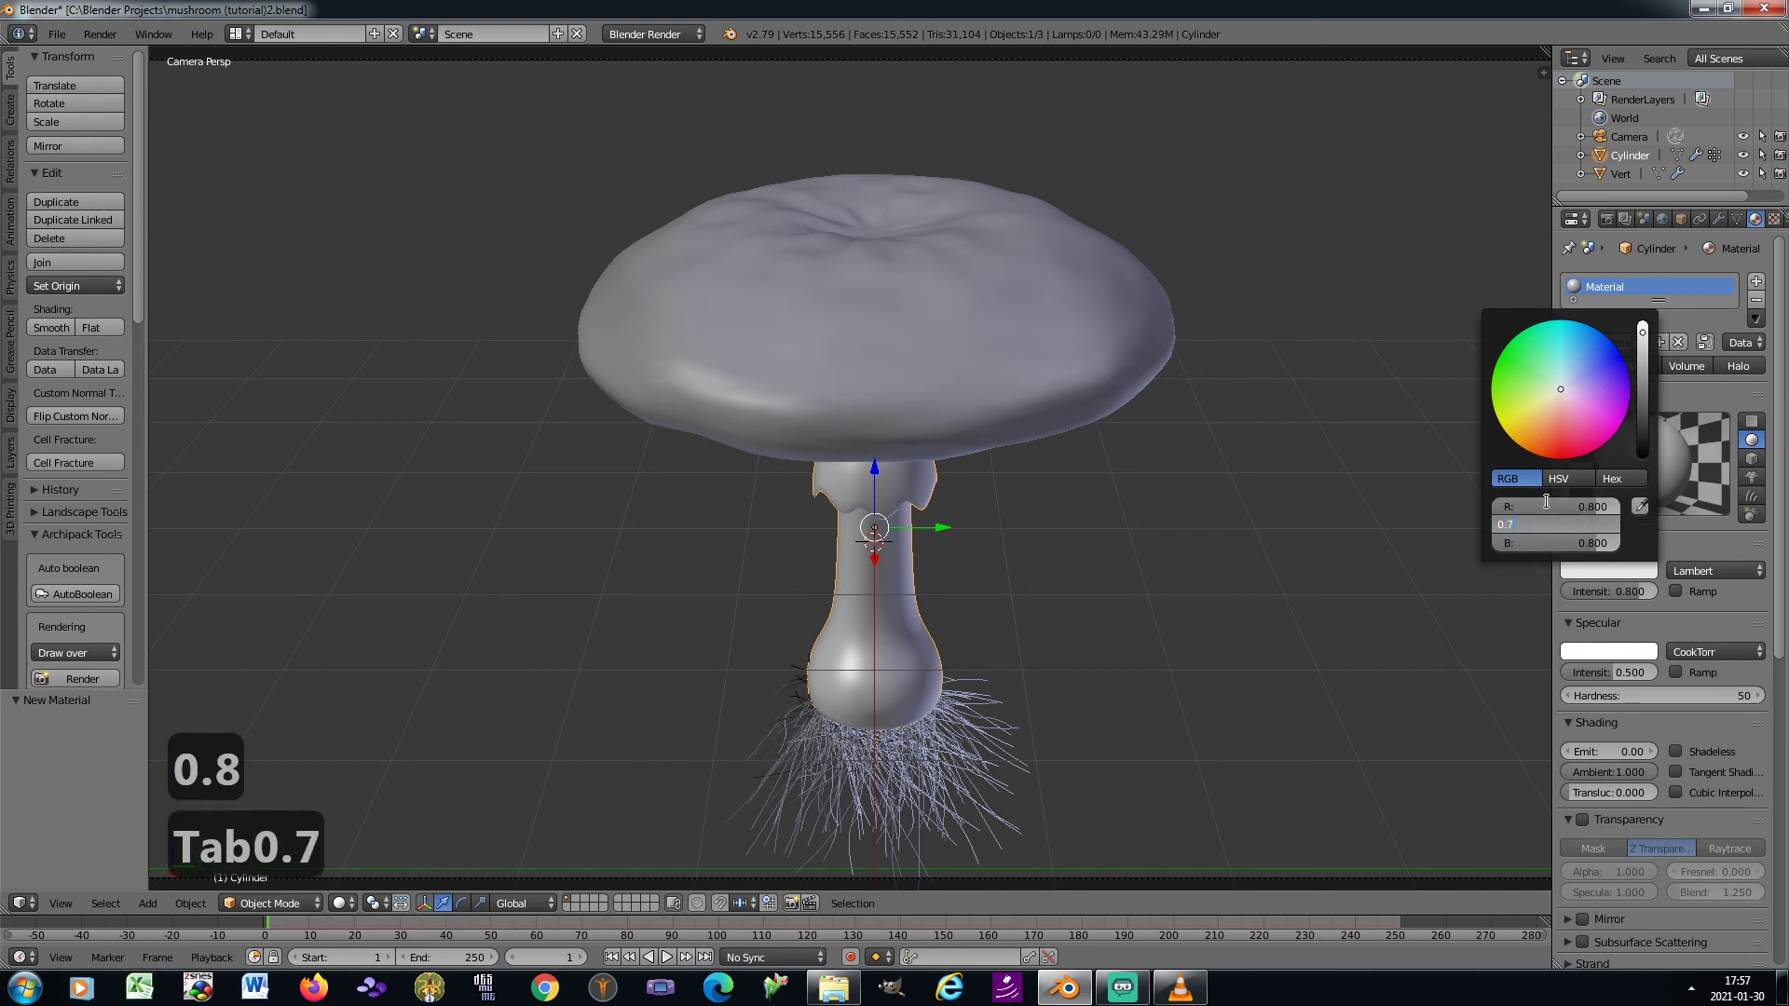
key(Tab)
text(0.5)
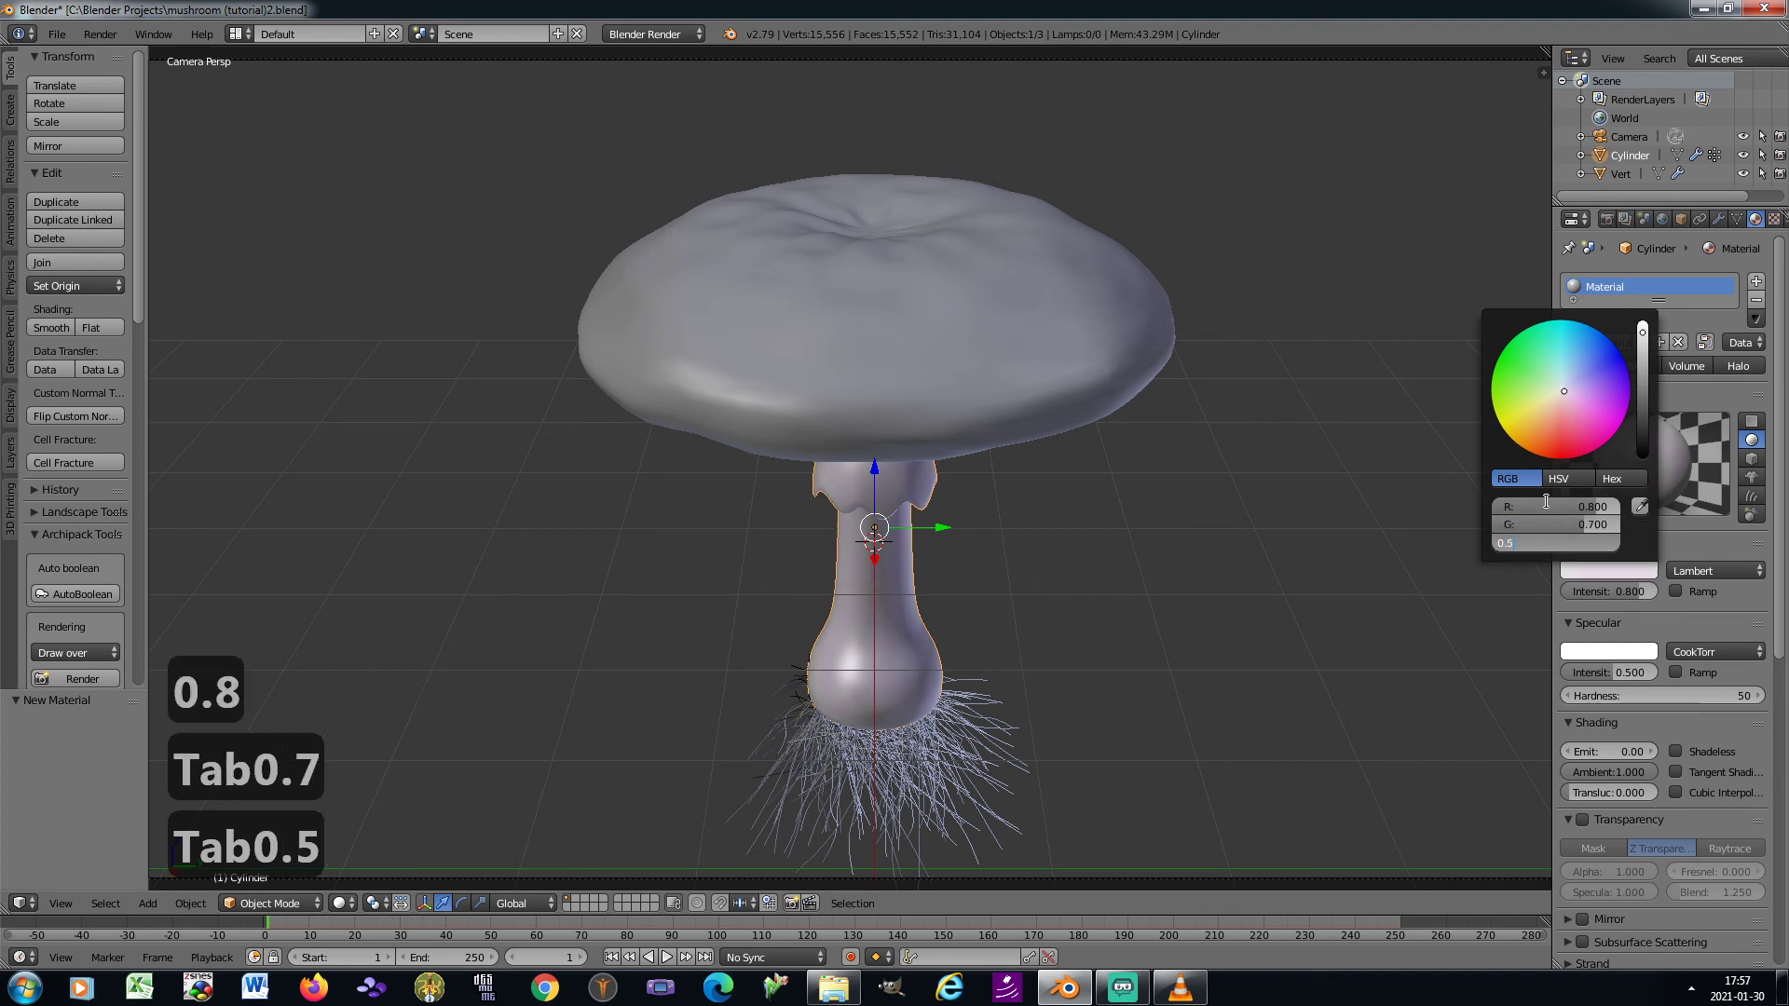
key(Return)
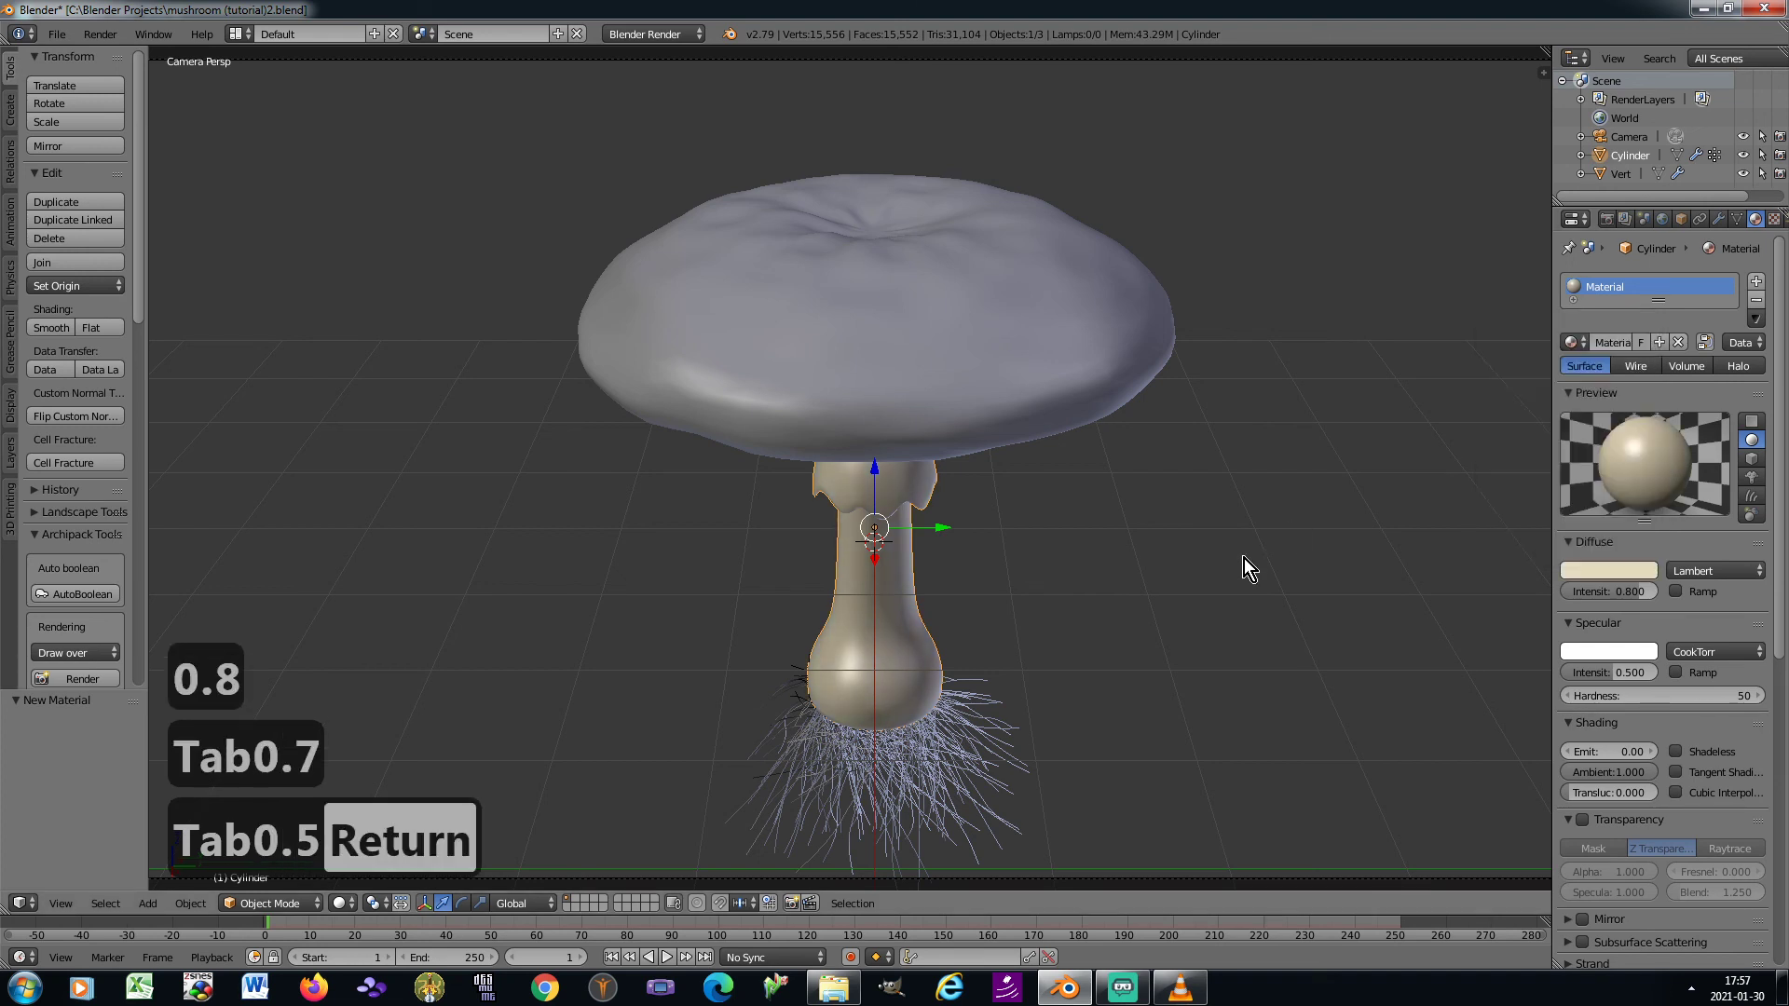
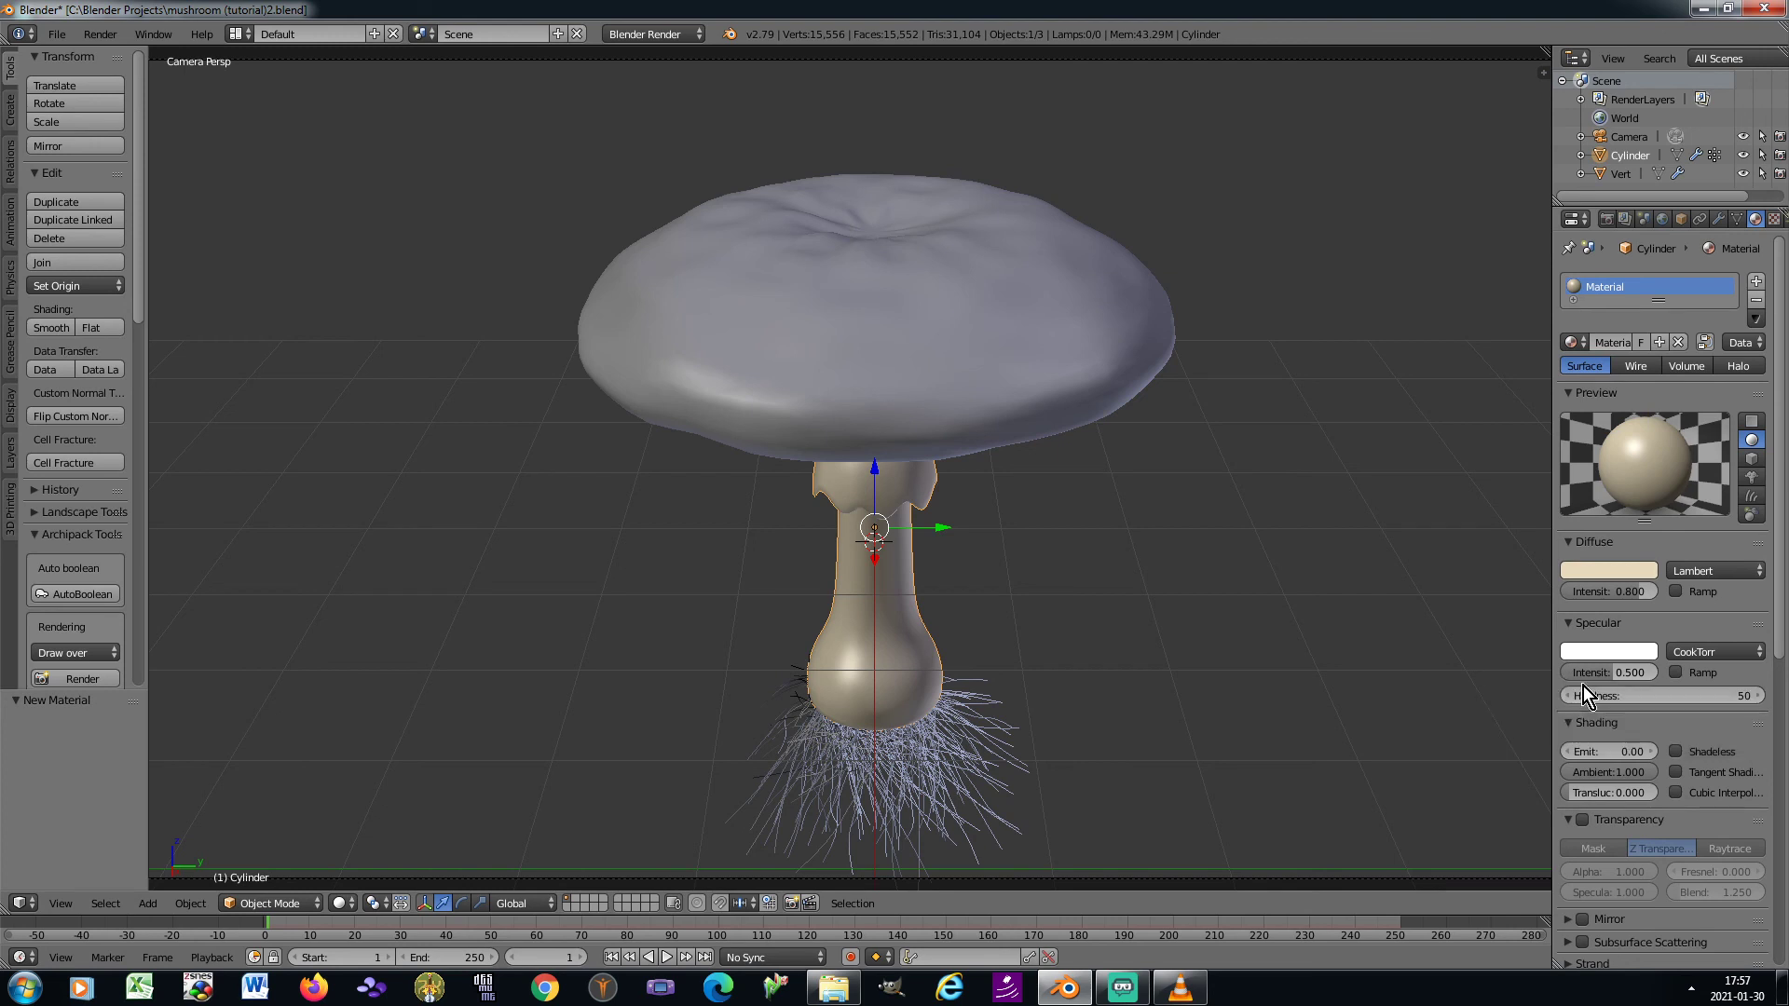
Set the stem material's specular intensity to 0.05 and its hardness to 20
click(1605, 673)
text(0.0)
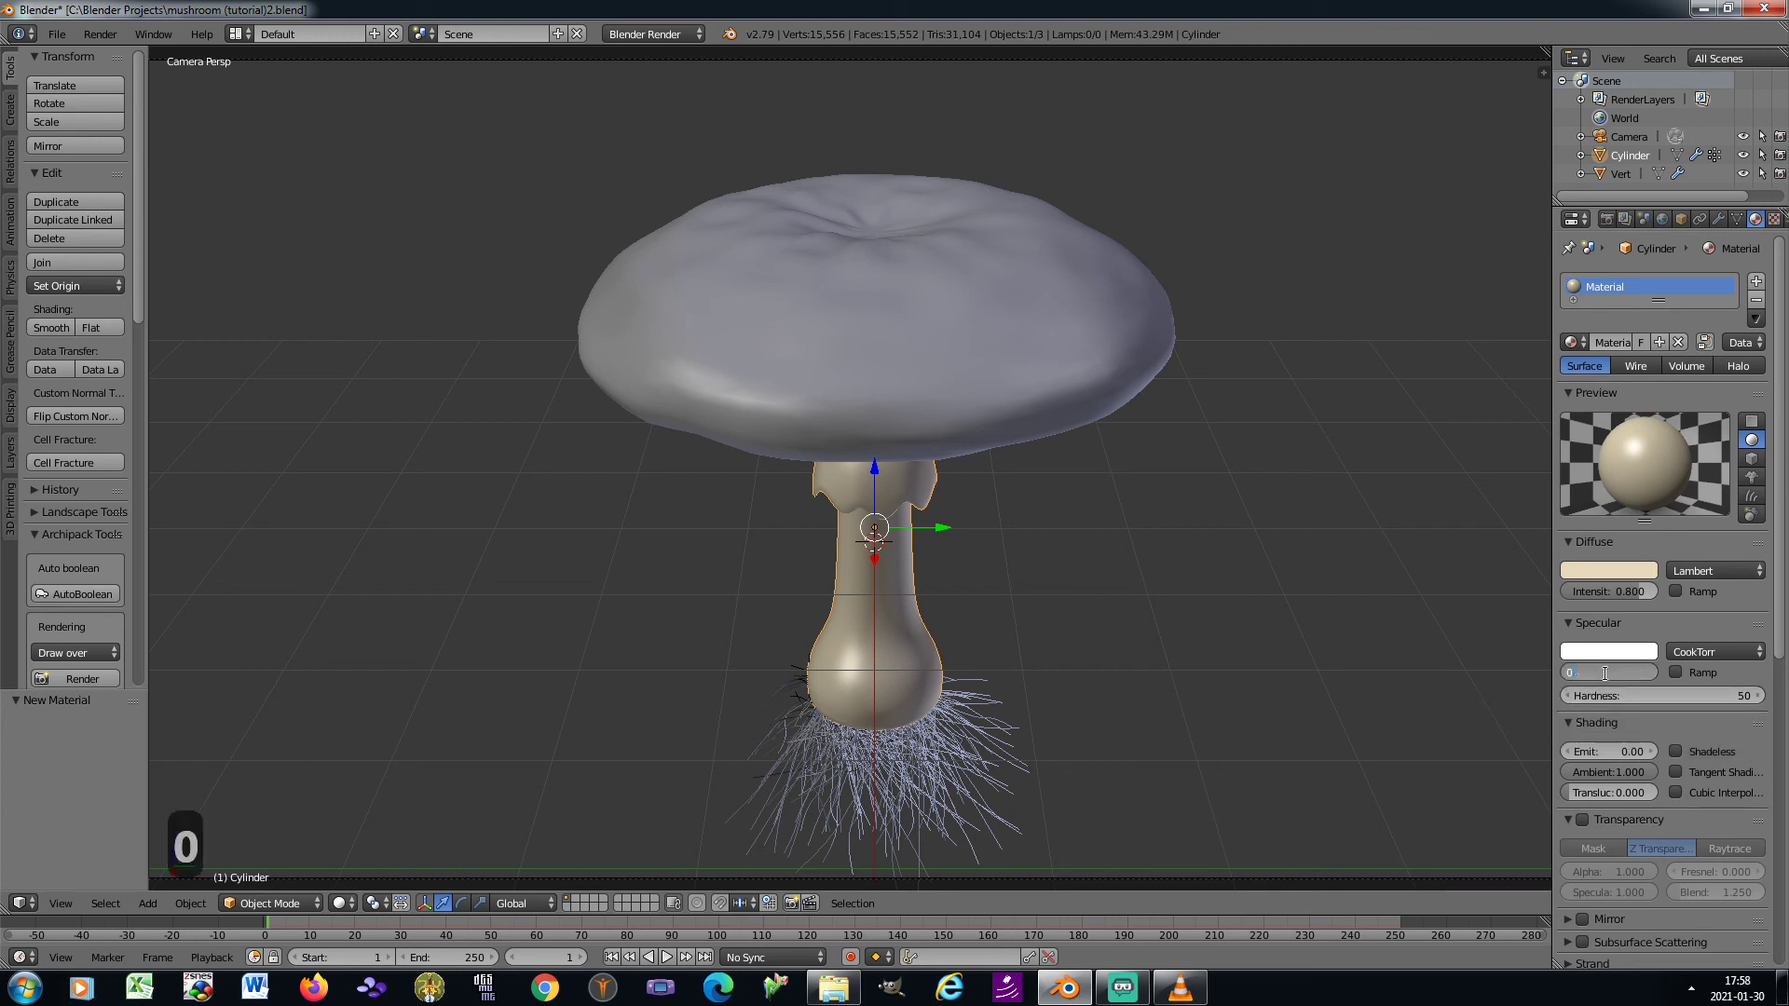
text(5)
key(Tab)
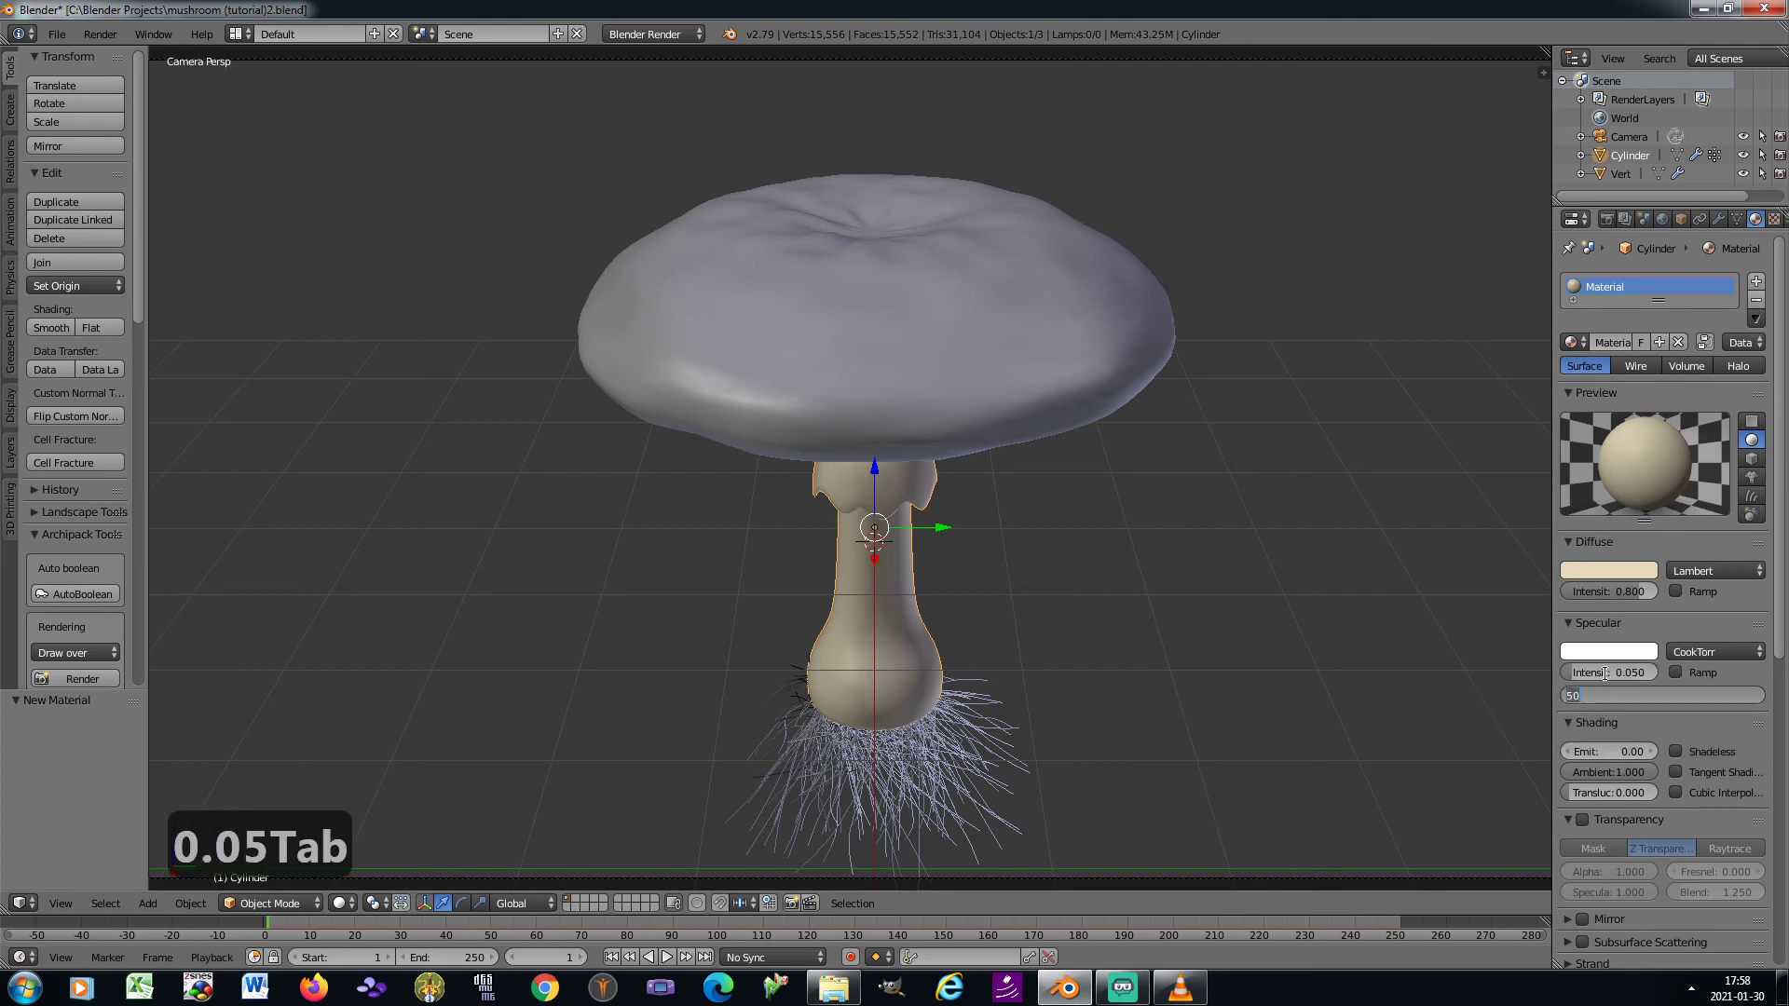
text(20)
key(Return)
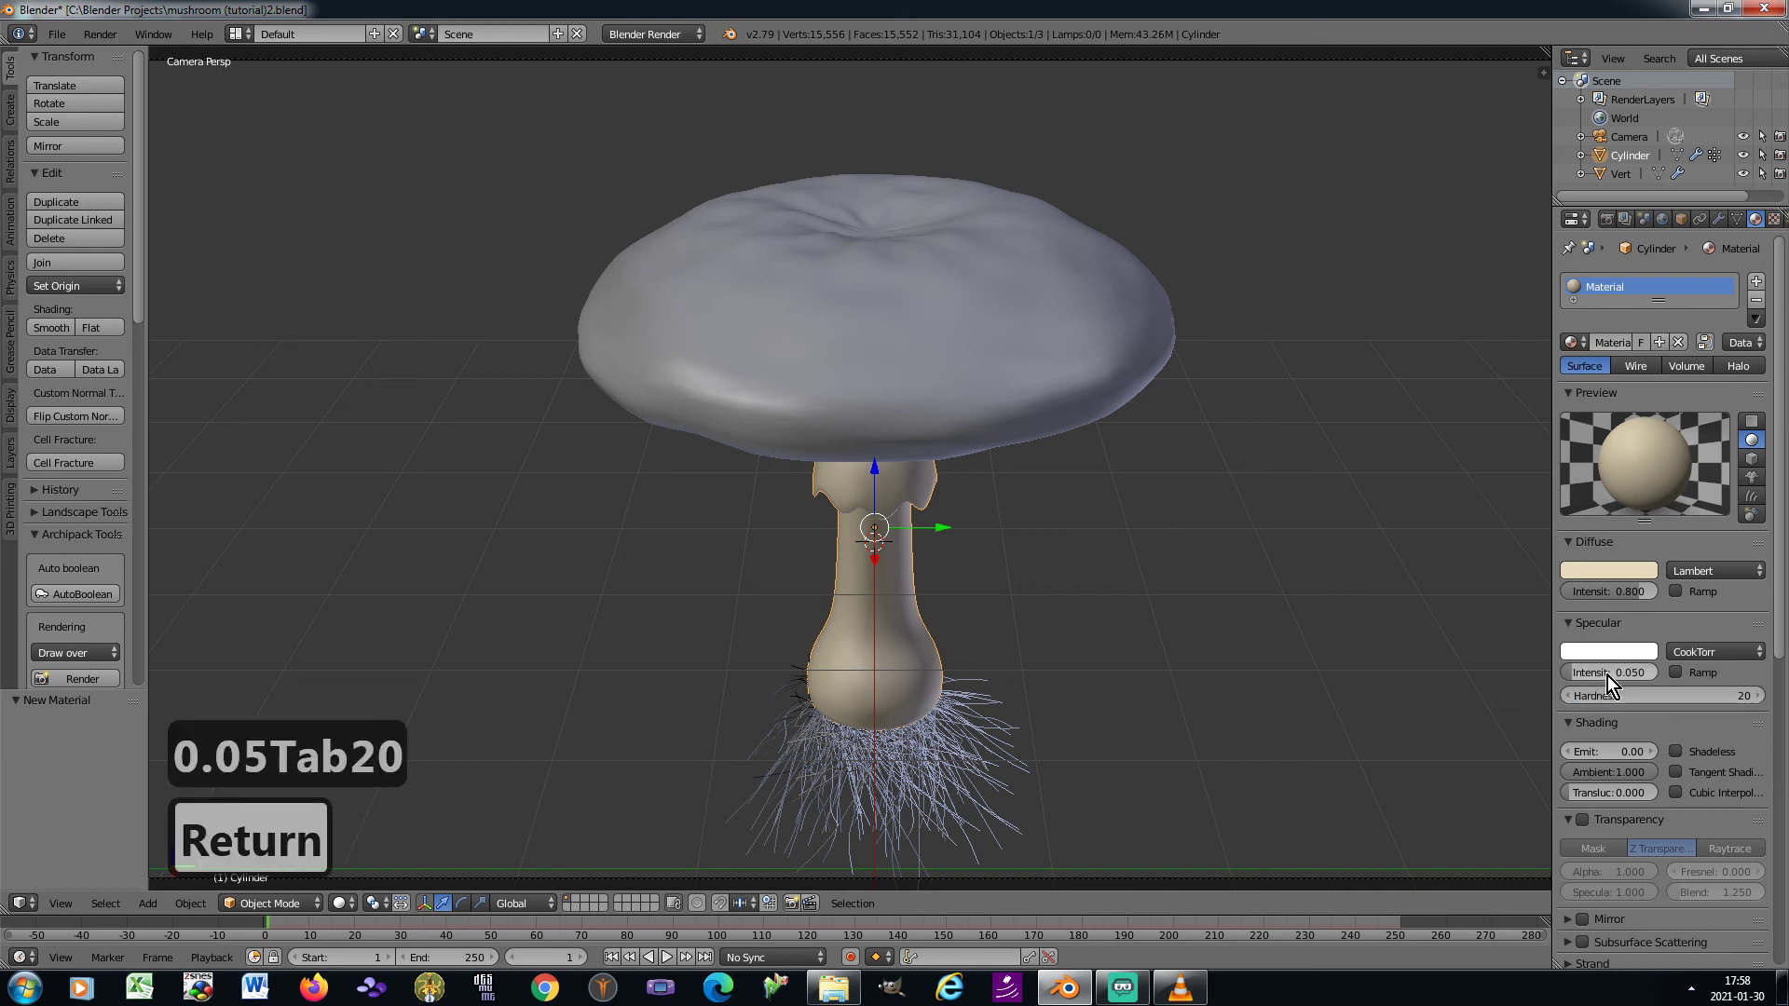
Add a Musgrave texture to the stem material and set its contrast to 0.6
click(1774, 221)
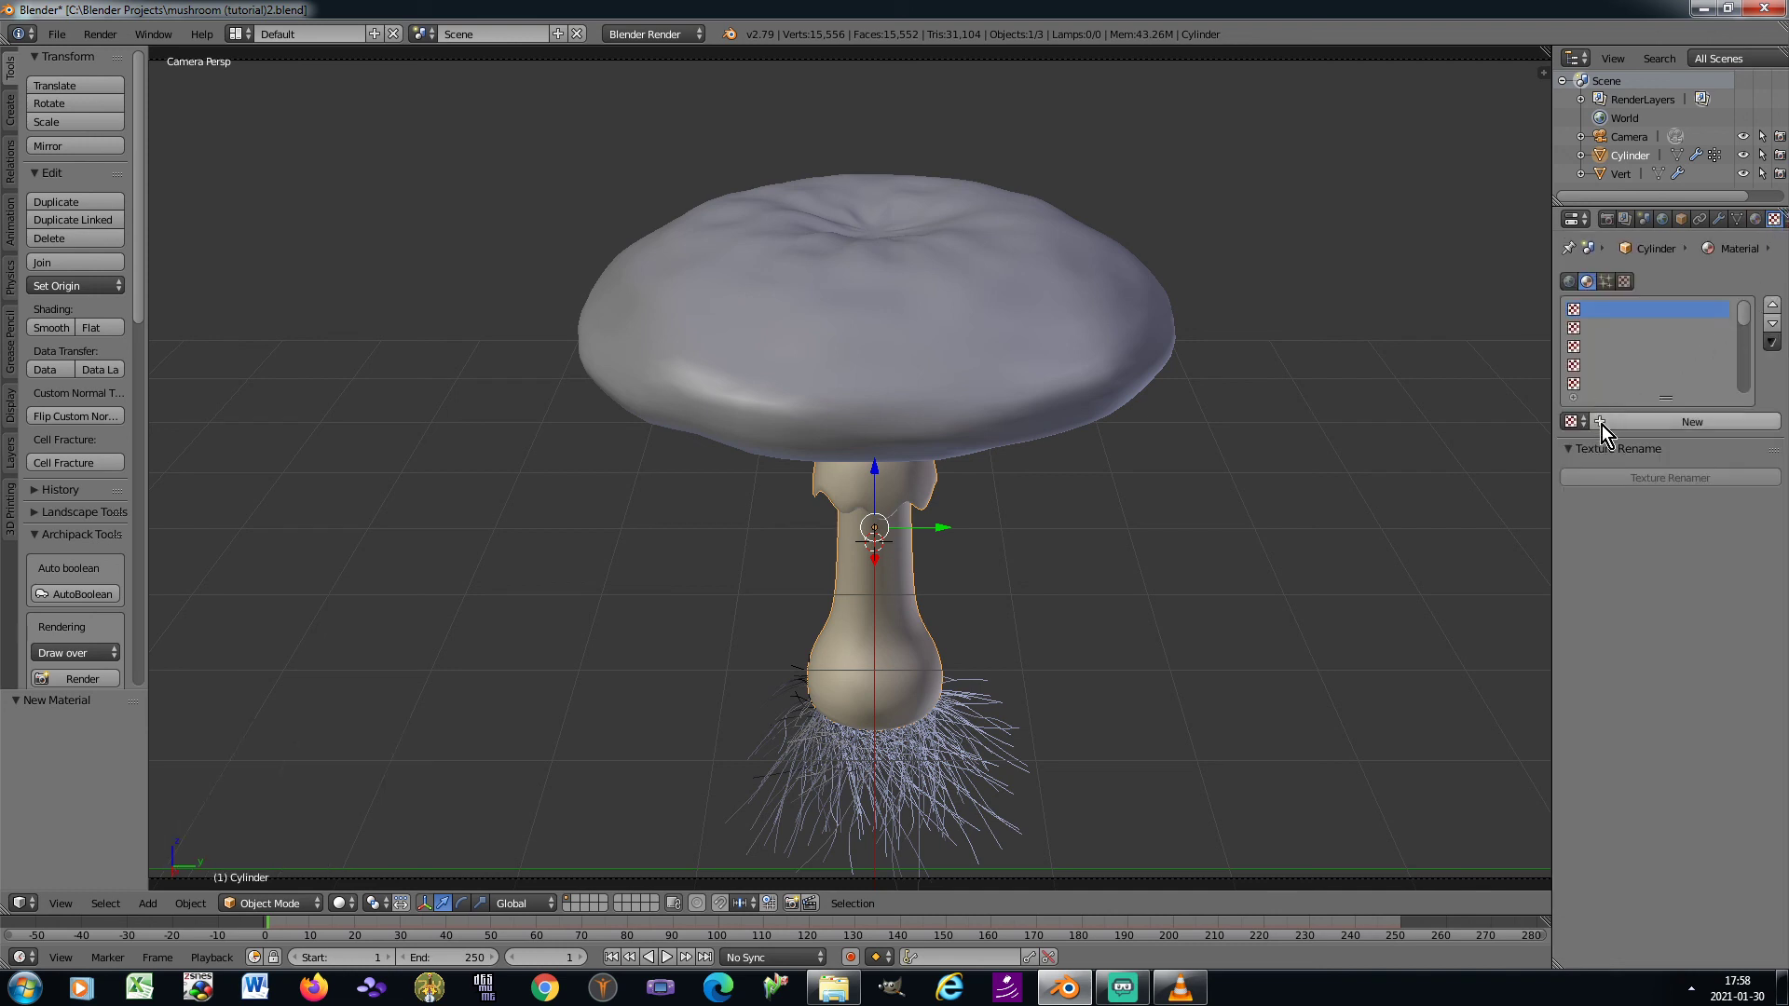
click(1602, 425)
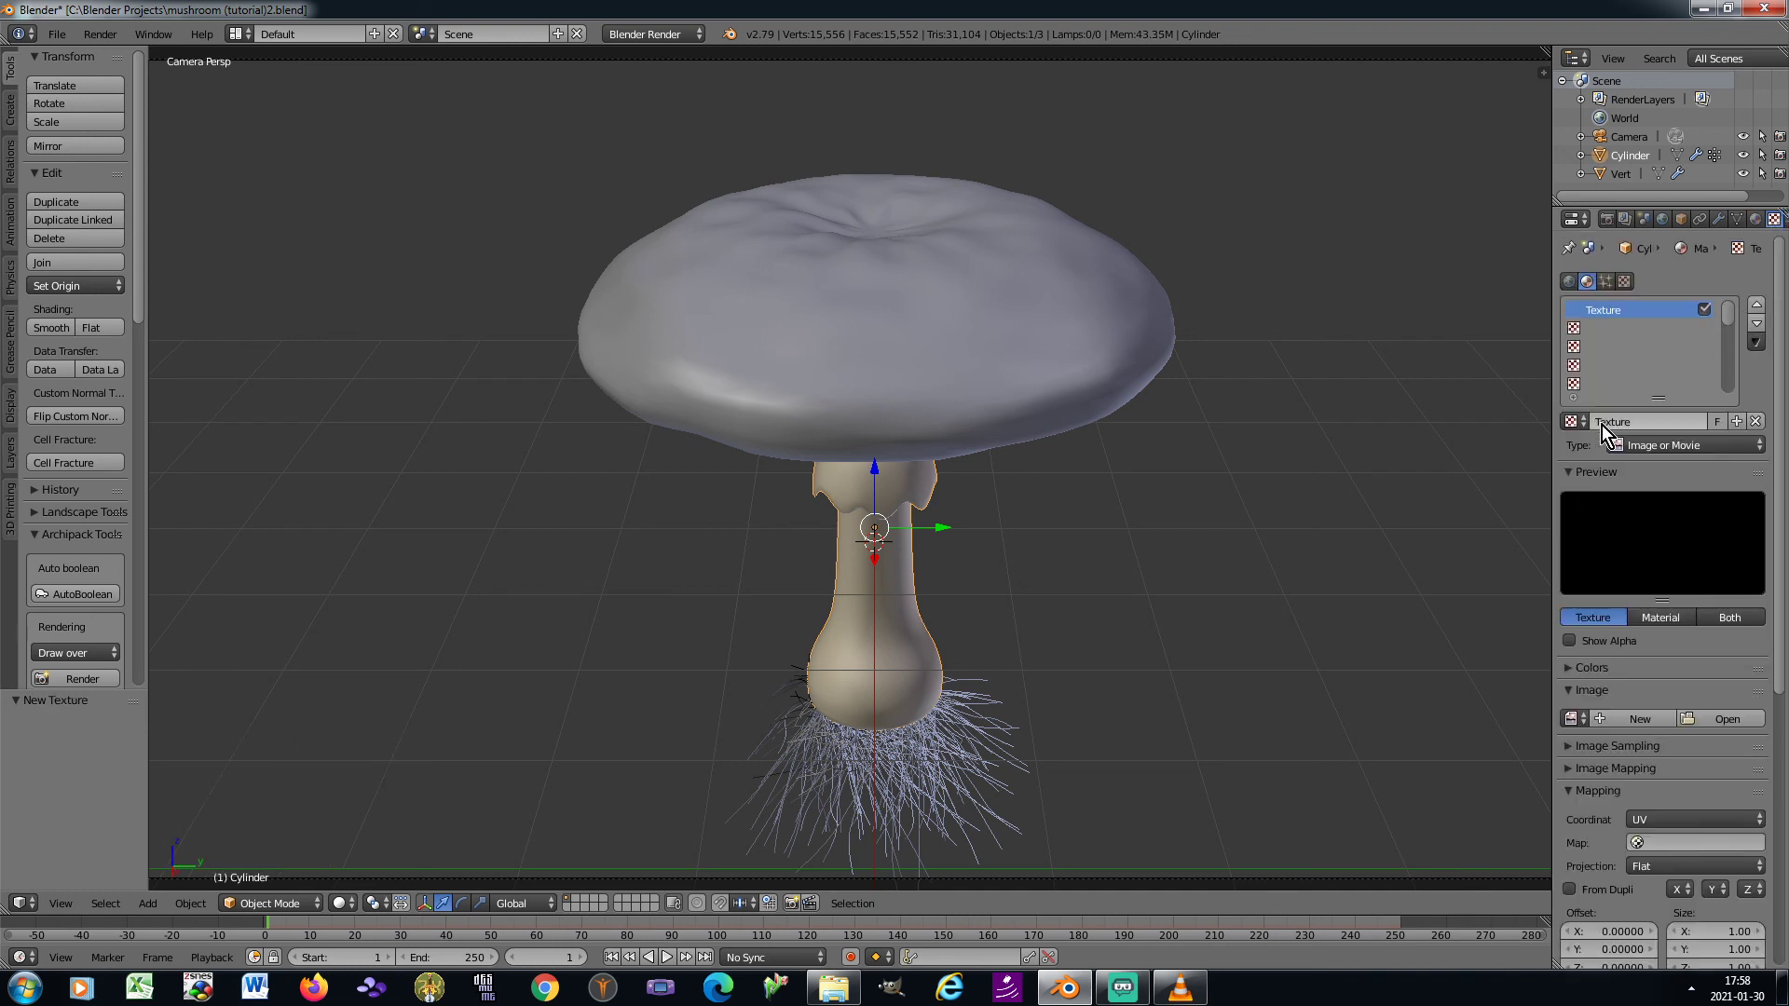
click(1675, 447)
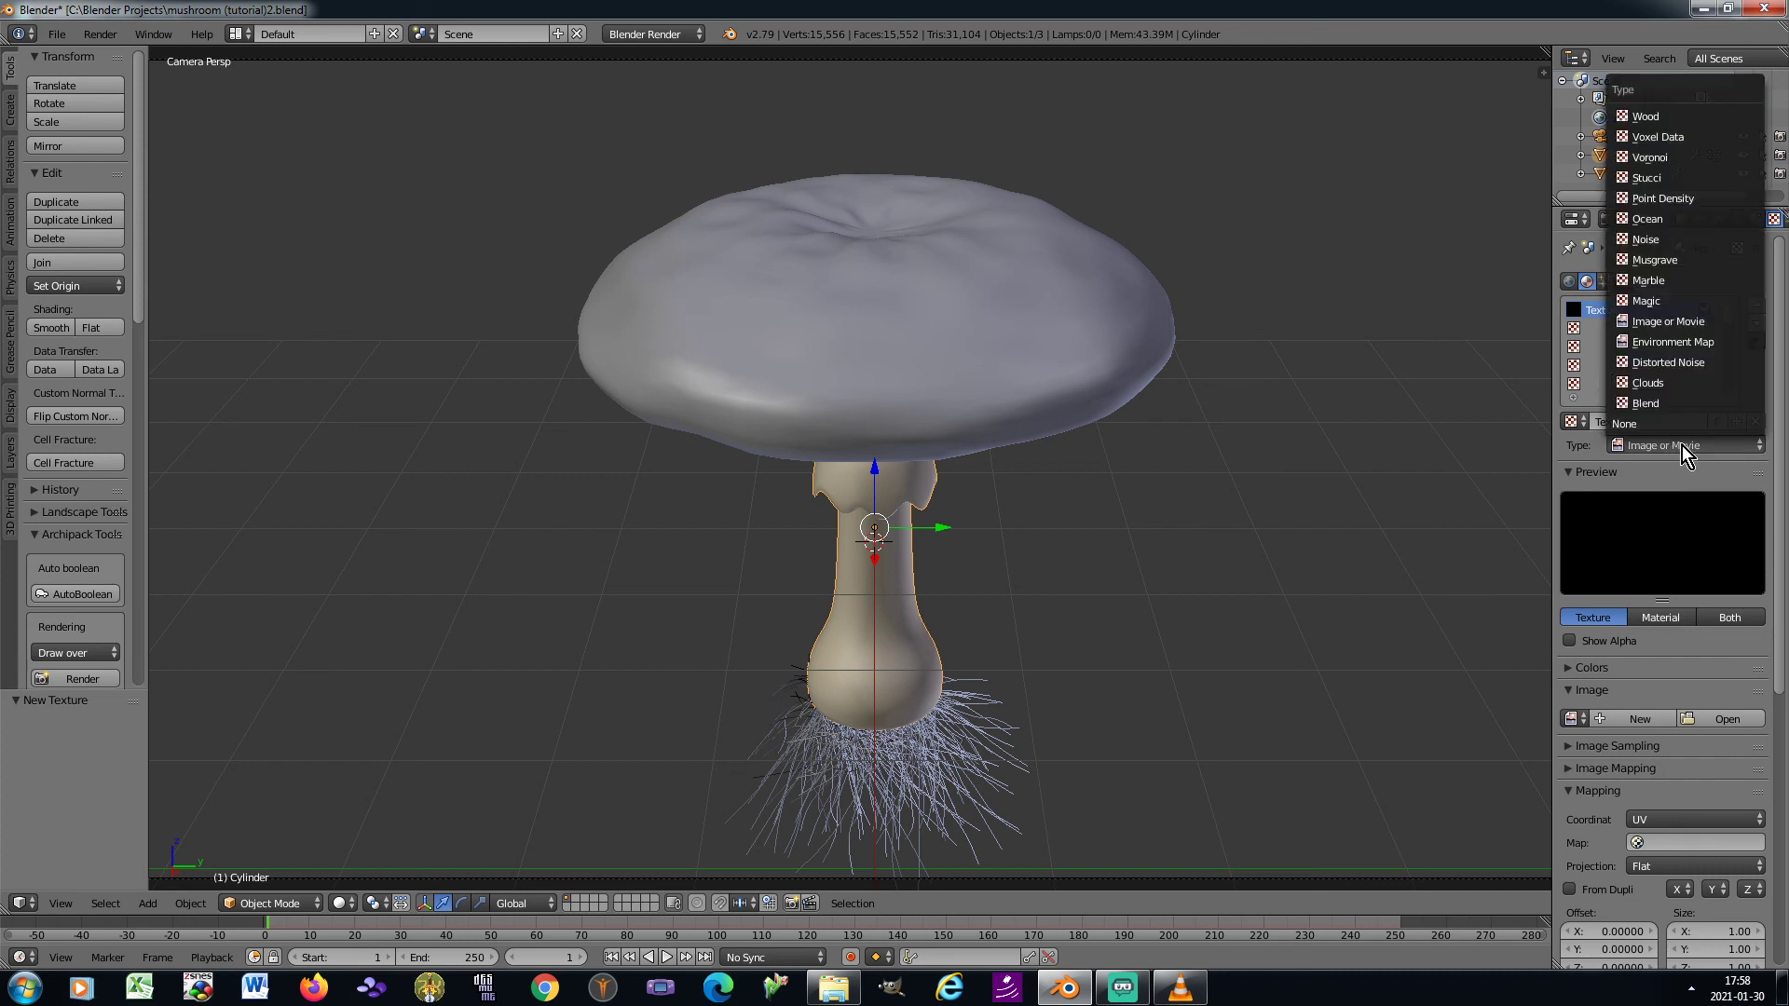
click(1677, 263)
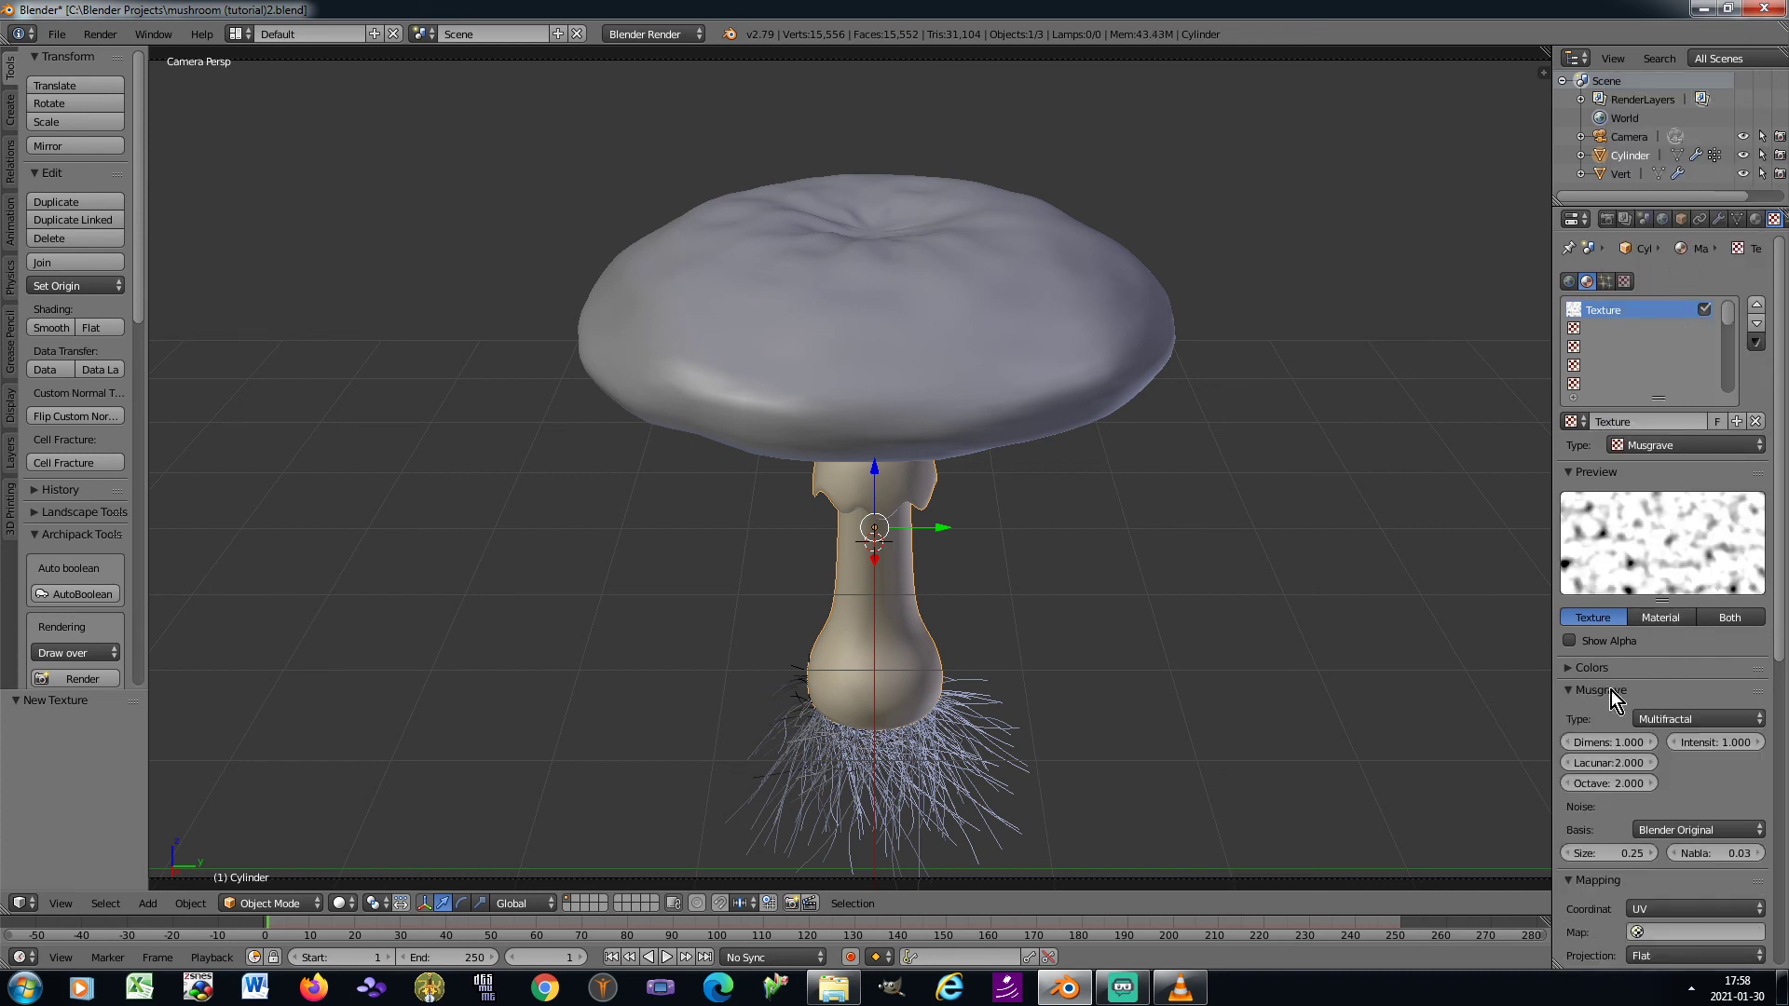
click(1571, 669)
text(0)
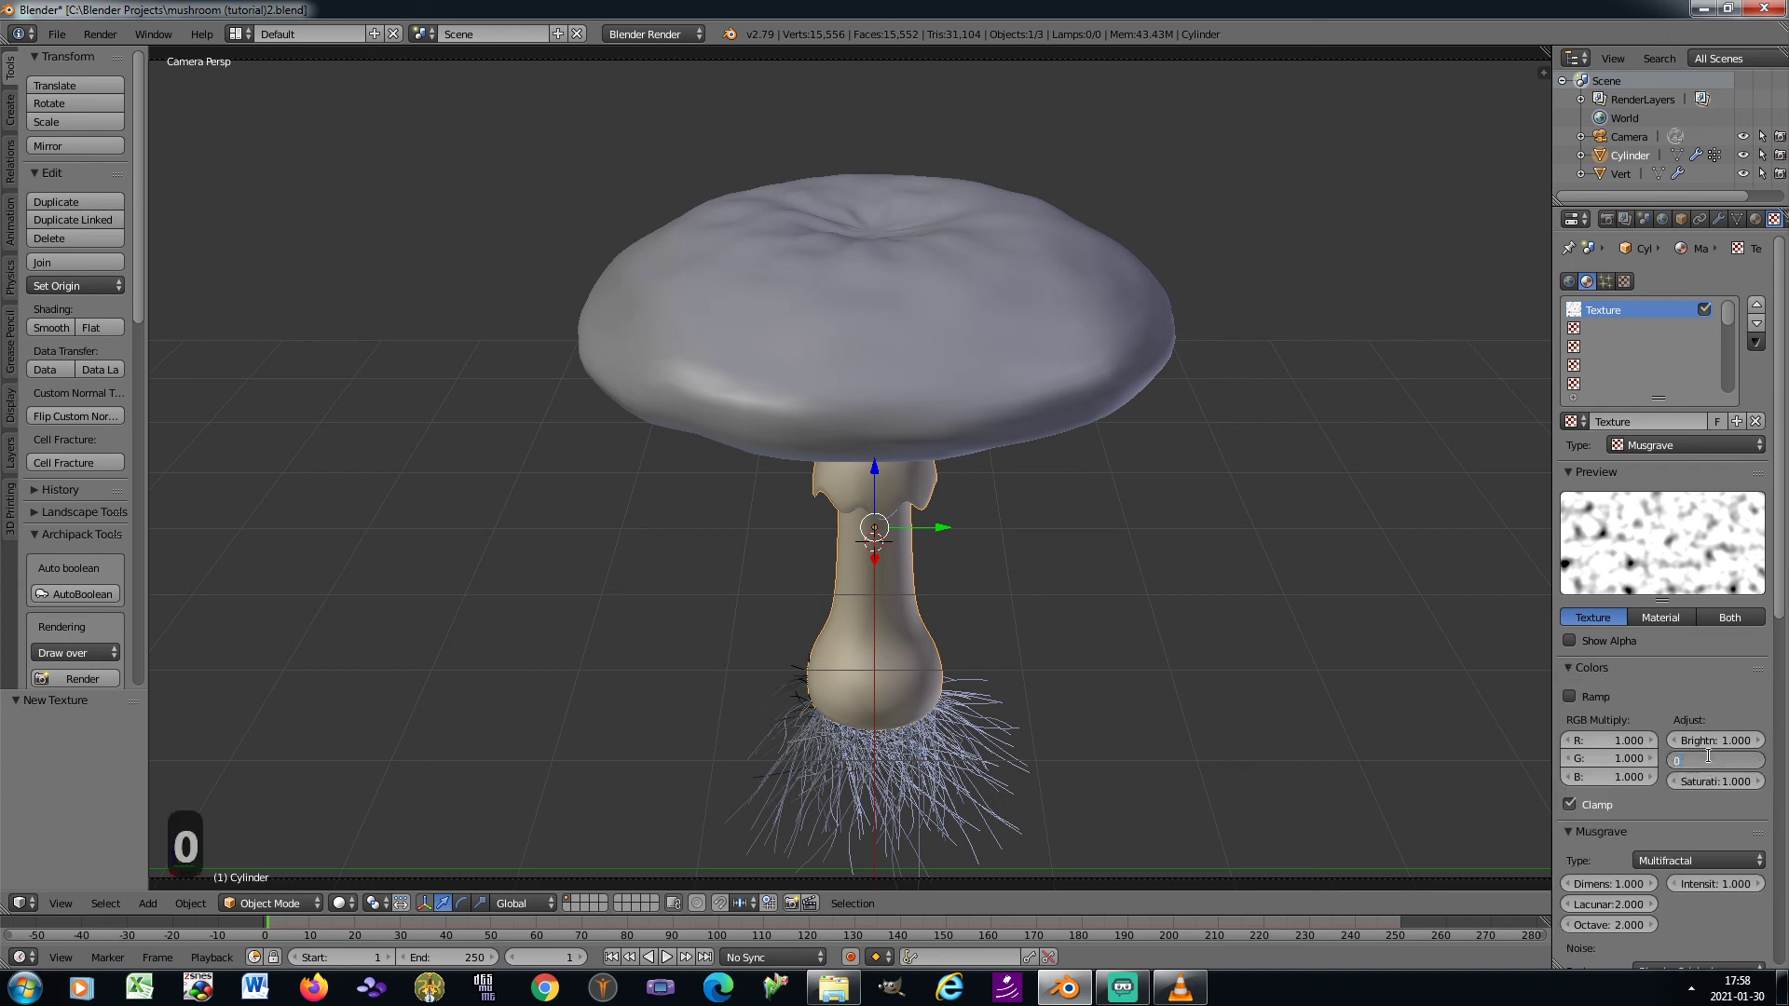
text(.6)
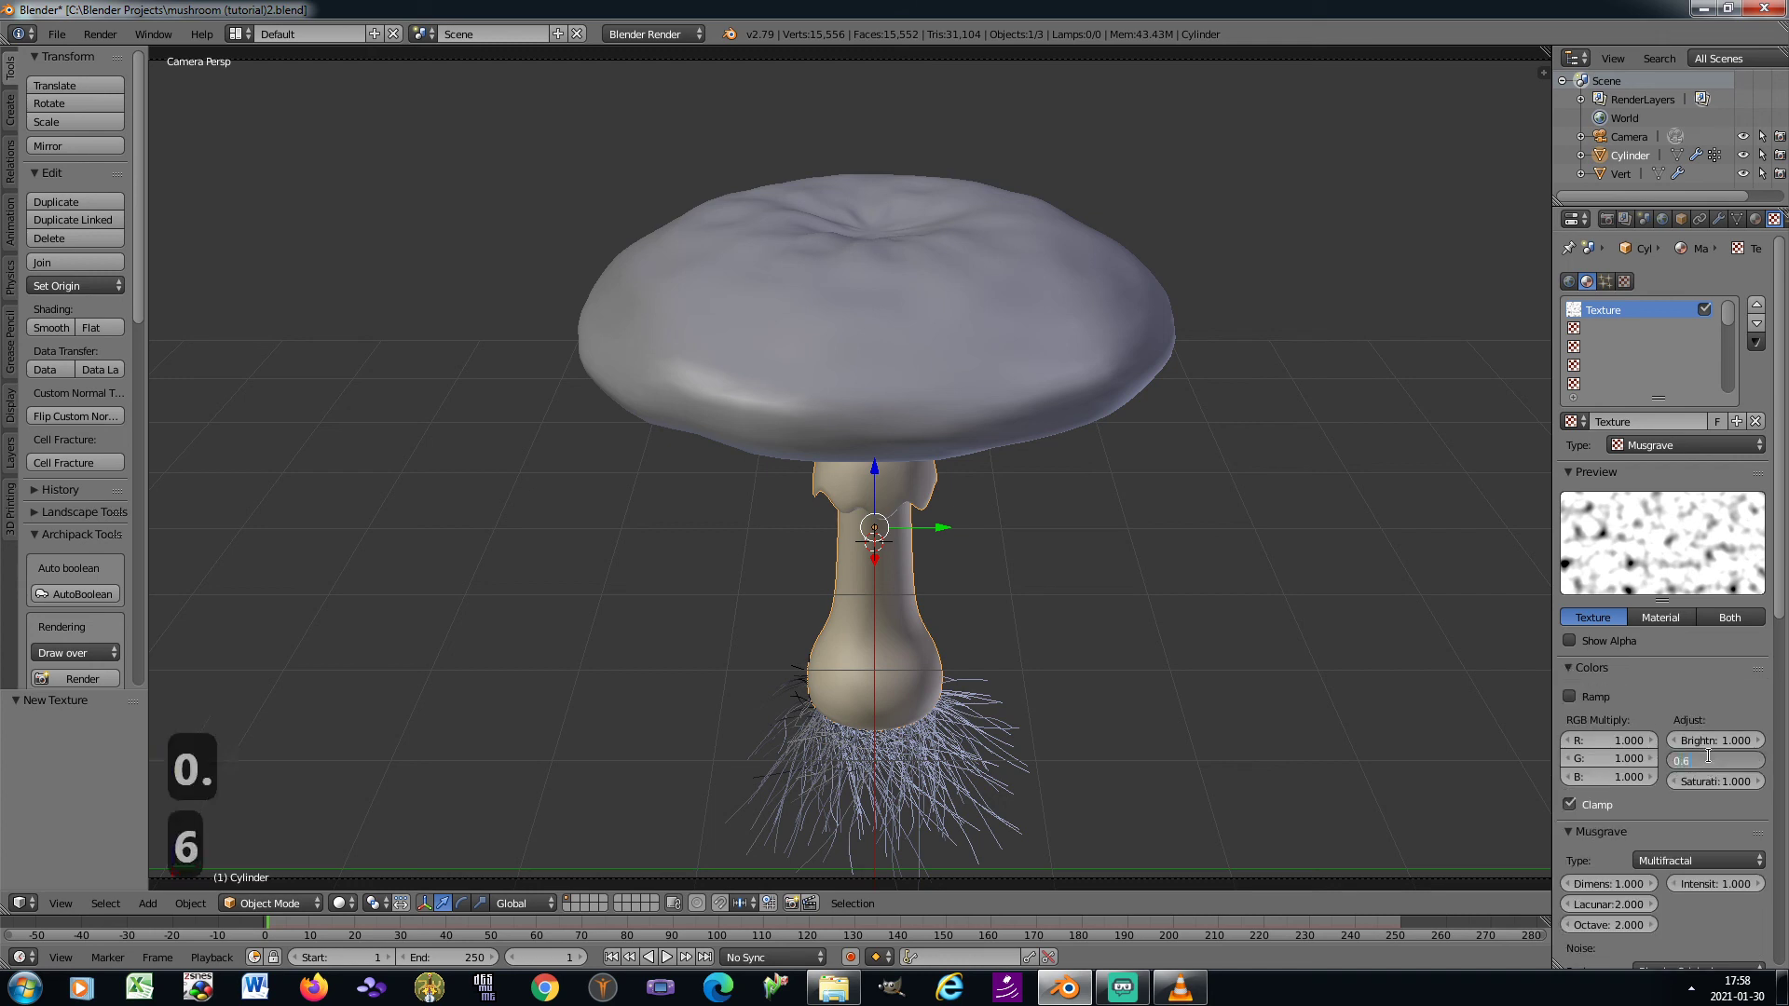
key(Return)
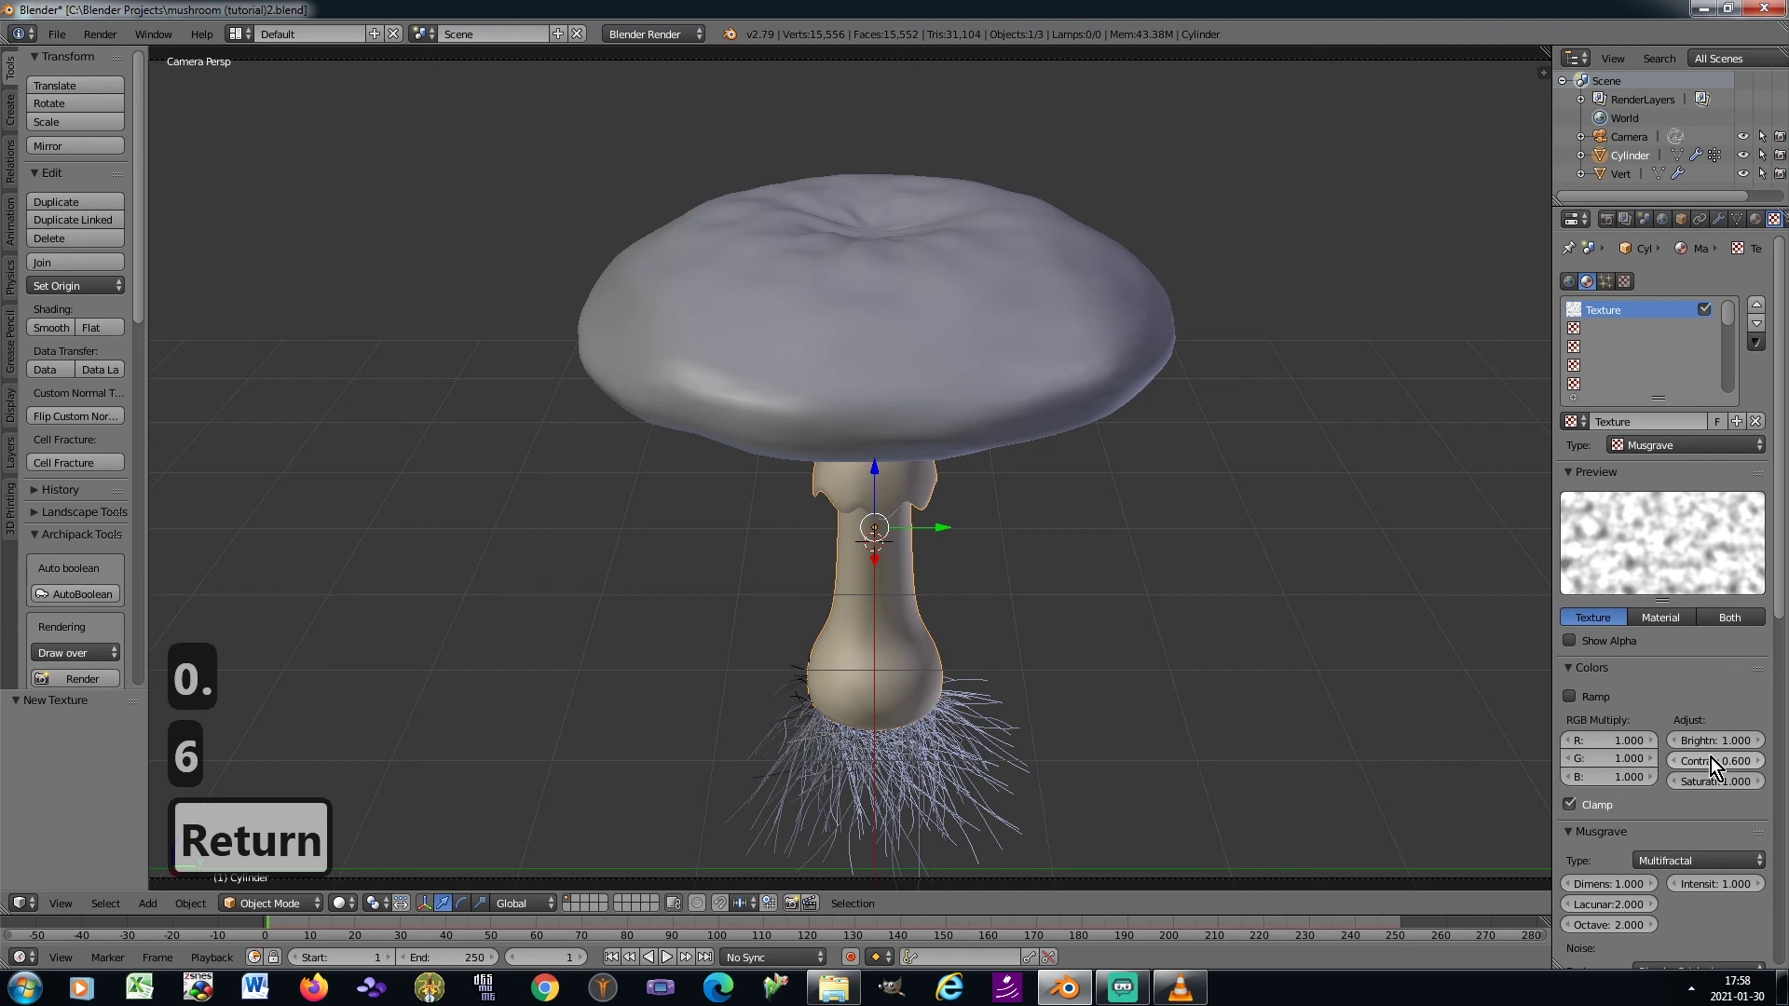
Map the Musgrave texture with Generated coordinates and Cube projection, with a Z size of 2
scroll(1707, 796, down, 7)
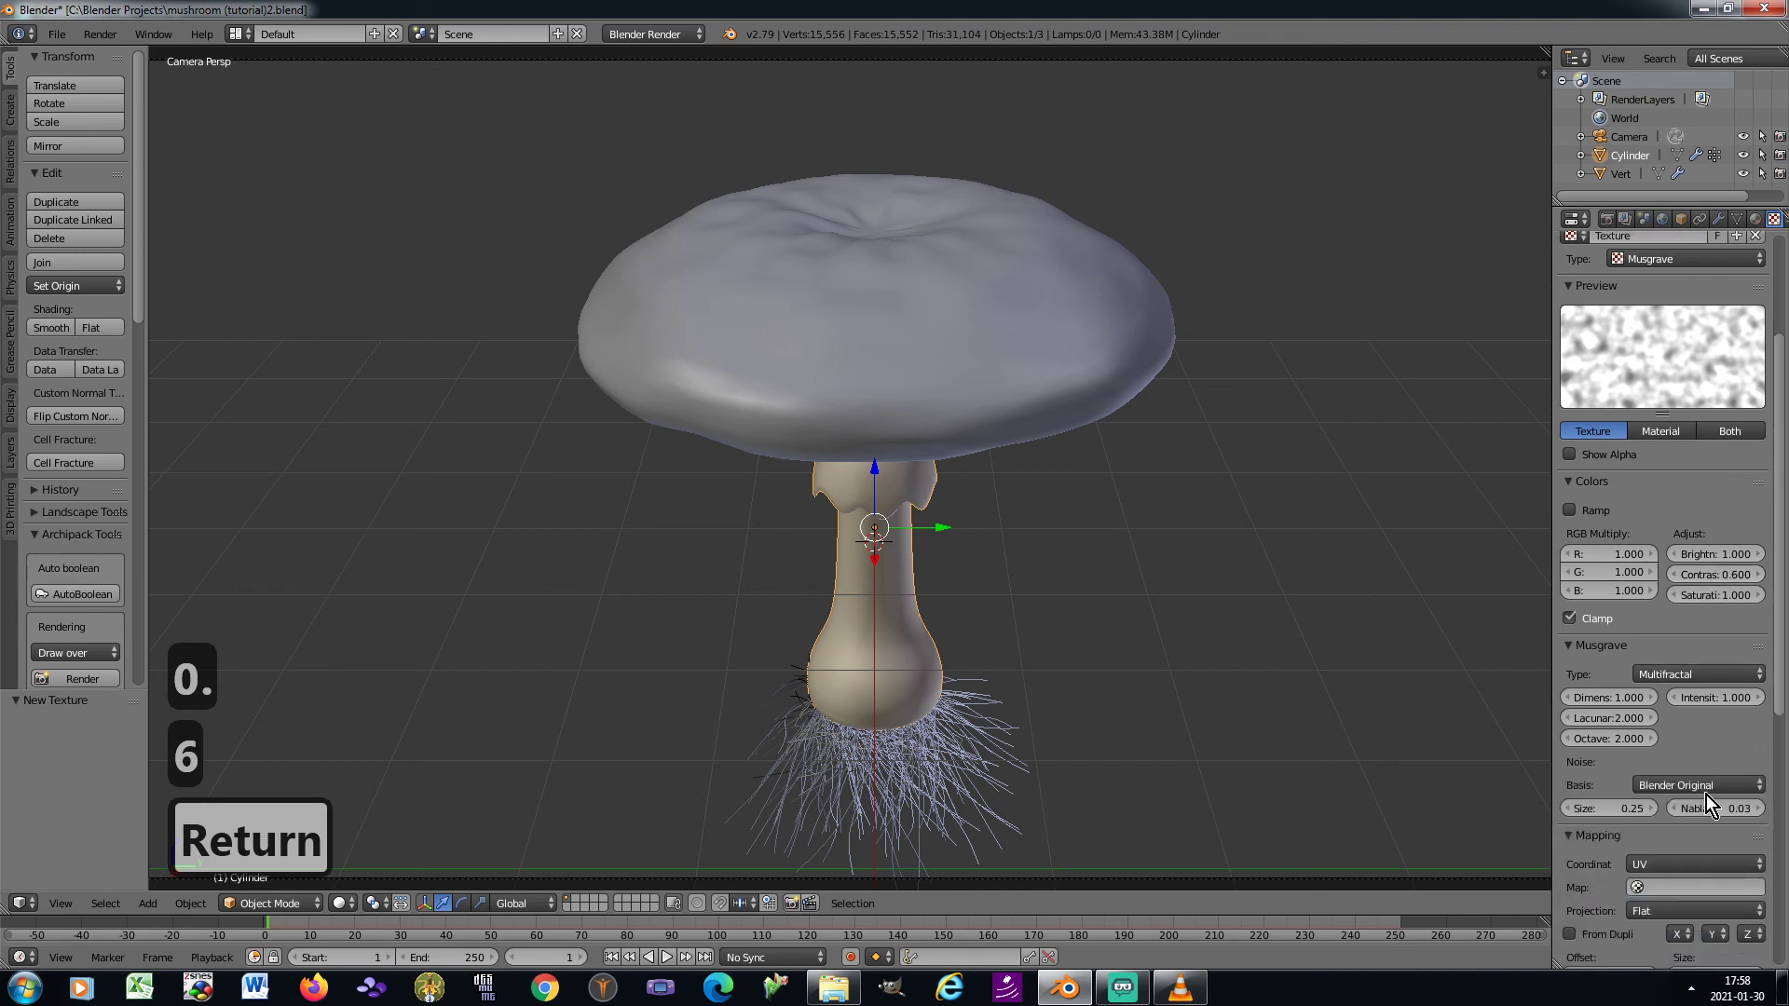
click(1703, 794)
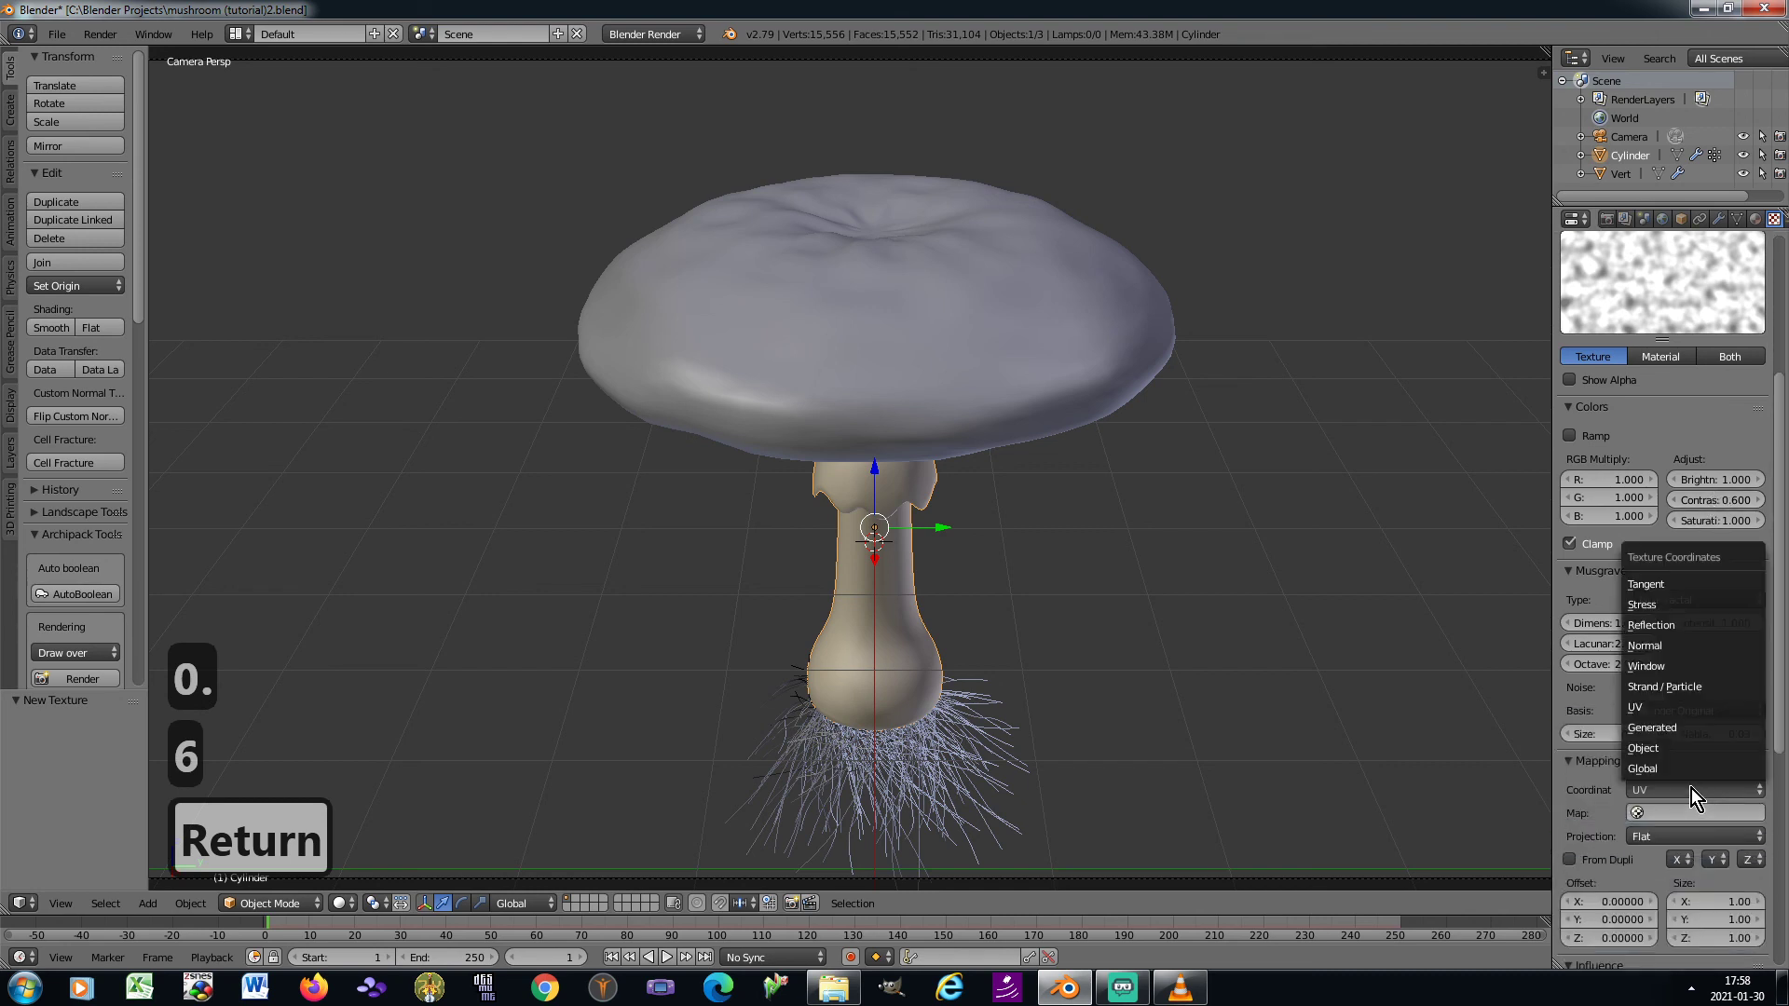
click(1681, 725)
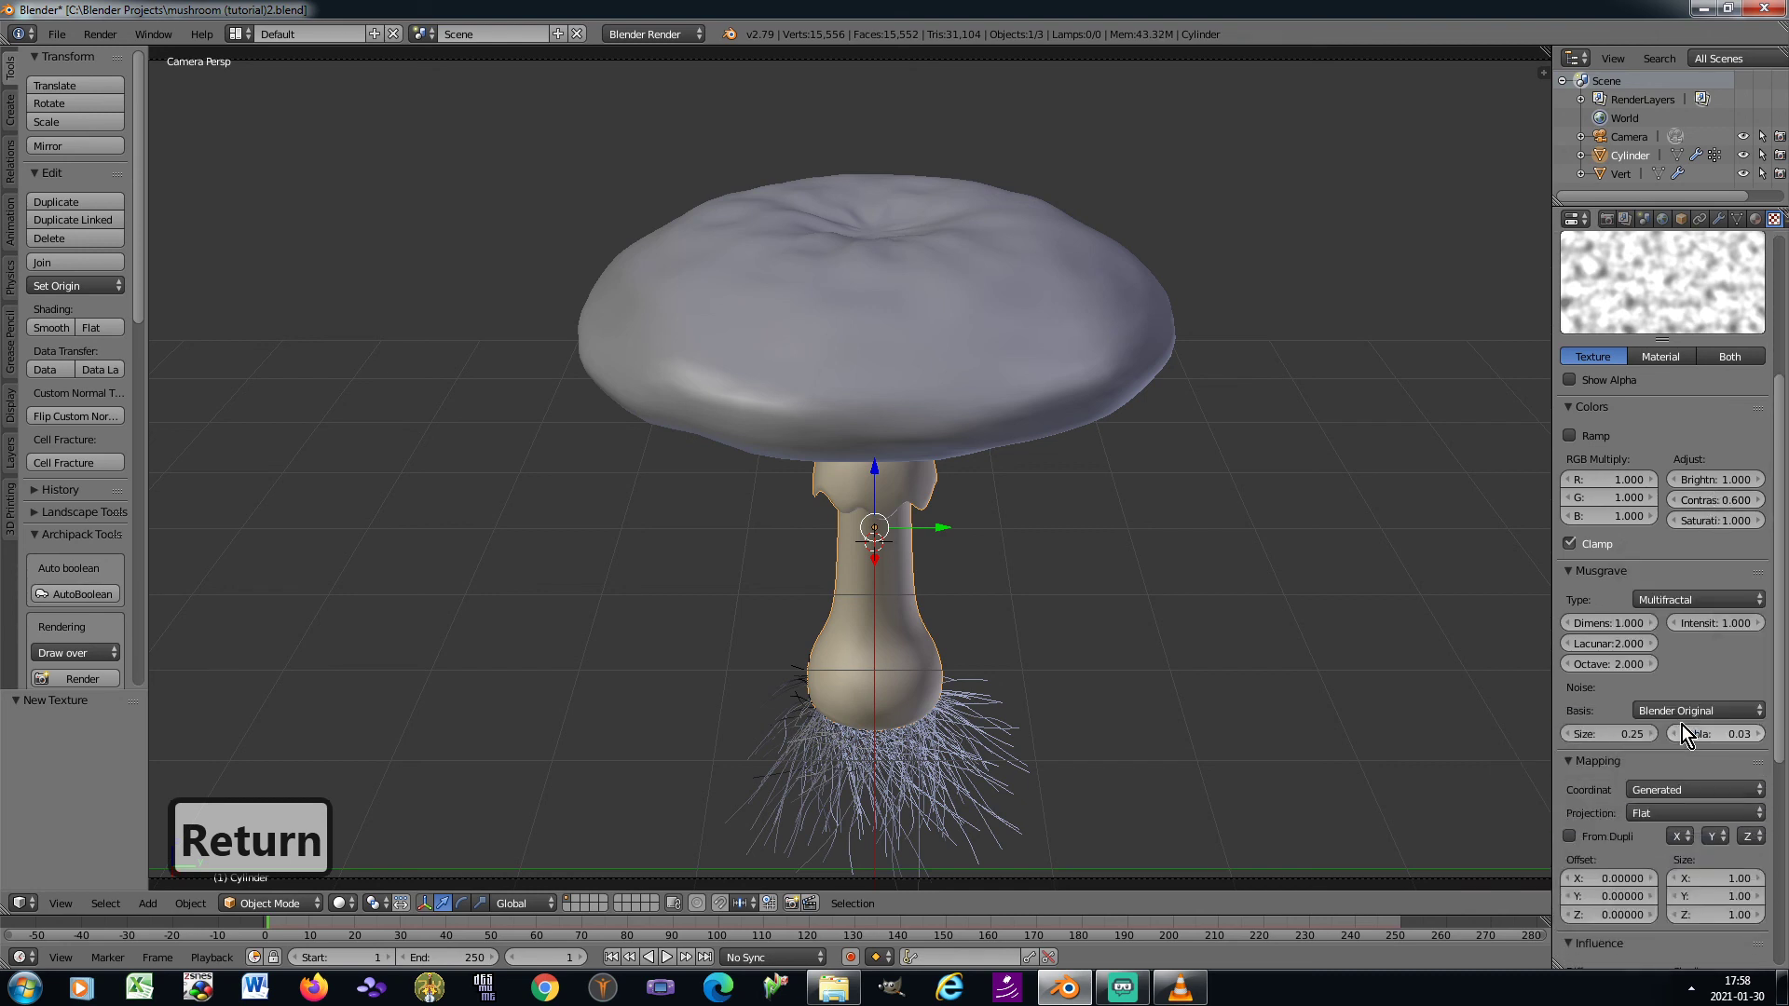
click(1663, 813)
click(1664, 770)
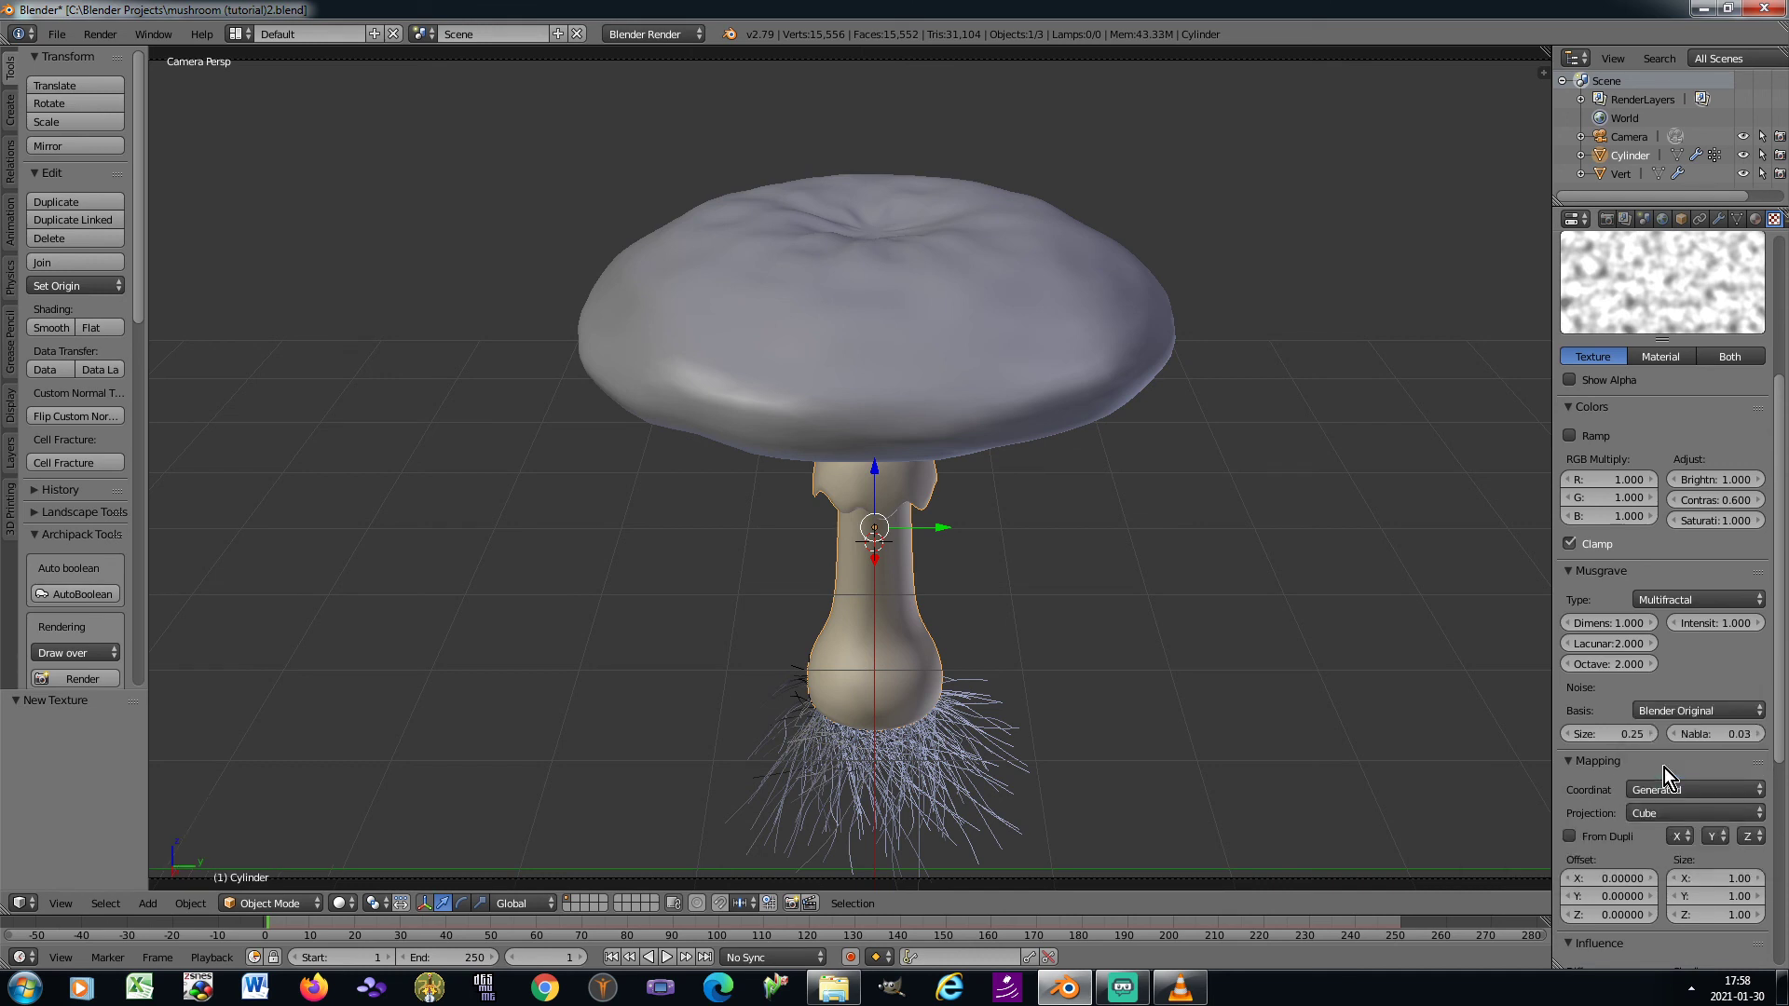
click(1698, 914)
text(2)
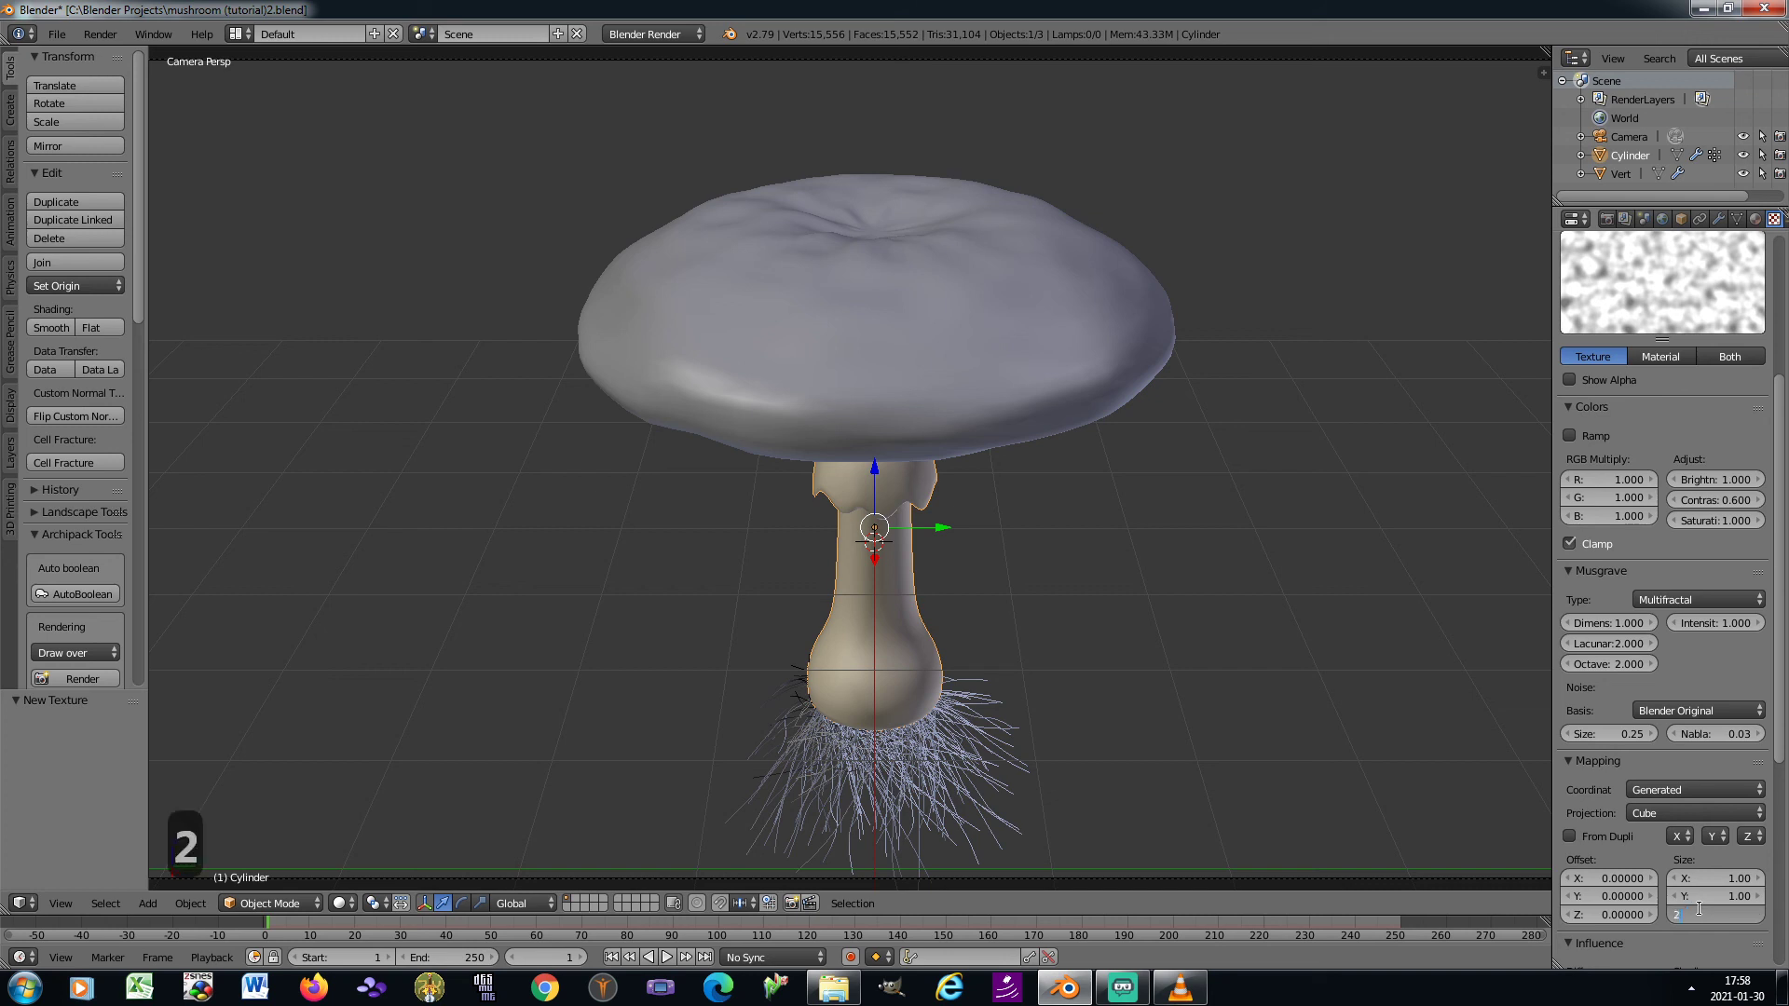
key(Return)
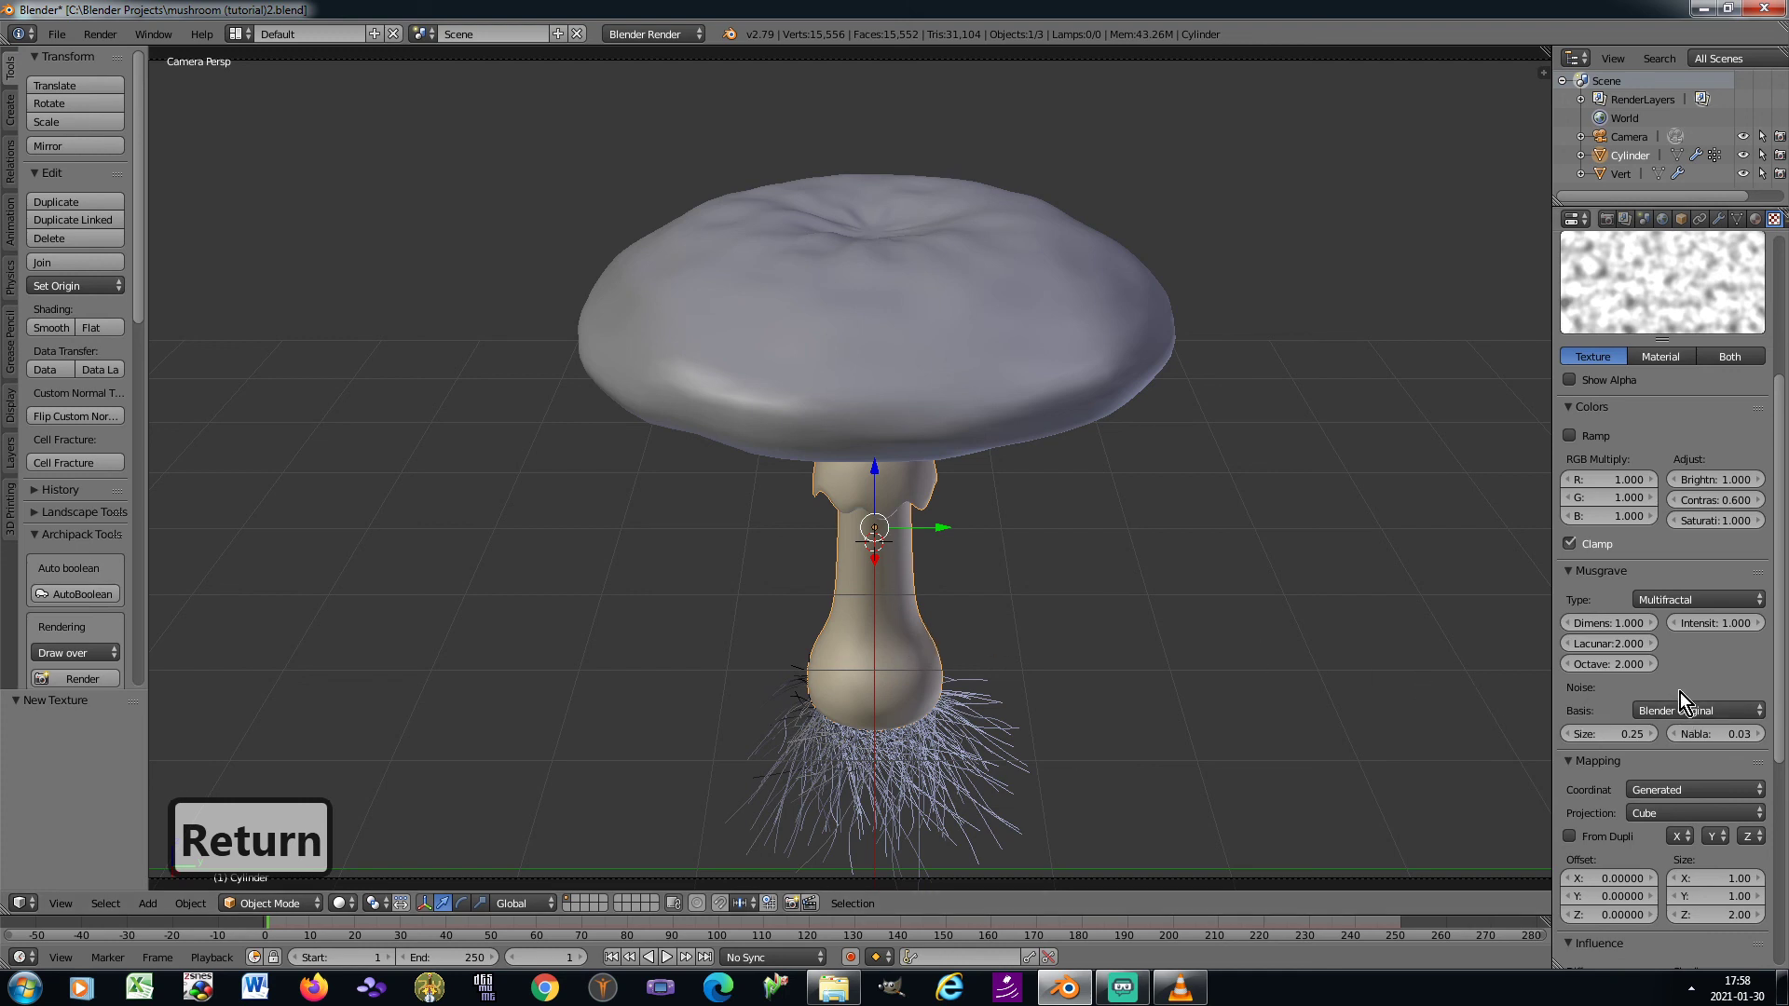
Turn off the texture's diffuse colour influence and set its bump mapping to the Best Quality method in ViewSpace
scroll(1680, 692, down, 5)
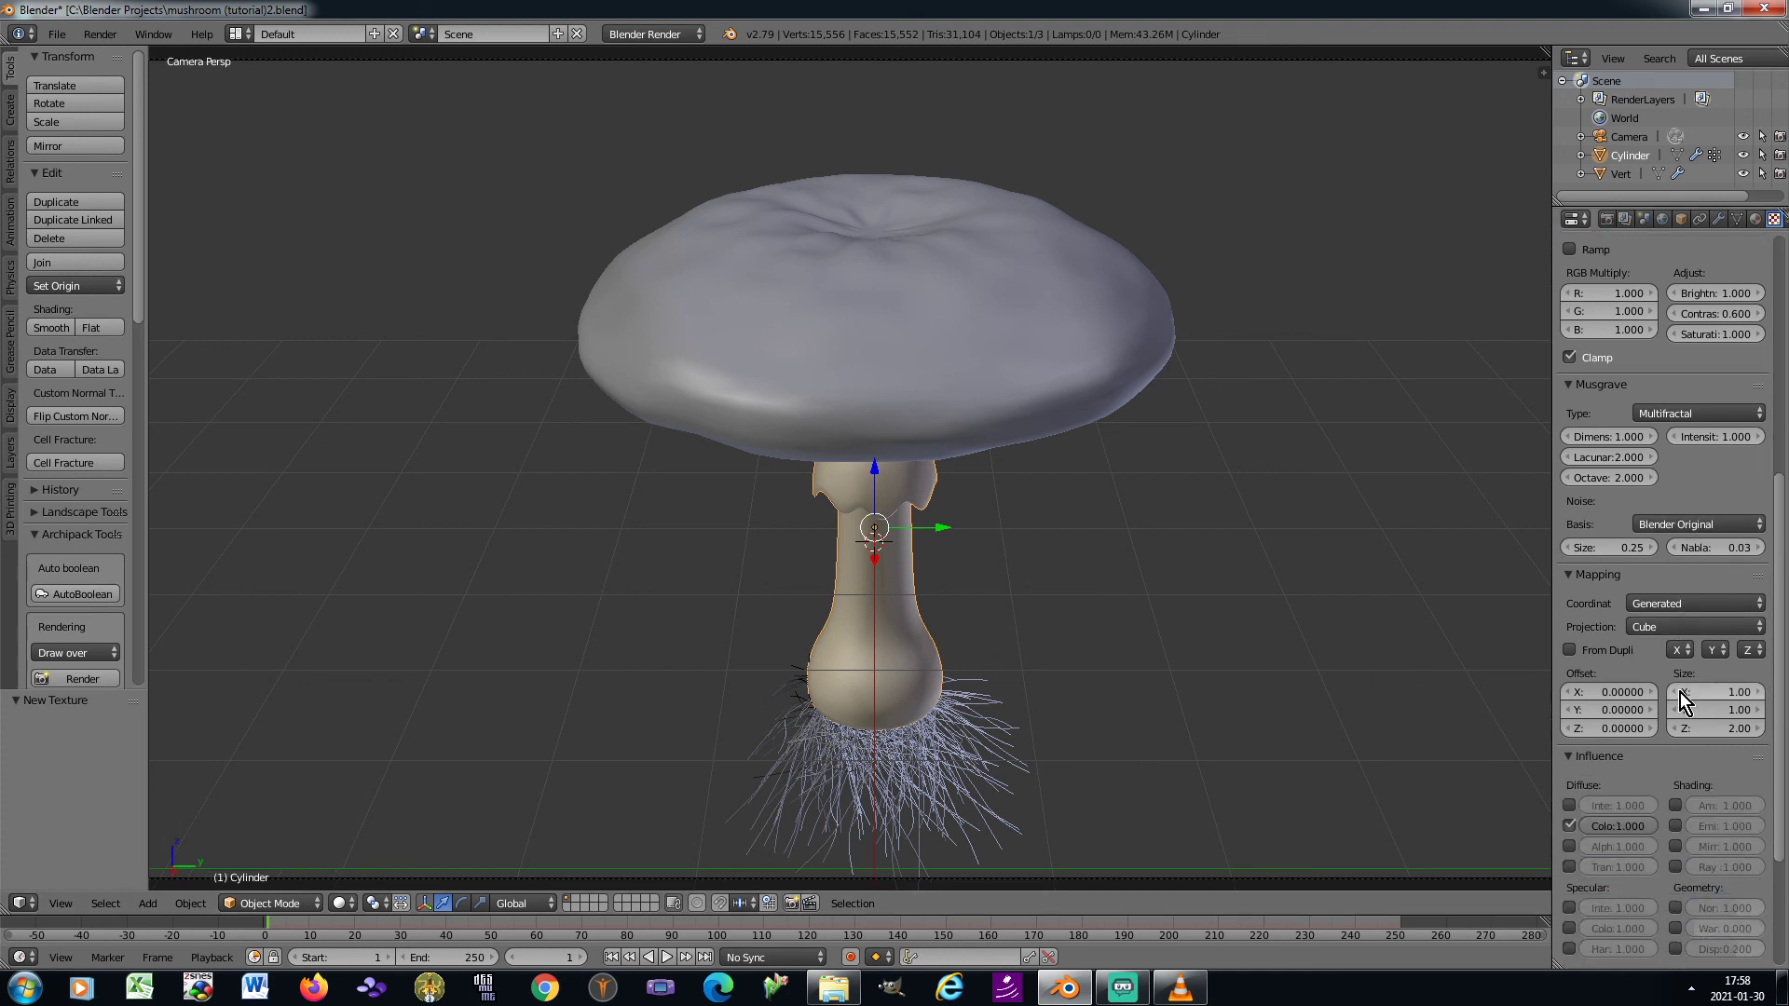
scroll(1680, 692, down, 4)
click(1569, 676)
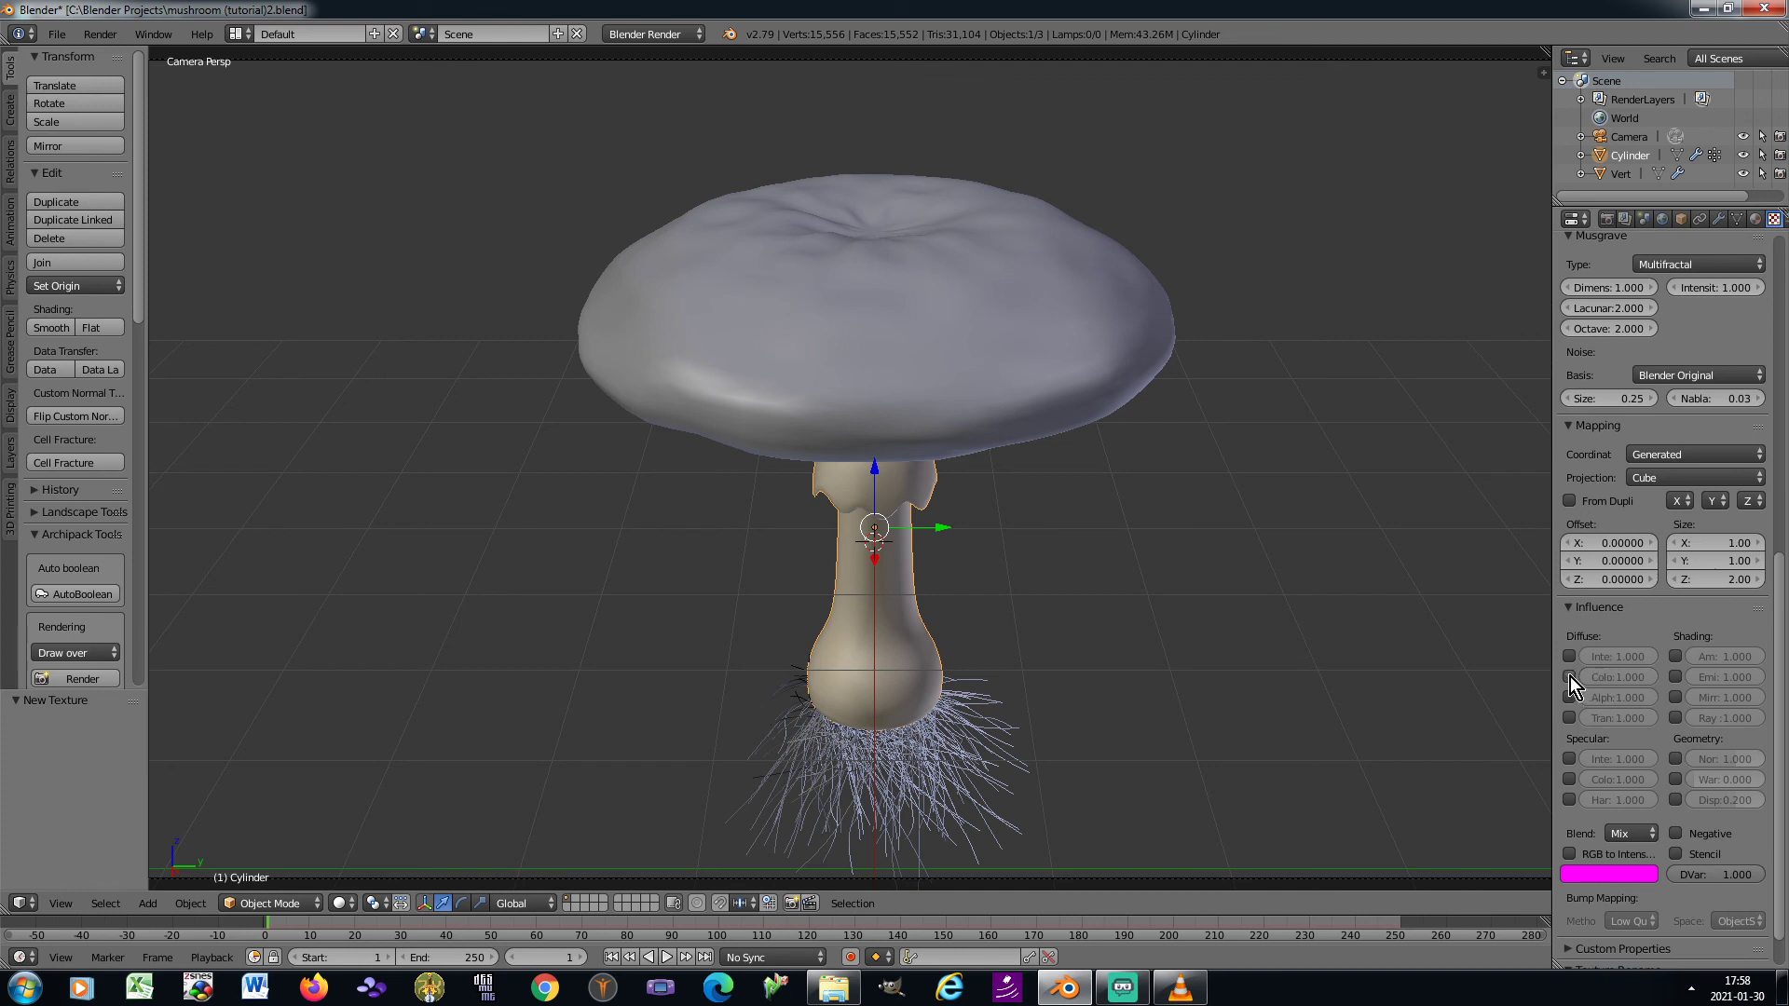
click(1748, 922)
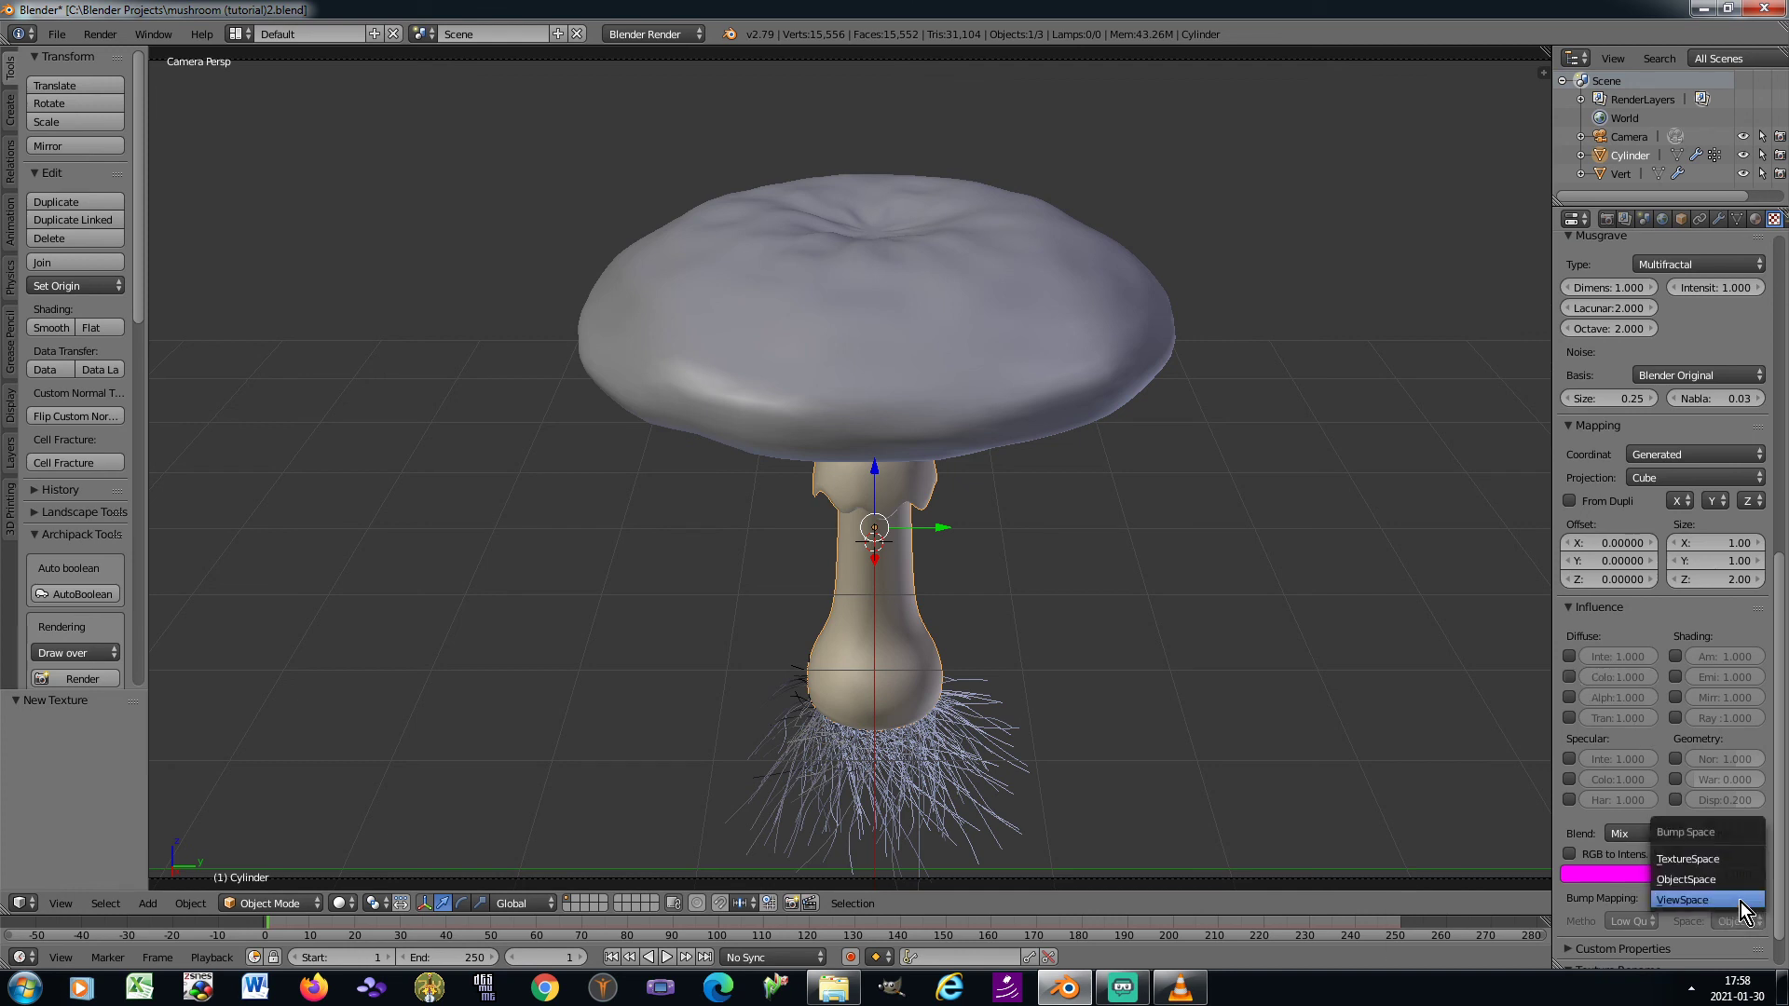
click(1740, 900)
click(1629, 918)
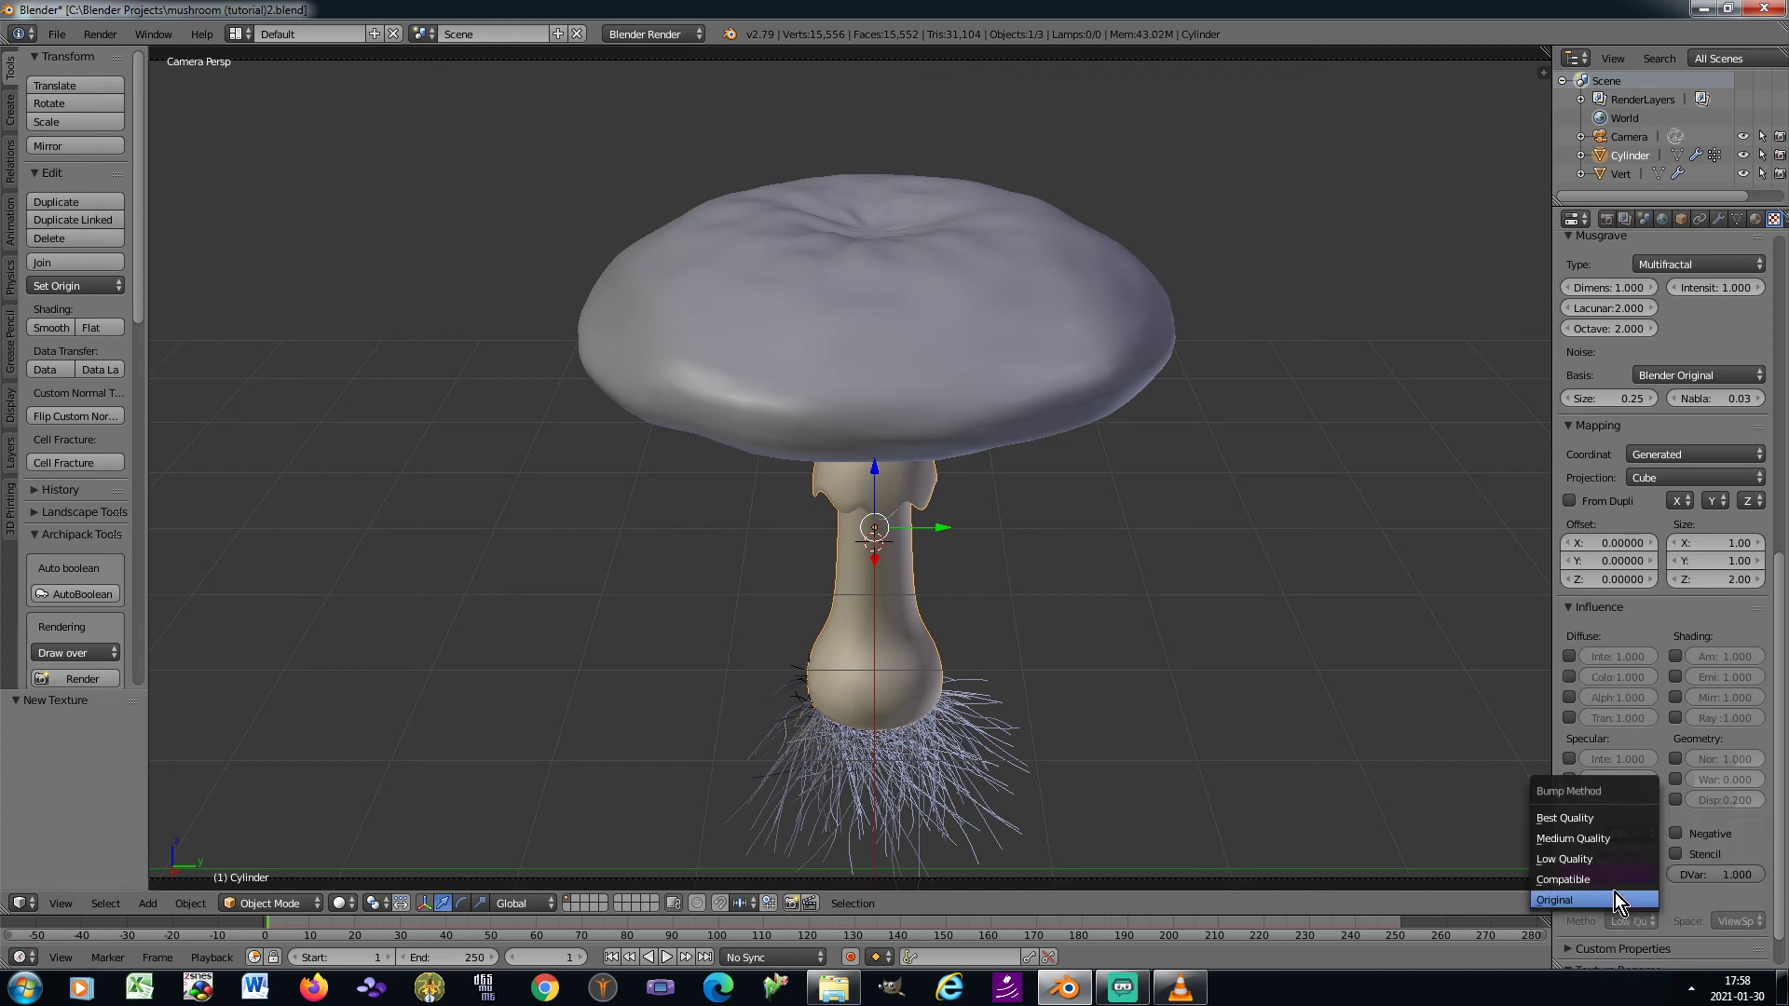
click(1590, 819)
Enable the texture's normal influence on the geometry with a value of 0.2
click(1675, 758)
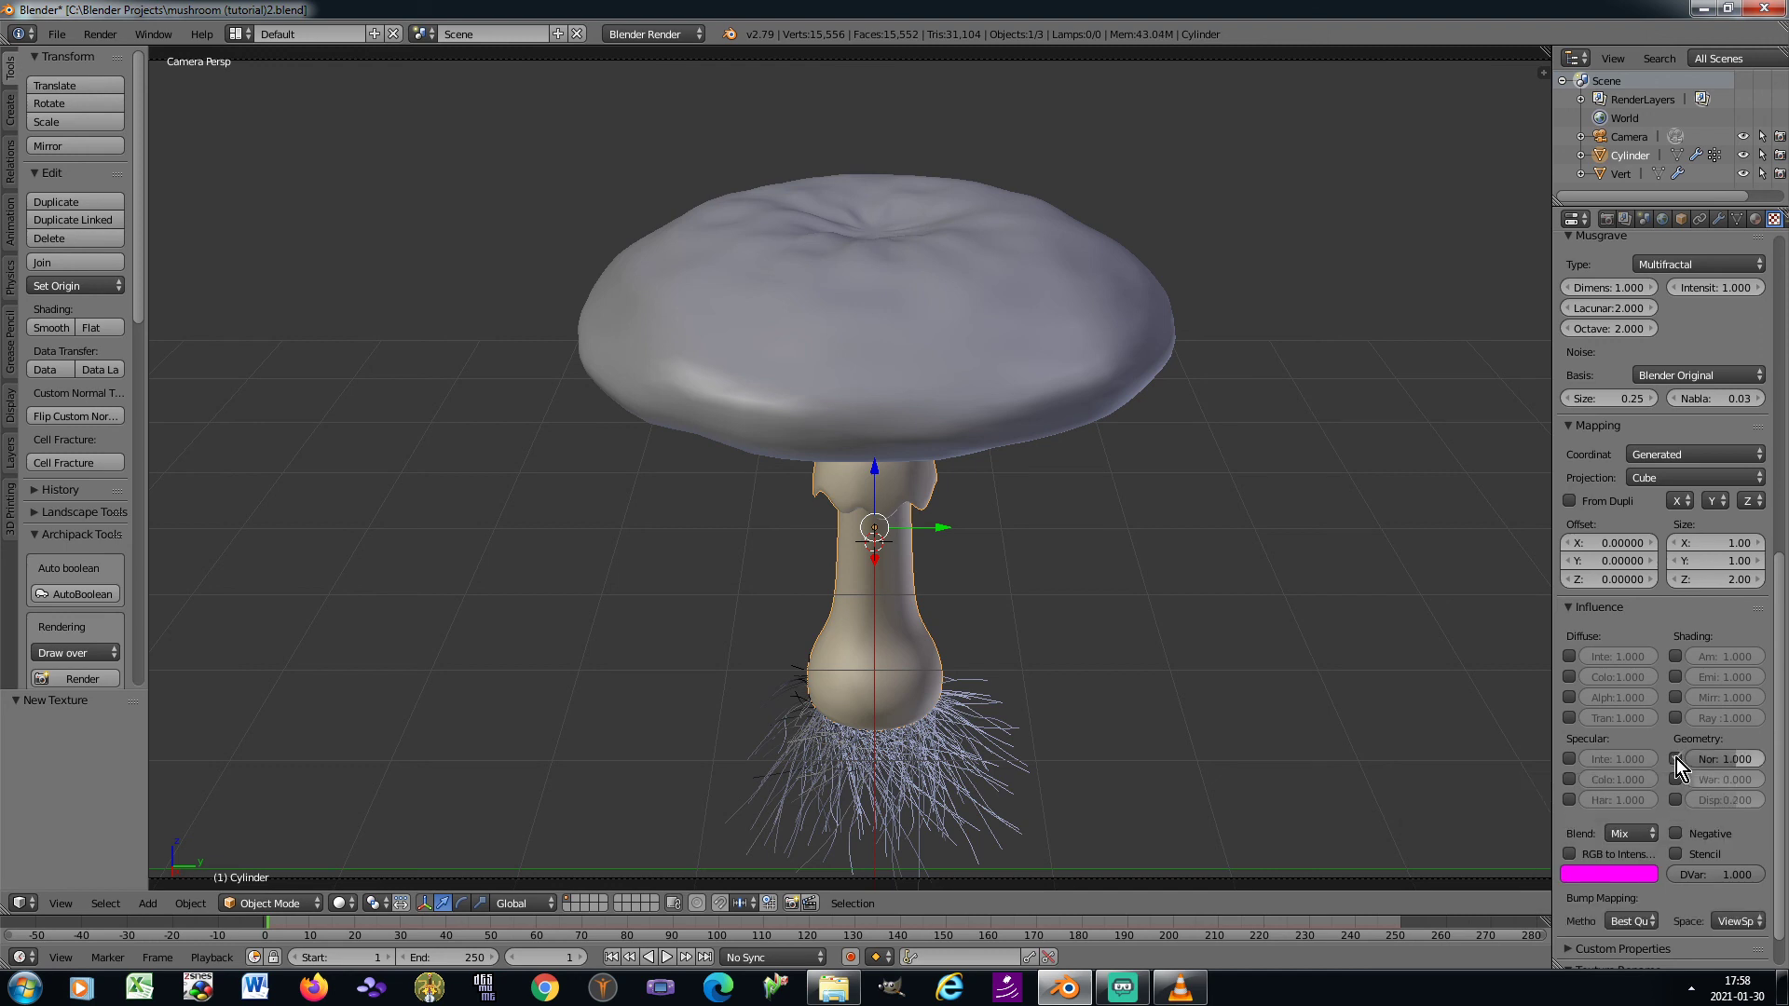
click(1733, 759)
text(0.2)
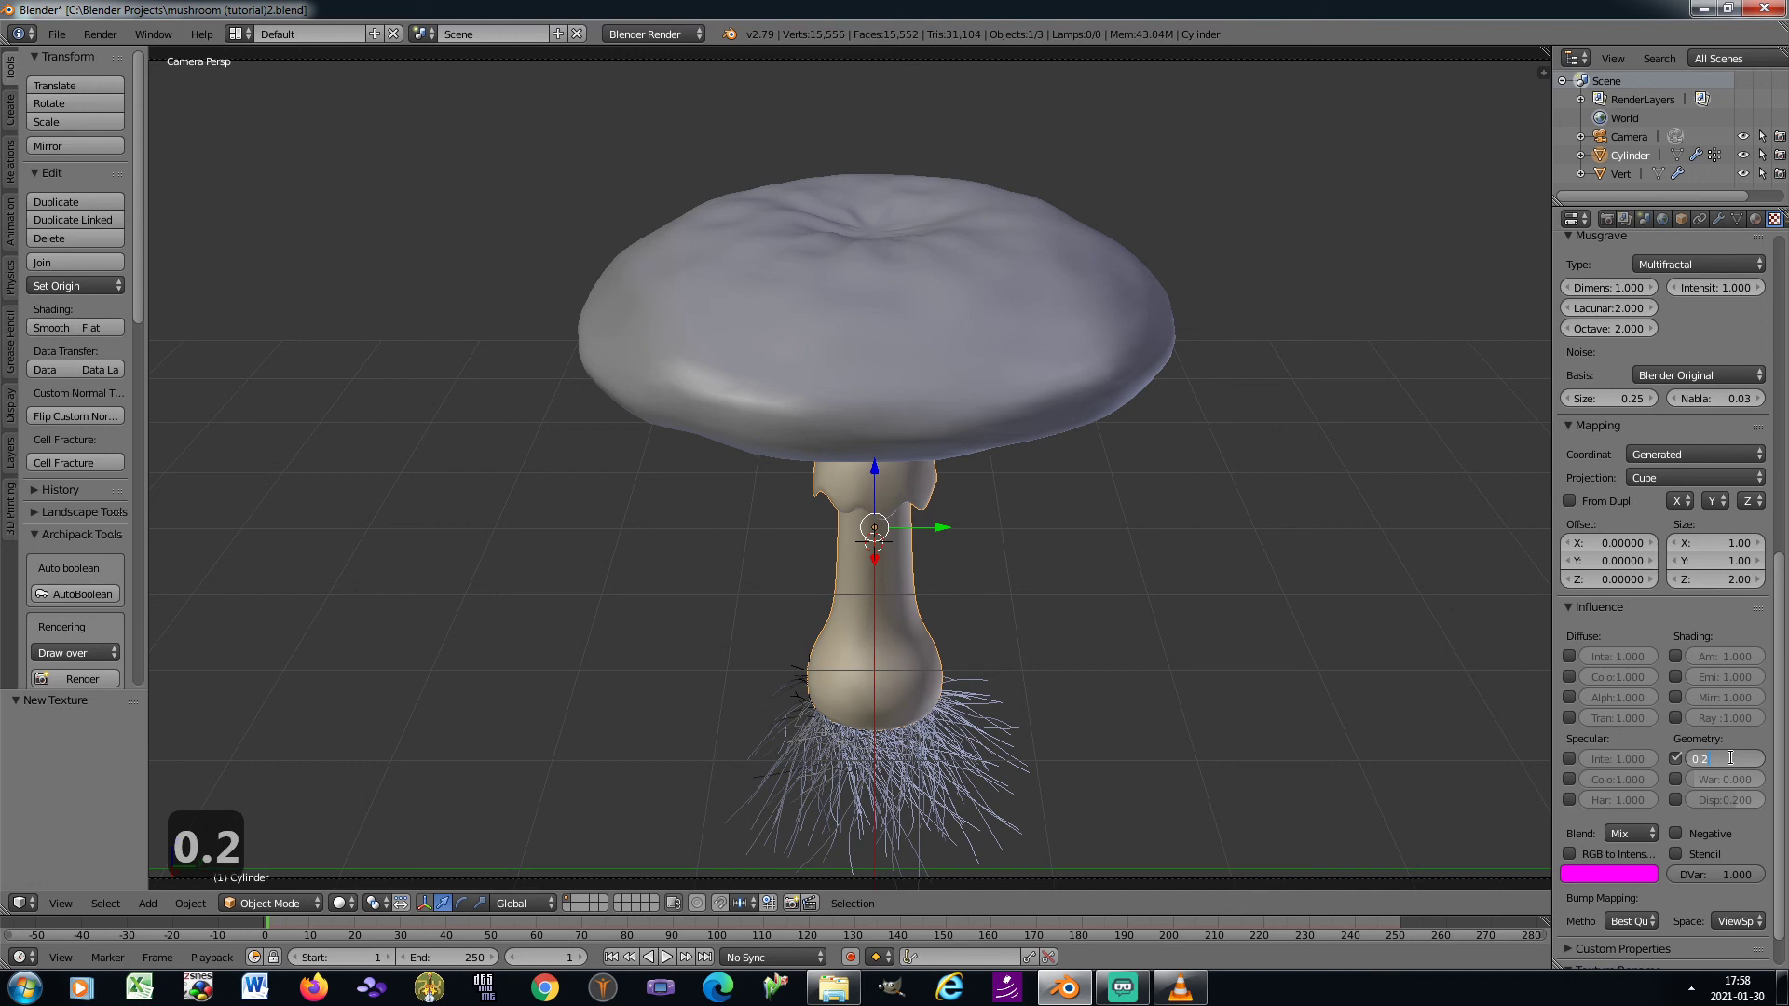
key(Return)
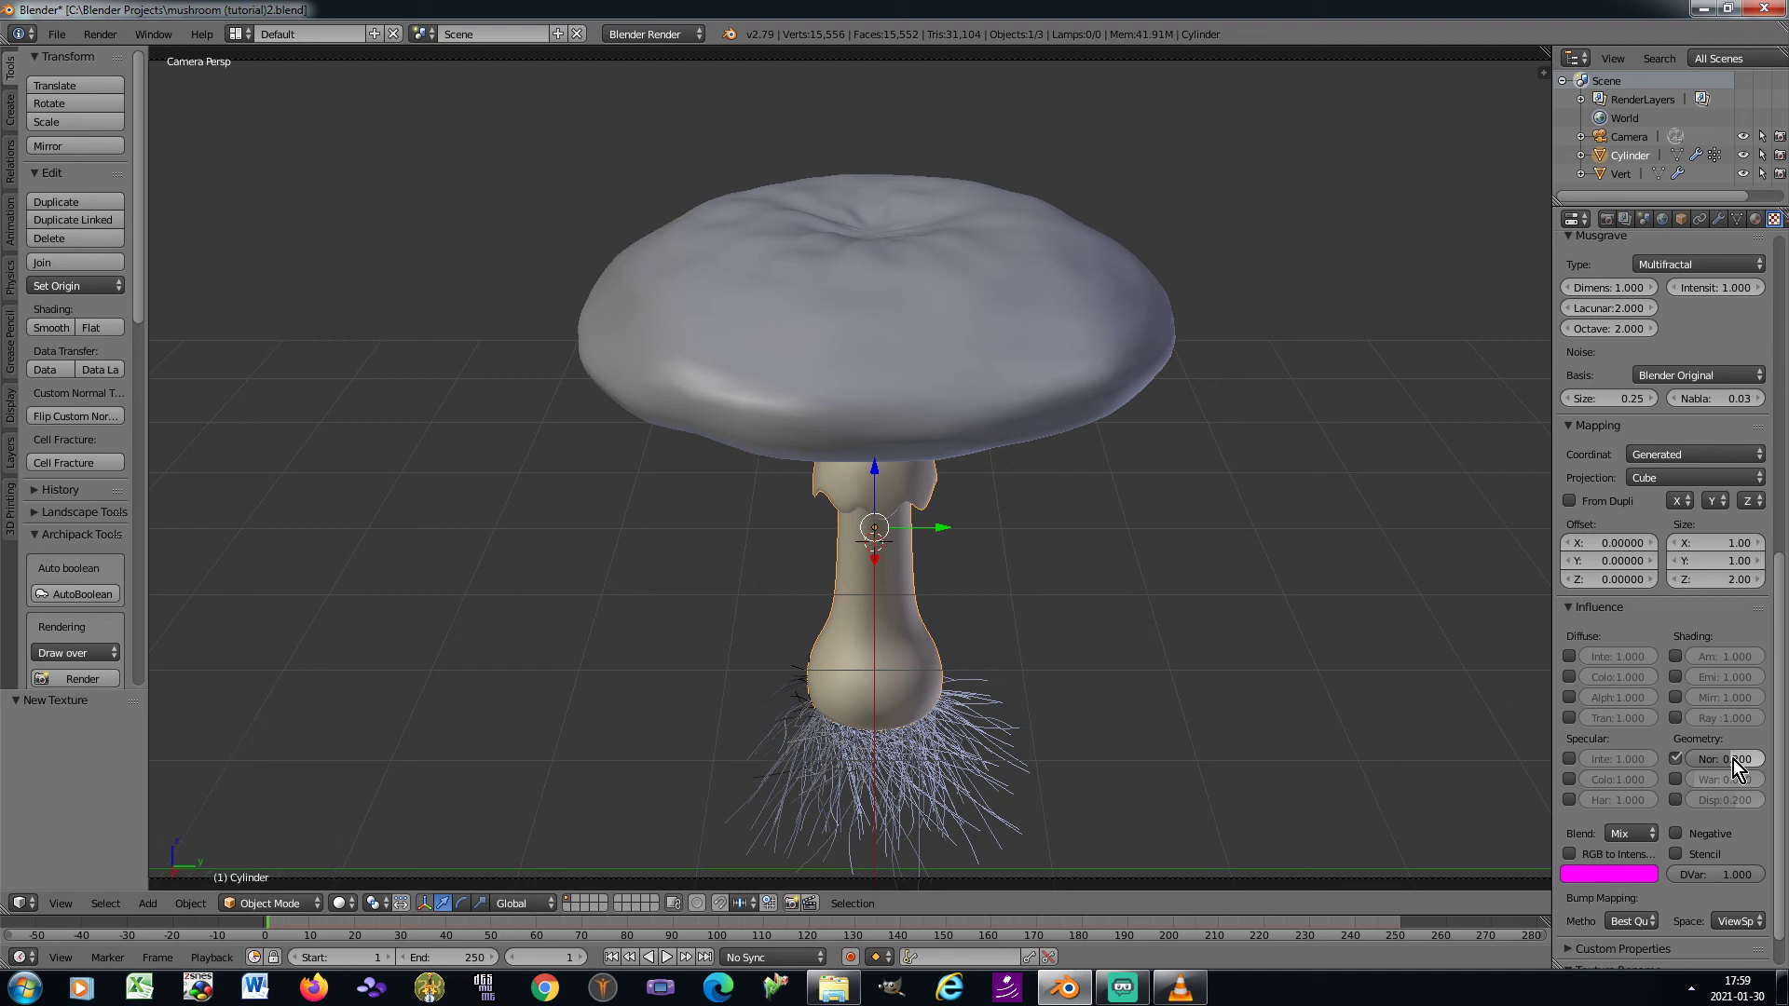
Add a second texture of type Musgrave in the next free slot of the stem material
scroll(1729, 597, up, 12)
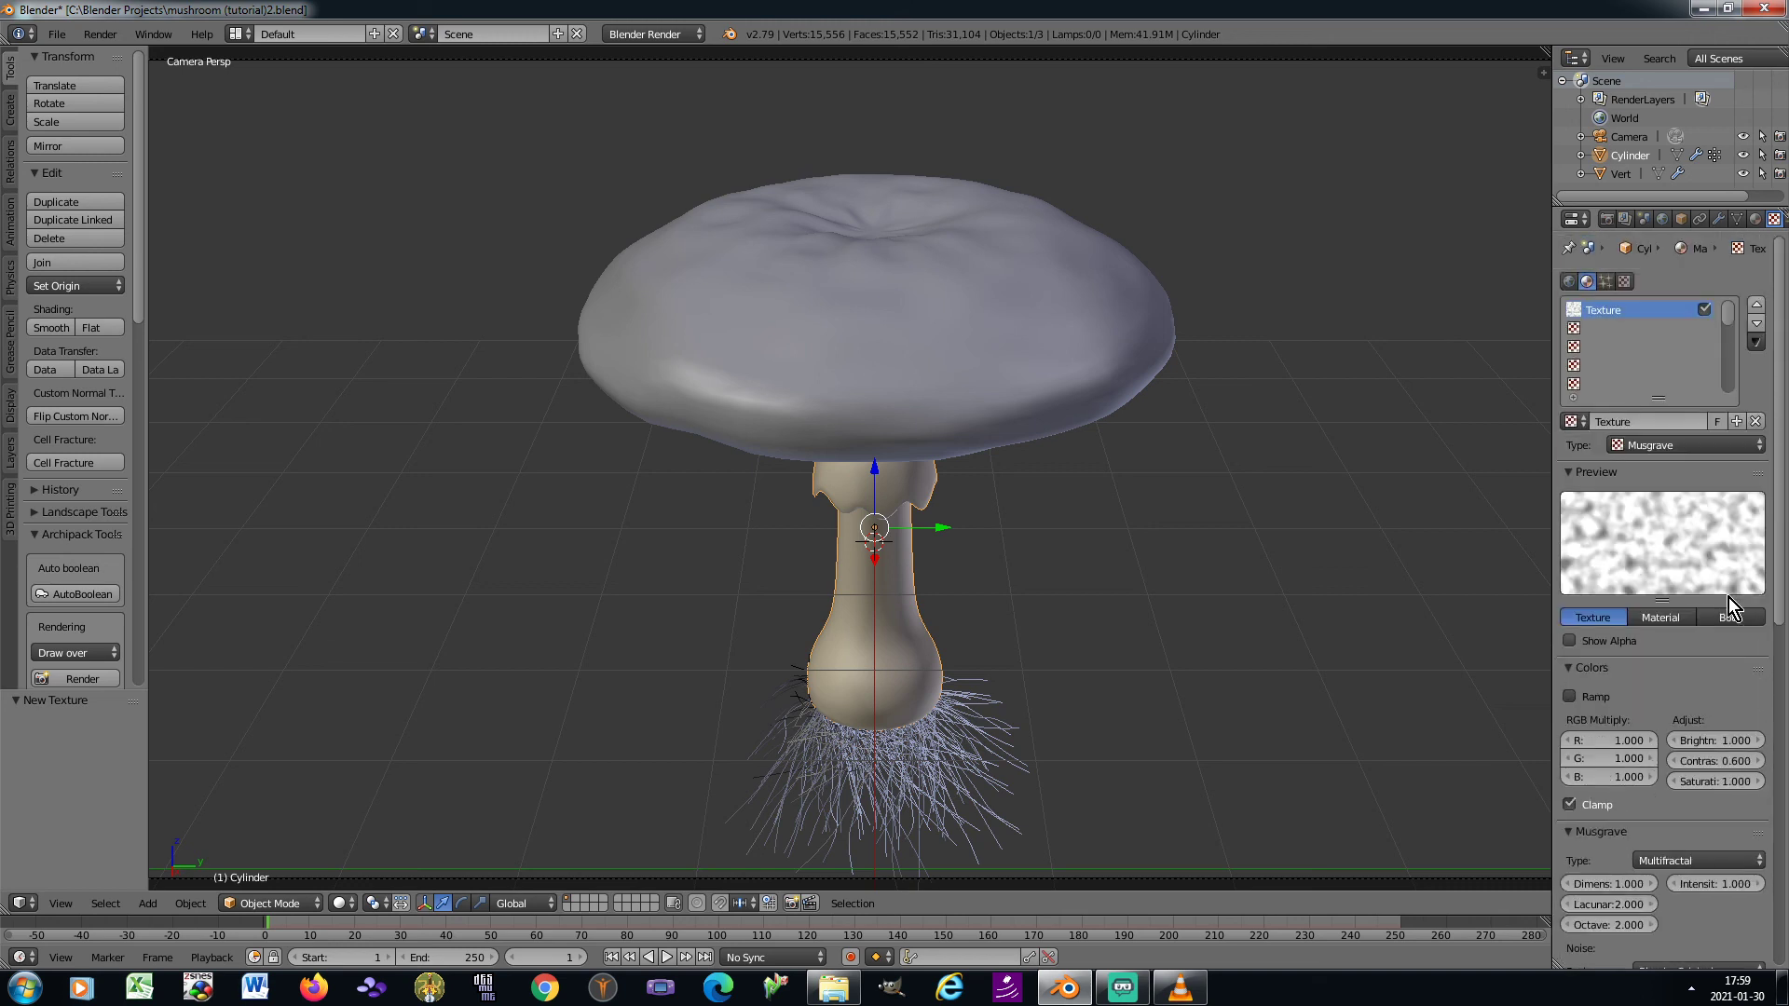
click(1623, 329)
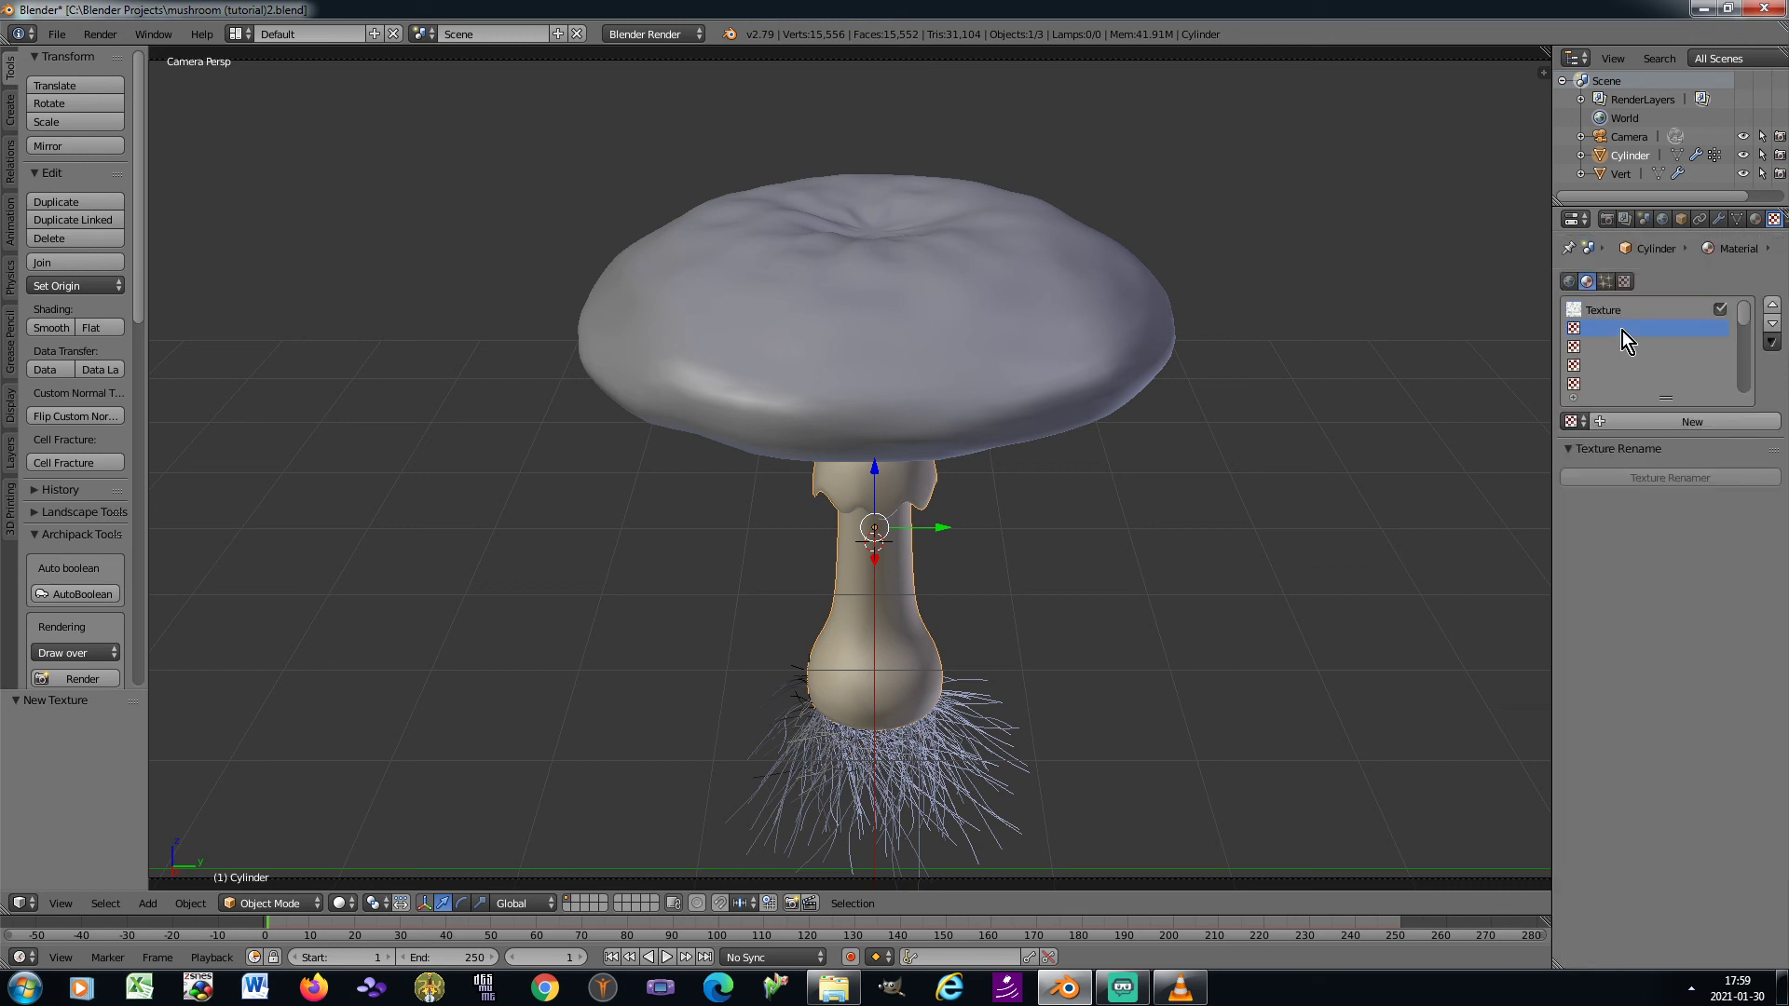
click(1602, 418)
click(1660, 445)
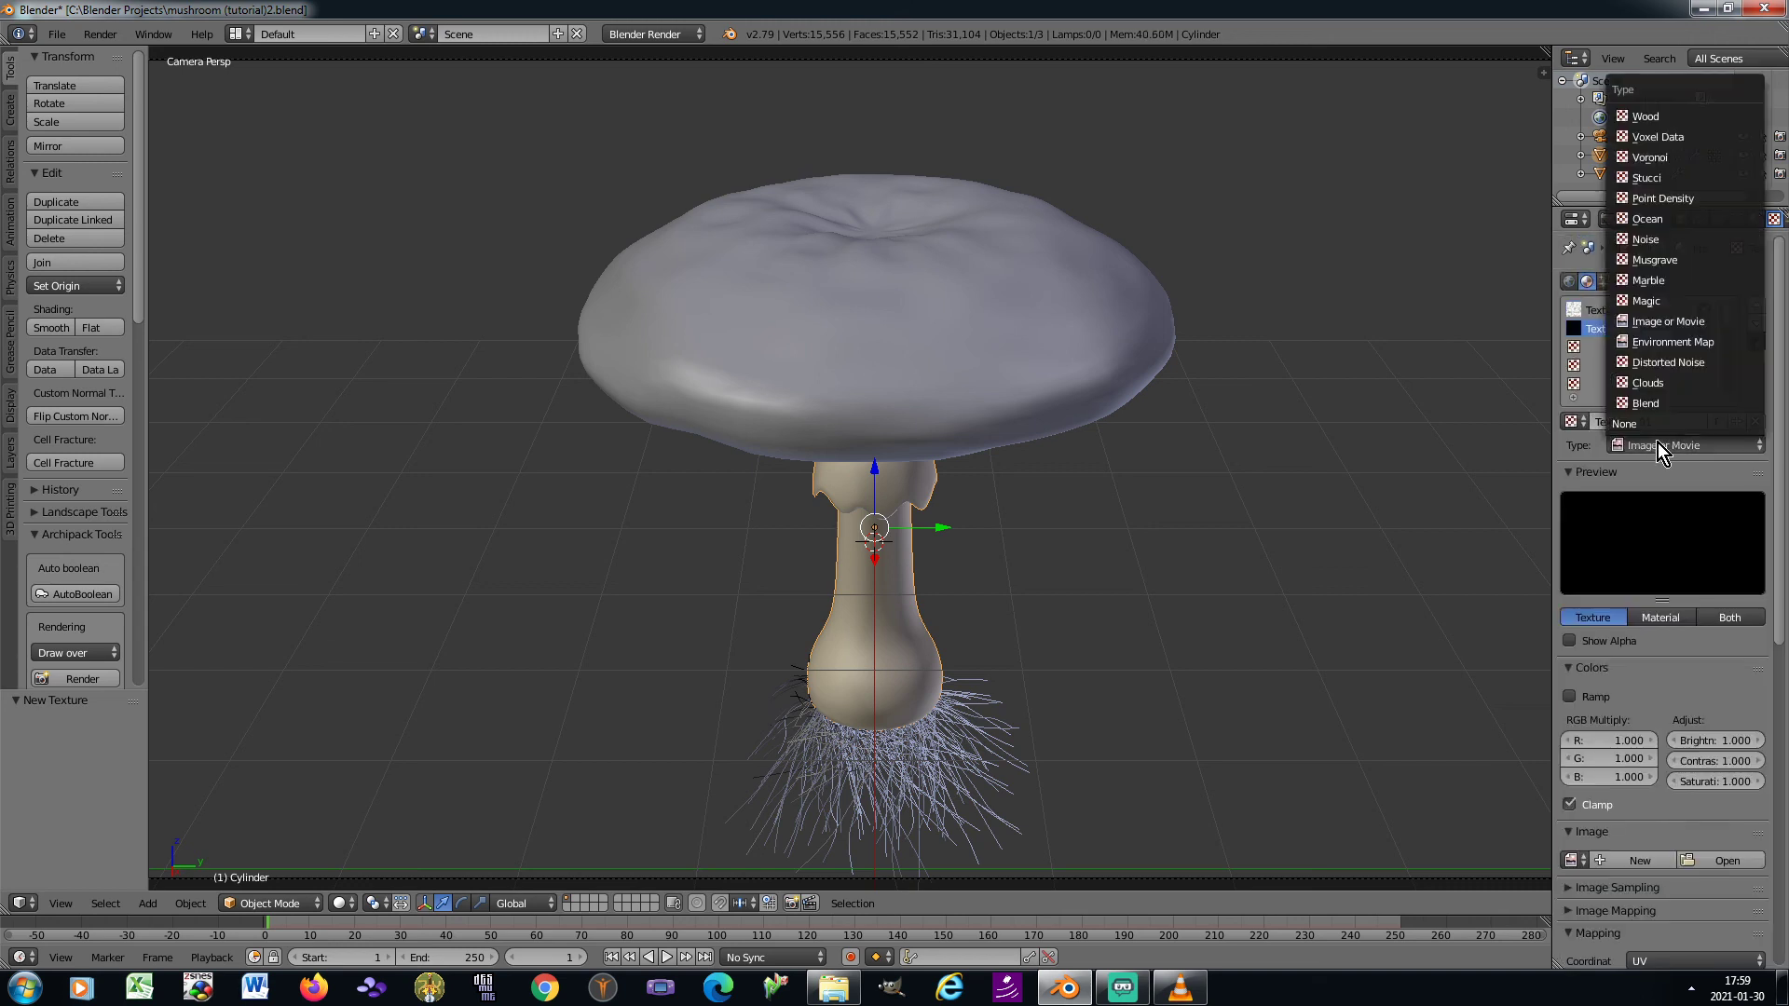
click(1649, 262)
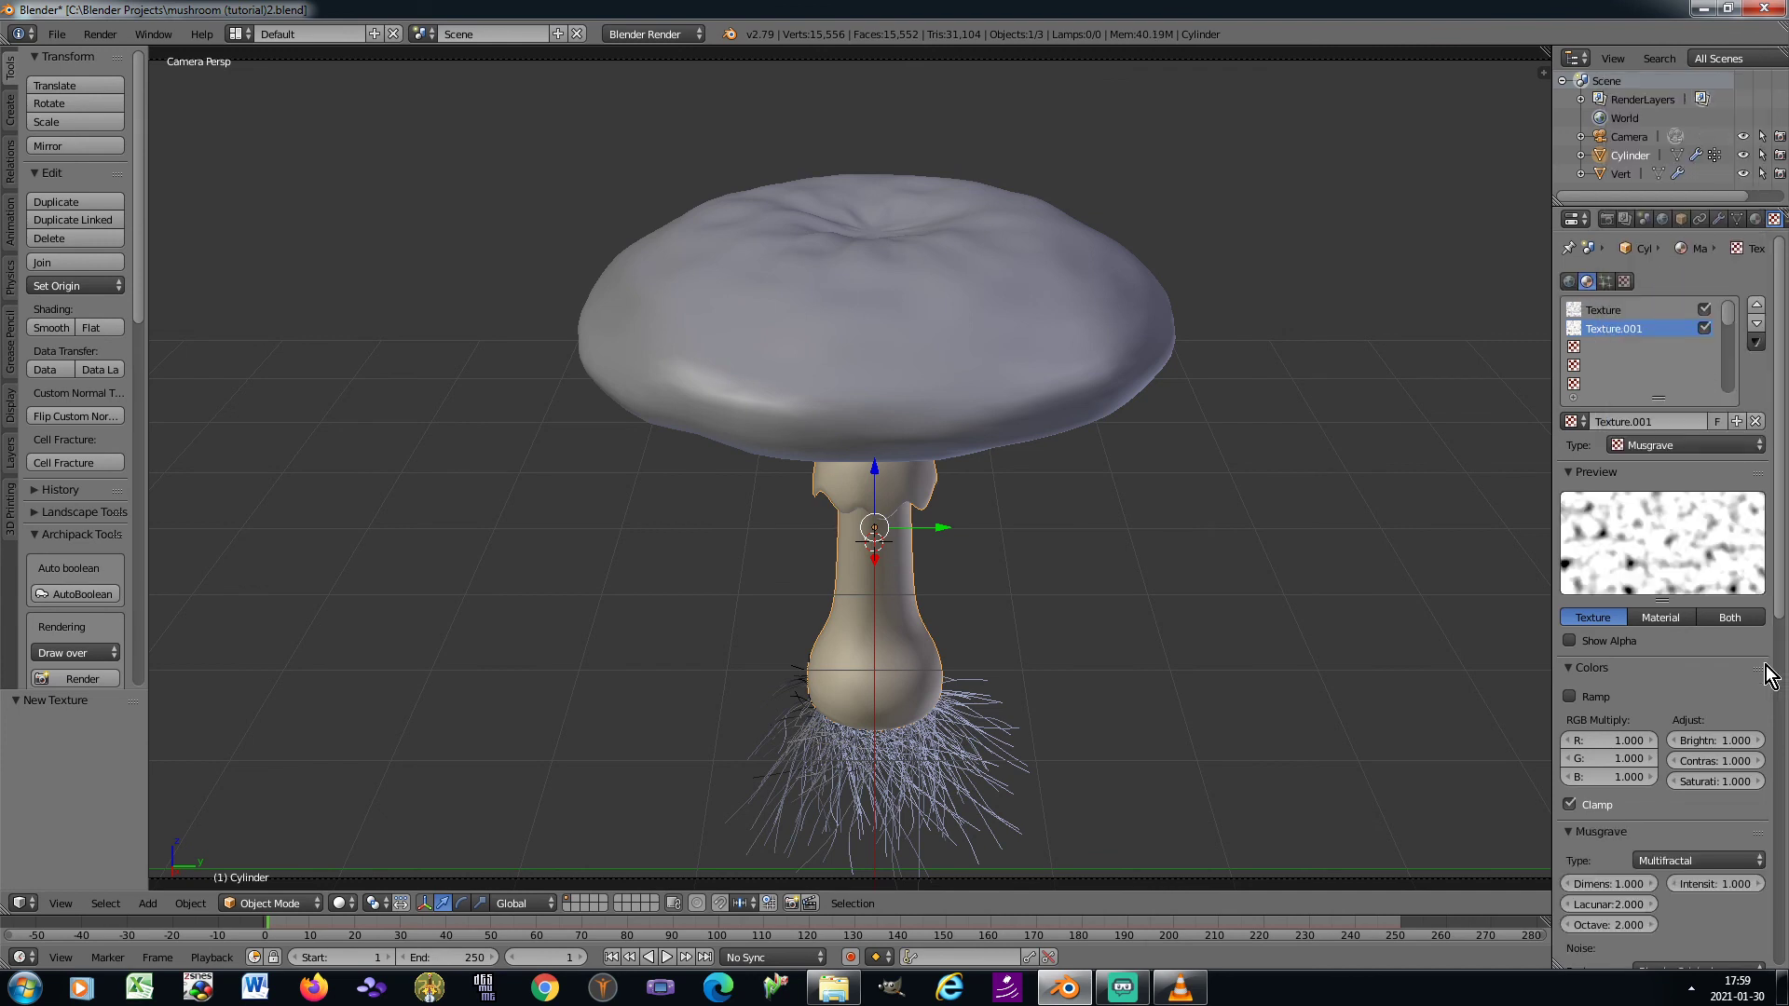
Set the second Musgrave texture's brightness to 0 and its contrast to 0.8
click(1724, 739)
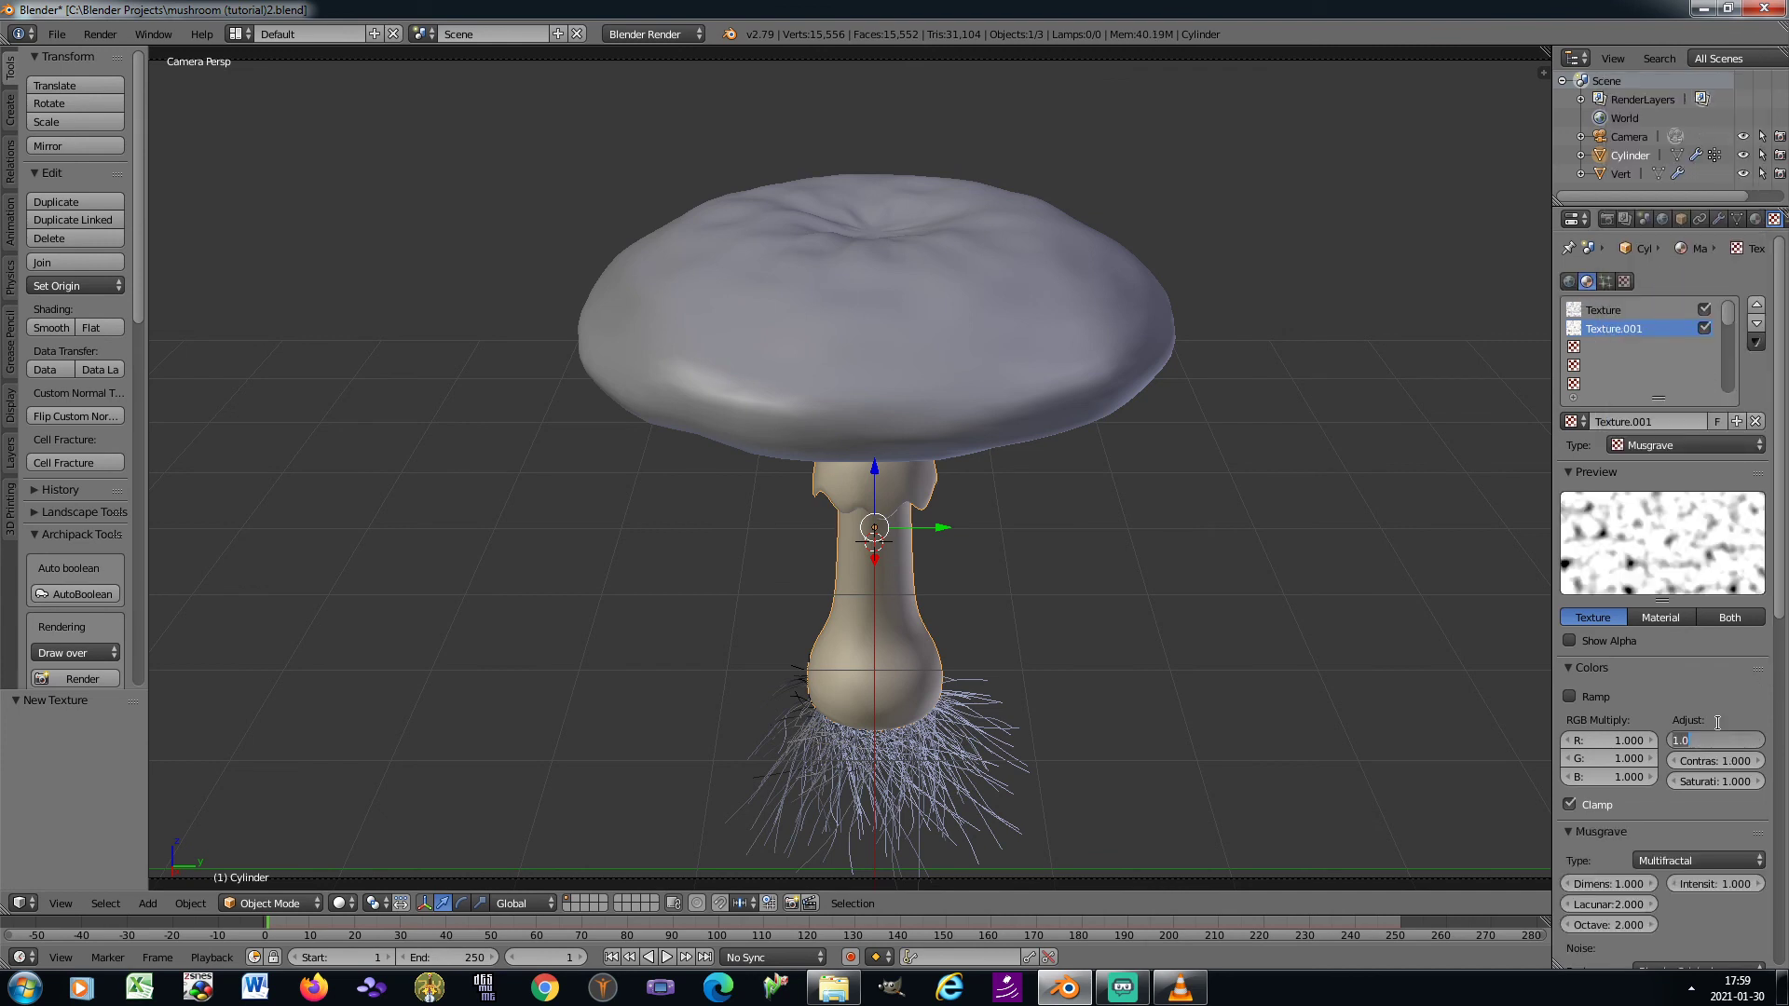
text(0)
key(Tab)
text(0.)
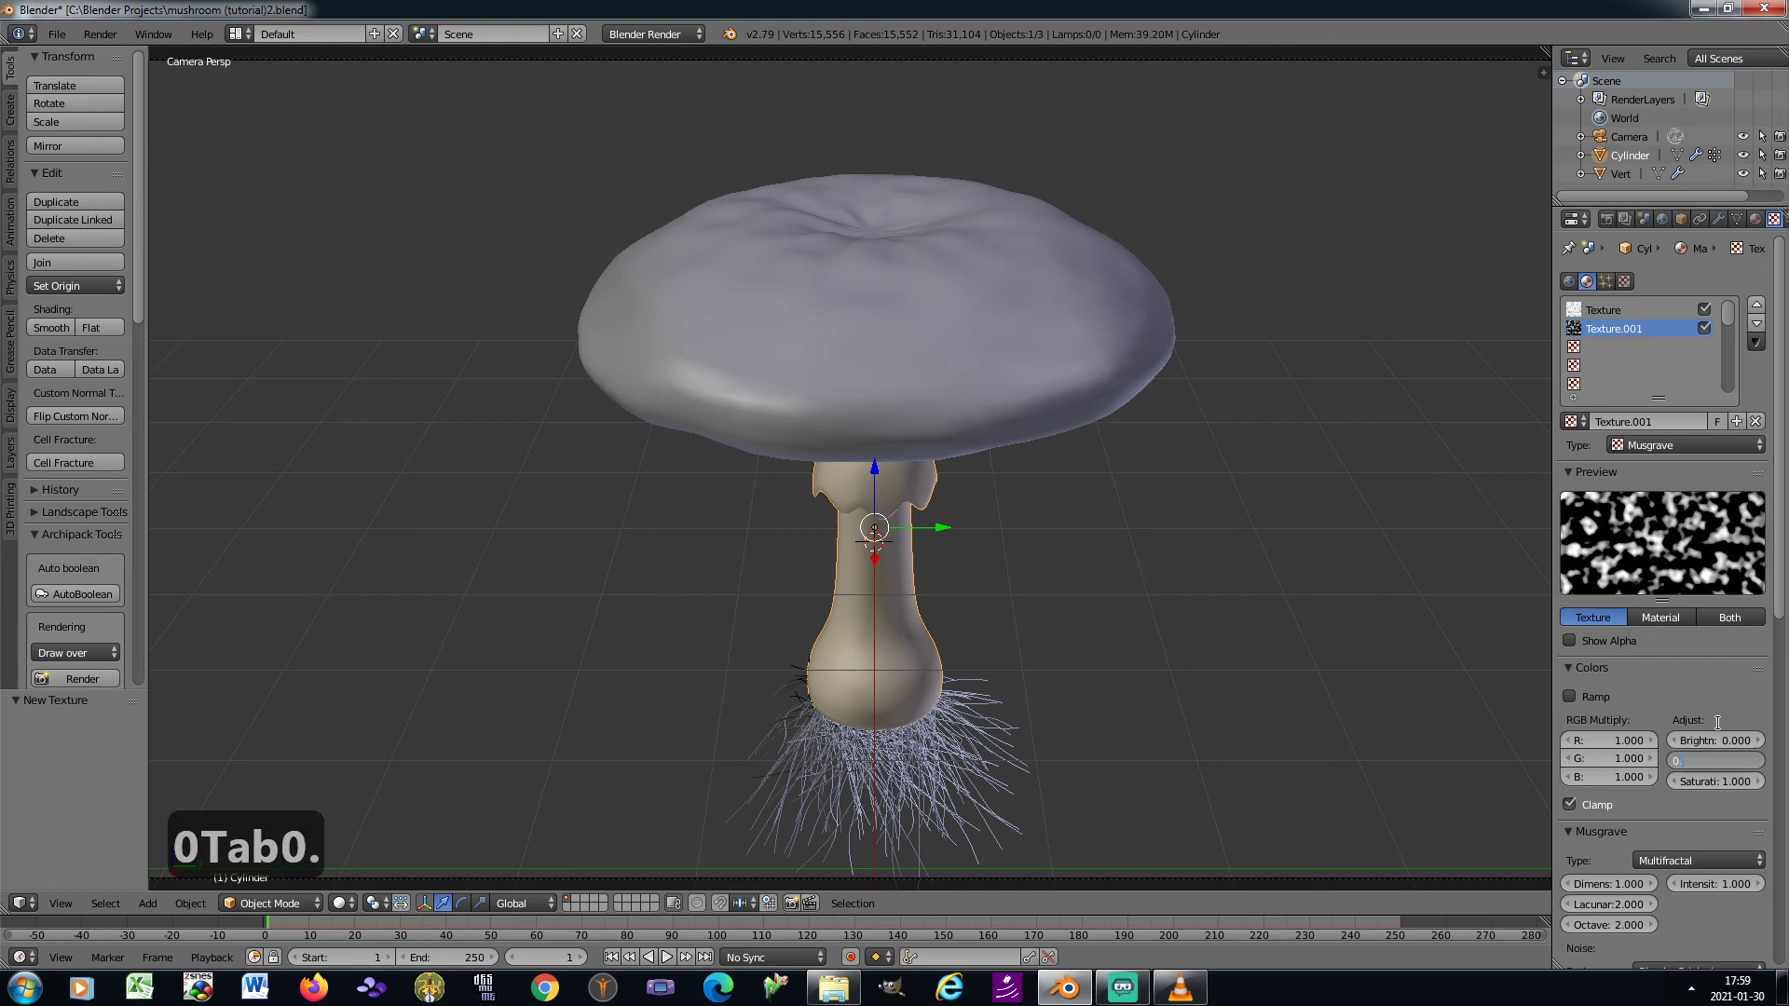
text(8)
key(Return)
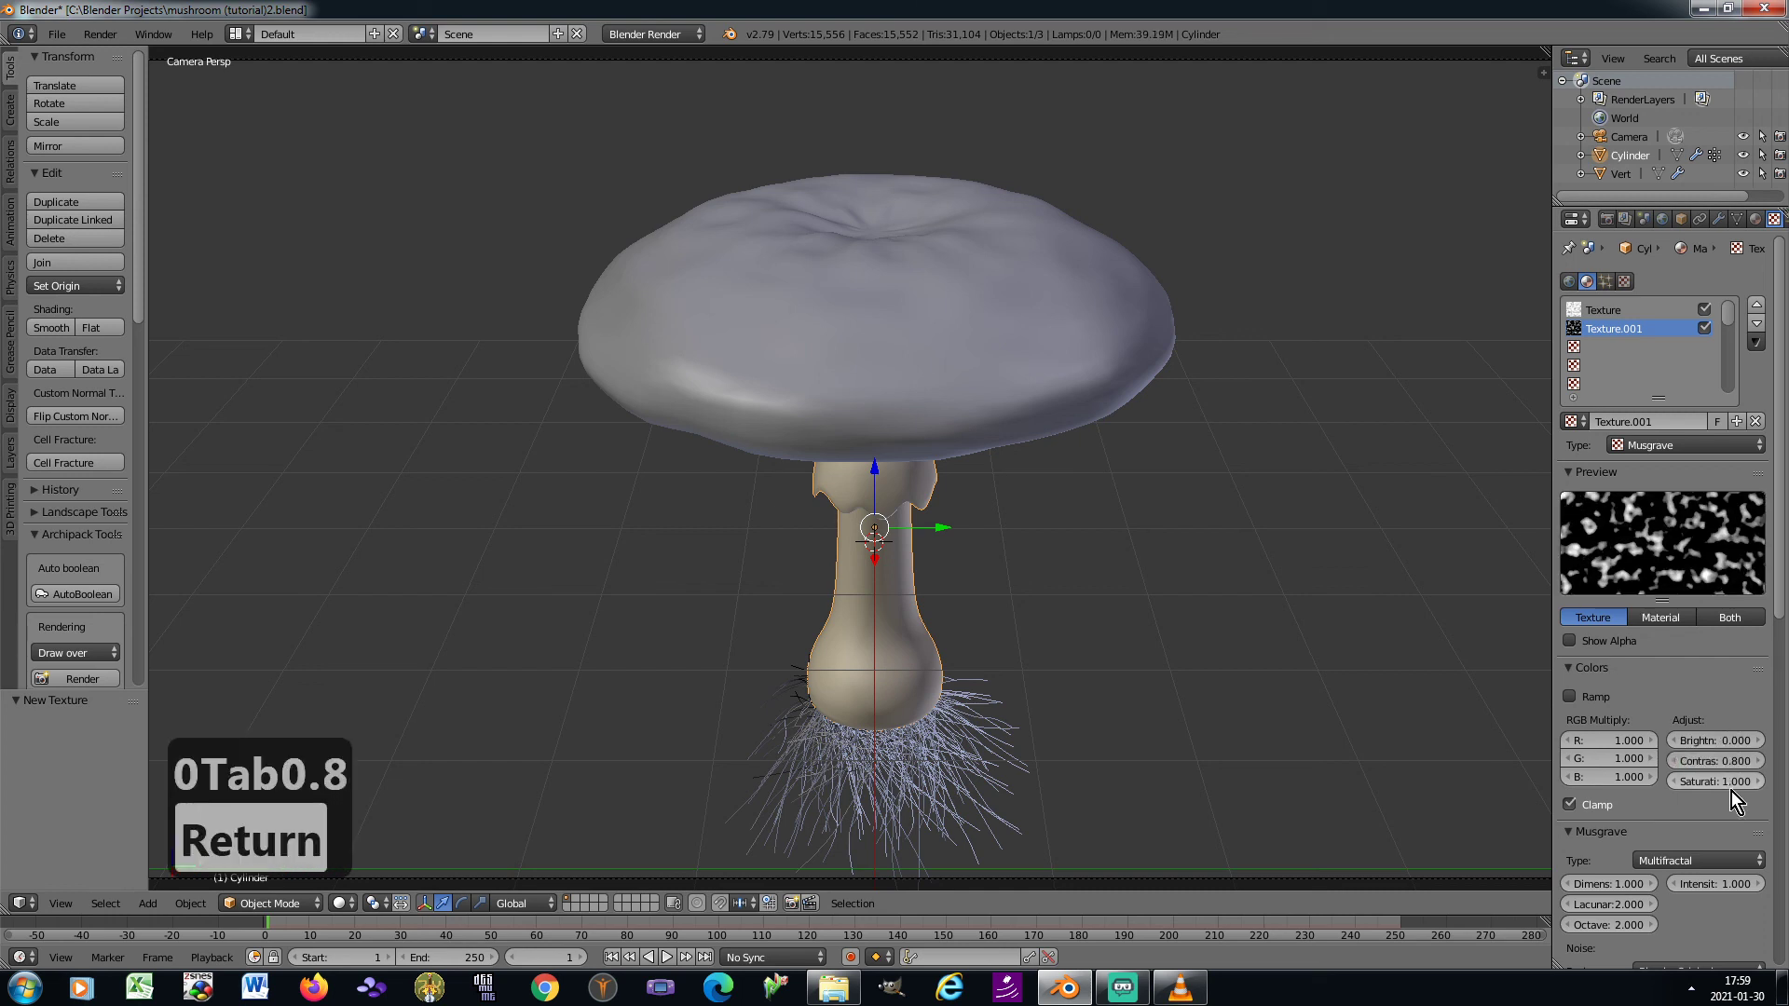
Change the second texture's Musgrave type to Ridged Multifractal and set its noise size to 0.15
click(1711, 860)
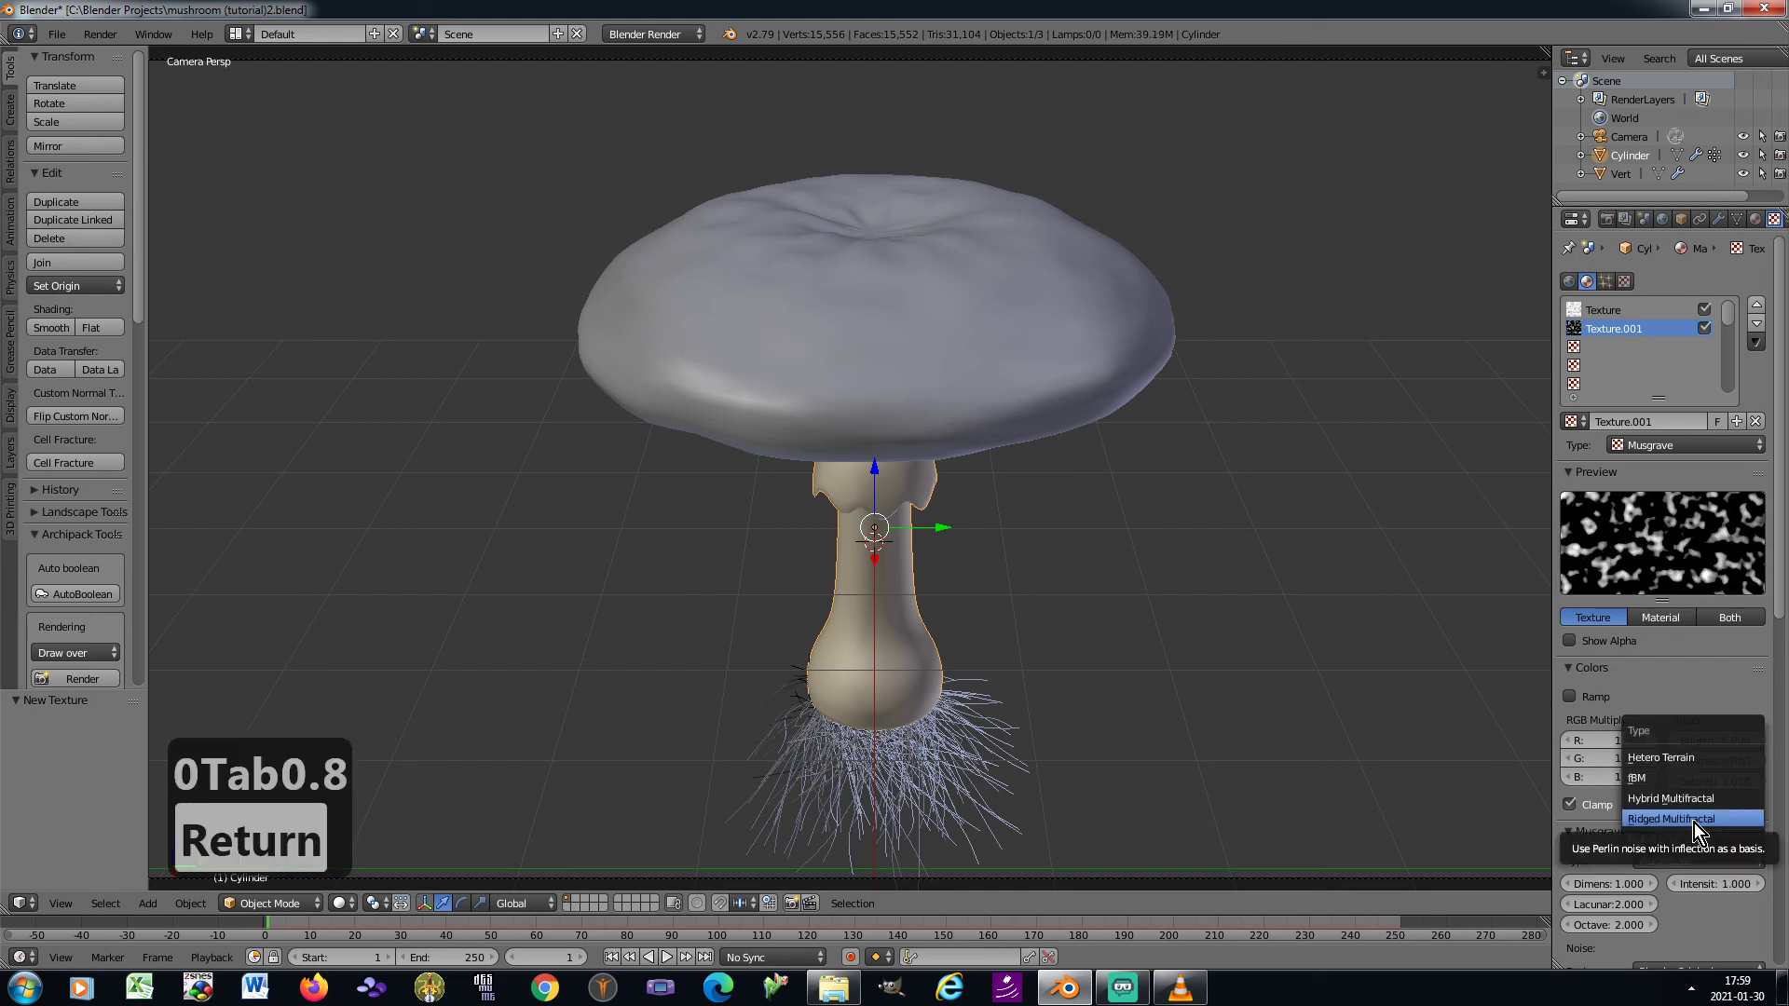
click(1693, 820)
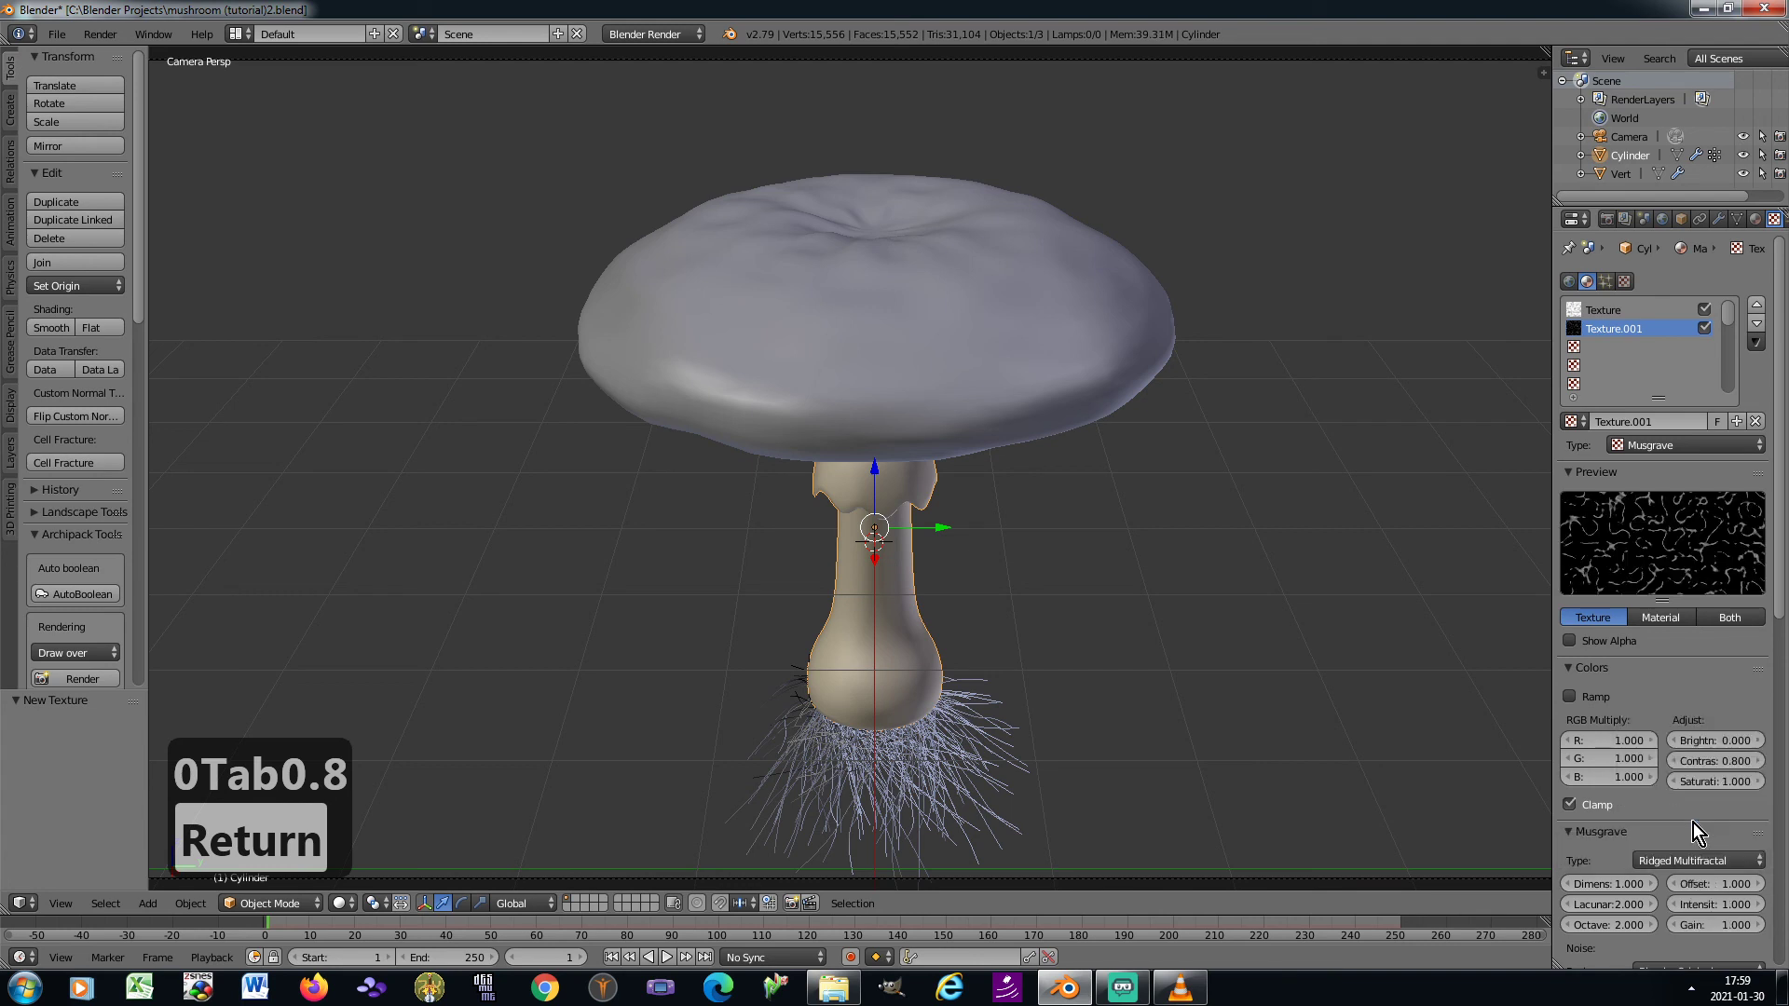
scroll(1690, 817, down, 3)
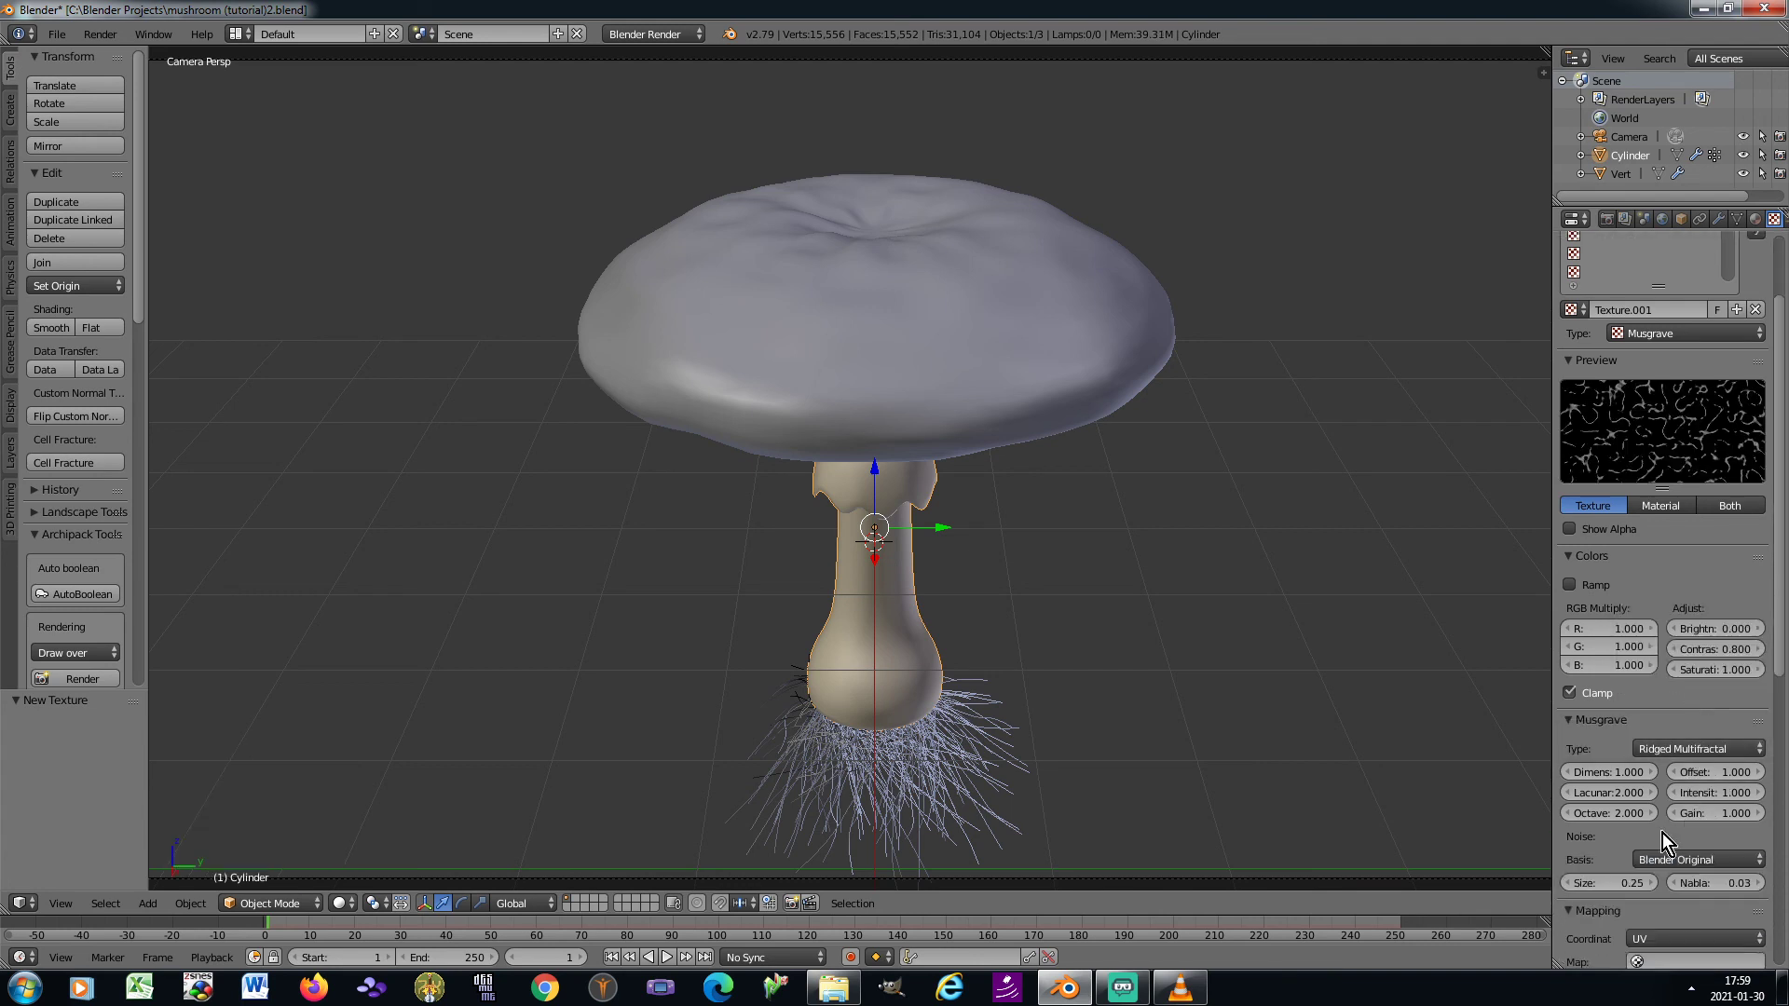
click(1615, 881)
text(0.15)
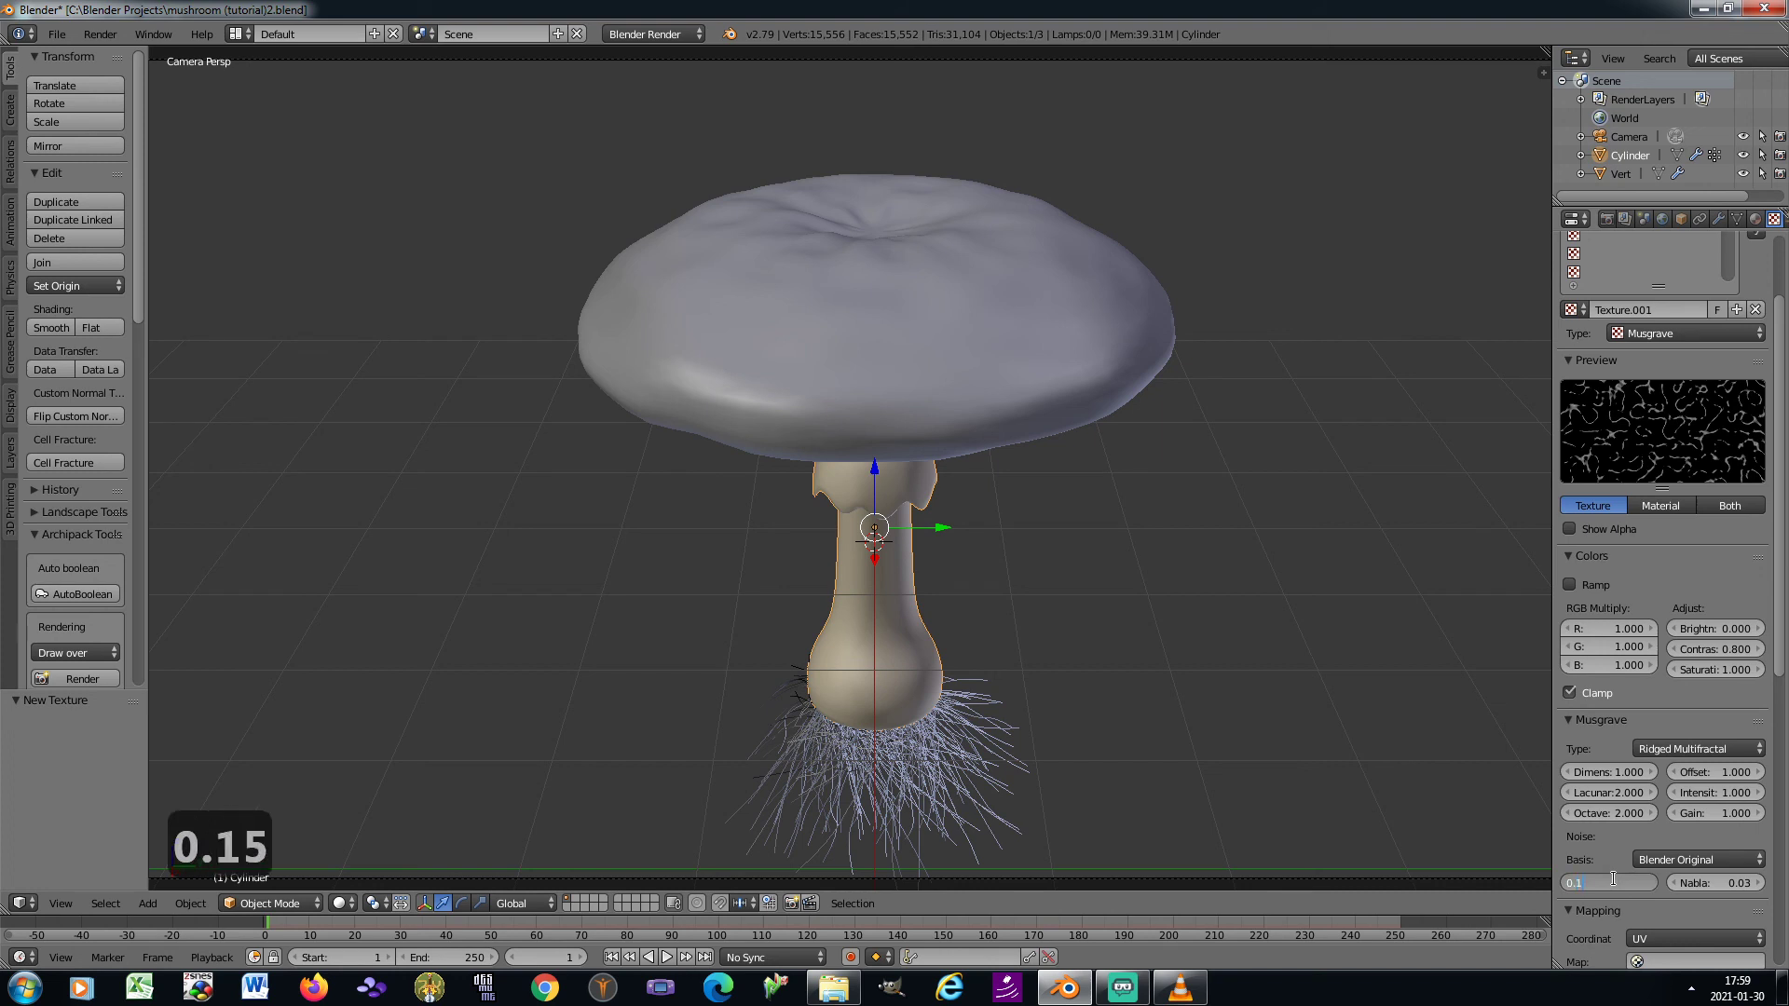
key(Return)
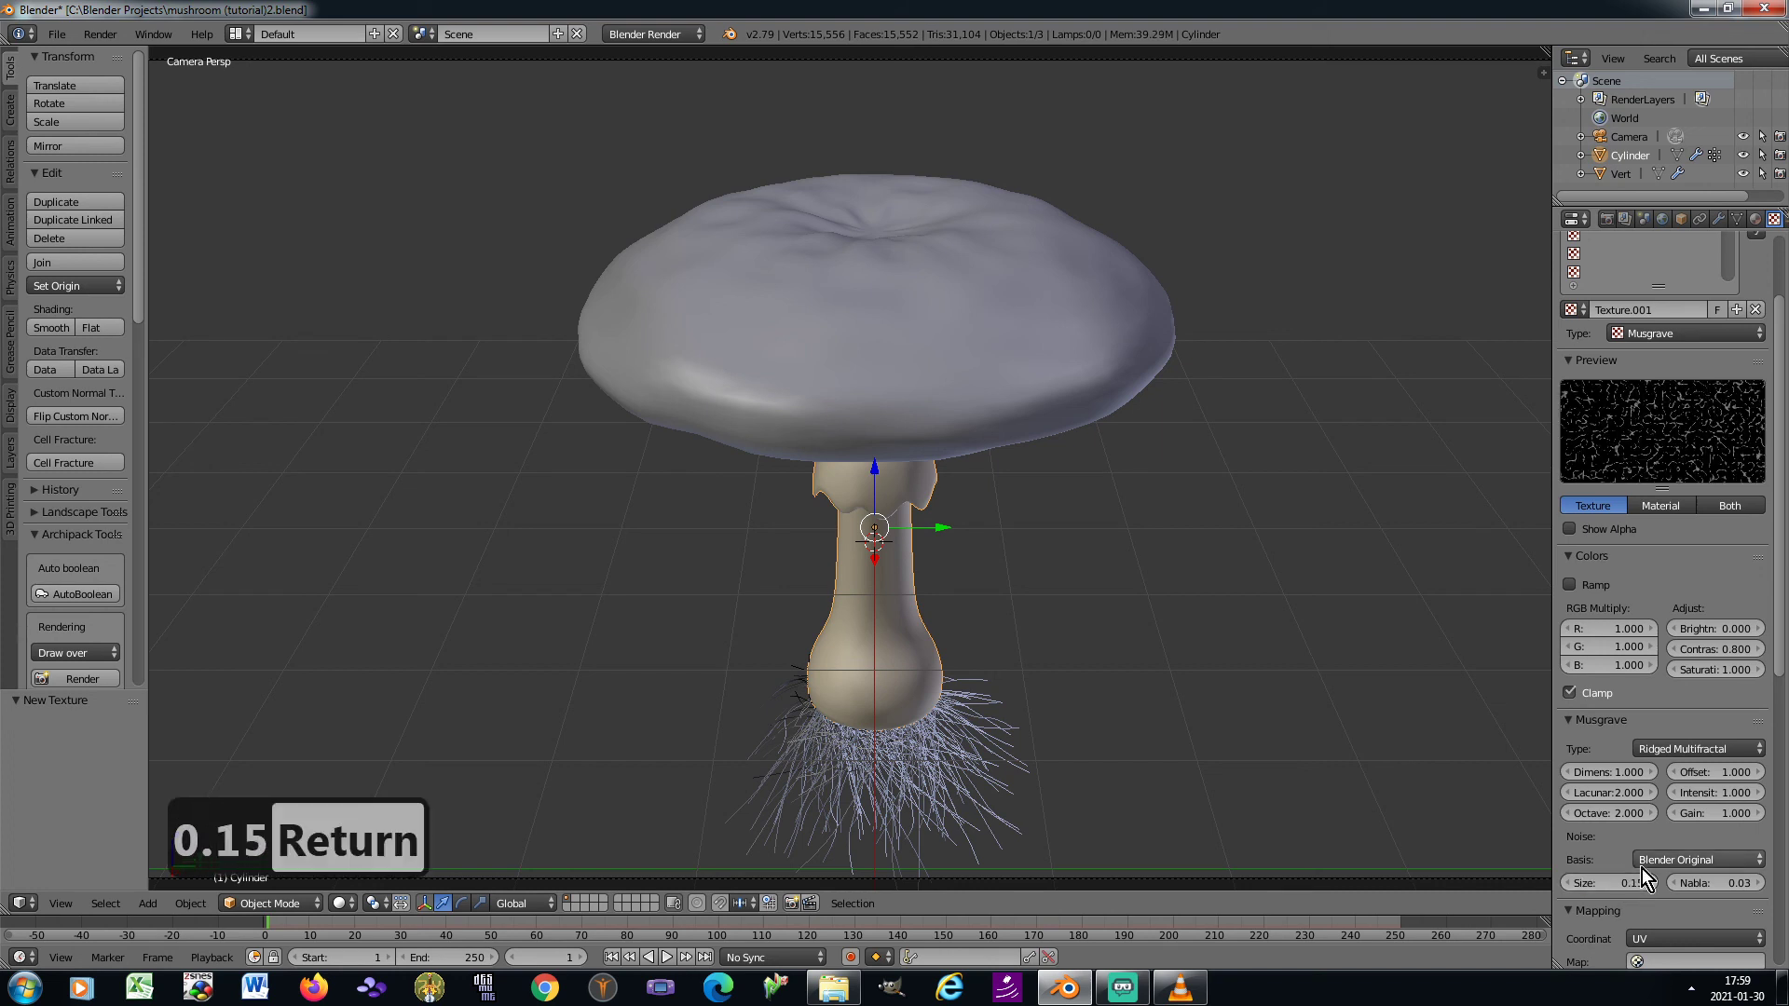
Map the second Musgrave texture with Generated coordinates and Cube projection, and set its Z size to 2
scroll(1701, 847, down, 3)
click(1694, 829)
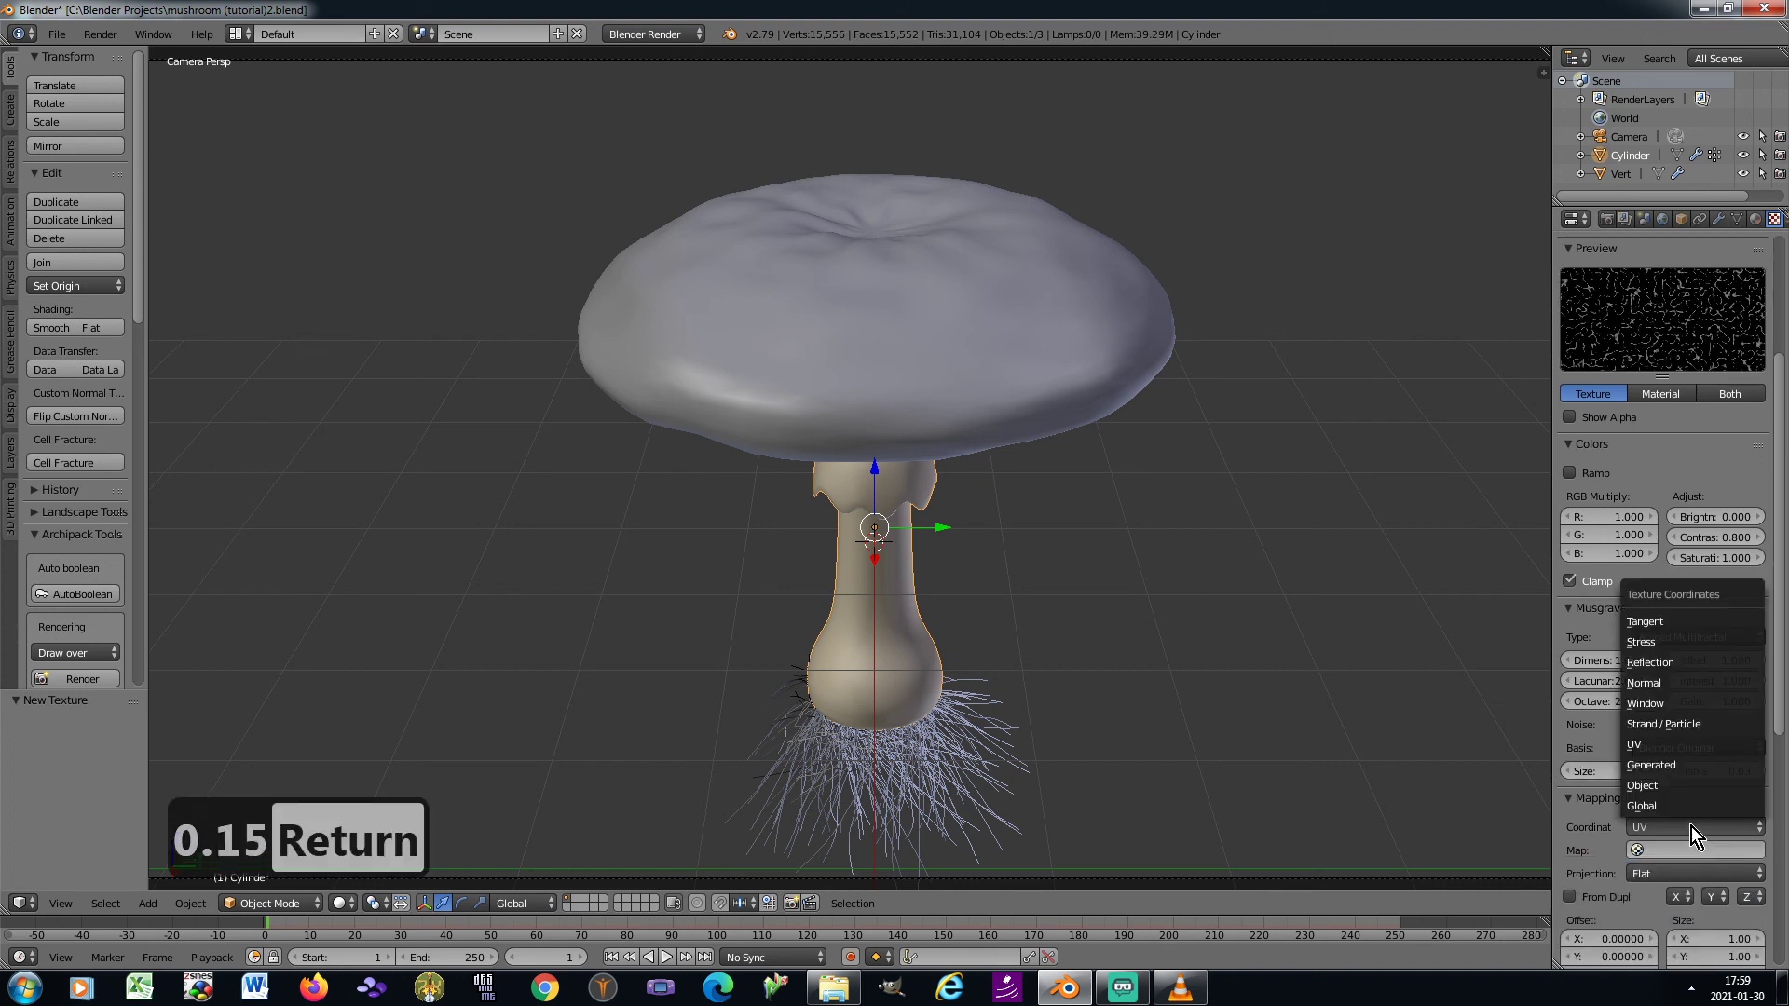
click(1670, 764)
click(1655, 847)
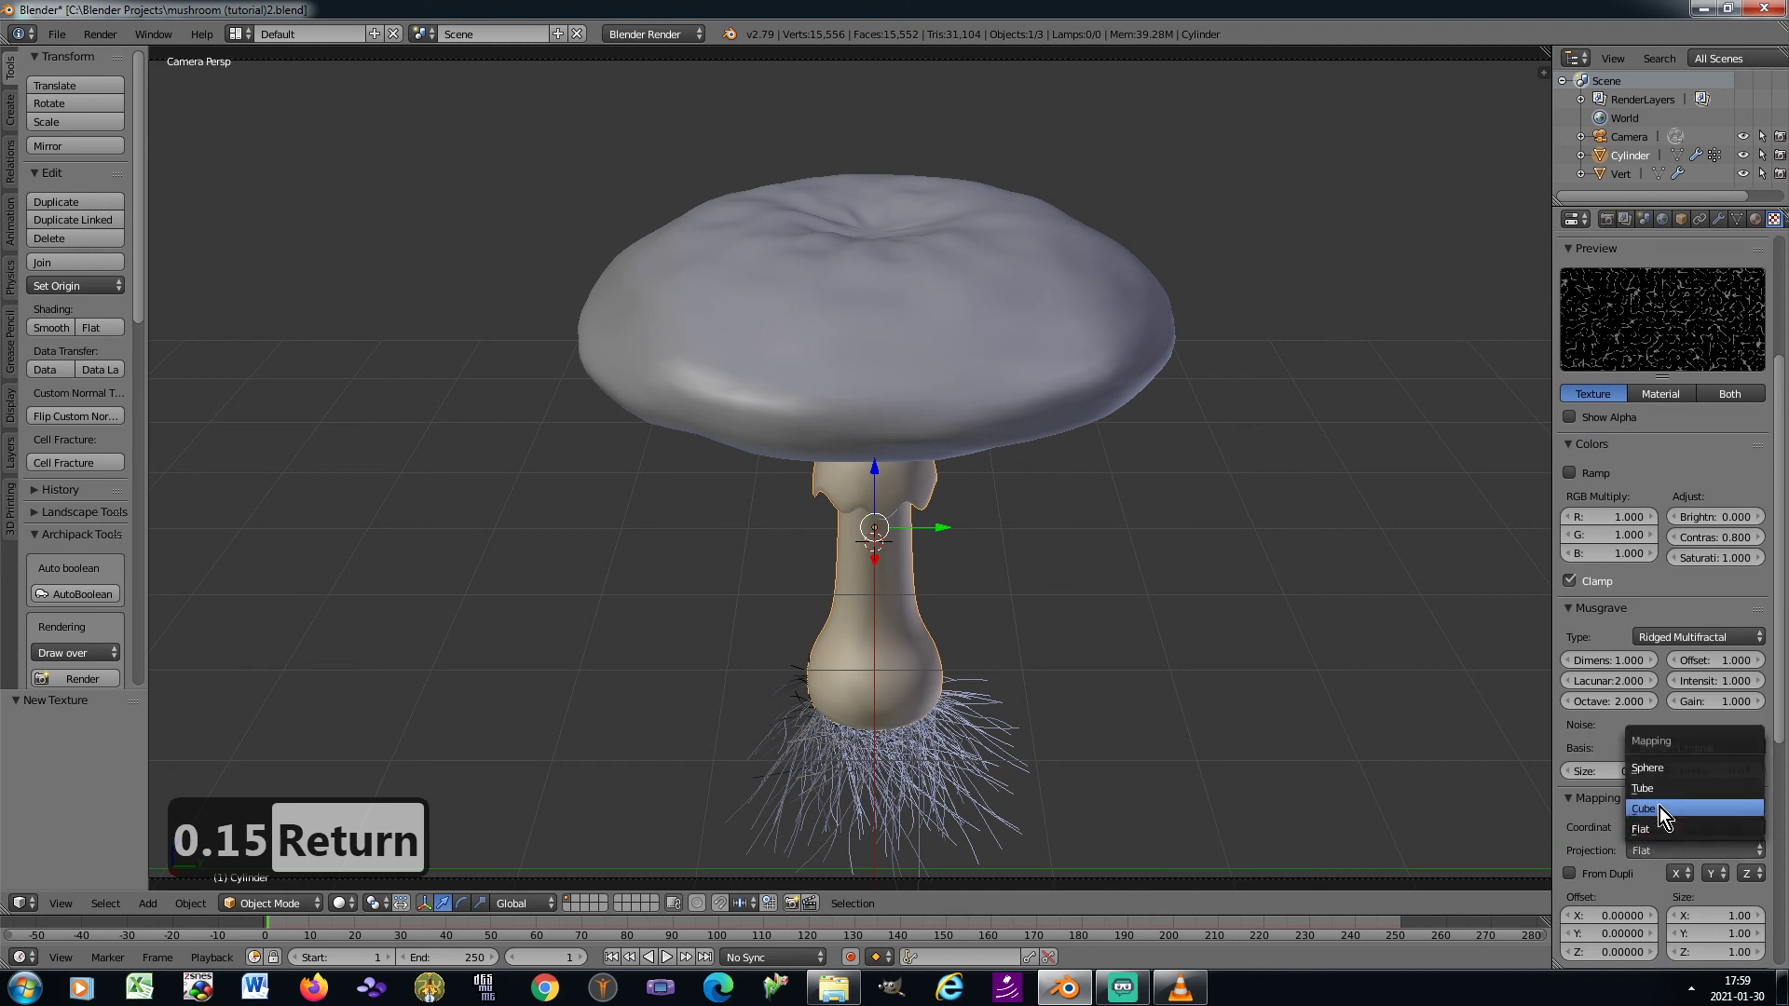
click(1659, 807)
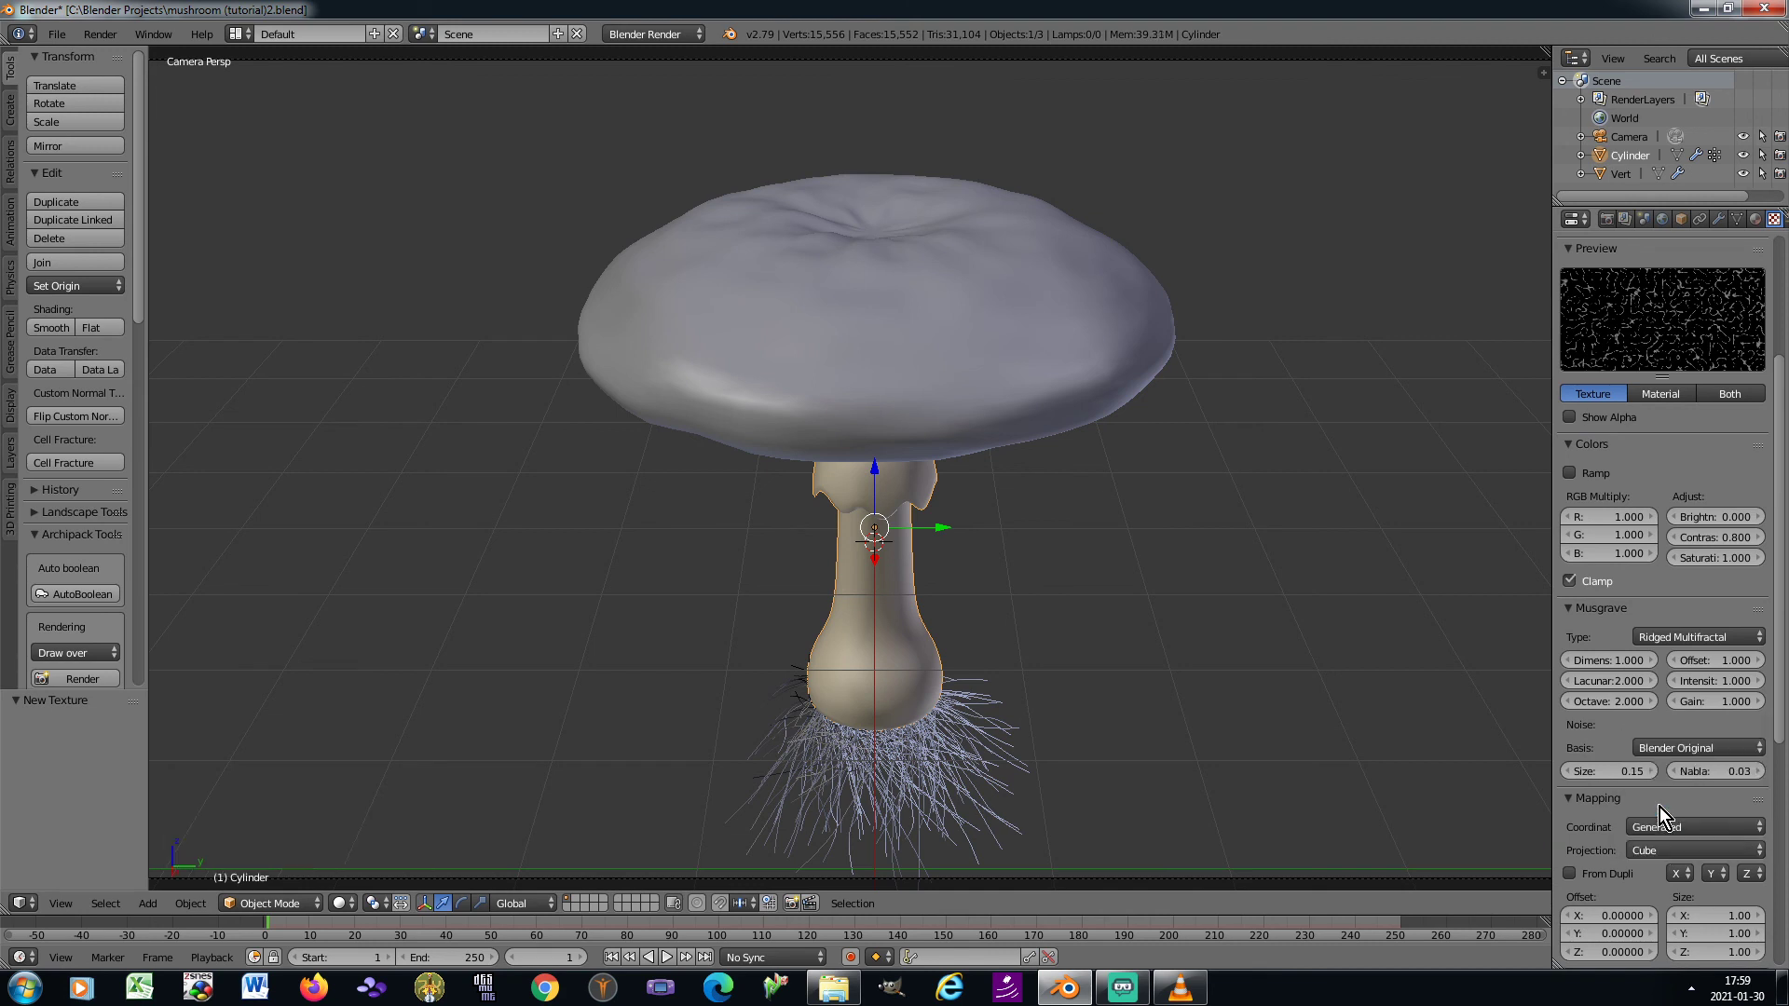
scroll(1701, 819, down, 3)
click(1706, 842)
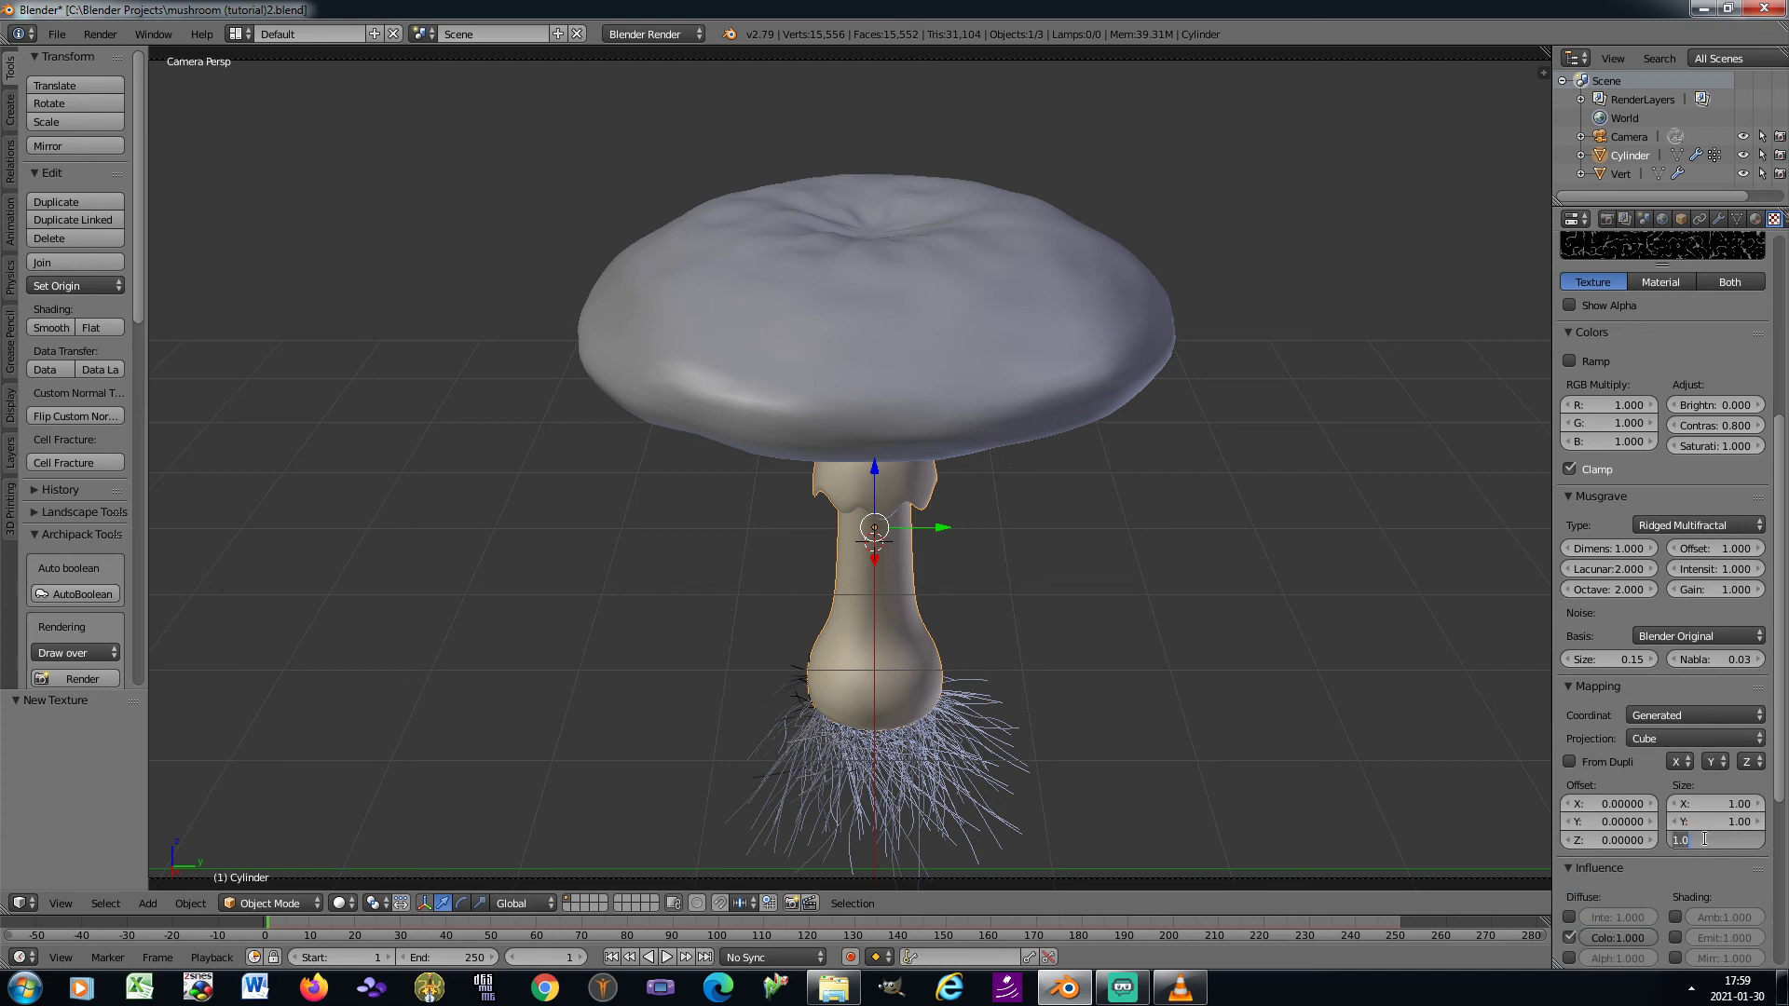
text(2)
key(Return)
Disable the second texture's diffuse colour influence and enable its normal influence on the geometry at 0.25
scroll(1707, 840, down, 5)
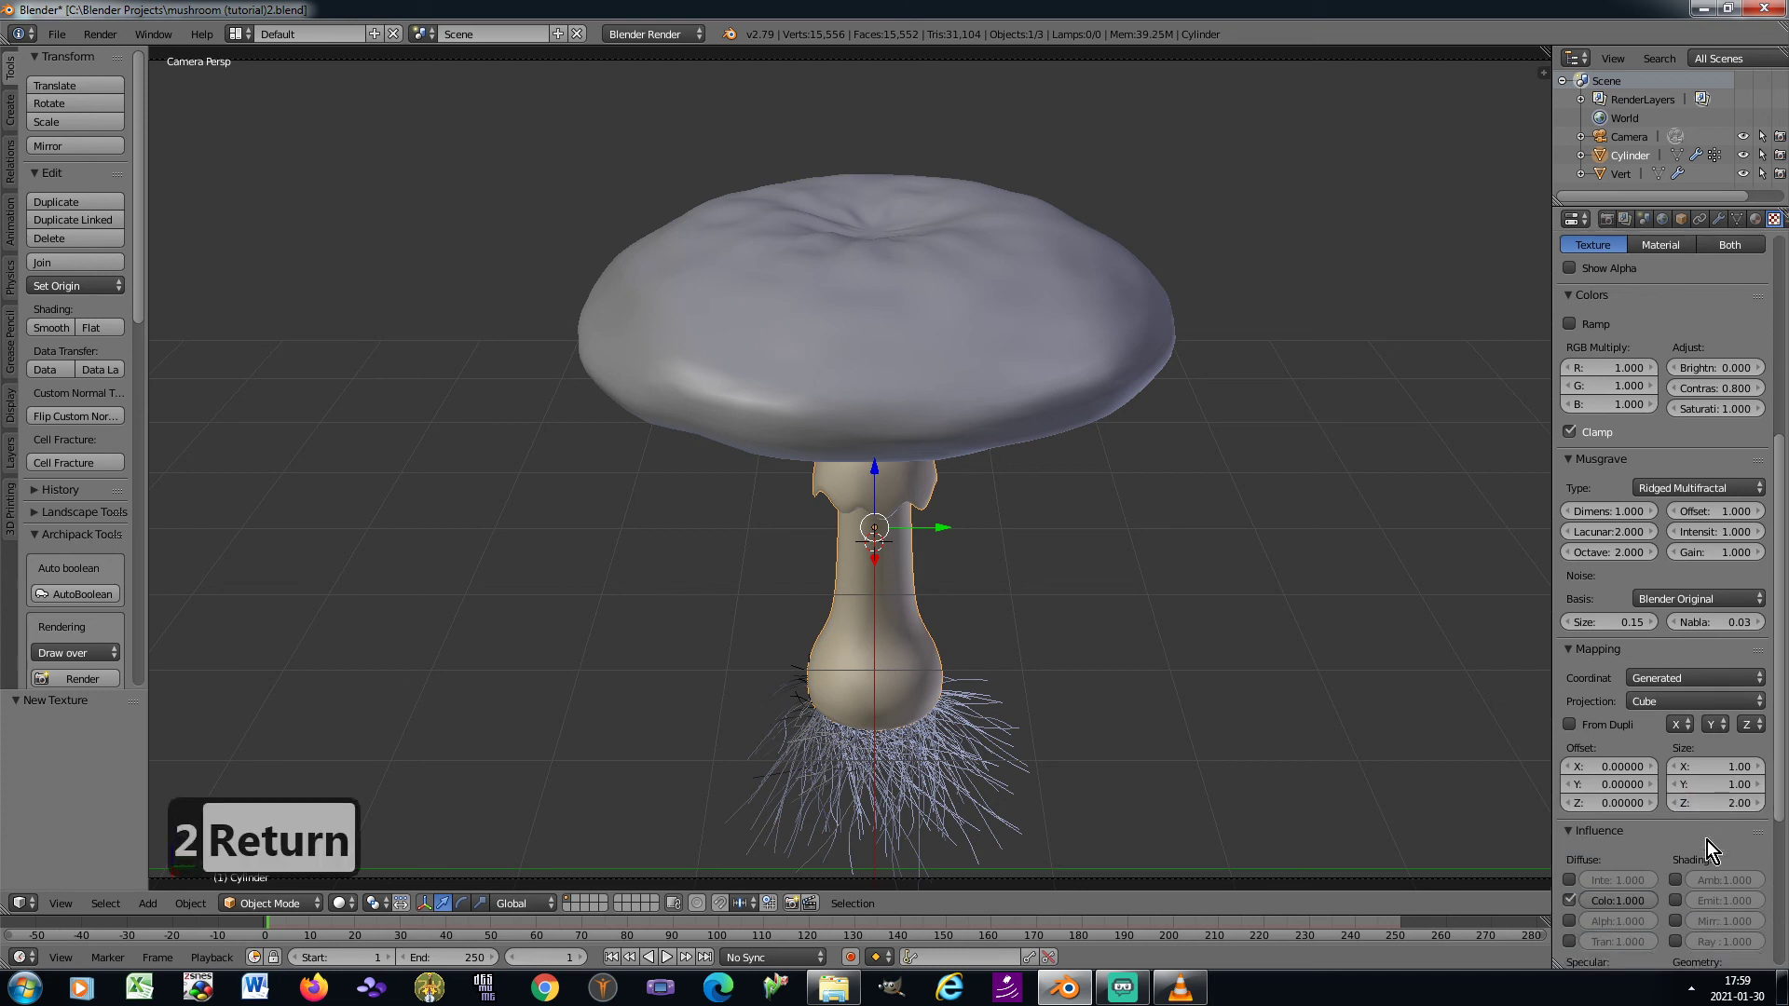
click(1568, 752)
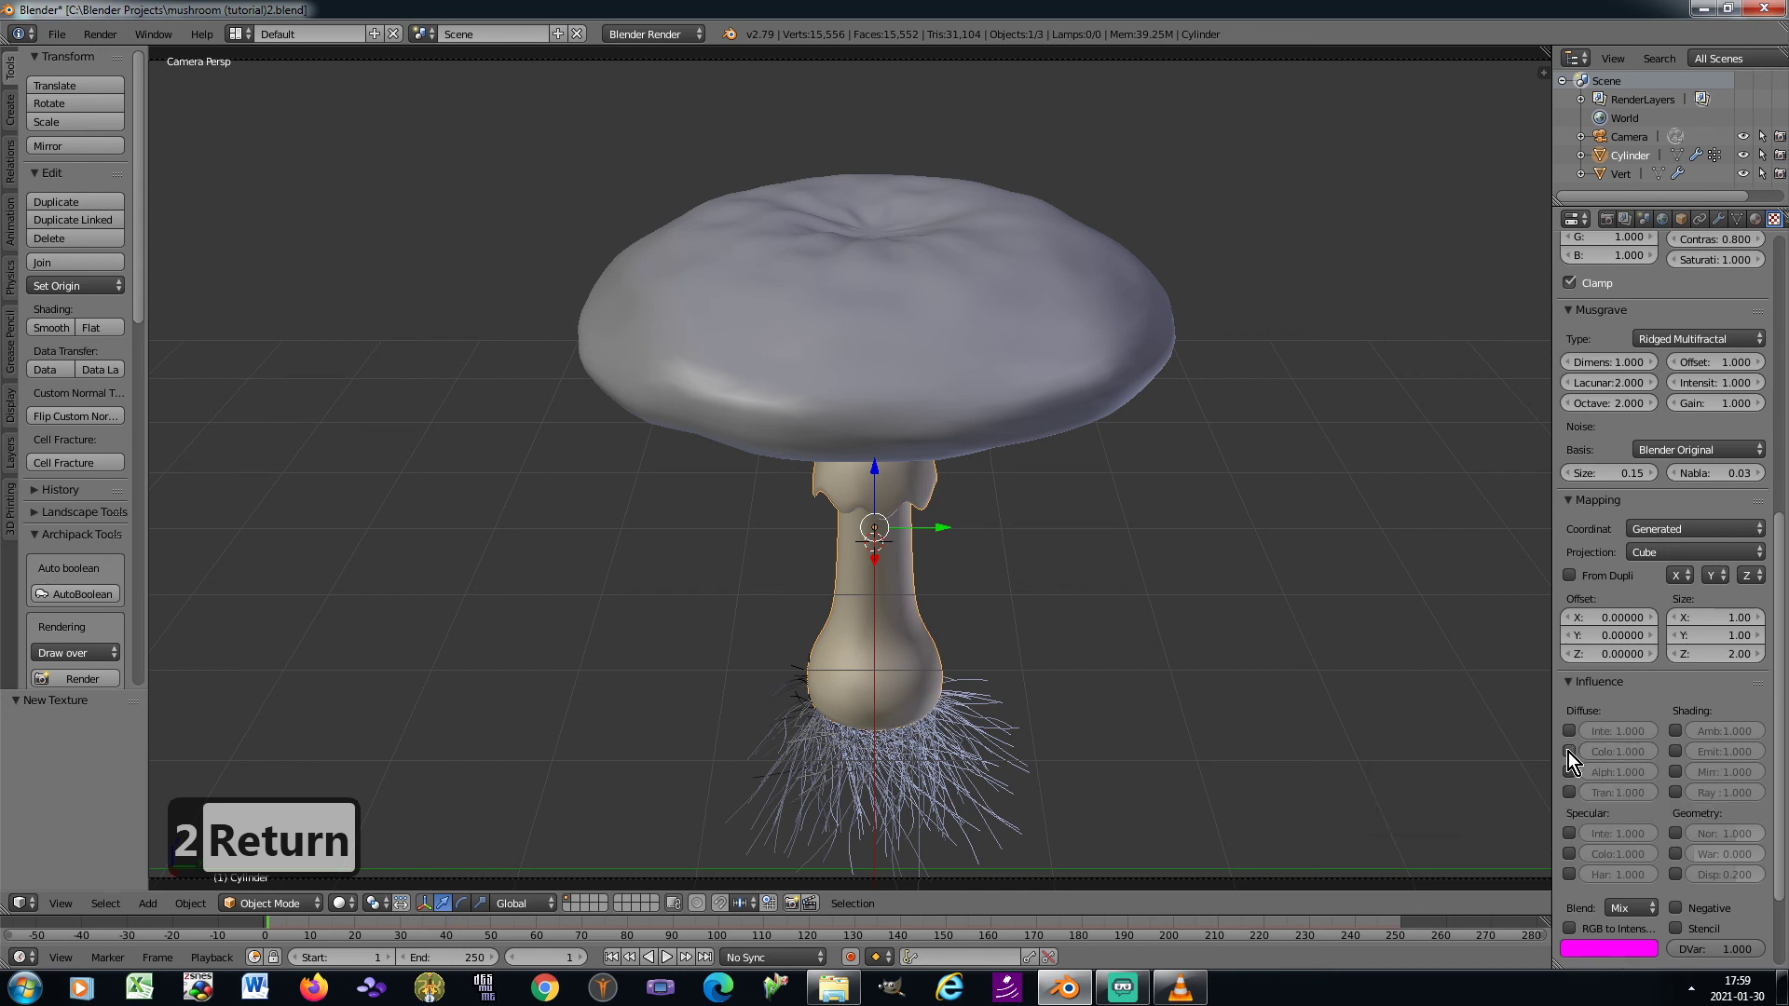
scroll(1593, 763, down, 3)
click(1674, 712)
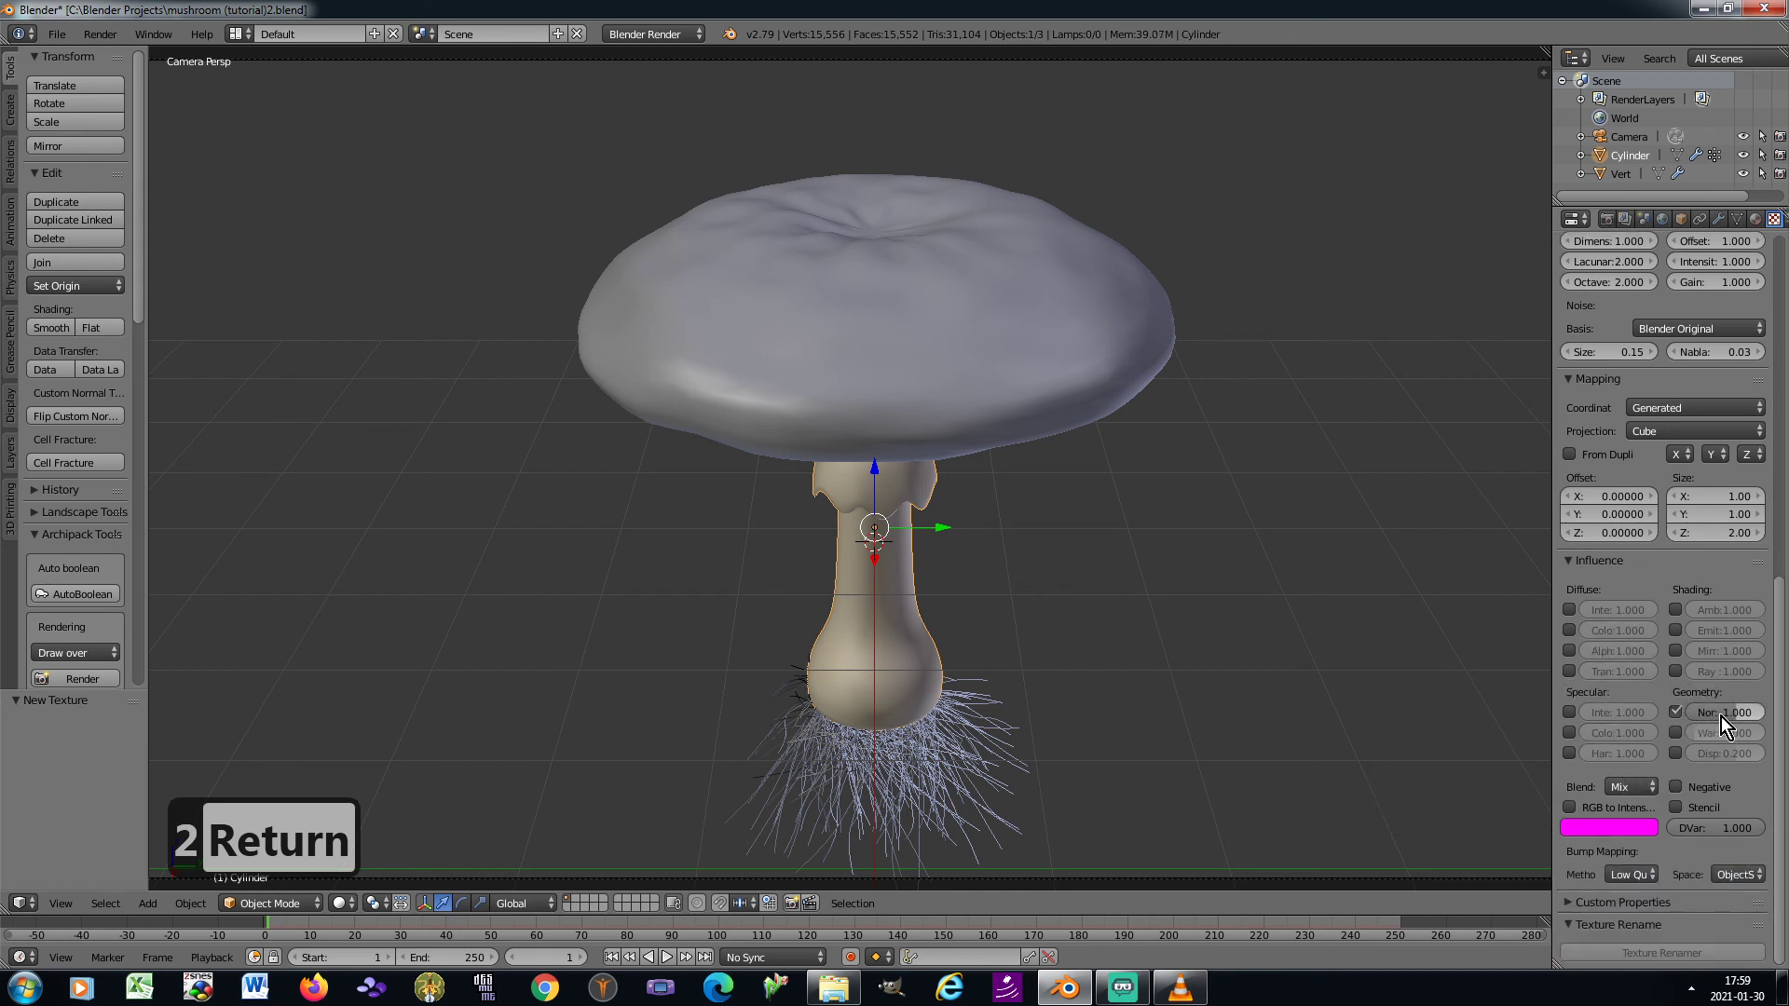
text(0.25)
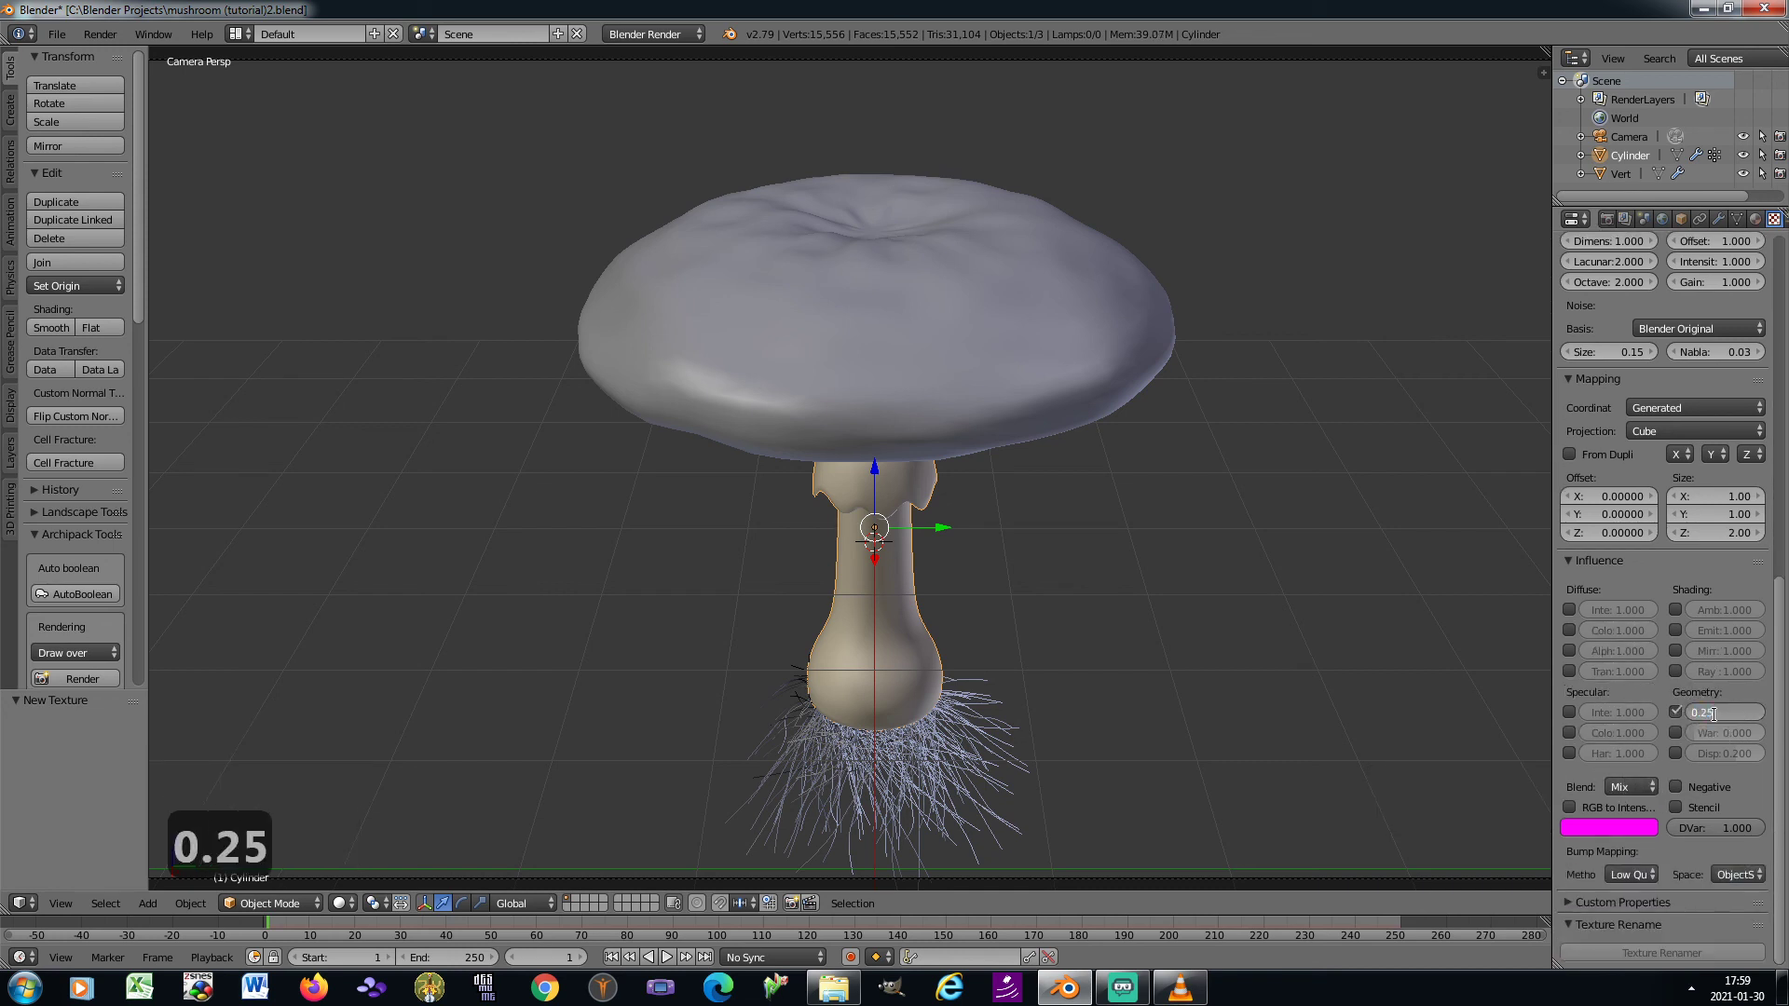
key(Return)
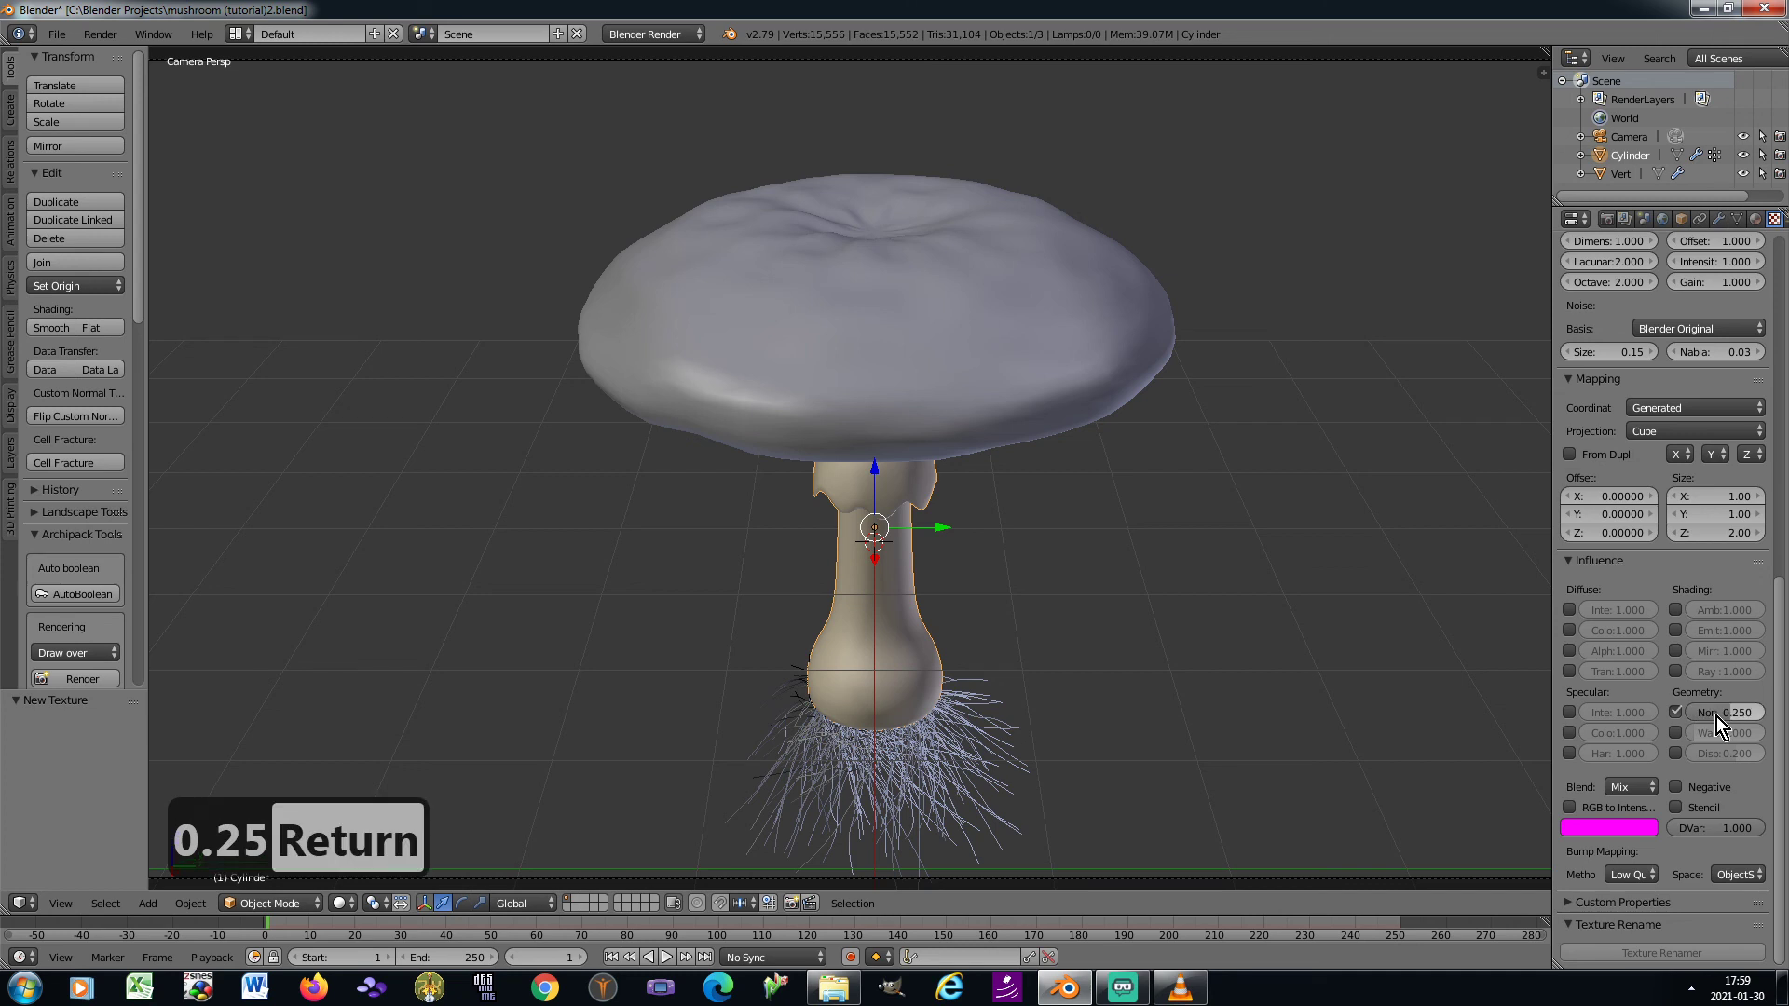
Set the second texture's bump mapping space to ViewSpace and its method to Best Quality
click(1731, 875)
click(1725, 857)
click(1630, 874)
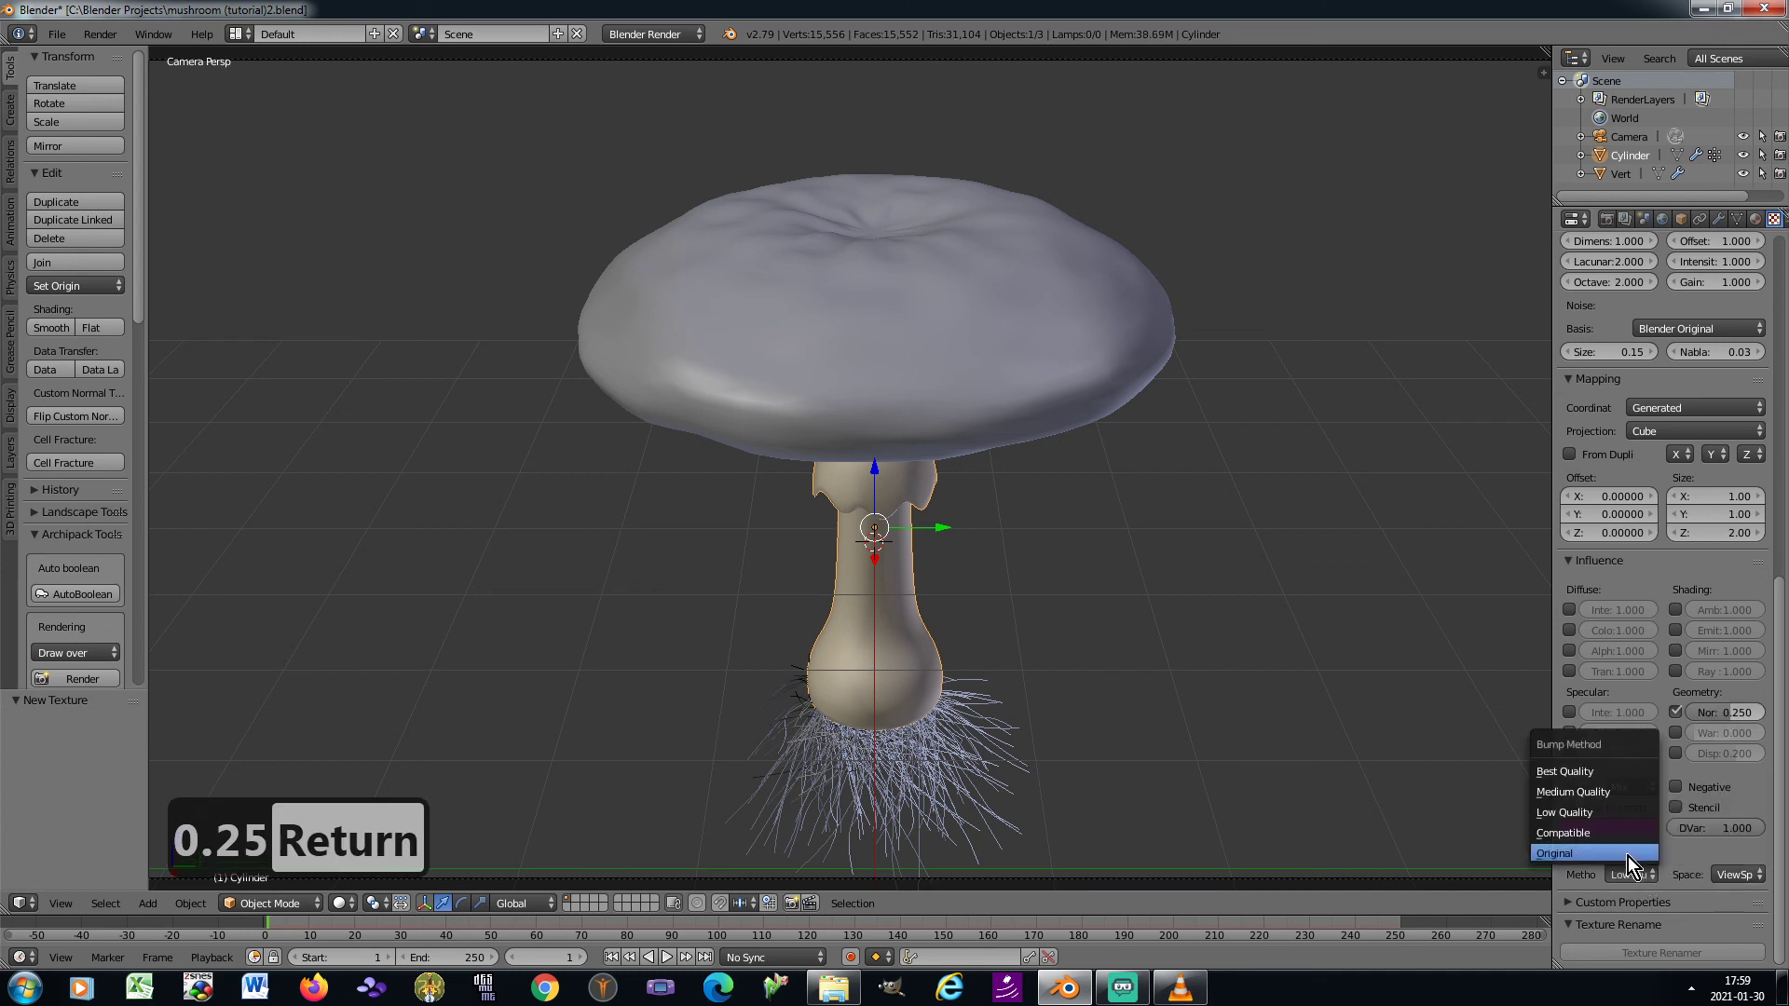
click(1584, 774)
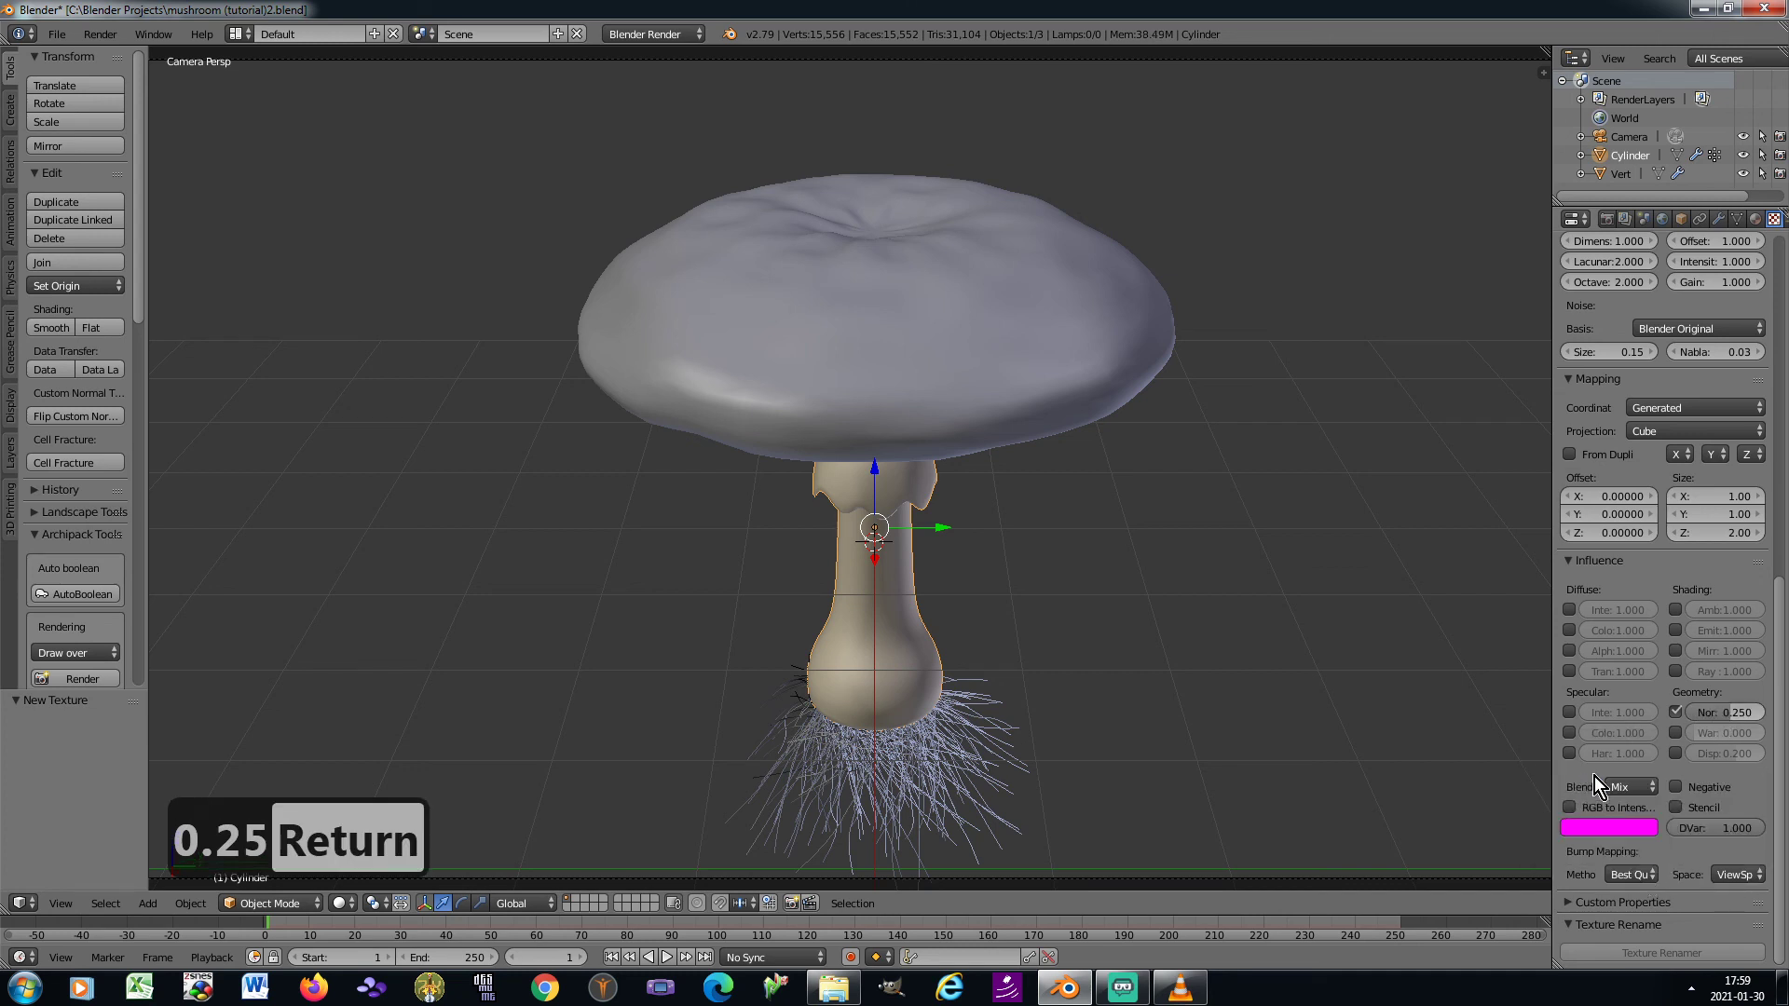
Add a third texture of type Clouds in the stem material's next free slot, with a noise depth of 21
scroll(1781, 652, up, 5)
scroll(1646, 373, up, 5)
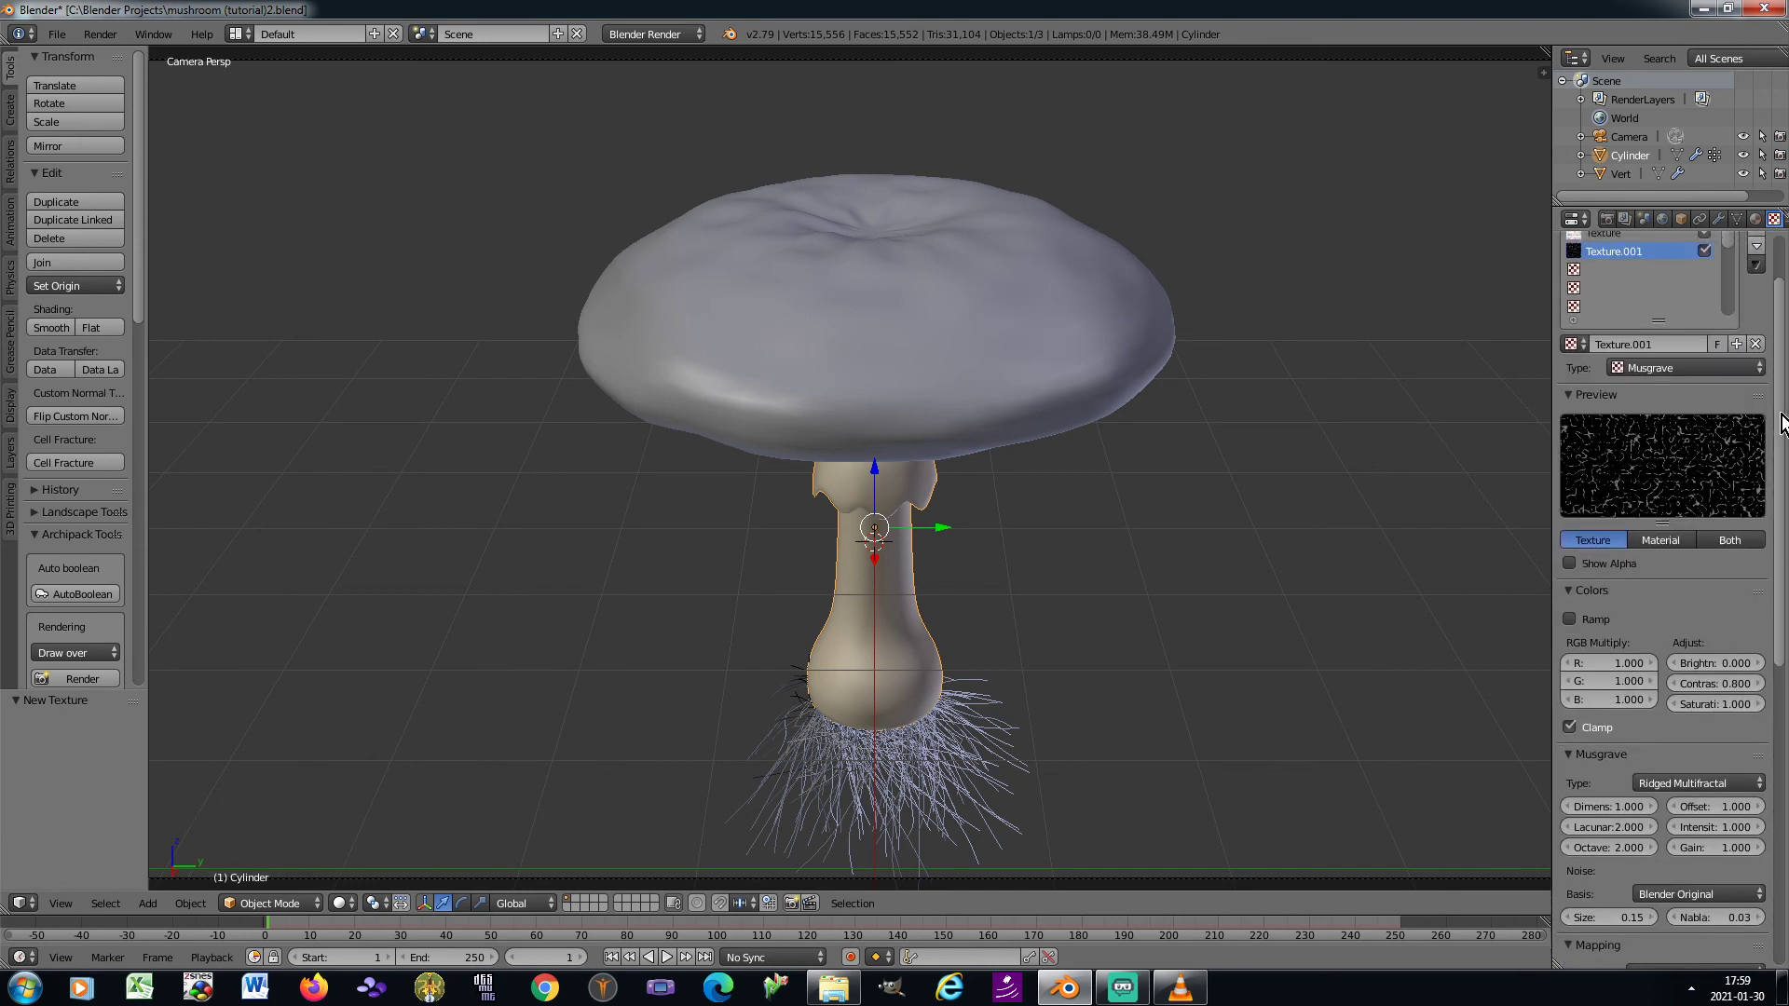
click(1646, 318)
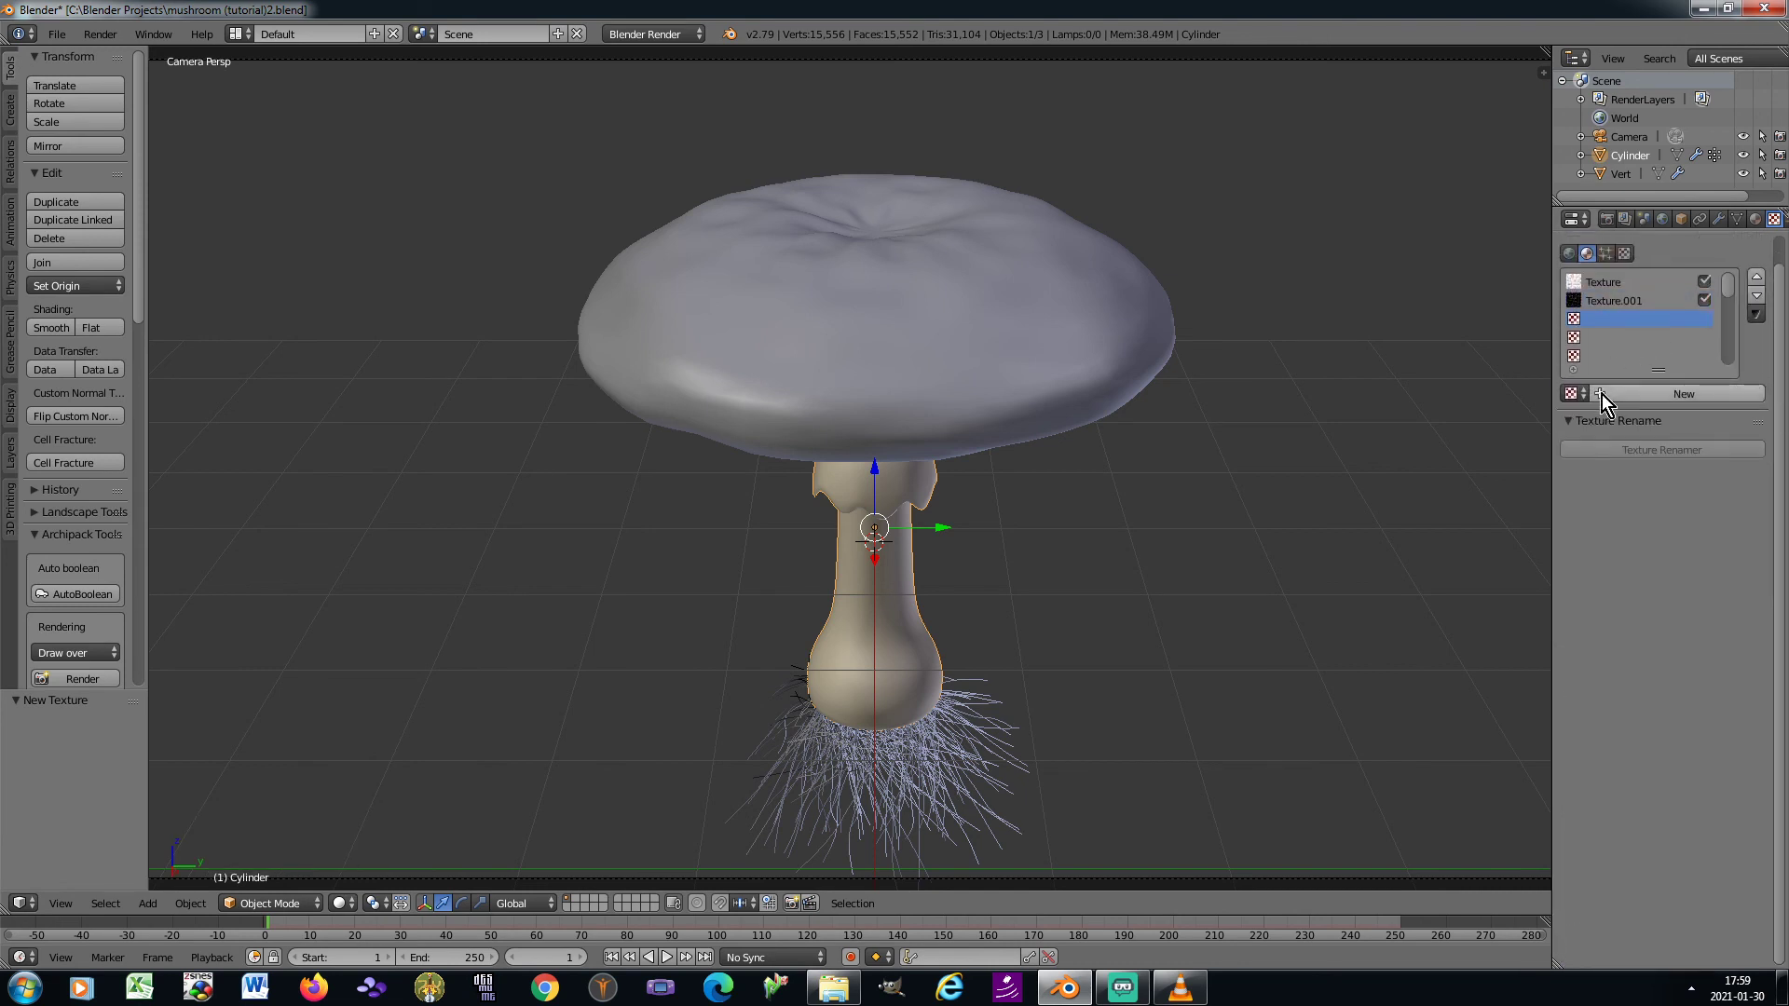
click(1601, 394)
click(1647, 417)
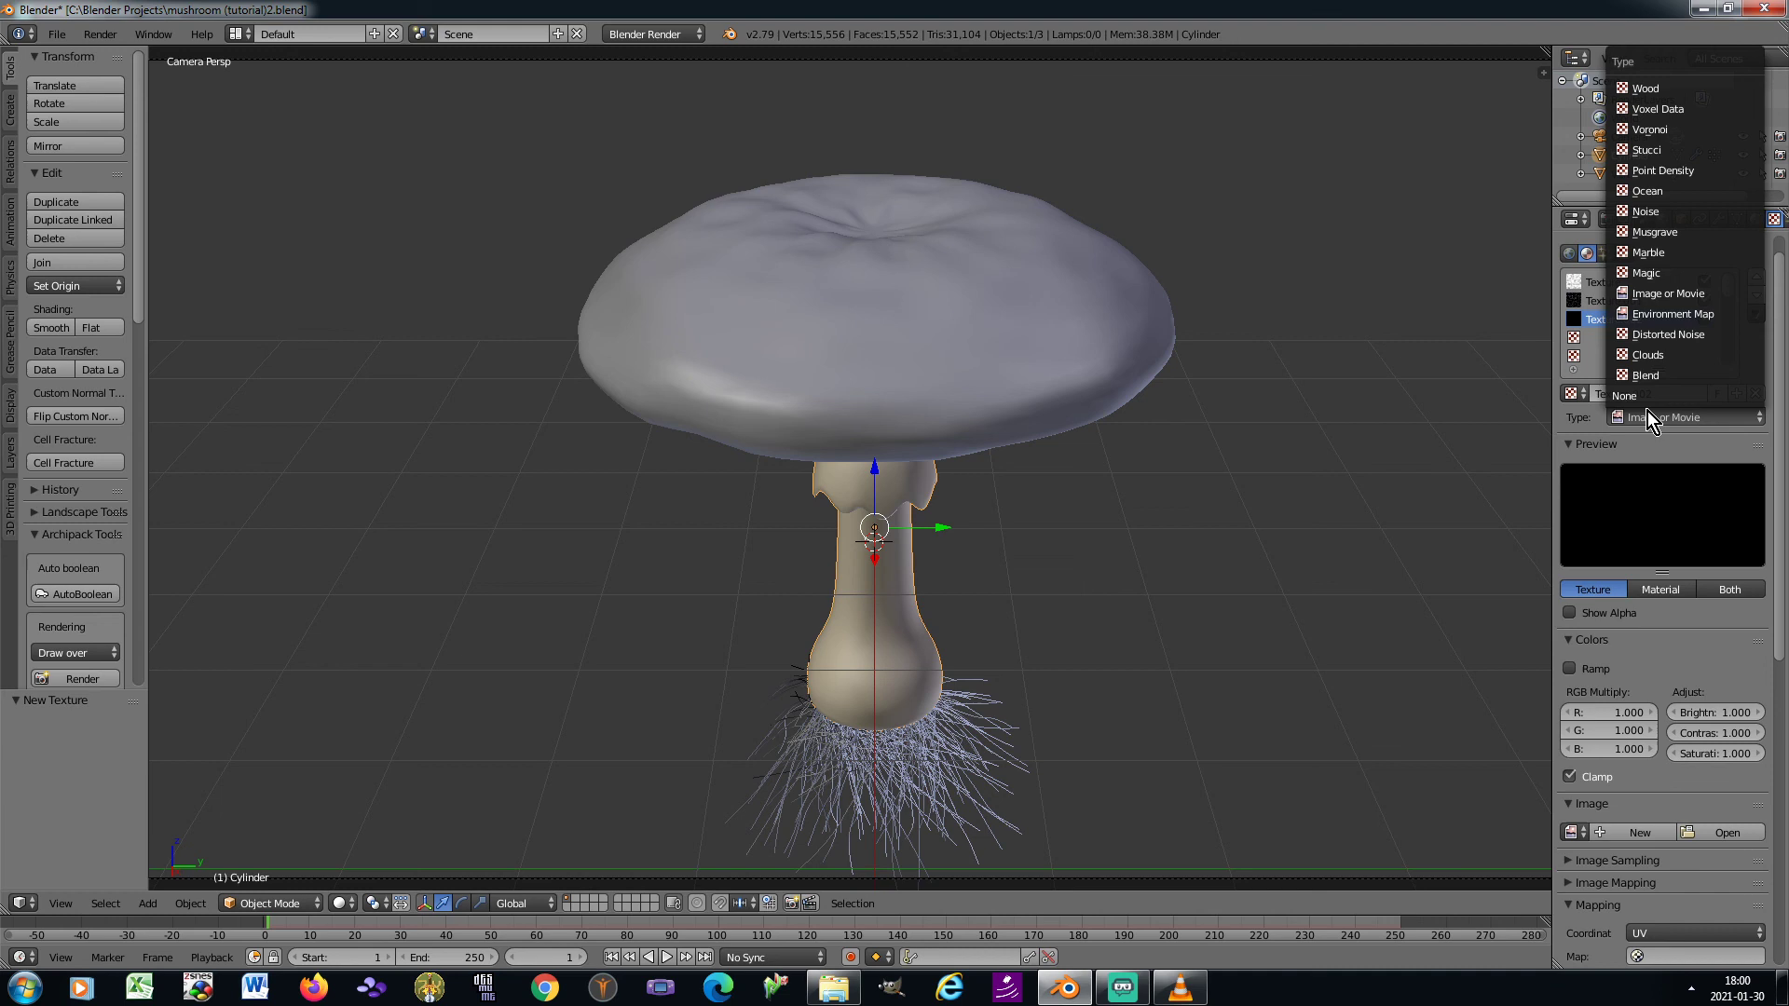
click(1657, 354)
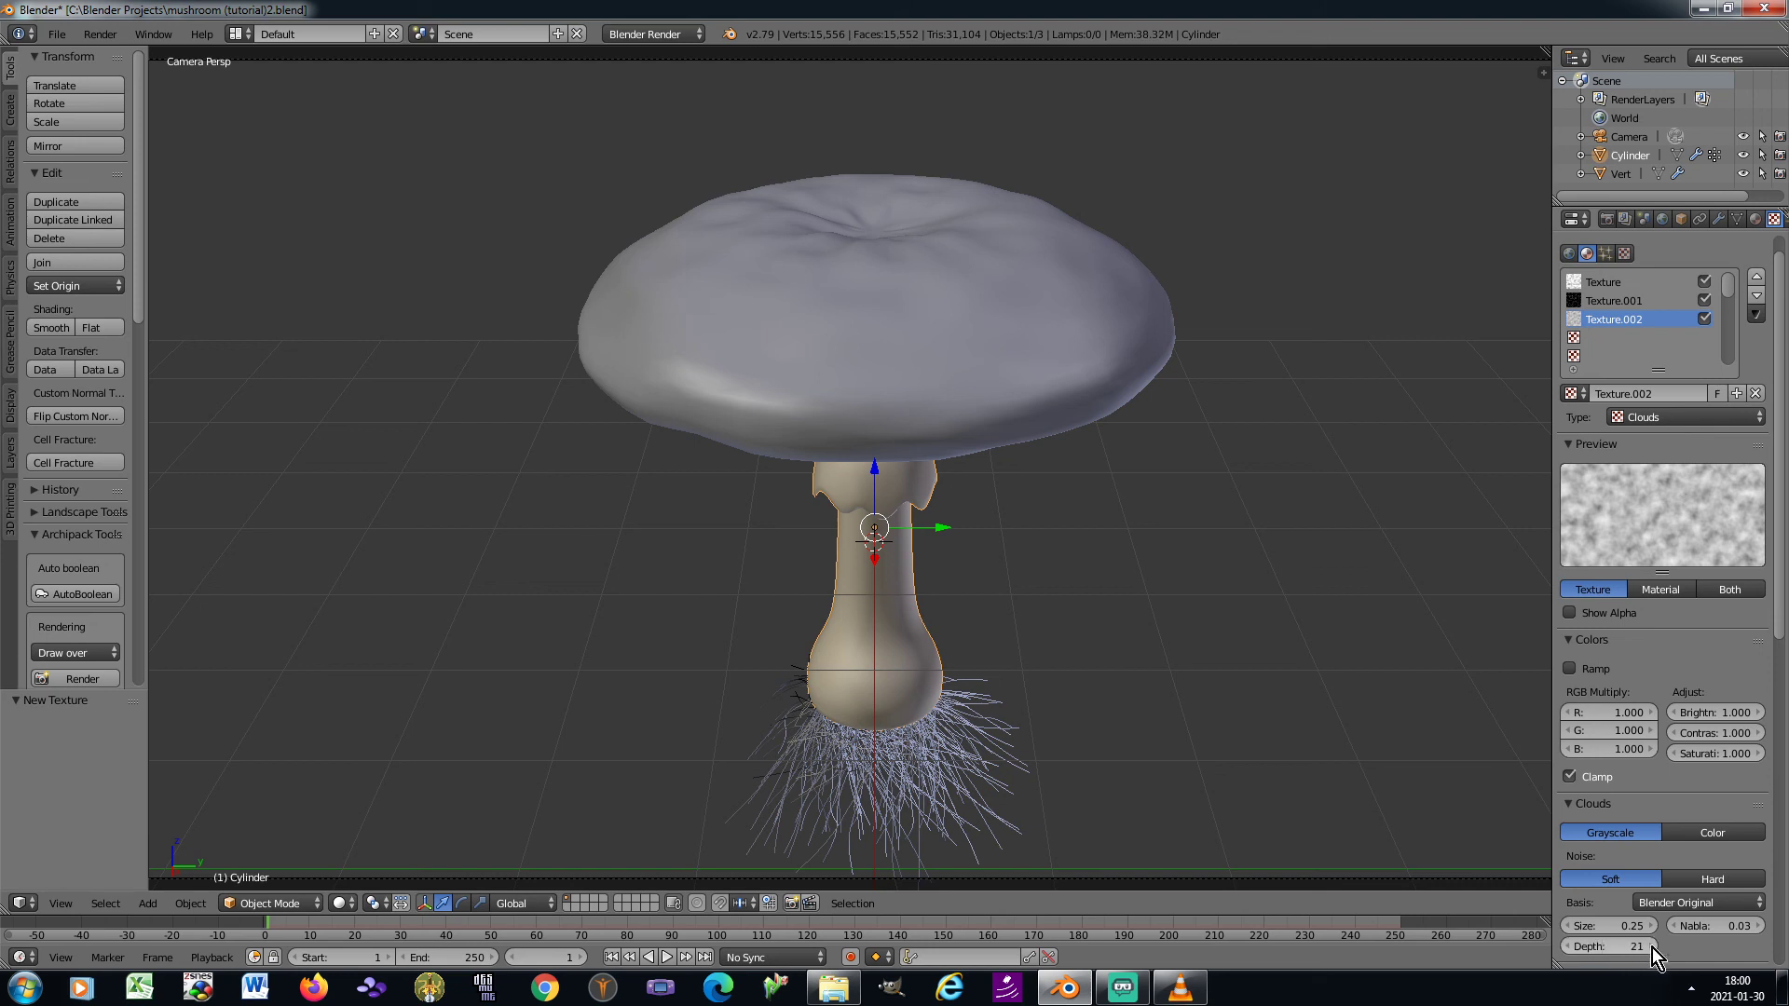
Map the Clouds texture with Generated coordinates and Cube projection, and set its Z size to 2
scroll(1703, 857, down, 5)
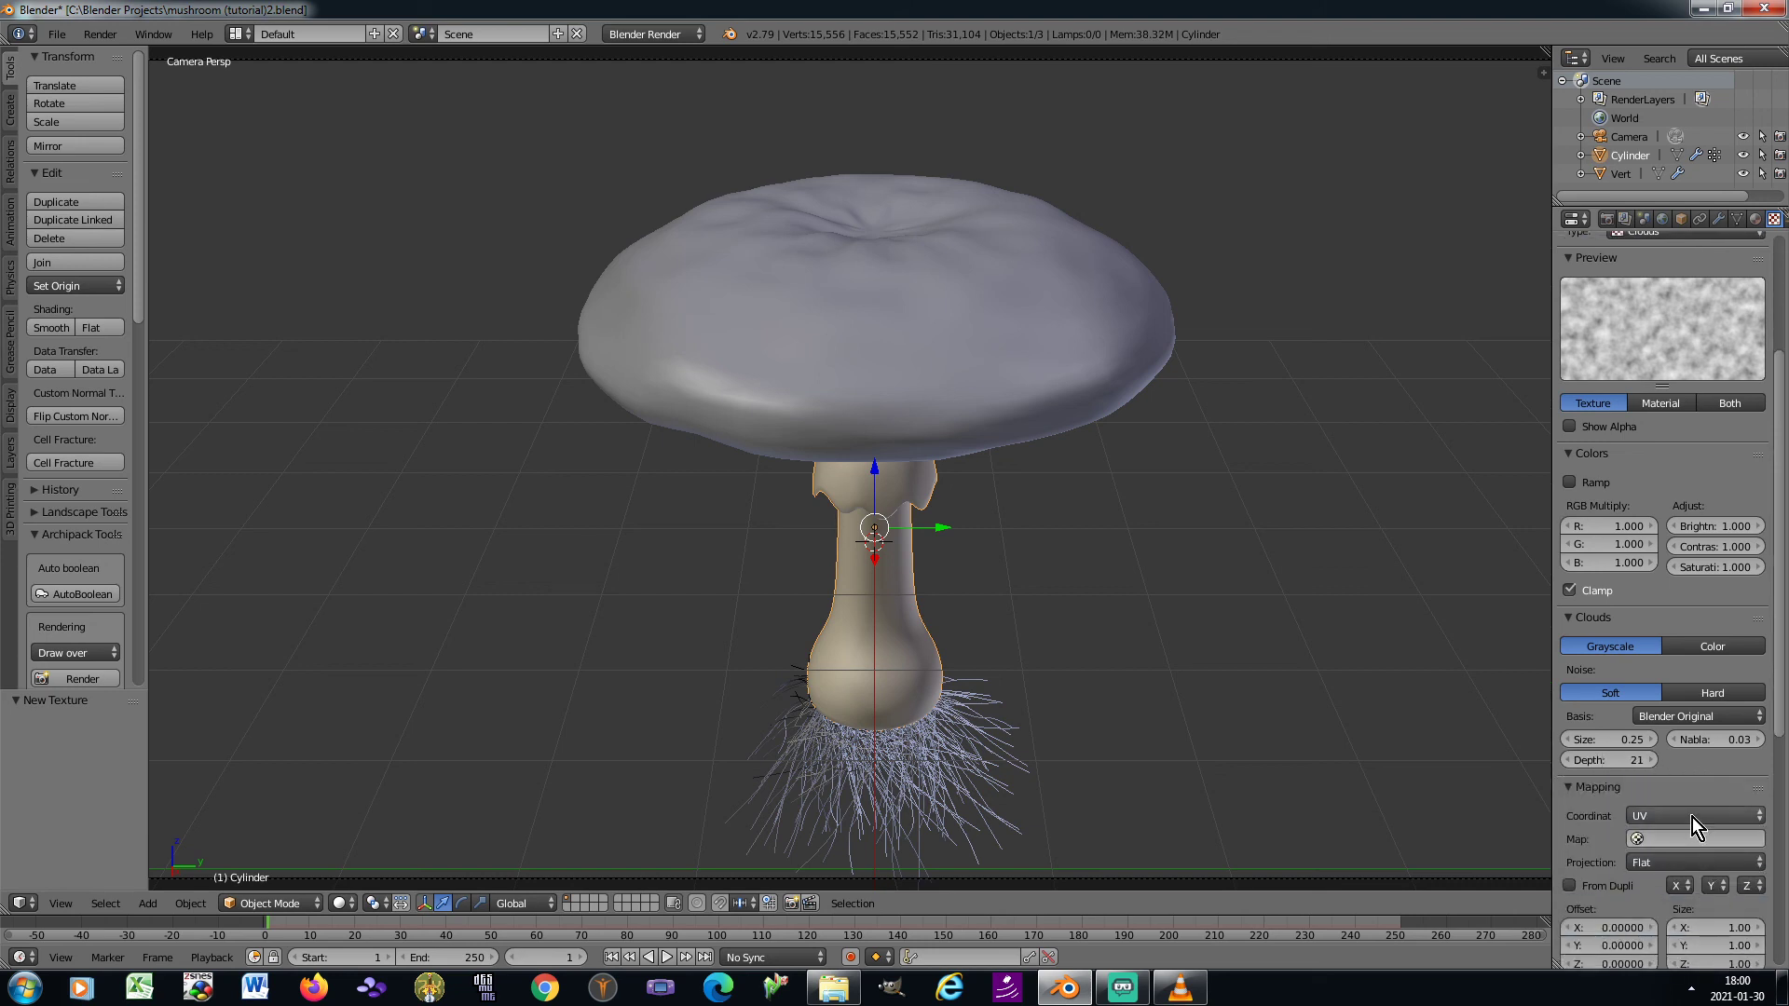
click(1692, 817)
click(1673, 746)
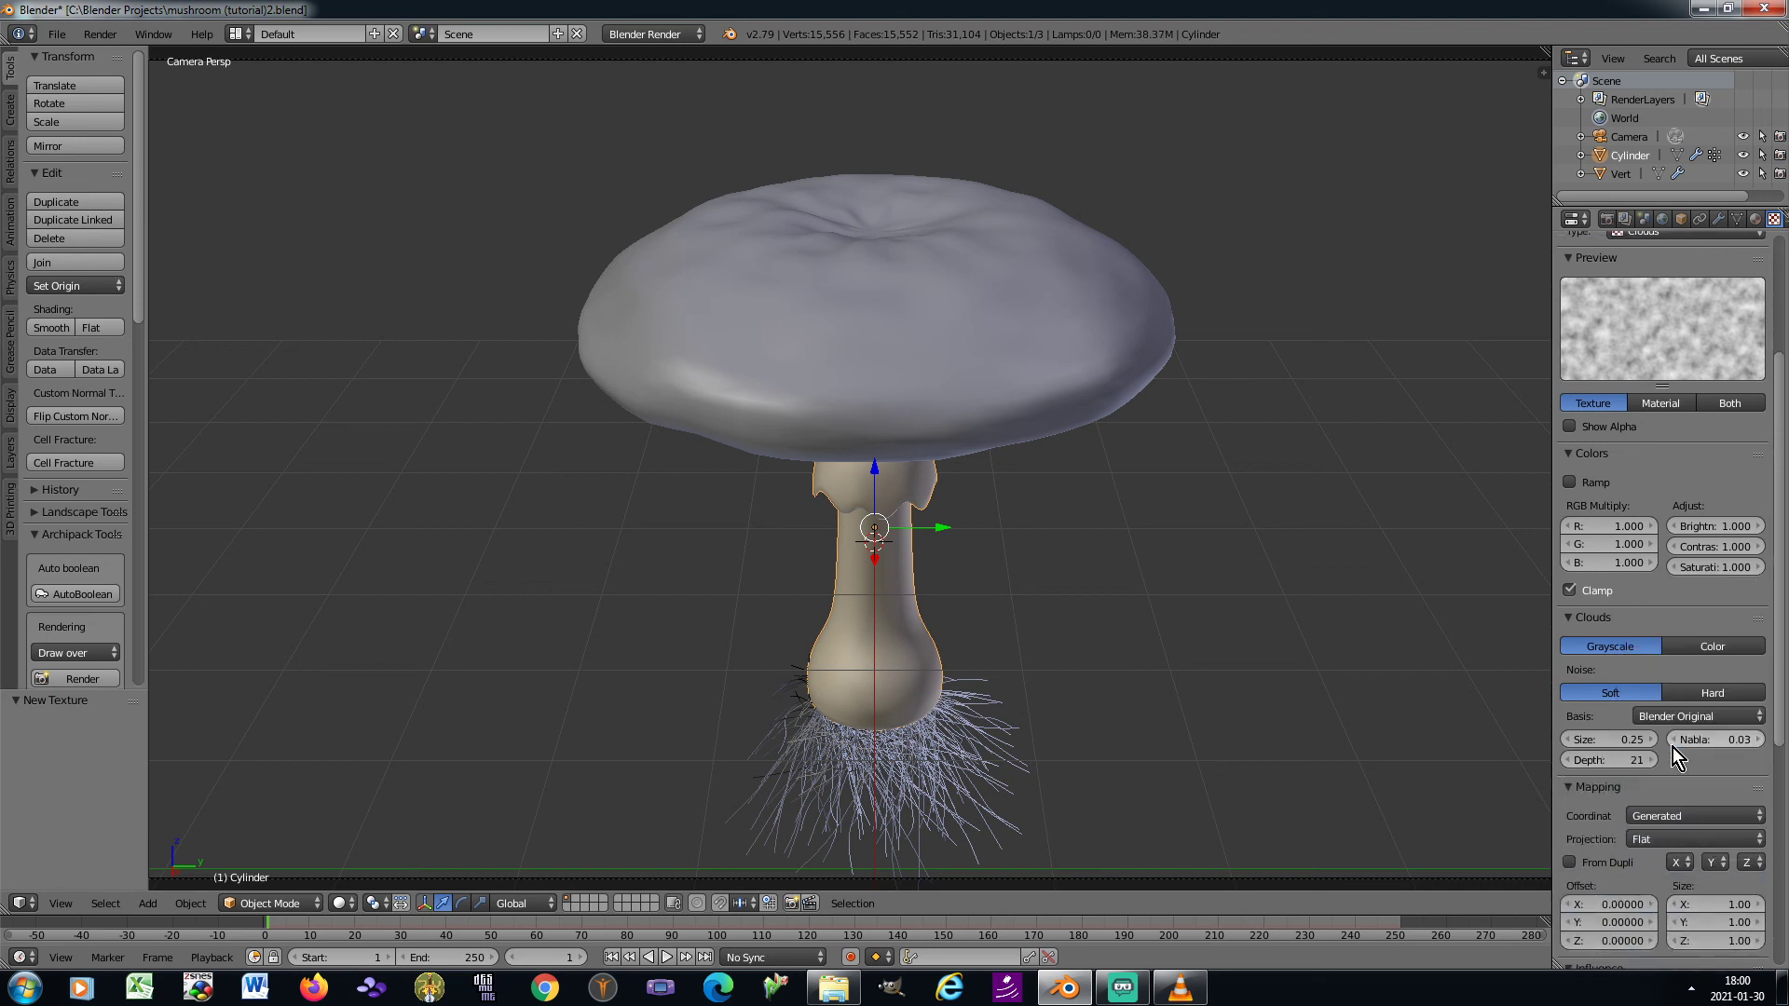
click(1655, 841)
click(1657, 801)
click(1719, 939)
text(2)
key(Return)
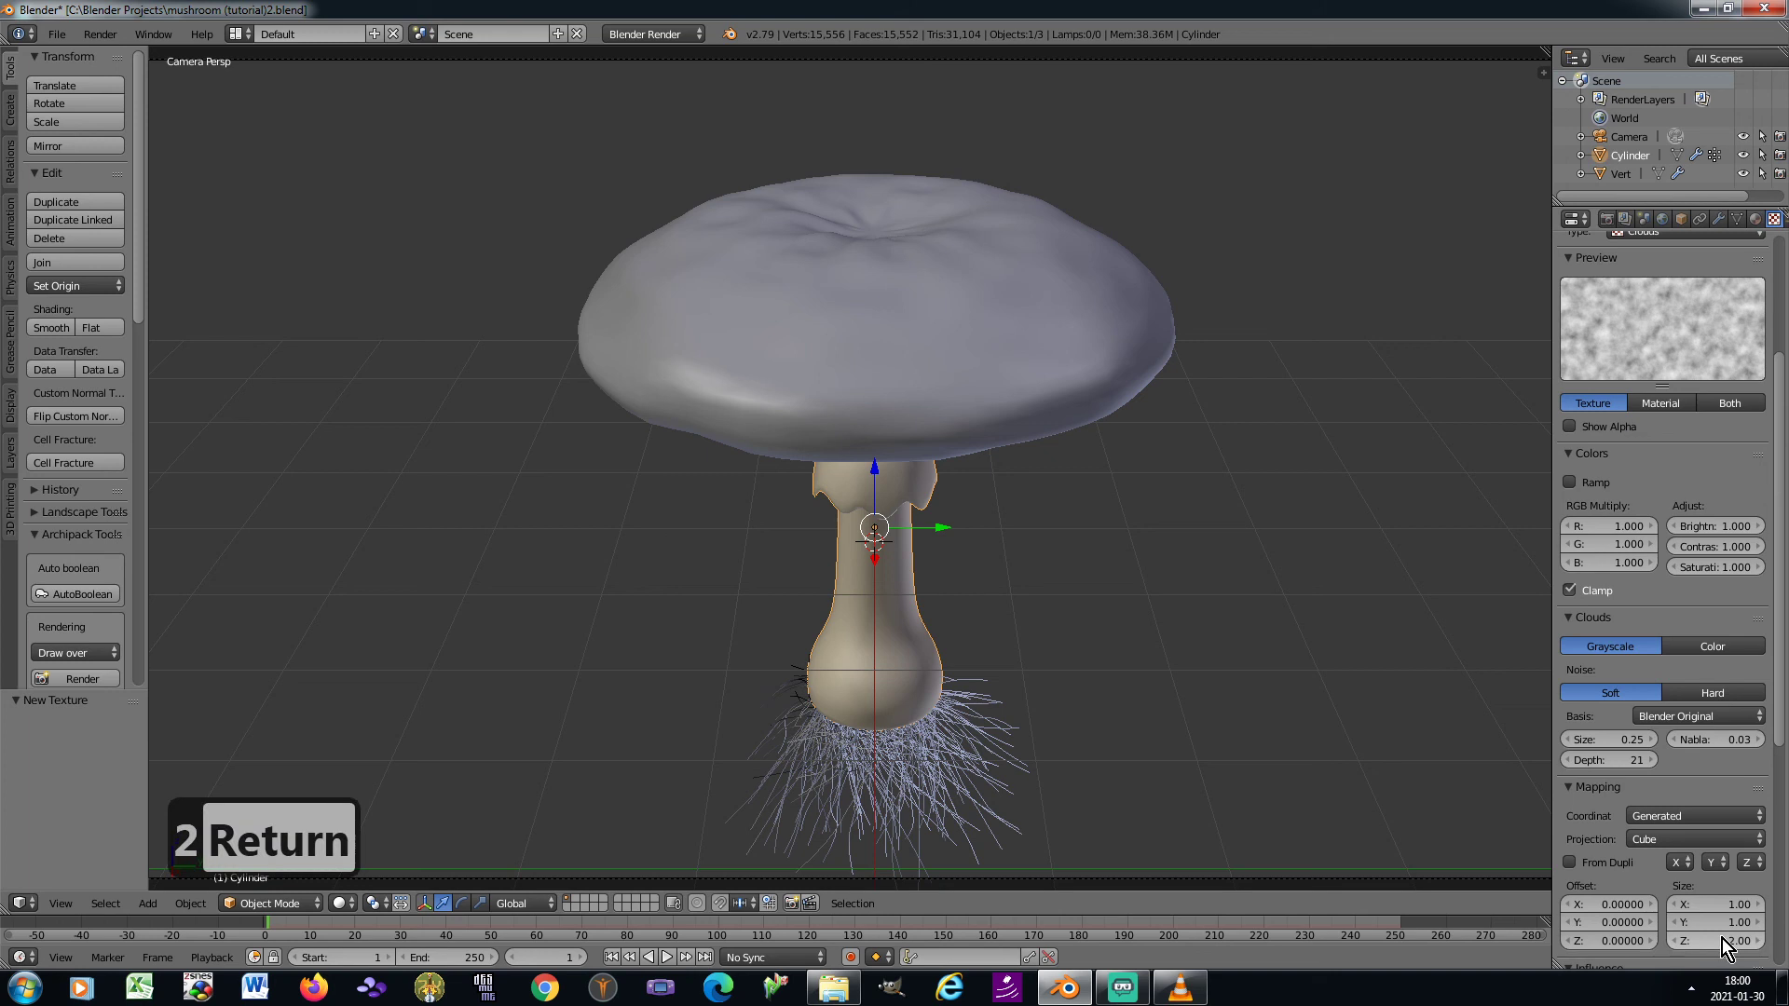
Set the Clouds texture's diffuse colour influence to 1.1 and enable its normal influence on the geometry at 0.1
scroll(1712, 926, down, 7)
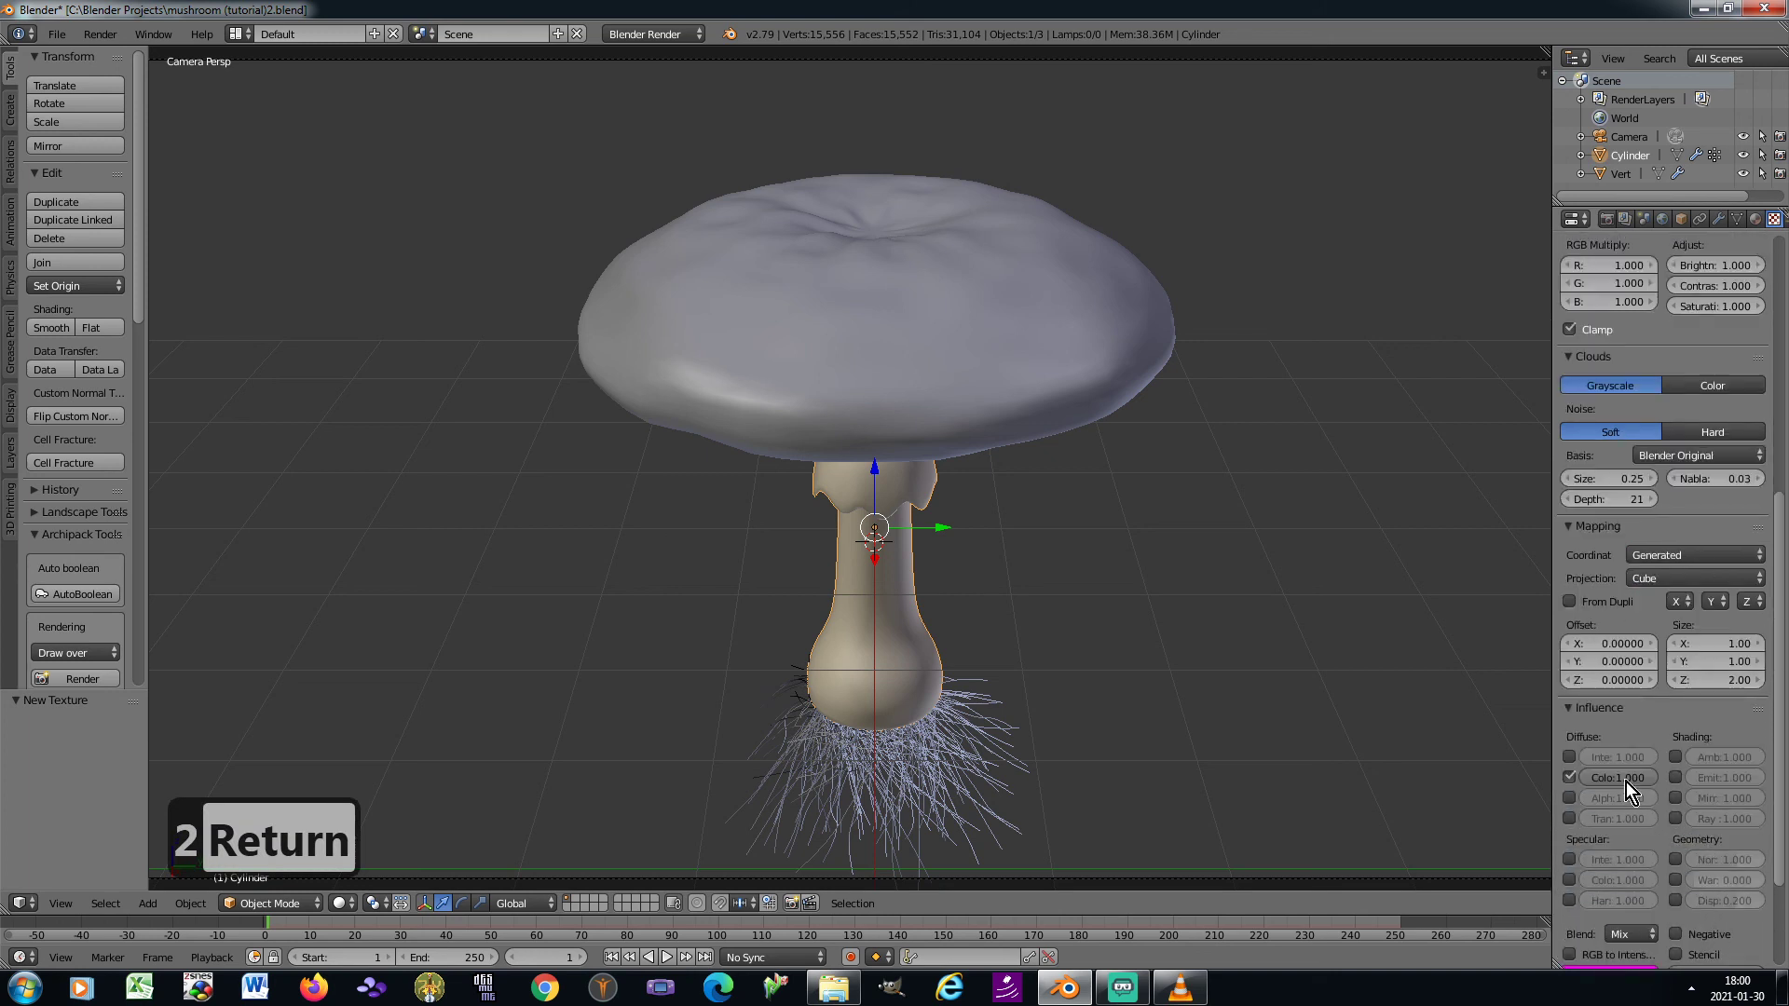
text(1.1)
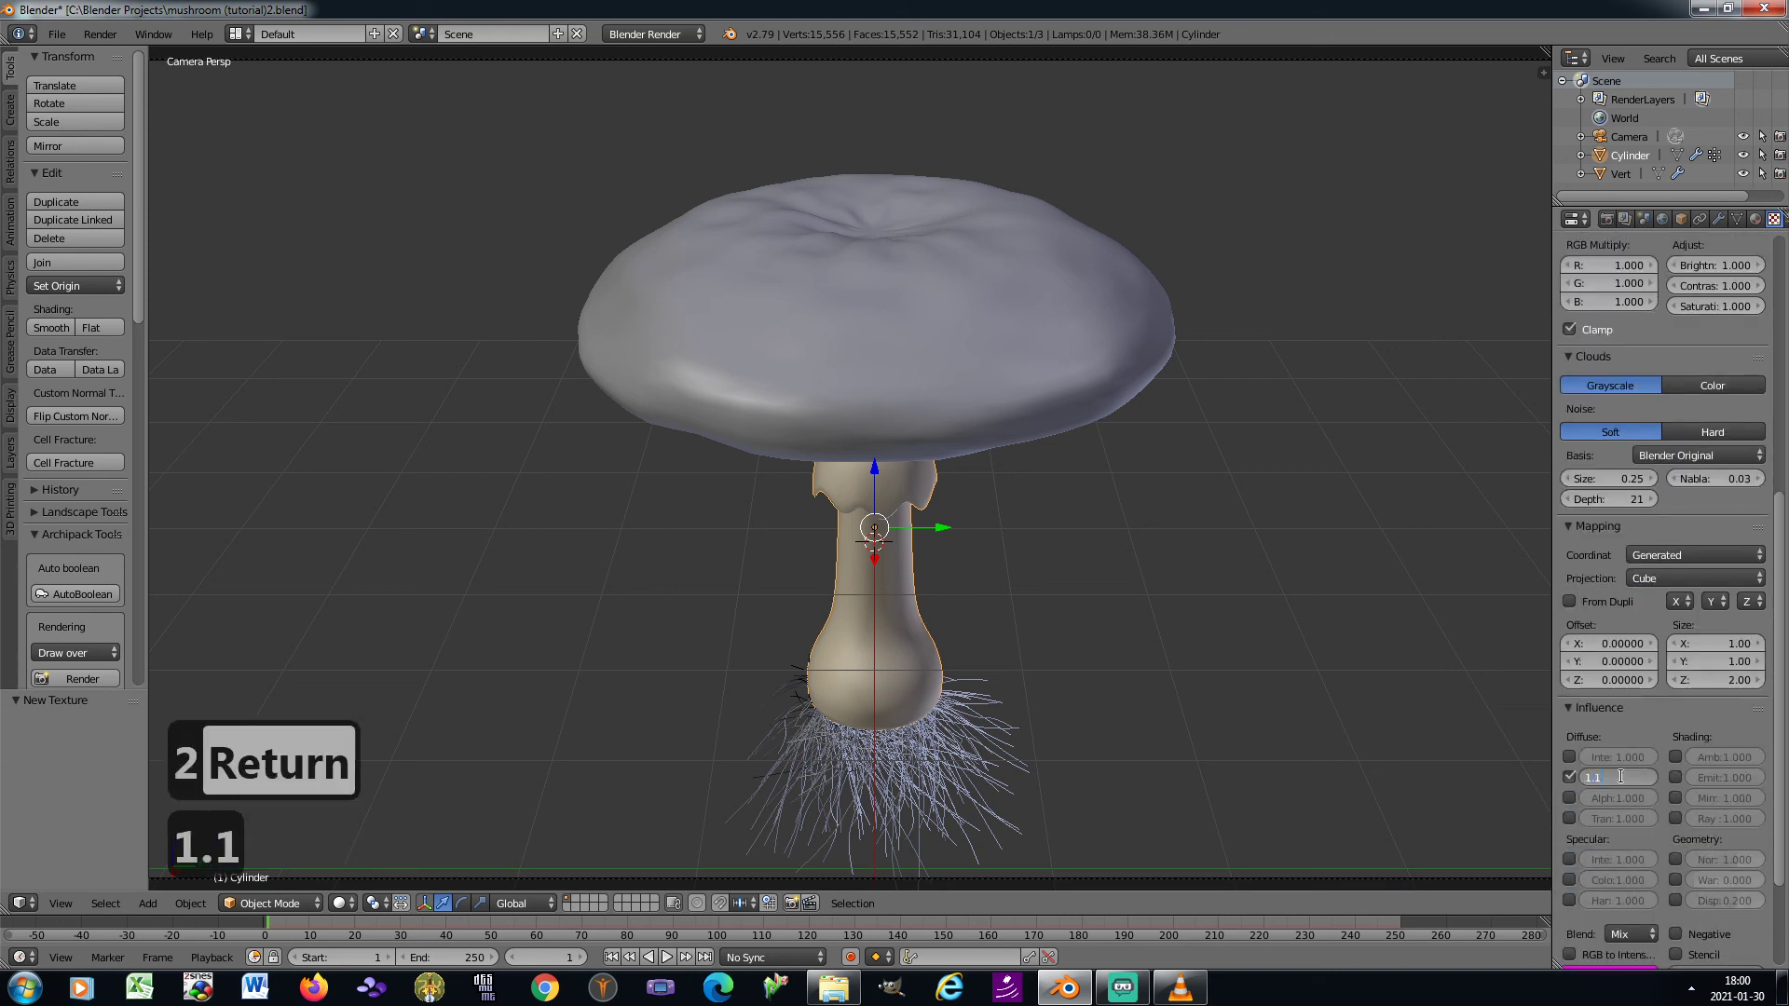
key(Return)
scroll(1623, 779, down, 4)
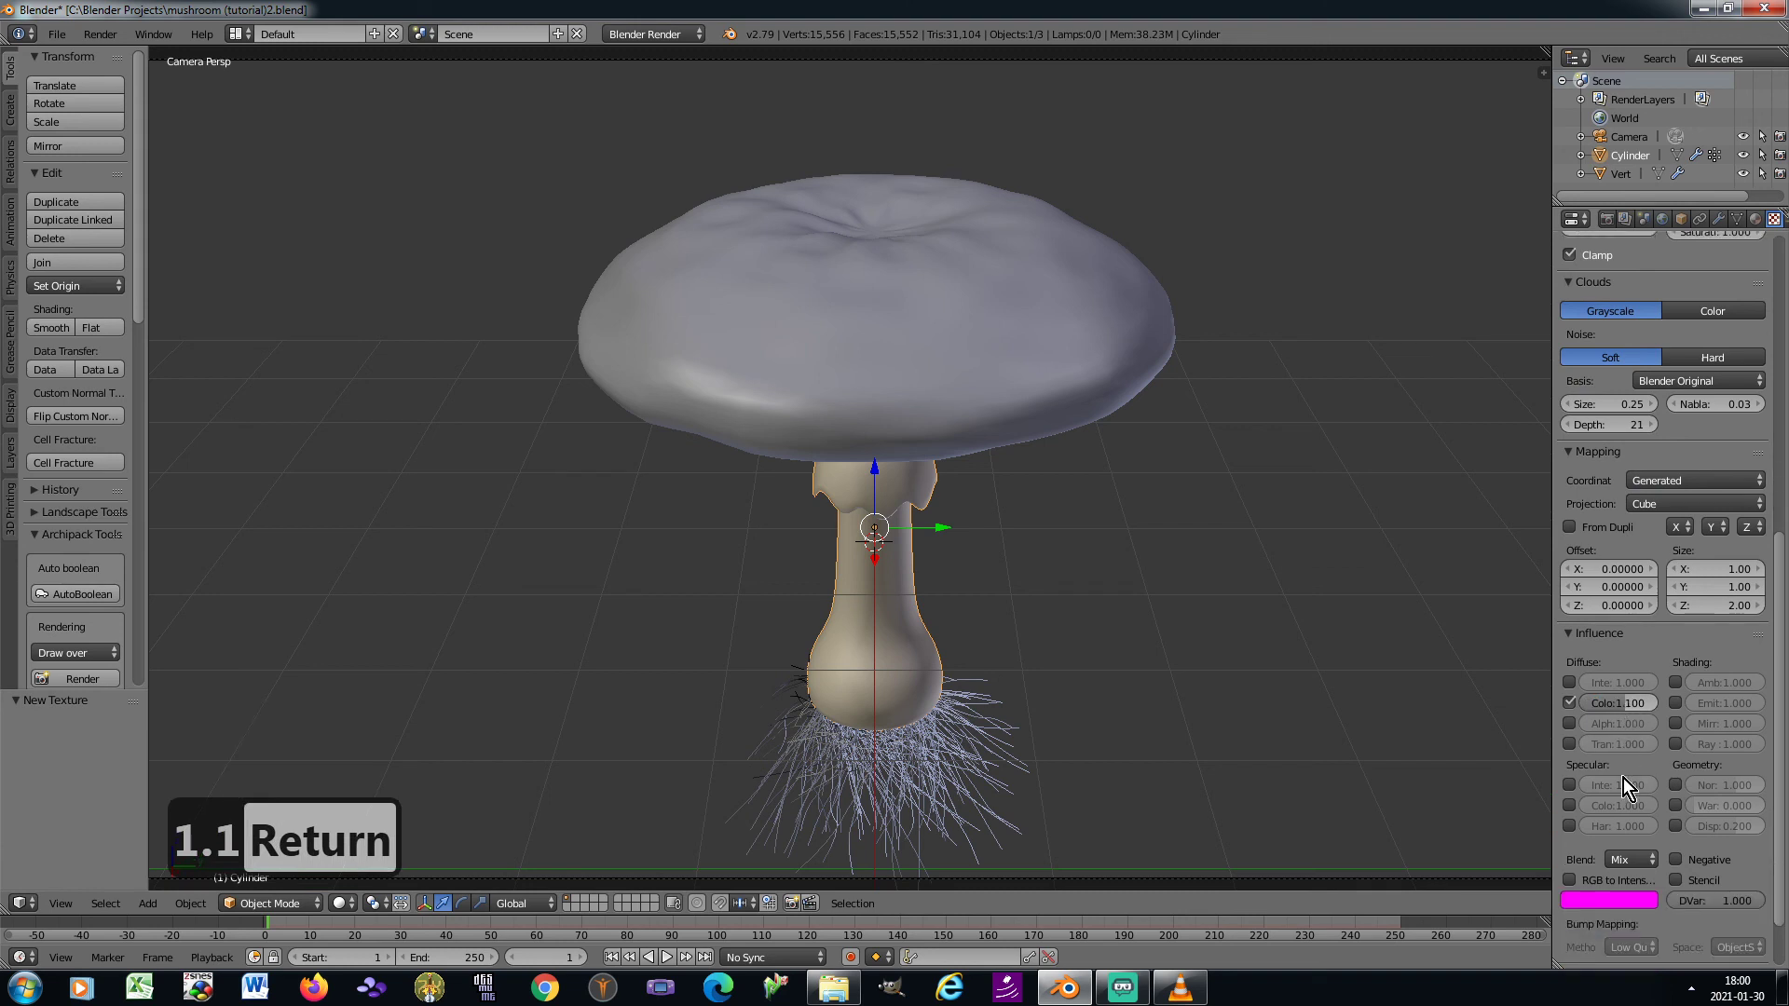
click(1675, 712)
click(1711, 712)
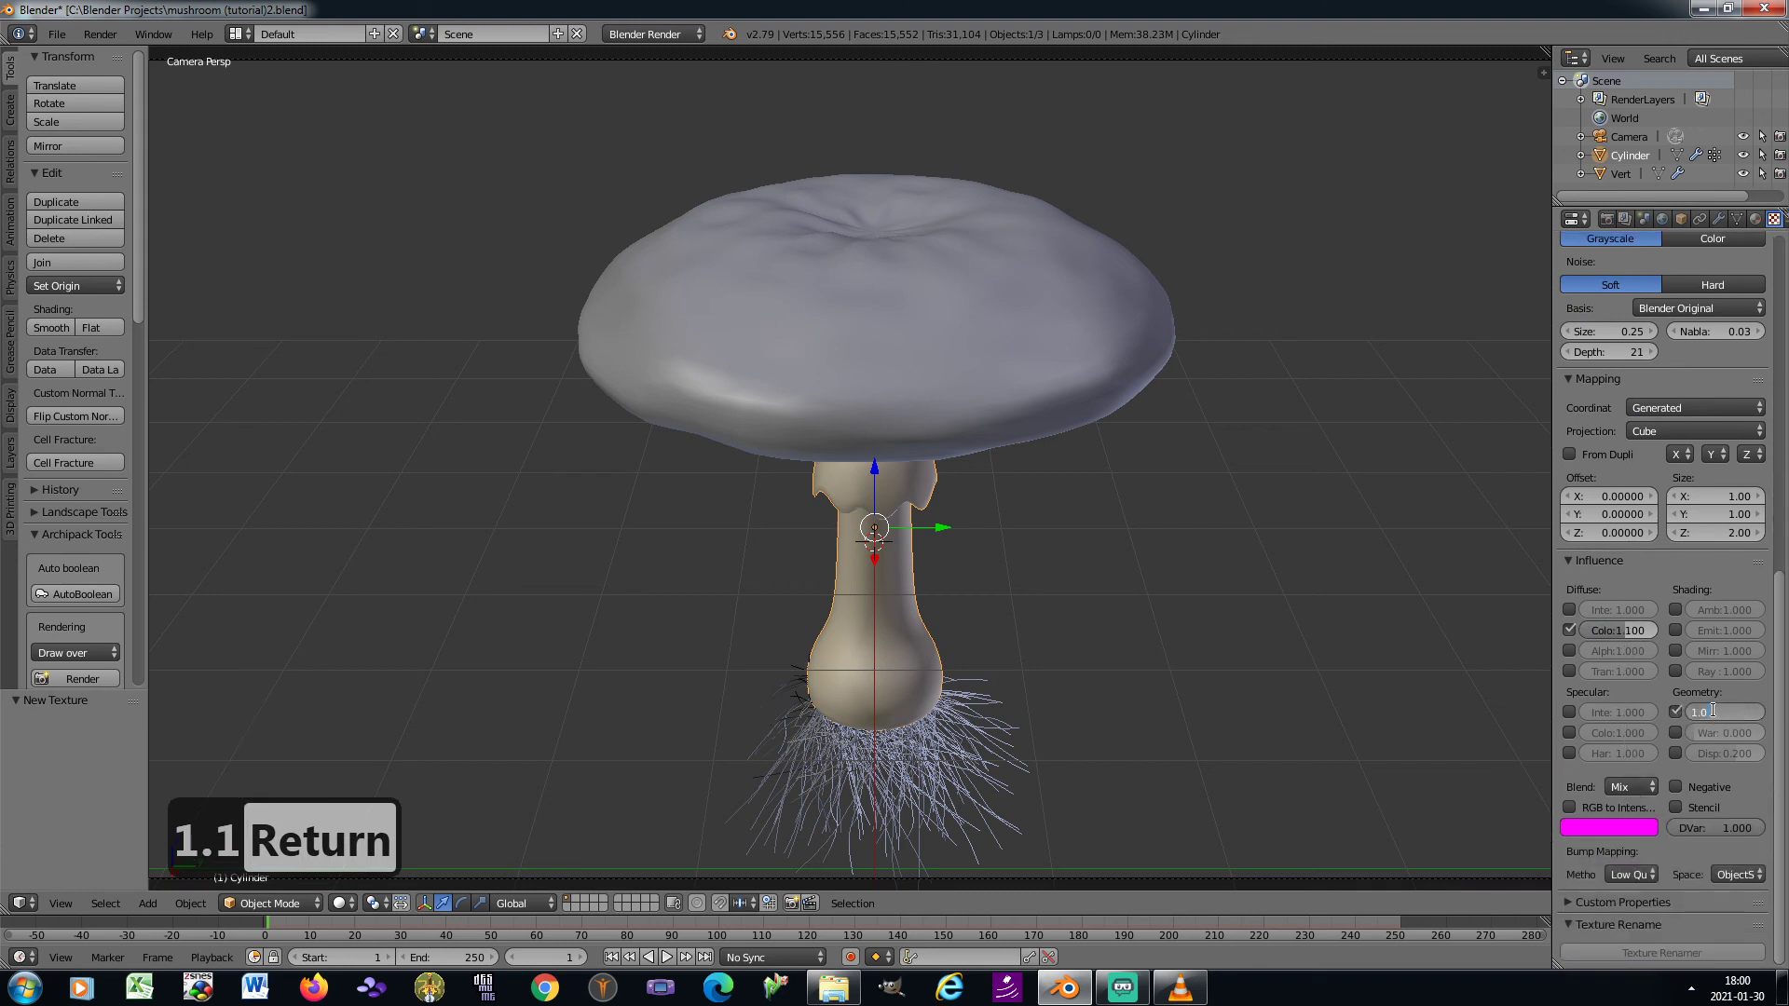
text(0.1)
key(Return)
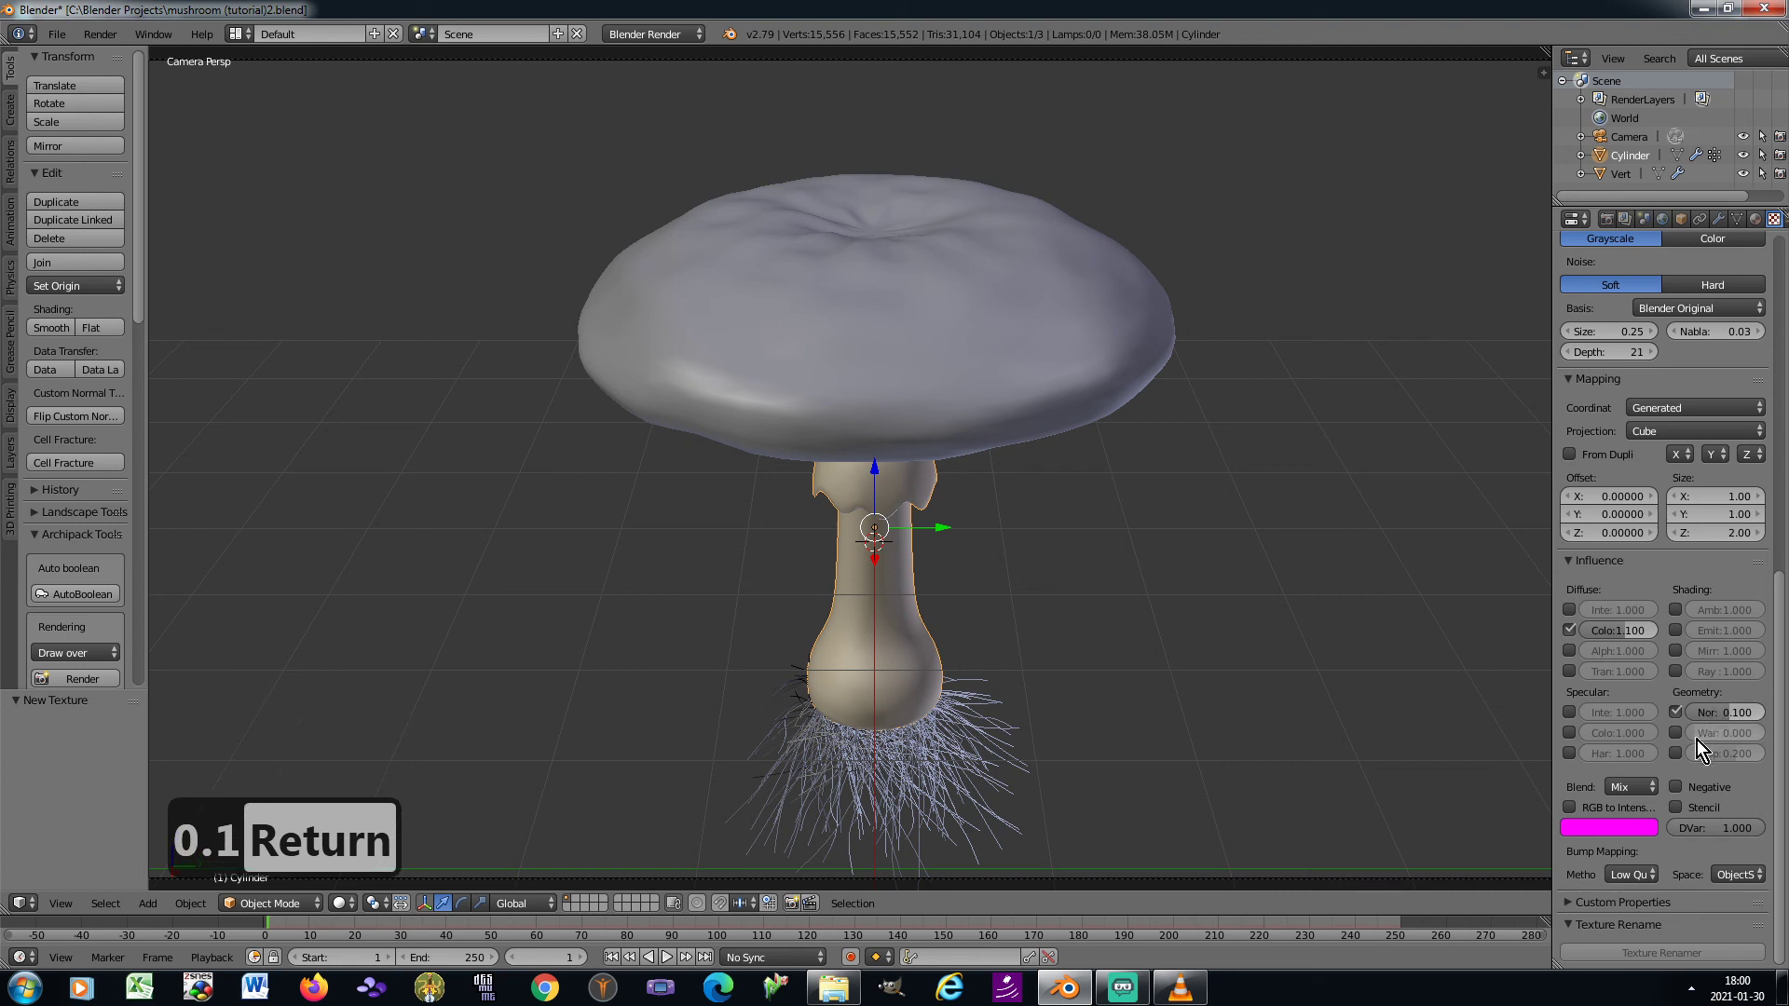
Set the Clouds texture's bump mapping space to ViewSpace and its method to Best Quality
click(1738, 874)
click(1733, 853)
click(1632, 875)
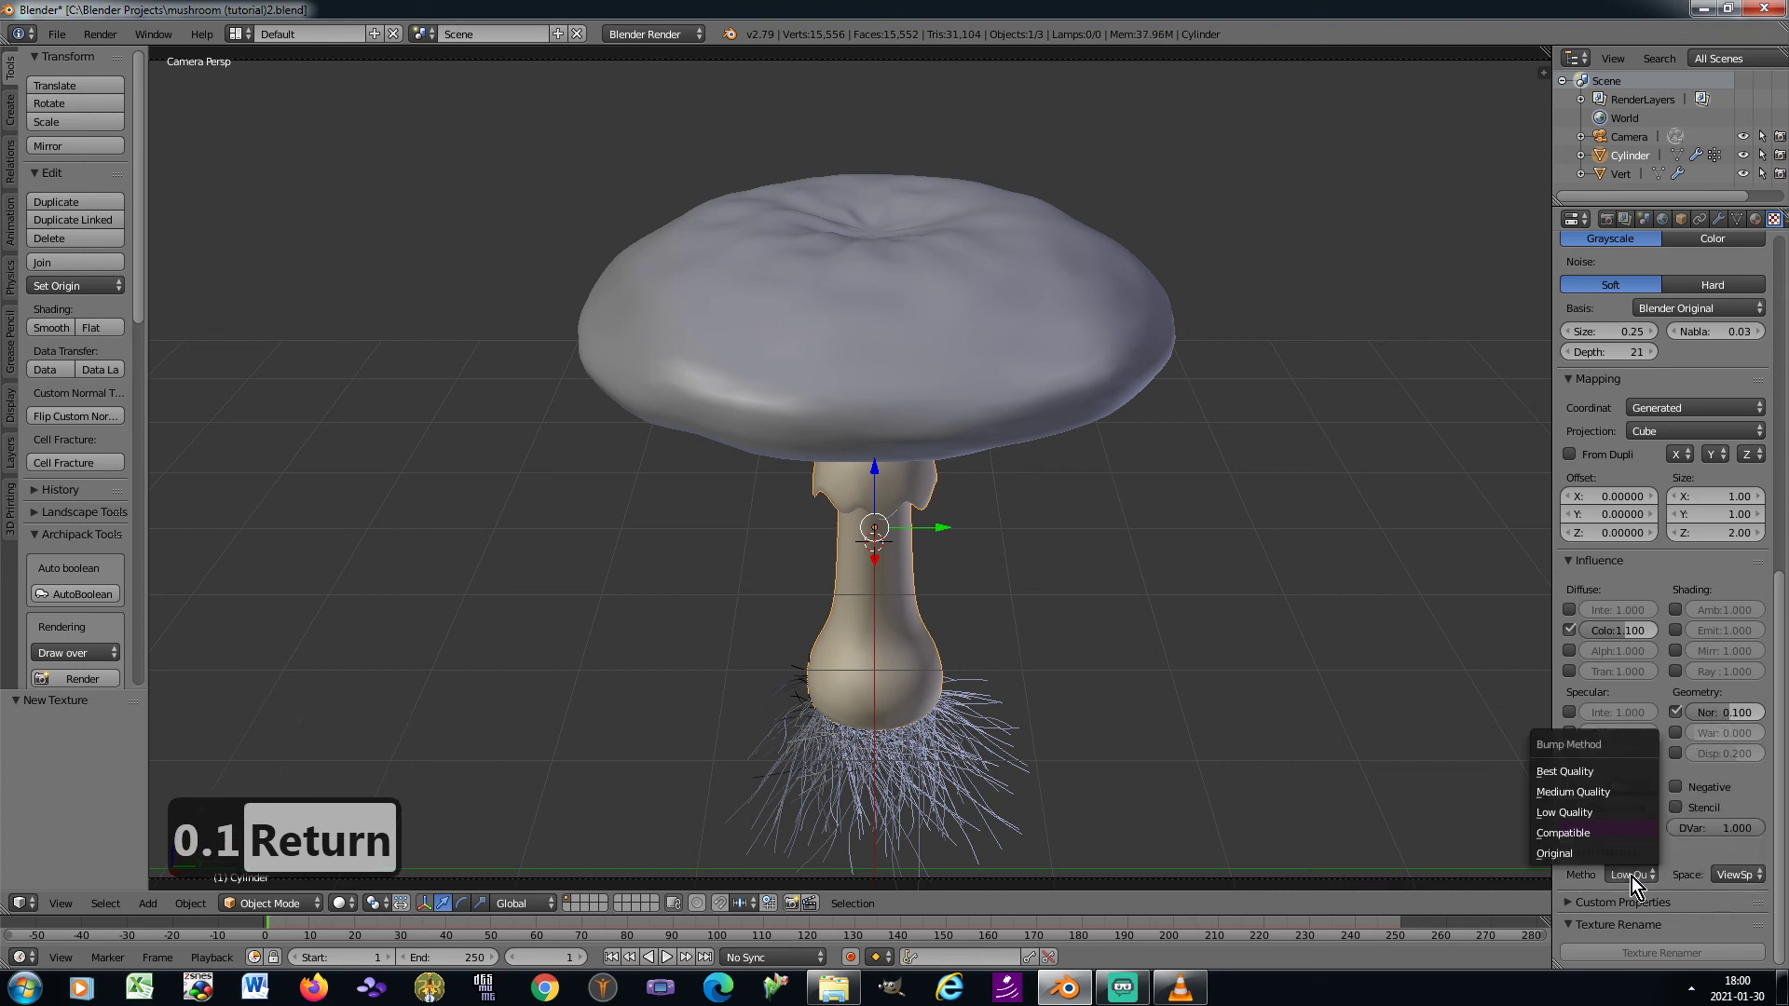
click(1594, 771)
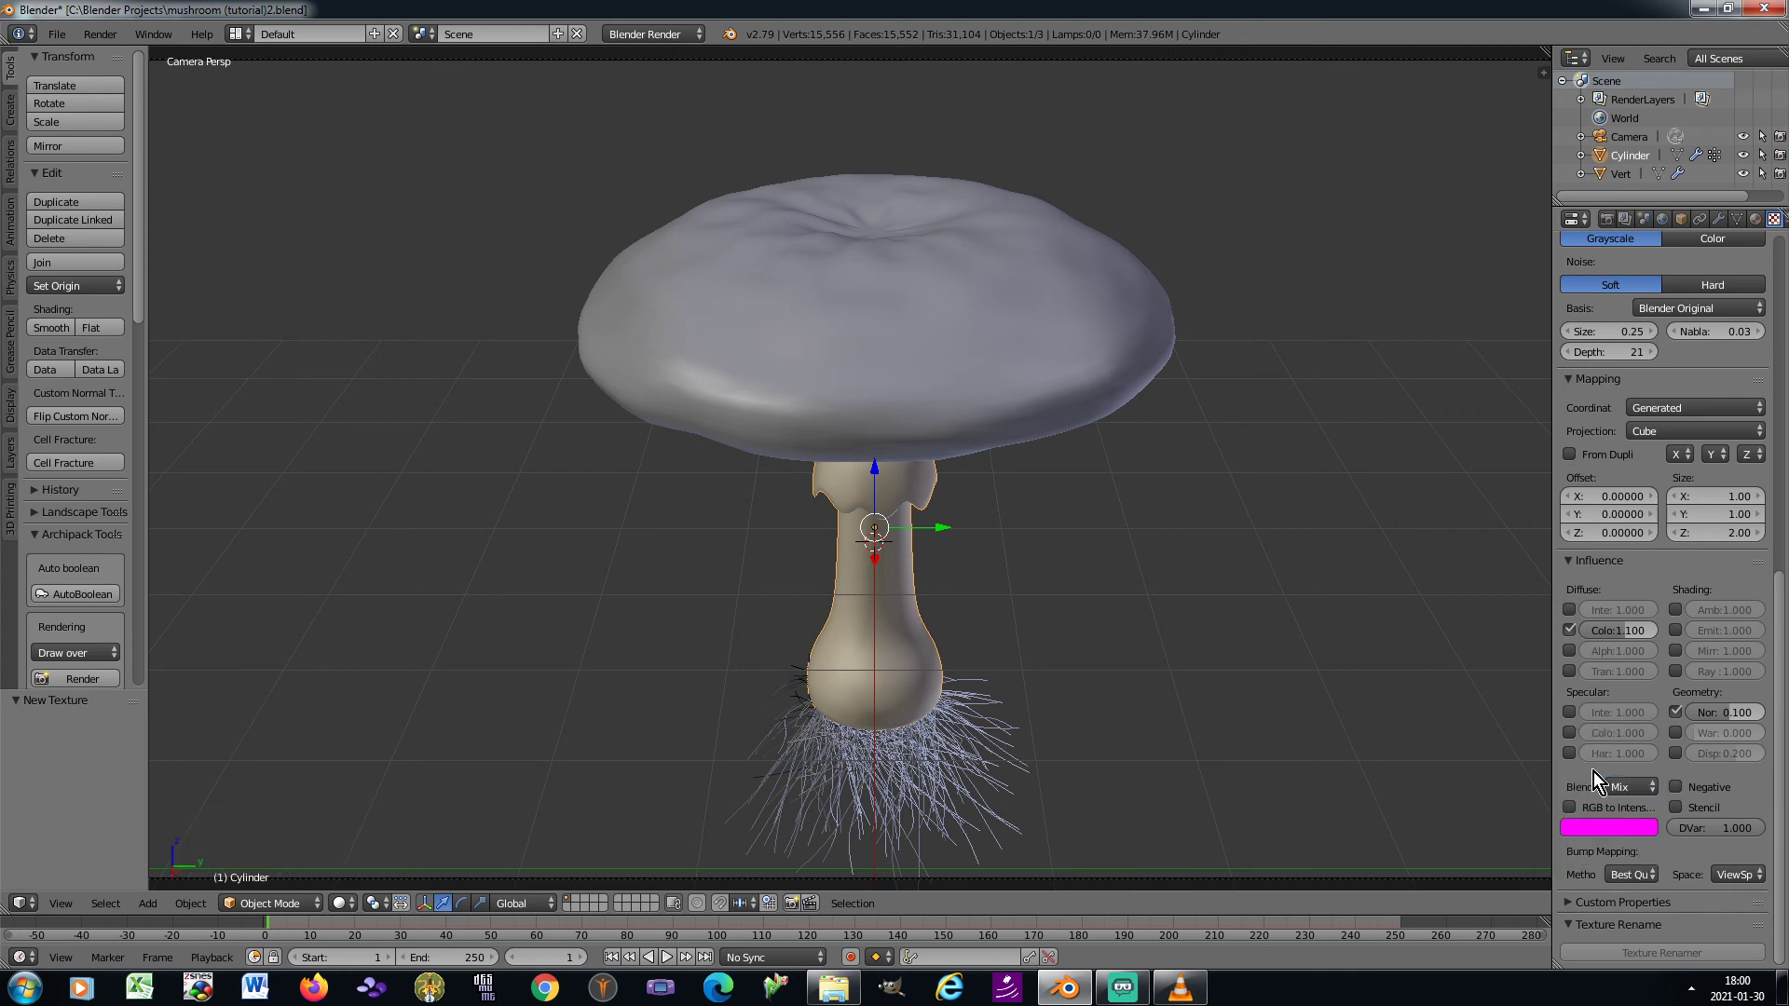
Change the Clouds texture's influence colour to RGB 0.37, 0.27, 0.12
click(1615, 826)
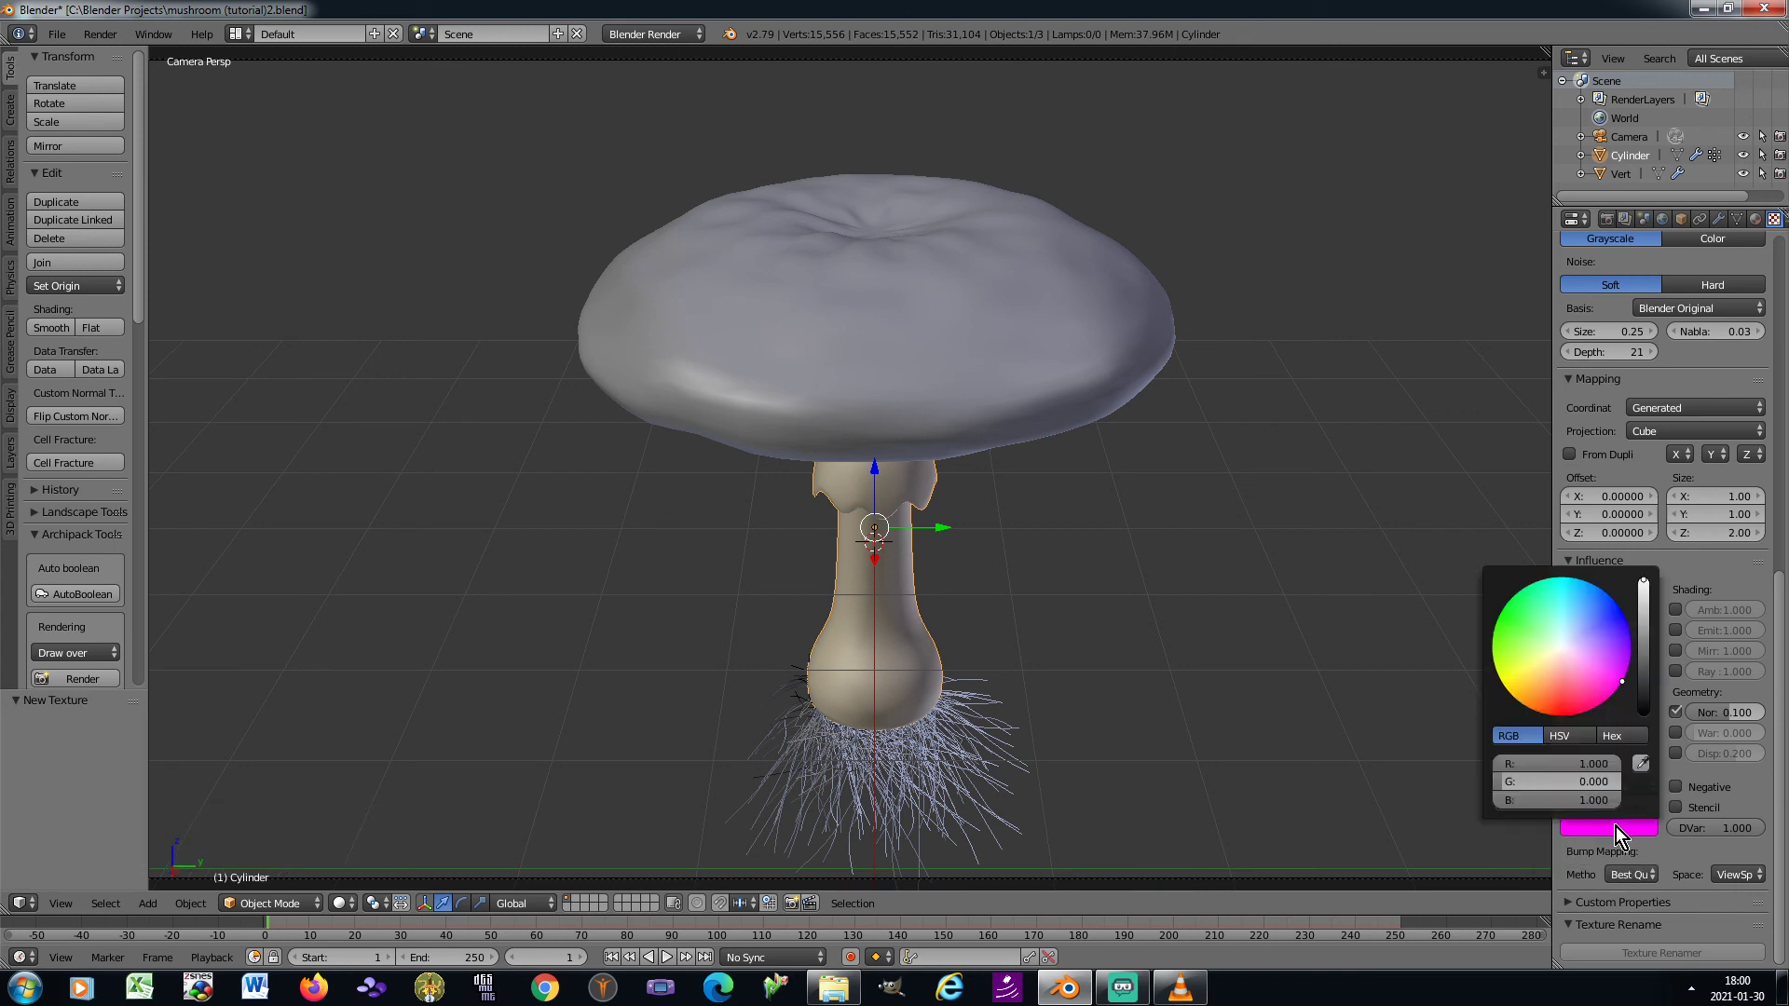
click(1537, 758)
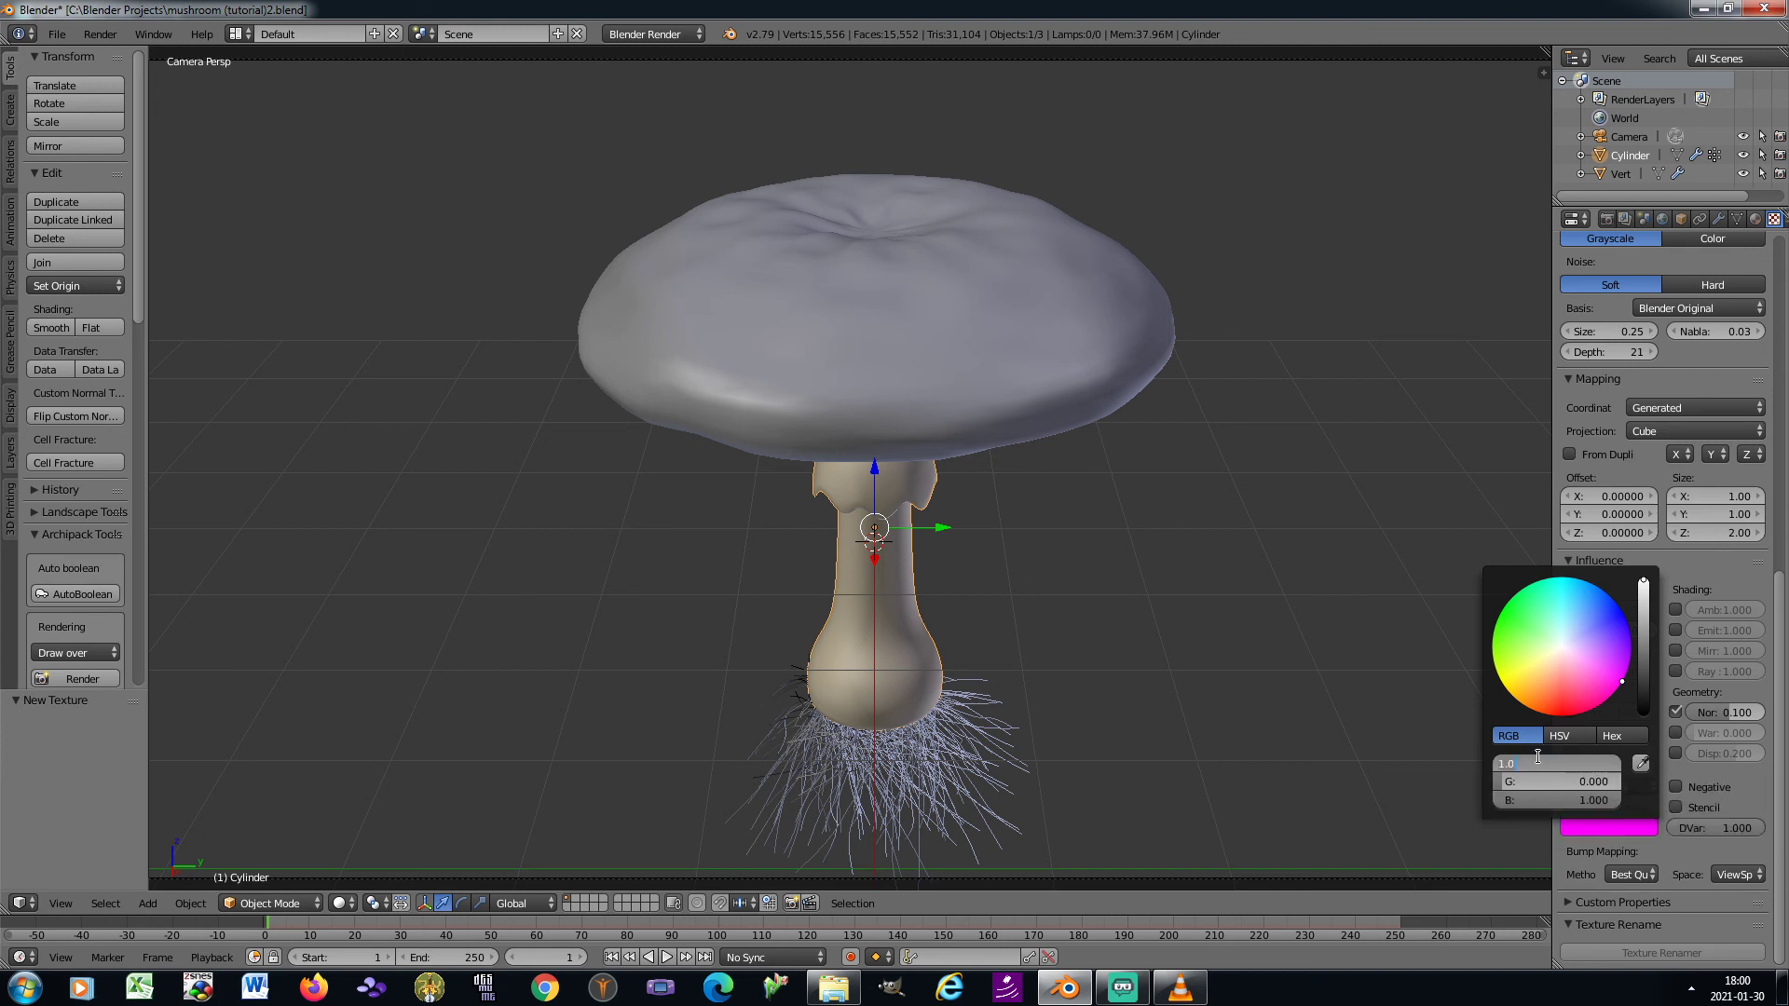
text(0.37)
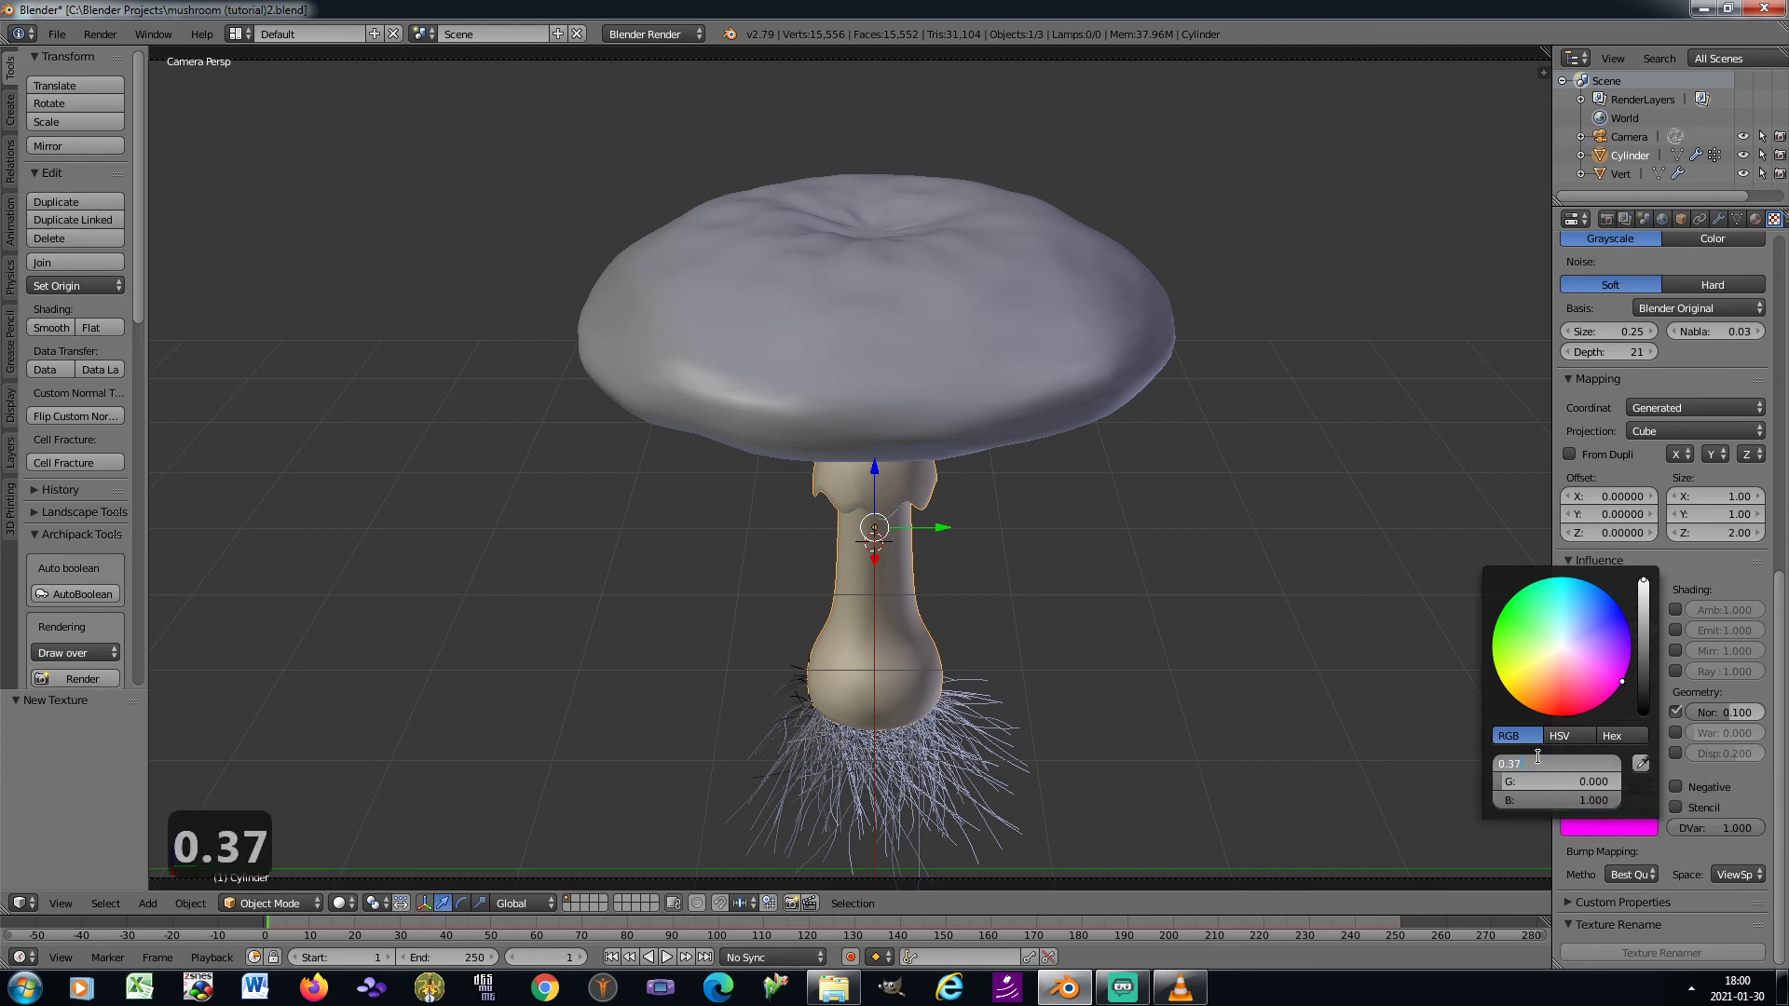
key(Tab)
text(0.27)
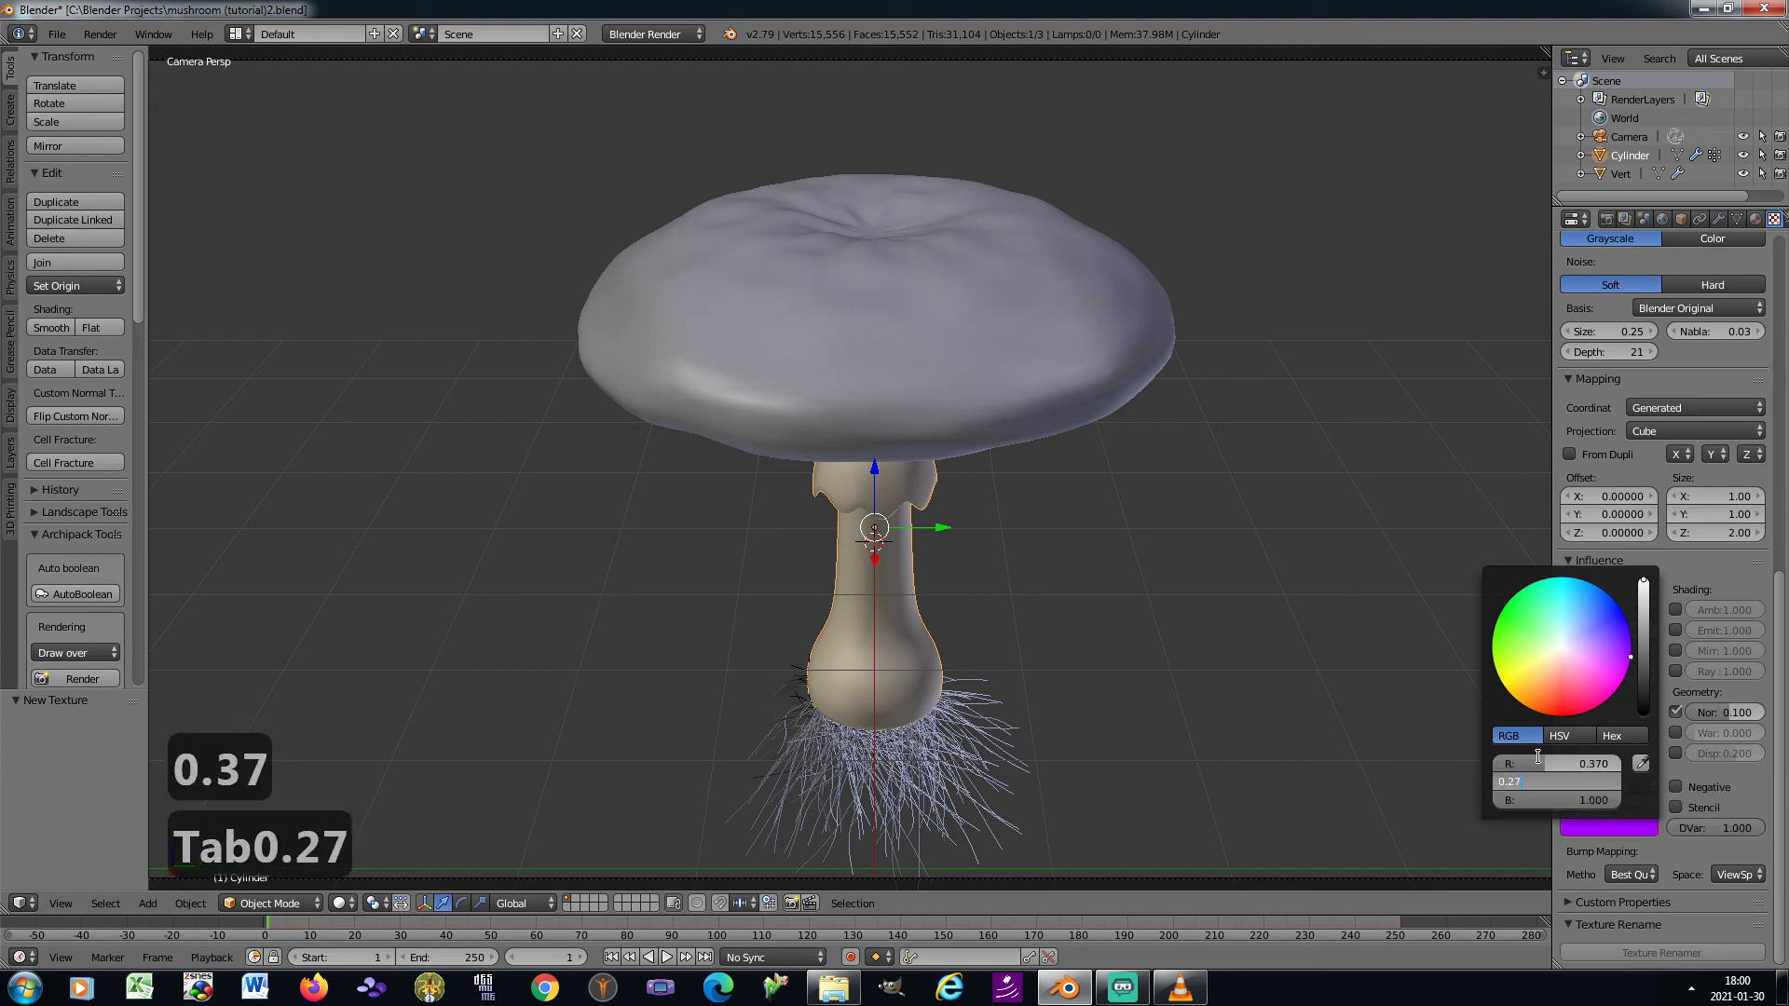
key(Tab)
text(0.12)
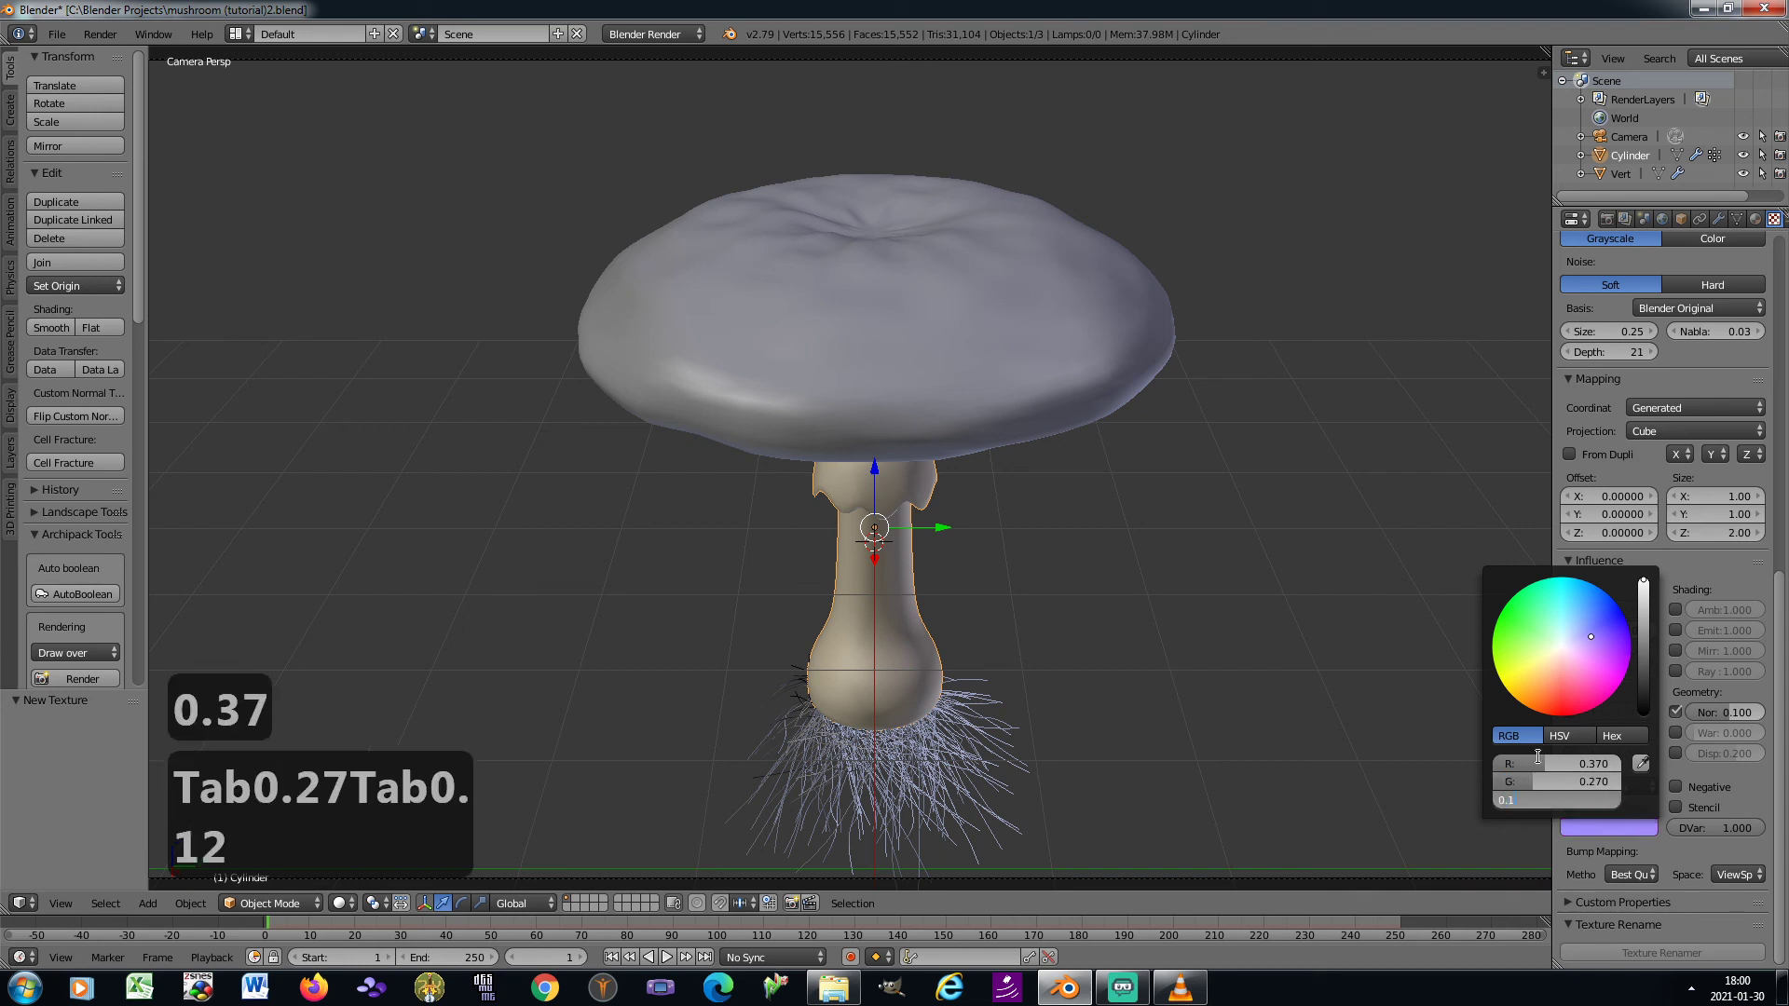
key(Return)
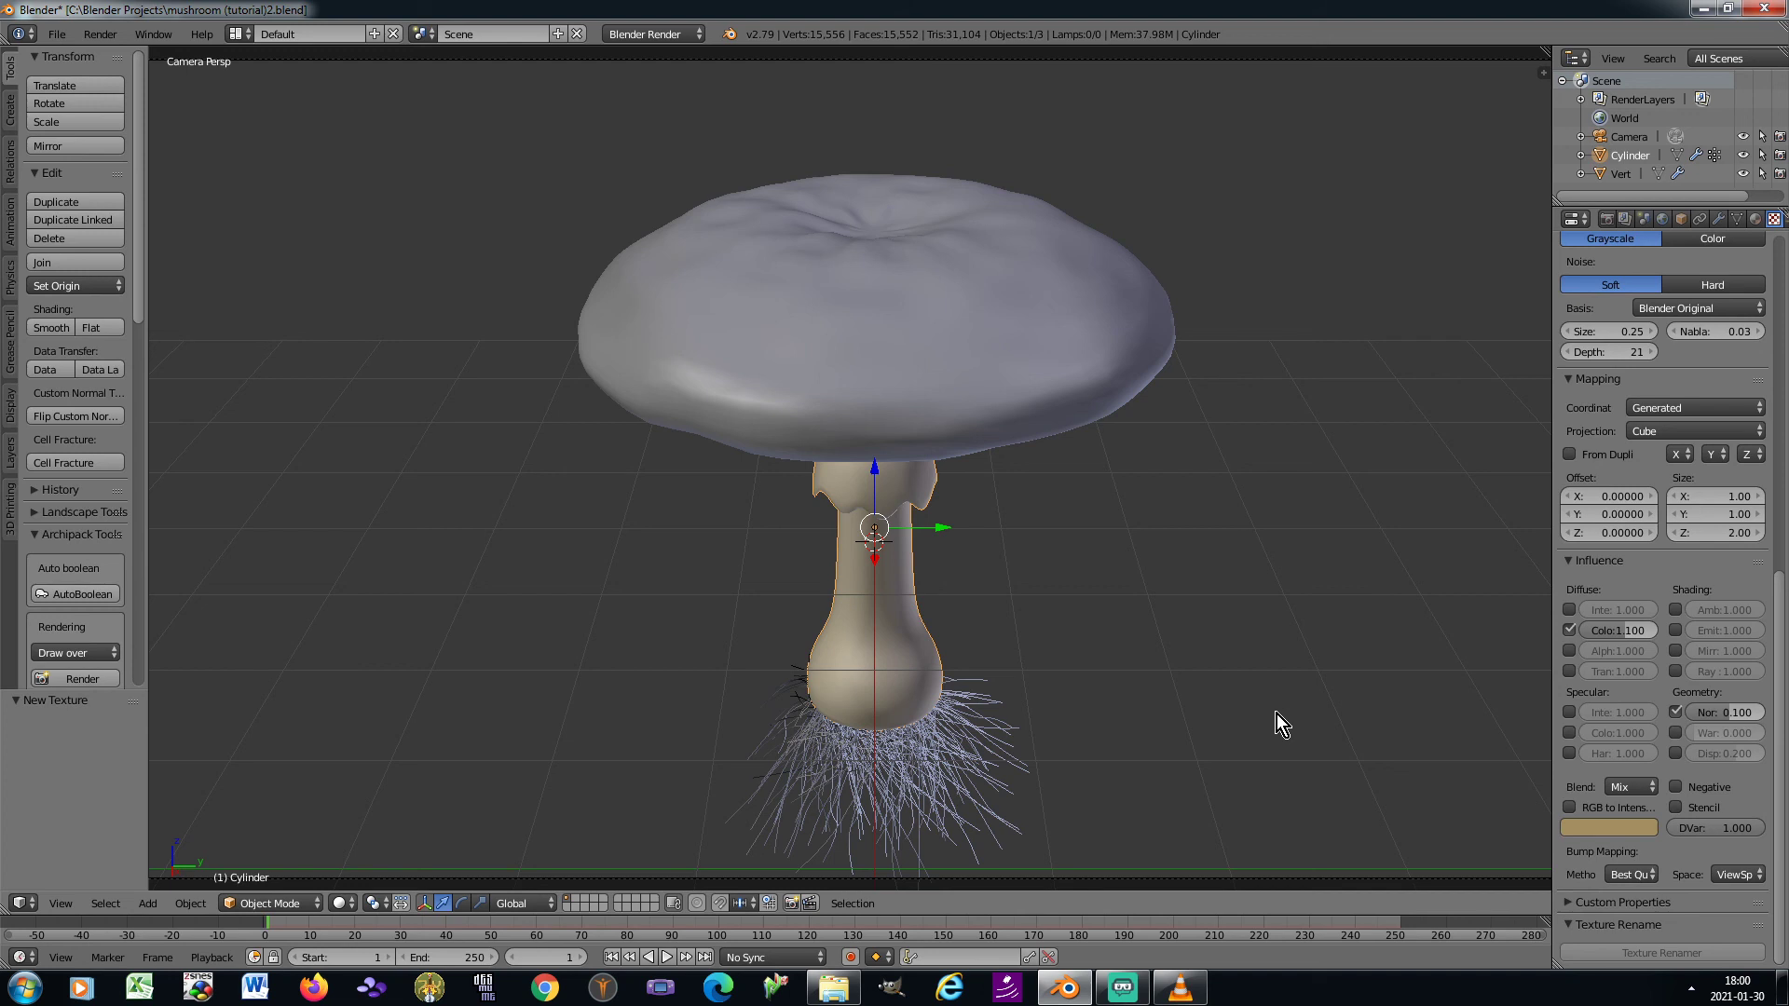
Add a fourth texture of type Blend in the stem material's next free slot and enable its colour ramp
scroll(1714, 580, up, 10)
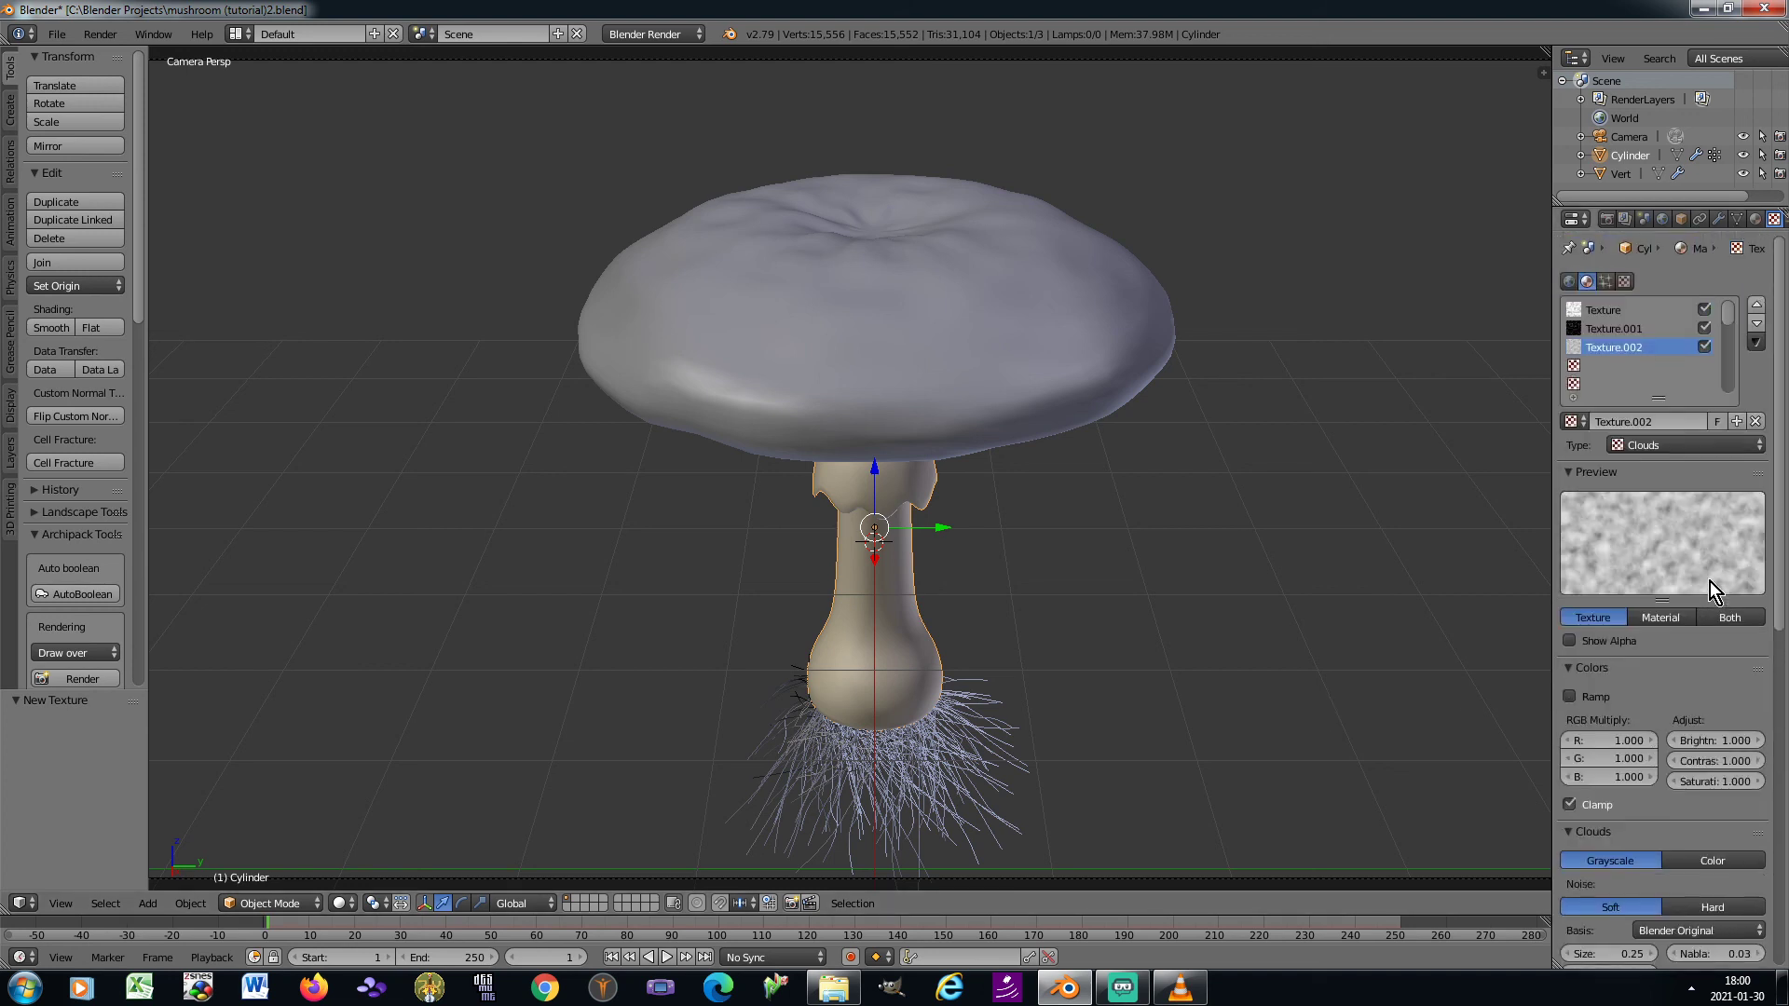
click(1612, 366)
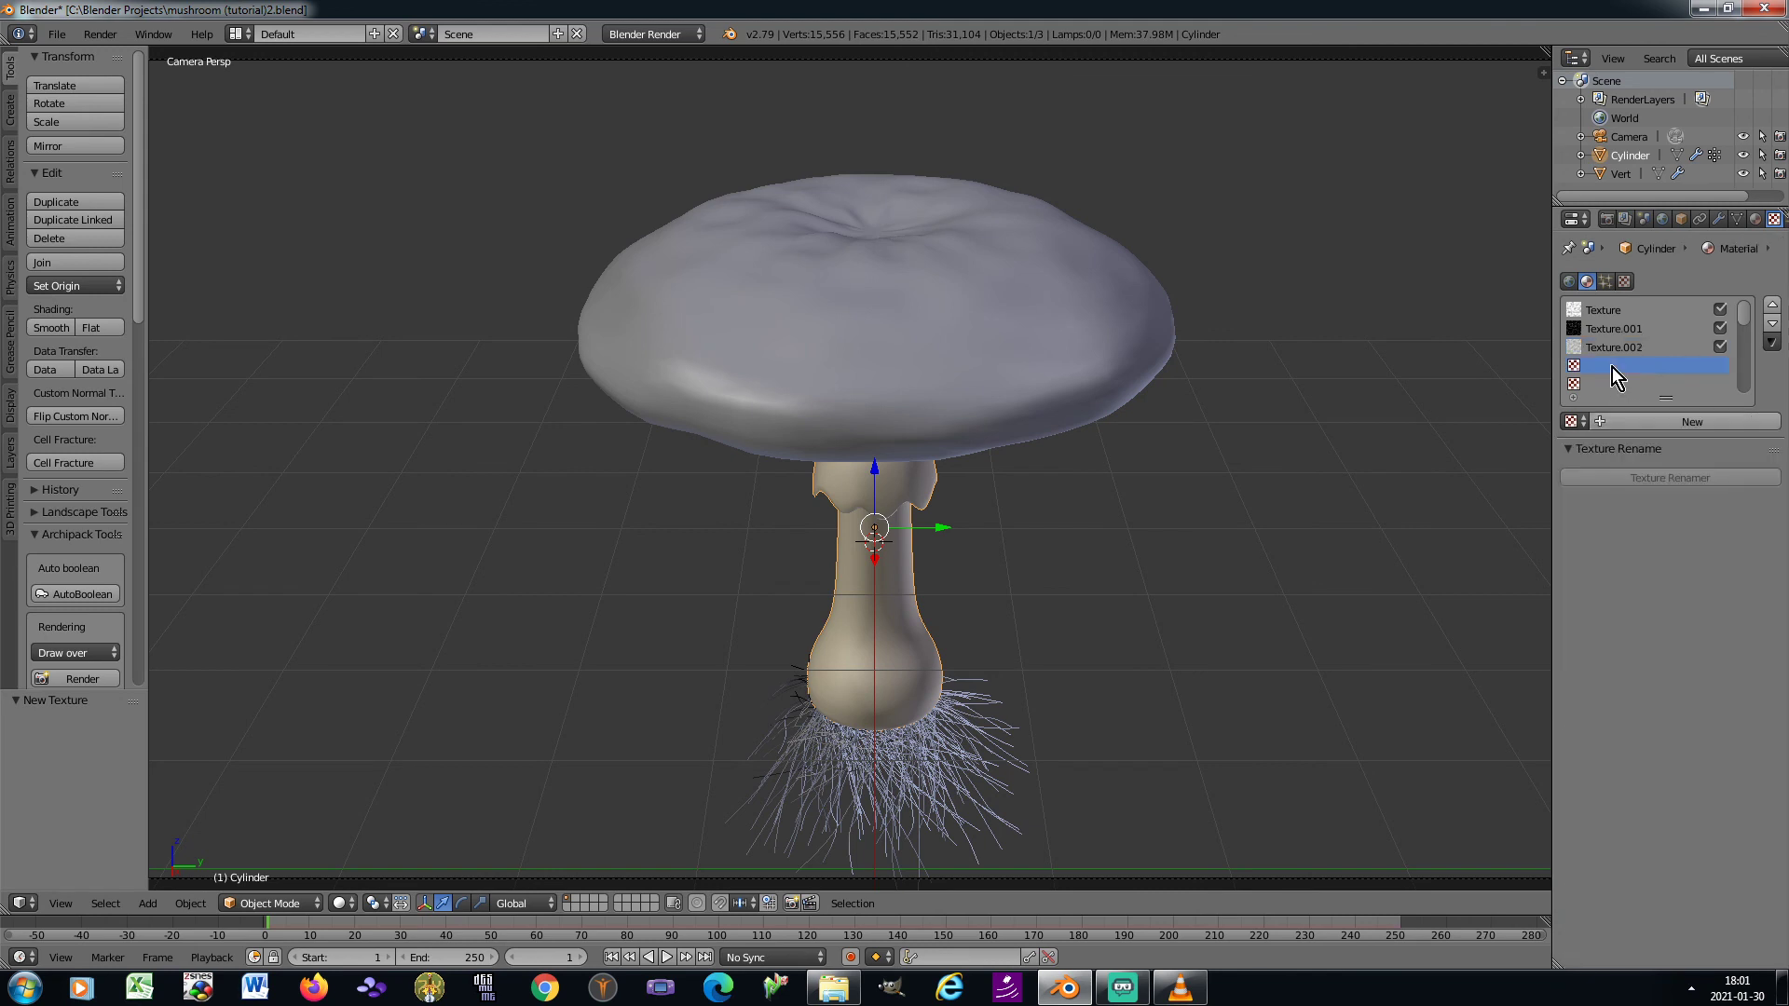
click(1607, 419)
click(1648, 444)
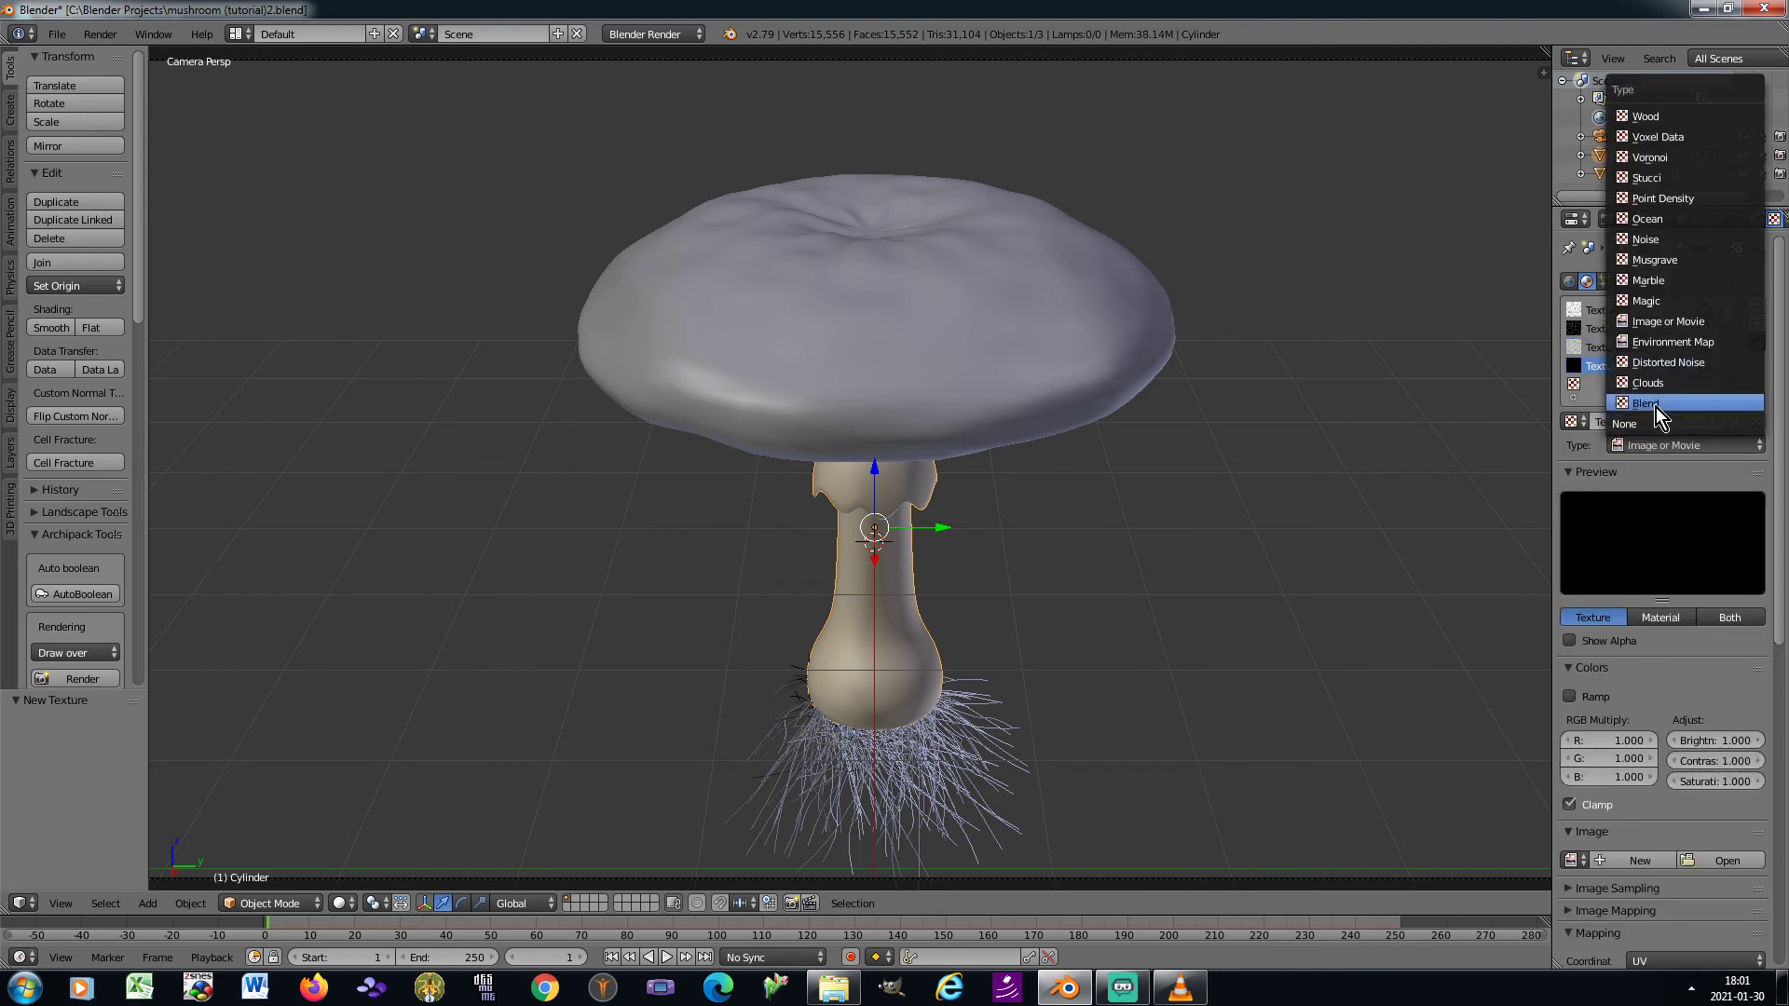
click(1656, 406)
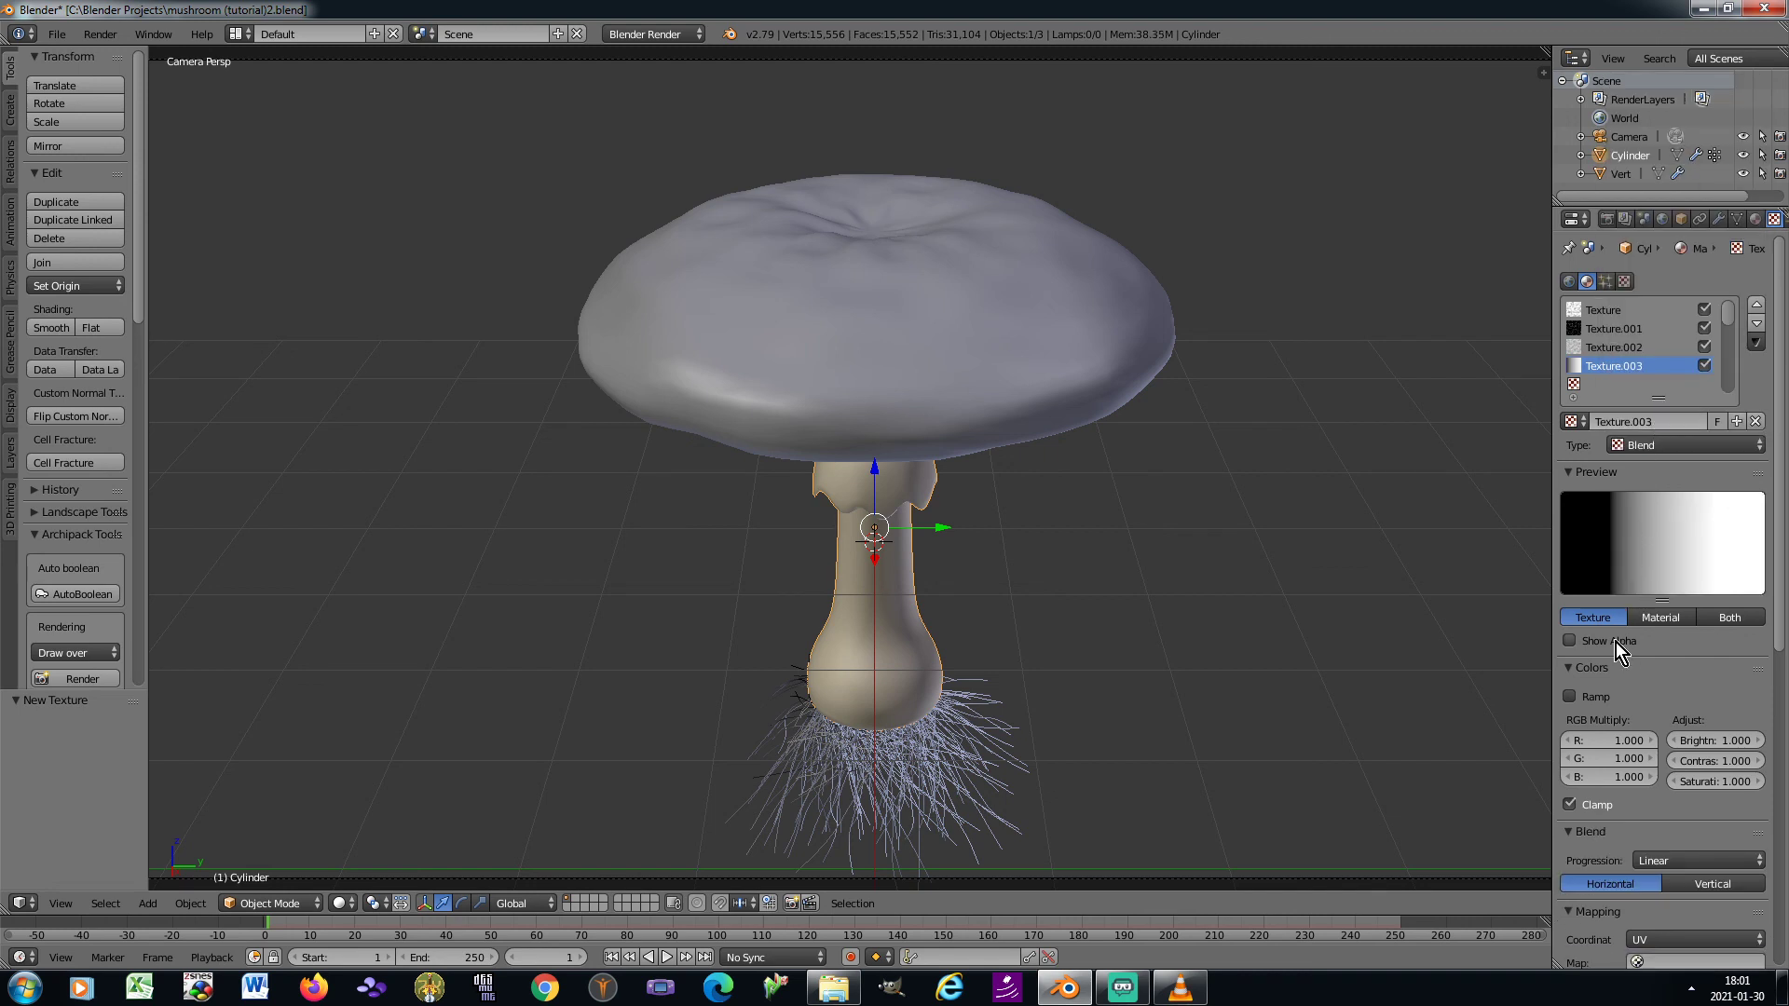
click(1570, 697)
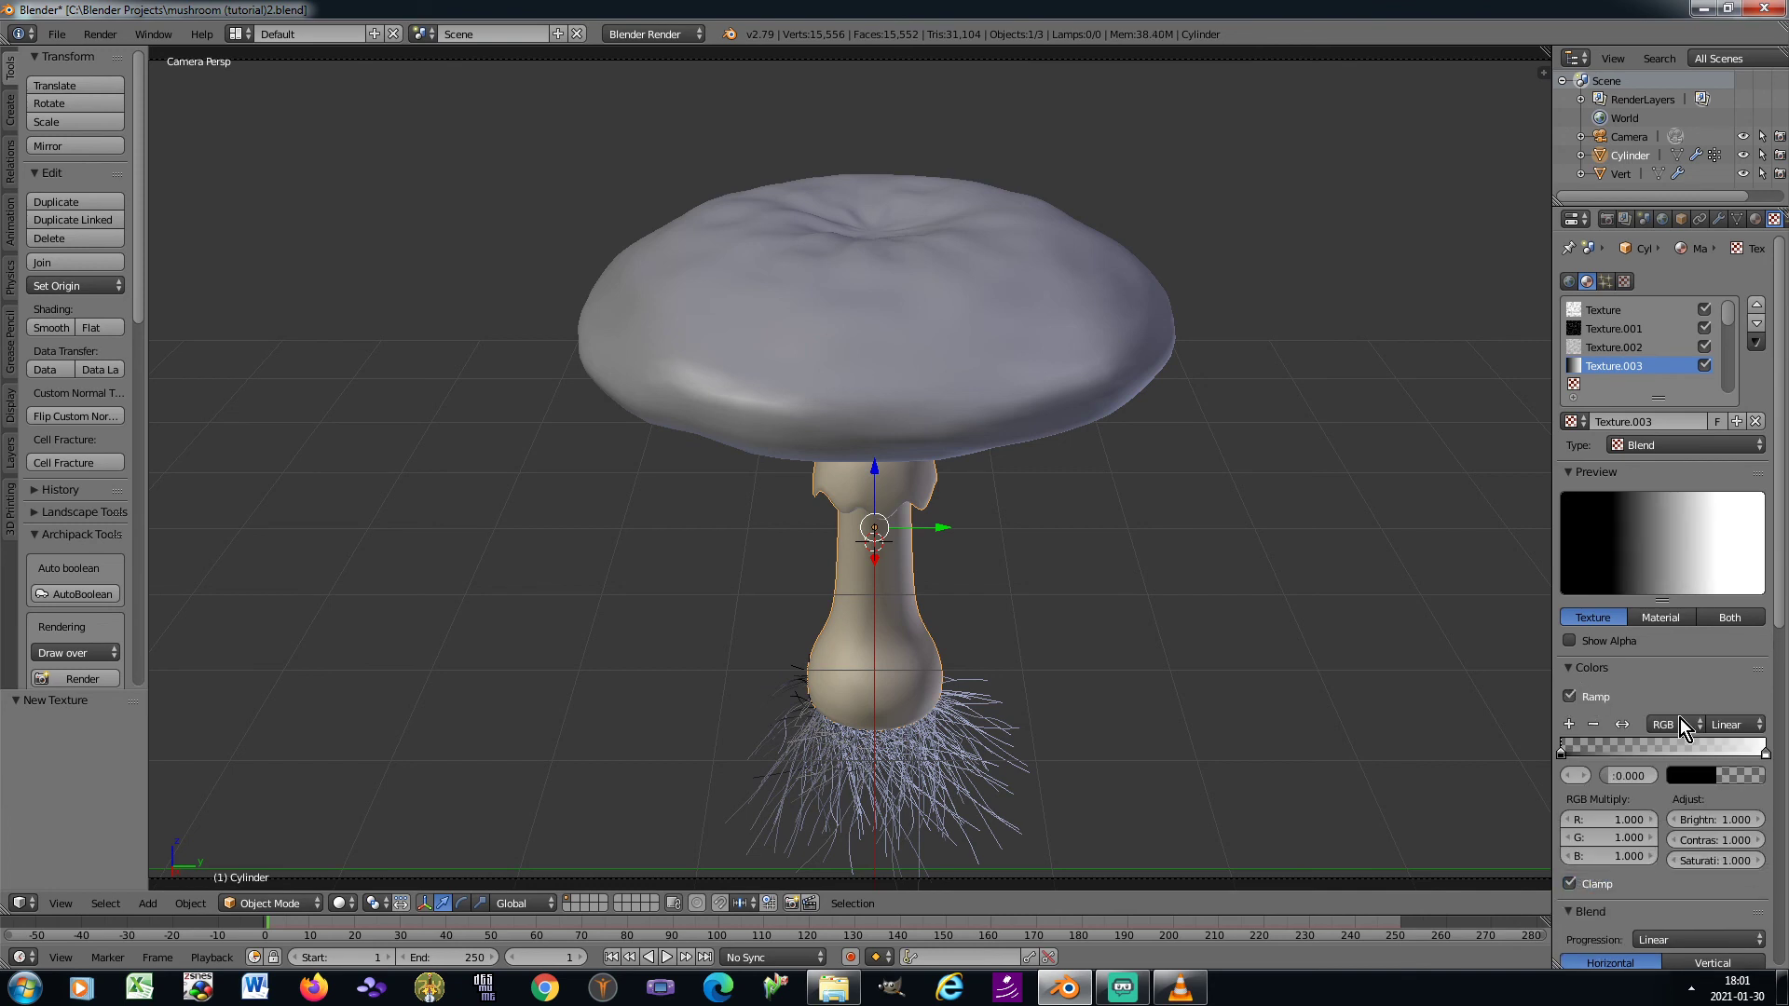
Set the Blend texture's colour ramp interpolation to Ease and move its white end stop to position 0.37
click(1728, 730)
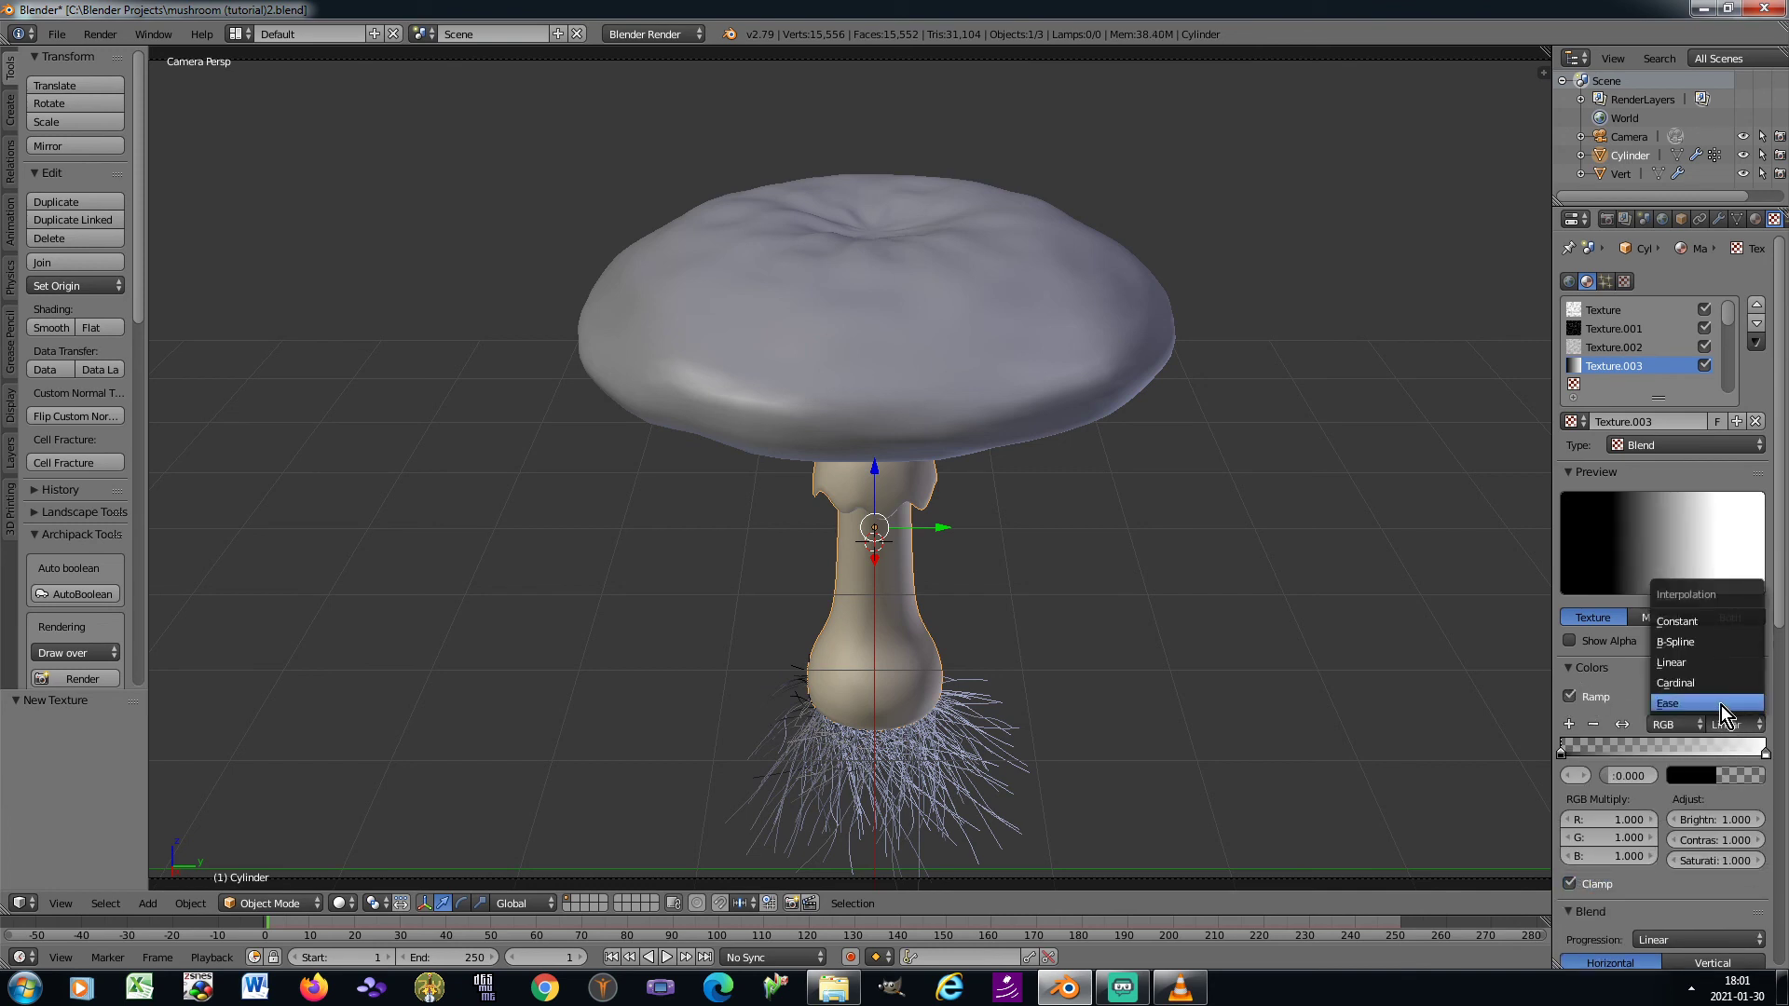
click(1720, 706)
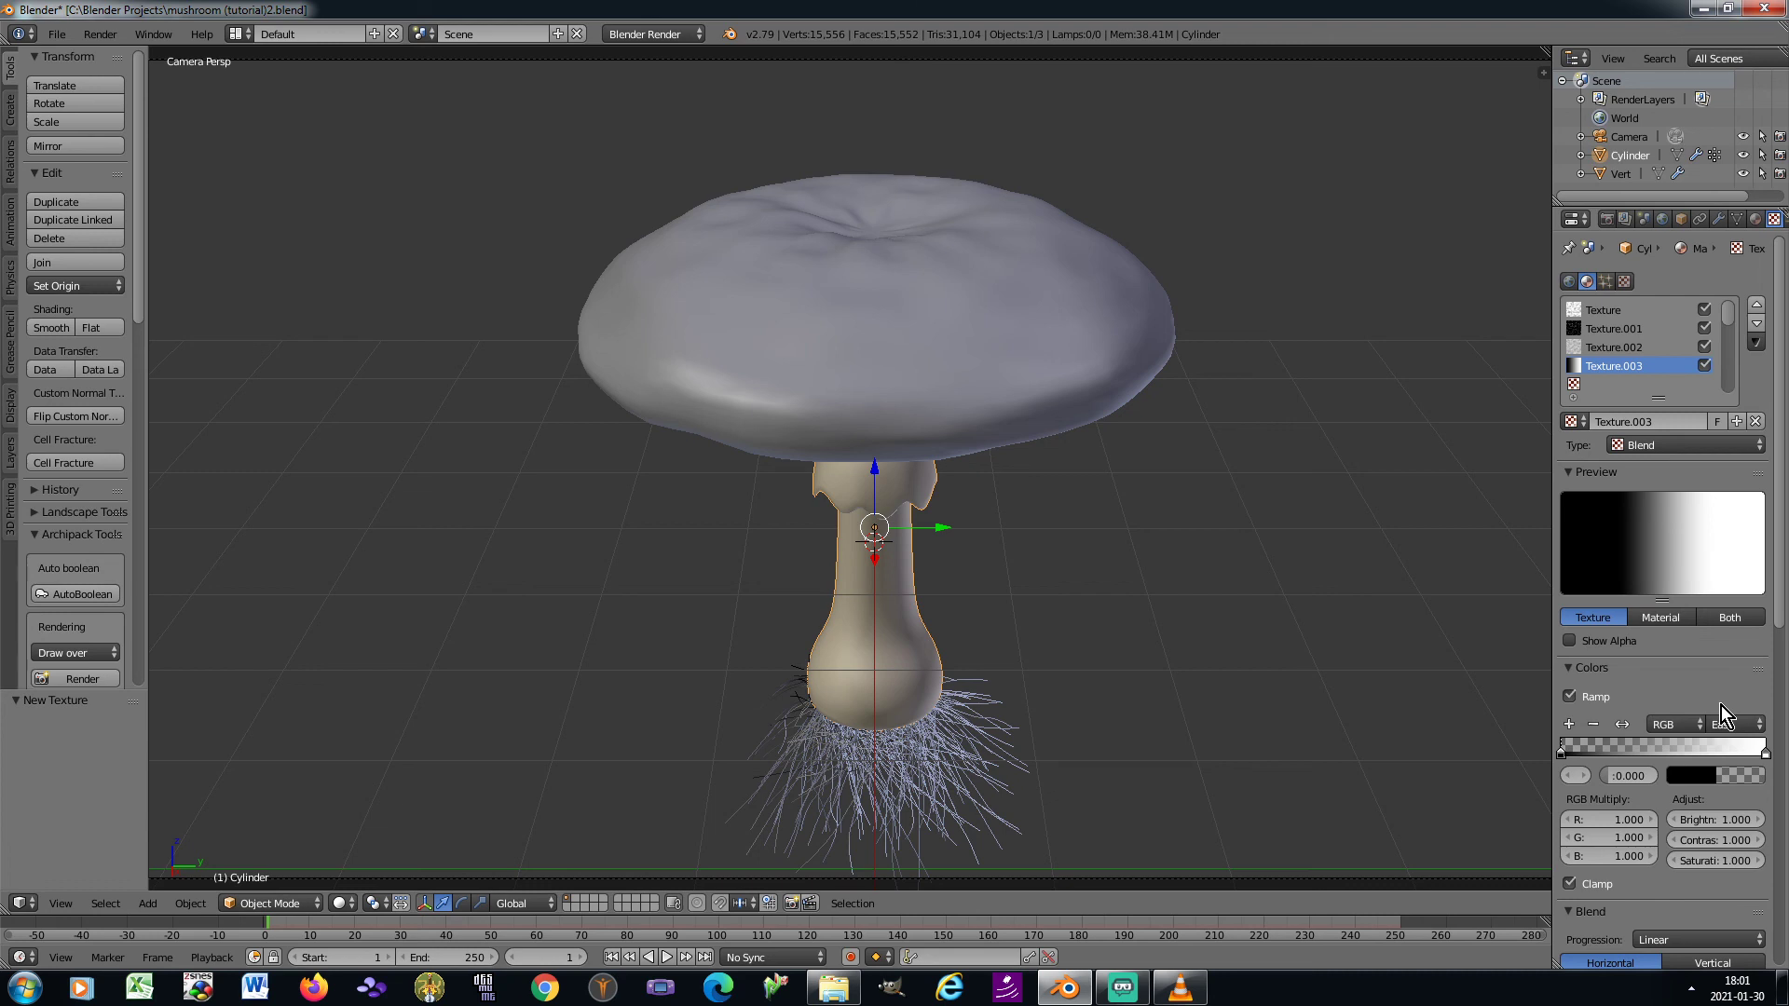
click(1585, 774)
click(1625, 775)
text(0.3)
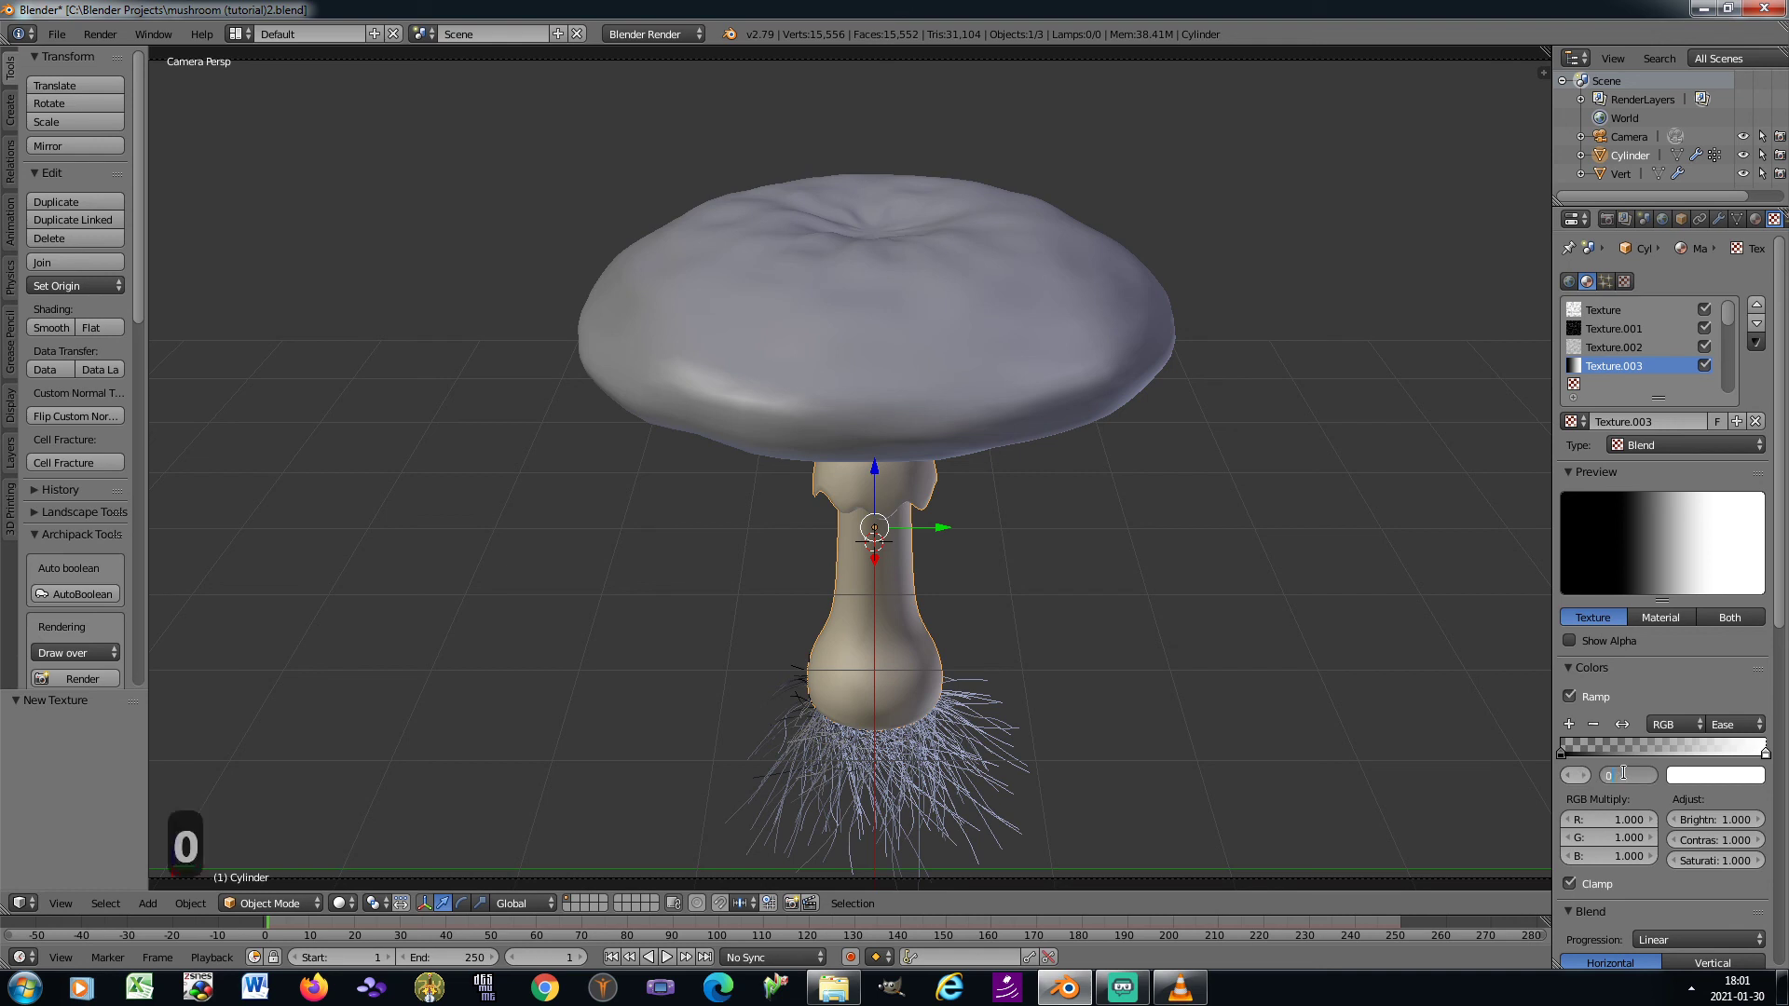
text(7)
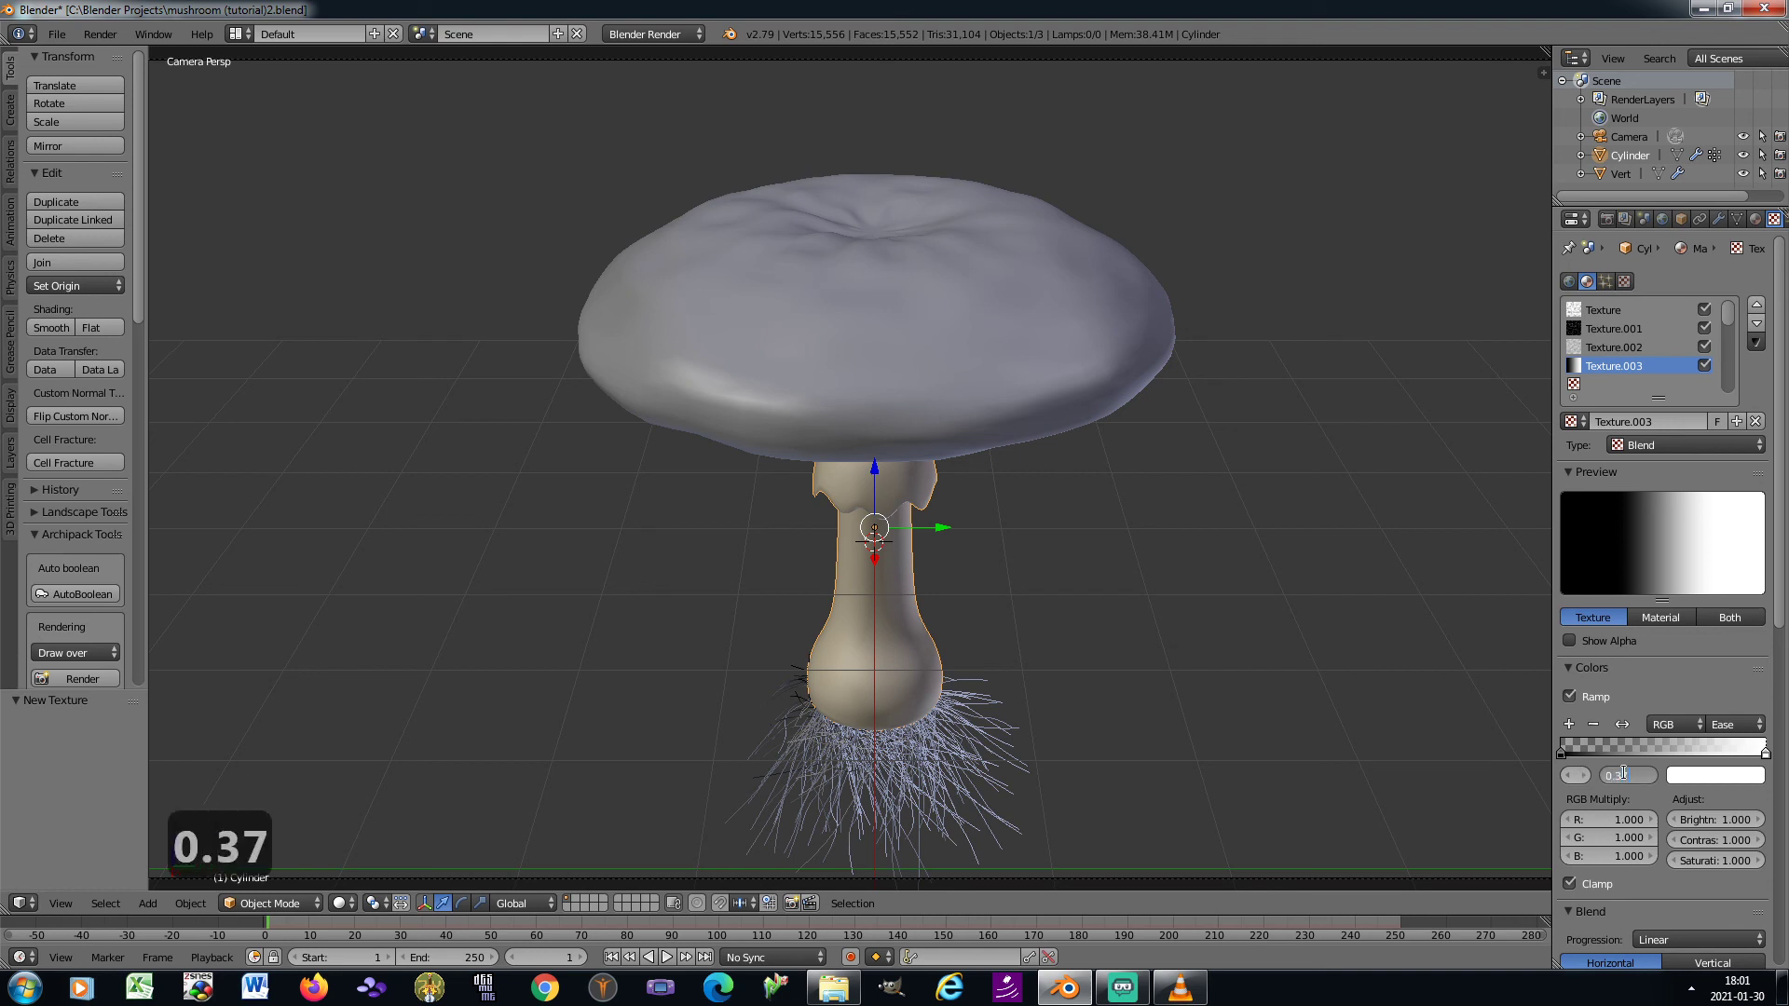
key(Return)
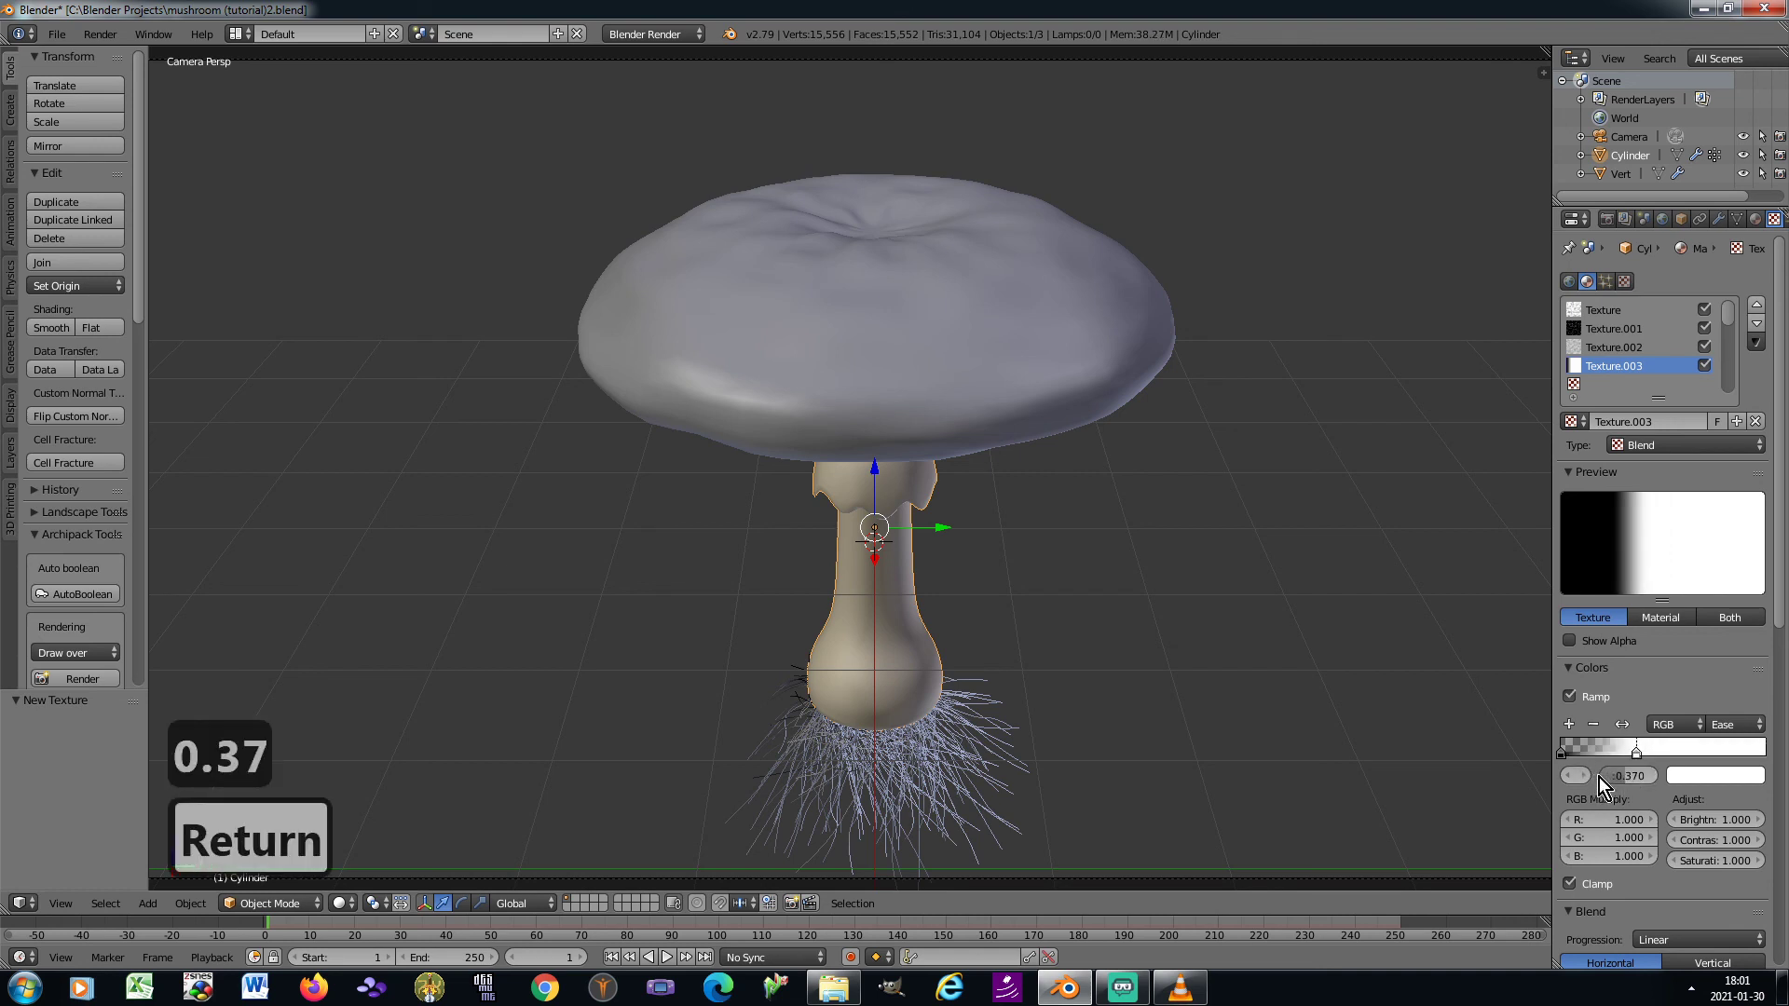
Make the ramp stop at 0.37 fully transparent black and the stop at 0 fully opaque black
click(1701, 778)
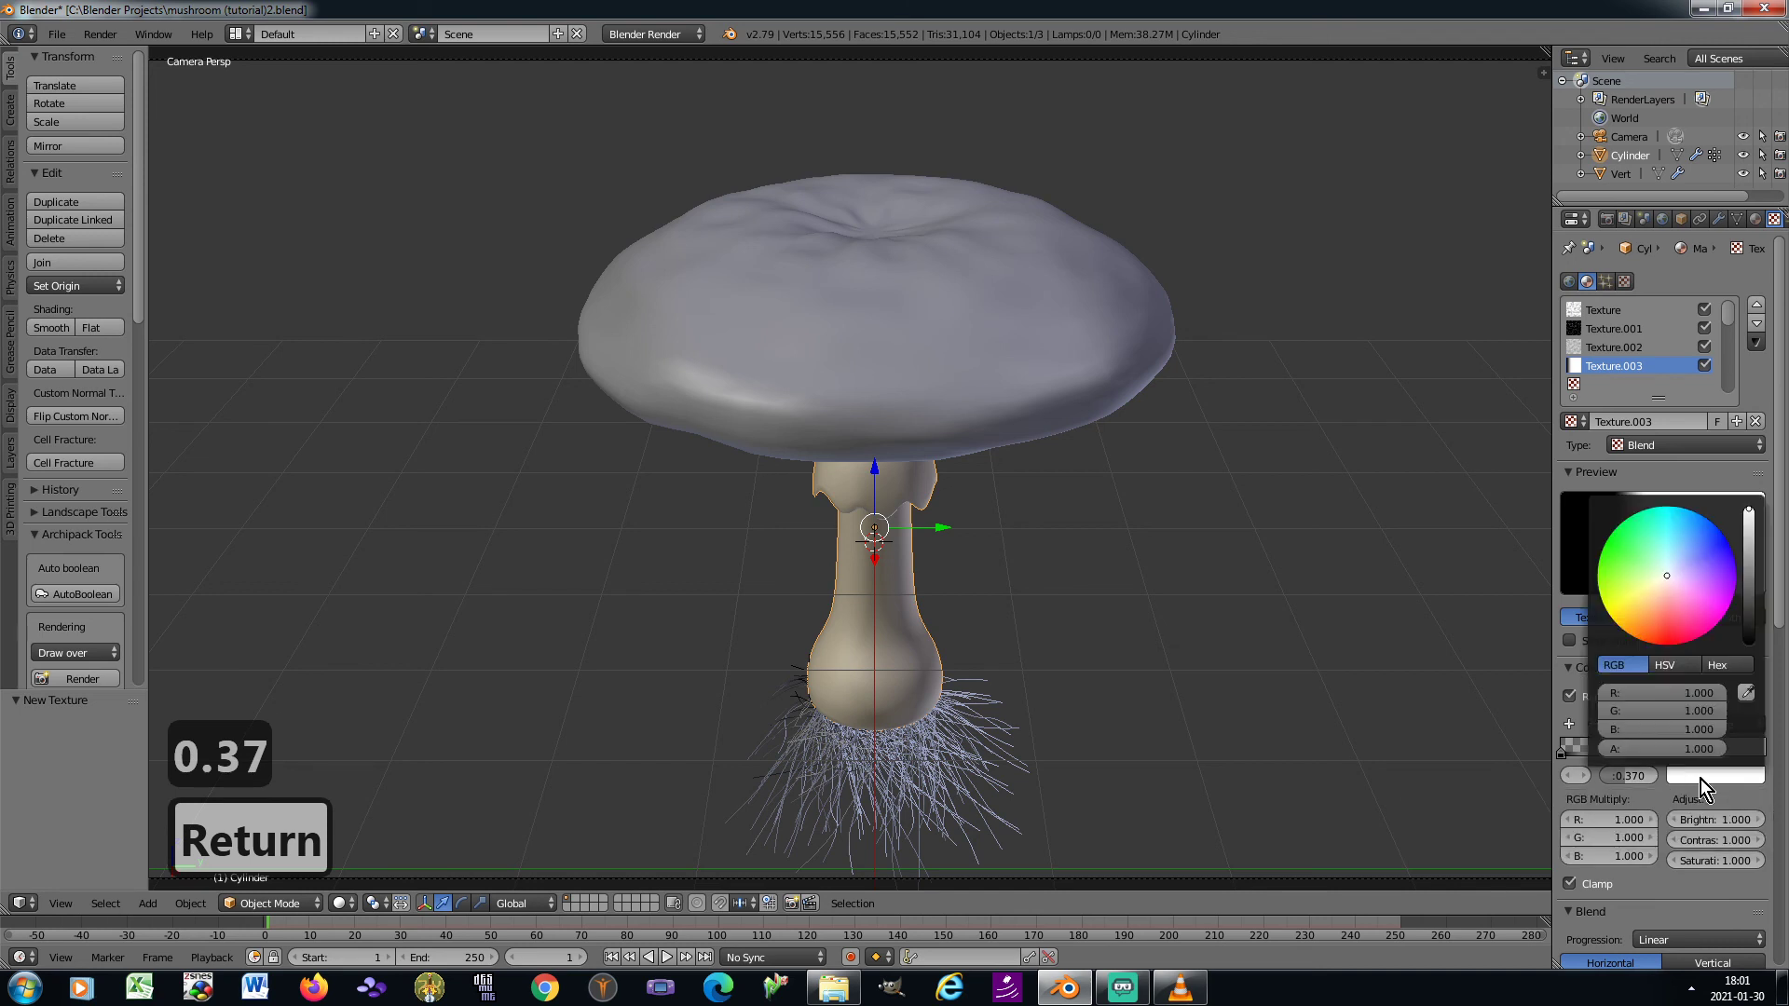
drag(1747, 610, 1748, 647)
drag(1708, 751, 1580, 751)
click(1564, 781)
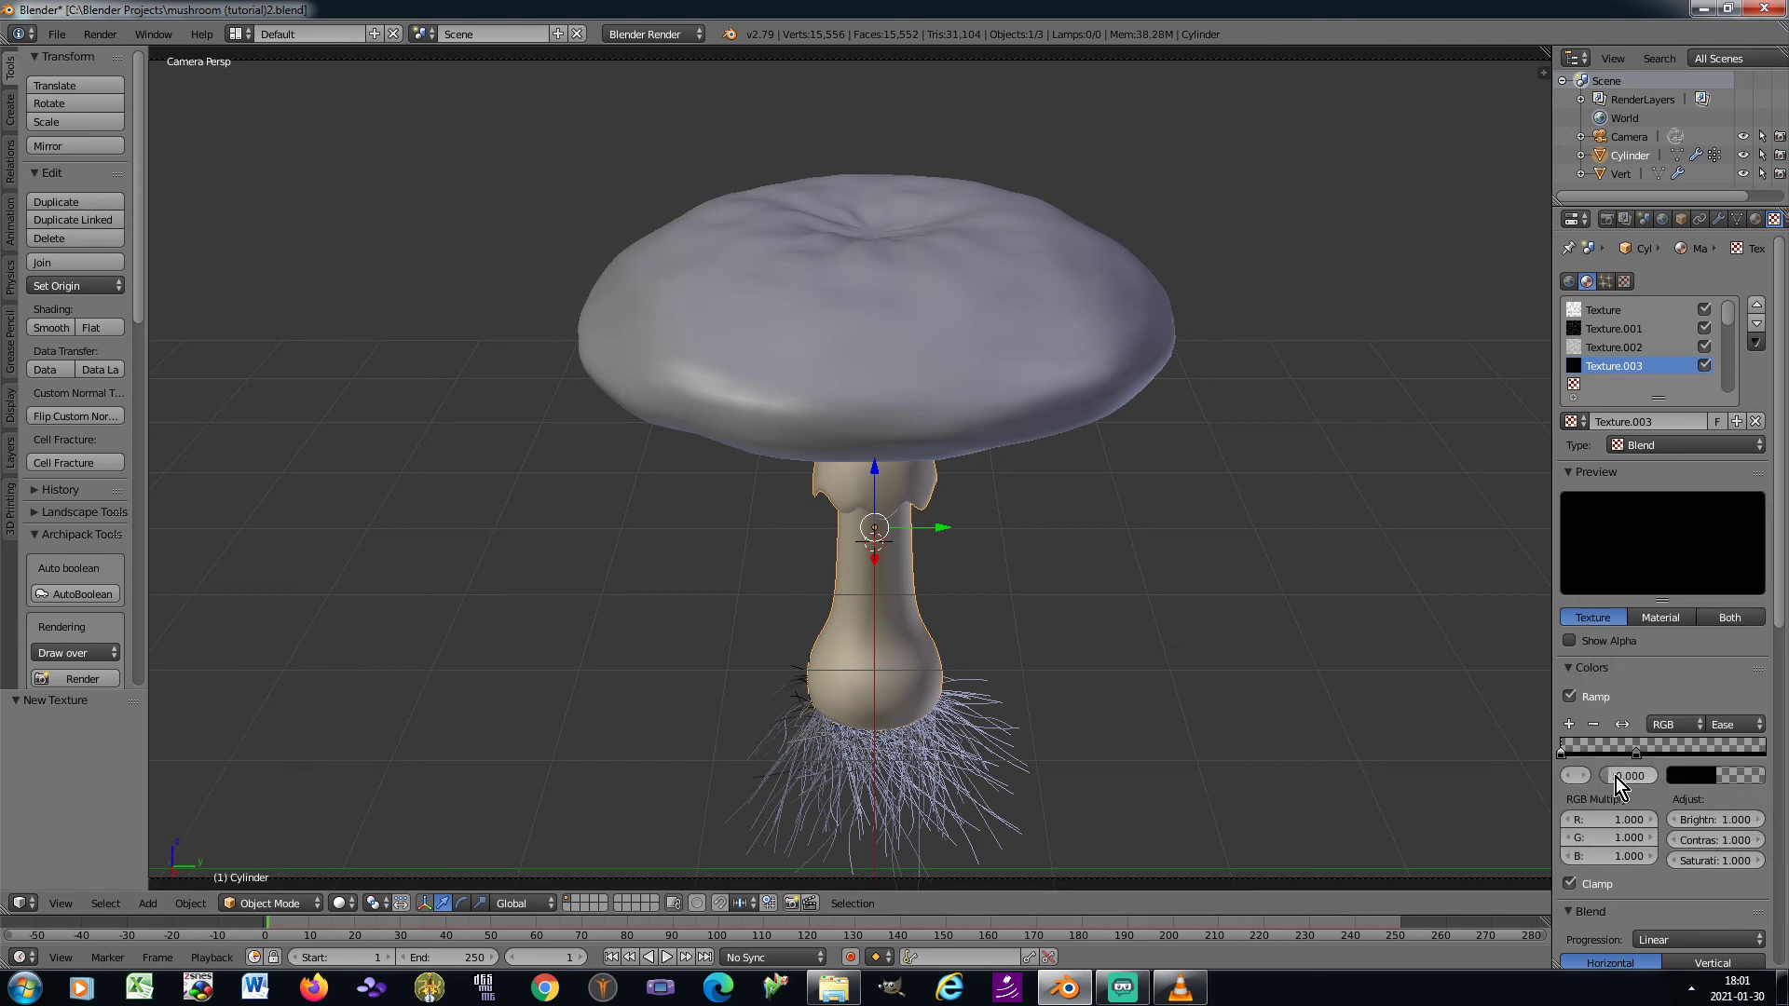
click(1696, 777)
drag(1610, 752, 1729, 749)
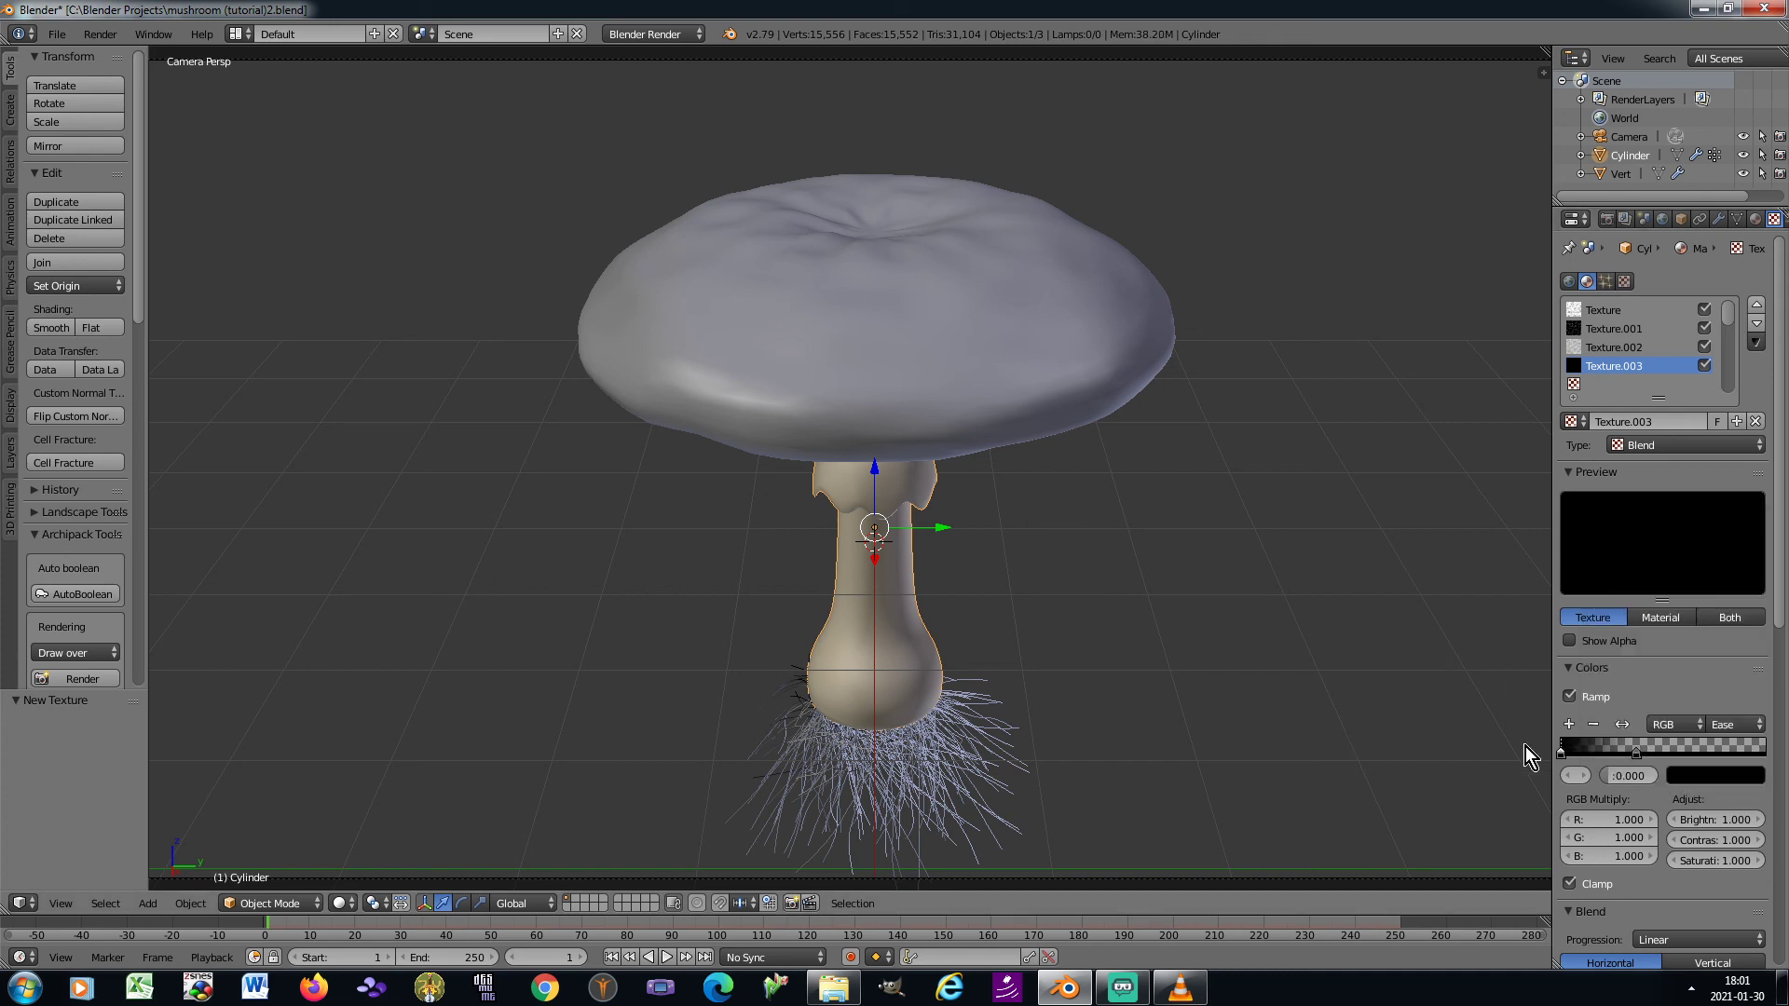
Apply the rotation and scale of the mushroom stem object
key(ctrl+a)
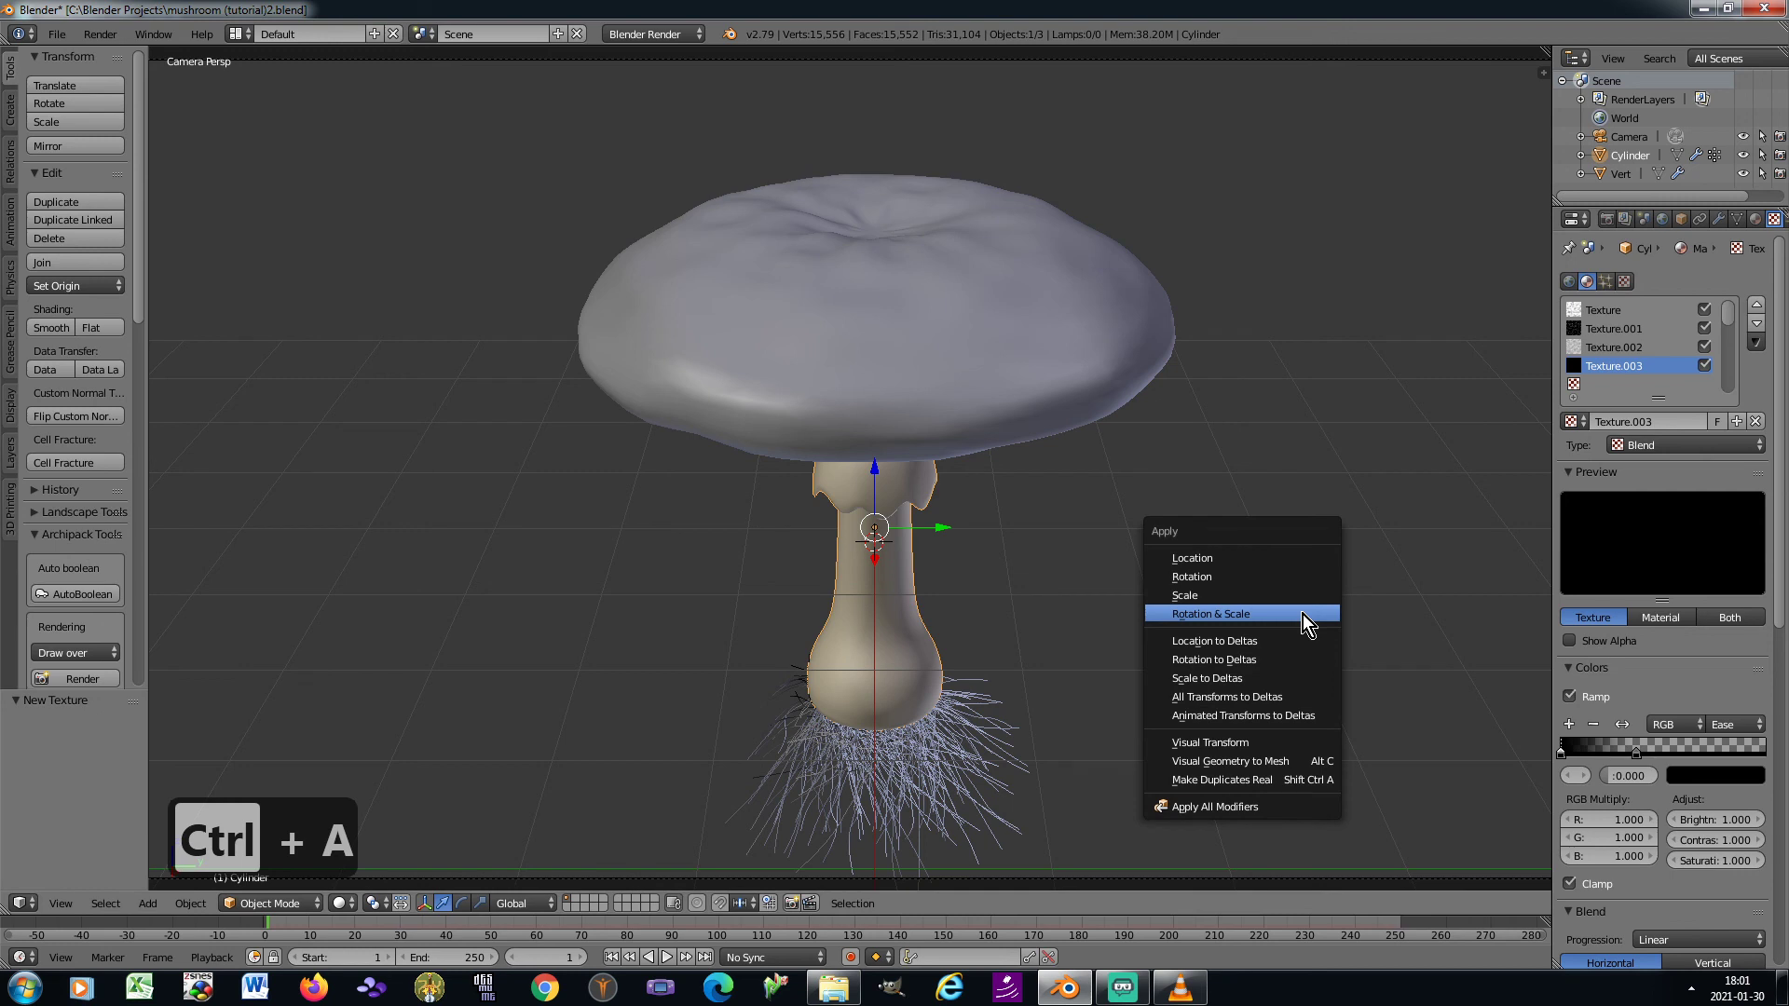
click(1302, 614)
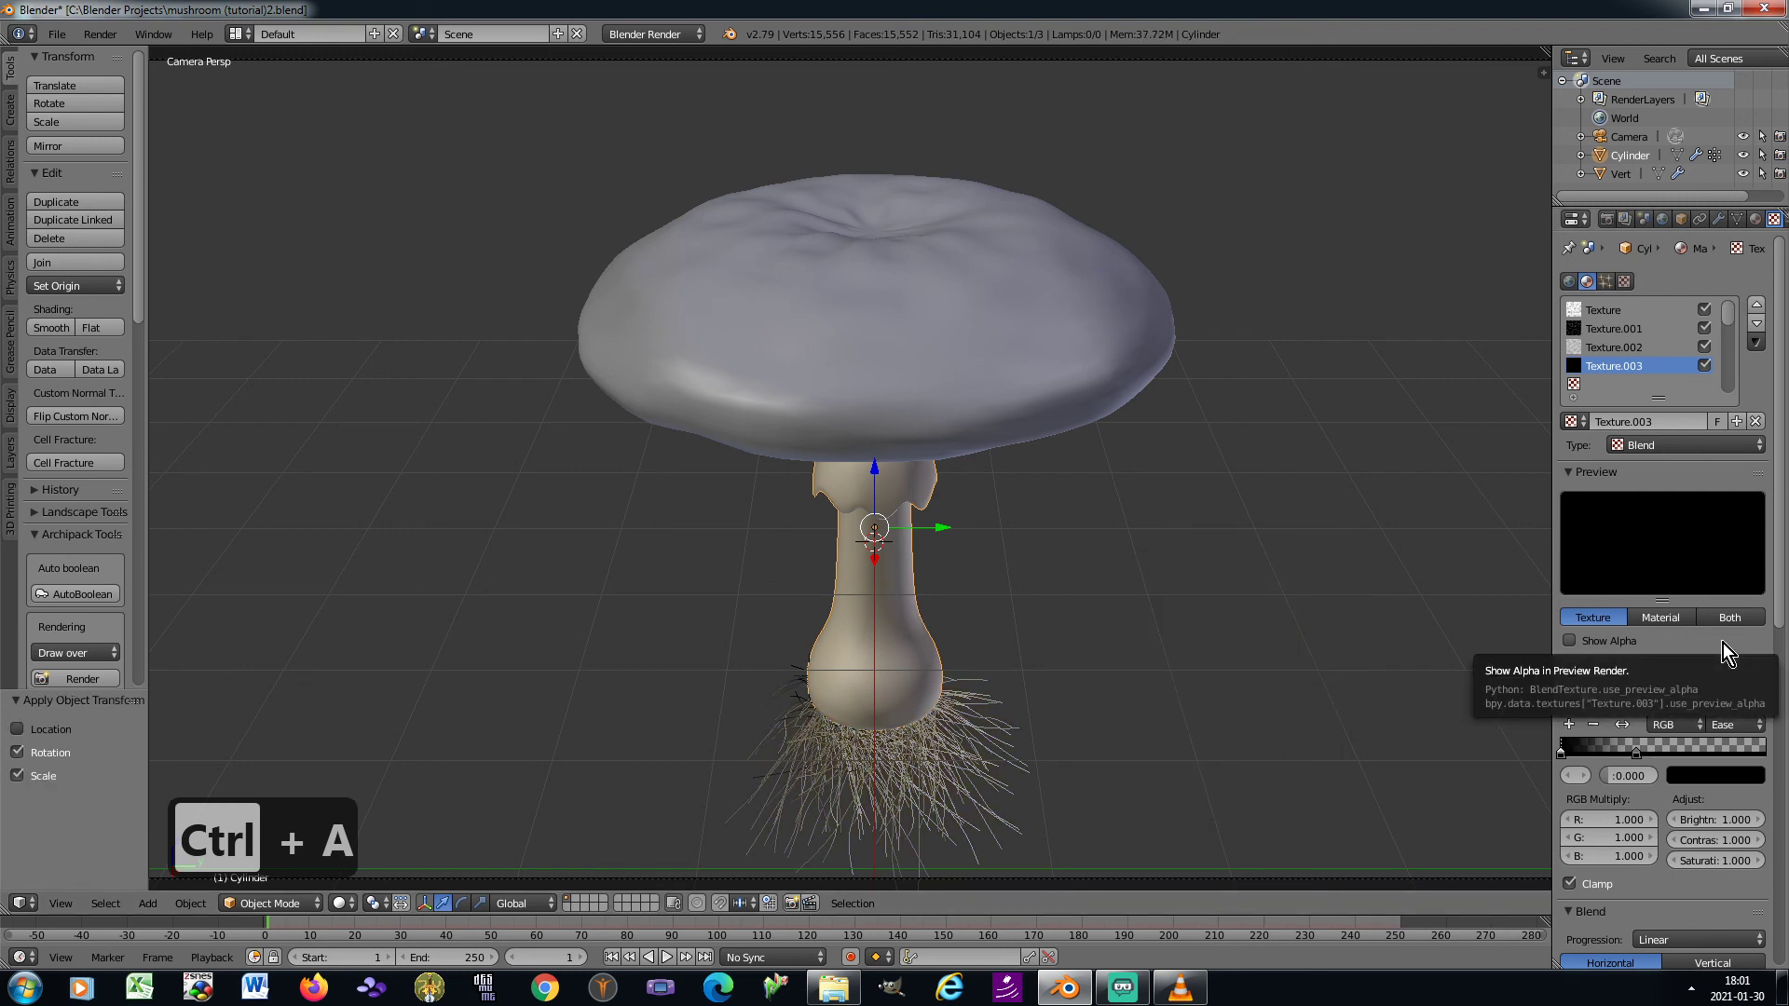
Set the Blend texture's progression to Easing
scroll(1723, 643, down, 5)
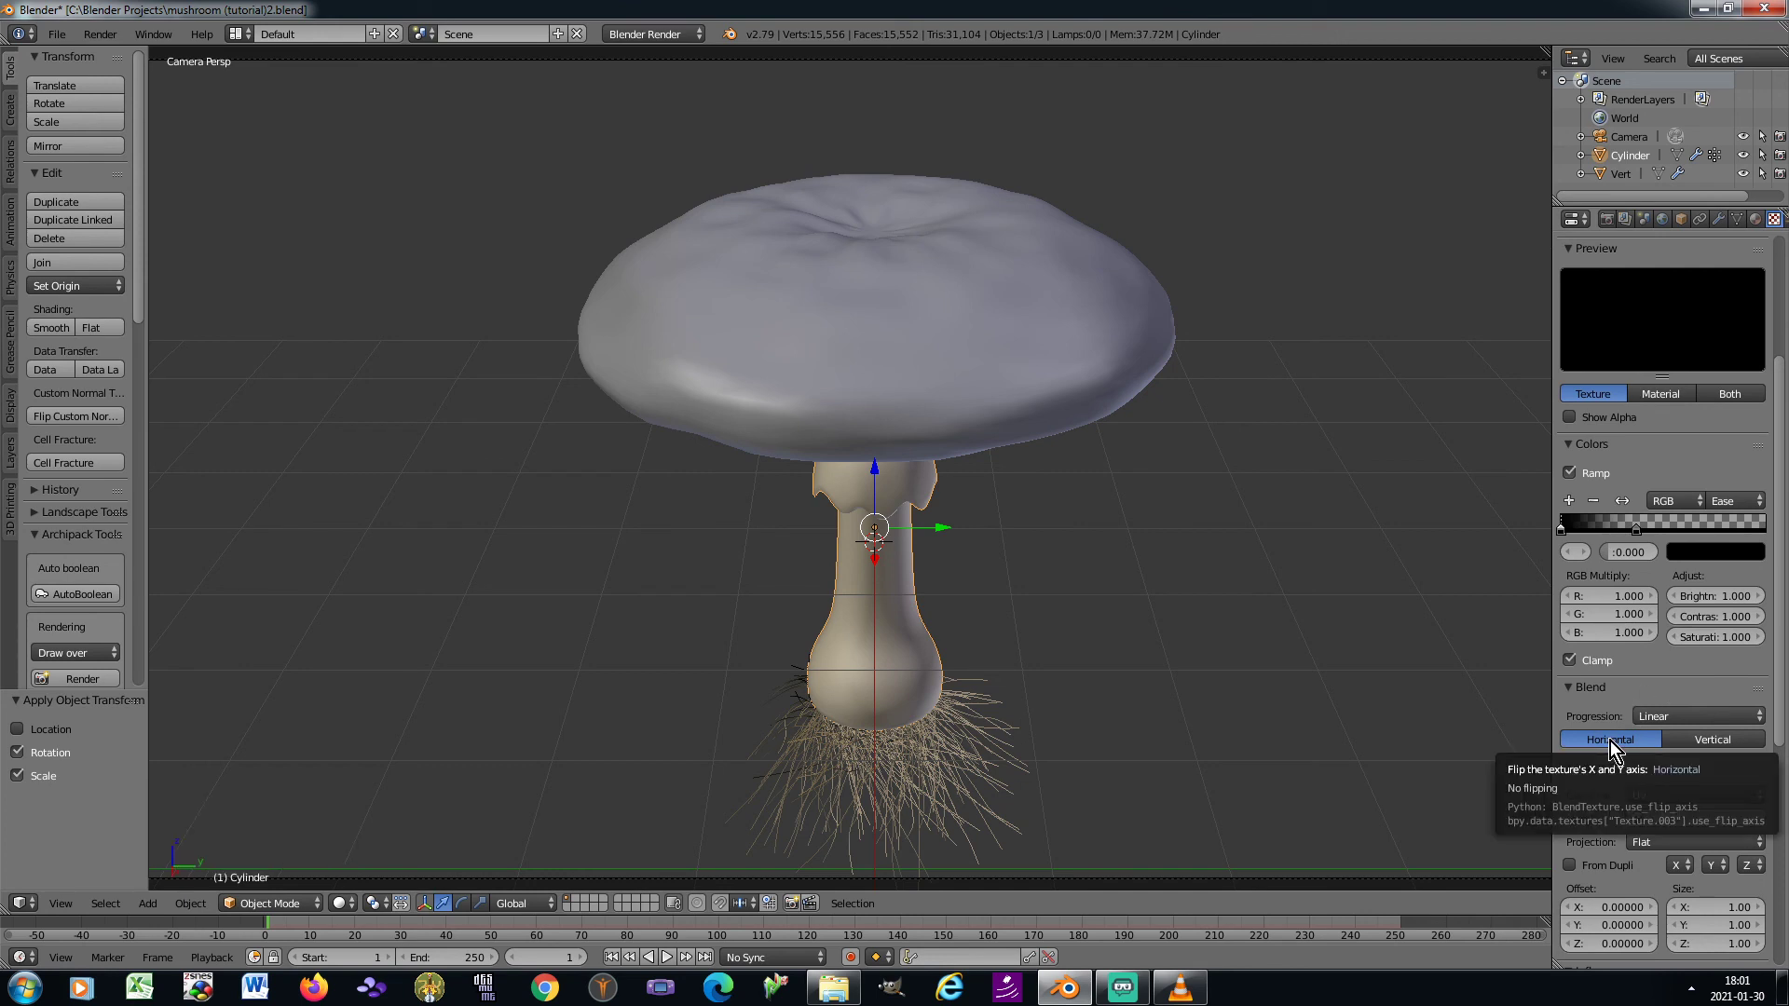
click(1675, 716)
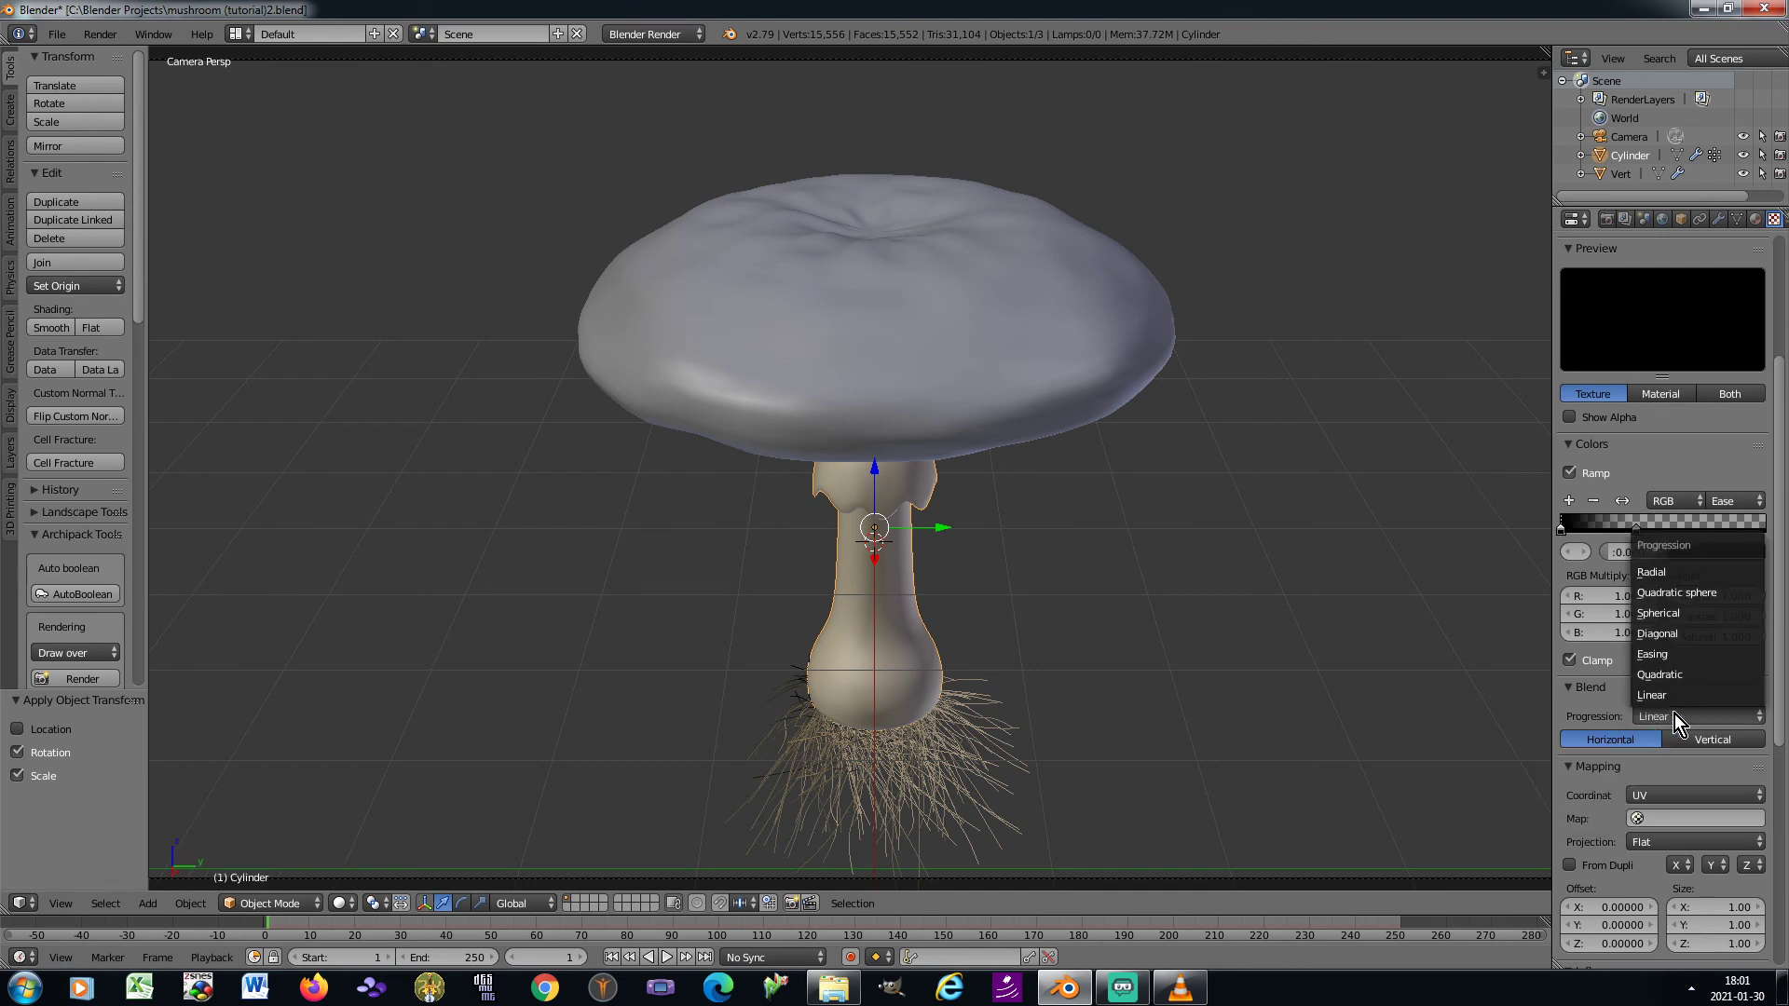
click(1679, 656)
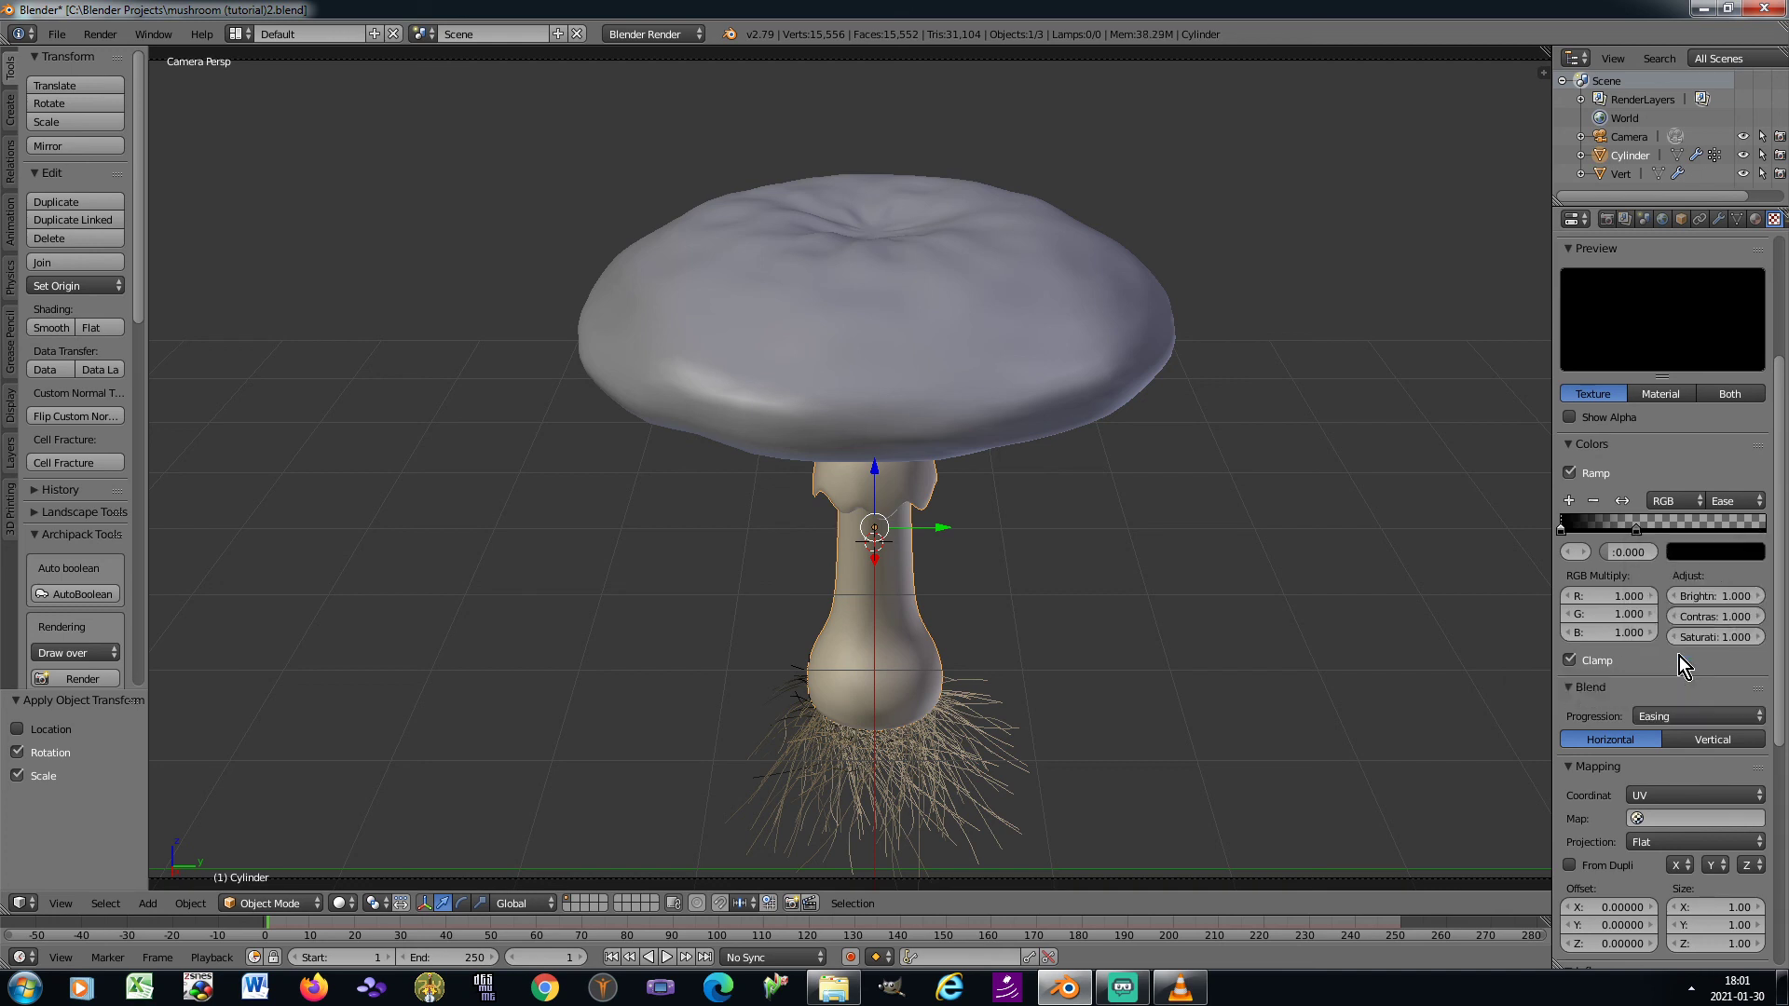
Set the Blend texture's mapping coordinates to Generated and map its X axis to Z
click(1681, 794)
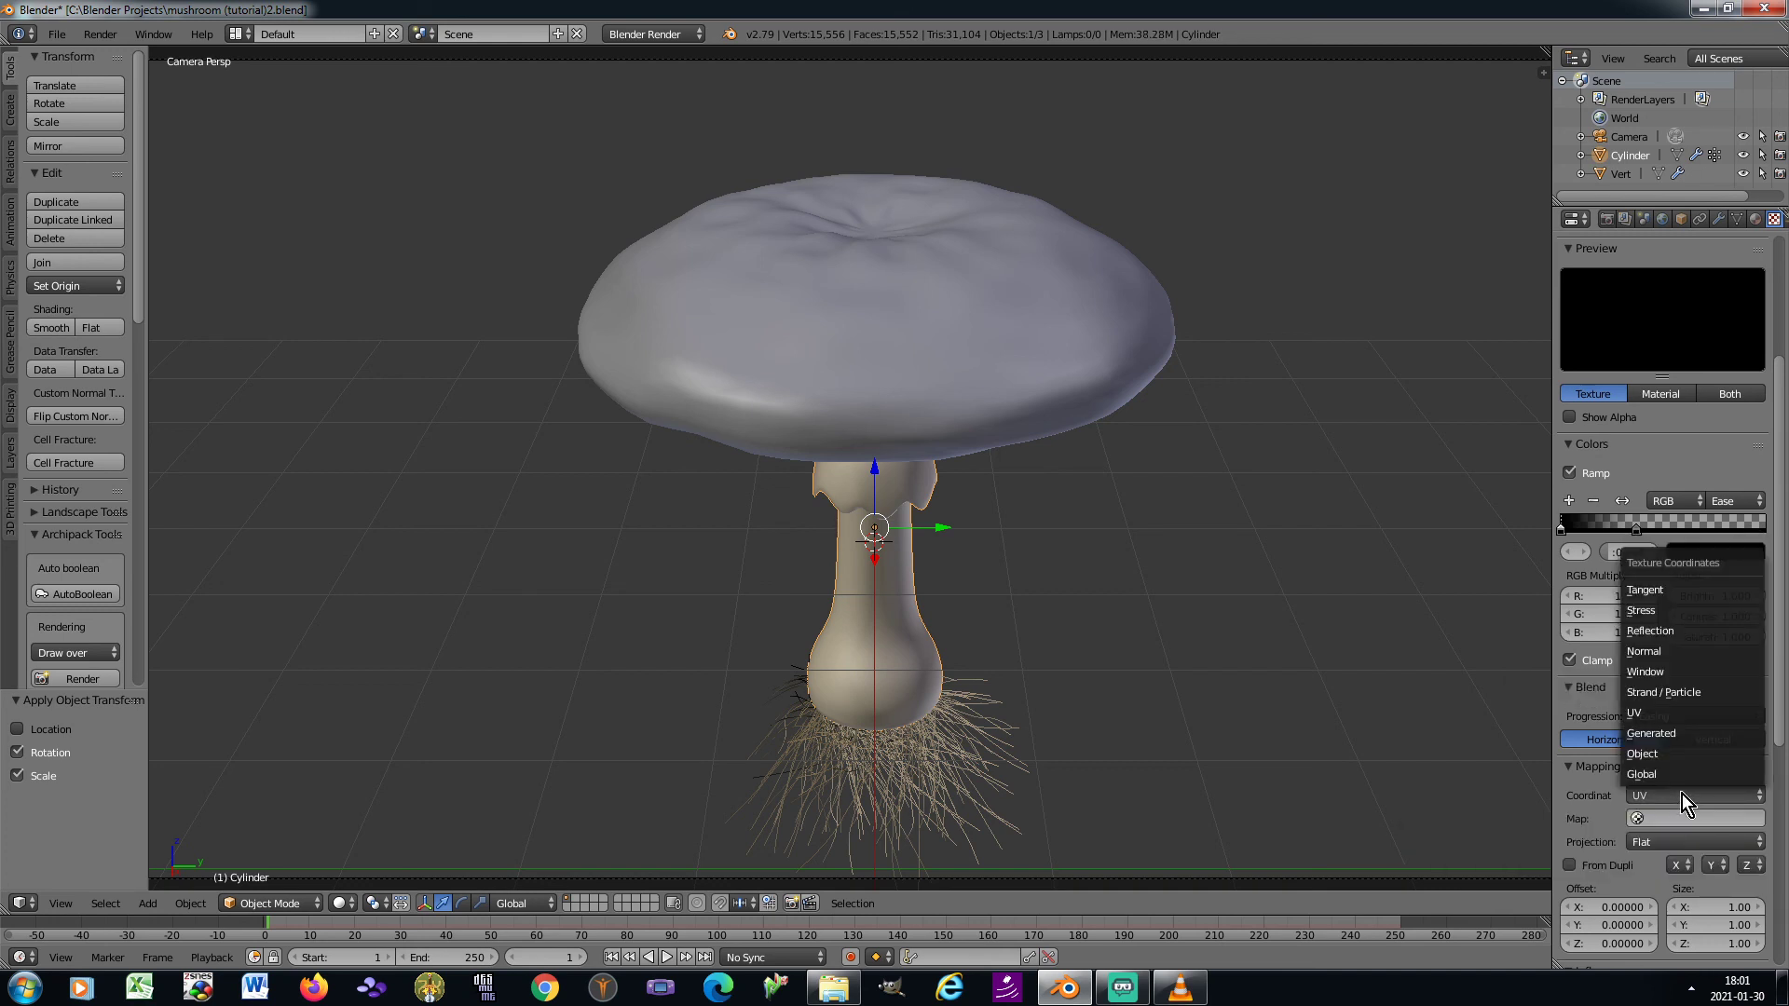
click(1670, 729)
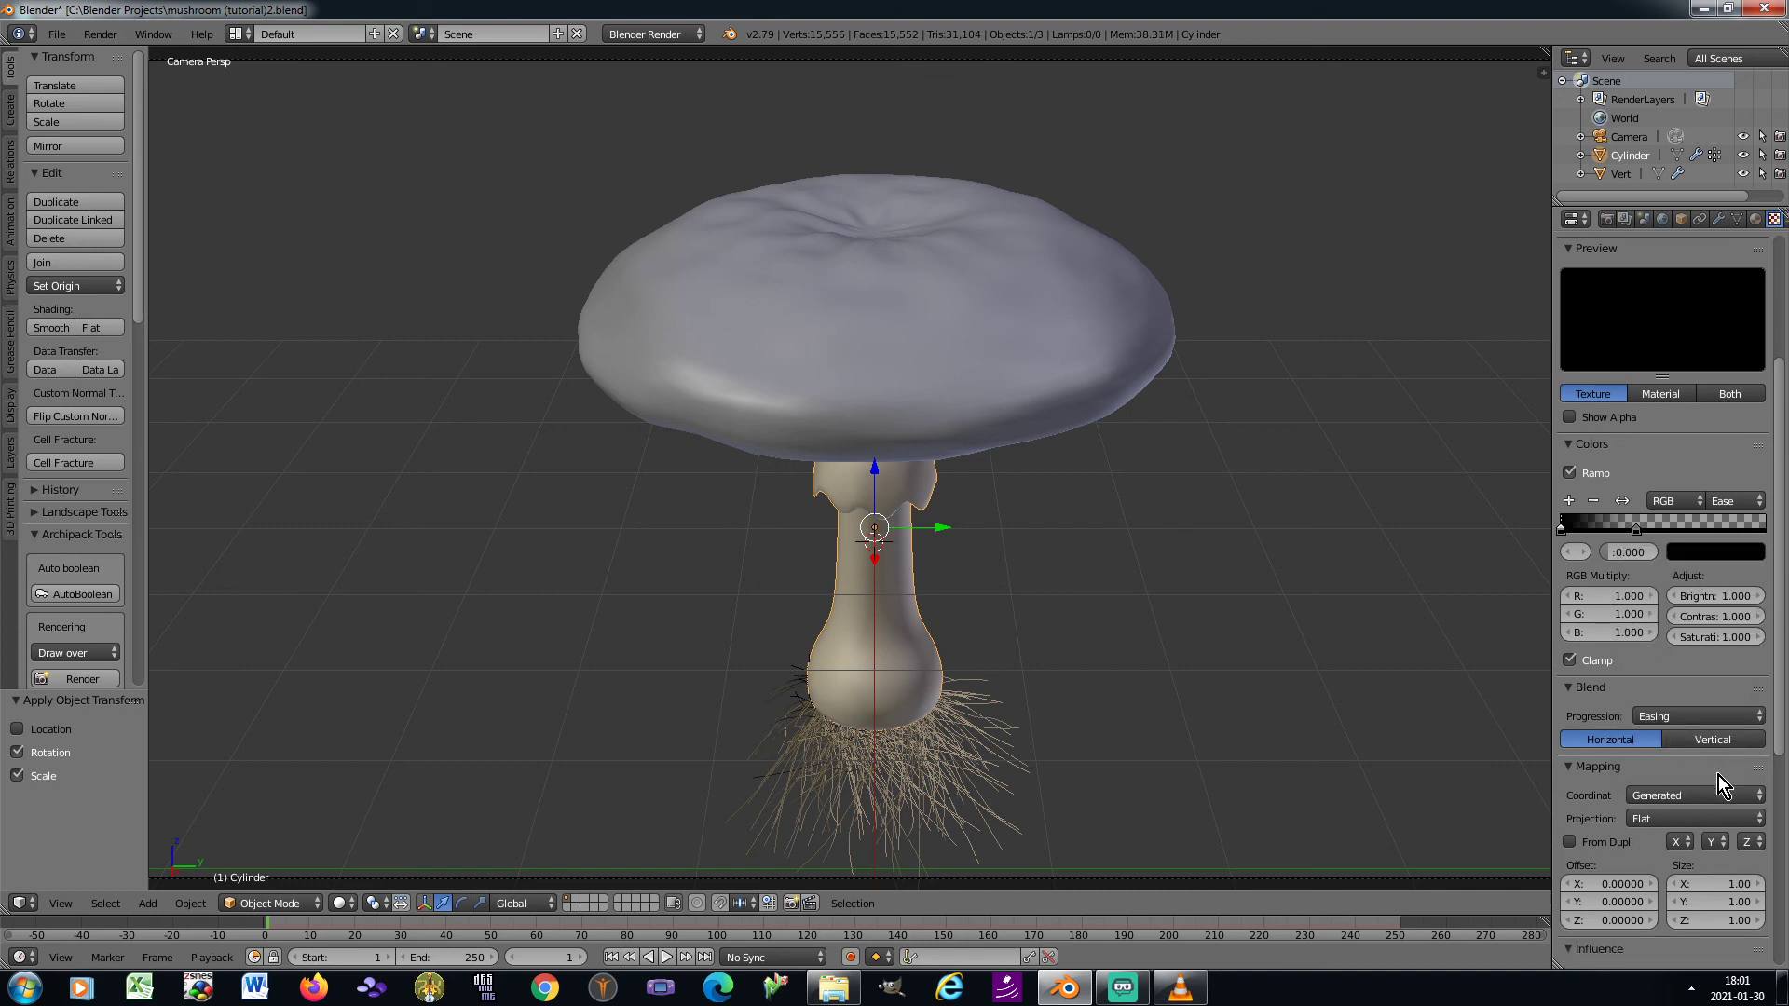
scroll(1718, 775, down, 2)
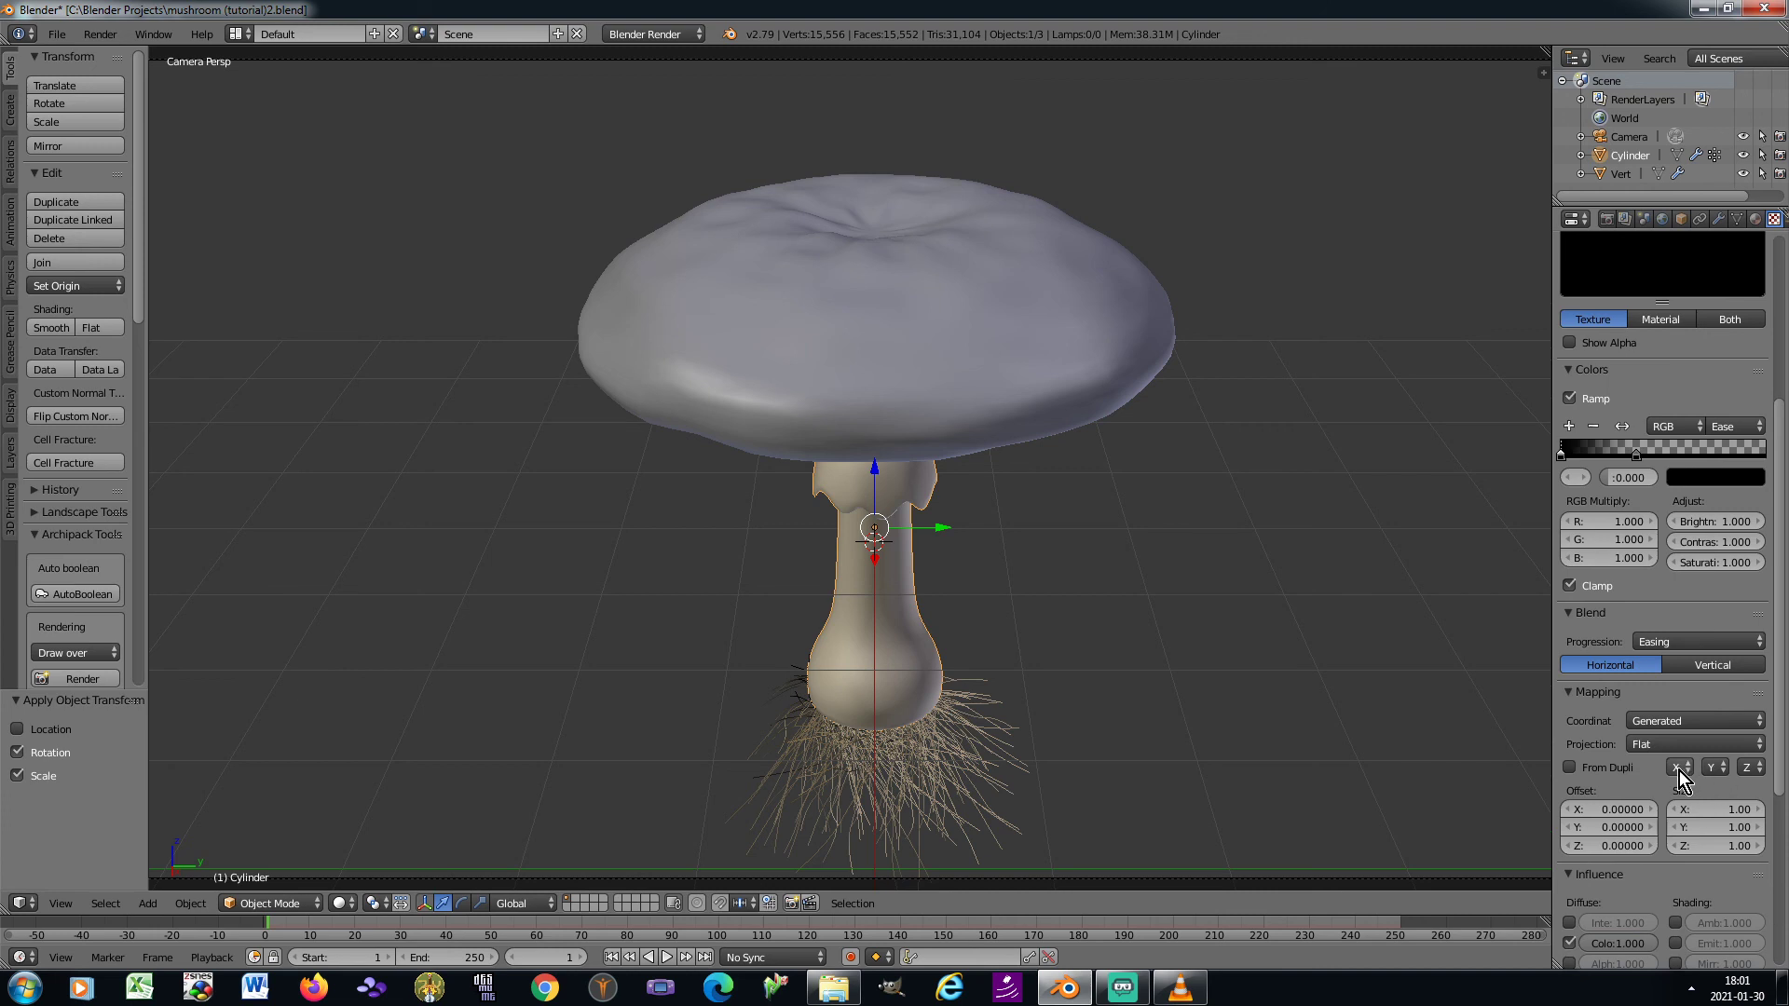
click(1679, 769)
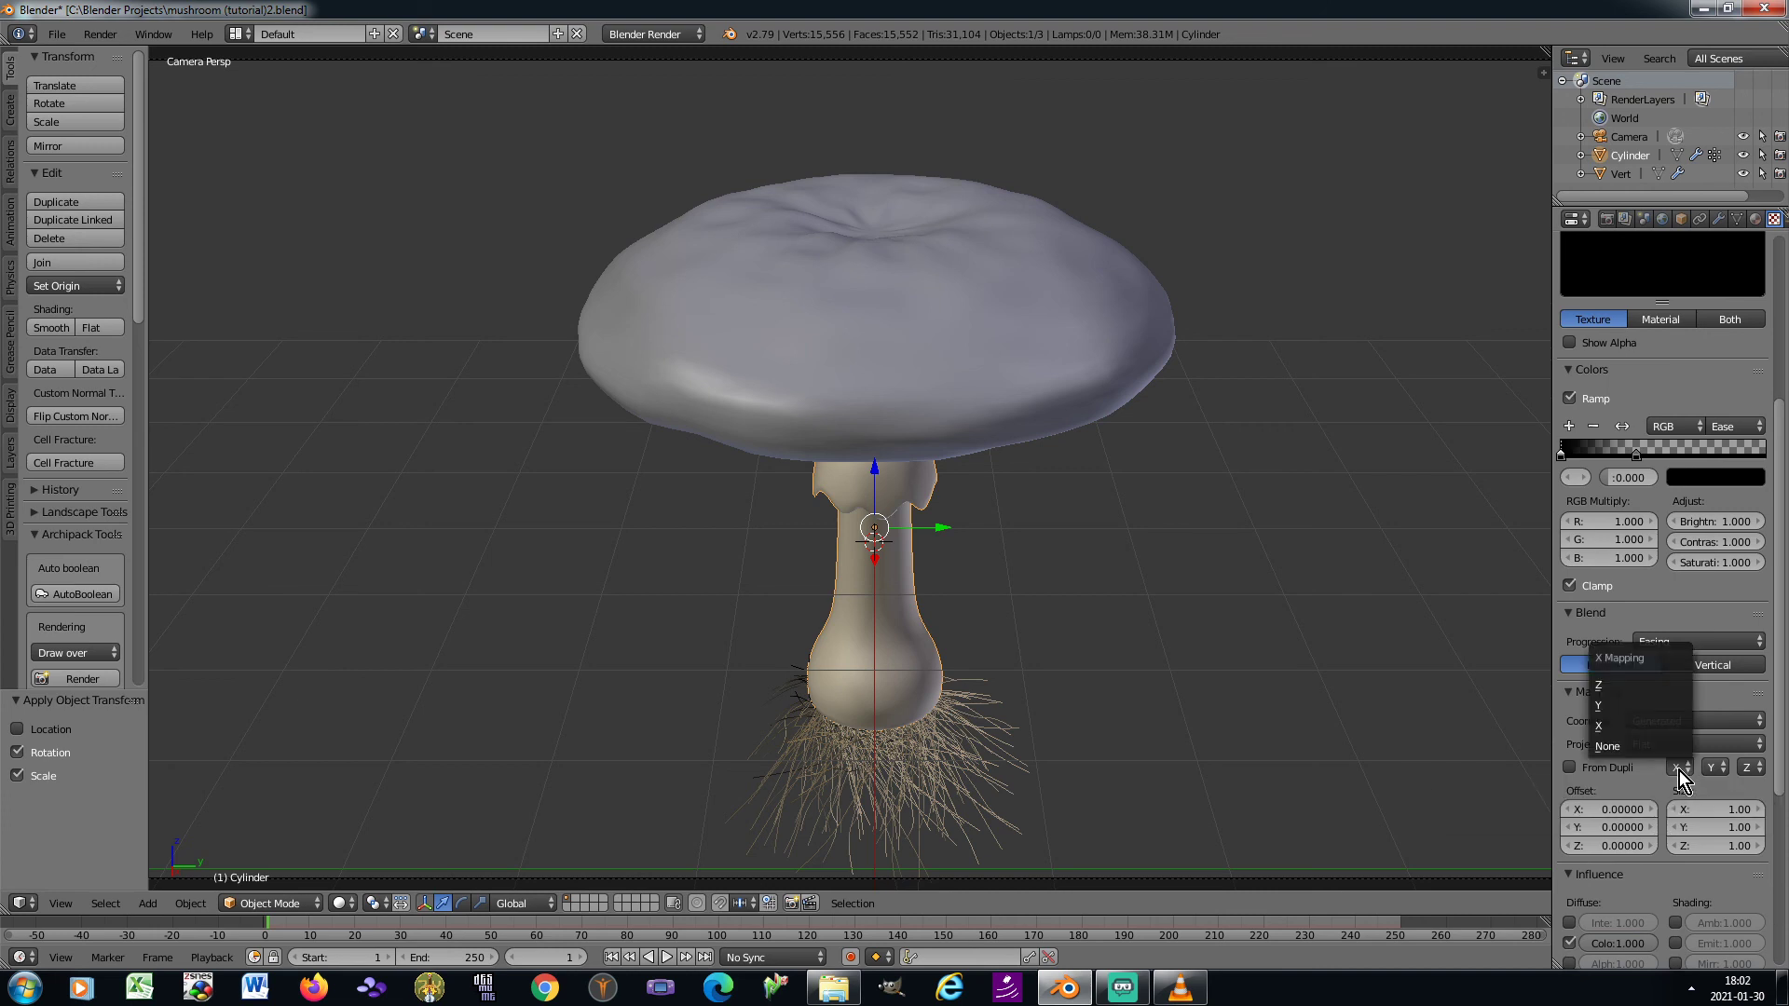
click(1653, 686)
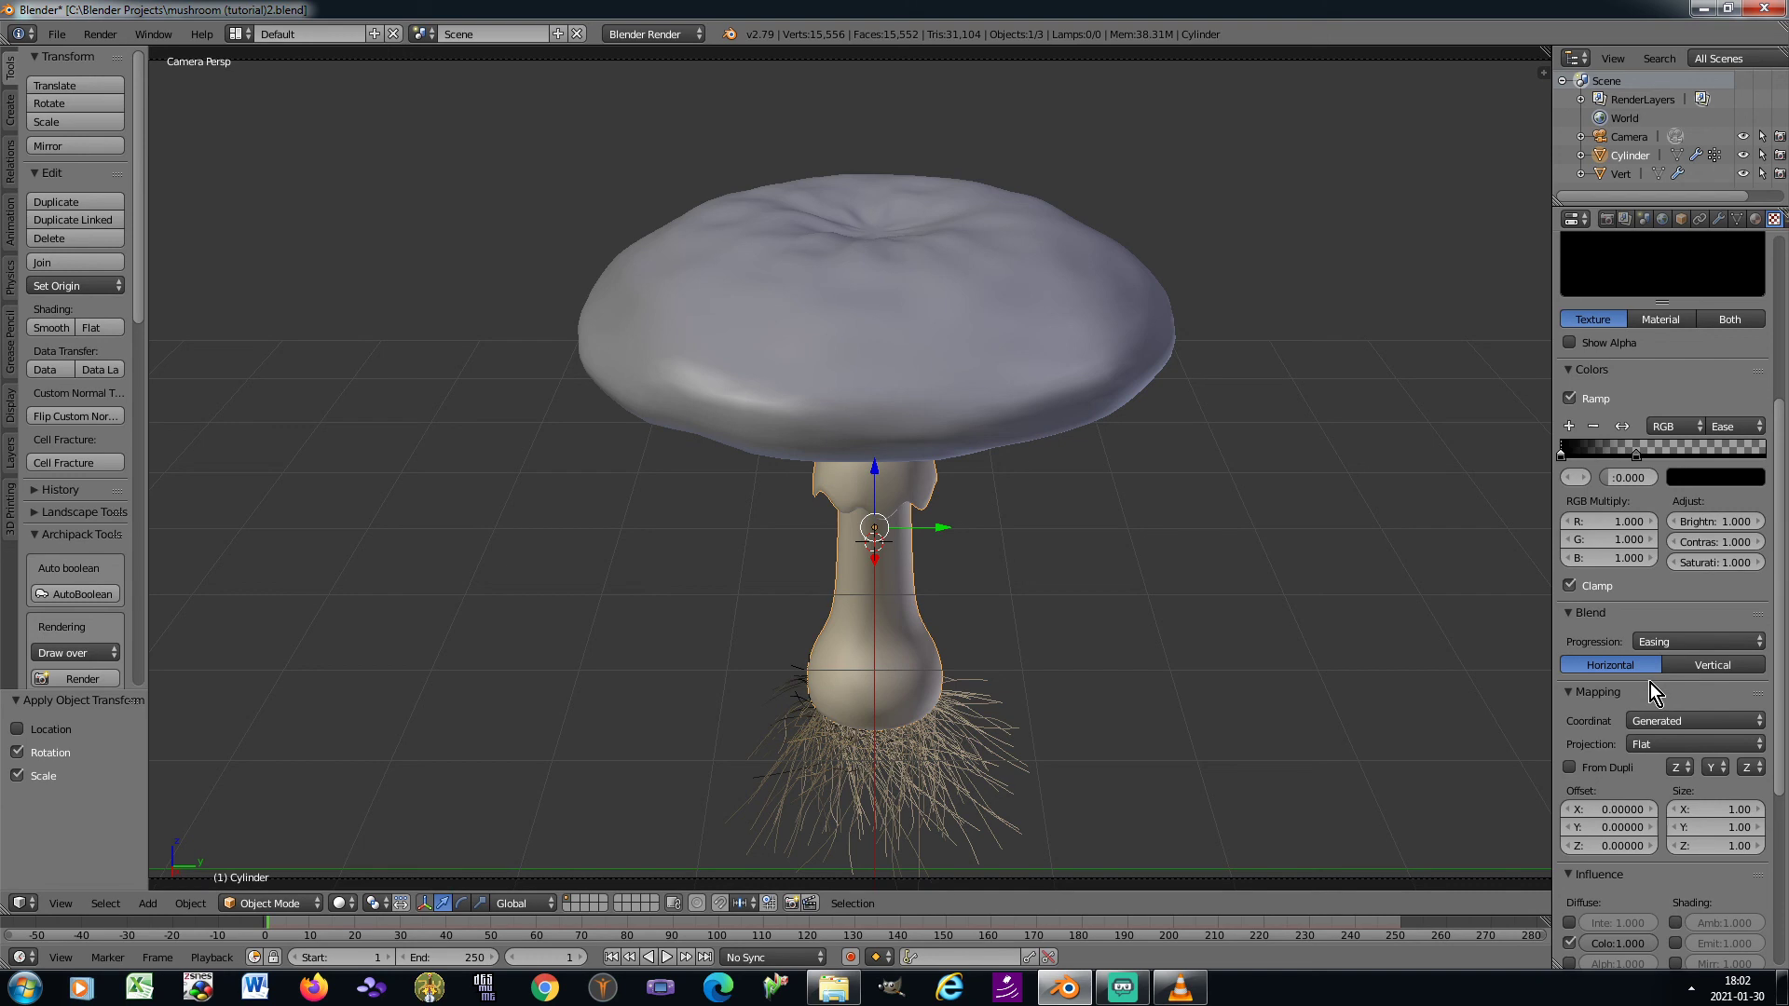
Disable the Blend texture's diffuse colour influence and enable its Stencil option
scroll(1668, 710, down, 5)
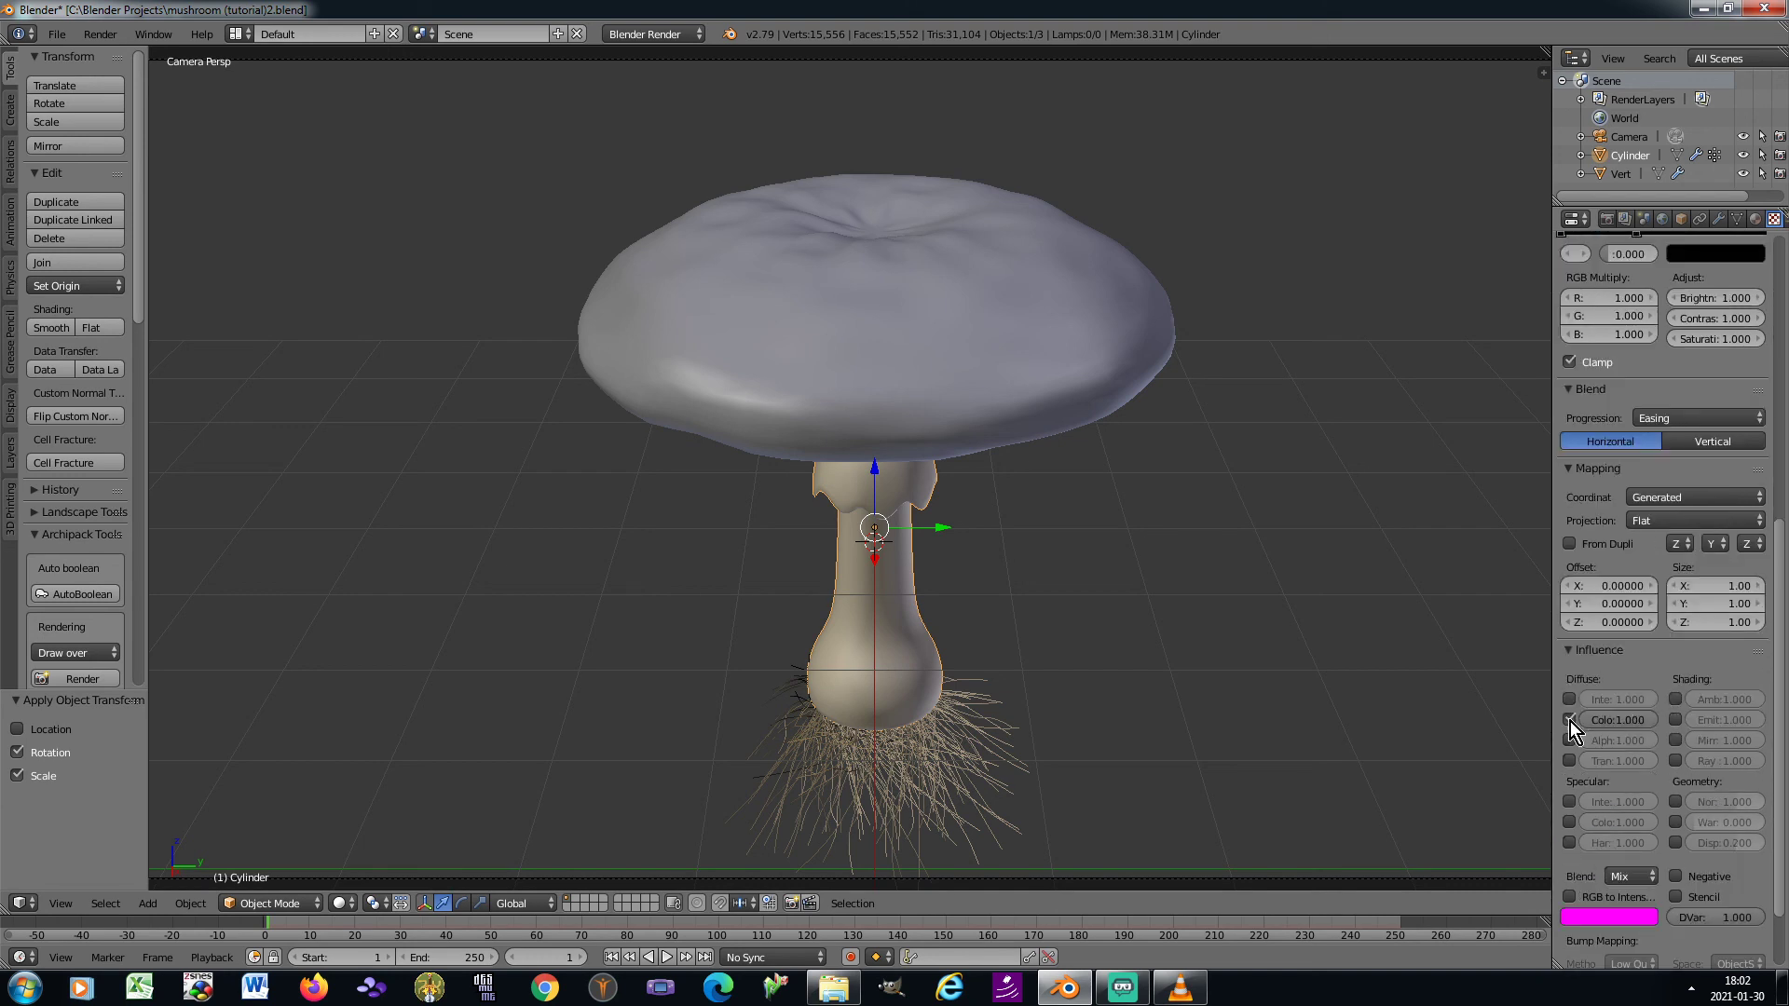
click(1566, 719)
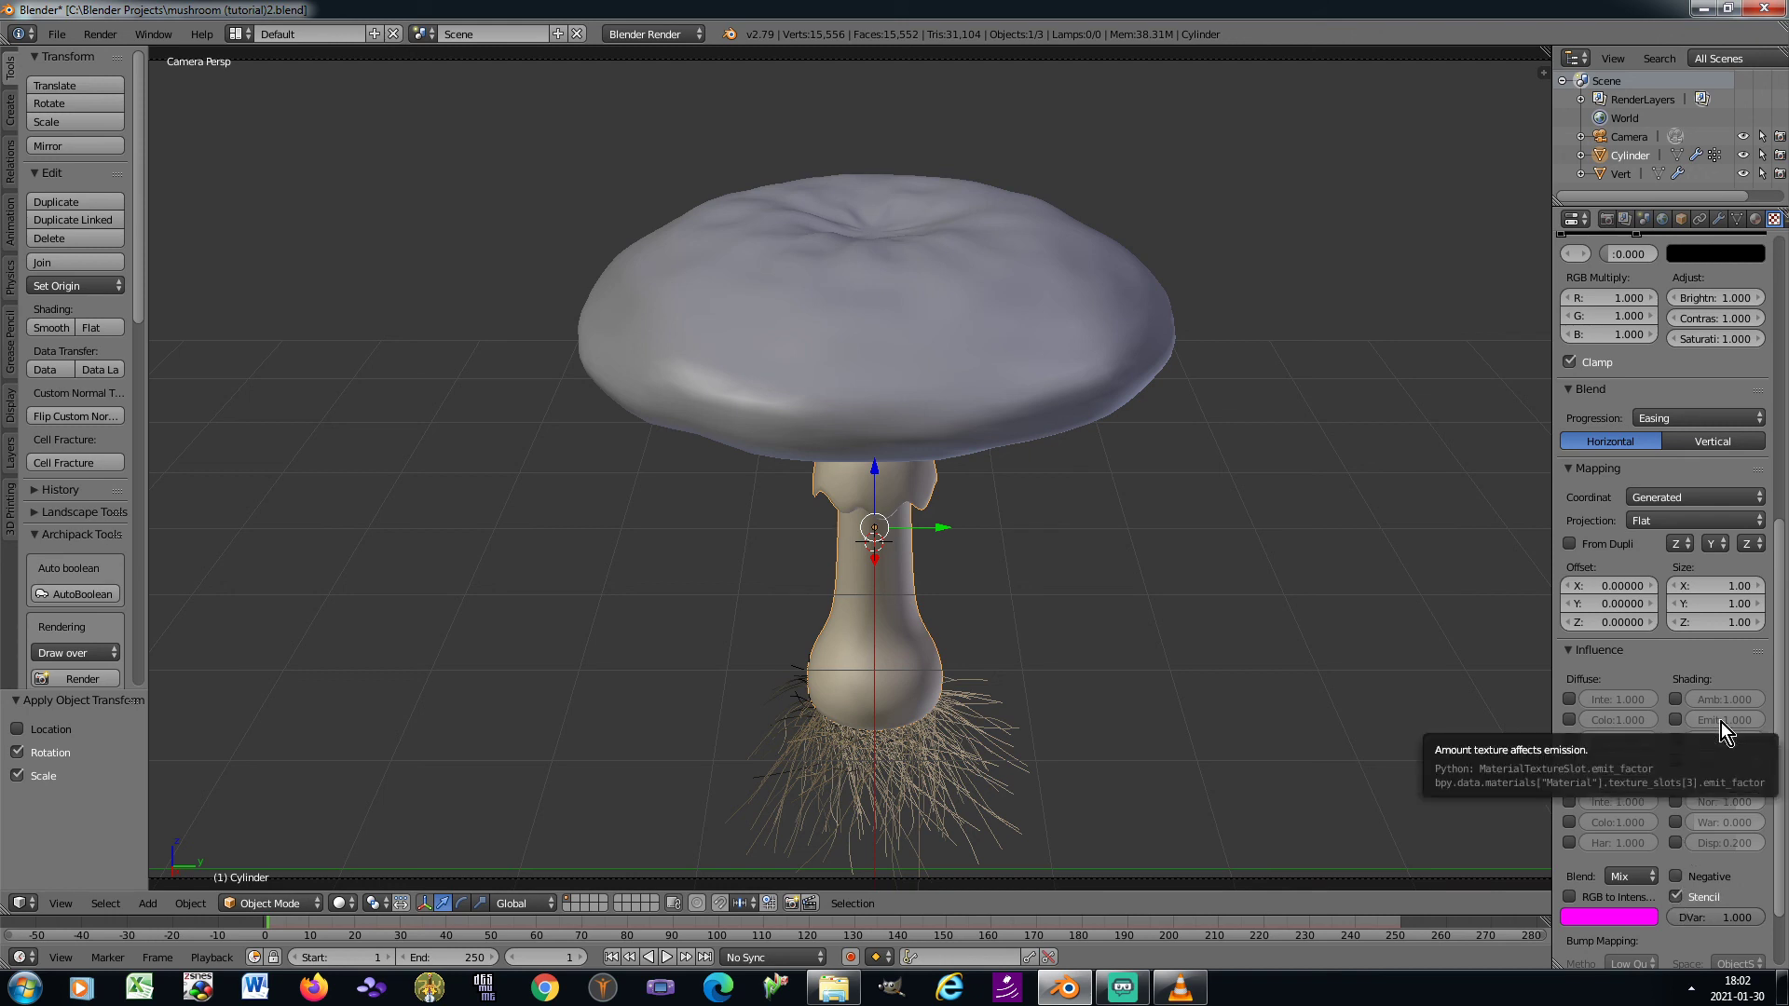
Add a fifth texture of type Clouds in the stem material's next free slot
scroll(1719, 713, up, 12)
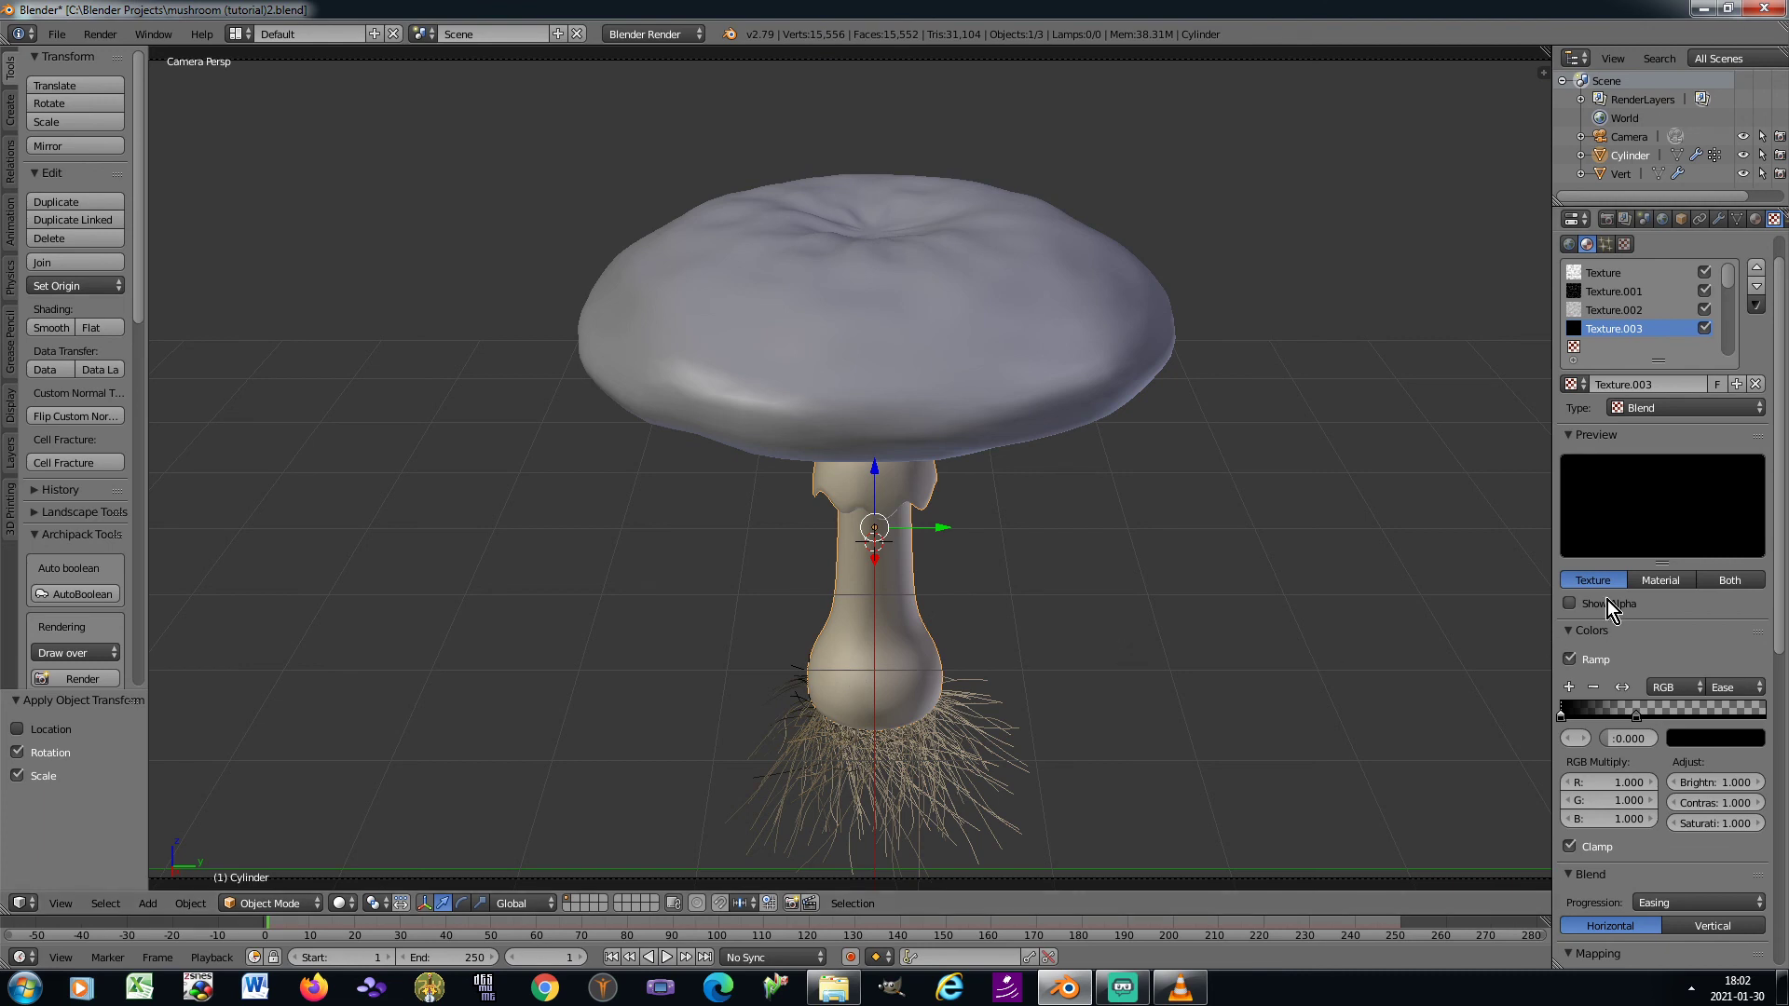
click(1610, 348)
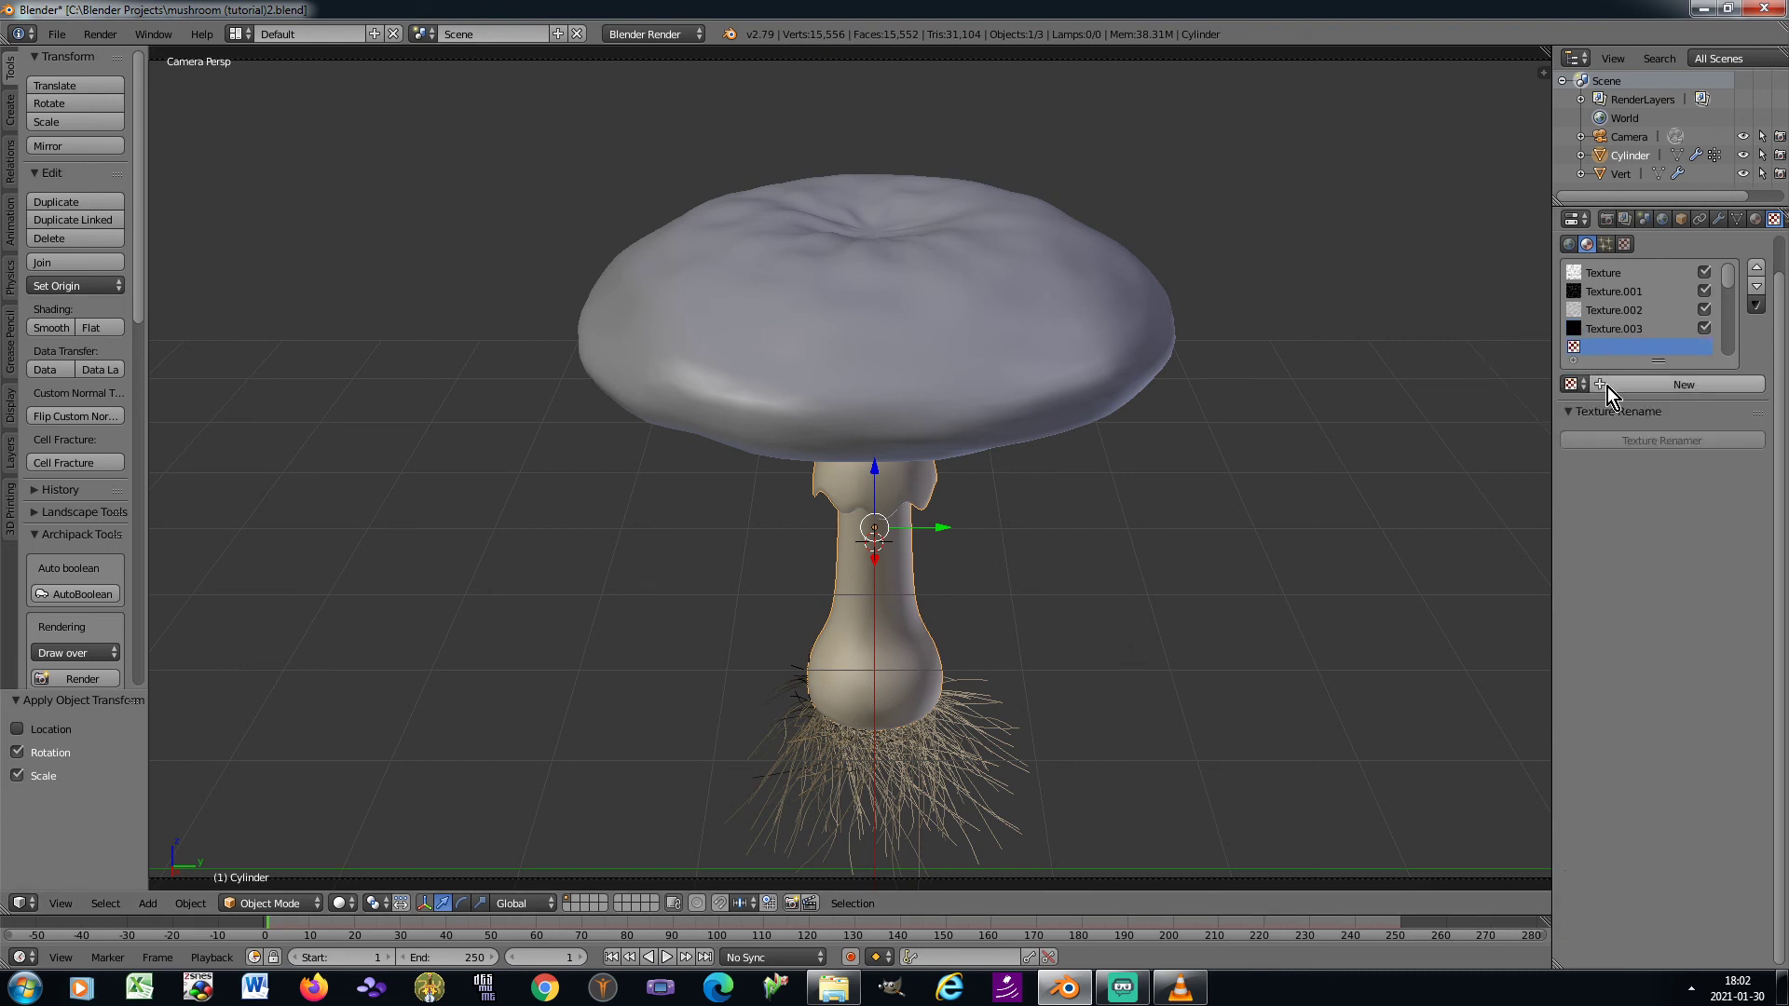
click(1602, 388)
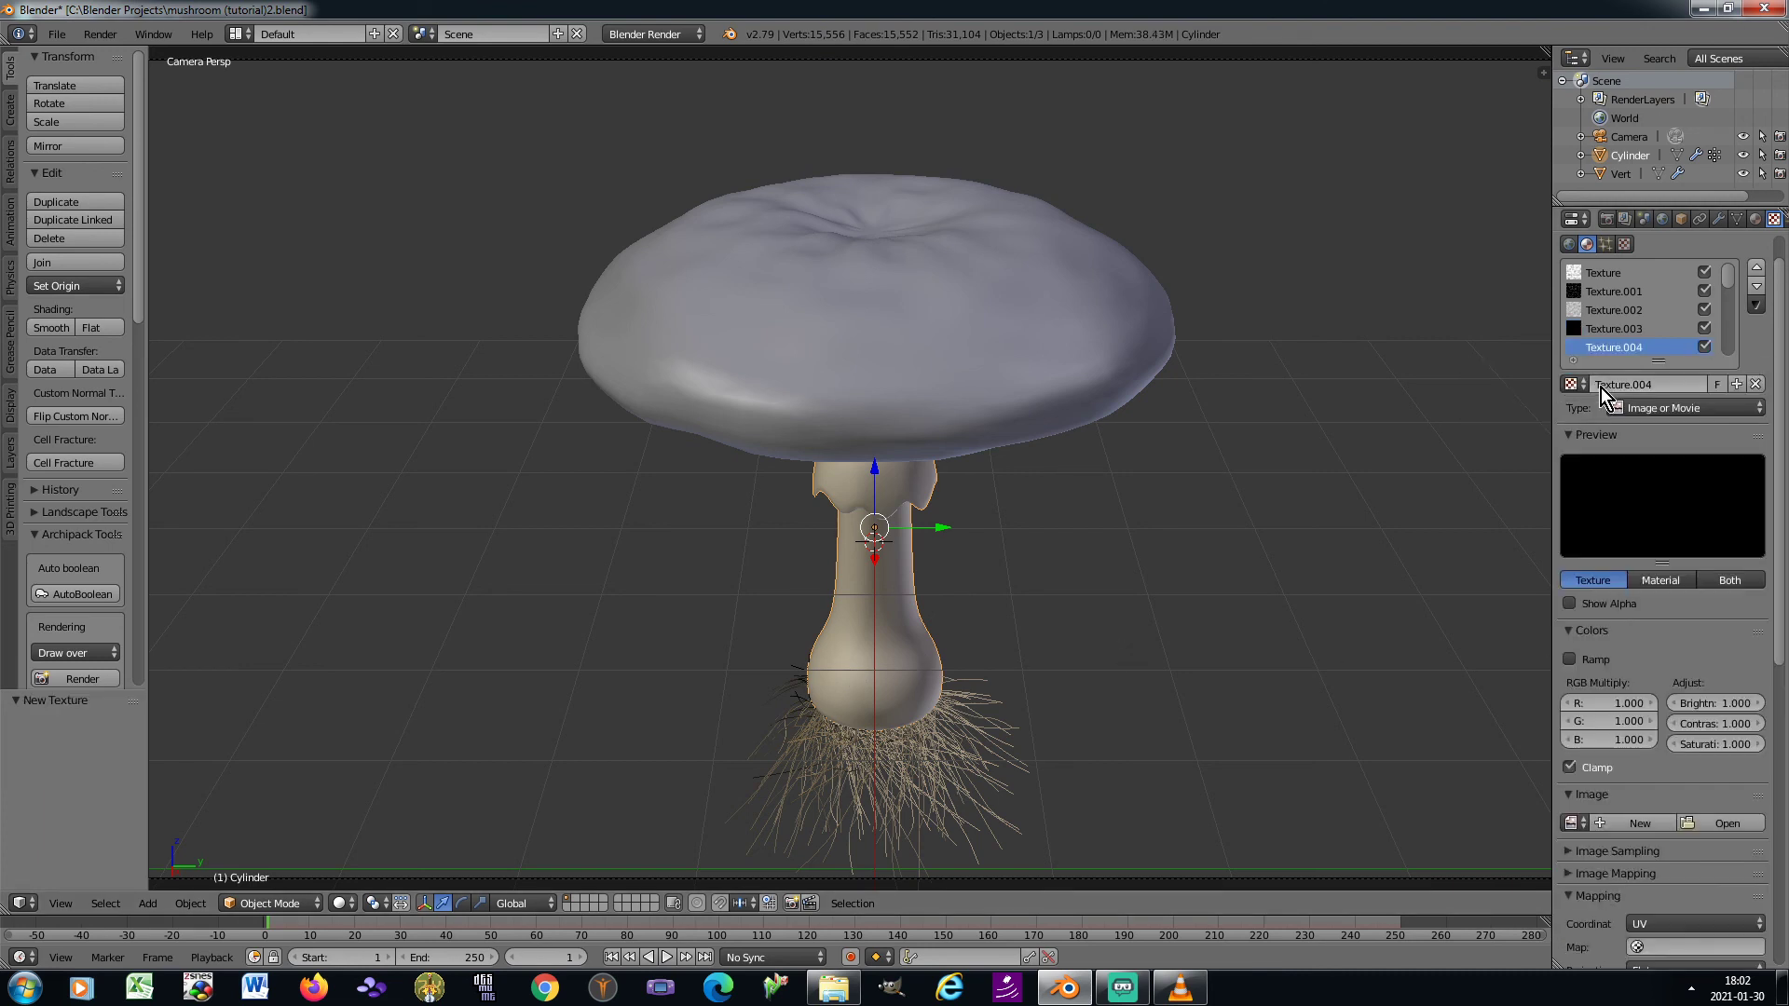
click(1664, 407)
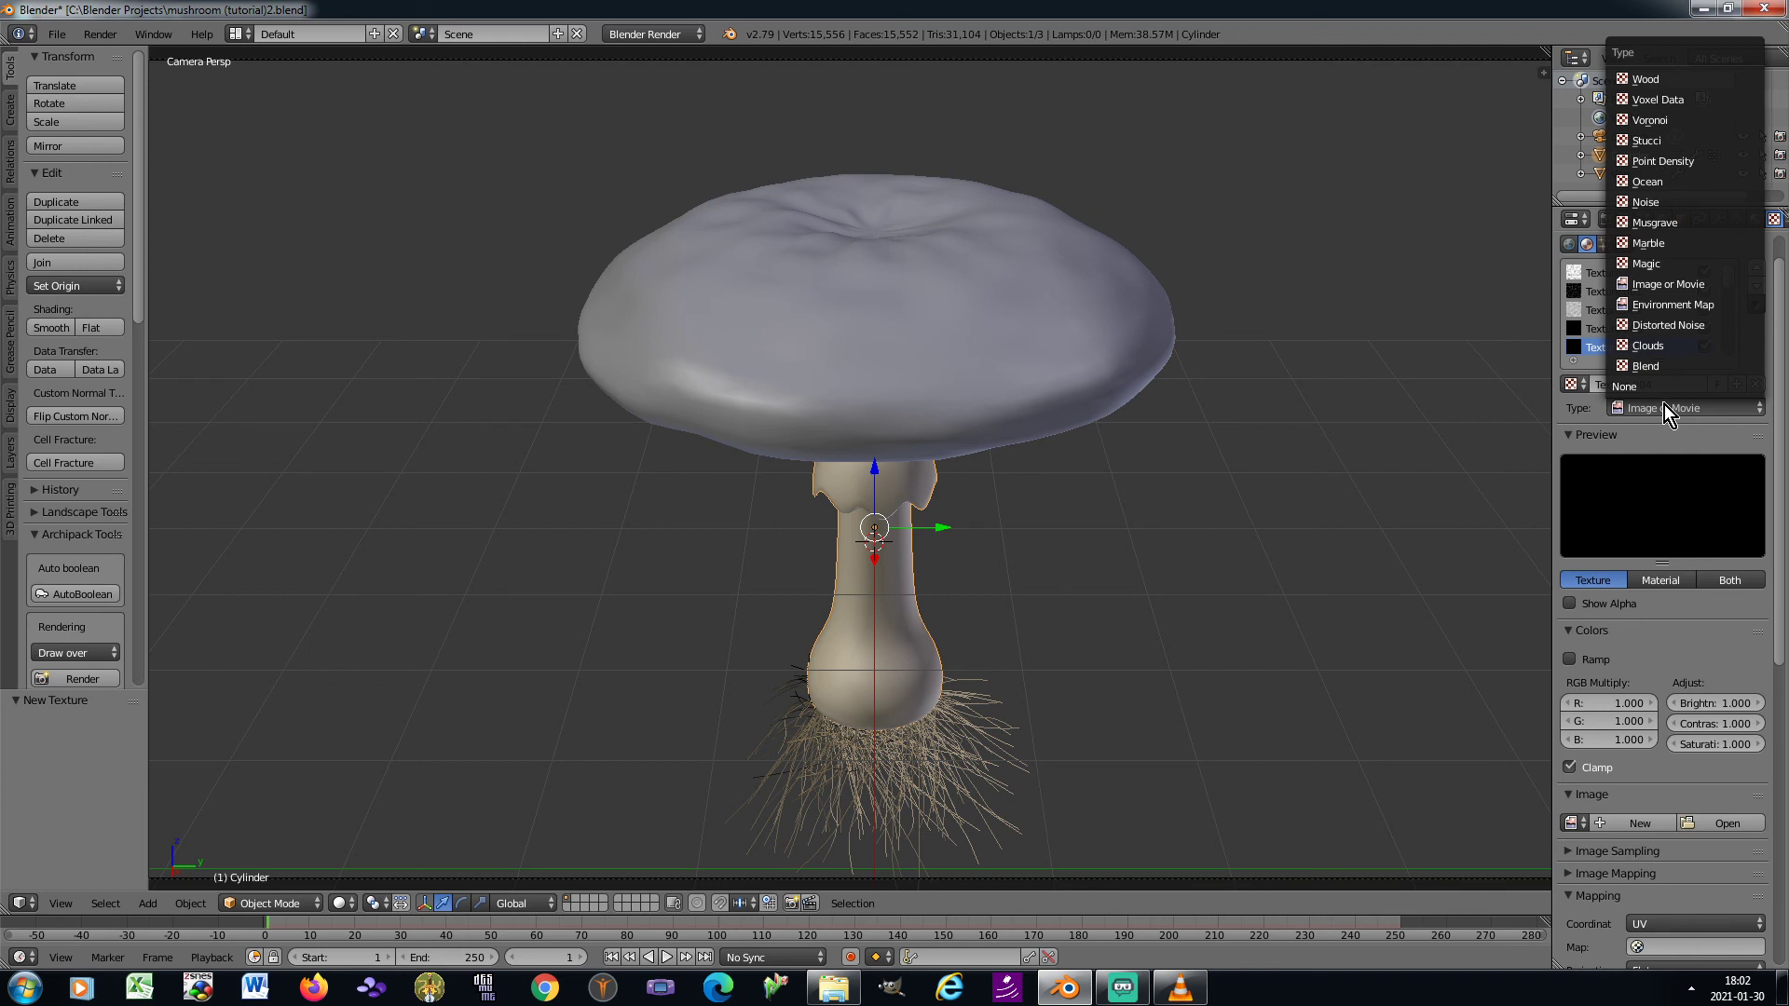
click(1673, 345)
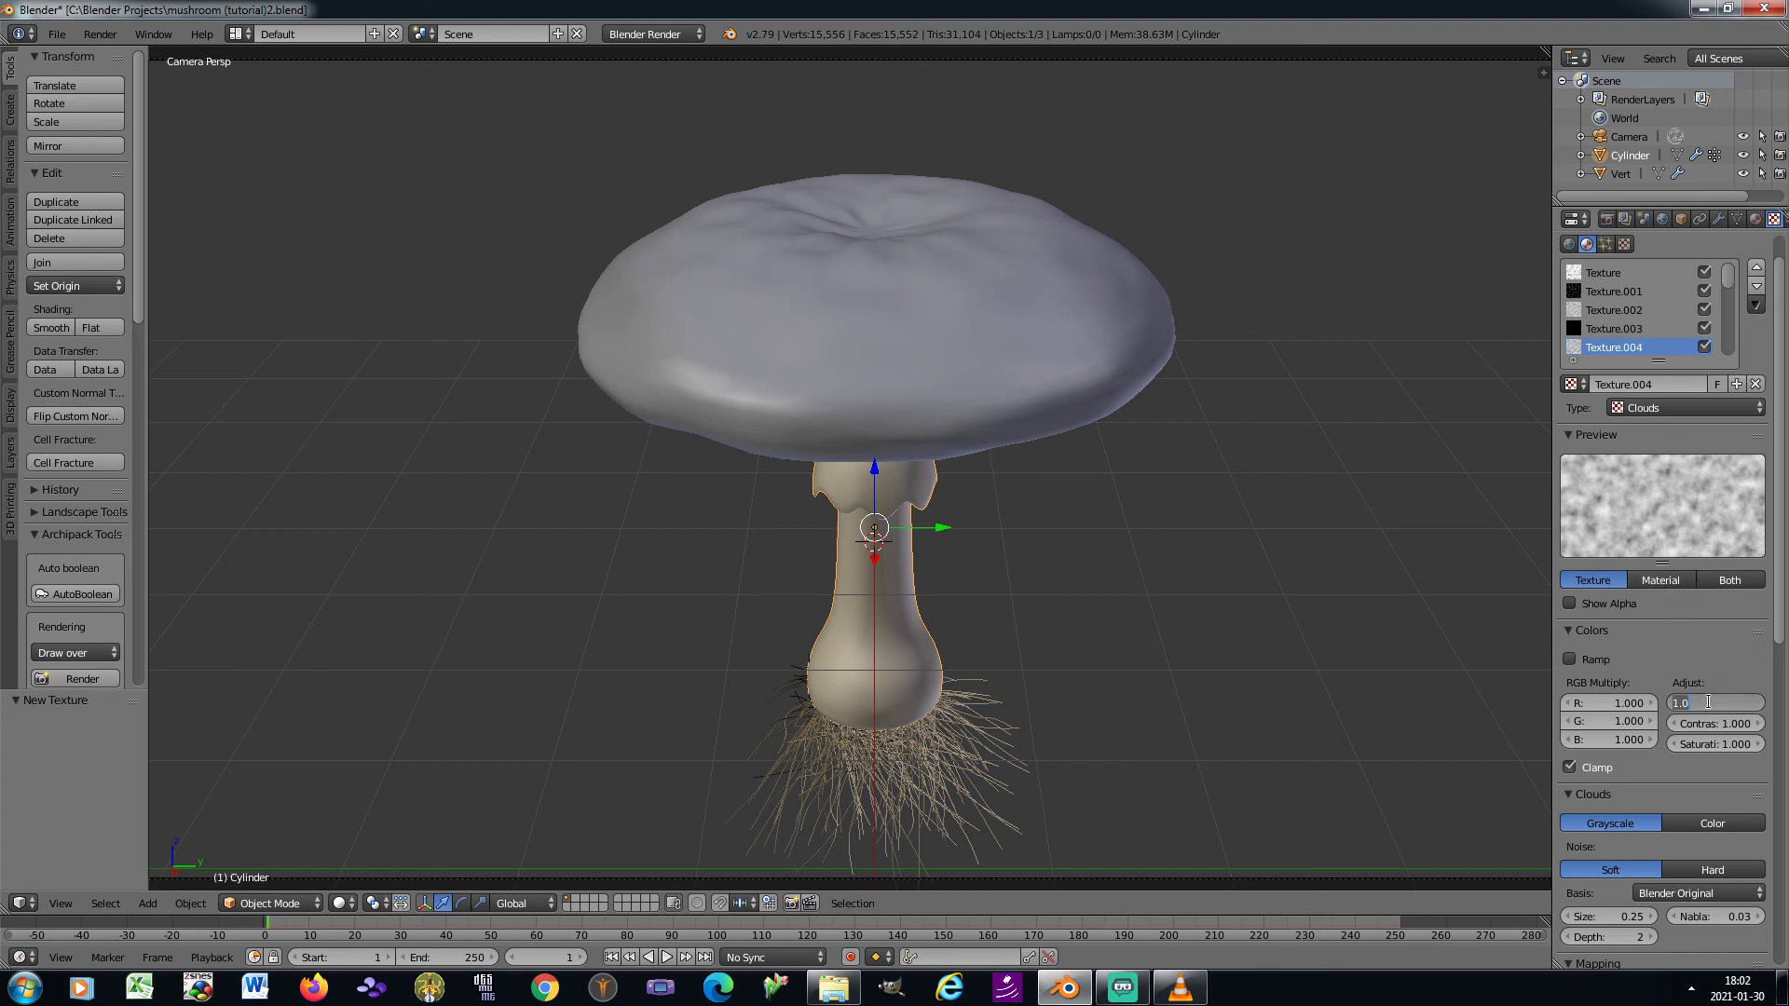
Set the new Clouds texture's brightness to 1.2 and contrast to 2
text(1.2)
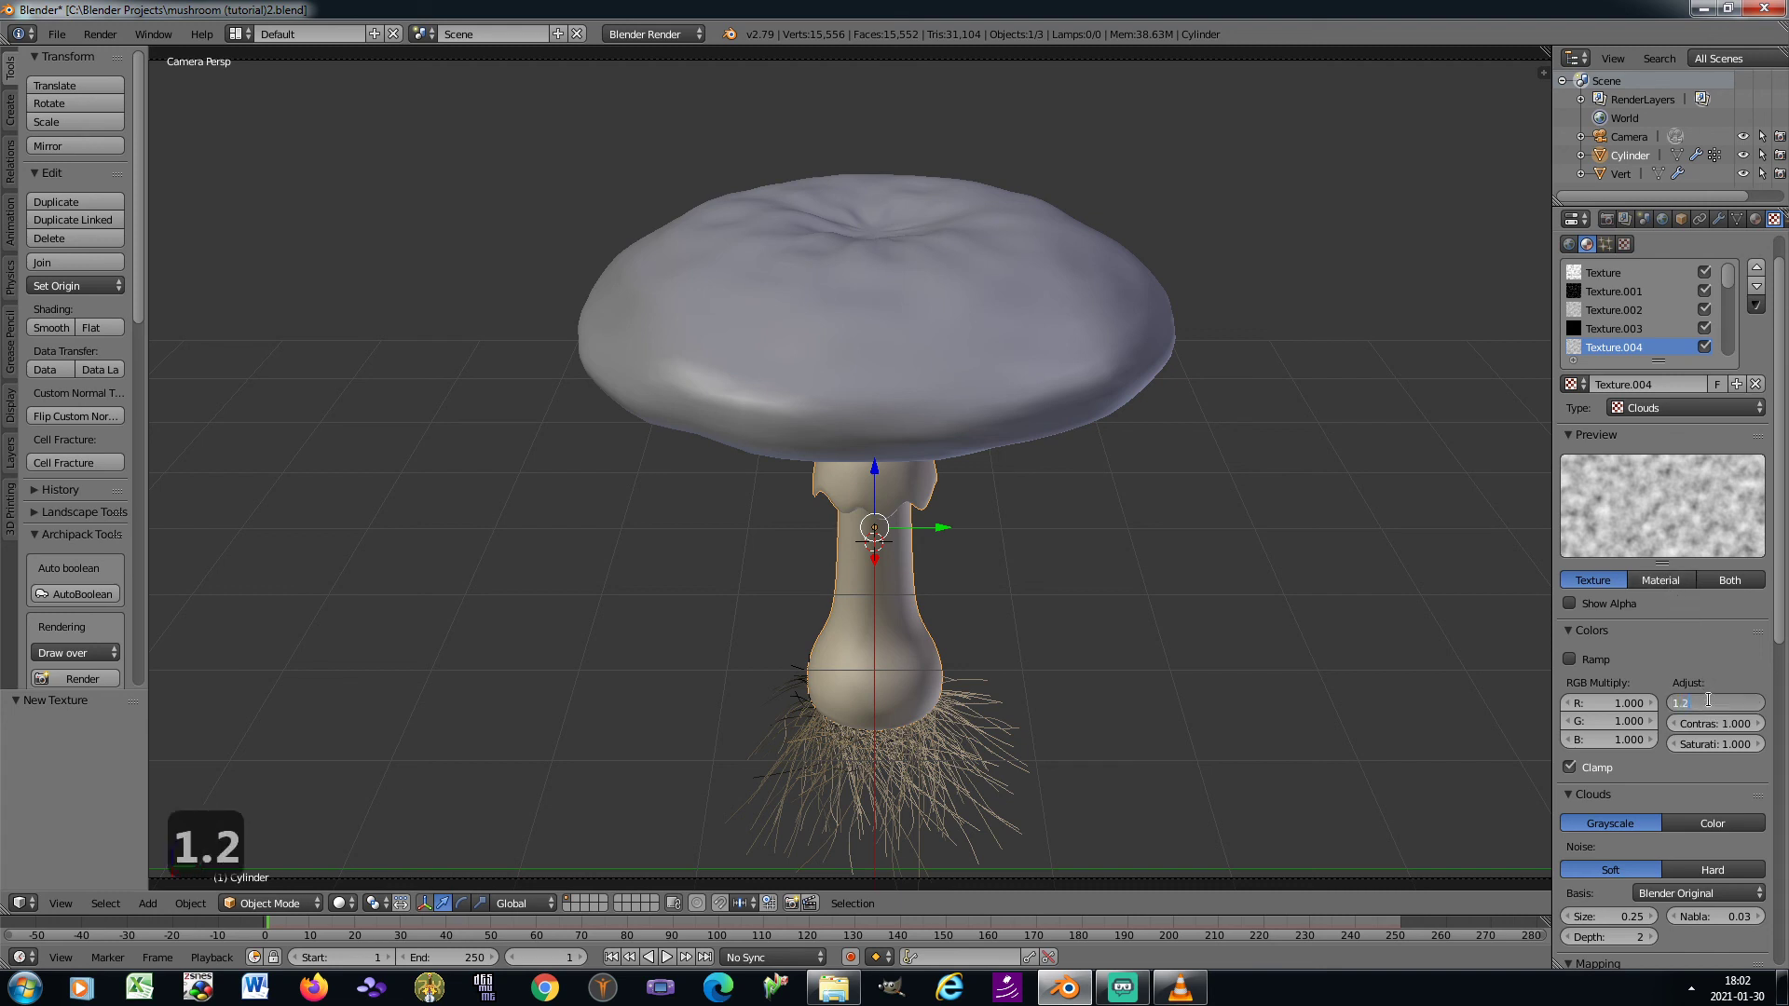
key(Tab)
text(2)
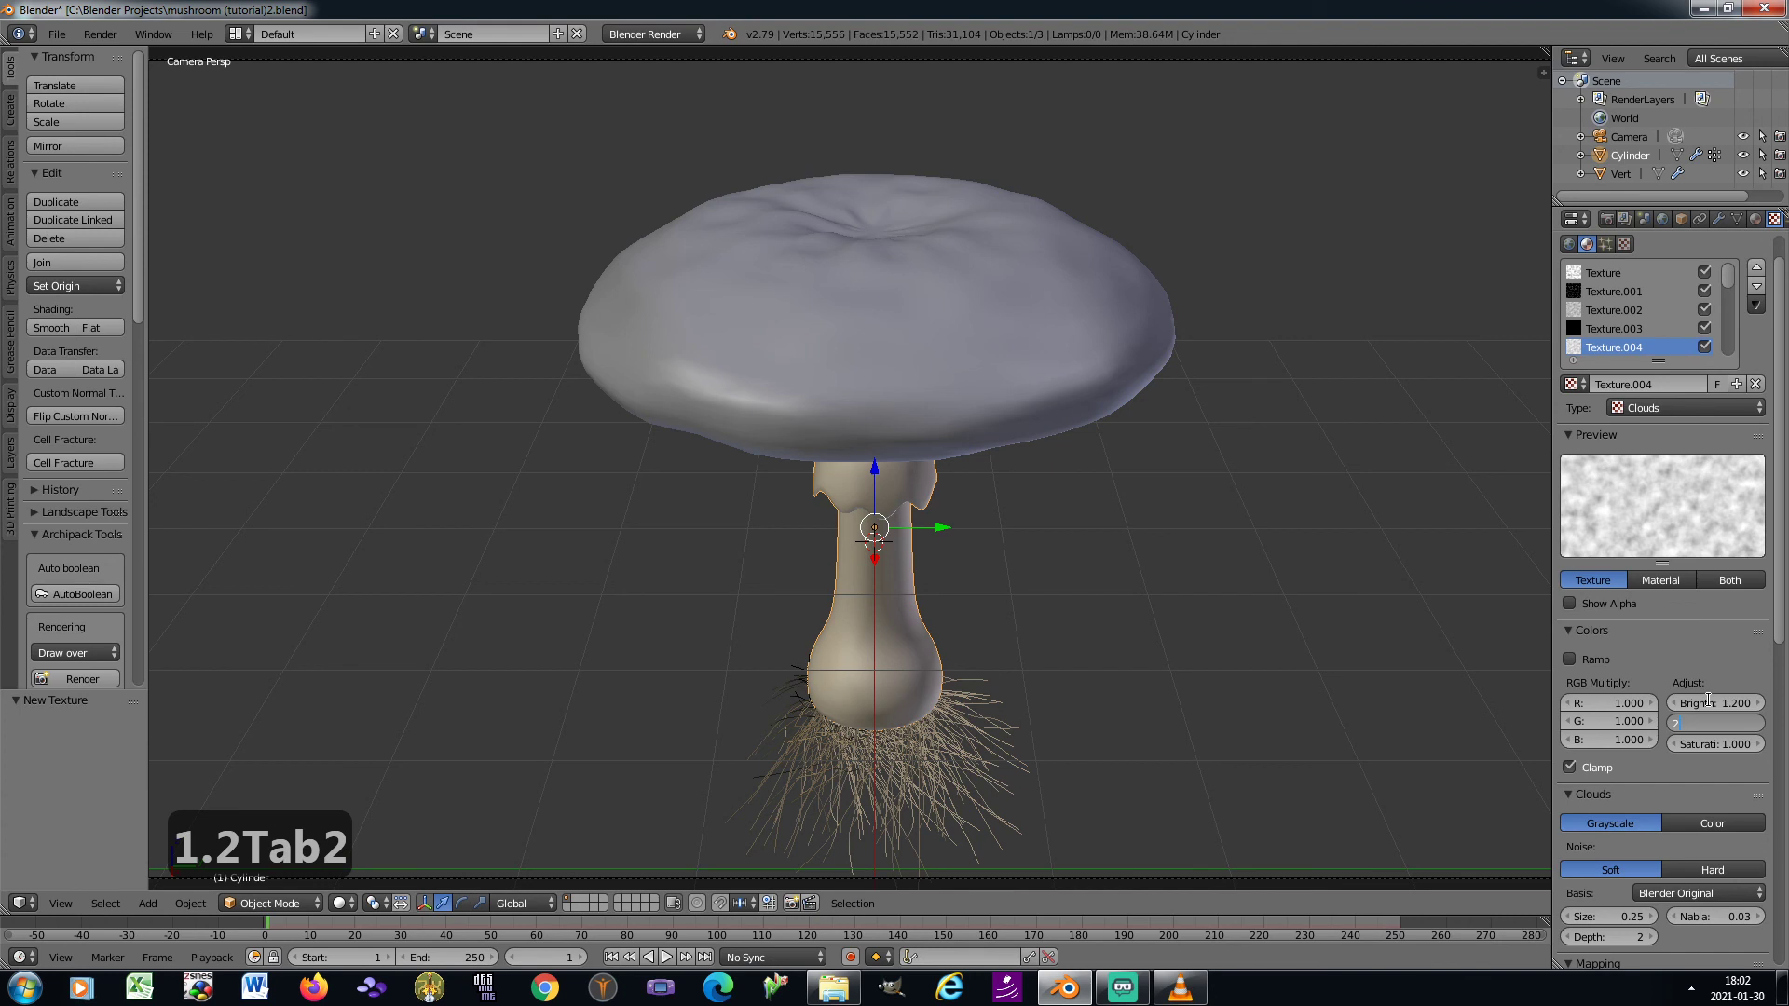
key(Return)
Switch the new Clouds texture to Hard noise with a size of 0.1 and a depth of 1
click(1708, 874)
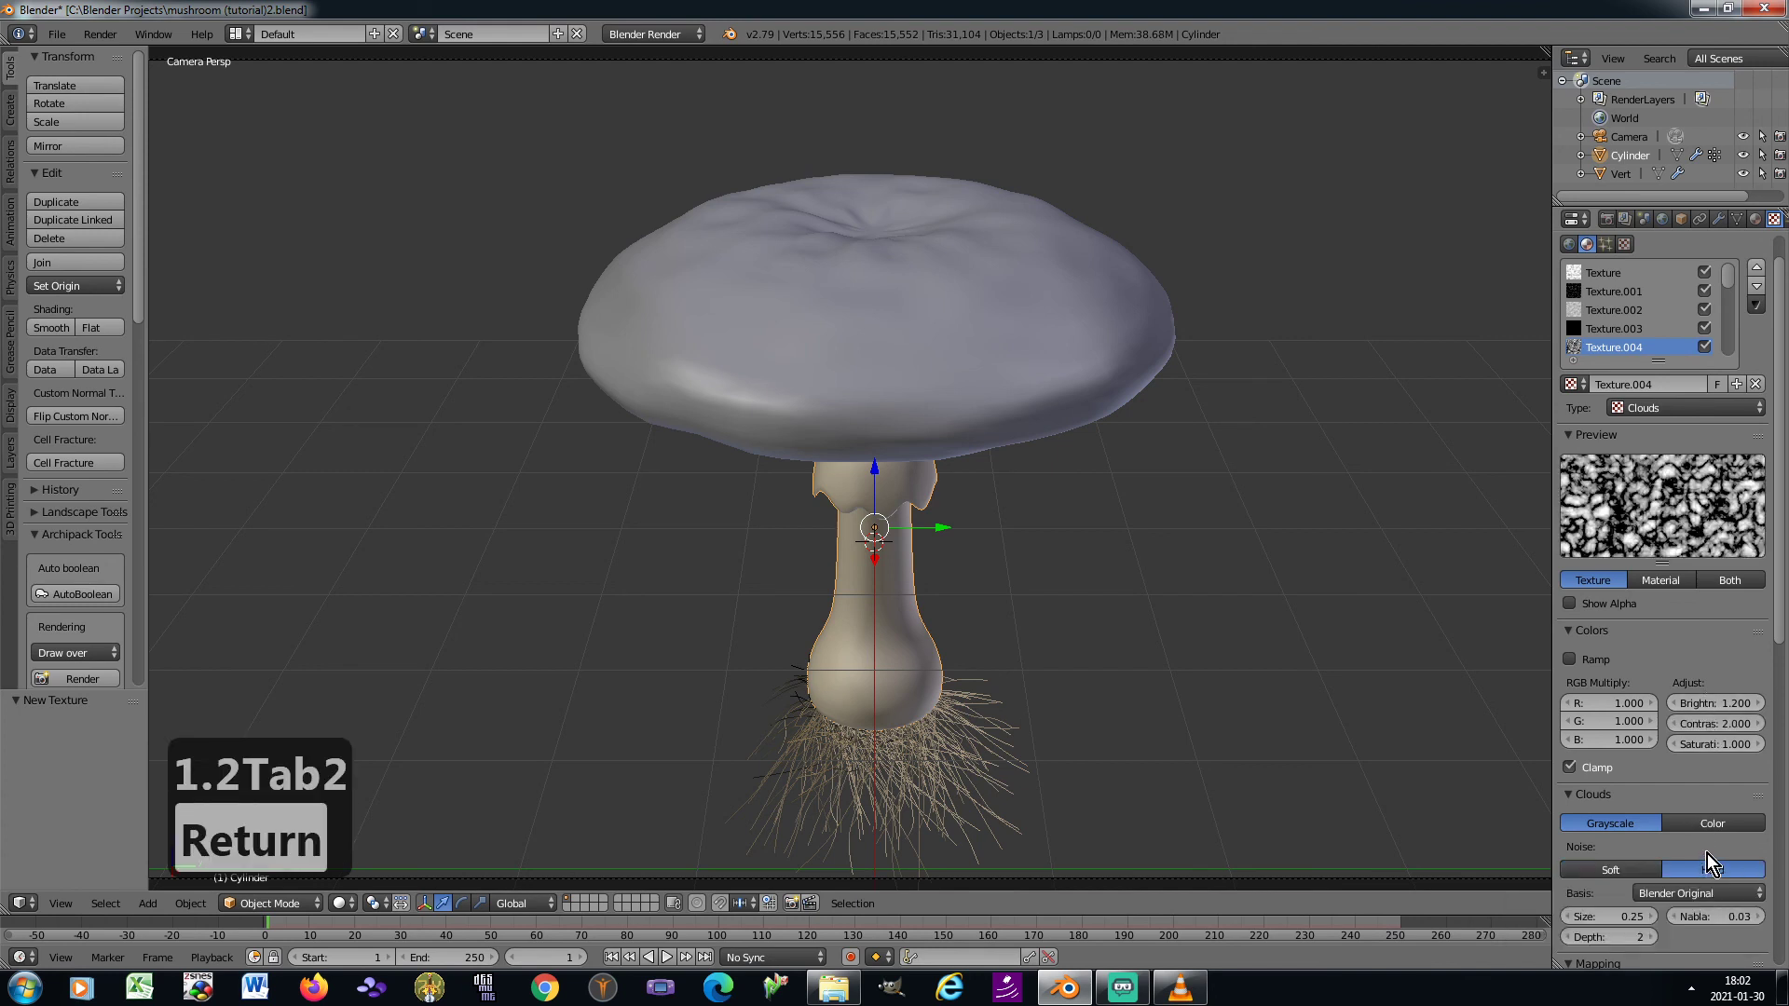
scroll(1706, 854, down, 3)
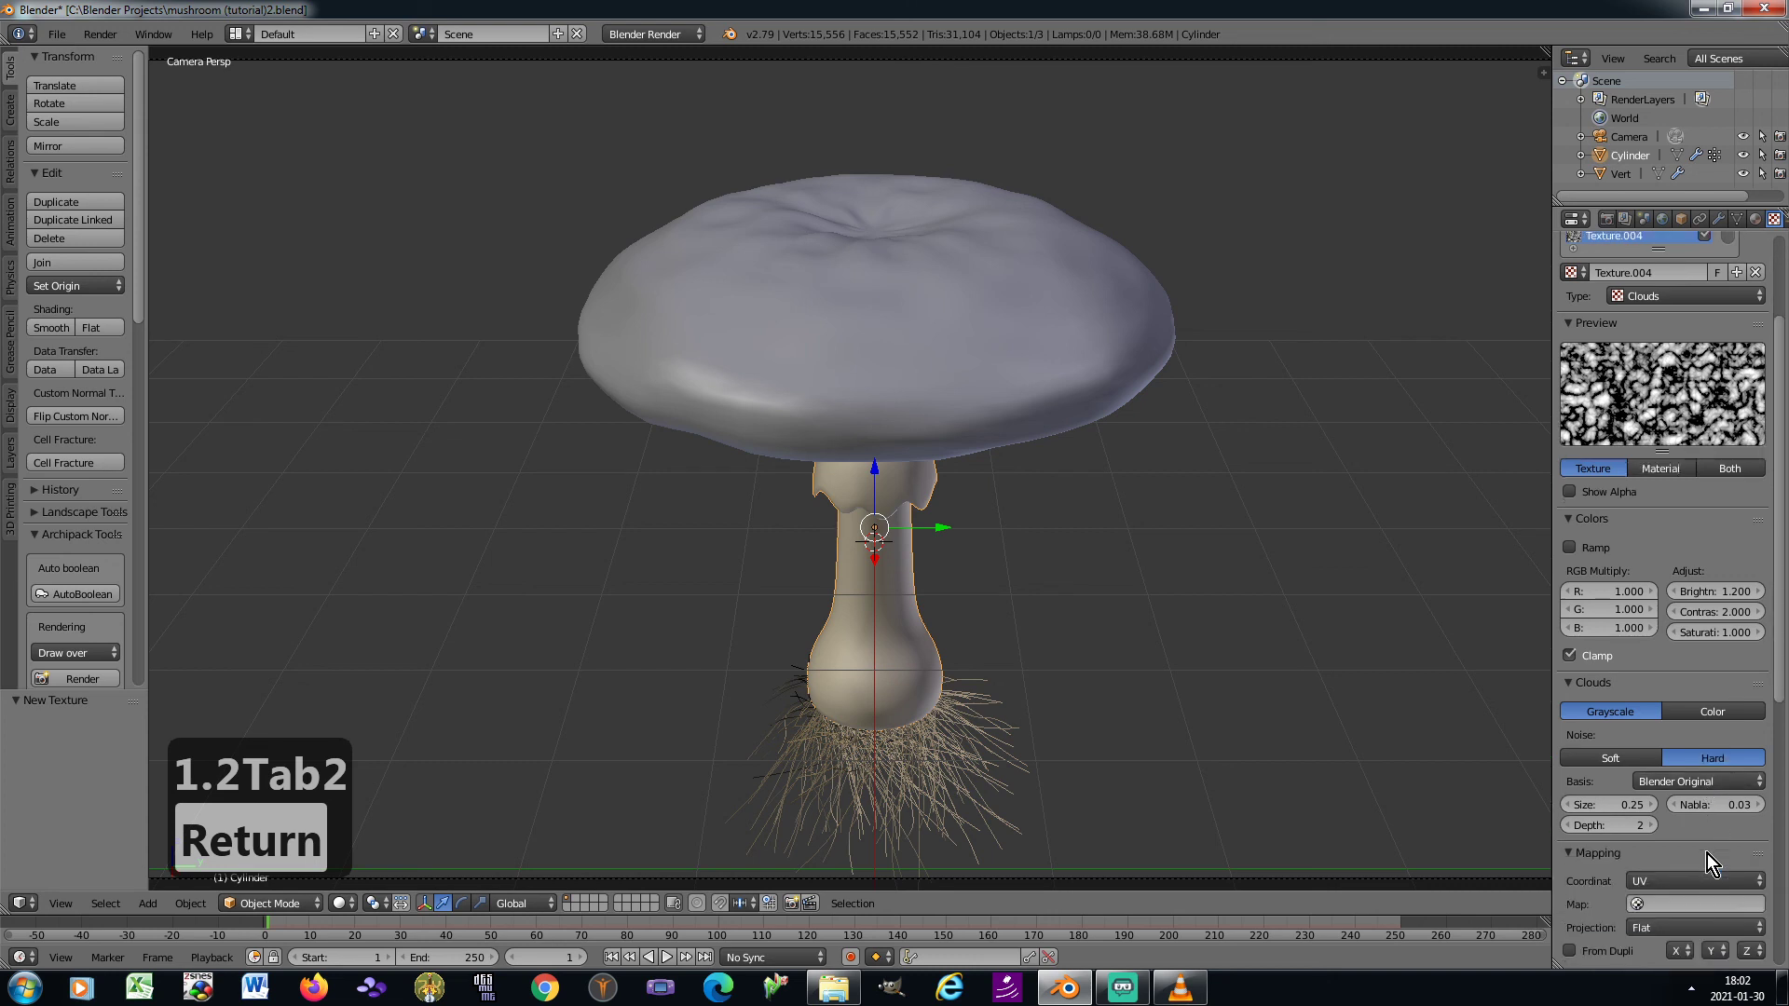
click(1609, 804)
text(0.1)
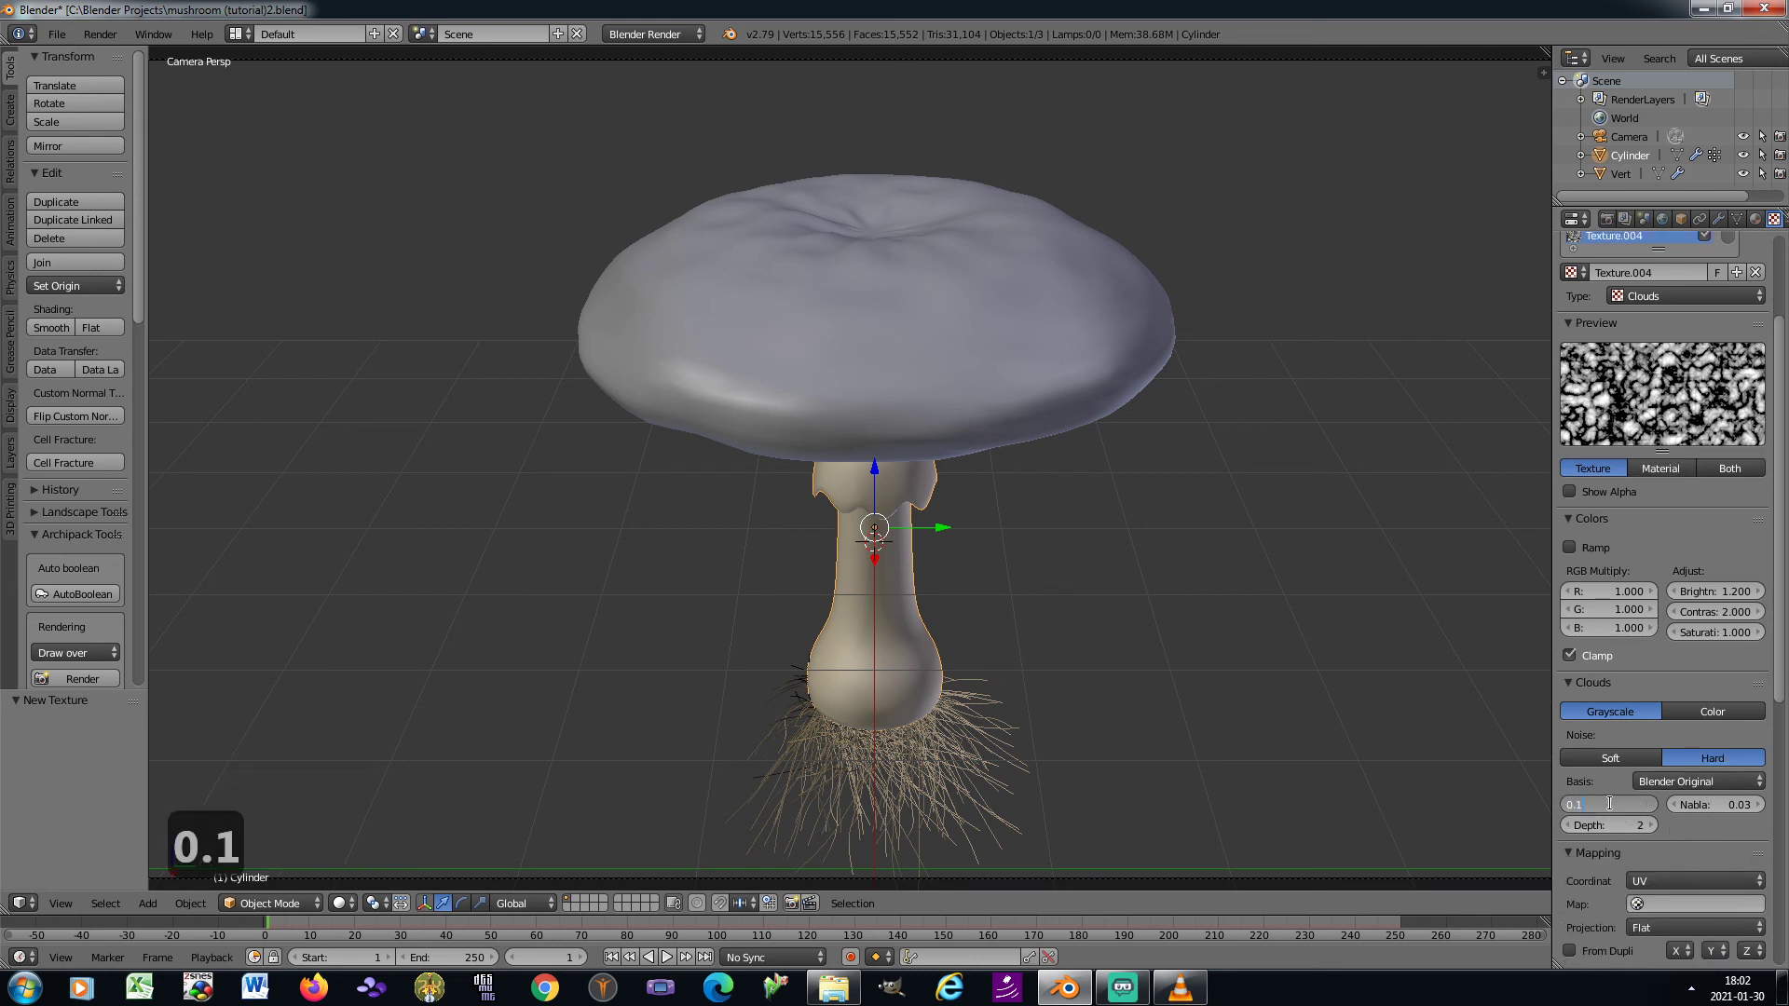
key(Tab)
text(1)
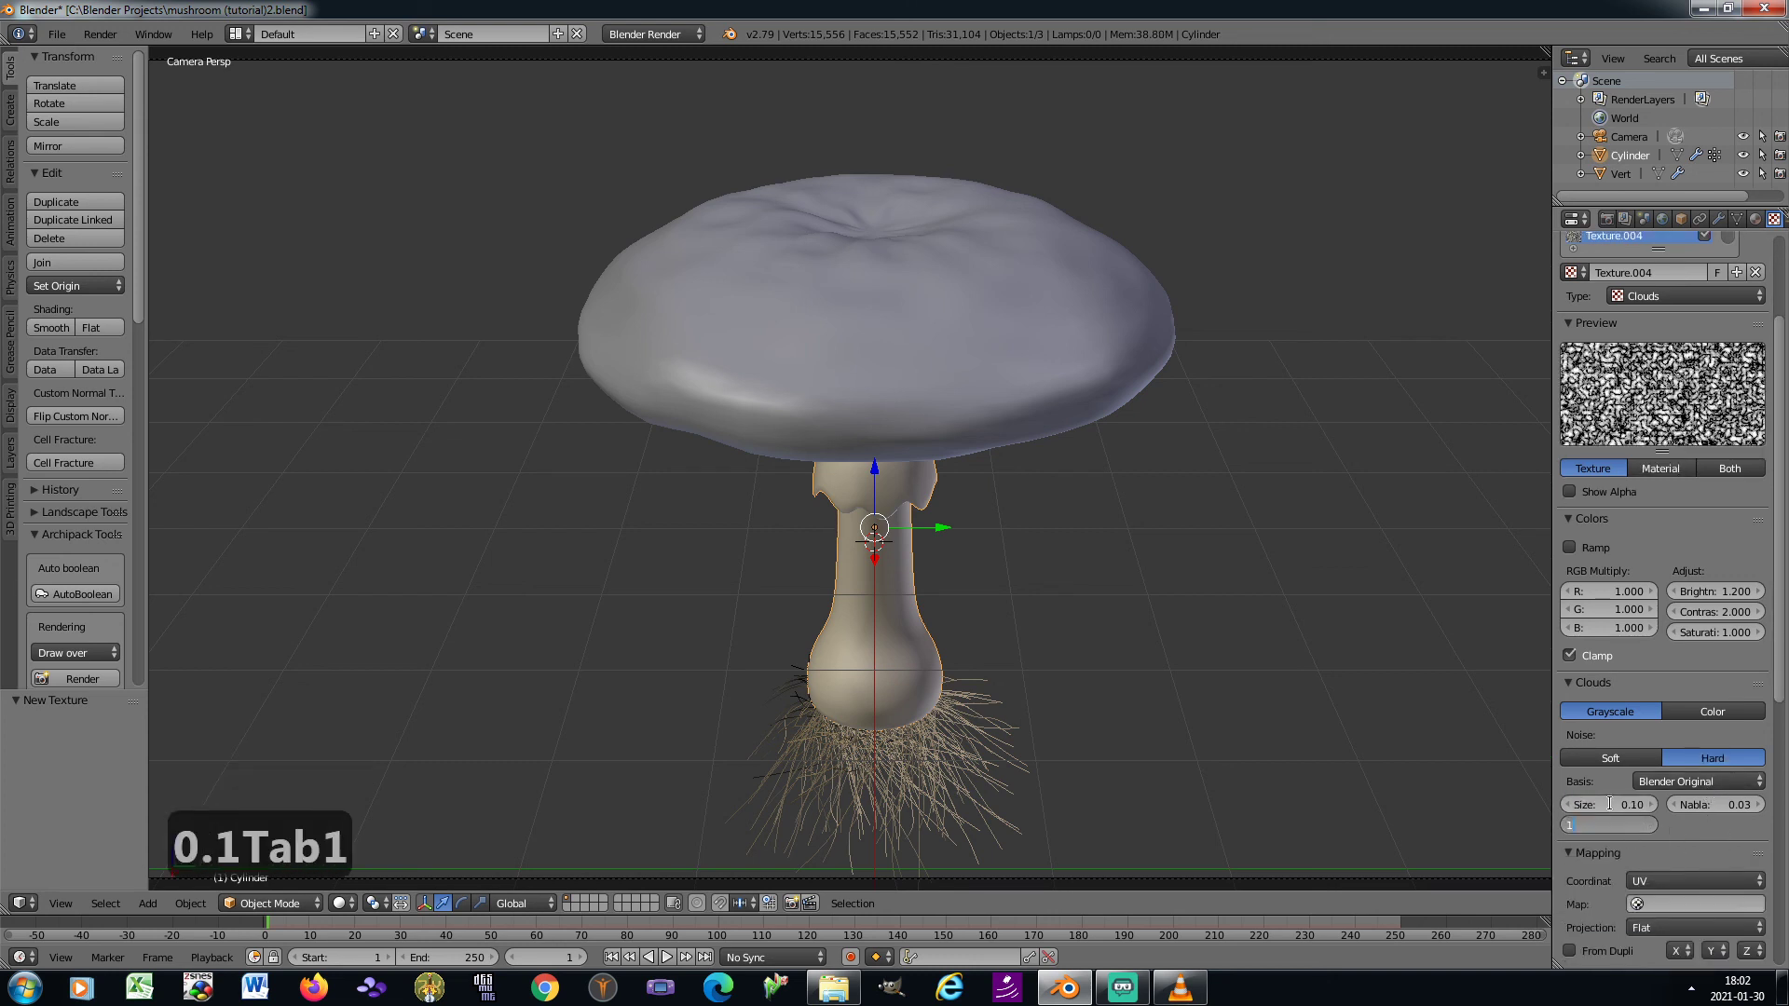
key(Return)
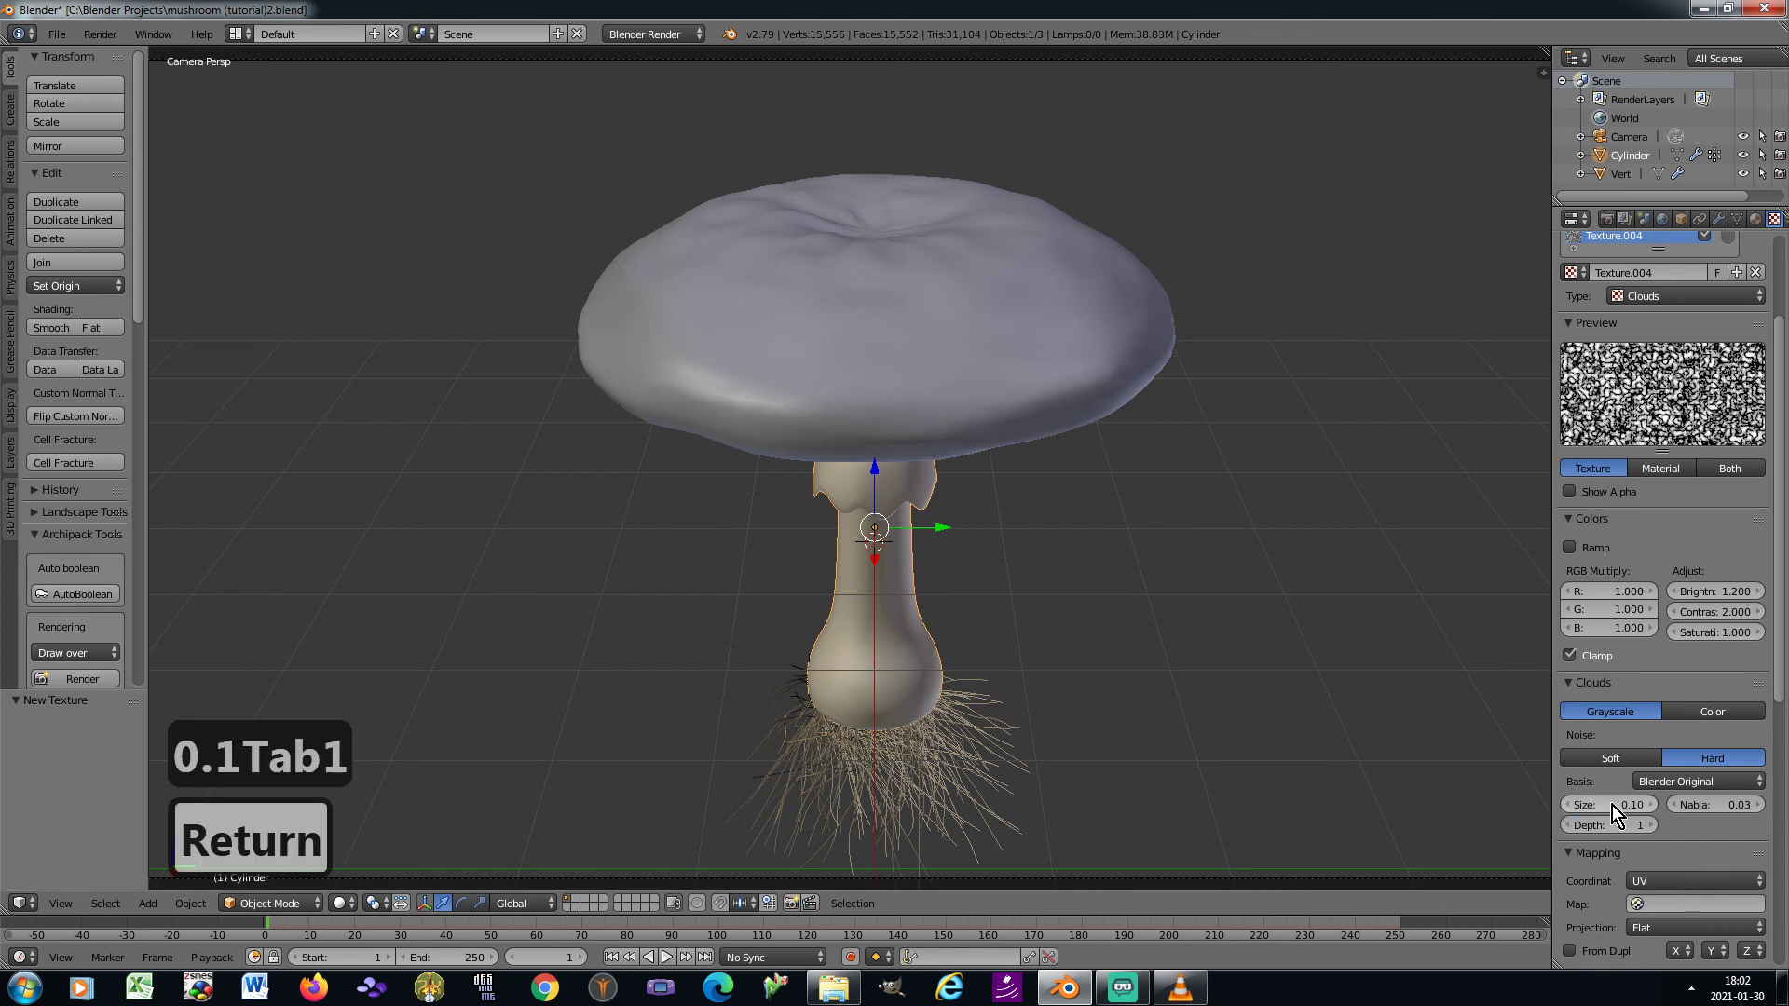
Set the new Clouds texture's mapping coordinates to Generated and its projection to Cube
click(1656, 880)
click(1675, 820)
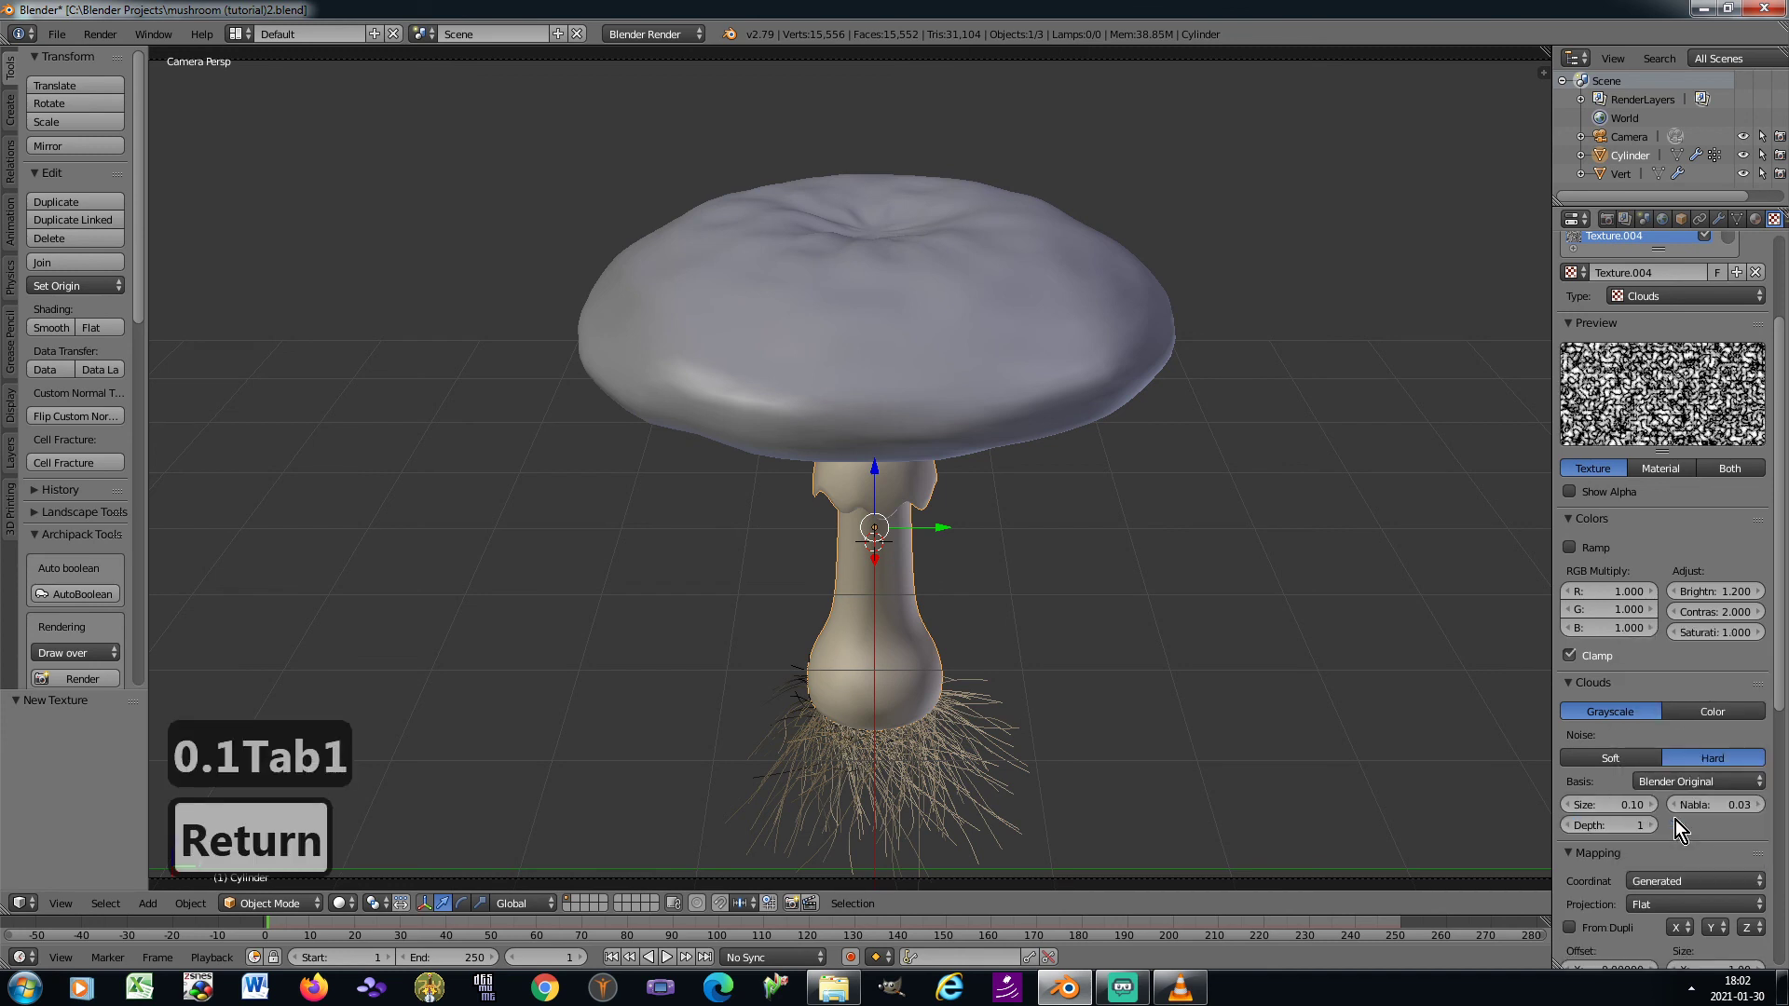
click(1696, 906)
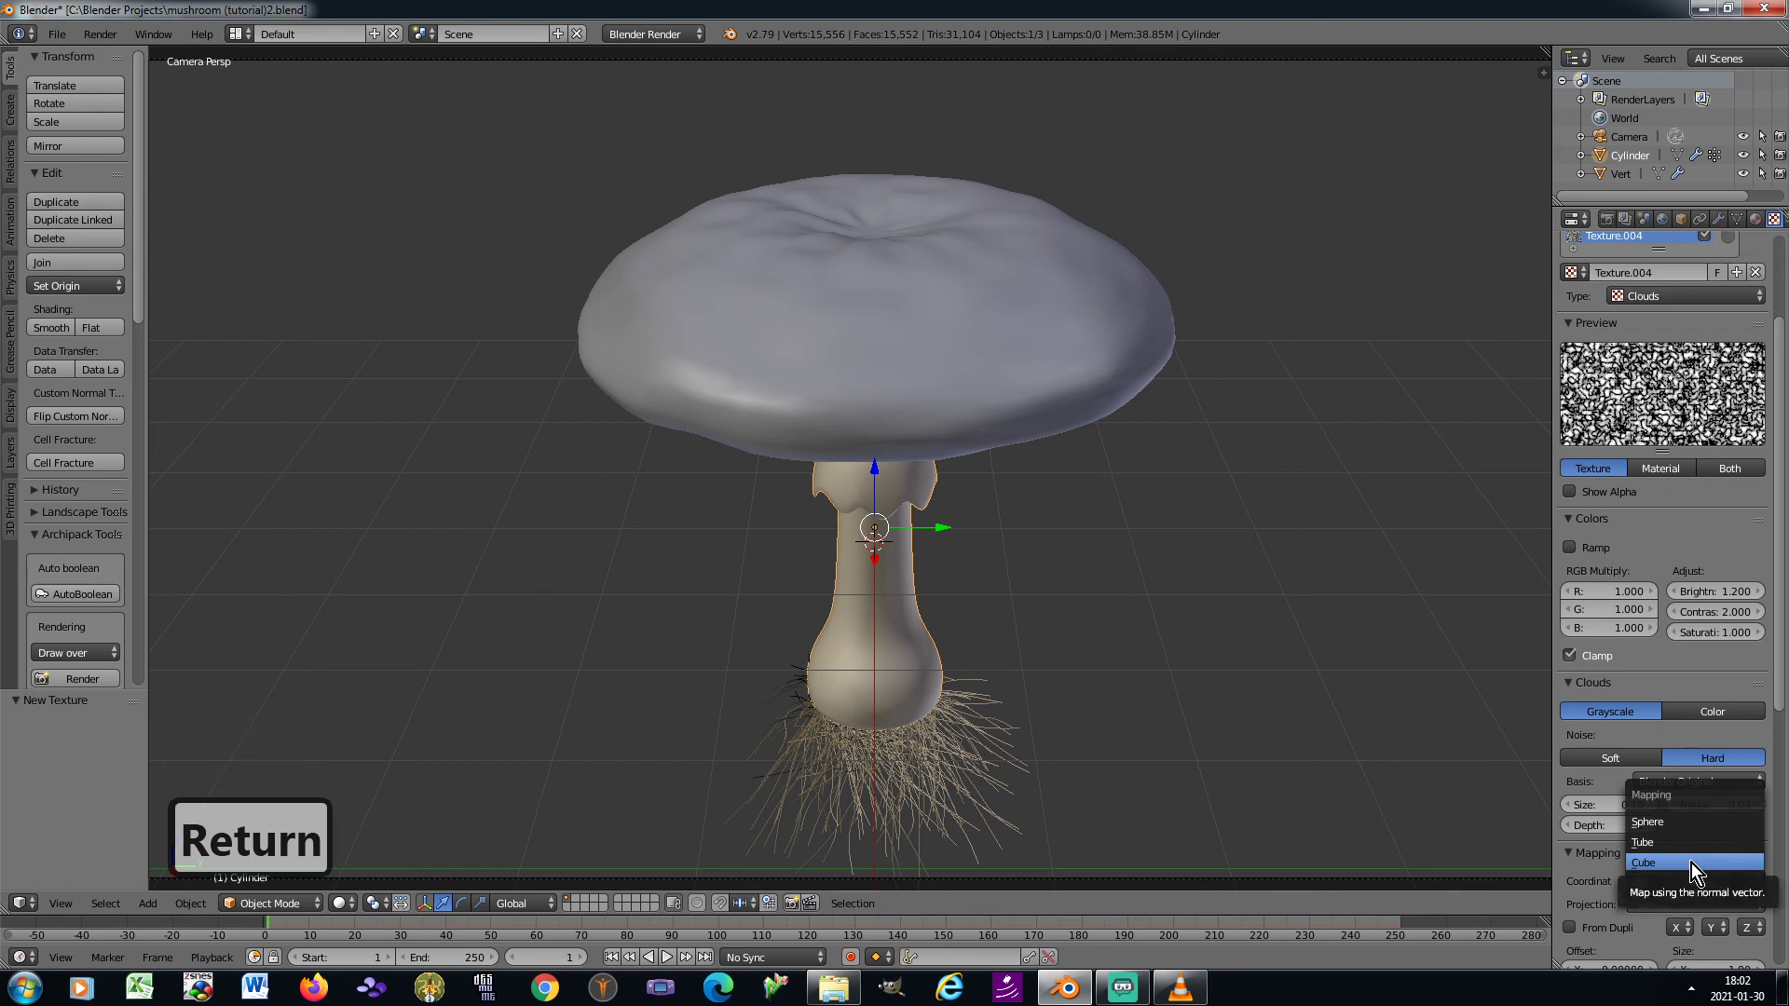
click(1691, 863)
scroll(1719, 885, down, 5)
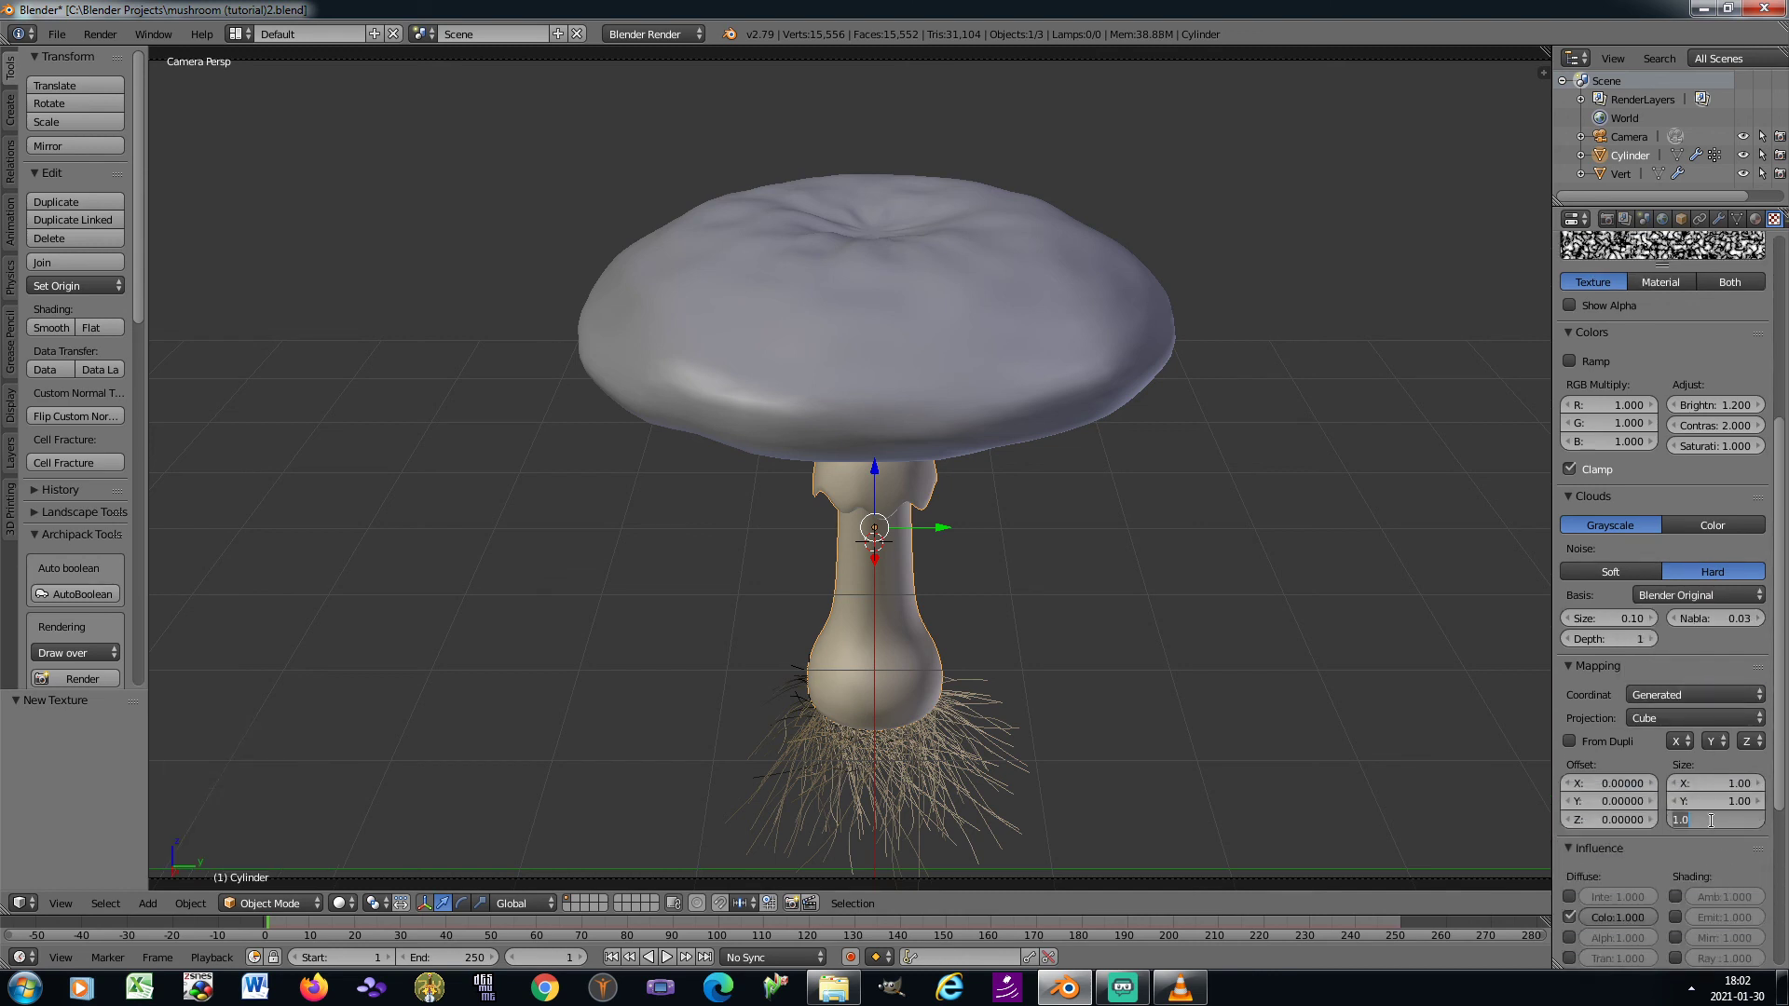
Set the new Clouds texture's Z mapping size to 2 and disable its diffuse color influence
text(2)
key(Return)
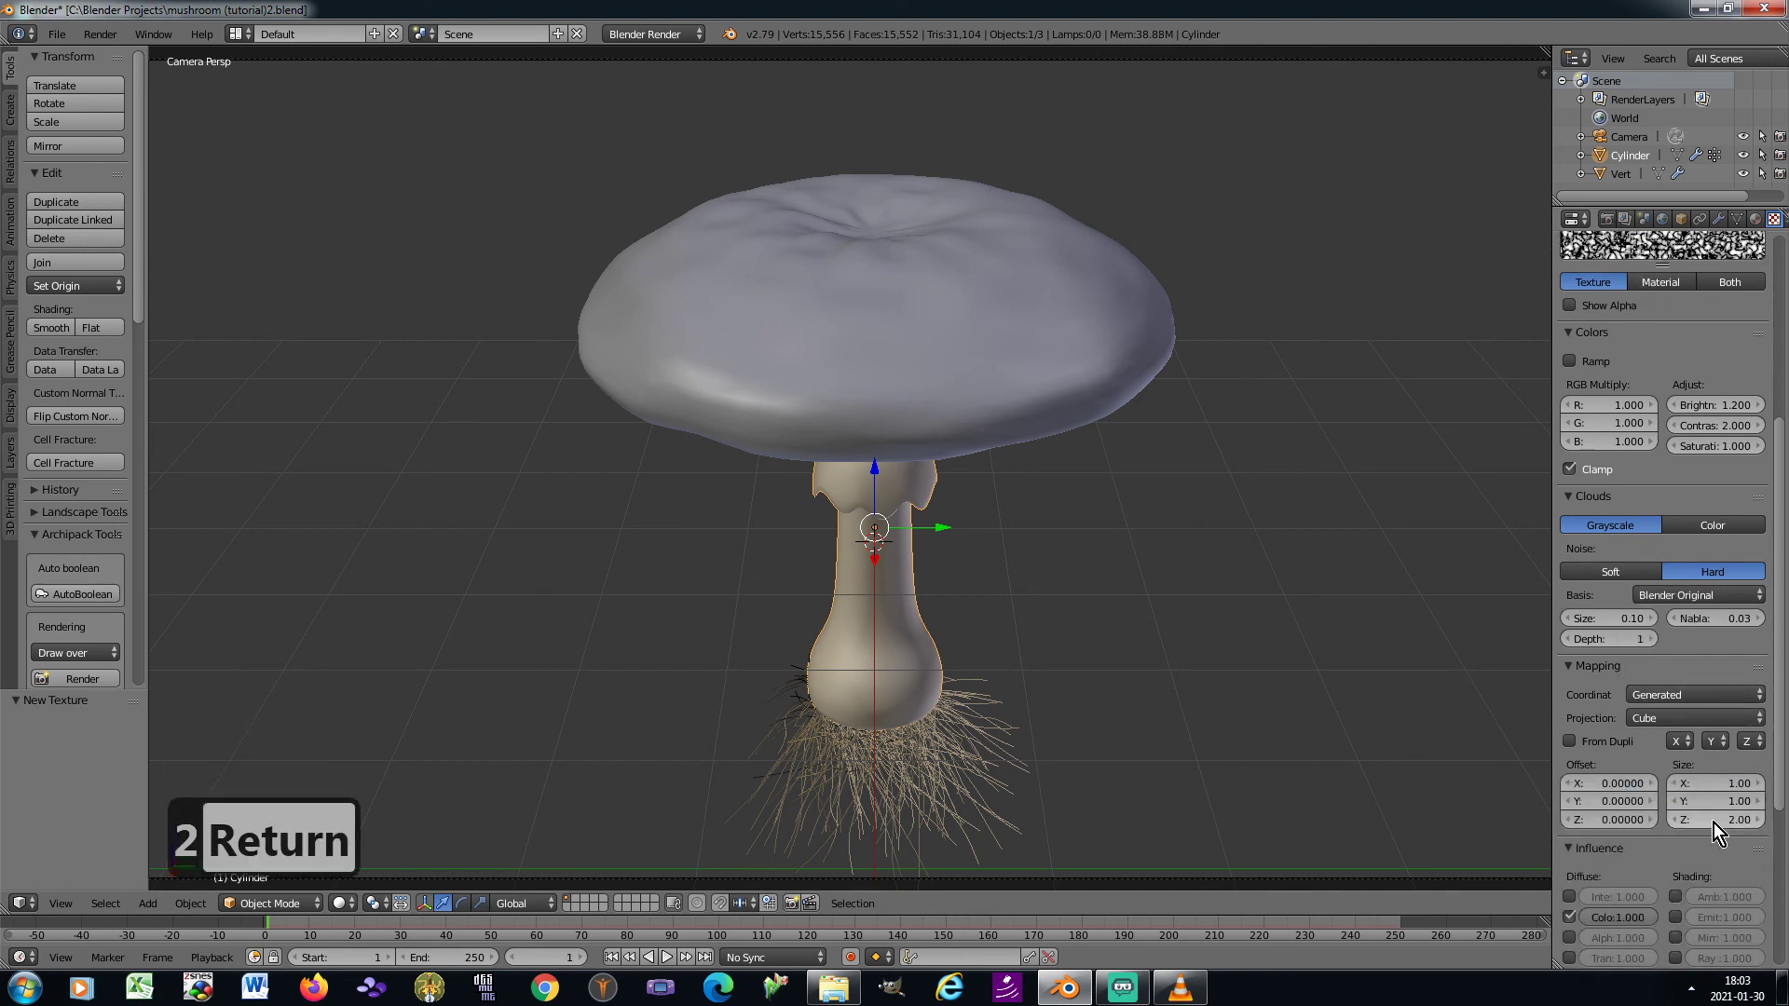
scroll(1714, 823, down, 7)
click(1569, 657)
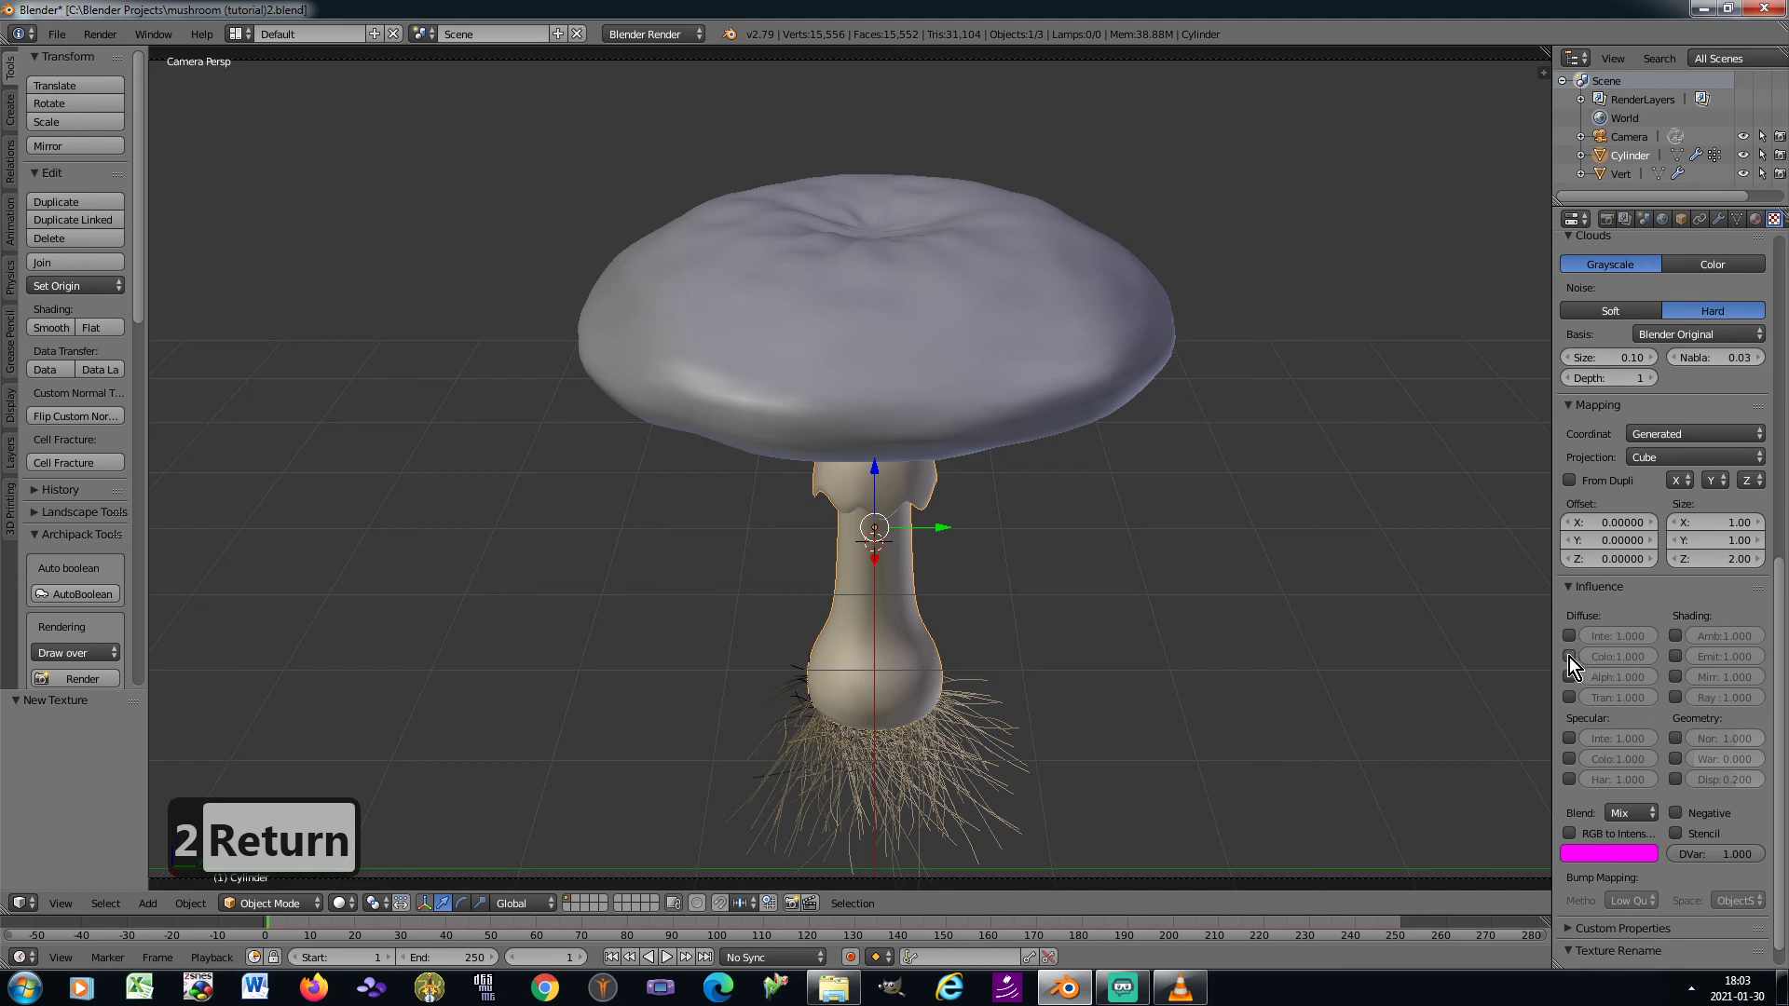
Enable the Clouds texture's normal influence with a value of 0.5
click(1676, 738)
click(1712, 737)
text(0)
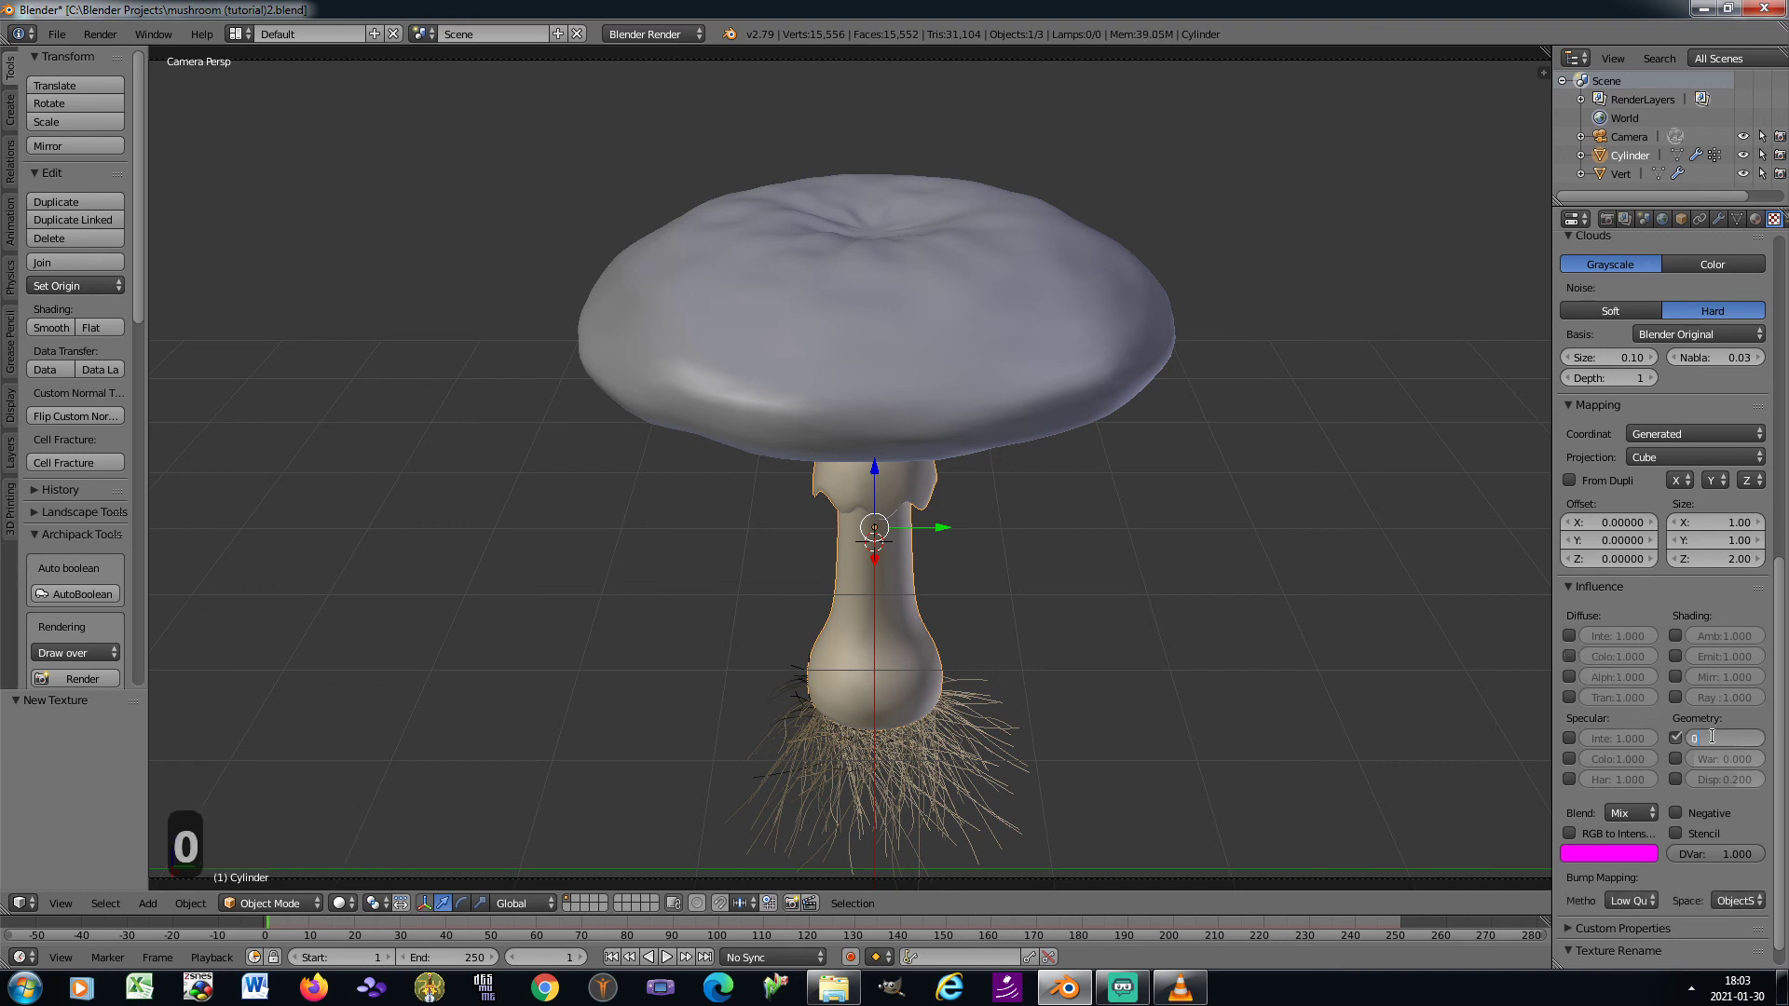
text(.5)
key(Return)
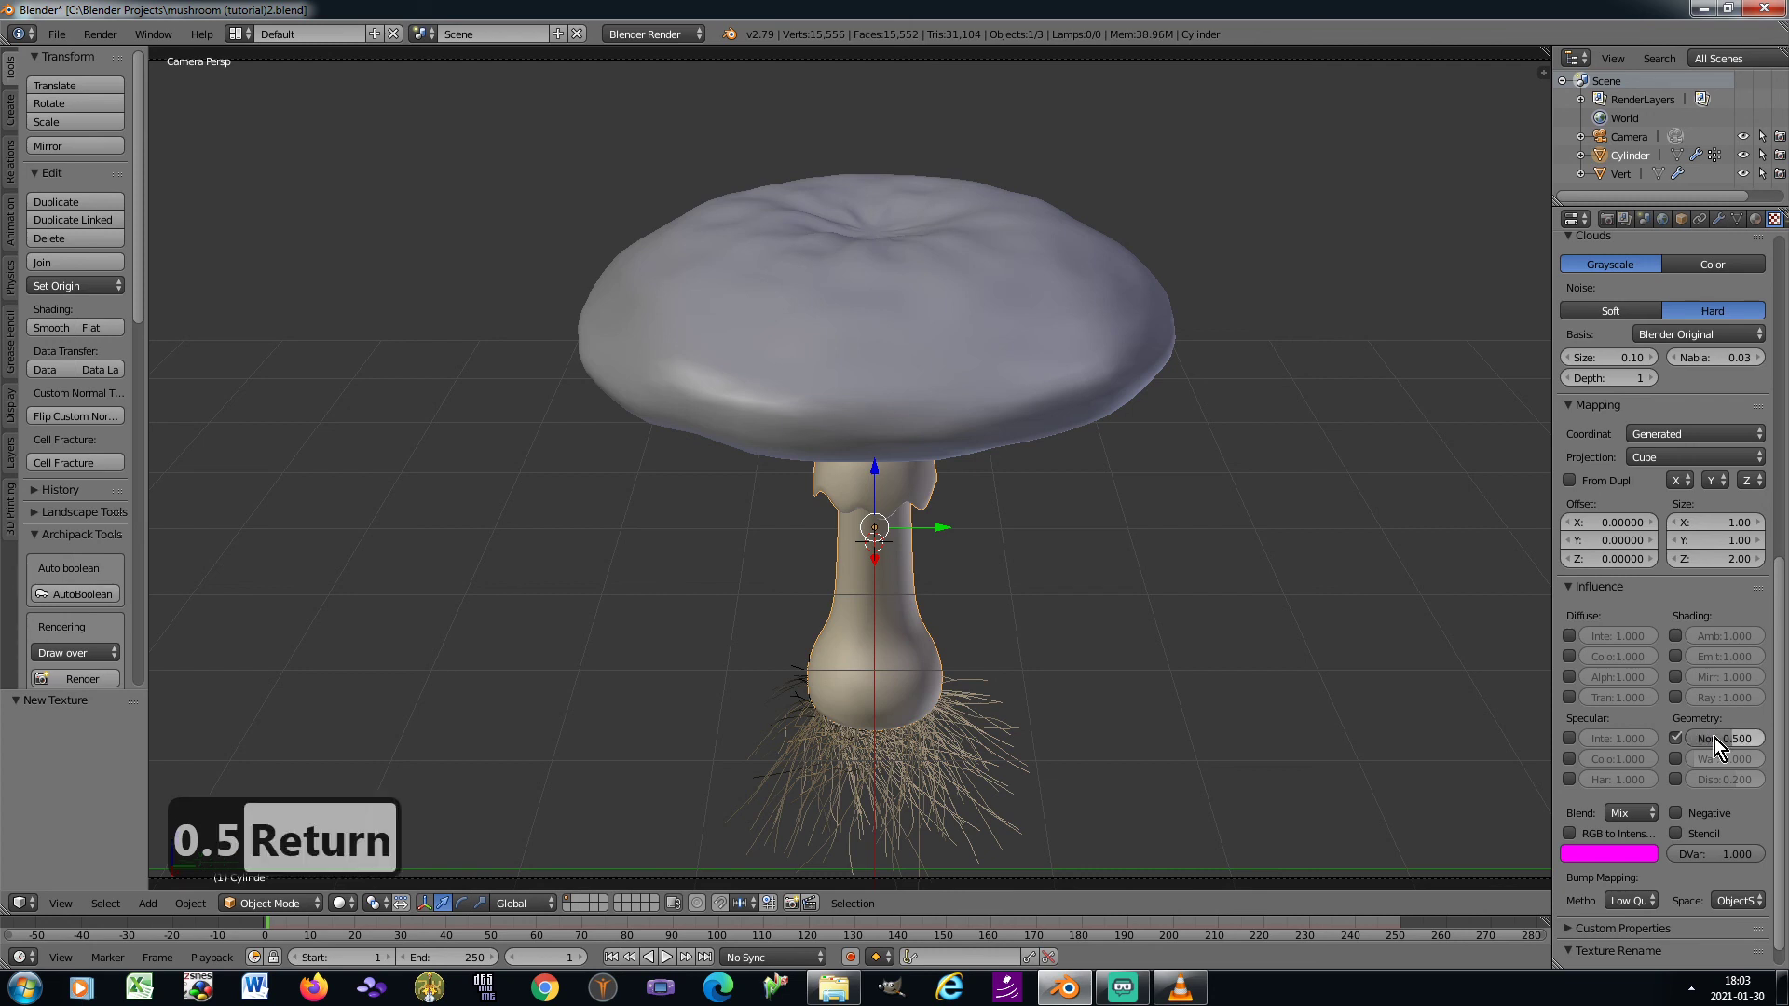
Set the texture's bump mapping method to Best Quality and its space to ViewSpace, and save the file
scroll(1714, 738, down, 1)
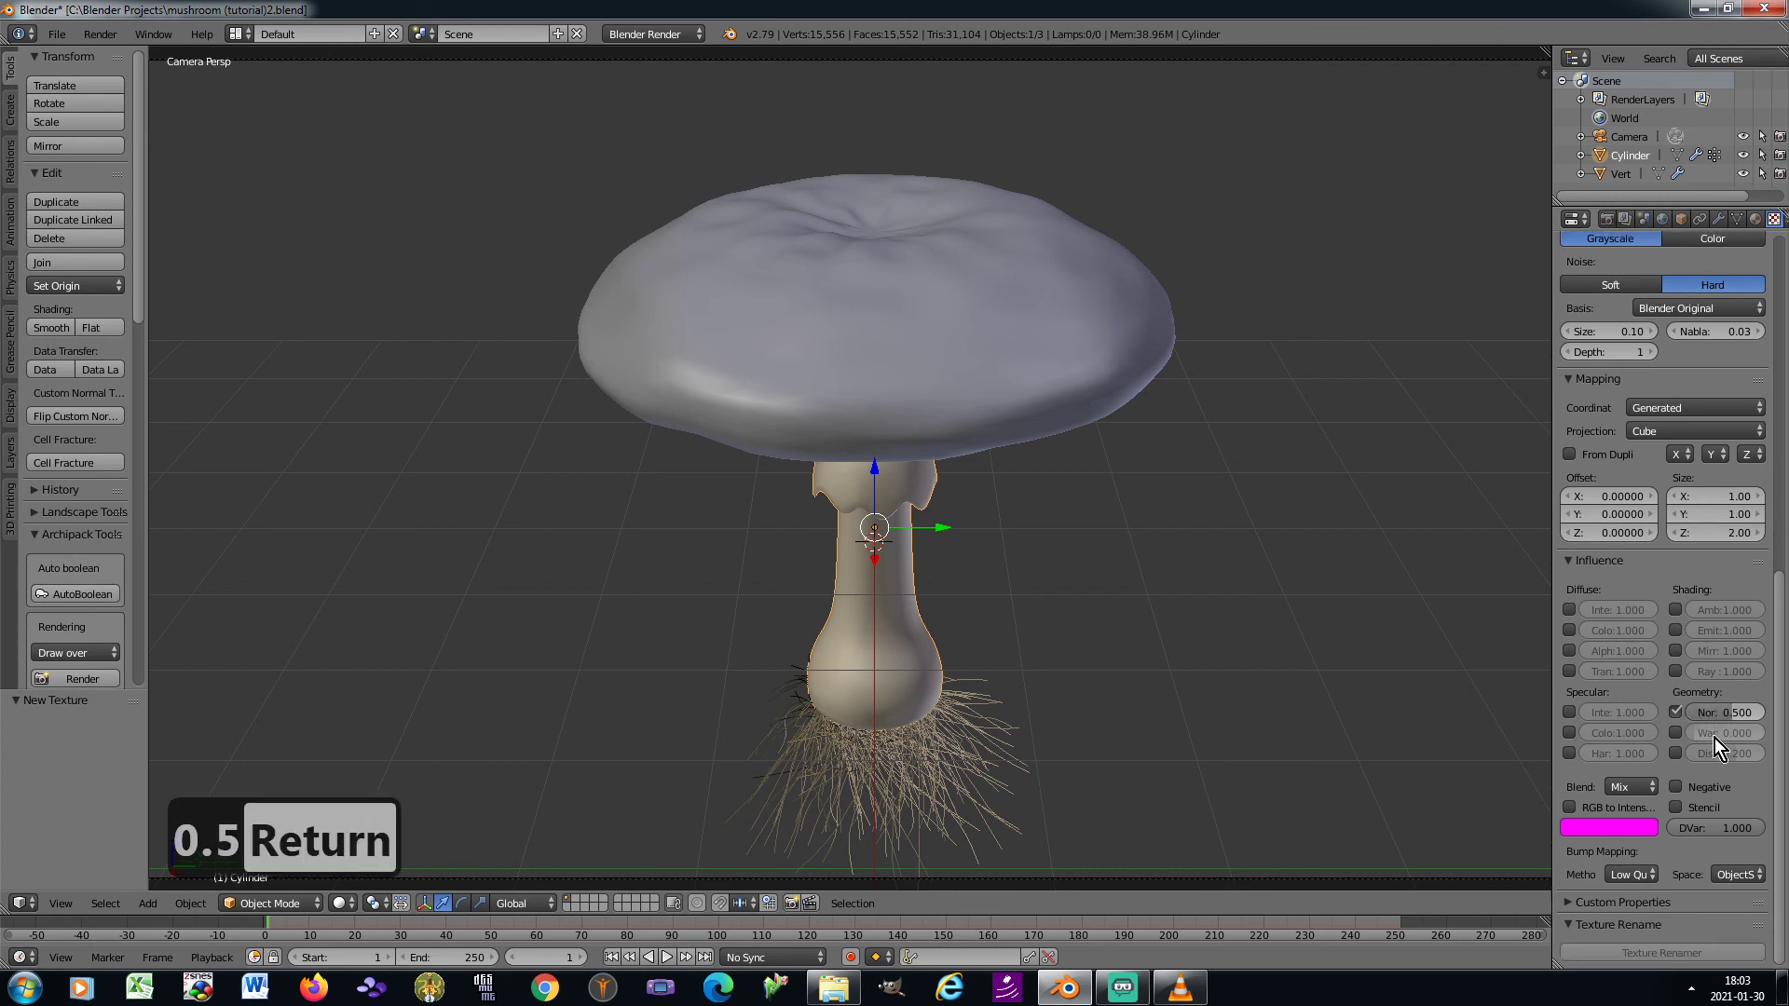
click(1631, 874)
click(1596, 777)
click(1737, 875)
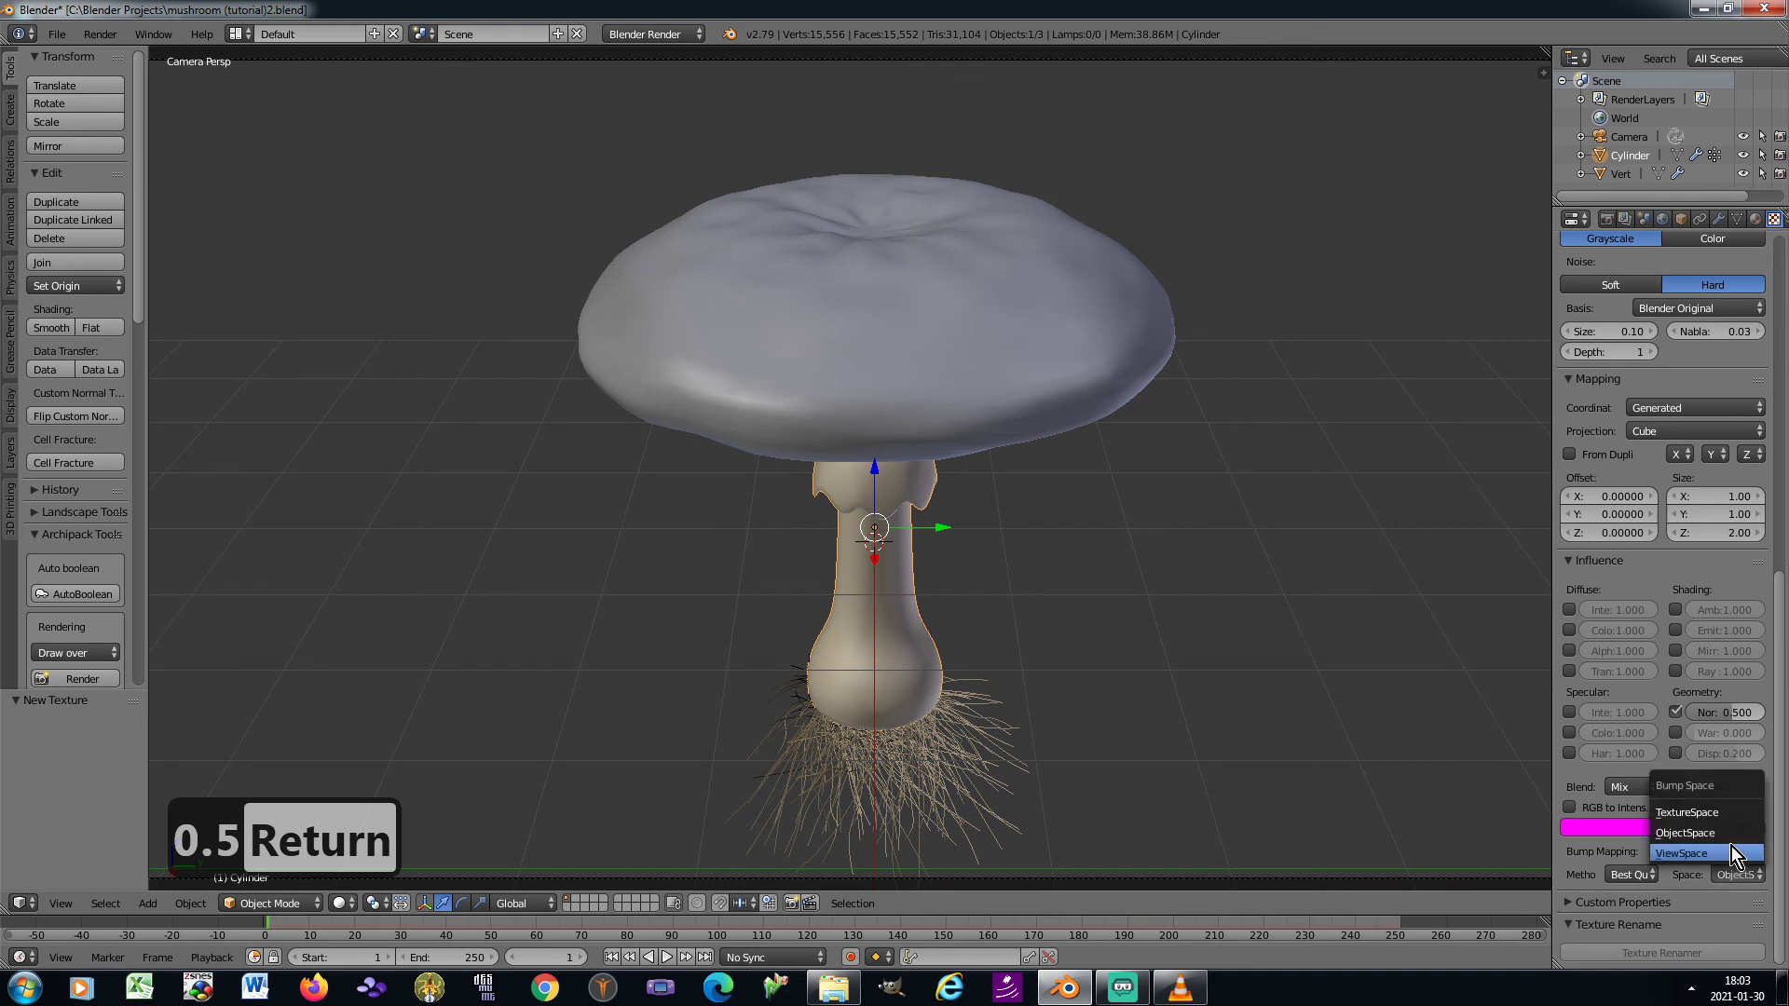
click(1717, 850)
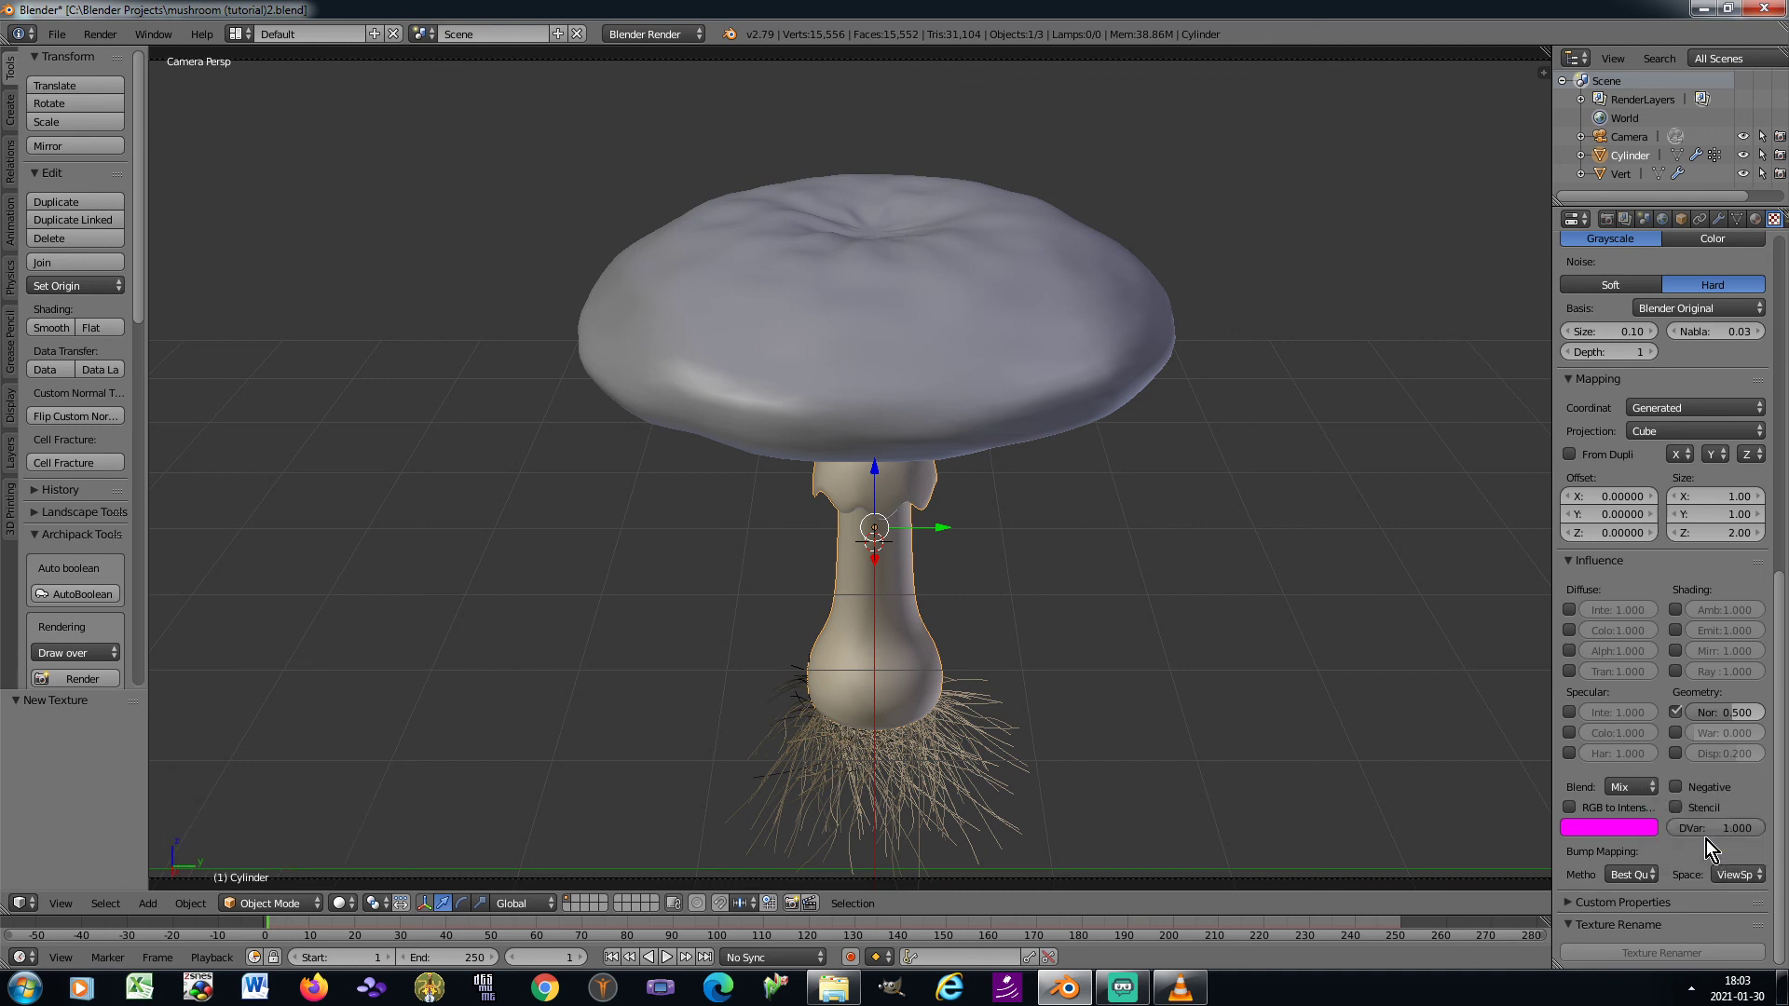
key(ctrl+s)
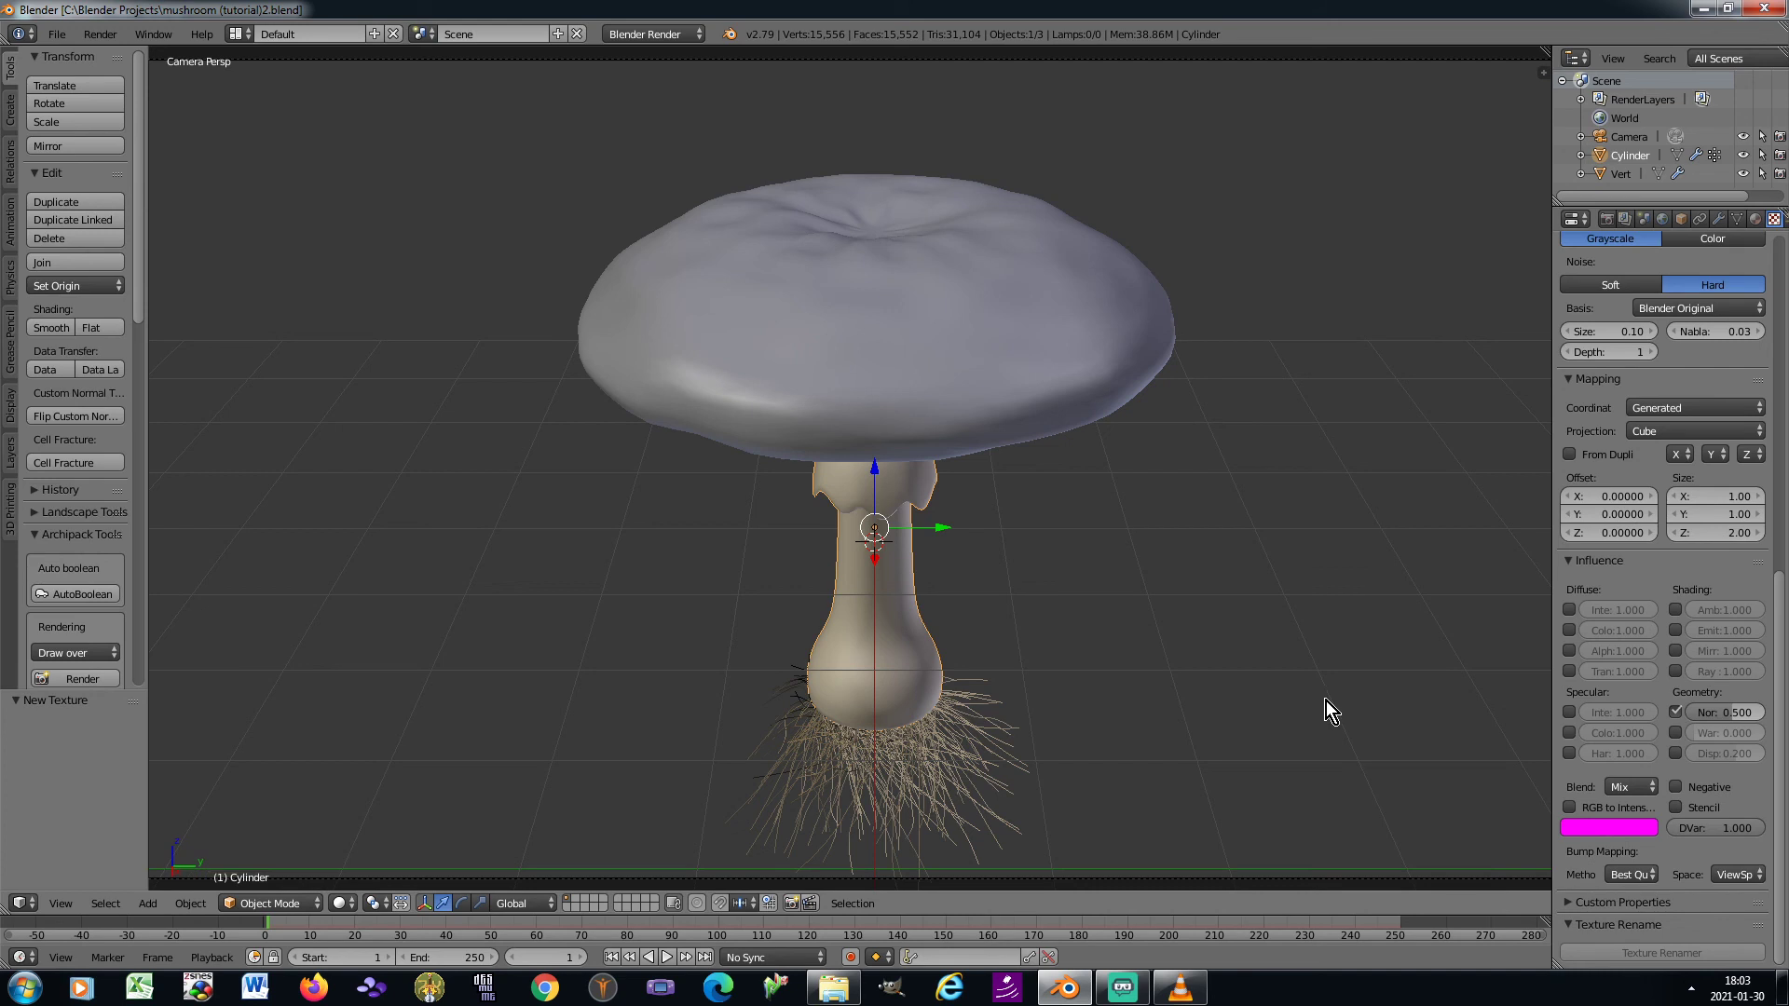
Add a second material slot to the stem and create a new material in it
scroll(1625, 670, up, 15)
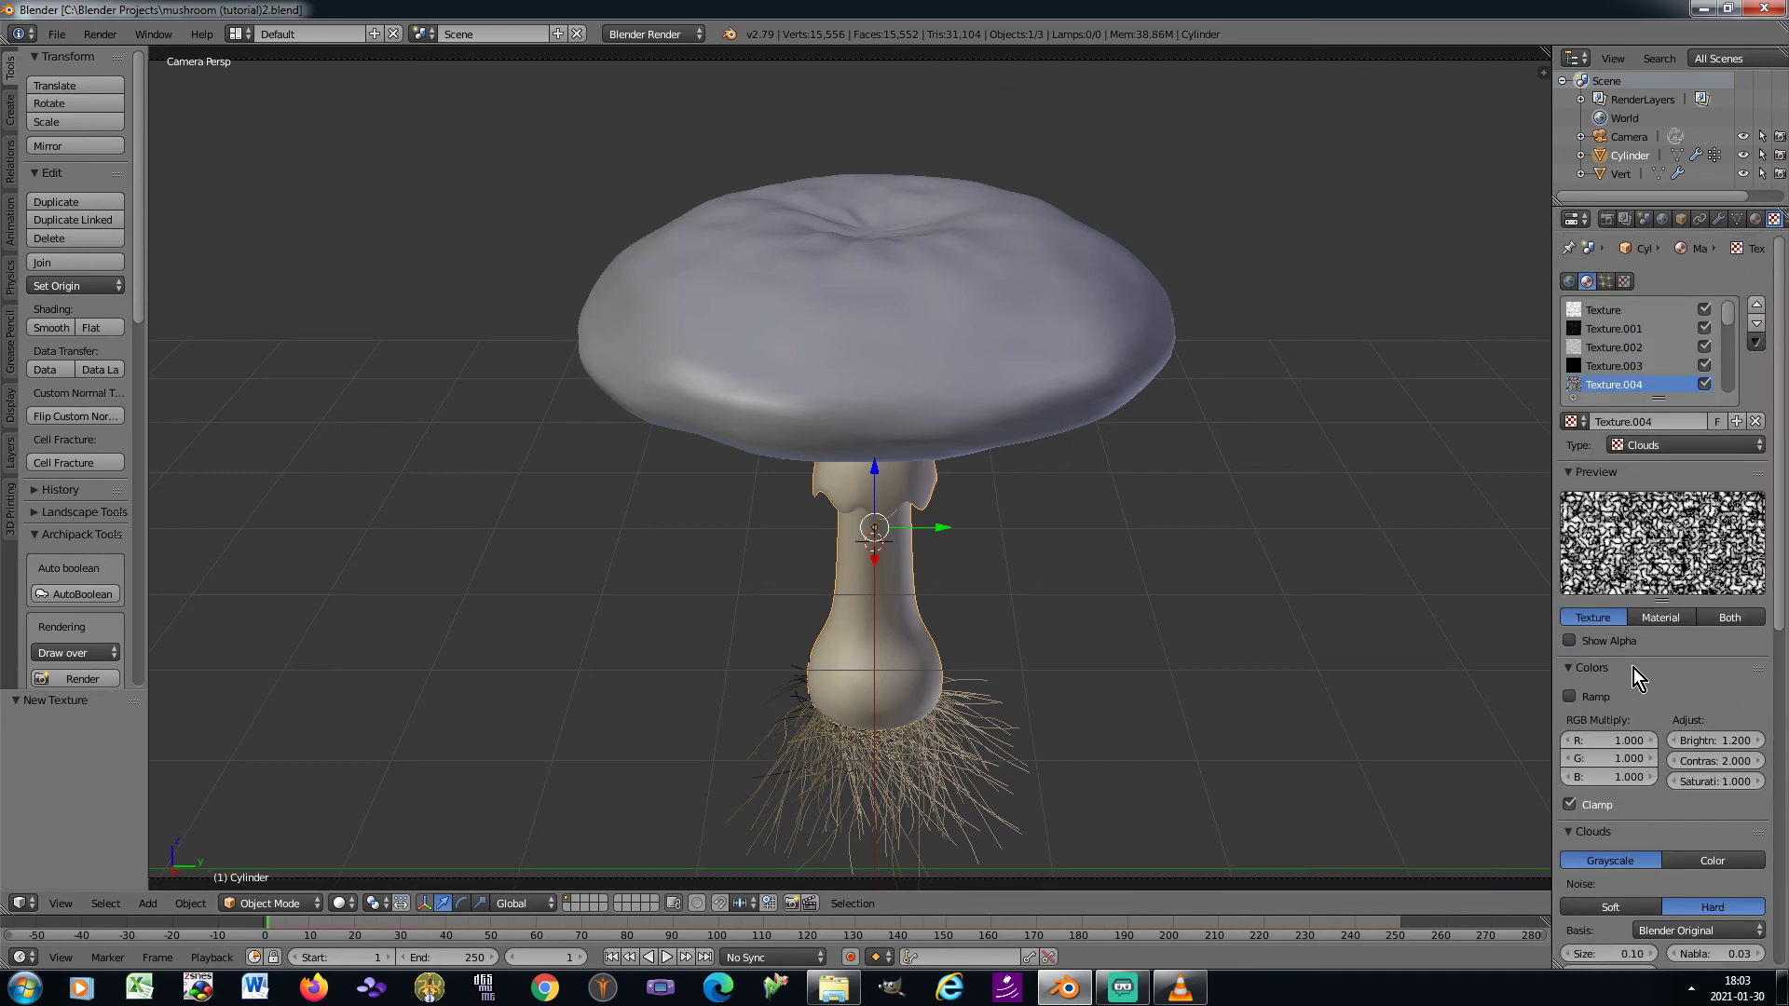
click(1756, 219)
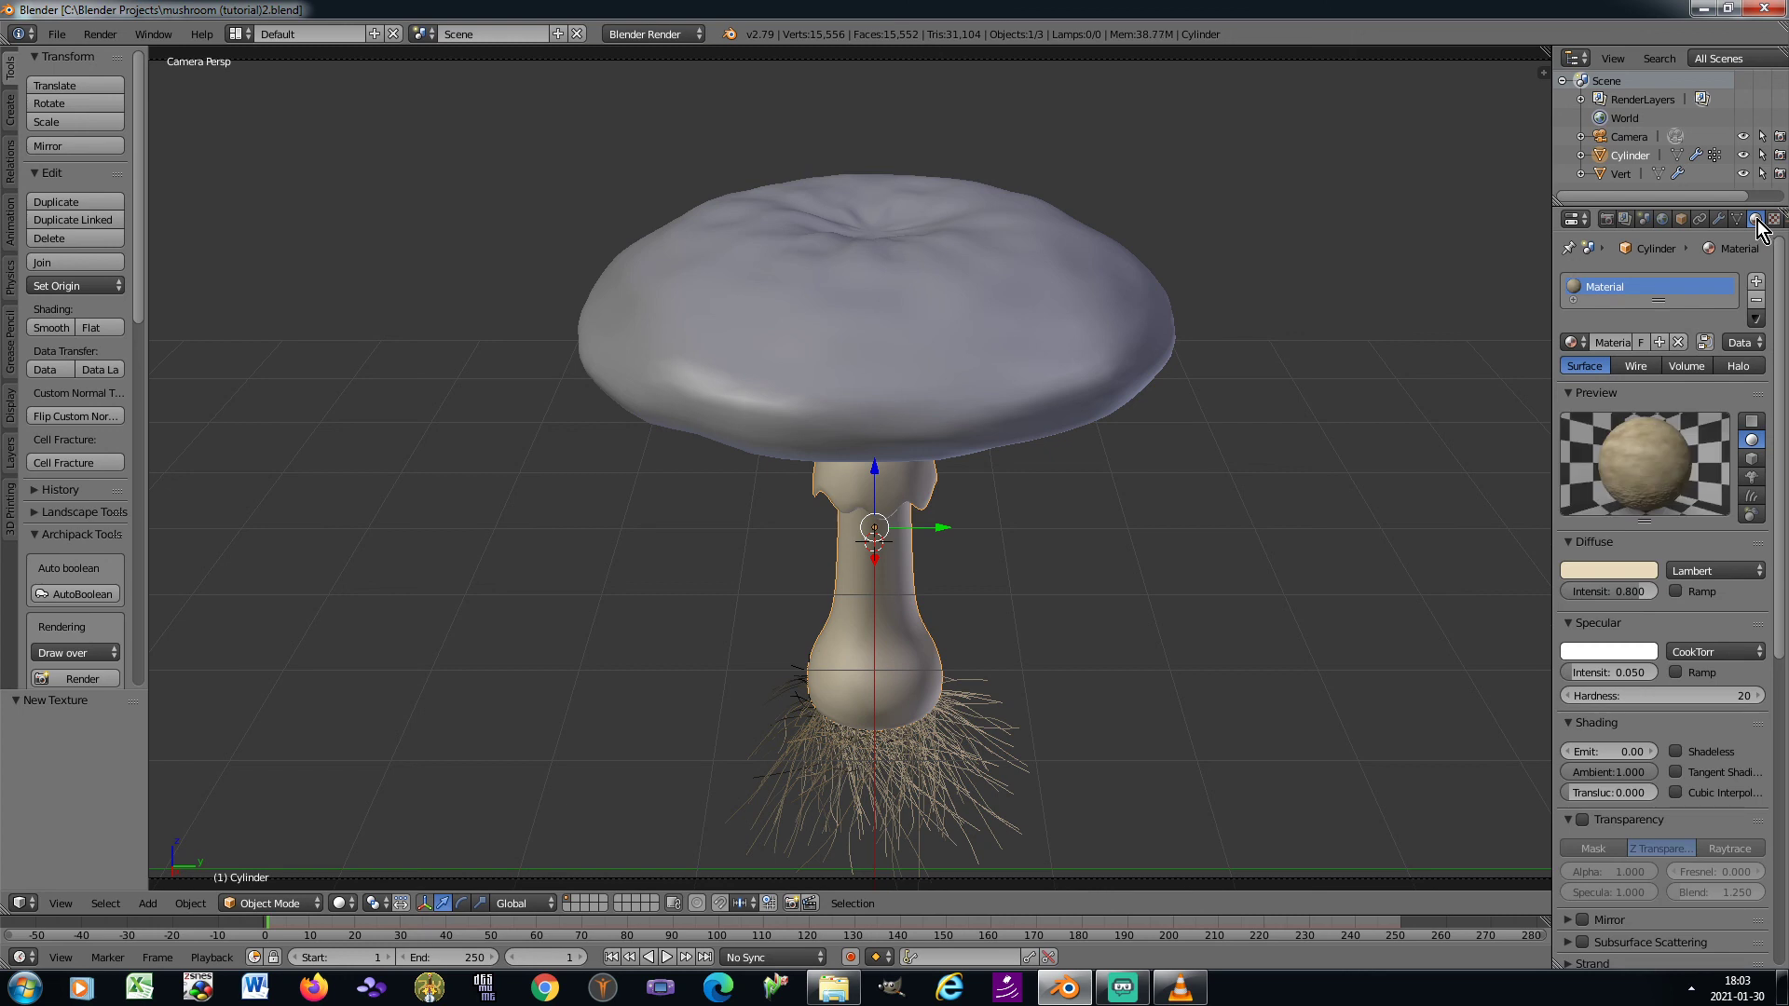
click(1757, 283)
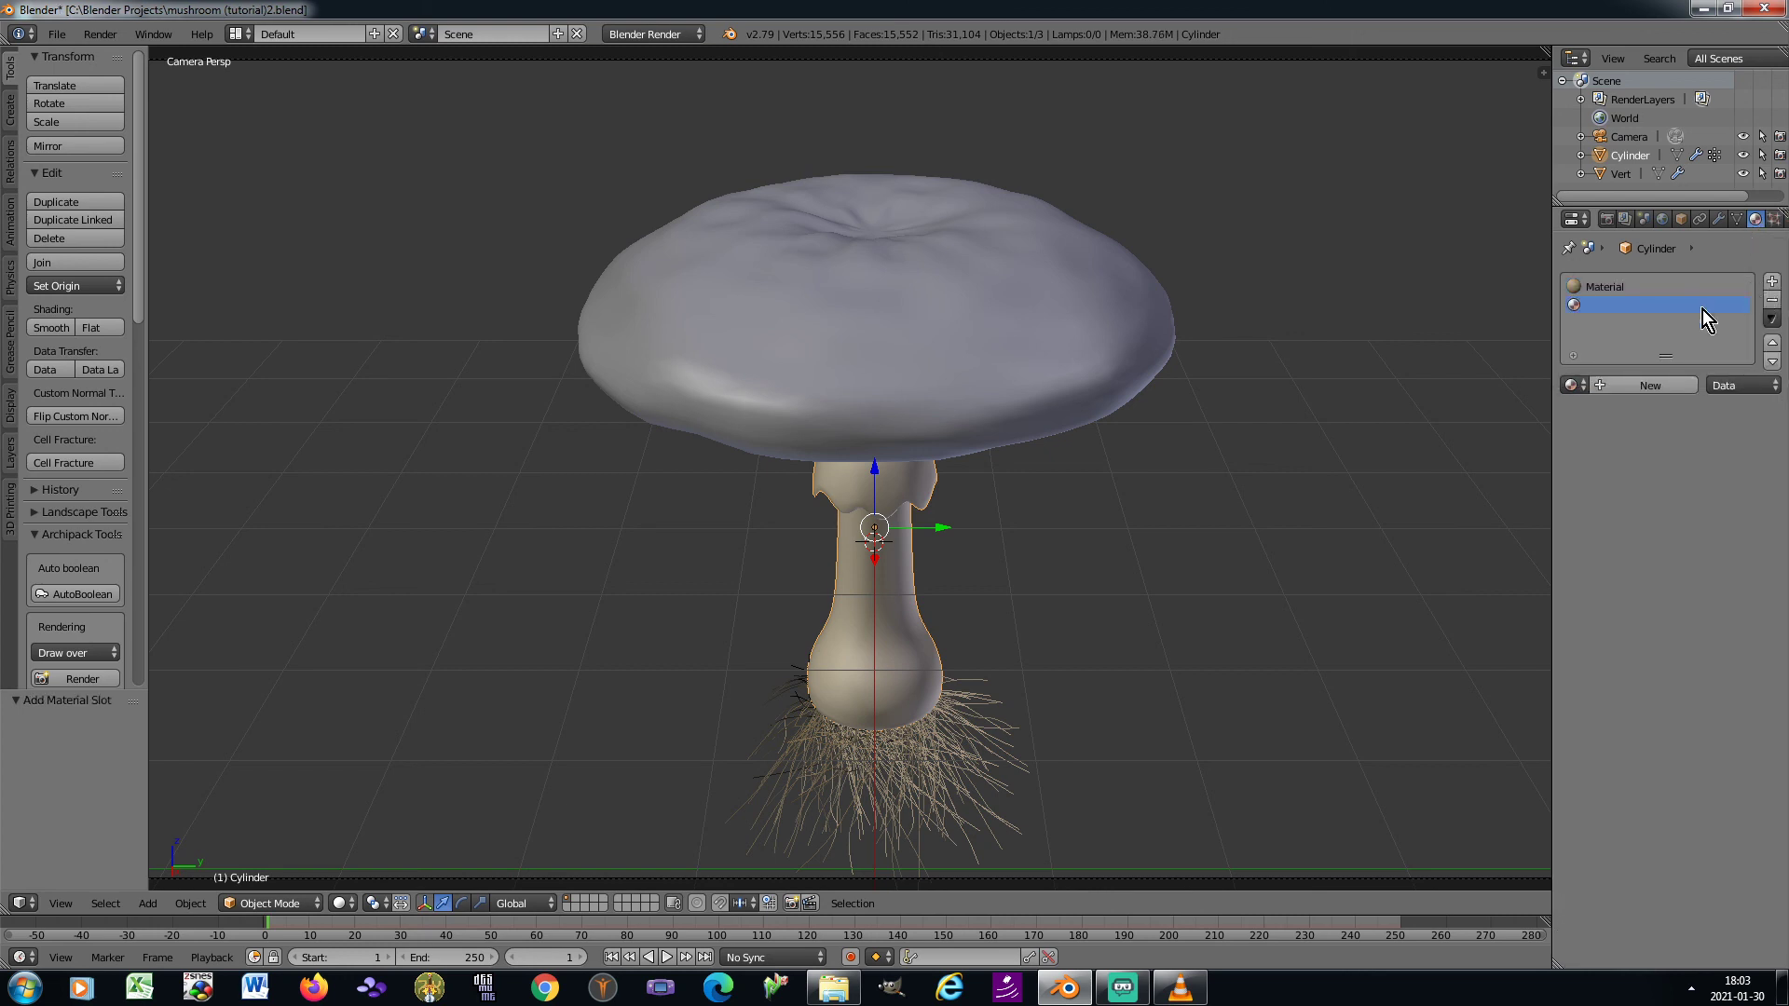
click(1605, 382)
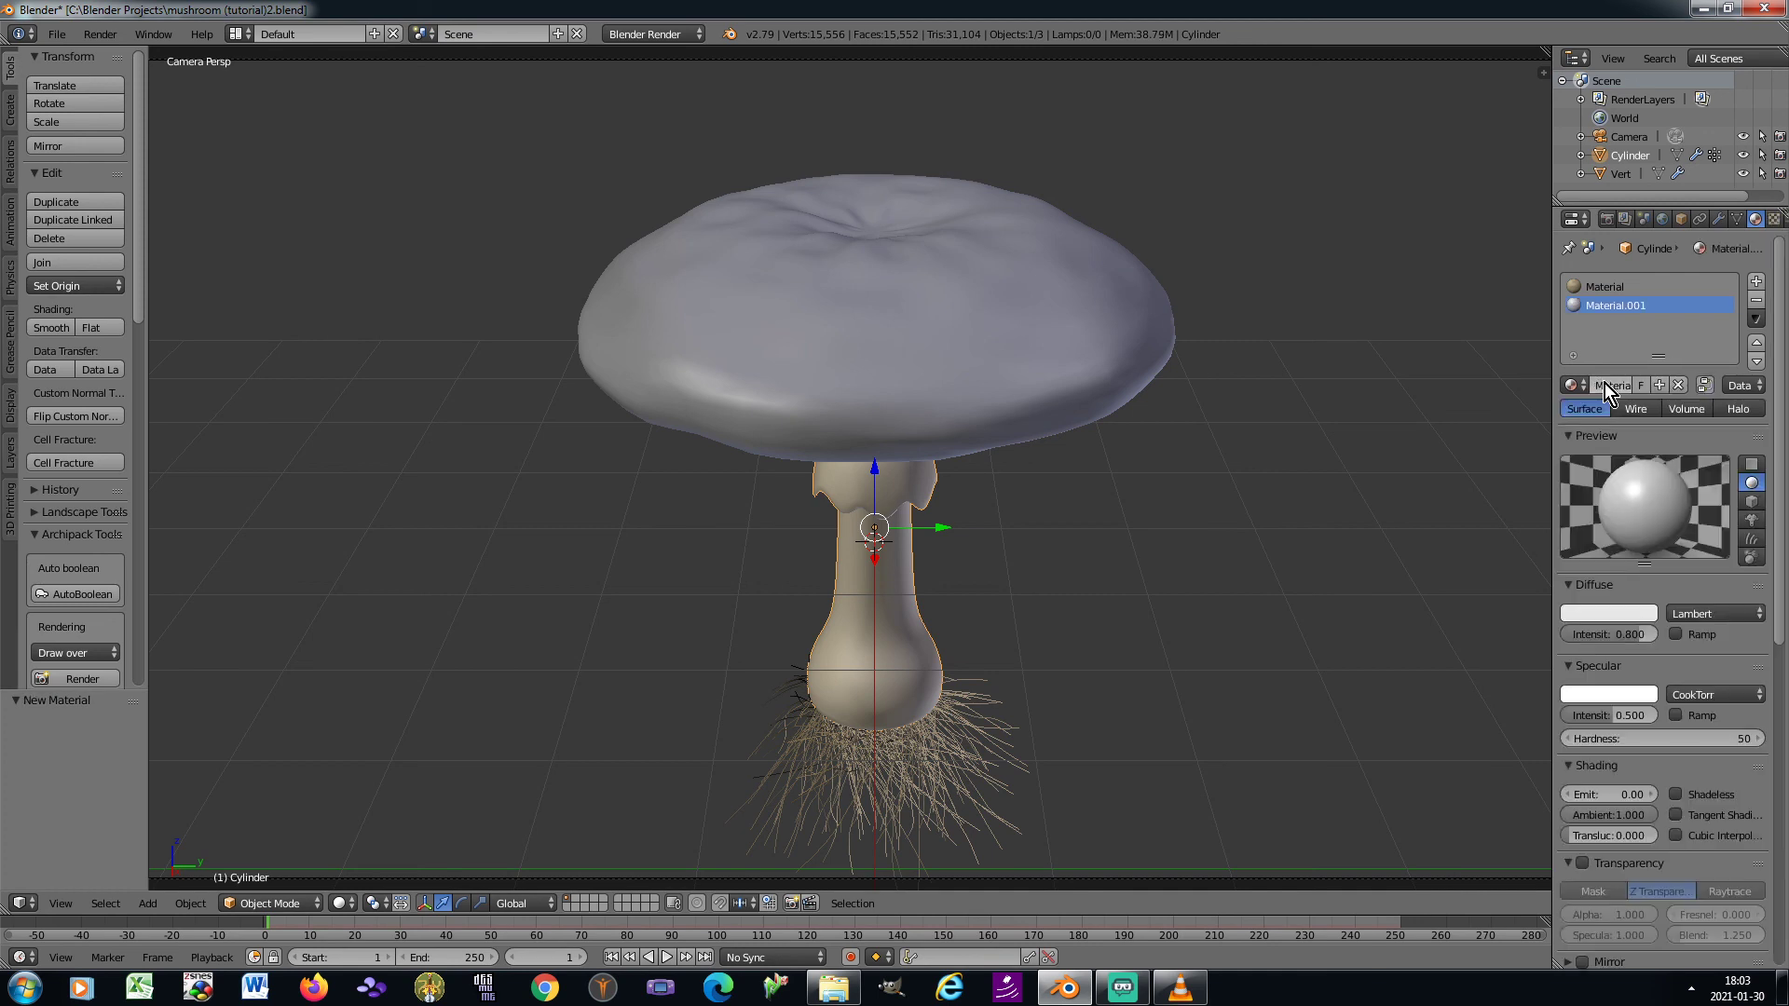
Copy the stem's first material and paste its settings into the new second material
click(1609, 289)
click(1756, 318)
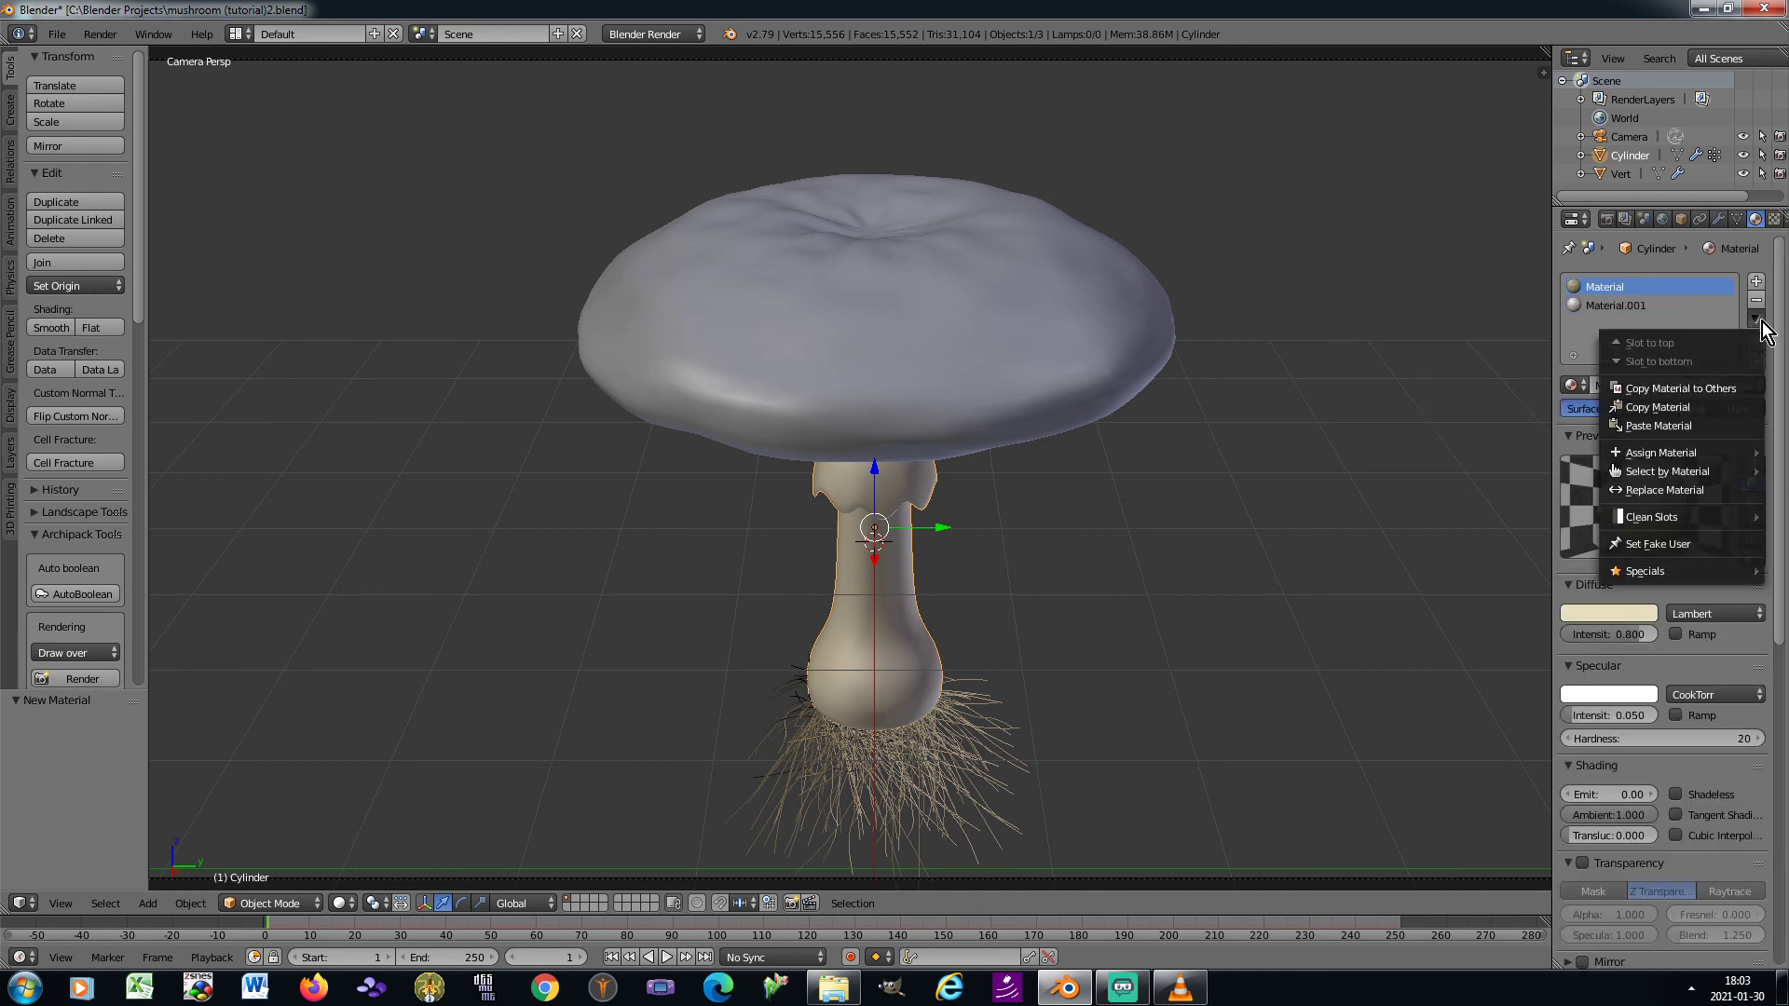
click(1692, 405)
click(1619, 308)
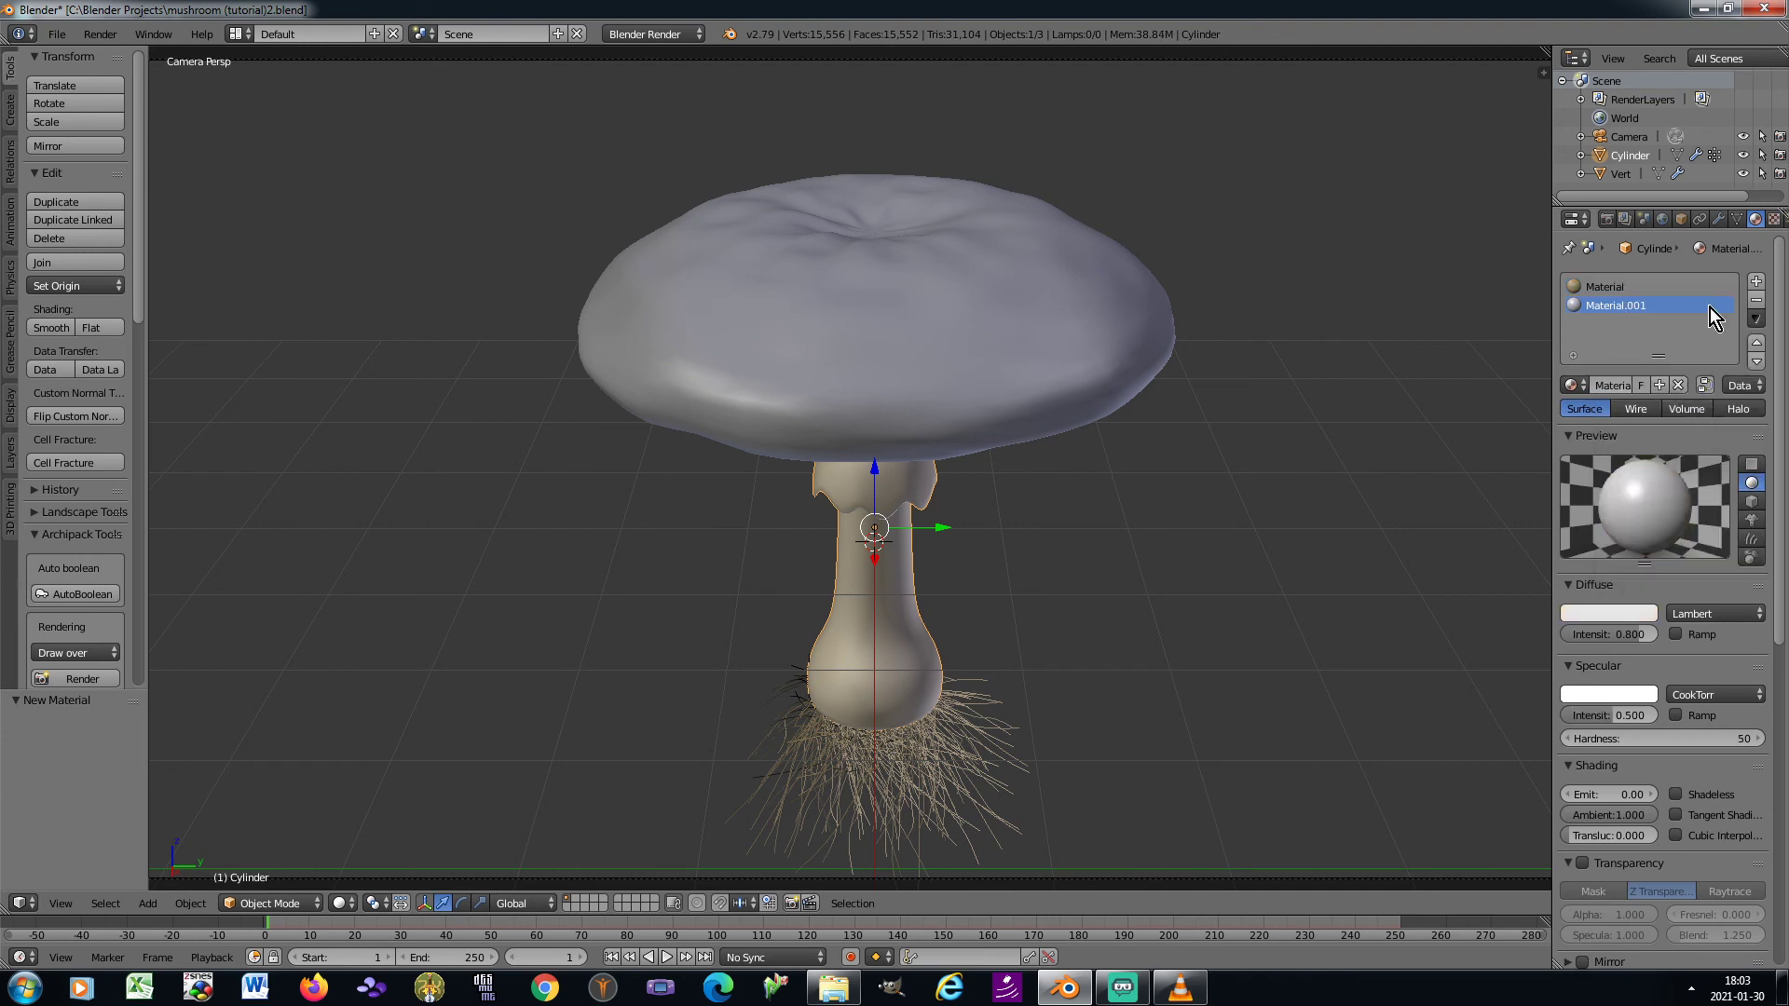
click(1759, 320)
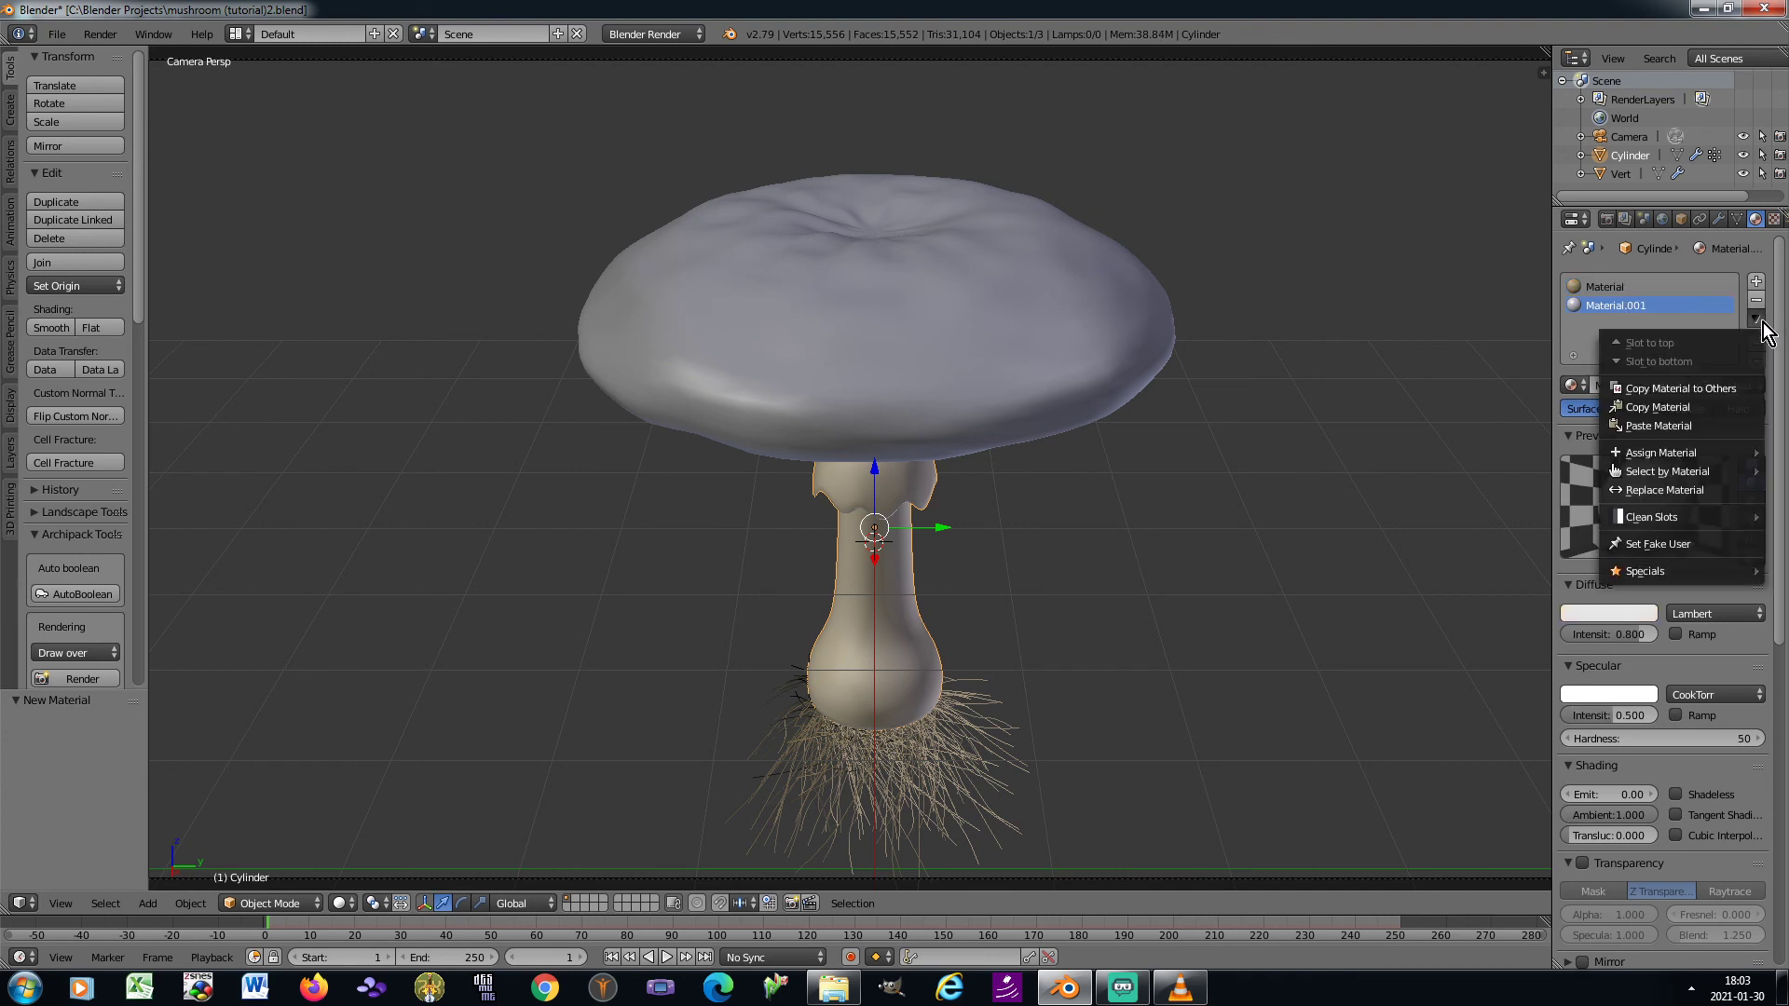
click(1692, 425)
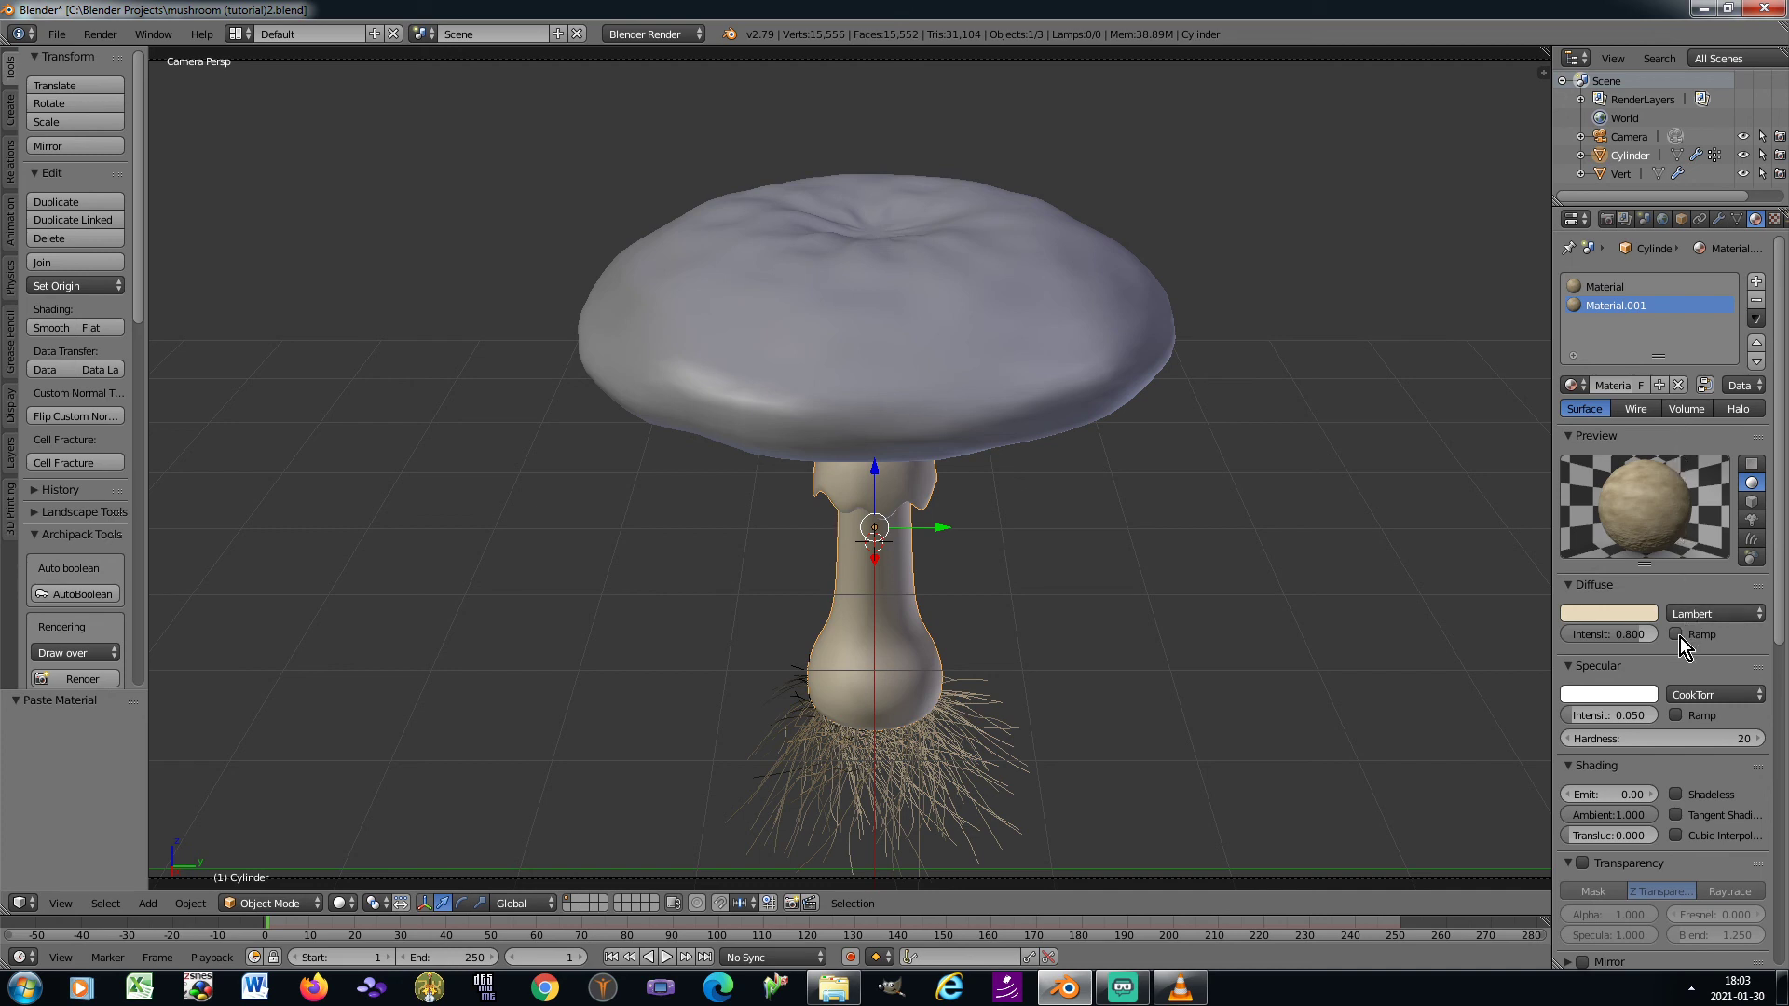
Set the second material's strand root size to 3 and tip size to 0.25
scroll(1680, 637, down, 8)
scroll(1673, 651, down, 2)
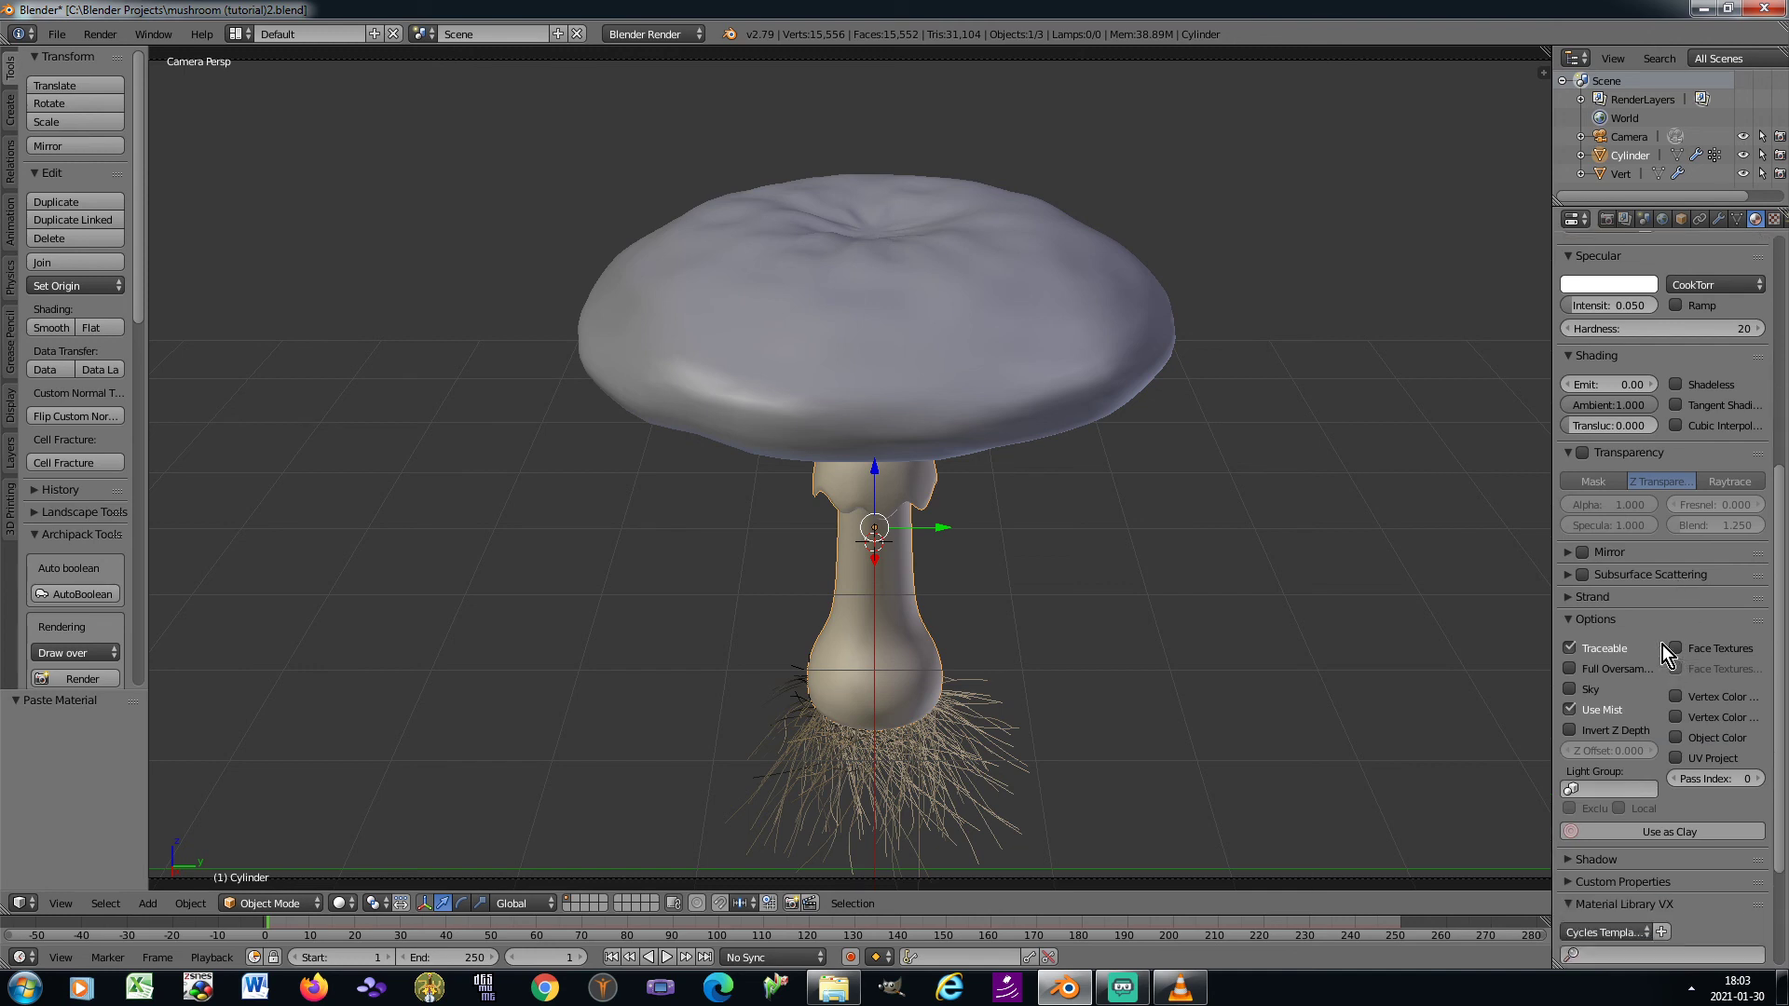
click(1571, 597)
click(1605, 644)
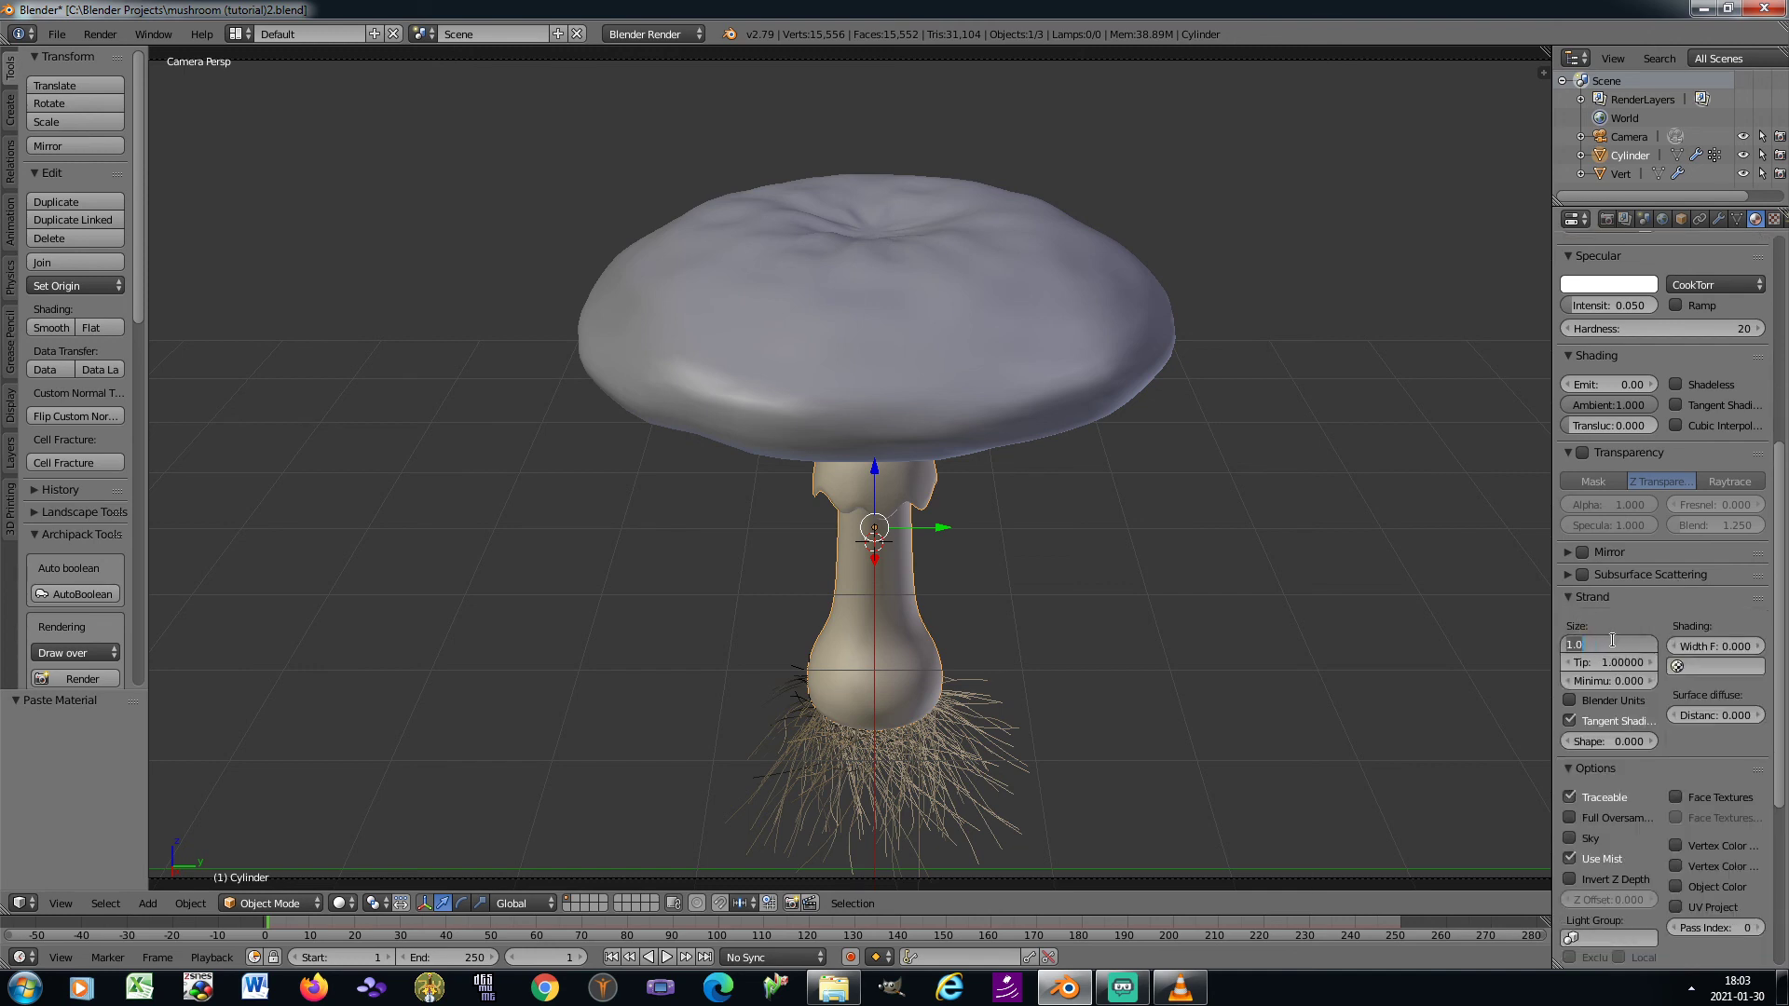
text(3)
key(Tab)
text(0.)
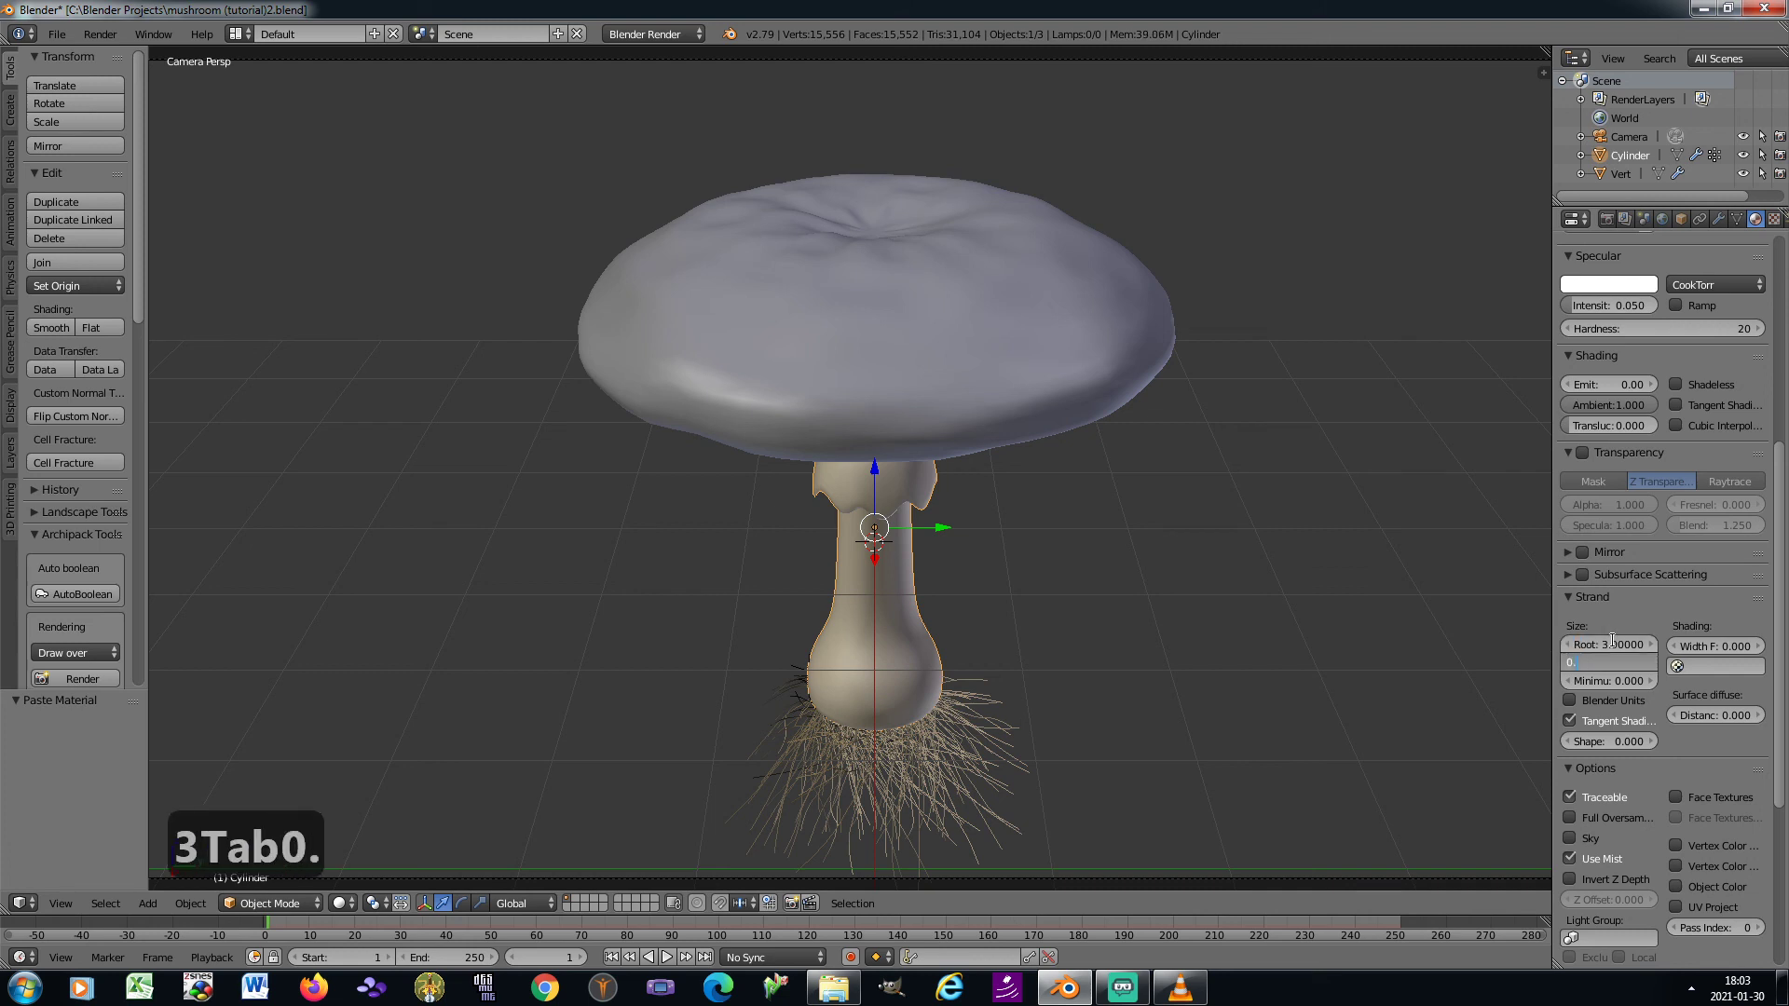
text(25)
key(Return)
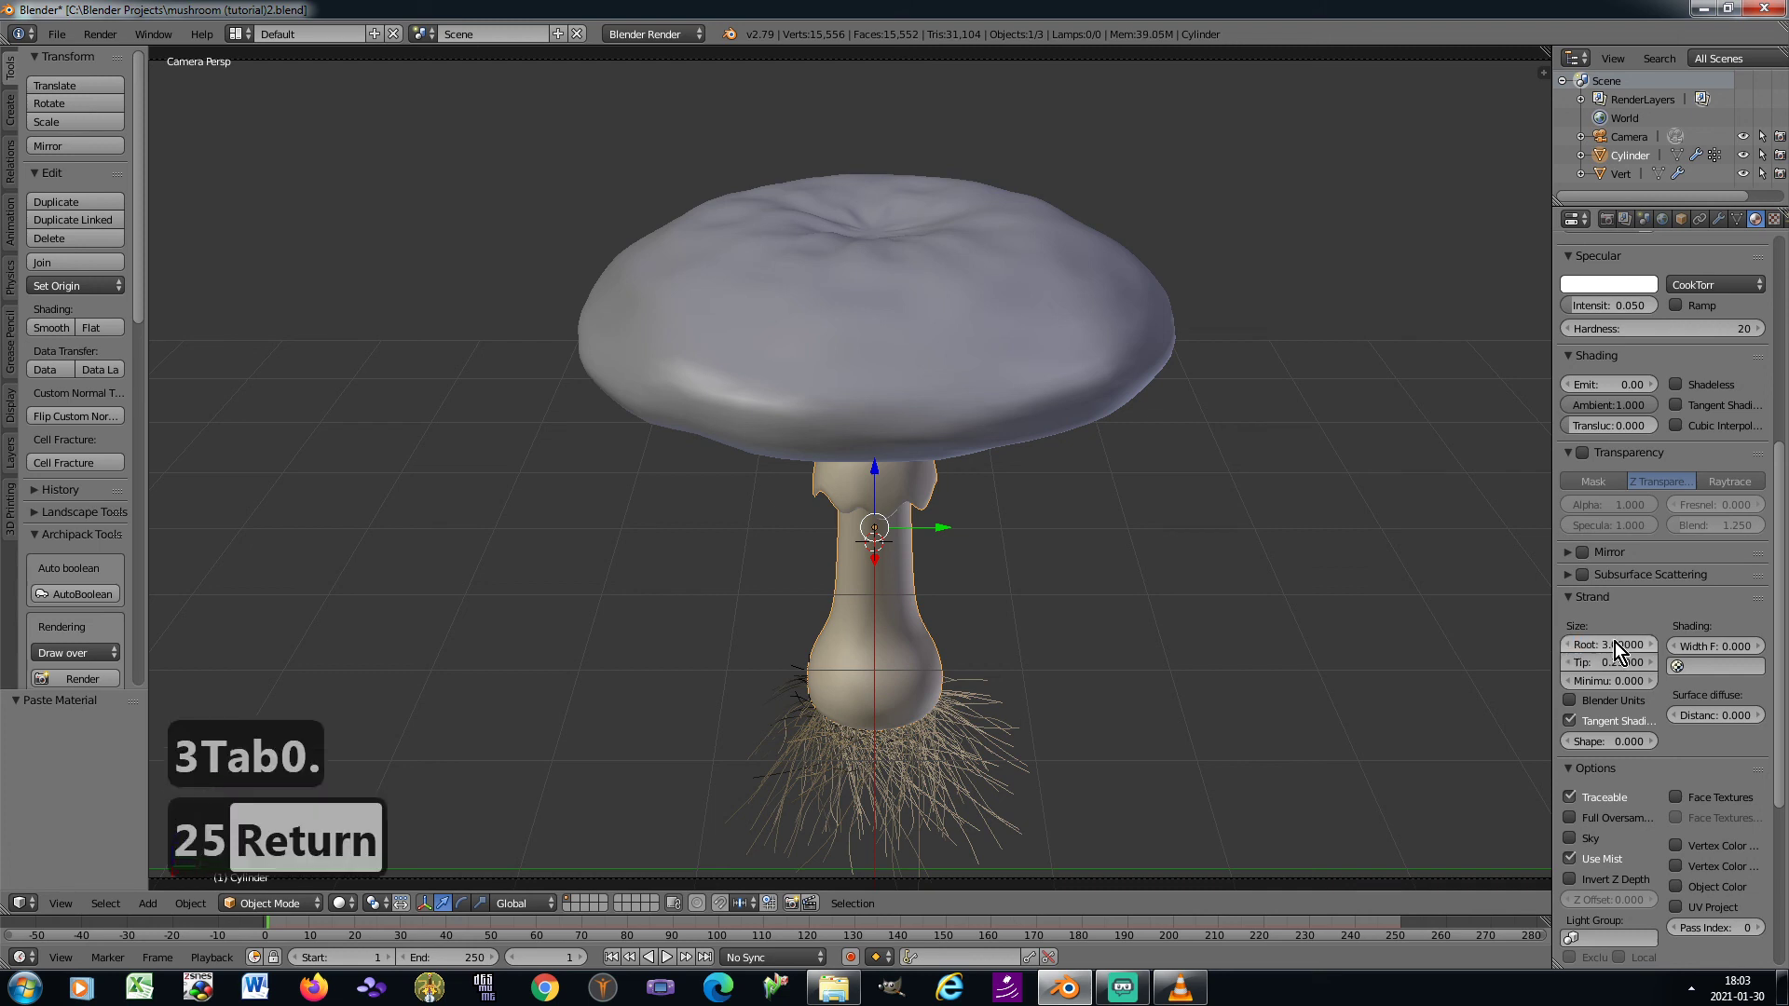
Disable the strand's tangent shading and set its shape to -0.9
click(1569, 722)
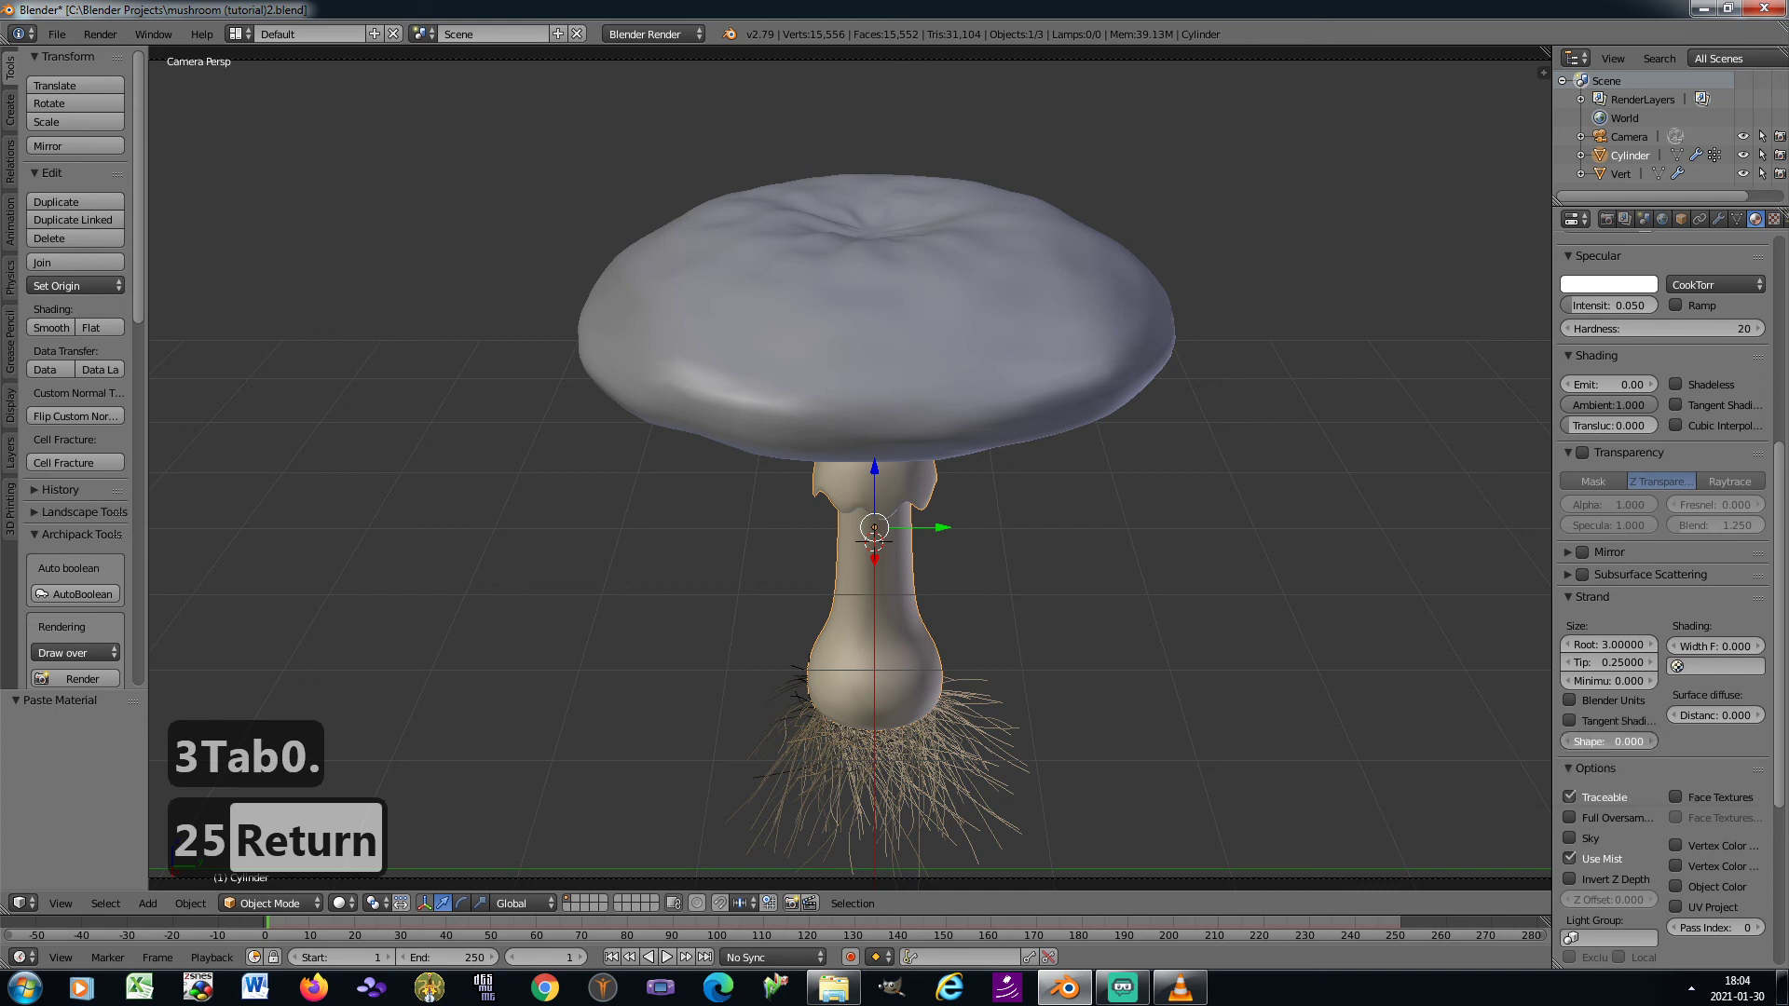
click(1598, 742)
text(-0.9)
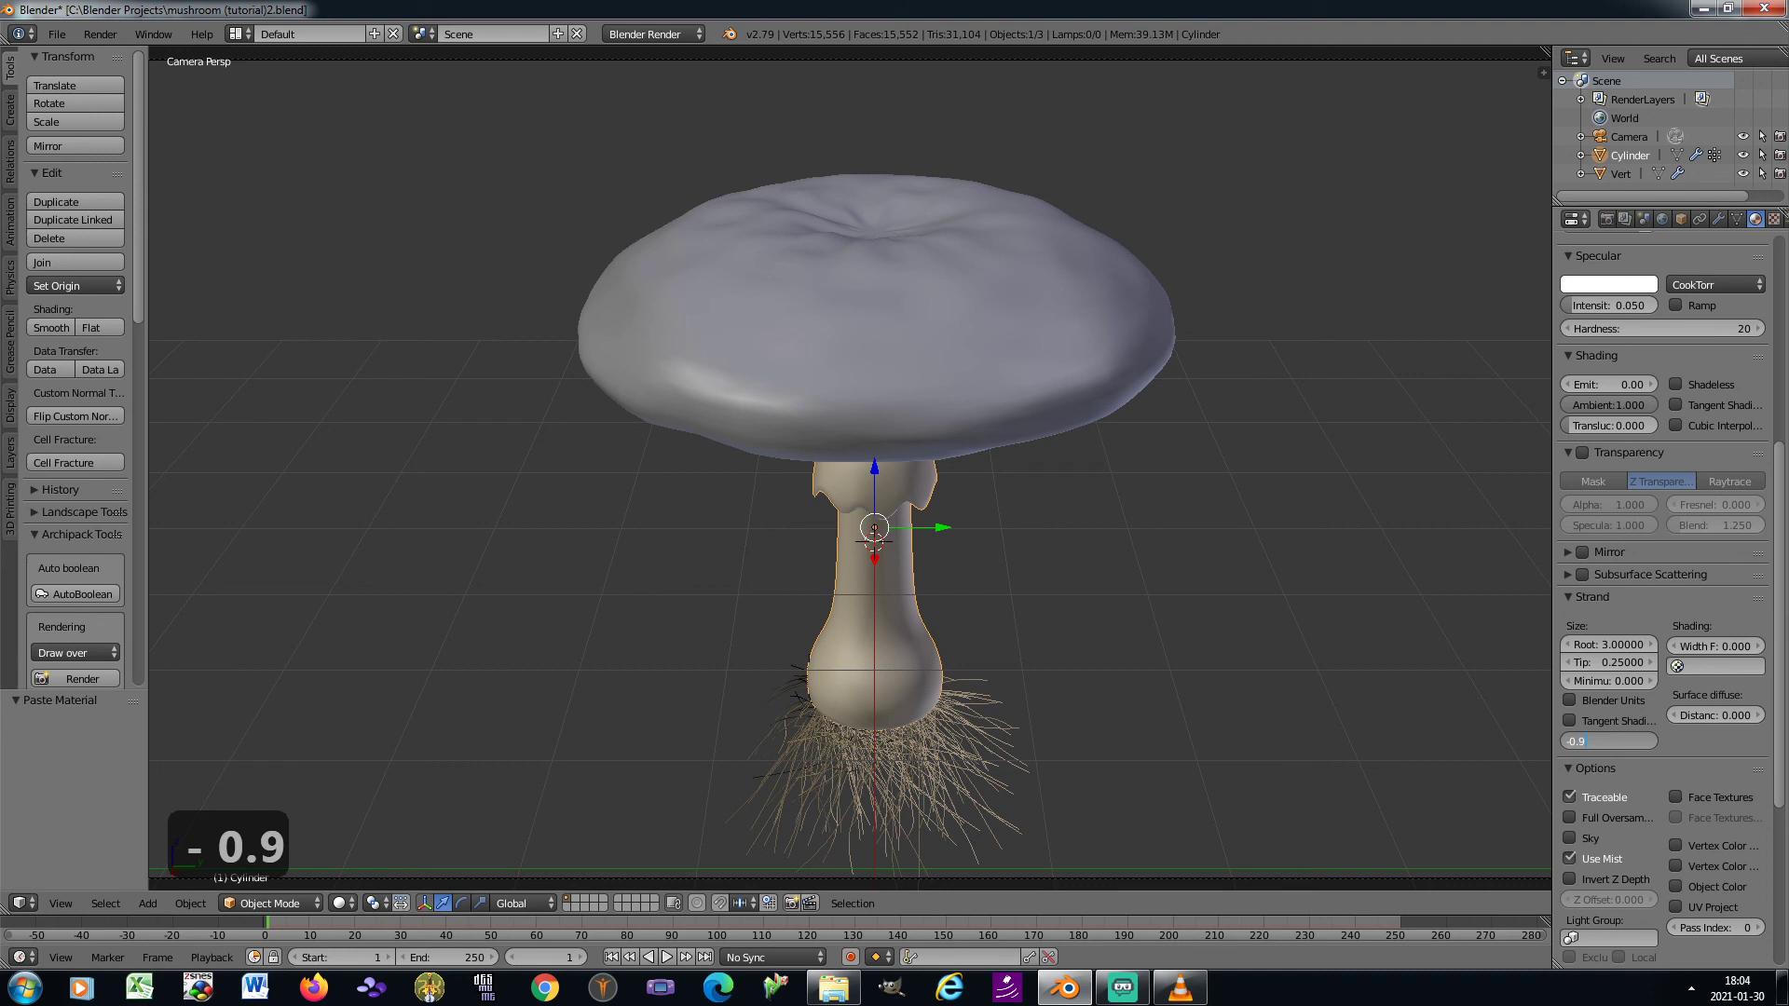
key(Return)
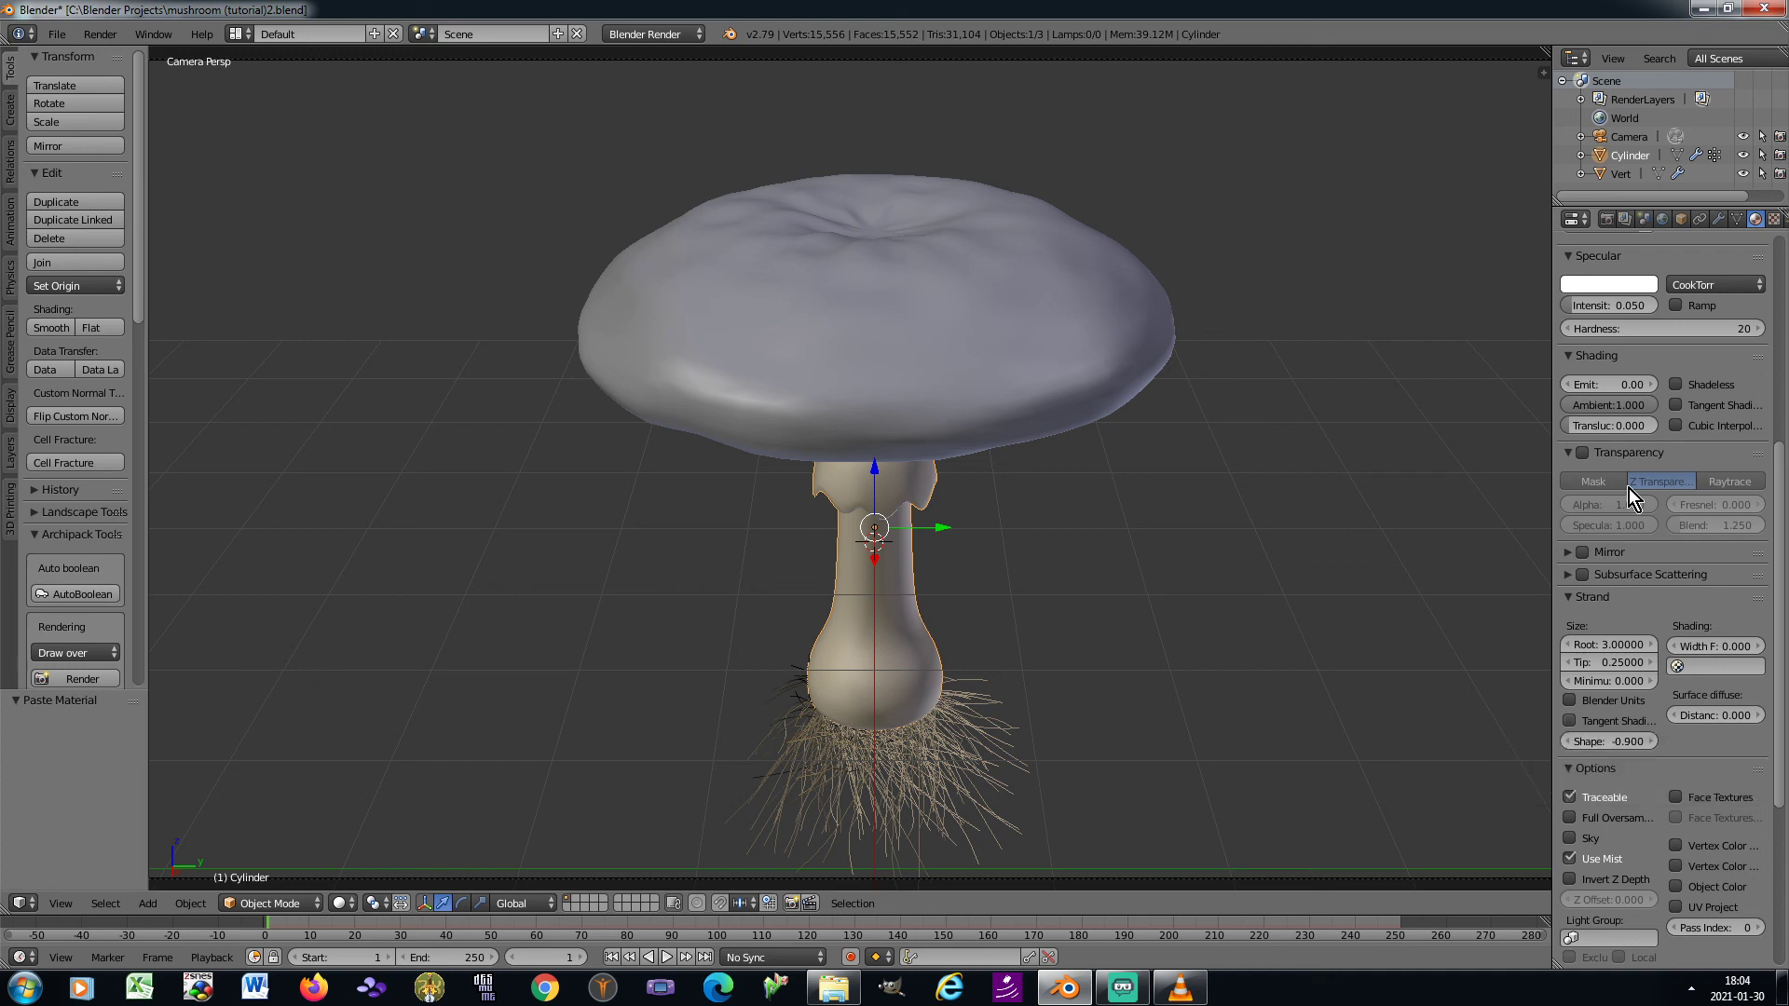
Unlink all five copied textures from the second material's texture slots
click(1774, 219)
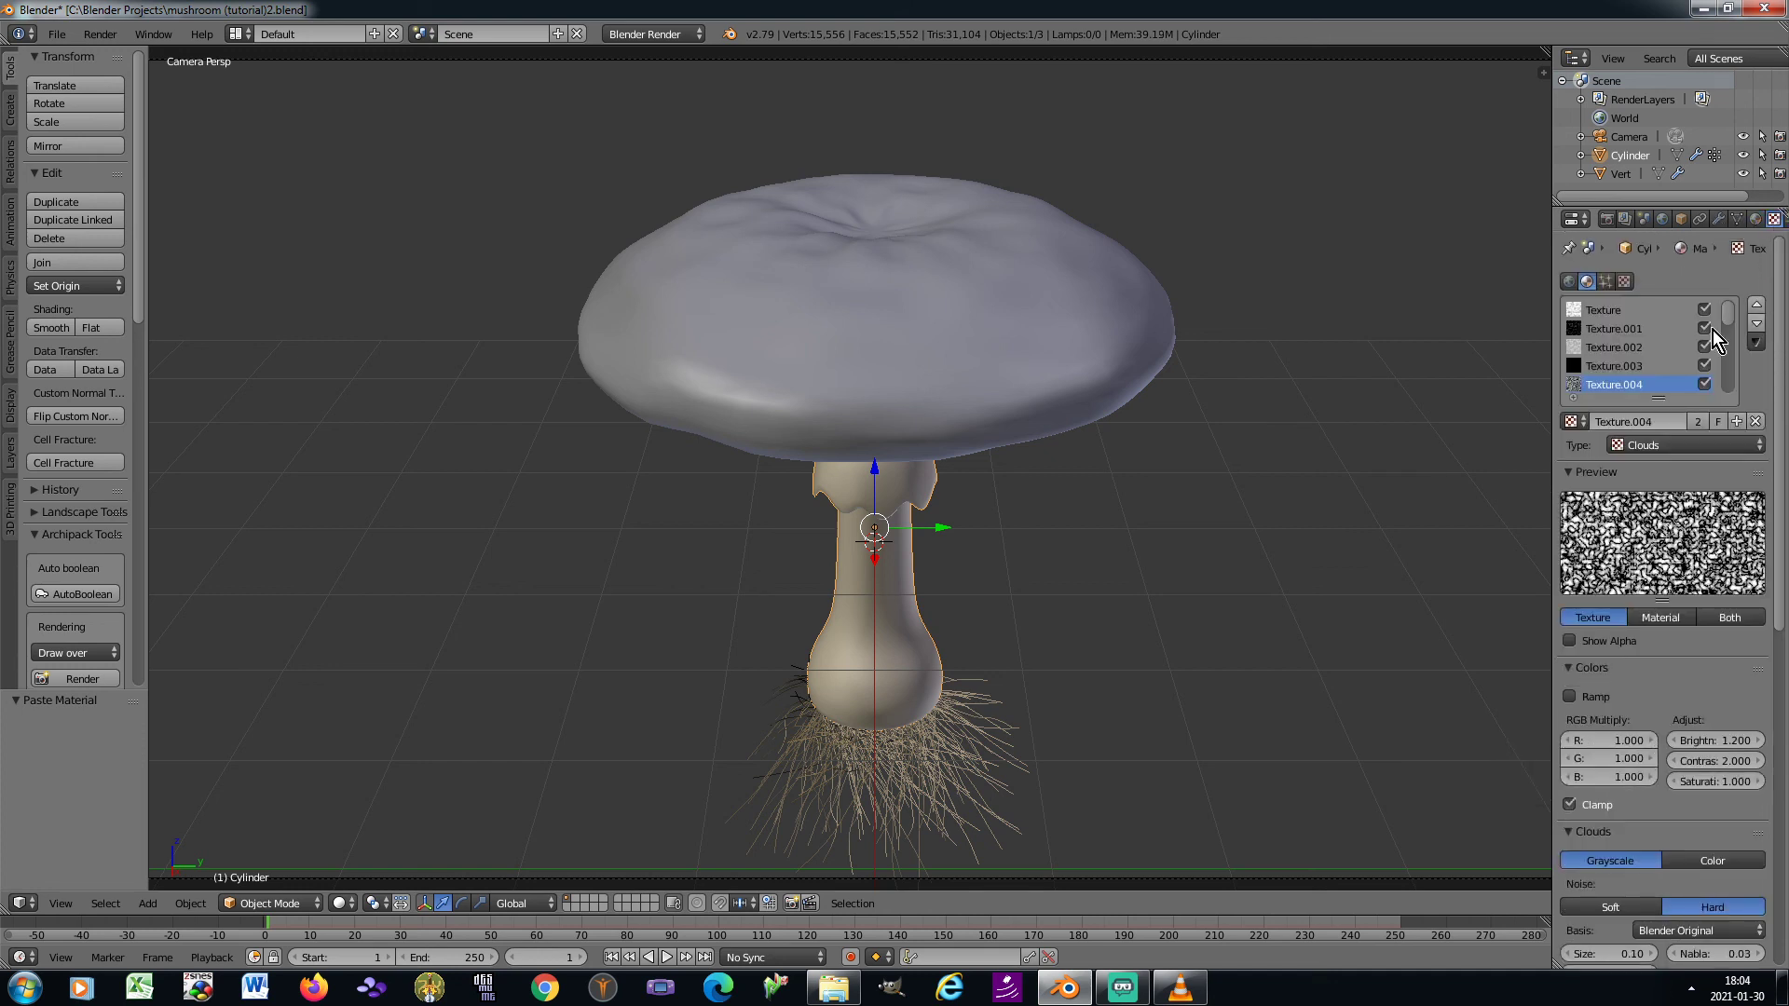
click(1618, 311)
click(1756, 421)
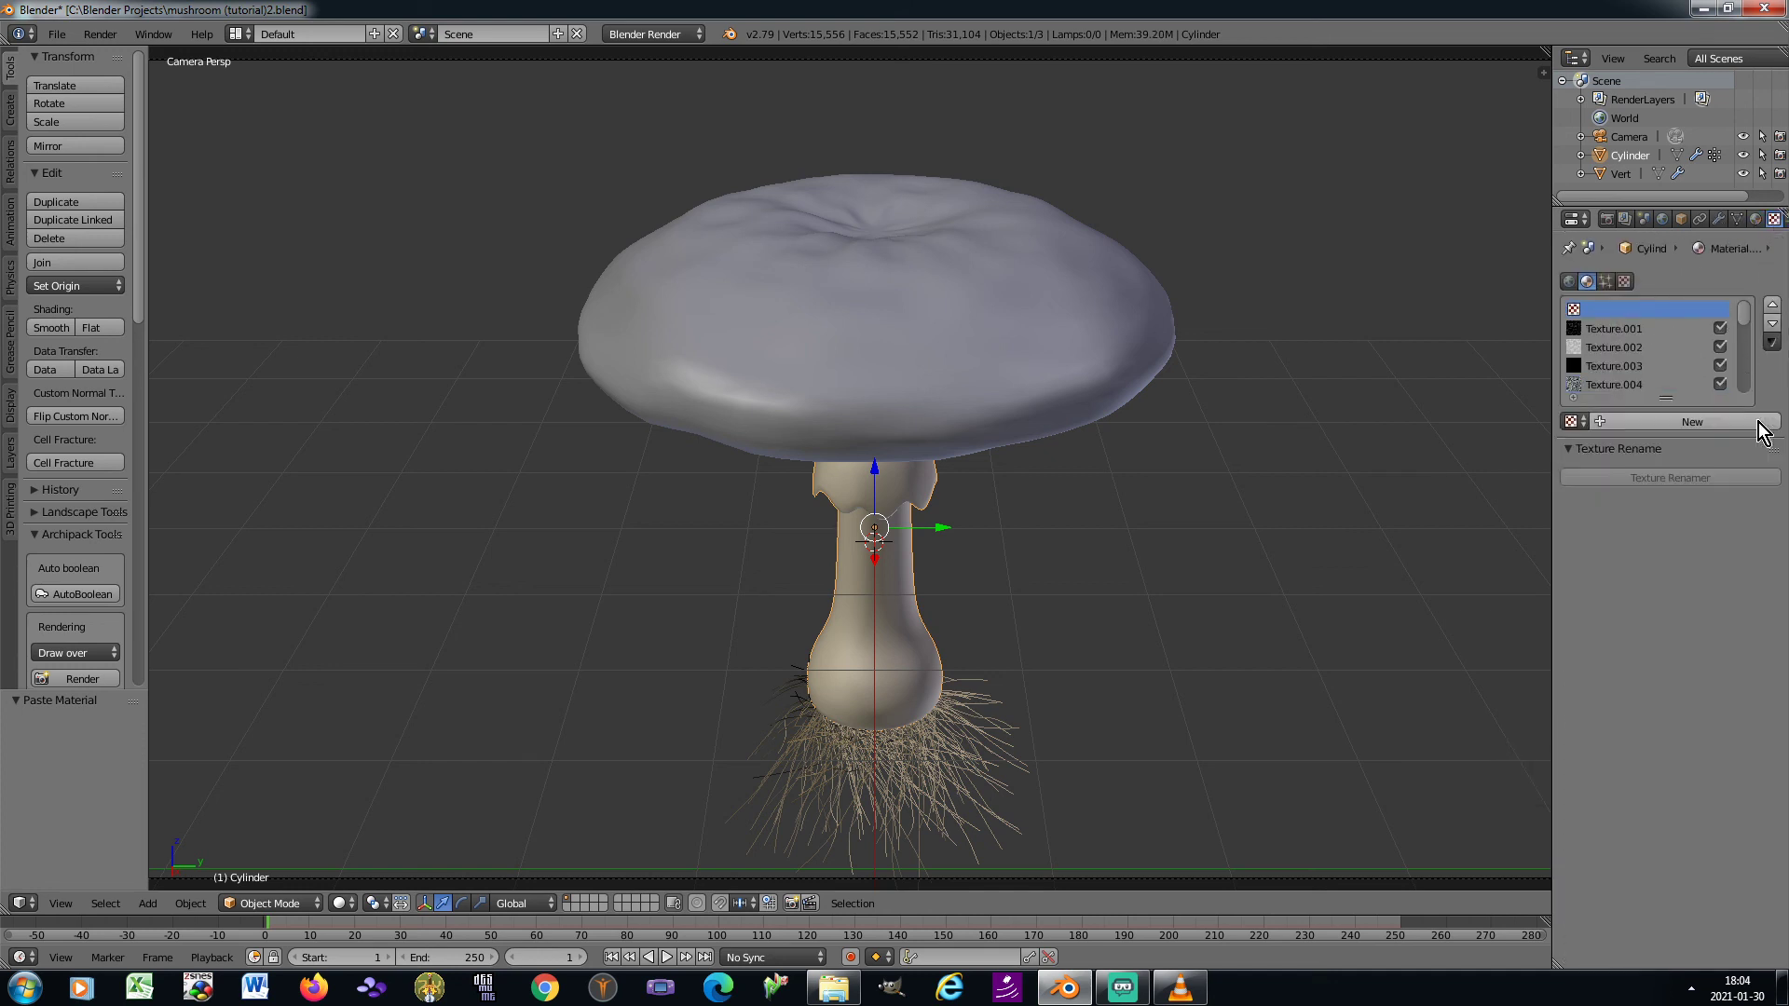
click(1632, 329)
click(1756, 422)
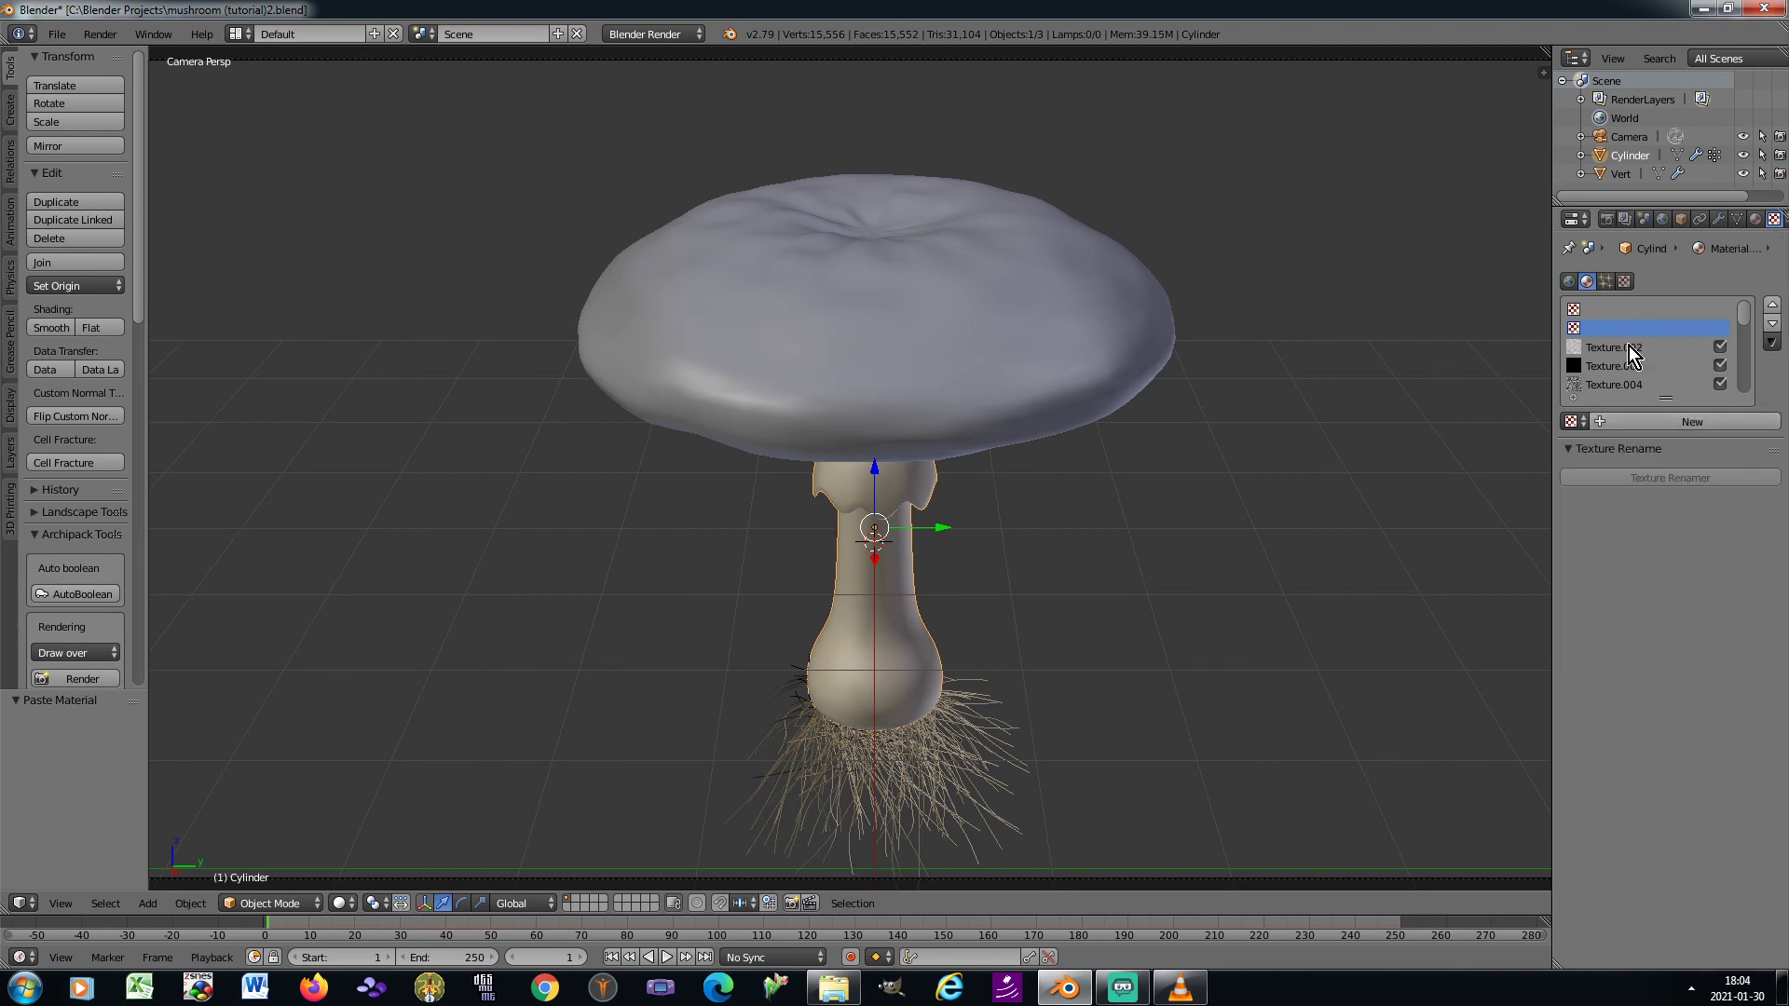
click(1629, 346)
click(1756, 421)
click(1668, 369)
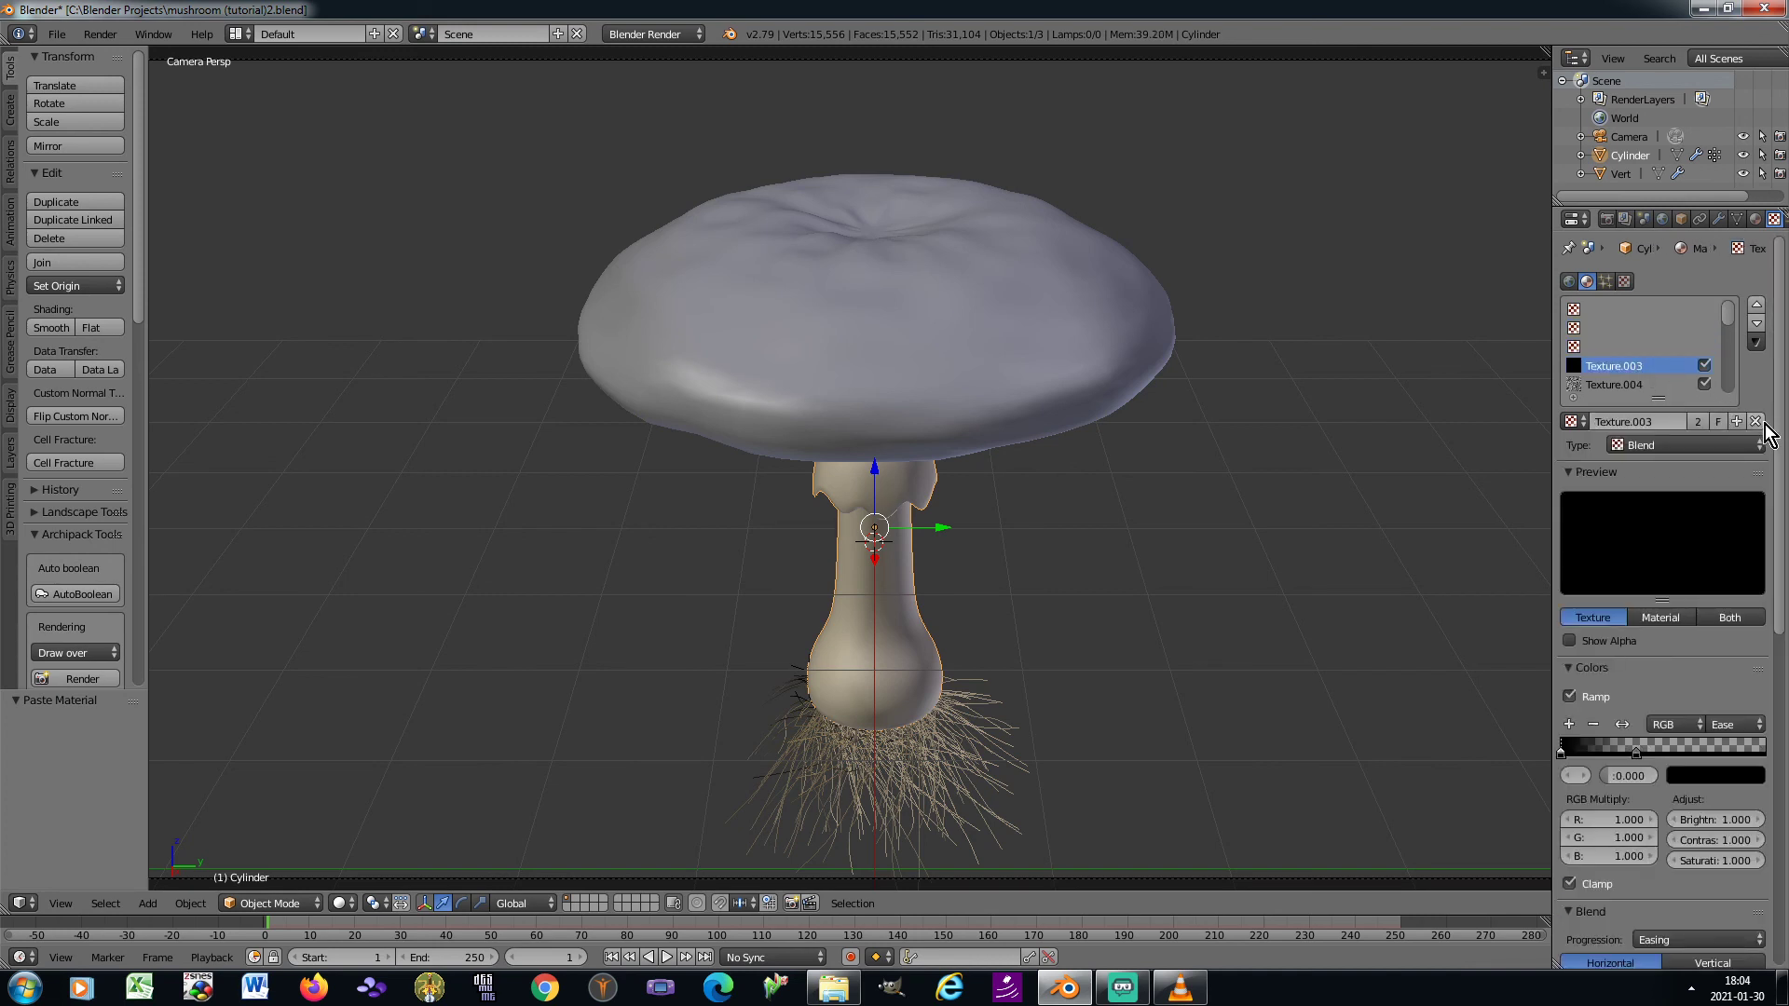
click(1756, 421)
click(1637, 383)
click(1756, 421)
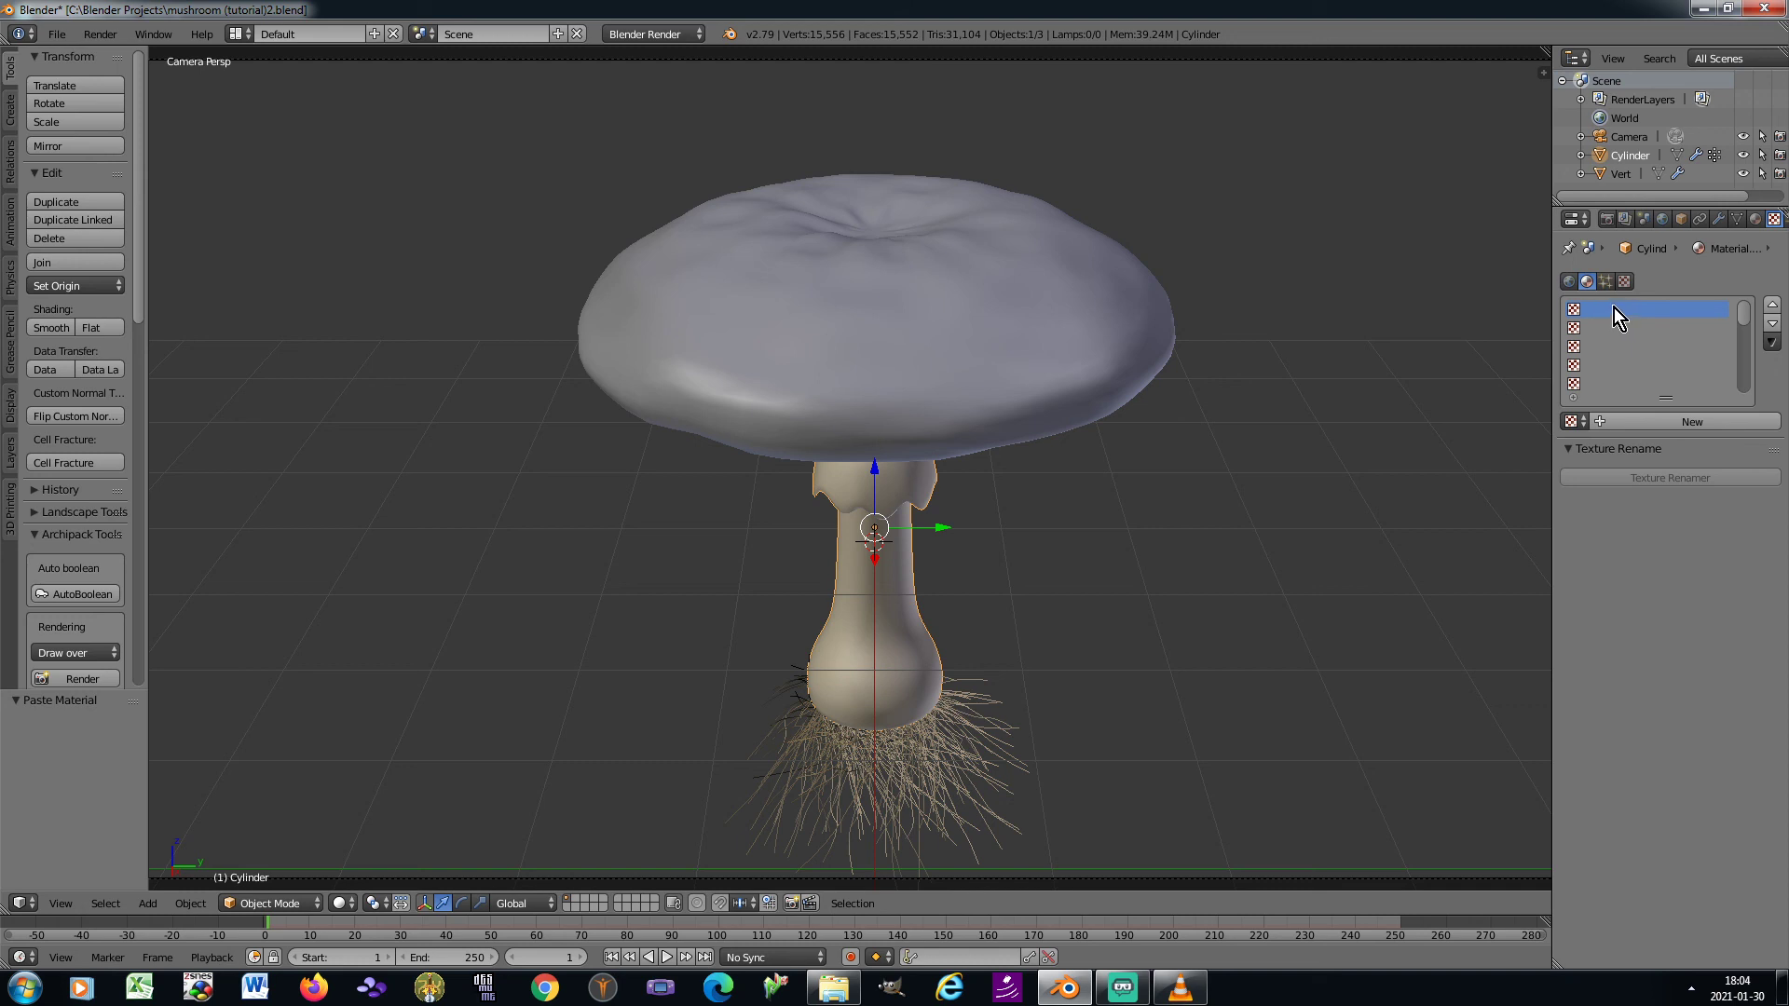
Add a new Blend texture in the second material's first slot and enable its color ramp
click(1604, 421)
click(1674, 446)
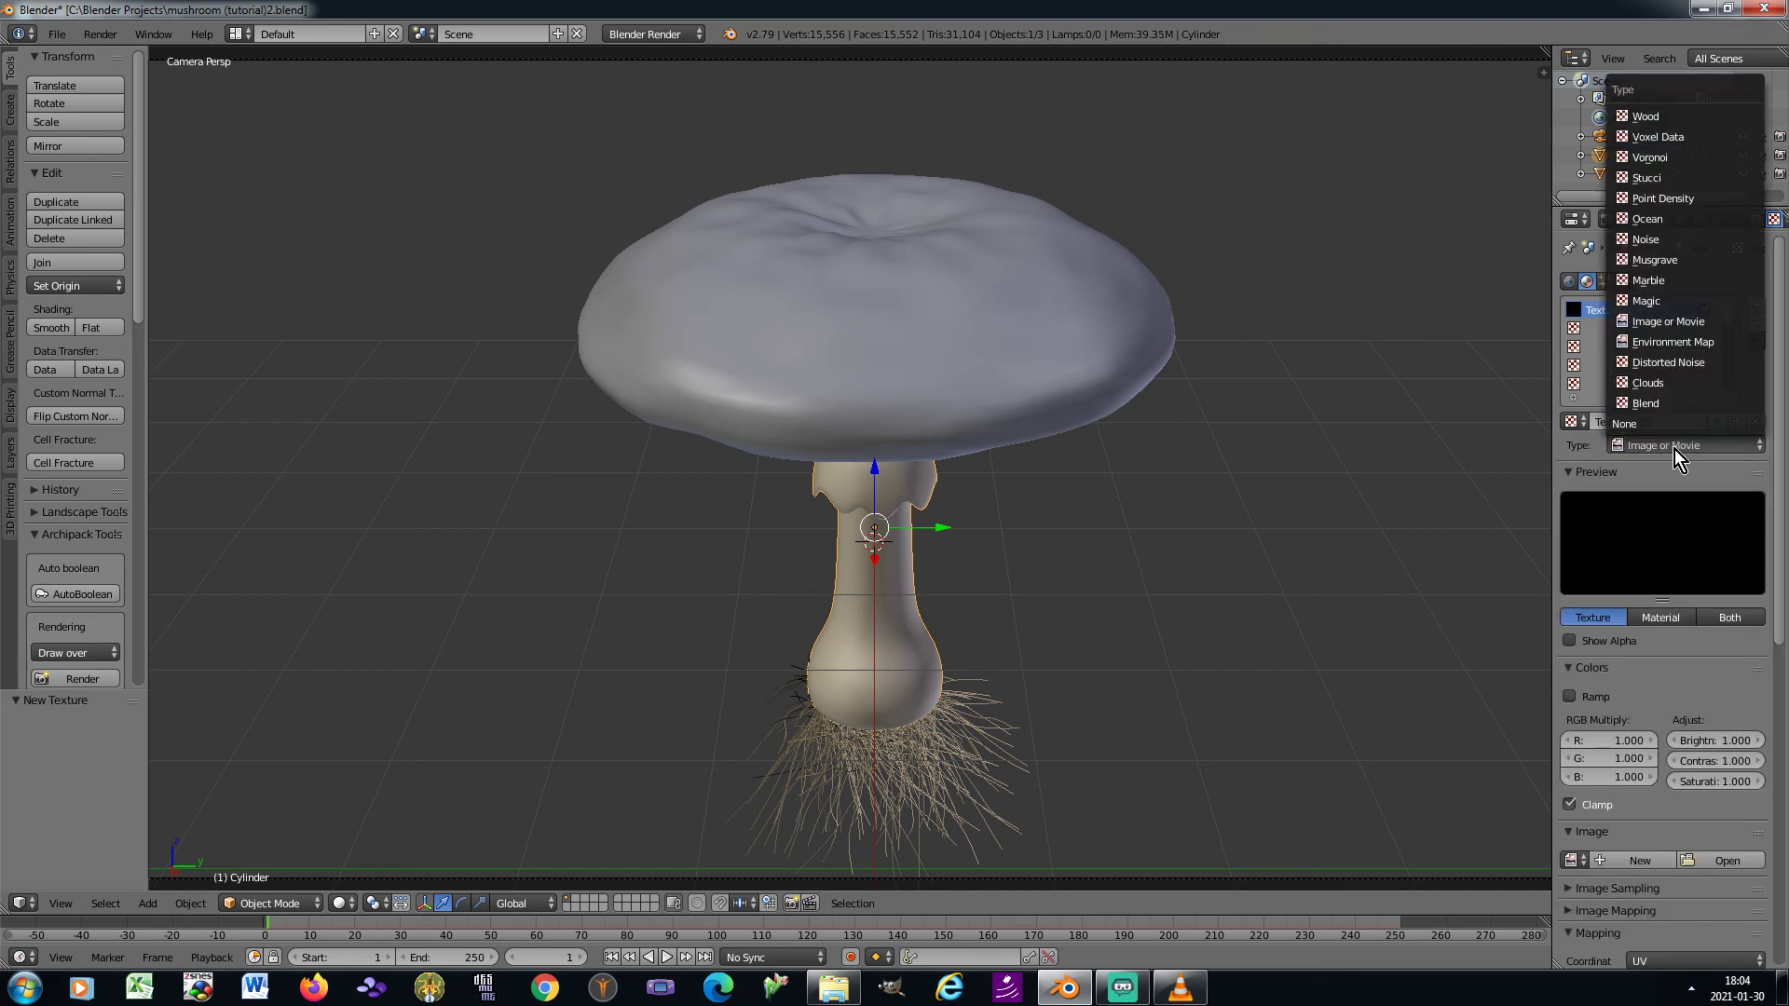
click(1662, 404)
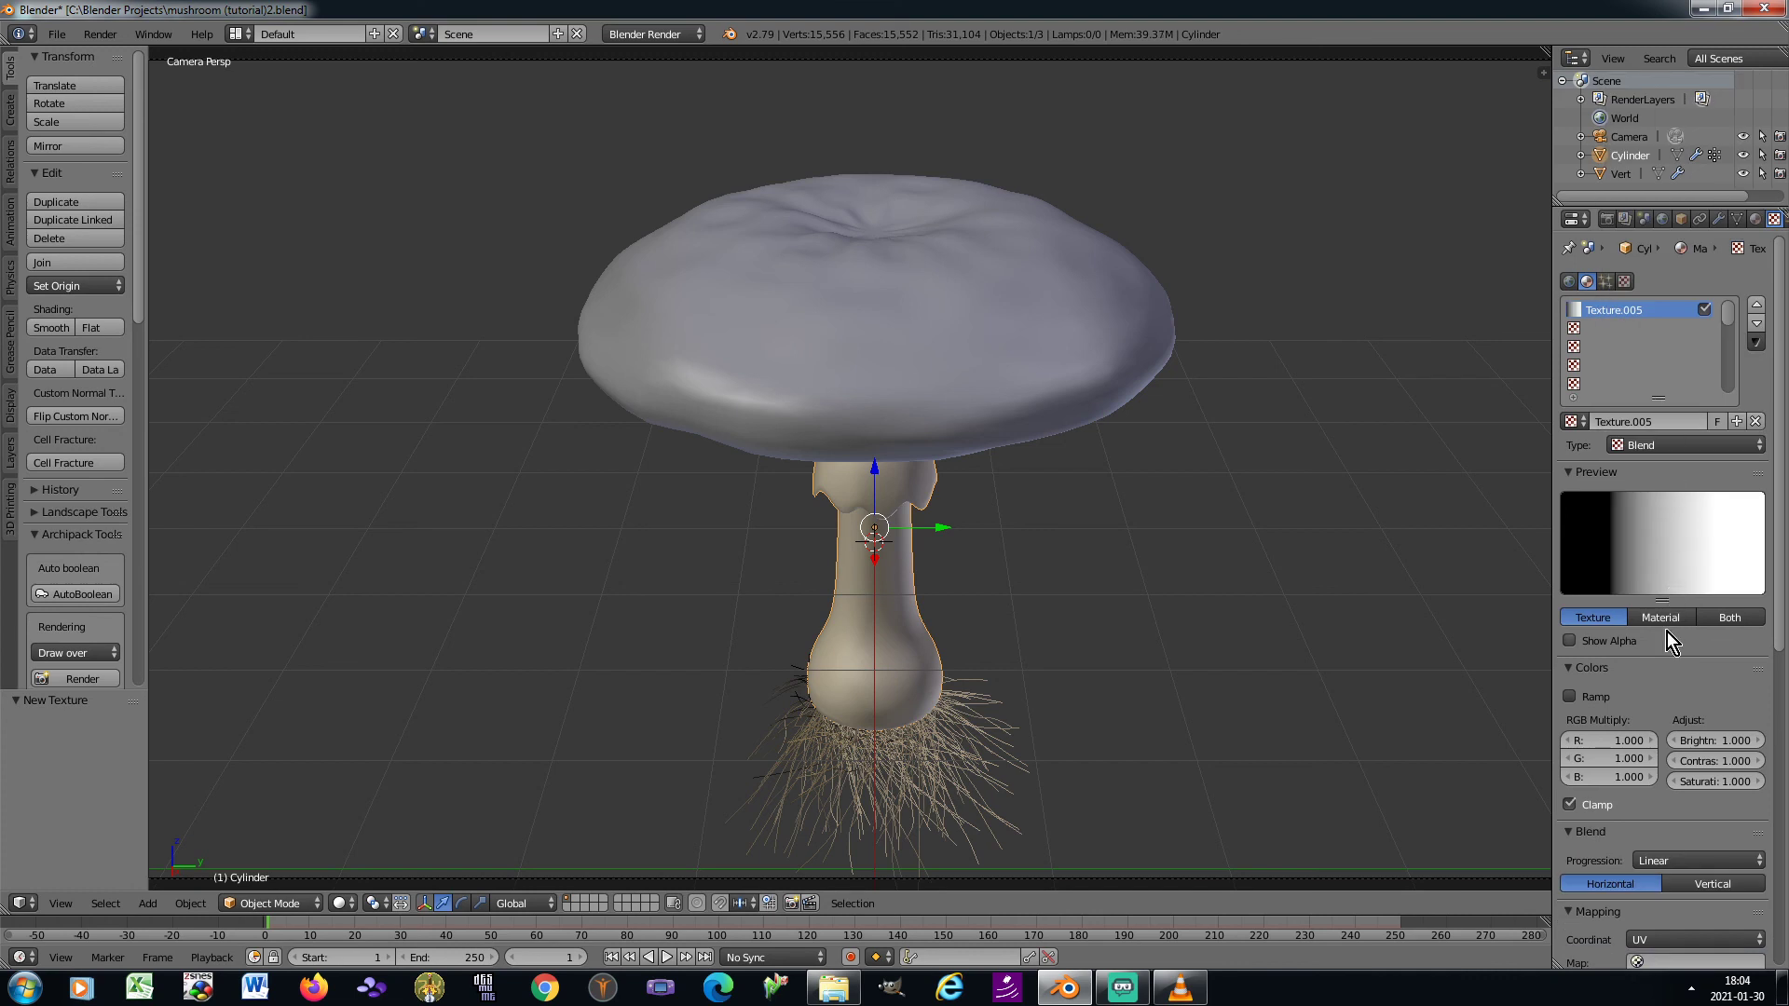
click(1569, 698)
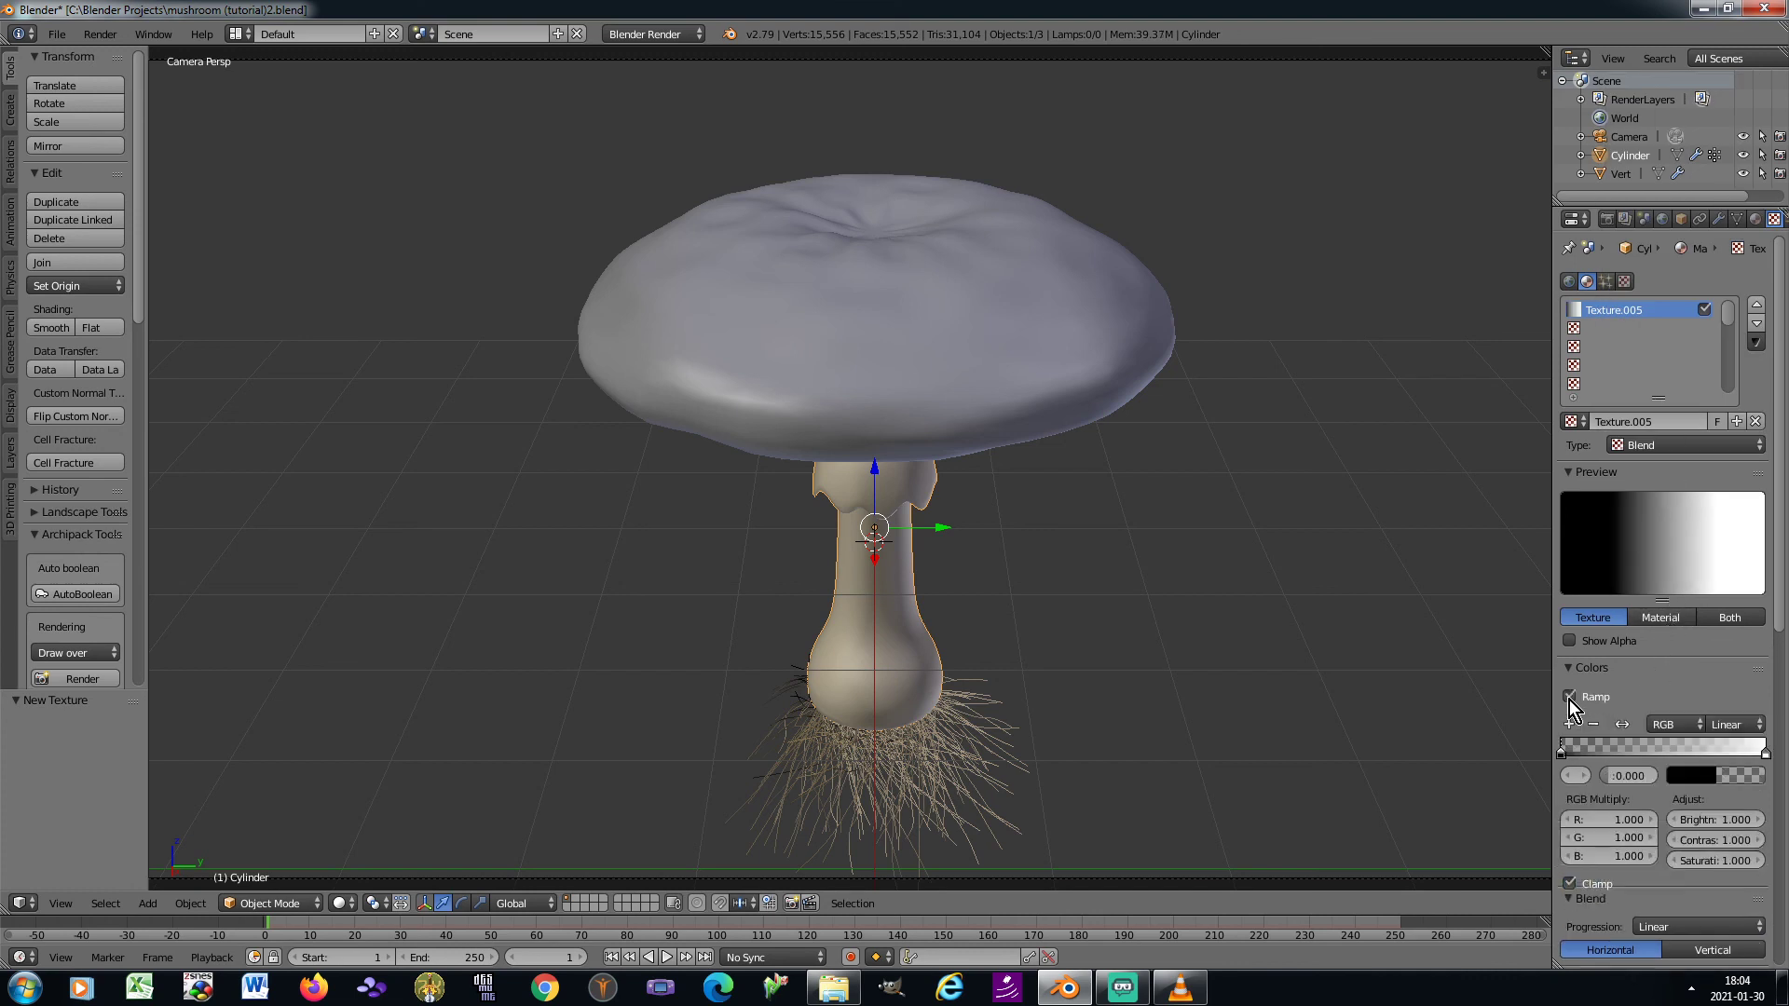
Set the color ramp's end stop to RGB 0.027, 0.018, 0.009
click(1590, 775)
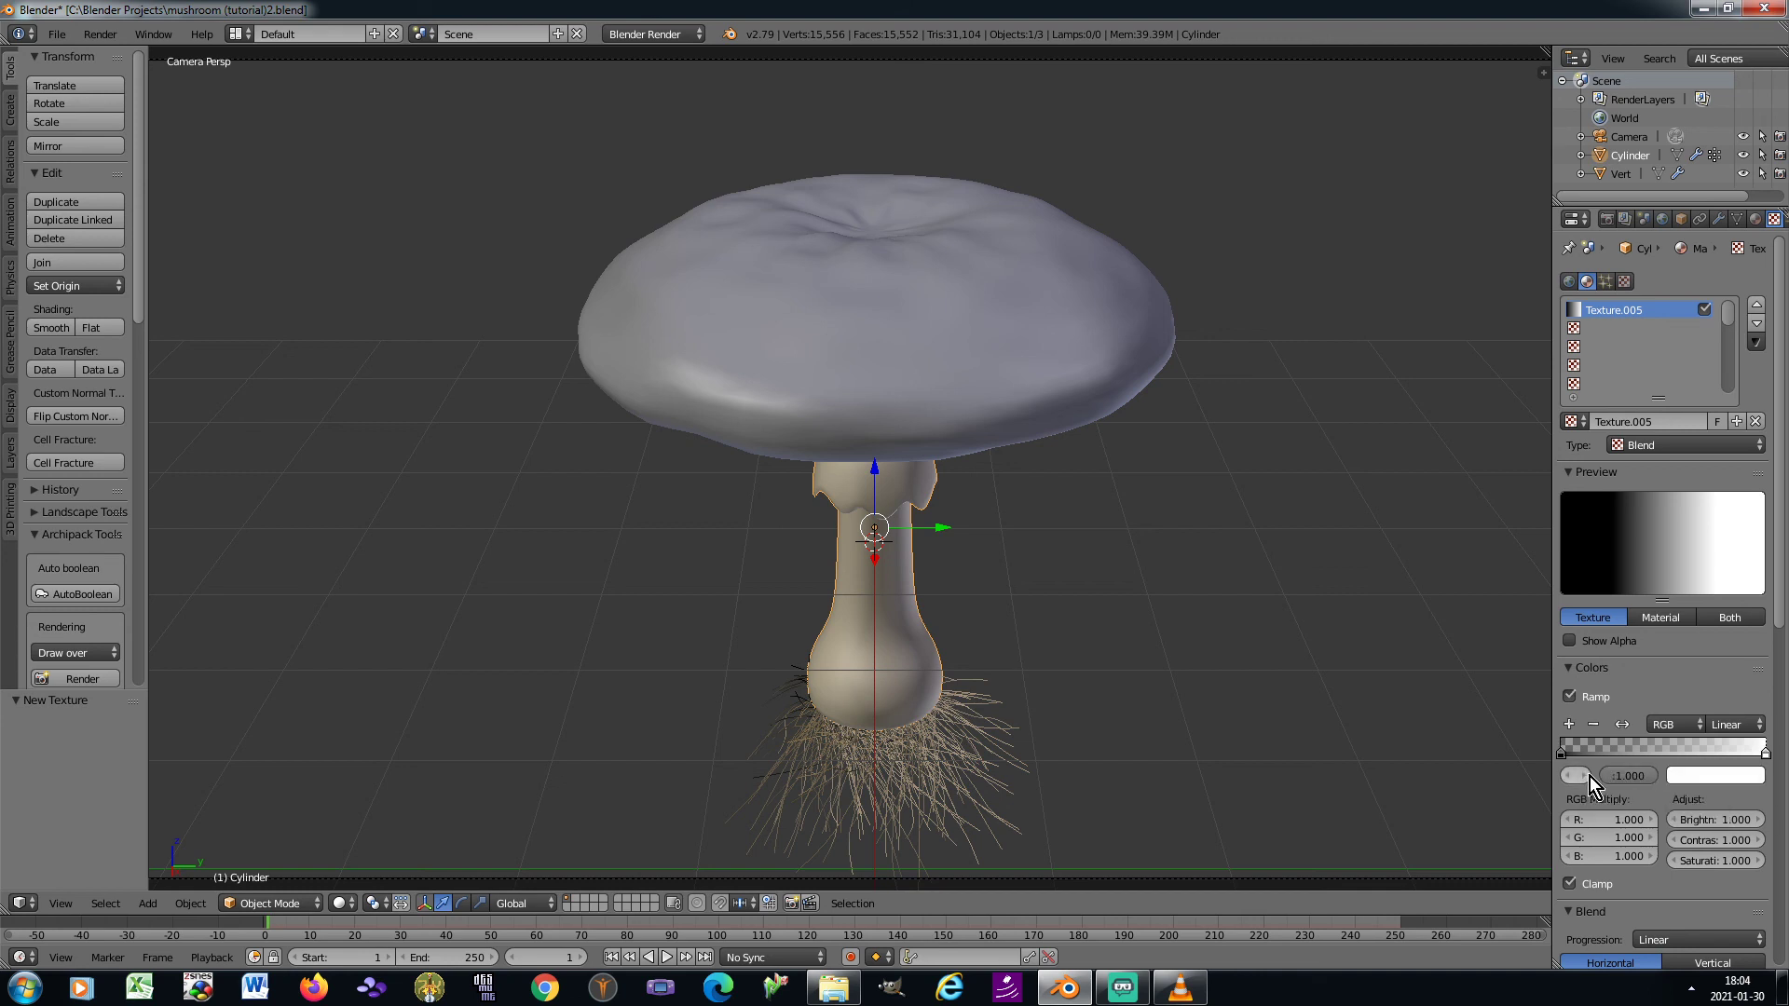
click(1725, 776)
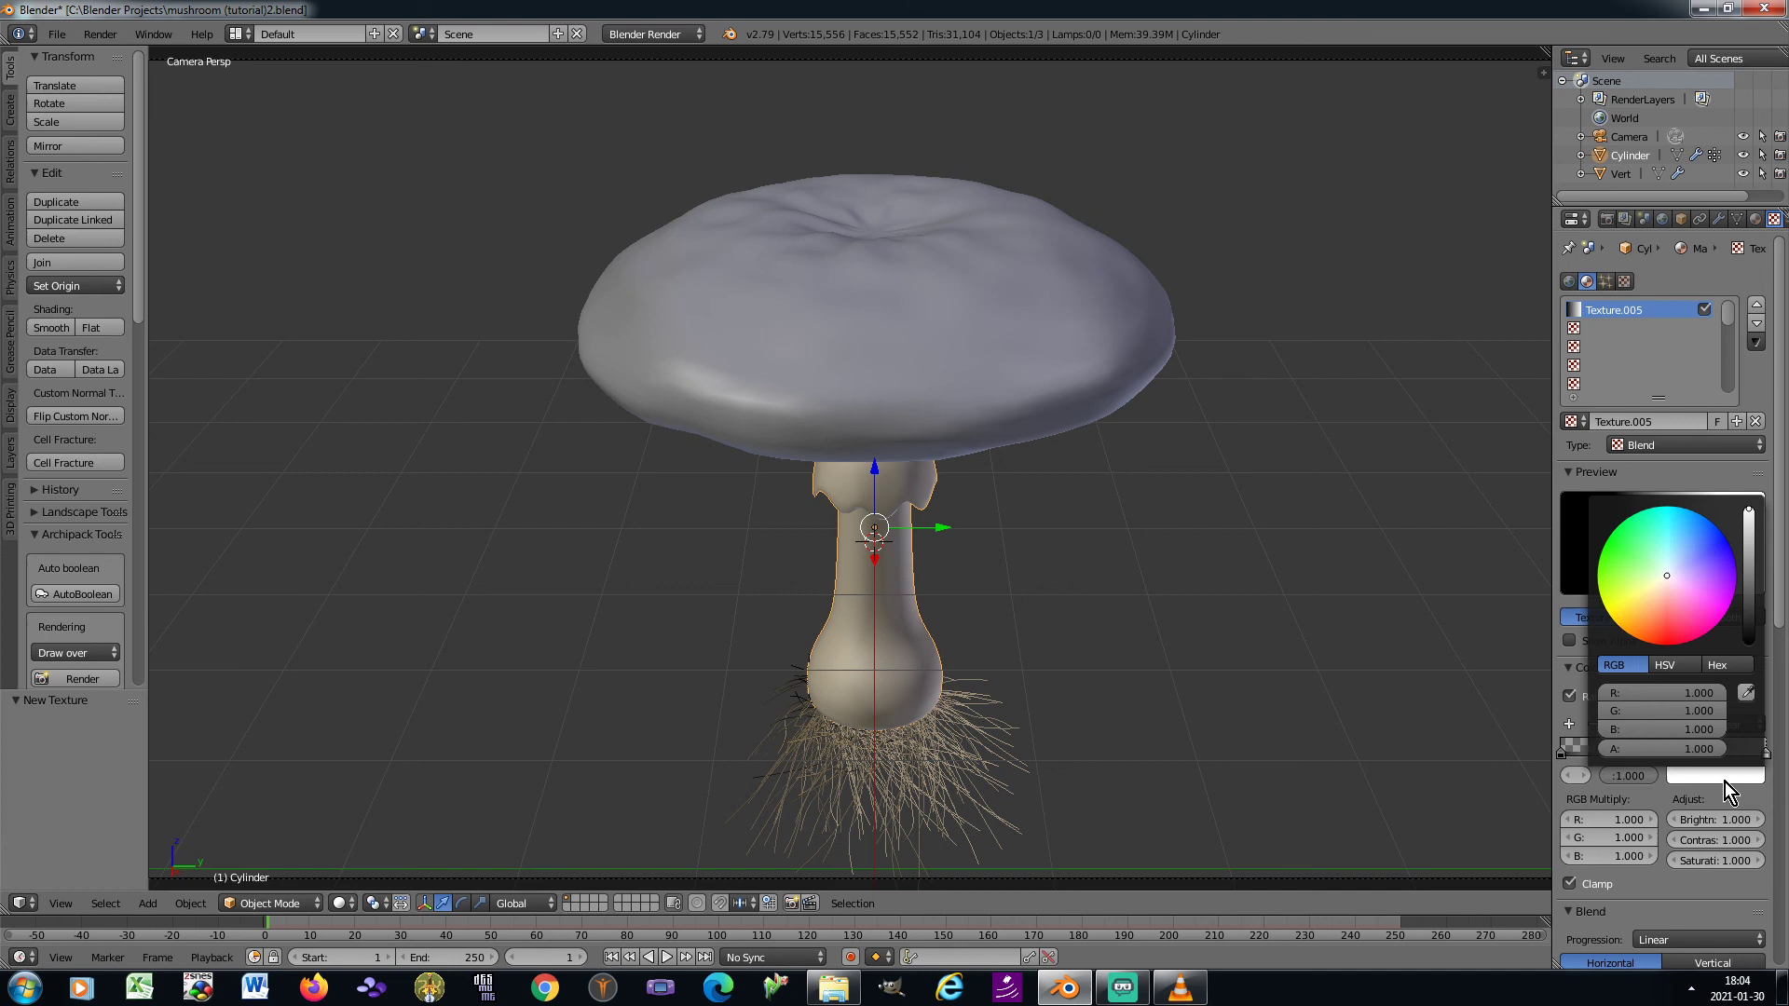
click(1658, 695)
text(0.027)
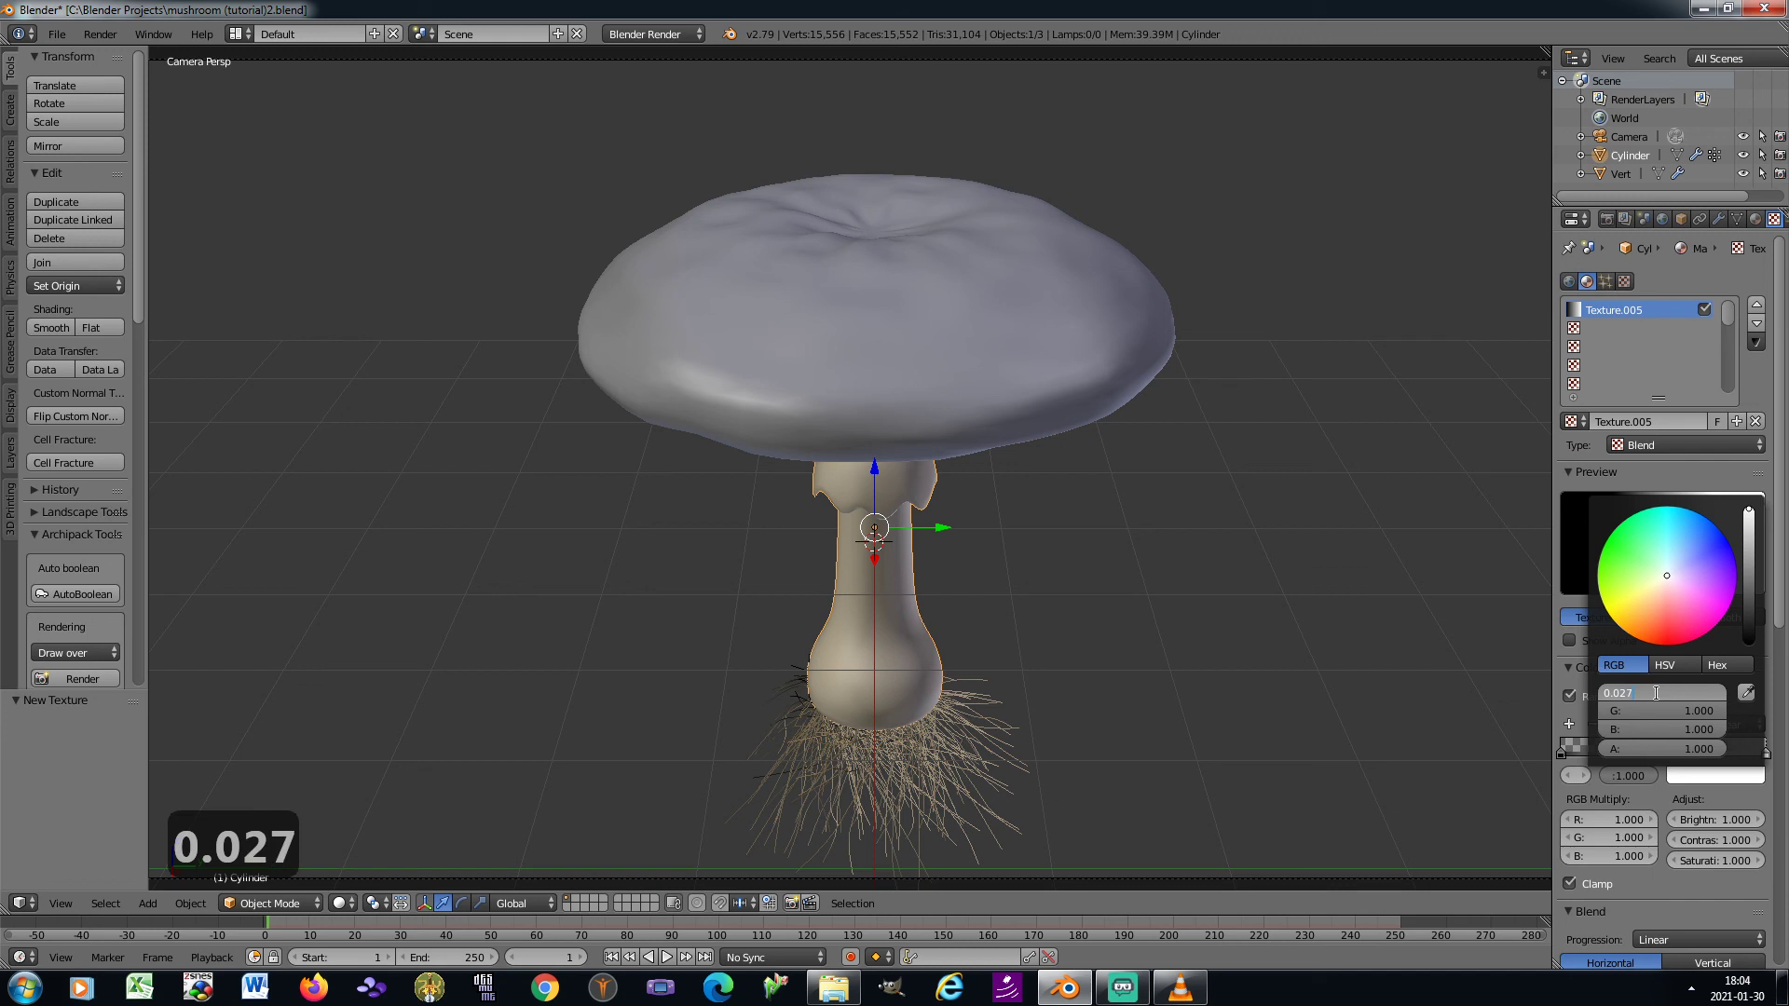
key(Tab)
text(0.0)
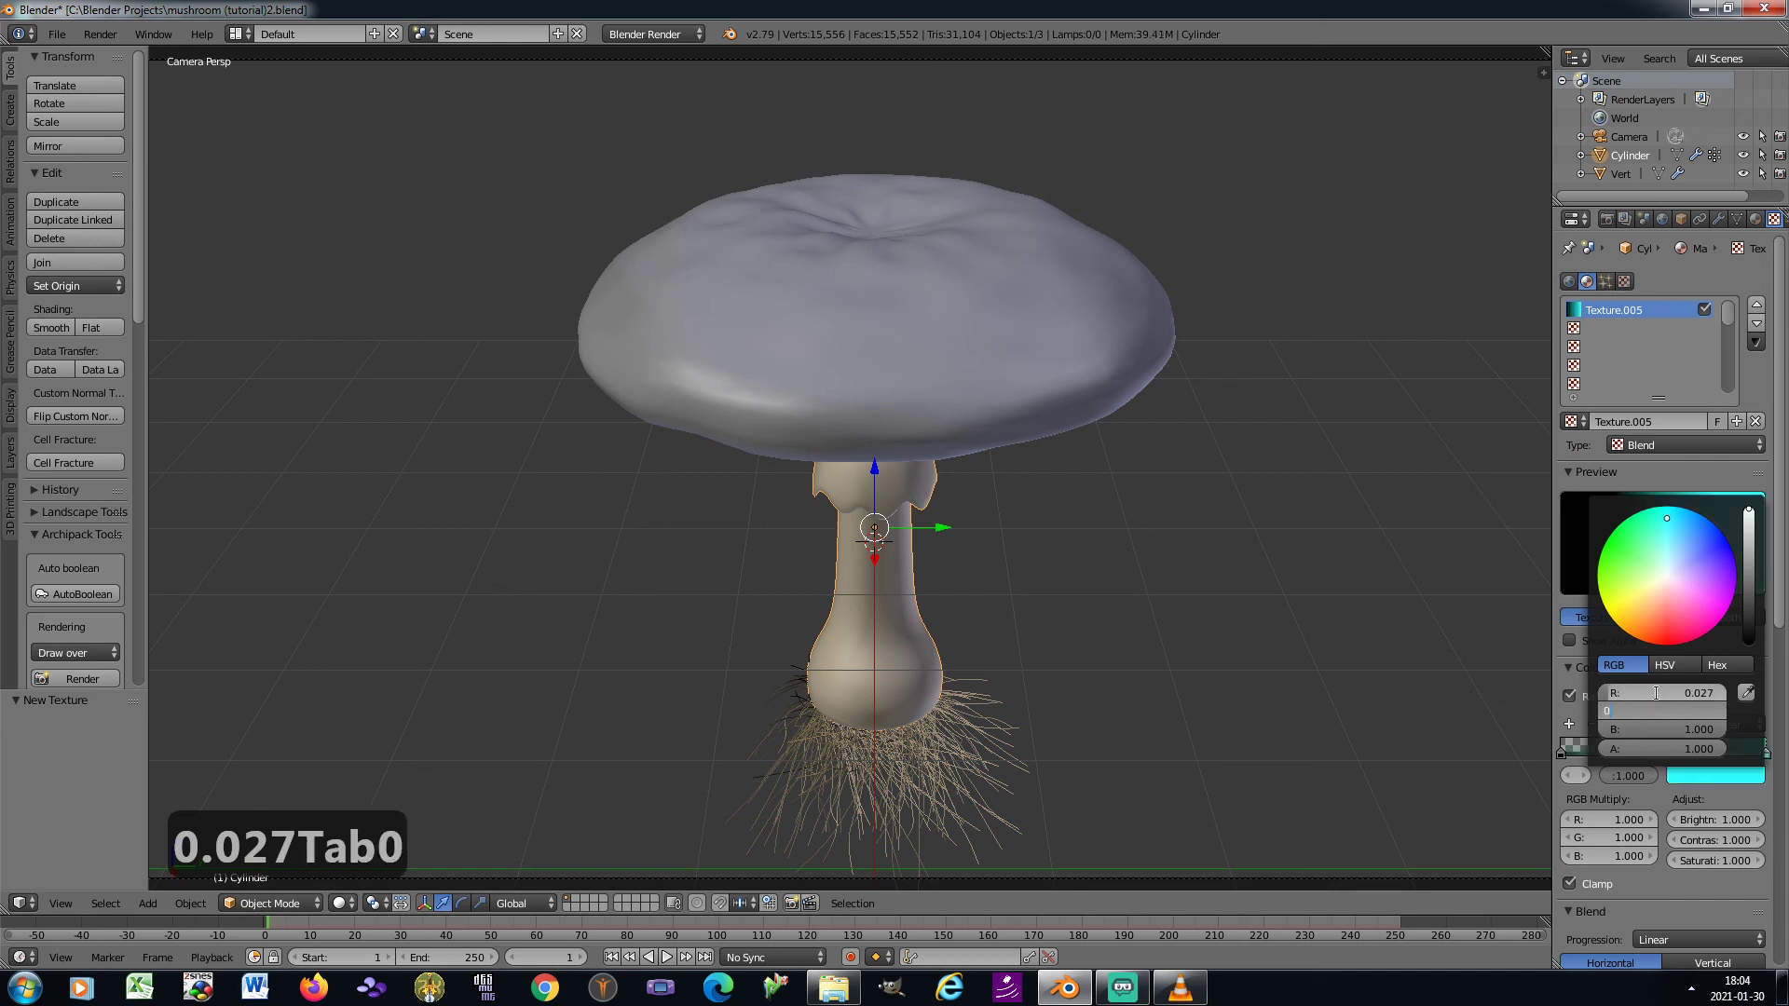
text(18)
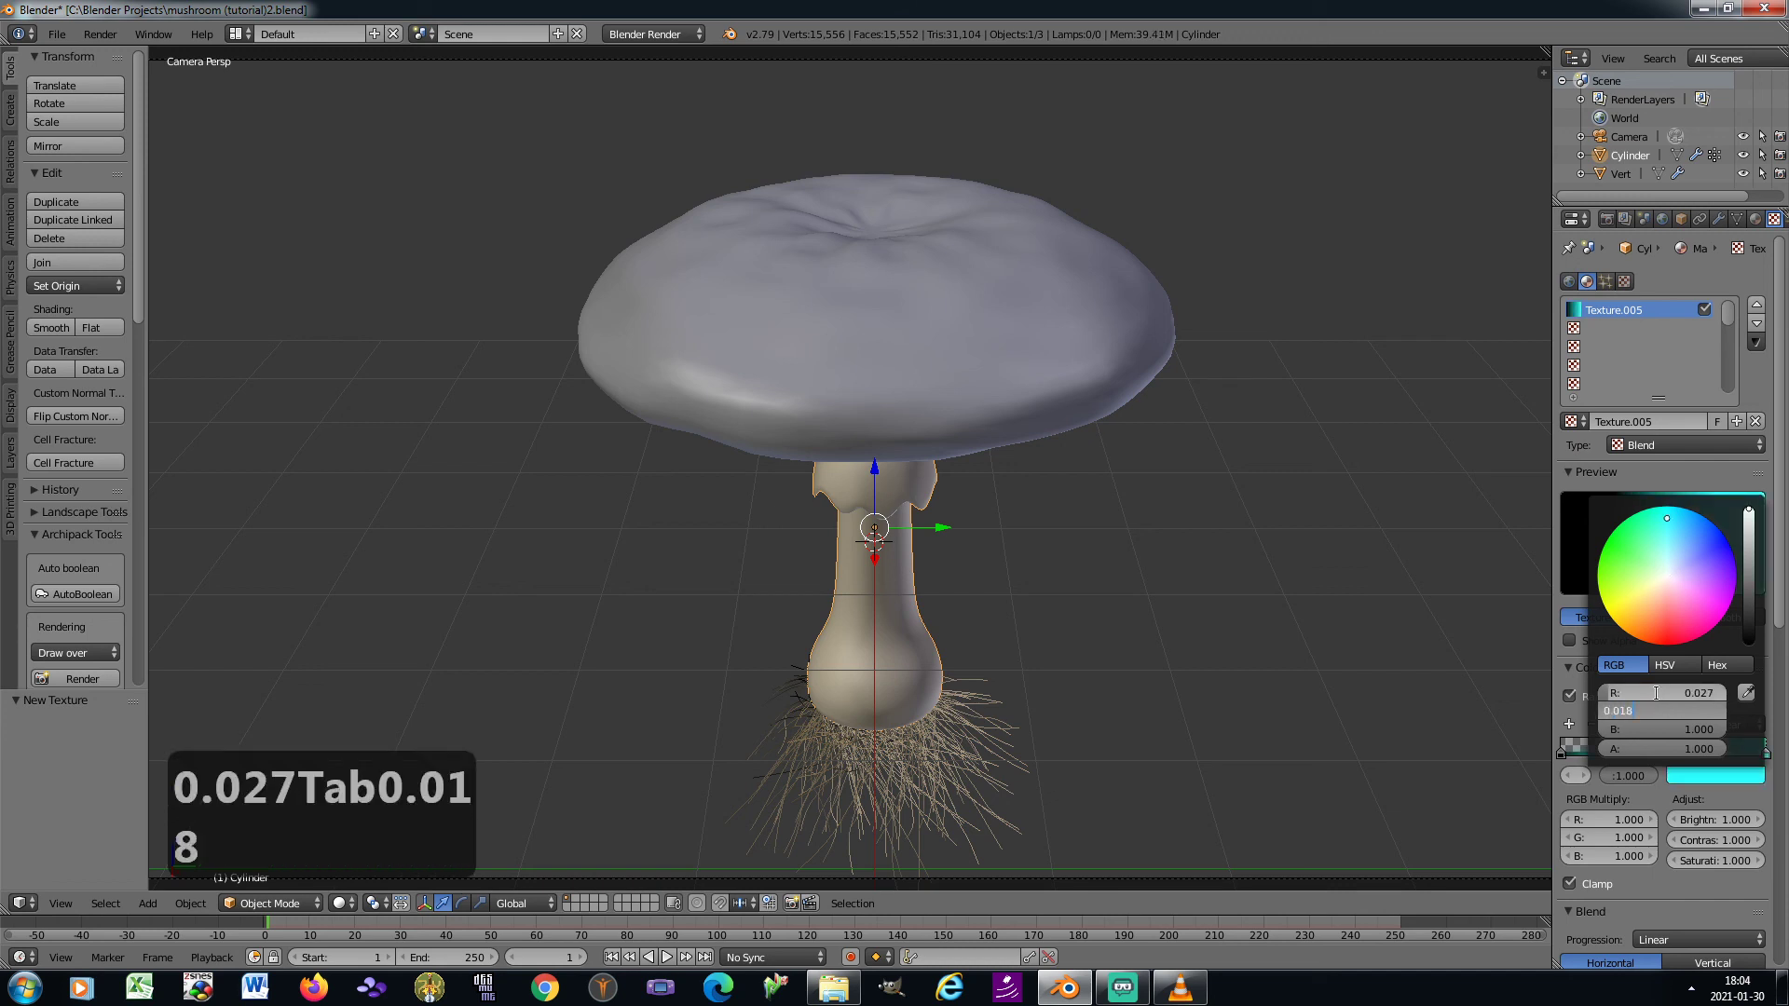
key(Tab)
text(0.0)
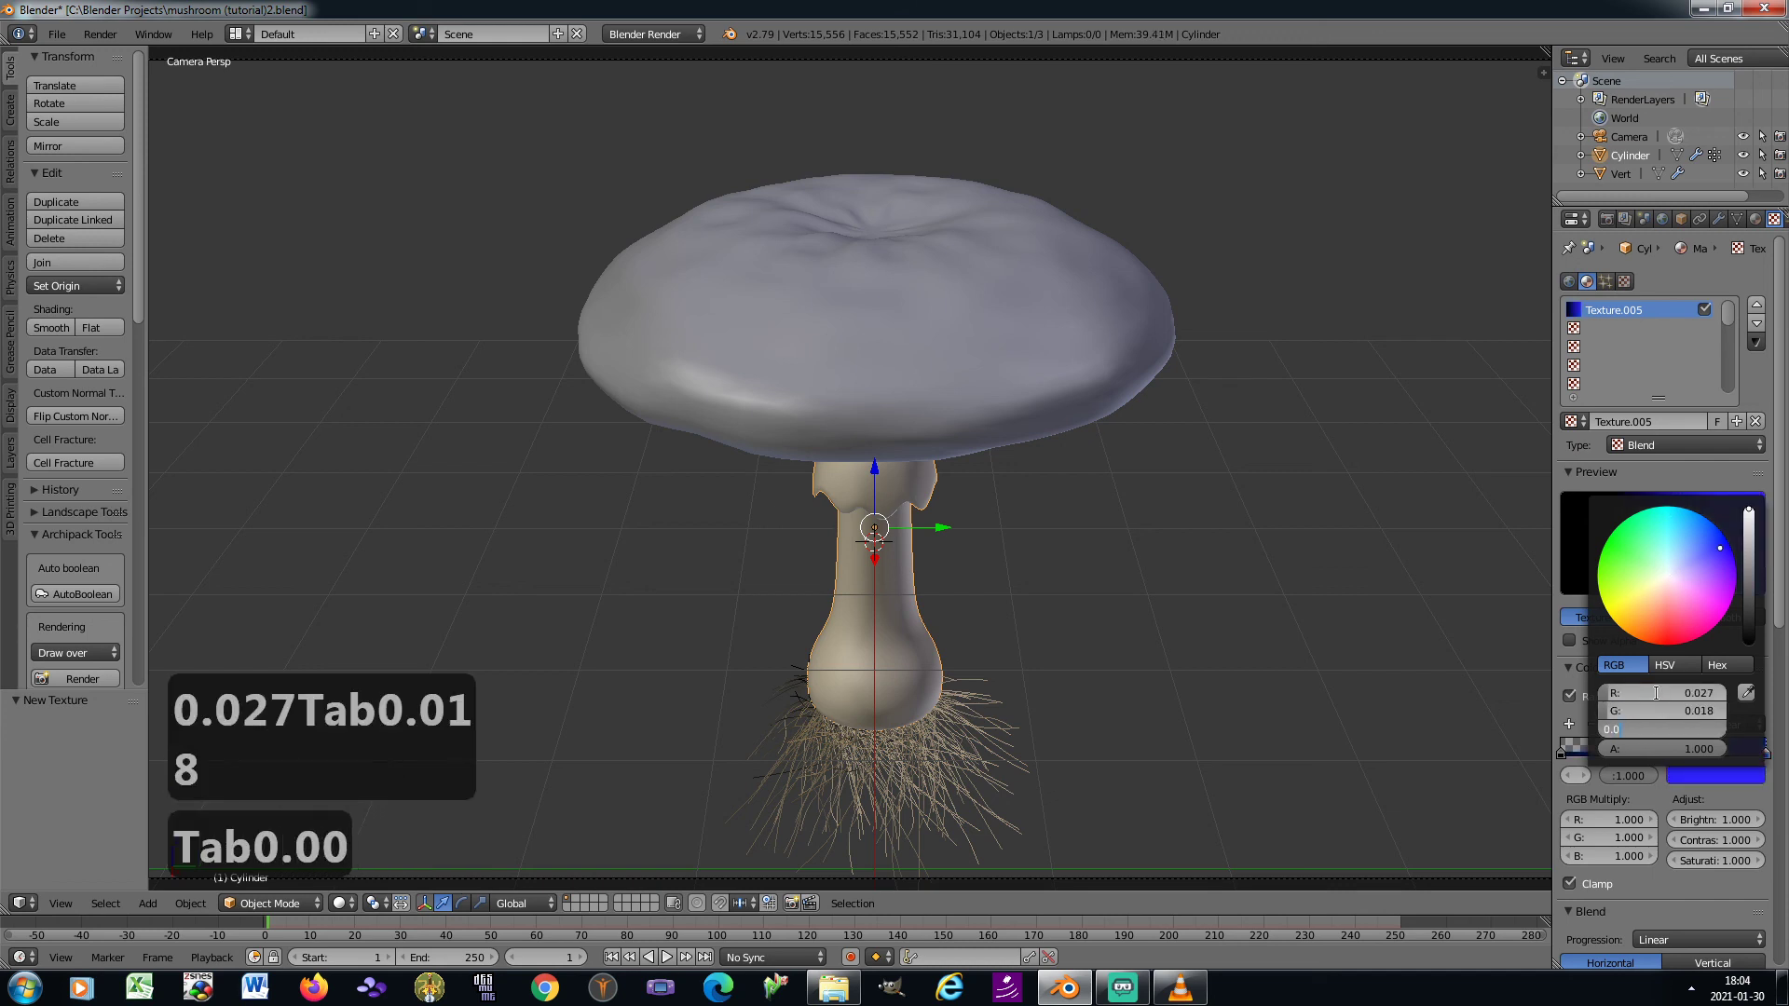
text(09)
key(Return)
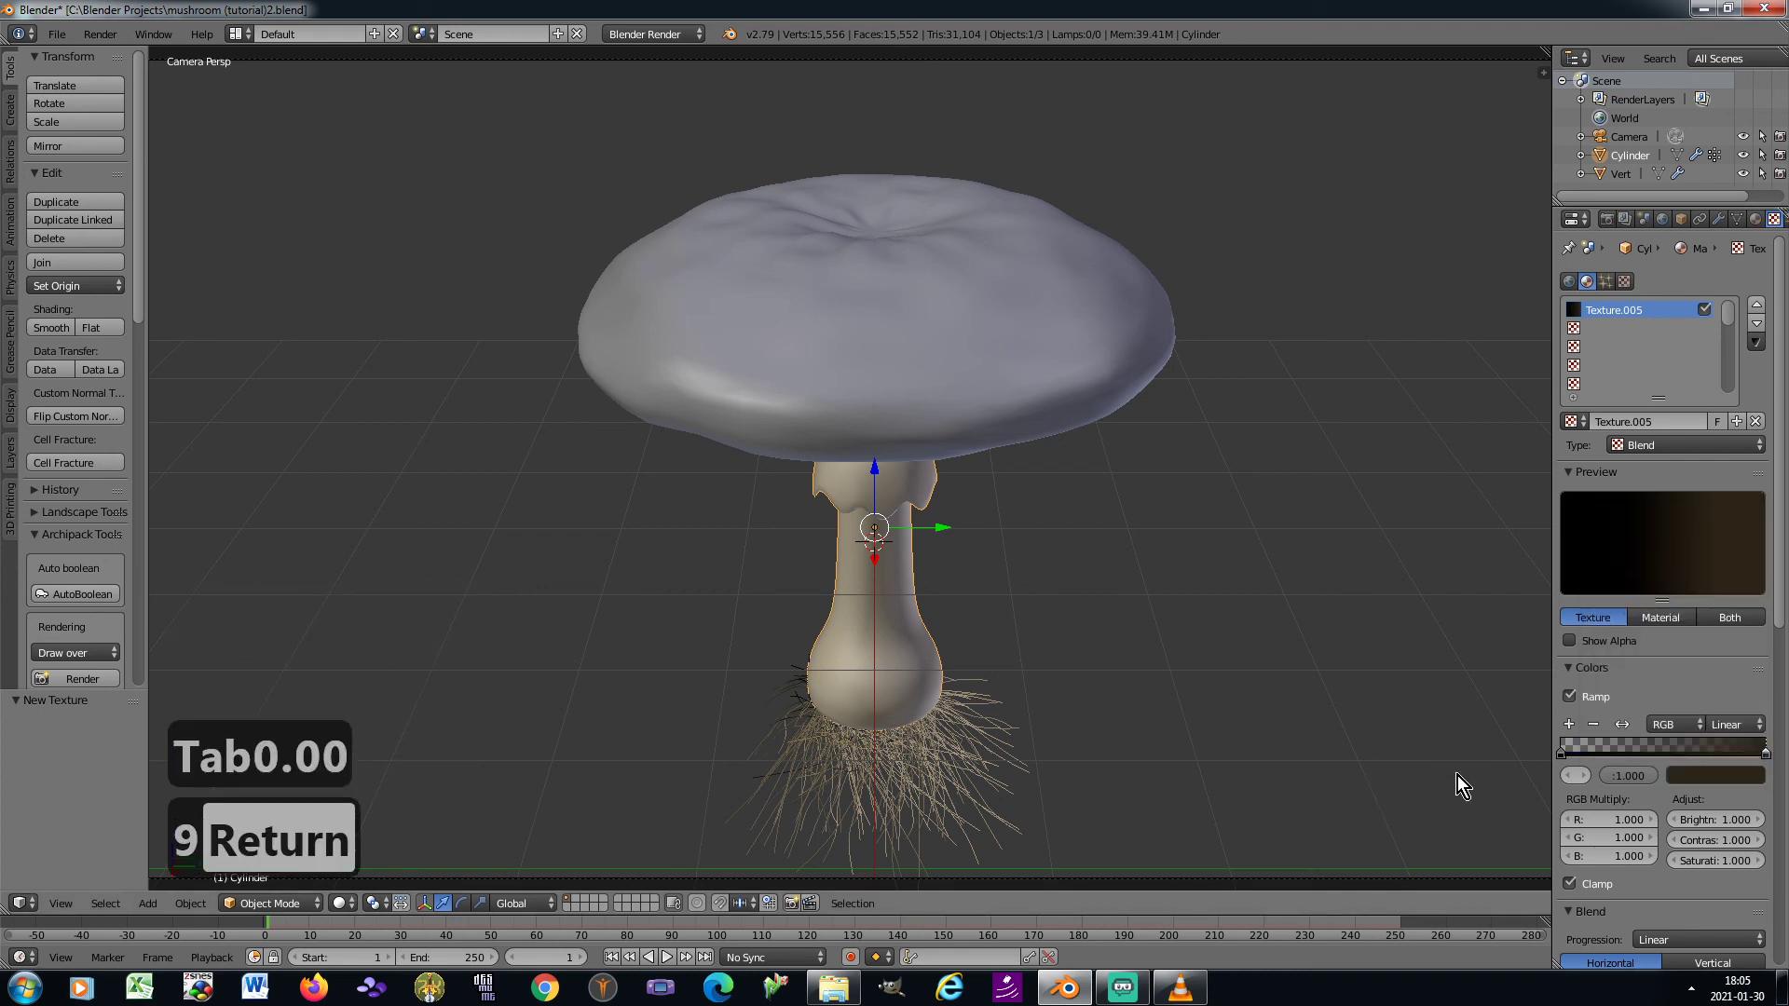
Map the Blend texture with Strand / Particle coordinates and save the file
scroll(1681, 825, down, 5)
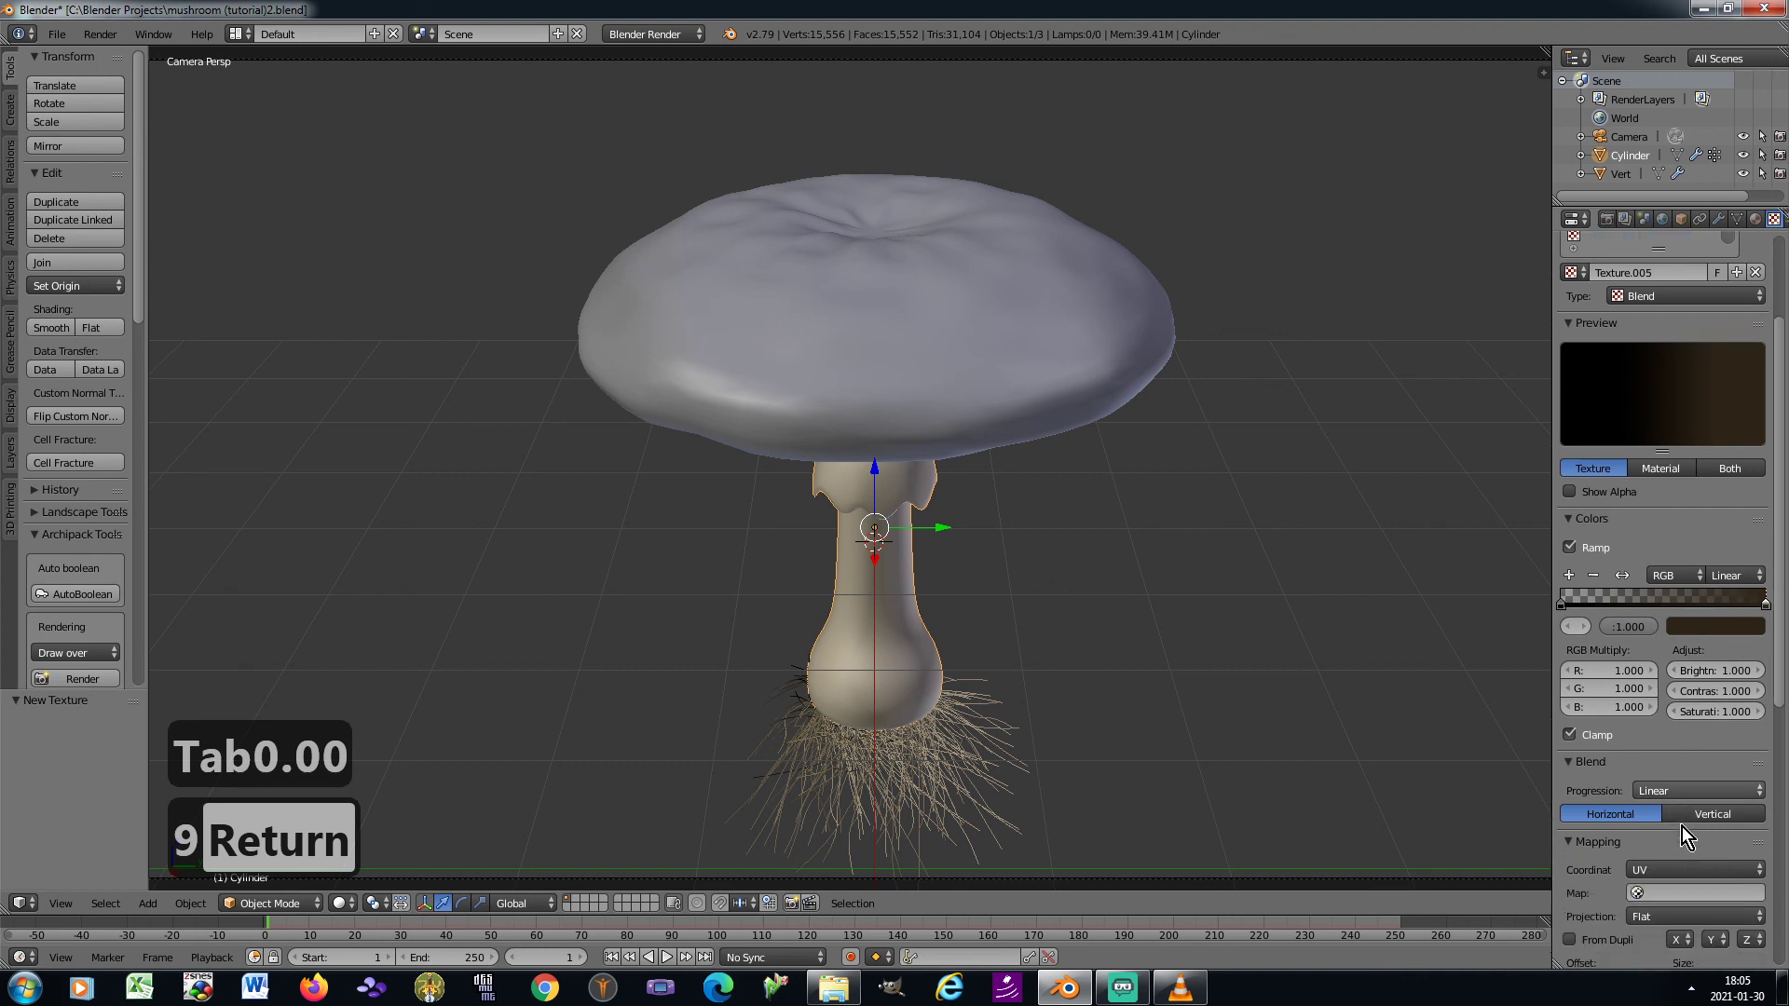
click(1681, 835)
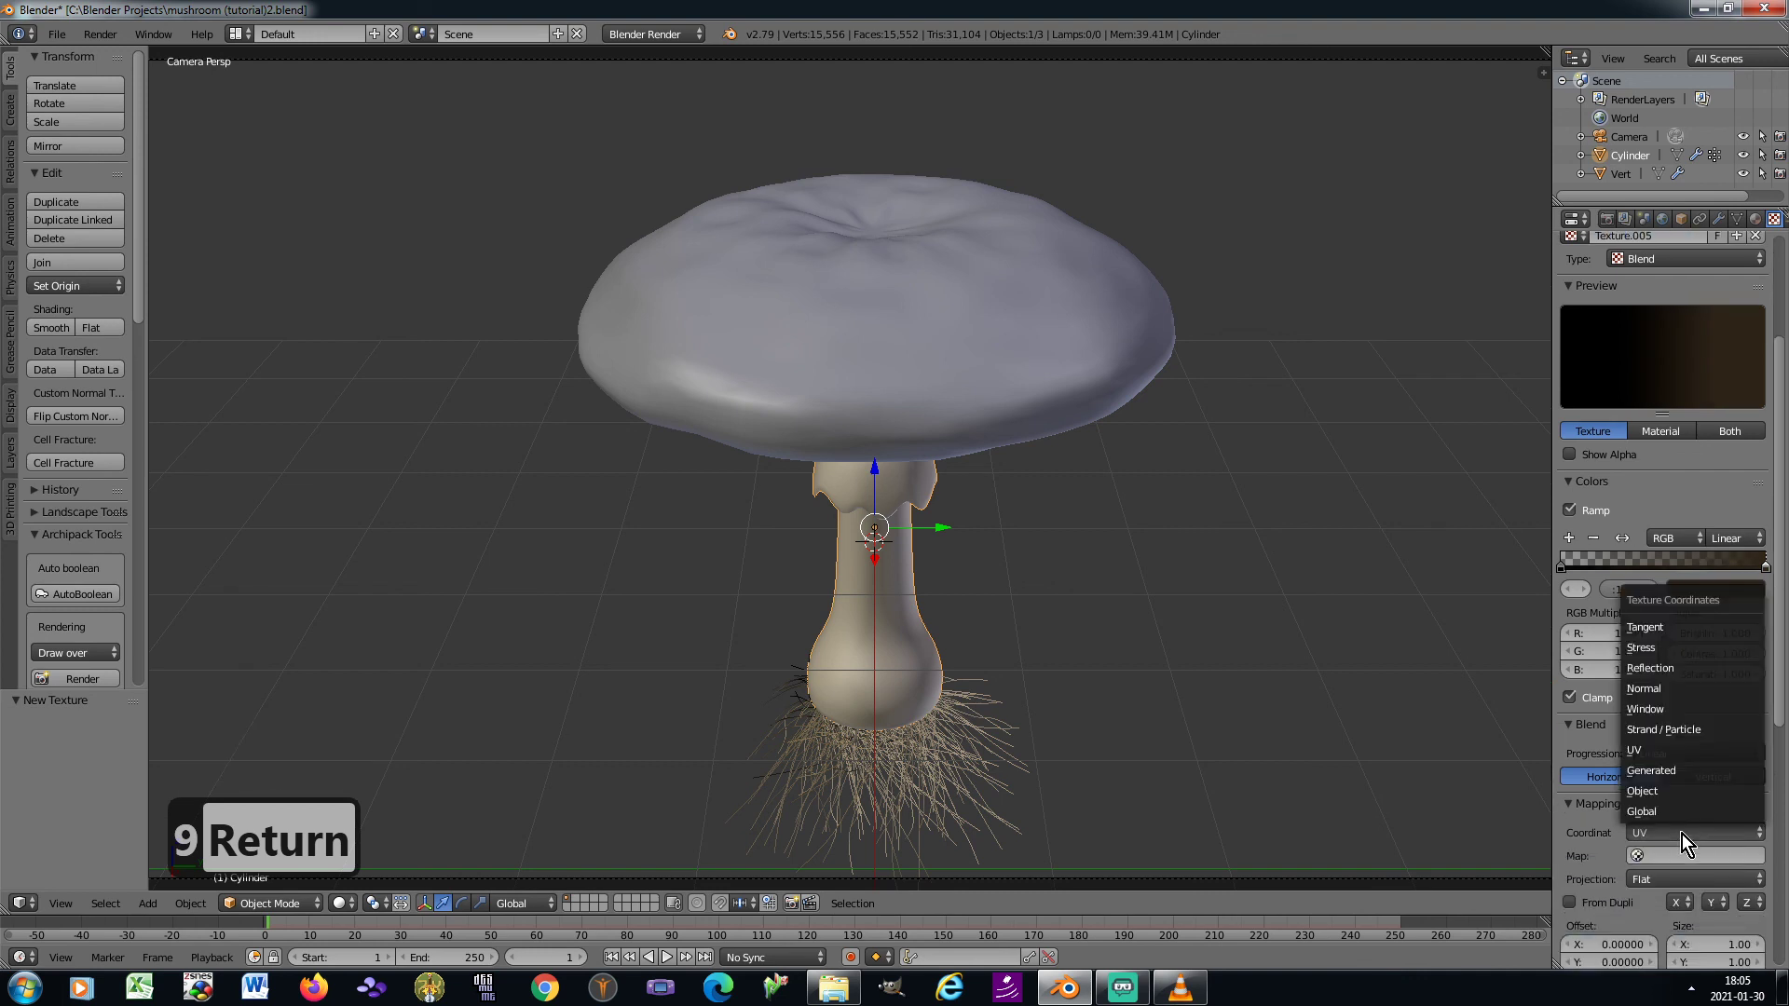
click(1679, 733)
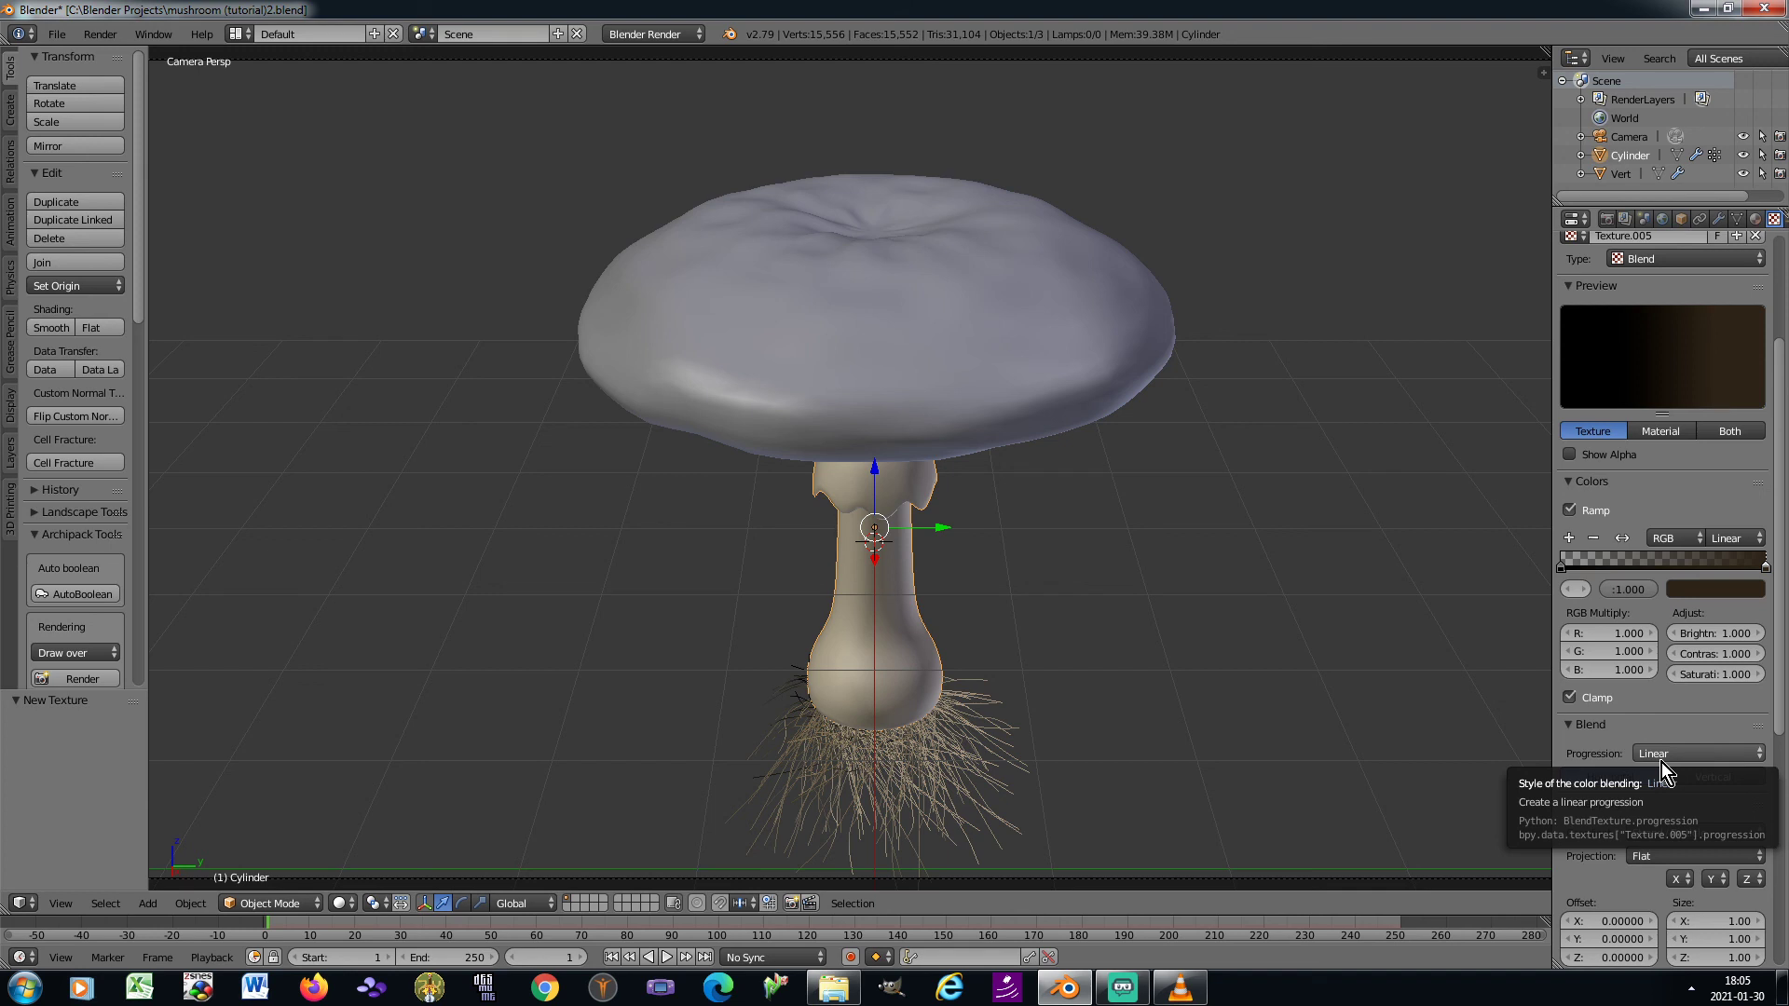
scroll(1664, 770, down, 1)
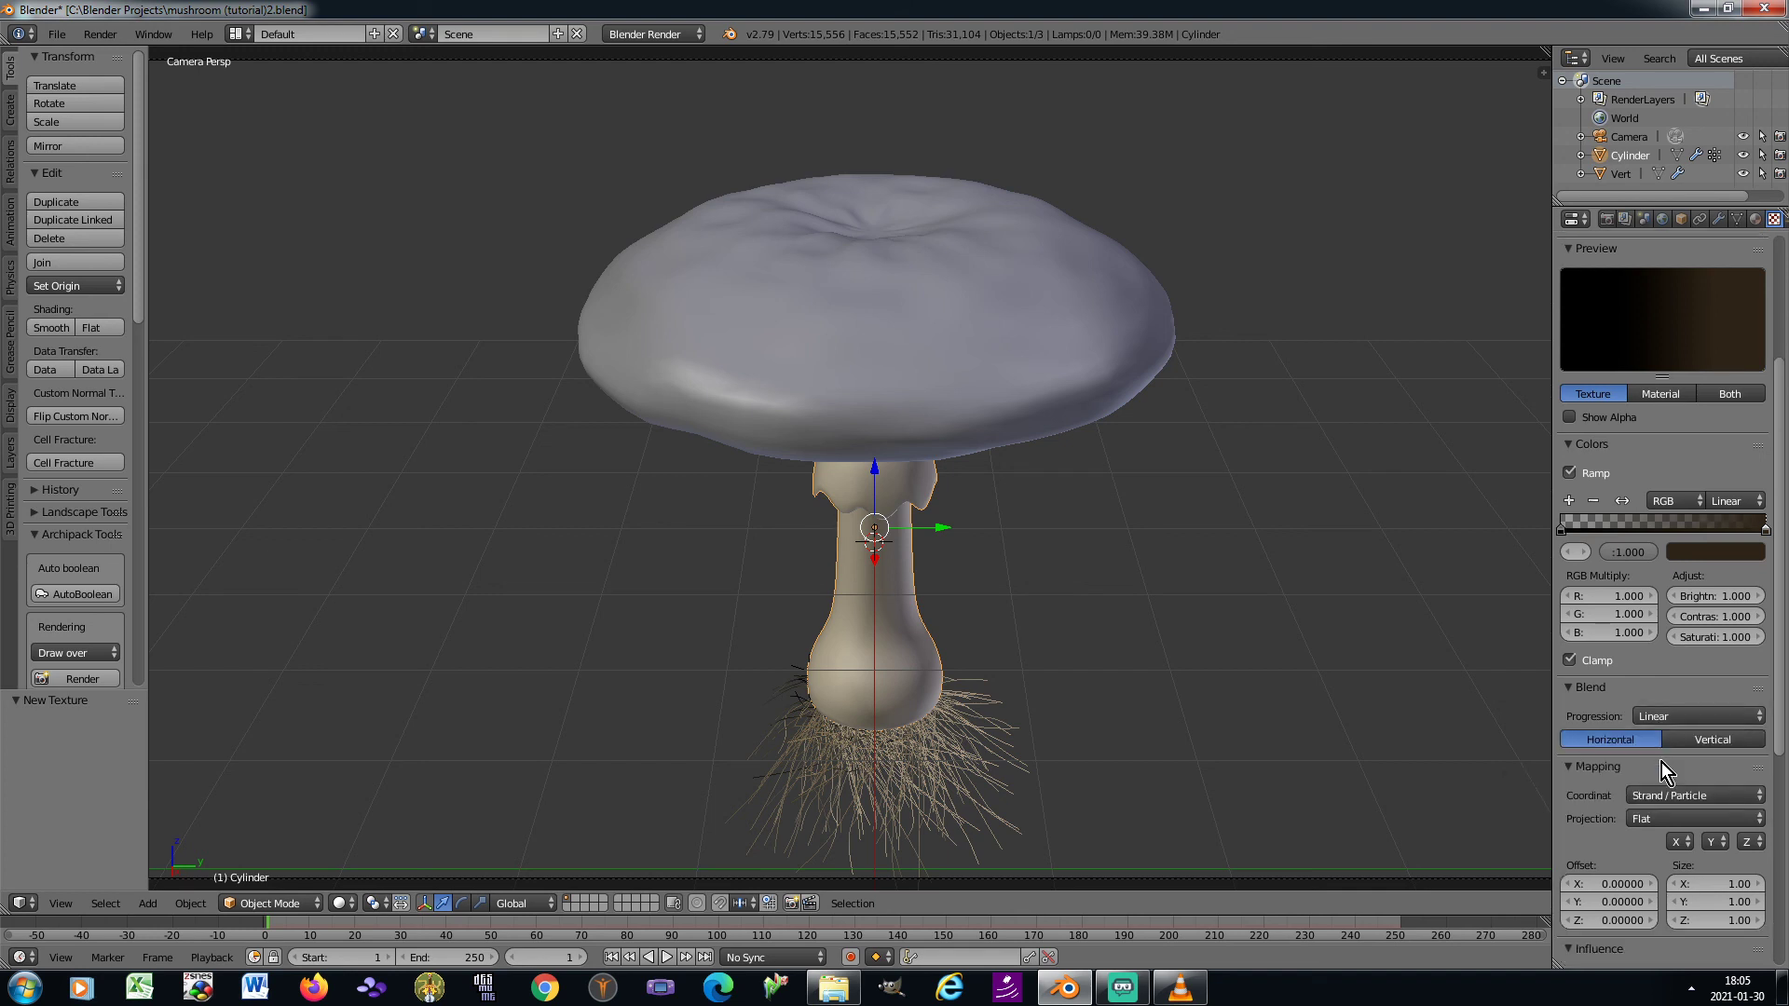
key(ctrl+s)
click(1333, 661)
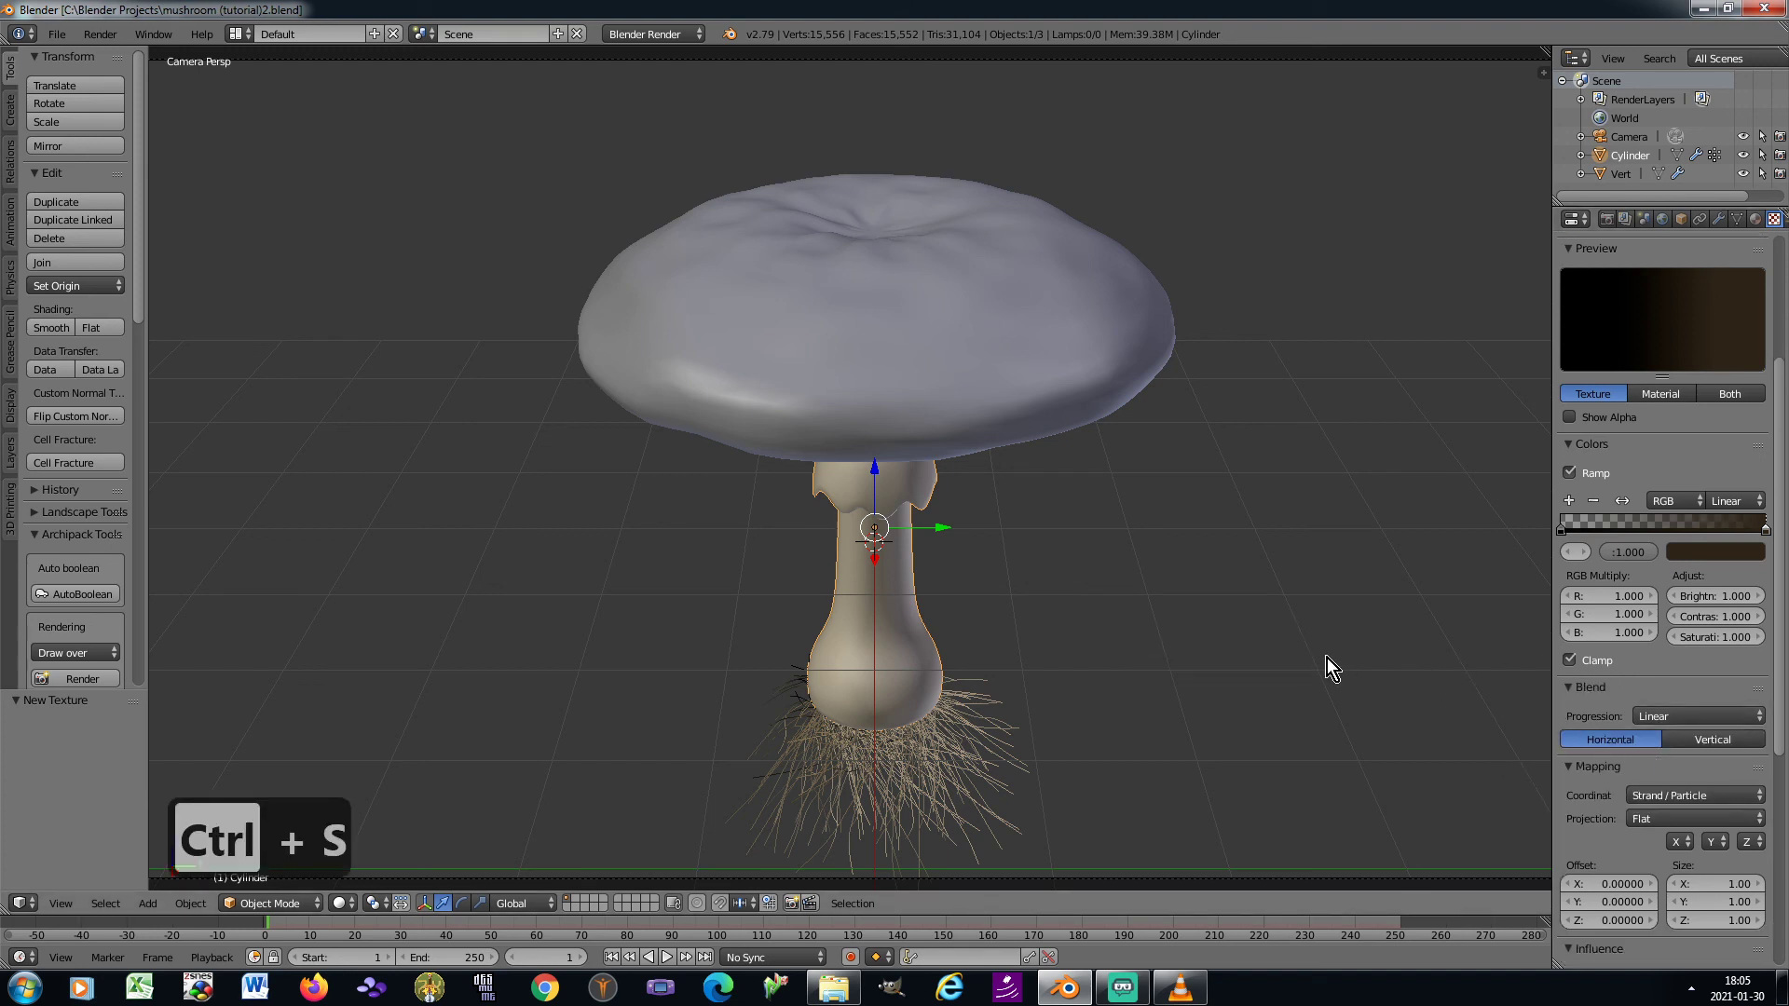
Select the mushroom cap and enter Edit Mode in the right orthographic view, using edge selection
right_click(960, 285)
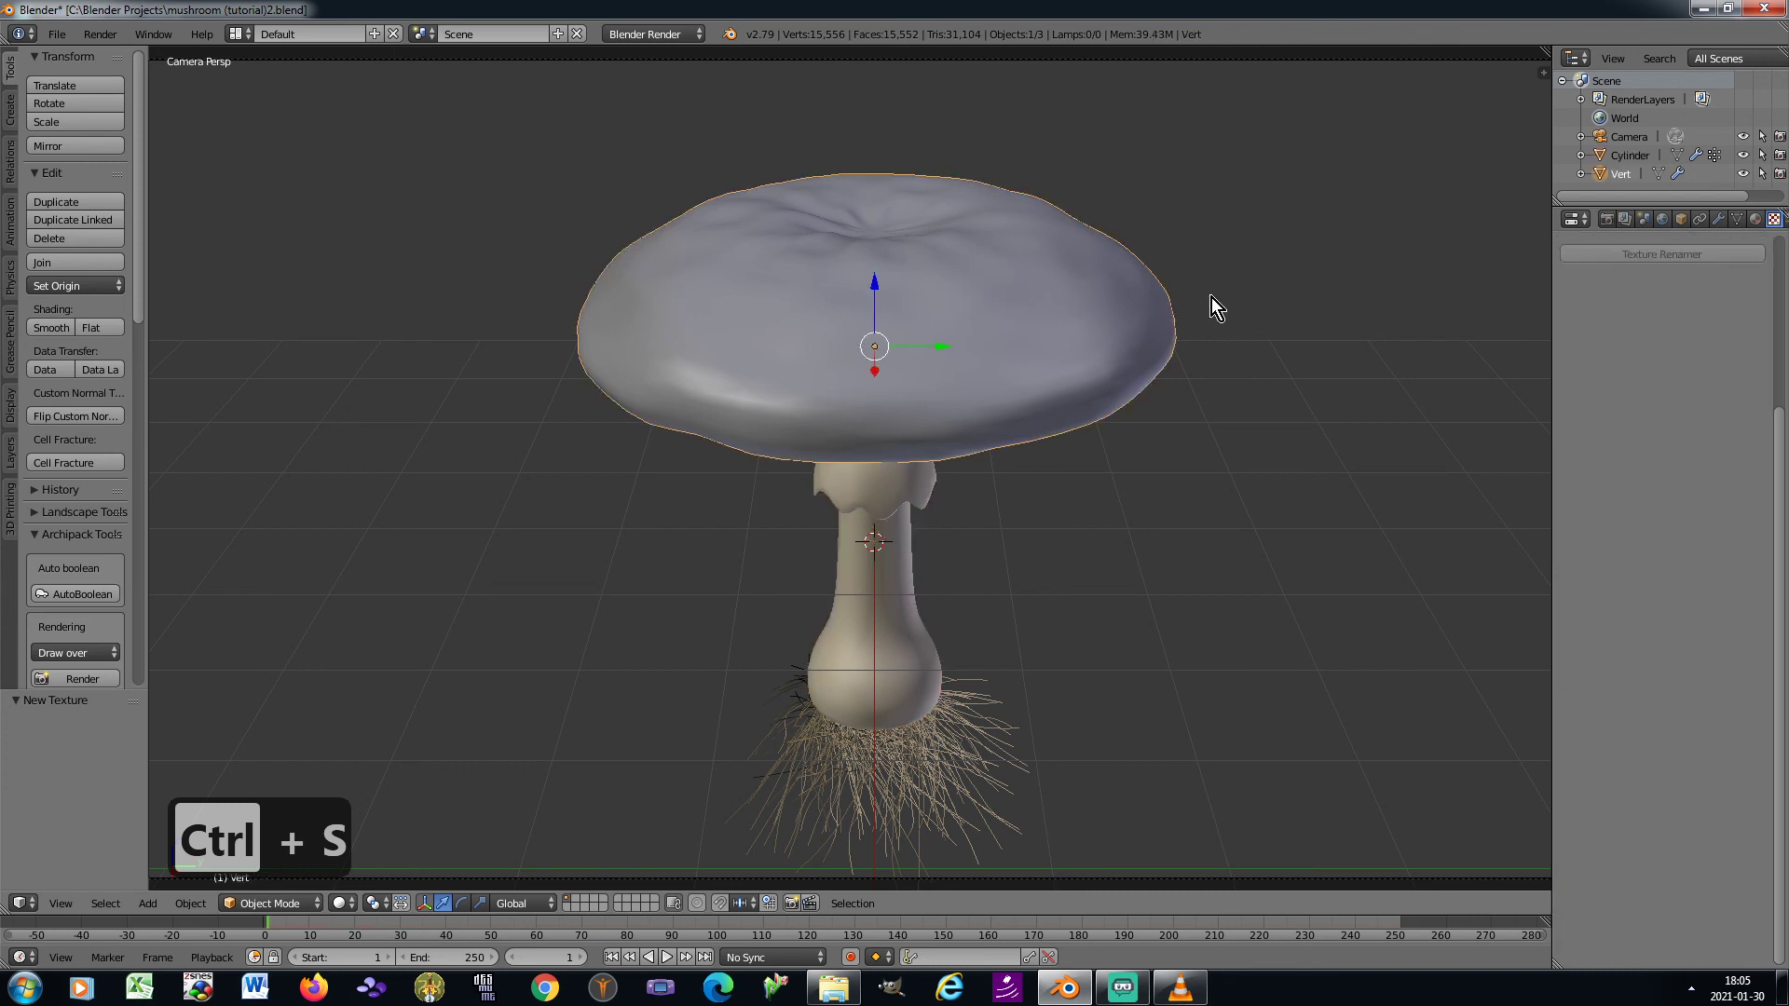
drag(1778, 498, 1778, 323)
click(1755, 219)
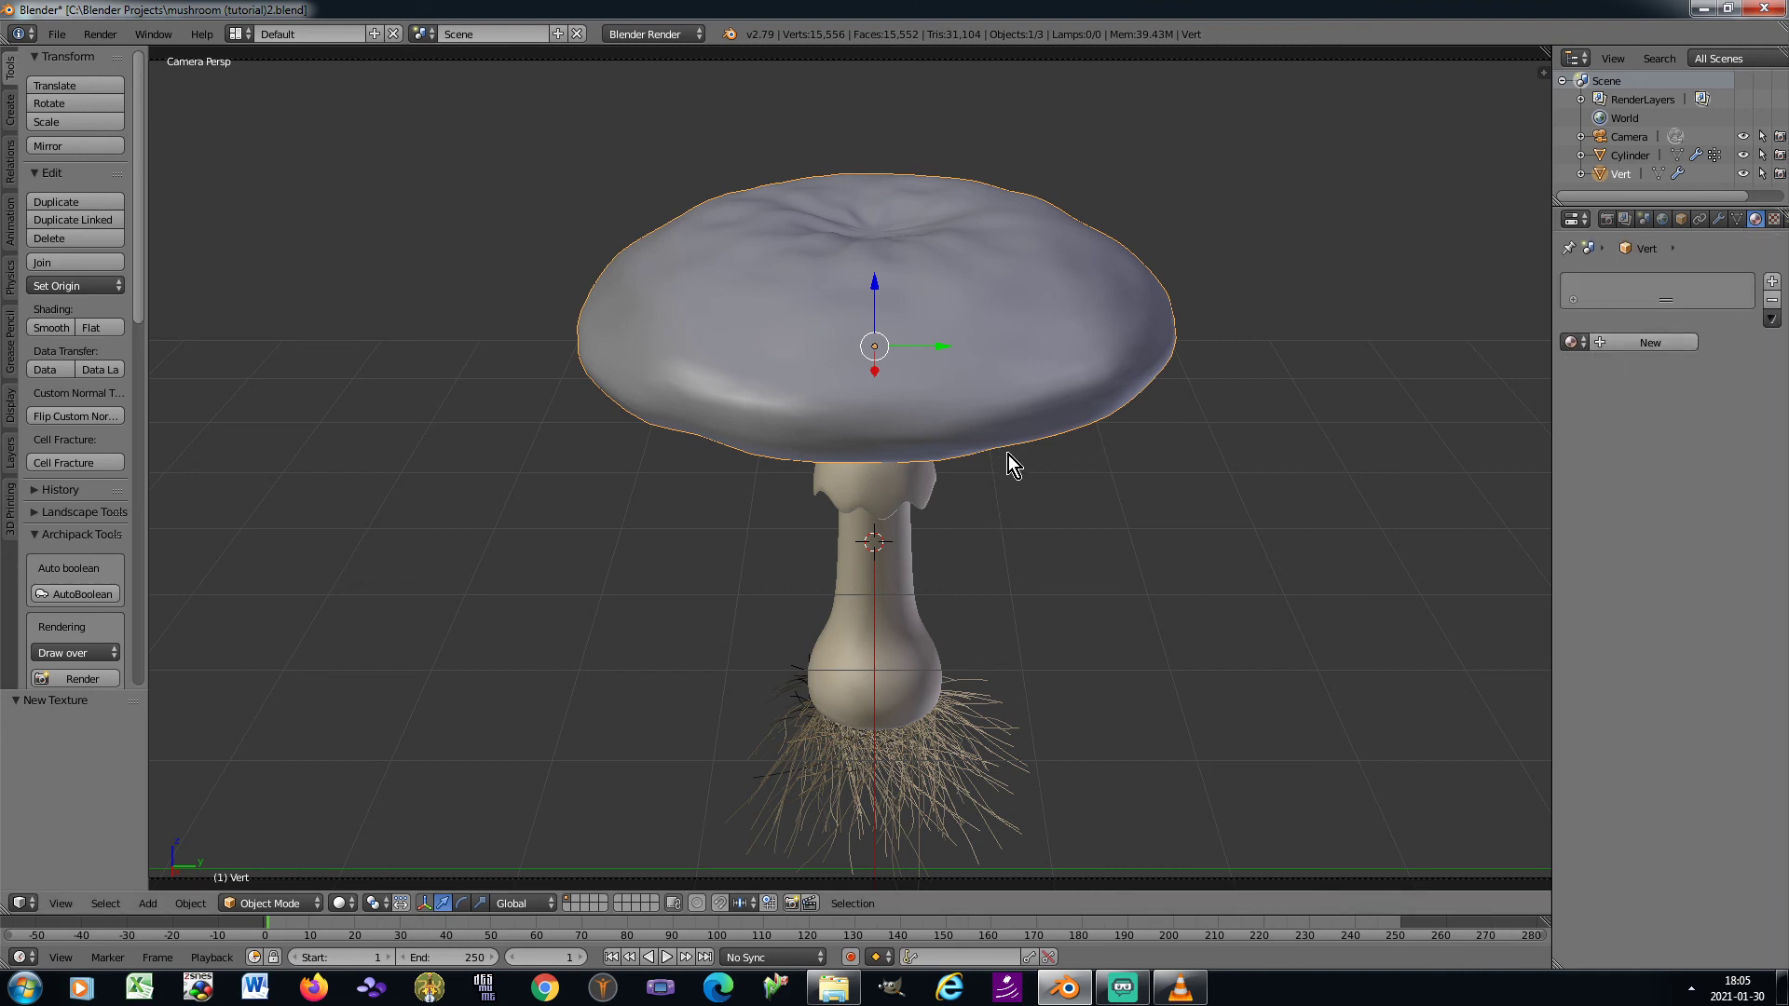
key(KP_3)
shift+middle_drag(1023, 270, 965, 592)
shift+middle_drag(977, 230, 935, 451)
key(Tab)
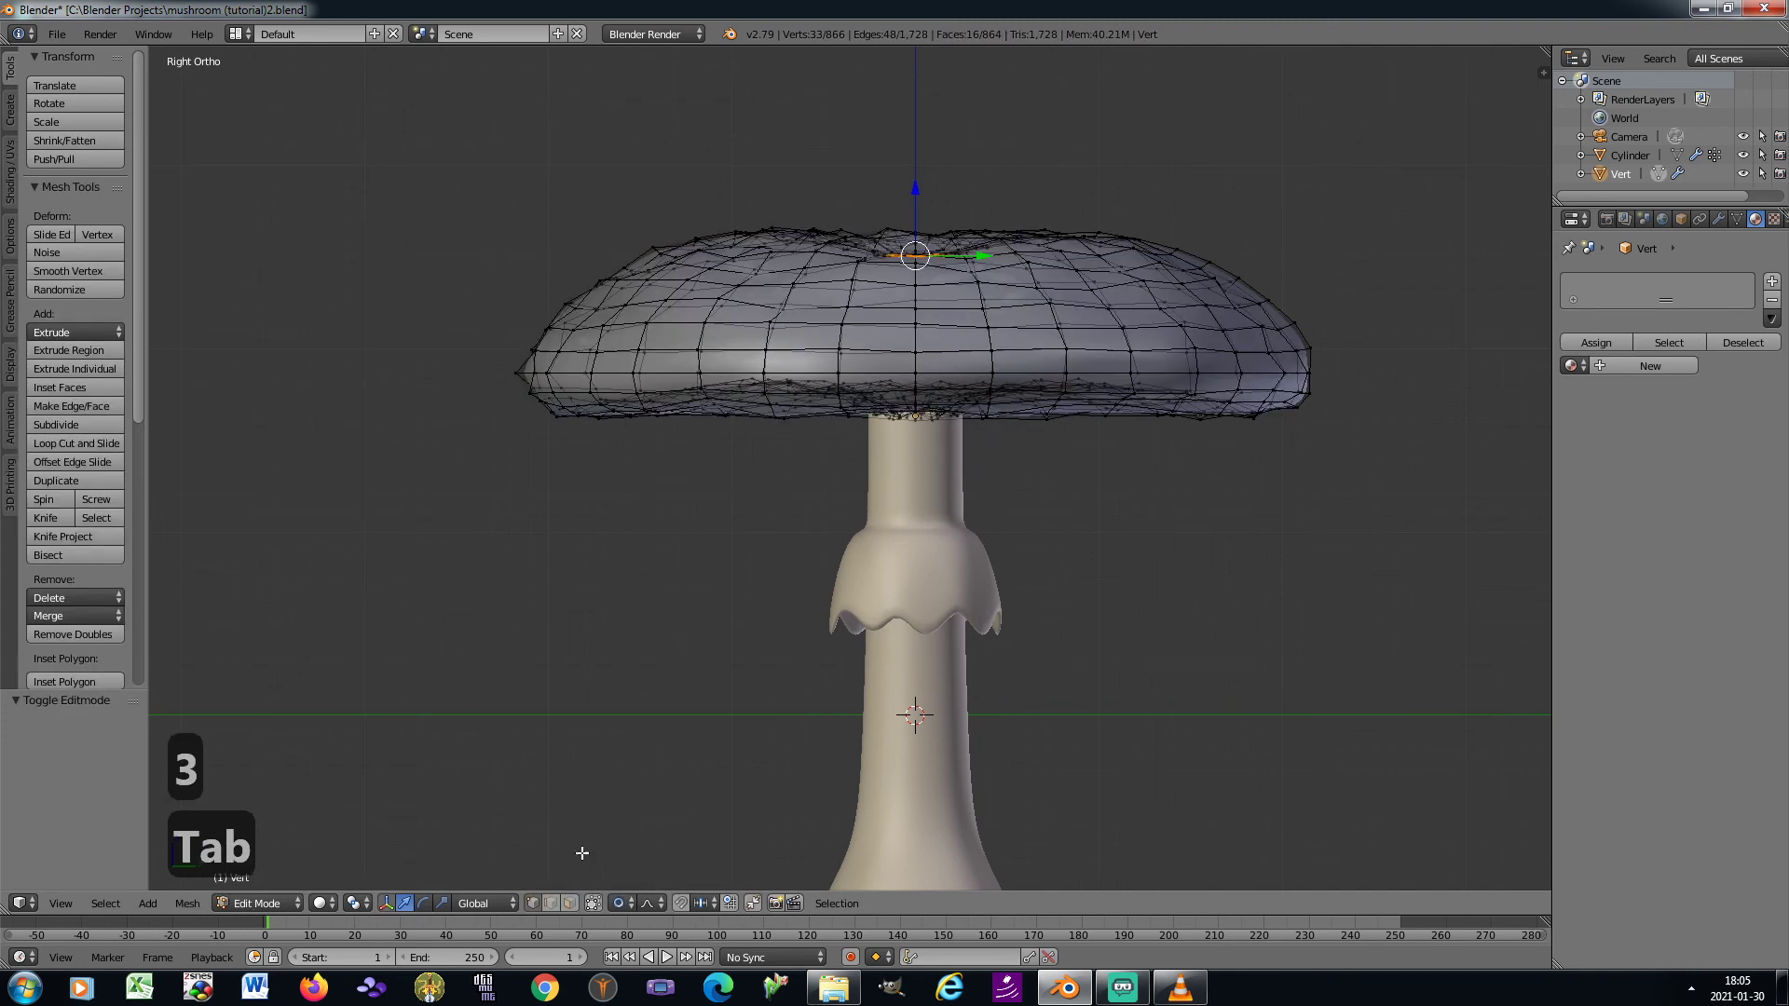
click(593, 903)
scroll(887, 391, up, 3)
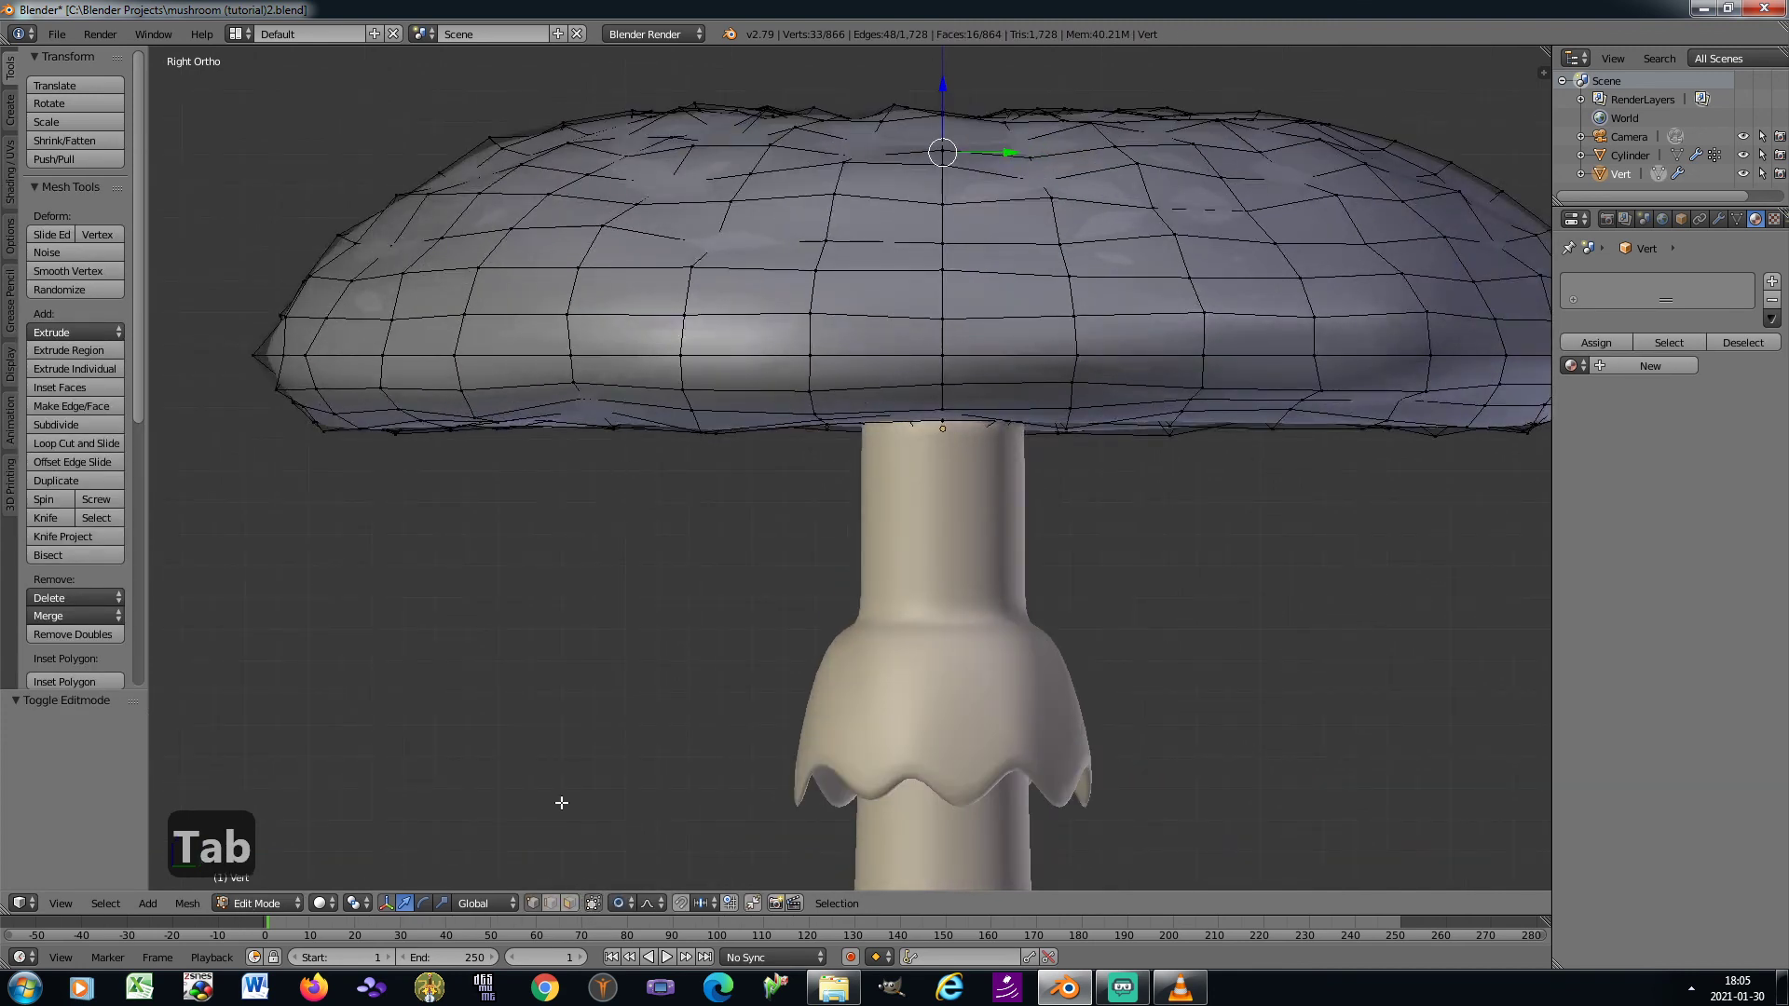
Select the edge loop around the cap's lower rim, mark it as a seam and return to Object Mode
right_click(397, 421)
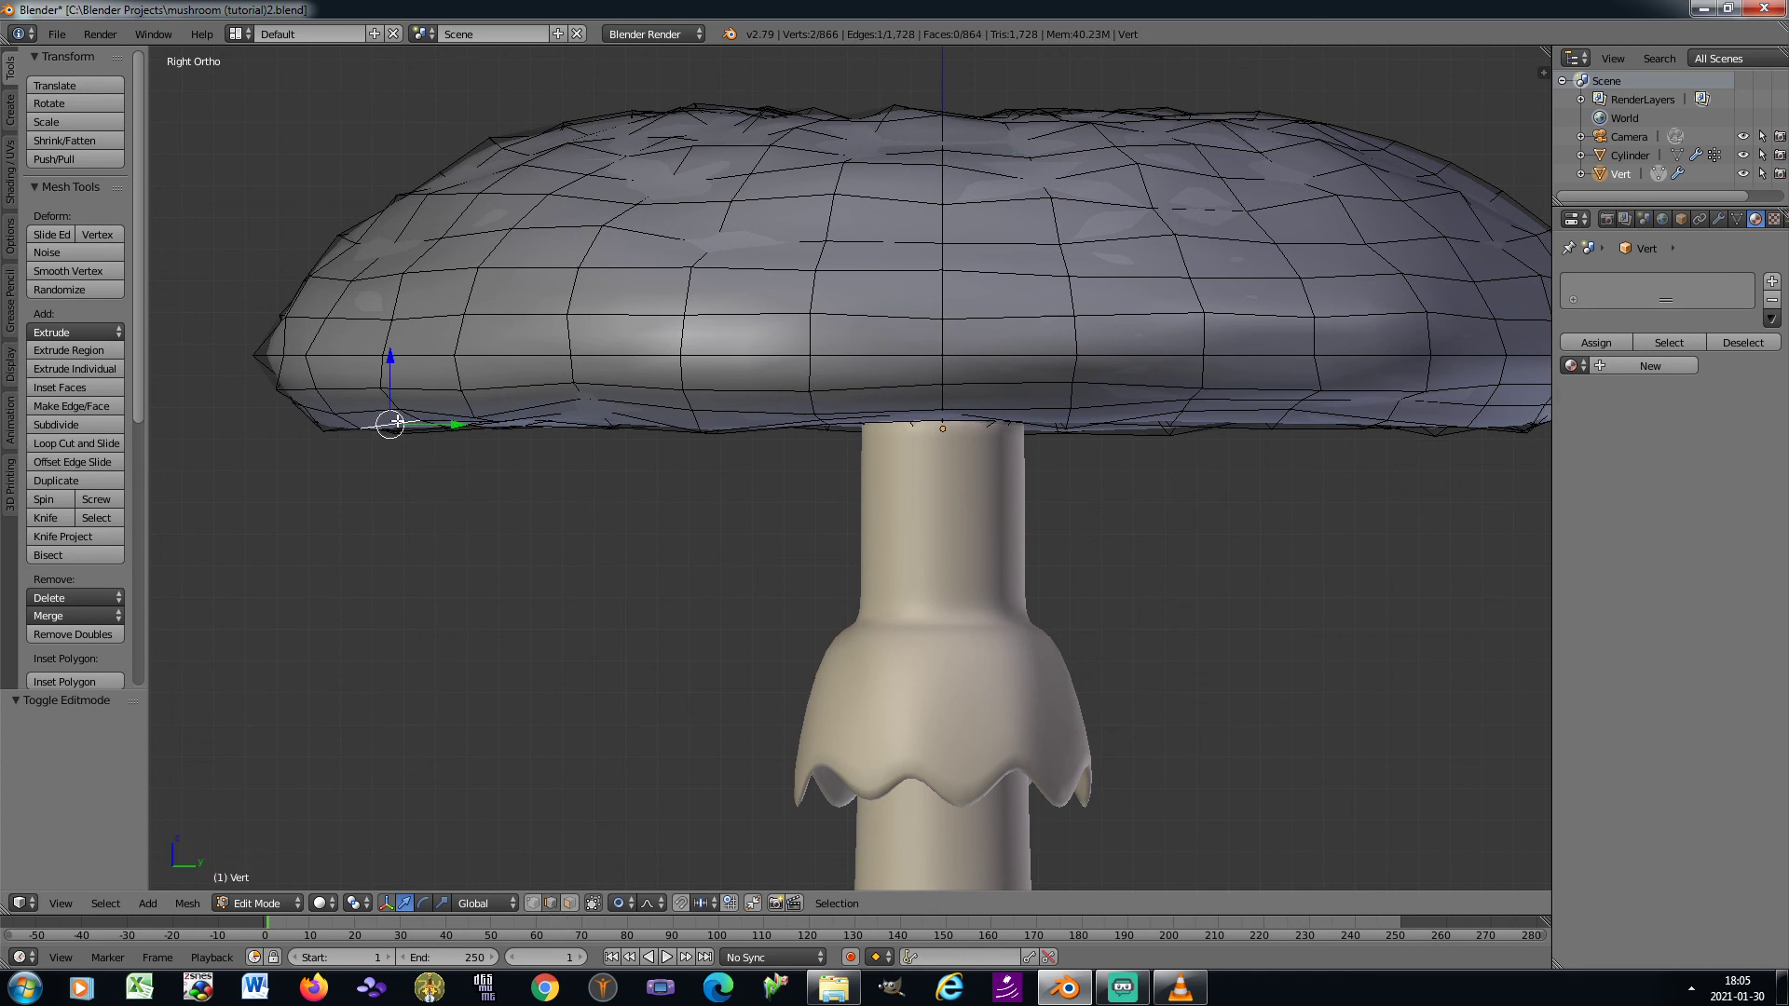
key(ctrl+e)
click(601, 786)
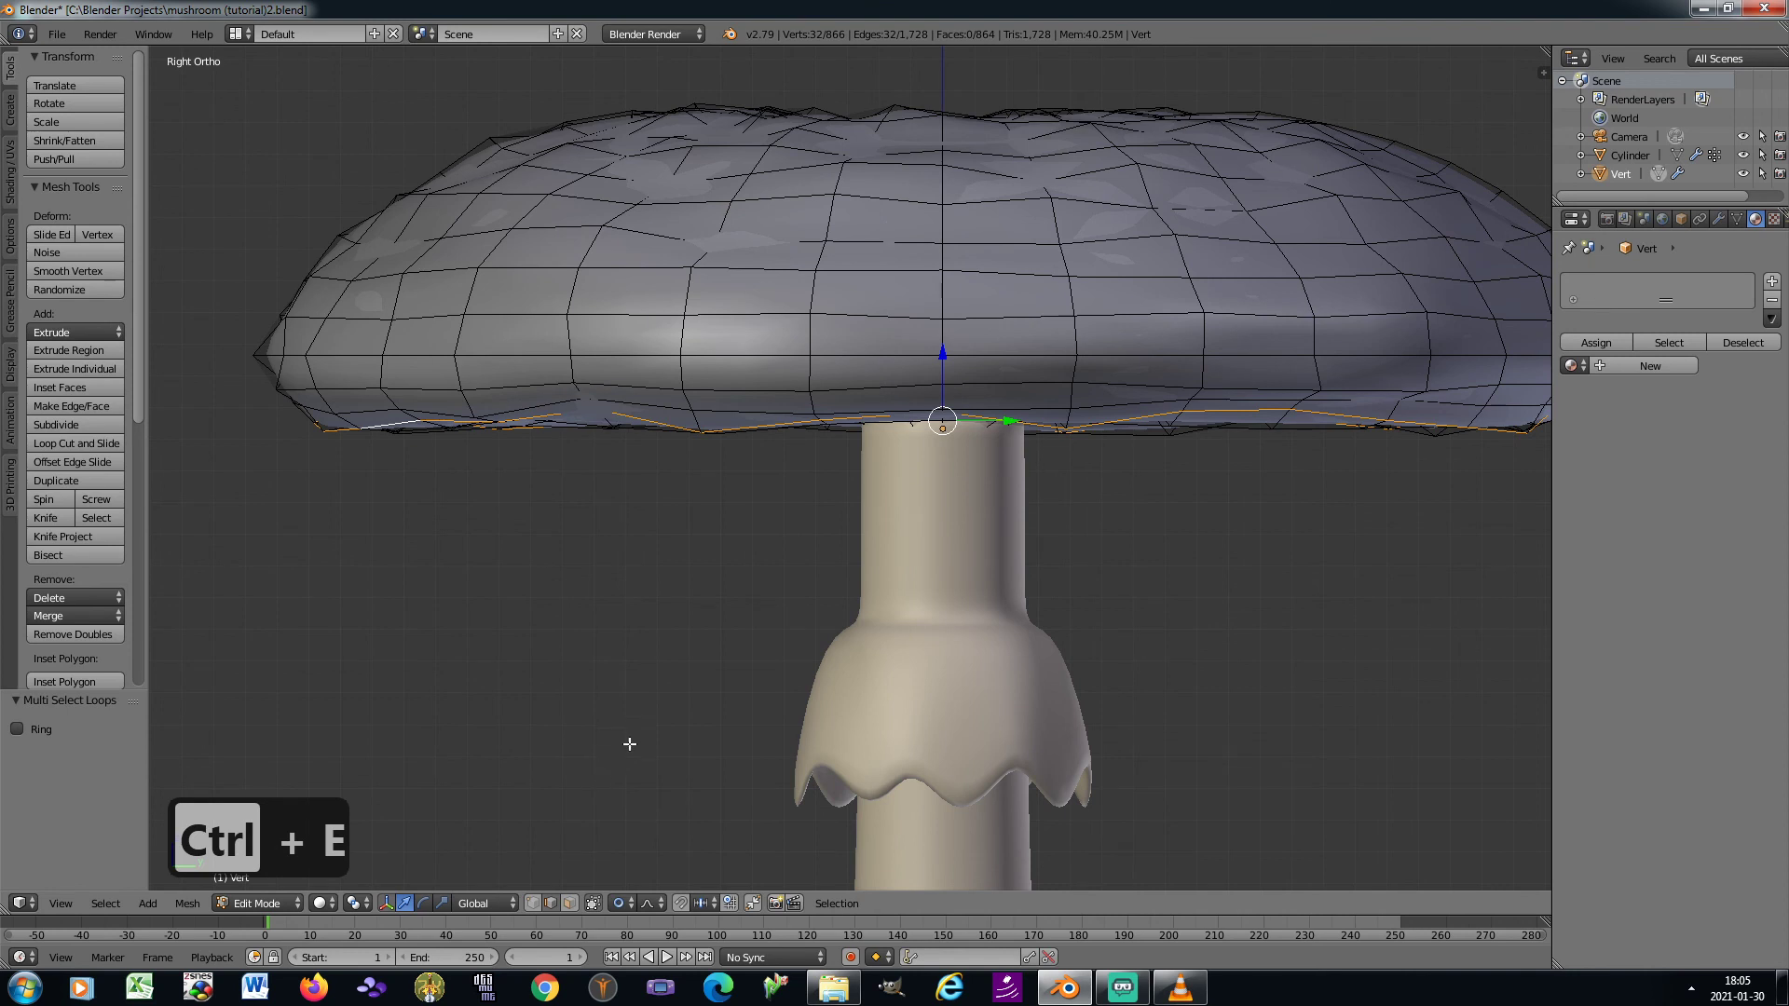
scroll(815, 631, down, 3)
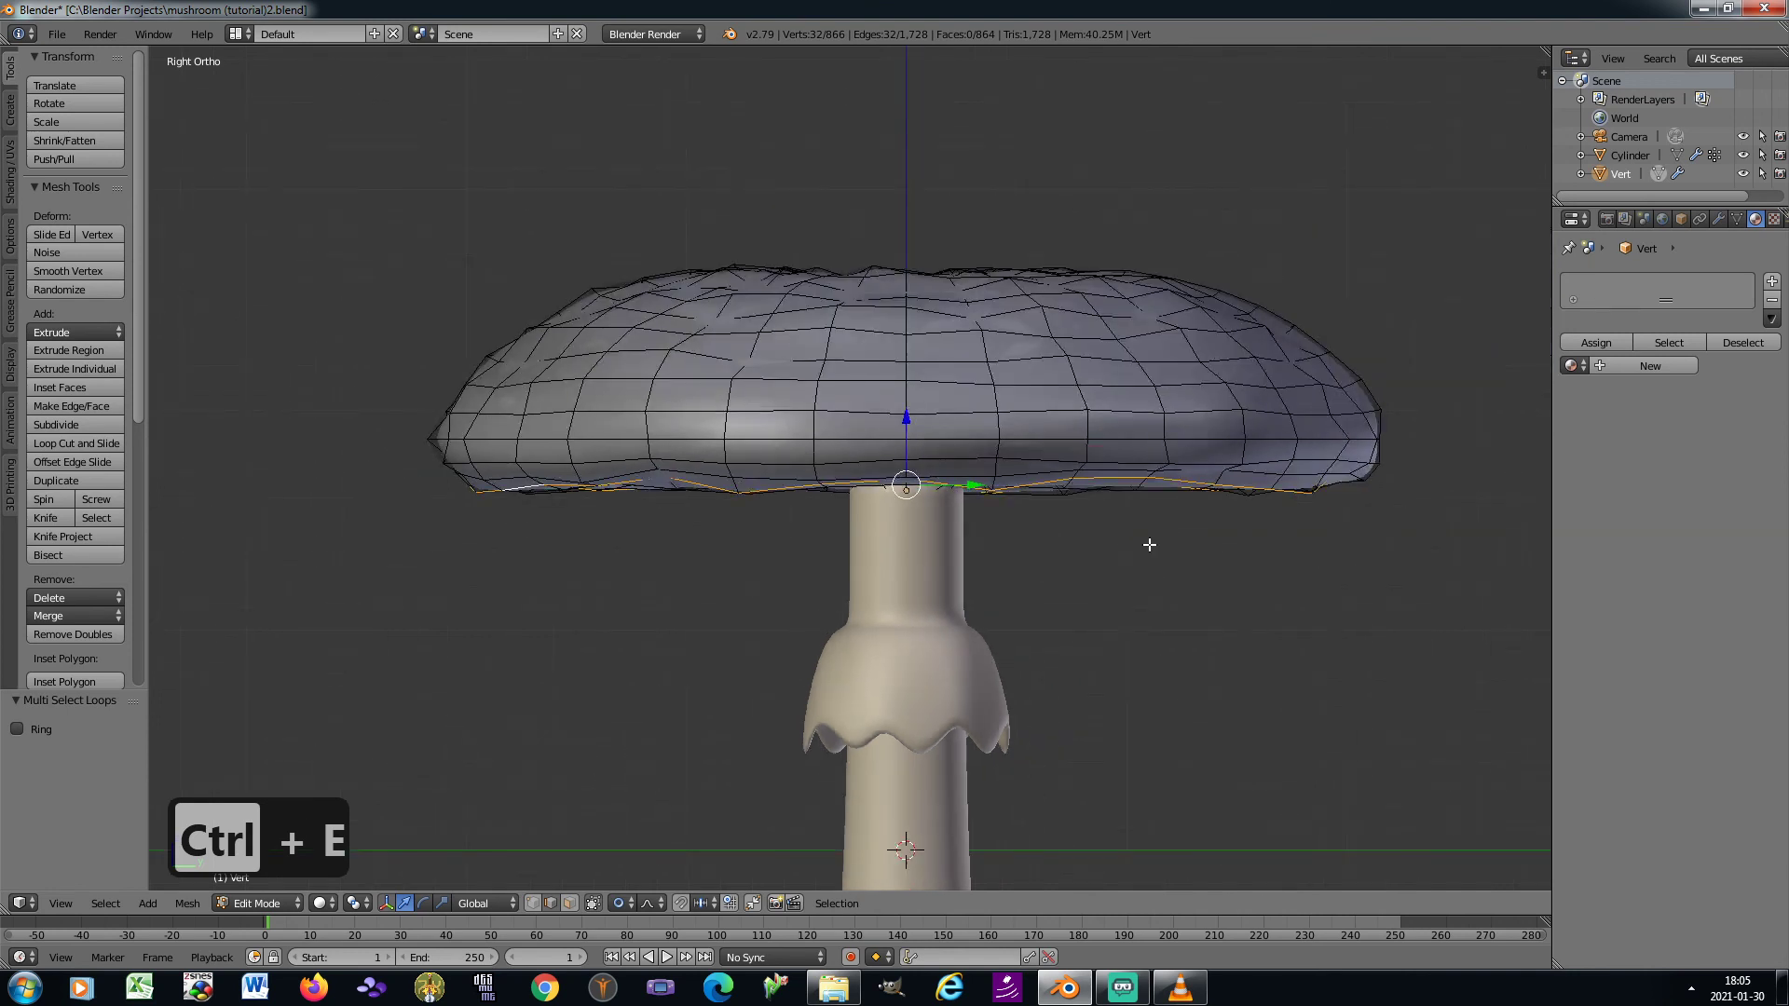
key(ctrl+e)
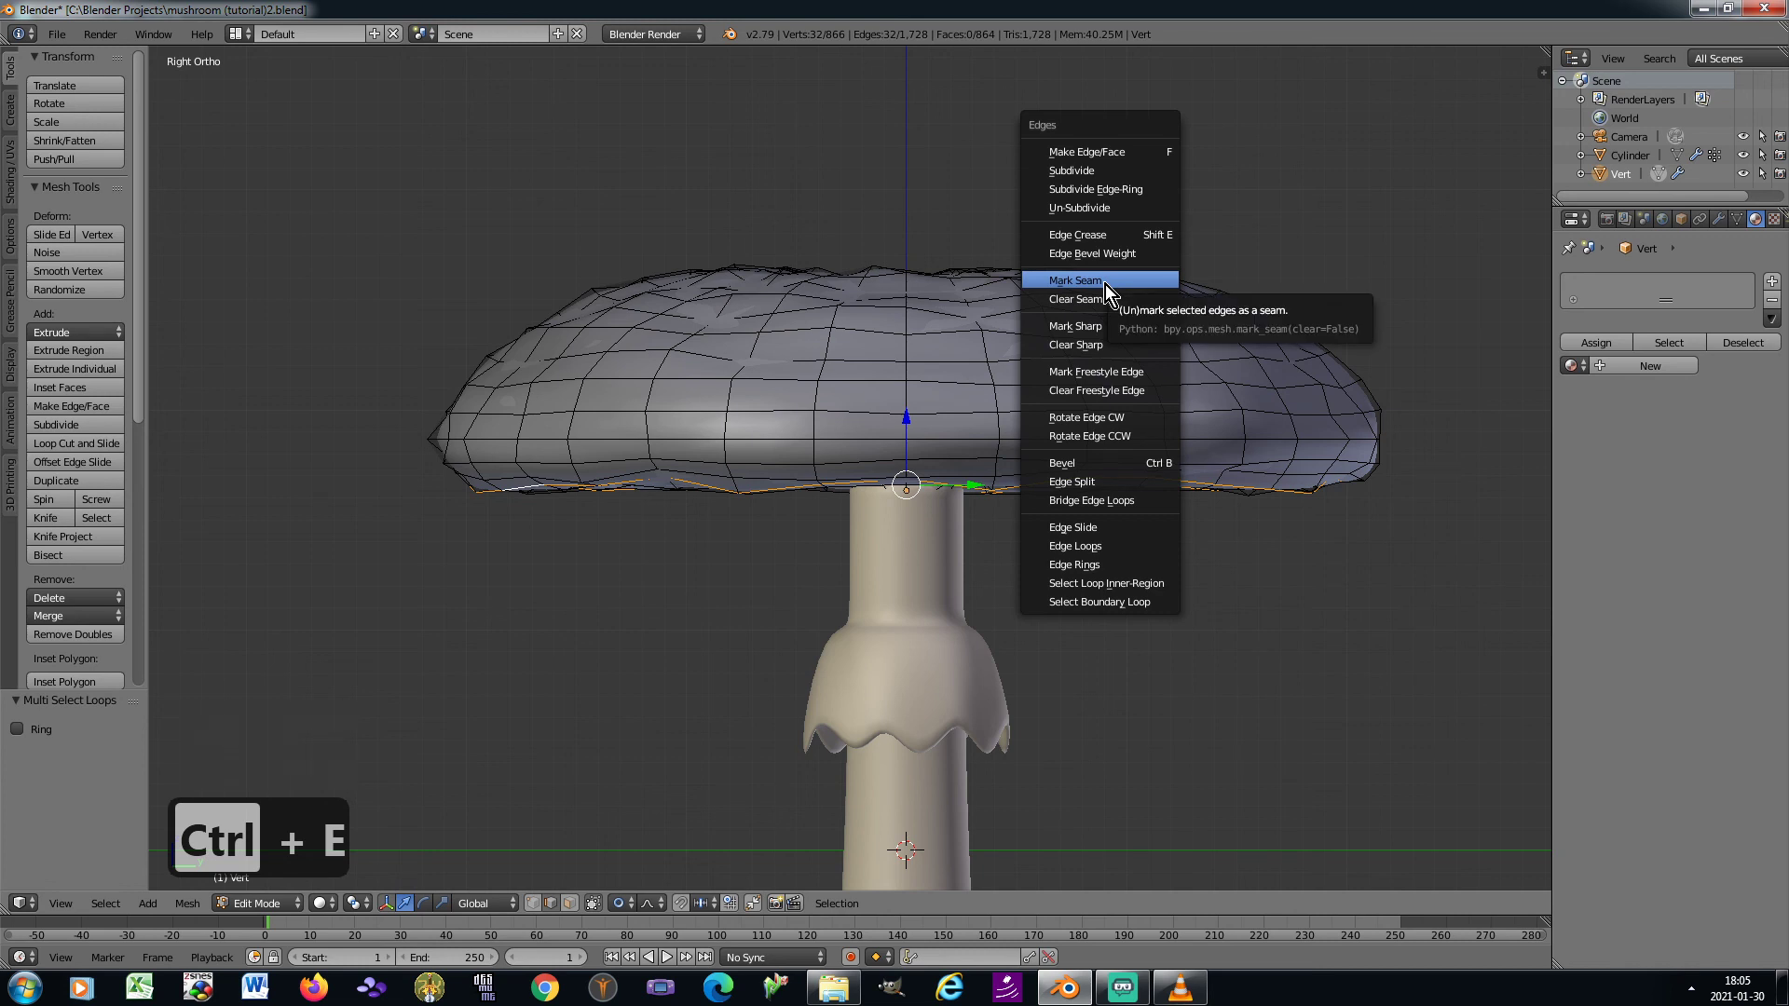
click(1076, 281)
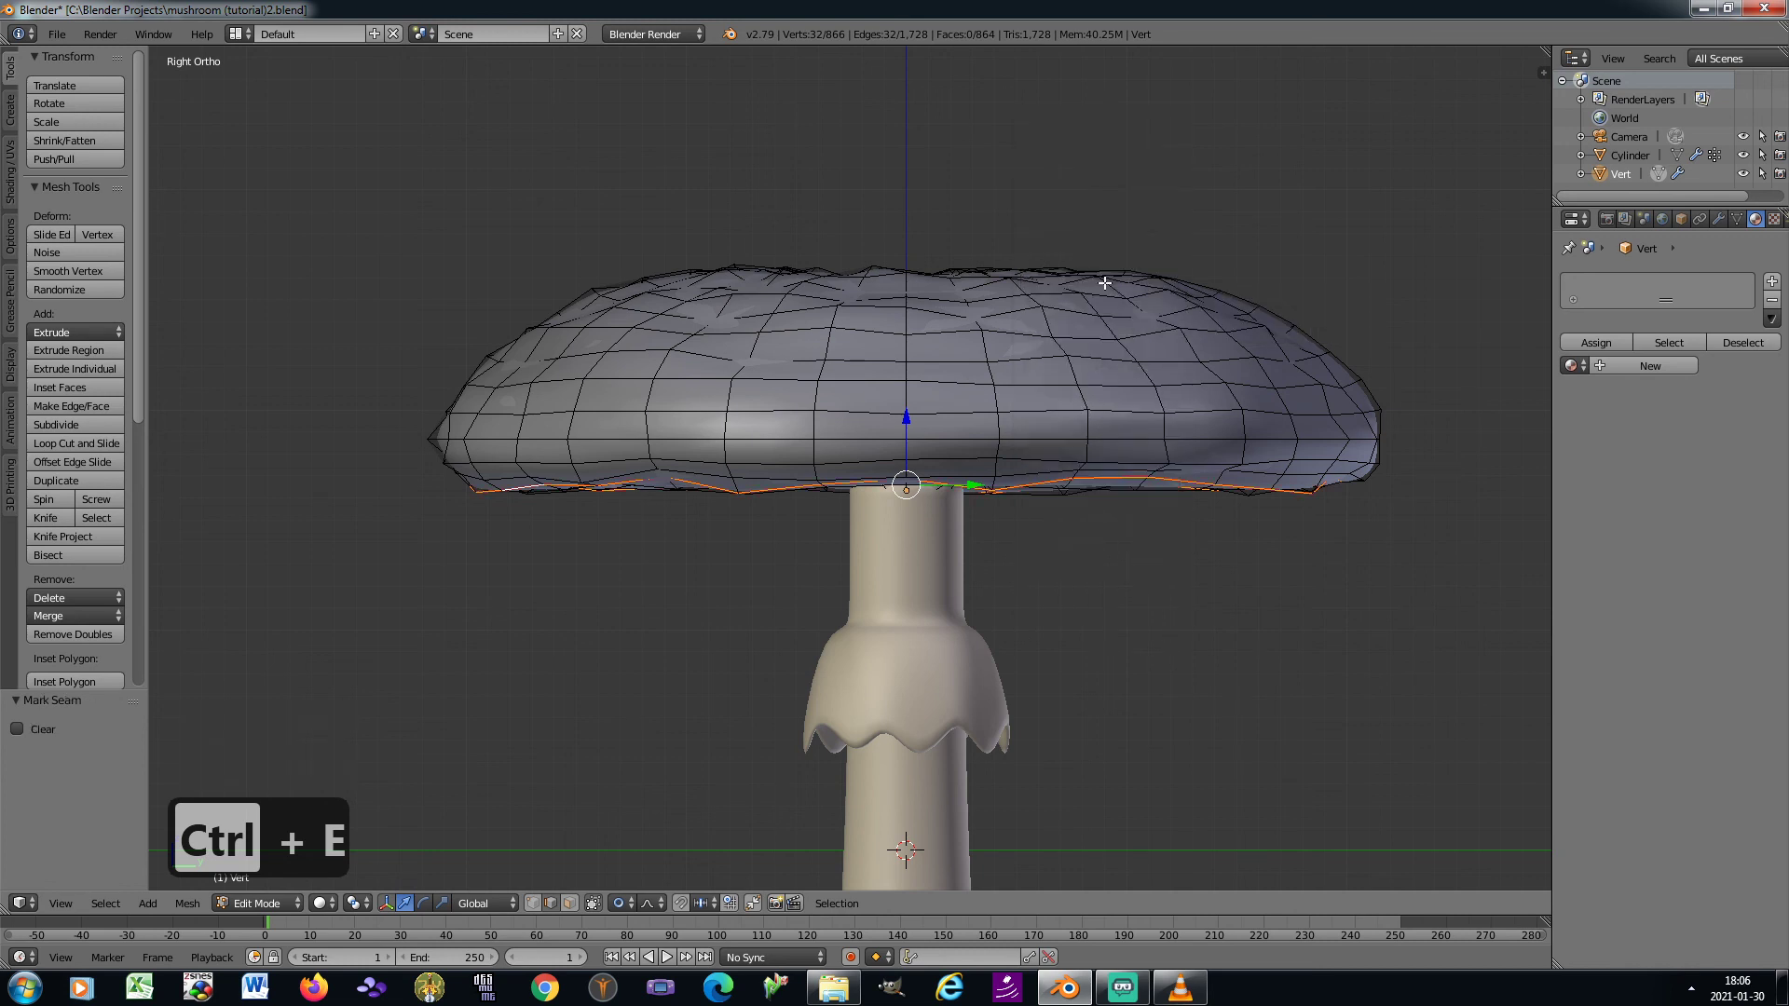
key(Tab)
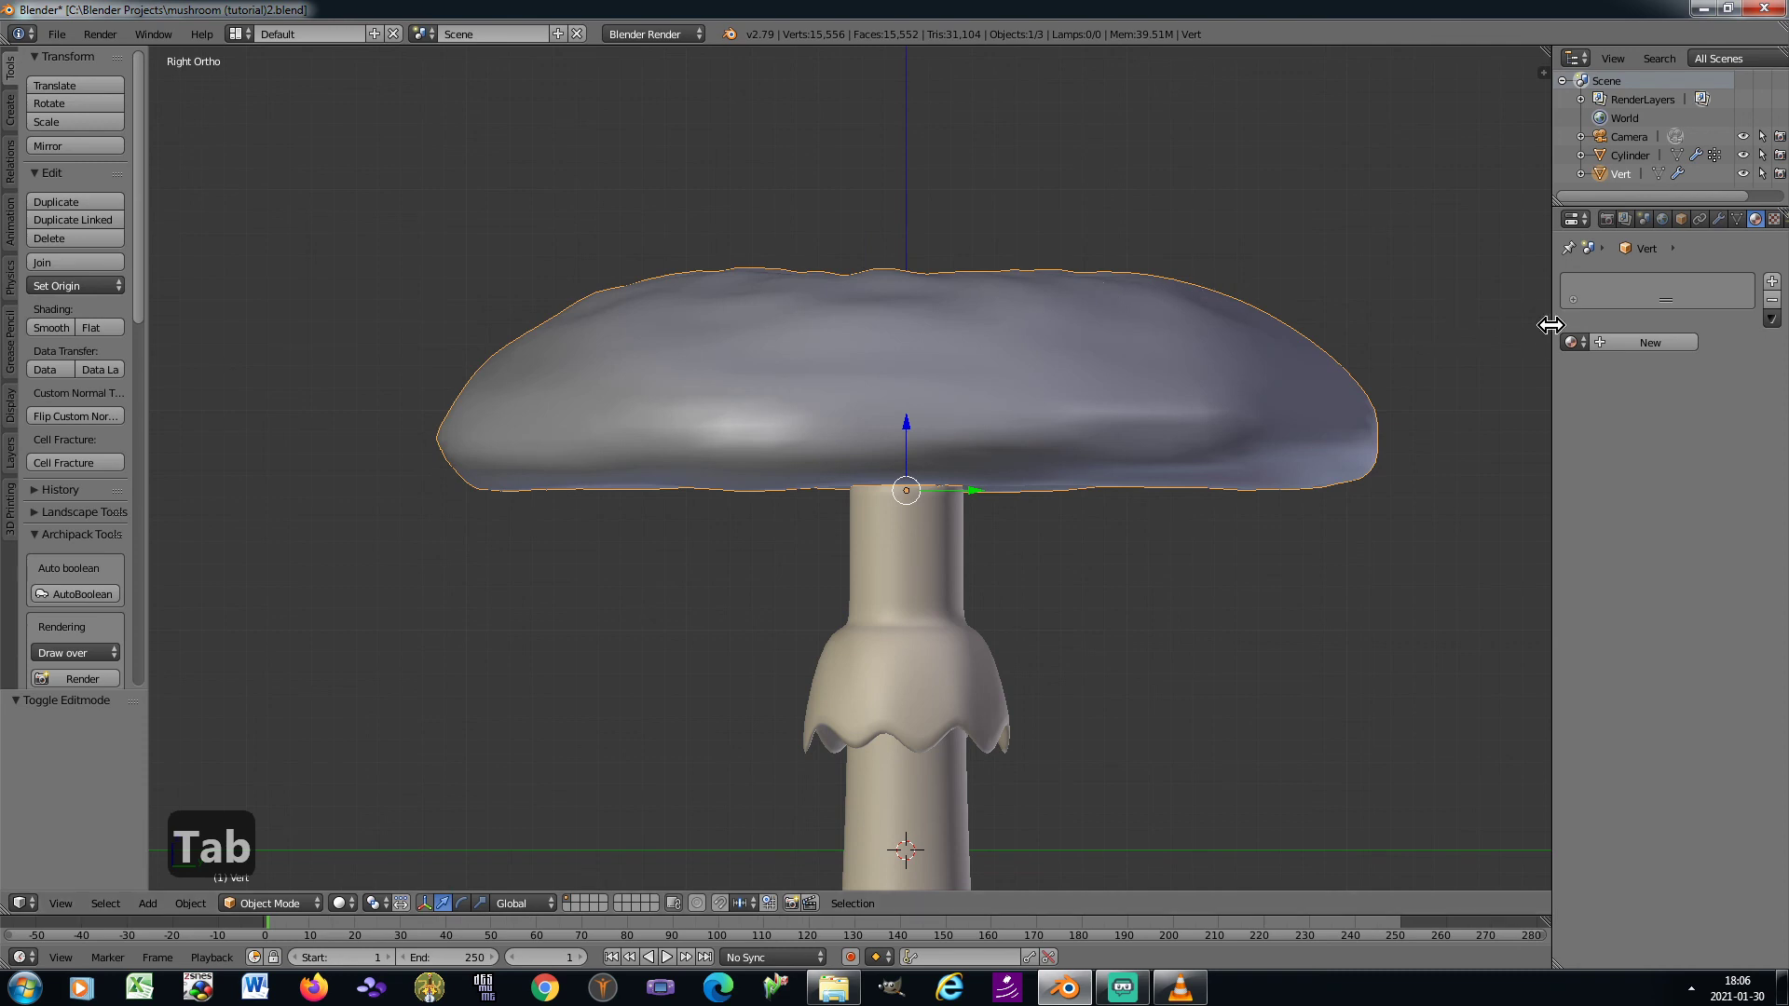
Add a new material to the cap with diffuse intensity 0.5, specular intensity 0.05 and hardness 20
click(1601, 351)
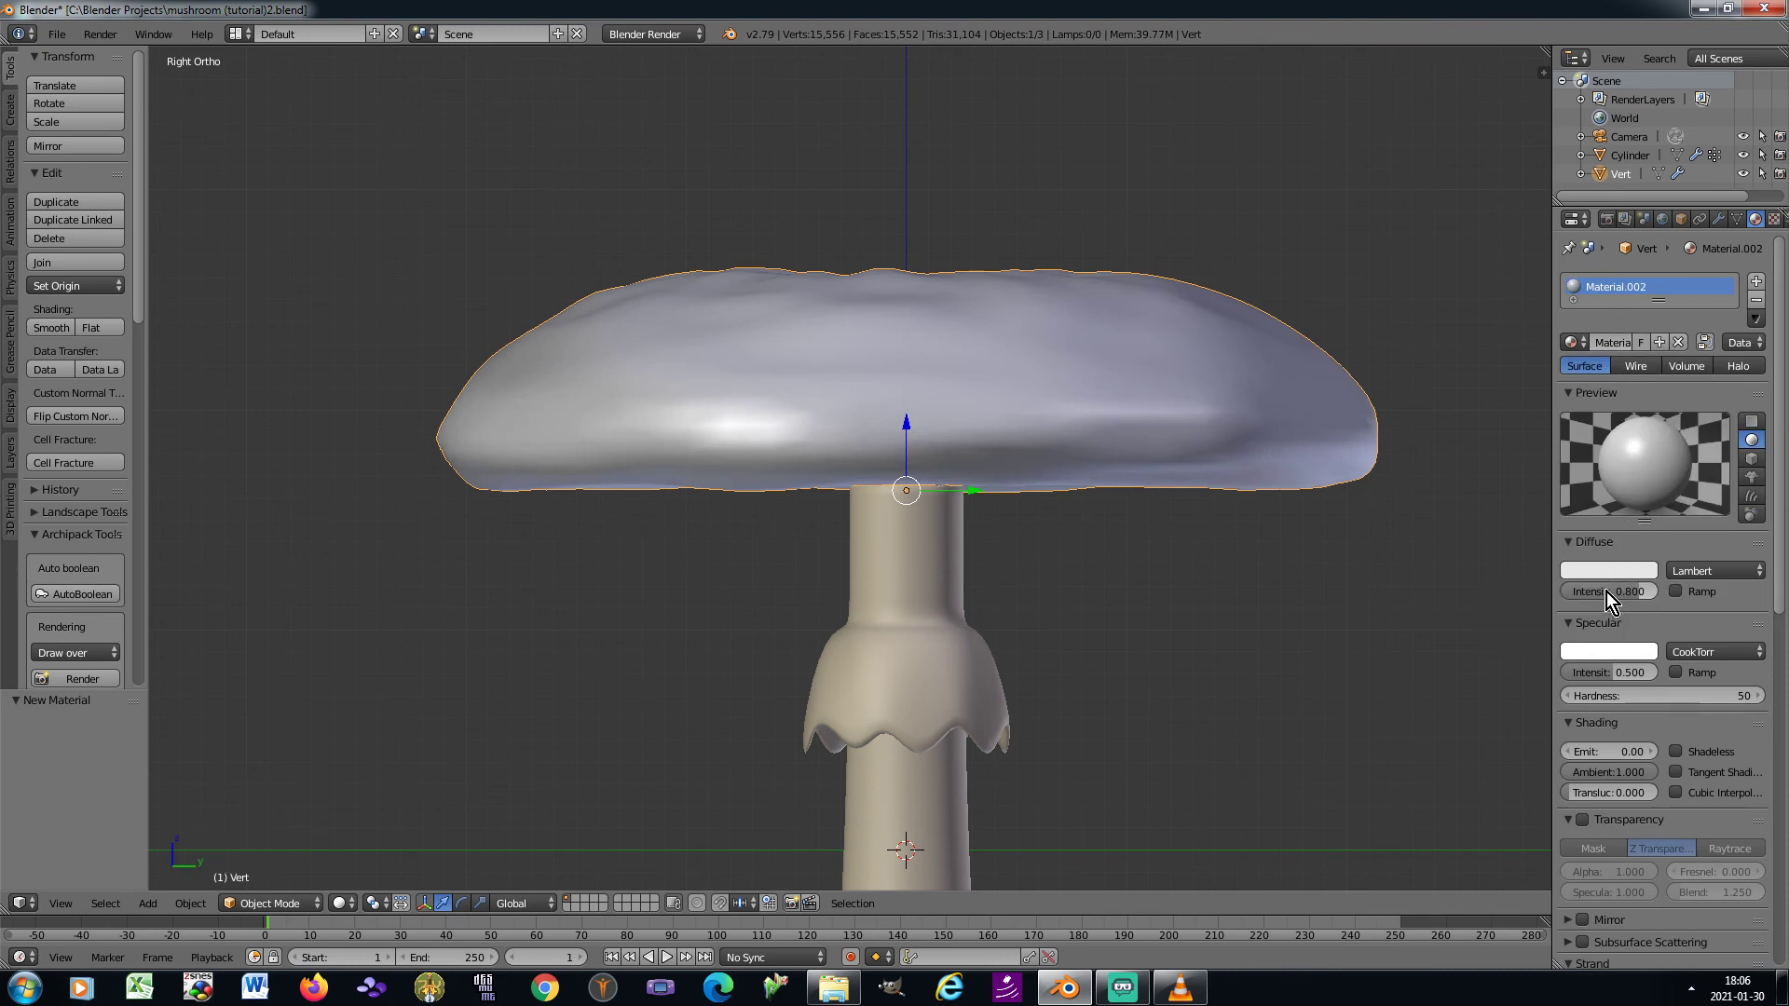
text(0.5)
key(Return)
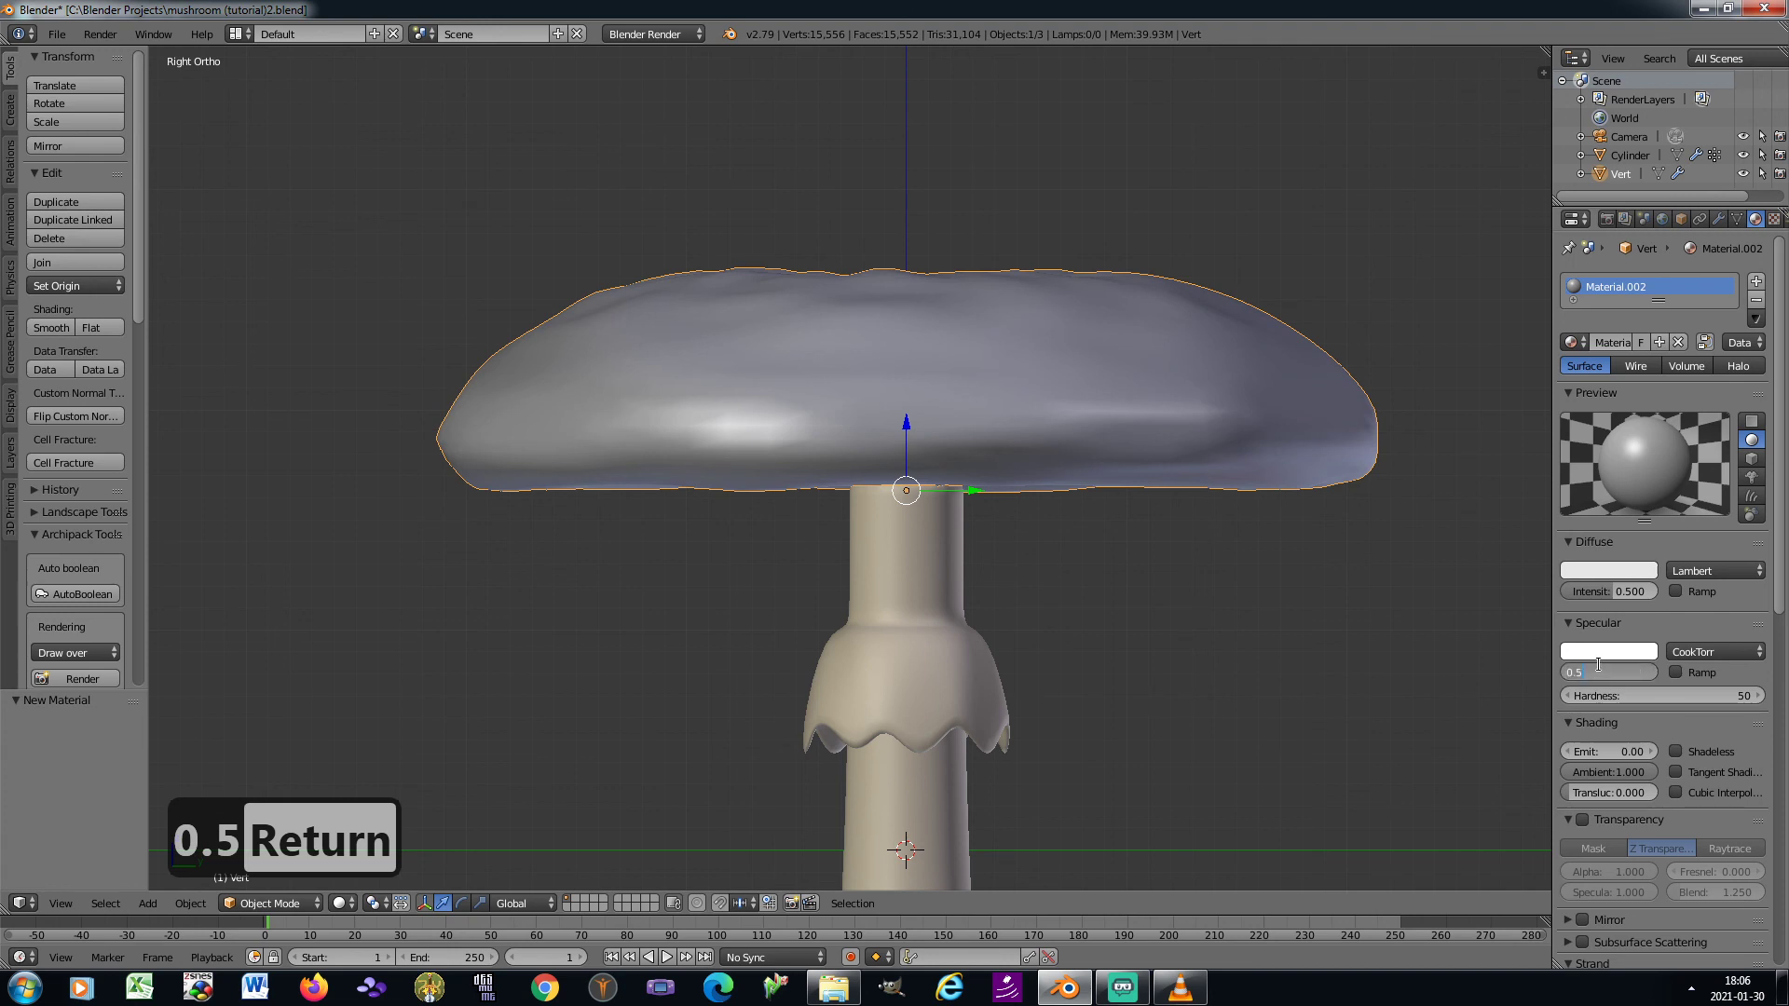
text(0.05)
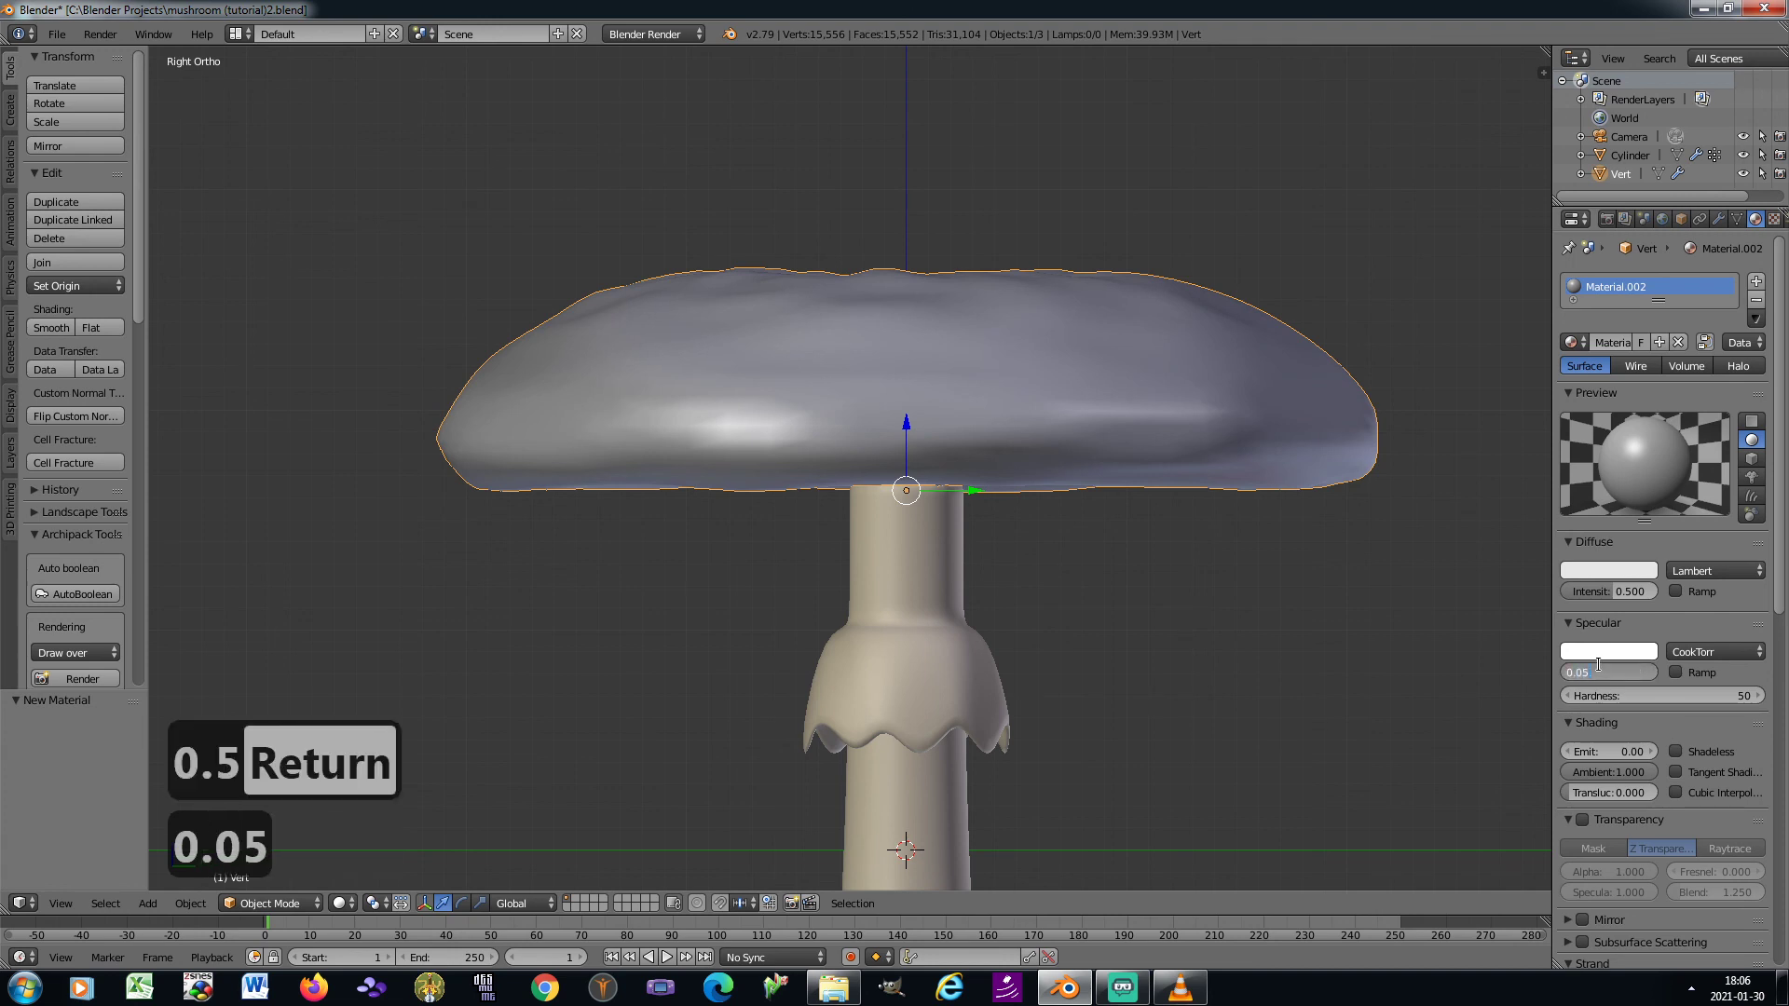
key(Tab)
text(20)
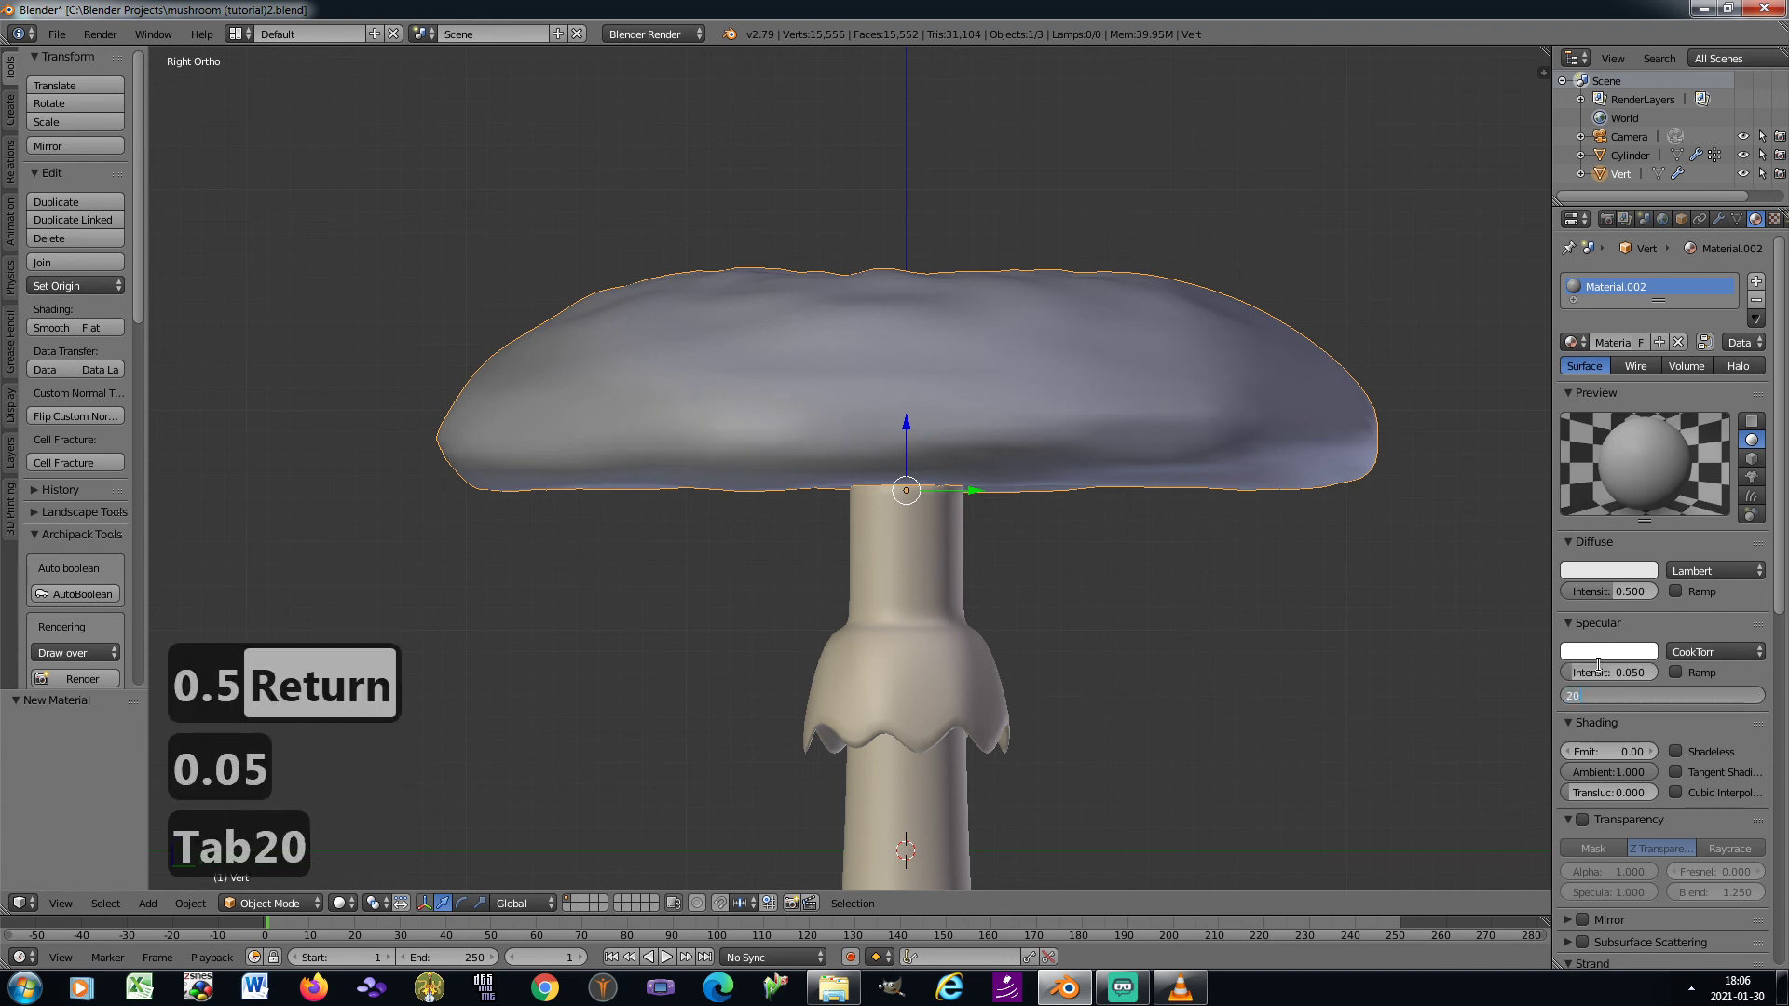
key(Return)
Add a new image texture to the cap's material, loading "mushroom texture.png" from the Blender textures folder
click(1774, 219)
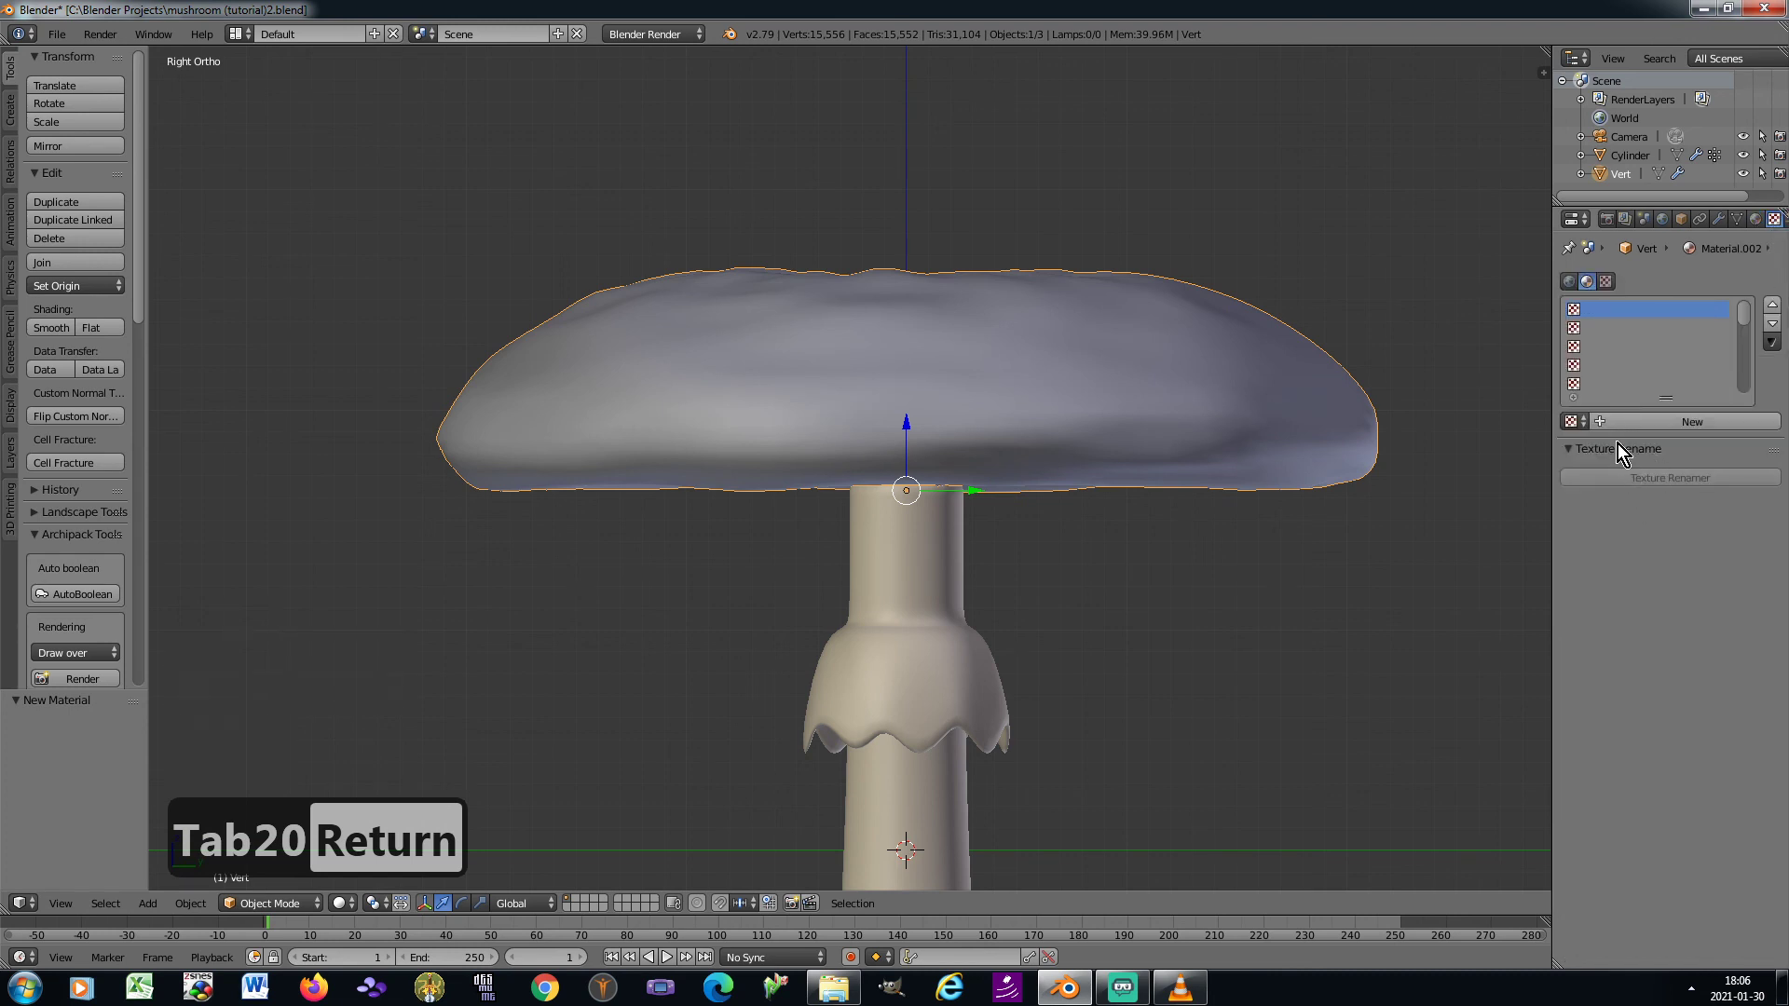
click(1605, 421)
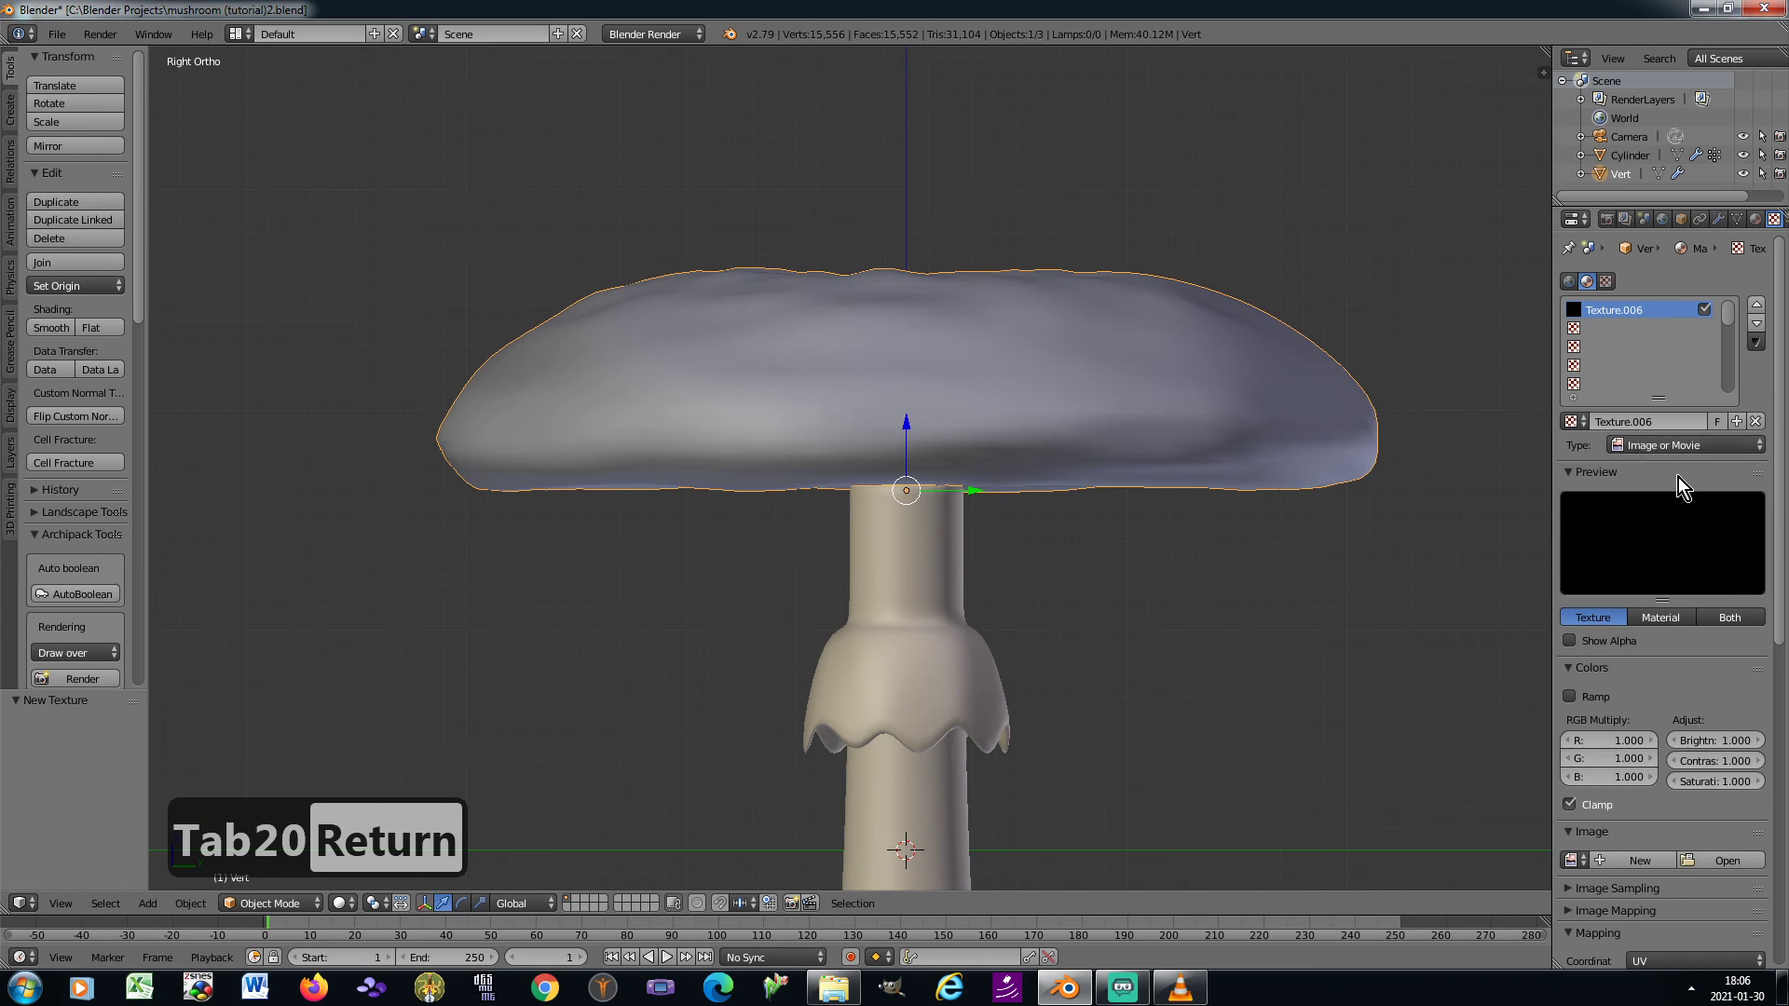
click(1719, 861)
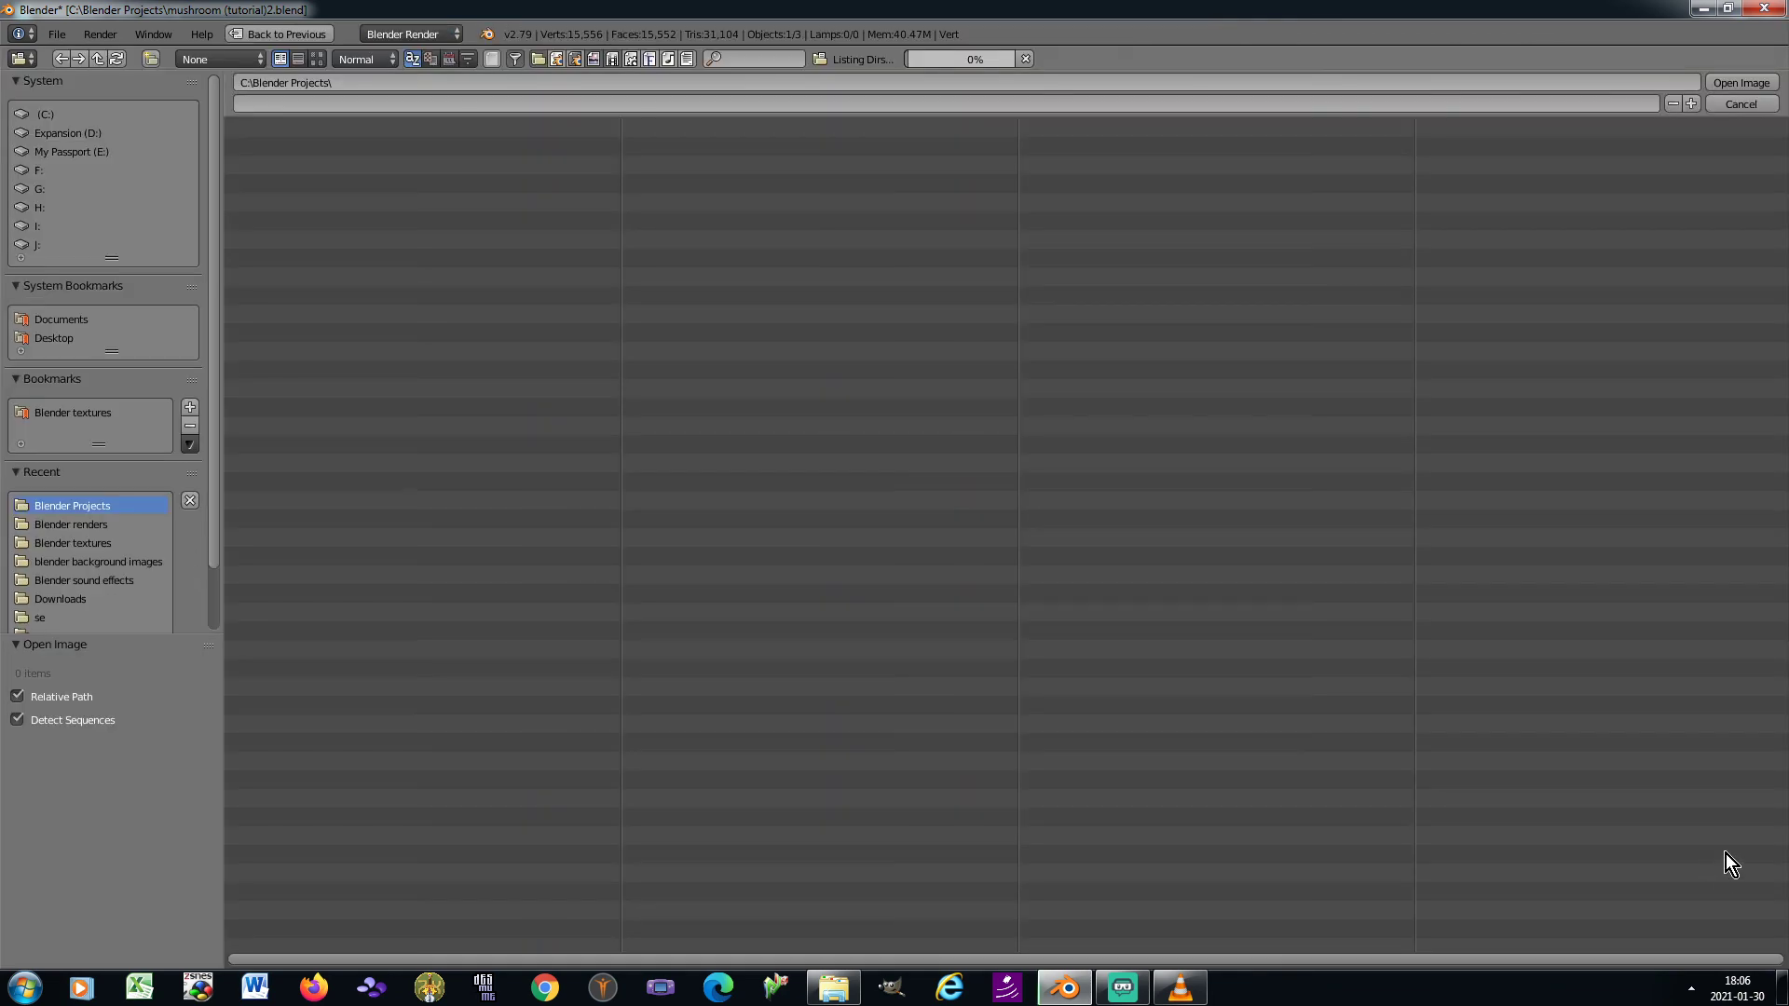
click(90, 546)
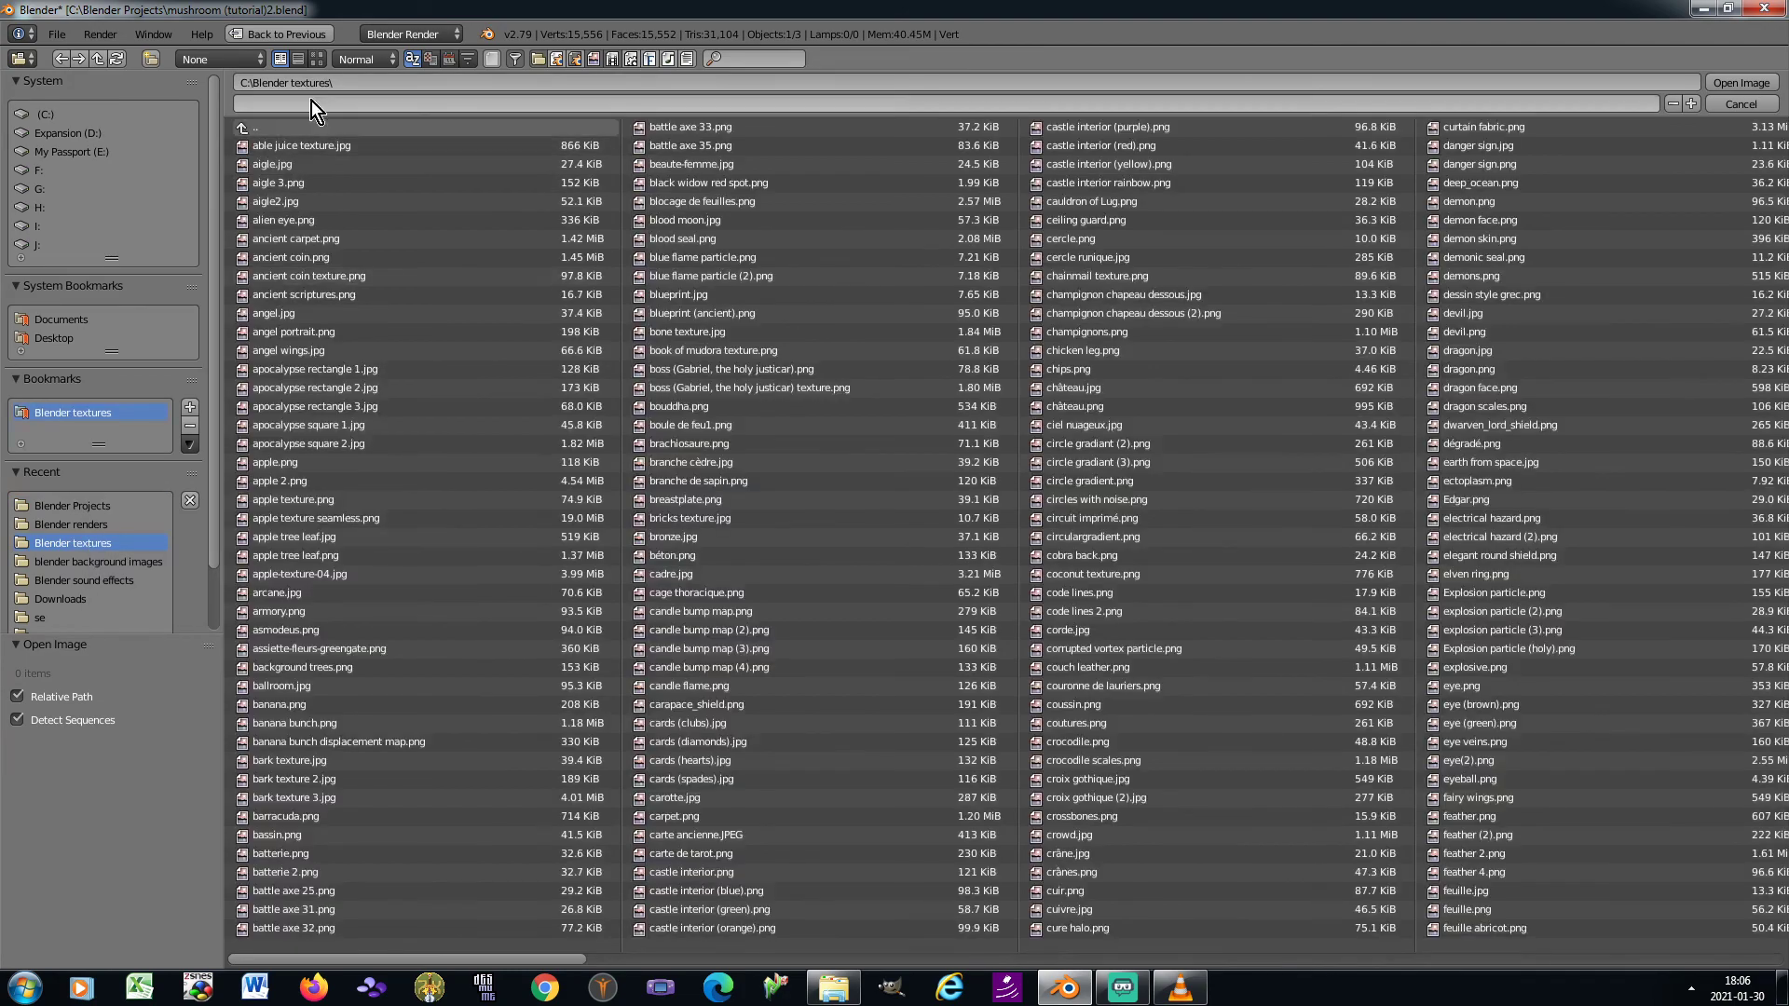
click(318, 58)
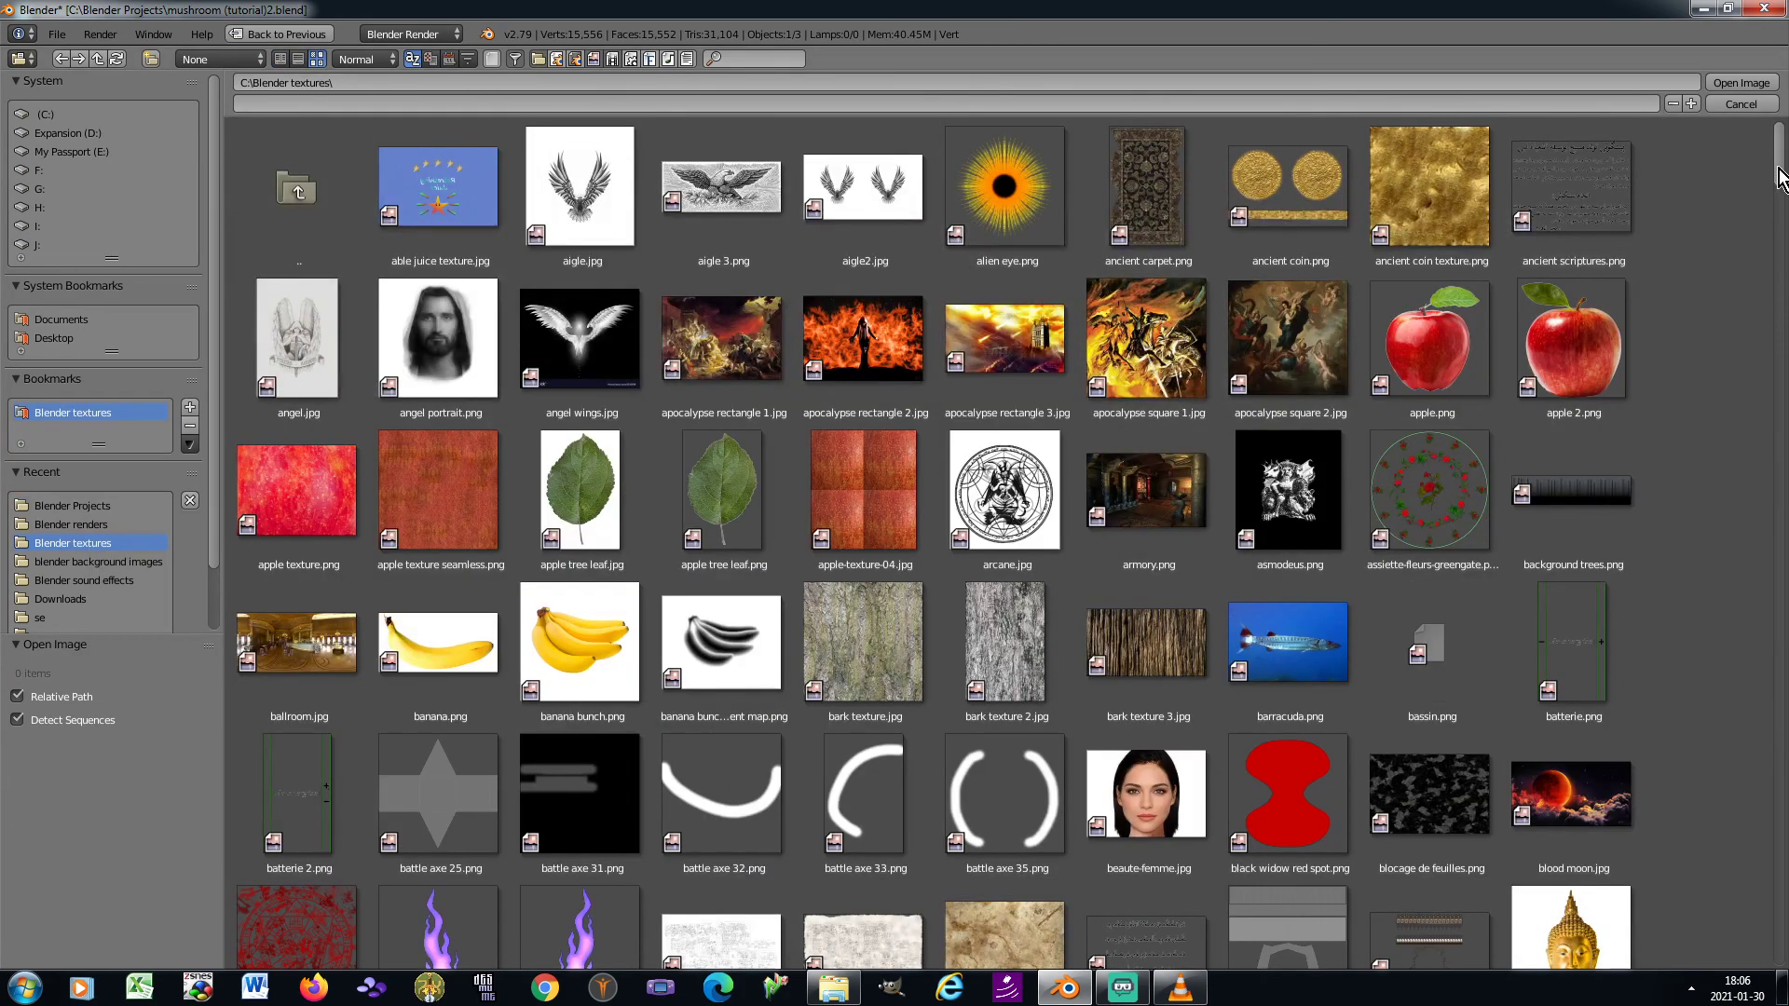
drag(1779, 186, 1775, 574)
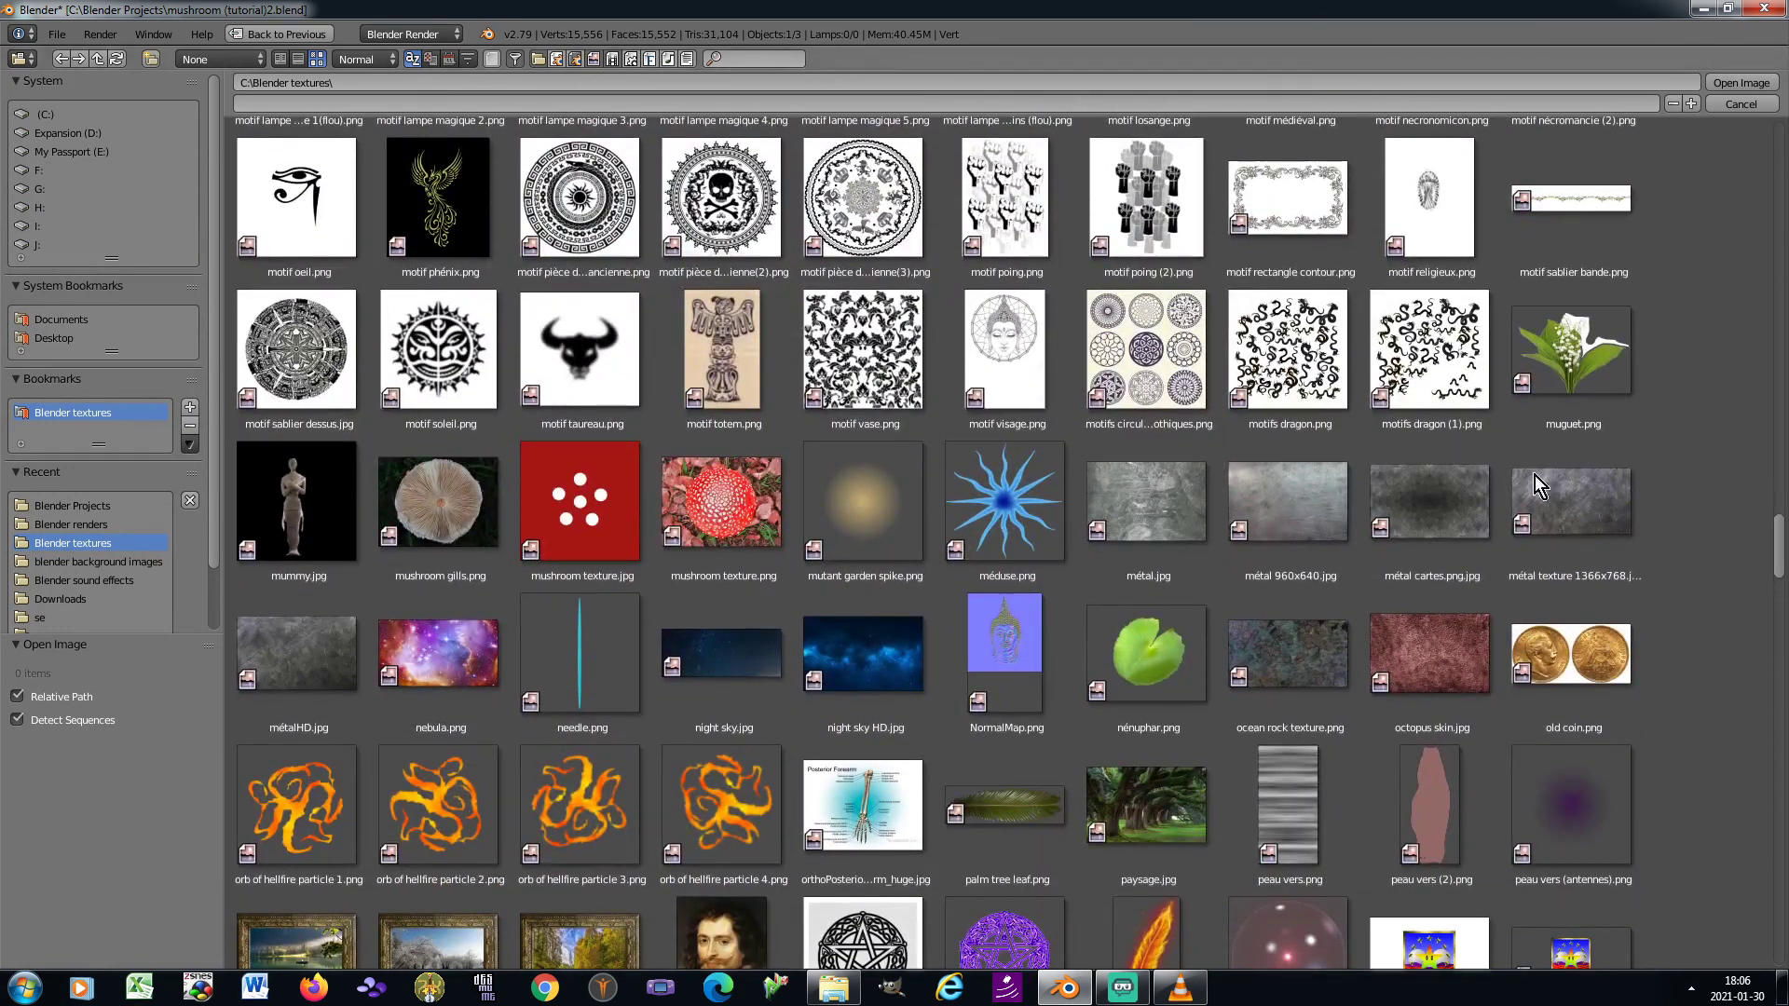
double_click(691, 505)
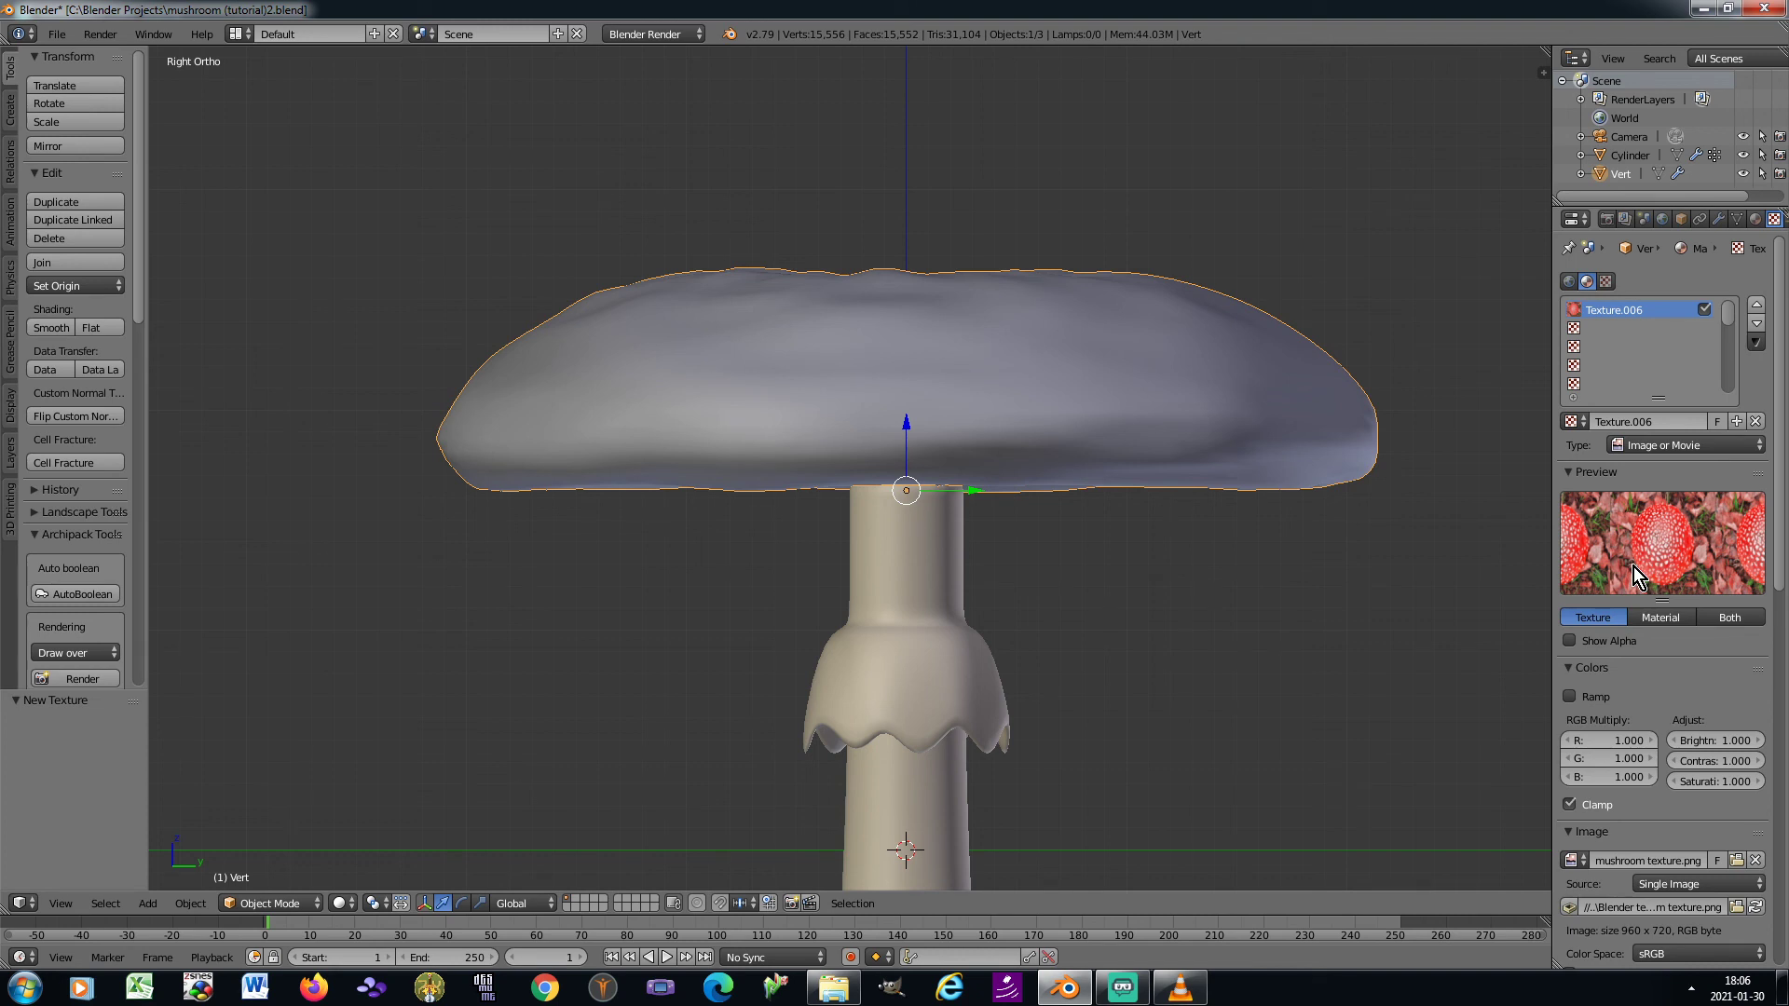
Set the mushroom texture's red multiply value to 1.1 and its saturation to 1.1
scroll(1625, 567, down, 2)
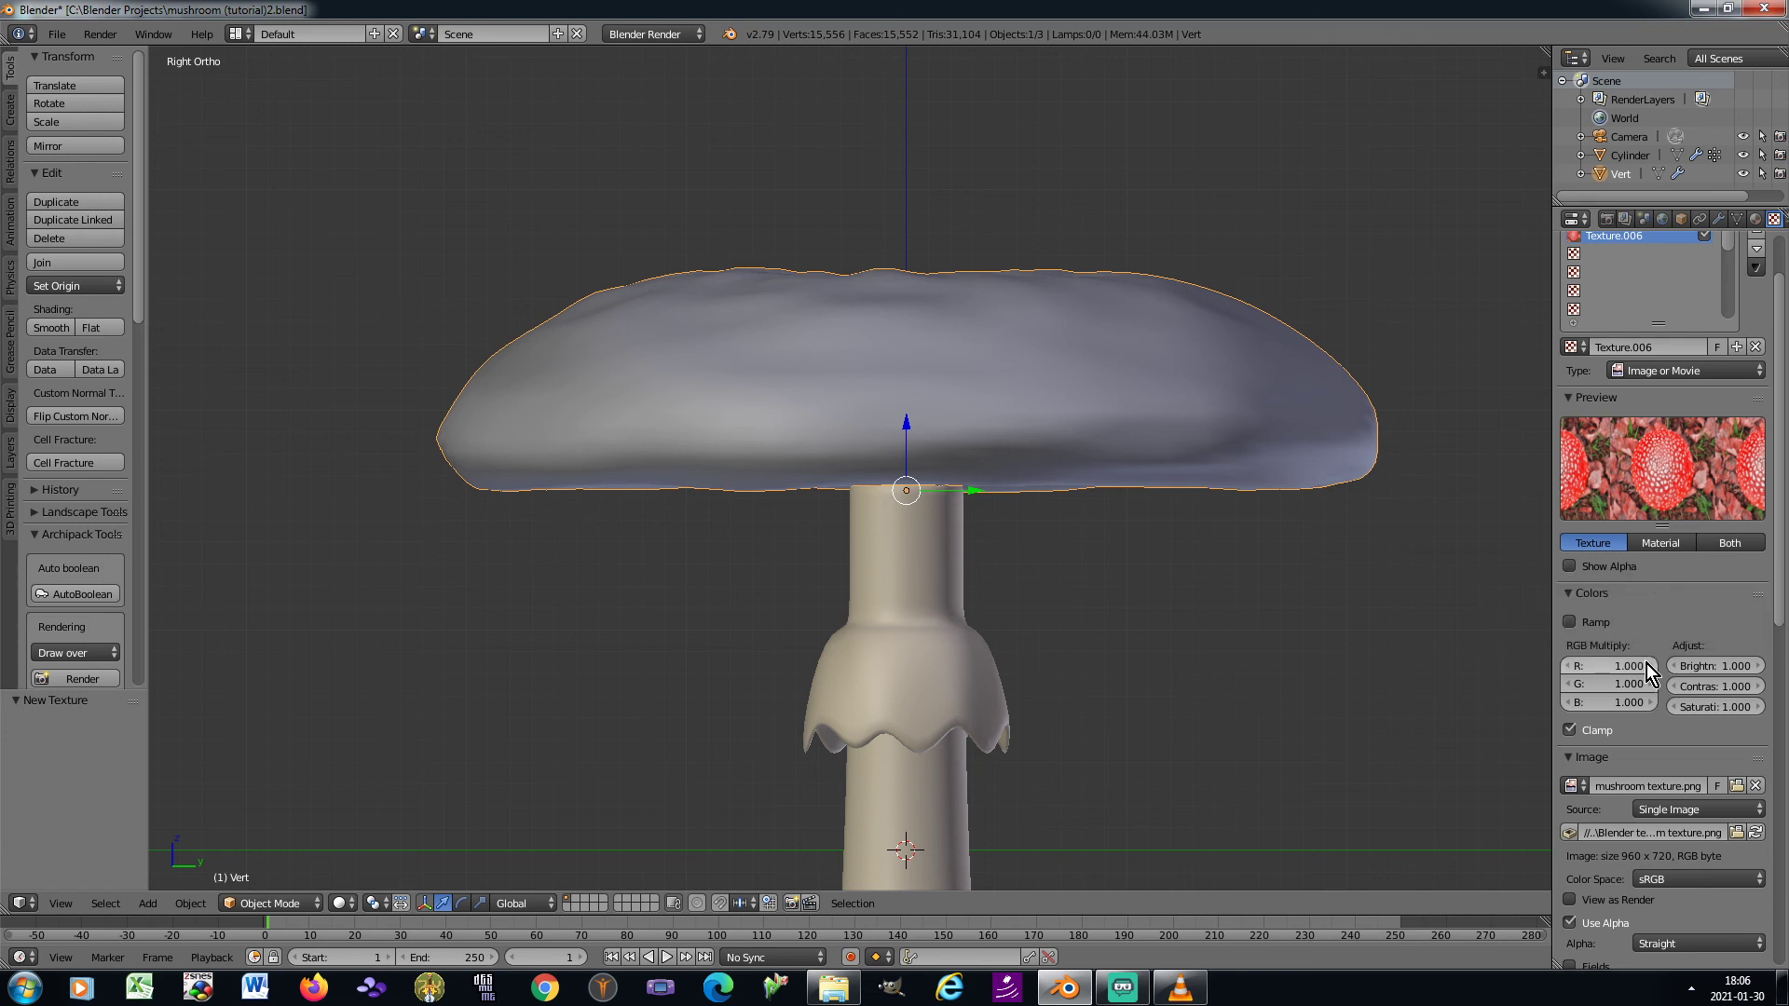
click(1614, 665)
text(1.1)
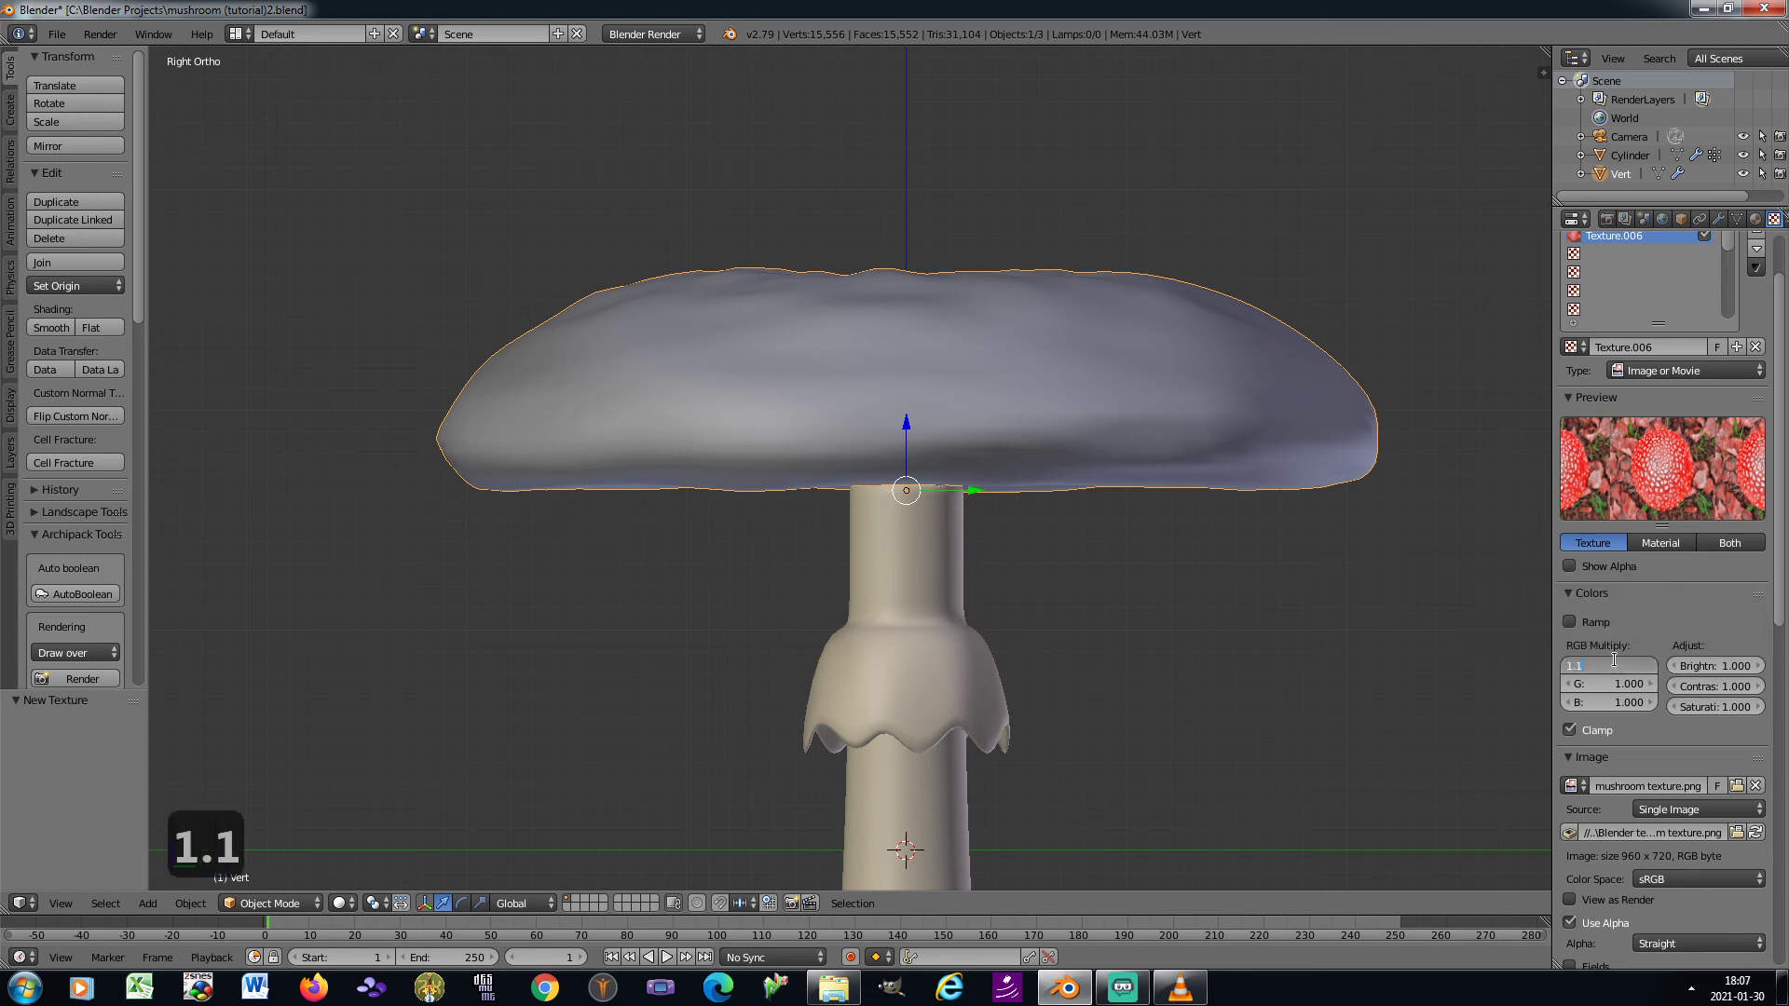
key(Return)
click(1759, 706)
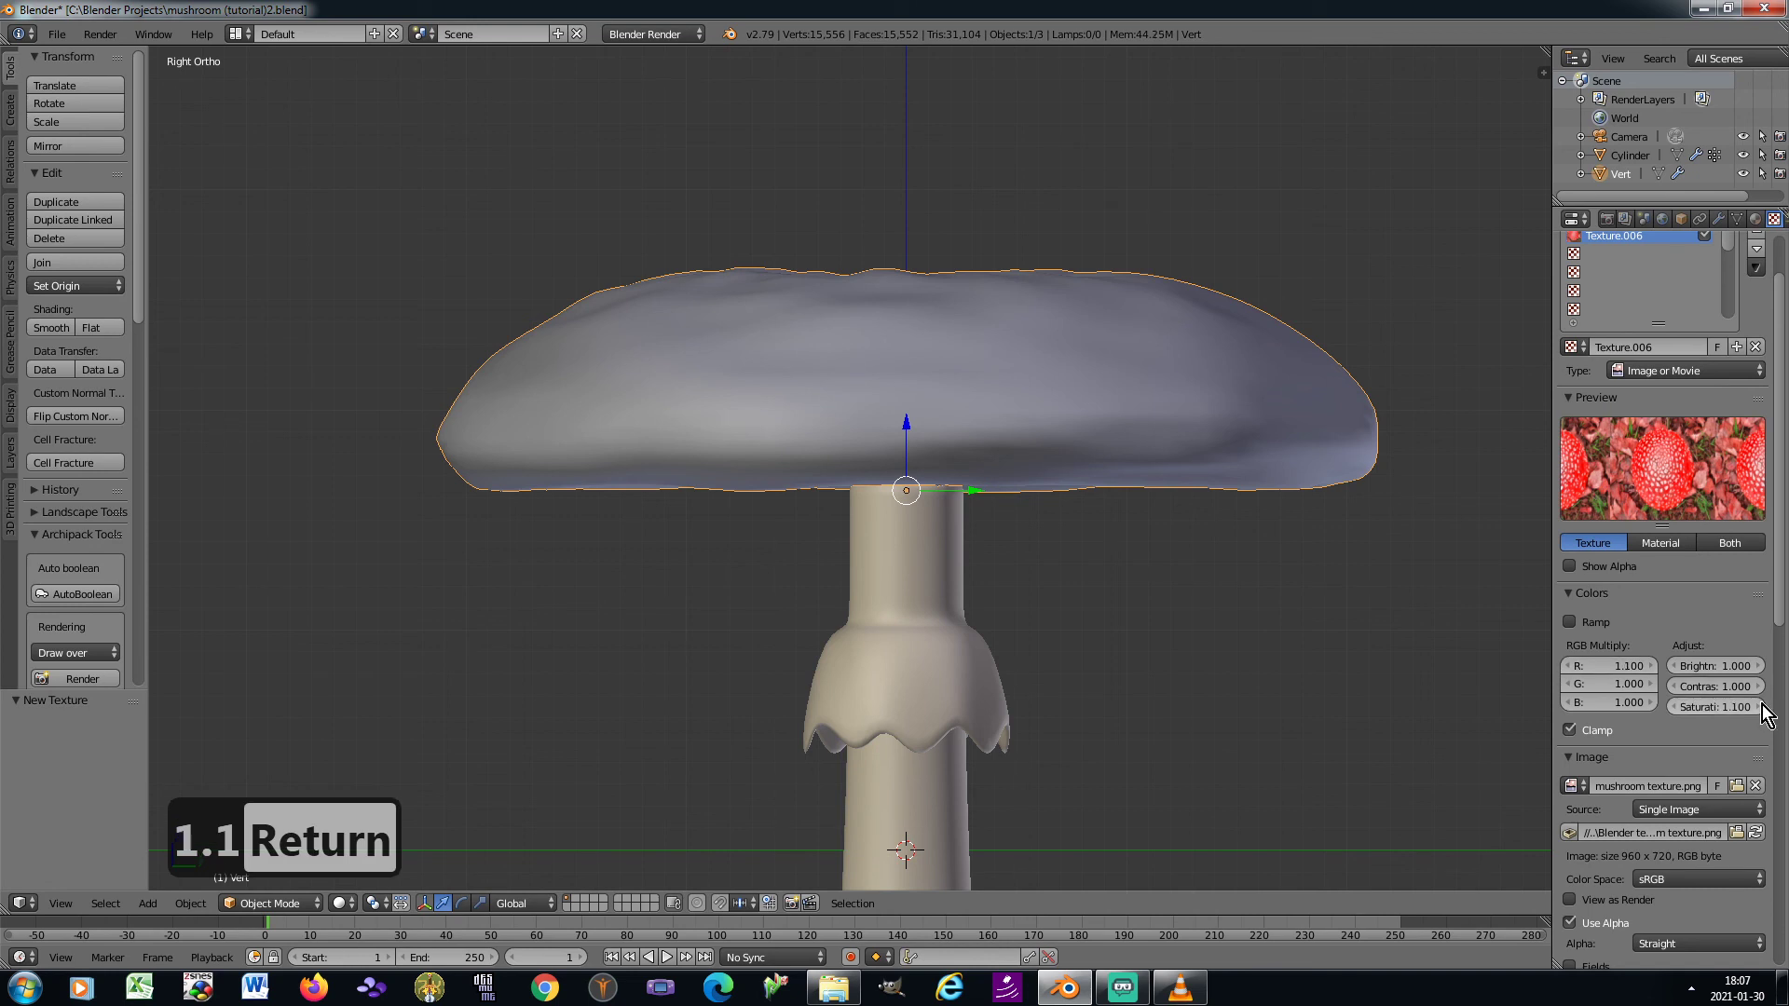
Enable the texture's normal influence on the cap's geometry and set it to 0.5
scroll(1756, 745, down, 9)
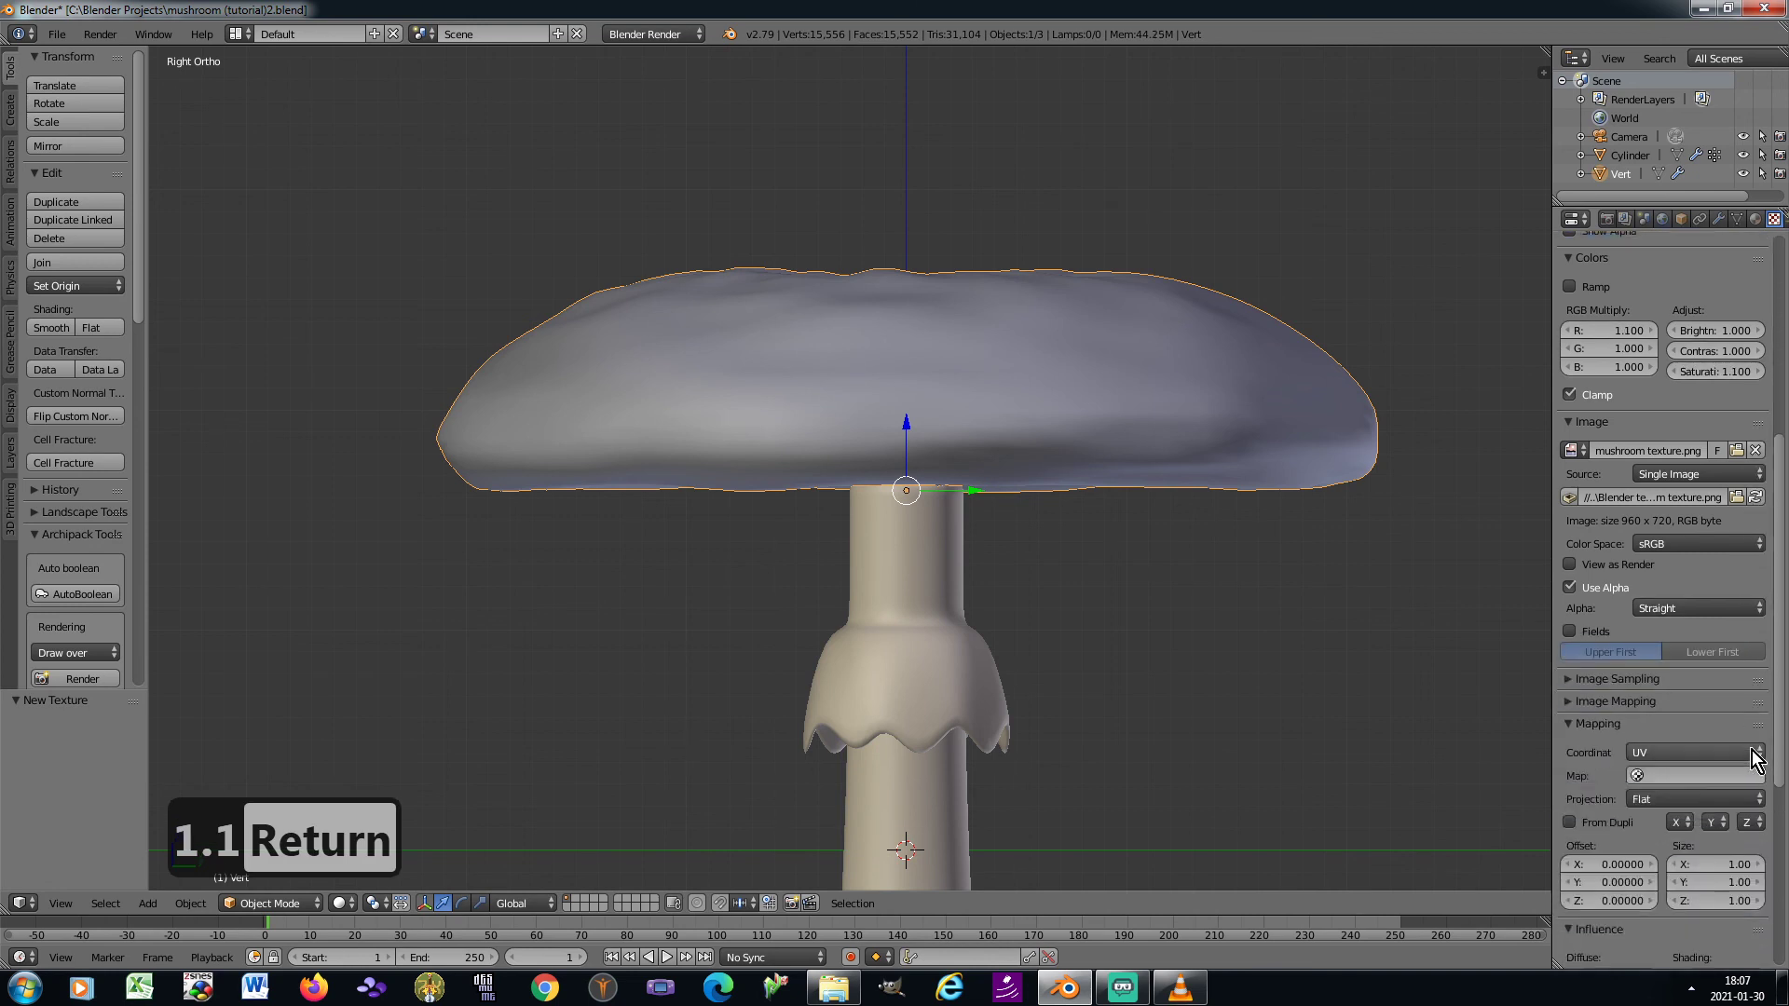
scroll(1755, 758, down, 7)
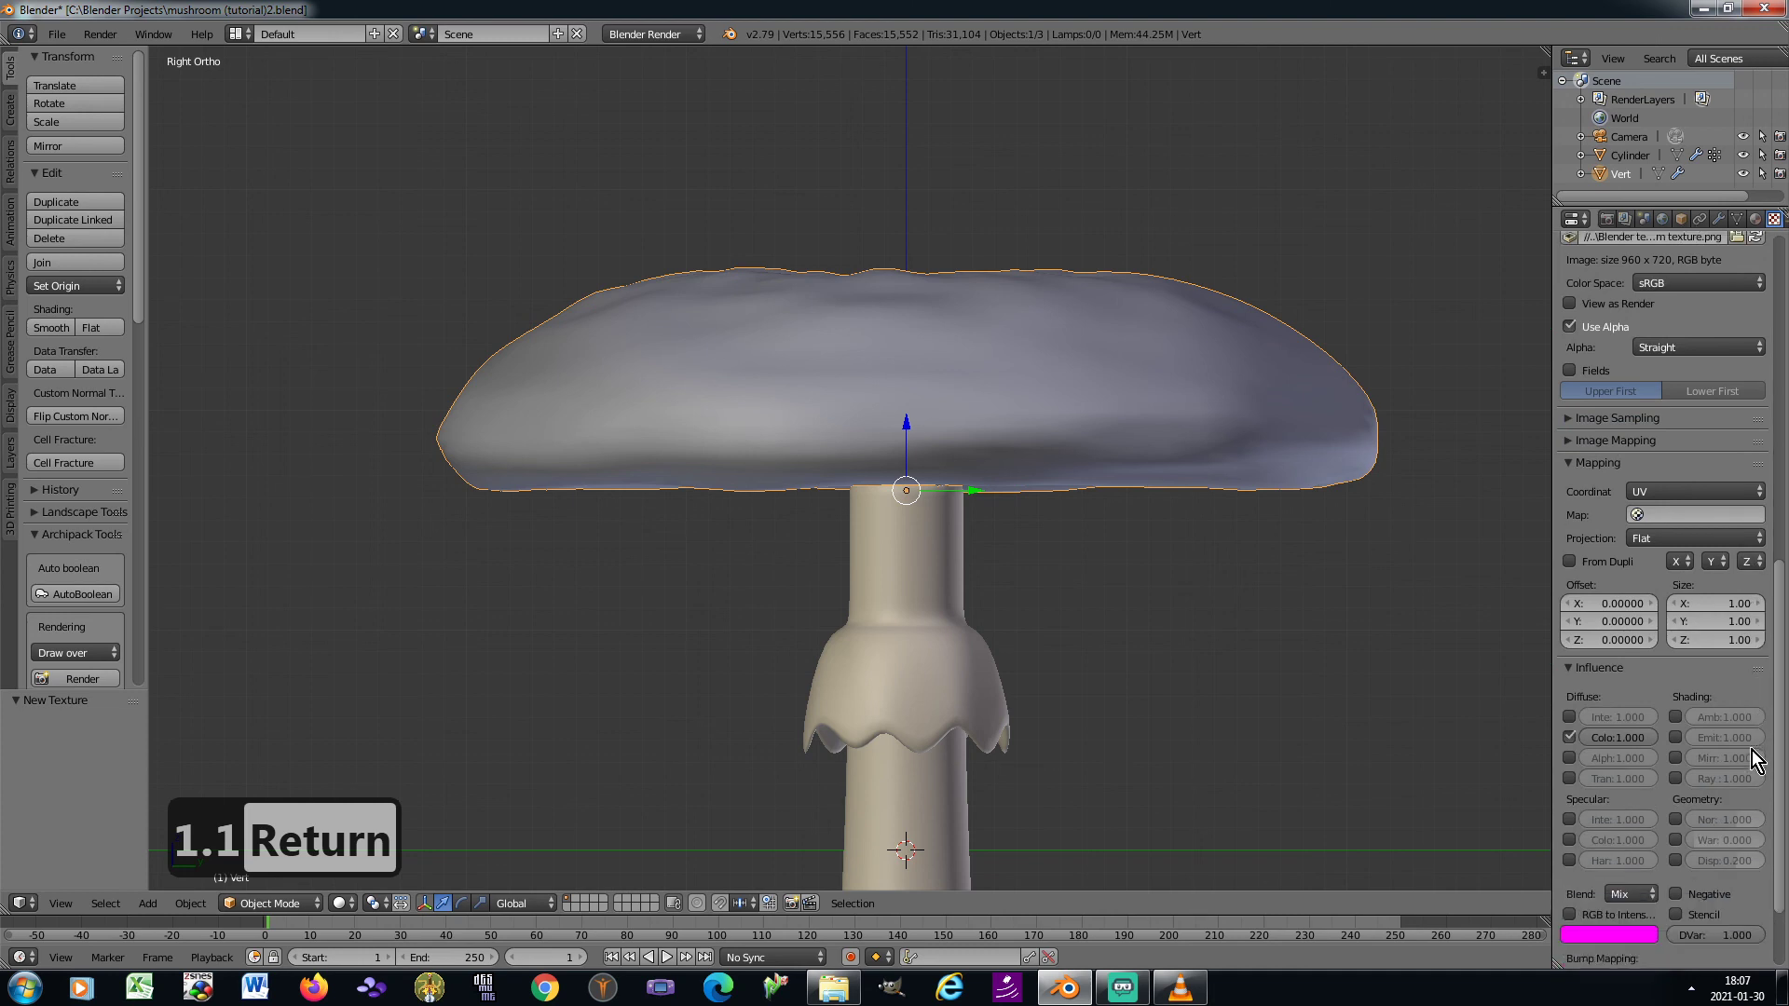
click(1675, 819)
text(0.5)
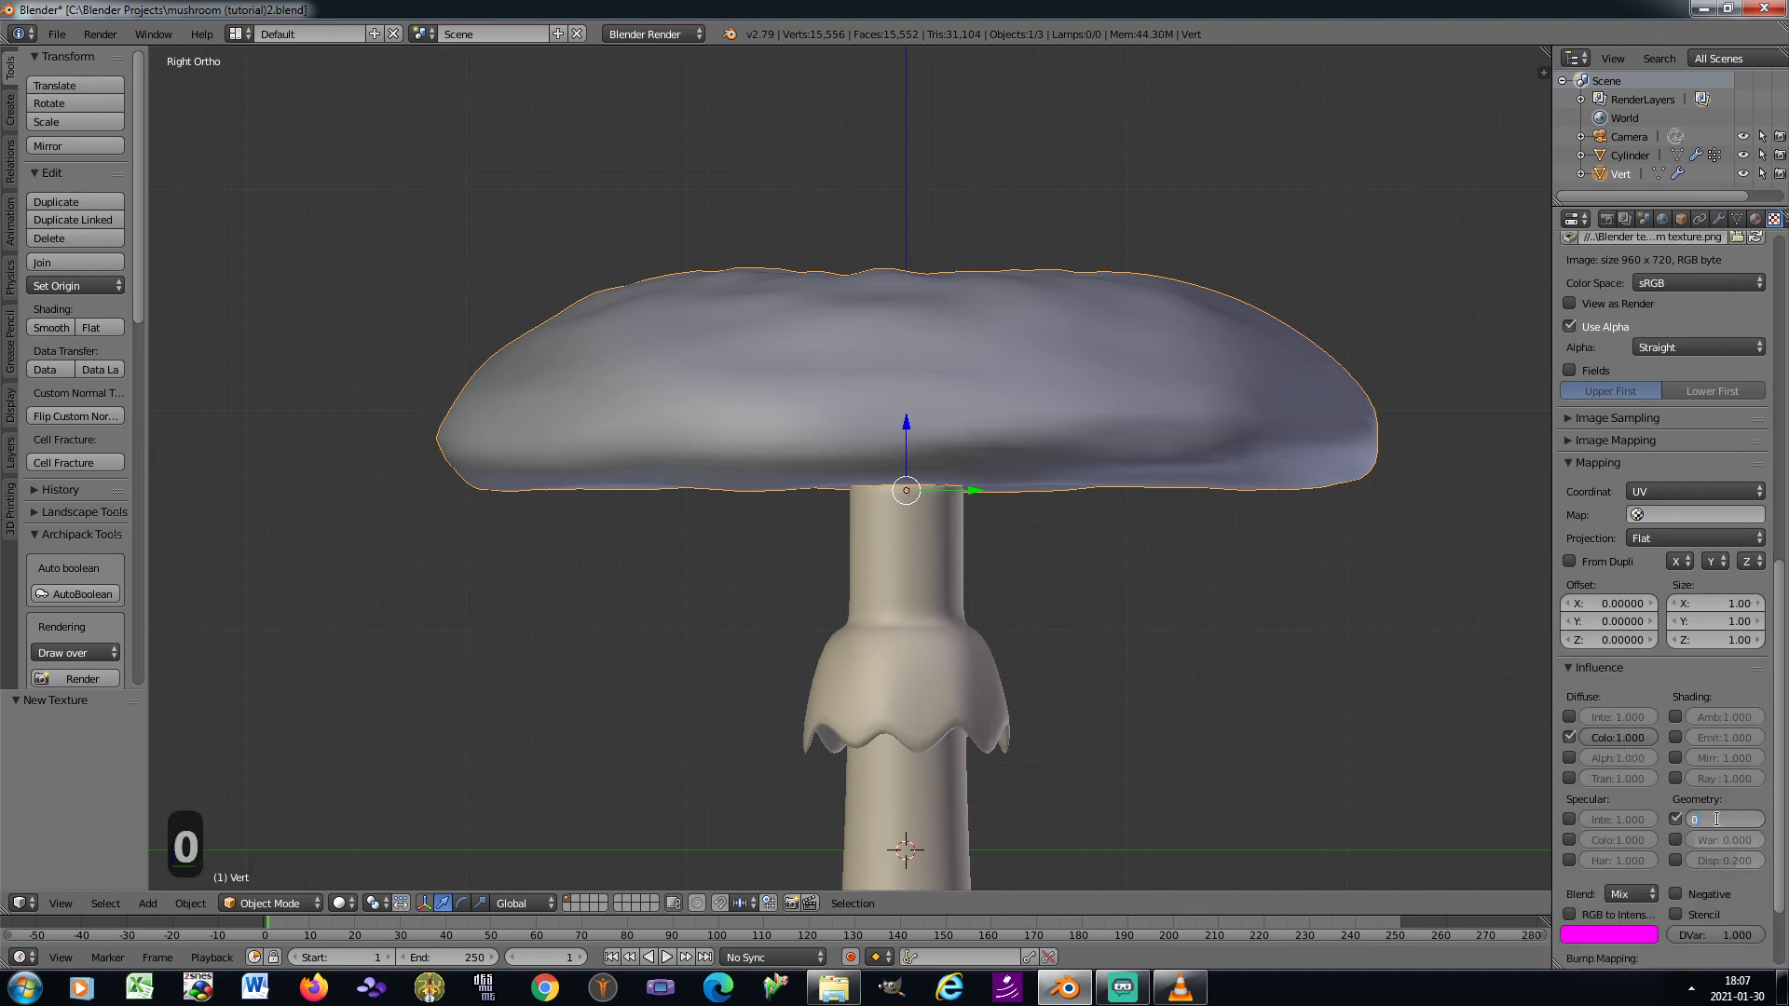
key(Return)
Set the texture's bump mapping method to Best Quality and its space to ViewSpace
scroll(1714, 820, down, 3)
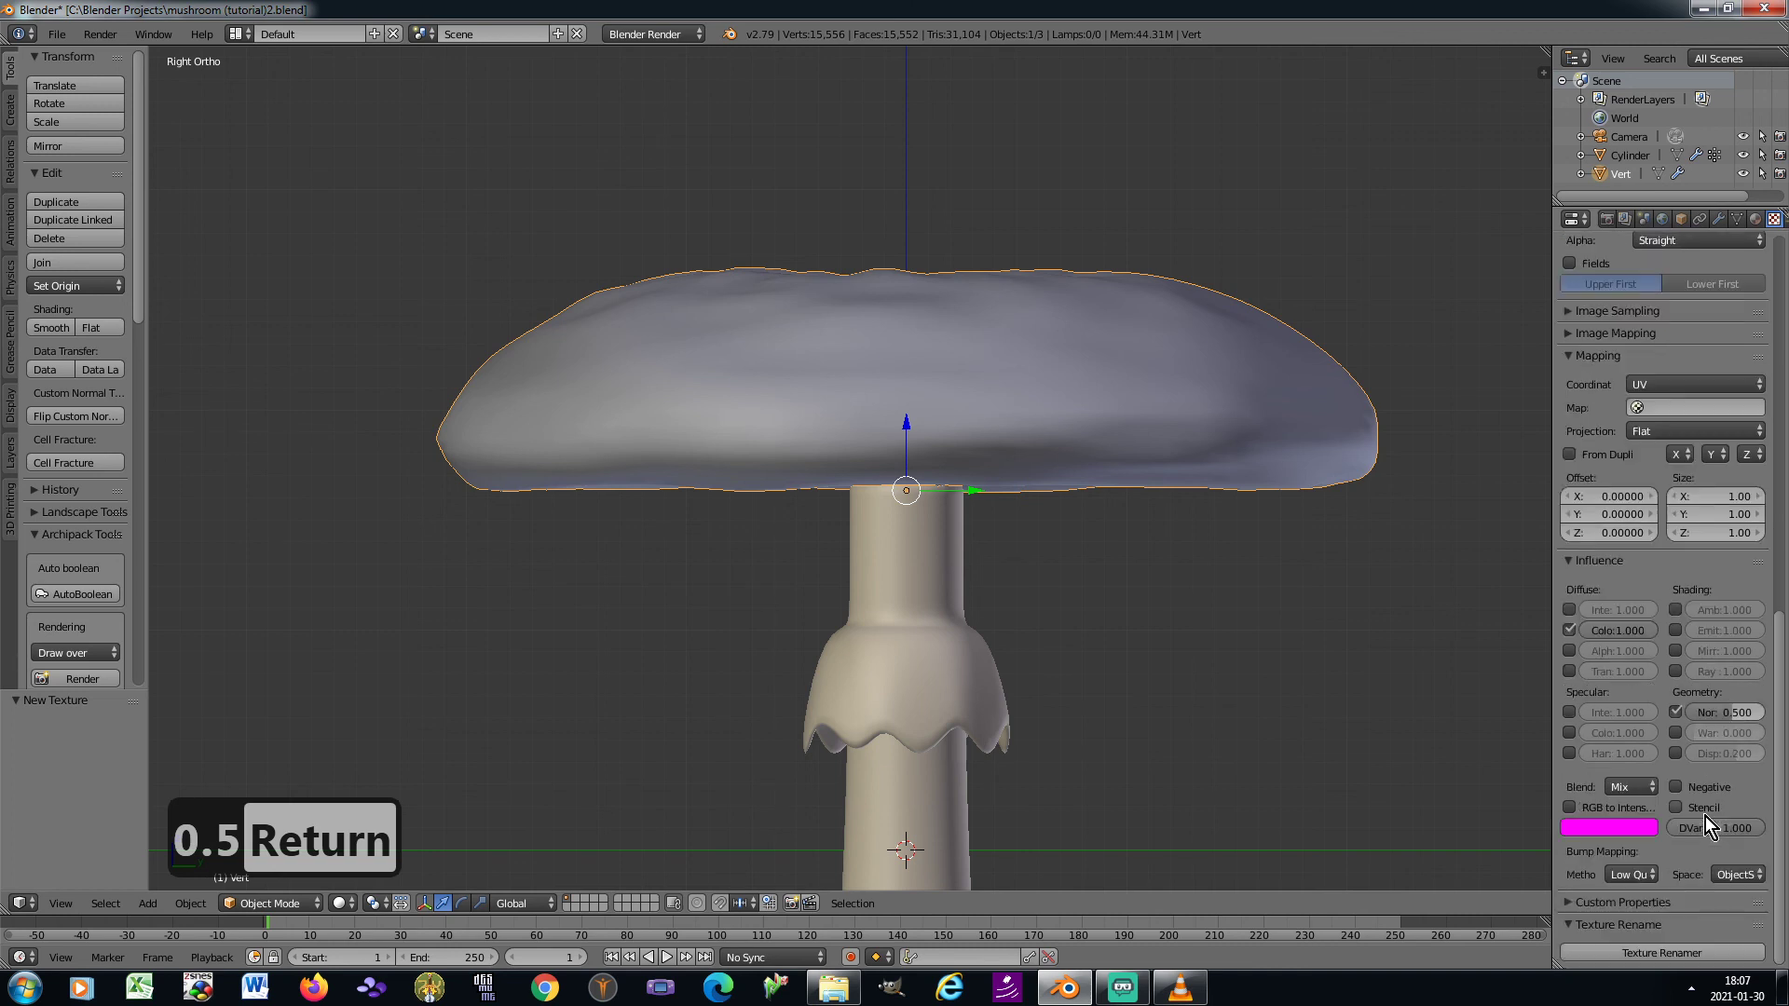
click(1632, 874)
click(1595, 772)
click(1737, 874)
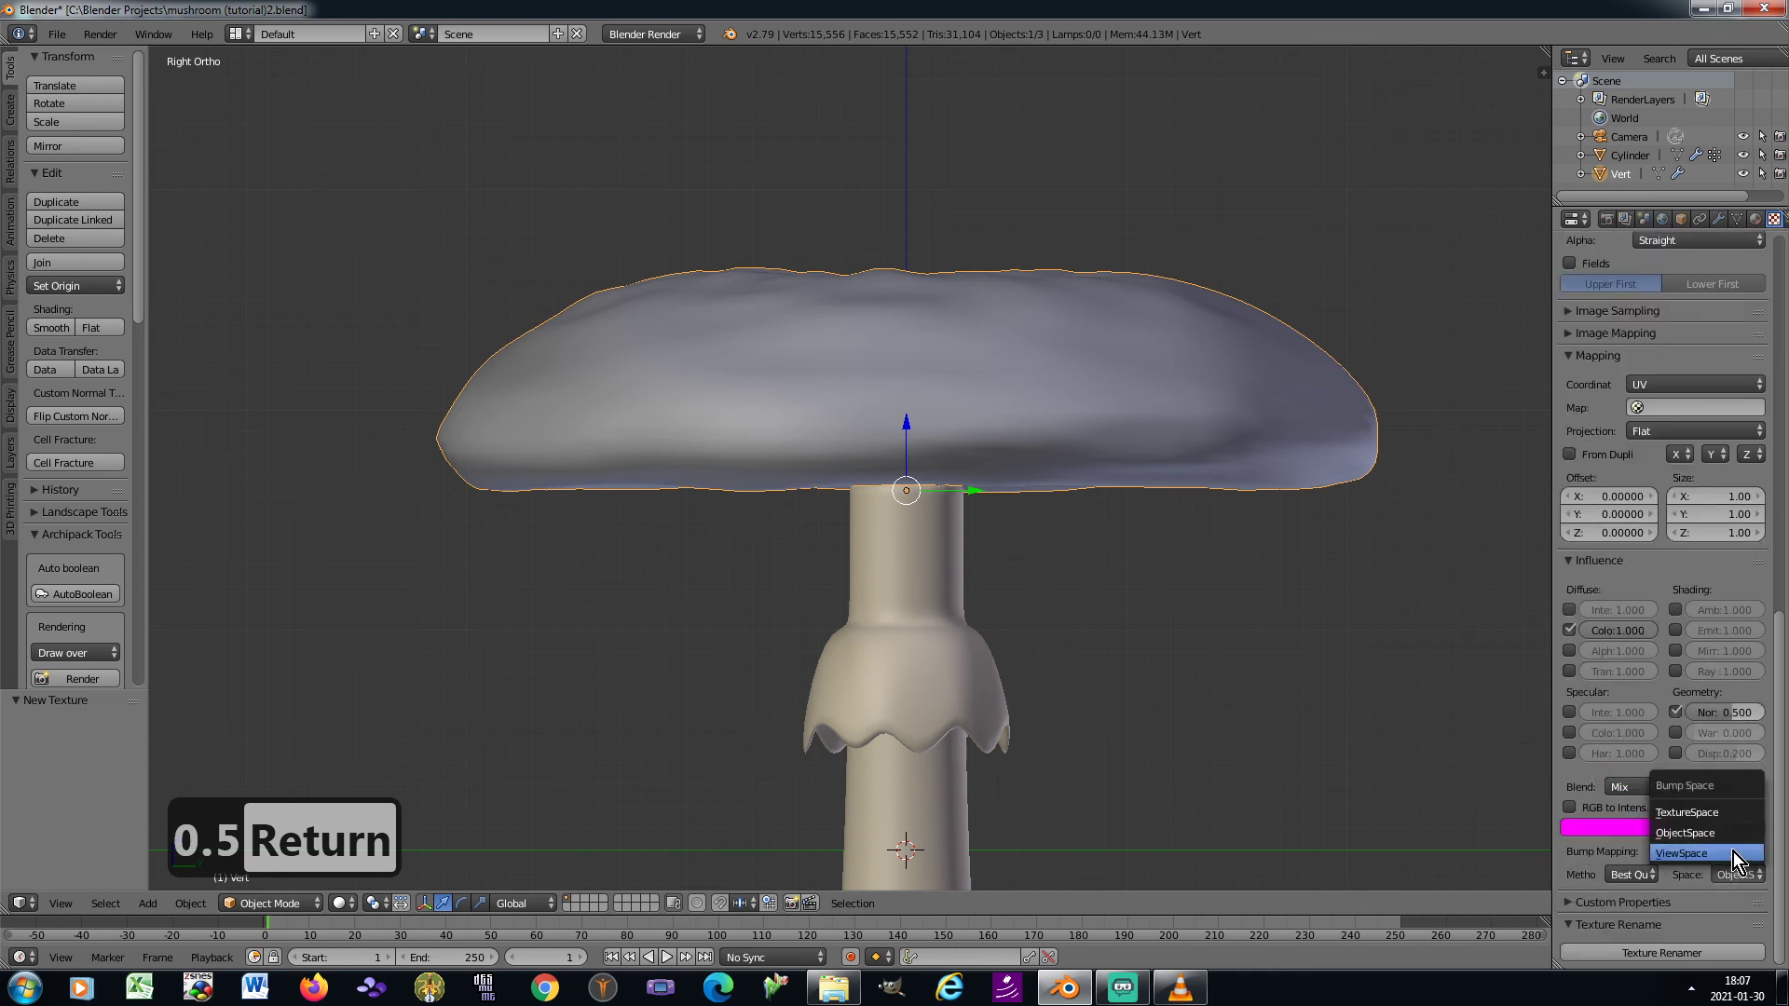
click(1733, 851)
Apply the cap's rotation and scale and enter Edit Mode
key(ctrl+a)
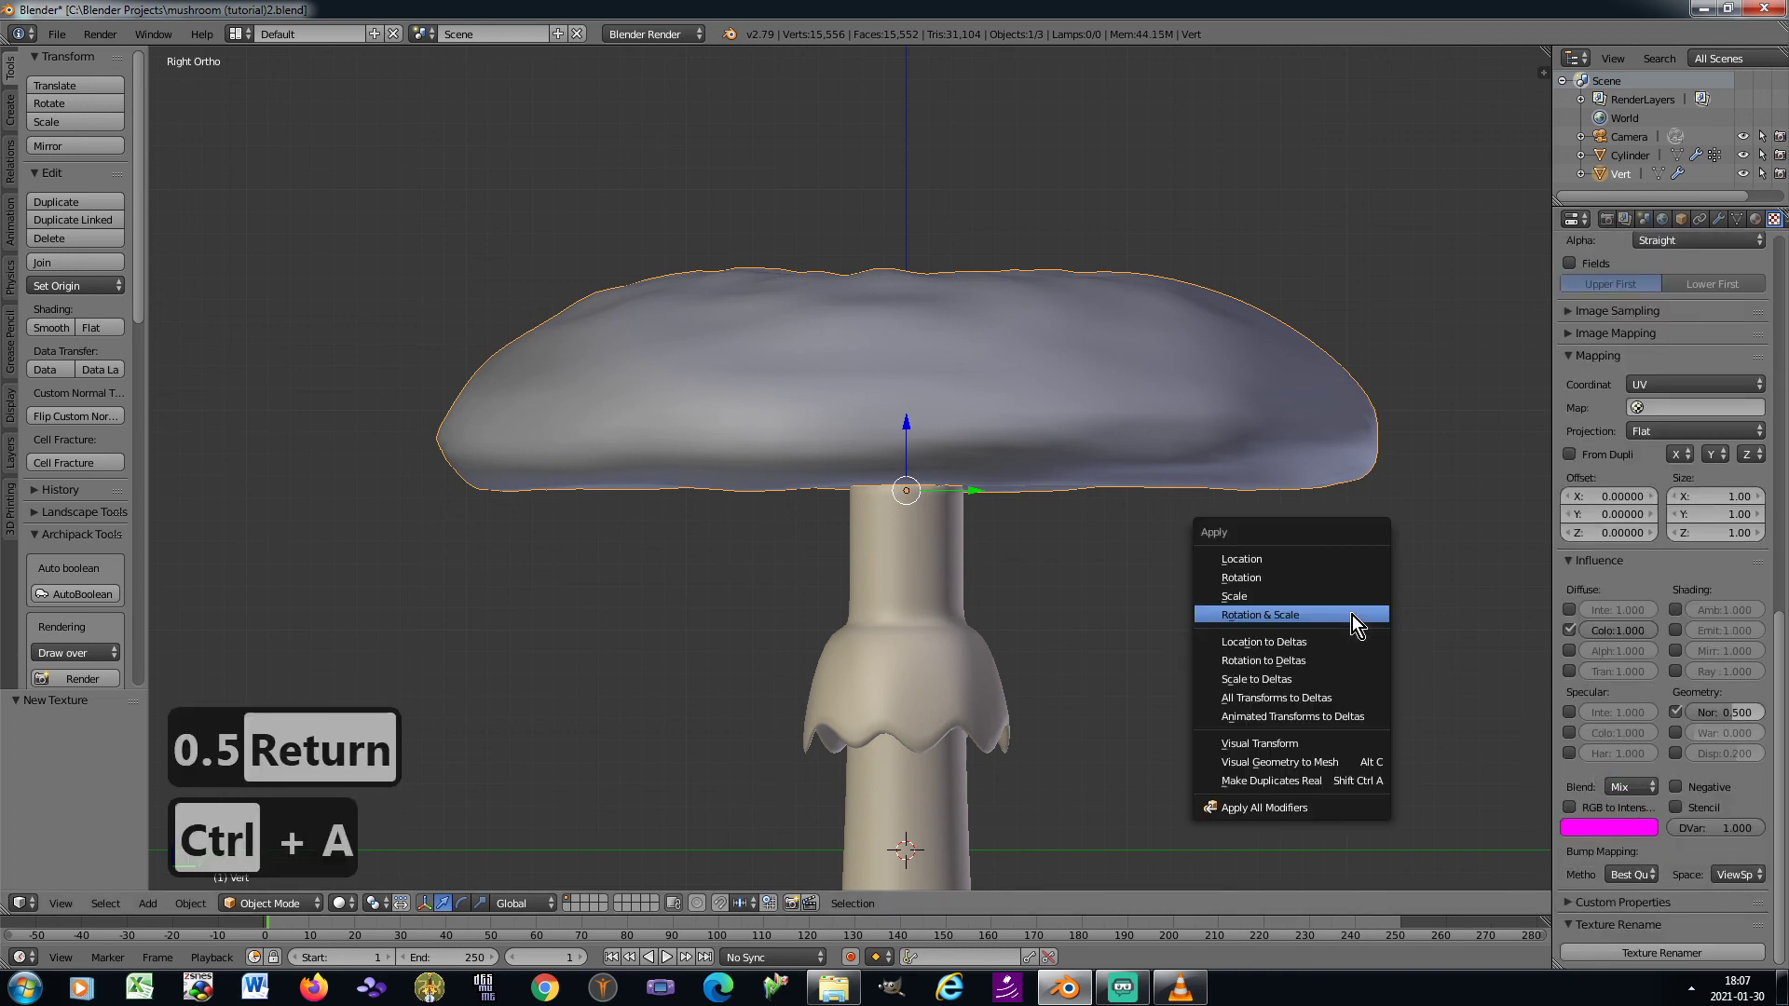
click(1351, 615)
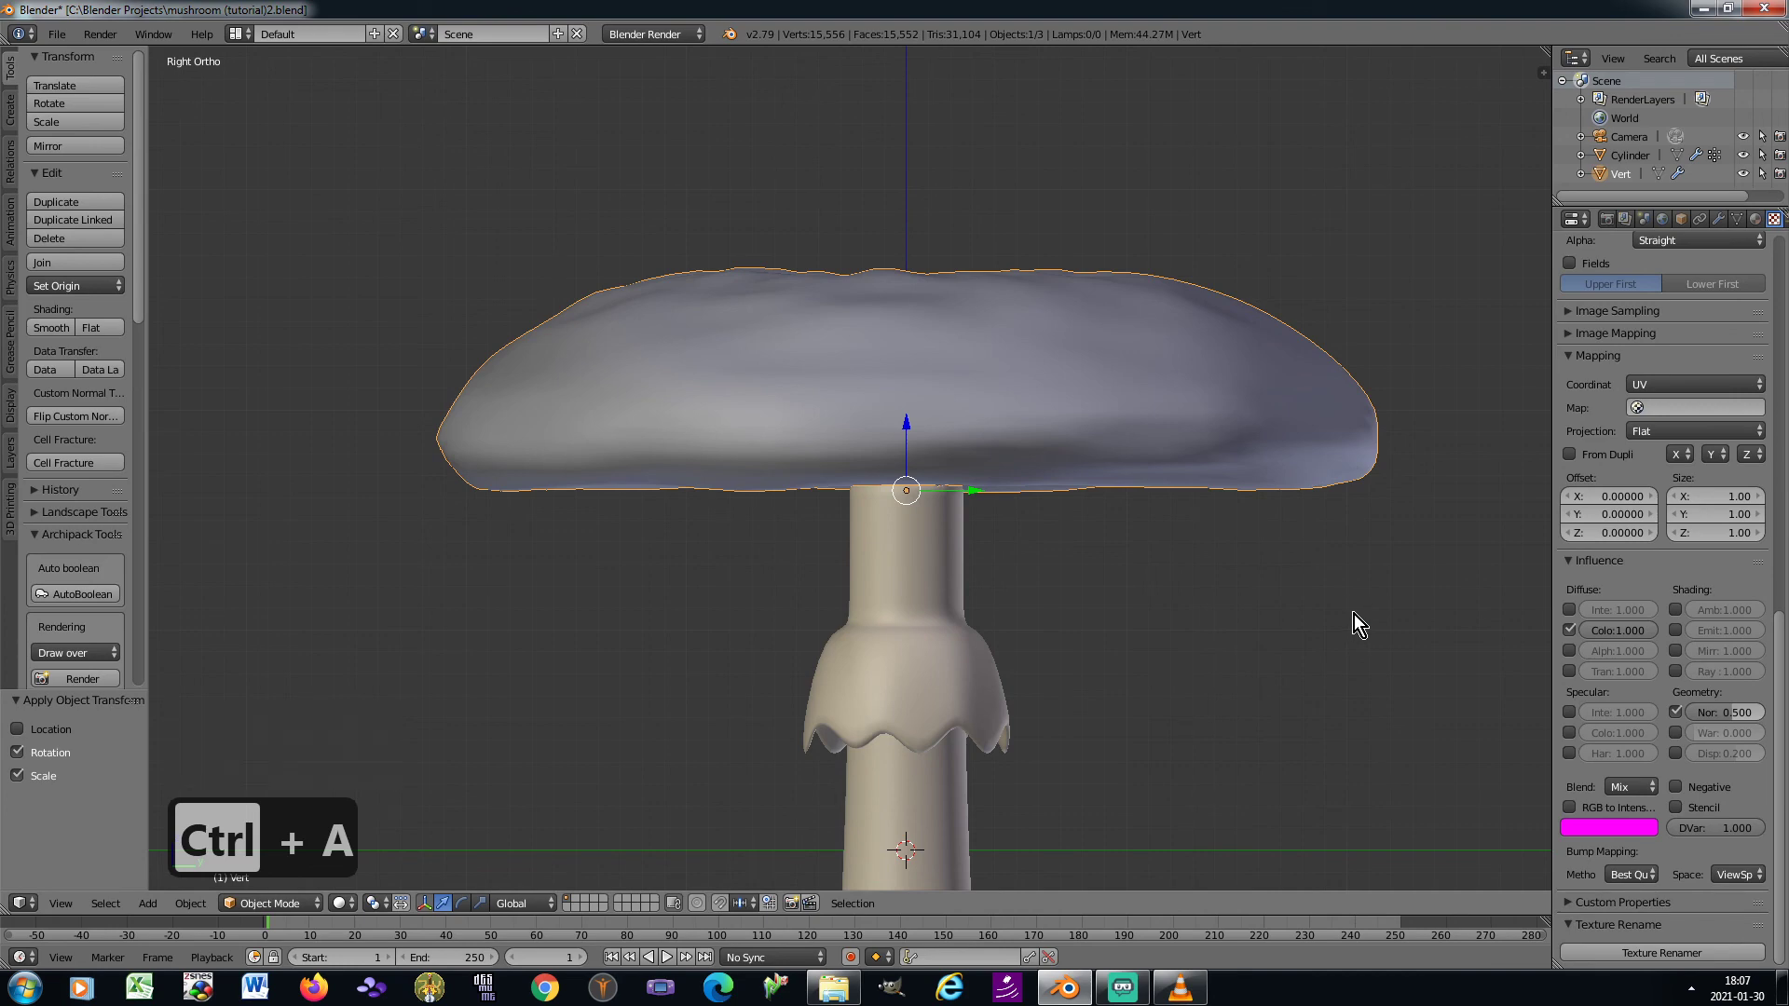
key(Tab)
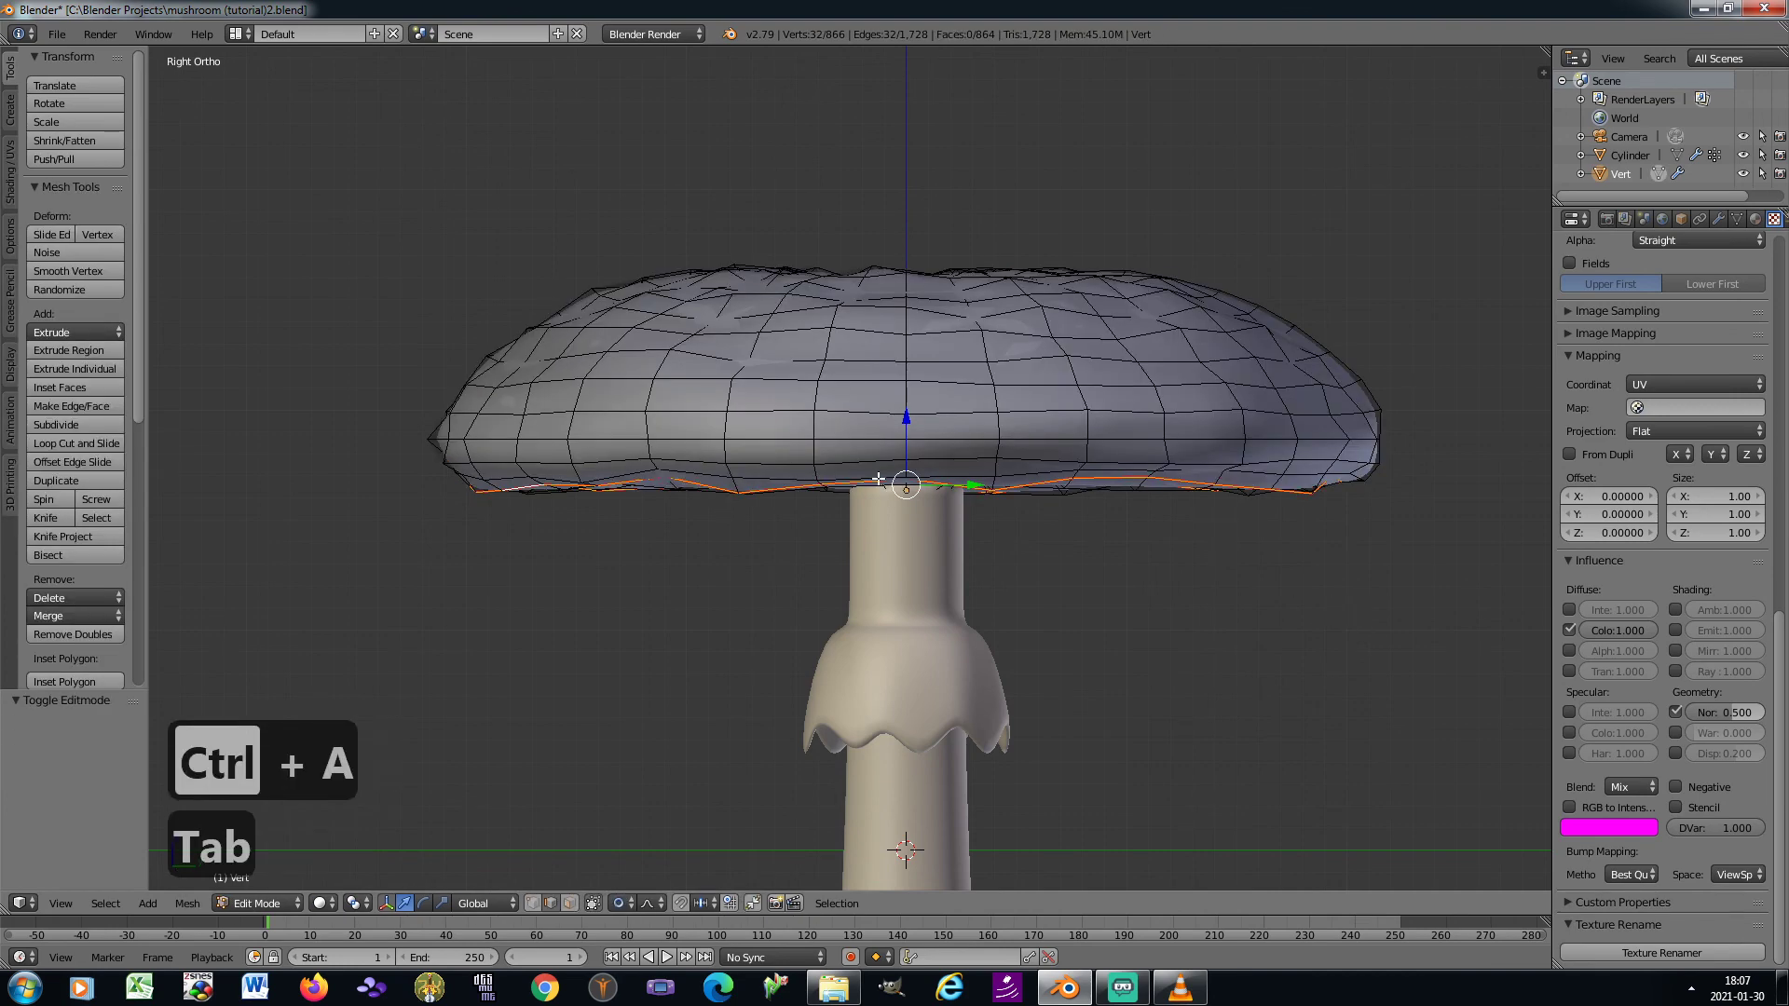
Select the vertex at the centre of the cap's top and grow the selection outwards over the upper surface
key(KP_8)
key(KP_8)
key(KP_8)
key(KP_8)
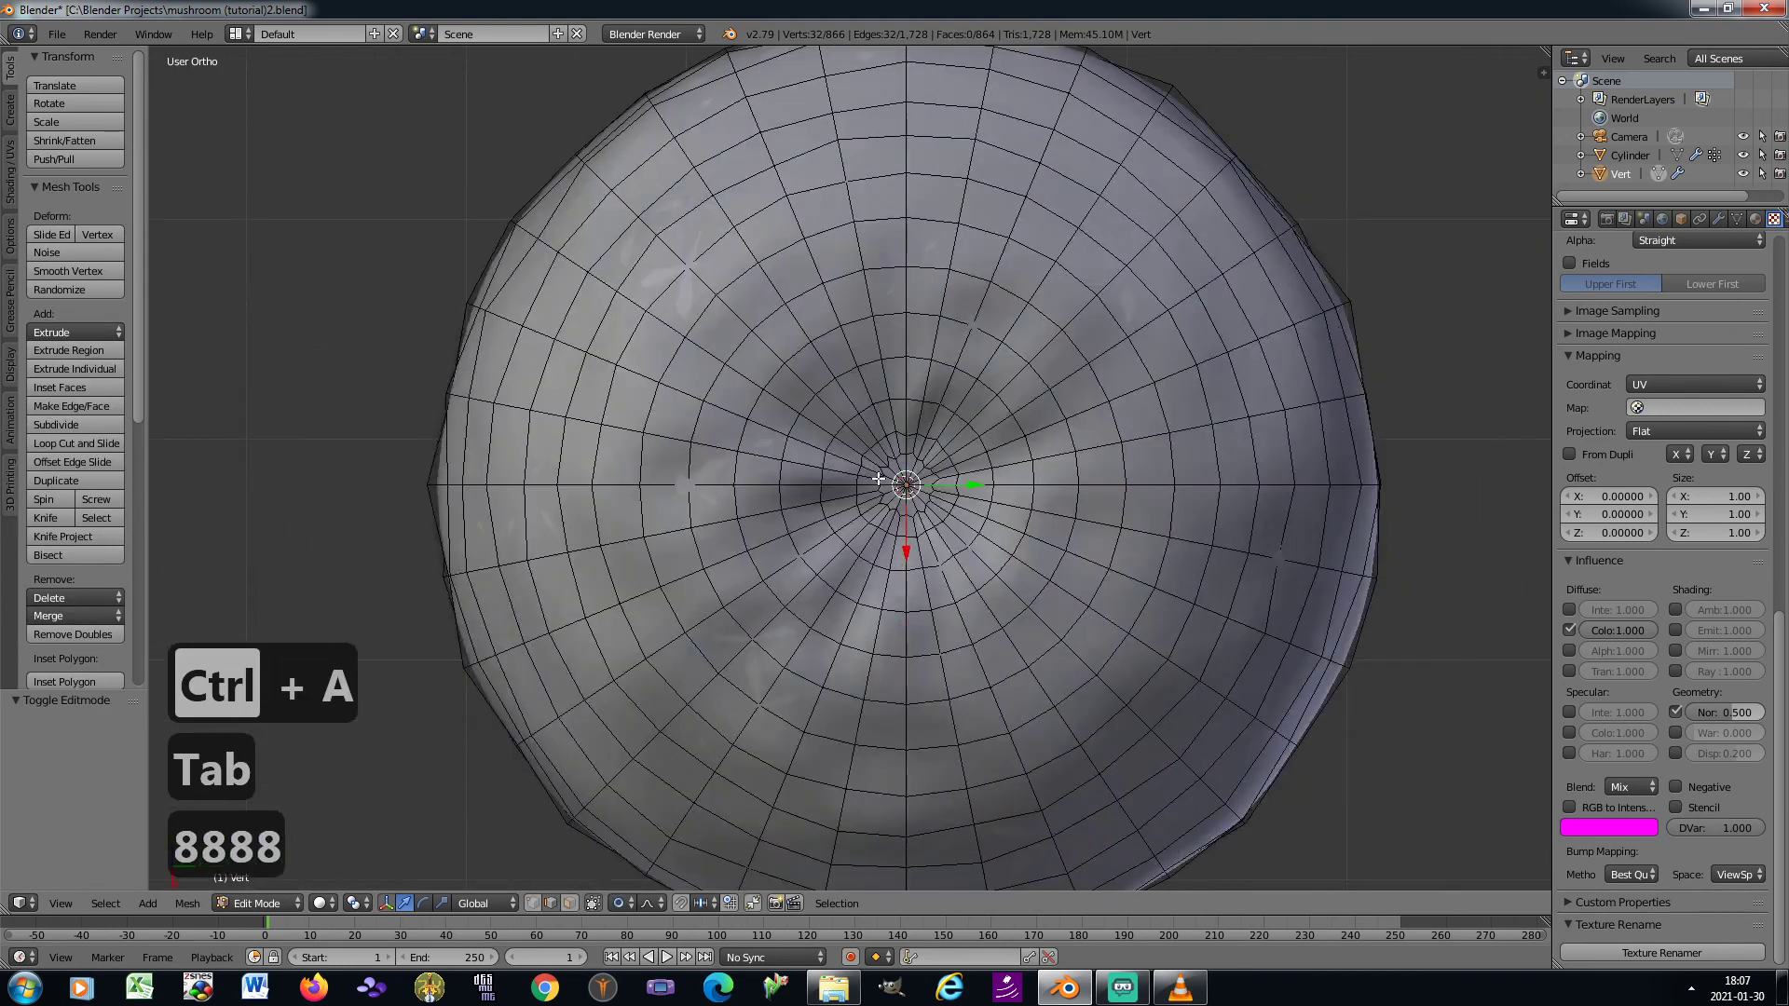
scroll(854, 505, up, 3)
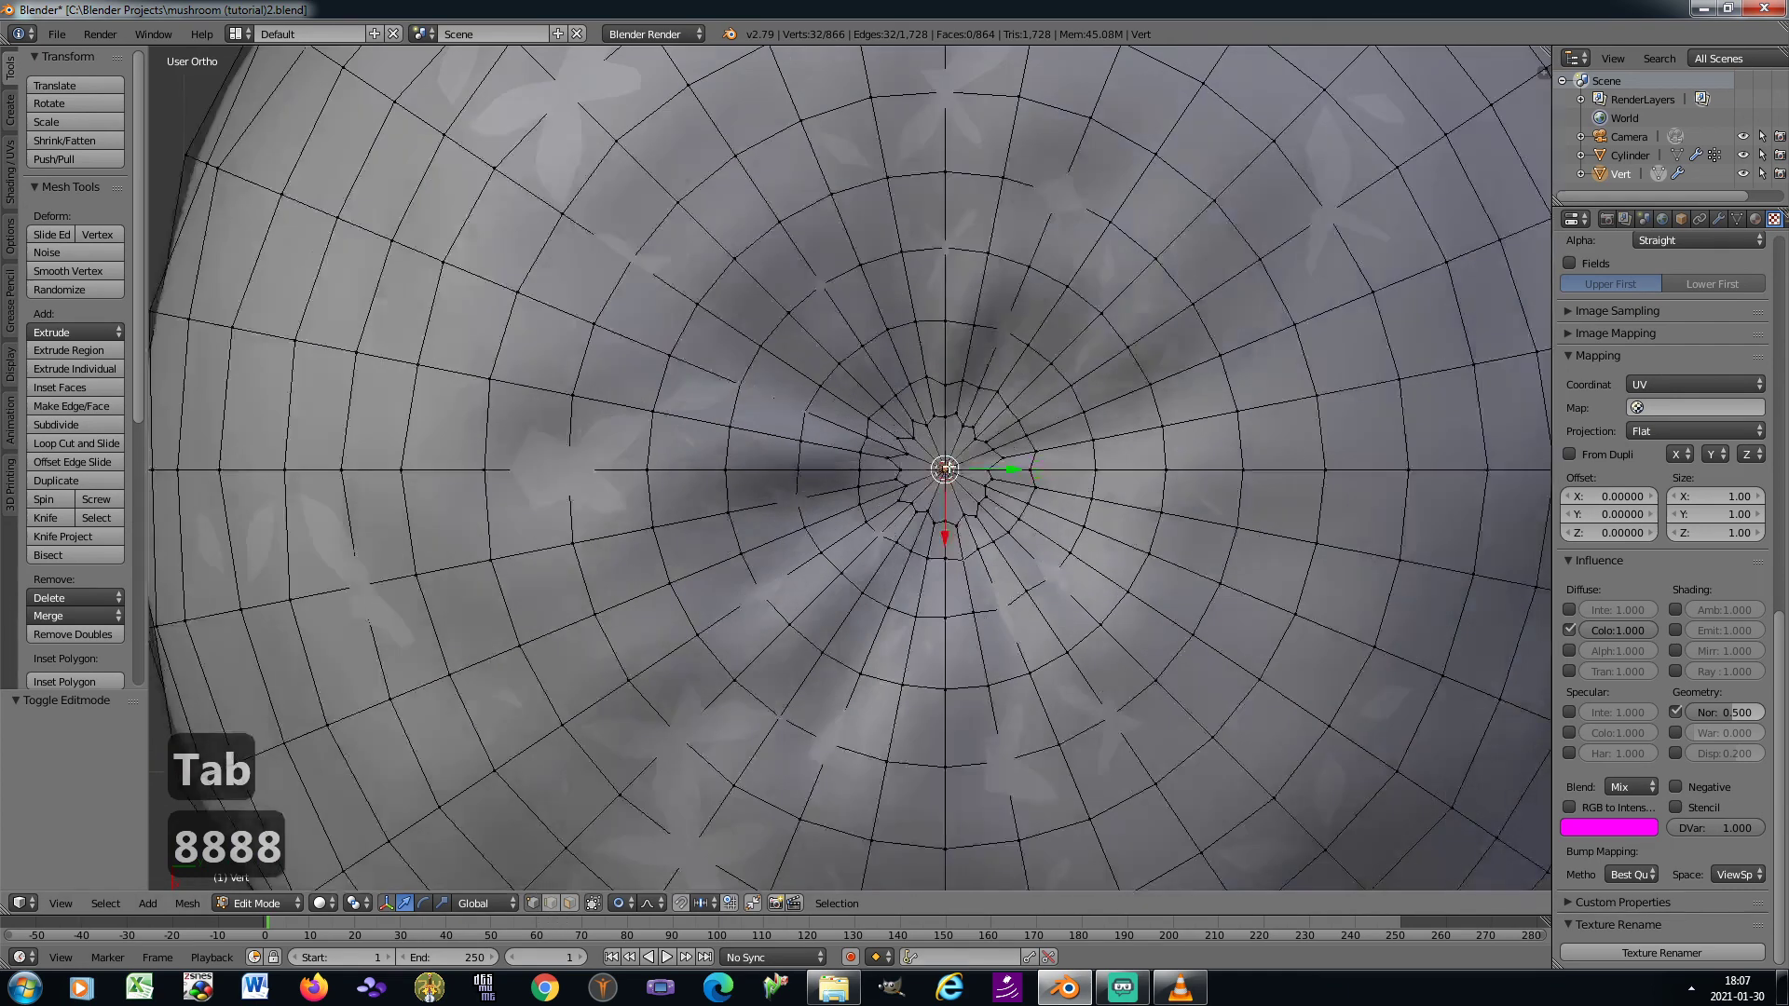
right_click(943, 465)
scroll(943, 462, down, 7)
key(ctrl+KP_Add)
key(ctrl+KP_Add)
key(ctrl+KP_Add)
key(ctrl+KP_Add)
key(ctrl+KP_Add)
key(ctrl+KP_Add)
key(ctrl+KP_Add)
key(ctrl+KP_Add)
key(ctrl+KP_Add)
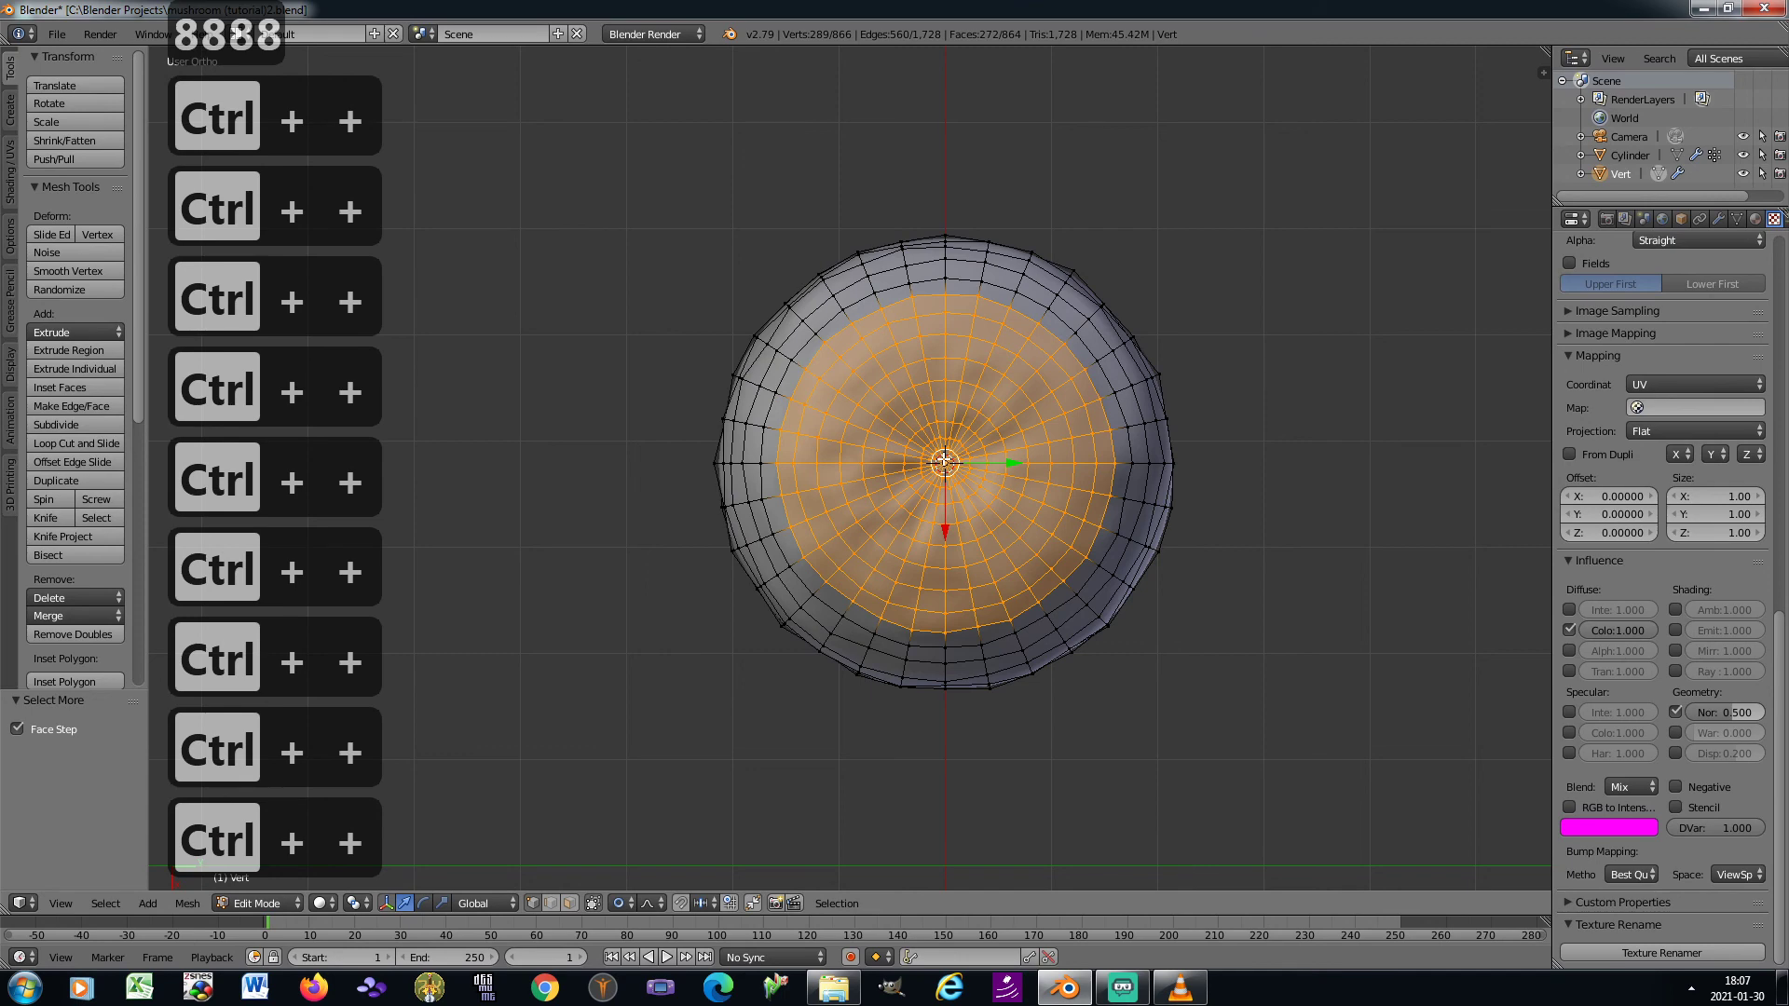
Keep growing the selection down the cap's sides until it reaches the seam around the lower rim
key(KP_2)
key(KP_2)
key(KP_2)
key(KP_2)
key(ctrl+KP_Add)
key(ctrl+KP_Add)
key(ctrl+KP_Add)
key(ctrl+KP_Add)
key(ctrl+KP_Add)
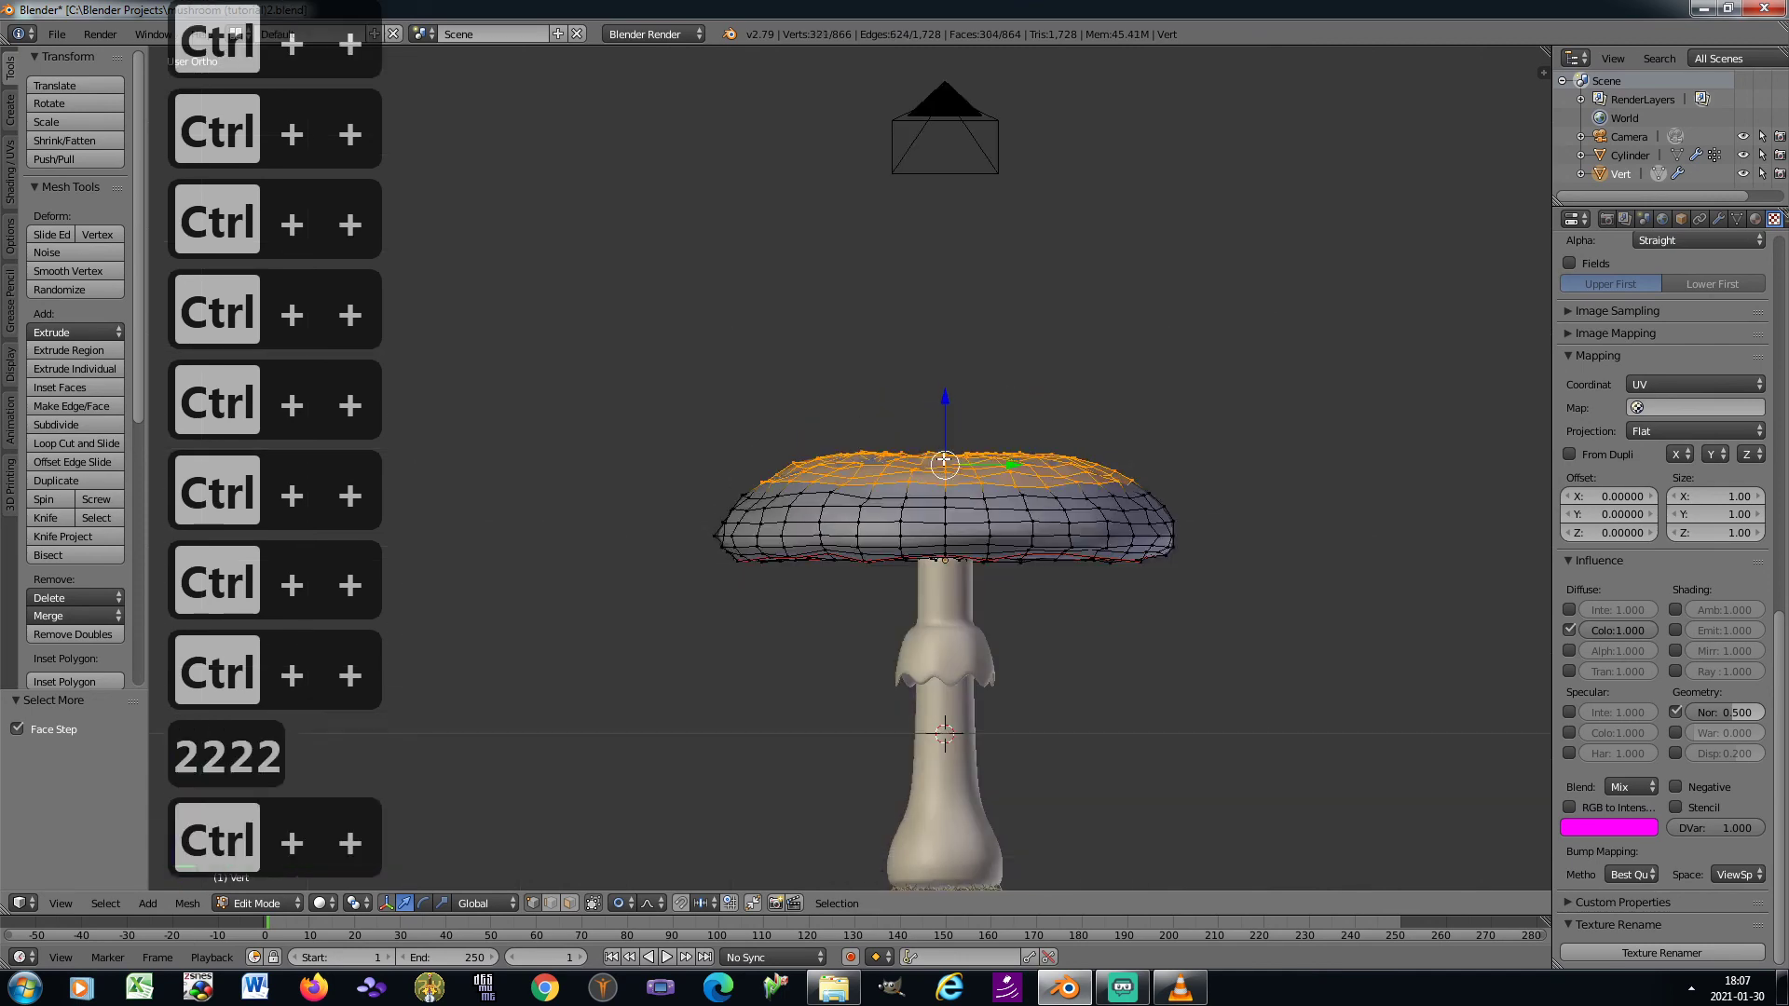
key(ctrl+KP_Add)
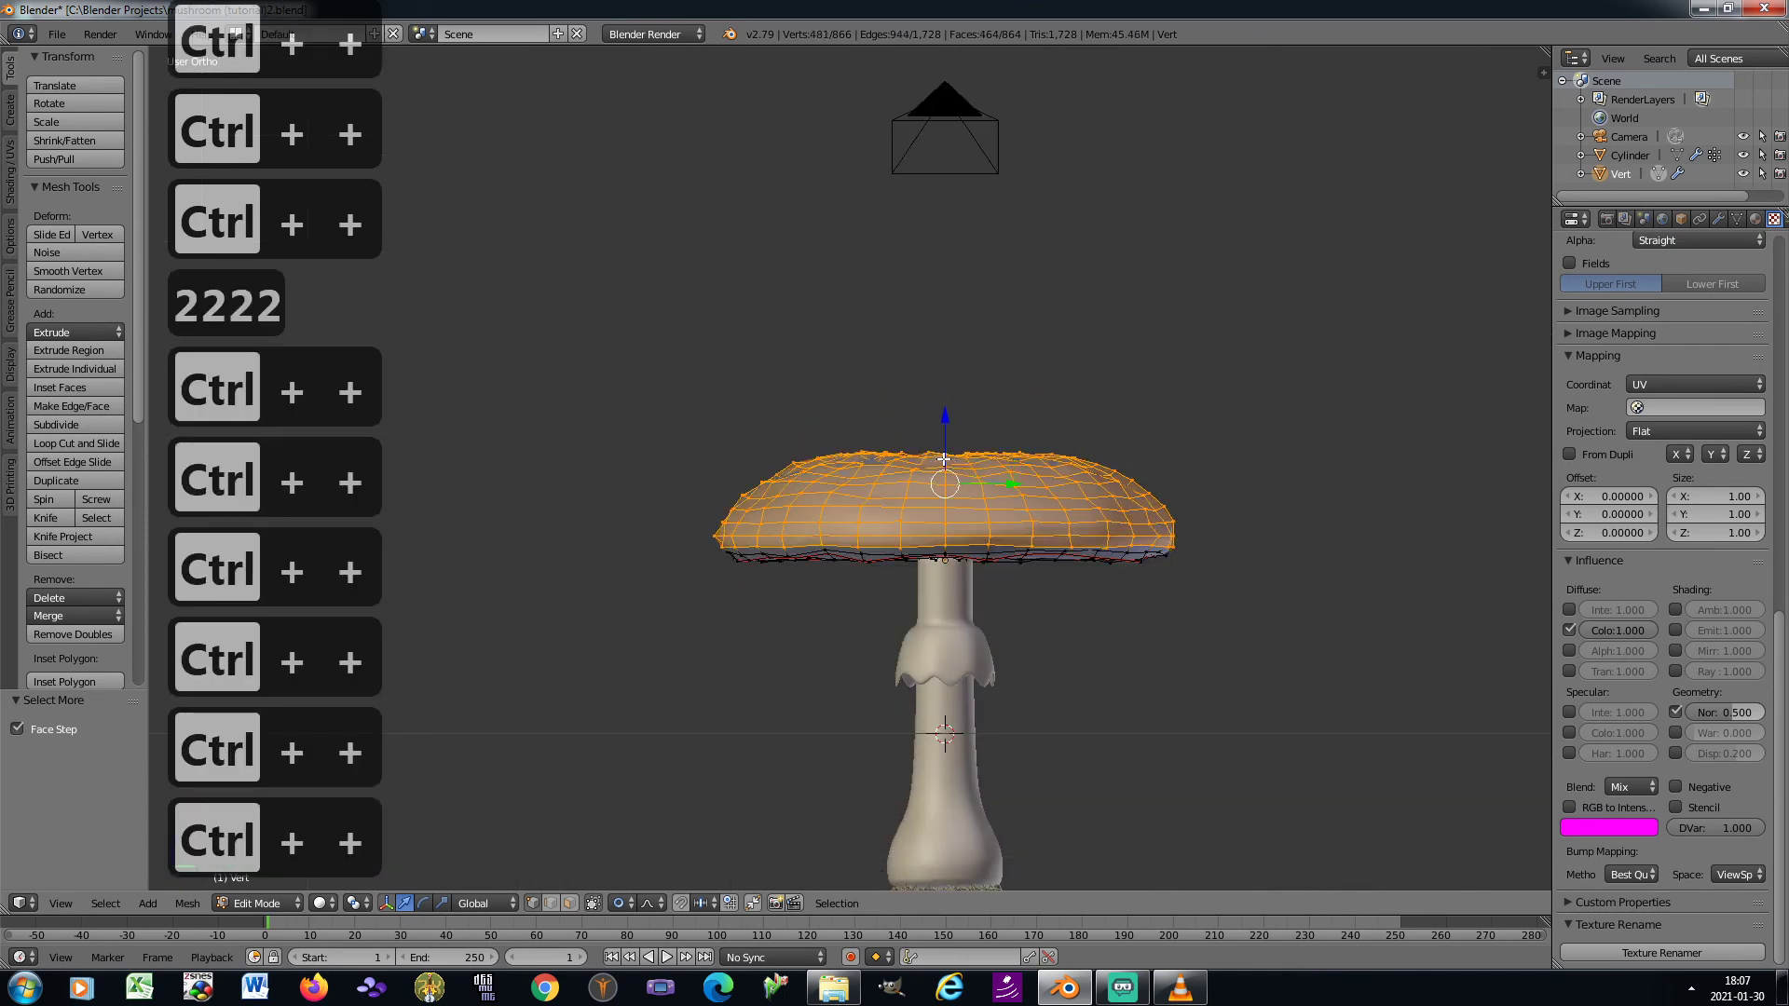
key(ctrl+KP_Add)
key(KP_2)
key(KP_2)
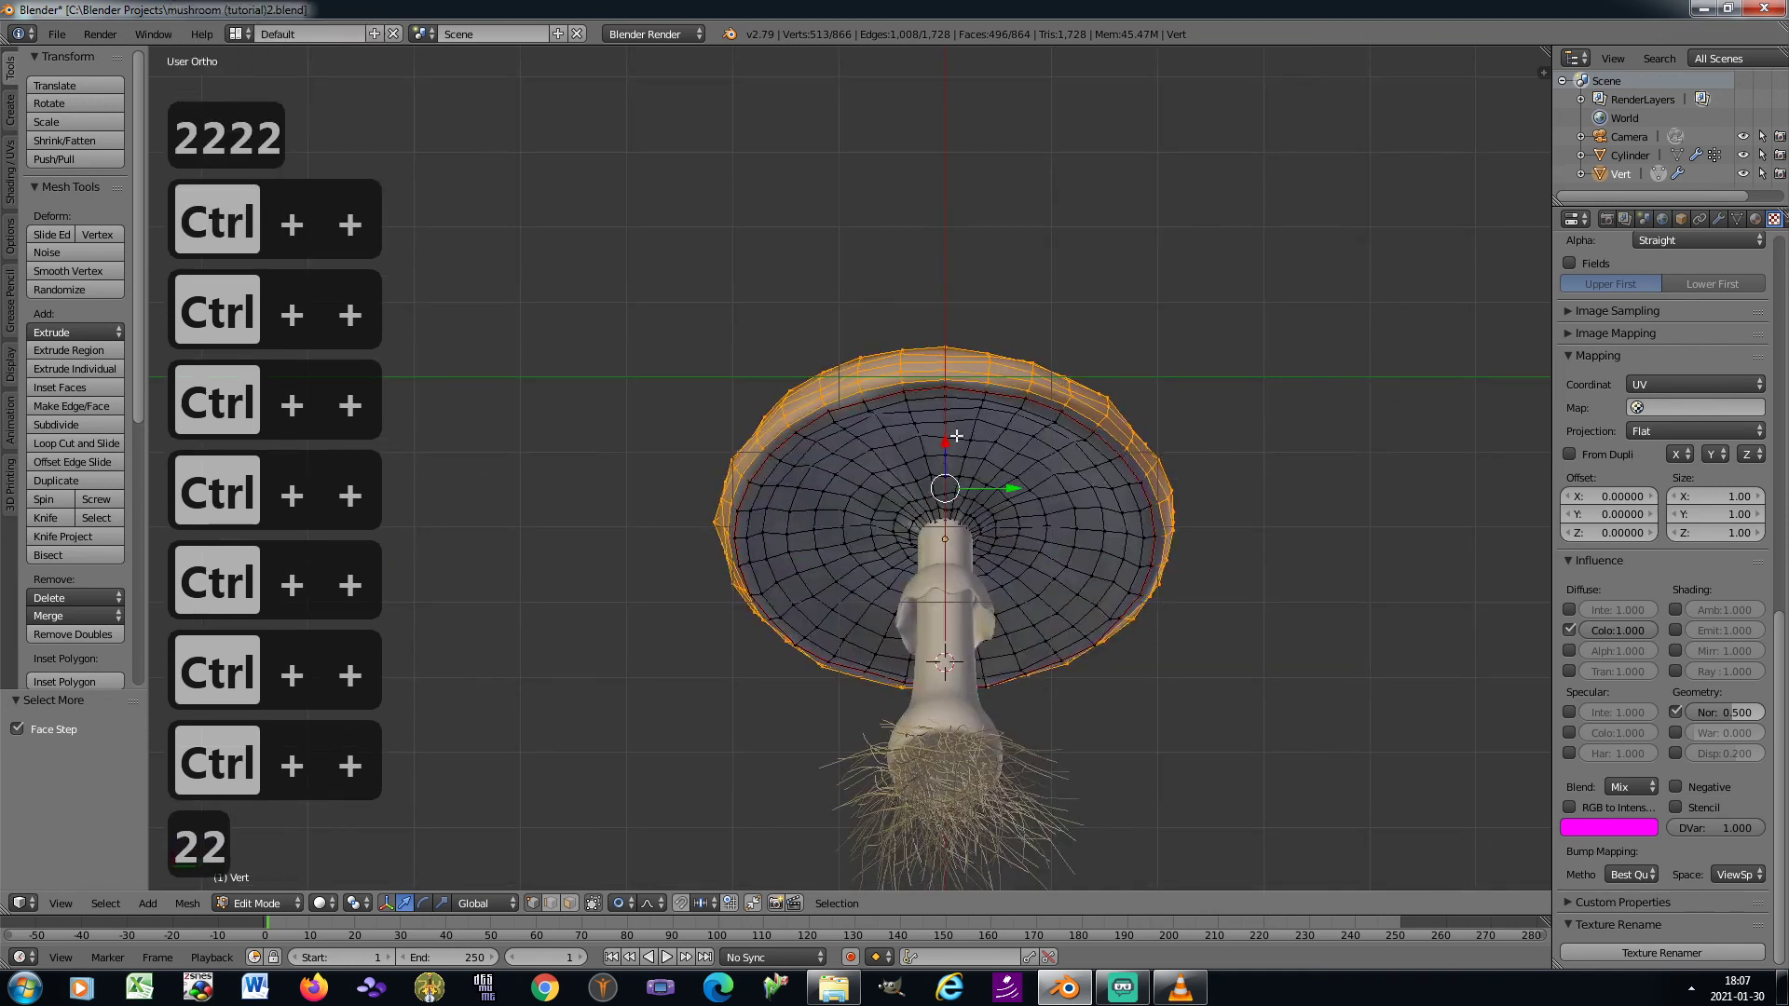
scroll(990, 398, up, 4)
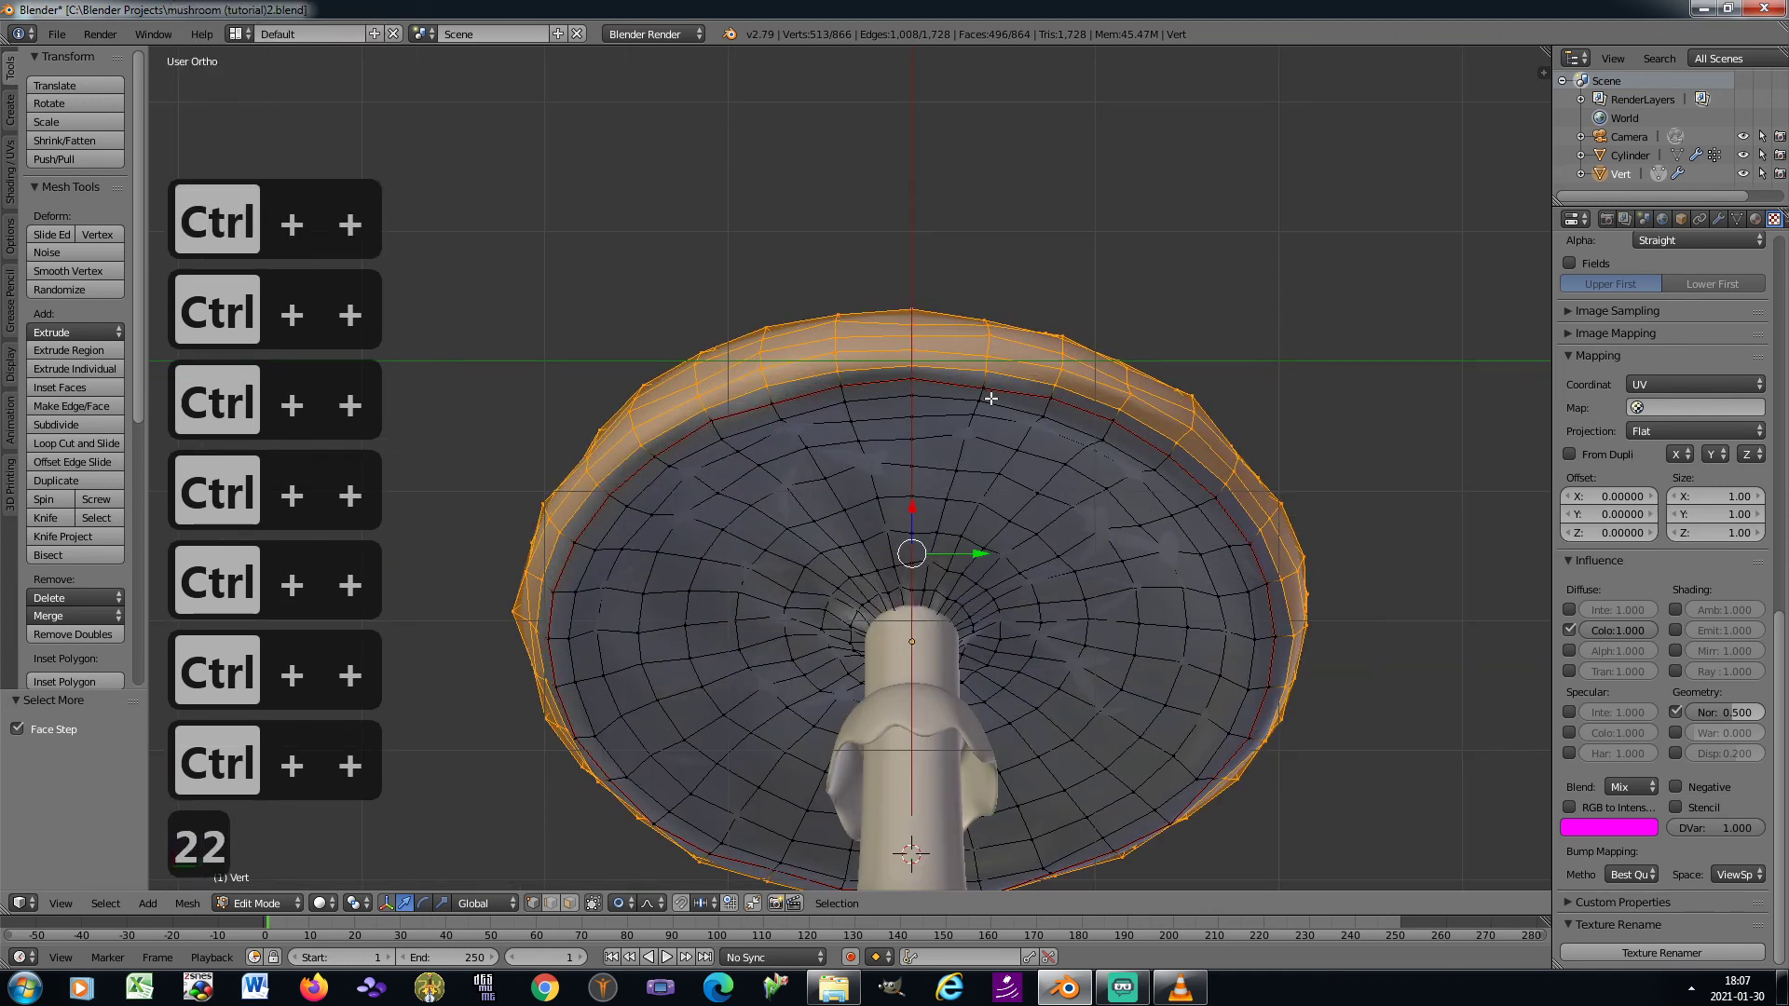
key(ctrl+KP_Add)
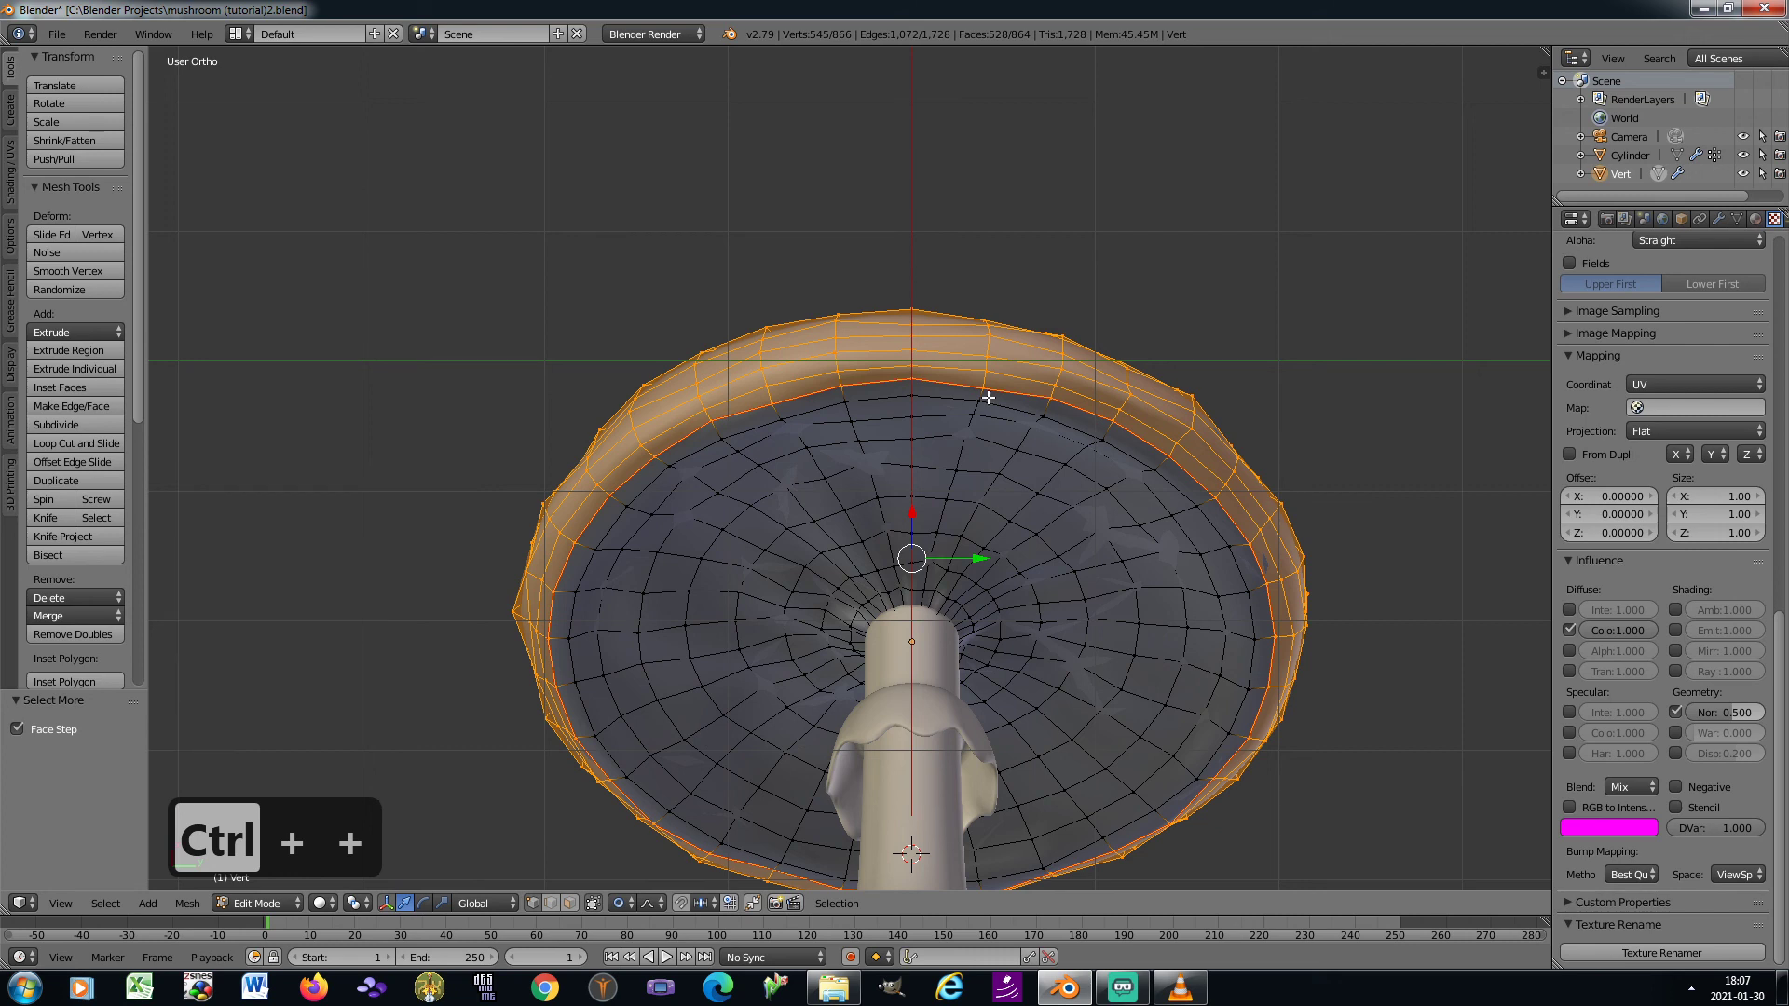
Switch to the UV Editing layout, show "mushroom texture.png" in the image editor and widen its image area
key(3)
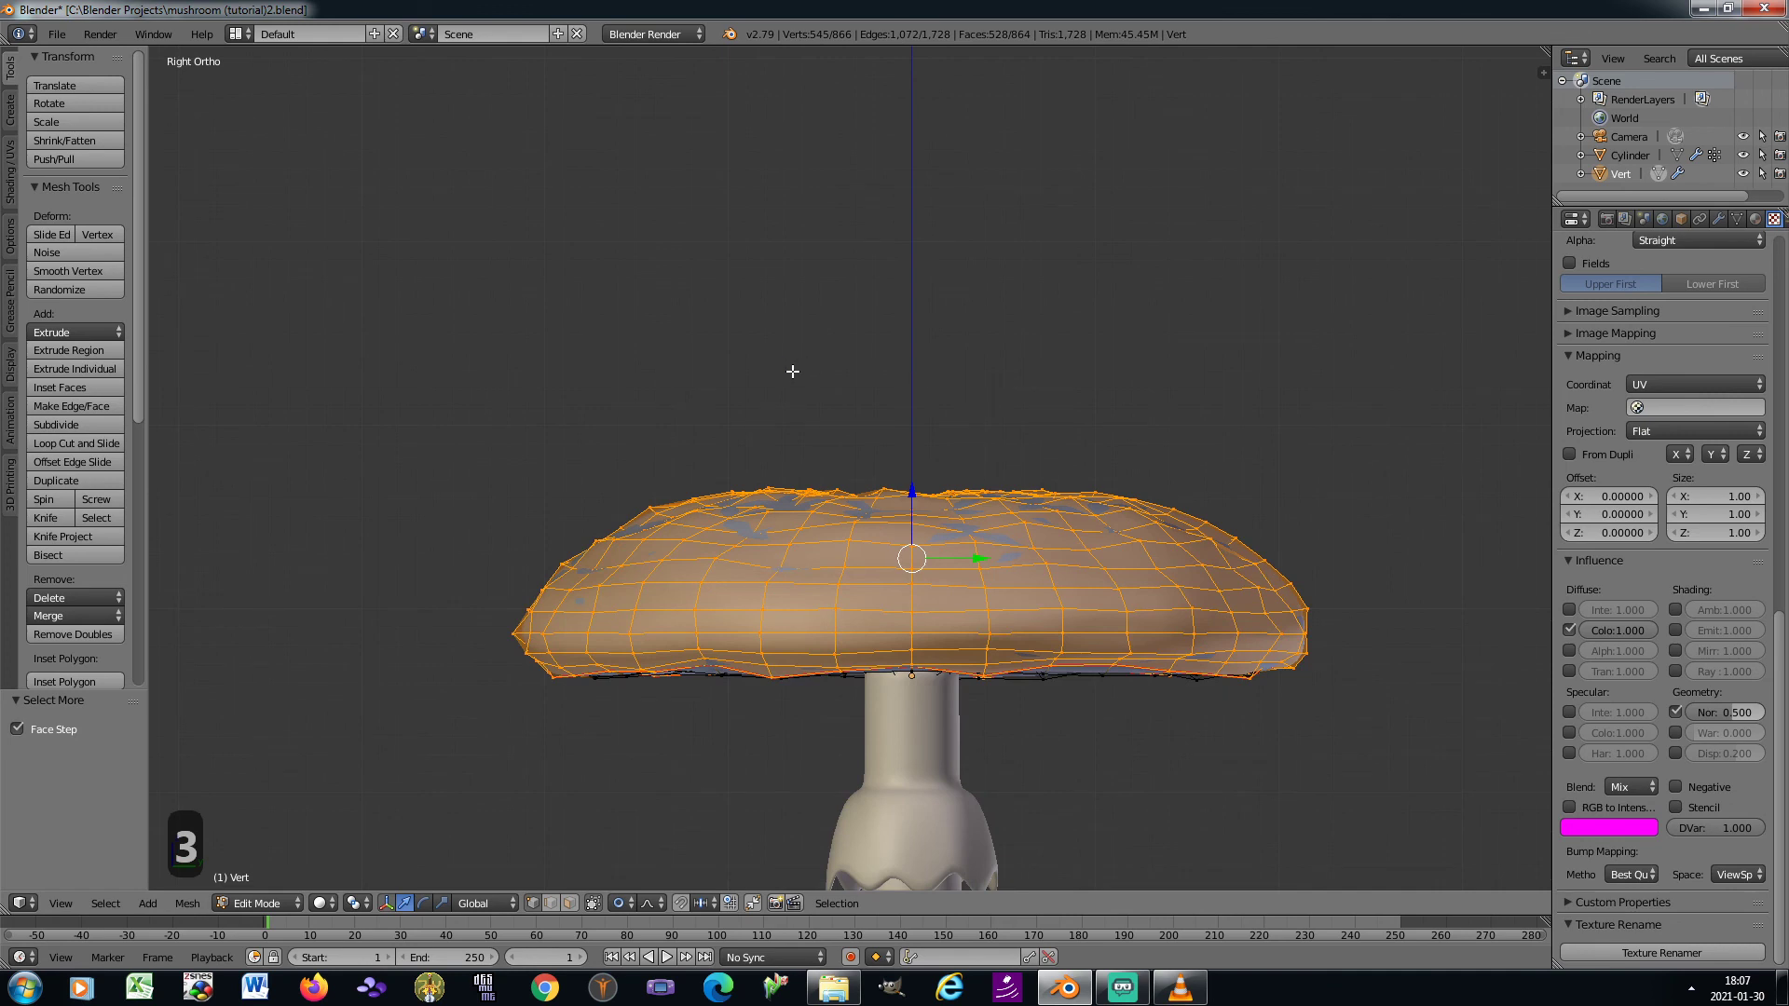
click(236, 34)
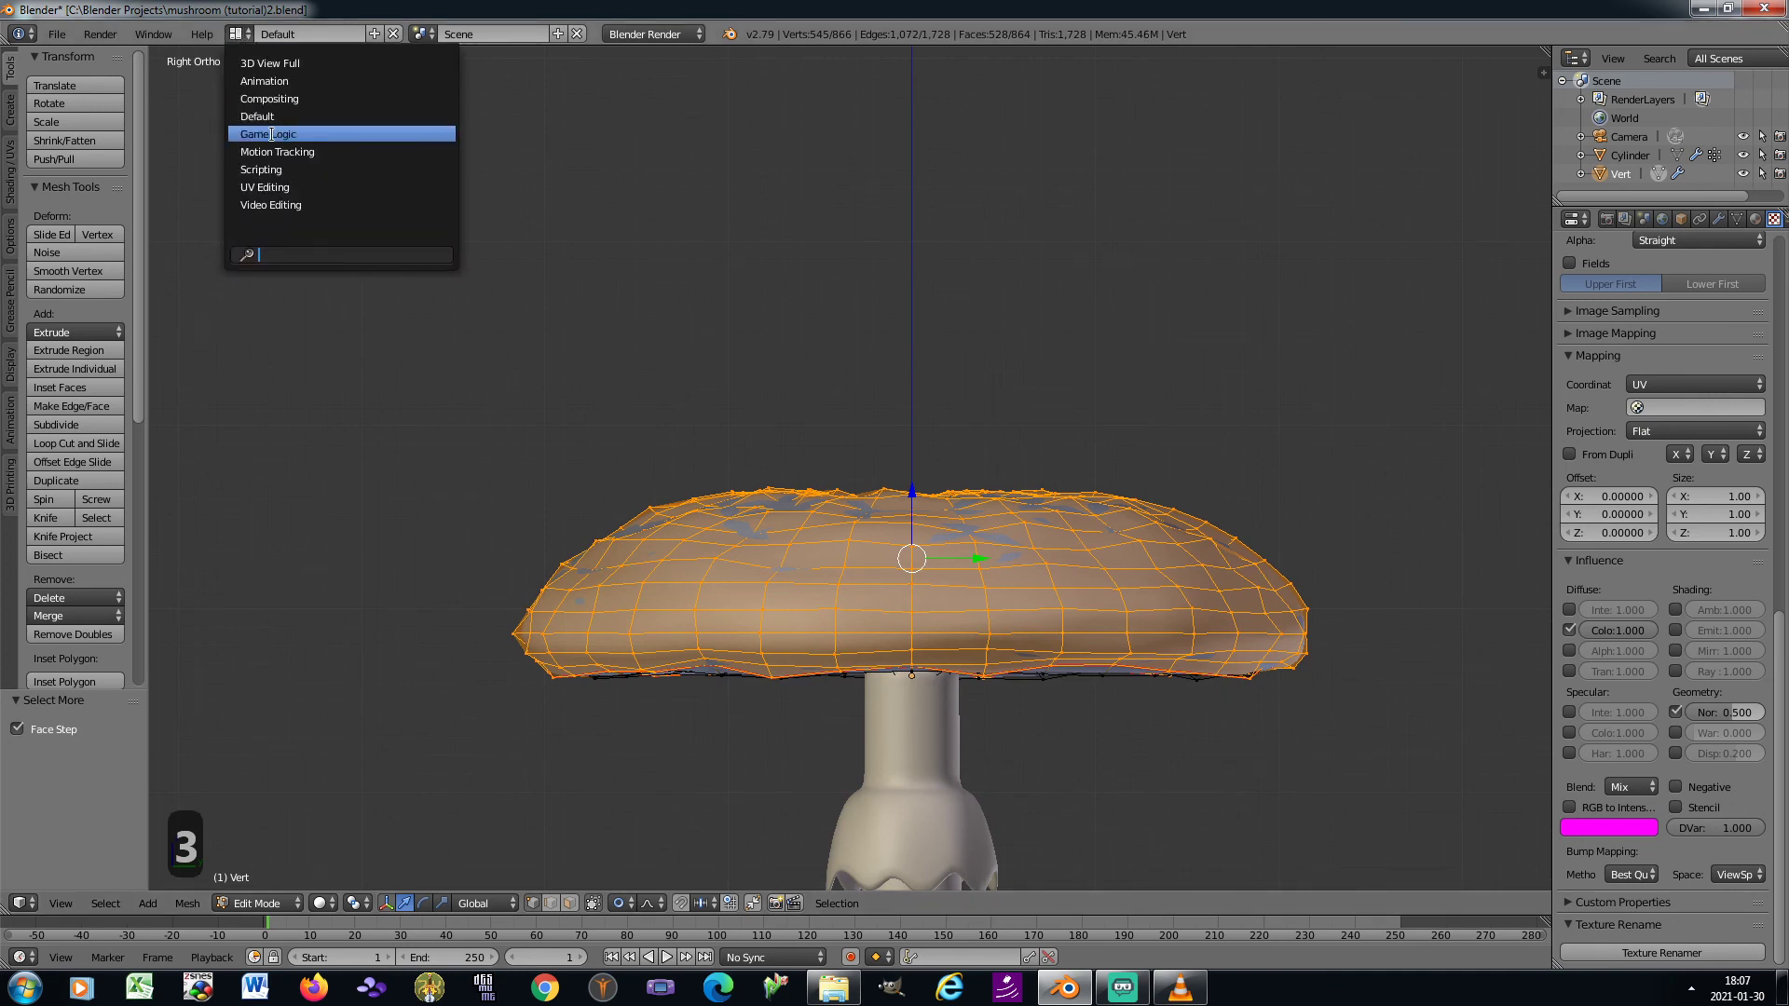
click(269, 187)
click(149, 956)
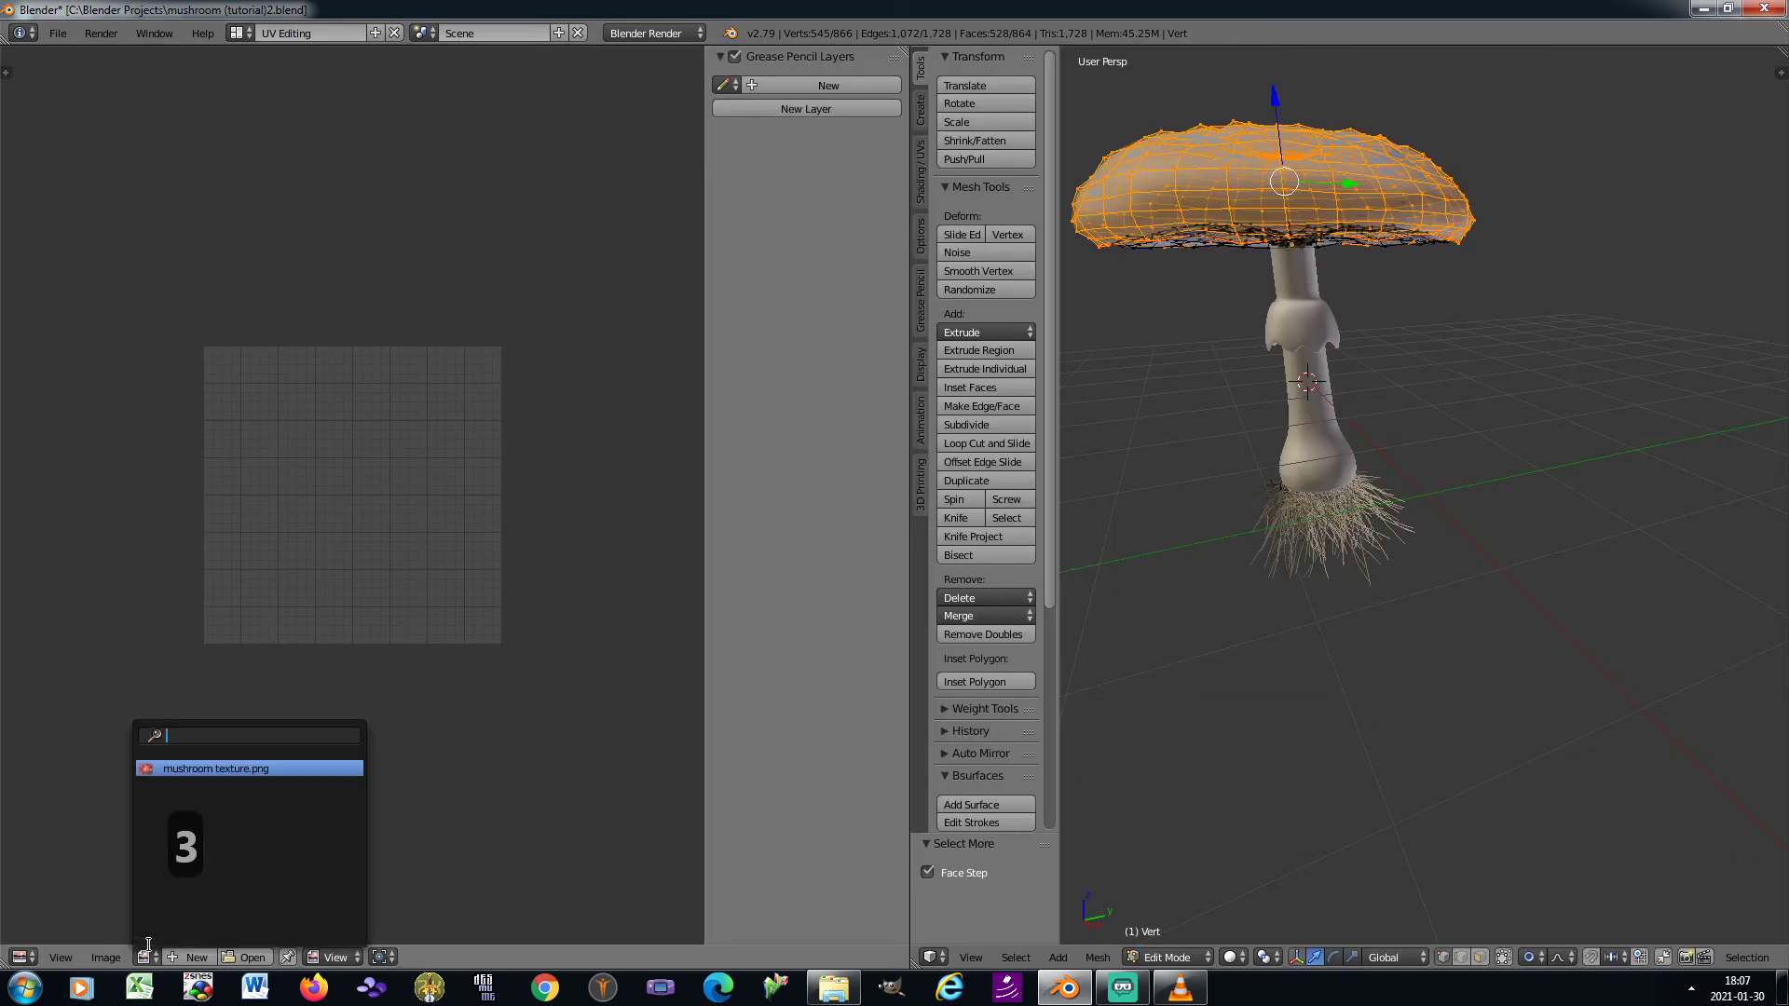
click(222, 781)
drag(704, 545, 787, 537)
Show the mushroom in right orthographic view and unwrap the selected cap faces
key(KP_3)
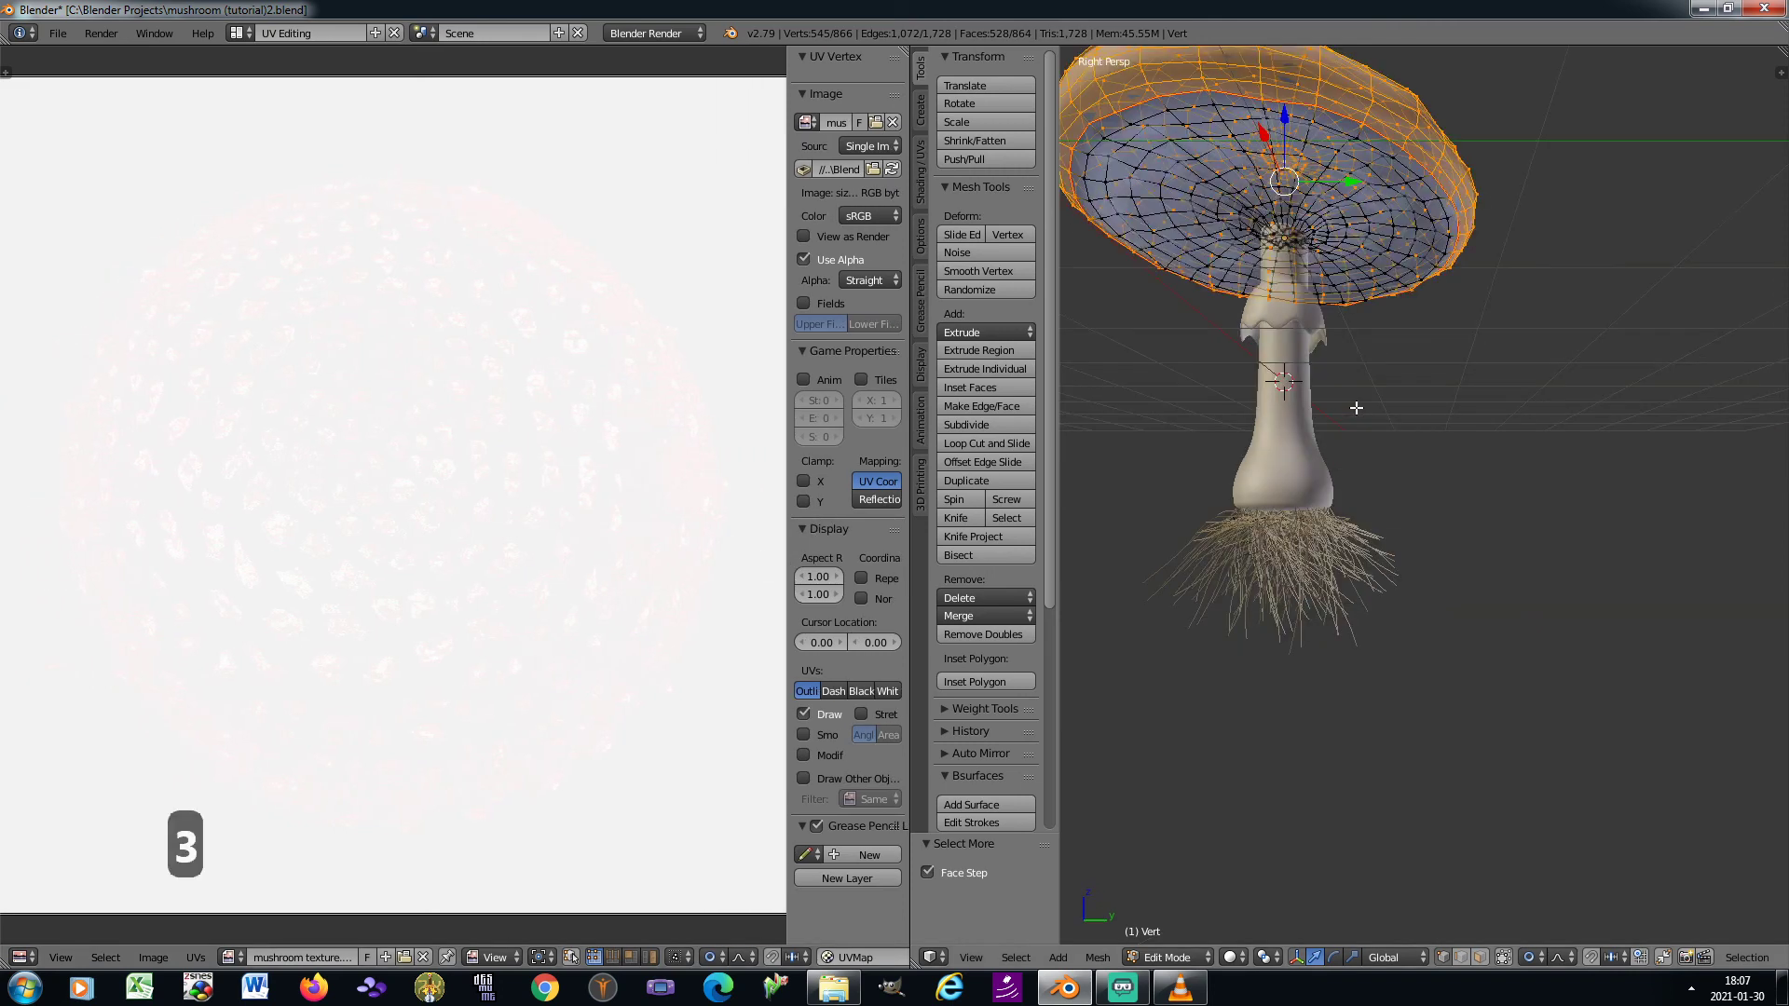
key(KP_3)
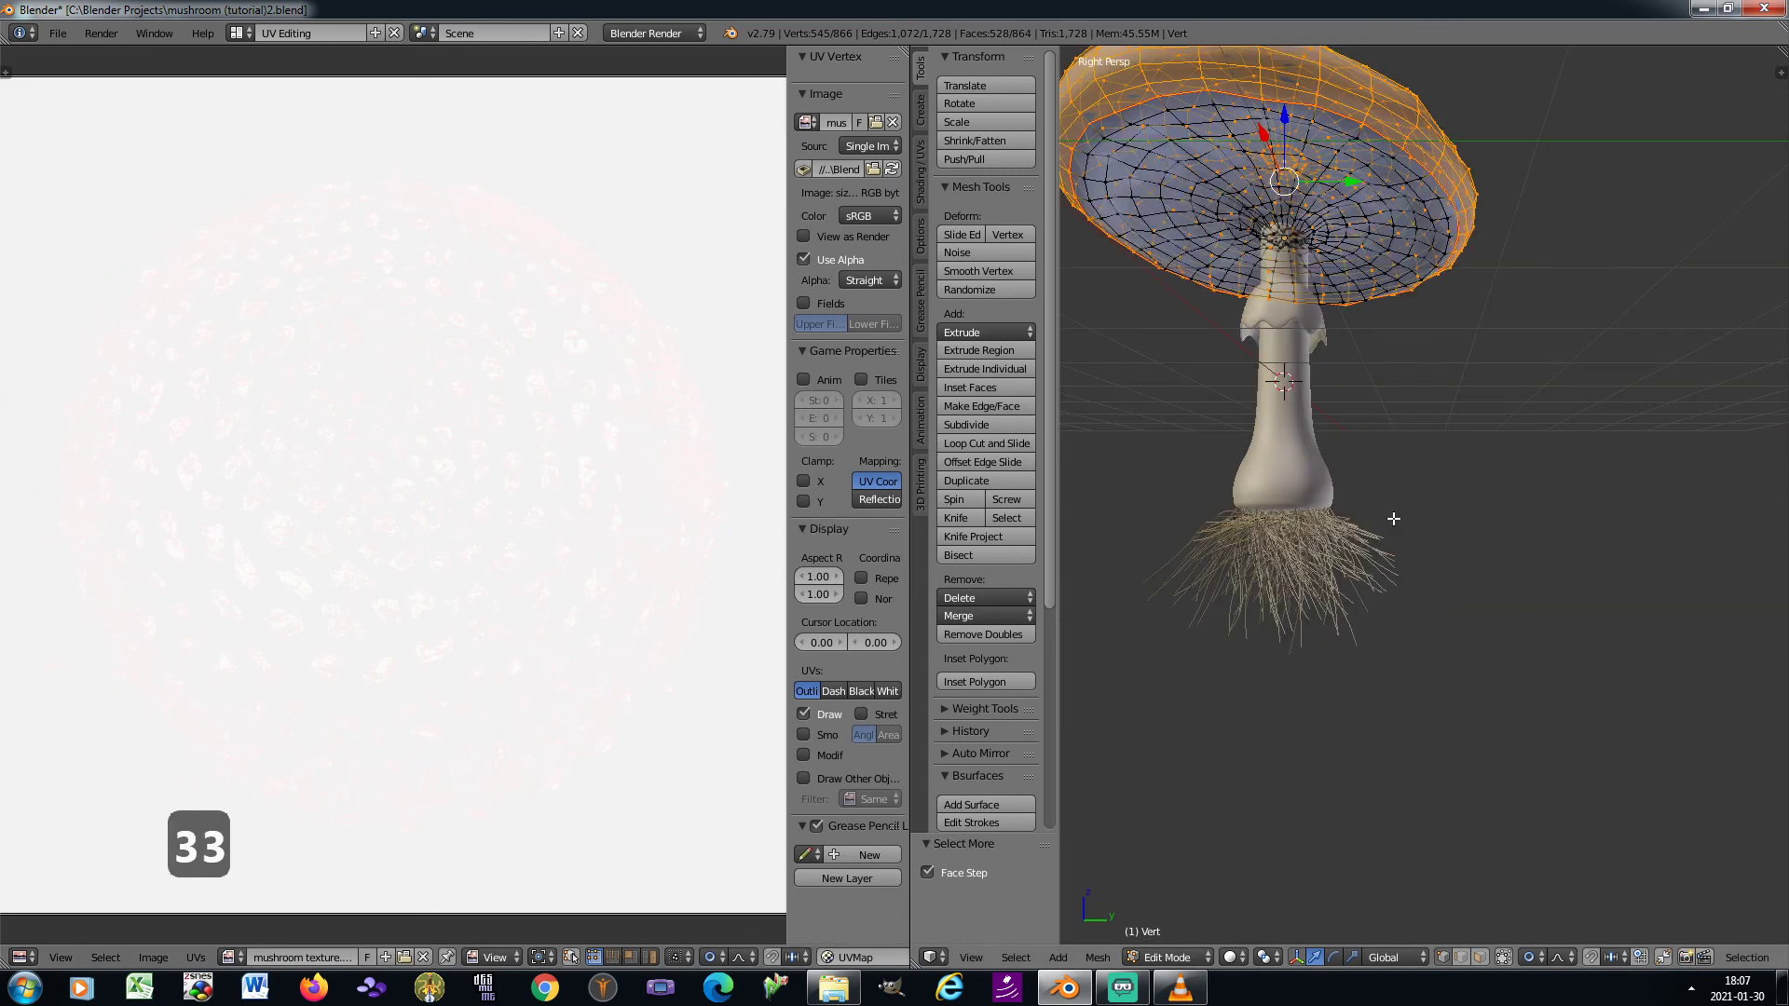
key(KP_5)
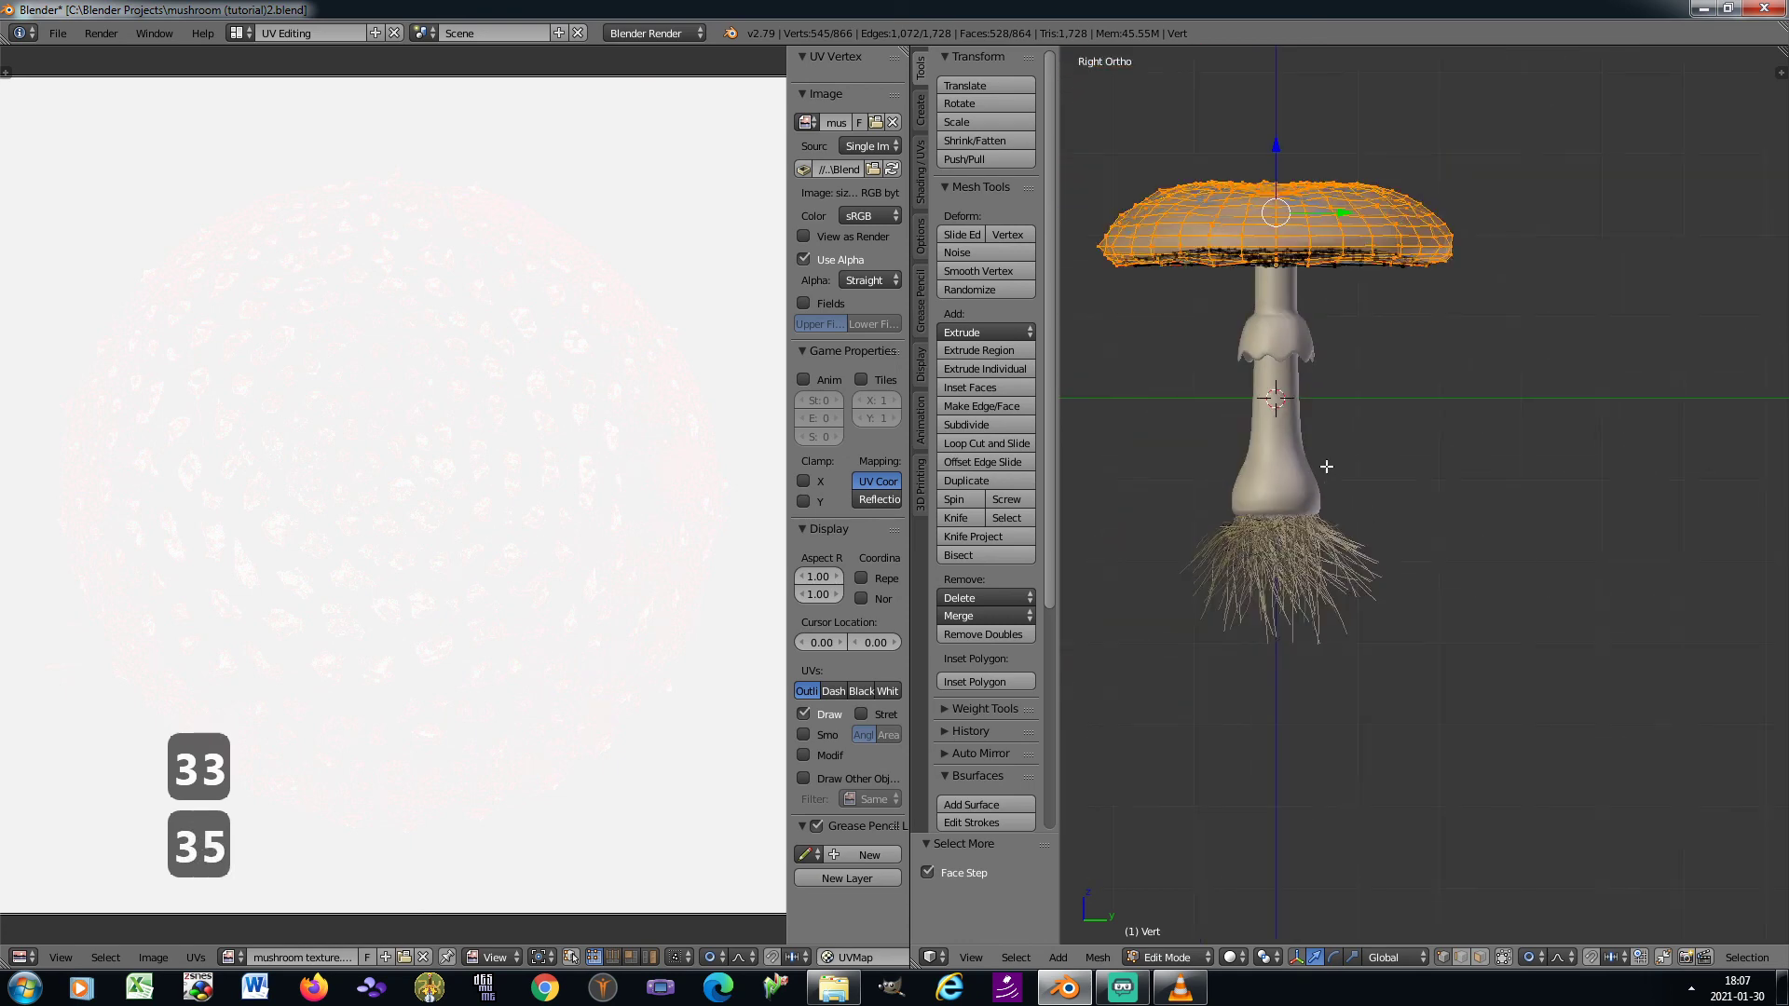
click(919, 168)
click(995, 332)
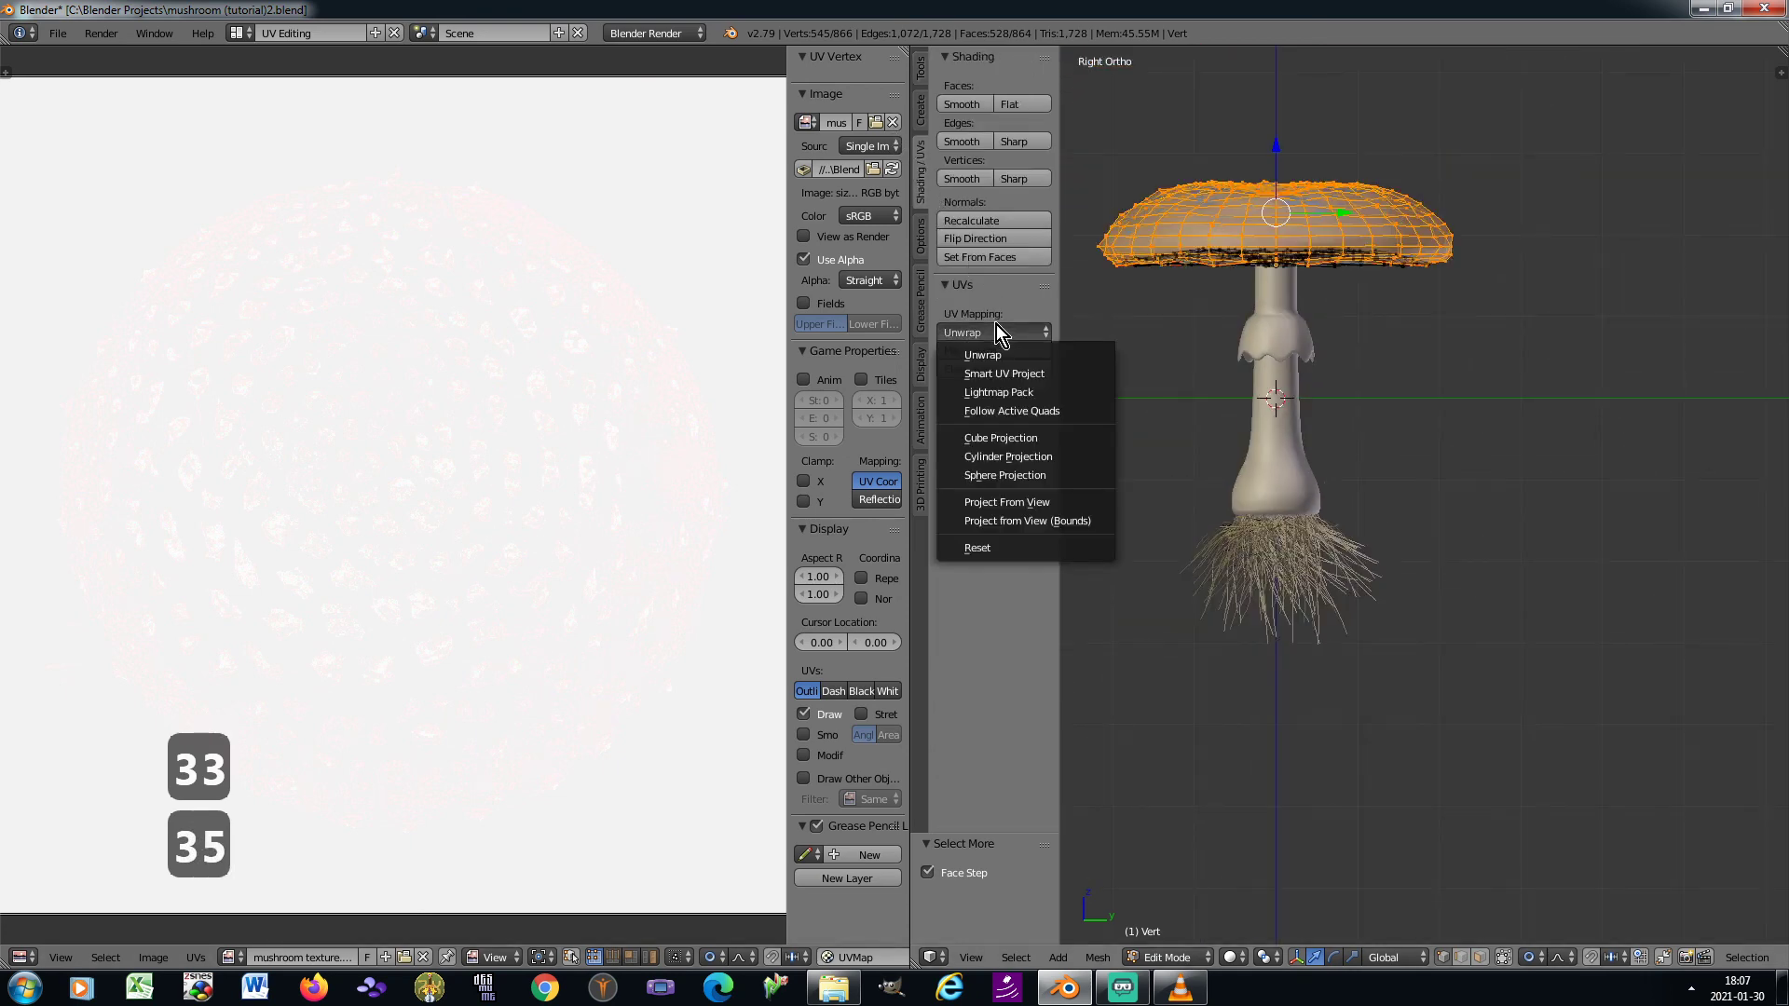
click(999, 352)
Select all the cap's UVs, move them by about X 0.159 onto the photographed mushroom cap and scale them by about 0.718
scroll(512, 396, down, 2)
key(a)
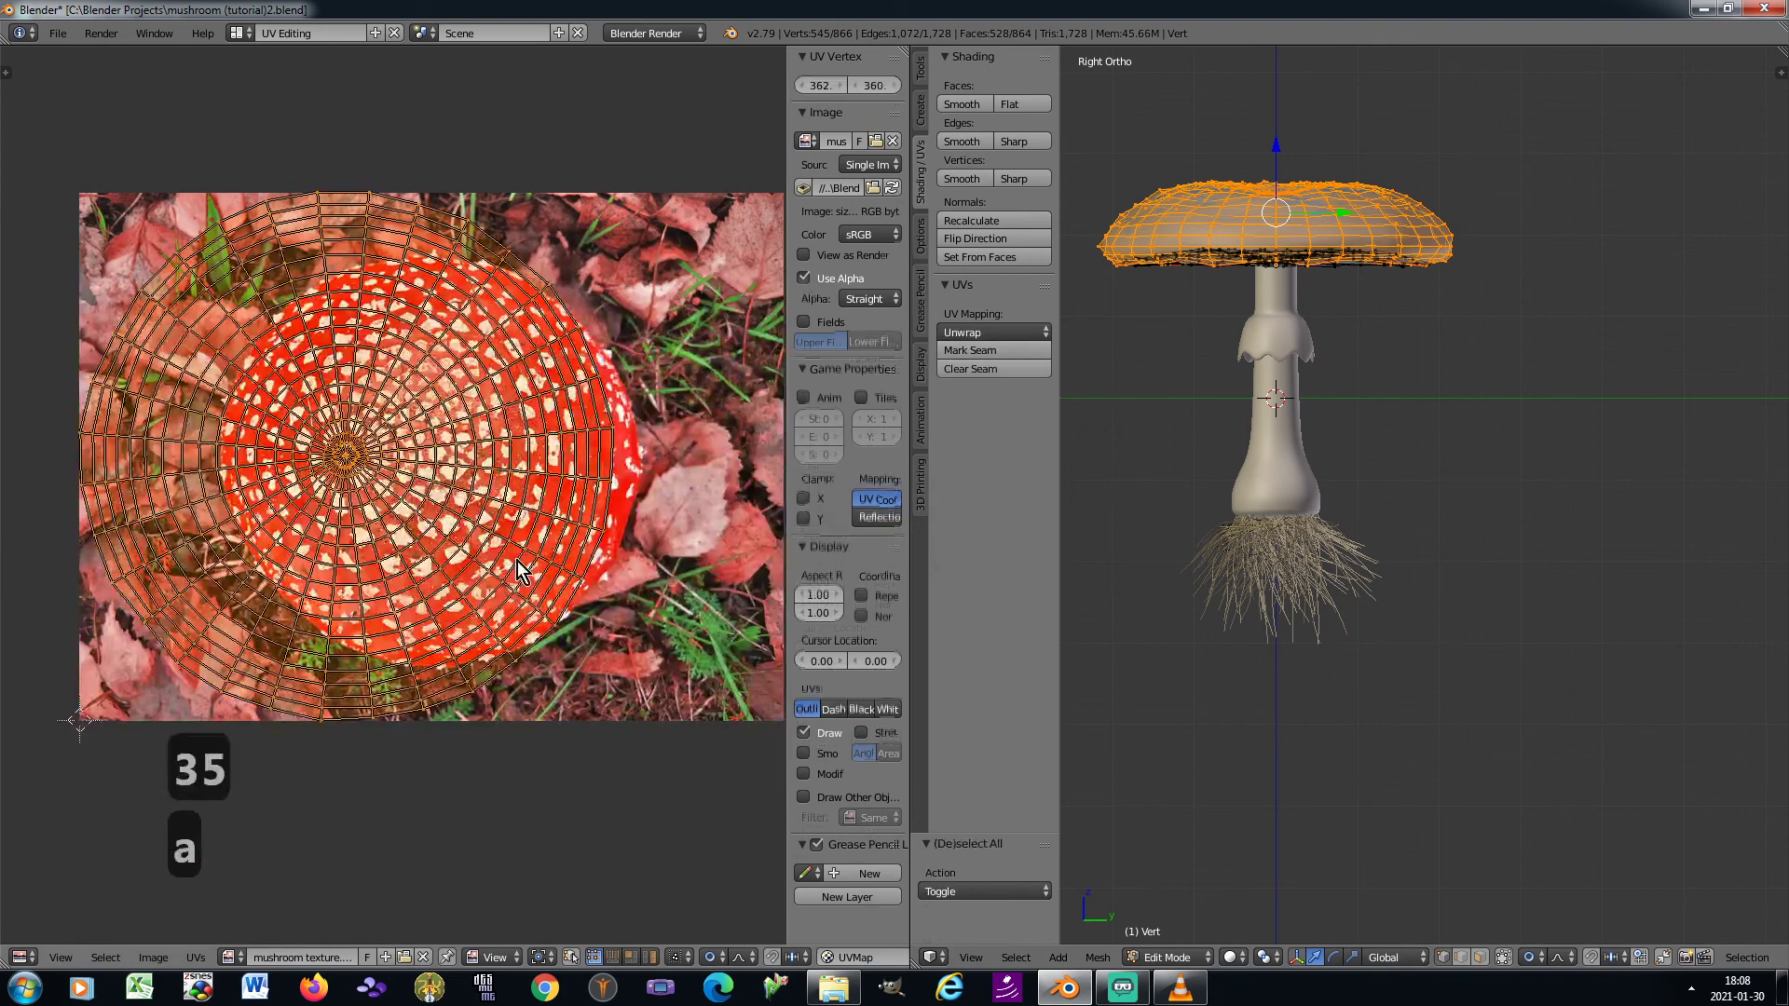
key(g)
click(584, 551)
key(s)
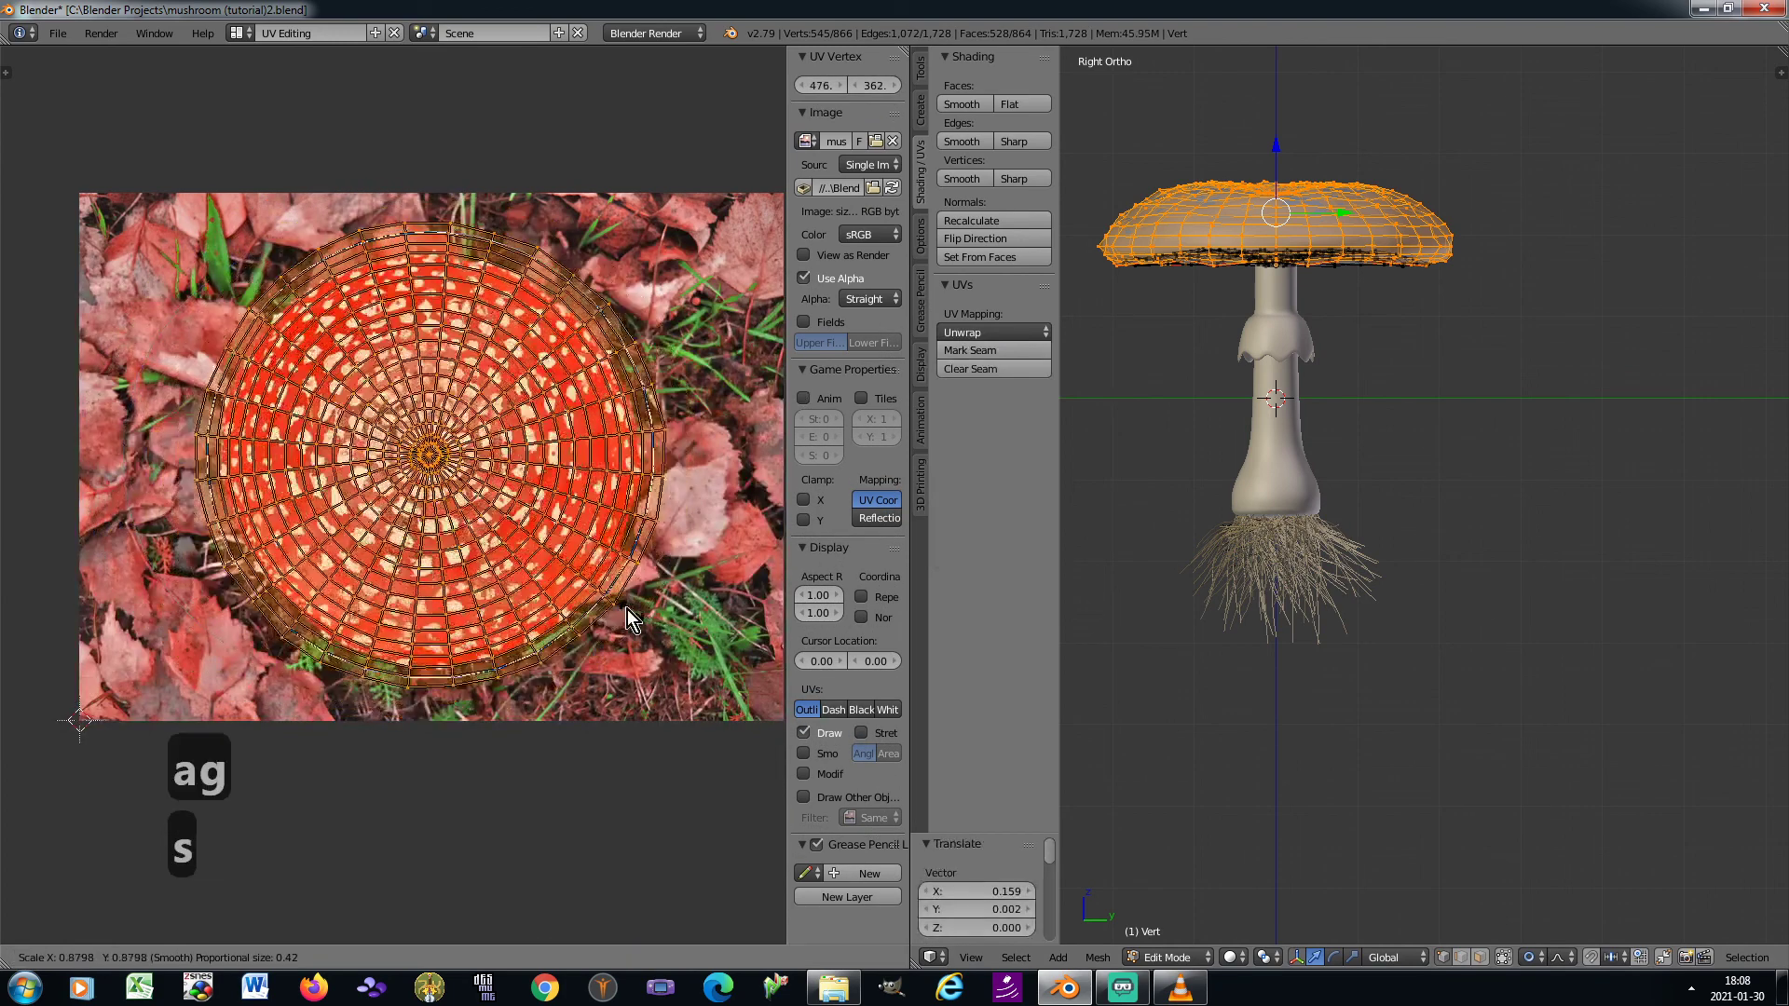
click(572, 559)
Move the UVs by about X 0.011 and Y -0.018 and enlarge them by about 1.053 to fit the photographed cap
scroll(586, 573, up, 1)
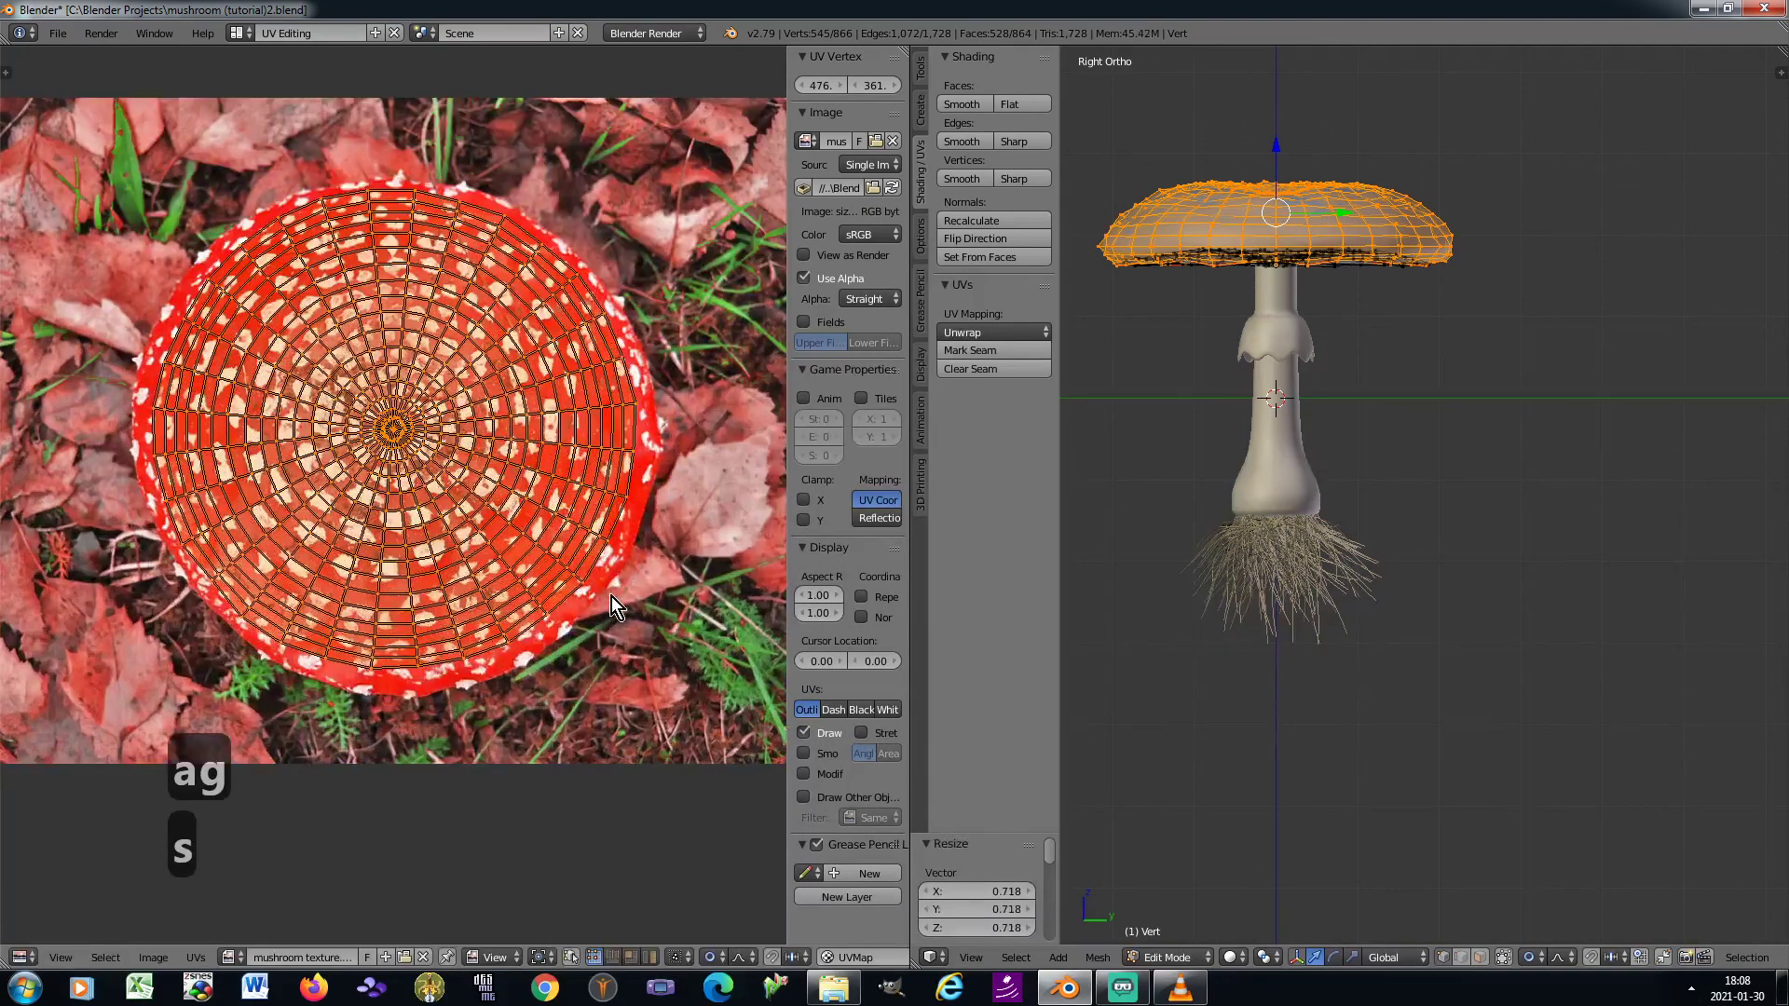
key(g)
click(658, 665)
key(s)
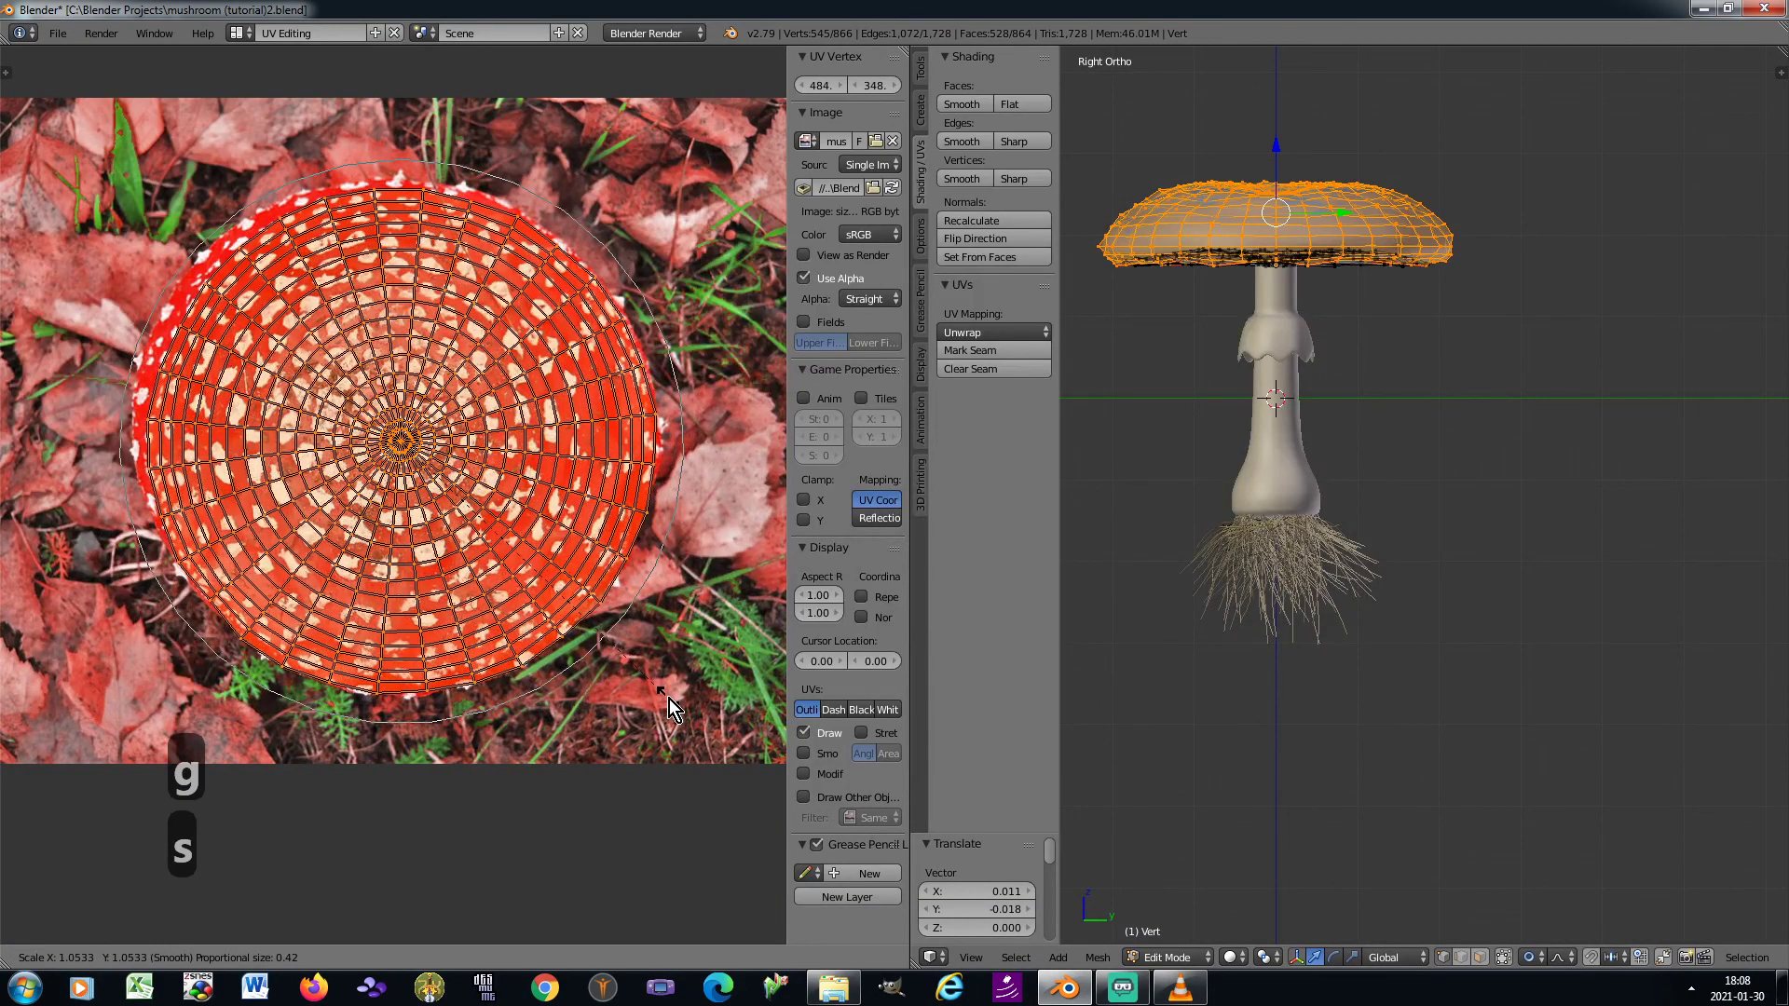
click(669, 699)
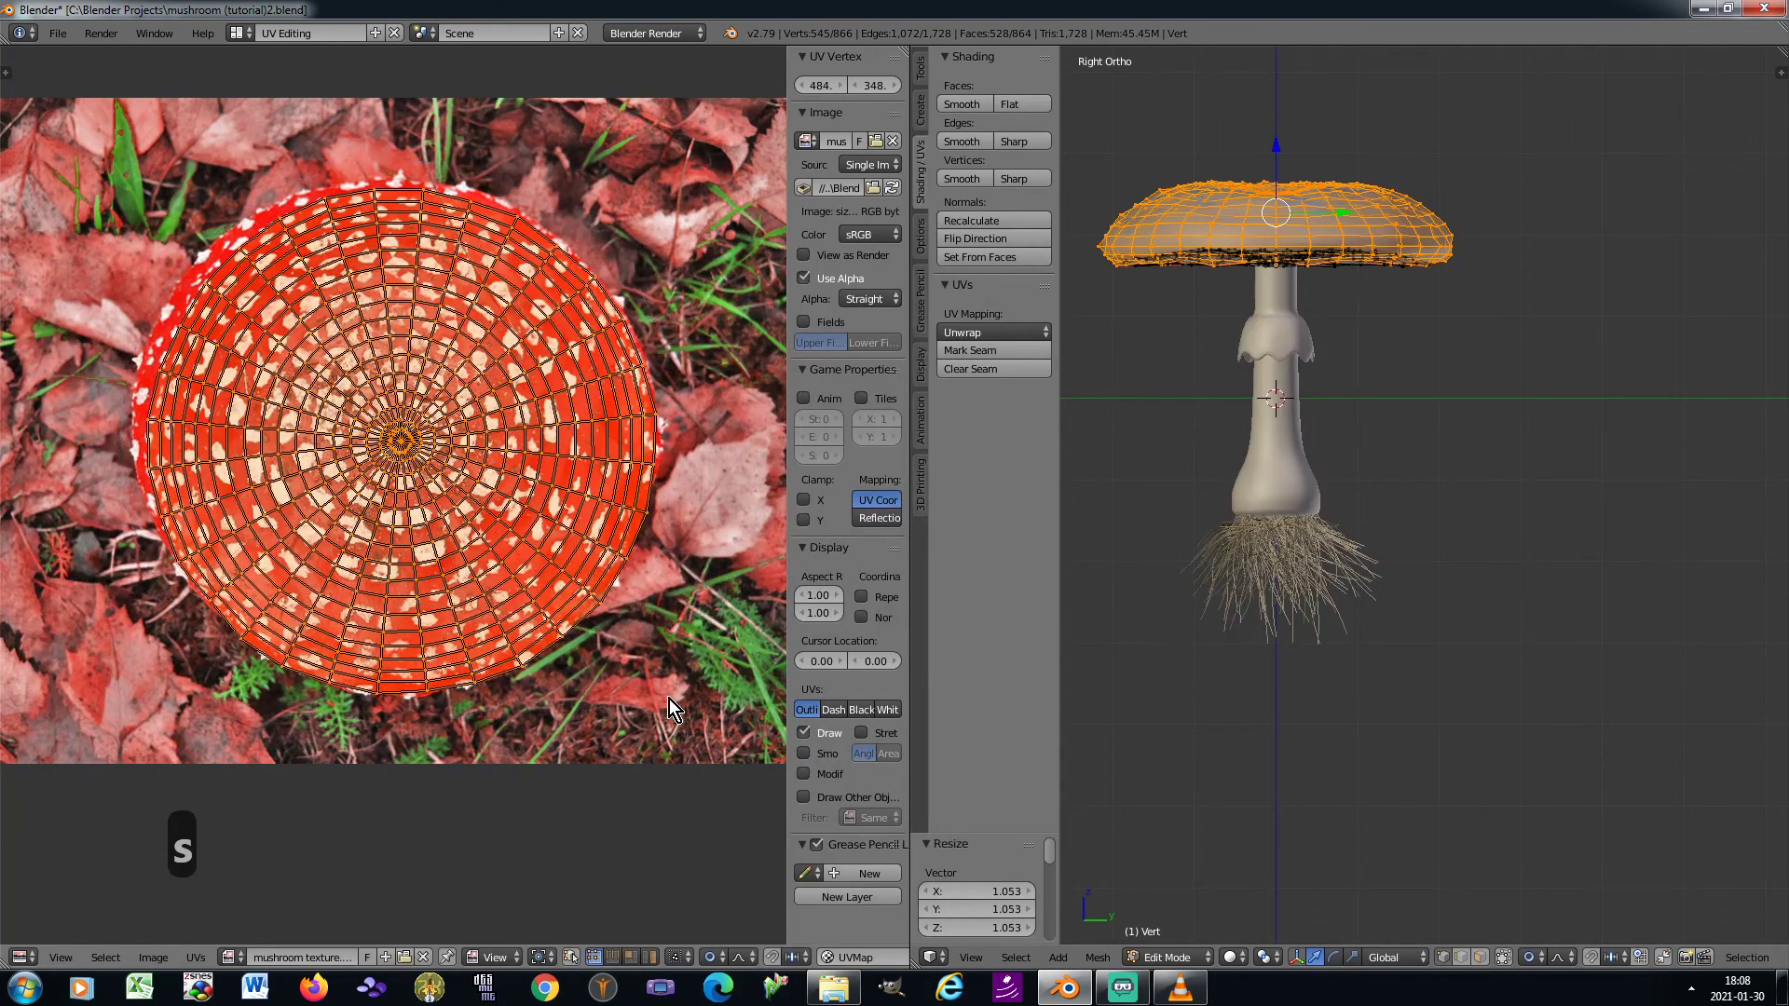
Fine-tune the UVs over the photographed cap with a move of about X -0.008, Y 0.011 and a scale of about 1.005
key(g)
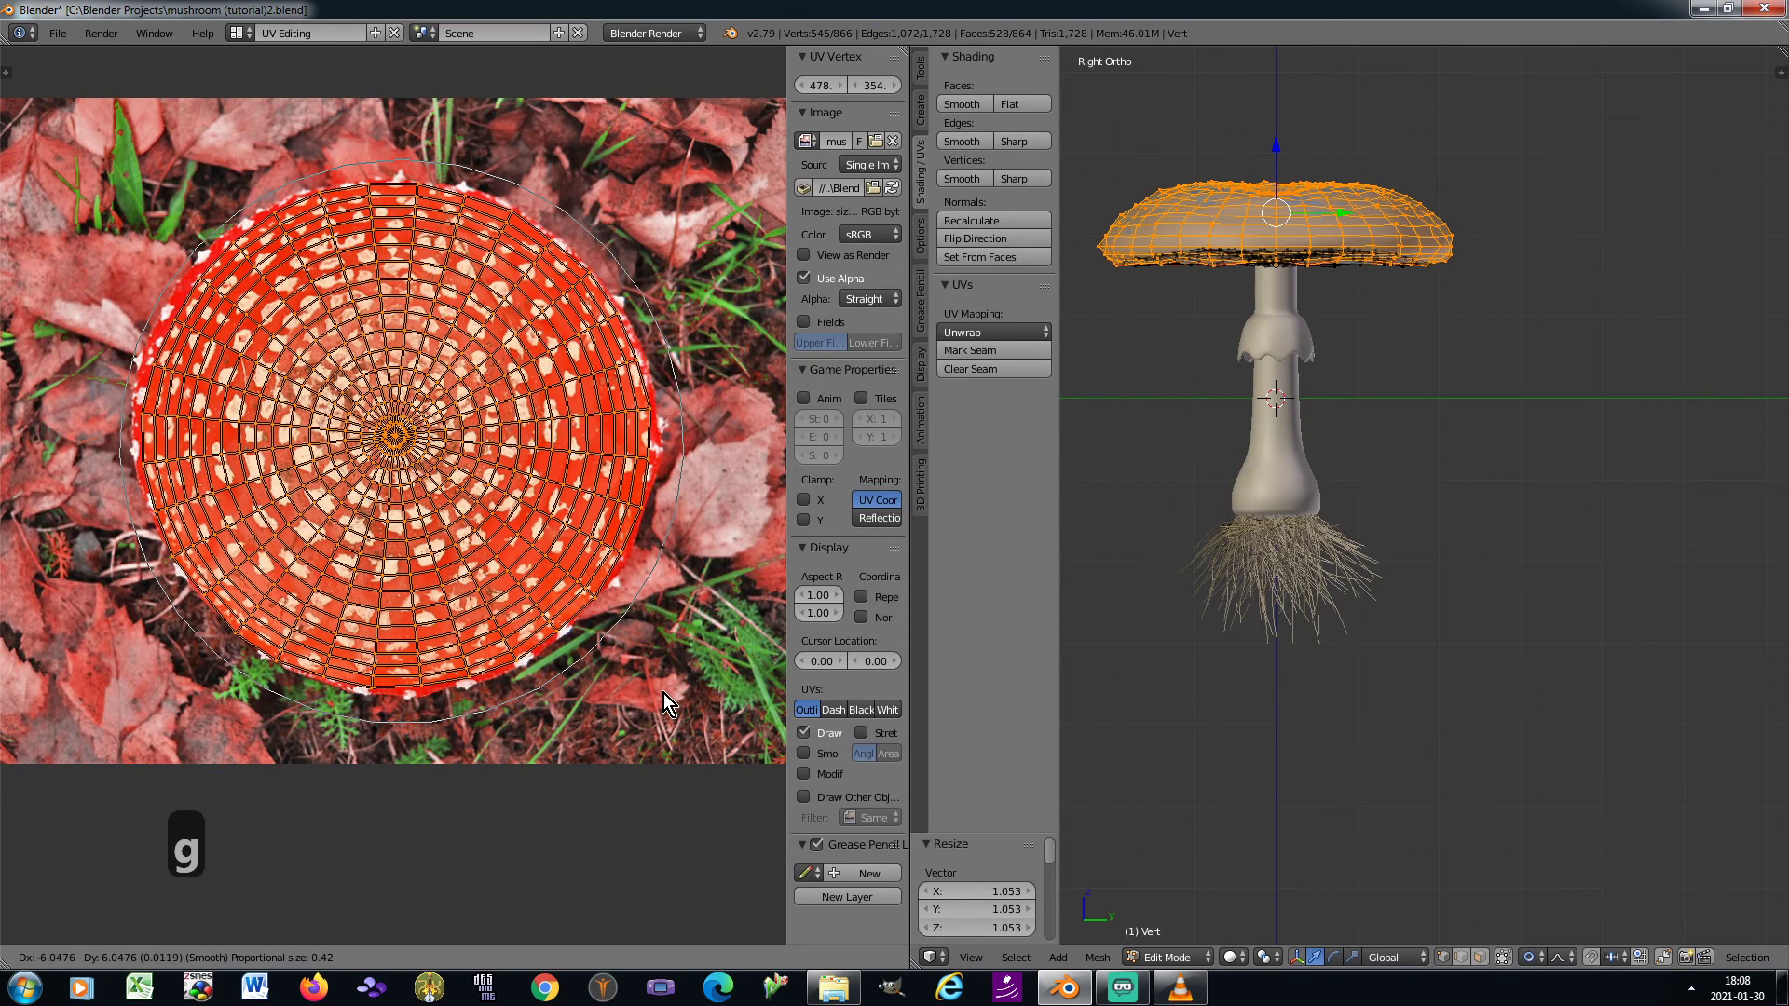
click(663, 694)
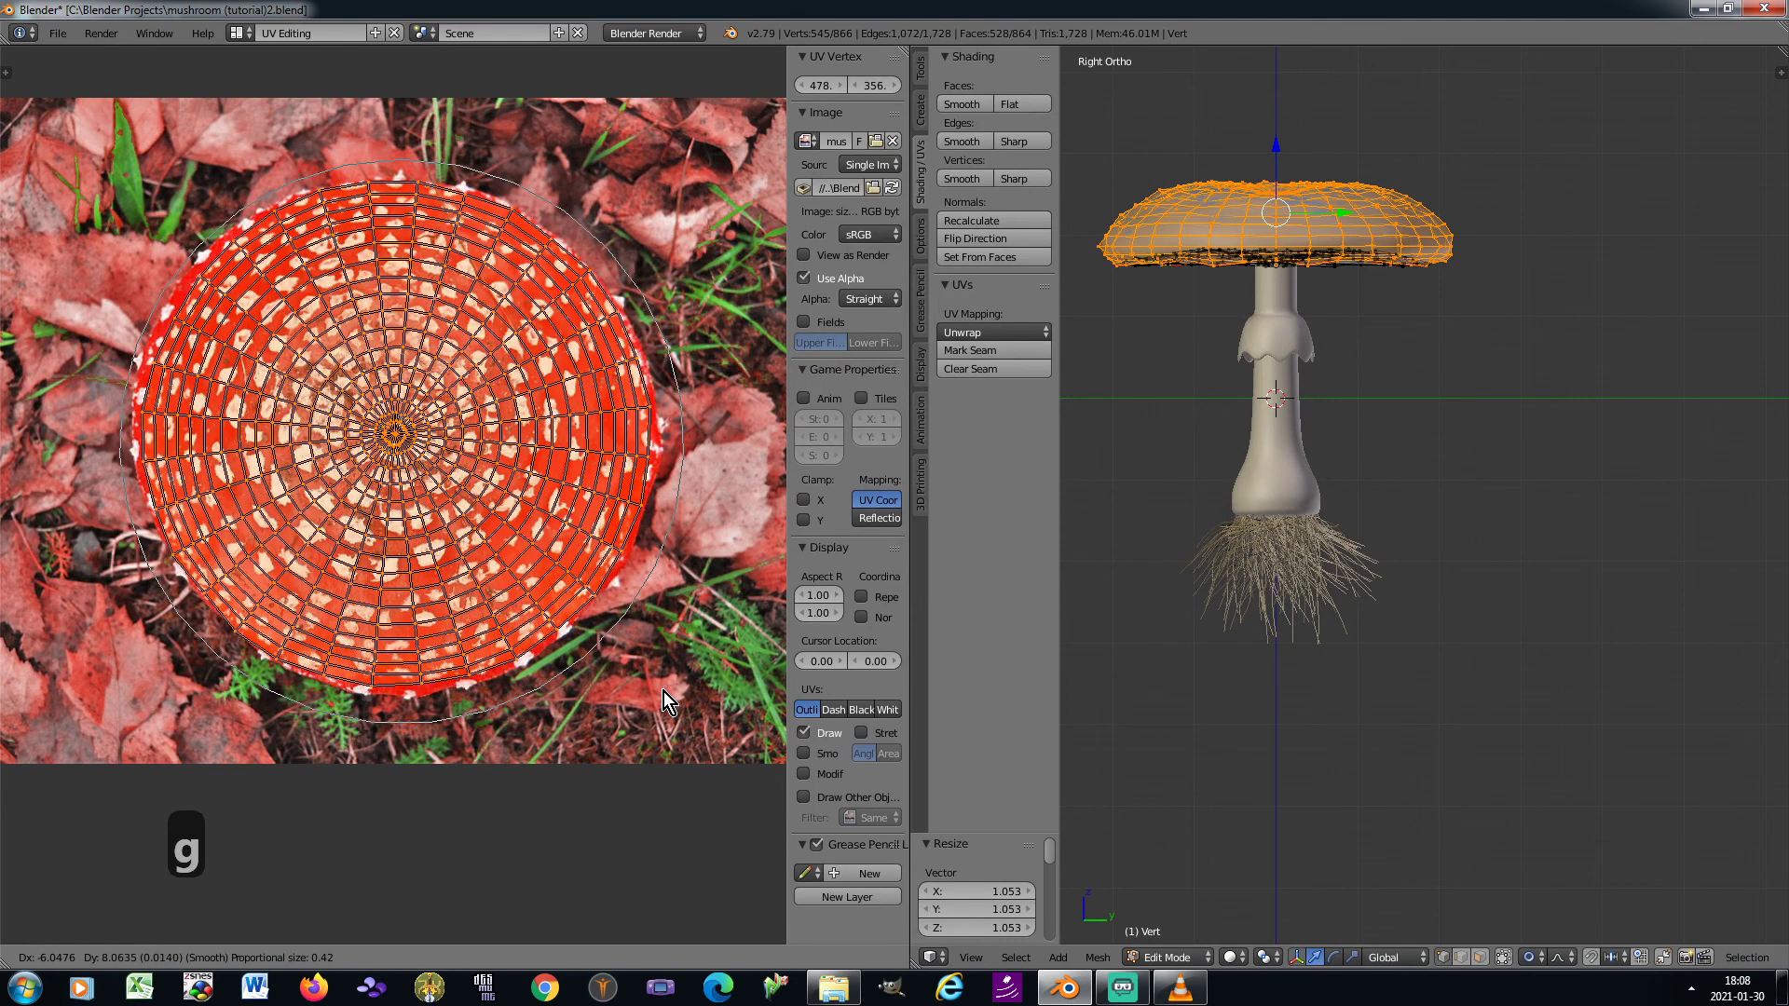
key(s)
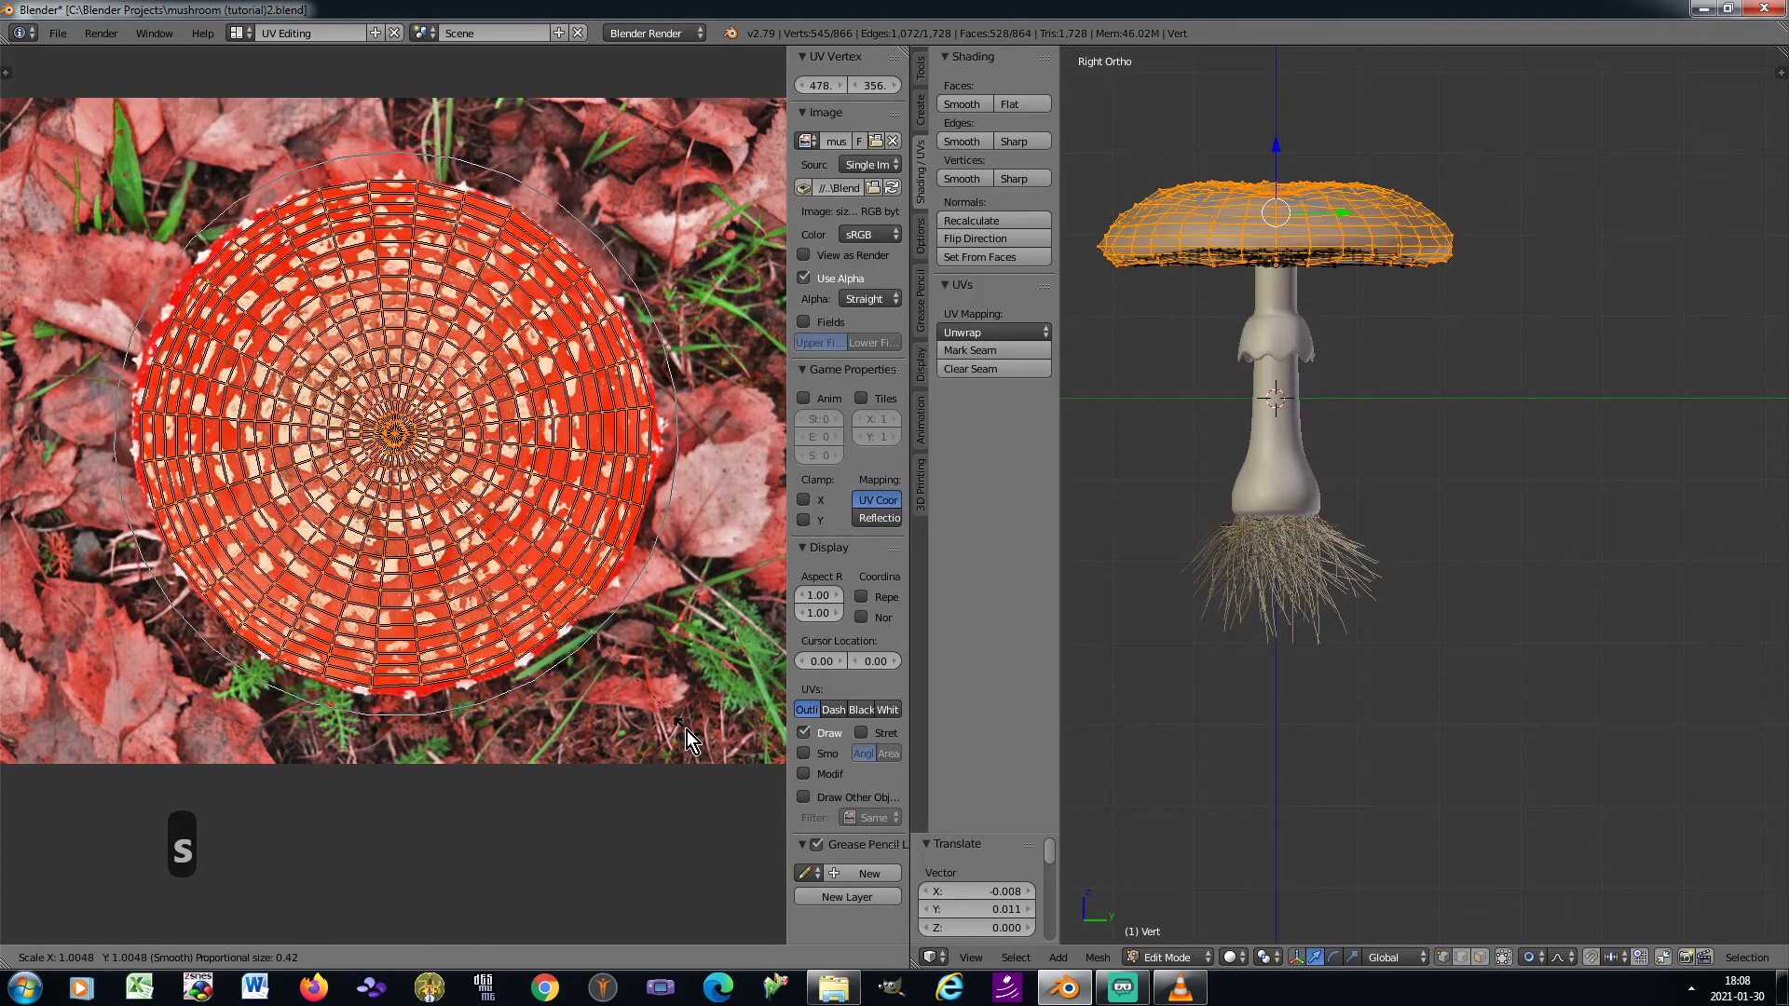
click(686, 739)
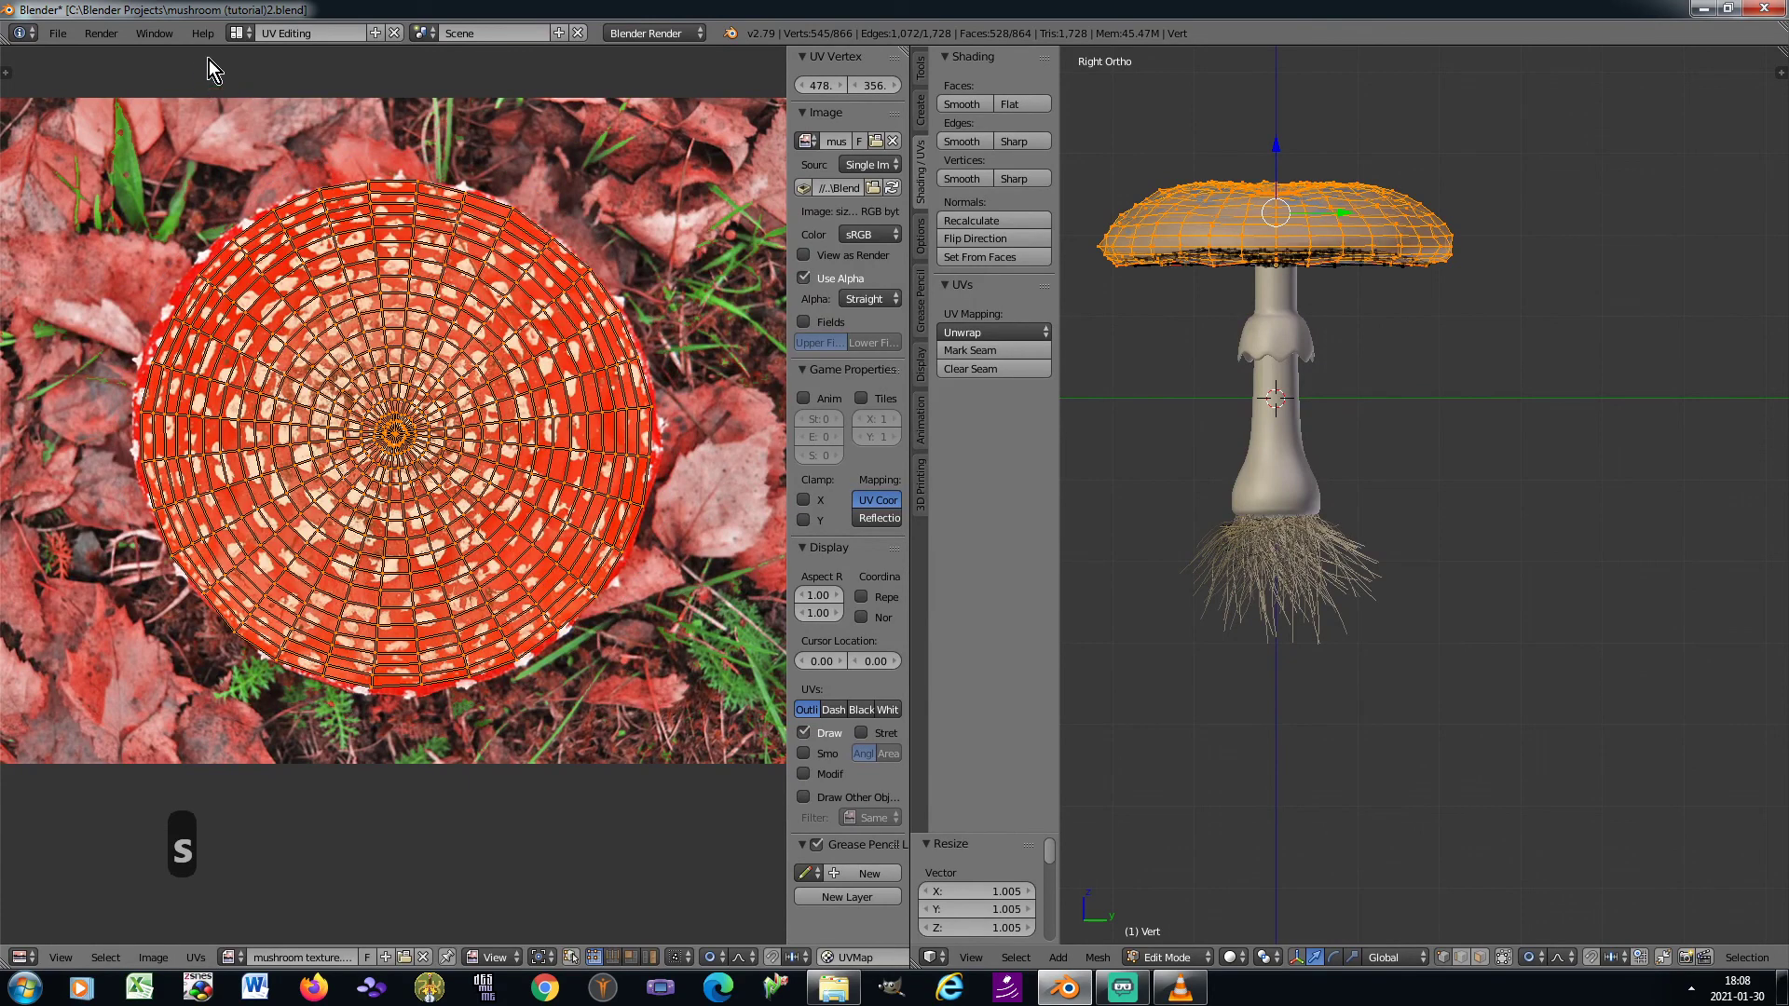
Switch to the Default screen layout and invert the cap selection so only the underside geometry is selected
click(241, 34)
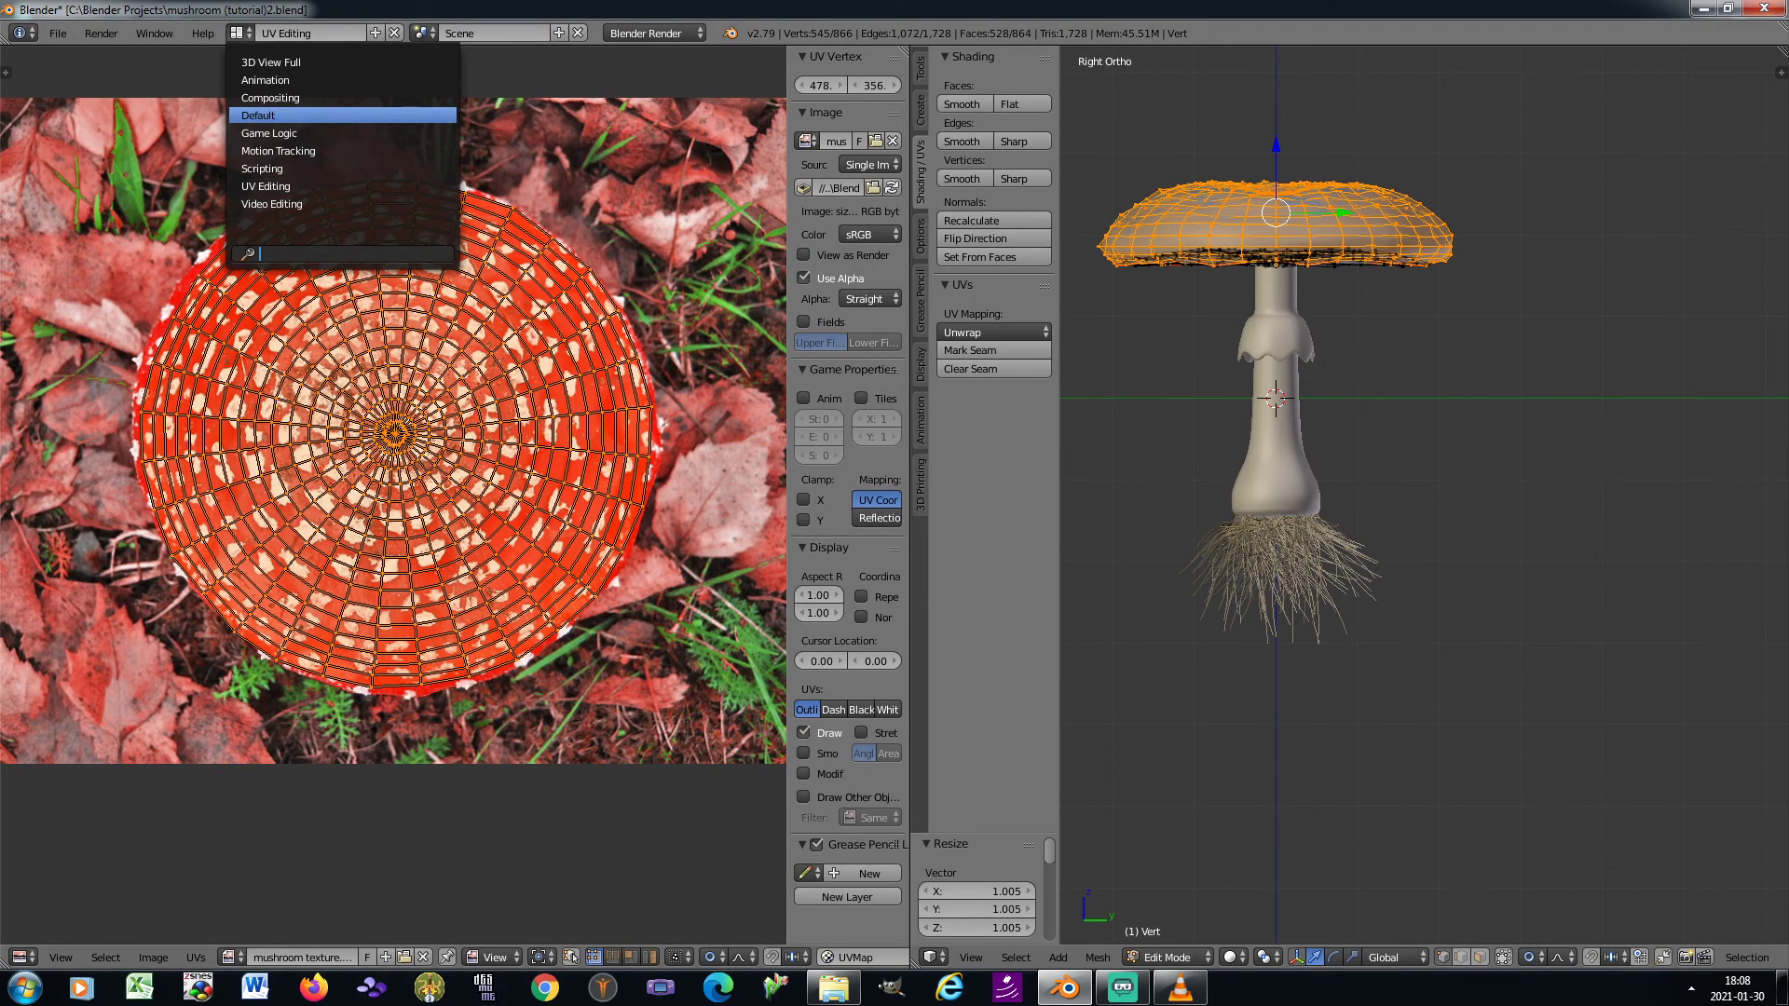
click(340, 115)
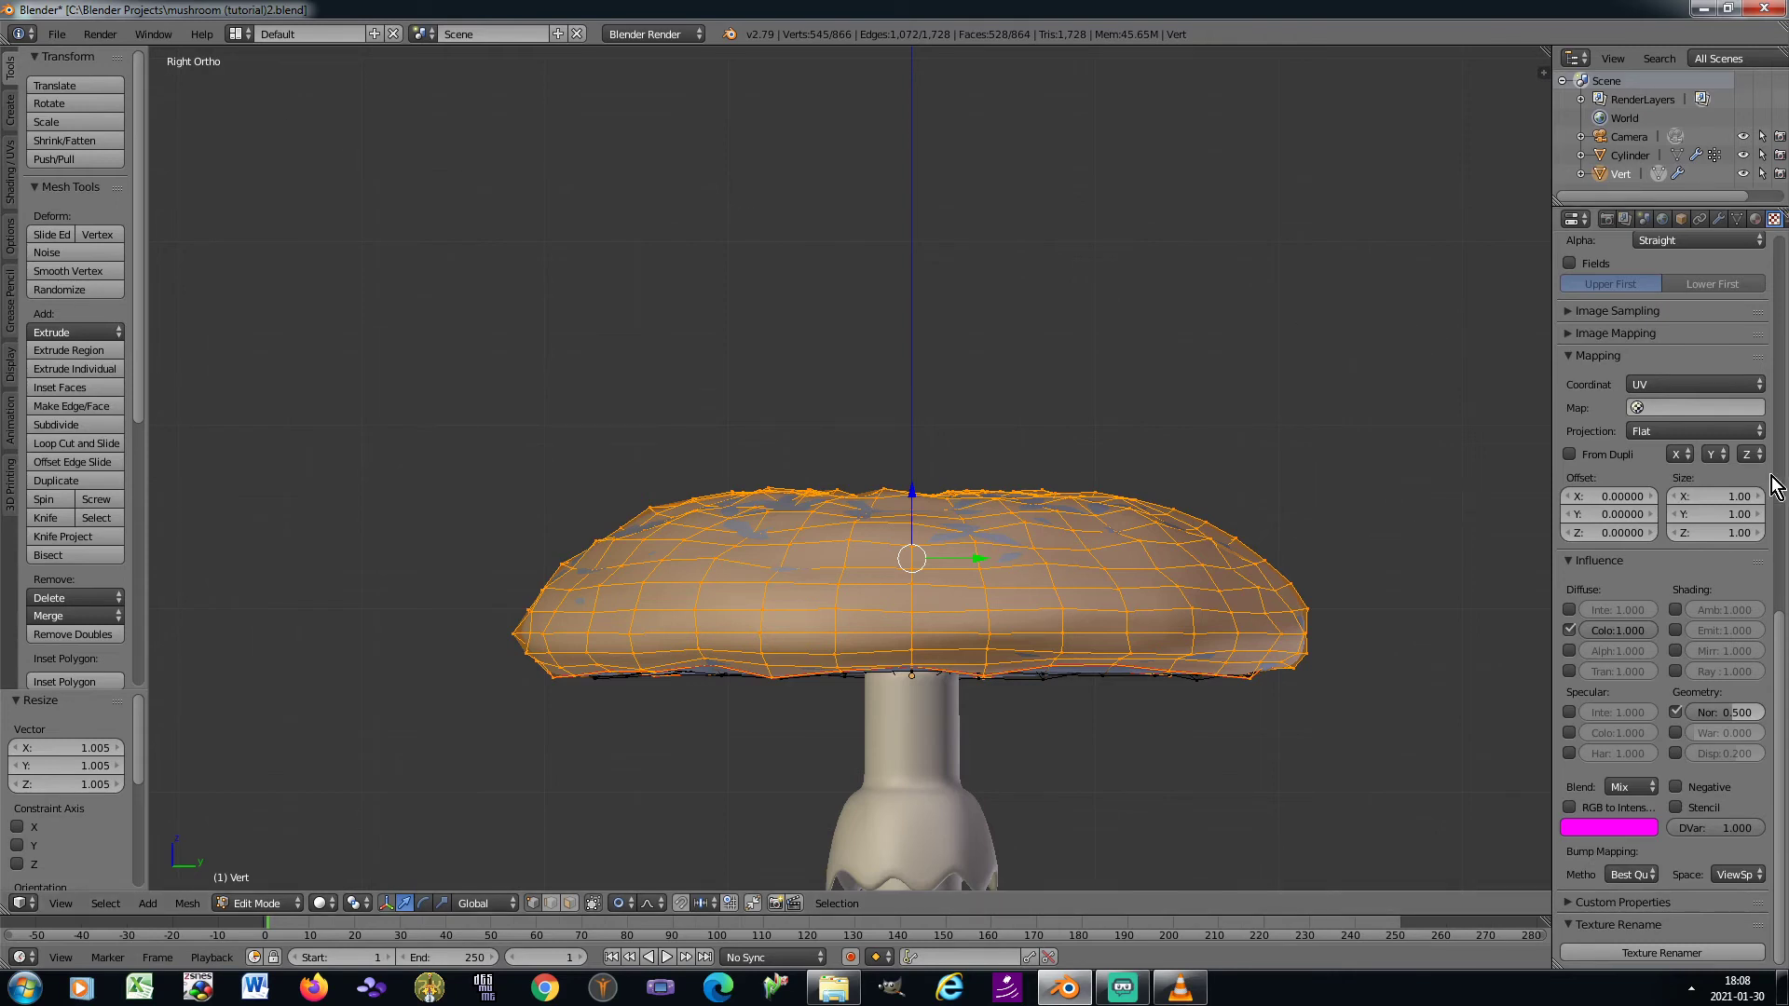
click(107, 903)
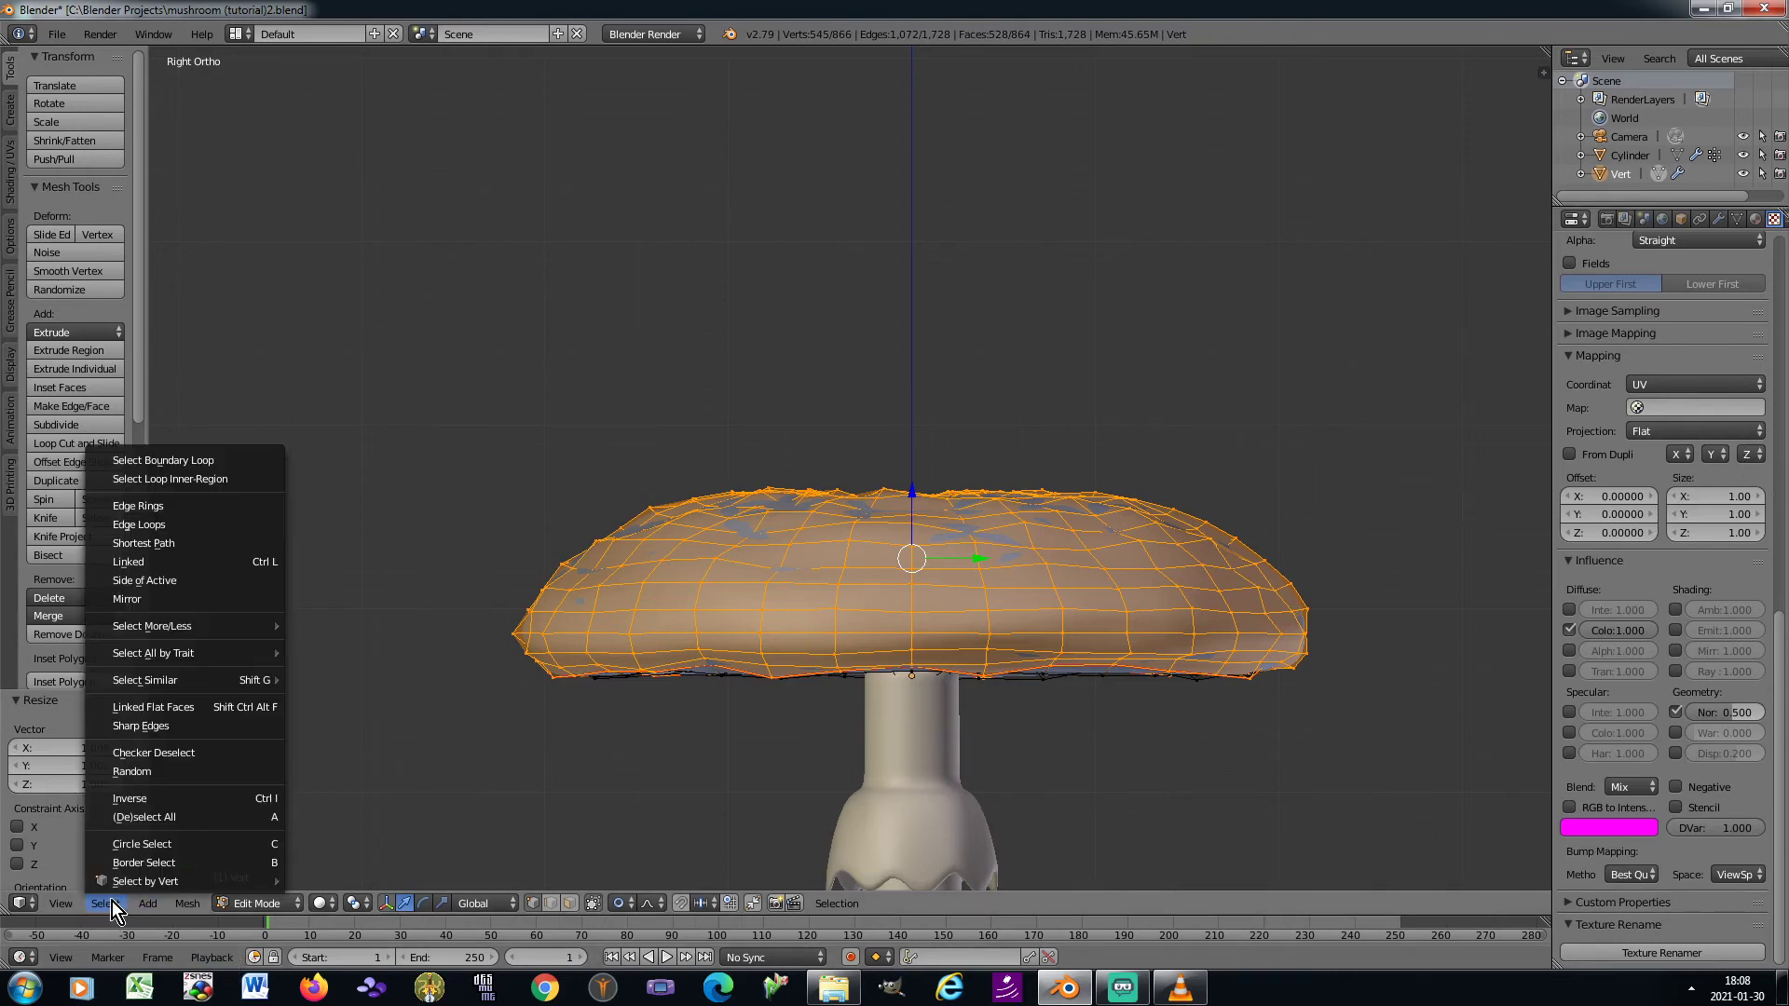
click(164, 802)
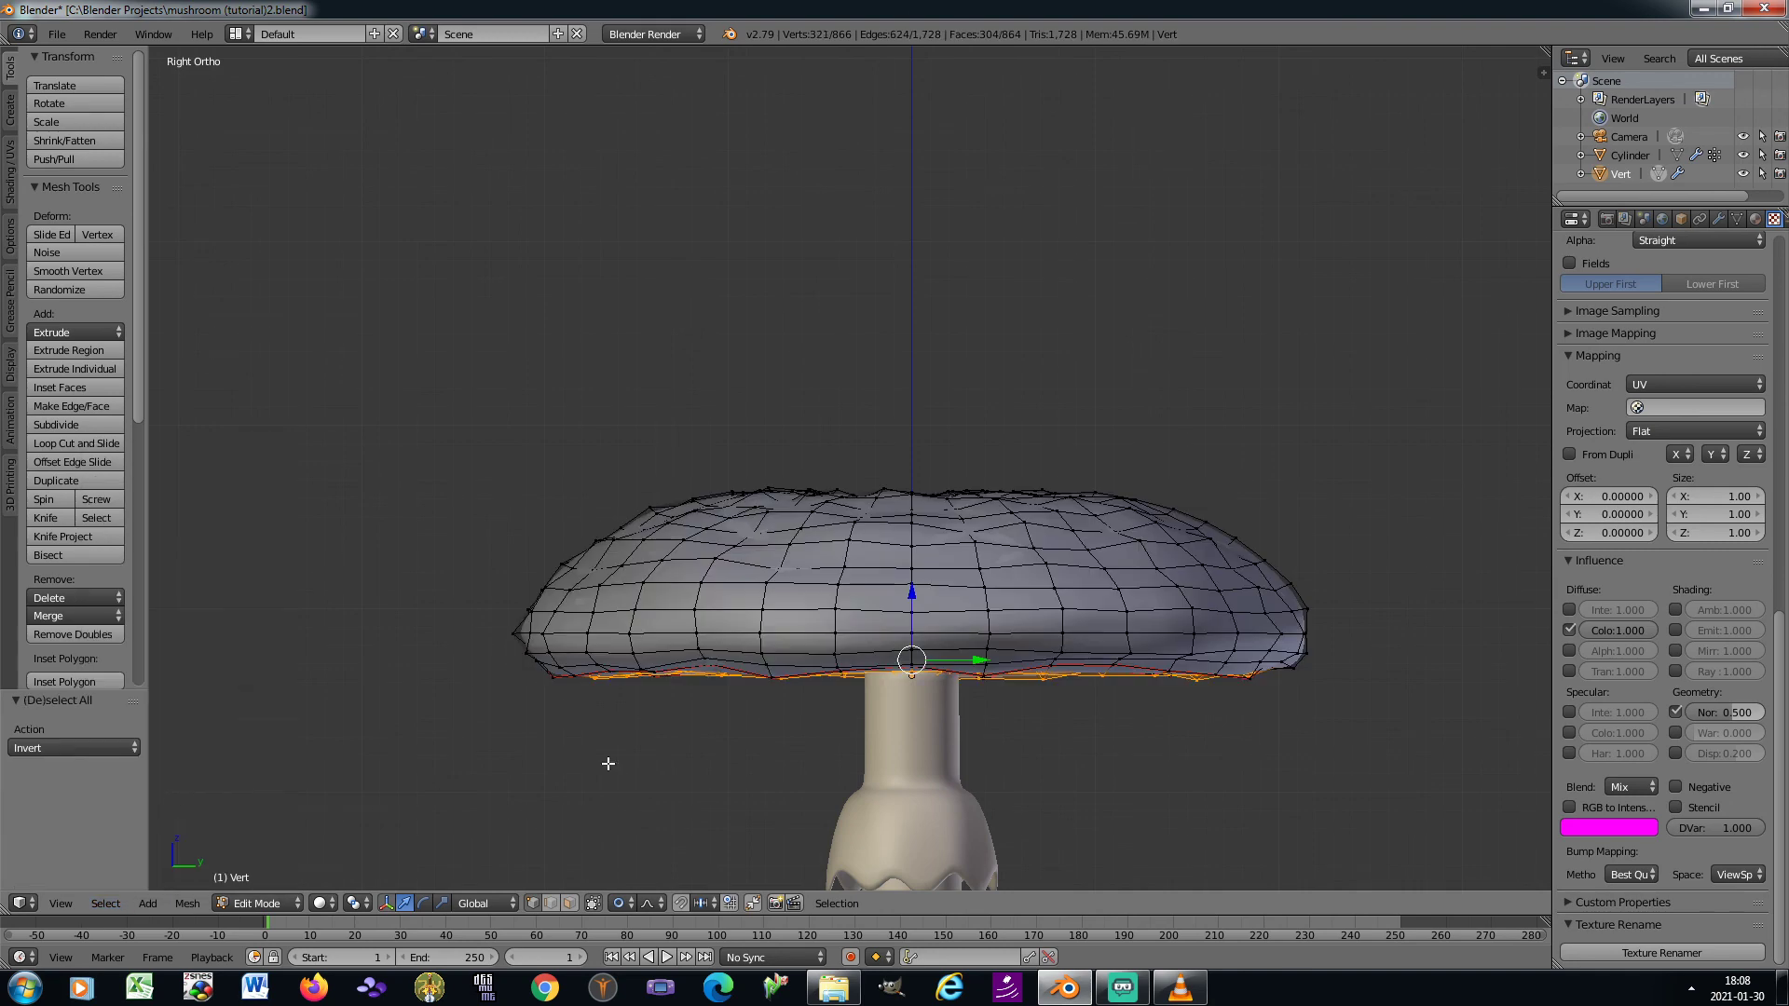
View the cap from below and, in face select mode, grow the underside selection by one ring out to the seam
key(KP_2)
key(KP_2)
key(KP_2)
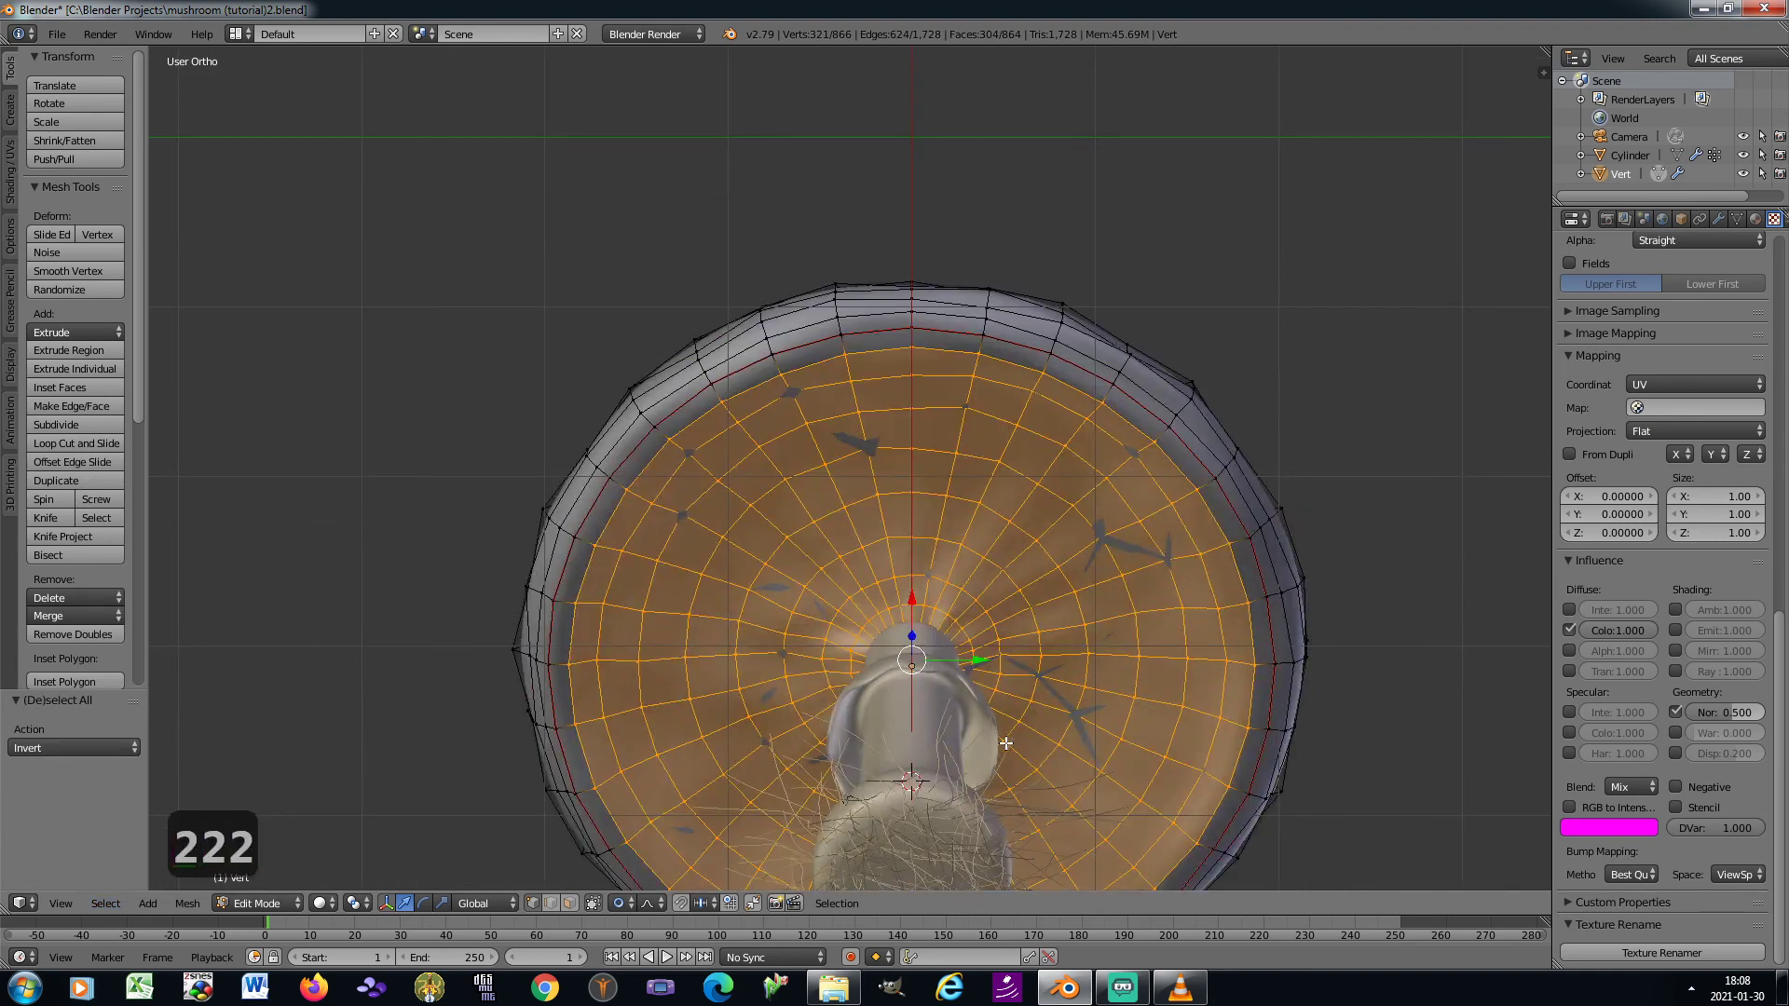
click(570, 903)
key(ctrl+KP_Add)
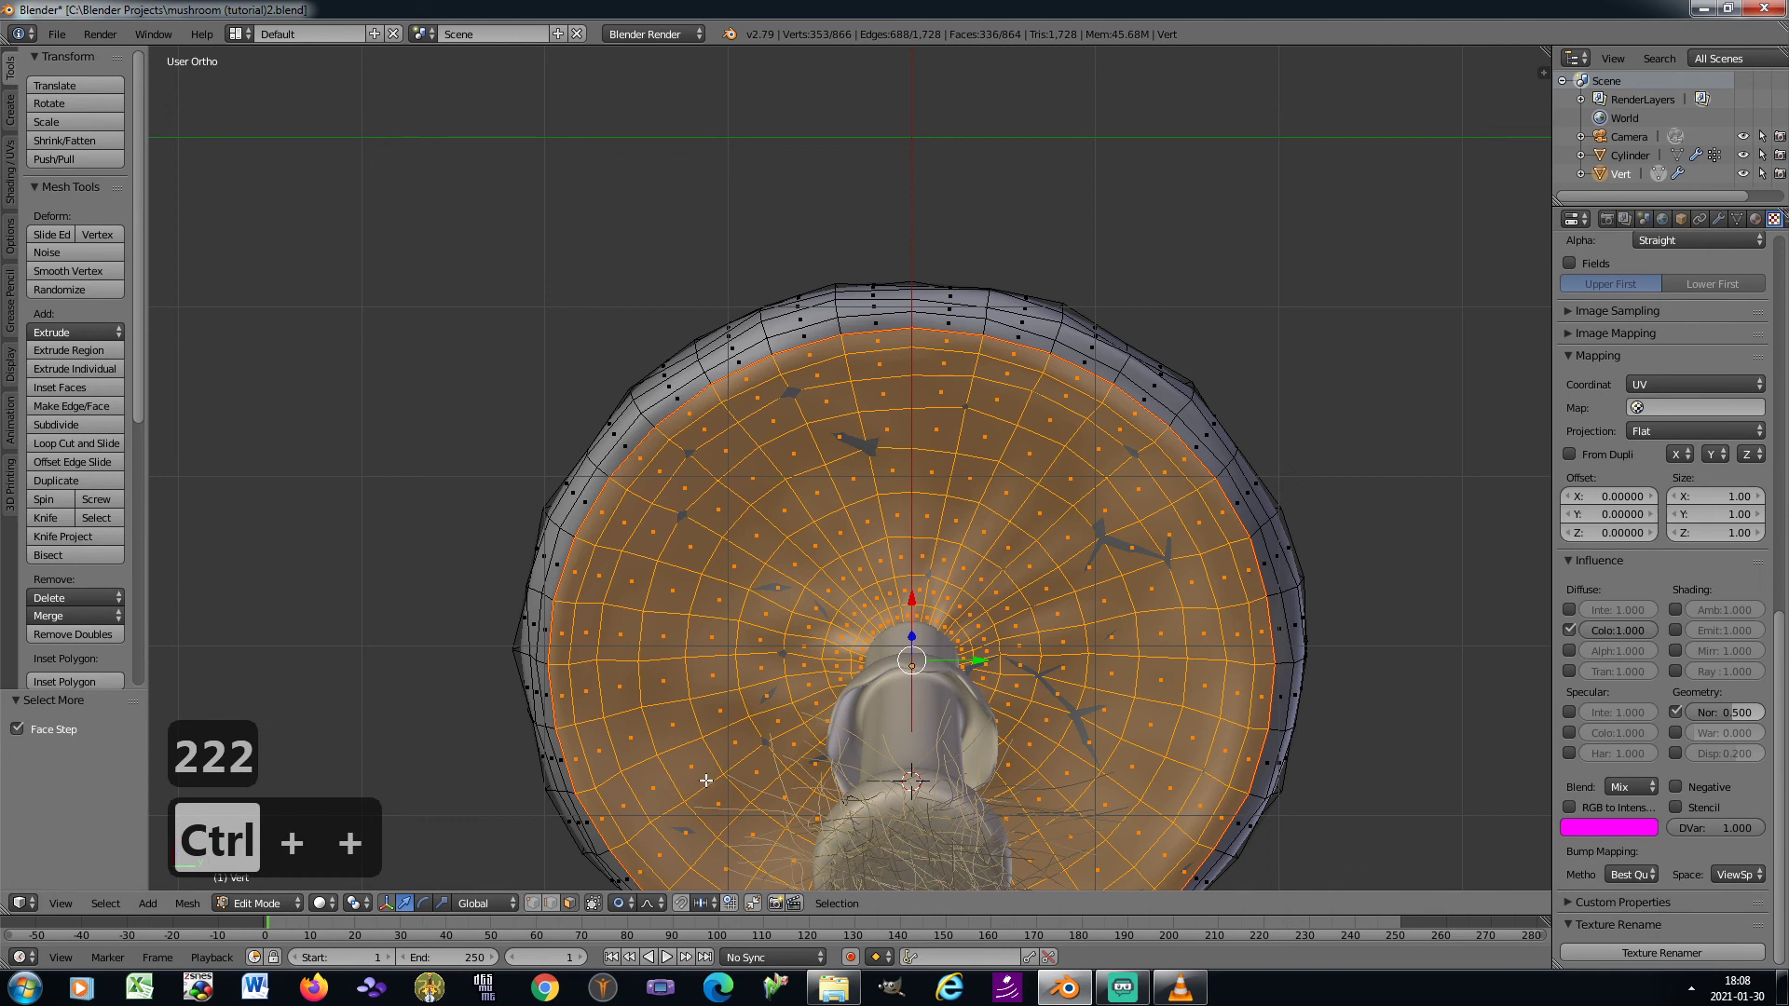
scroll(1749, 371, up, 10)
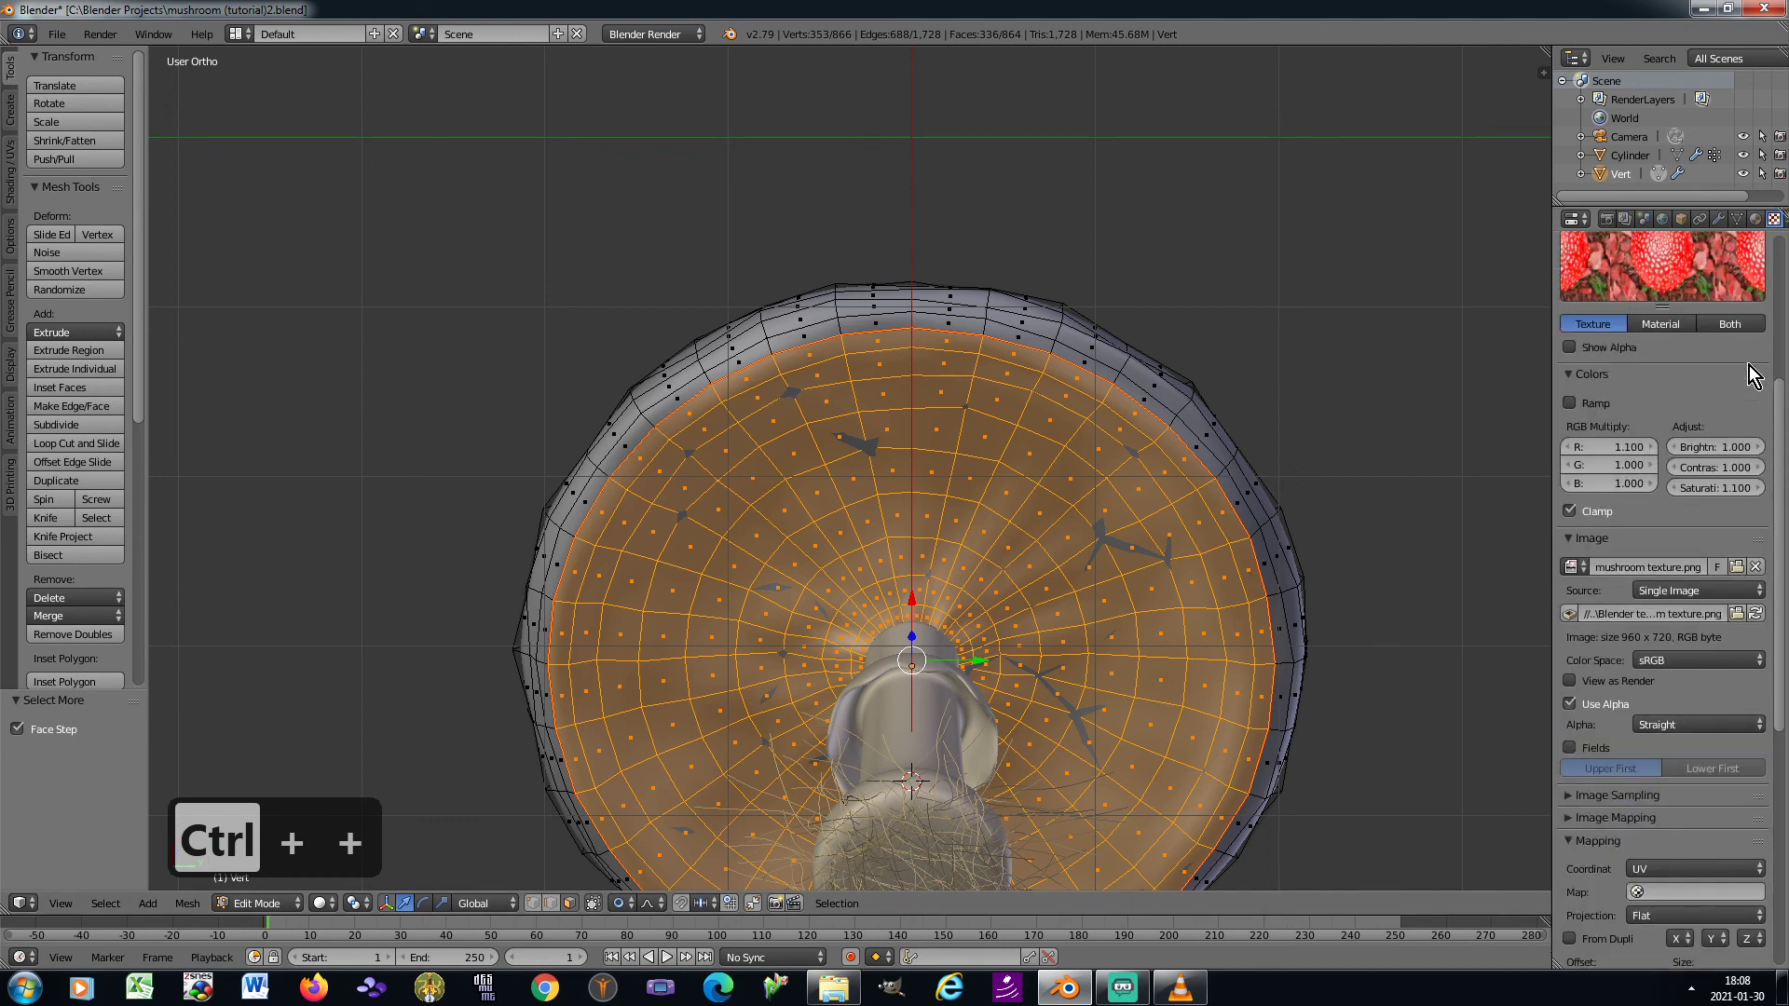
scroll(1749, 371, up, 2)
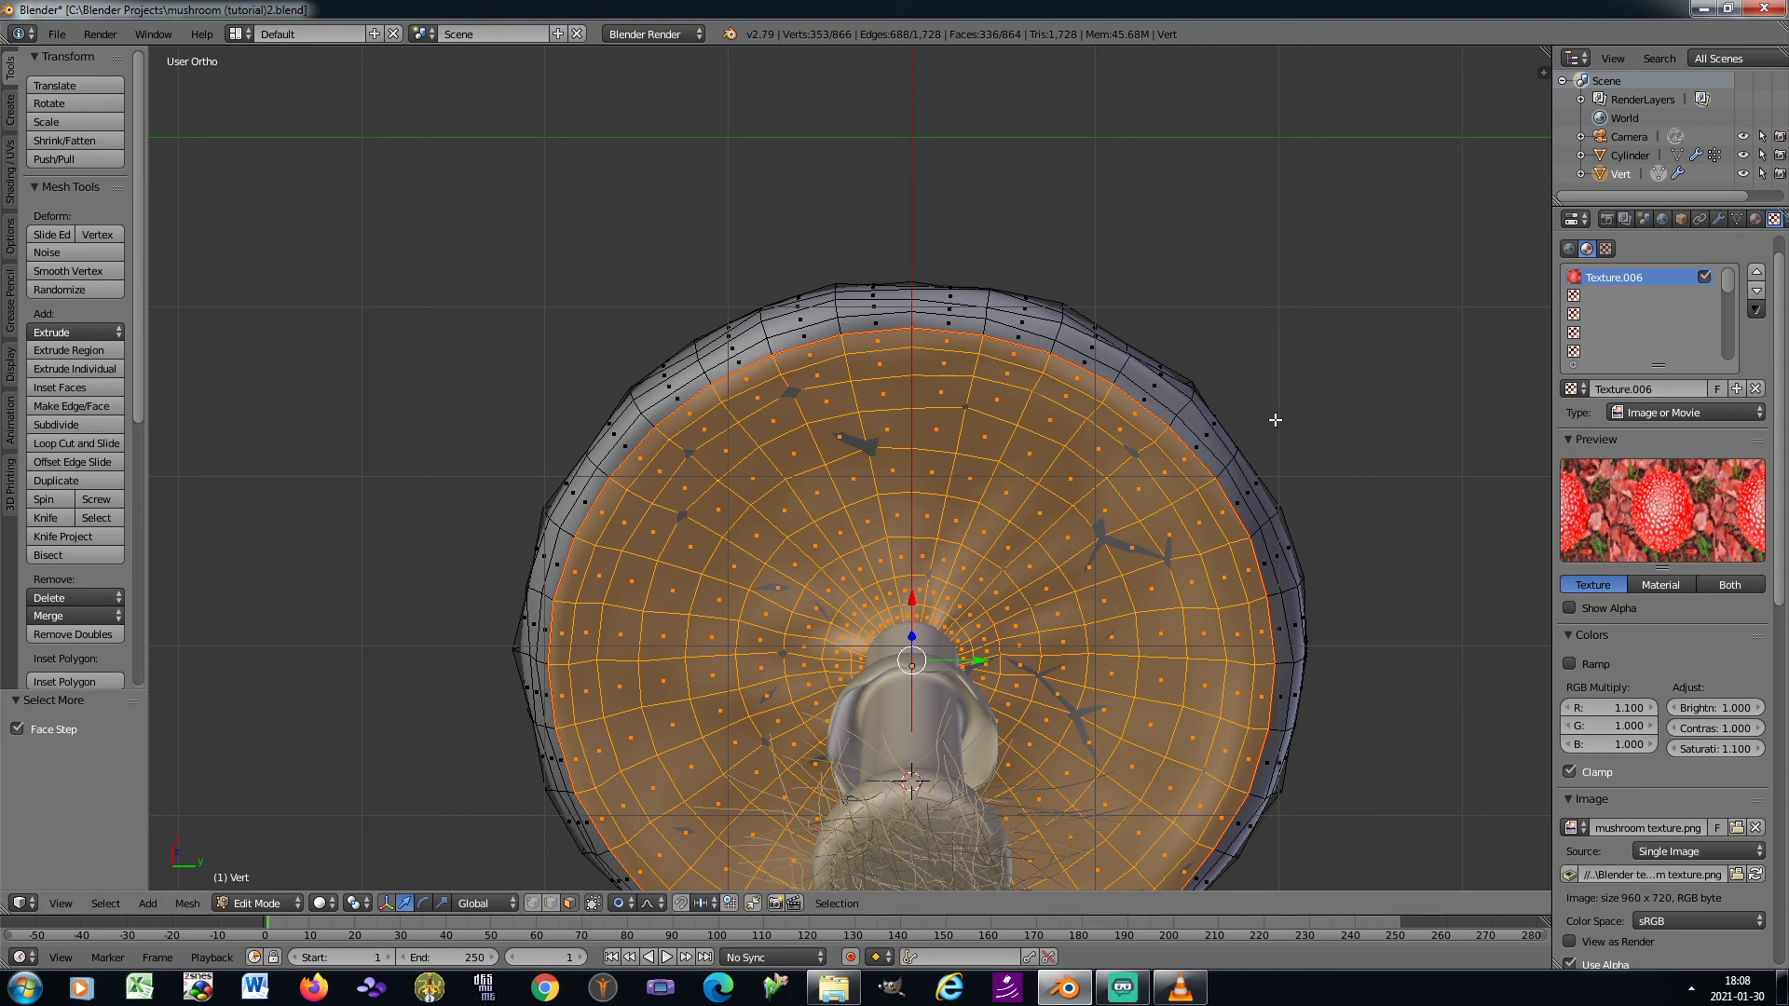
Return to Object Mode in right orthographic view with the whole mushroom in sight and select the stem
key(Tab)
key(KP_3)
scroll(1103, 365, down, 1)
shift+middle_drag(1062, 455, 1000, 291)
right_click(975, 566)
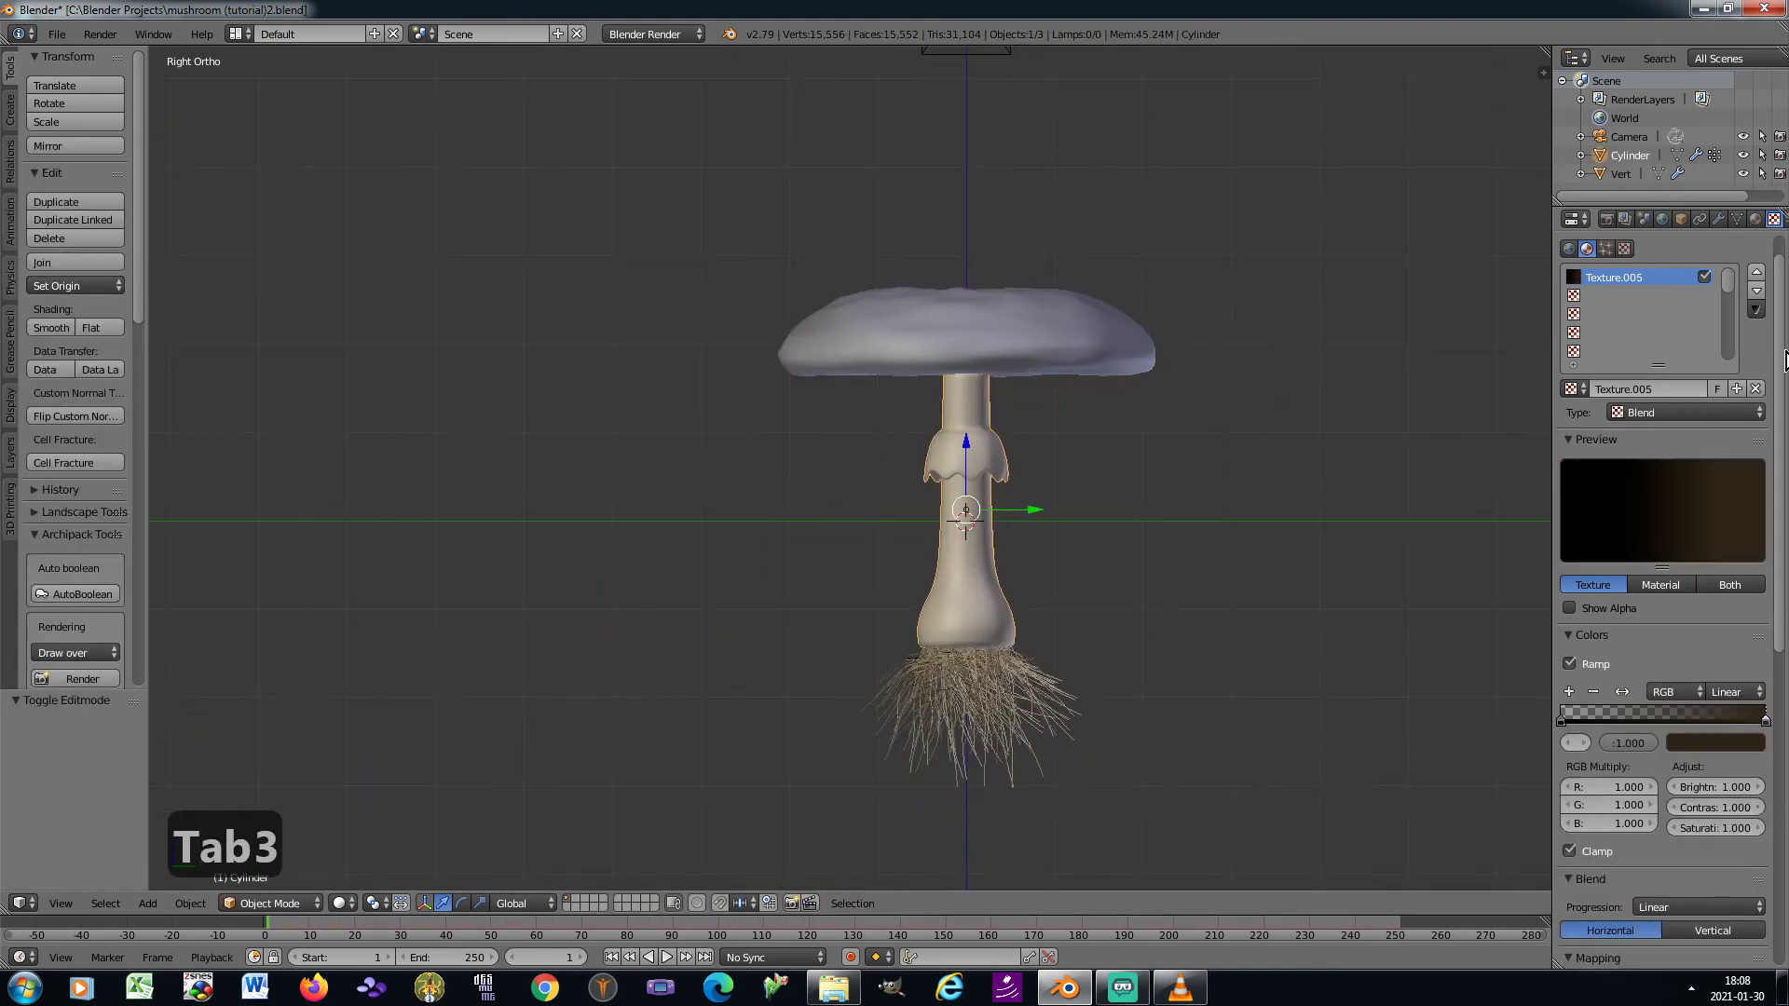
Set the render material of the stem's root hair particles to Material.001
click(1756, 220)
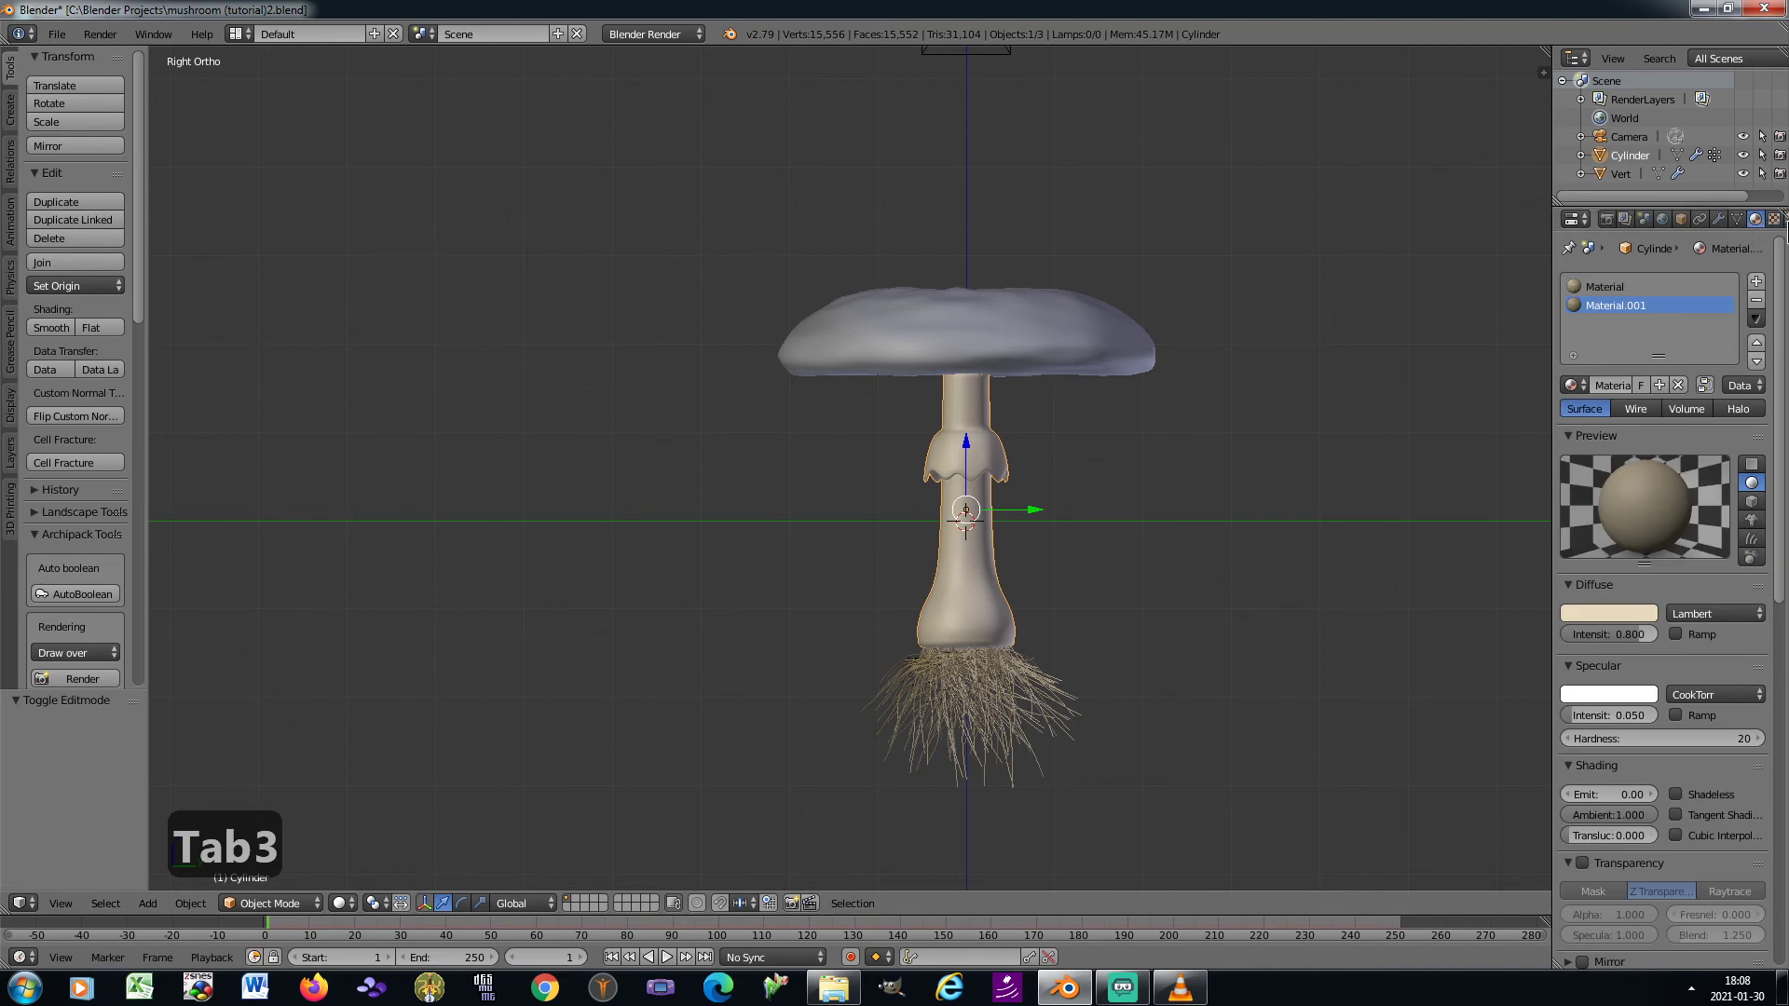
click(1773, 220)
scroll(1656, 669, down, 8)
scroll(1656, 669, down, 1)
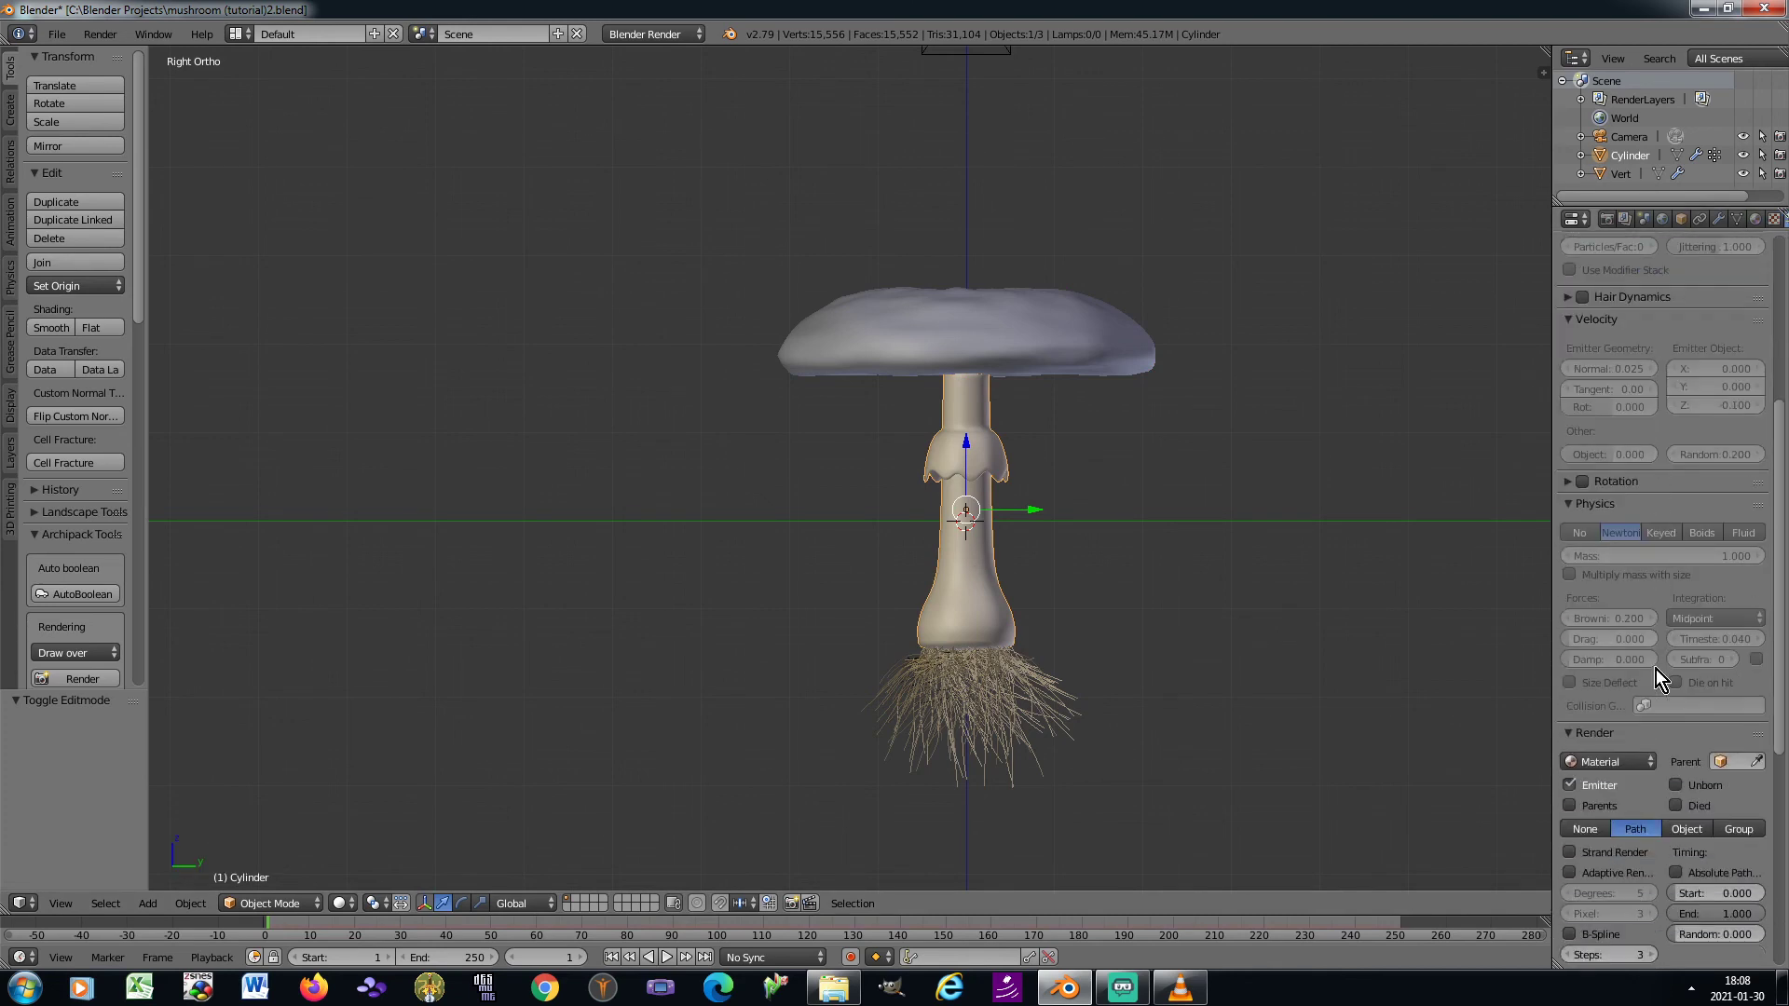
click(1624, 762)
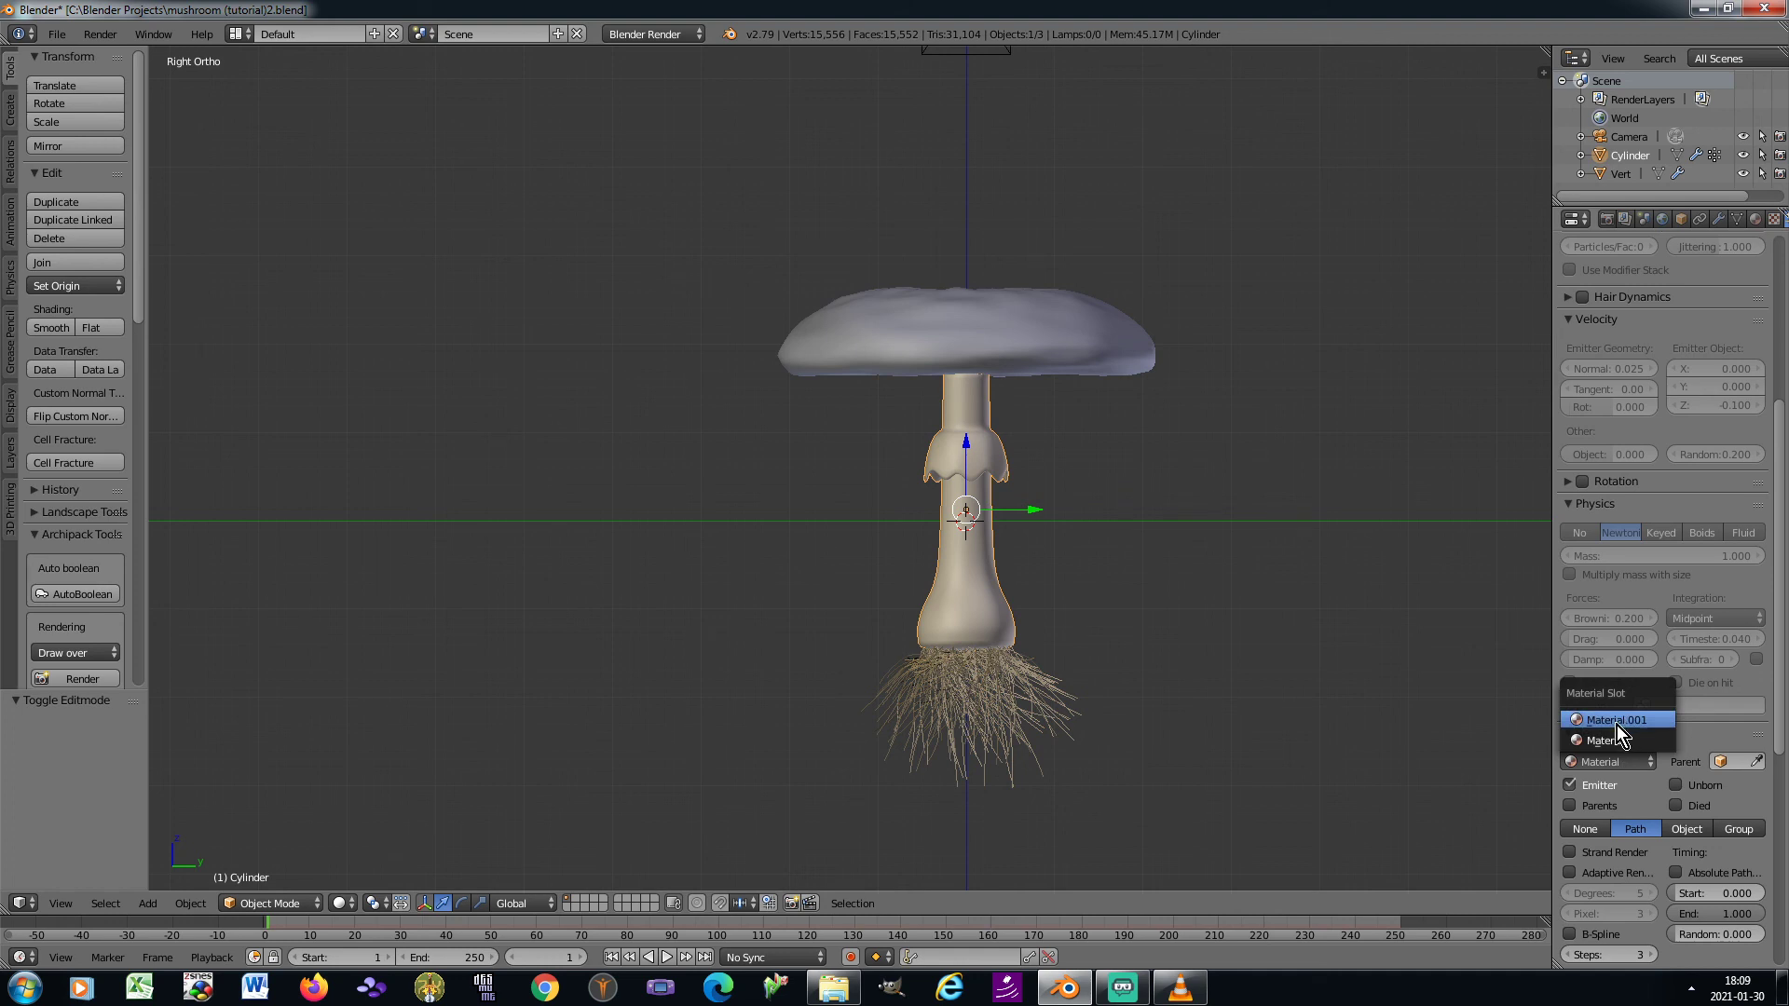
click(1617, 723)
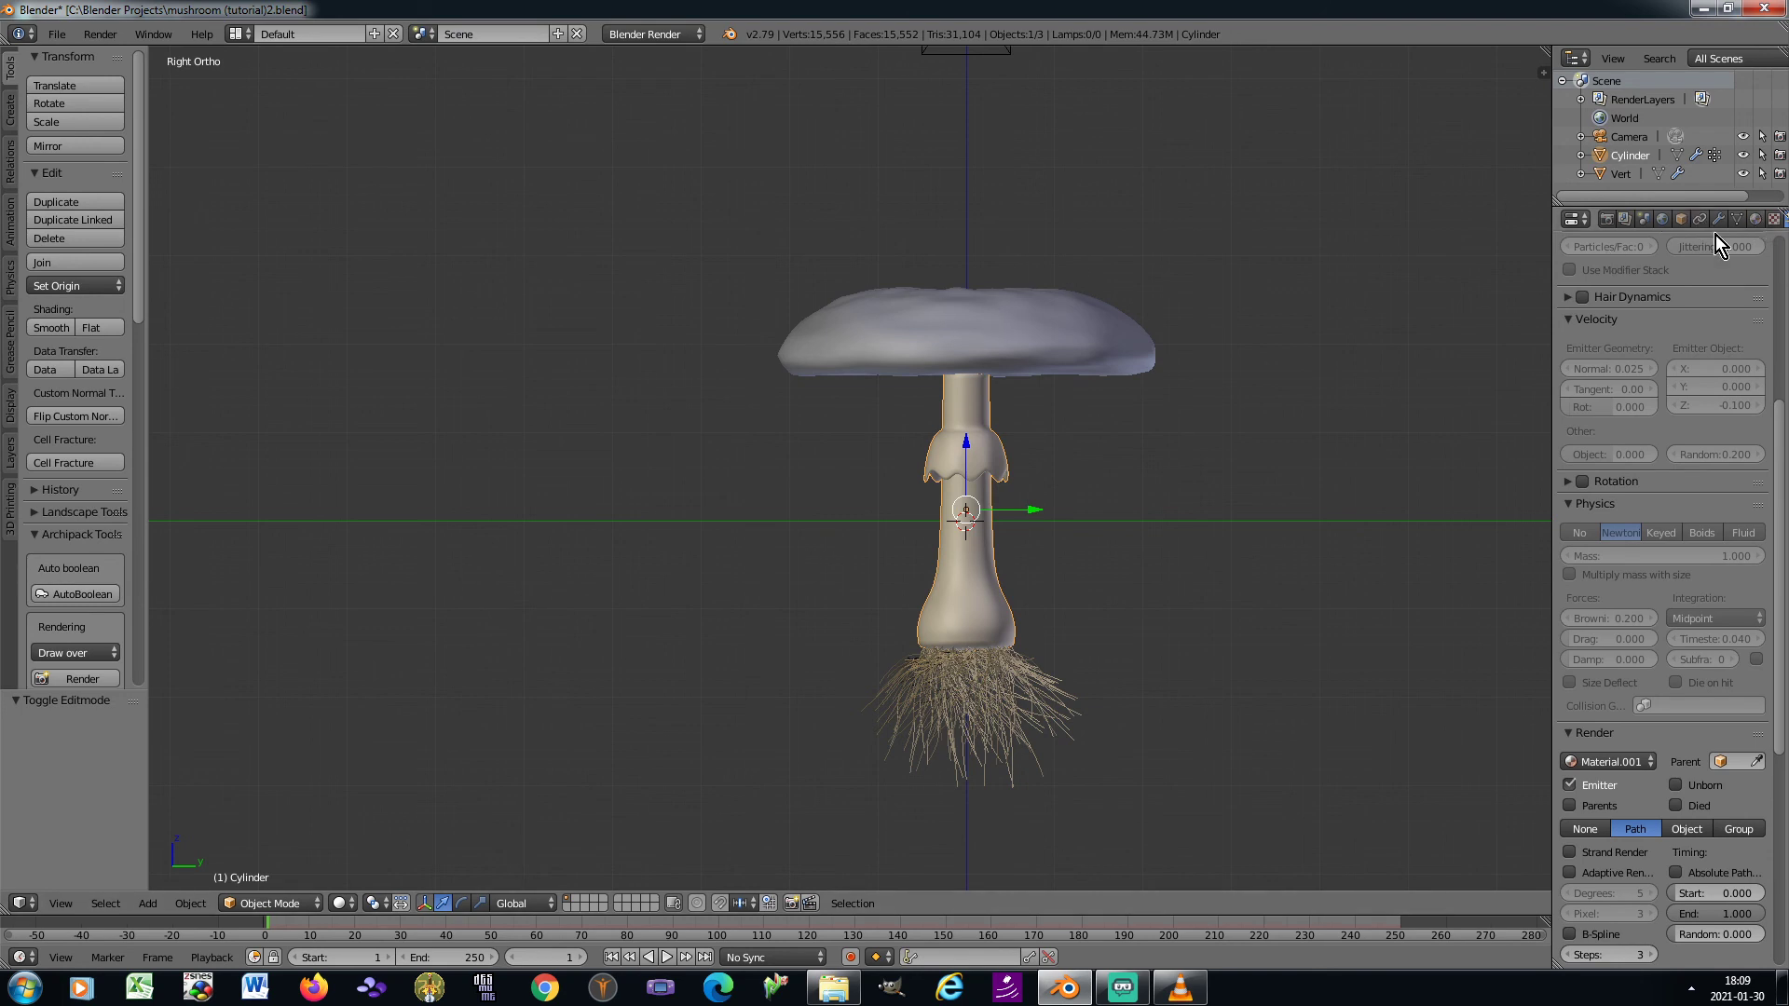
Add a second material slot with a new material to the cap and assign it to the selected underside faces
click(1756, 219)
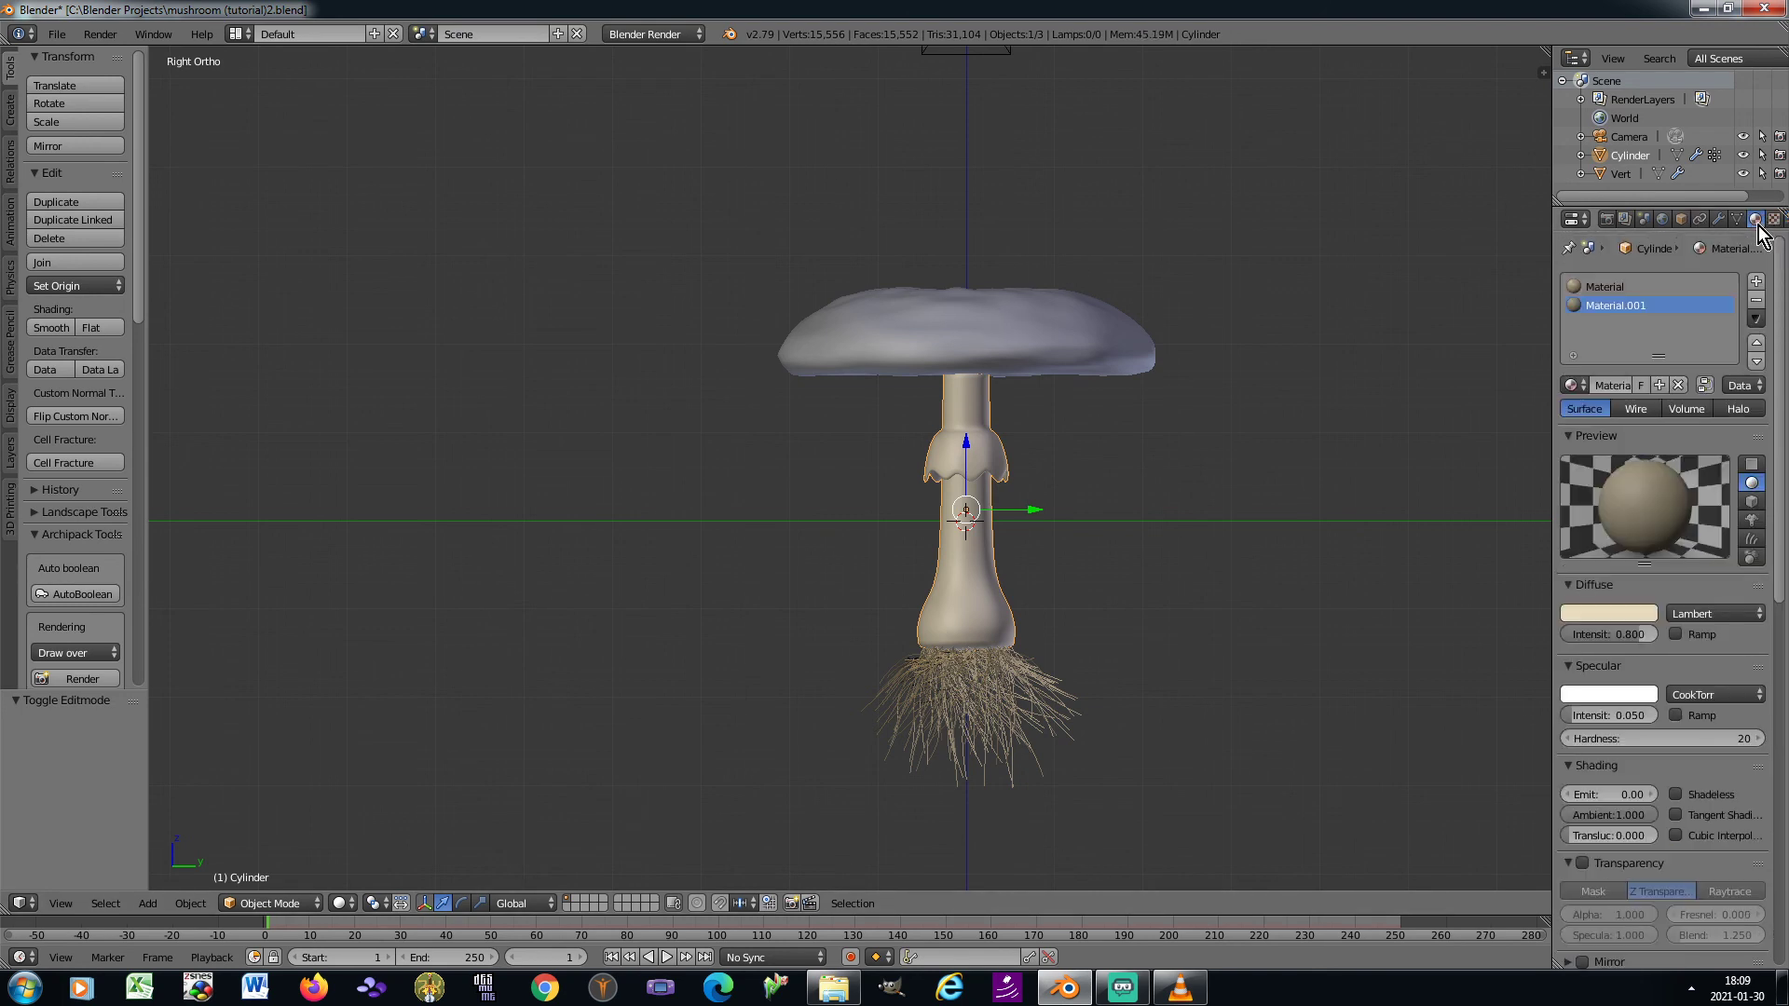
right_click(992, 326)
key(Tab)
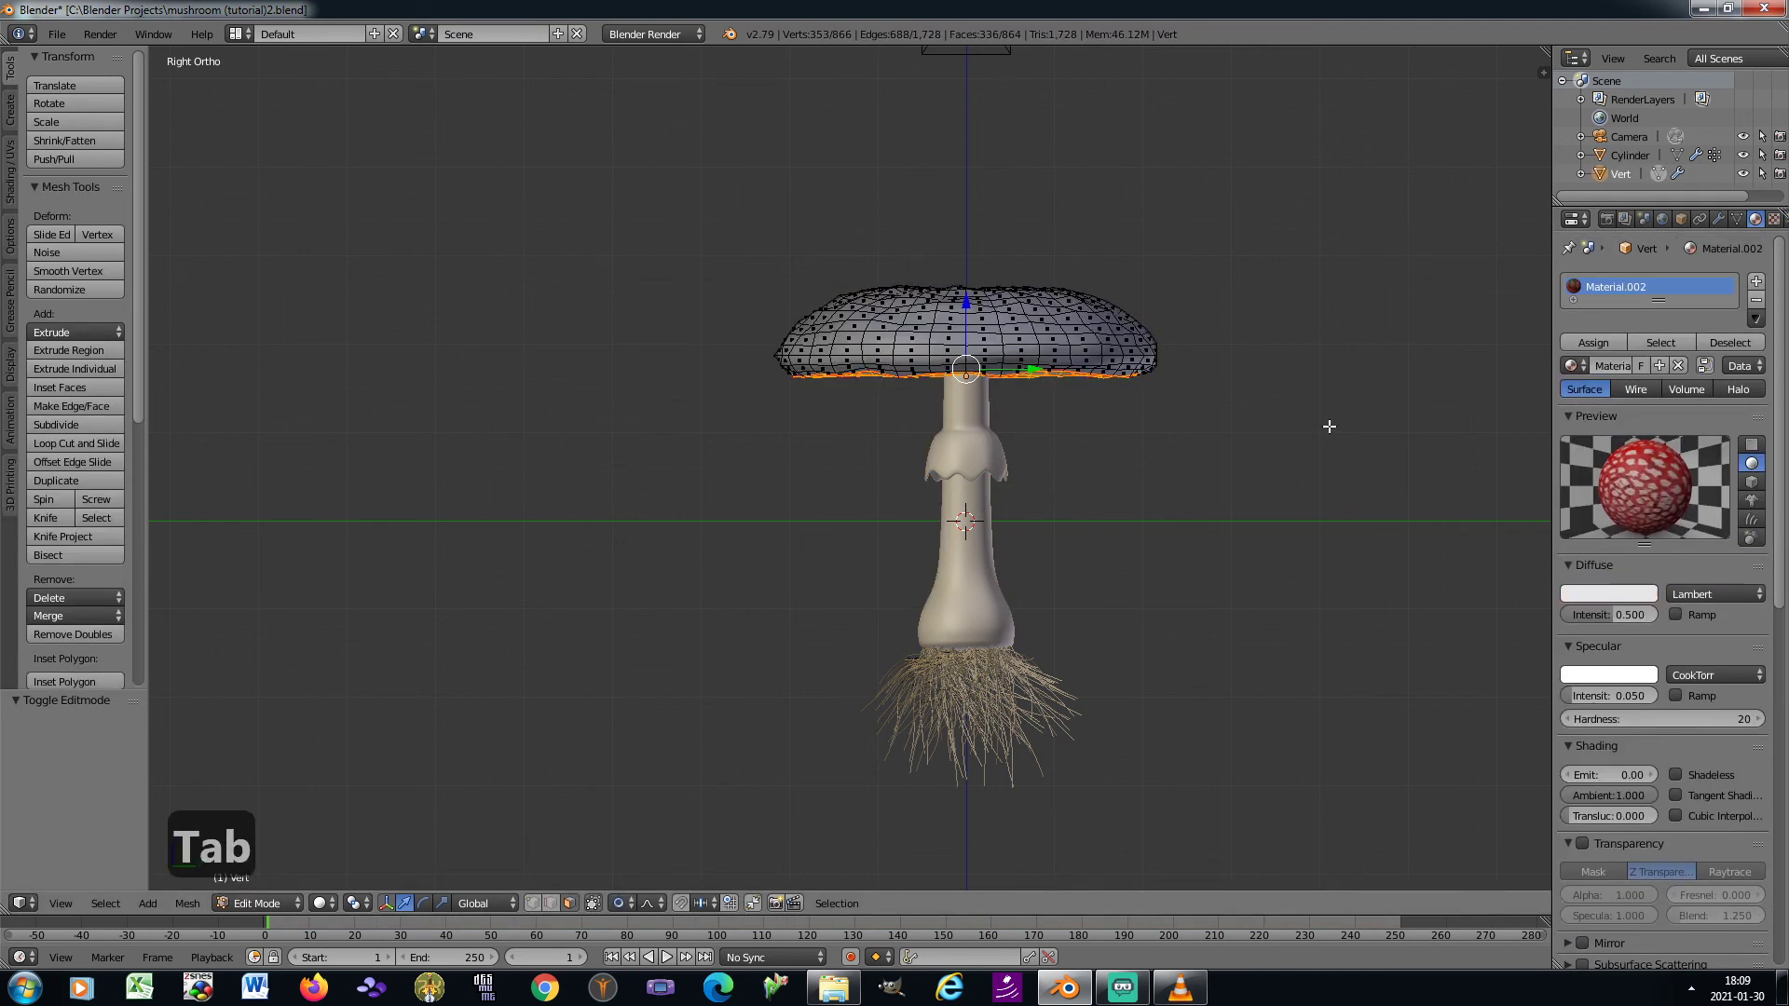
click(1757, 282)
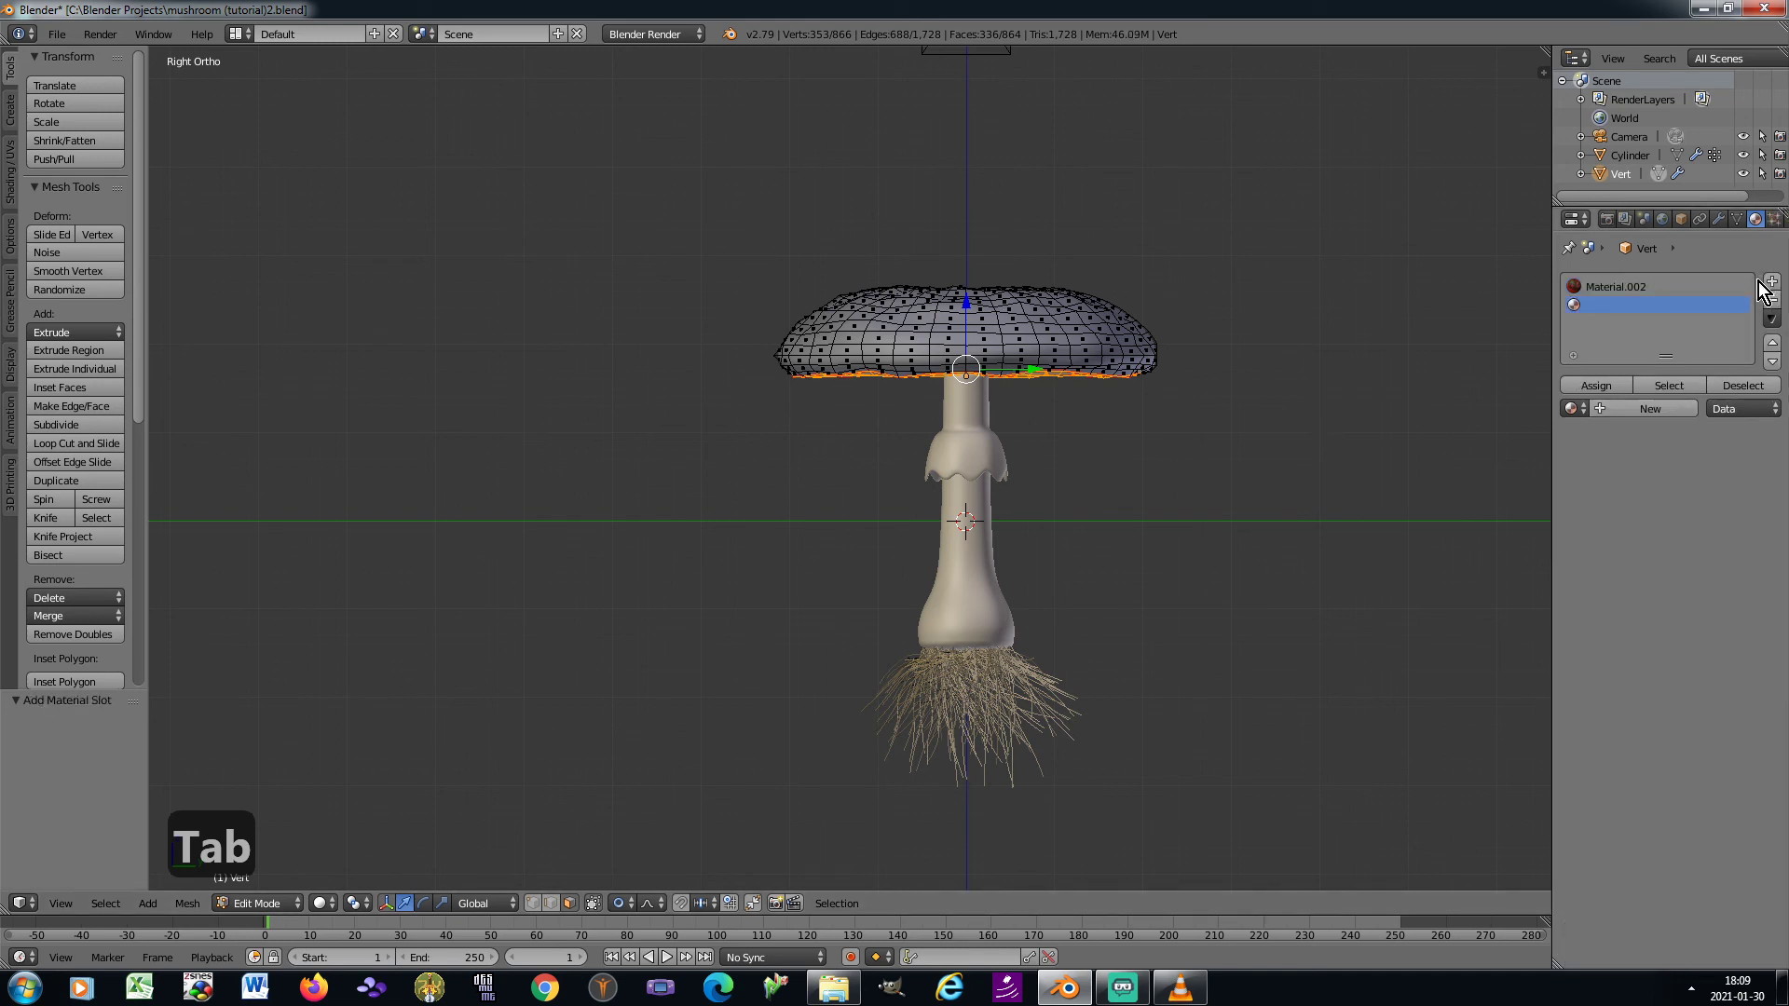
click(1605, 408)
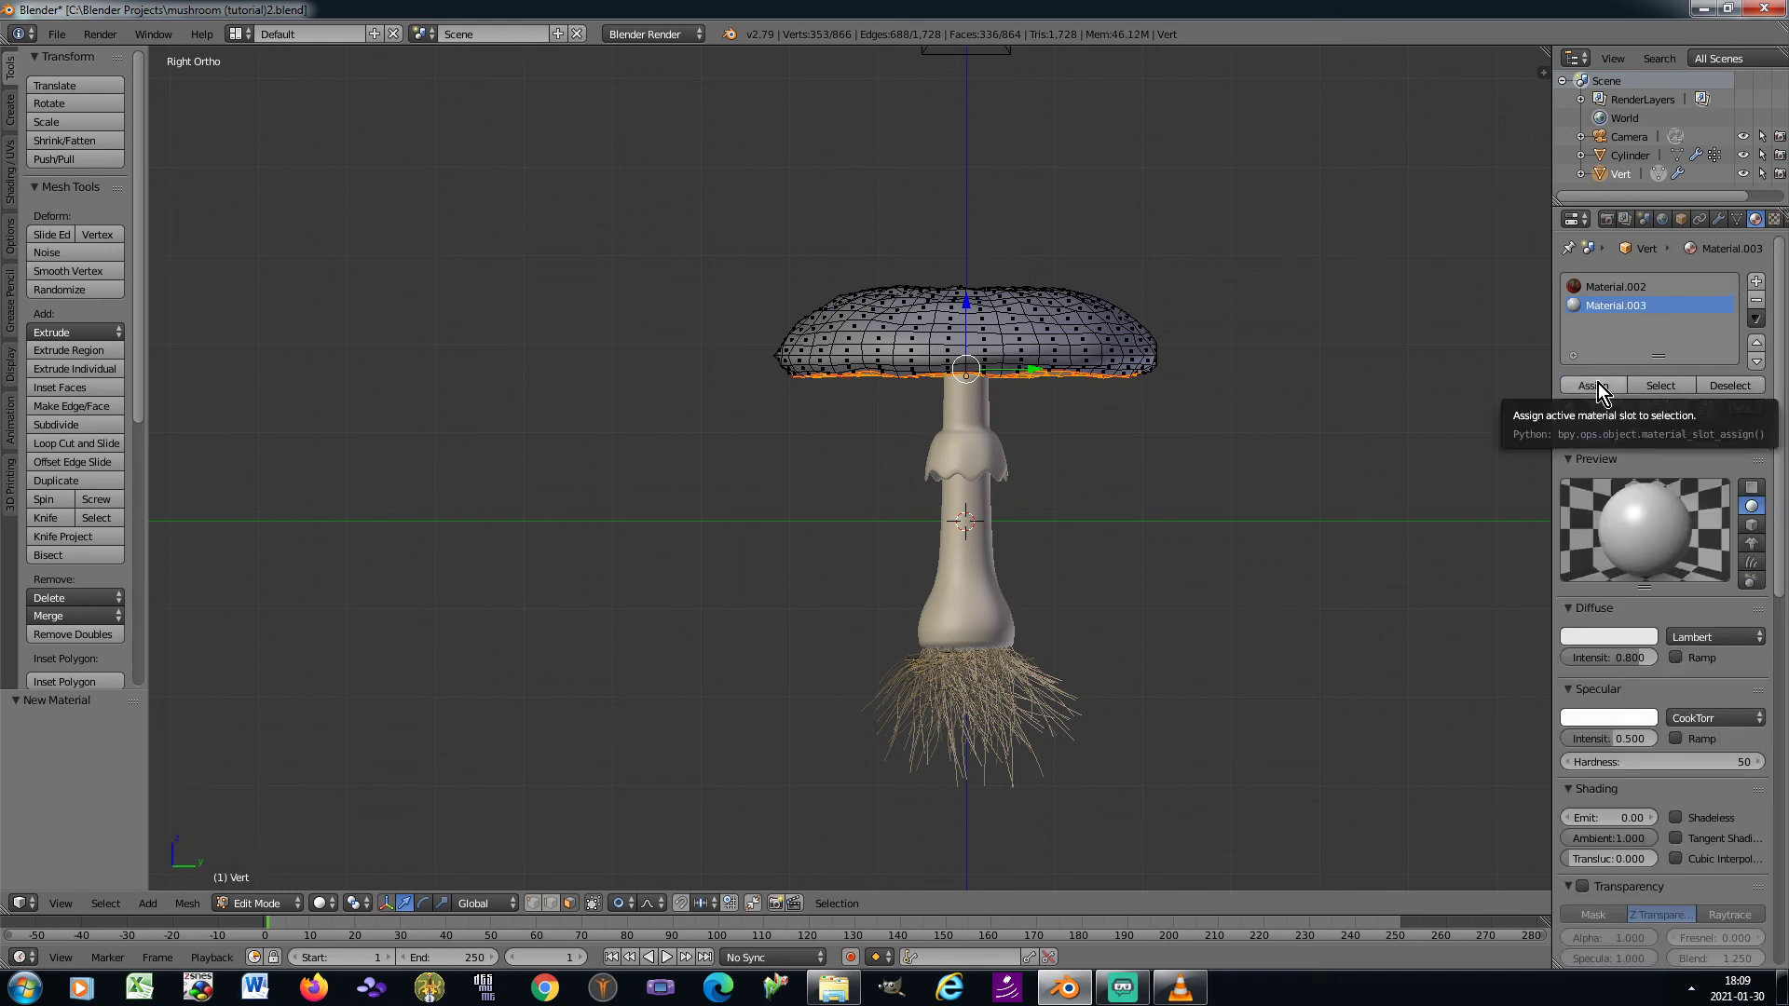
click(1597, 383)
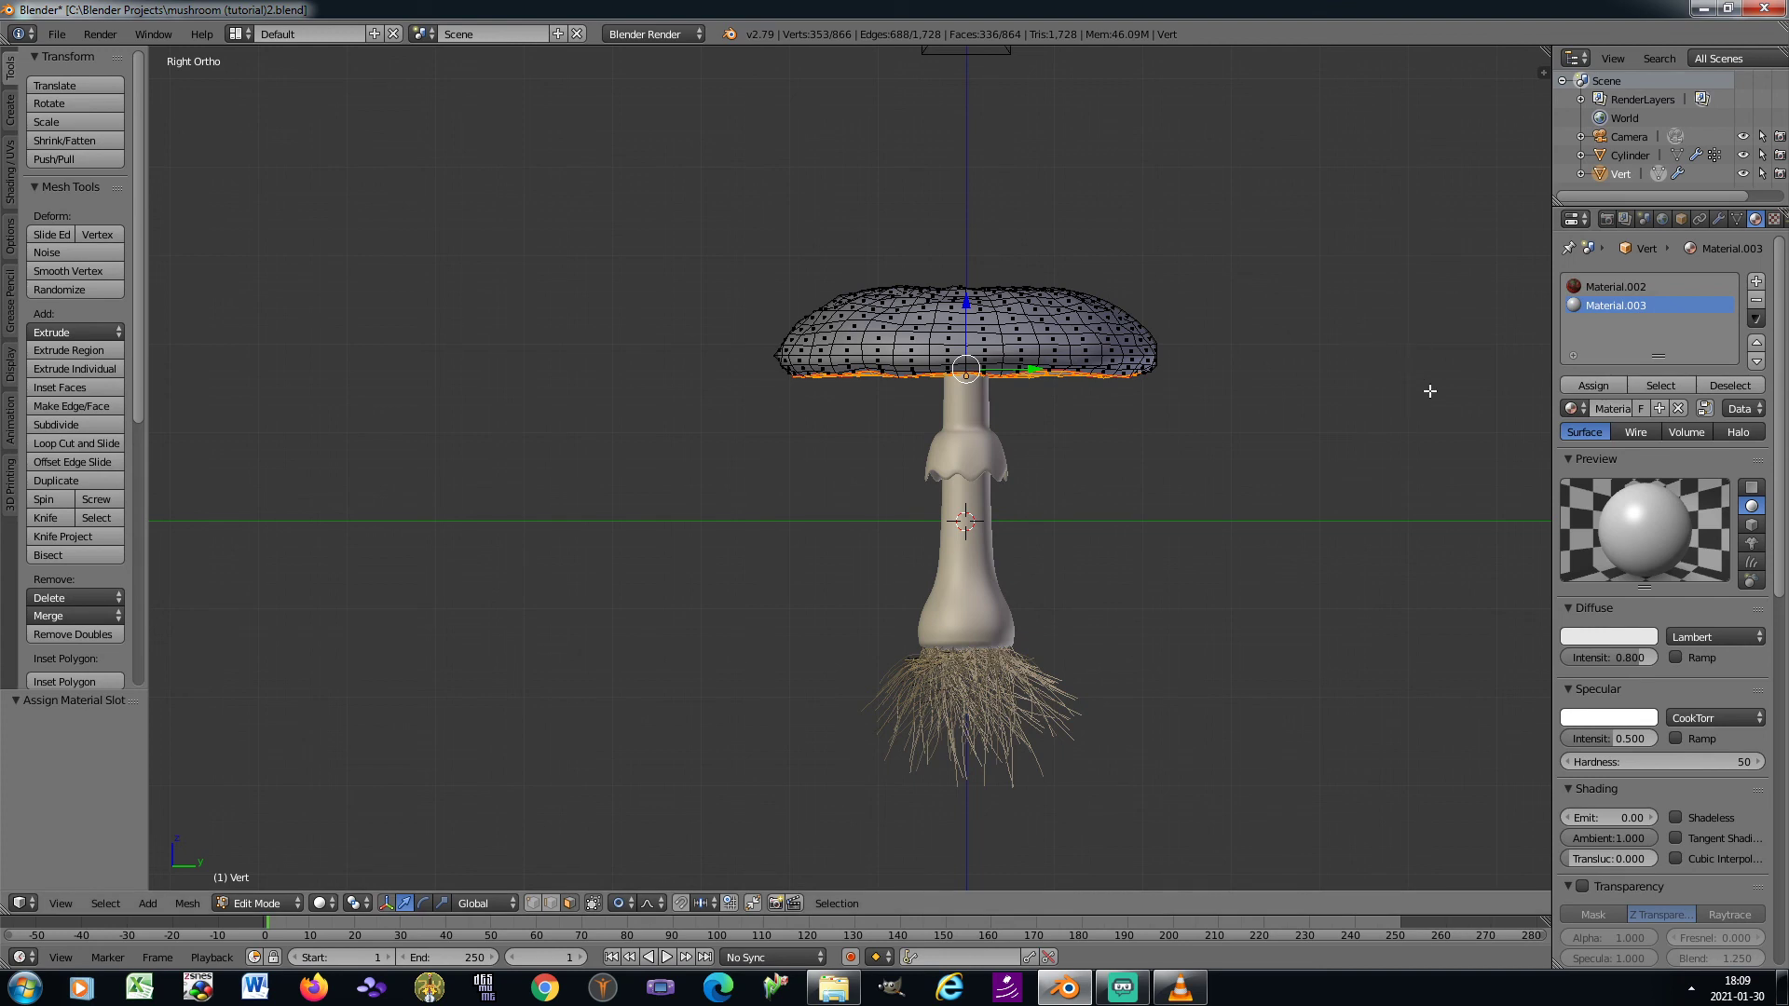
Set the underside material's specular intensity to 0.05 and hardness to 20
click(1596, 735)
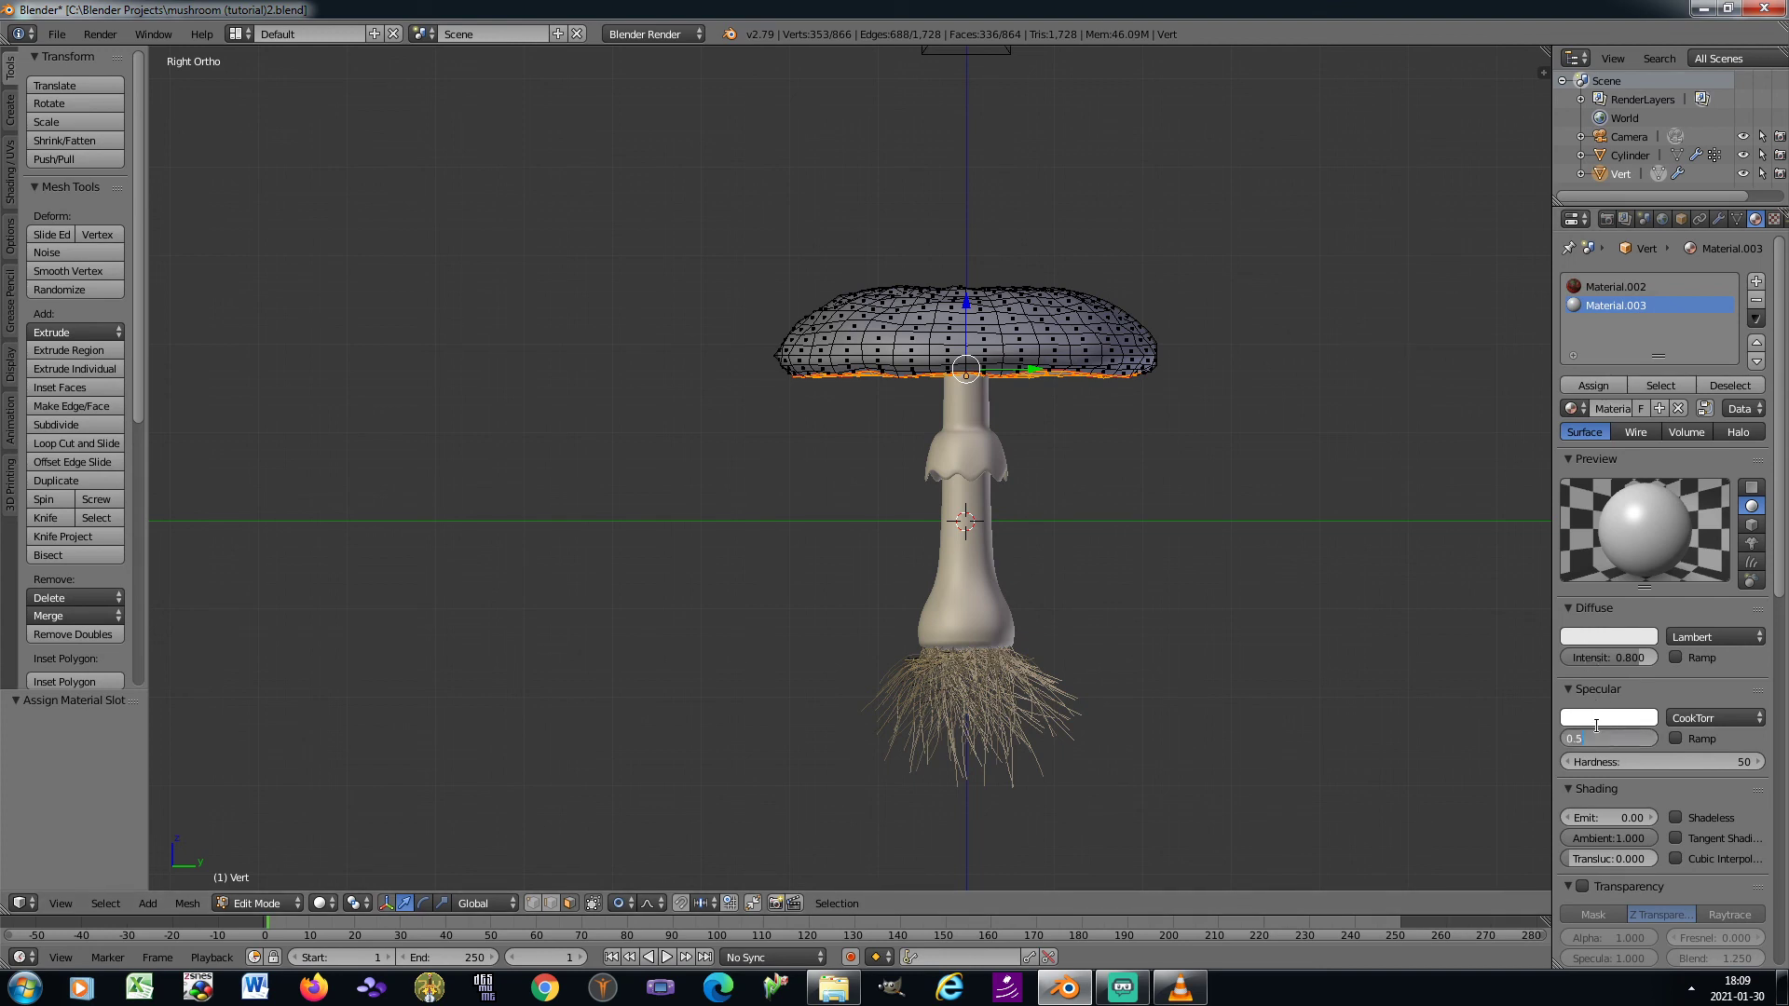
text(0.05)
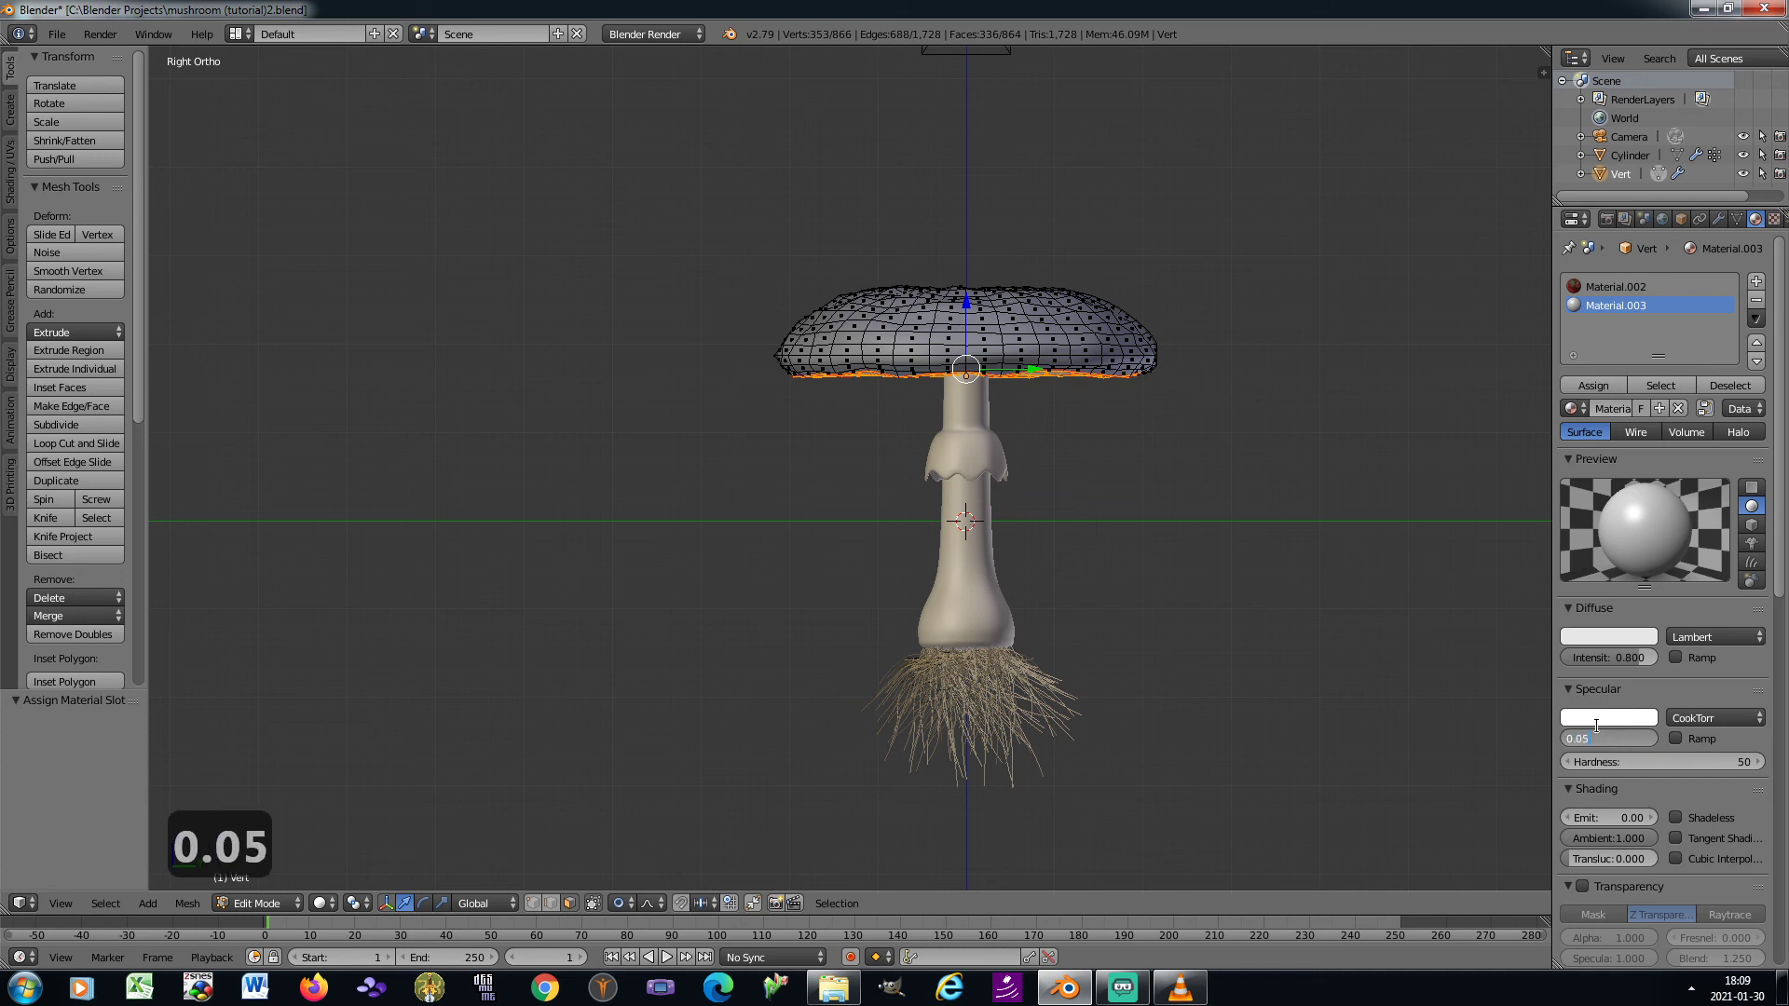
key(Tab)
text(20)
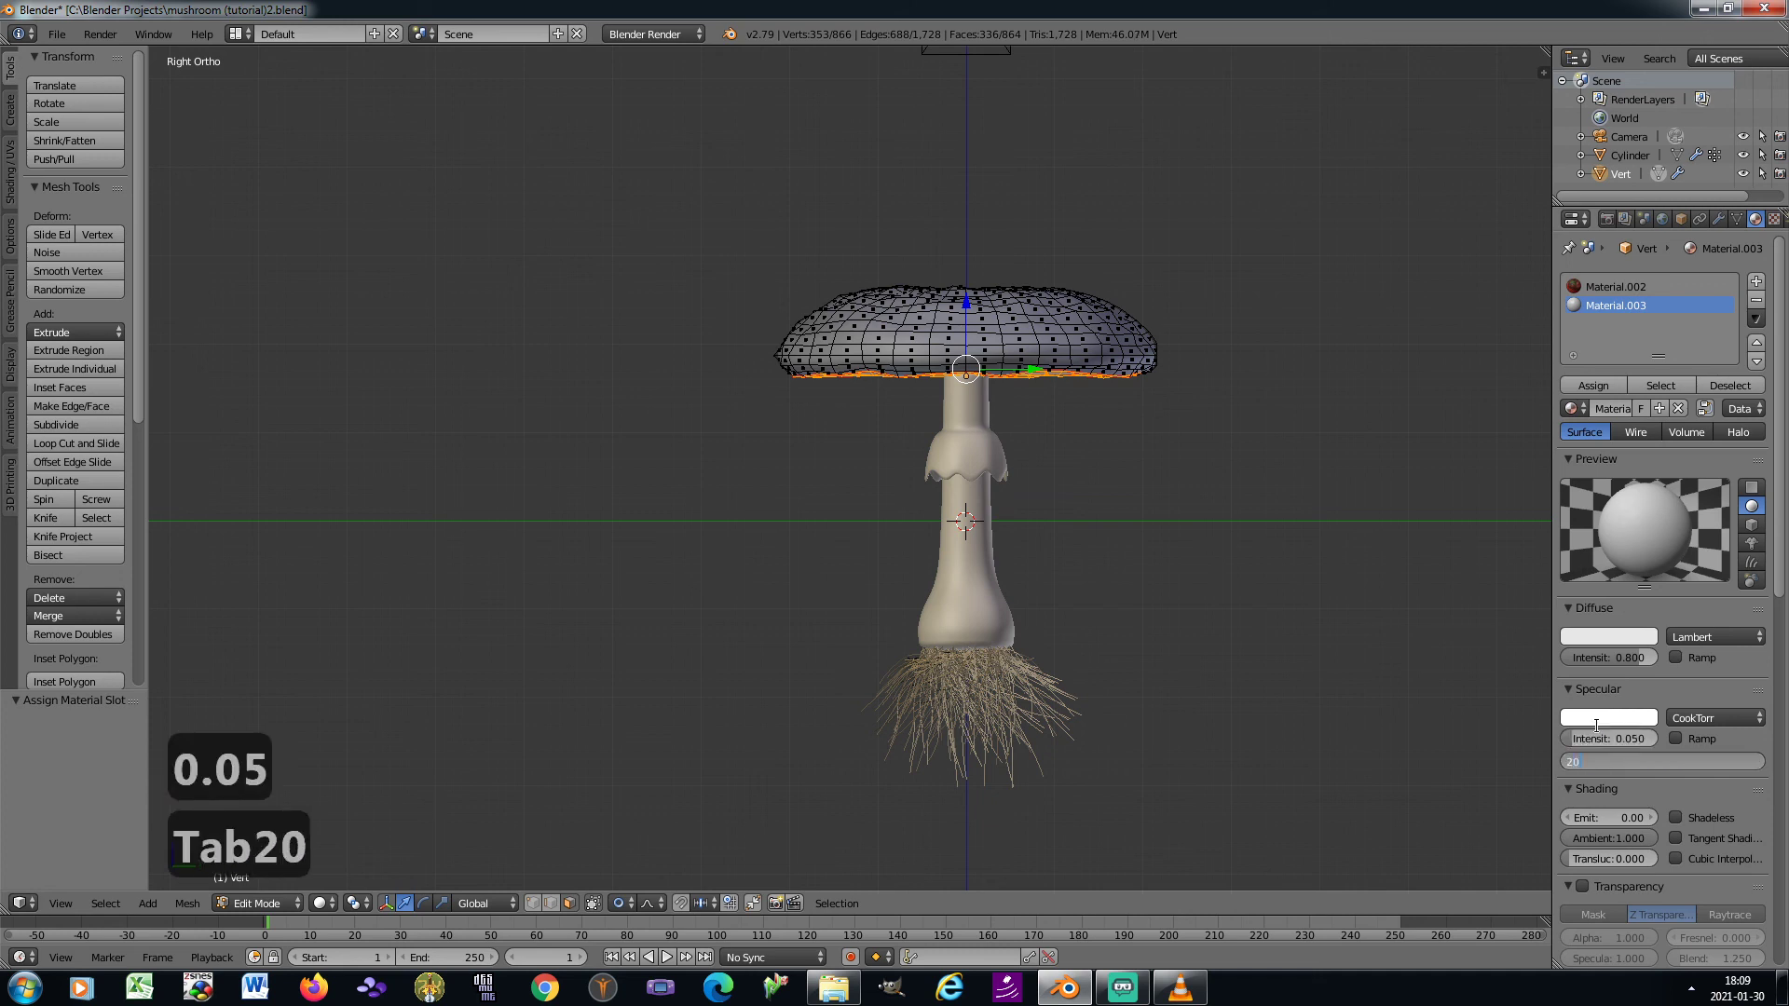
key(Return)
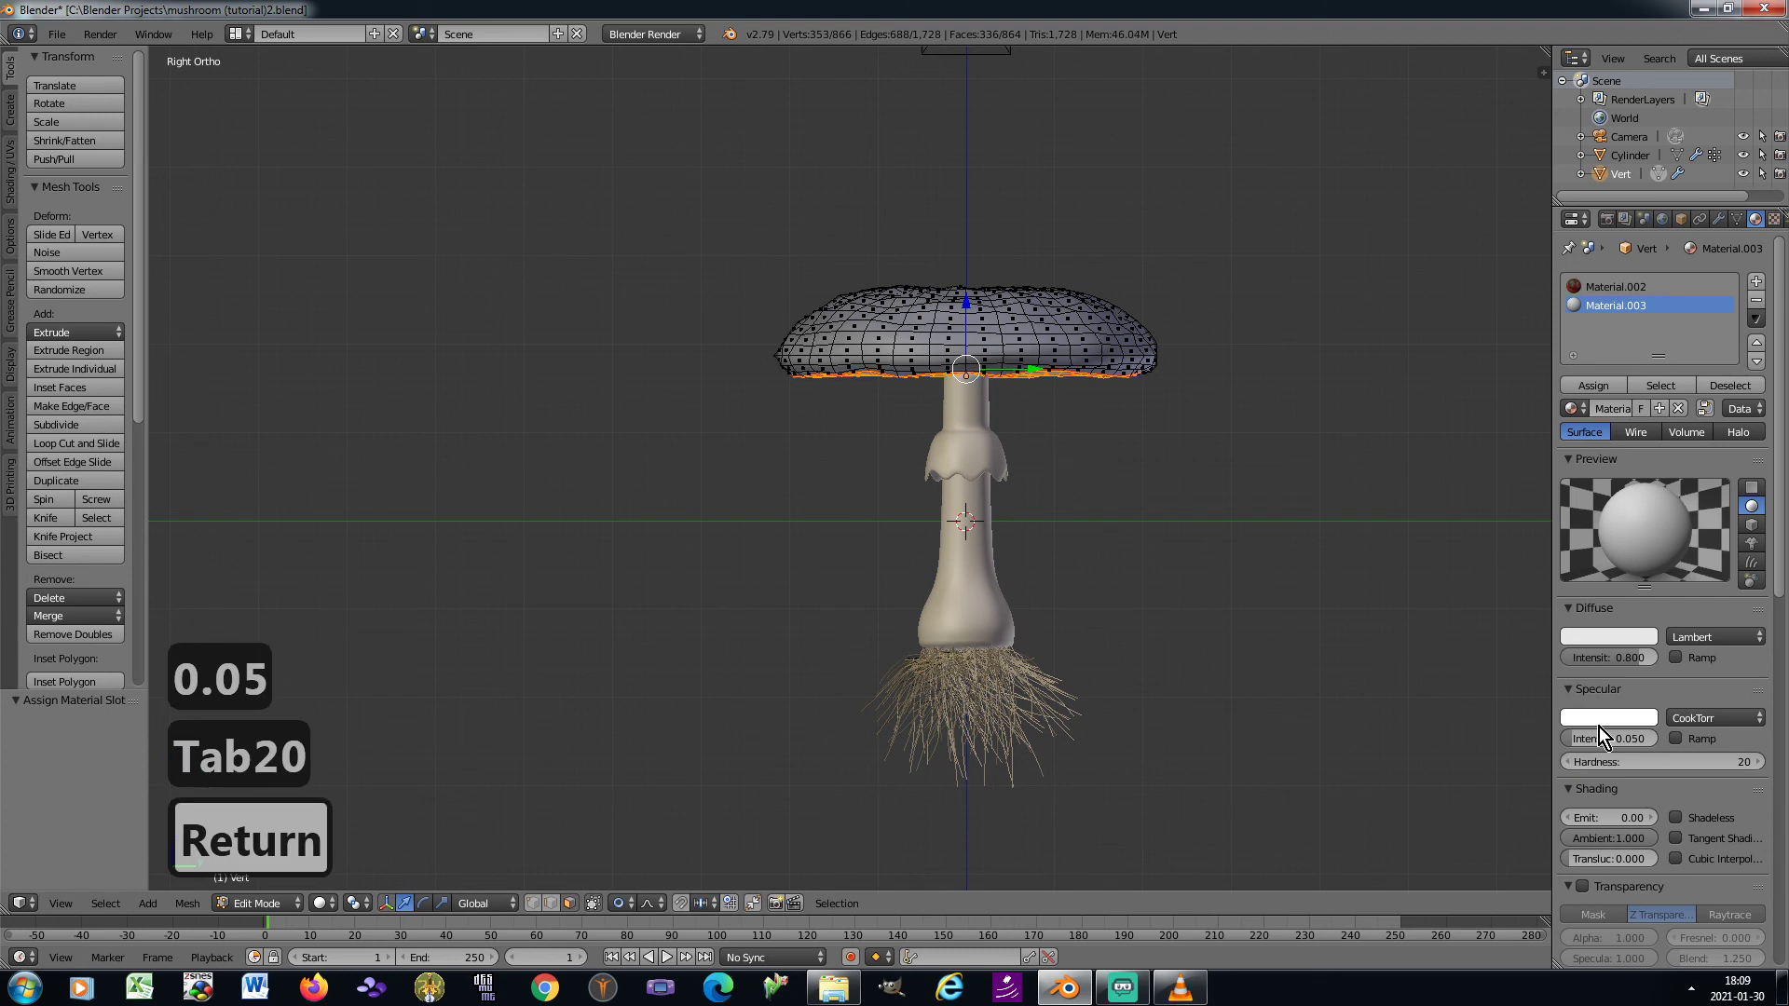
Add a new image texture to the underside material and load mushroom gills.png from the Blender textures folder
click(1773, 221)
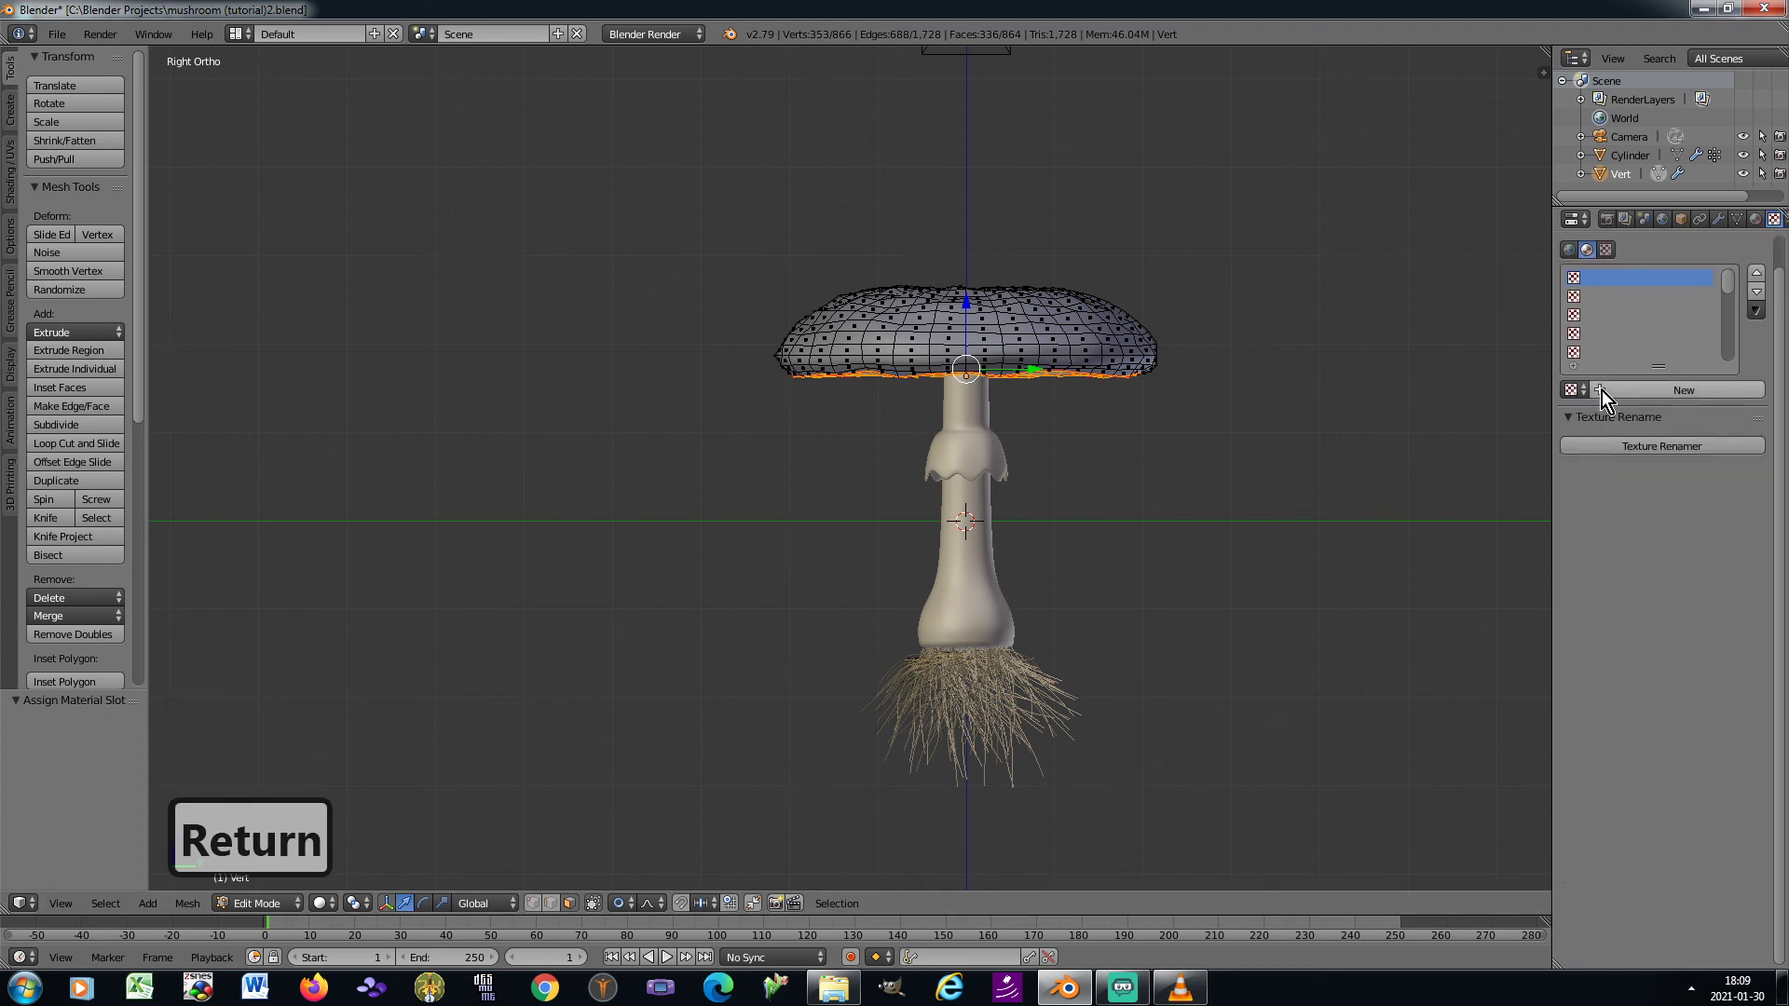
click(1602, 389)
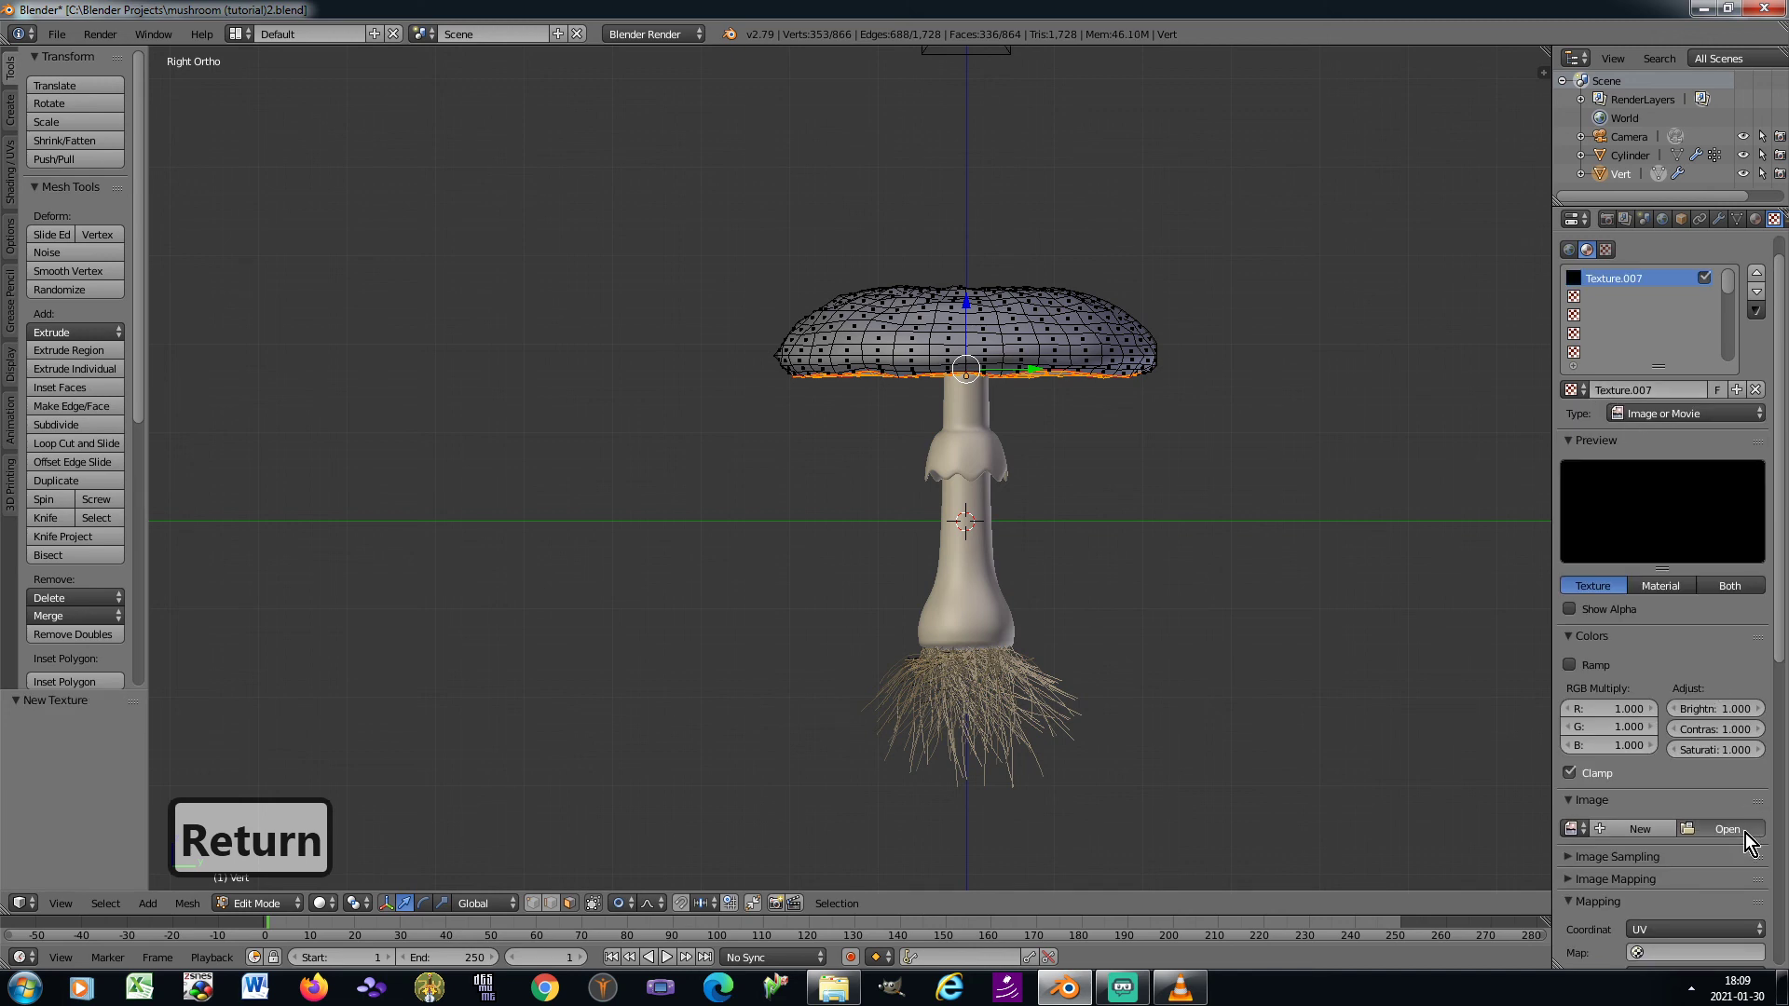
click(1745, 832)
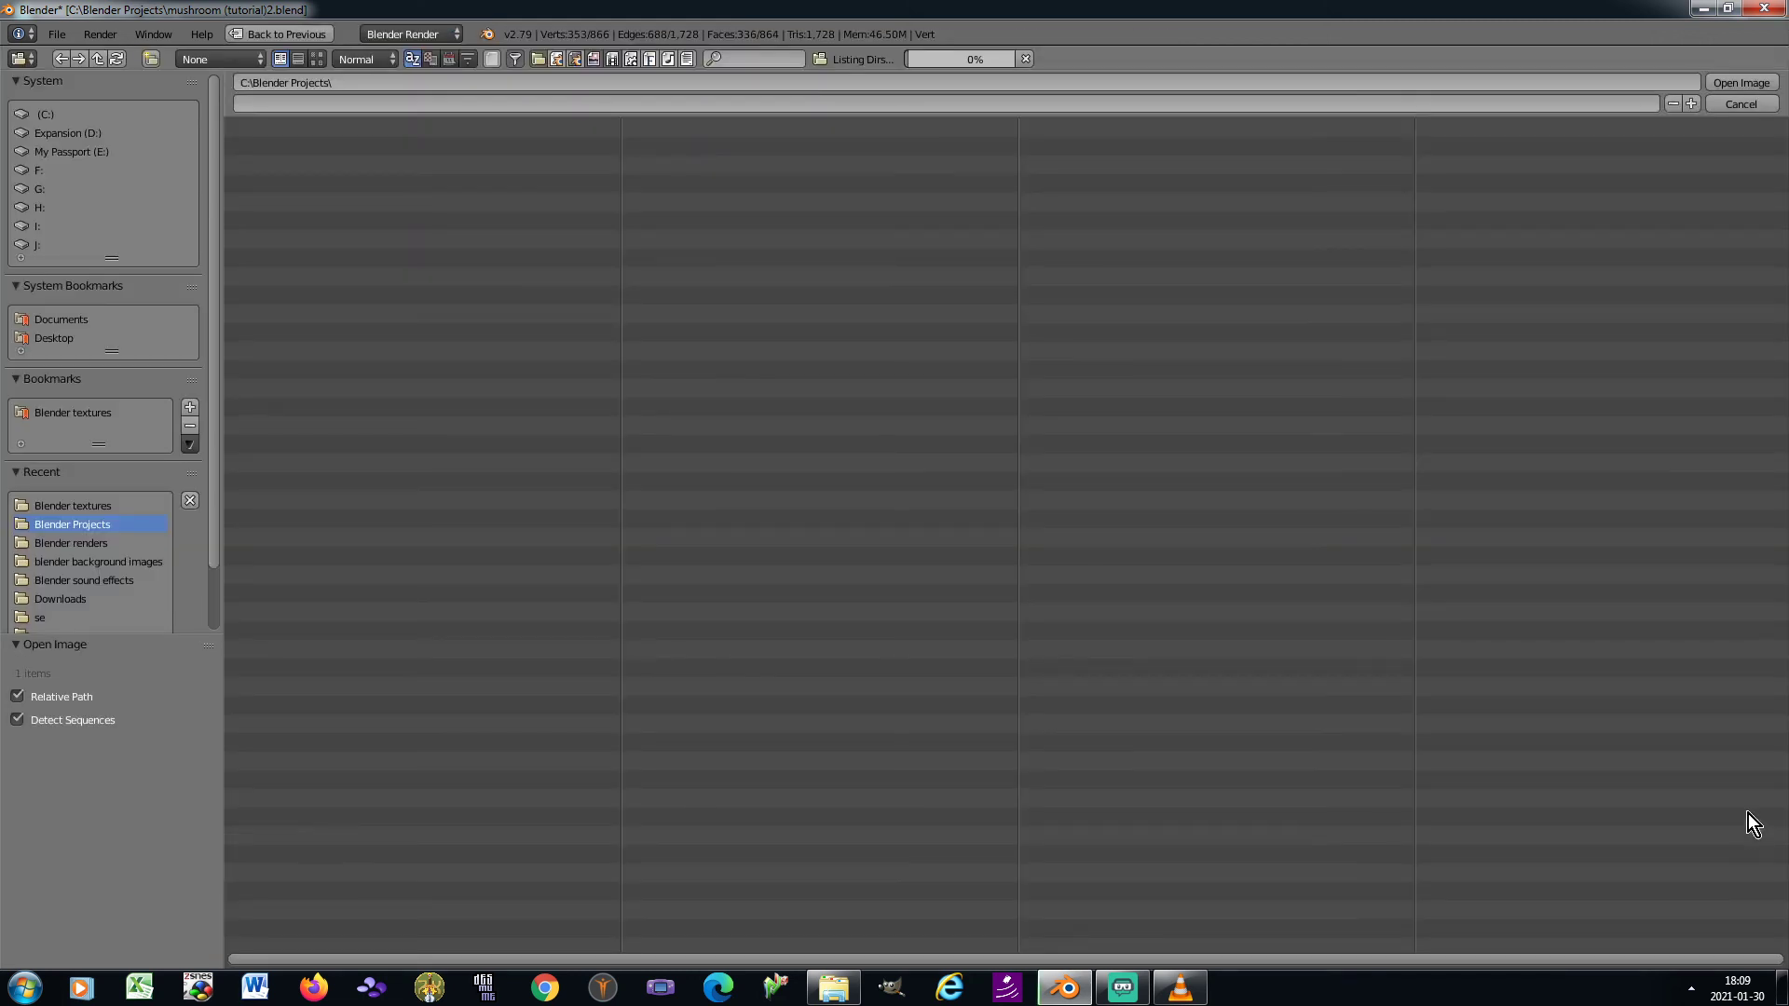
click(84, 508)
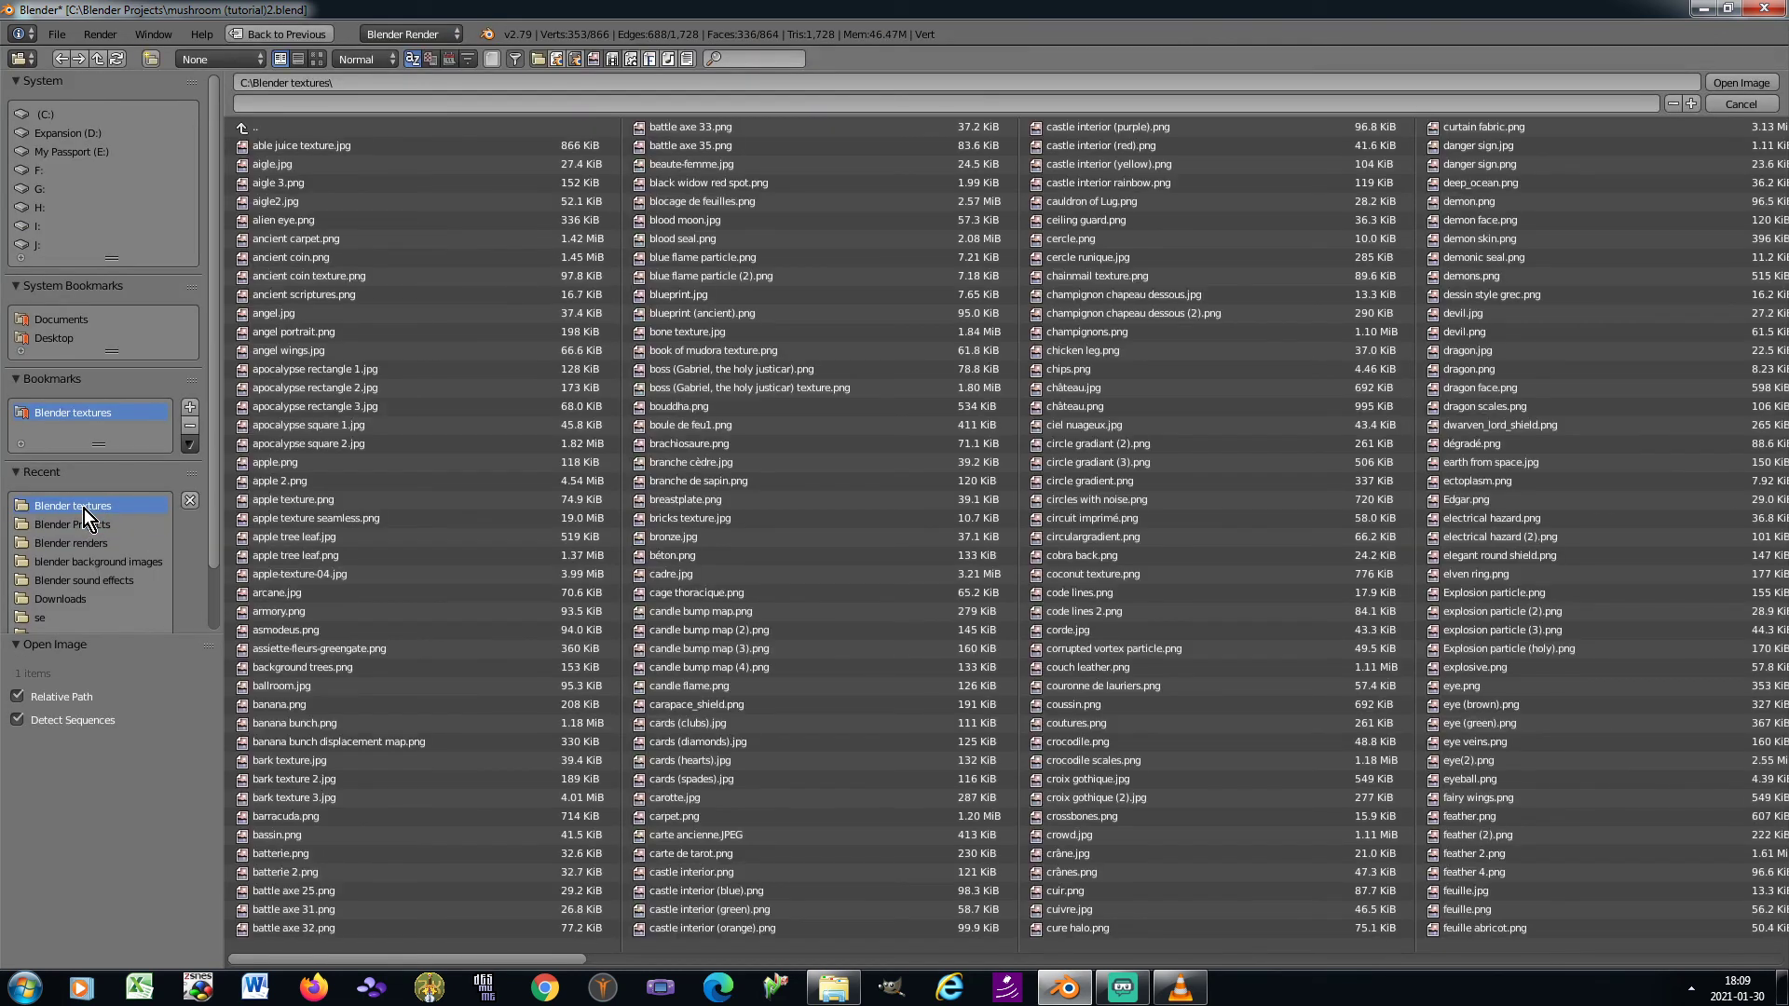
click(317, 59)
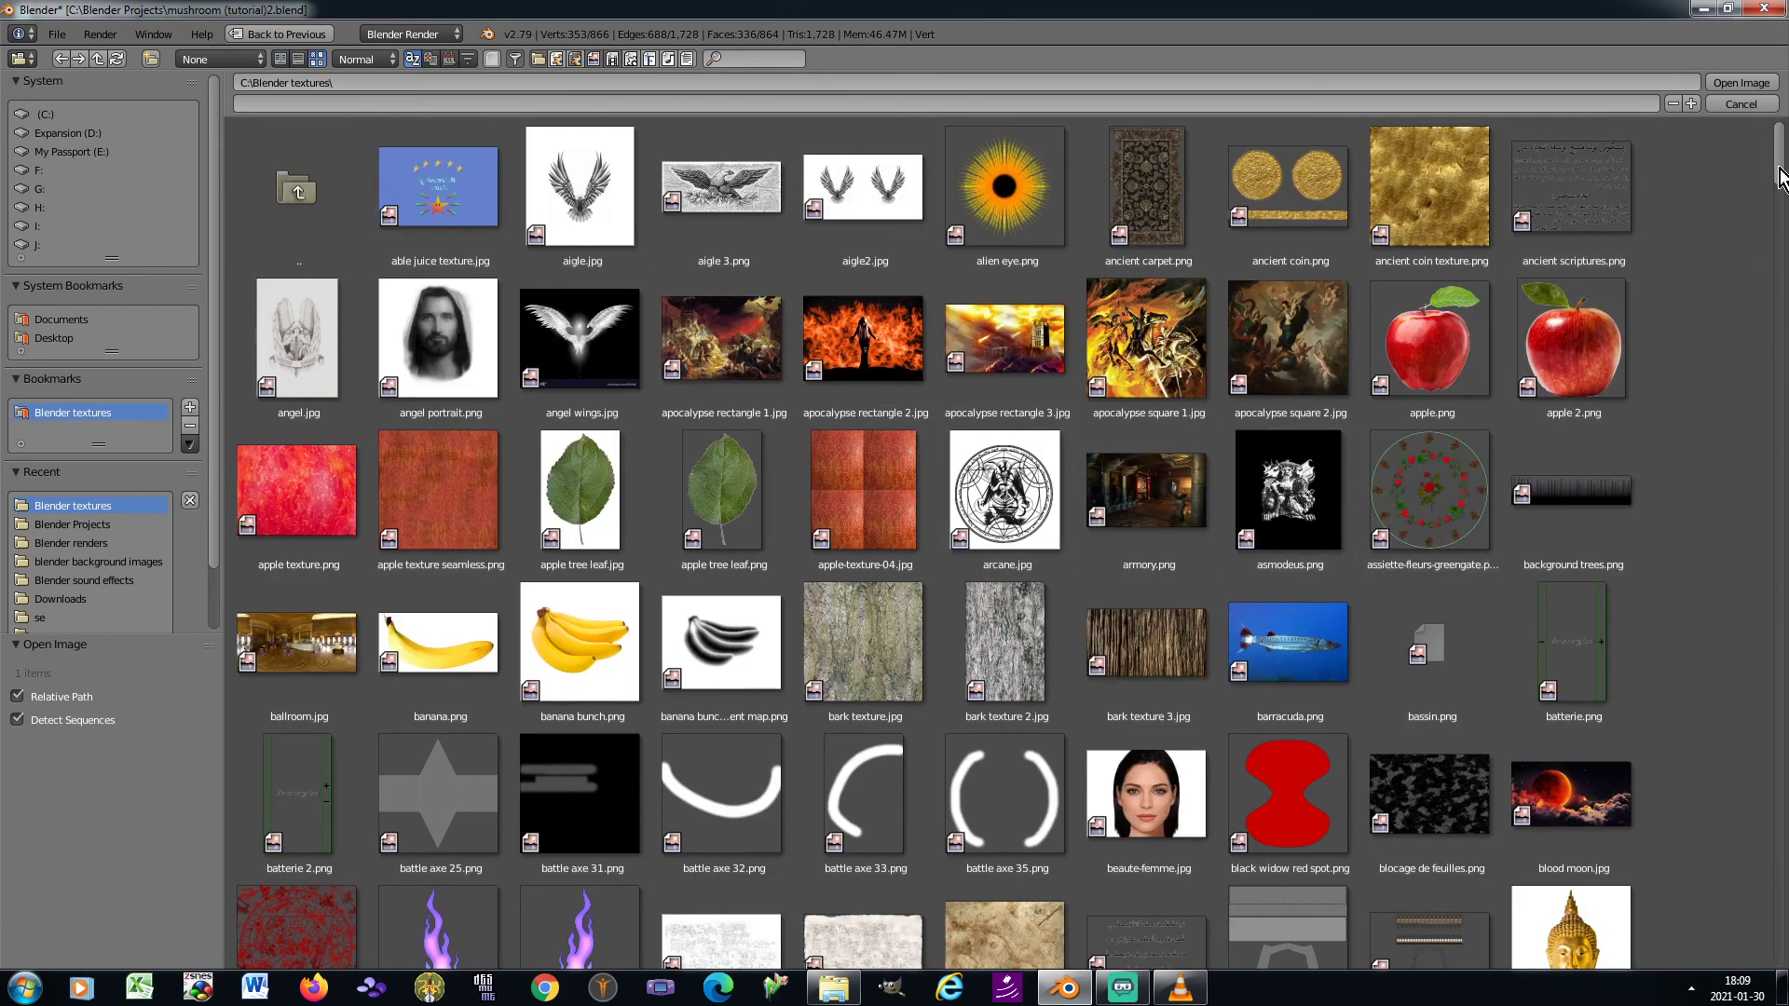
drag(1780, 177, 1783, 596)
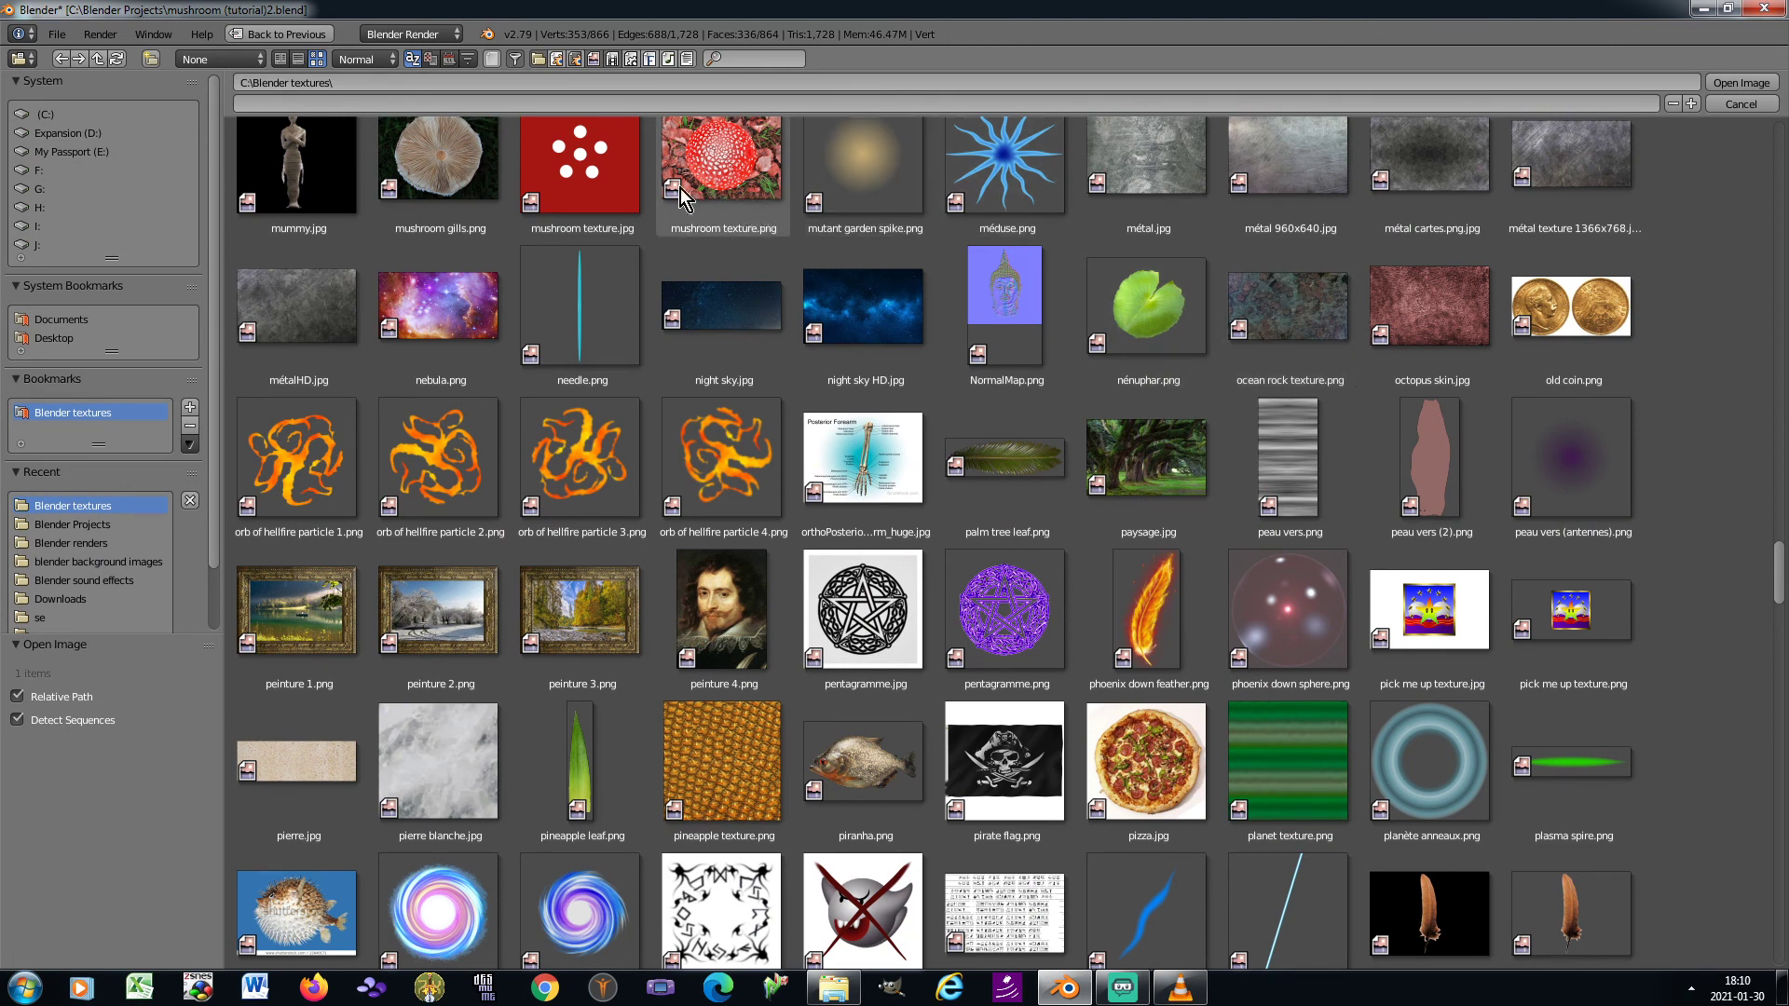
double_click(434, 160)
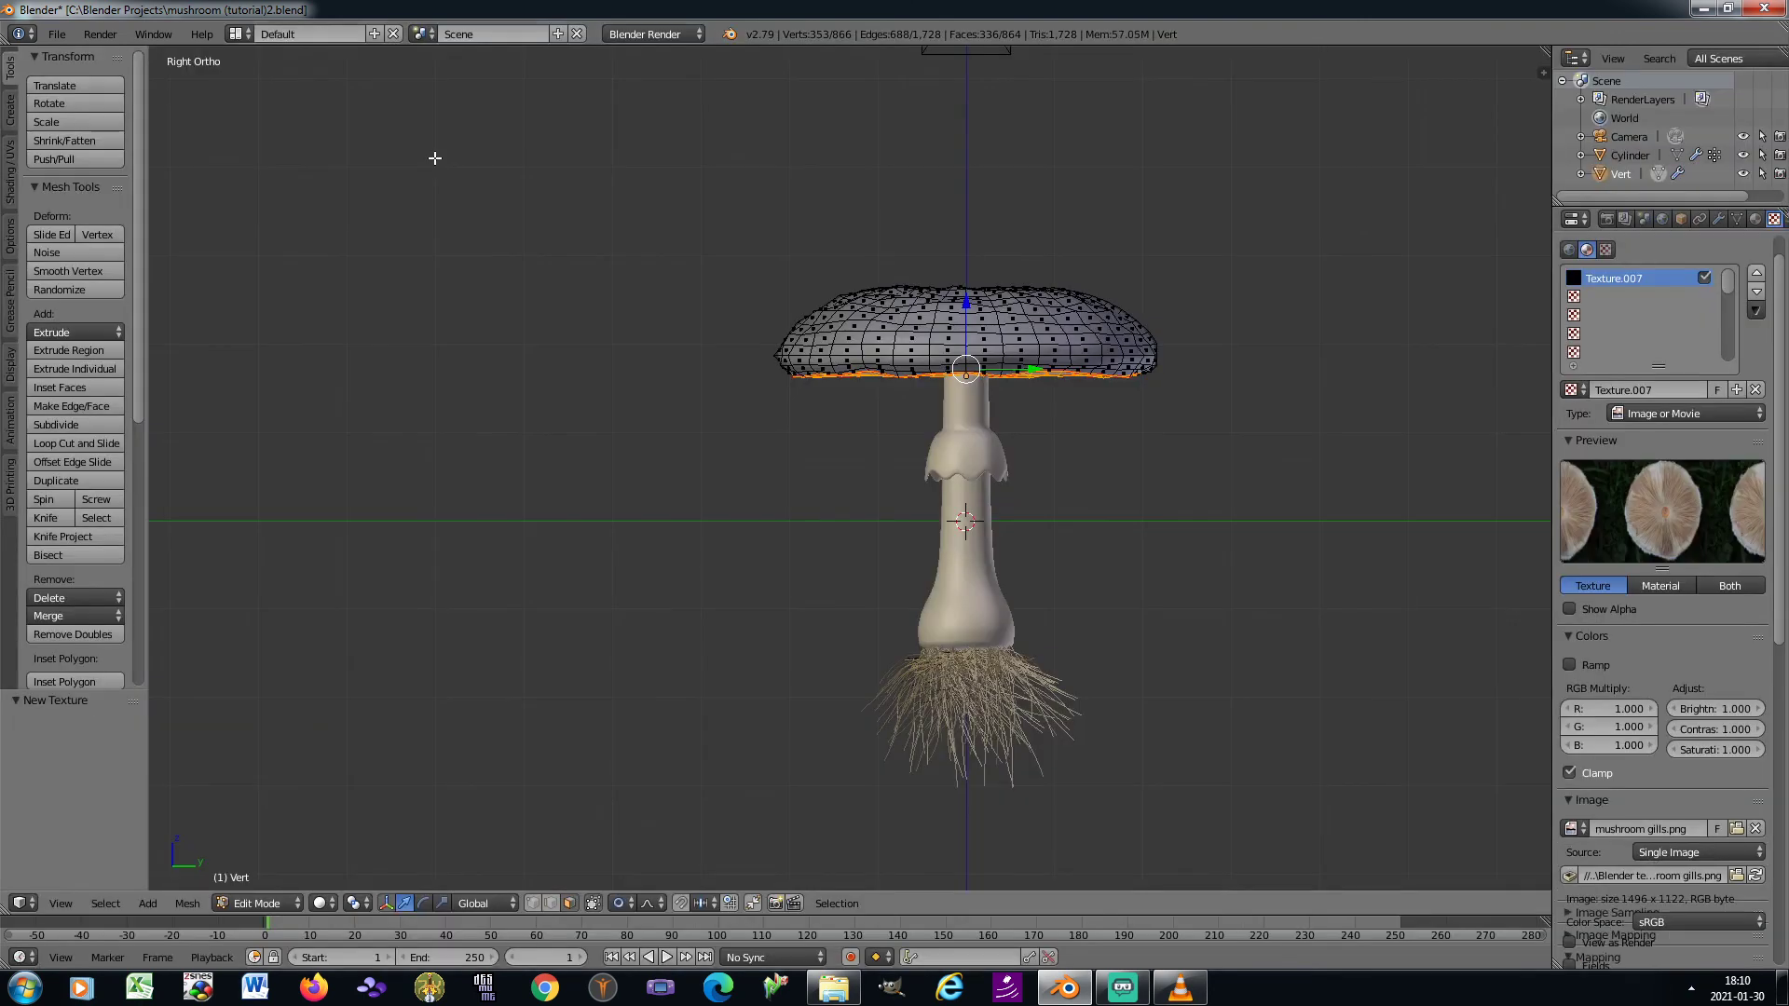
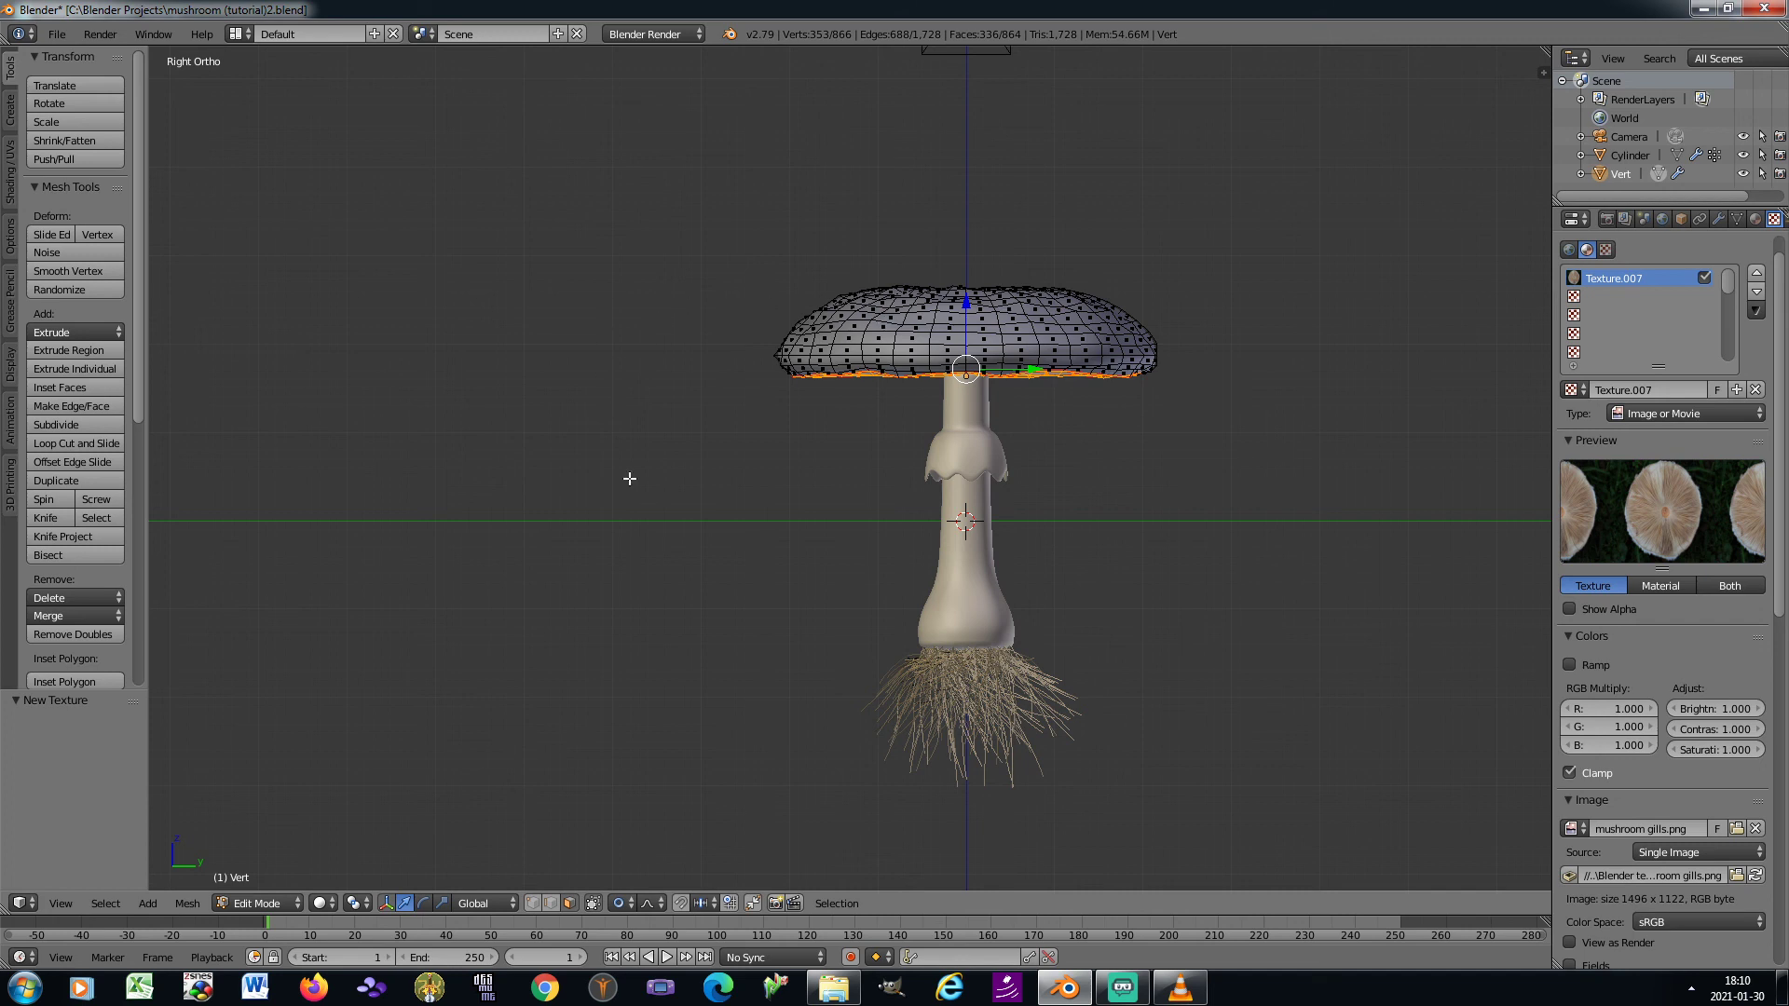
Switch to the UV Editing layout, show mushroom gills.png in the image editor and unwrap the cap's selected underside faces
click(242, 34)
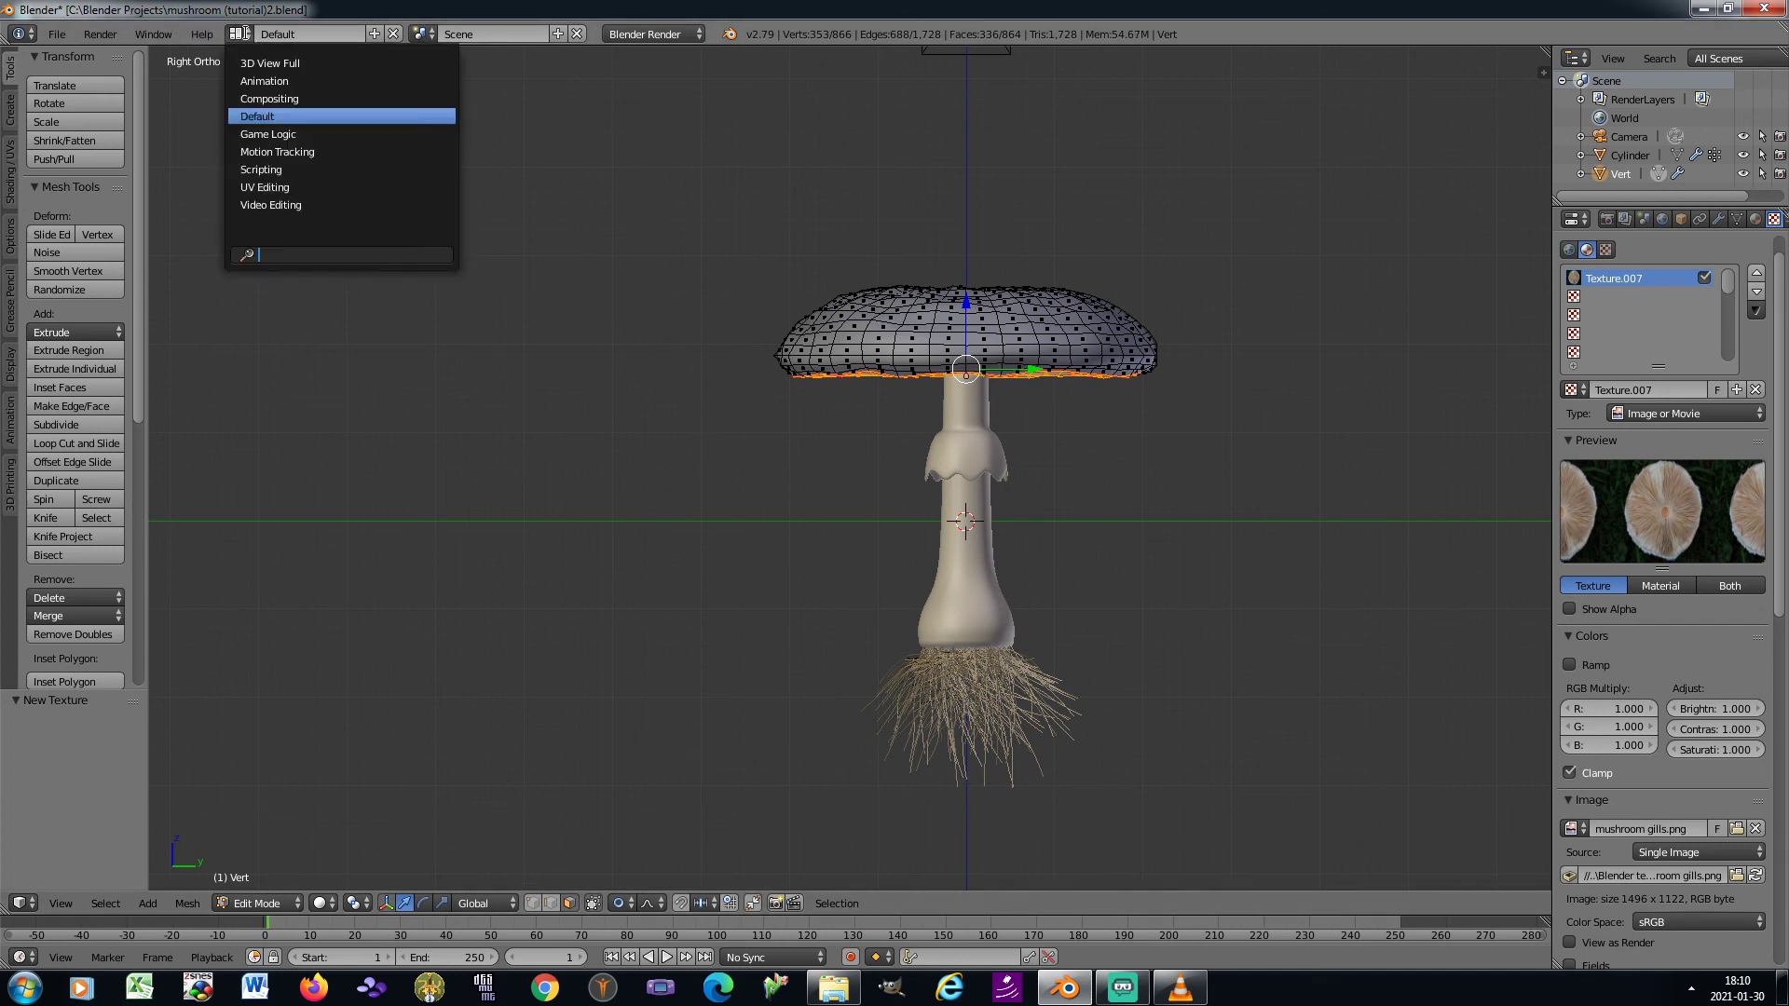
click(305, 187)
scroll(455, 646, down, 2)
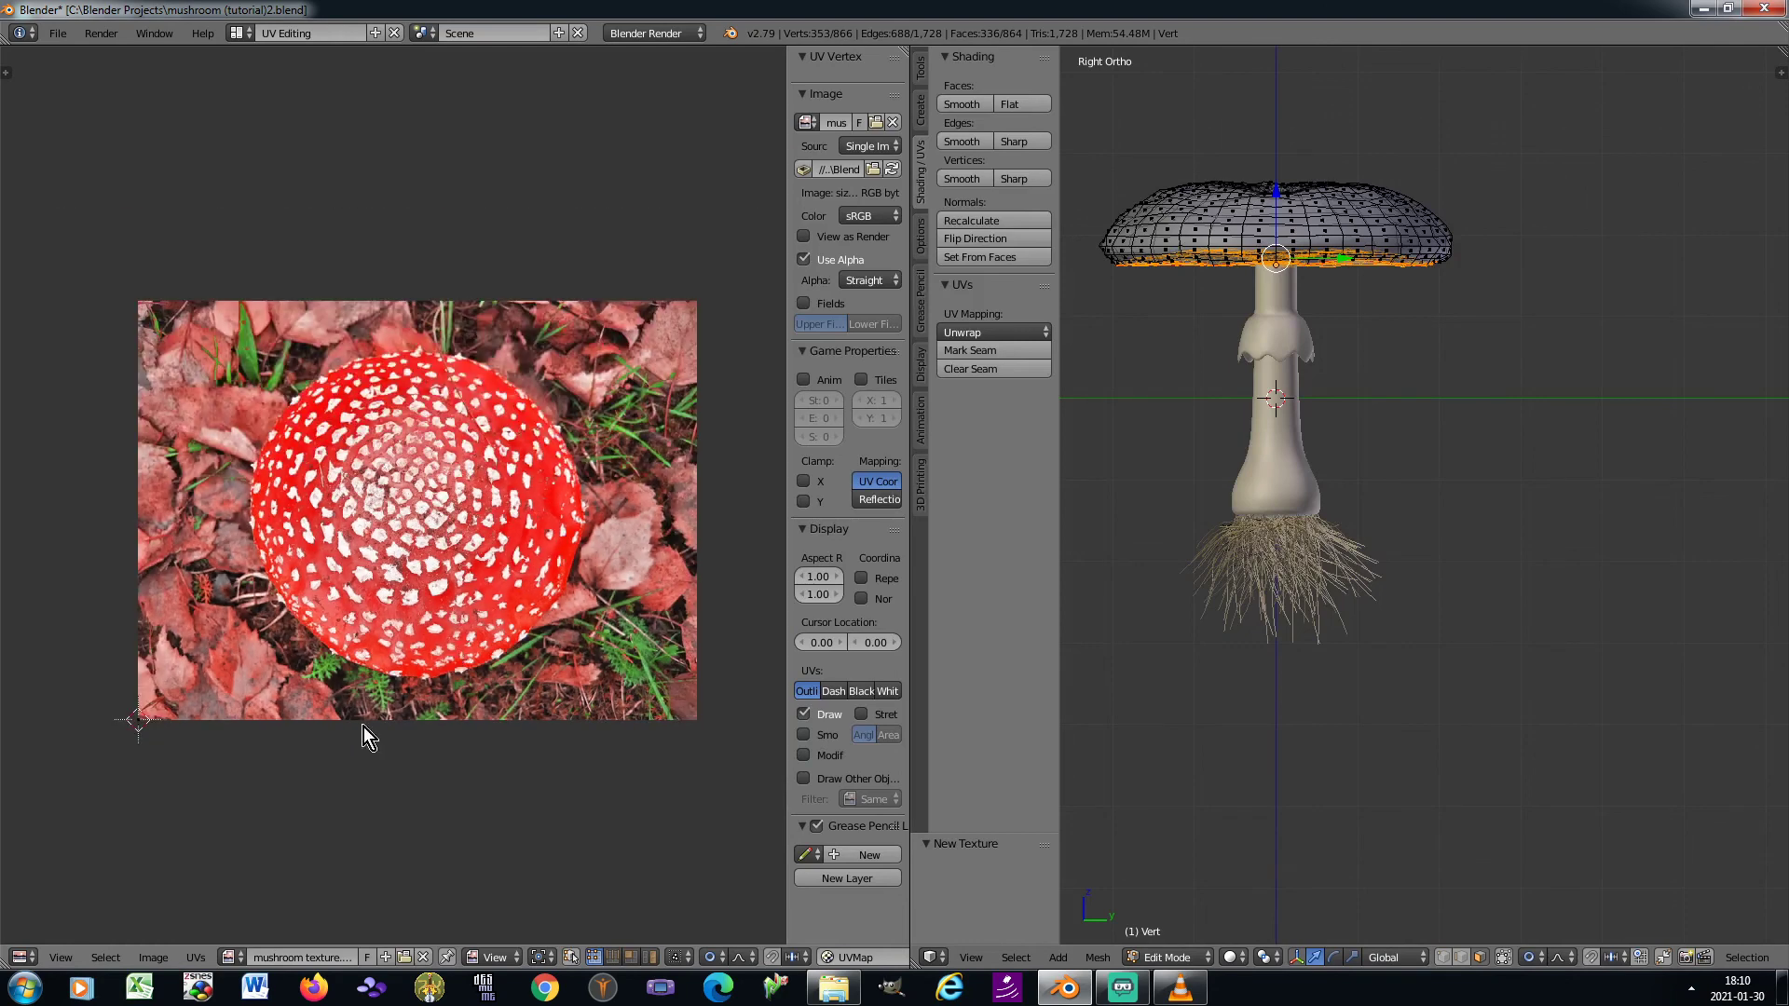
click(230, 957)
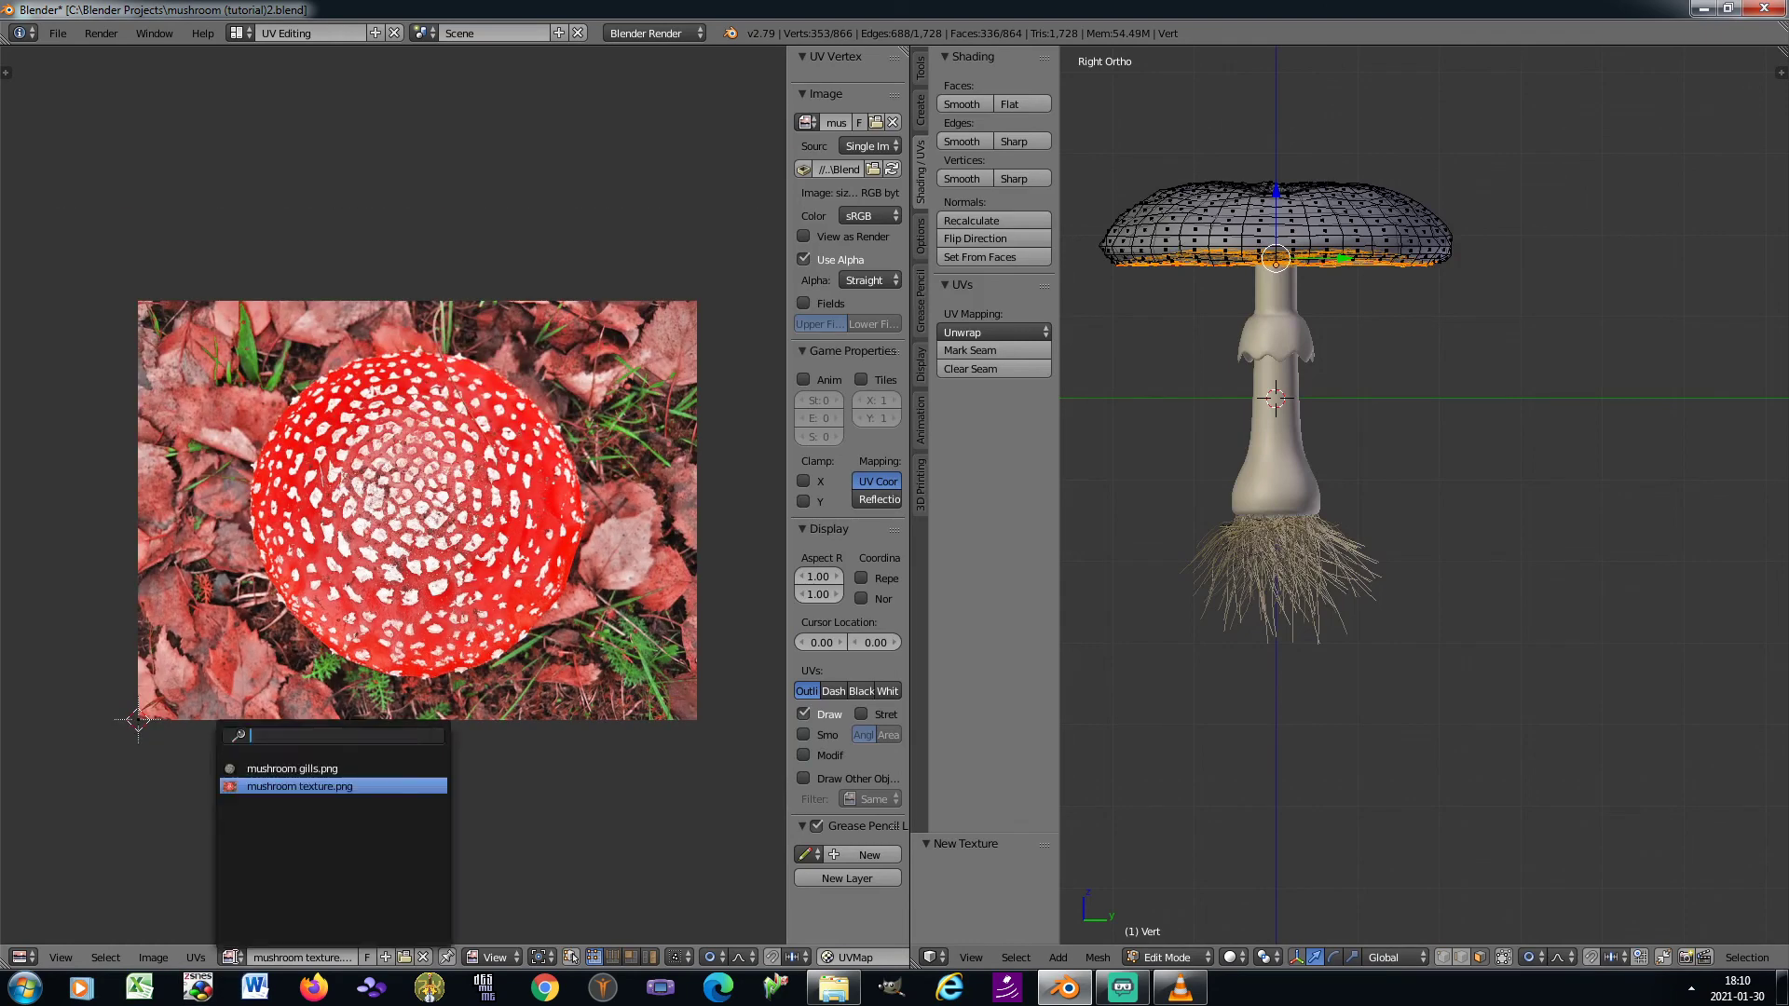
click(273, 768)
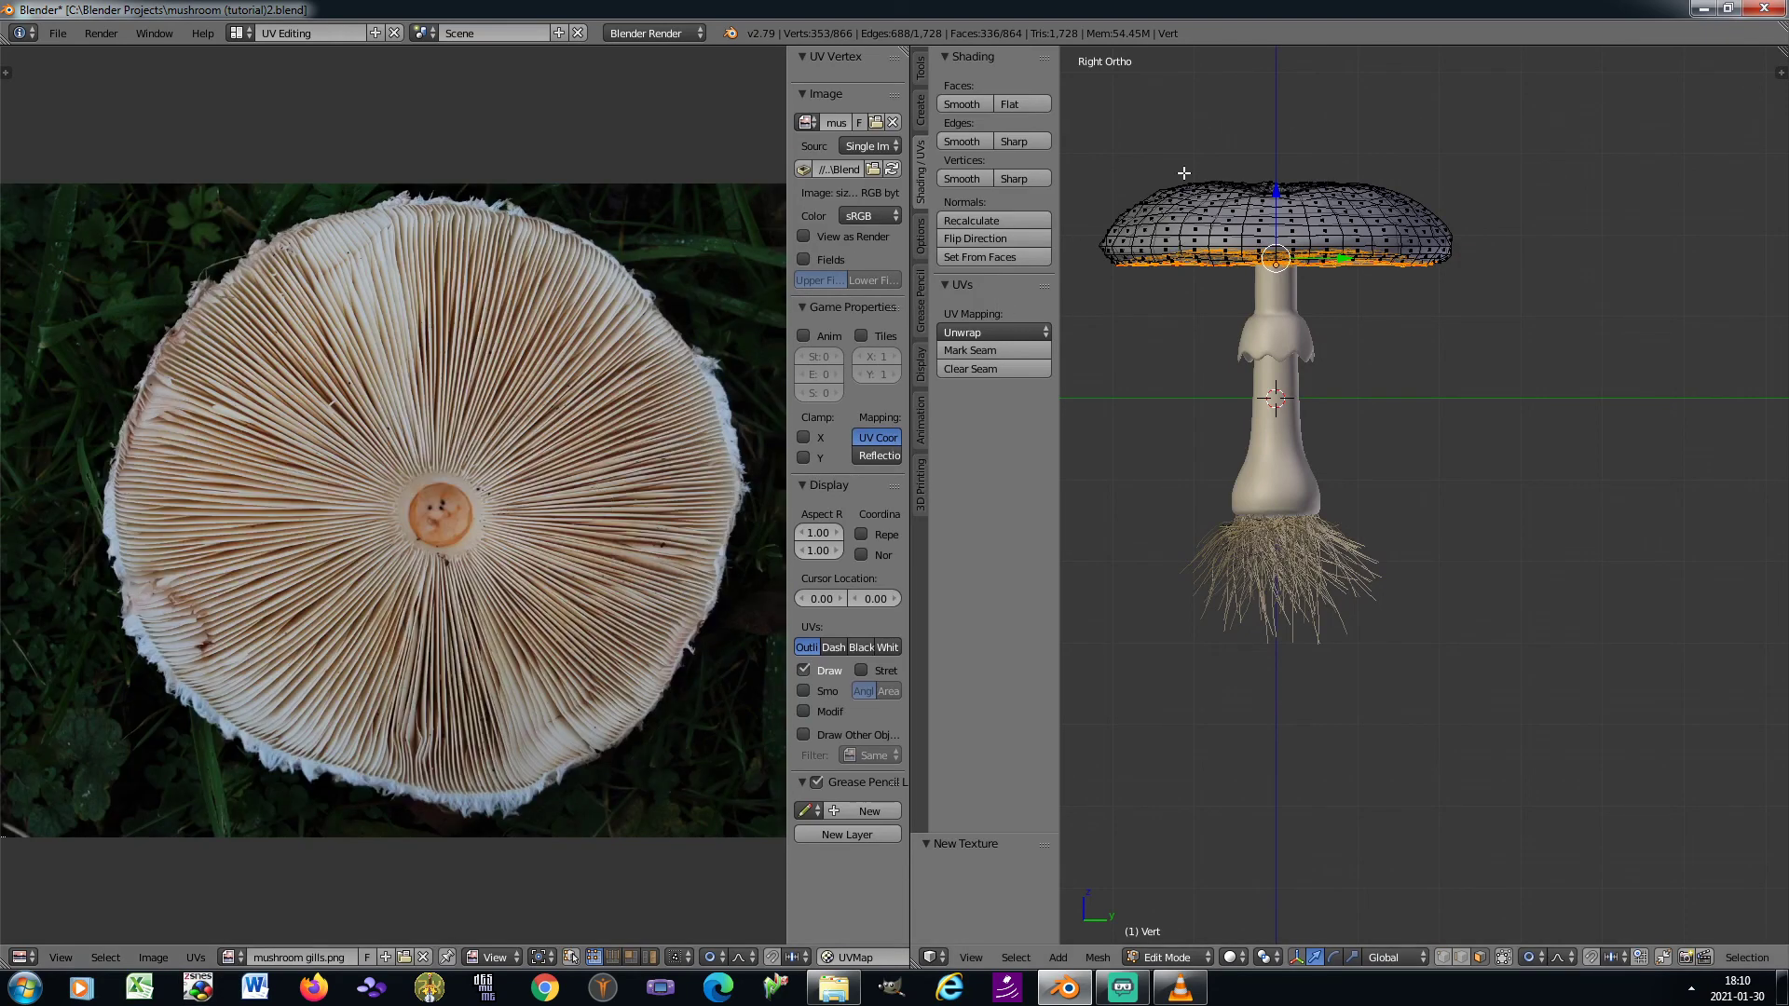
click(997, 332)
click(1001, 354)
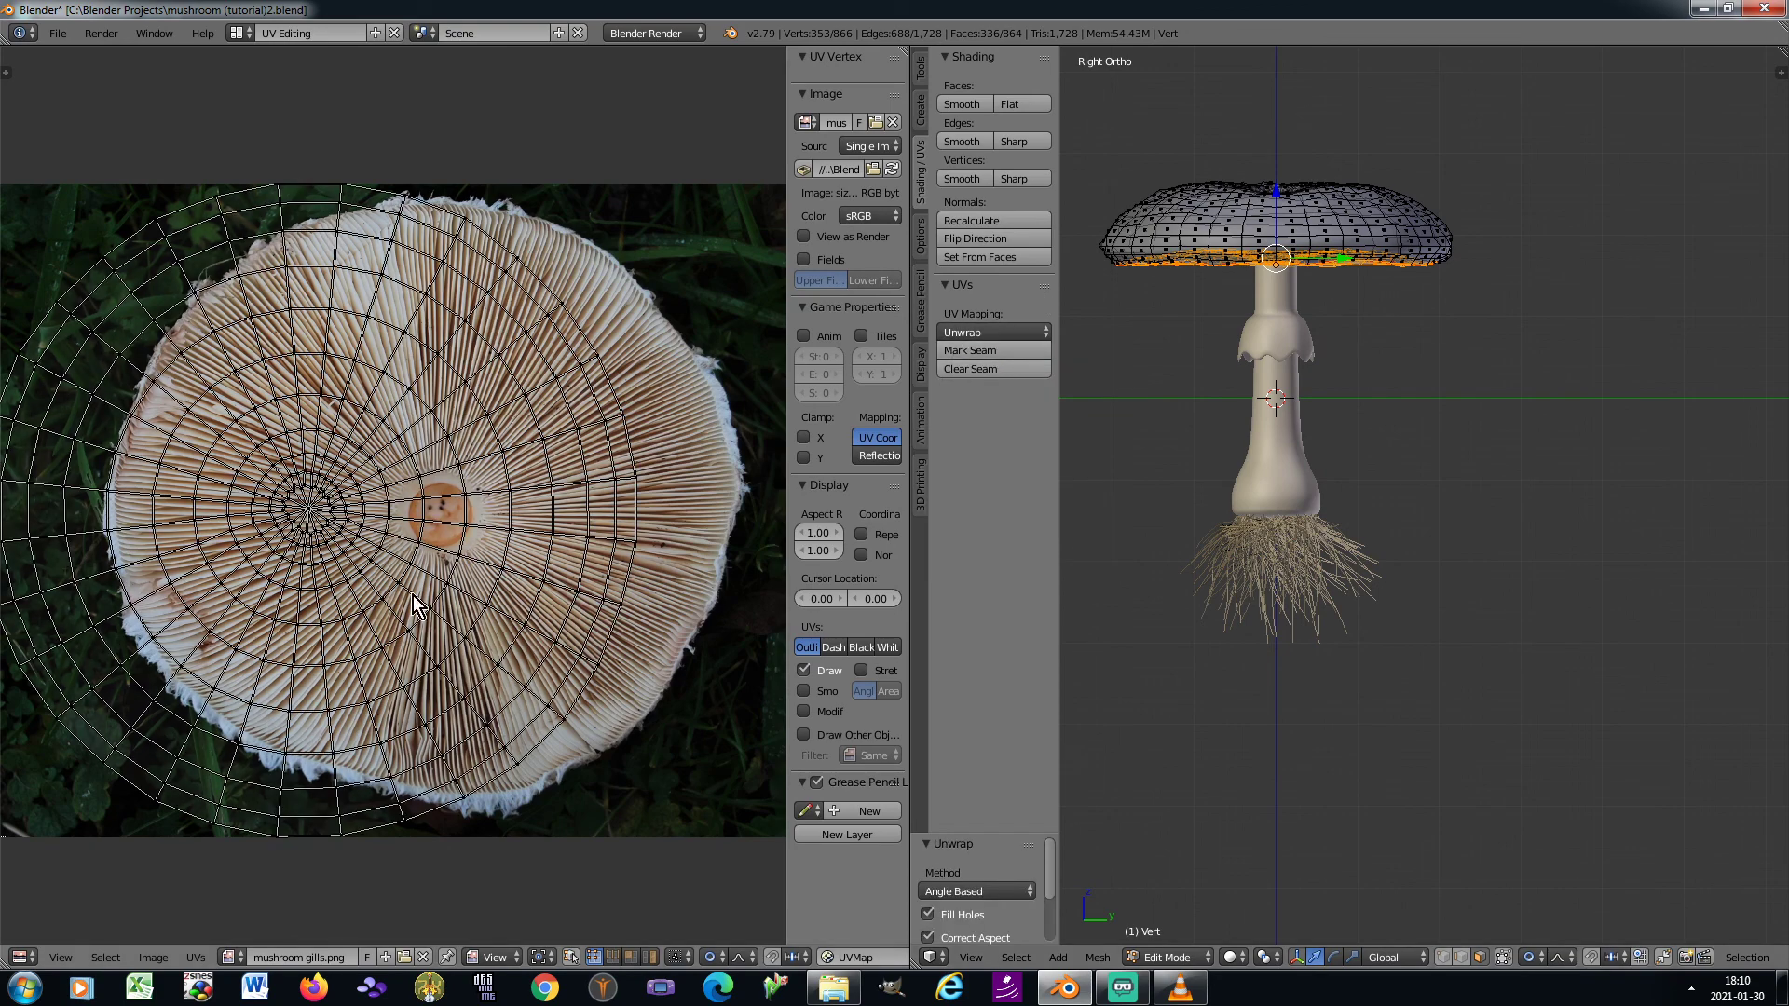
Move and scale the whole unwrapped UV mesh so it is centred on and fits within the gills in the image
key(a)
key(g)
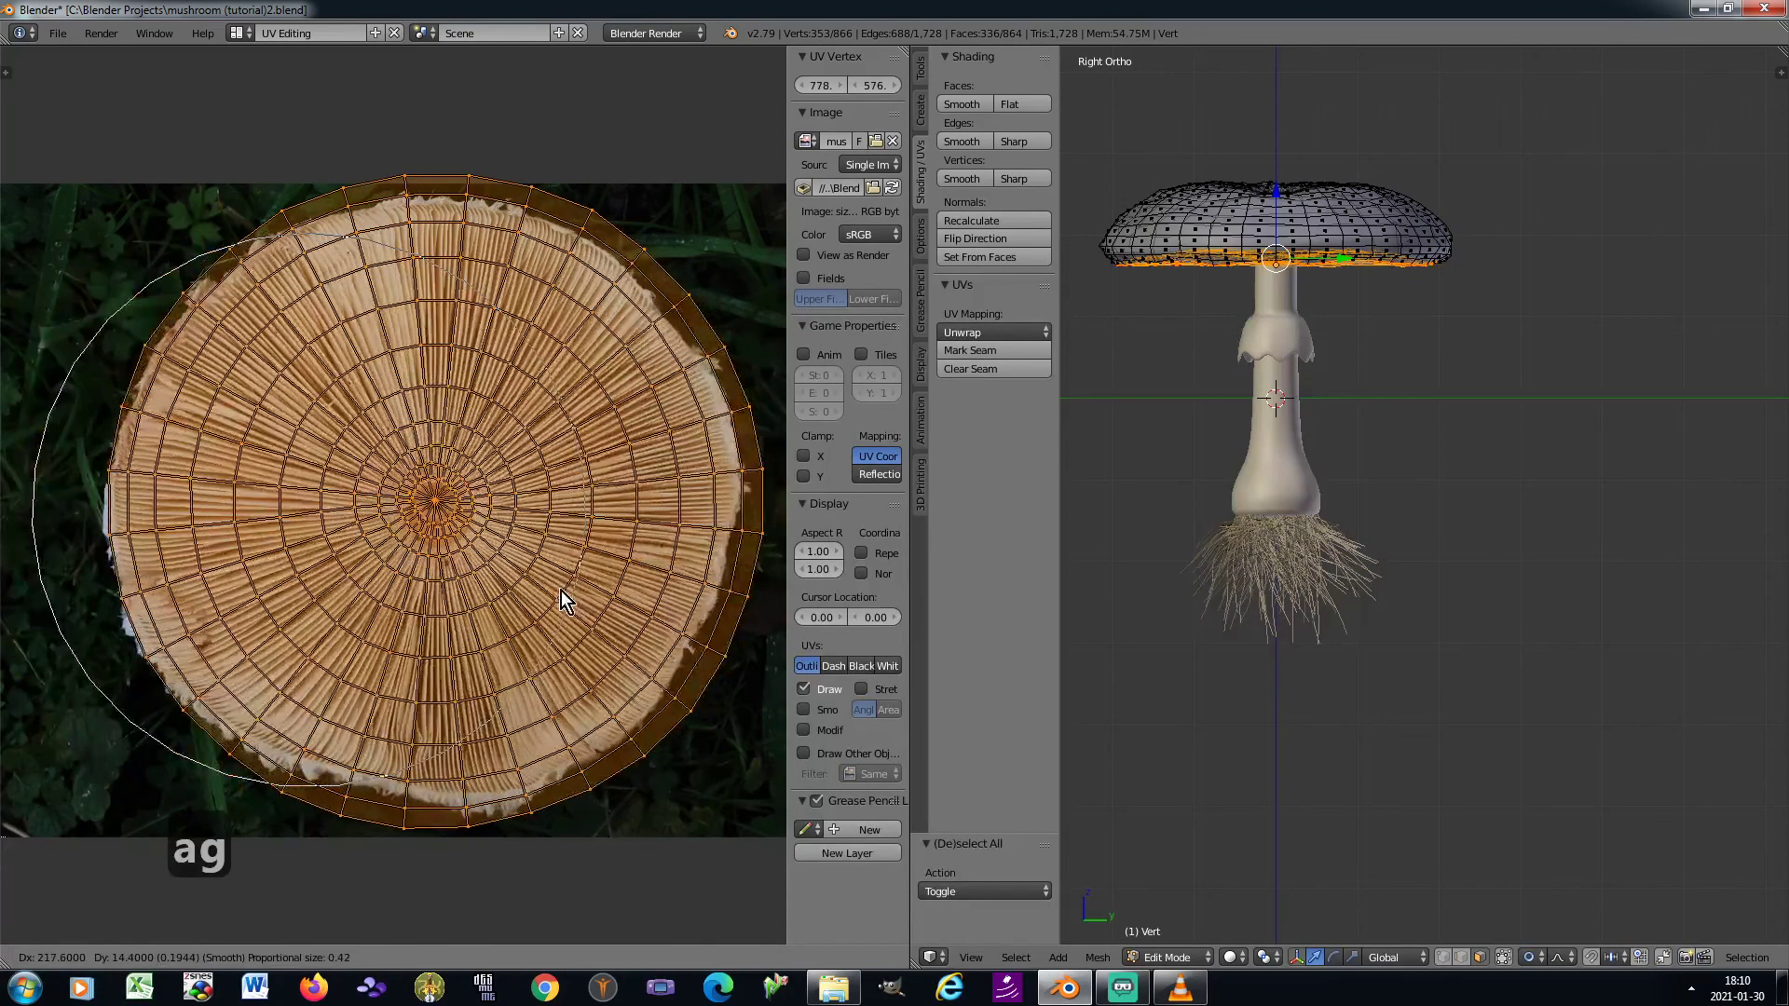
click(568, 600)
key(s)
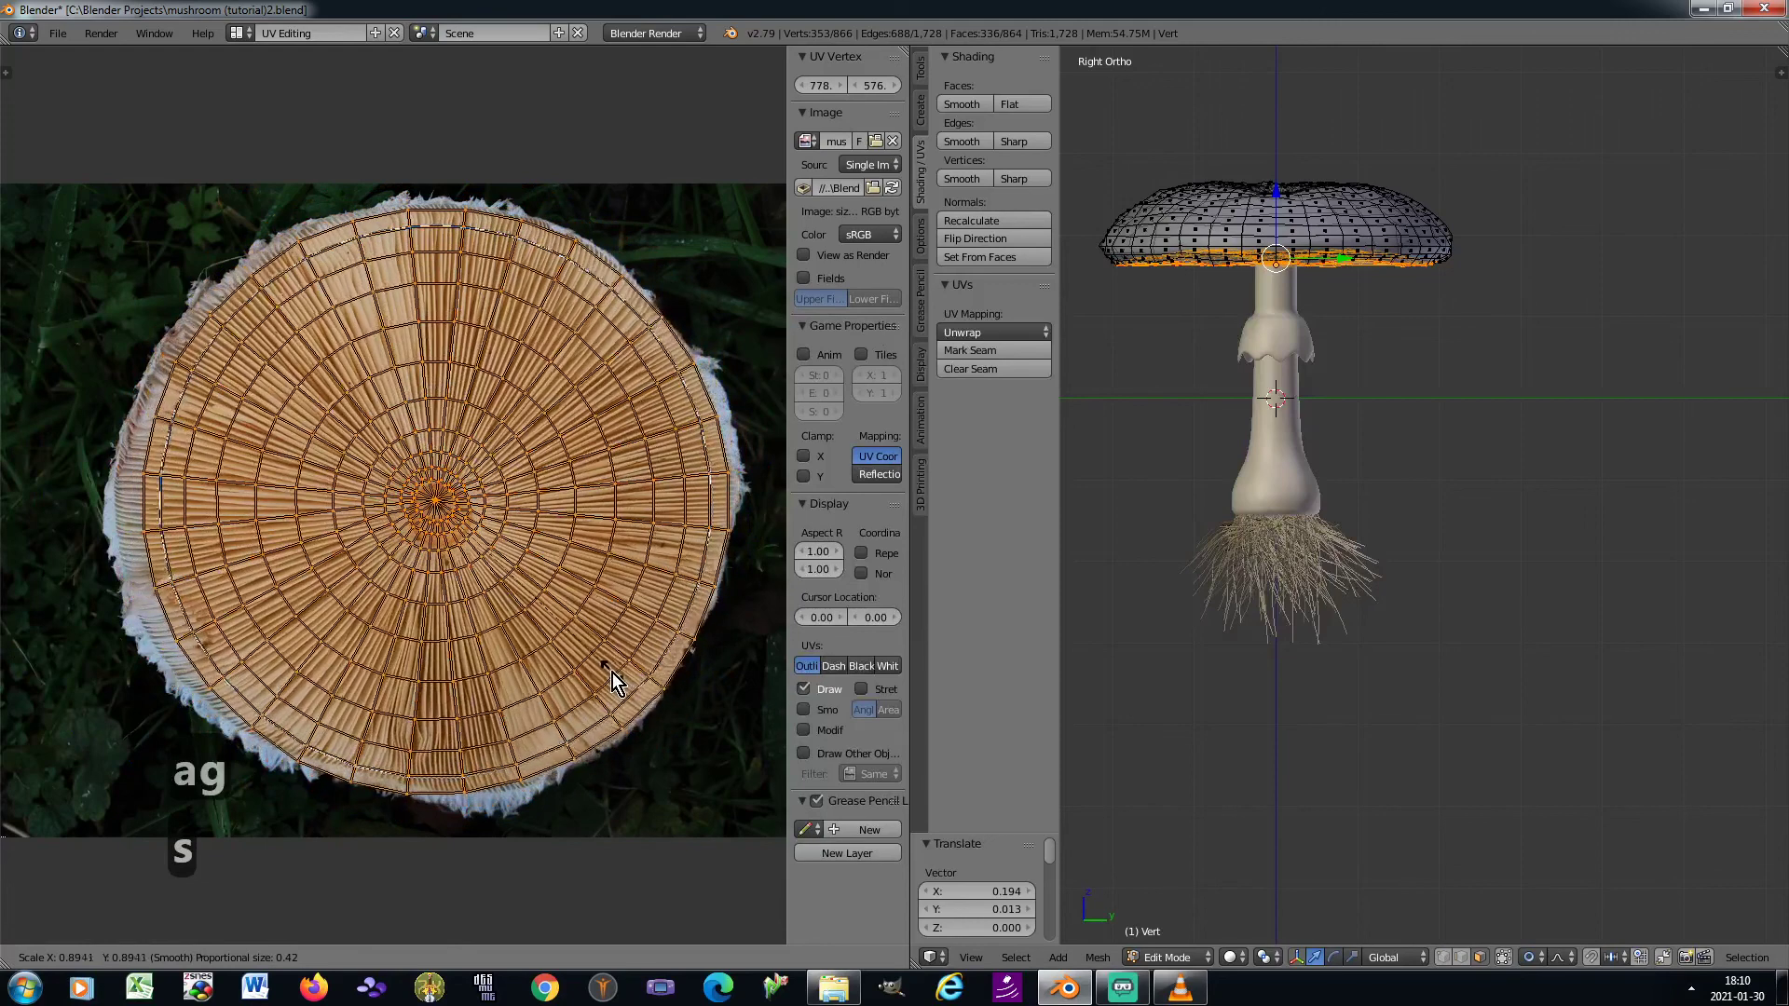
click(611, 672)
key(g)
click(608, 673)
key(s)
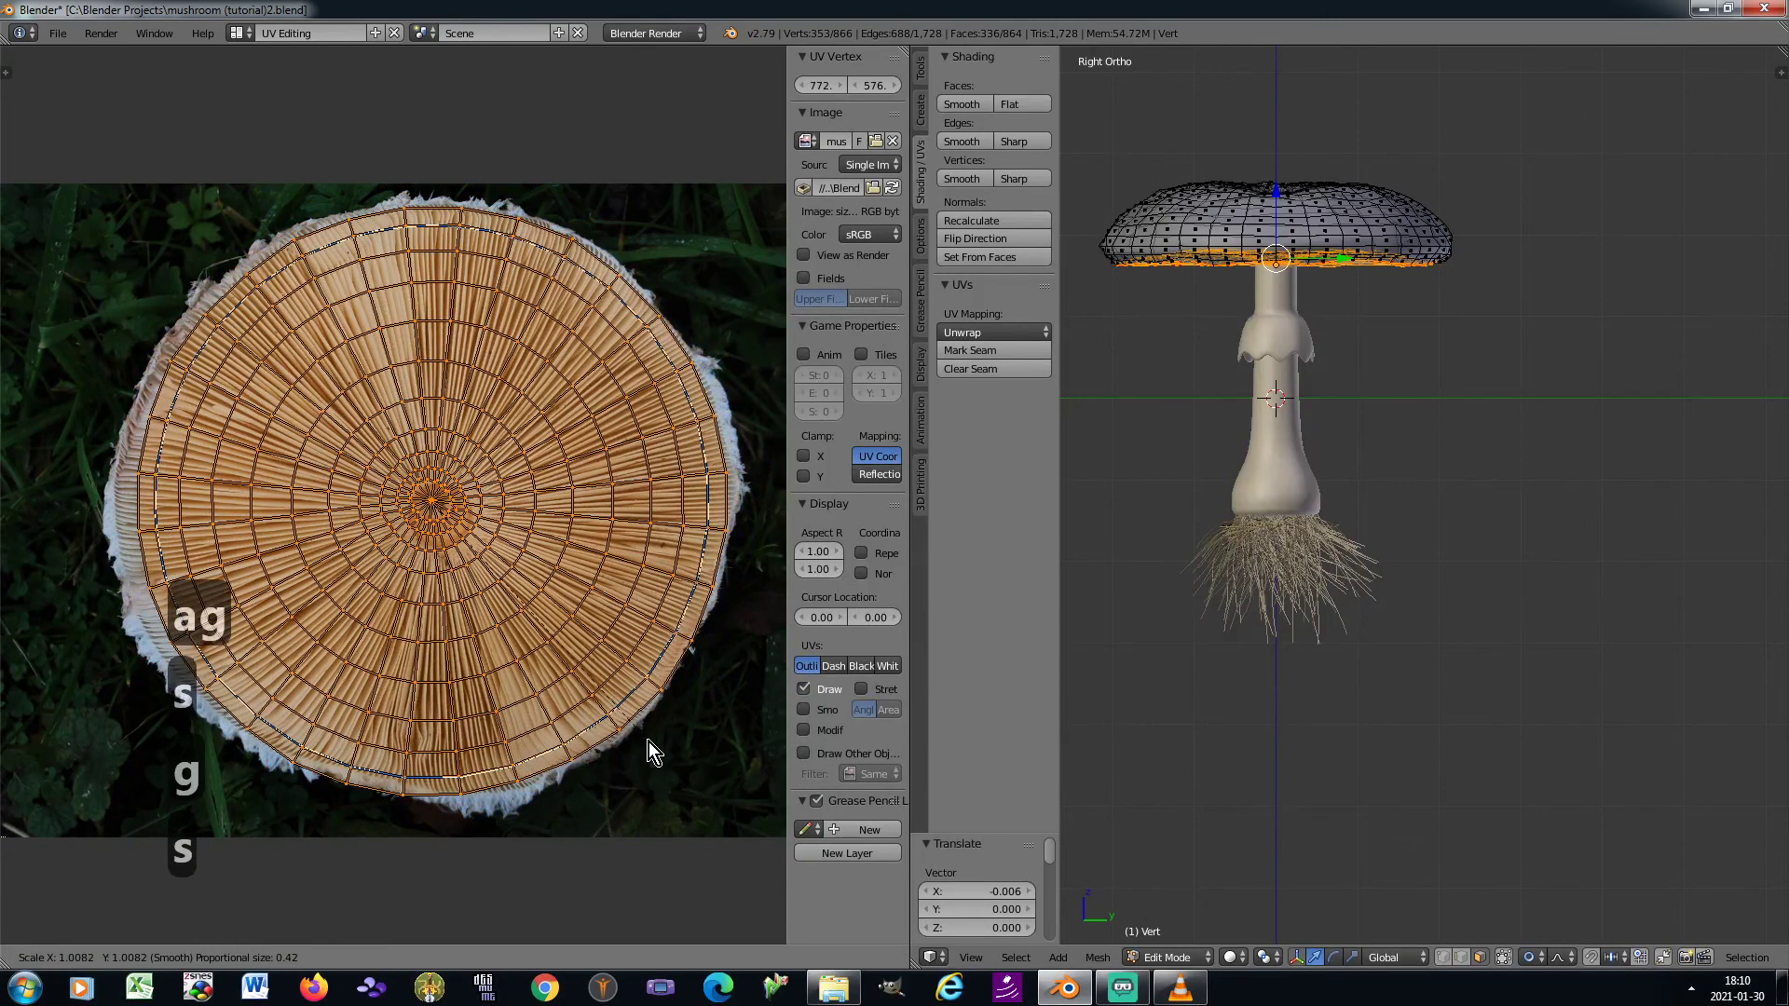
click(649, 742)
key(g)
click(646, 740)
key(s)
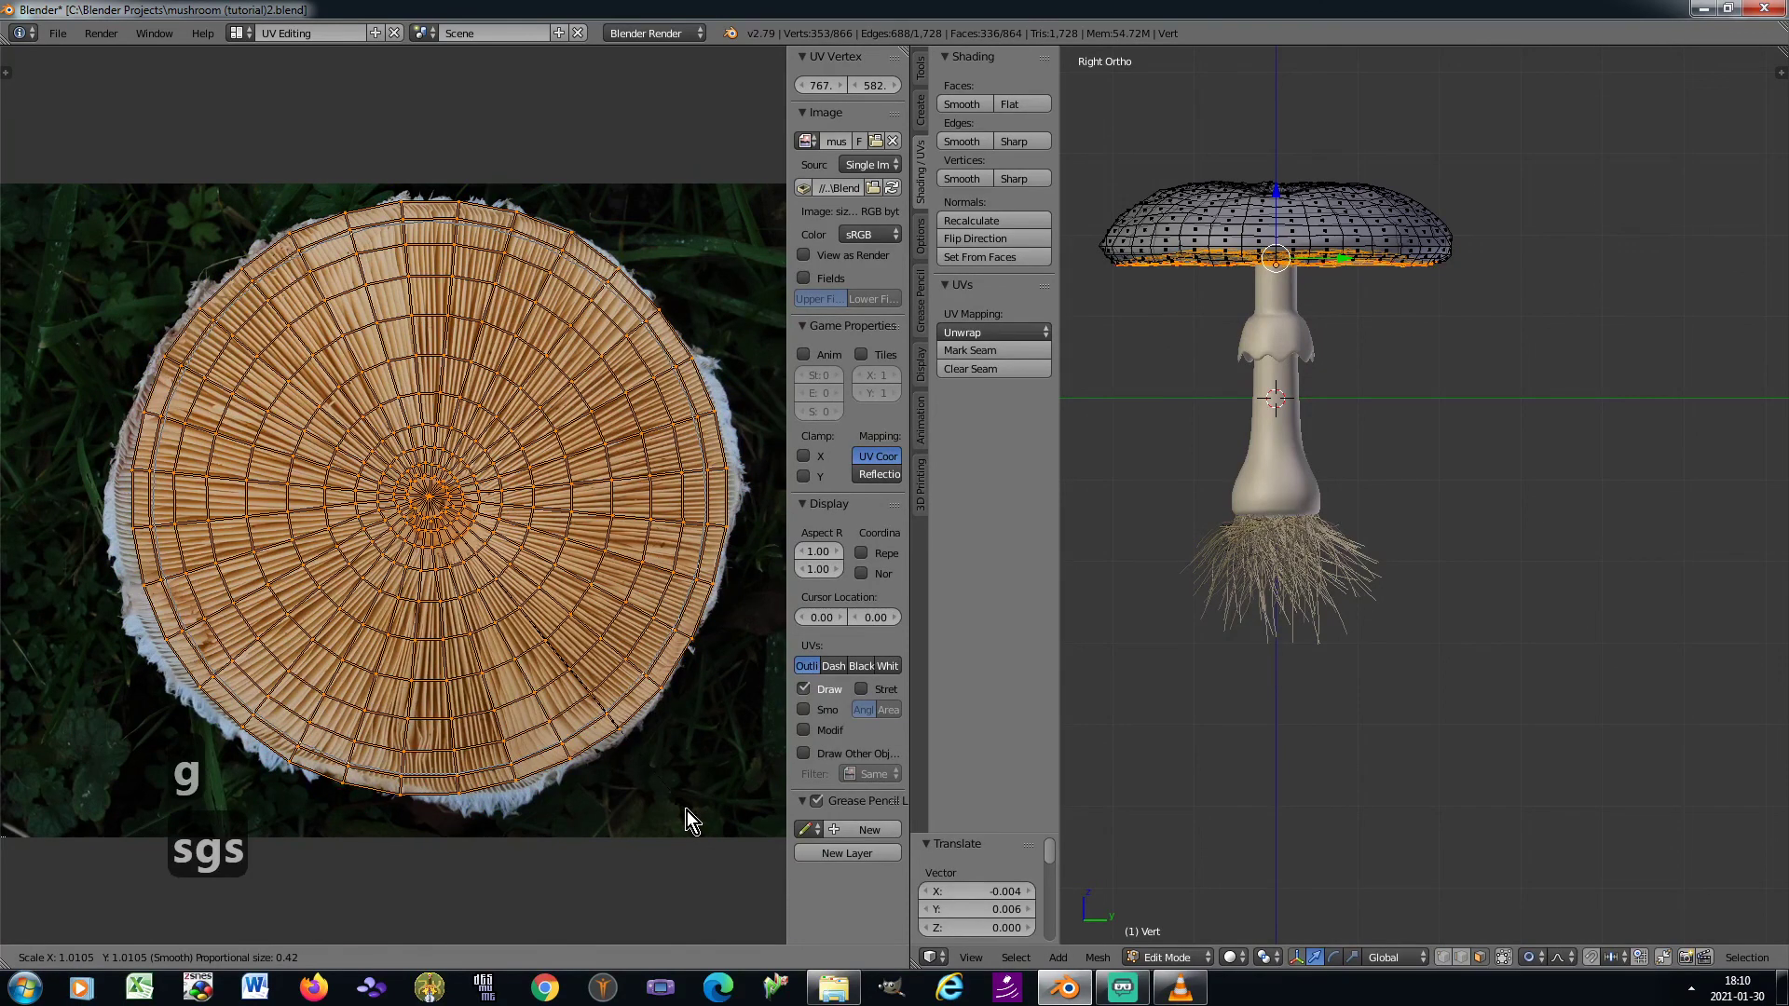
click(686, 811)
Return to the Default layout and Object Mode, and set the gills texture's mapping to use UVMap
click(239, 32)
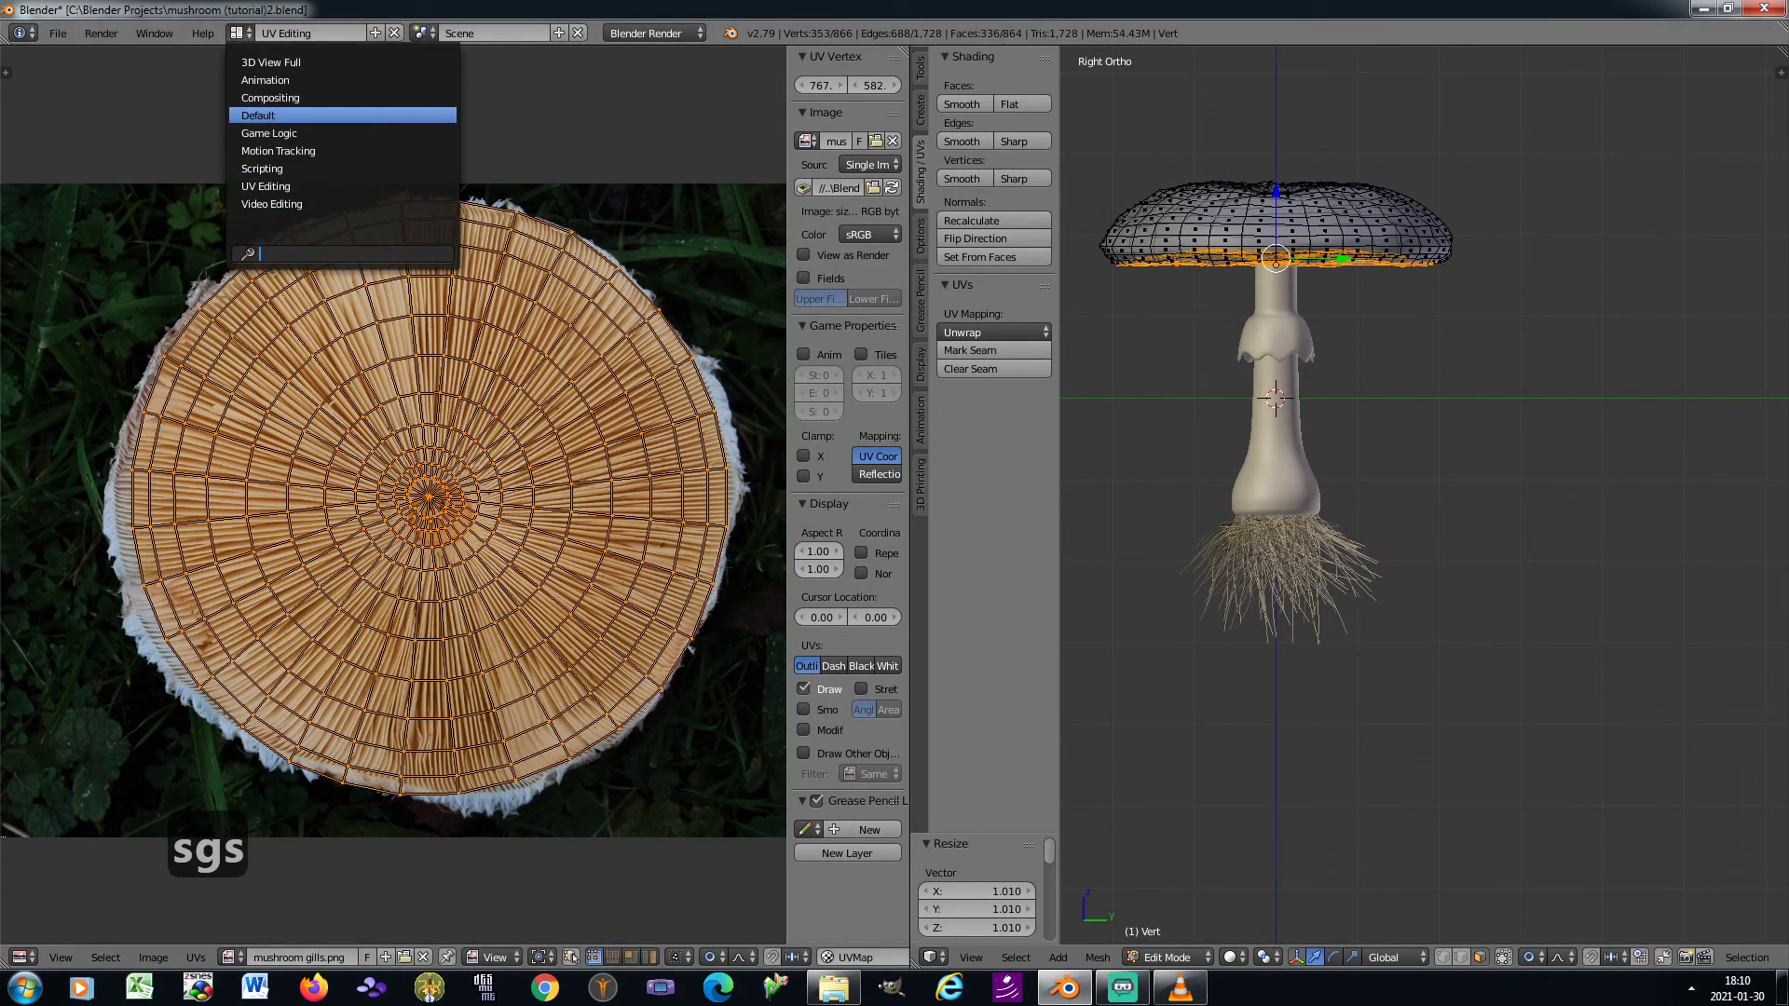
click(258, 116)
key(Tab)
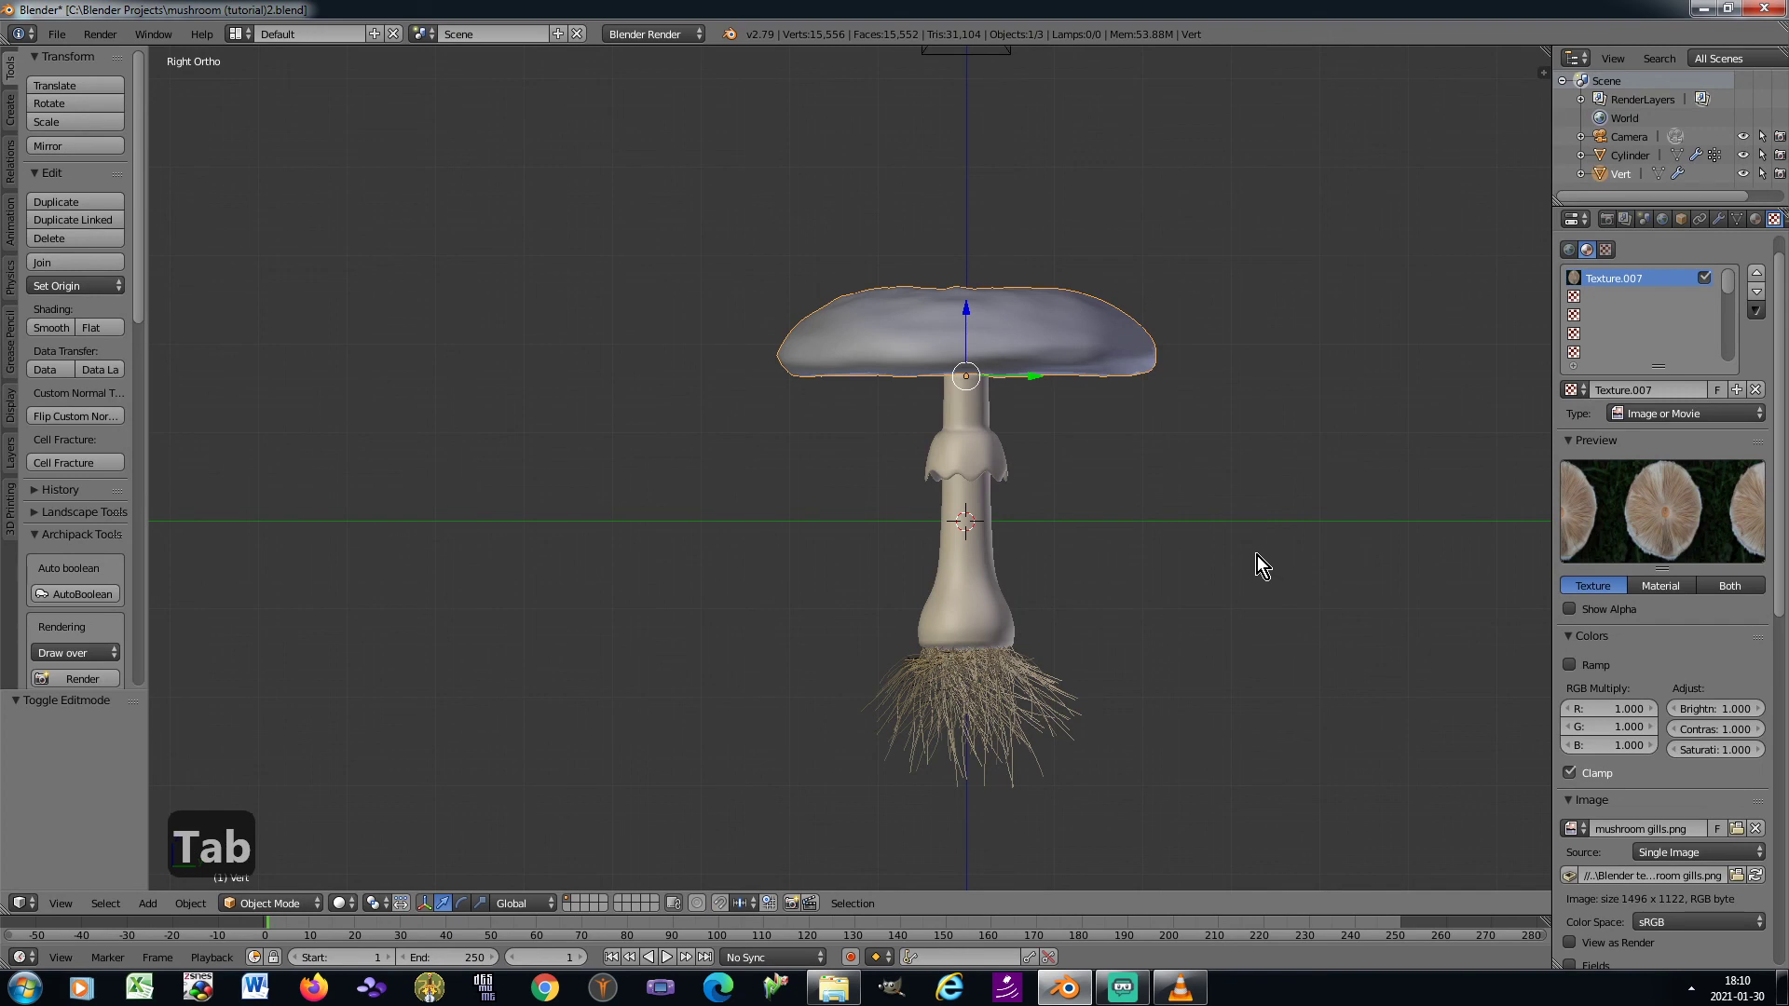
scroll(1717, 747, down, 10)
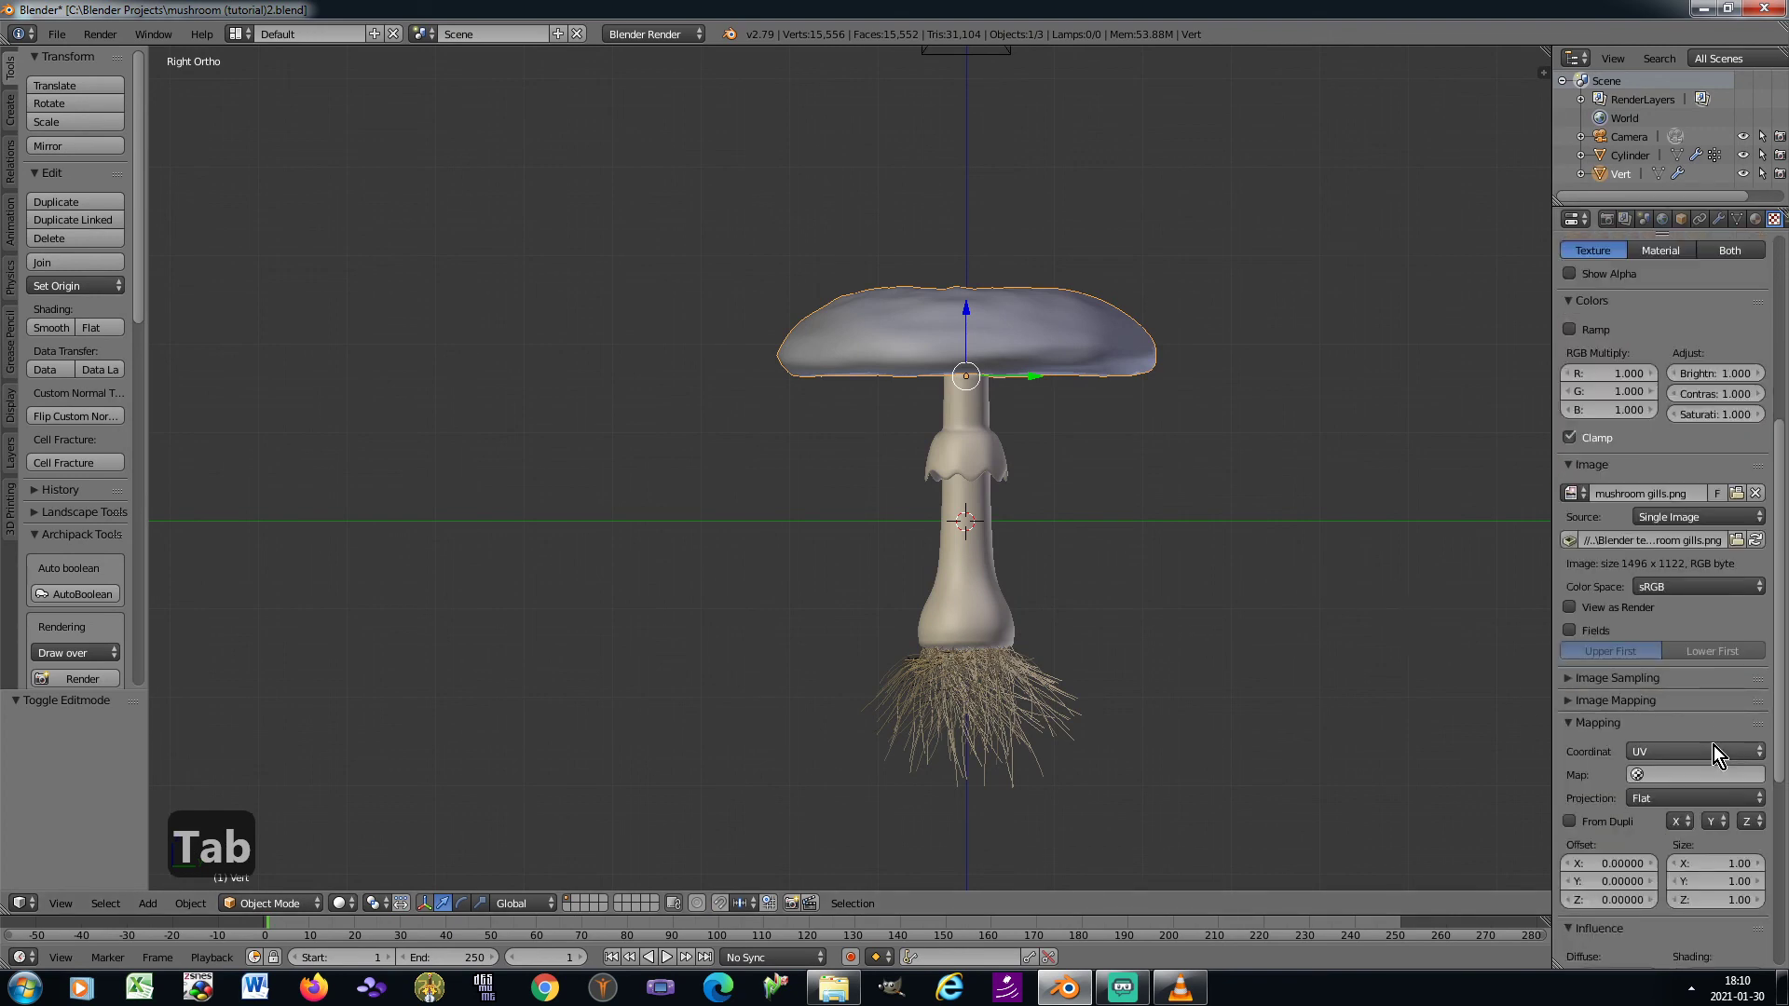
click(1705, 740)
click(1685, 764)
scroll(1684, 764, down, 5)
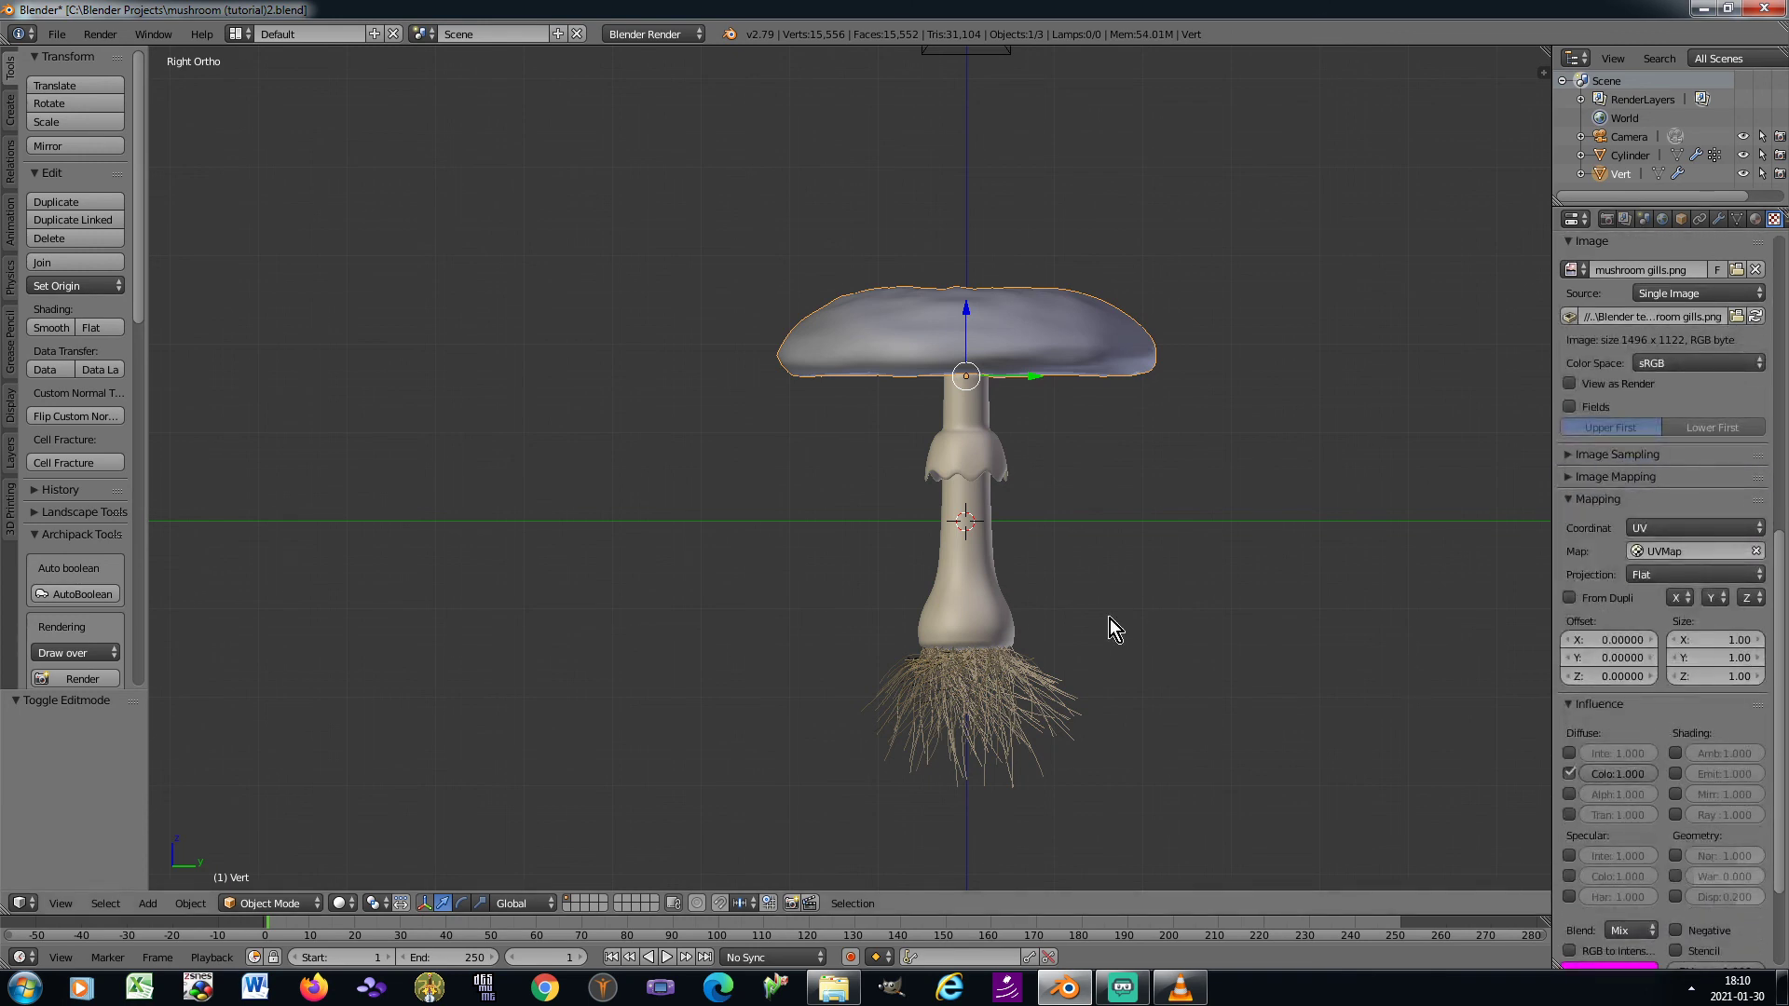
View the scene through the camera and save the project over the existing file
key(KP_0)
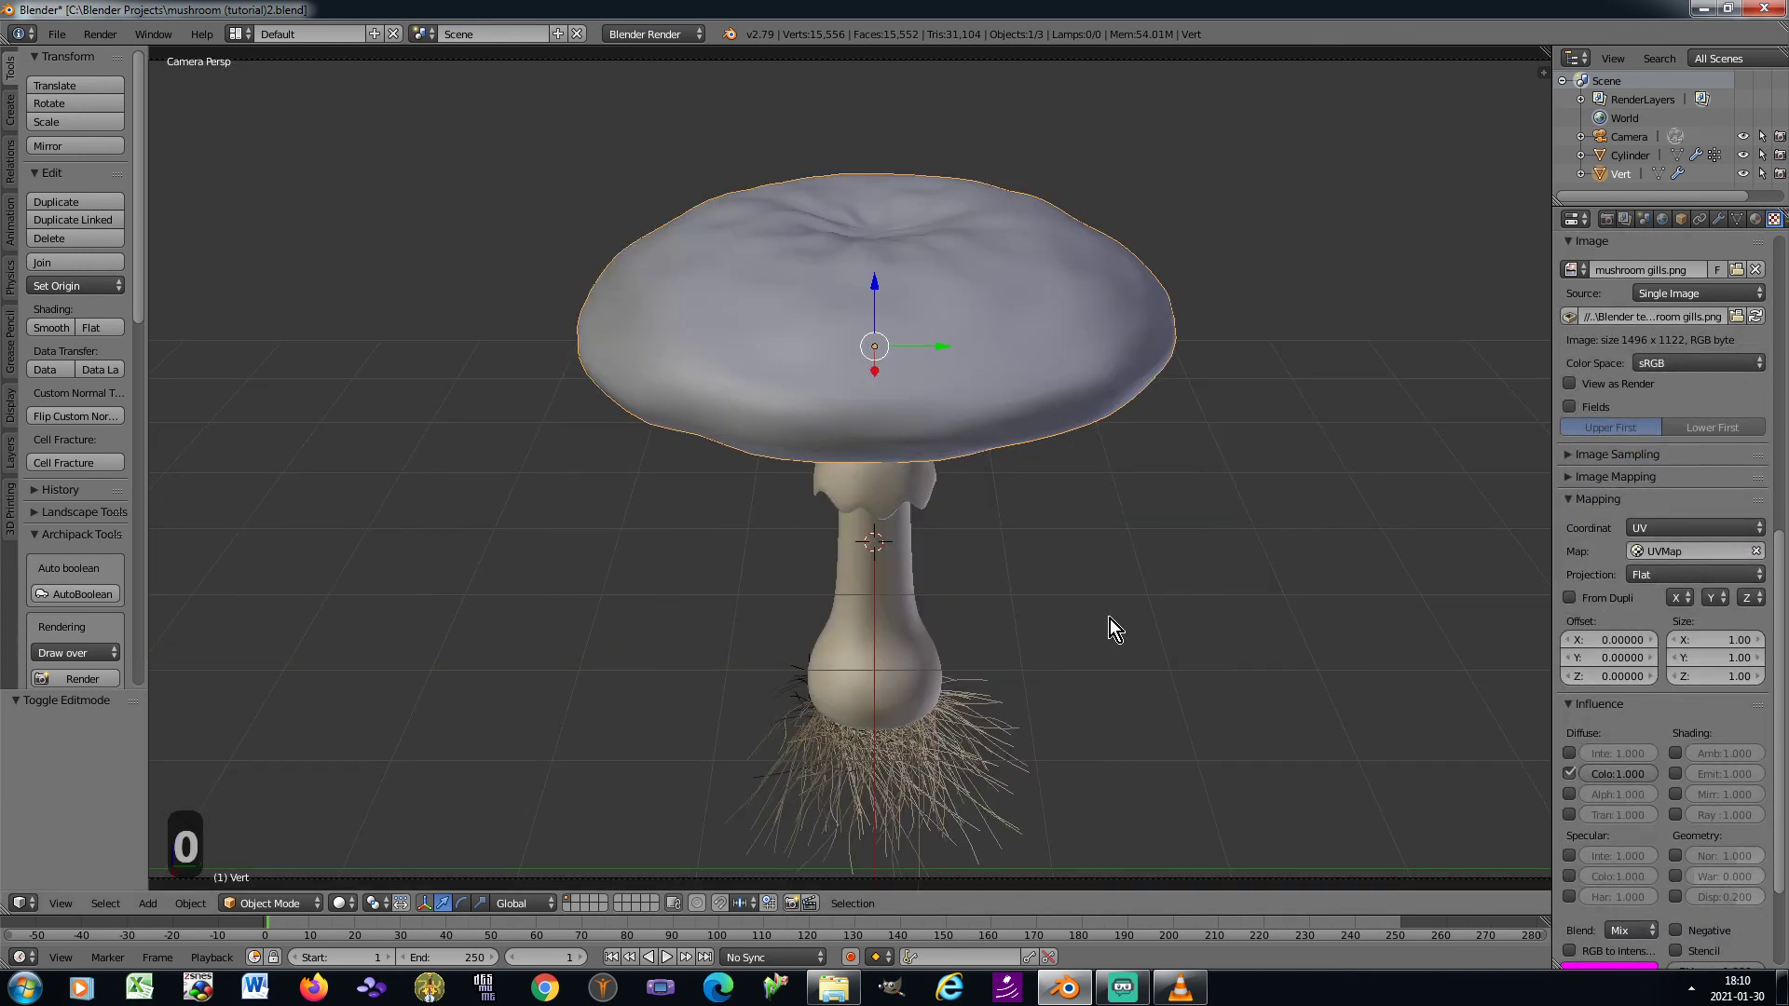
key(ctrl+s)
click(1109, 619)
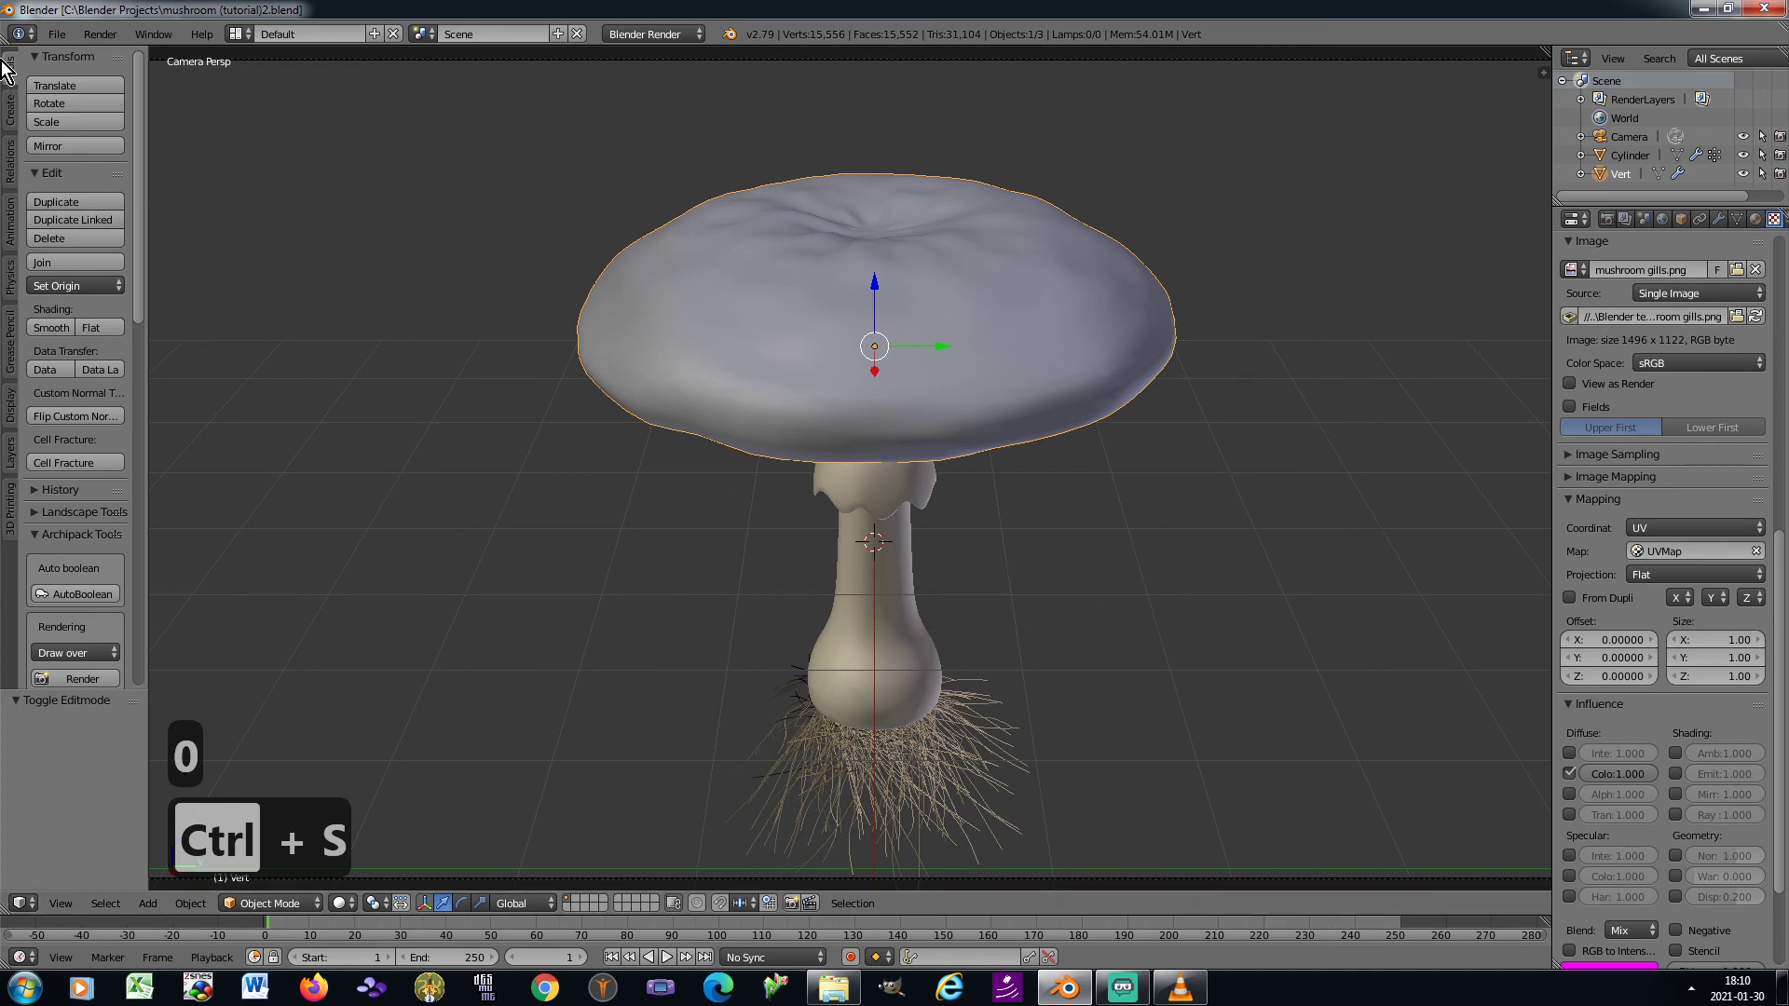
Add a plane and lower it about 1.38 units along Z to the base of the stem
click(10, 108)
click(77, 105)
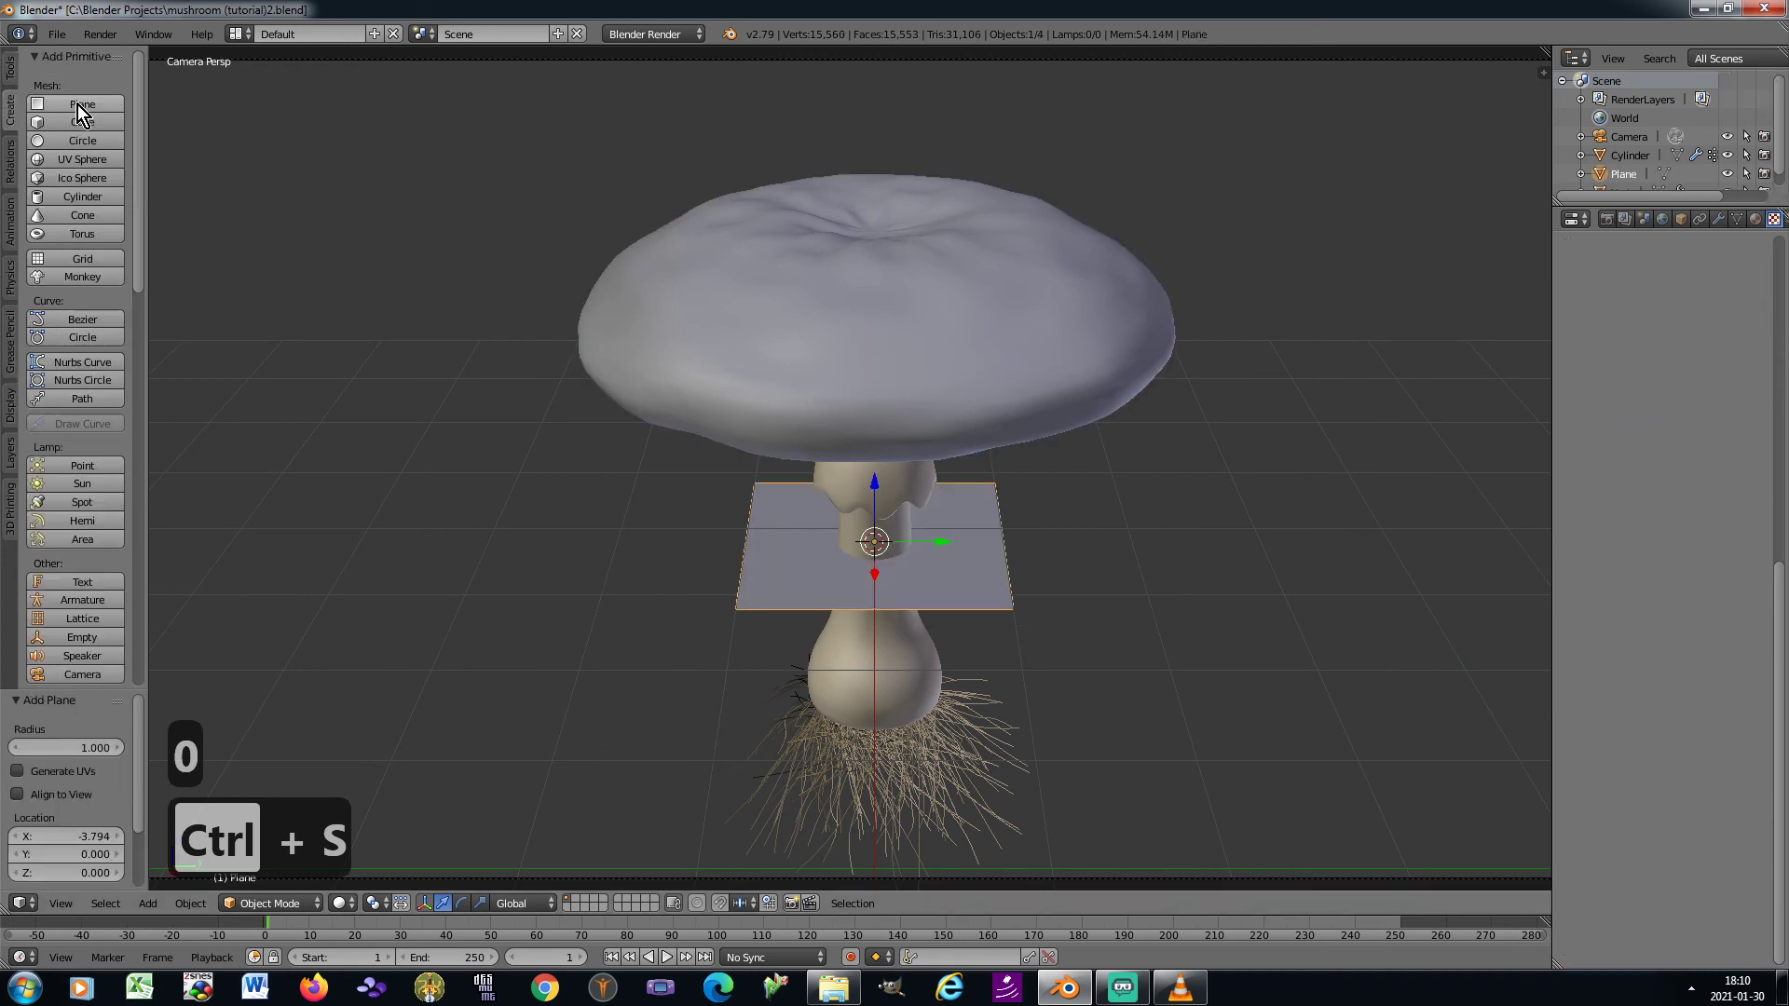
key(g)
key(z)
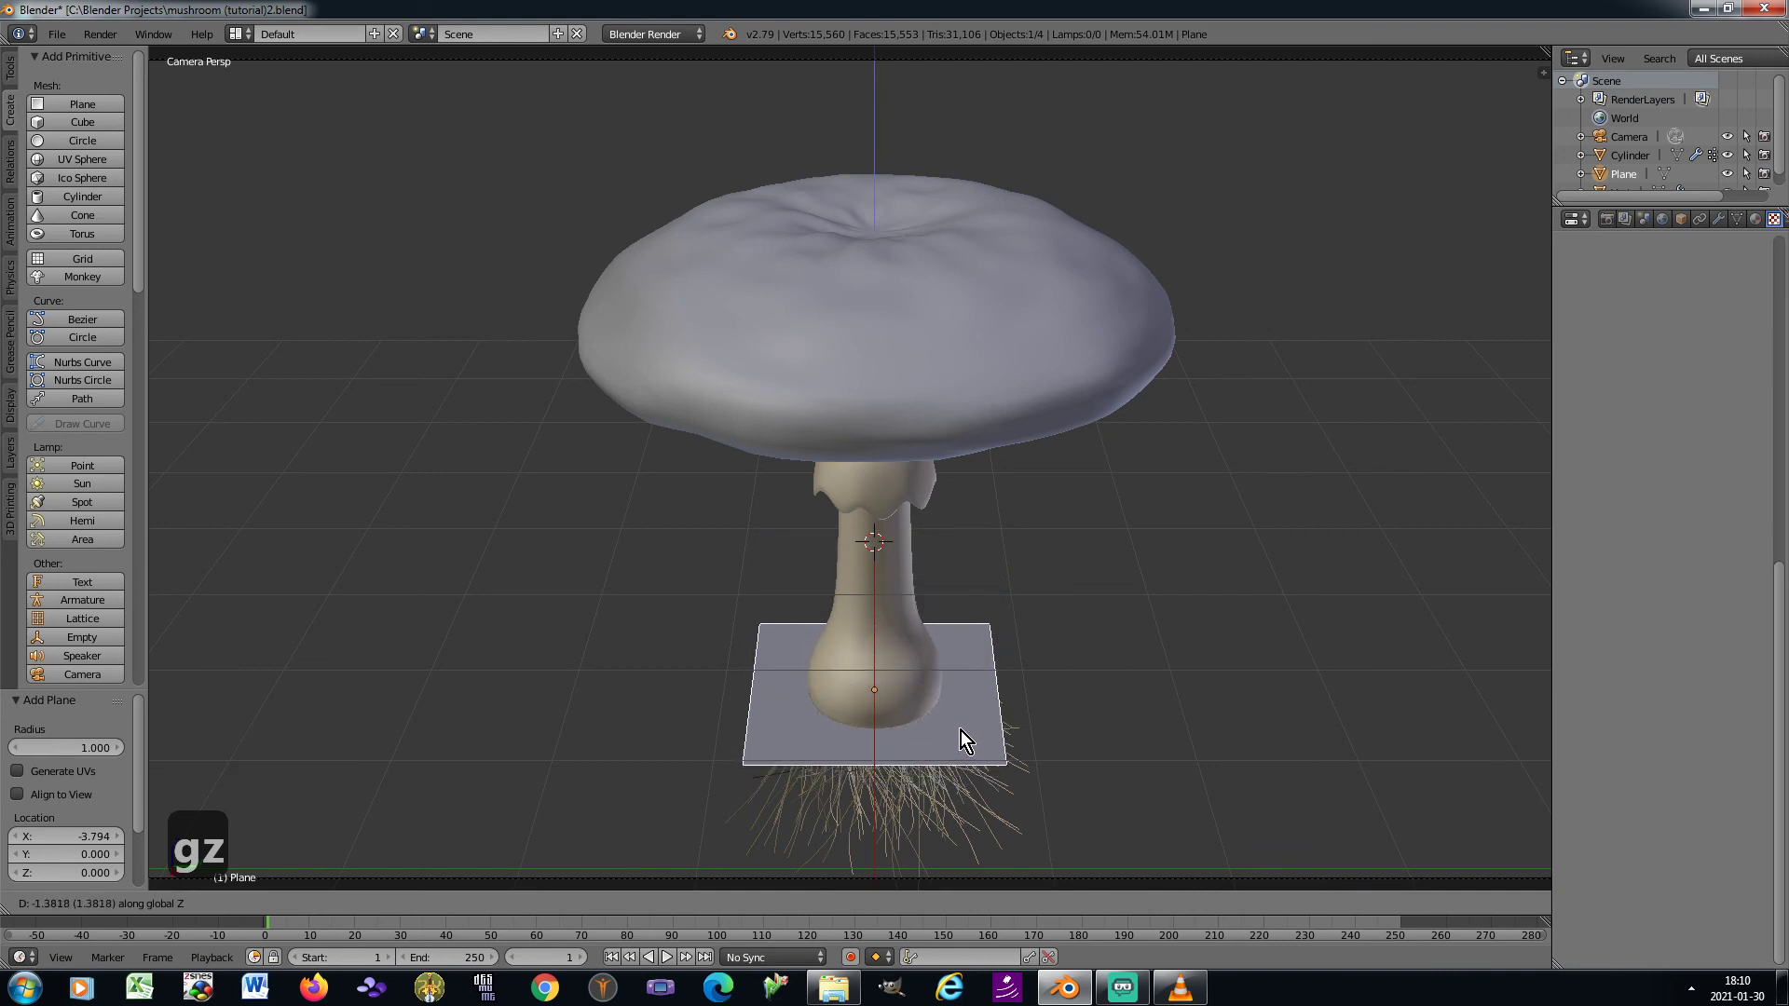
click(959, 730)
Scale the ground plane up by about 4.3 and apply the object's transform
key(s)
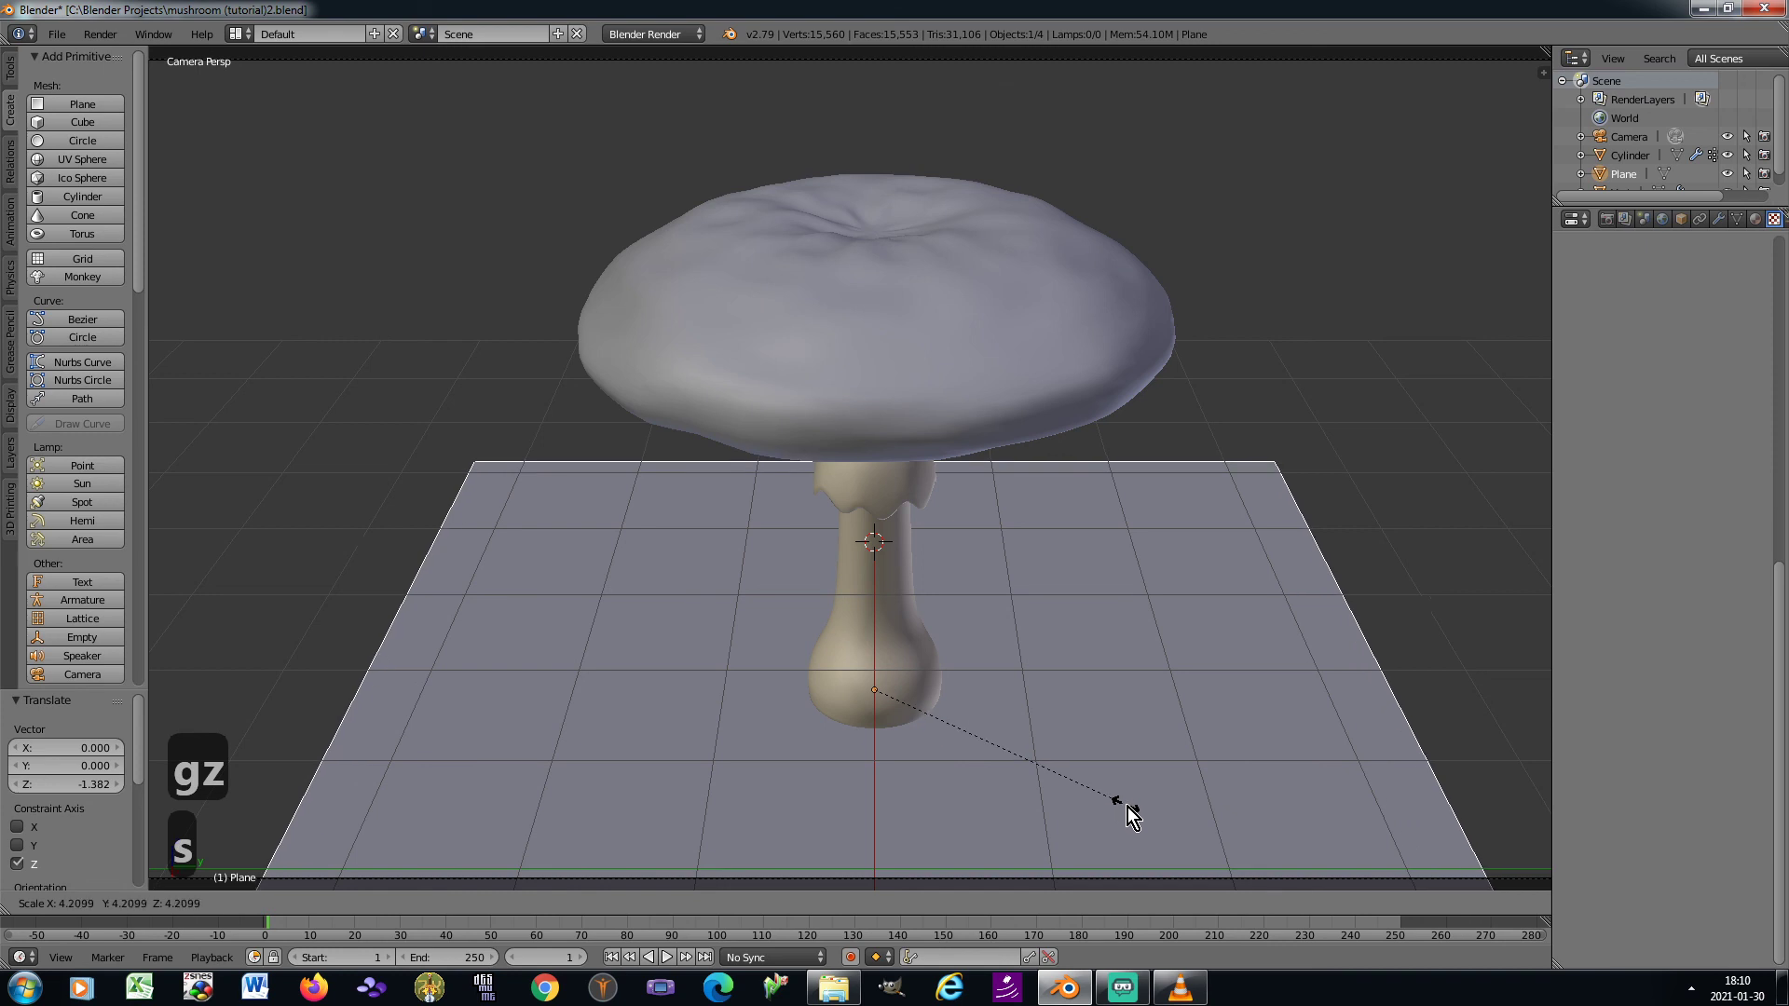
click(1131, 818)
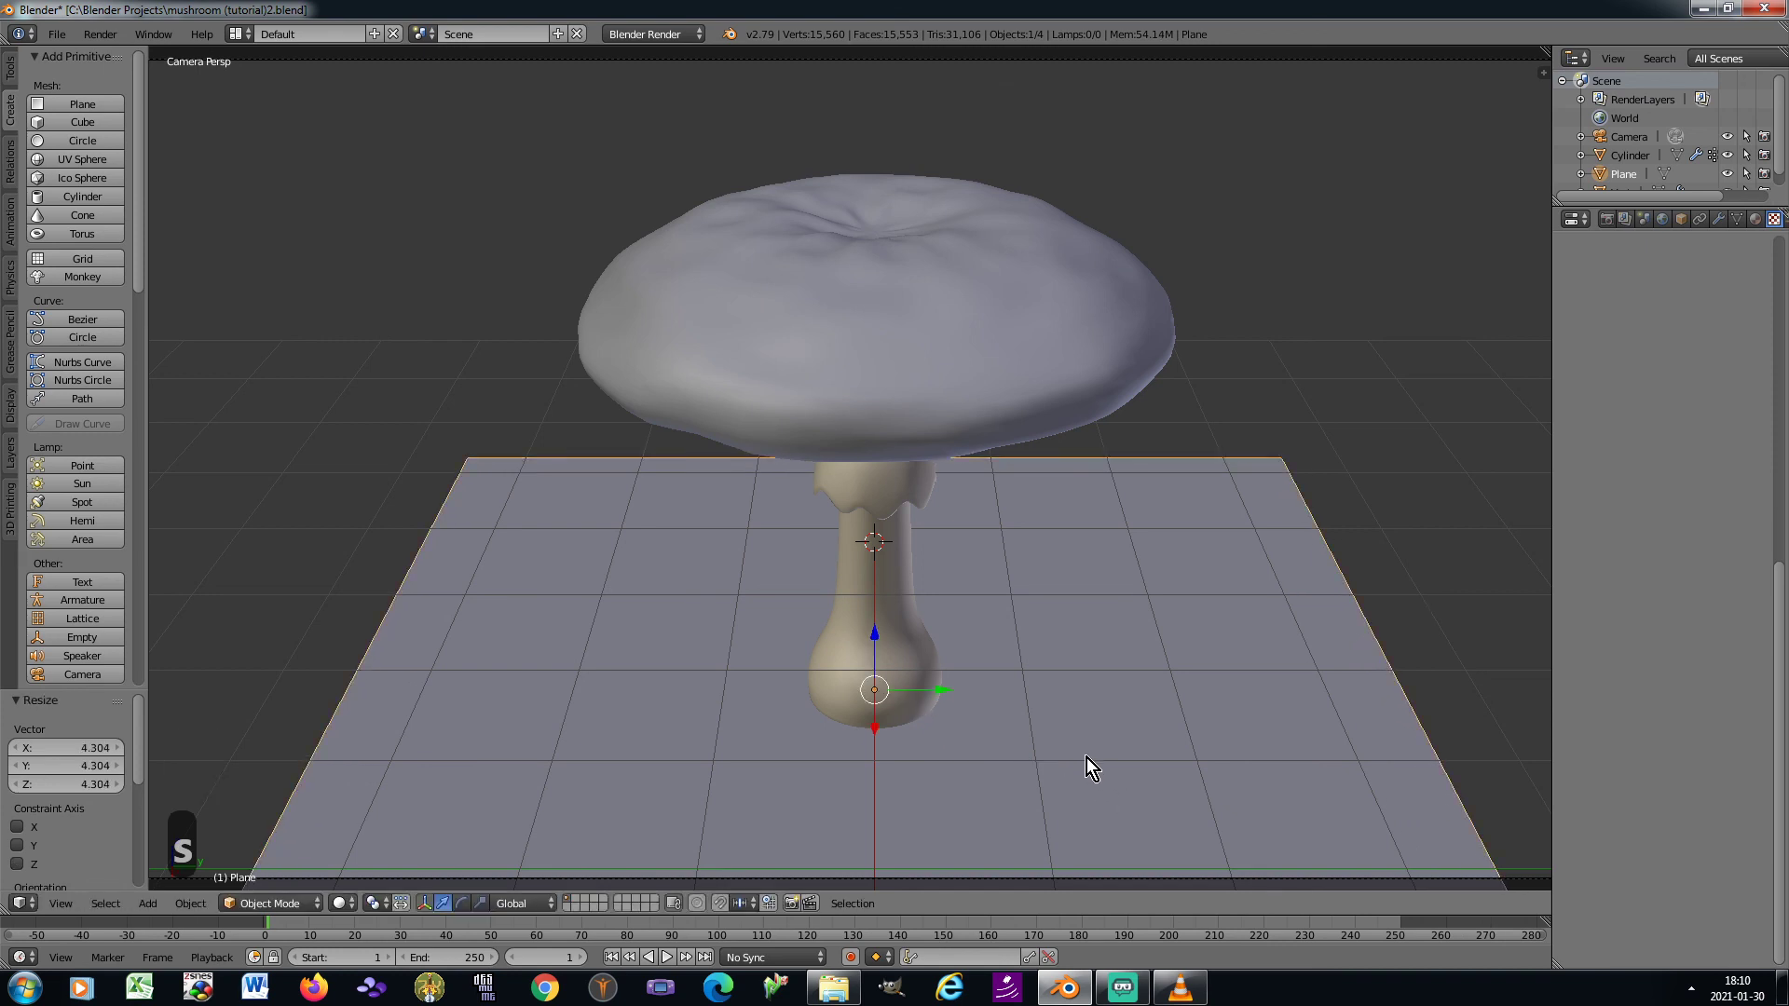
key(ctrl+a)
click(935, 629)
Subdivide the ground plane's mesh five times in Edit Mode, then return to Object Mode
key(Tab)
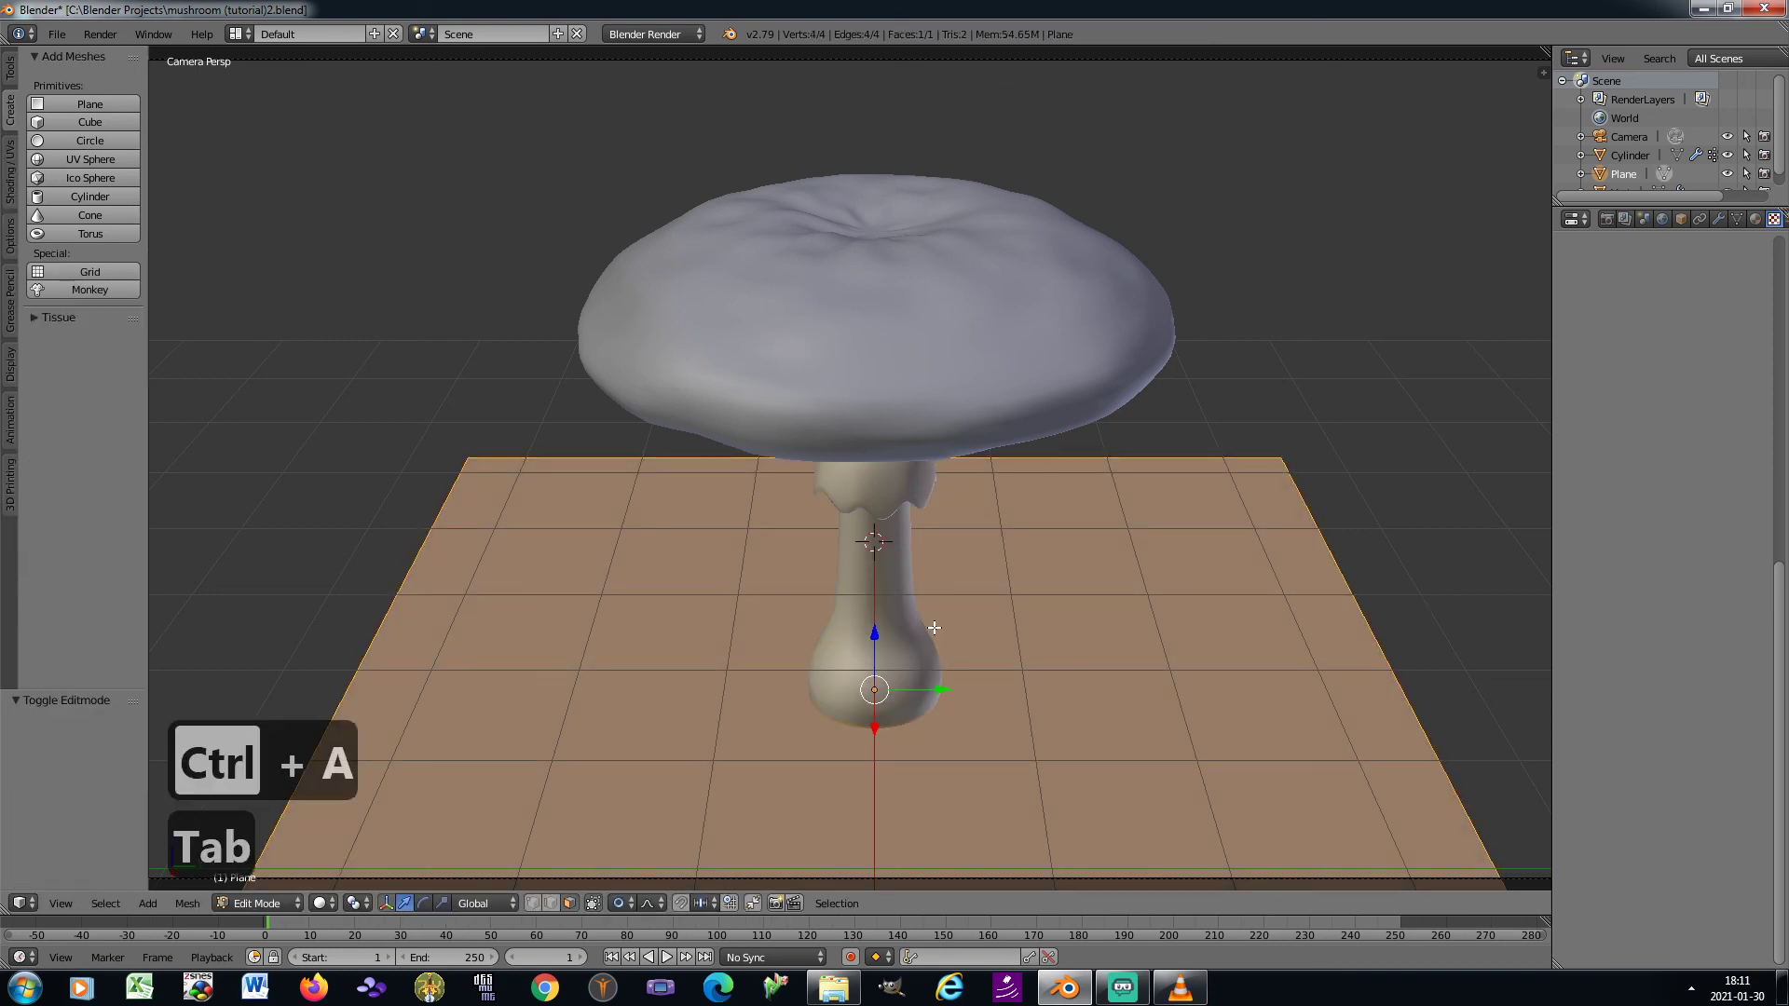
click(9, 67)
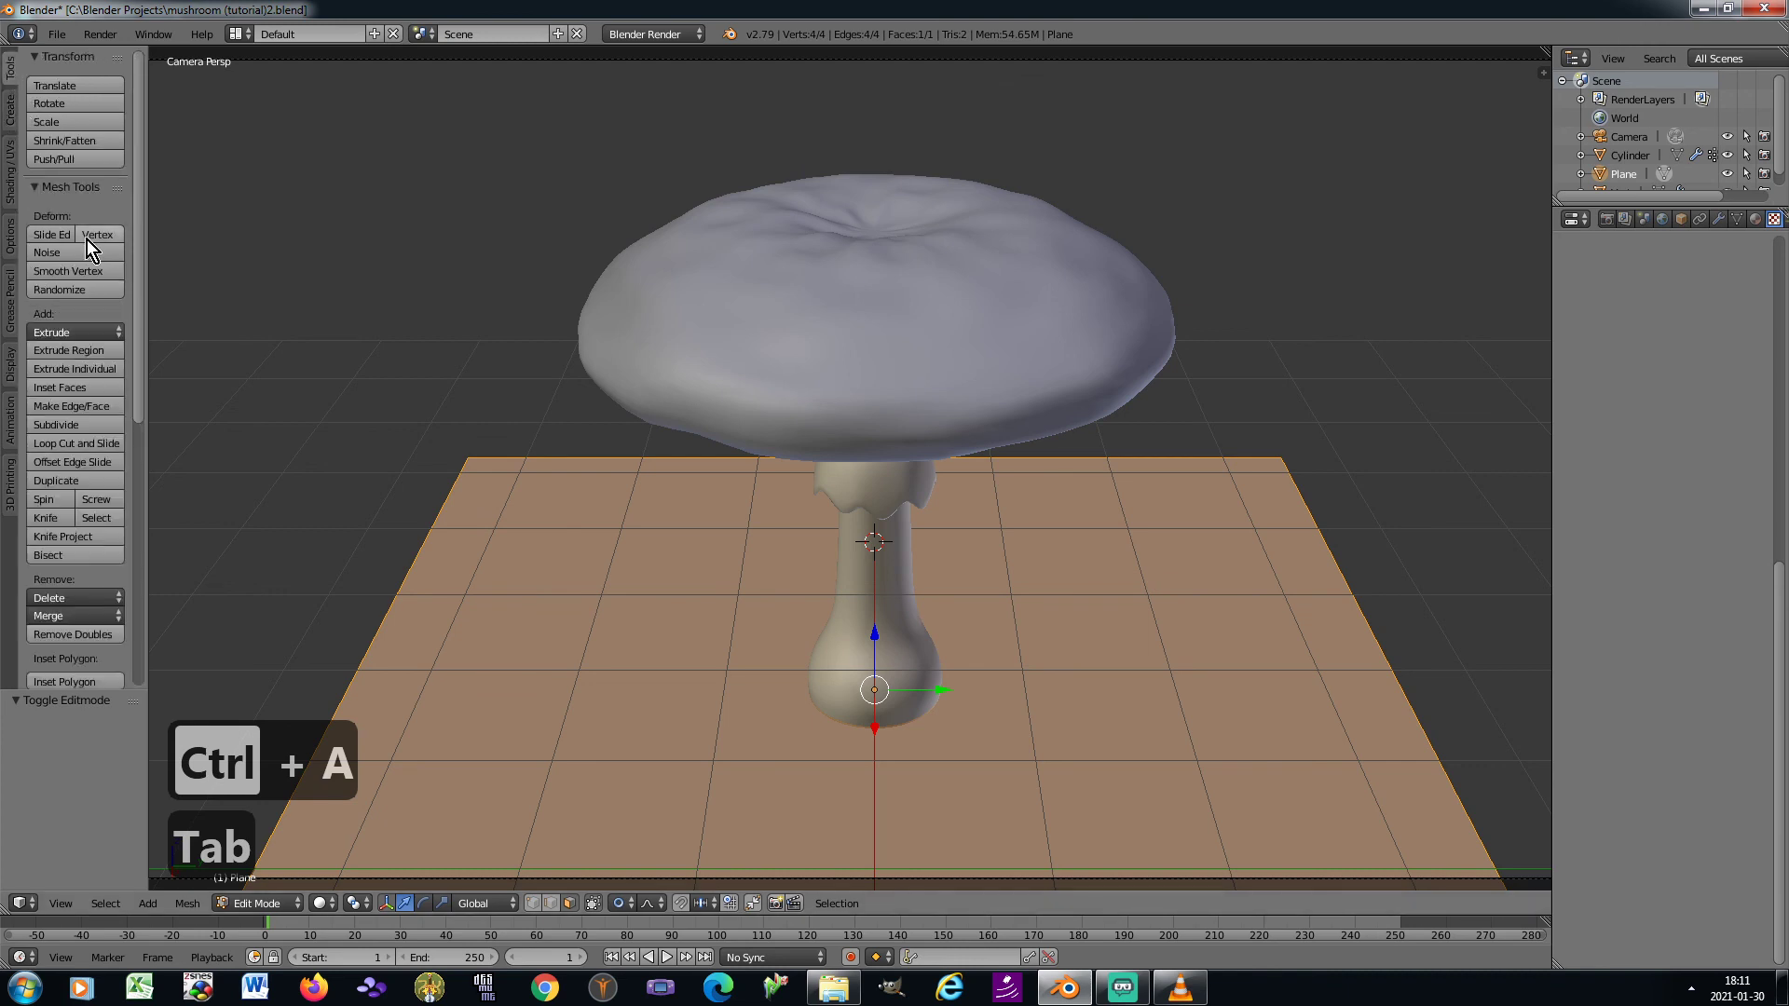
click(91, 426)
click(92, 427)
click(91, 427)
click(92, 427)
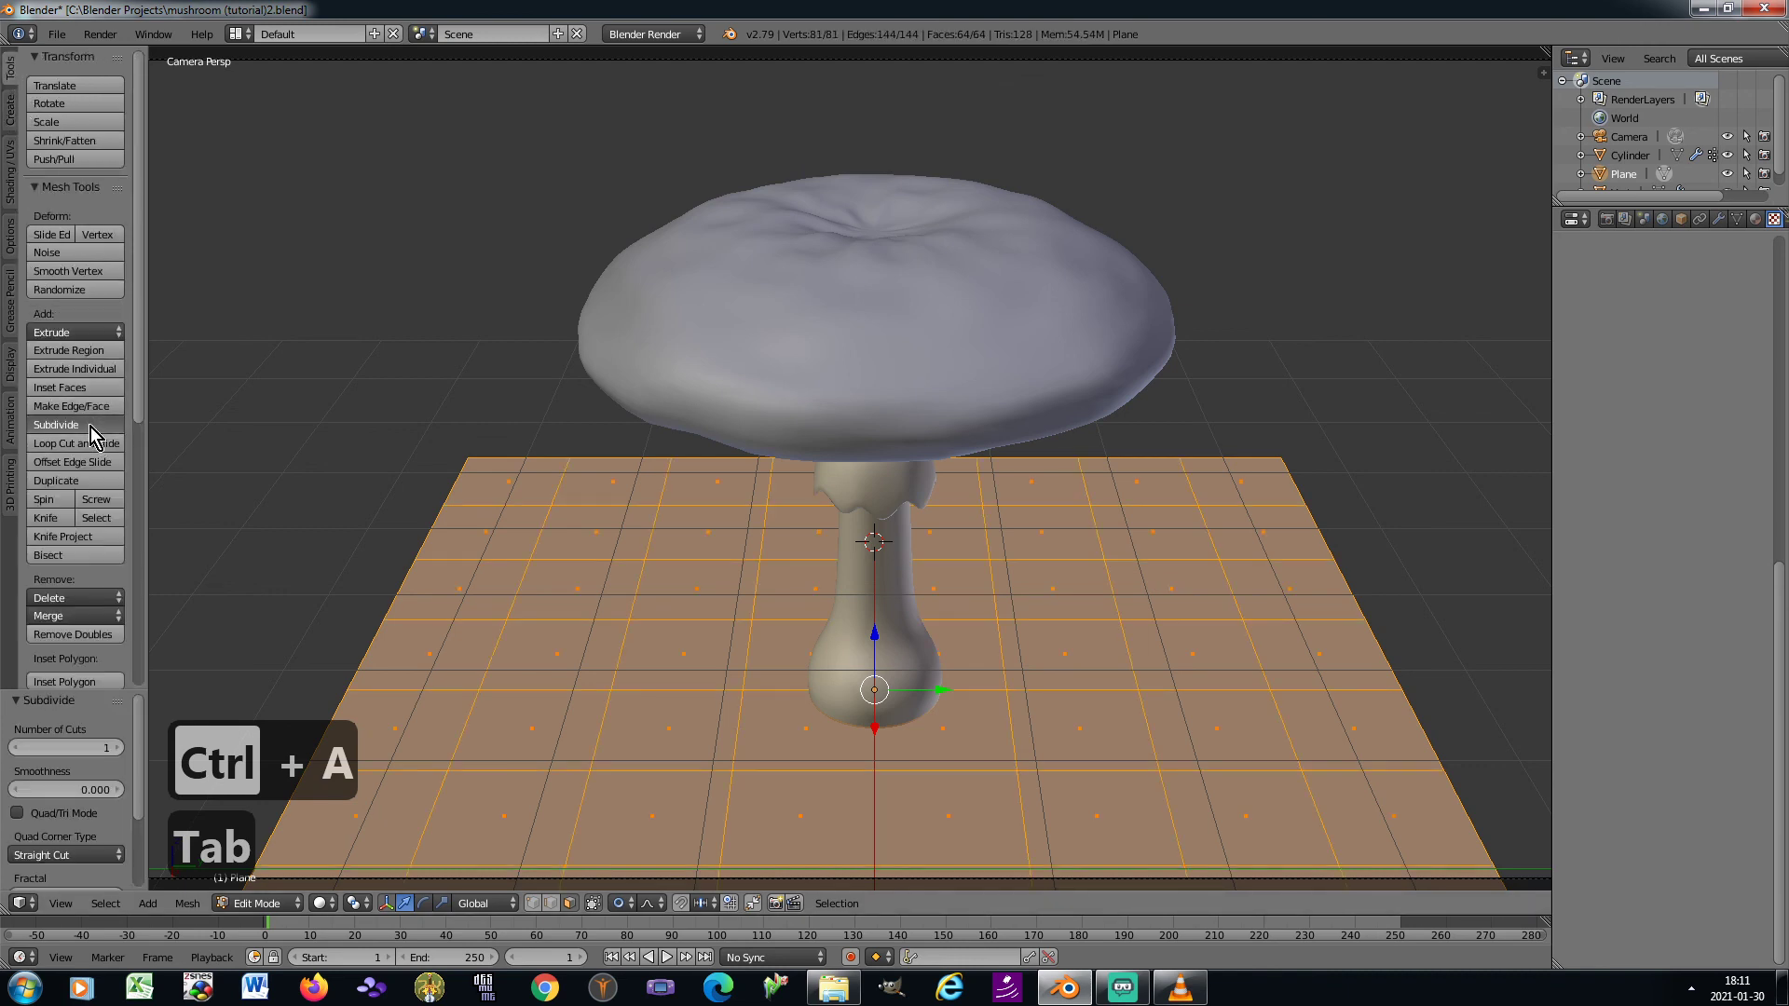
click(91, 427)
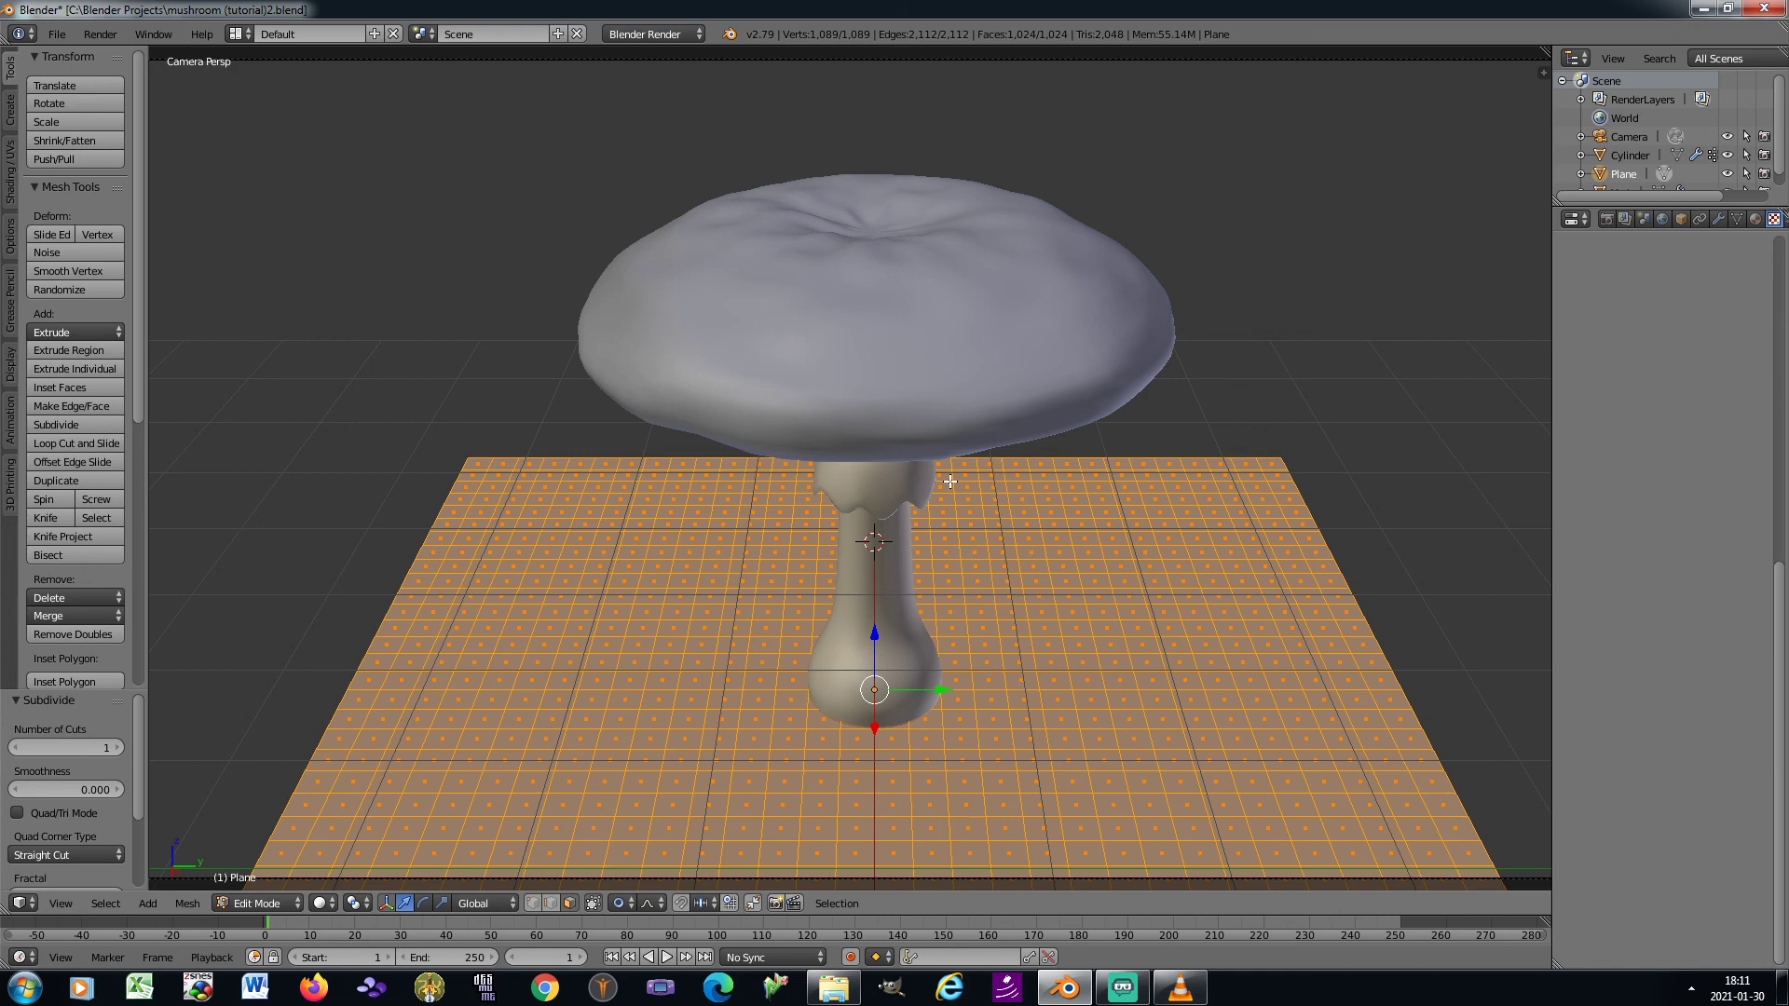
key(Tab)
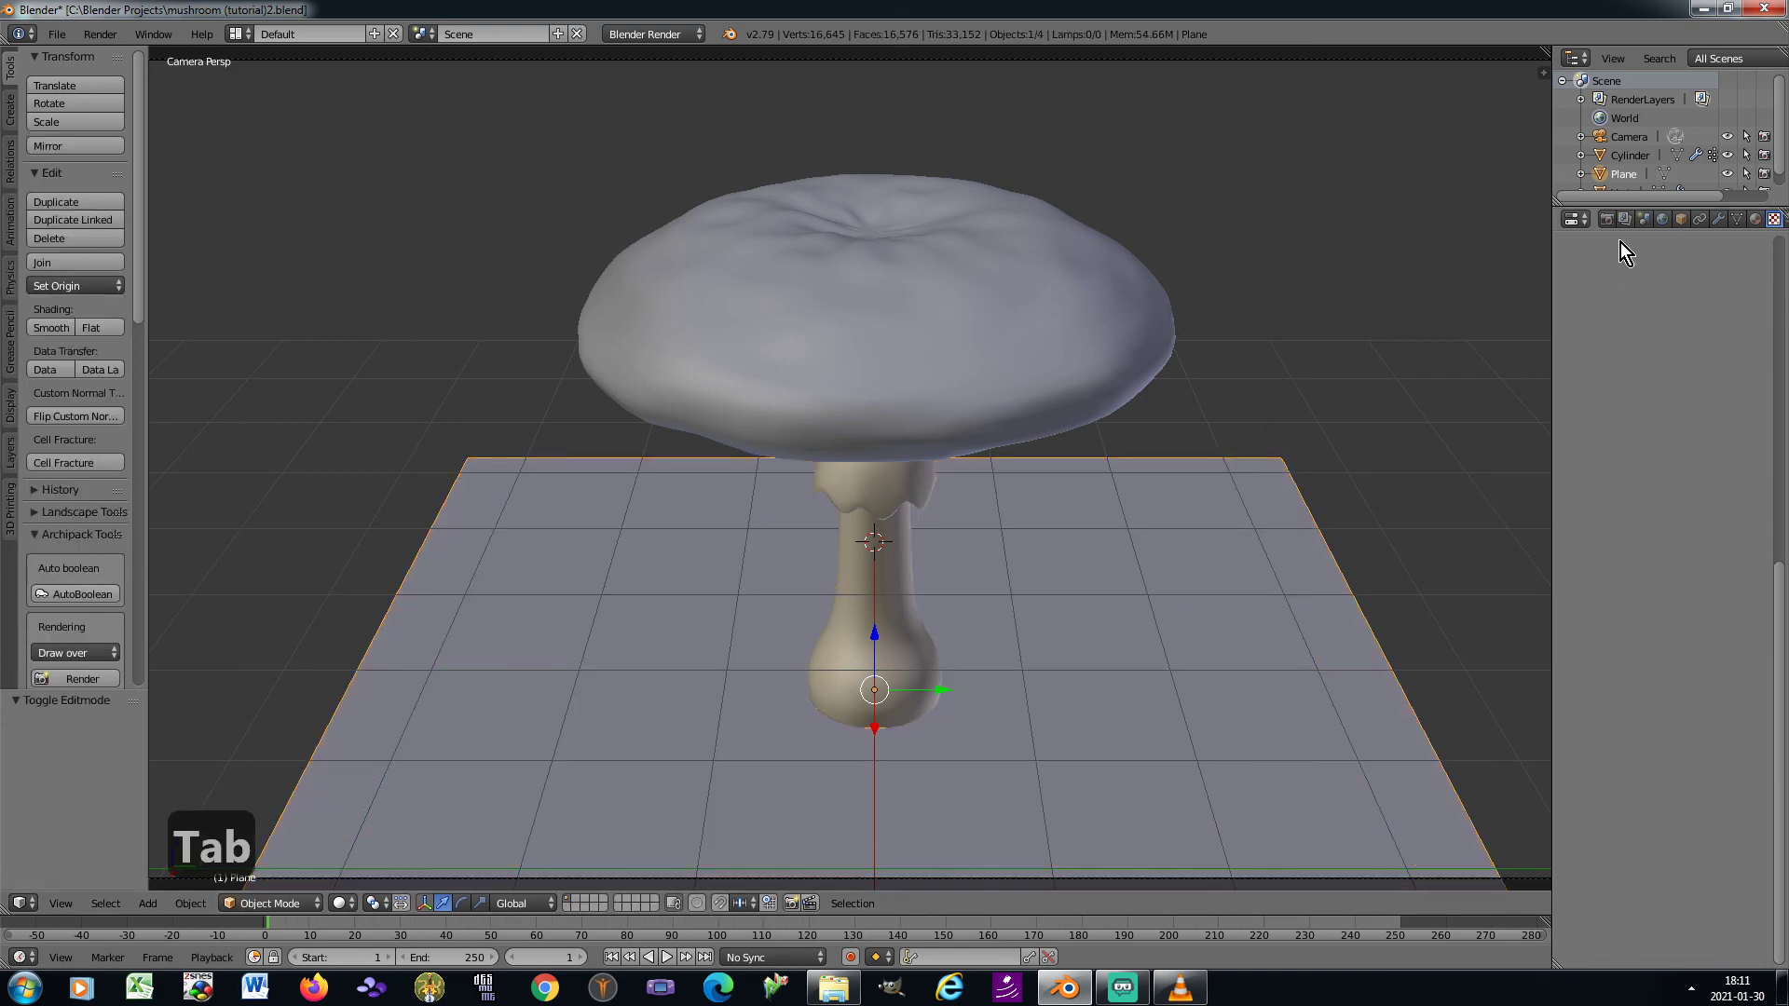
Add a Subdivision Surface modifier to the ground plane
click(1720, 226)
click(1667, 279)
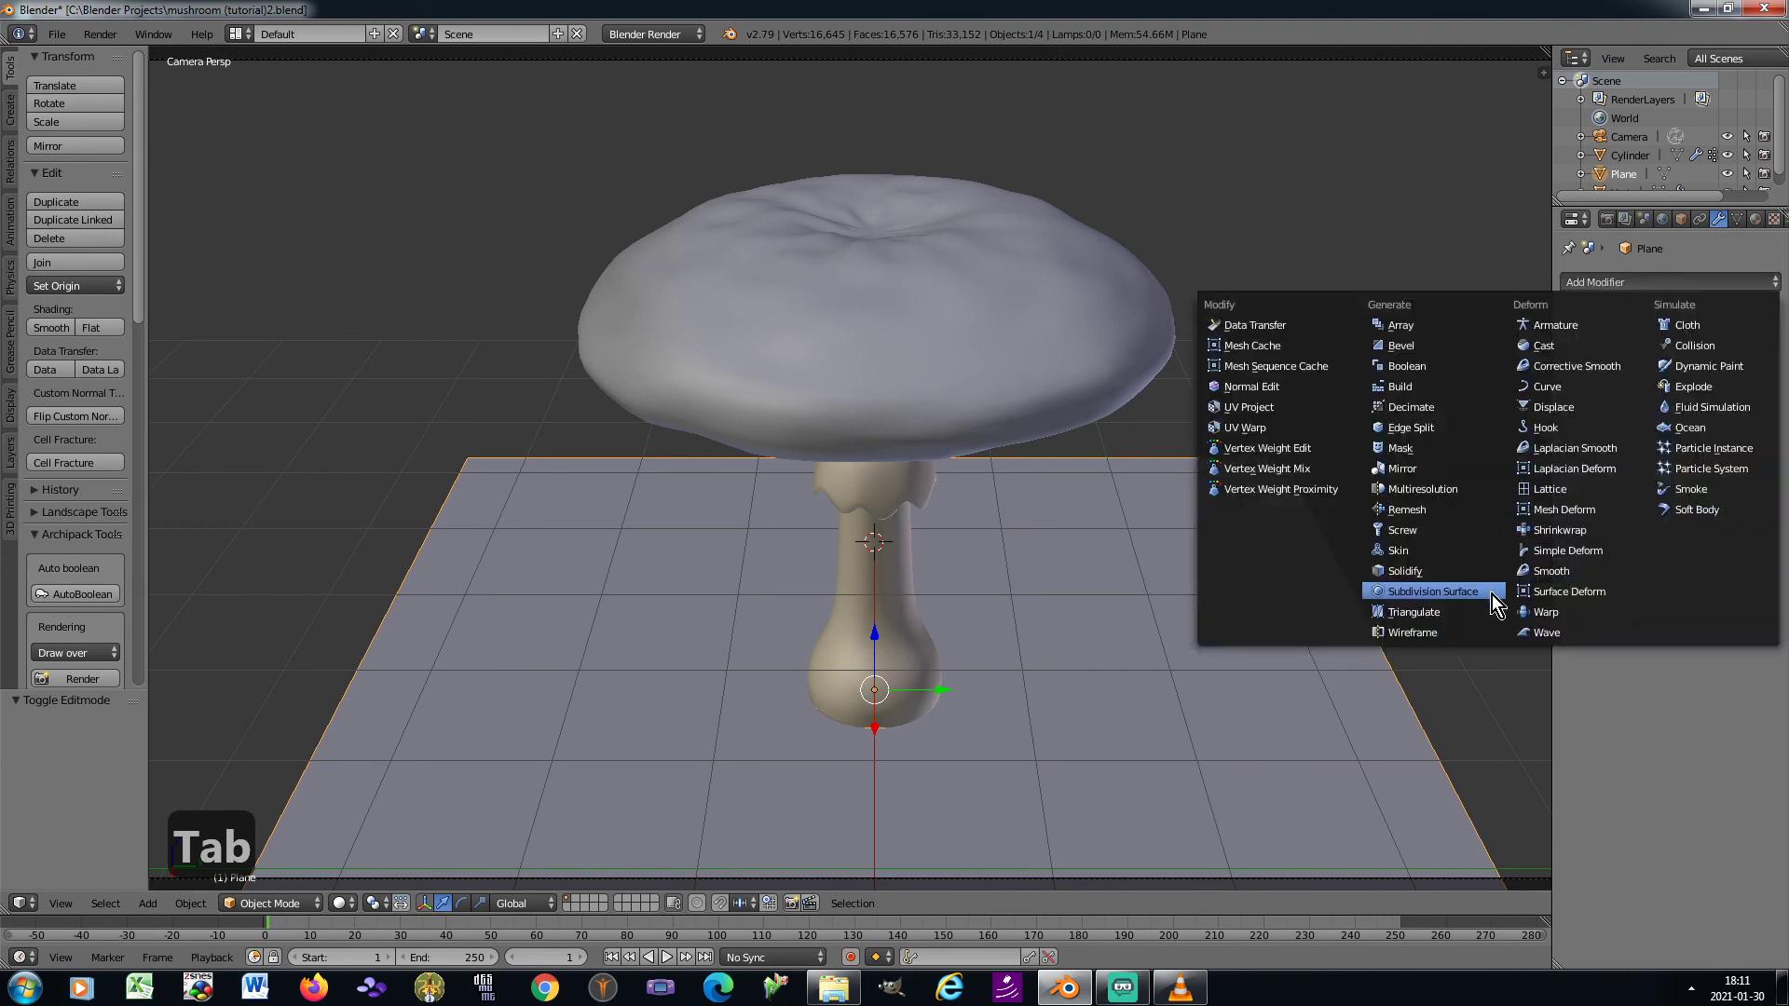
click(1444, 591)
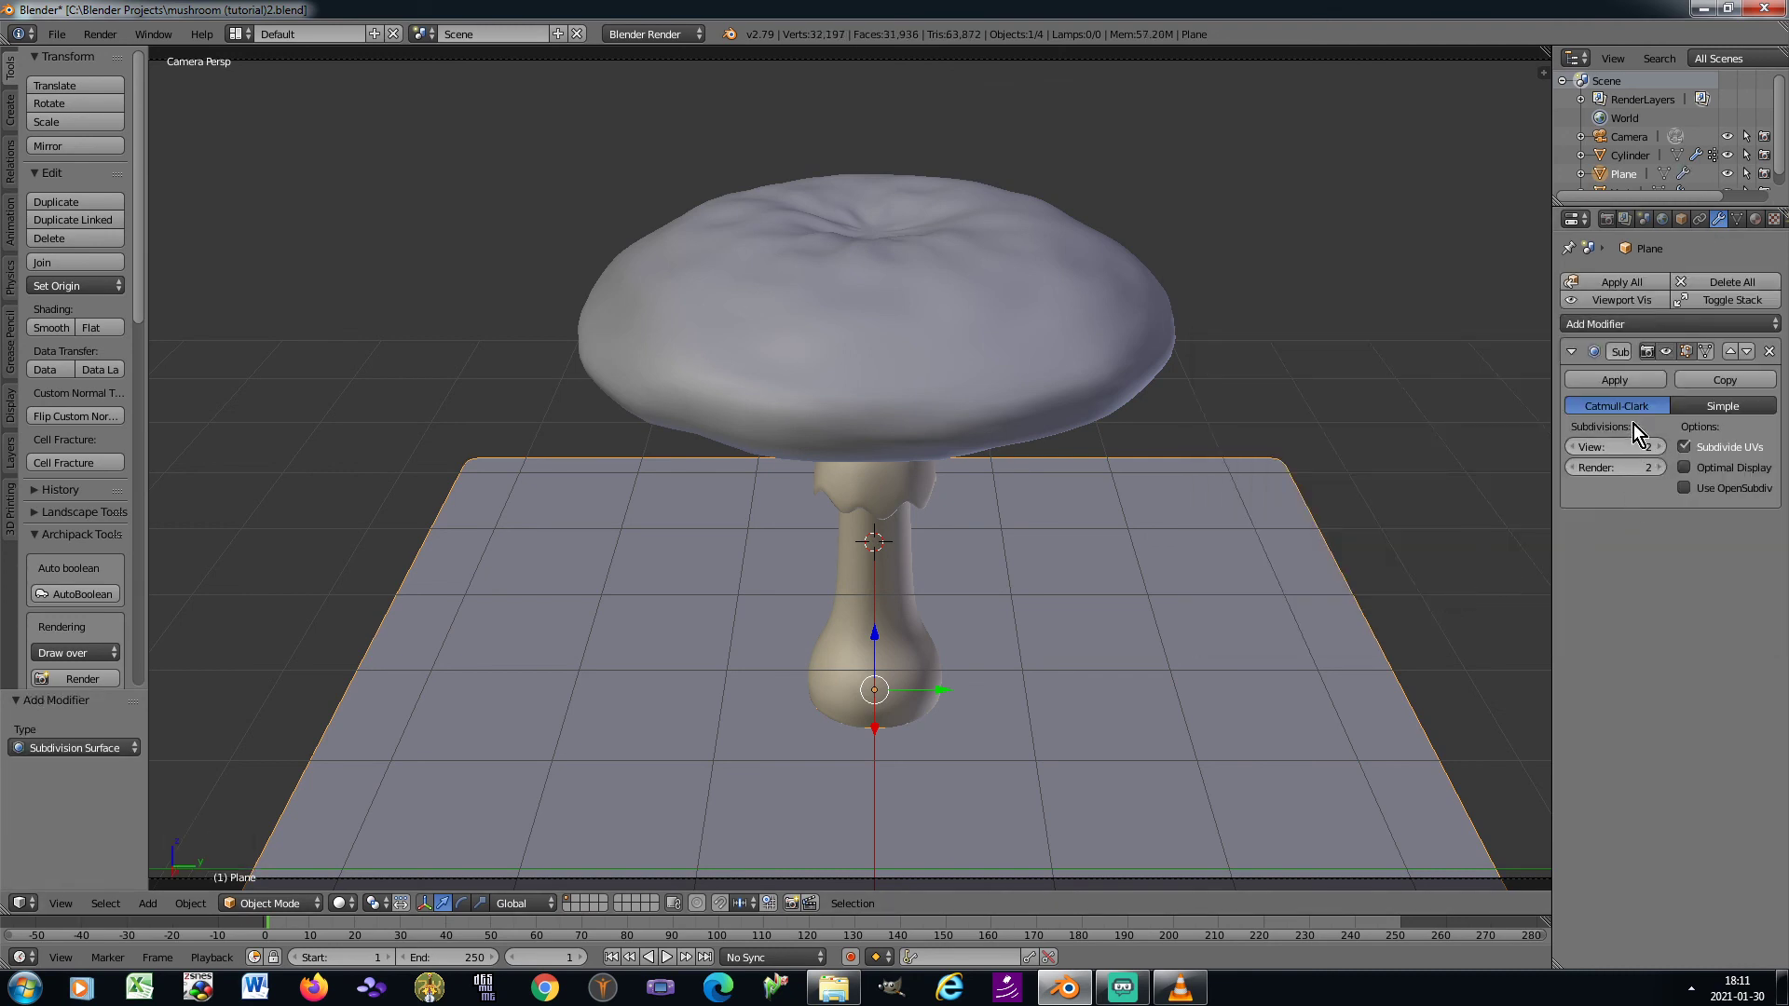
Add a Displace modifier to the ground plane and set its midlevel to 0.25
click(1591, 325)
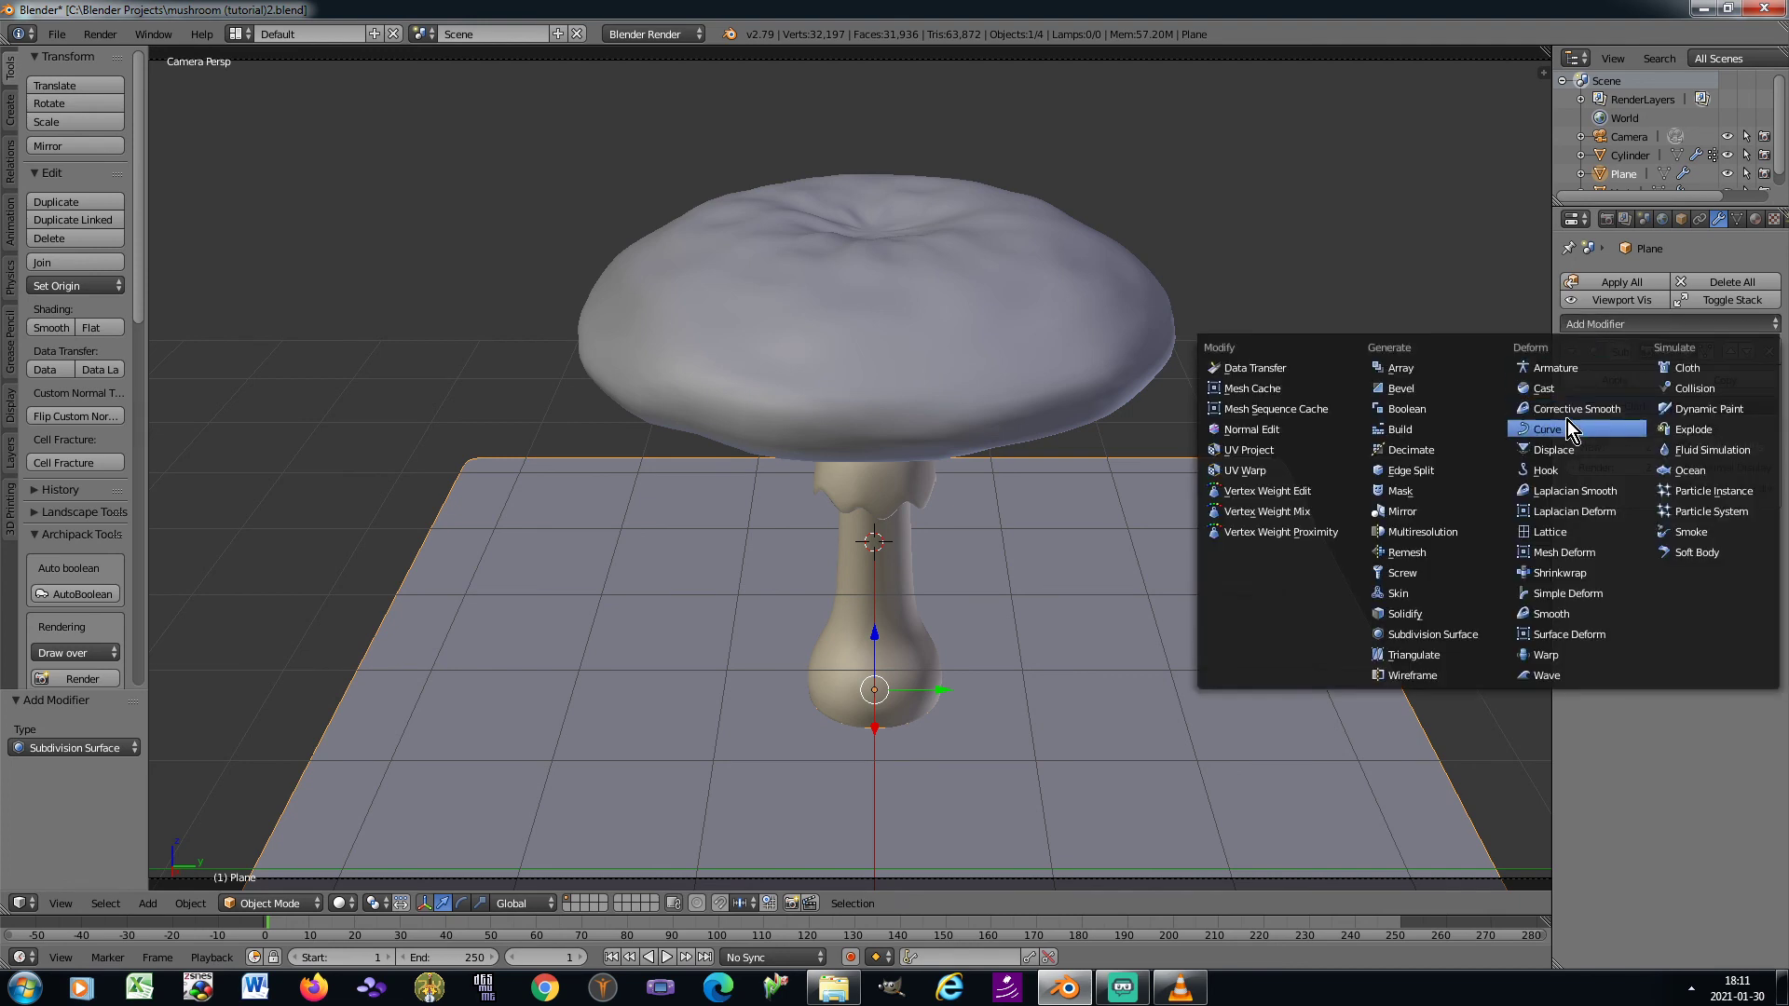
click(1578, 449)
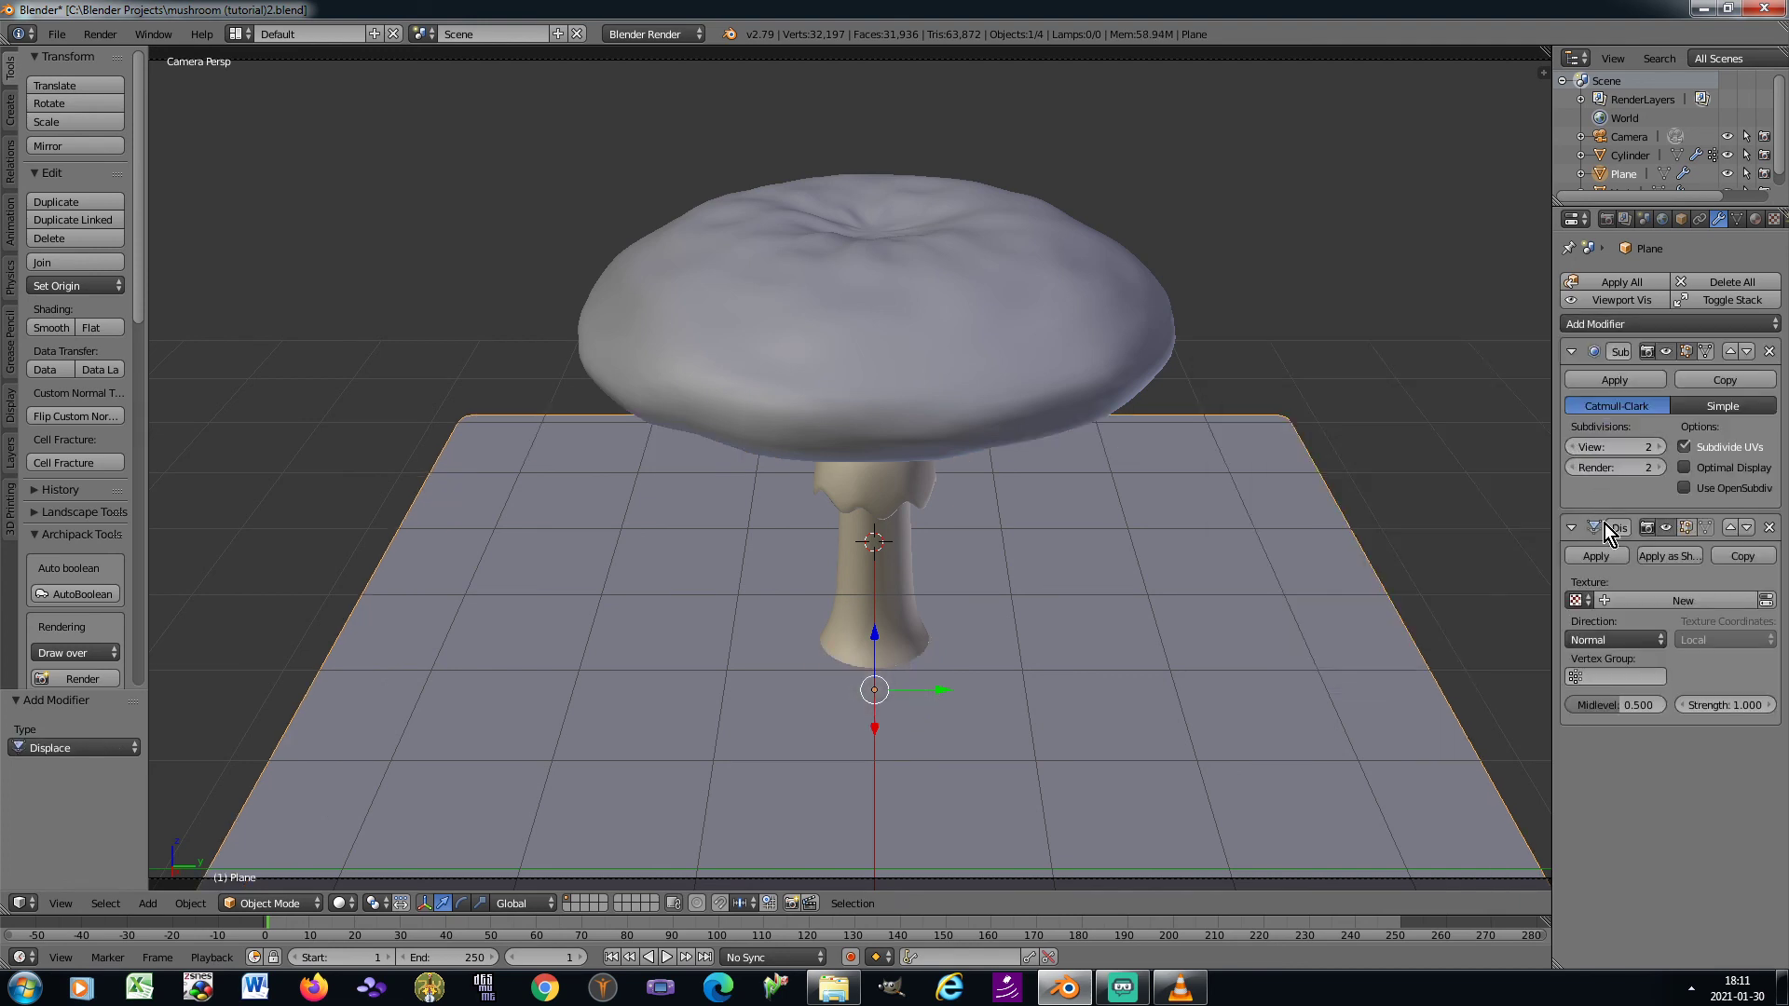
click(1611, 701)
text(0.25)
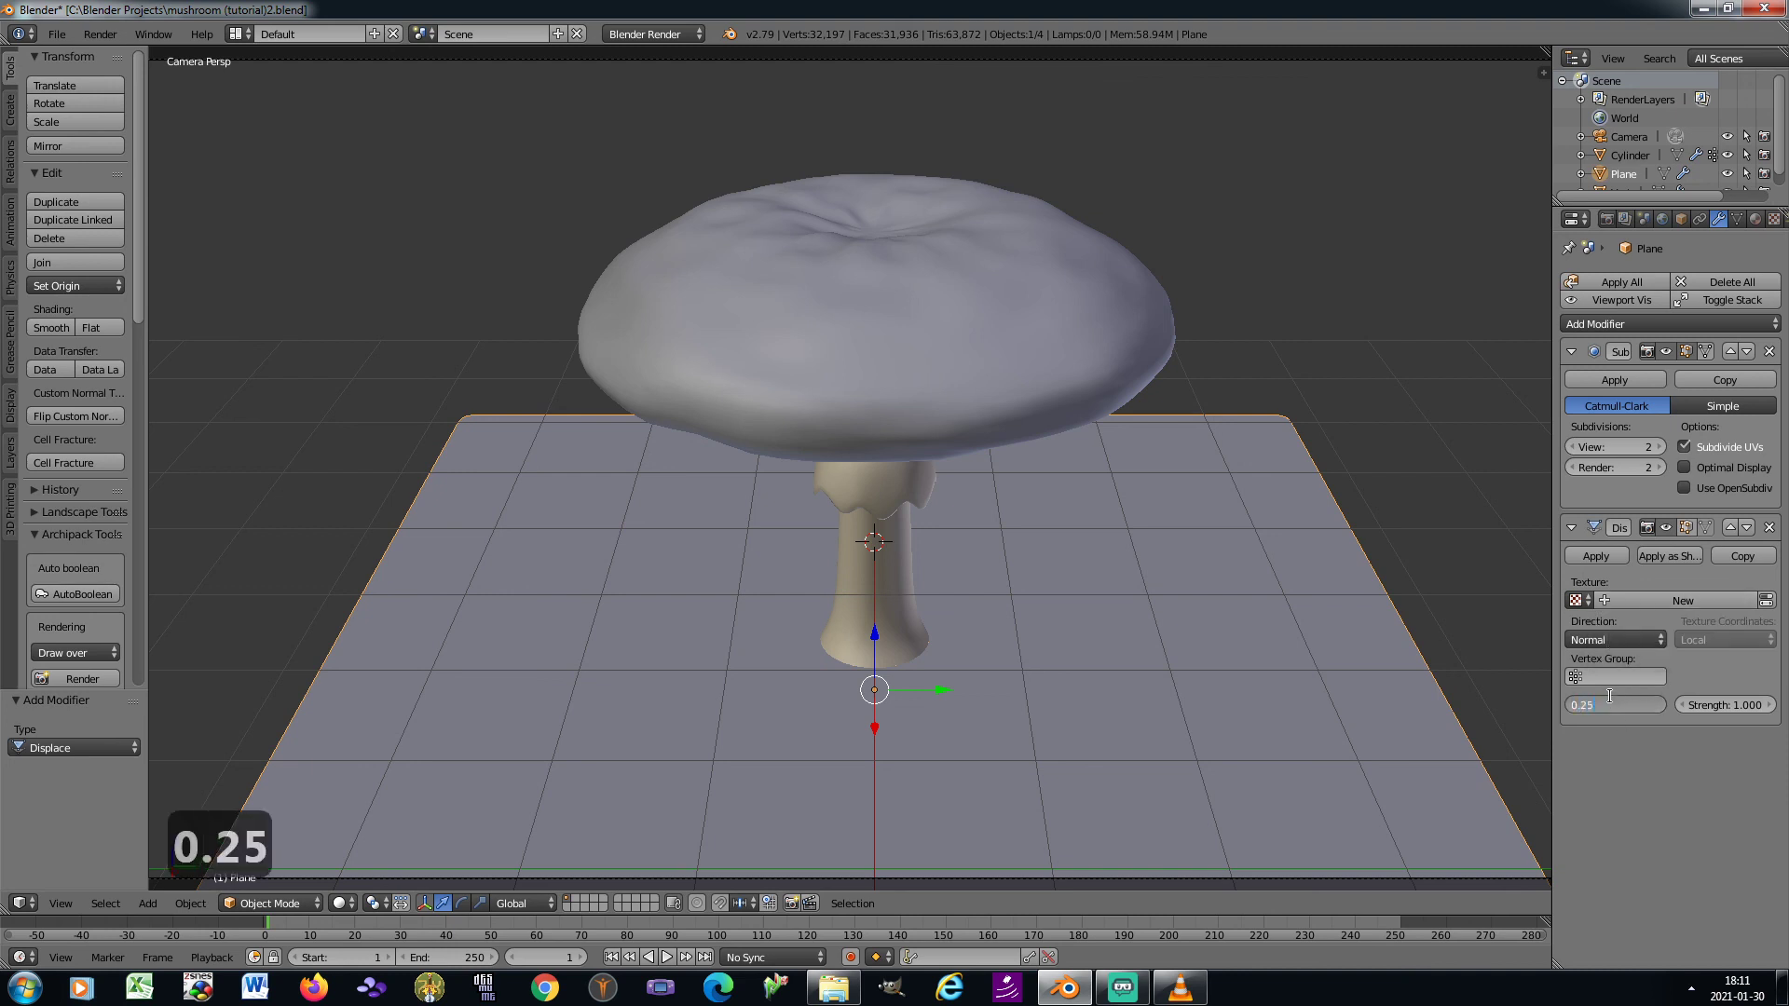
key(Return)
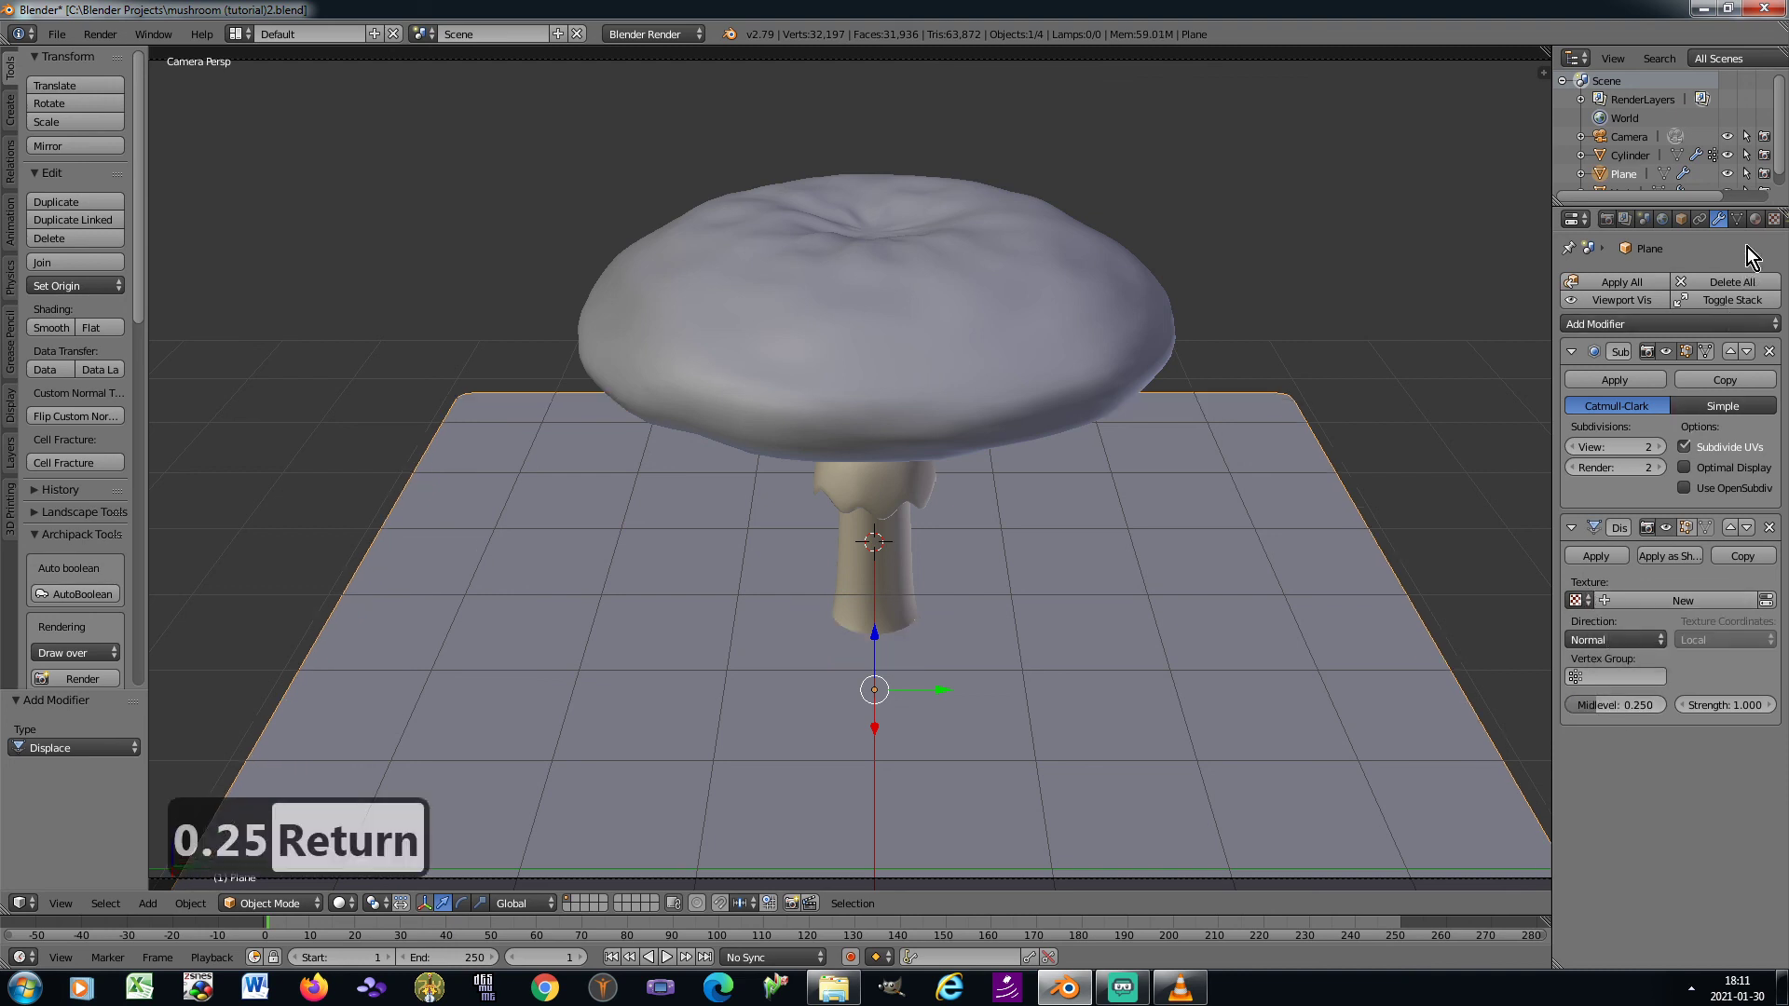
Create a new texture for the Displace modifier and set its type to Clouds
click(1774, 219)
scroll(1673, 533, up, 7)
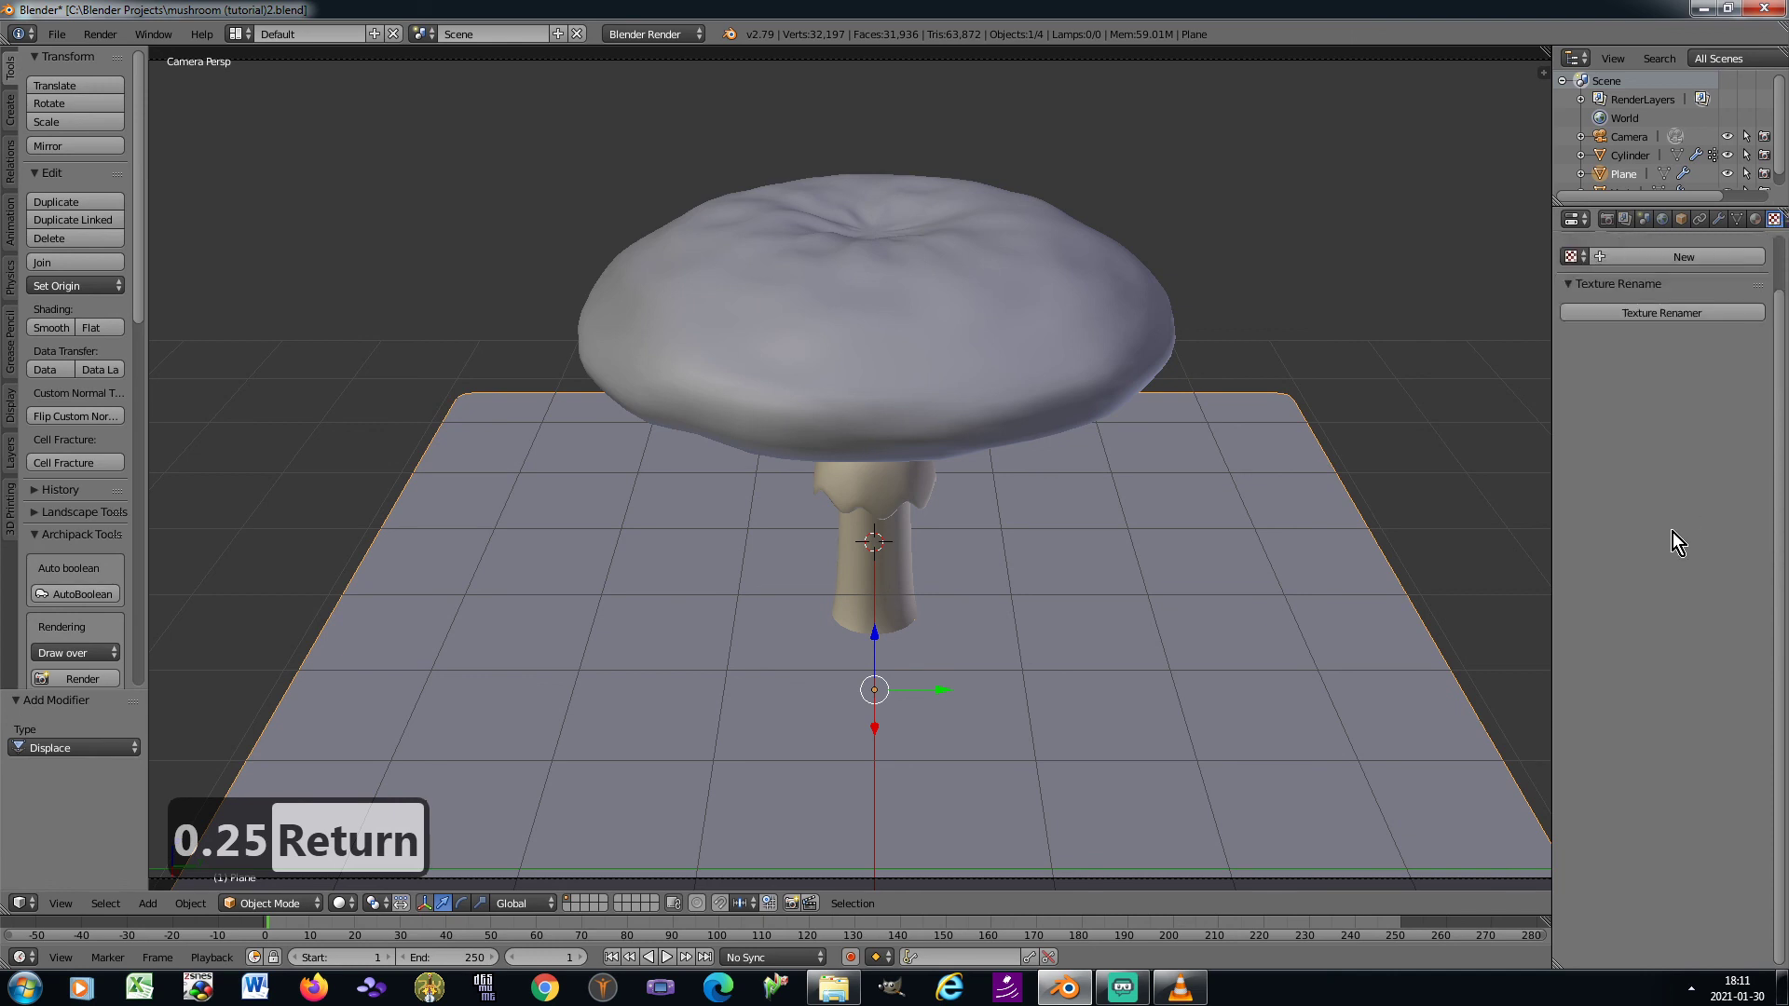
click(1597, 316)
click(1664, 341)
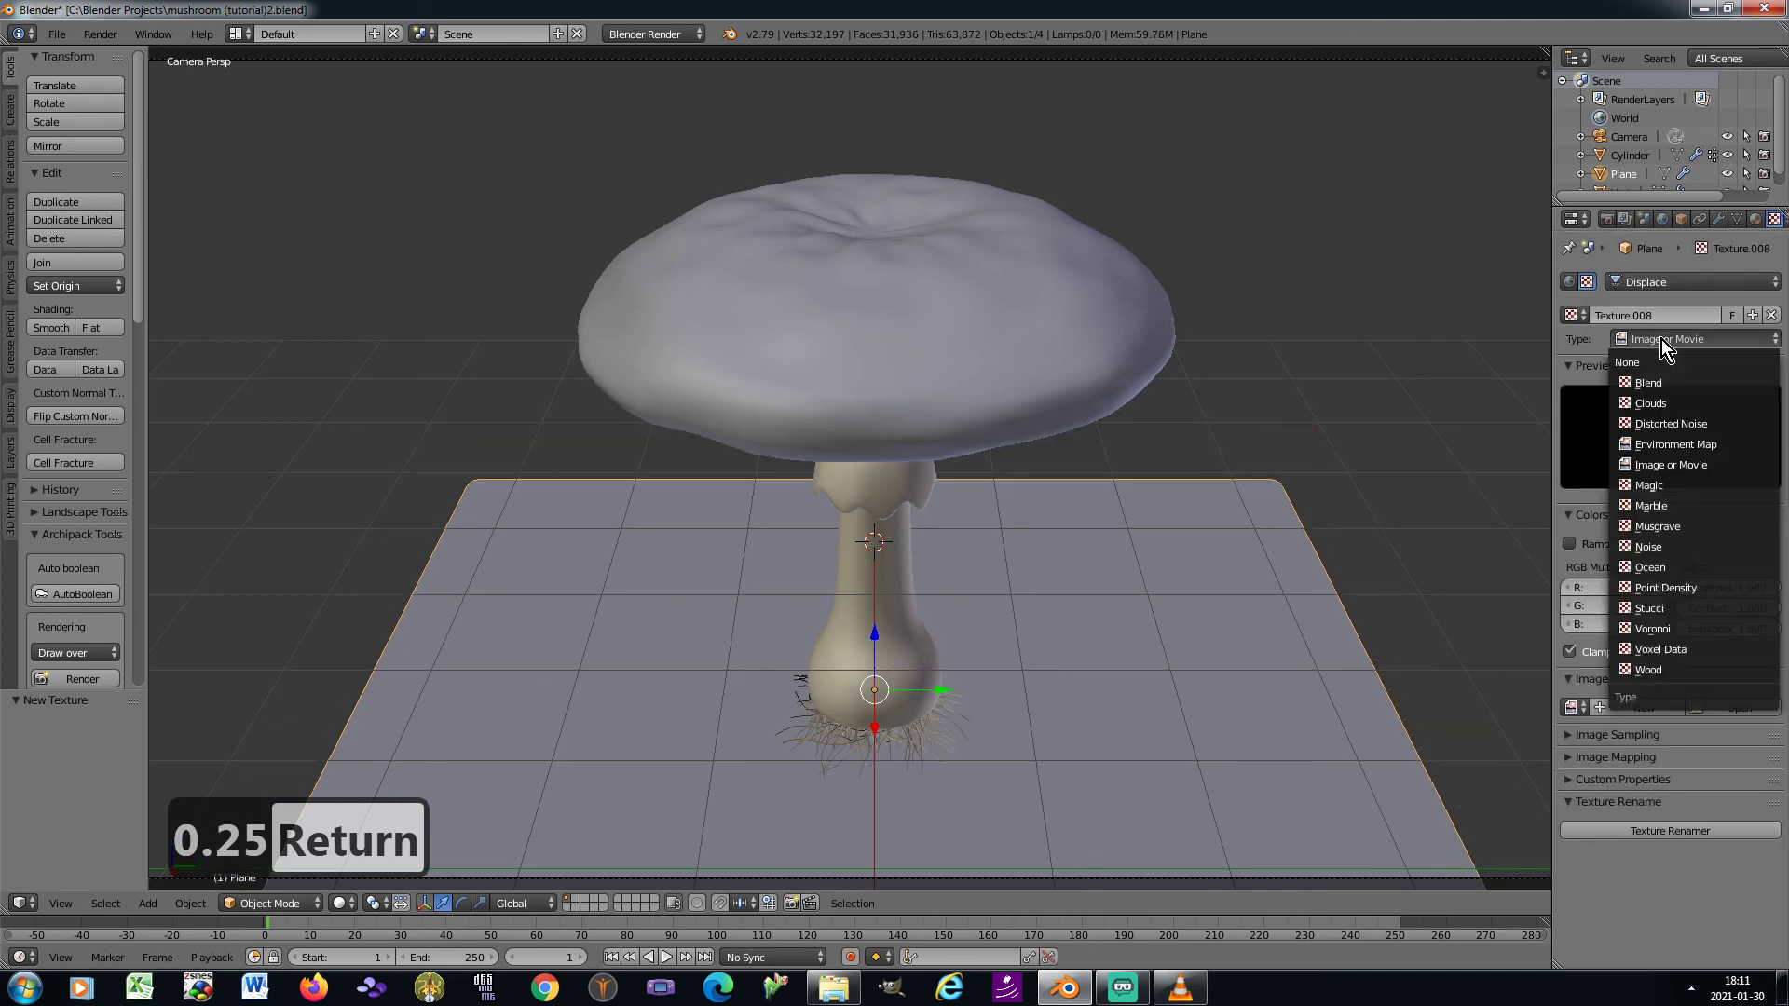
click(1670, 408)
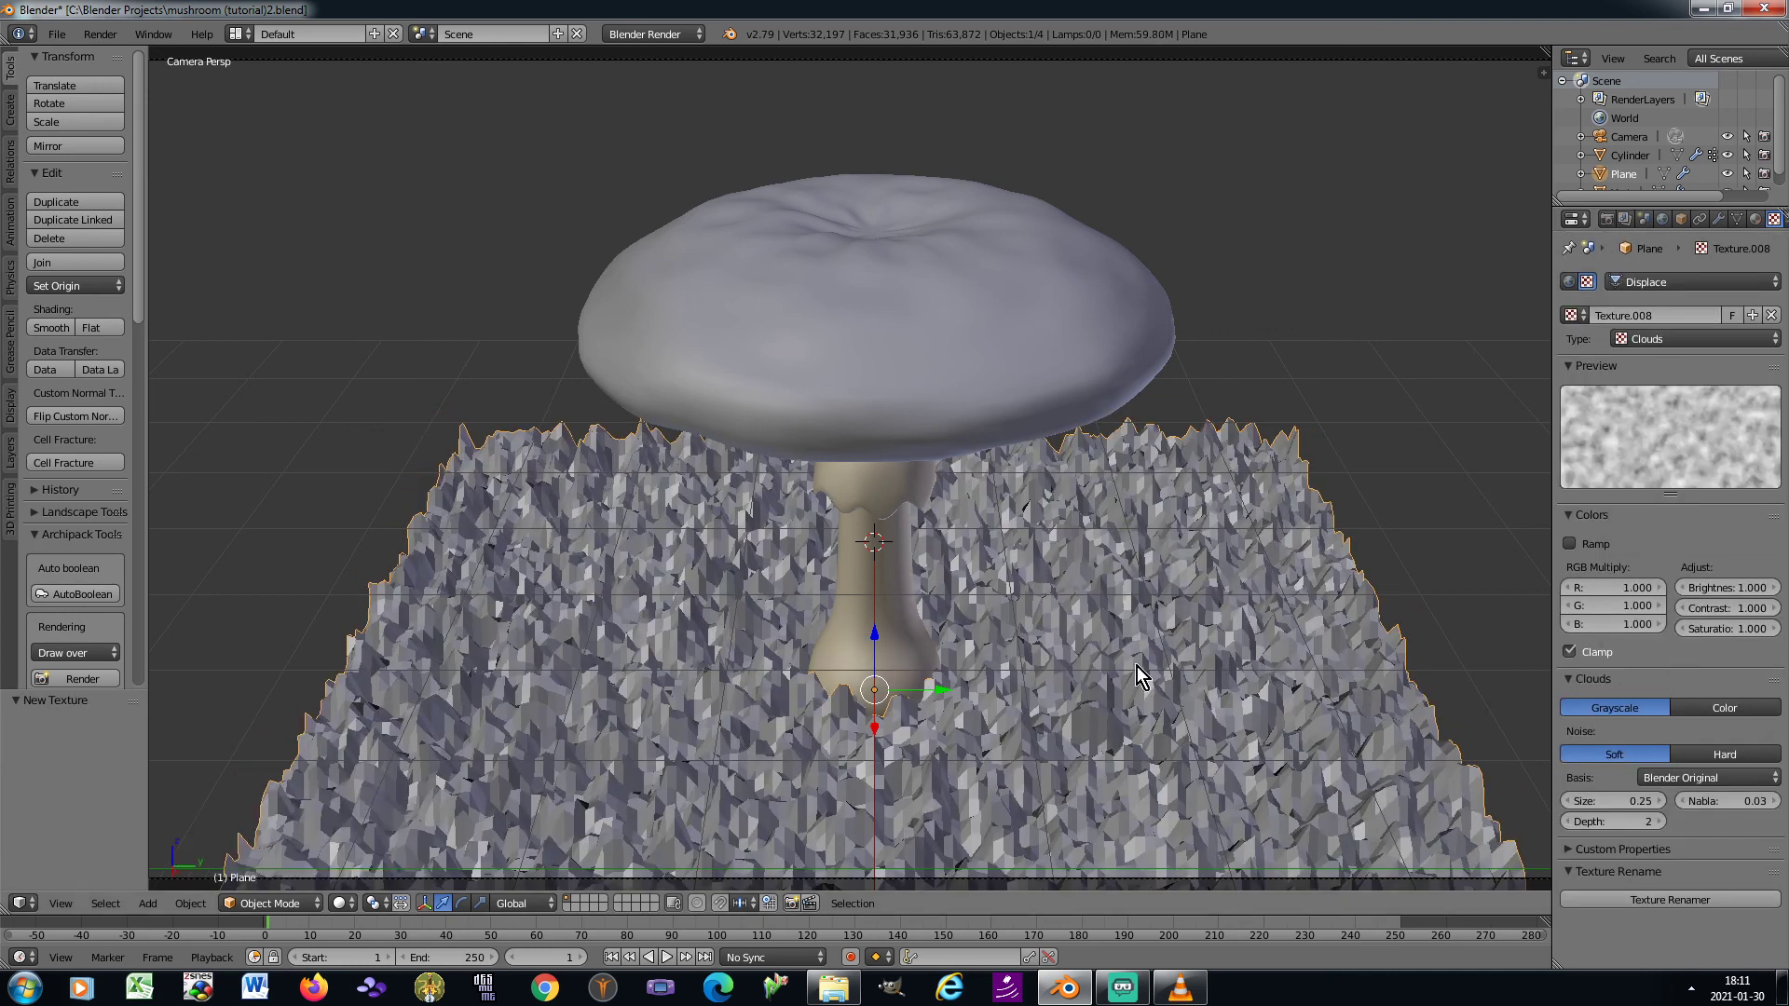
Shade the ground plane smooth and set the Clouds texture's depth to 22
click(37, 328)
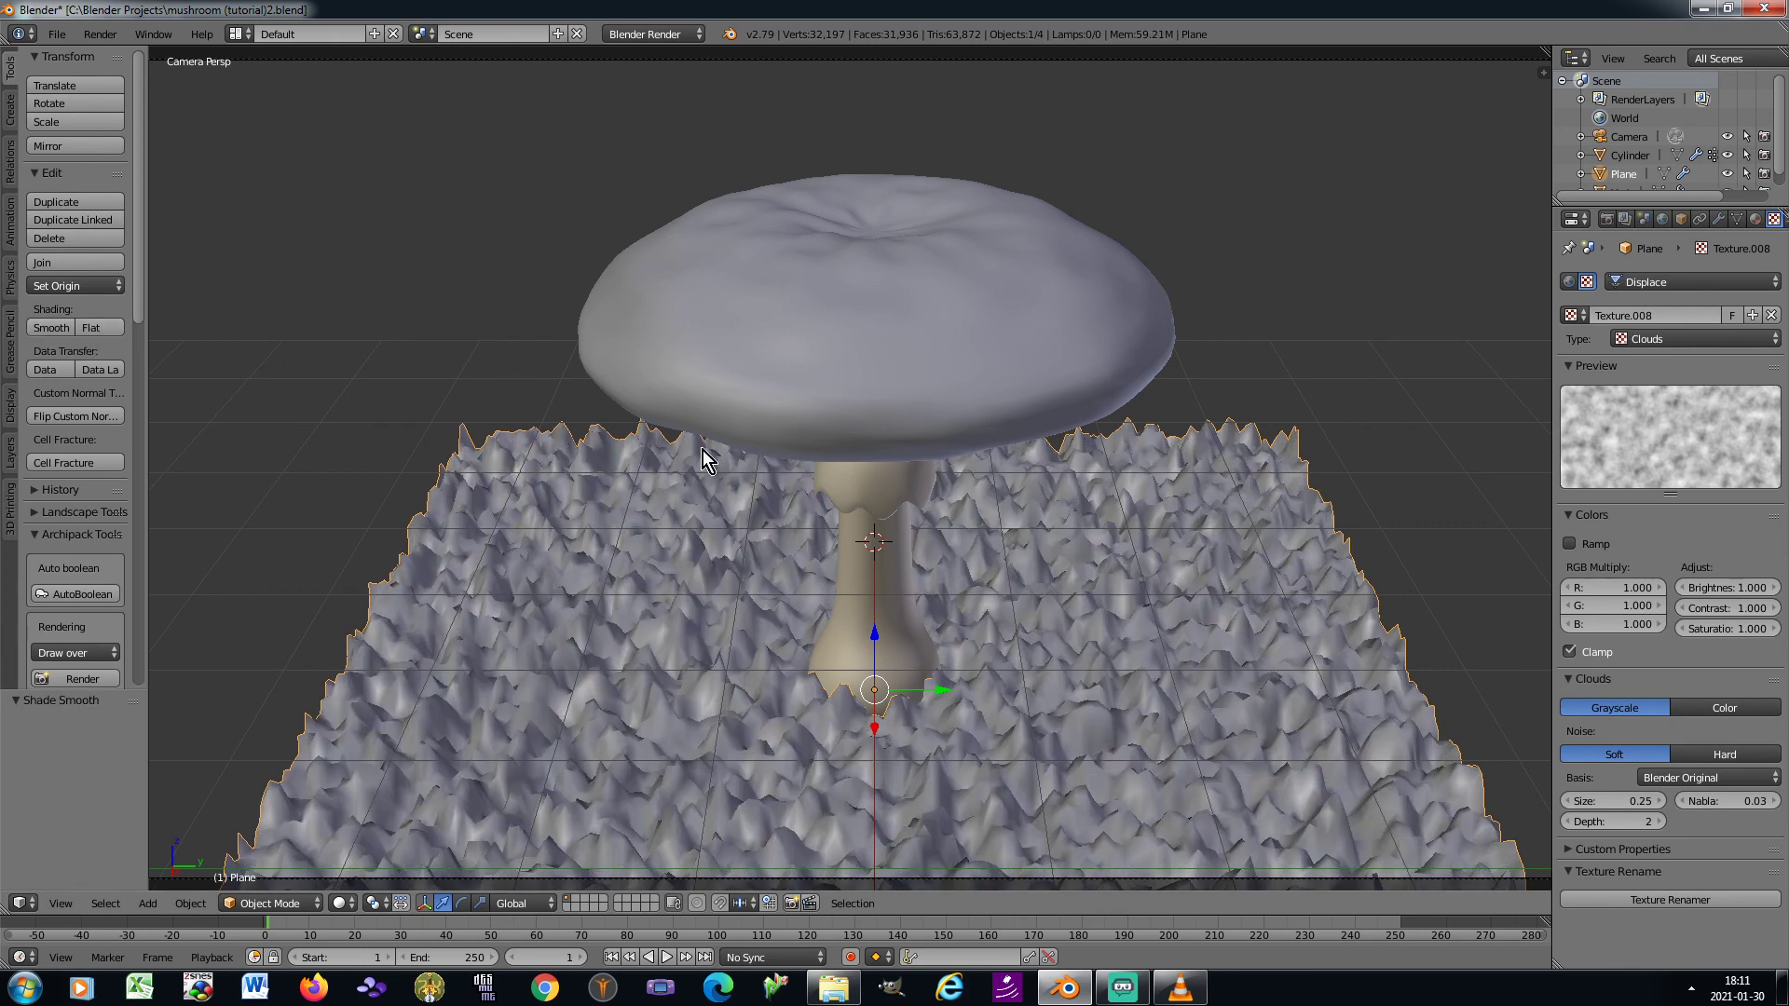
mouse_move(1597, 824)
mouse_down()
mouse_move(1620, 824)
mouse_move(1613, 803)
mouse_up()
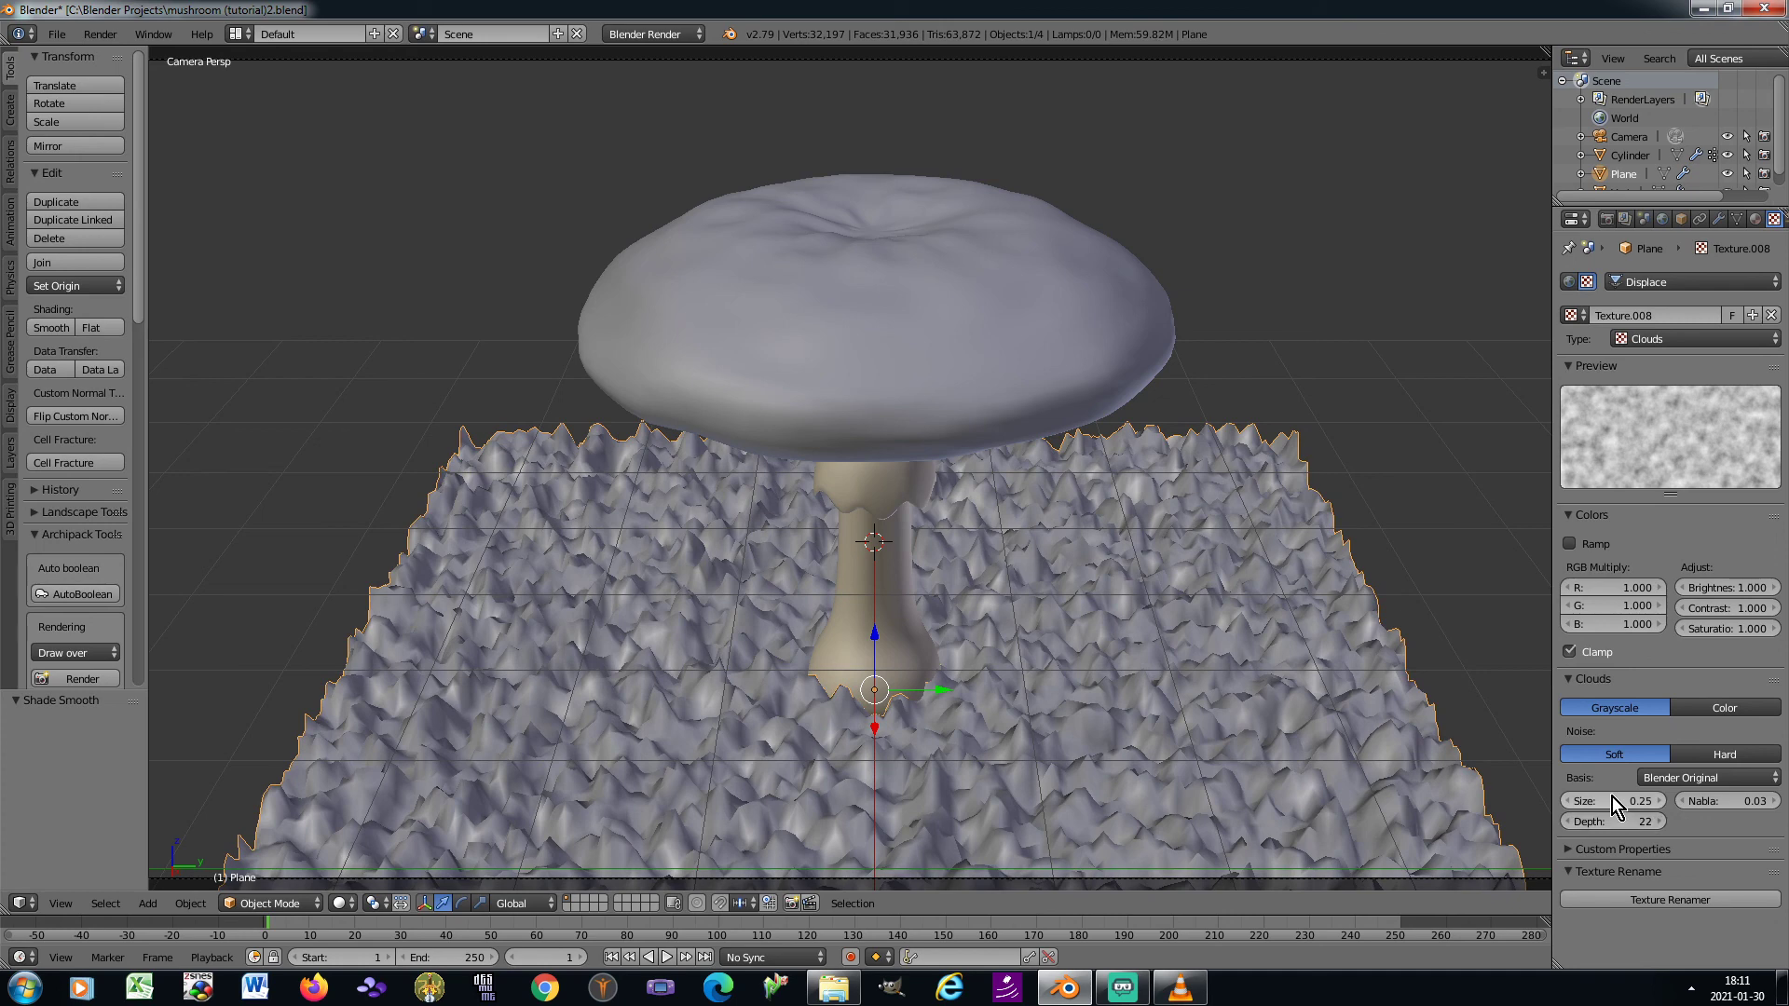
Set the Clouds texture's size to 1.65 and apply the ground plane's rotation and scale
text(1.65)
key(Return)
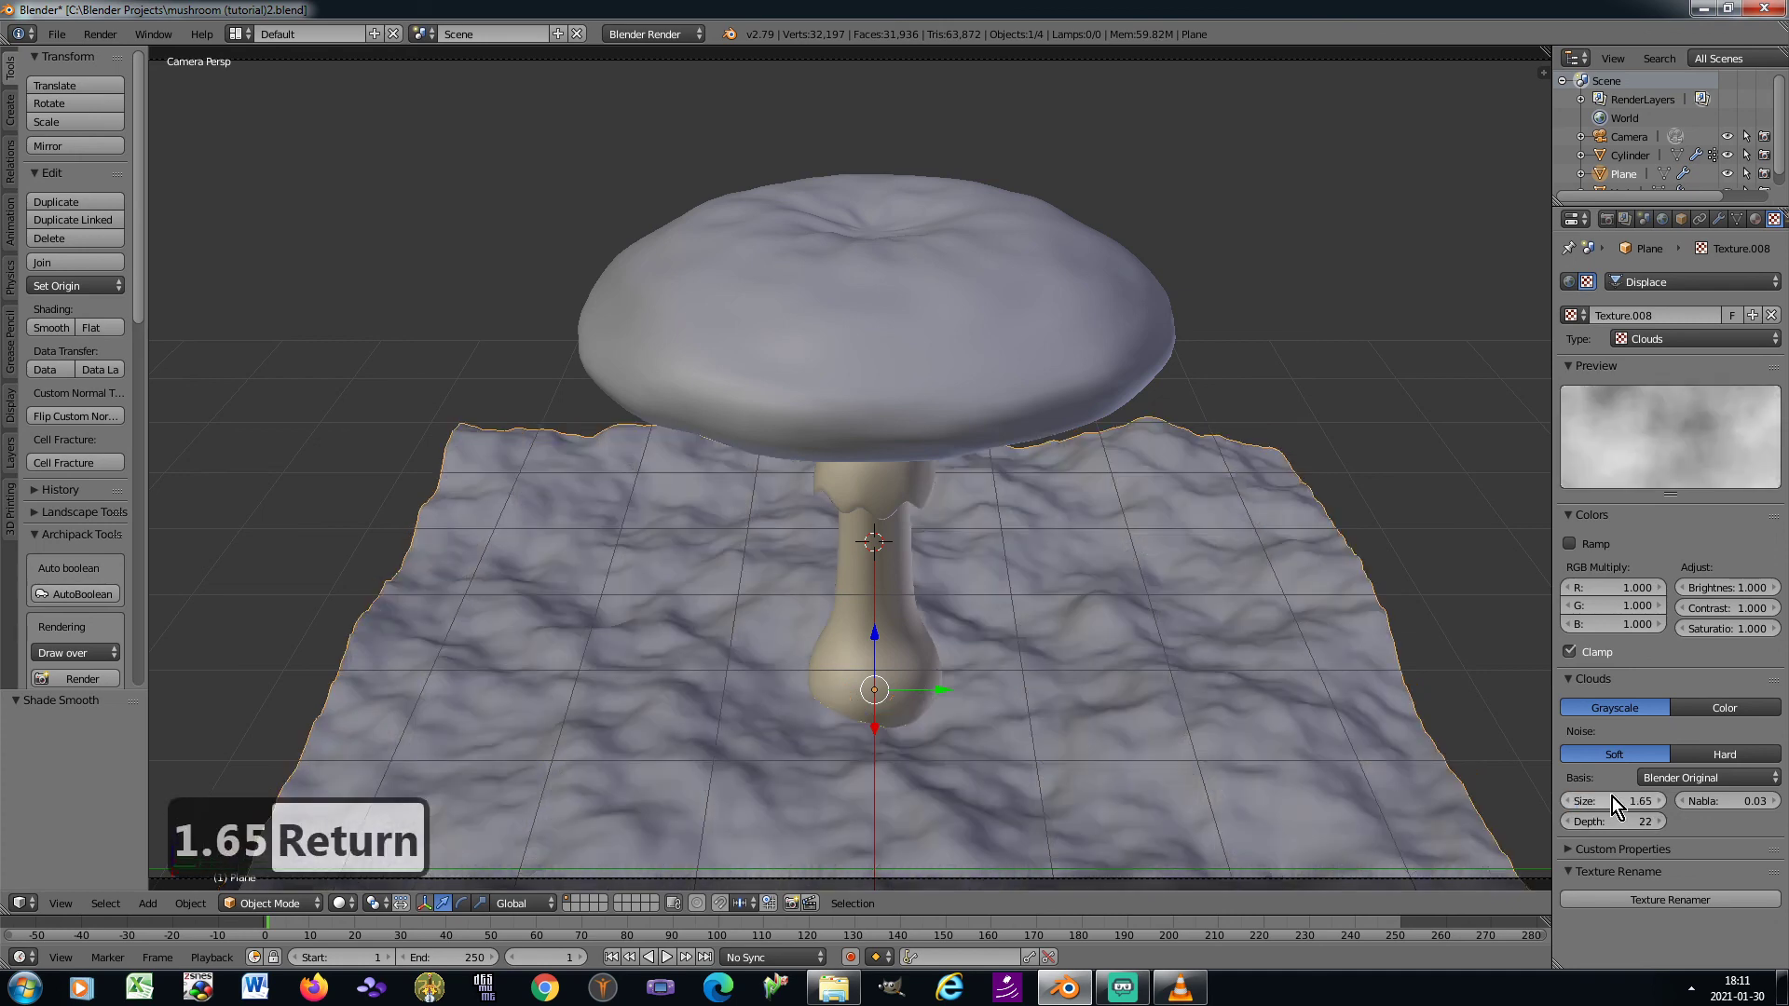
key(ctrl+a)
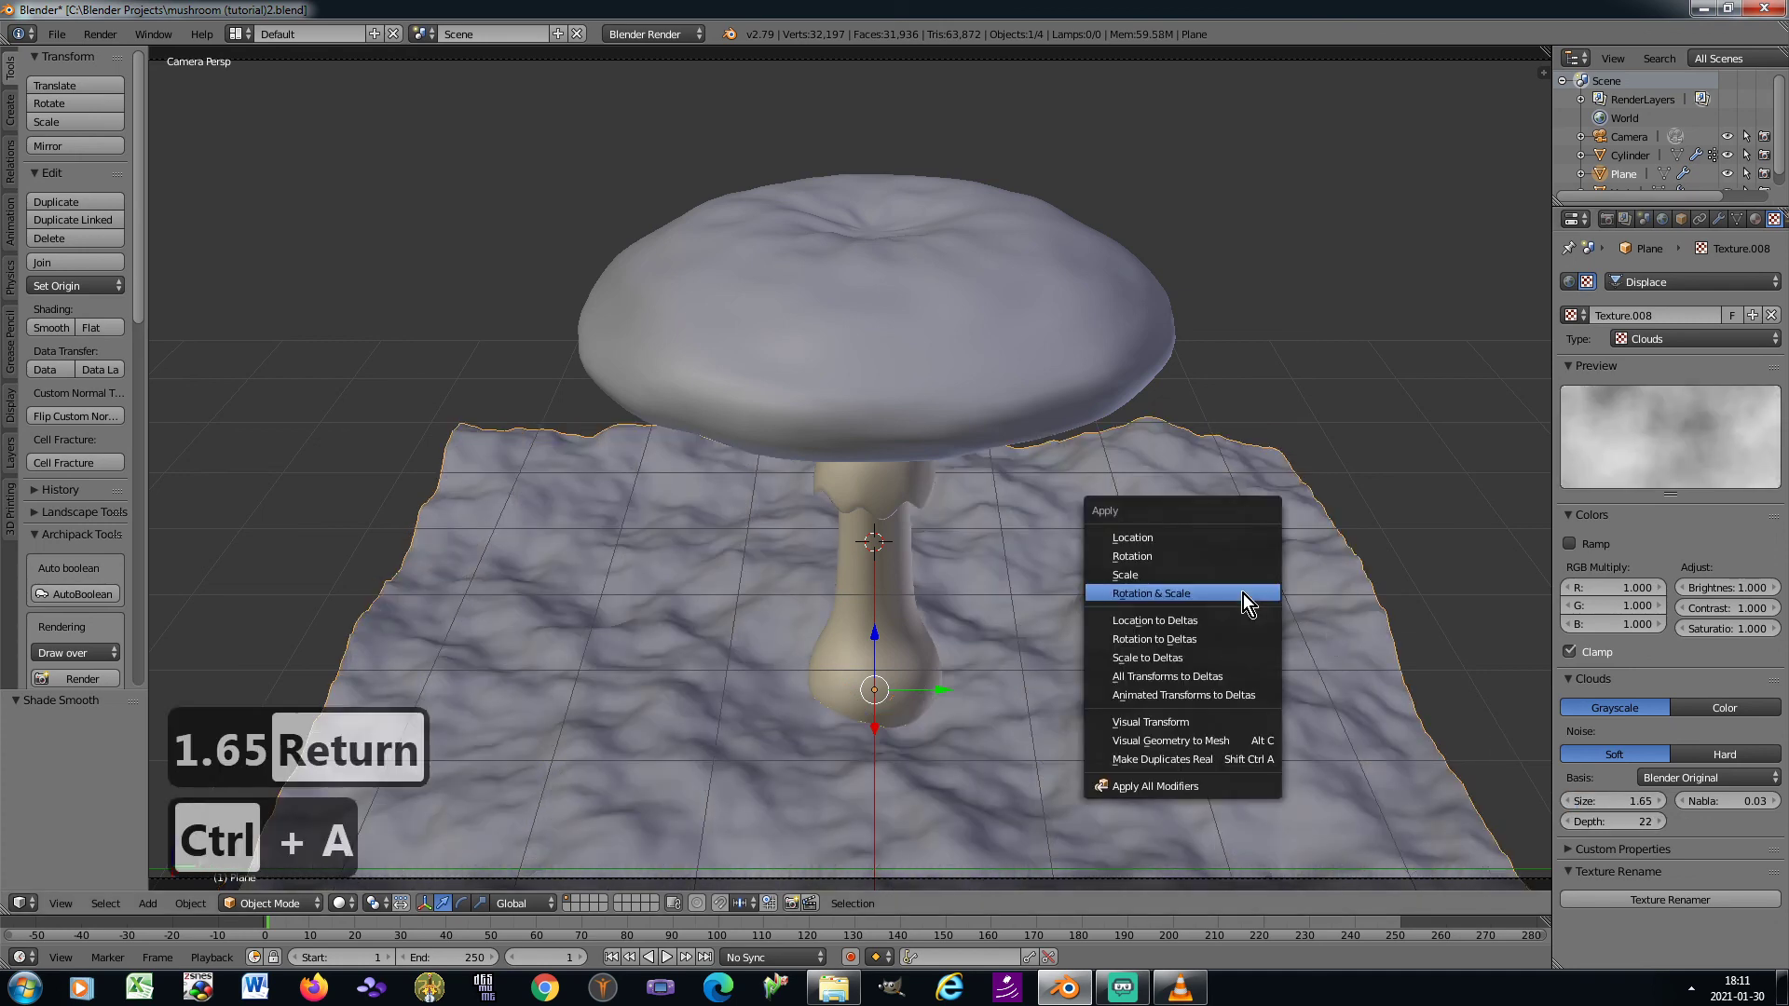
click(1243, 594)
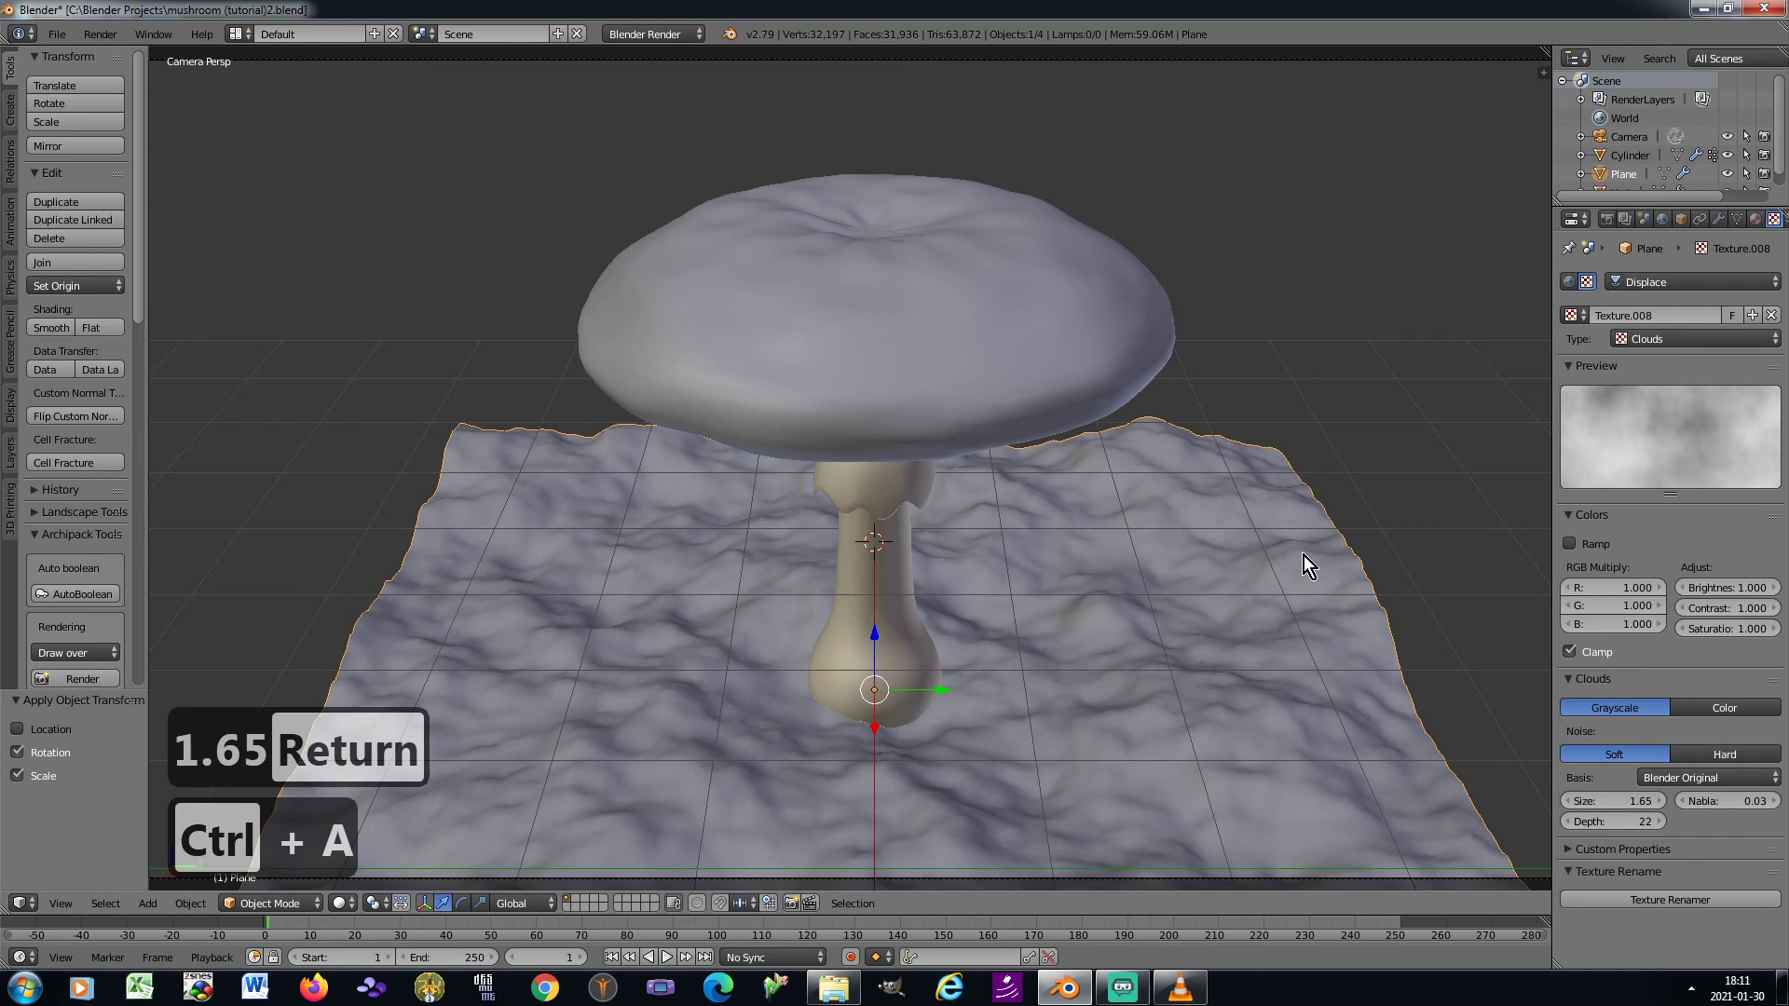
Create a new material for the ground plane with specular intensity 0.02 and hardness 20
click(1755, 219)
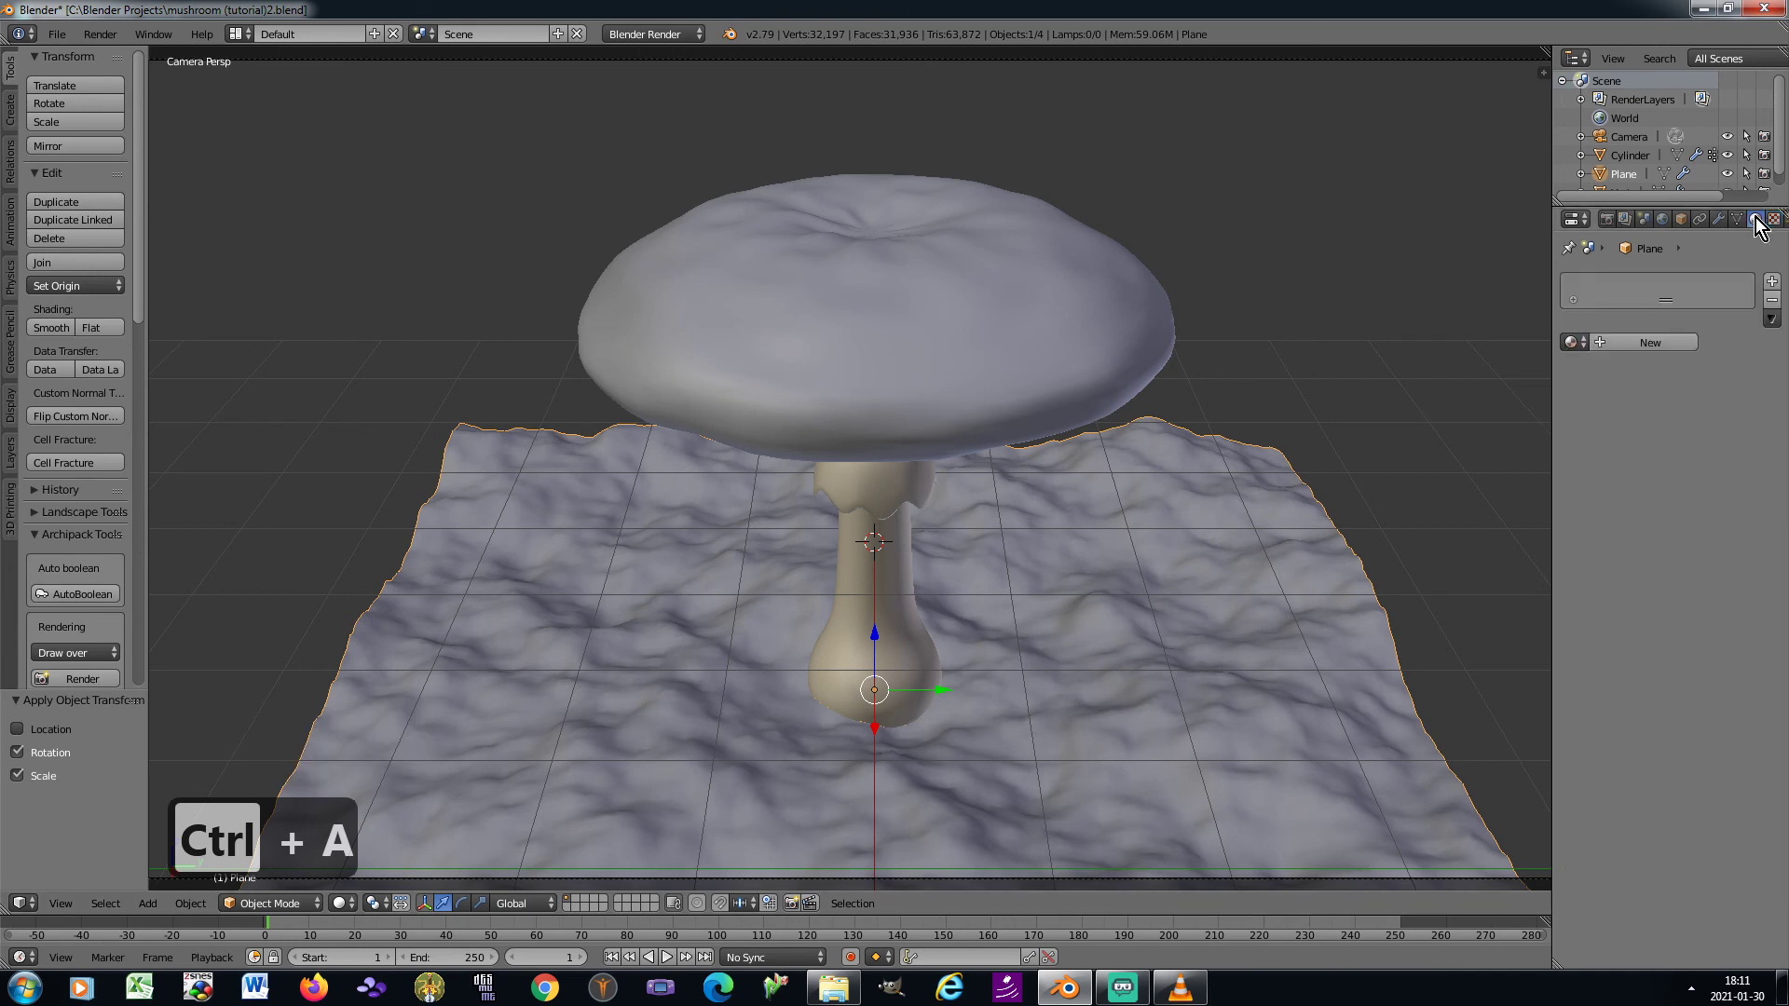
click(1606, 345)
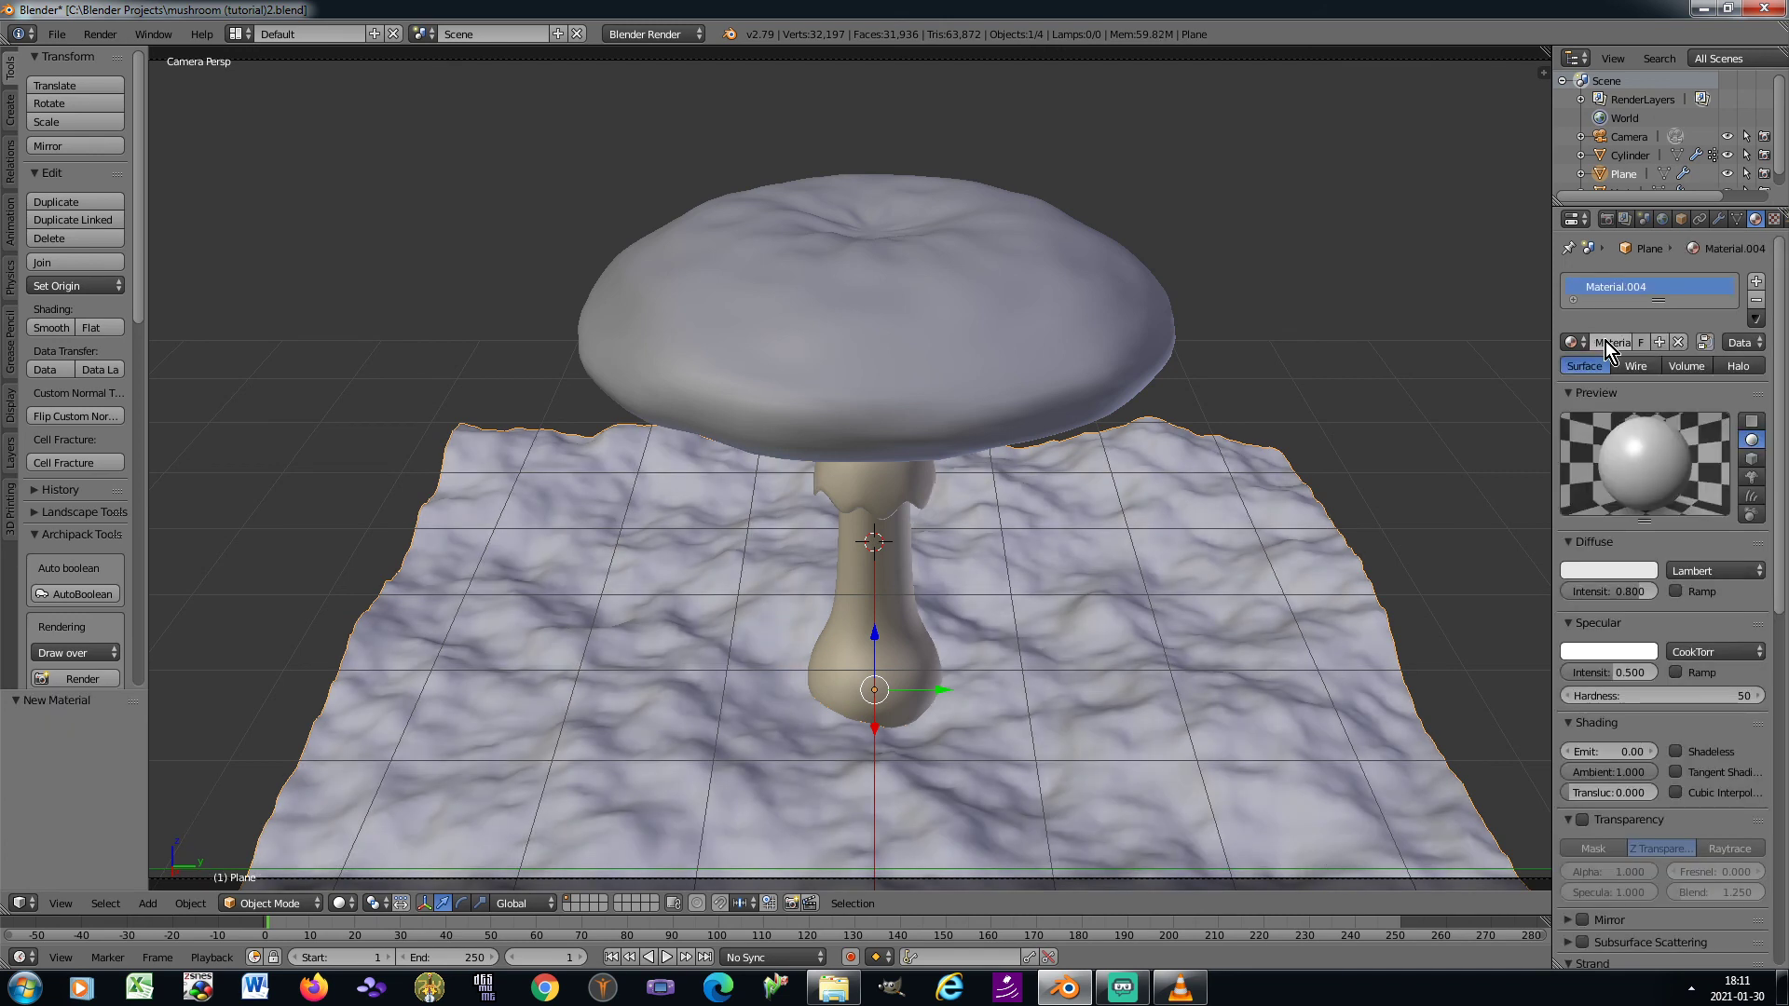
click(1602, 671)
text(02)
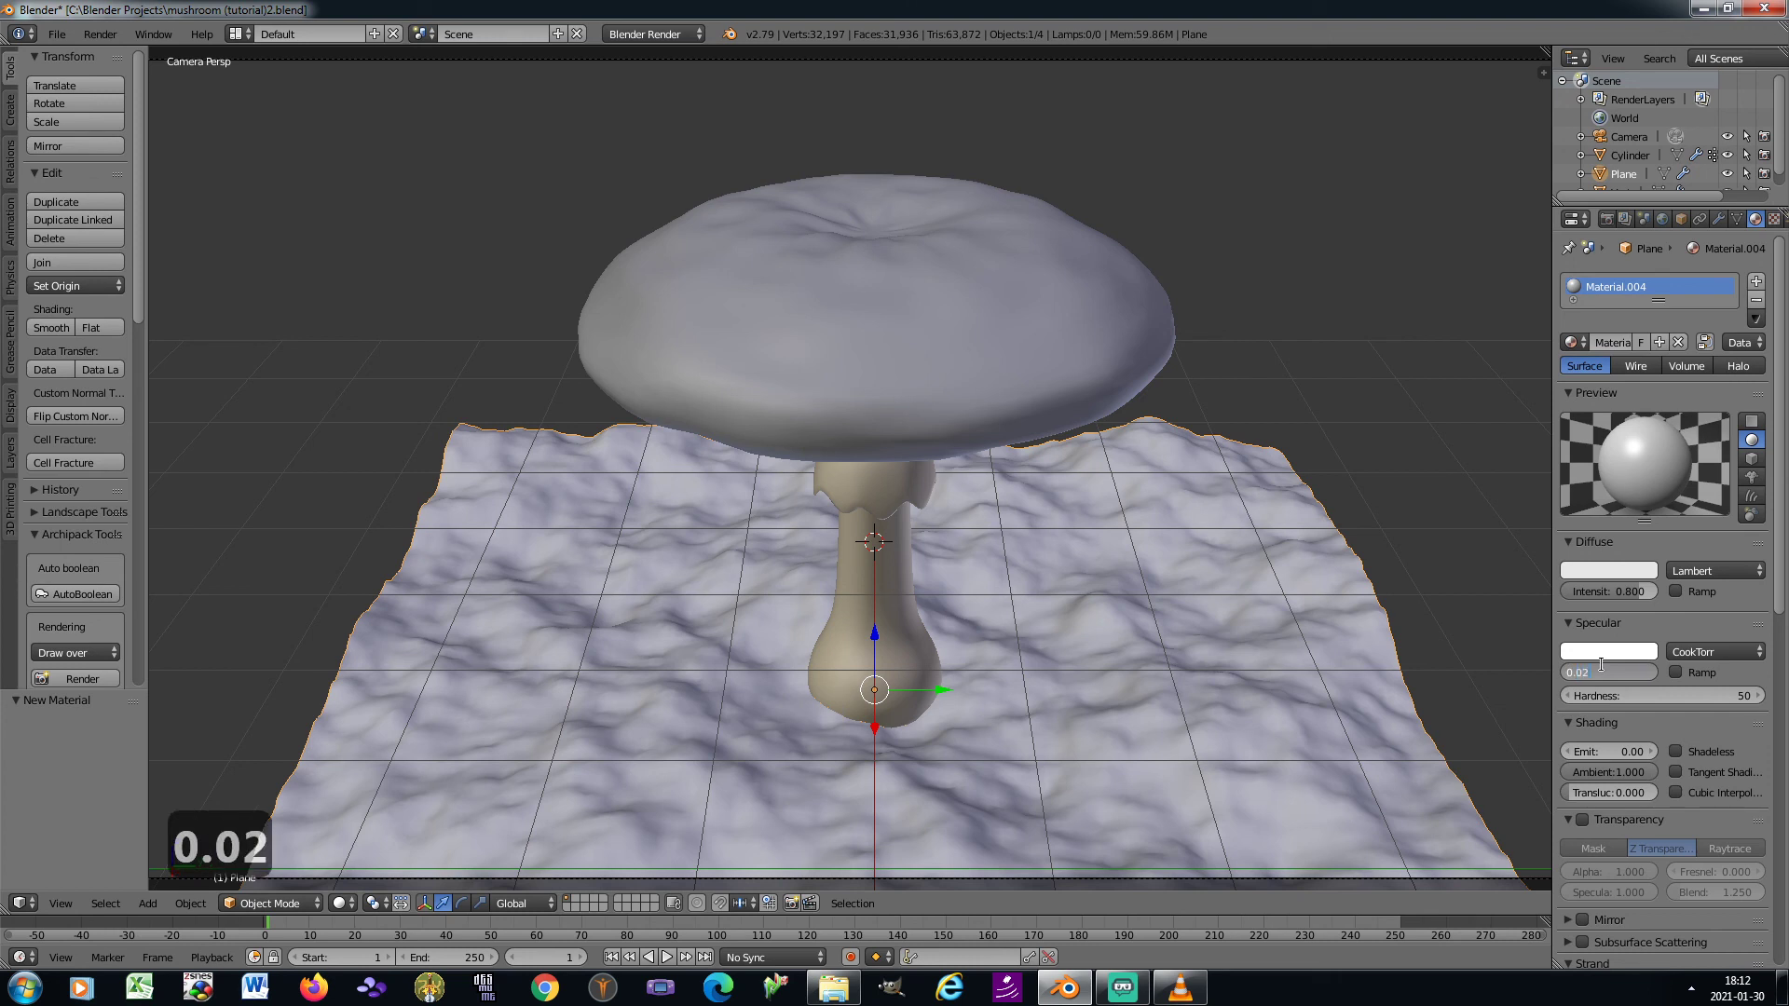
key(Tab)
text(20)
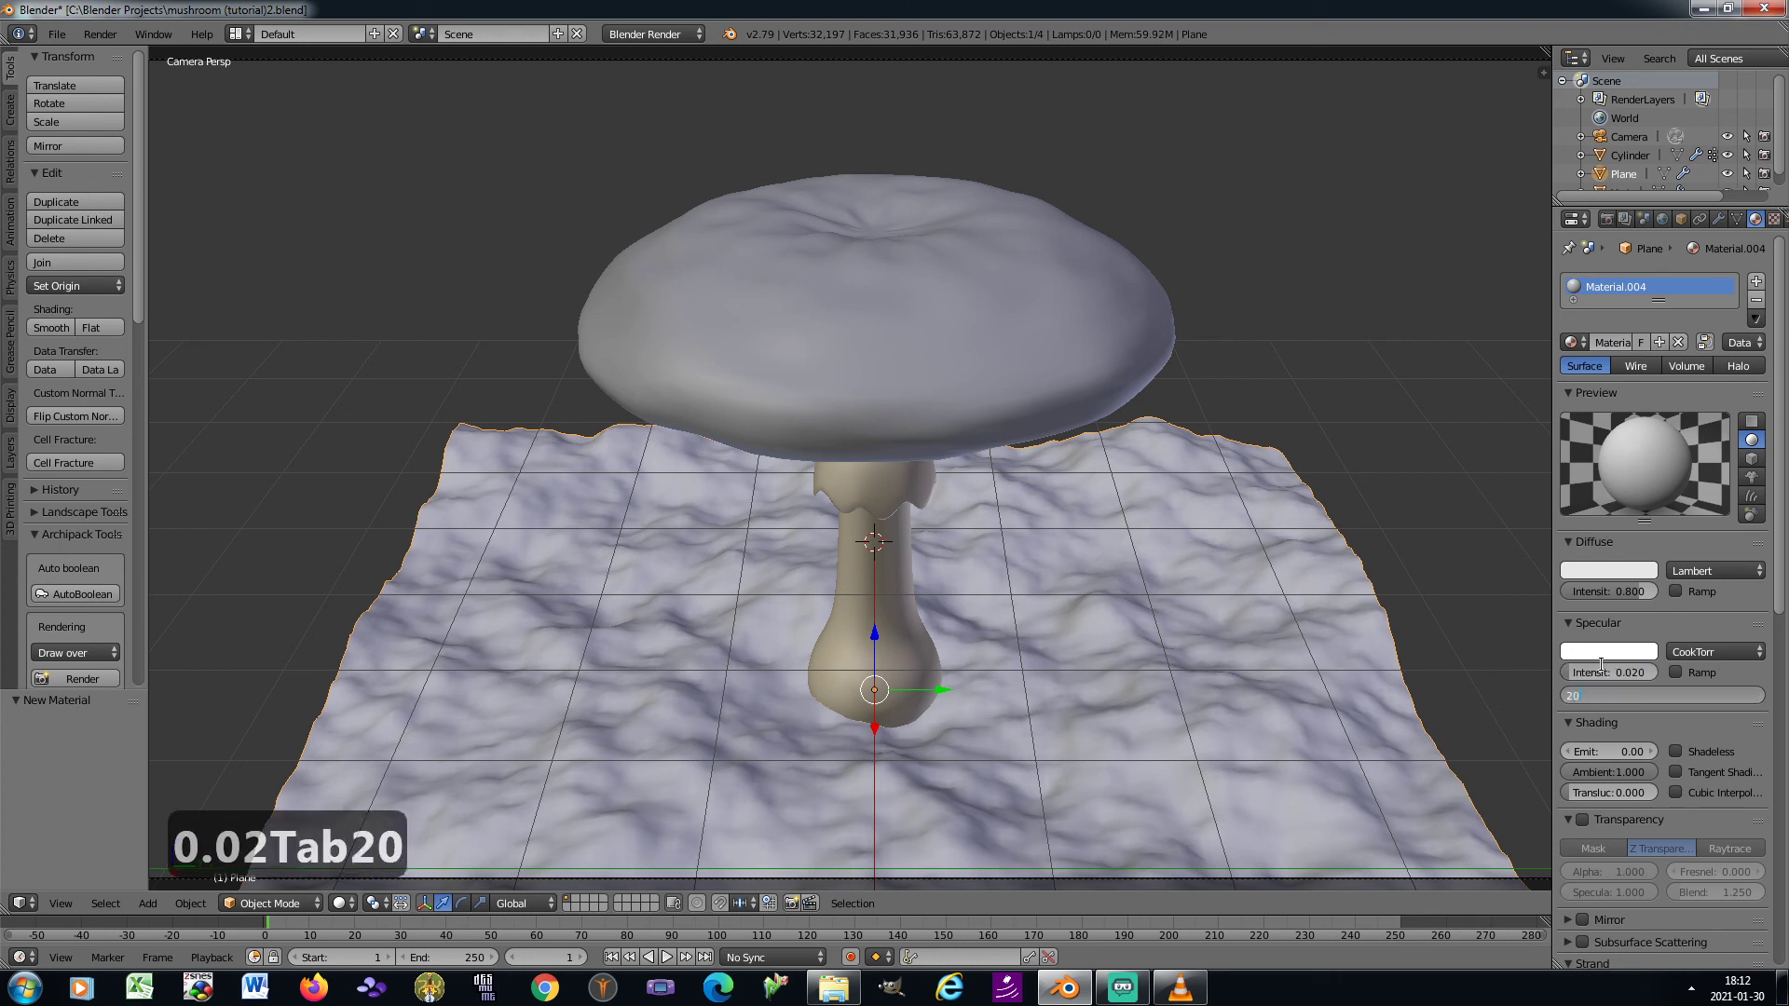
key(Return)
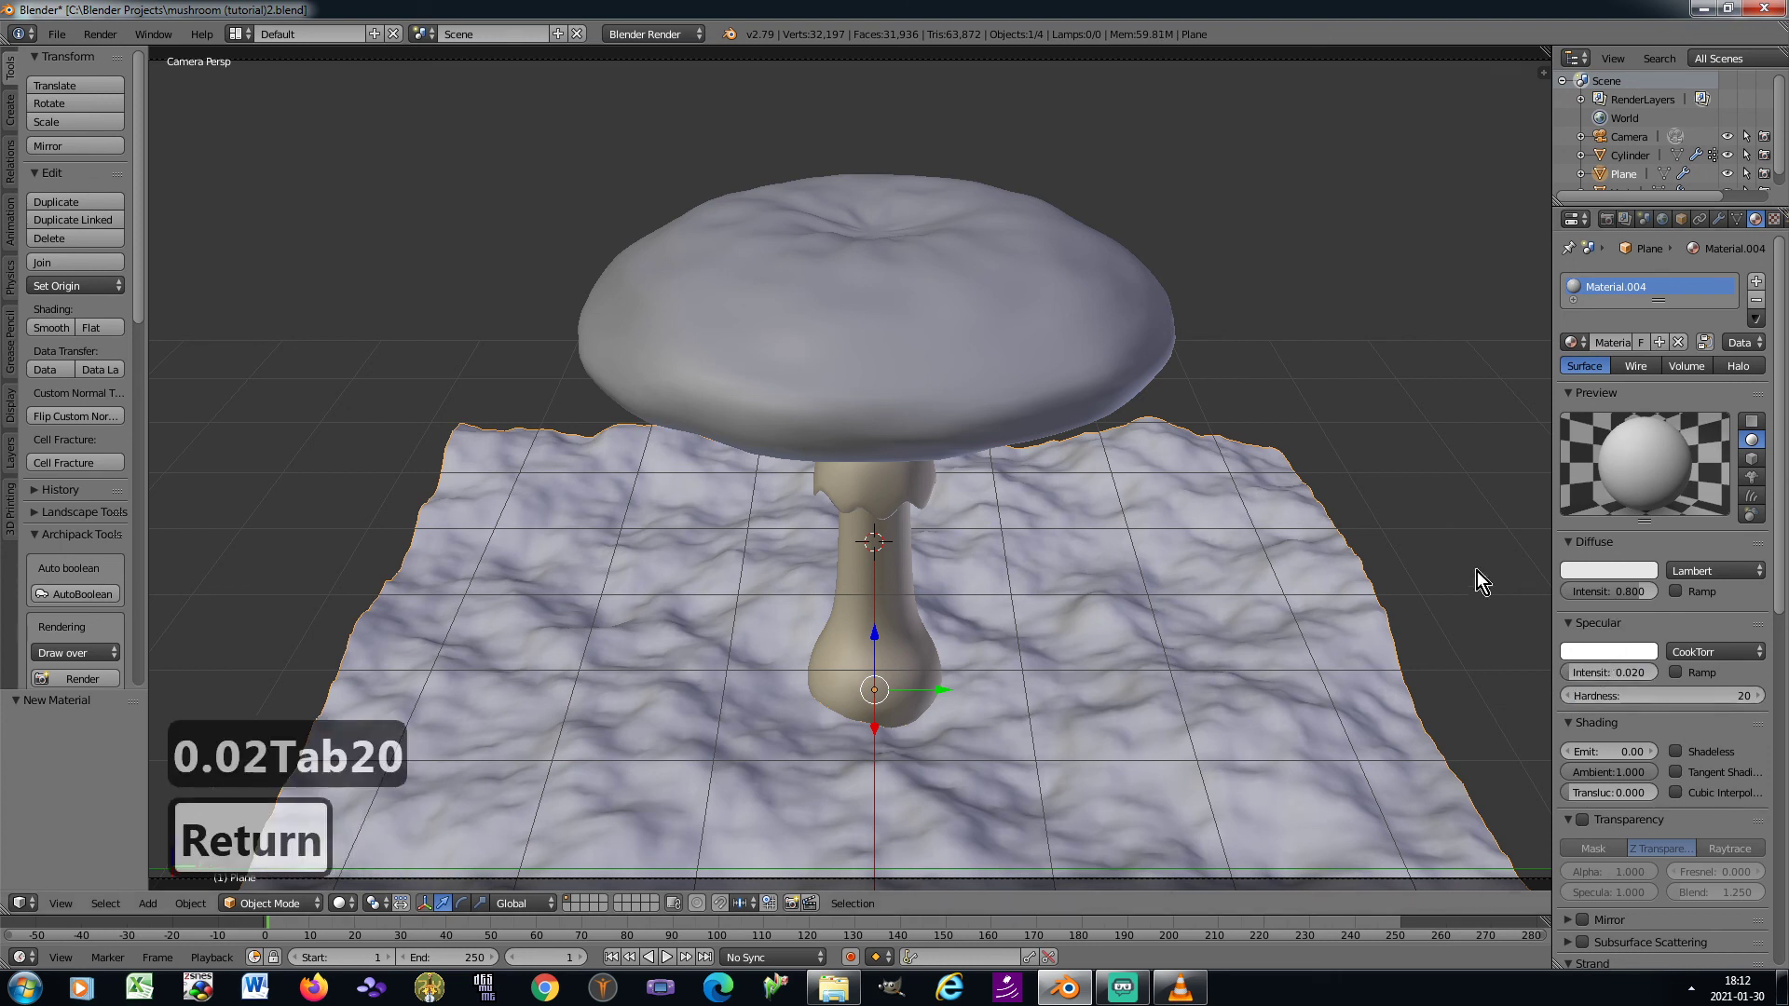
Add an image texture to the ground material and load texture dirt.JPG from the Blender textures folder
click(1773, 218)
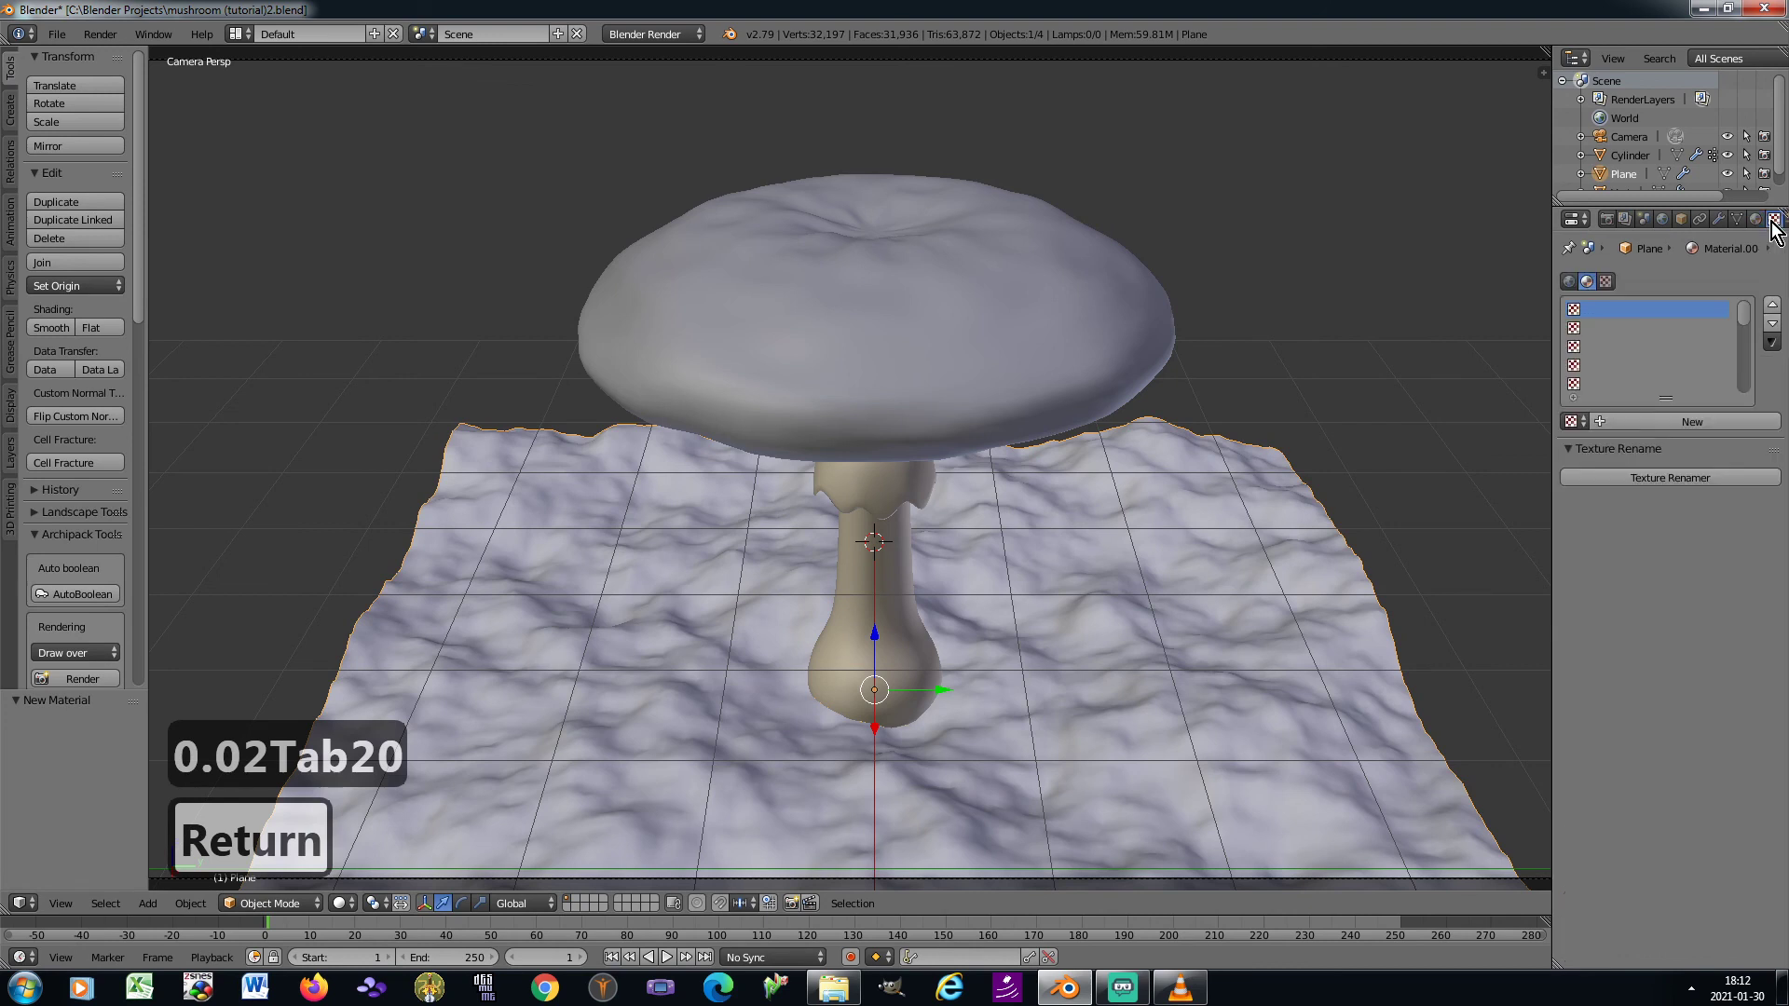
click(1603, 421)
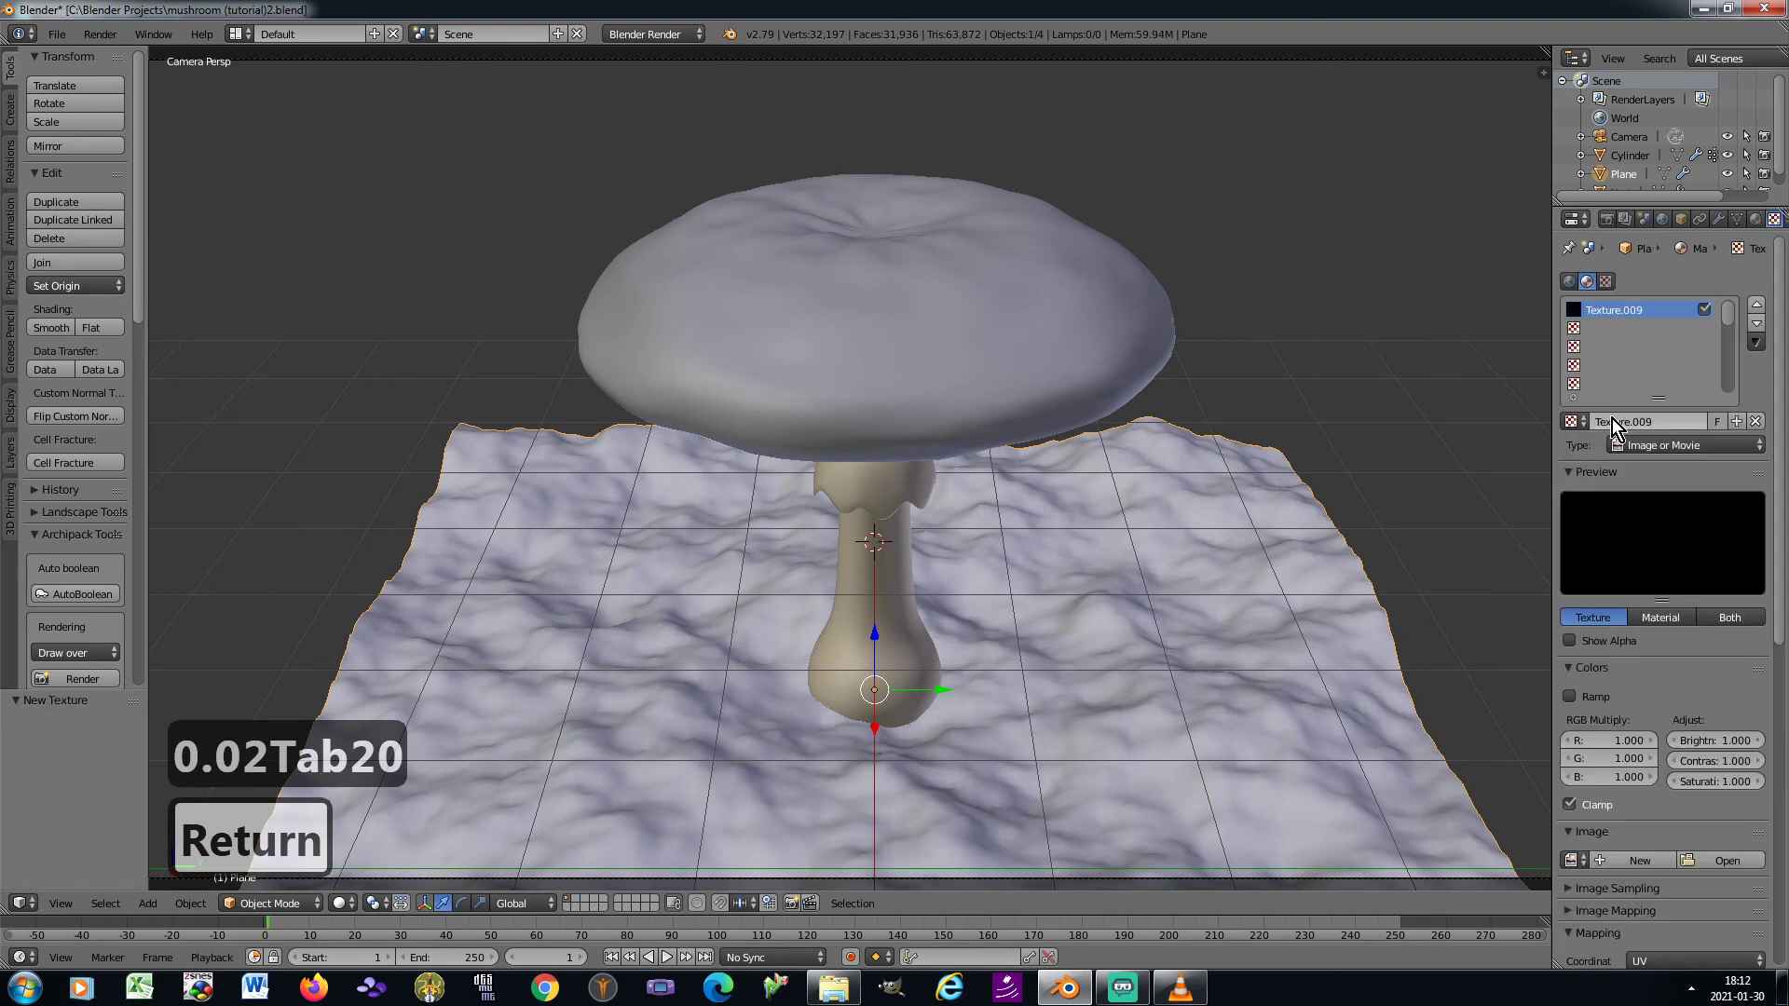
click(1731, 862)
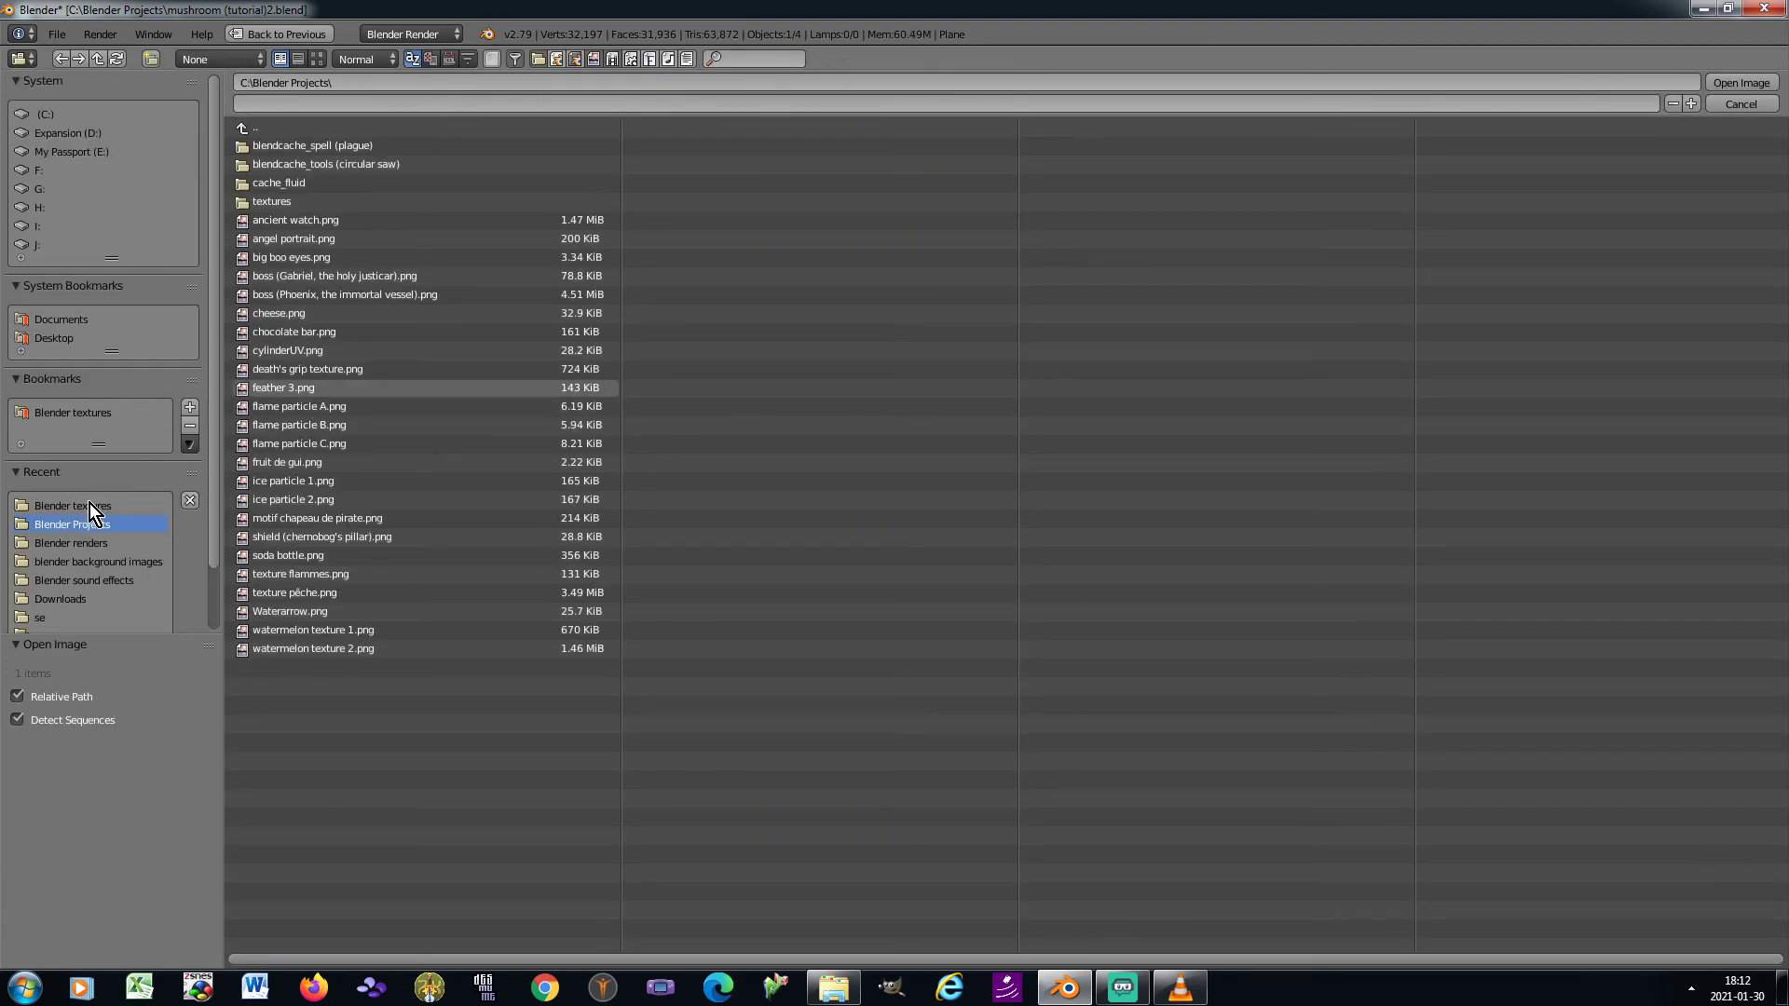
click(89, 505)
click(317, 59)
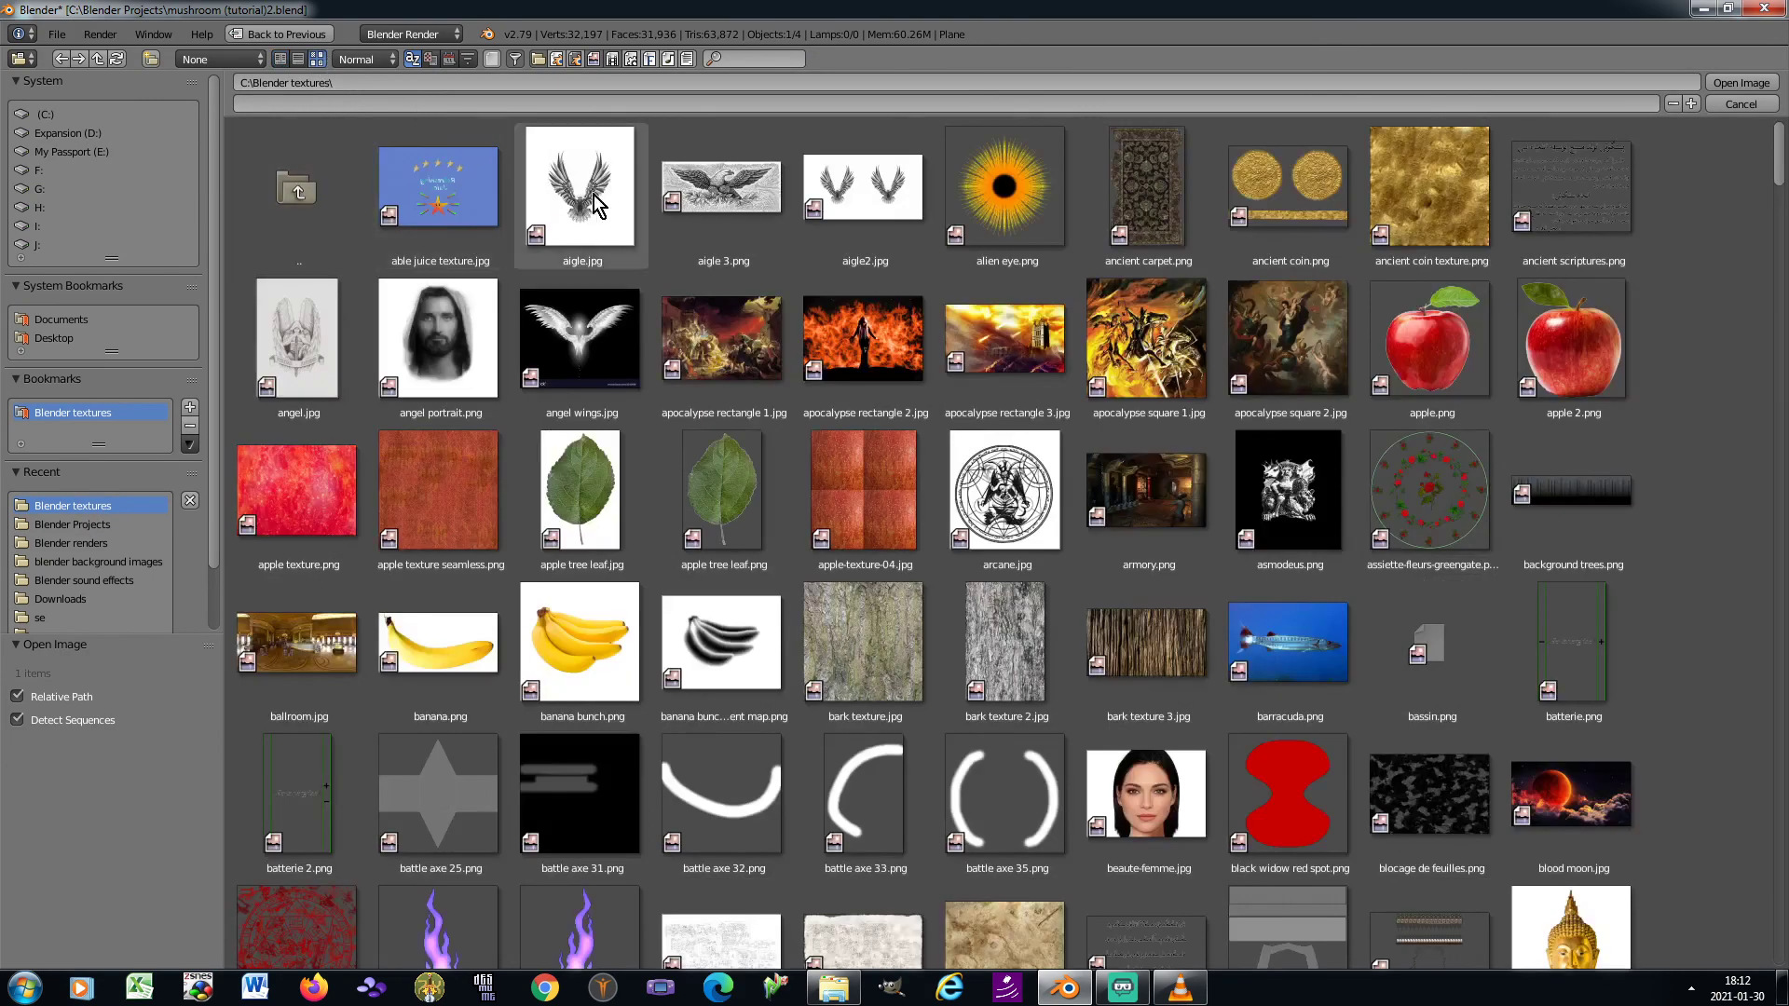
drag(1780, 169, 1782, 683)
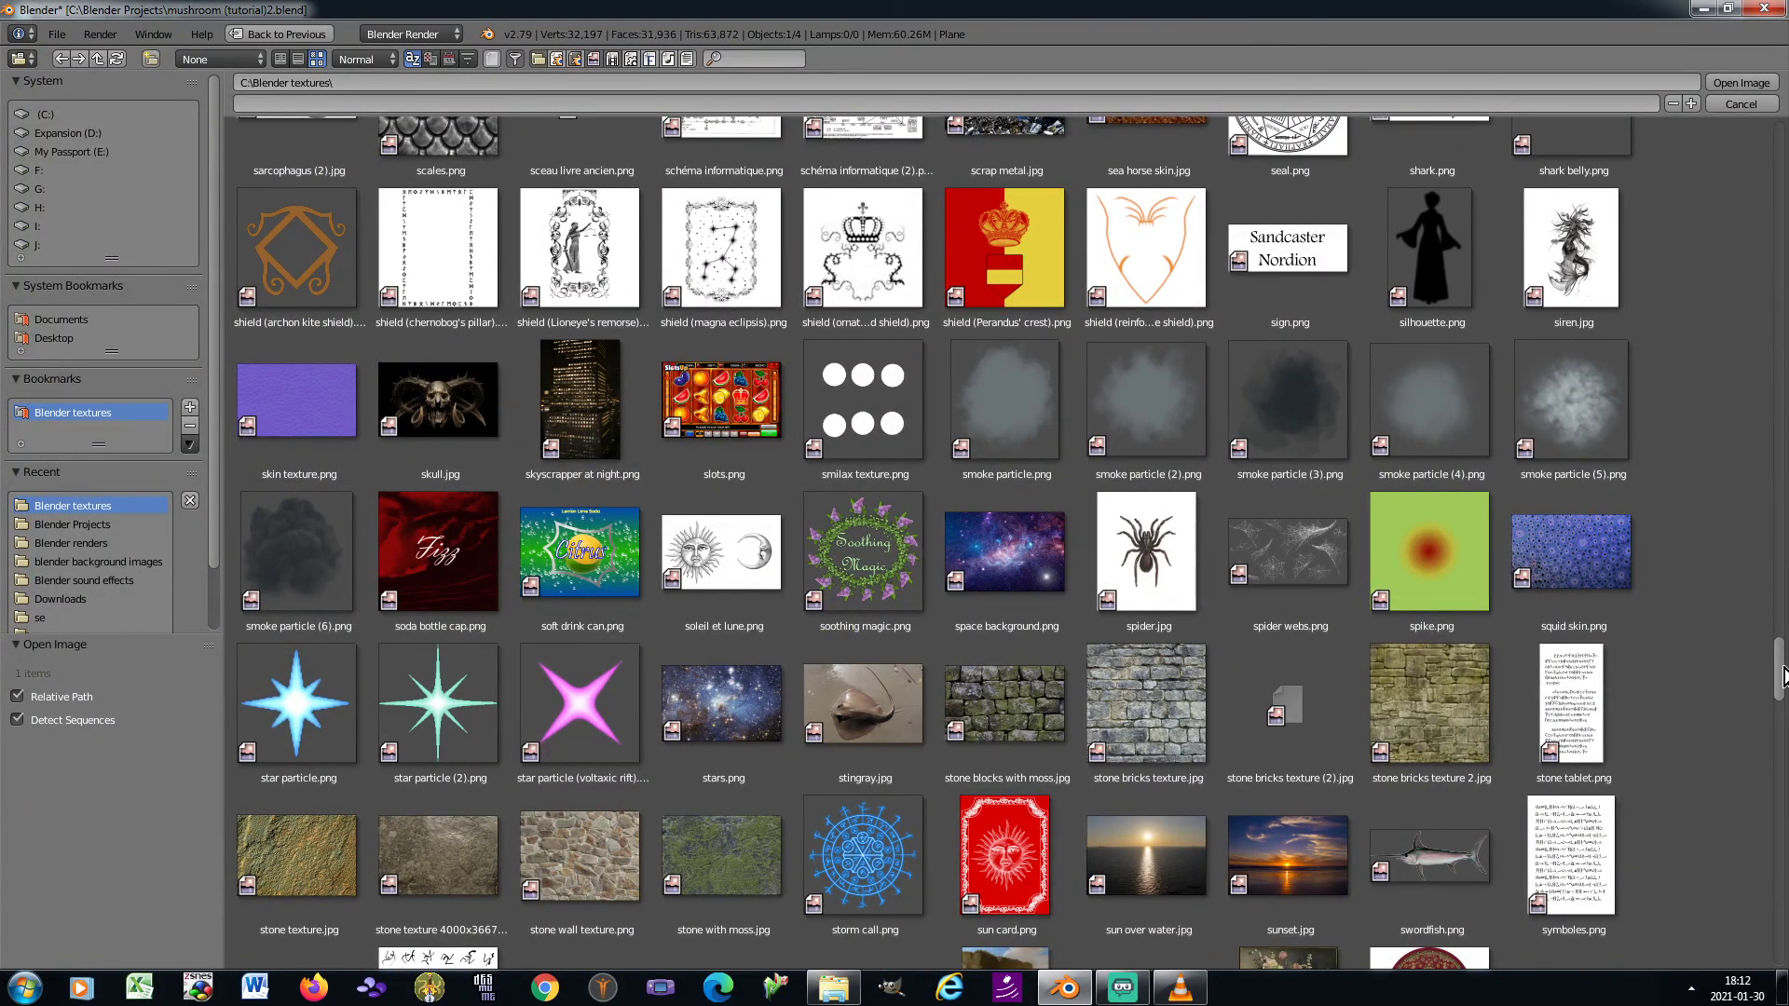
drag(1782, 680, 1784, 790)
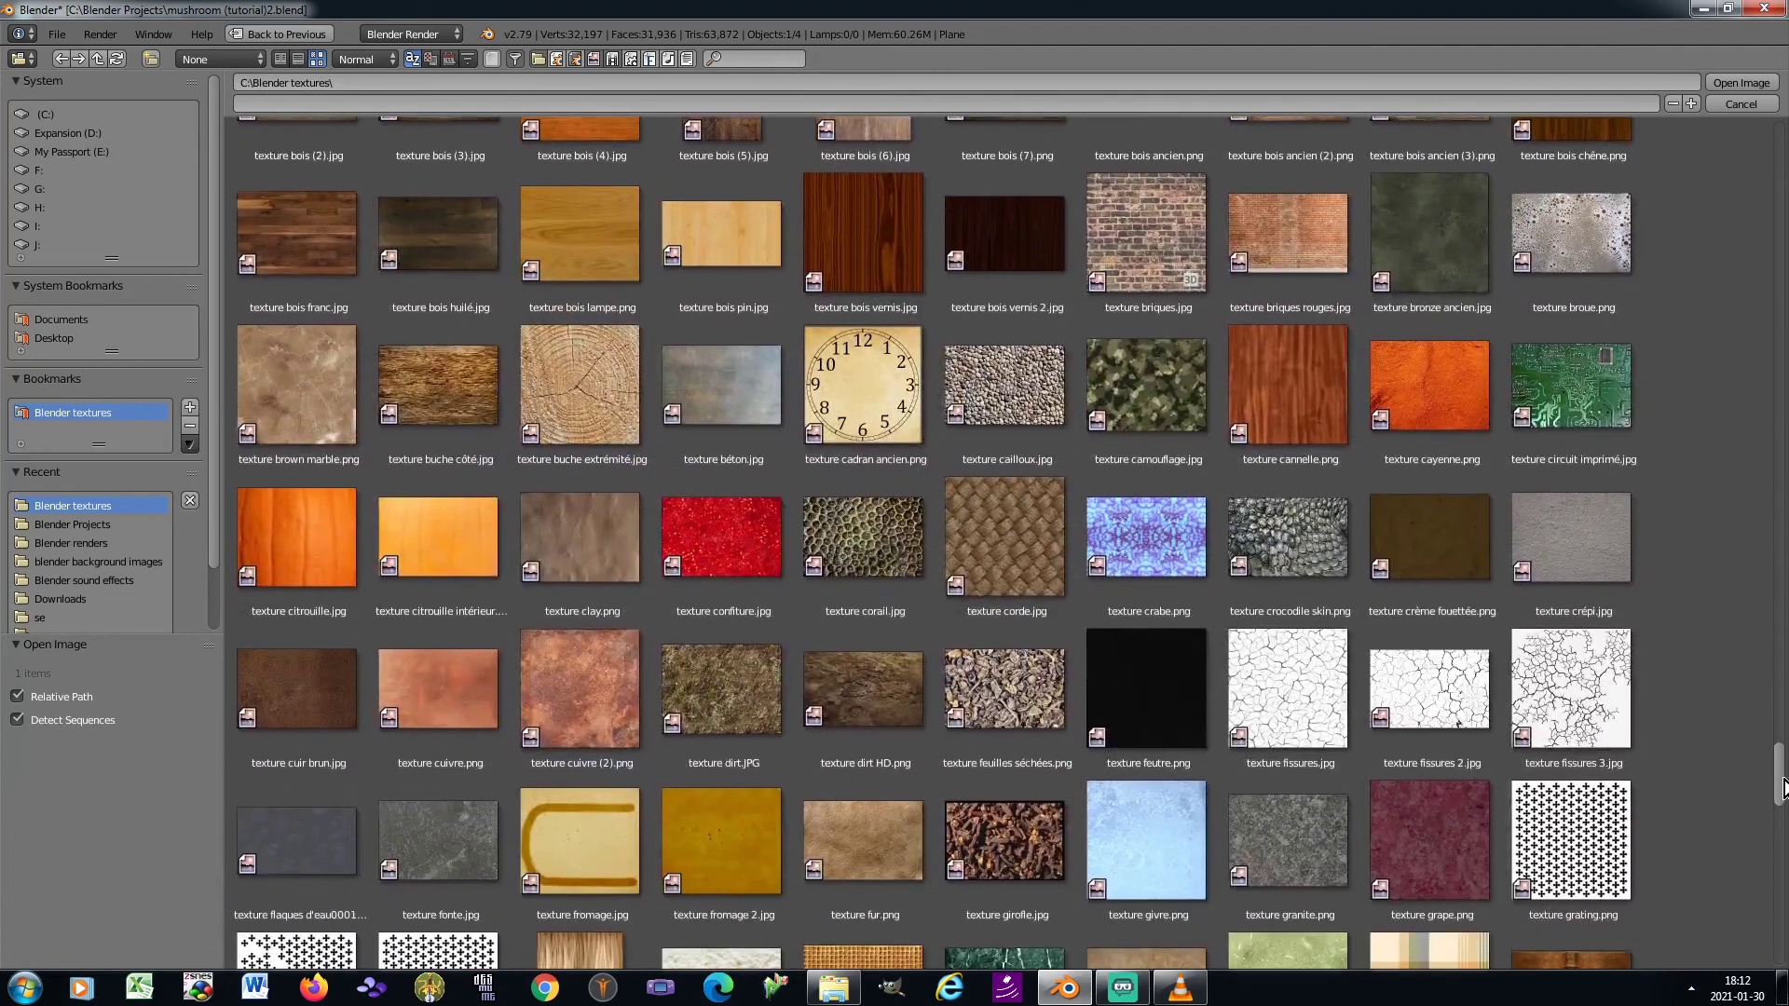
double_click(718, 674)
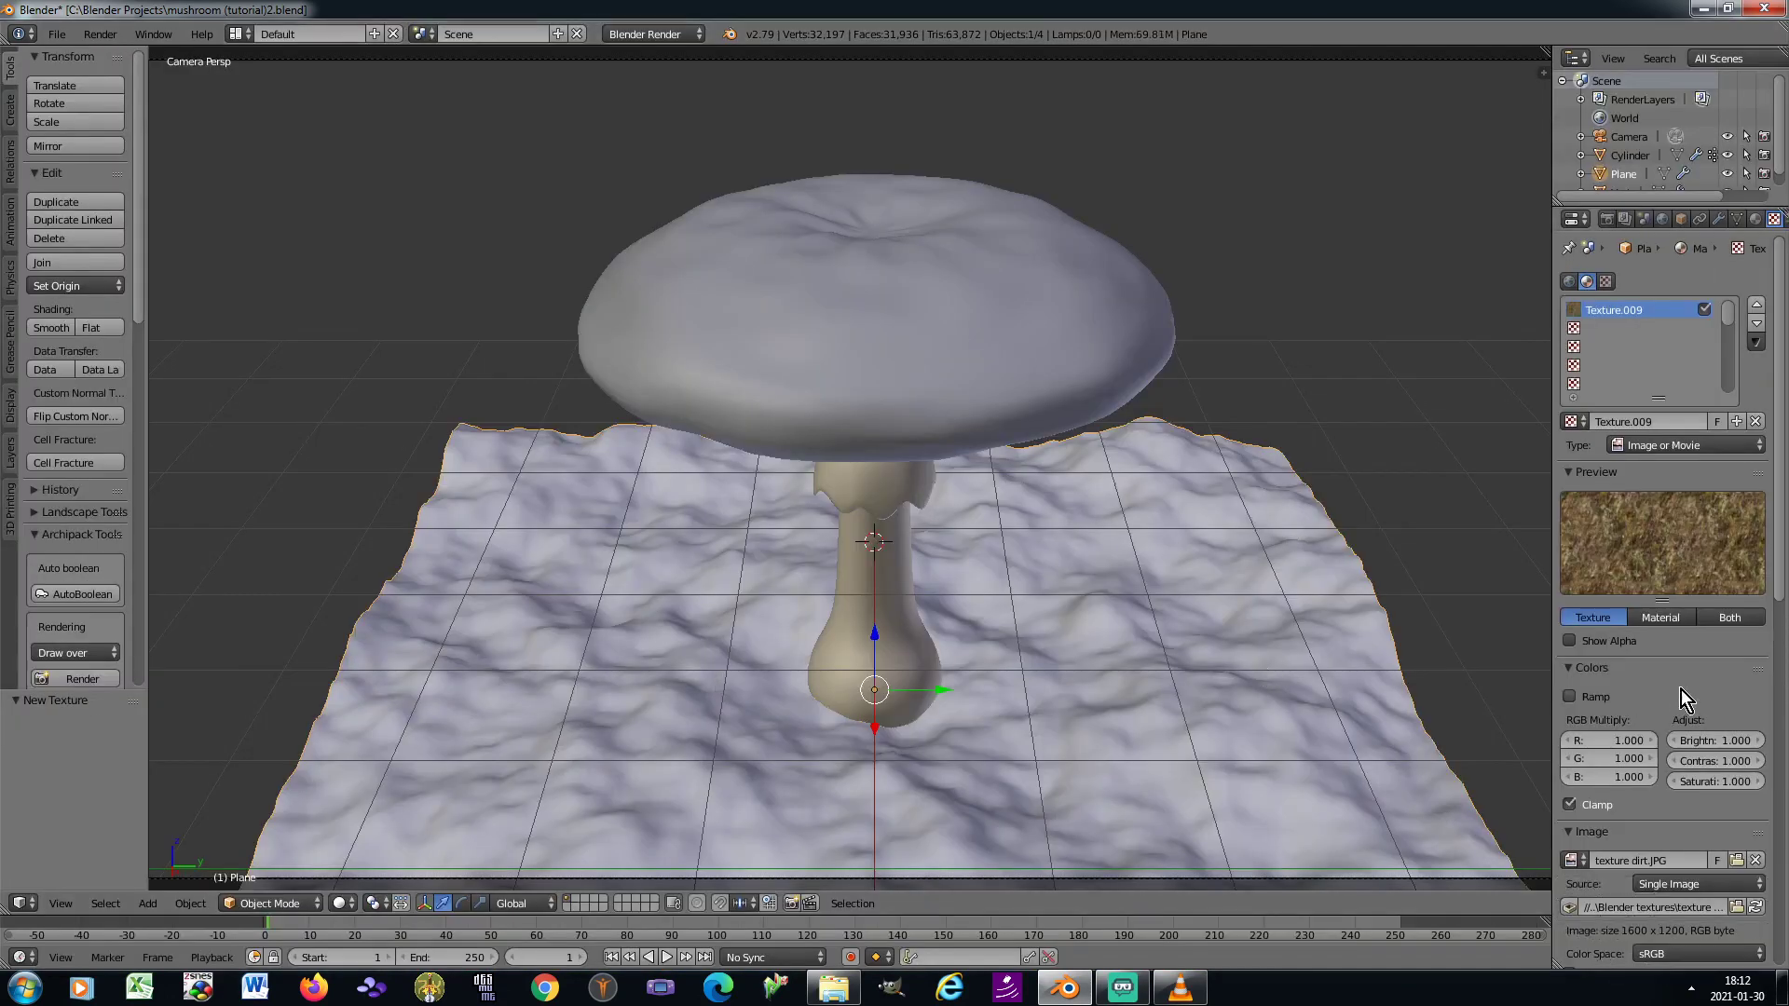
Set the dirt texture's image mapping to repeat 2 times in X and Y, mirrored on both axes
scroll(1675, 689, down, 8)
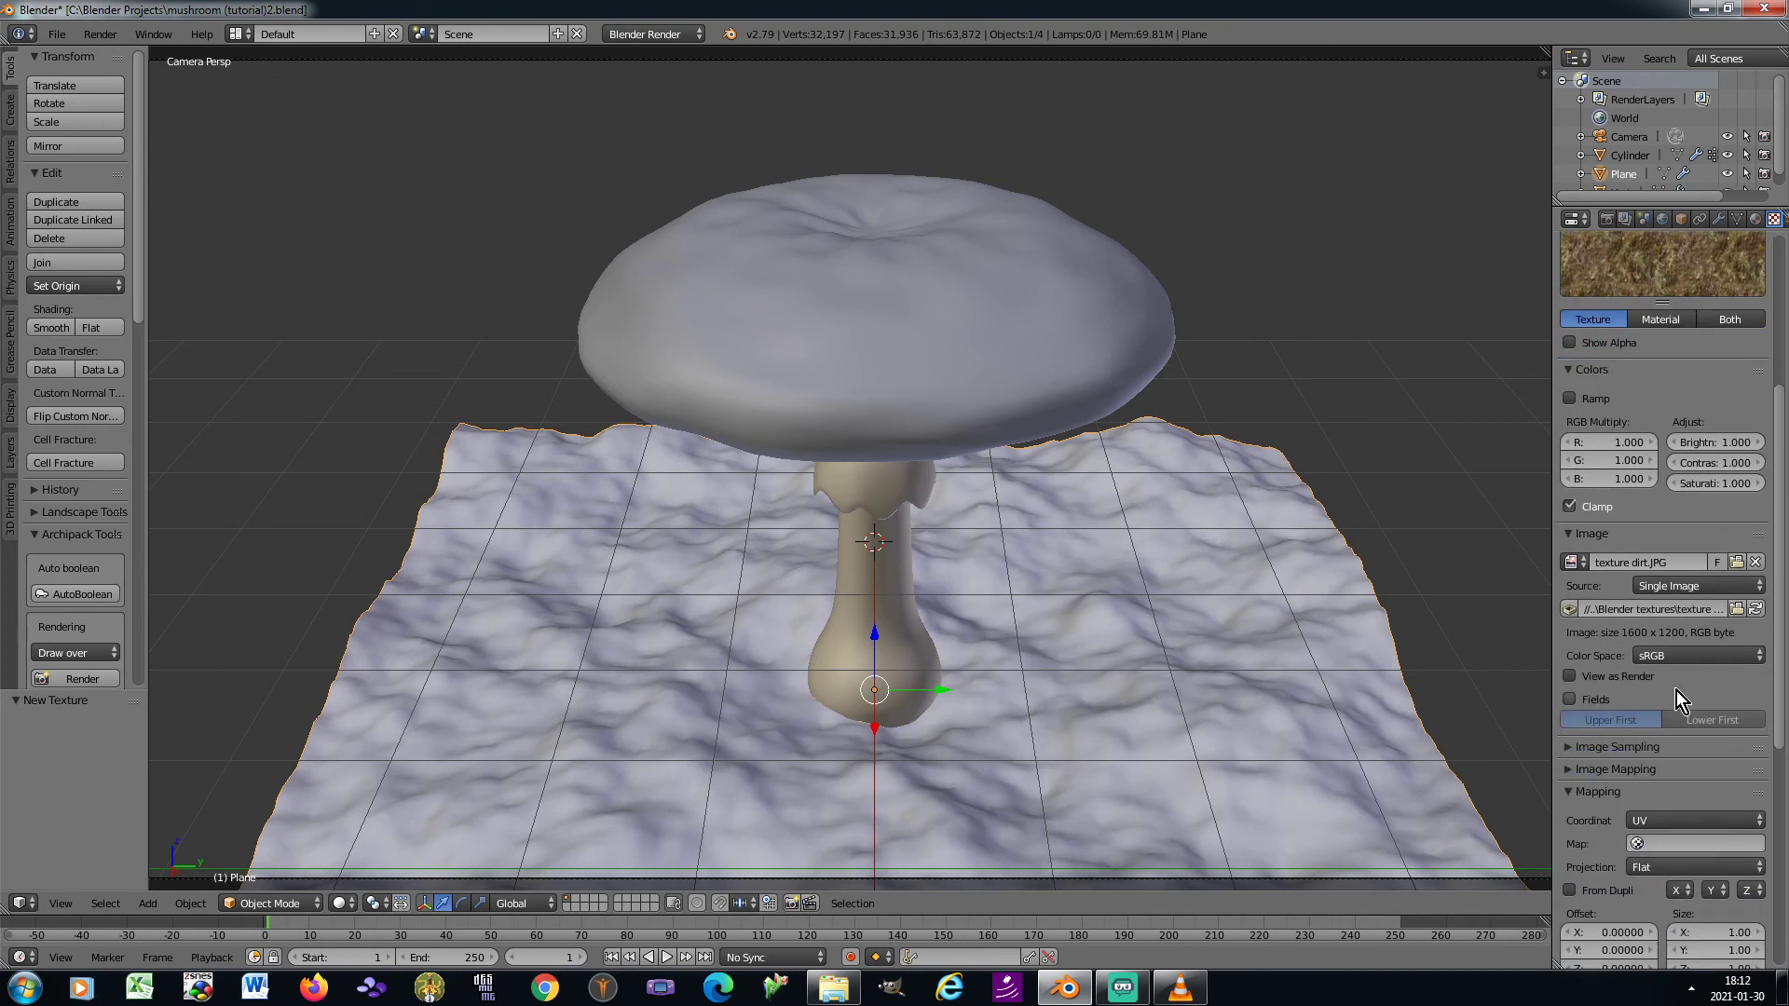
click(1571, 733)
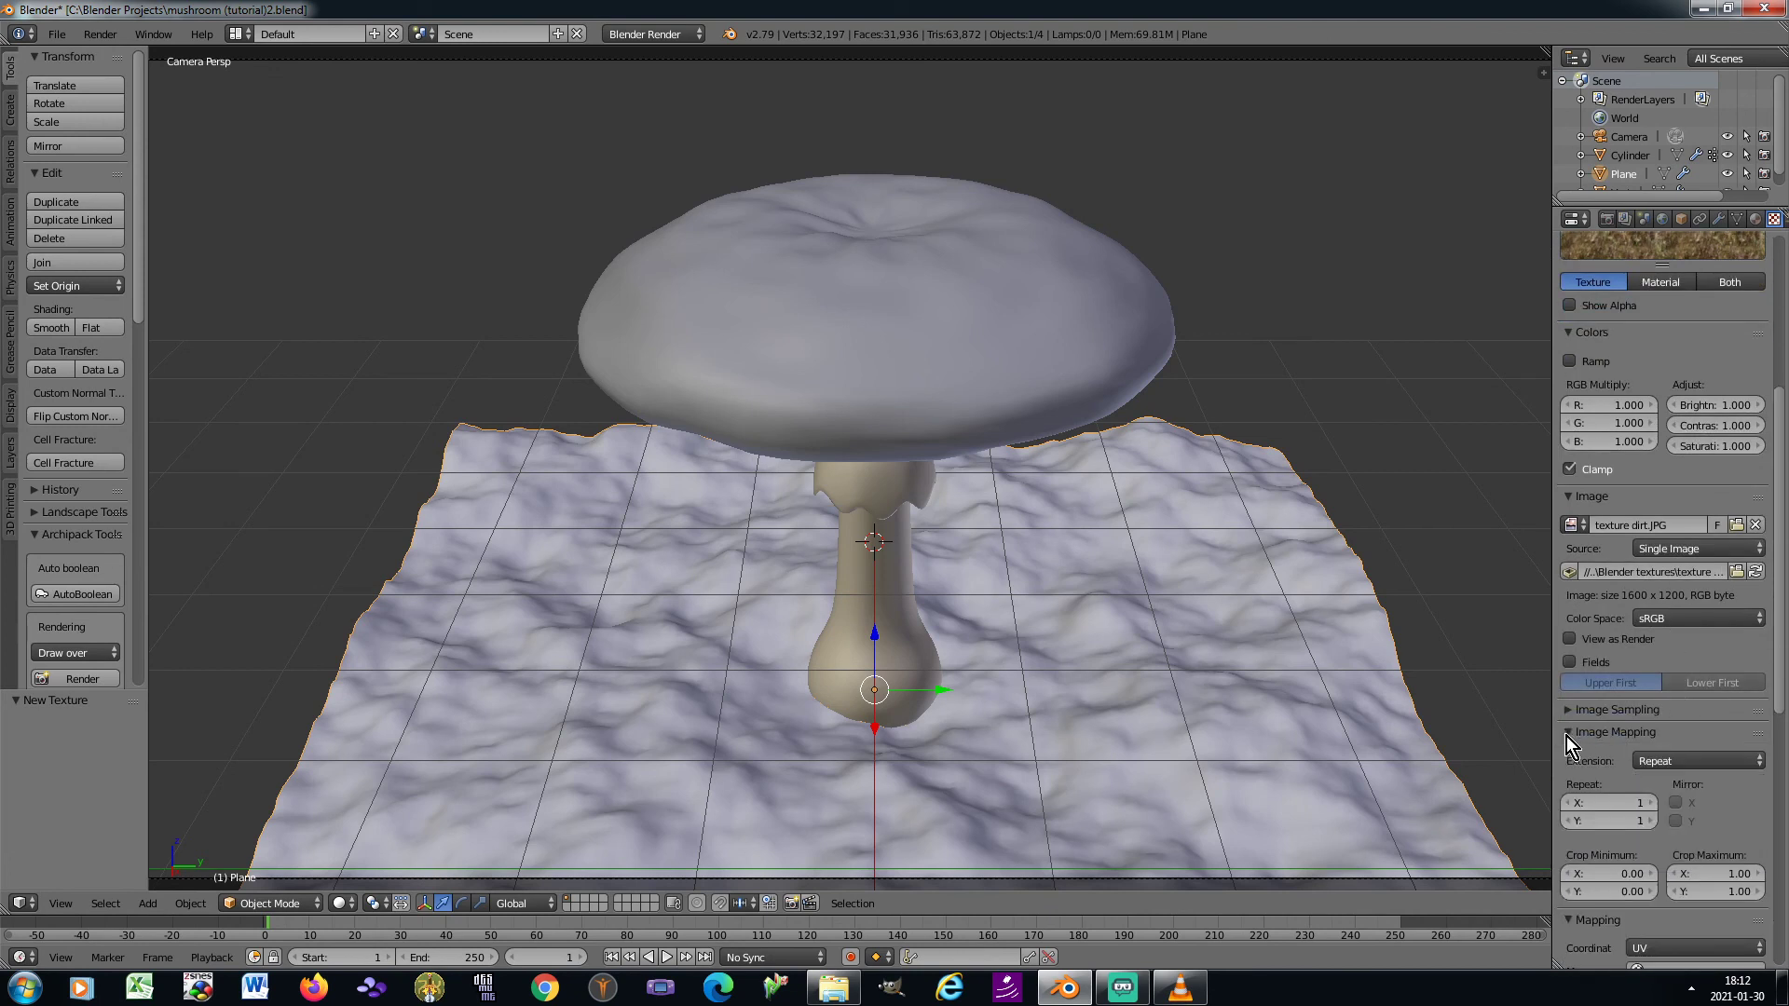
click(1651, 803)
click(1651, 820)
click(1674, 803)
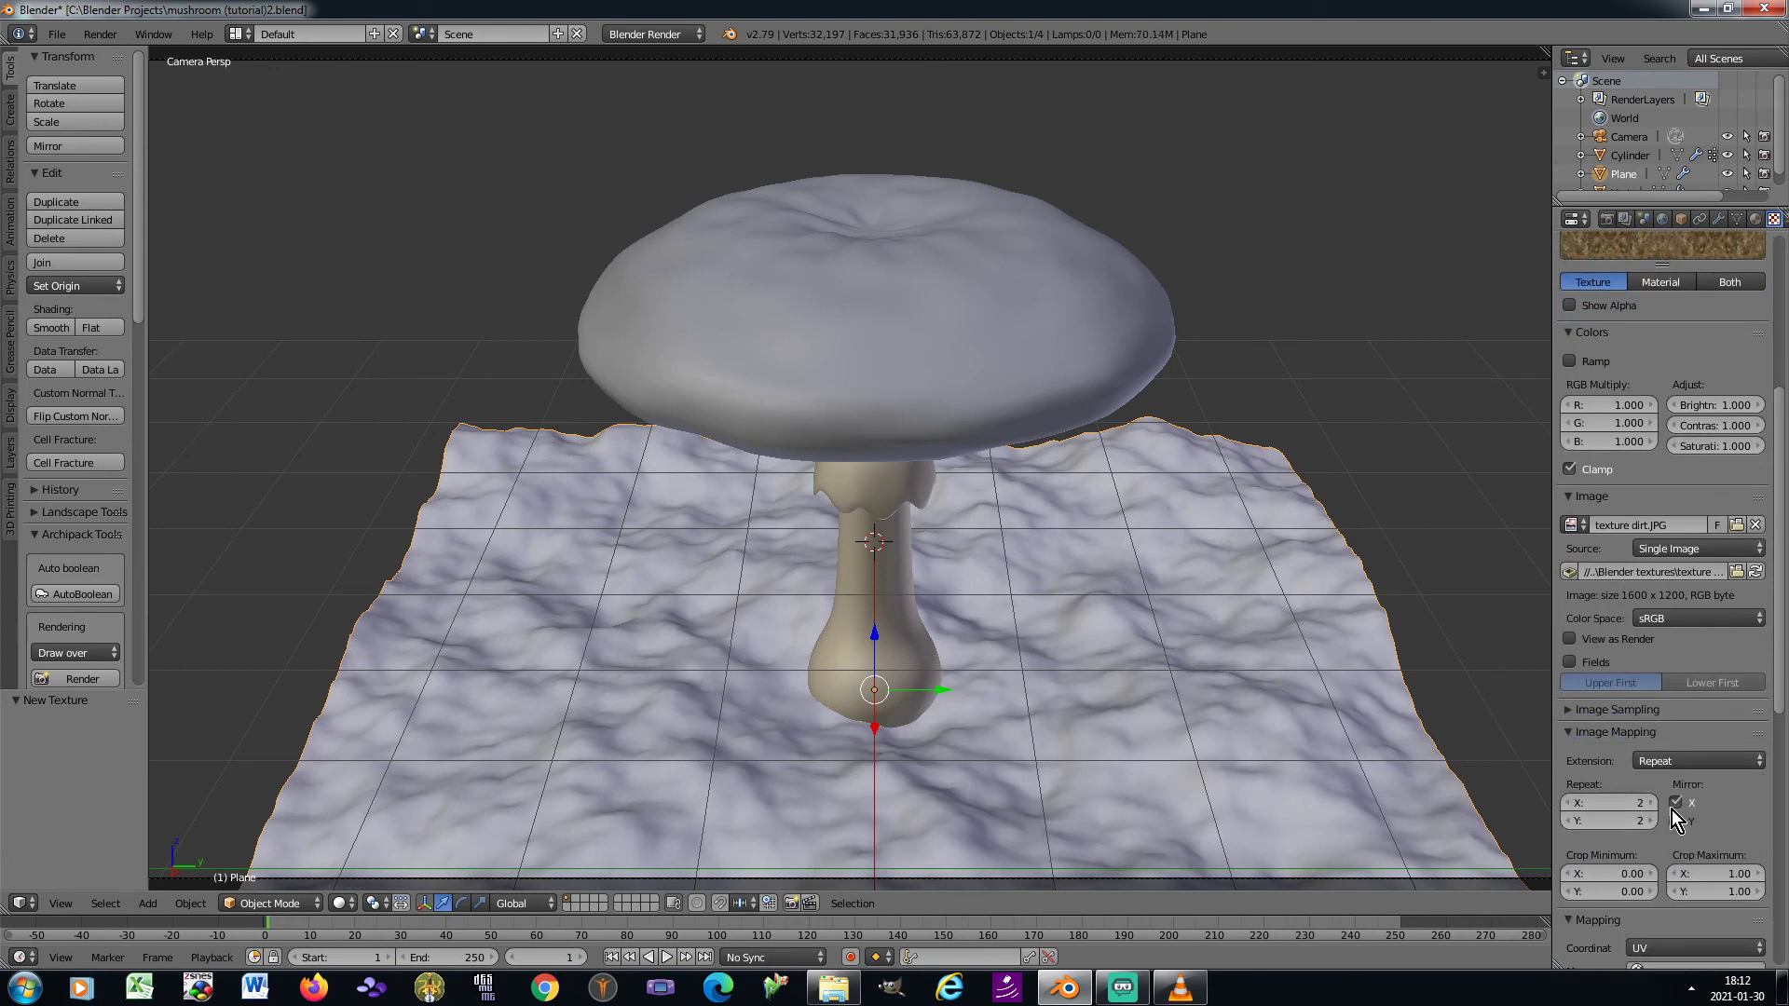
click(1672, 824)
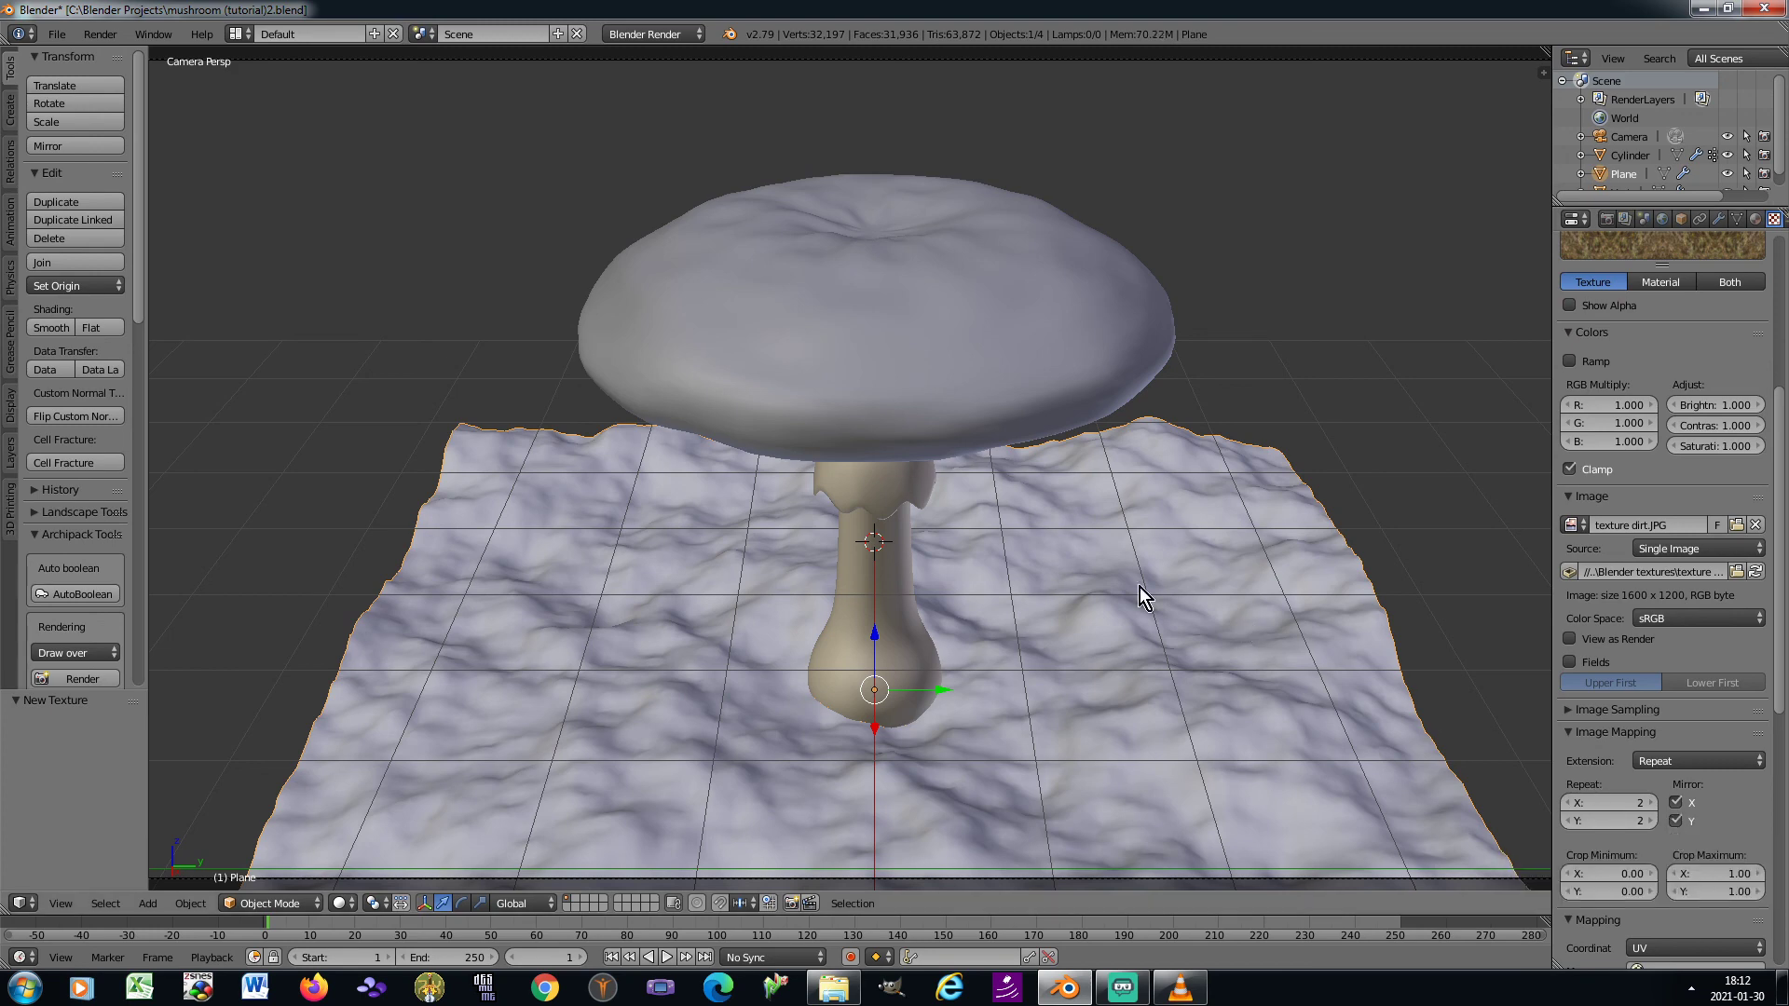
Put the ground plane in Edit Mode and show texture dirt.JPG in the UV Editing layout
key(Tab)
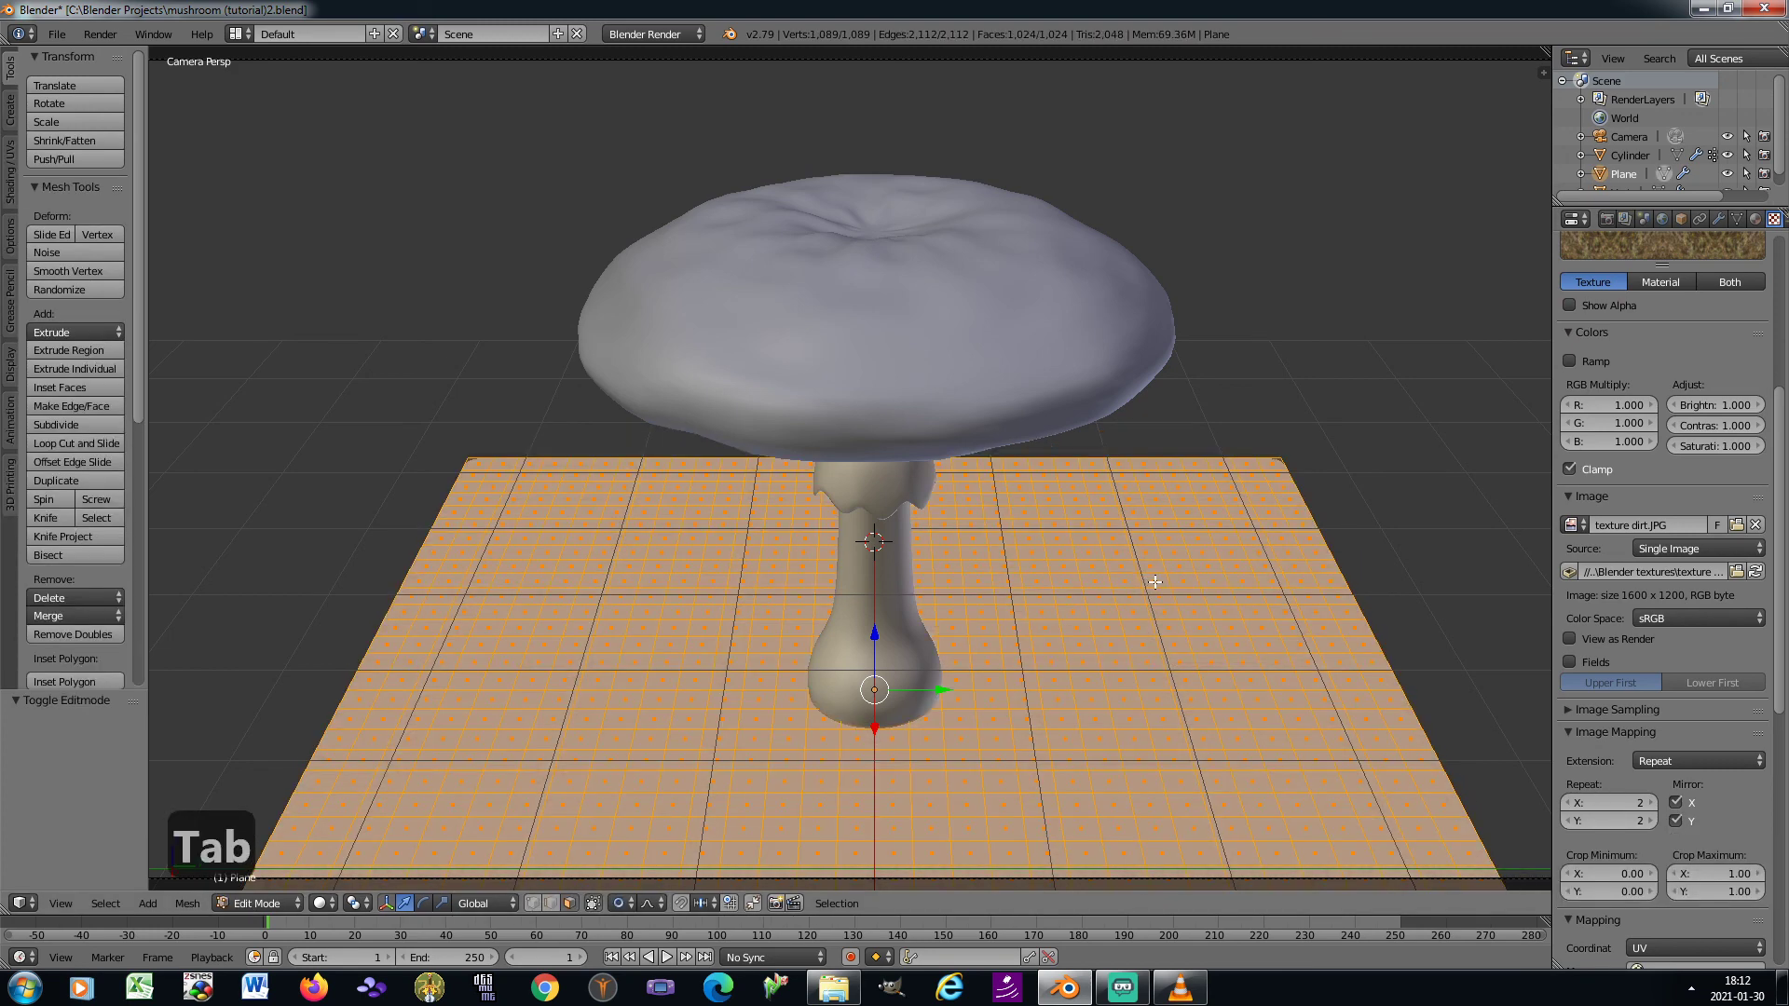
click(244, 31)
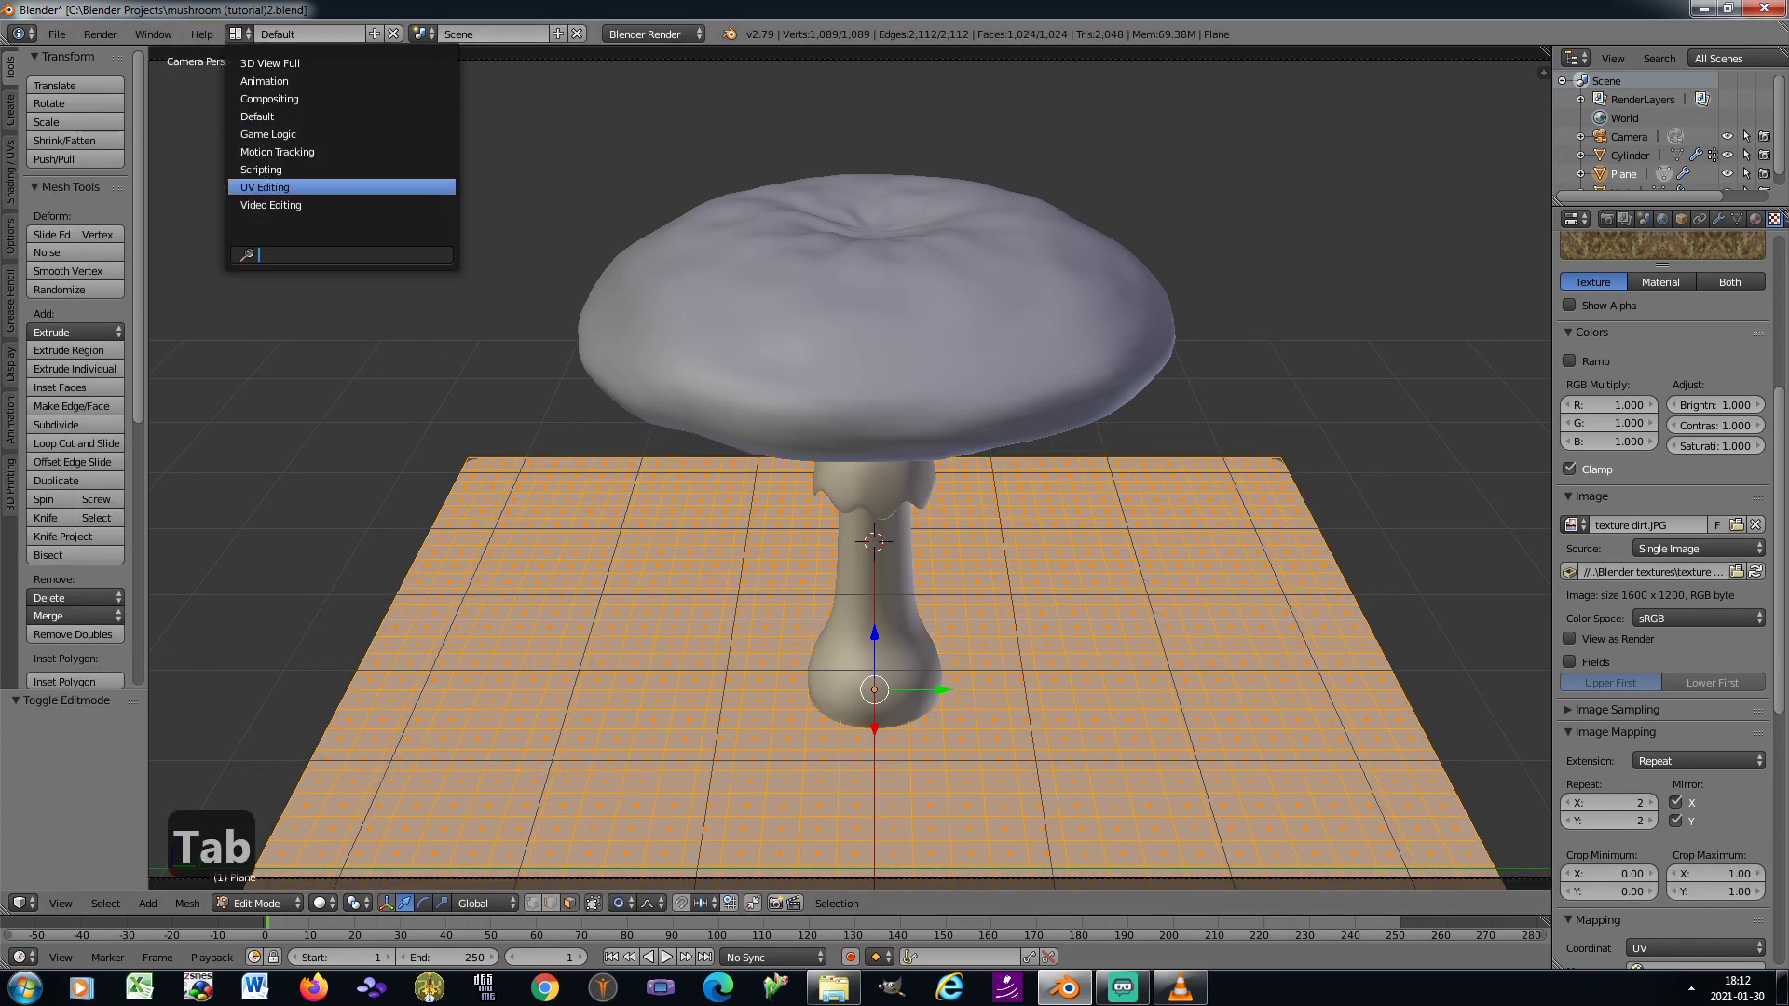
click(269, 188)
click(147, 957)
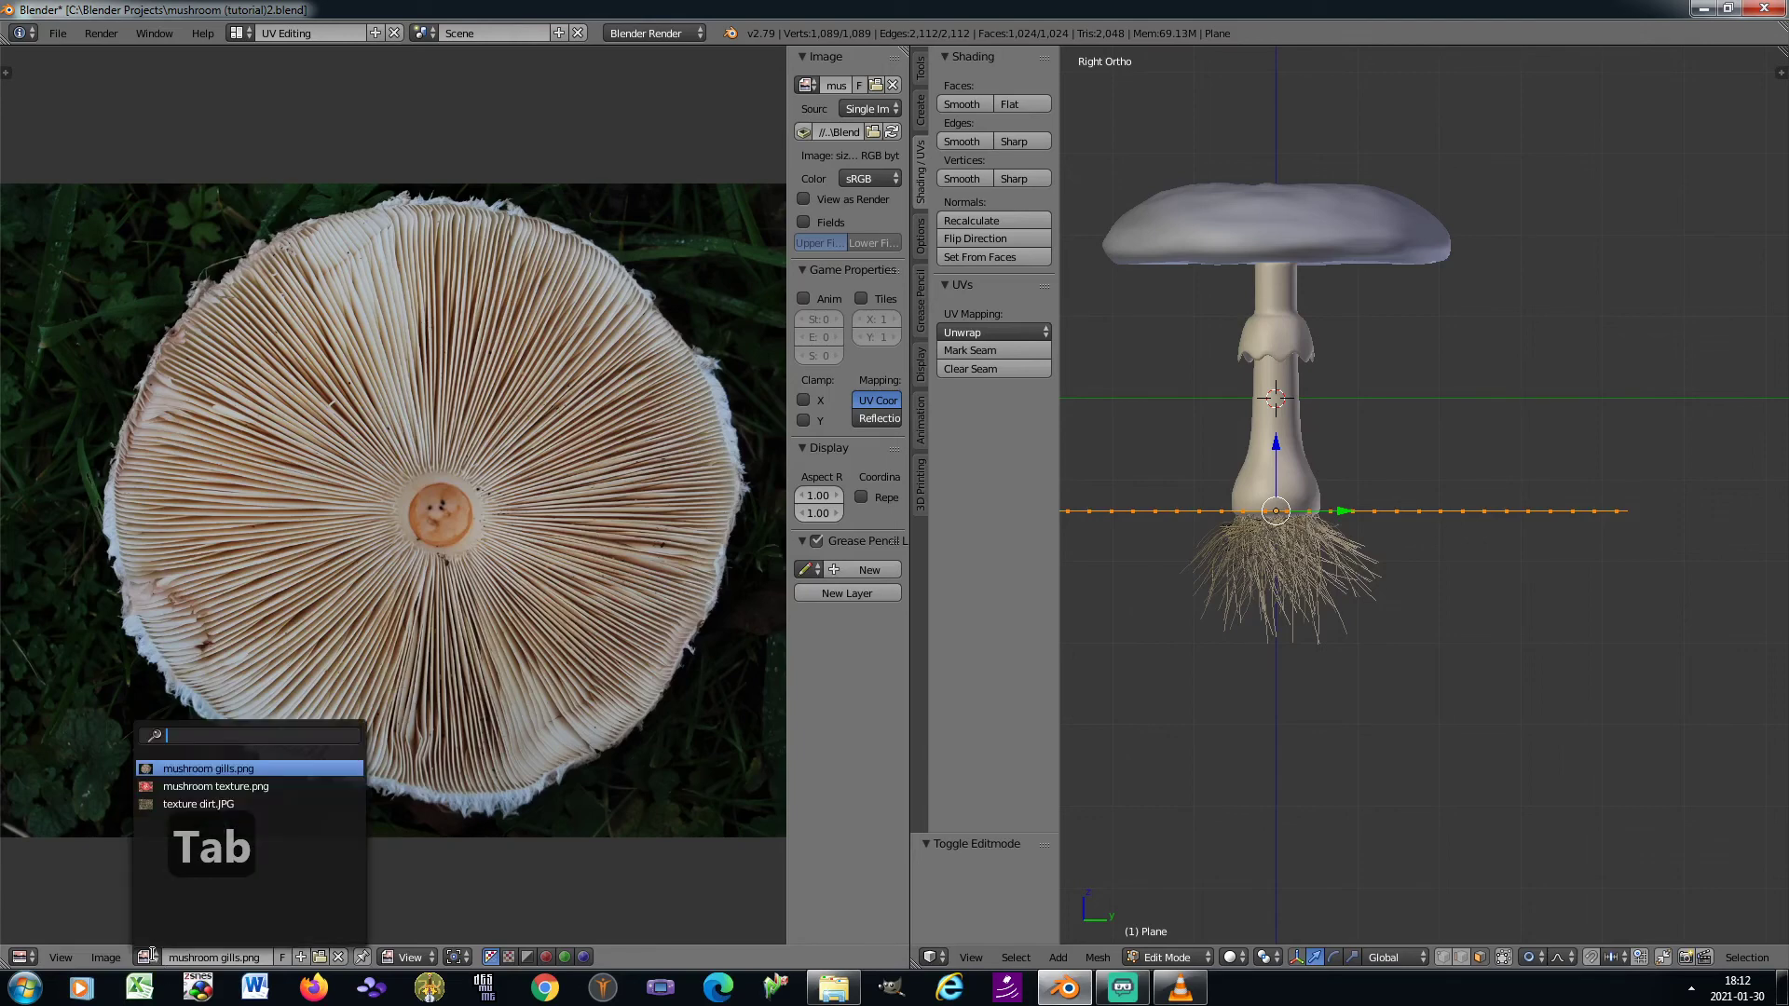
click(204, 799)
scroll(335, 676, down, 3)
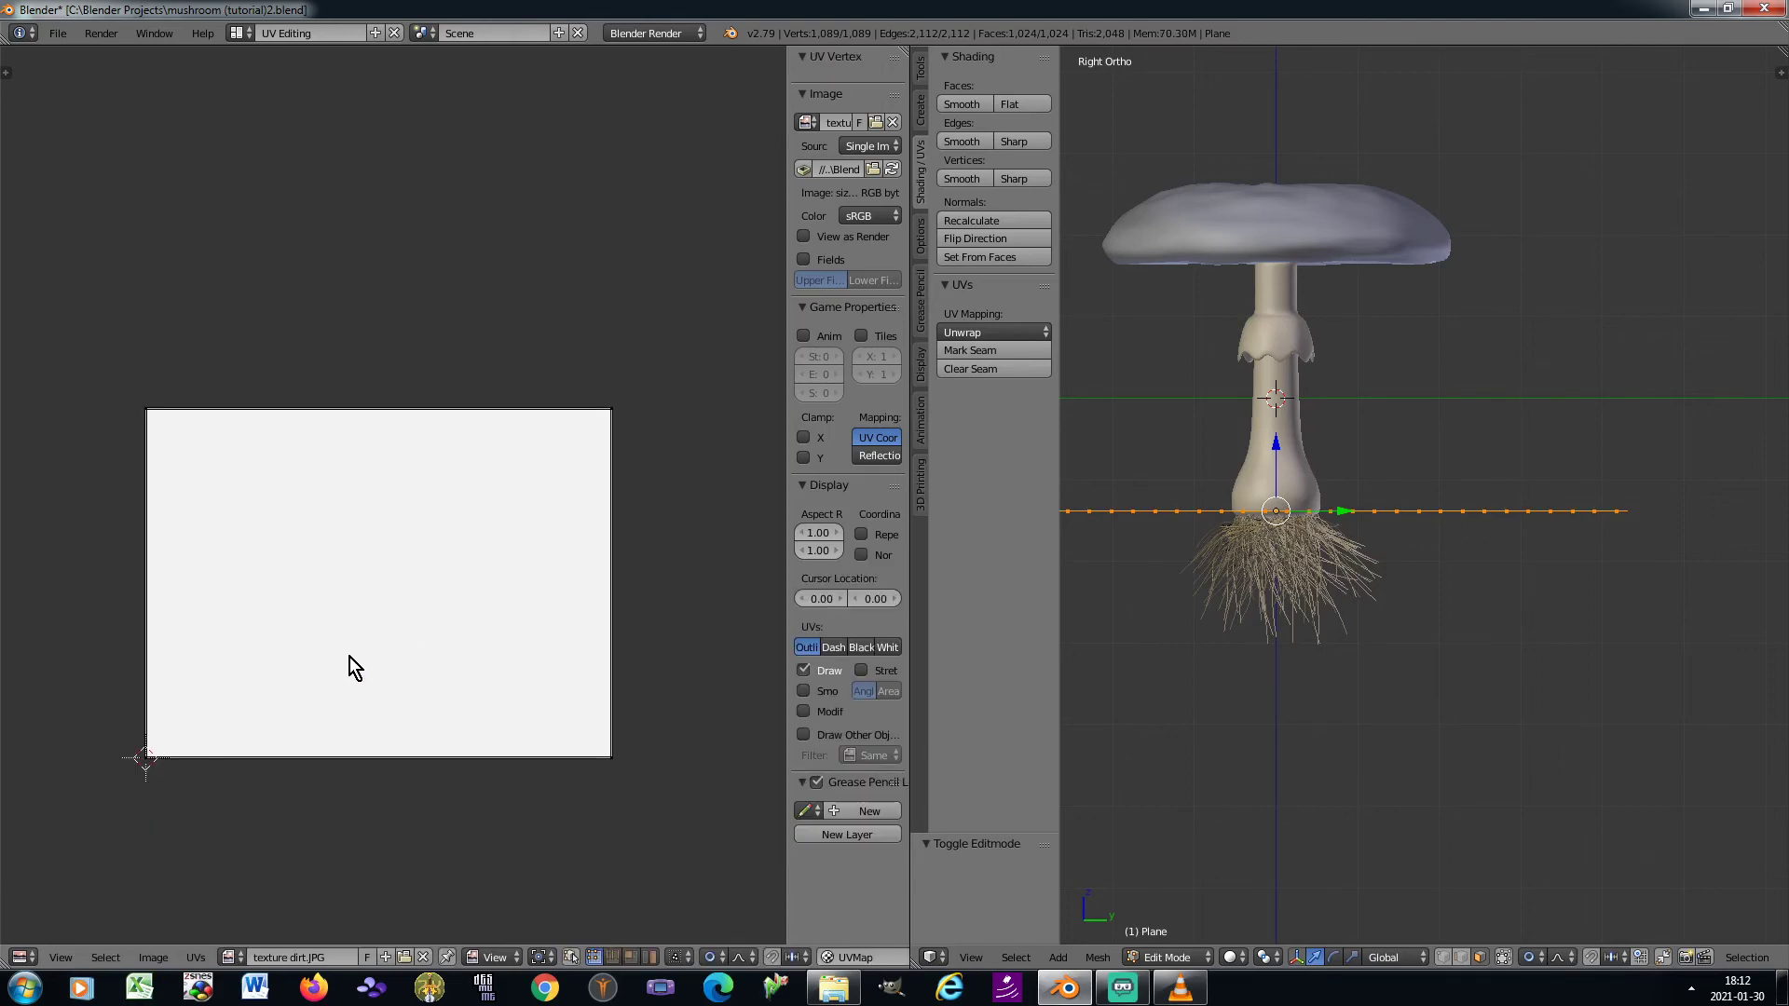
Unwrap the ground plane's mesh, then return to the Default layout and Object Mode
click(987, 332)
click(988, 351)
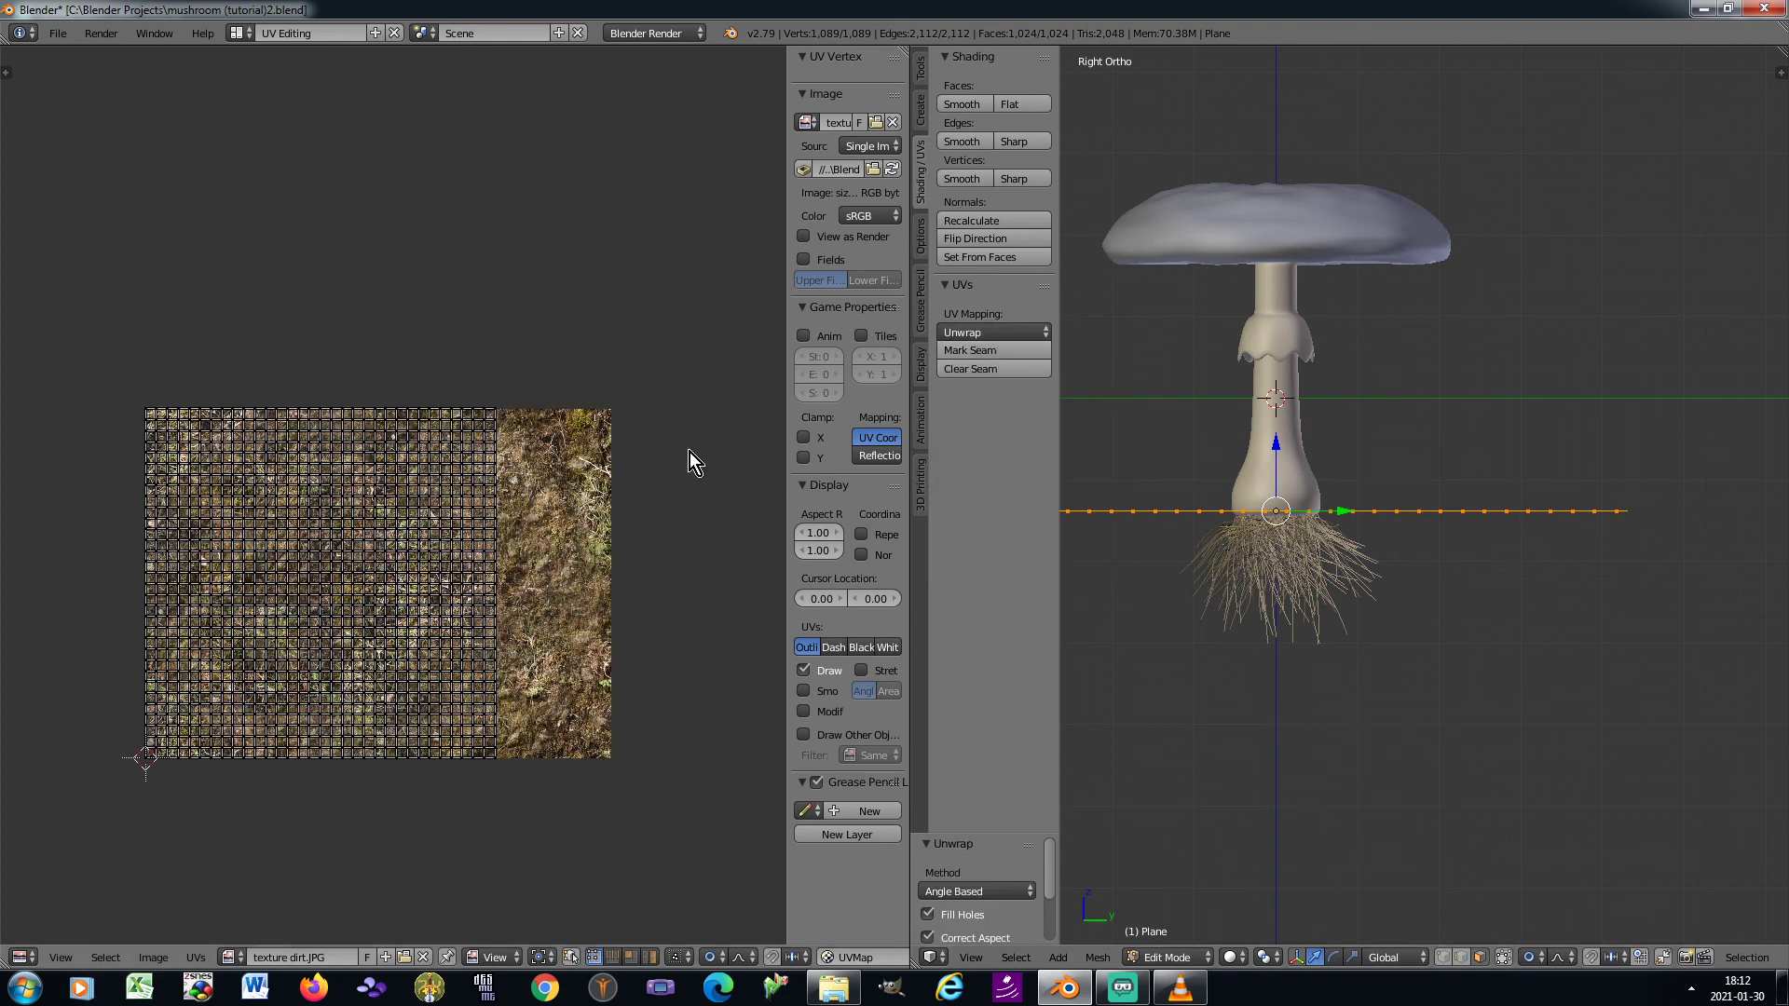
click(244, 33)
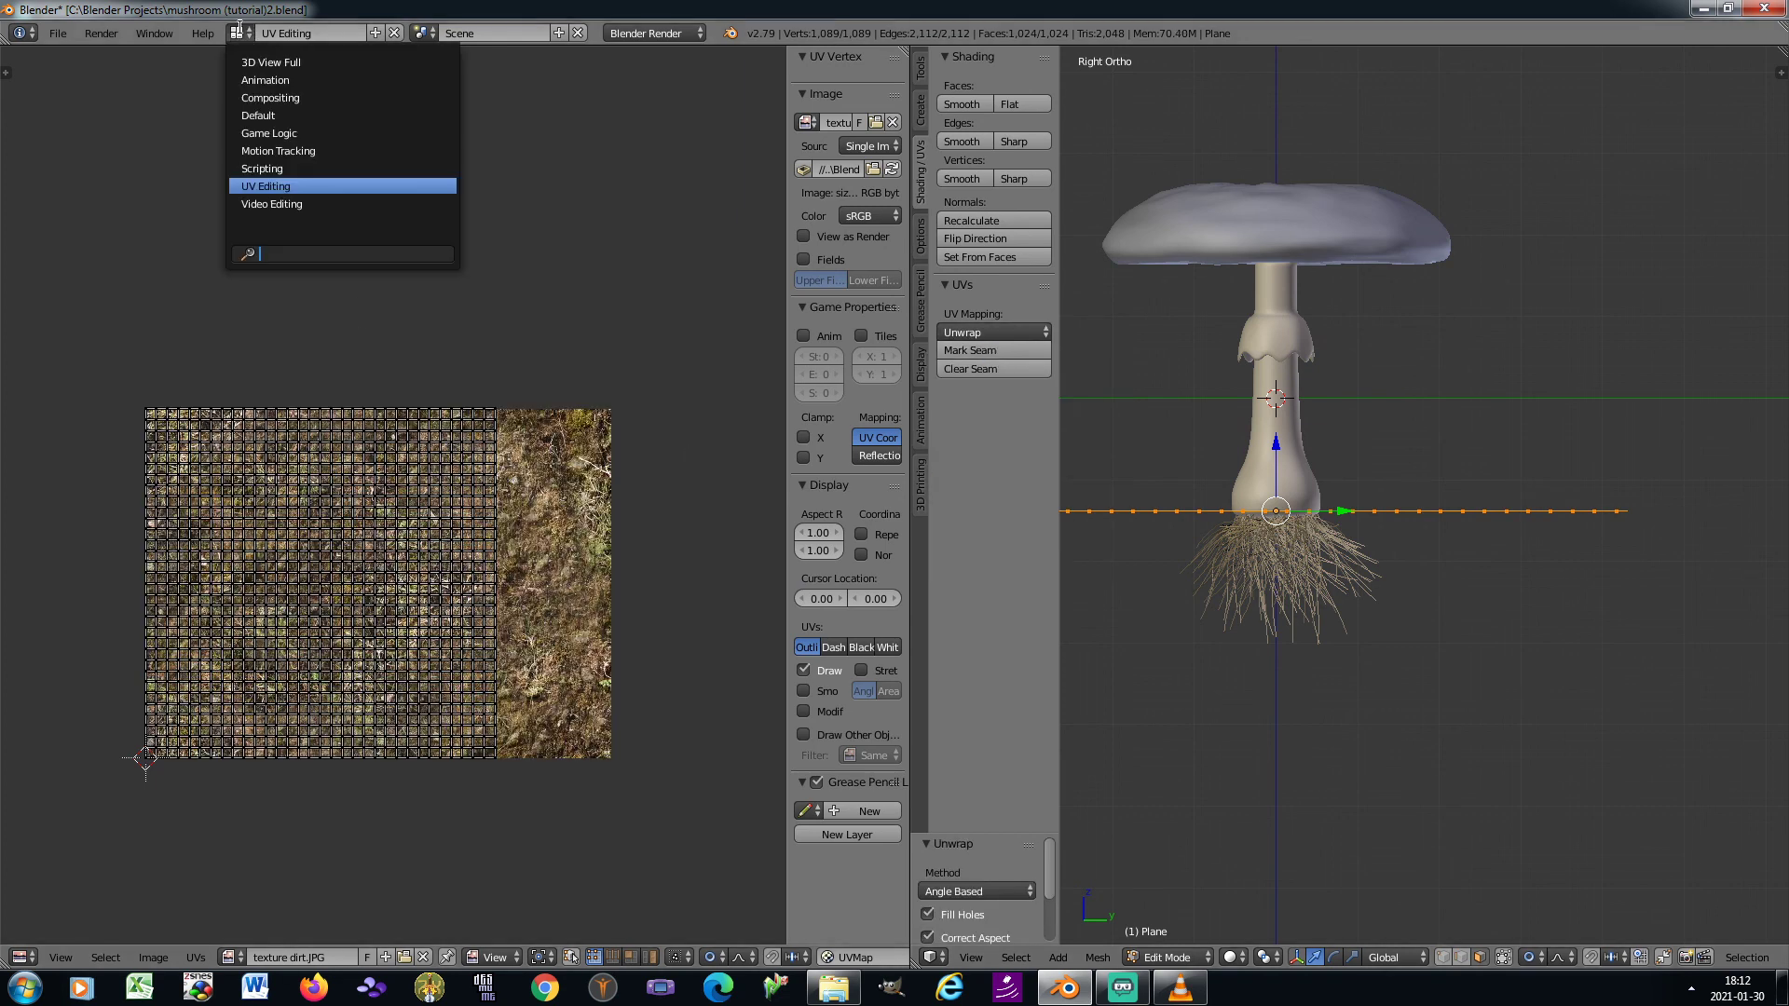
click(276, 114)
key(Tab)
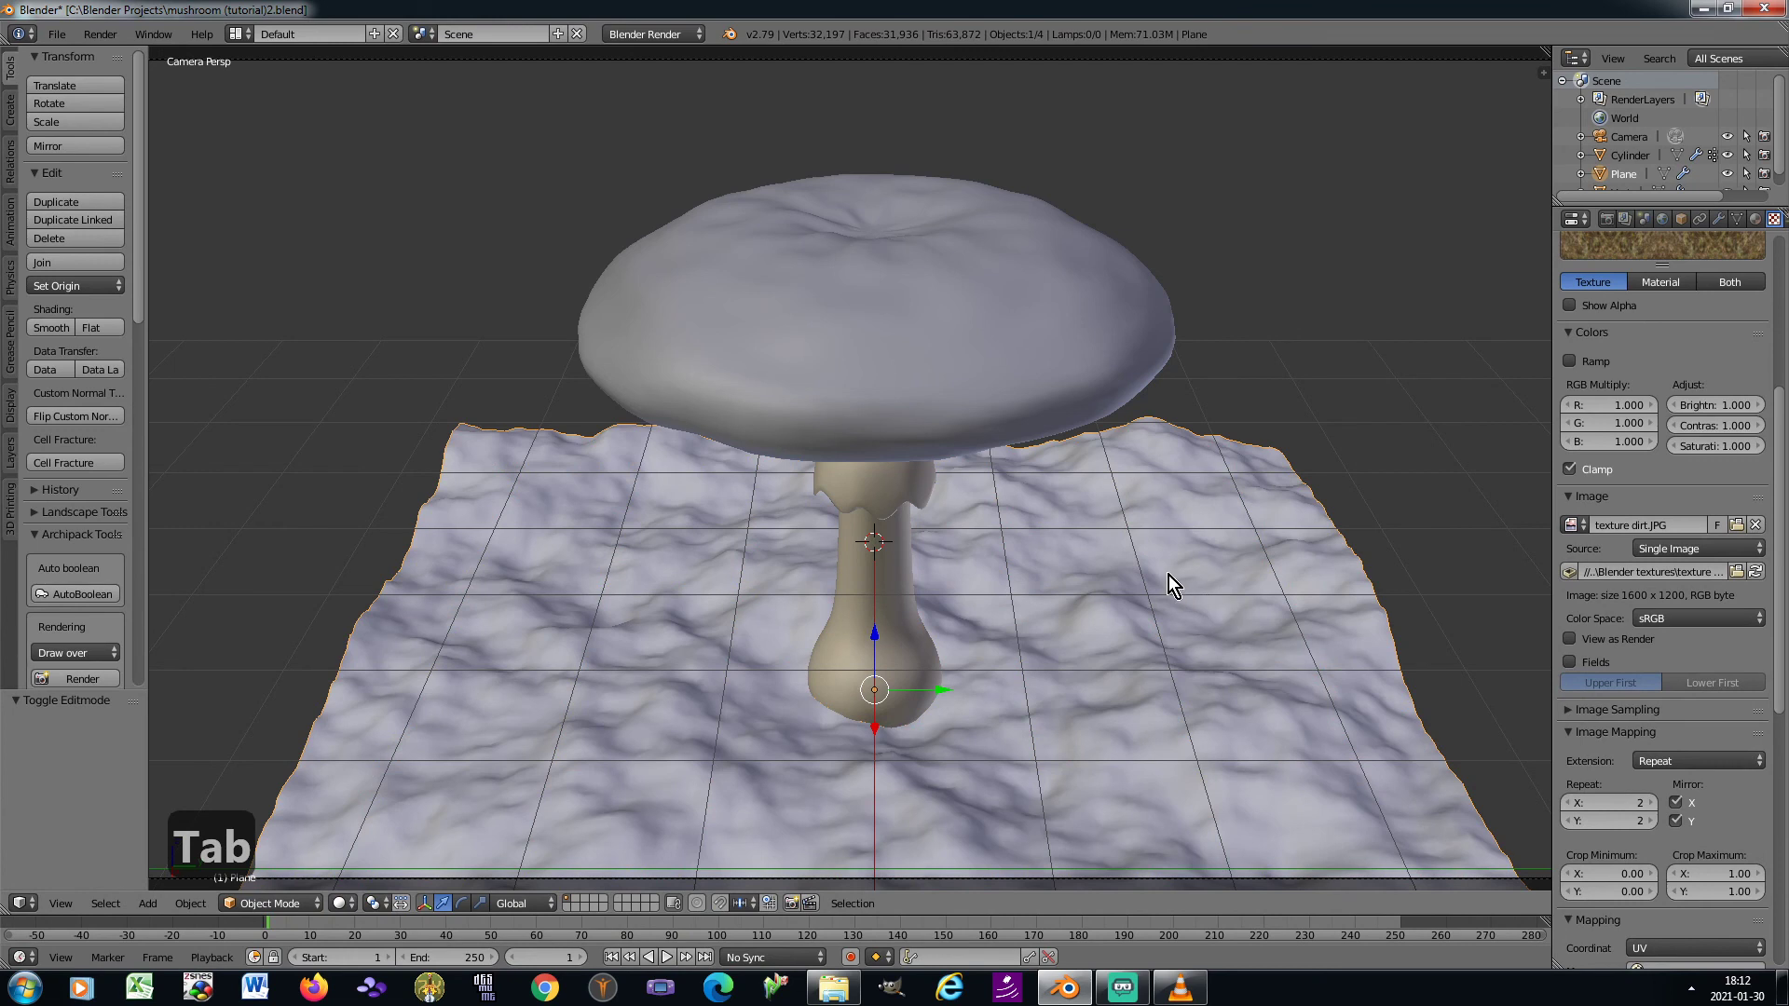
Add a Sun lamp and a Hemi lamp to the scene
click(10, 110)
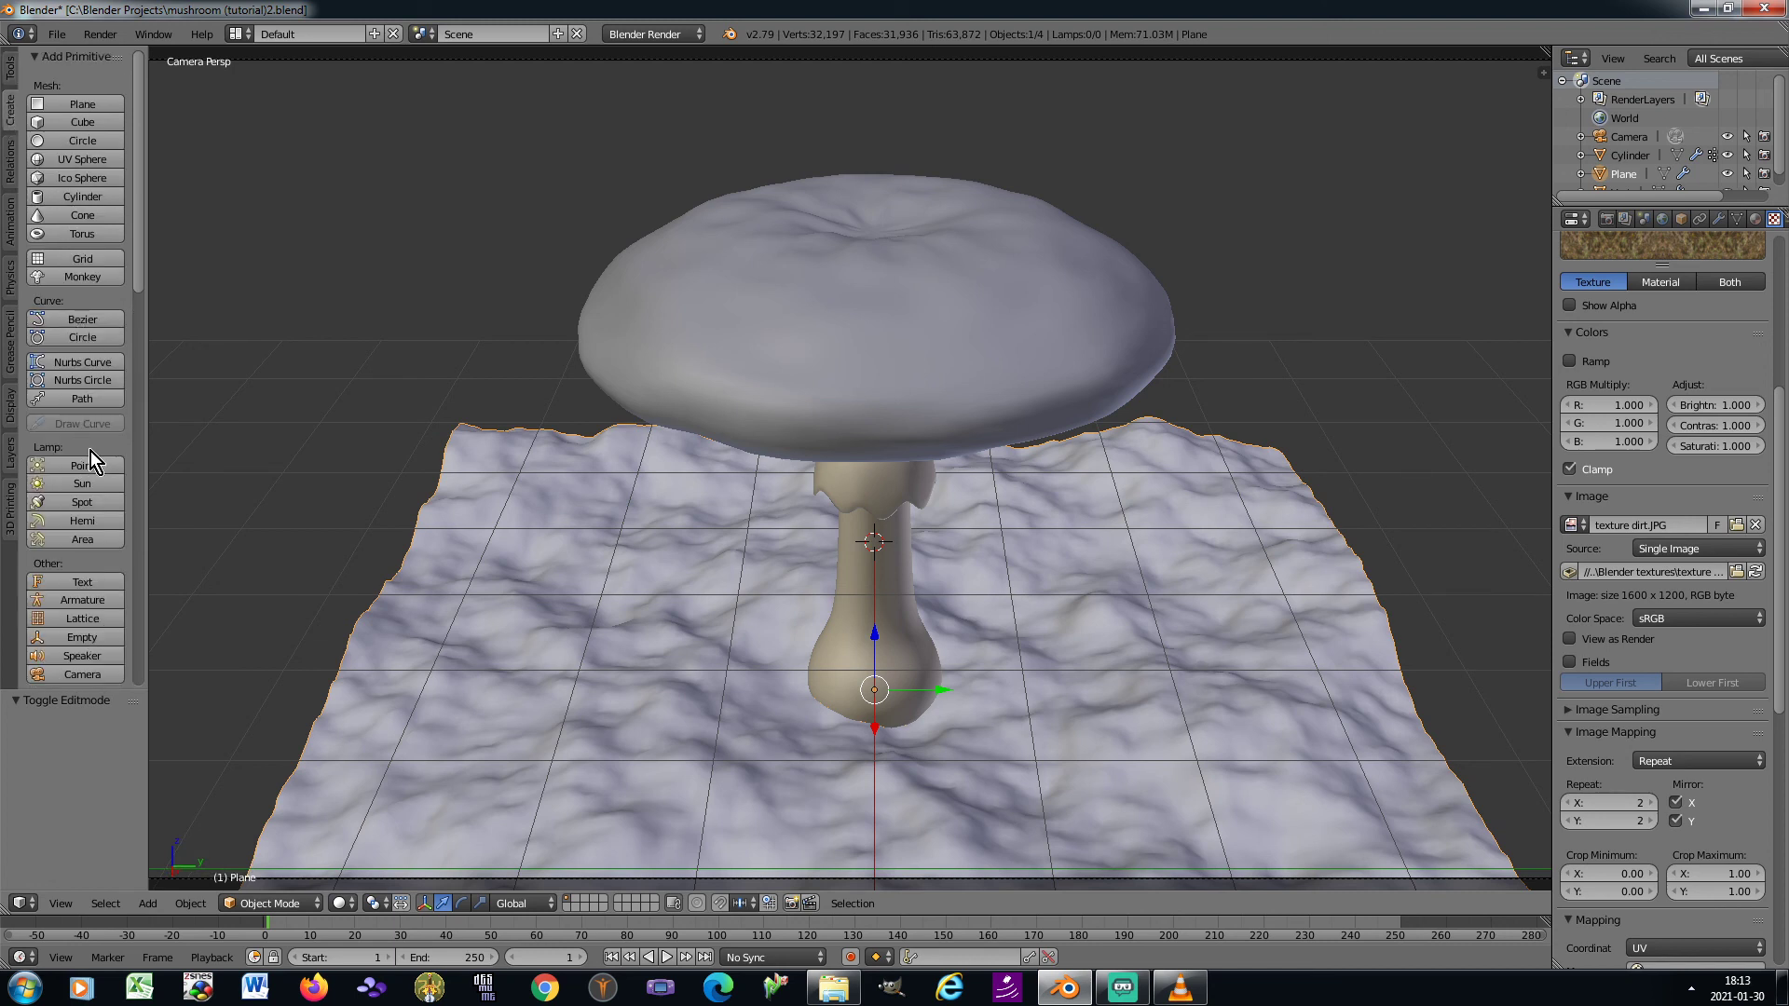
click(80, 487)
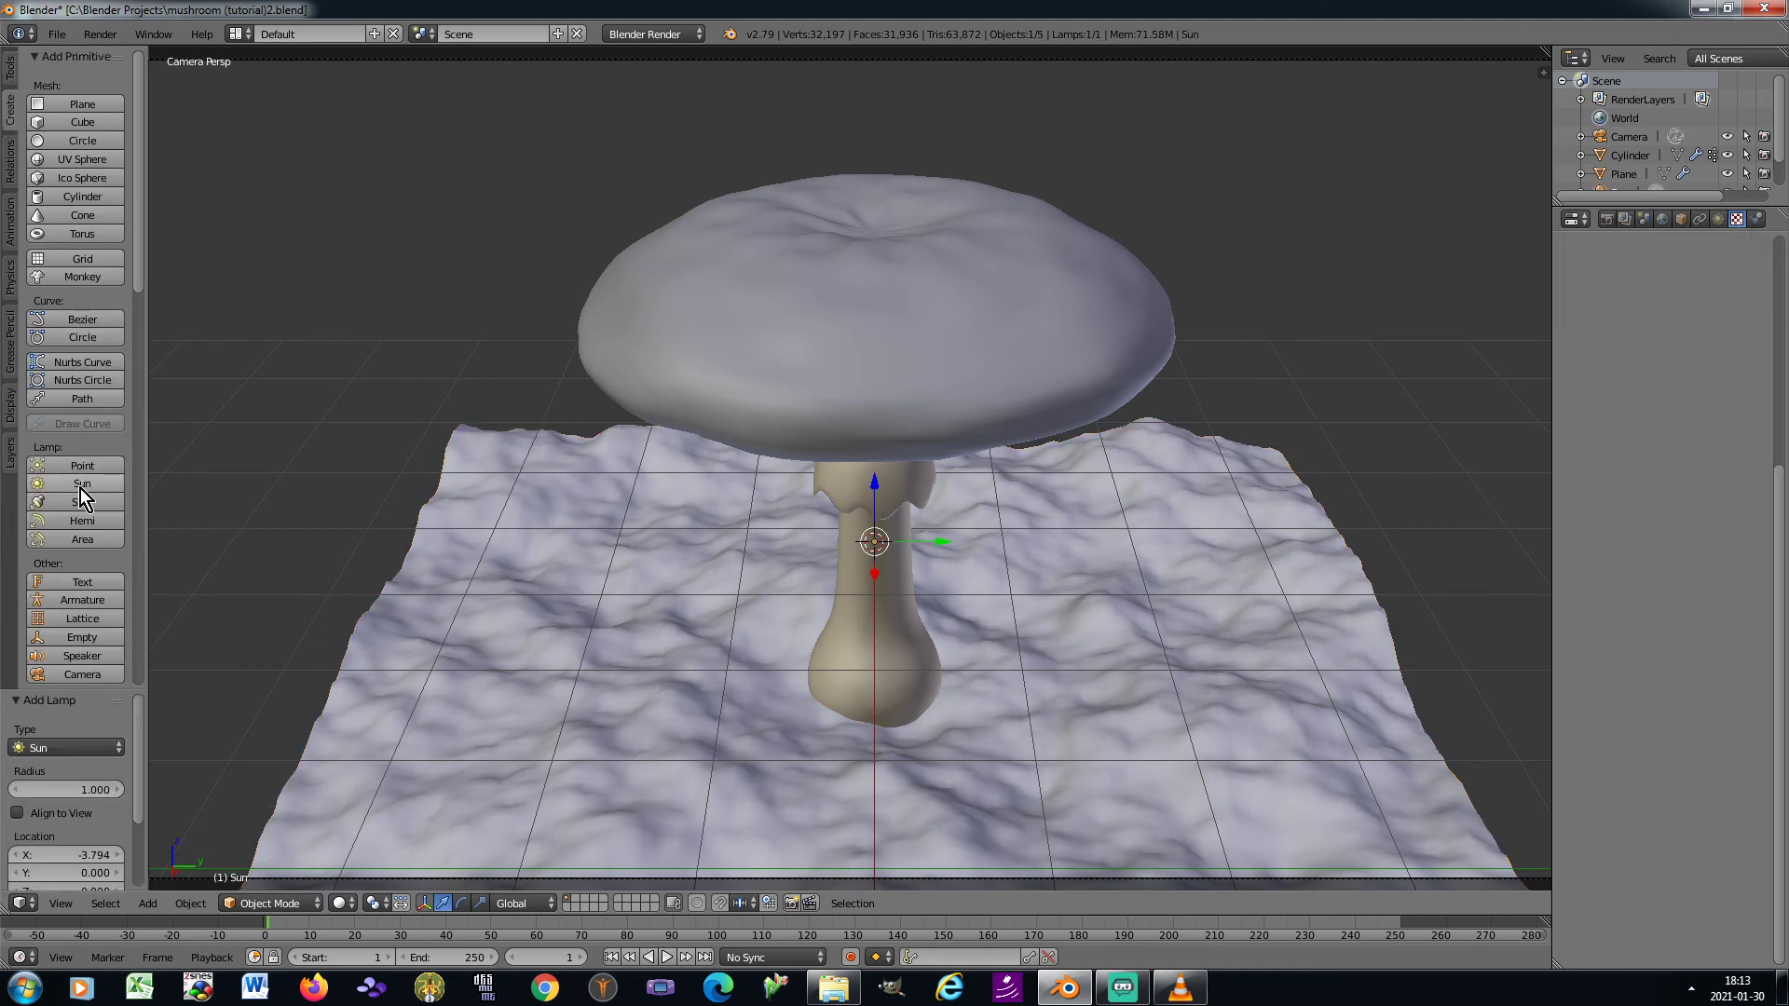
click(82, 520)
Select the Sun lamp together with the Hemi lamp and raise both about 4.77 units along Z
scroll(906, 516, down, 4)
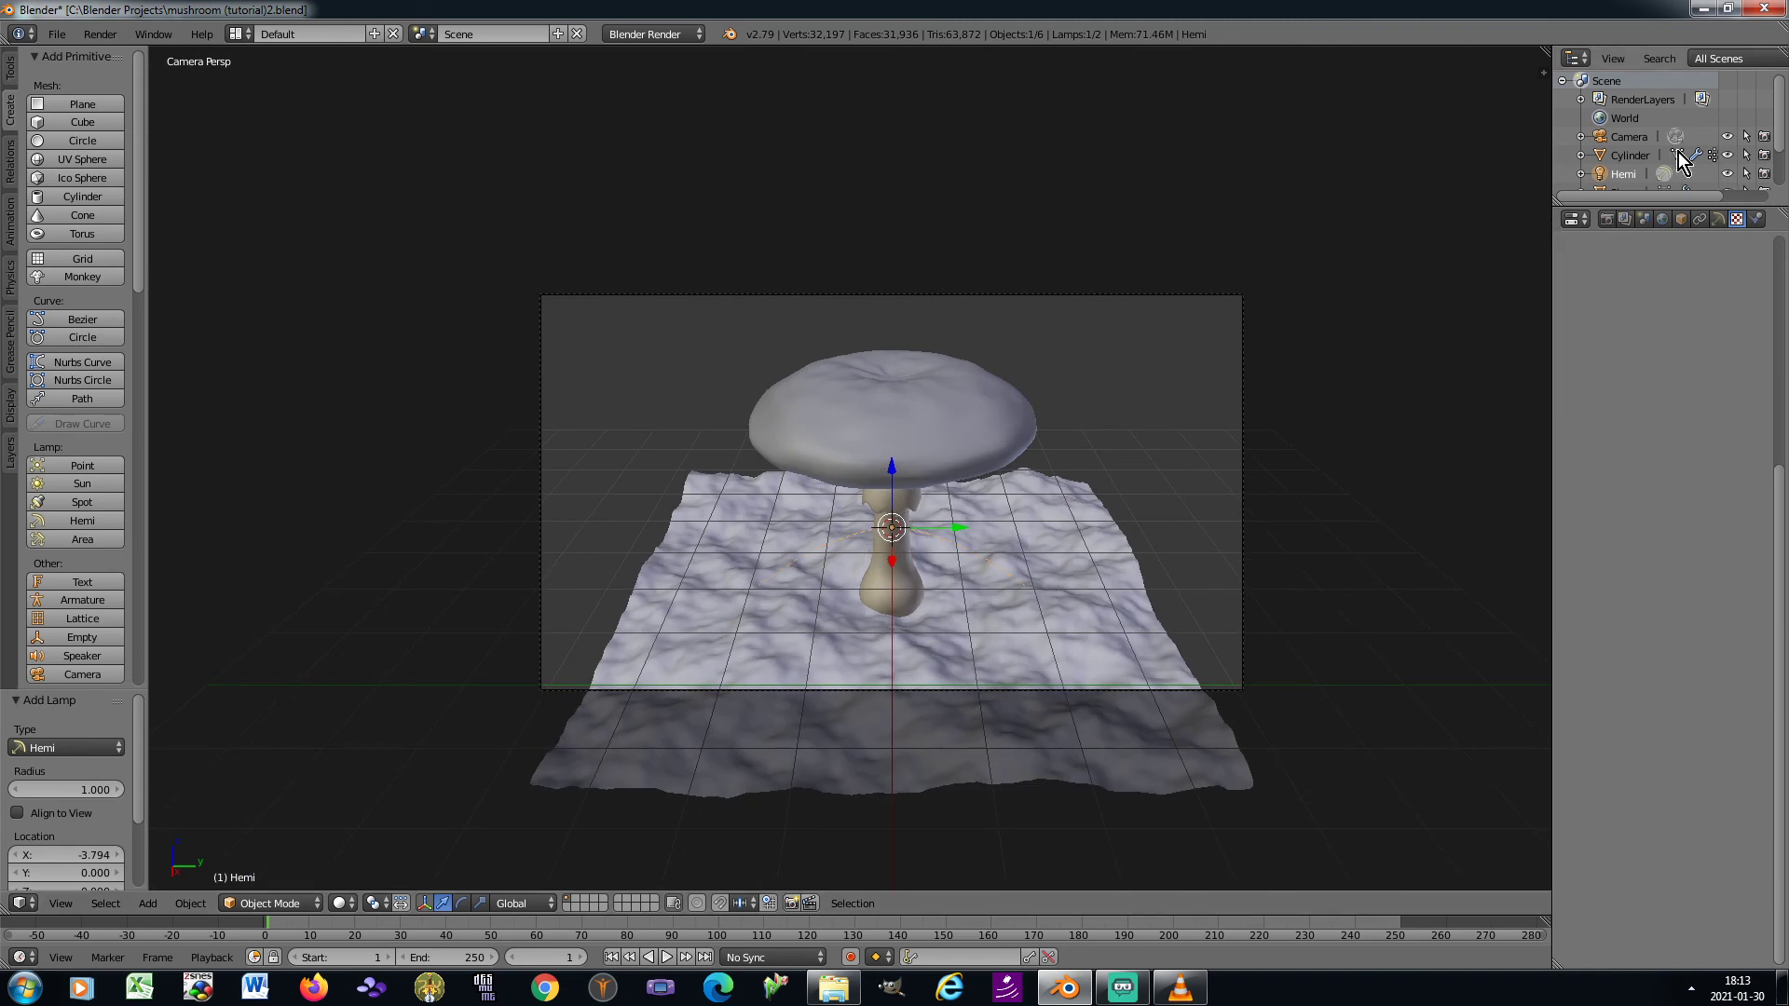
scroll(1656, 153, down, 2)
click(1621, 162)
key(g)
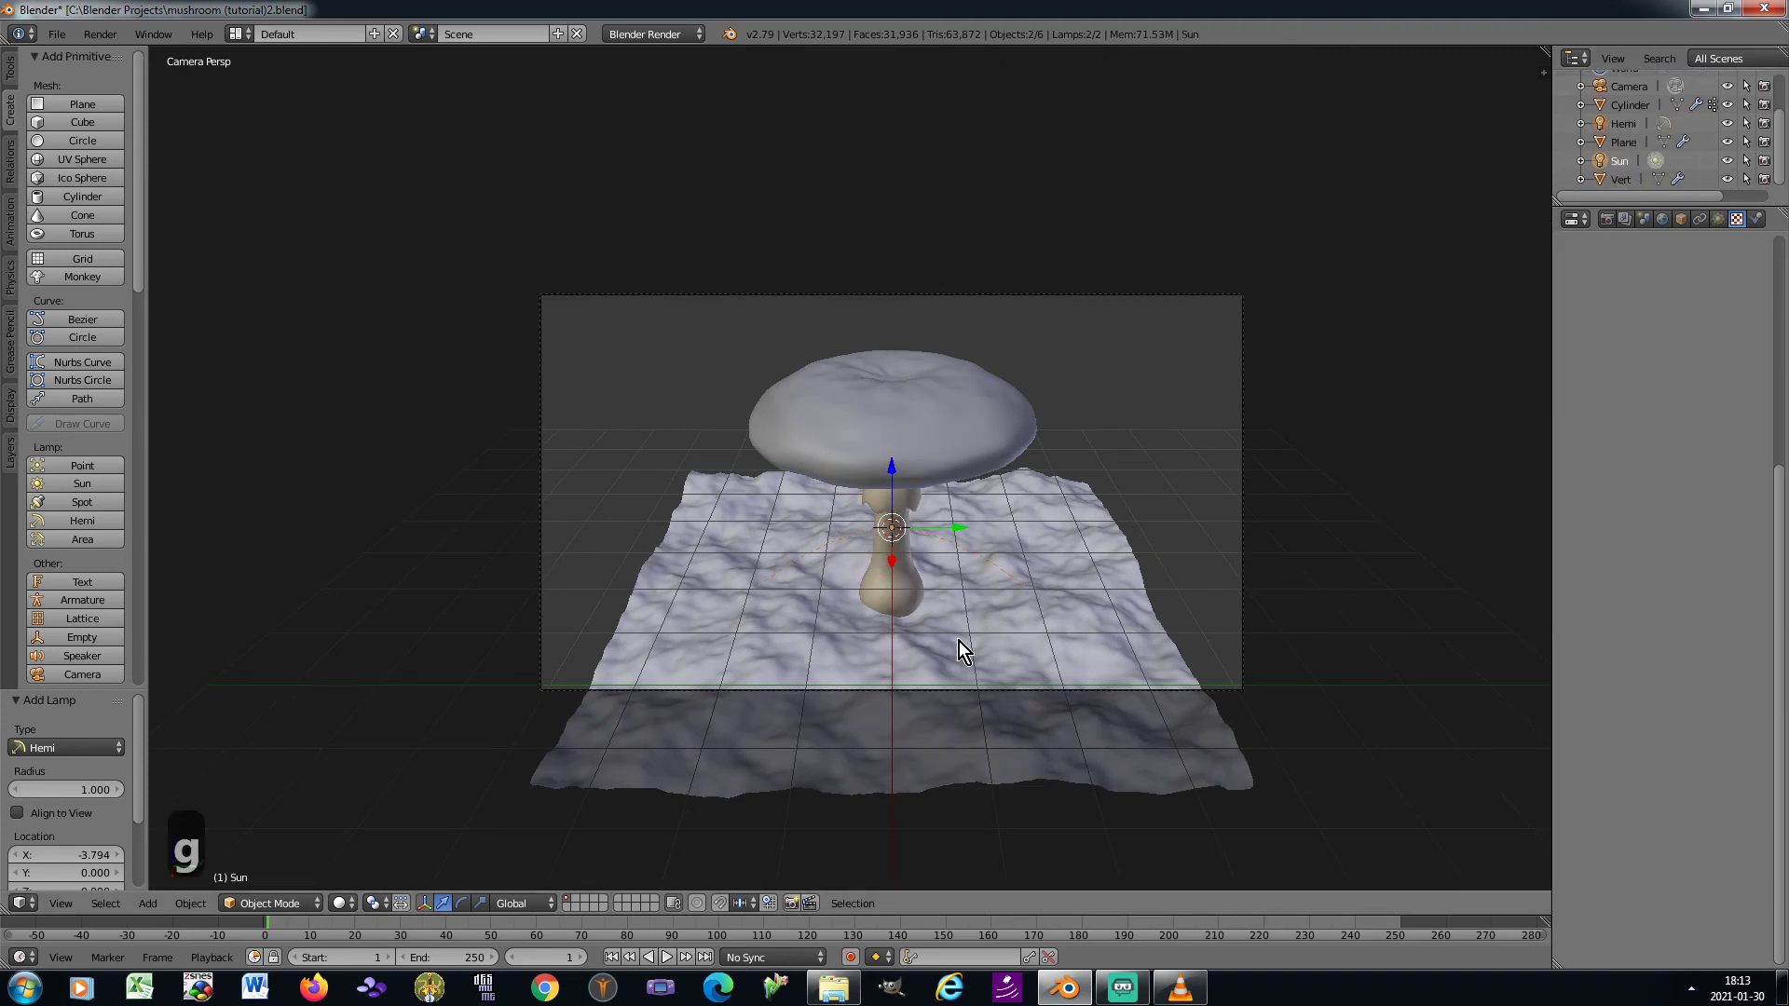
key(z)
click(942, 327)
Move both lamps about 3.14 units along X and 3.03 along Y, as seen from above
key(KP_0)
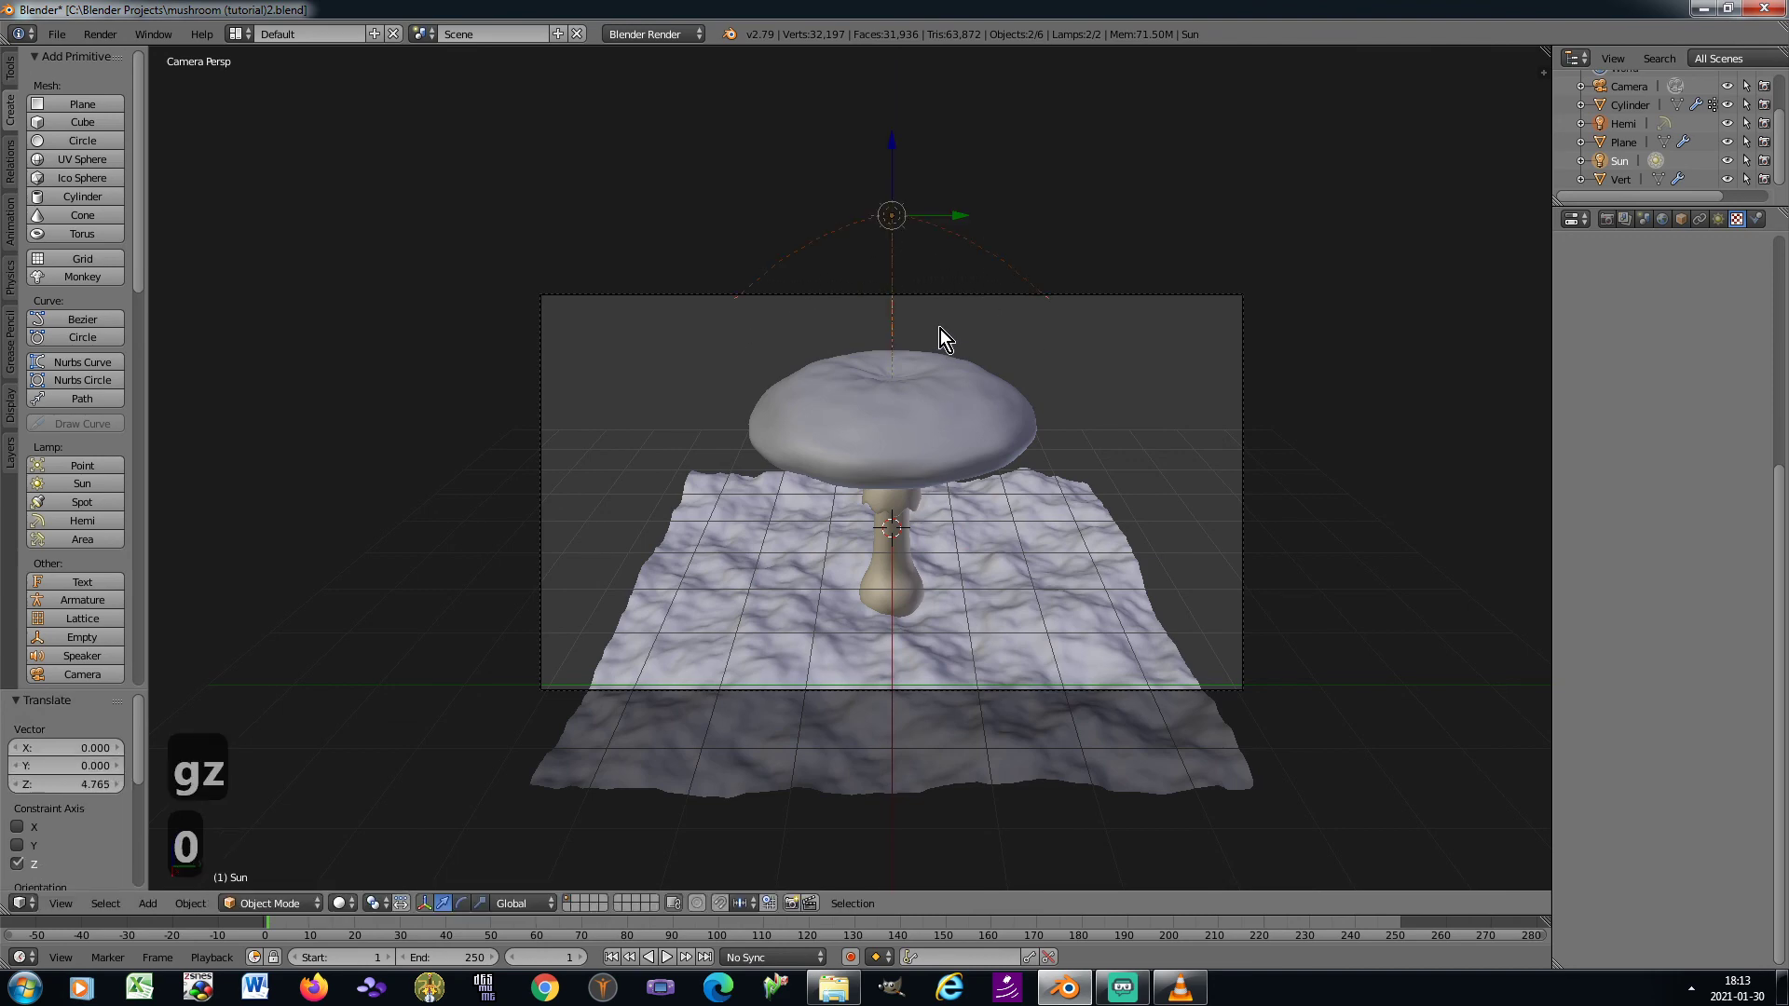
key(KP_8)
key(KP_8)
key(KP_8)
key(KP_8)
scroll(928, 272, down, 2)
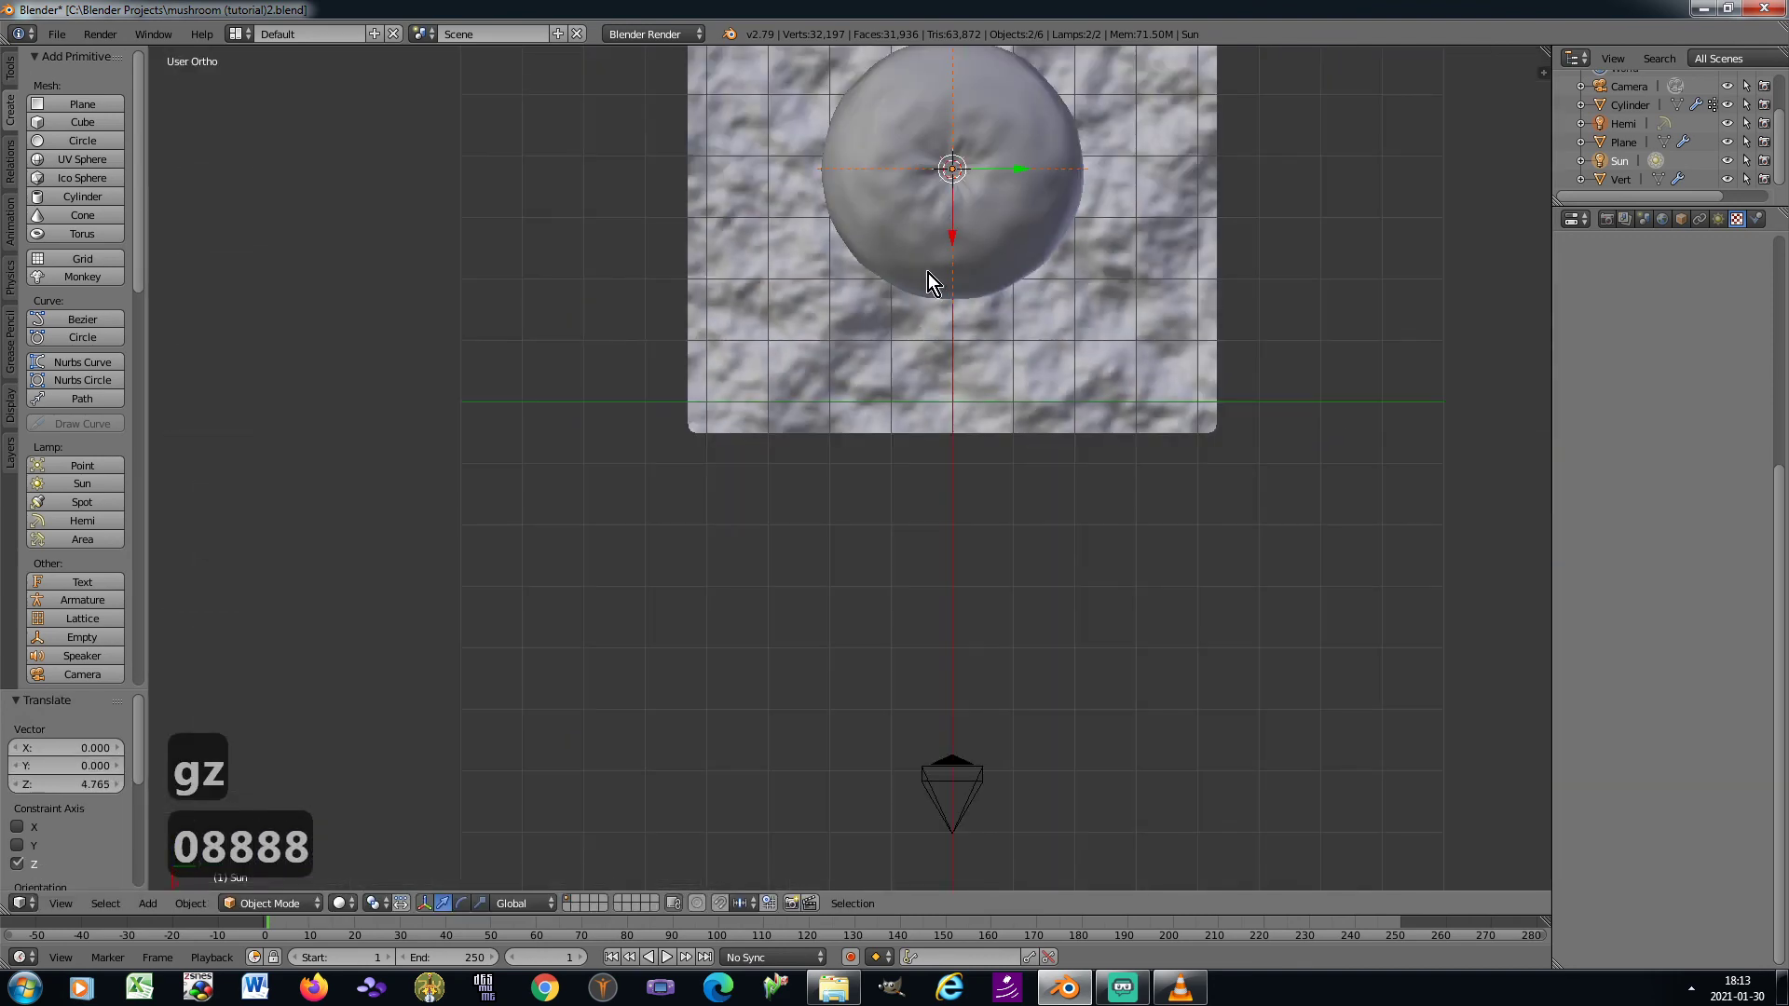
key(g)
click(1114, 427)
Shift both lamps about 0.76 units along Y and 0.77 along Z in the horizontal view from the camera's side
key(KP_2)
key(KP_2)
key(KP_2)
key(KP_2)
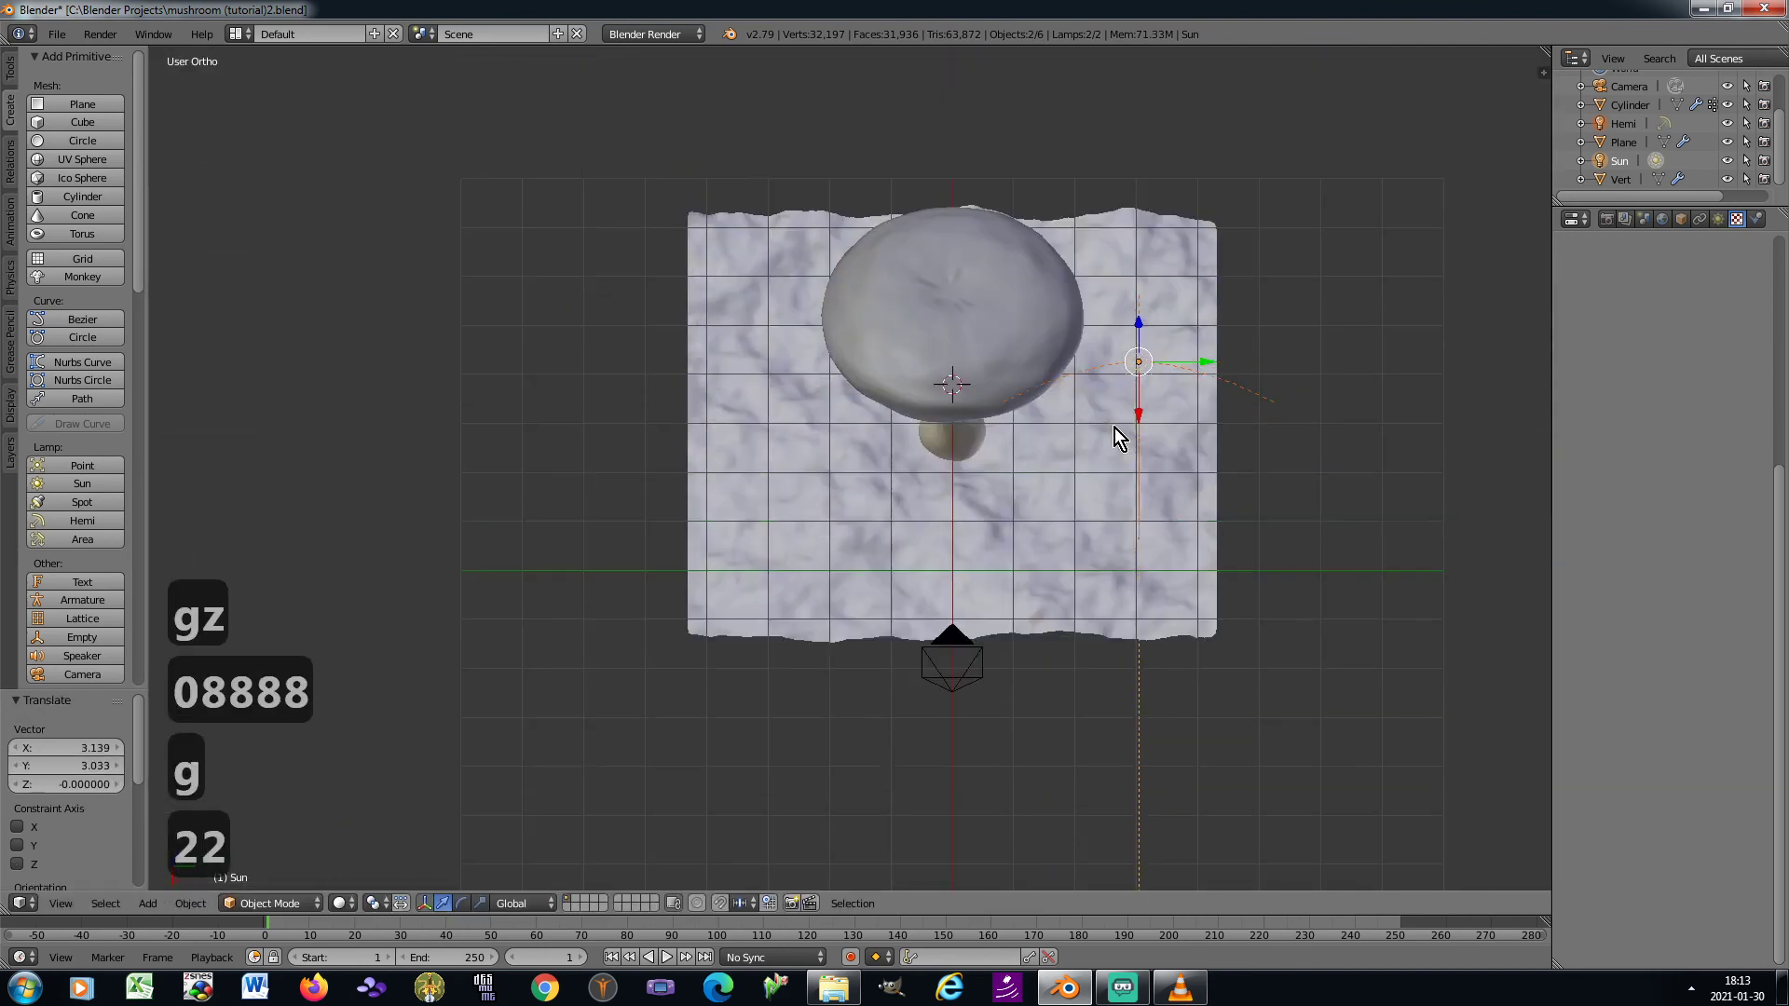
key(g)
click(1161, 380)
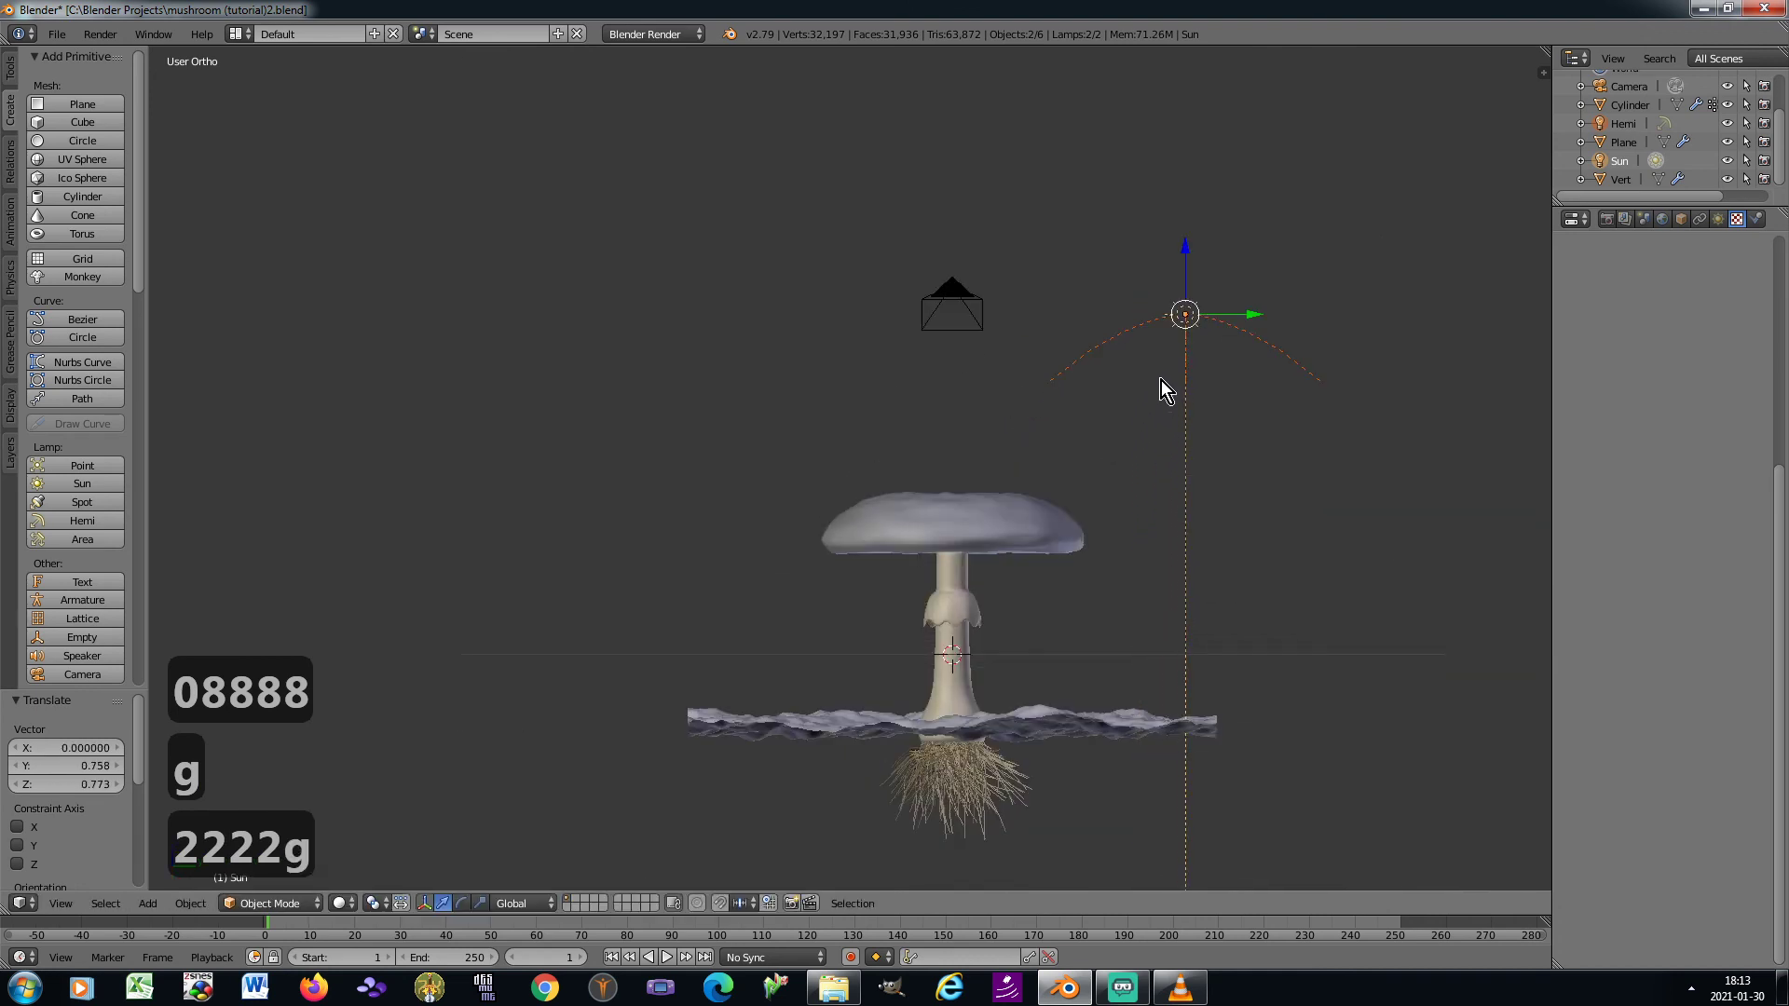
Rotate both lamps about -42.7° in the horizontal side view, aiming at the mushroom, and move them about 1.82 along X and -0.455 along Z
key(KP_6)
key(KP_6)
key(KP_6)
key(KP_6)
key(r)
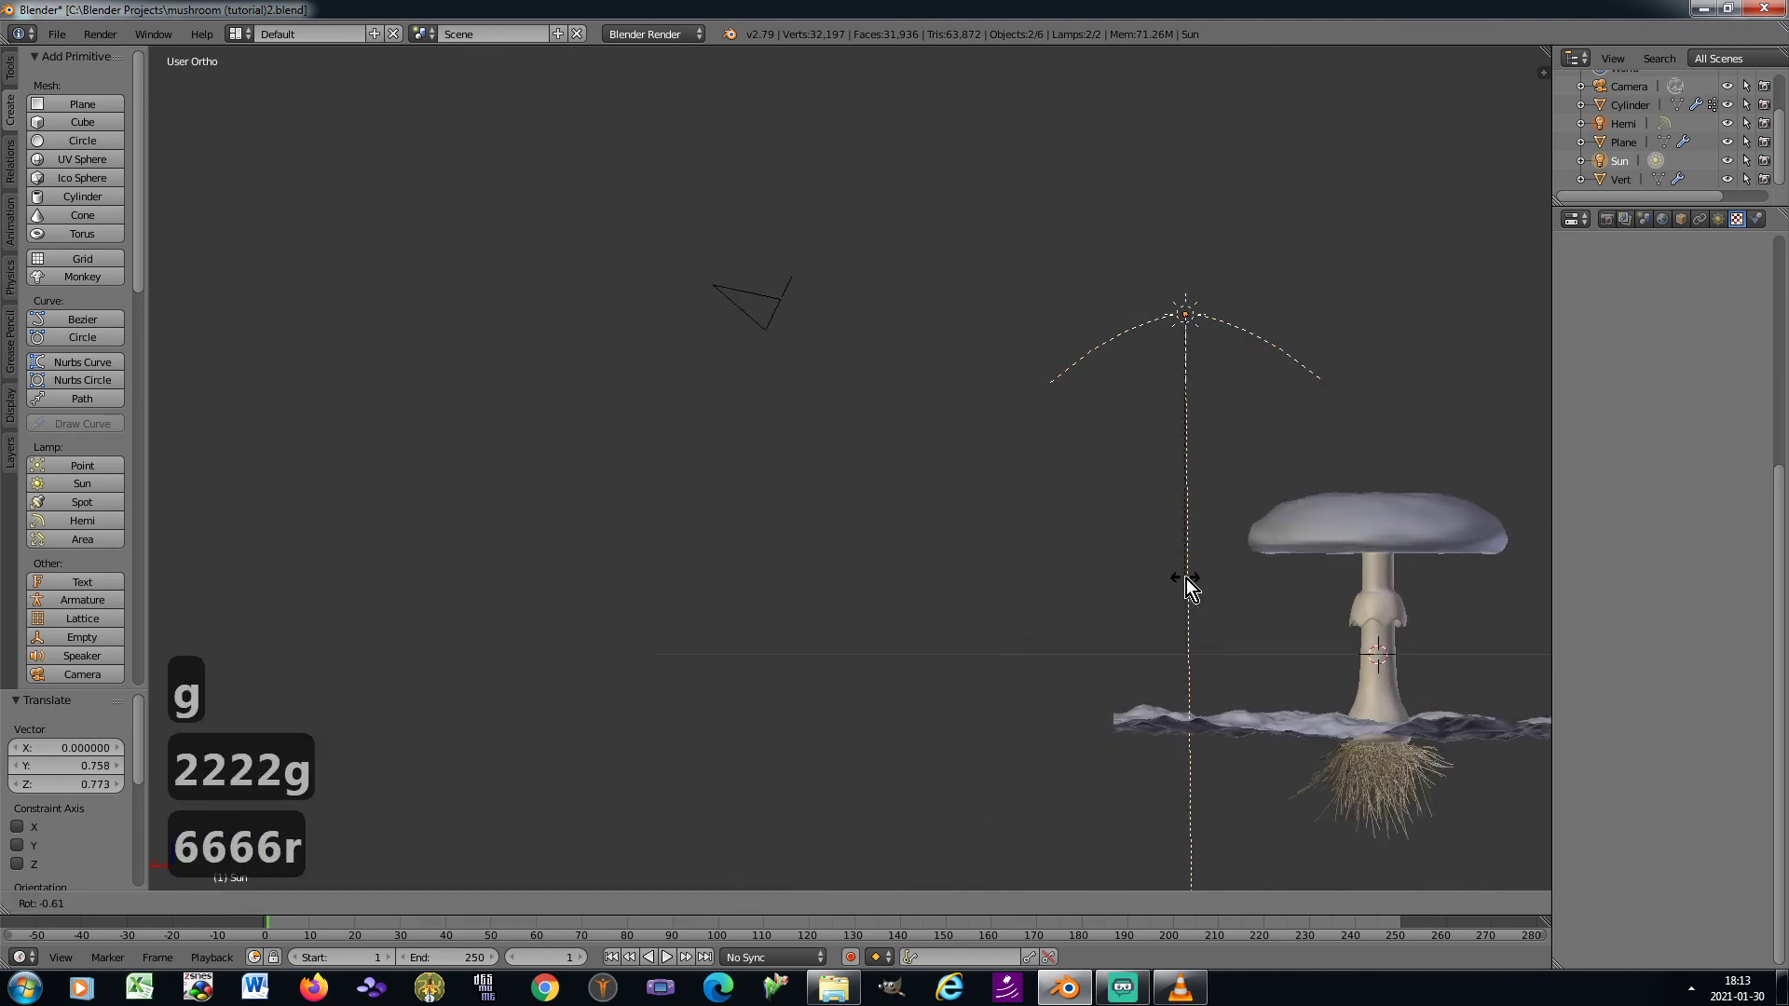
click(1338, 483)
key(g)
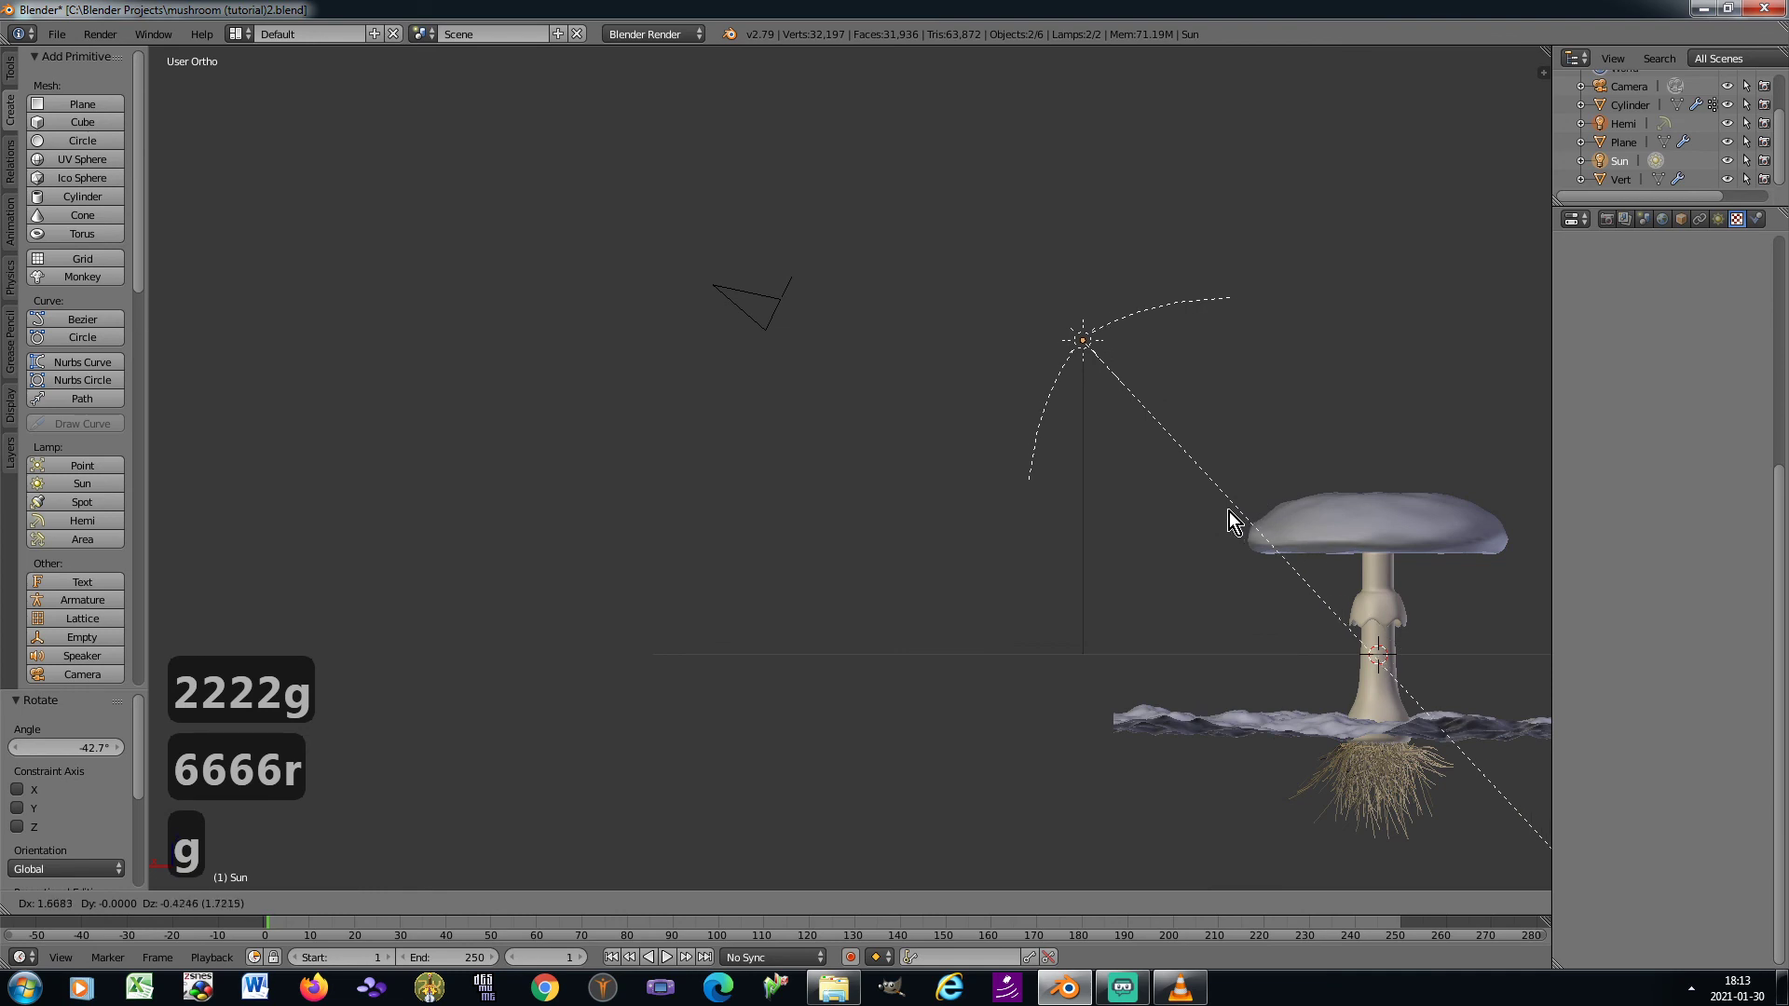
click(1220, 513)
Rotate both lamps about -46.1° as seen from above so that they point at the mushroom
key(KP_8)
key(KP_8)
key(KP_8)
key(KP_8)
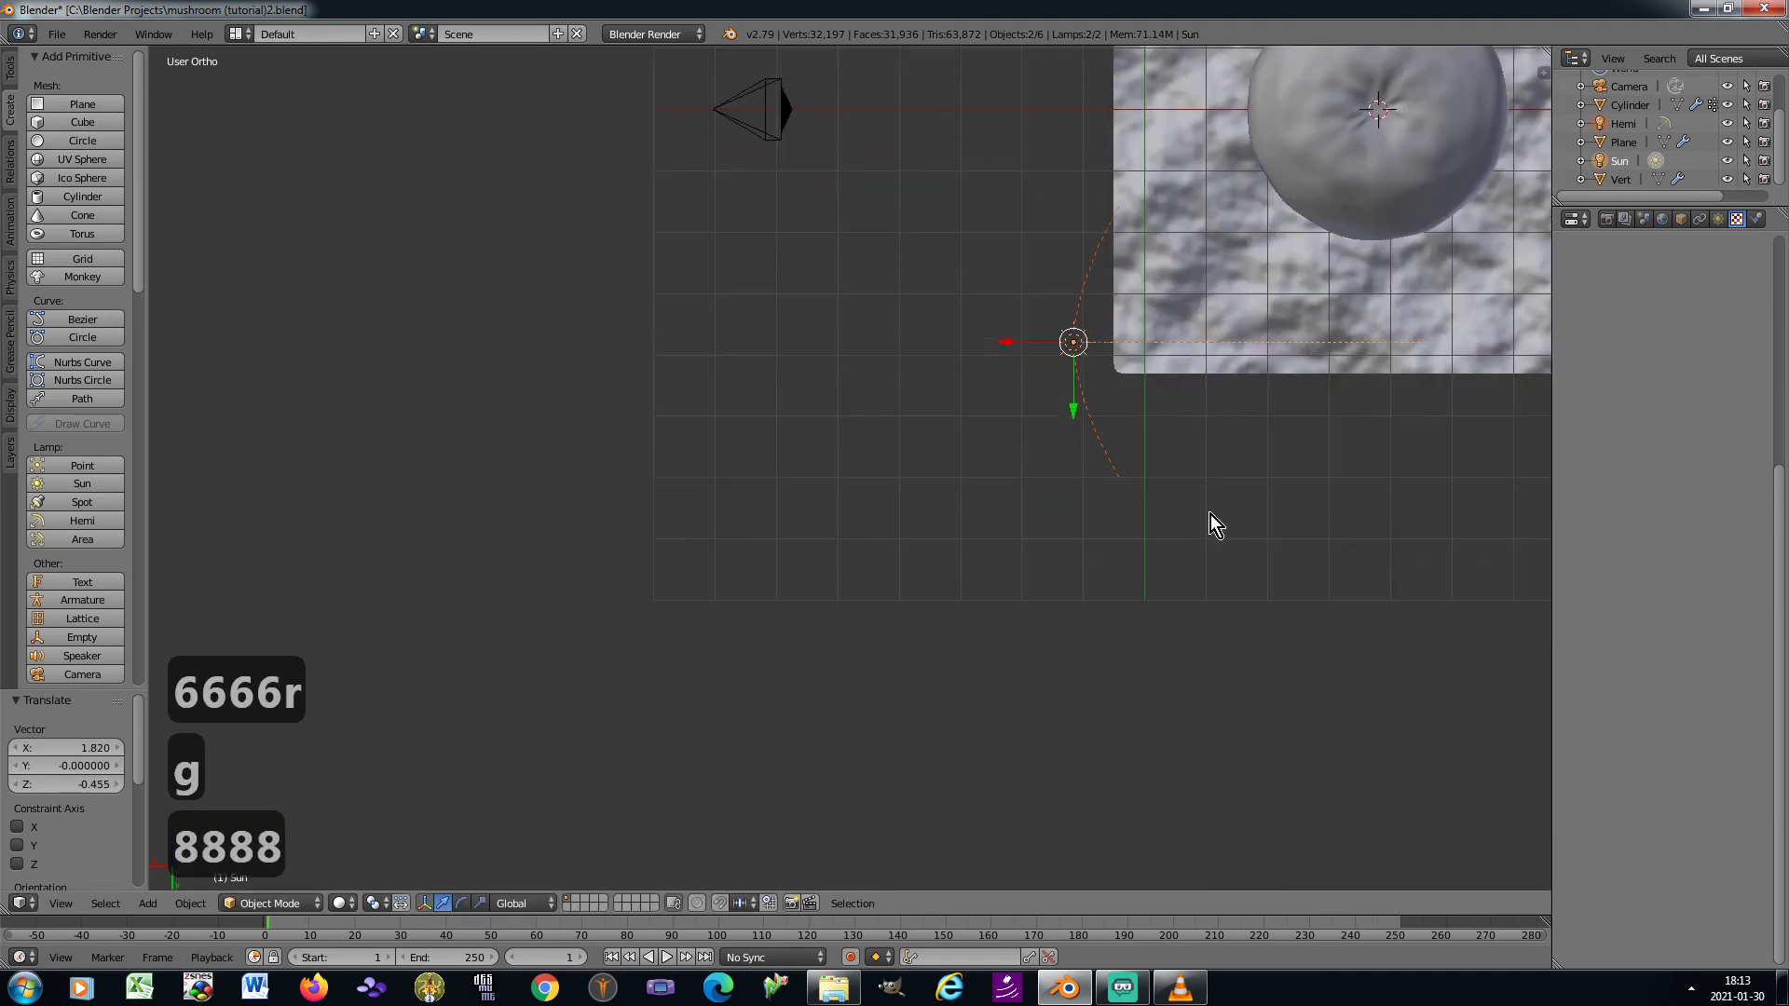
key(r)
click(1245, 359)
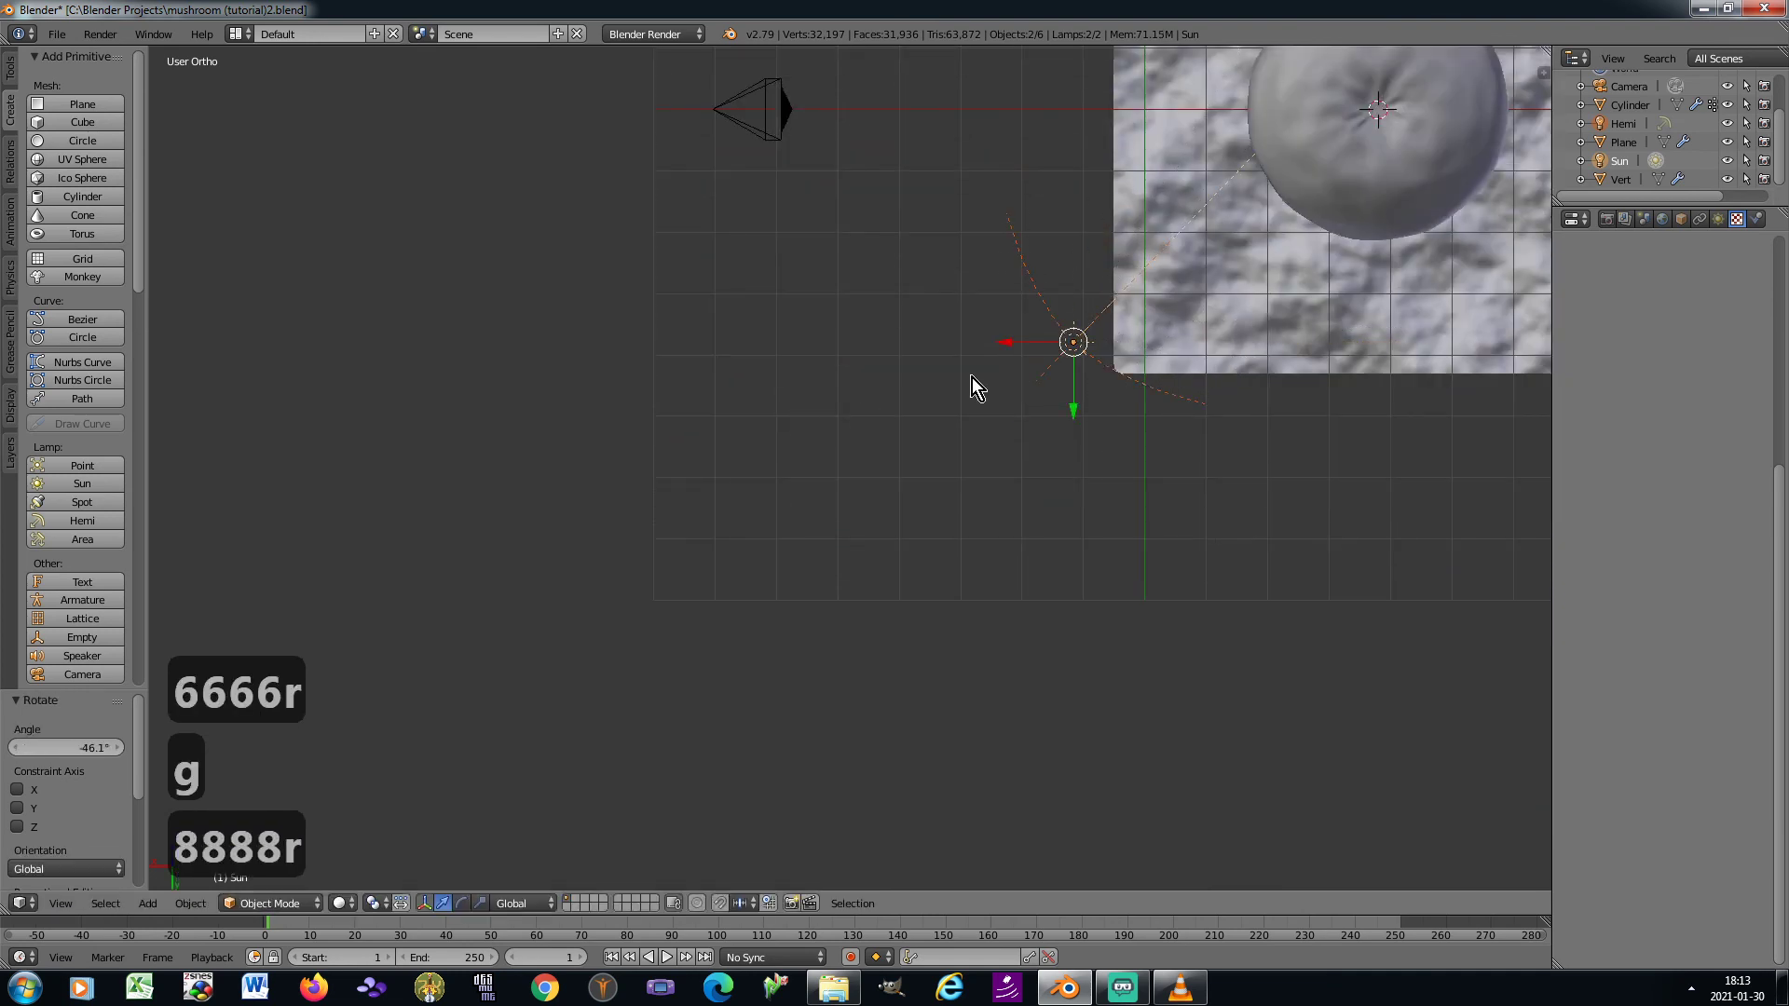
Select only the Sun lamp and switch its shadow type to Ray Shadow
click(1621, 161)
click(1719, 218)
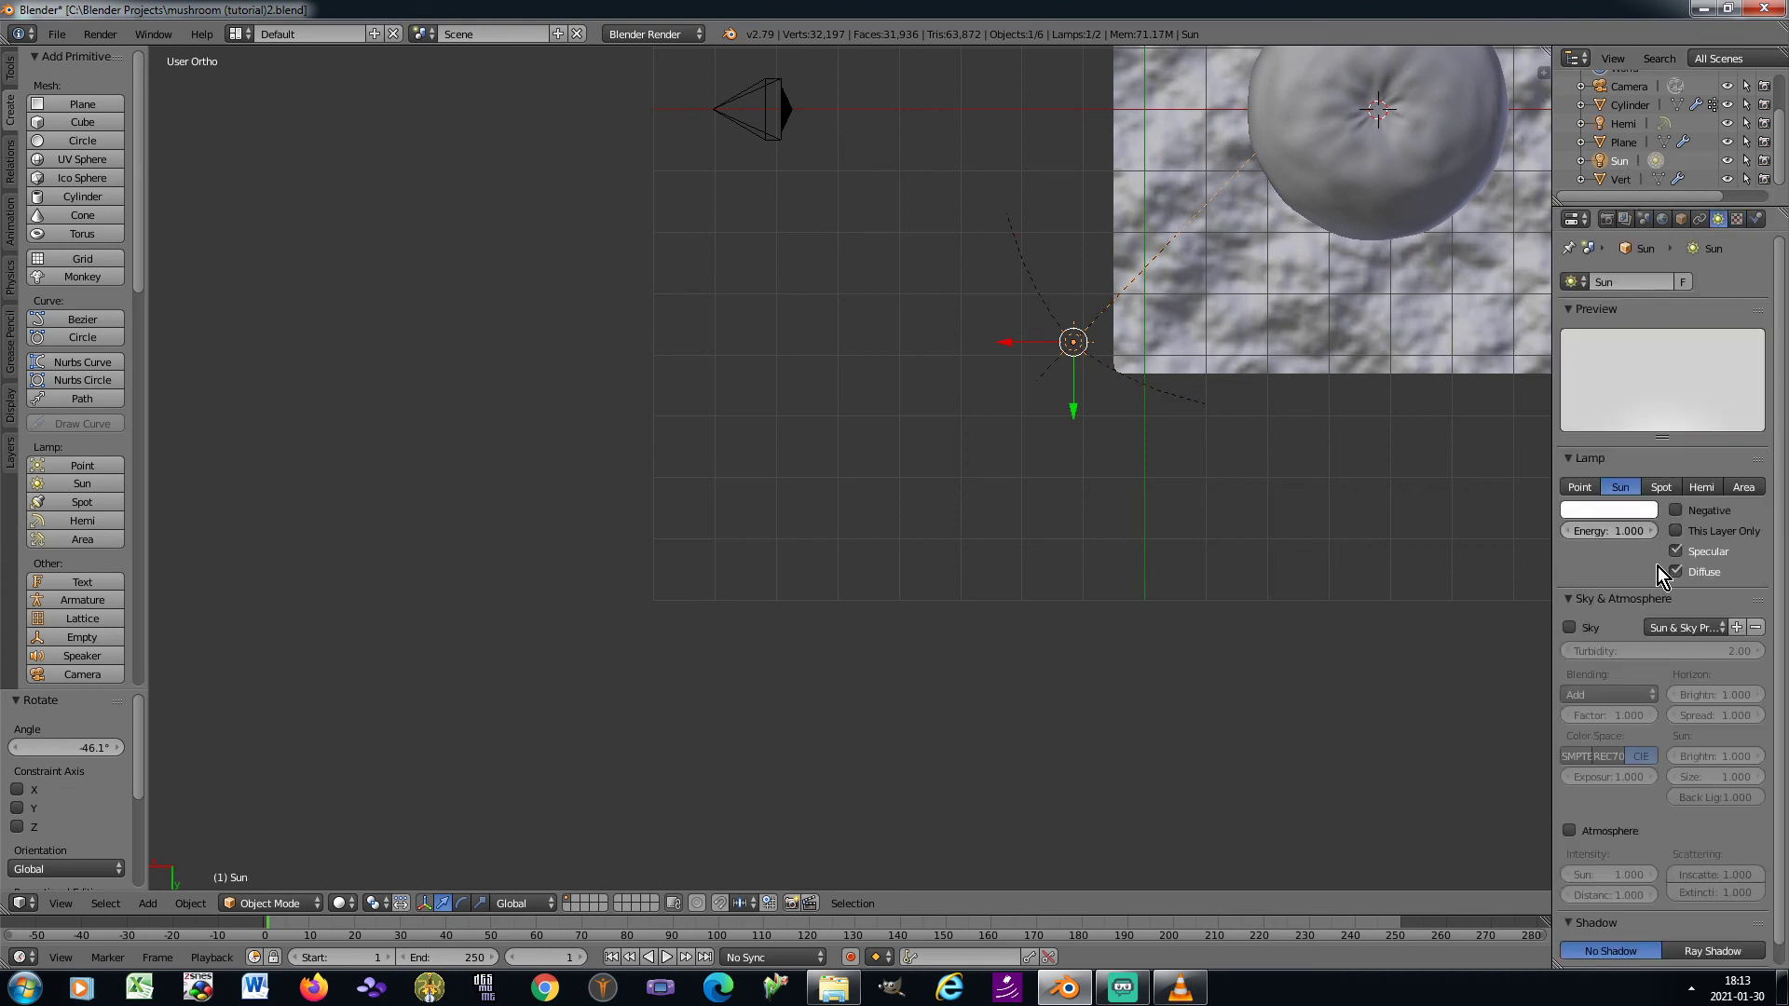
scroll(1658, 570, down, 1)
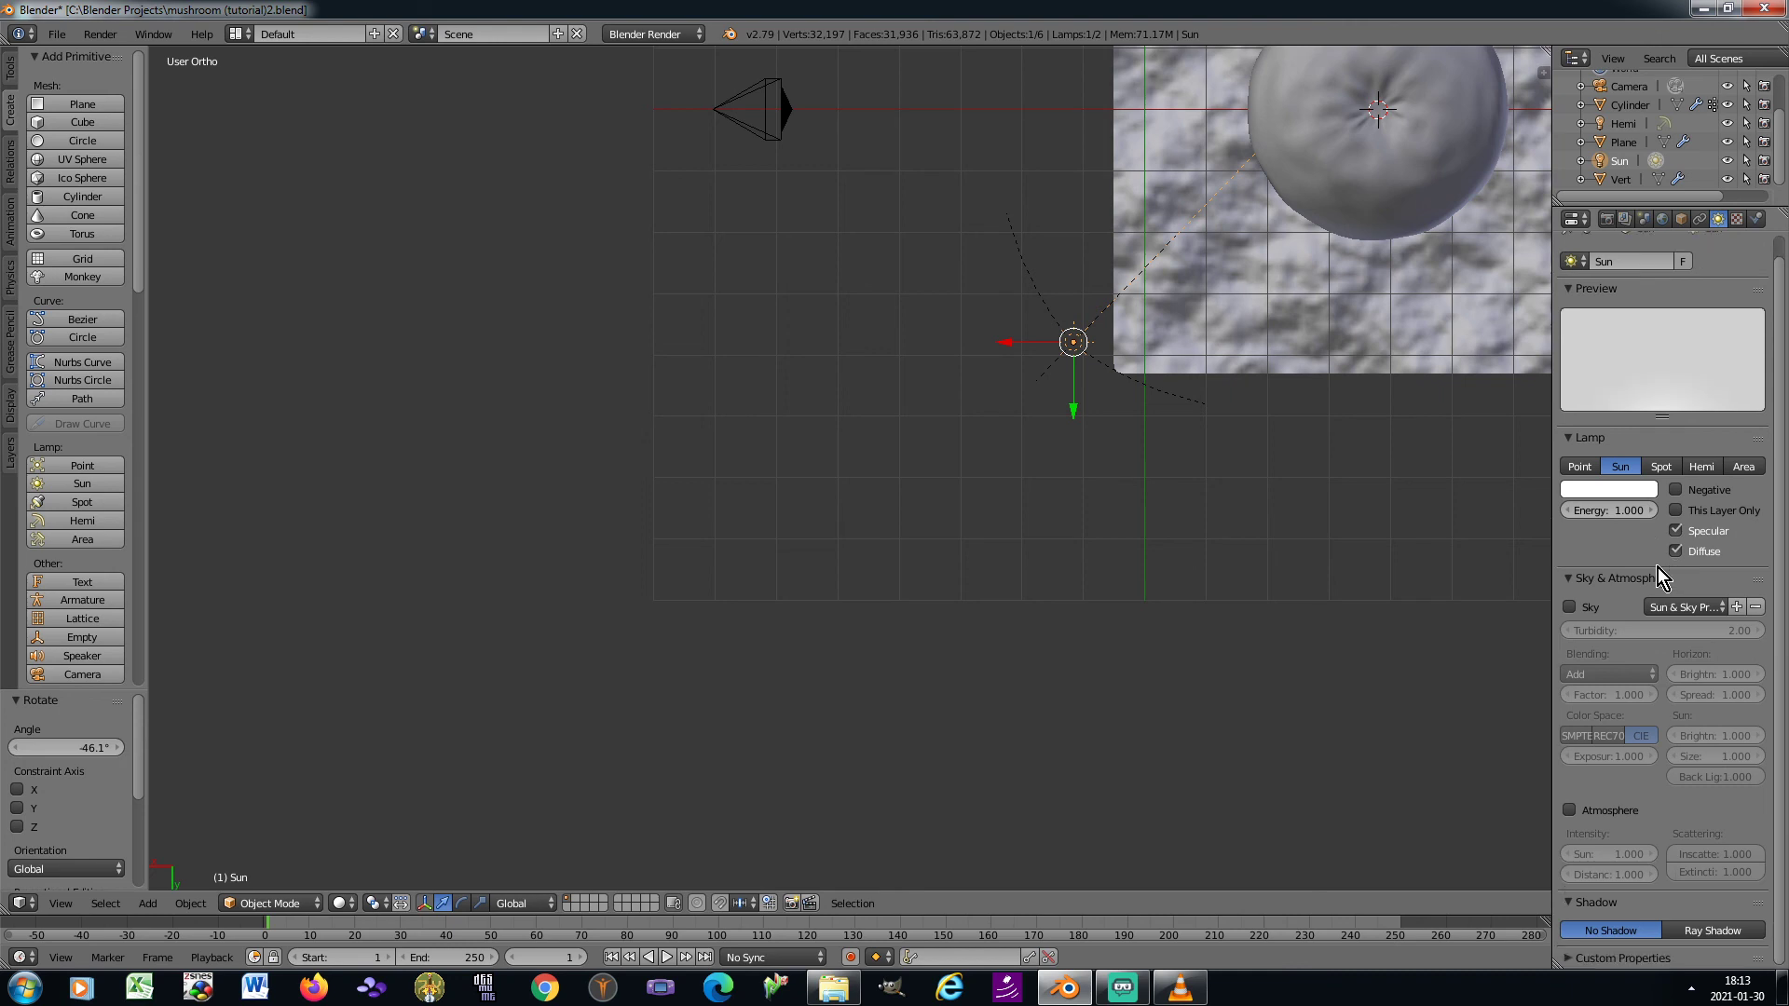
click(1697, 929)
Set the Sun lamp's shadow sampling to 8 samples with a soft size of 0.8, using Constant QMC
scroll(1712, 792, down, 4)
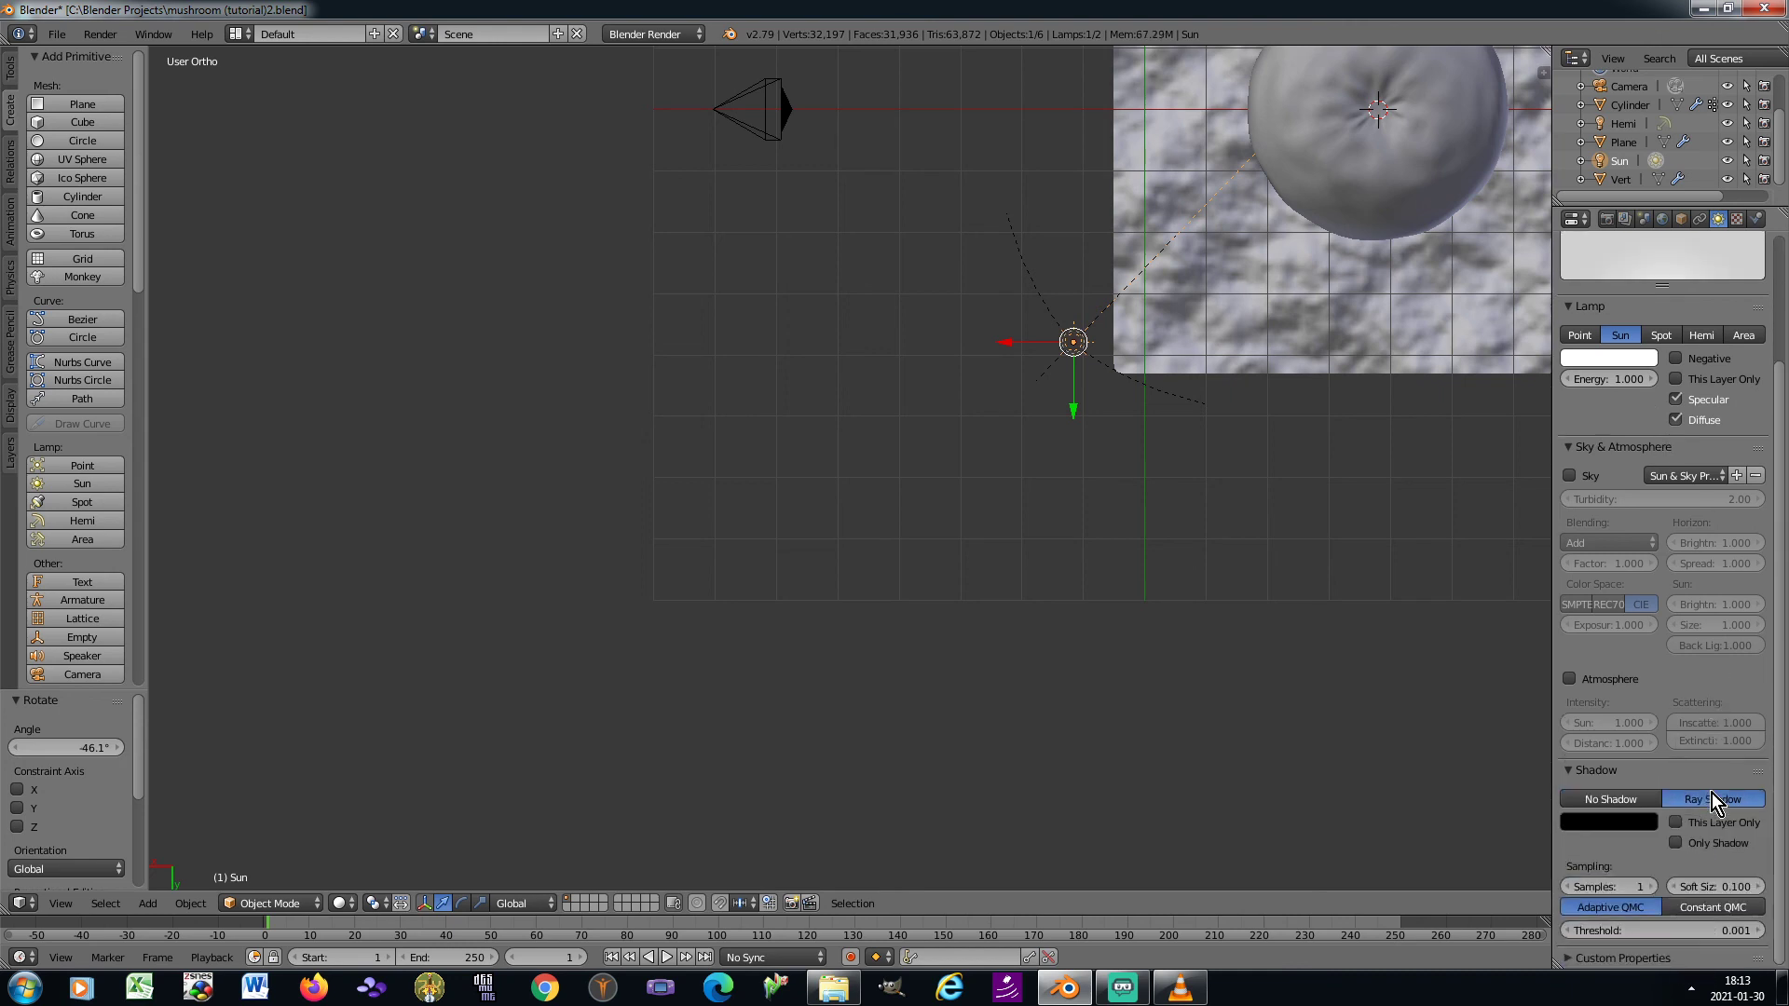
click(1635, 893)
text(8)
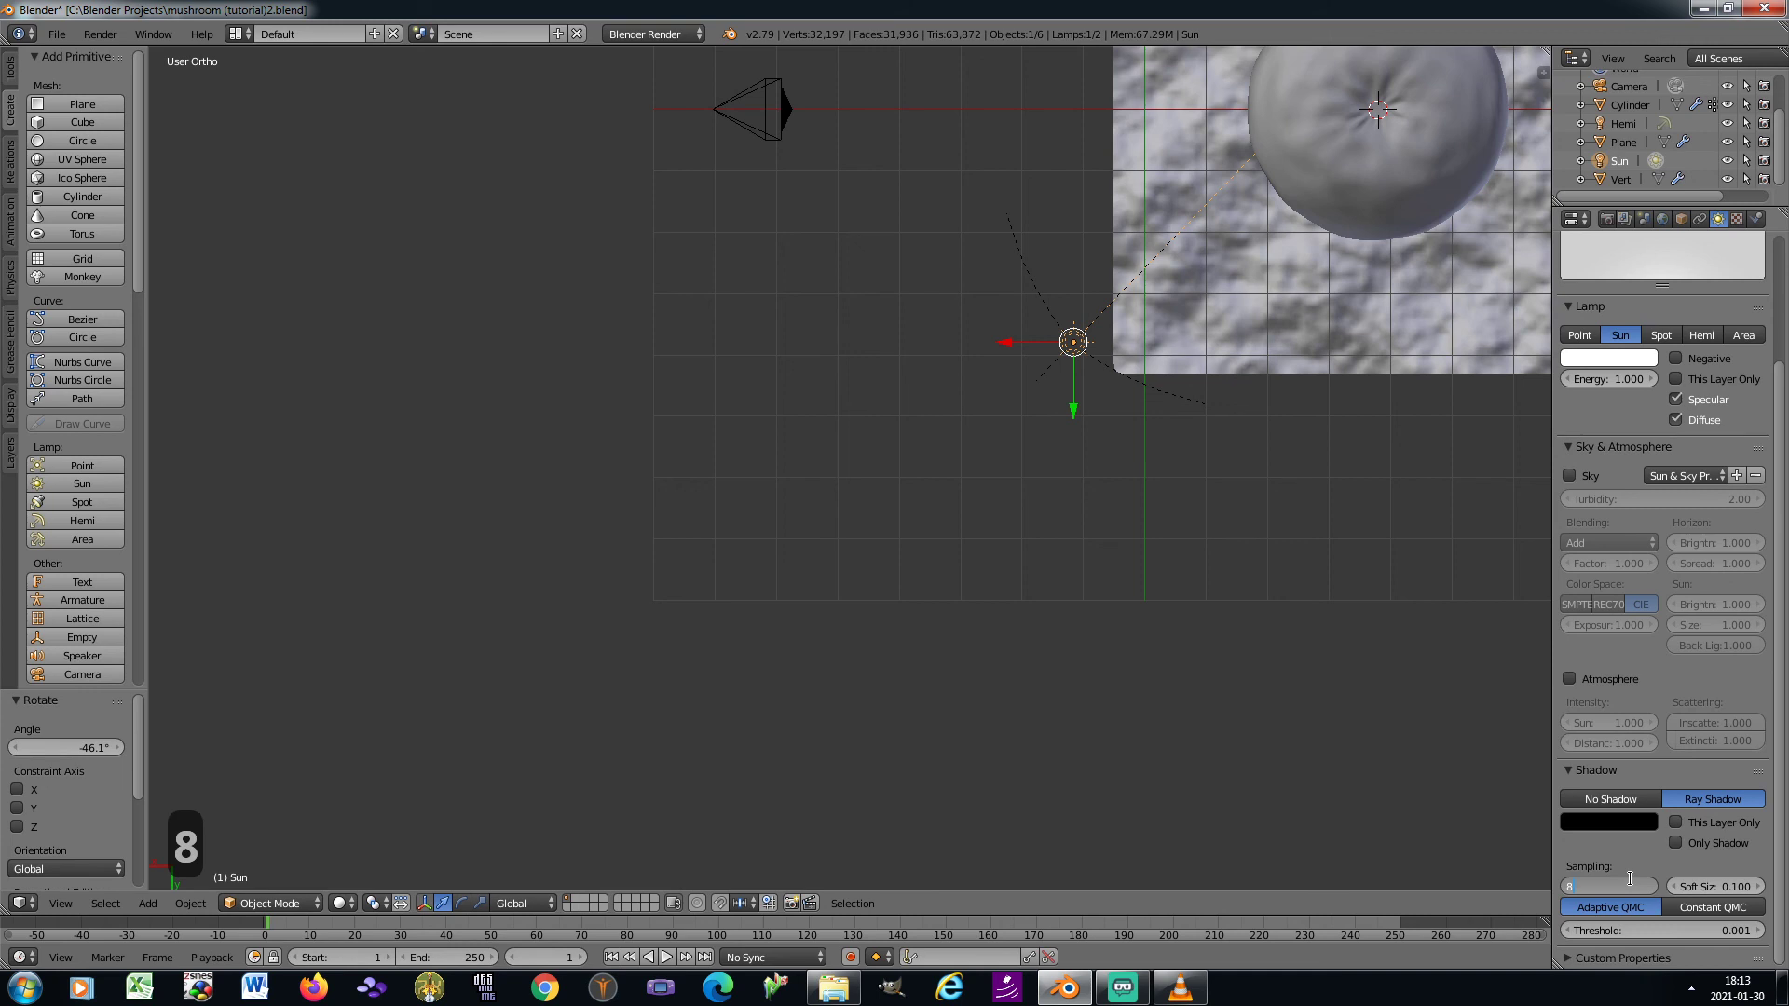
key(Tab)
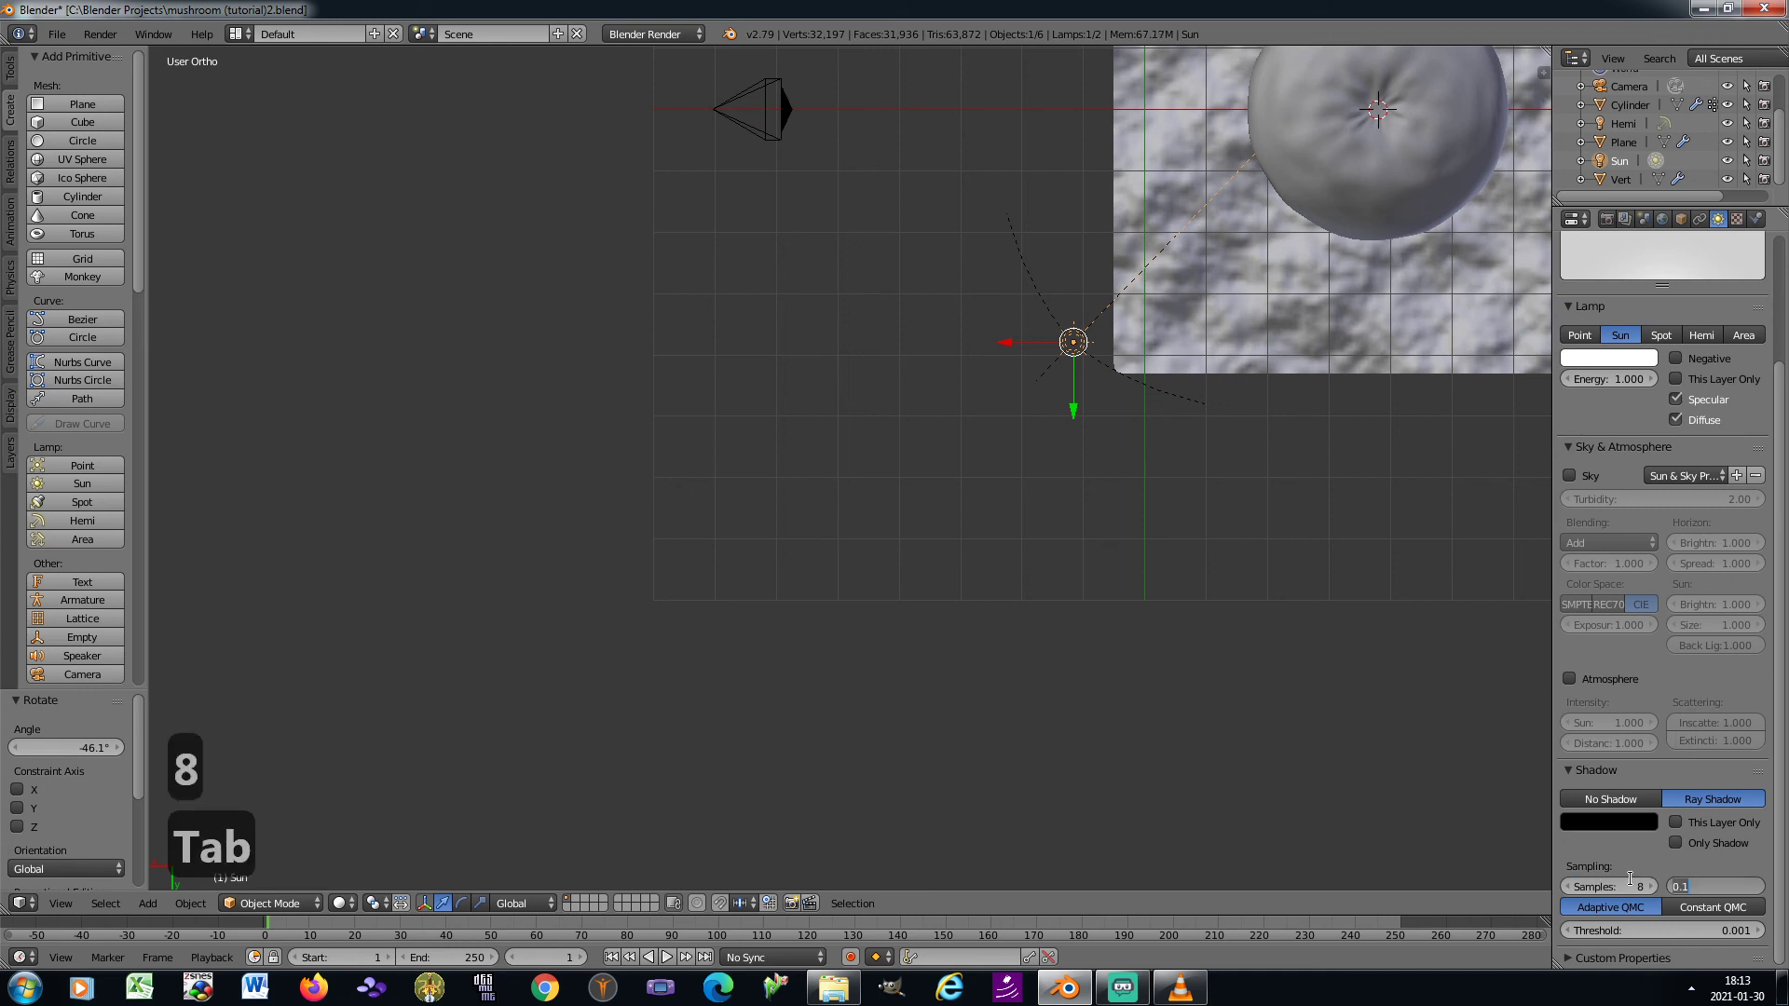
text(0.8)
key(Return)
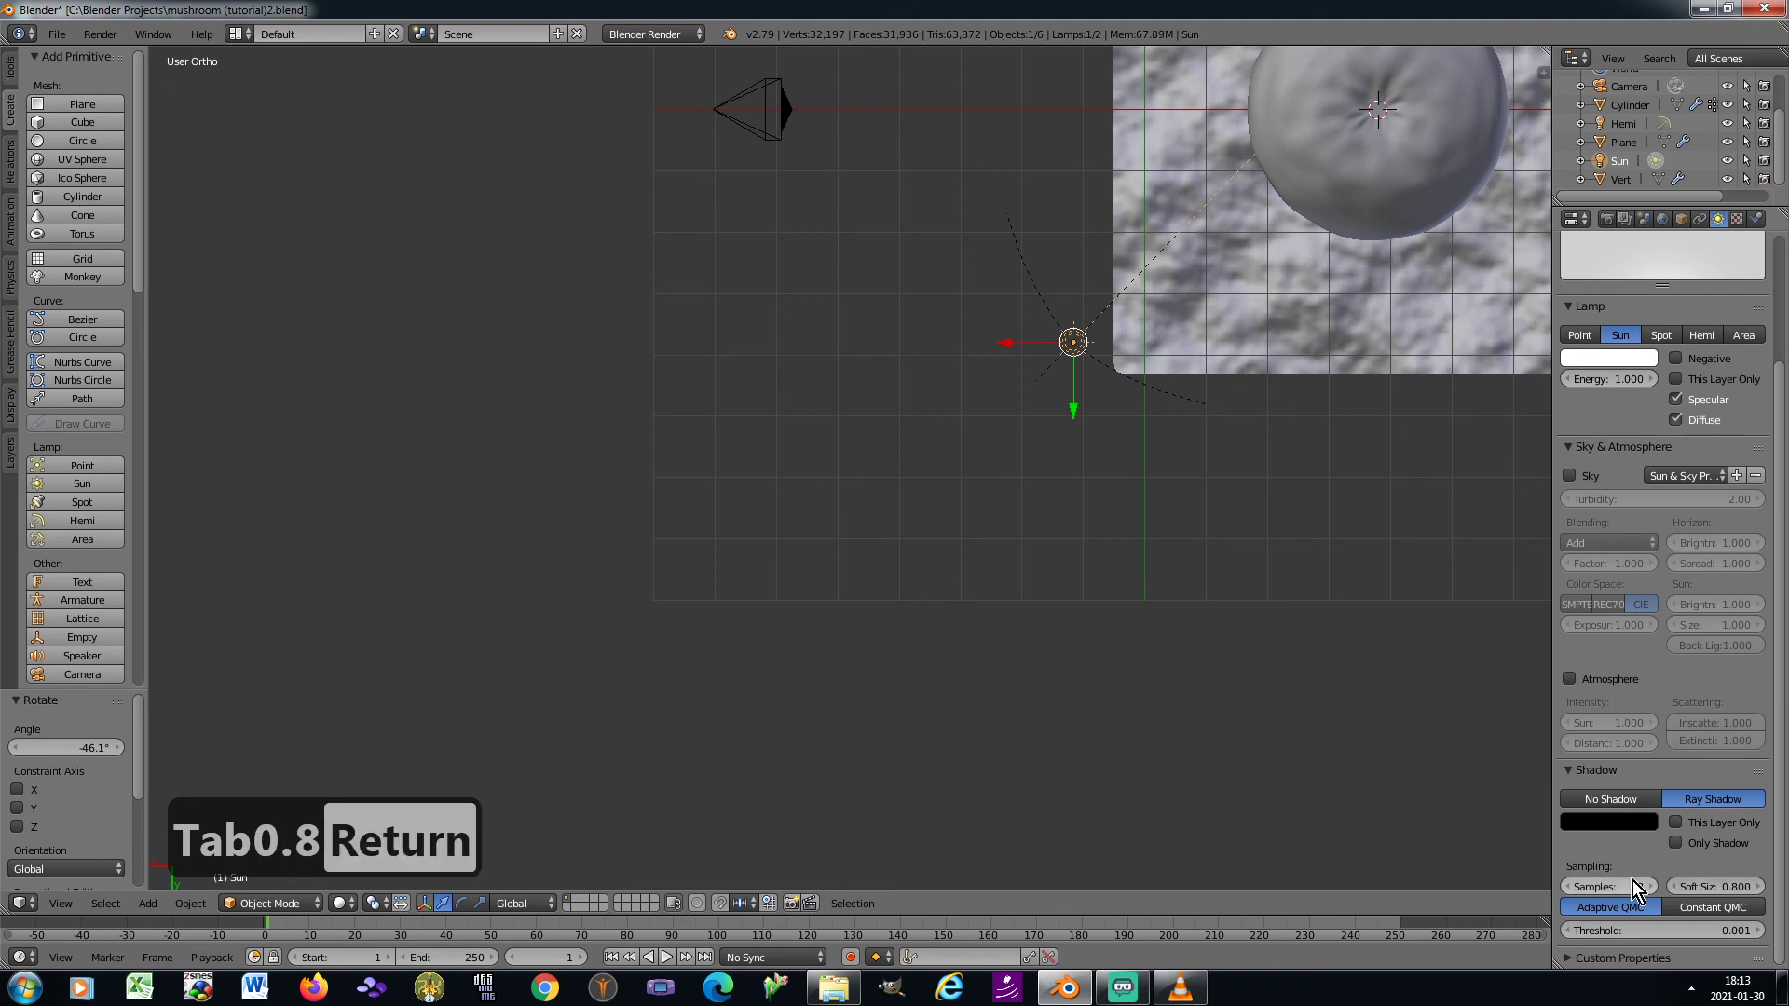
click(1692, 906)
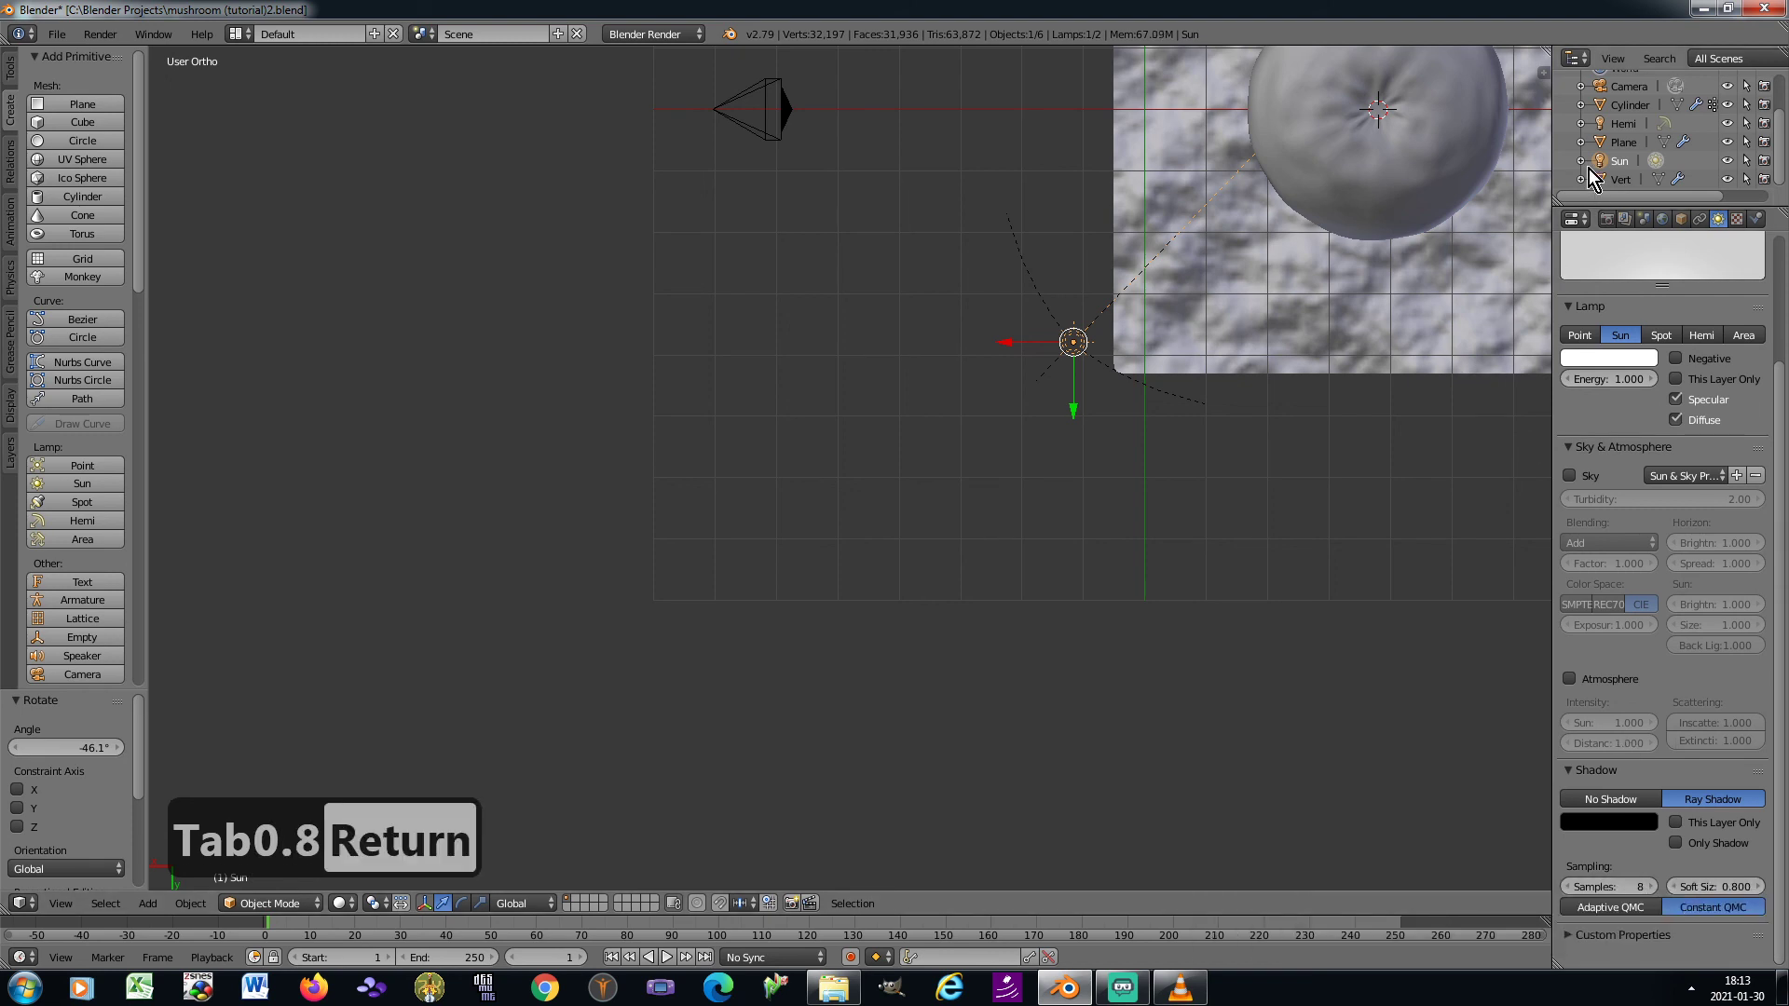
Set the Hemi lamp's energy to 0.1 and save the project over mushroom (tutorial)2.blend
click(1625, 124)
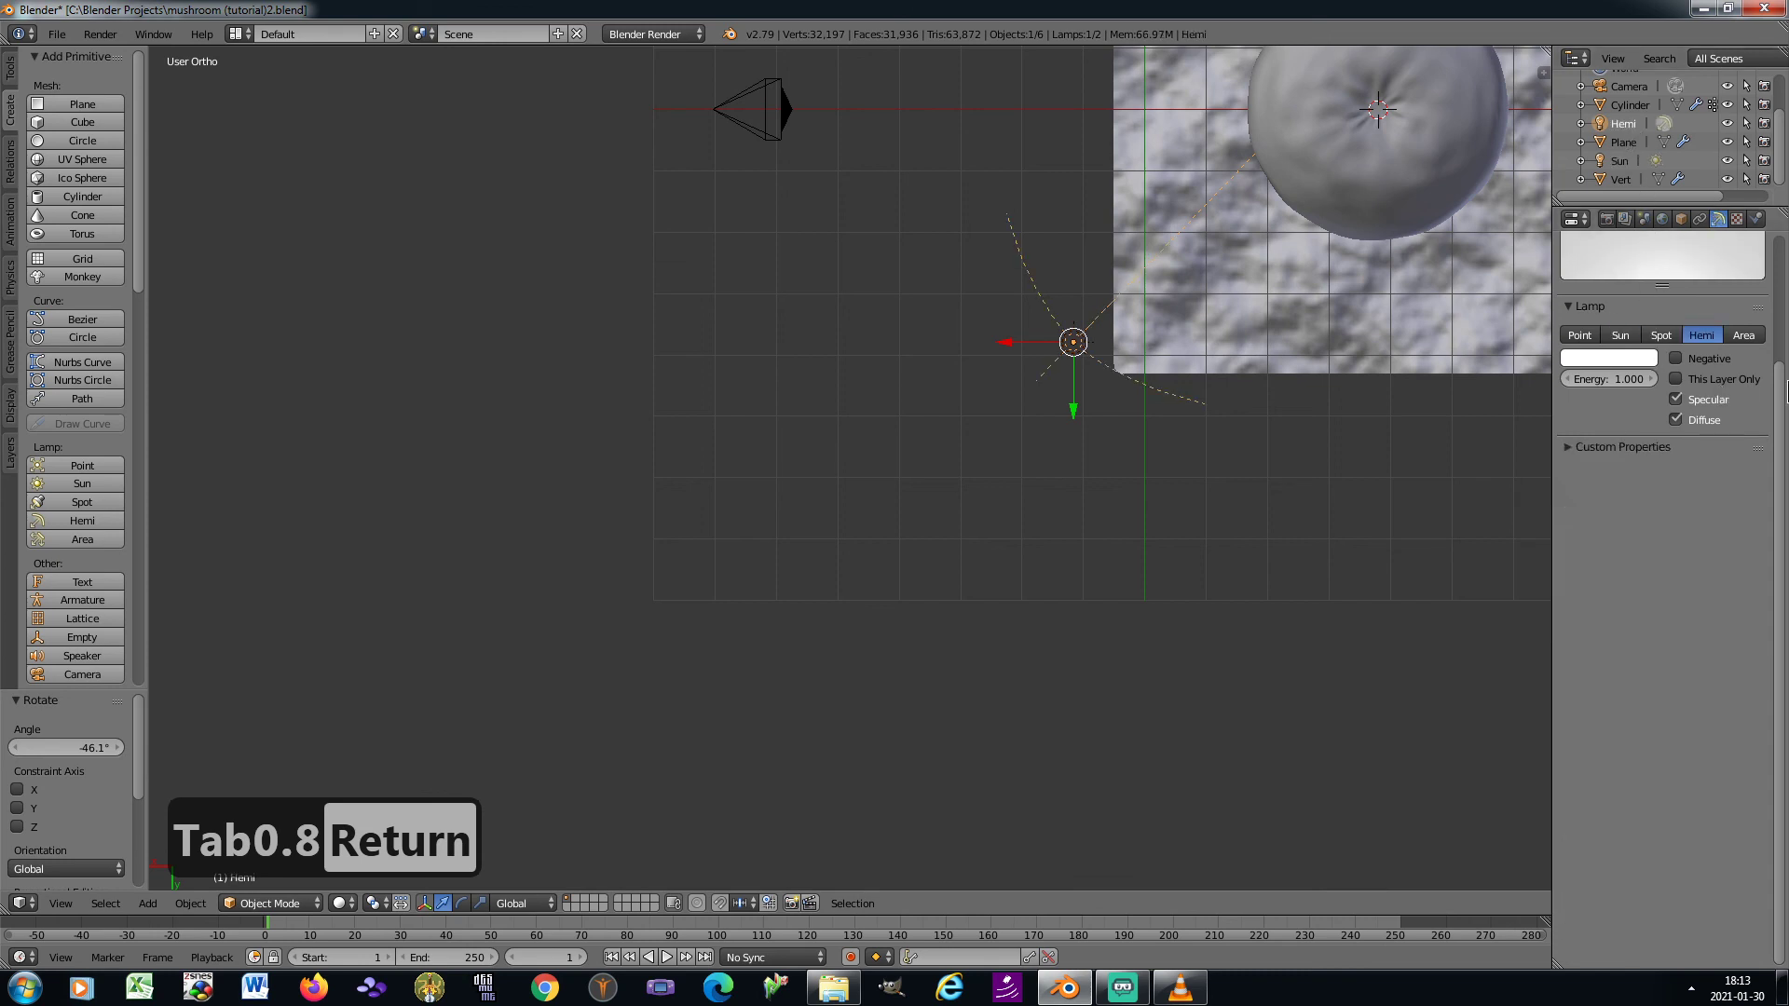
click(1621, 453)
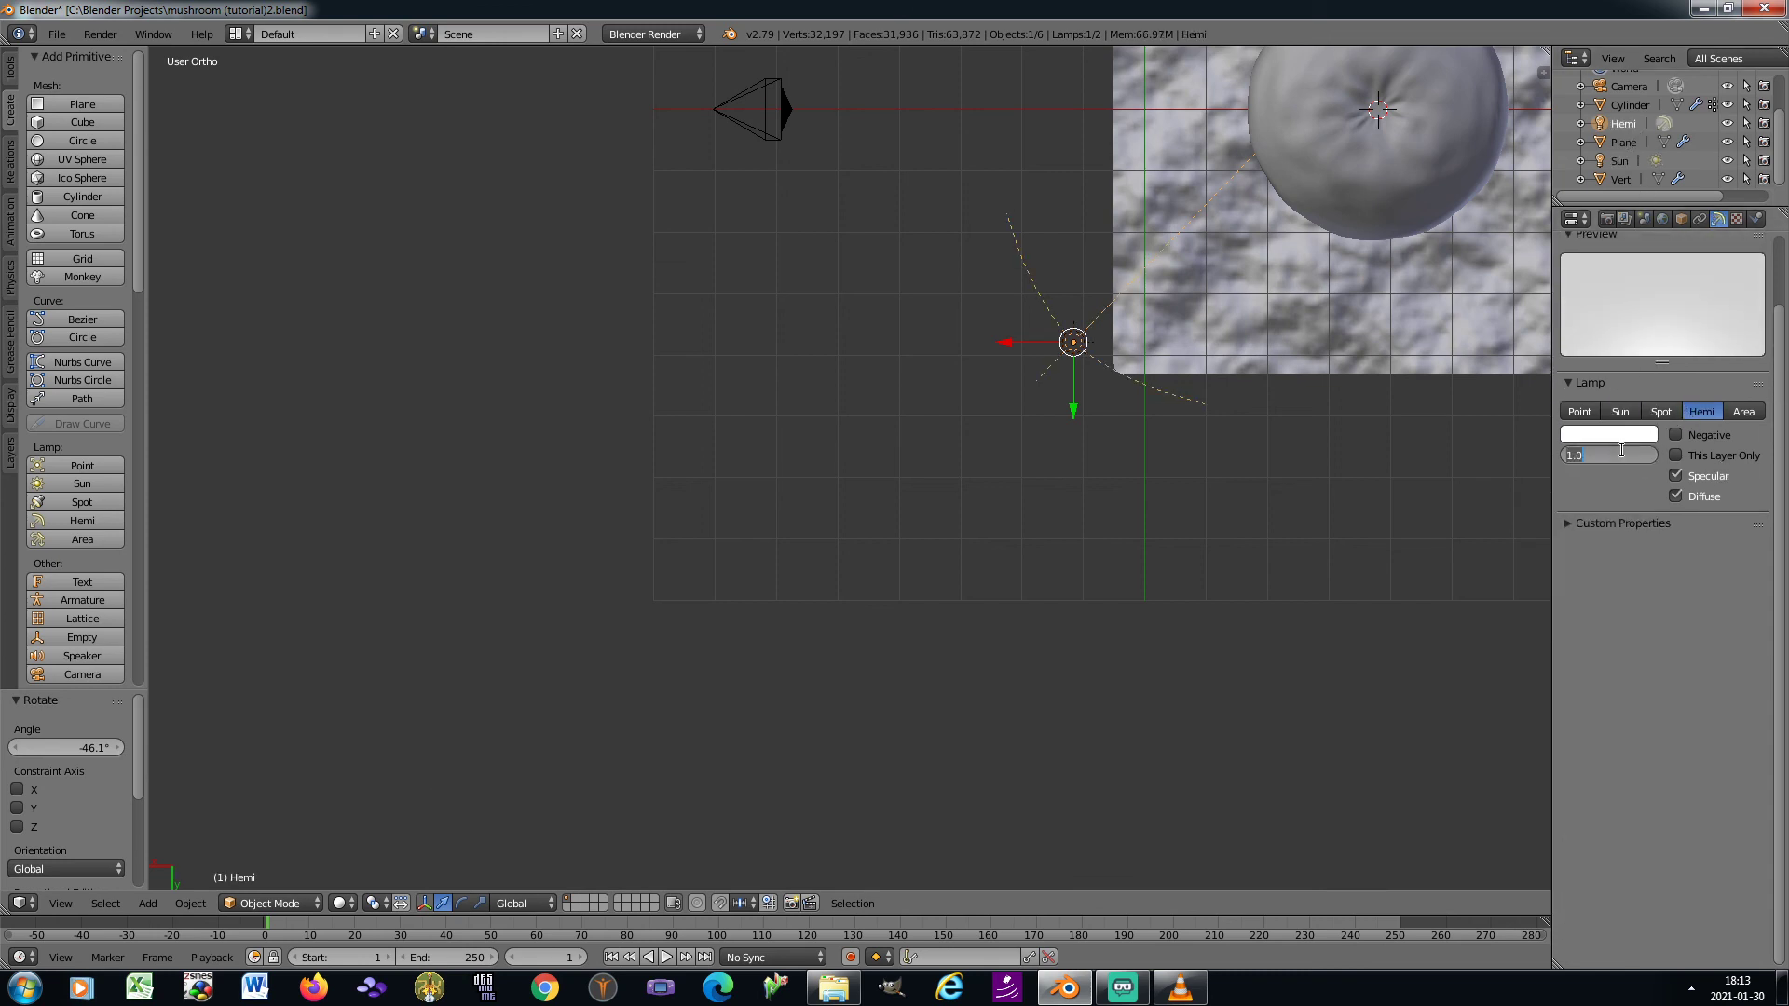
text(0.1)
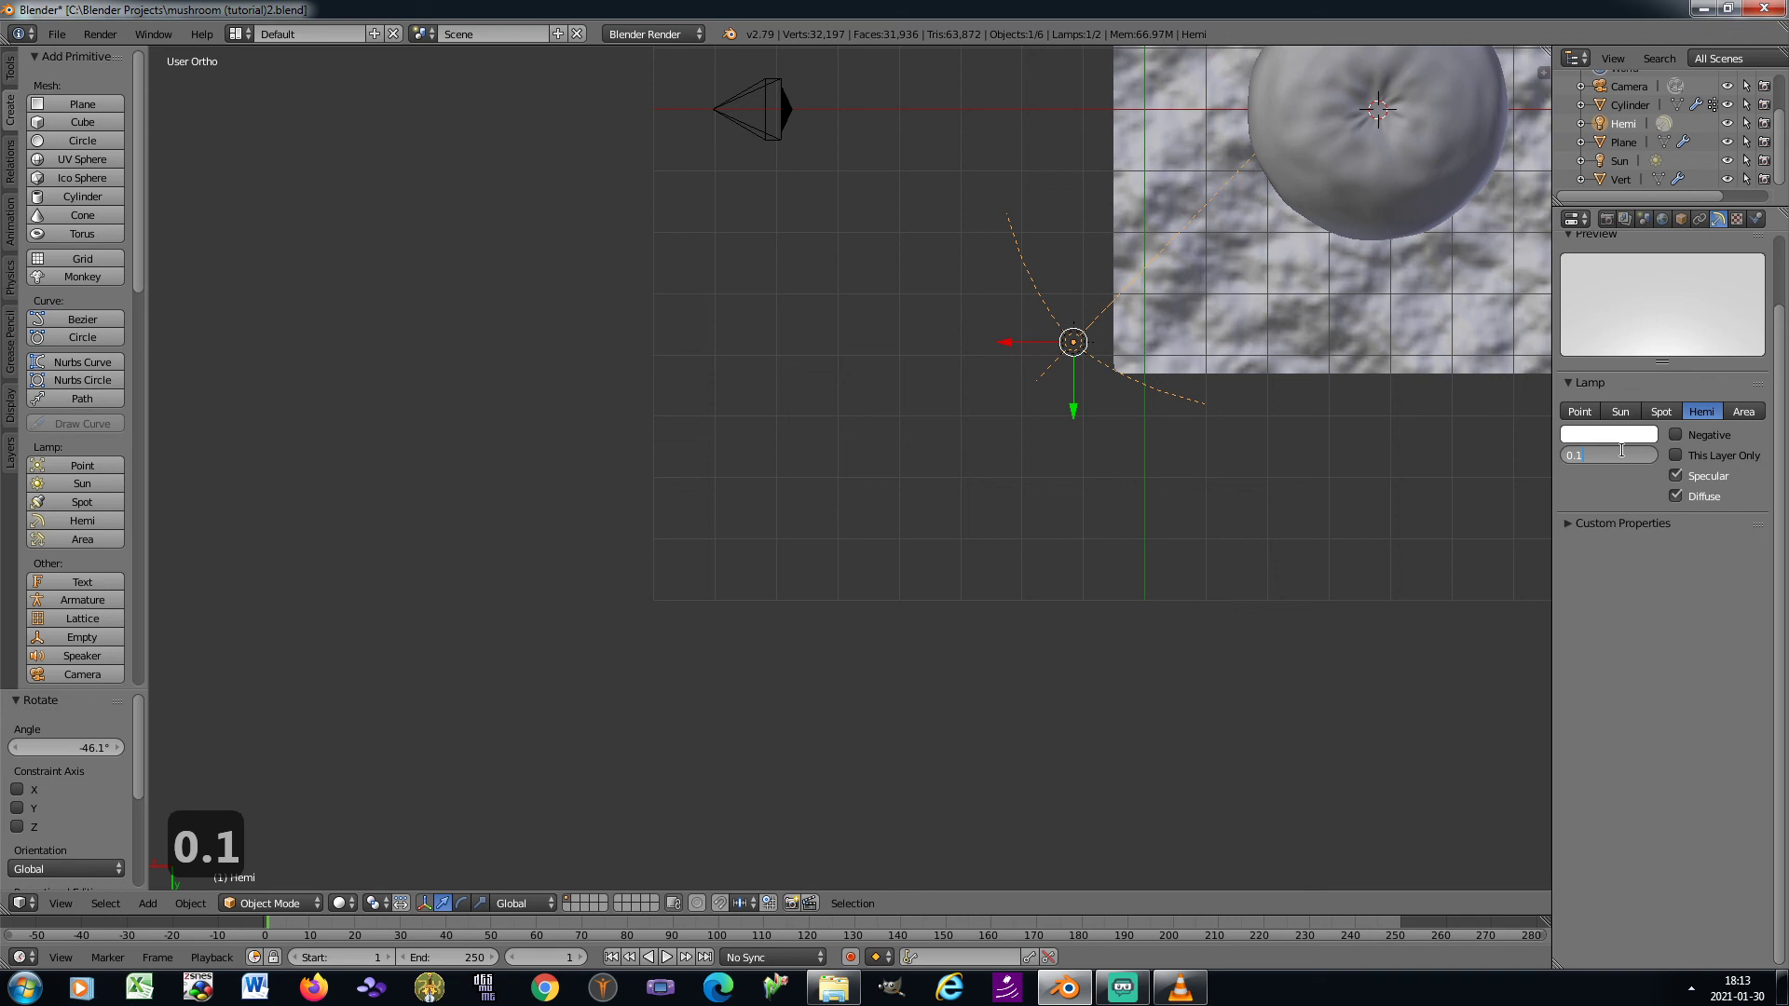
key(Return)
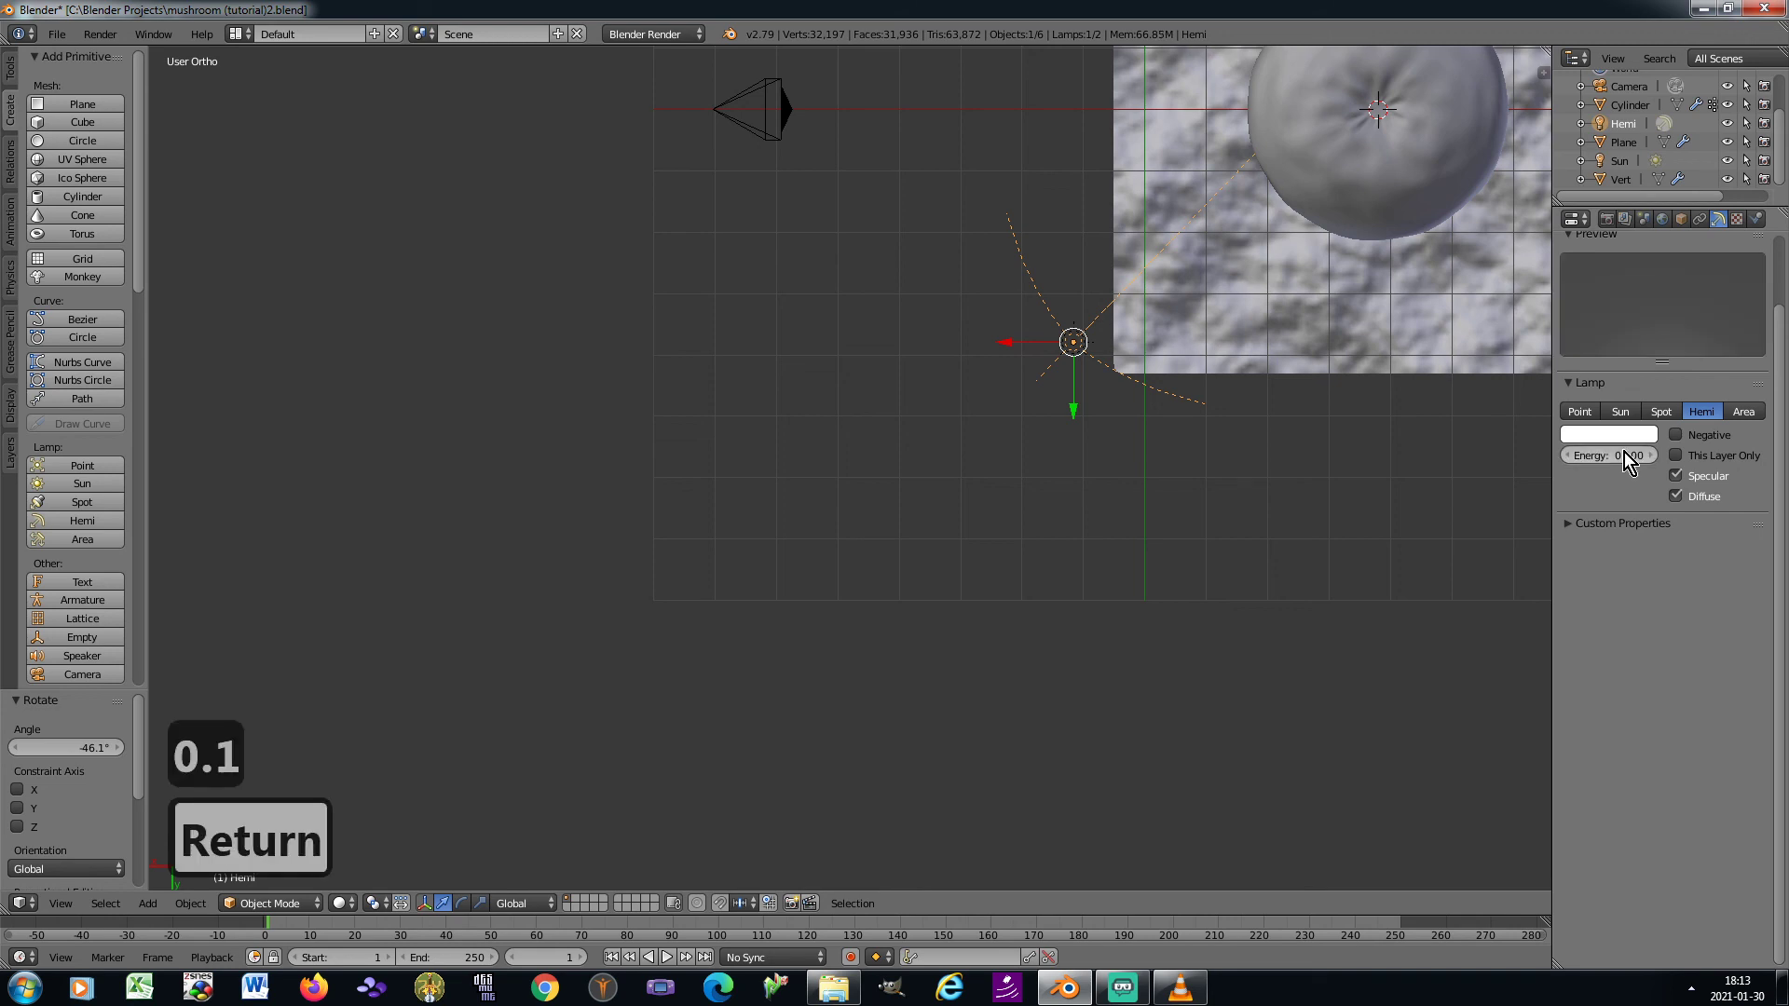
key(ctrl+s)
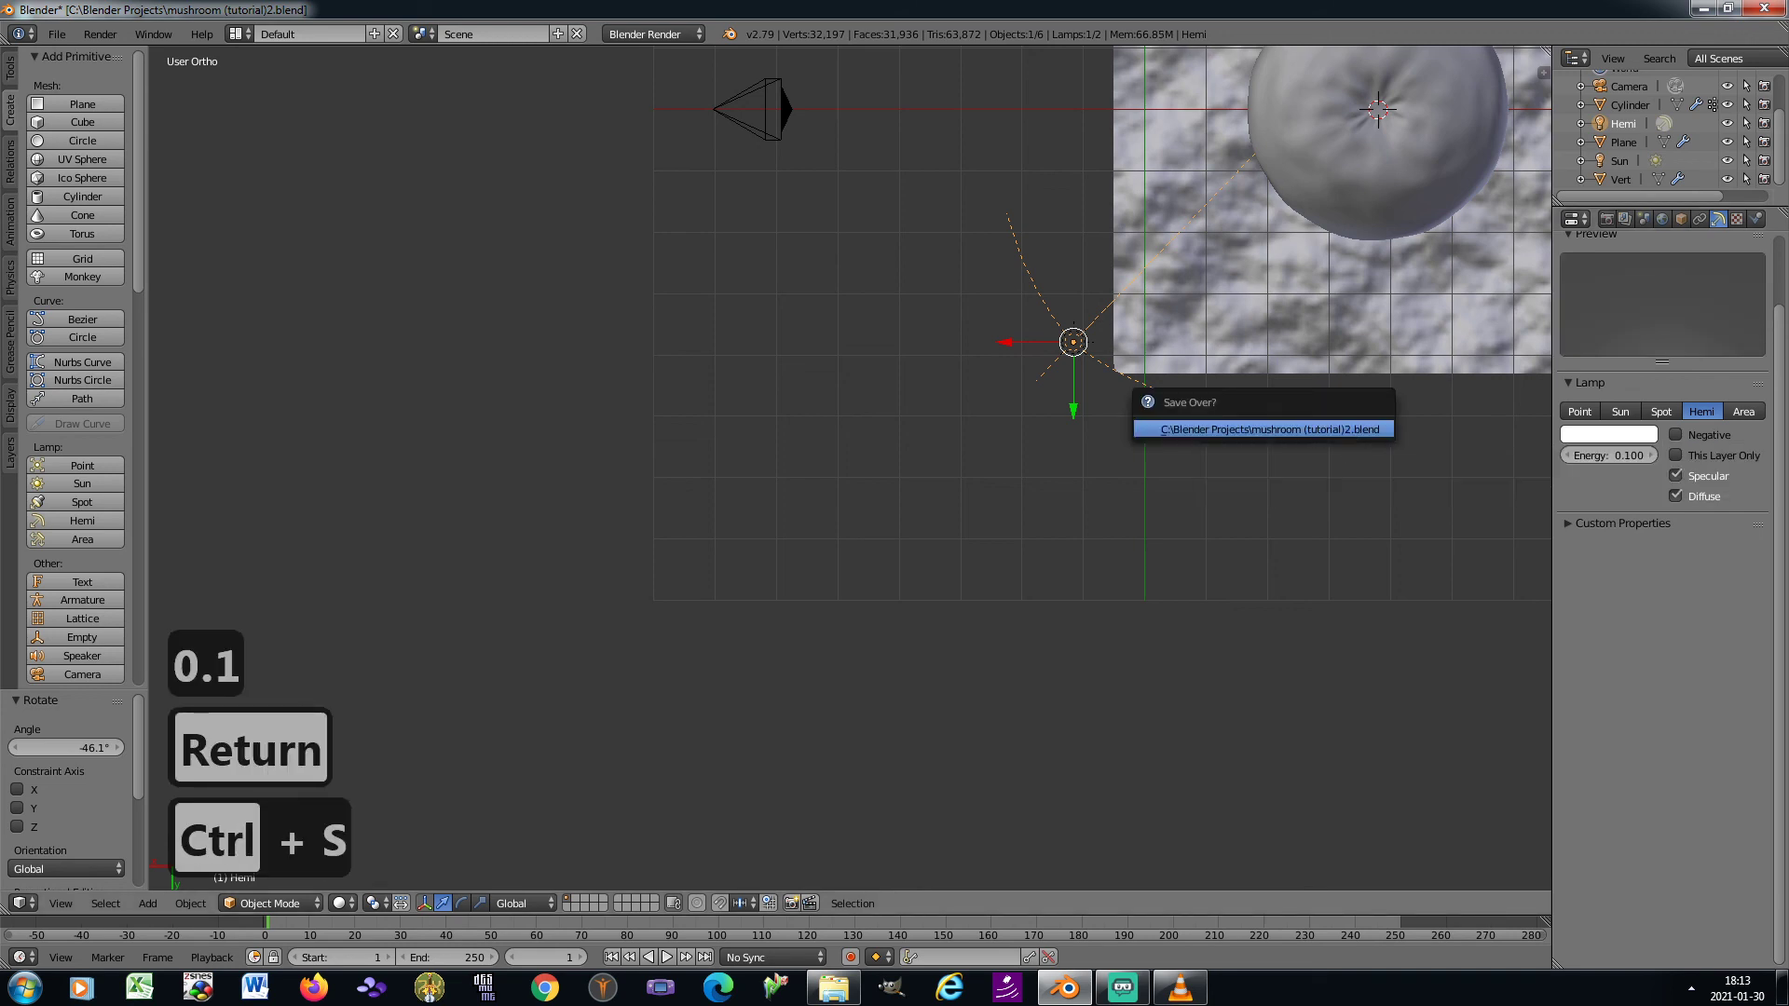
click(1344, 428)
Render the scene from the camera view and examine the mushroom's lighting, textures and cast shadow
key(KP_0)
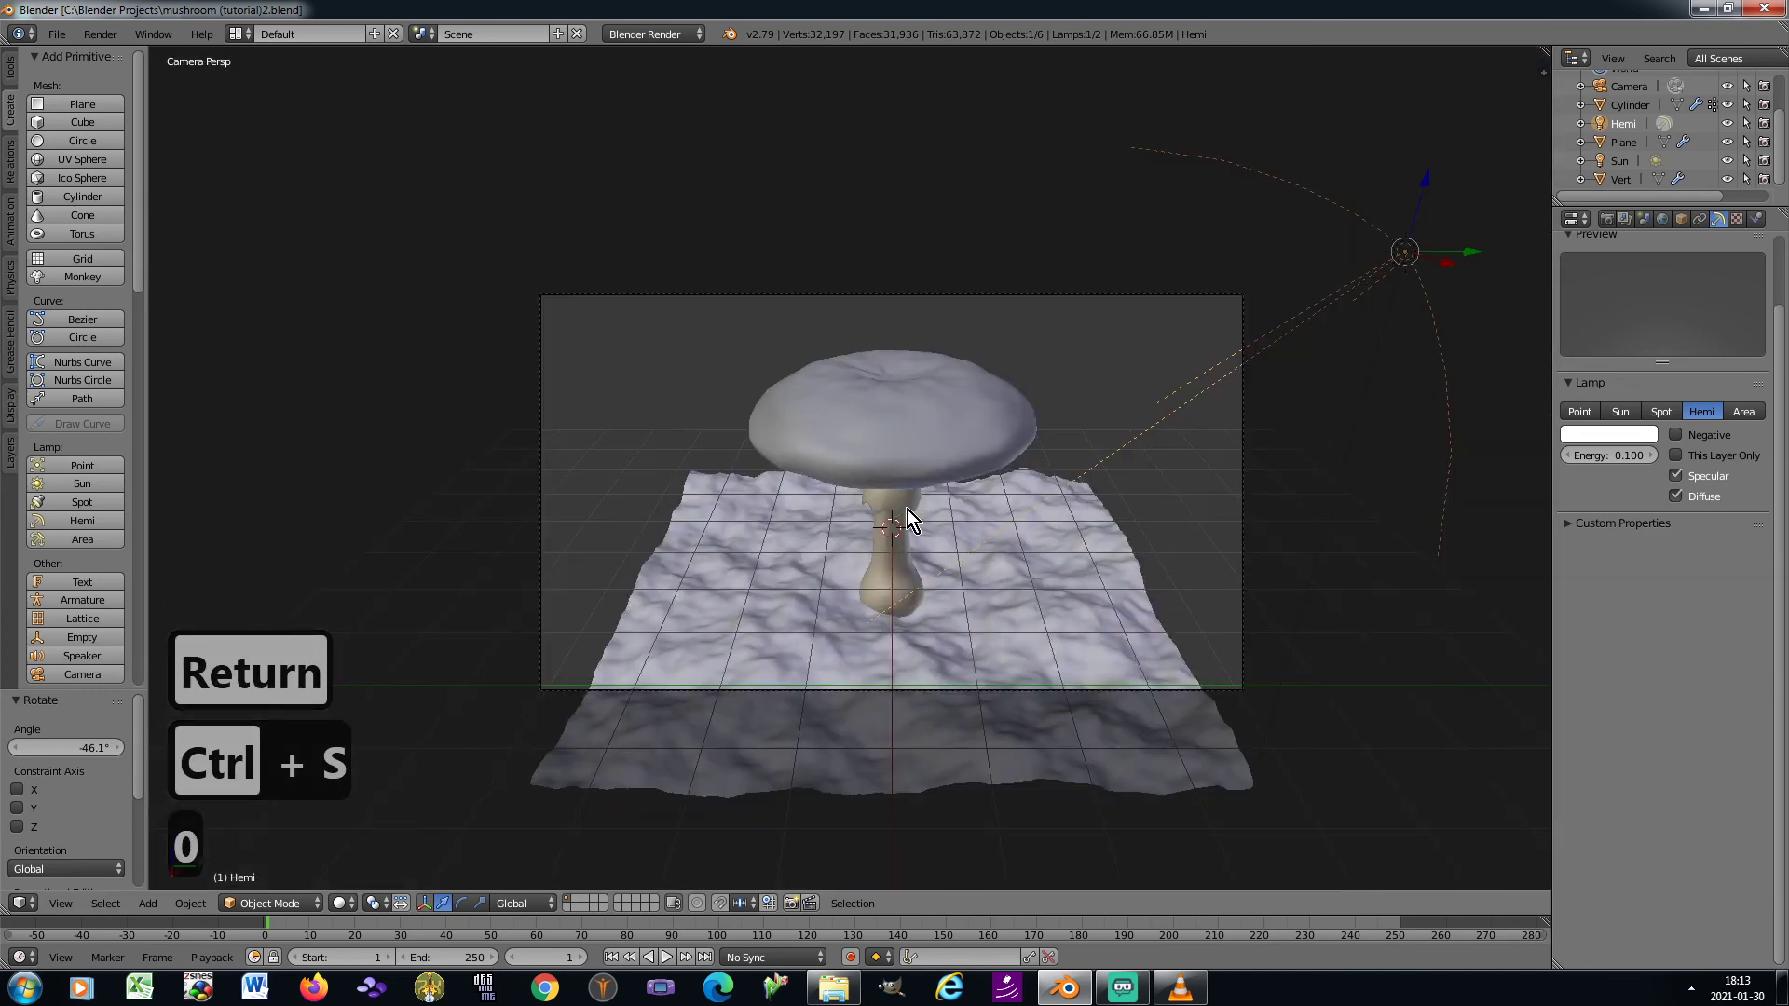
scroll(907, 511, up, 6)
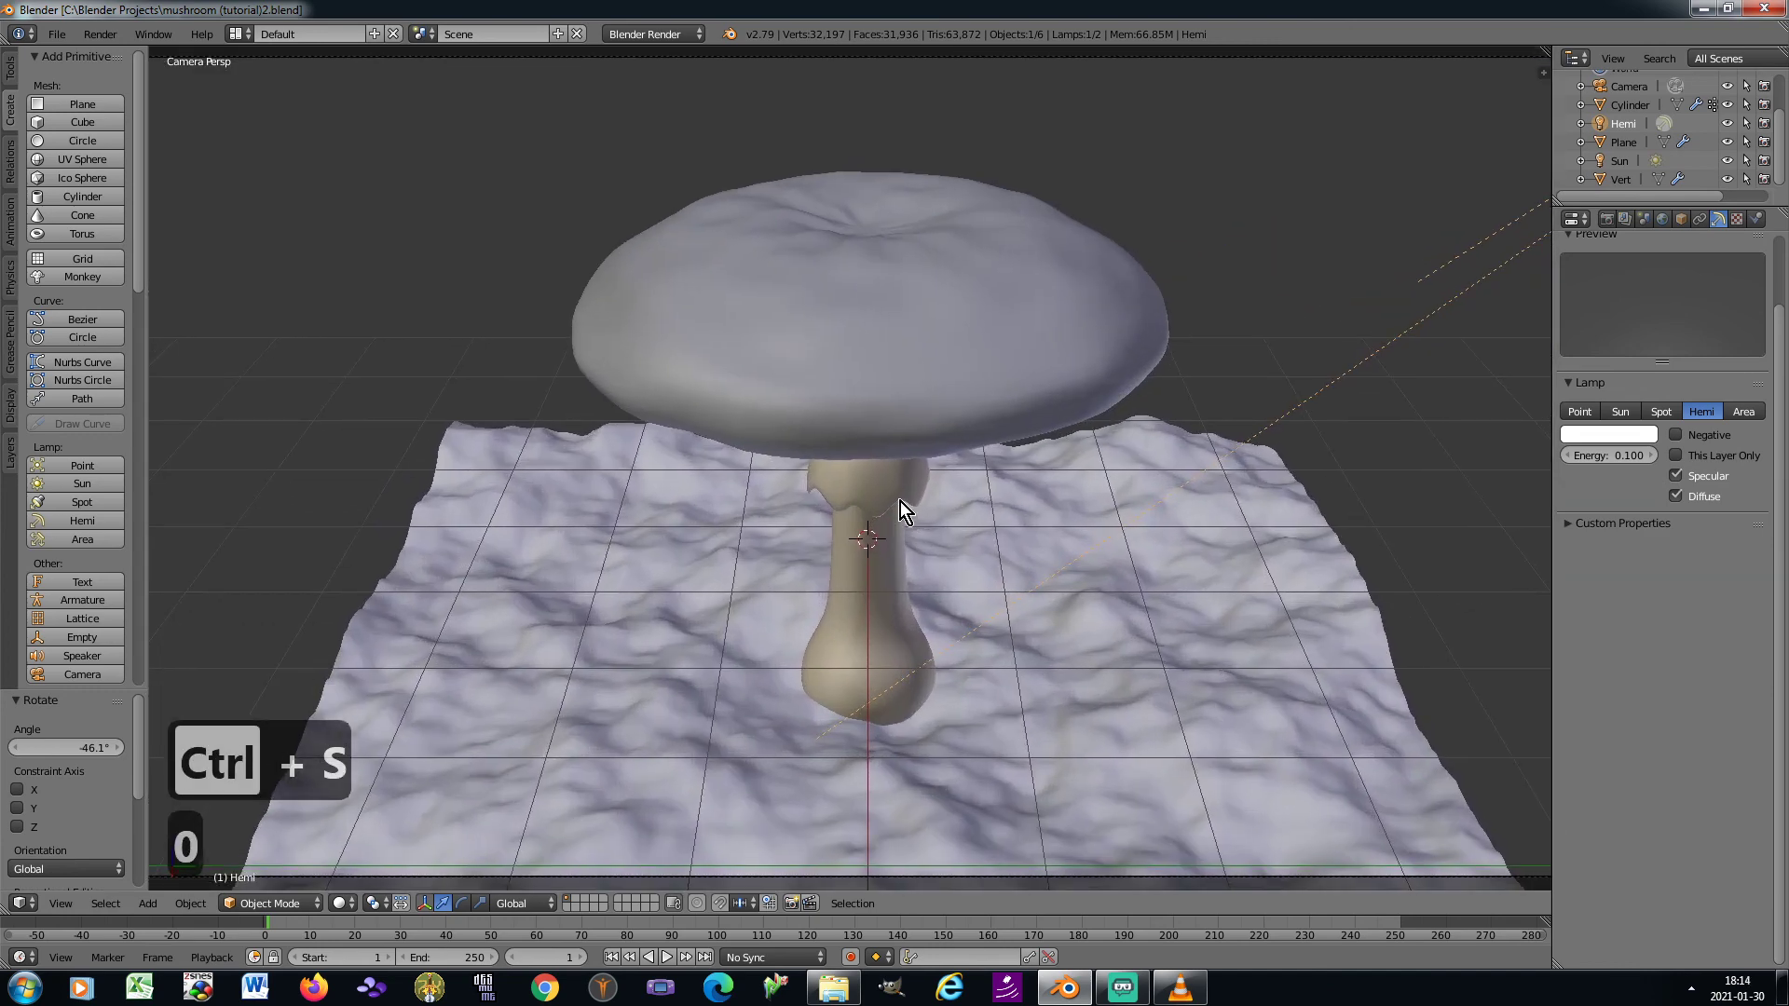
key(F12)
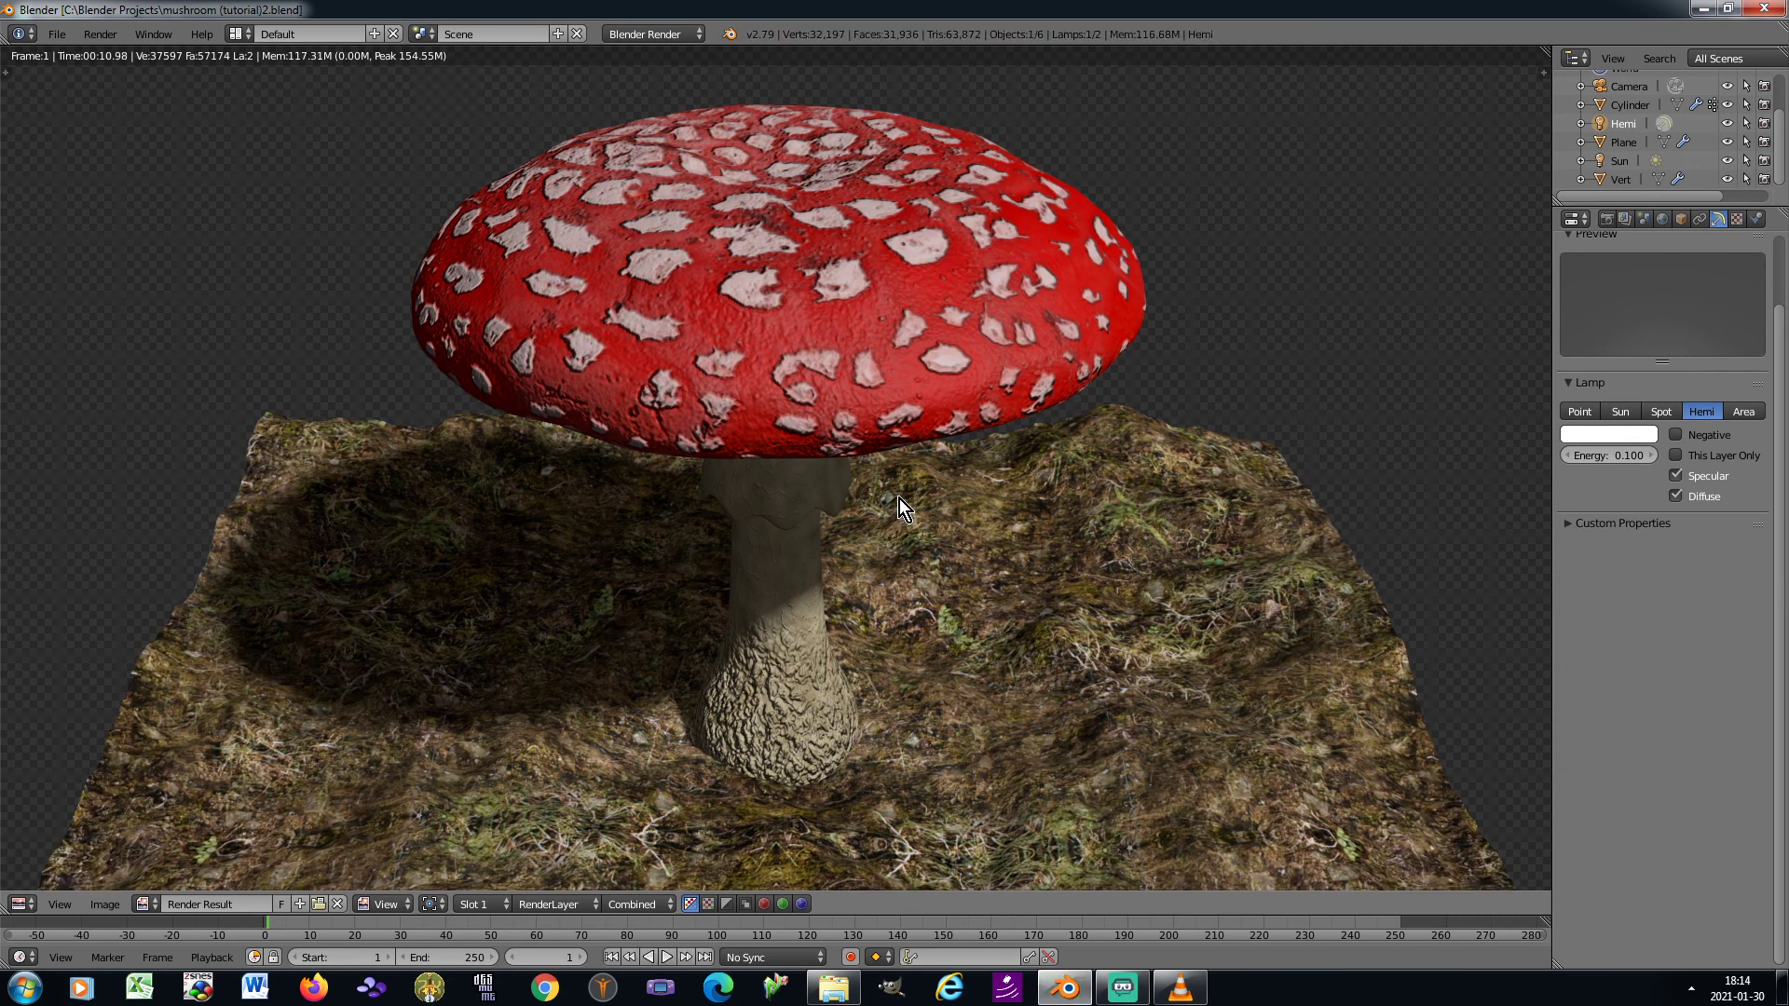
middle_drag(889, 494, 921, 466)
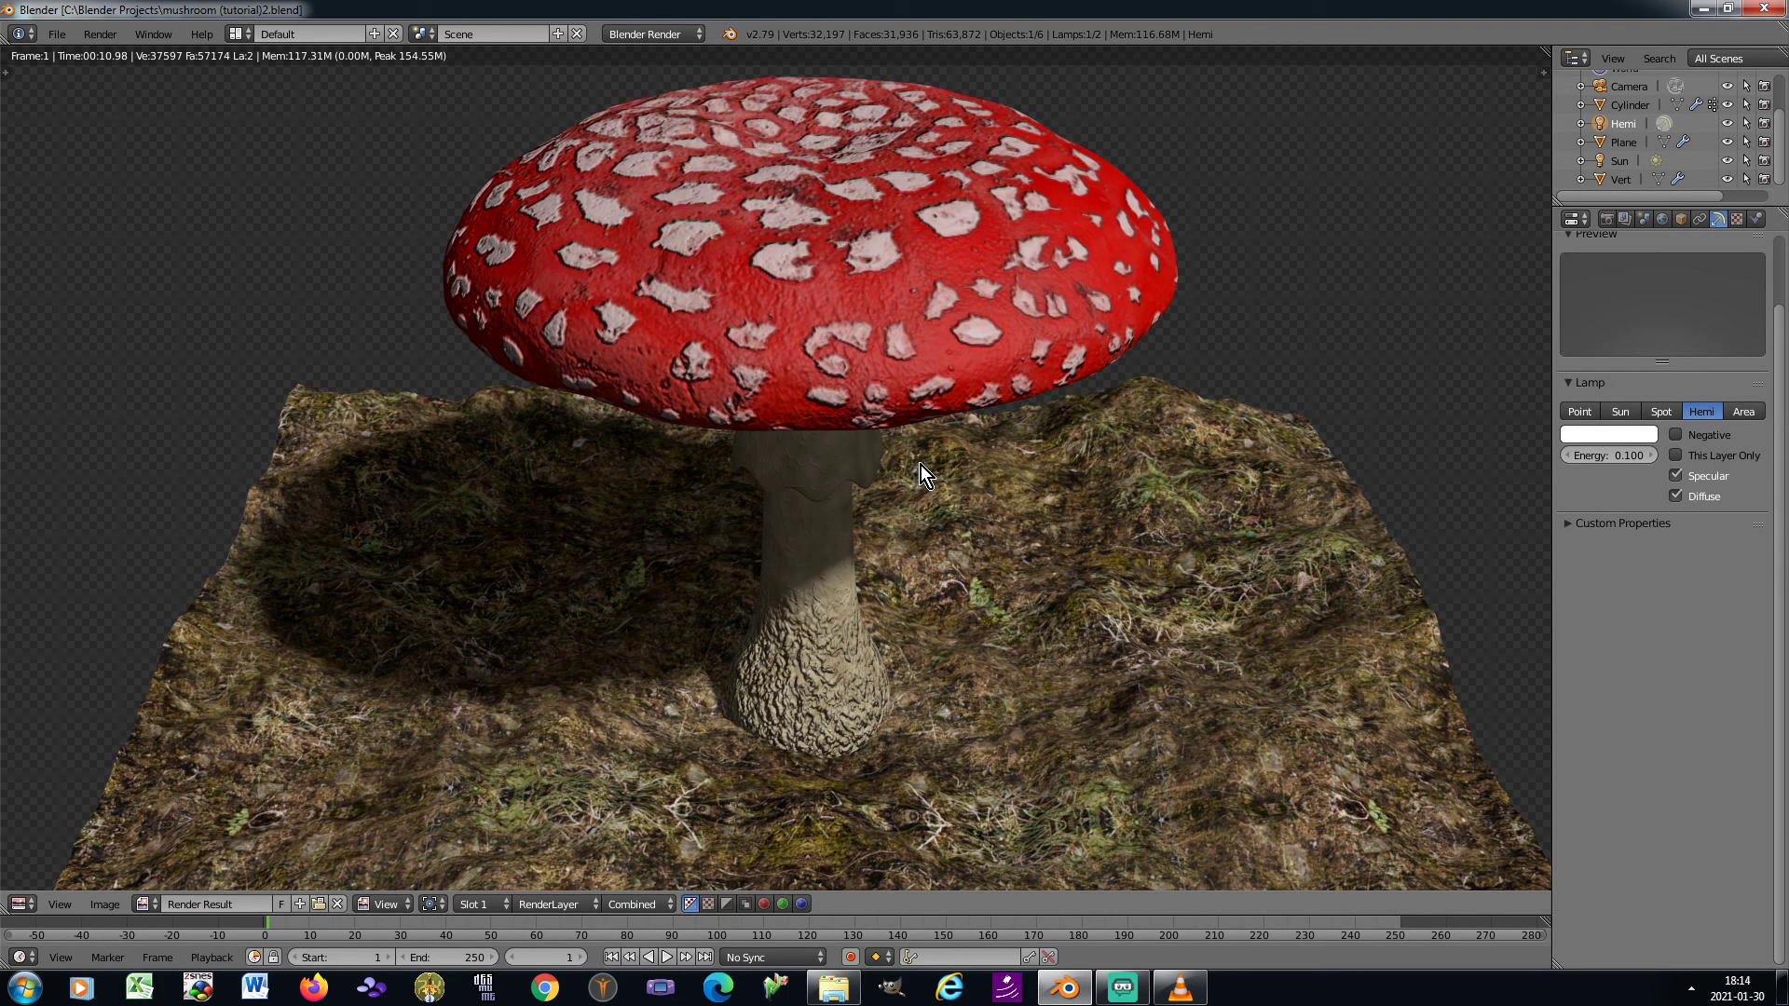
key(Escape)
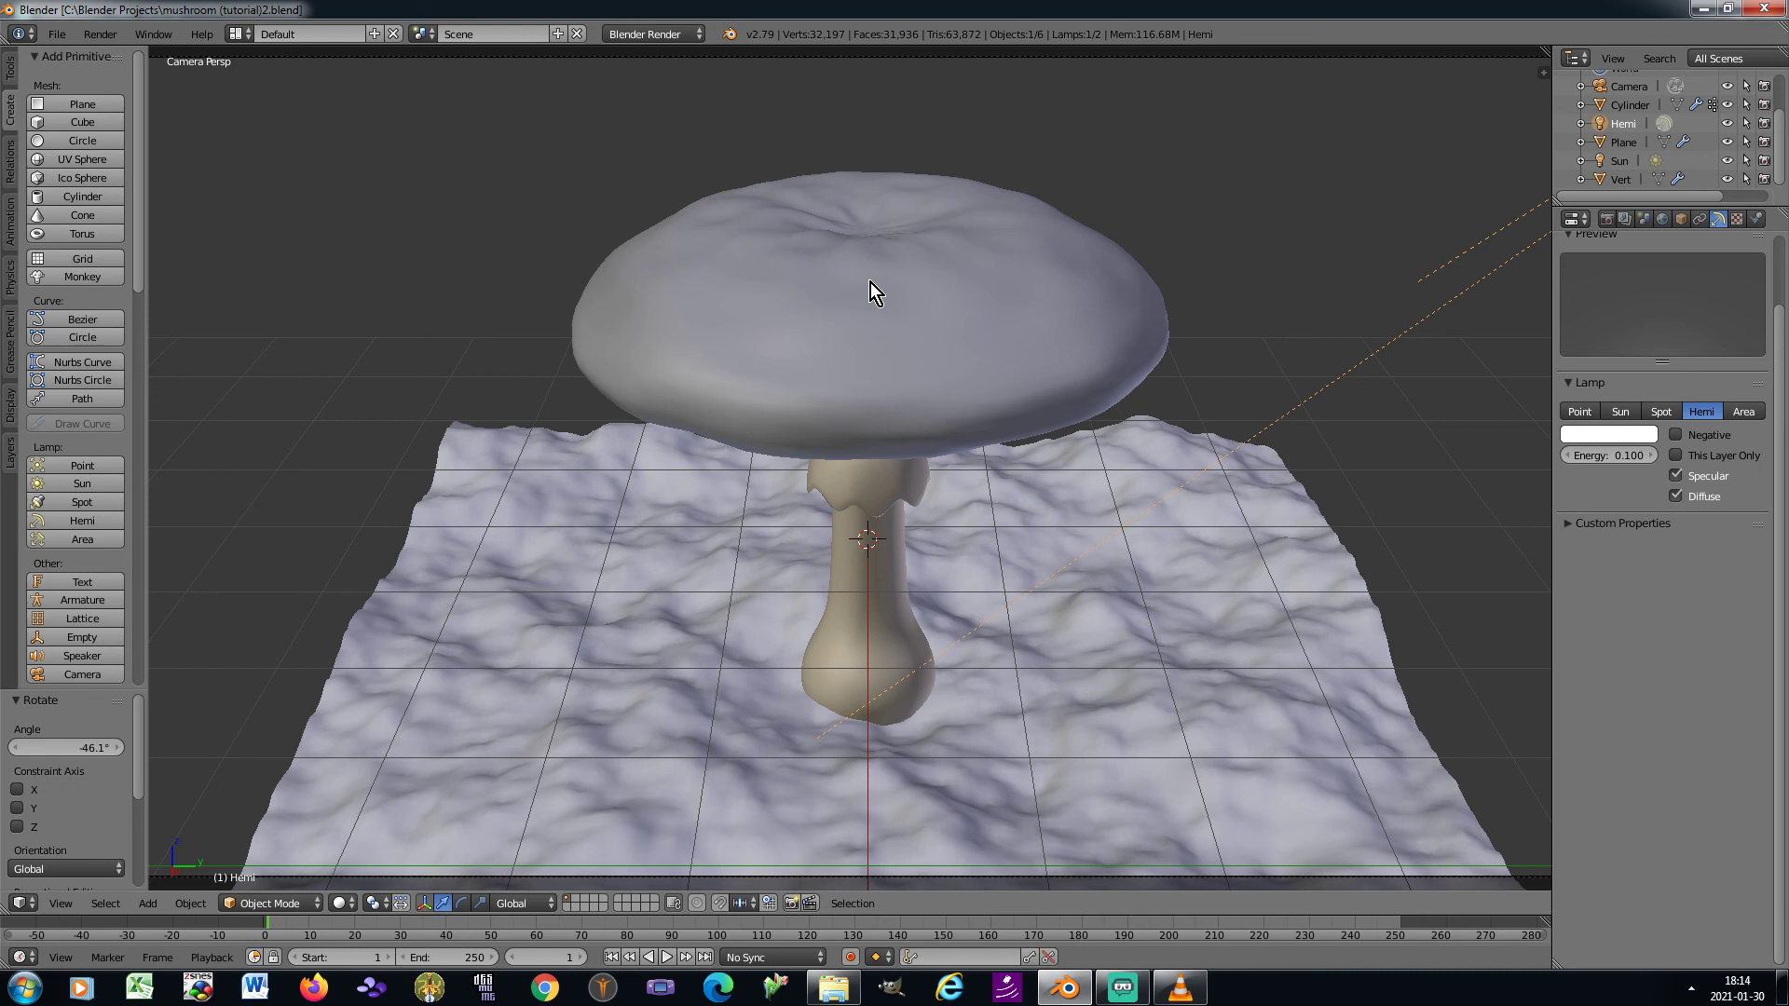
Snap the 3D cursor to the centre vertex on the underside of the mushroom stem, selected in vertex mode, and return to Object Mode
right_click(842, 646)
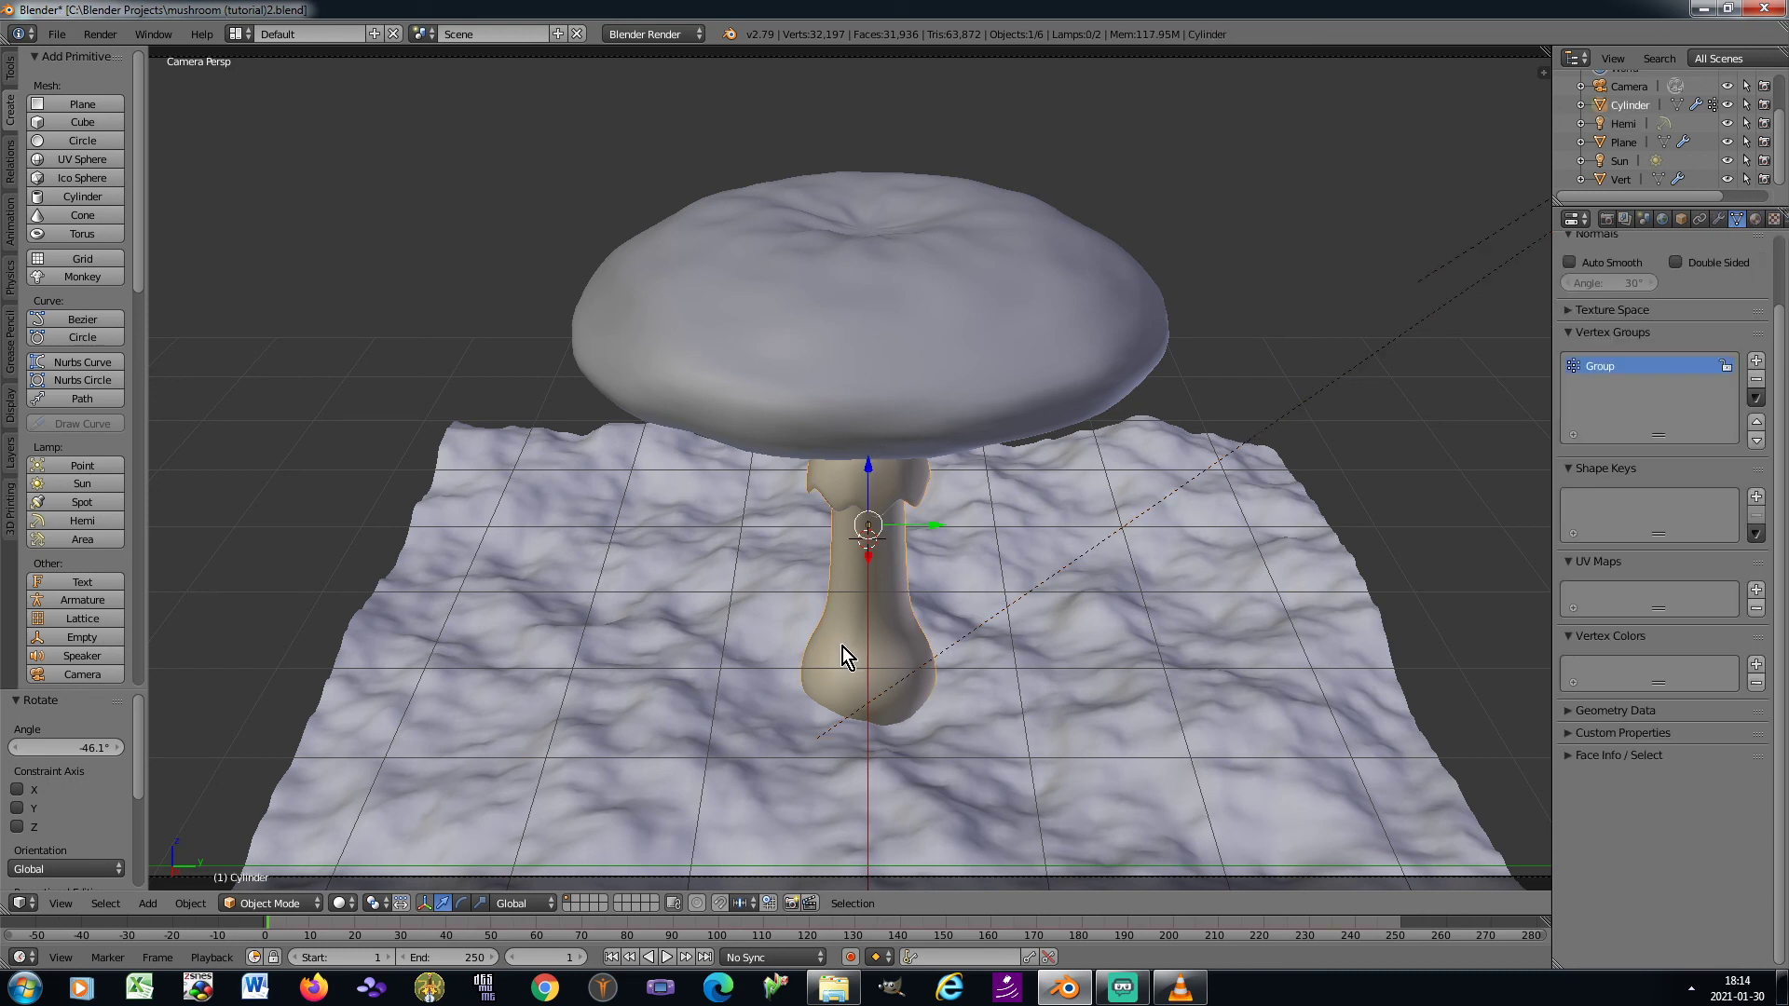
key(KP_3)
shift+middle_drag(565, 566, 681, 461)
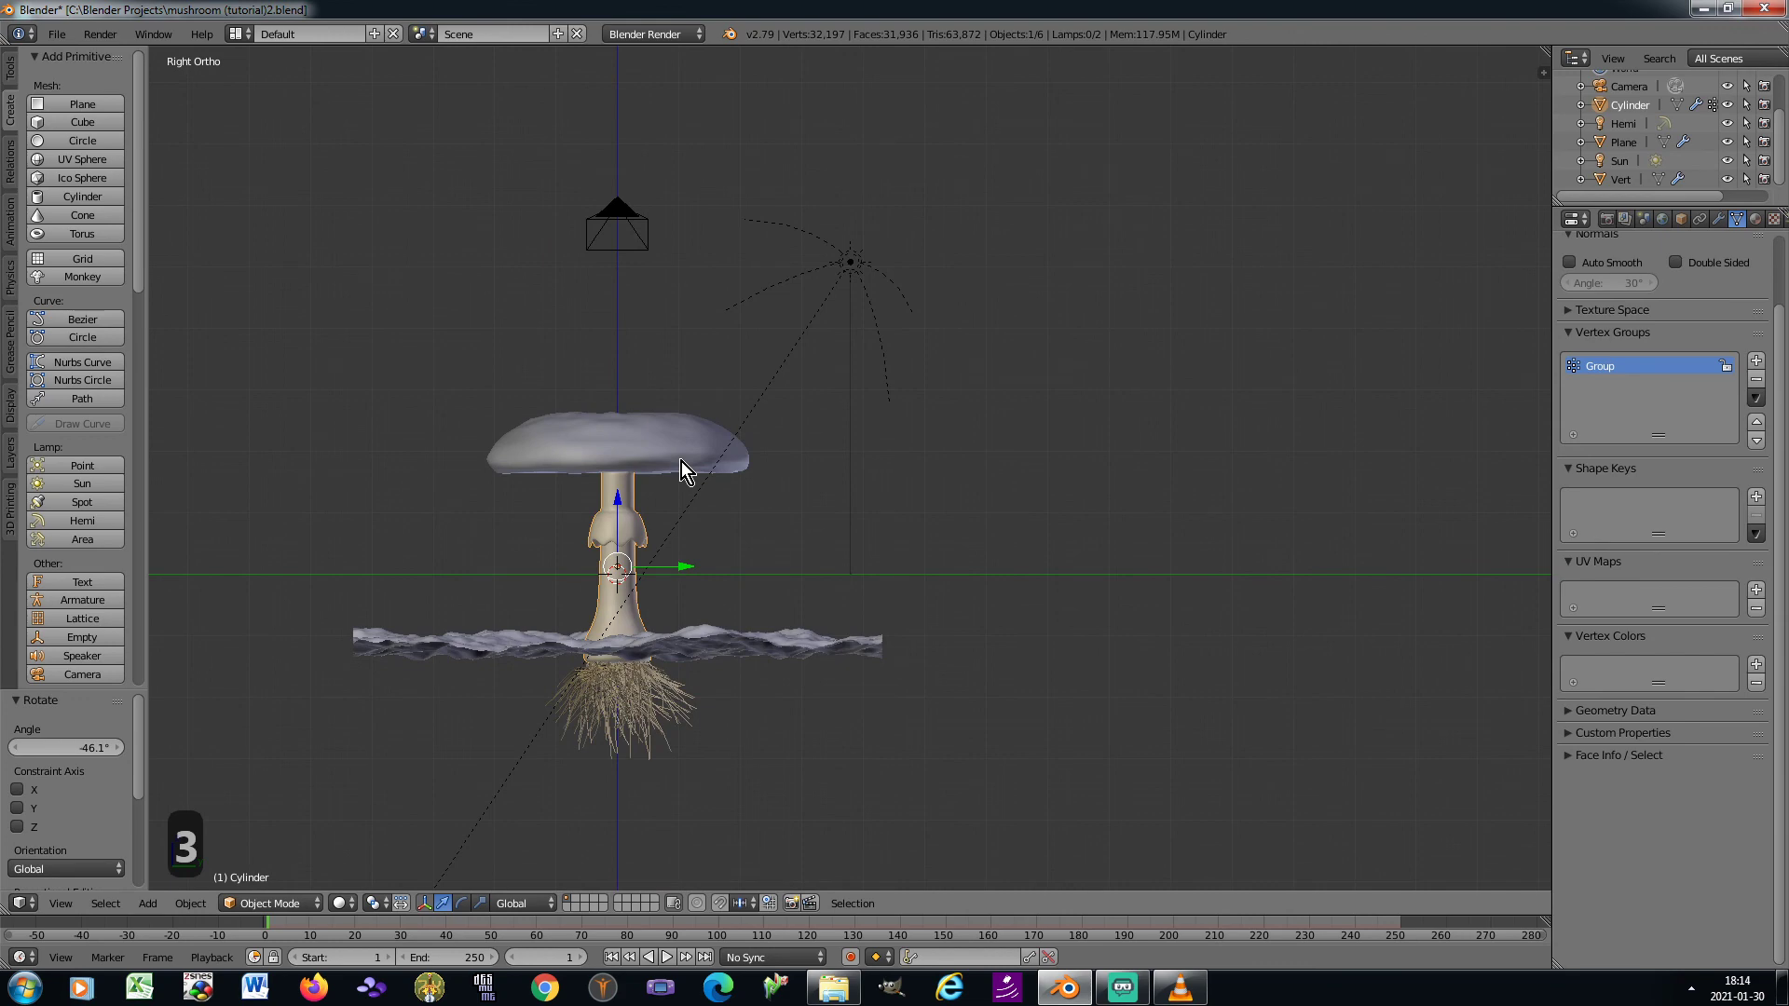
key(KP_2)
key(KP_2)
key(KP_2)
key(KP_2)
key(Tab)
scroll(622, 562, up, 5)
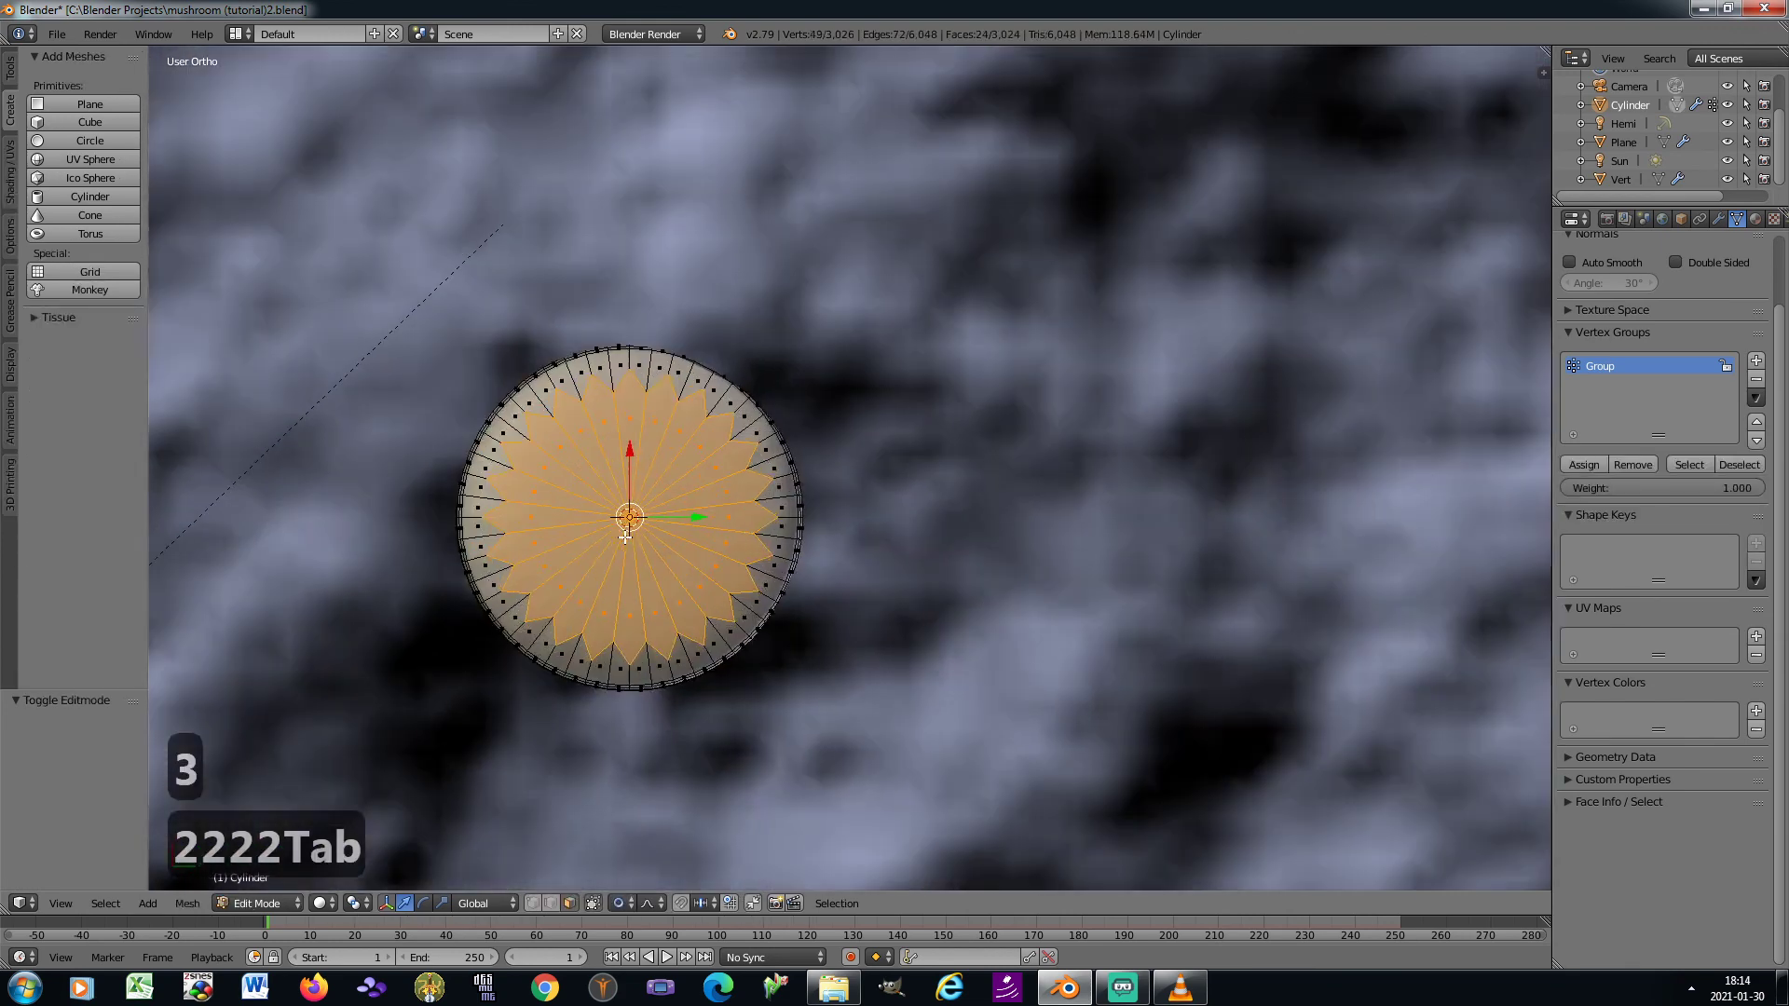
click(533, 904)
right_click(628, 516)
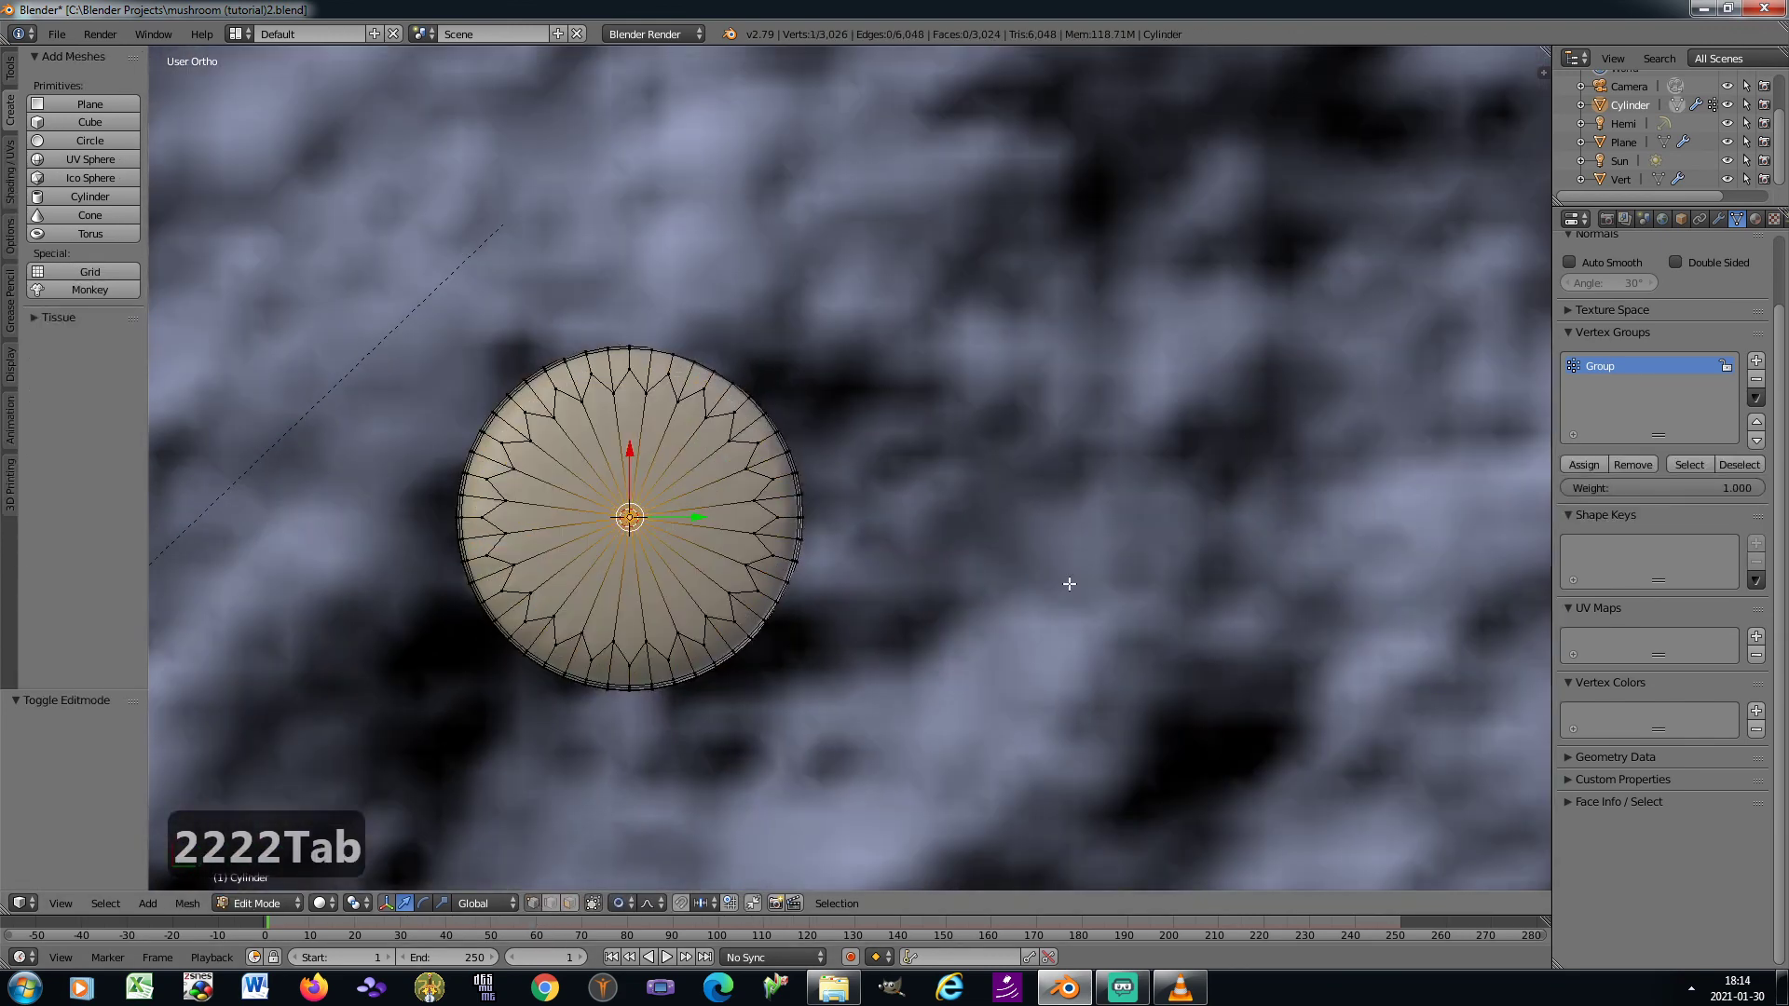
key(shift+s)
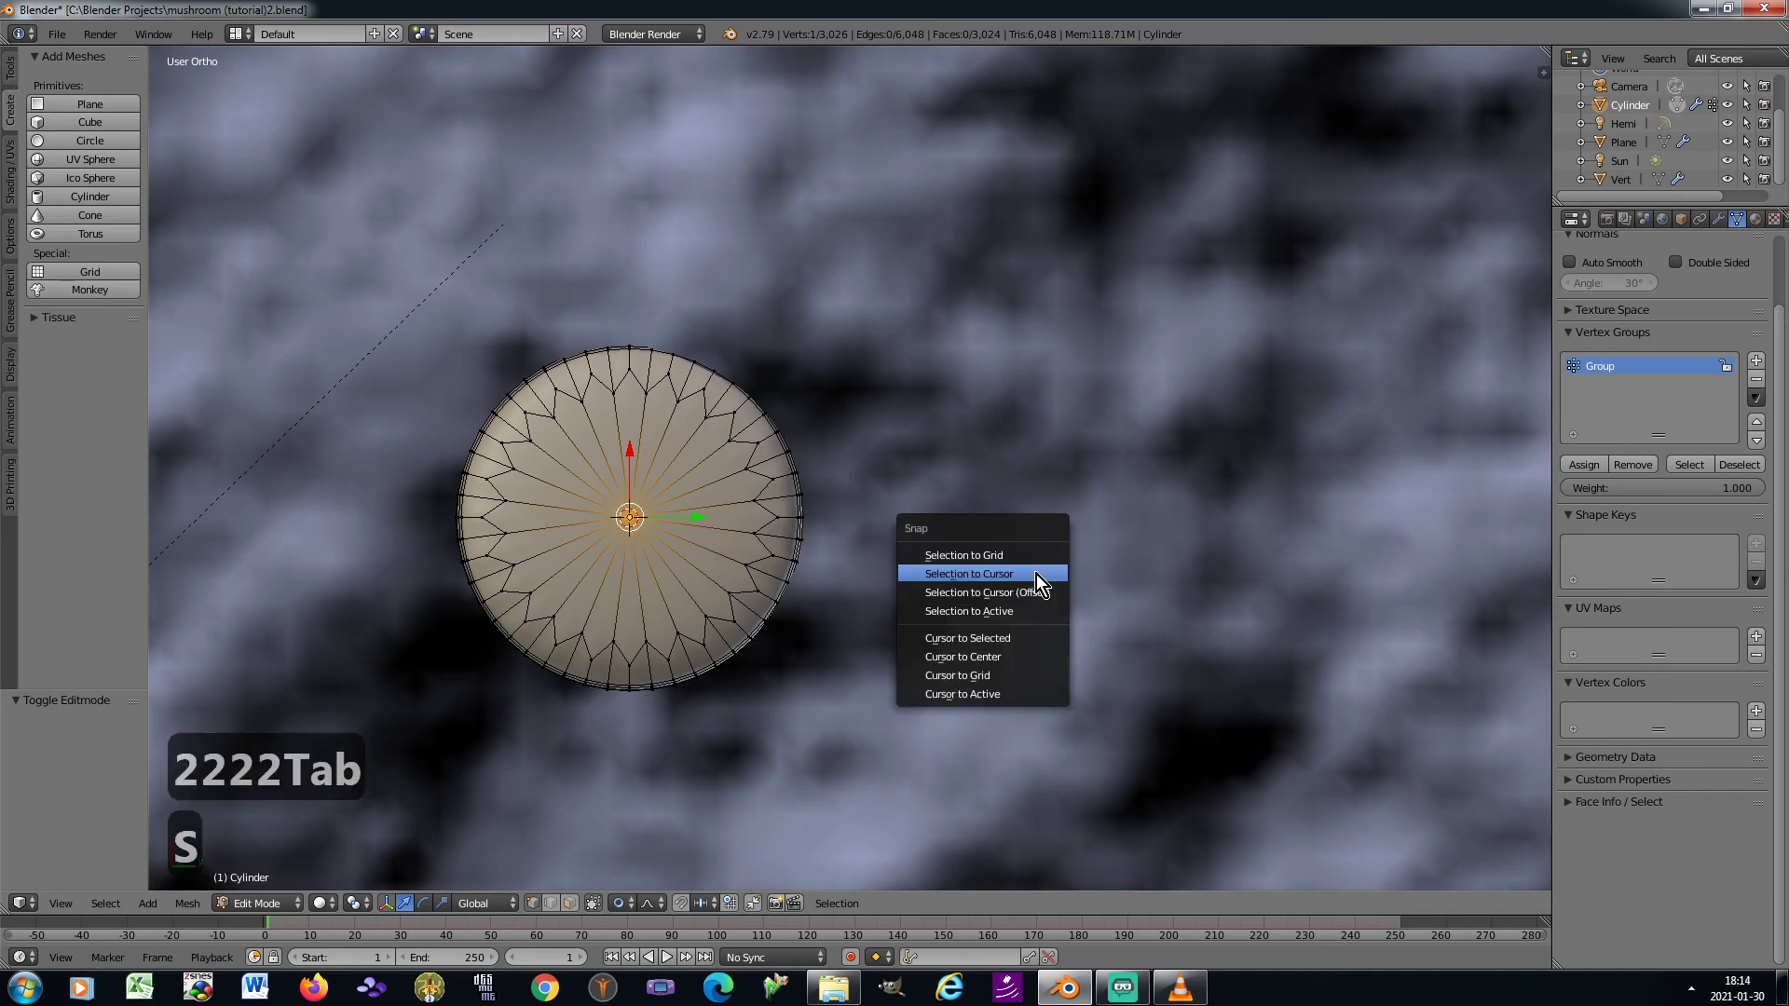
click(1014, 636)
key(KP_8)
key(KP_8)
key(KP_8)
key(KP_8)
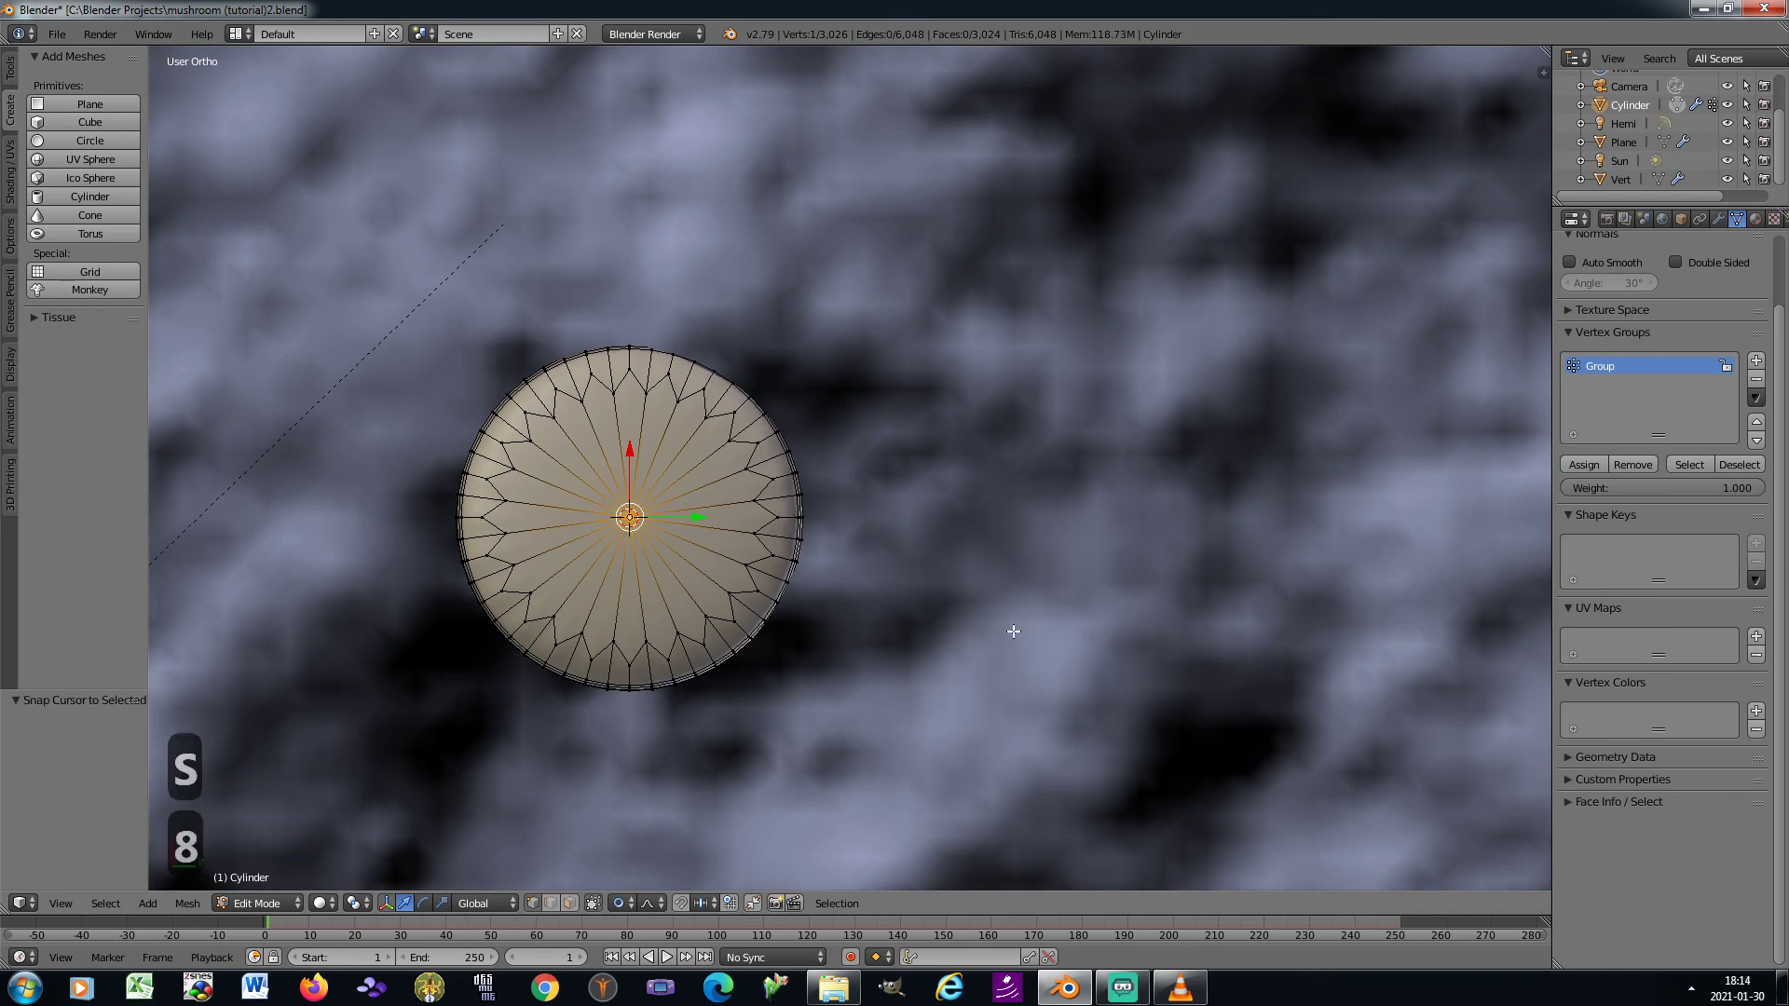
key(Tab)
Select the cap together with the stem and set the origins of both to the 3D cursor
scroll(932, 610, down, 4)
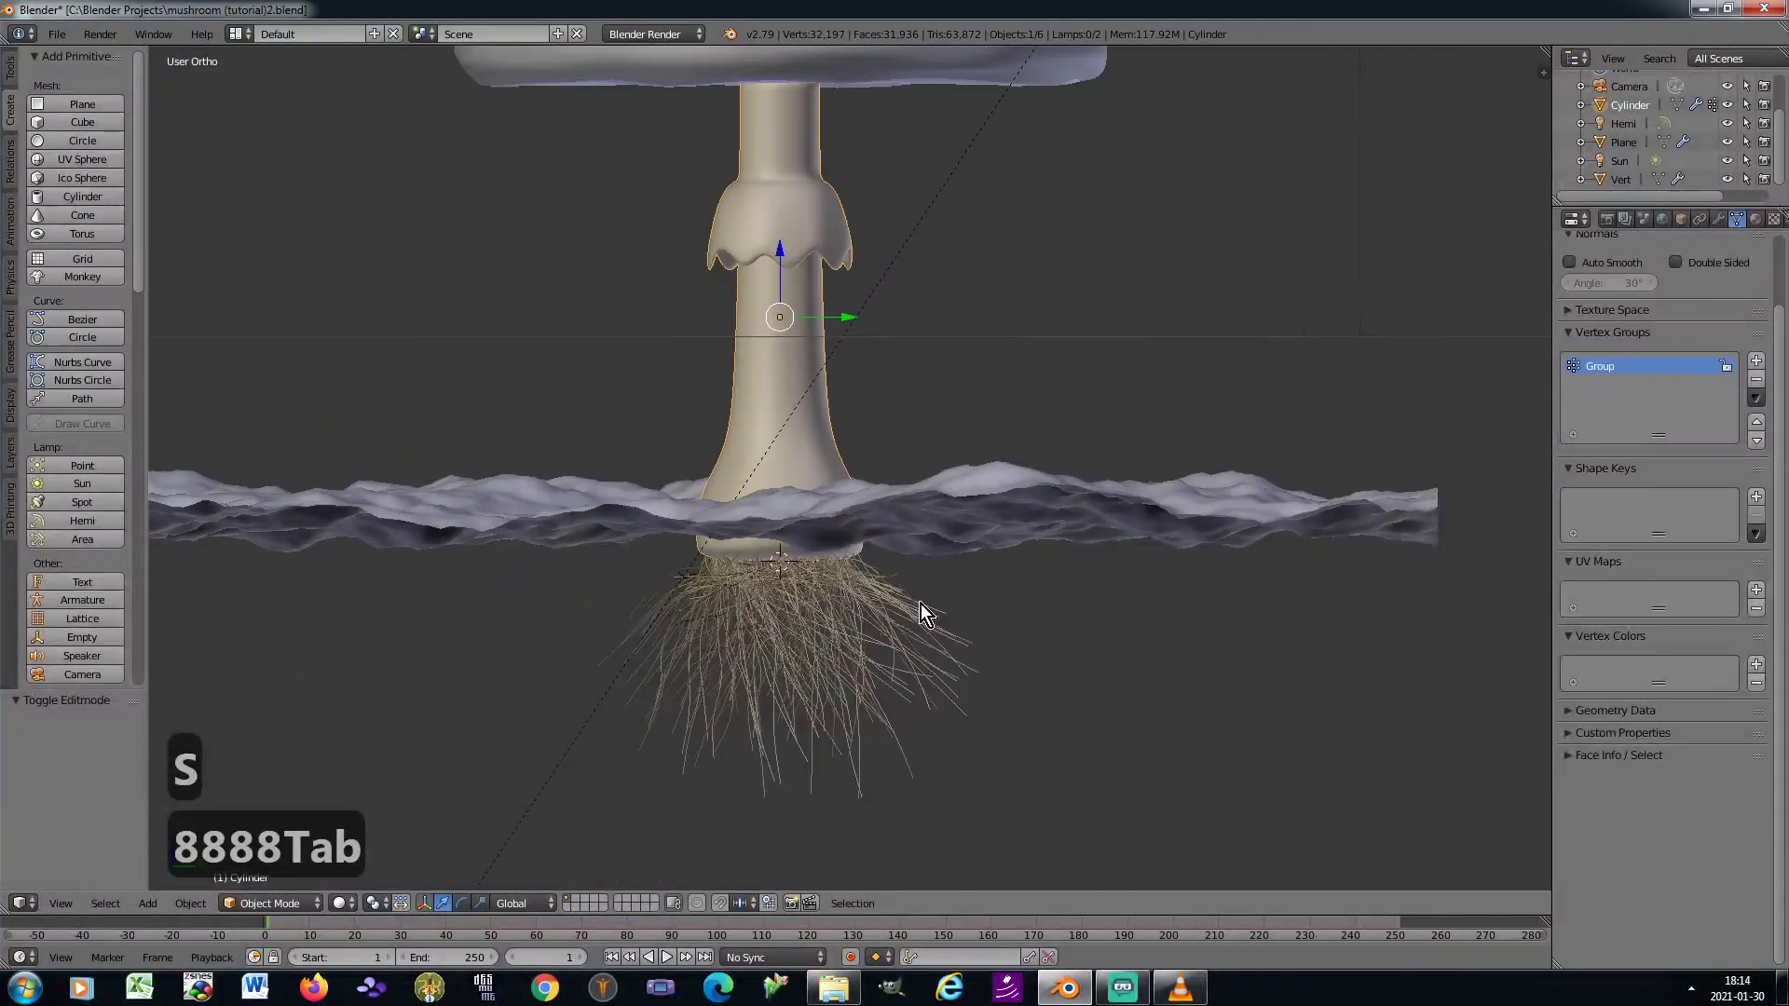
shift+middle_drag(666, 383, 714, 511)
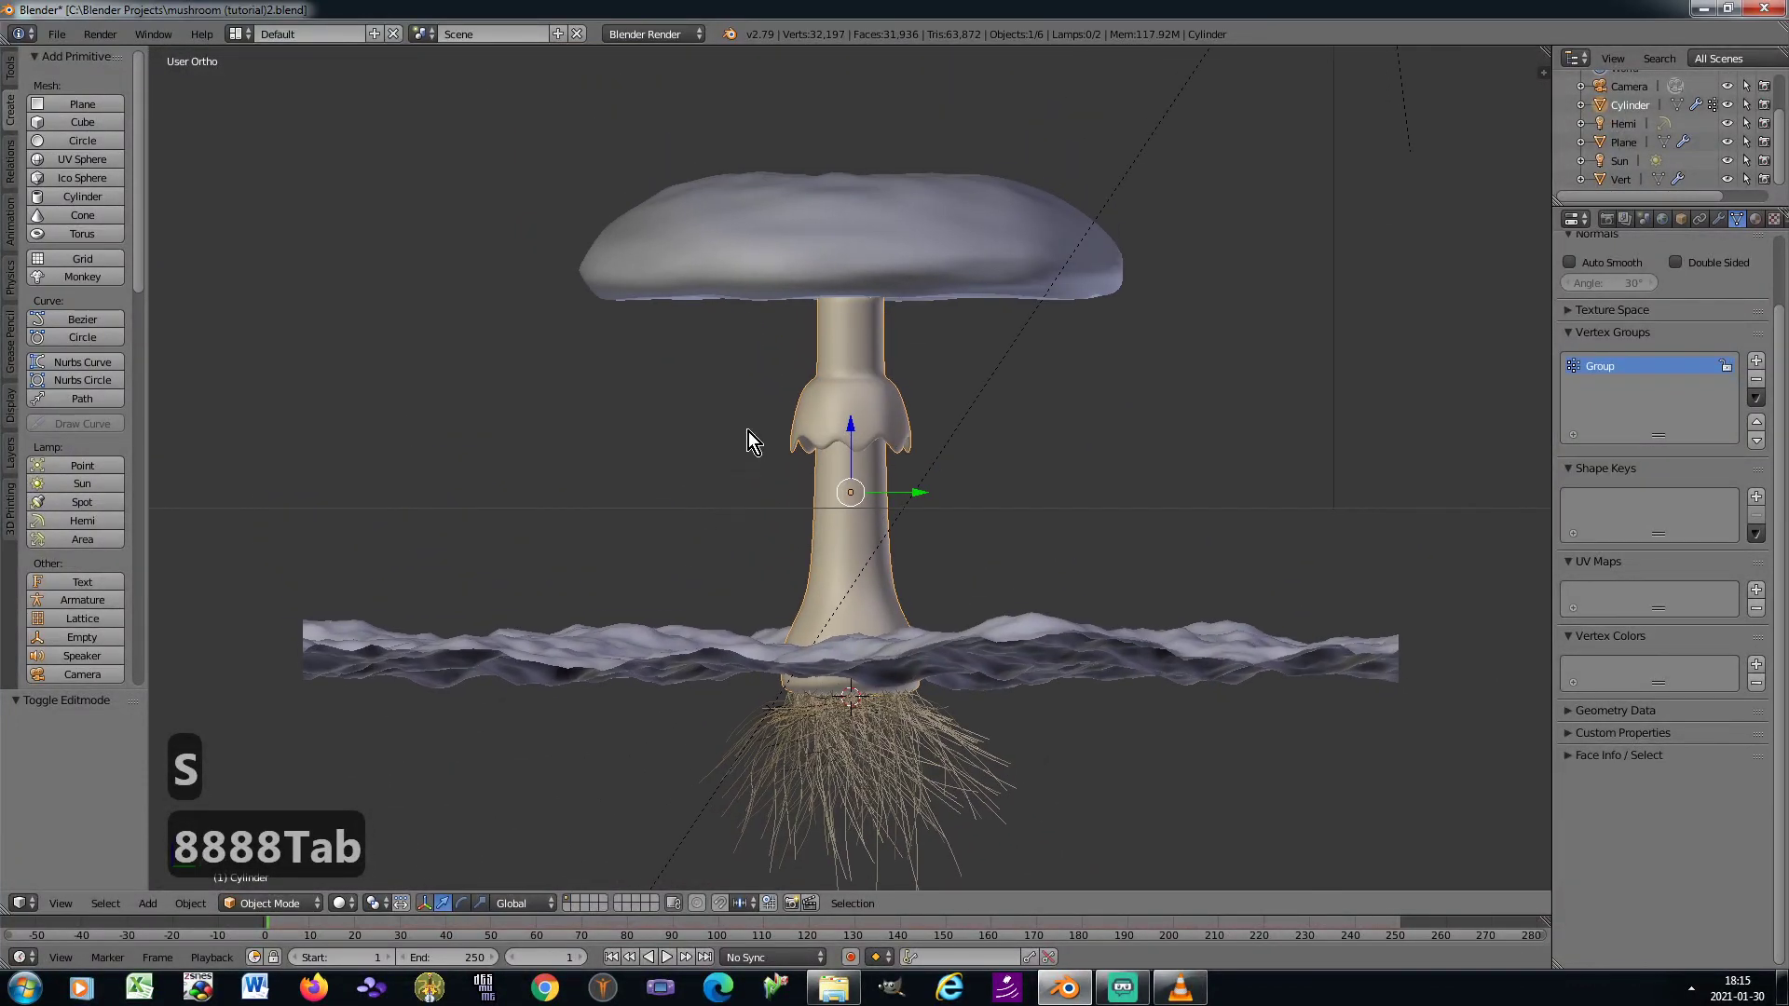
shift+right_click(740, 253)
click(191, 904)
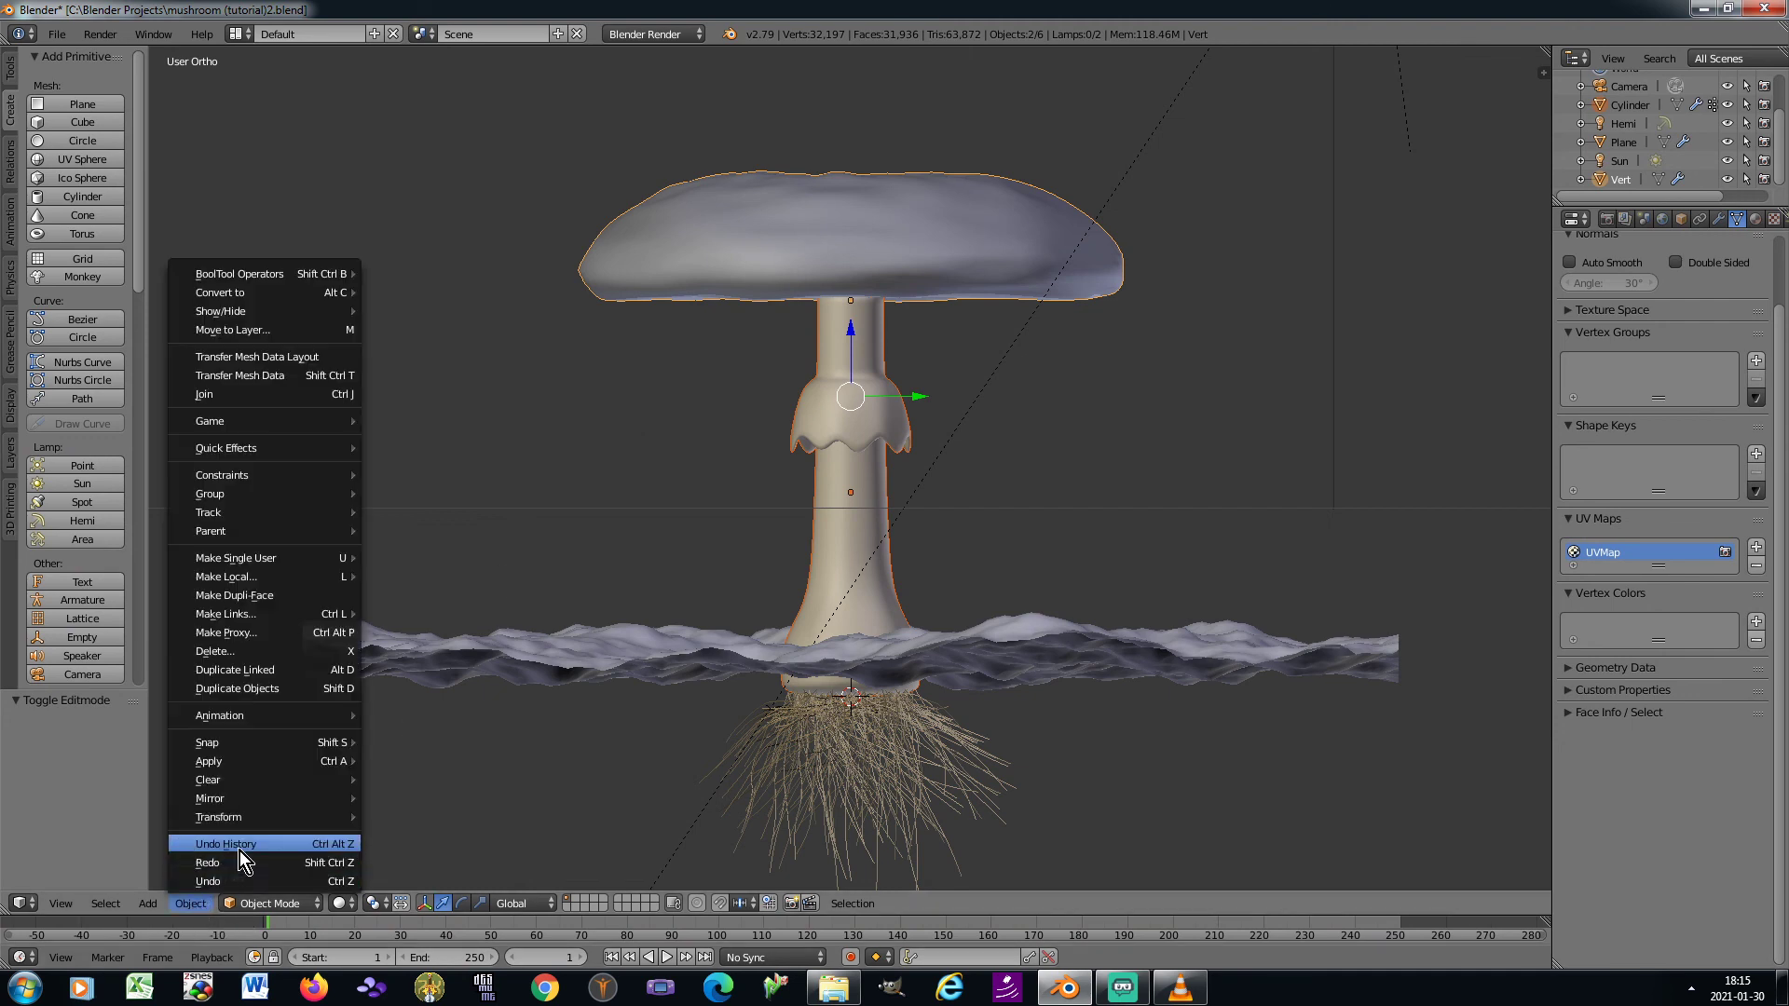
mouse_move(267, 816)
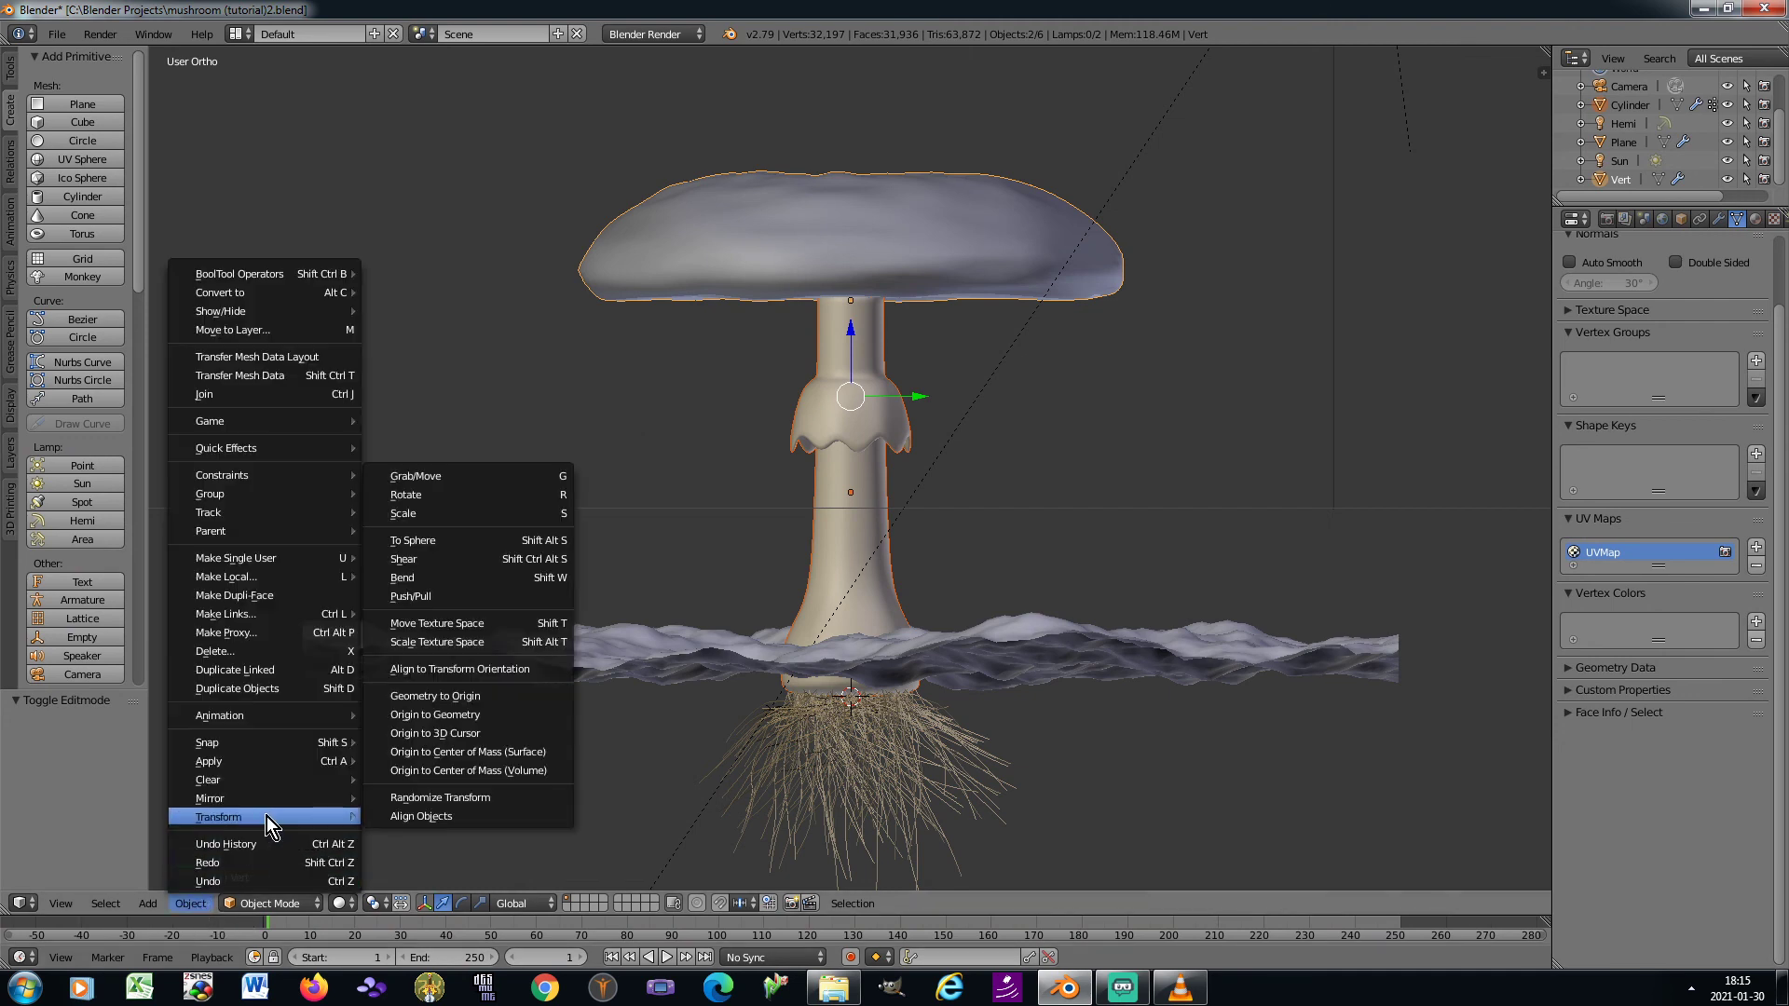
click(483, 734)
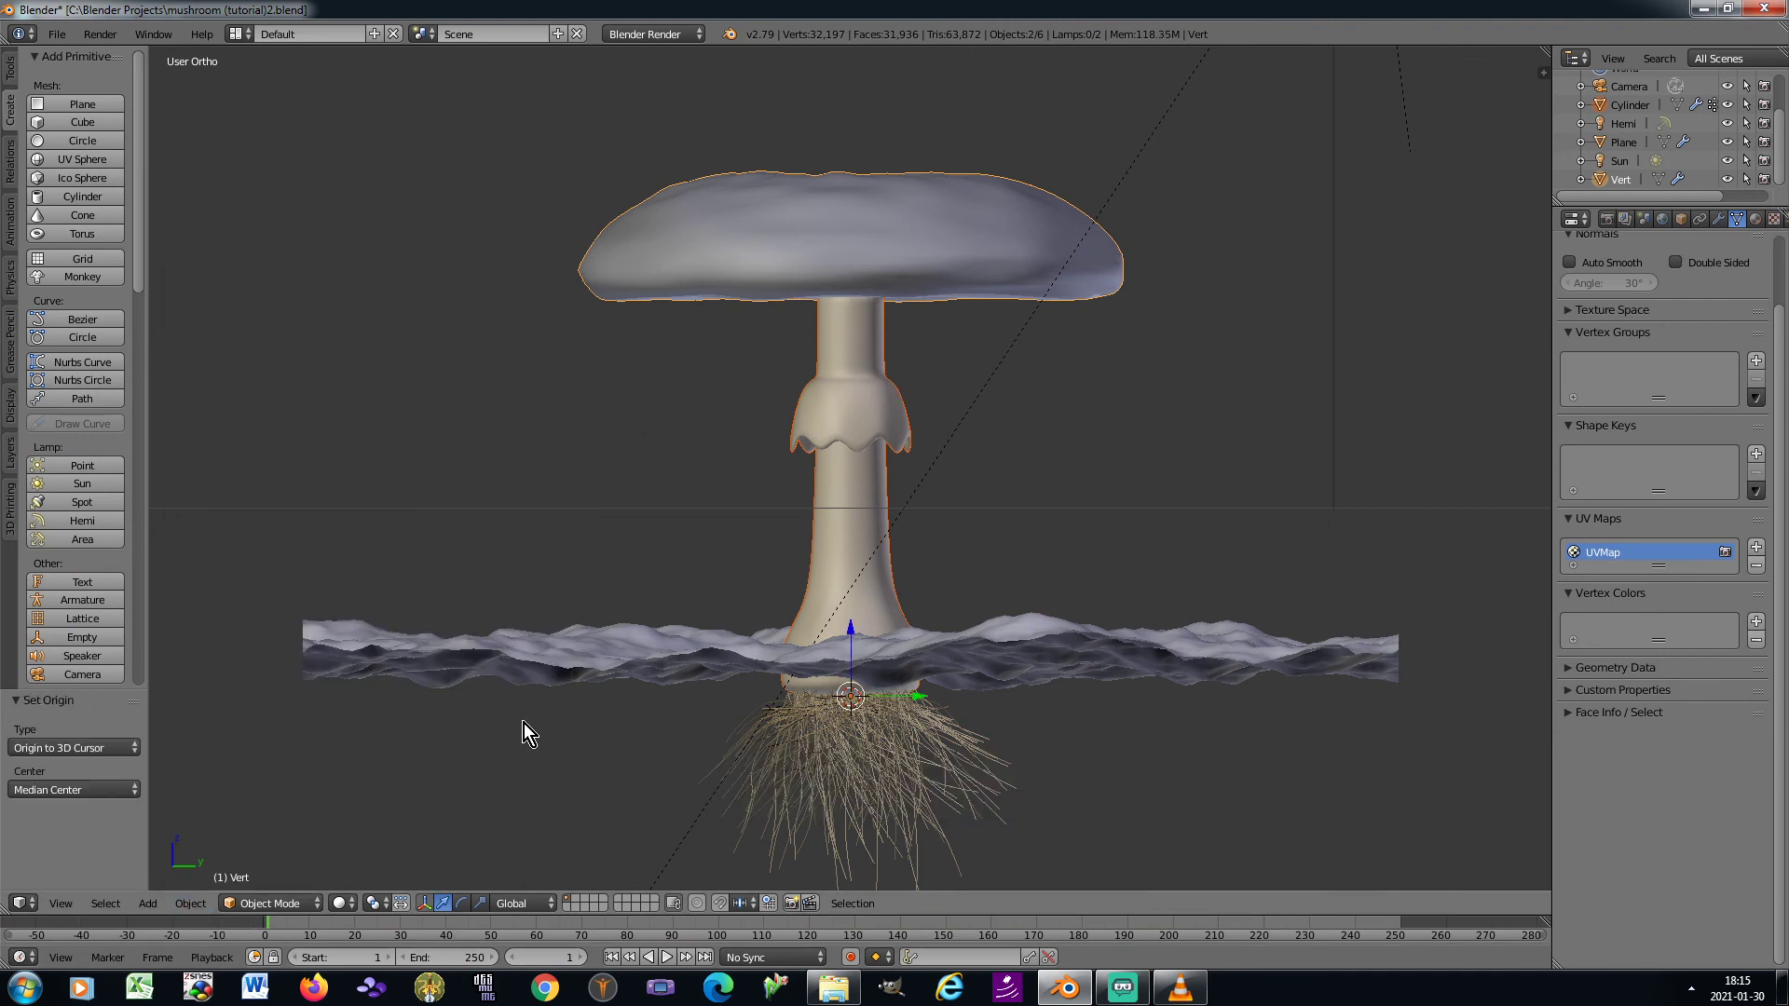
Set the animation's end frame to 200 and show the transform properties of the selected mushroom parts
click(453, 958)
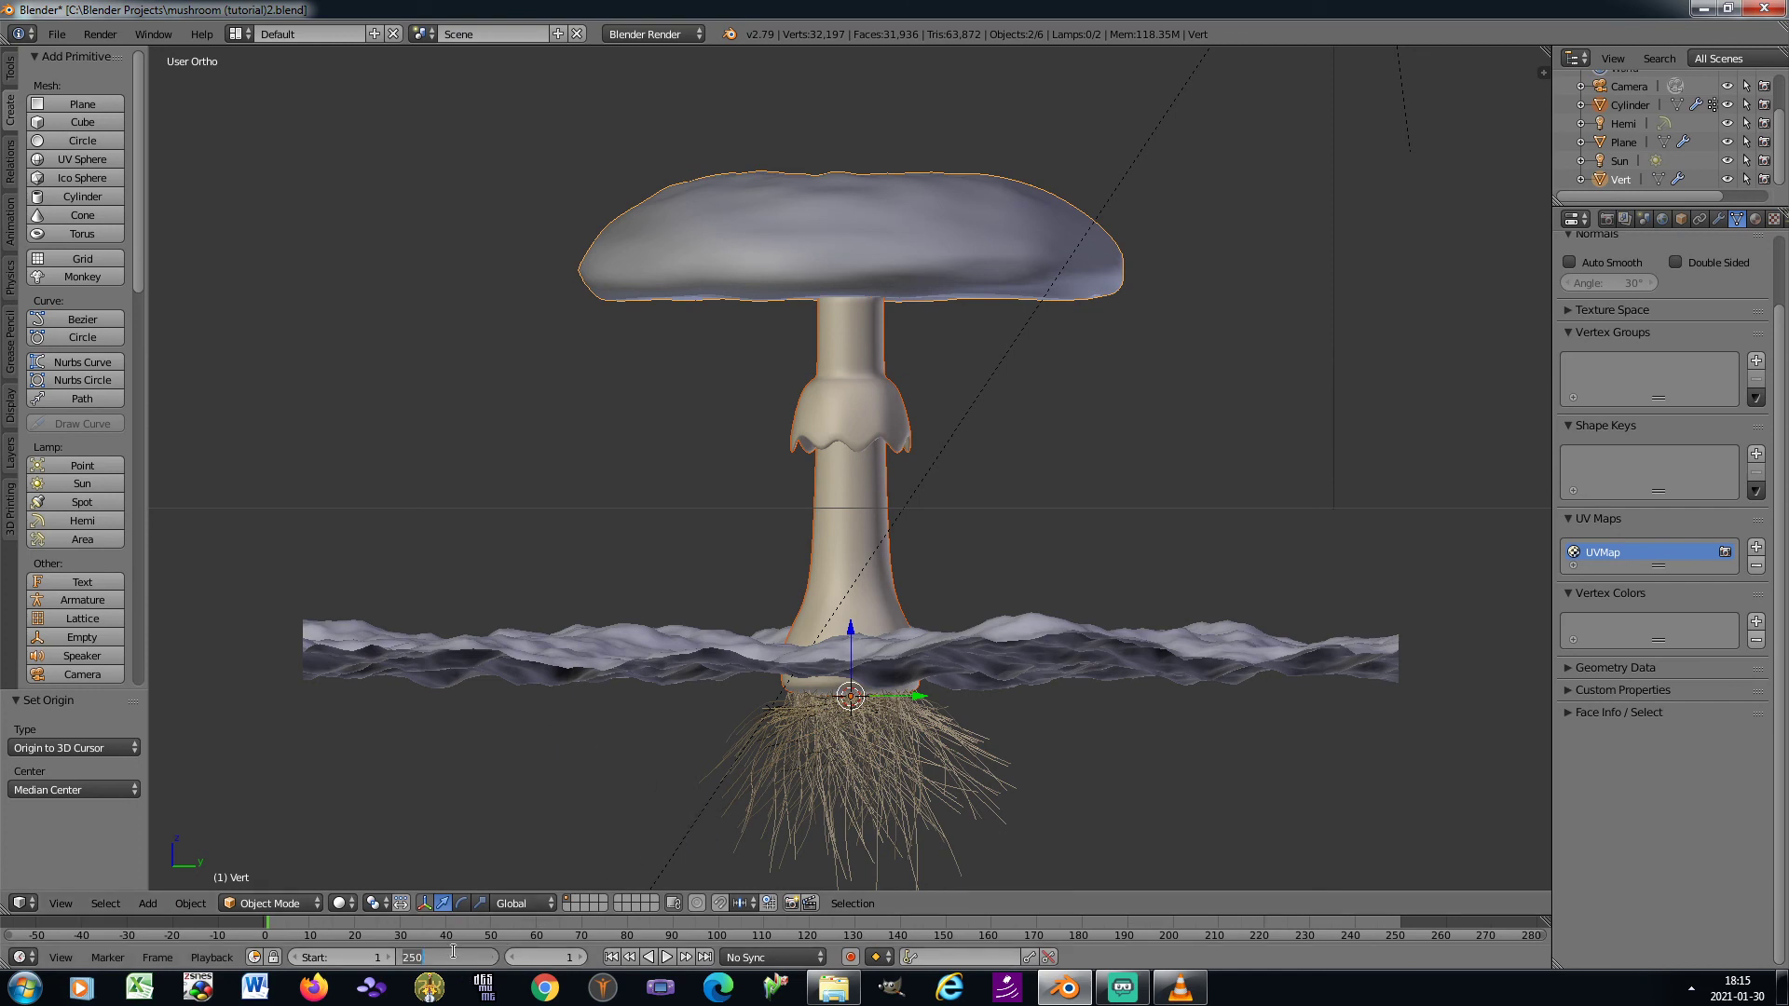
text(200)
key(Return)
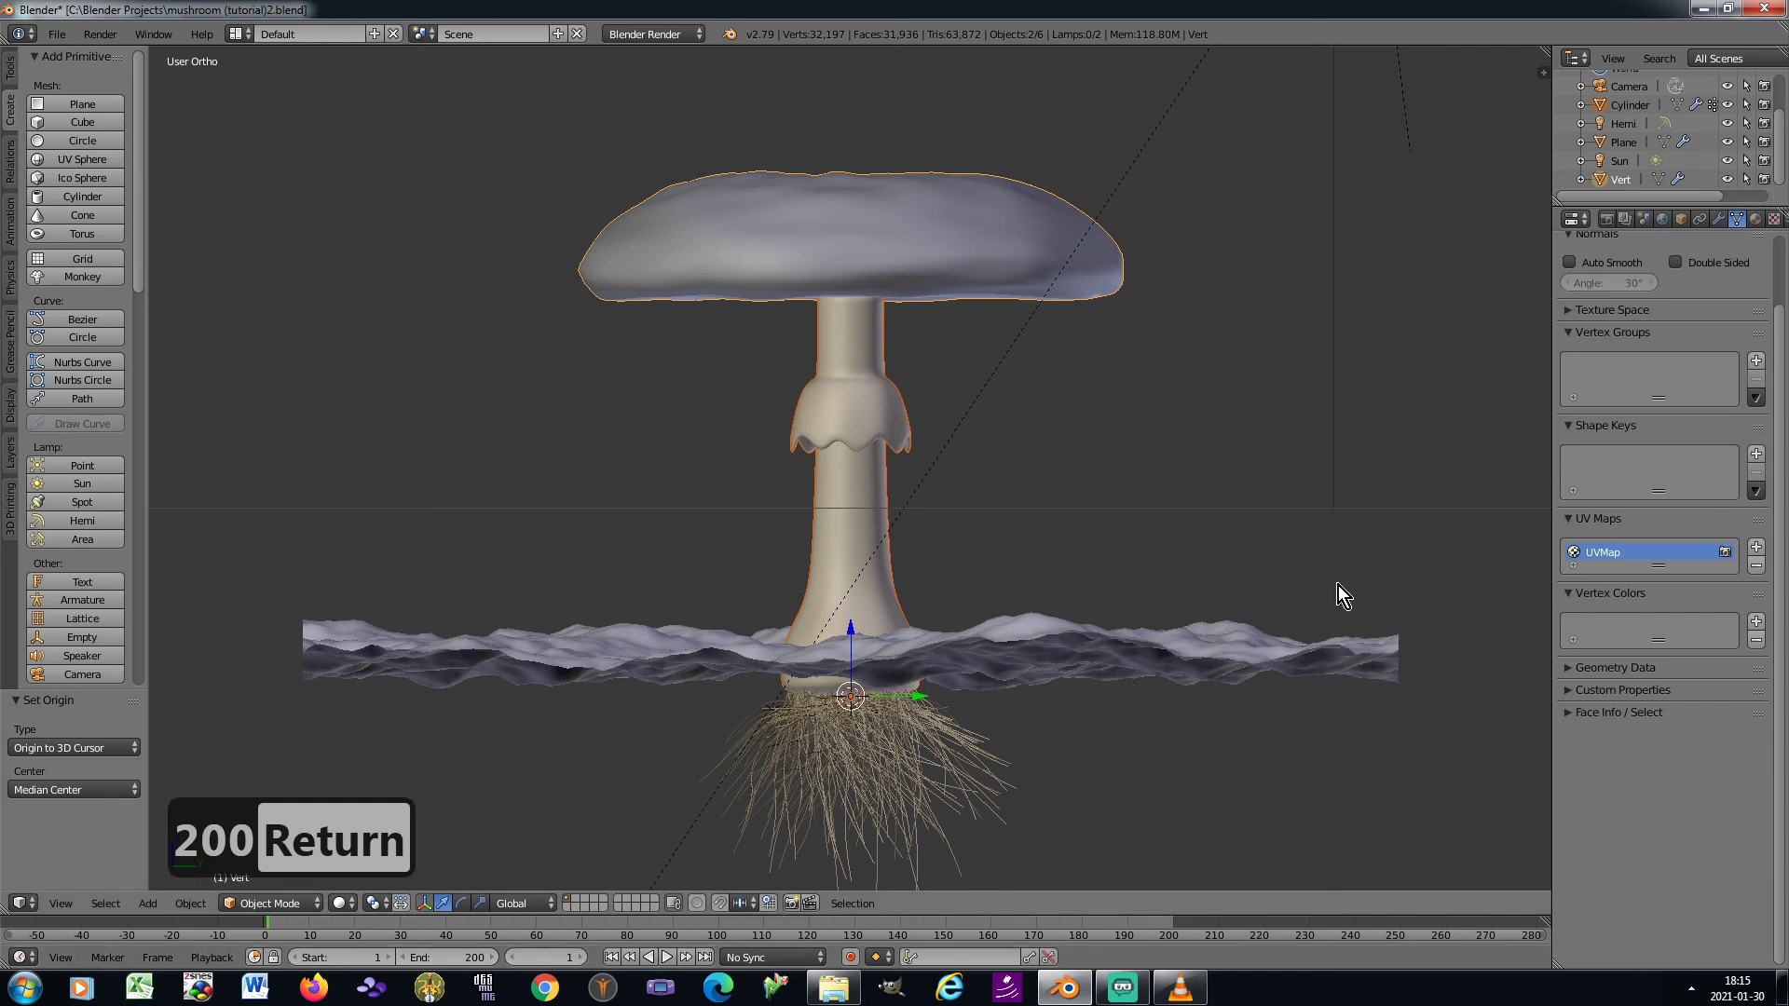
key(n)
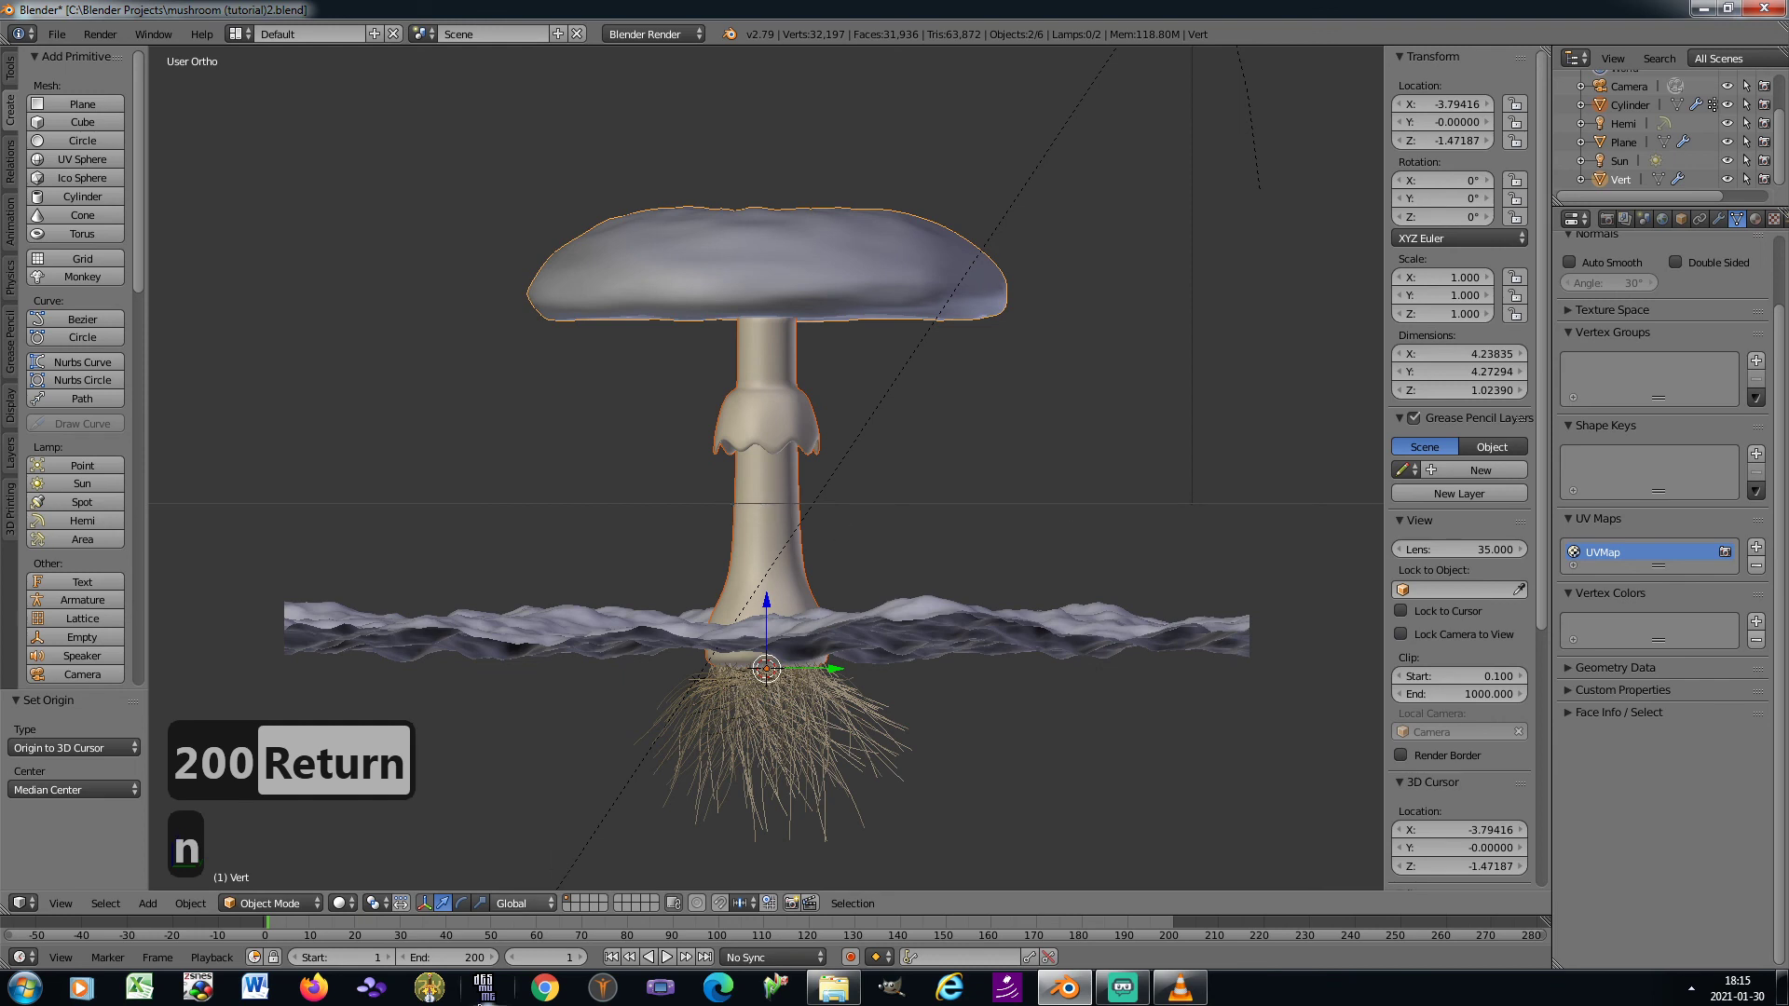
Go to frame 100 and keyframe the full-size scale of the mushroom stem and of the cap
click(543, 959)
text(100)
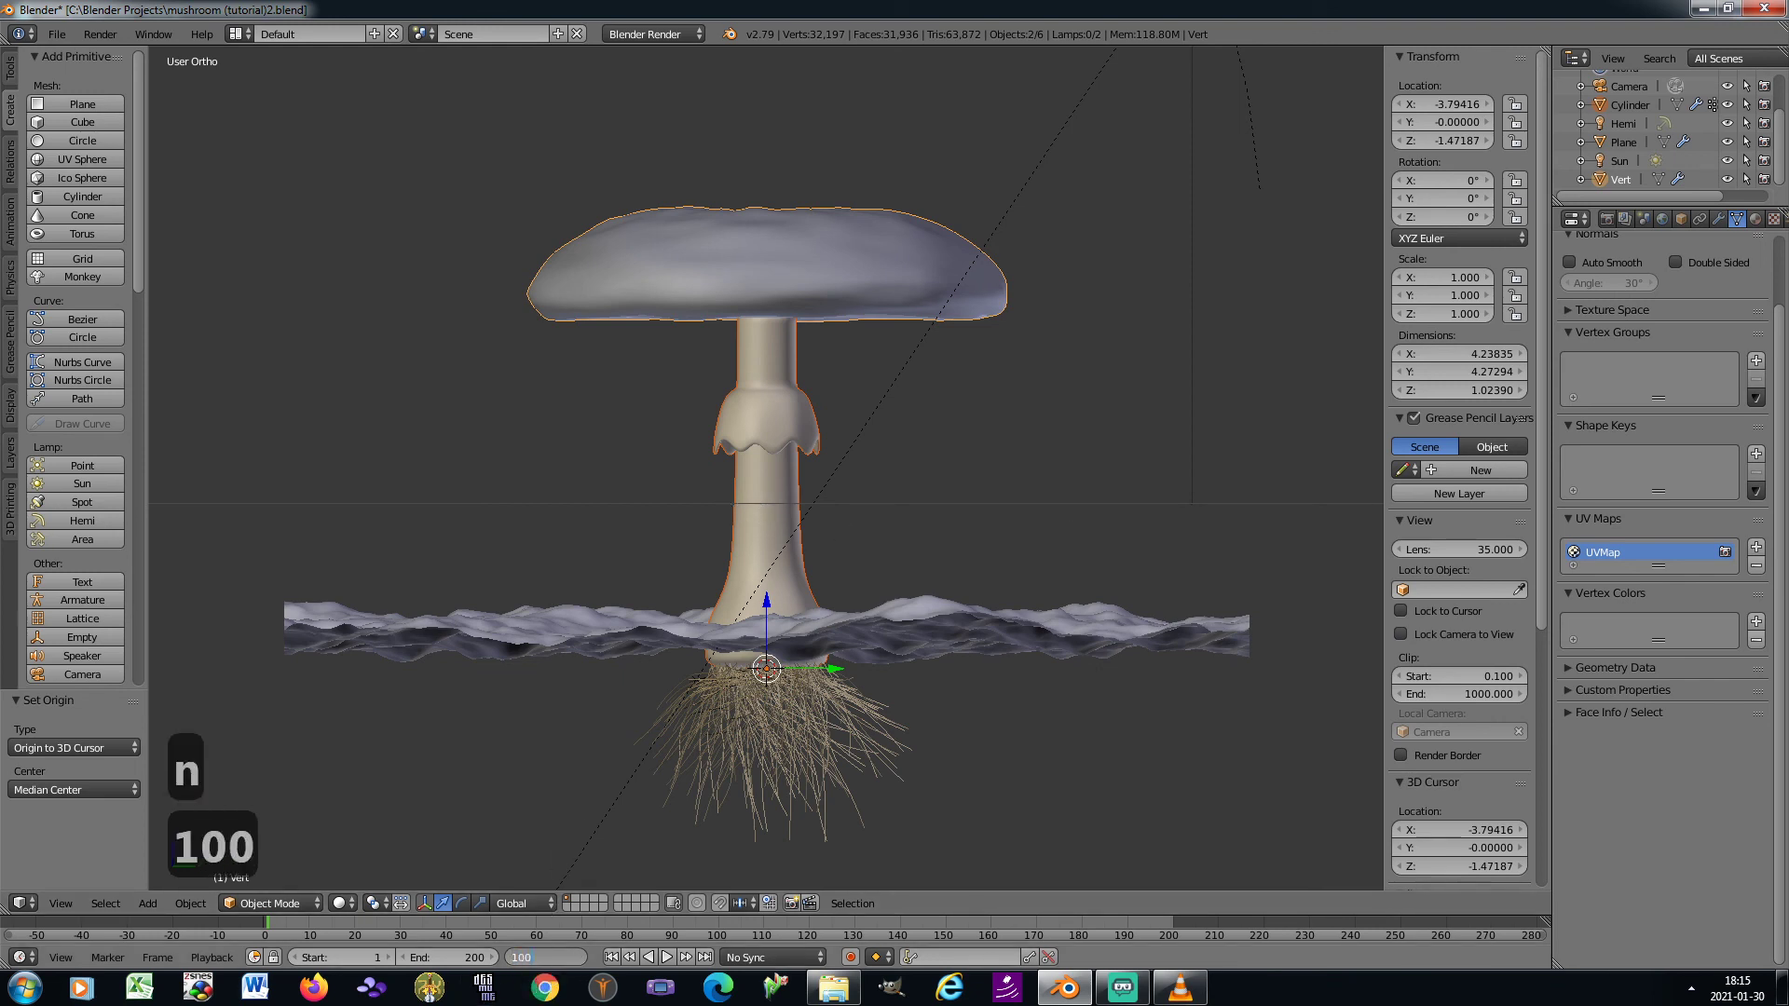
key(Return)
right_click(742, 515)
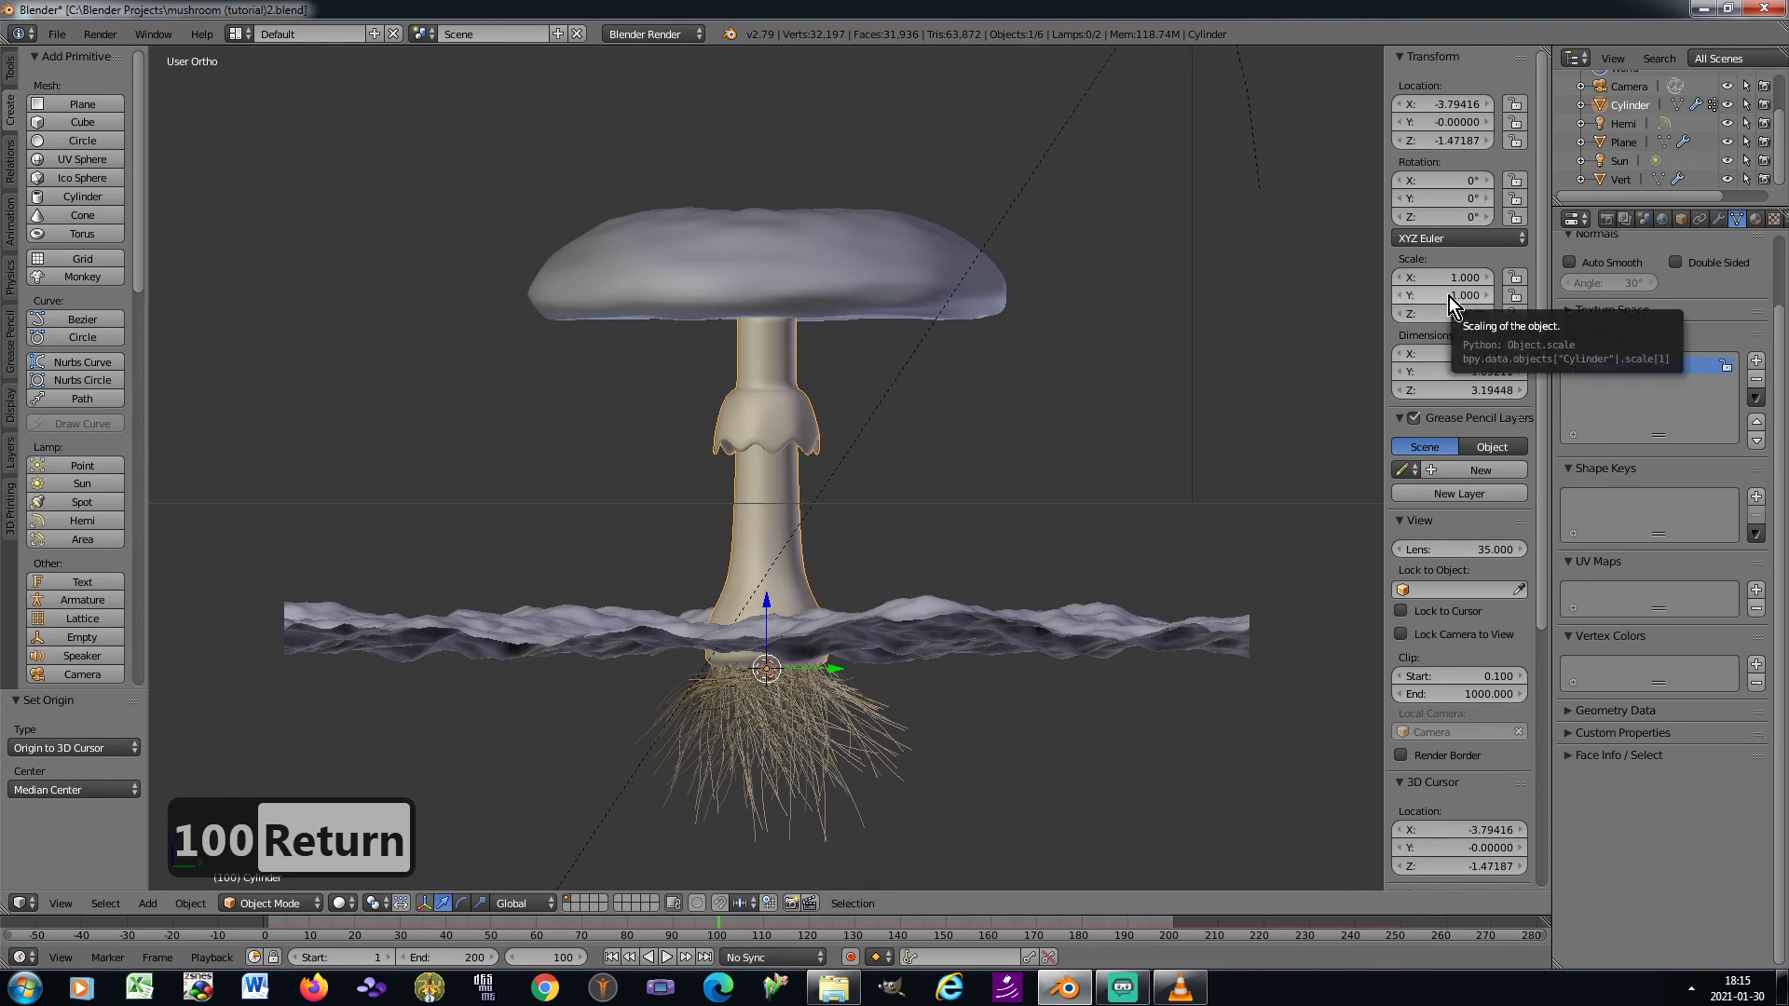
key(i)
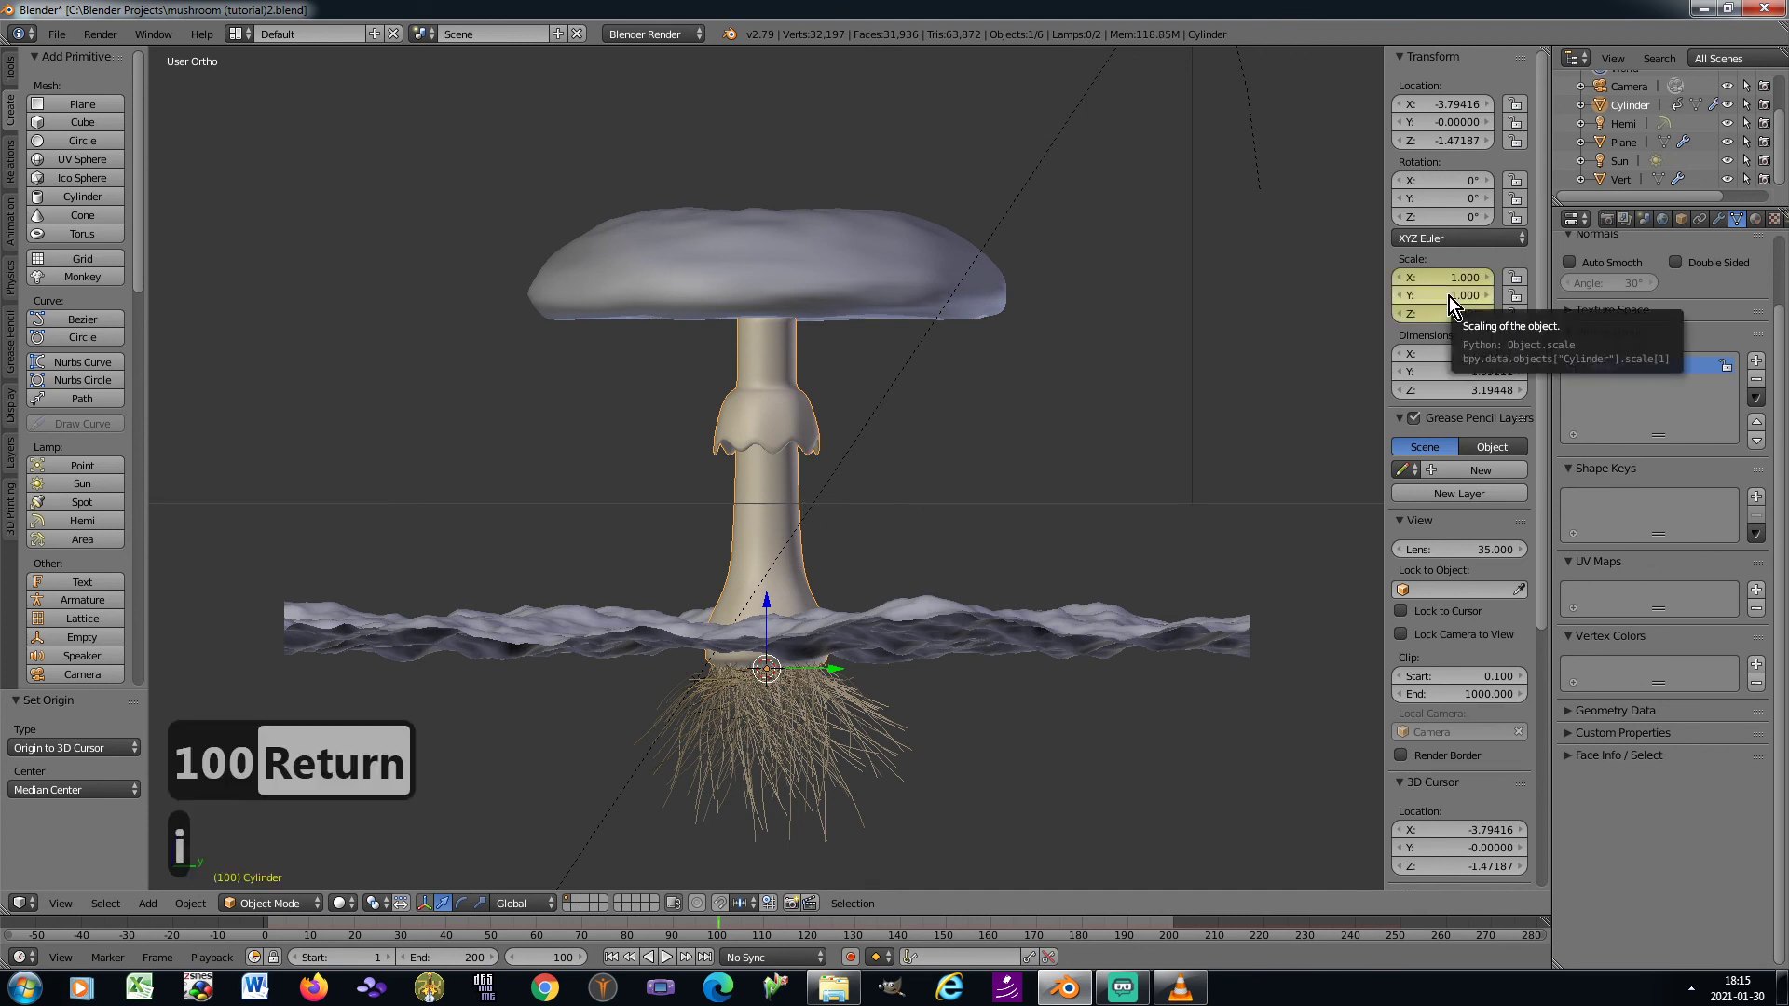
right_click(1446, 296)
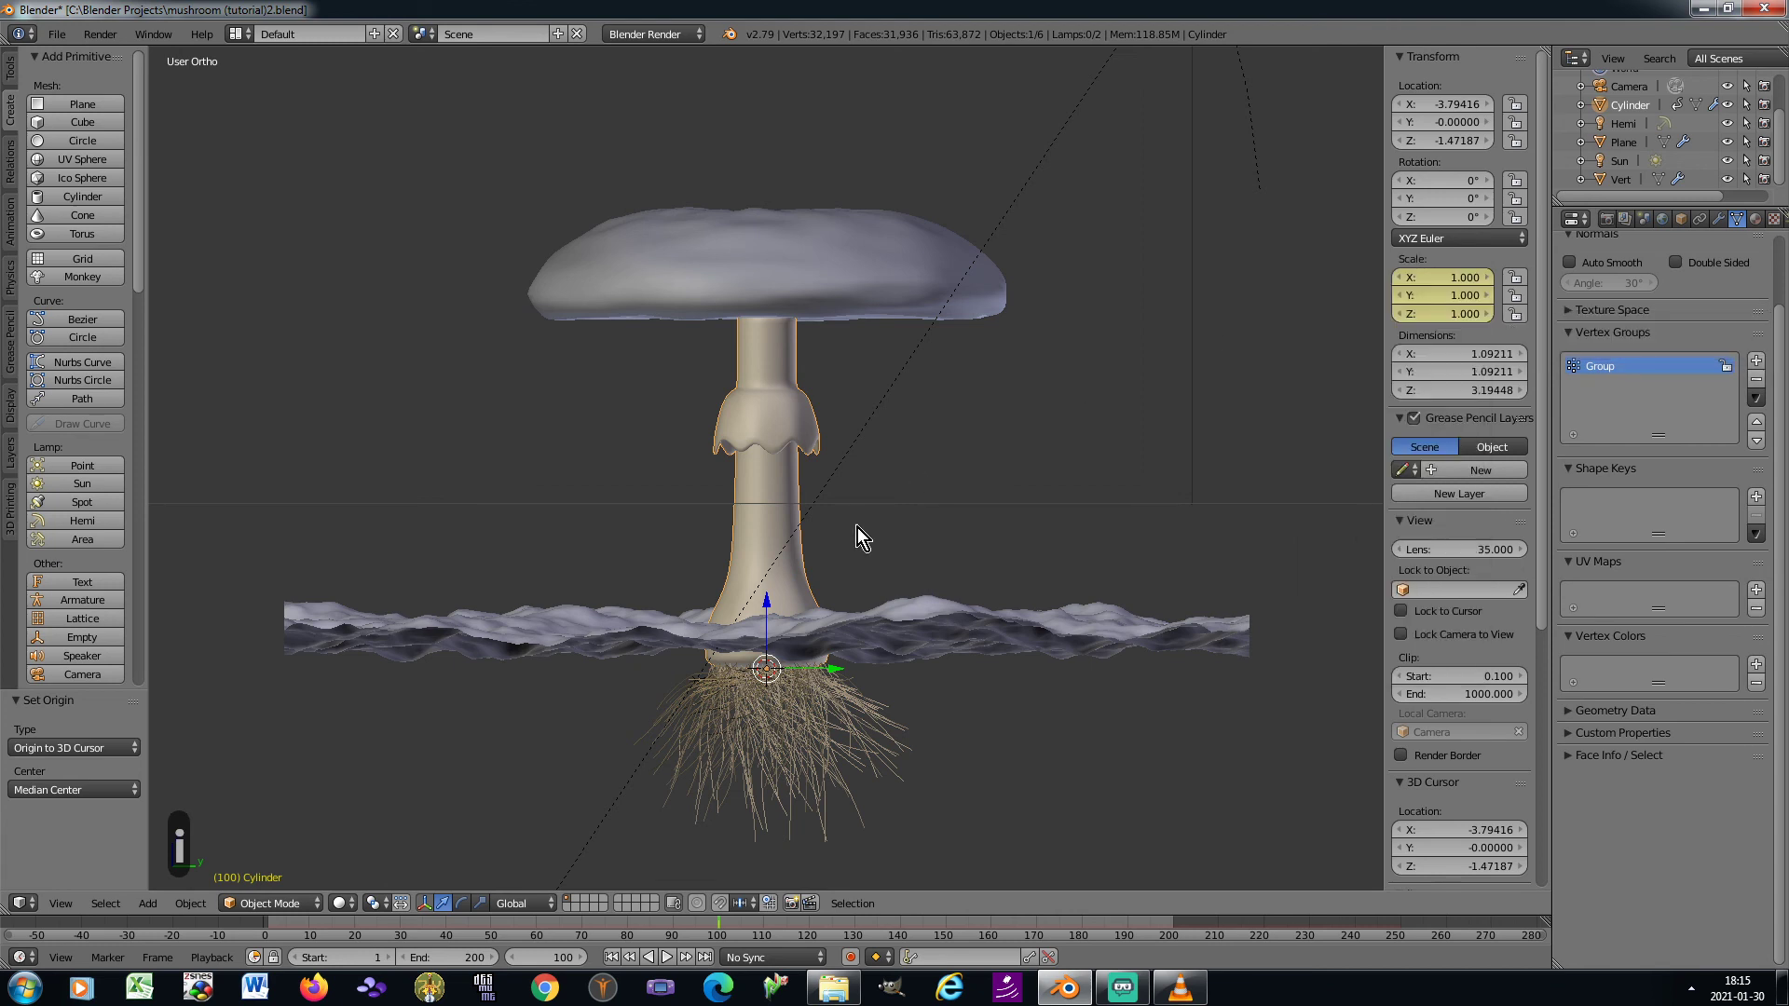
right_click(824, 248)
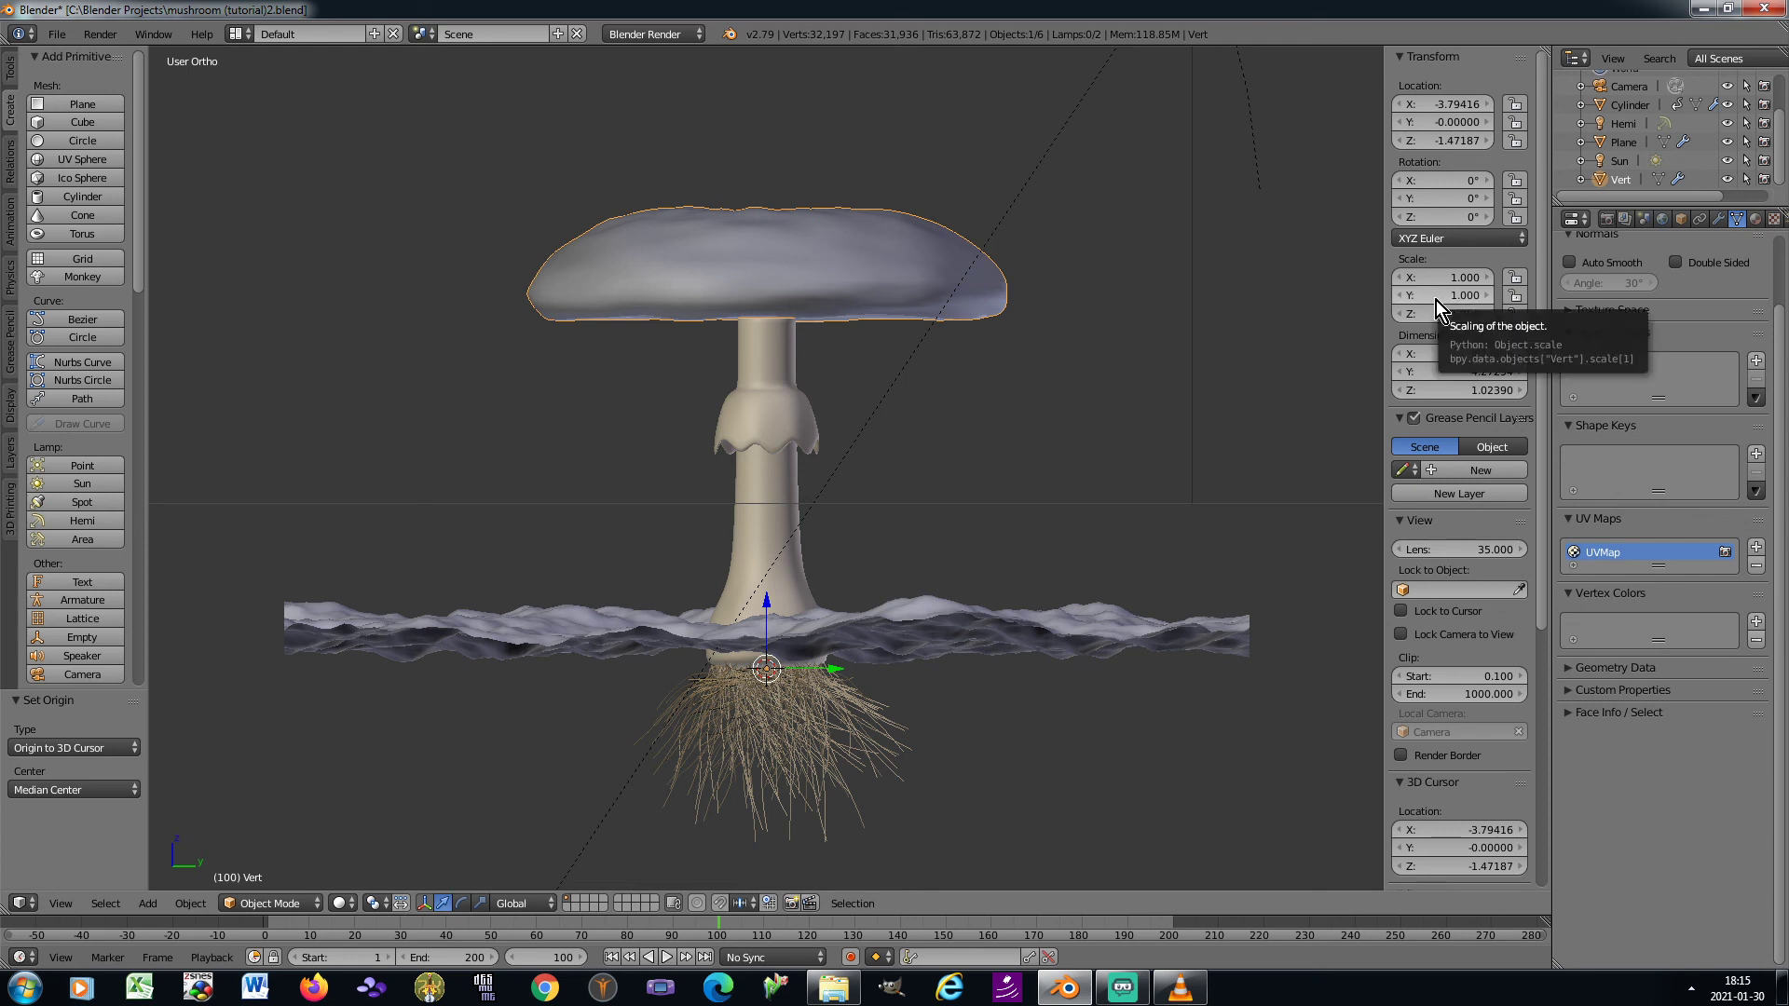
key(i)
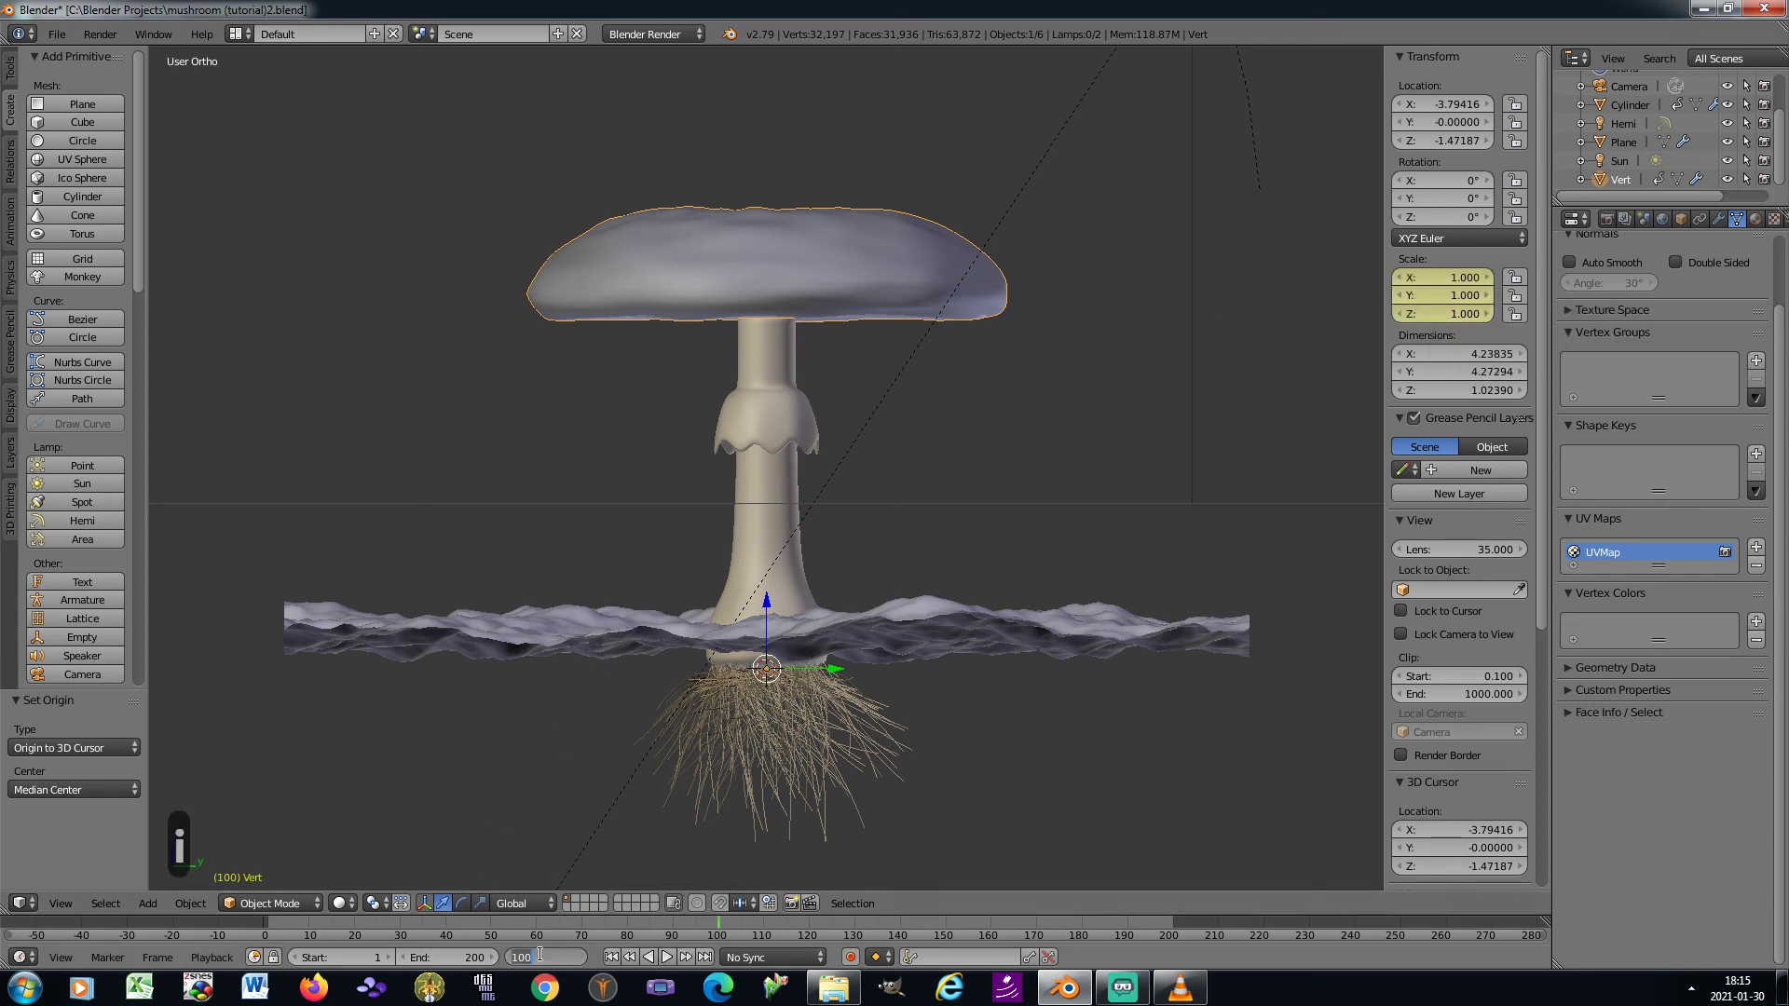
Return to frame 1, select the stem and cap together, and scale them by 0.05
text(1)
key(Return)
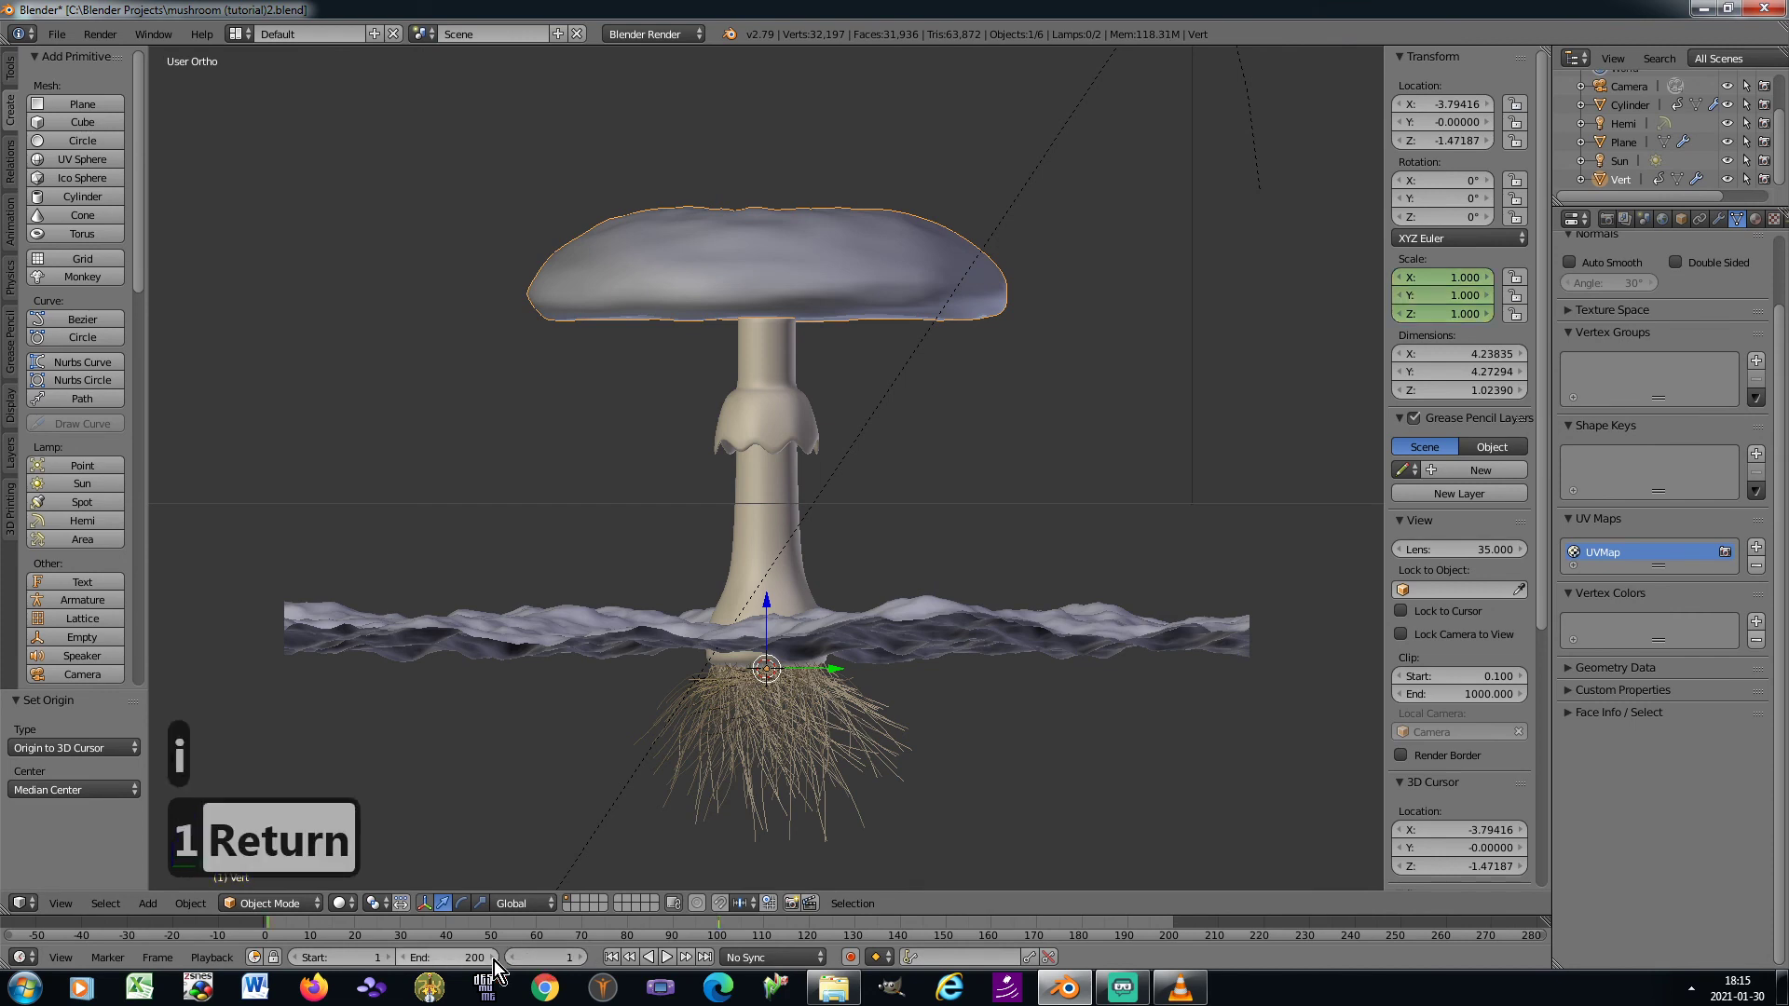
right_click(777, 417)
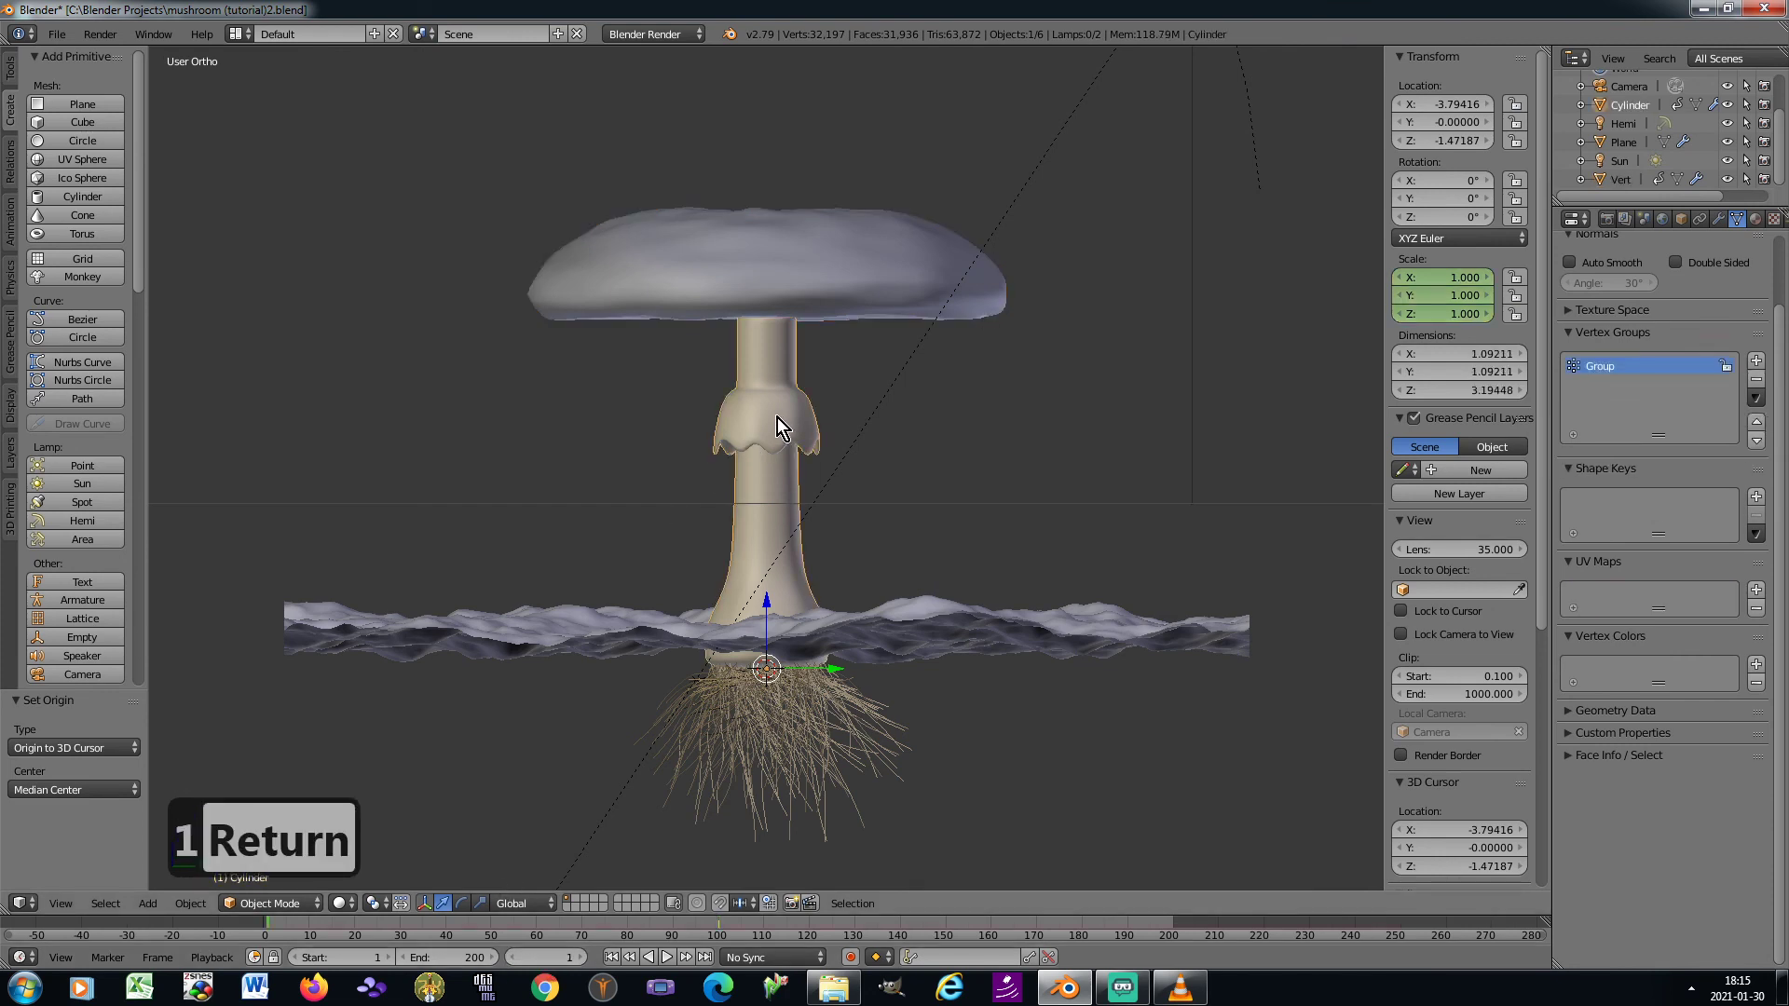
shift+right_click(786, 287)
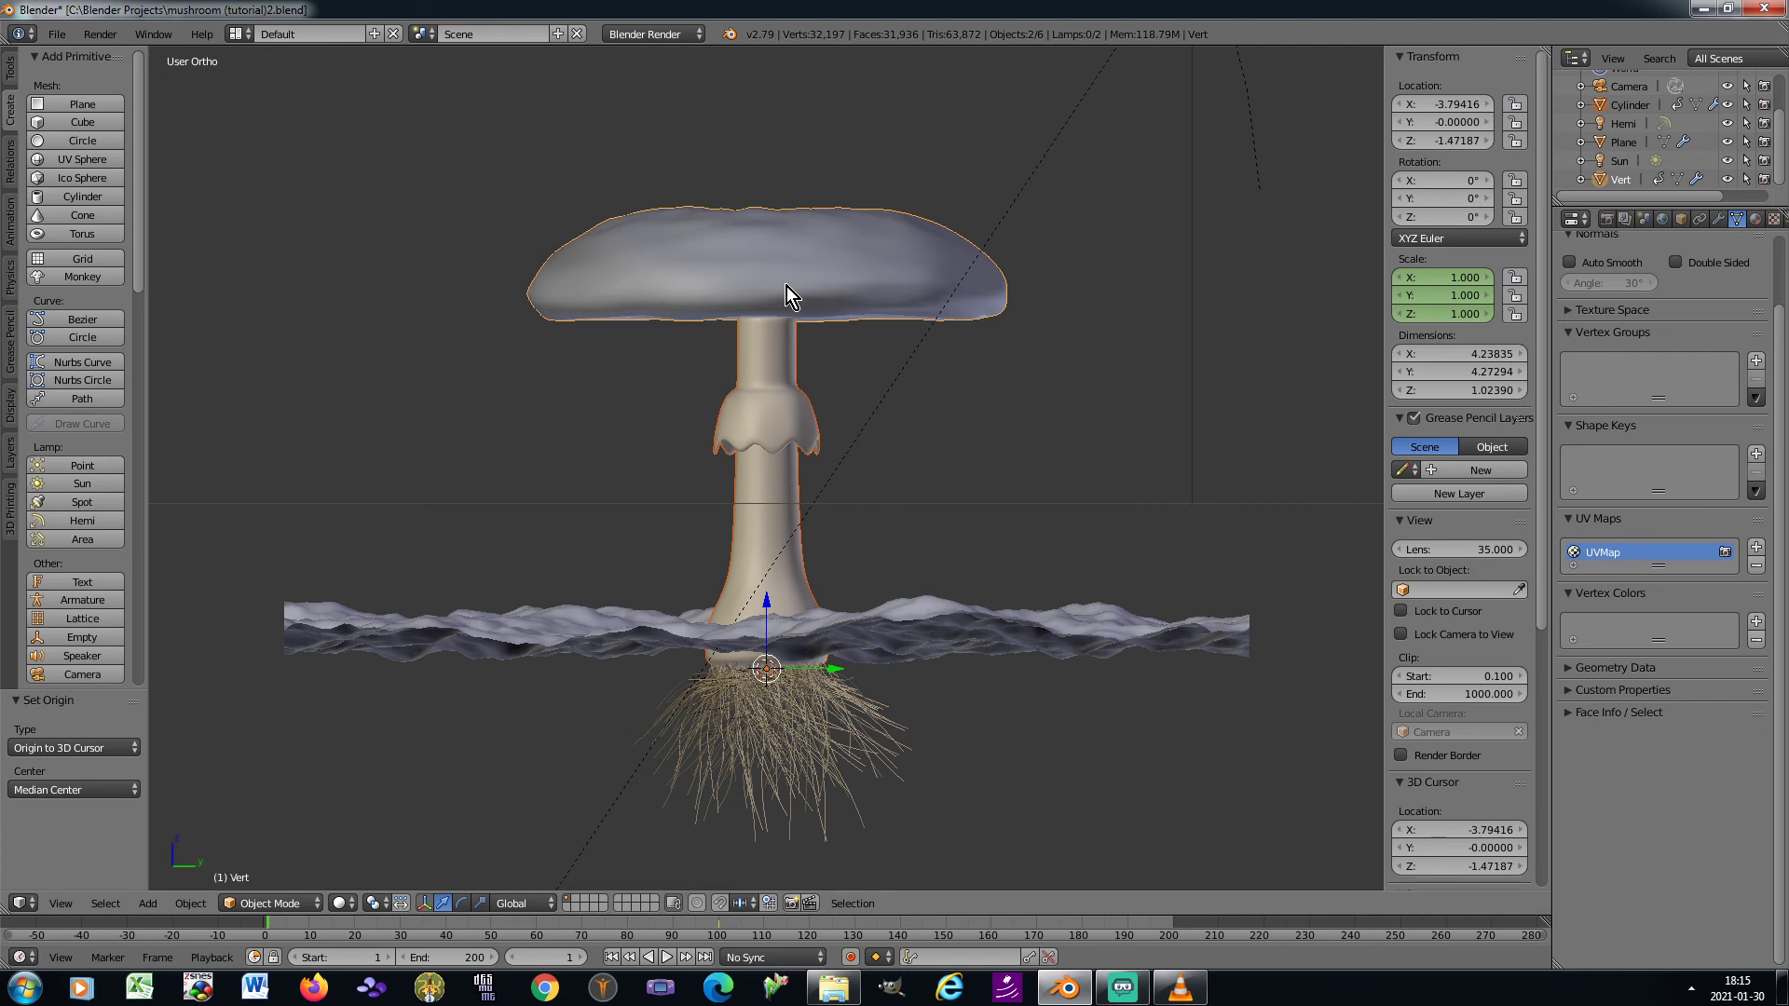
text(s0.05)
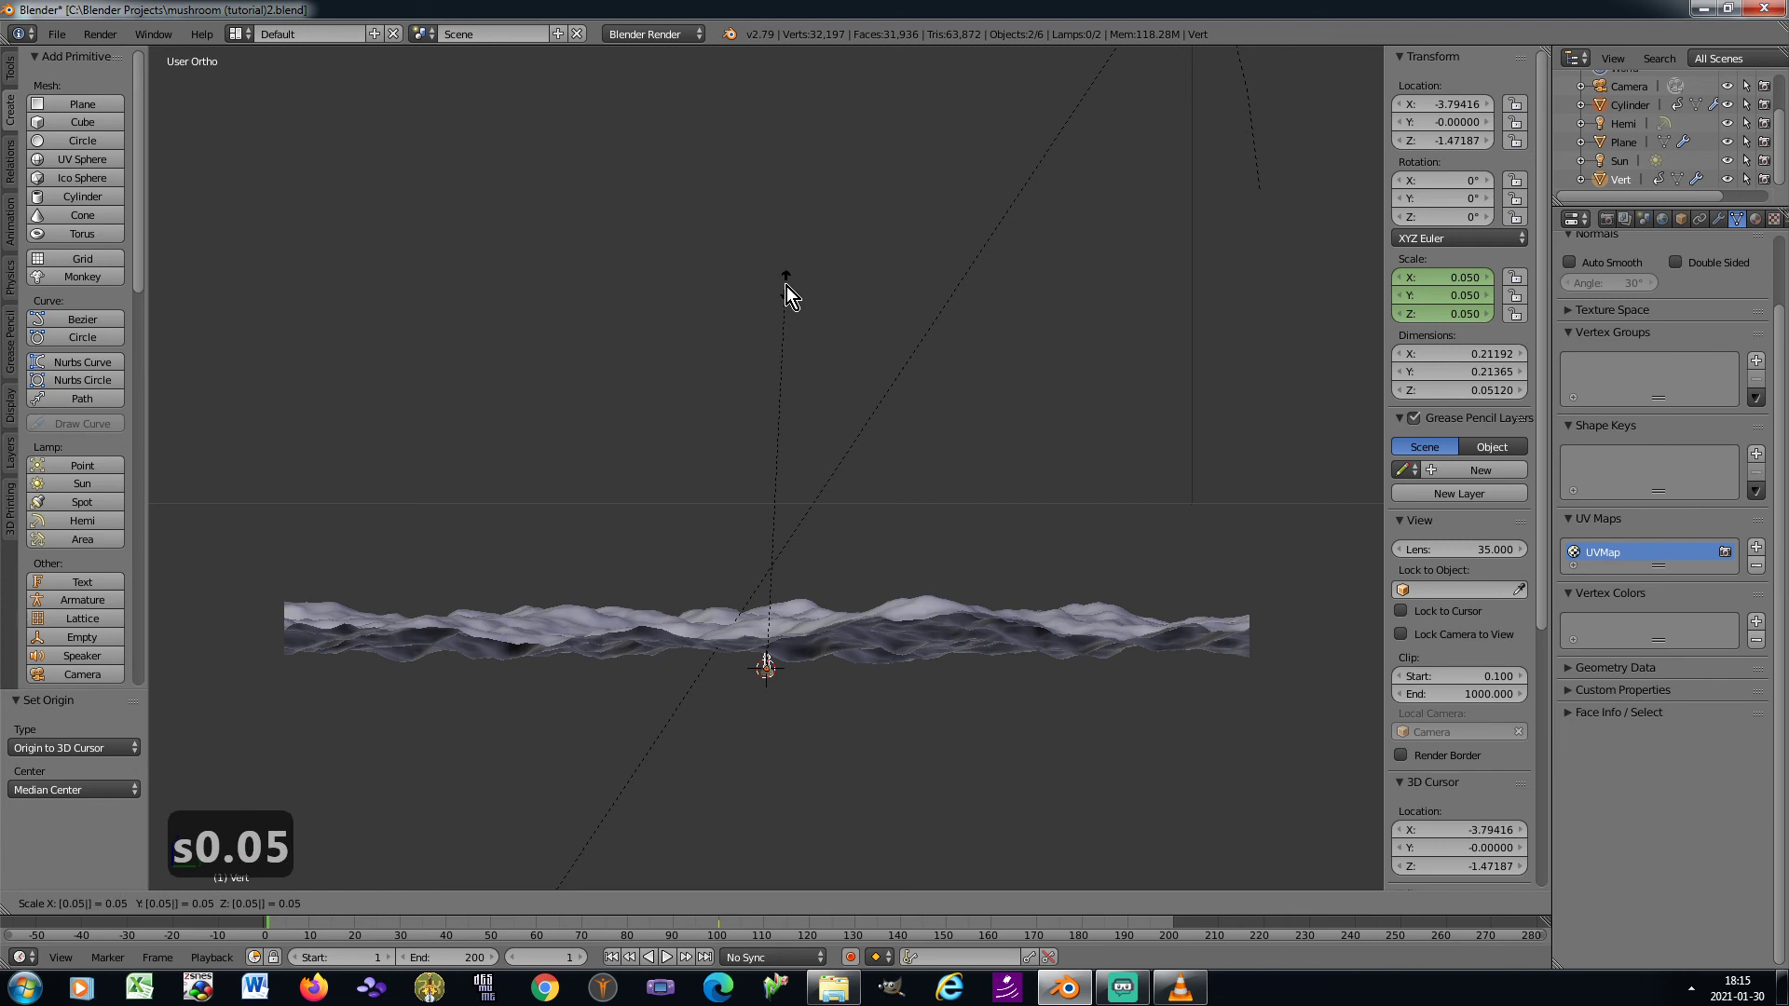
key(Return)
Keyframe the 0.05 scale of the stem and of the cap at frame 1, working in camera view
key(KP_0)
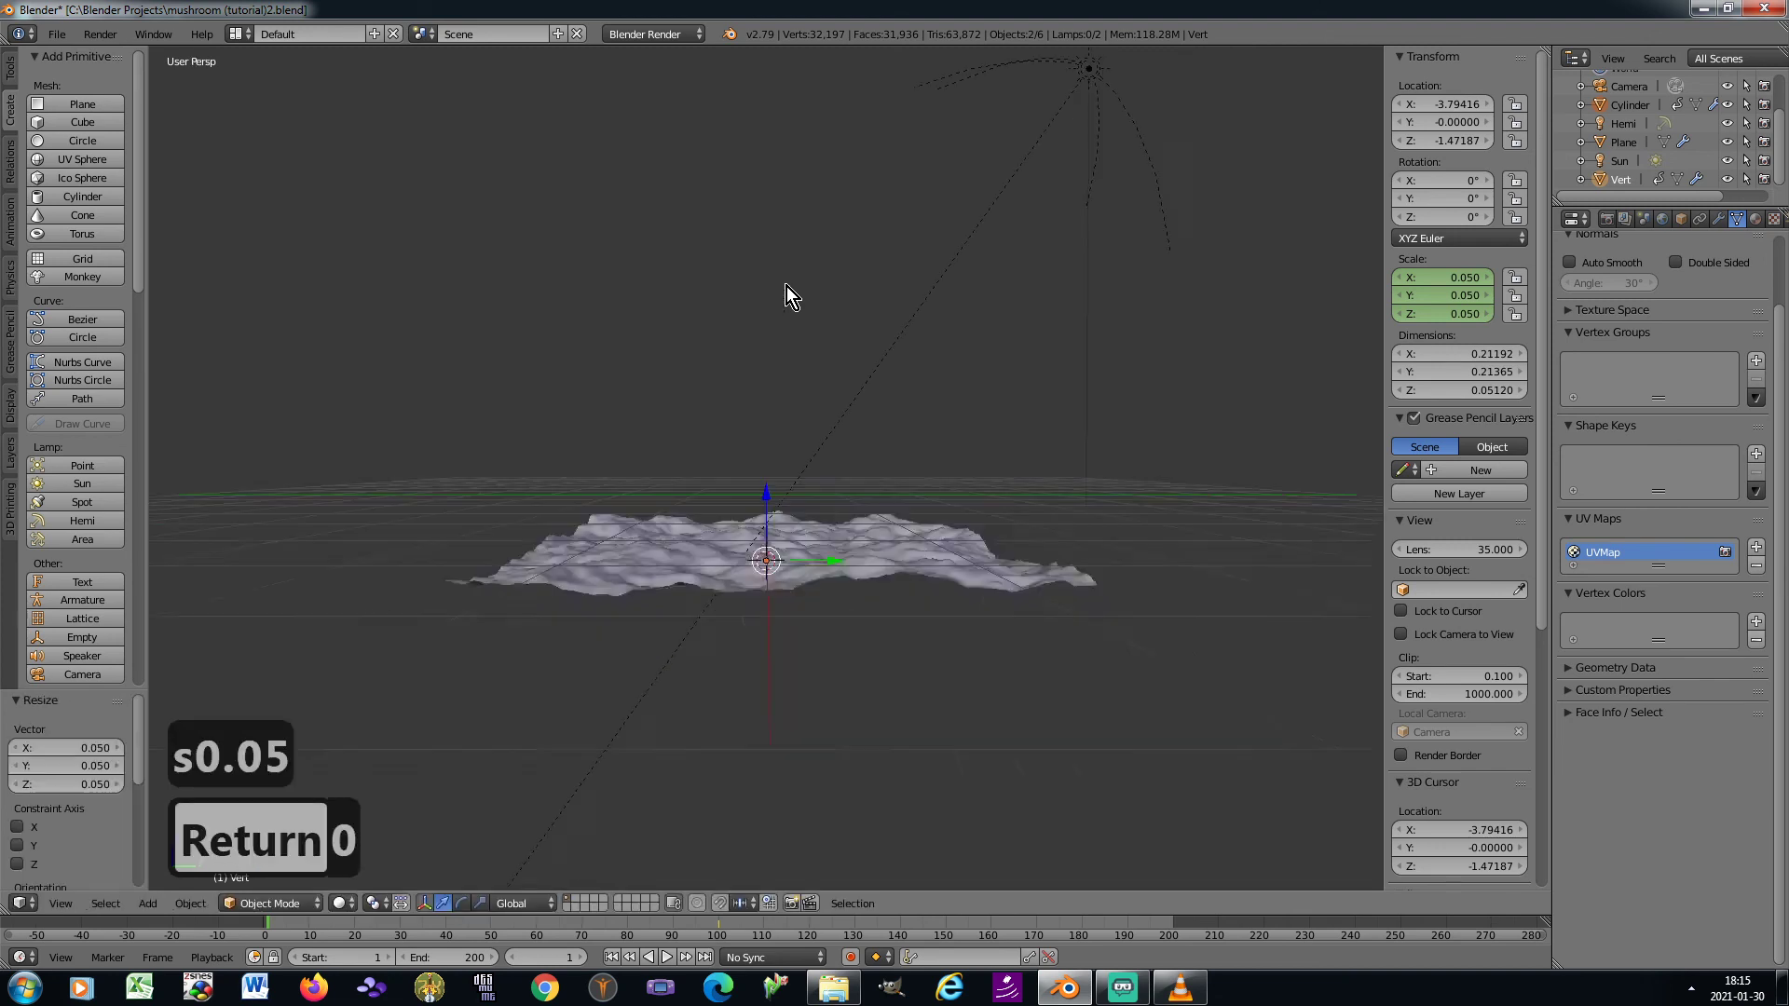
scroll(751, 730, up, 3)
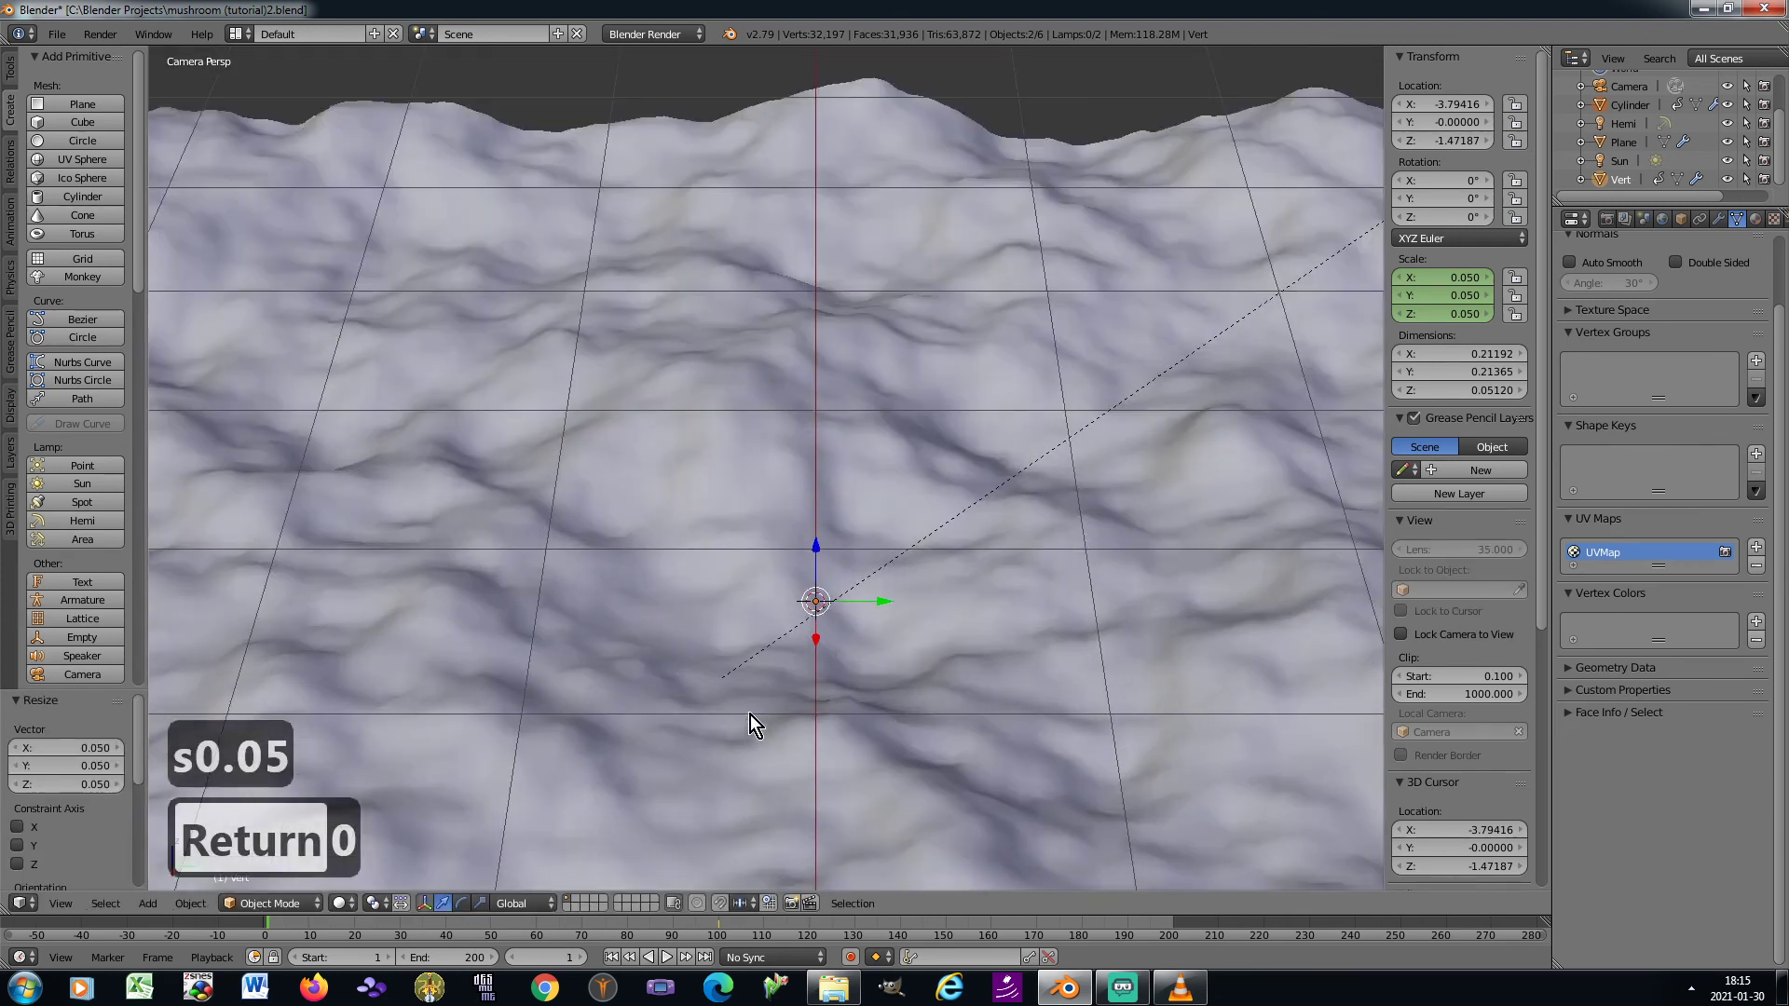
scroll(751, 713, down, 2)
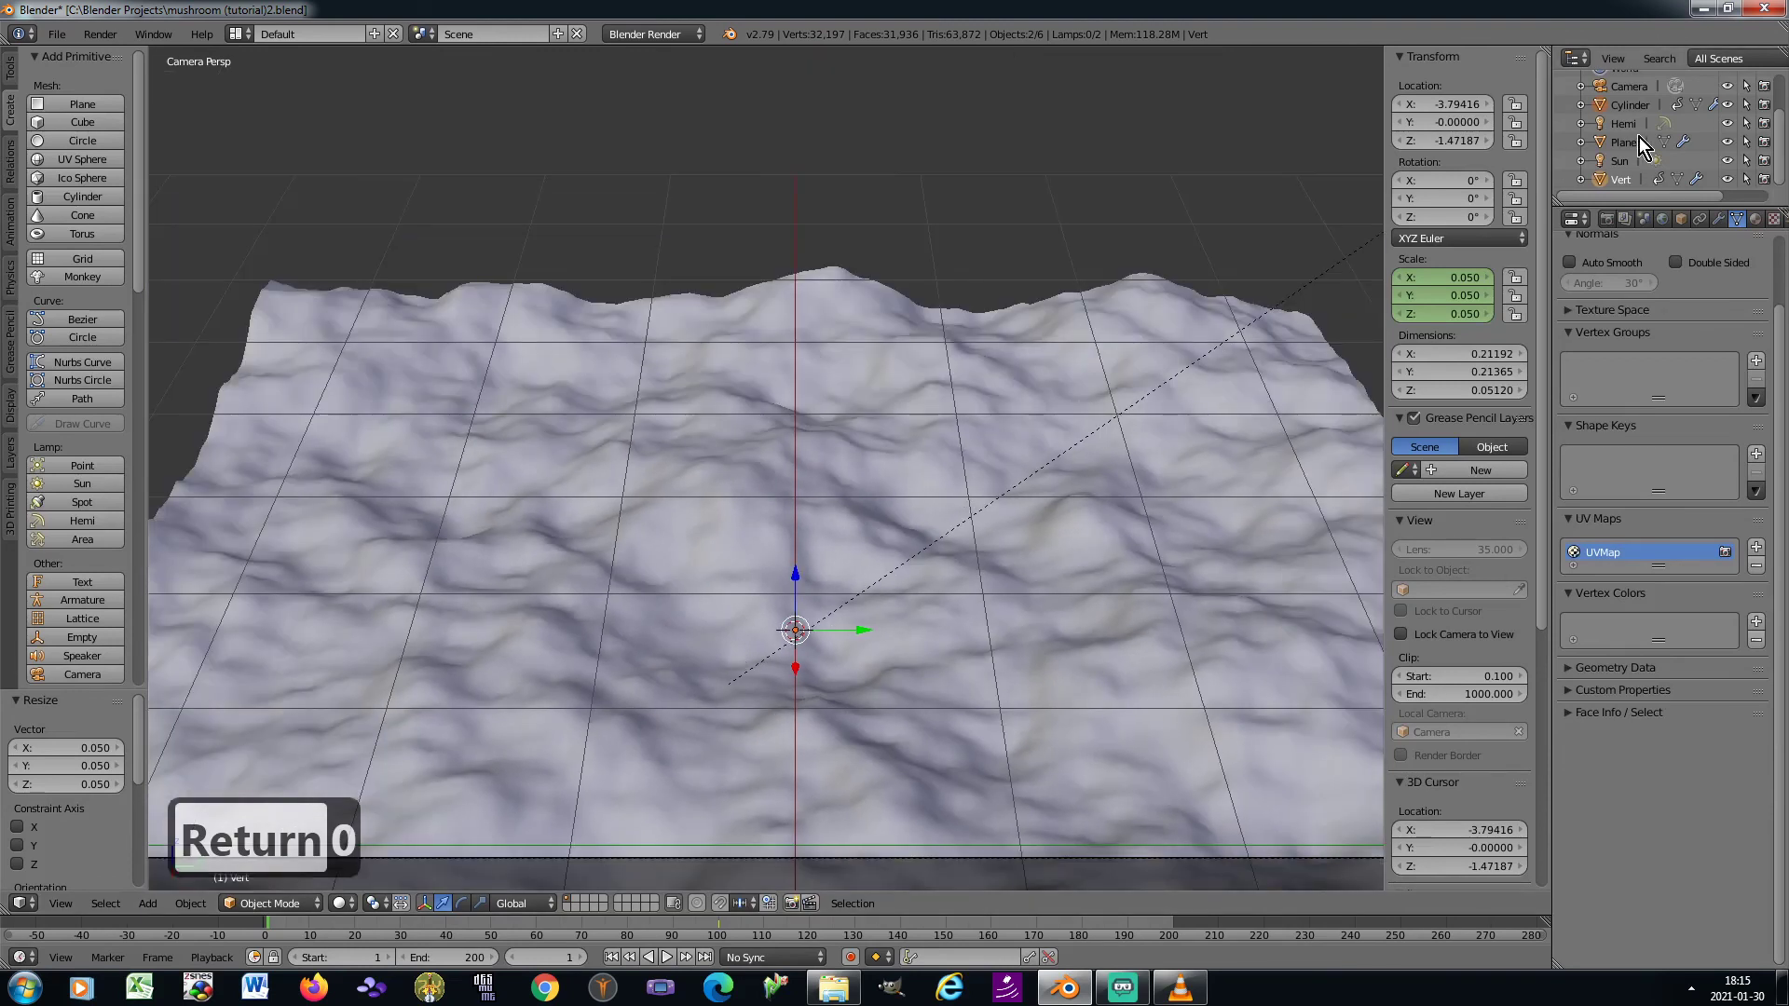
click(1628, 108)
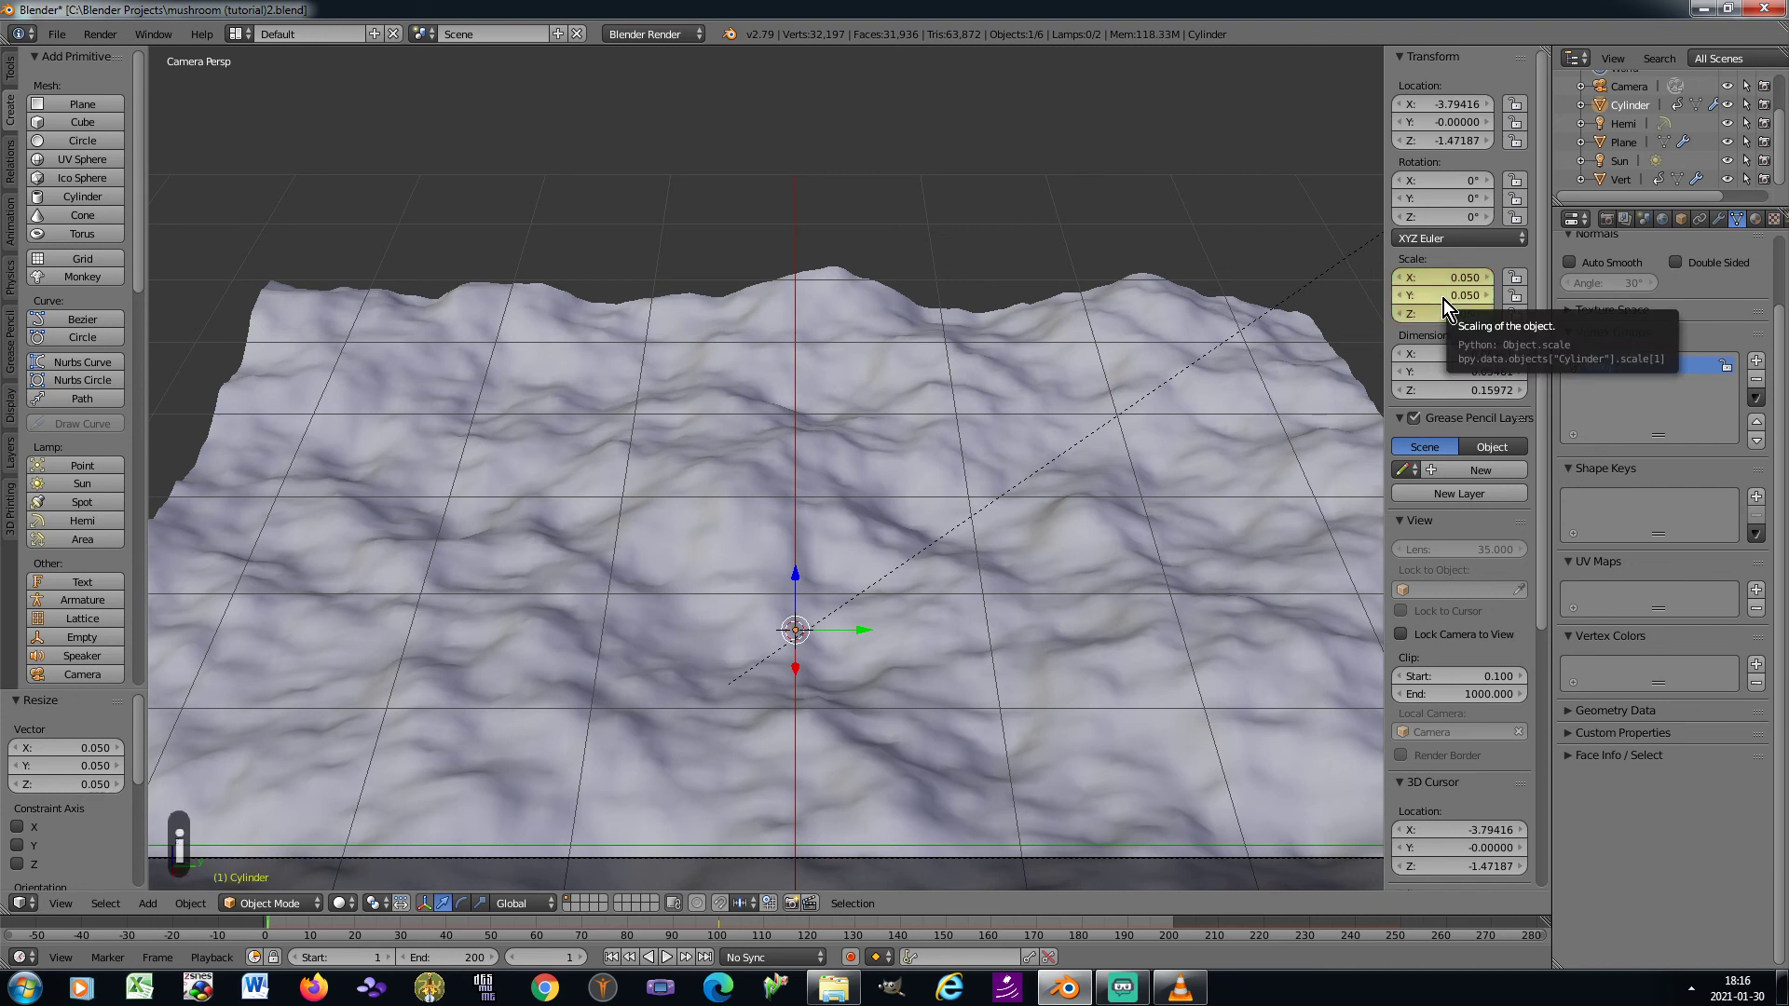
click(1622, 181)
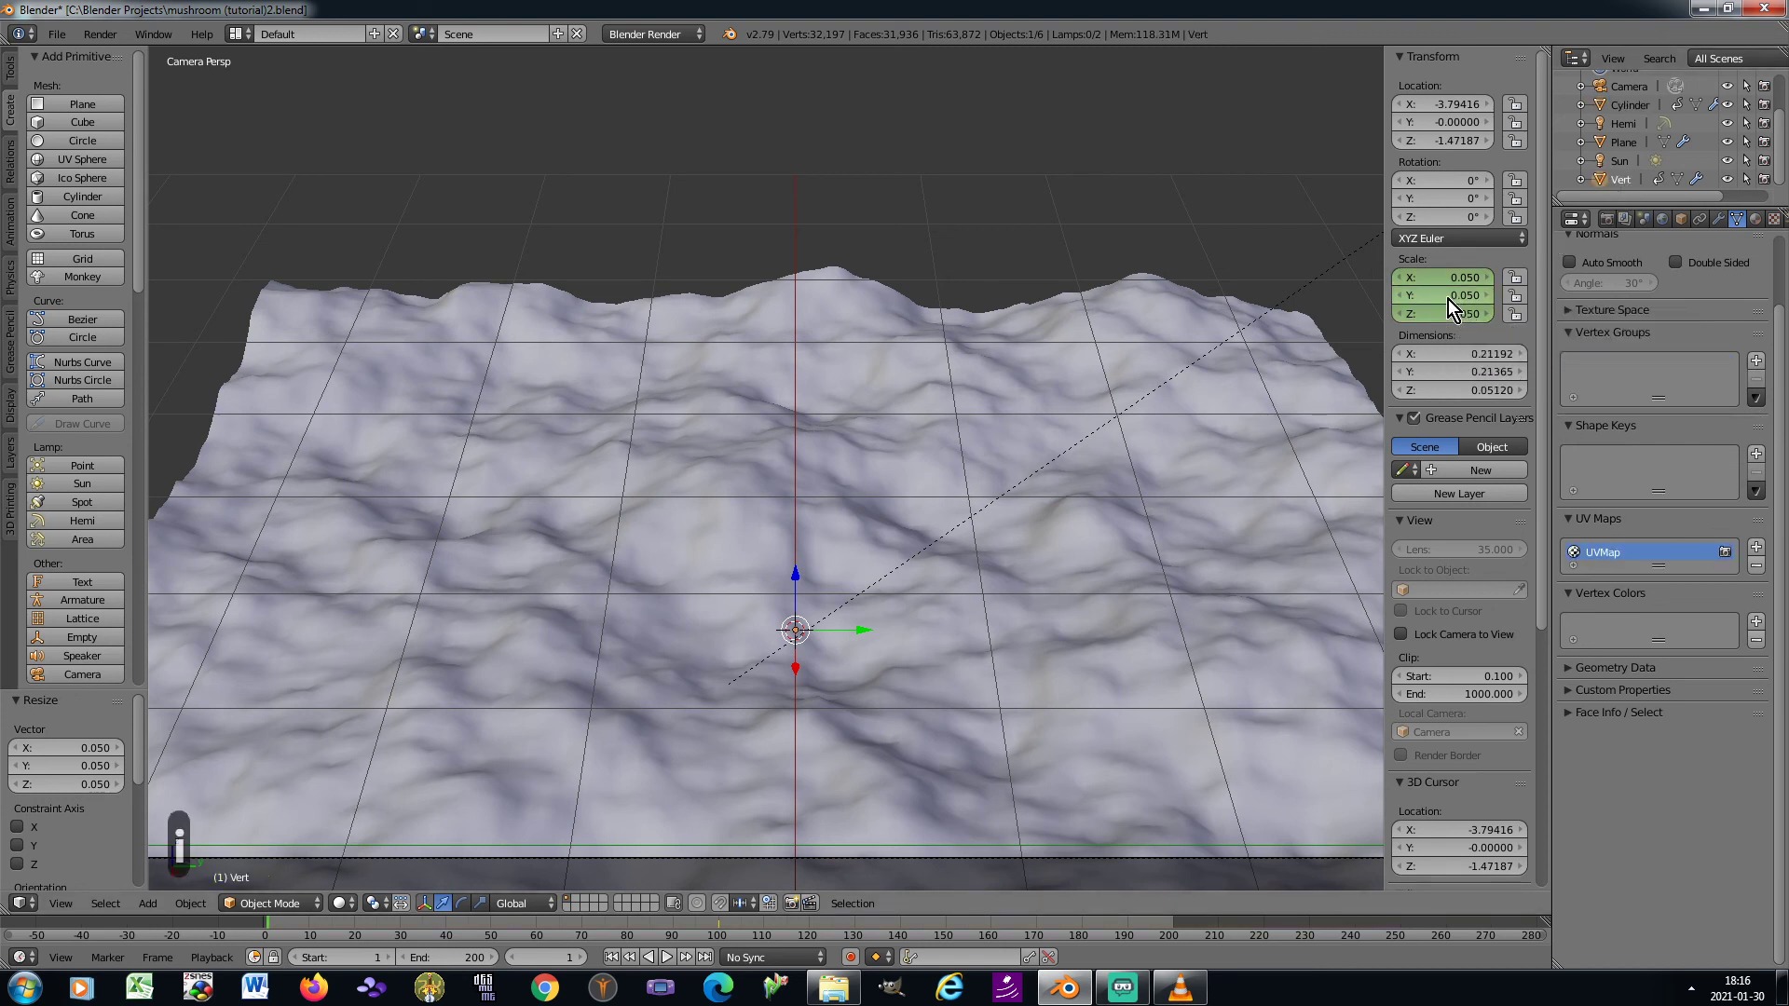
key(i)
Hide the transform properties and play the animation in camera view to examine the mushroom's growth, stopping at frame 120
scroll(1006, 344, down, 2)
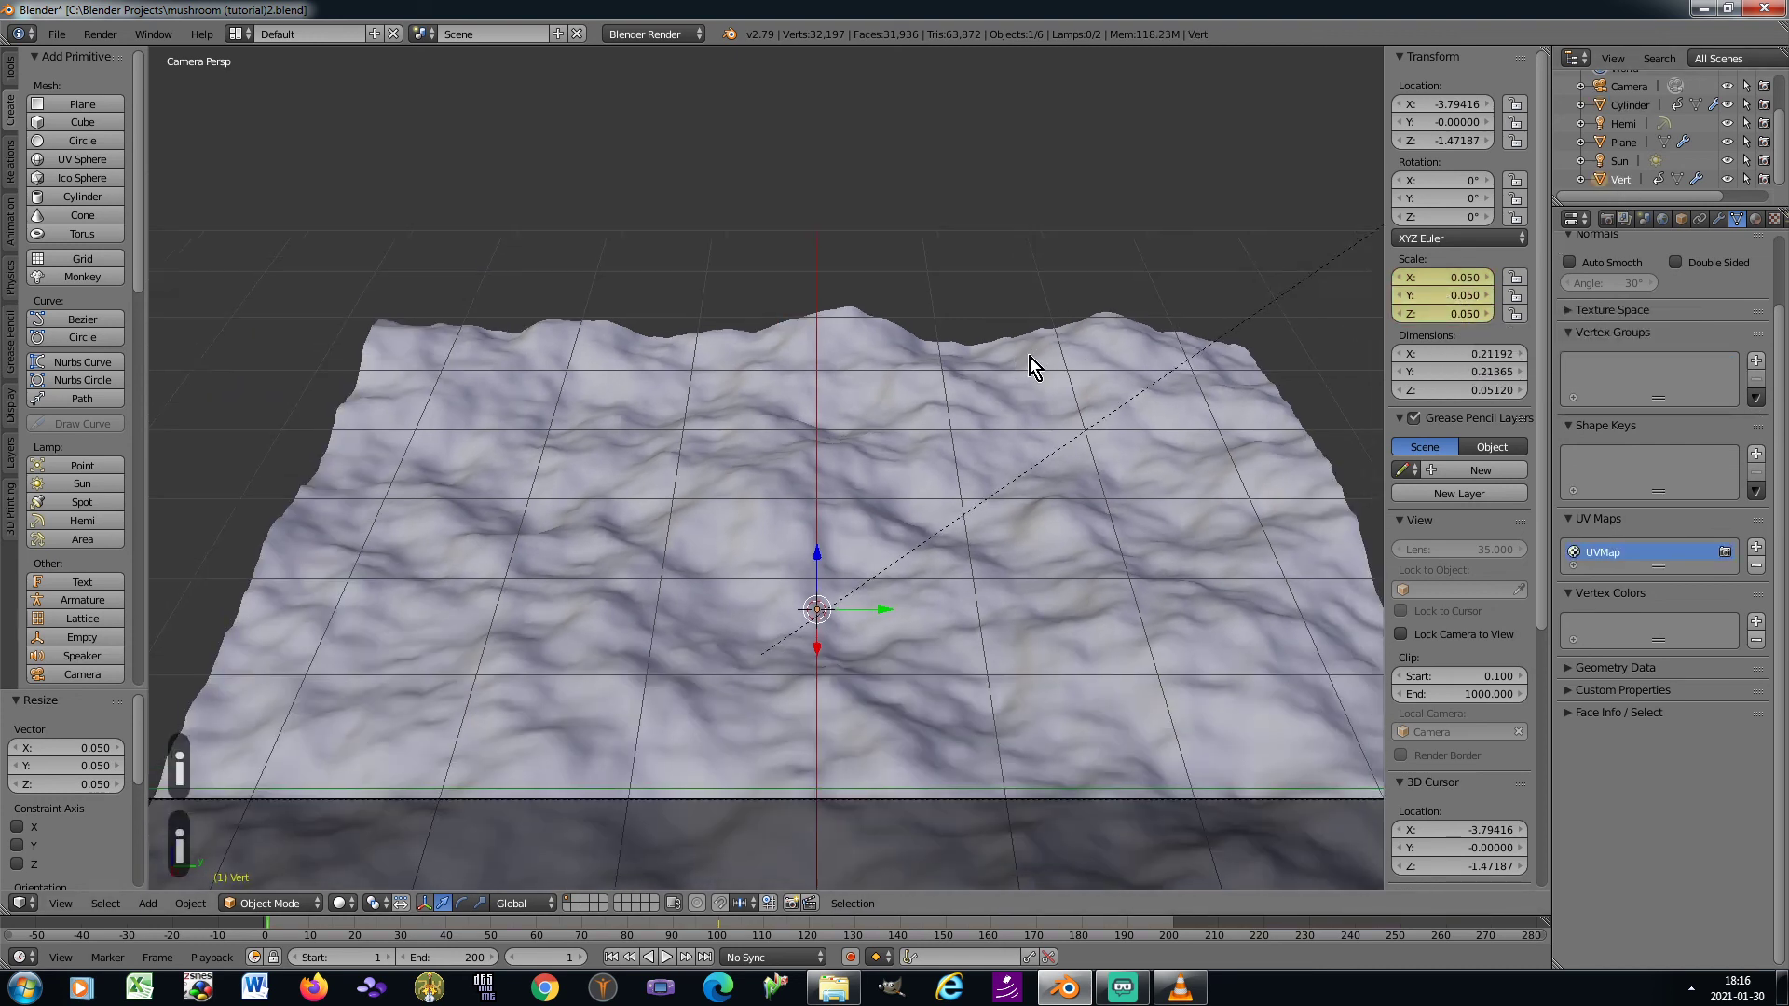
scroll(1020, 391, down, 1)
key(n)
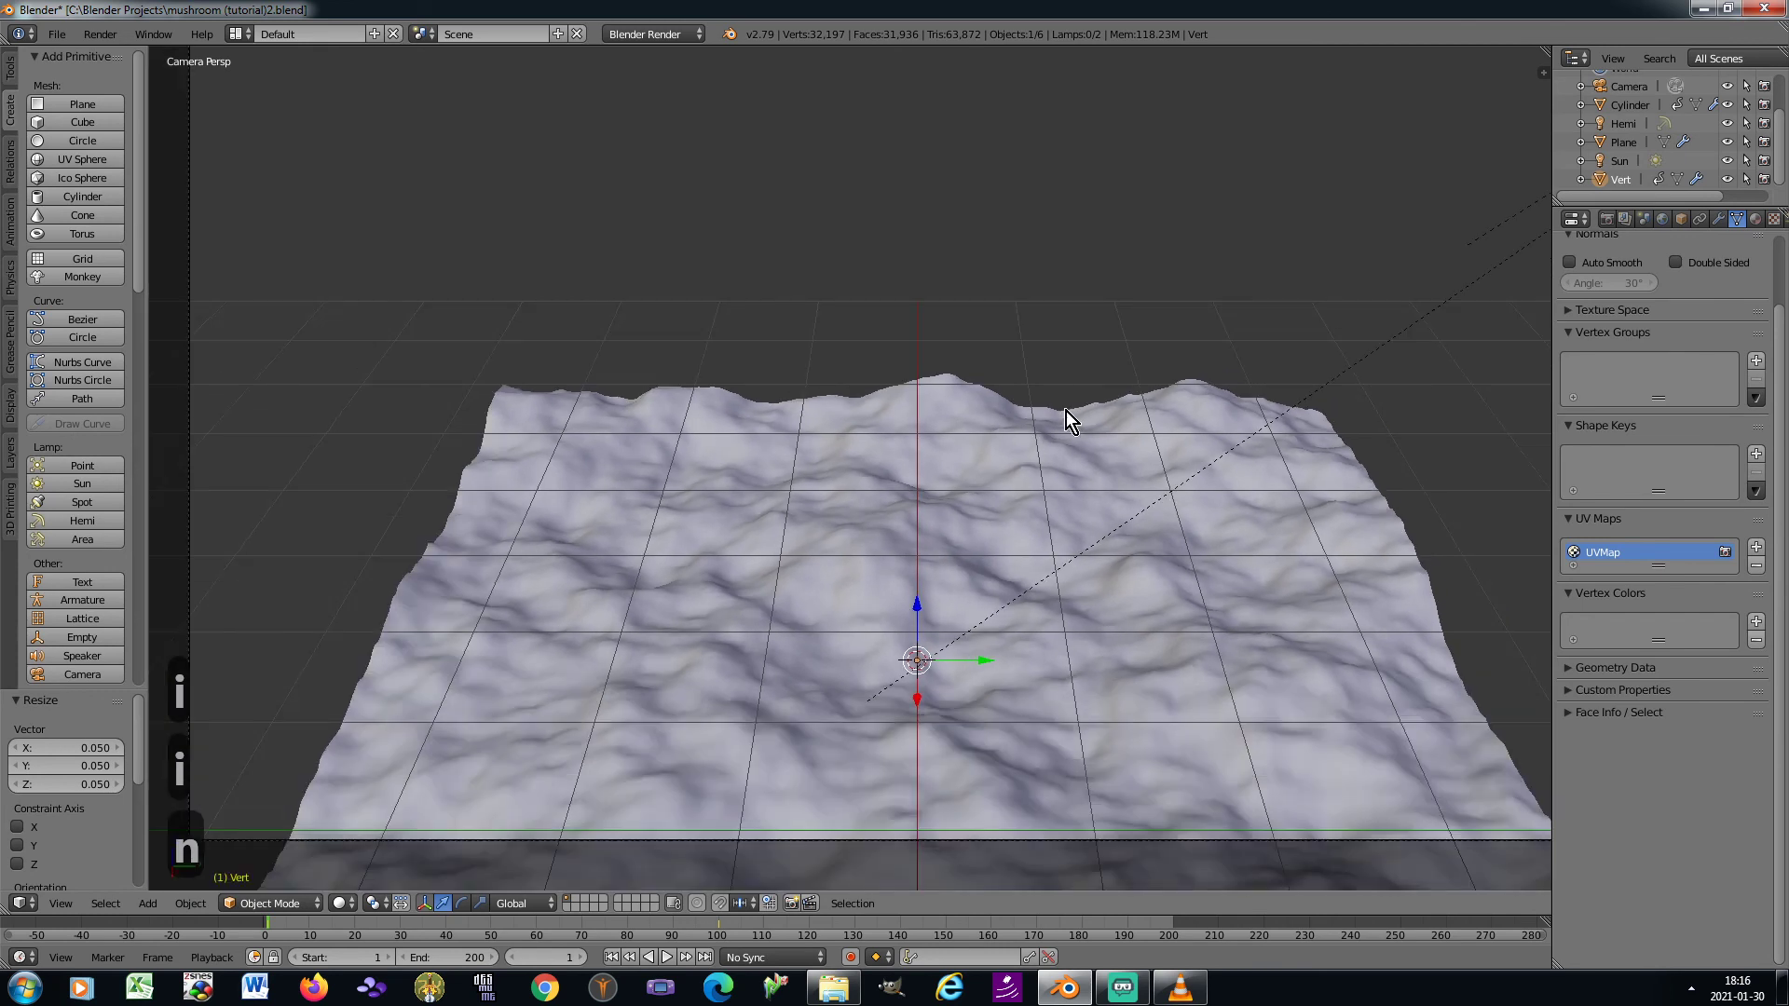
scroll(1066, 411, down, 1)
click(669, 956)
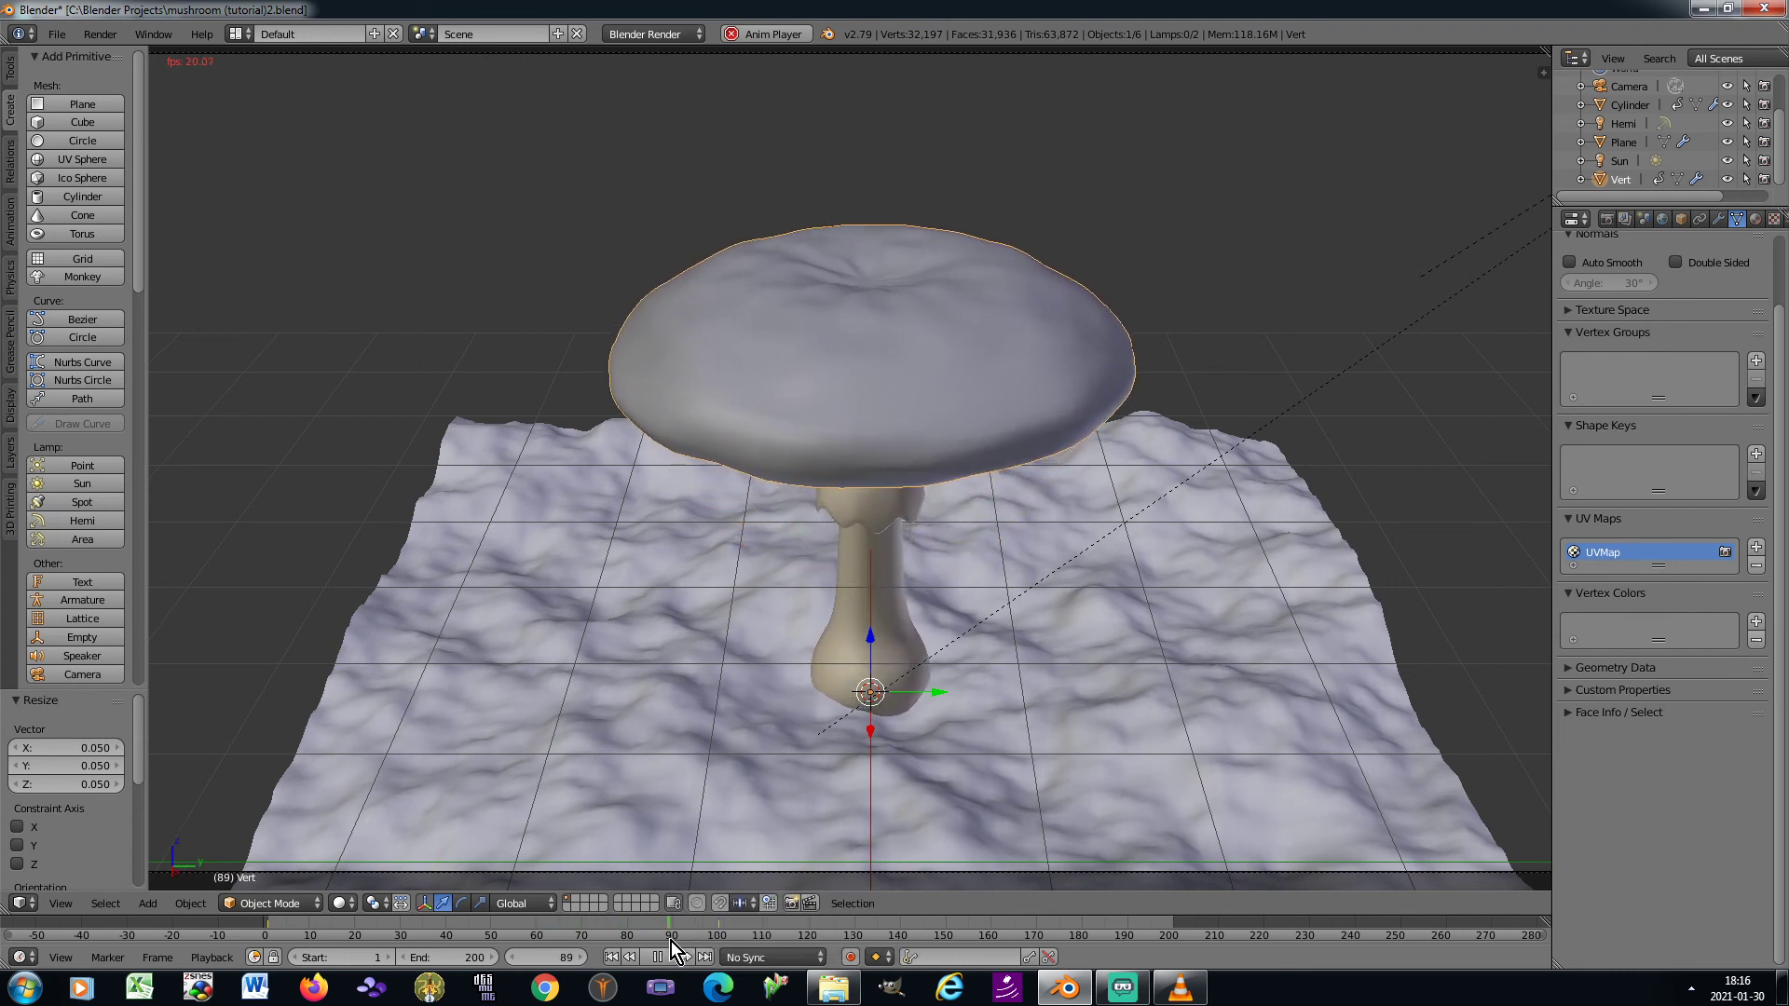
click(658, 957)
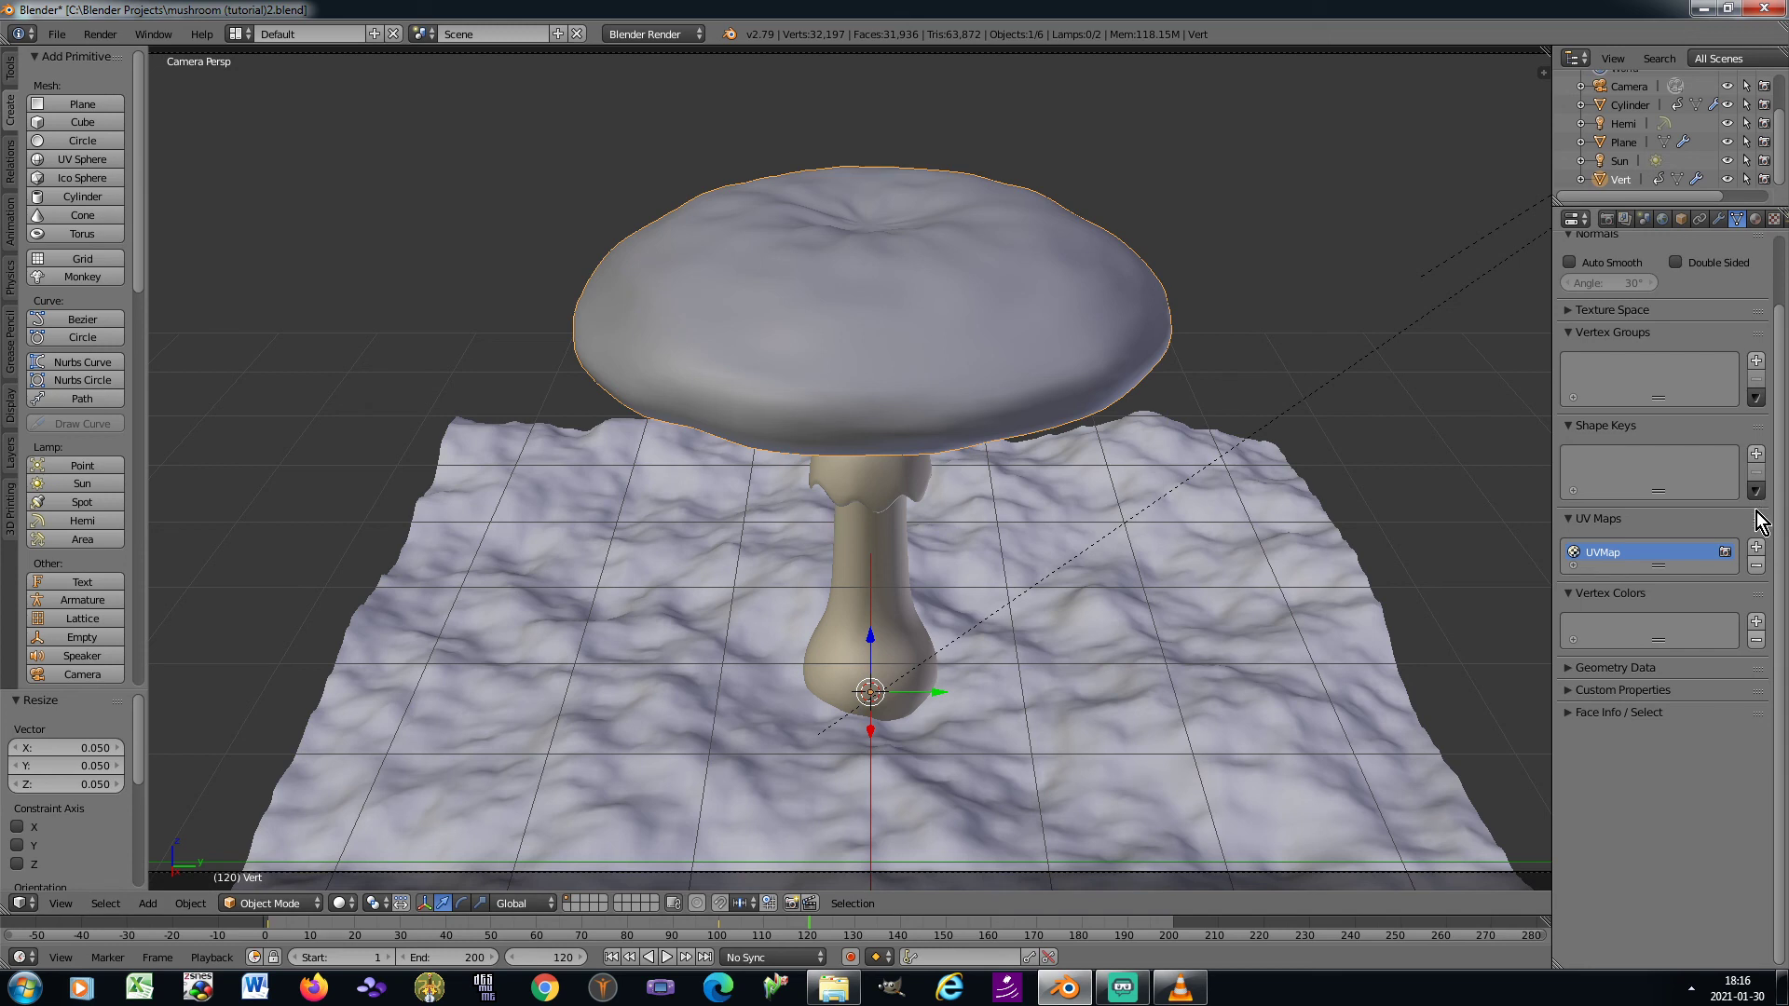
Add the shape keys Basis, Key 1 and Key 2 to the mushroom cap and make Key 1 active
click(1756, 455)
click(1756, 455)
click(1756, 454)
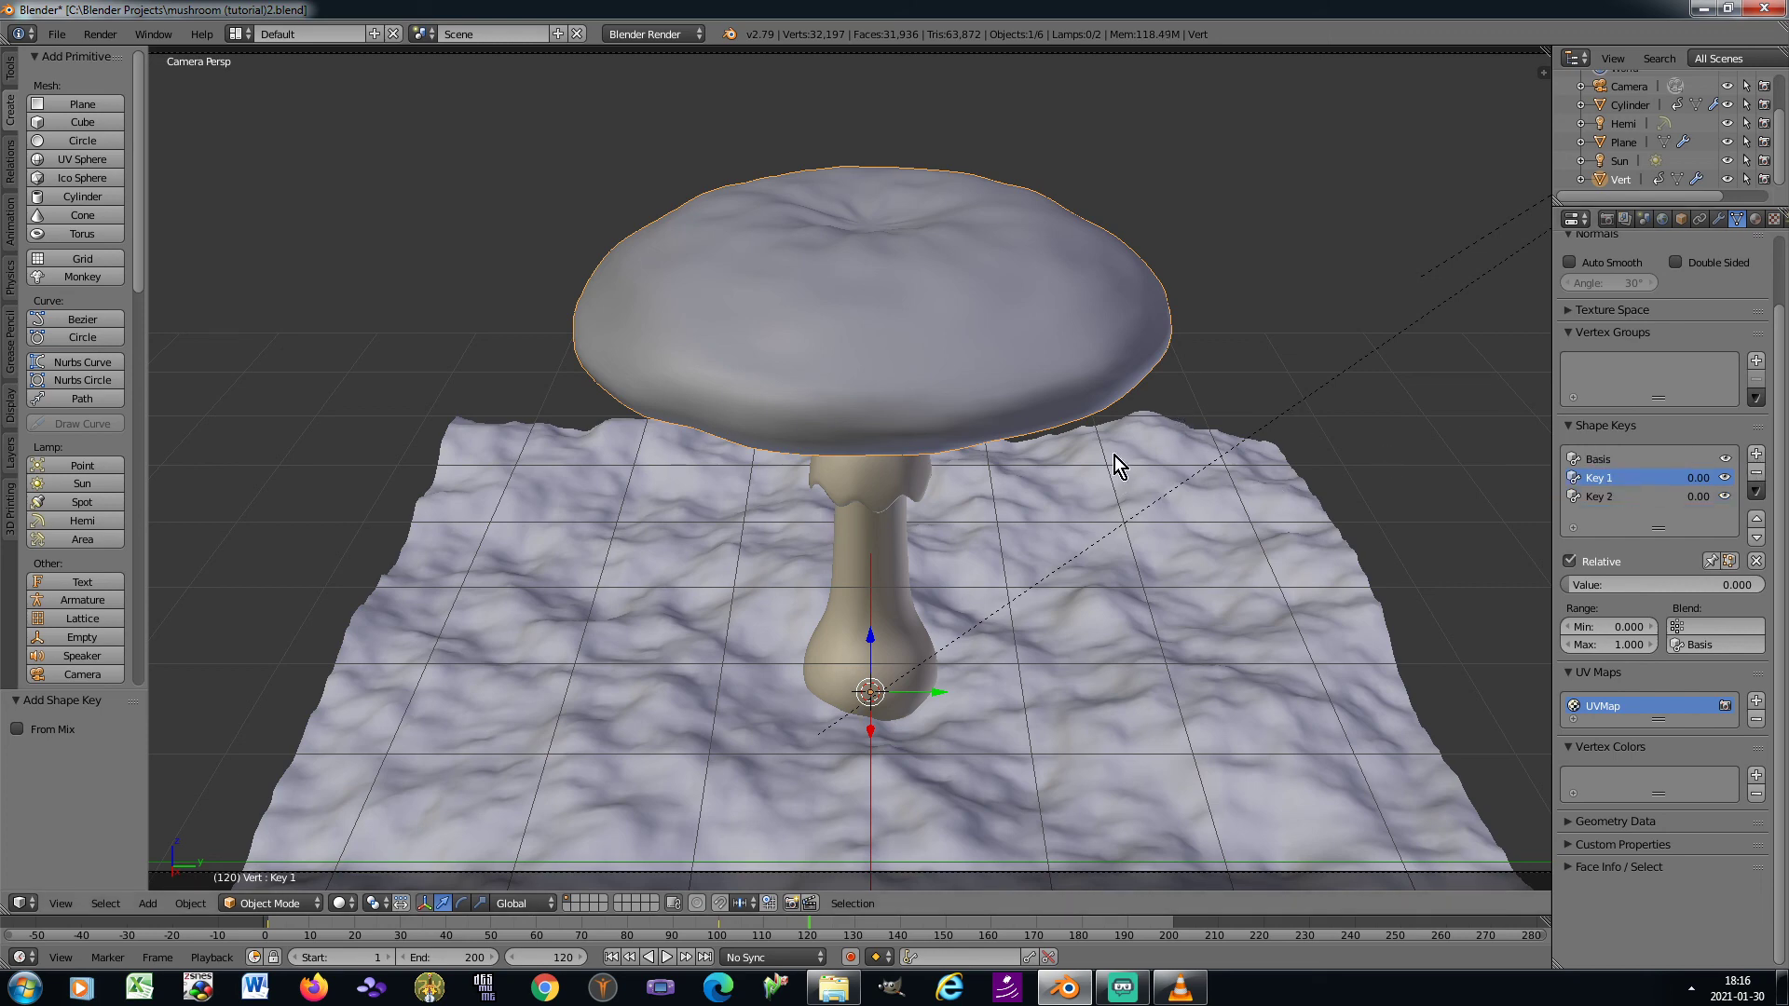
Switch to the right orthographic view, apply the cap's transform in Object Mode, and open Key 1 in Edit Mode
key(KP_0)
key(KP_3)
key(Tab)
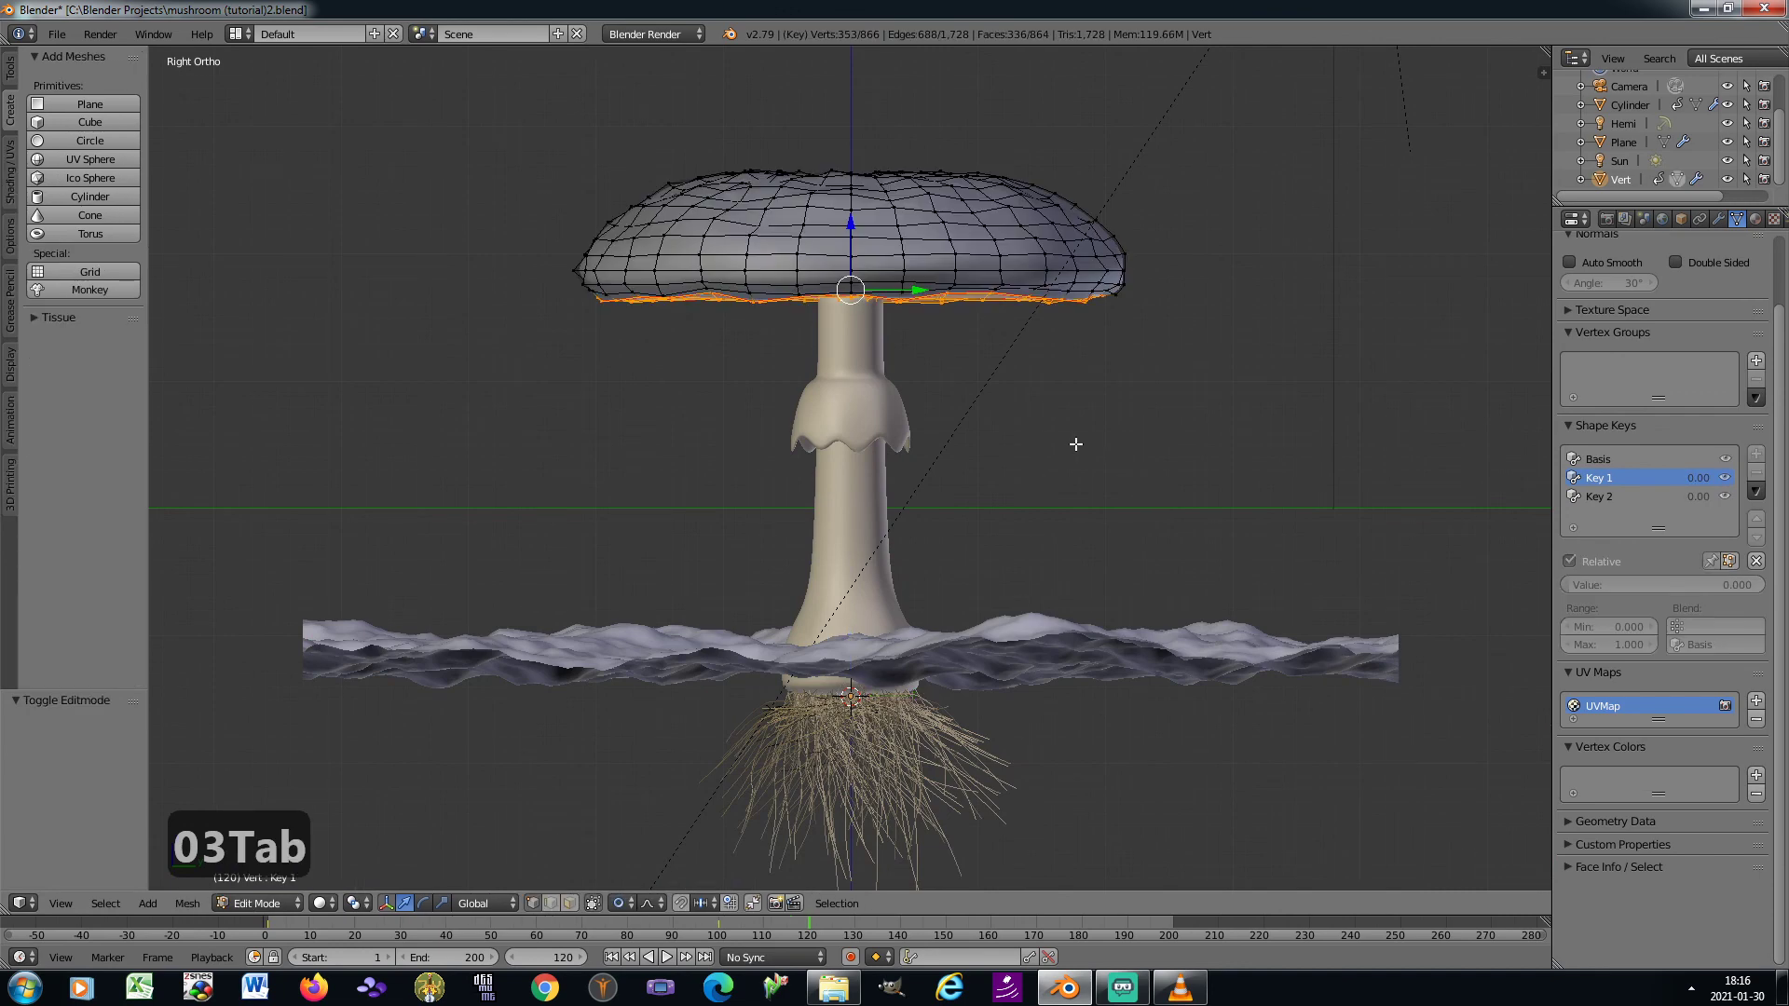
scroll(960, 279, up, 2)
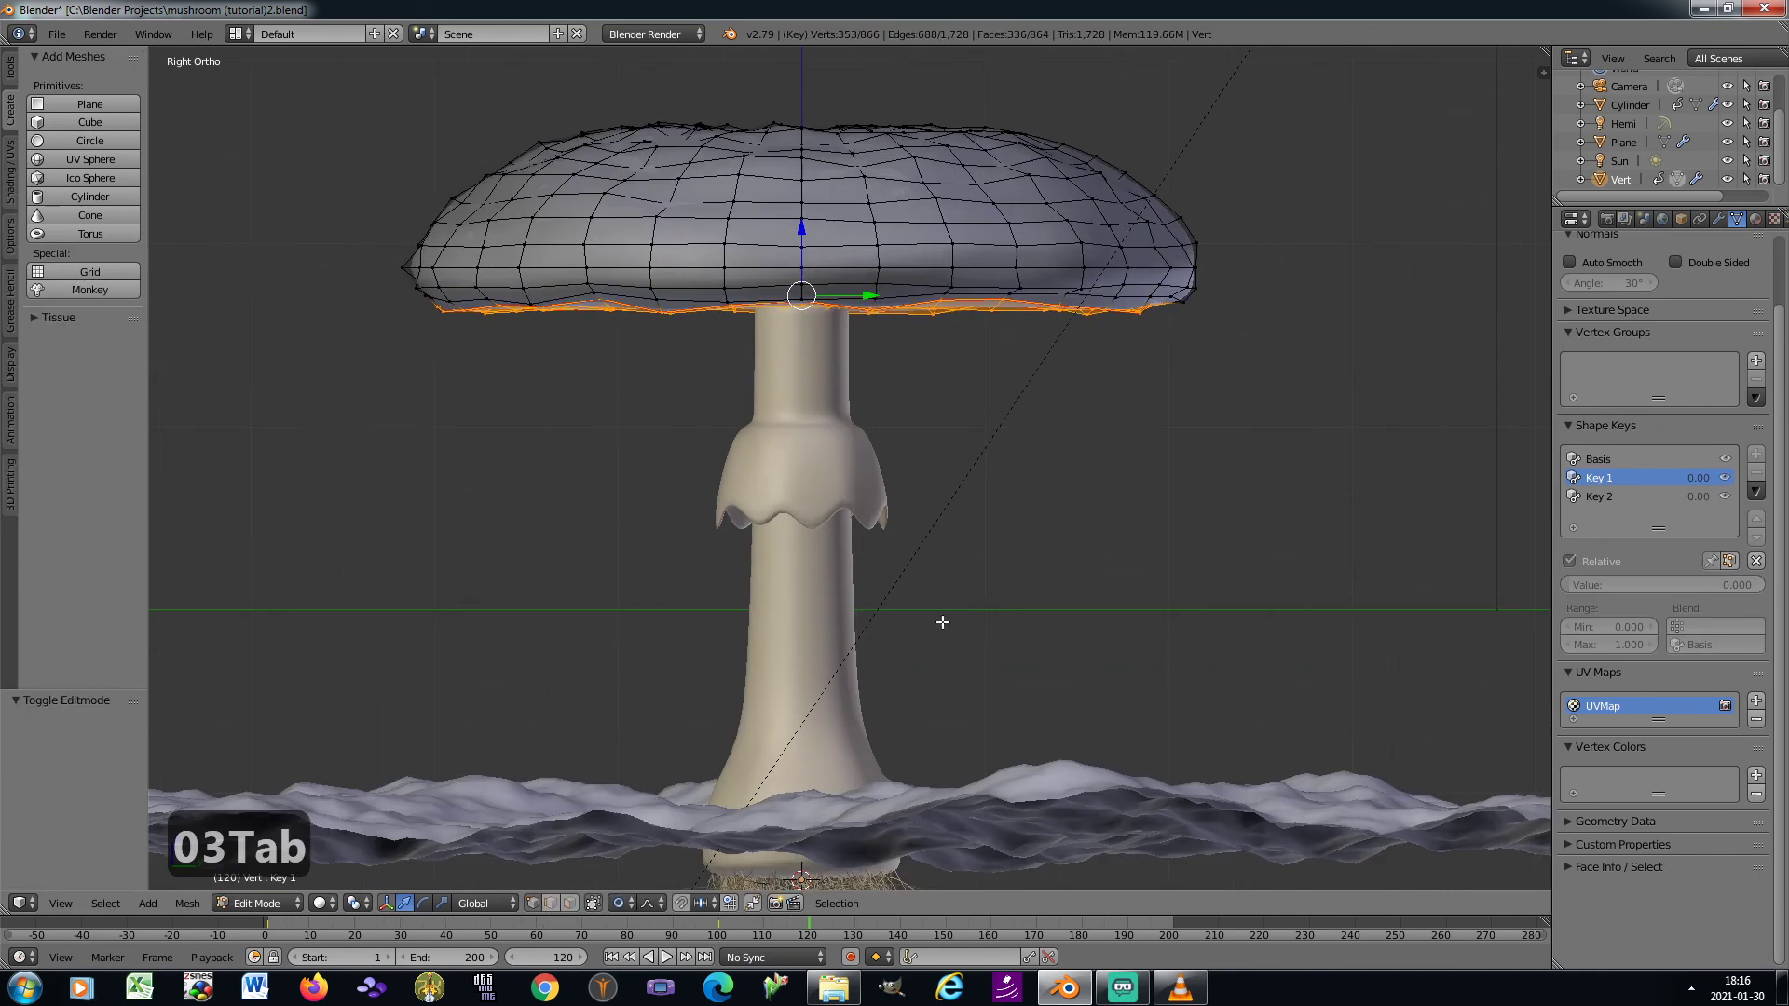
key(Tab)
key(ctrl+a)
click(1137, 544)
key(Tab)
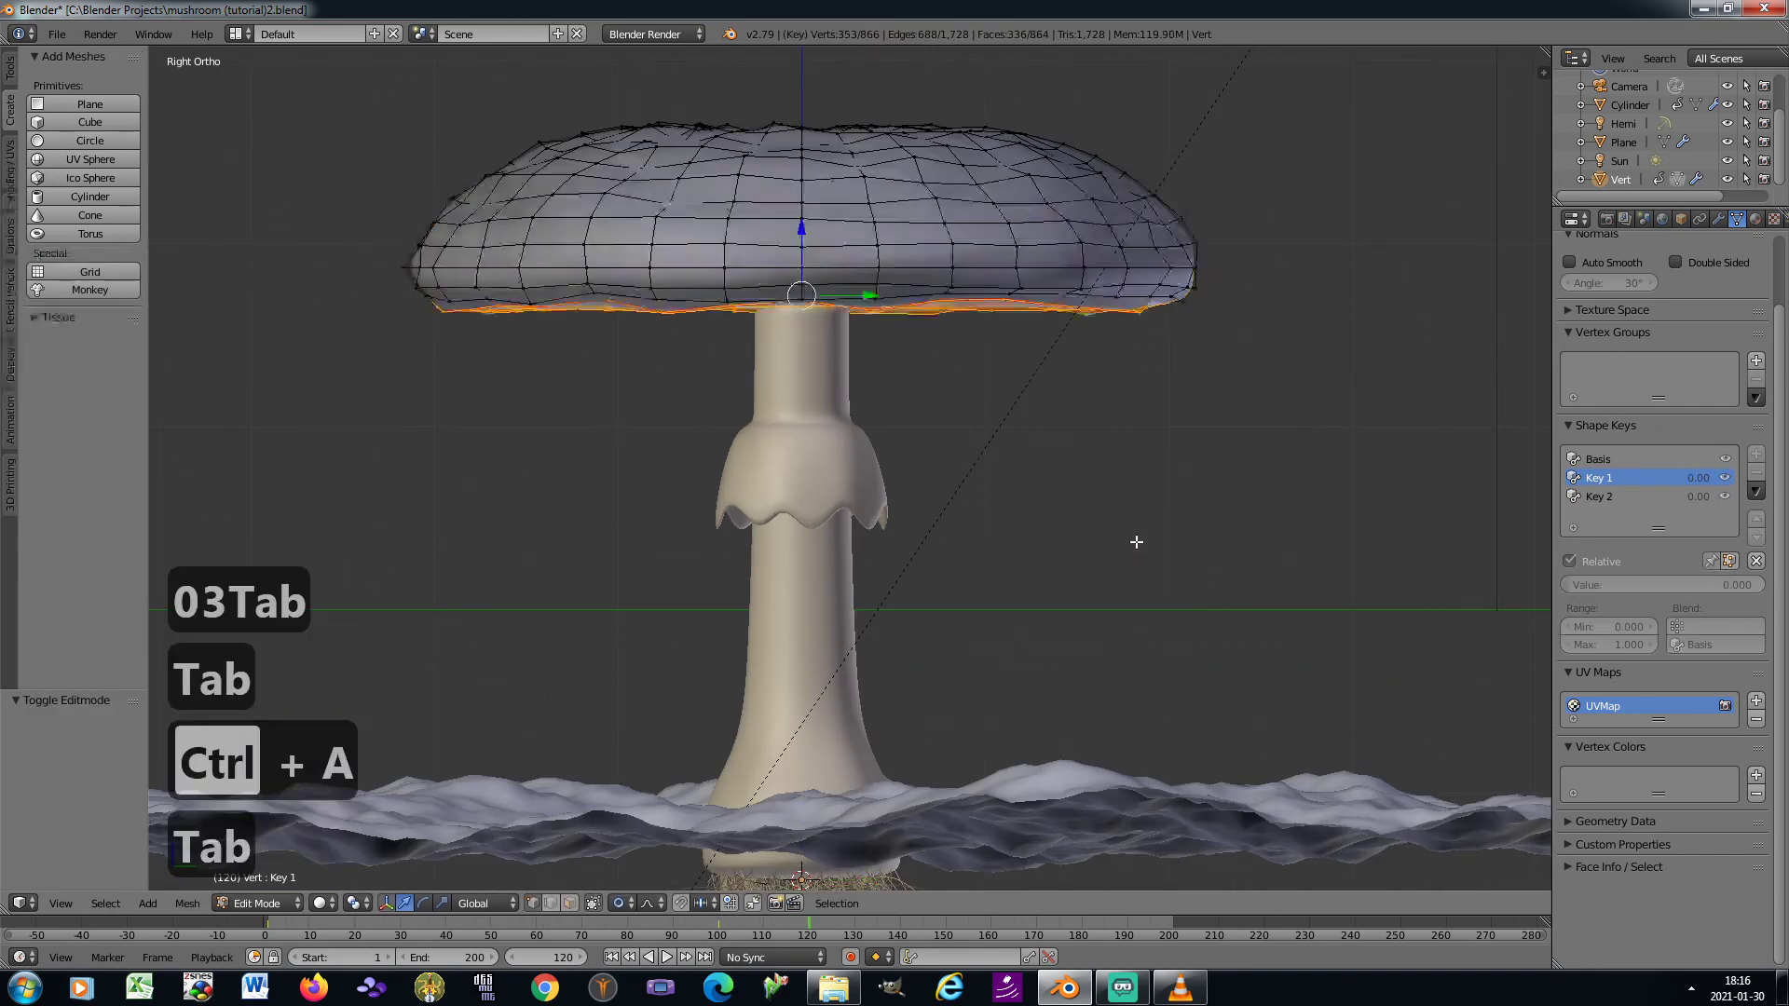
Set the proportional editing falloff to Sharp
click(624, 903)
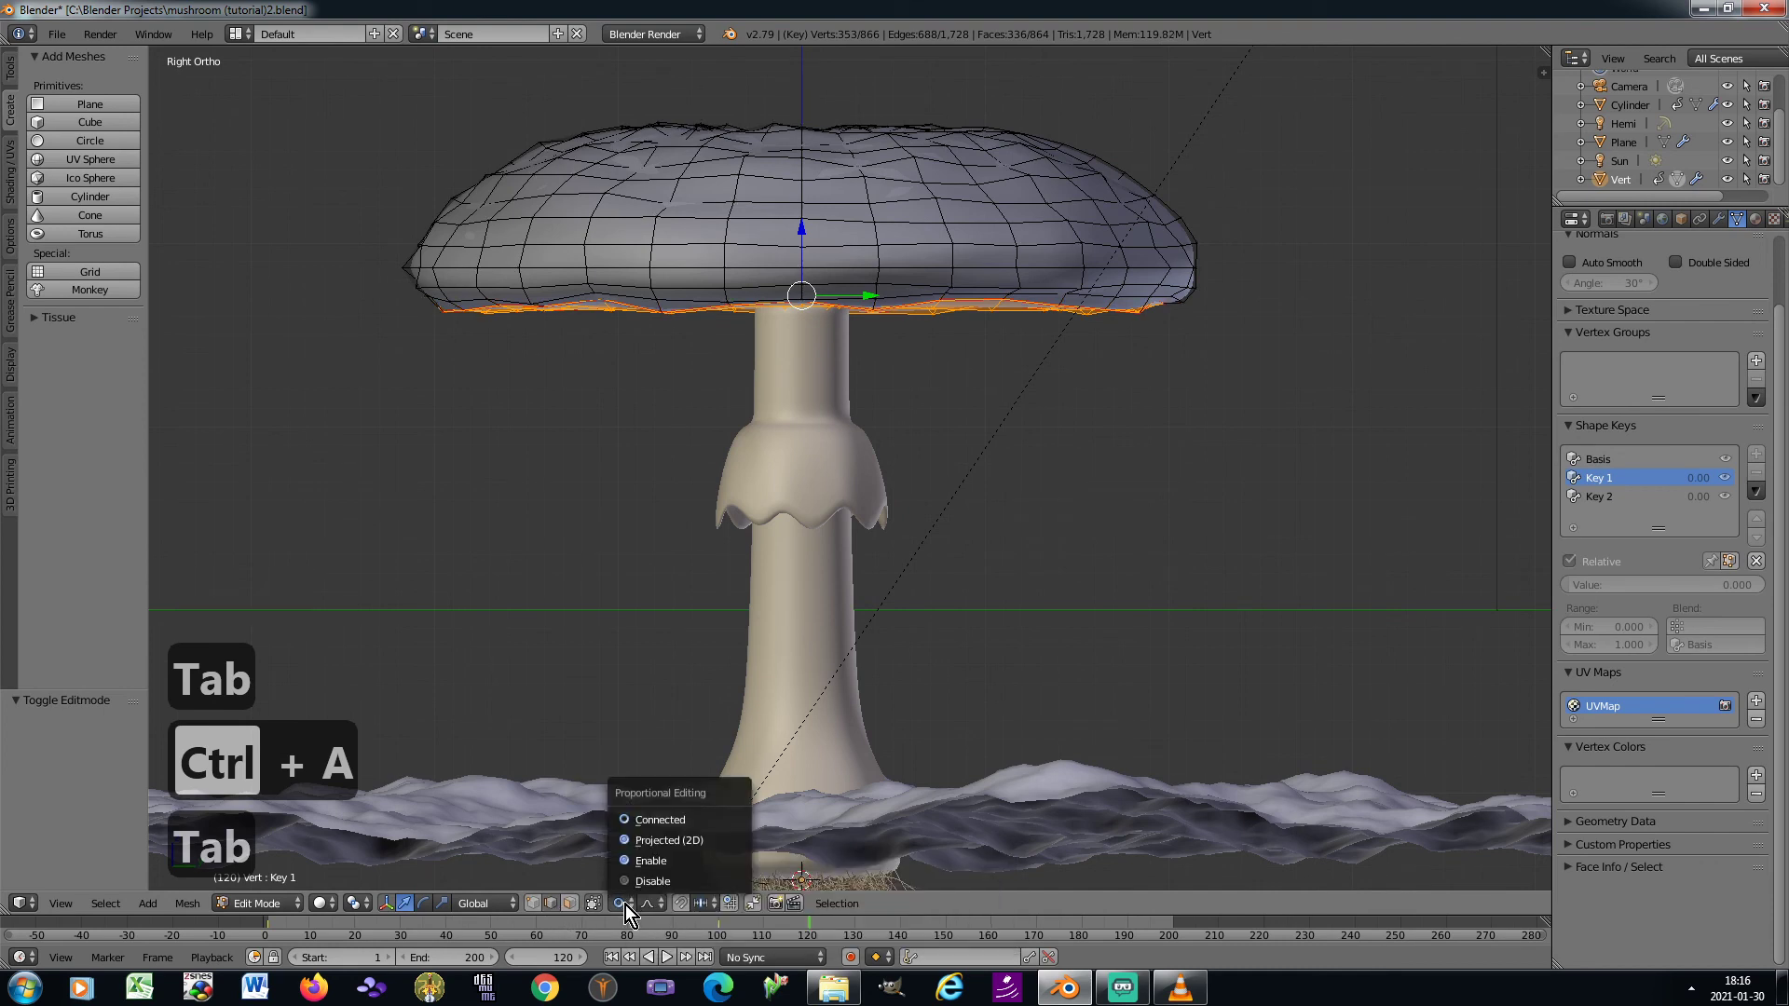
click(658, 904)
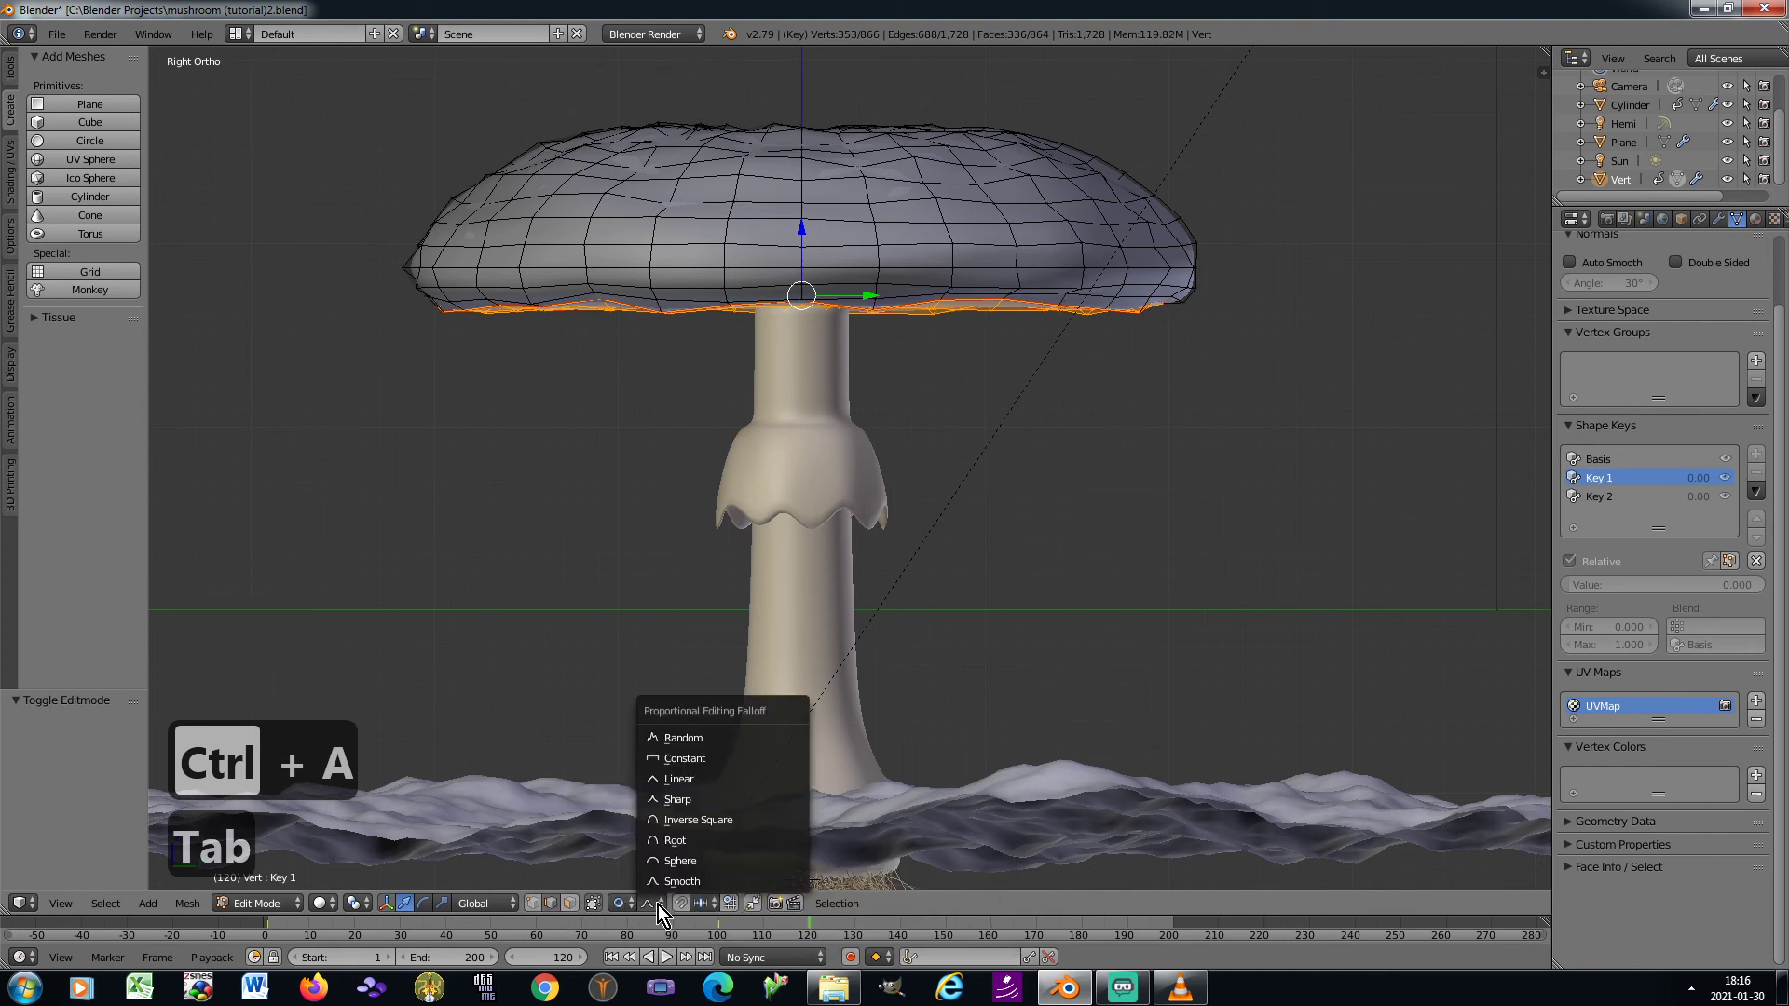
click(685, 798)
Select the complete seam edge loop around the rim on the underside of the cap
scroll(993, 291, up, 2)
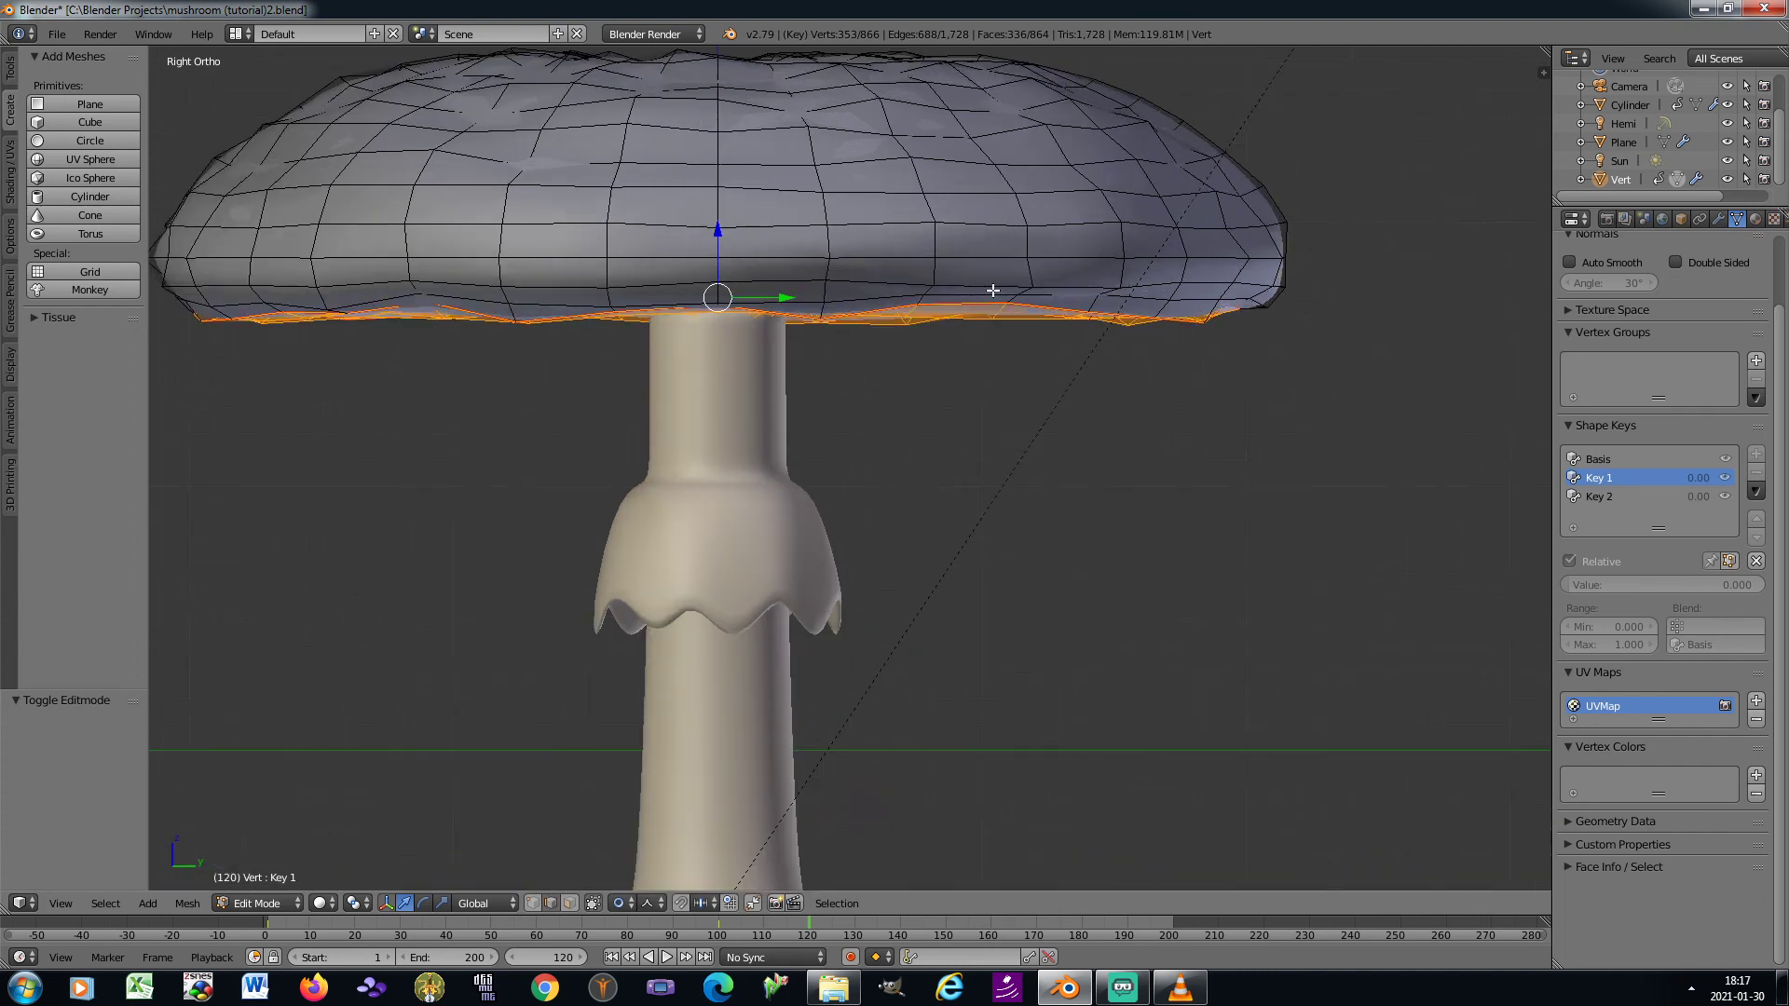
key(KP_2)
key(KP_2)
shift+middle_drag(939, 220, 882, 642)
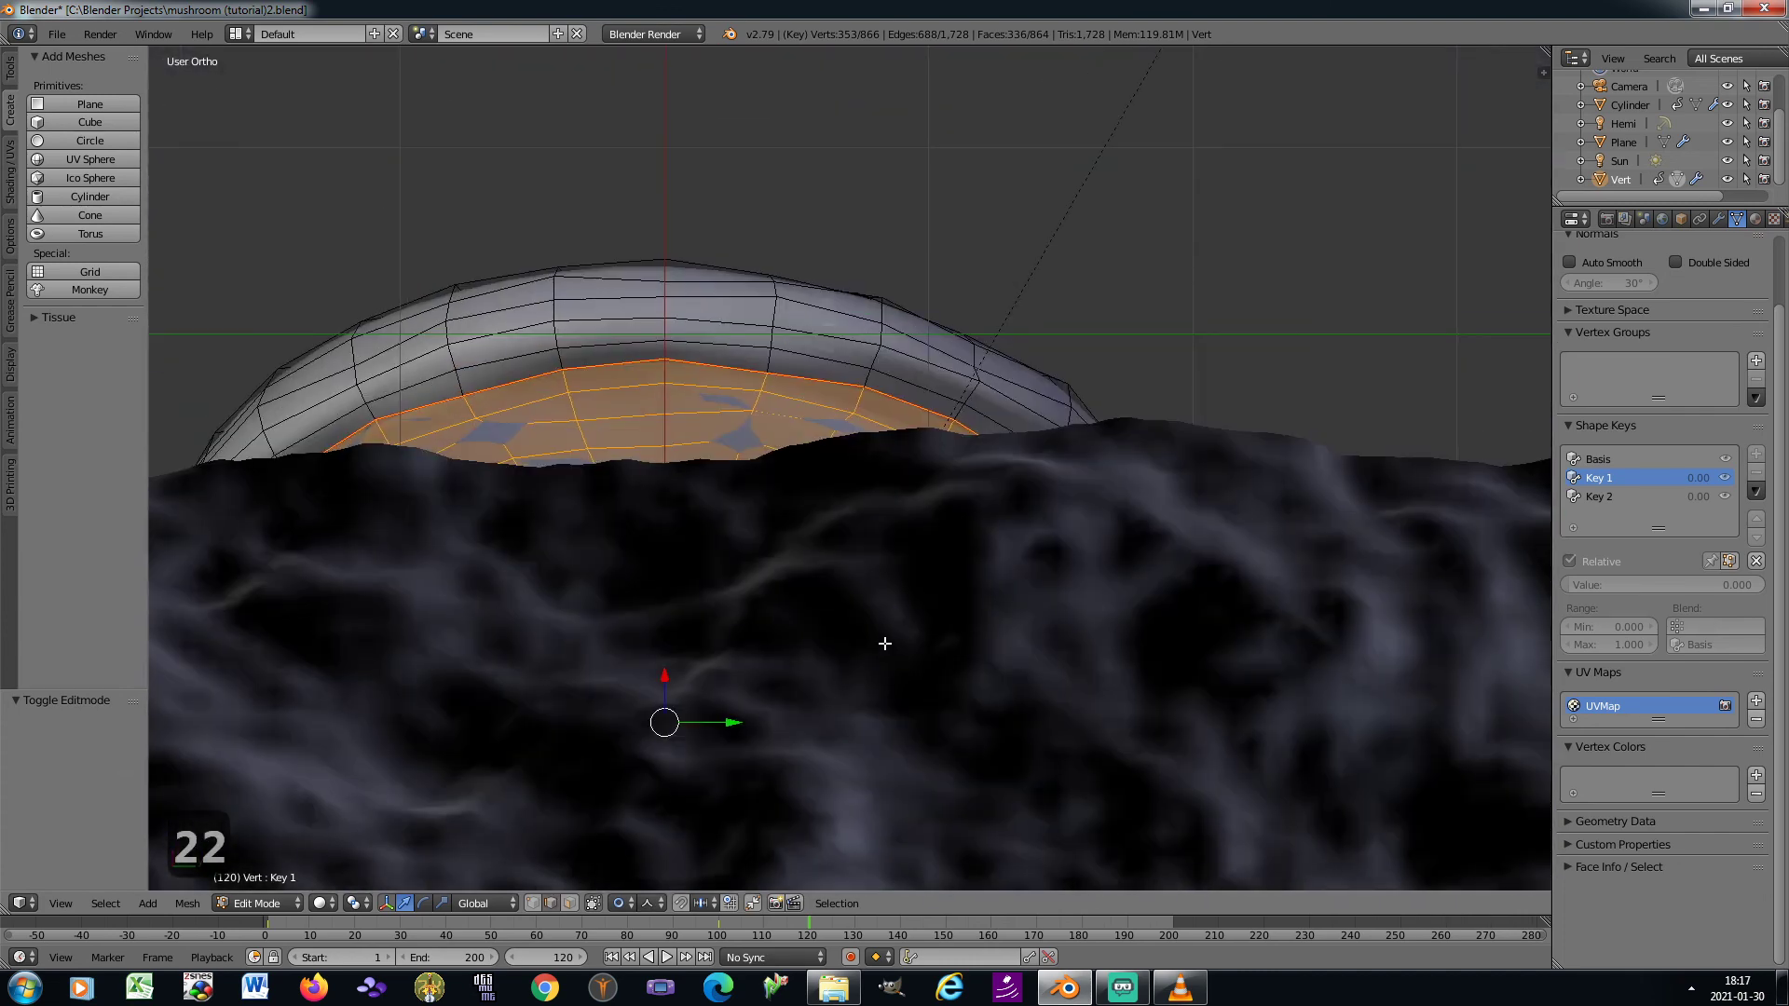
right_click(724, 363)
key(ctrl+e)
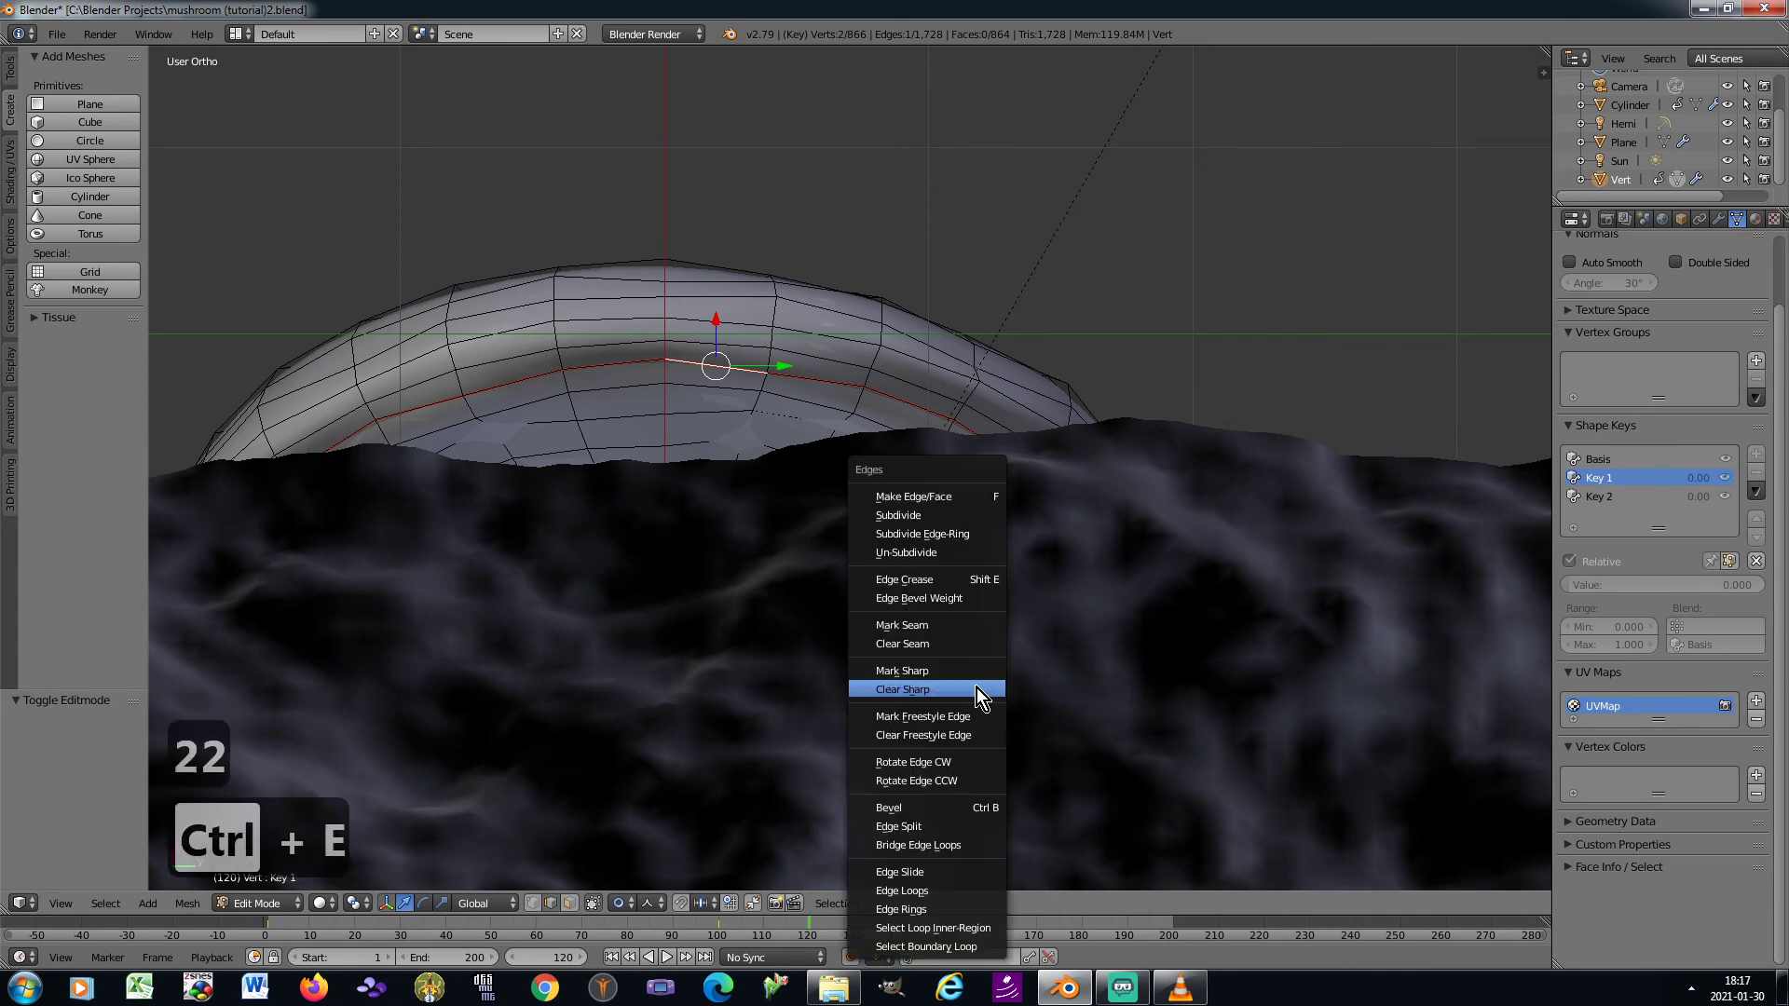
click(947, 893)
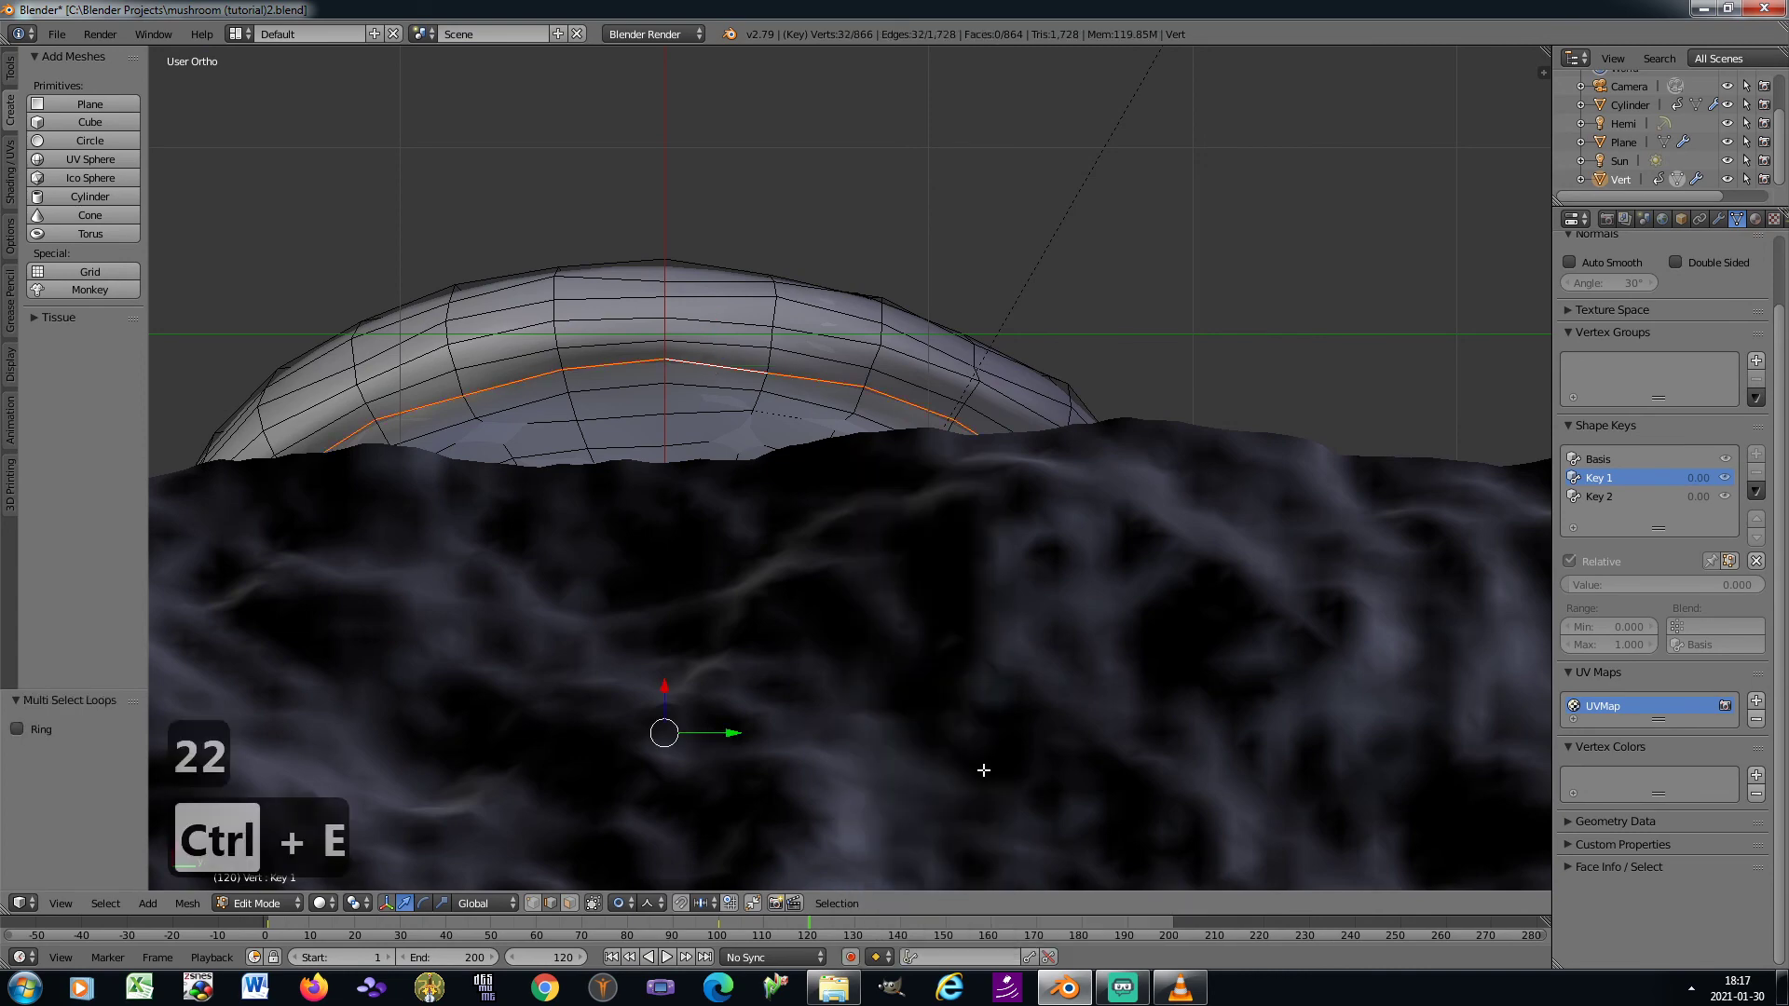
Move the underside rim loop about 1.575 units down along Z with proportional editing, stretching the cap over the stem
key(KP_8)
key(KP_8)
key(KP_8)
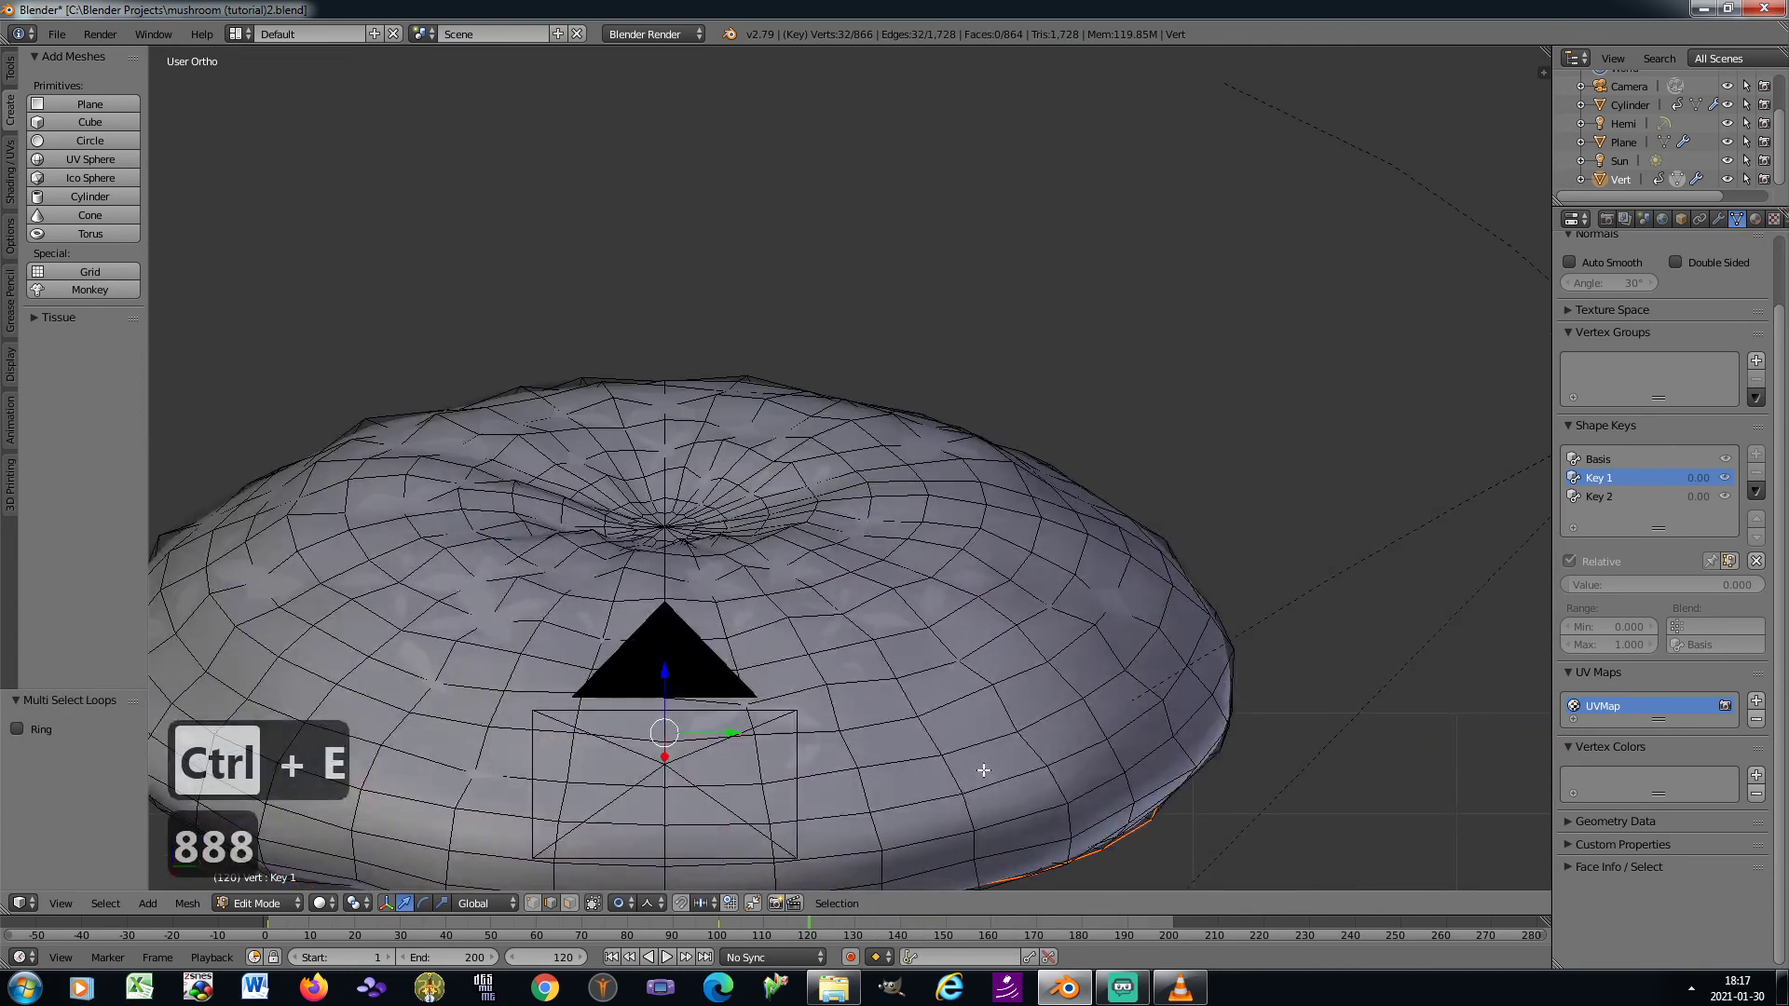
key(KP_2)
shift+middle_drag(853, 659, 1023, 453)
scroll(1023, 453, down, 2)
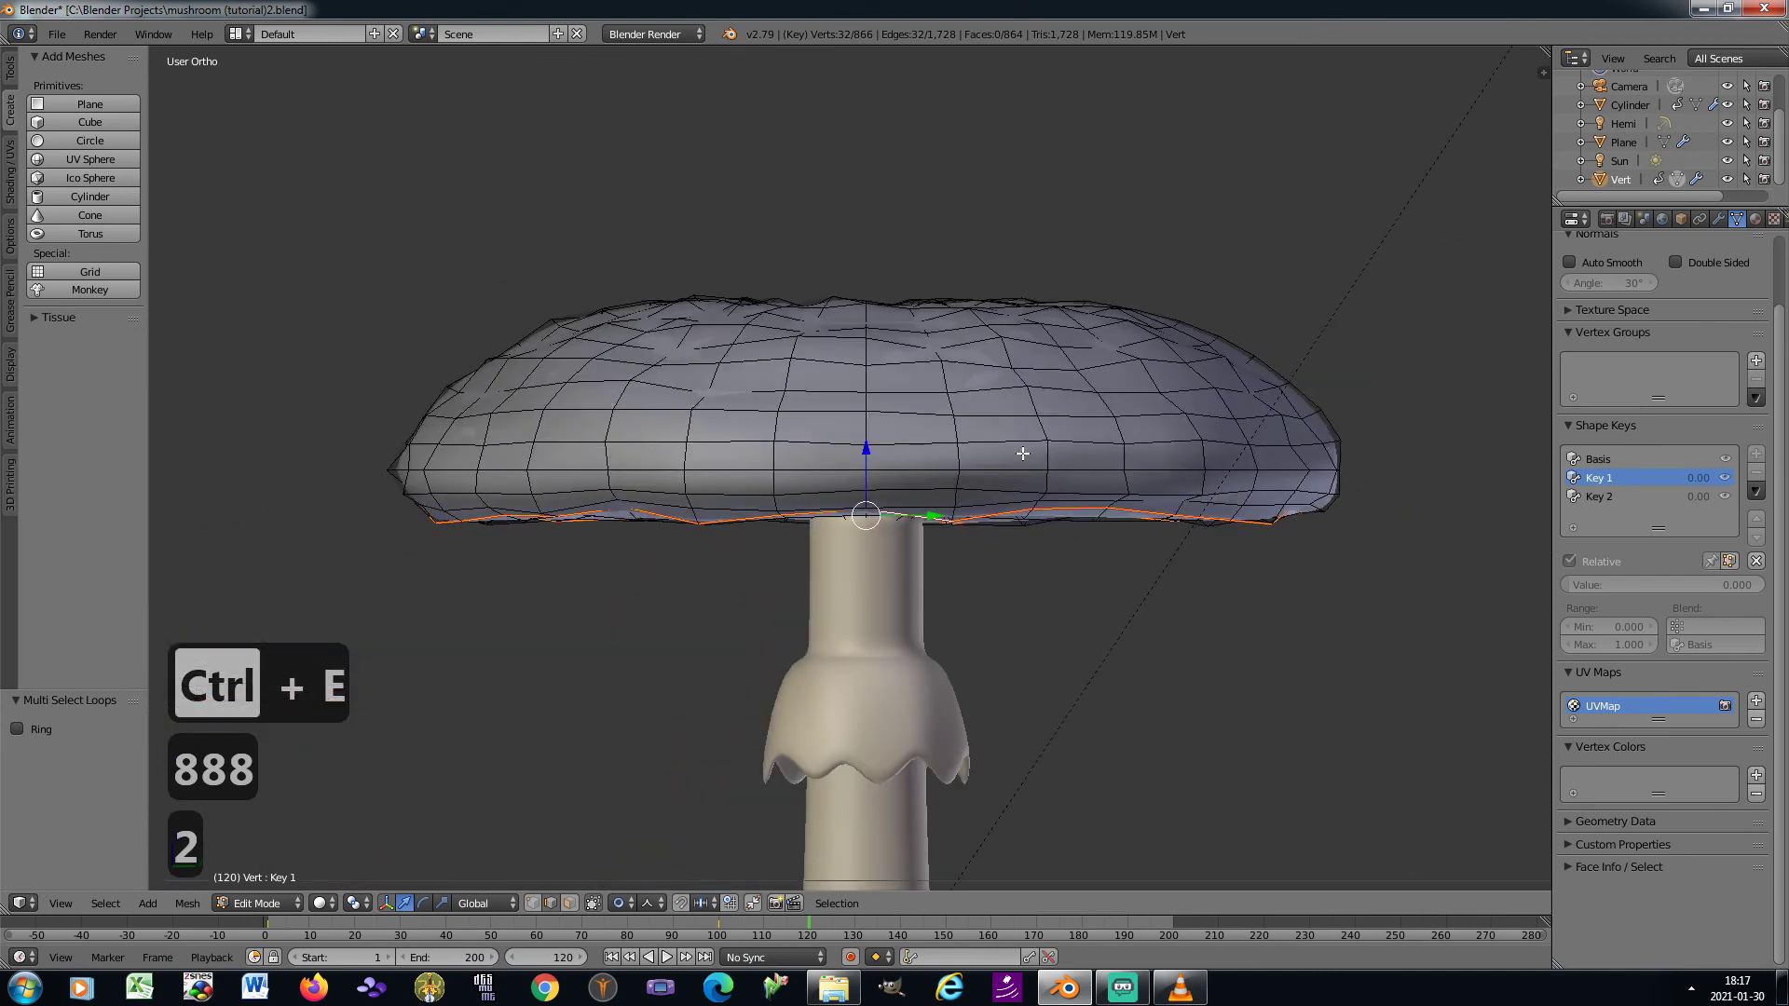
shift+middle_drag(1012, 566, 986, 488)
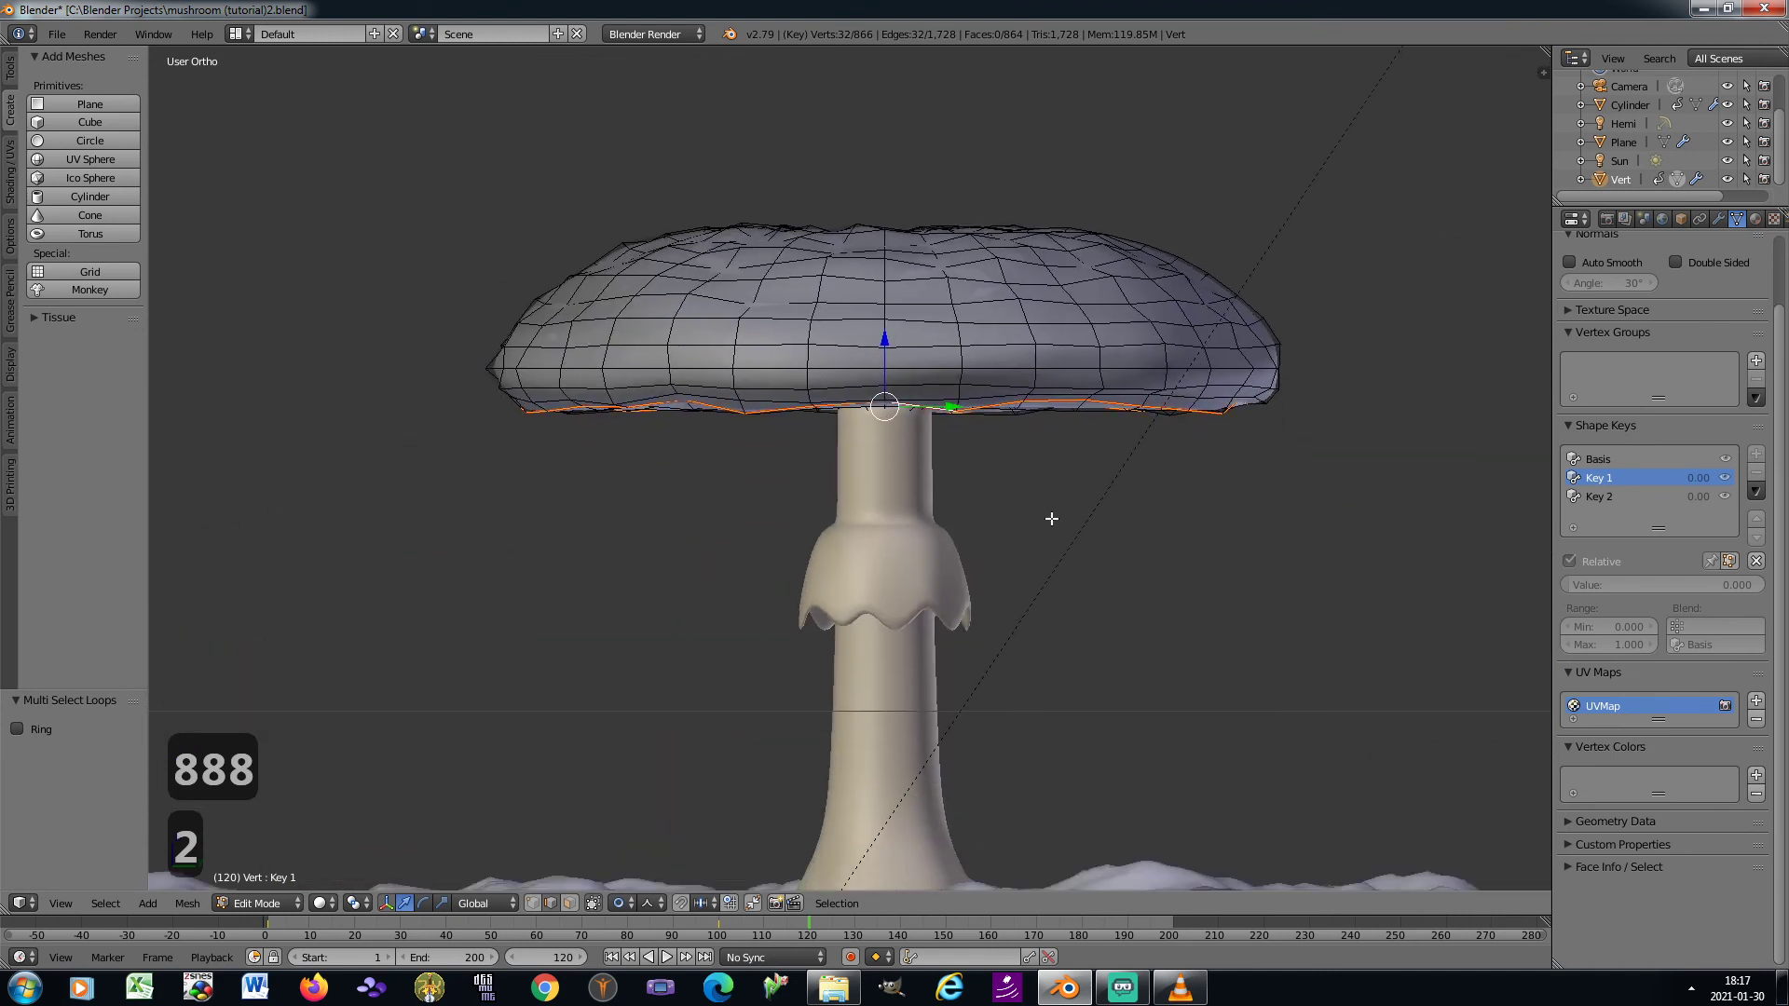
key(g)
key(z)
scroll(1051, 516, down, 10)
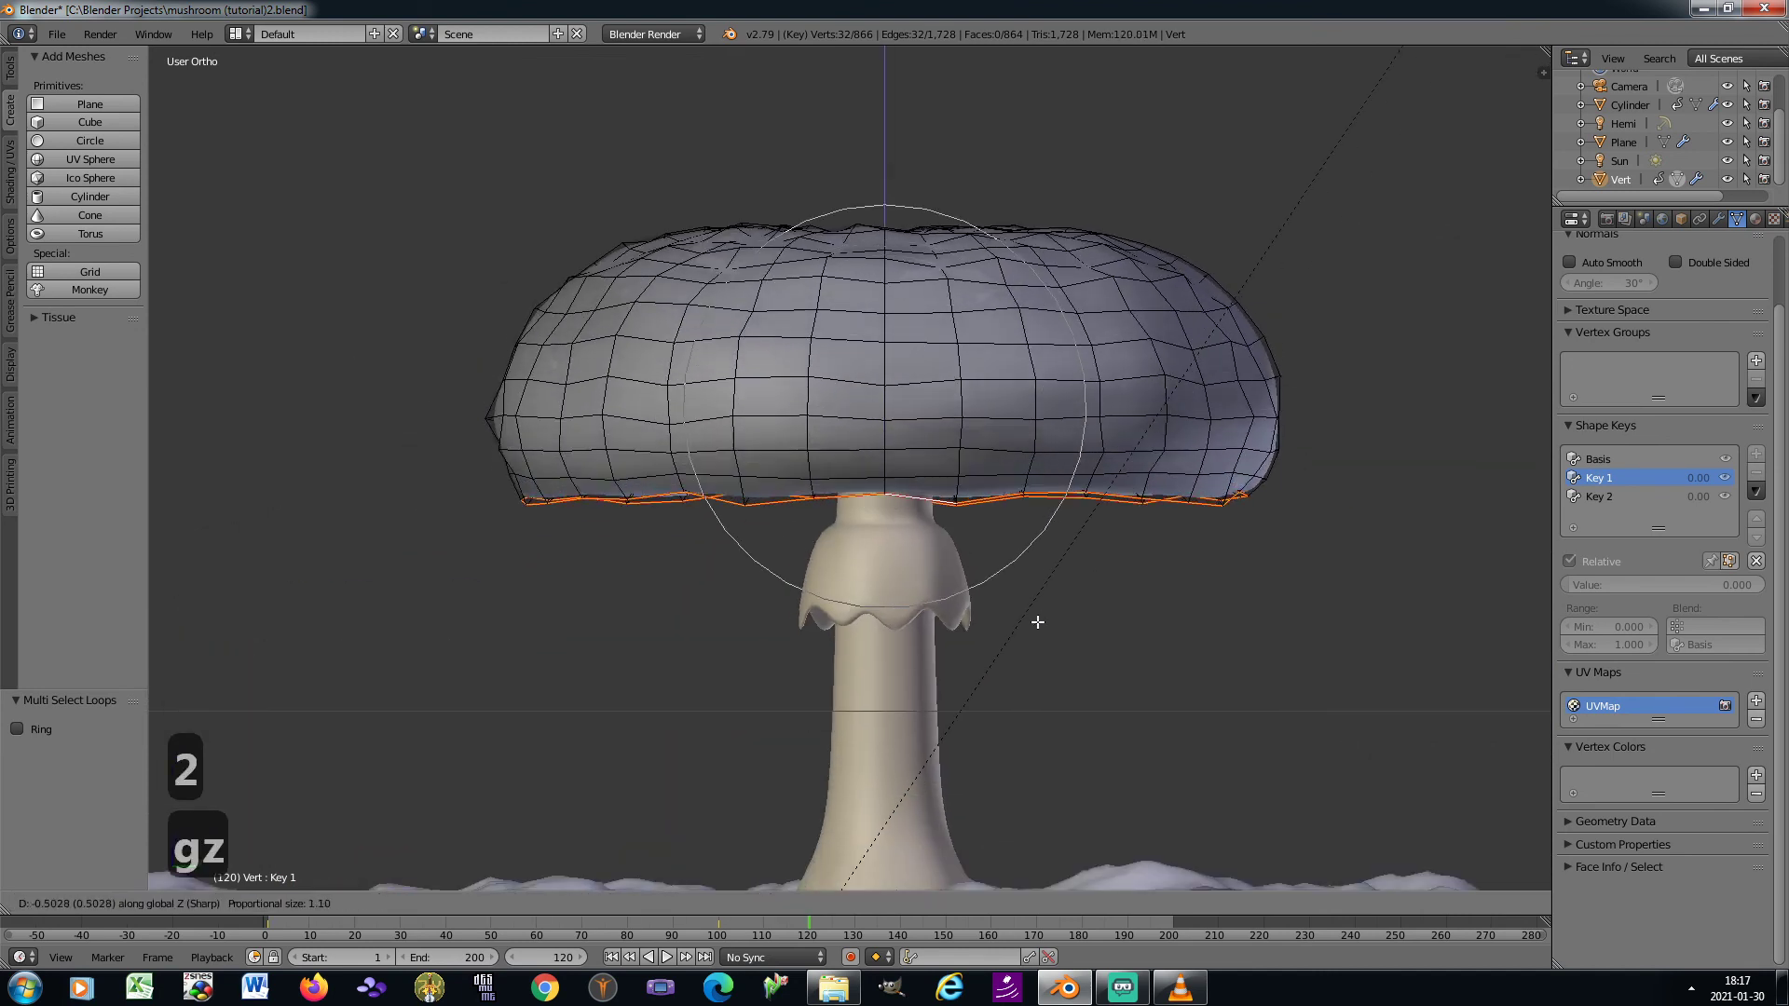
click(1027, 788)
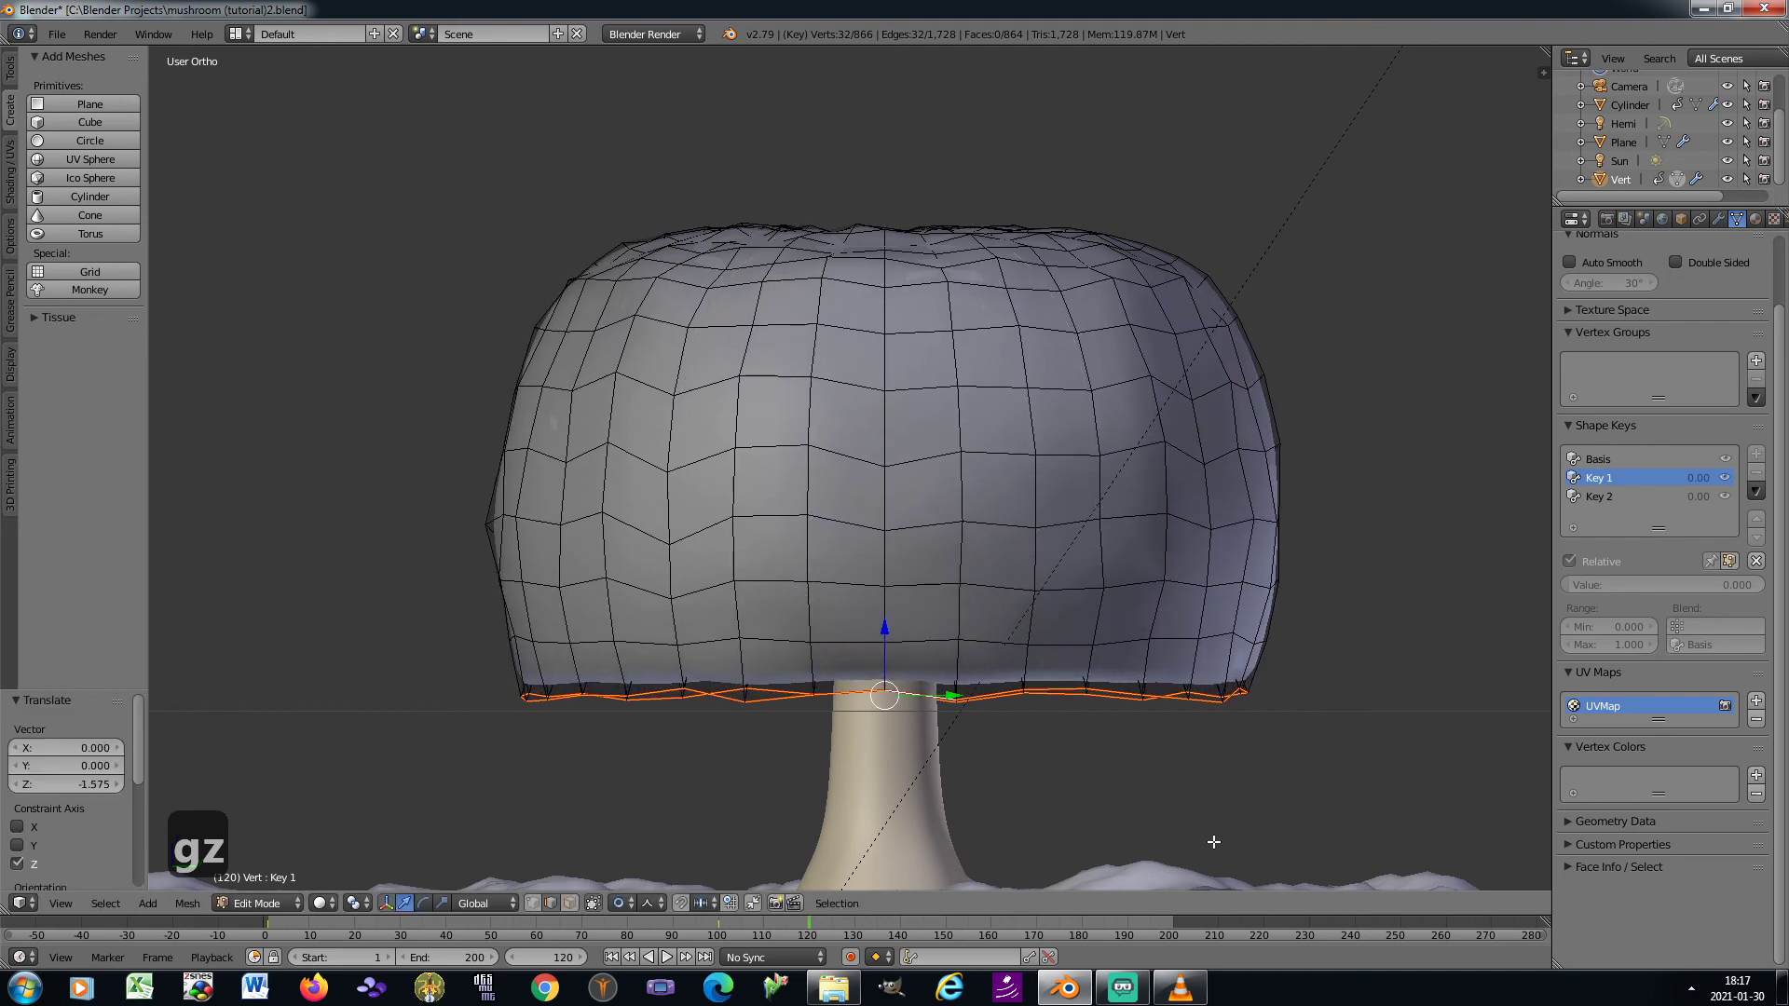
Scale the underside rim loop to about 0.18 with proportional editing, closing the cap around the stem, and preview Key 1 in Object Mode
key(s)
scroll(1062, 807, down, 11)
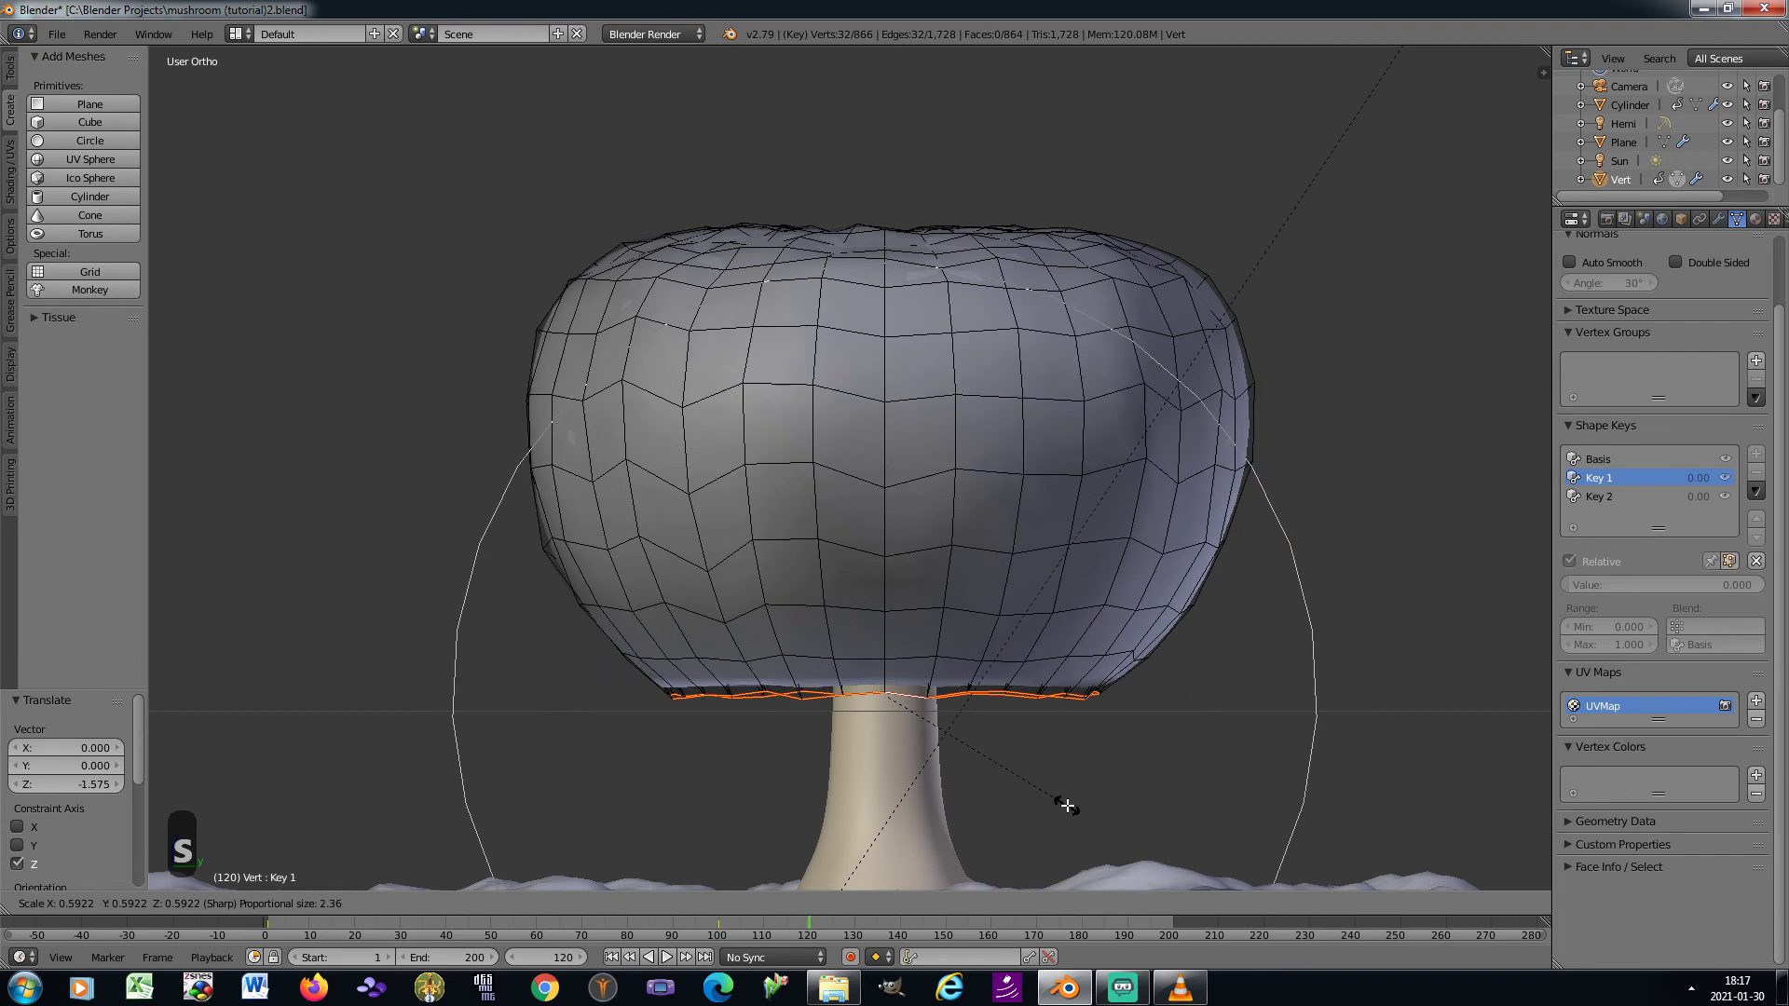
scroll(1063, 804, down, 3)
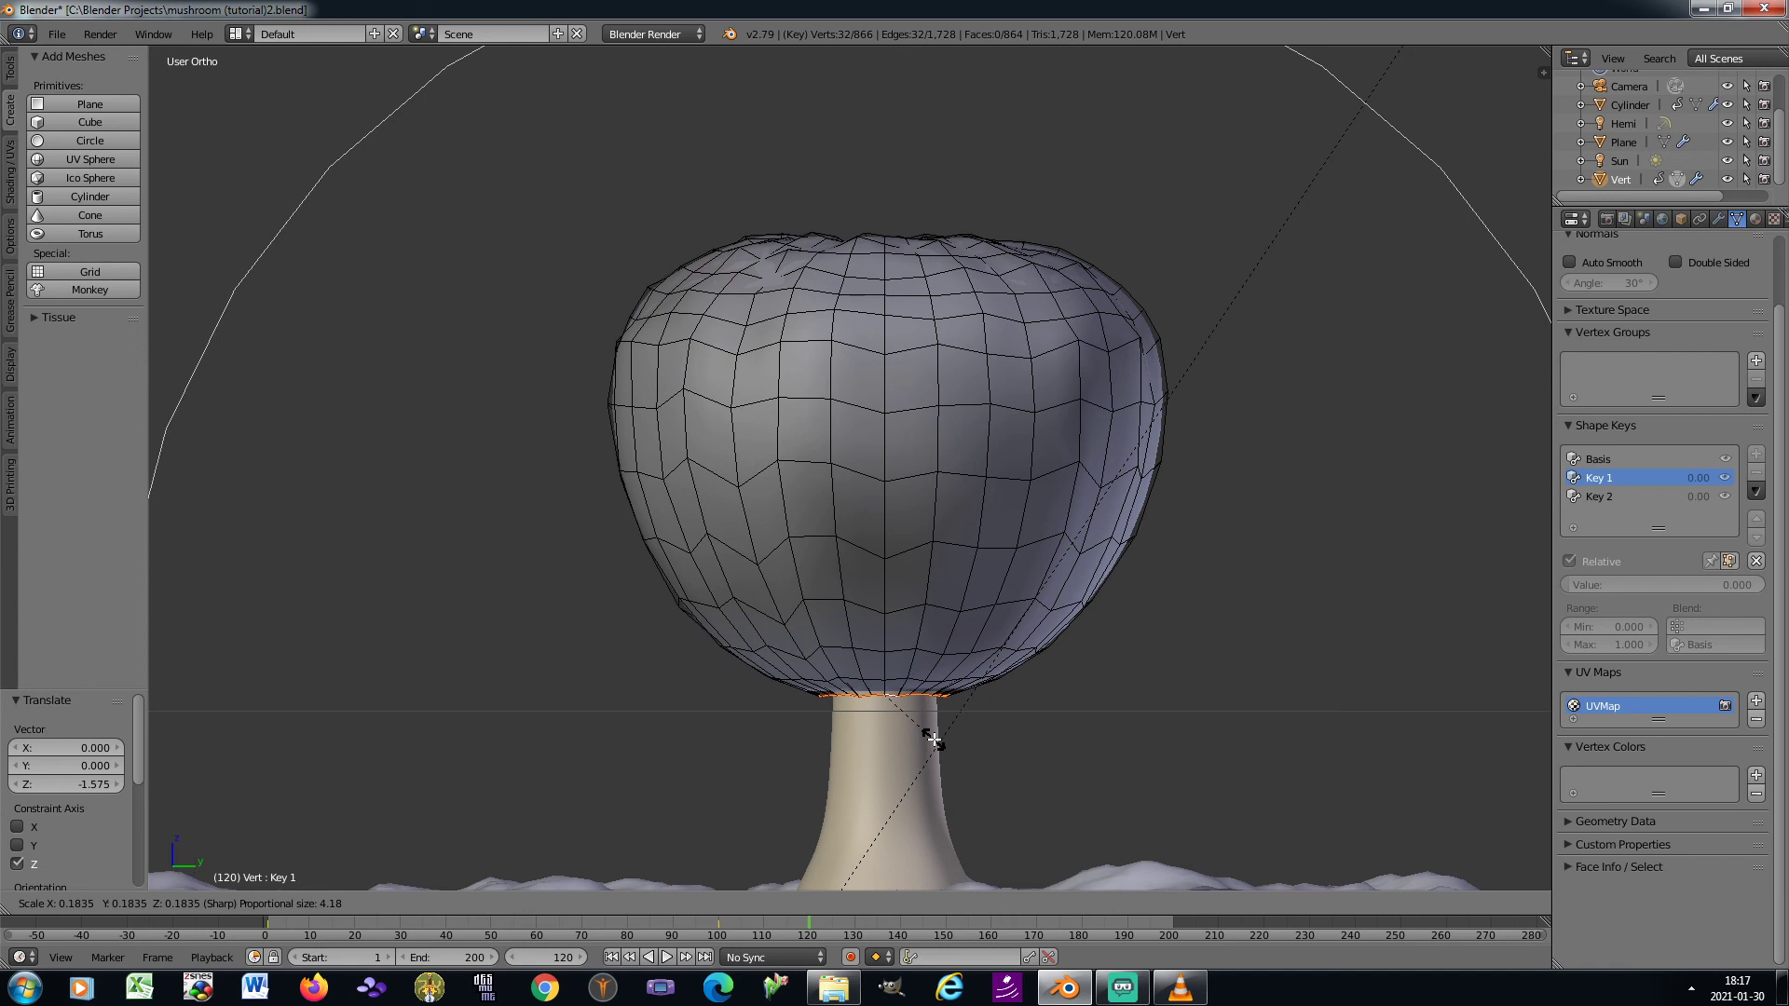
click(935, 739)
key(Tab)
drag(1602, 586, 1563, 586)
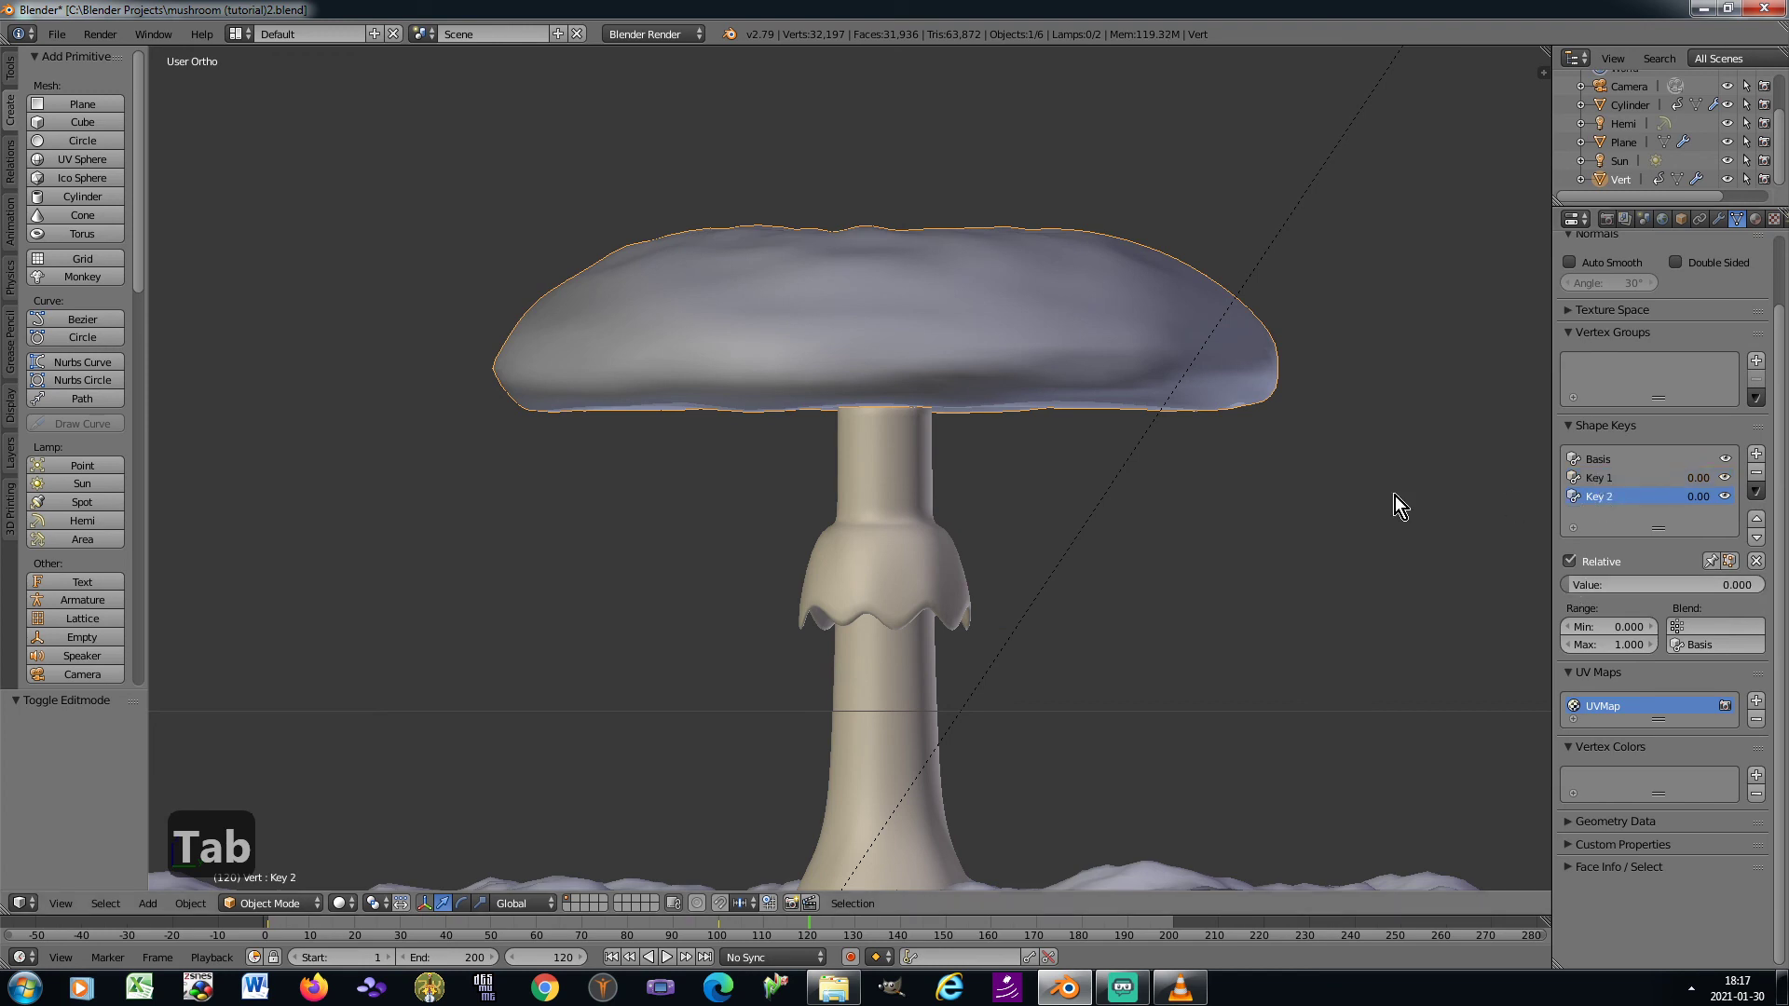
Open Key 2 in Edit Mode and select the complete seam edge loop around the cap's underside rim
key(Tab)
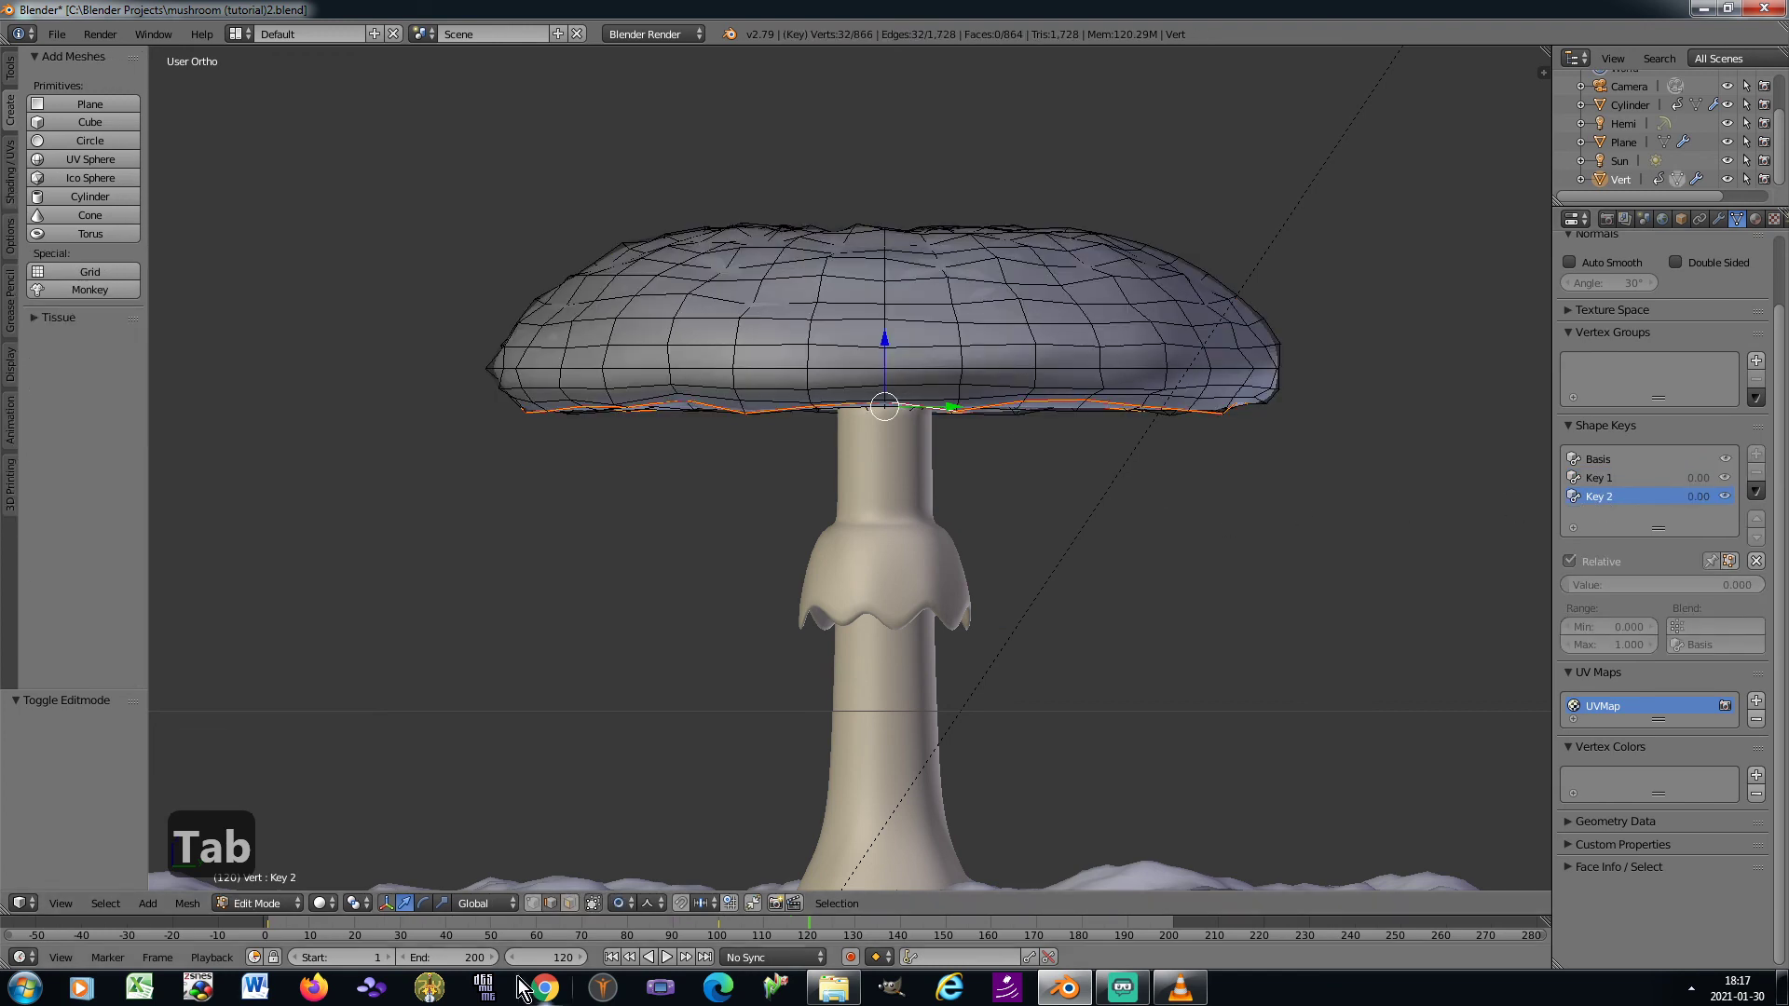
key(KP_2)
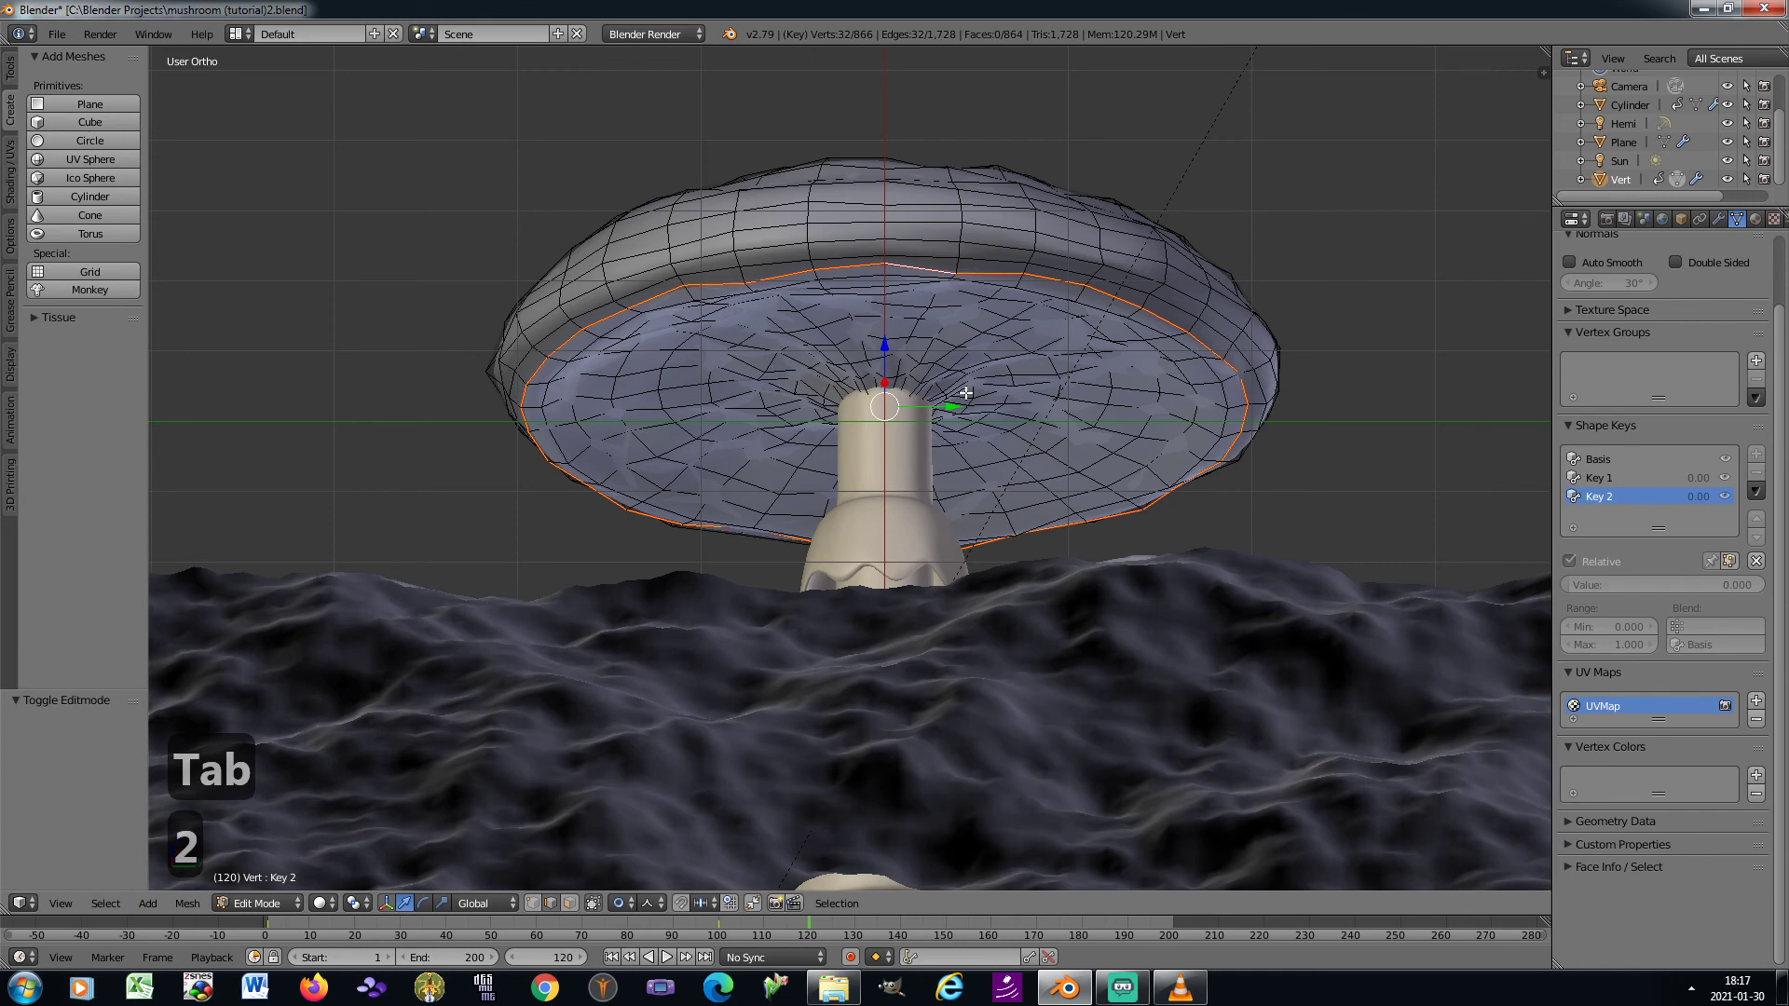
scroll(978, 284, up, 3)
right_click(984, 271)
key(ctrl+e)
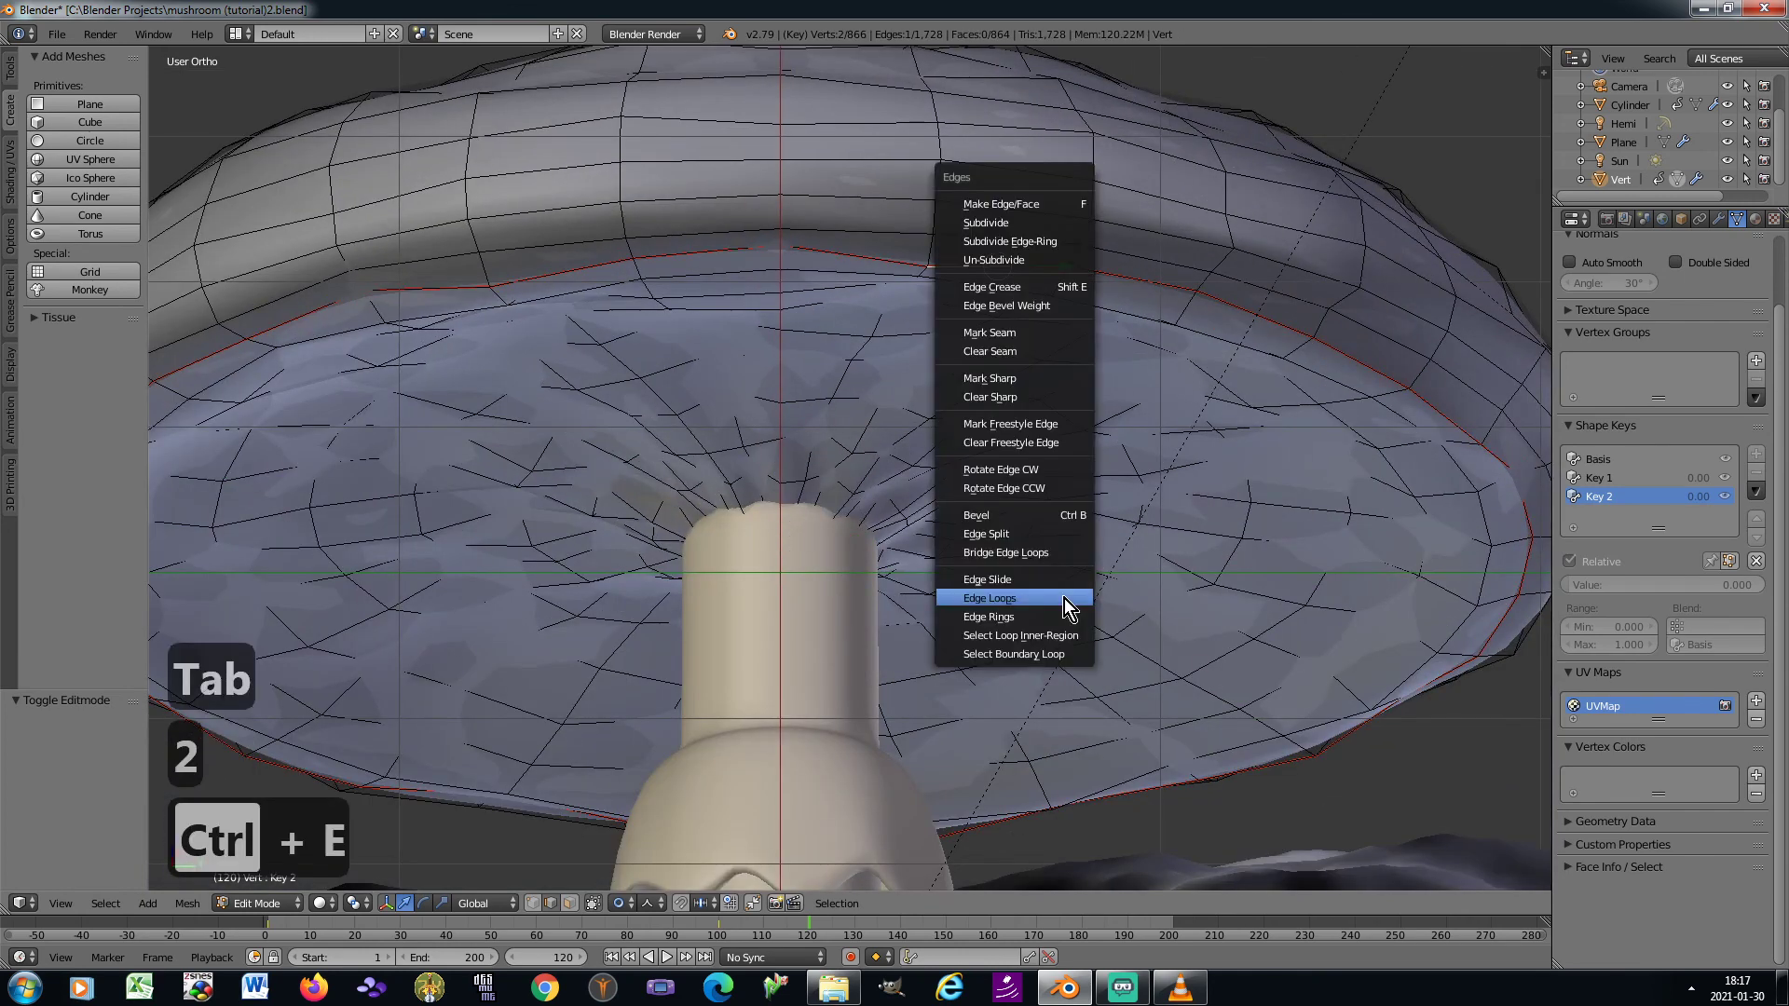
click(1063, 599)
Scale the rim loop outward by about 1.498 on X and Y only, with proportional editing, to widen the cap
key(KP_8)
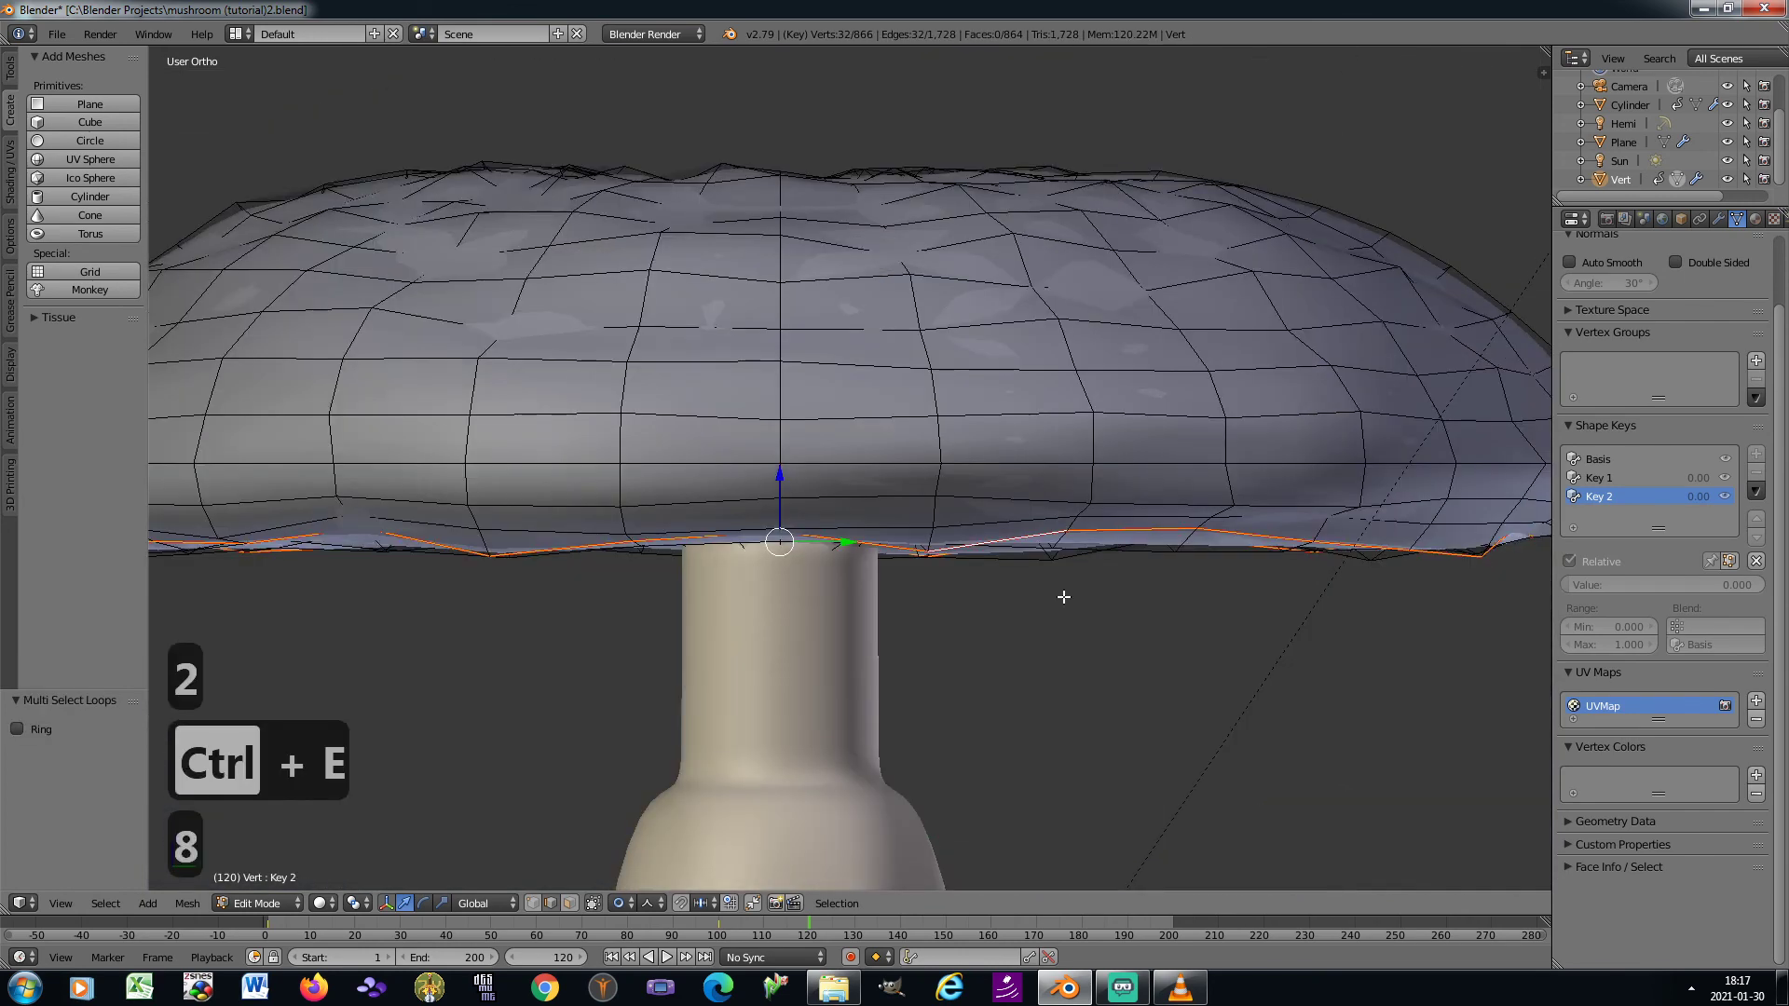
scroll(1064, 597, down, 3)
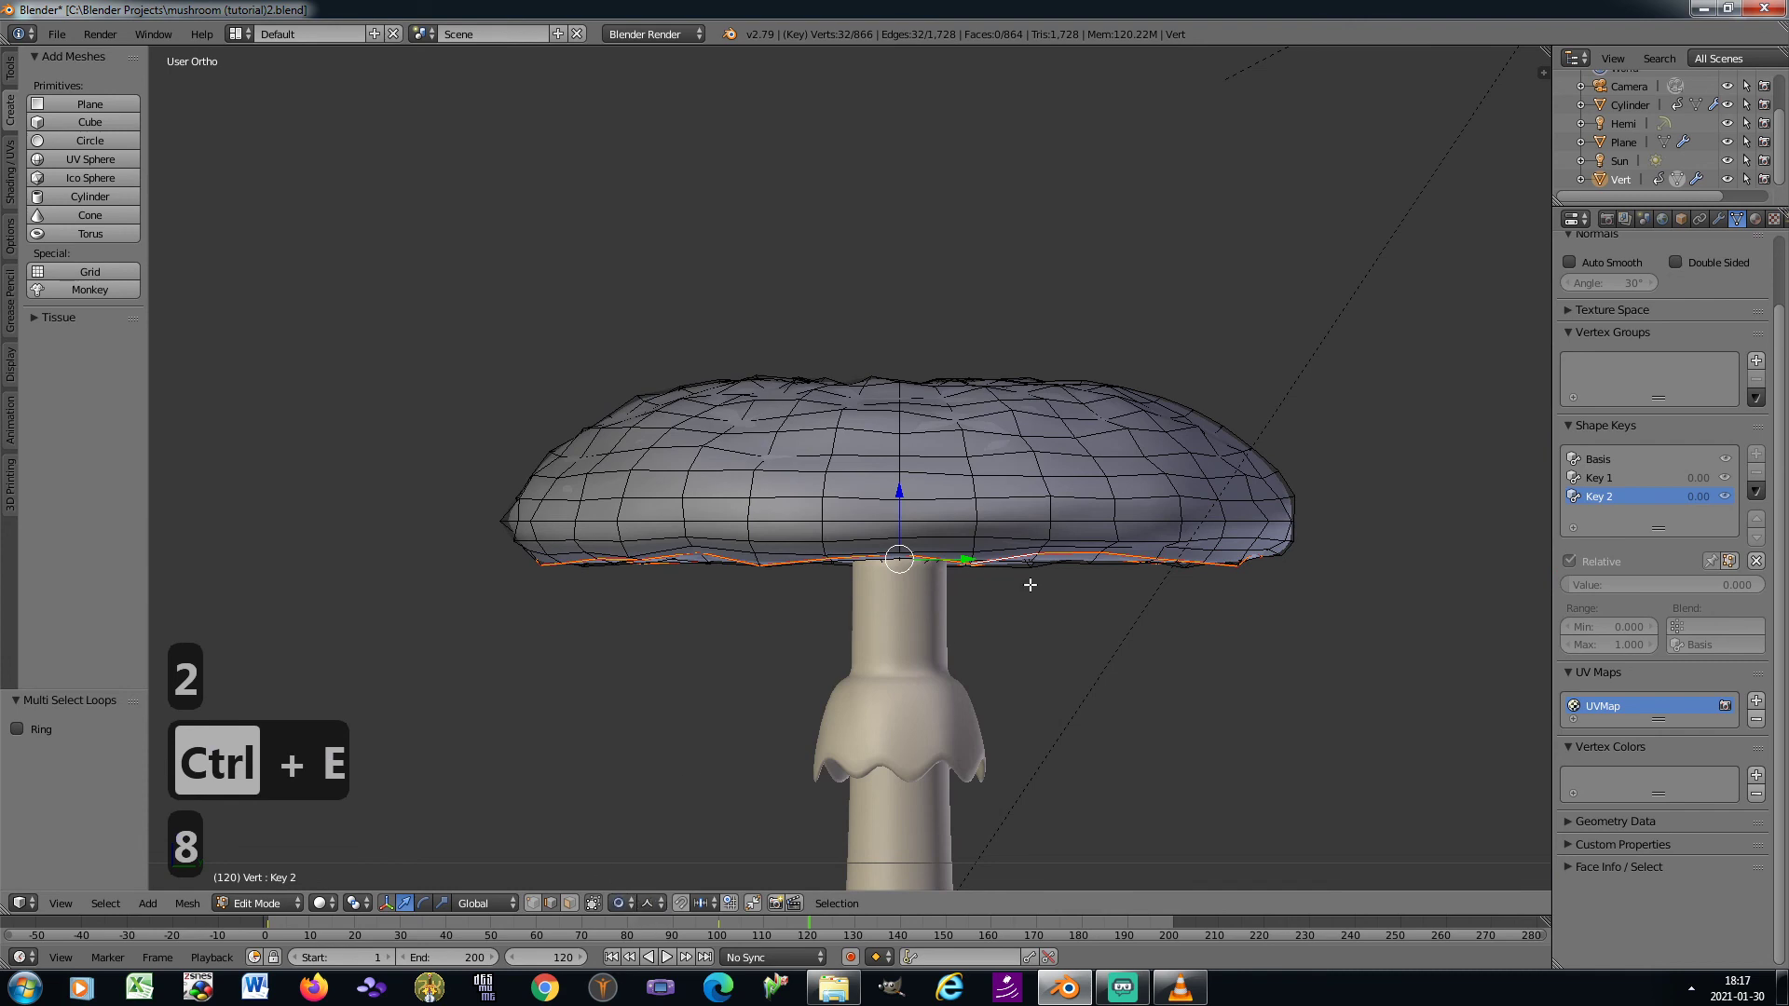
scroll(1030, 585, down, 1)
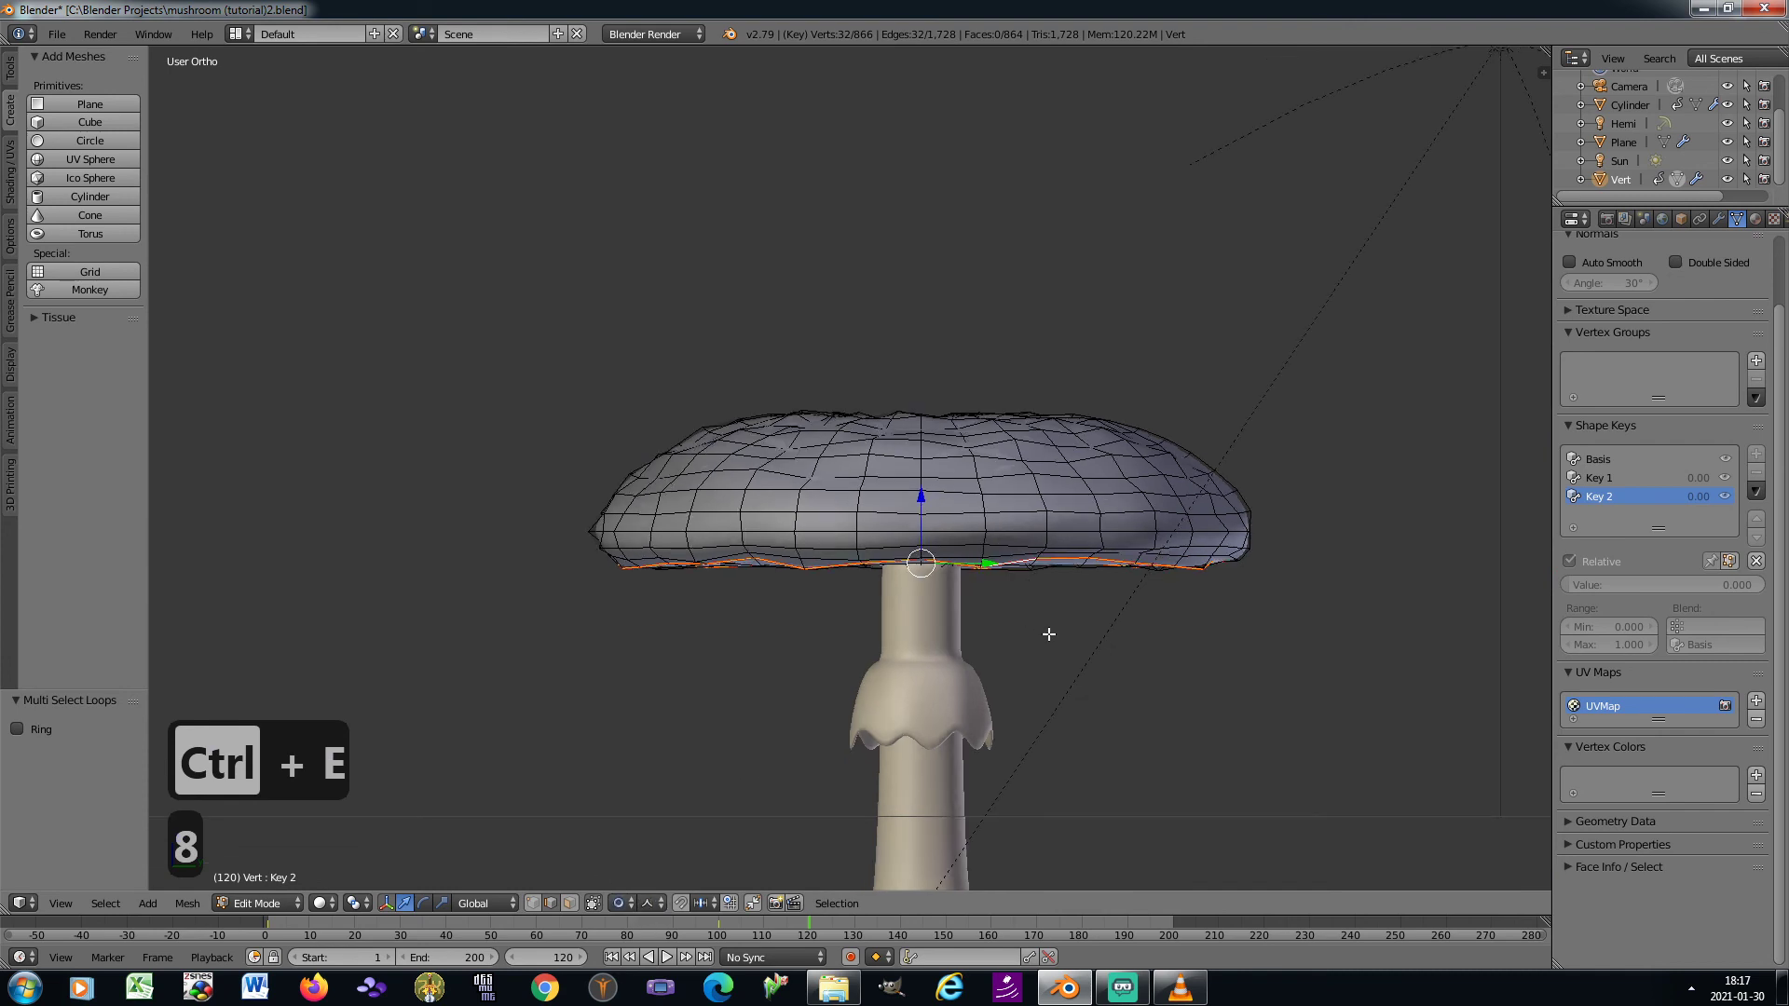
key(s)
key(z)
scroll(1051, 635, up, 15)
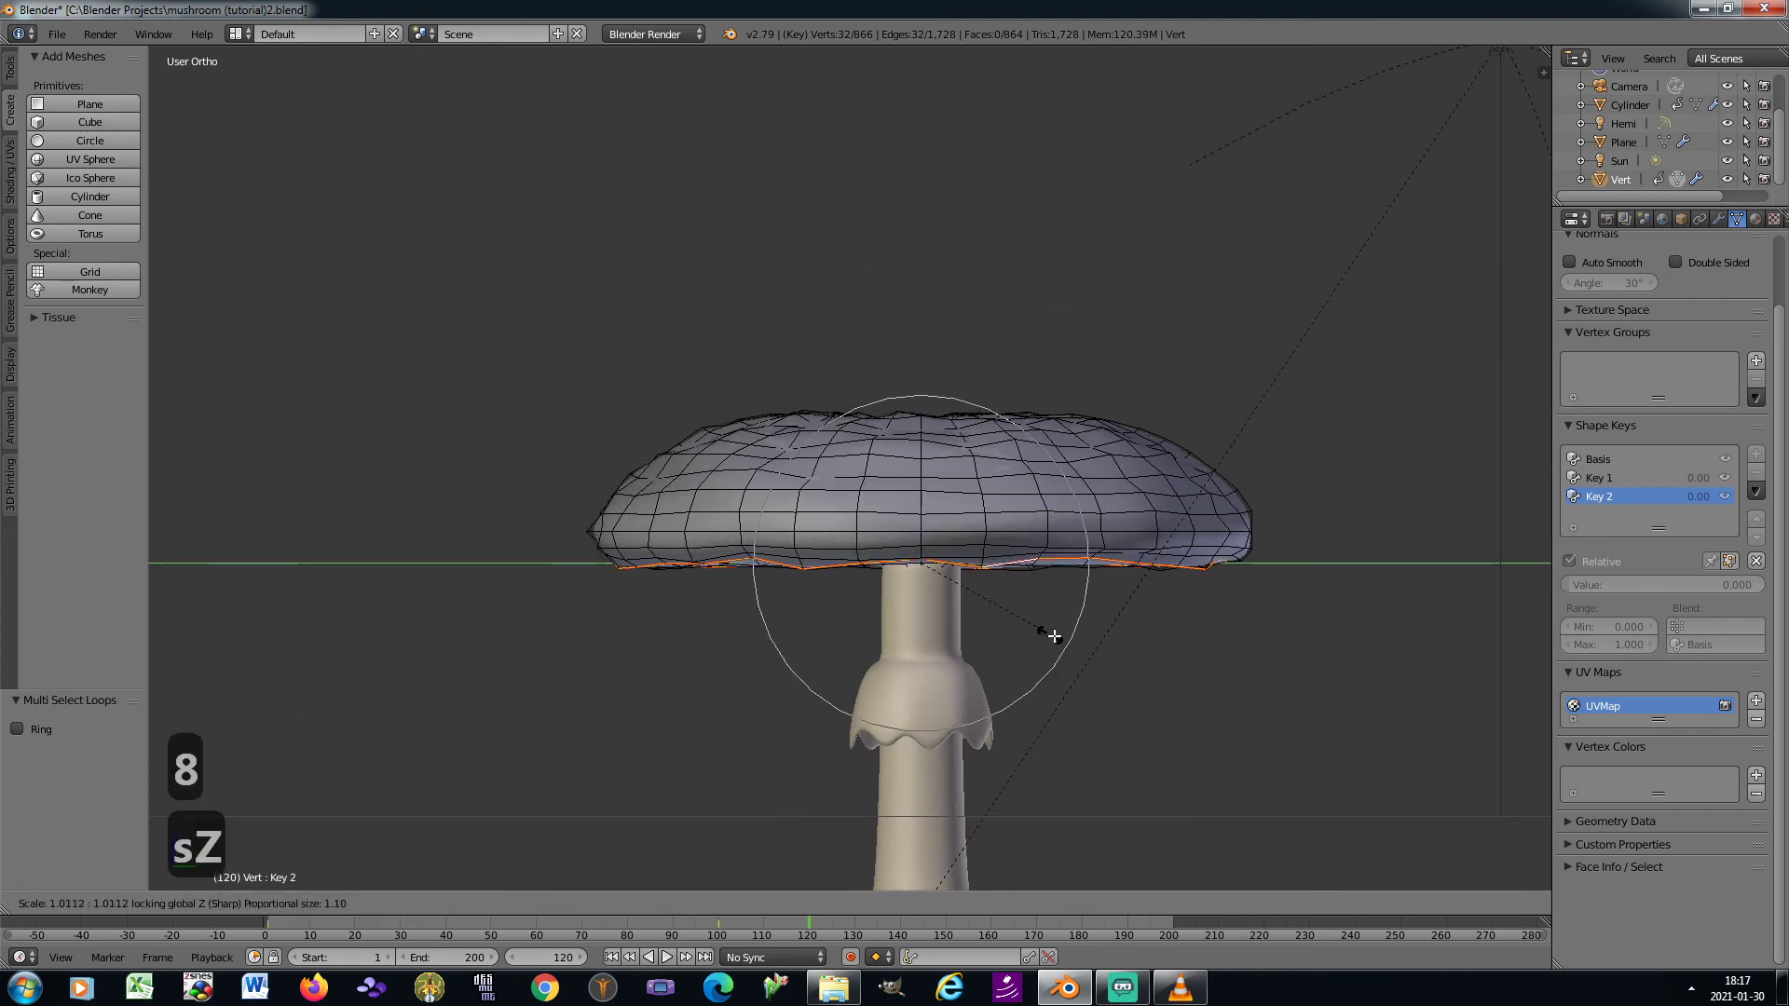
scroll(1071, 643, up, 2)
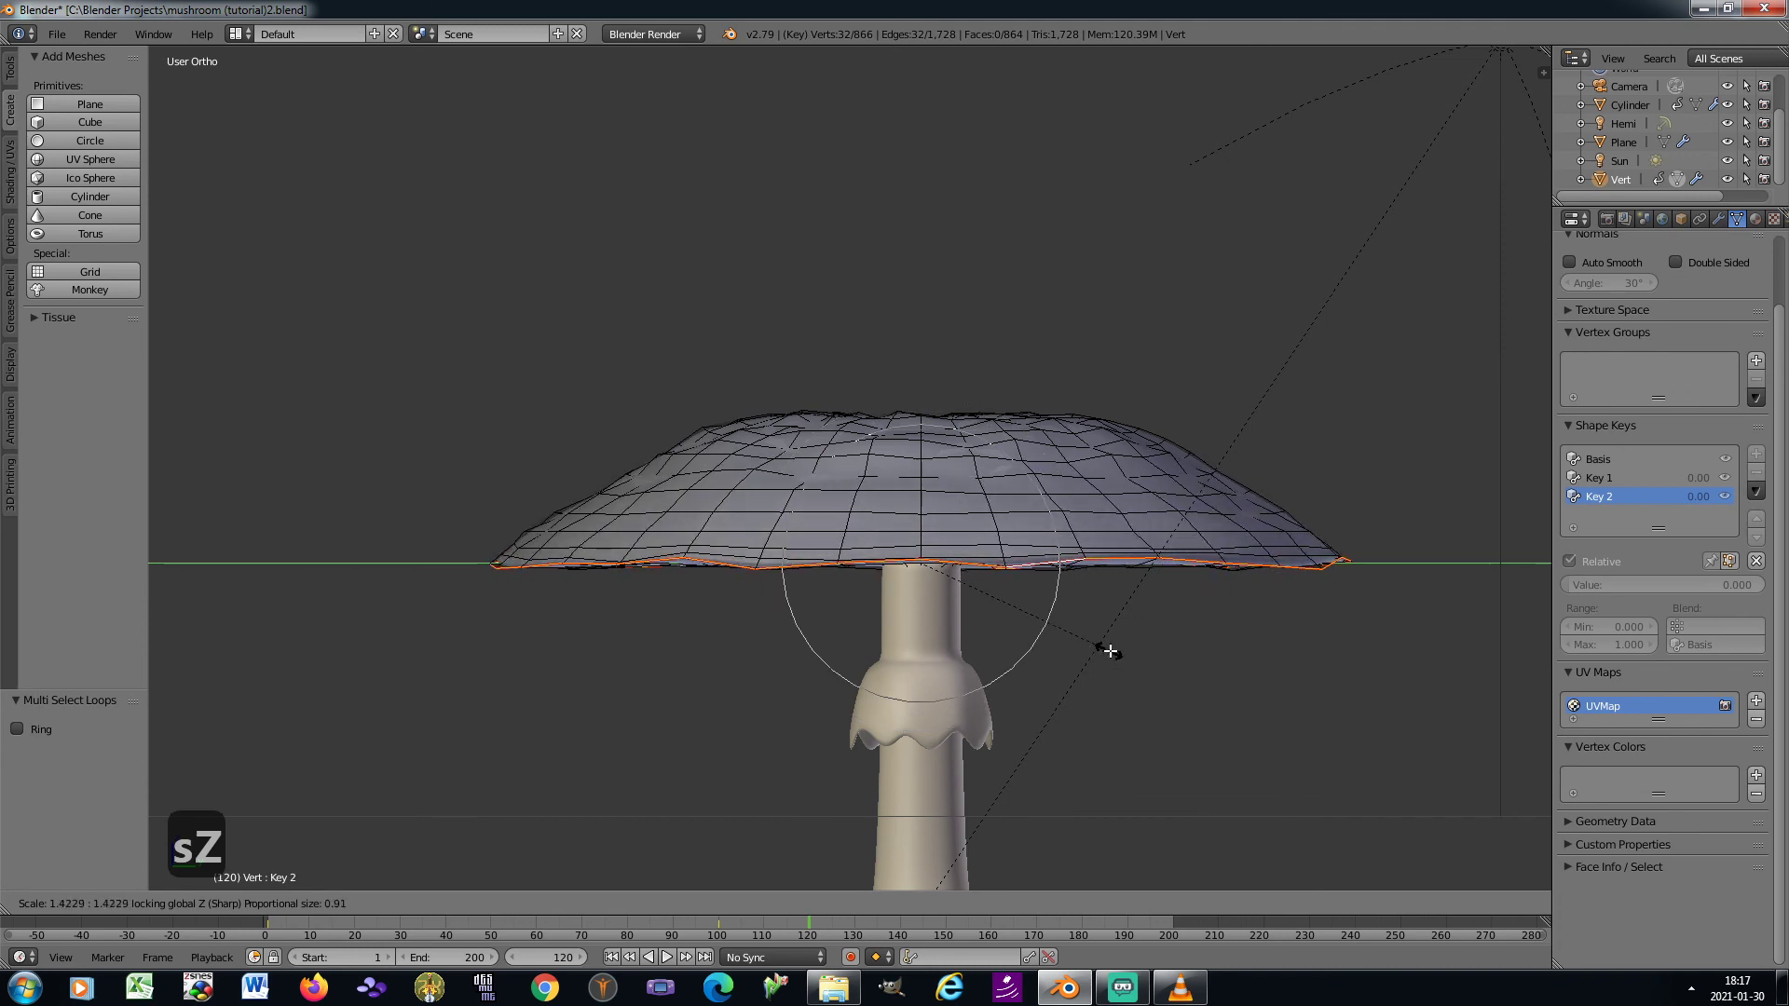
click(1118, 647)
Move the widened rim loop about 0.945 up along Z with a large proportional influence, turning the cap upward
key(g)
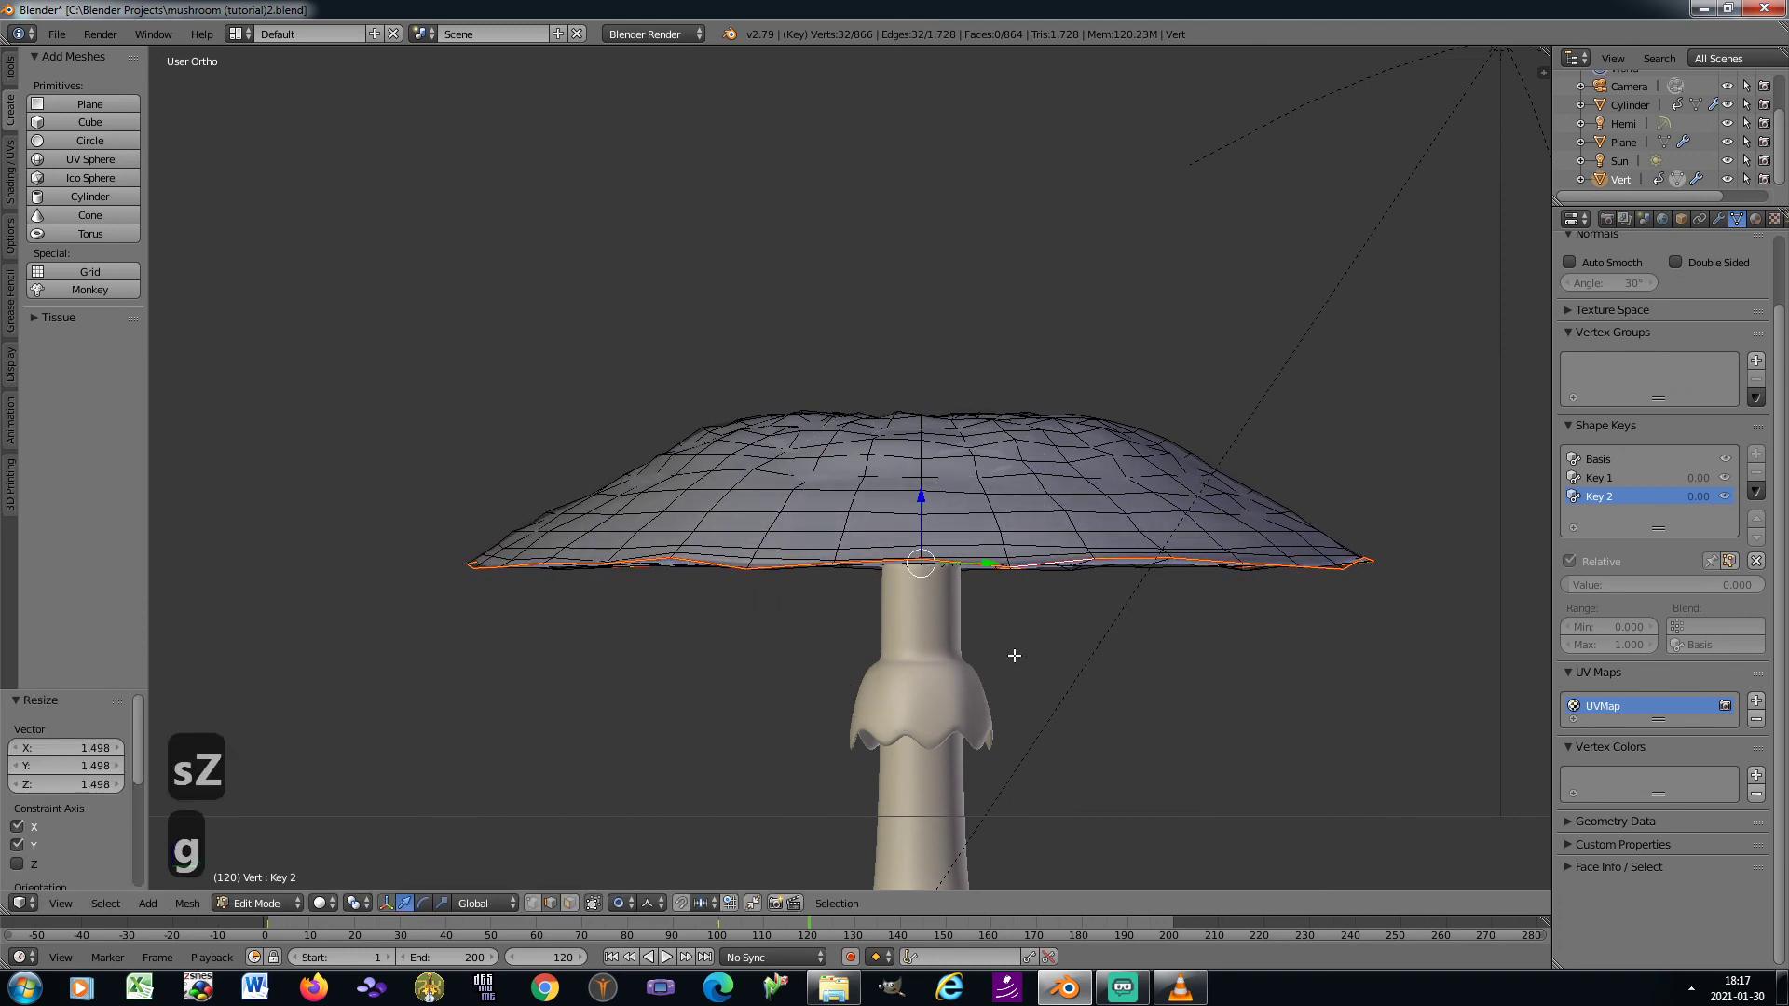
key(z)
scroll(1014, 652, down, 3)
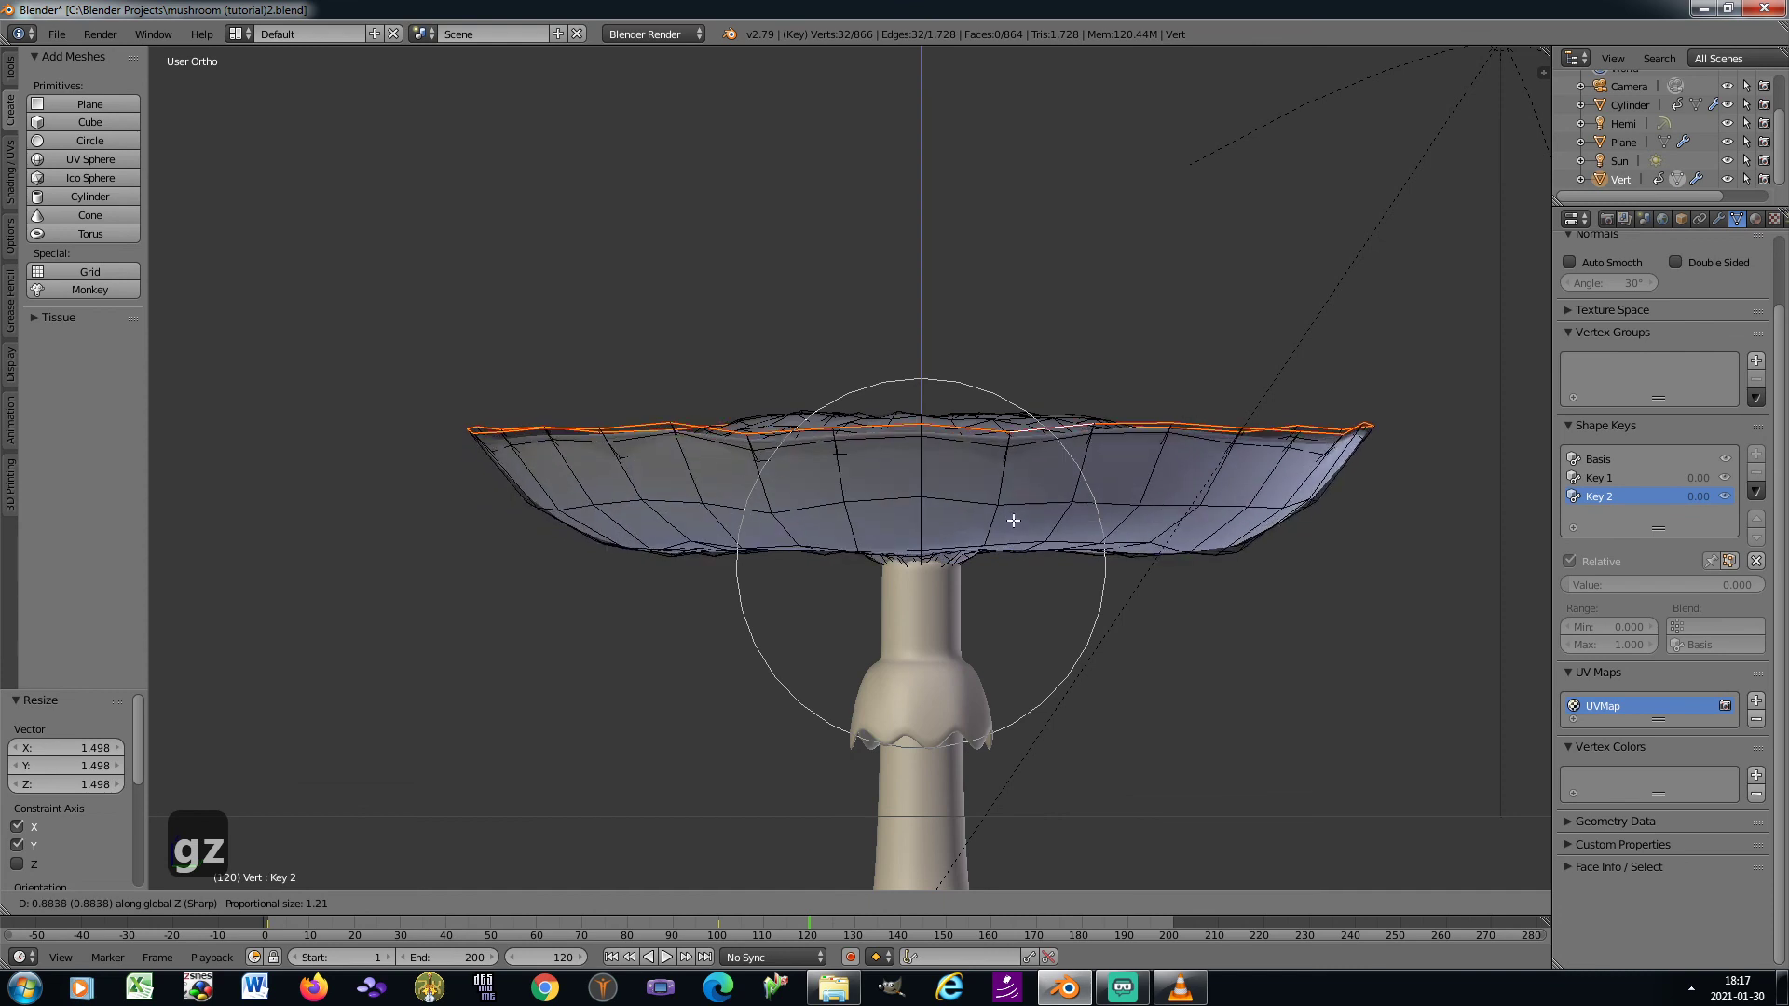
scroll(1015, 503, down, 8)
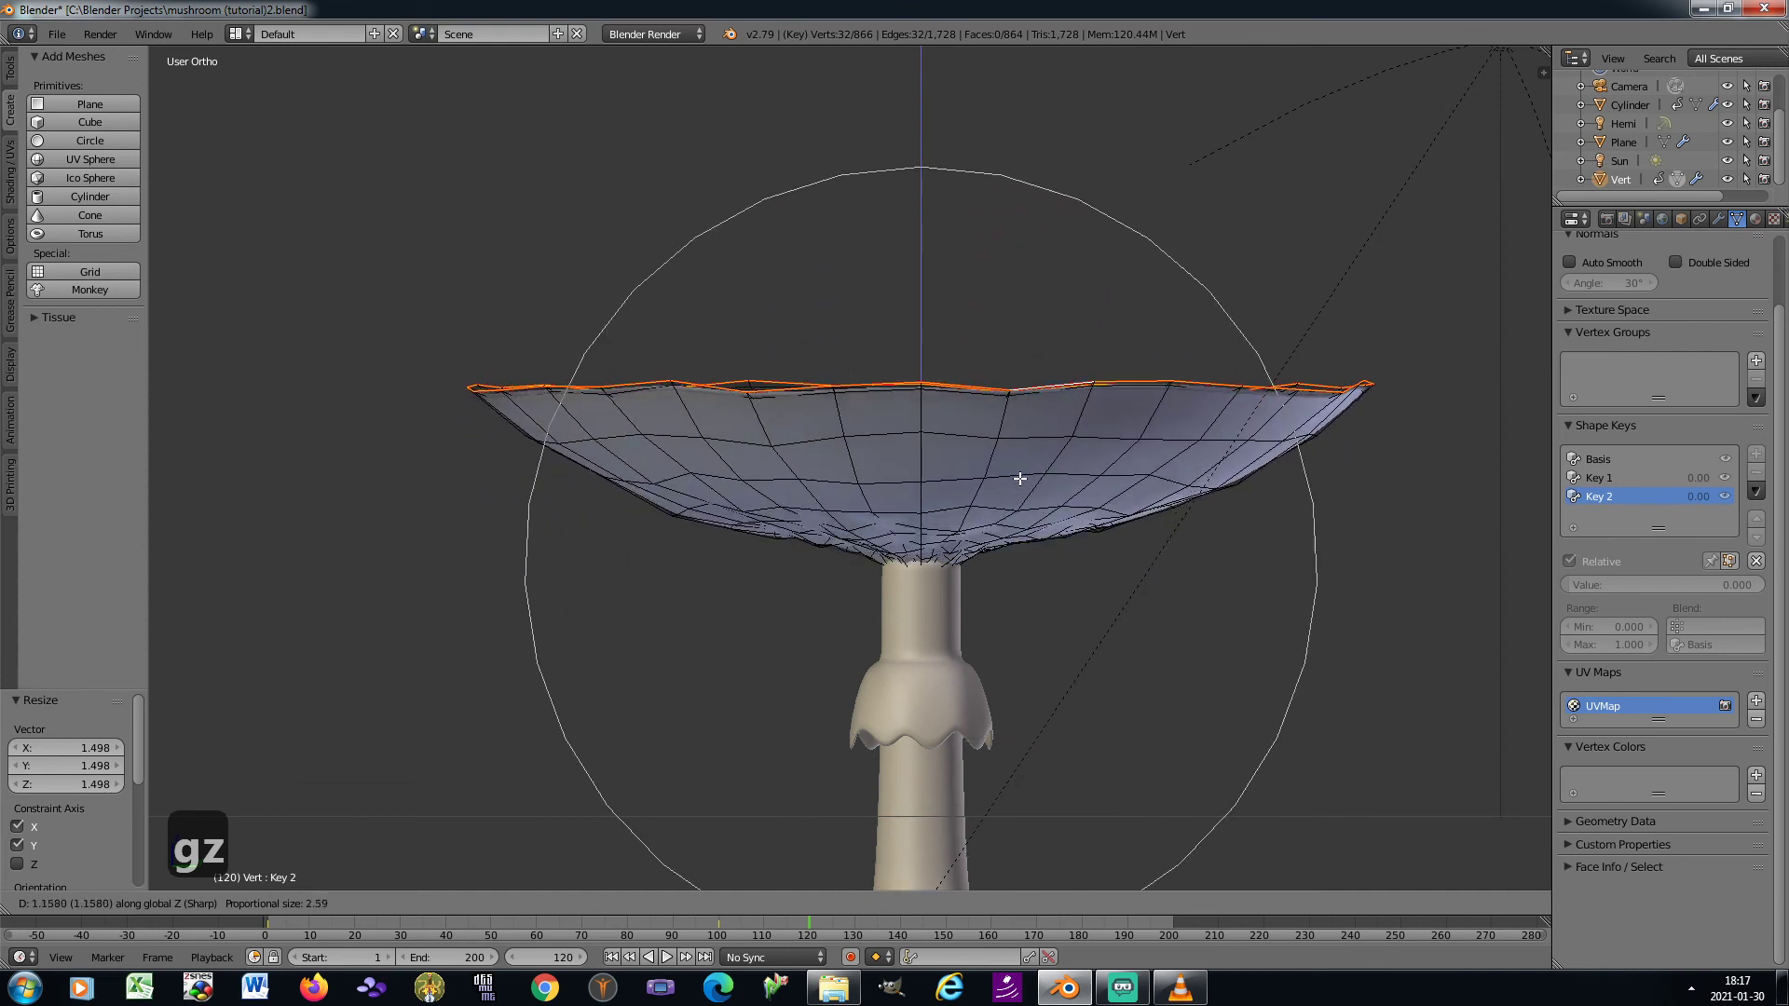
scroll(1020, 478, down, 1)
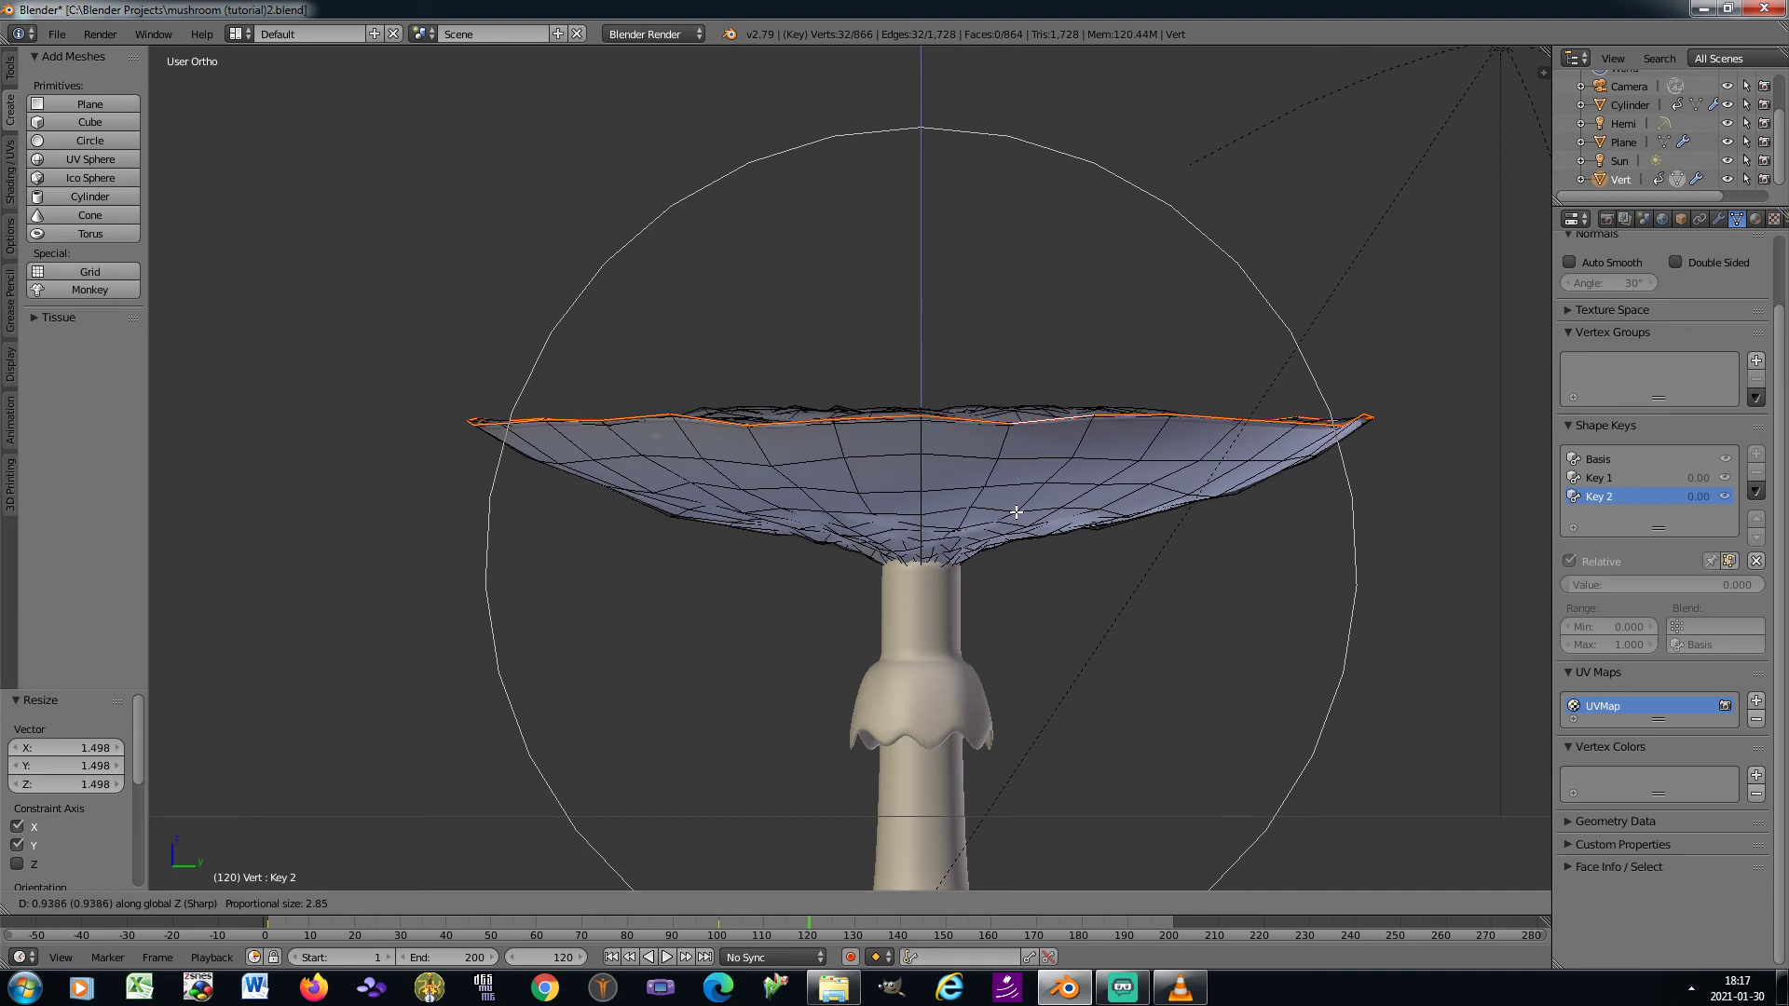
click(1017, 511)
Switch to vertex selection and, looking from above, select seven roughly evenly spaced vertices around the cap's outer rim
key(KP_8)
key(KP_8)
key(KP_8)
key(KP_8)
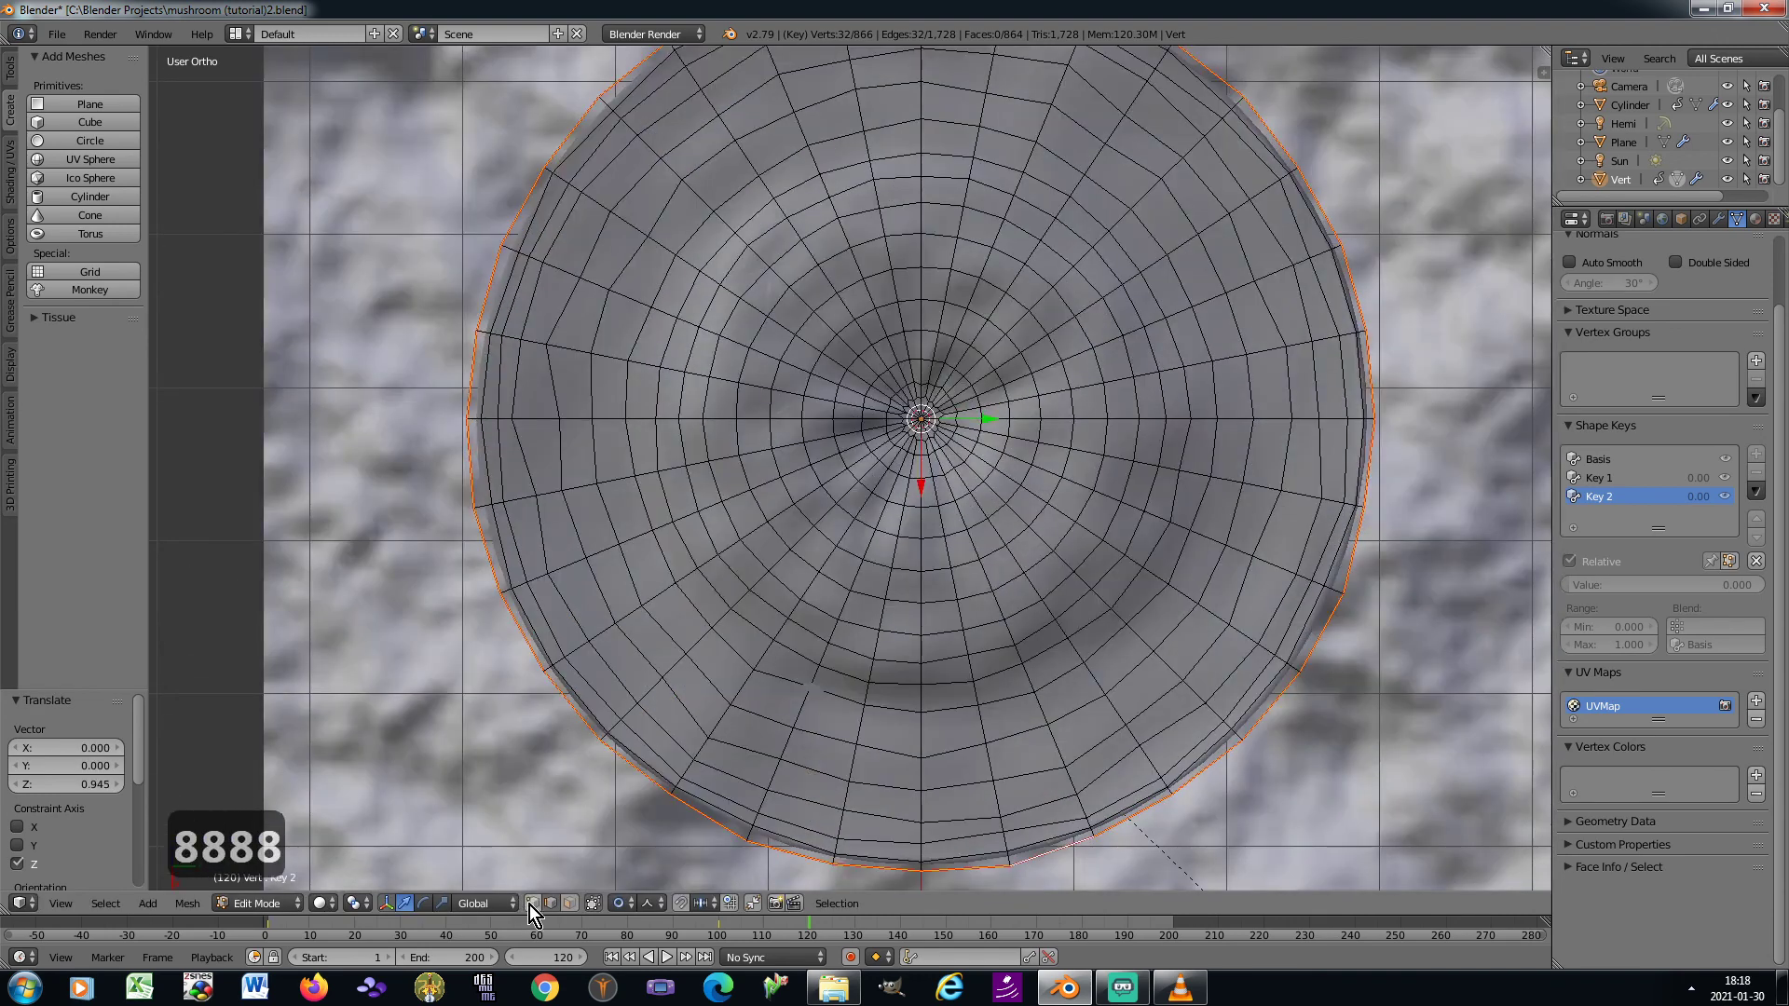
right_click(597, 746)
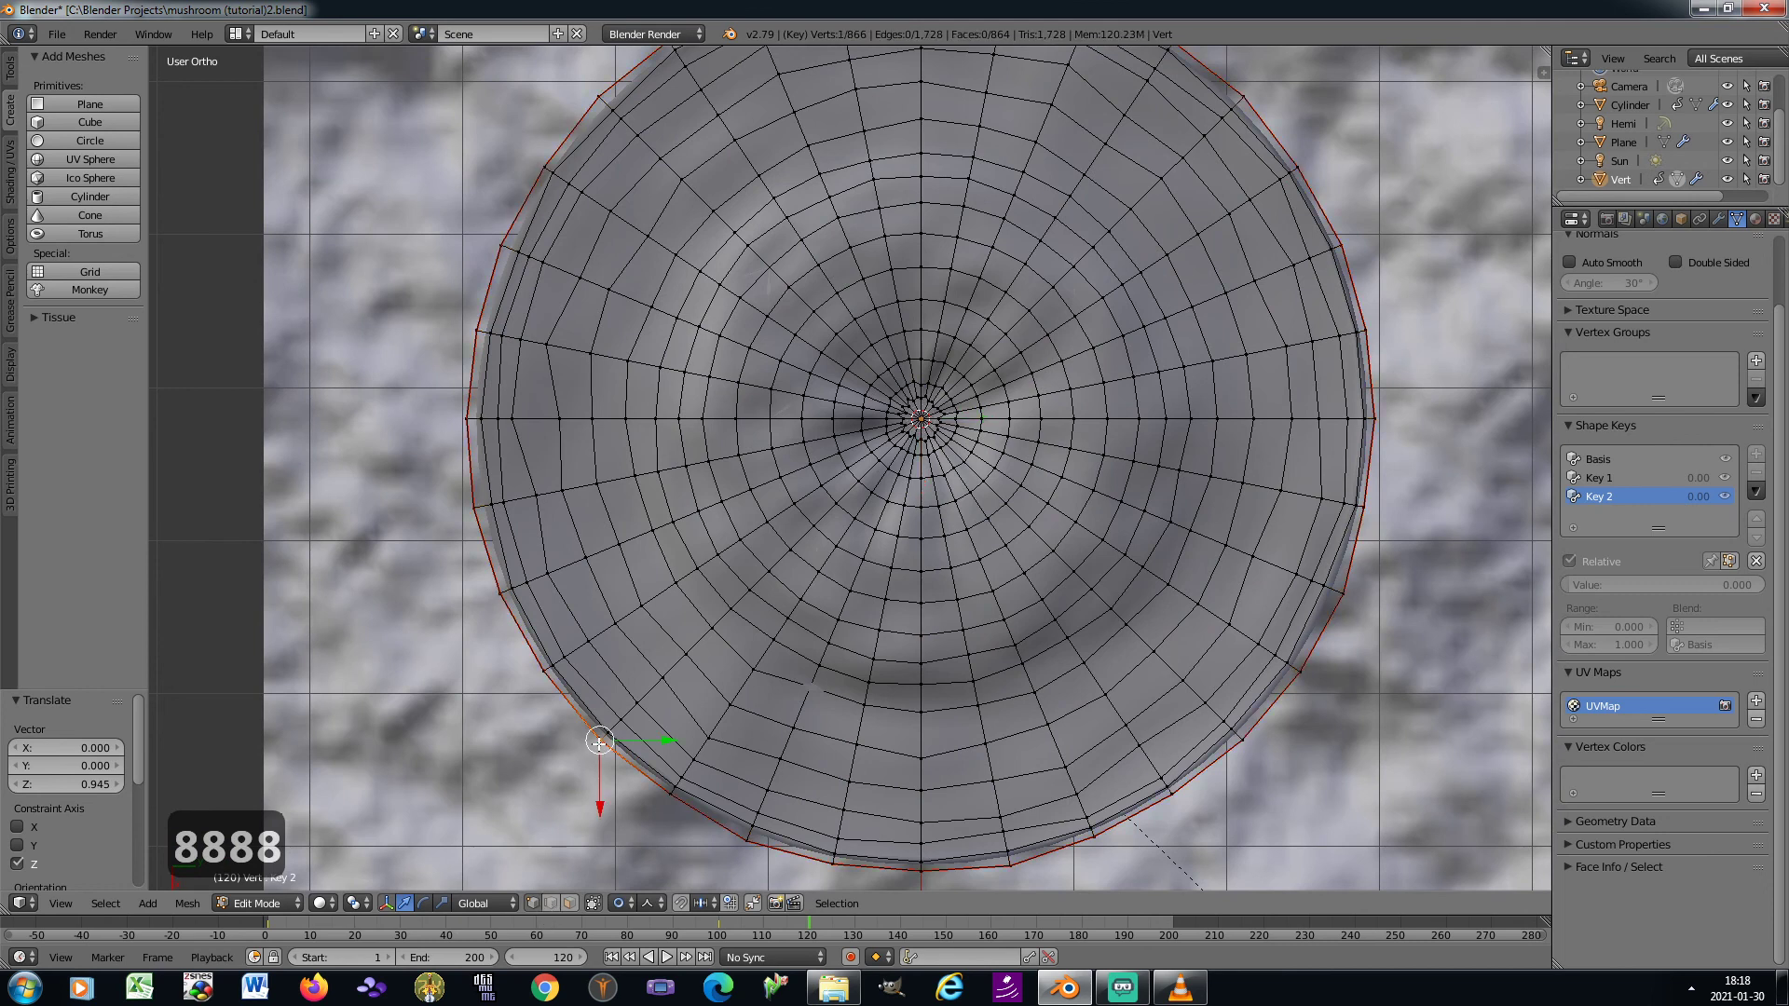
shift+right_click(464, 415)
shift+middle_drag(582, 257, 551, 383)
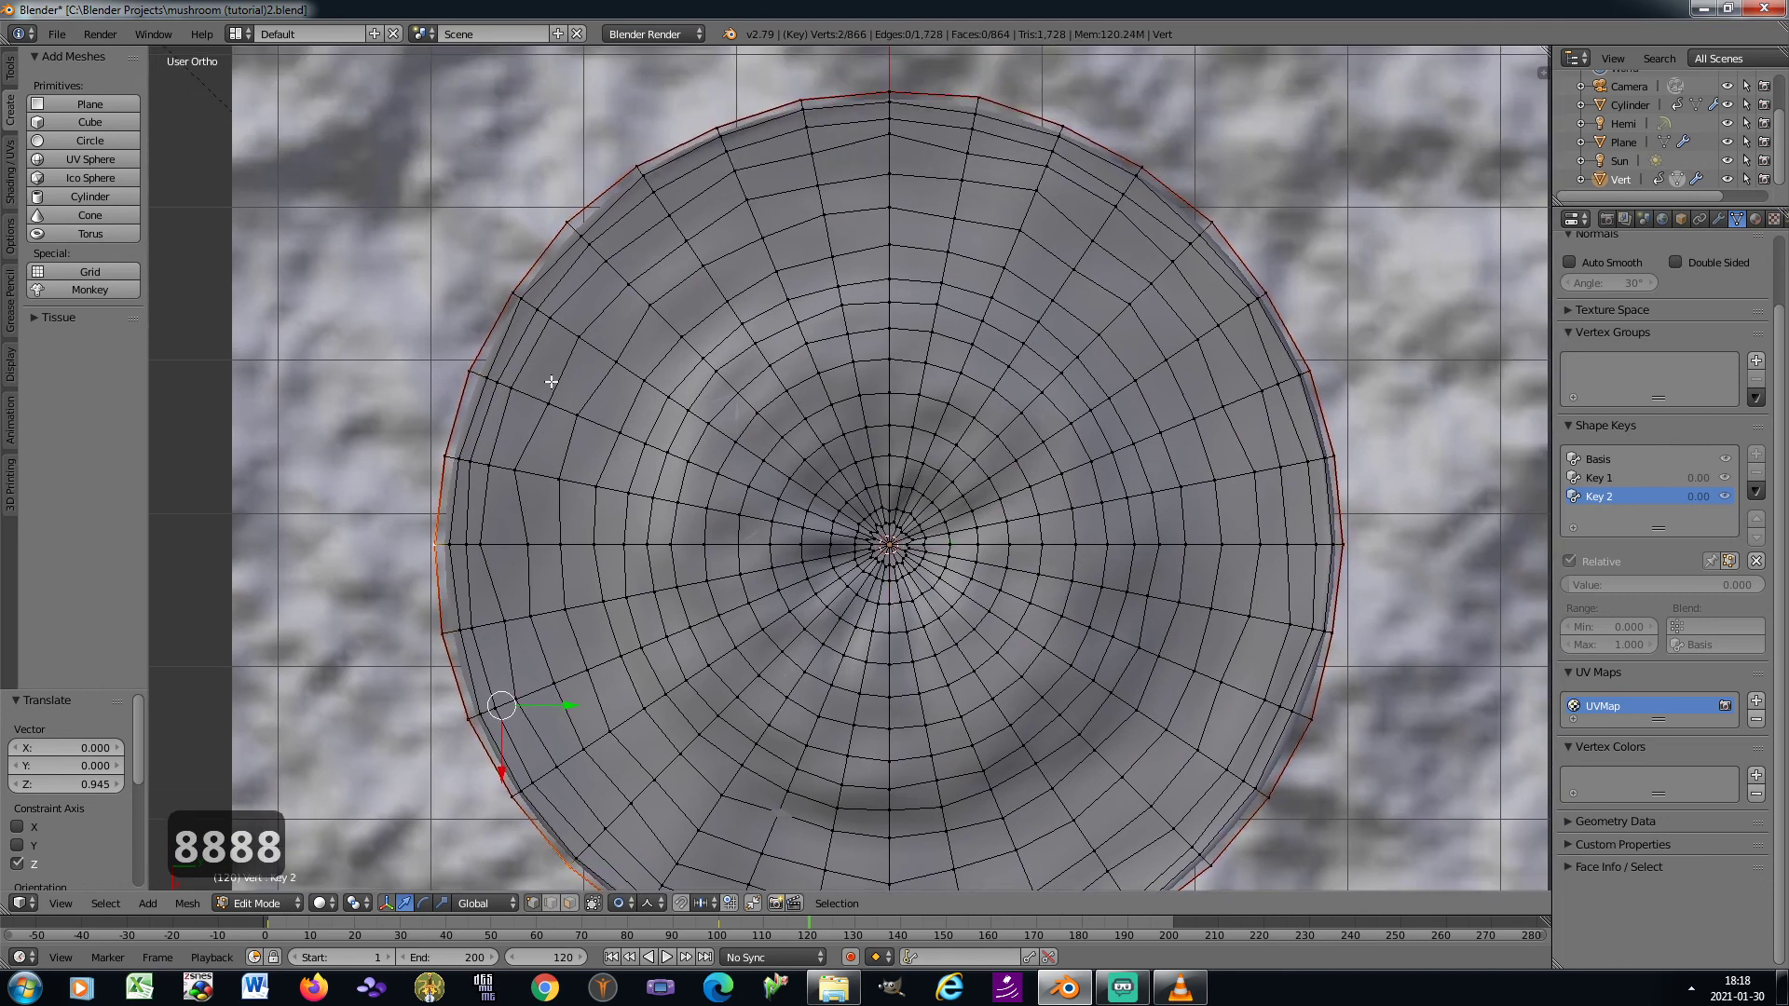
shift+right_click(567, 224)
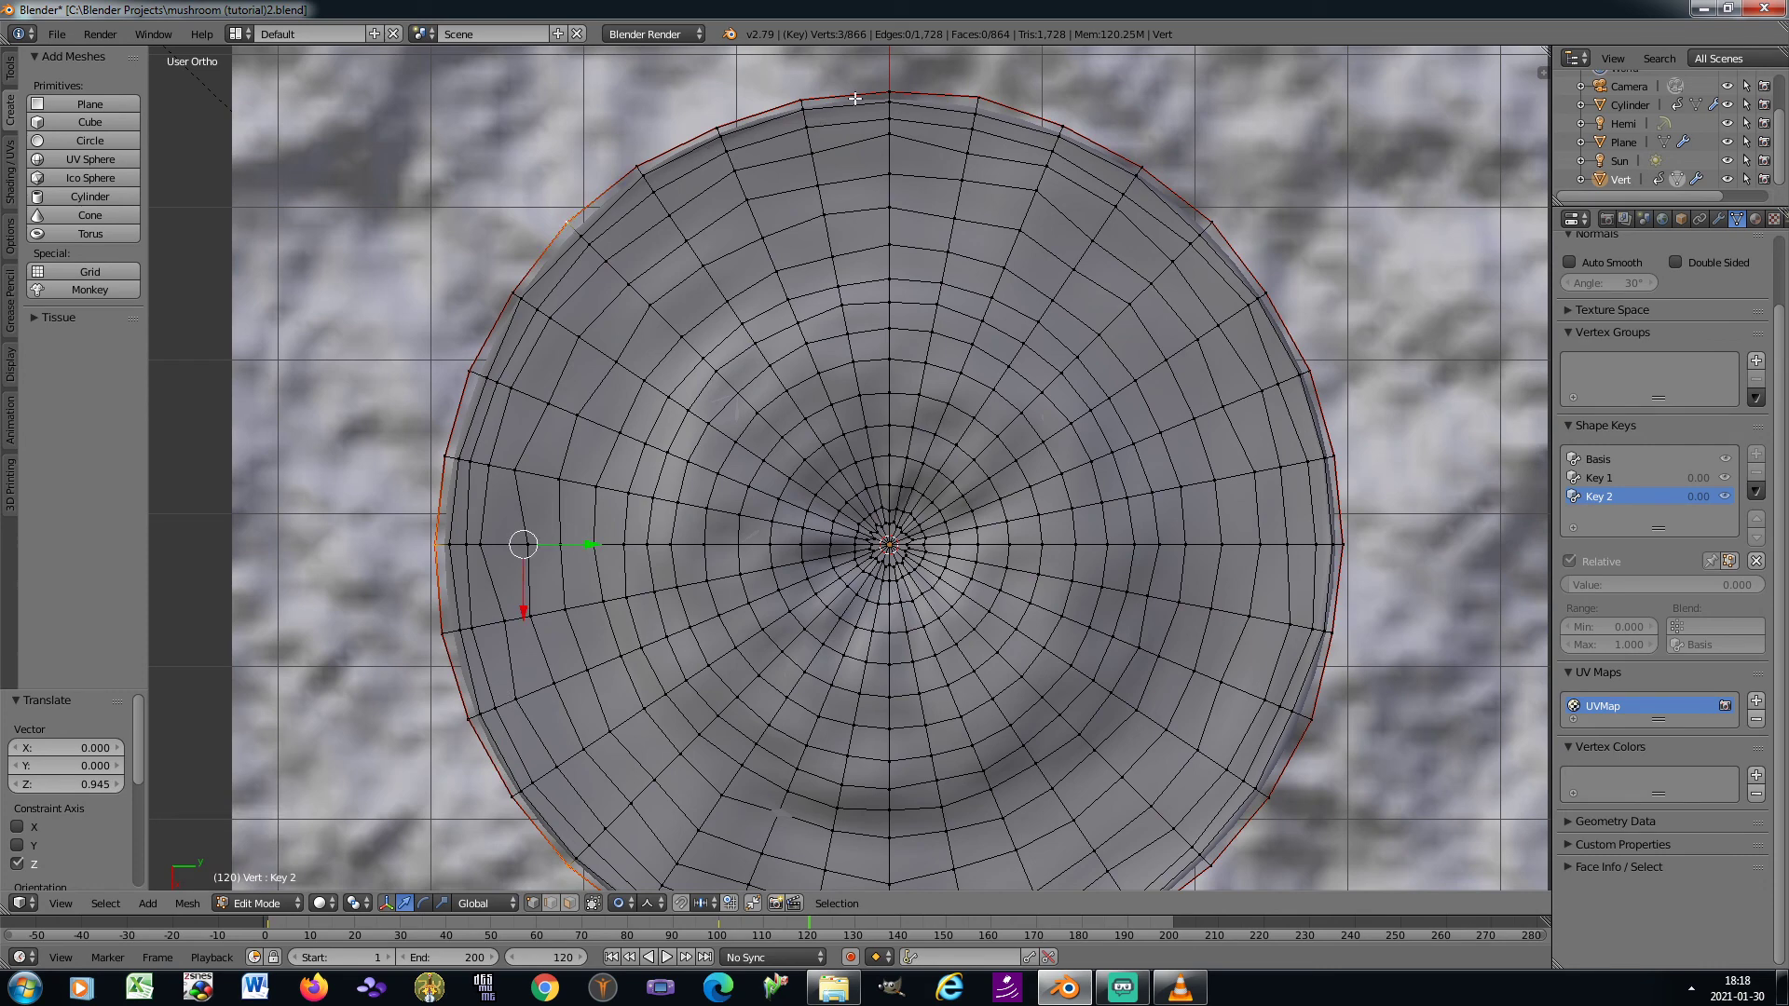
shift+right_click(888, 90)
shift+right_click(1276, 284)
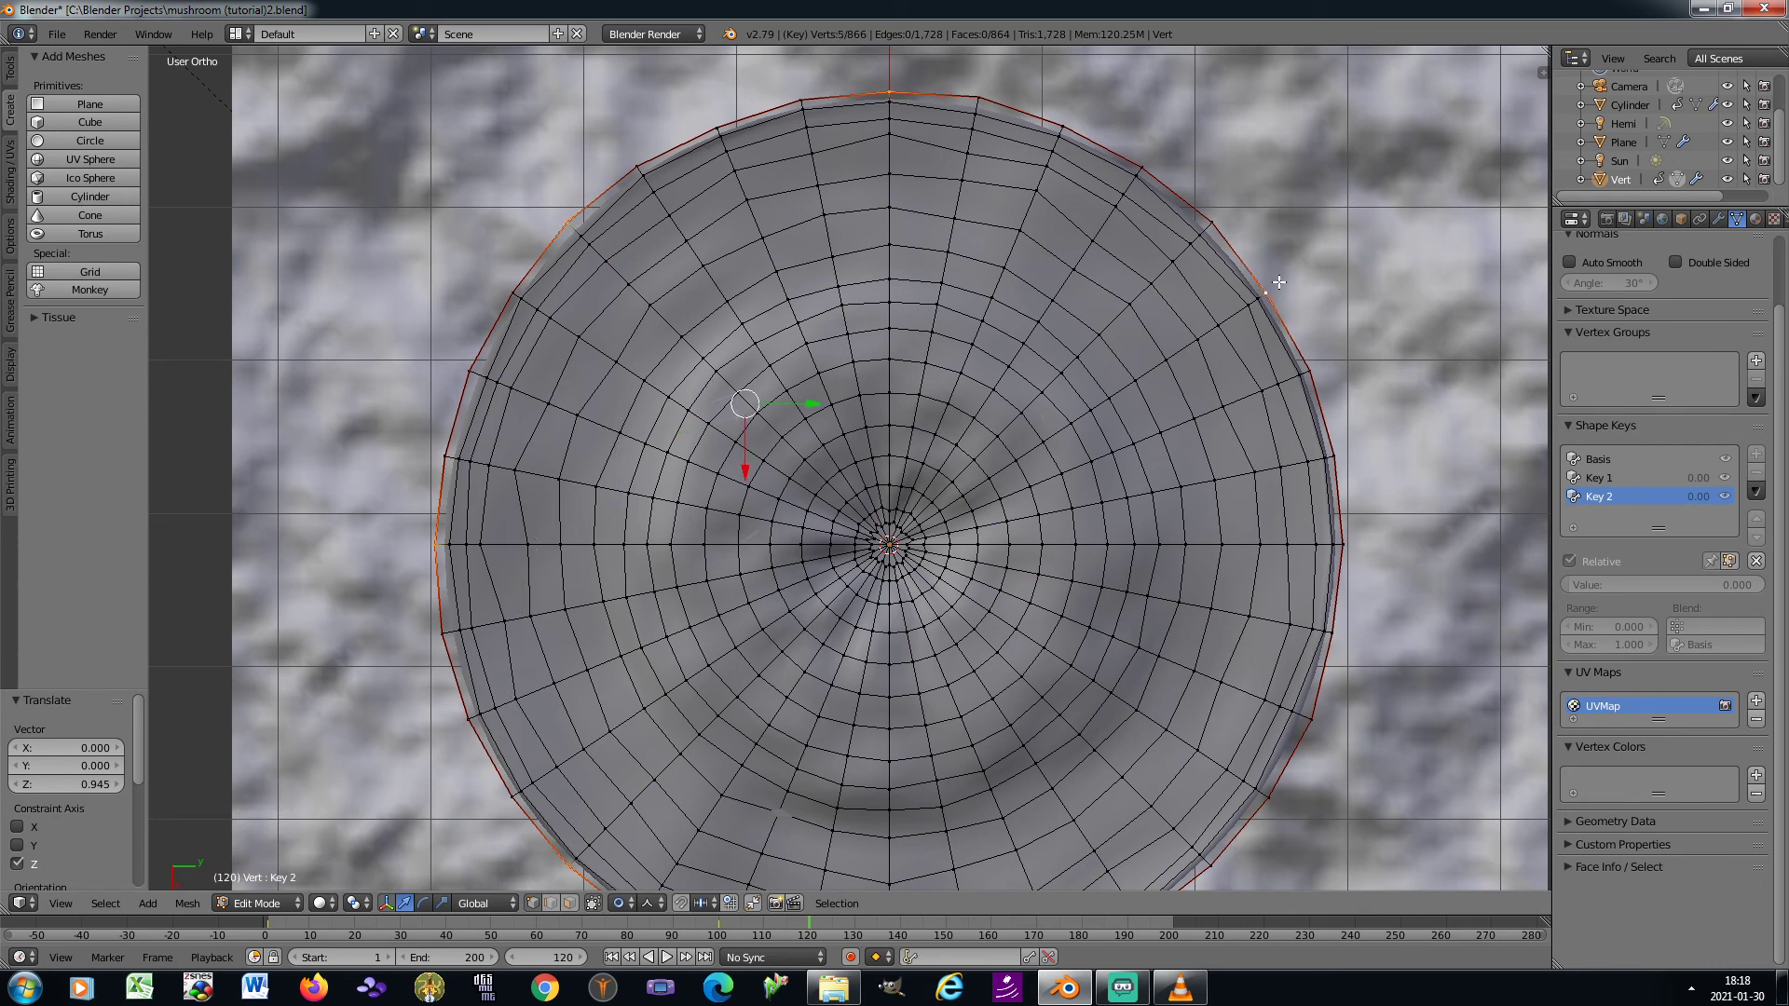
shift+right_click(1332, 632)
shift+middle_drag(1341, 626, 1370, 354)
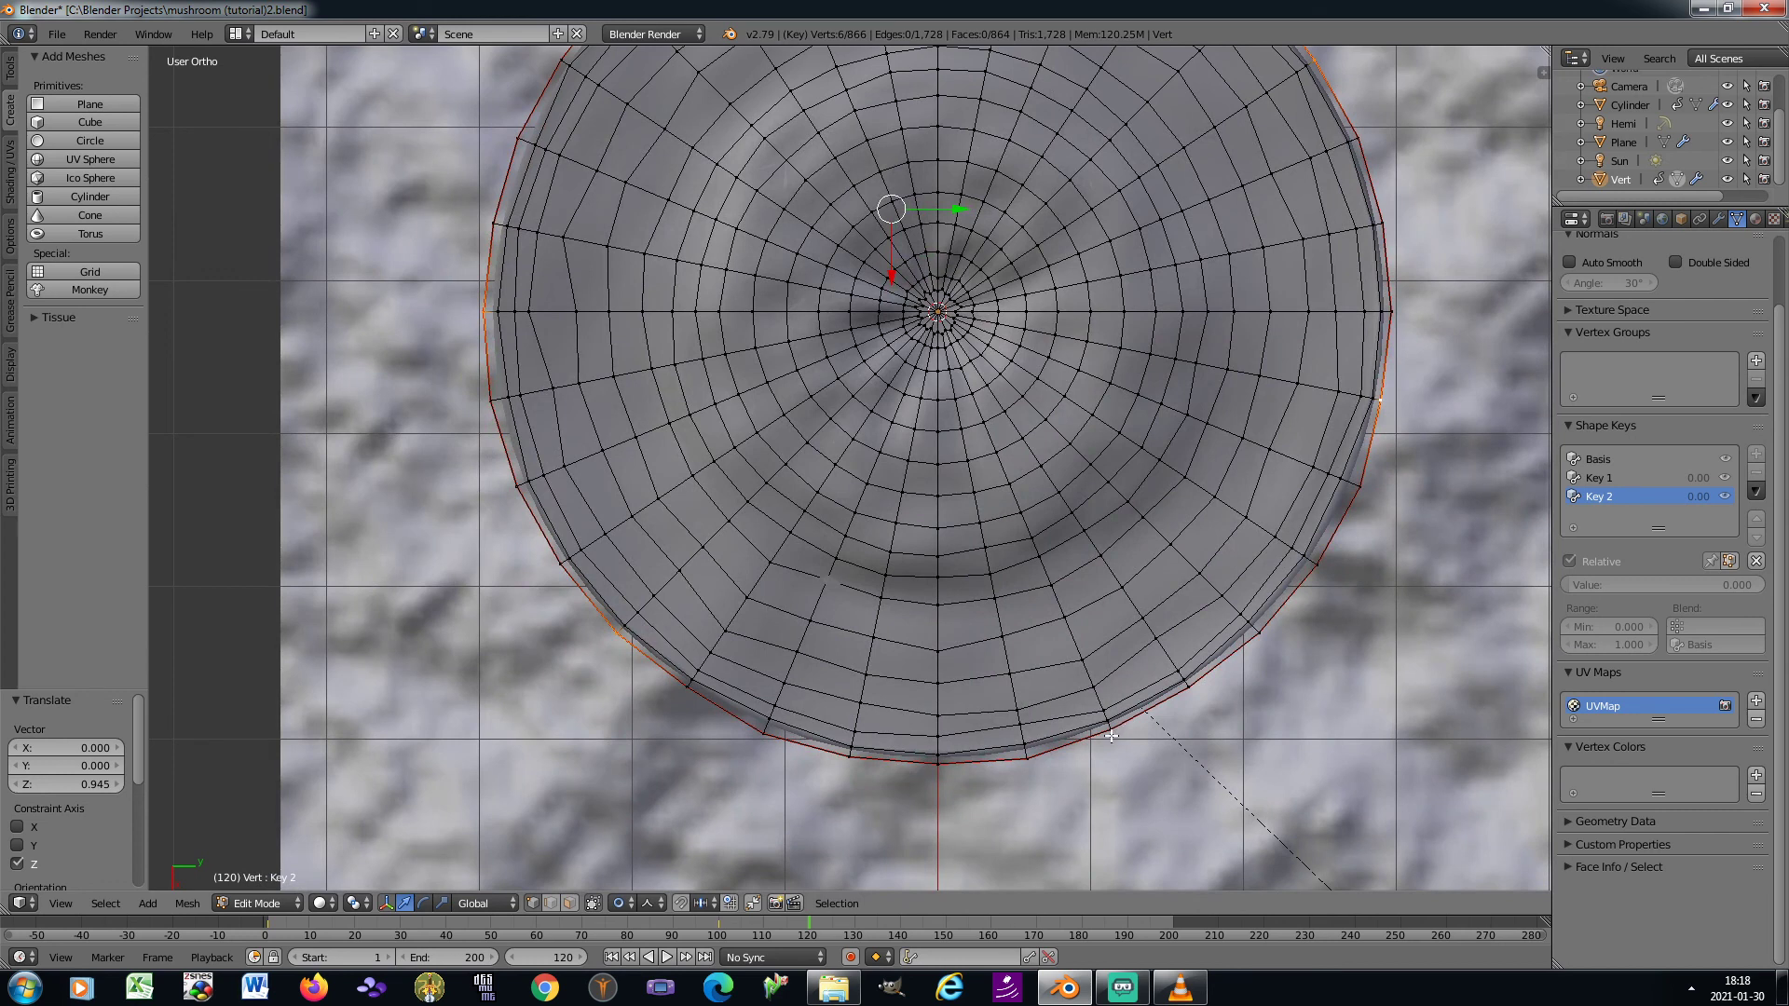
shift+right_click(1185, 690)
shift+right_click(929, 767)
shift+right_click(942, 772)
shift+right_click(1034, 764)
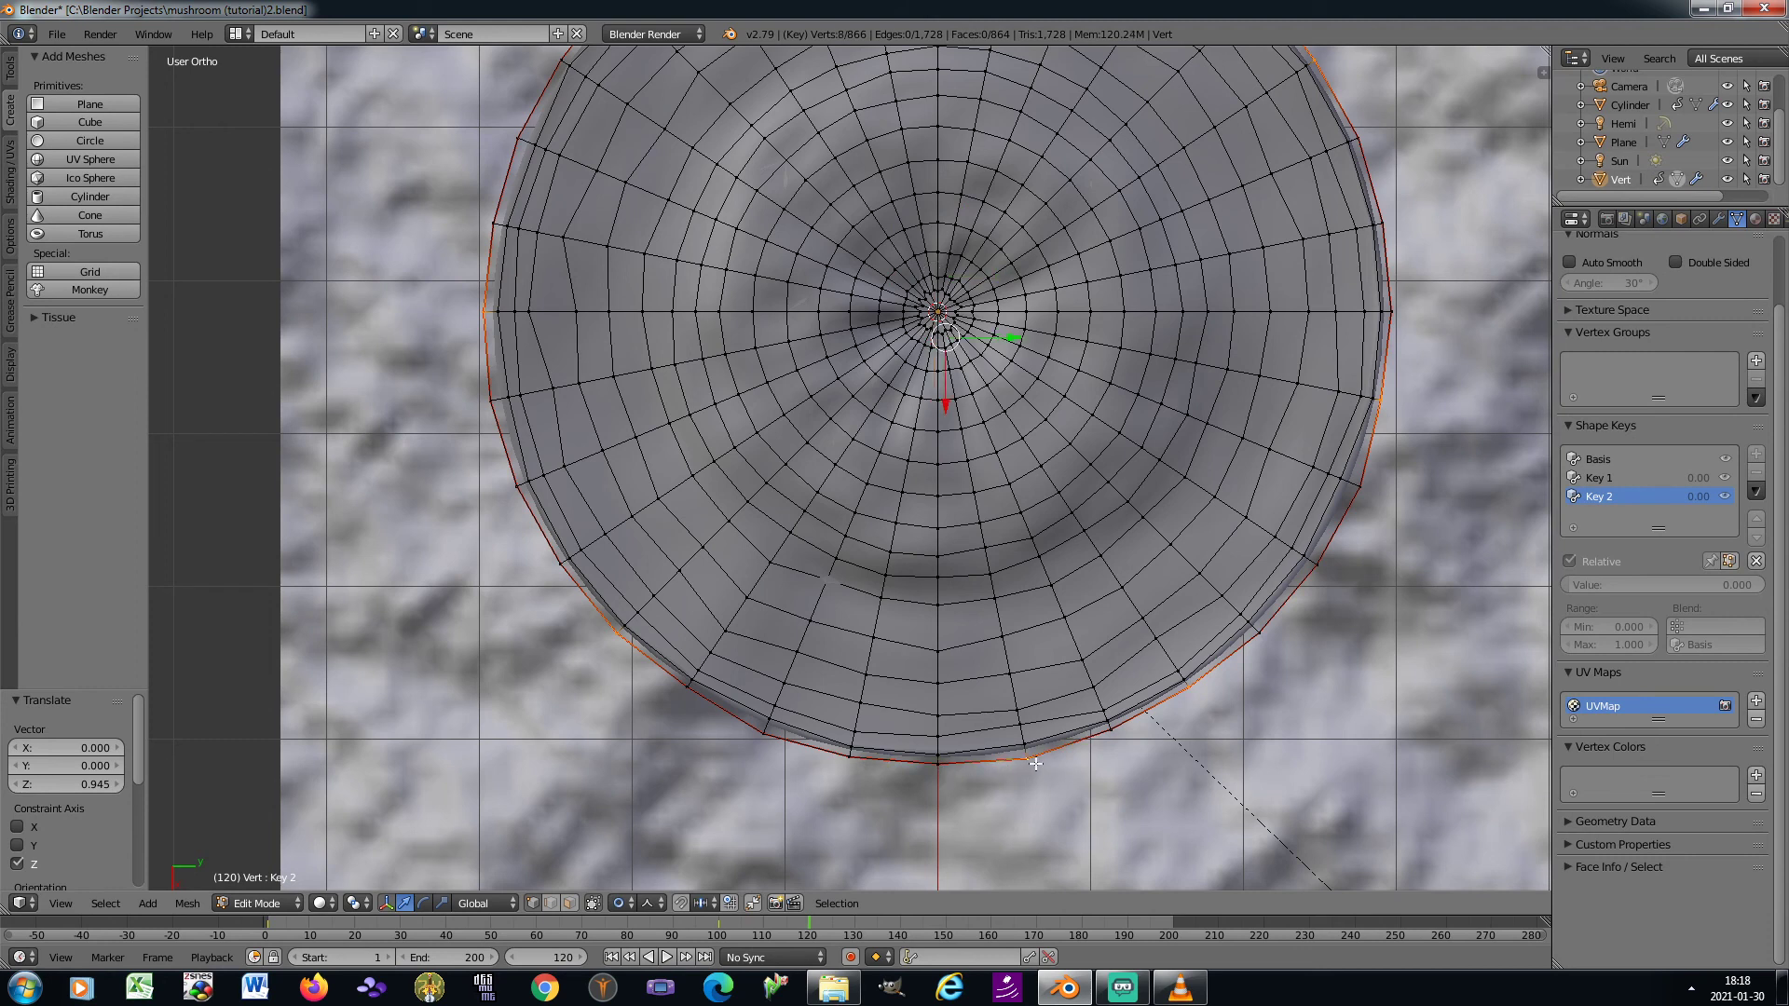
shift+right_click(1192, 690)
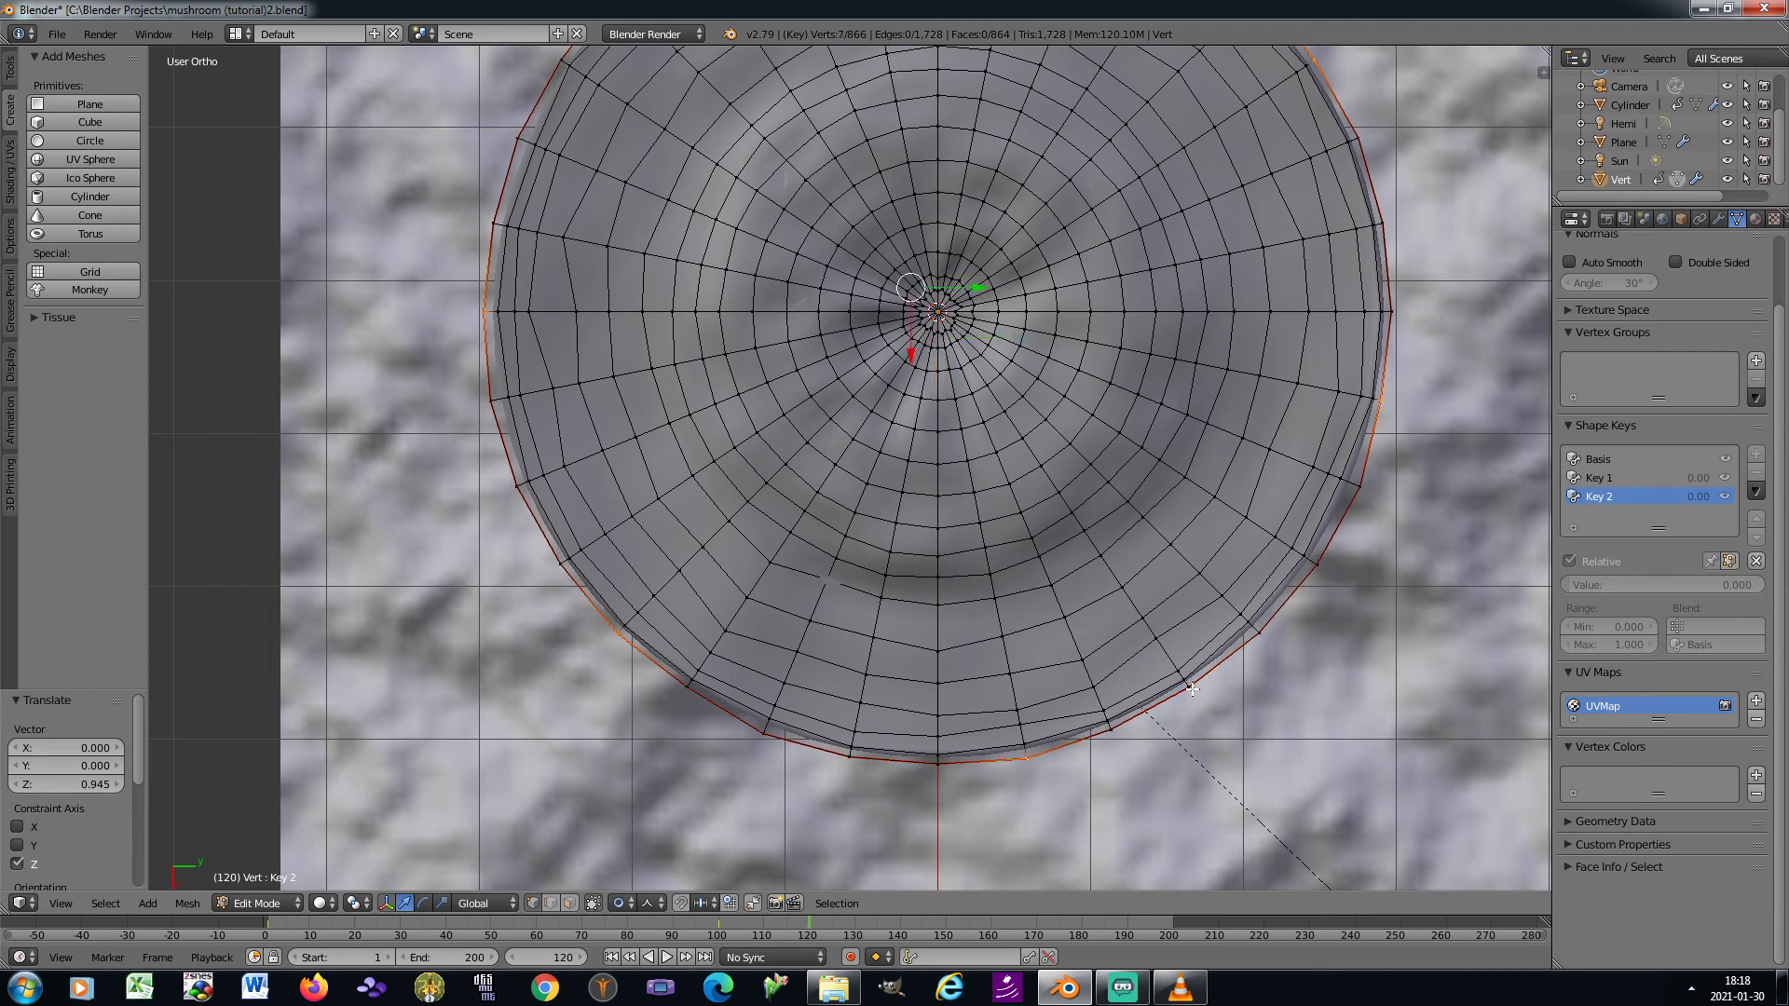
Set the proportional falloff to Smooth and raise the selected rim vertices about 0.748 along Z to make the rim wavy
click(654, 896)
click(698, 874)
key(KP_3)
key(KP_0)
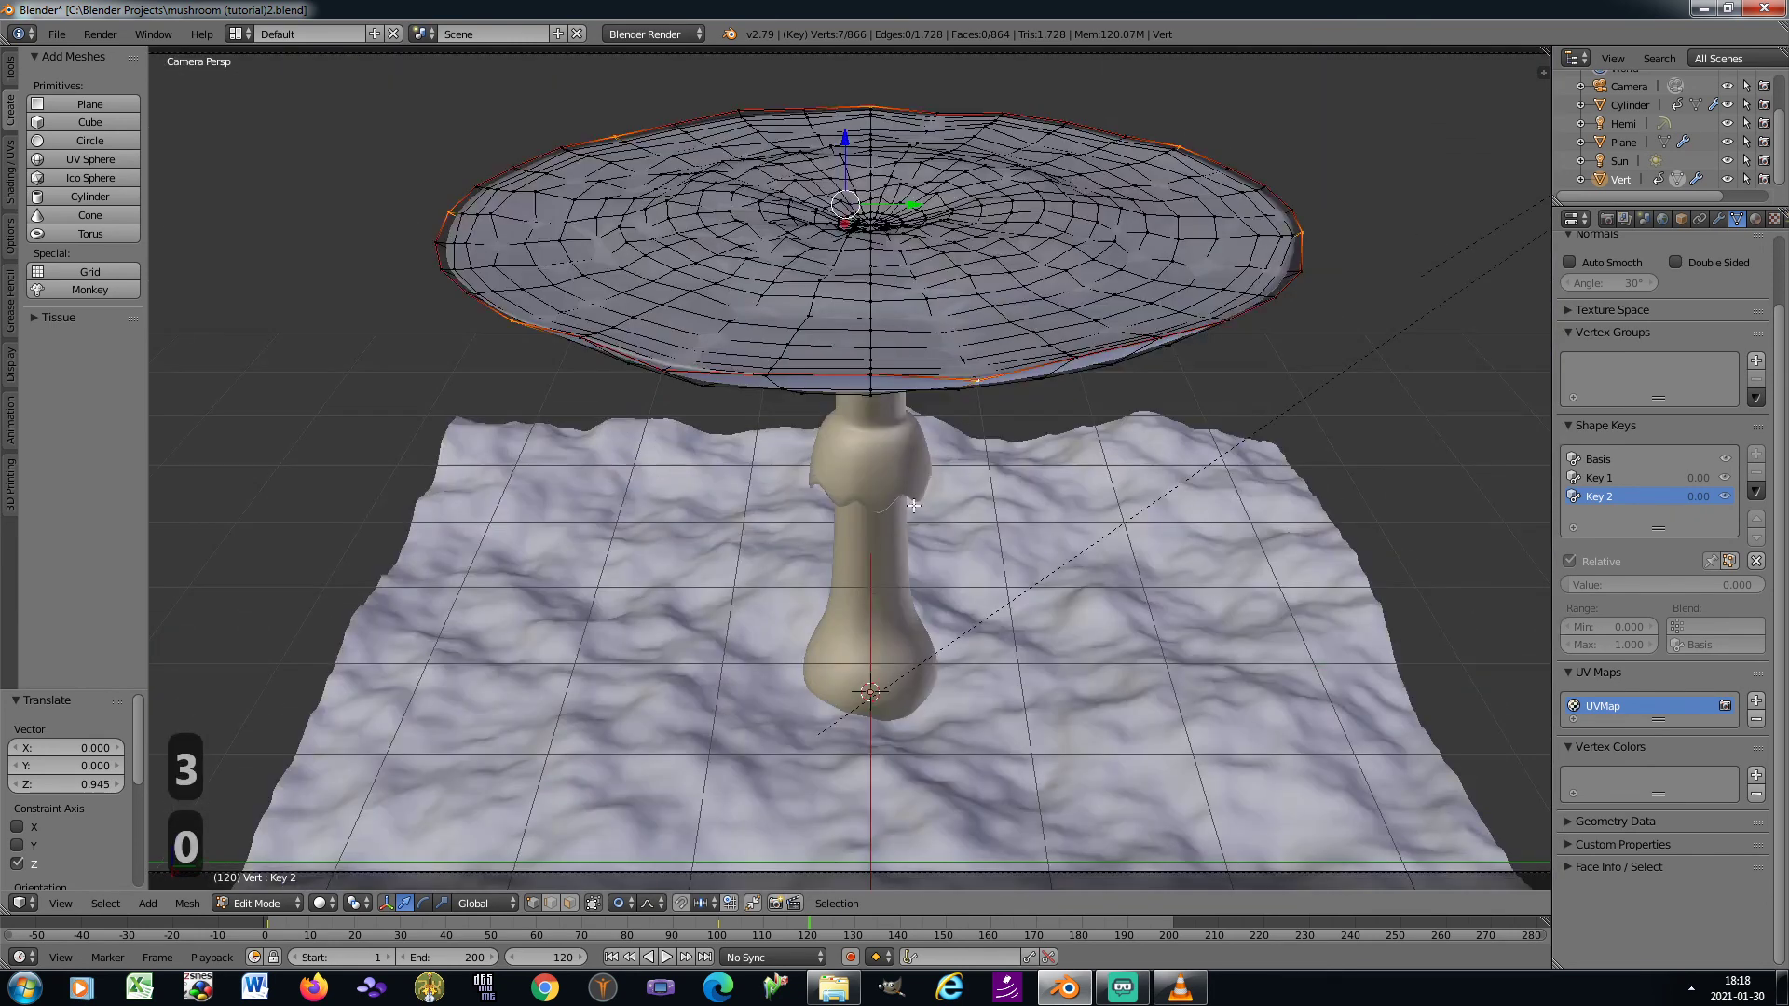
key(g)
key(z)
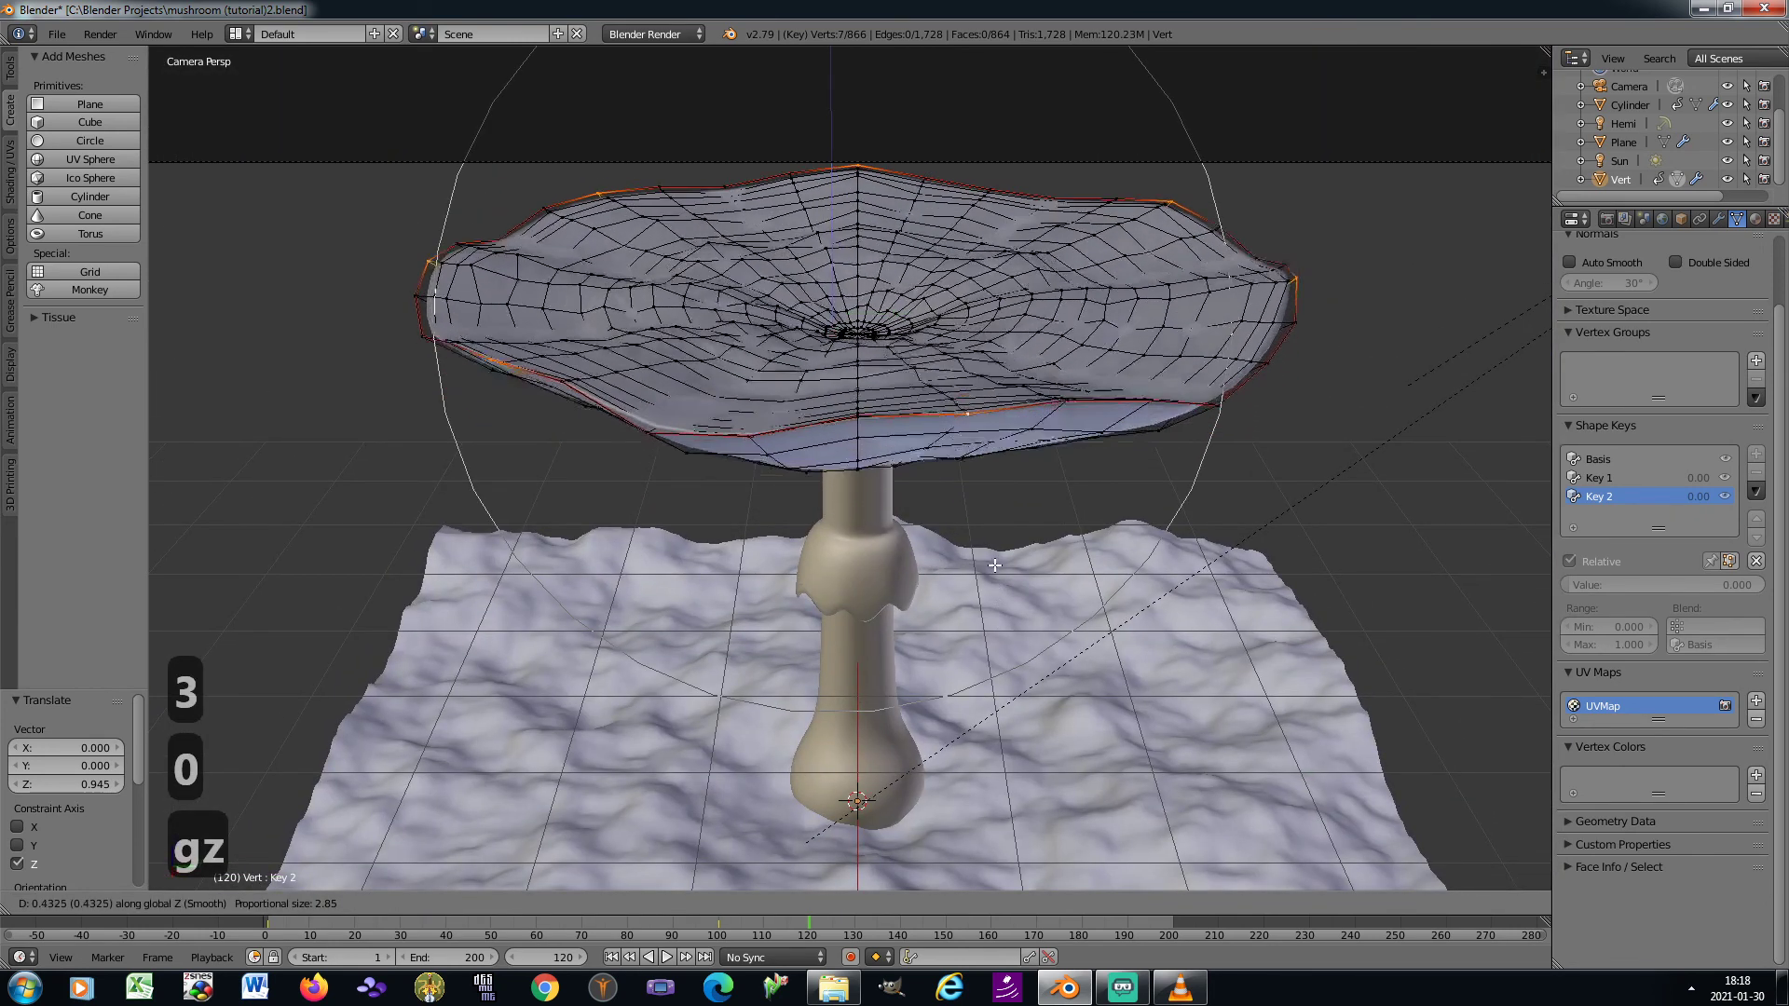
scroll(983, 508, up, 4)
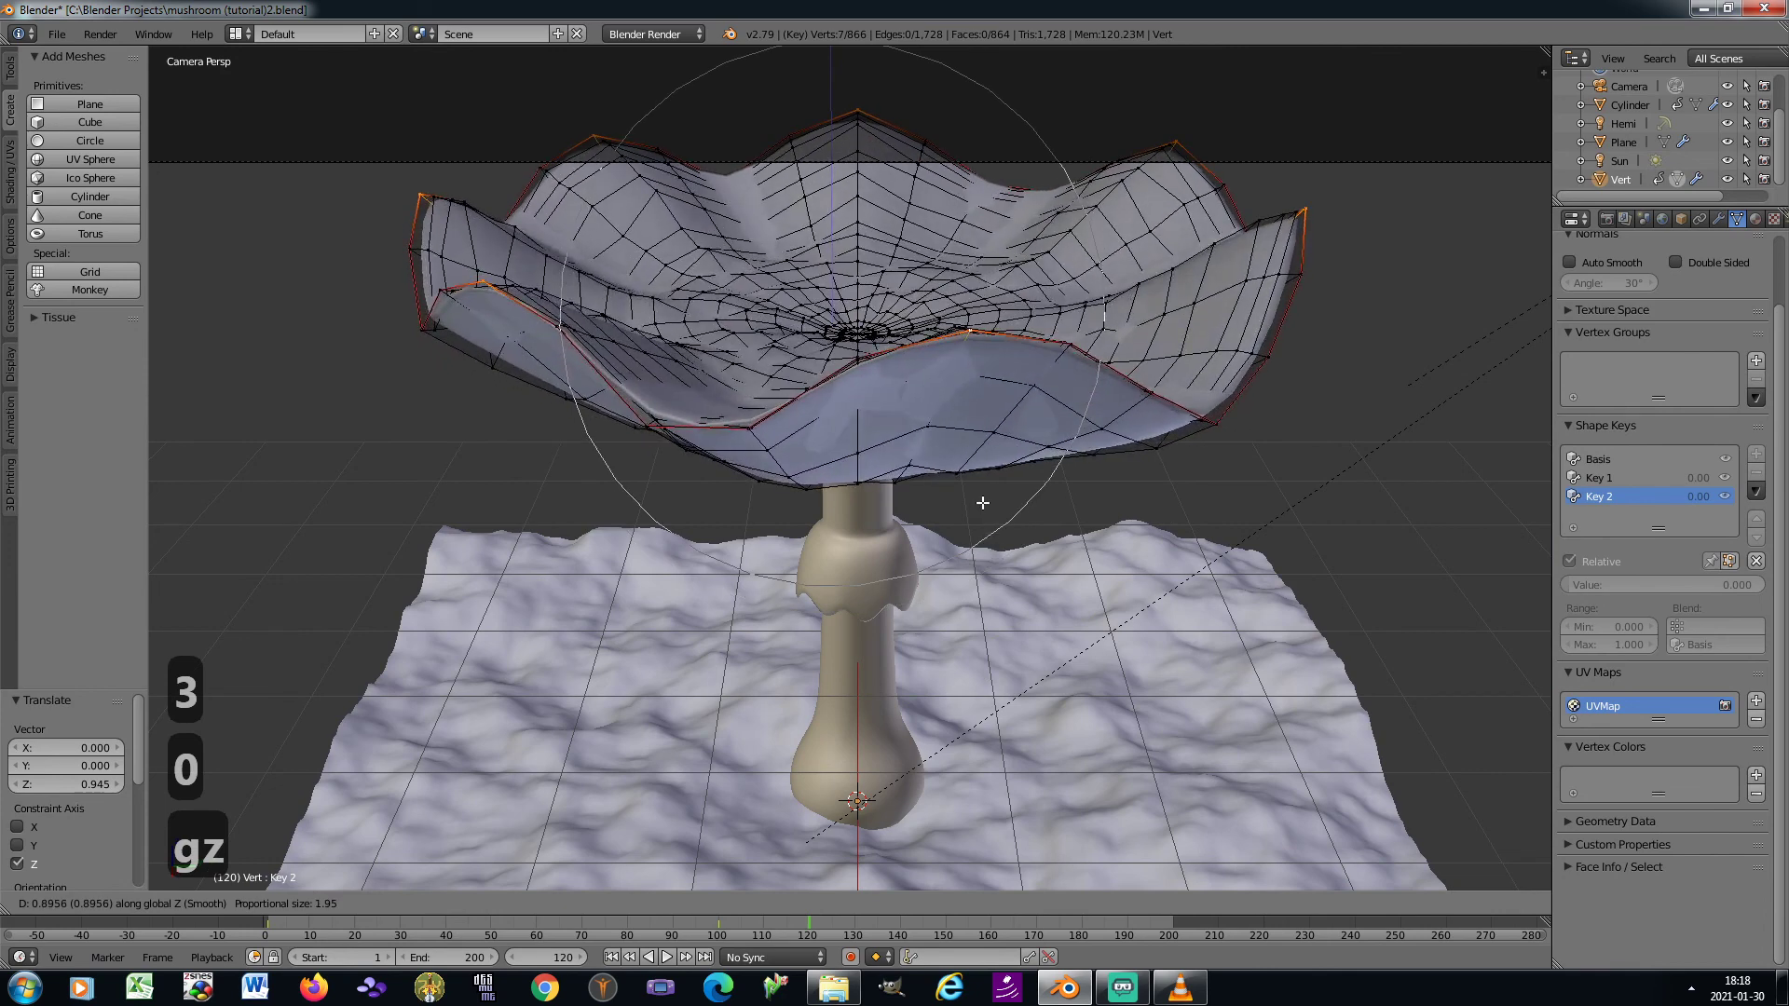
scroll(983, 502, down, 2)
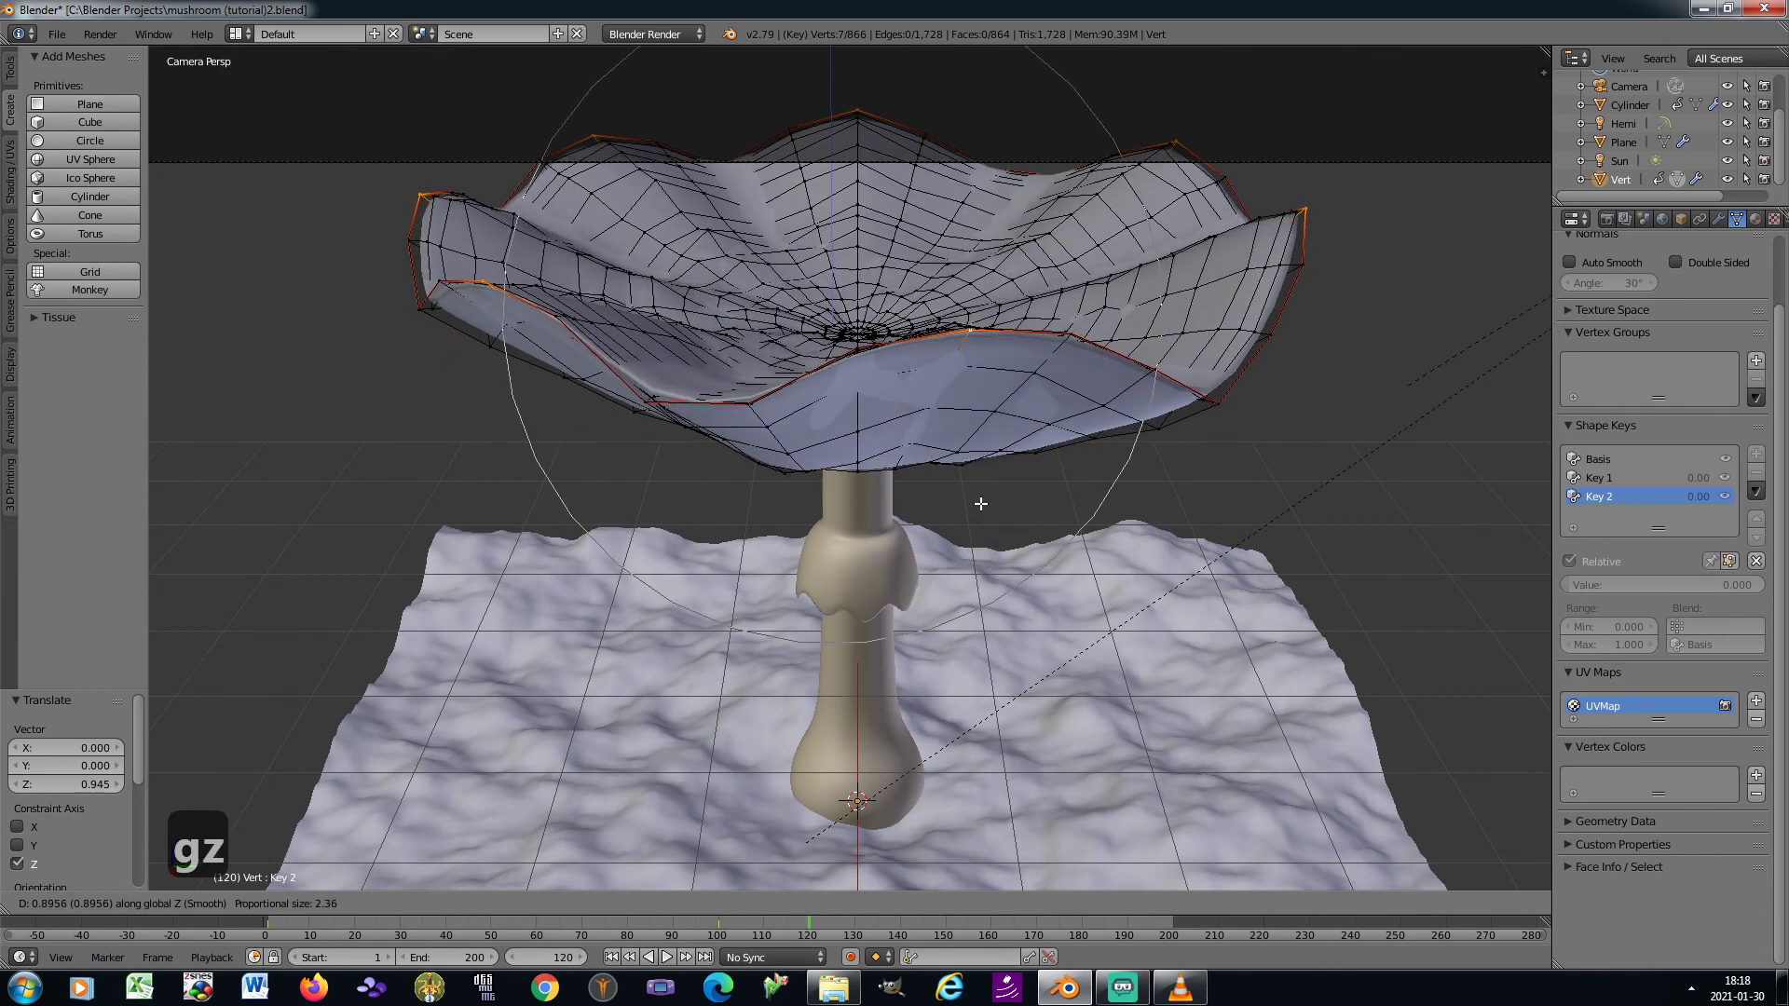
scroll(982, 506, up, 1)
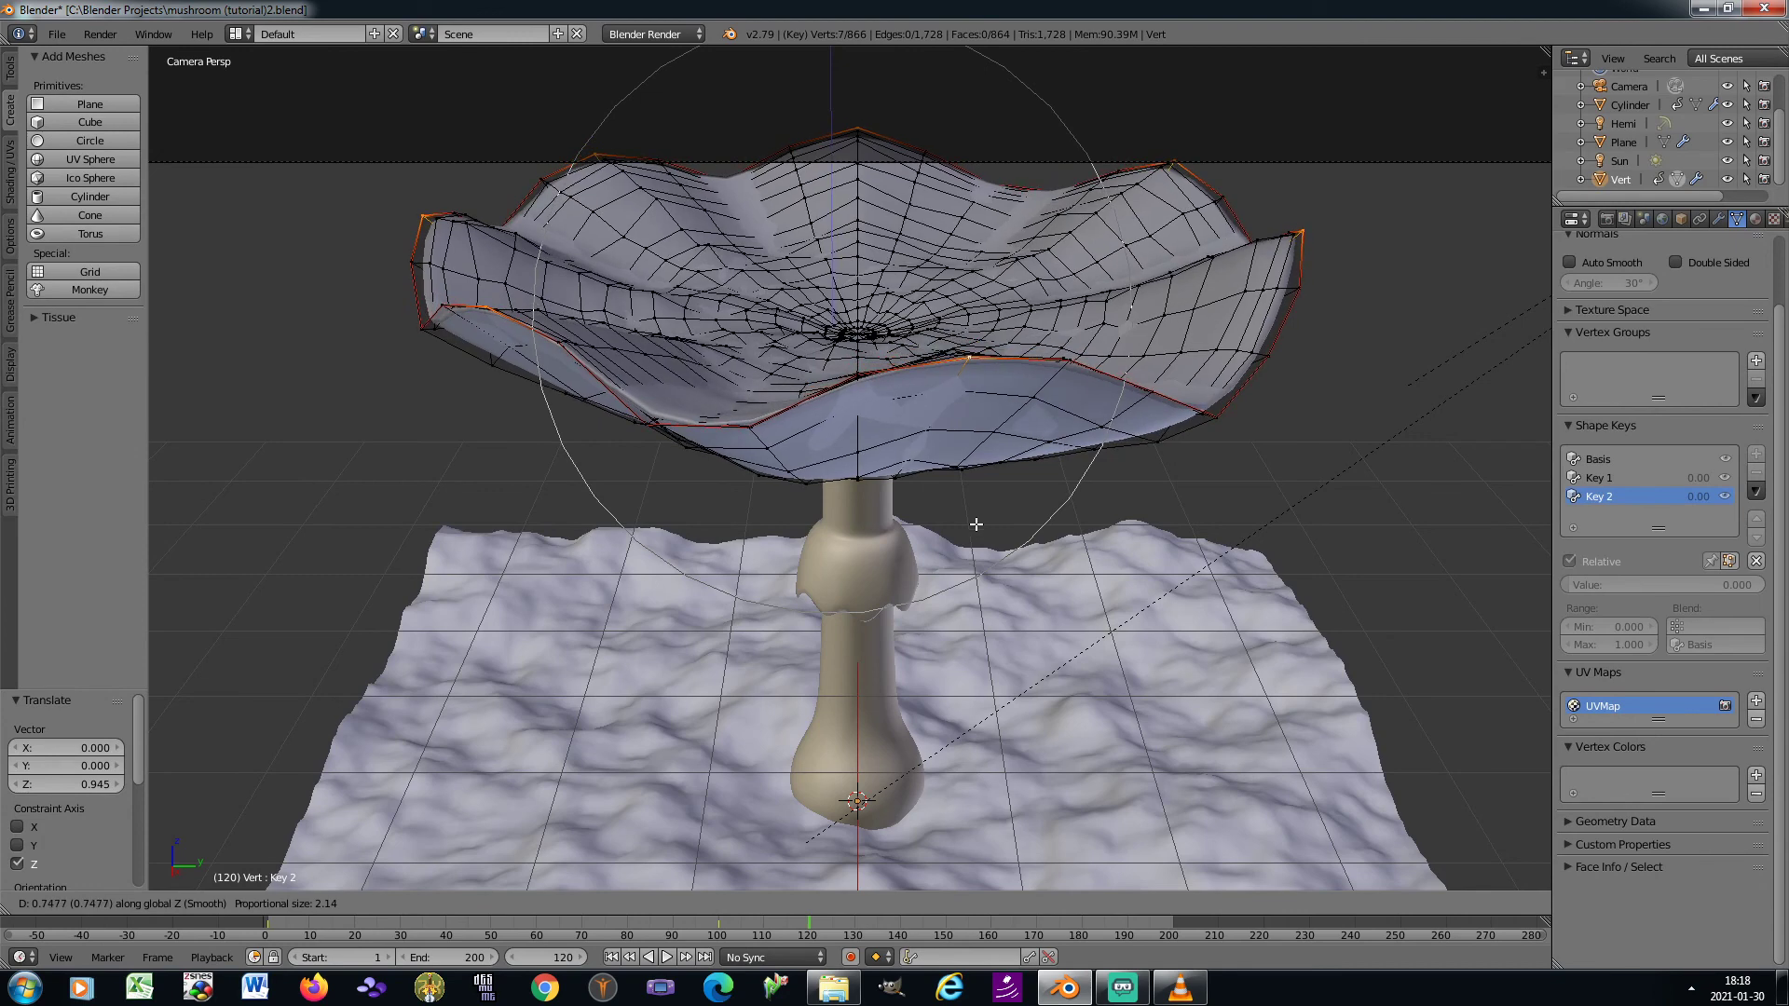
click(975, 523)
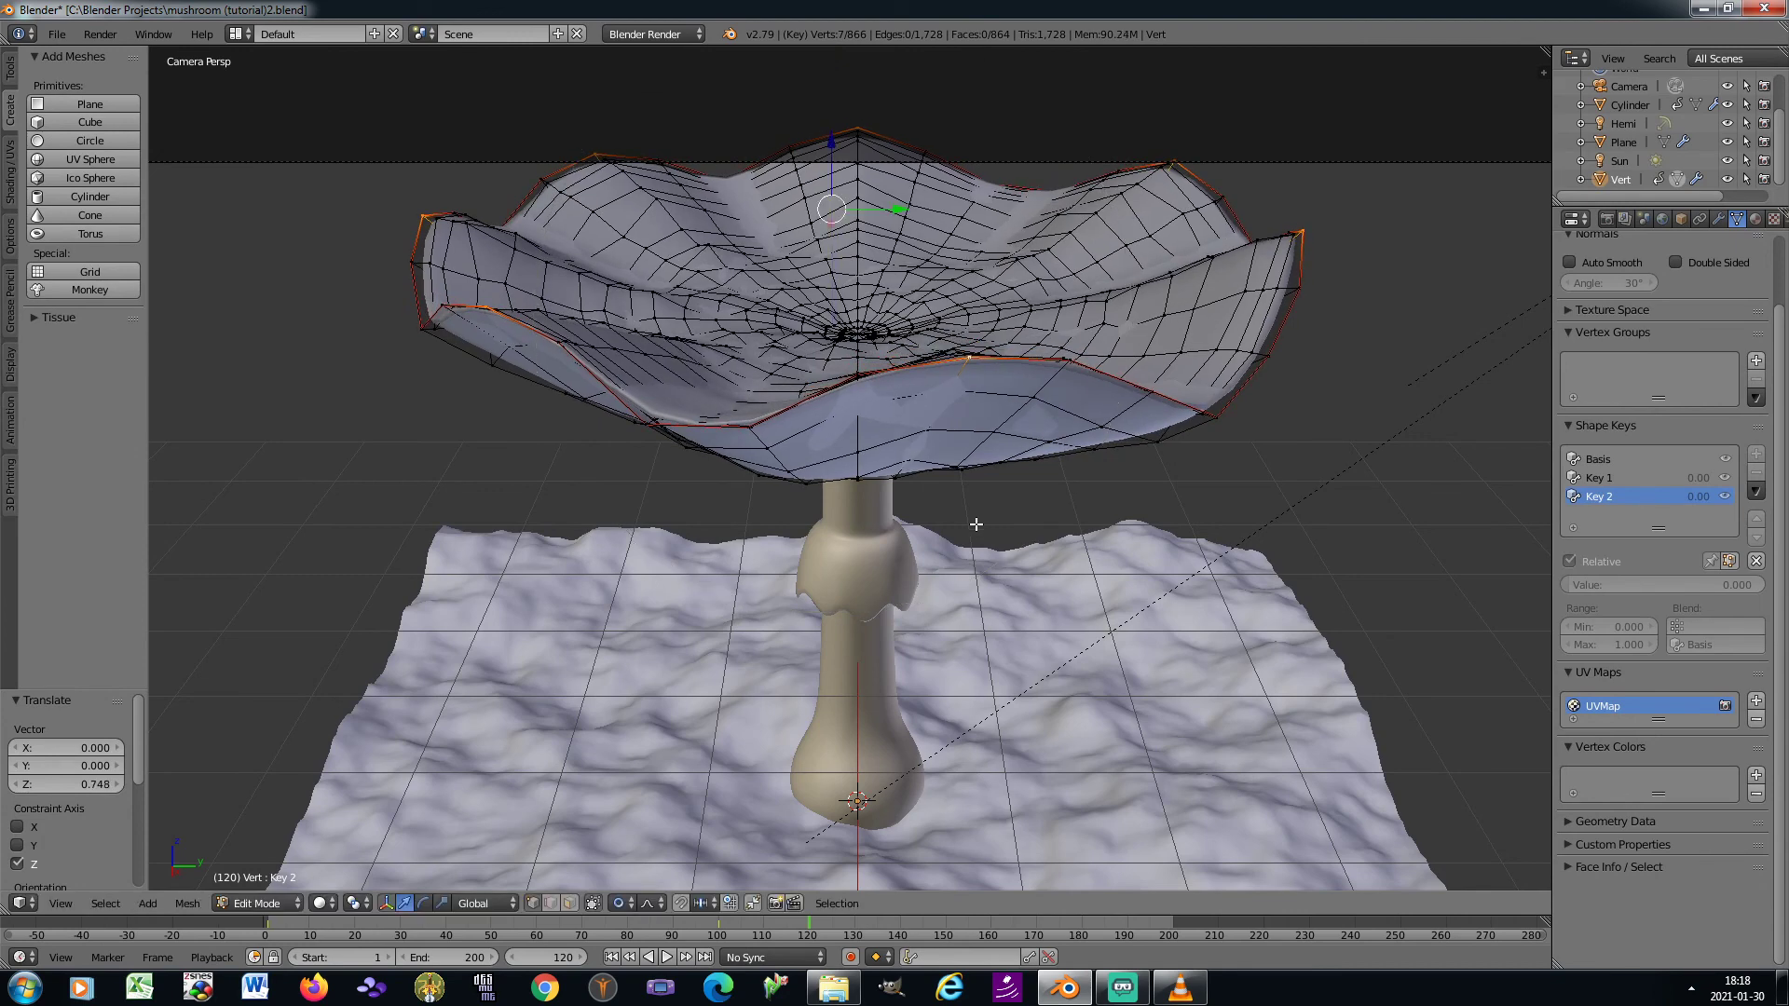
In the right orthographic view, lower the selected rim vertices about 0.035 along Z, and return to the camera view
key(KP_3)
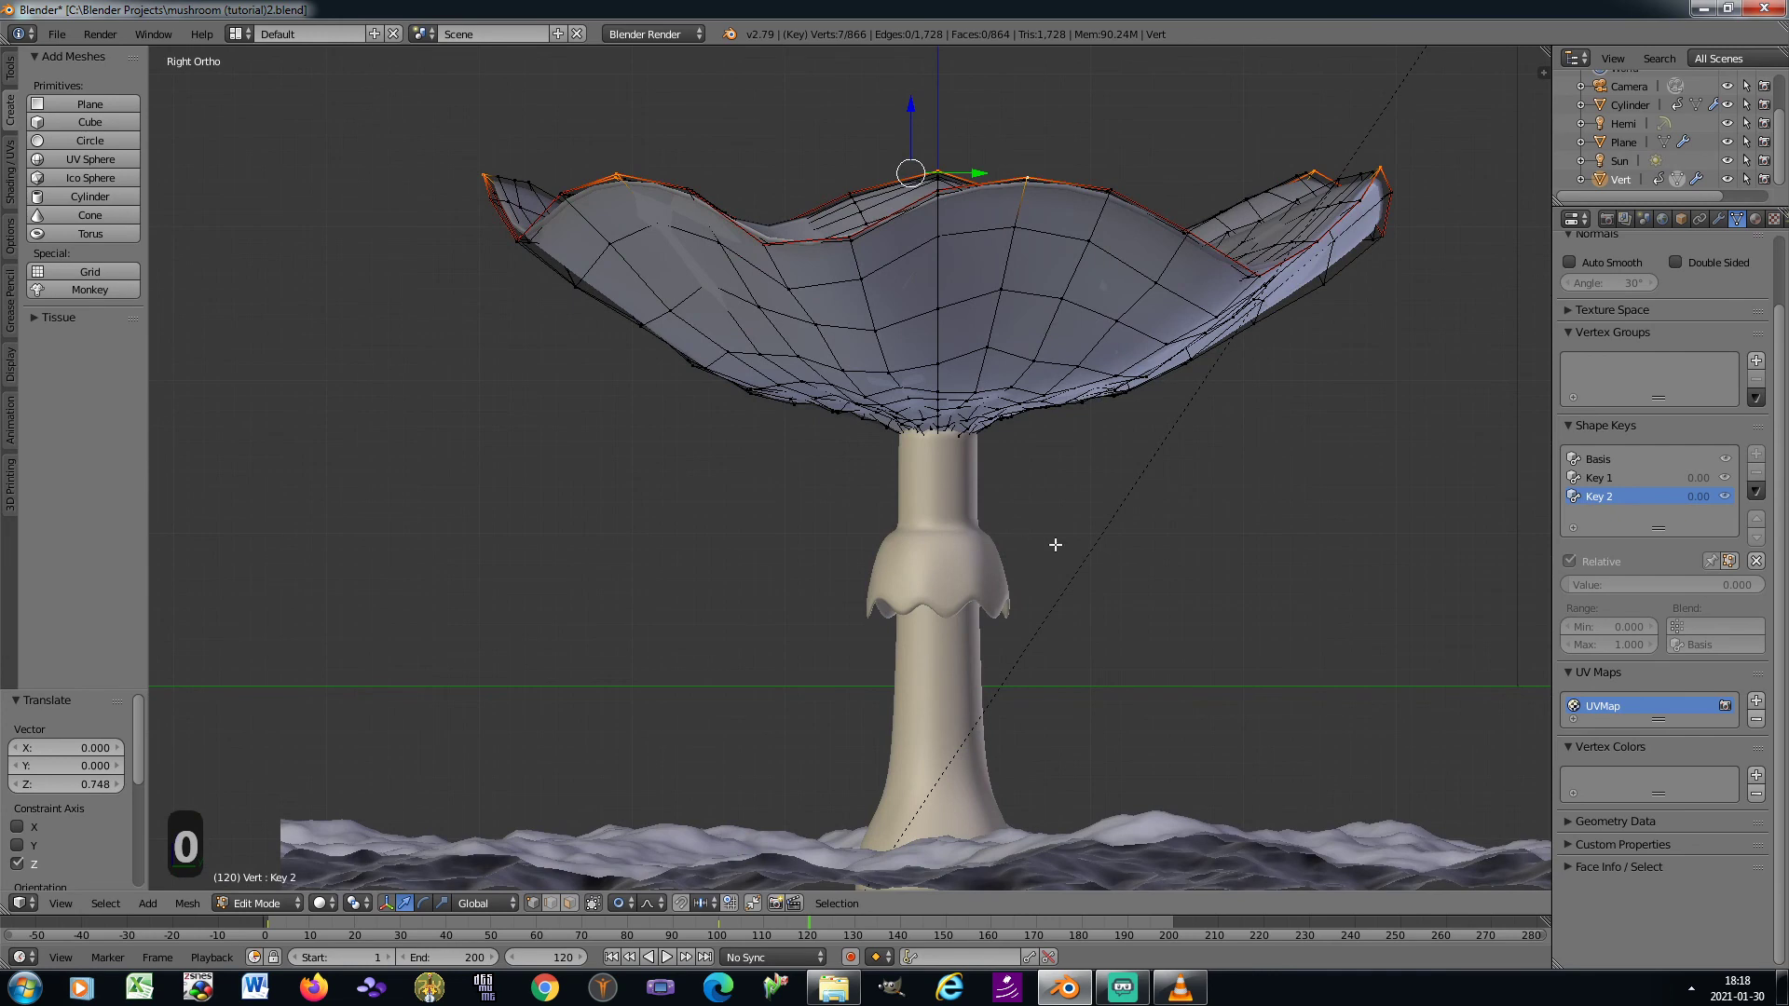
scroll(1055, 544, down, 3)
scroll(1056, 540, up, 2)
key(g)
key(z)
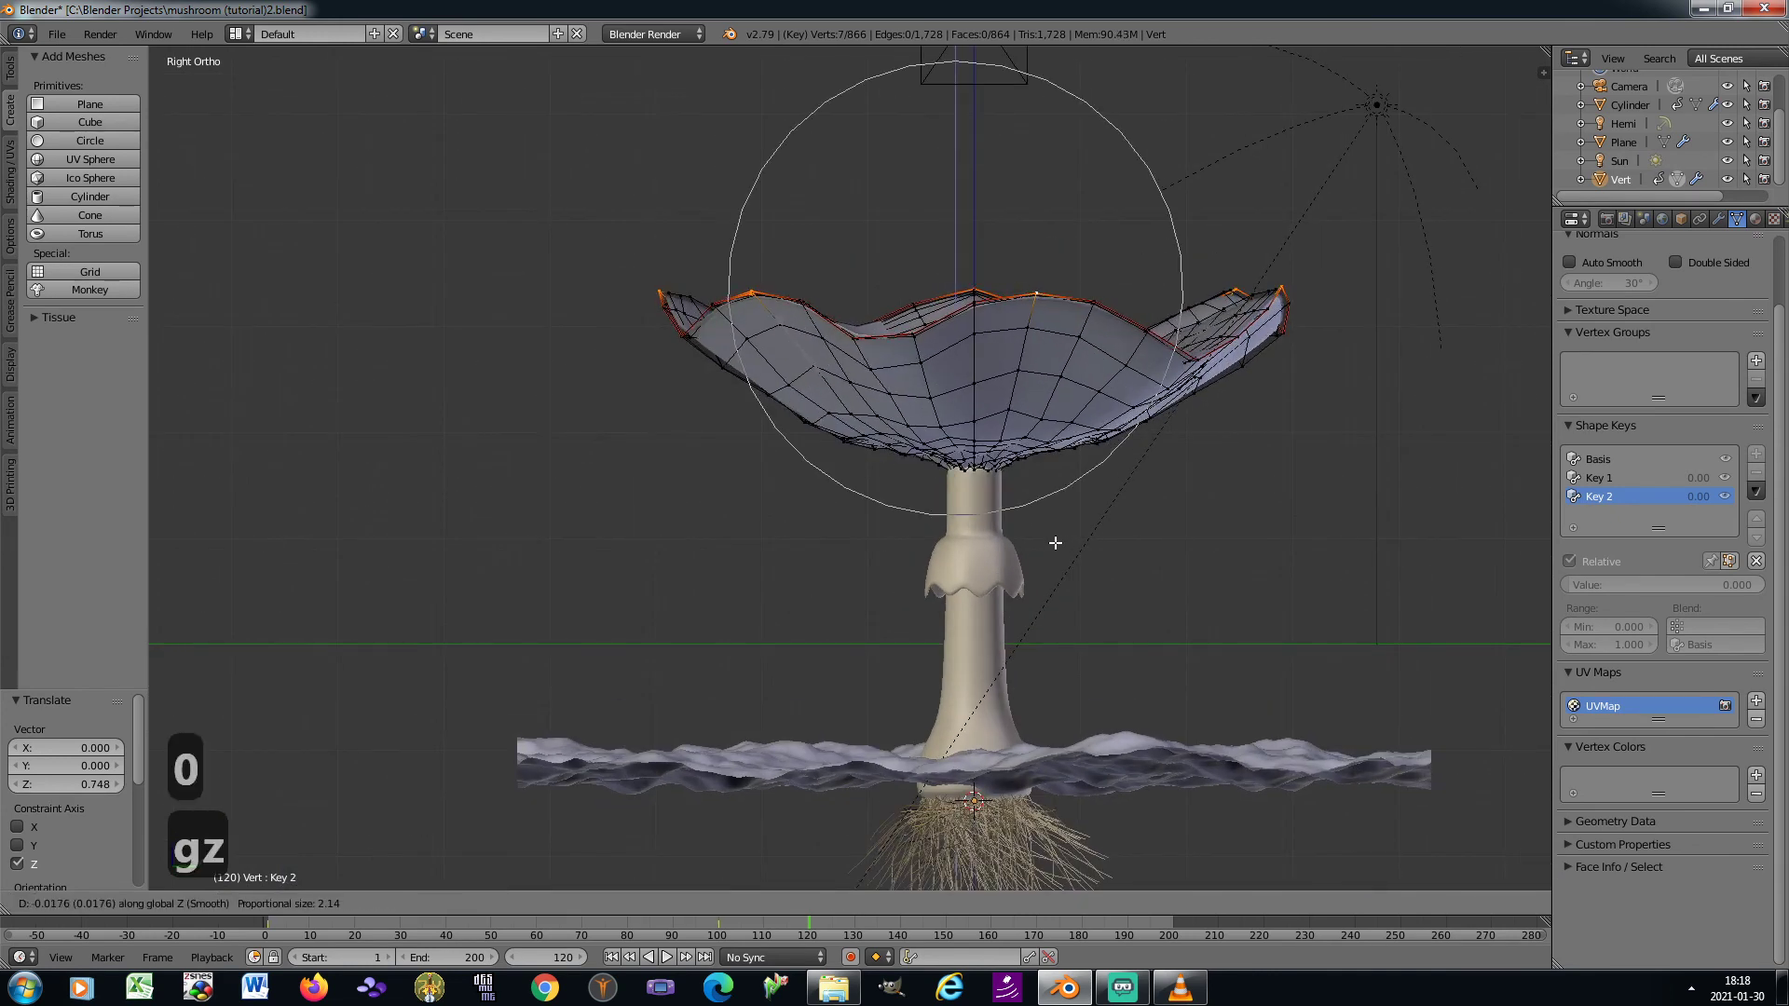
scroll(1052, 558, up, 6)
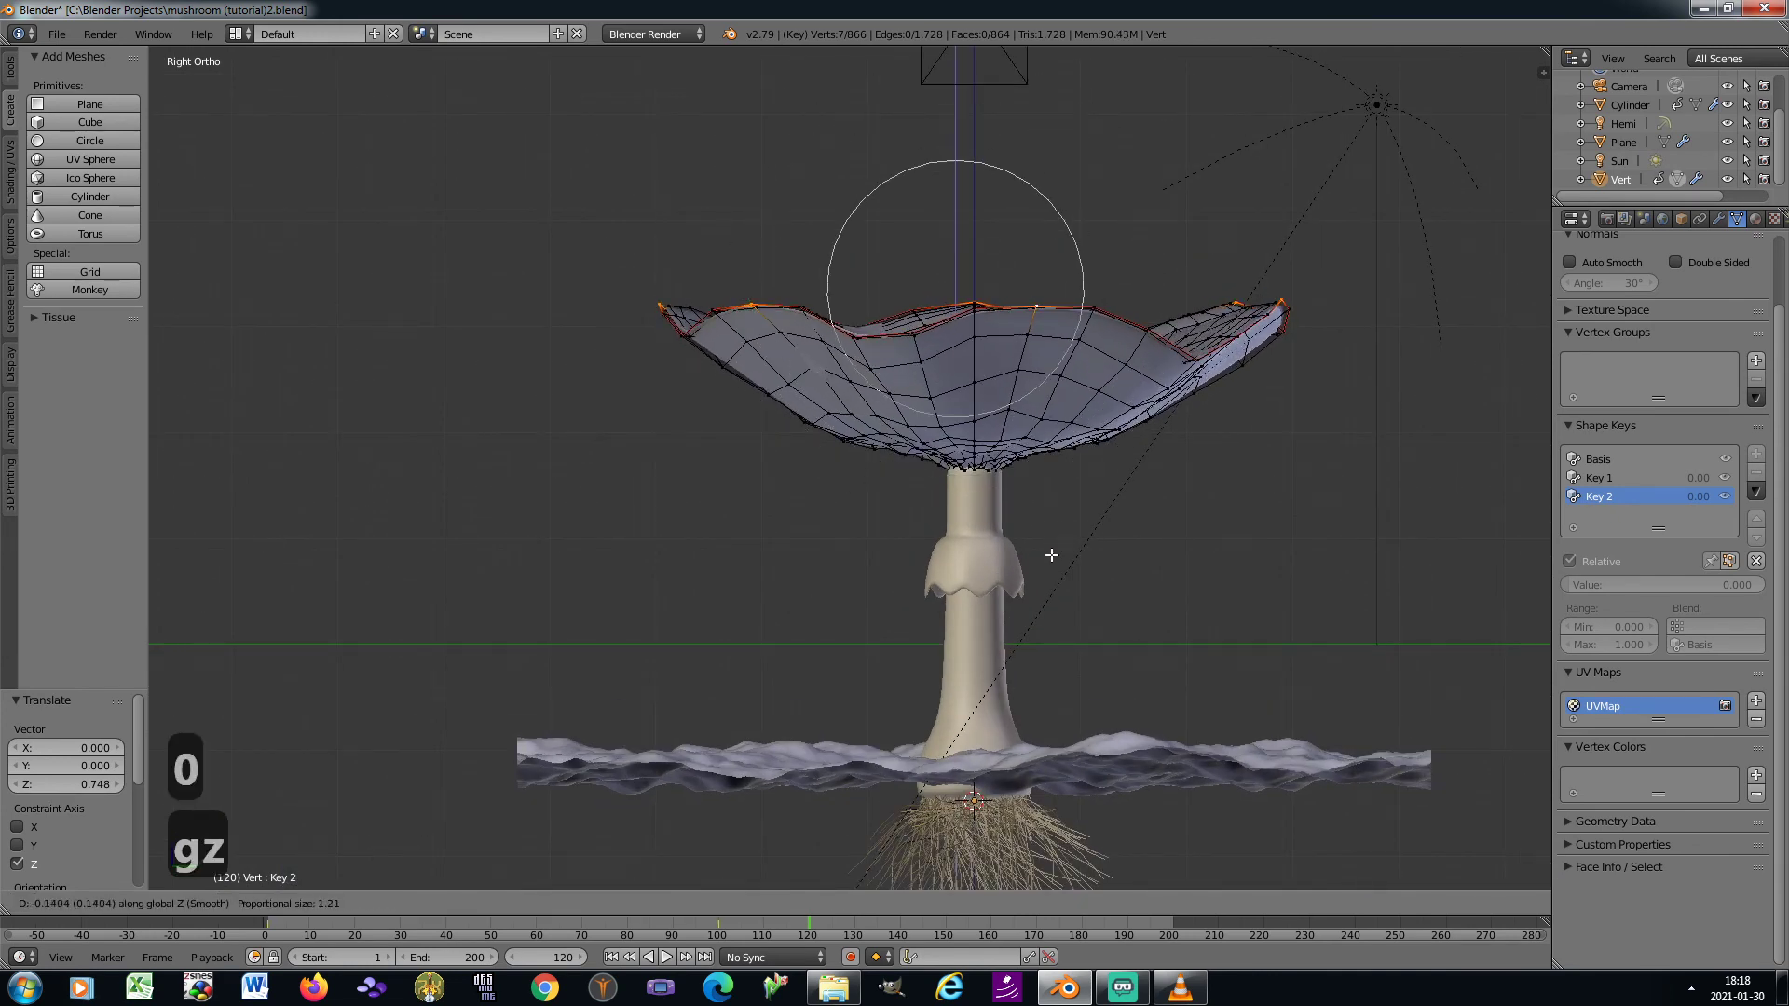
scroll(1052, 555, down, 5)
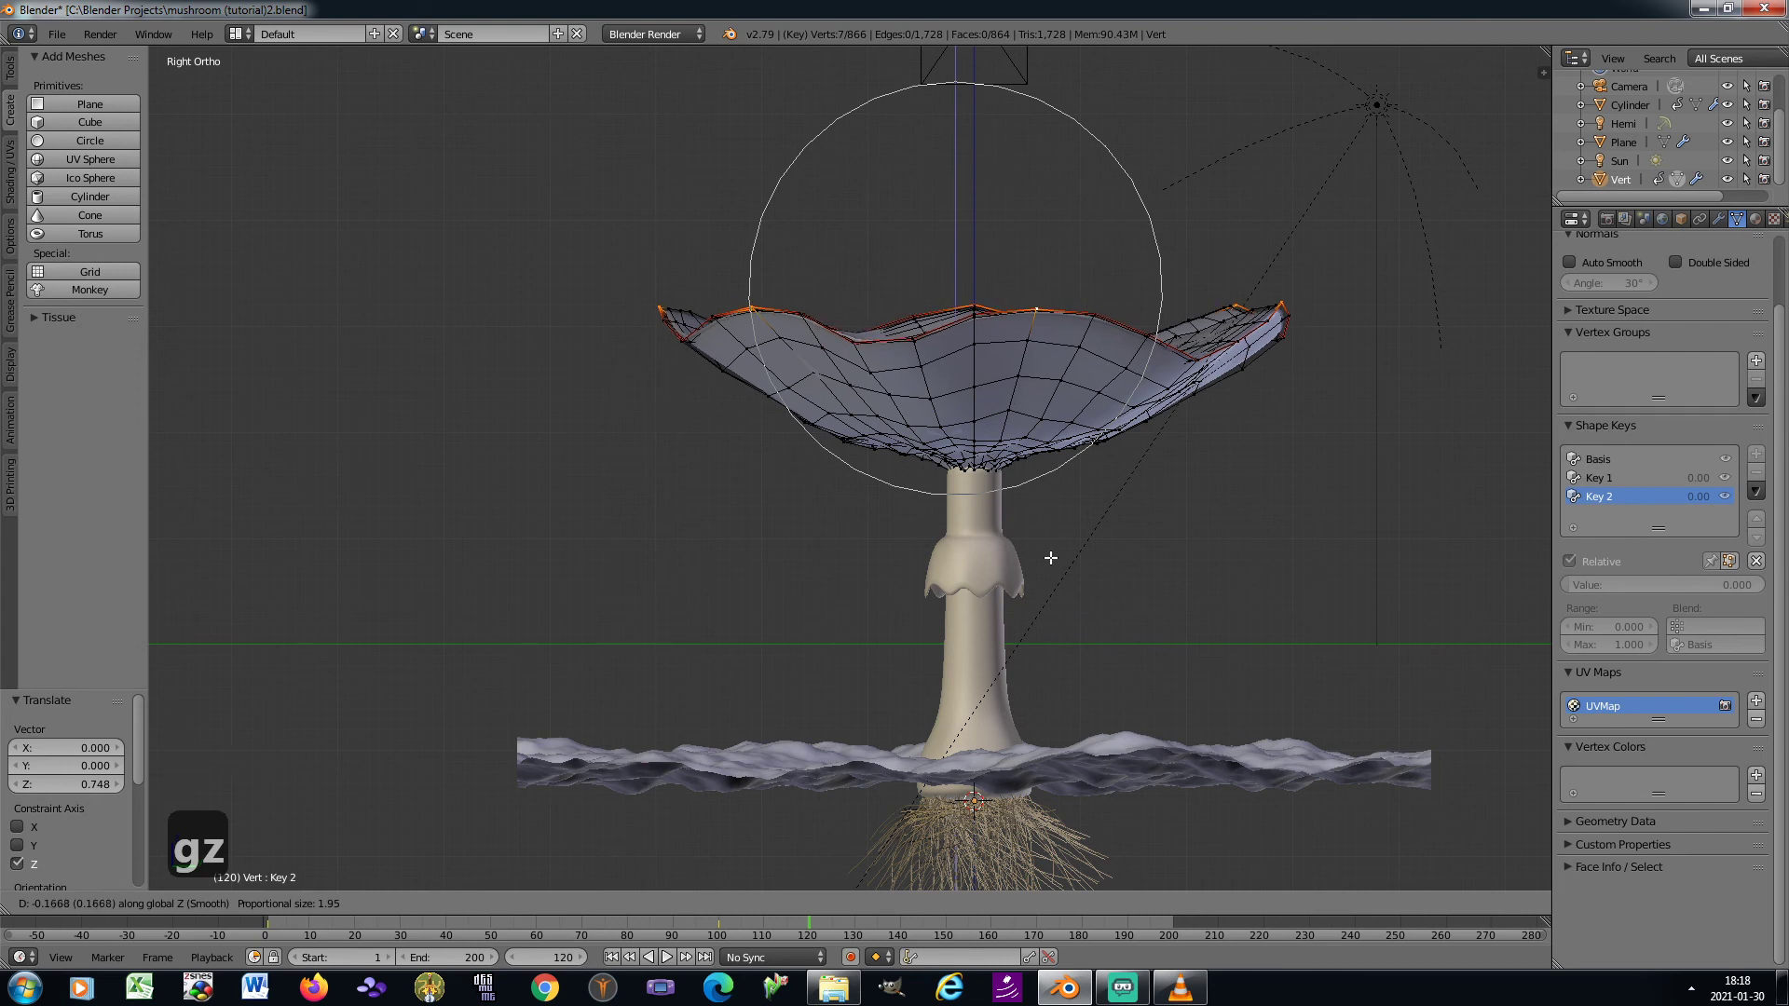
scroll(1051, 555, up, 4)
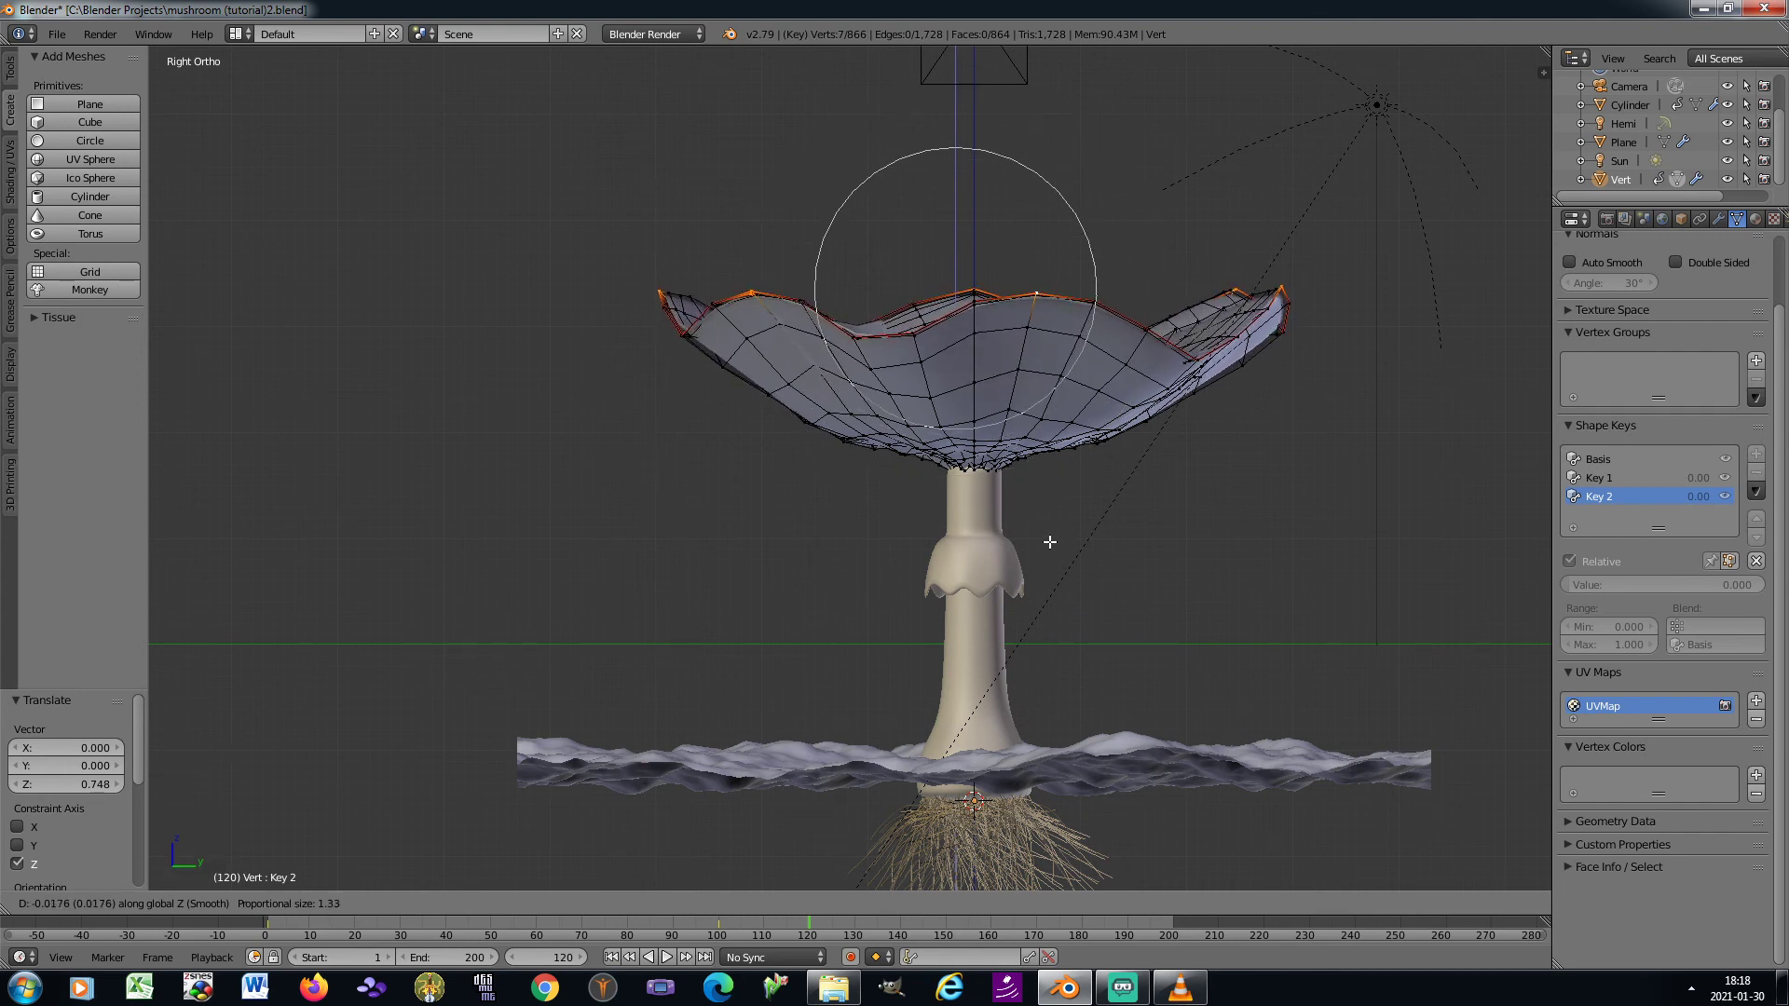
click(1050, 543)
key(KP_0)
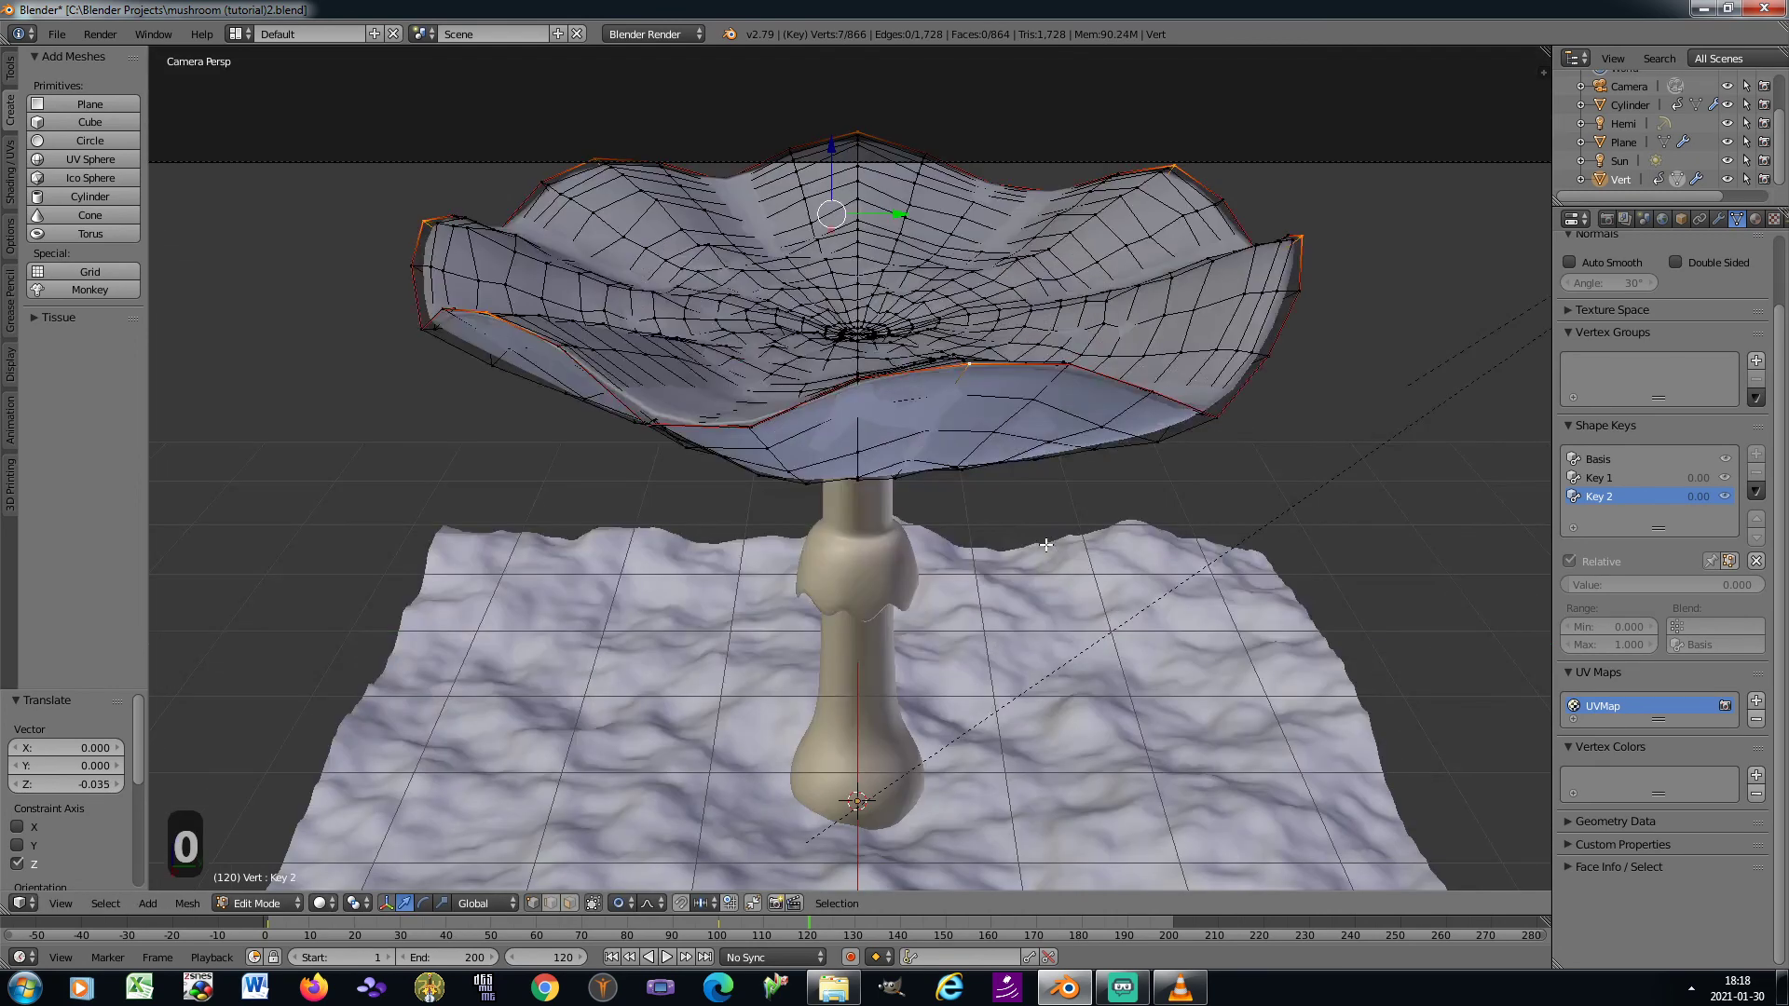
Return to Object Mode, preview the opened cap by varying Key 2's value, reset it to 0, and select Key 1
key(Tab)
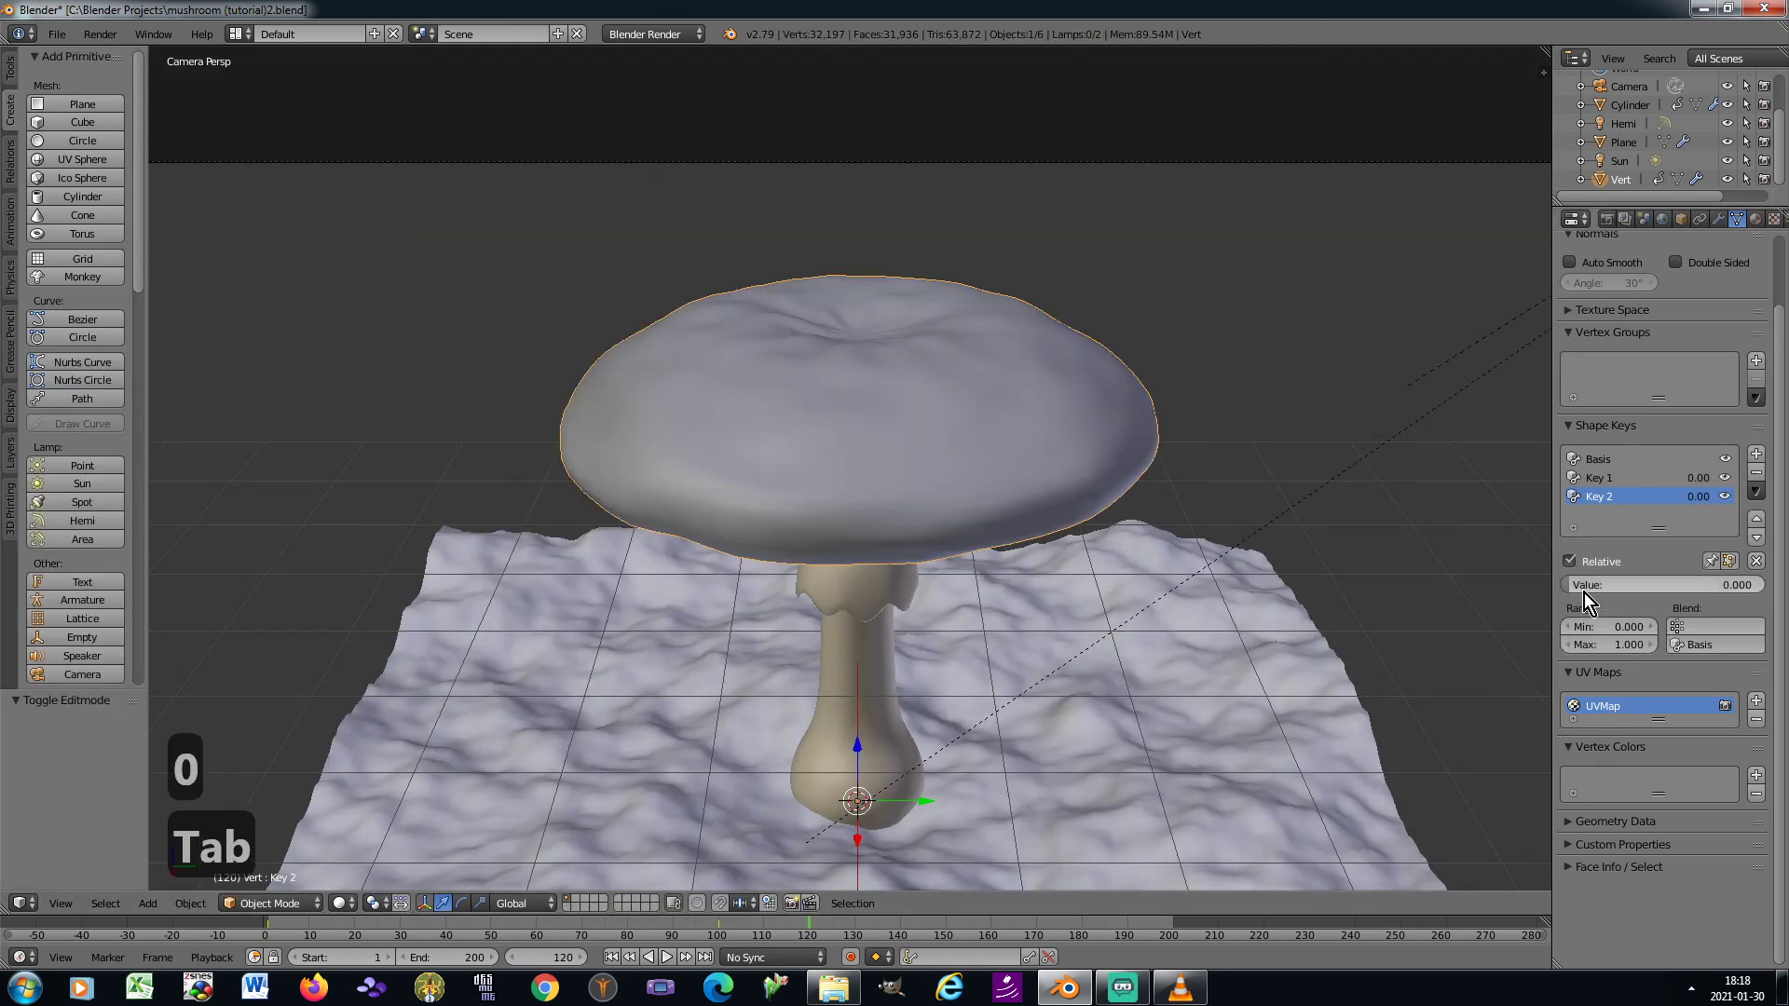
mouse_move(1574, 584)
mouse_down()
mouse_move(1763, 584)
mouse_move(1575, 584)
mouse_up()
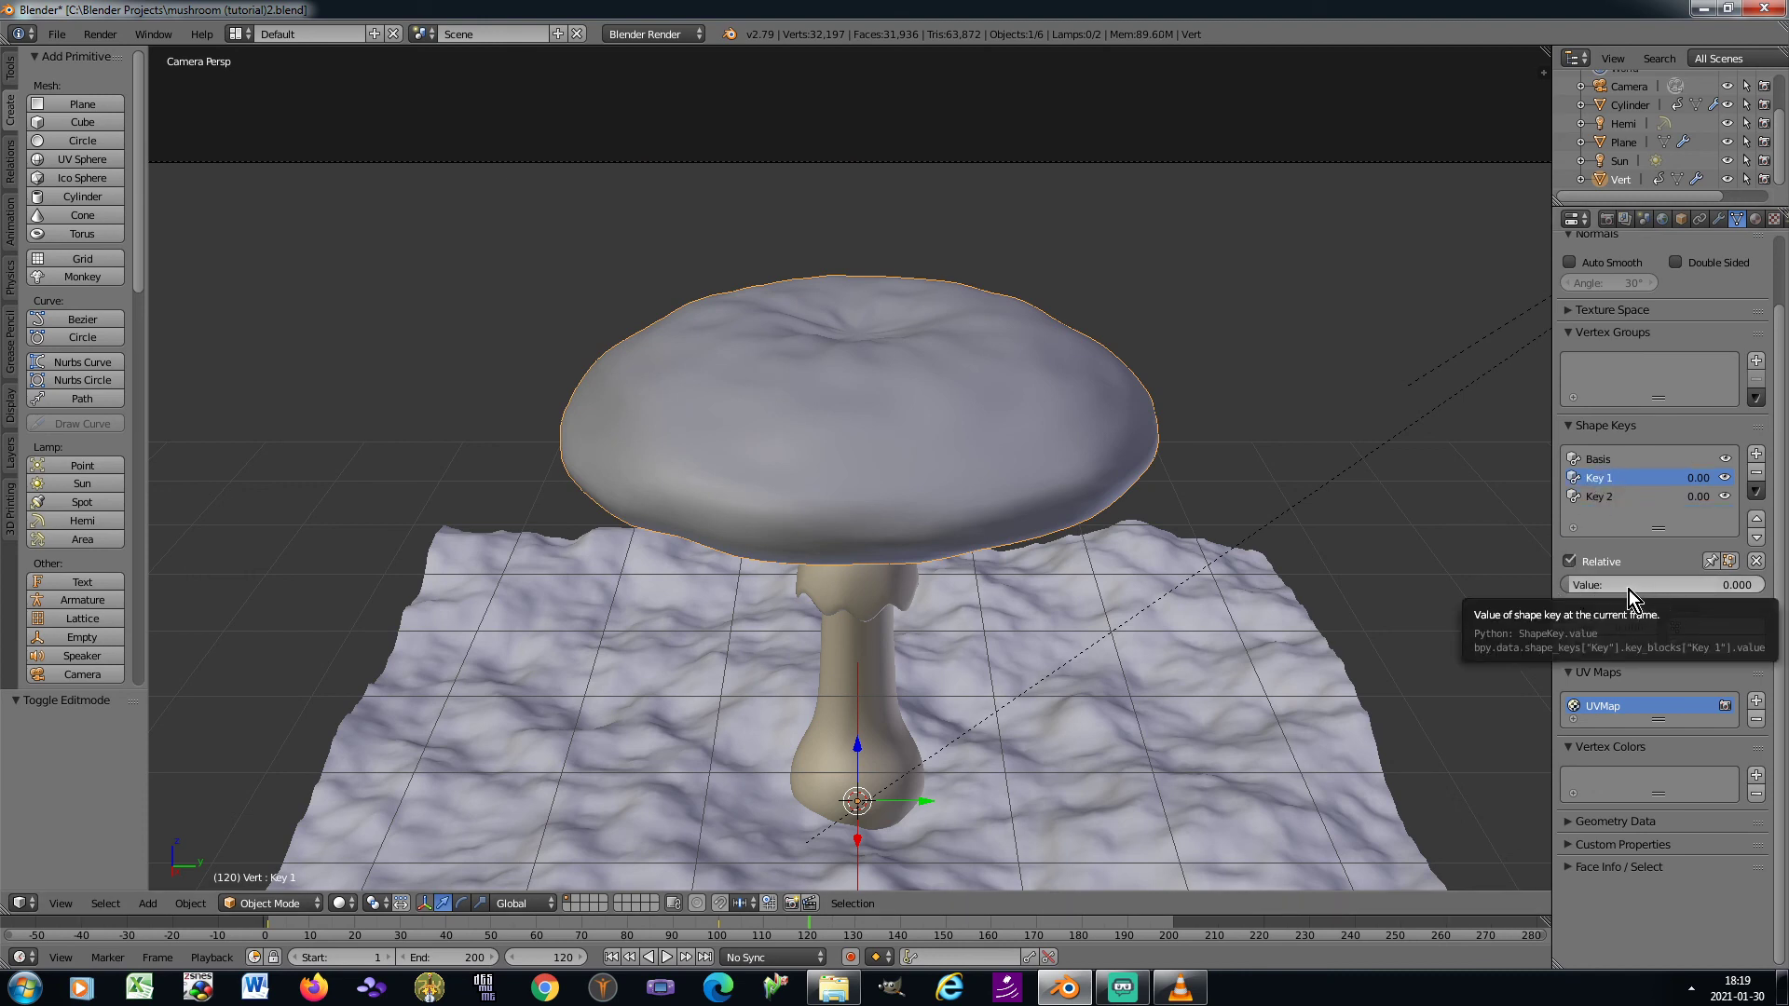
shift+middle_drag(987, 581, 991, 495)
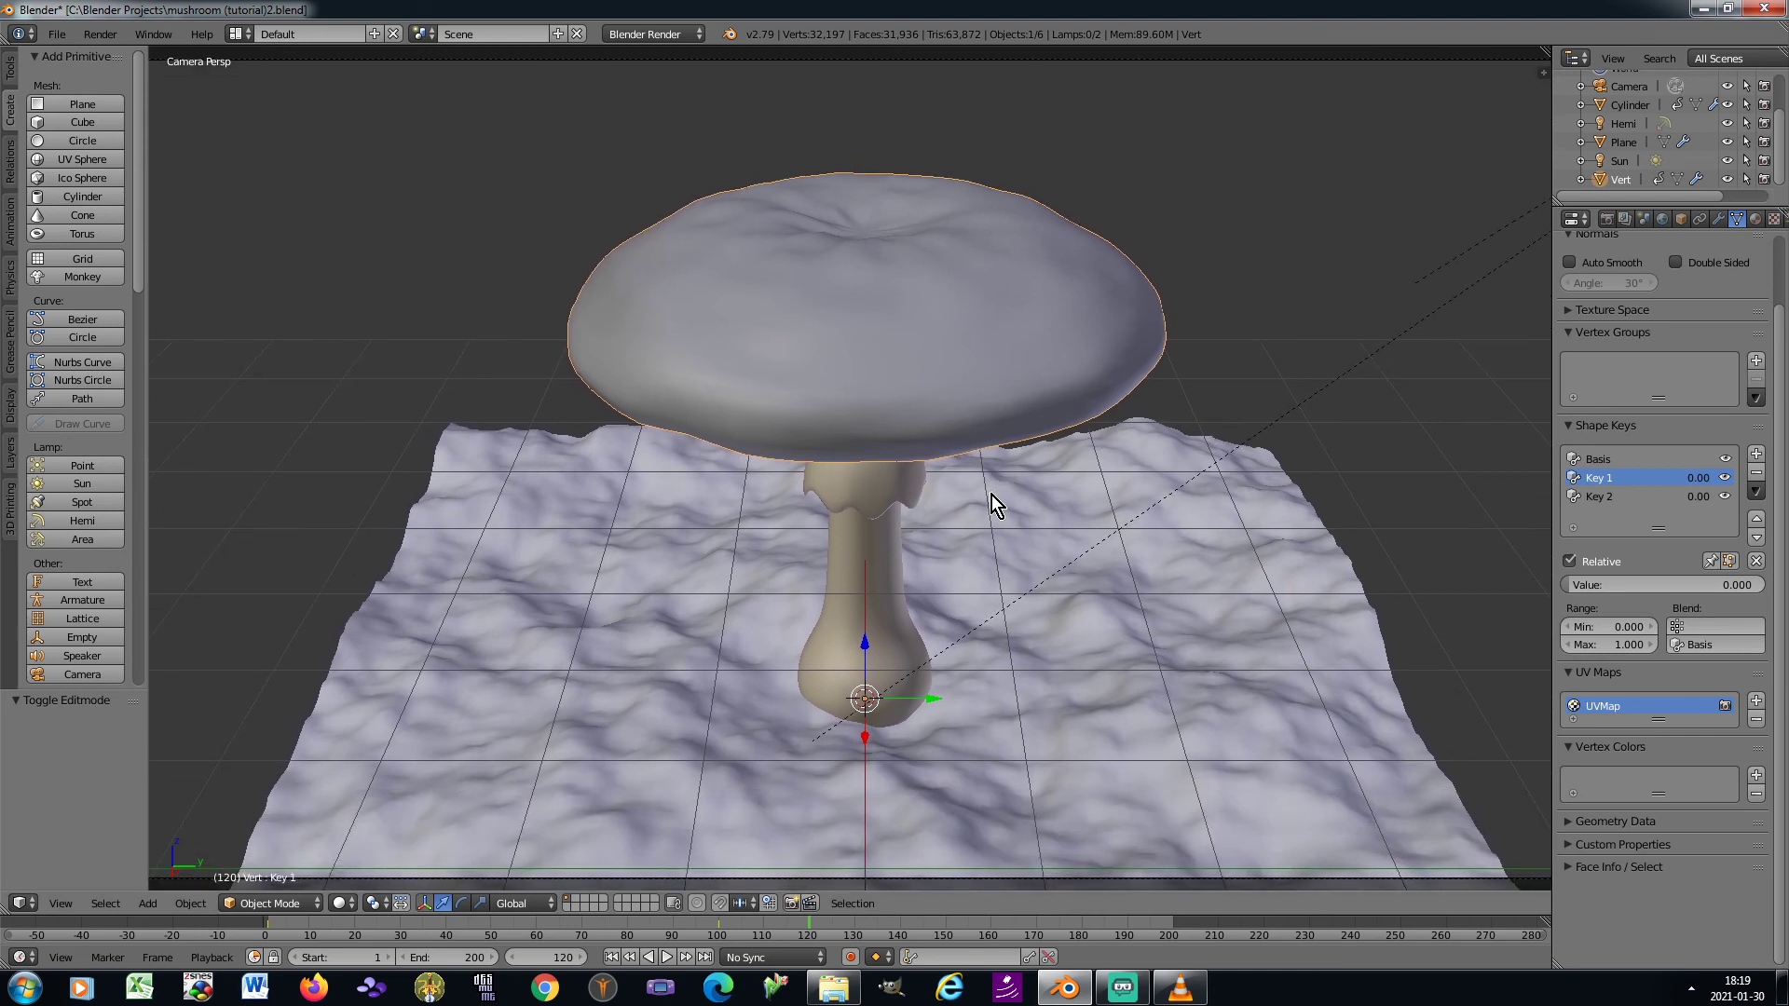
At frame 1, set the cap's Key 1 shape key value to 1.000 and keyframe it
click(555, 957)
text(1)
key(Return)
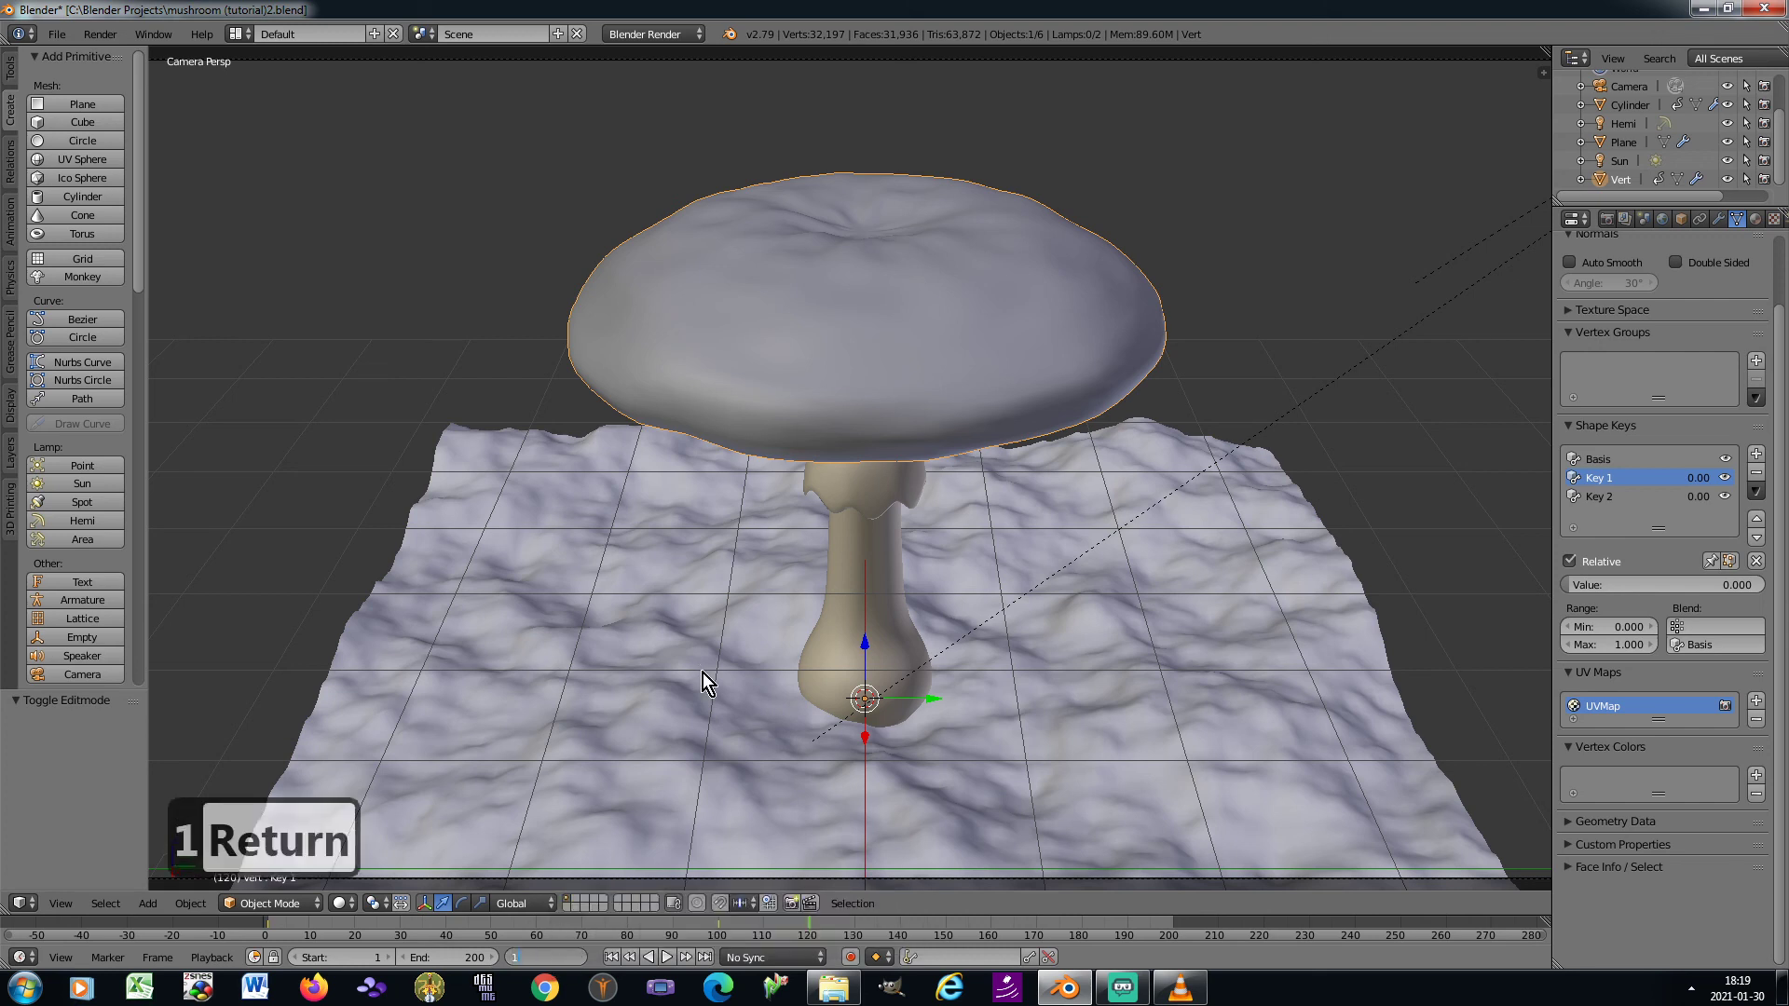
drag(1562, 582, 1754, 584)
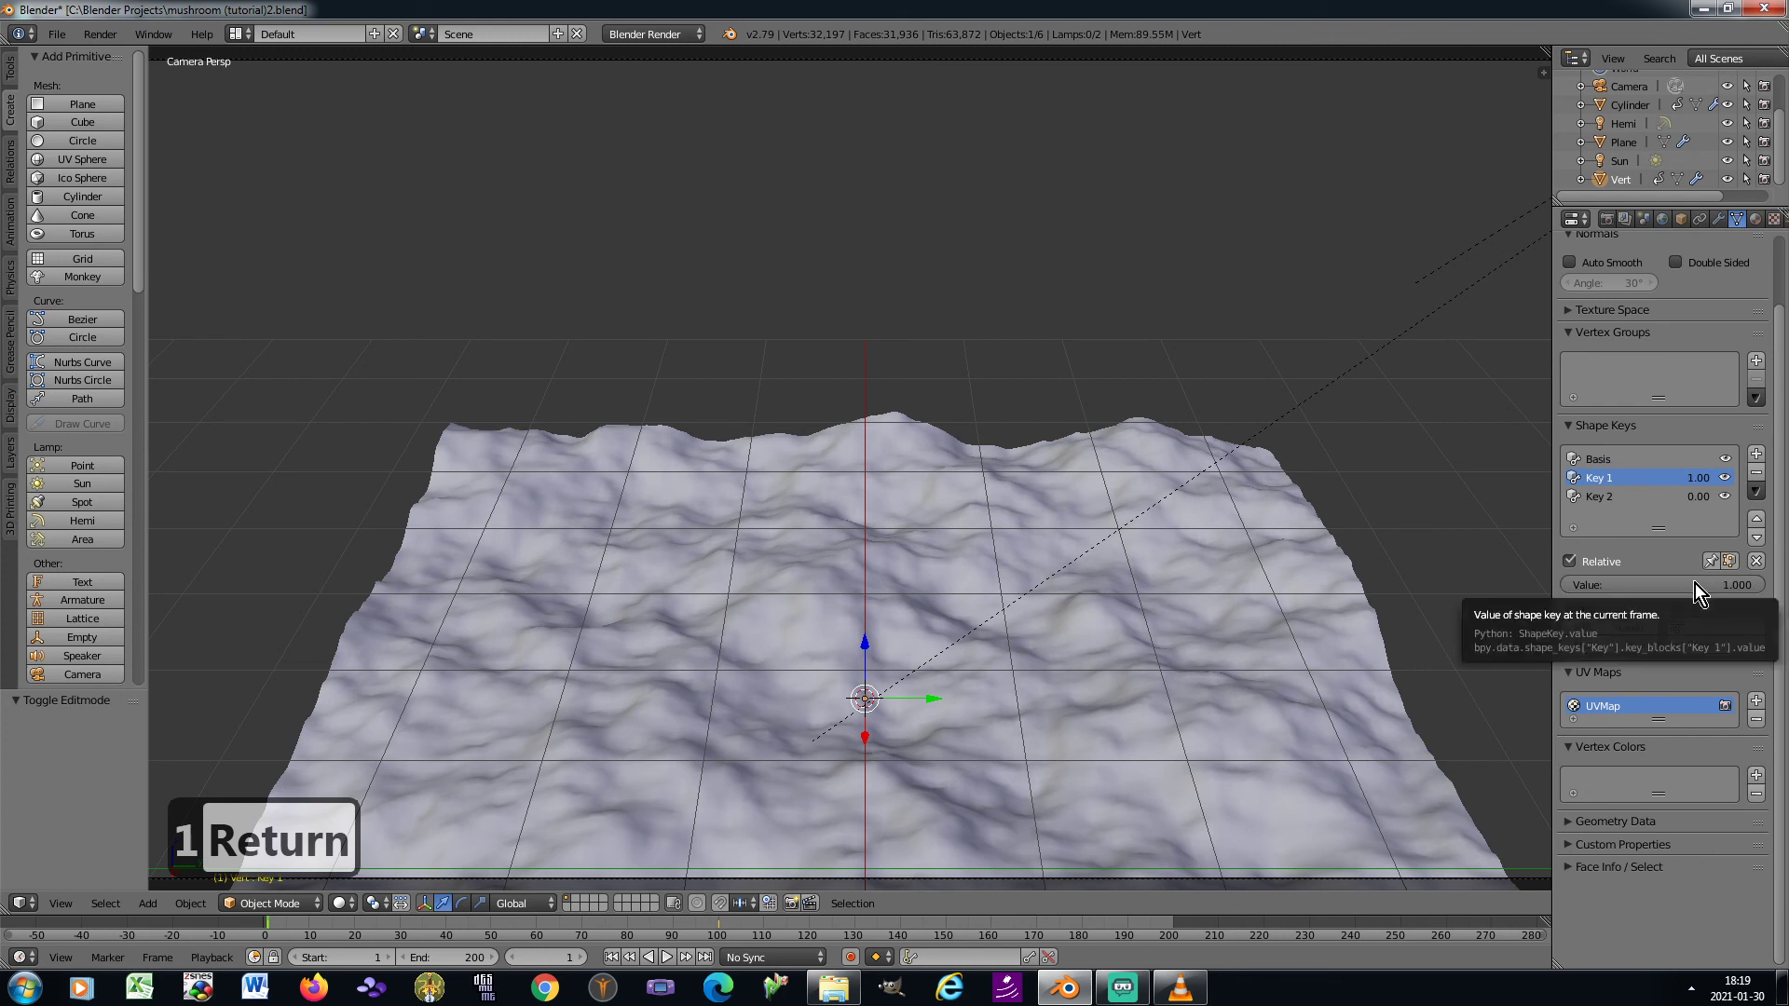
key(i)
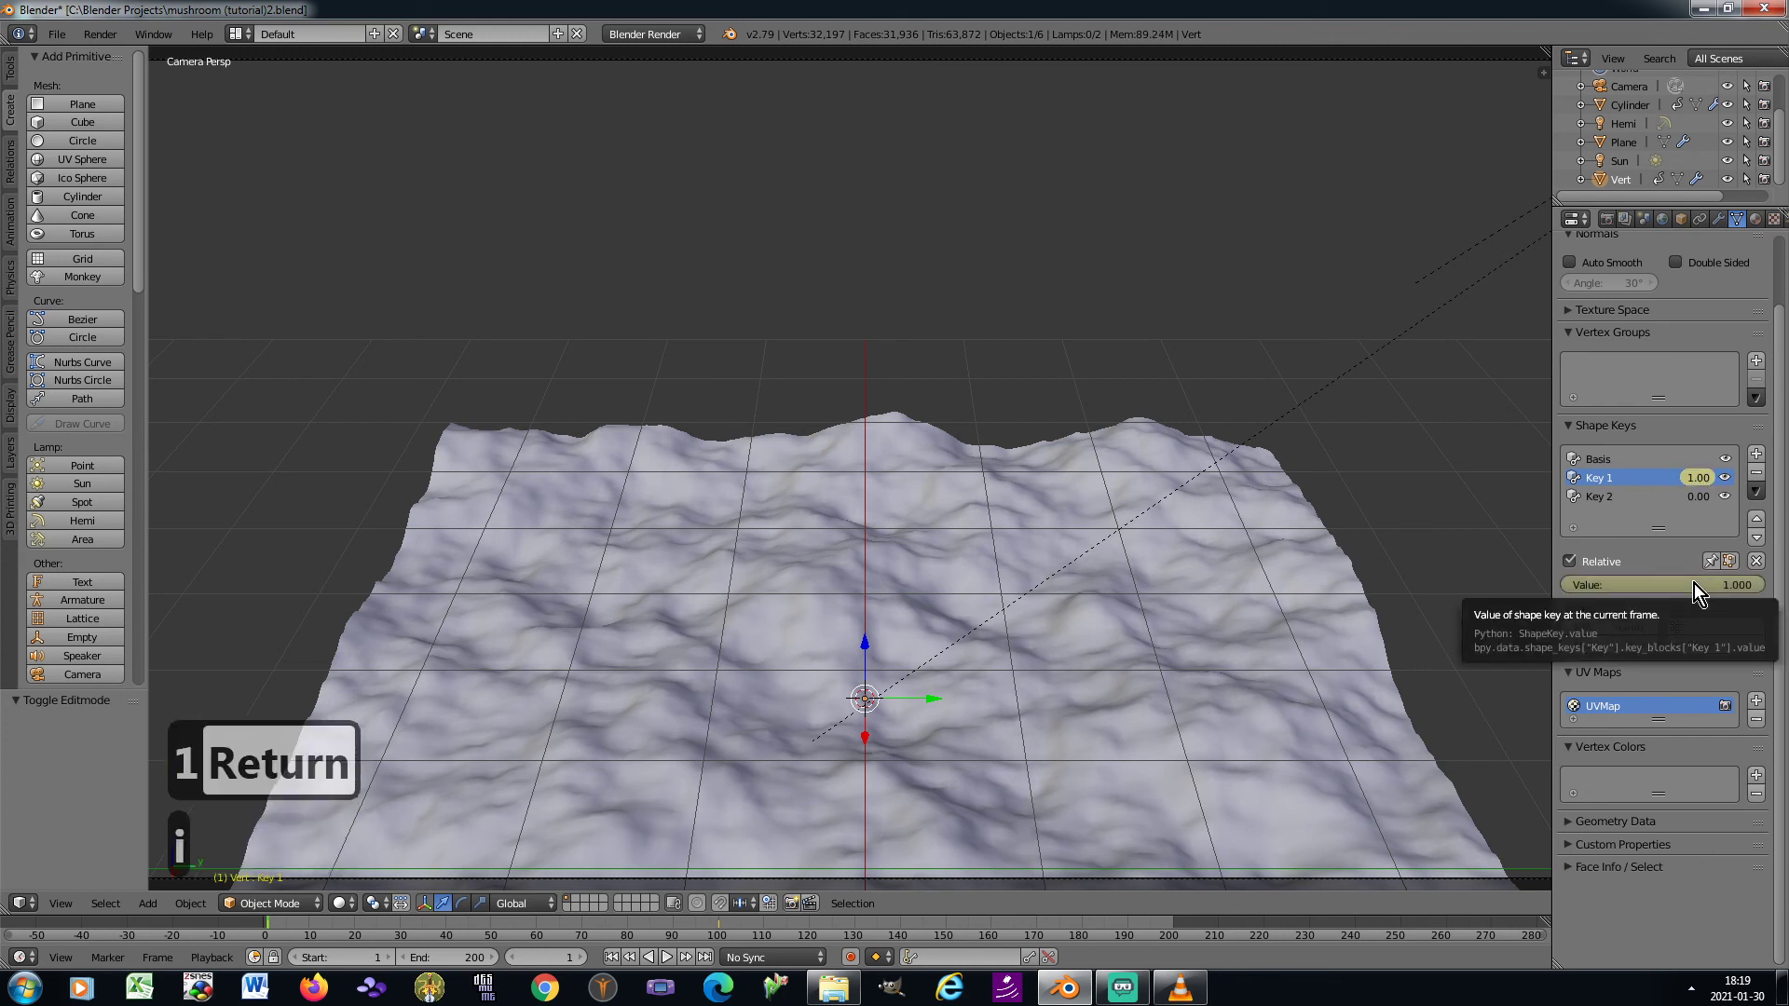
At frame 100, set Key 1's value to 0.000 and insert a keyframe for it
click(543, 954)
text(100)
key(Return)
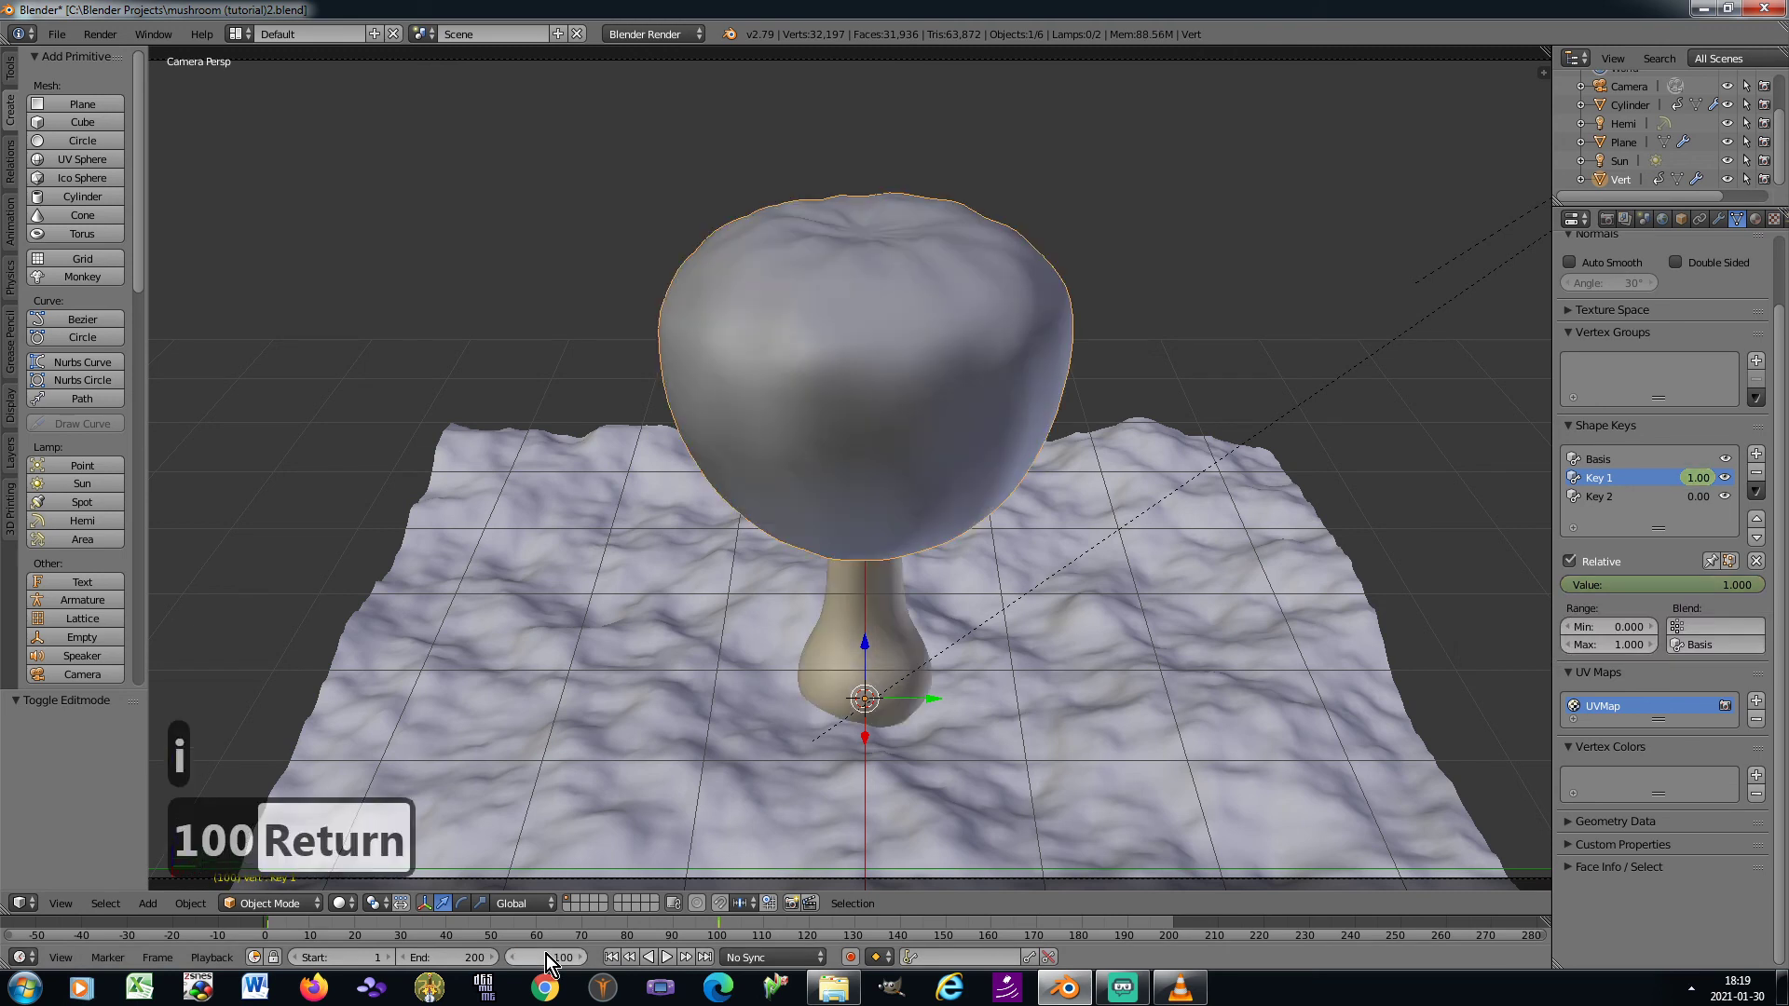
drag(1761, 585, 1608, 584)
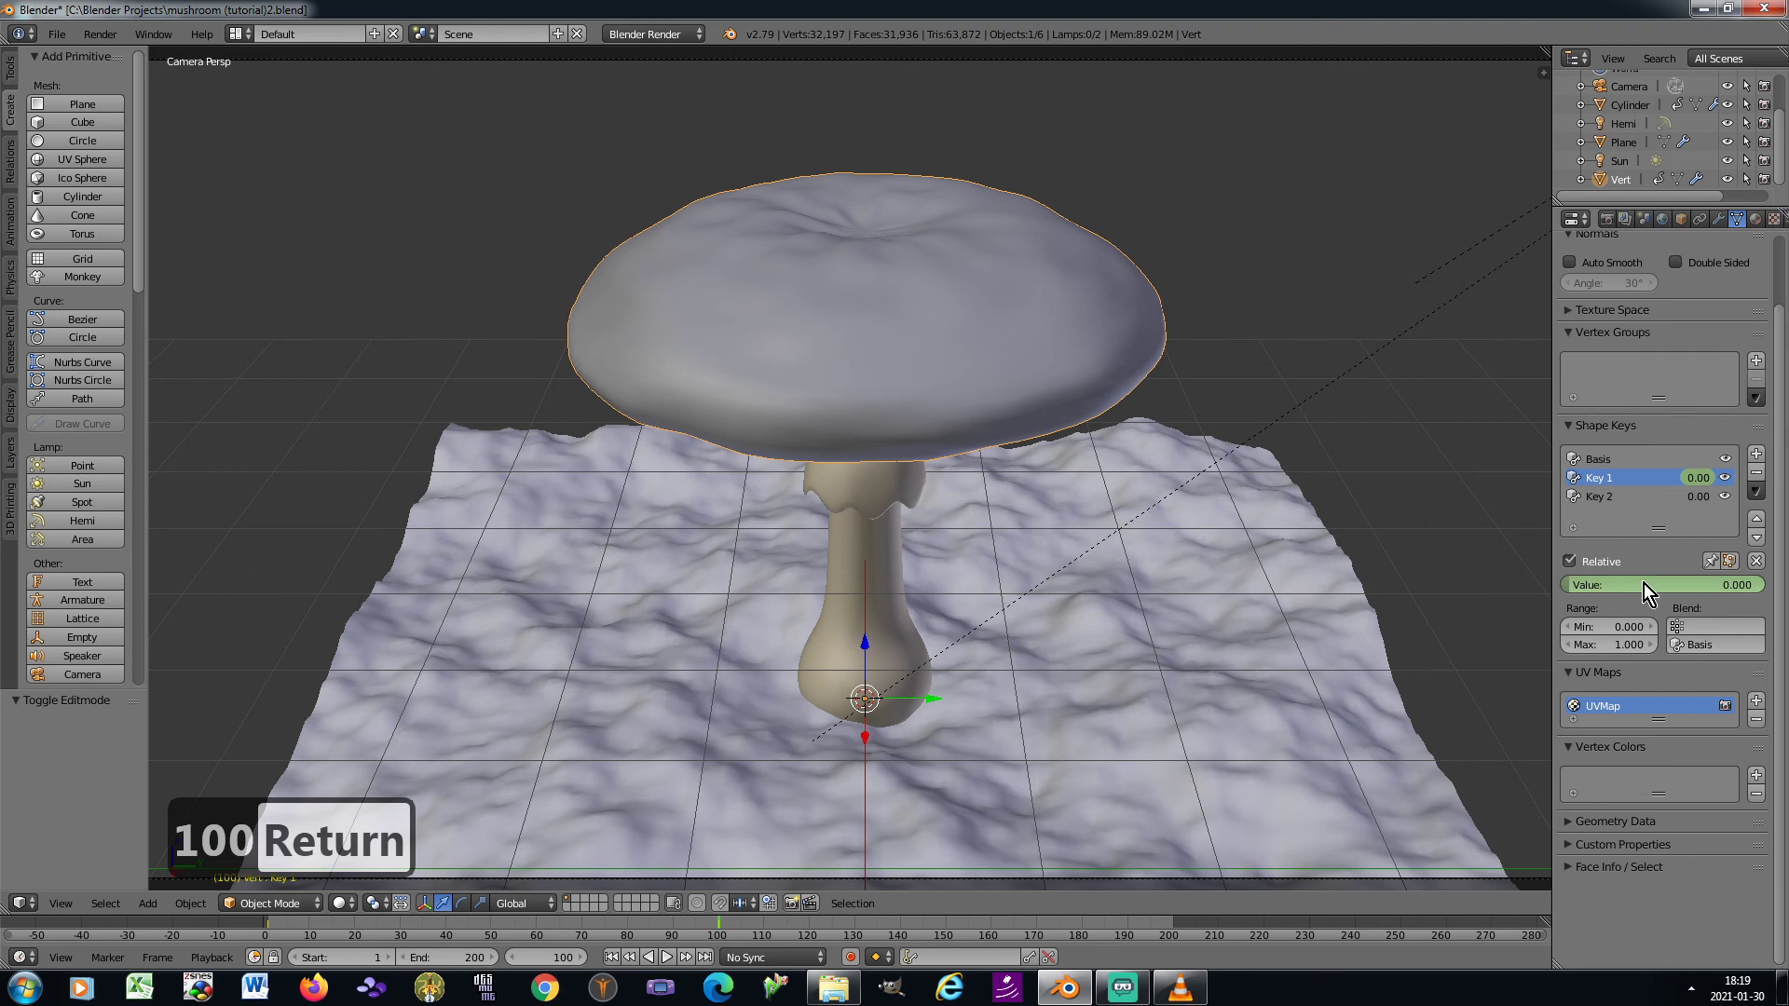
key(i)
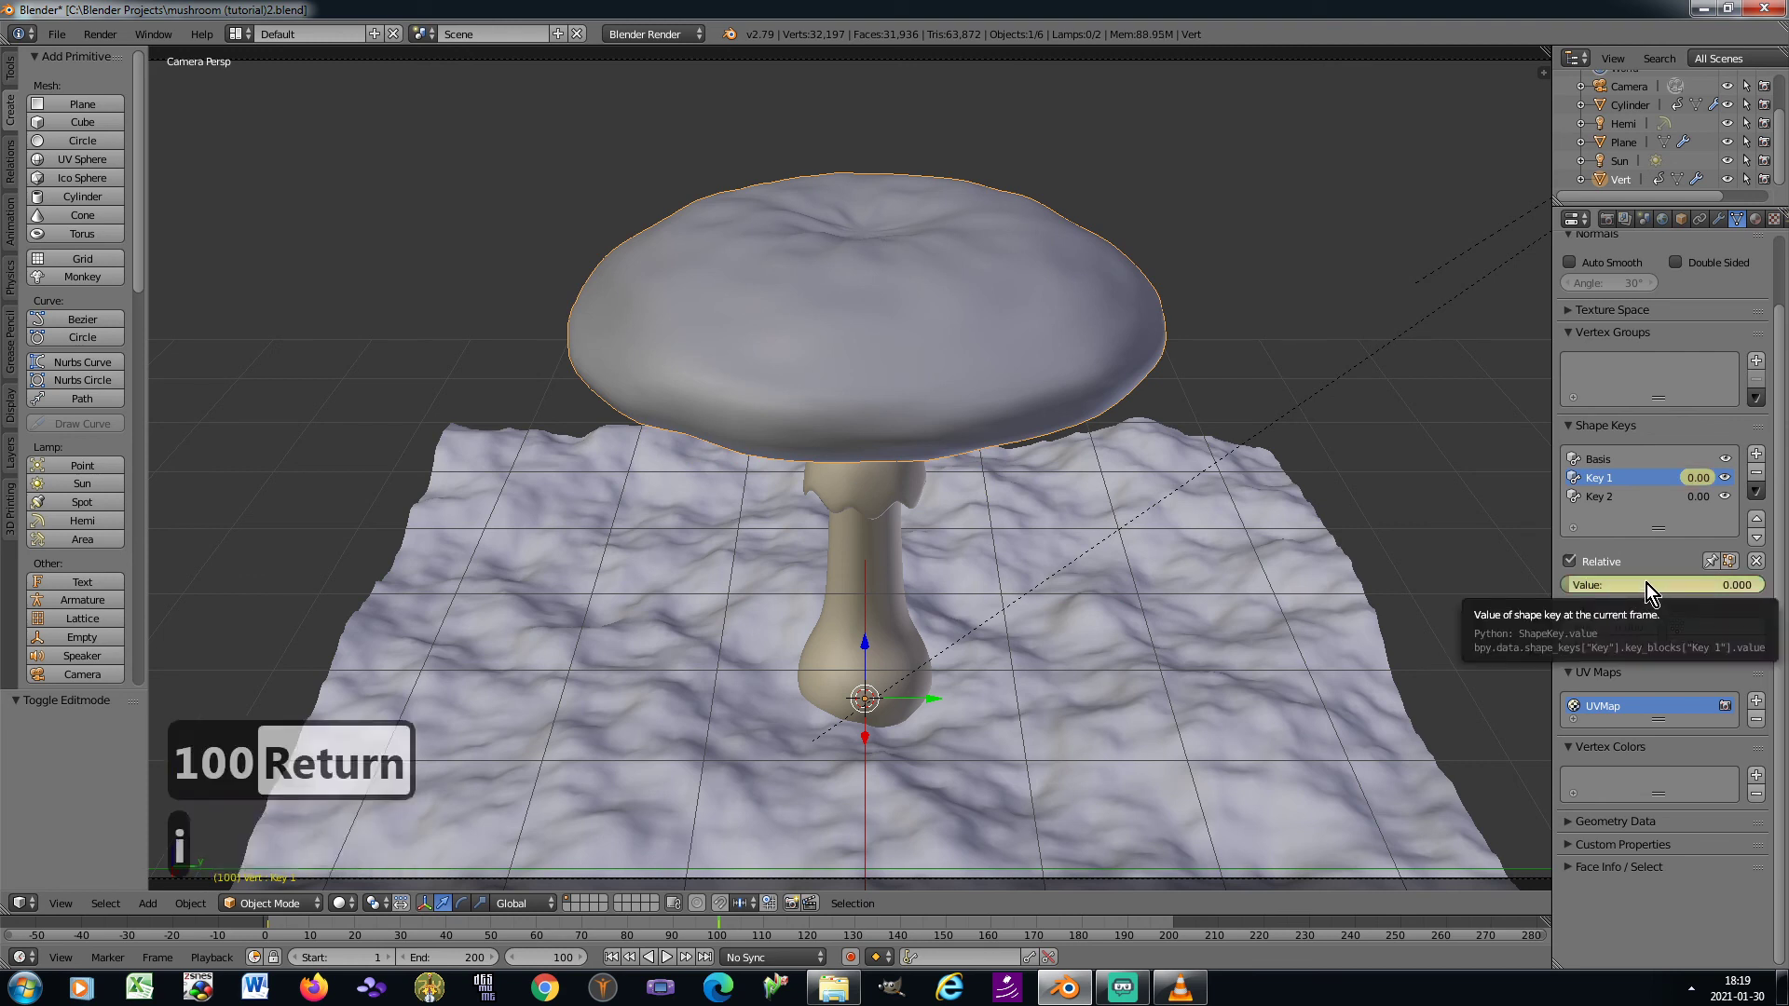
Keyframe the Key 2 shape key at 0.000 on frame 100 and at 1.000 on frame 200
click(1608, 499)
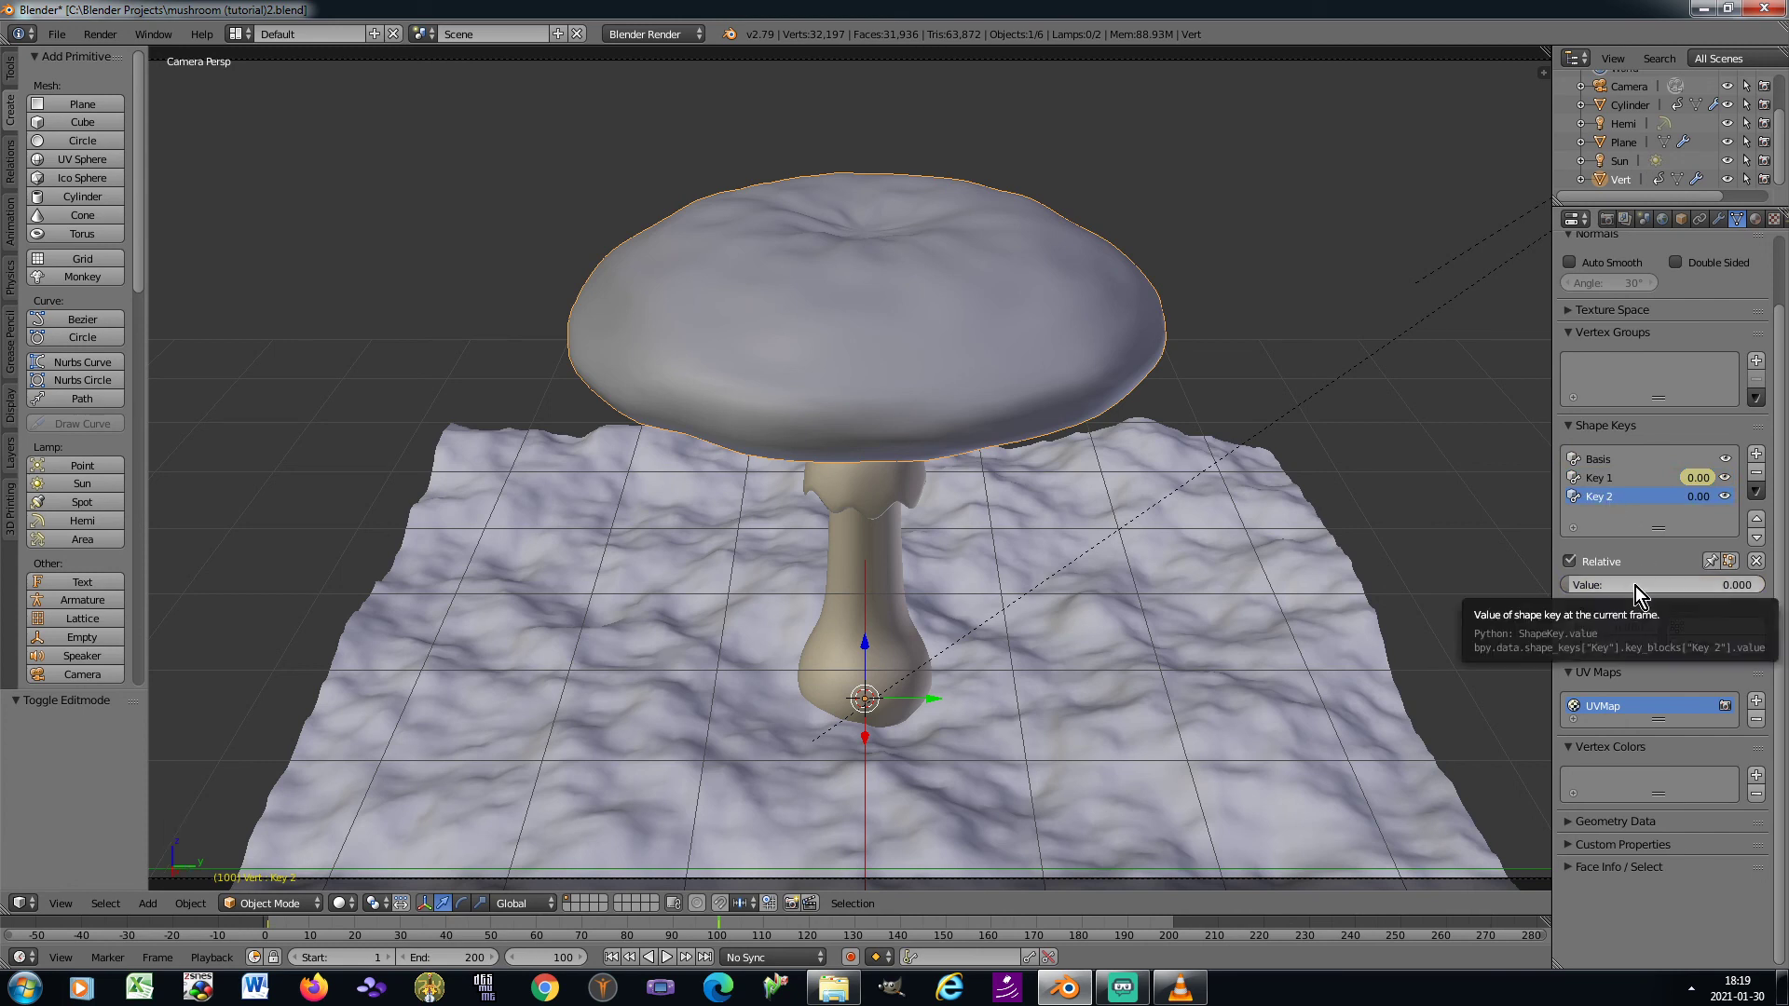
key(i)
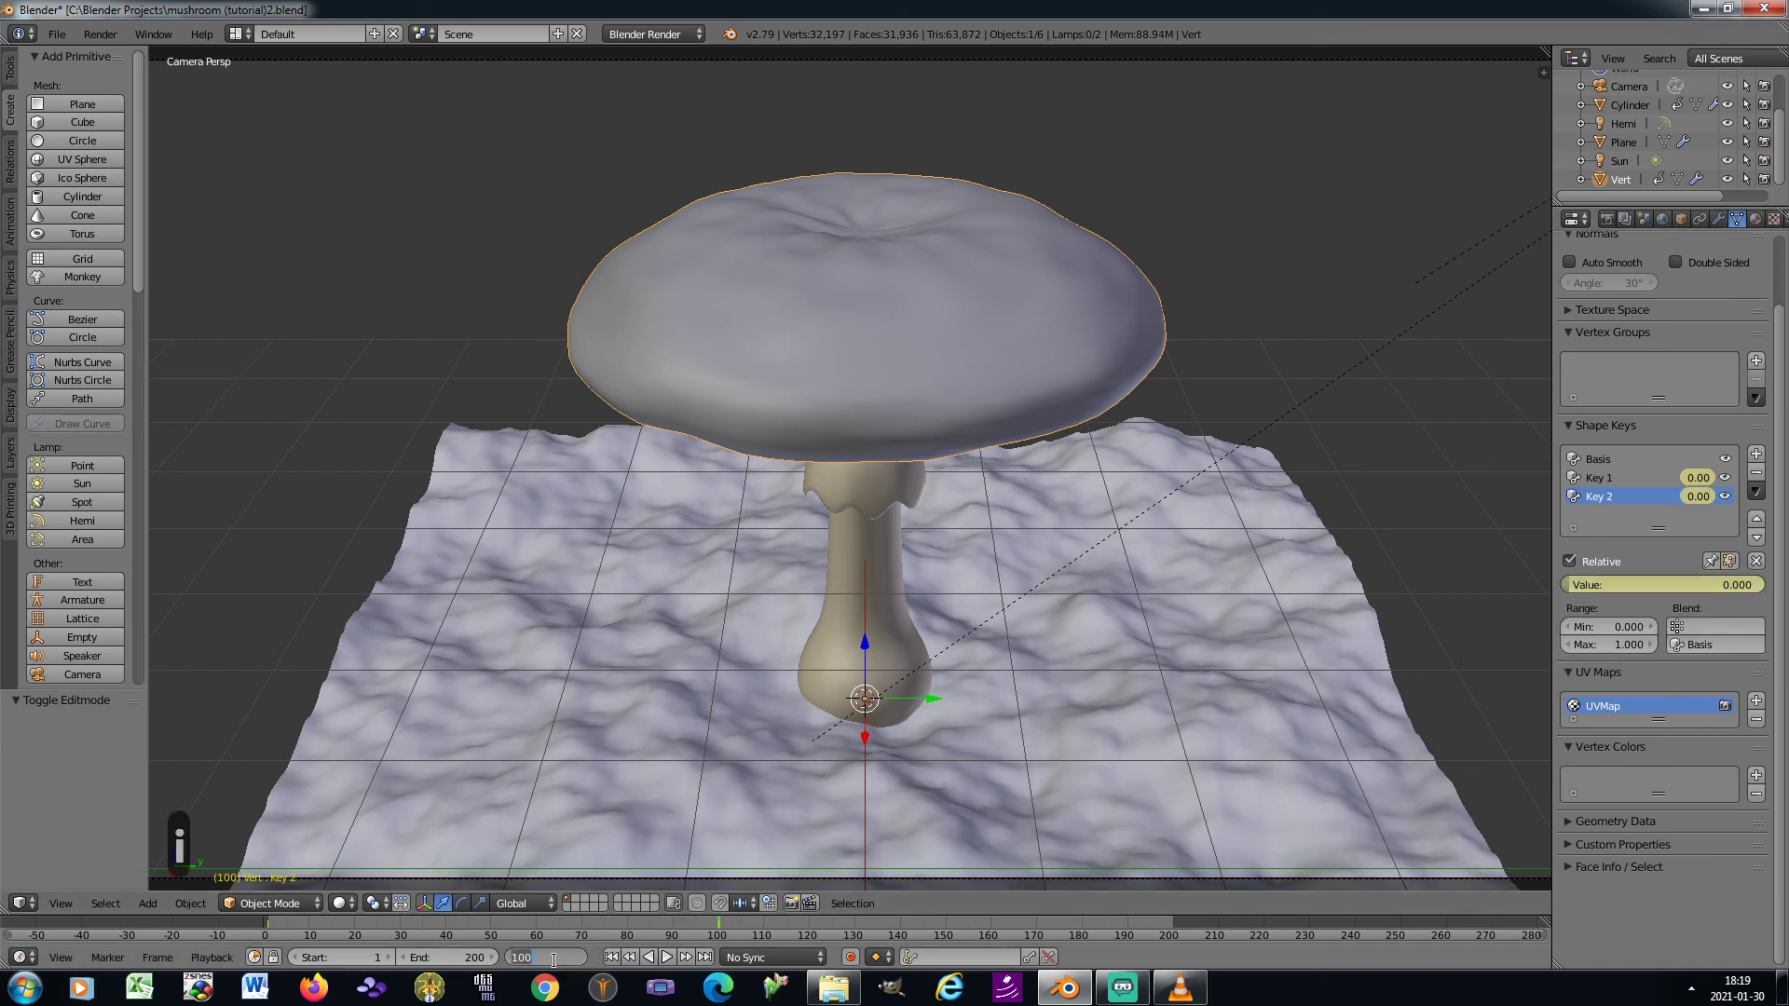
text(200)
key(Return)
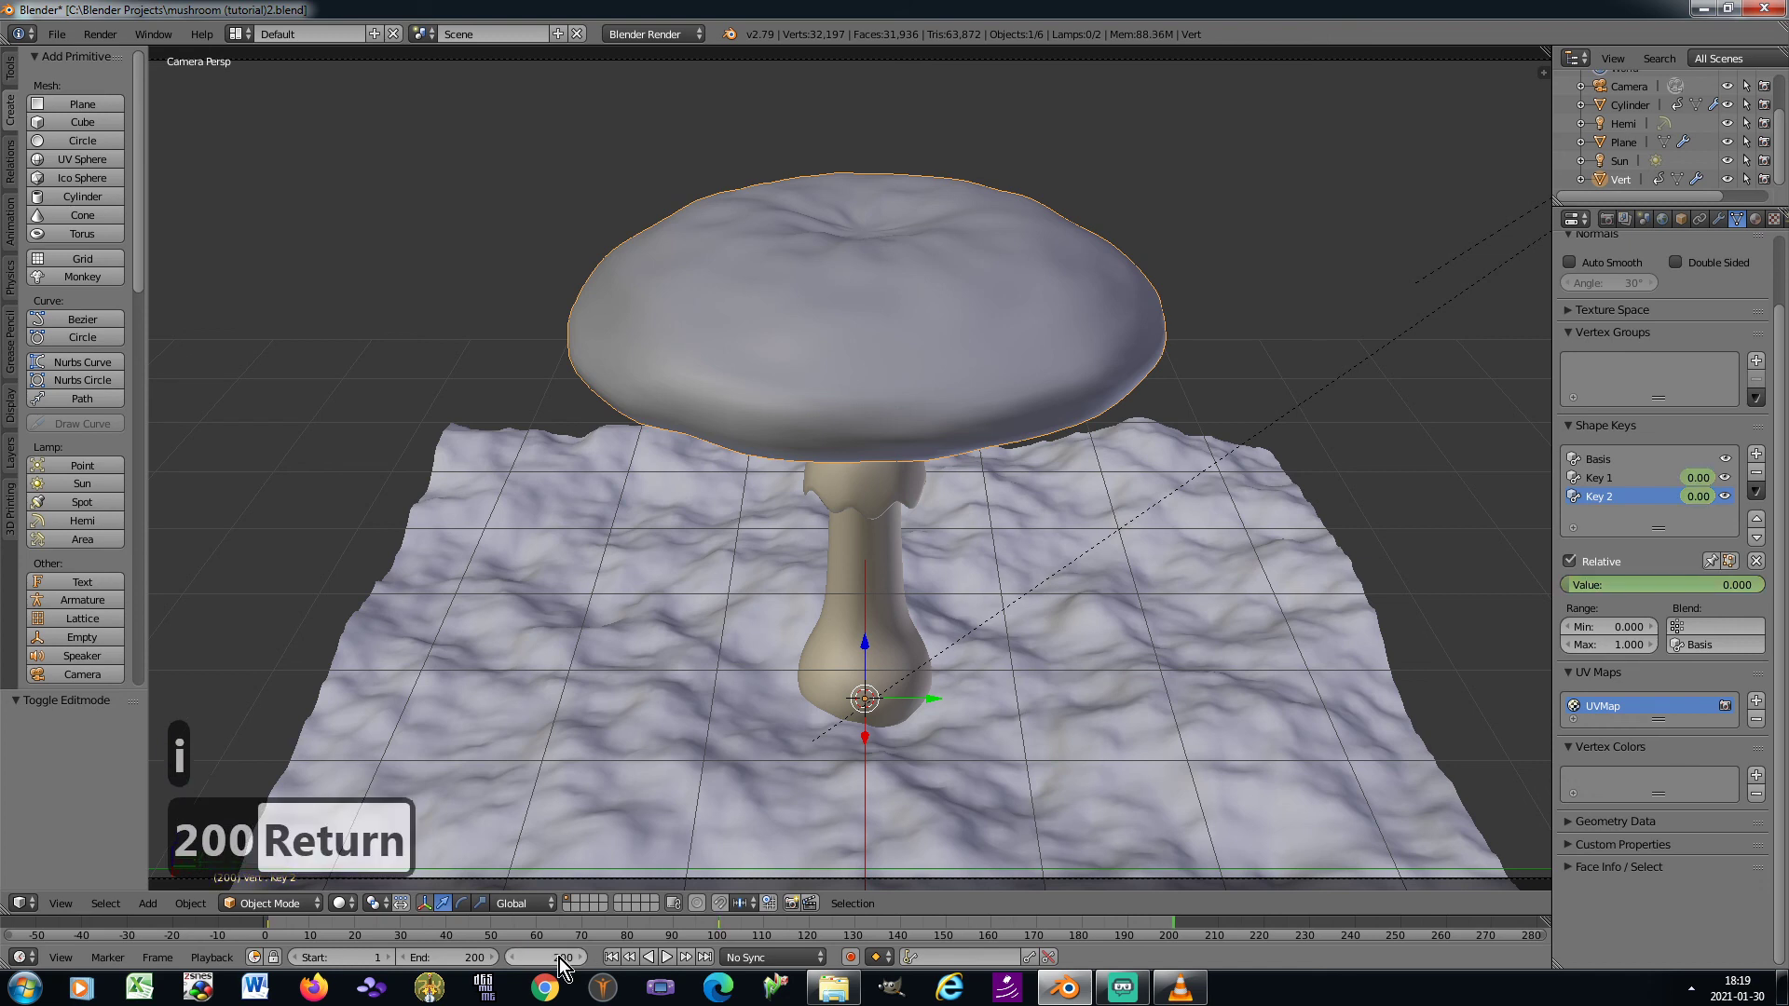
drag(1584, 585, 1763, 588)
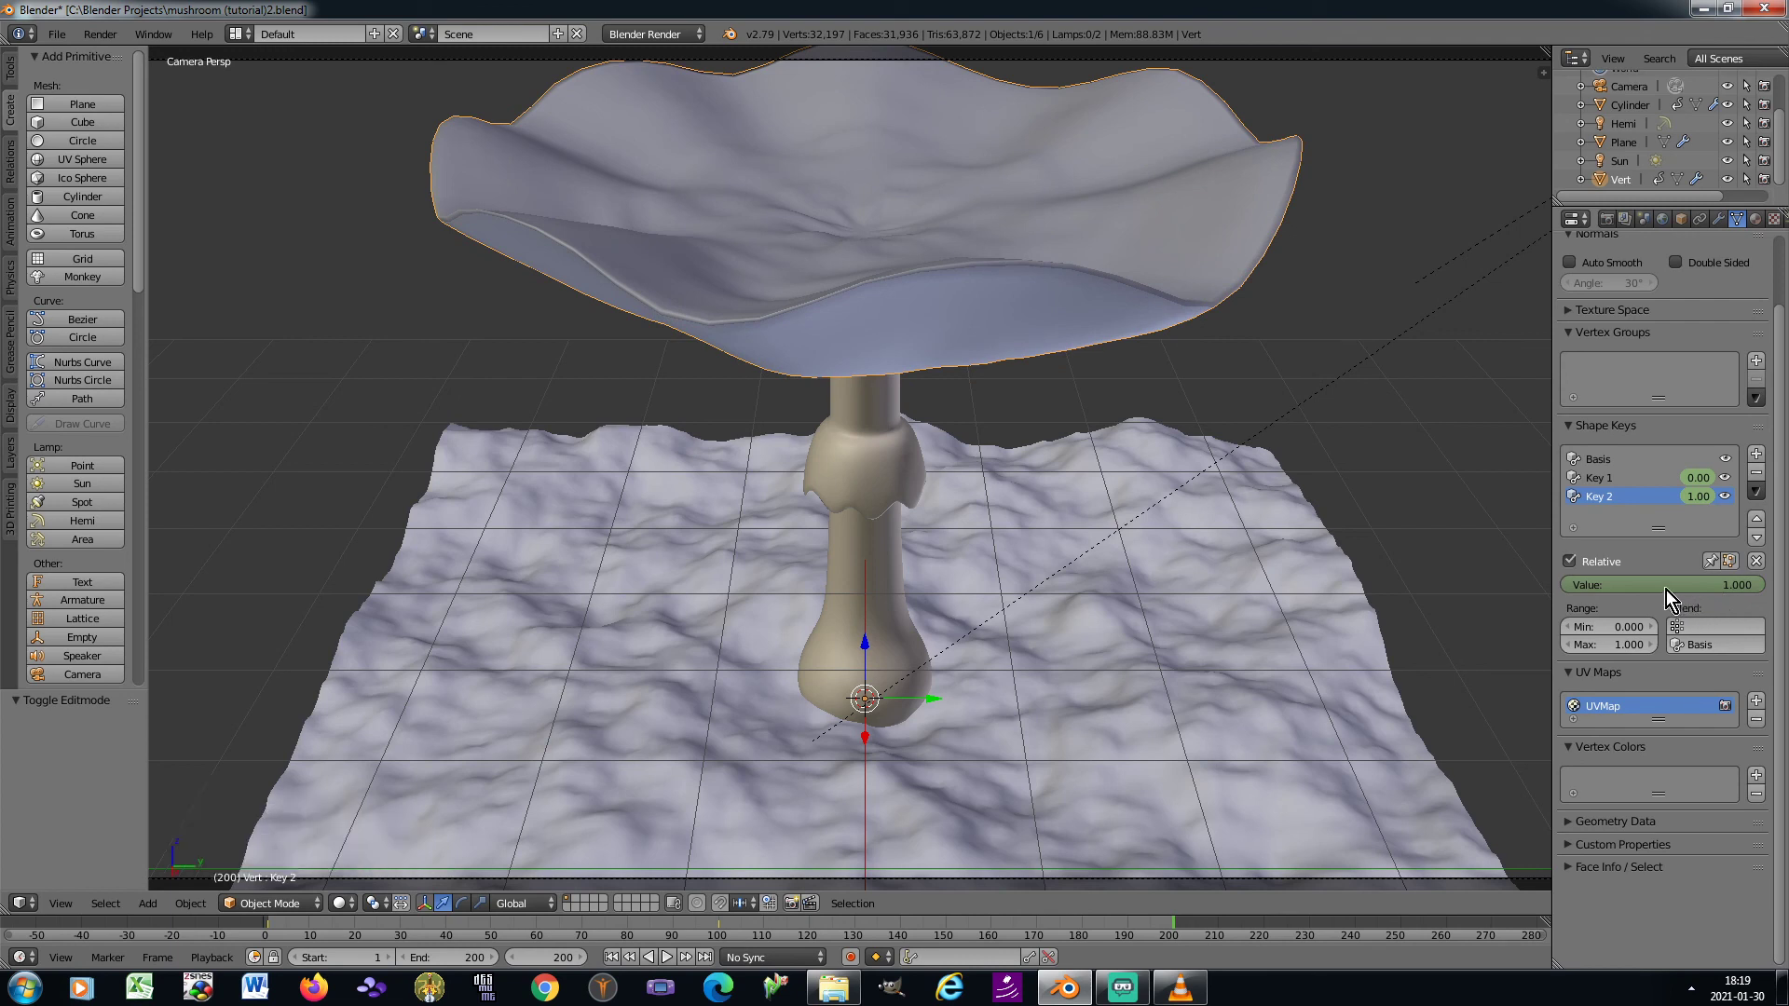
key(i)
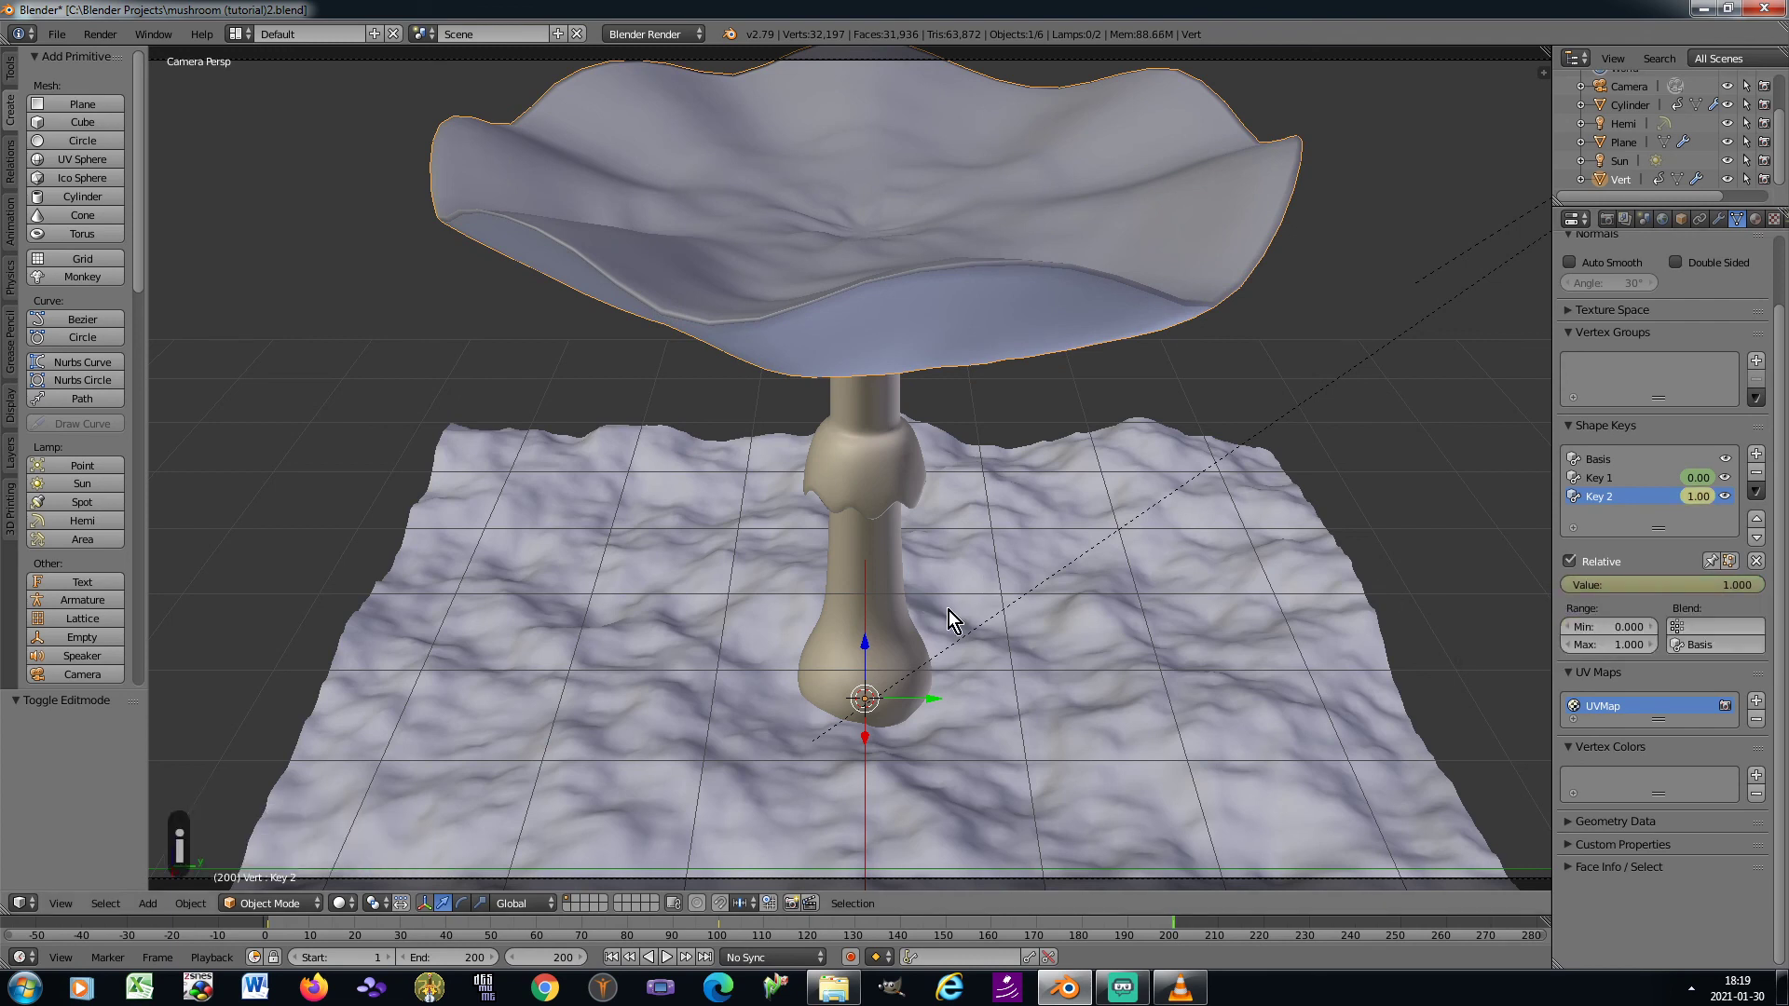
Play the growth animation from frame 1 to check the cap opening, and stop the playback
scroll(923, 612, down, 3)
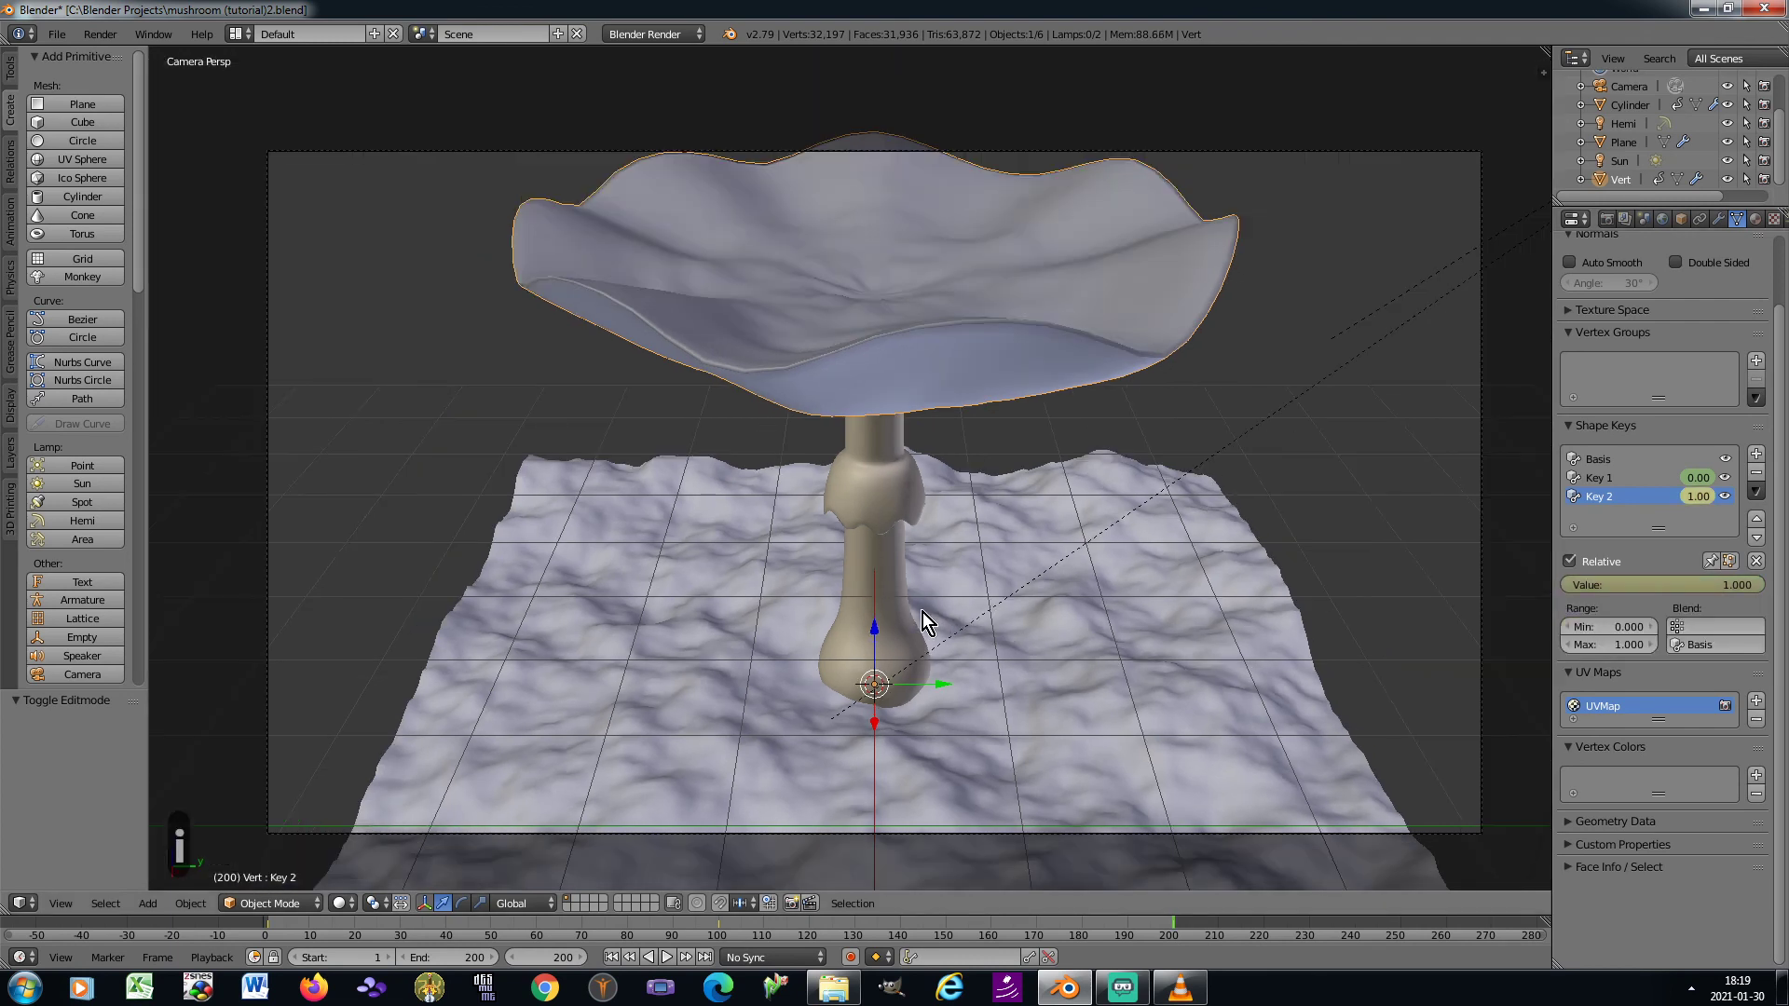
click(611, 957)
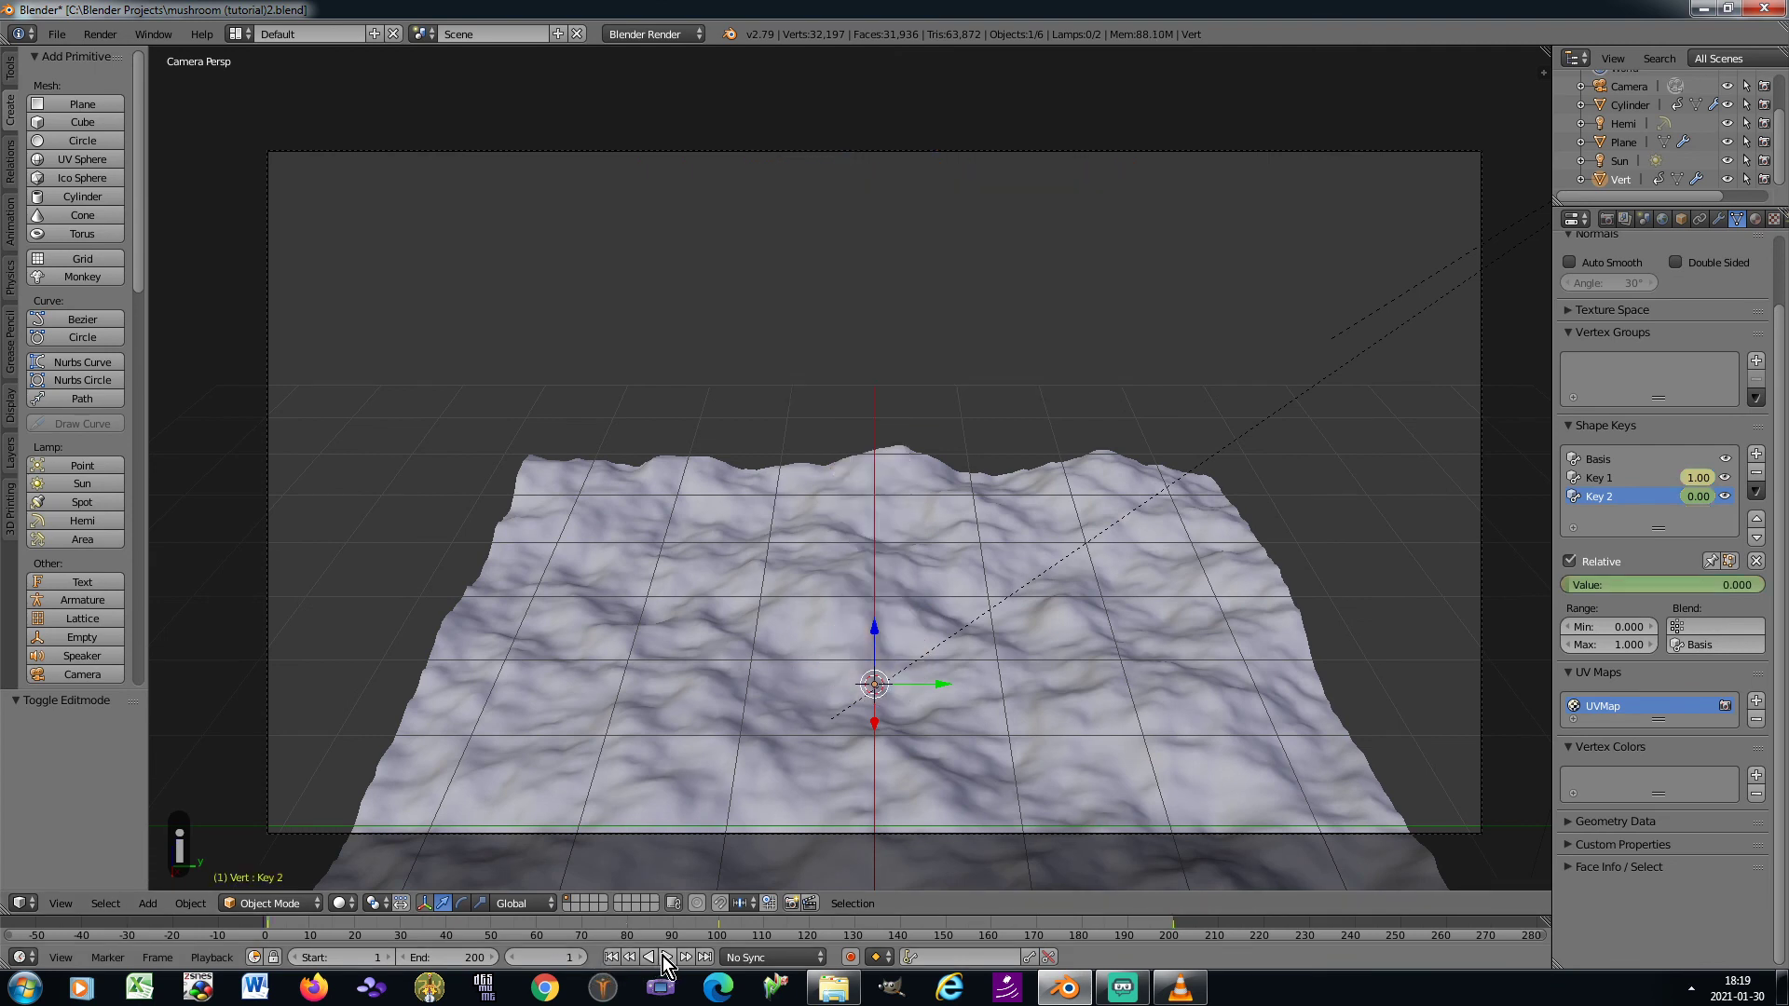
click(667, 957)
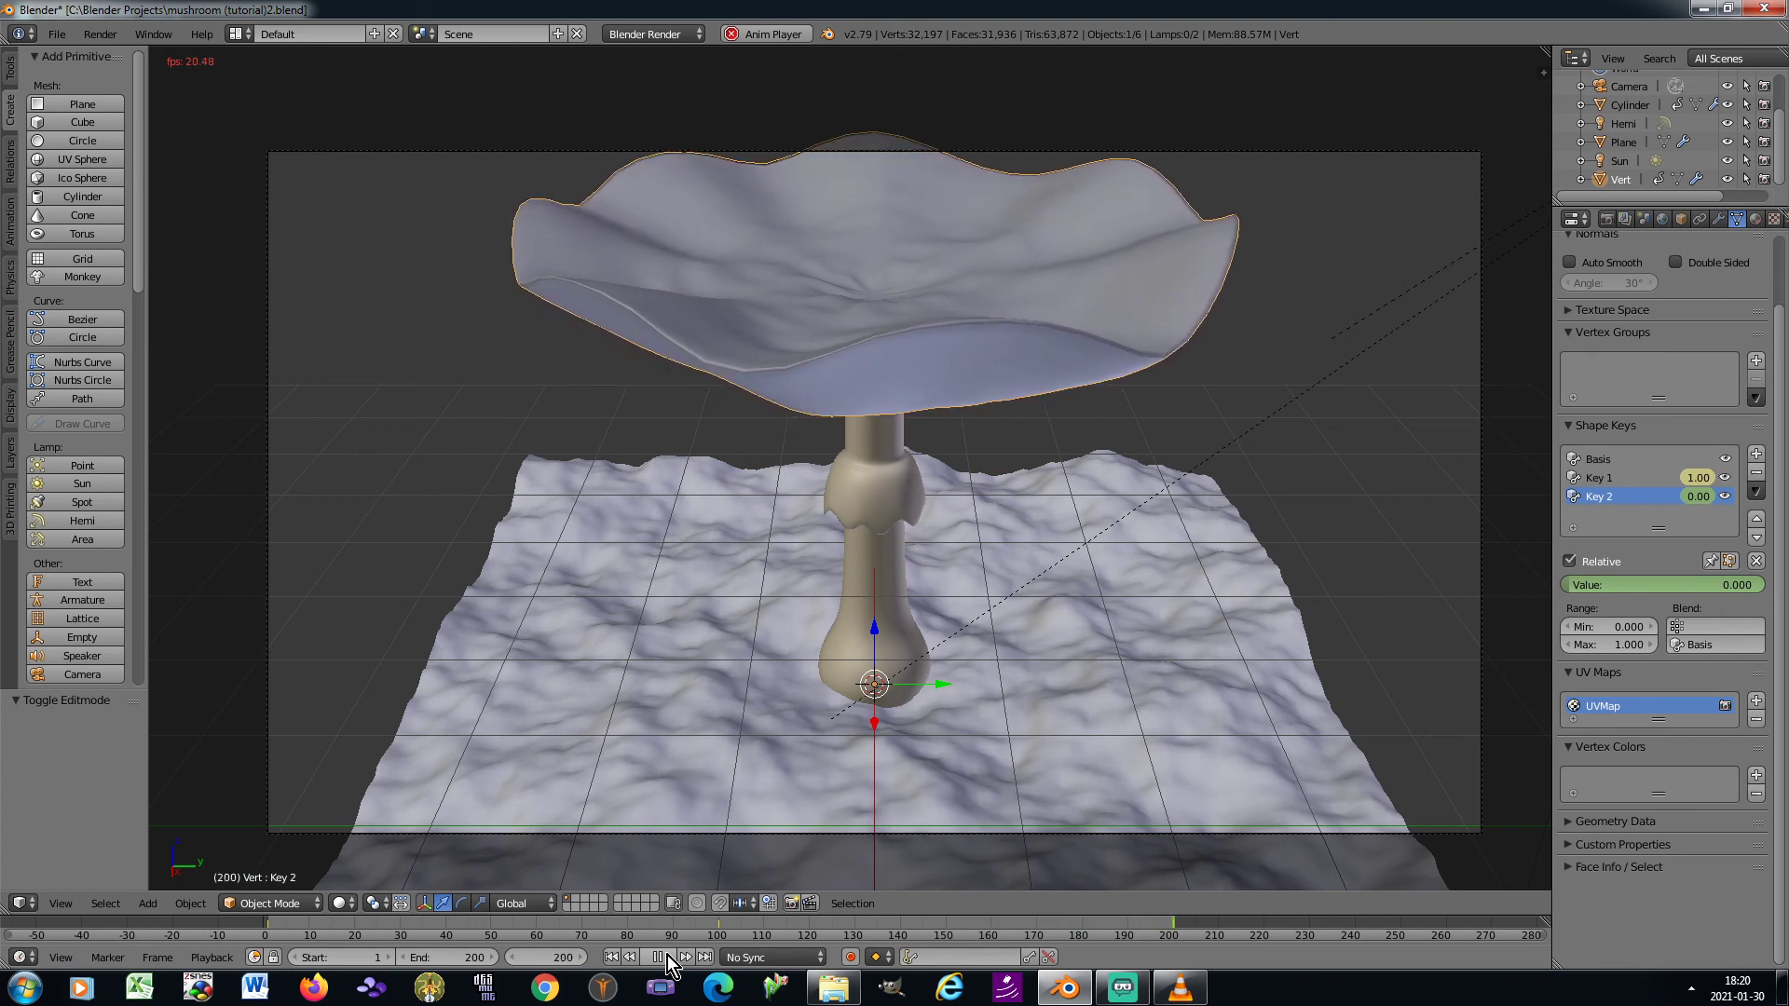
click(667, 954)
click(667, 954)
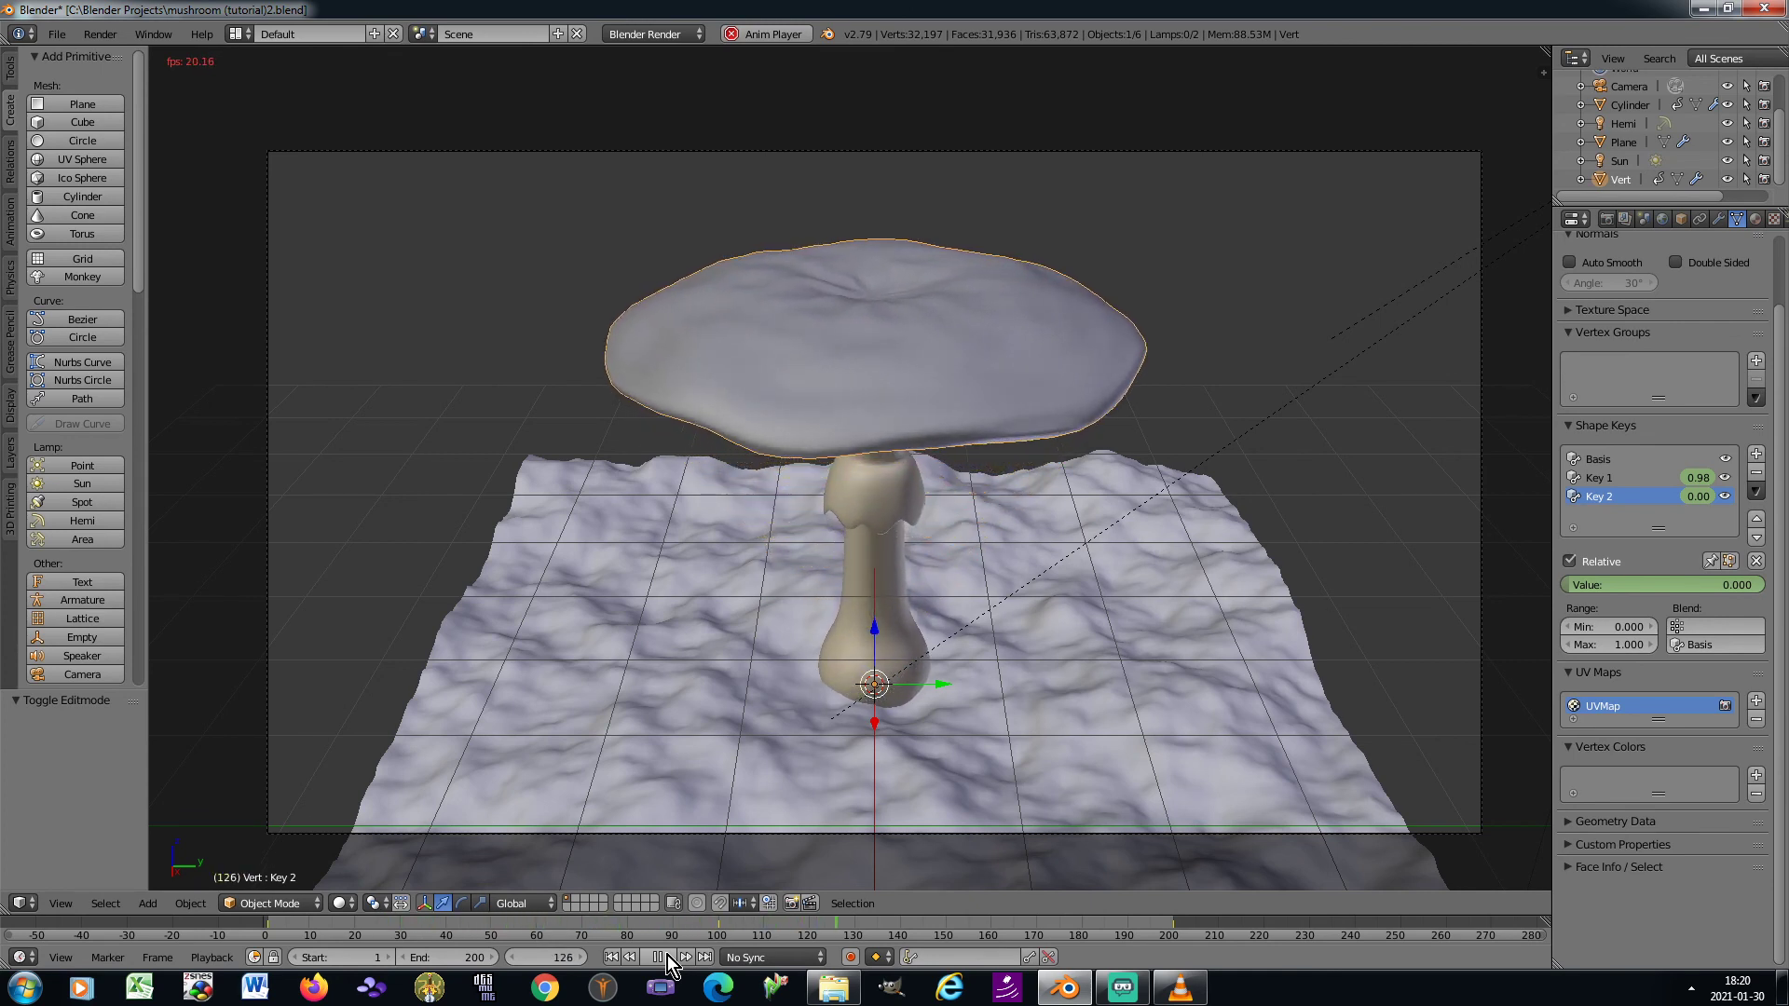
click(667, 954)
In the right view at frame 100, edit Key 1 and scale the cap's lower opening vertices to about 0.945 with proportional size 2.36
key(KP_3)
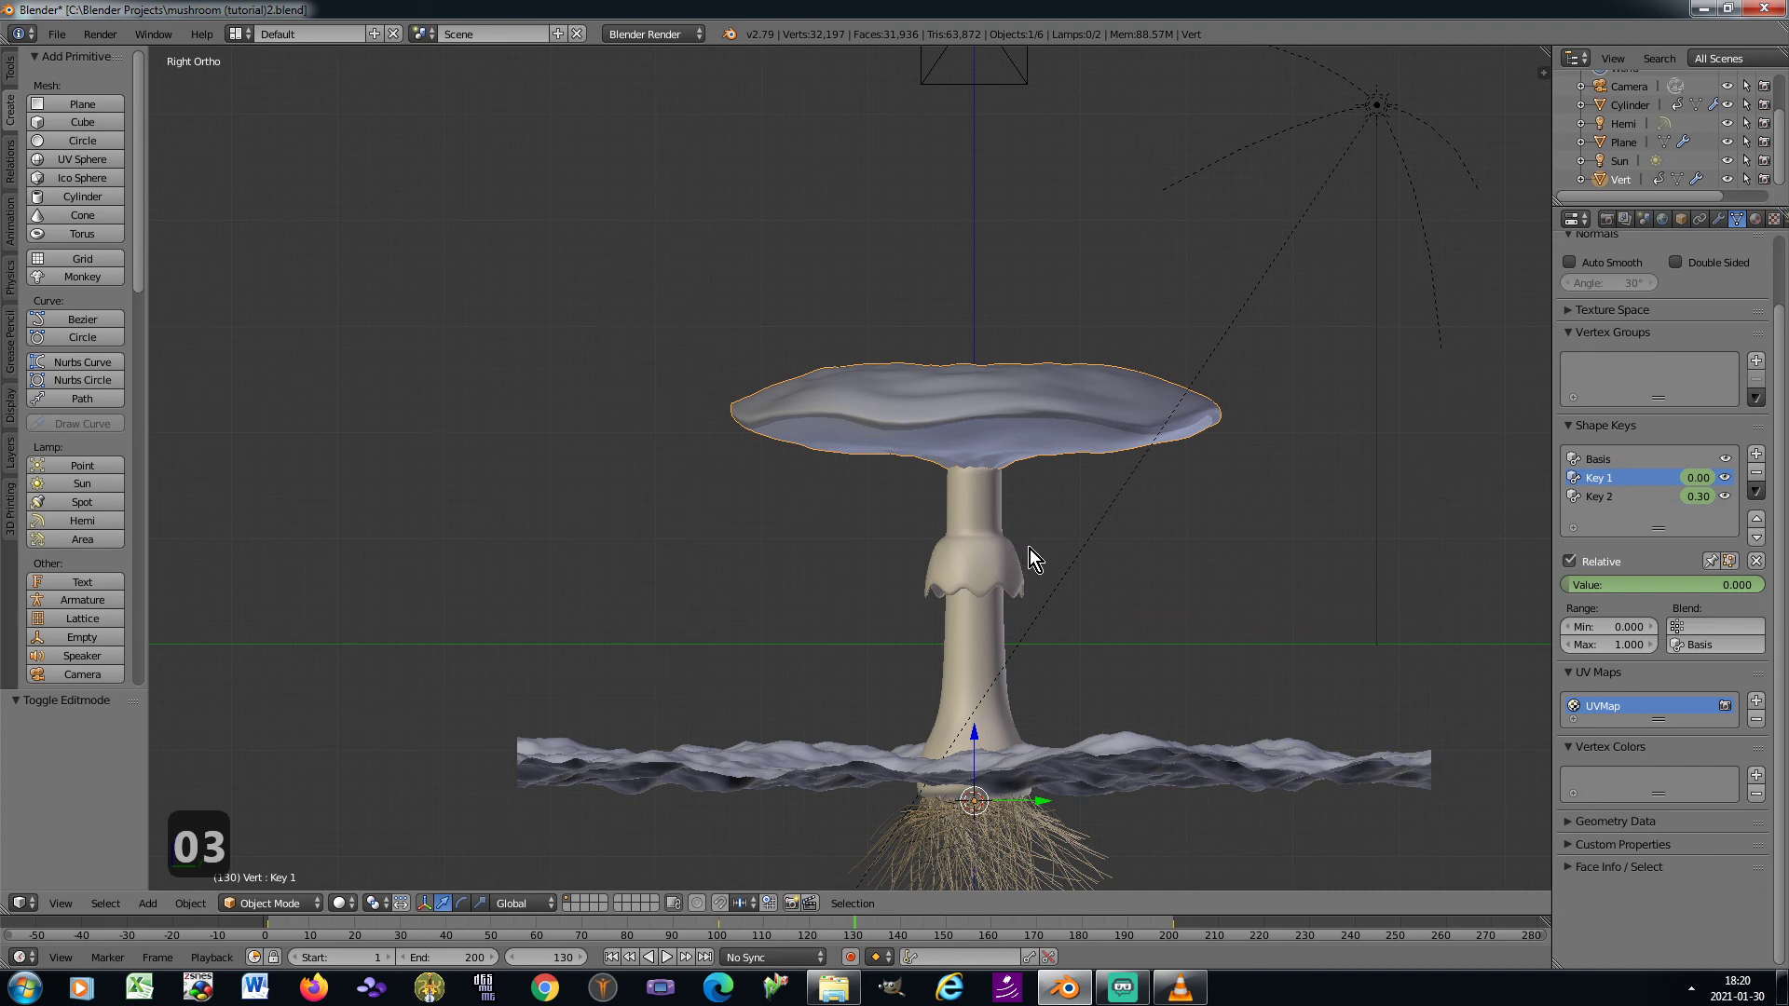
click(557, 957)
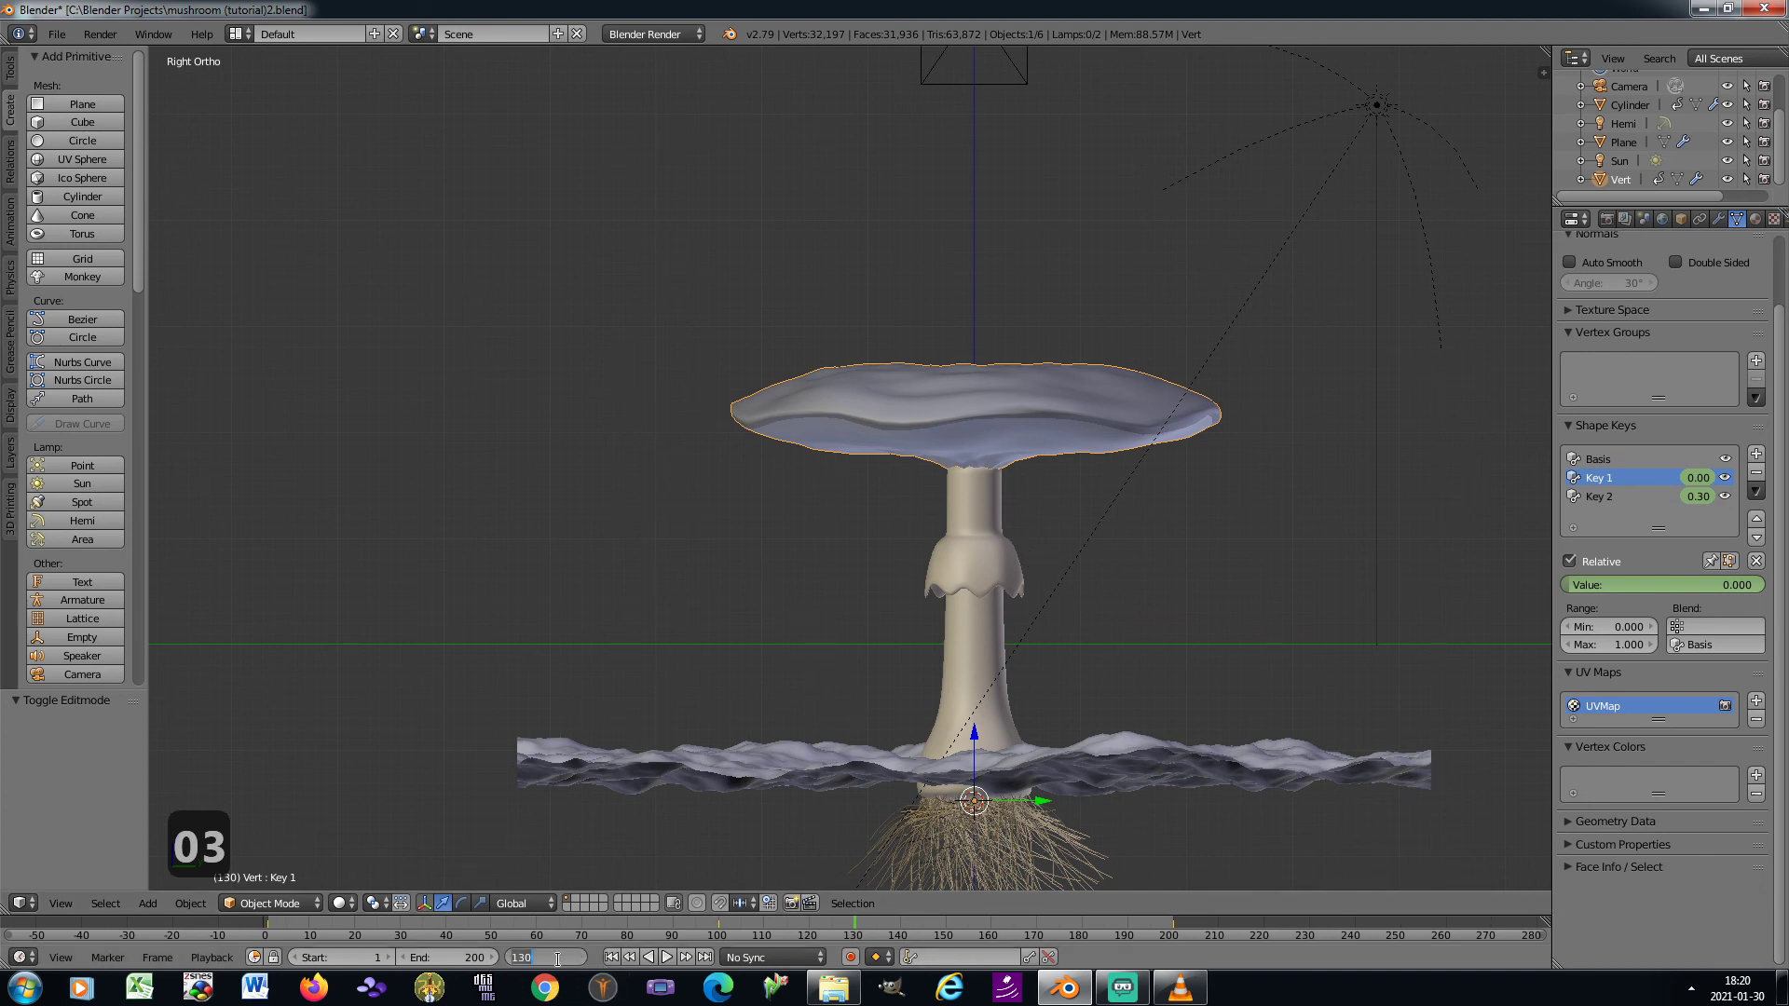
text(100)
key(Return)
key(Tab)
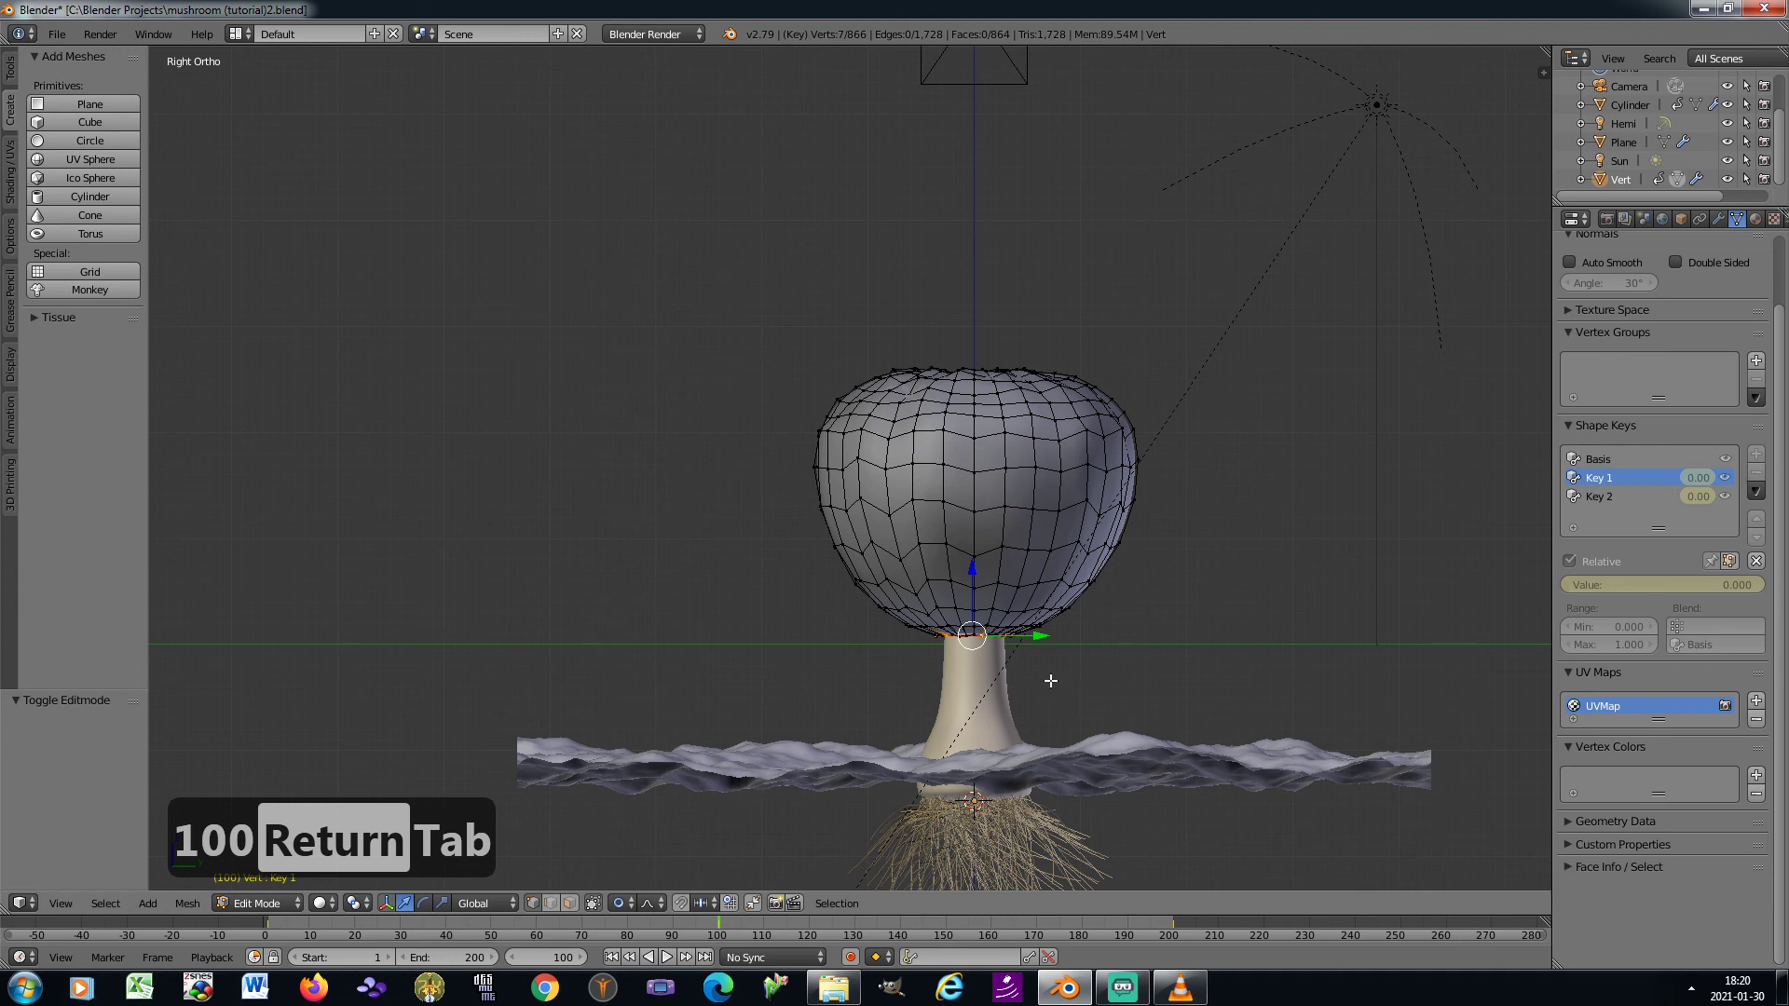
key(s)
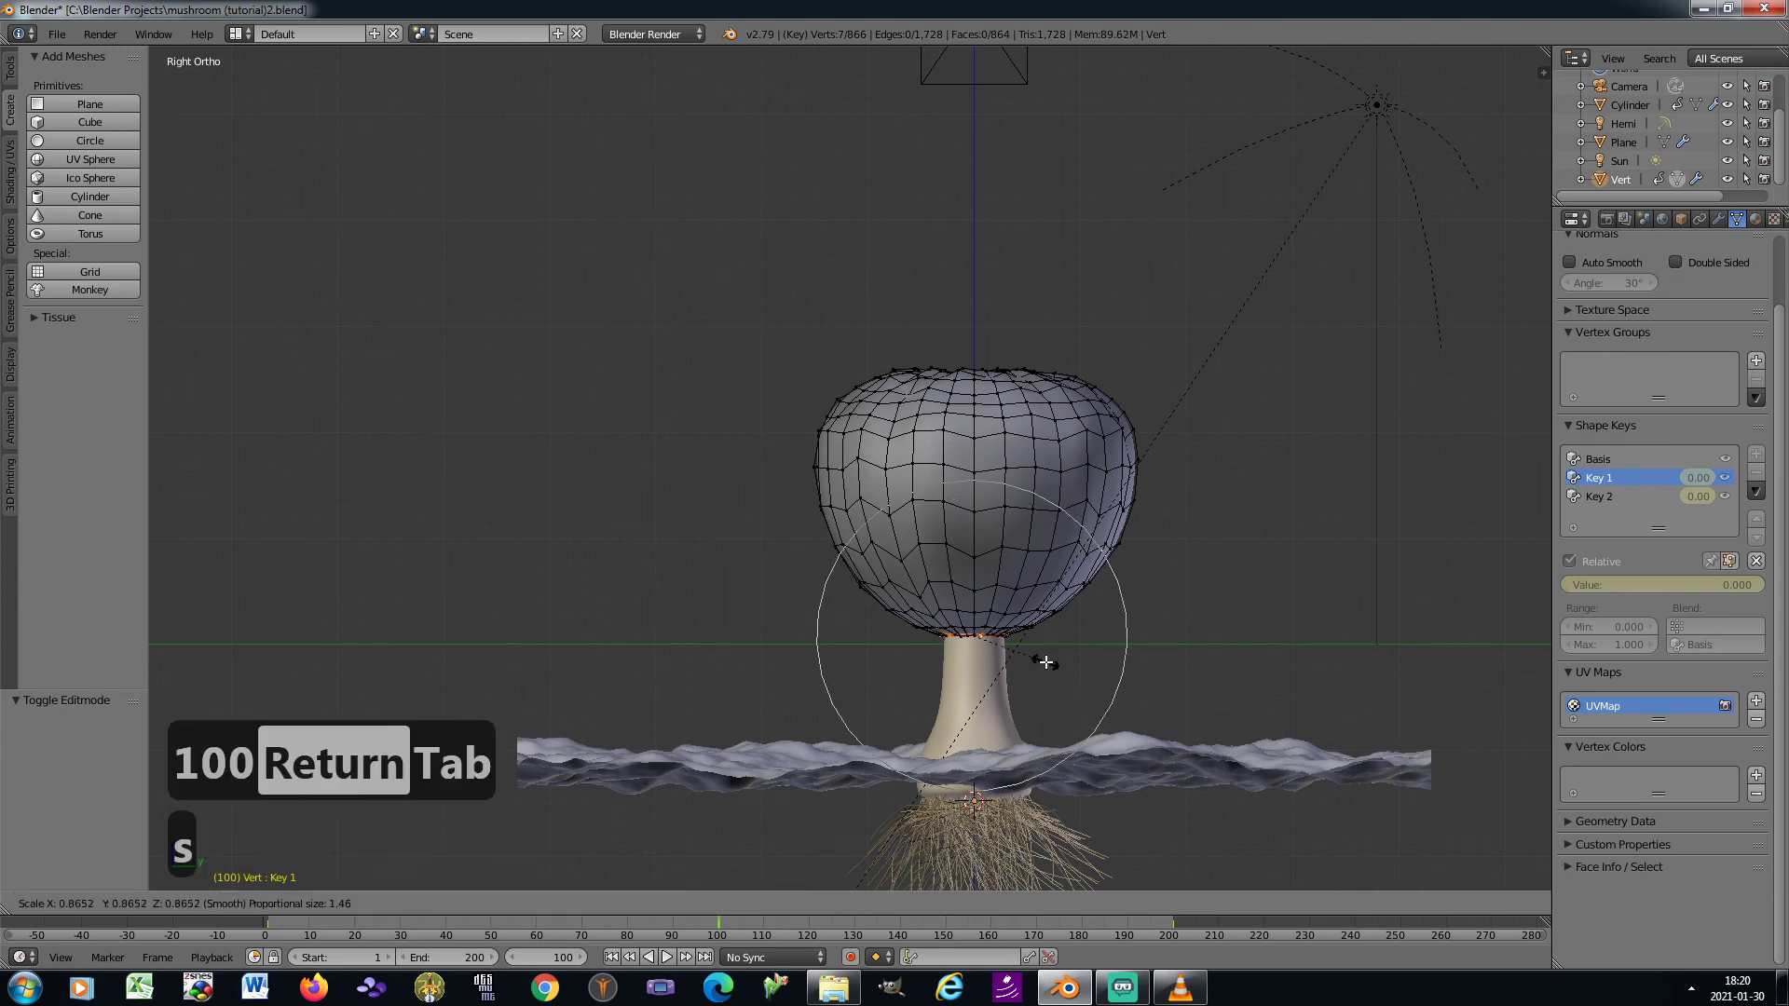
scroll(1071, 678, down, 1)
key(s)
scroll(1113, 690, down, 5)
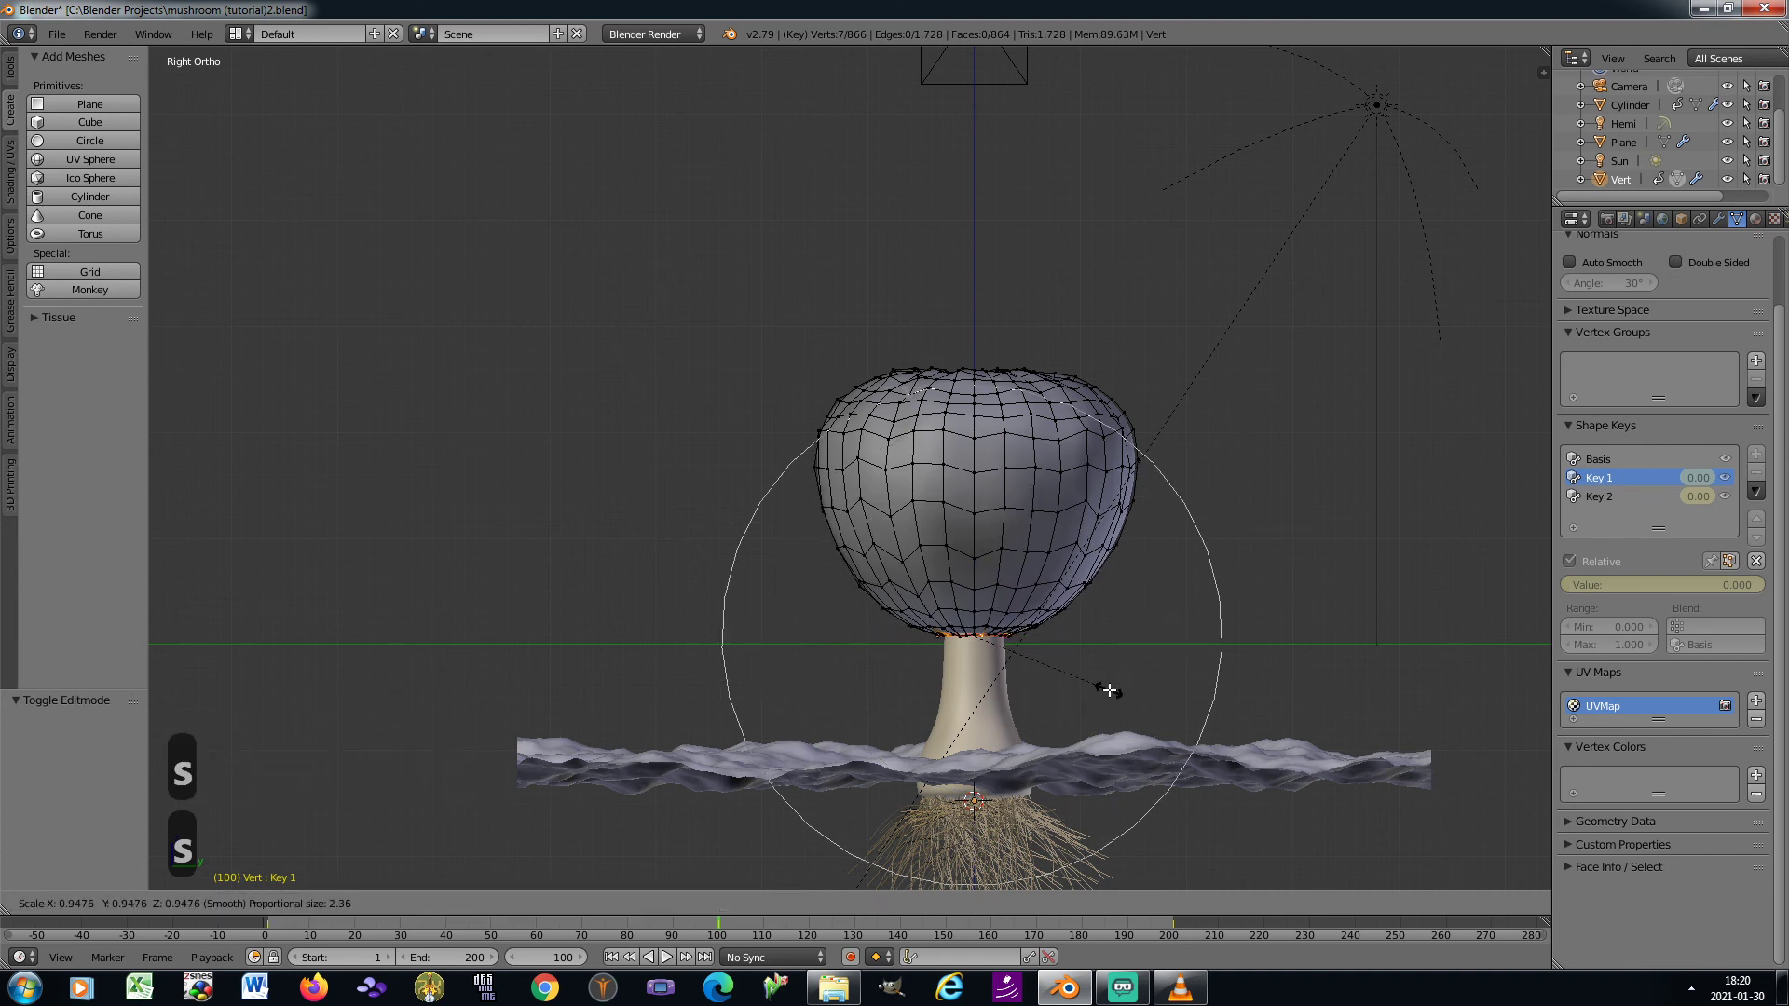
click(1109, 690)
Raise the cap's lower opening vertices about 0.37 along Z with proportional editing, and return to Object Mode
key(g)
key(z)
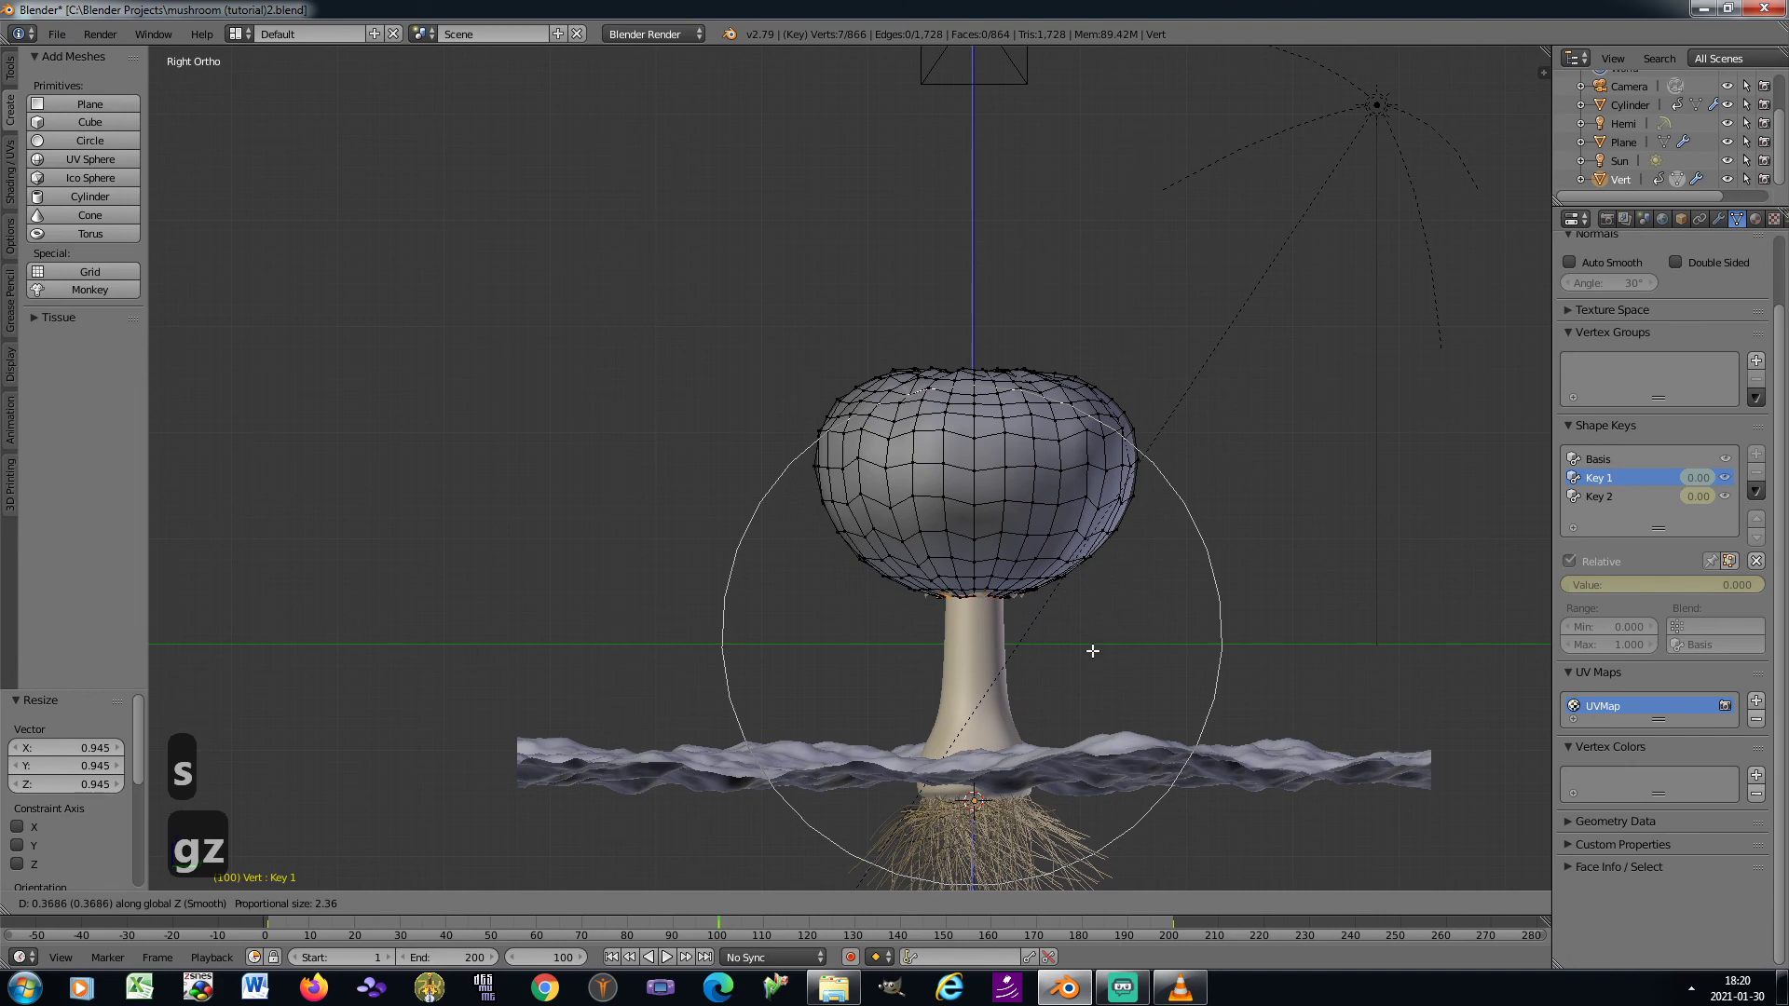
click(1092, 653)
key(Tab)
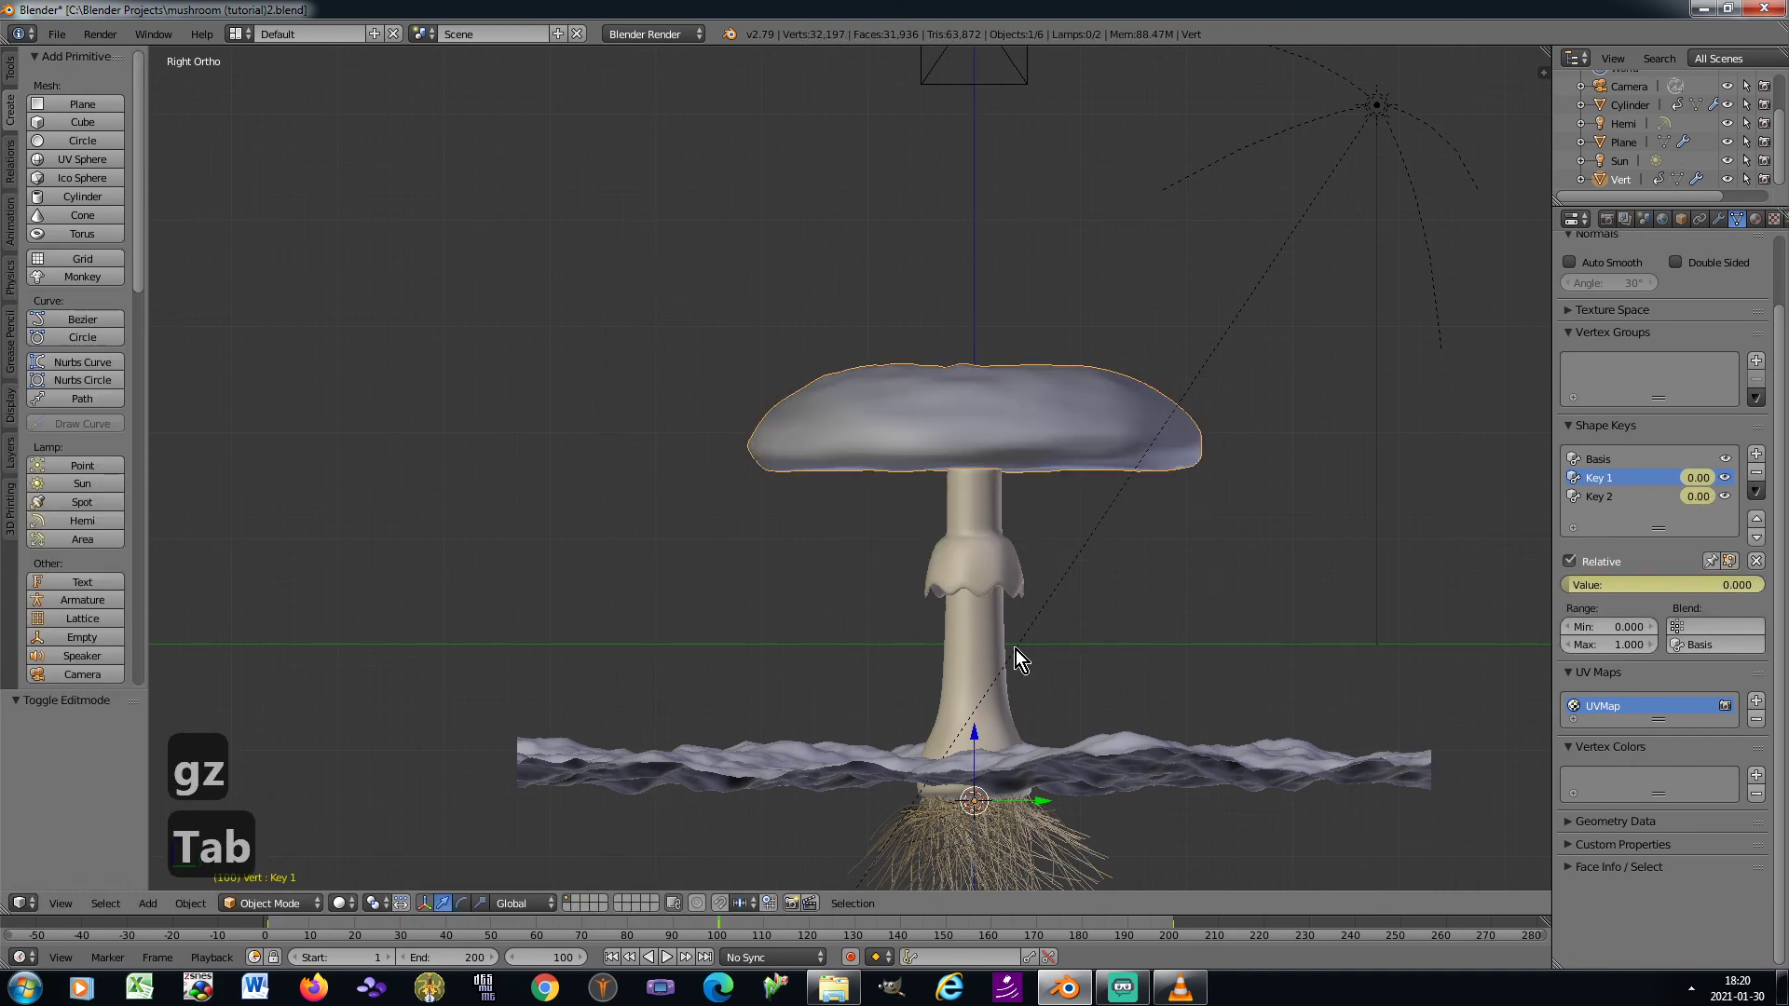
Replay the animation from frame 1 through the camera to check the reshaped cap, and stop it
key(KP_0)
key(KP_0)
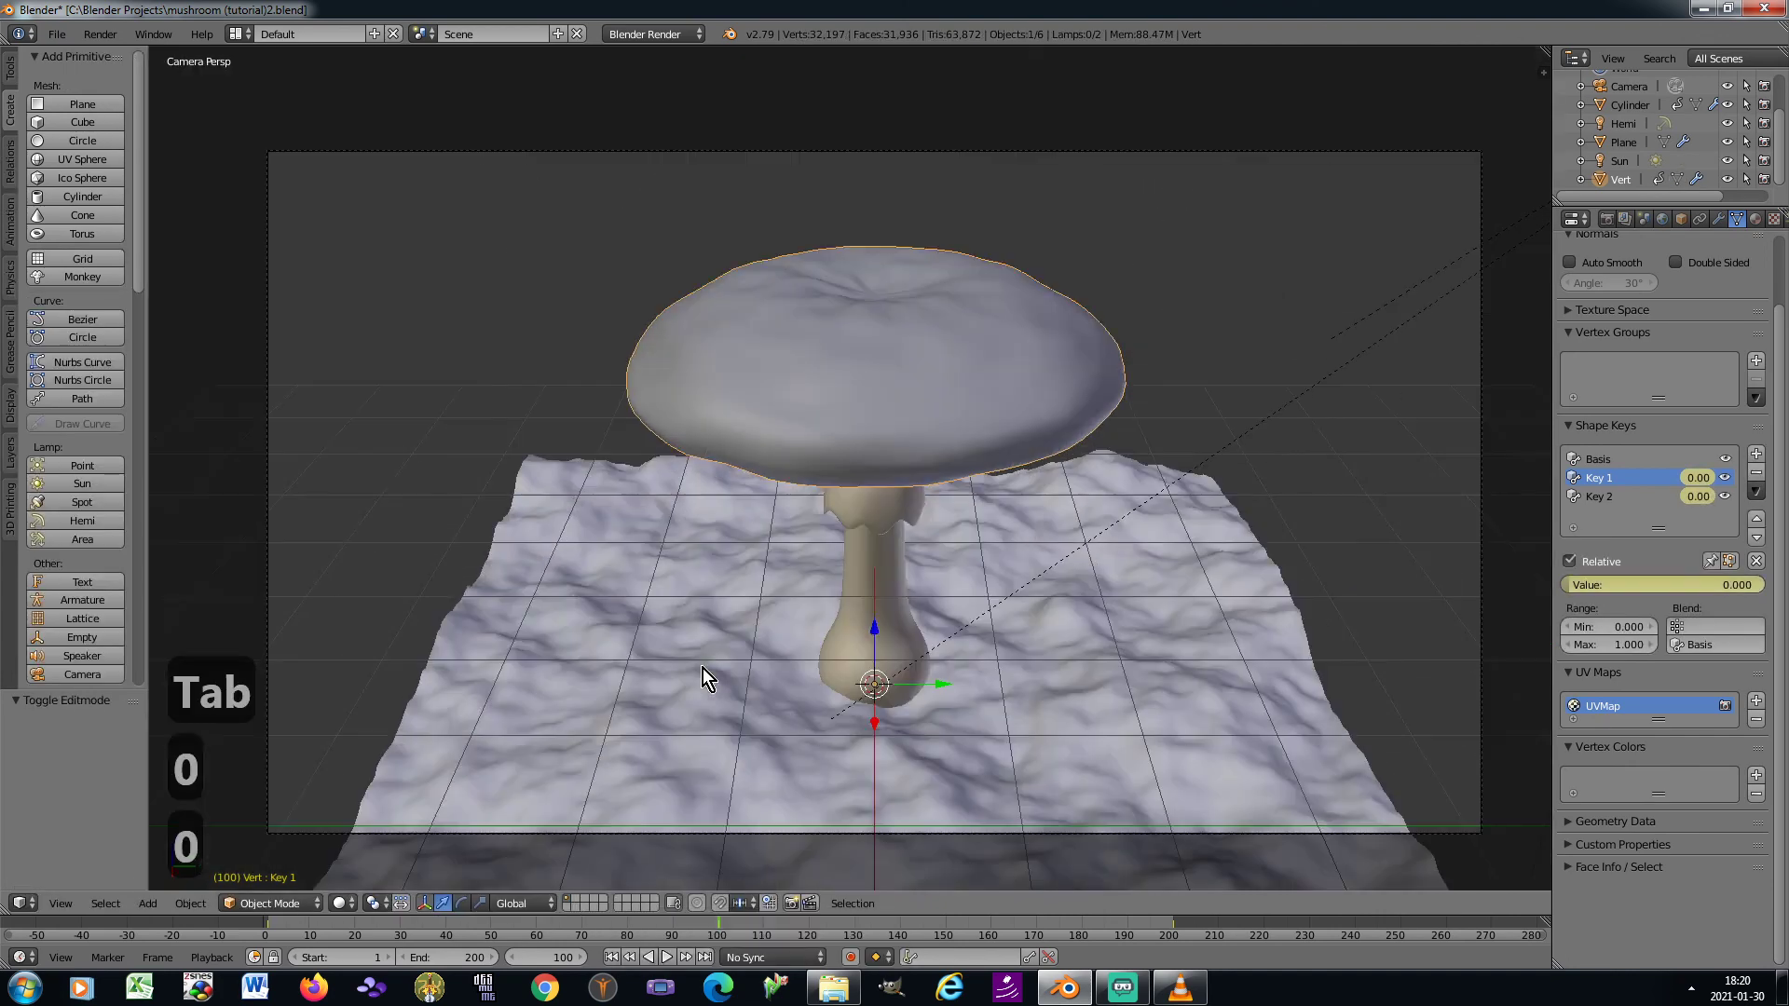
click(613, 958)
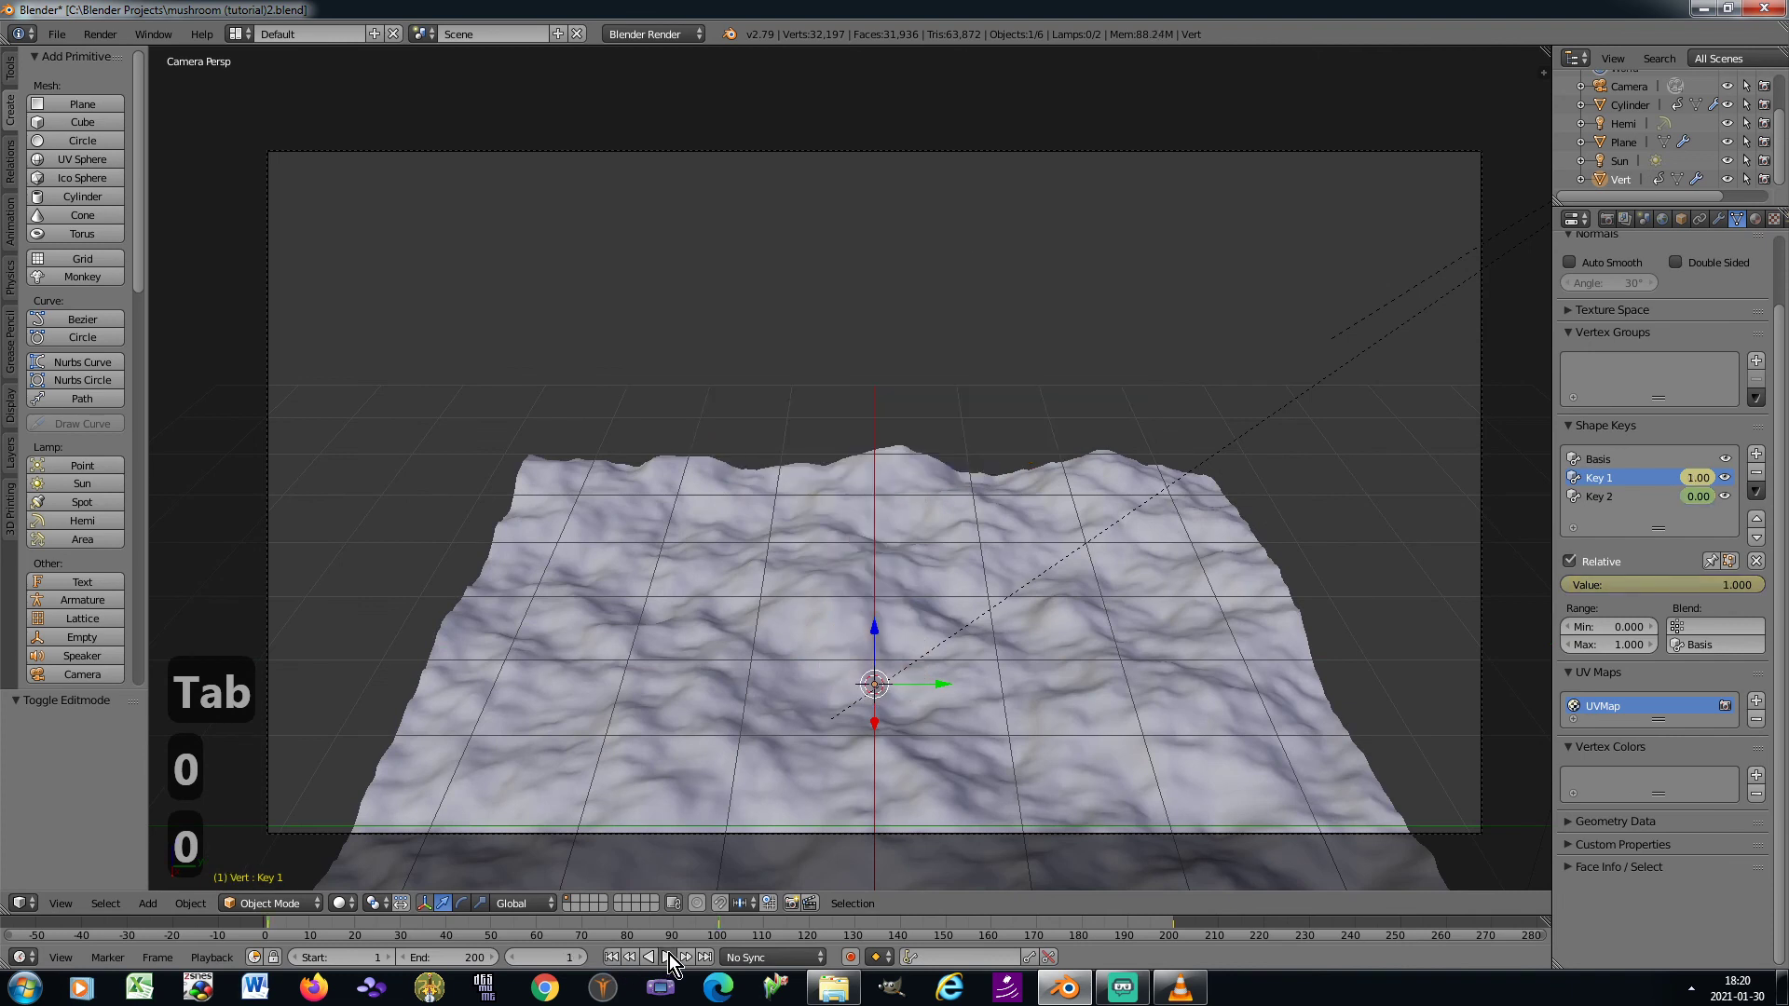
click(668, 954)
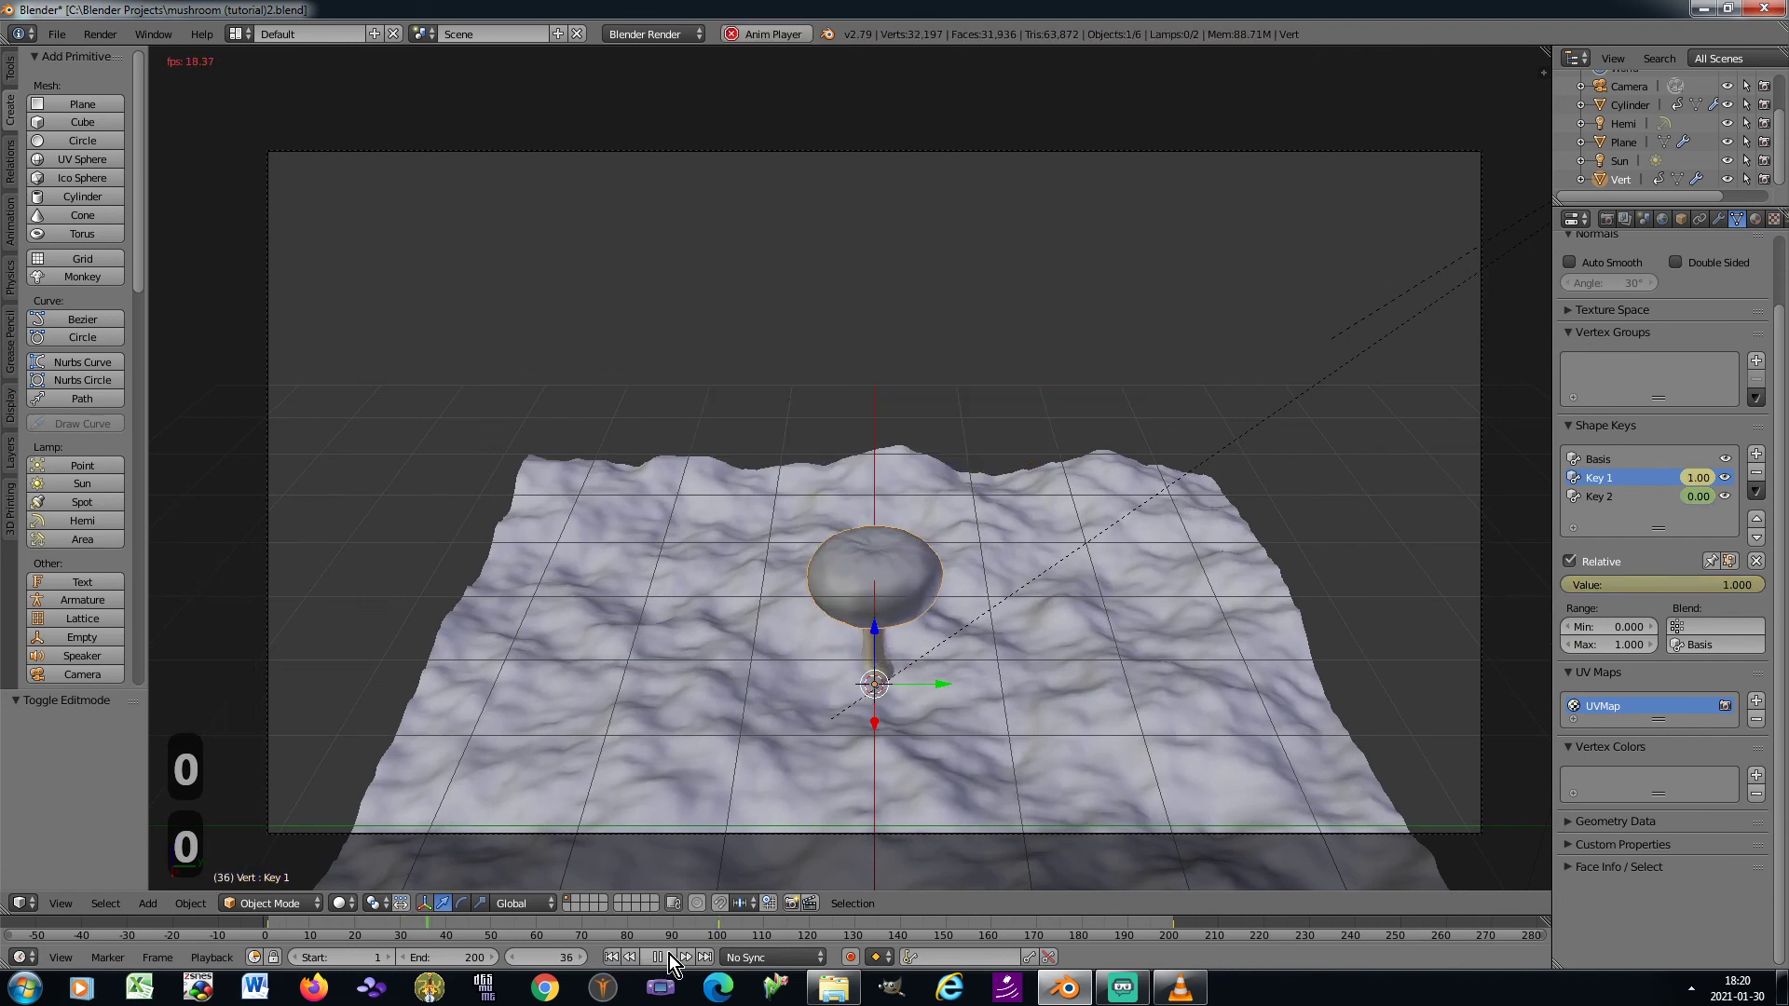
scroll(813, 572, up, 1)
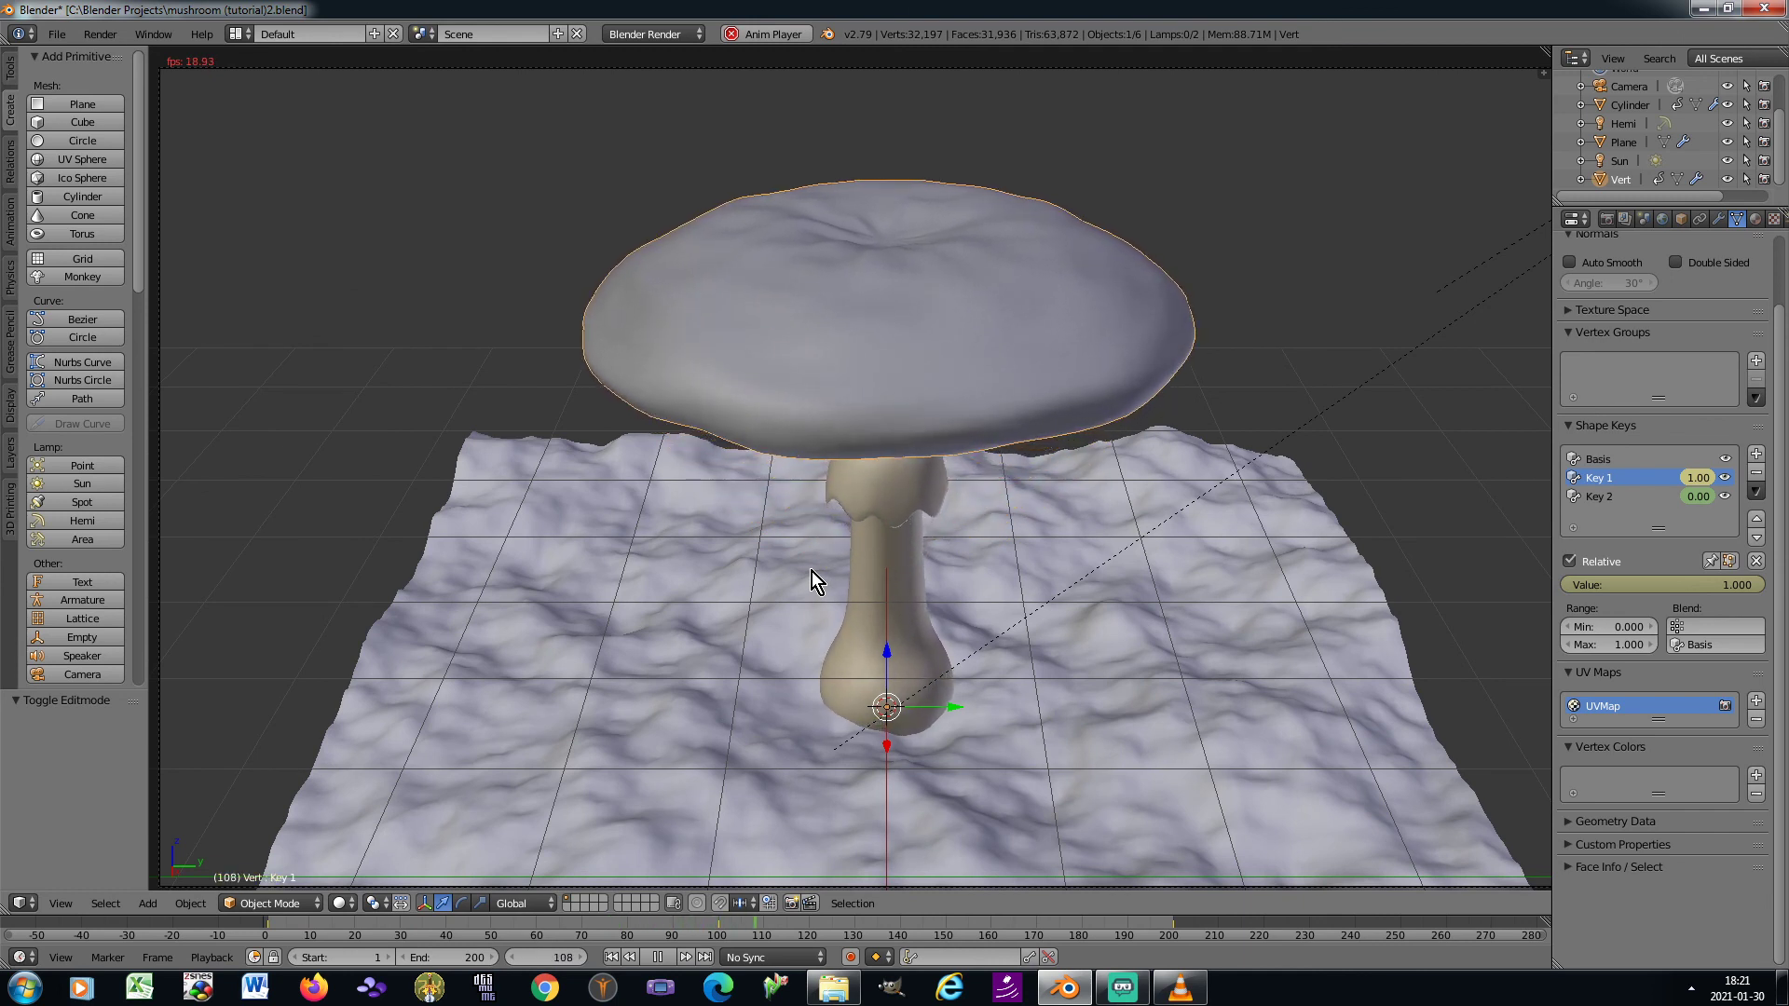
shift+middle_drag(776, 552, 758, 545)
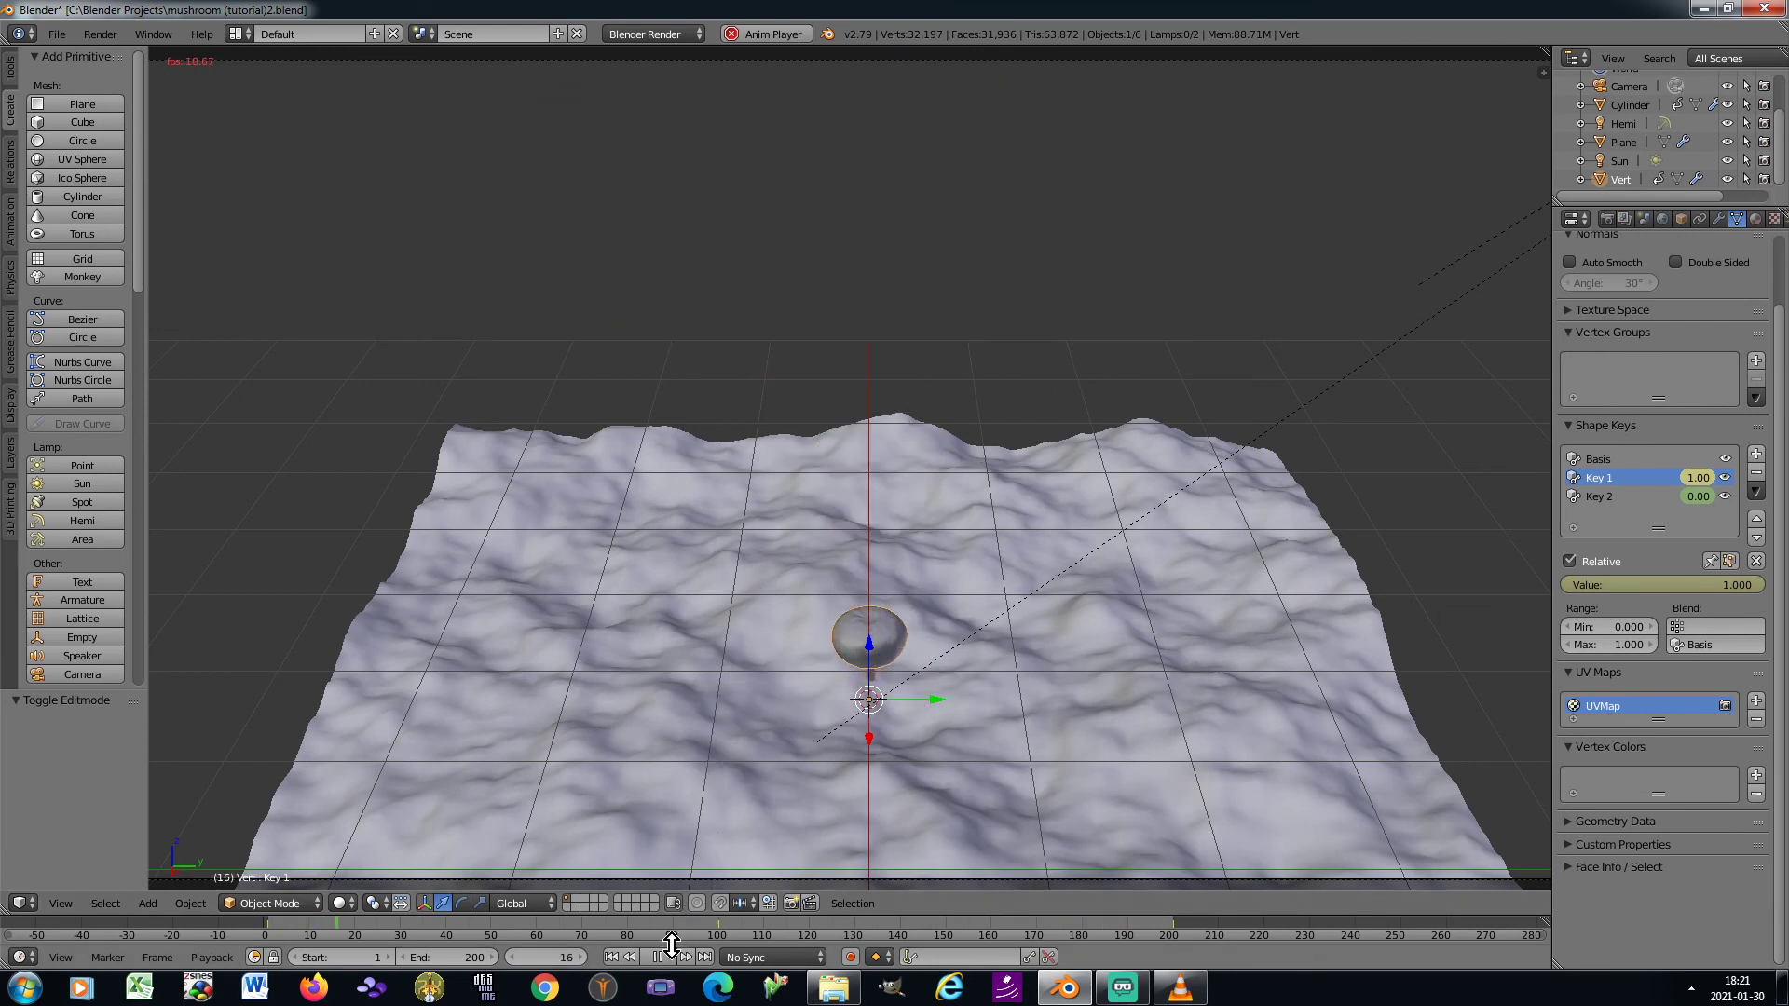
key(alt+a)
At frame 200, set the camera's focal length to 32.86 mm and raise the camera about 0.181 along Z
click(557, 957)
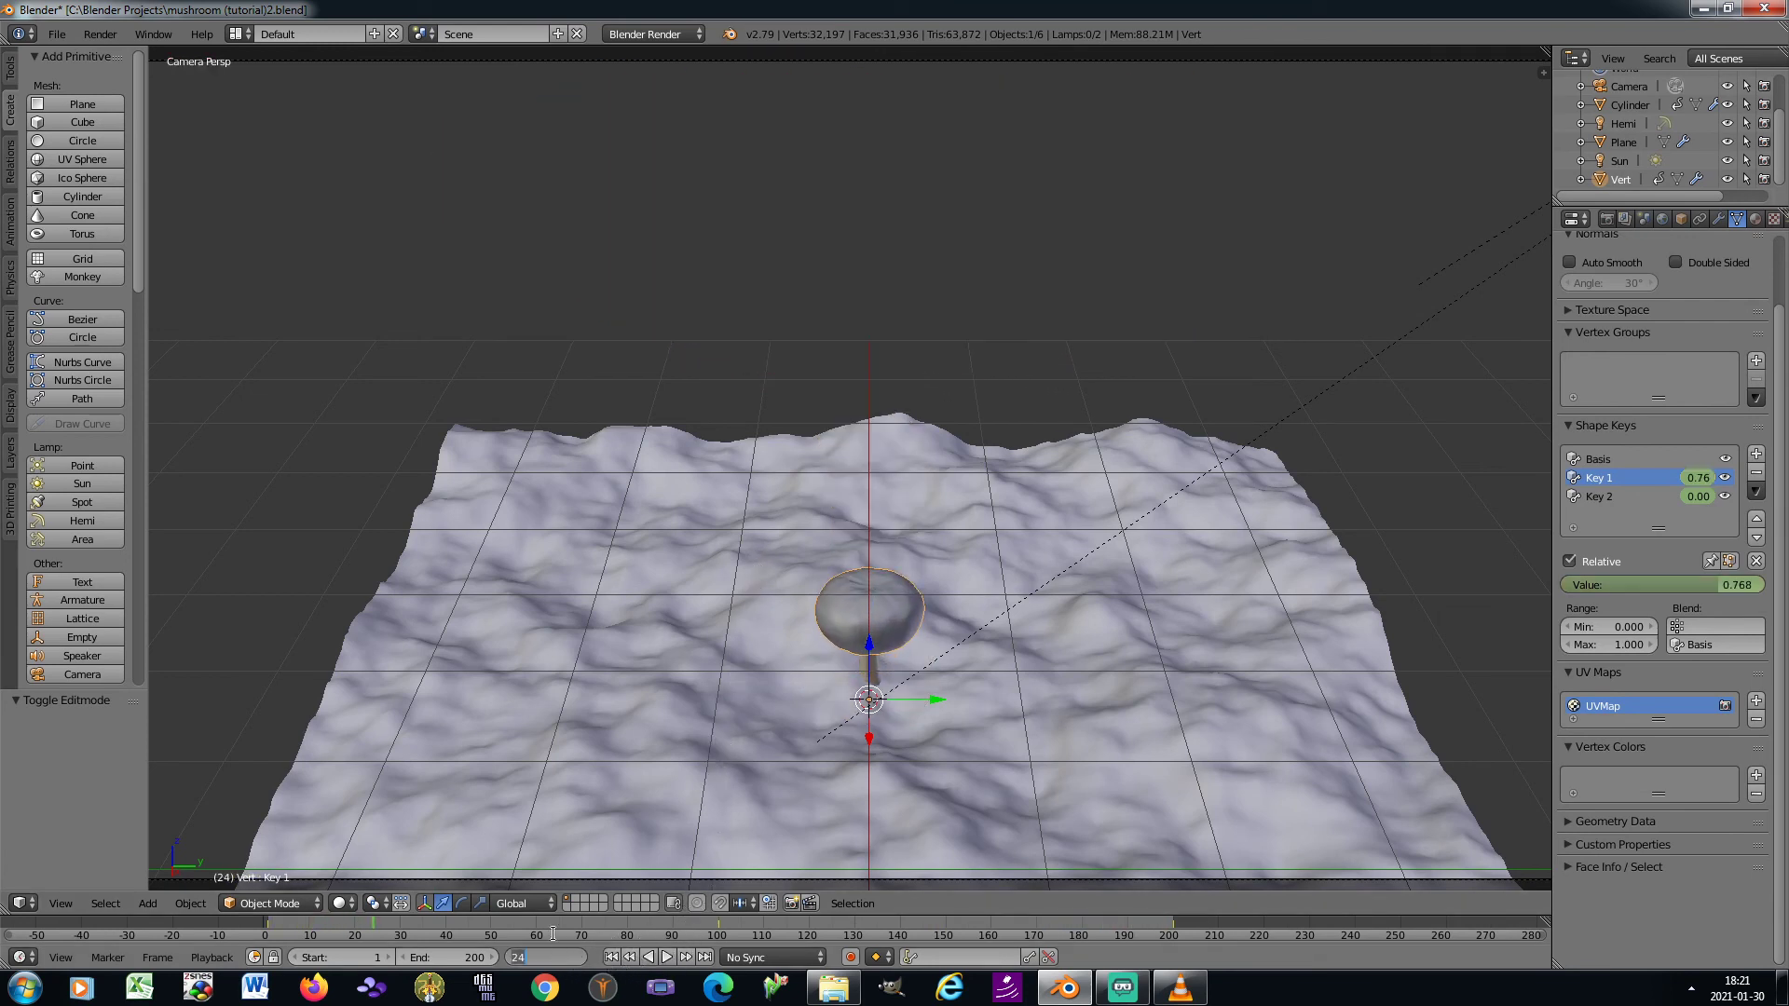
text(200)
key(Return)
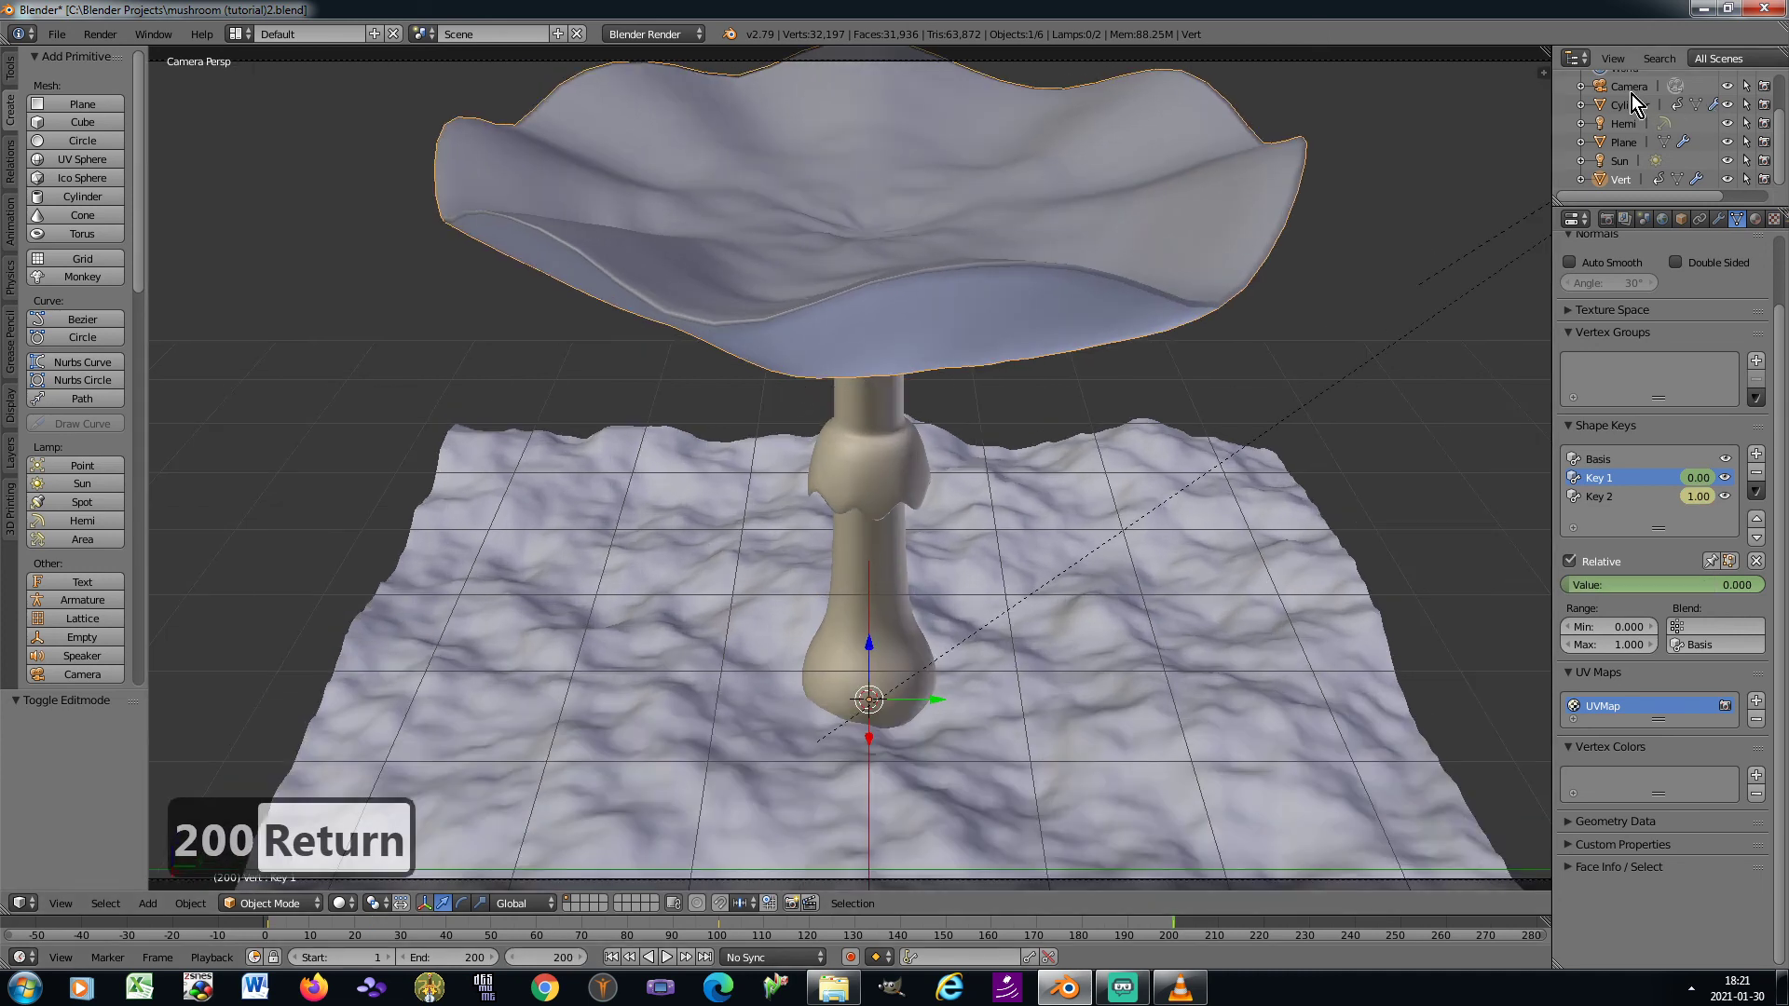
click(1630, 90)
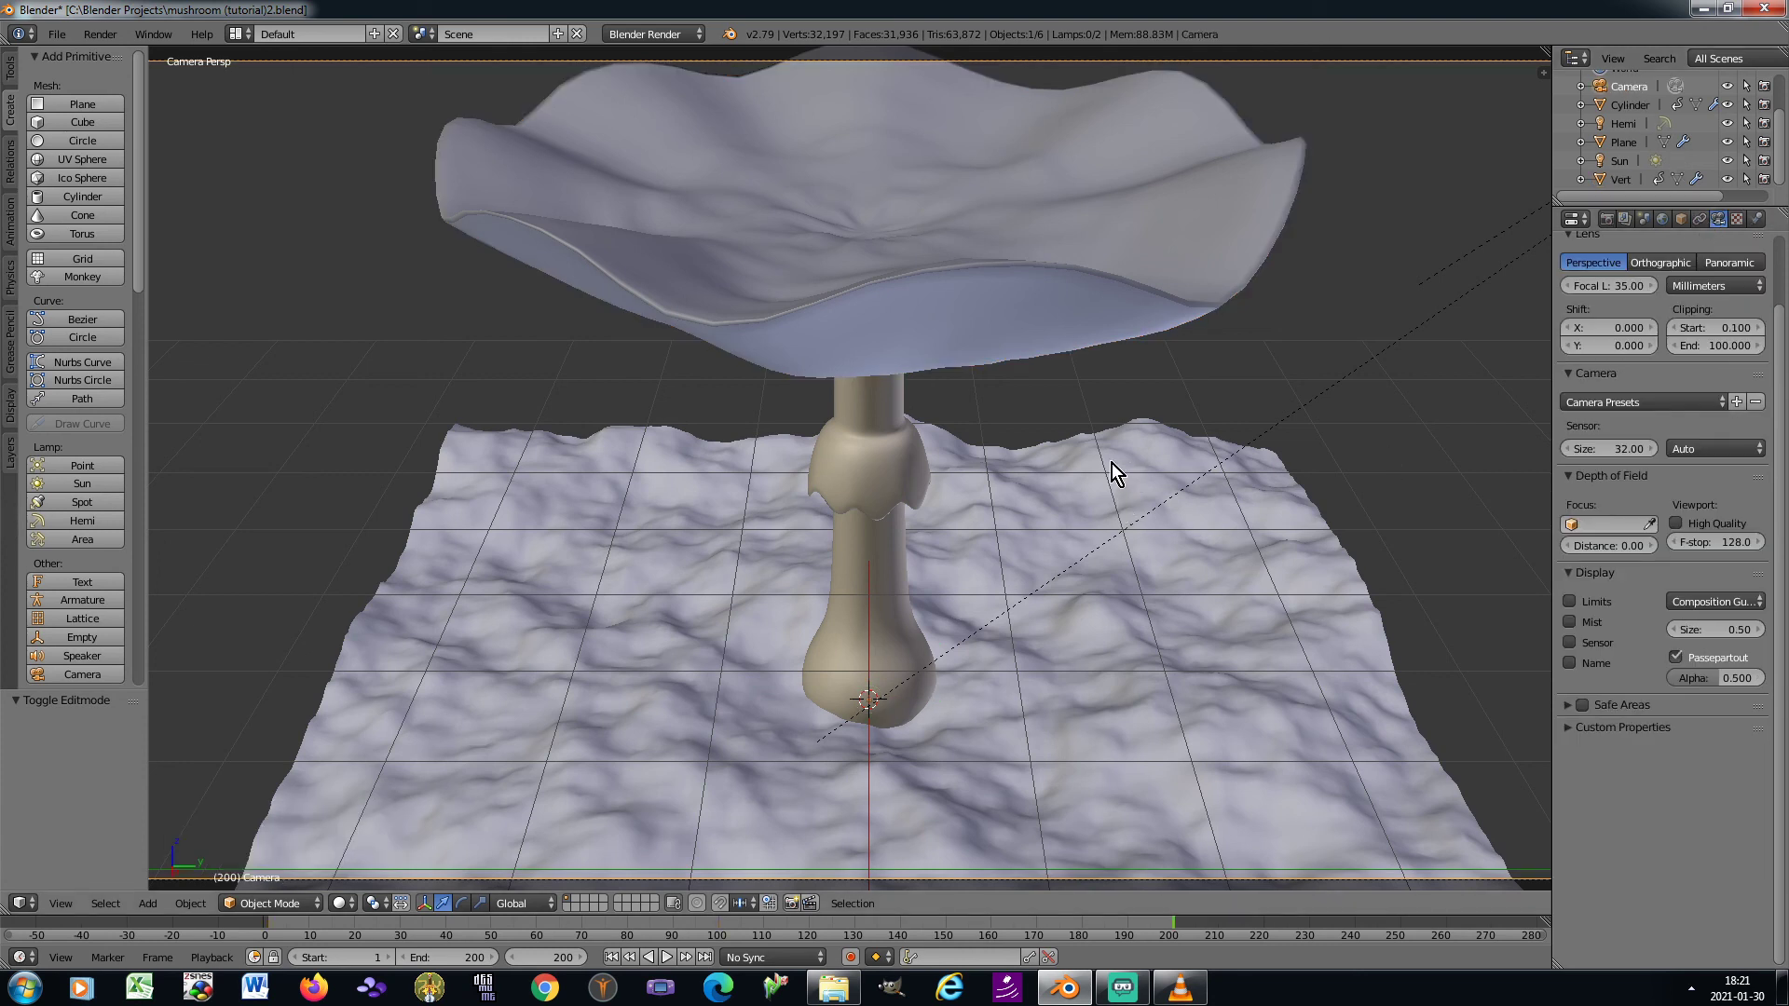
scroll(1781, 417, up, 3)
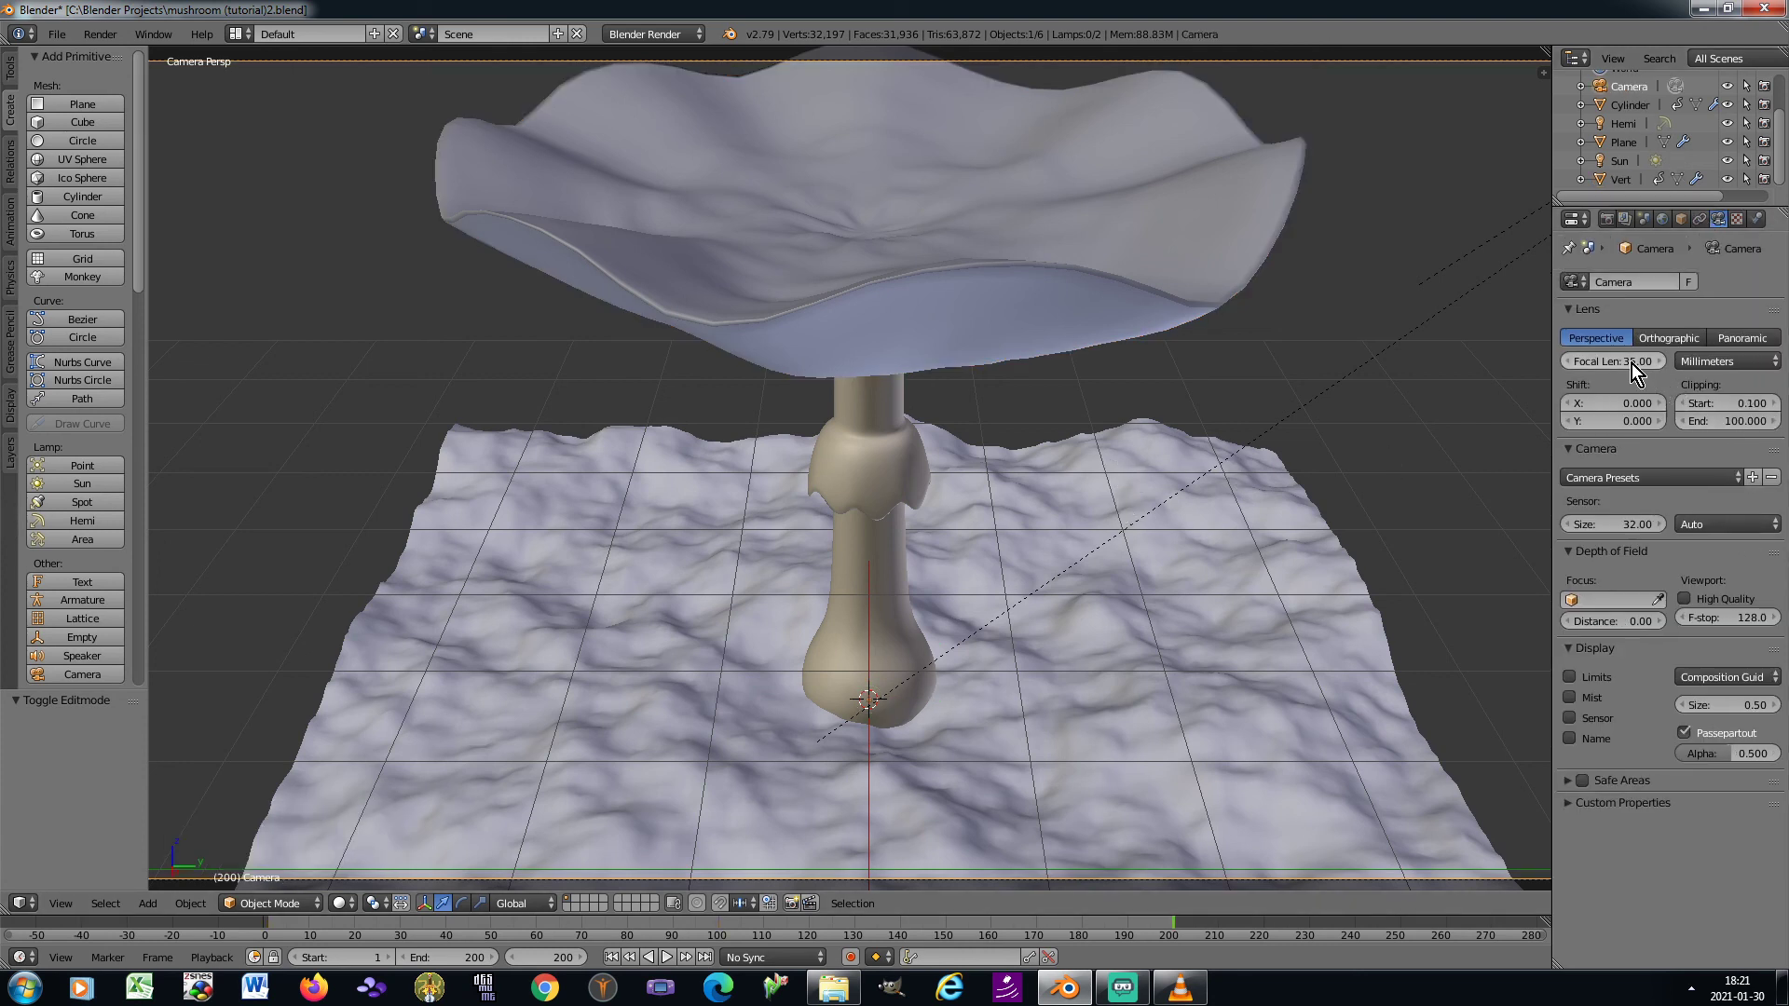
drag(1629, 363, 1587, 363)
key(g)
key(z)
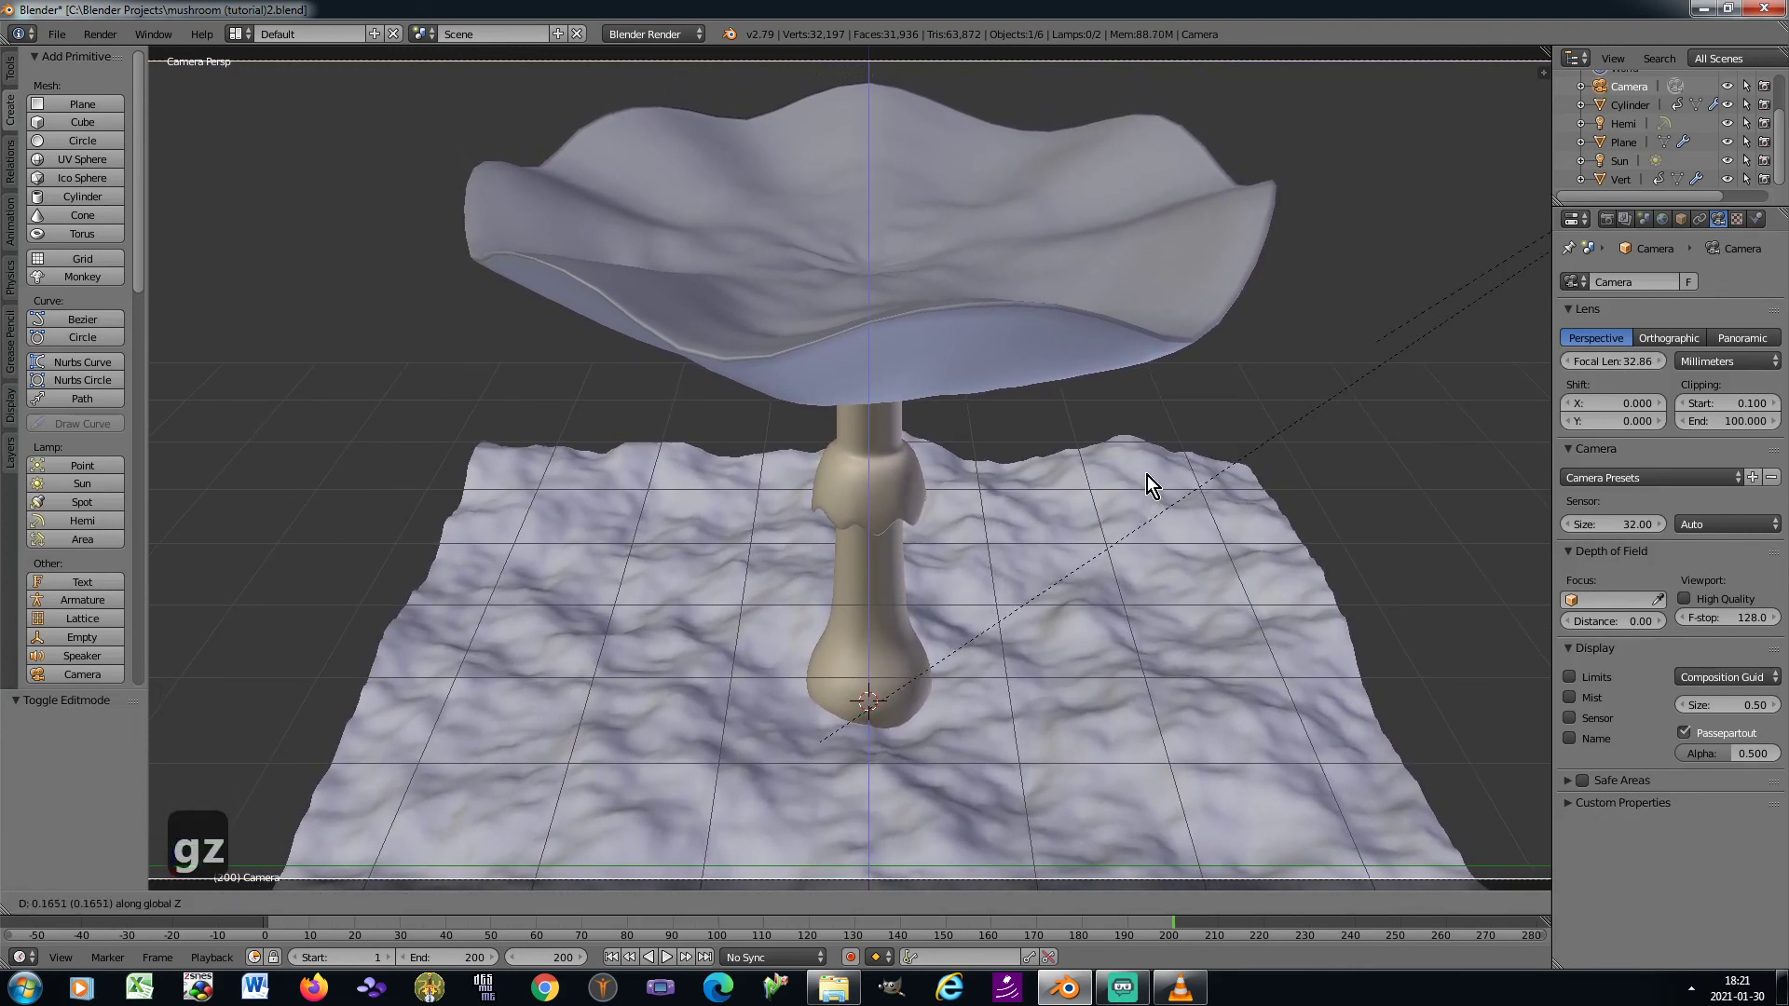
click(1150, 471)
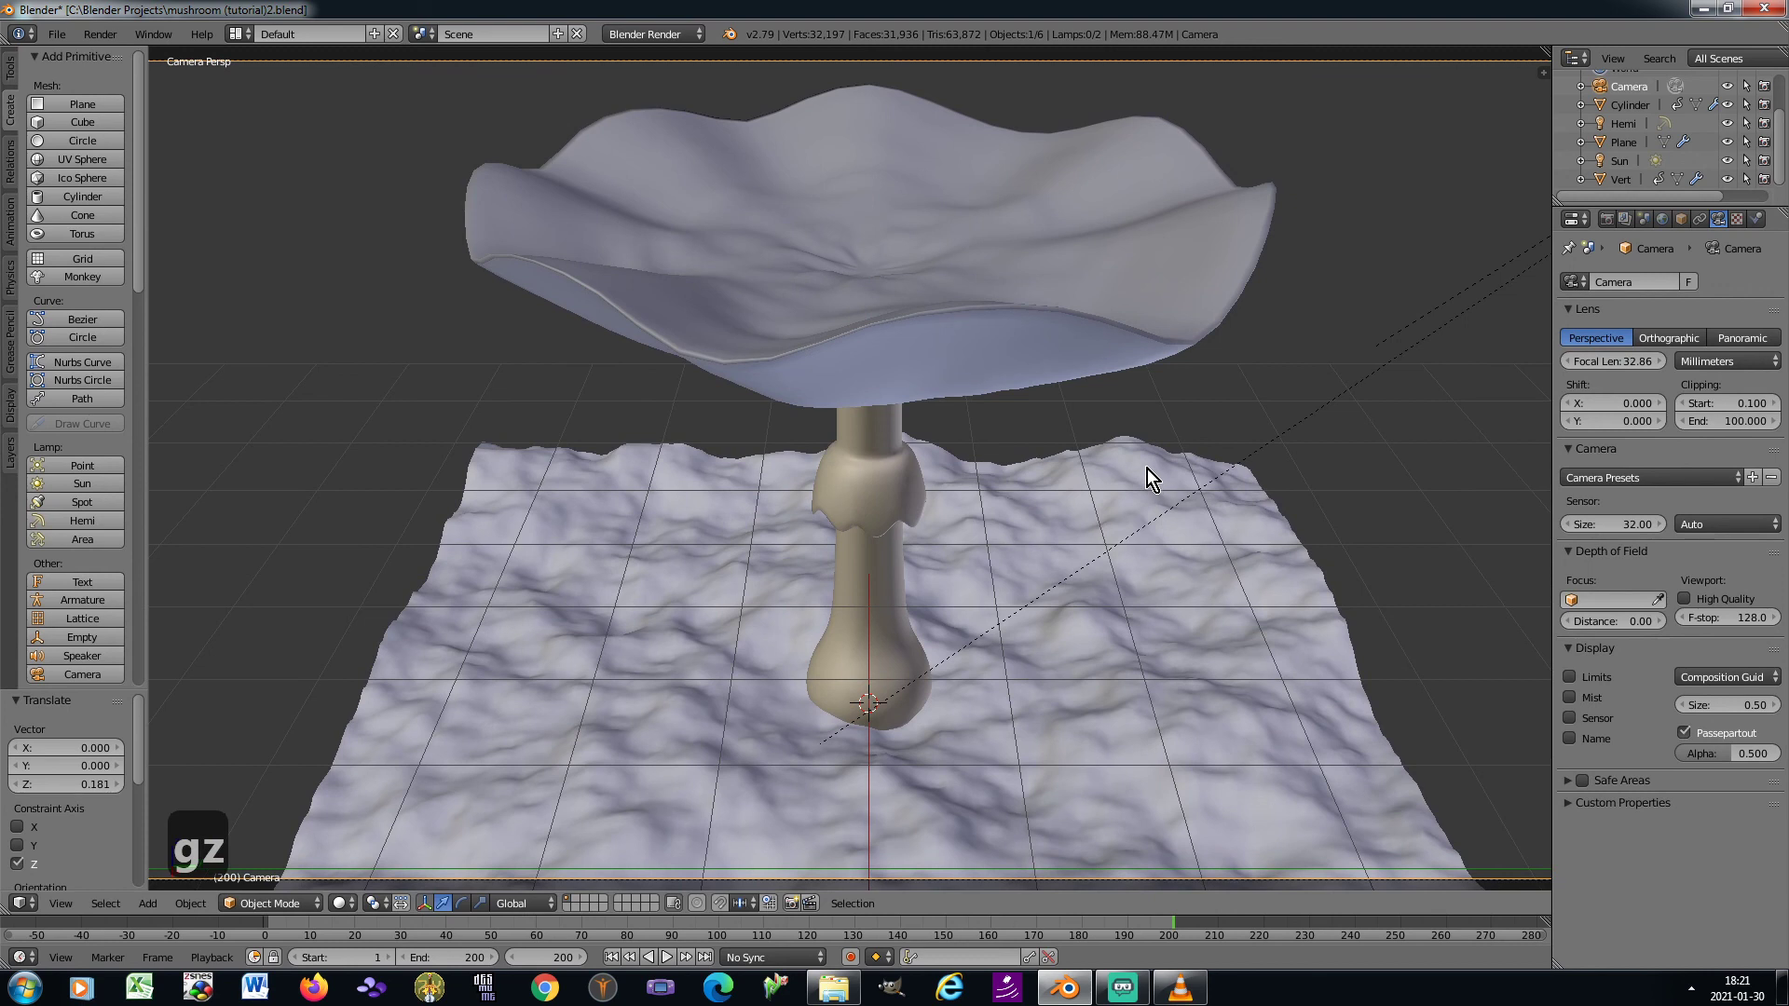
Save over the existing mushroom (tutorial)2.blend file and render frame 200
key(ctrl+s)
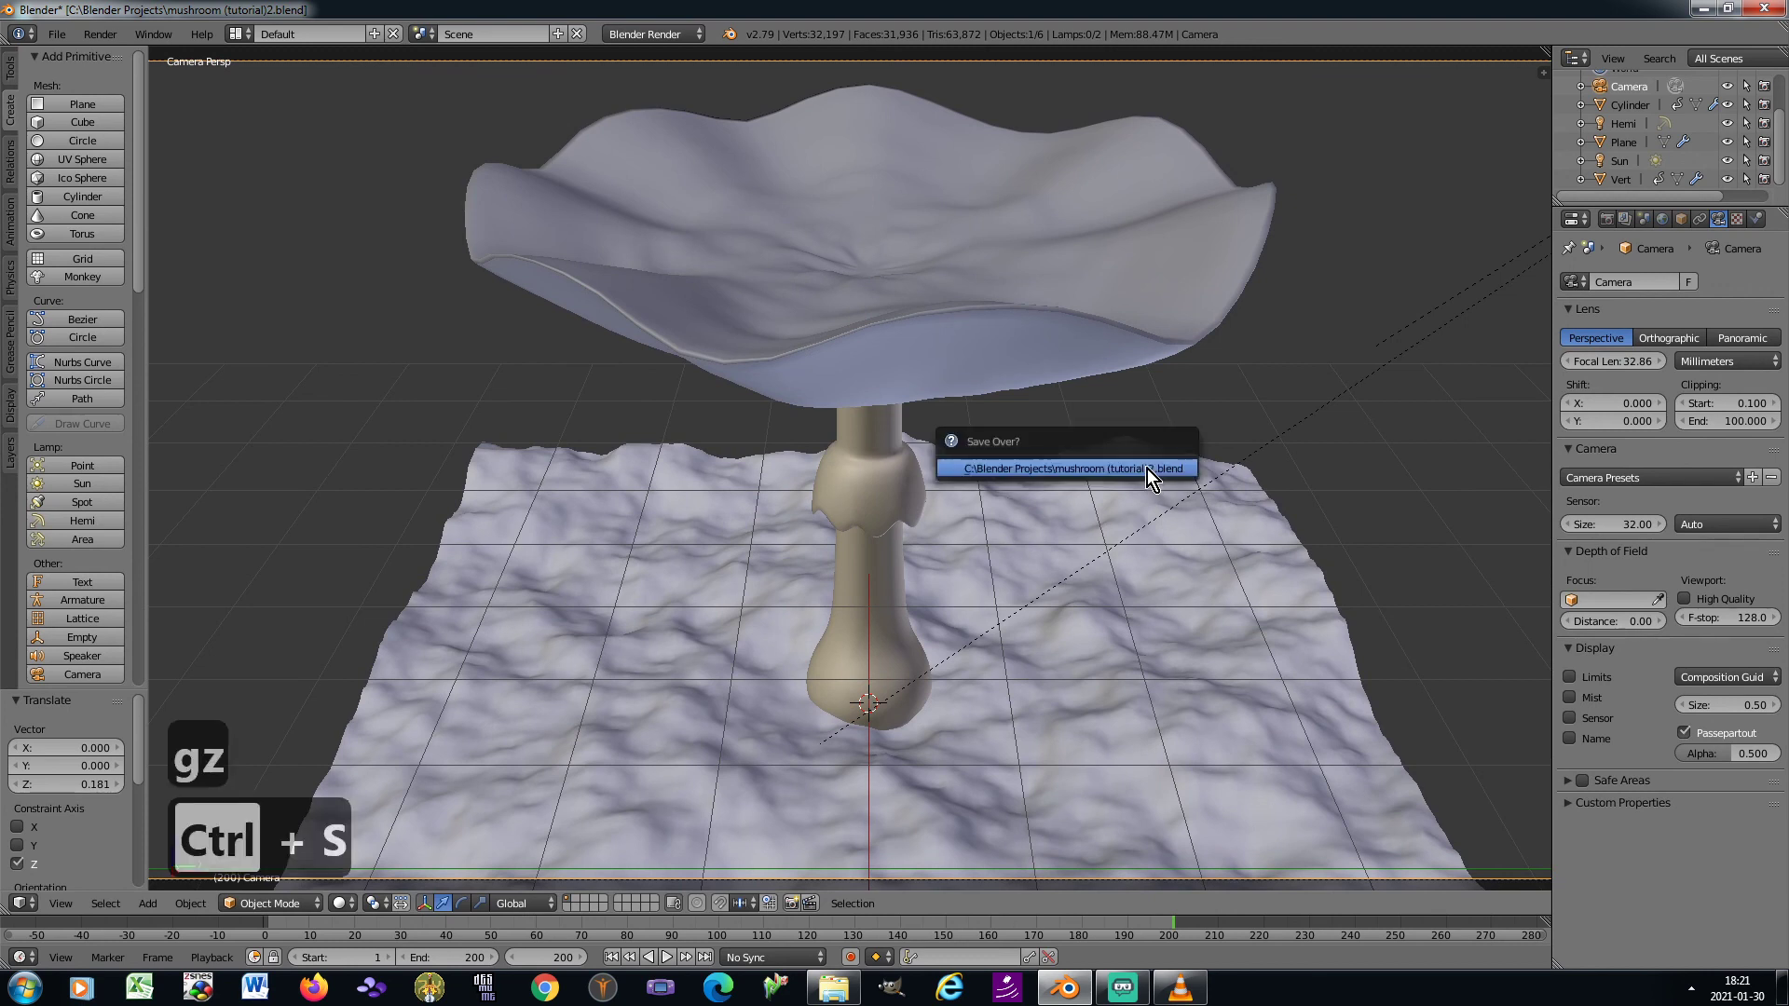
key(F12)
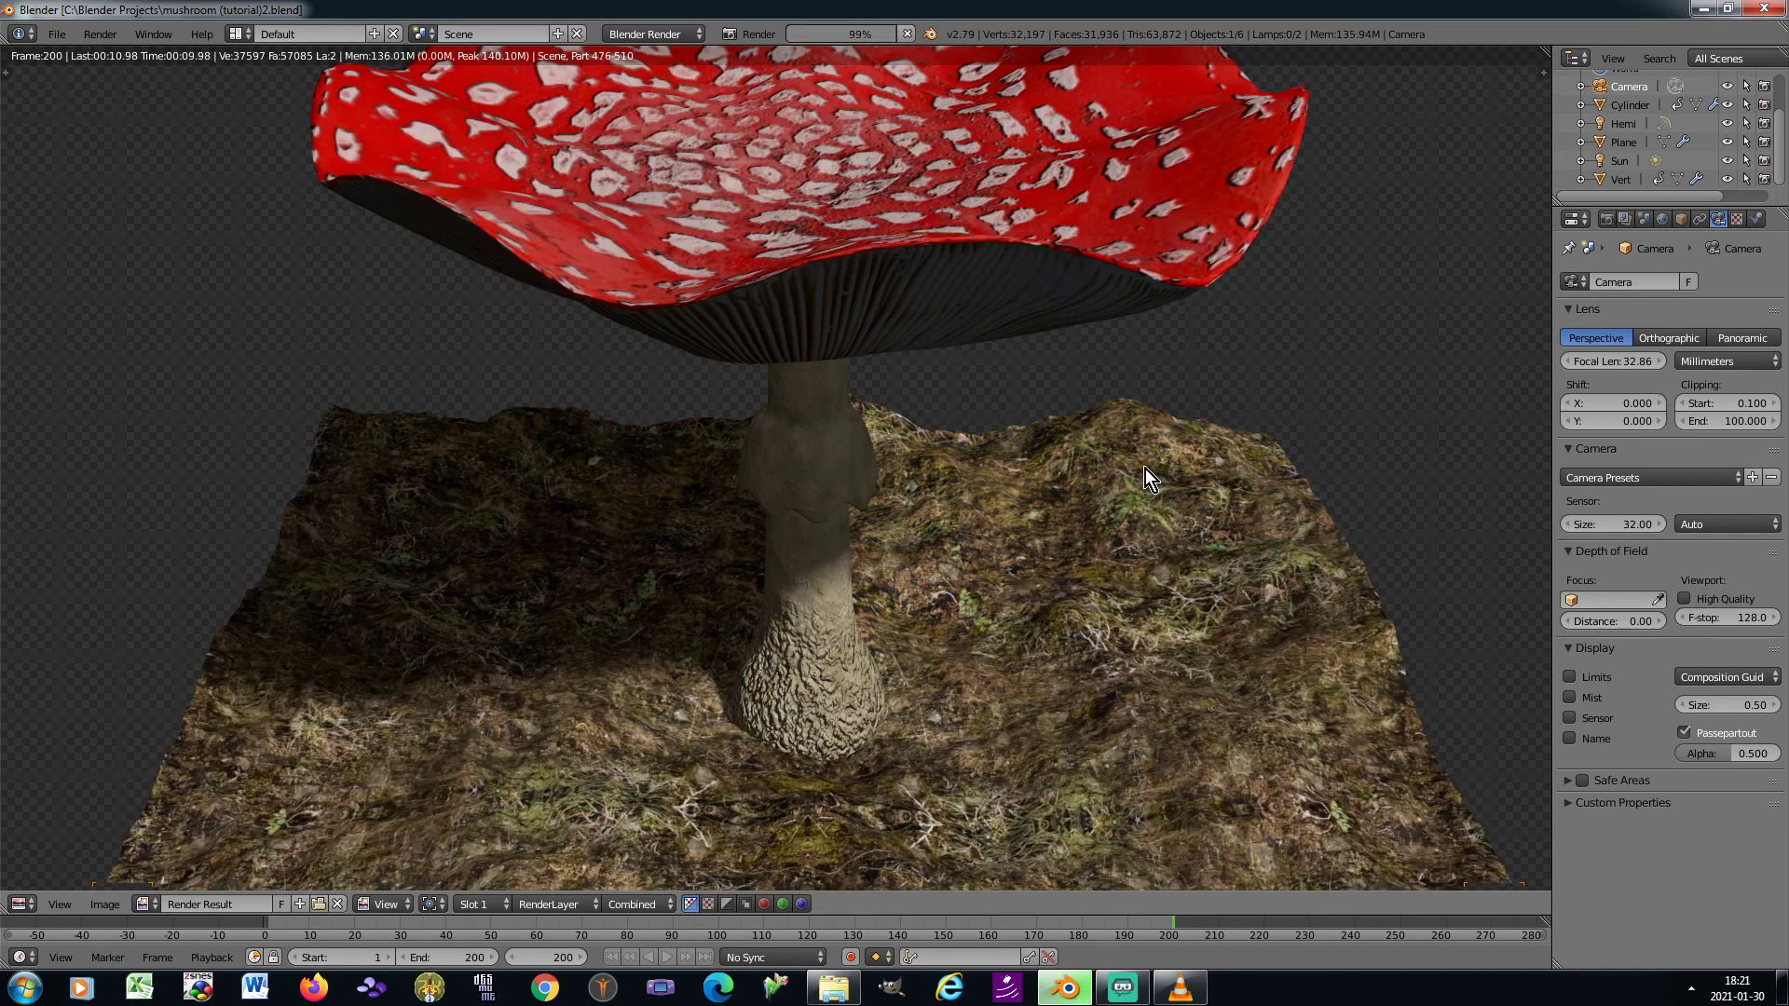
View the whole rendered frame, switch to VLC media player to play the loaded video, and return to Blender
scroll(1144, 479, down, 1)
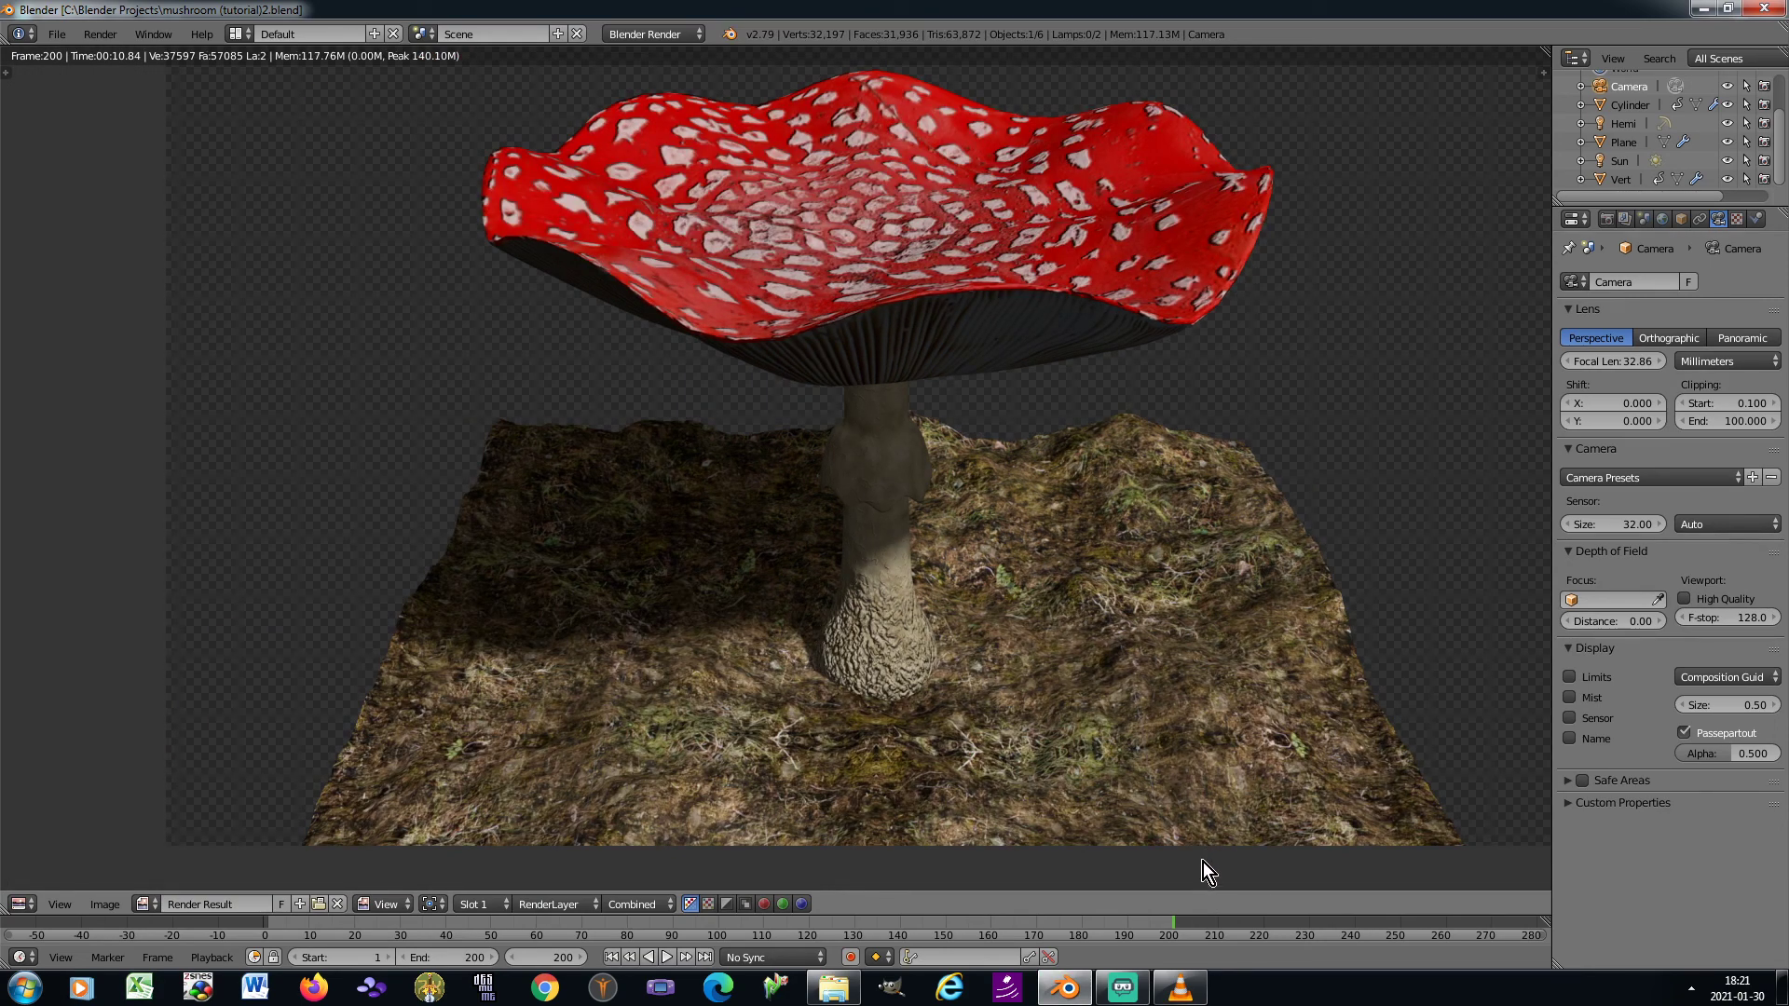
click(1198, 999)
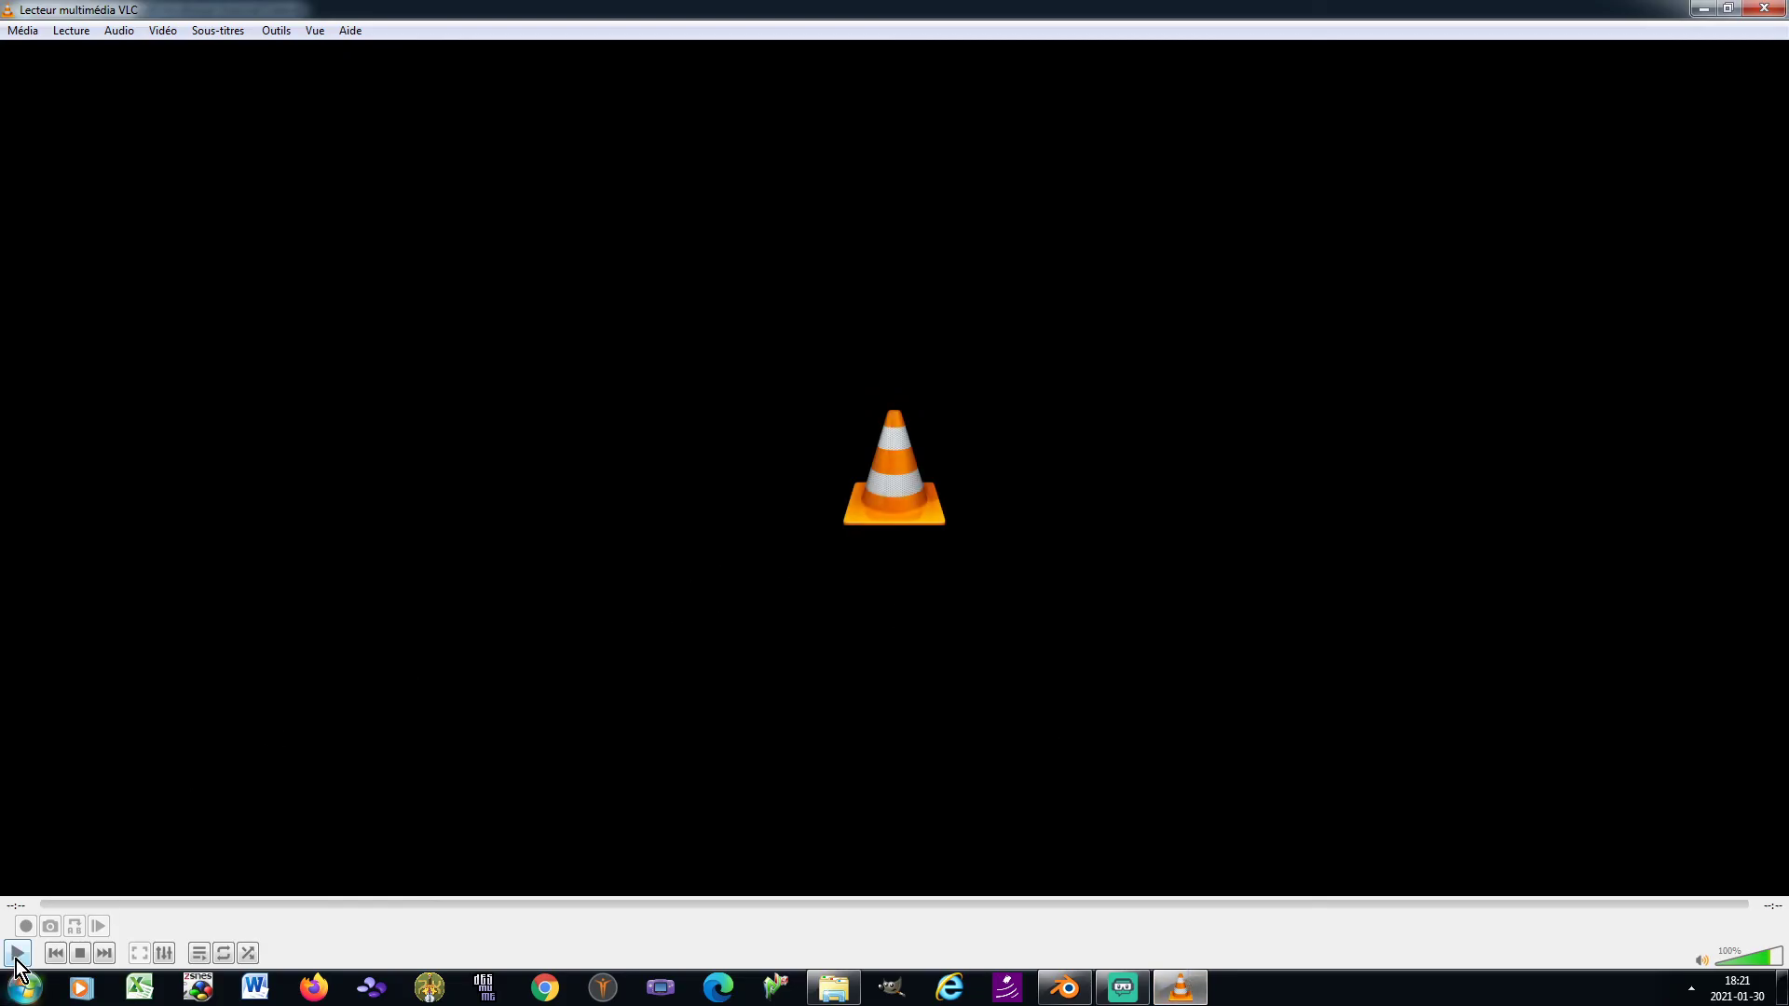
click(18, 954)
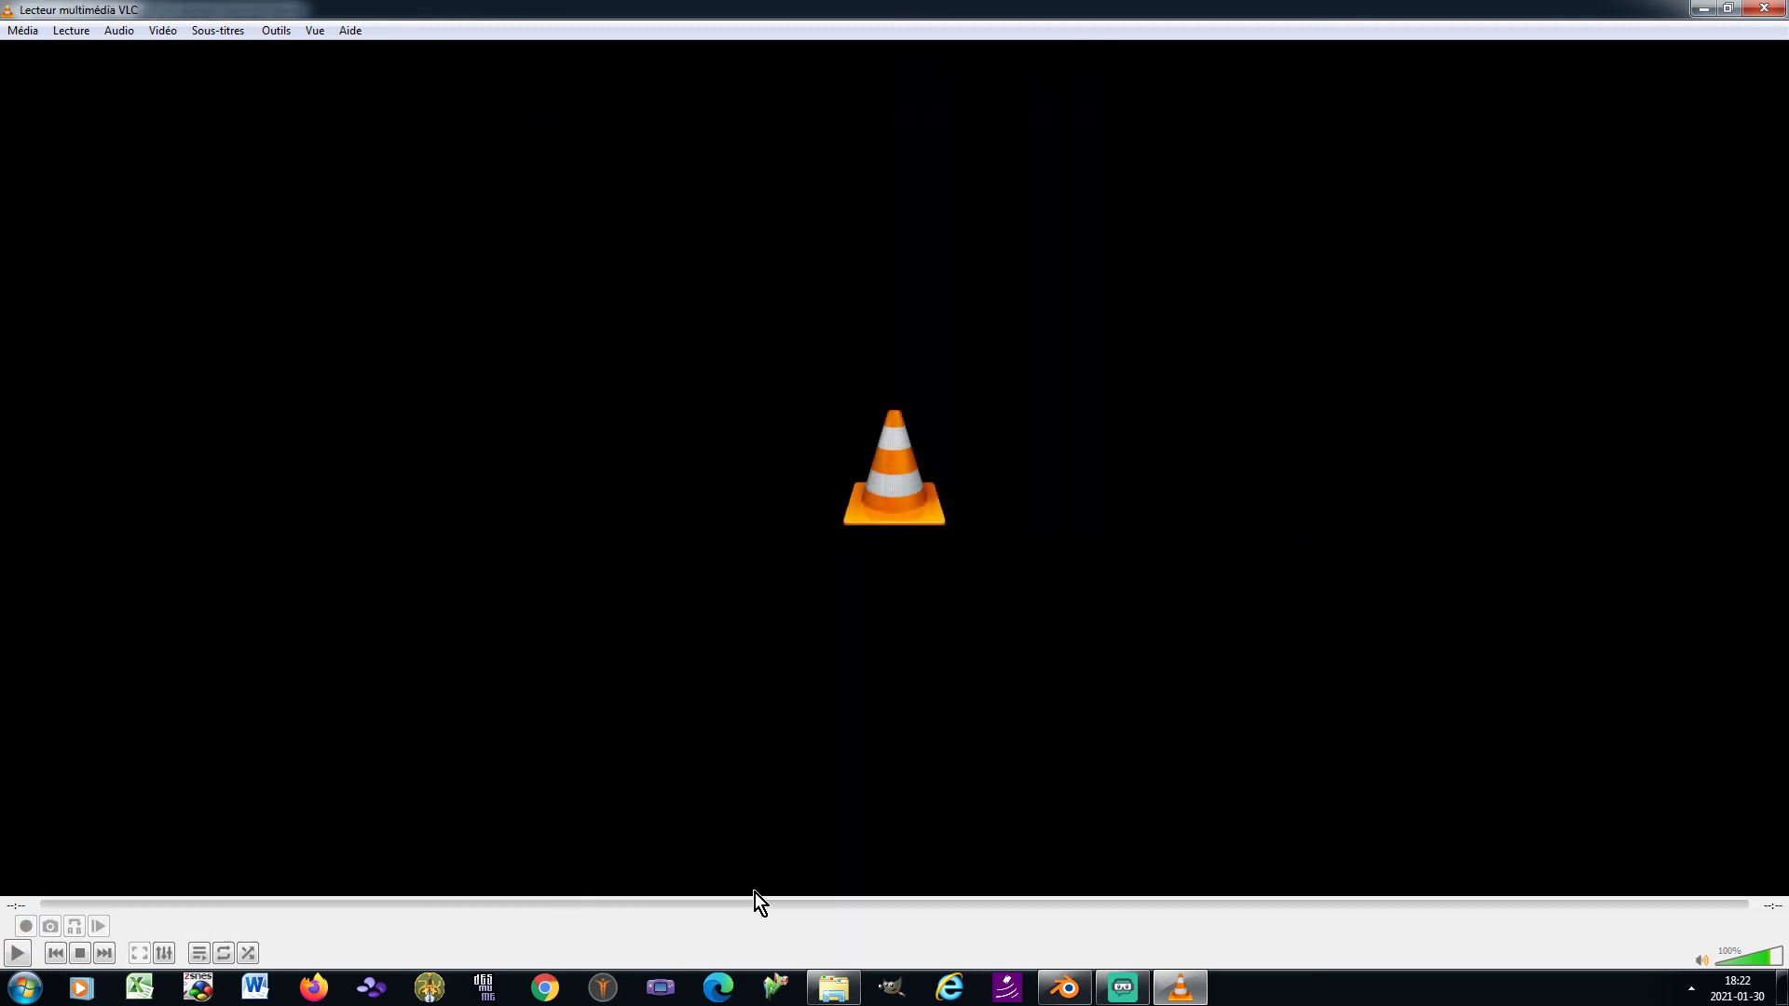
click(1065, 987)
Exclude the ground plane from rendering and render frame 200 again to show the mushroom on its own
key(Escape)
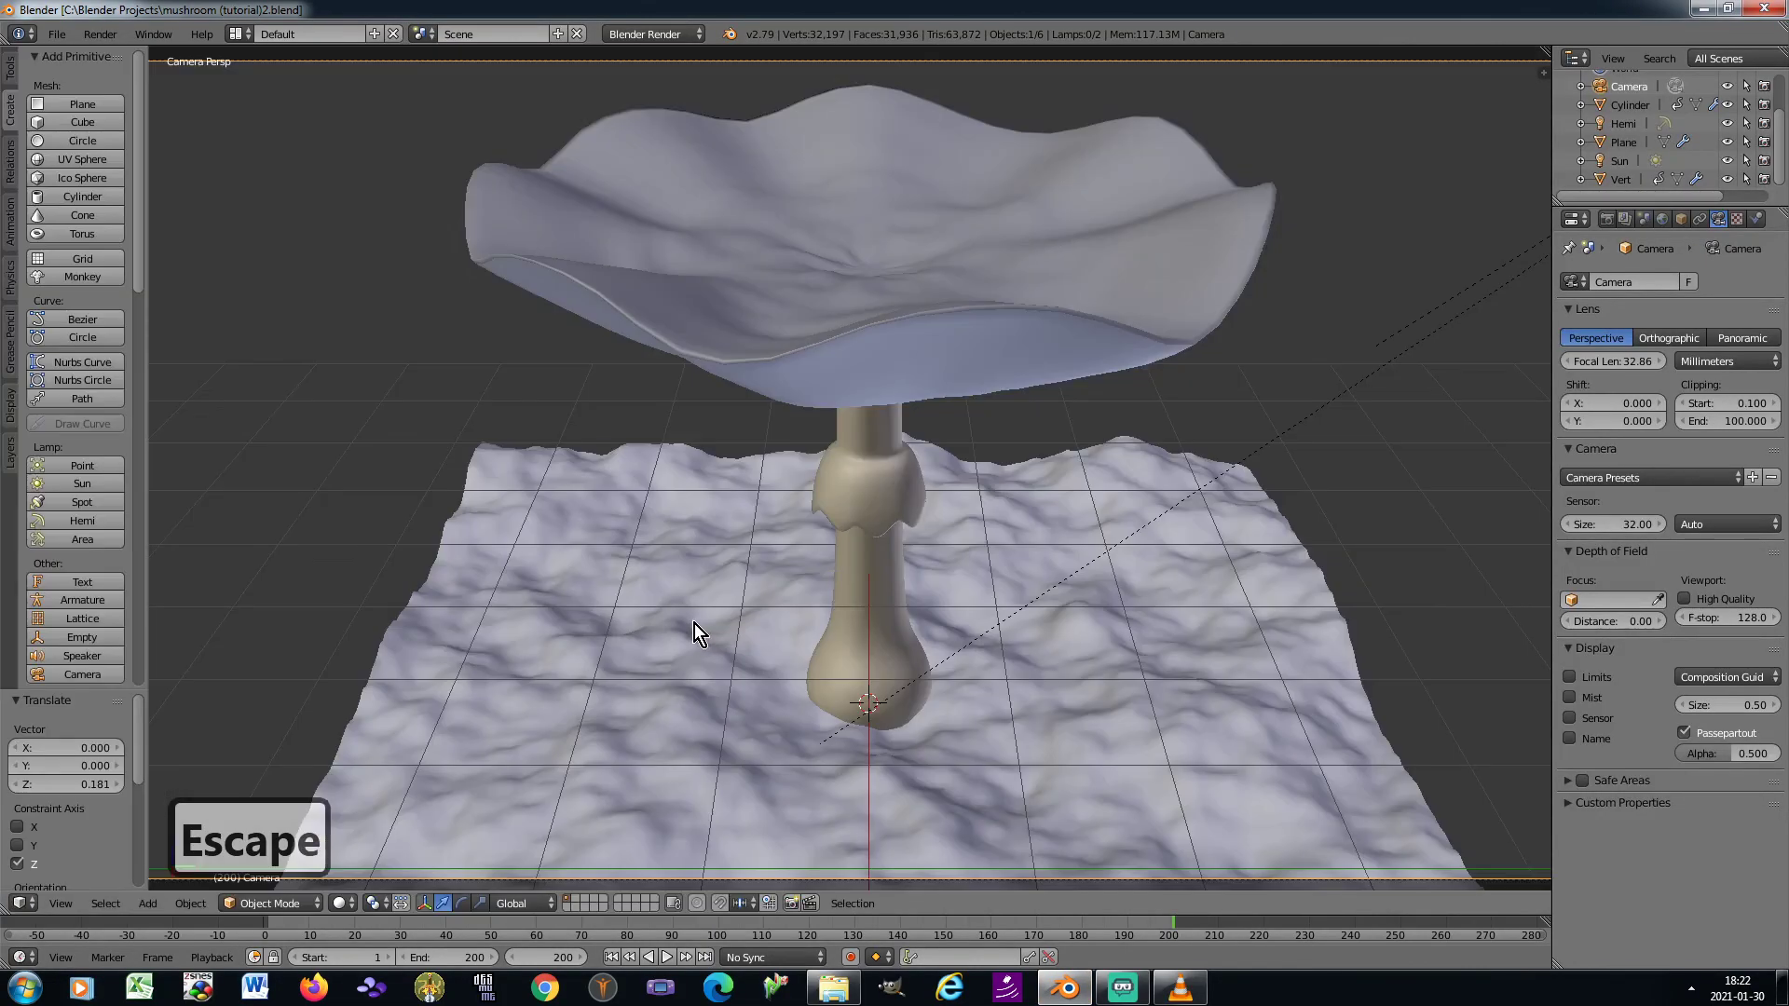
right_click(1183, 581)
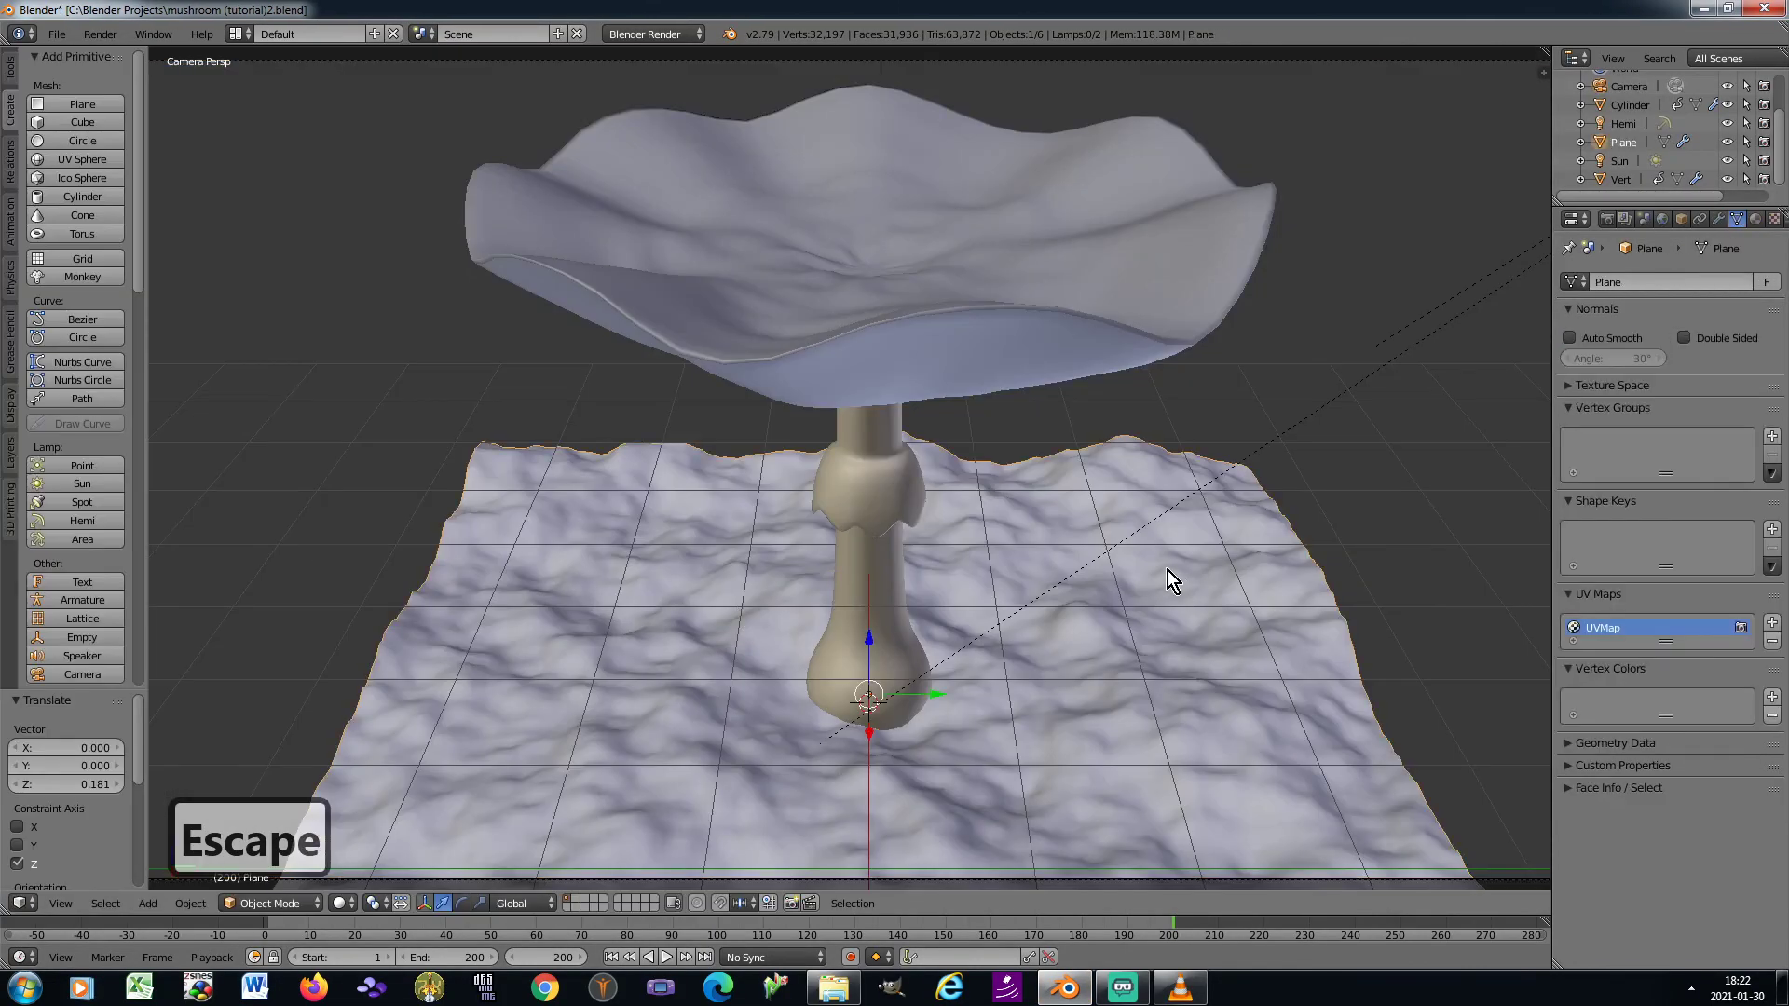
click(1764, 142)
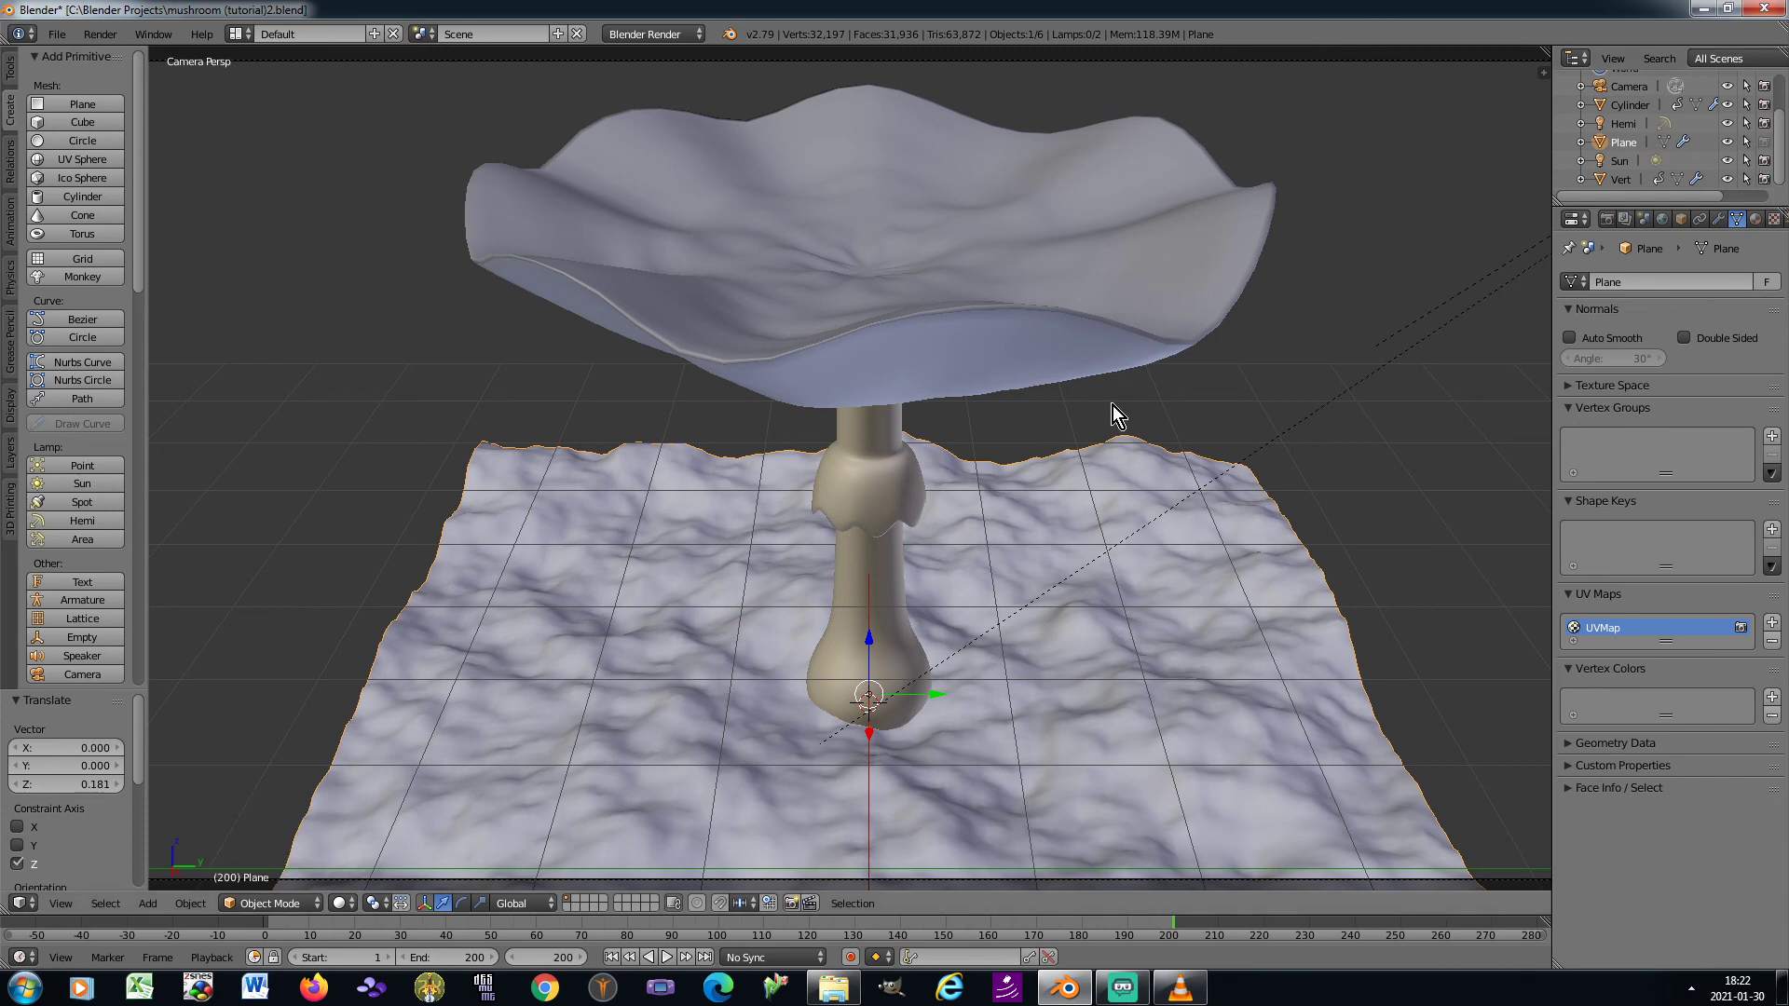
key(F12)
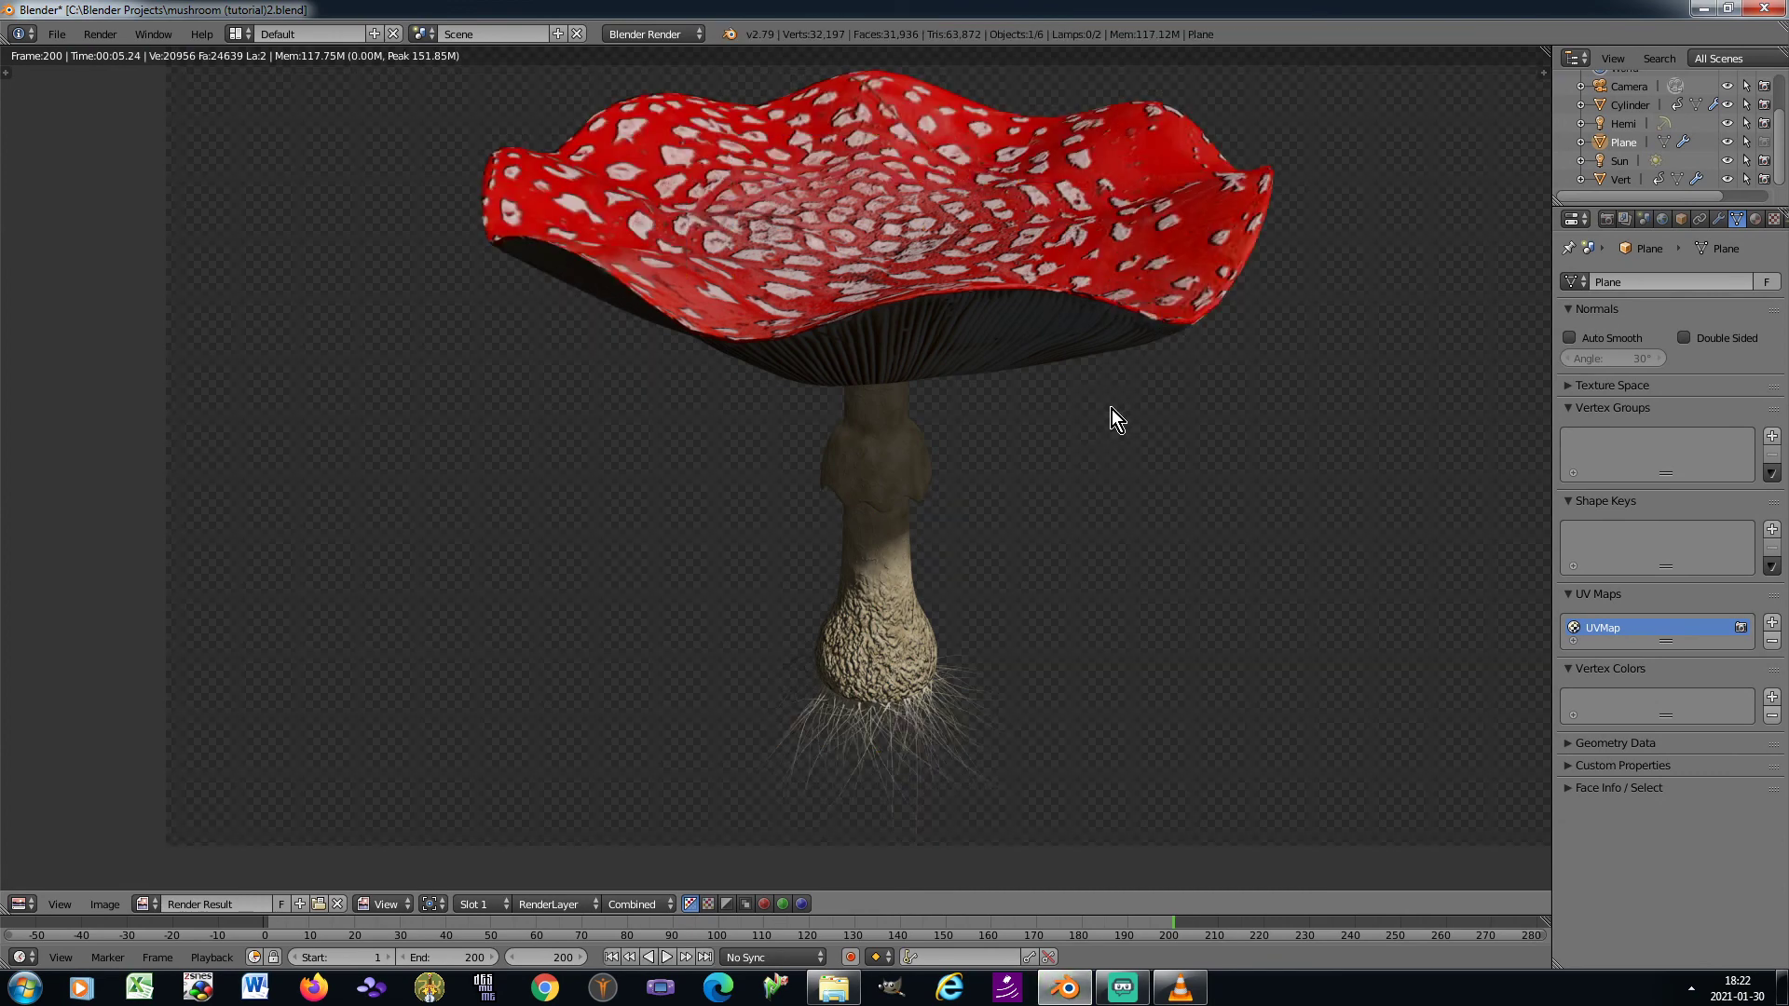
middle_drag(1111, 410, 1076, 431)
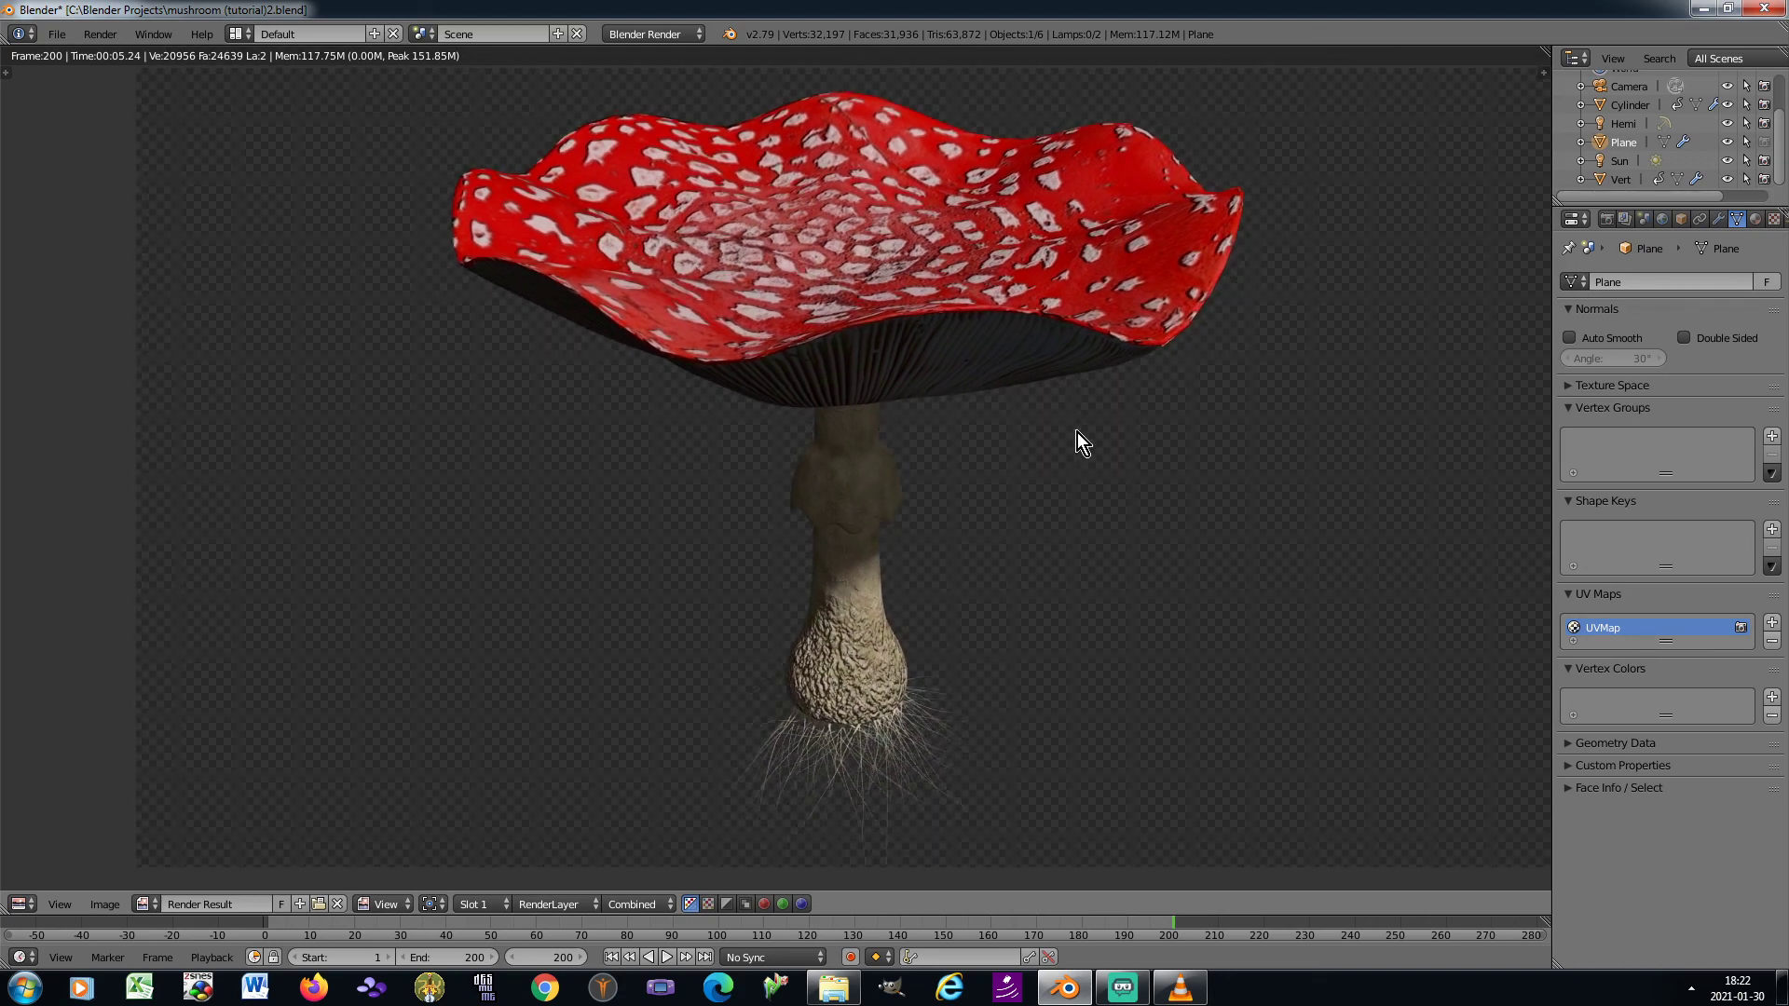